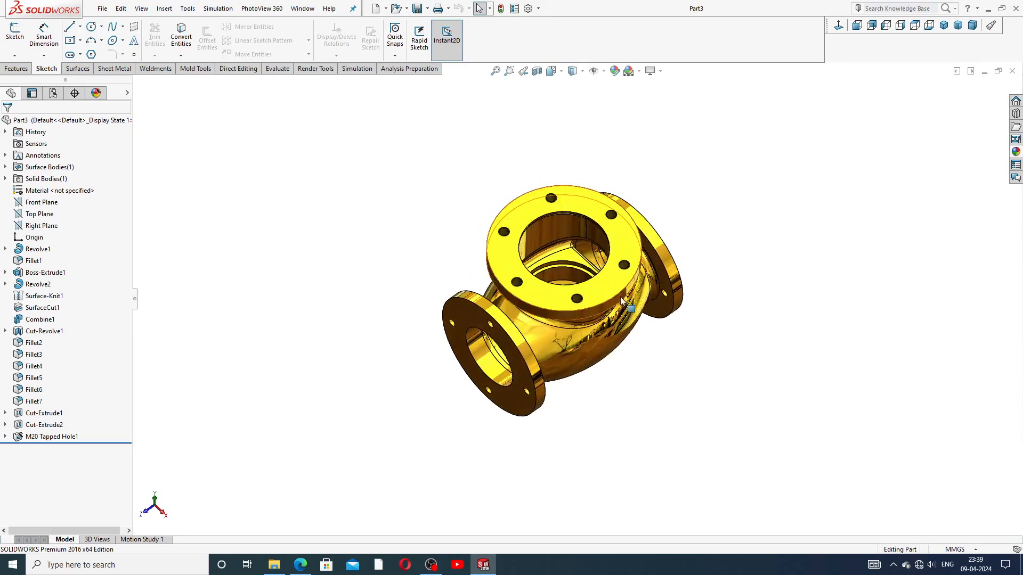
Step: Examine the finished valve body model from several sides, including its flanges, bolt holes and bores
{"action": "scroll", "coordinate": [588, 270], "scroll_direction": "down", "scroll_amount": 4}
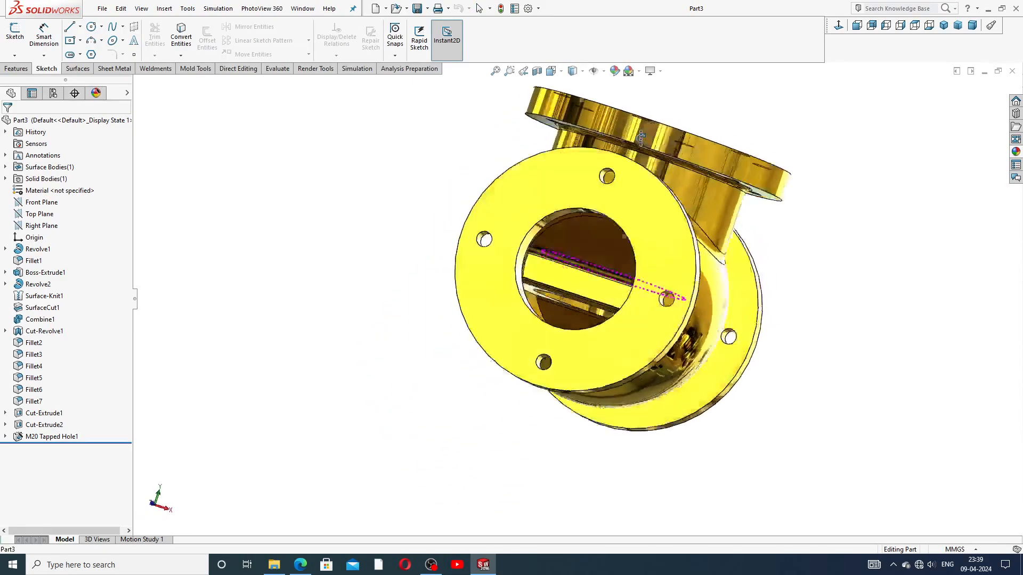
{"action": "scroll", "coordinate": [591, 258], "scroll_direction": "up", "scroll_amount": 3}
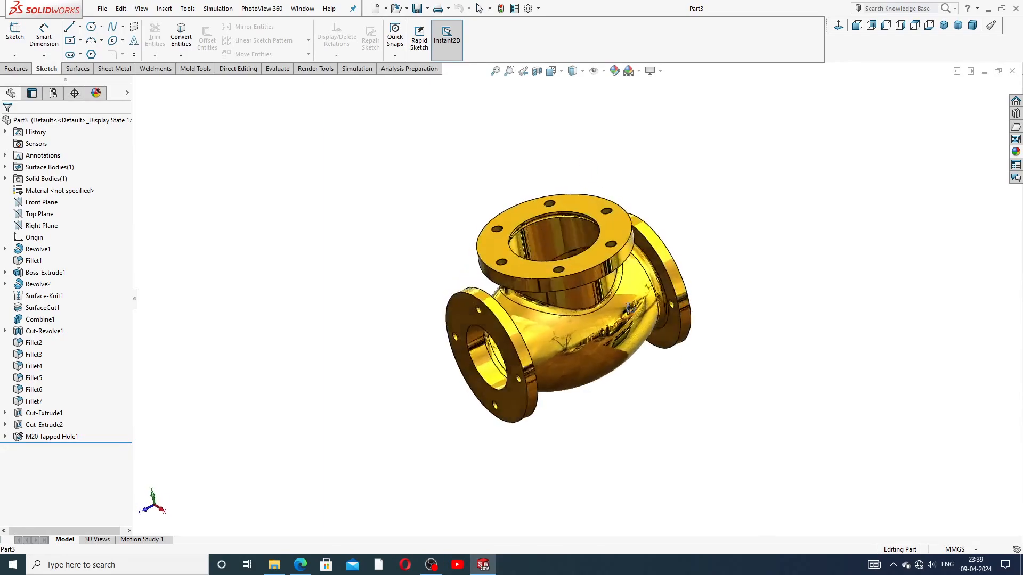
{"action": "scroll", "coordinate": [589, 230], "scroll_direction": "down", "scroll_amount": 2}
{"action": "scroll", "coordinate": [589, 230], "scroll_direction": "down", "scroll_amount": 1}
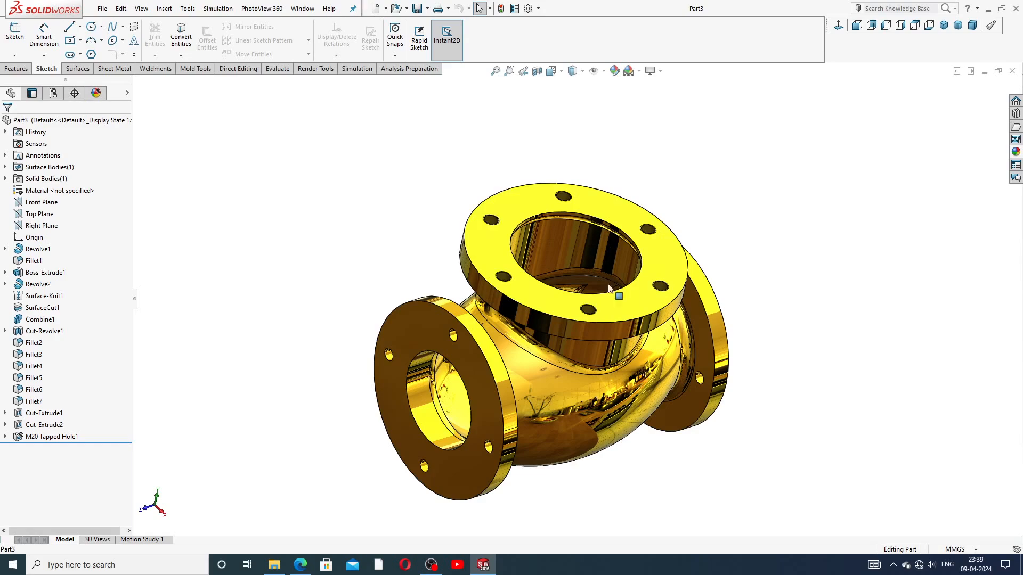
{"action": "scroll", "coordinate": [607, 290], "scroll_direction": "up", "scroll_amount": 1}
{"action": "scroll", "coordinate": [604, 359], "scroll_direction": "down", "scroll_amount": 1}
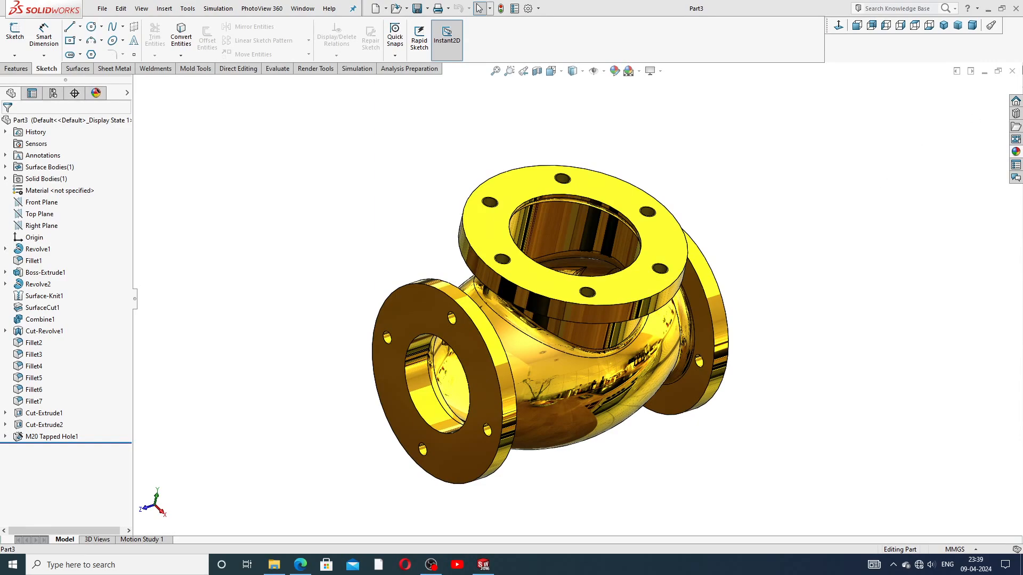
Step: Close the finished valve body part and create a new part document
{"action": "left_click", "coordinate": [1013, 72]}
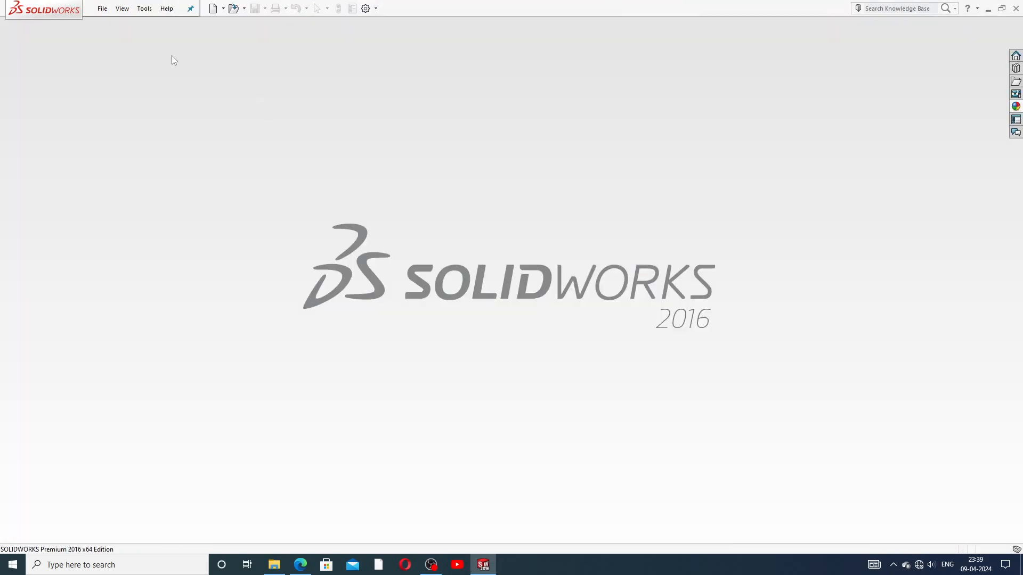
{"action": "left_click", "coordinate": [213, 8]}
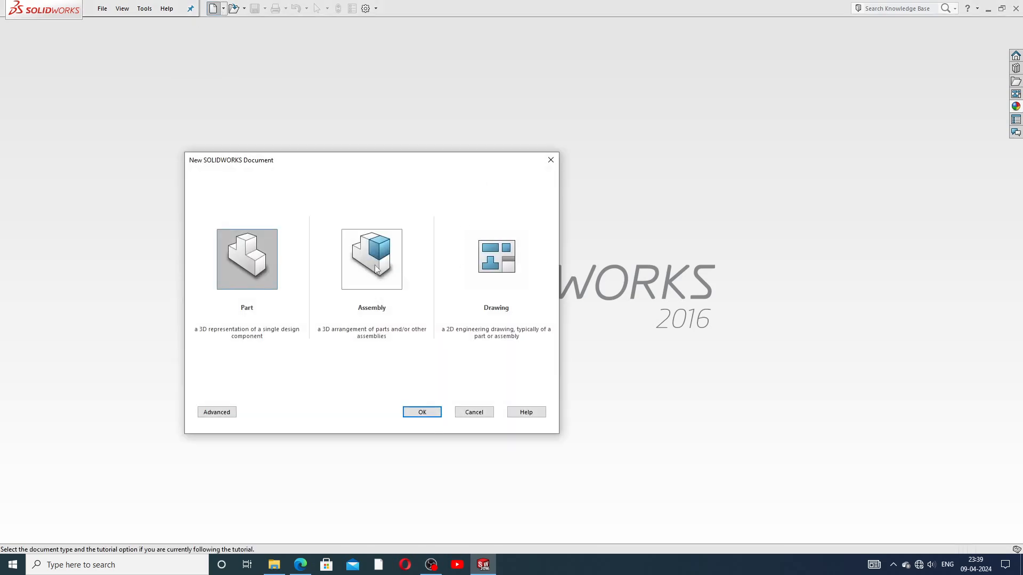
{"action": "left_click", "coordinate": [421, 413]}
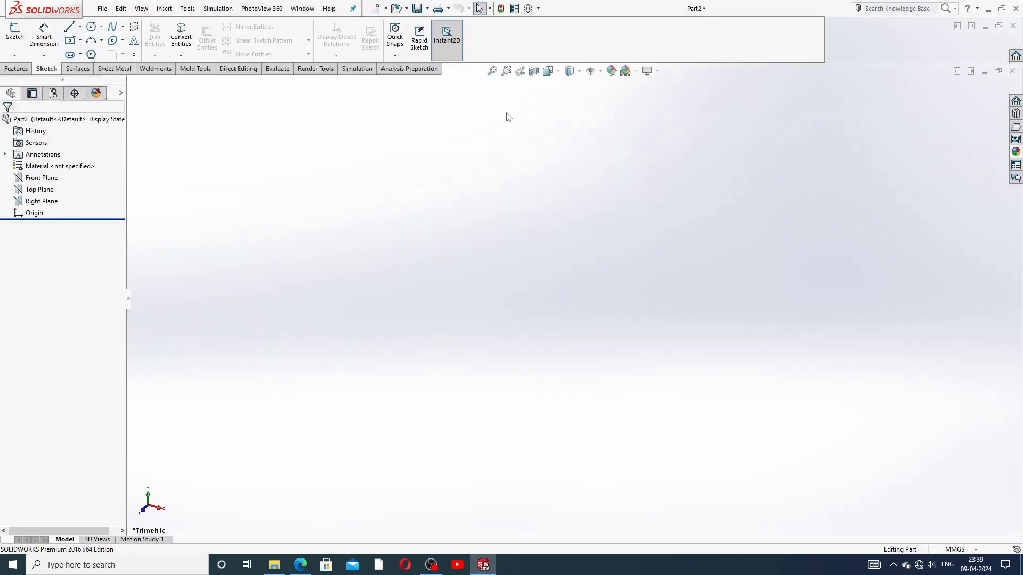
Step: Apply the Plain White scene and raise both image quality resolutions to the high end in the document properties
{"action": "left_click", "coordinate": [636, 70]}
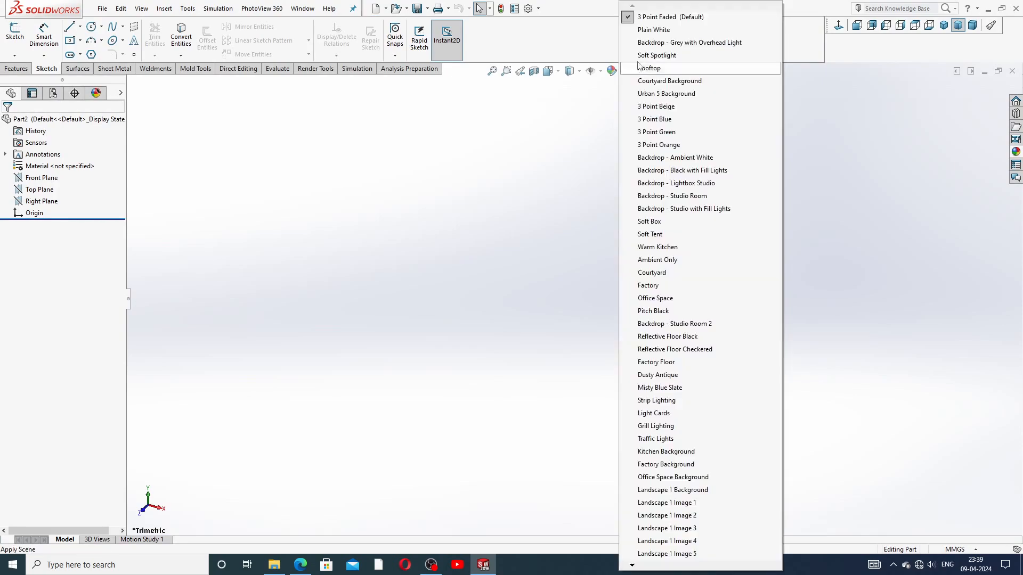
{"action": "left_click", "coordinate": [648, 30]}
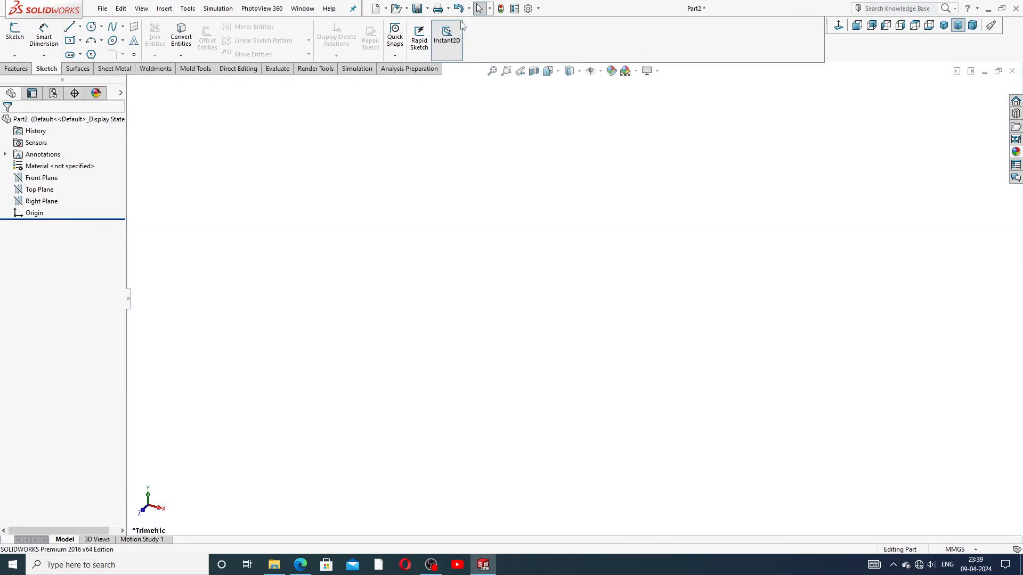
{"action": "left_click", "coordinate": [528, 8]}
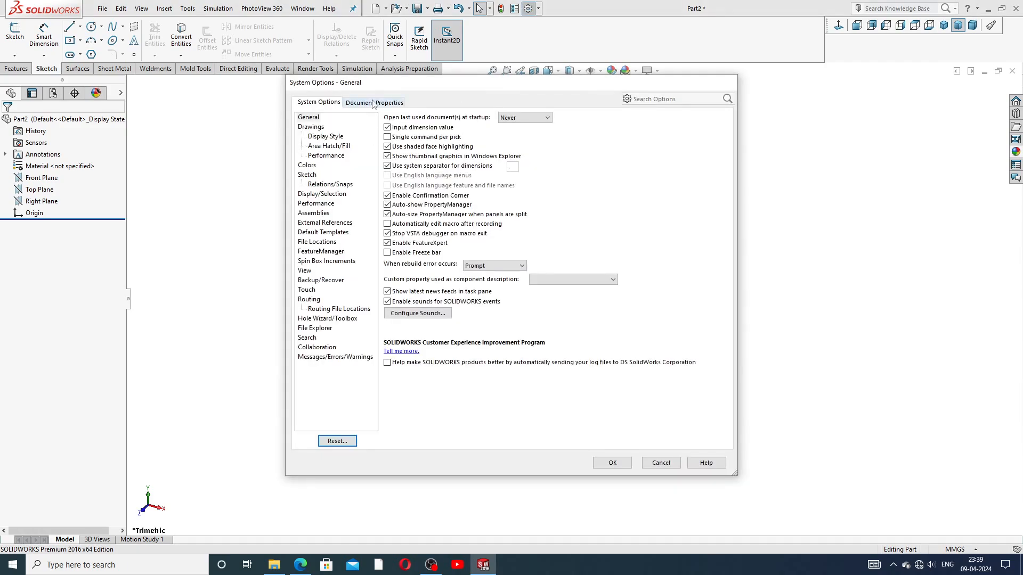
{"action": "left_click", "coordinate": [373, 103]}
{"action": "left_click", "coordinate": [317, 222]}
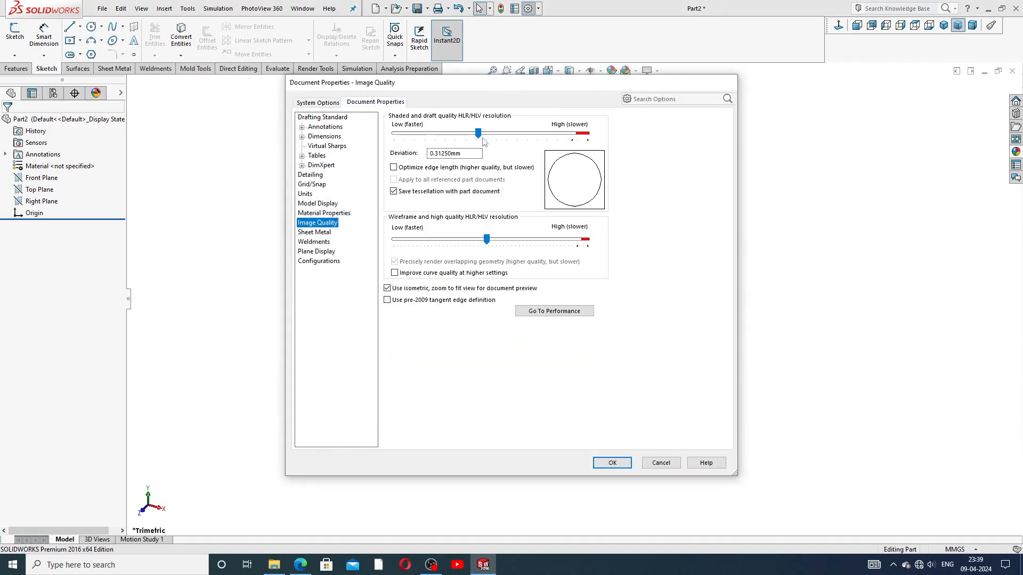
{"action": "left_click_drag", "start_coordinate": [479, 134], "coordinate": [587, 136]}
{"action": "left_click_drag", "start_coordinate": [486, 240], "coordinate": [582, 250]}
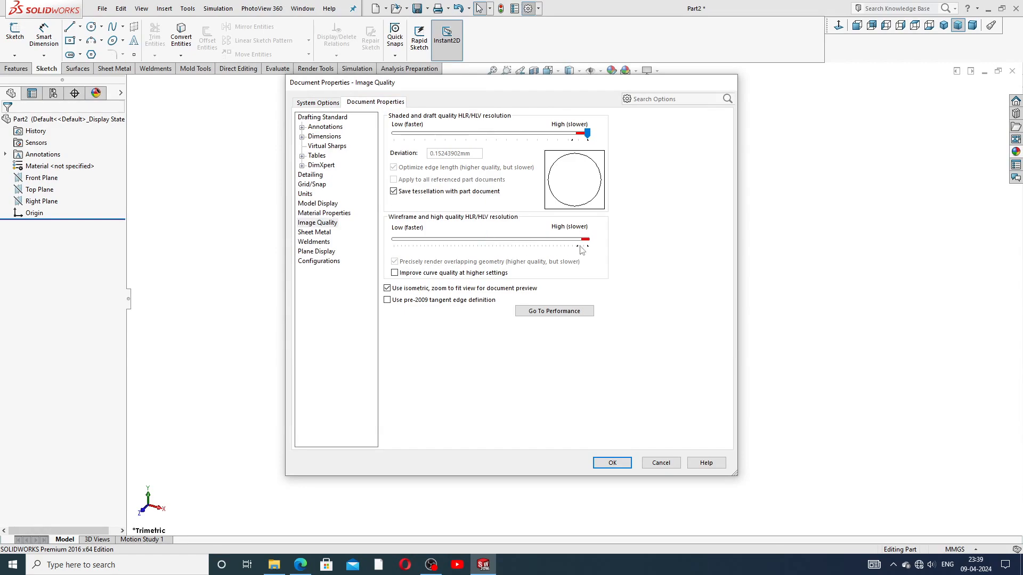
{"action": "left_click", "coordinate": [612, 463]}
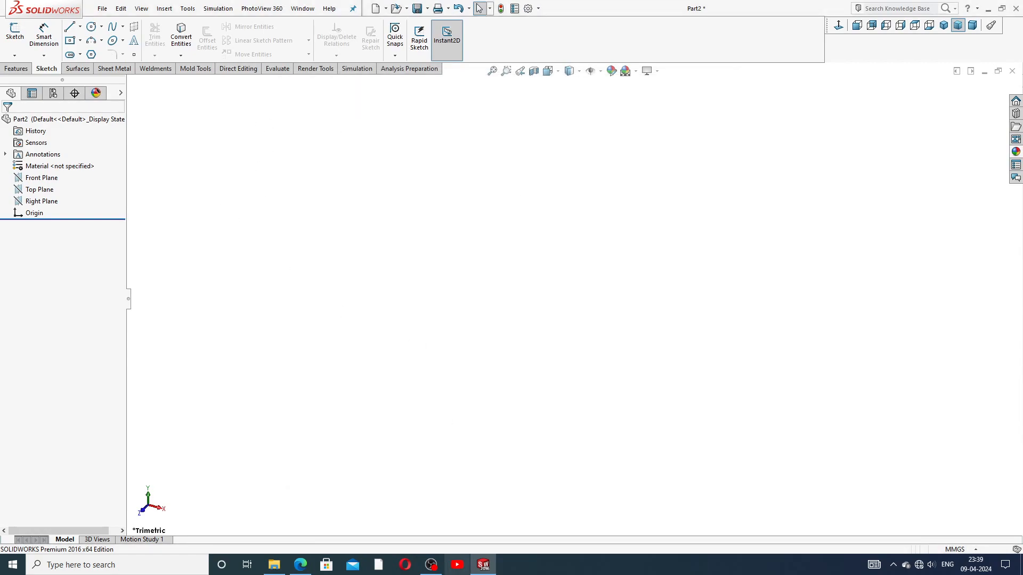
Step: Check the Part-14 valve body drawing PDF and start a sketch on the Right Plane
{"action": "left_click", "coordinate": [483, 566]}
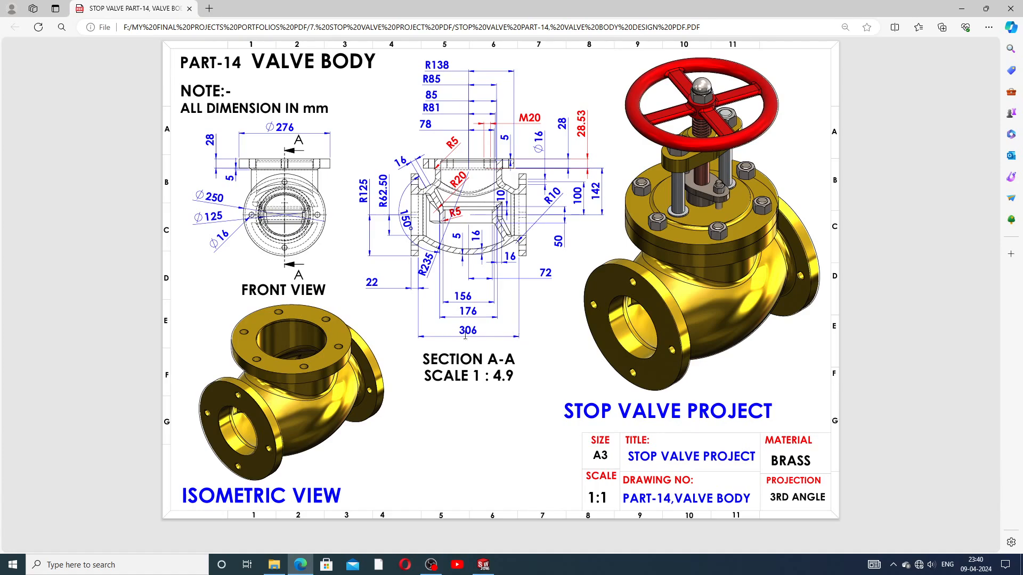
{"action": "left_click", "coordinate": [483, 565]}
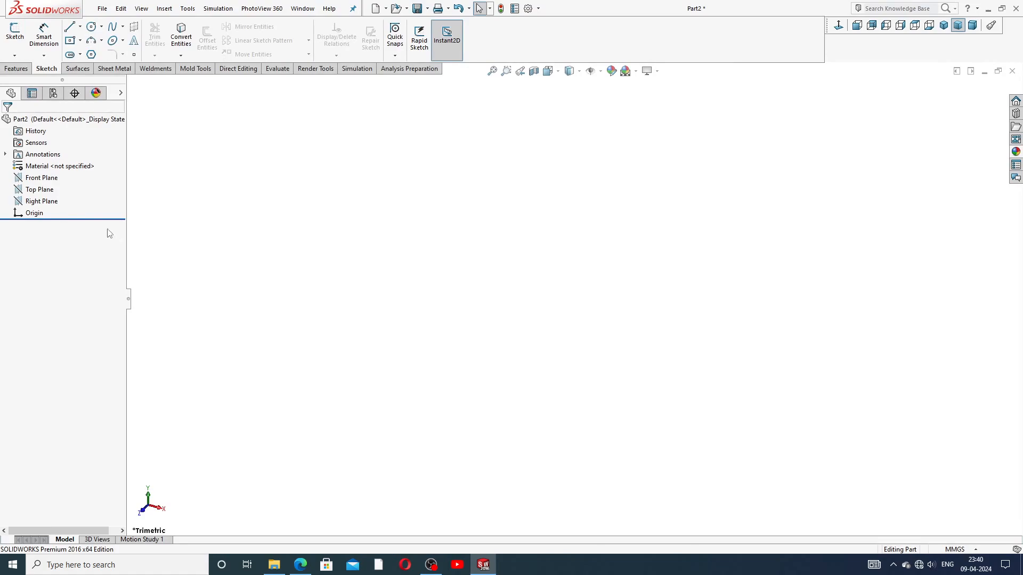
{"action": "left_click", "coordinate": [41, 201]}
{"action": "left_click", "coordinate": [55, 193]}
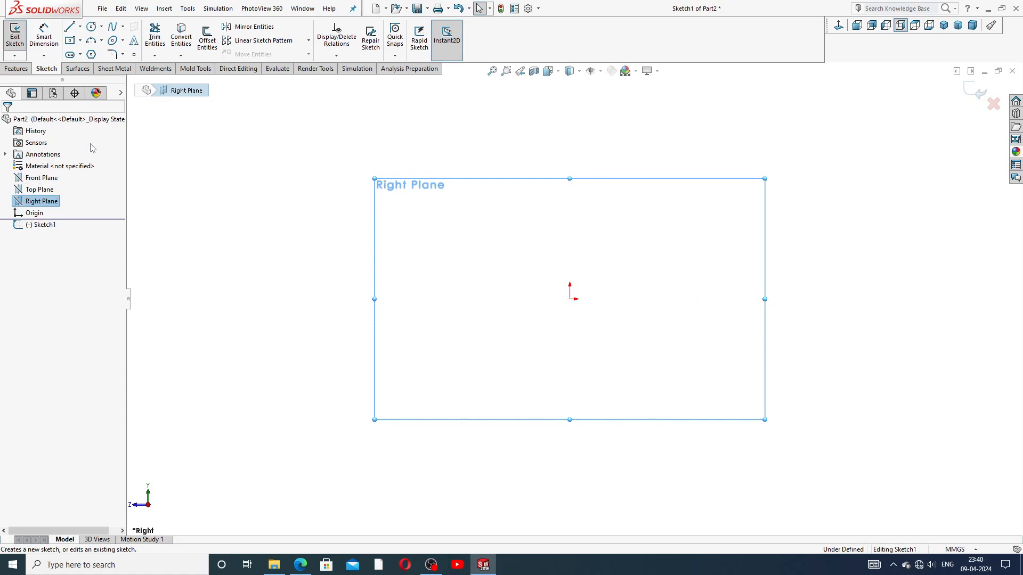
Step: Draw a vertical centerline through the origin and adjust both endpoints to make it about 128 mm long
{"action": "left_click", "coordinate": [79, 27]}
{"action": "left_click", "coordinate": [92, 51]}
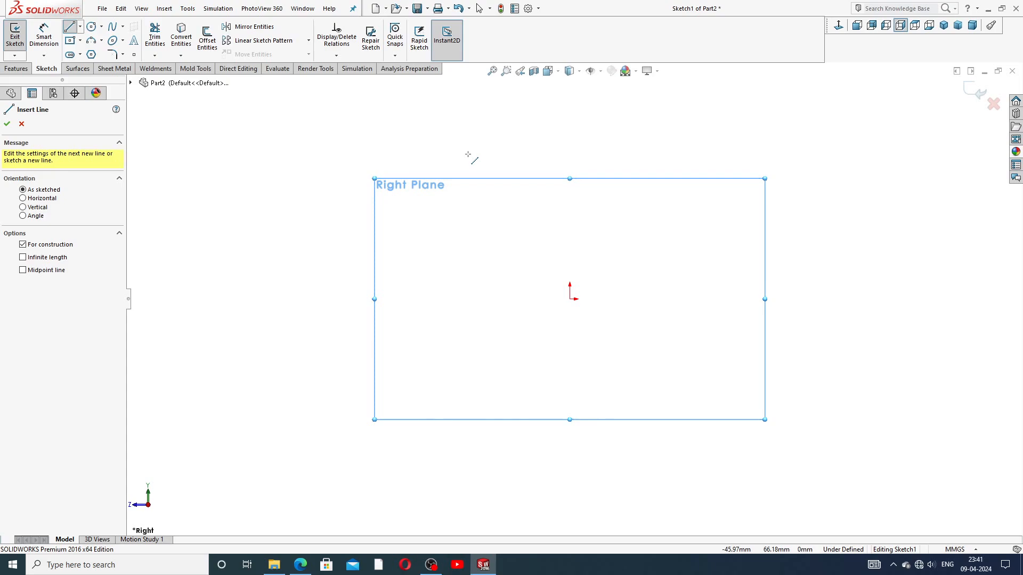
{"action": "left_click", "coordinate": [569, 135]}
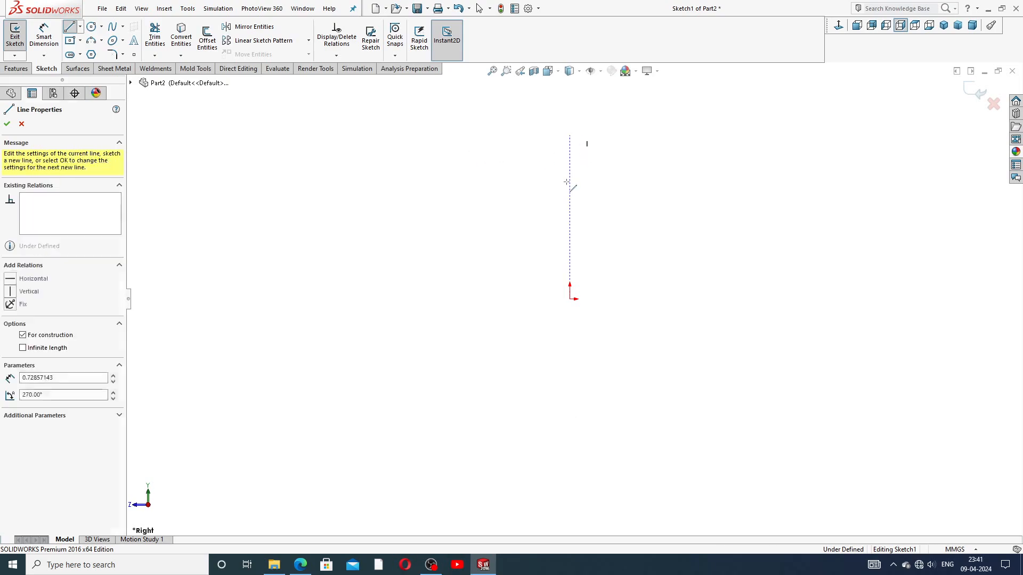
{"action": "left_click", "coordinate": [569, 434]}
{"action": "right_click", "coordinate": [673, 292]}
{"action": "left_click", "coordinate": [679, 299]}
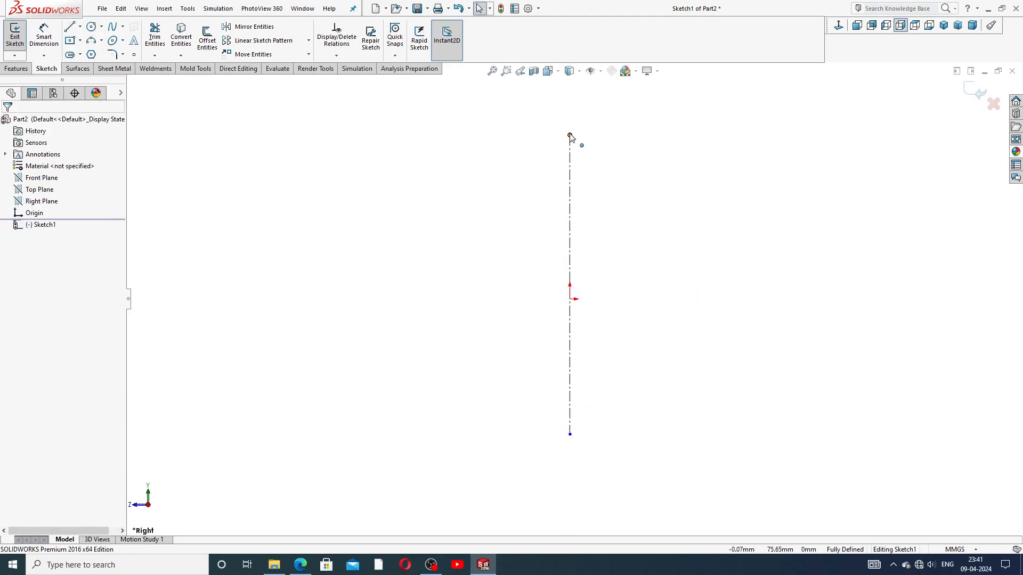
{"action": "left_click_drag", "start_coordinate": [570, 137], "coordinate": [571, 173]}
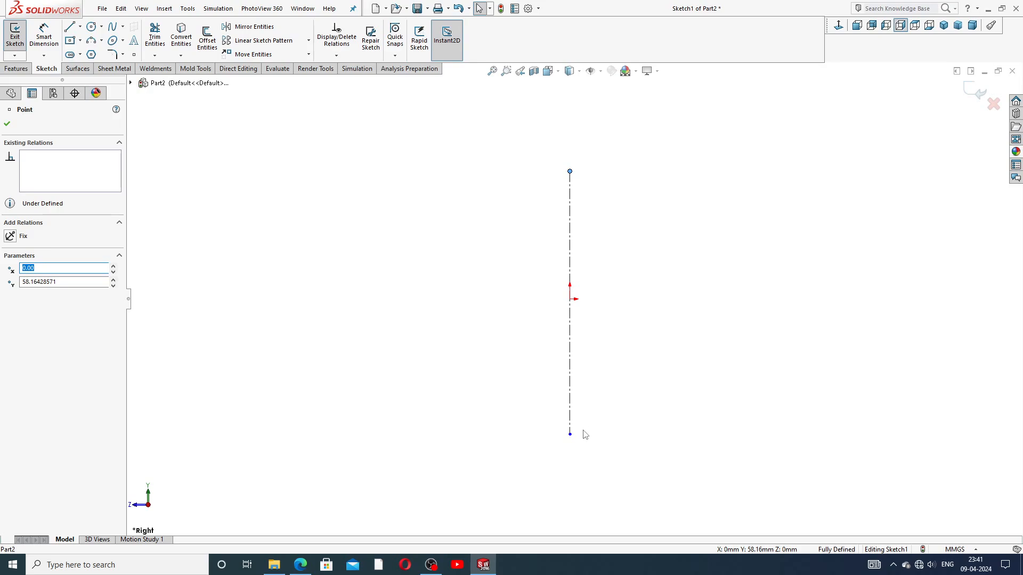
{"action": "left_click_drag", "start_coordinate": [570, 434], "coordinate": [571, 450]}
{"action": "scroll", "coordinate": [605, 304], "scroll_direction": "up", "scroll_amount": 2}
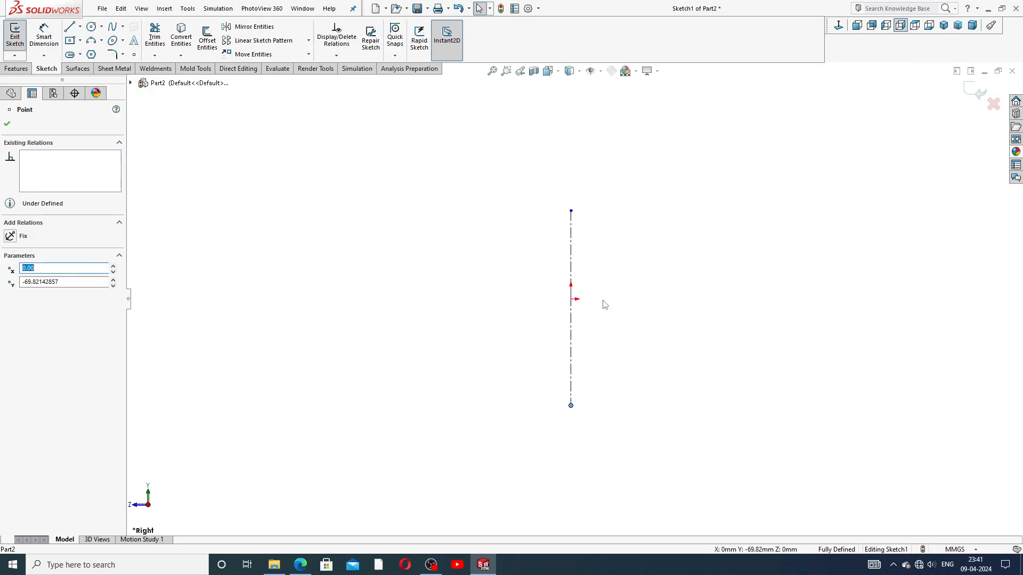
Step: Draw a horizontal centerline about 205 mm long through the origin
{"action": "left_click", "coordinate": [80, 26]}
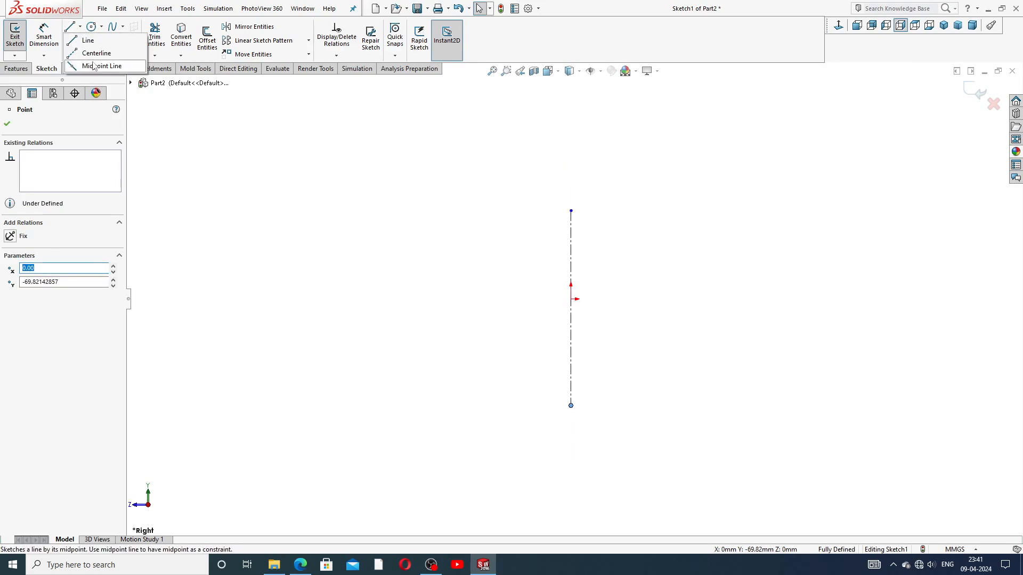
{"action": "left_click", "coordinate": [91, 52]}
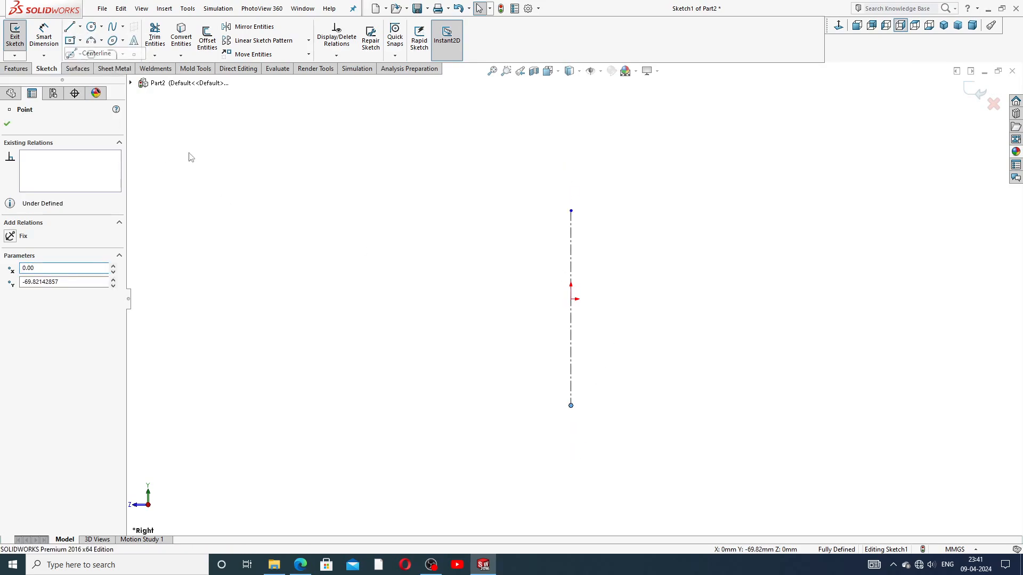
{"action": "left_click", "coordinate": [425, 299]}
{"action": "left_click", "coordinate": [735, 299]}
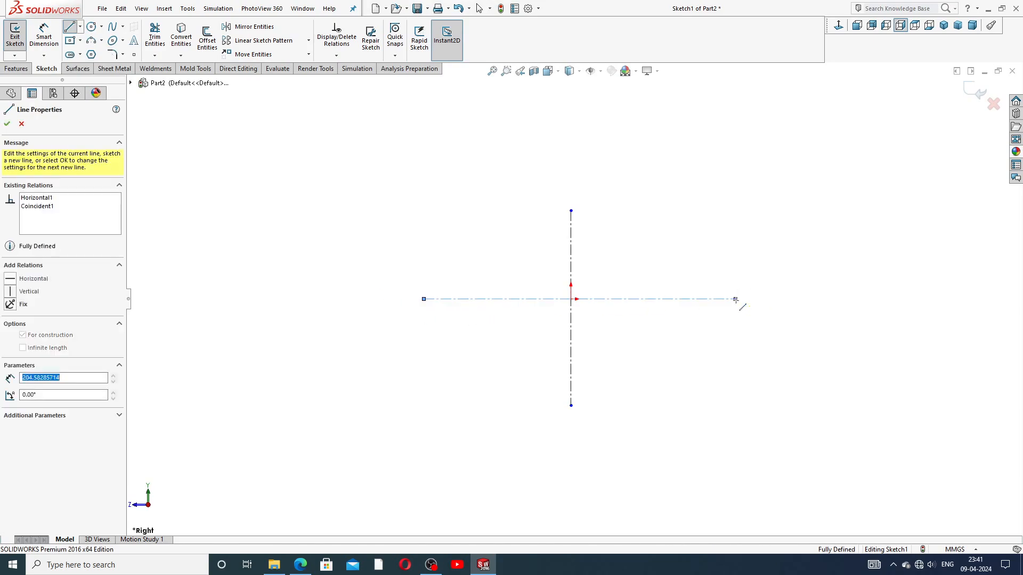
{"action": "right_click", "coordinate": [744, 221]}
{"action": "left_click", "coordinate": [768, 226]}
{"action": "scroll", "coordinate": [583, 339], "scroll_direction": "down", "scroll_amount": 2}
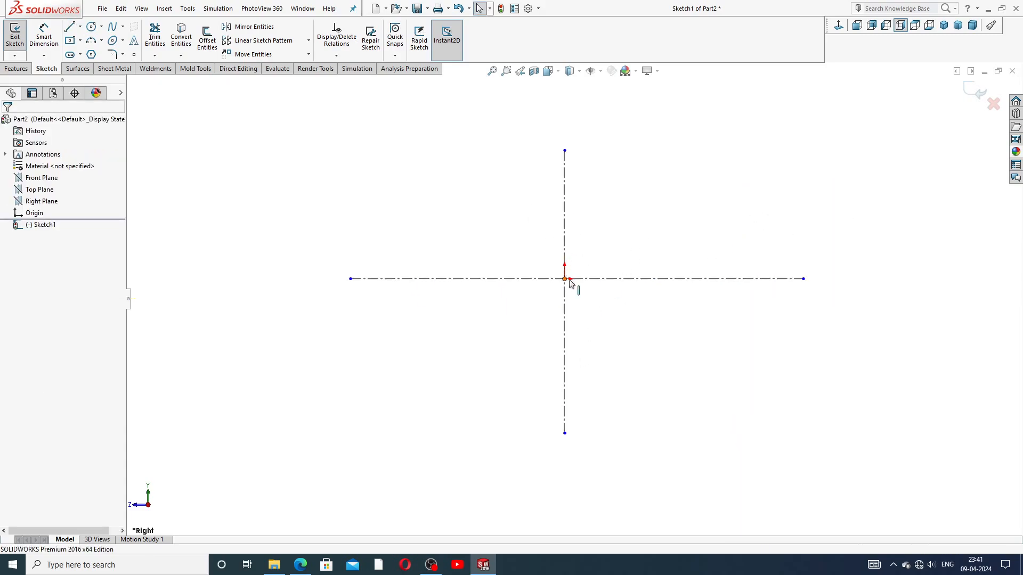
{"action": "left_click", "coordinate": [600, 281]}
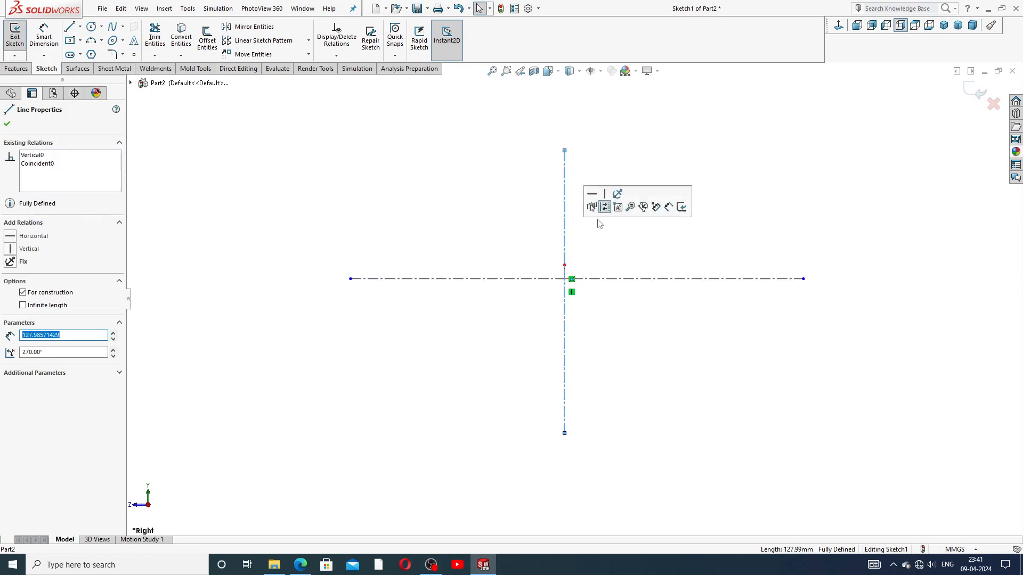
{"action": "left_click", "coordinate": [532, 210]}
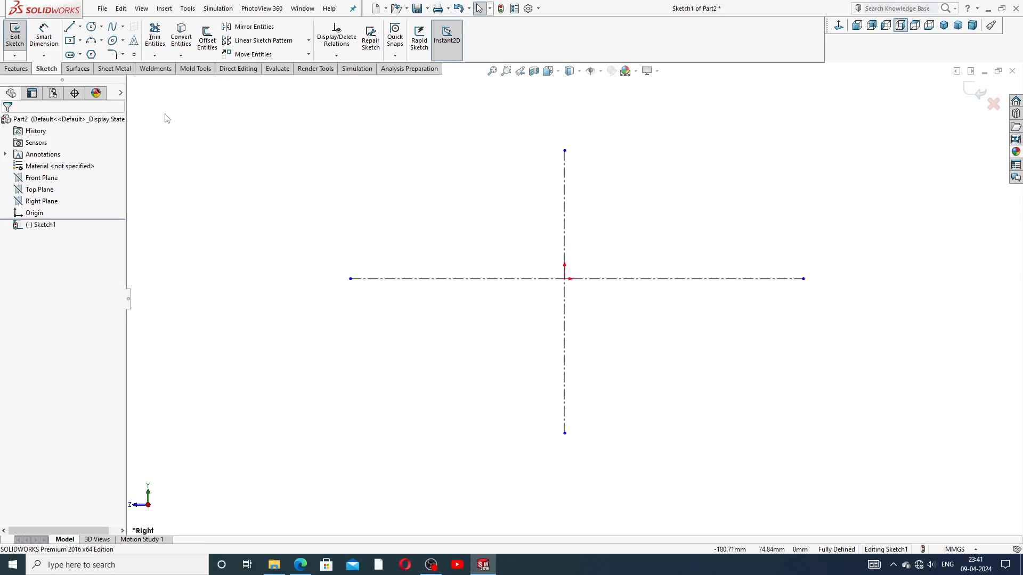
Step: Sketch an open four-line profile below the horizontal centerline's right end: about 28 mm across, 33 mm down, 22 mm back and 15 mm up
{"action": "left_click", "coordinate": [69, 26]}
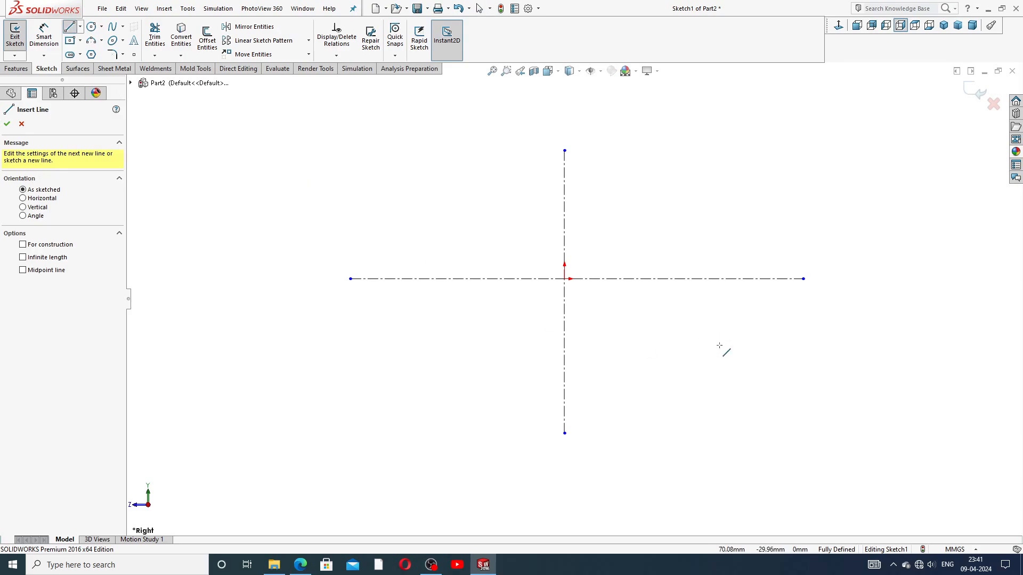
{"action": "left_click", "coordinate": [721, 317]}
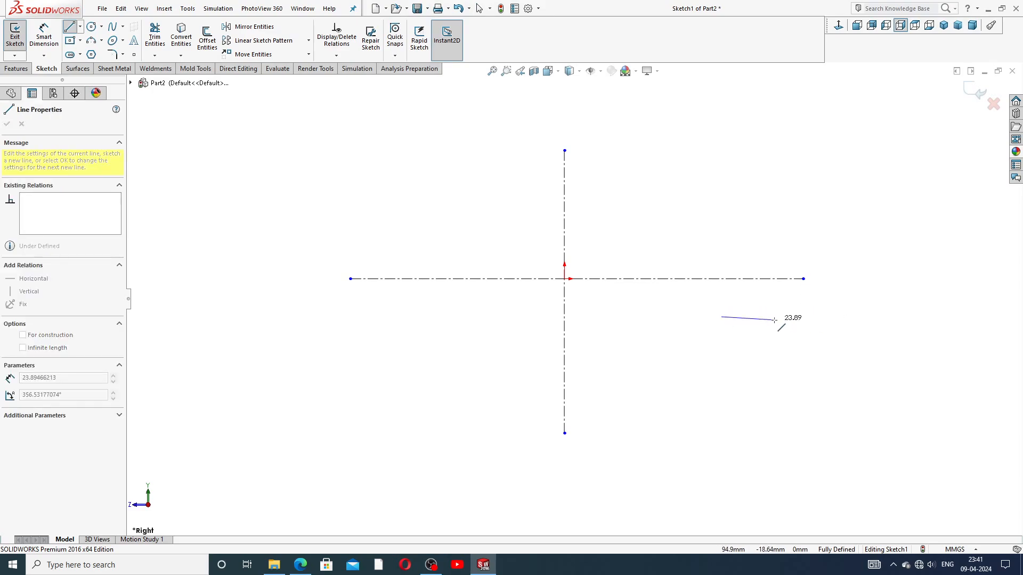
{"action": "left_click", "coordinate": [783, 317]}
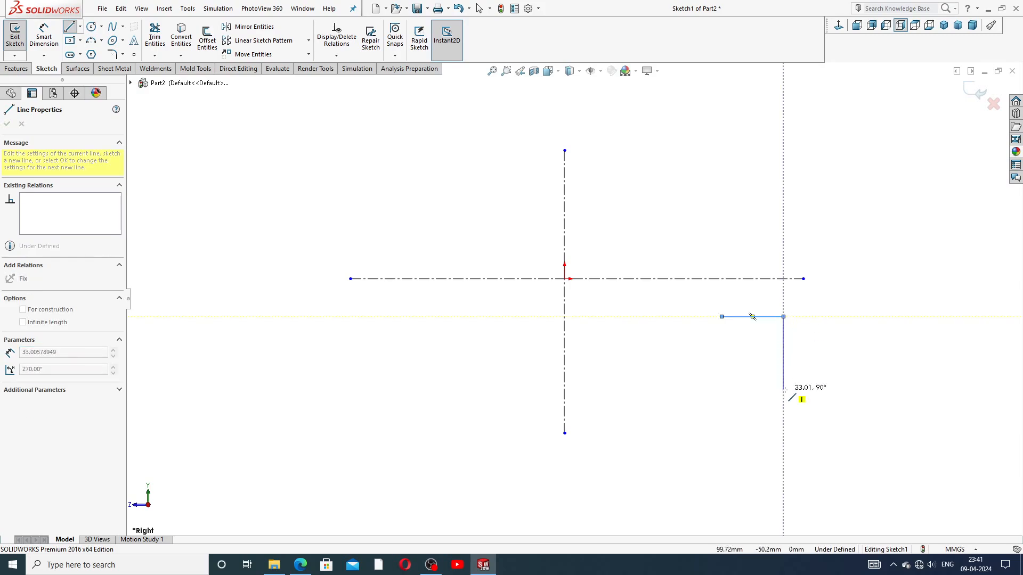
{"action": "left_click", "coordinate": [783, 390]}
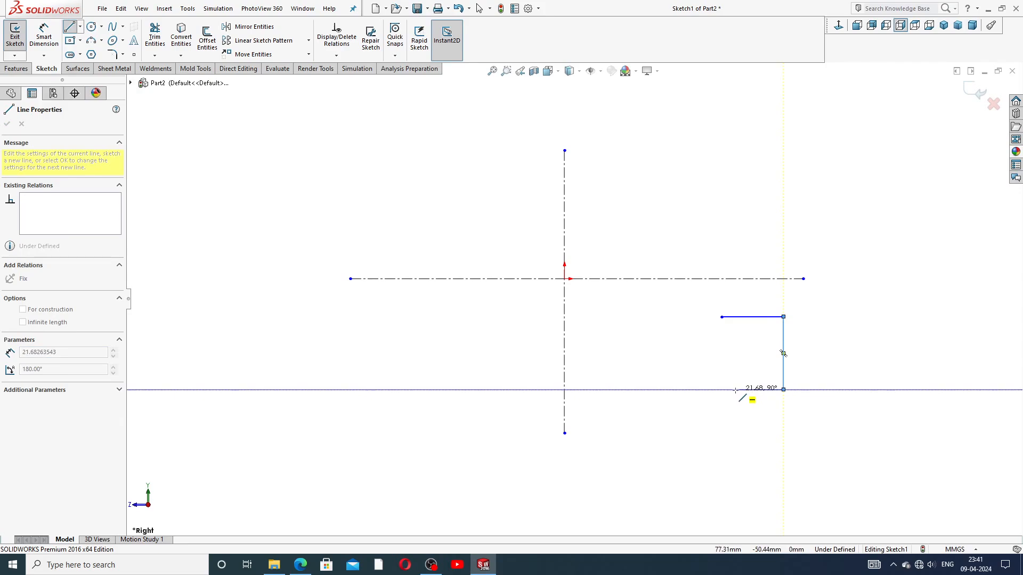
{"action": "left_click", "coordinate": [736, 390]}
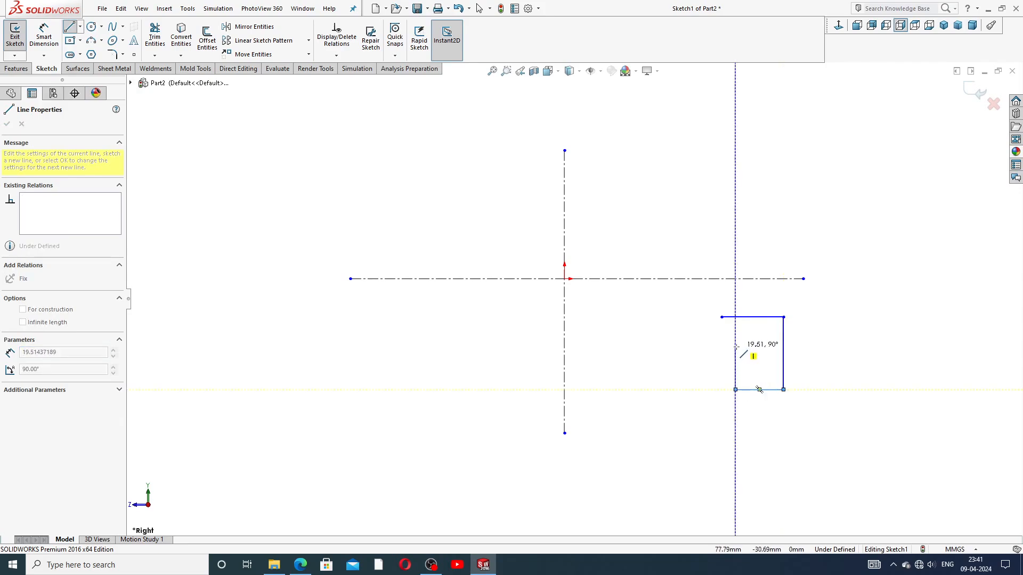
{"action": "left_click", "coordinate": [736, 346]}
{"action": "right_click", "coordinate": [805, 292]}
{"action": "left_click", "coordinate": [834, 302]}
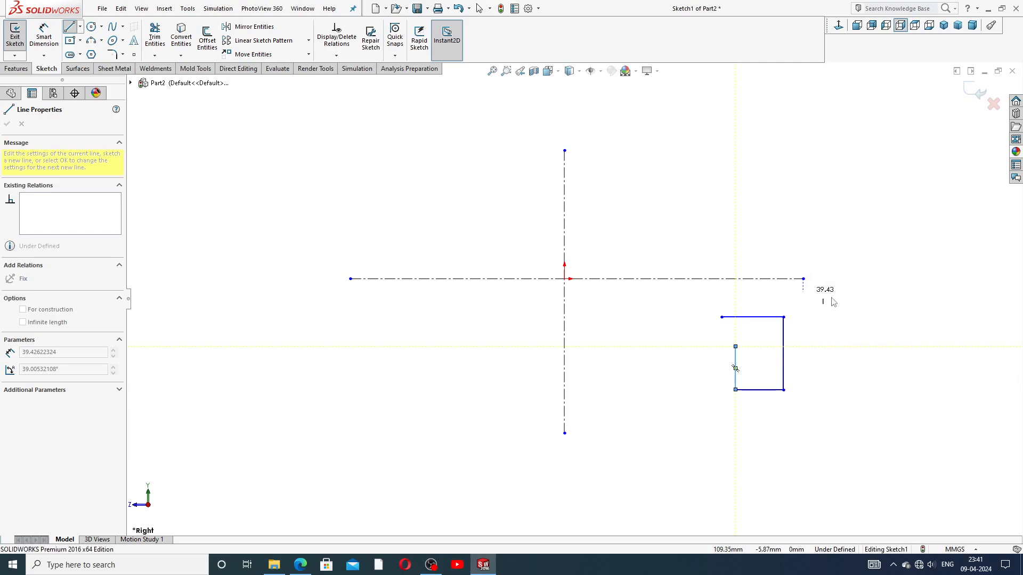
{"action": "scroll", "coordinate": [770, 330], "scroll_direction": "down", "scroll_amount": 2}
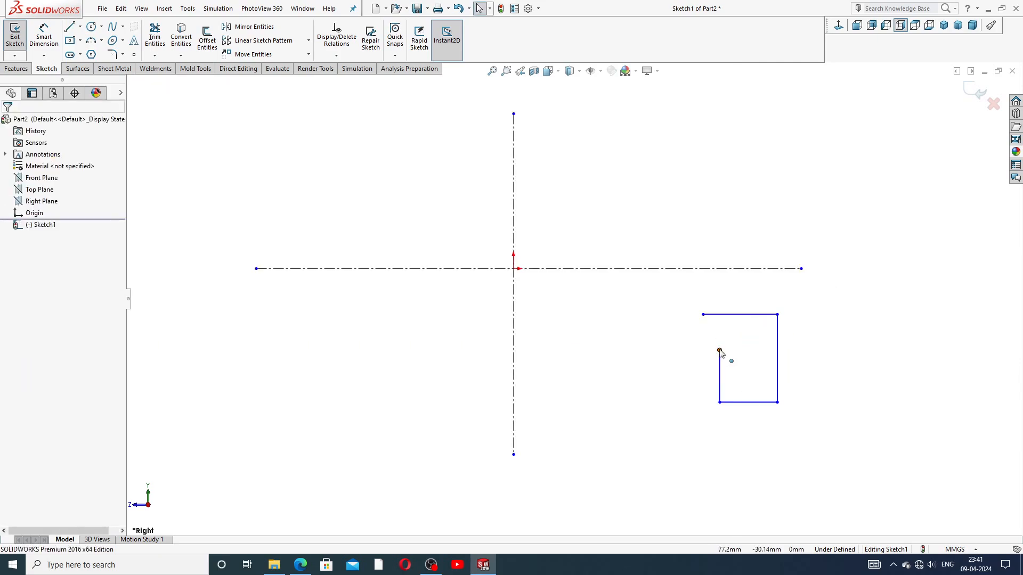
{"action": "left_click_drag", "start_coordinate": [719, 352], "coordinate": [720, 363]}
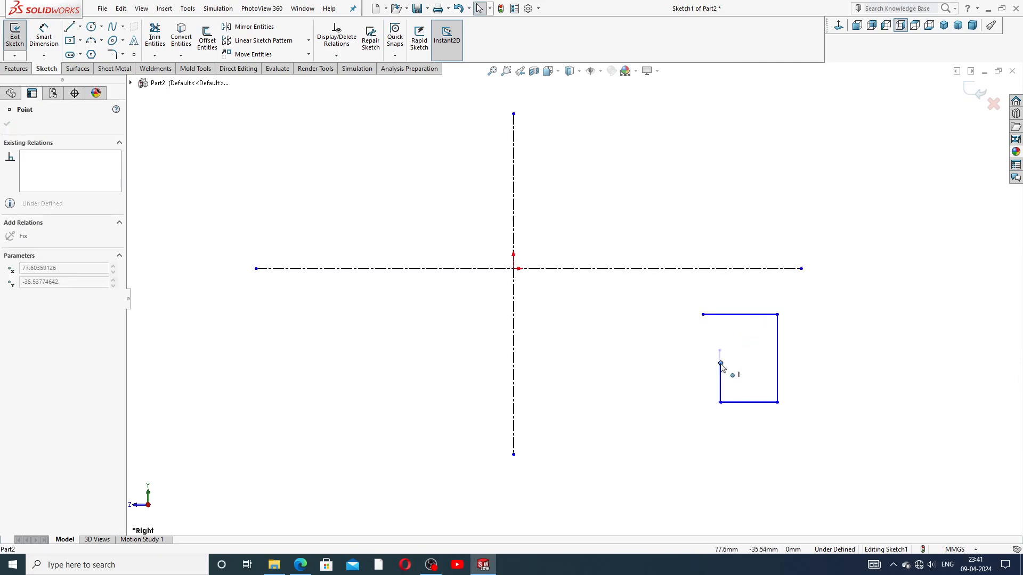
Step: Mirror the open four-line profile about the vertical centerline
{"action": "left_click", "coordinate": [850, 280]}
{"action": "mouse_move", "coordinate": [694, 293]}
{"action": "left_mouse_down"}
{"action": "mouse_move", "coordinate": [769, 298]}
{"action": "mouse_move", "coordinate": [808, 441]}
{"action": "mouse_move", "coordinate": [695, 447]}
{"action": "left_mouse_up"}
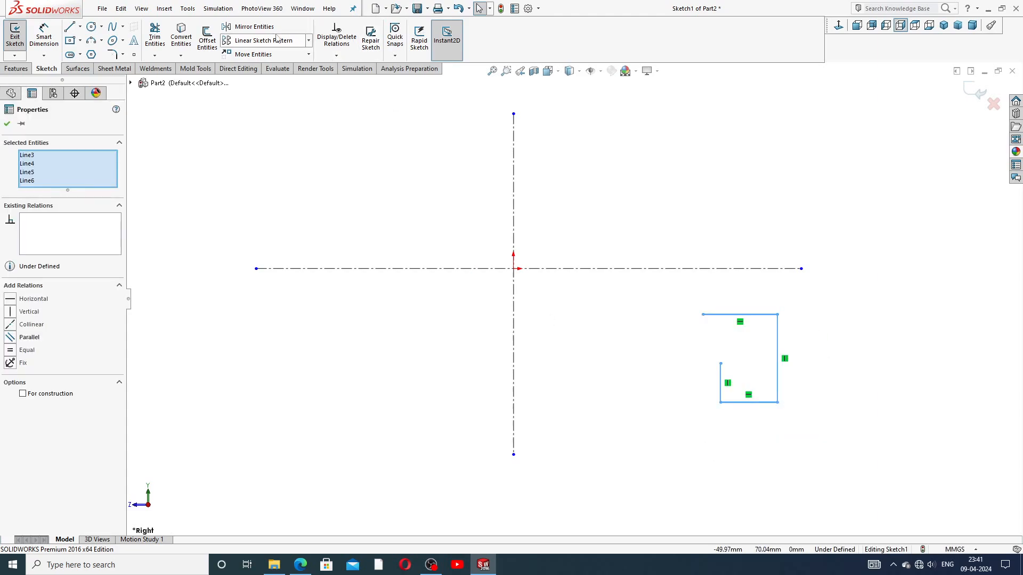
{"action": "left_click", "coordinate": [250, 26]}
{"action": "left_click", "coordinate": [83, 275]}
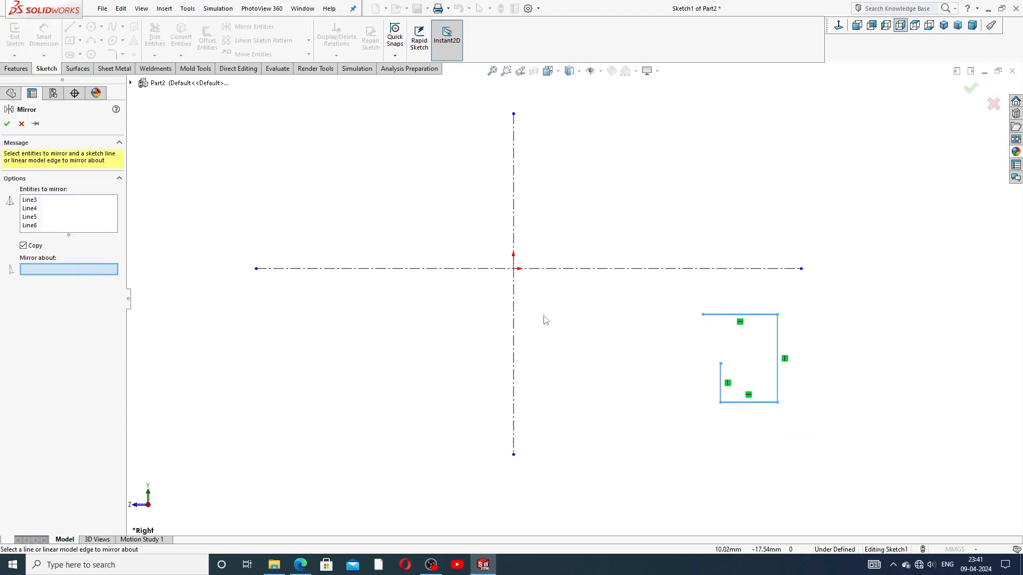
{"action": "left_click", "coordinate": [514, 309]}
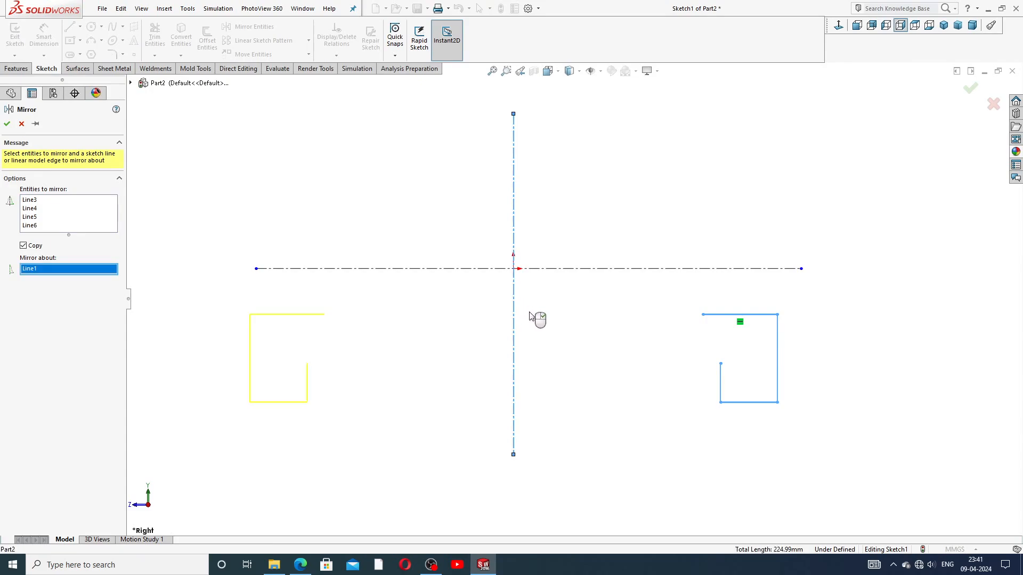
{"action": "left_click", "coordinate": [7, 124]}
Step: Connect the two profiles' upper inner ends with a downward-bulging 3 Point Arc of about 278 mm radius and shorten the inner vertical lines
{"action": "scroll", "coordinate": [586, 362], "scroll_direction": "up", "scroll_amount": 3}
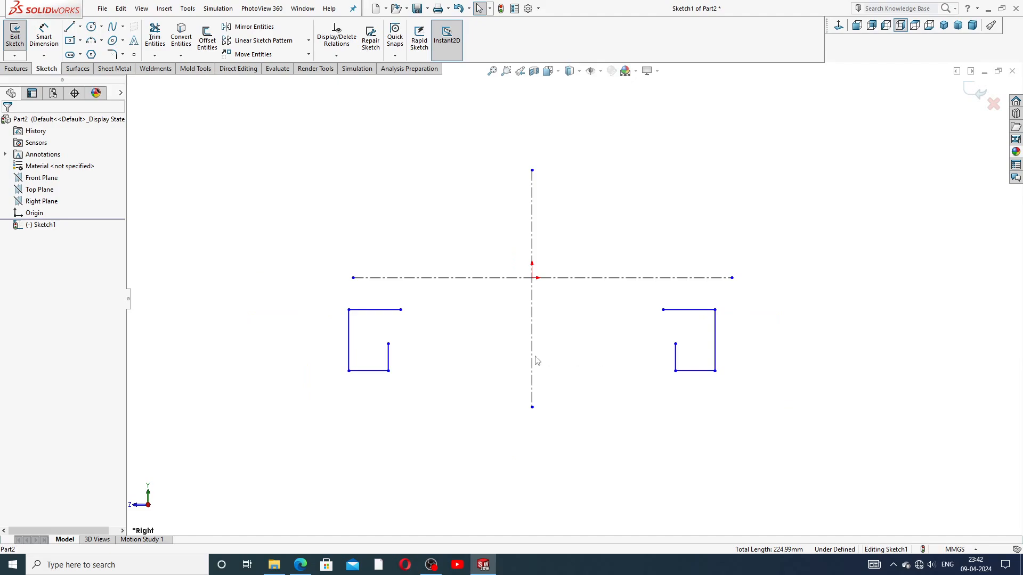
{"action": "scroll", "coordinate": [511, 361], "scroll_direction": "down", "scroll_amount": 2}
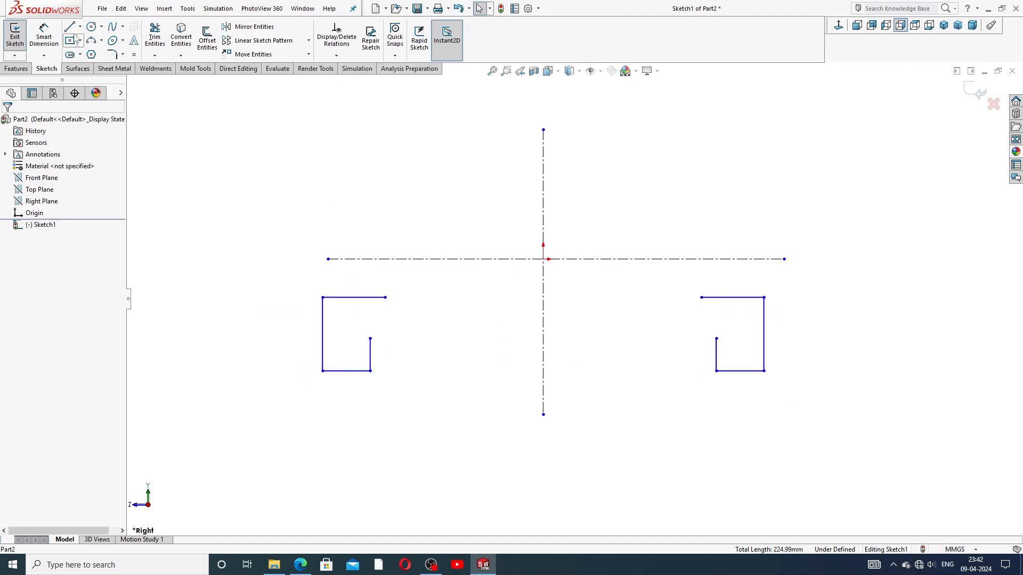
{"action": "left_click", "coordinate": [103, 41]}
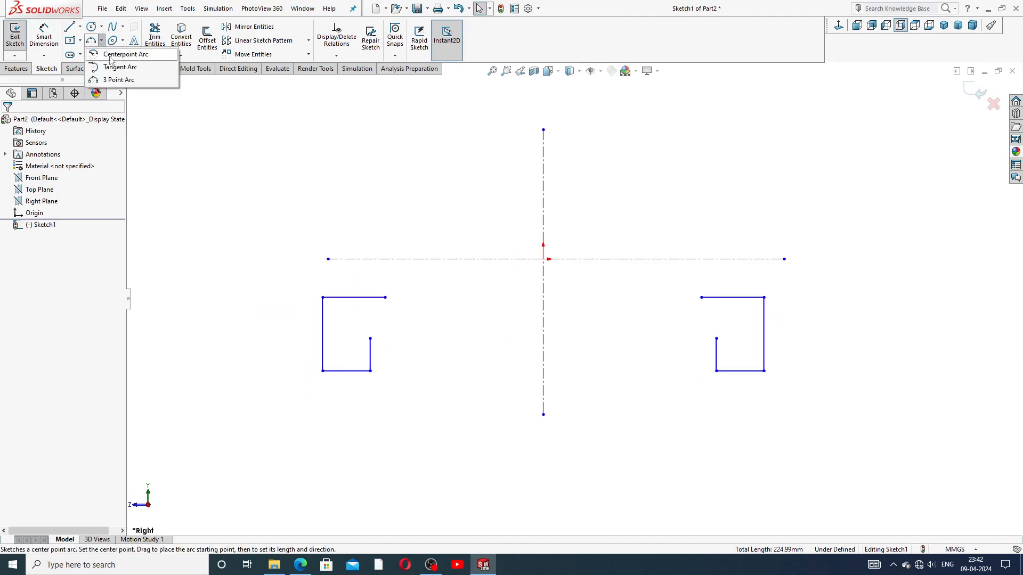
{"action": "left_click", "coordinate": [114, 64]}
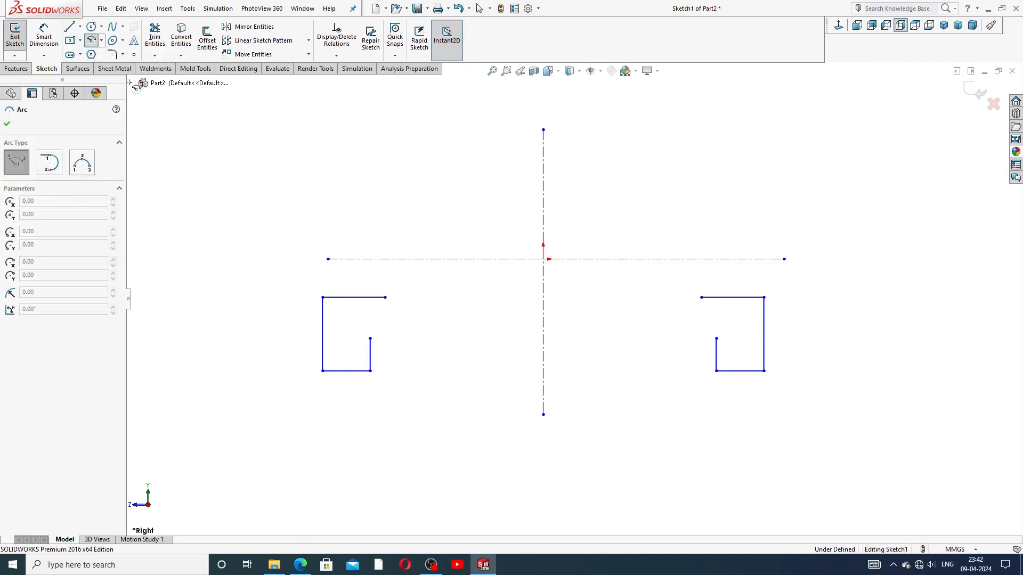
{"action": "left_click", "coordinate": [101, 40]}
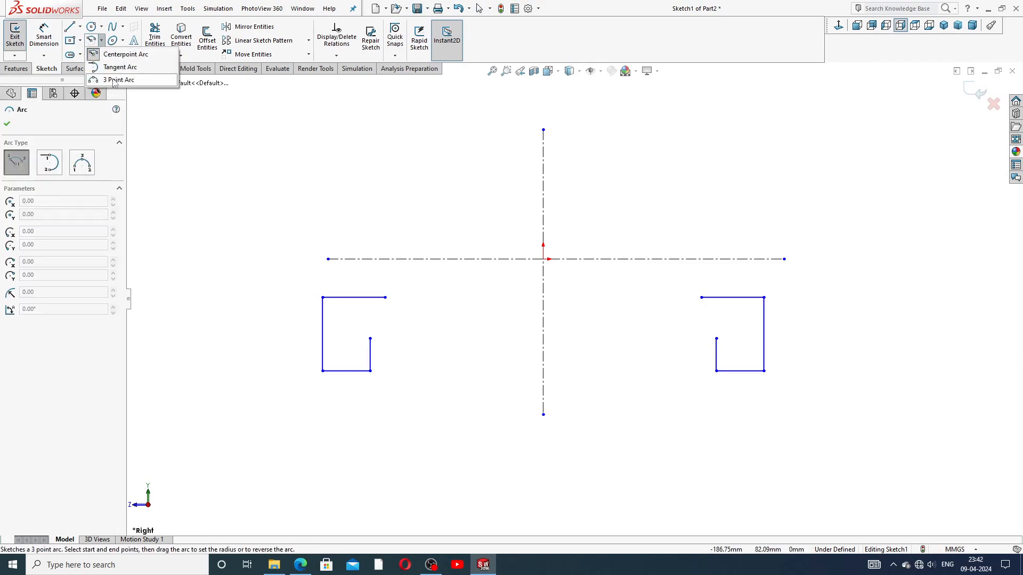
{"action": "left_click", "coordinate": [118, 80]}
{"action": "left_click", "coordinate": [385, 297]}
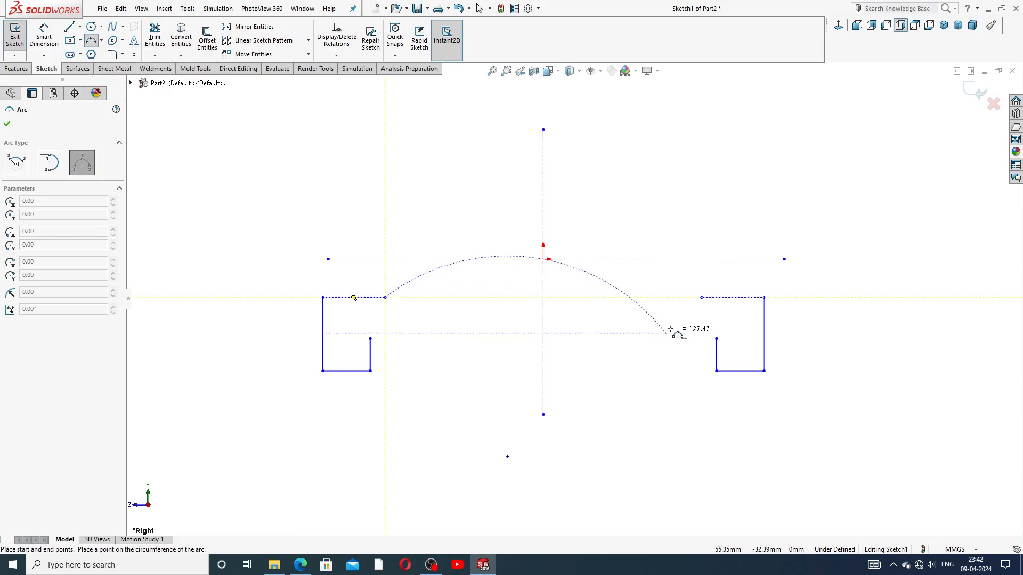
{"action": "left_click", "coordinate": [701, 298]}
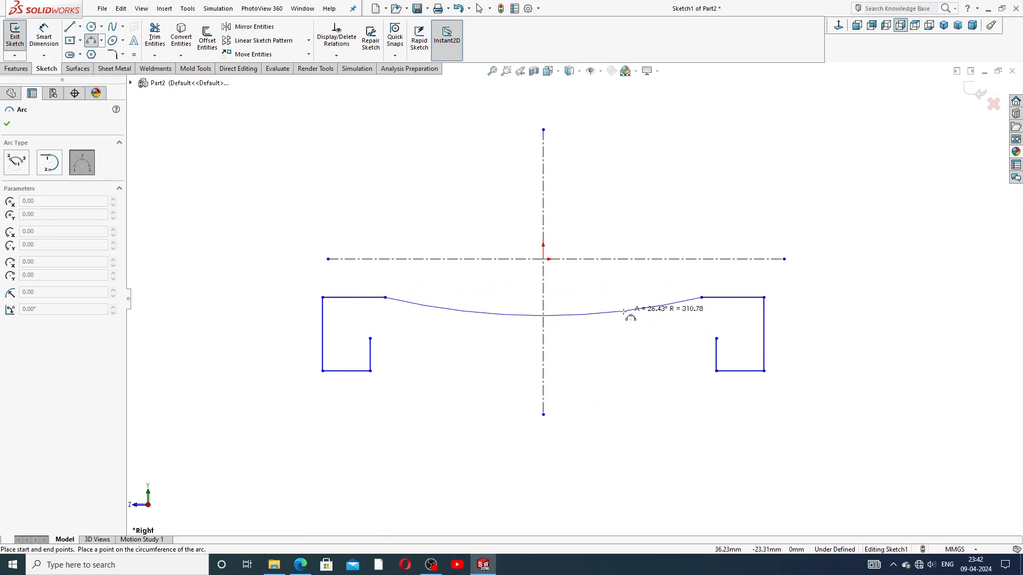
{"action": "left_click", "coordinate": [595, 316]}
{"action": "right_click", "coordinate": [656, 339]}
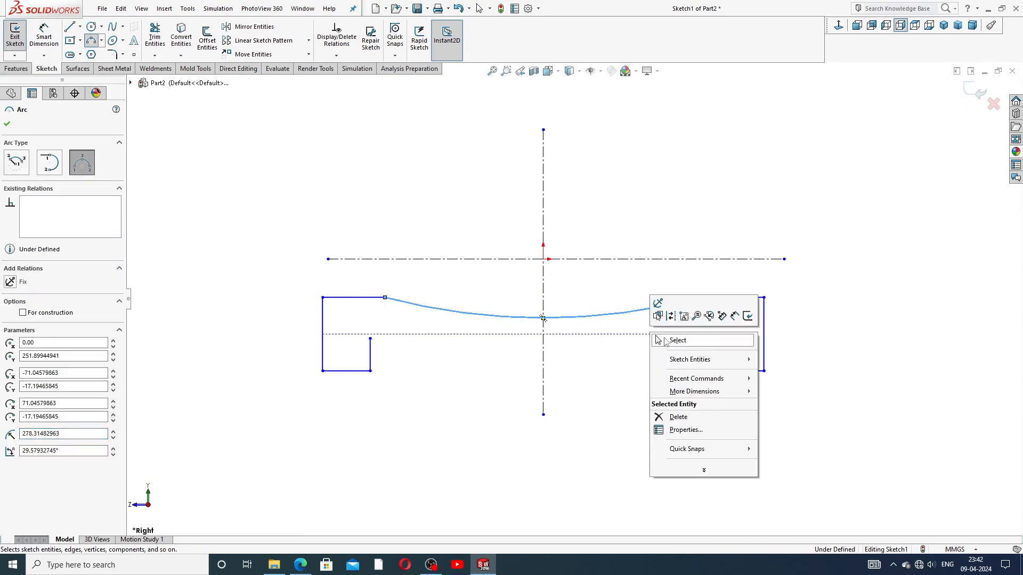
{"action": "left_click", "coordinate": [664, 341]}
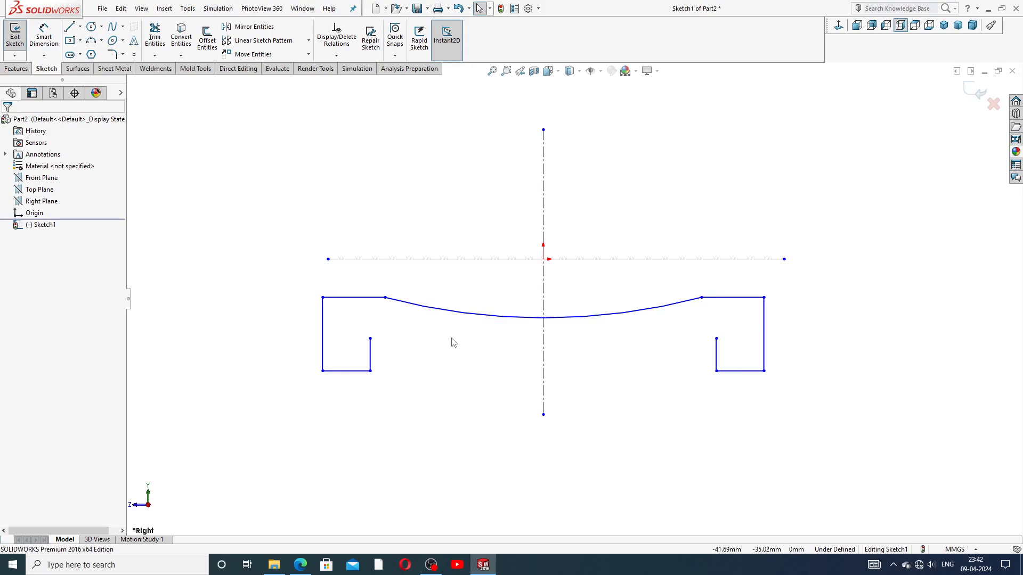
{"action": "left_click", "coordinate": [370, 340]}
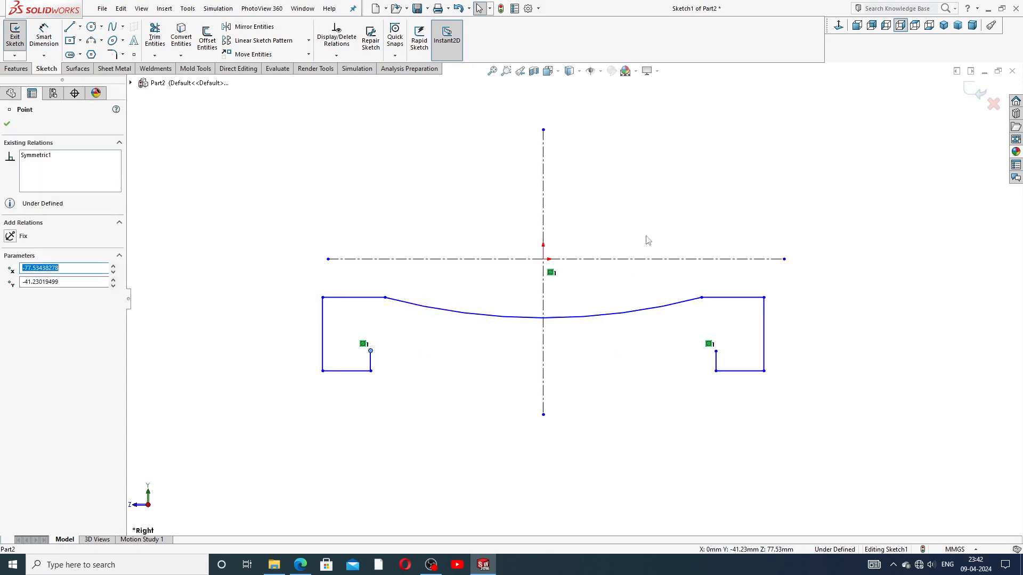
{"action": "left_click", "coordinate": [687, 186]}
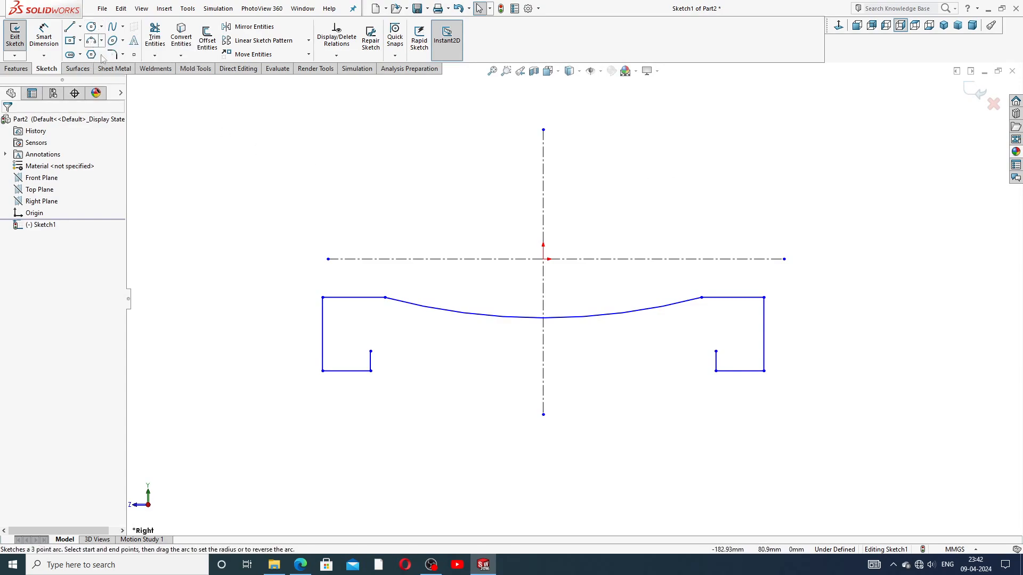
Step: Dimension the arc between the two profiles with a radius of 235 mm
{"action": "left_click", "coordinate": [43, 41]}
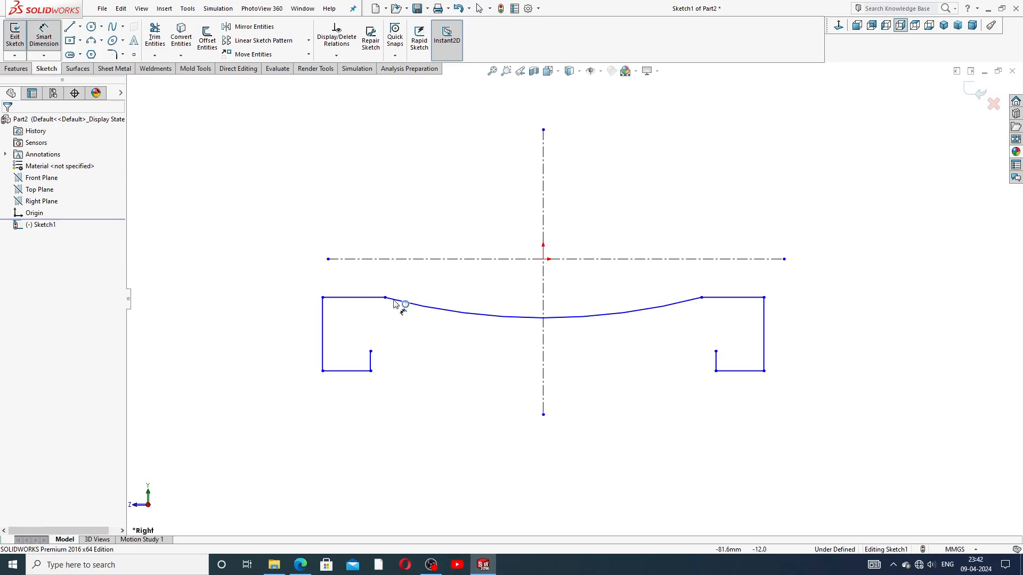
{"action": "left_click", "coordinate": [471, 315]}
{"action": "left_click", "coordinate": [478, 292]}
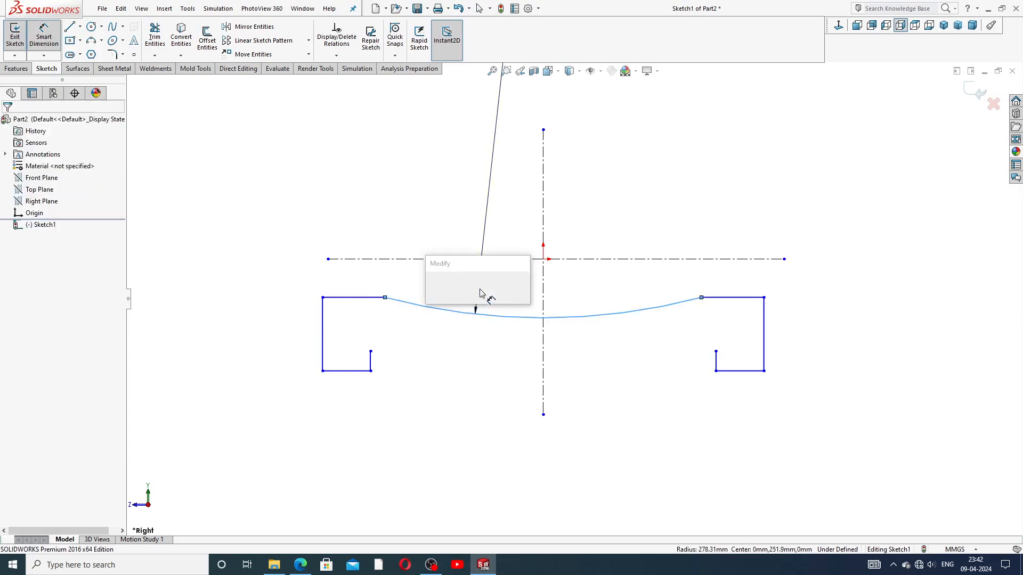
{"action": "type", "text": "235"}
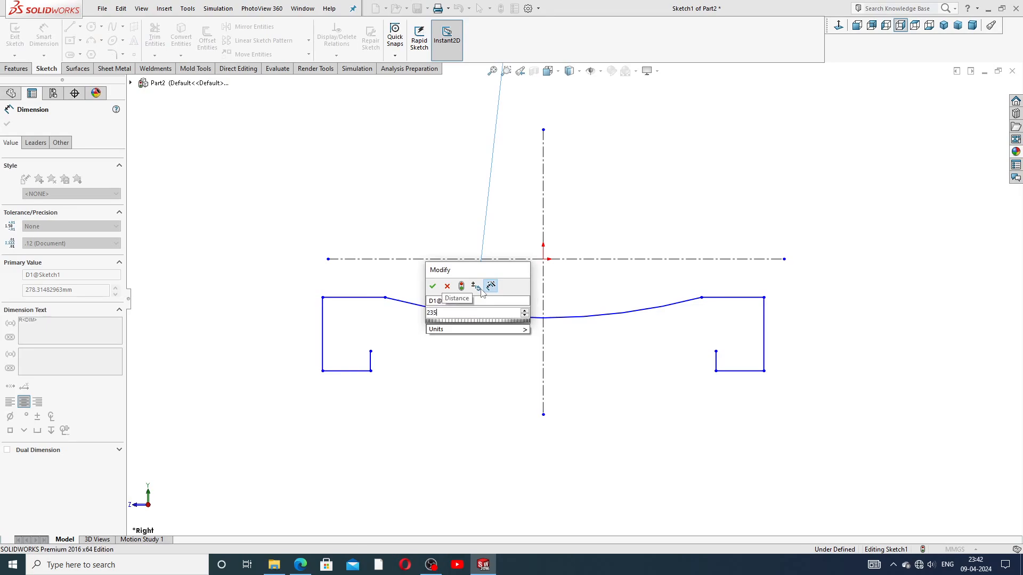
{"action": "key", "text": "Return"}
{"action": "left_click", "coordinate": [618, 203]}
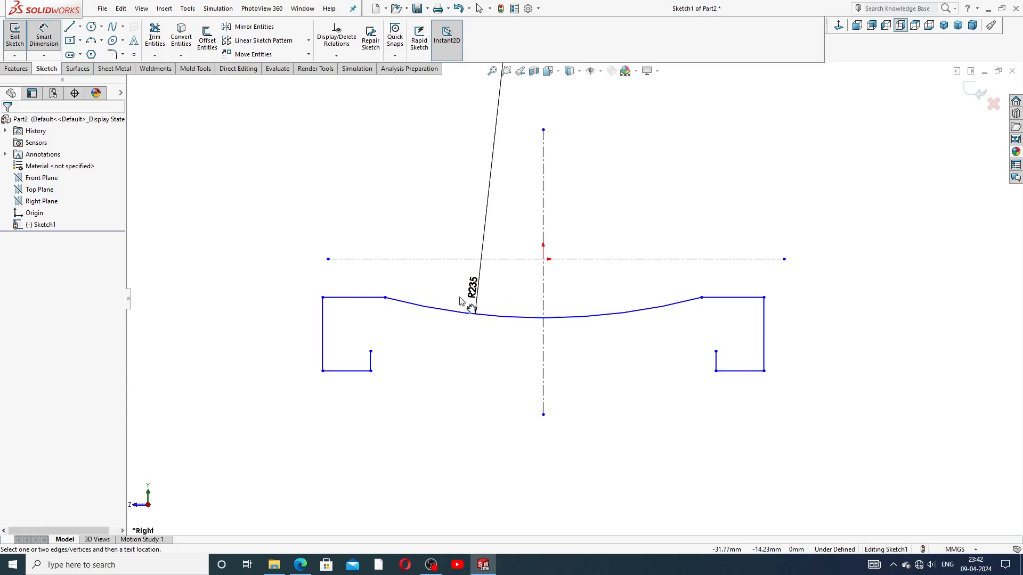
{"action": "right_click", "coordinate": [624, 192]}
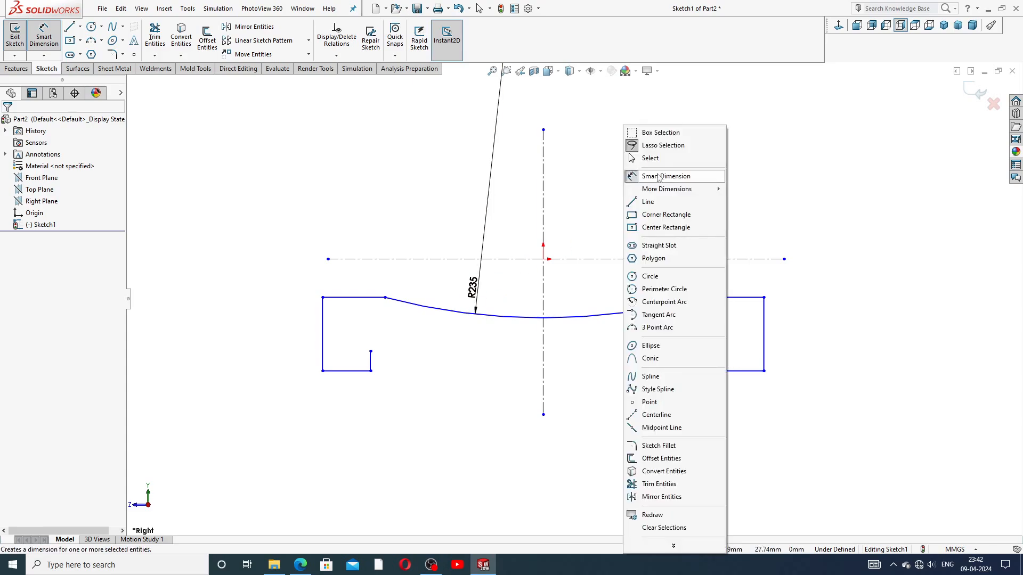
{"action": "left_click", "coordinate": [659, 159]}
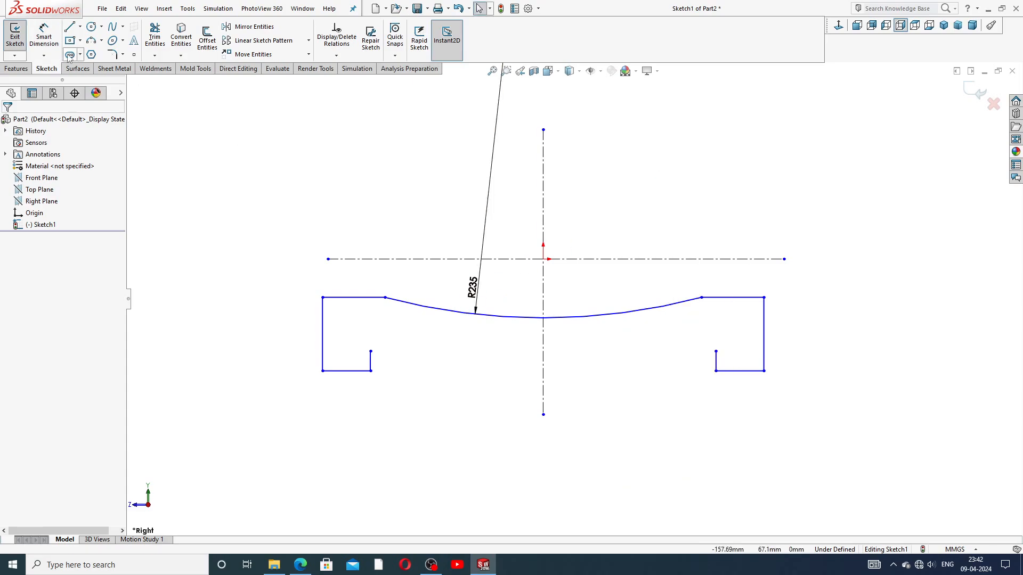
Step: Offset the R235 arc downward by 16 mm, keeping the offset dimension
{"action": "left_click", "coordinate": [205, 41]}
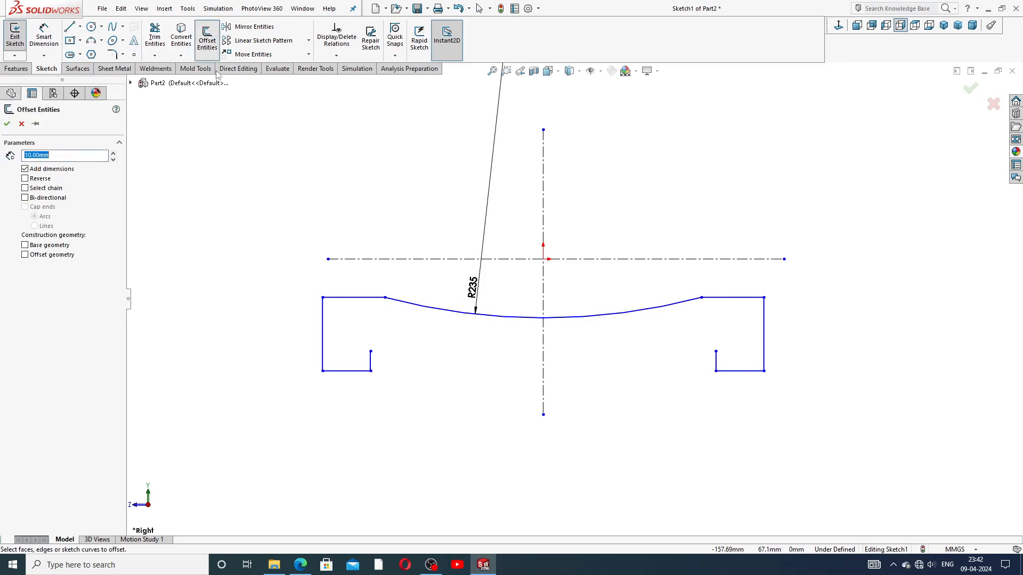
{"action": "left_click", "coordinate": [509, 320]}
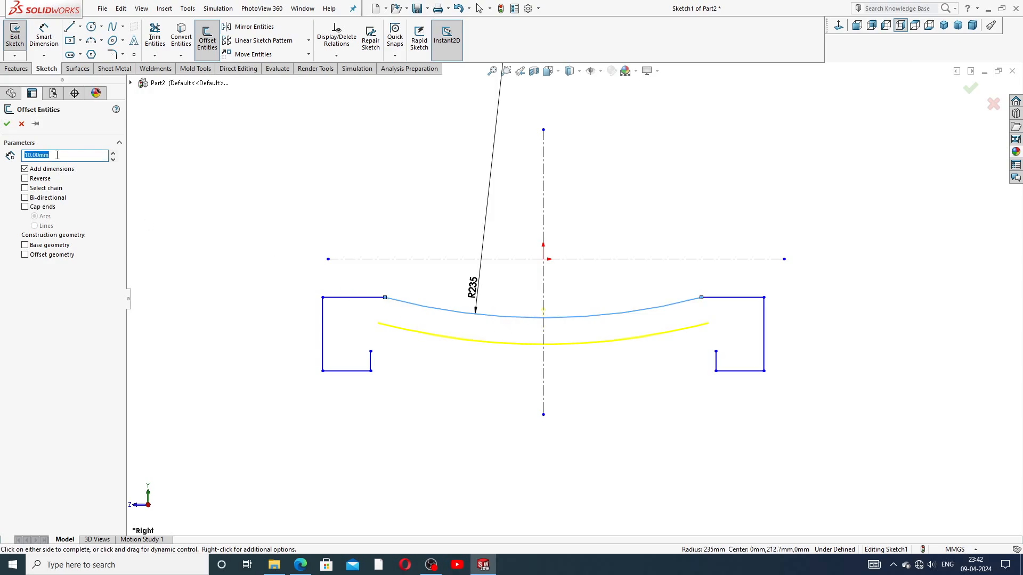
{"action": "type", "text": "16"}
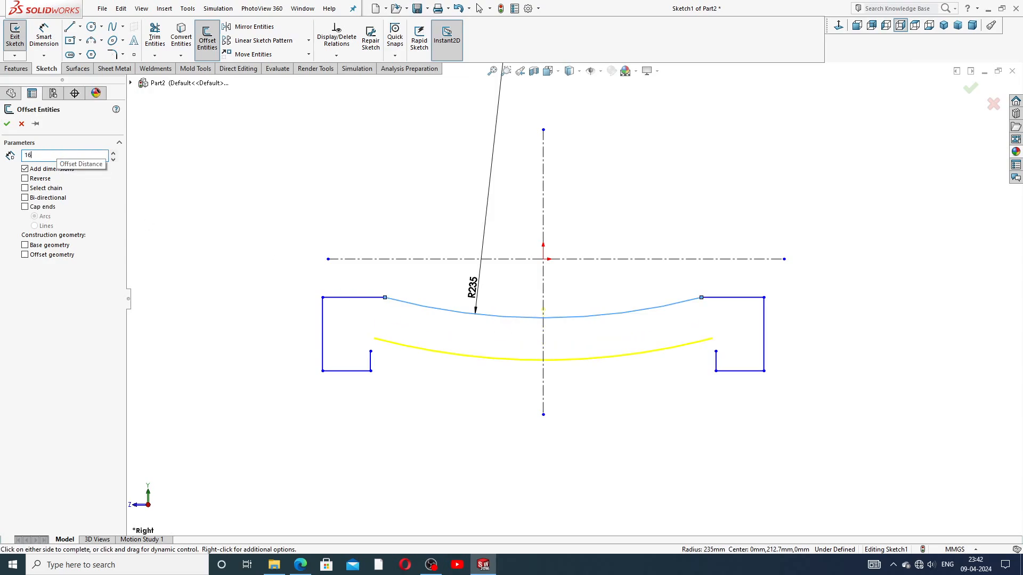
{"action": "key", "text": "Return"}
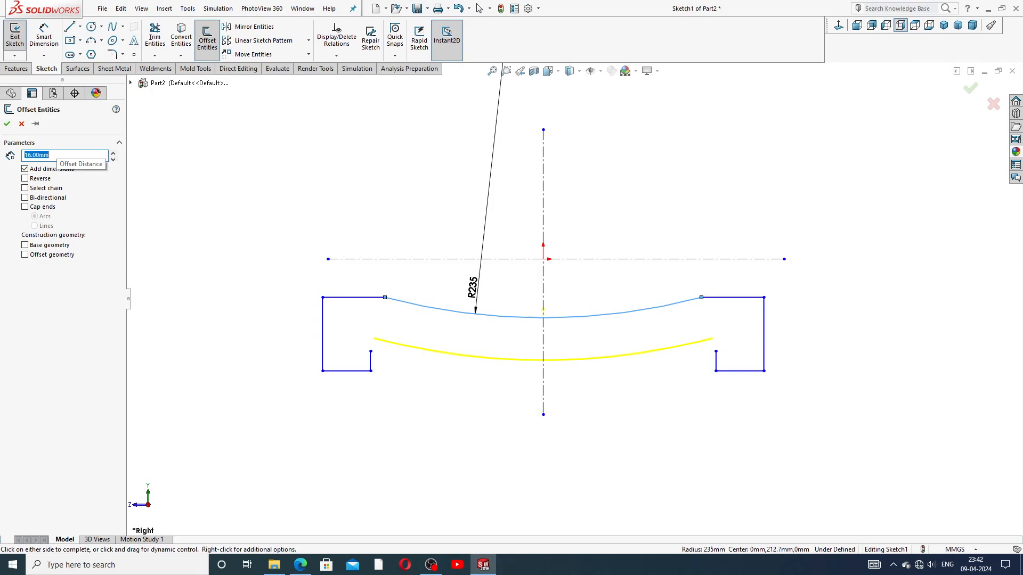
{"action": "left_click", "coordinate": [49, 193]}
{"action": "left_click", "coordinate": [47, 191]}
{"action": "left_click", "coordinate": [7, 124]}
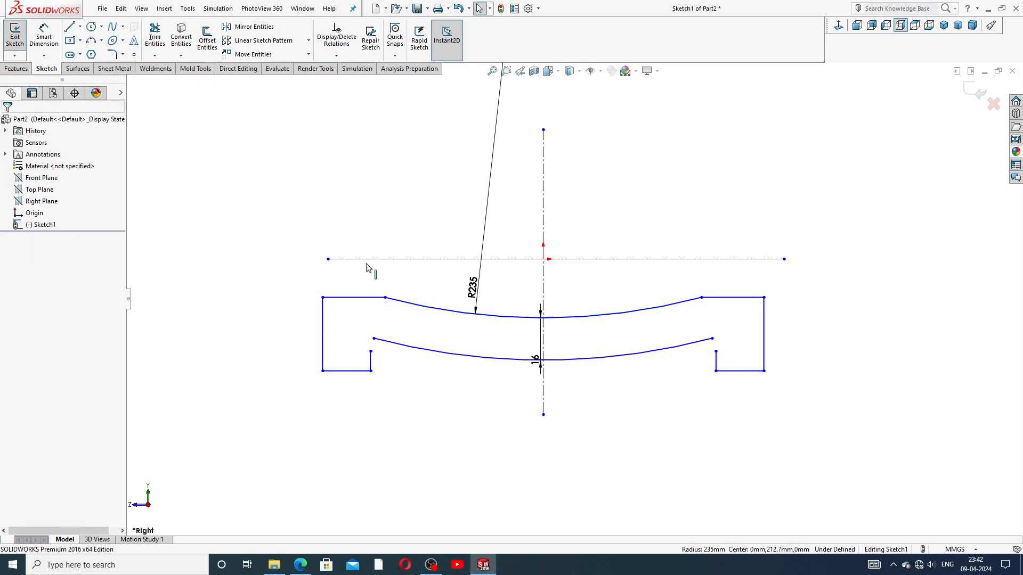
Step: Merge the left inner vertical line's upper end with the offset arc's end, and extend the legs to about 56 mm below the horizontal centerline
{"action": "scroll", "coordinate": [583, 395], "scroll_direction": "down", "scroll_amount": 1}
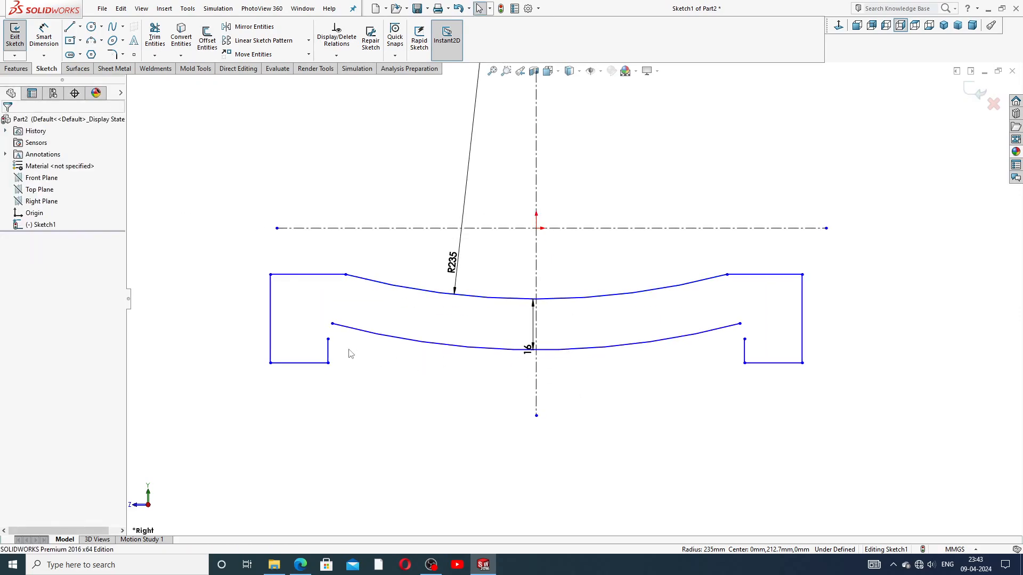
{"action": "left_click", "coordinate": [328, 340]}
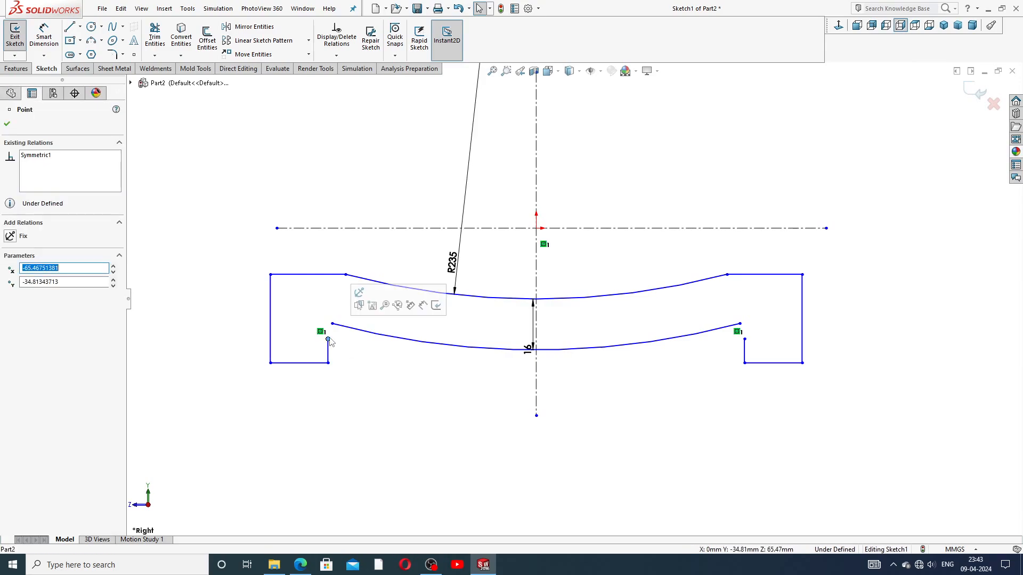
{"action": "left_click", "coordinate": [332, 324], "text": "ctrl"}
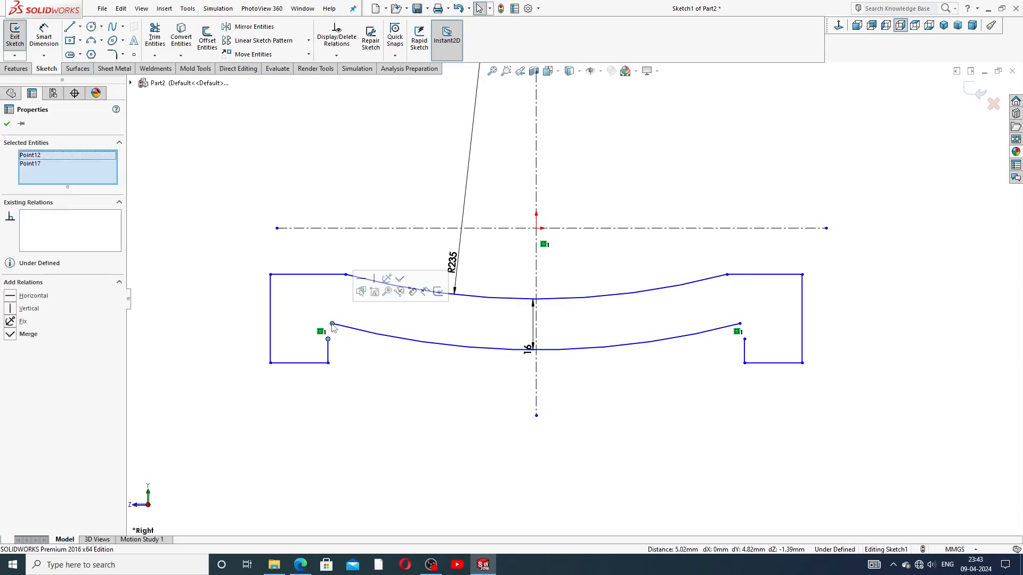
{"action": "left_click", "coordinate": [400, 279]}
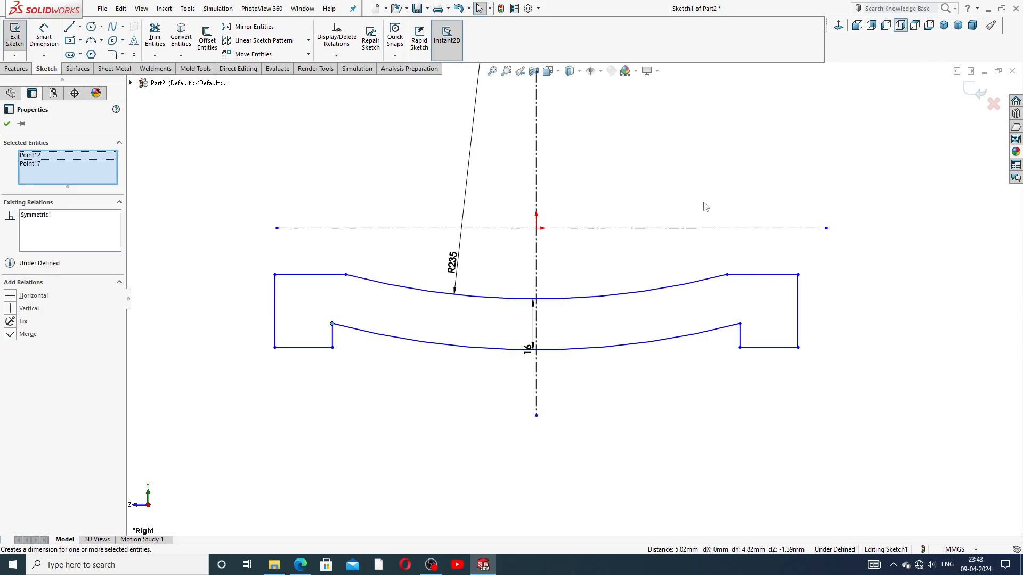
{"action": "left_click", "coordinate": [725, 165]}
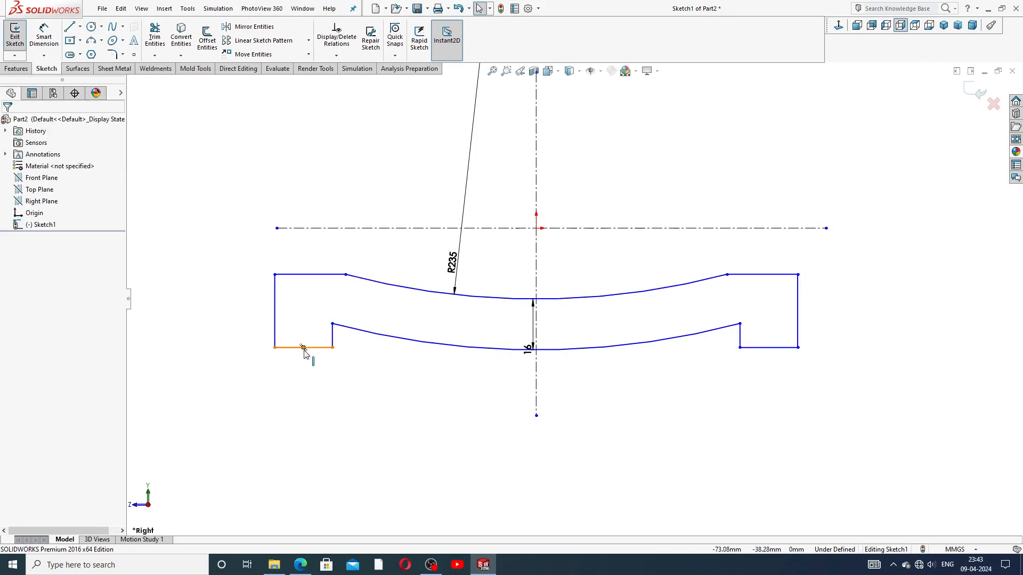
{"action": "left_click_drag", "start_coordinate": [315, 351], "coordinate": [314, 412]}
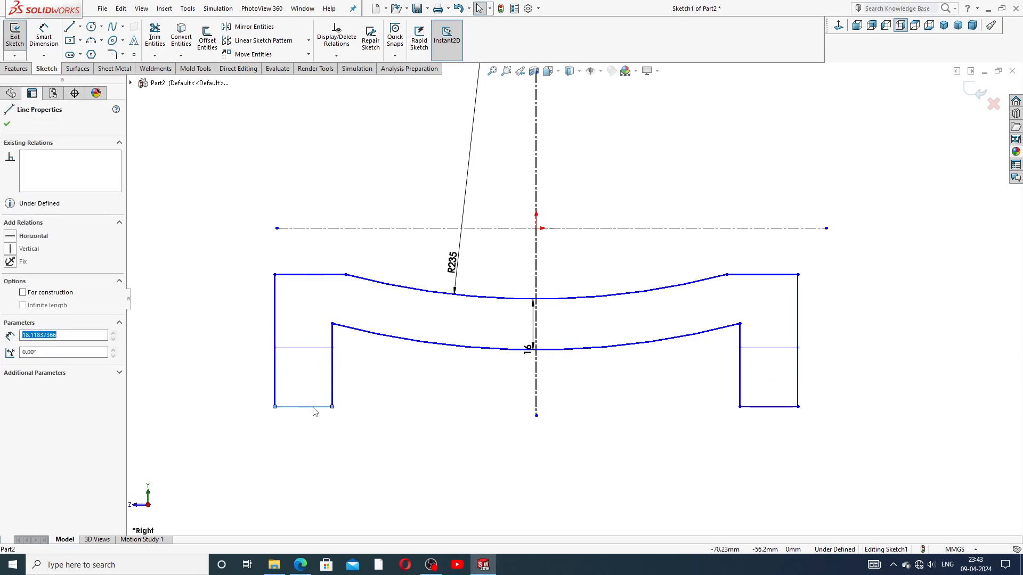
{"action": "left_click", "coordinate": [402, 394]}
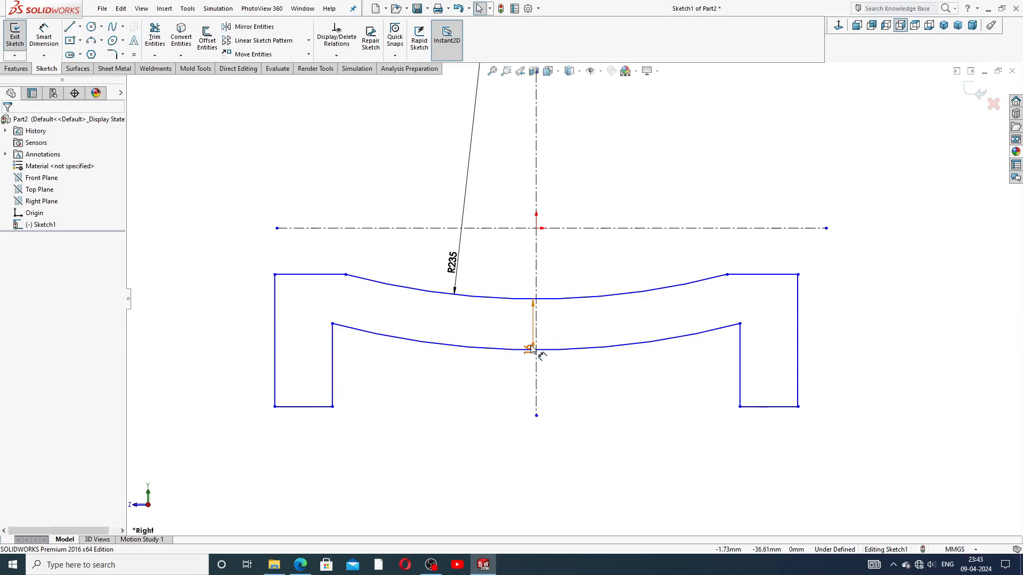
Step: Reposition the 16 mm dimension between the two arcs and move the R235 dimension closer to the vertical centerline
{"action": "left_click_drag", "start_coordinate": [530, 349], "coordinate": [520, 319]}
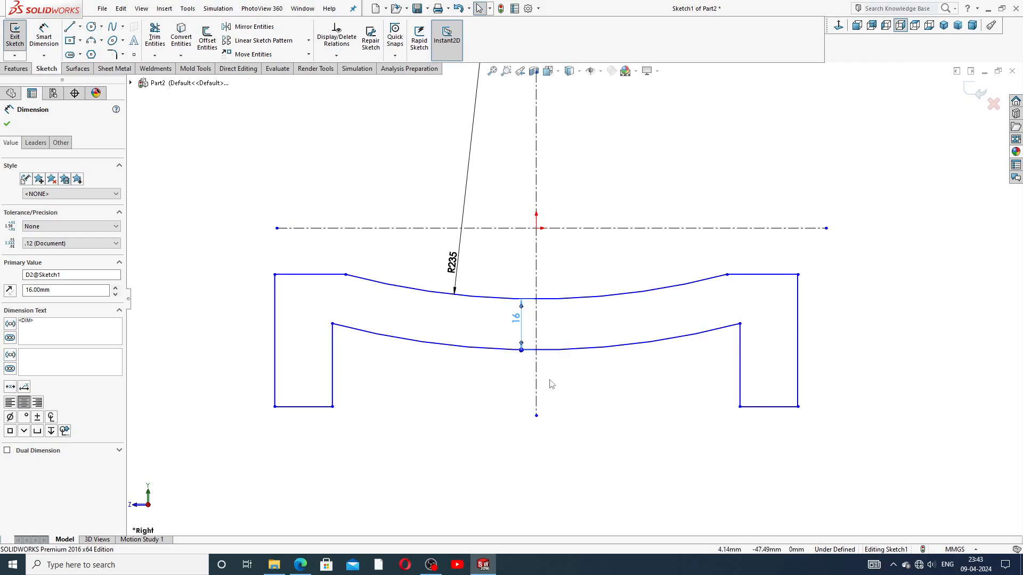
{"action": "mouse_move", "coordinate": [452, 262]}
{"action": "left_mouse_down"}
{"action": "mouse_move", "coordinate": [463, 280]}
{"action": "mouse_move", "coordinate": [474, 263]}
{"action": "left_mouse_up"}
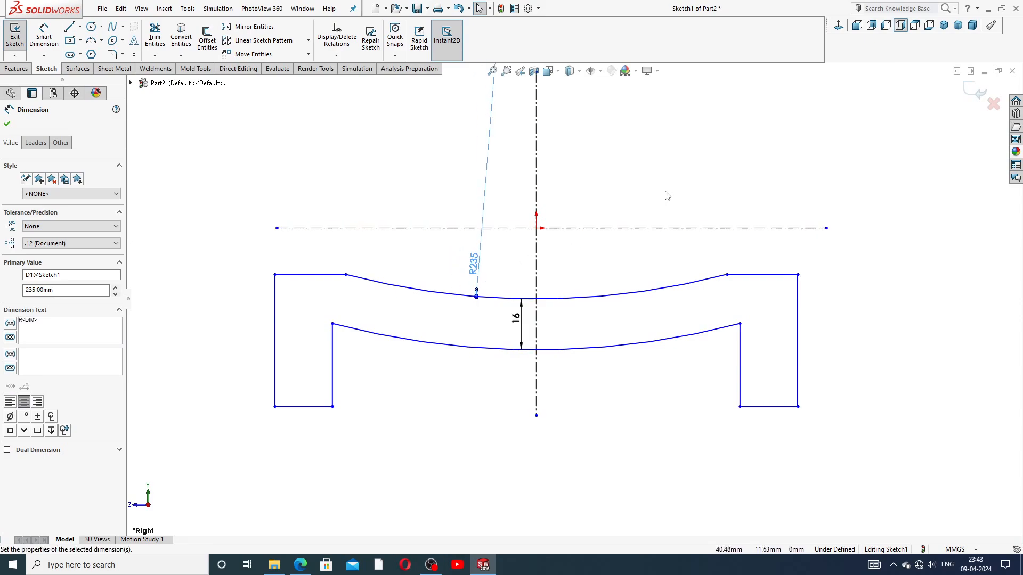
{"action": "left_click", "coordinate": [672, 167]}
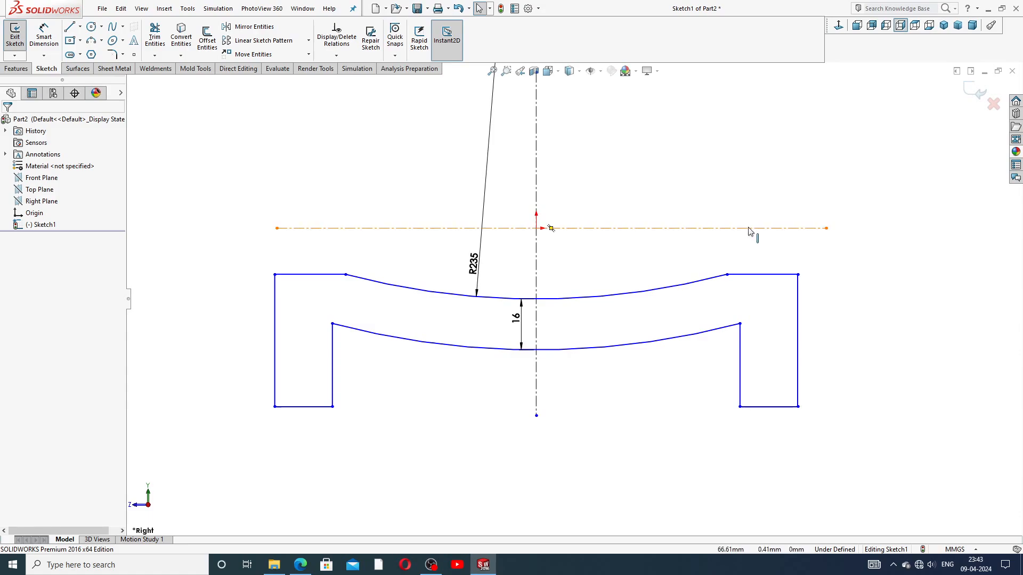
Step: Dimension the vertical distance from the horizontal centerline to the profile's upper left corner as 62.6 mm
{"action": "left_click", "coordinate": [44, 36]}
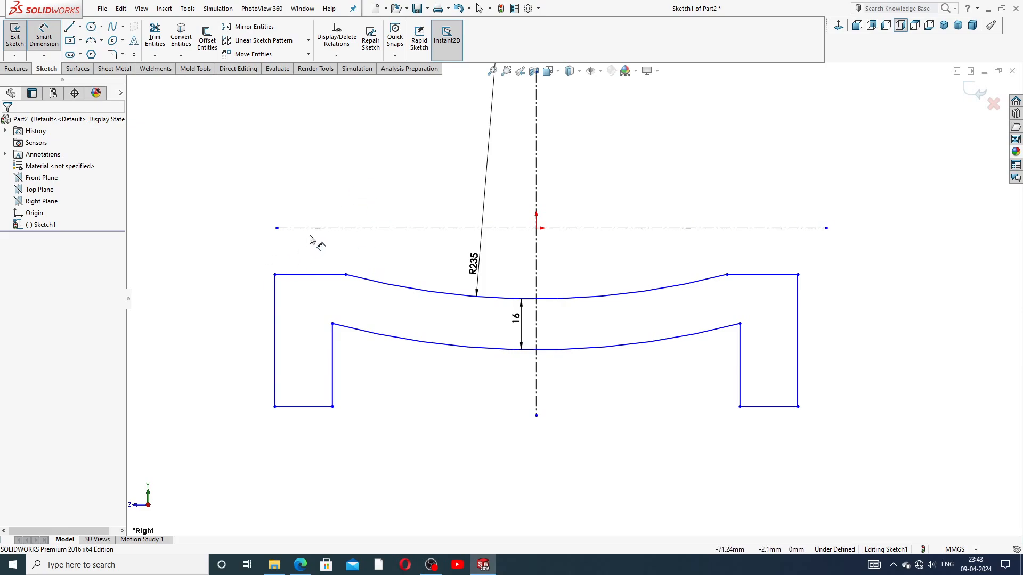
{"action": "left_click", "coordinate": [275, 275]}
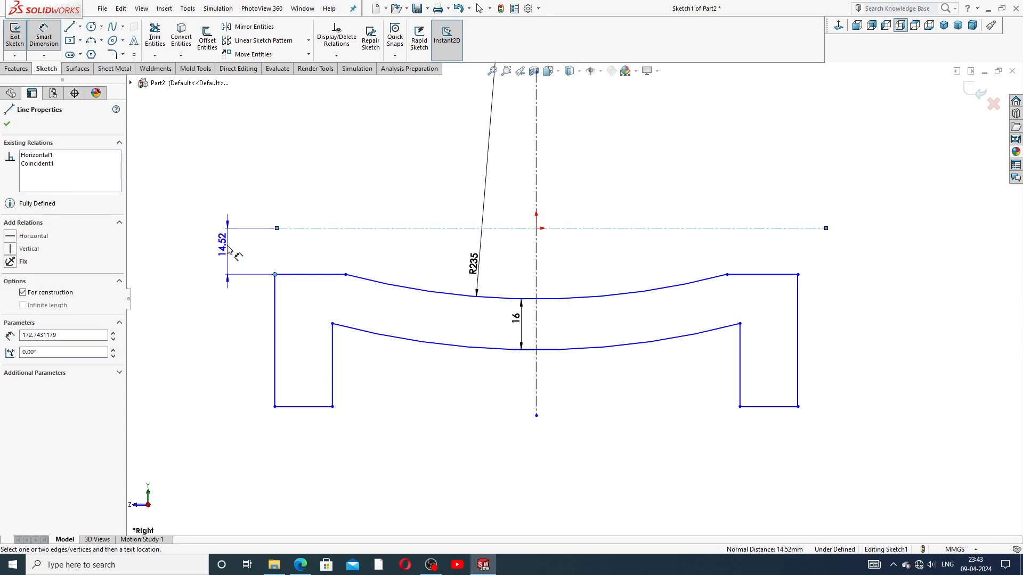
{"action": "left_click", "coordinate": [223, 250]}
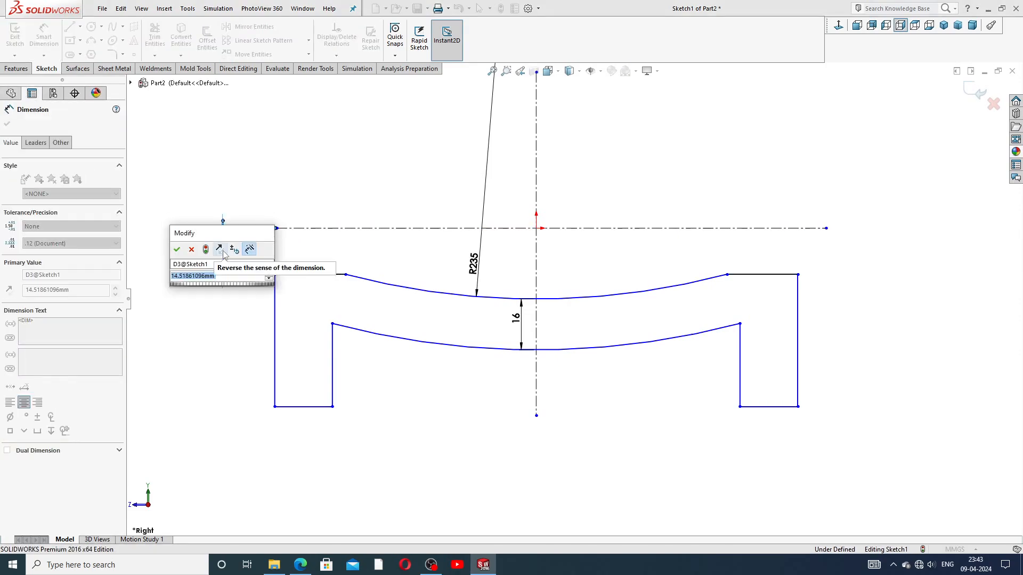
{"action": "type", "text": "62."}
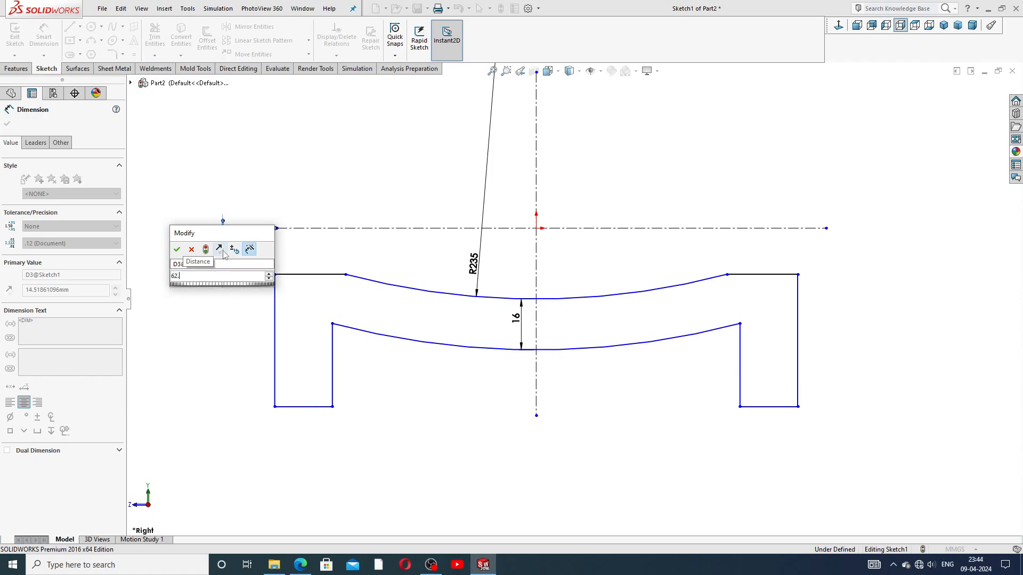
{"action": "type", "text": "6"}
{"action": "key", "text": "Return"}
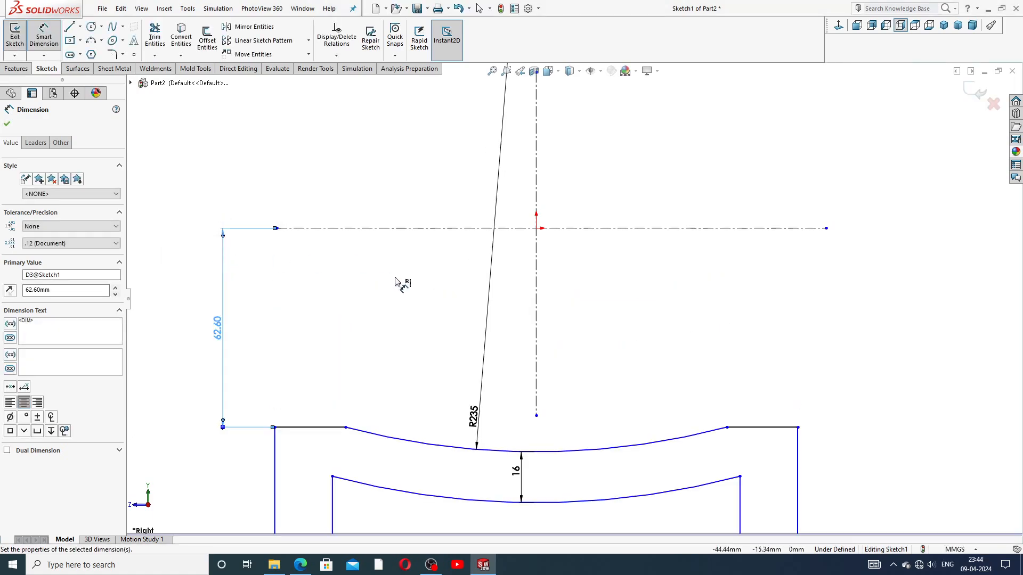
Step: Dimension the vertical distance from the horizontal centerline to the left leg's bottom edge as 125 mm
{"action": "scroll", "coordinate": [437, 346], "scroll_direction": "up", "scroll_amount": 3}
{"action": "scroll", "coordinate": [450, 373], "scroll_direction": "down", "scroll_amount": 2}
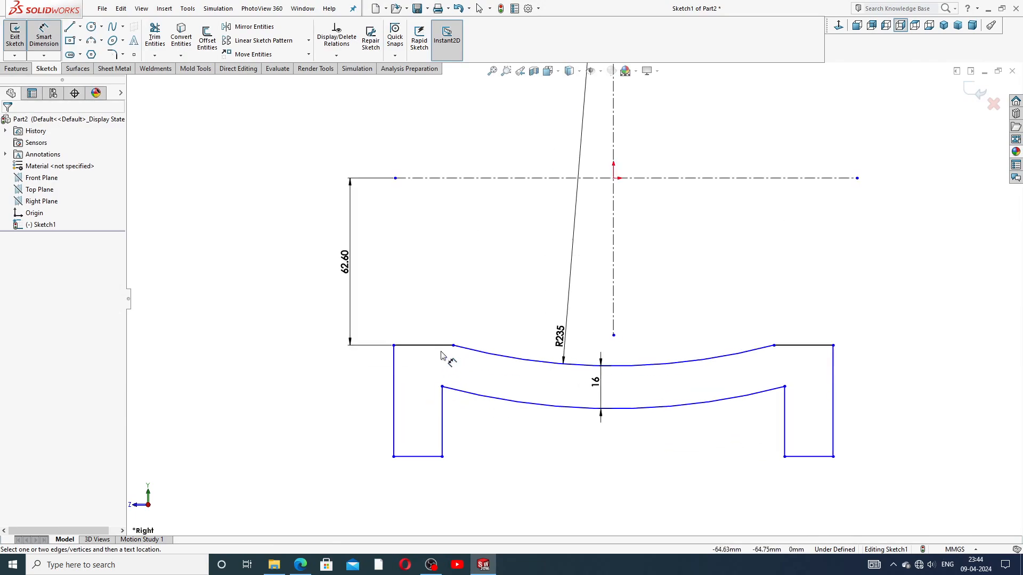
{"action": "left_click", "coordinate": [429, 179]}
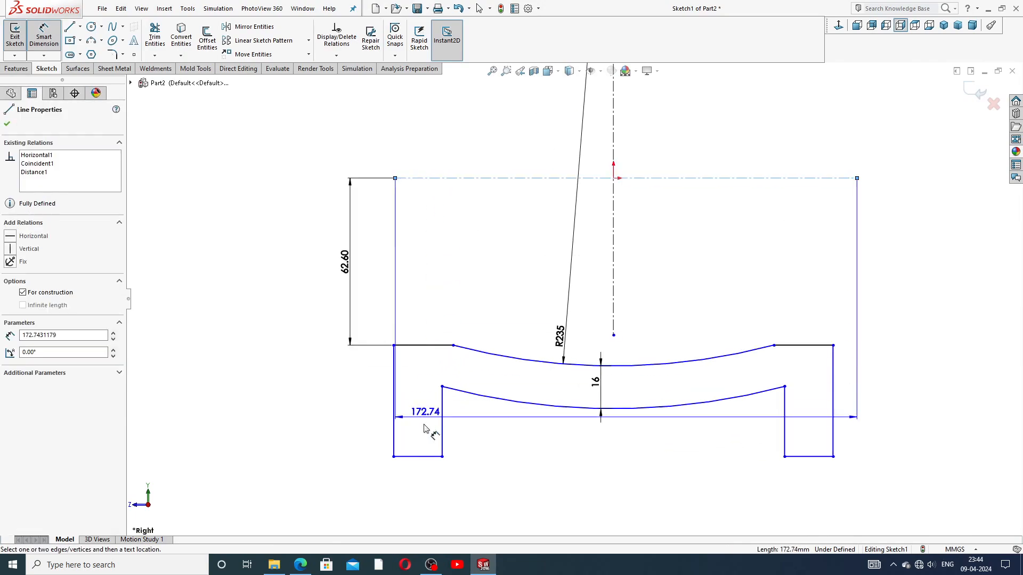
{"action": "left_click", "coordinate": [418, 457]}
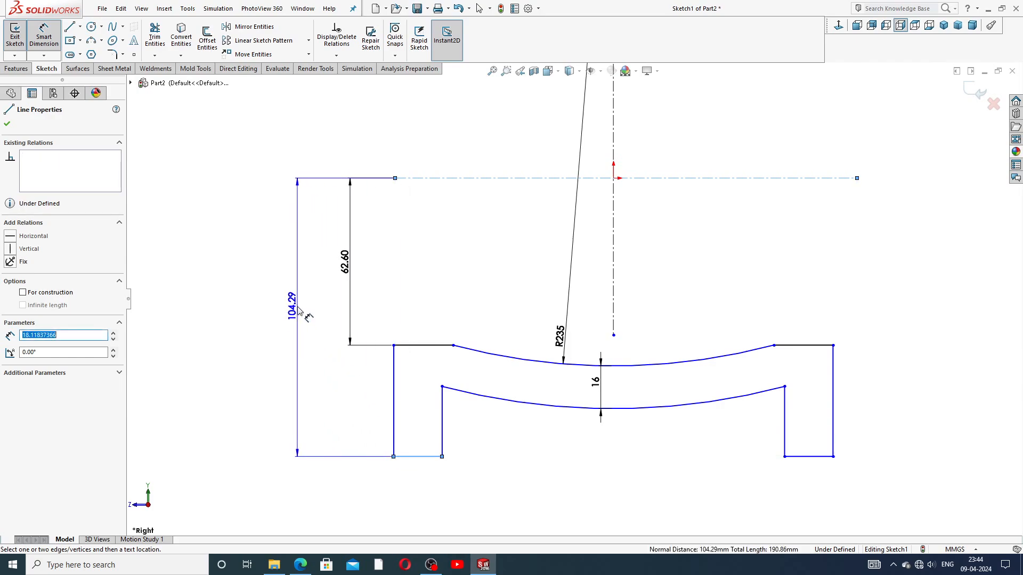
{"action": "left_click", "coordinate": [298, 310]}
{"action": "type", "text": "98"}
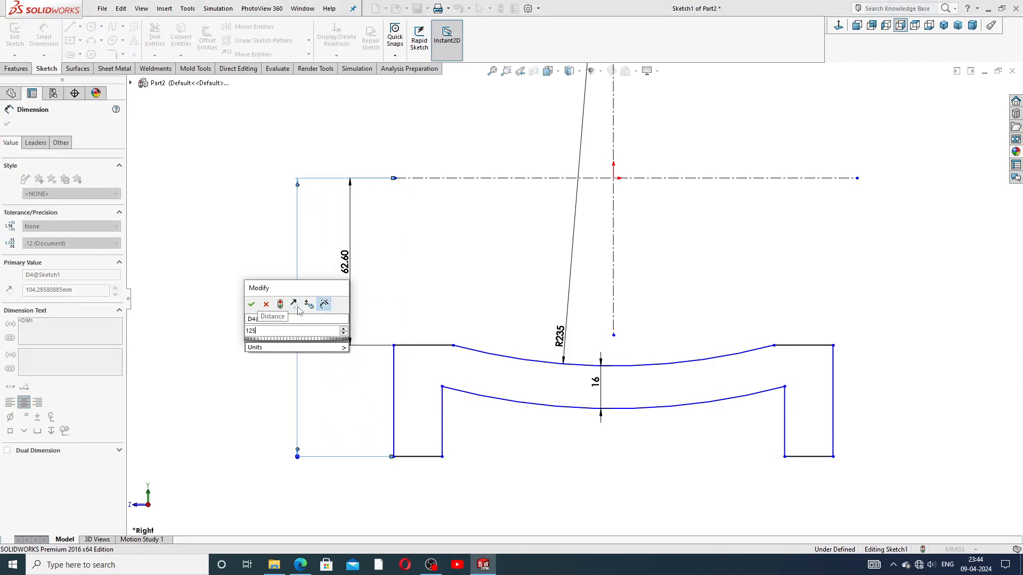
{"action": "key", "text": "Return"}
{"action": "left_click", "coordinate": [465, 277]}
Step: Dimension the width of the left leg's bottom edge as 22 mm
{"action": "scroll", "coordinate": [479, 433], "scroll_direction": "up", "scroll_amount": 3}
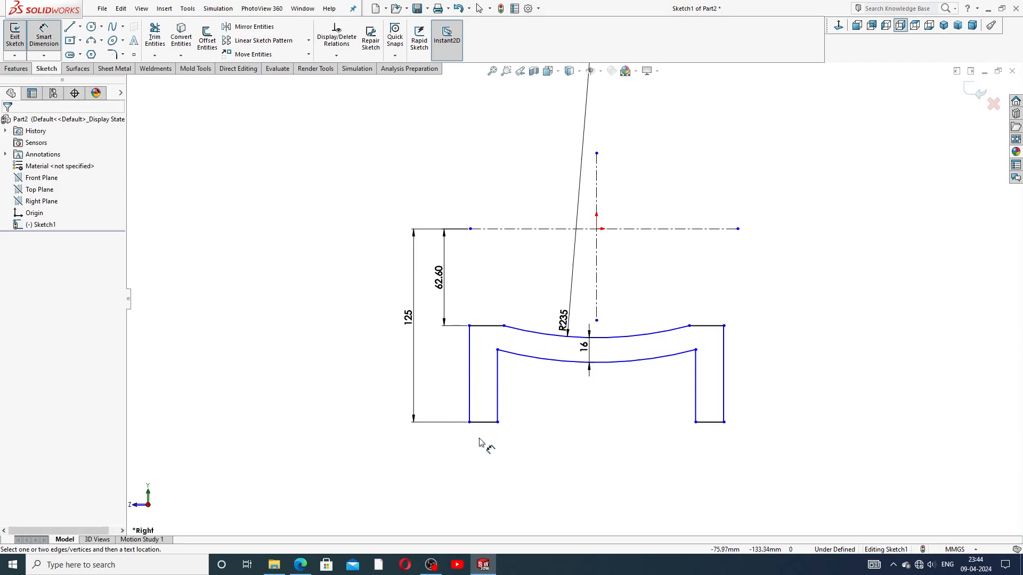
{"action": "left_click", "coordinate": [485, 425]}
{"action": "left_click", "coordinate": [484, 446]}
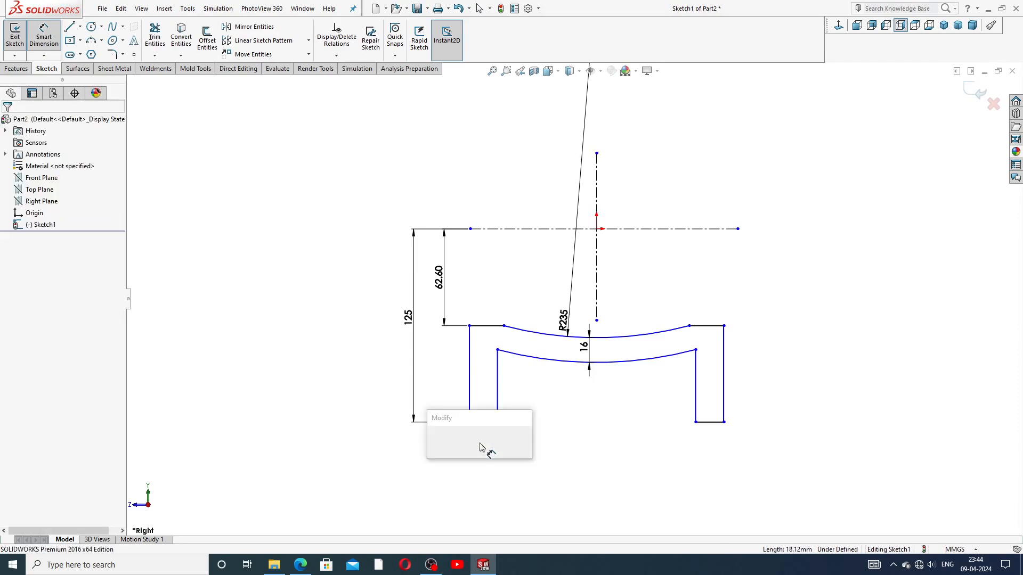
{"action": "type", "text": "22"}
{"action": "key", "text": "Return"}
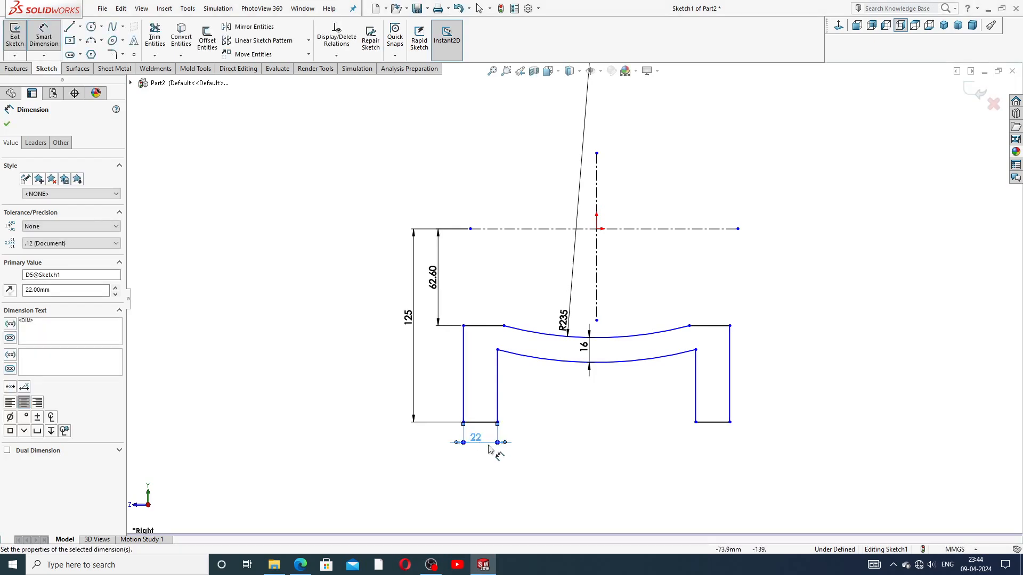
Step: Dimension the distance between the inner vertical lines of the two legs as 306 mm
{"action": "scroll", "coordinate": [569, 431], "scroll_direction": "down", "scroll_amount": 1}
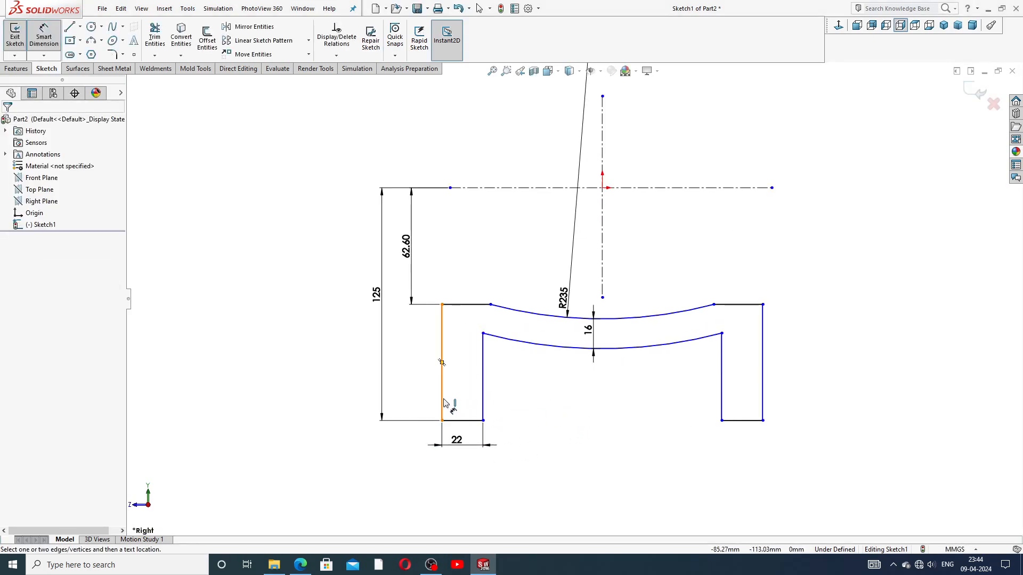
{"action": "left_click", "coordinate": [483, 411]}
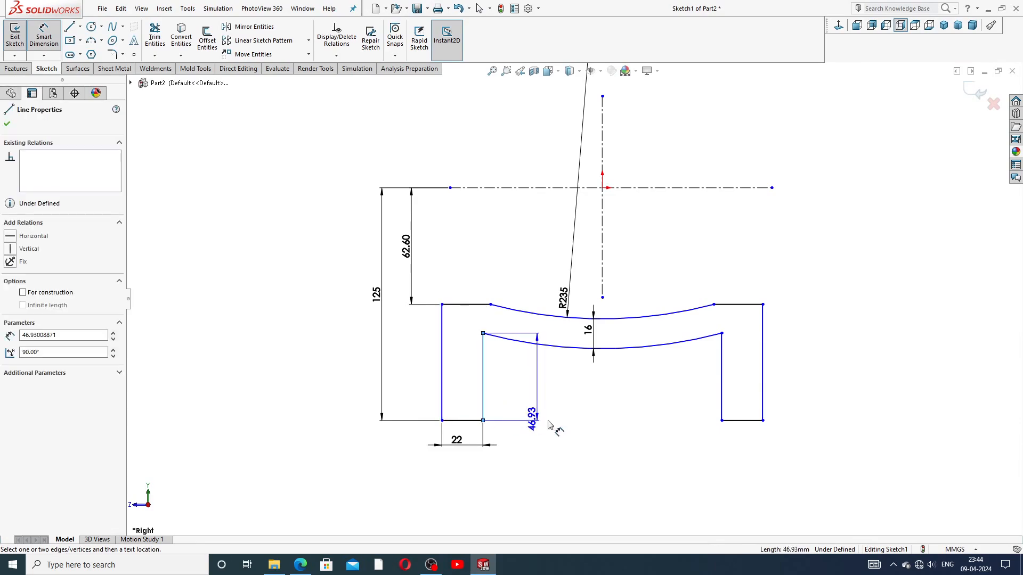
{"action": "left_click", "coordinate": [721, 394]}
{"action": "left_click", "coordinate": [612, 478]}
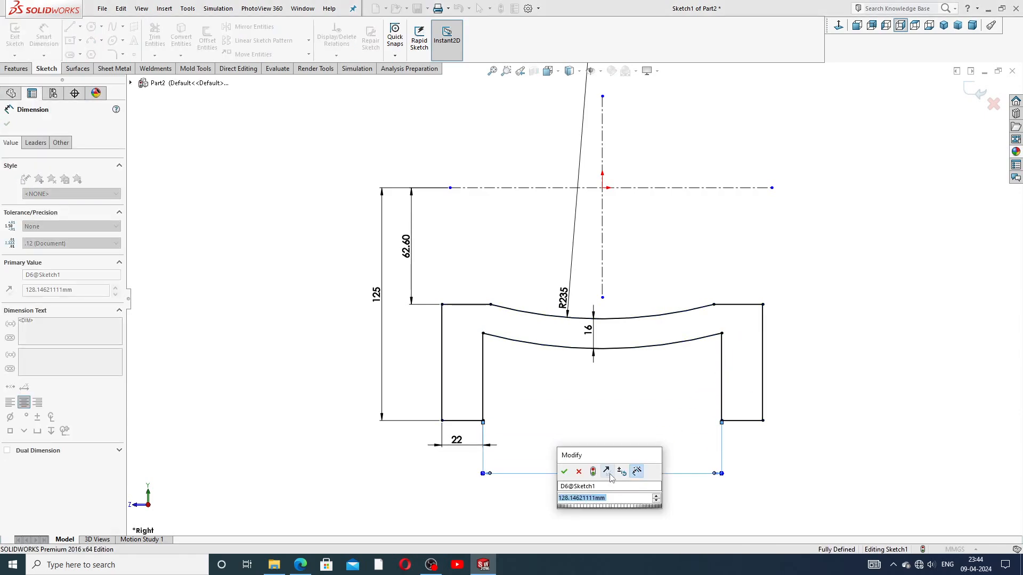
{"action": "type", "text": "306"}
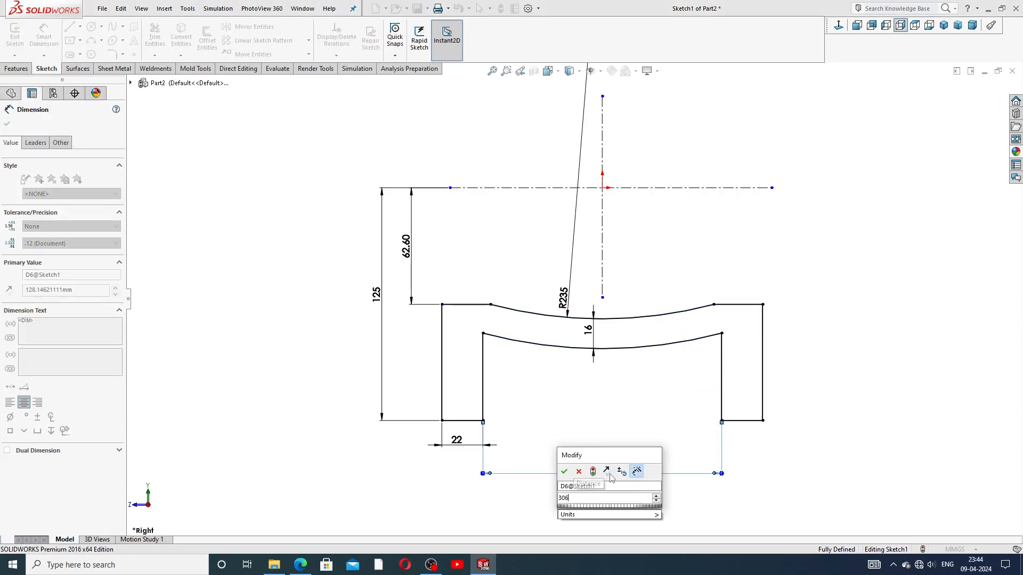
{"action": "key", "text": "Return"}
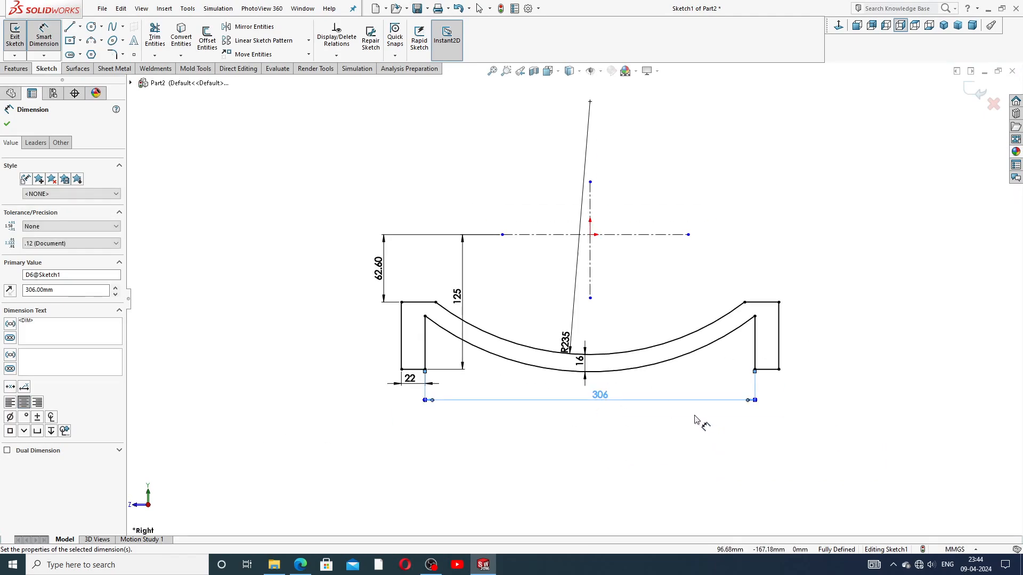
{"action": "scroll", "coordinate": [709, 434], "scroll_direction": "down", "scroll_amount": 1}
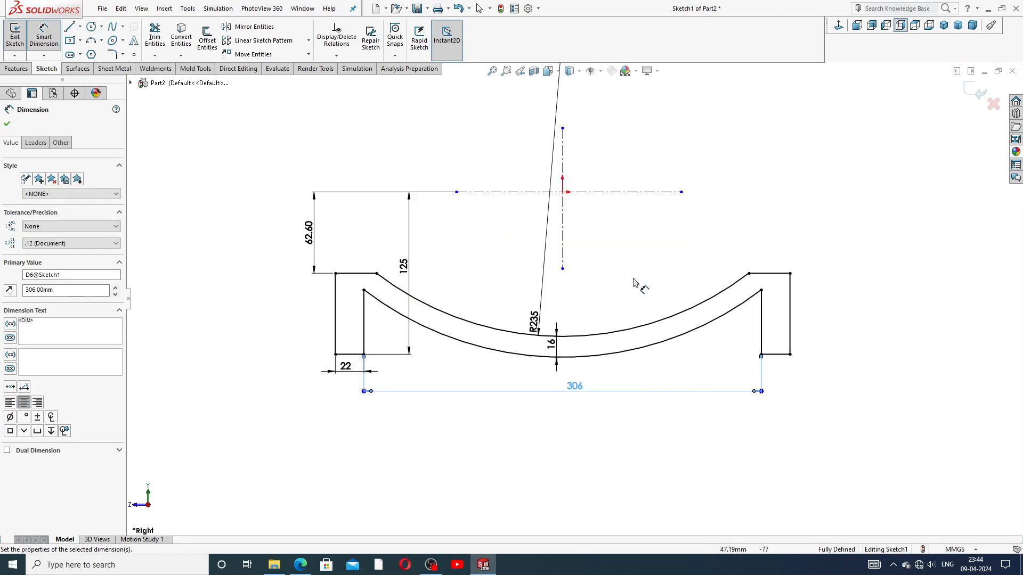
{"action": "right_click", "coordinate": [678, 230]}
{"action": "left_click", "coordinate": [692, 157]}
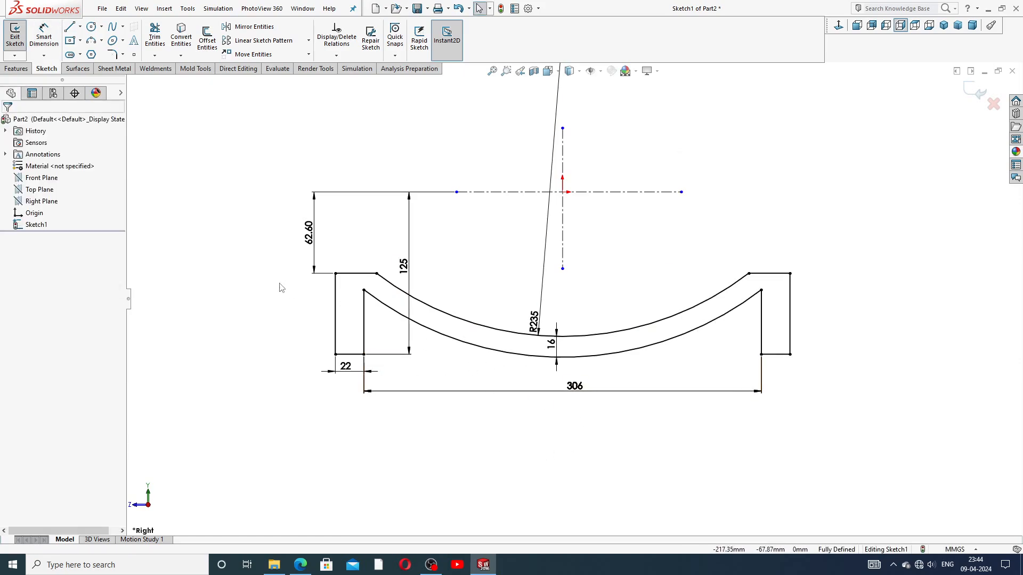
Step: Draw a horizontal centerline joining the inner bottom corners of the two legs
{"action": "left_click", "coordinate": [80, 26]}
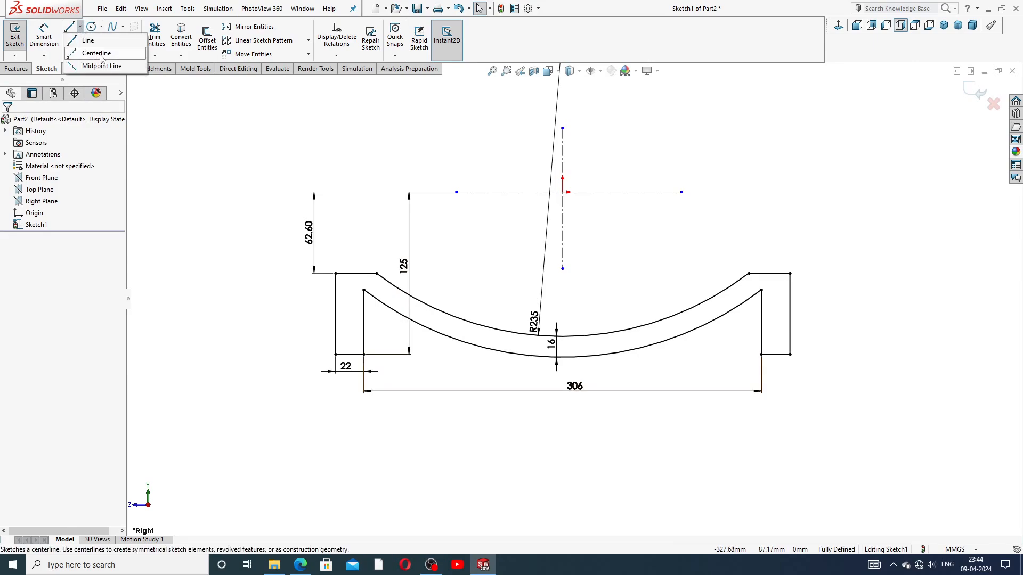
{"action": "left_click", "coordinate": [97, 53]}
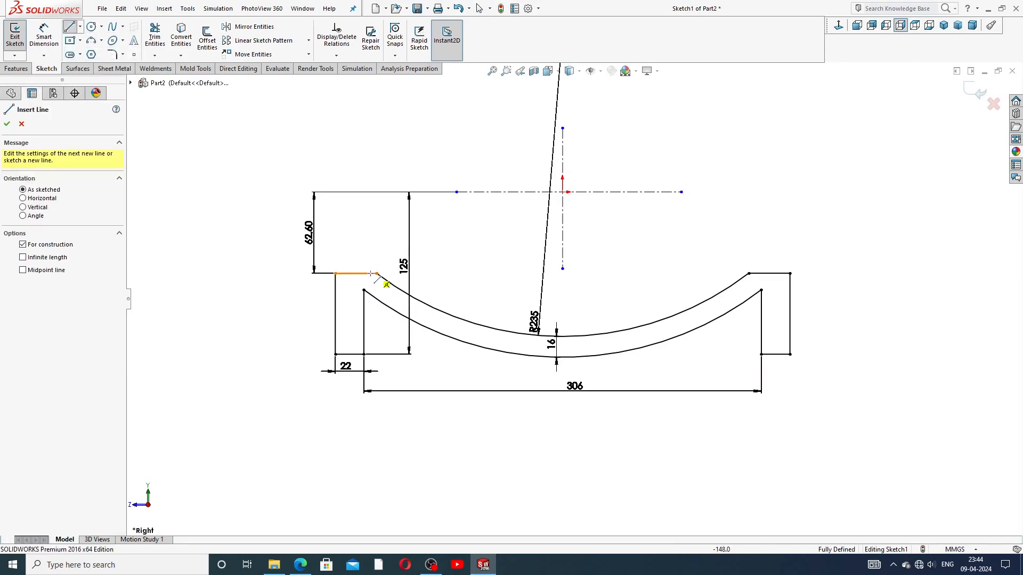
{"action": "left_click", "coordinate": [364, 355]}
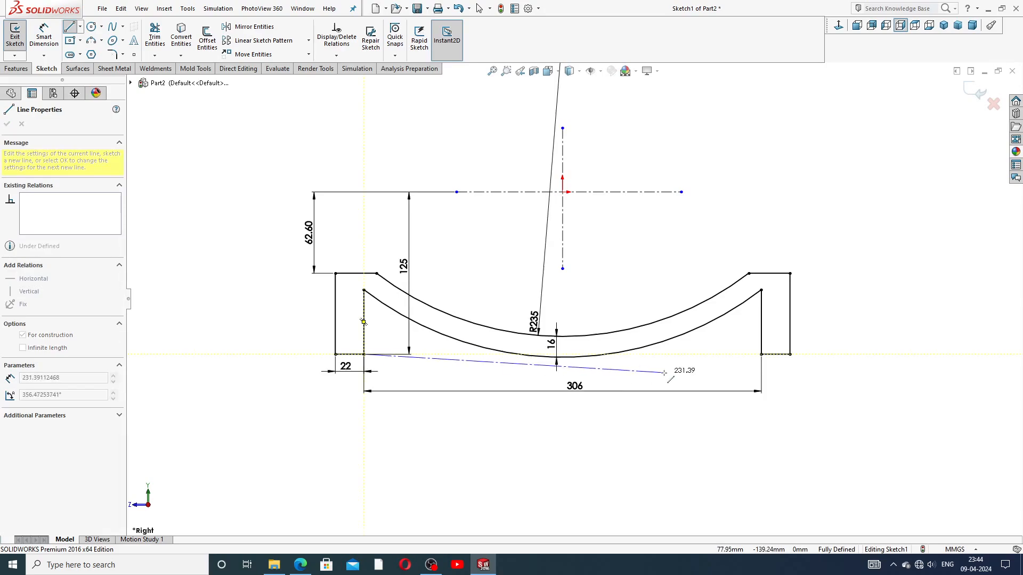
{"action": "left_click", "coordinate": [761, 354]}
{"action": "right_click", "coordinate": [814, 212]}
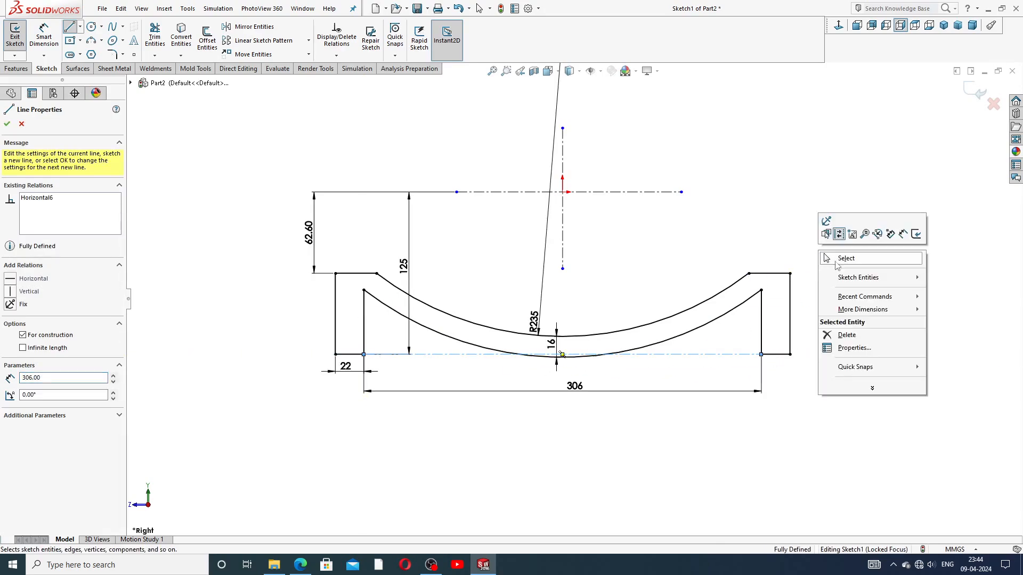
{"action": "left_click", "coordinate": [825, 223]}
Step: Extend the vertical centerline's lower end to the midpoint of the lower arc
{"action": "scroll", "coordinate": [546, 365], "scroll_direction": "down", "scroll_amount": 2}
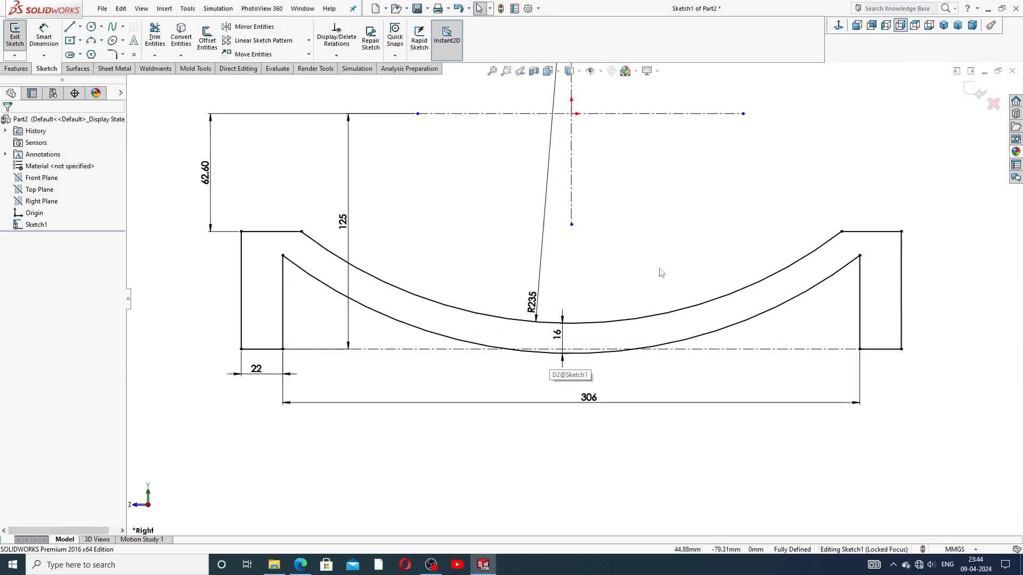
{"action": "left_click_drag", "start_coordinate": [571, 225], "coordinate": [571, 353]}
{"action": "left_click", "coordinate": [605, 274]}
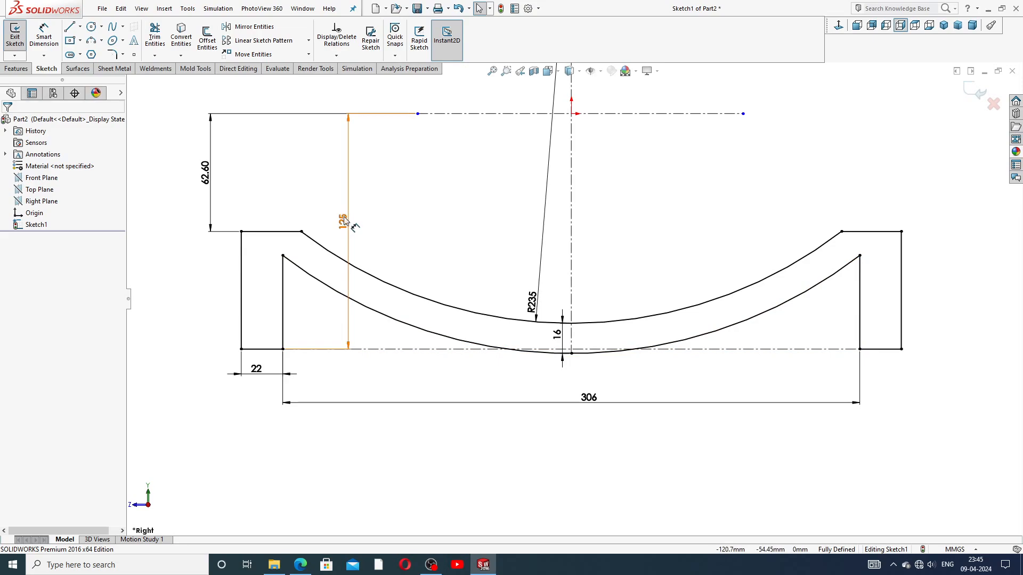
Step: Move the 125 mm dimension outside the profile beyond the 62.6 mm one, and place the 22 mm dimension slightly lower
{"action": "left_click_drag", "start_coordinate": [343, 221], "coordinate": [179, 244]}
{"action": "left_click_drag", "start_coordinate": [205, 173], "coordinate": [224, 173]}
{"action": "left_click", "coordinate": [629, 245]}
{"action": "scroll", "coordinate": [636, 402], "scroll_direction": "up", "scroll_amount": 2}
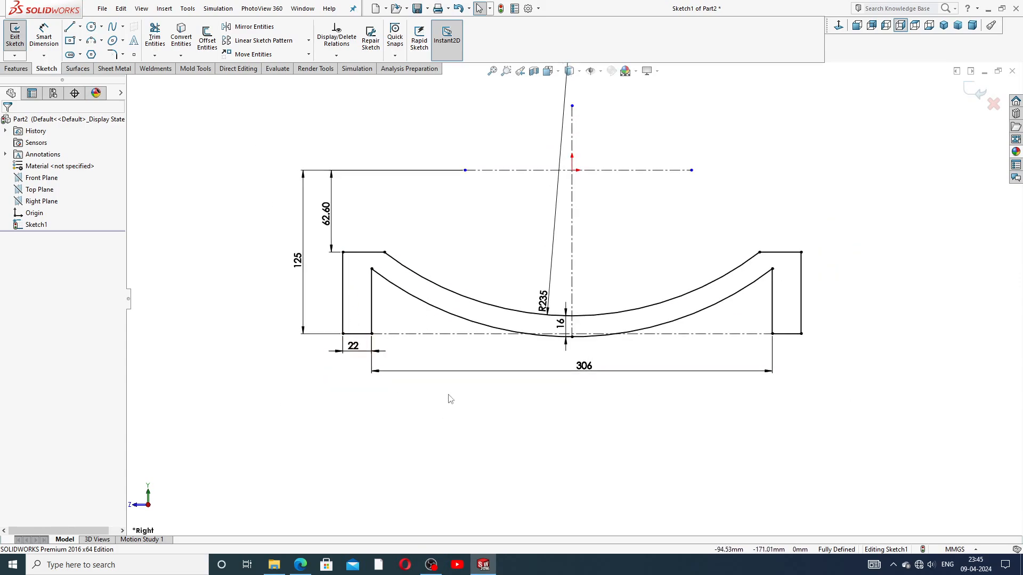
{"action": "left_click_drag", "start_coordinate": [353, 346], "coordinate": [357, 353]}
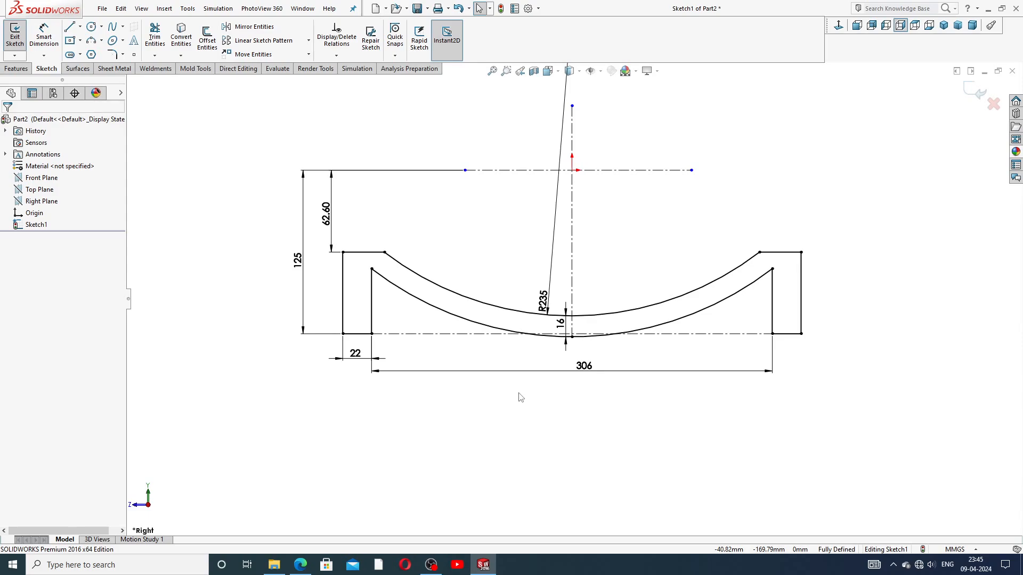
Step: Add 10 mm sketch fillets at both inner corners where the legs meet the lower arc
{"action": "left_click", "coordinate": [124, 55]}
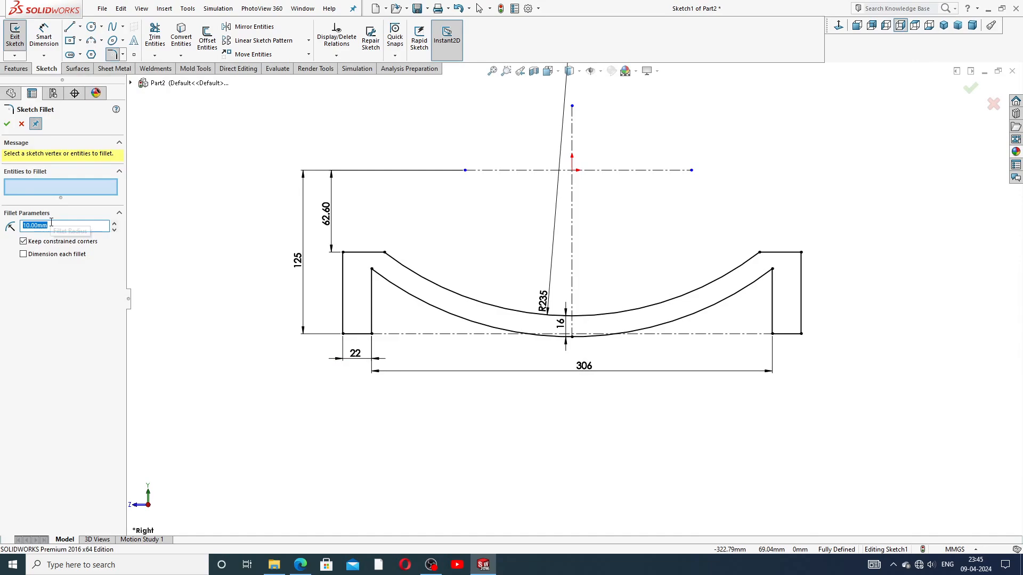
{"action": "left_click", "coordinate": [372, 269]}
{"action": "left_click", "coordinate": [537, 291]}
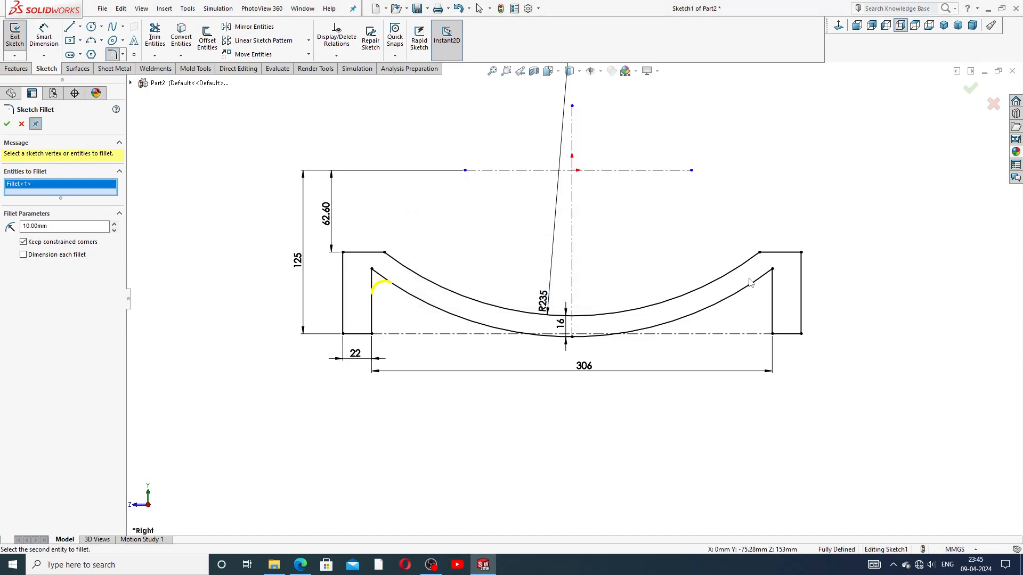
{"action": "left_click", "coordinate": [771, 287]}
{"action": "left_click", "coordinate": [537, 290]}
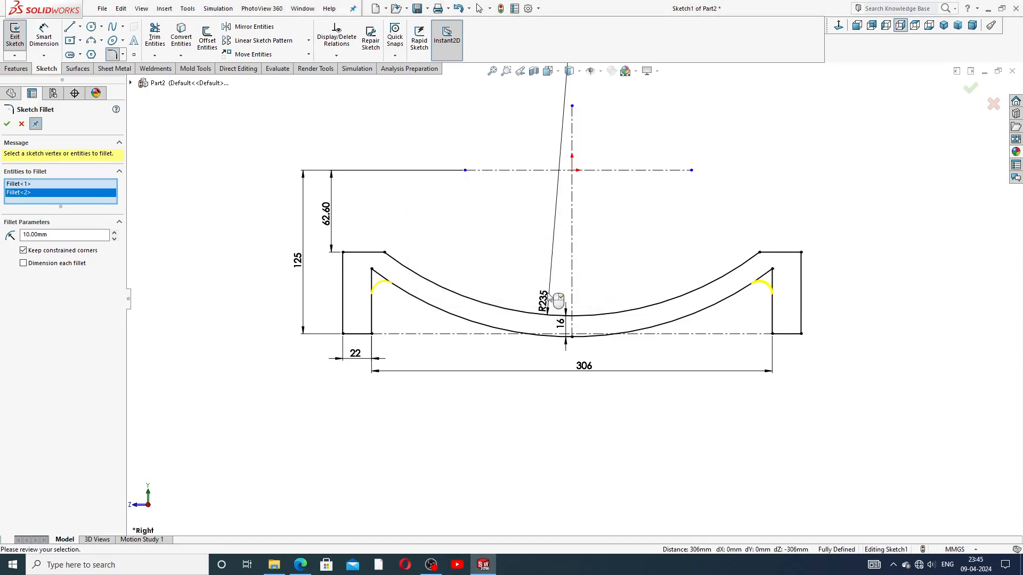
{"action": "left_click", "coordinate": [7, 124]}
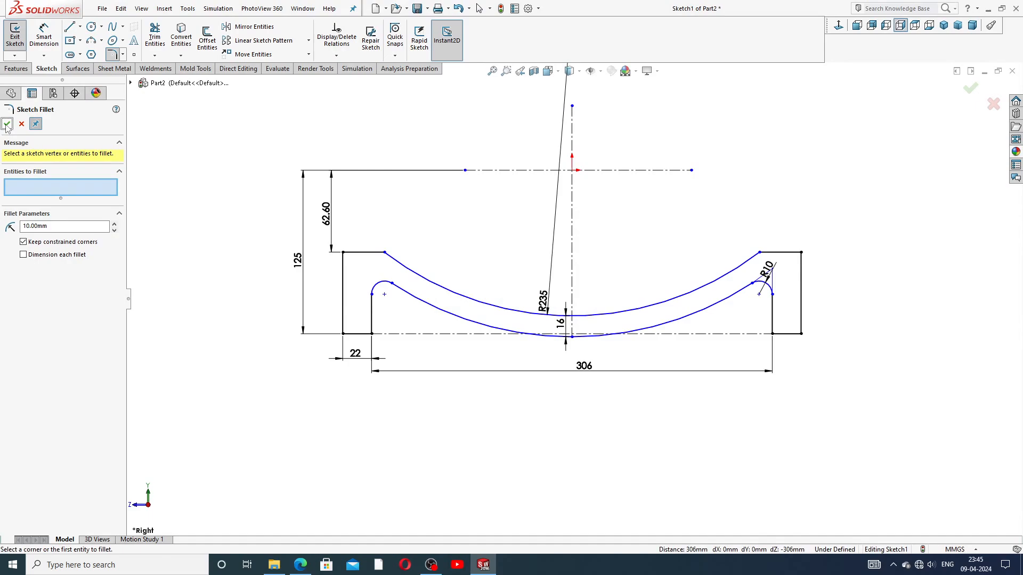
{"action": "left_click", "coordinate": [7, 124]}
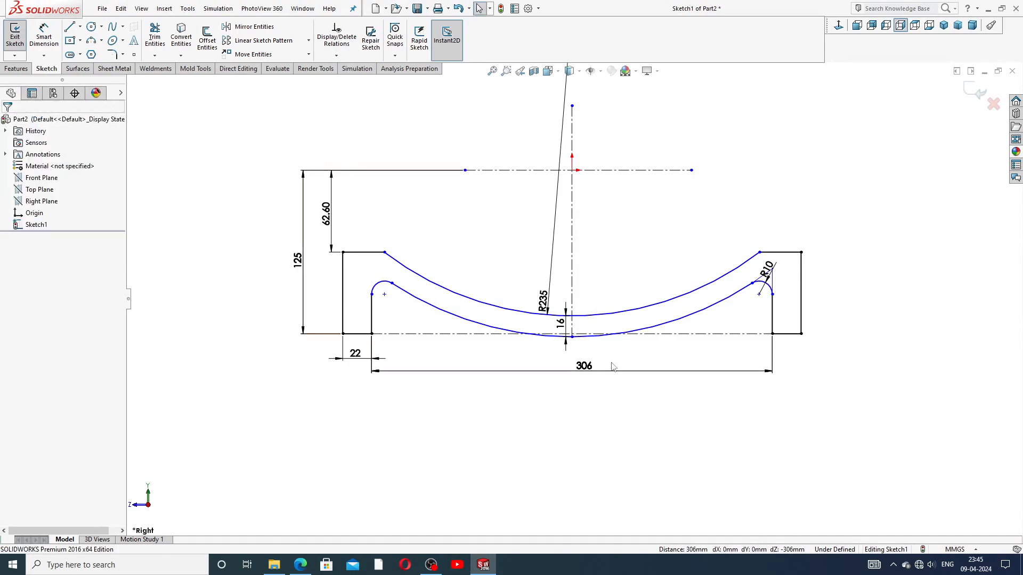
Step: Move the R10 fillet dimension outward, above the right leg's upper corner
{"action": "scroll", "coordinate": [603, 363], "scroll_direction": "down", "scroll_amount": 2}
{"action": "left_click_drag", "start_coordinate": [801, 249], "coordinate": [822, 238]}
{"action": "left_click", "coordinate": [729, 212]}
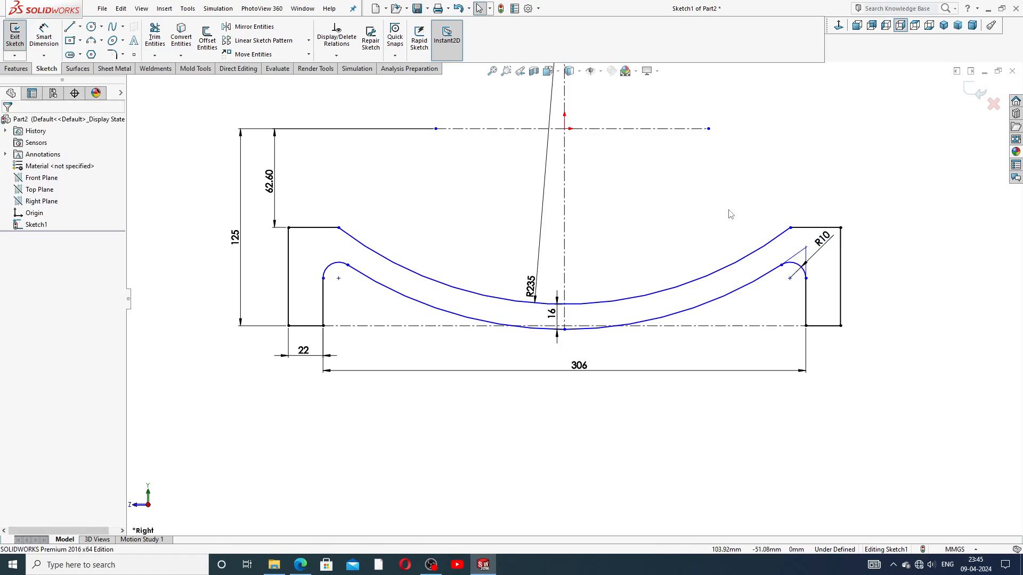
Step: Try a 5 mm dimension between the lower arc's midpoint and the bottom construction line, and undo it
{"action": "left_click", "coordinate": [55, 40]}
{"action": "scroll", "coordinate": [564, 330], "scroll_direction": "down", "scroll_amount": 3}
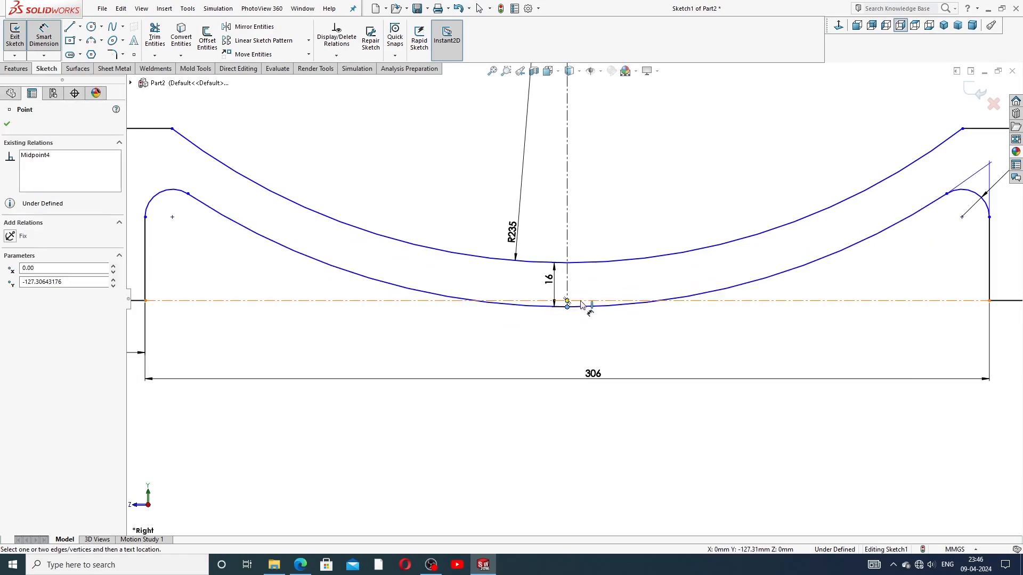
{"action": "left_click", "coordinate": [586, 301]}
{"action": "left_click", "coordinate": [714, 331]}
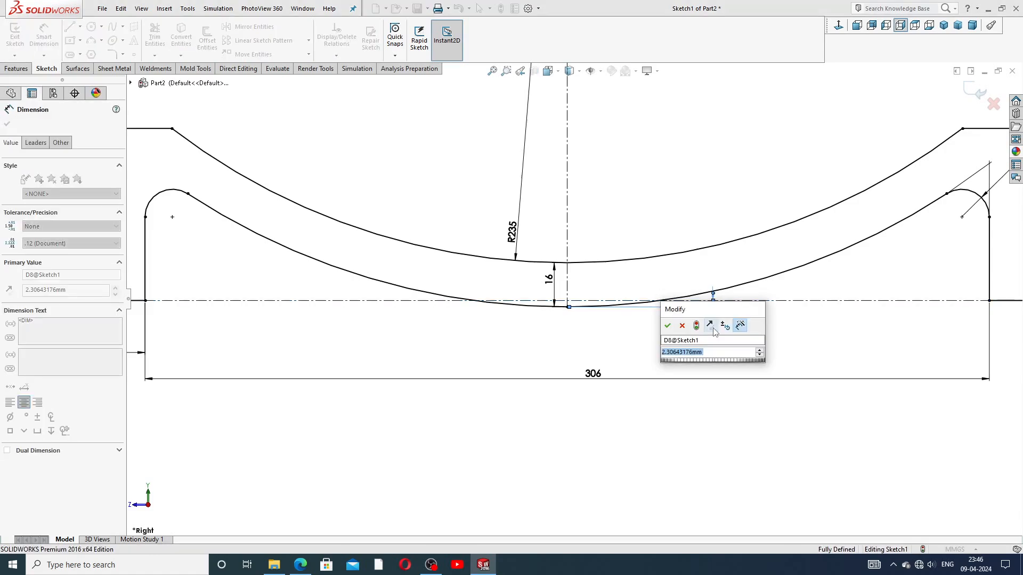
{"action": "type", "text": "5"}
{"action": "key", "text": "Return"}
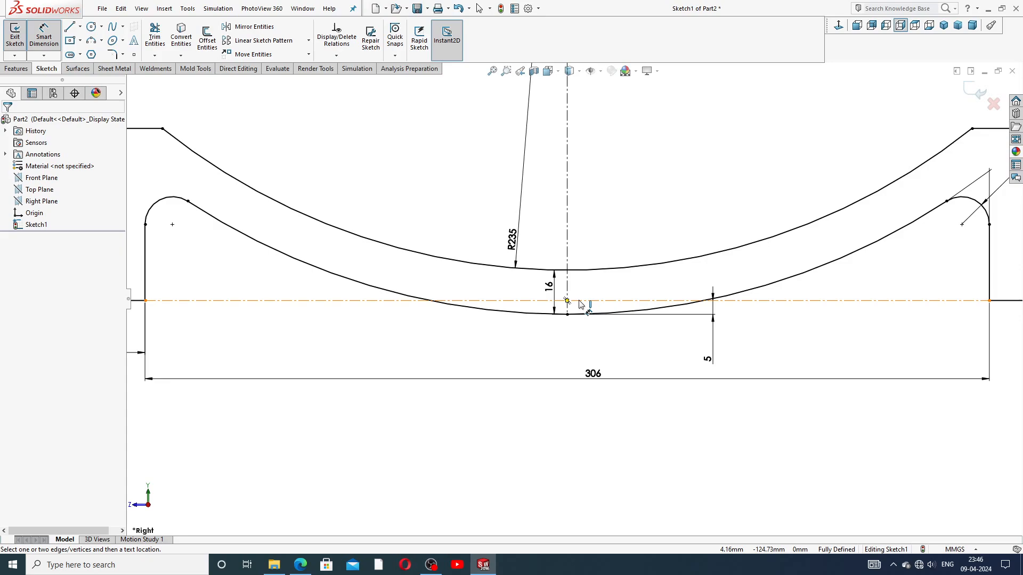
{"action": "scroll", "coordinate": [591, 341], "scroll_direction": "up", "scroll_amount": 2}
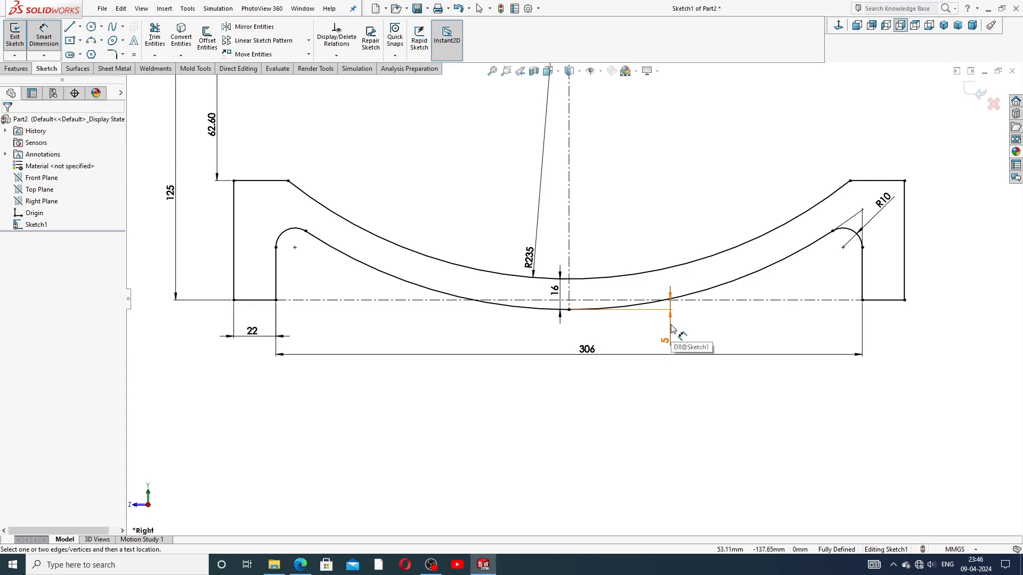
{"action": "right_click", "coordinate": [725, 408]}
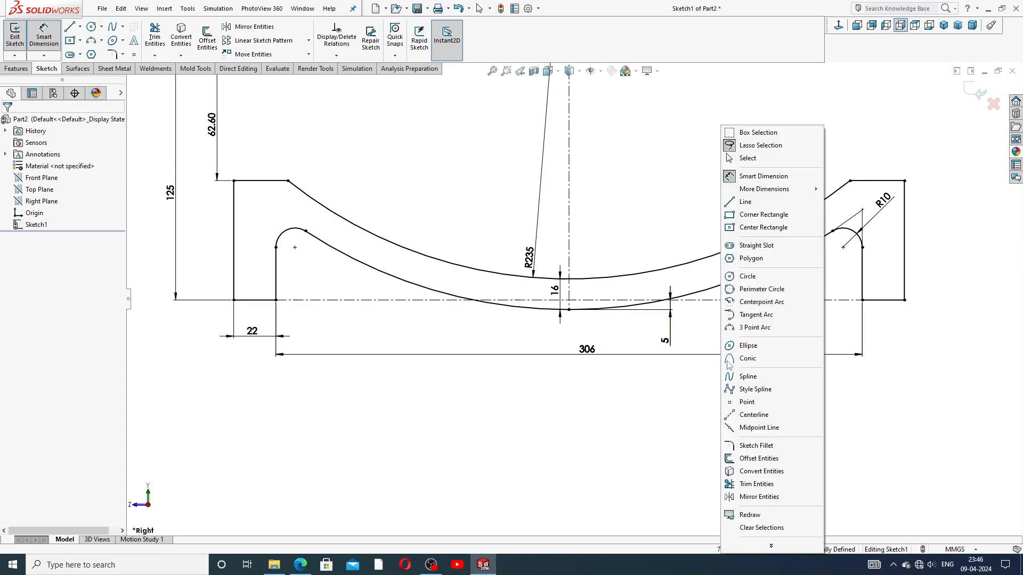
{"action": "left_click", "coordinate": [756, 160]}
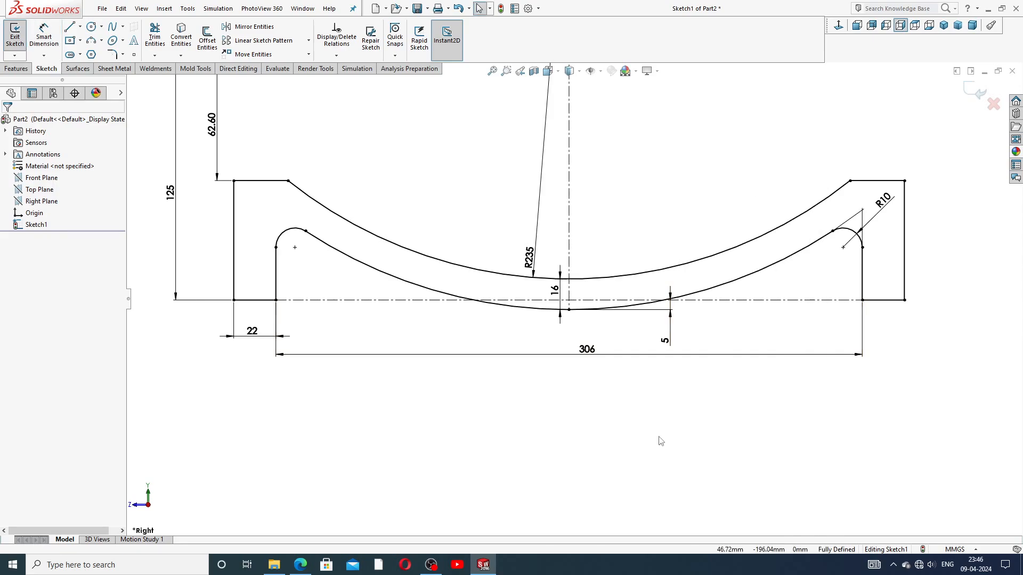
{"action": "key", "text": "ctrl+z"}
{"action": "key", "text": "ctrl+z"}
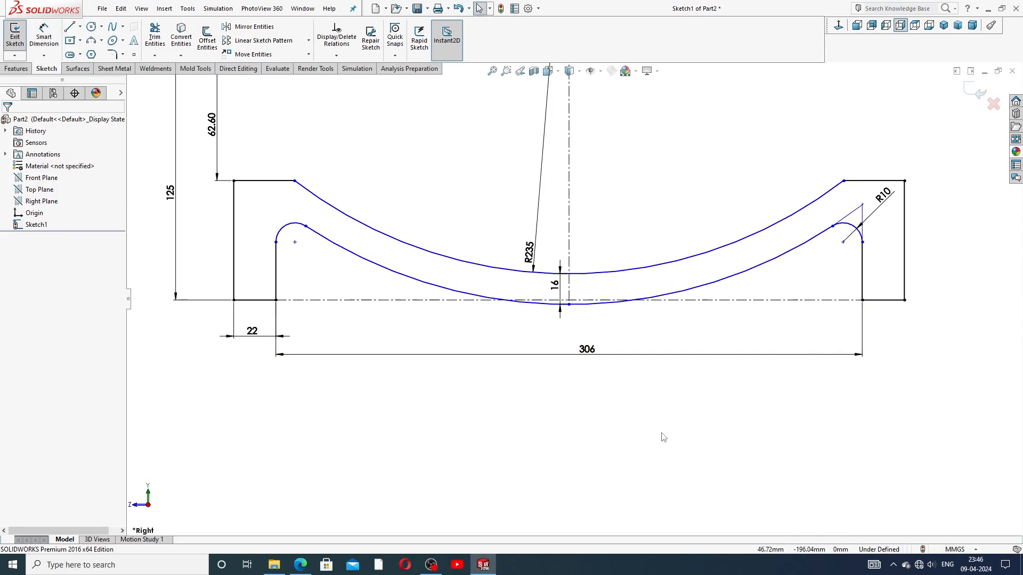
Step: Raise the lower arc's midpoint above the bottom construction line and dimension the gap between them as 5 mm
{"action": "left_click", "coordinate": [569, 306]}
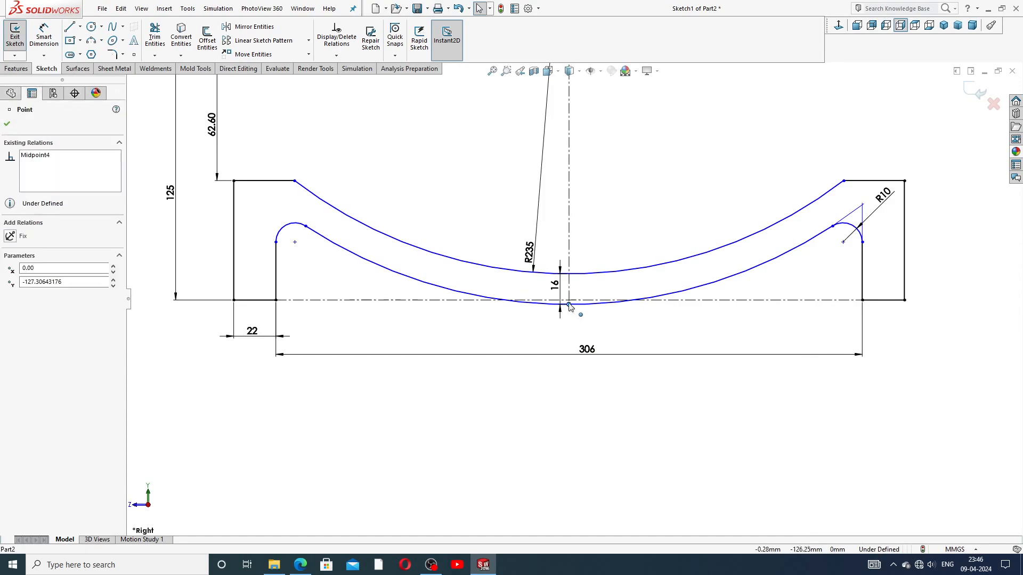
{"action": "left_click_drag", "start_coordinate": [569, 305], "coordinate": [569, 292]}
{"action": "left_click", "coordinate": [615, 317]}
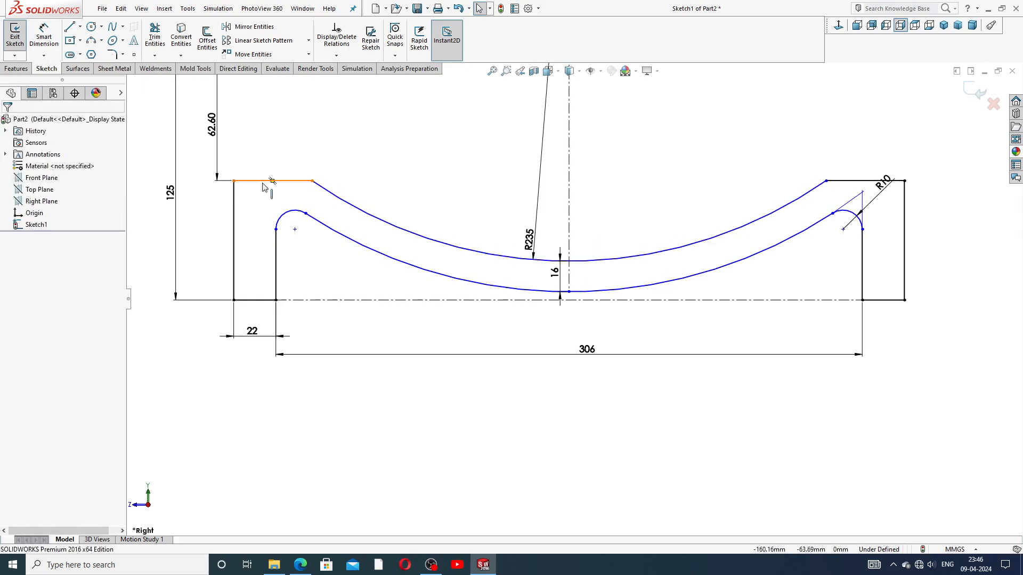
{"action": "left_click", "coordinate": [44, 37]}
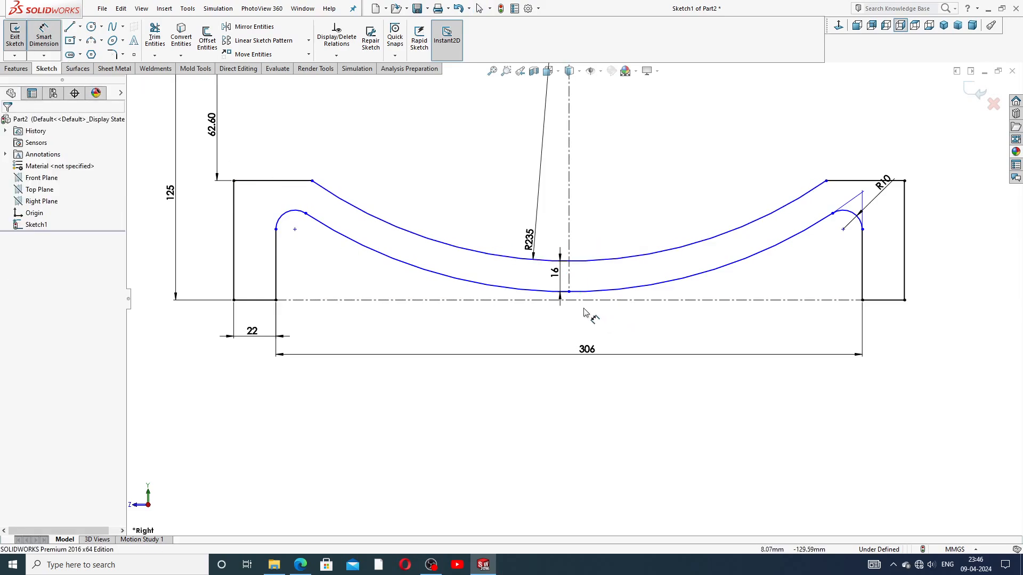
{"action": "left_click", "coordinate": [575, 301]}
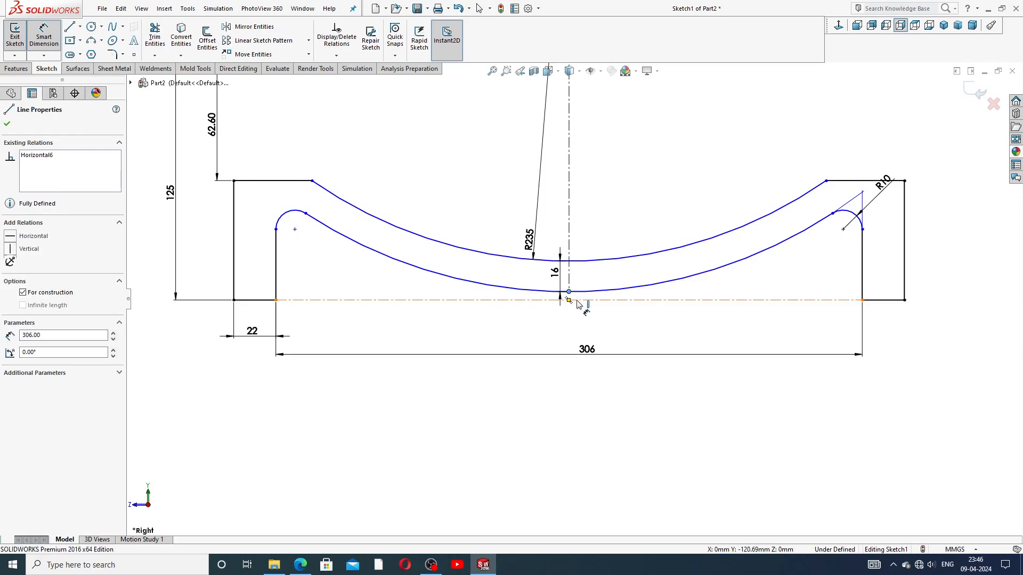
{"action": "left_click", "coordinate": [569, 292]}
{"action": "left_click", "coordinate": [731, 287]}
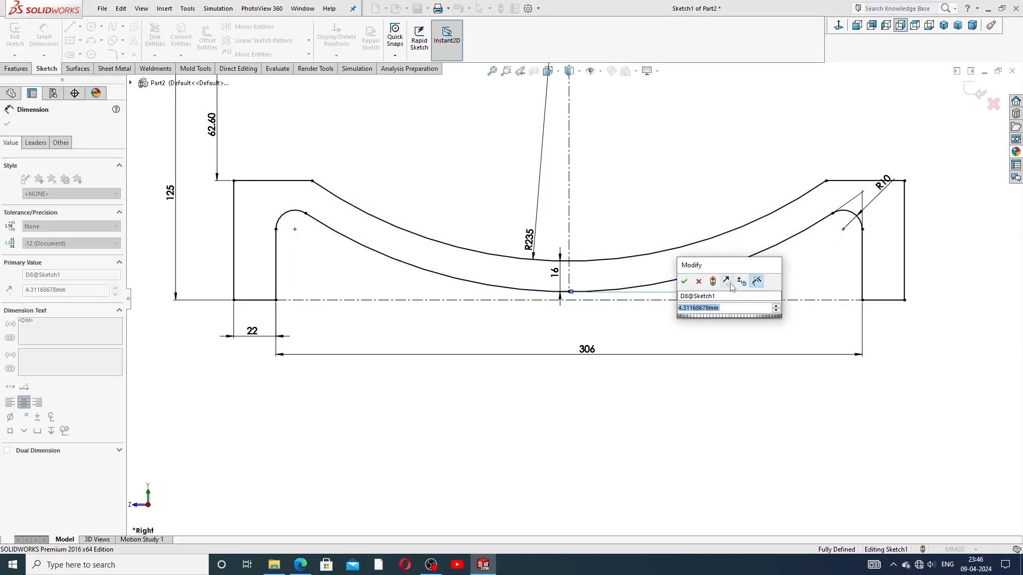
{"action": "type", "text": "5"}
{"action": "key", "text": "Return"}
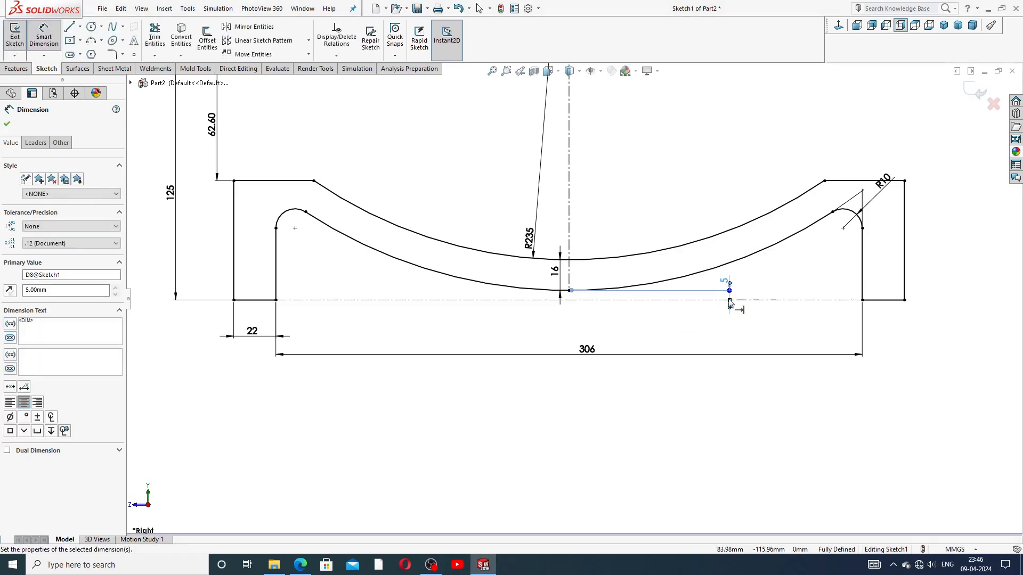
{"action": "left_click", "coordinate": [685, 413]}
Step: Reposition the 5 mm, R235, 16 mm and R10 dimensions so they sit clear of the profile and each other
{"action": "left_click_drag", "start_coordinate": [725, 281], "coordinate": [739, 276]}
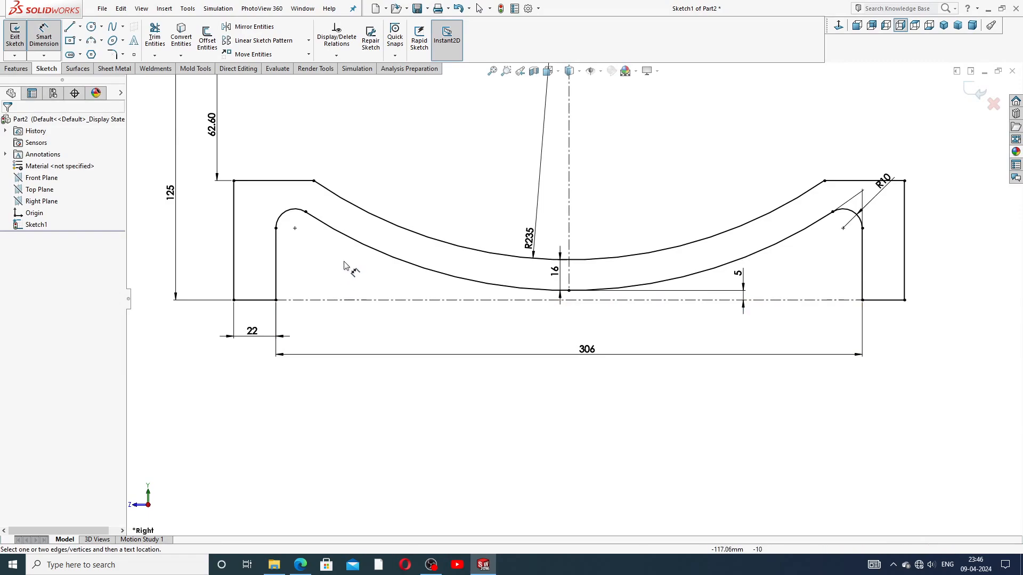
{"action": "left_click_drag", "start_coordinate": [529, 238], "coordinate": [498, 220]}
{"action": "left_click_drag", "start_coordinate": [555, 271], "coordinate": [547, 277]}
{"action": "left_click", "coordinate": [615, 235]}
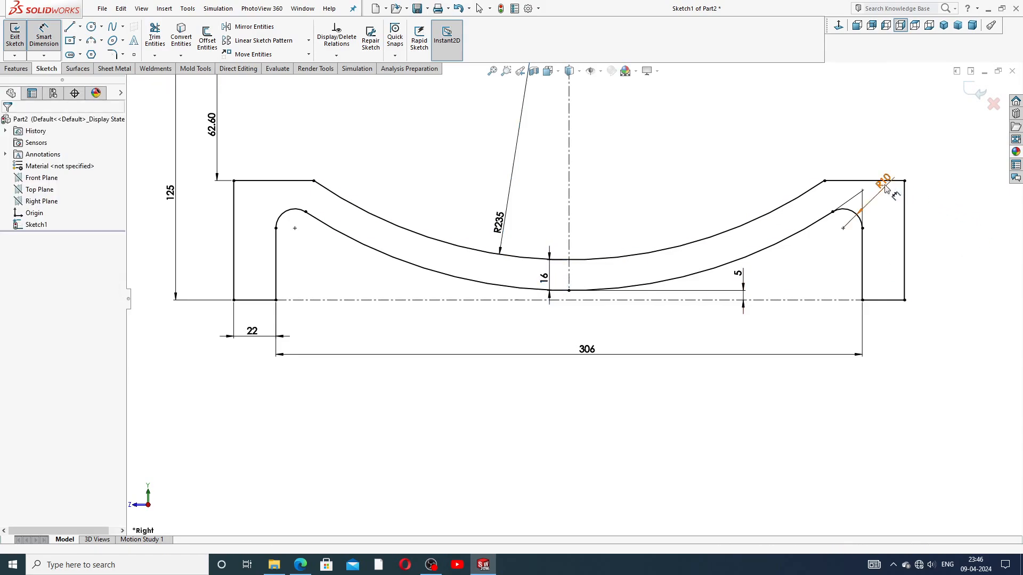
{"action": "left_click_drag", "start_coordinate": [885, 187], "coordinate": [907, 157]}
{"action": "left_click", "coordinate": [952, 235]}
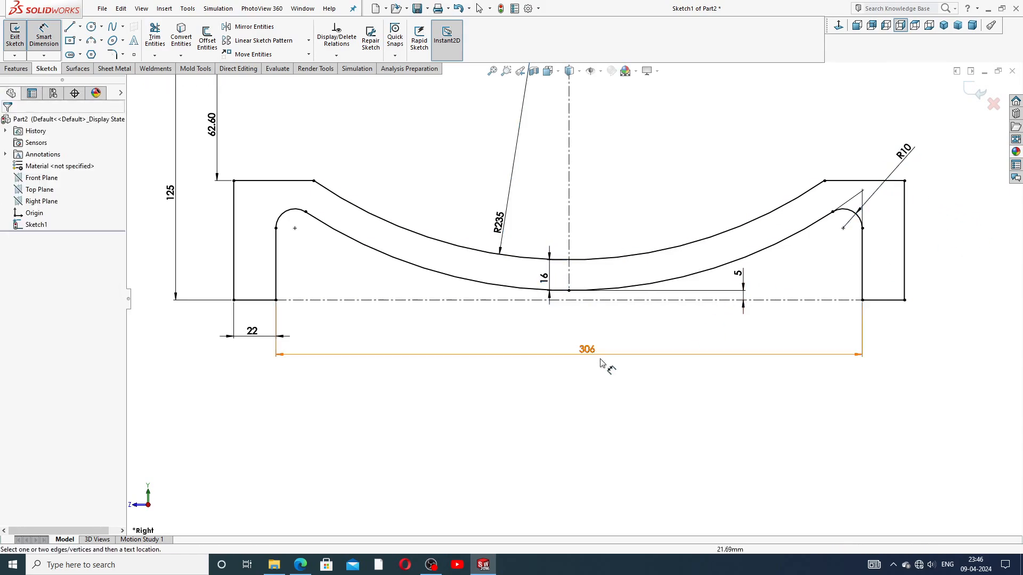
Step: Move the 306 mm and 22 mm dimensions lower, and the 125 mm and 62.60 mm dimensions farther out from the profile
{"action": "left_click_drag", "start_coordinate": [600, 363], "coordinate": [600, 374]}
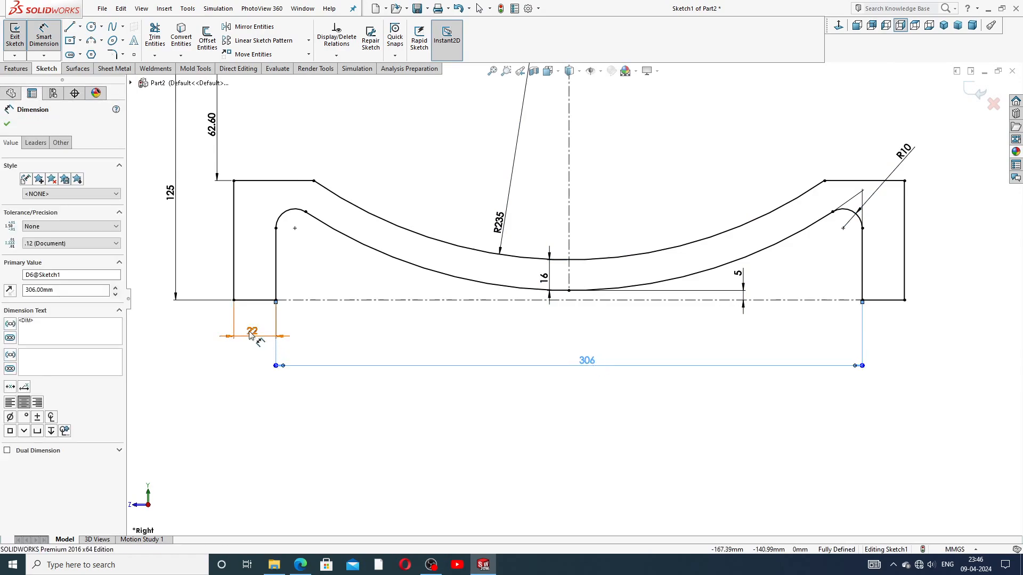
{"action": "left_click_drag", "start_coordinate": [252, 332], "coordinate": [237, 342]}
{"action": "left_click", "coordinate": [356, 378]}
{"action": "key", "text": "f"}
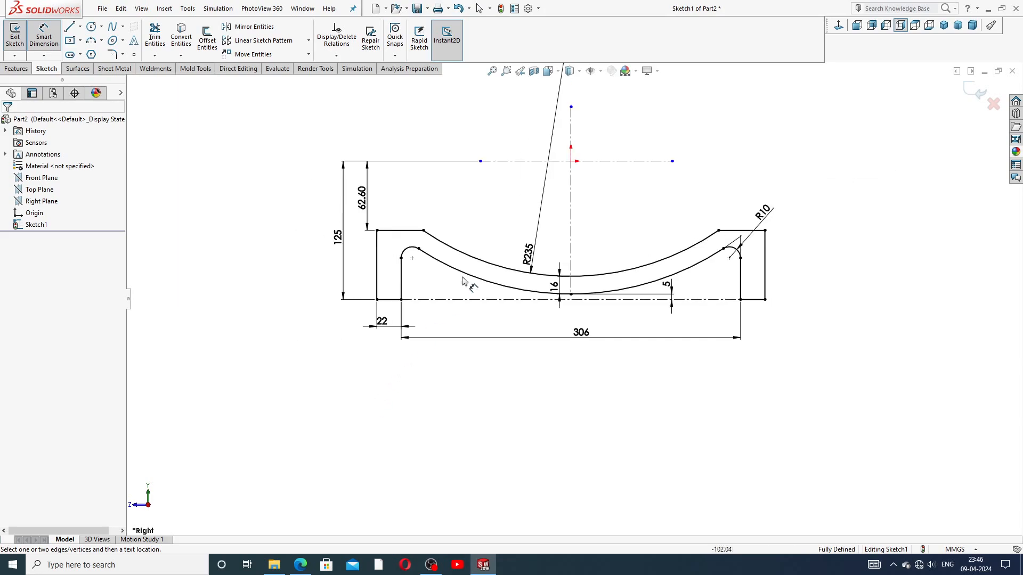
{"action": "left_click_drag", "start_coordinate": [338, 237], "coordinate": [319, 231]}
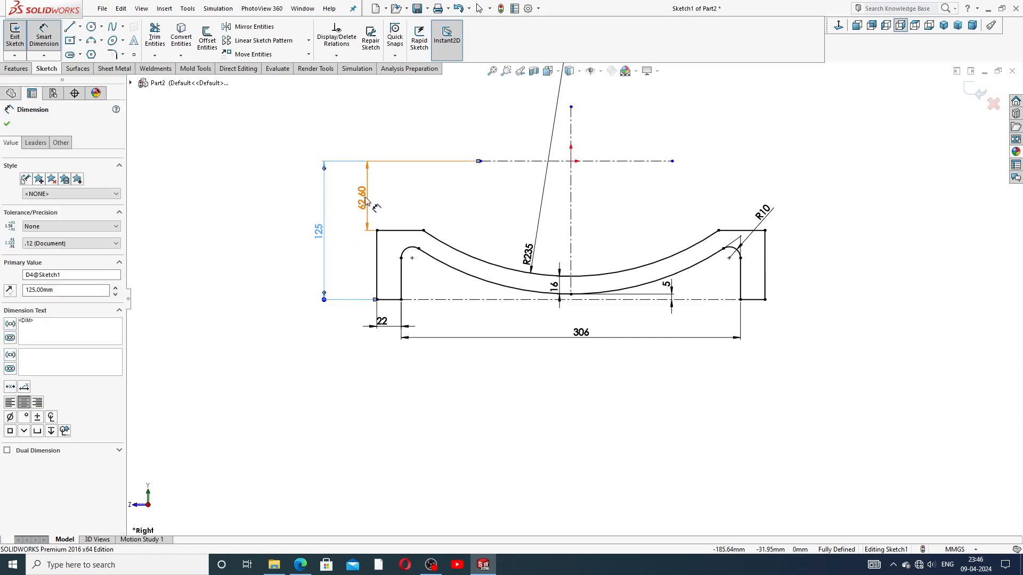
{"action": "left_click_drag", "start_coordinate": [365, 201], "coordinate": [352, 202]}
{"action": "left_click", "coordinate": [714, 165]}
{"action": "key", "text": "f"}
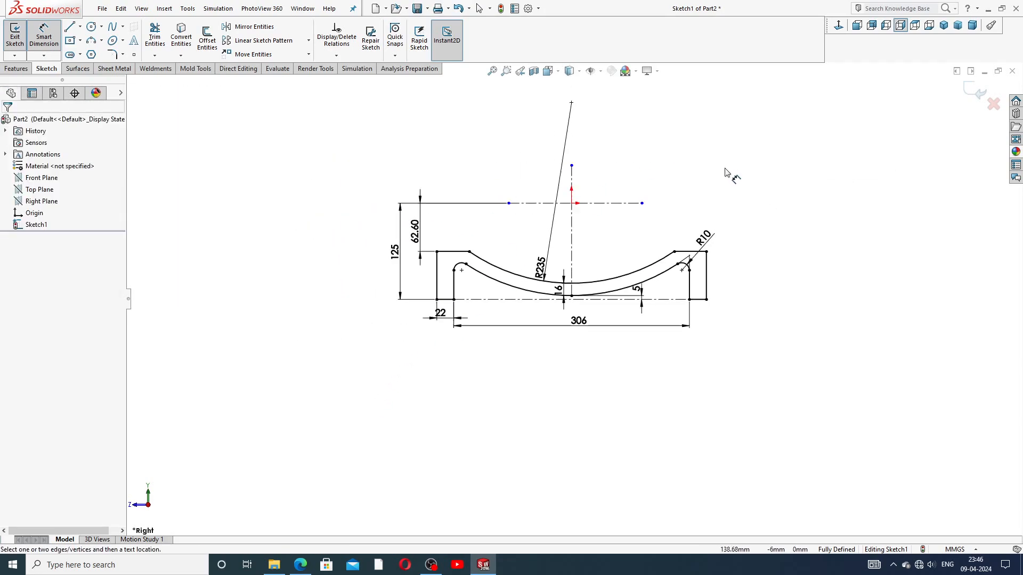
Step: Move the R235 dimension text higher along its leader above the upper arc and finish dimensioning
{"action": "left_click_drag", "start_coordinate": [541, 269], "coordinate": [548, 230]}
{"action": "left_click", "coordinate": [732, 195]}
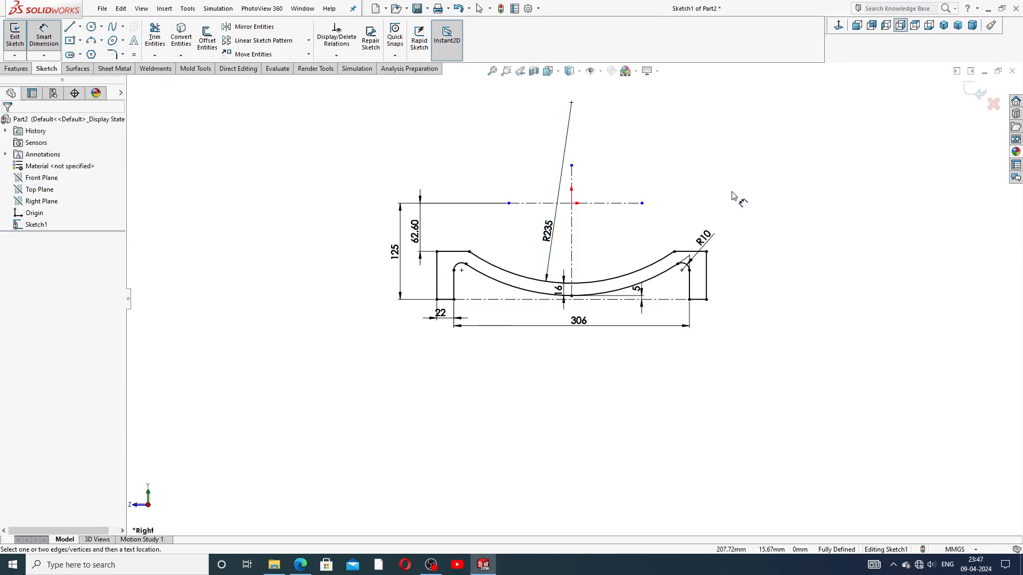
{"action": "scroll", "coordinate": [606, 253], "scroll_direction": "down", "scroll_amount": 2}
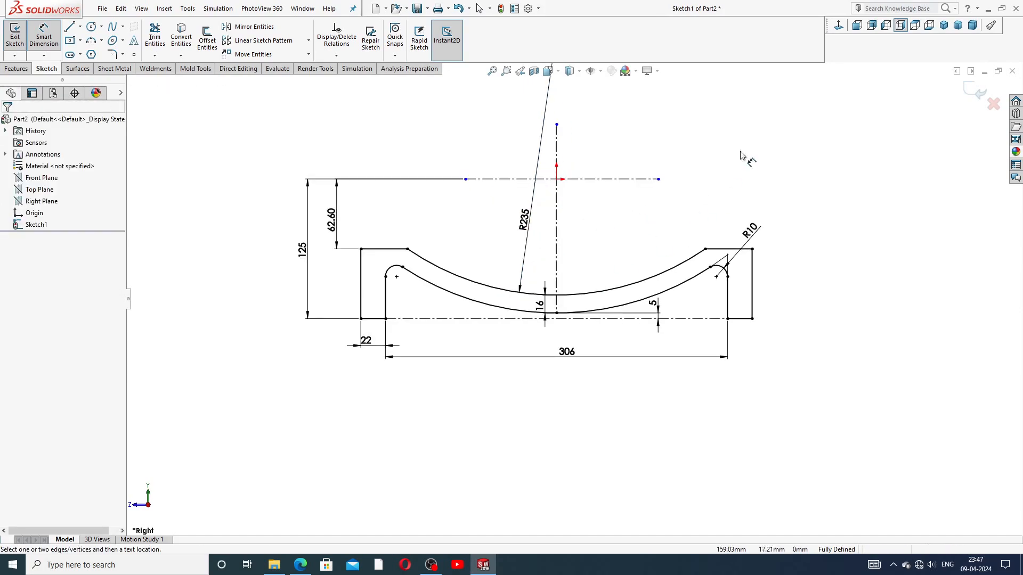
{"action": "right_click", "coordinate": [796, 147]}
{"action": "left_click", "coordinate": [818, 160]}
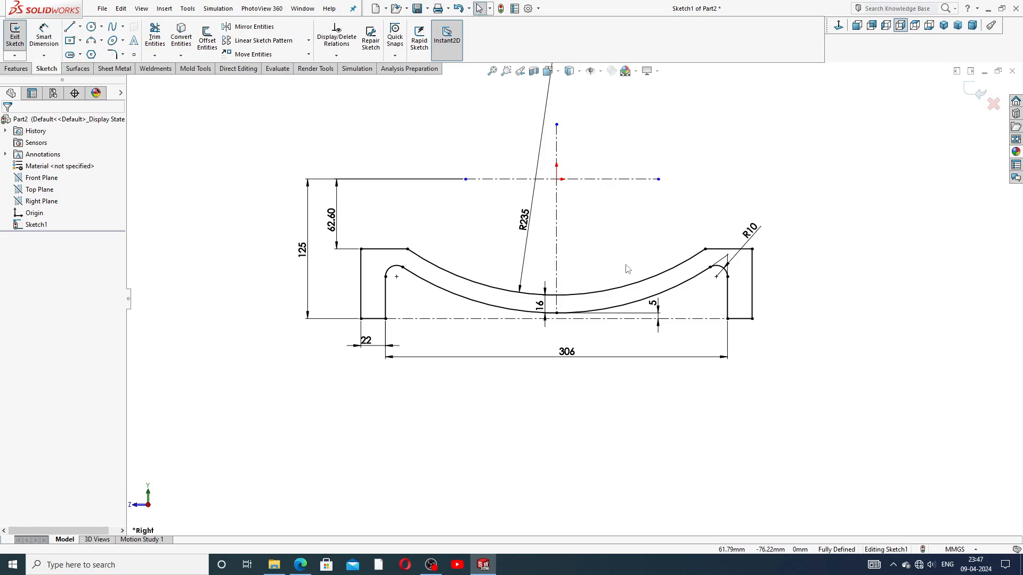
Step: Revolve the profile 360 degrees about the horizontal centerline through the origin to form the flanged valve body
{"action": "scroll", "coordinate": [637, 189], "scroll_direction": "up", "scroll_amount": 3}
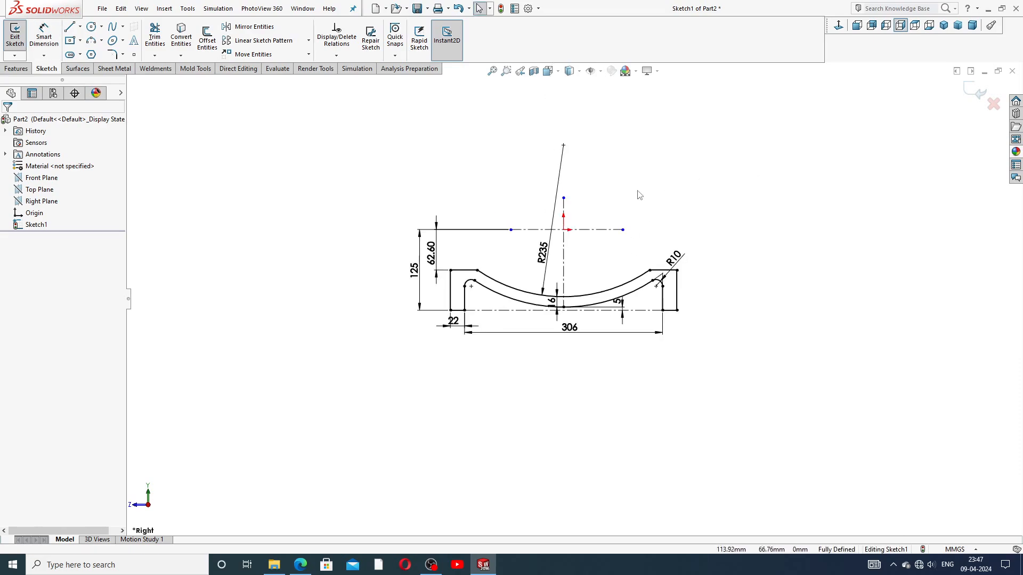
{"action": "scroll", "coordinate": [625, 224], "scroll_direction": "down", "scroll_amount": 2}
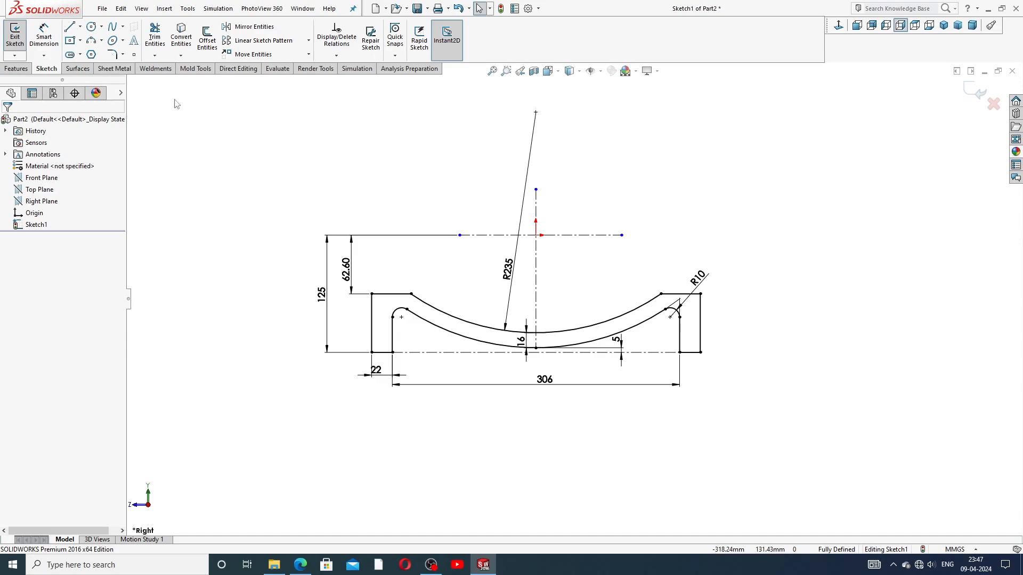
{"action": "left_click", "coordinate": [16, 70]}
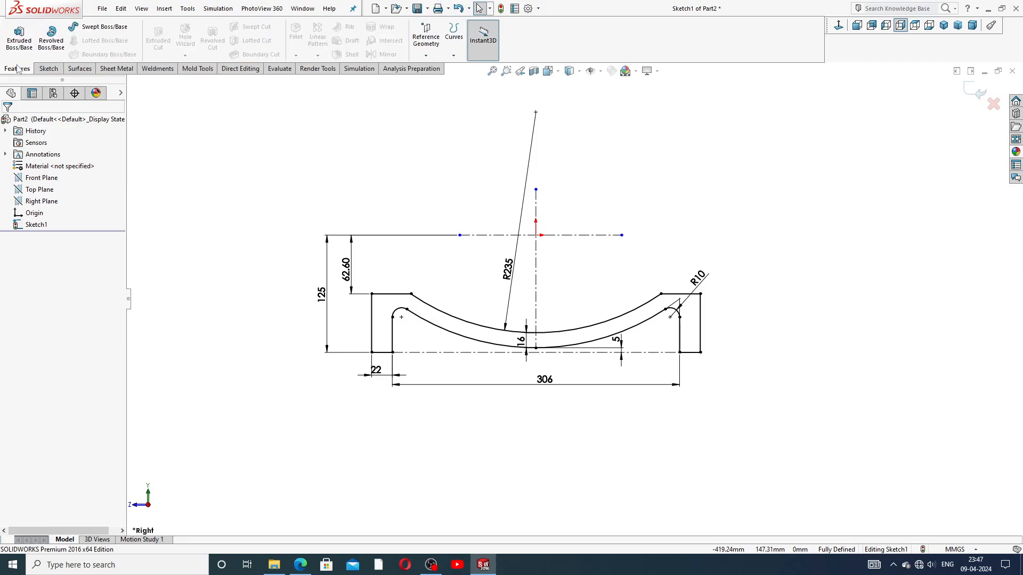
{"action": "left_click", "coordinate": [51, 38]}
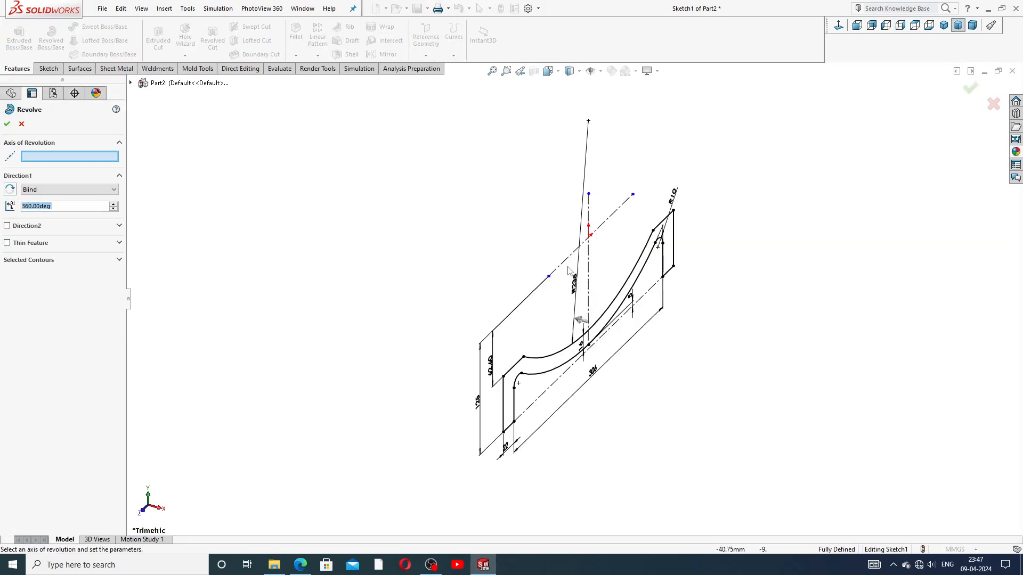
{"action": "left_click", "coordinate": [564, 260]}
{"action": "scroll", "coordinate": [566, 267], "scroll_direction": "up", "scroll_amount": 3}
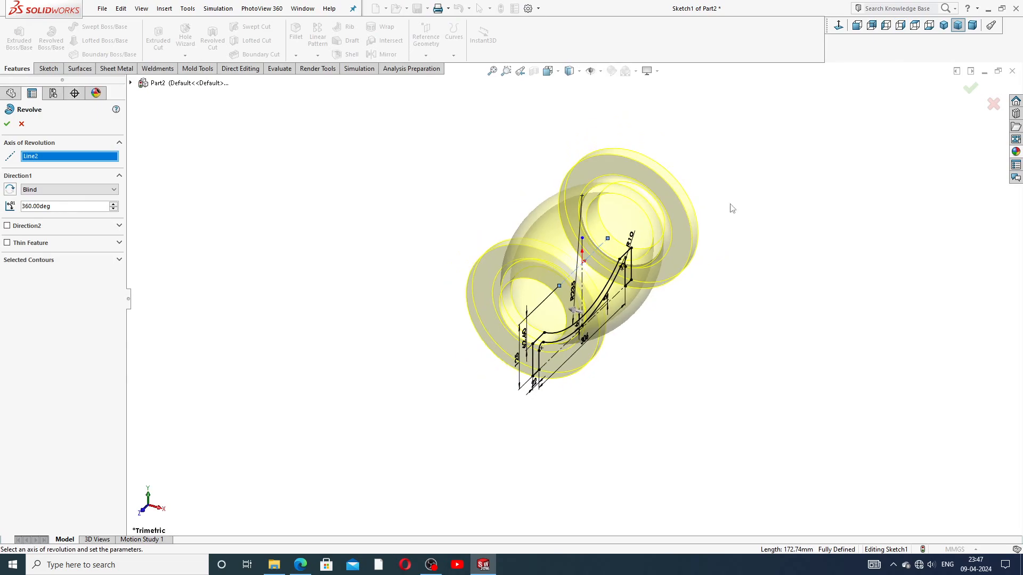
{"action": "left_click", "coordinate": [971, 89]}
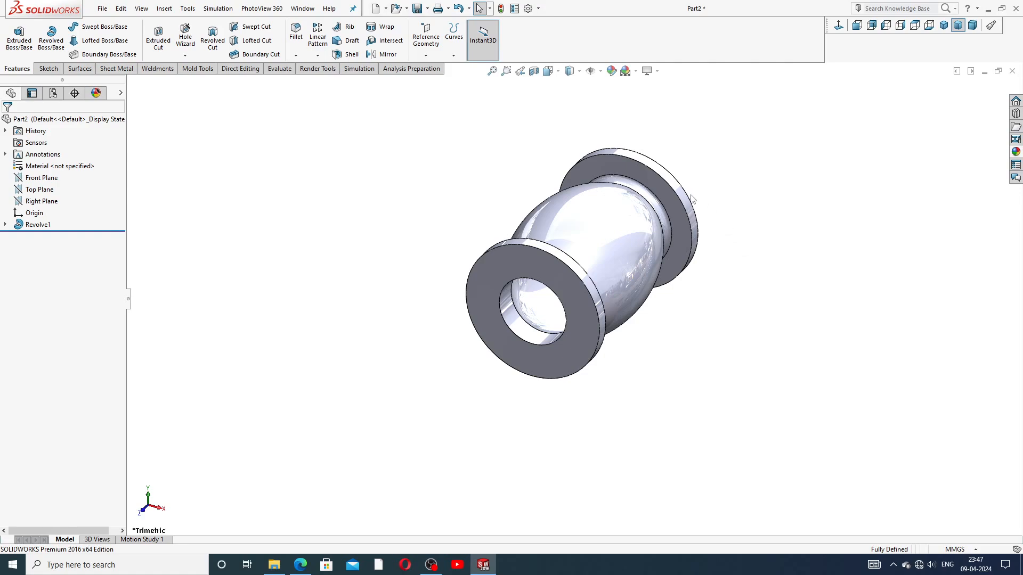
Step: Examine the revolved body from several angles and check it against the Part-14 valve body PDF drawing in the browser
{"action": "middle_click_drag", "start_coordinate": [695, 205], "coordinate": [595, 156]}
{"action": "middle_click_drag", "start_coordinate": [637, 222], "coordinate": [644, 192]}
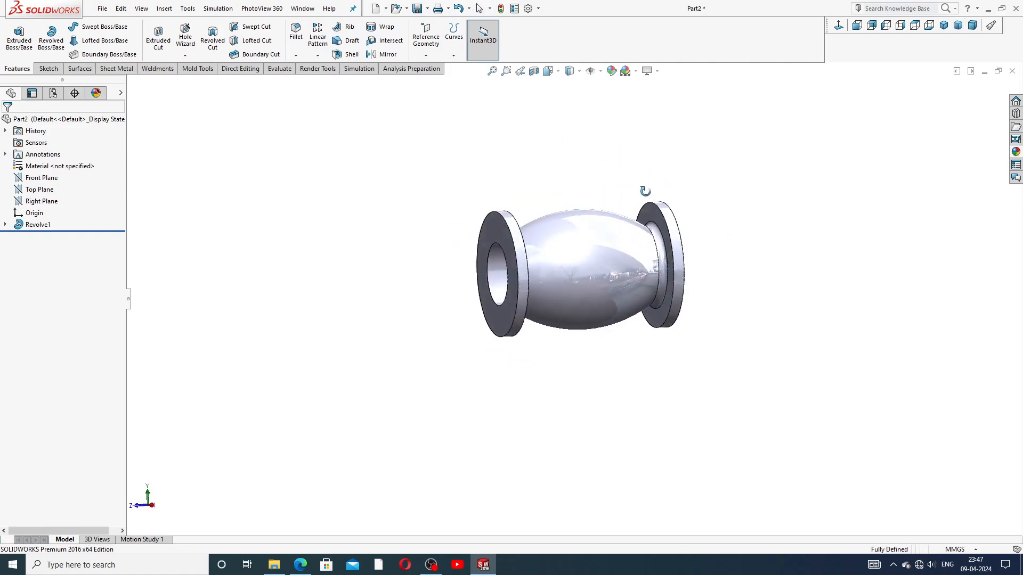
{"action": "scroll", "coordinate": [610, 243], "scroll_direction": "down", "scroll_amount": 3}
{"action": "middle_click_drag", "start_coordinate": [598, 295], "coordinate": [761, 283]}
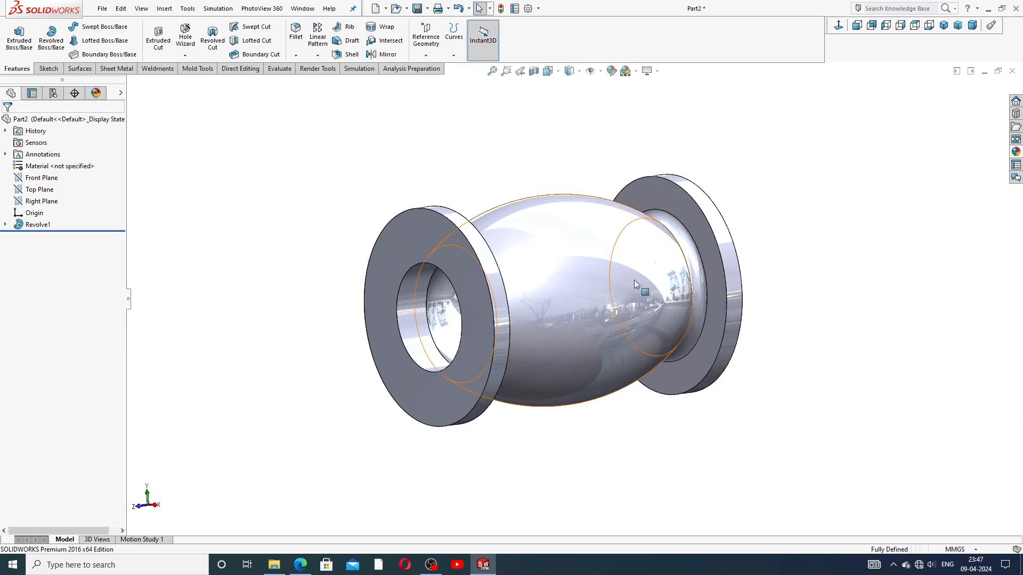
{"action": "scroll", "coordinate": [601, 299], "scroll_direction": "down", "scroll_amount": 2}
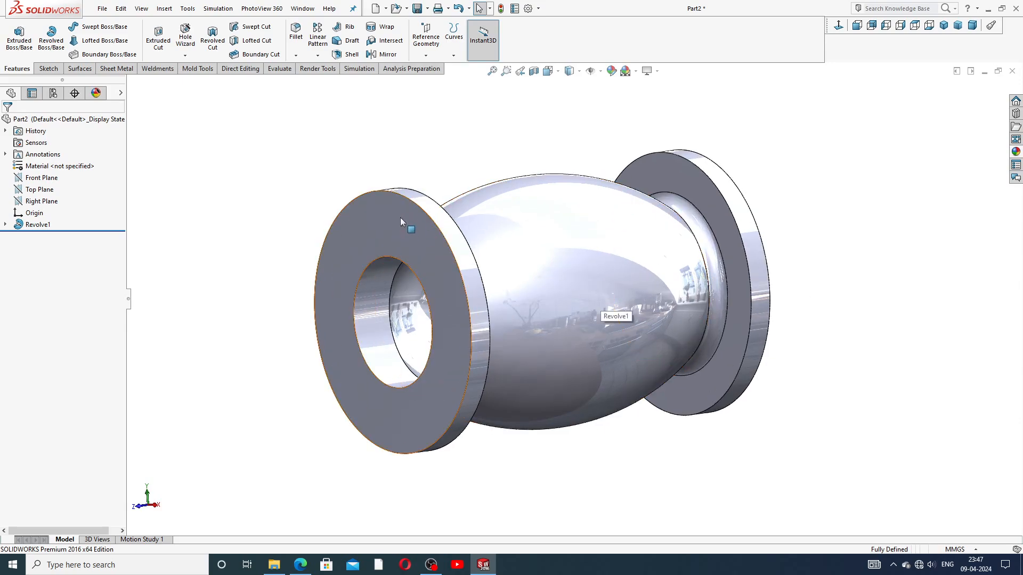
{"action": "scroll", "coordinate": [417, 220], "scroll_direction": "up", "scroll_amount": 2}
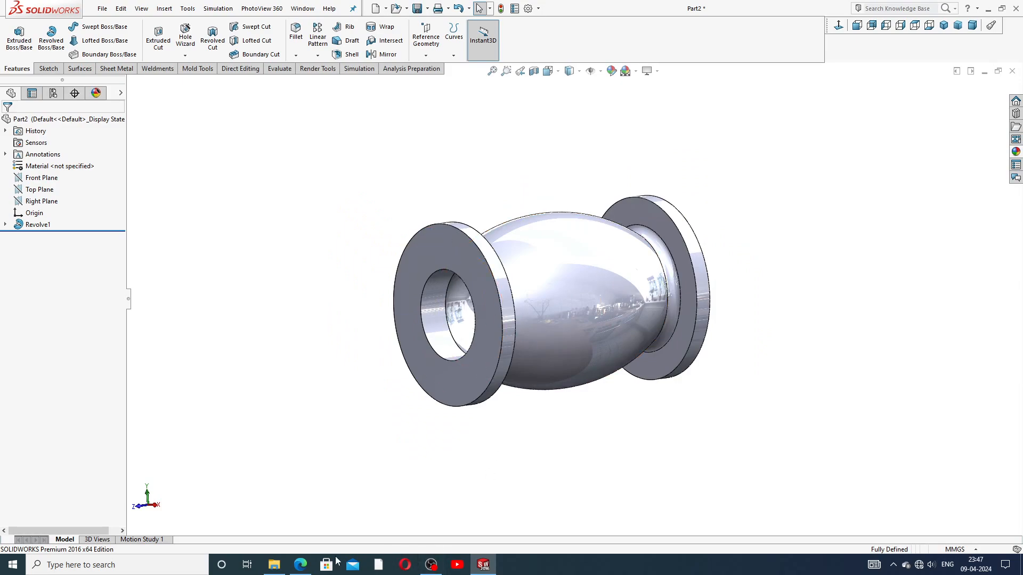
{"action": "left_click", "coordinate": [484, 566]}
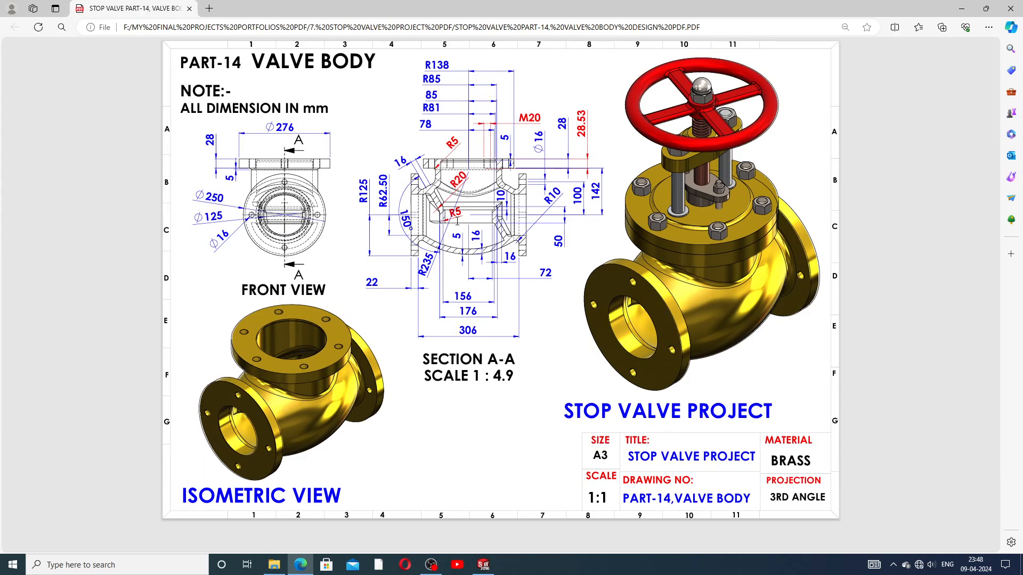
{"action": "left_click", "coordinate": [483, 565]}
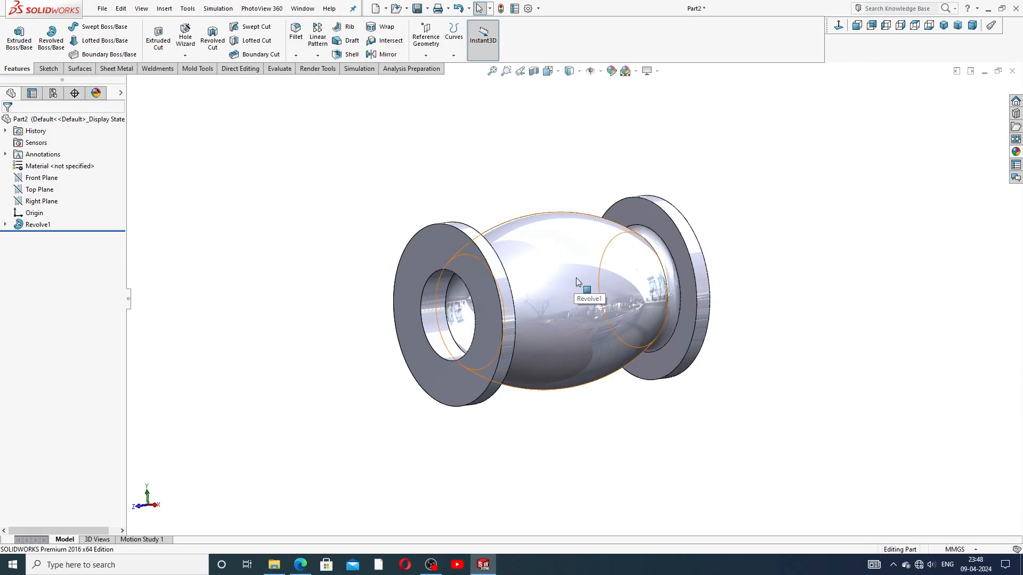
Step: Fillet the two circular inner edges where the end bores meet the bulged cavity with a 20 mm radius
{"action": "scroll", "coordinate": [552, 315], "scroll_direction": "down", "scroll_amount": 3}
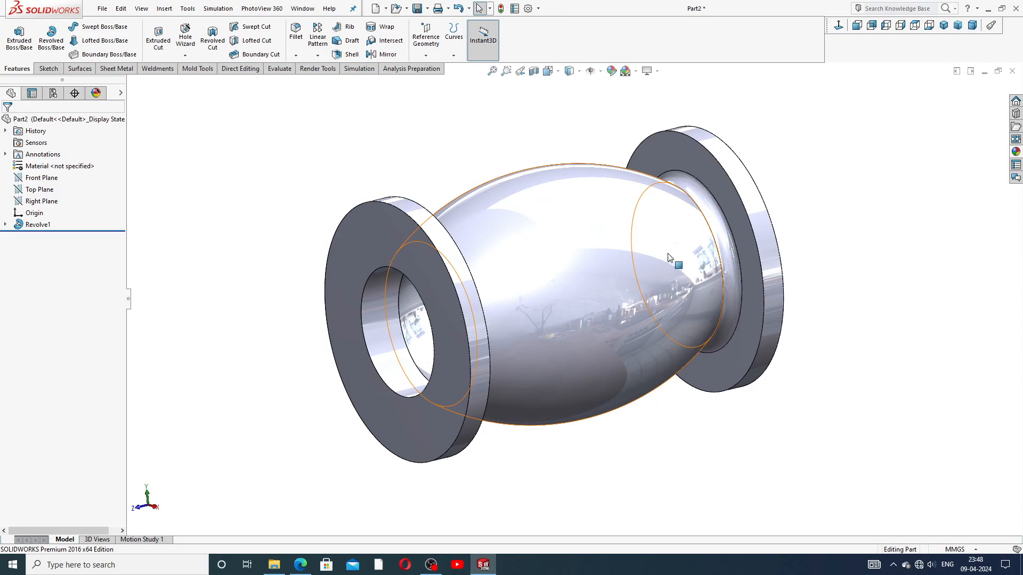
{"action": "left_click", "coordinate": [296, 56]}
{"action": "left_click", "coordinate": [313, 68]}
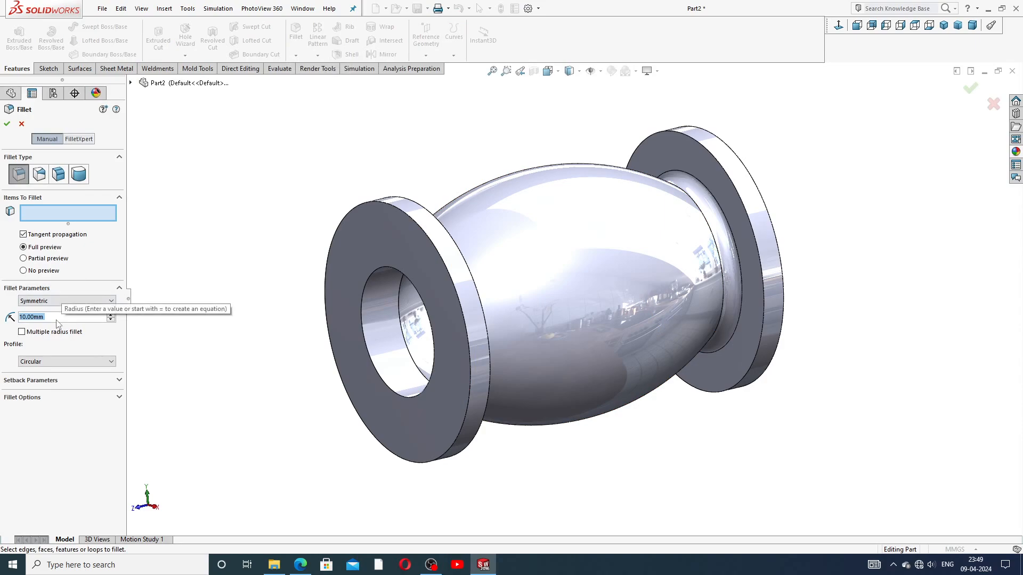
{"action": "type", "text": "20"}
{"action": "key", "text": "Return"}
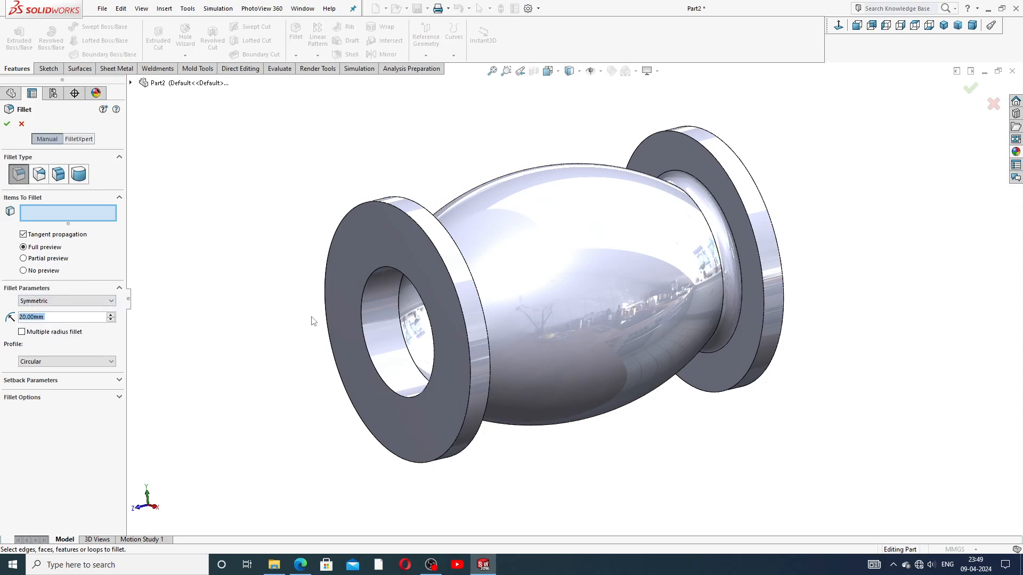
{"action": "middle_click_drag", "start_coordinate": [306, 343], "coordinate": [335, 308]}
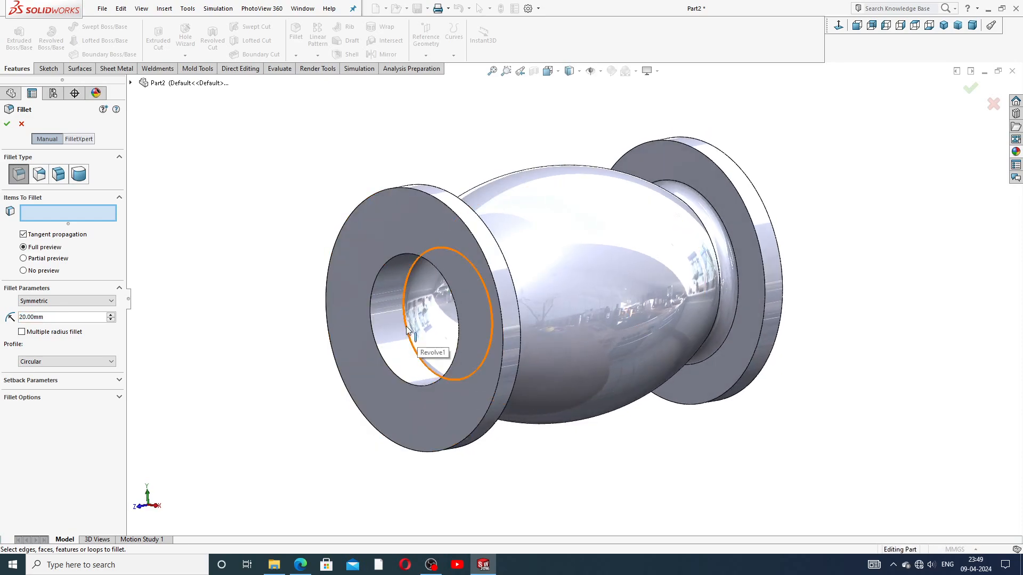
{"action": "left_click", "coordinate": [421, 341]}
{"action": "middle_click_drag", "start_coordinate": [706, 341], "coordinate": [722, 298]}
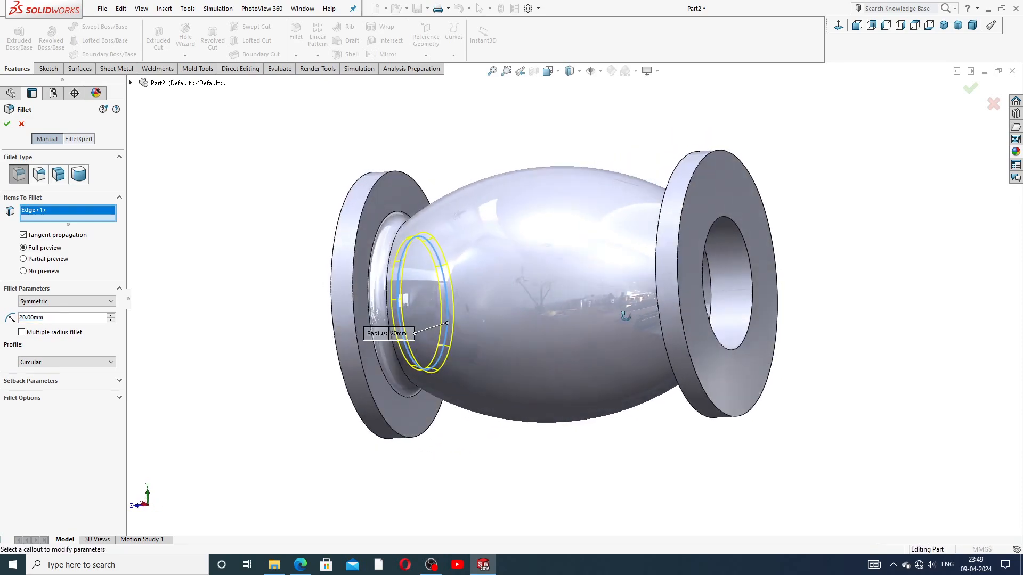
{"action": "left_click", "coordinate": [713, 288]}
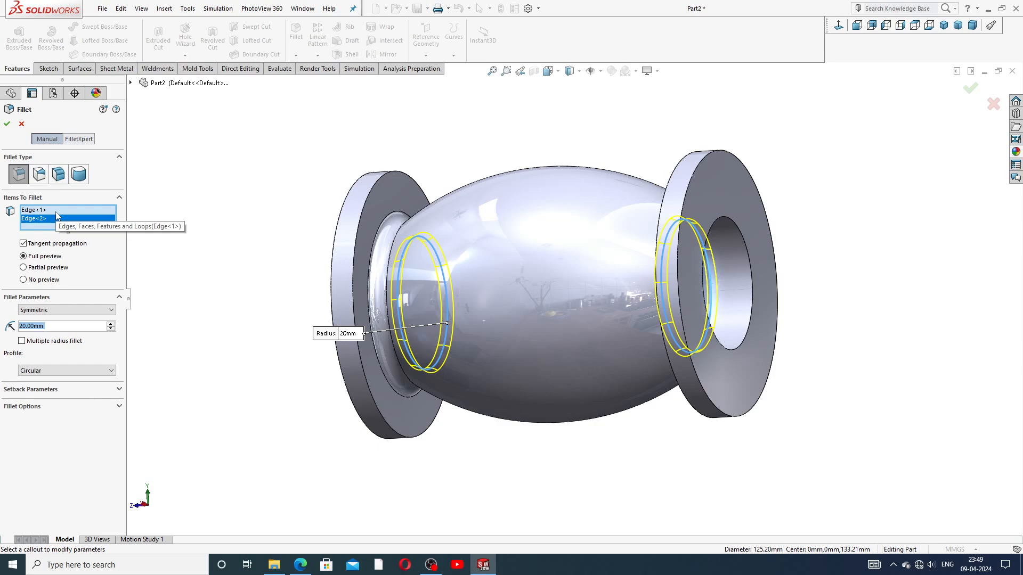
{"action": "left_click", "coordinate": [6, 124]}
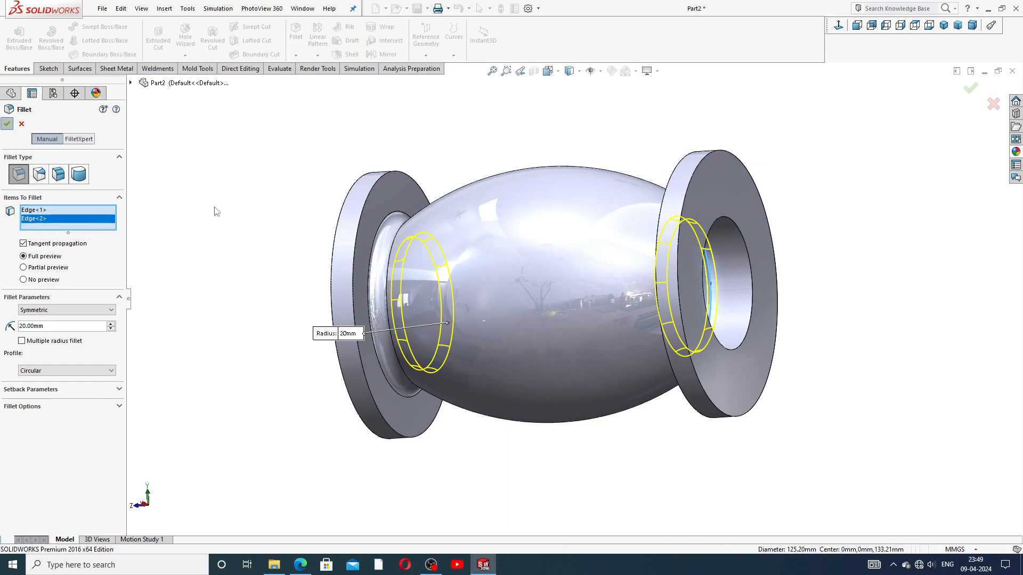
{"action": "left_click", "coordinate": [246, 236]}
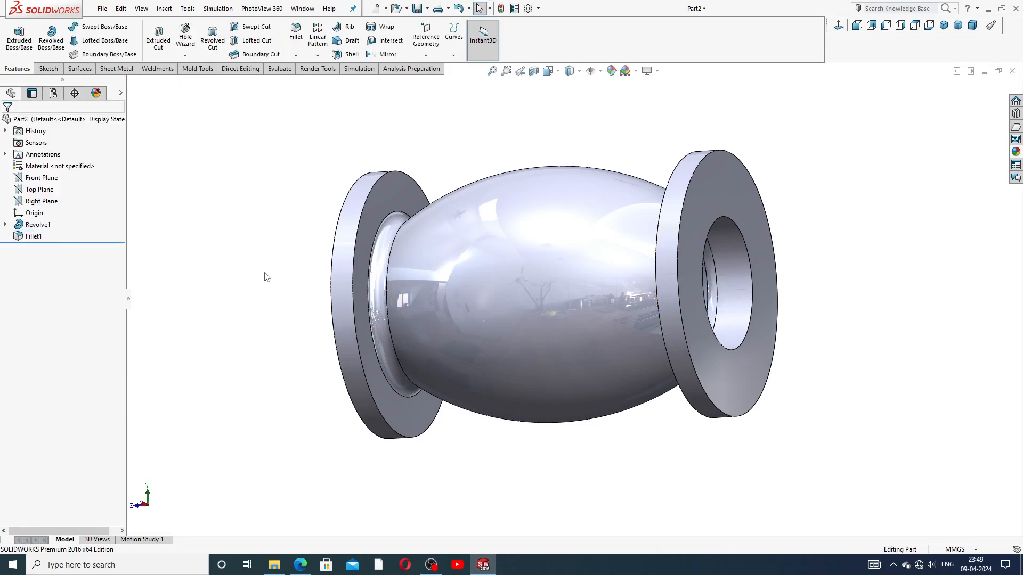
Step: In the revolve's profile sketch, move the R10 text farther out and centre the R125 and R62.60 texts along their dimension lines
{"action": "middle_click_drag", "start_coordinate": [265, 277], "coordinate": [369, 272]}
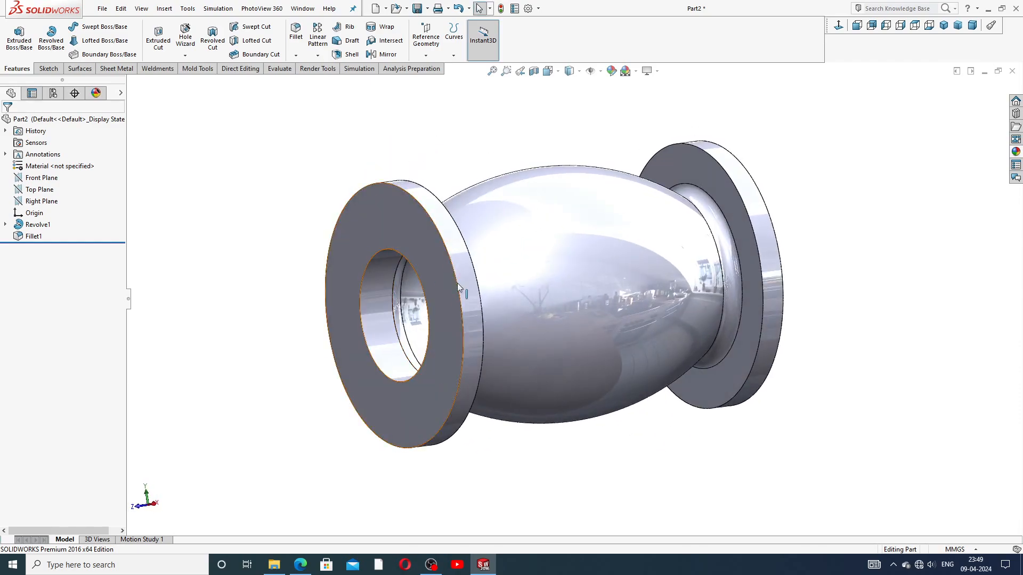
{"action": "left_click", "coordinate": [5, 224]}
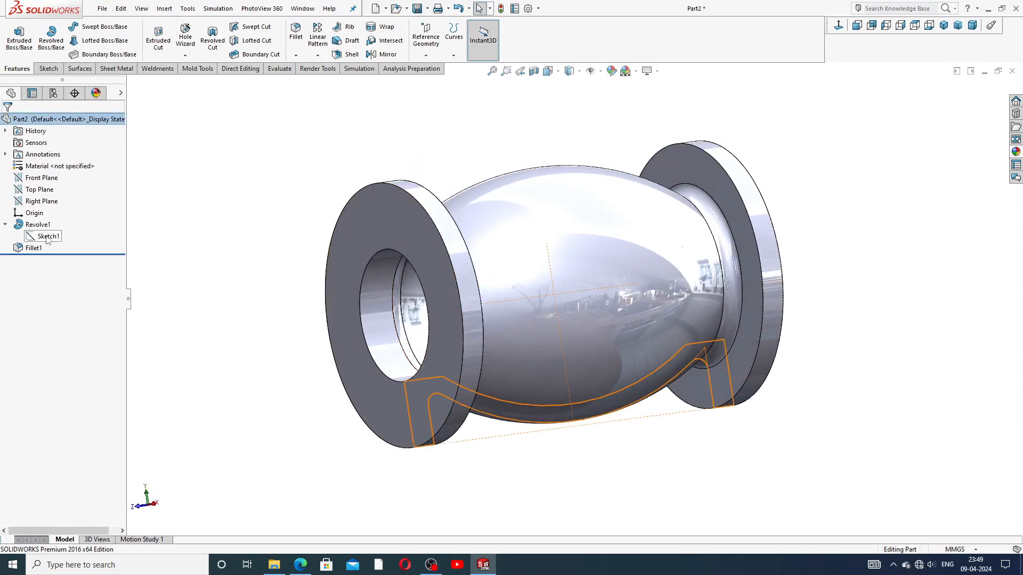
{"action": "left_click", "coordinate": [48, 236]}
{"action": "left_click", "coordinate": [56, 213]}
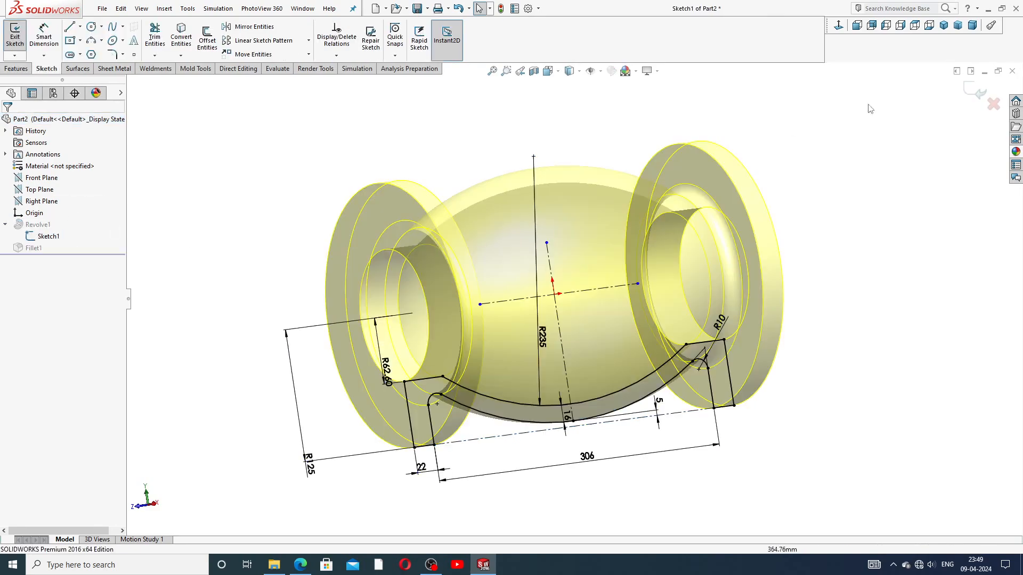
{"action": "left_click", "coordinate": [839, 26]}
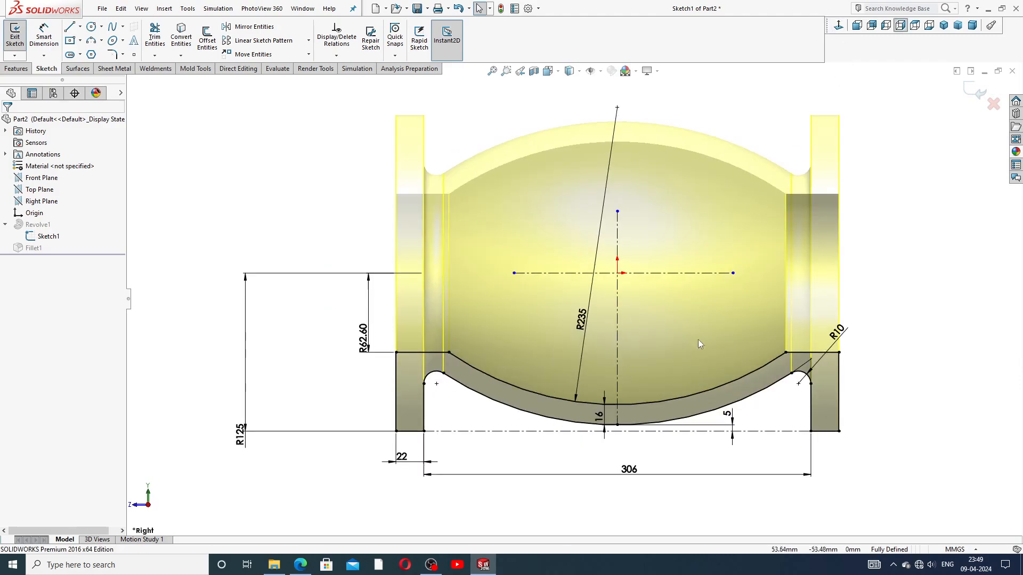
{"action": "left_click_drag", "start_coordinate": [843, 334], "coordinate": [859, 312]}
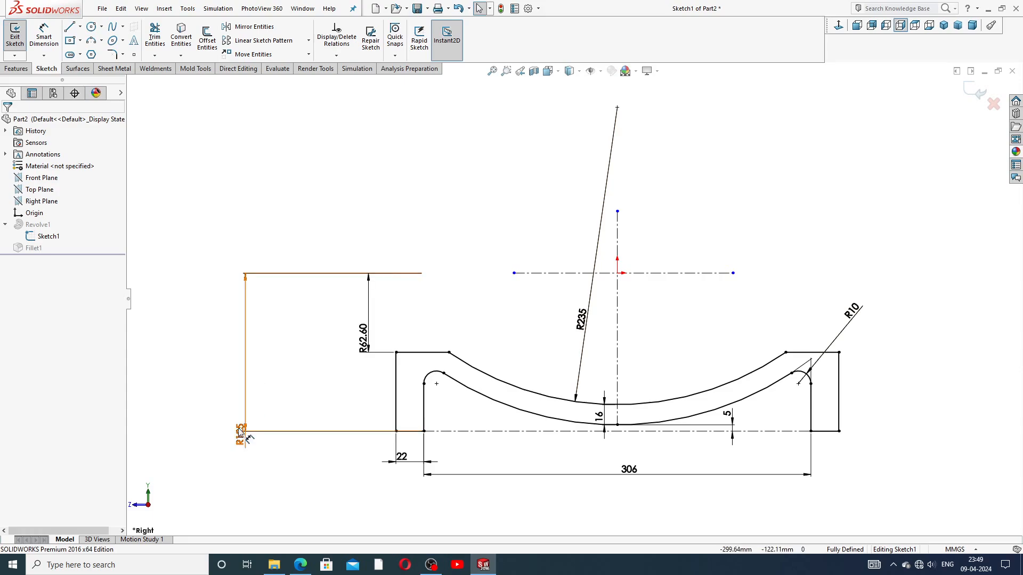
{"action": "left_click_drag", "start_coordinate": [240, 435], "coordinate": [235, 346]}
{"action": "left_click_drag", "start_coordinate": [363, 338], "coordinate": [355, 325]}
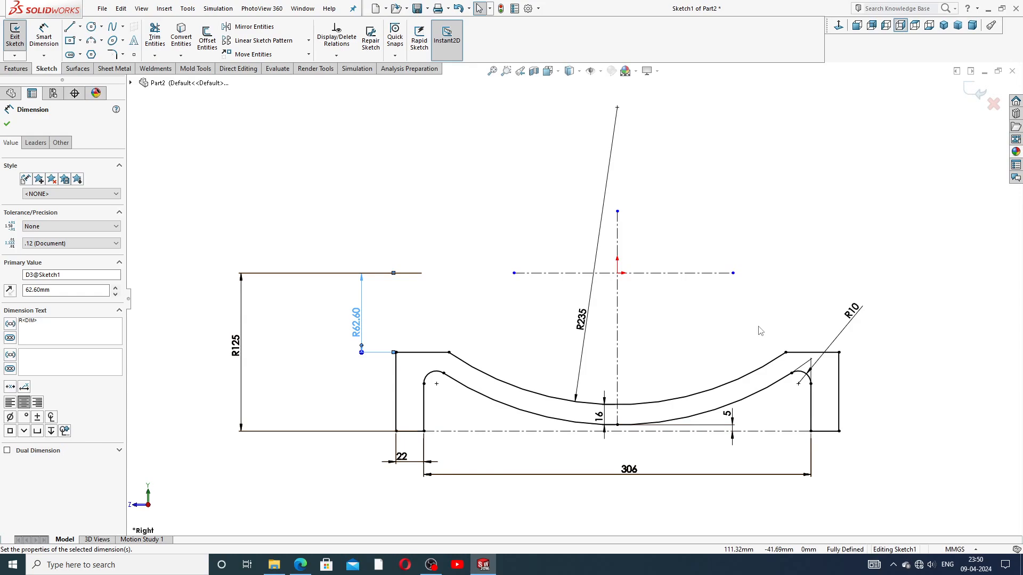
{"action": "left_click", "coordinate": [975, 91]}
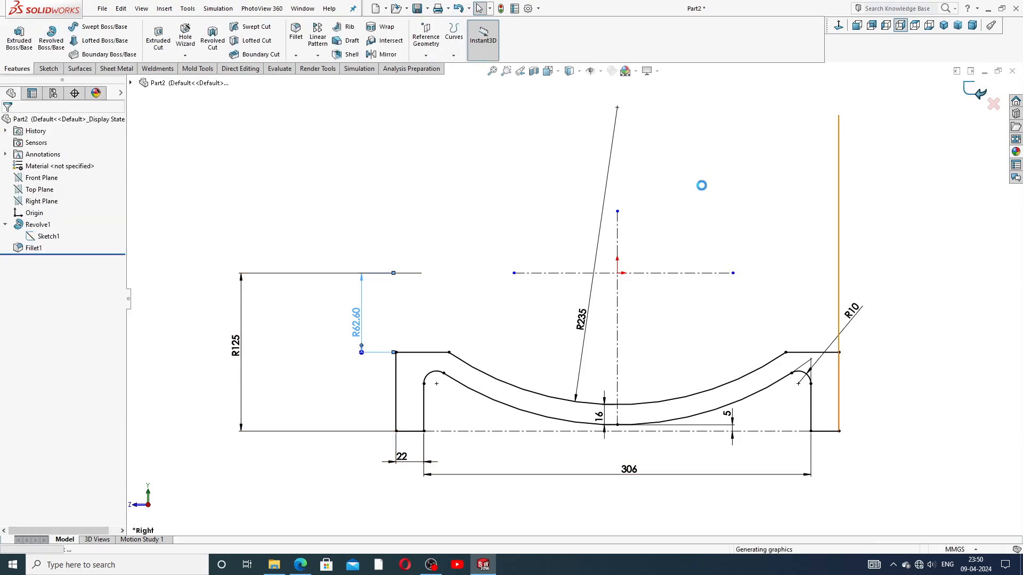
Step: Display a section view of the valve body cut through the Right Plane at 0 mm offset, exposing the inner cavity
{"action": "scroll", "coordinate": [629, 169], "scroll_direction": "up", "scroll_amount": 4}
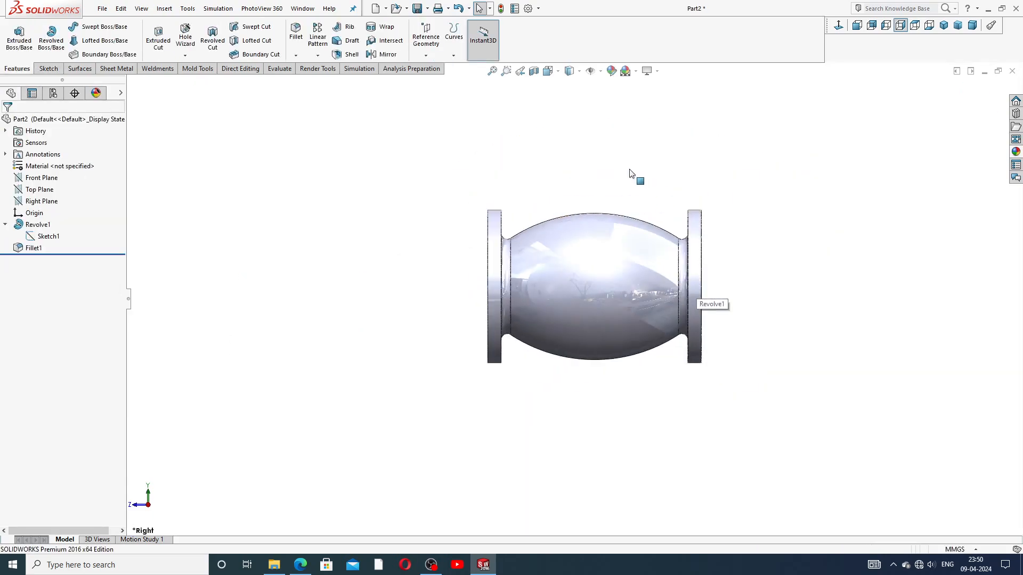
{"action": "middle_click_drag", "start_coordinate": [617, 177], "coordinate": [644, 216]}
{"action": "scroll", "coordinate": [632, 268], "scroll_direction": "down", "scroll_amount": 1}
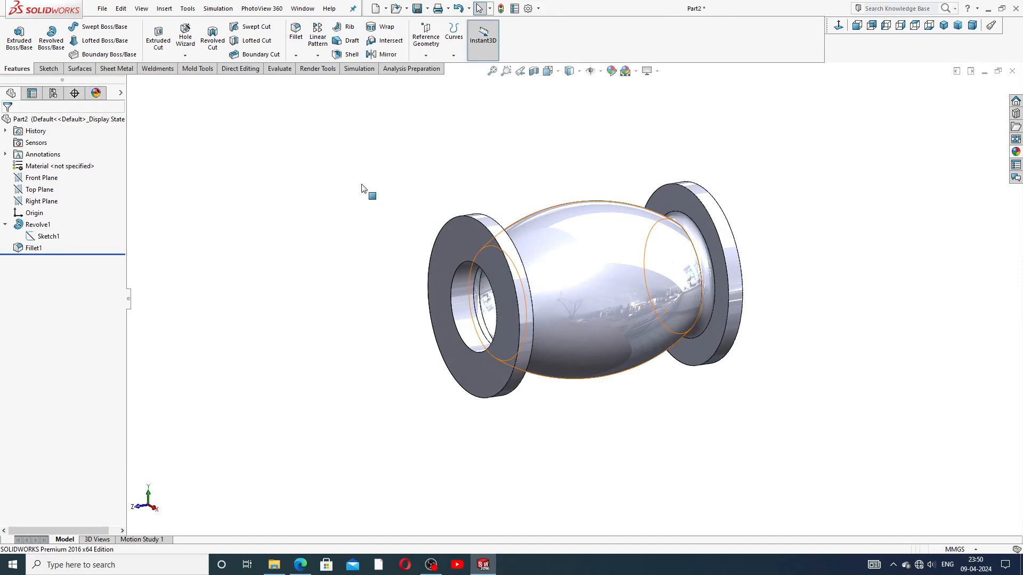
{"action": "left_click", "coordinate": [5, 224]}
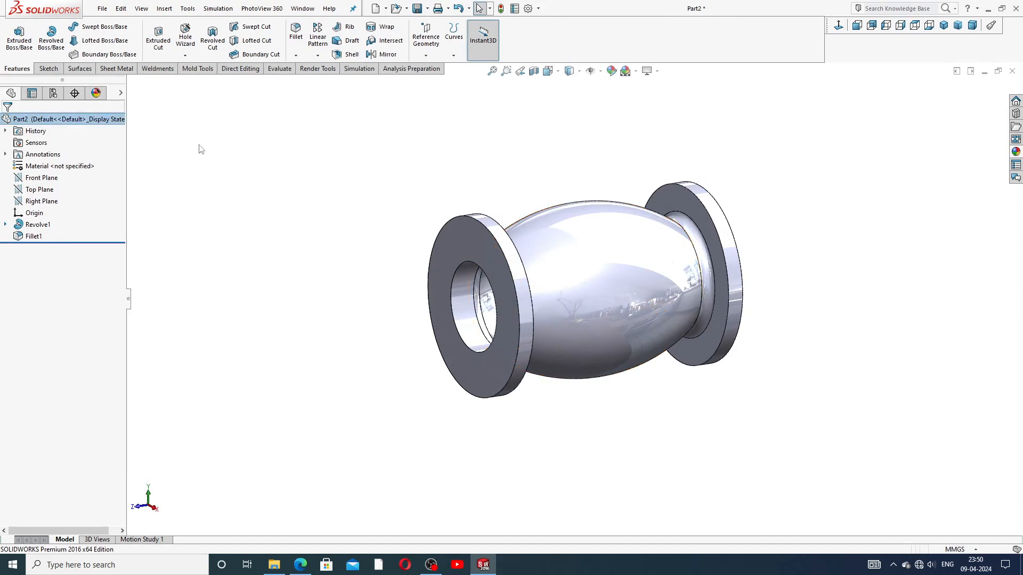
{"action": "left_click", "coordinate": [40, 201]}
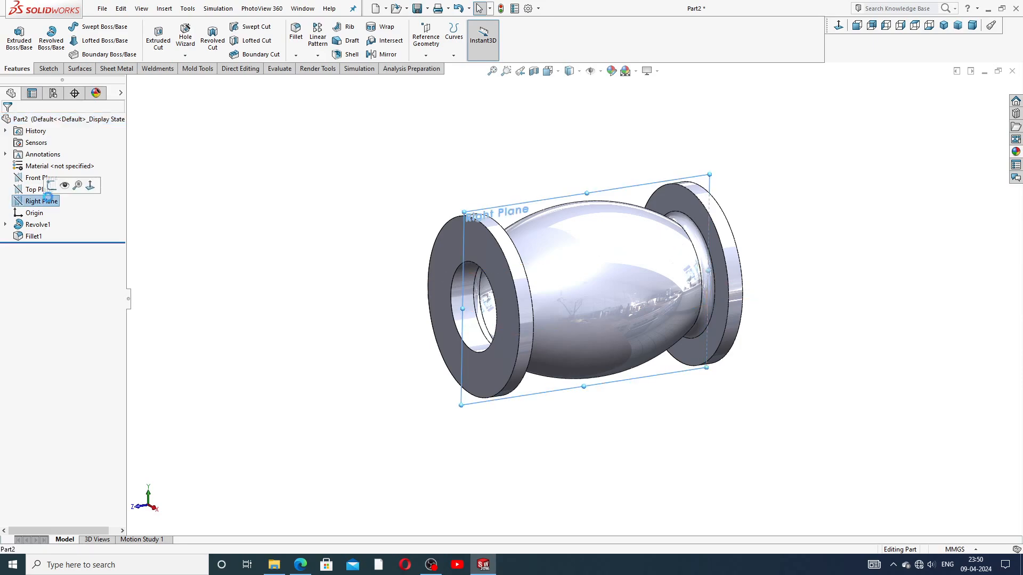
{"action": "left_click", "coordinate": [534, 71]}
{"action": "middle_click_drag", "start_coordinate": [234, 377], "coordinate": [216, 359]}
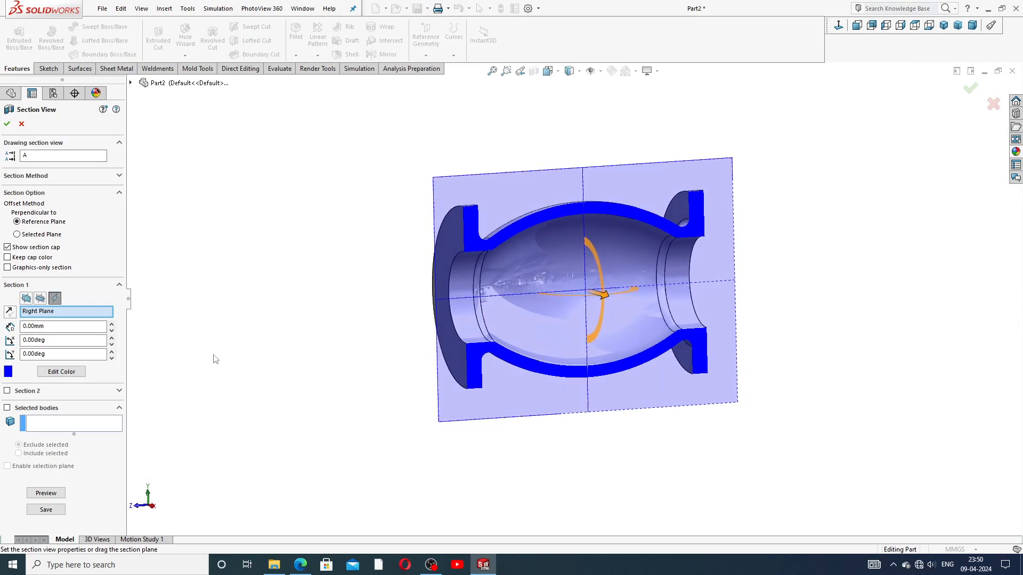
{"action": "left_click", "coordinate": [34, 259]}
{"action": "left_click", "coordinate": [8, 125]}
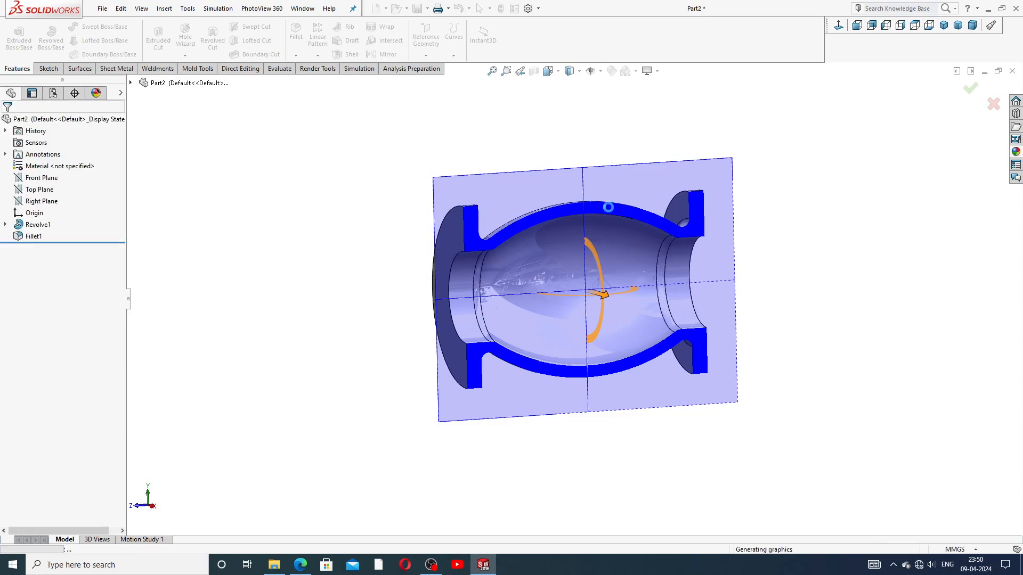
{"action": "middle_click_drag", "start_coordinate": [561, 255], "coordinate": [555, 277]}
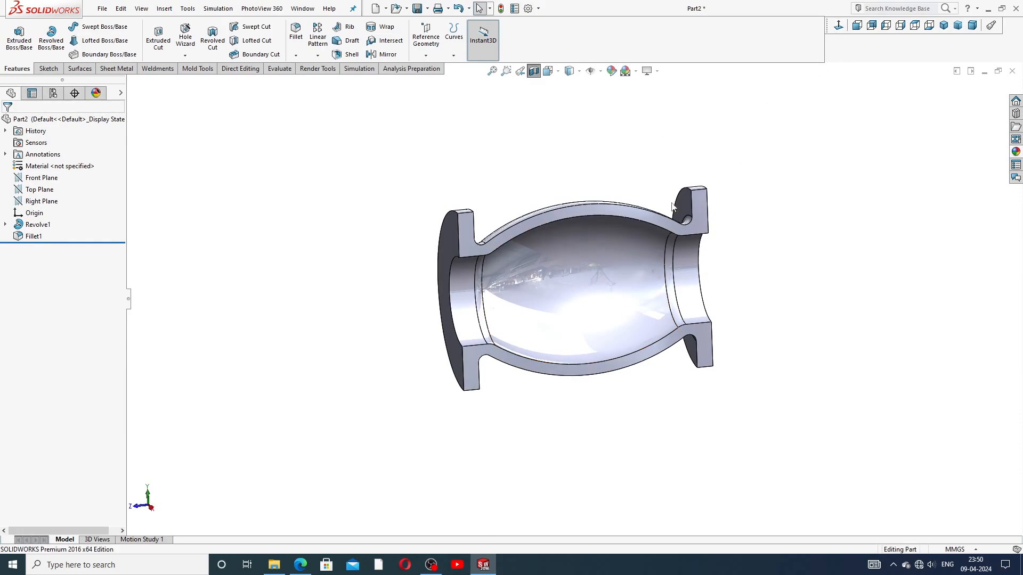
Step: Start a new sketch on the Right Plane and orient the sectioned body square to it
{"action": "left_click", "coordinate": [44, 206]}
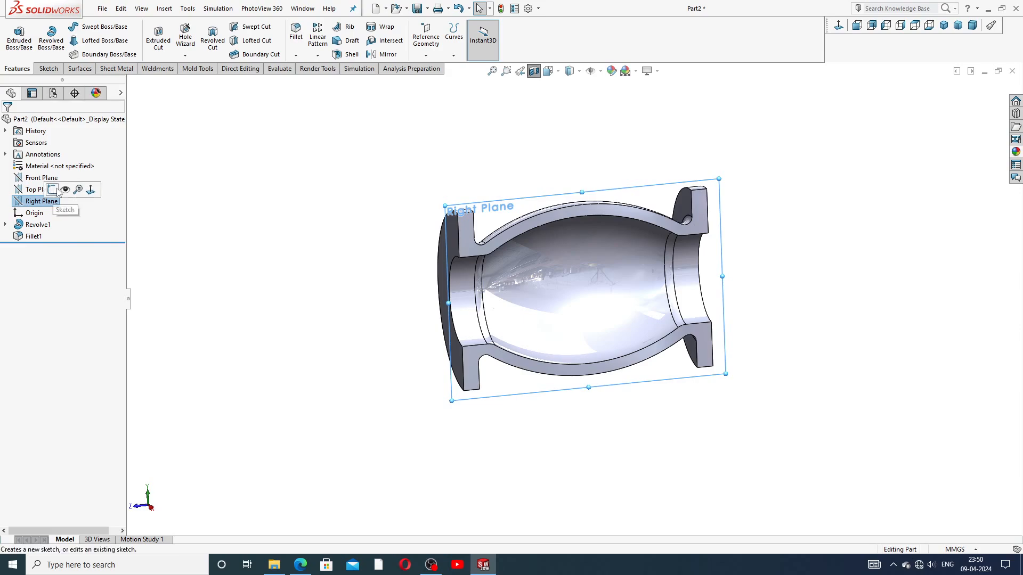
{"action": "left_click", "coordinate": [58, 191]}
{"action": "left_click", "coordinate": [838, 25]}
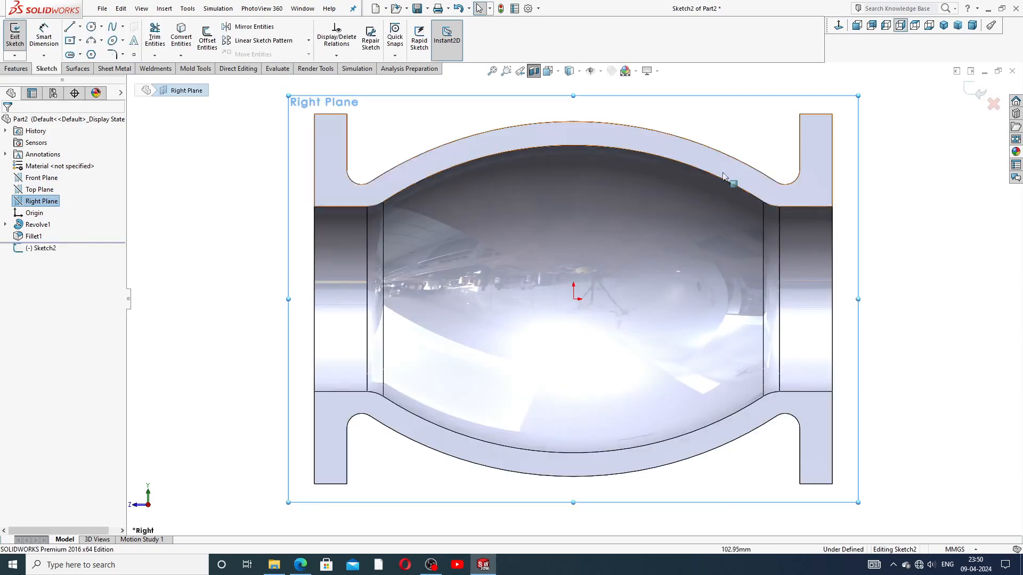
{"action": "scroll", "coordinate": [596, 248], "scroll_direction": "up", "scroll_amount": 2}
{"action": "scroll", "coordinate": [592, 251], "scroll_direction": "down", "scroll_amount": 1}
{"action": "scroll", "coordinate": [593, 255], "scroll_direction": "up", "scroll_amount": 2}
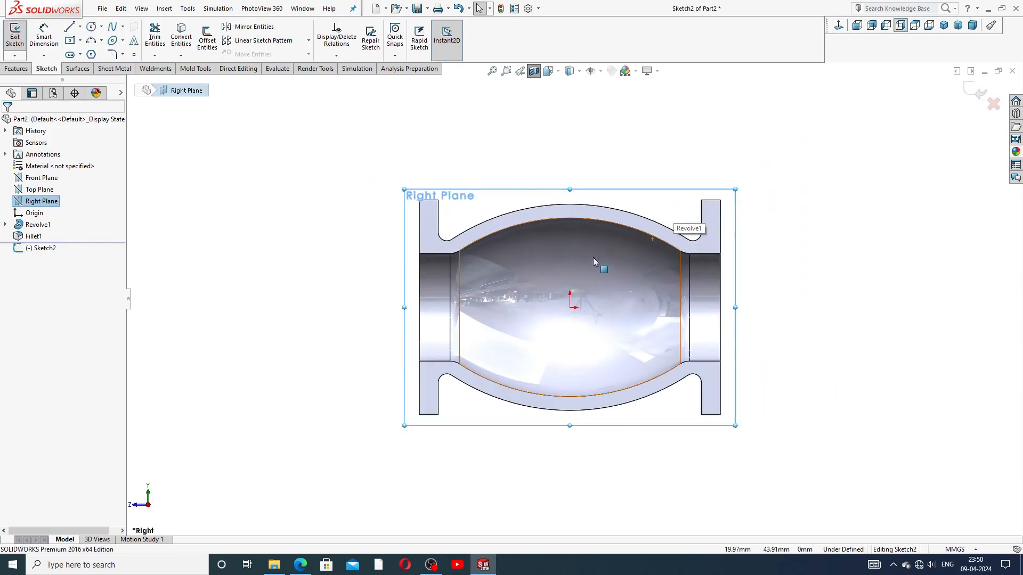
{"action": "scroll", "coordinate": [555, 329], "scroll_direction": "down", "scroll_amount": 1}
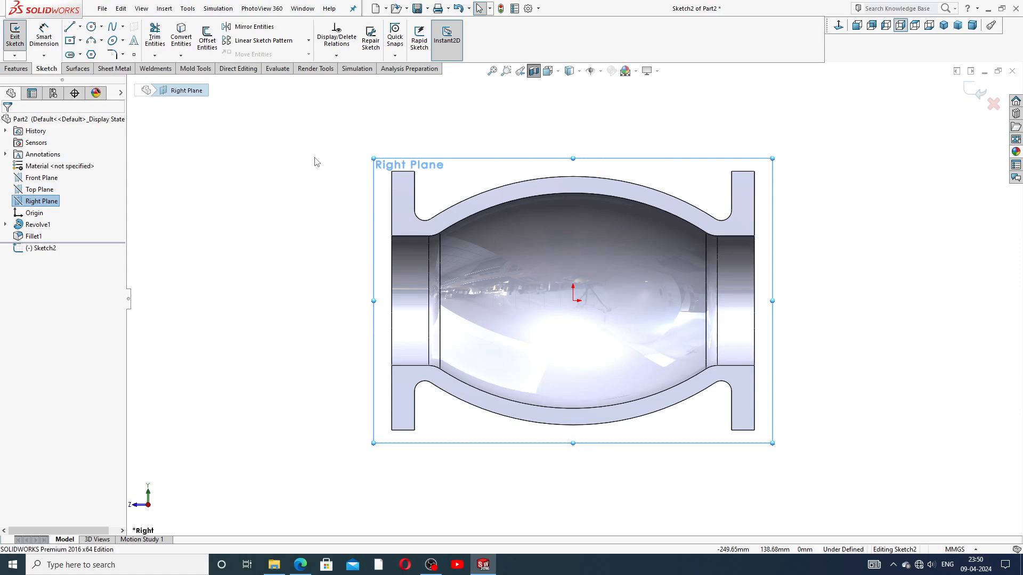
{"action": "scroll", "coordinate": [583, 254], "scroll_direction": "up", "scroll_amount": 3}
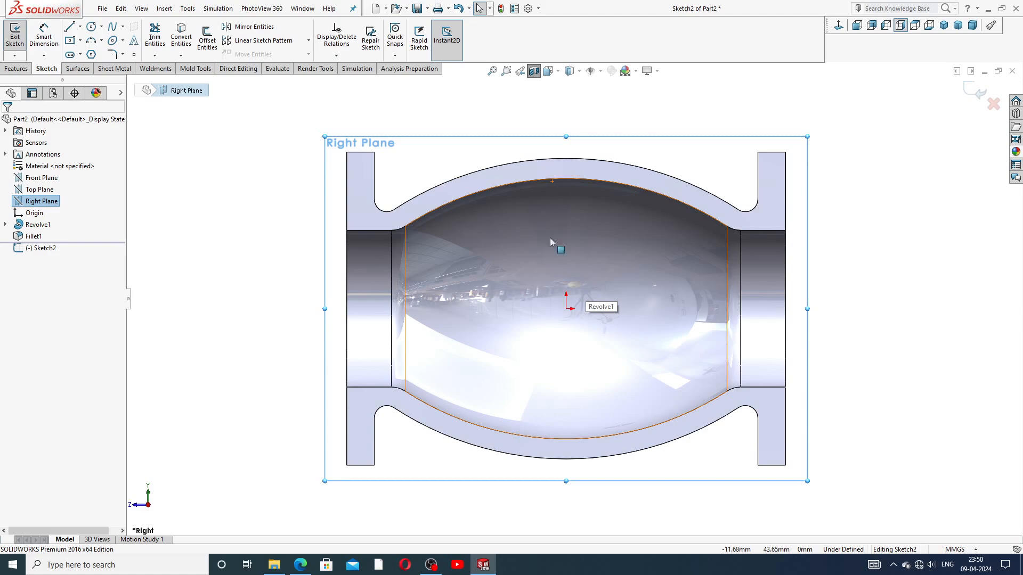
{"action": "scroll", "coordinate": [585, 236], "scroll_direction": "down", "scroll_amount": 1}
{"action": "scroll", "coordinate": [594, 277], "scroll_direction": "up", "scroll_amount": 1}
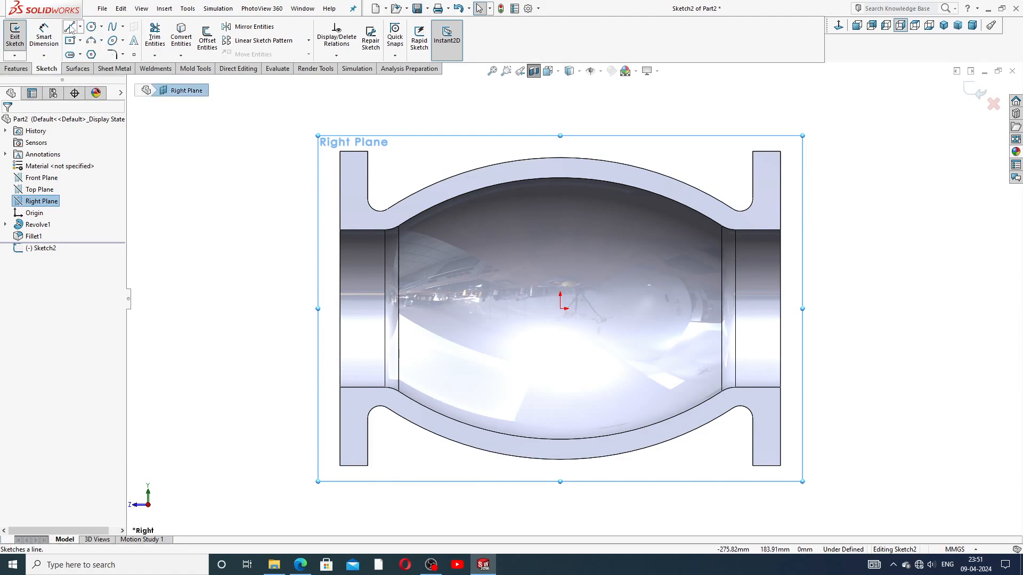
Step: Sketch a line chain from the upper wall: a short sloped segment, a perpendicular one about 70 mm long, a horizontal segment and a short vertical one
{"action": "left_click", "coordinate": [70, 27]}
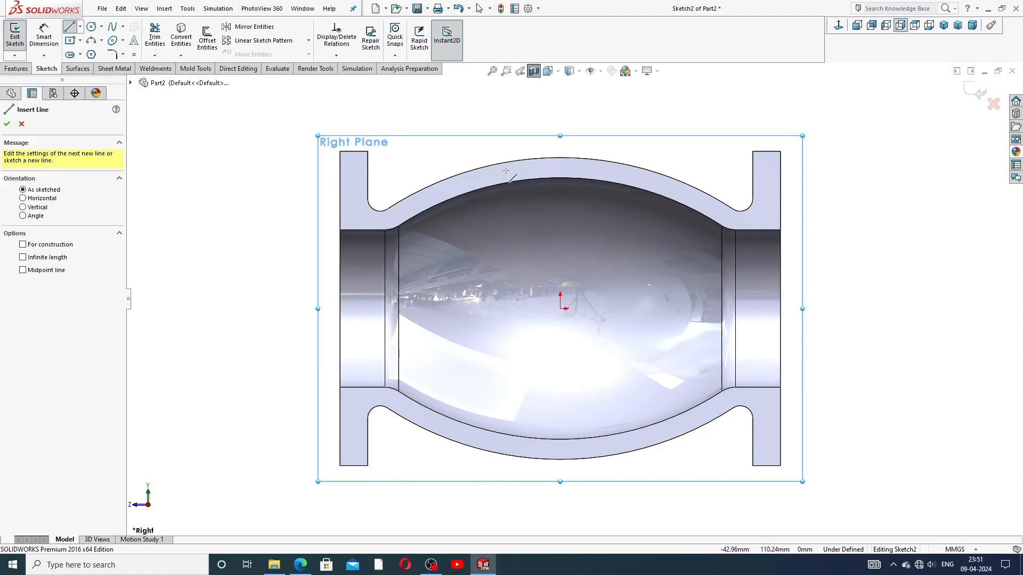
{"action": "left_click", "coordinate": [412, 204]}
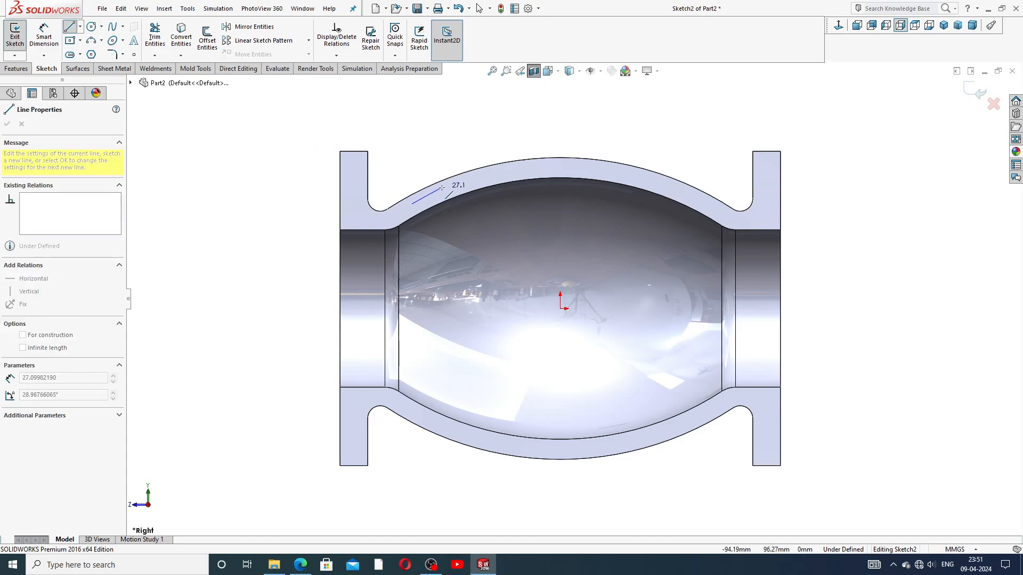
{"action": "left_click", "coordinate": [439, 192]}
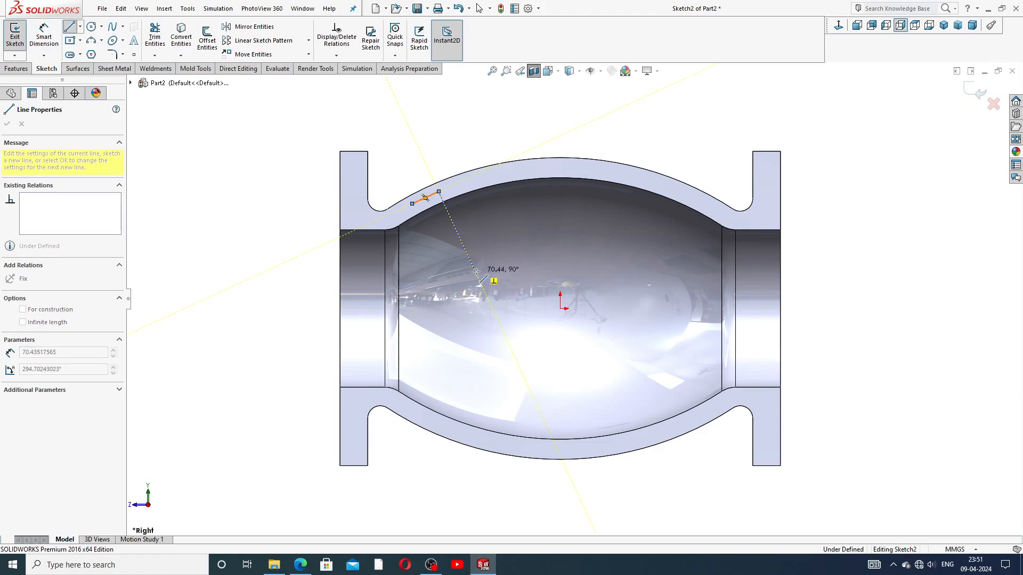
{"action": "left_click", "coordinate": [474, 270]}
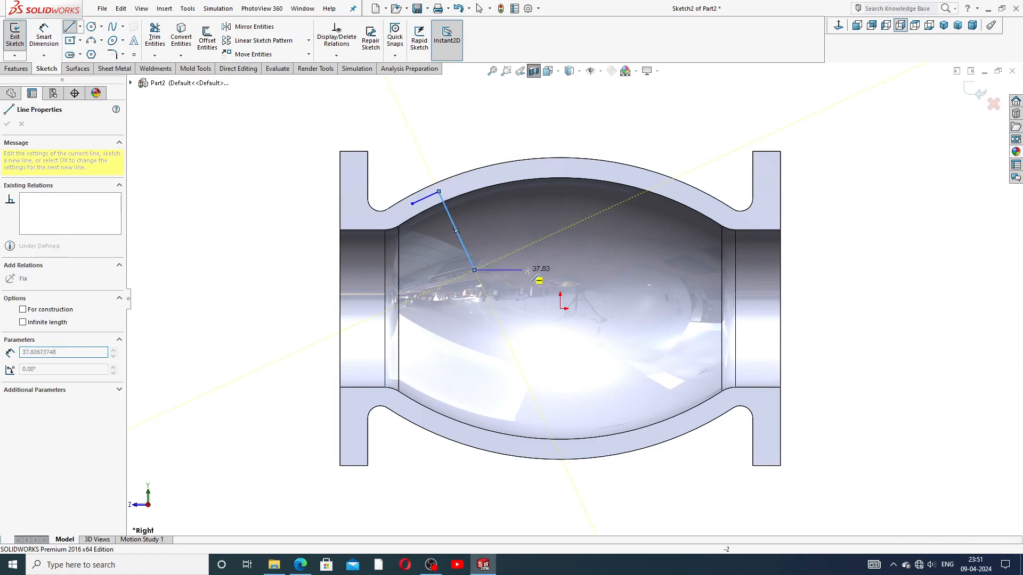
{"action": "left_click", "coordinate": [625, 270]}
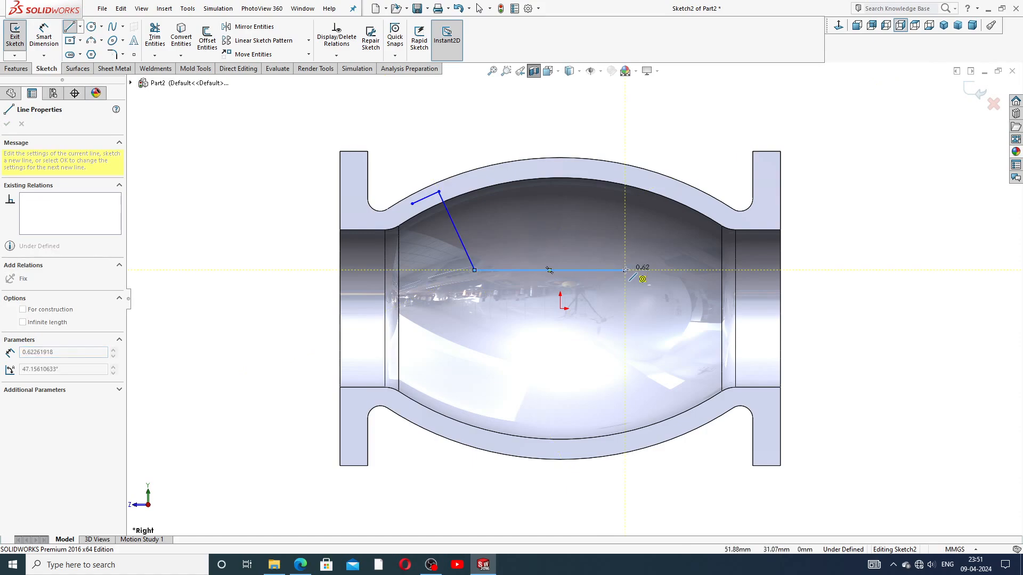
{"action": "left_click", "coordinate": [625, 318]}
{"action": "right_click", "coordinate": [648, 266]}
{"action": "left_click", "coordinate": [664, 306]}
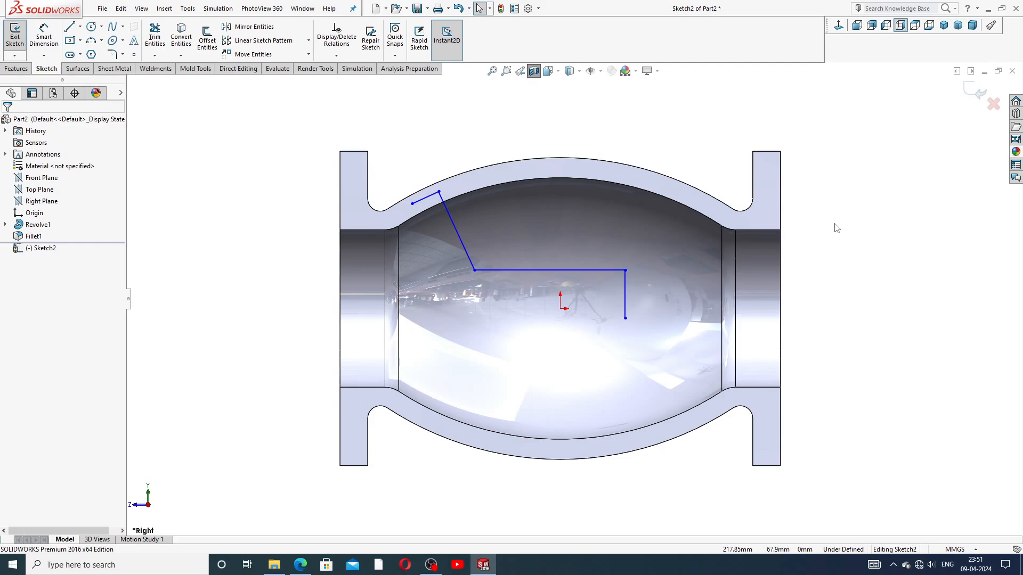
Step: Continue the wall sketch from the short segment's free end with a sloped line perpendicular to it, ending in a short vertical line downward
{"action": "left_click", "coordinate": [71, 31]}
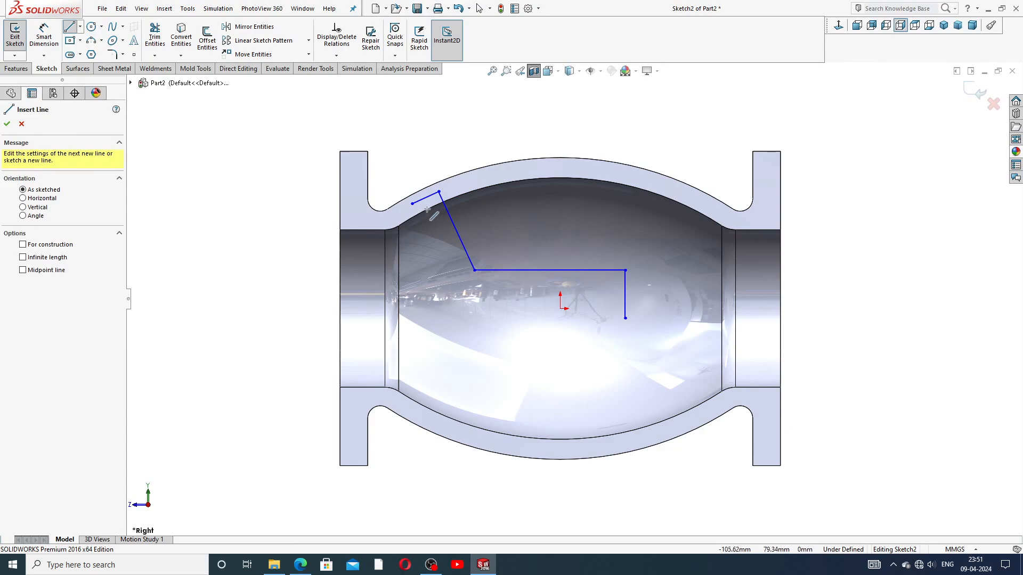
{"action": "left_click", "coordinate": [413, 204]}
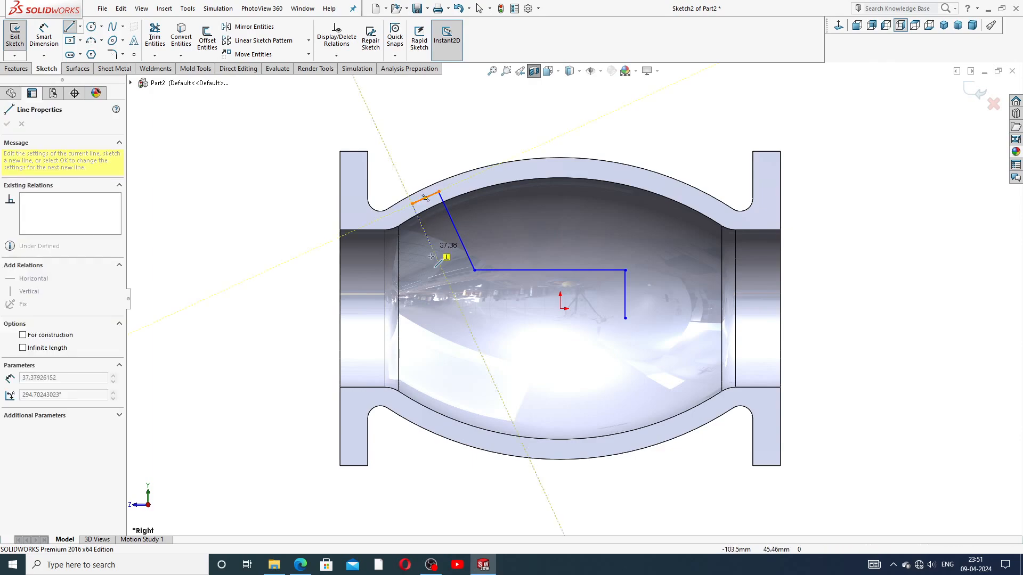
{"action": "left_click", "coordinate": [462, 313]}
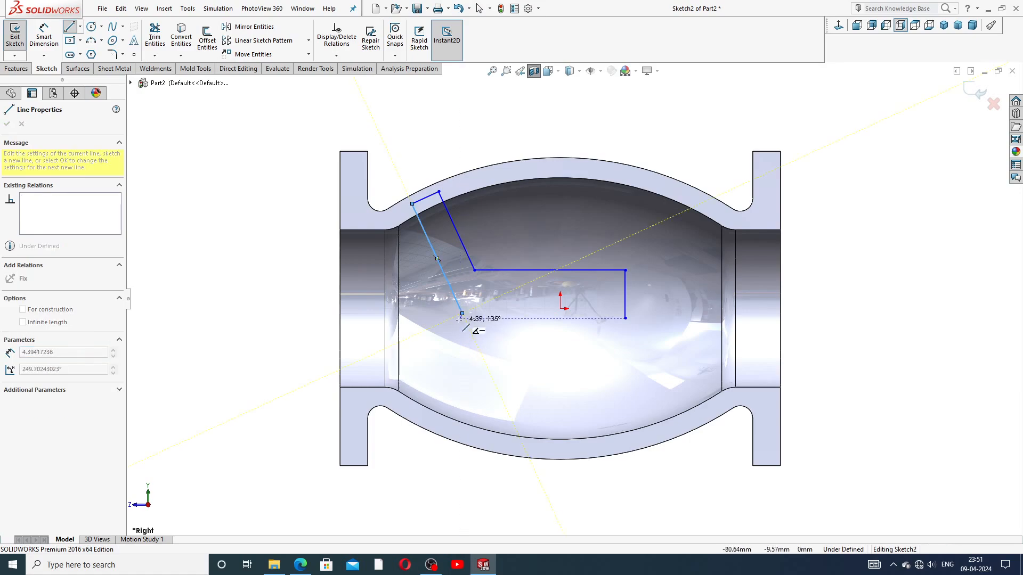
{"action": "left_click", "coordinate": [463, 352]}
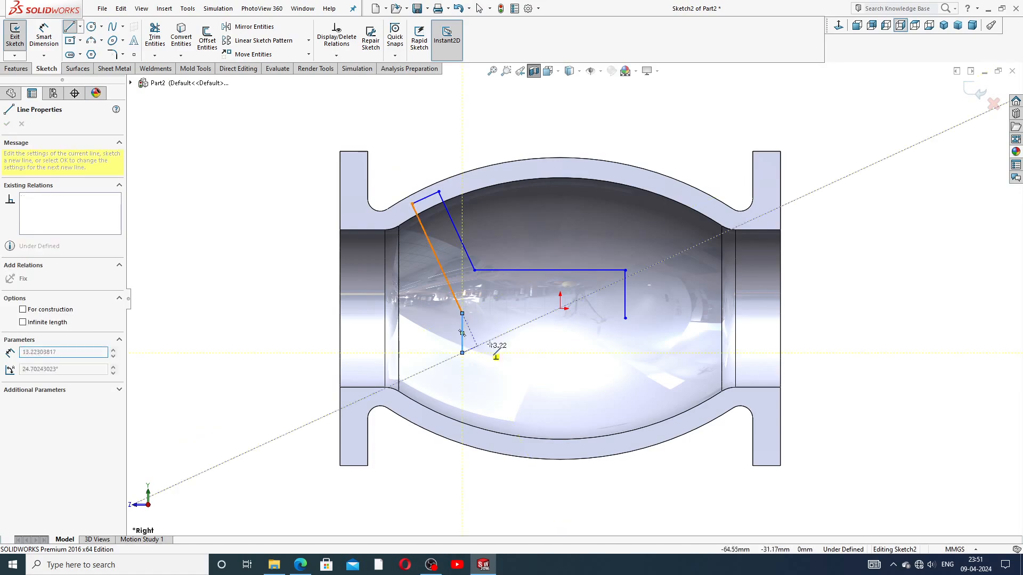
{"action": "right_click", "coordinate": [501, 341]}
{"action": "left_click", "coordinate": [518, 349]}
{"action": "scroll", "coordinate": [501, 346], "scroll_direction": "down", "scroll_amount": 1}
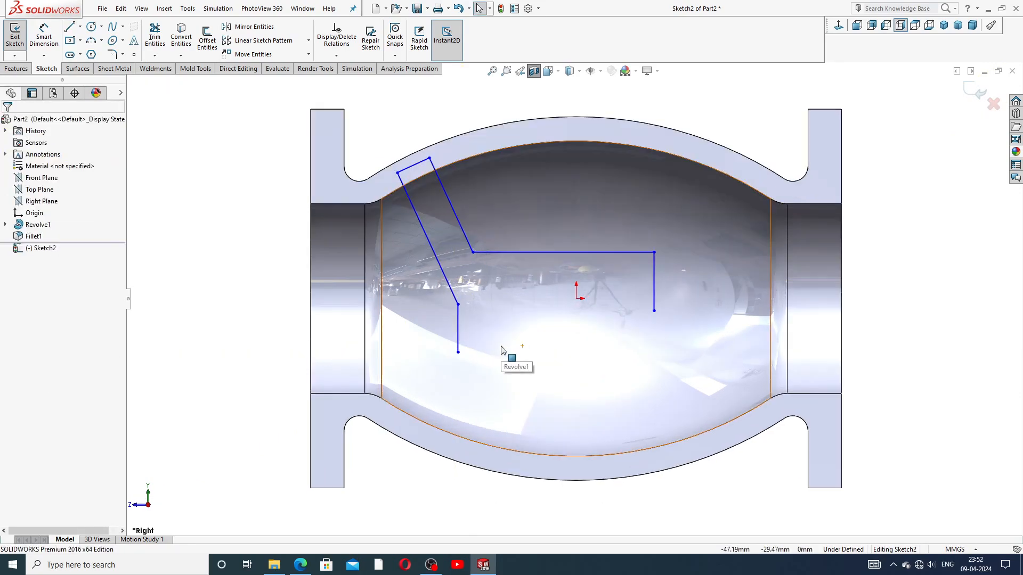
{"action": "scroll", "coordinate": [502, 344], "scroll_direction": "up", "scroll_amount": 1}
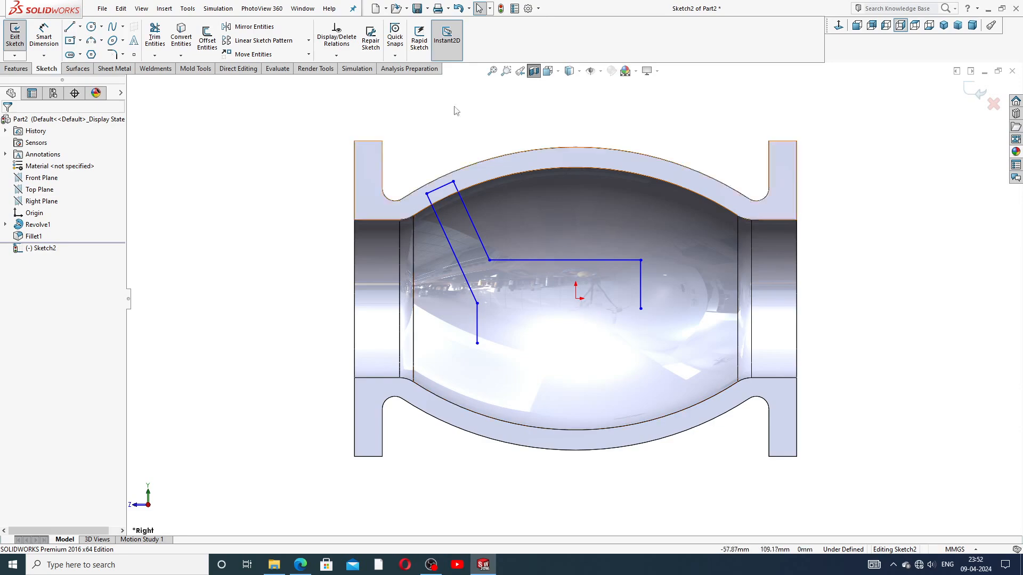
Step: Set up a 360° circular sketch pattern about the origin, selecting the horizontal line and the adjoining inner sloped line
{"action": "left_click", "coordinate": [308, 41]}
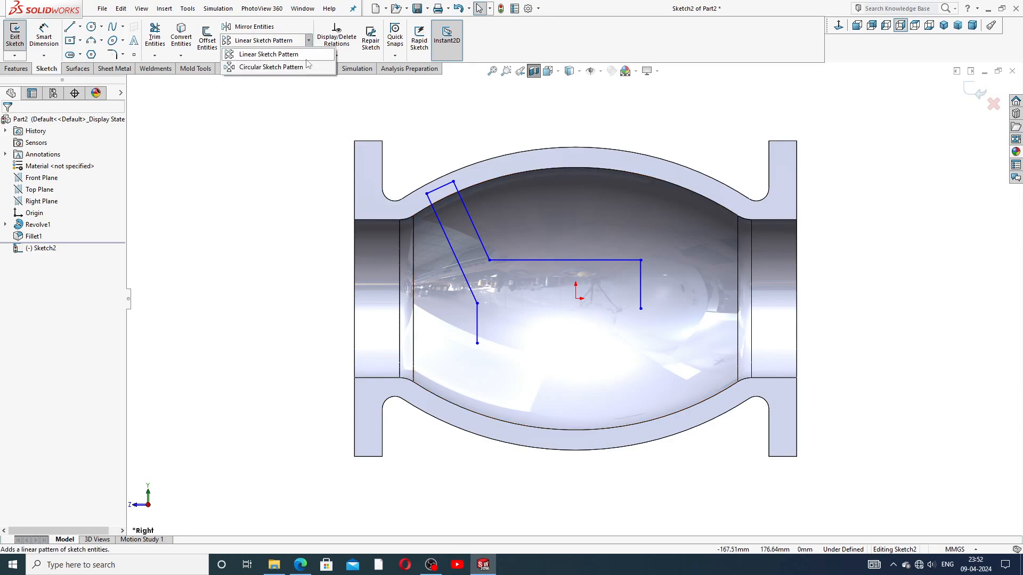
{"action": "left_click", "coordinate": [307, 65]}
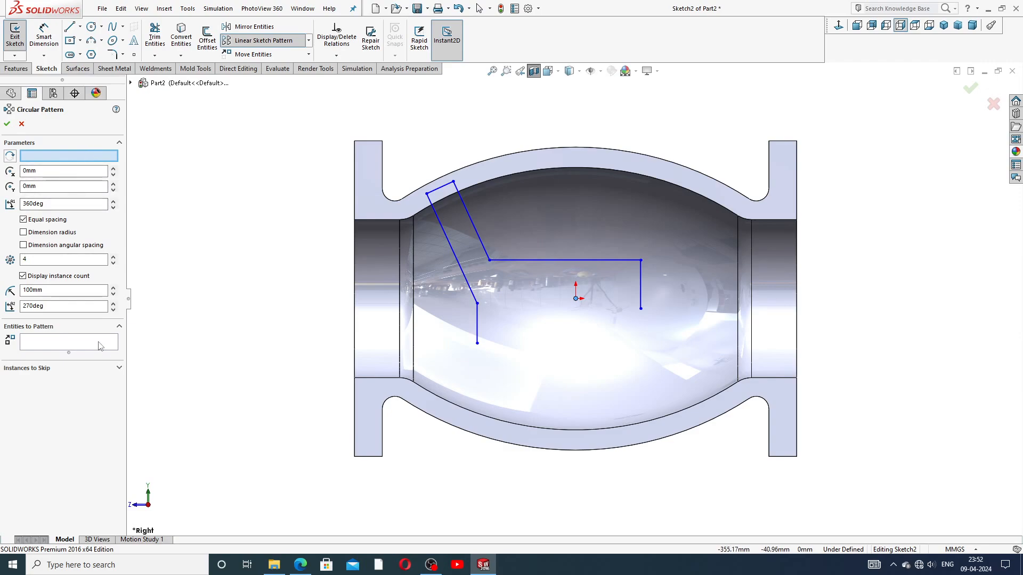
{"action": "left_click", "coordinate": [78, 158]}
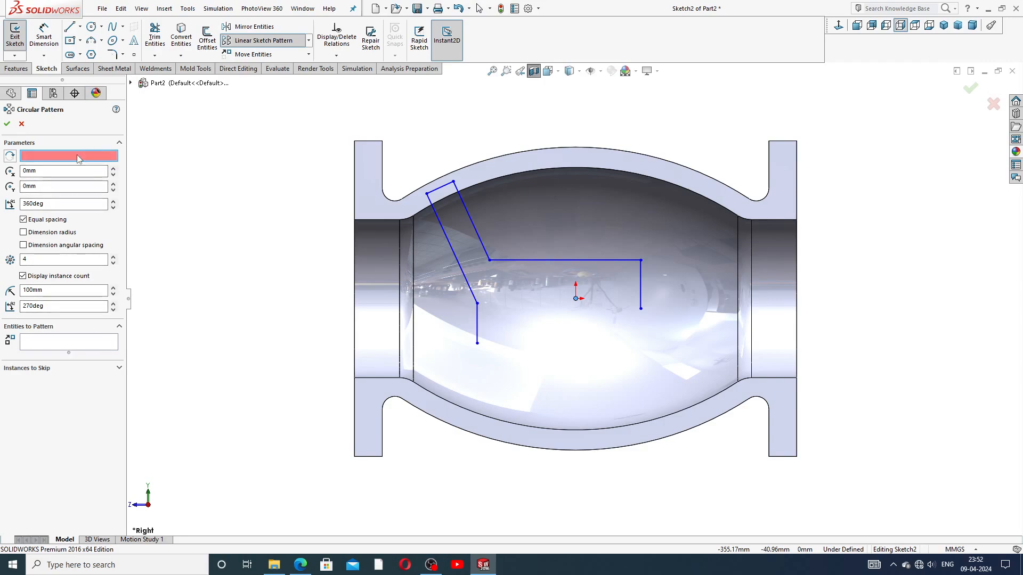
{"action": "left_click", "coordinate": [576, 299]}
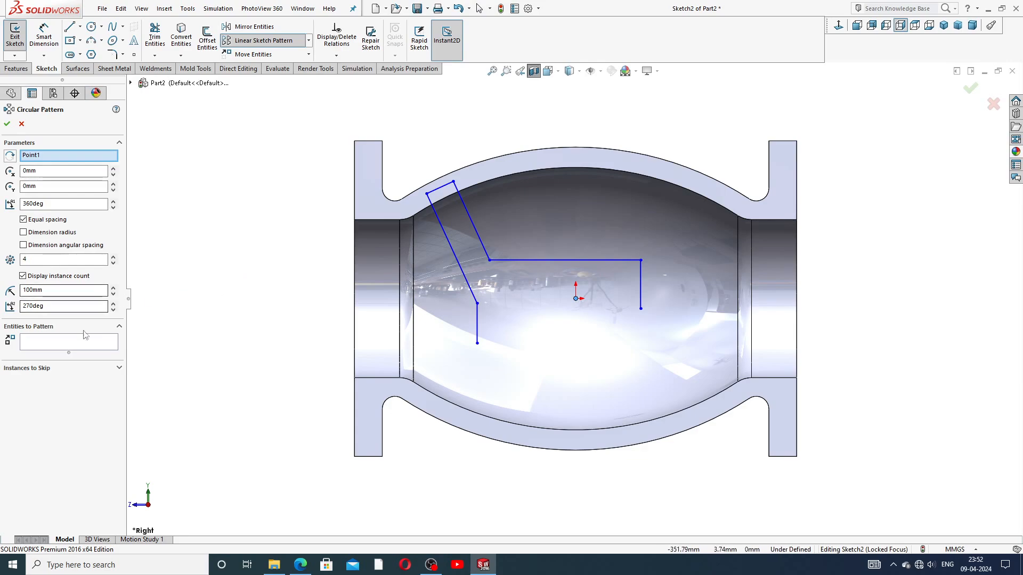
{"action": "left_click", "coordinate": [114, 347]}
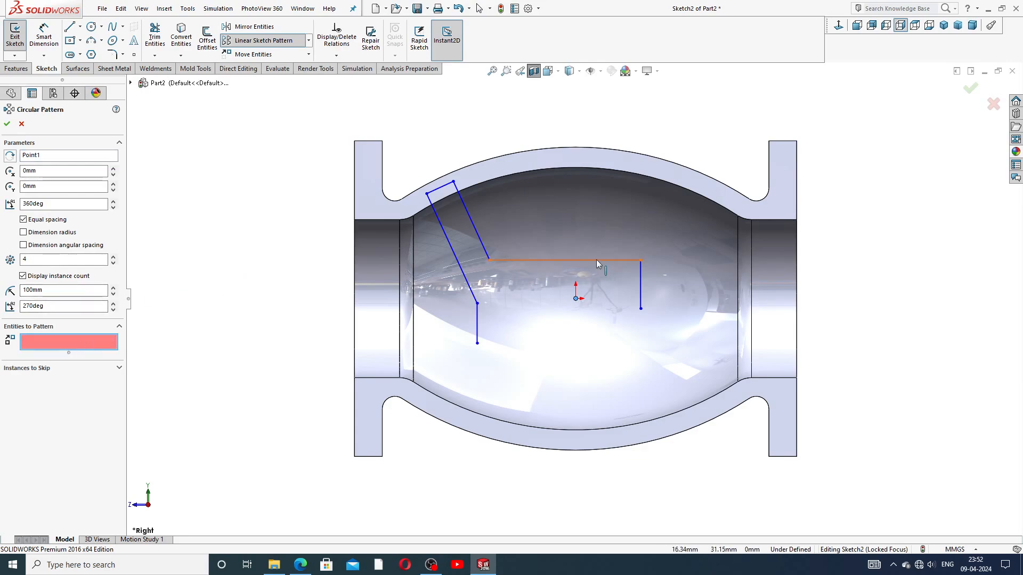
{"action": "left_click", "coordinate": [537, 260]}
{"action": "left_click", "coordinate": [473, 228]}
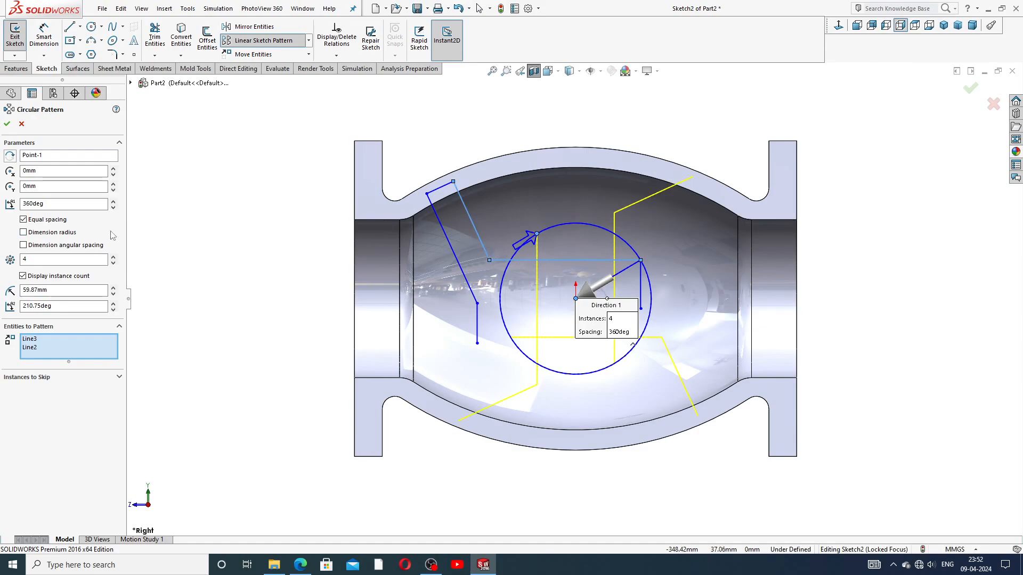
Step: Set the circular pattern to 2 instances, add the short end segment, the outer sloped line and its short vertical line, and create it
{"action": "left_click", "coordinate": [114, 257]}
{"action": "left_click", "coordinate": [114, 257]}
{"action": "left_click", "coordinate": [113, 262]}
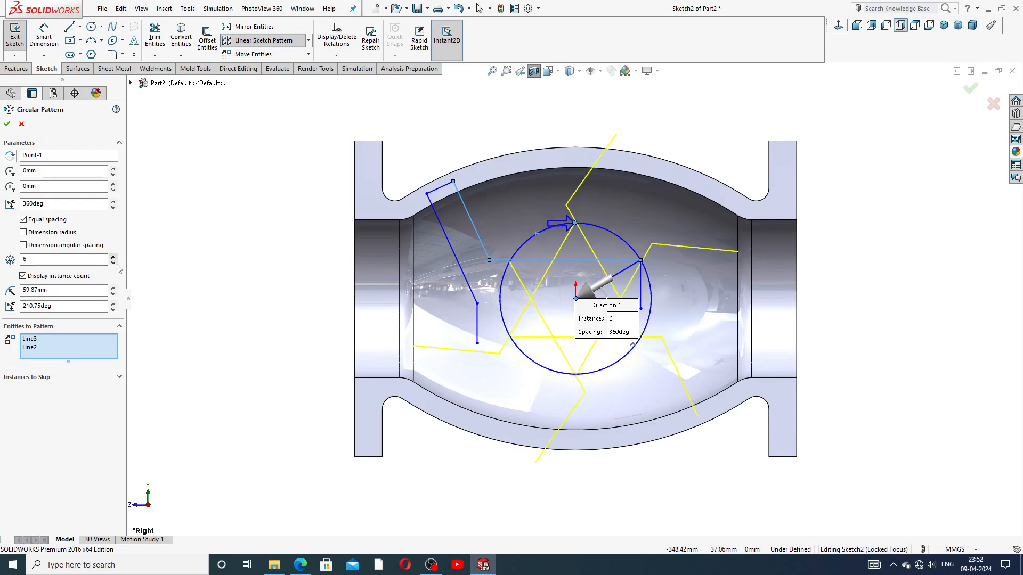
{"action": "left_click", "coordinate": [113, 262]}
{"action": "left_click", "coordinate": [114, 262]}
{"action": "left_click", "coordinate": [113, 263]}
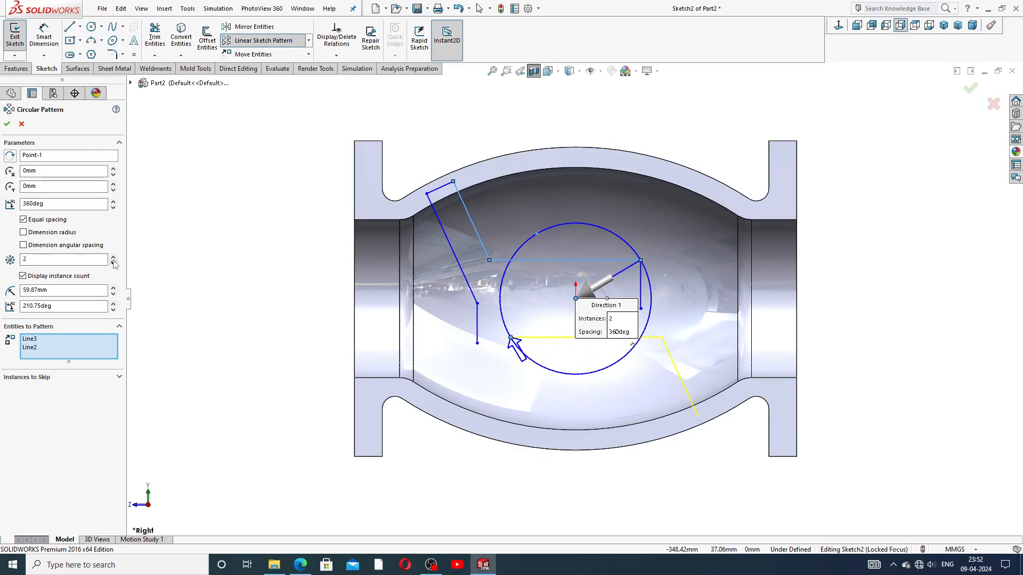
{"action": "left_click", "coordinate": [440, 191]}
{"action": "left_click", "coordinate": [442, 226]}
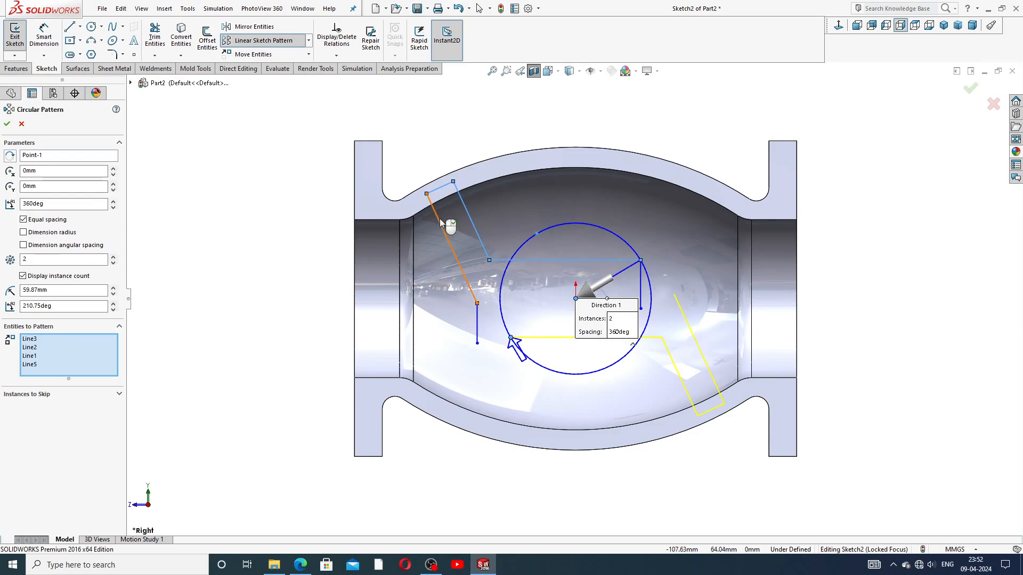
{"action": "left_click", "coordinate": [476, 322]}
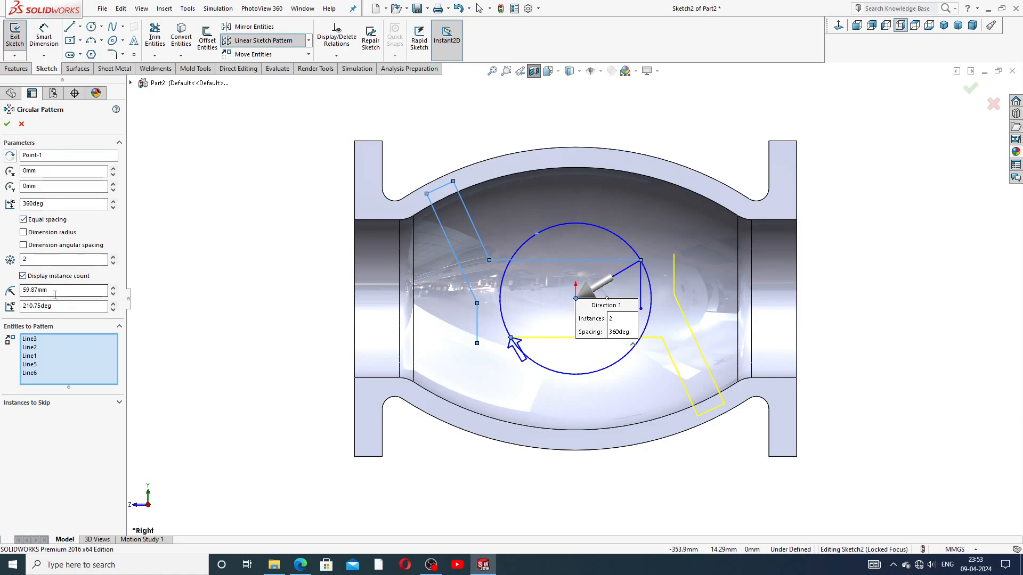
{"action": "left_click", "coordinate": [7, 125]}
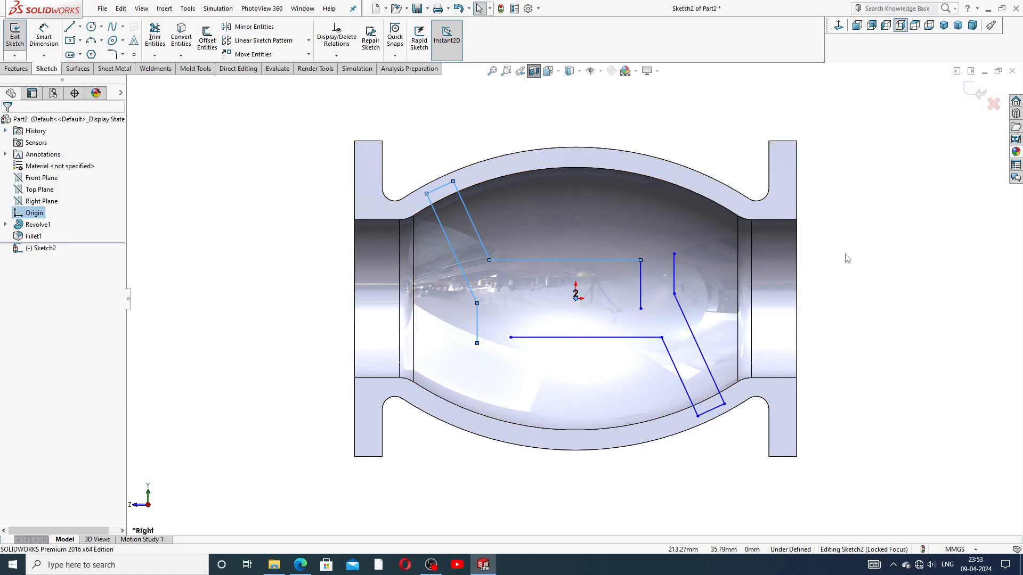
Step: Trim away the short vertical line at the end of the patterned copy's outer sloped line
{"action": "scroll", "coordinate": [660, 314], "scroll_direction": "down", "scroll_amount": 1}
{"action": "scroll", "coordinate": [660, 314], "scroll_direction": "up", "scroll_amount": 1}
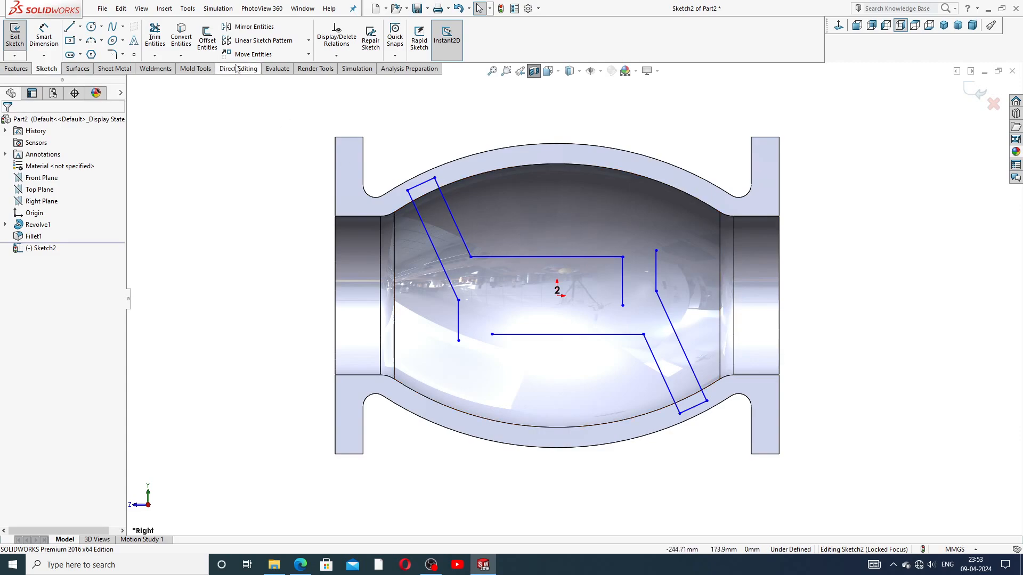
{"action": "left_click", "coordinate": [149, 37]}
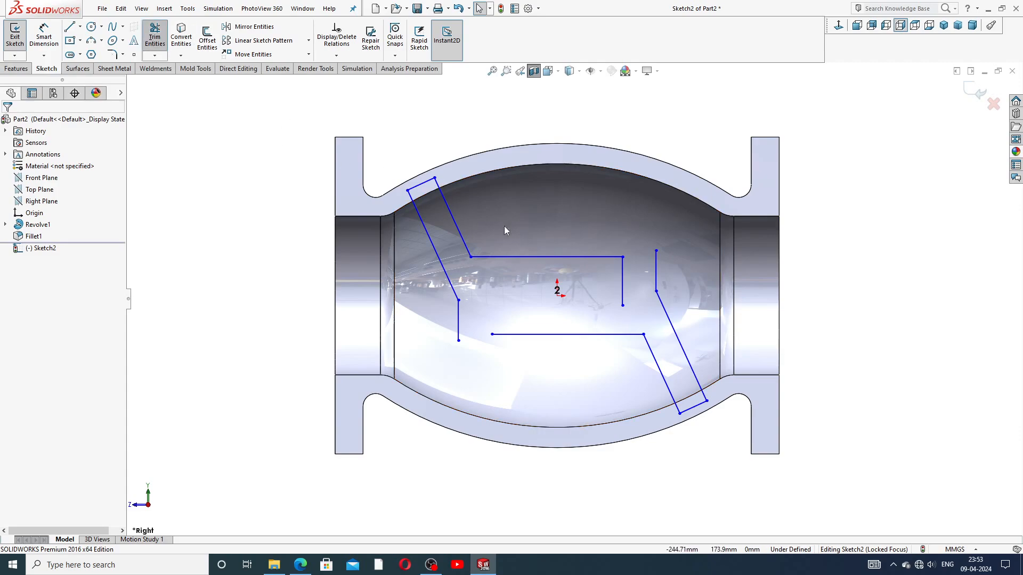
{"action": "left_click", "coordinate": [656, 263]}
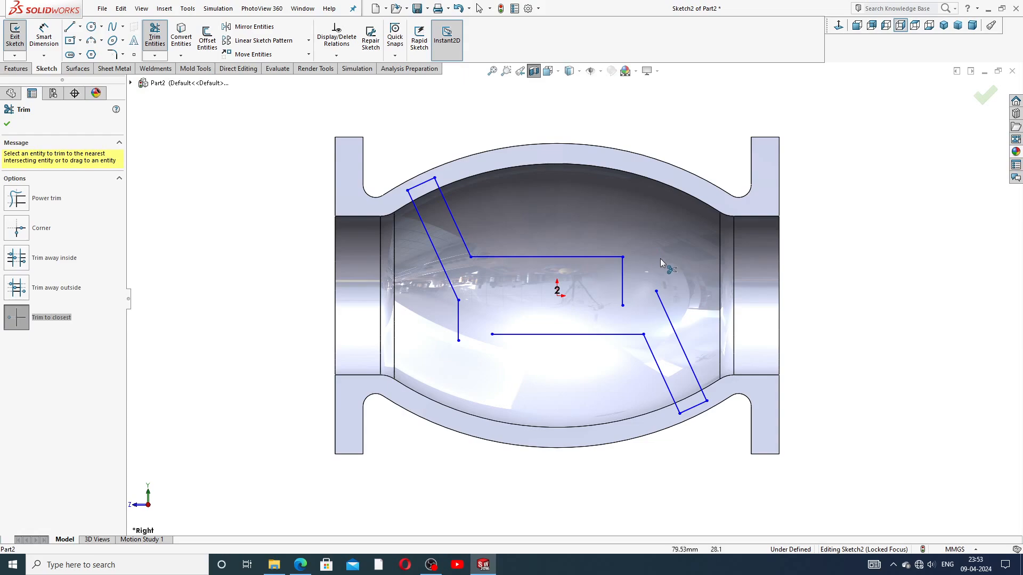
{"action": "right_click", "coordinate": [807, 193]}
{"action": "left_click", "coordinate": [836, 158]}
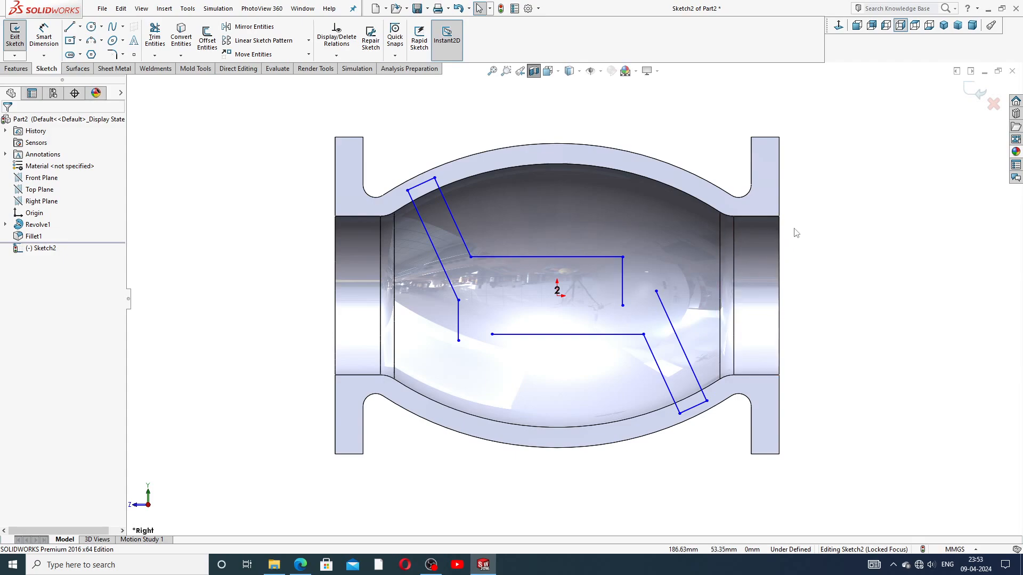
Step: Merge the free ends of both vertical lines with the patterned copy's open sloped-line and horizontal-line ends, closing the wall profile
{"action": "left_click", "coordinate": [623, 306]}
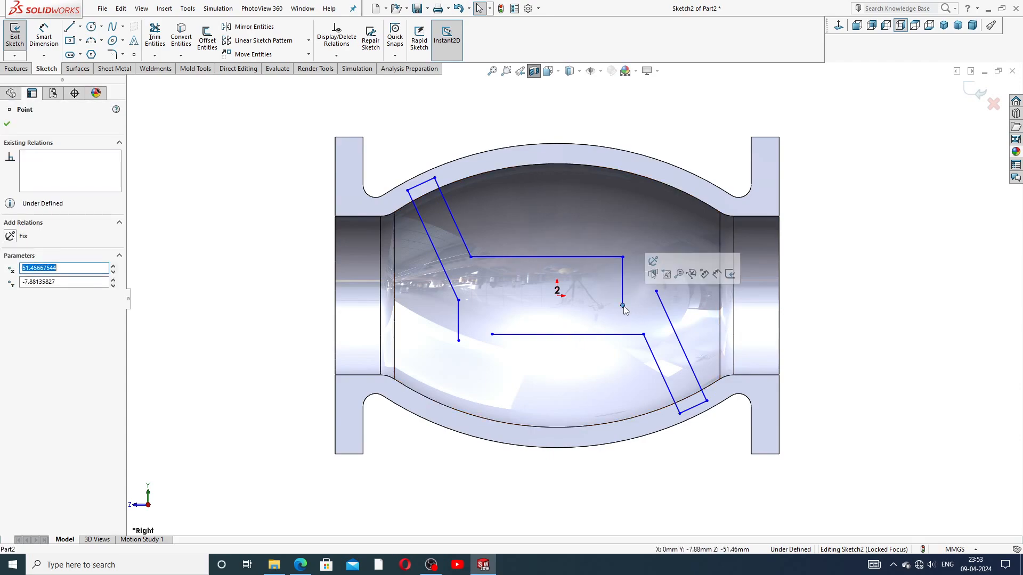
{"action": "left_click", "coordinate": [656, 292], "text": "ctrl"}
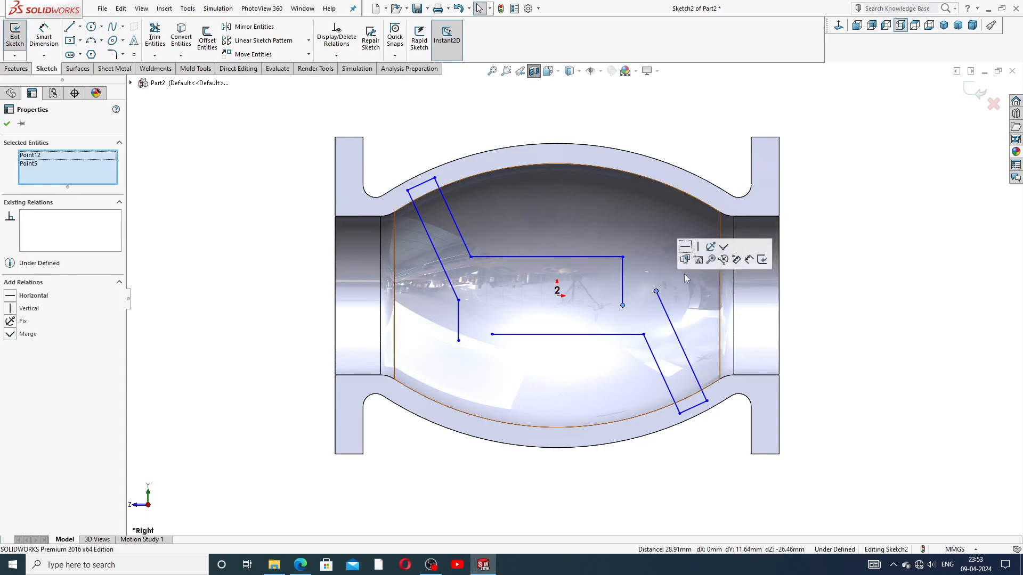
{"action": "left_click", "coordinate": [723, 247]}
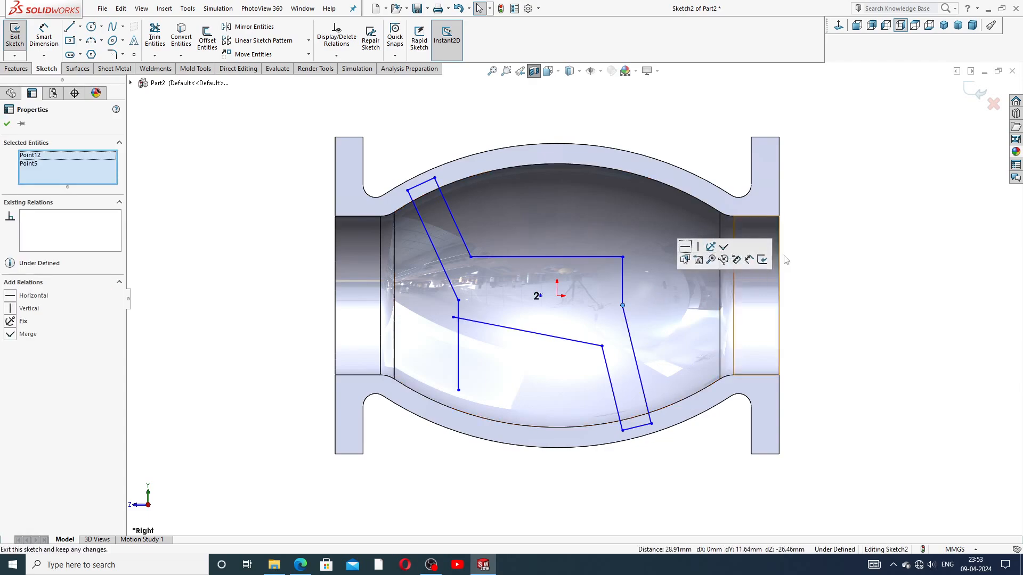
{"action": "left_click", "coordinate": [786, 260]}
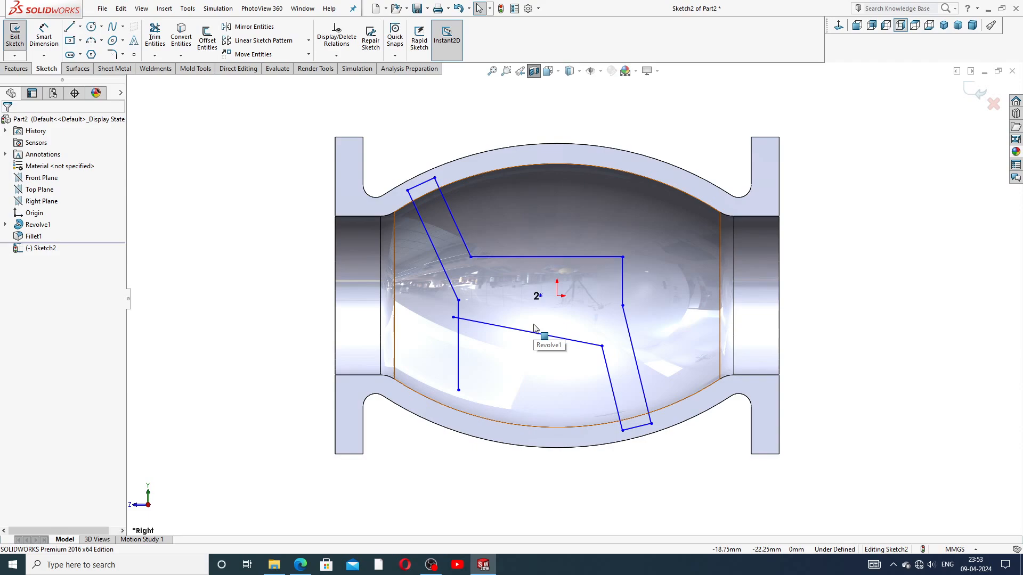
{"action": "left_click", "coordinate": [453, 318]}
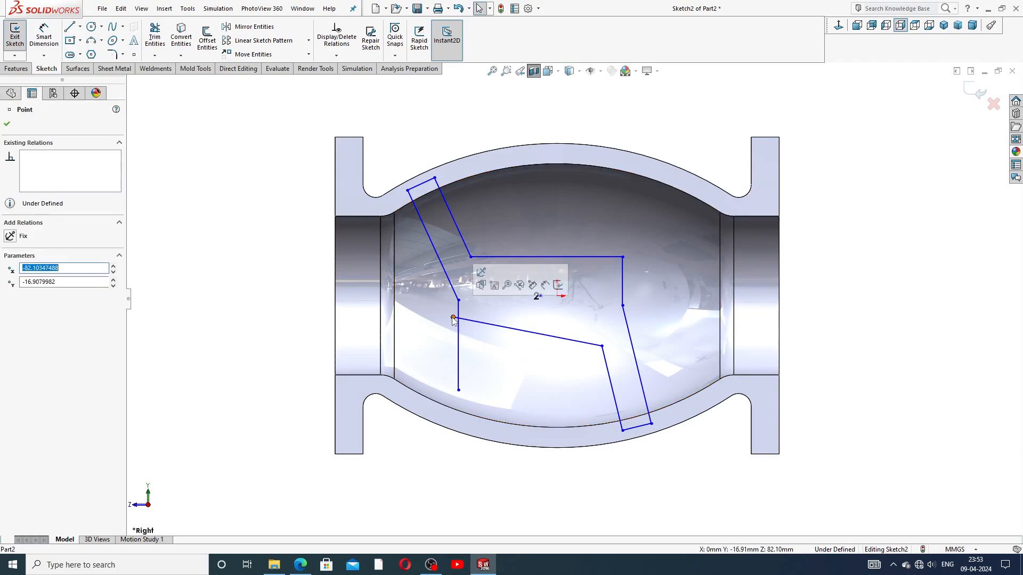
{"action": "left_click", "coordinate": [459, 390], "text": "ctrl"}
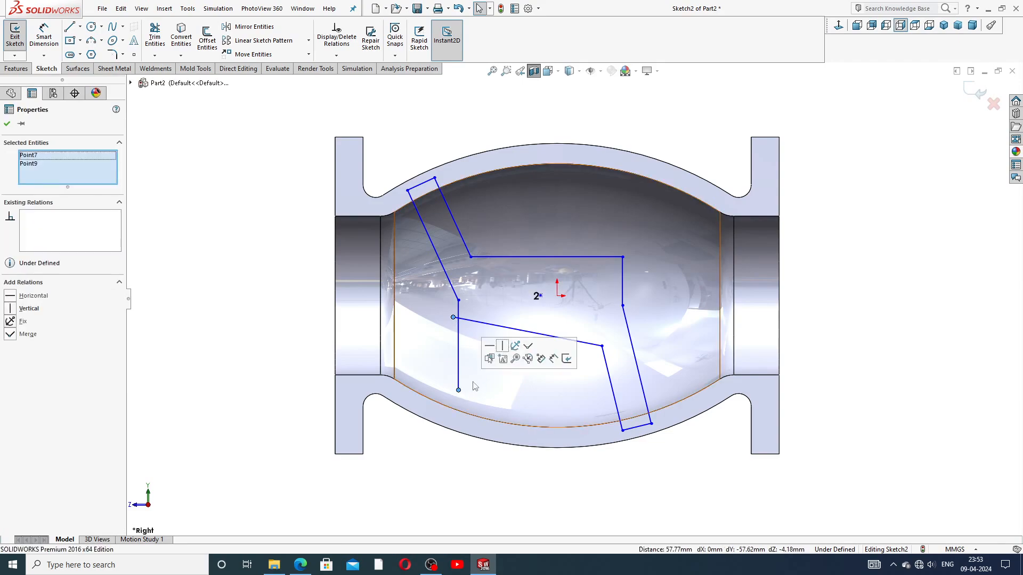
{"action": "left_click", "coordinate": [528, 347]}
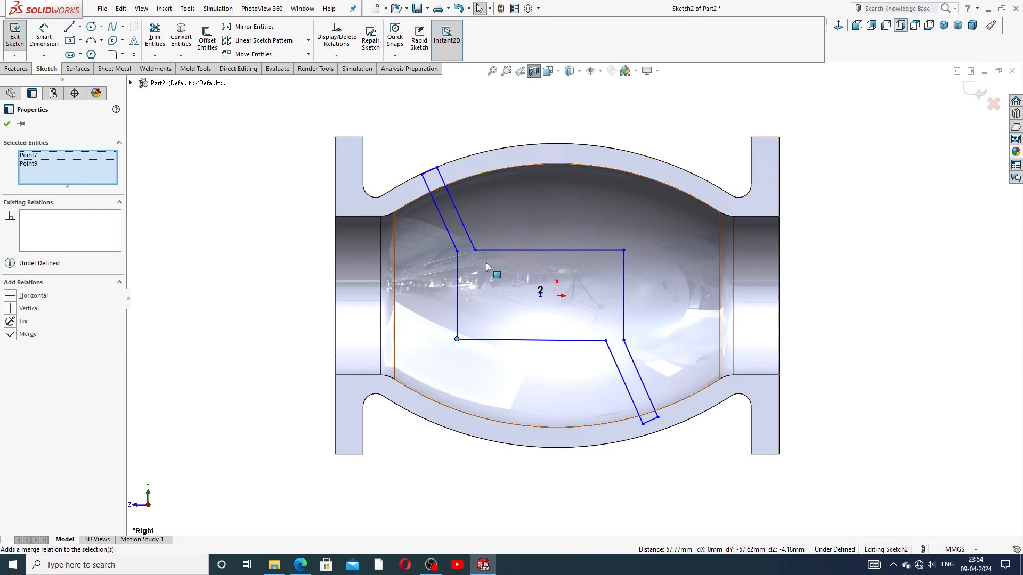
Step: Pull the merged corner below the right-hand vertical line slightly outward to make both slanted arms of the wall narrower
{"action": "scroll", "coordinate": [485, 263], "scroll_direction": "up", "scroll_amount": 2}
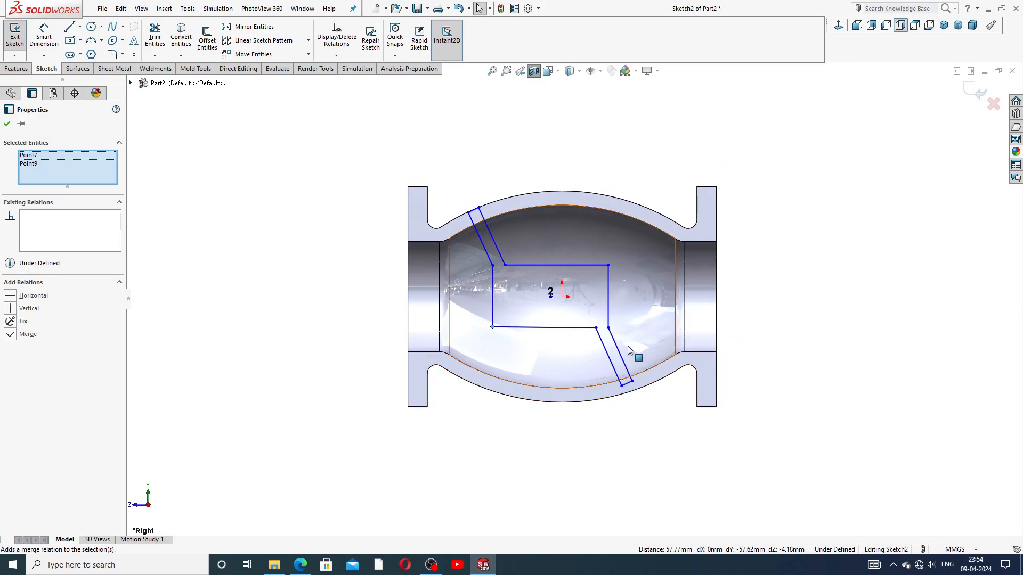
{"action": "left_click_drag", "start_coordinate": [608, 328], "coordinate": [613, 332]}
{"action": "left_click", "coordinate": [792, 292]}
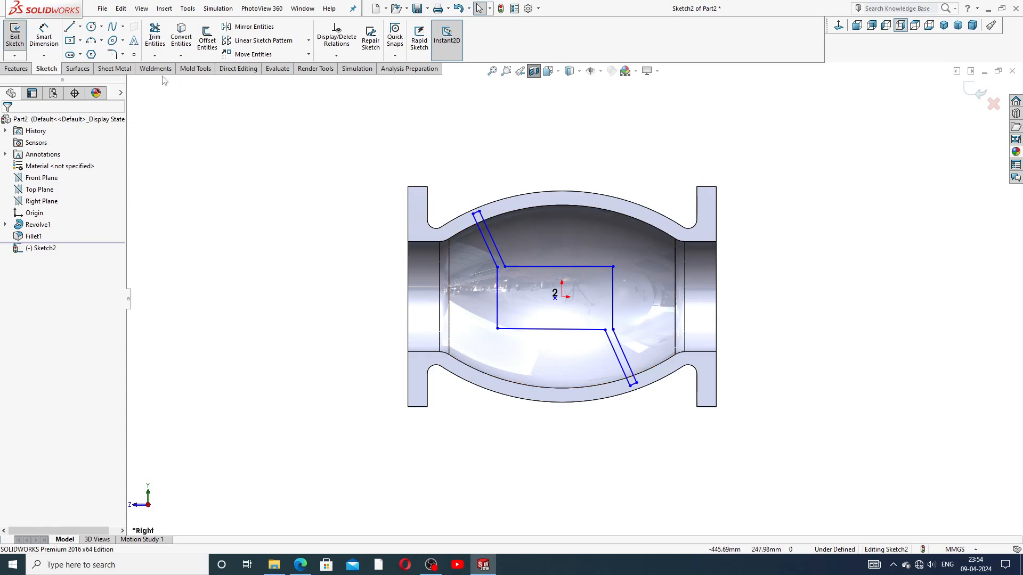
Step: Sketch a horizontal centerline from the origin to the outer face of the left flange
{"action": "left_click", "coordinate": [79, 26]}
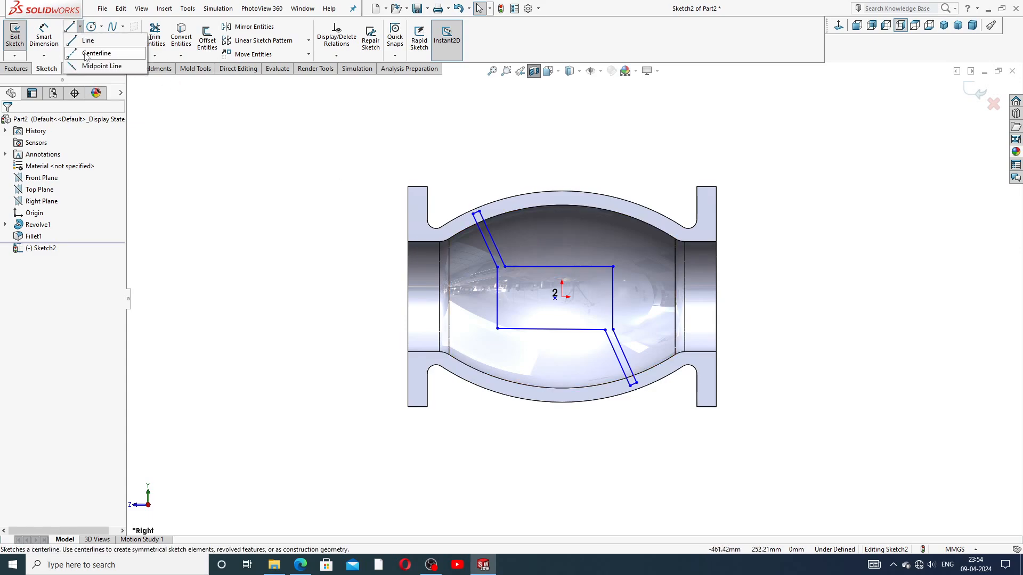
{"action": "left_click", "coordinate": [87, 54]}
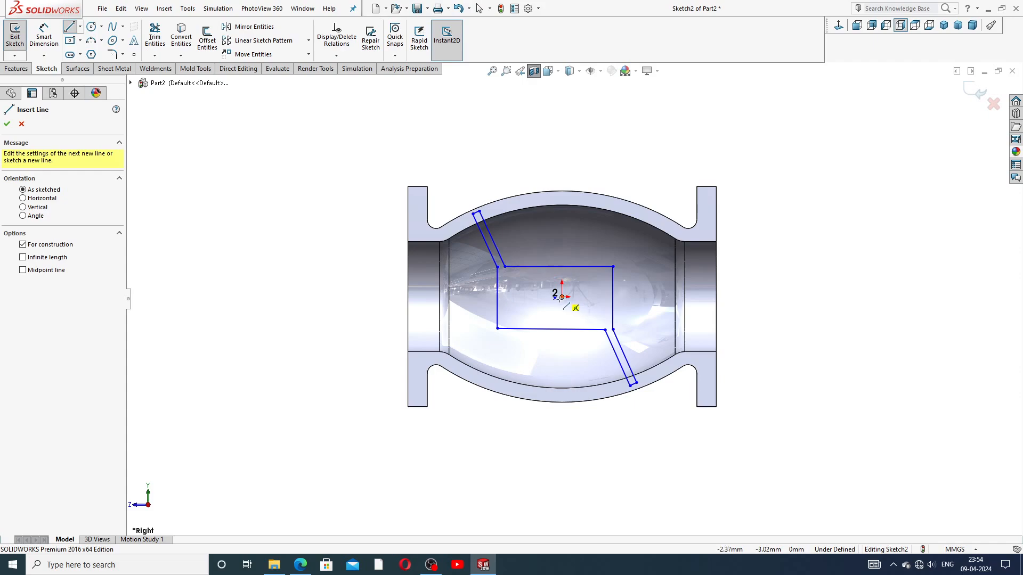
{"action": "left_click", "coordinate": [562, 297]}
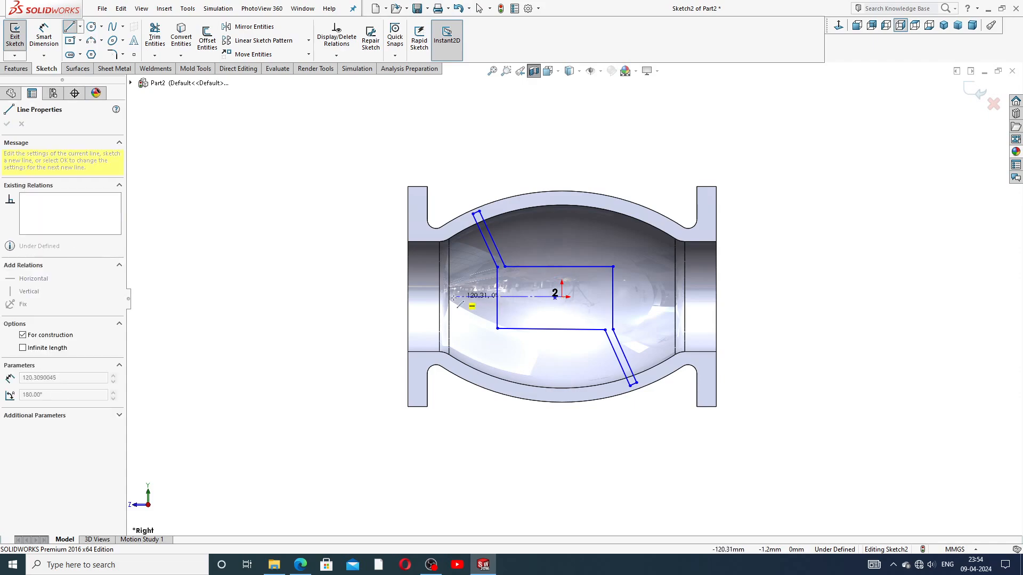
{"action": "left_click", "coordinate": [408, 296]}
{"action": "right_click", "coordinate": [344, 268]}
{"action": "left_click", "coordinate": [368, 258]}
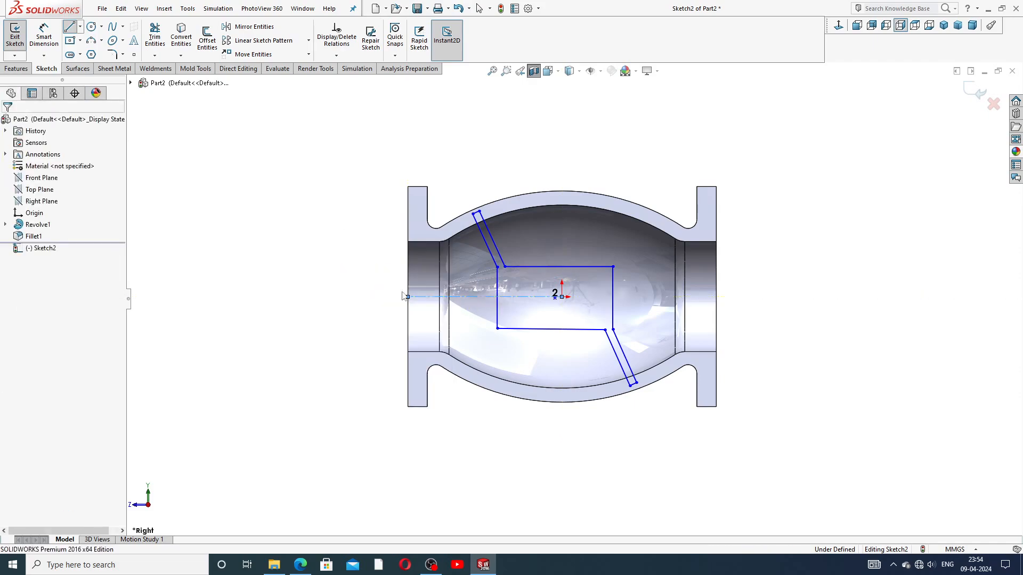
{"action": "scroll", "coordinate": [546, 300], "scroll_direction": "down", "scroll_amount": 2}
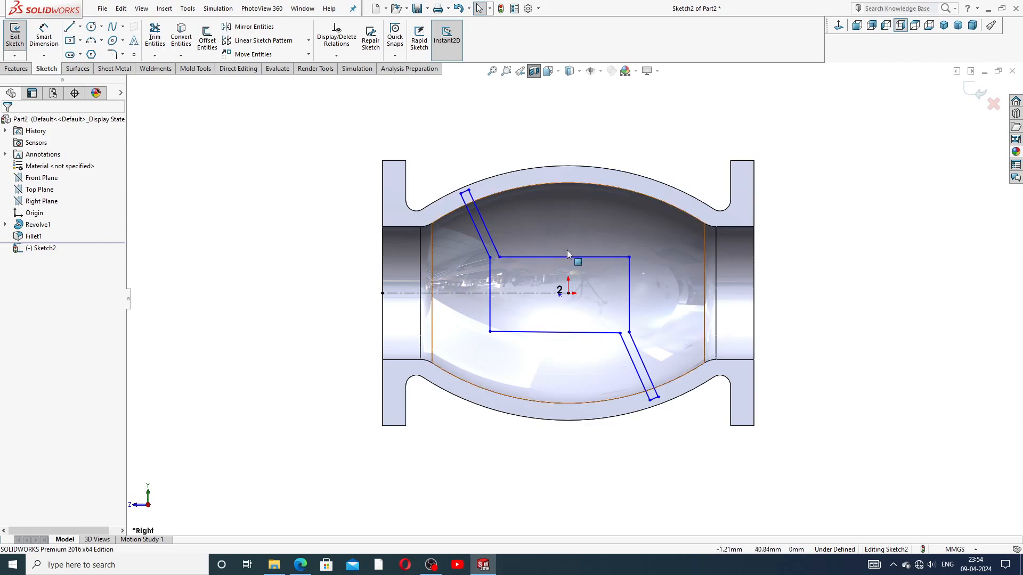
Step: Dimension the vertical distance from the wall profile's upper-right corner to the inner corner of the lower arm as 50 mm
{"action": "left_click", "coordinate": [47, 41]}
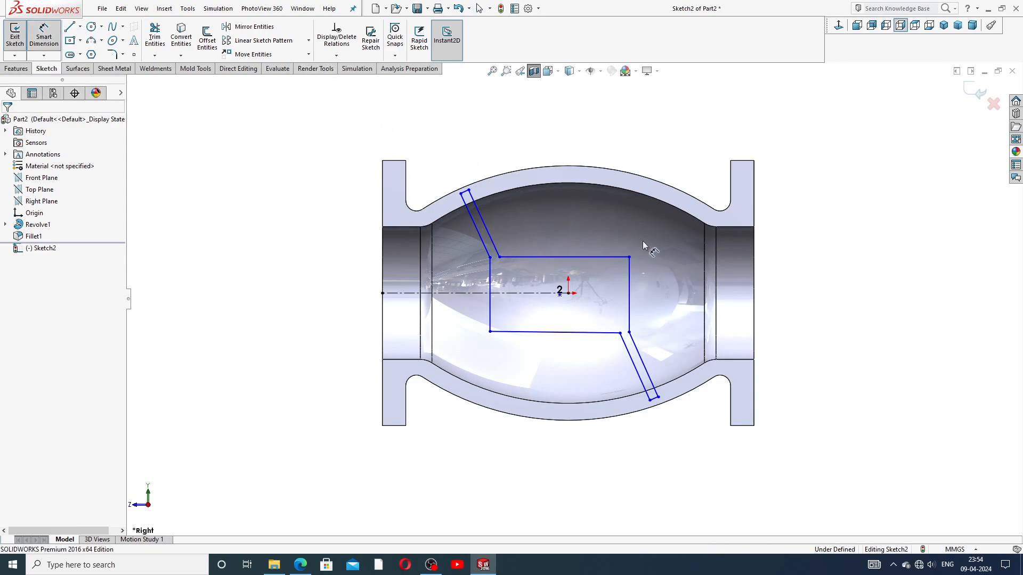
{"action": "left_click", "coordinate": [629, 258]}
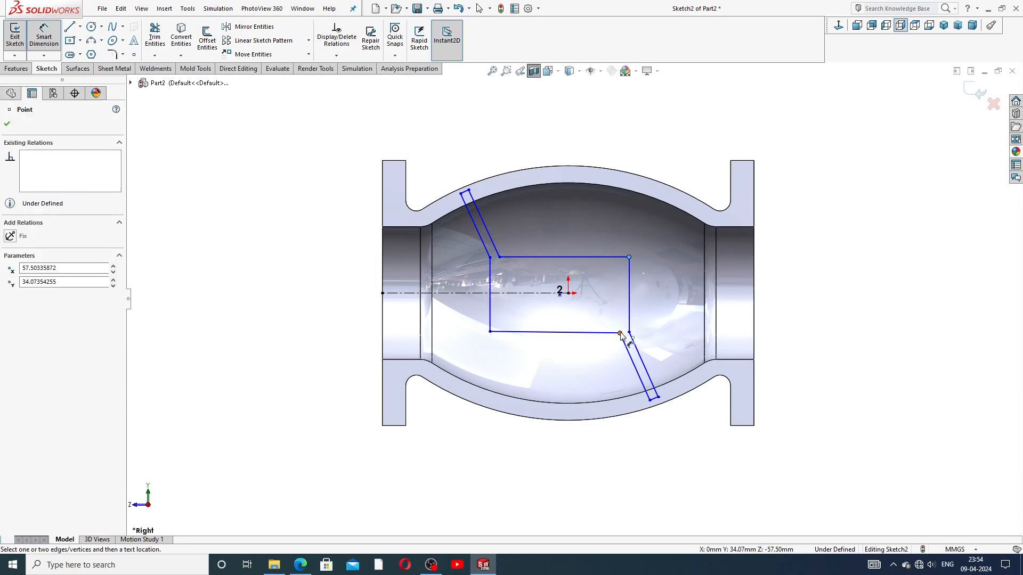
{"action": "left_click", "coordinate": [629, 333]}
{"action": "left_click", "coordinate": [658, 297]}
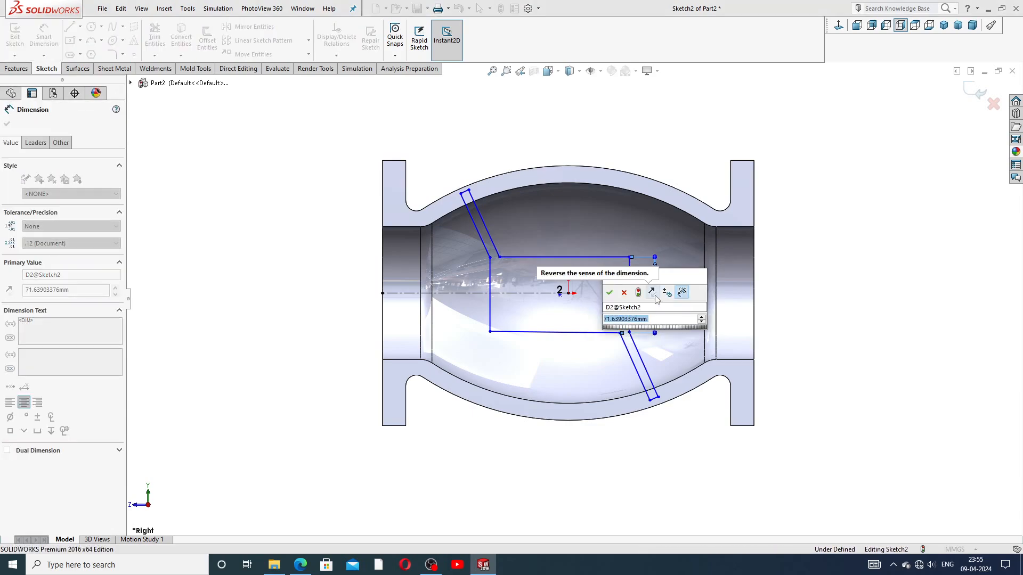
{"action": "type", "text": "50"}
{"action": "key", "text": "Return"}
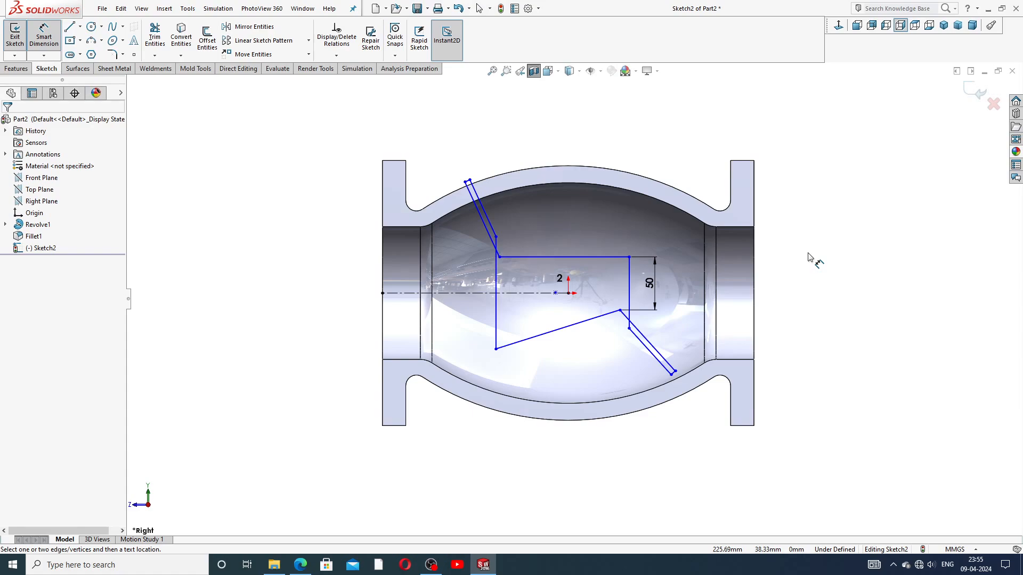
{"action": "right_click", "coordinate": [775, 211]}
{"action": "left_click", "coordinate": [802, 158]}
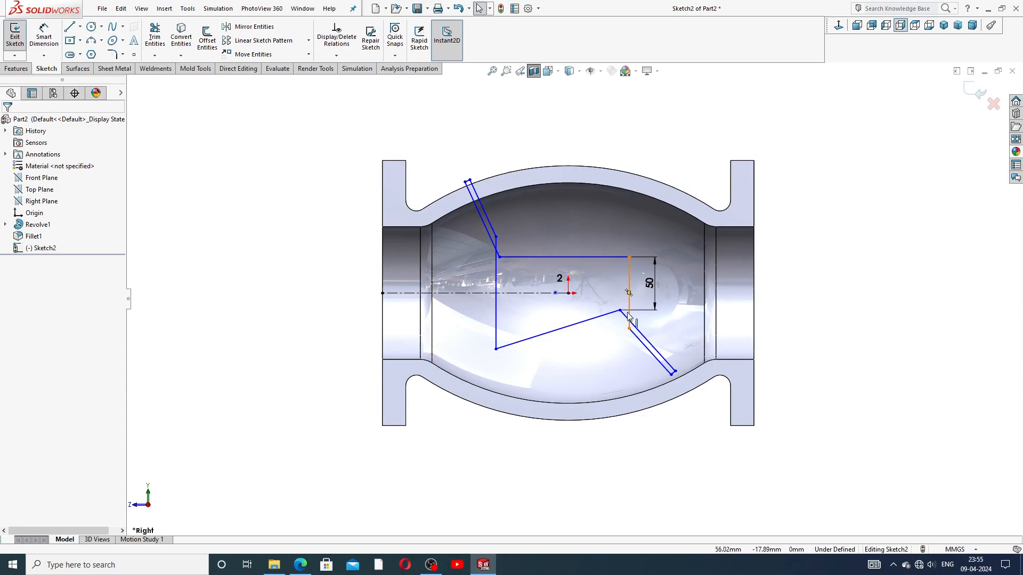
Step: Pull the lower arm's inner corner and the upper arm's two base corners to straighten the distorted wall profile around the origin
{"action": "left_click_drag", "start_coordinate": [620, 310], "coordinate": [629, 313]}
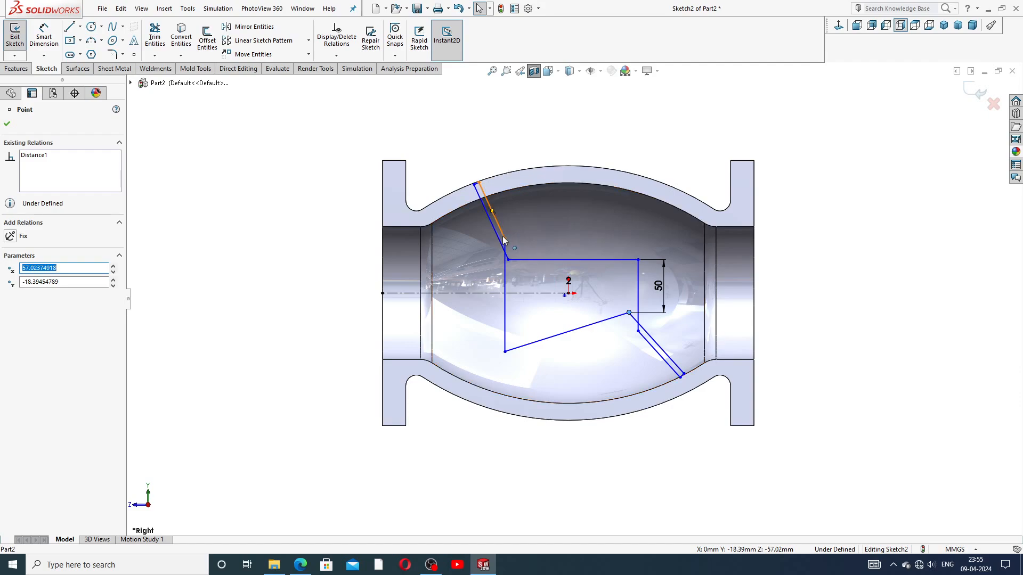
{"action": "mouse_move", "coordinate": [508, 259]}
{"action": "left_mouse_down"}
{"action": "mouse_move", "coordinate": [496, 276]}
{"action": "mouse_move", "coordinate": [509, 271]}
{"action": "mouse_move", "coordinate": [503, 292]}
{"action": "mouse_move", "coordinate": [492, 291]}
{"action": "mouse_move", "coordinate": [516, 287]}
{"action": "mouse_move", "coordinate": [490, 286]}
{"action": "left_mouse_up"}
{"action": "left_click", "coordinate": [856, 268]}
{"action": "left_click", "coordinate": [846, 235]}
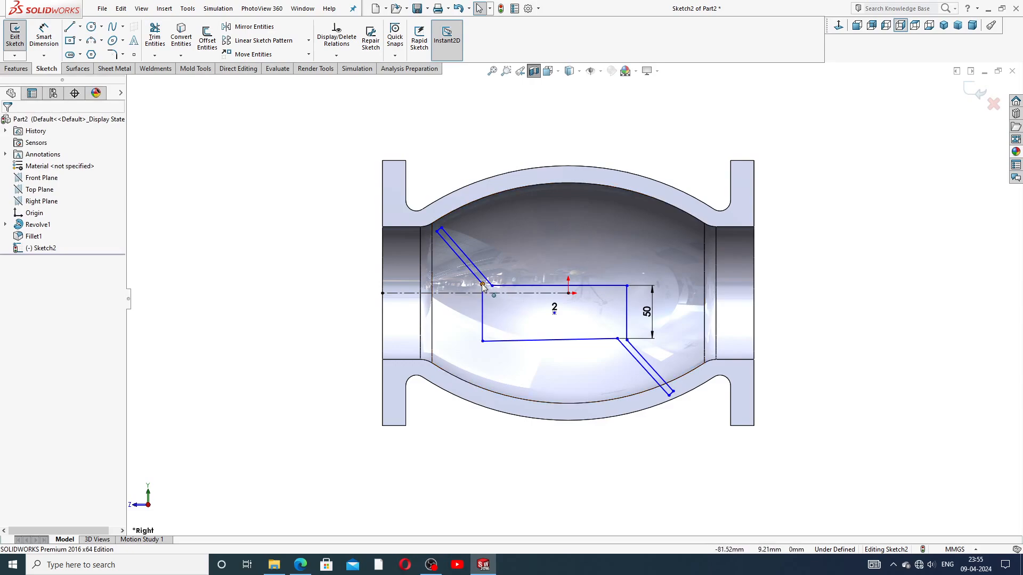
{"action": "left_click_drag", "start_coordinate": [482, 287], "coordinate": [490, 263]}
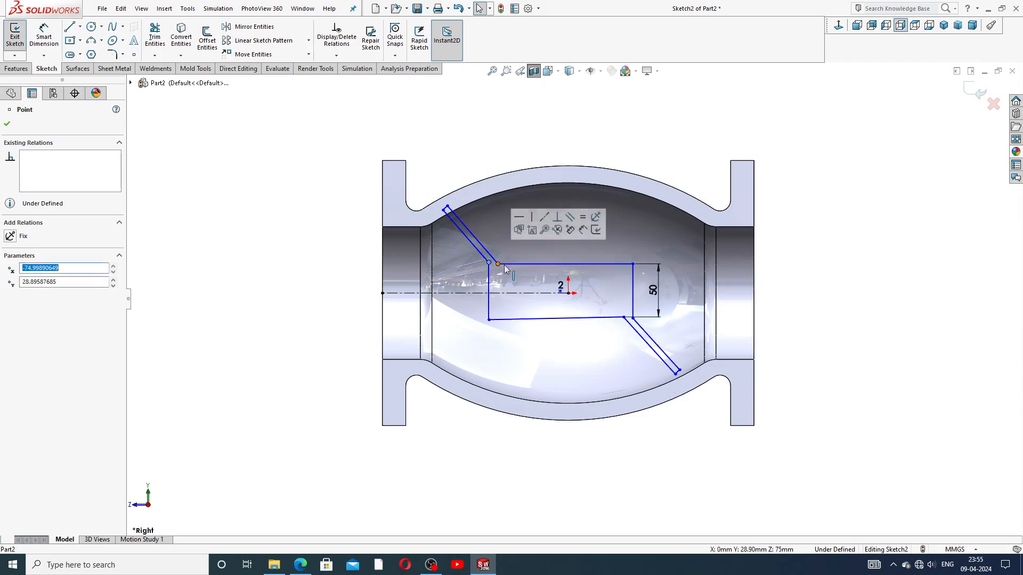
{"action": "left_click", "coordinate": [824, 270]}
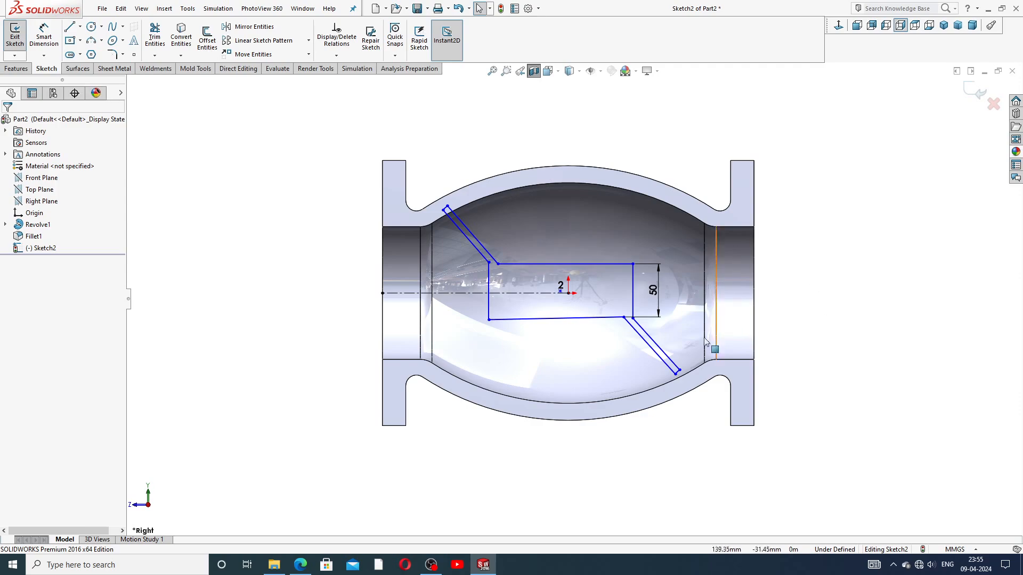
Step: Make the two long slanted lines of the upper-left arm parallel
{"action": "scroll", "coordinate": [490, 264], "scroll_direction": "down", "scroll_amount": 3}
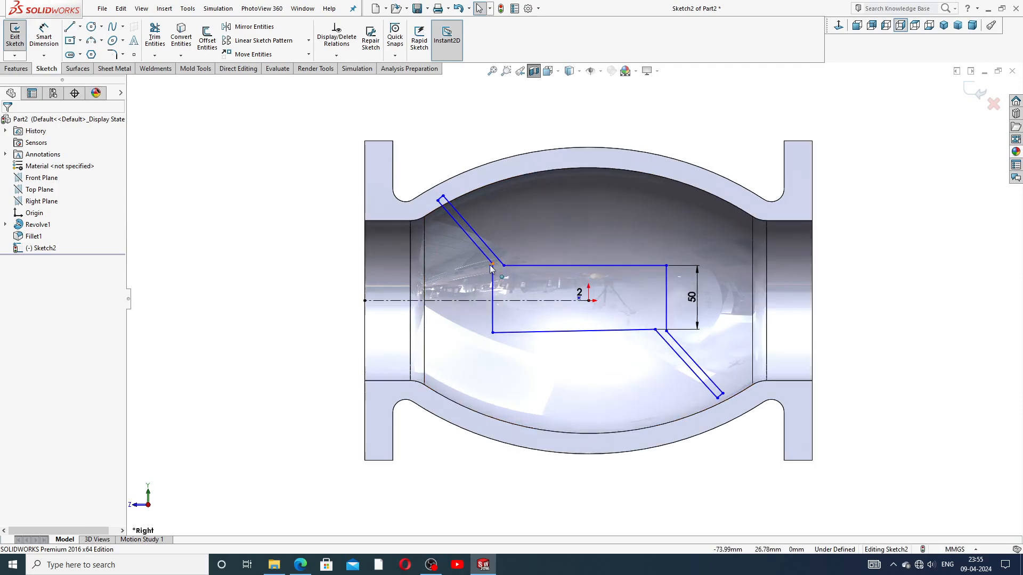
{"action": "left_click", "coordinate": [482, 233]}
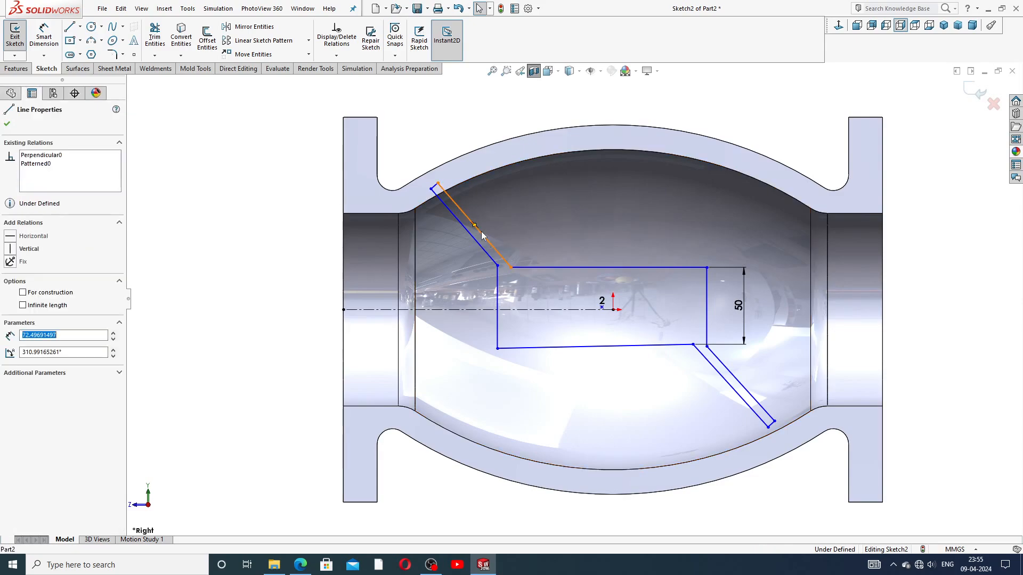
{"action": "left_click", "coordinate": [480, 244], "text": "ctrl"}
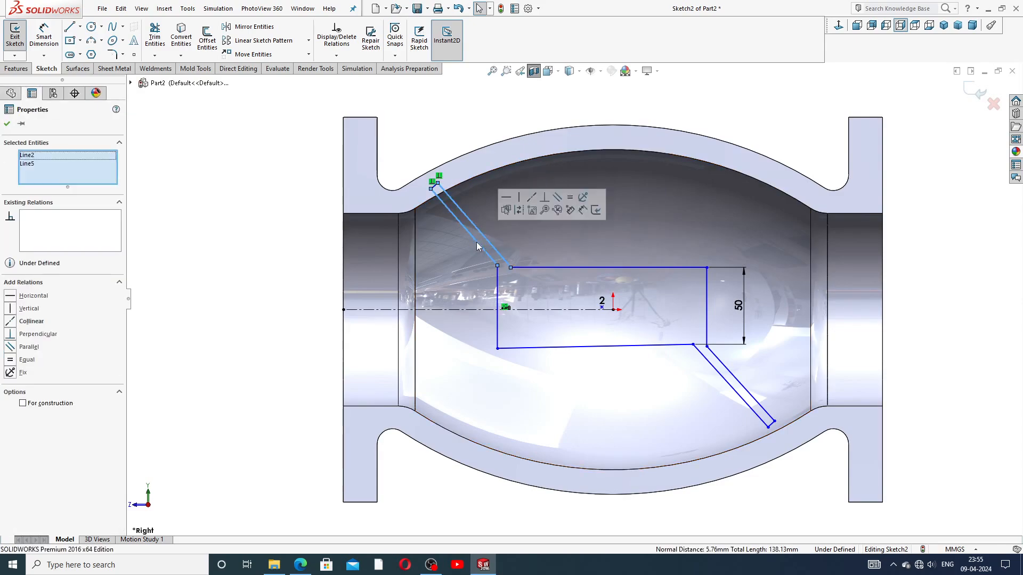
{"action": "left_click", "coordinate": [557, 201]}
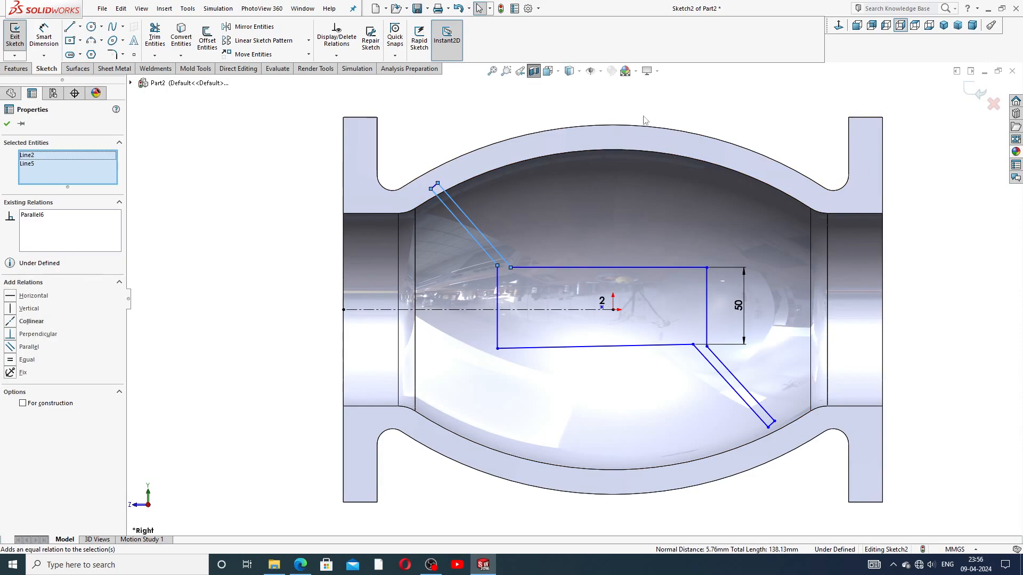
{"action": "left_click", "coordinate": [237, 165]}
Step: Dimension the upper-left arm's thickness between its parallel slanted lines as 16 mm
{"action": "left_click", "coordinate": [44, 37]}
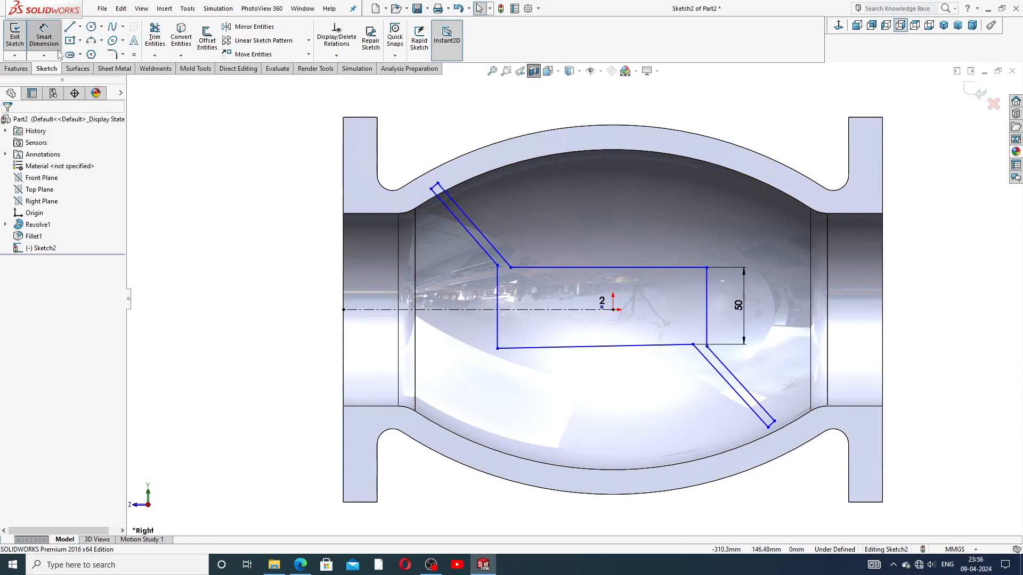
{"action": "left_click", "coordinate": [493, 247]}
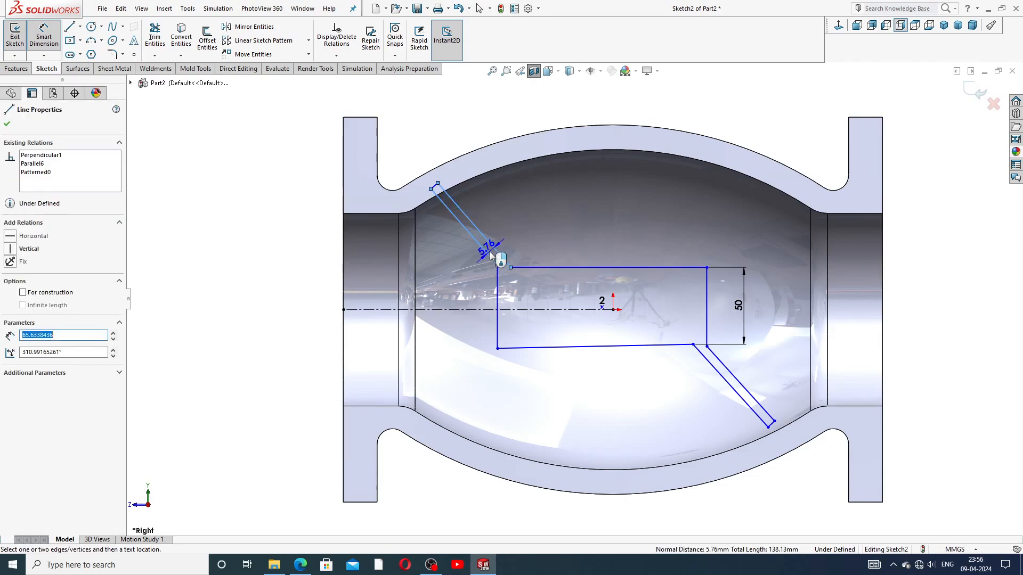
{"action": "left_click", "coordinate": [489, 256]}
{"action": "type", "text": "16"}
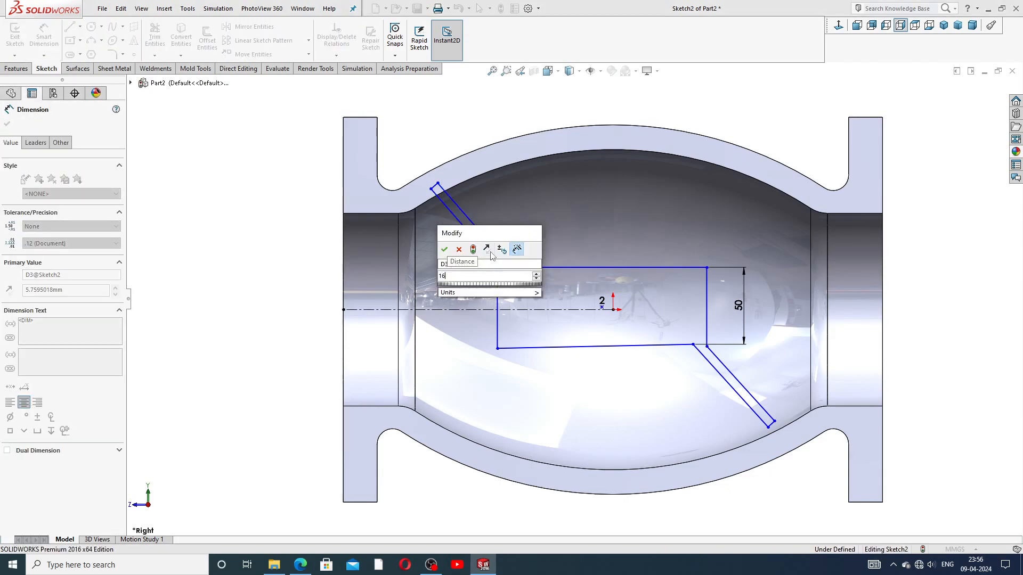
{"action": "key", "text": "Return"}
{"action": "left_click", "coordinate": [864, 270]}
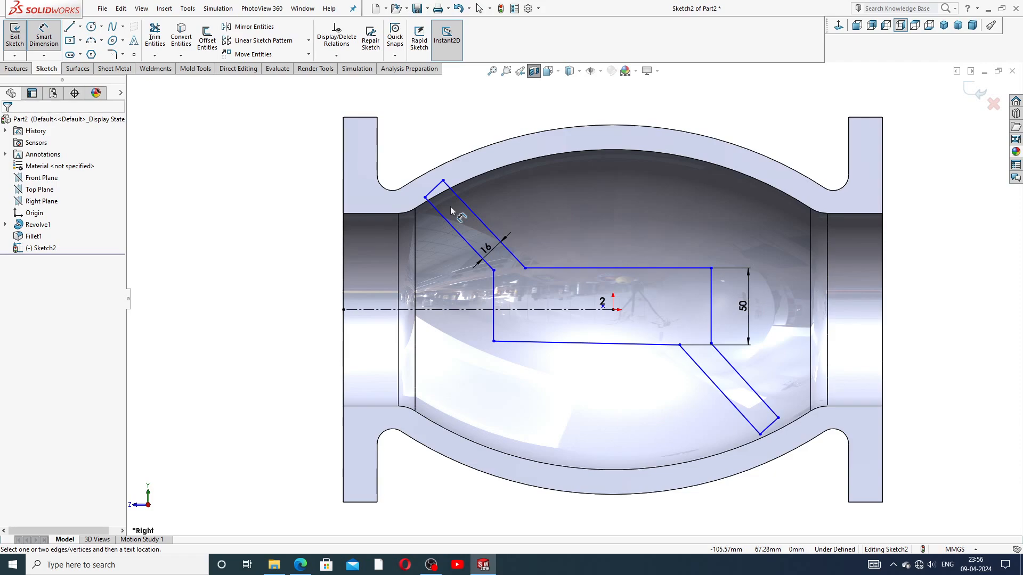
Step: Dimension the angle between the upper-left arm's outer slanted line and the adjoining vertical line as 150°
{"action": "left_click", "coordinate": [489, 267]}
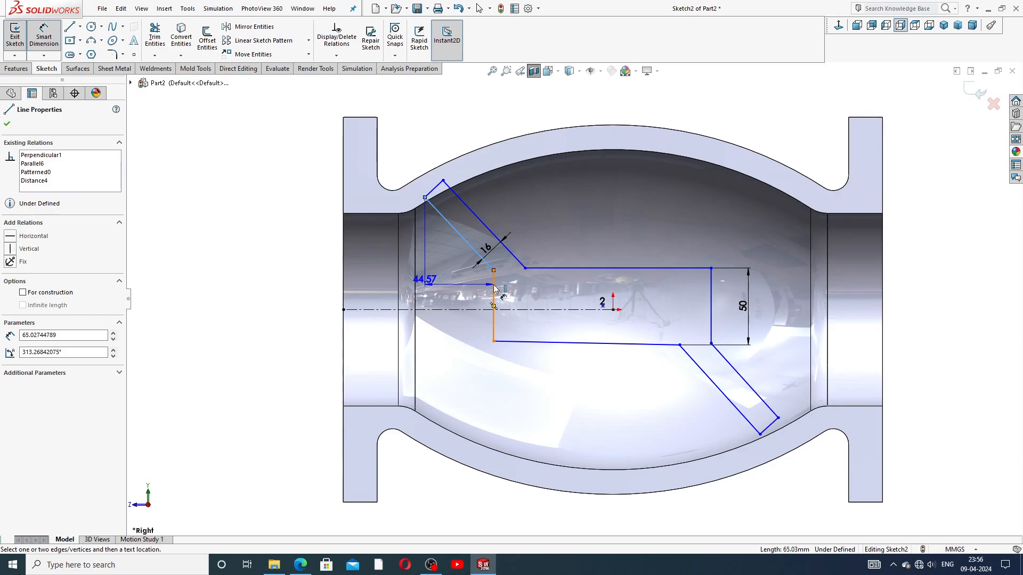
{"action": "left_click", "coordinate": [493, 292]}
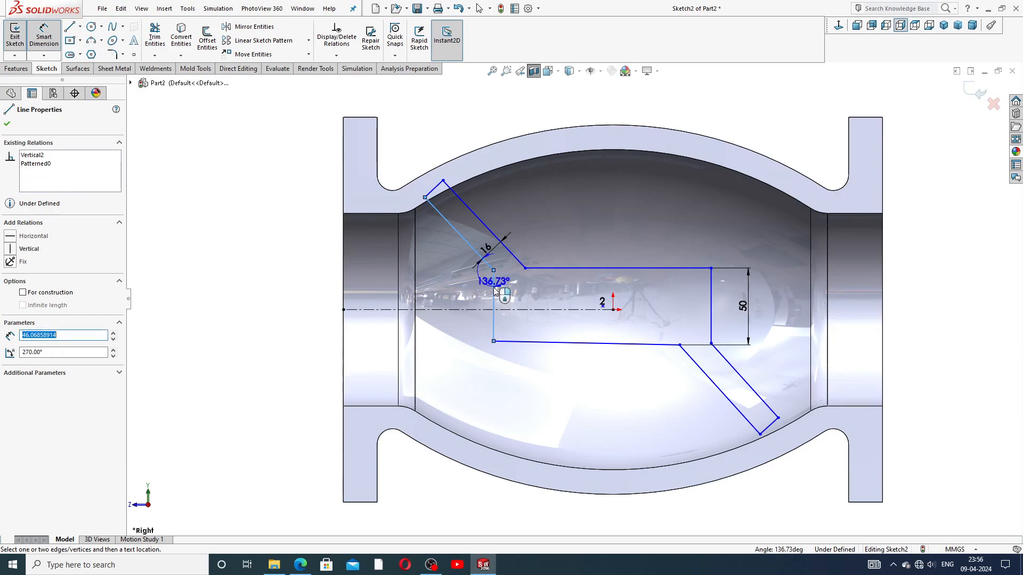
{"action": "left_click", "coordinate": [464, 299]}
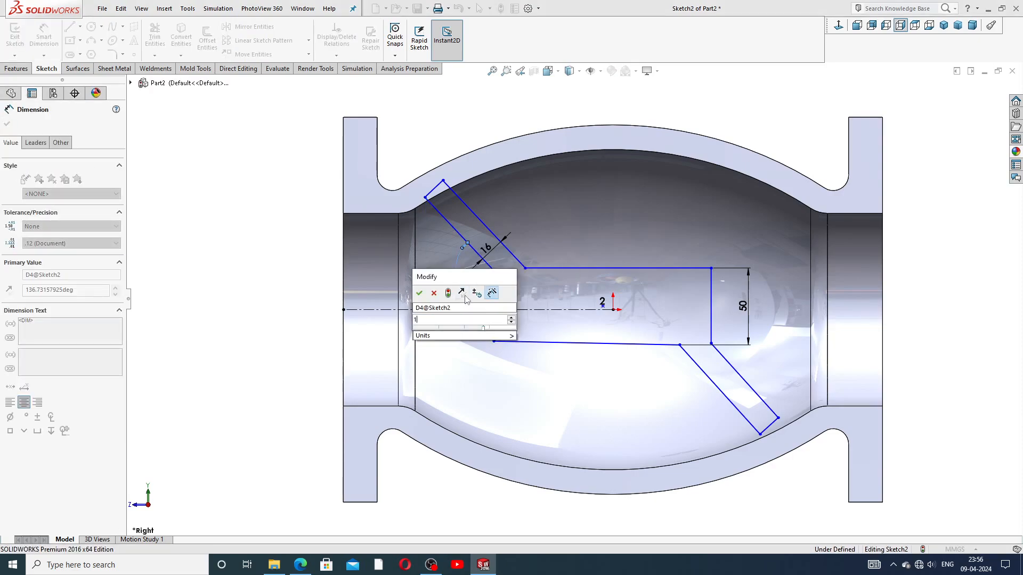
{"action": "type", "text": "150"}
{"action": "key", "text": "Return"}
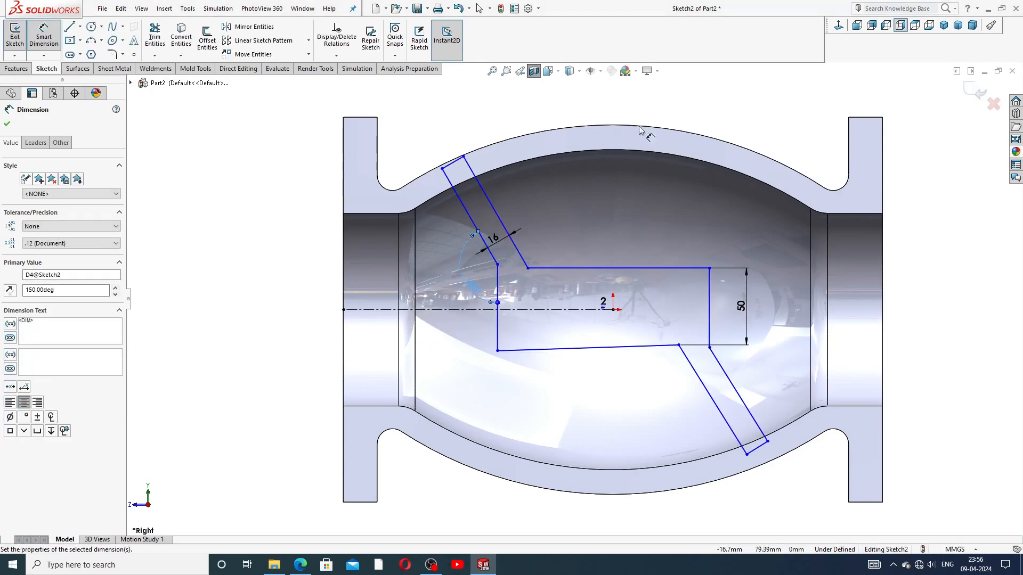
{"action": "left_click", "coordinate": [687, 104]}
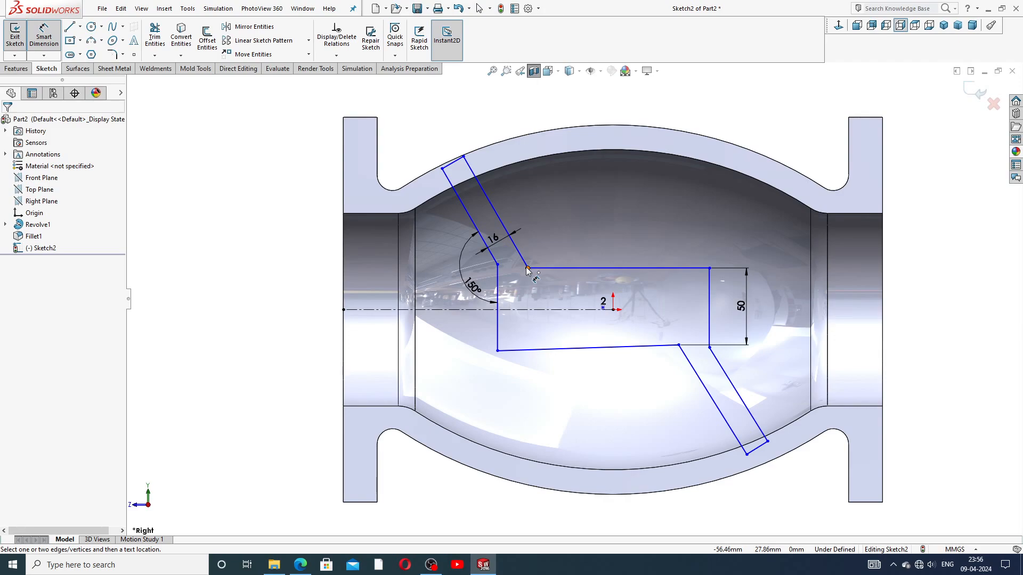
Step: Dimension the horizontal distance between the outer base corners of the two arms as 176 mm
{"action": "left_click", "coordinate": [498, 264]}
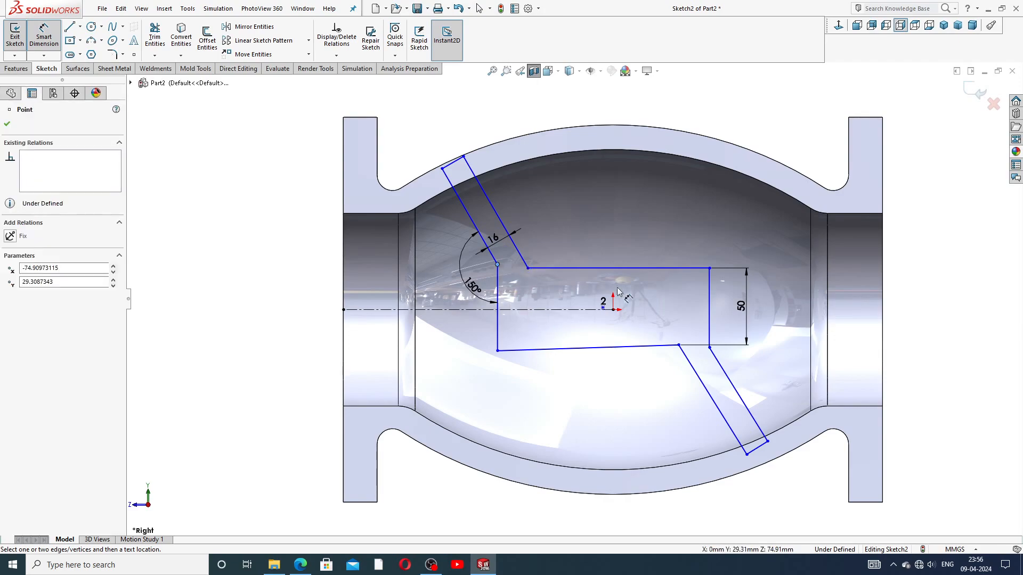
{"action": "left_click", "coordinate": [709, 347]}
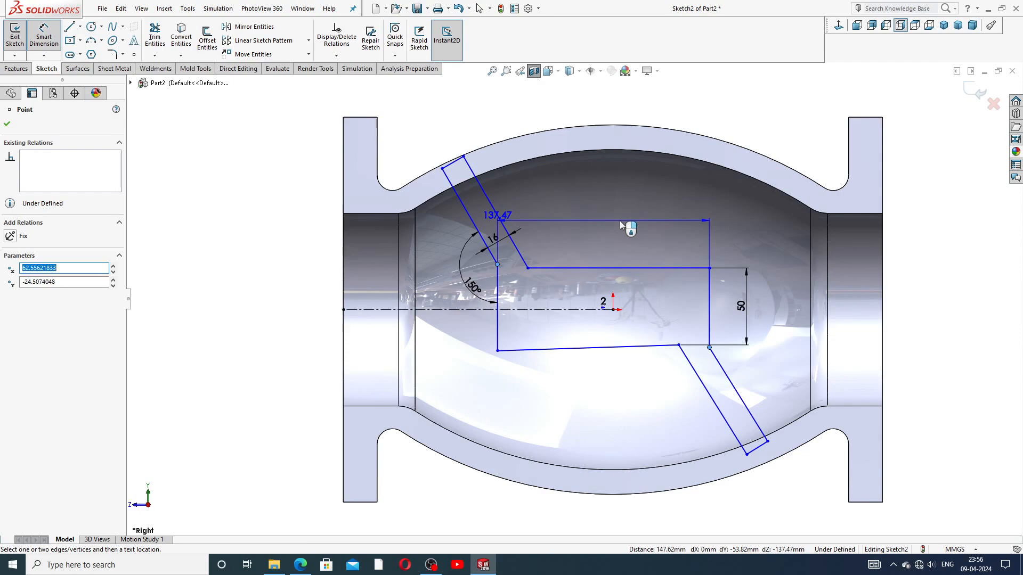
{"action": "left_click", "coordinate": [619, 221]}
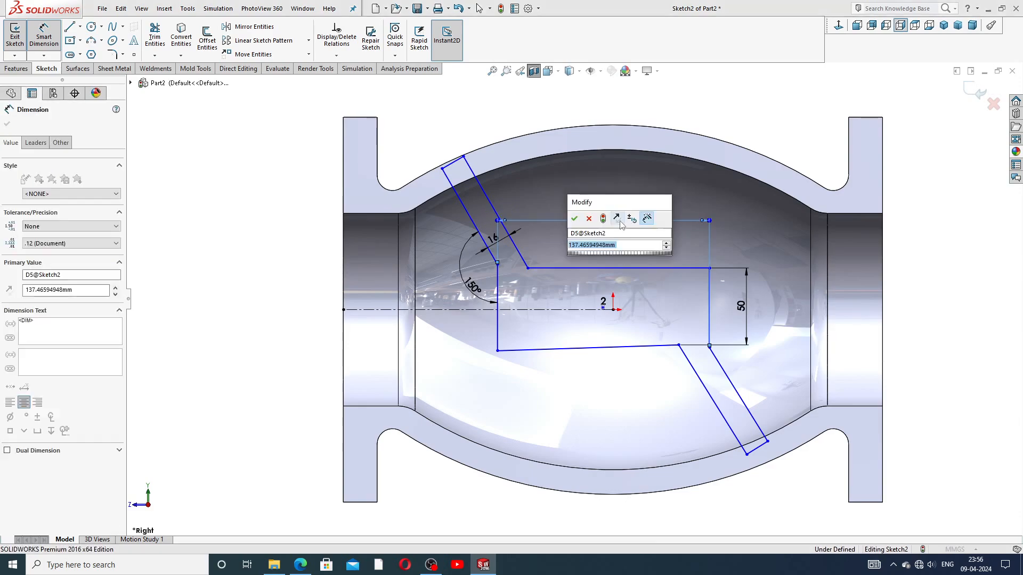
{"action": "type", "text": "140"}
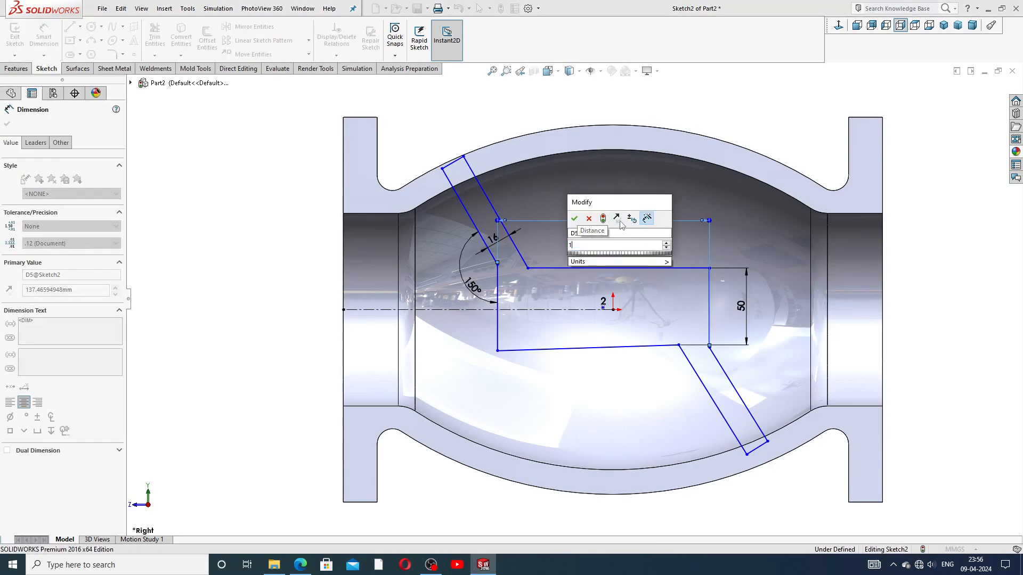
{"action": "key", "text": "Return"}
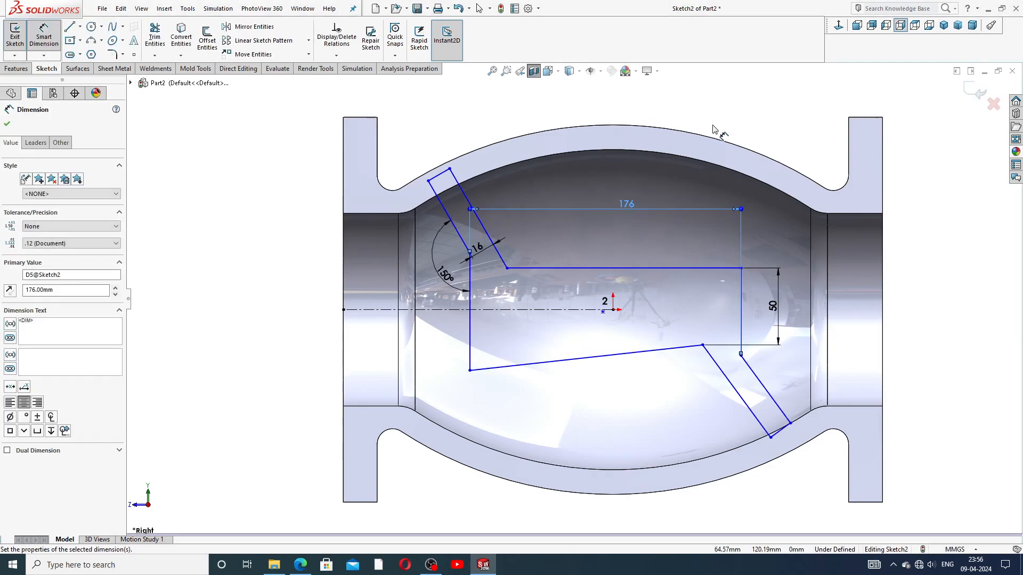
{"action": "left_click", "coordinate": [730, 115]}
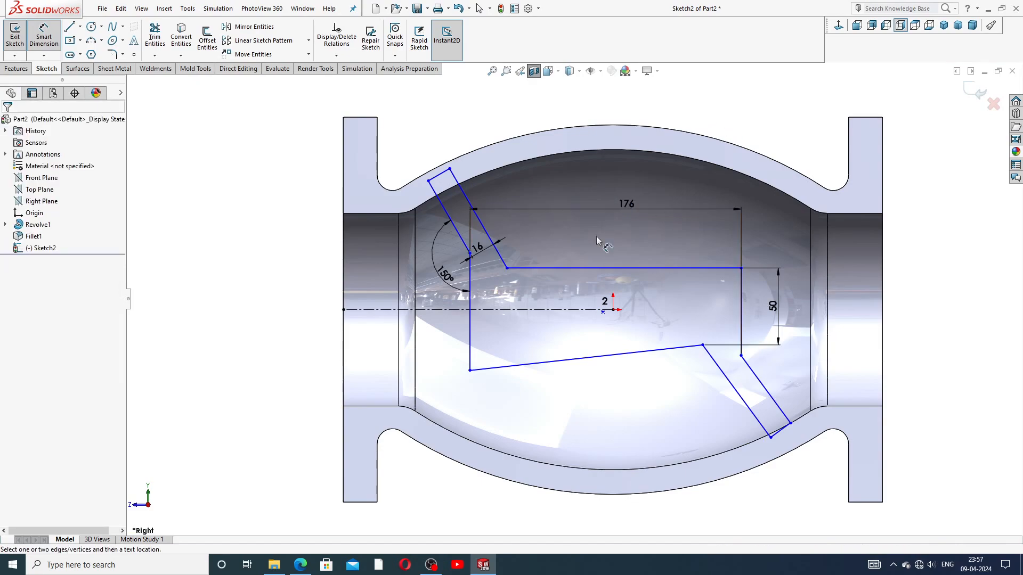
Step: Dimension the horizontal distance between the inner base corners of the two arms as 156 mm
{"action": "left_click", "coordinate": [506, 268]}
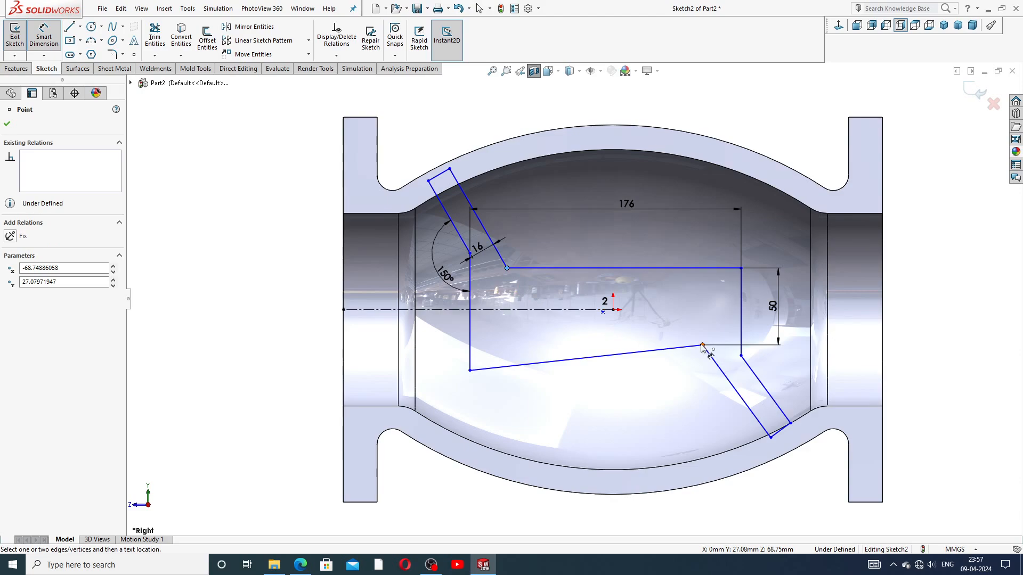
{"action": "left_click", "coordinate": [702, 345]}
{"action": "left_click", "coordinate": [631, 237]}
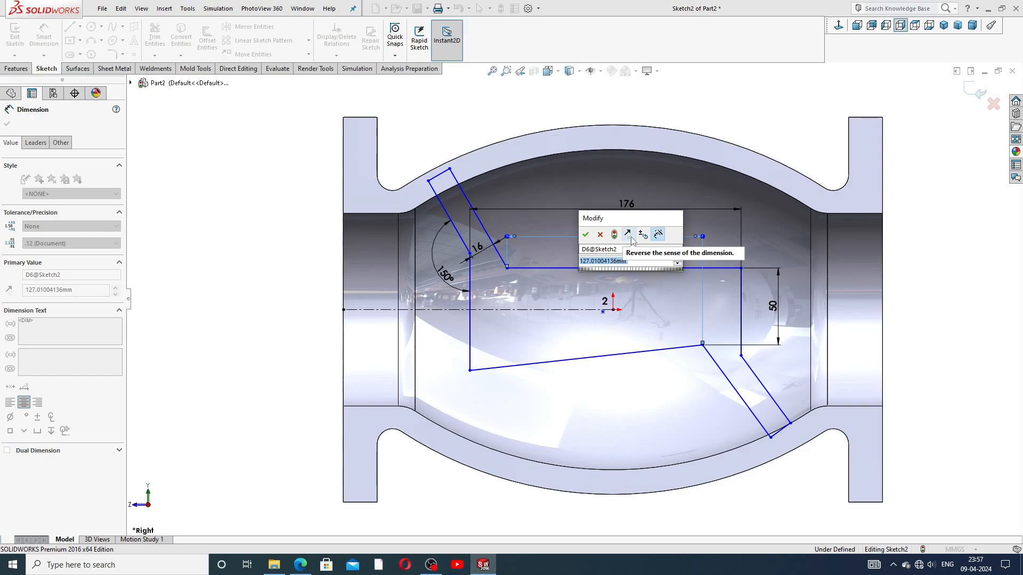
{"action": "type", "text": "156"}
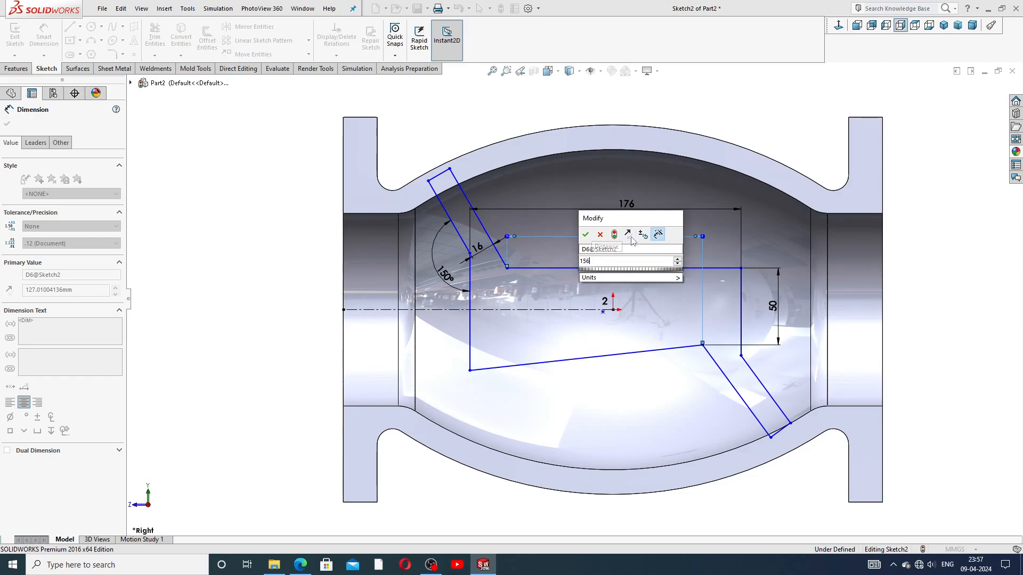
{"action": "key", "text": "Return"}
{"action": "left_click", "coordinate": [733, 116]}
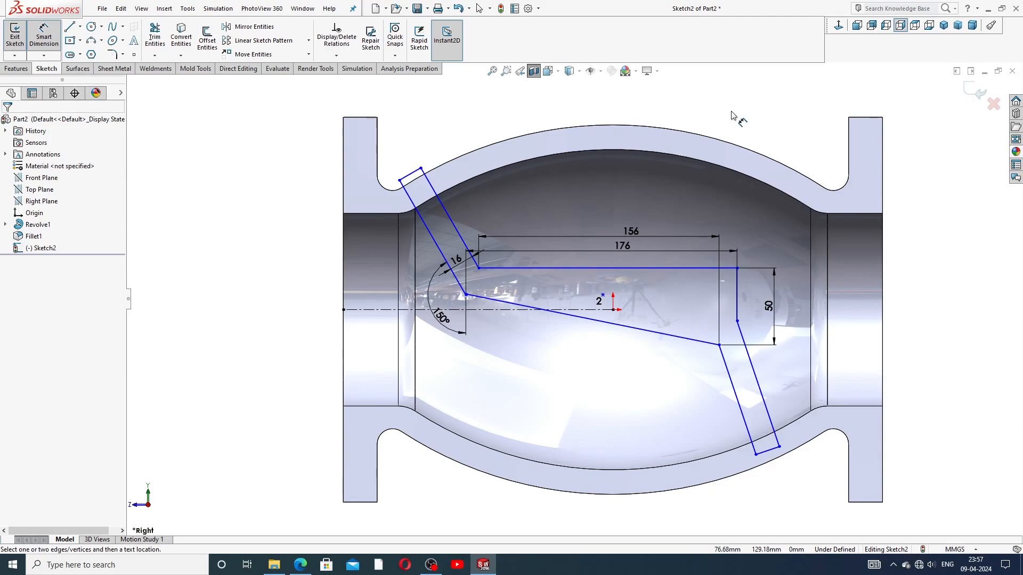
{"action": "right_click", "coordinate": [750, 91]}
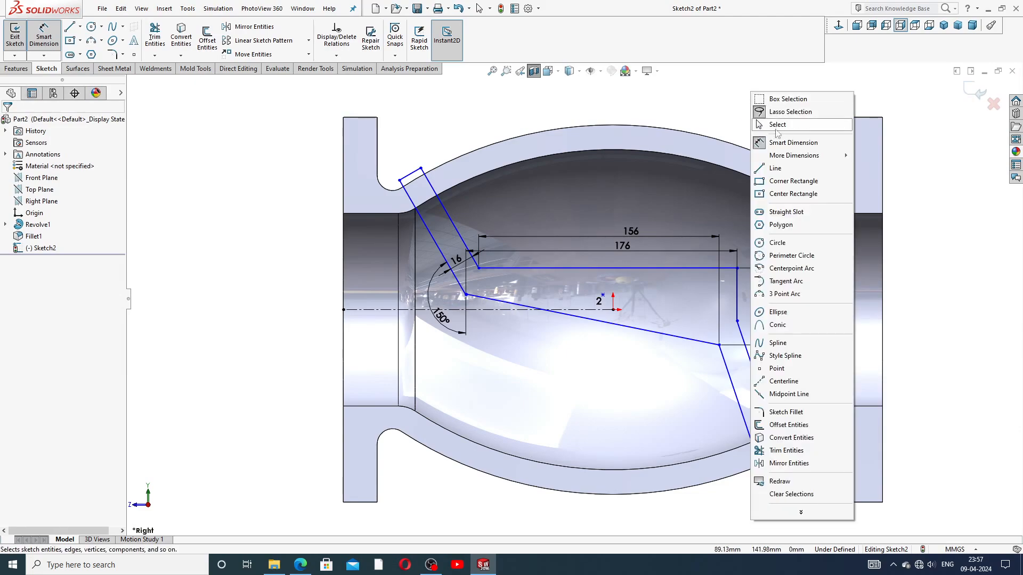
{"action": "left_click", "coordinate": [777, 128]}
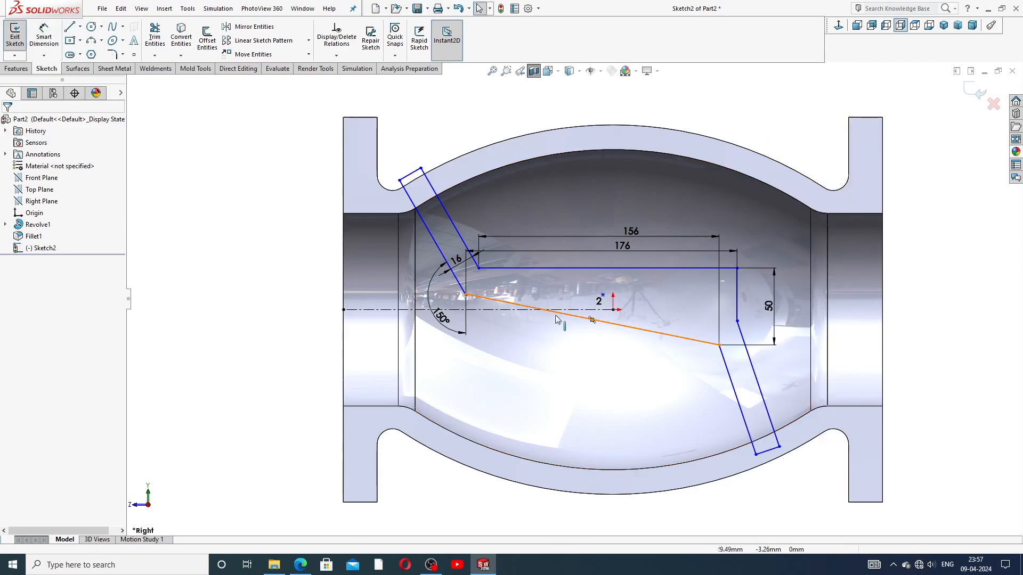
Step: Make the profile's slanted line between the two arms horizontal and shift the whole profile lower inside the valve body
{"action": "left_click", "coordinate": [521, 305]}
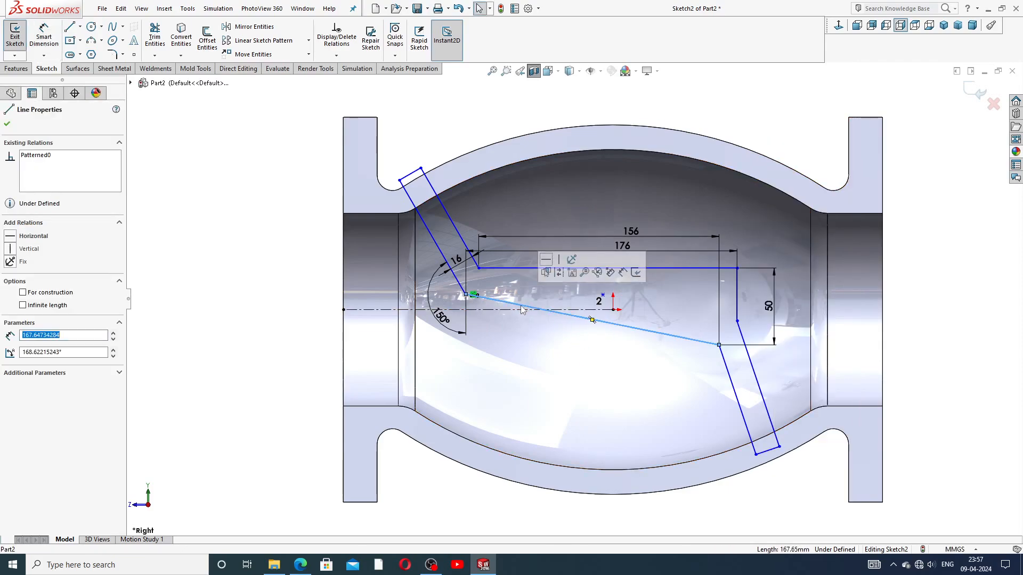
{"action": "left_click", "coordinate": [547, 263]}
{"action": "left_click", "coordinate": [746, 101]}
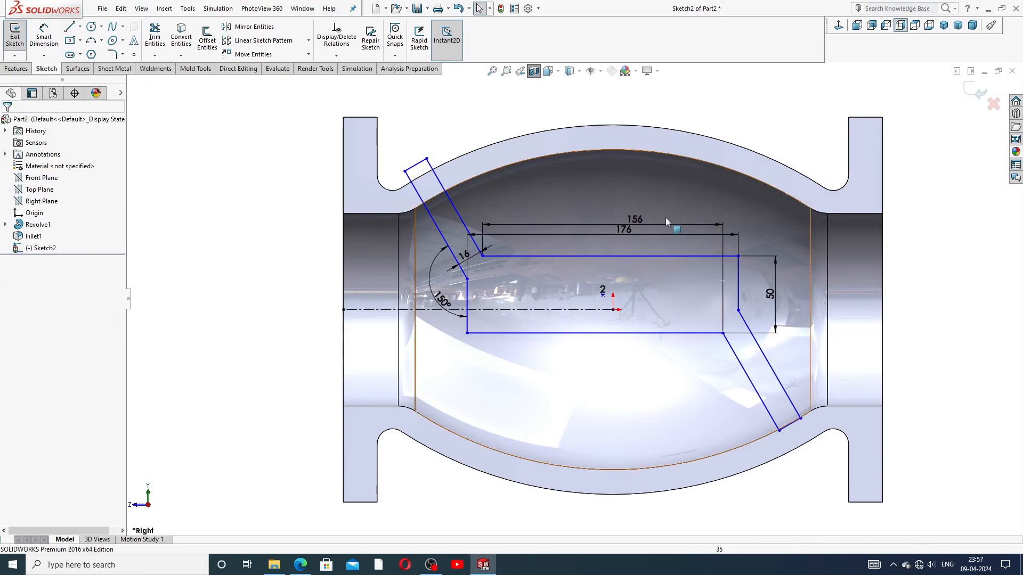
{"action": "left_click_drag", "start_coordinate": [575, 333], "coordinate": [576, 343]}
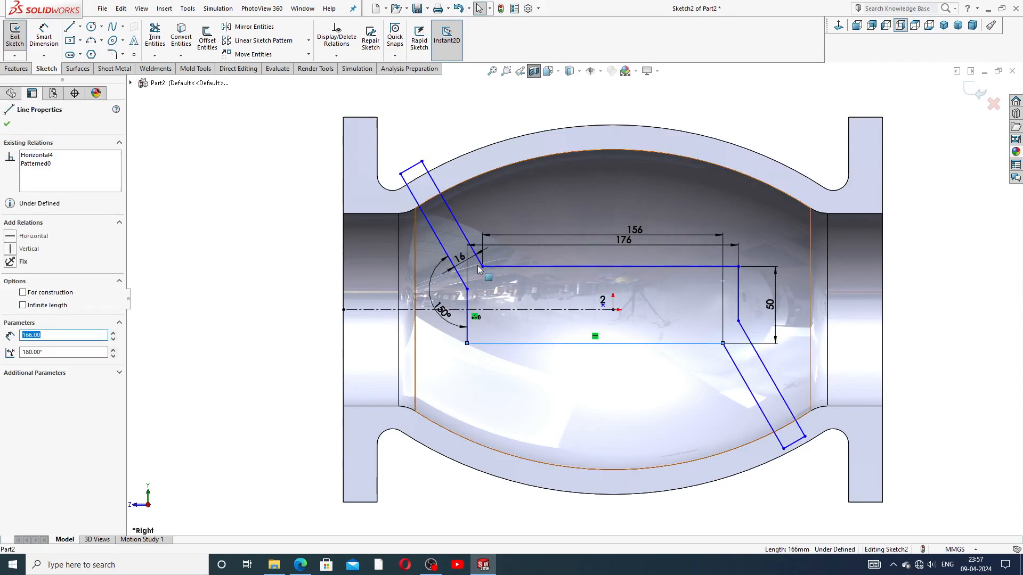
{"action": "left_click_drag", "start_coordinate": [482, 266], "coordinate": [503, 281]}
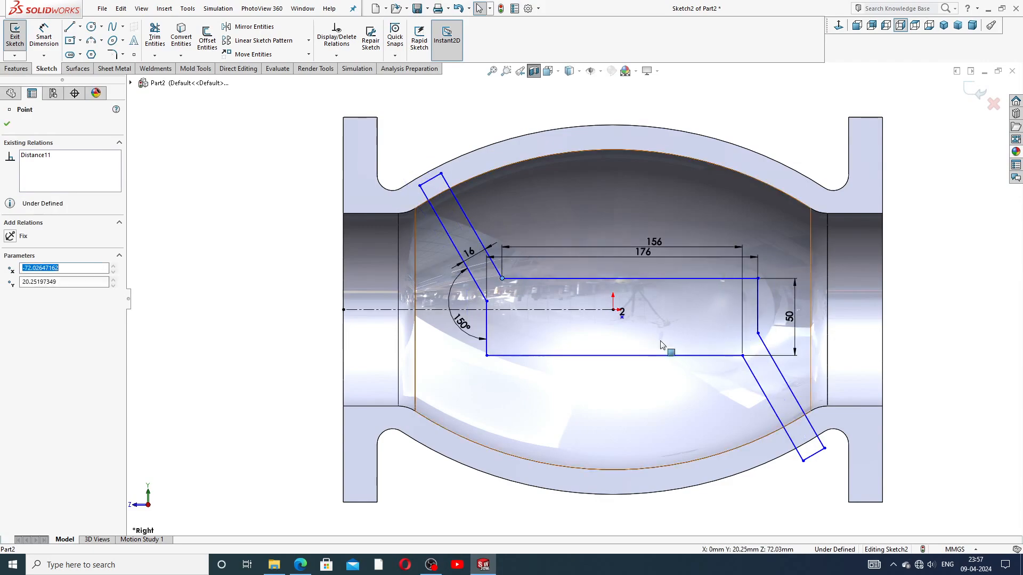
Step: Adjust the length of both arms by moving their short end edges so the ends sit within the body wall
{"action": "left_click", "coordinate": [818, 451]}
{"action": "left_click_drag", "start_coordinate": [817, 452], "coordinate": [793, 405]}
{"action": "left_click", "coordinate": [944, 460]}
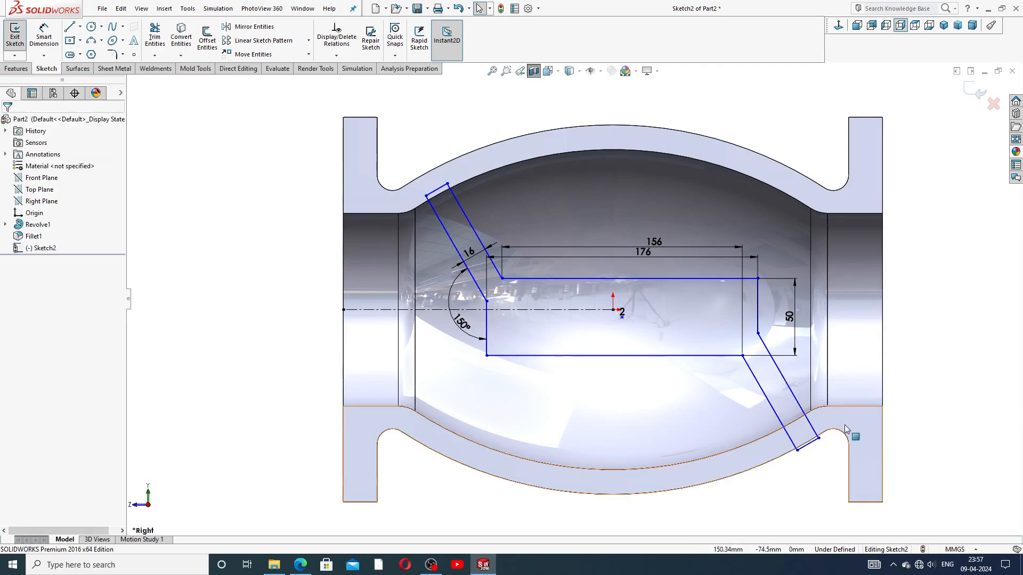
{"action": "left_click", "coordinate": [817, 442]}
{"action": "left_click_drag", "start_coordinate": [816, 442], "coordinate": [789, 400]}
{"action": "left_click", "coordinate": [922, 332]}
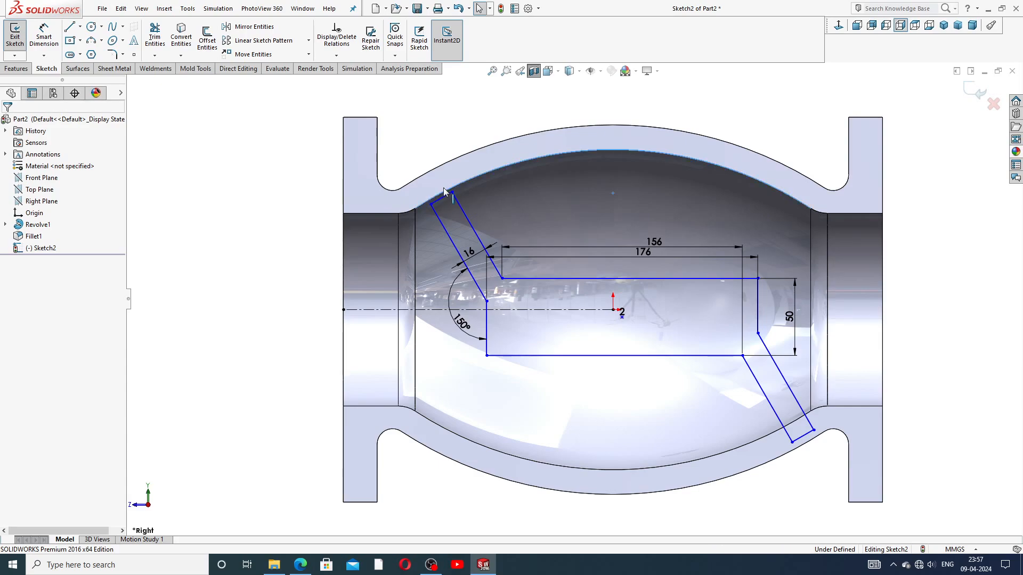
{"action": "left_click_drag", "start_coordinate": [449, 199], "coordinate": [445, 186]}
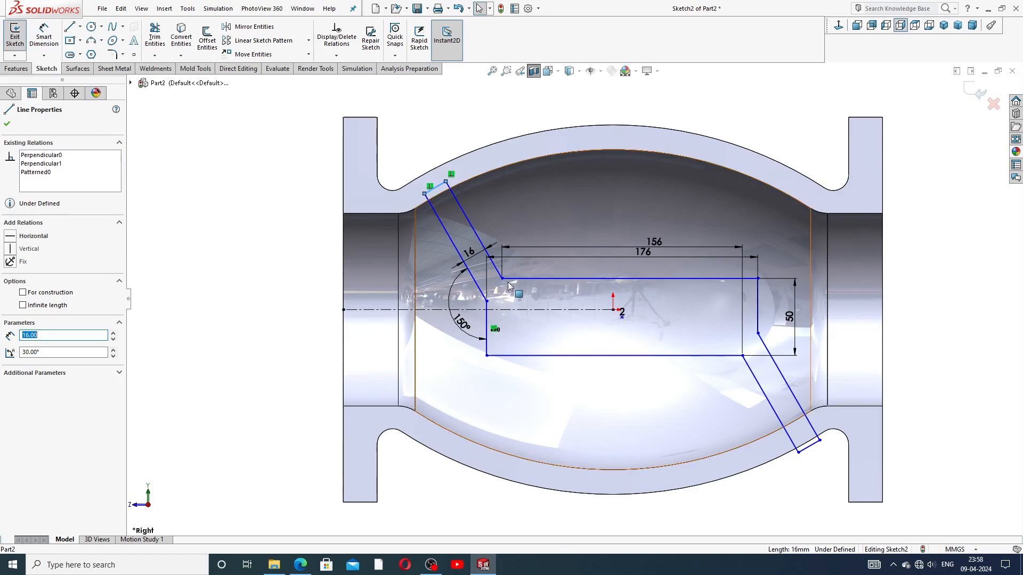
{"action": "left_click", "coordinate": [927, 324]}
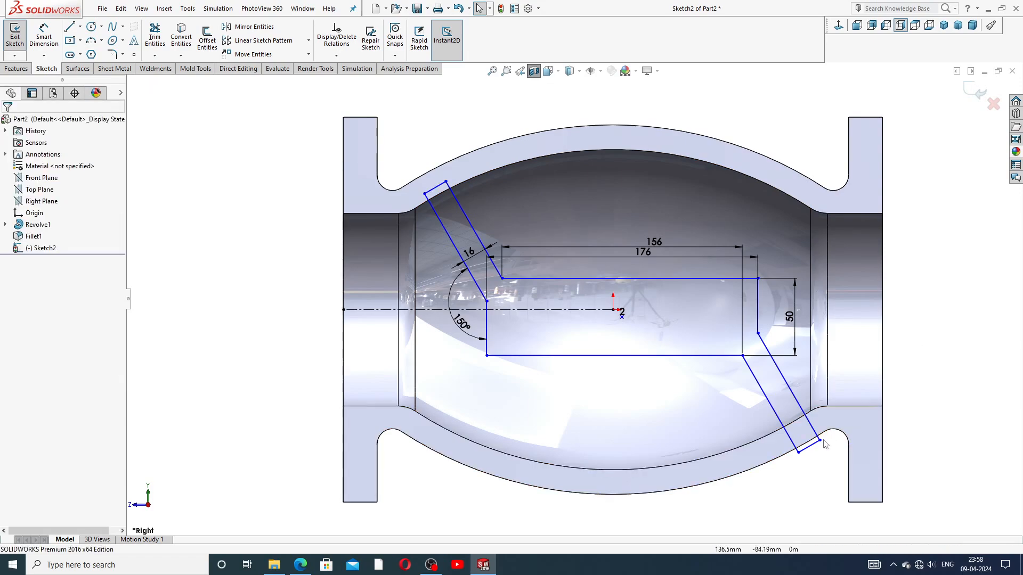
{"action": "left_click_drag", "start_coordinate": [814, 450], "coordinate": [803, 427]}
{"action": "left_click", "coordinate": [941, 338]}
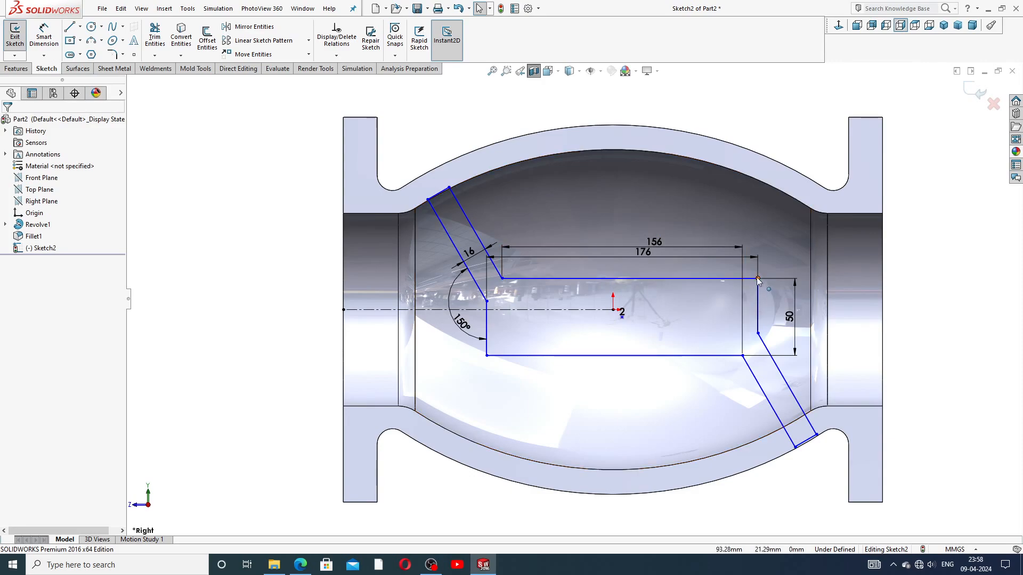
Step: Shift the internal wall profile freehand towards the body's centre and lengthen its arms slightly
{"action": "left_click_drag", "start_coordinate": [758, 279], "coordinate": [752, 276]}
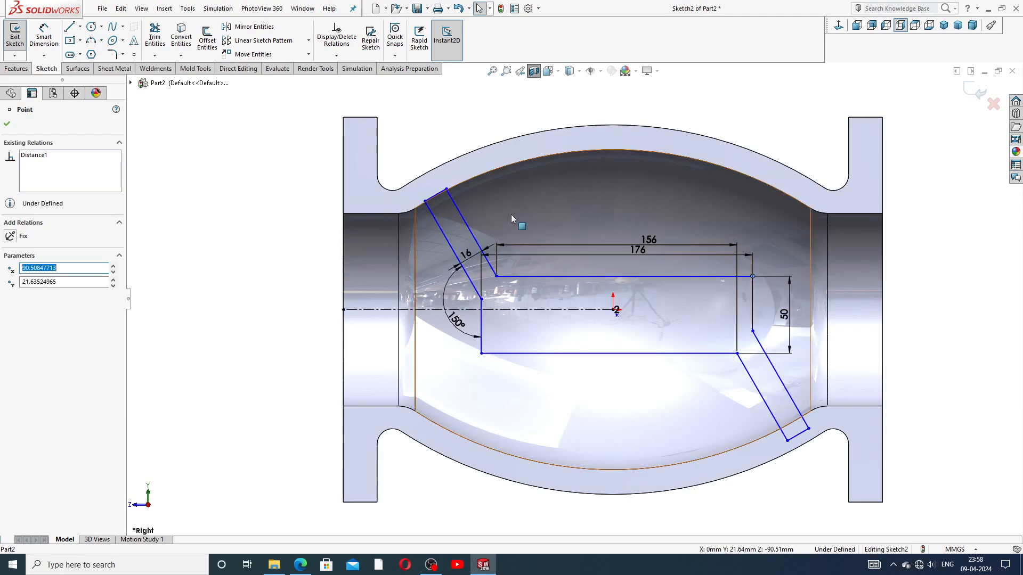
{"action": "left_click", "coordinate": [438, 194]}
{"action": "left_click_drag", "start_coordinate": [439, 190], "coordinate": [440, 183]}
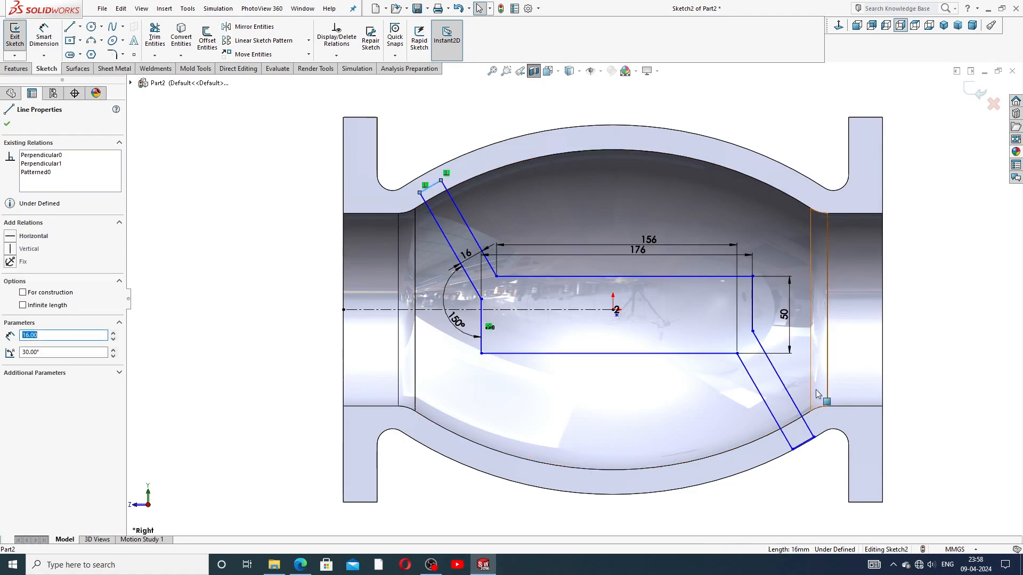
{"action": "left_click", "coordinate": [482, 300]}
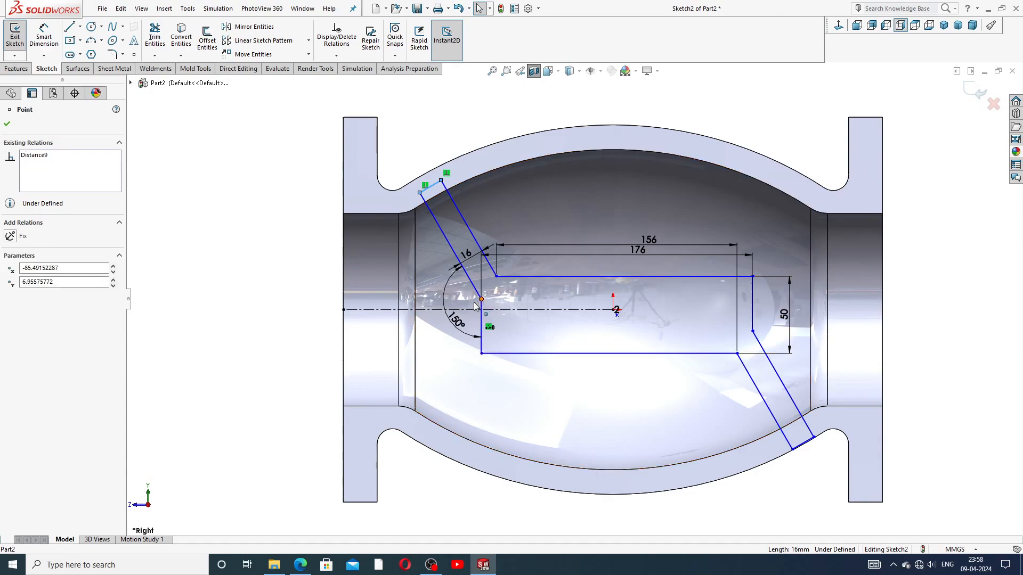
{"action": "left_click_drag", "start_coordinate": [475, 302], "coordinate": [470, 300]}
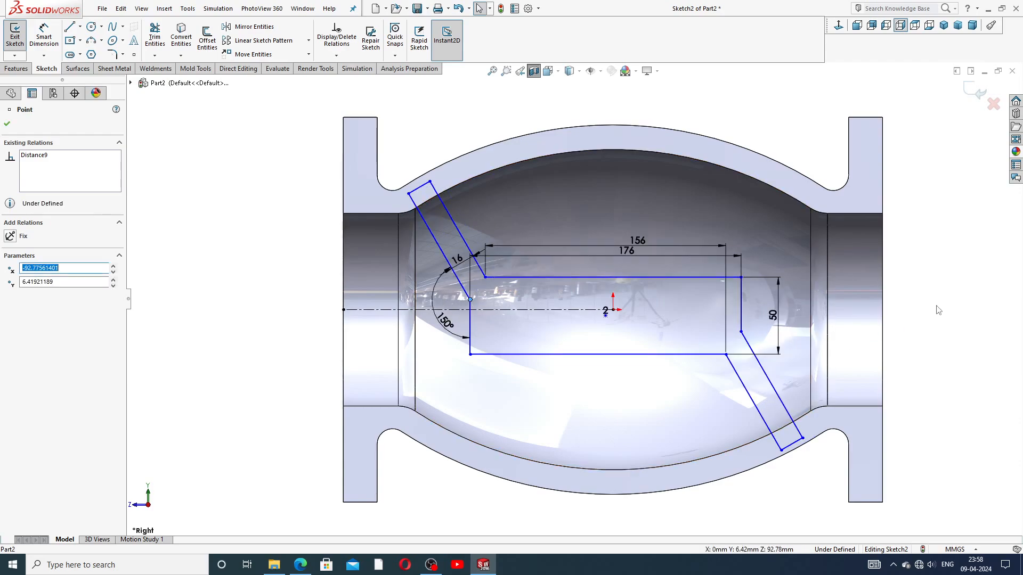
{"action": "left_click", "coordinate": [879, 298]}
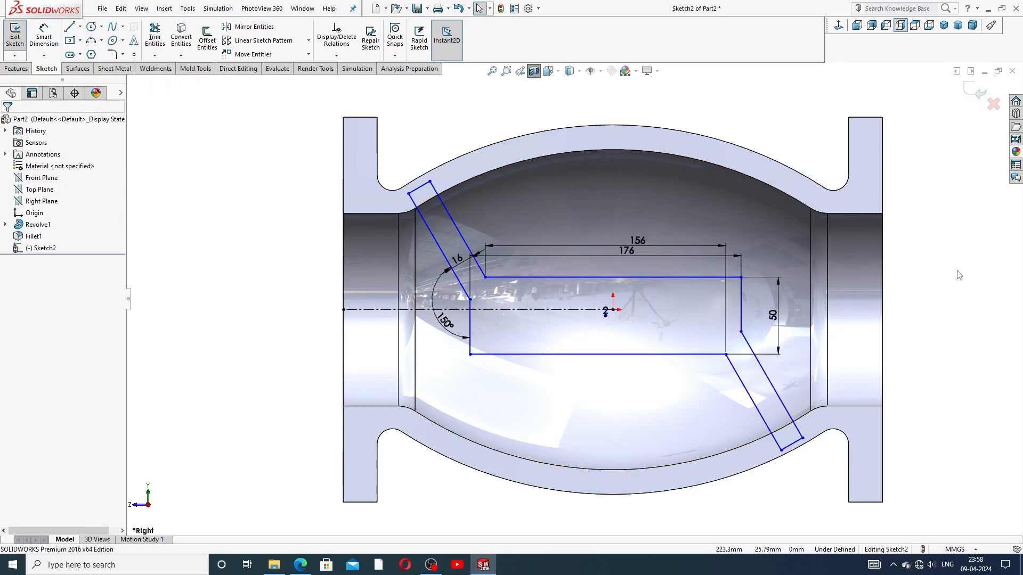
Step: Rearrange the 16 mm, 156 mm and 176 mm dimensions so they are spaced clearly around the profile
{"action": "left_click_drag", "start_coordinate": [454, 259], "coordinate": [446, 232]}
{"action": "left_click", "coordinate": [692, 105]}
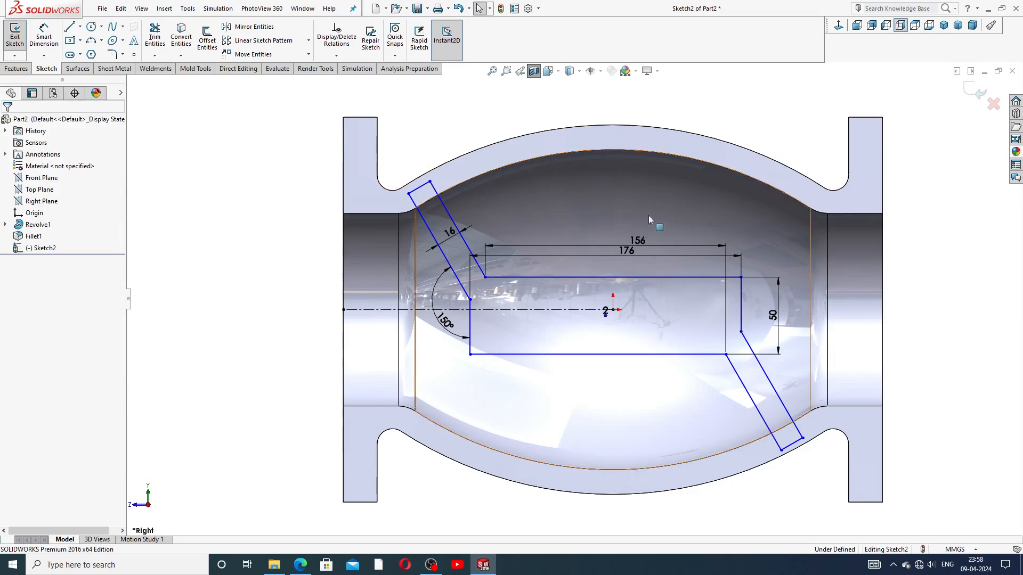
{"action": "mouse_move", "coordinate": [637, 243]}
{"action": "left_mouse_down"}
{"action": "mouse_move", "coordinate": [619, 213]}
{"action": "mouse_move", "coordinate": [621, 247]}
{"action": "left_mouse_up"}
{"action": "left_click_drag", "start_coordinate": [628, 212], "coordinate": [624, 222]}
{"action": "left_click", "coordinate": [917, 270]}
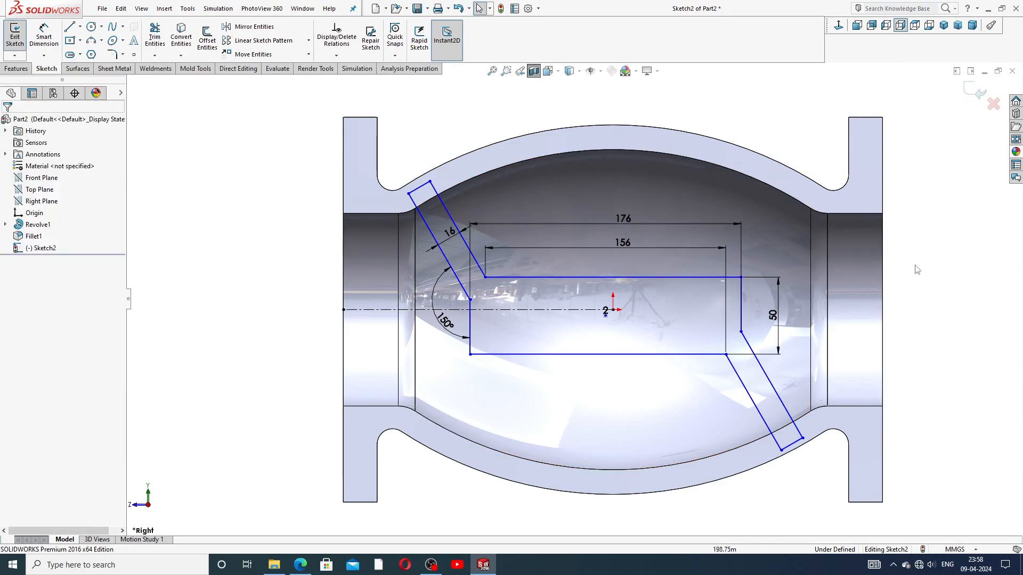
Step: Move the pattern's instance-count label aside and make the pattern's centre point coincident with the origin
{"action": "scroll", "coordinate": [708, 343], "scroll_direction": "down", "scroll_amount": 2}
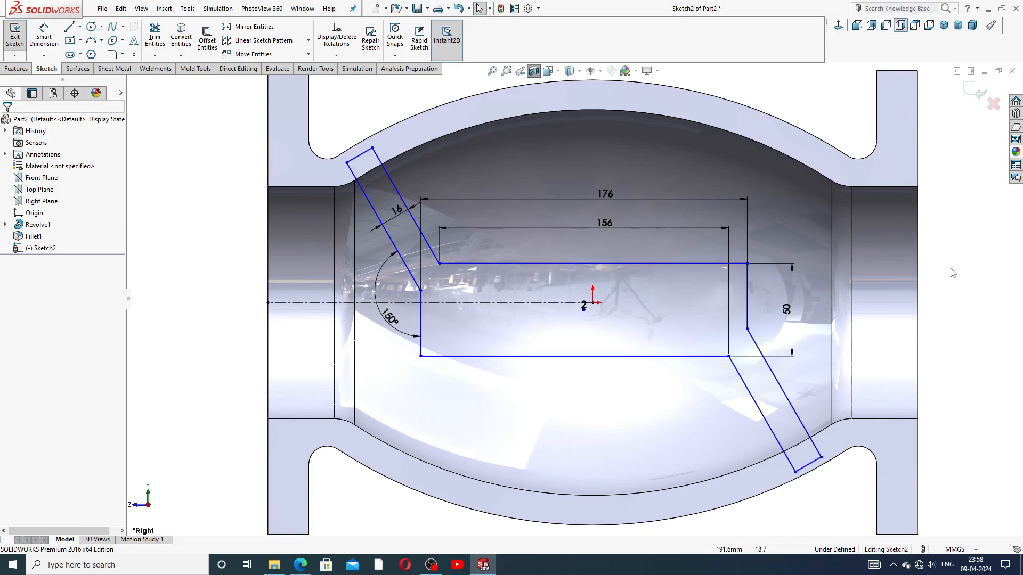
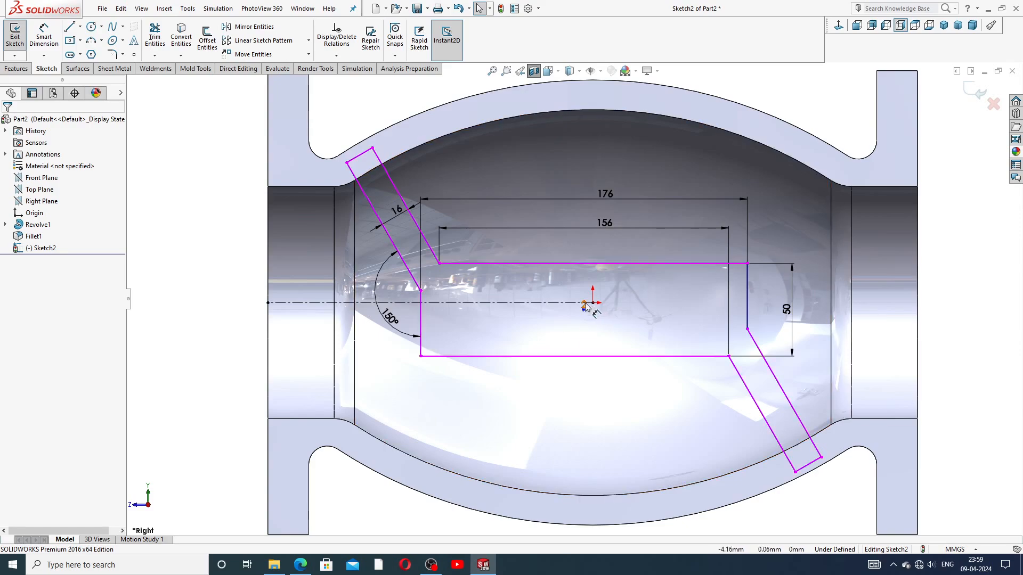
{"action": "left_click_drag", "start_coordinate": [584, 304], "coordinate": [549, 317]}
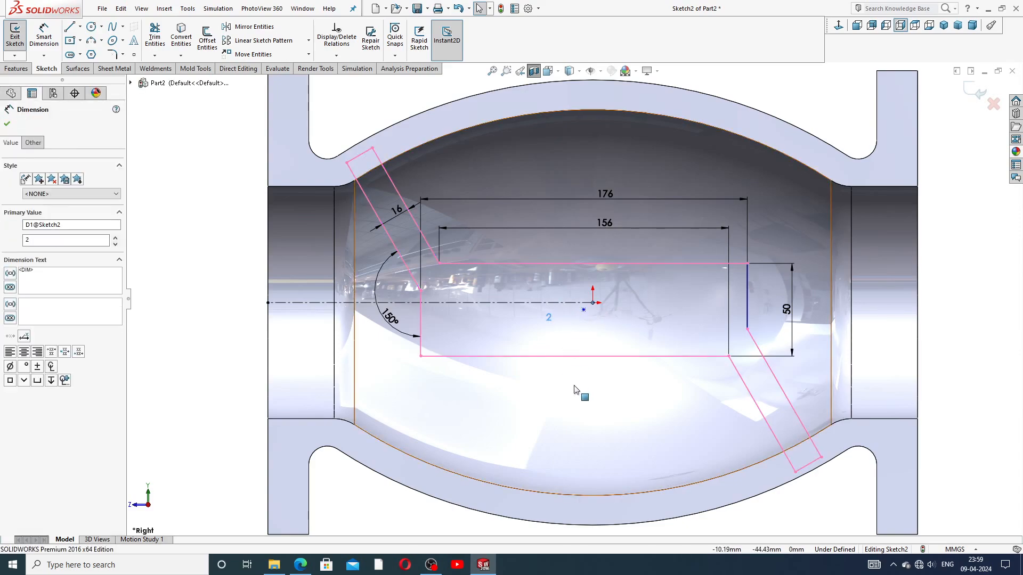
{"action": "left_click", "coordinate": [574, 386]}
{"action": "left_click", "coordinate": [995, 279]}
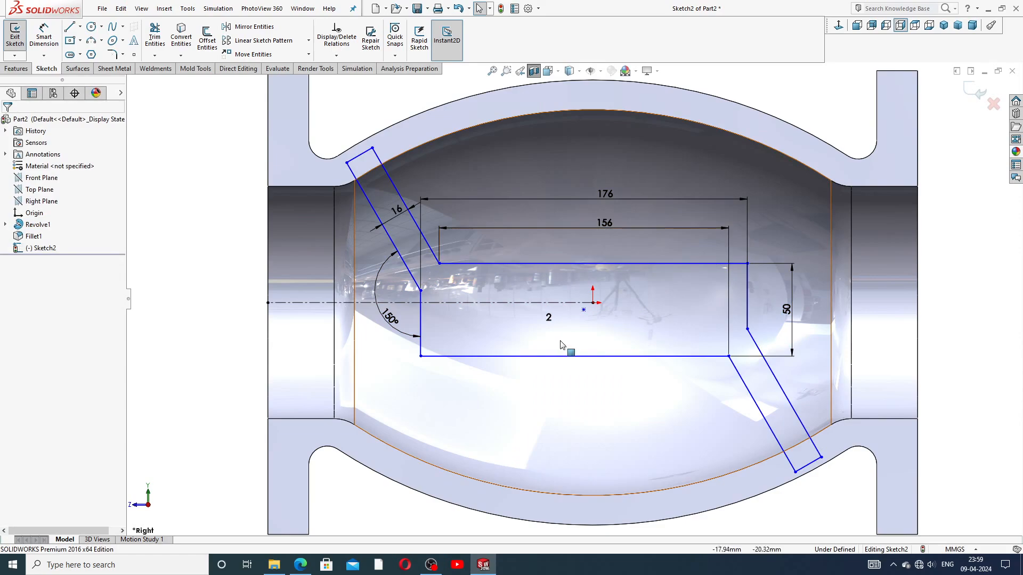
{"action": "left_click", "coordinate": [584, 312]}
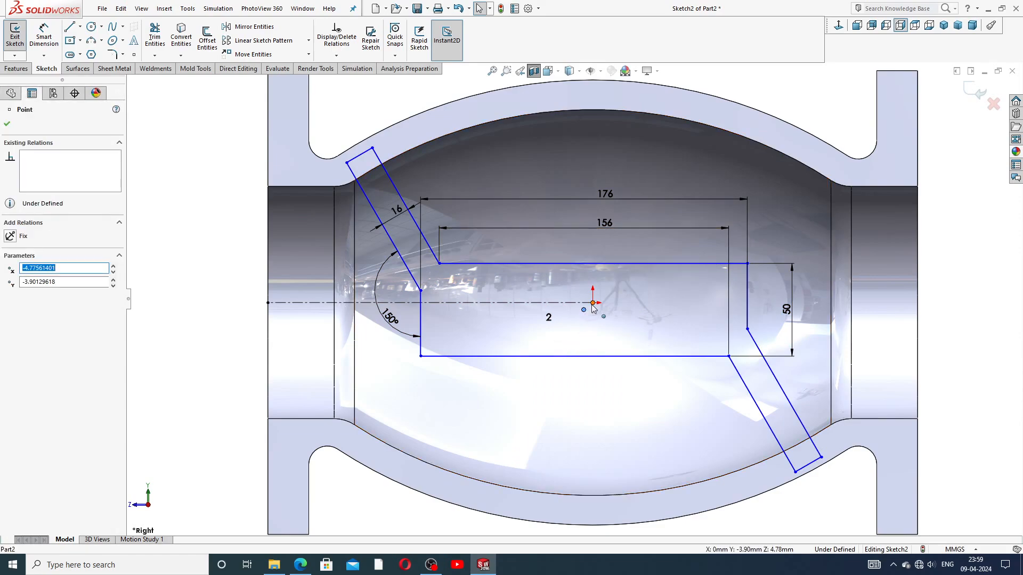
{"action": "left_click", "coordinate": [593, 303], "text": "ctrl"}
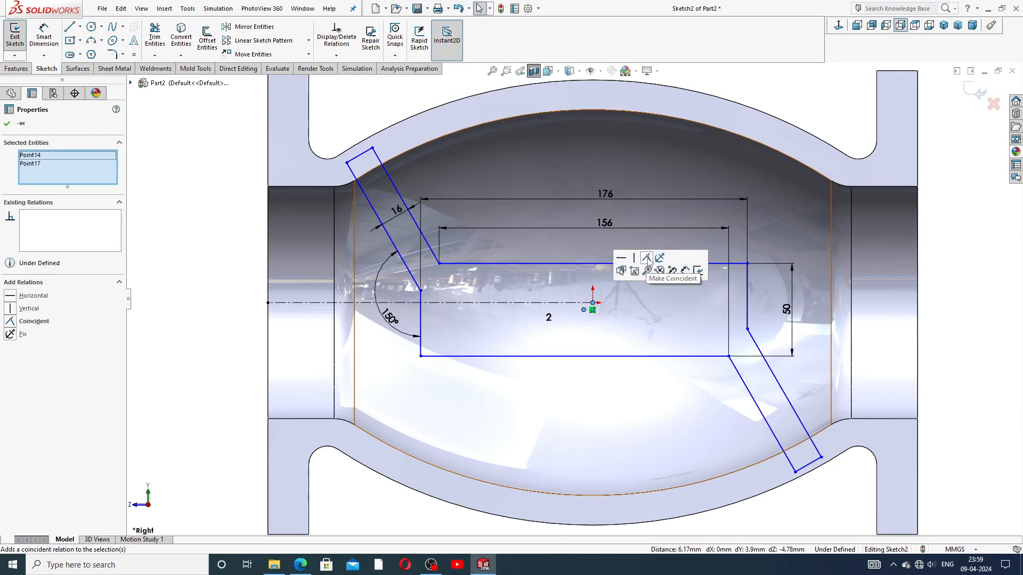
{"action": "left_click", "coordinate": [647, 259]}
{"action": "left_click", "coordinate": [948, 282]}
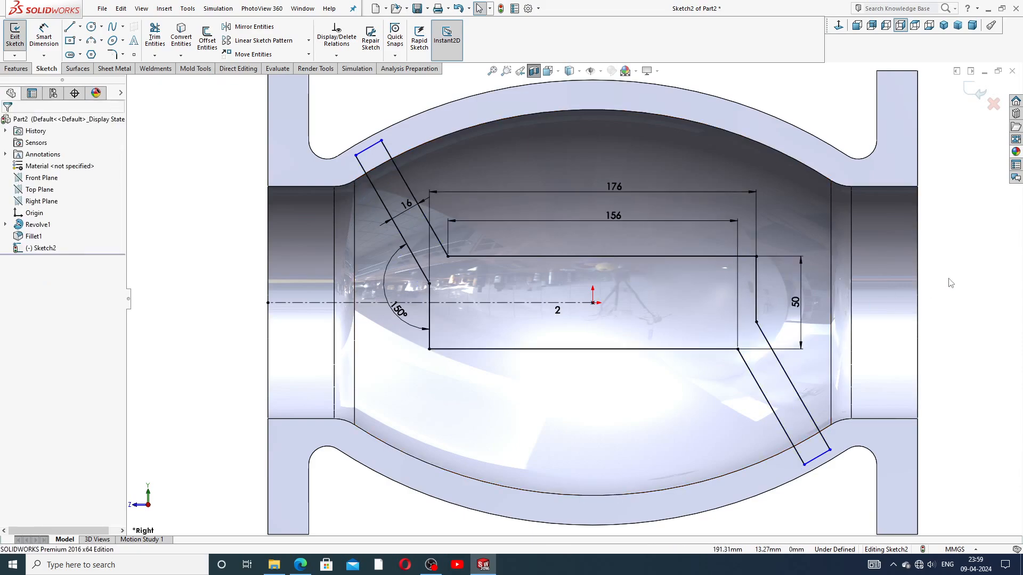
Step: Shorten the upper-left arm slightly by moving its end edge, keeping the end inside the wall thickness
{"action": "key", "text": "f"}
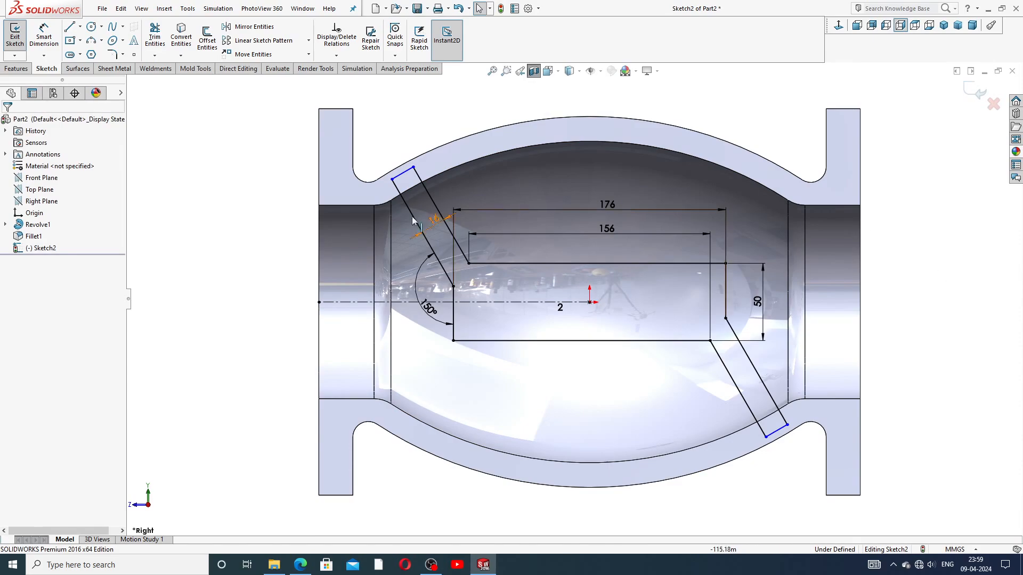
{"action": "left_click", "coordinate": [411, 171]}
{"action": "left_click_drag", "start_coordinate": [411, 172], "coordinate": [416, 183]}
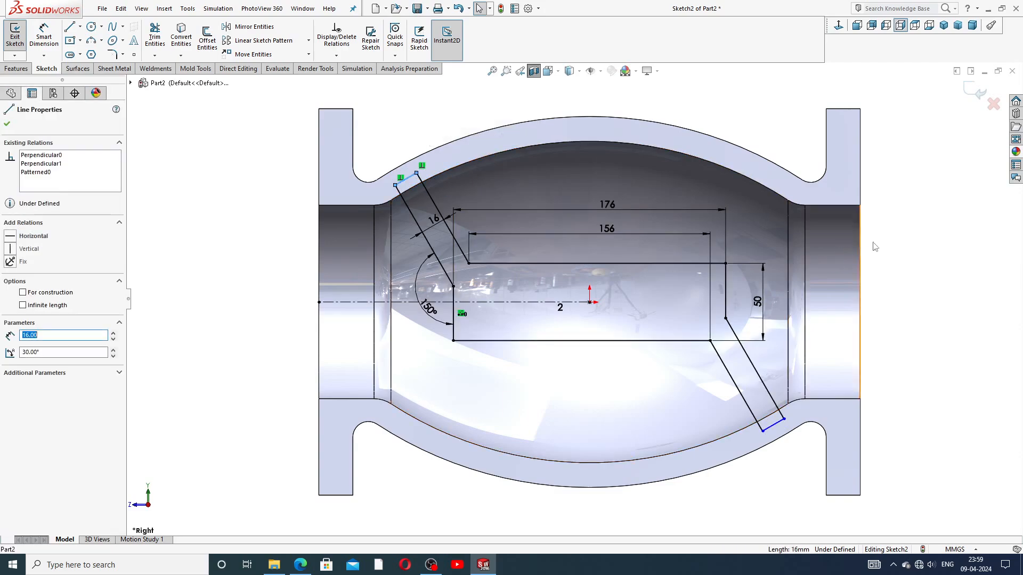
{"action": "left_click", "coordinate": [895, 240]}
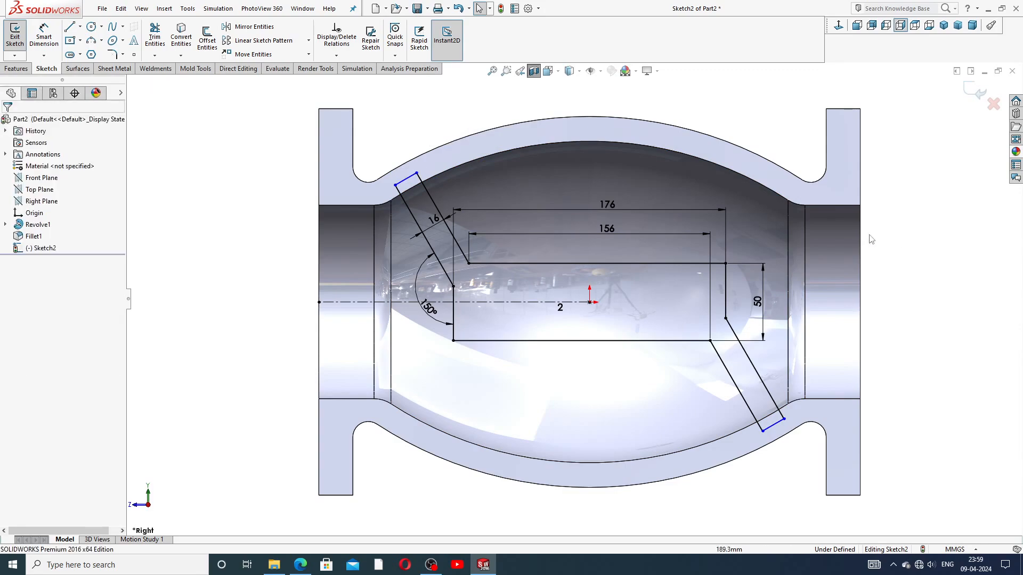
Step: Start a boss extrusion of the wall profile with Direction 1 set to Up To Surface at the body's curved inner face
{"action": "left_click", "coordinate": [16, 68]}
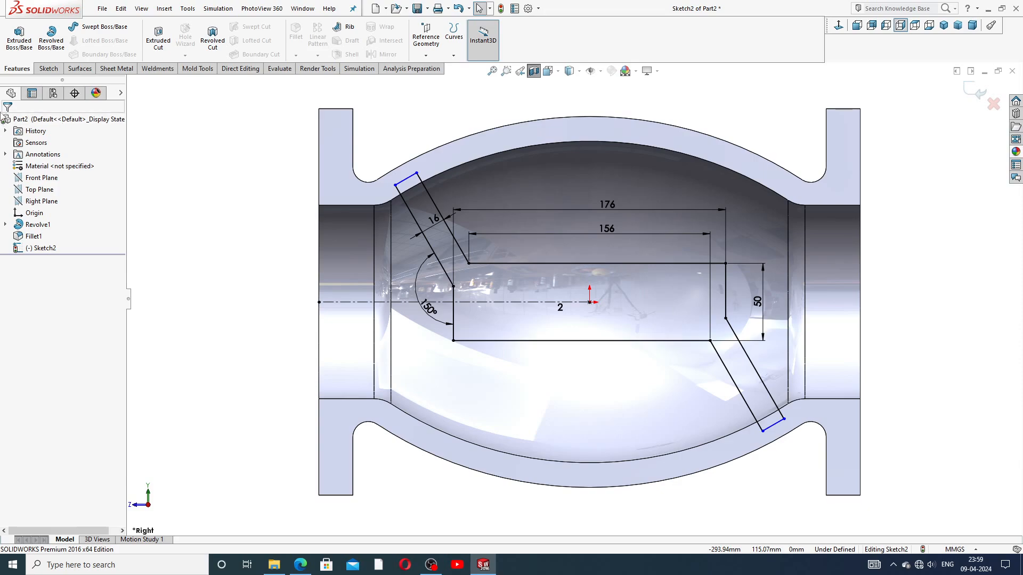
{"action": "left_click", "coordinate": [20, 37]}
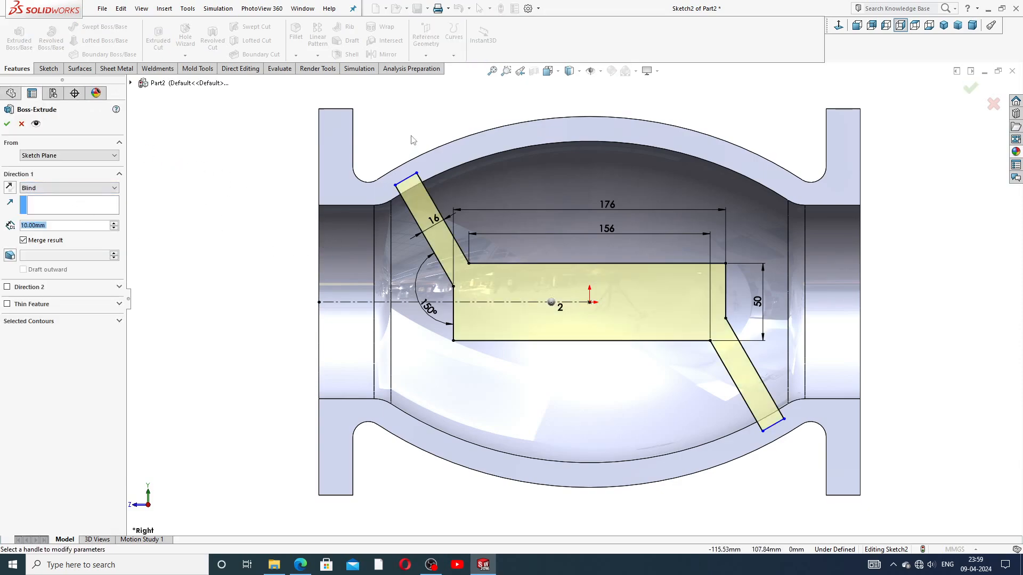
{"action": "middle_click_drag", "start_coordinate": [411, 141], "coordinate": [421, 229]}
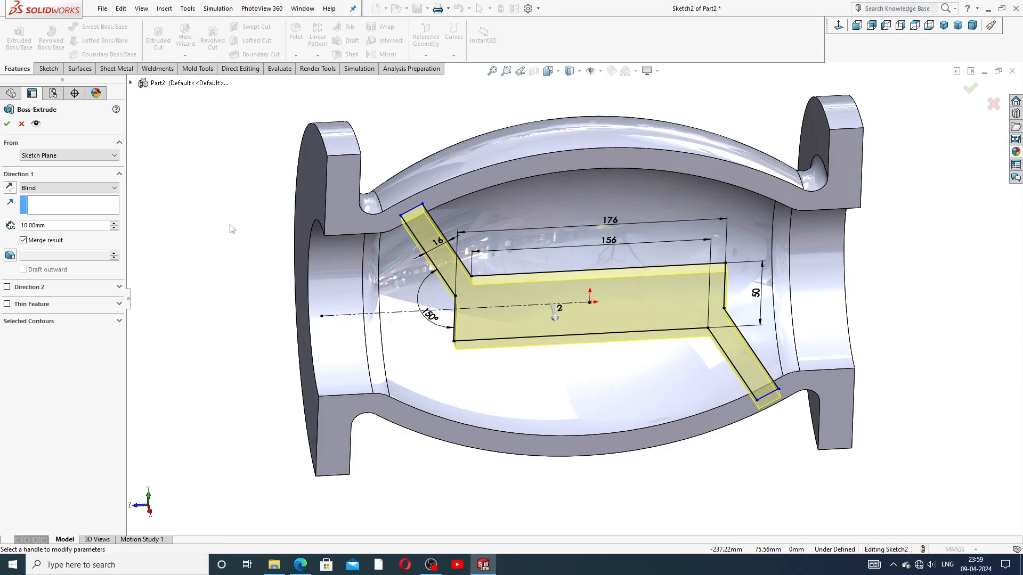
{"action": "left_click", "coordinate": [64, 188]}
{"action": "left_click", "coordinate": [62, 225]}
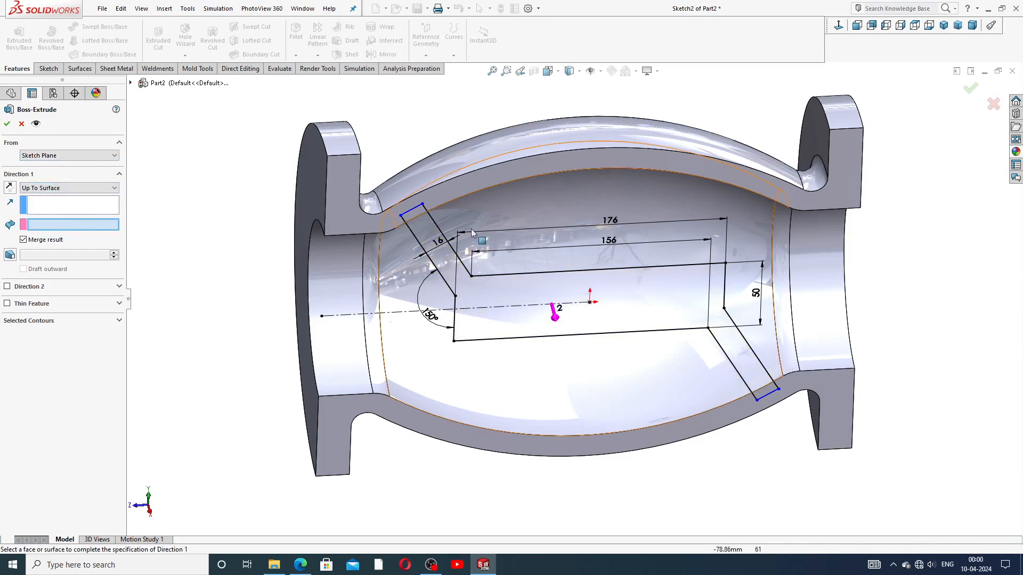
{"action": "left_click", "coordinate": [402, 248]}
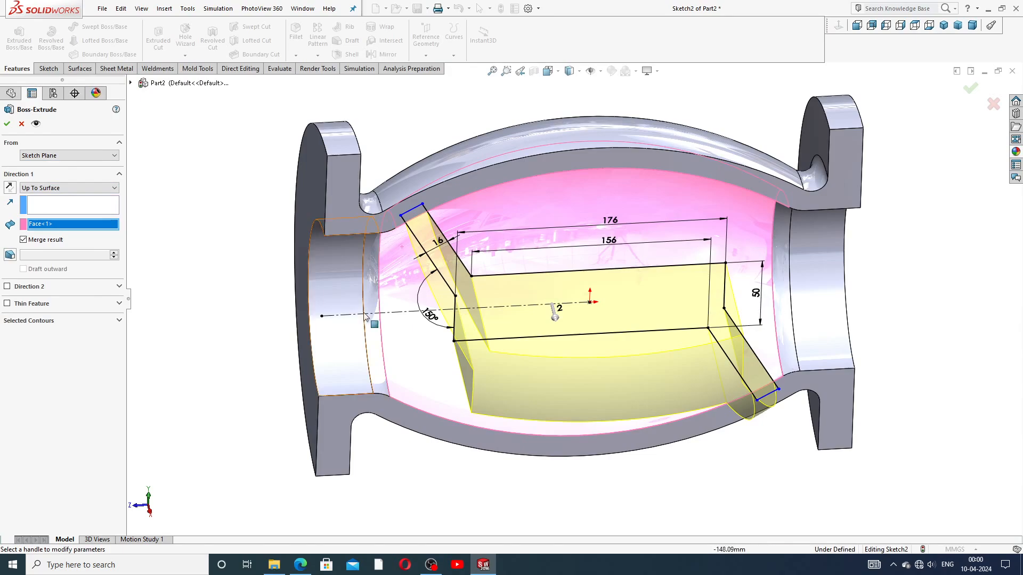
{"action": "mouse_move", "coordinate": [363, 304]}
{"action": "middle_mouse_down"}
{"action": "mouse_move", "coordinate": [372, 182]}
{"action": "mouse_move", "coordinate": [363, 256]}
{"action": "middle_mouse_up"}
{"action": "middle_click_drag", "start_coordinate": [522, 304], "coordinate": [526, 268]}
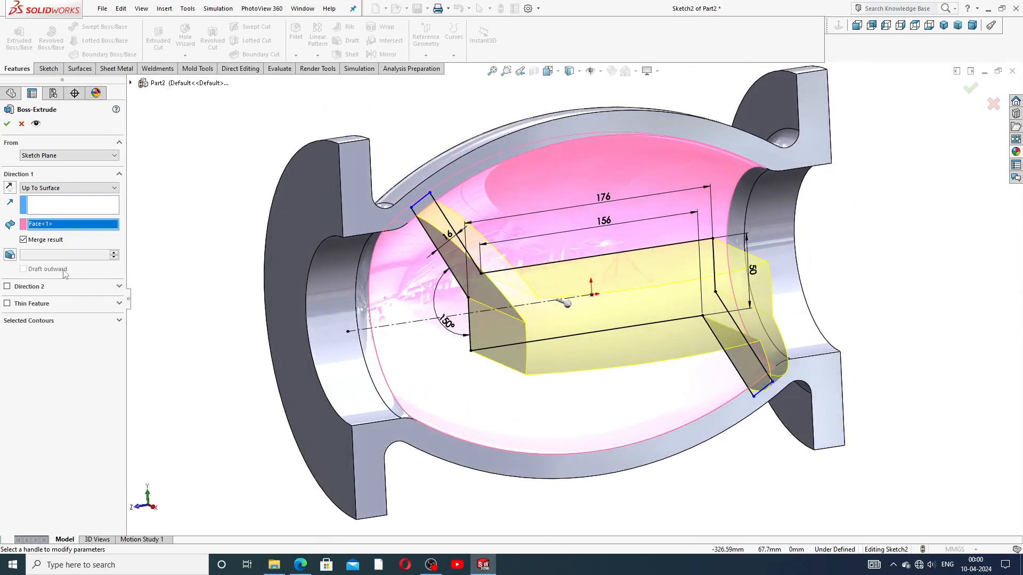
Step: Enable Direction 2 of the extrusion and end it Up To Surface at the same curved inner face
{"action": "left_click", "coordinate": [18, 290]}
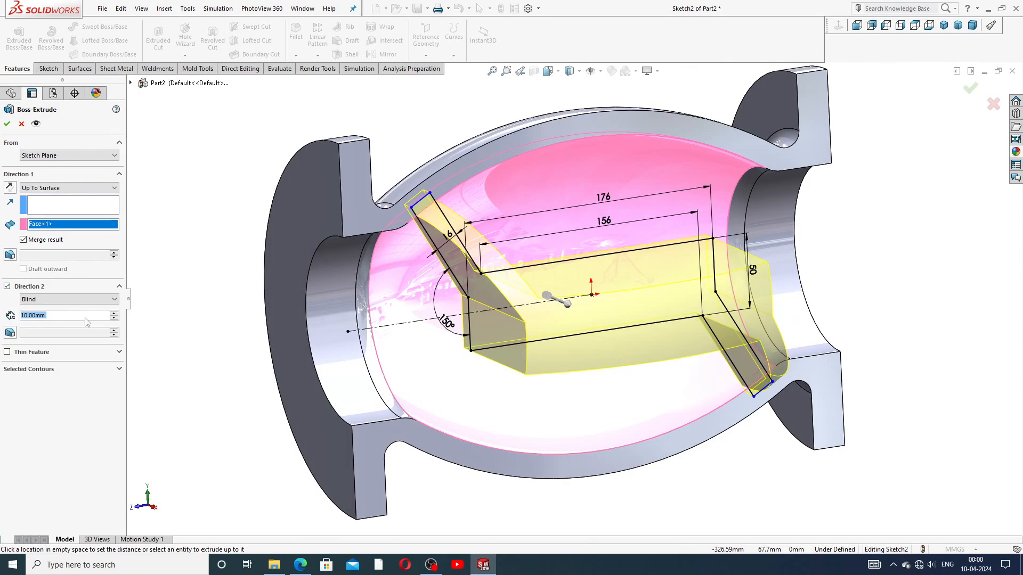
{"action": "left_click", "coordinate": [63, 300]}
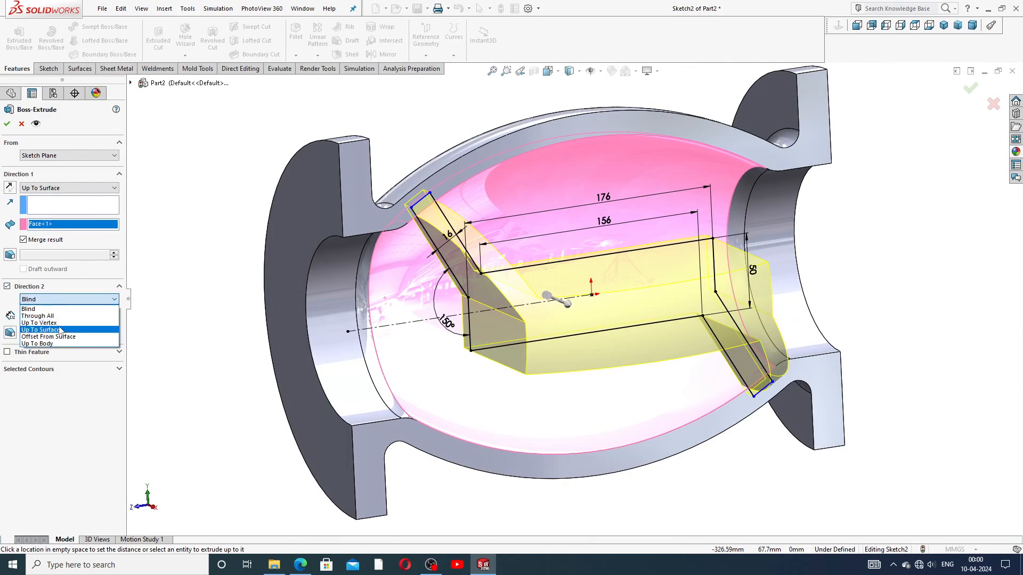
{"action": "left_click", "coordinate": [60, 323]}
{"action": "left_click", "coordinate": [413, 252]}
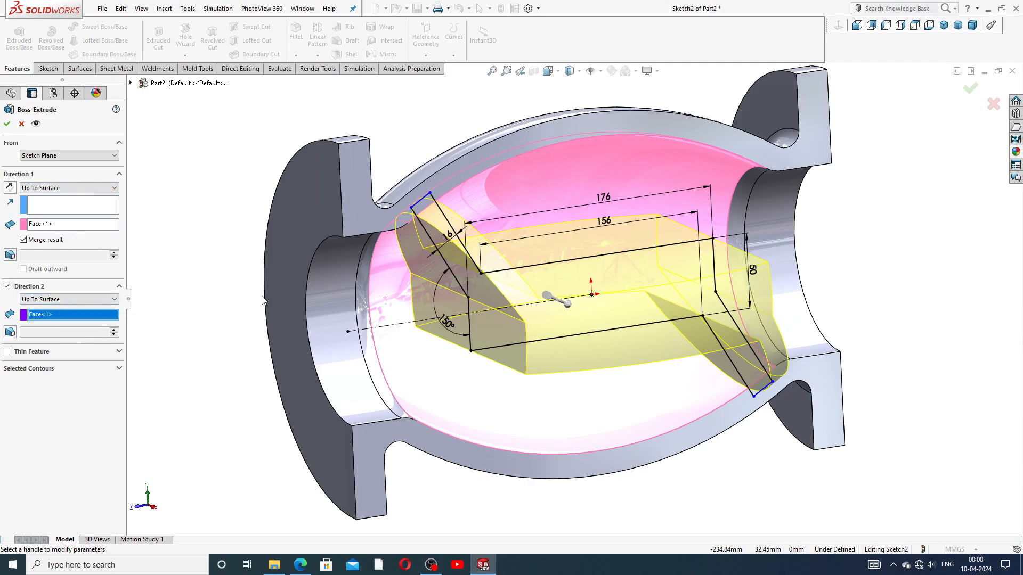
Step: Complete the two-direction boss extrusion of the internal wall profile and inspect the wall inside the sectioned valve body
{"action": "middle_click_drag", "start_coordinate": [261, 298], "coordinate": [248, 287]}
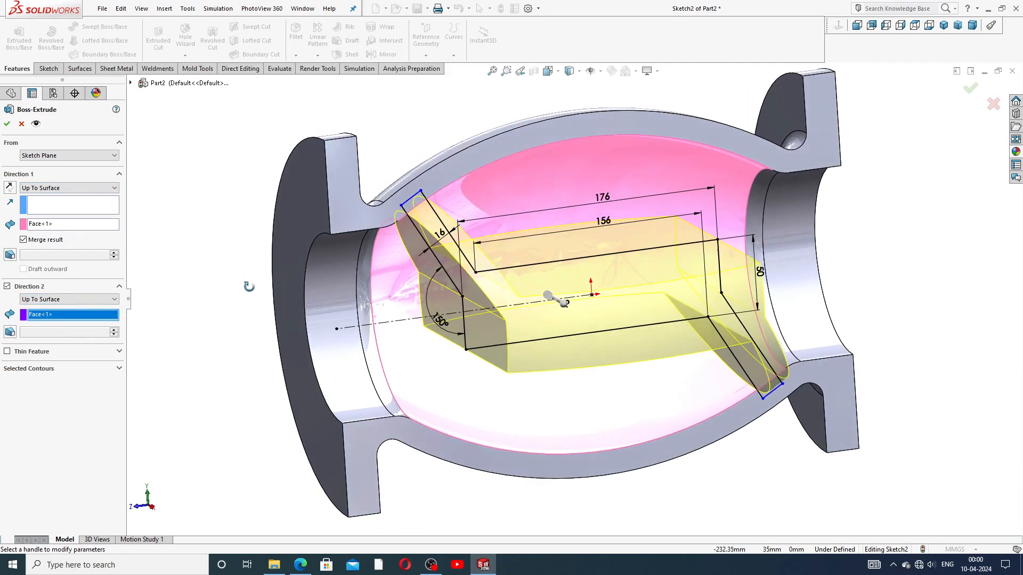
{"action": "left_click", "coordinate": [7, 124]}
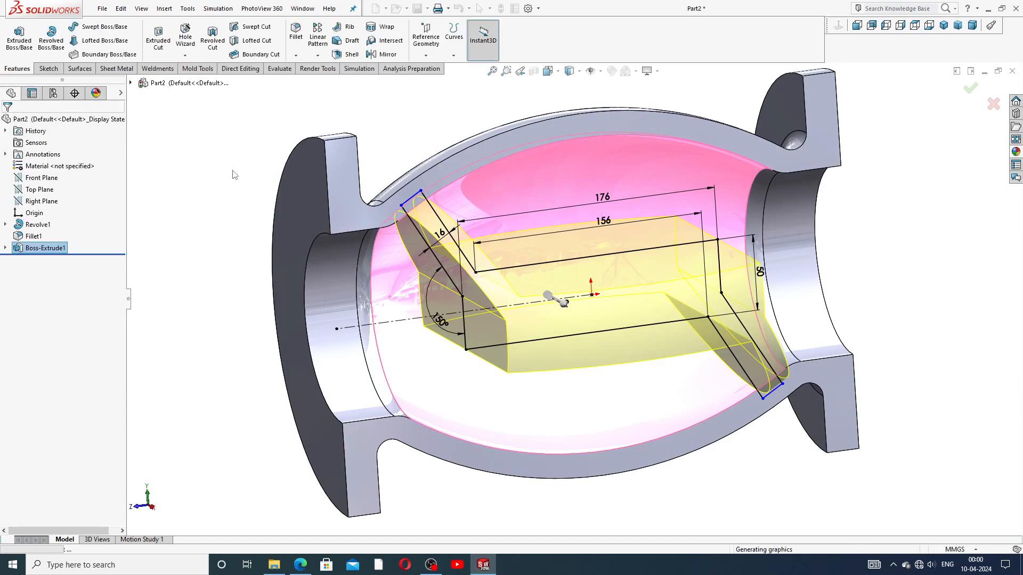
{"action": "key", "text": "ctrl+4"}
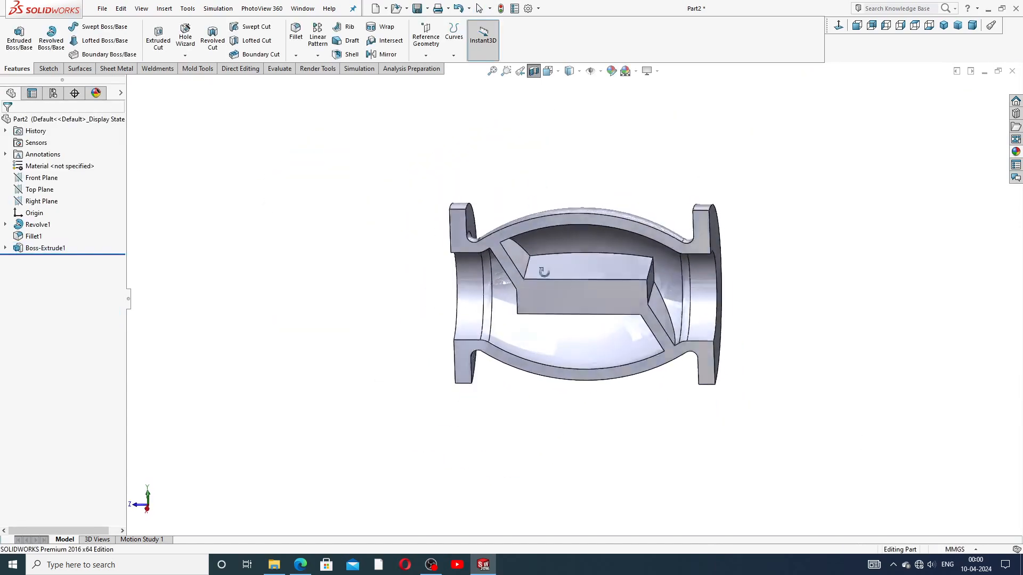
{"action": "middle_click_drag", "start_coordinate": [543, 272], "coordinate": [566, 259]}
{"action": "scroll", "coordinate": [609, 283], "scroll_direction": "down", "scroll_amount": 2}
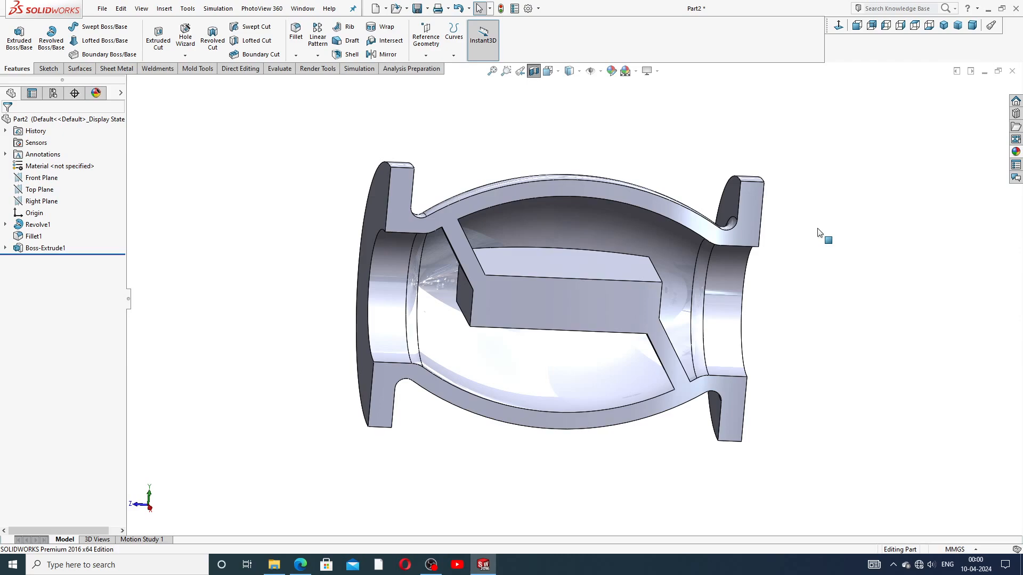
{"action": "scroll", "coordinate": [714, 290], "scroll_direction": "up", "scroll_amount": 3}
{"action": "middle_click_drag", "start_coordinate": [724, 301], "coordinate": [629, 184]}
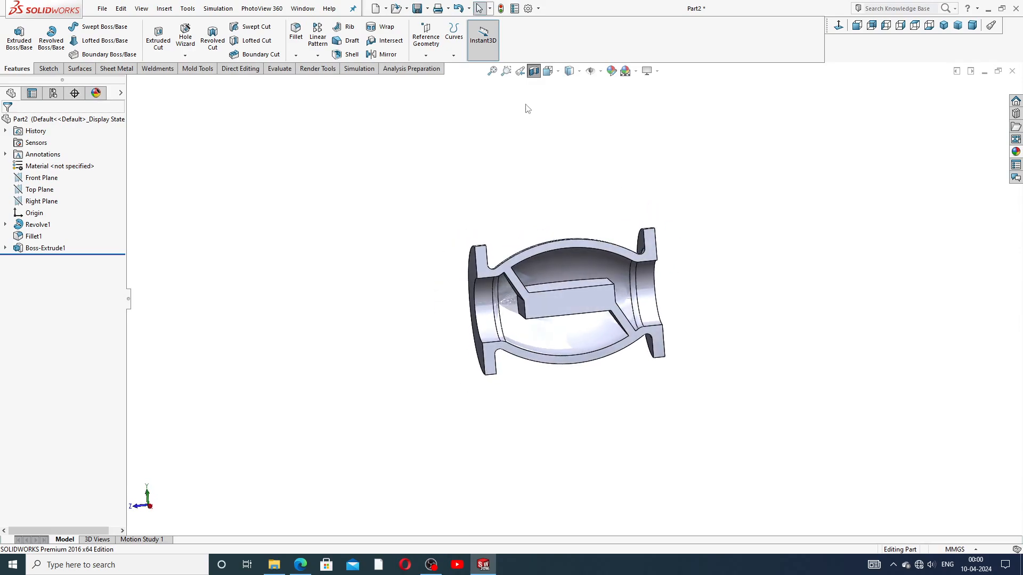
Step: Turn off the section view and look at the whole valve body from outside
{"action": "left_click", "coordinate": [533, 72]}
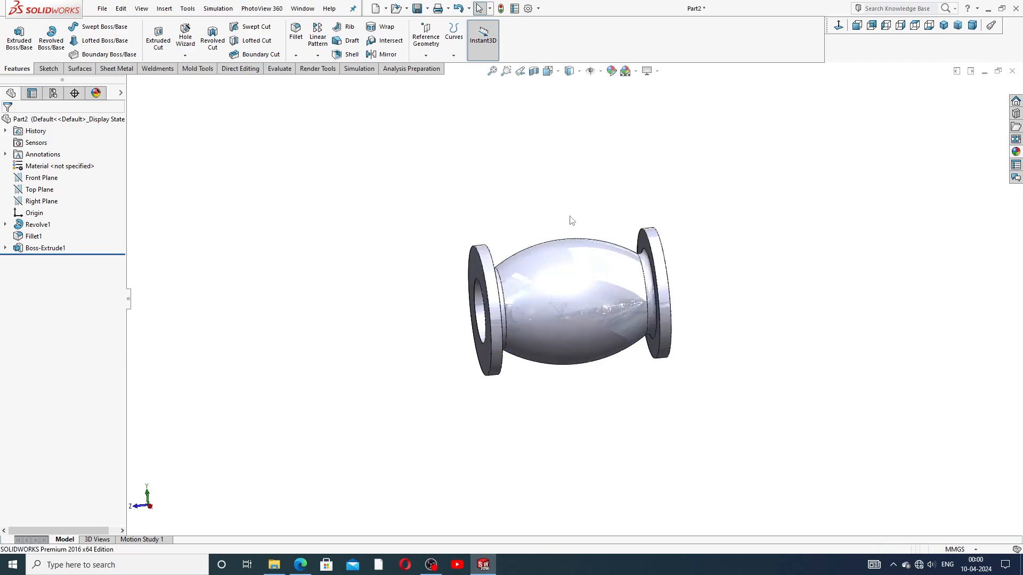
{"action": "middle_click_drag", "start_coordinate": [570, 218], "coordinate": [535, 105]}
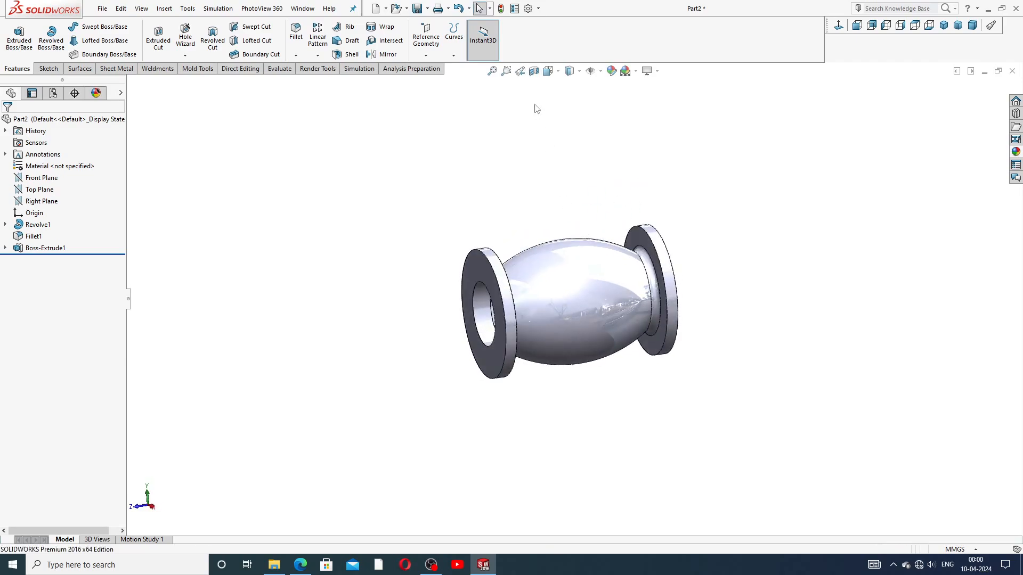
{"action": "left_click", "coordinate": [44, 204]}
{"action": "left_click", "coordinate": [52, 189]}
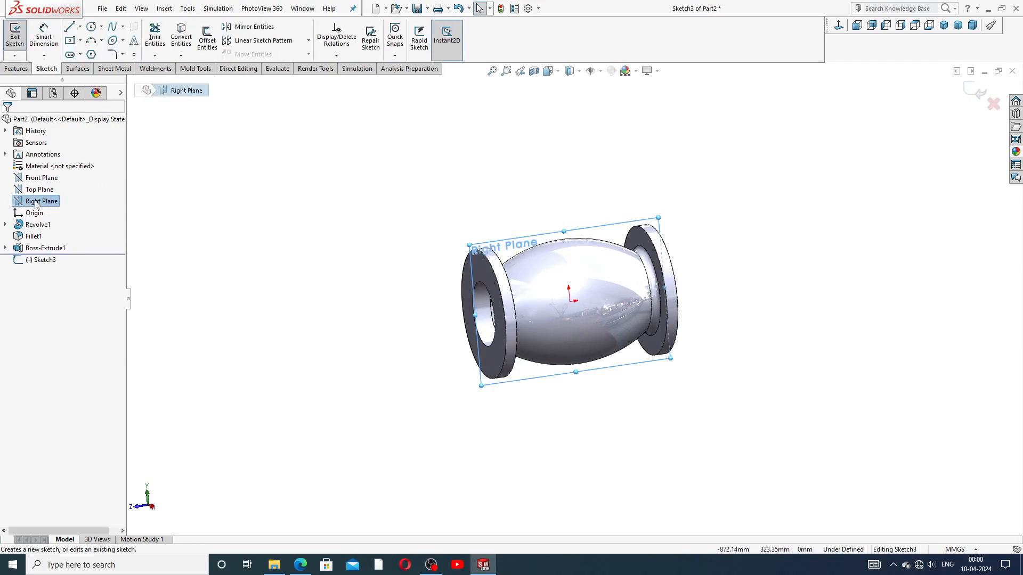
{"action": "left_click", "coordinate": [976, 91]}
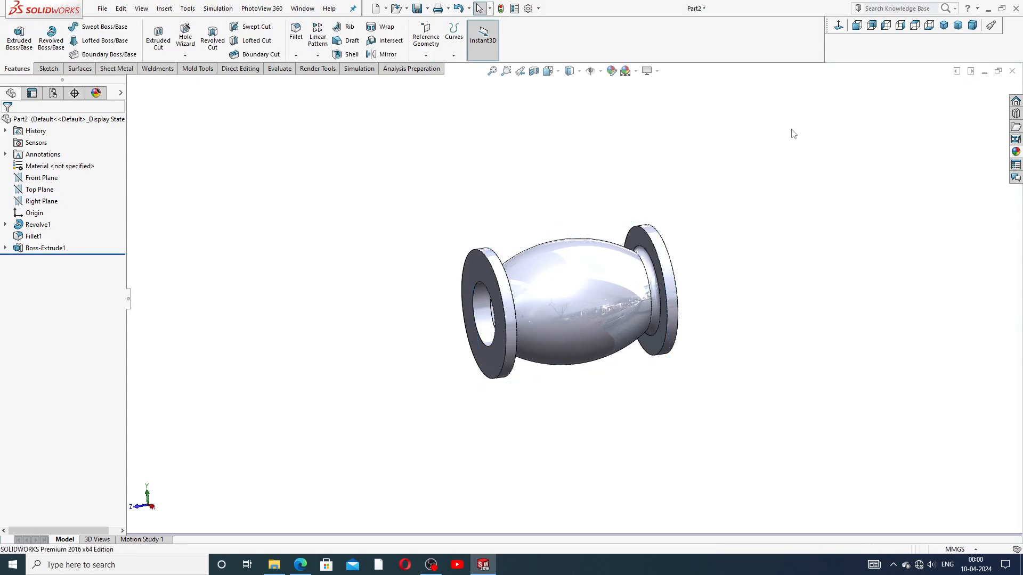
Step: Apply a section view of the body on the Right Plane with a 0 mm offset
{"action": "left_click", "coordinate": [42, 200]}
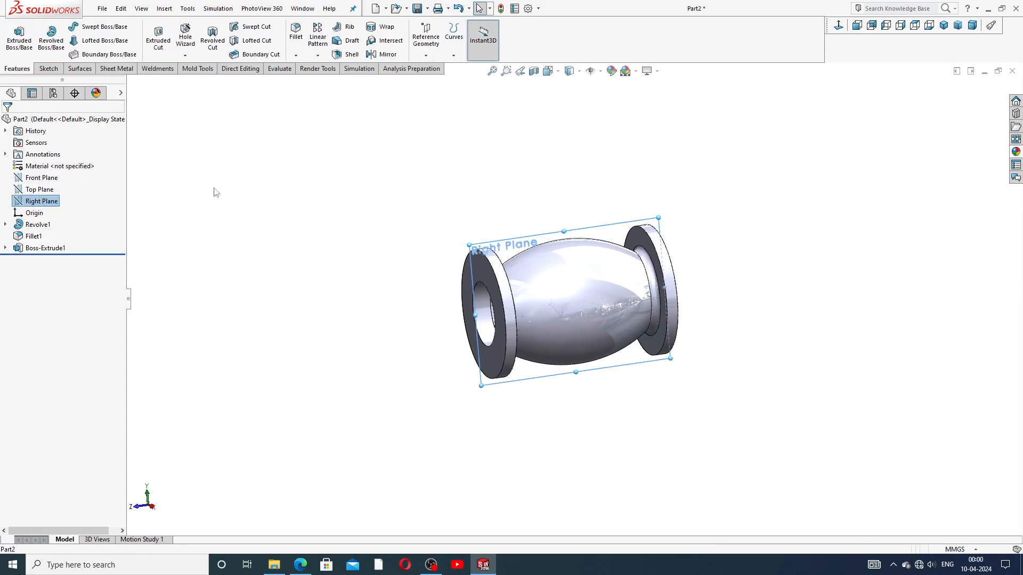
{"action": "left_click", "coordinate": [534, 71]}
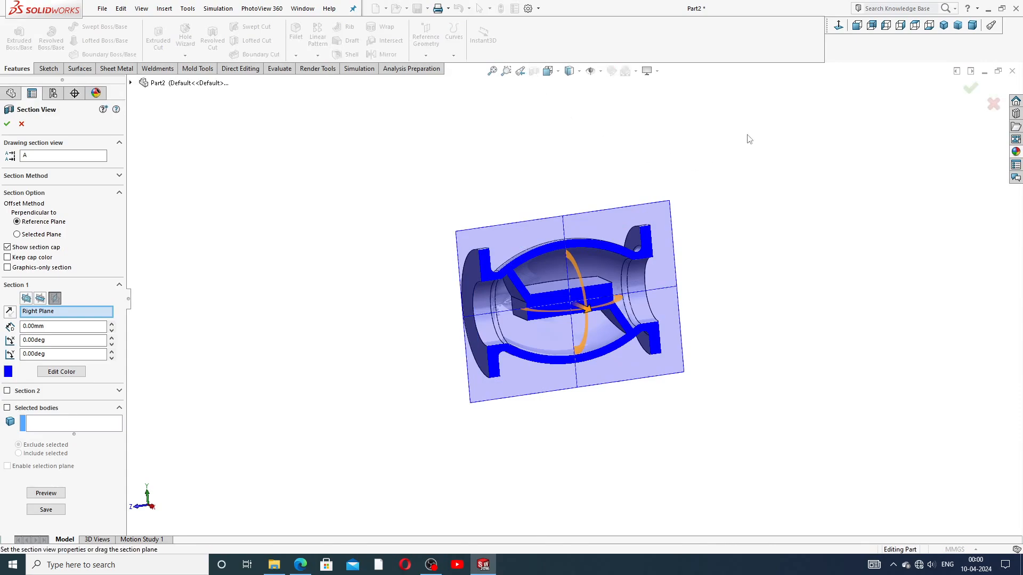
{"action": "left_click", "coordinate": [7, 124]}
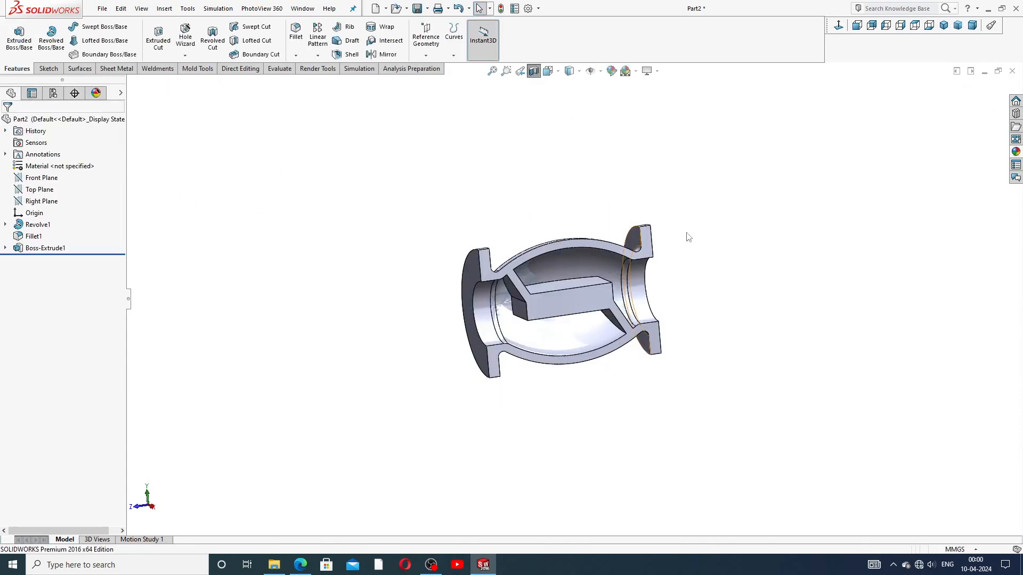
{"action": "middle_click_drag", "start_coordinate": [561, 274], "coordinate": [592, 275]}
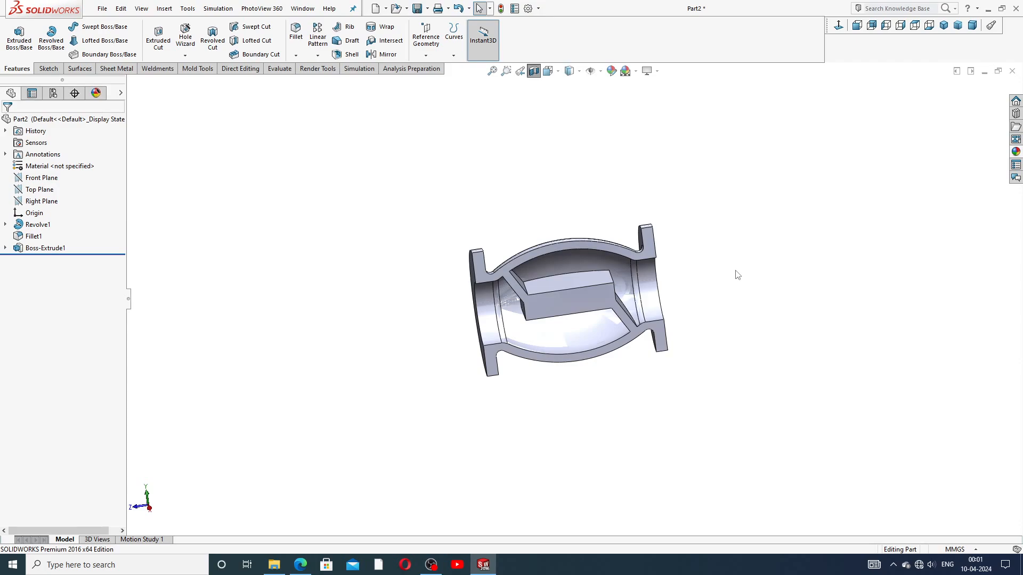
{"action": "left_click", "coordinate": [587, 297]}
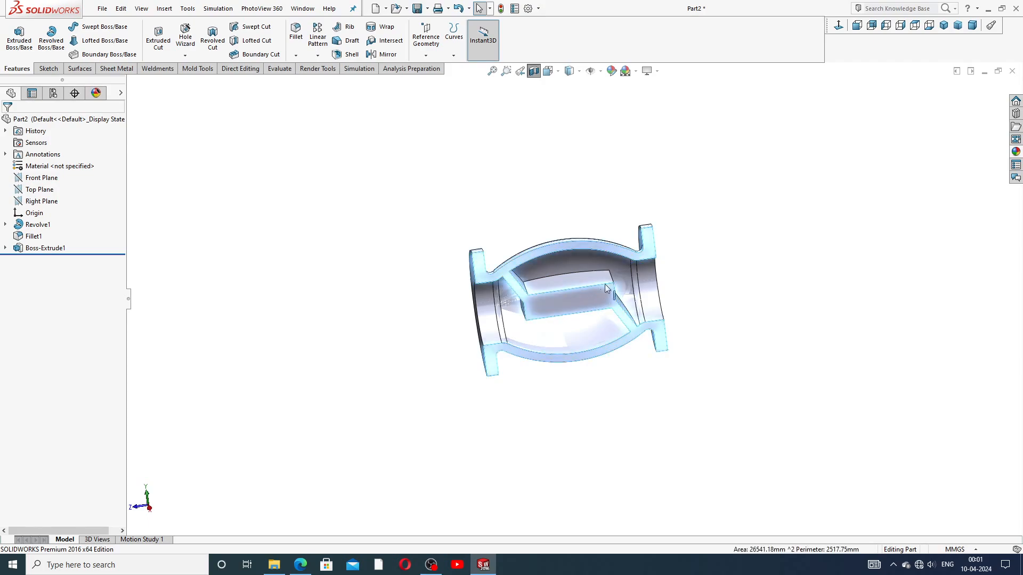
{"action": "left_click", "coordinate": [672, 177]}
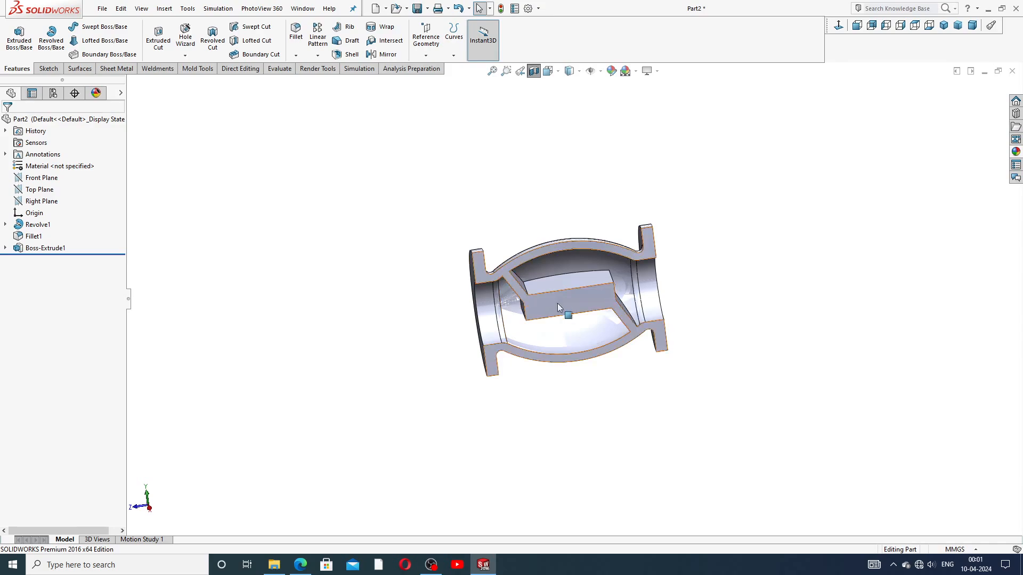
Step: Start a sketch on the Right Plane and draw a vertical centerline about 222 mm long from above the body down to the origin
{"action": "left_click", "coordinate": [50, 202]}
{"action": "left_click", "coordinate": [54, 189]}
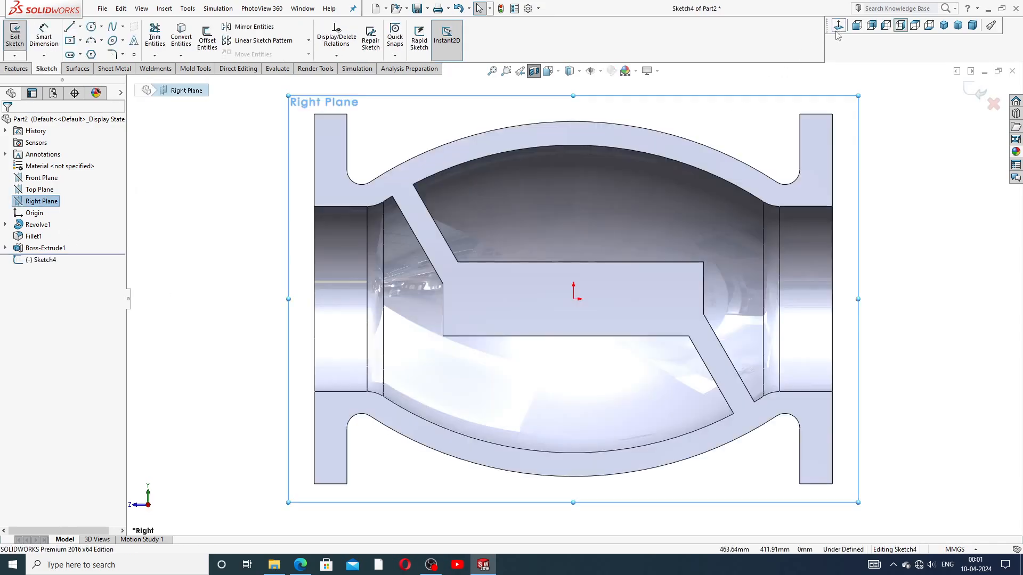
{"action": "scroll", "coordinate": [632, 223], "scroll_direction": "up", "scroll_amount": 4}
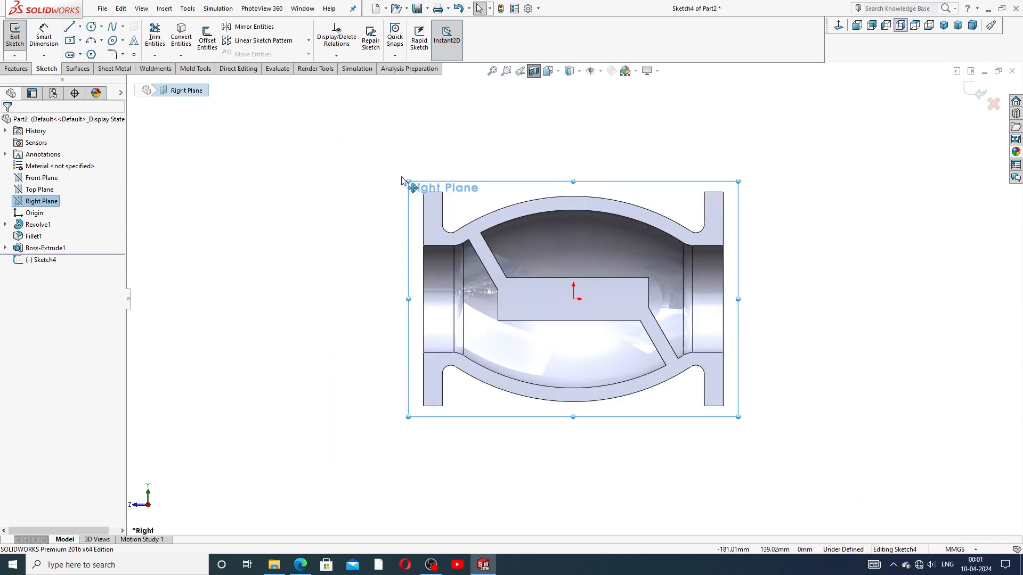
{"action": "left_click", "coordinate": [80, 27]}
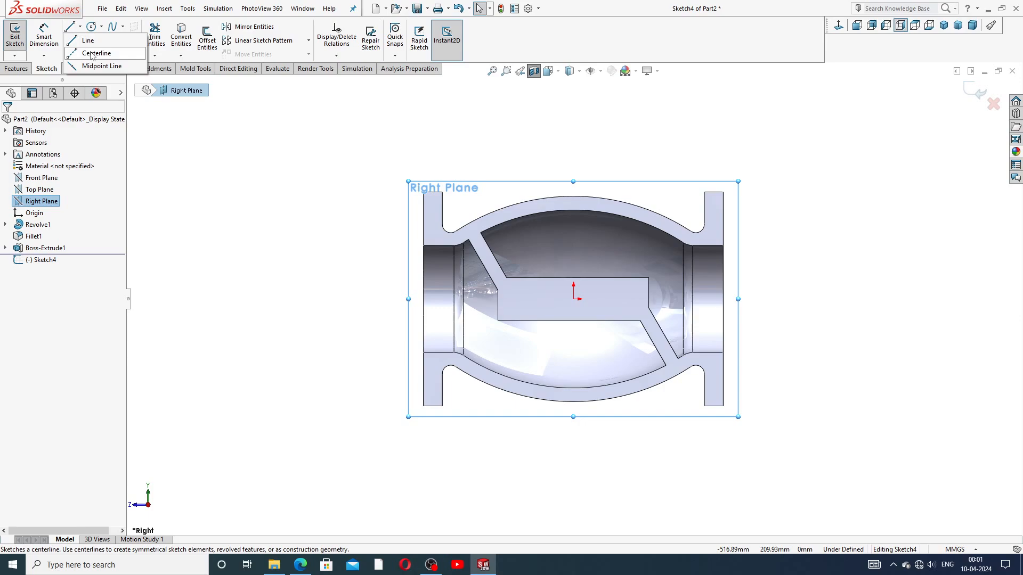
{"action": "left_click", "coordinate": [93, 54]}
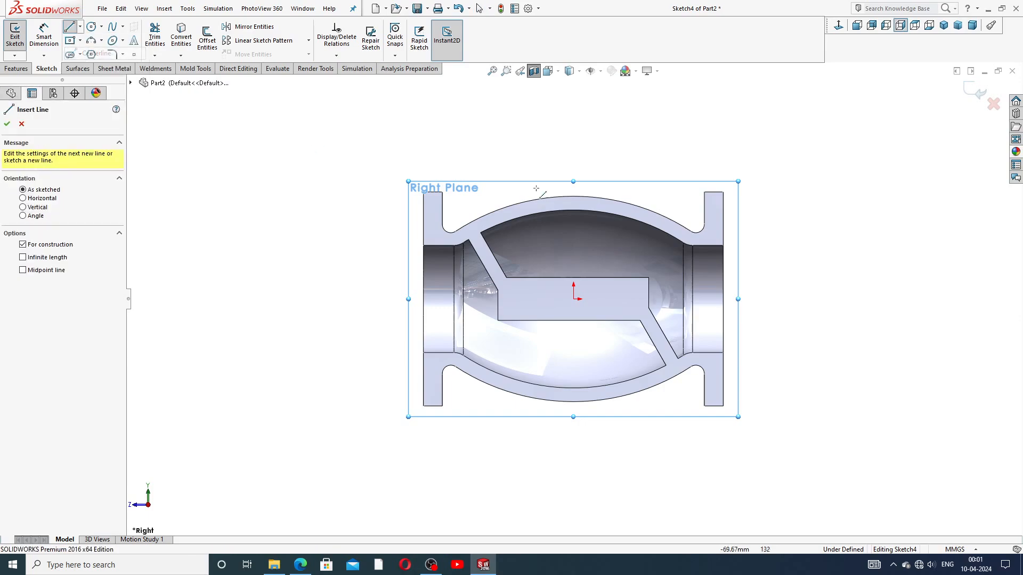
{"action": "left_click", "coordinate": [573, 109]}
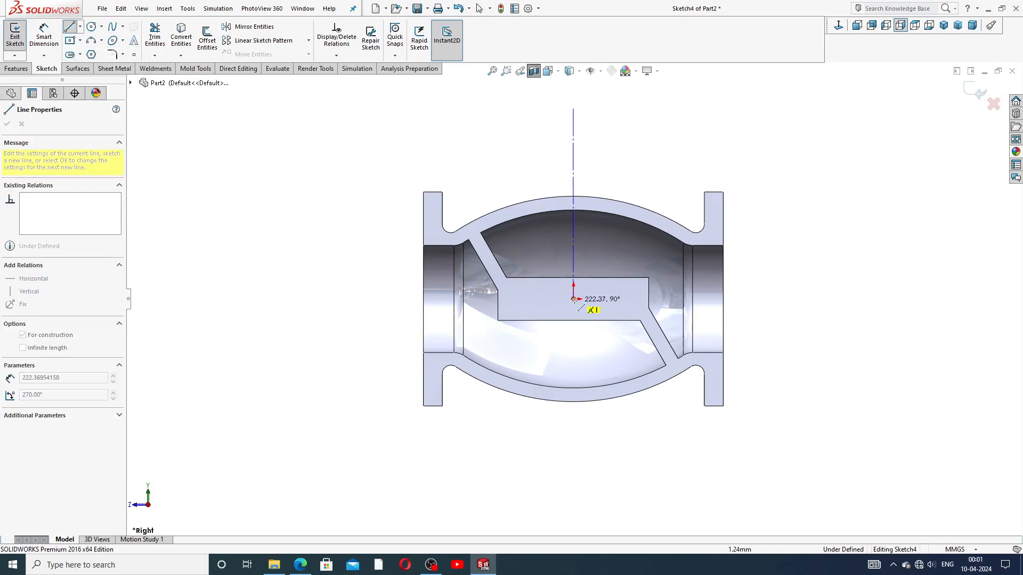
{"action": "left_click", "coordinate": [574, 299]}
{"action": "right_click", "coordinate": [654, 167]}
{"action": "left_click", "coordinate": [677, 179]}
Step: Extend the vertical centerline by moving its upper endpoint to about 316 mm above the origin
{"action": "scroll", "coordinate": [599, 154], "scroll_direction": "up", "scroll_amount": 3}
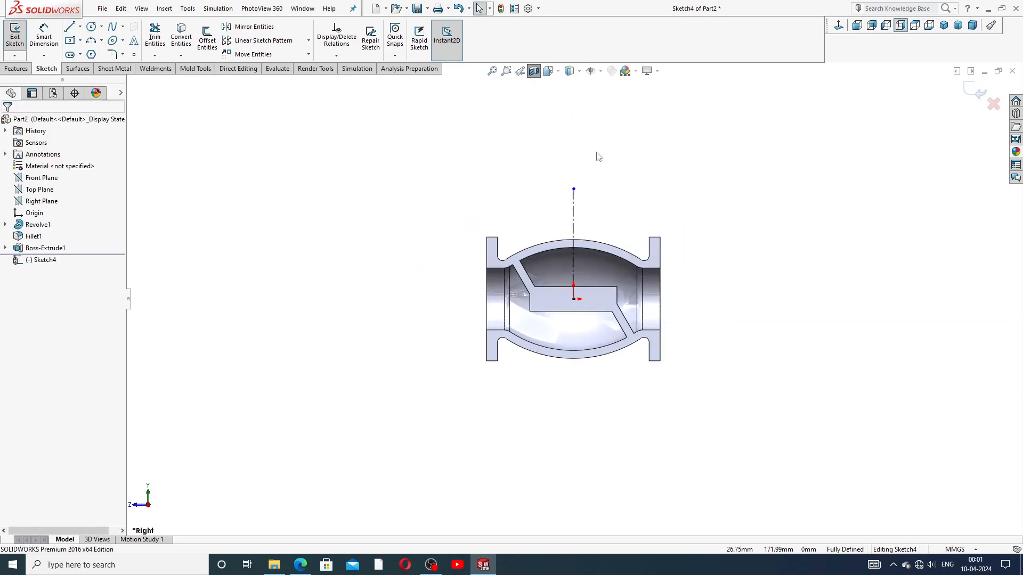
{"action": "scroll", "coordinate": [599, 160], "scroll_direction": "down", "scroll_amount": 1}
{"action": "left_click_drag", "start_coordinate": [567, 199], "coordinate": [567, 143]}
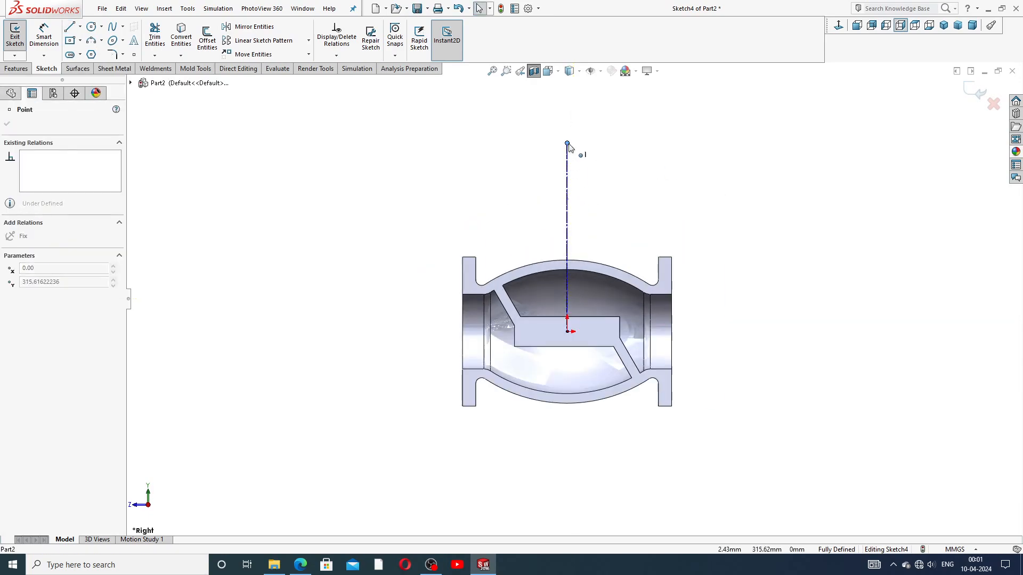
{"action": "left_click", "coordinate": [624, 198]}
{"action": "scroll", "coordinate": [597, 339], "scroll_direction": "down", "scroll_amount": 1}
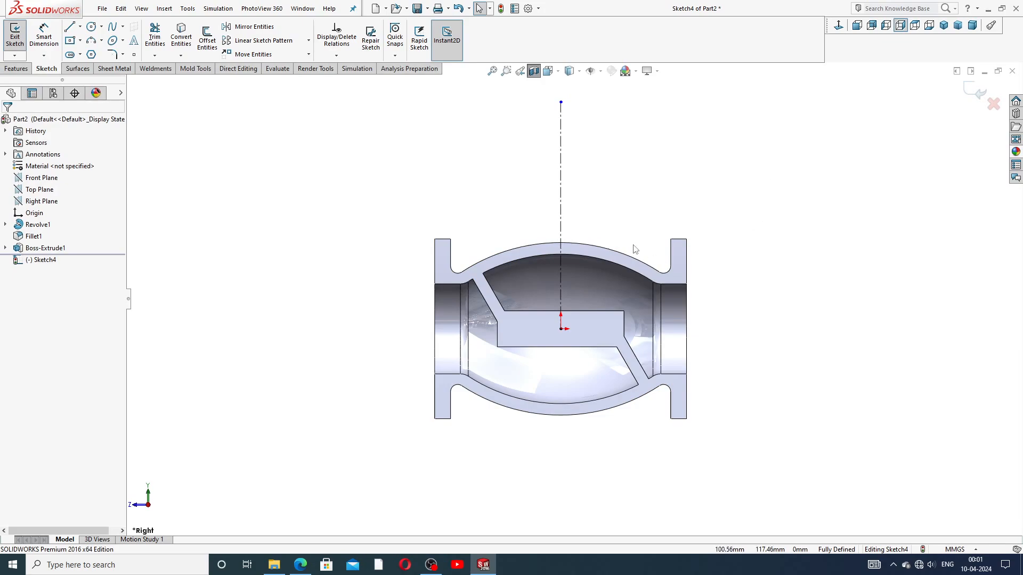
Step: Beside the centerline, draw a horizontal top edge about 279 mm above the origin, a vertical outer side and a short bottom edge inside the cavity
{"action": "left_click", "coordinate": [70, 28]}
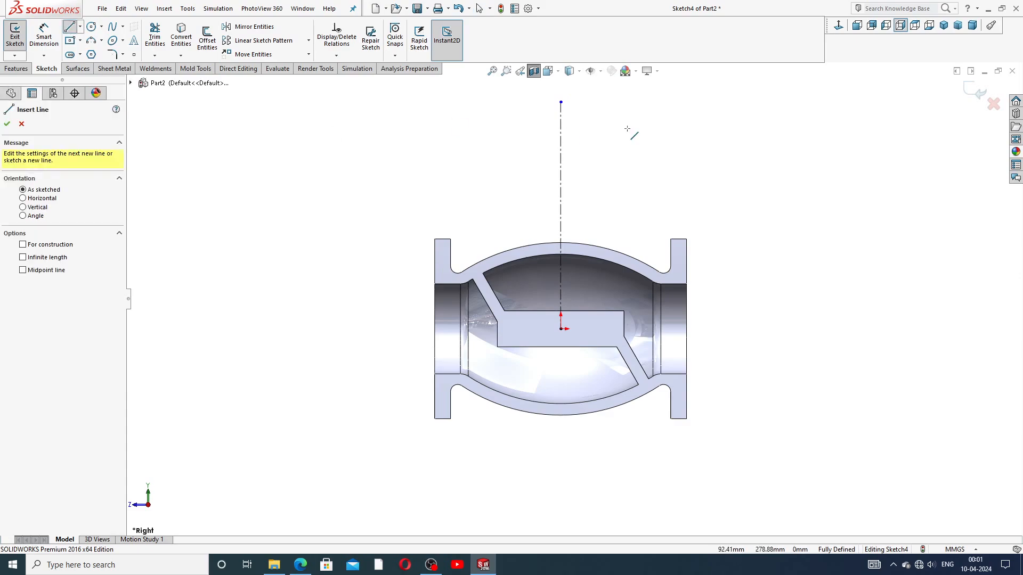
{"action": "left_click", "coordinate": [594, 128]}
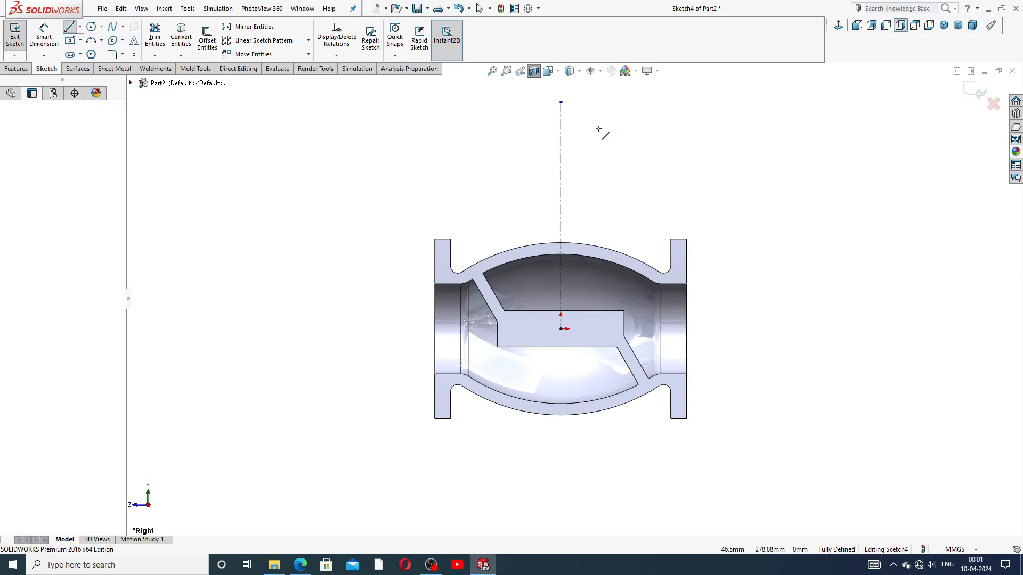
{"action": "left_click", "coordinate": [626, 128]}
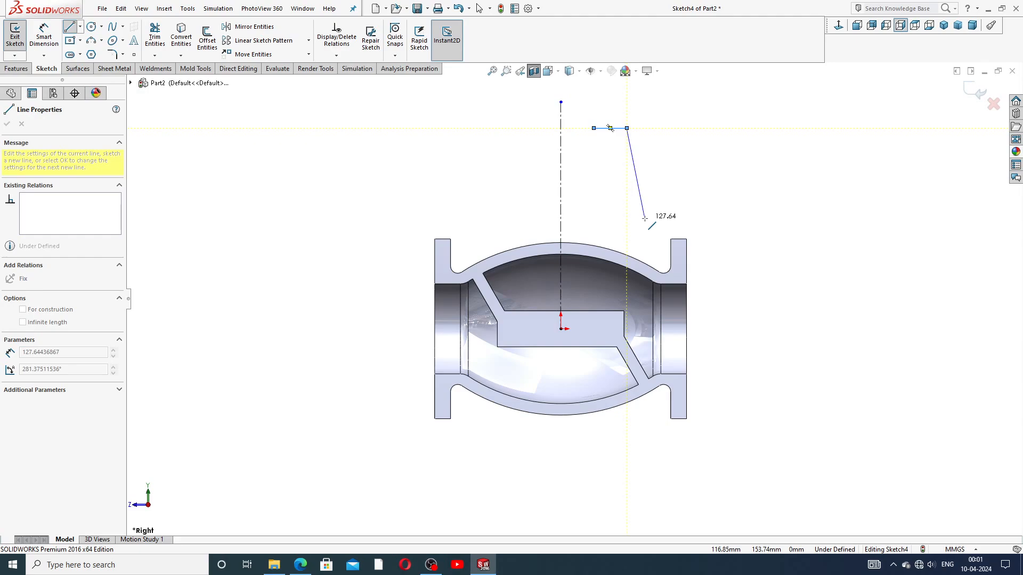
{"action": "left_click", "coordinate": [627, 293]}
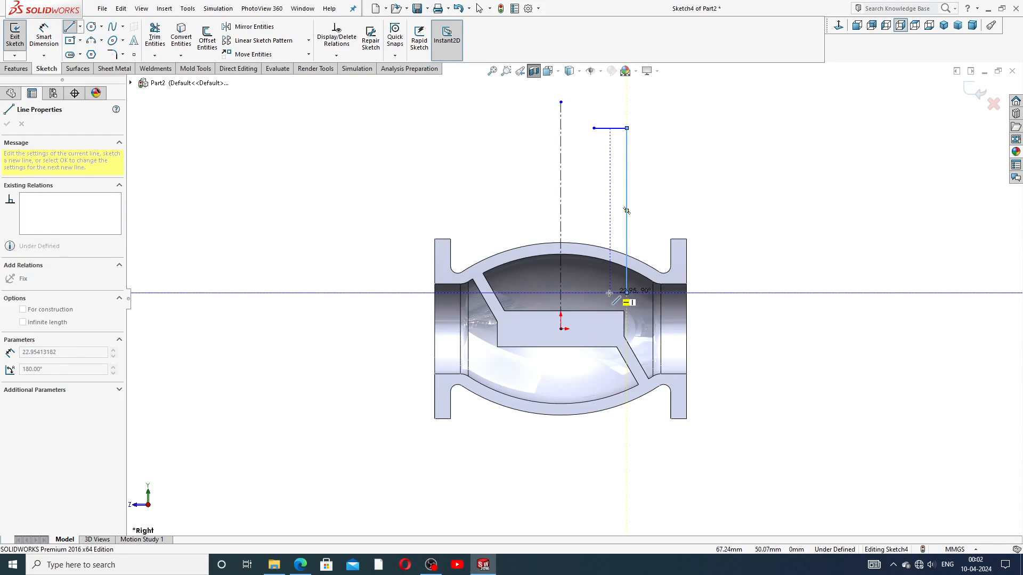
{"action": "left_click", "coordinate": [605, 292]}
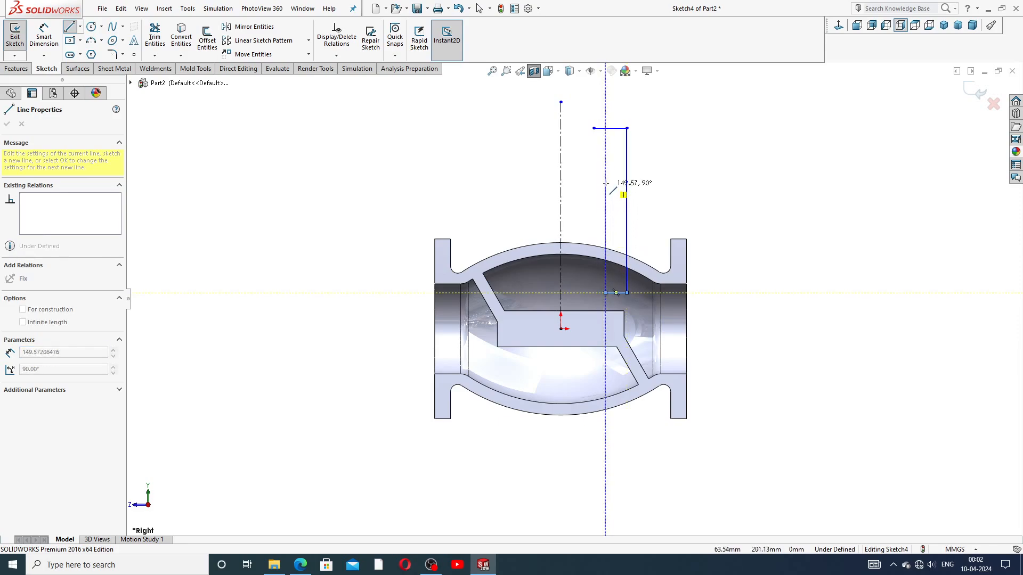
Step: Close the profile with a vertical inner side, a tangent arc of about 32 mm radius and a short vertical line to the top edge
{"action": "left_click", "coordinate": [605, 156]}
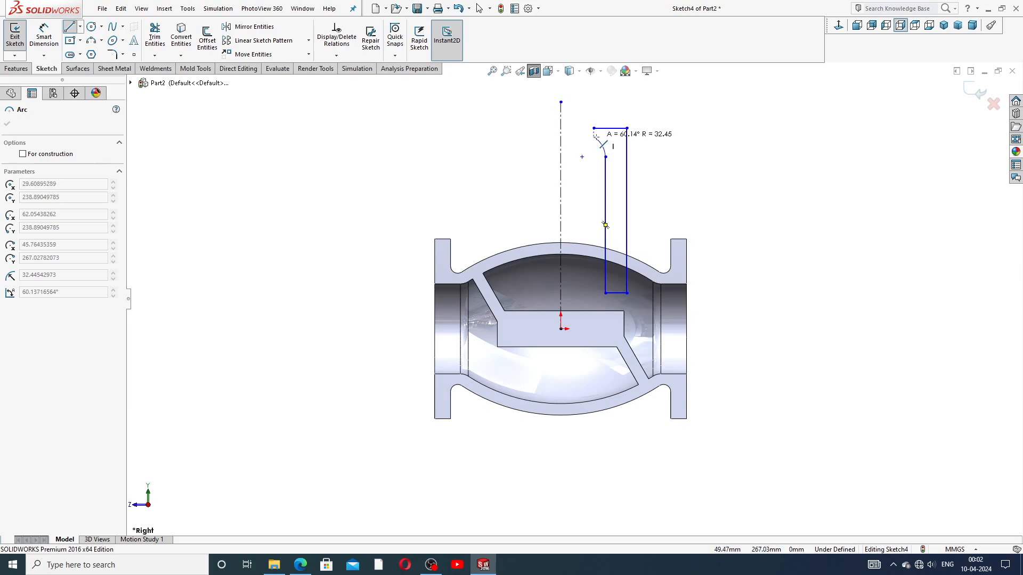
{"action": "left_click", "coordinate": [594, 136]}
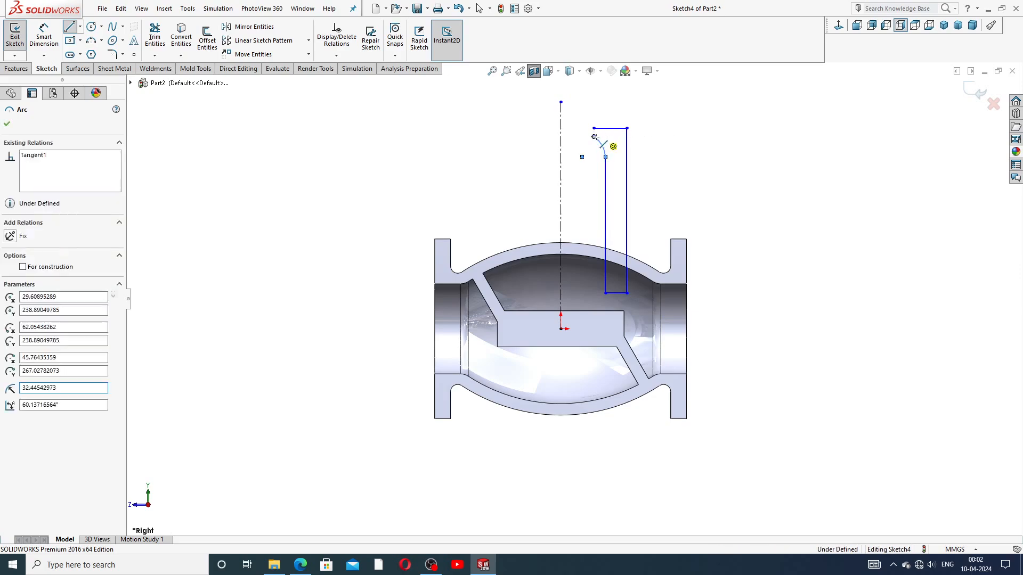
{"action": "right_click", "coordinate": [672, 127]}
{"action": "left_click", "coordinate": [699, 137]}
{"action": "scroll", "coordinate": [618, 170], "scroll_direction": "down", "scroll_amount": 2}
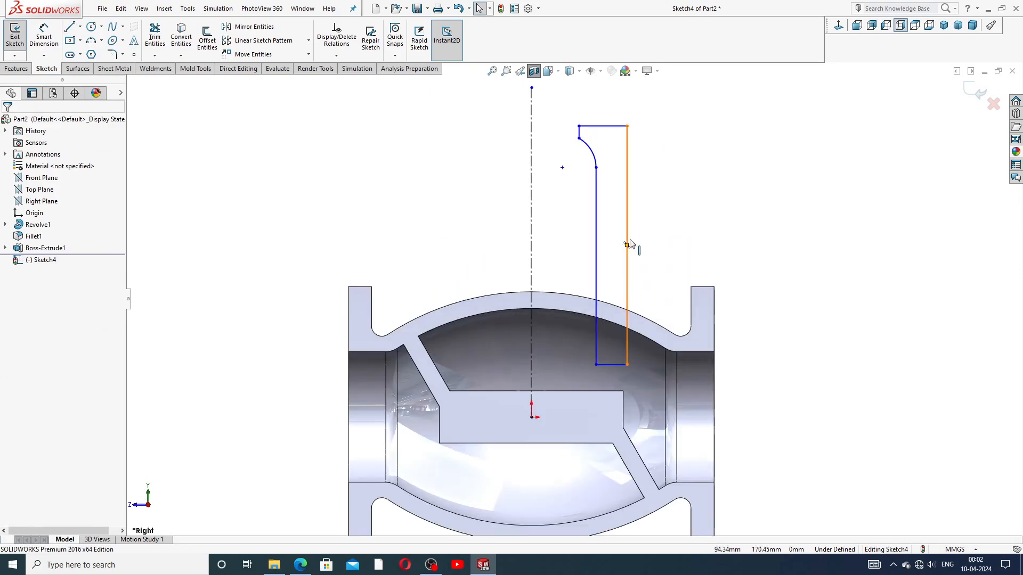
{"action": "scroll", "coordinate": [632, 215], "scroll_direction": "up", "scroll_amount": 2}
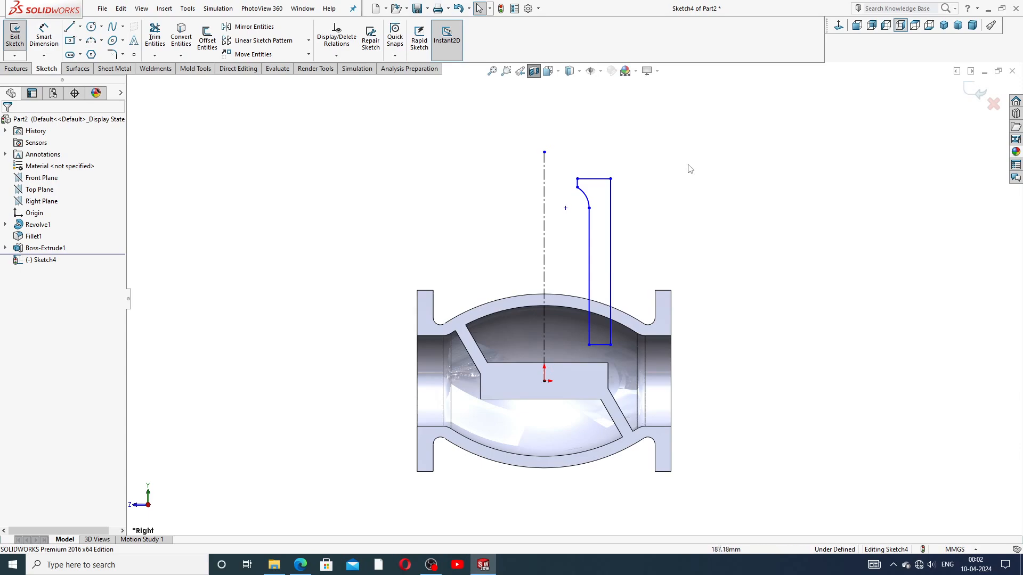
Step: Dimension the short vertical line at the inner end of the neck profile's top edge to 5 mm
{"action": "left_click", "coordinate": [43, 37]}
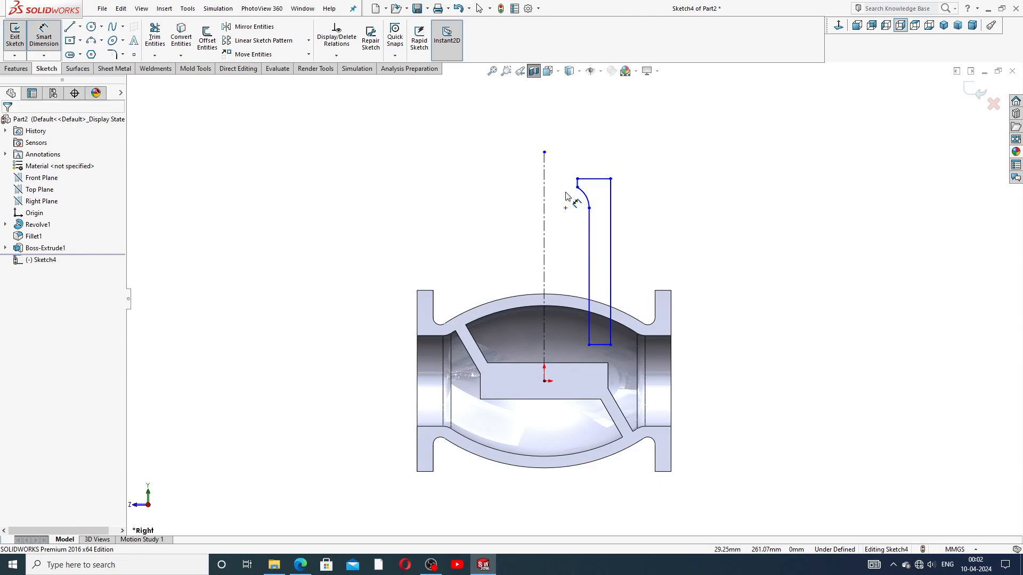
{"action": "scroll", "coordinate": [567, 197], "scroll_direction": "down", "scroll_amount": 3}
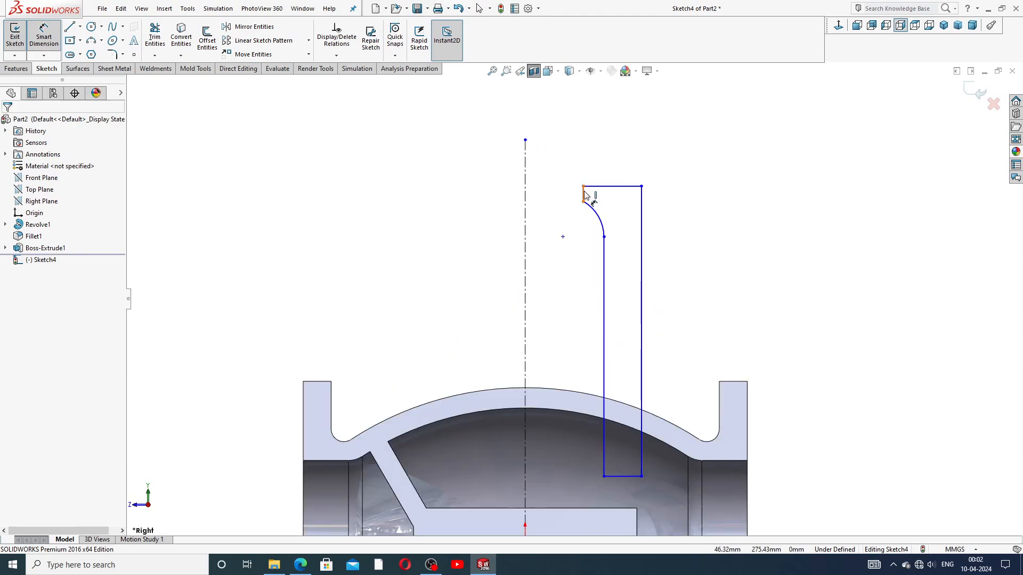
{"action": "left_click", "coordinate": [584, 194]}
{"action": "left_click", "coordinate": [565, 192]}
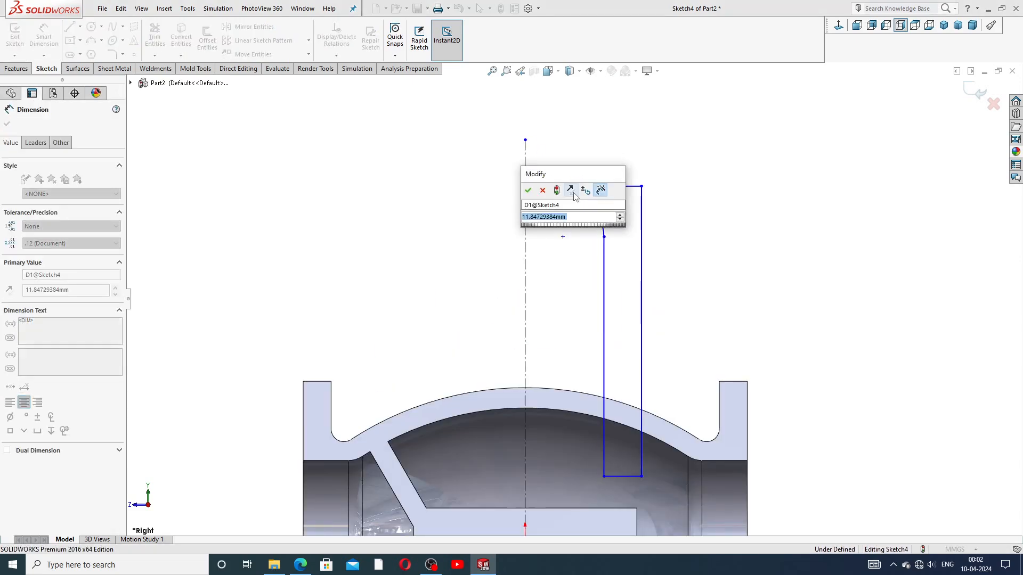
{"action": "type", "text": "5"}
{"action": "key", "text": "Return"}
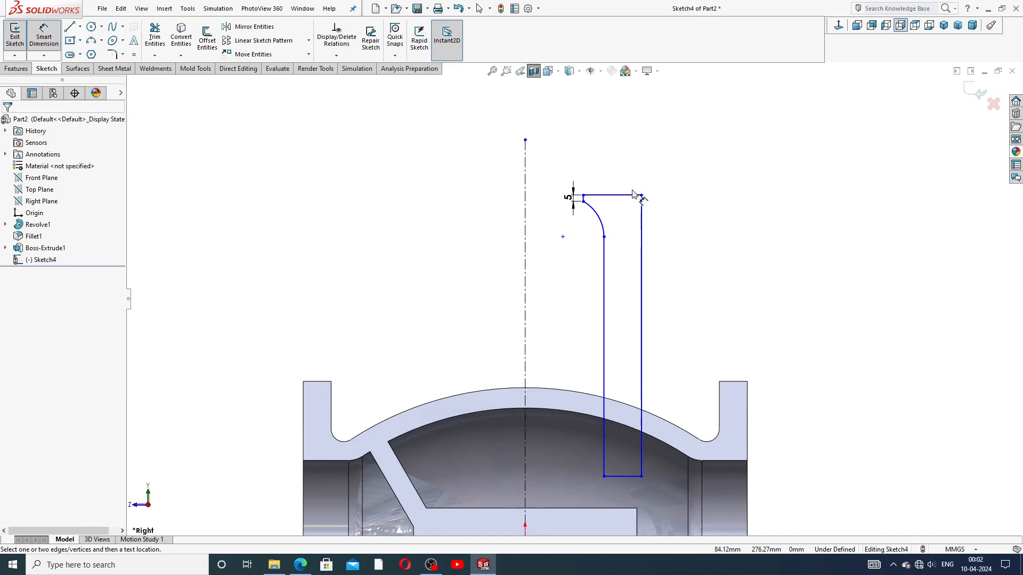
{"action": "right_click", "coordinate": [691, 188]}
{"action": "left_click", "coordinate": [726, 159]}
Step: Add a vertical relation between the arc's center point and its upper endpoint below the short line
{"action": "scroll", "coordinate": [591, 214], "scroll_direction": "down", "scroll_amount": 3}
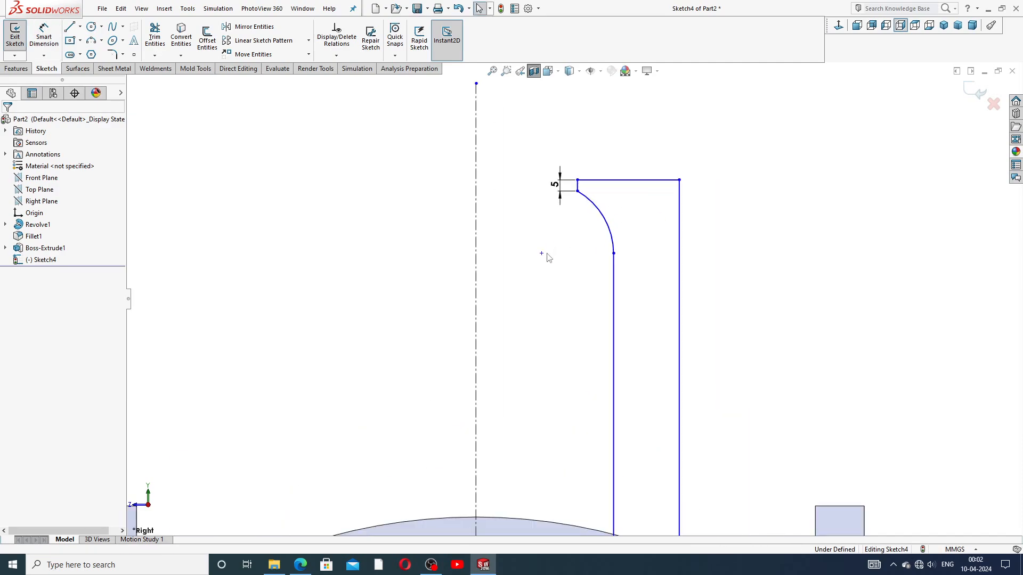
{"action": "left_click", "coordinate": [542, 253]}
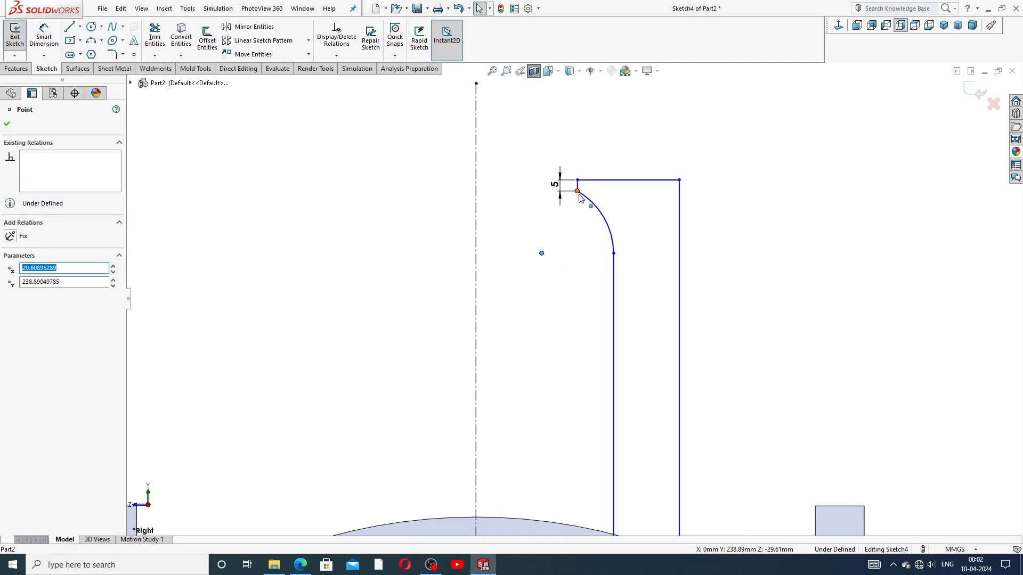
{"action": "left_click", "coordinate": [577, 190], "text": "ctrl"}
{"action": "left_click", "coordinate": [618, 146]}
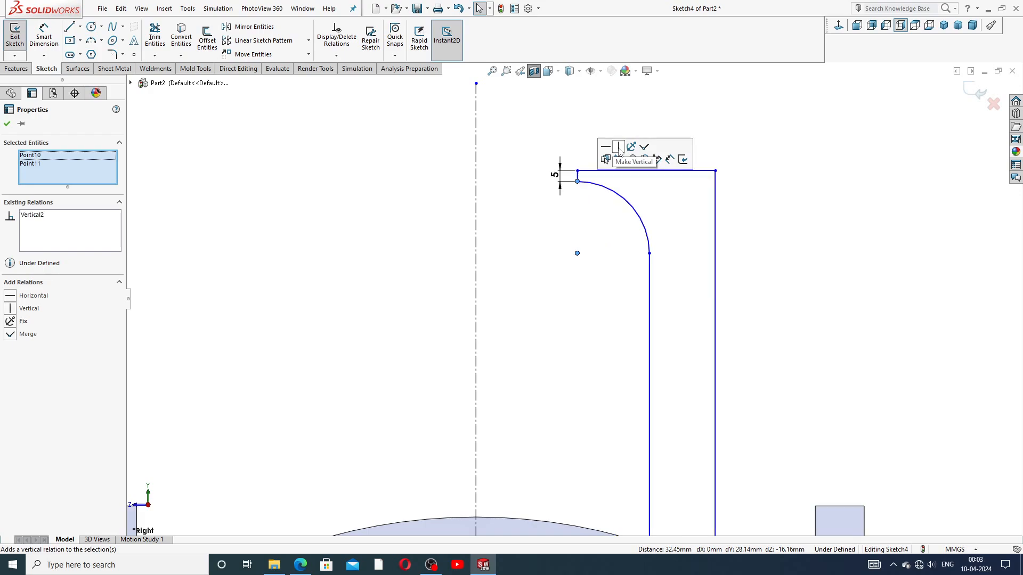
{"action": "left_click", "coordinate": [783, 187]}
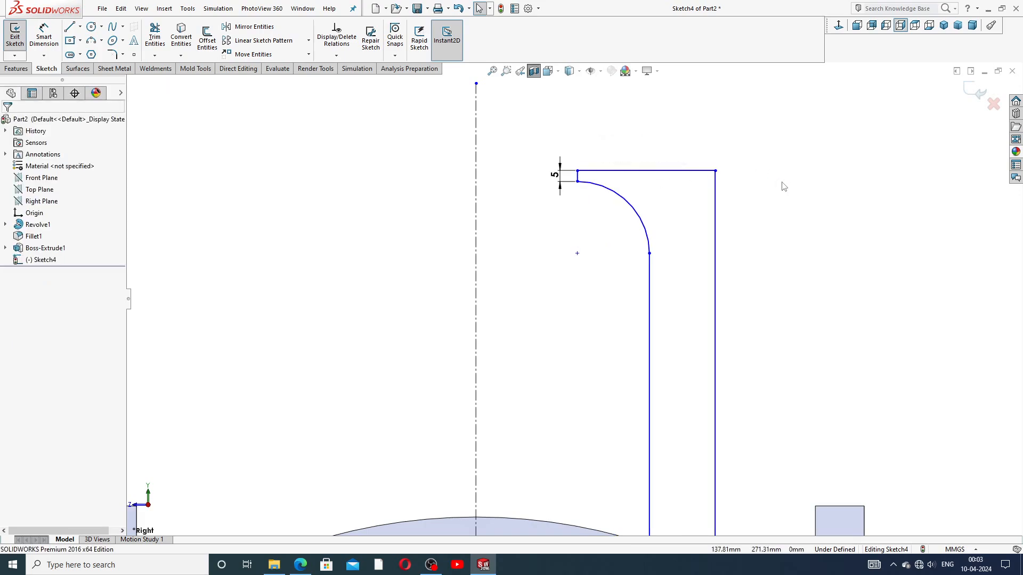
{"action": "scroll", "coordinate": [564, 223], "scroll_direction": "up", "scroll_amount": 3}
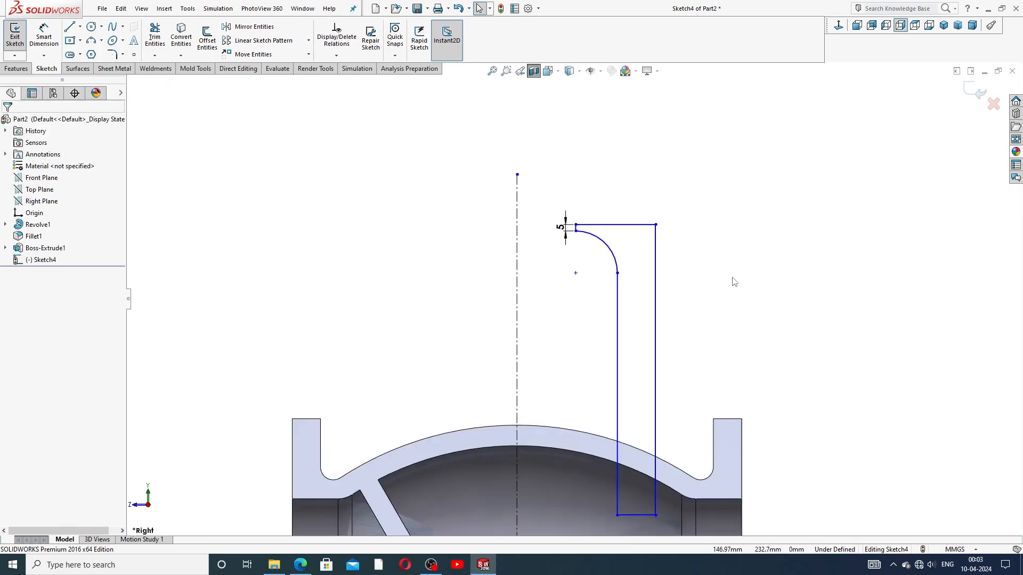
Step: Dimension the horizontal distance from the centerline to the inner end of the top edge as 81 mm
{"action": "left_click", "coordinate": [57, 39]}
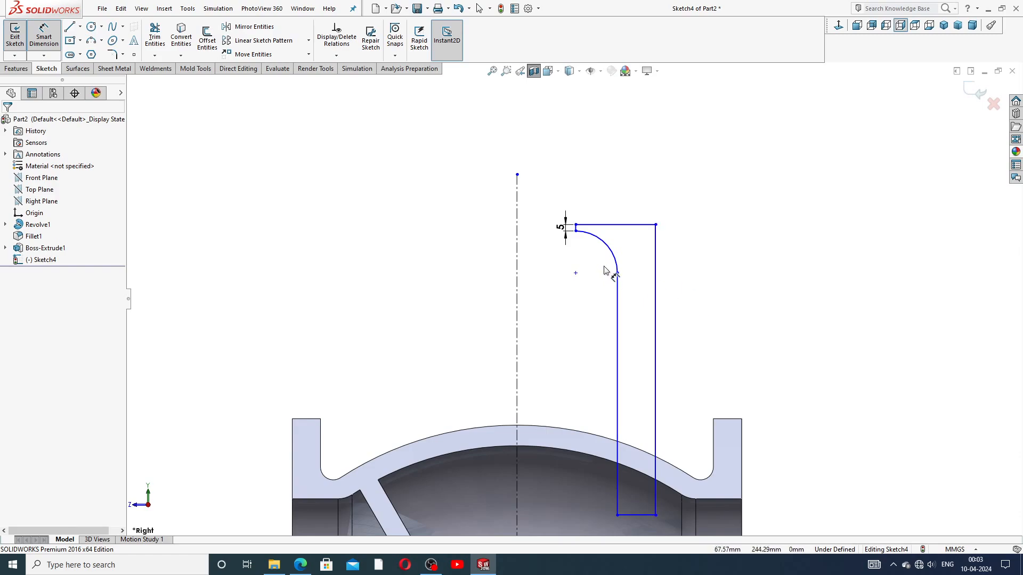
{"action": "scroll", "coordinate": [607, 266], "scroll_direction": "down", "scroll_amount": 2}
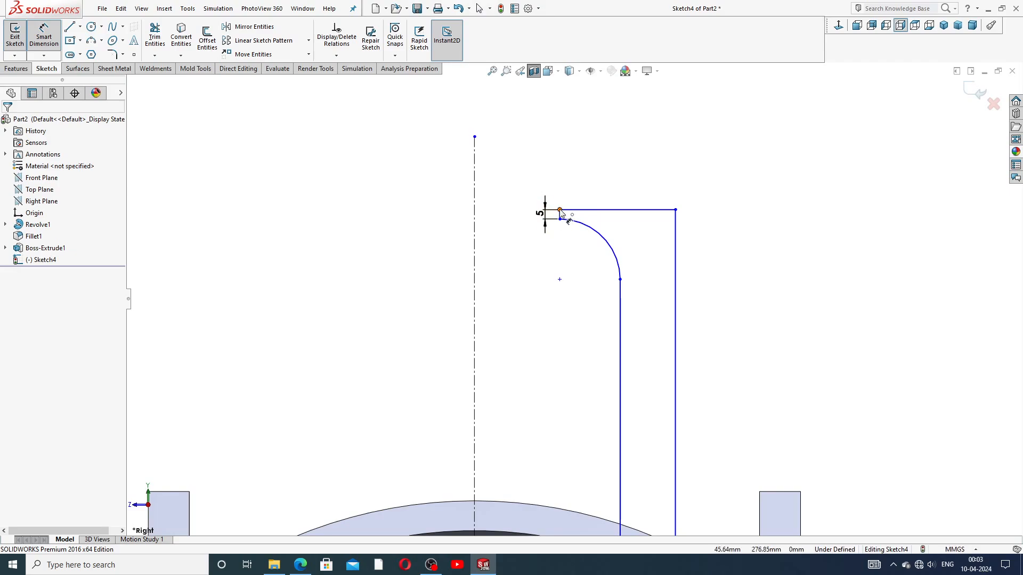
{"action": "left_click", "coordinate": [560, 210]}
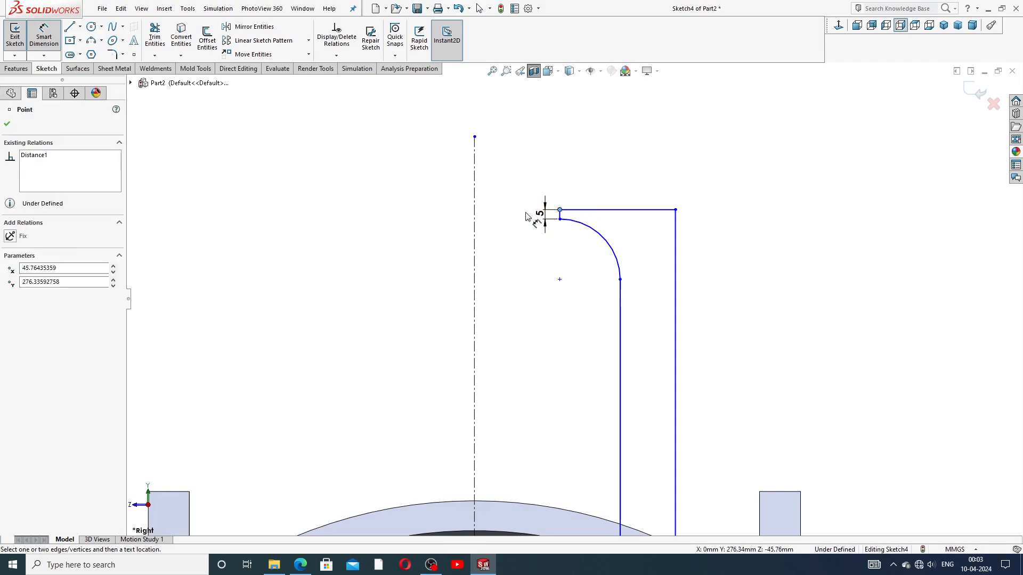
{"action": "left_click", "coordinate": [520, 175]}
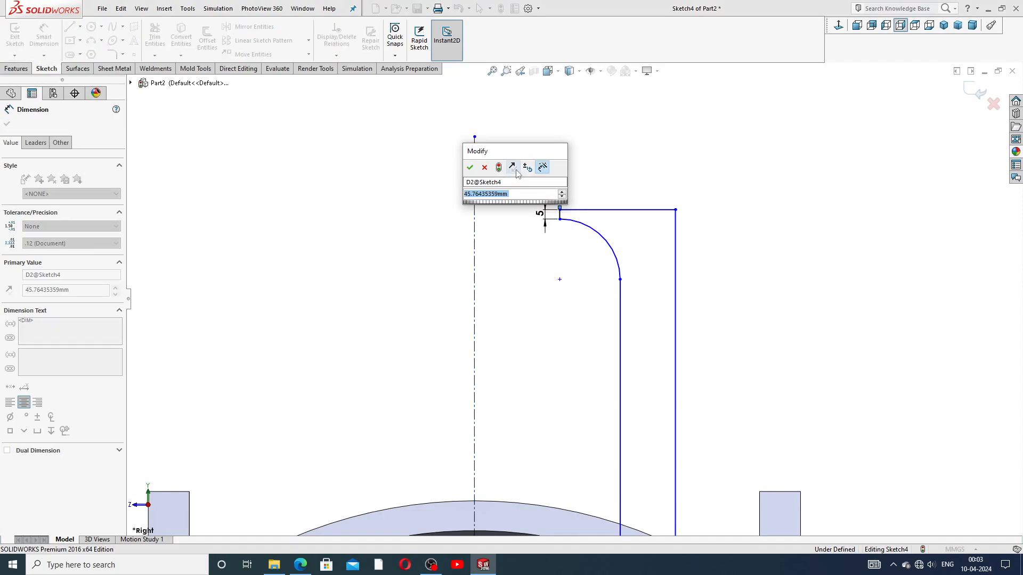
{"action": "type", "text": "81"}
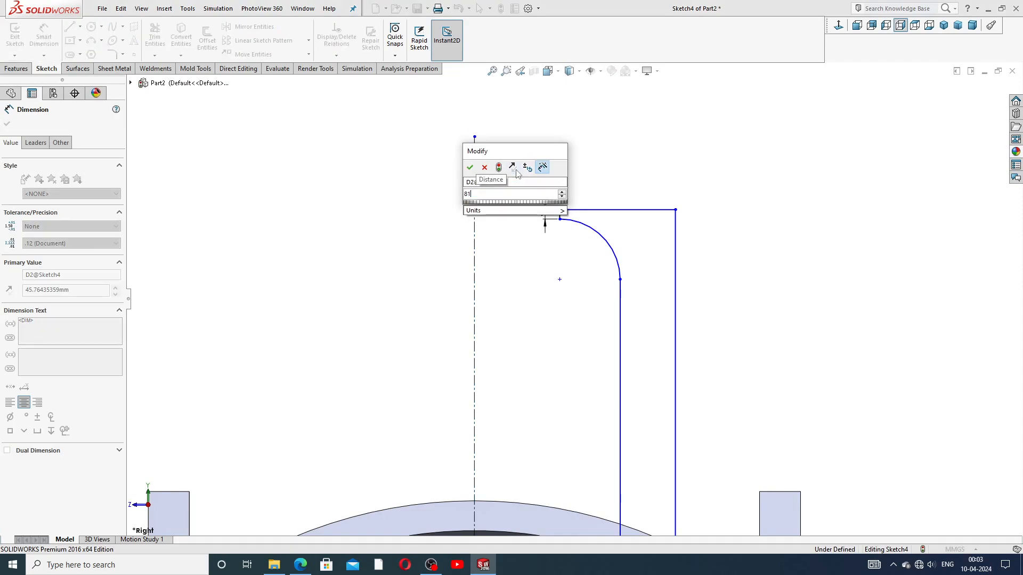
{"action": "key", "text": "Return"}
{"action": "left_click", "coordinate": [674, 140]}
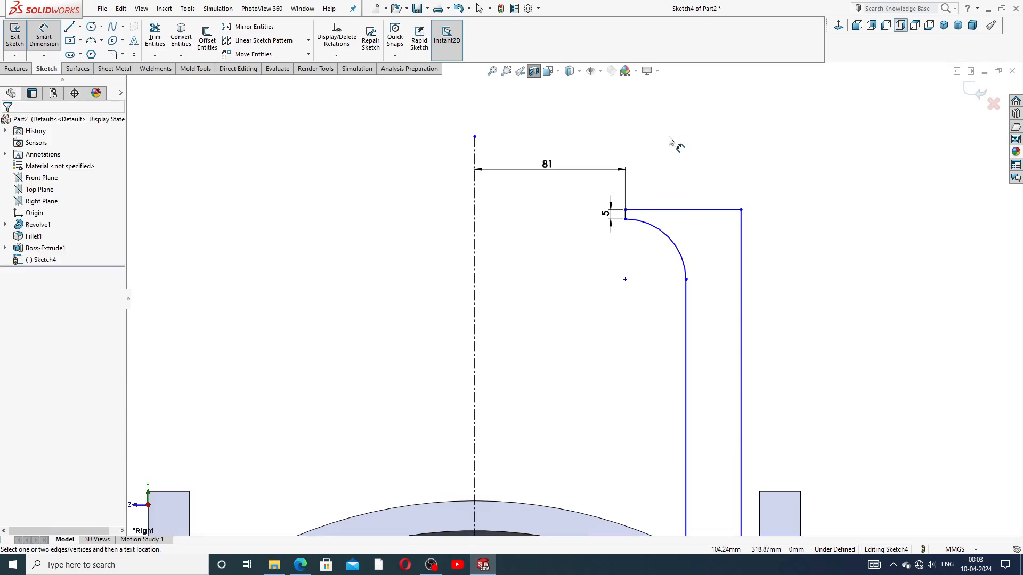
Step: Dimension the long inner side 85 mm from the centerline and place the dimension just above the 81 mm one
{"action": "scroll", "coordinate": [679, 292], "scroll_direction": "up", "scroll_amount": 1}
{"action": "left_click", "coordinate": [667, 298]}
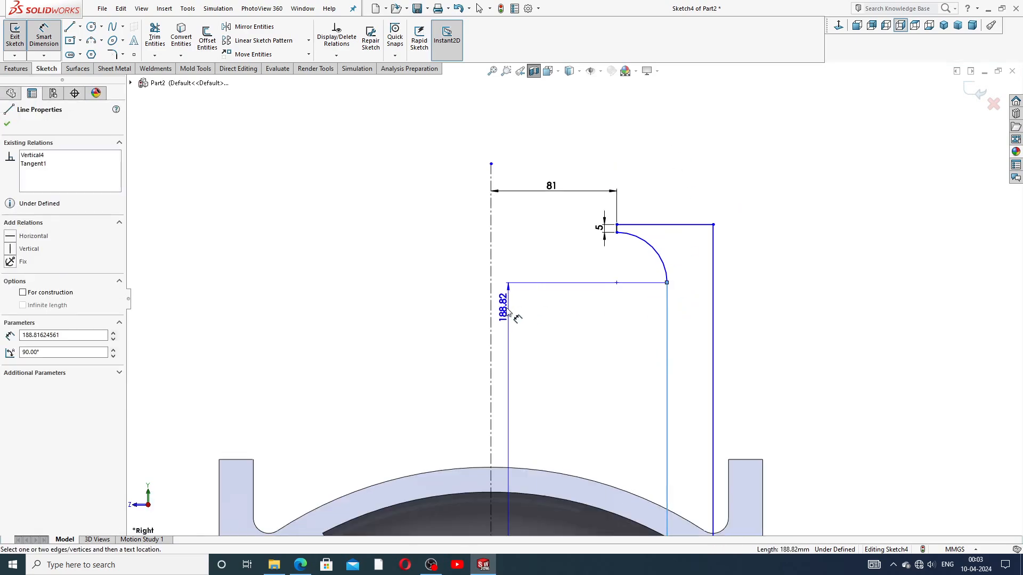
{"action": "left_click", "coordinate": [491, 309]}
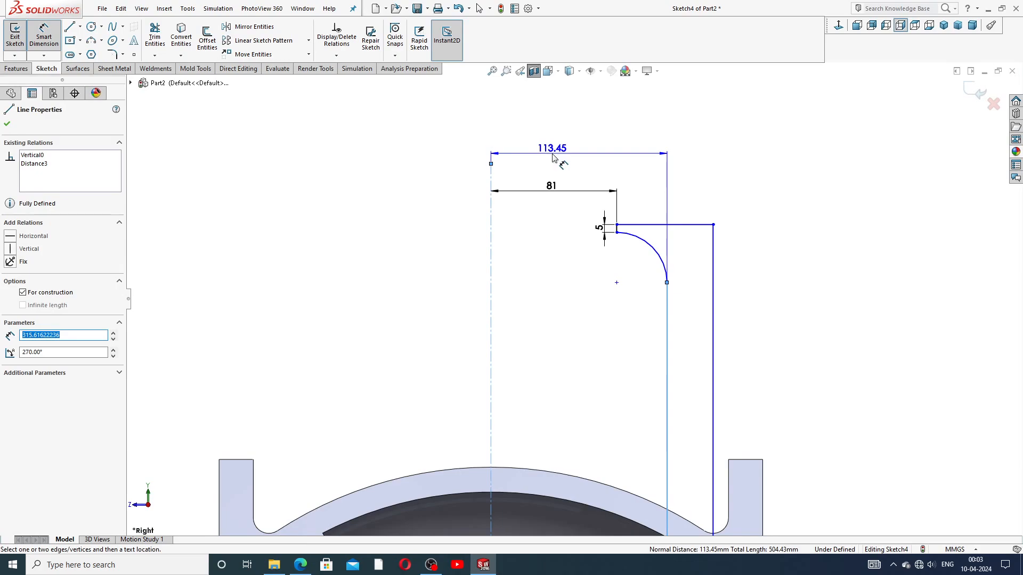
{"action": "left_click", "coordinate": [552, 158]}
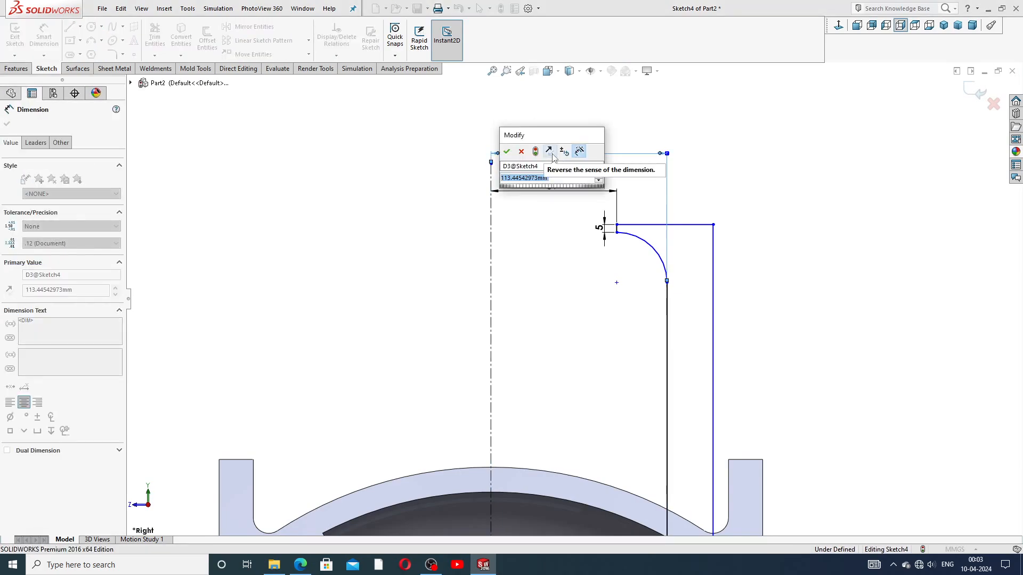
{"action": "type", "text": "85"}
{"action": "key", "text": "Return"}
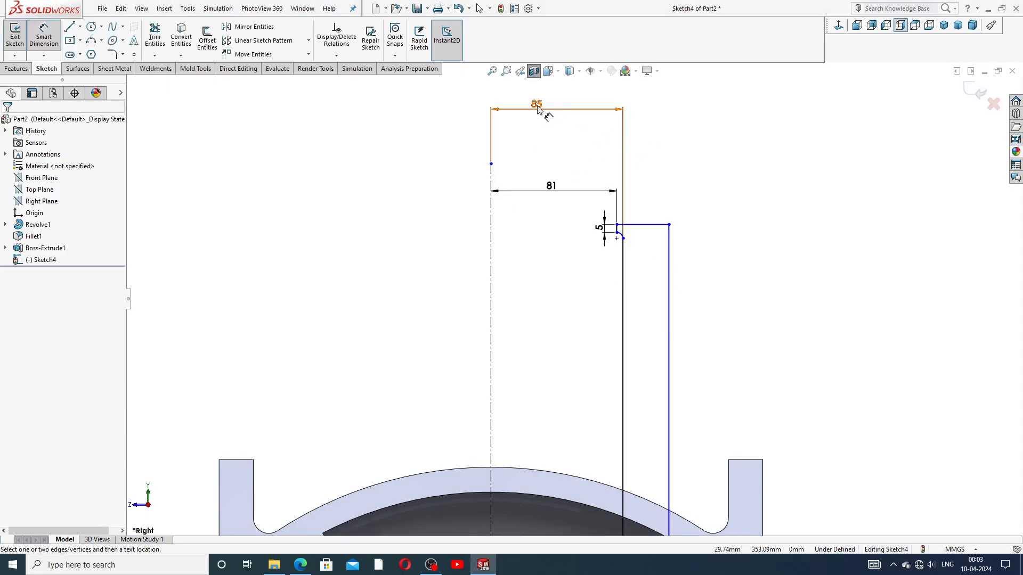
{"action": "left_click_drag", "start_coordinate": [535, 104], "coordinate": [547, 165]}
{"action": "key", "text": "Escape"}
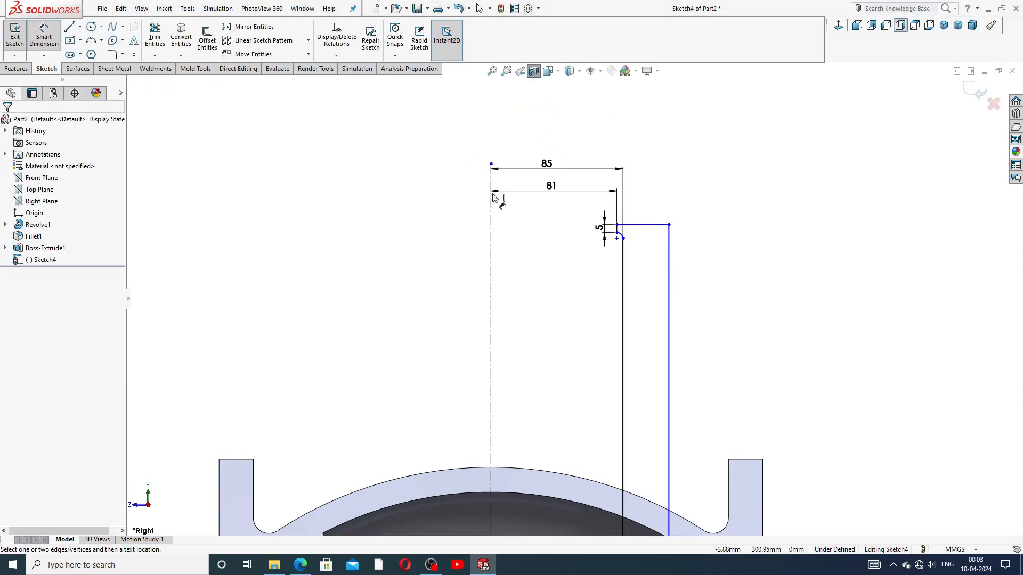
Step: Dimension the top edge's outer corner 138 mm from the centerline, and end dimensioning
{"action": "left_click", "coordinate": [669, 225]}
{"action": "left_click", "coordinate": [495, 245]}
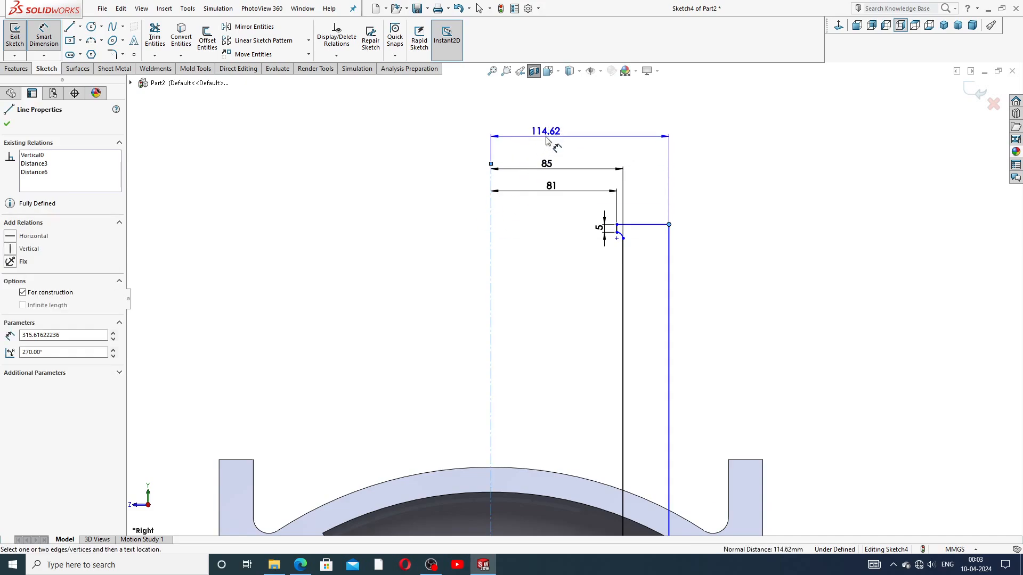
{"action": "left_click", "coordinate": [550, 134]}
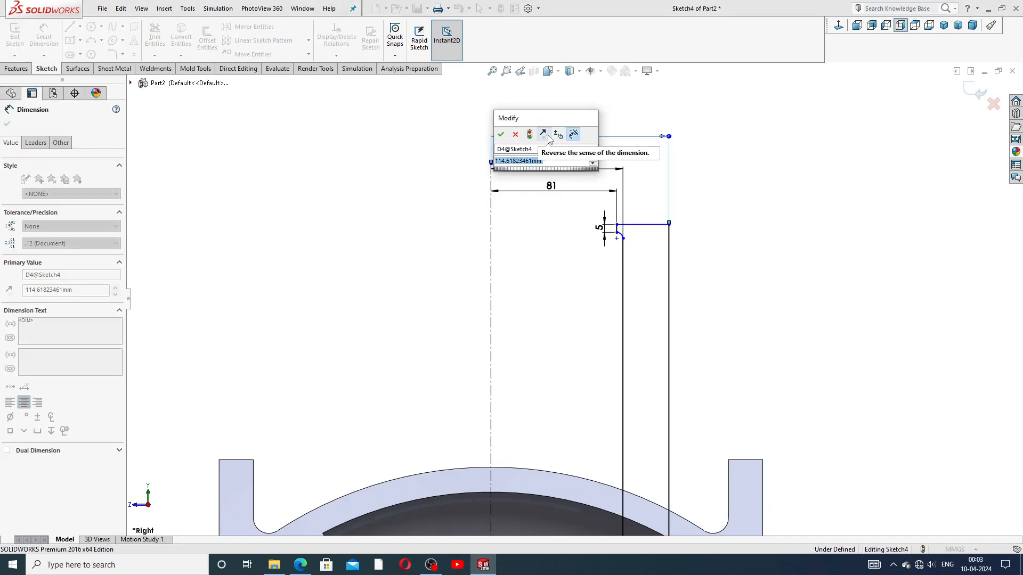
{"action": "type", "text": "138"}
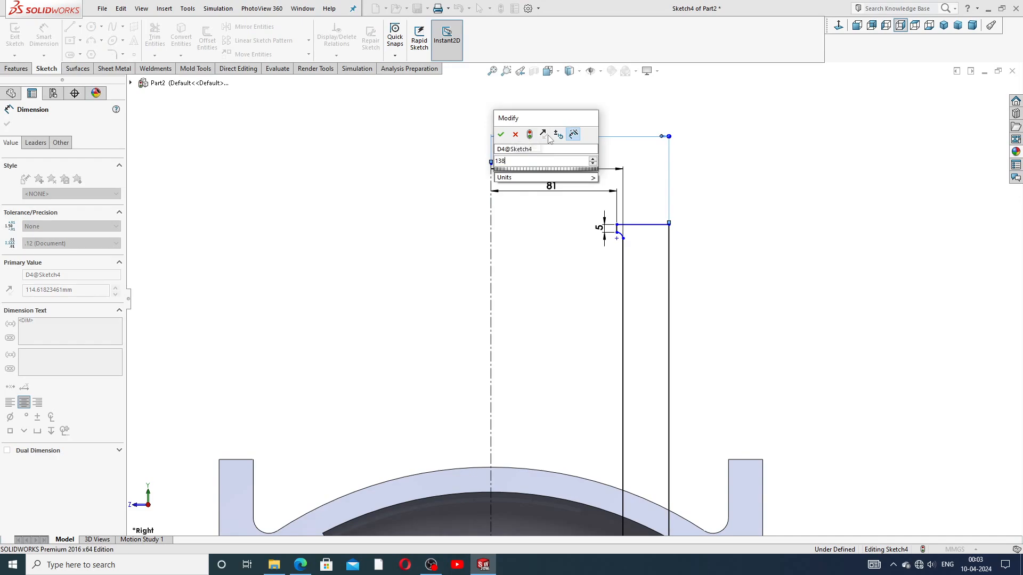
{"action": "key", "text": "Return"}
{"action": "left_click", "coordinate": [775, 176]}
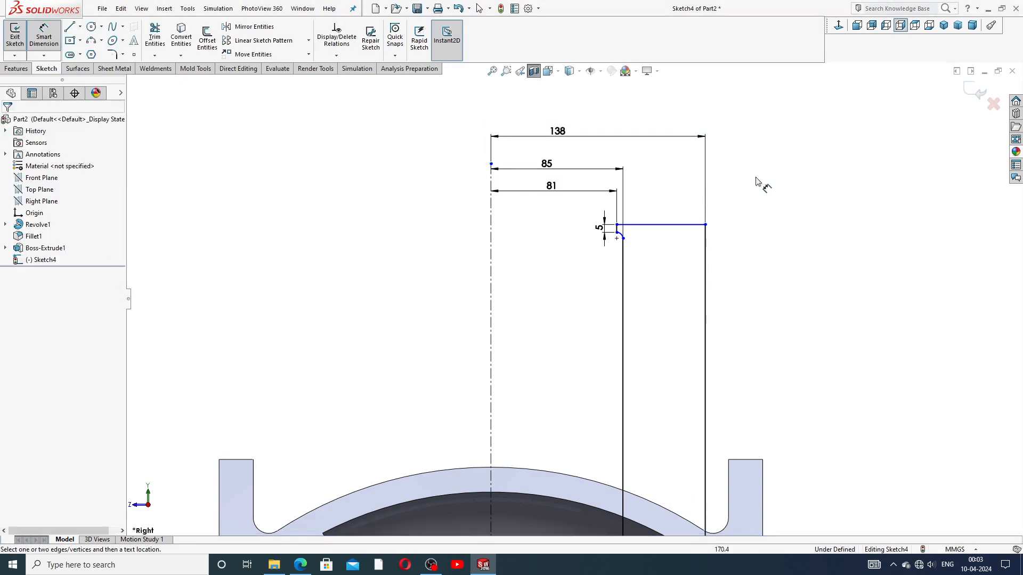
{"action": "scroll", "coordinate": [704, 201], "scroll_direction": "up", "scroll_amount": 2}
{"action": "scroll", "coordinate": [685, 289], "scroll_direction": "up", "scroll_amount": 1}
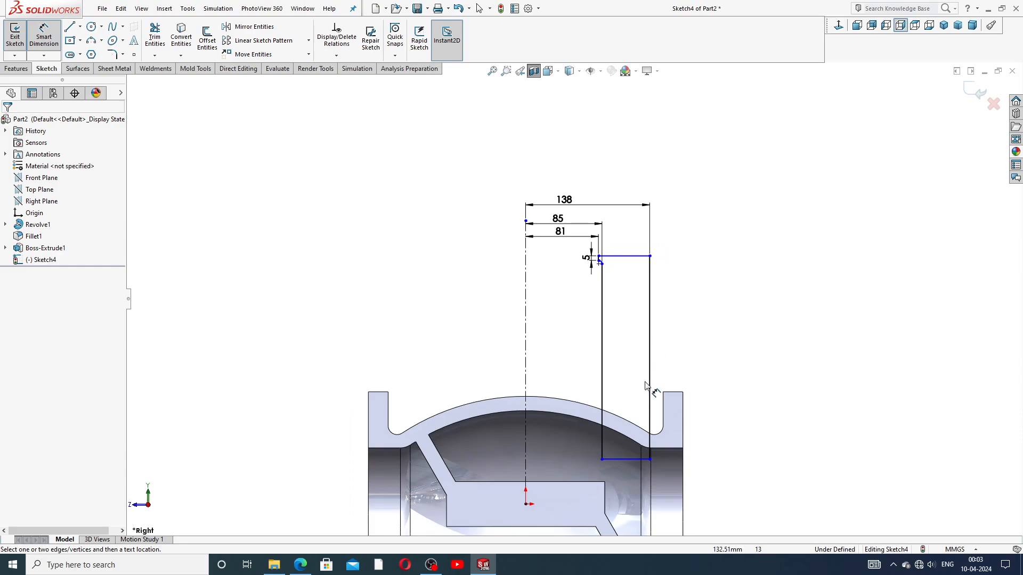
{"action": "scroll", "coordinate": [685, 289], "scroll_direction": "down", "scroll_amount": 3}
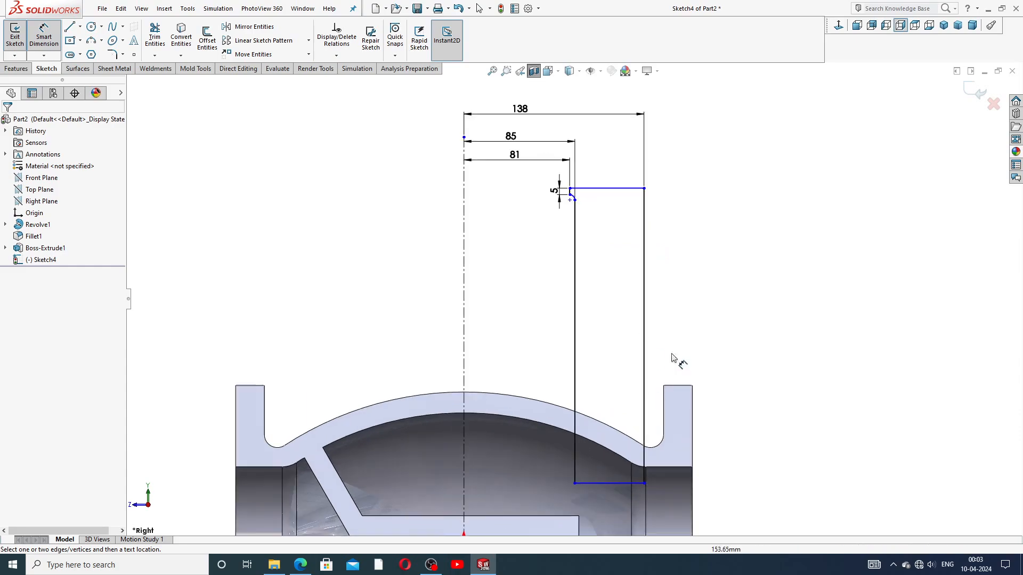
{"action": "right_click", "coordinate": [744, 253]}
{"action": "left_click", "coordinate": [775, 160]}
Step: Delete the profile's outer vertical side and the 138 mm dimension to the top edge's outer end
{"action": "scroll", "coordinate": [703, 299], "scroll_direction": "up", "scroll_amount": 1}
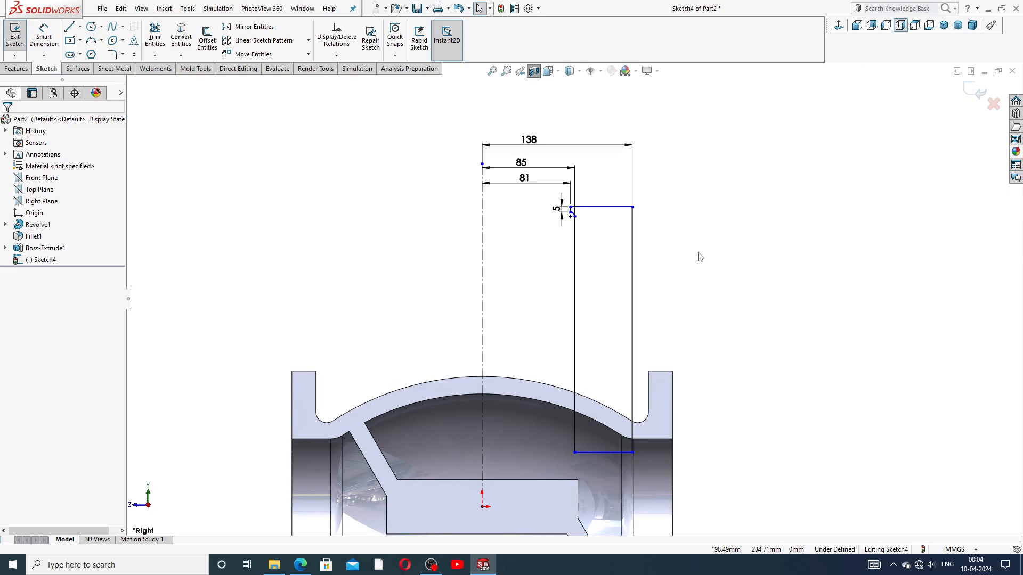
{"action": "right_click", "coordinate": [786, 192]}
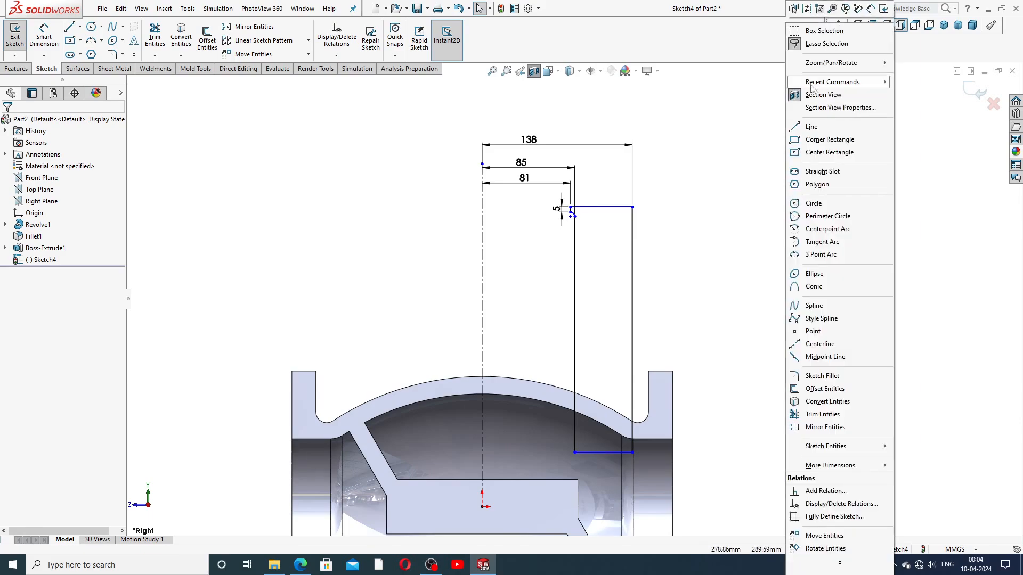
{"action": "left_click", "coordinate": [626, 266]}
{"action": "scroll", "coordinate": [625, 266], "scroll_direction": "up", "scroll_amount": 1}
{"action": "scroll", "coordinate": [626, 317], "scroll_direction": "down", "scroll_amount": 2}
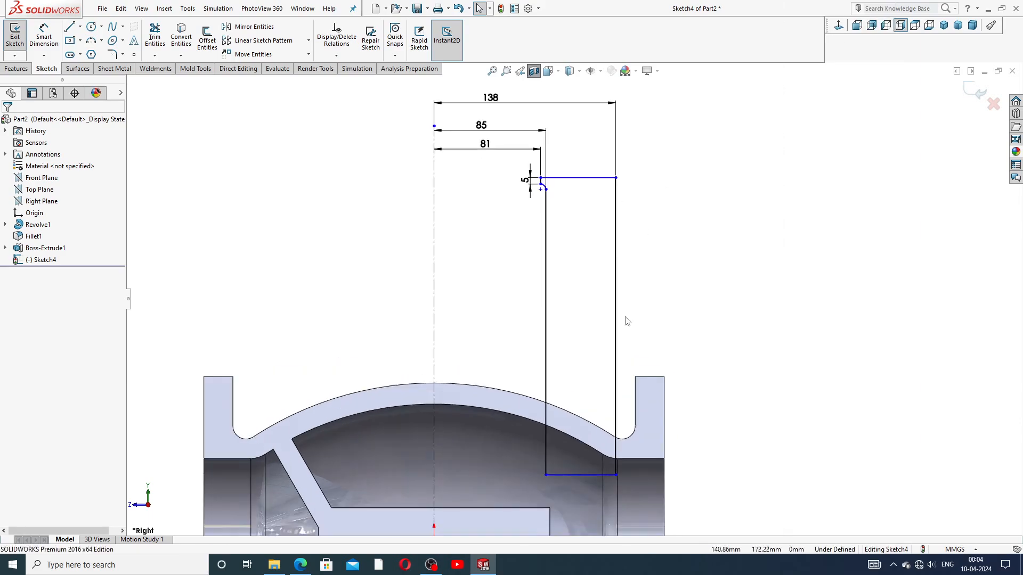
{"action": "left_click", "coordinate": [615, 327]}
{"action": "key", "text": "Delete"}
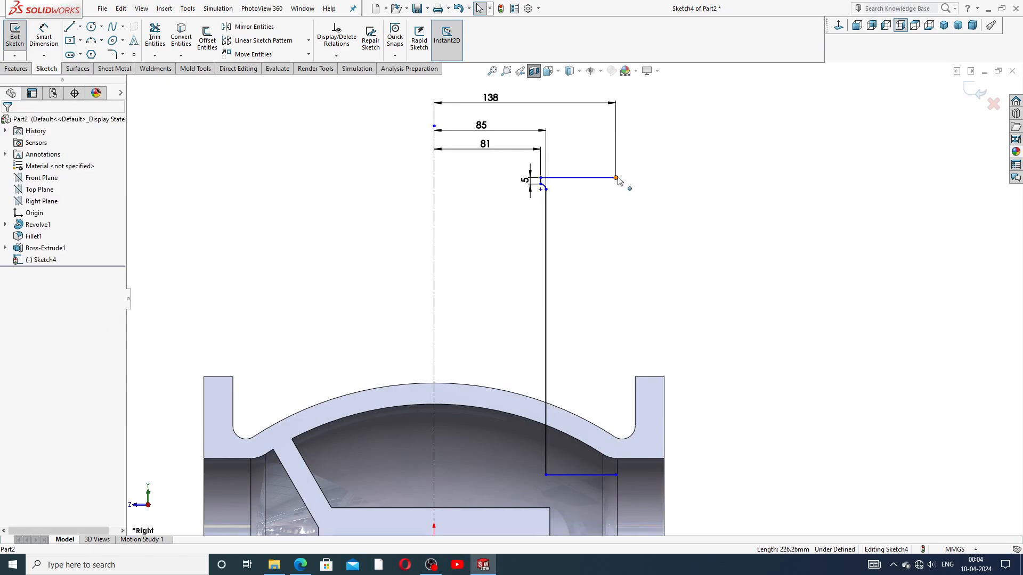
{"action": "mouse_move", "coordinate": [616, 177]}
{"action": "left_mouse_down"}
{"action": "mouse_move", "coordinate": [597, 178]}
{"action": "mouse_move", "coordinate": [611, 184]}
{"action": "left_mouse_up"}
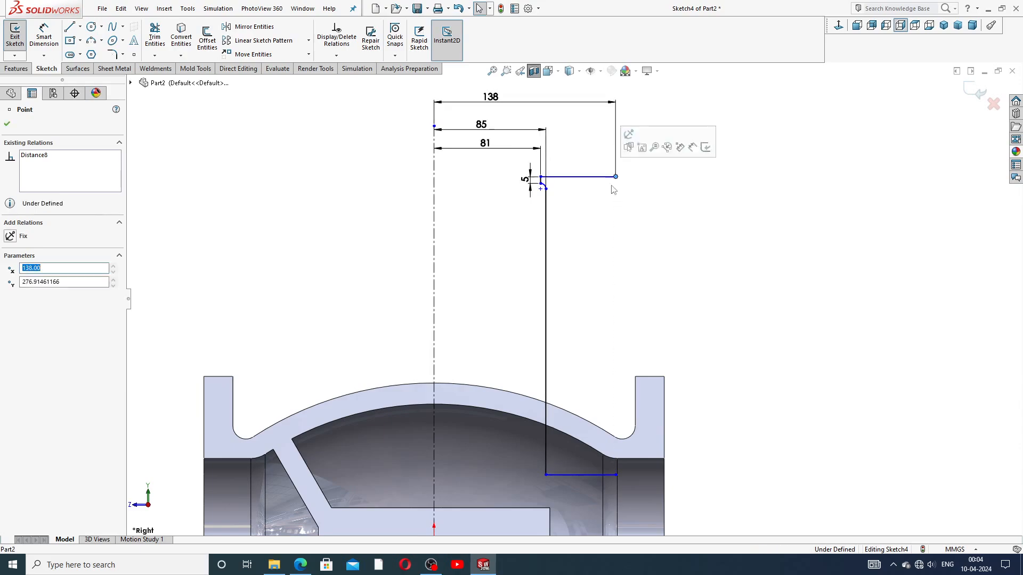
{"action": "left_click", "coordinate": [676, 226]}
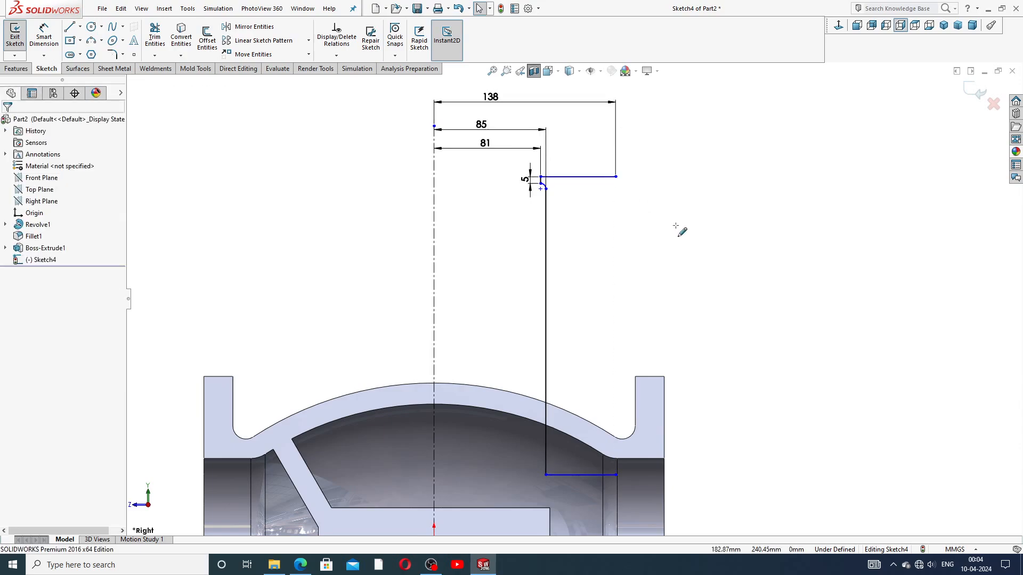
{"action": "left_click", "coordinate": [597, 104]}
{"action": "key", "text": "Delete"}
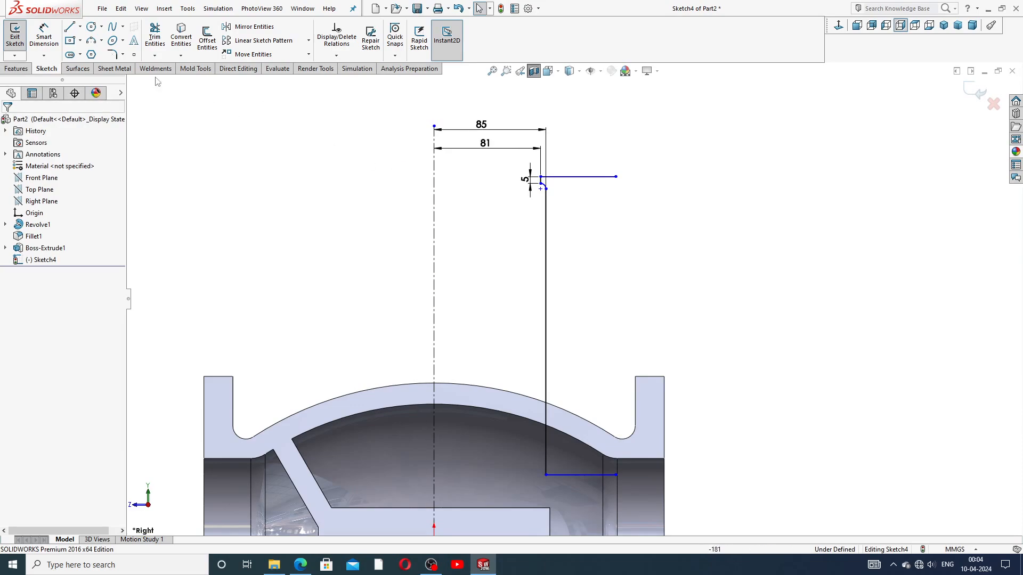
Step: Draw connected lines from the top edge's outer end: about 36 mm down, a short step inward, and about 190 mm down to the bottom edge
{"action": "key", "text": "l"}
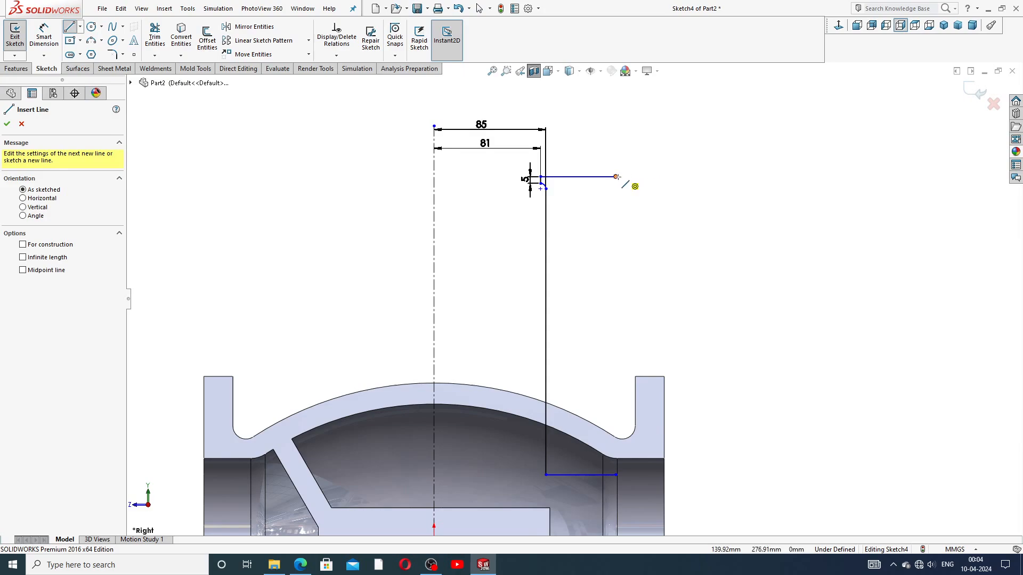
{"action": "left_click", "coordinate": [617, 177]}
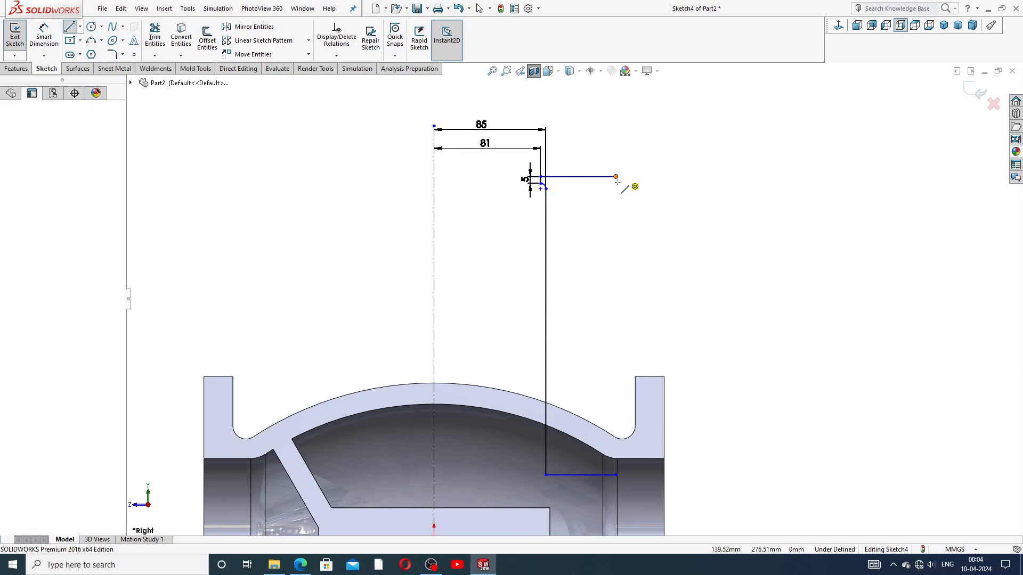
{"action": "left_click", "coordinate": [617, 224]}
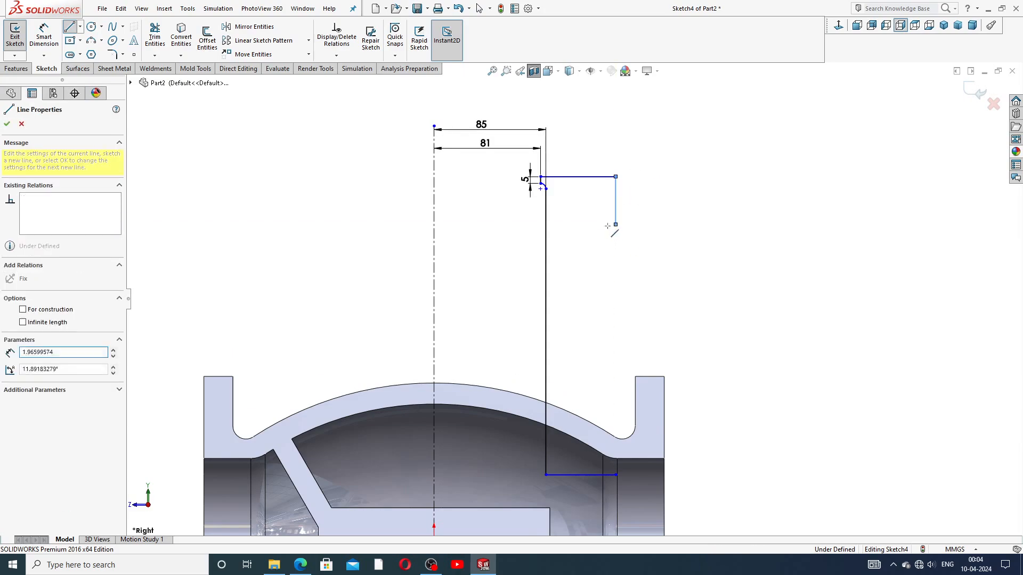
{"action": "left_click", "coordinate": [579, 224]}
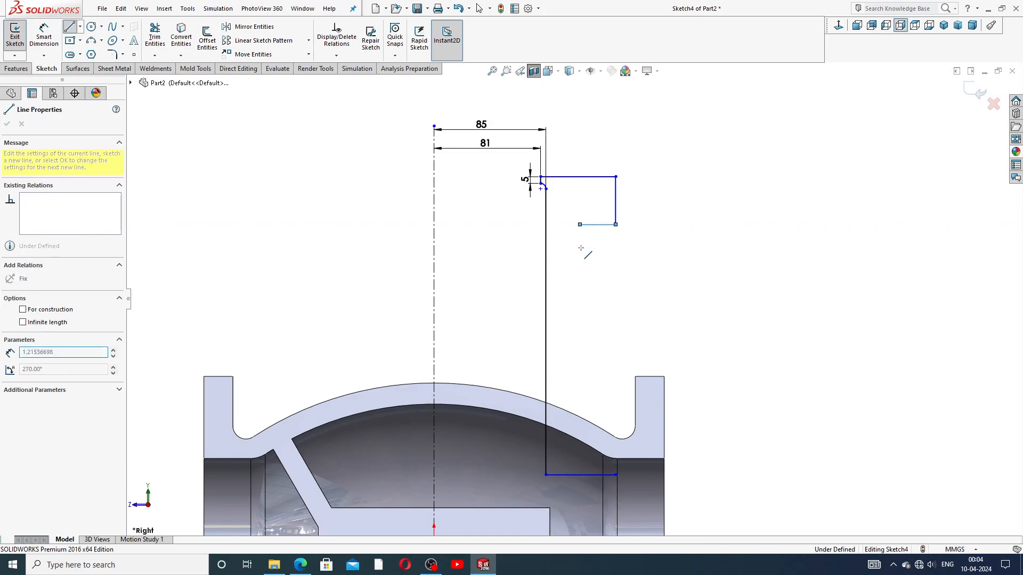
{"action": "left_click", "coordinate": [573, 474]}
{"action": "right_click", "coordinate": [601, 396]}
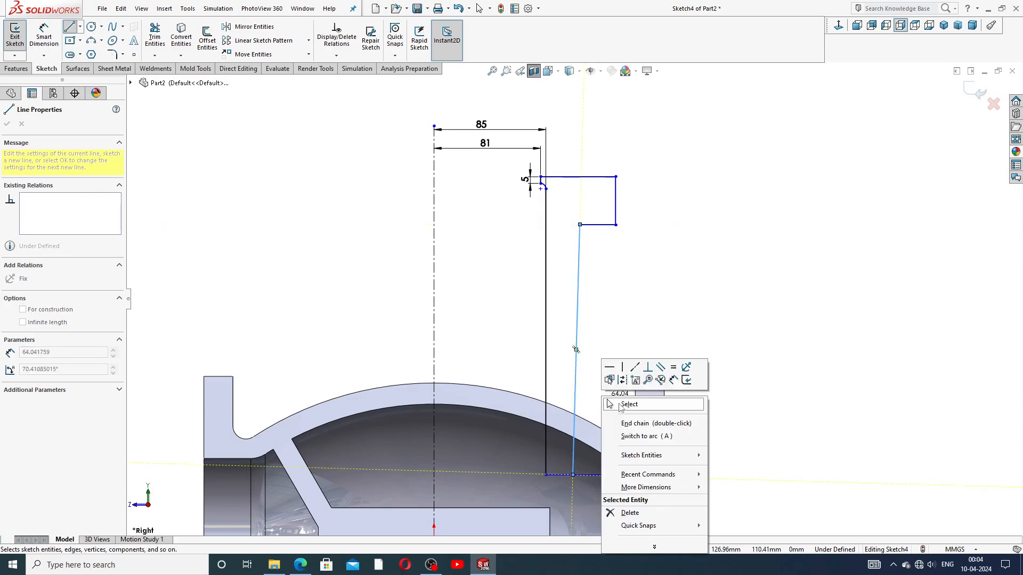
{"action": "left_click", "coordinate": [628, 402]}
Step: Apply a Vertical relation to the long outer side of the neck profile
{"action": "left_click", "coordinate": [577, 338]}
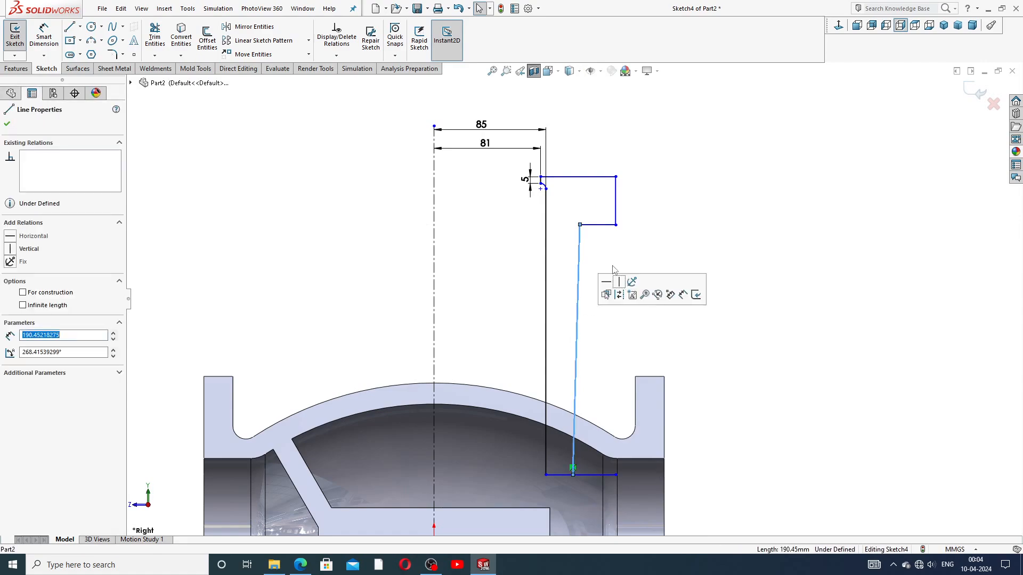
{"action": "left_click", "coordinate": [619, 283]}
{"action": "left_click", "coordinate": [645, 243]}
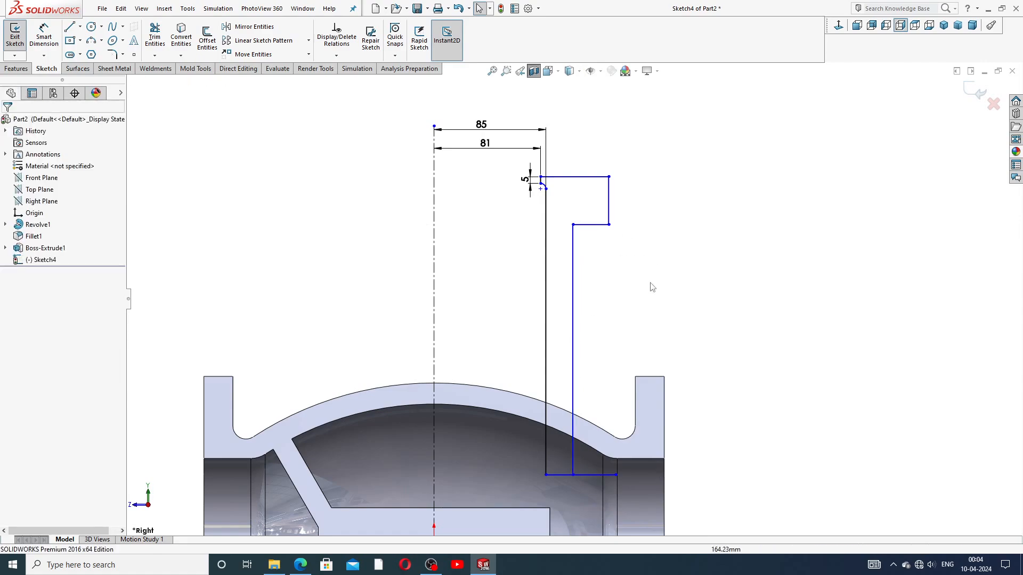
Step: Trim the bottom edge's excess beyond the neck's new outer side and end trimming
{"action": "left_click", "coordinate": [155, 37]}
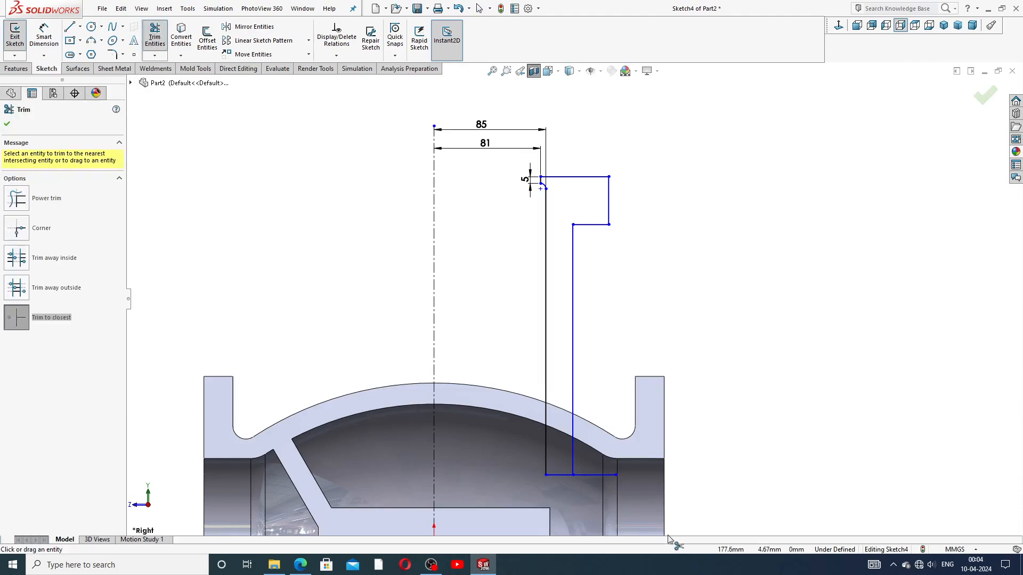
{"action": "left_click", "coordinate": [591, 474]}
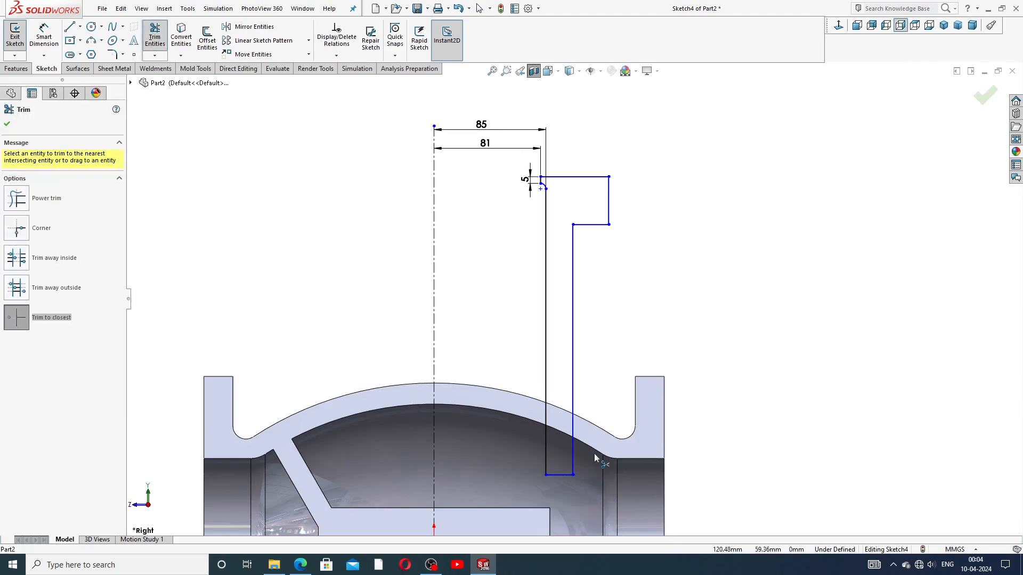
{"action": "right_click", "coordinate": [641, 263]}
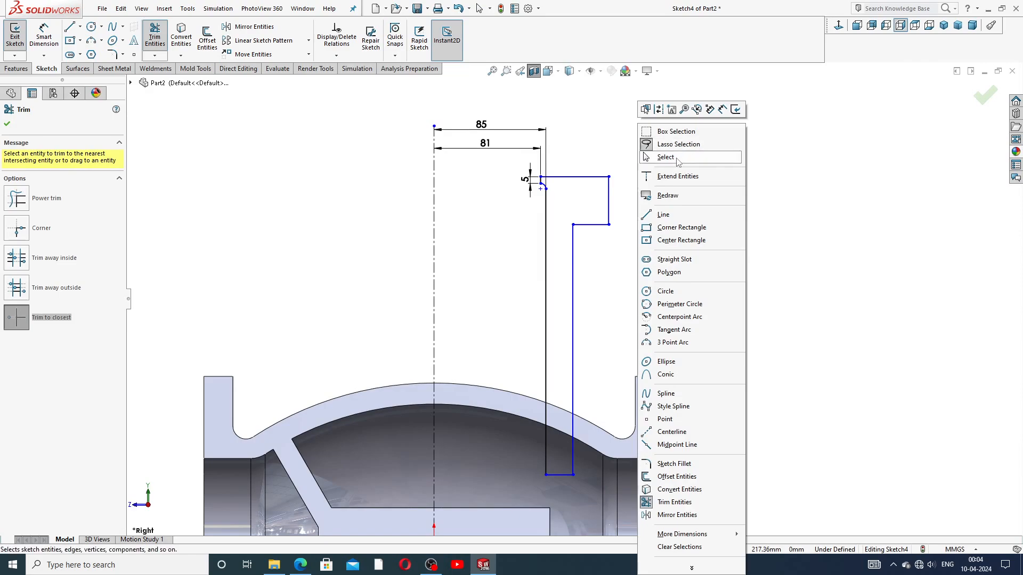
{"action": "left_click", "coordinate": [665, 157]}
Step: Dimension the top edge's outer corner 138 mm from the centerline, placing the dimension above the 85 mm one
{"action": "left_click", "coordinate": [41, 42]}
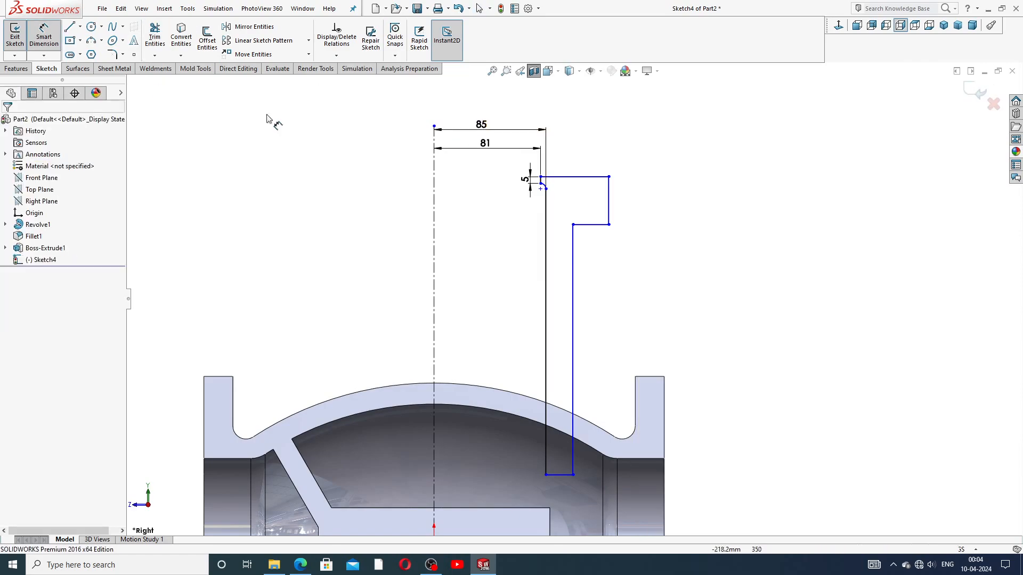
{"action": "left_click", "coordinate": [434, 181]}
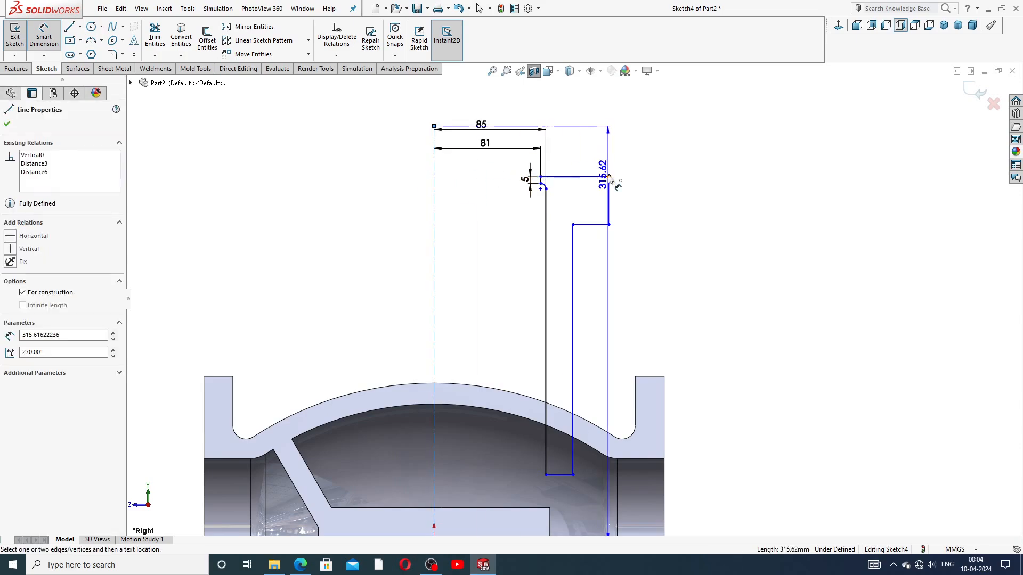
{"action": "left_click", "coordinate": [609, 176]}
{"action": "left_click", "coordinate": [529, 114]}
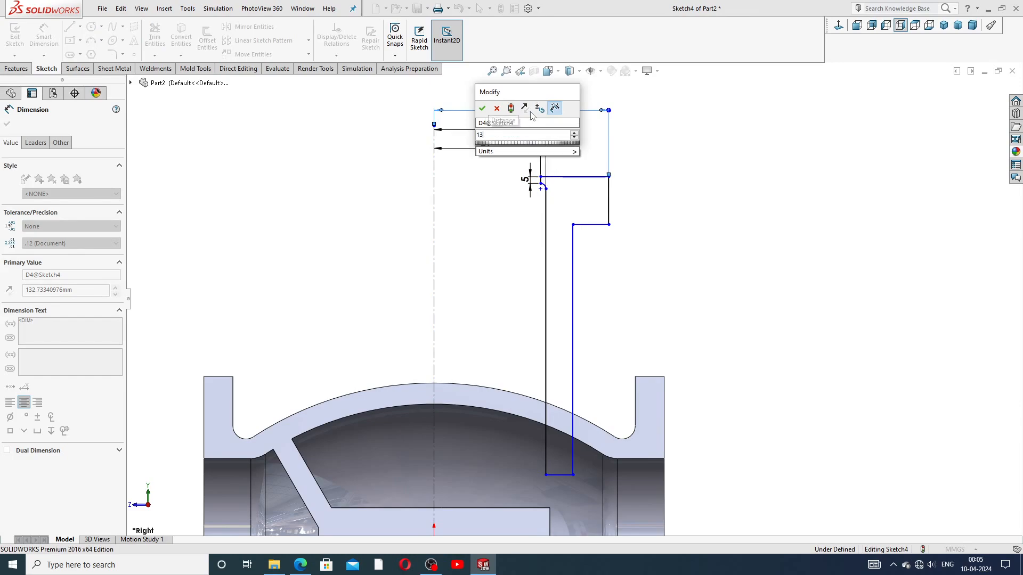
{"action": "key", "text": "Return"}
{"action": "left_click", "coordinate": [671, 155]}
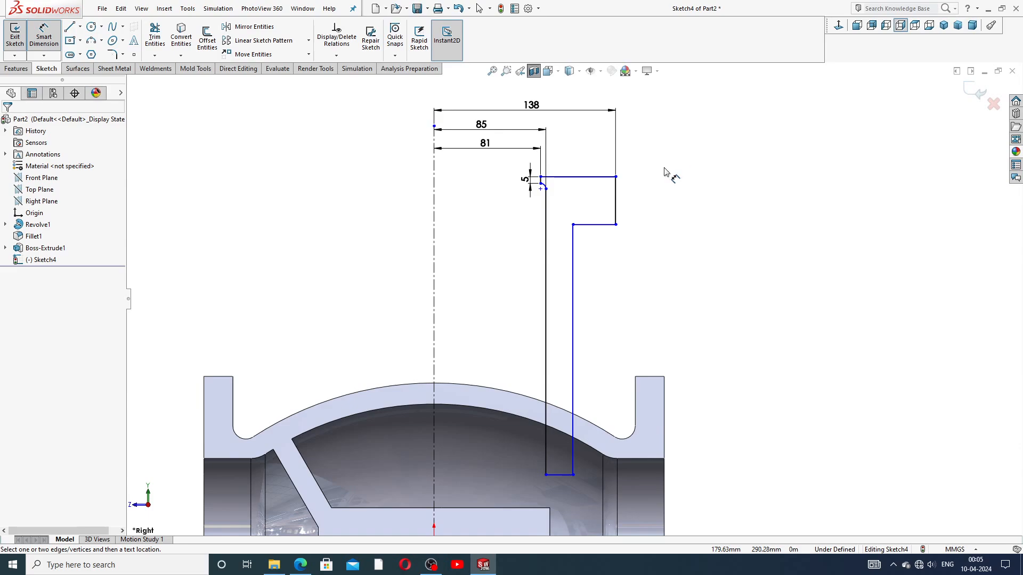
Step: Dimension the short outer vertical side of the neck's flange as 28 mm
{"action": "left_click", "coordinate": [616, 200]}
{"action": "left_click", "coordinate": [638, 201]}
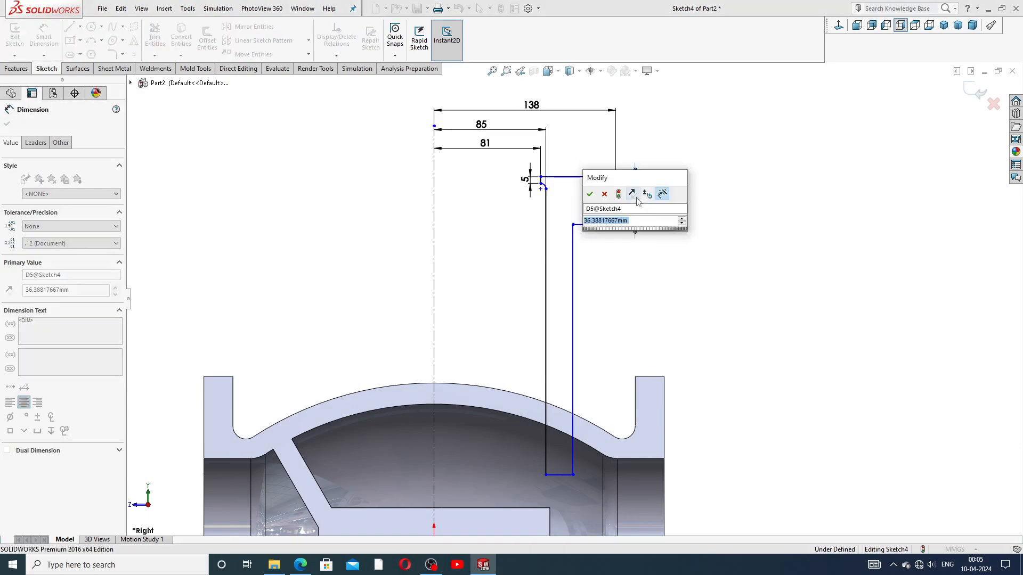
{"action": "type", "text": "2"}
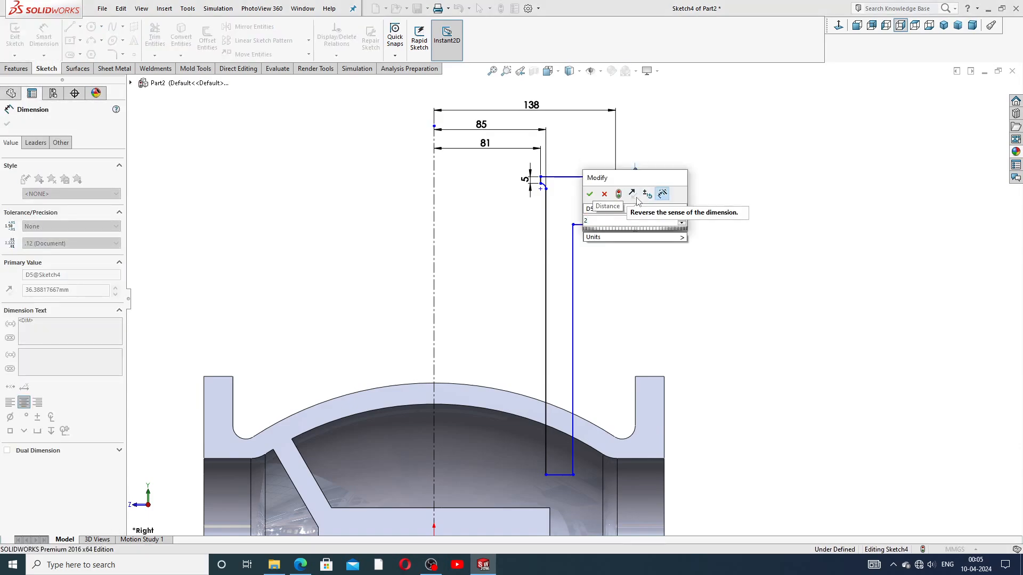
{"action": "type", "text": "8"}
{"action": "key", "text": "Return"}
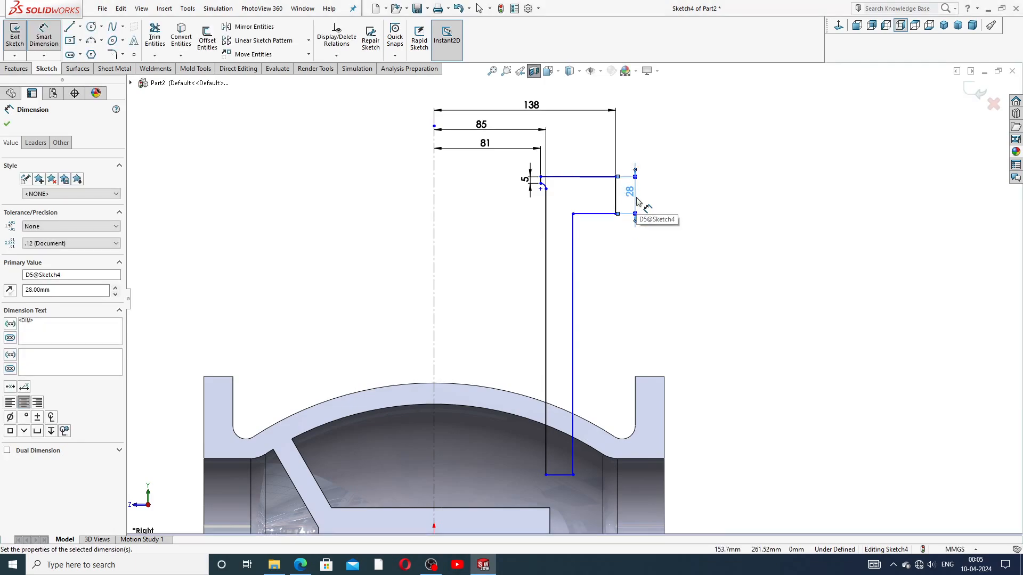
{"action": "left_click", "coordinate": [685, 203]}
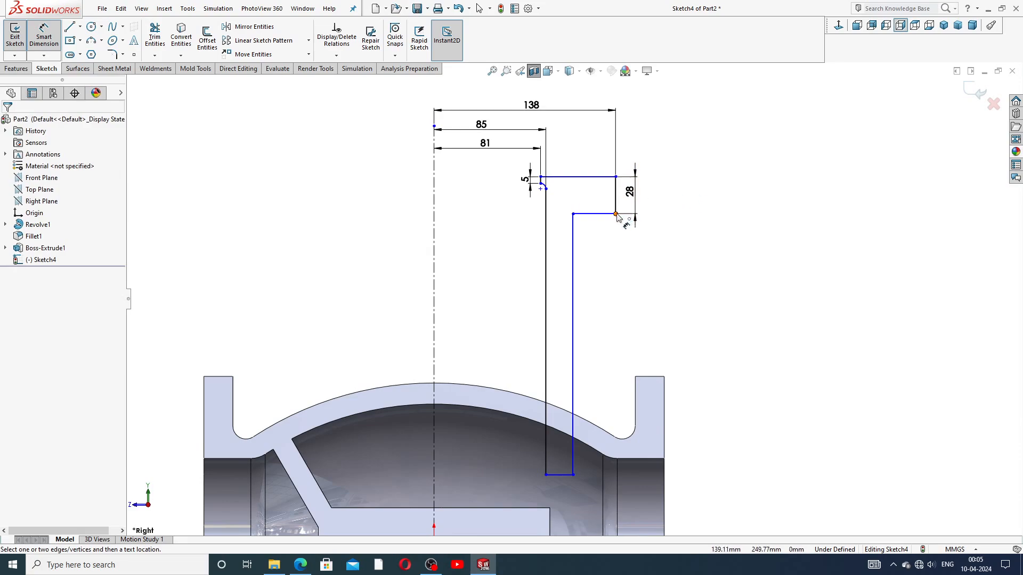
Step: Dimension the vertical distance from the flange's lower outer corner to the bottom edge's outer corner as 142 mm, and end dimensioning
{"action": "left_click", "coordinate": [616, 214]}
{"action": "left_click", "coordinate": [573, 474]}
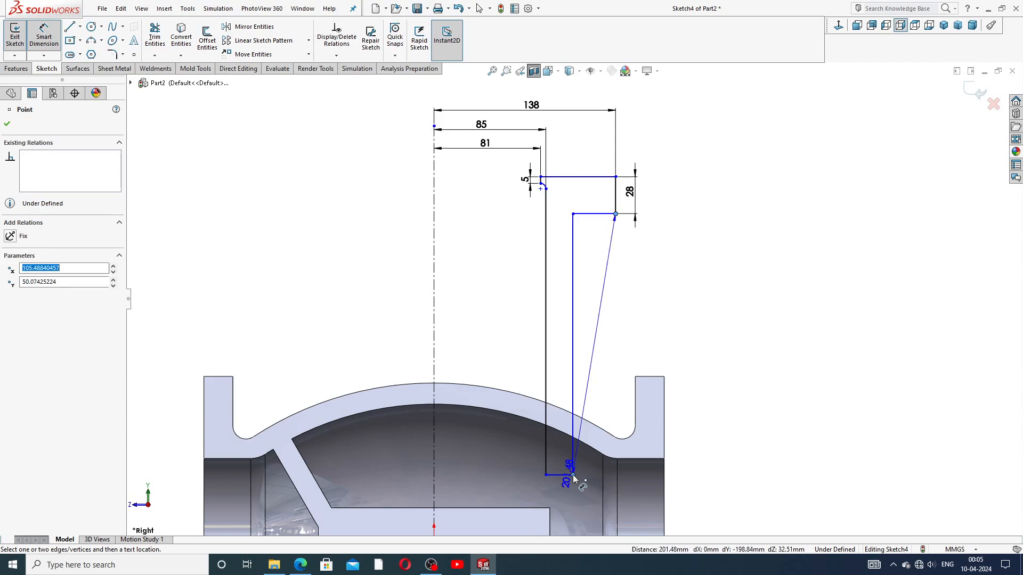
{"action": "left_click", "coordinate": [695, 346]}
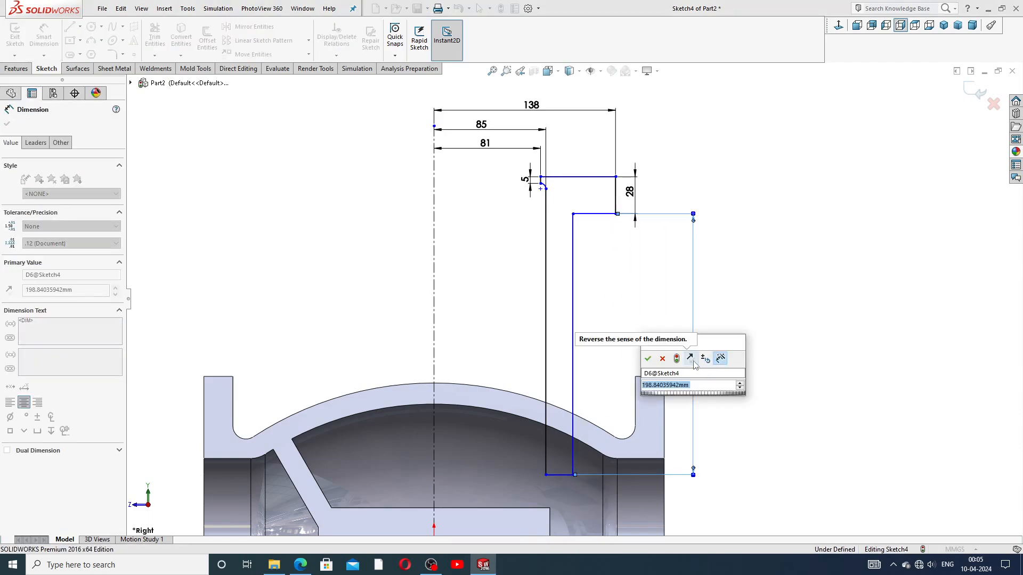
{"action": "type", "text": "14"}
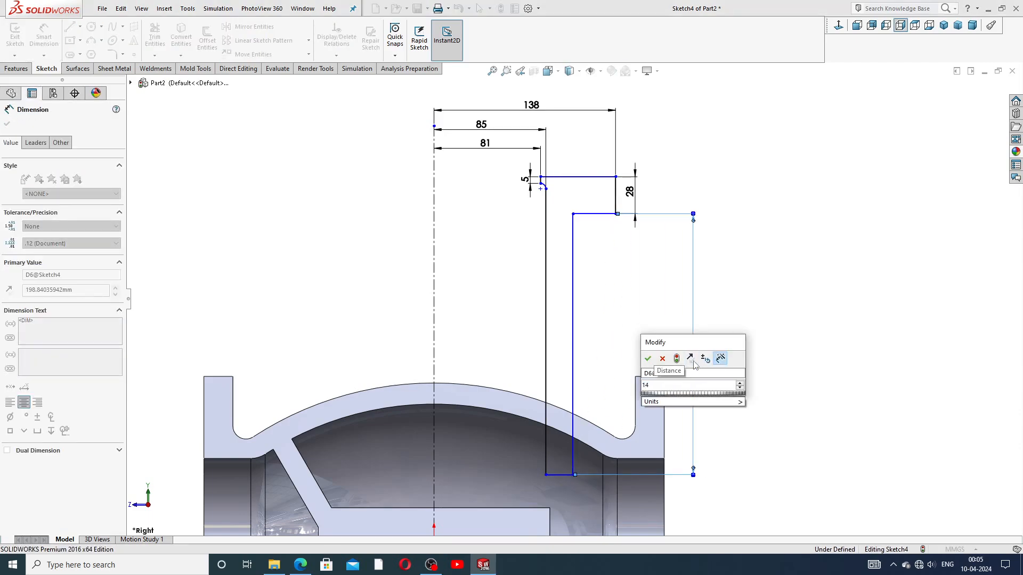
{"action": "type", "text": "2"}
{"action": "key", "text": "Return"}
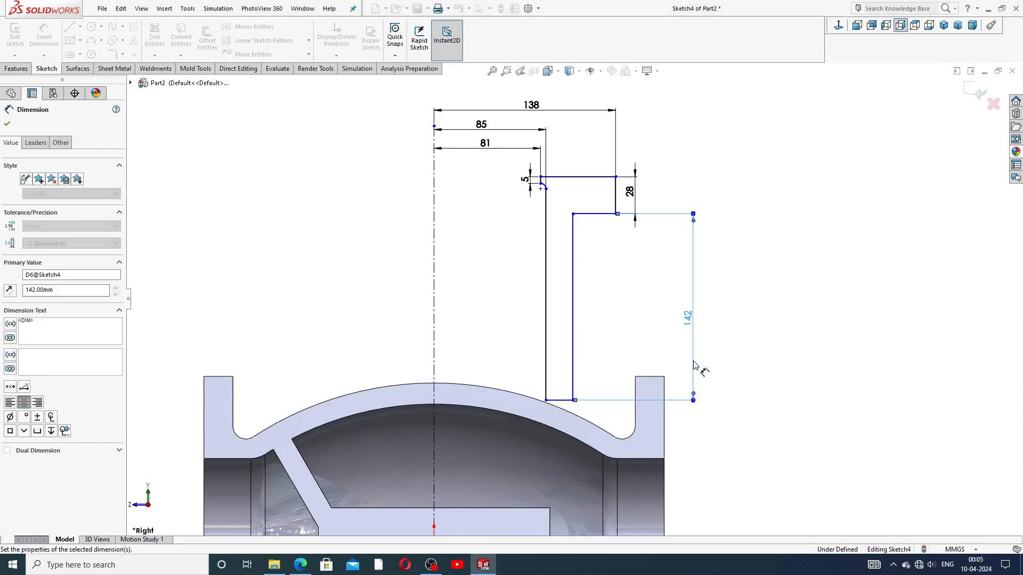
{"action": "right_click", "coordinate": [733, 266]}
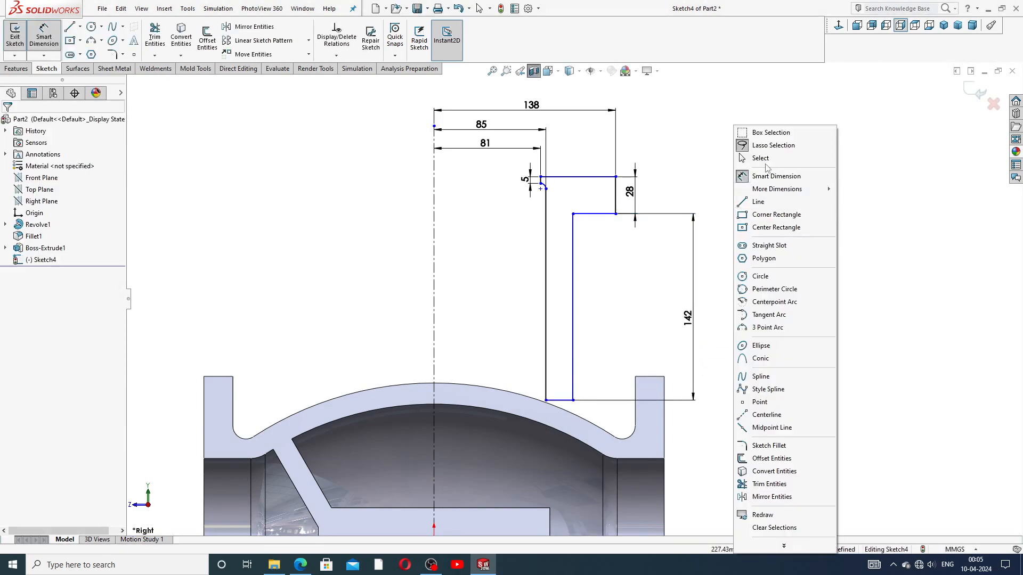
{"action": "left_click", "coordinate": [760, 158]}
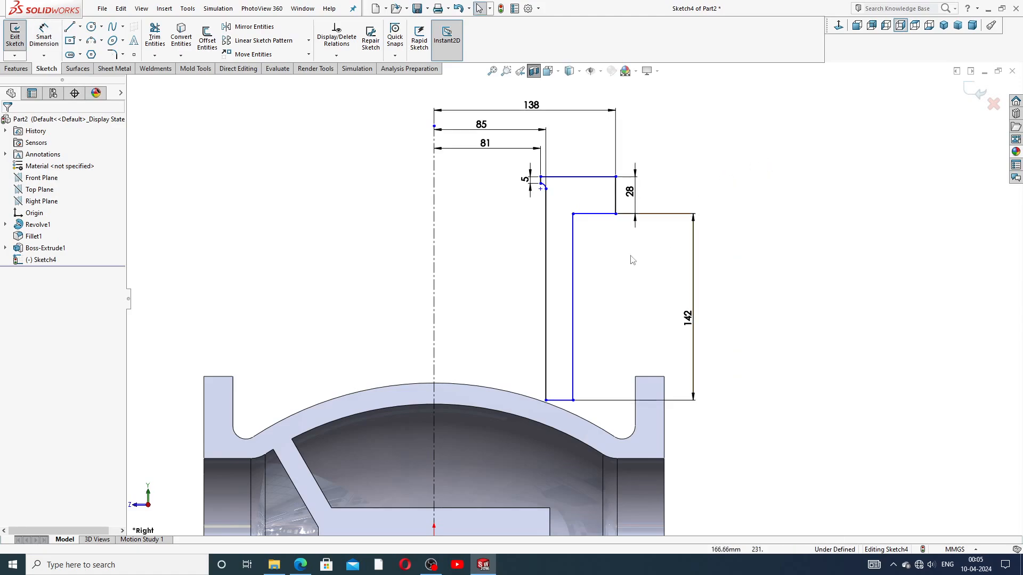
Step: Move the neck profile down by its bottom edge so that its lower end lies inside the valve body's cavity
{"action": "left_click_drag", "start_coordinate": [562, 400], "coordinate": [566, 469]}
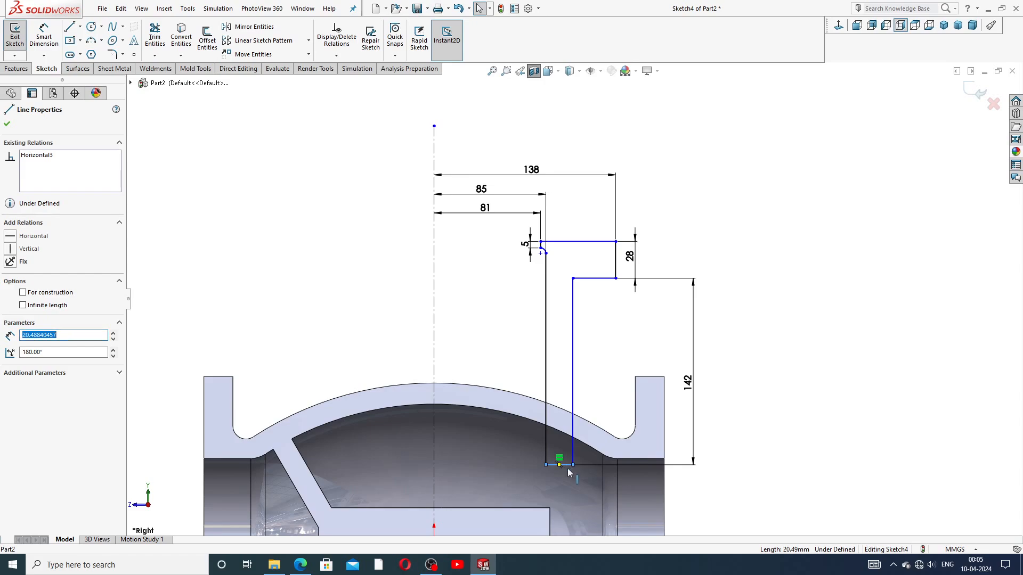
{"action": "left_click", "coordinate": [765, 338]}
{"action": "scroll", "coordinate": [755, 350], "scroll_direction": "up", "scroll_amount": 2}
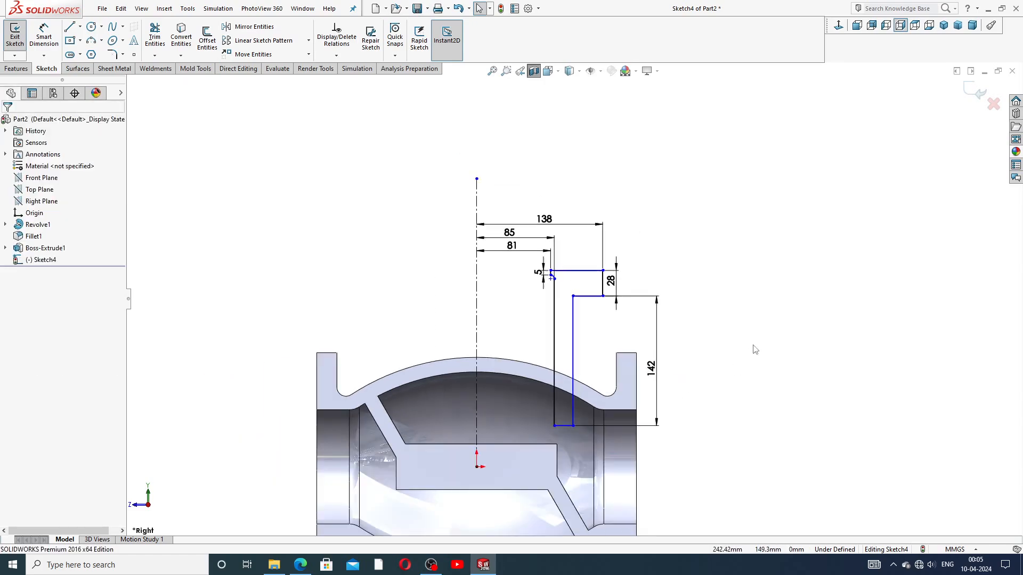
{"action": "scroll", "coordinate": [608, 373], "scroll_direction": "down", "scroll_amount": 2}
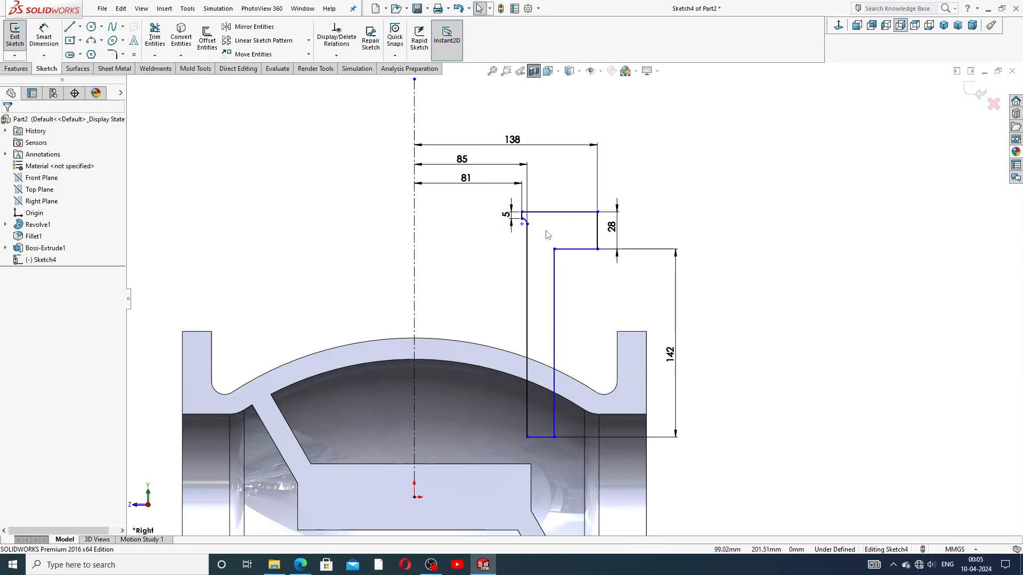
{"action": "scroll", "coordinate": [538, 235], "scroll_direction": "down", "scroll_amount": 4}
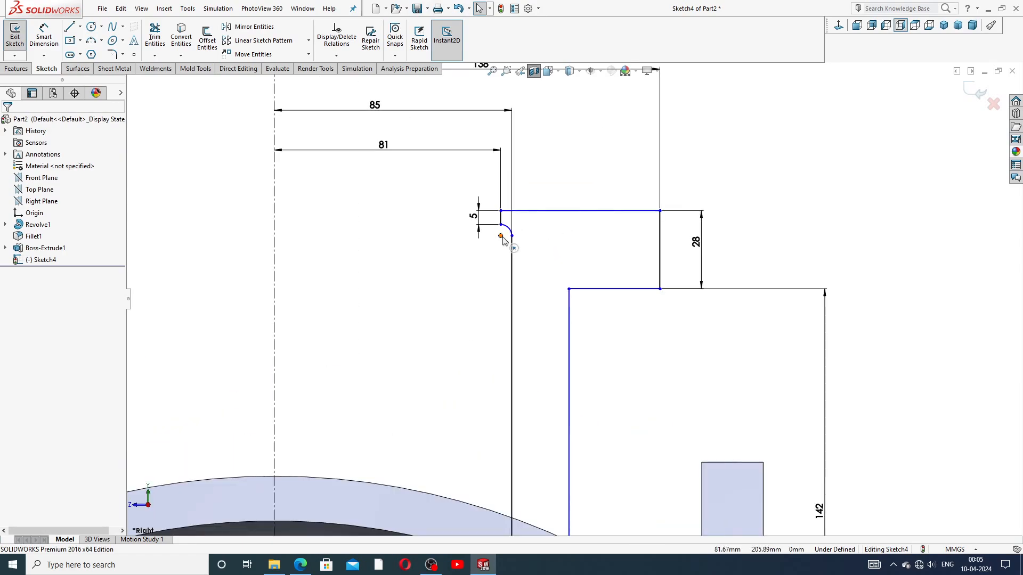
{"action": "scroll", "coordinate": [503, 240], "scroll_direction": "down", "scroll_amount": 2}
{"action": "left_click", "coordinate": [507, 243]}
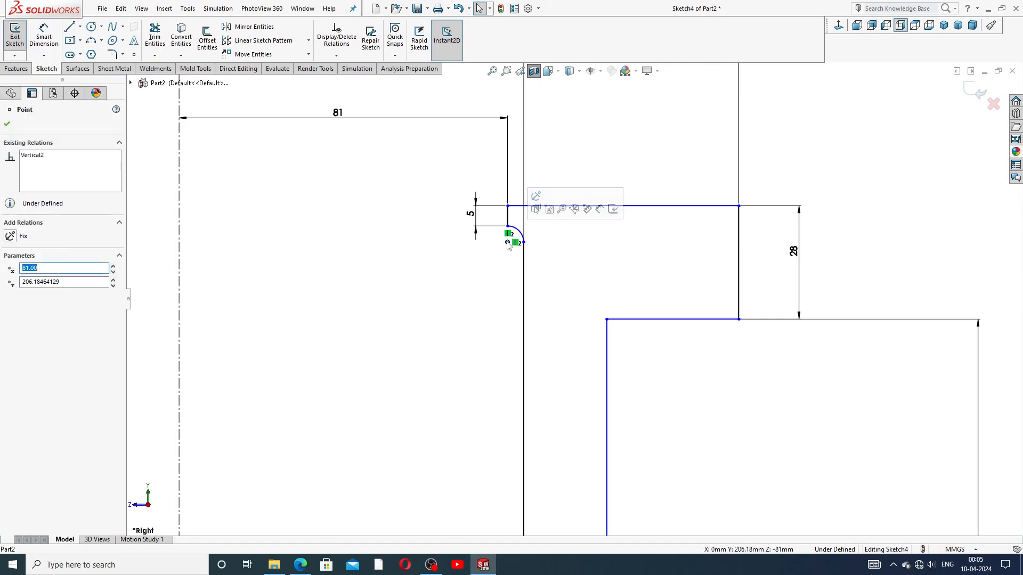
{"action": "left_click", "coordinate": [632, 169]}
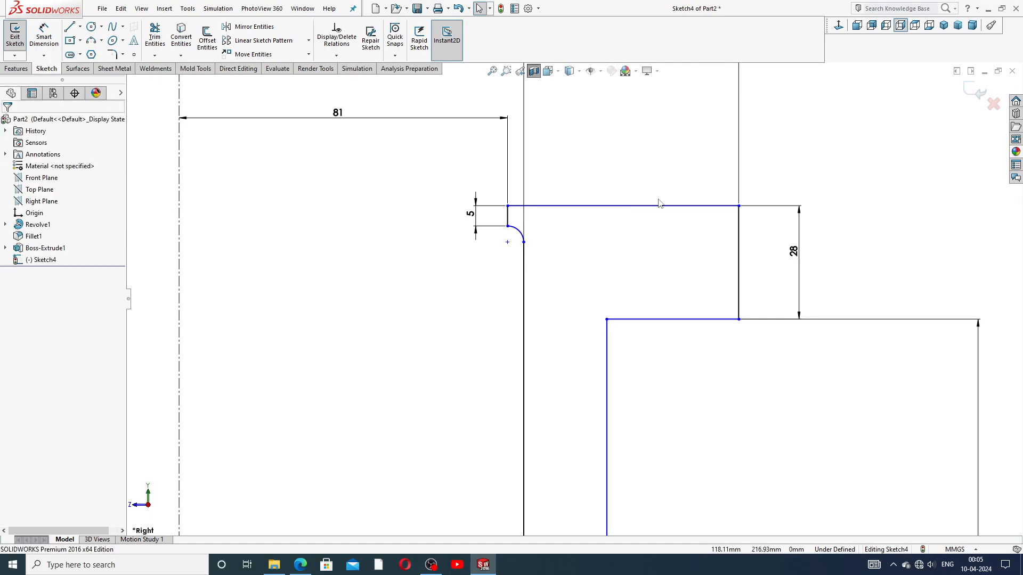
Step: Move the 81, 85 and 138 mm dimensions slightly down, closer to the top of the profile
{"action": "scroll", "coordinate": [659, 203], "scroll_direction": "up", "scroll_amount": 3}
{"action": "left_click", "coordinate": [507, 199]}
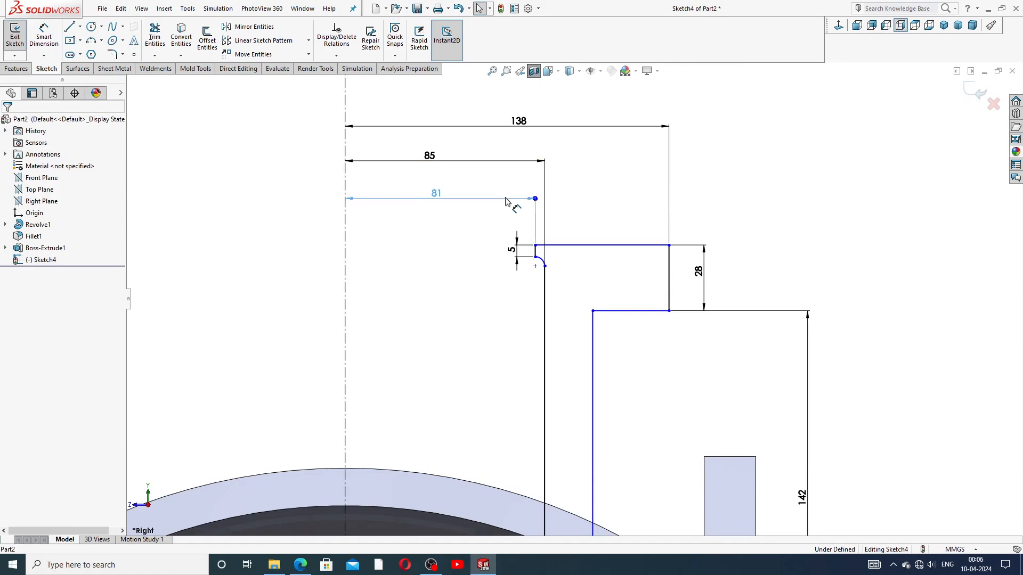
{"action": "left_click_drag", "start_coordinate": [506, 201], "coordinate": [506, 205]}
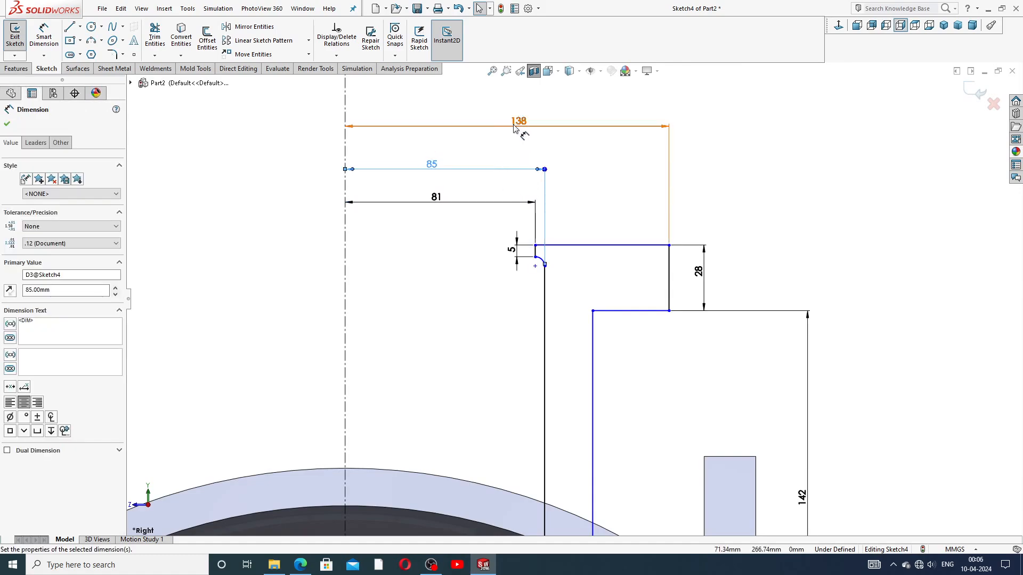
{"action": "left_click_drag", "start_coordinate": [515, 127], "coordinate": [518, 140]}
{"action": "left_click", "coordinate": [734, 184]}
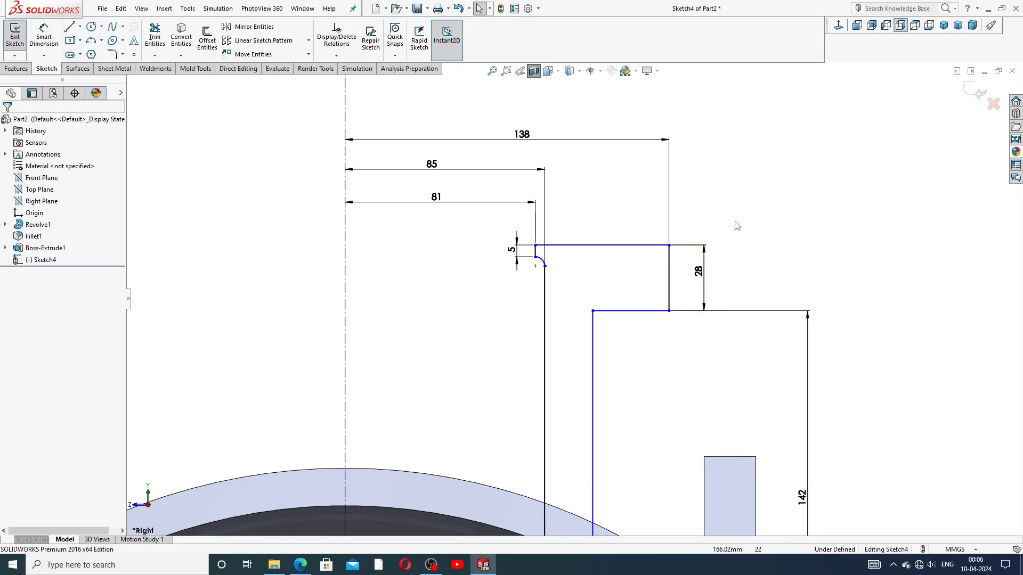
{"action": "scroll", "coordinate": [745, 294], "scroll_direction": "up", "scroll_amount": 3}
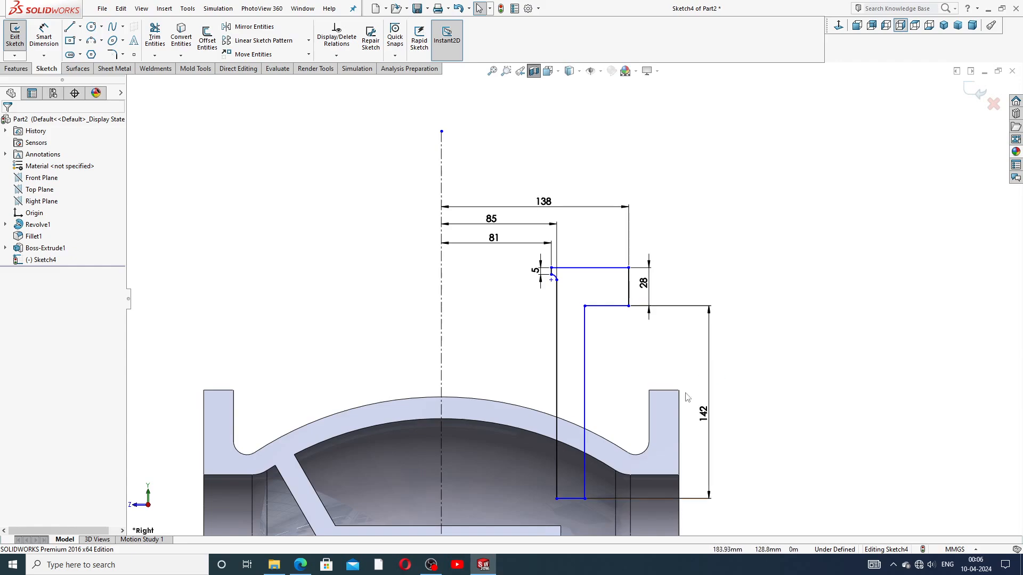
{"action": "scroll", "coordinate": [662, 468], "scroll_direction": "down", "scroll_amount": 1}
{"action": "scroll", "coordinate": [569, 439], "scroll_direction": "up", "scroll_amount": 3}
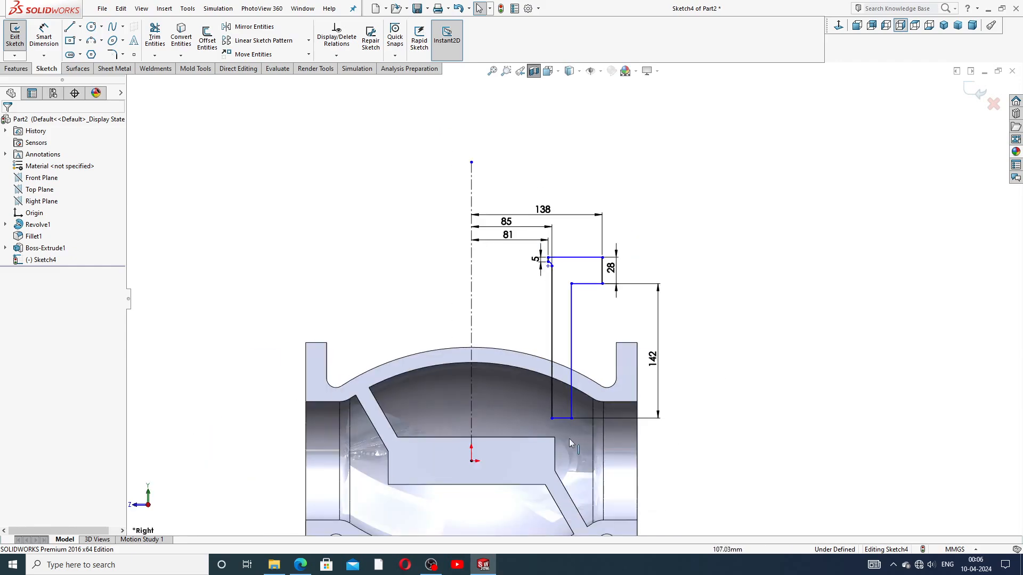
Step: Move the neck profile slightly up by its bottom edge, keeping its lower end inside the valve body's cavity
{"action": "scroll", "coordinate": [567, 430], "scroll_direction": "down", "scroll_amount": 2}
{"action": "mouse_move", "coordinate": [568, 398]}
{"action": "left_mouse_down"}
{"action": "mouse_move", "coordinate": [569, 409]}
{"action": "mouse_move", "coordinate": [568, 377]}
{"action": "left_mouse_up"}
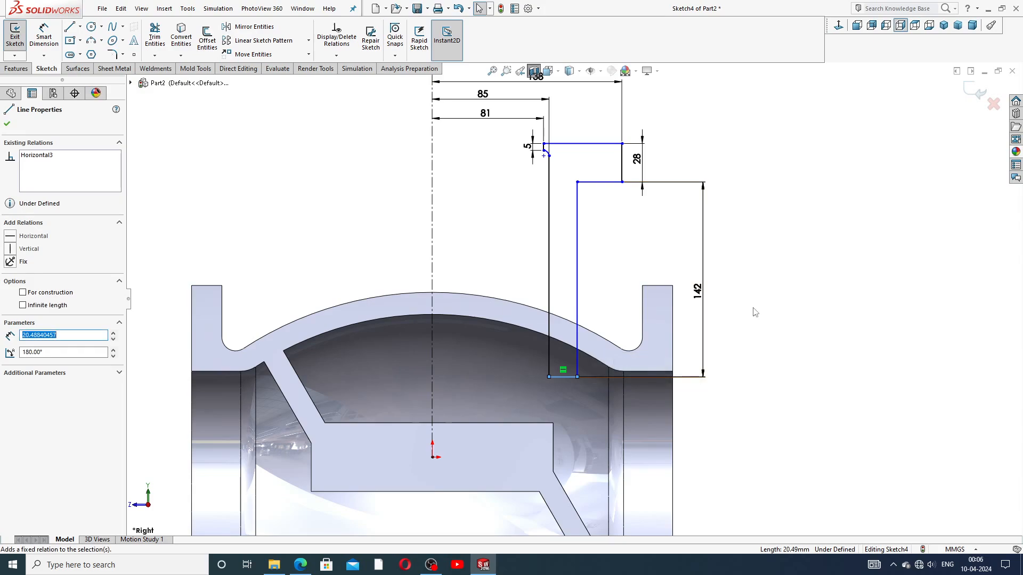
{"action": "left_click", "coordinate": [725, 303]}
{"action": "left_click", "coordinate": [701, 287]}
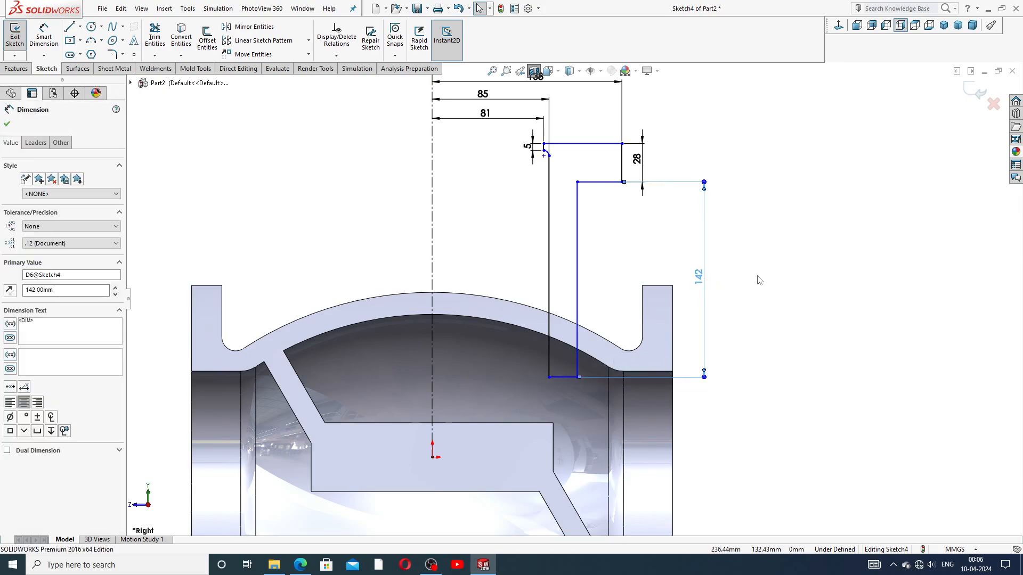
{"action": "left_click", "coordinate": [751, 223]}
{"action": "key", "text": "f"}
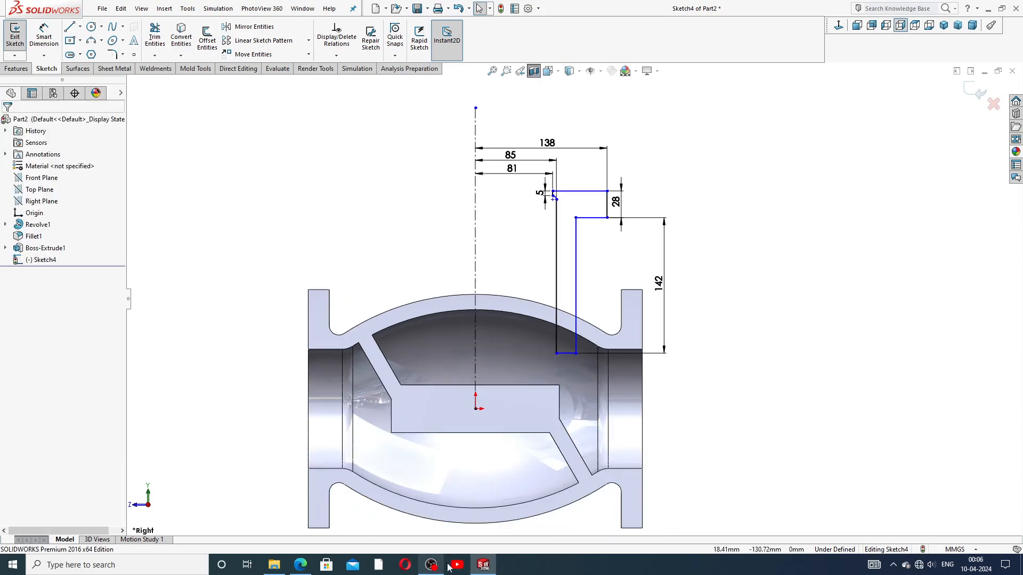
Step: Check the neck dimensions in section A-A of the valve body PDF drawing in the browser, and return to the SolidWorks sketch
{"action": "left_click", "coordinate": [485, 565]}
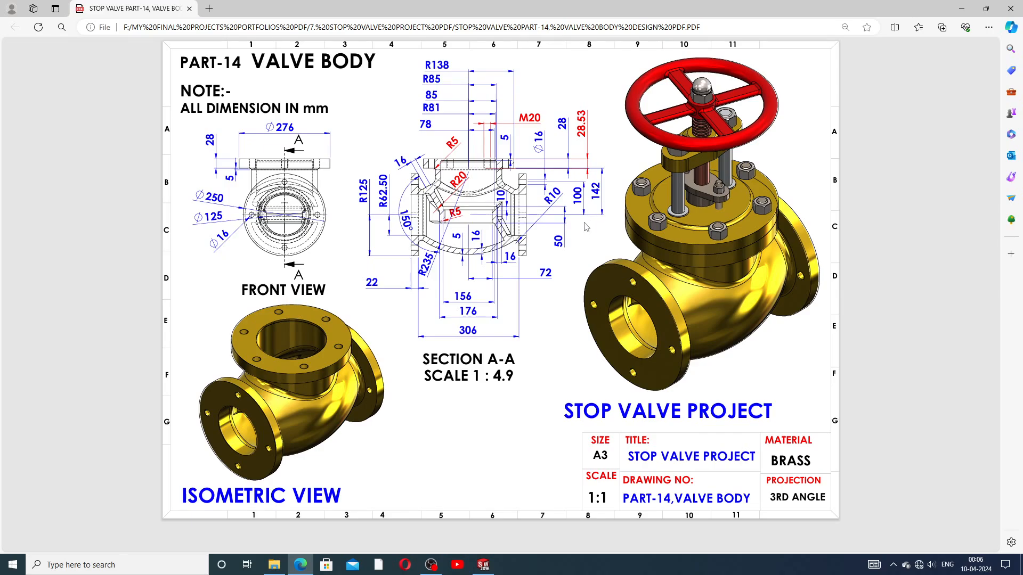
{"action": "left_click", "coordinate": [483, 565]}
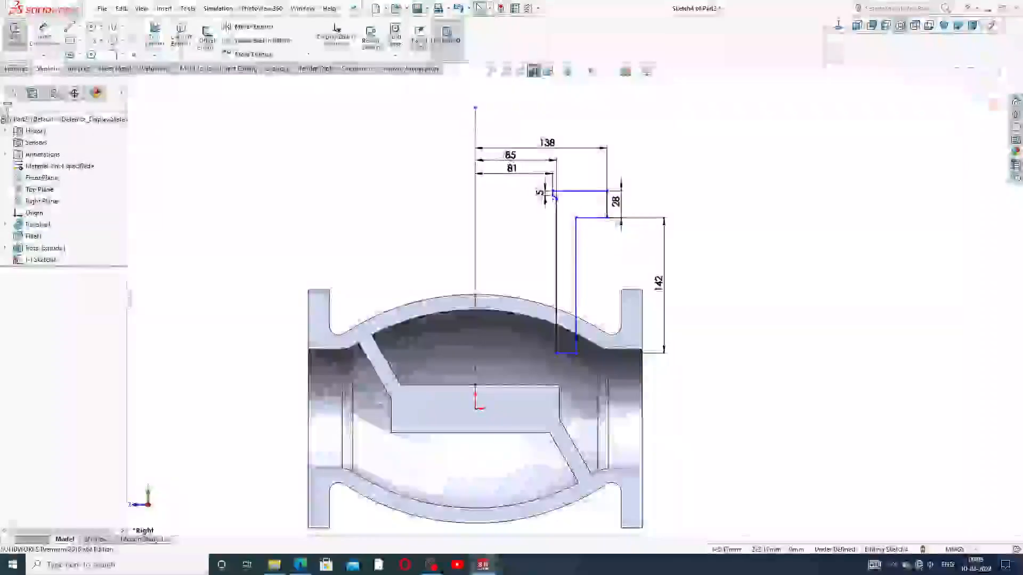
{"action": "left_click", "coordinate": [482, 564]}
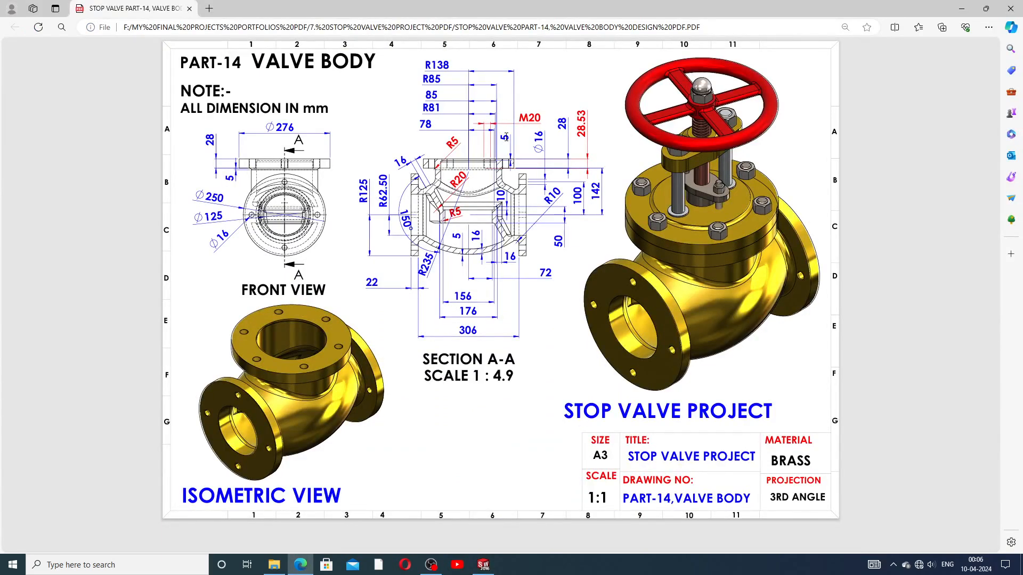
{"action": "left_click", "coordinate": [484, 565]}
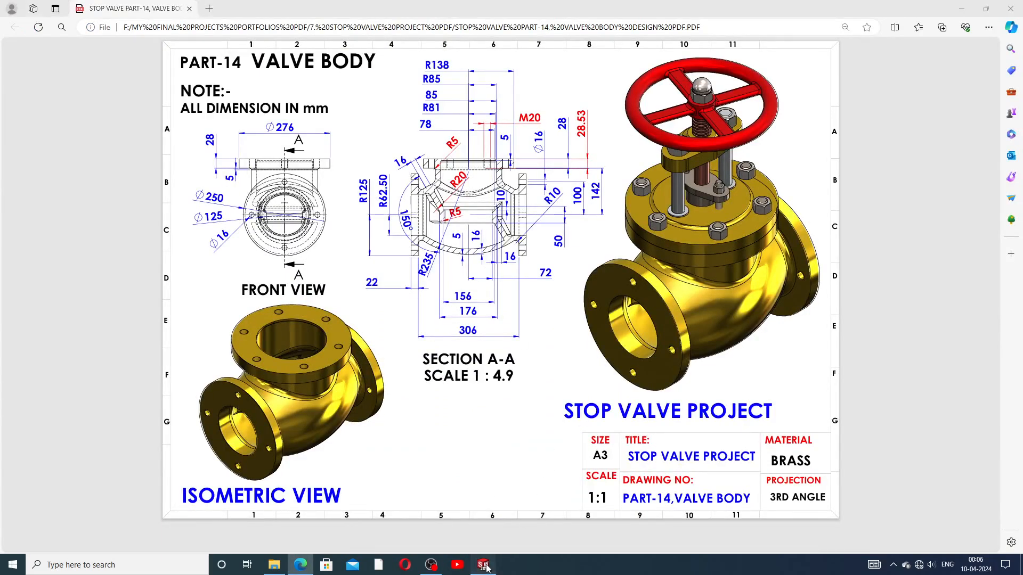
{"action": "scroll", "coordinate": [600, 253], "scroll_direction": "down", "scroll_amount": 1}
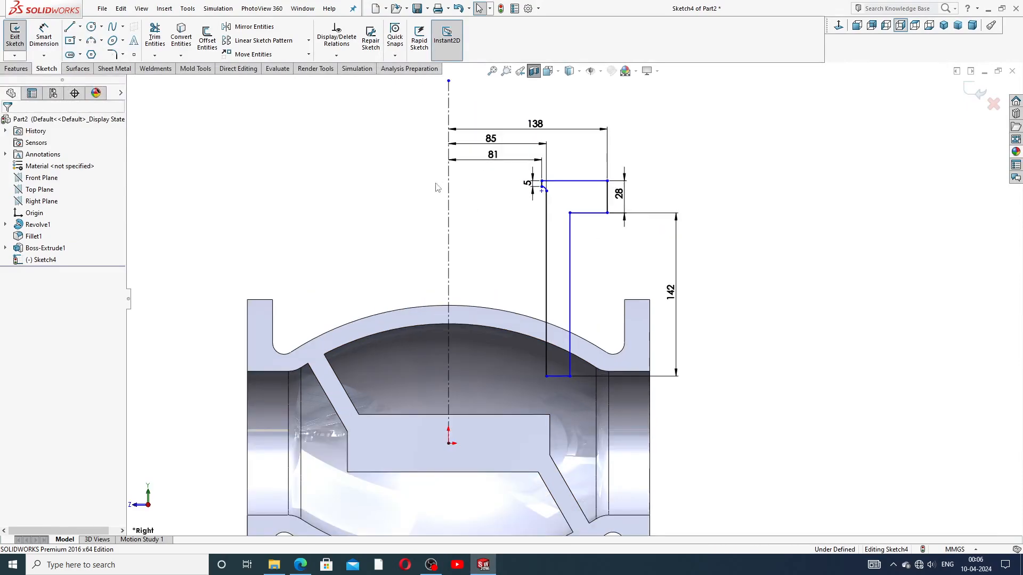
Step: Revolve the neck profile 360 degrees about the vertical centerline, with the result merged into the valve body
{"action": "scroll", "coordinate": [432, 184], "scroll_direction": "up", "scroll_amount": 2}
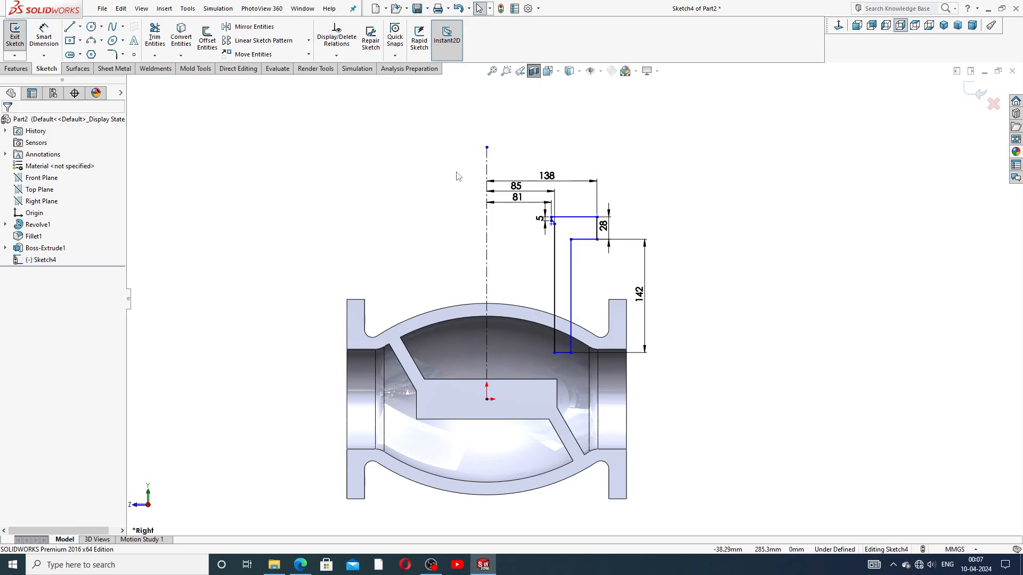
{"action": "left_click", "coordinate": [16, 69]}
{"action": "left_click", "coordinate": [51, 38]}
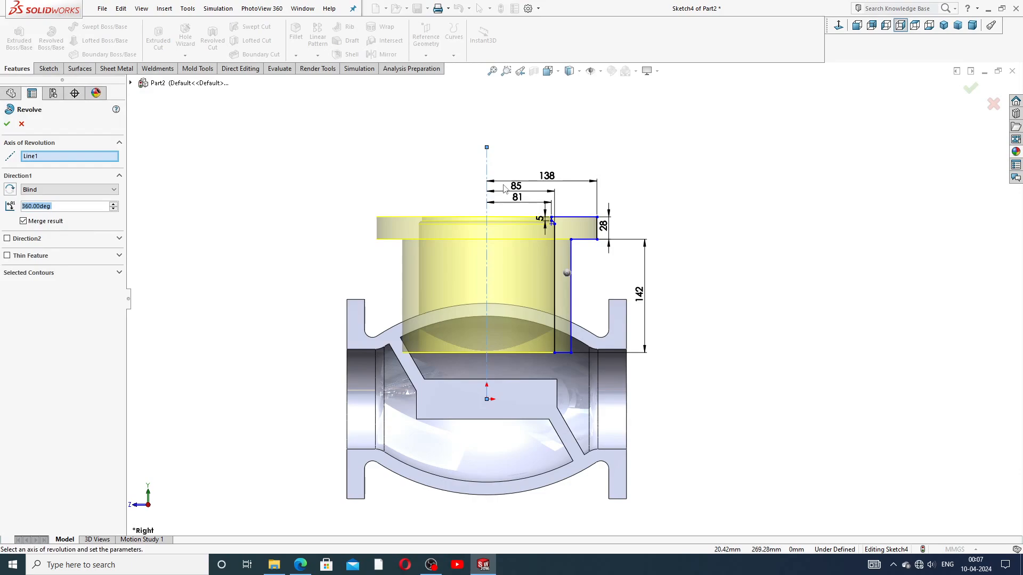
{"action": "middle_click_drag", "start_coordinate": [686, 212], "coordinate": [697, 274]}
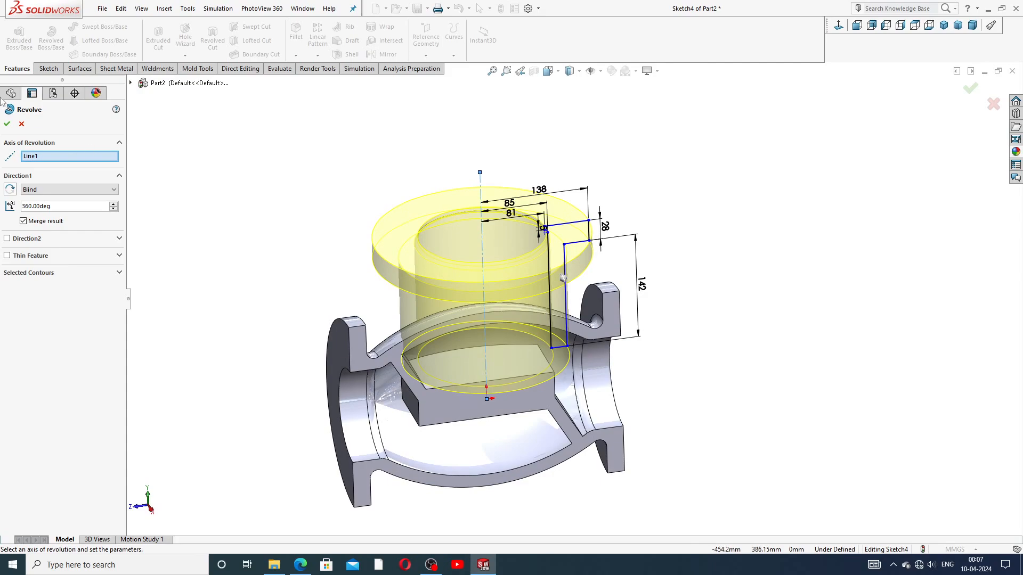
{"action": "left_click", "coordinate": [7, 123]}
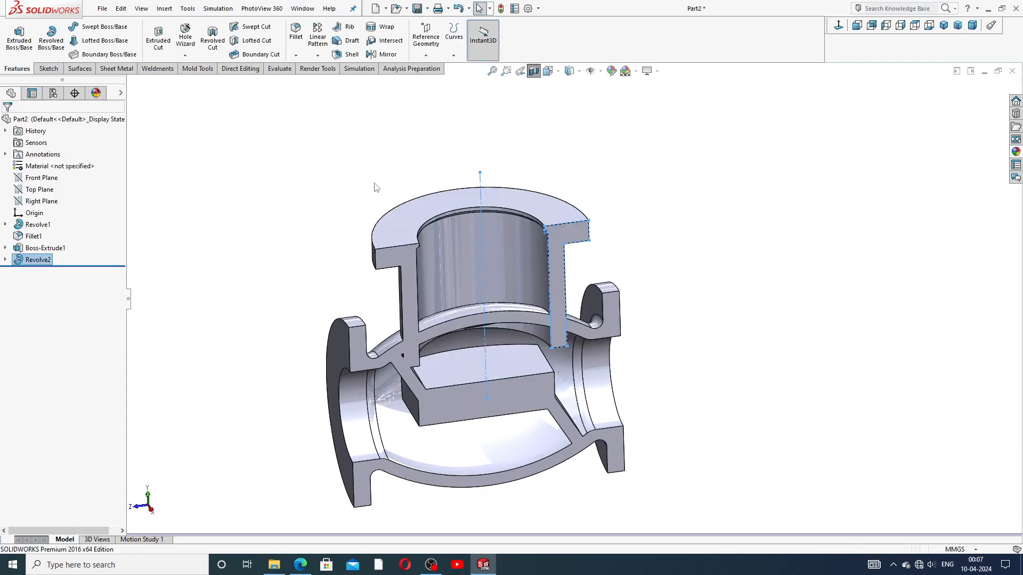
{"action": "left_click", "coordinate": [692, 155]}
Step: Examine the sectioned valve body from several angles, especially where the revolved neck enters the domed cavity wall
{"action": "scroll", "coordinate": [612, 253], "scroll_direction": "up", "scroll_amount": 3}
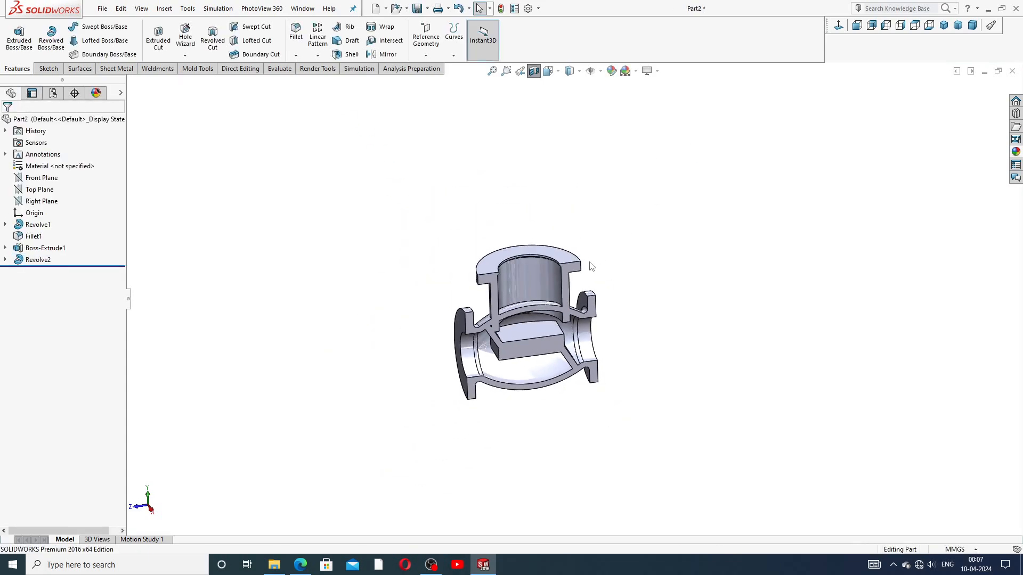
{"action": "middle_click_drag", "start_coordinate": [591, 267], "coordinate": [548, 261]}
{"action": "scroll", "coordinate": [522, 301], "scroll_direction": "down", "scroll_amount": 3}
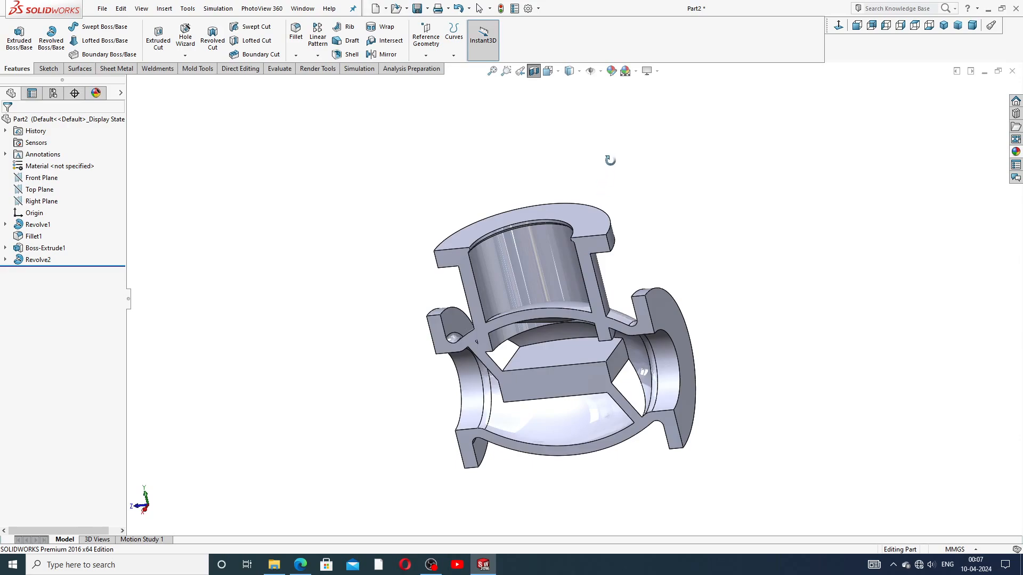
{"action": "middle_click_drag", "start_coordinate": [610, 160], "coordinate": [596, 182]}
{"action": "middle_click_drag", "start_coordinate": [633, 212], "coordinate": [627, 243]}
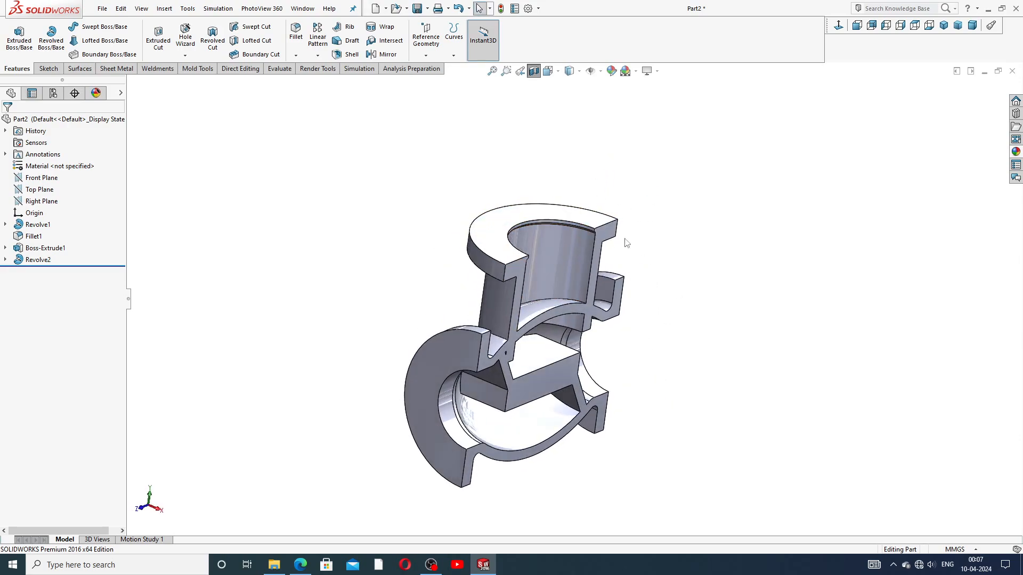
{"action": "scroll", "coordinate": [574, 278], "scroll_direction": "up", "scroll_amount": 1}
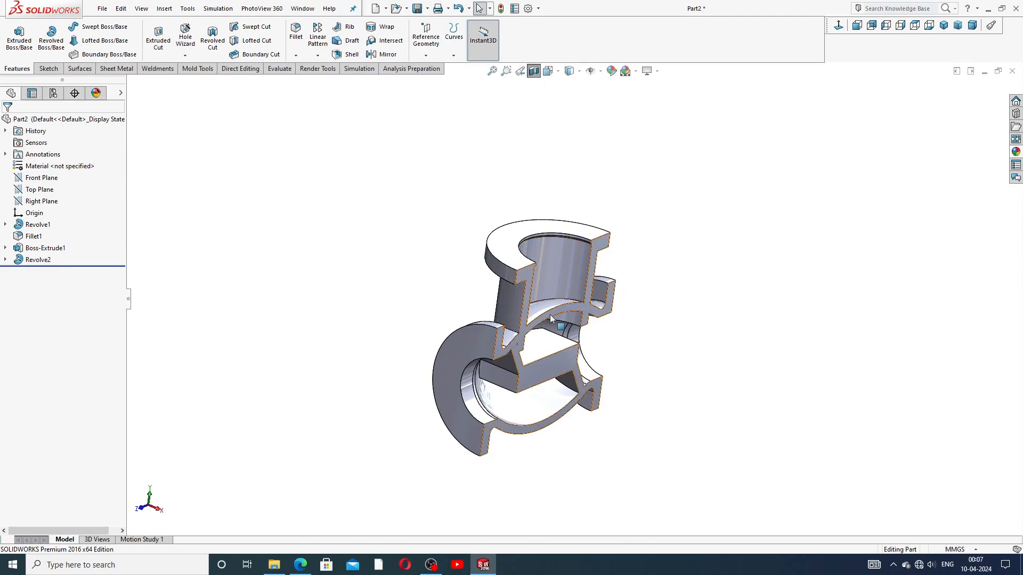
{"action": "scroll", "coordinate": [550, 314], "scroll_direction": "down", "scroll_amount": 2}
{"action": "middle_click_drag", "start_coordinate": [566, 339], "coordinate": [514, 248]}
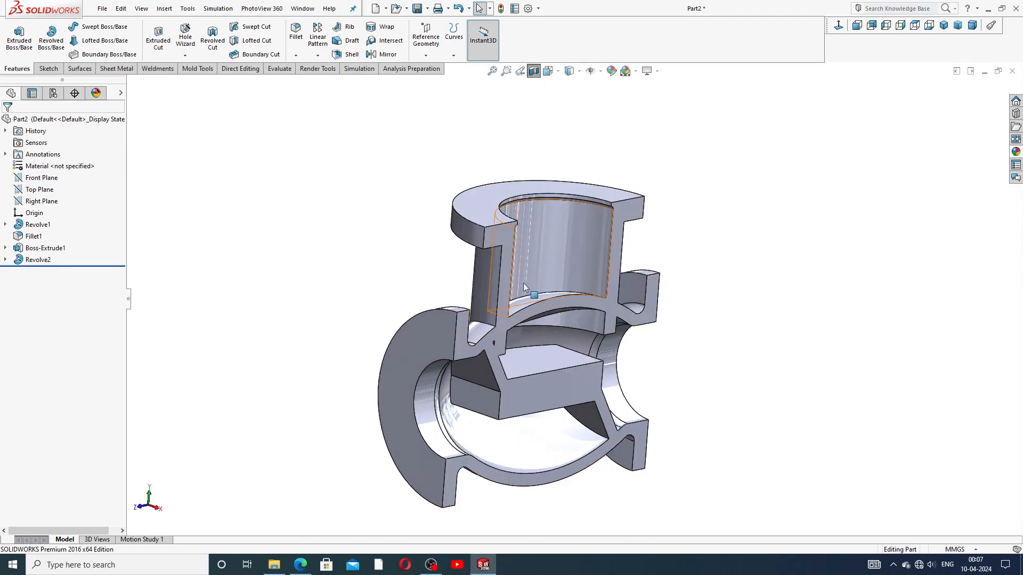
{"action": "middle_click_drag", "start_coordinate": [523, 283], "coordinate": [459, 279]}
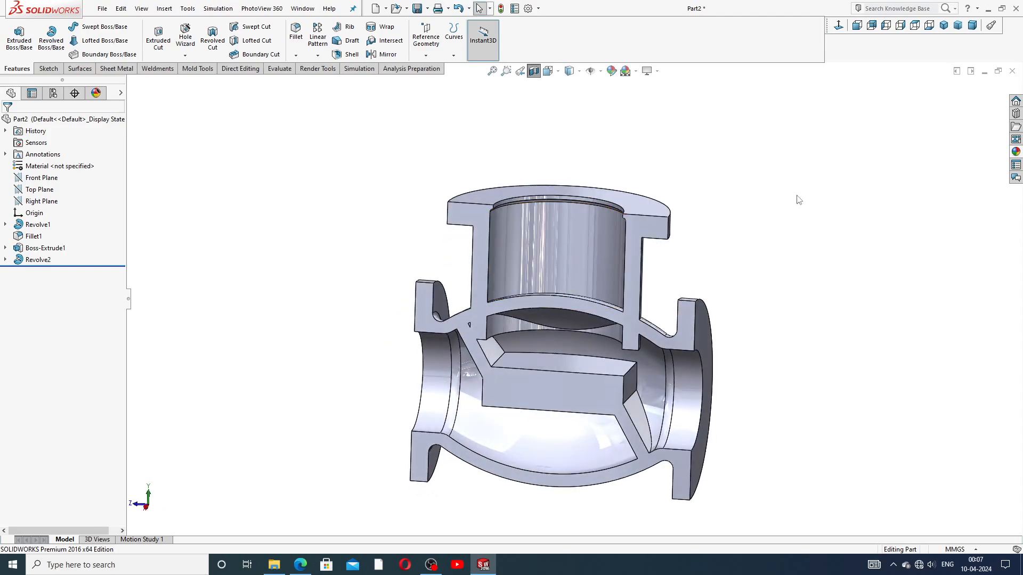
Step: Reopen the sketch of the revolved neck for editing
{"action": "left_click", "coordinate": [5, 259]}
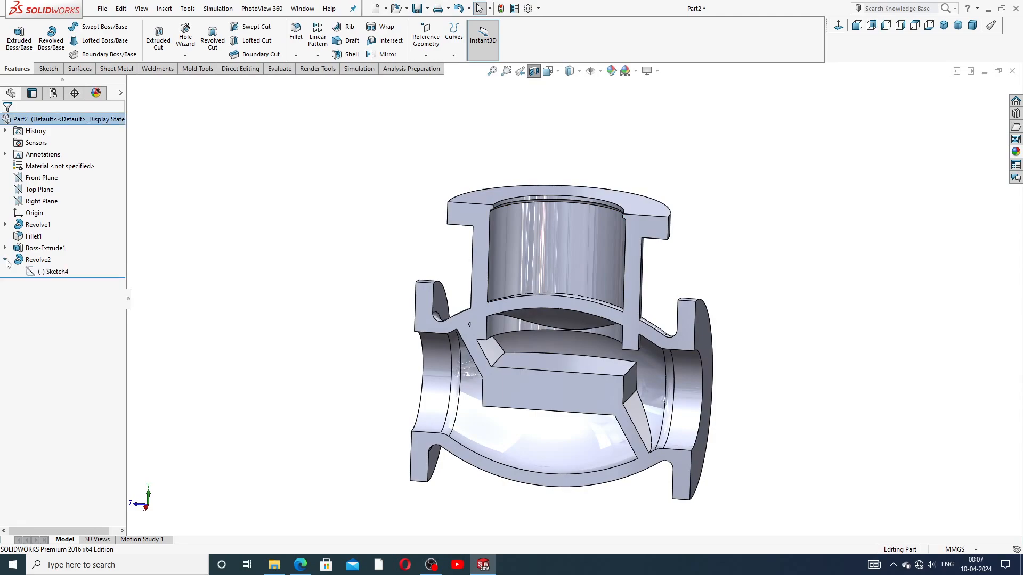
{"action": "left_click", "coordinate": [53, 271]}
{"action": "left_click", "coordinate": [85, 241]}
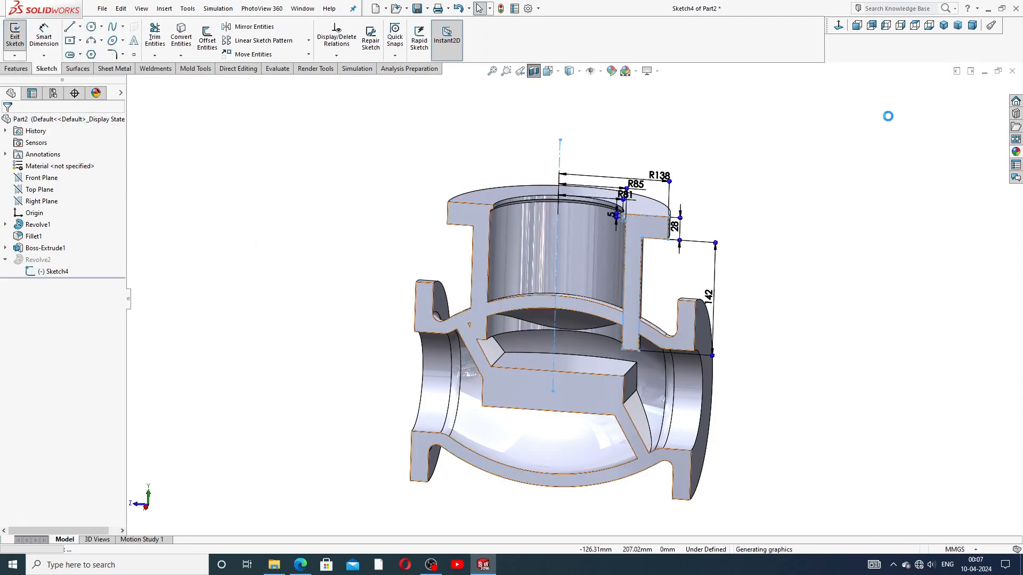
Step: Shift the neck profile down in the revolve sketch by its lower outer corner, narrowing the wall slightly, and rebuild the revolve
{"action": "left_click", "coordinate": [839, 28]}
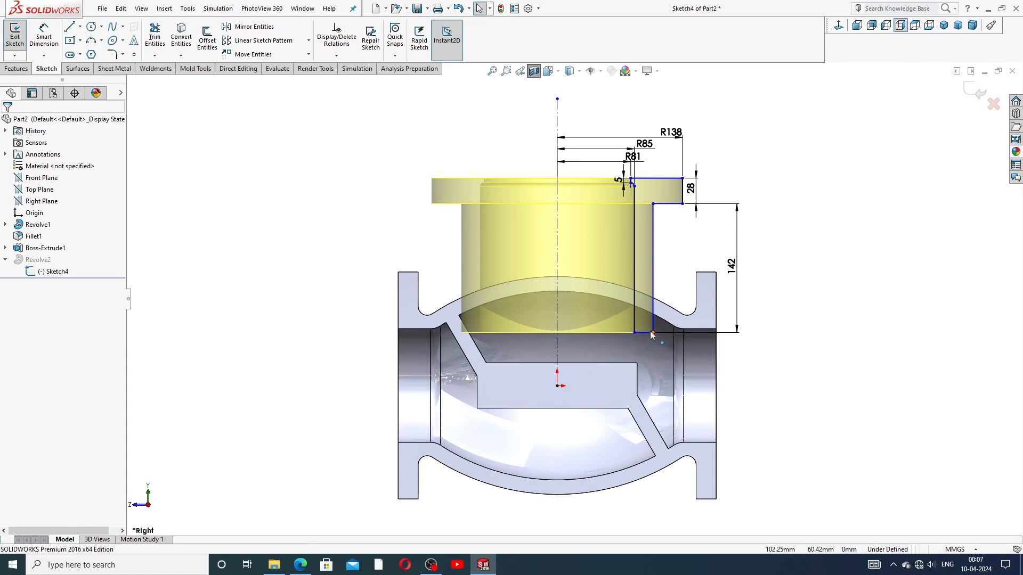
{"action": "mouse_move", "coordinate": [653, 332]}
{"action": "left_mouse_down"}
{"action": "mouse_move", "coordinate": [657, 351]}
{"action": "mouse_move", "coordinate": [647, 353]}
{"action": "left_mouse_up"}
{"action": "left_click", "coordinate": [787, 236]}
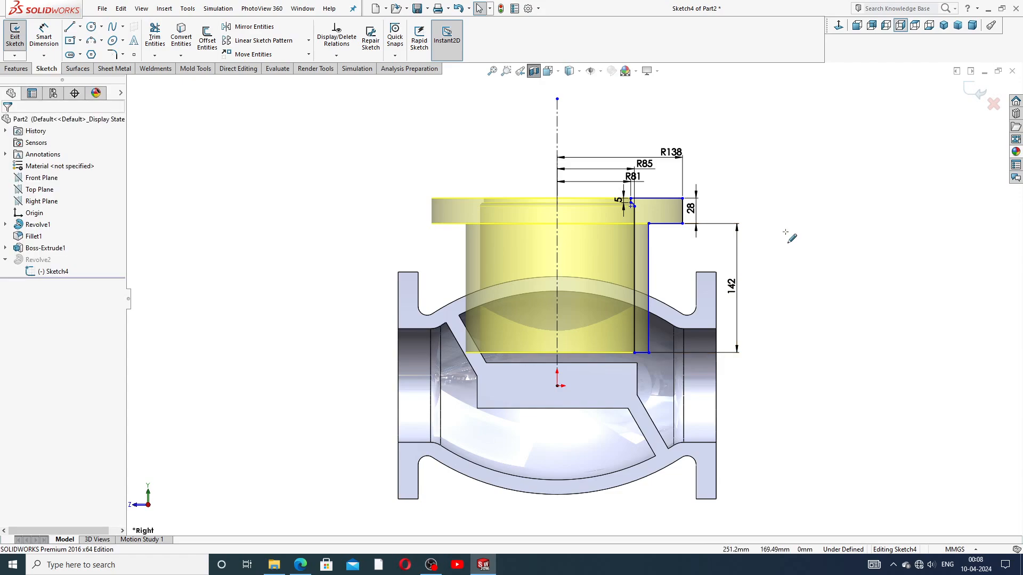
{"action": "left_click", "coordinate": [968, 95]}
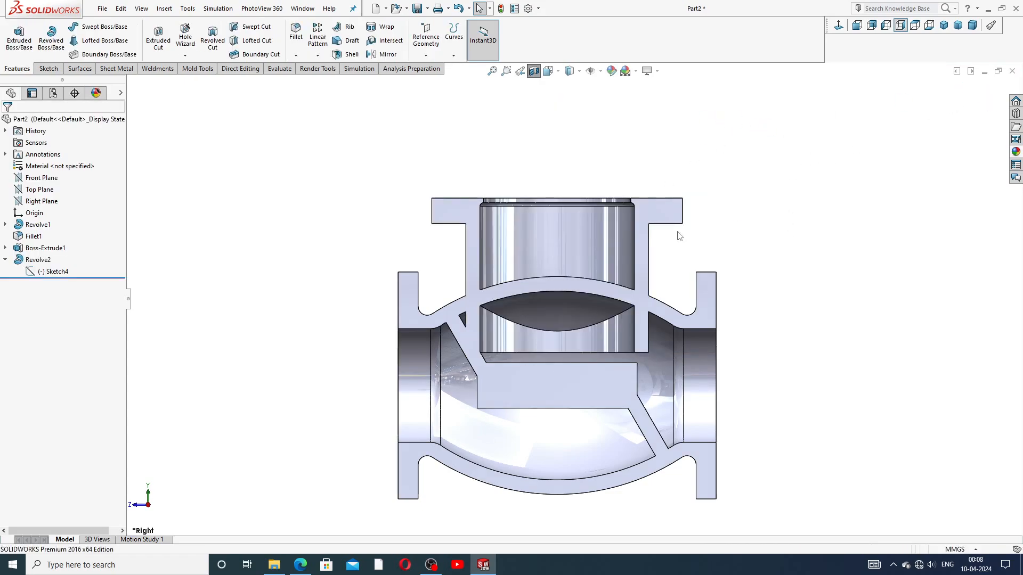
Step: Knit the body's inner dome face beneath the neck into a surface, leaving entities unmerged
{"action": "middle_click_drag", "start_coordinate": [669, 186], "coordinate": [647, 262]}
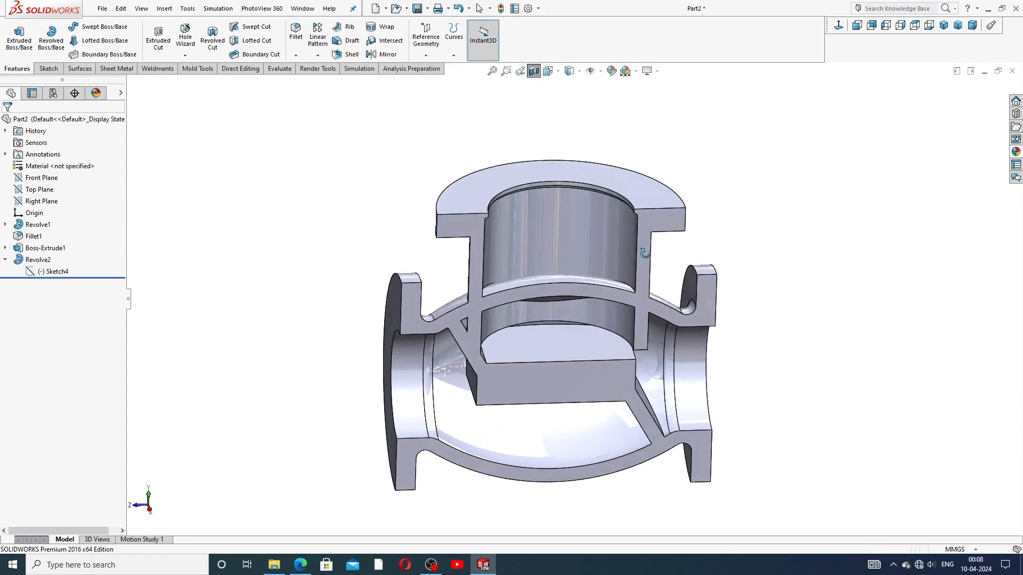
{"action": "scroll", "coordinate": [588, 272], "scroll_direction": "up", "scroll_amount": 3}
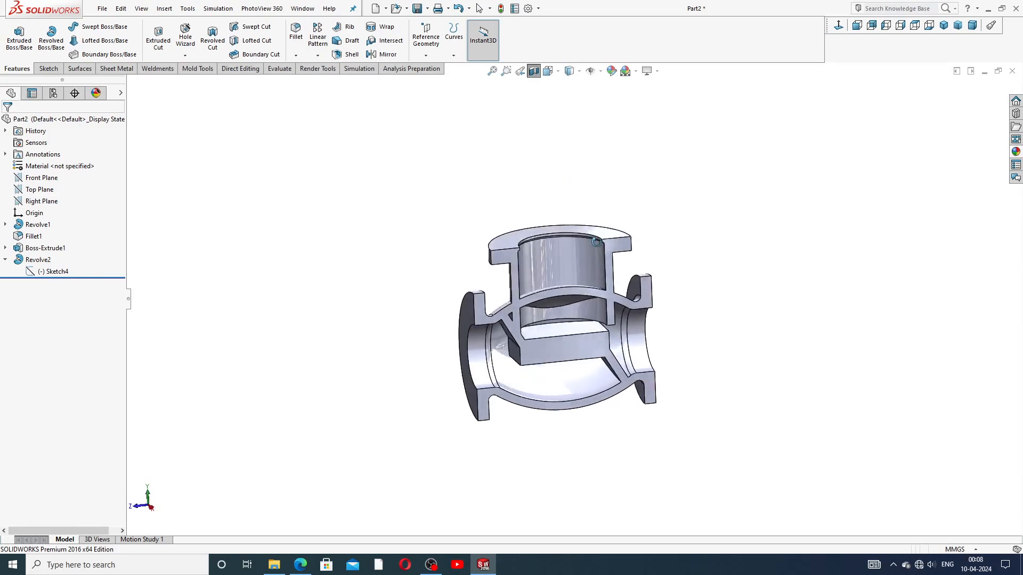
{"action": "scroll", "coordinate": [562, 289], "scroll_direction": "down", "scroll_amount": 2}
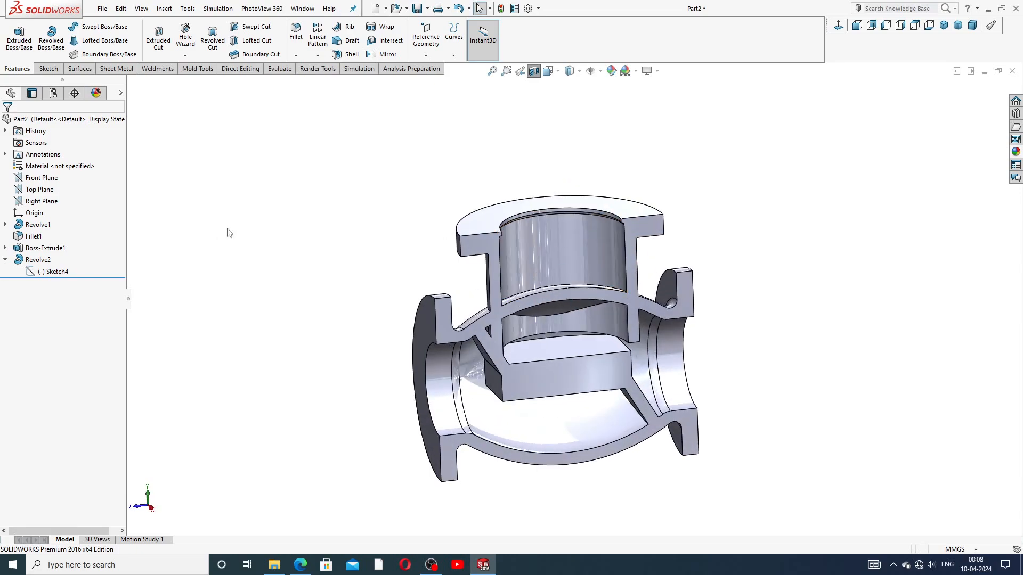
{"action": "left_click", "coordinate": [5, 260]}
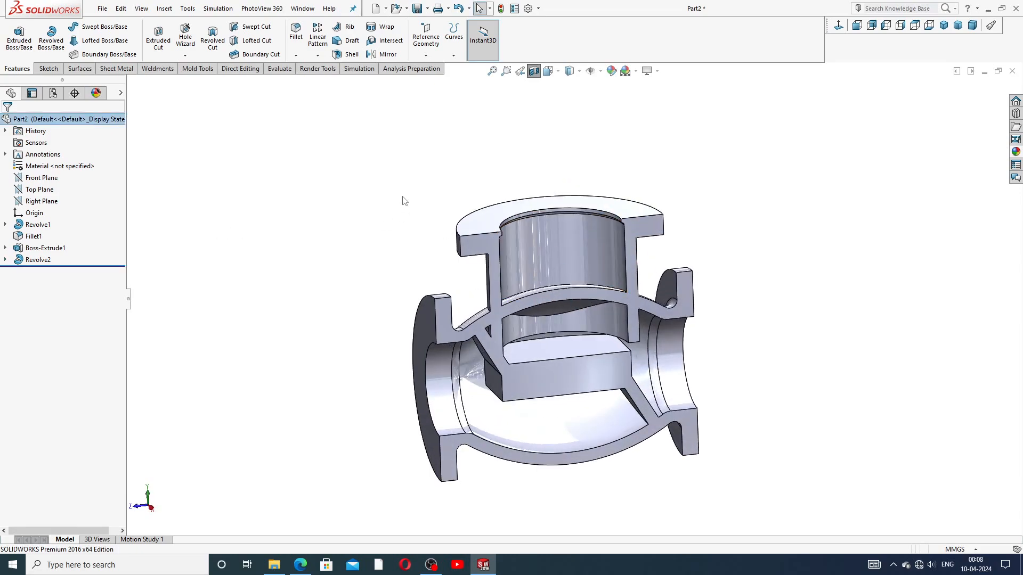
{"action": "middle_click_drag", "start_coordinate": [545, 326], "coordinate": [524, 292]}
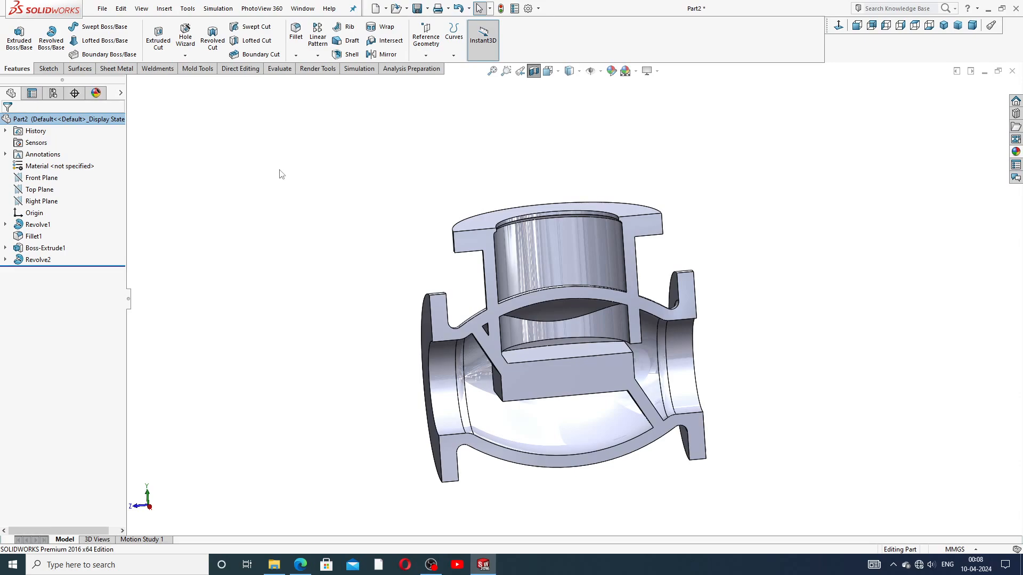
{"action": "left_click", "coordinate": [80, 69]}
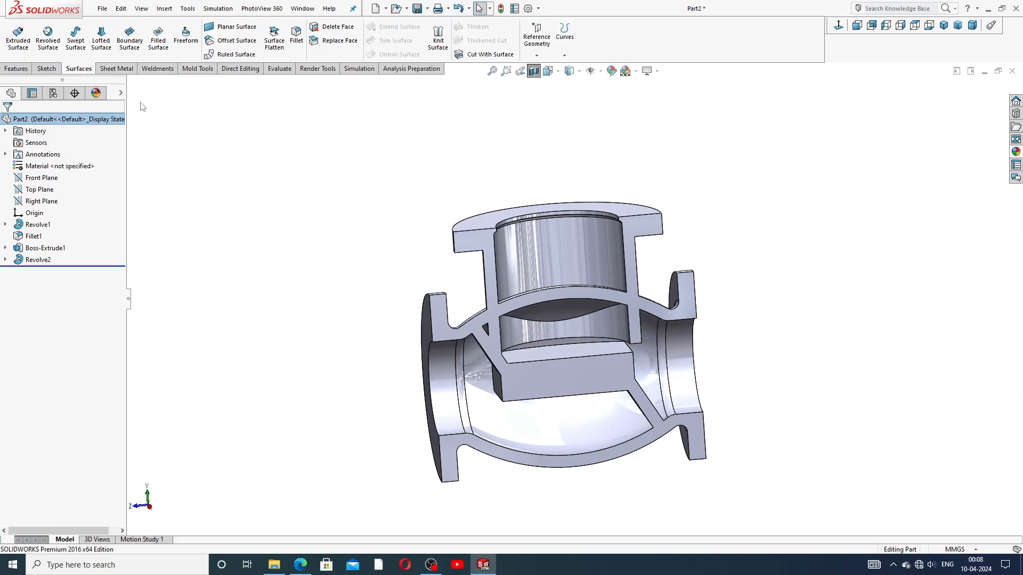
{"action": "left_click", "coordinate": [438, 38]}
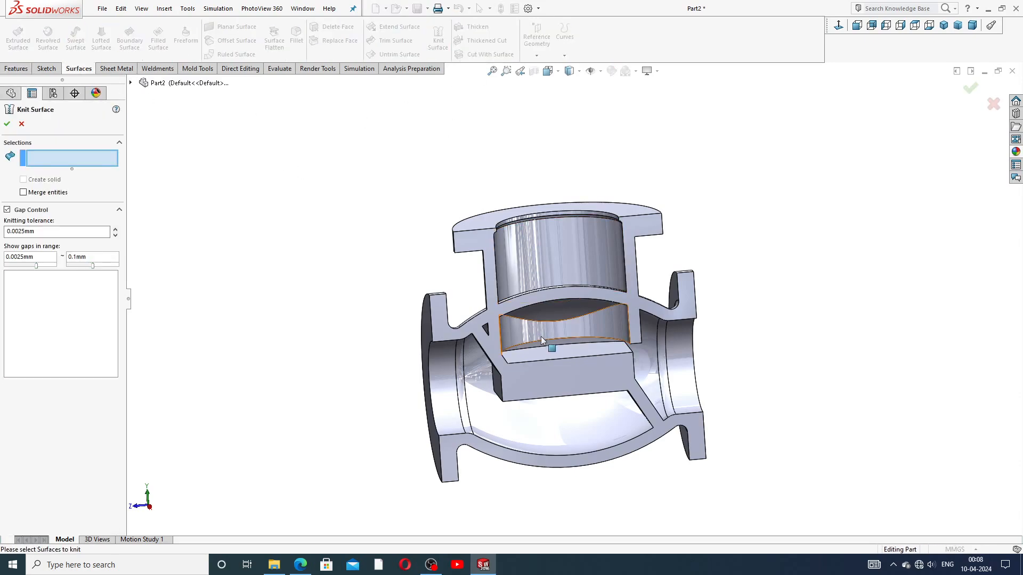
{"action": "left_click", "coordinate": [537, 319]}
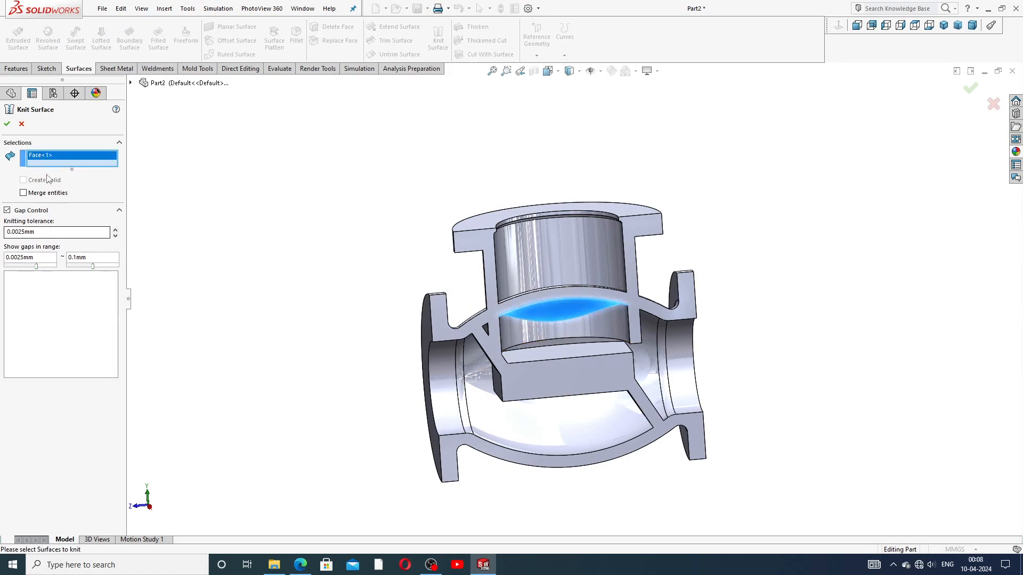
{"action": "left_click", "coordinate": [7, 124]}
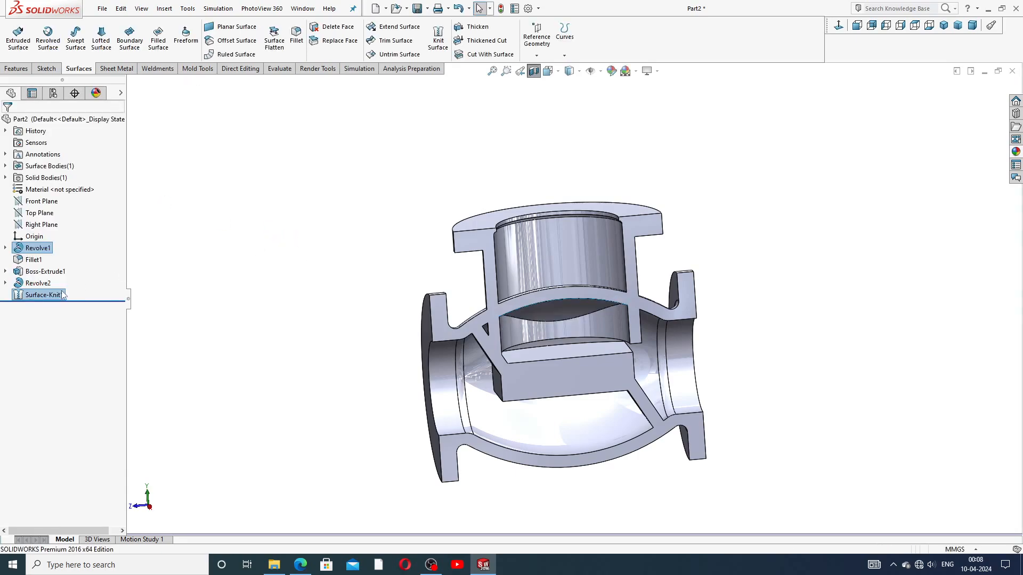
Step: Try to cut the solid with the knitted dome surface, with the cut direction flipped downward
{"action": "left_click", "coordinate": [489, 55]}
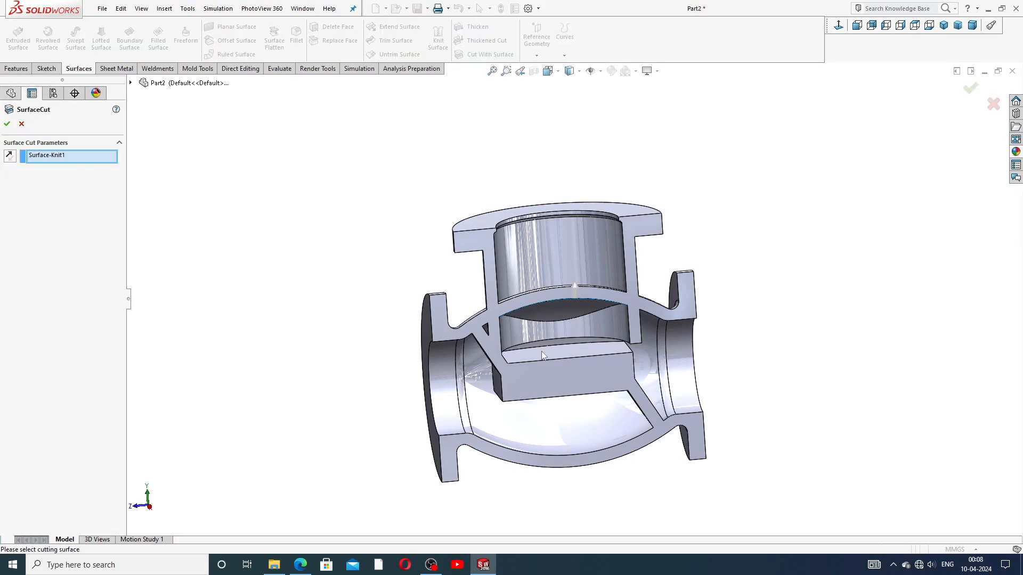
{"action": "scroll", "coordinate": [568, 340], "scroll_direction": "down", "scroll_amount": 3}
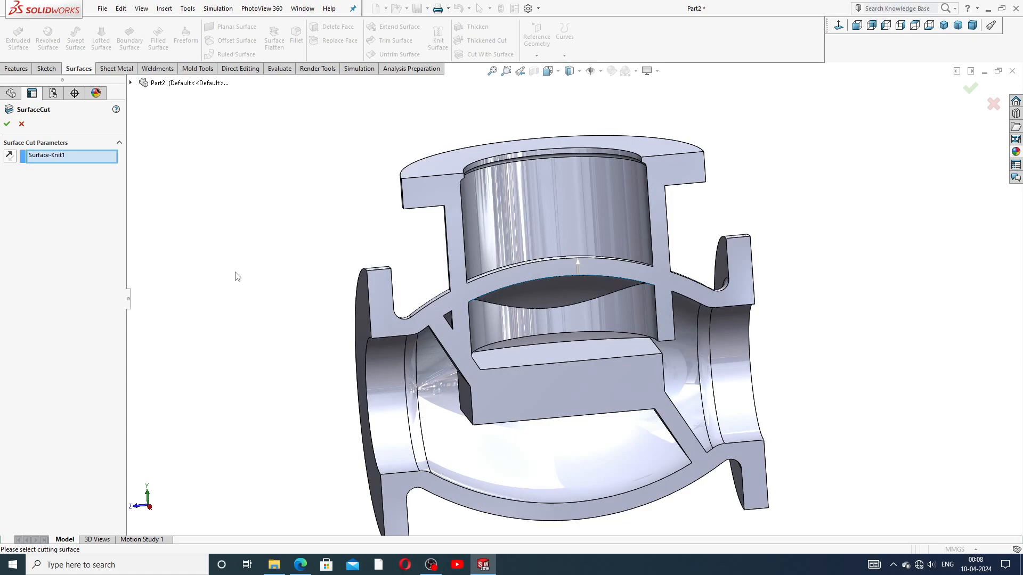
{"action": "left_click", "coordinate": [578, 266]}
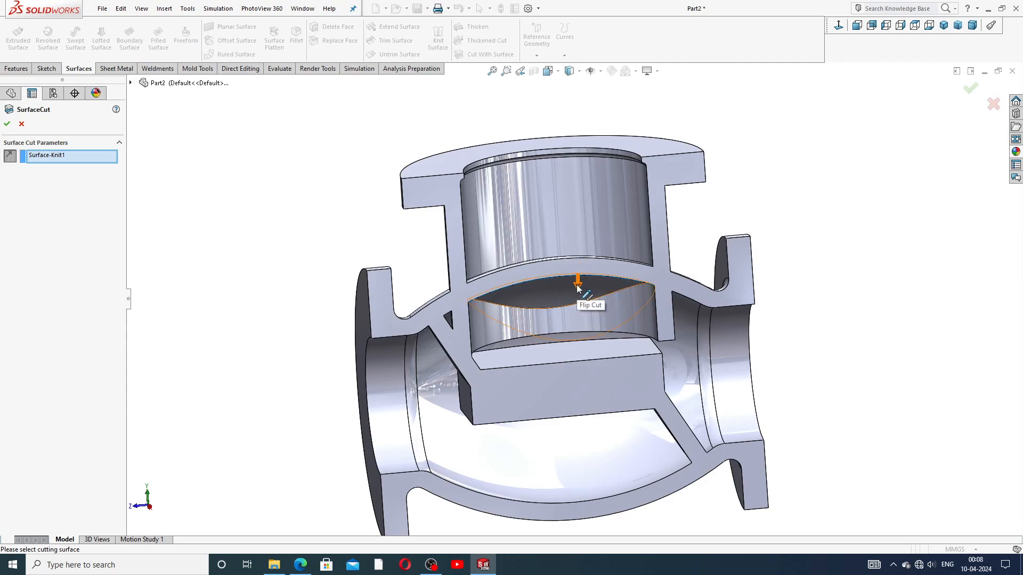
{"action": "left_click", "coordinate": [7, 124]}
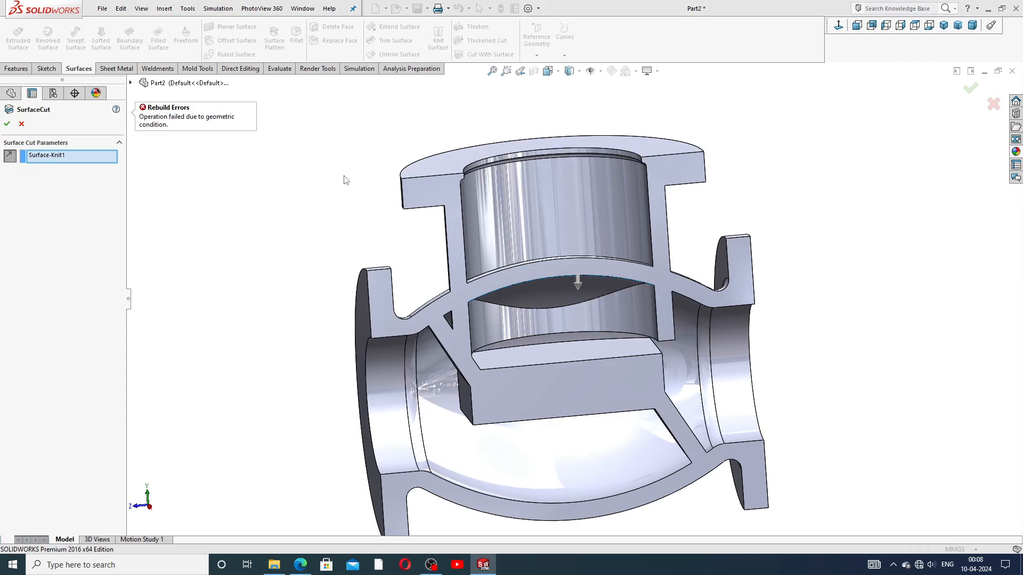
{"action": "left_click", "coordinate": [21, 123]}
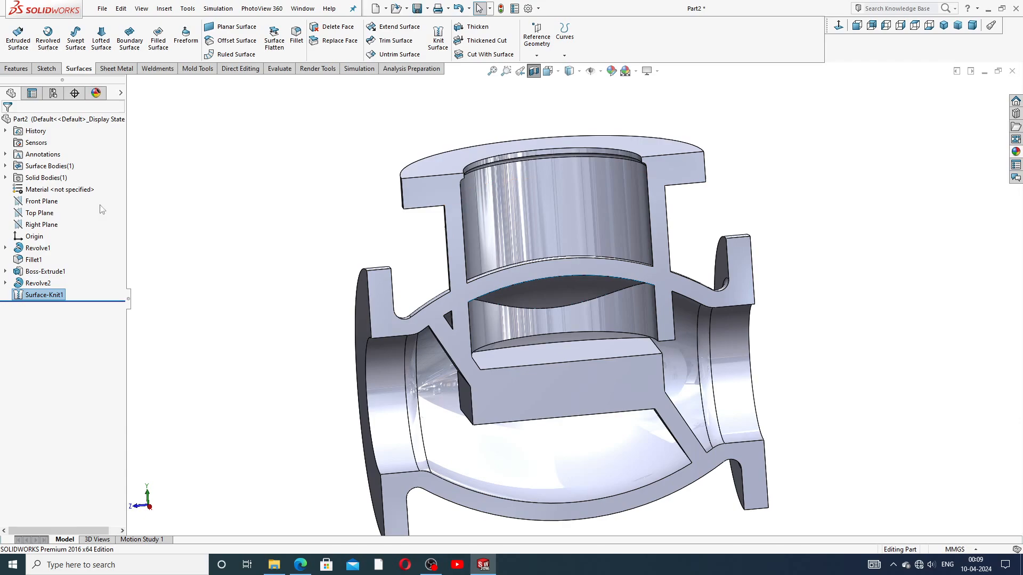
{"action": "left_click", "coordinate": [193, 279]}
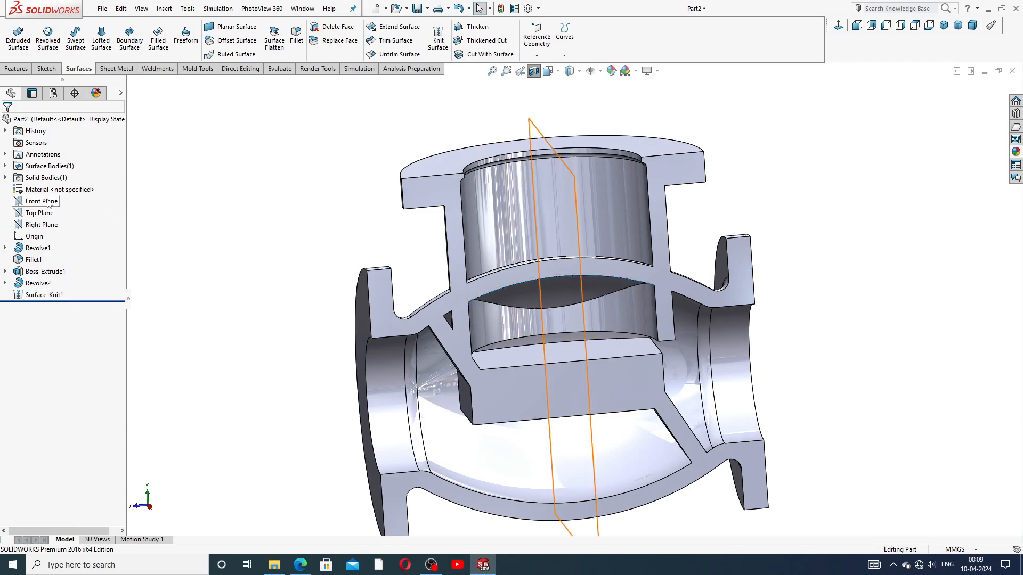
Step: Retry the downward surface cut using the knitted dome body from the Surface Bodies folder
{"action": "left_click", "coordinate": [6, 166]}
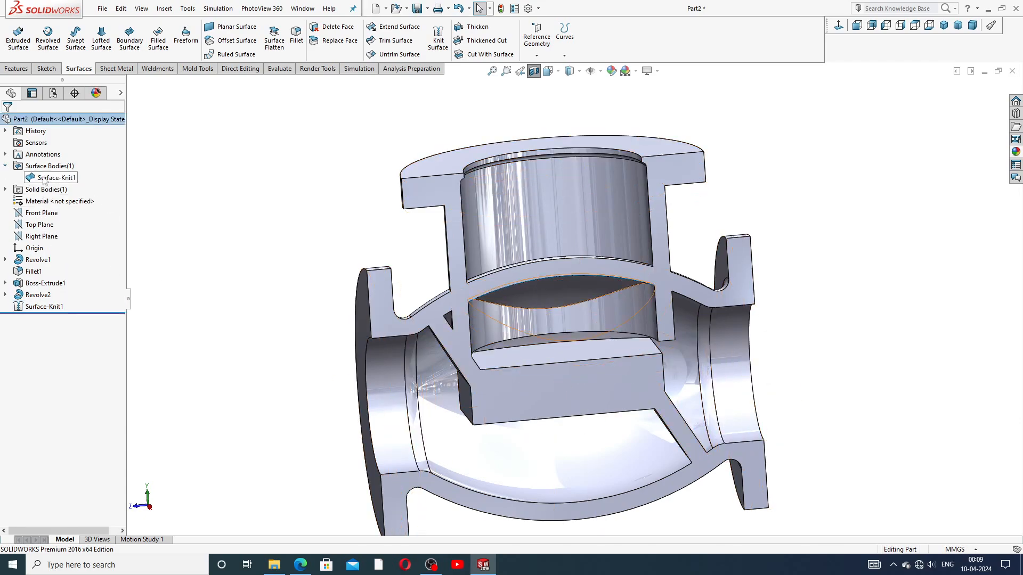
{"action": "left_click", "coordinate": [52, 179]}
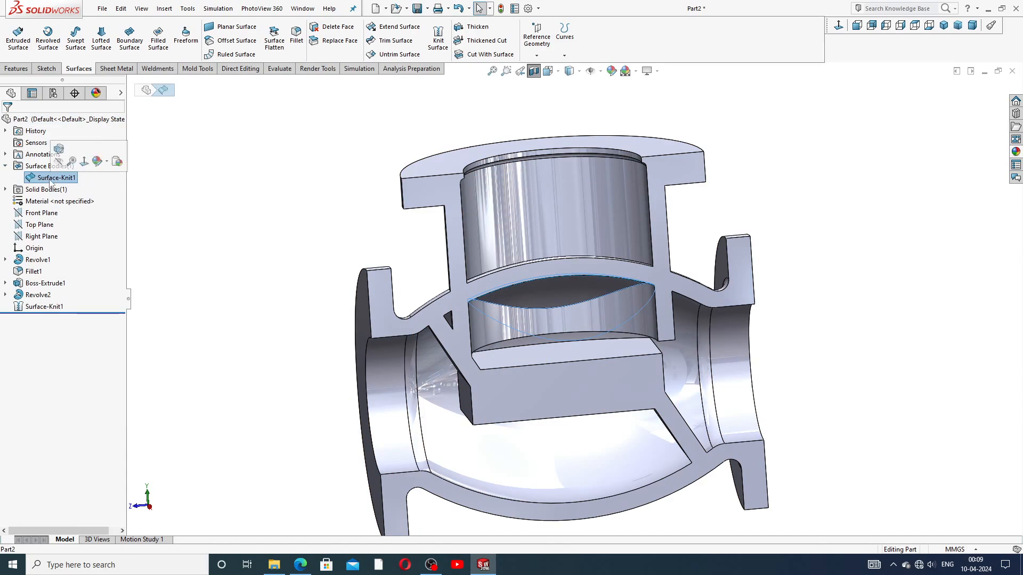
{"action": "left_click", "coordinate": [476, 55]}
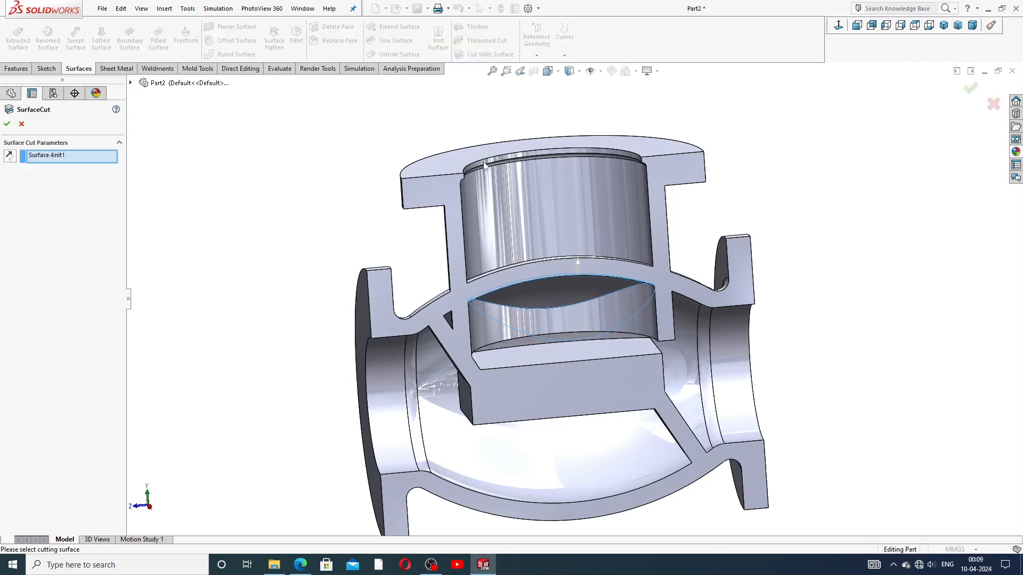
{"action": "left_click", "coordinate": [10, 157]}
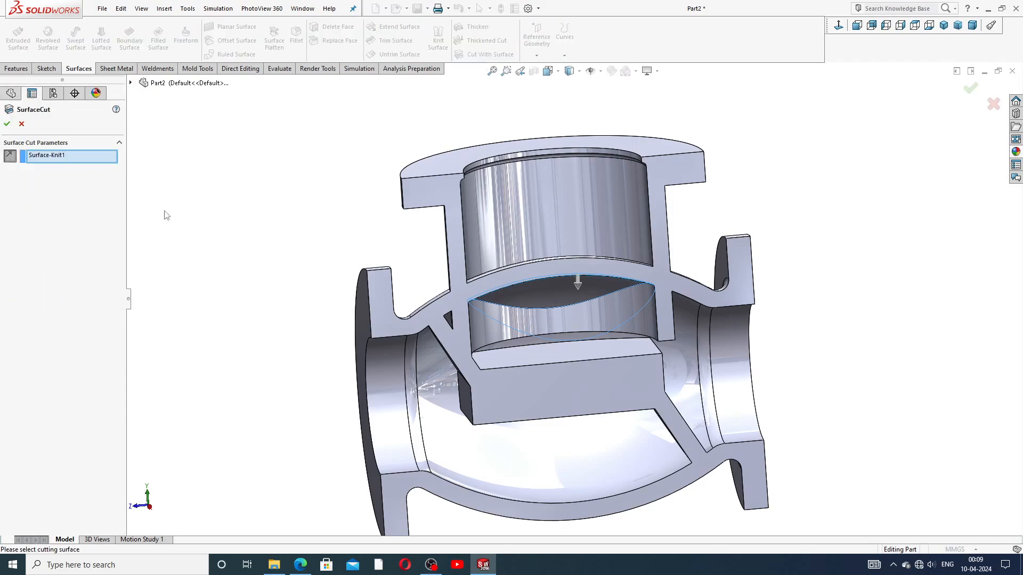
{"action": "left_click", "coordinate": [7, 124]}
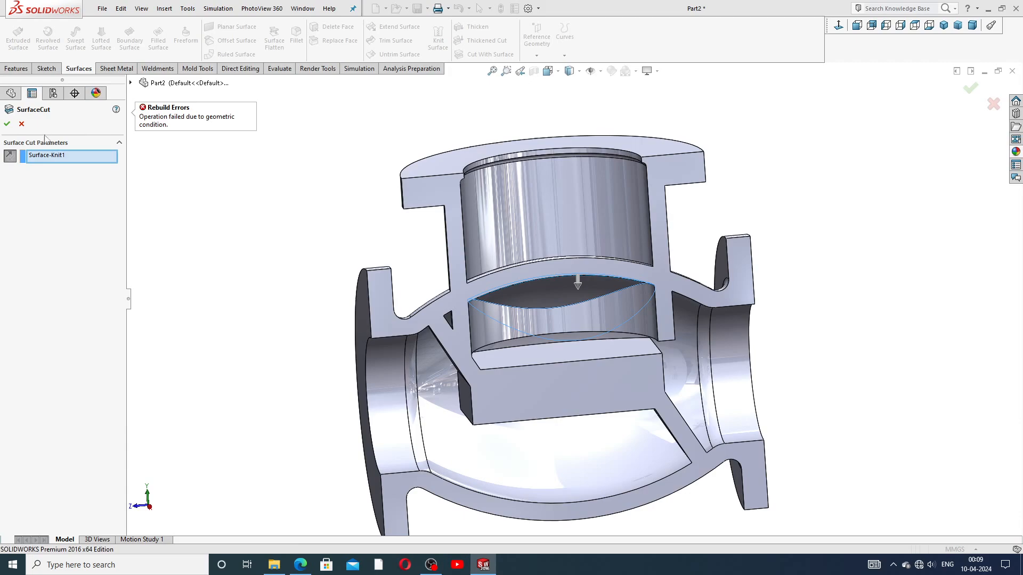
{"action": "left_click", "coordinate": [21, 124]}
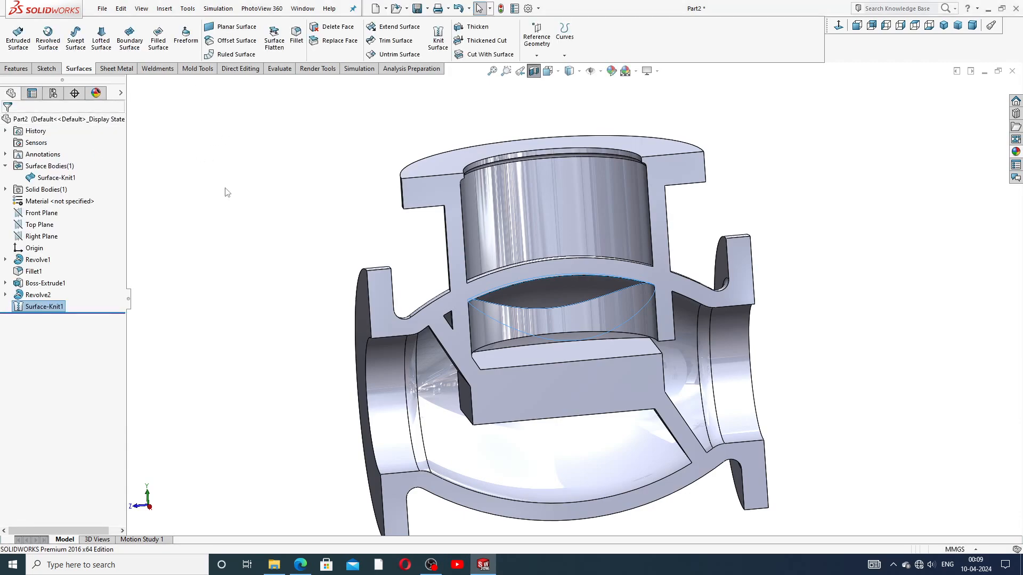
Step: Delete the knitted dome surface feature from the part
{"action": "left_click", "coordinate": [44, 307]}
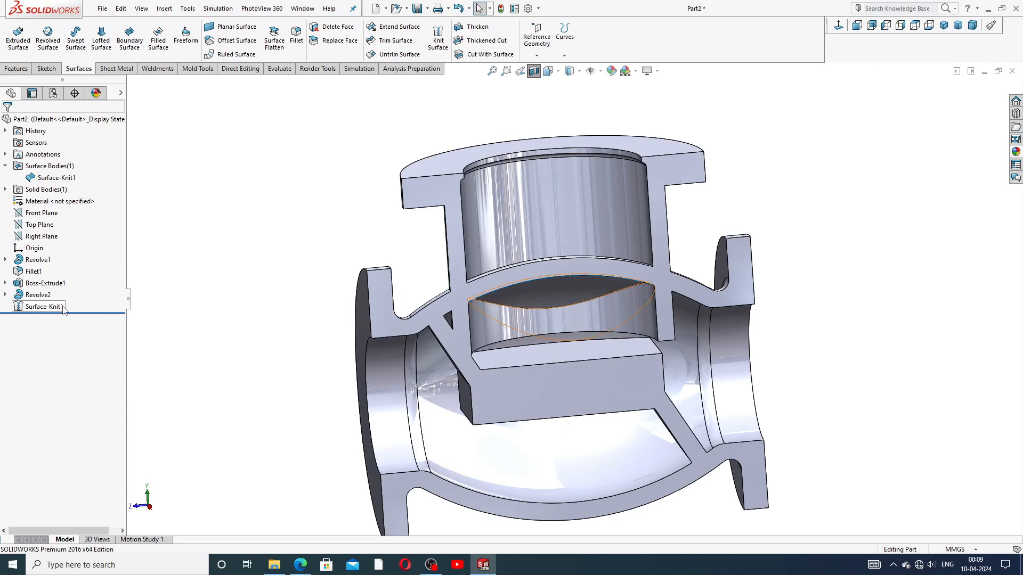
{"action": "right_click", "coordinate": [70, 317]}
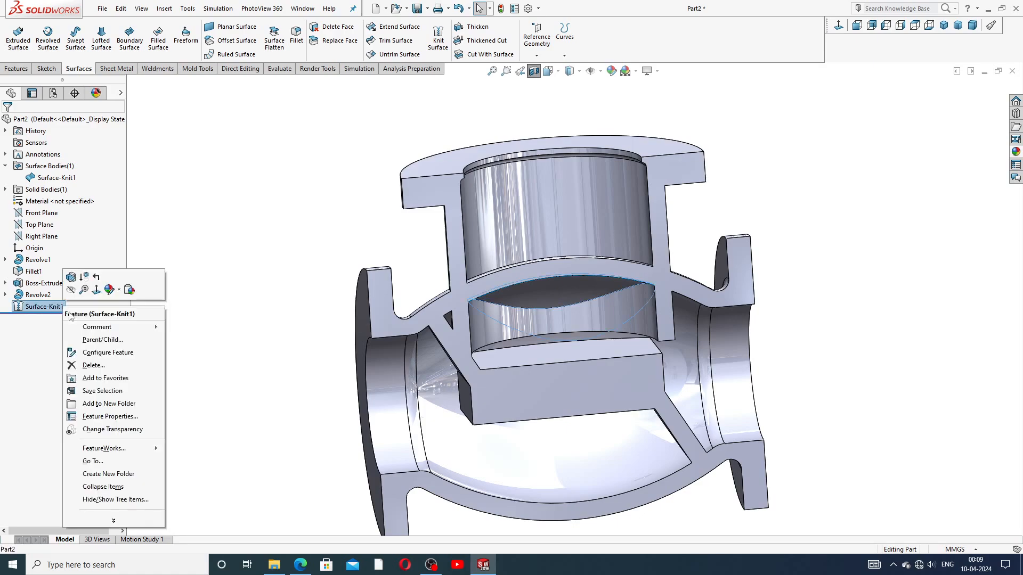
{"action": "left_click", "coordinate": [93, 366]}
{"action": "left_click", "coordinate": [579, 233]}
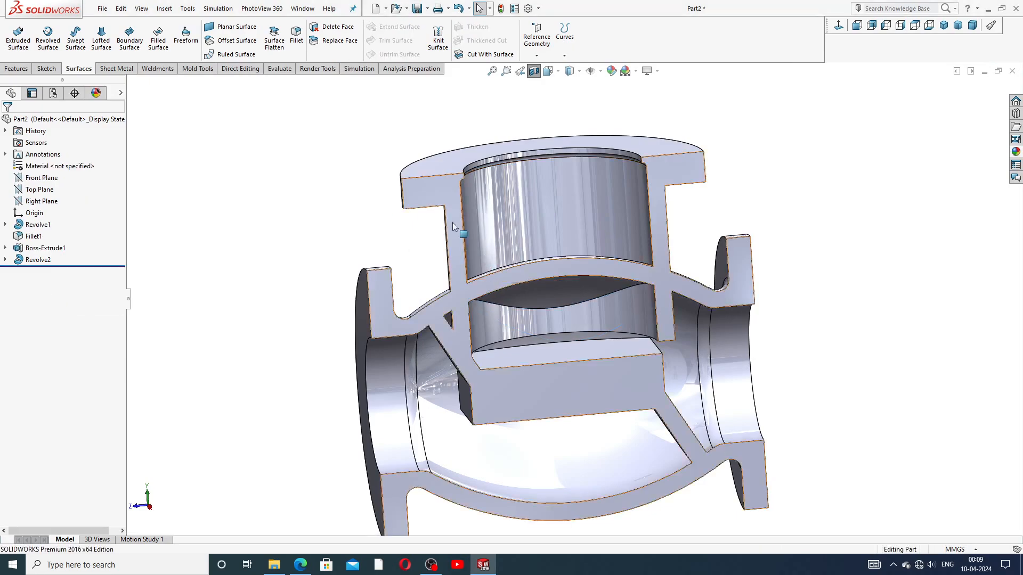
Step: Knit the neck's inner cylindrical face below the dome into a surface, leaving entities unmerged
{"action": "middle_click_drag", "start_coordinate": [453, 223], "coordinate": [434, 237]}
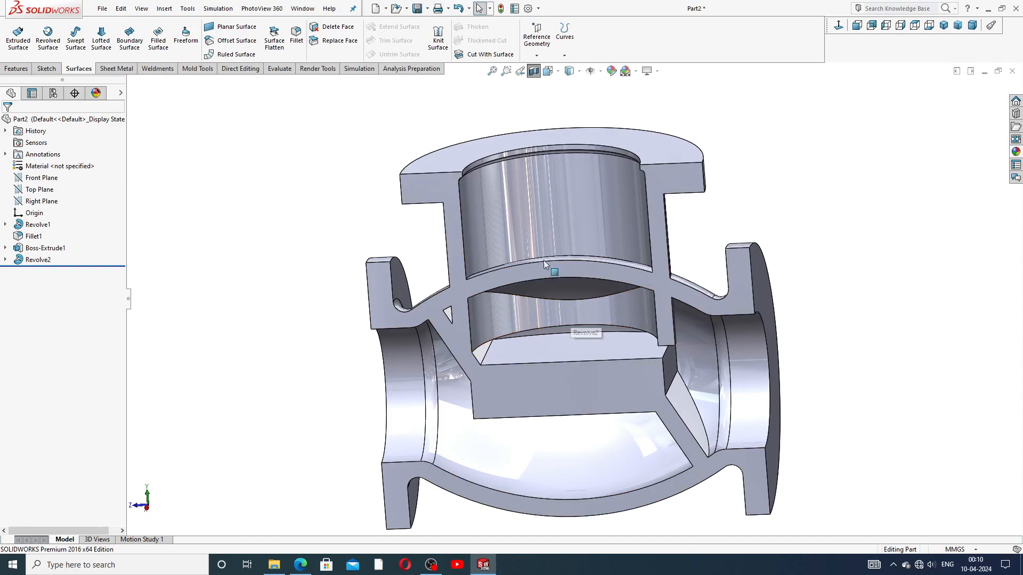
{"action": "left_click", "coordinate": [439, 44]}
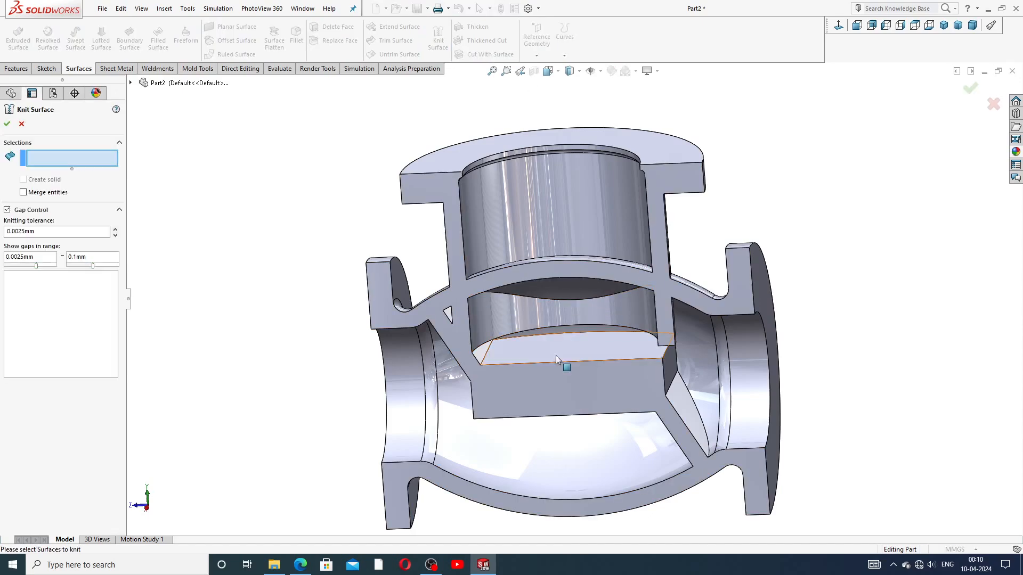
{"action": "left_click", "coordinate": [546, 314]}
{"action": "middle_click_drag", "start_coordinate": [637, 347], "coordinate": [594, 335]}
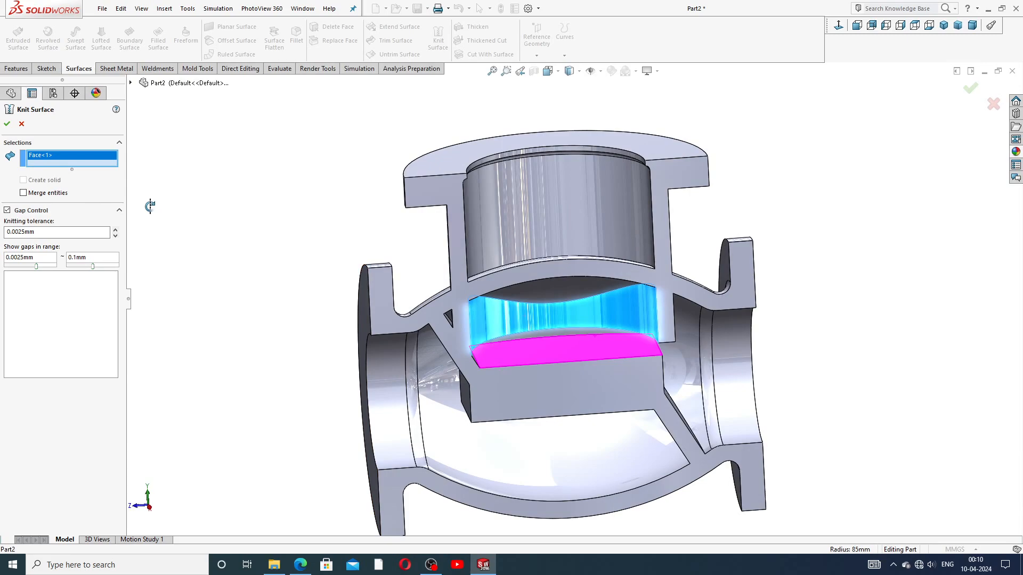
{"action": "left_click", "coordinate": [7, 124]}
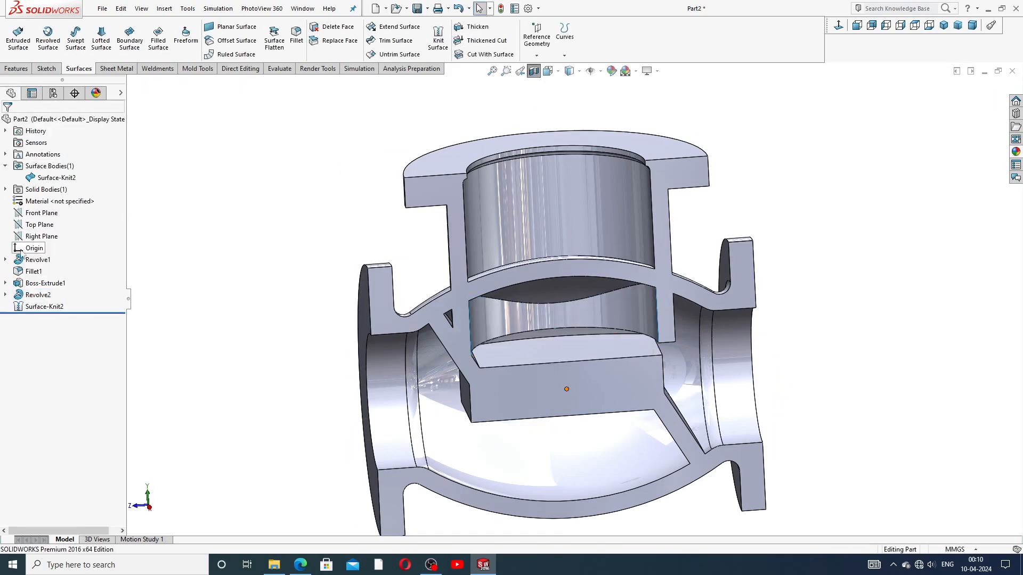
Step: Try to cut the solid with the knitted cylindrical surface from the Surface Bodies folder
{"action": "left_click", "coordinate": [6, 167]}
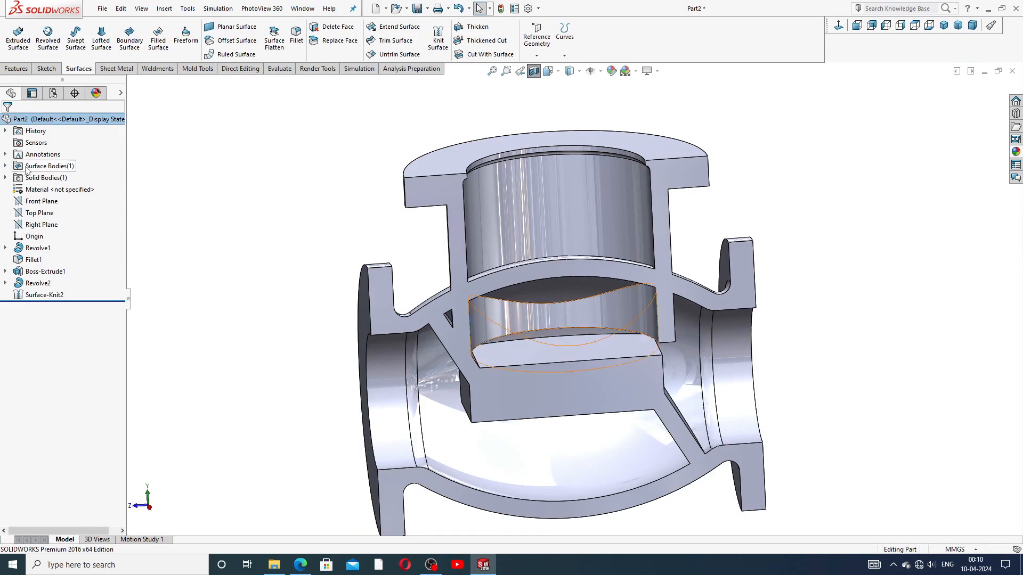
{"action": "left_click", "coordinate": [5, 166]}
{"action": "left_click", "coordinate": [63, 179]}
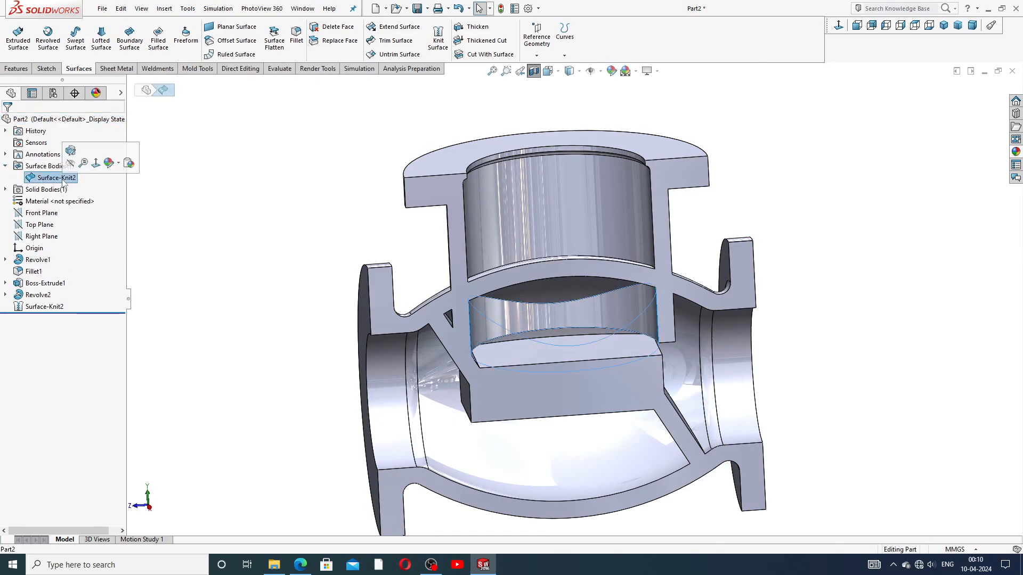
{"action": "left_click", "coordinate": [483, 56]}
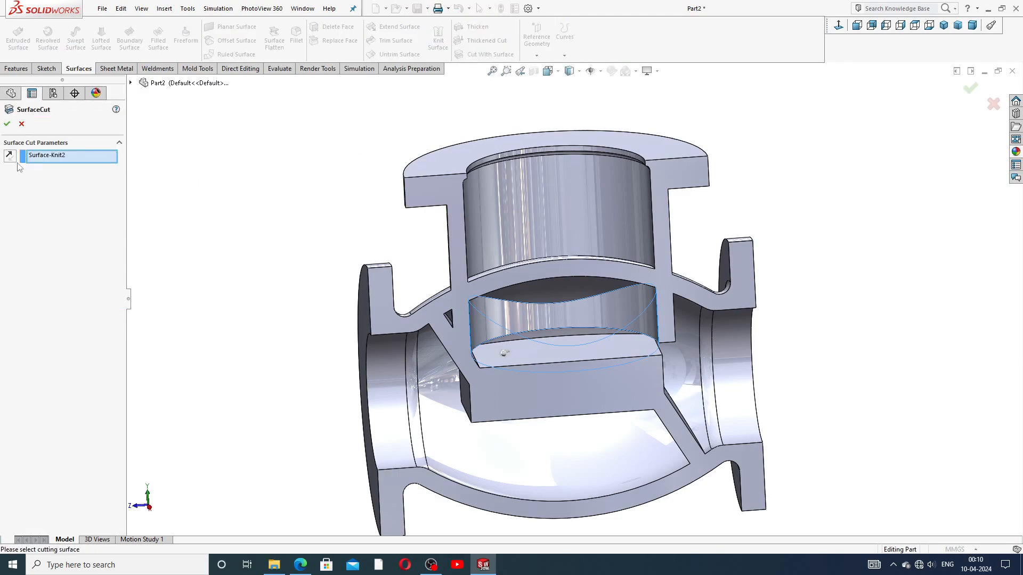
{"action": "left_click", "coordinate": [118, 143]}
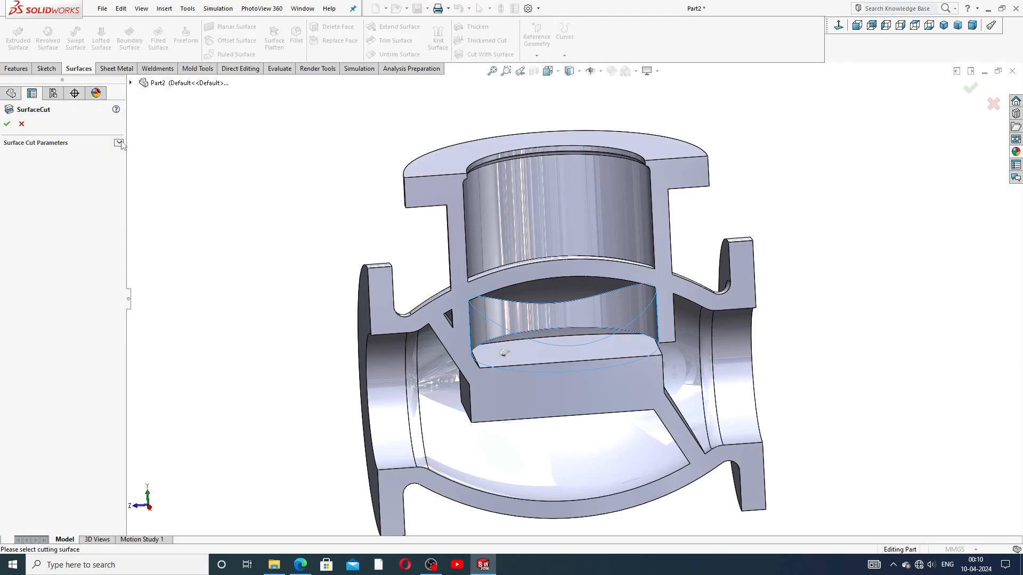
{"action": "left_click", "coordinate": [119, 143]}
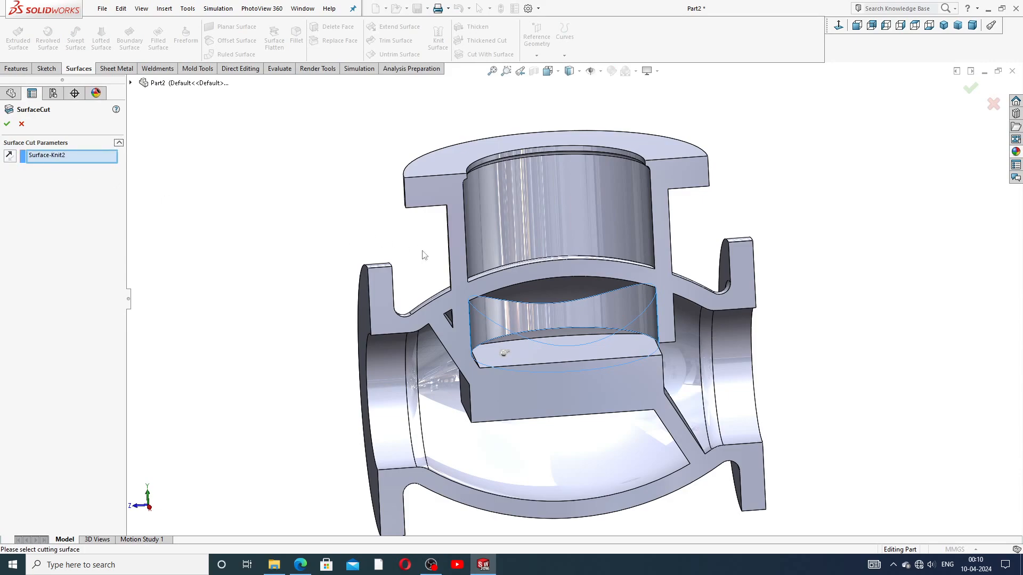
{"action": "middle_click_drag", "start_coordinate": [536, 340], "coordinate": [571, 362]}
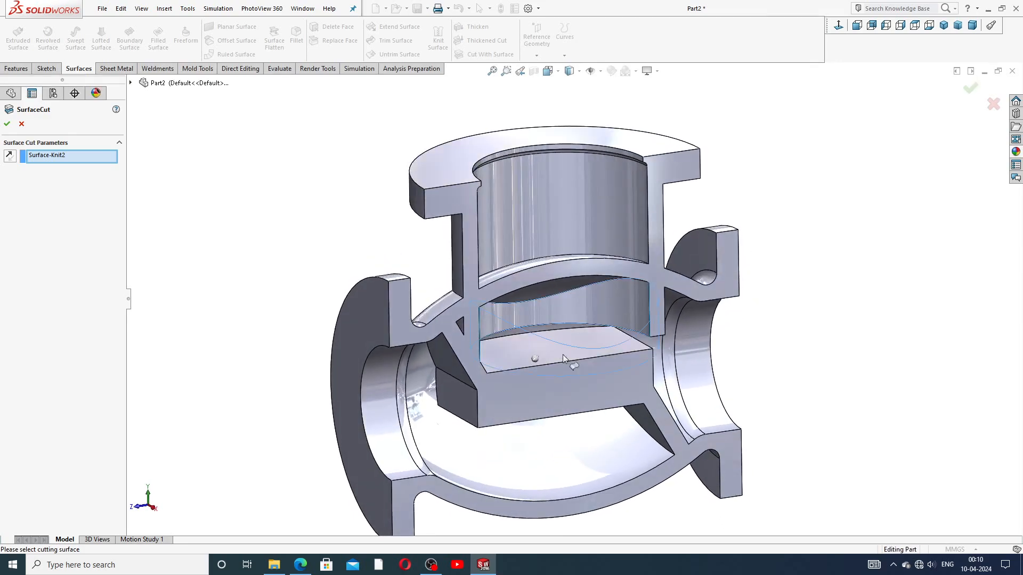
{"action": "left_click", "coordinate": [11, 126]}
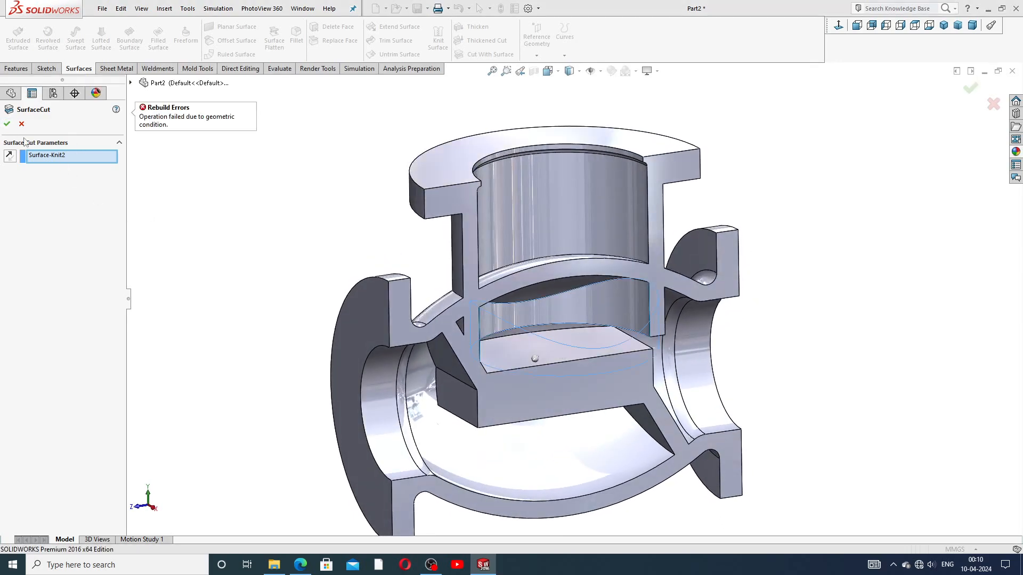
{"action": "left_click", "coordinate": [22, 123]}
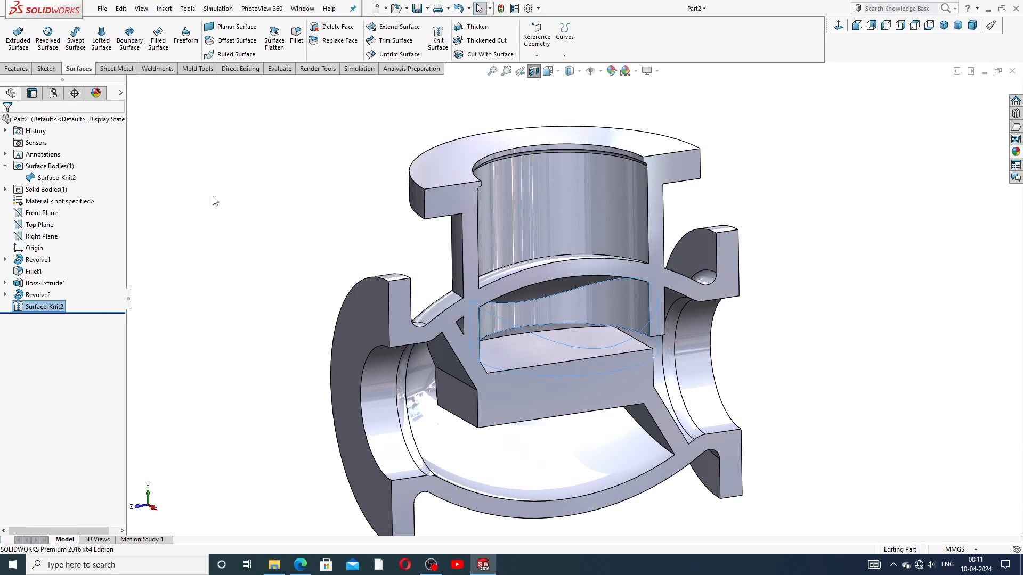
Step: Delete the knitted cylindrical surface feature from the part
{"action": "middle_click_drag", "start_coordinate": [296, 226], "coordinate": [254, 242]}
{"action": "scroll", "coordinate": [323, 265], "scroll_direction": "up", "scroll_amount": 3}
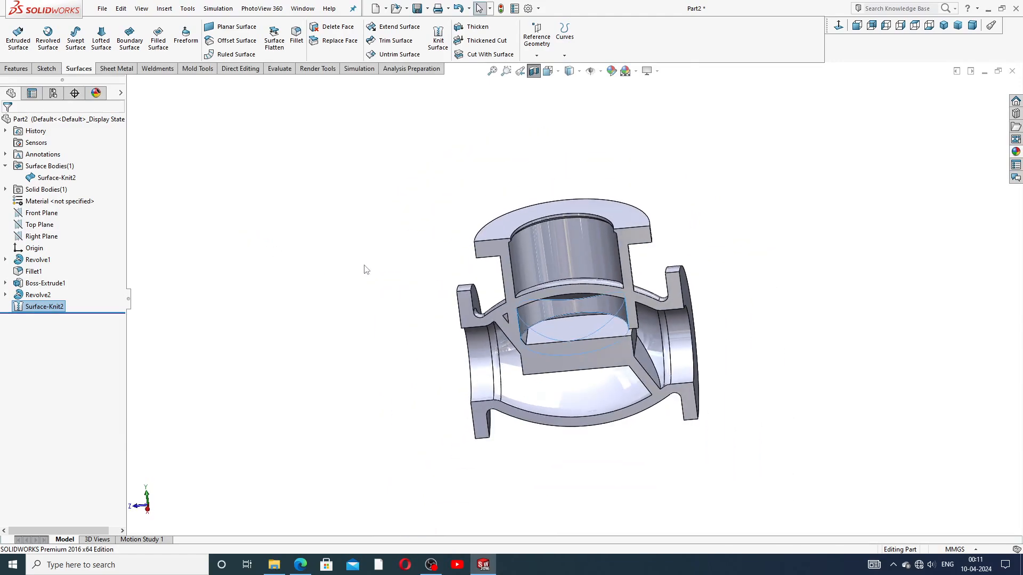
{"action": "middle_click_drag", "start_coordinate": [367, 272], "coordinate": [379, 235]}
{"action": "left_click", "coordinate": [187, 290]}
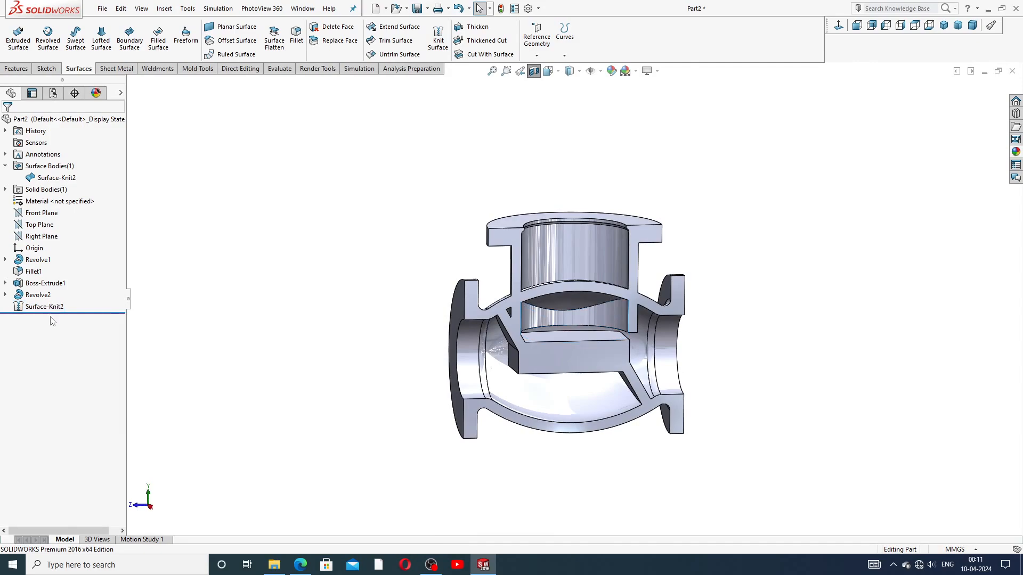
{"action": "right_click", "coordinate": [37, 309]}
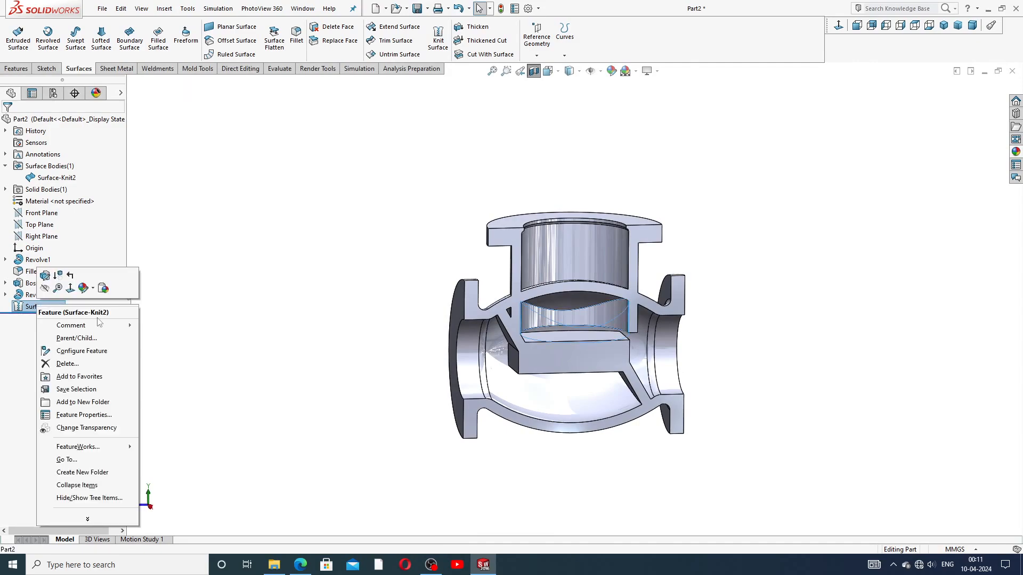
{"action": "left_click", "coordinate": [67, 364]}
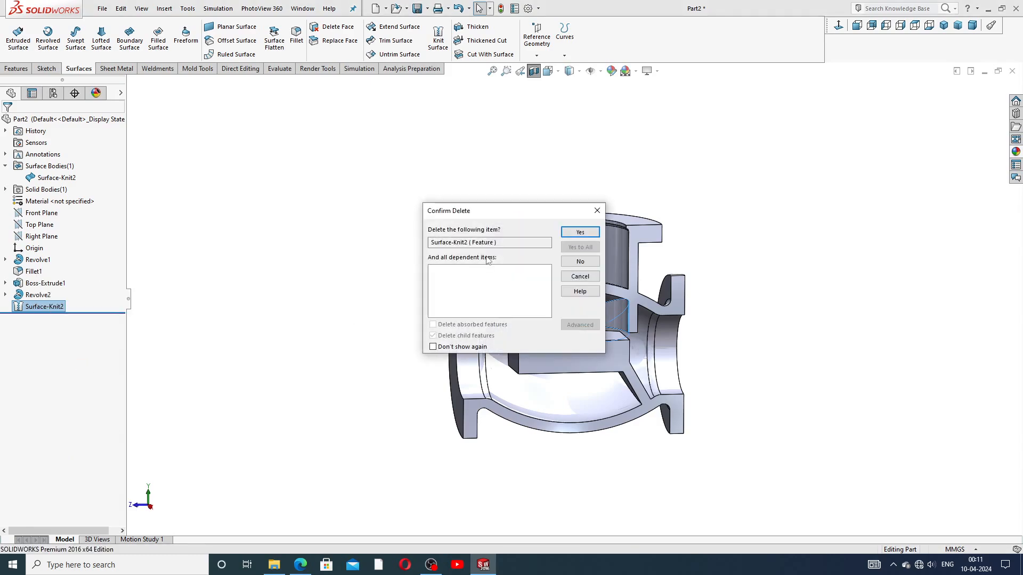
{"action": "left_click", "coordinate": [581, 234]}
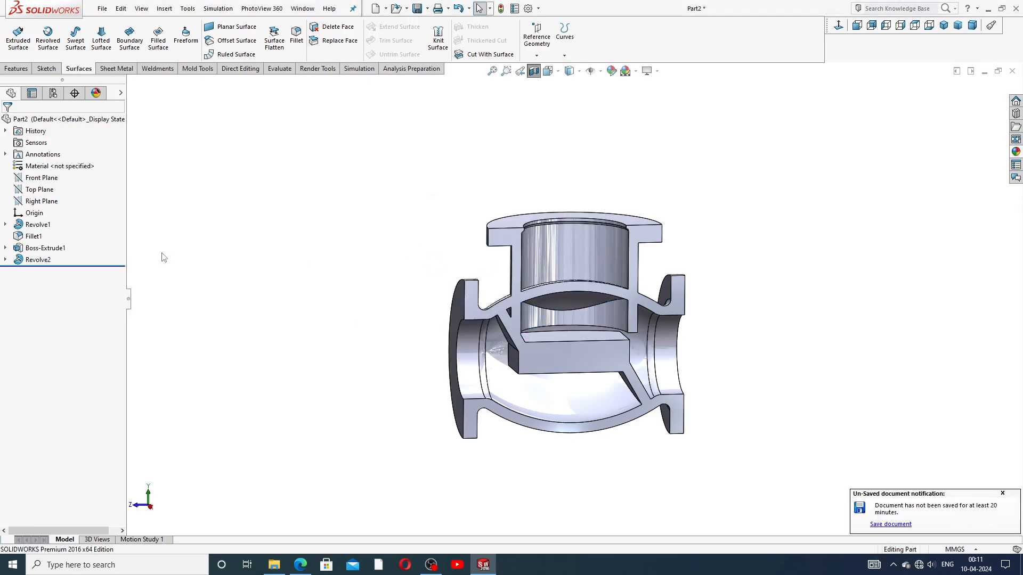
{"action": "left_click", "coordinate": [39, 260]}
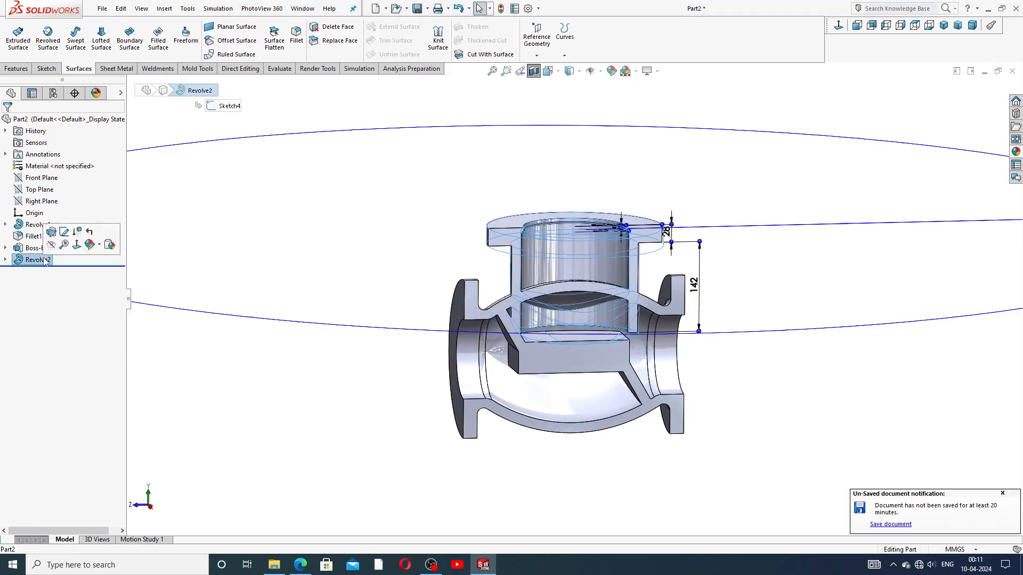
{"action": "left_click", "coordinate": [58, 235]}
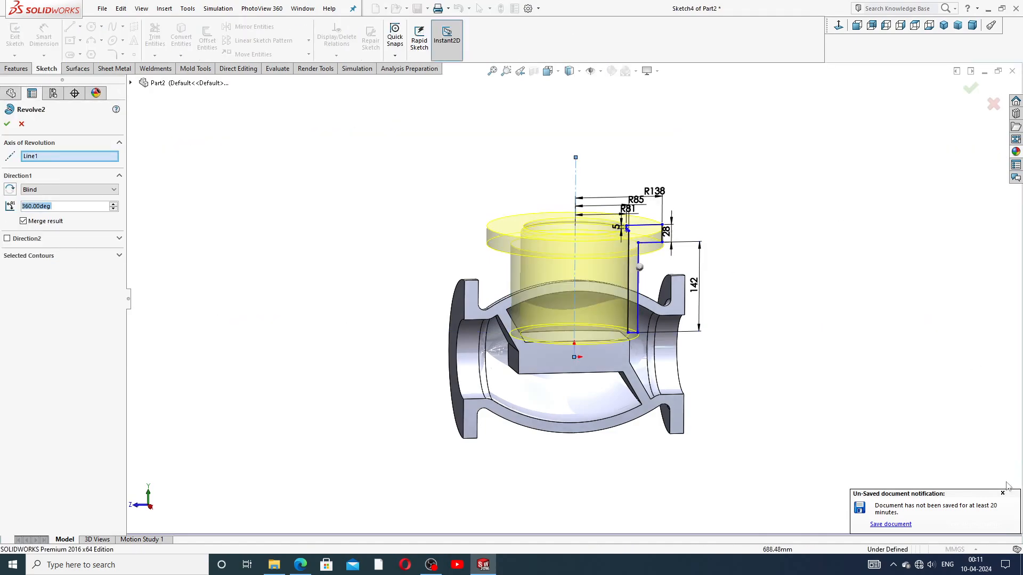
{"action": "scroll", "coordinate": [637, 338], "scroll_direction": "down", "scroll_amount": 3}
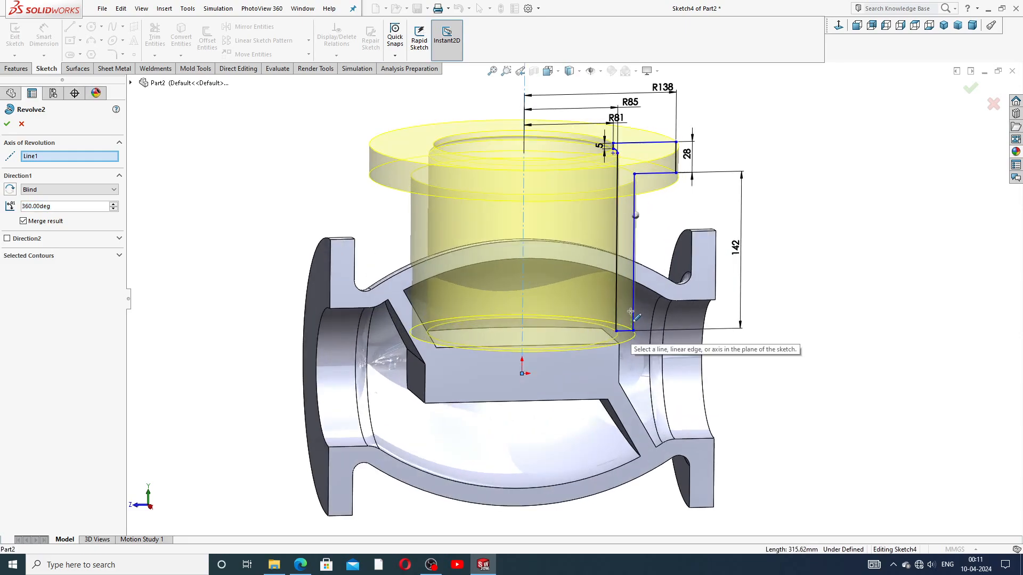
{"action": "left_click", "coordinate": [7, 123]}
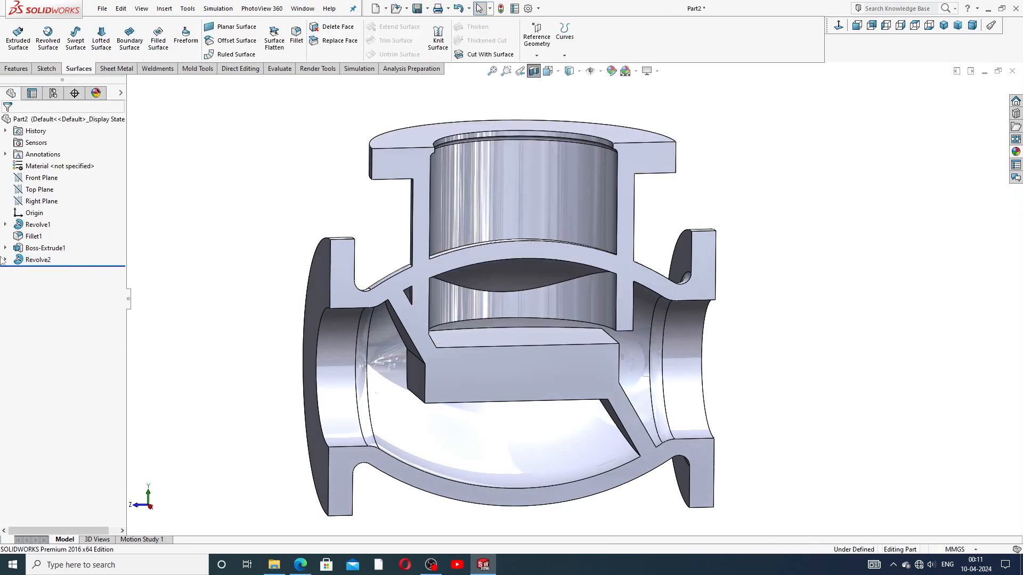
Step: Edit the neck's revolve sketch, raising the profile until its lower outer corner is about 58 mm above the origin, and rebuild the part
{"action": "left_click", "coordinate": [6, 260]}
{"action": "left_click", "coordinate": [44, 272]}
{"action": "left_click", "coordinate": [52, 241]}
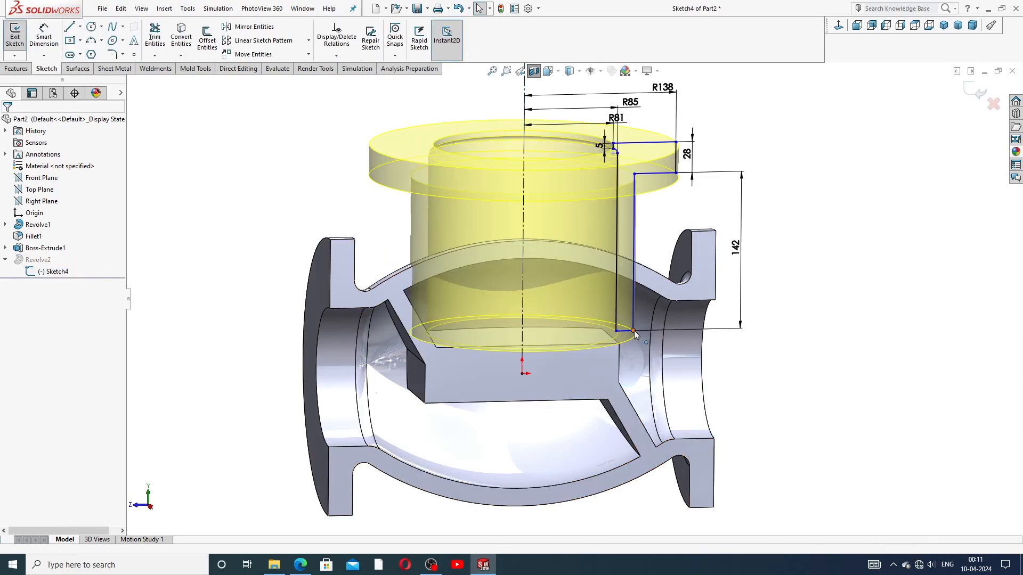
{"action": "left_click", "coordinate": [633, 311]}
{"action": "left_click_drag", "start_coordinate": [633, 311], "coordinate": [634, 307]}
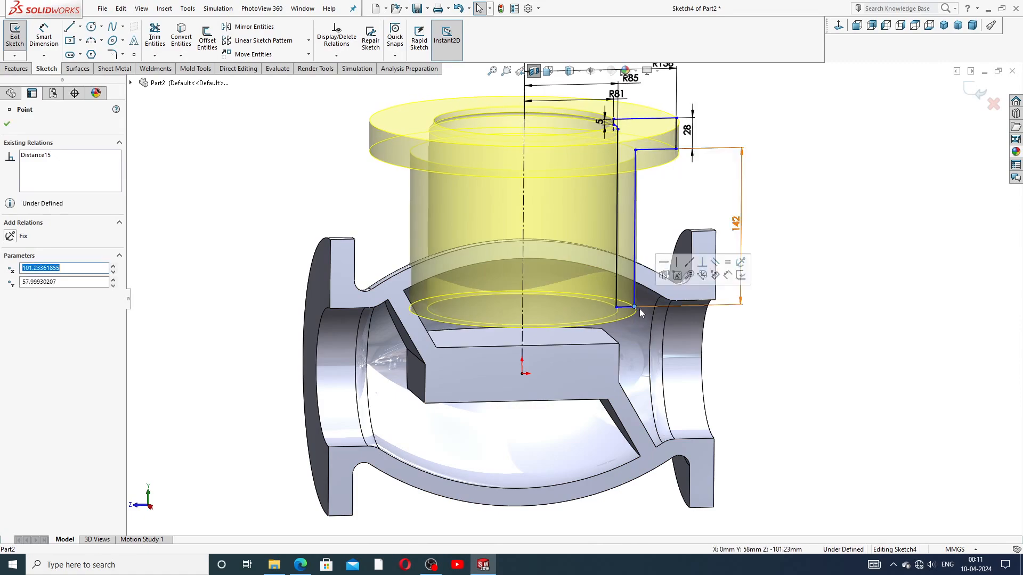
{"action": "left_click", "coordinate": [798, 205]}
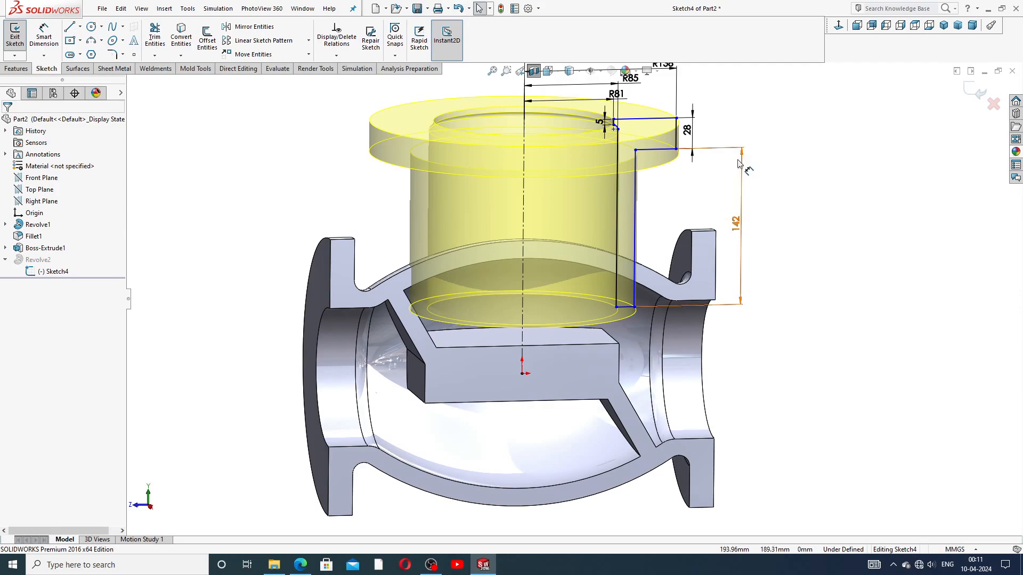
{"action": "key", "text": "z"}
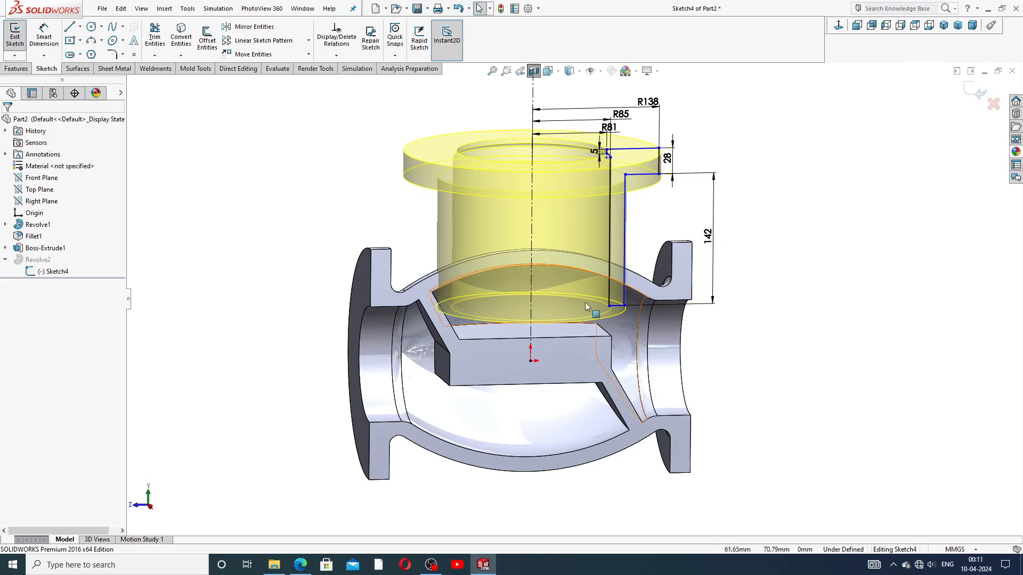
{"action": "left_click", "coordinate": [967, 90]}
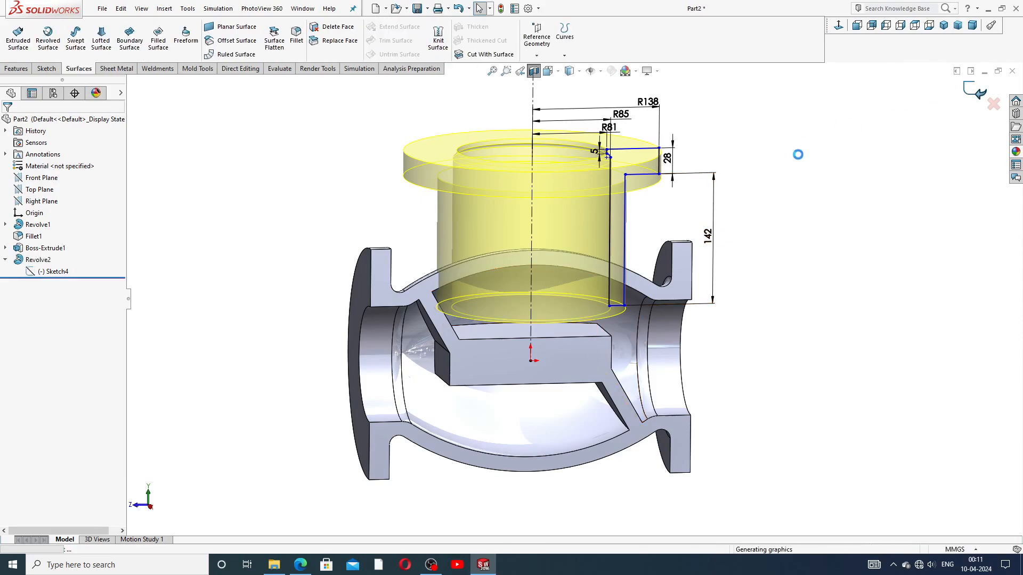
Step: Try to knit the dome's underside face inside the neck with the body's inner wall face, leaving entities unmerged
{"action": "middle_click_drag", "start_coordinate": [792, 210], "coordinate": [787, 252]}
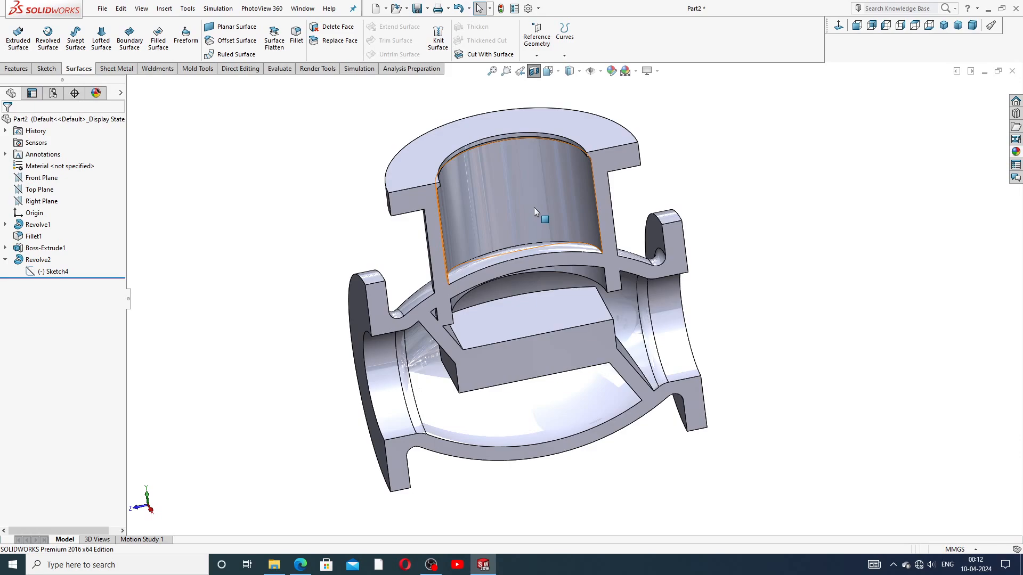
{"action": "middle_click_drag", "start_coordinate": [554, 294], "coordinate": [556, 201]}
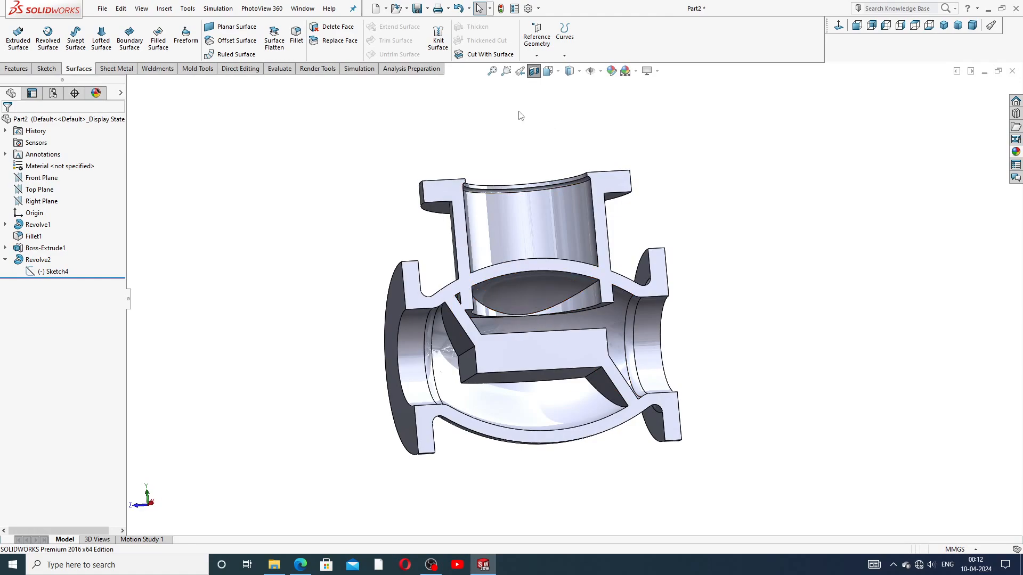
{"action": "left_click", "coordinate": [438, 36]}
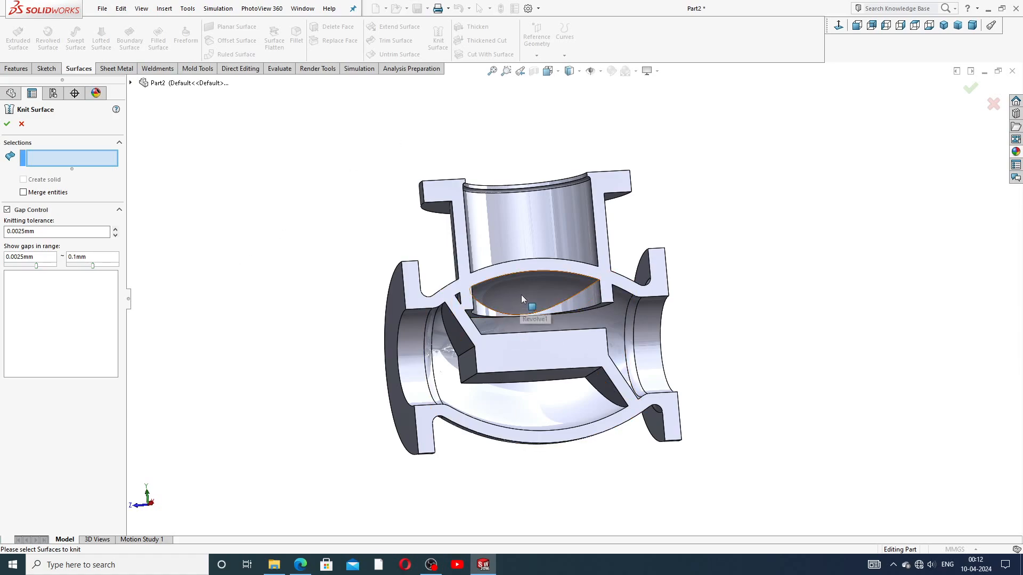
{"action": "middle_click_drag", "start_coordinate": [549, 278], "coordinate": [543, 322]}
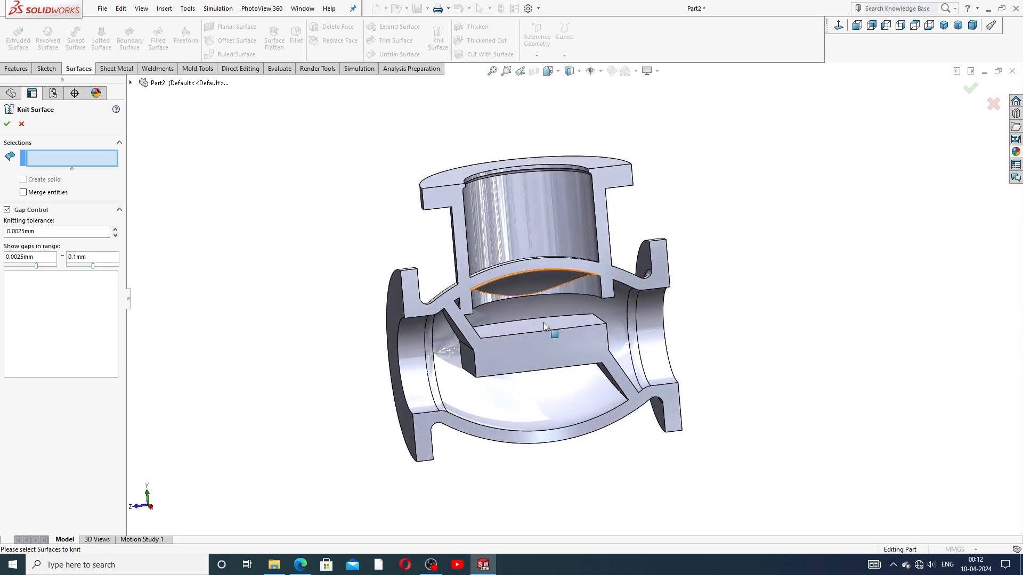
{"action": "left_click", "coordinate": [522, 289]}
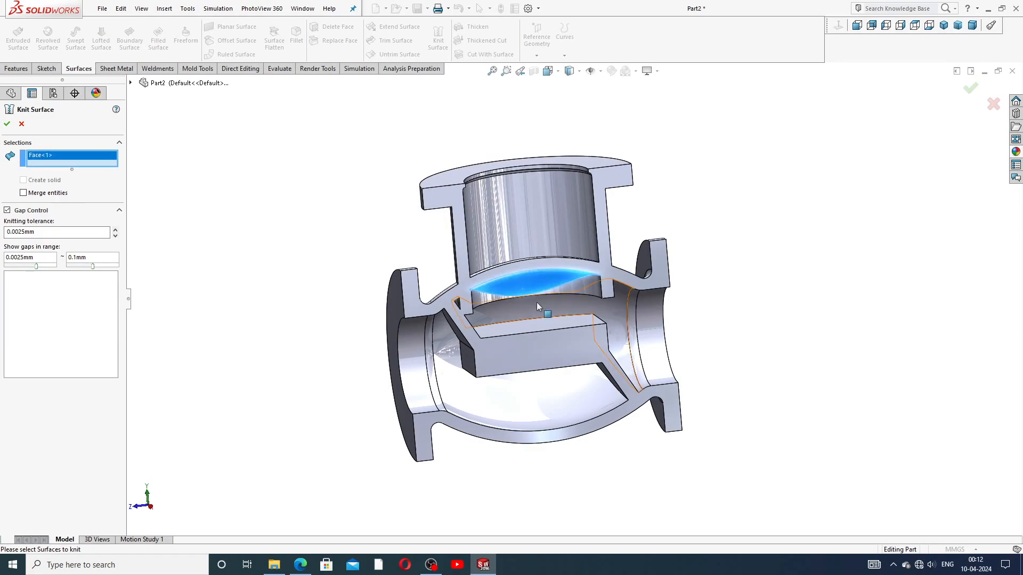
{"action": "left_click", "coordinate": [553, 295]}
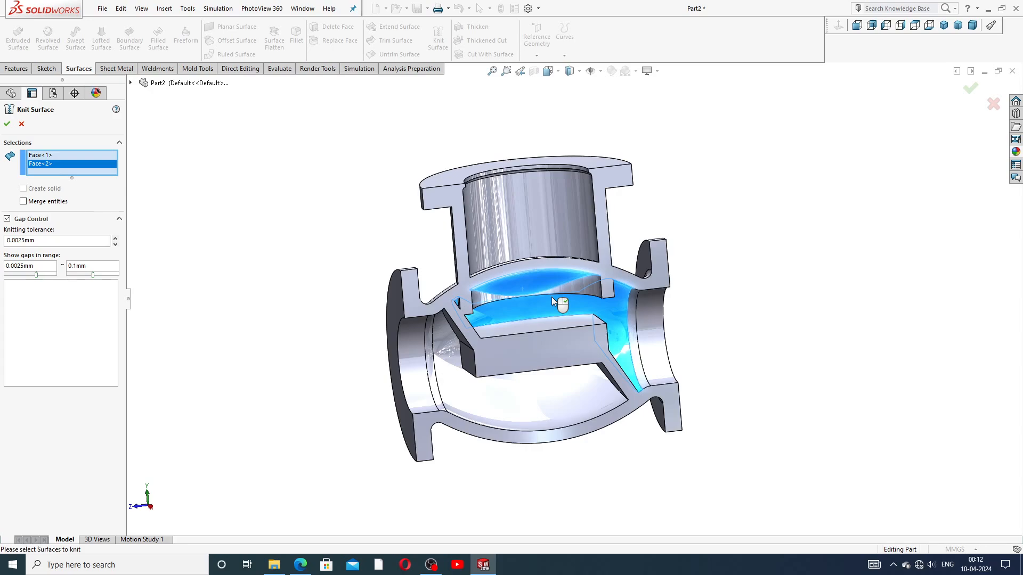
{"action": "scroll", "coordinate": [551, 297], "scroll_direction": "up", "scroll_amount": 2}
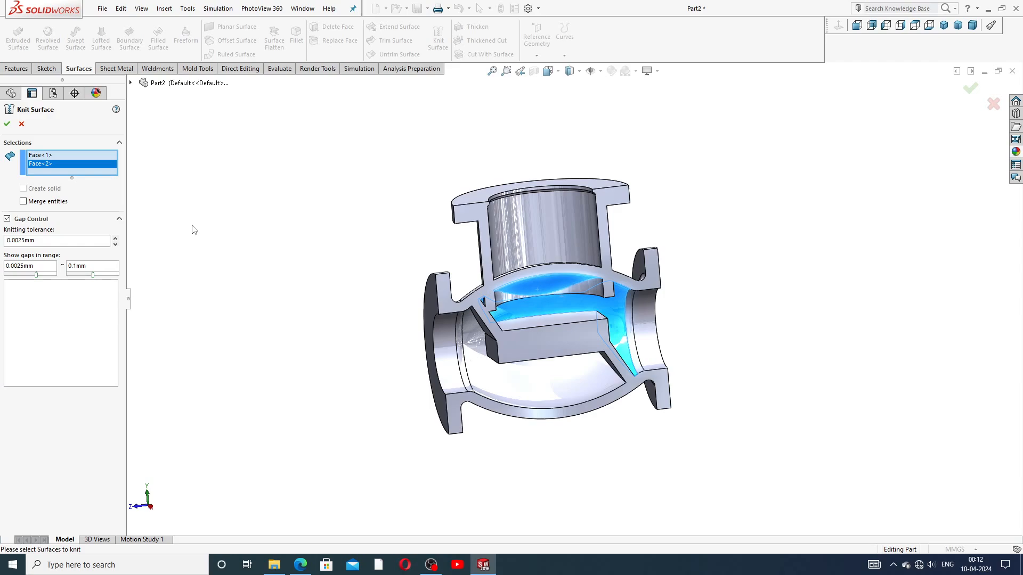
{"action": "left_click", "coordinate": [7, 124]}
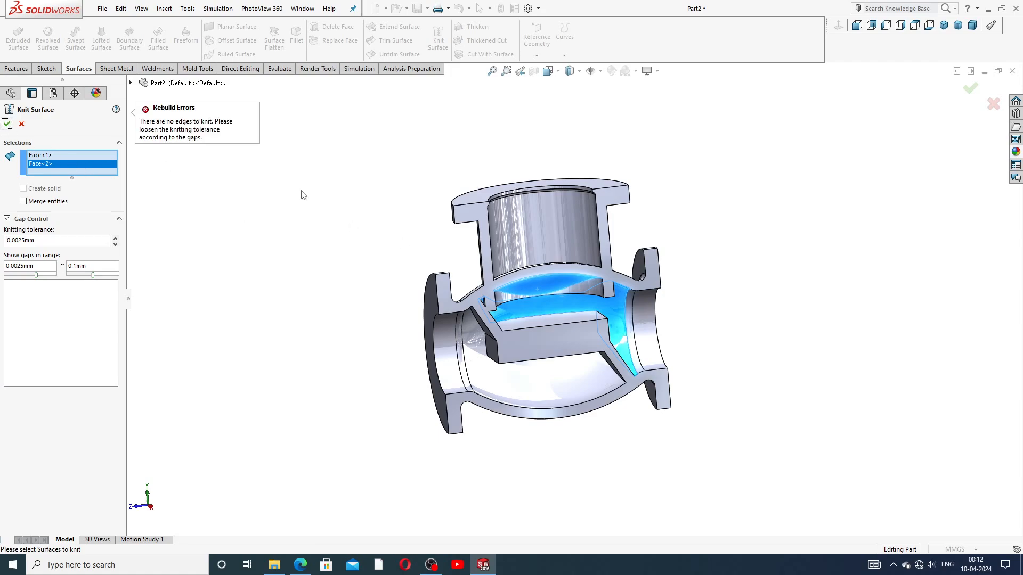
Step: Replace the body wall face in the knit selection with the neck's inner cylindrical face below the dome, and create the knitted surface
{"action": "right_click", "coordinate": [88, 164]}
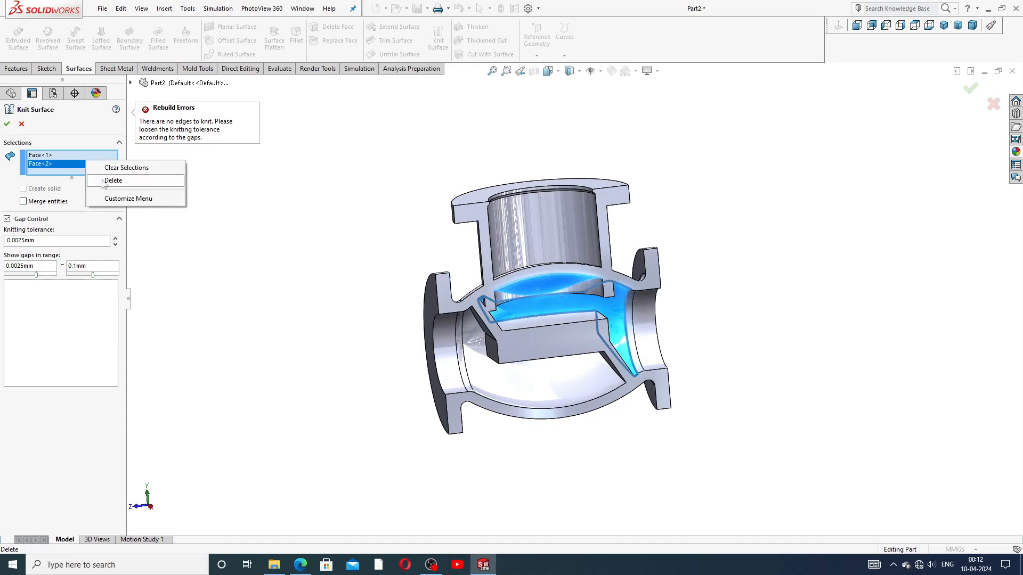
{"action": "left_click", "coordinate": [110, 181]}
{"action": "middle_click_drag", "start_coordinate": [413, 240], "coordinate": [580, 321]}
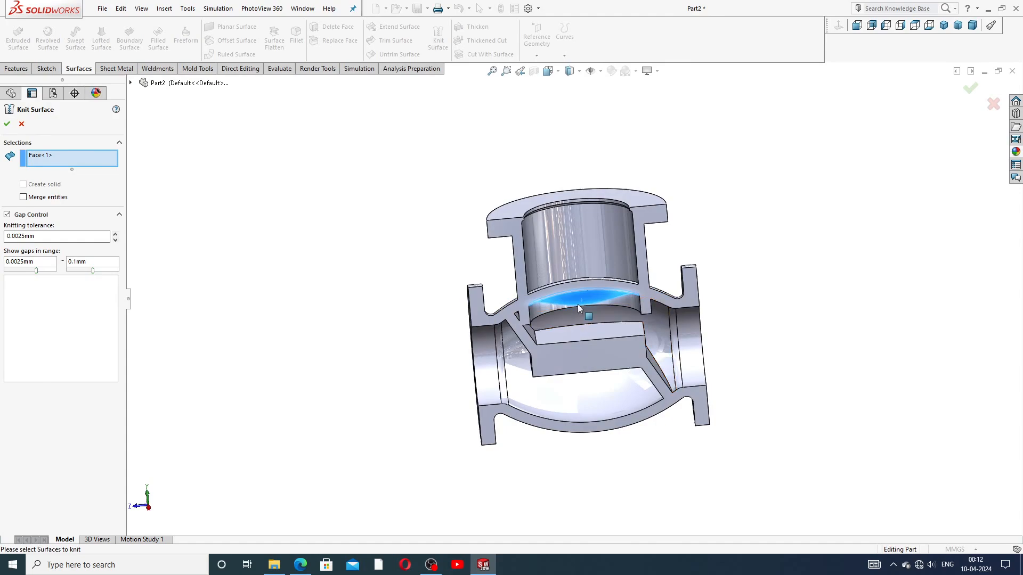
{"action": "left_click", "coordinate": [549, 309]}
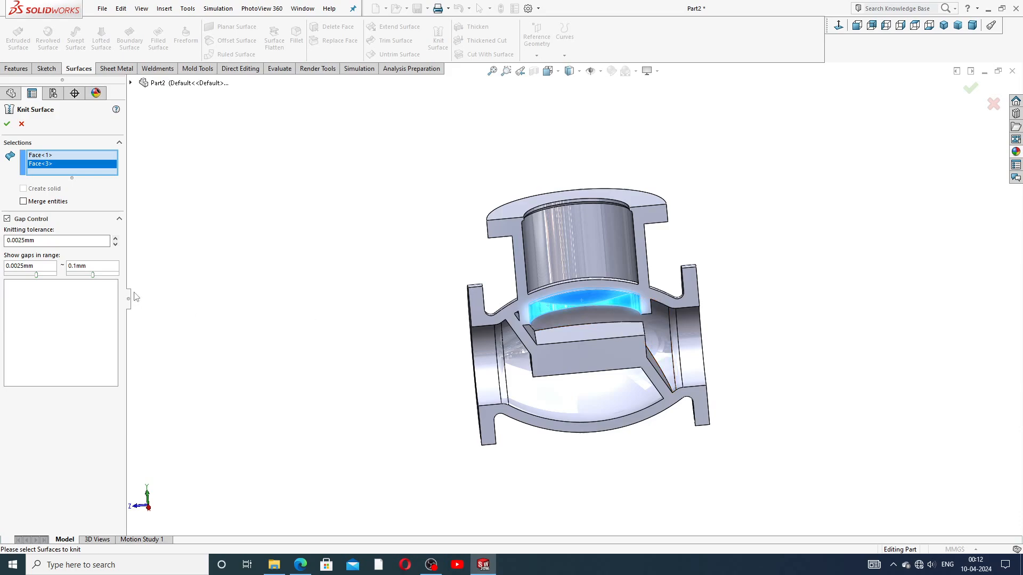
{"action": "left_click", "coordinate": [8, 125]}
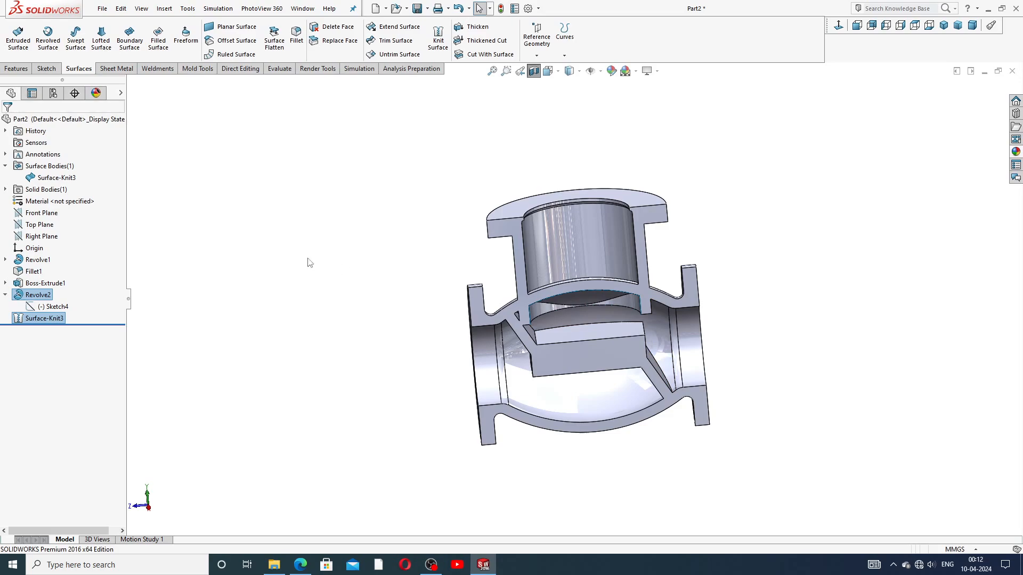
{"action": "left_click", "coordinate": [165, 267]}
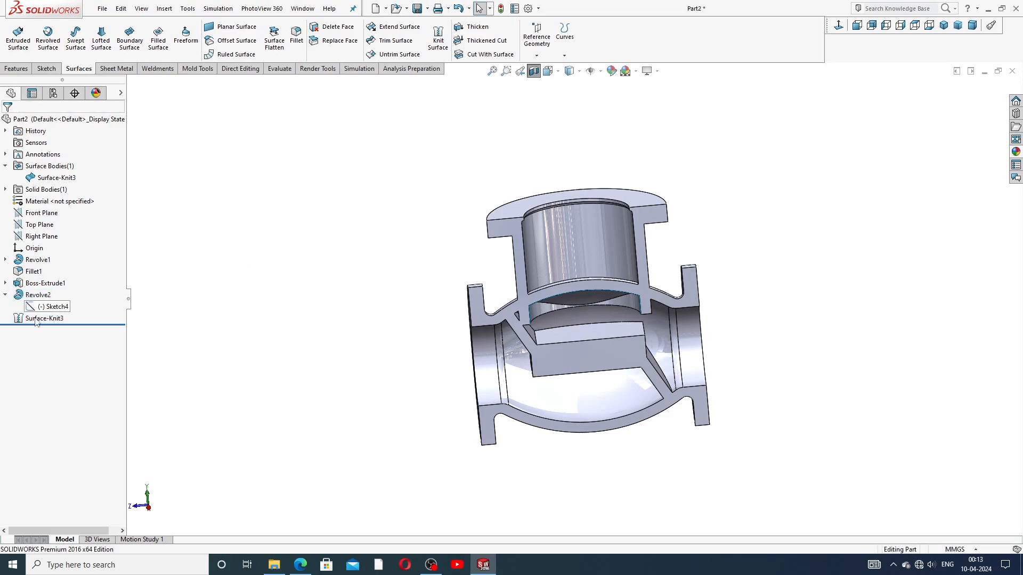
{"action": "left_click", "coordinate": [5, 294]}
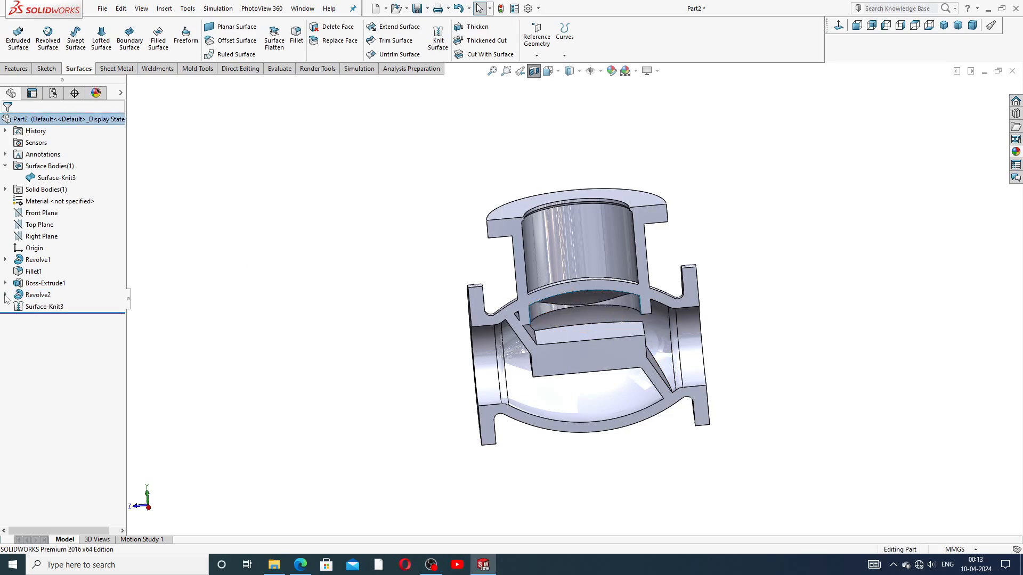
{"action": "left_click", "coordinate": [6, 165]}
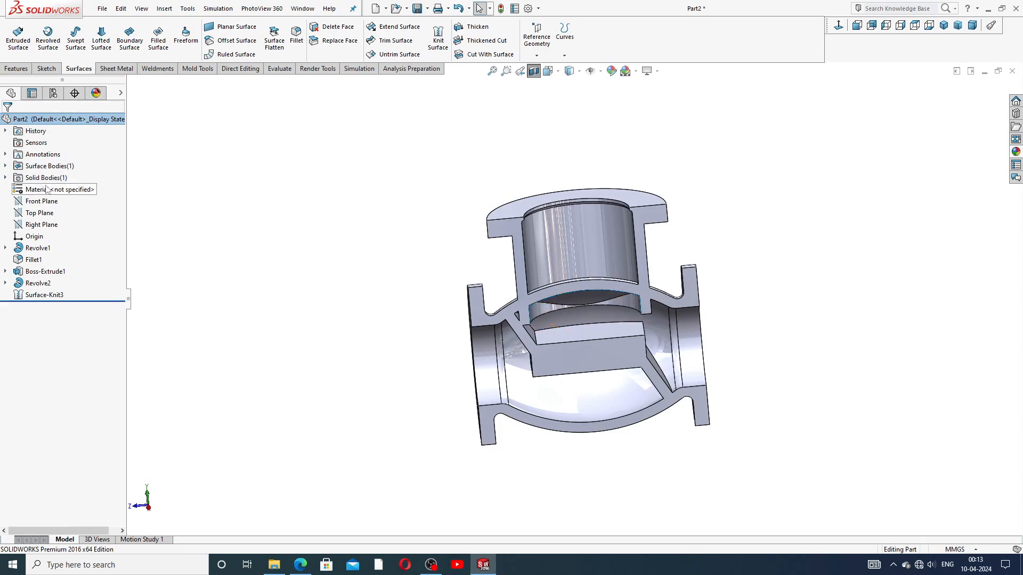
{"action": "left_click", "coordinate": [5, 166]}
{"action": "left_click", "coordinate": [58, 177]}
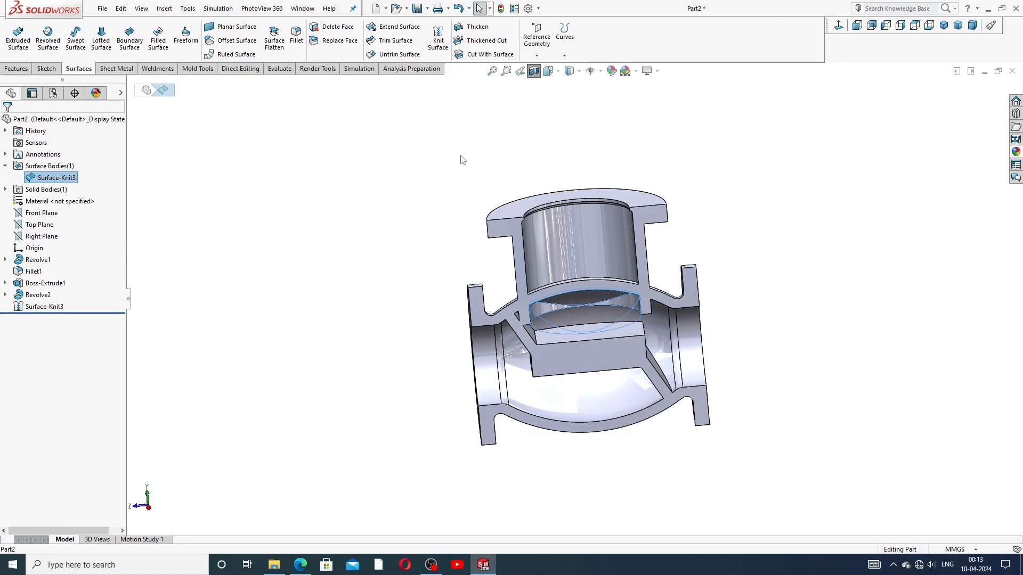
{"action": "left_click", "coordinate": [503, 57]}
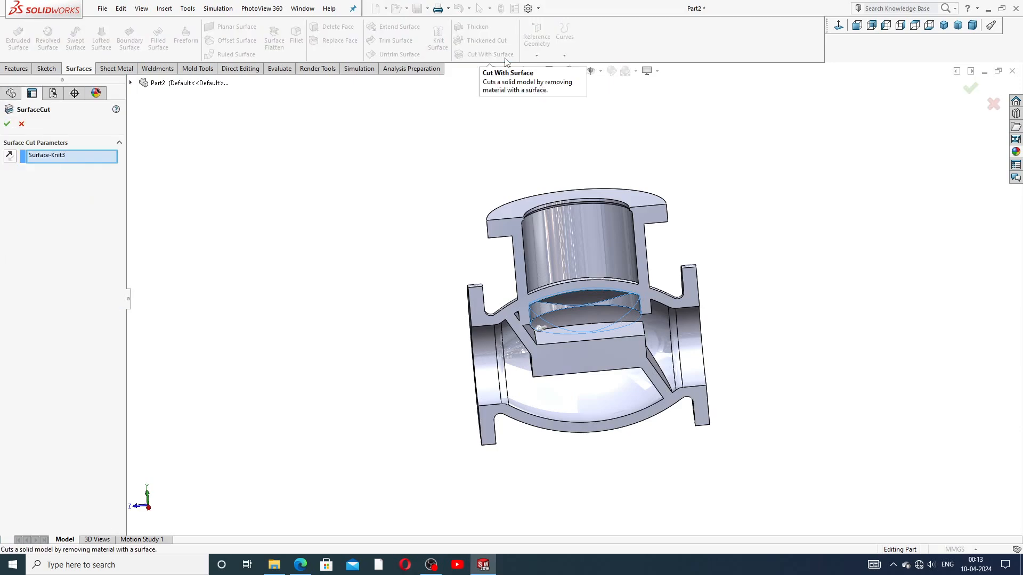
{"action": "left_click", "coordinate": [21, 123]}
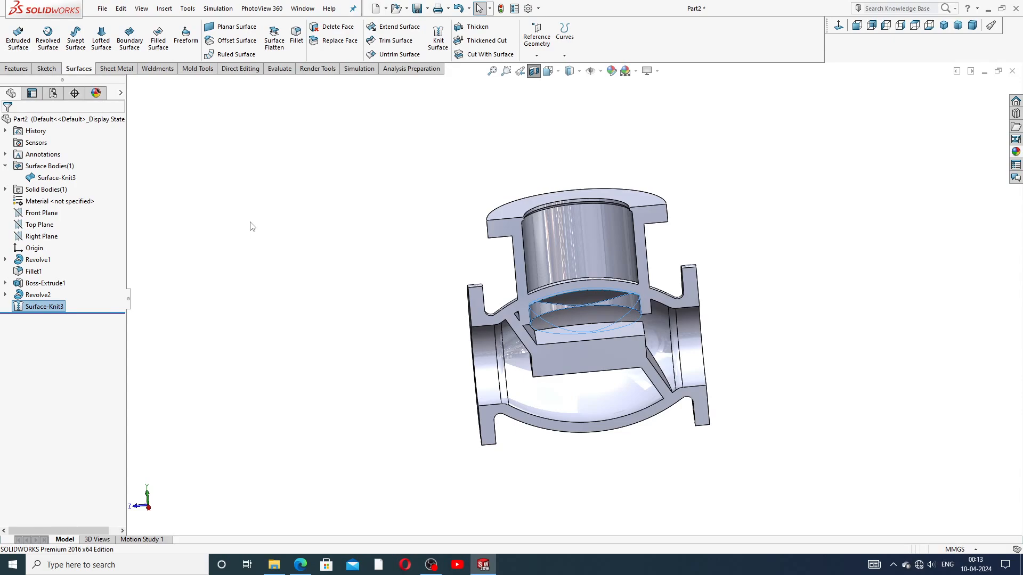
Step: Delete the knitted surface feature under the dome from the part
{"action": "right_click", "coordinate": [60, 307]}
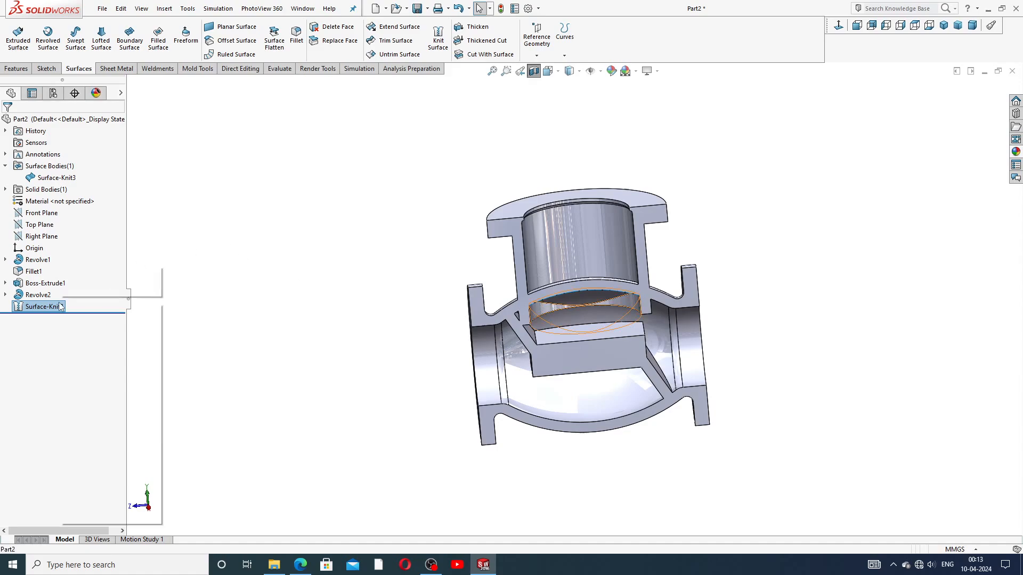
{"action": "left_click", "coordinate": [100, 363]}
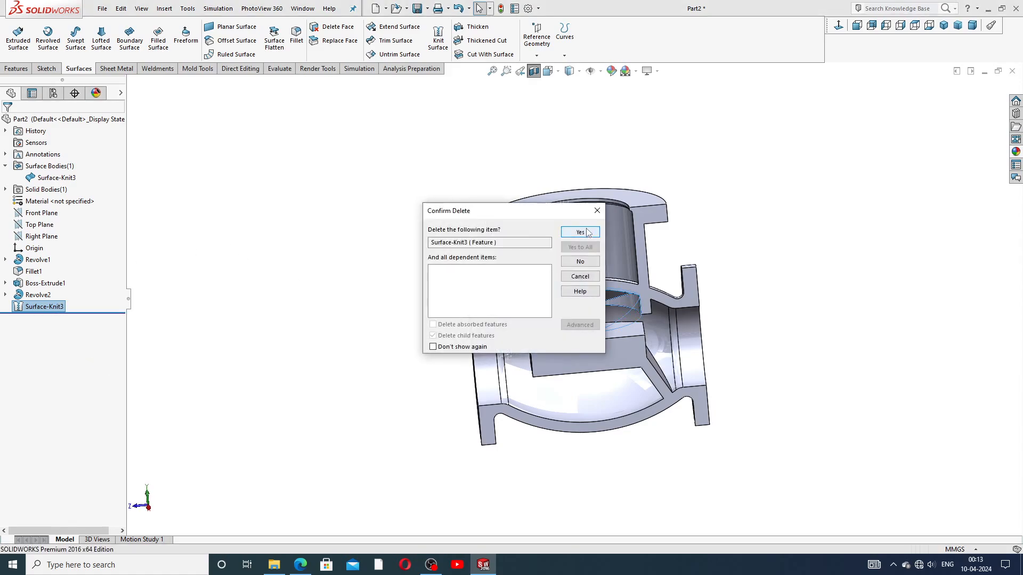
{"action": "left_click", "coordinate": [588, 233]}
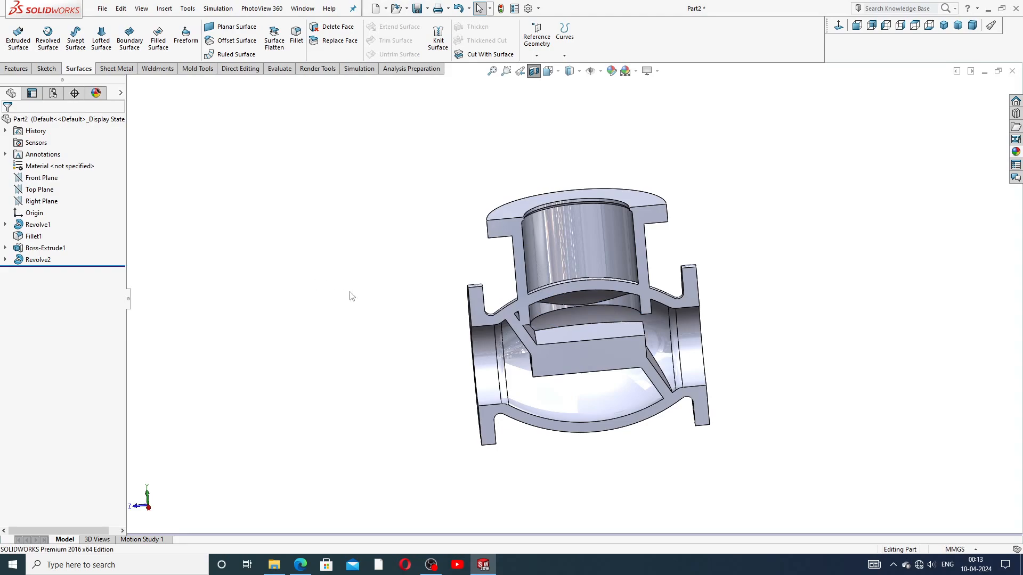
Step: Examine the sectioned valve body from several angles, focusing on the dome underside and the neck's inner wall
{"action": "middle_click_drag", "start_coordinate": [351, 296], "coordinate": [440, 286]}
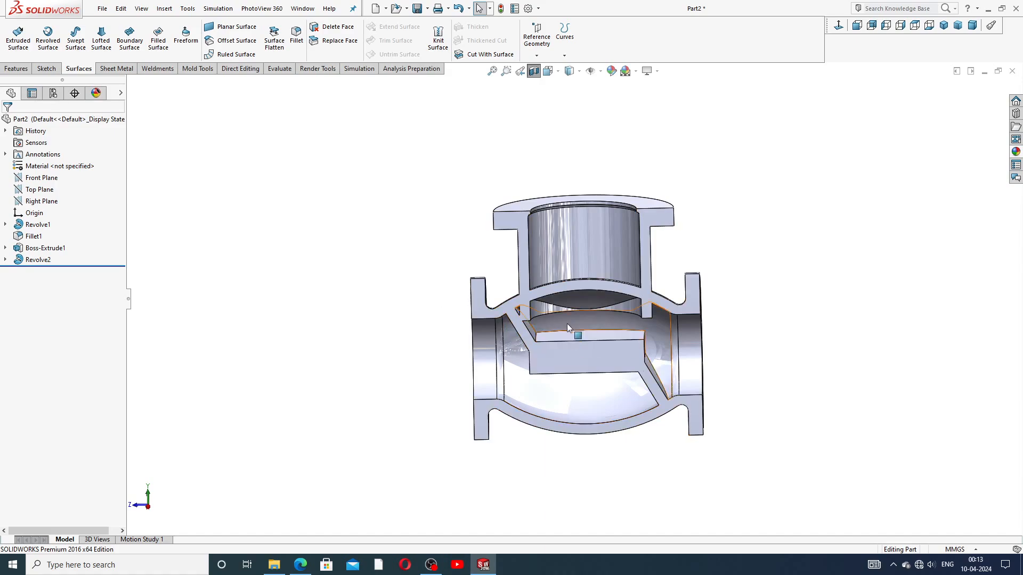
{"action": "scroll", "coordinate": [567, 322], "scroll_direction": "down", "scroll_amount": 5}
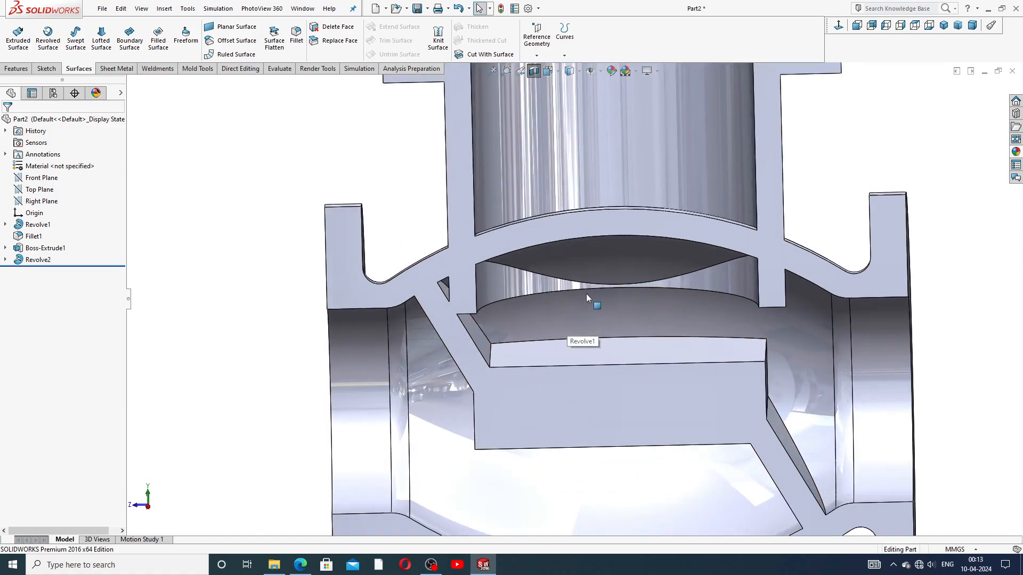
{"action": "middle_click_drag", "start_coordinate": [615, 259], "coordinate": [634, 220]}
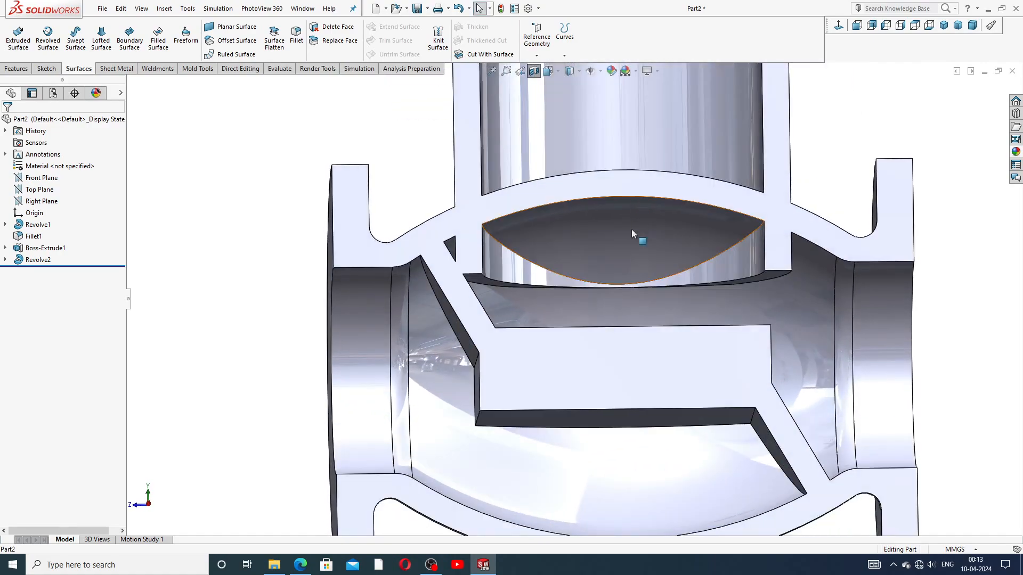
{"action": "mouse_move", "coordinate": [614, 314]}
{"action": "middle_mouse_down"}
{"action": "mouse_move", "coordinate": [610, 296]}
{"action": "mouse_move", "coordinate": [612, 305]}
{"action": "middle_mouse_up"}
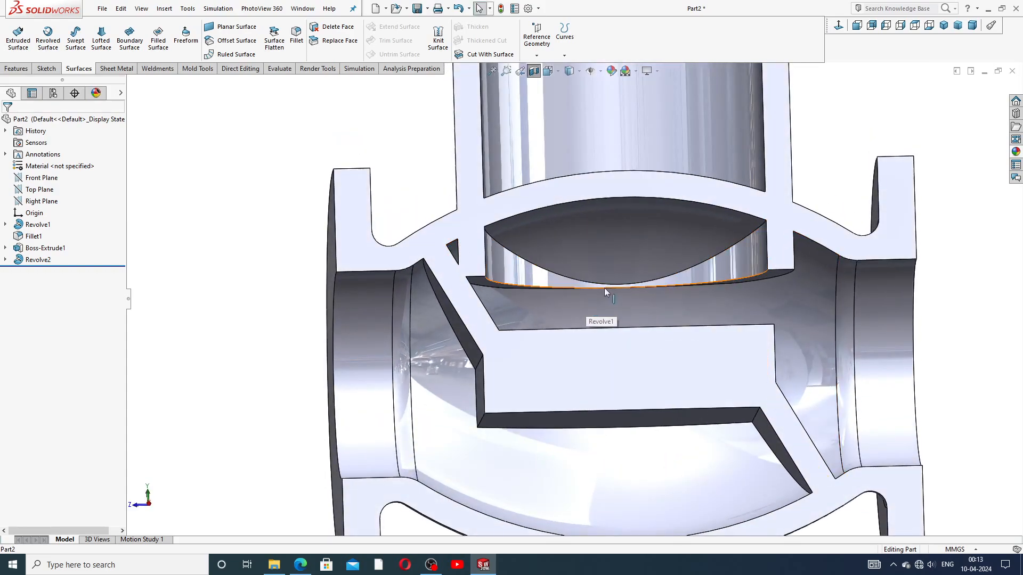
{"action": "scroll", "coordinate": [600, 222], "scroll_direction": "up", "scroll_amount": 4}
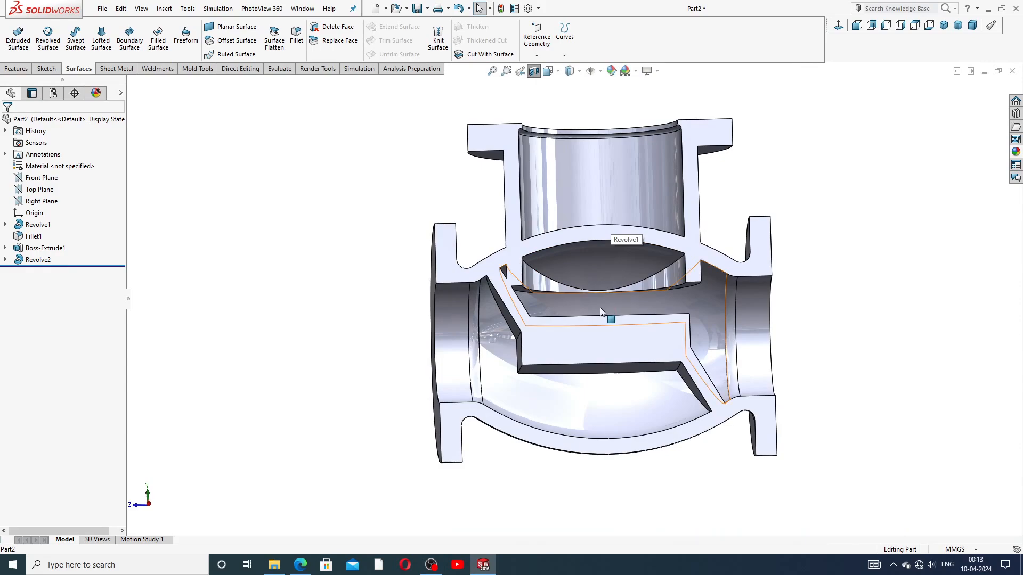
{"action": "scroll", "coordinate": [599, 306], "scroll_direction": "up", "scroll_amount": 3}
{"action": "middle_click_drag", "start_coordinate": [594, 271], "coordinate": [603, 326]}
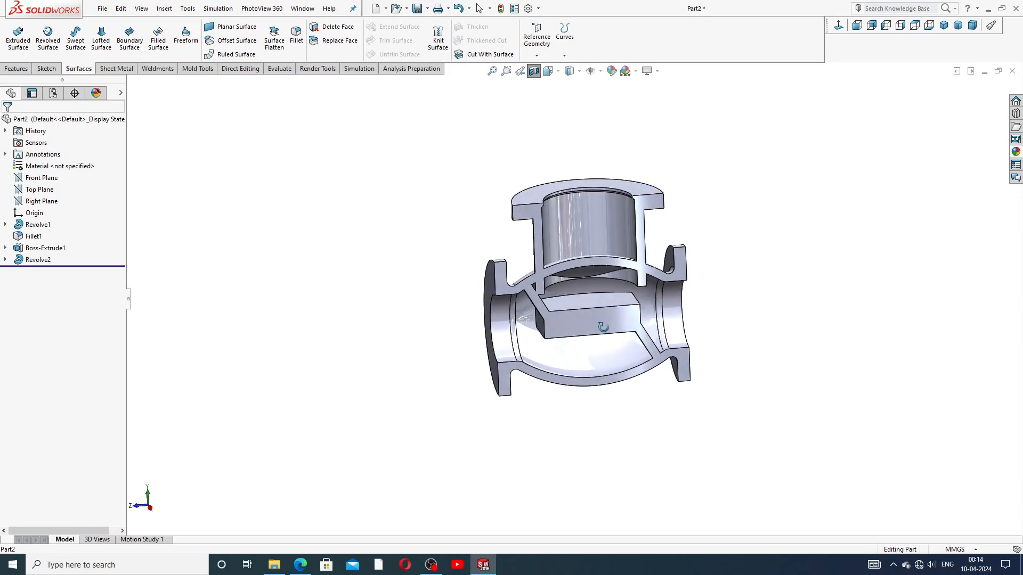
{"action": "scroll", "coordinate": [587, 278], "scroll_direction": "down", "scroll_amount": 3}
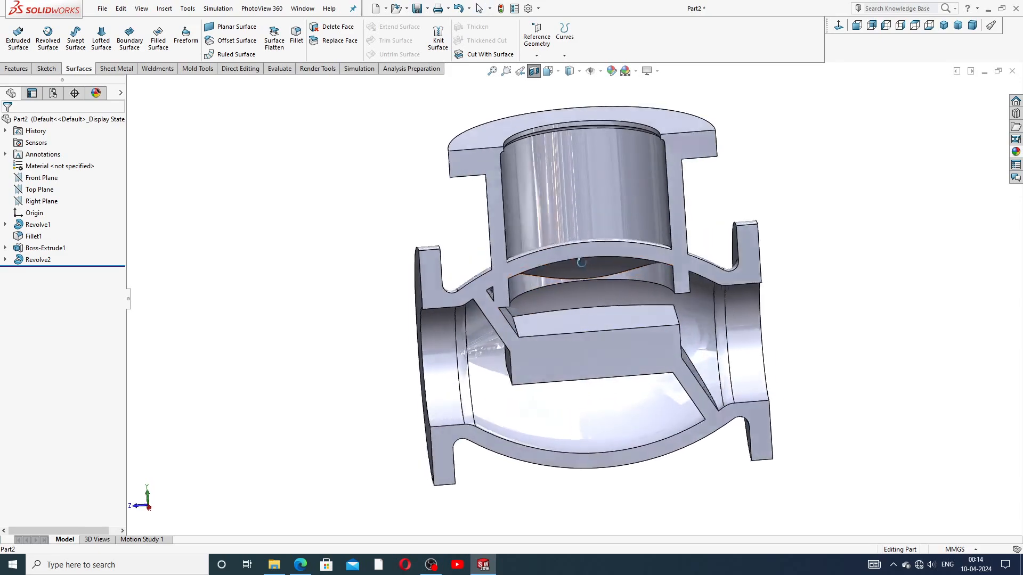
{"action": "middle_click_drag", "start_coordinate": [581, 262], "coordinate": [587, 280]}
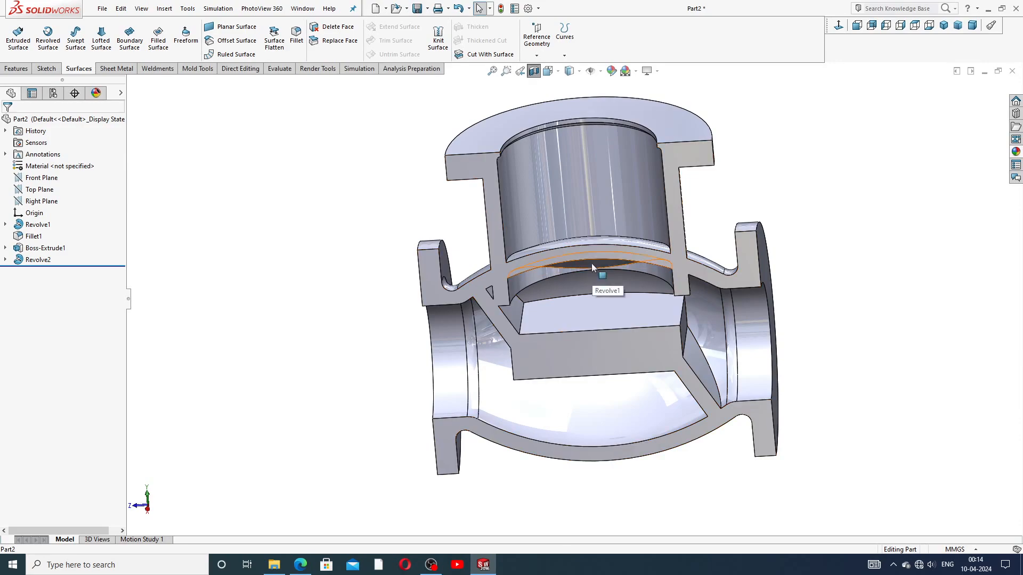
{"action": "middle_click_drag", "start_coordinate": [599, 274], "coordinate": [599, 257]}
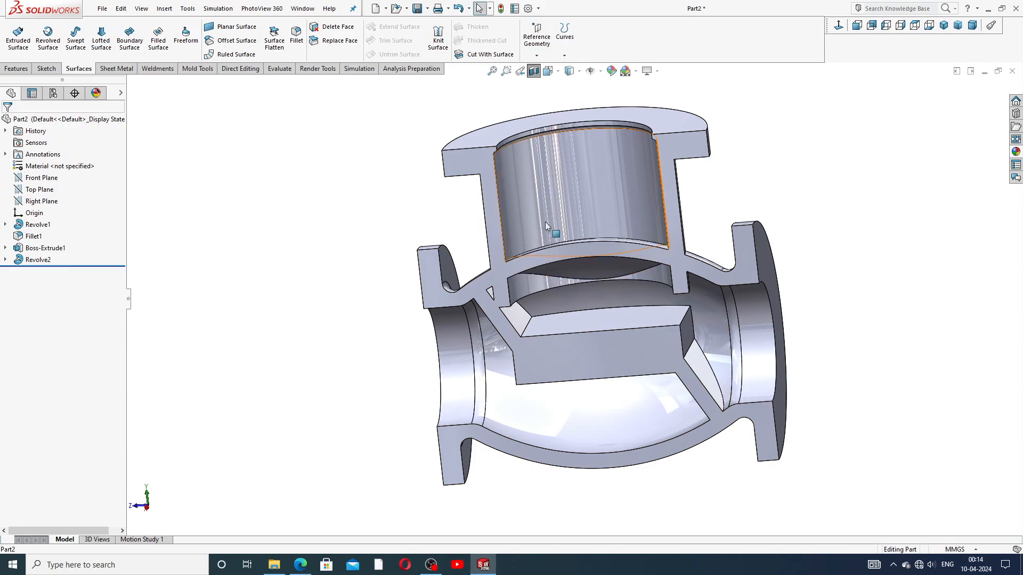
{"action": "left_click", "coordinate": [438, 40]}
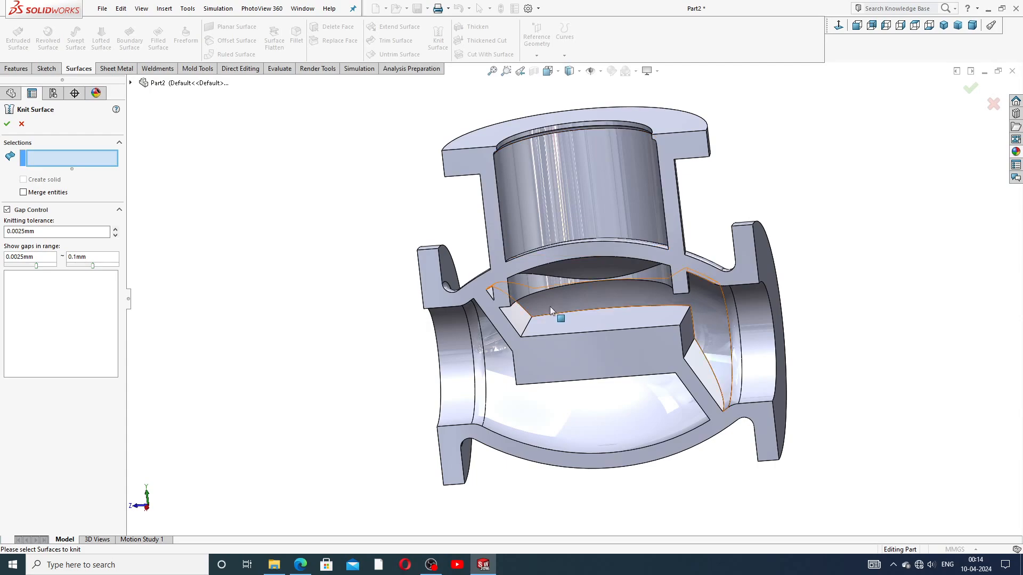
{"action": "left_click", "coordinate": [584, 266]}
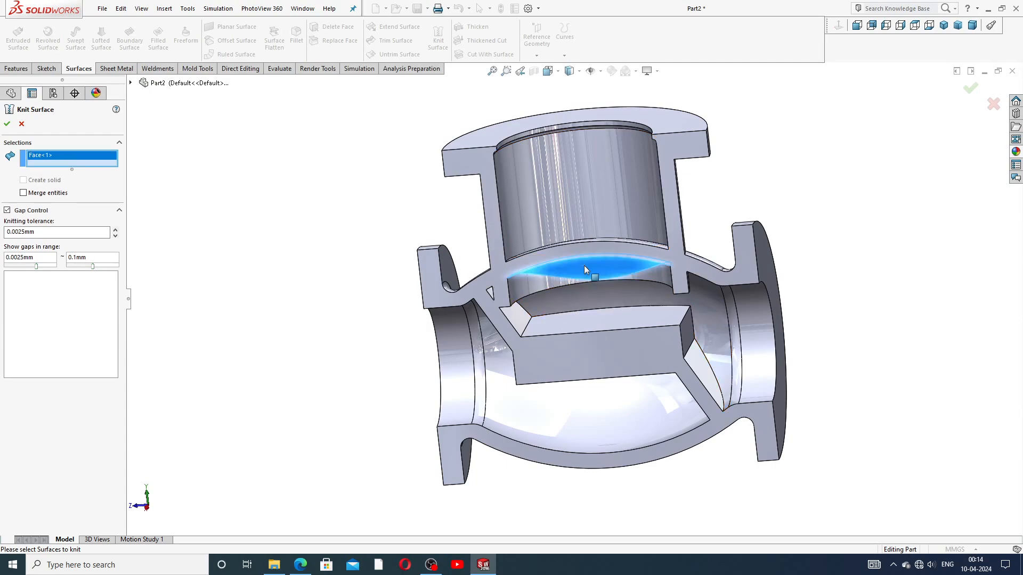
{"action": "middle_click_drag", "start_coordinate": [613, 298], "coordinate": [567, 306]}
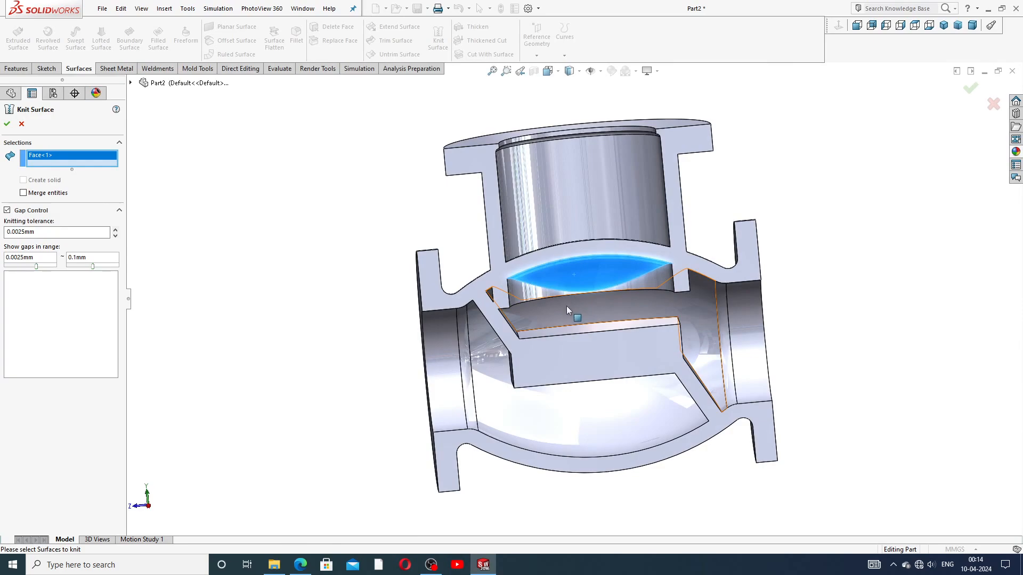
{"action": "middle_click_drag", "start_coordinate": [629, 276], "coordinate": [670, 212]}
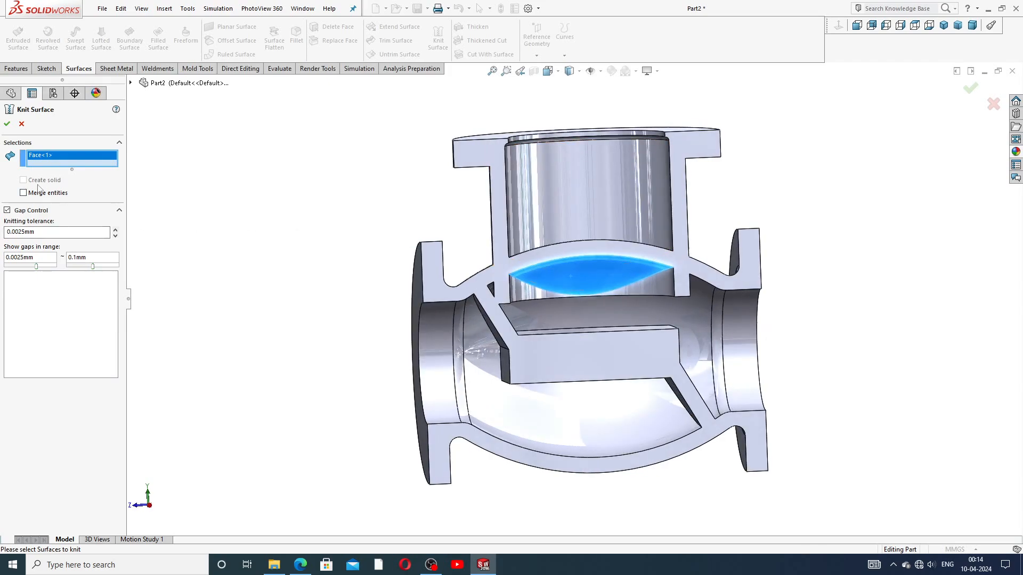
{"action": "left_click", "coordinate": [119, 211]}
{"action": "left_click", "coordinate": [119, 211]}
{"action": "left_click", "coordinate": [20, 124]}
{"action": "middle_click_drag", "start_coordinate": [575, 379], "coordinate": [539, 309]}
{"action": "left_click", "coordinate": [527, 295]}
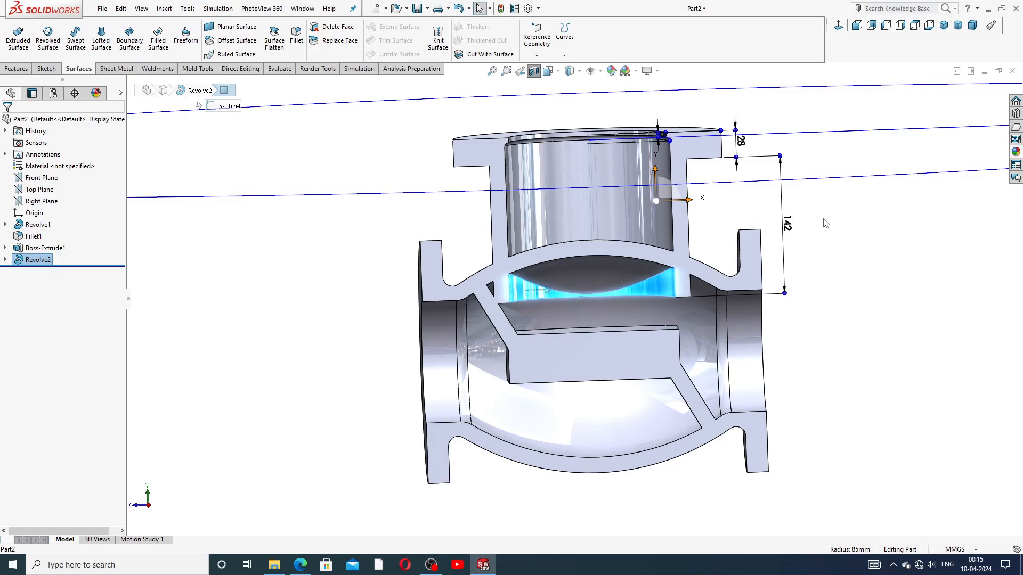
{"action": "left_click", "coordinate": [868, 218]}
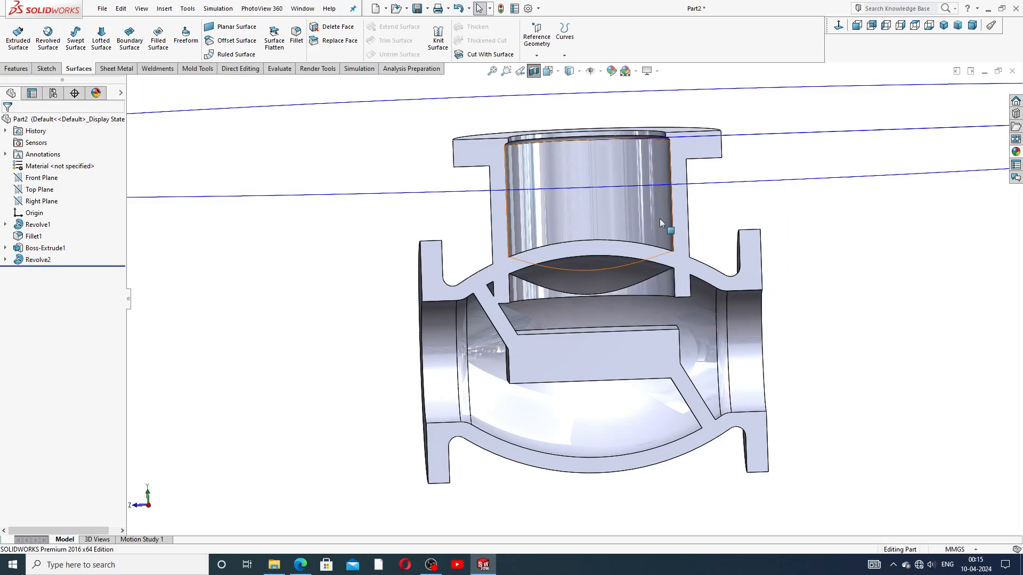
Step: Edit the neck's revolve sketch and dimension the wall thickness between its two vertical lines at 16 mm
{"action": "scroll", "coordinate": [660, 221], "scroll_direction": "up", "scroll_amount": 5}
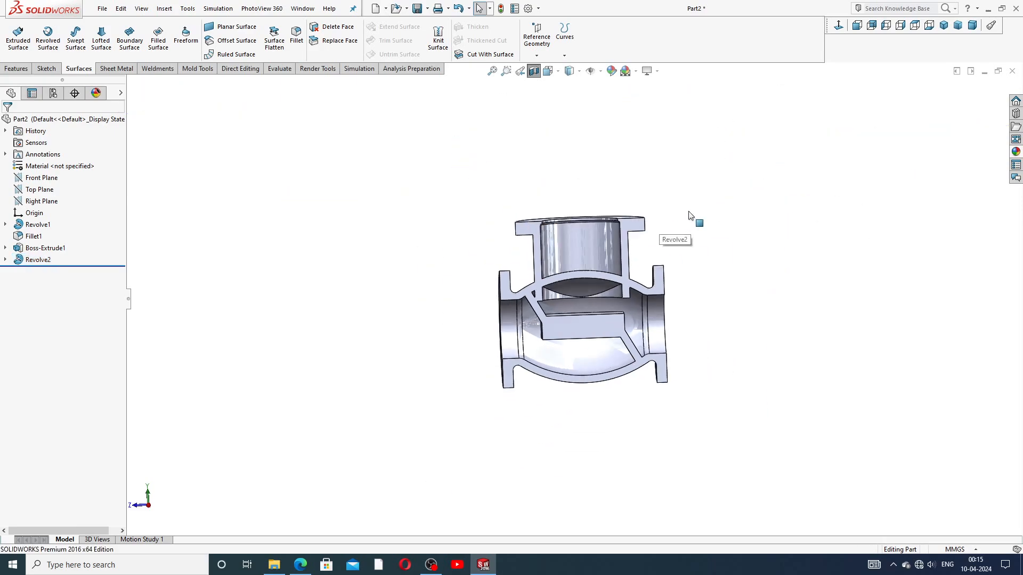
{"action": "left_click", "coordinate": [5, 260]}
{"action": "left_click", "coordinate": [43, 272]}
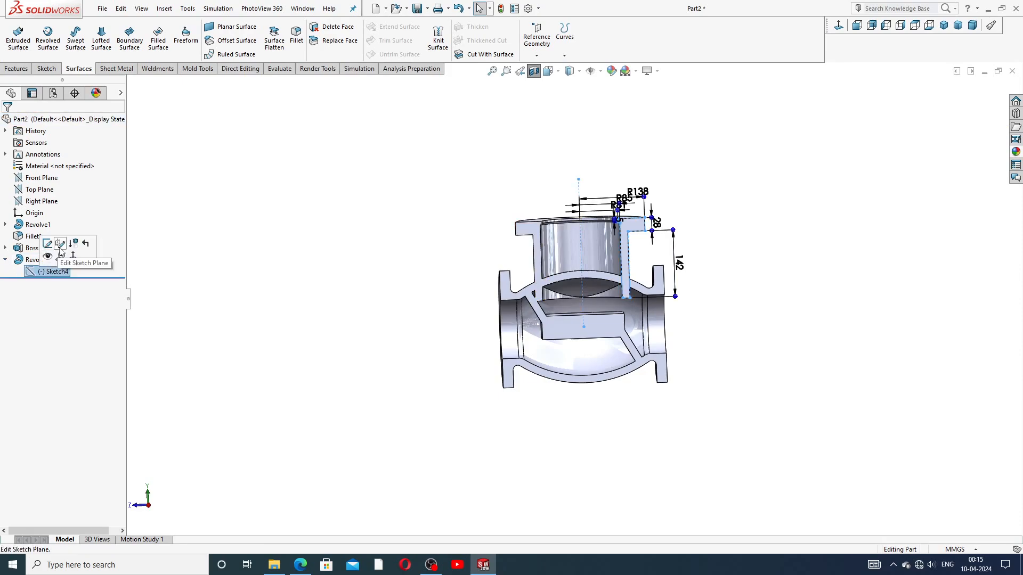
{"action": "left_click", "coordinate": [48, 244]}
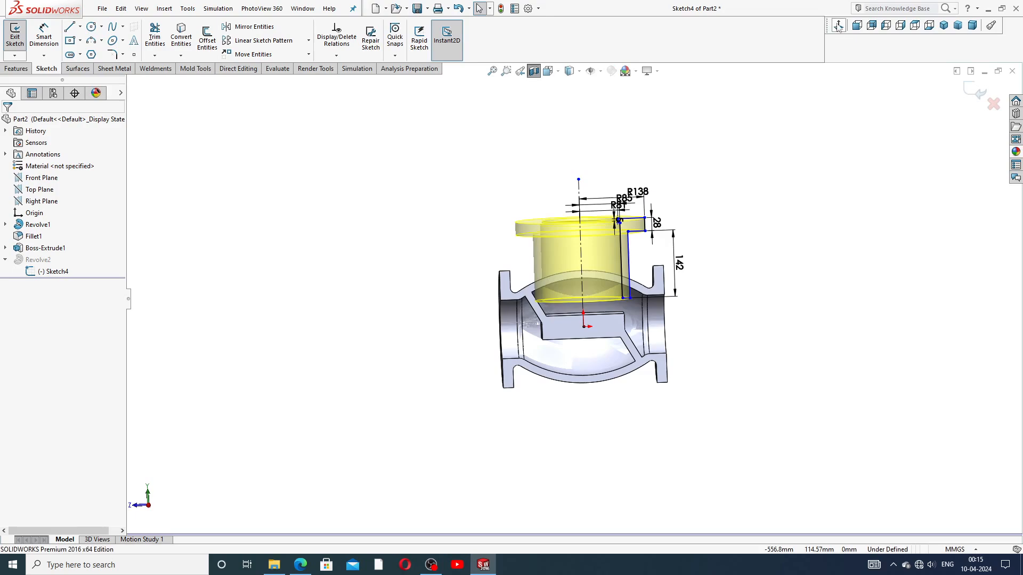
{"action": "left_click", "coordinate": [838, 25]}
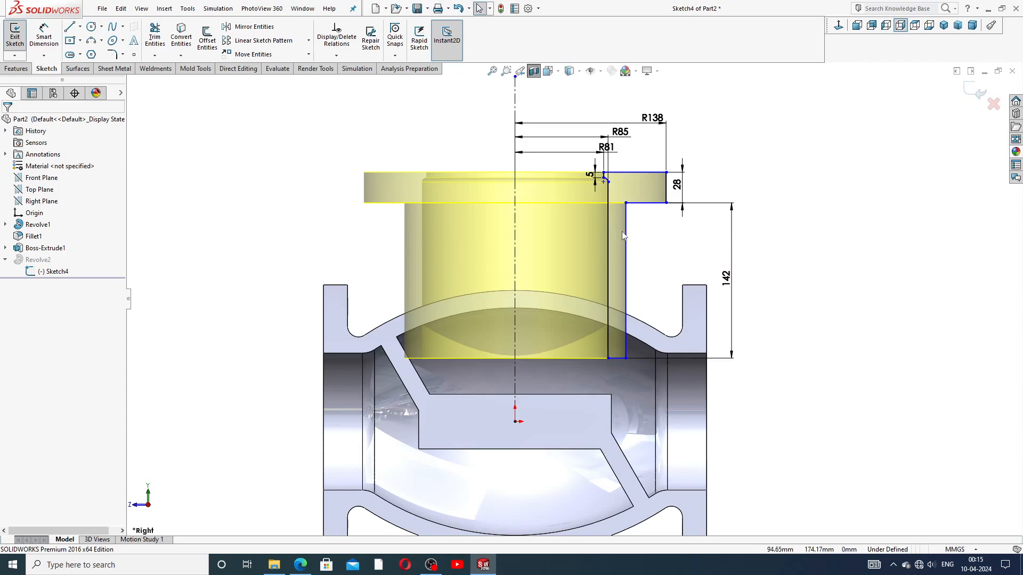
{"action": "left_click", "coordinate": [43, 35]}
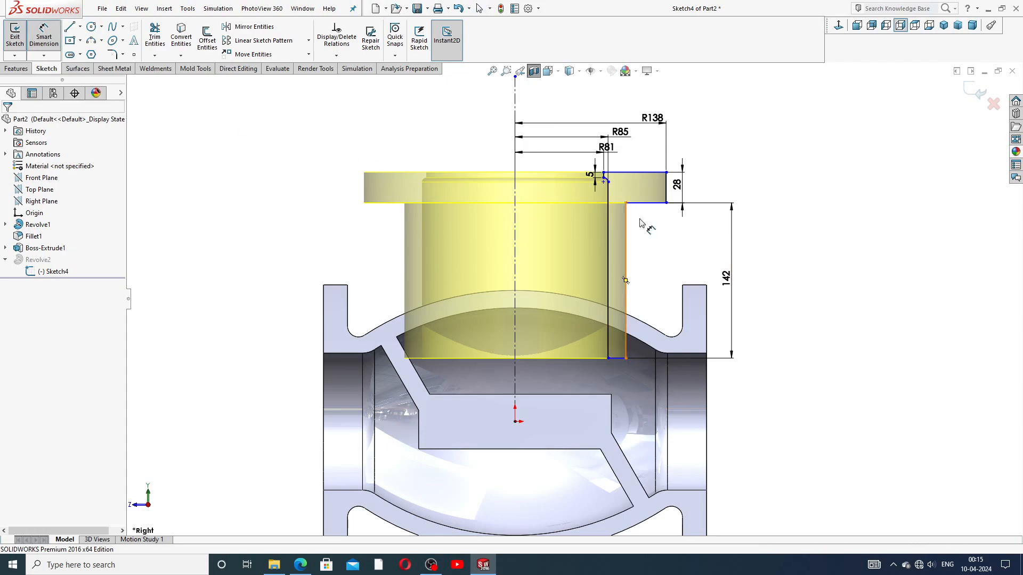
{"action": "left_click", "coordinate": [607, 240]}
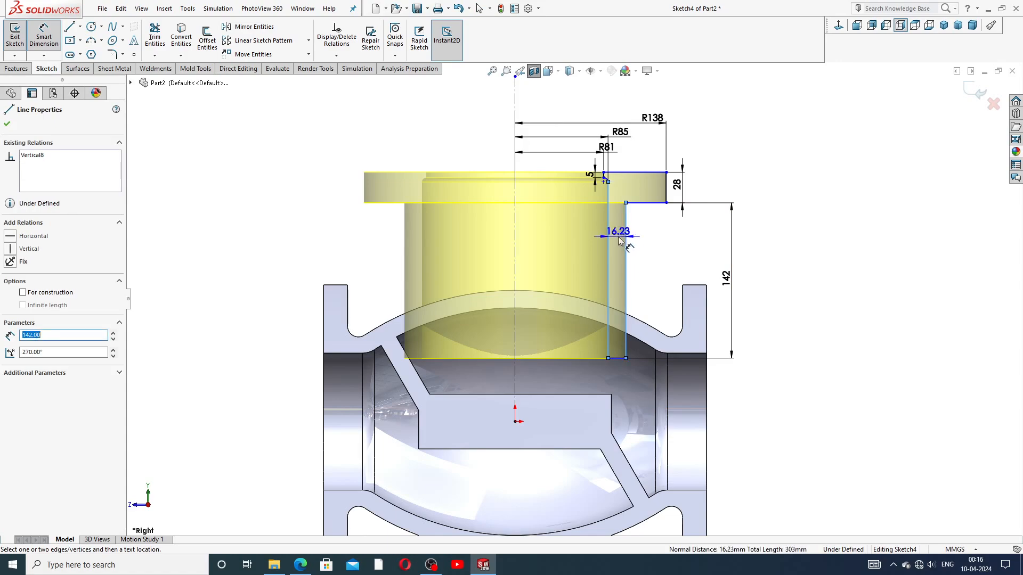
{"action": "left_click", "coordinate": [627, 238]}
{"action": "type", "text": "16"}
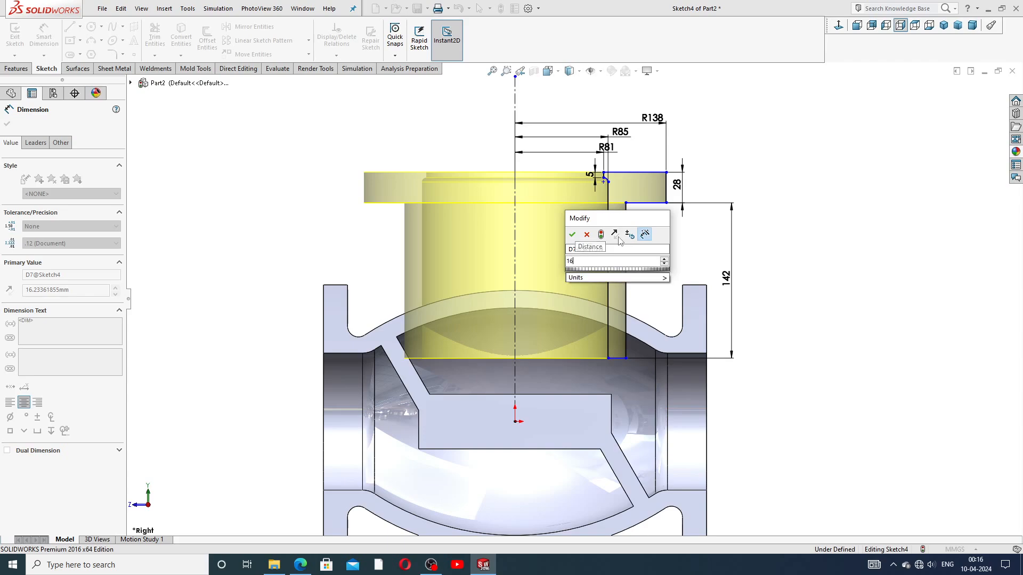
{"action": "key", "text": "Return"}
{"action": "left_click", "coordinate": [752, 191]}
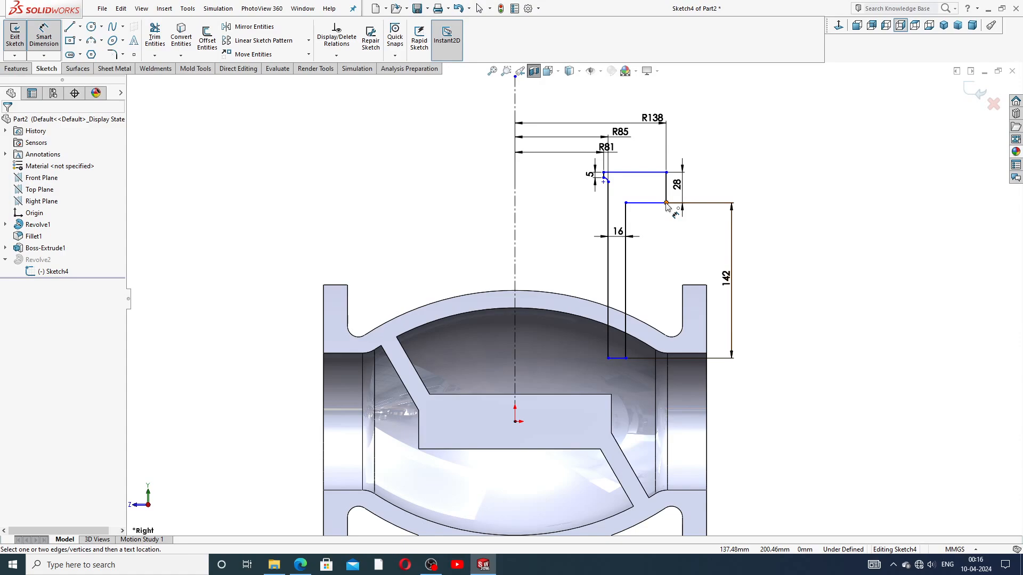
Step: Delete the 142 mm vertical dimension between the flange underside and the neck's lower end
{"action": "right_click", "coordinate": [755, 224]}
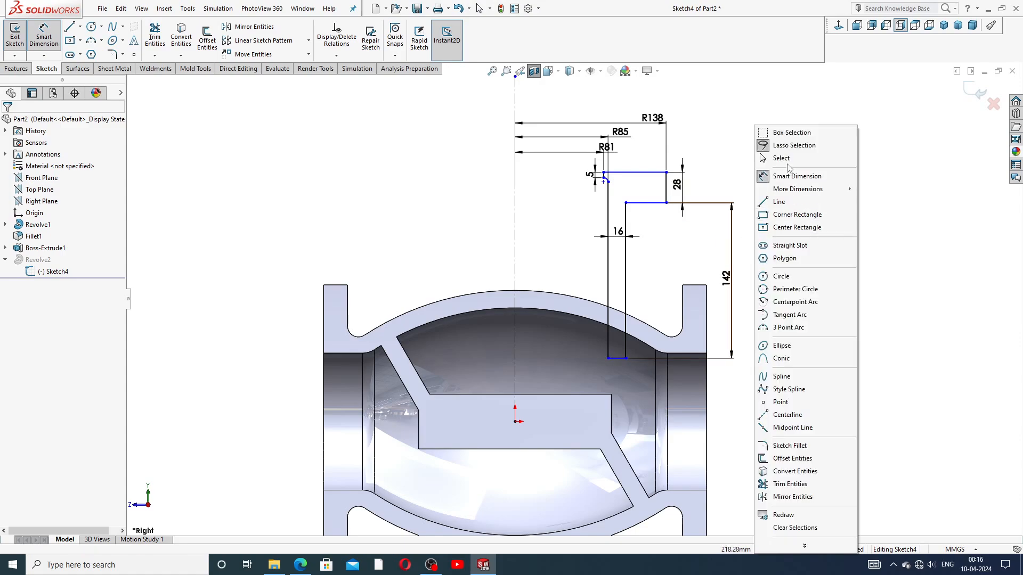
{"action": "left_click", "coordinate": [784, 159]}
{"action": "left_click", "coordinate": [734, 226]}
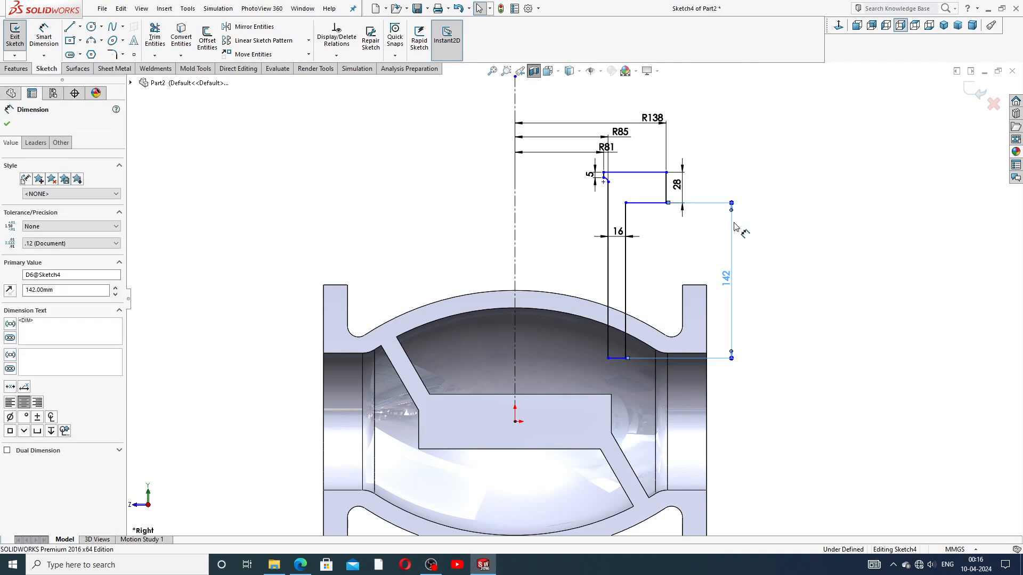
{"action": "key", "text": "Delete"}
{"action": "key", "text": "Return"}
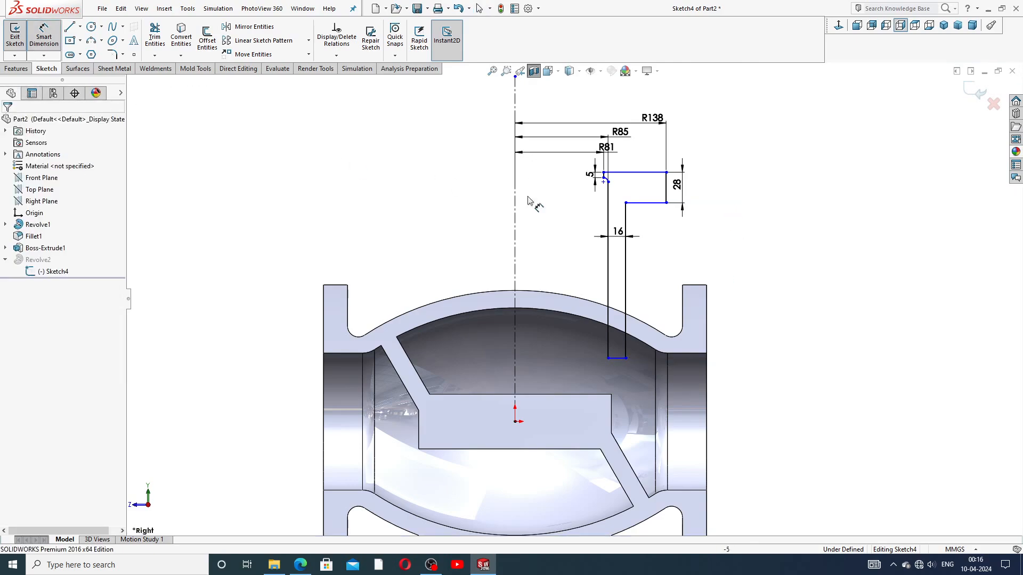
Step: Dimension the vertical distance from the flange underside's outer corner to the origin at 142 mm
{"action": "left_click", "coordinate": [667, 203]}
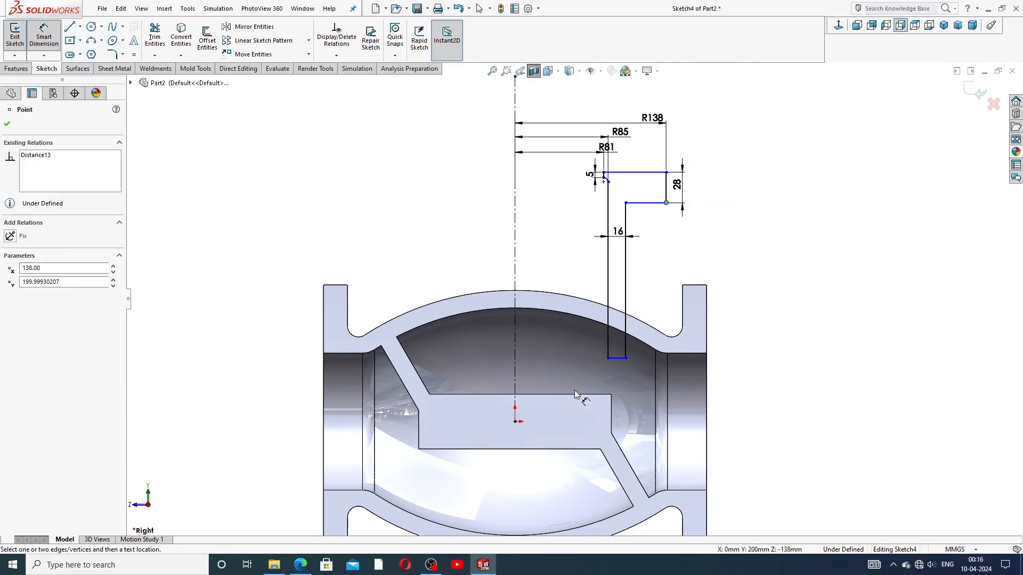
{"action": "left_click", "coordinate": [515, 422]}
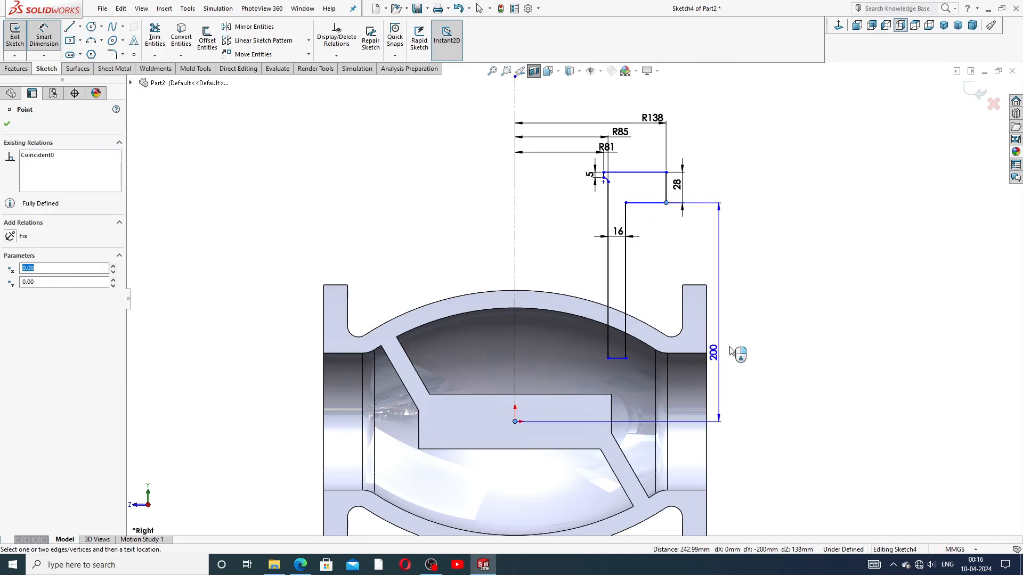
{"action": "left_click", "coordinate": [733, 315]}
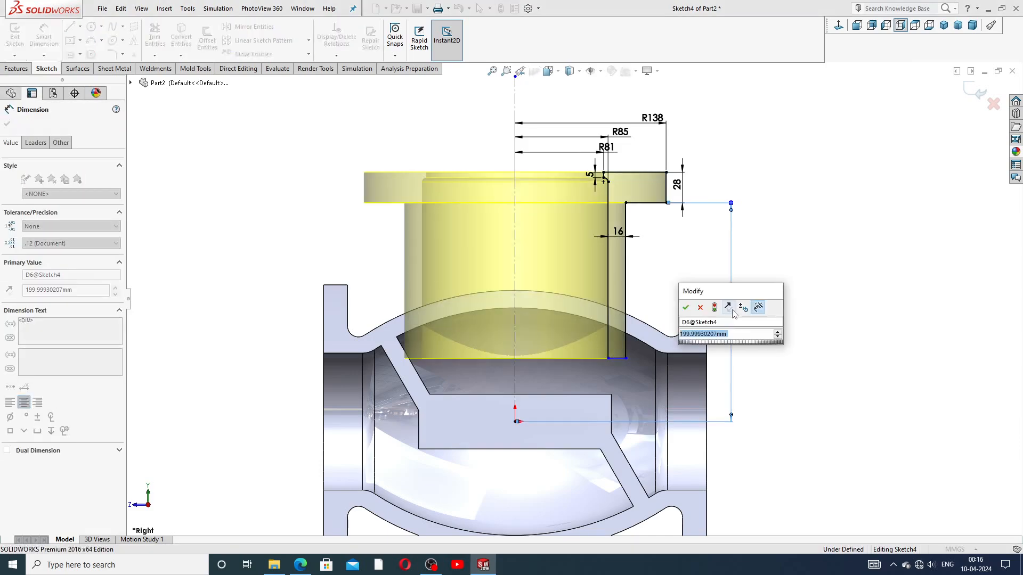
{"action": "type", "text": "142"}
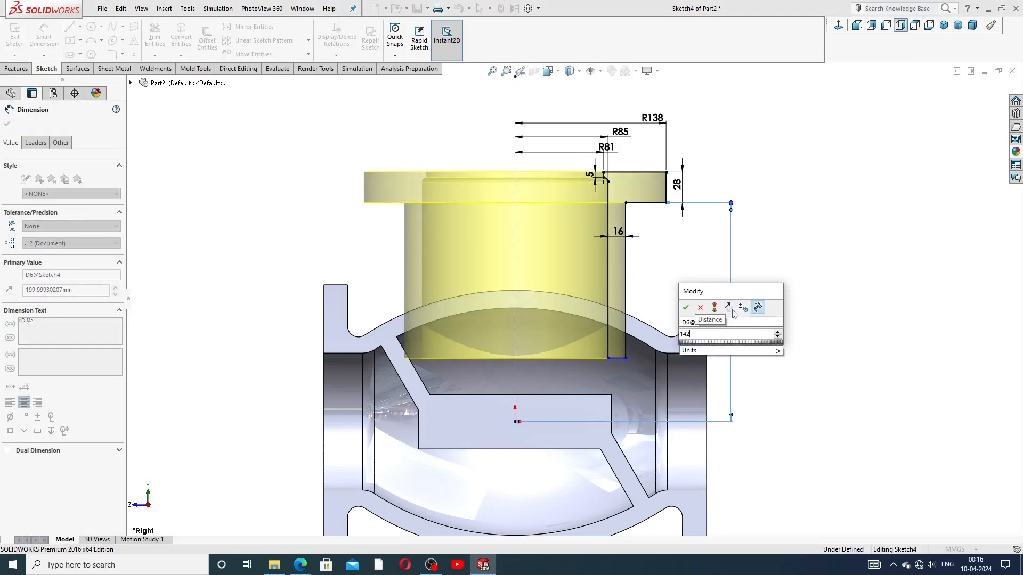
{"action": "key", "text": "Return"}
{"action": "left_click", "coordinate": [752, 291]}
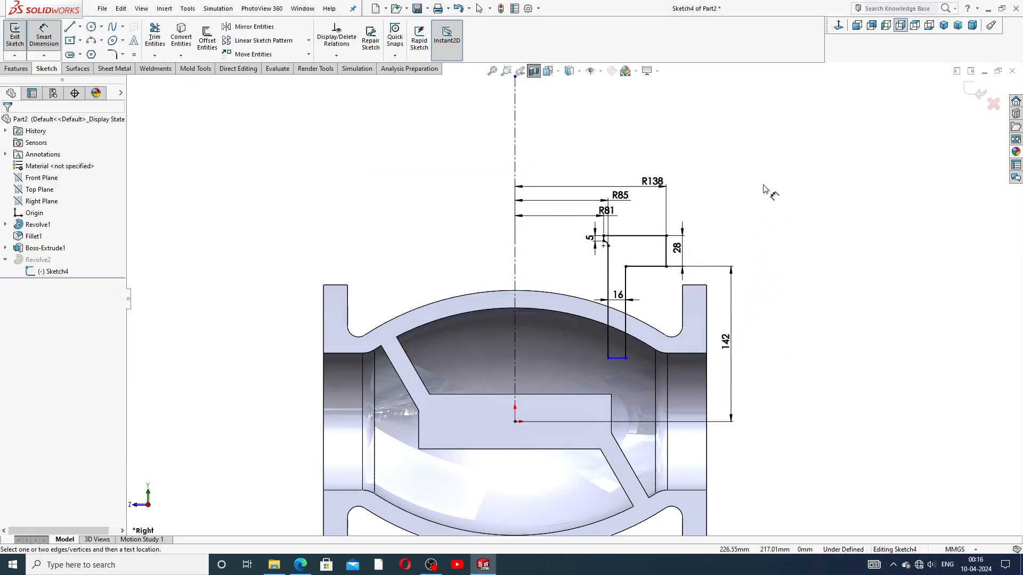
{"action": "right_click", "coordinate": [767, 189]}
{"action": "left_click", "coordinate": [792, 158]}
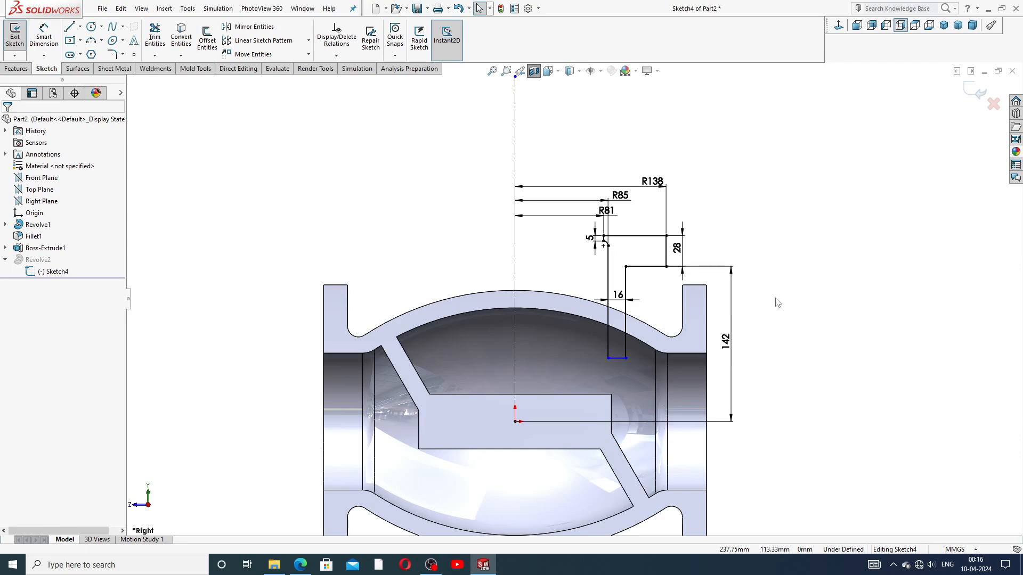
Step: Space out the three radius dimensions above the neck profile for readability and finish editing the sketch
{"action": "right_click", "coordinate": [772, 267]}
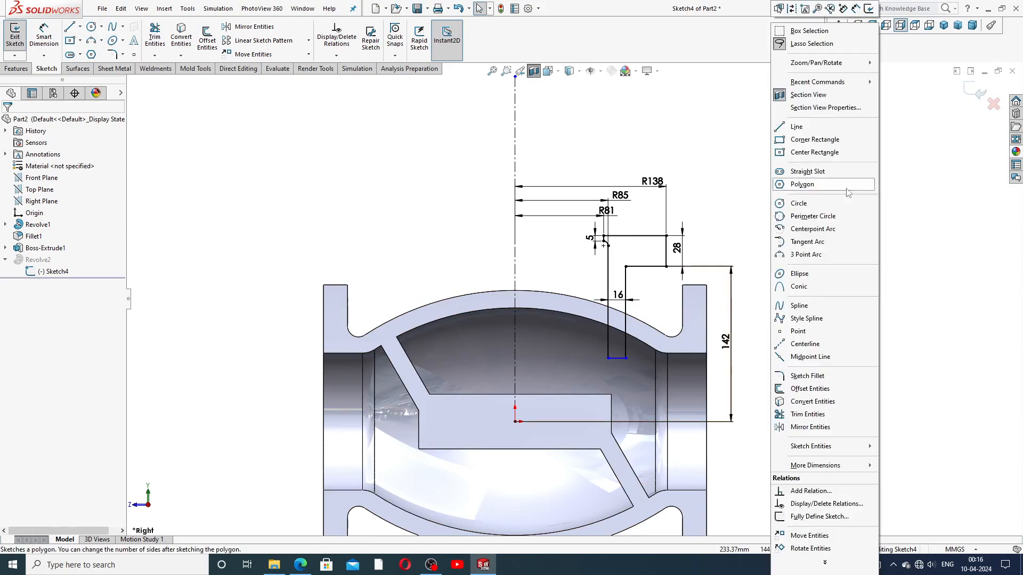
{"action": "left_click", "coordinate": [879, 184]}
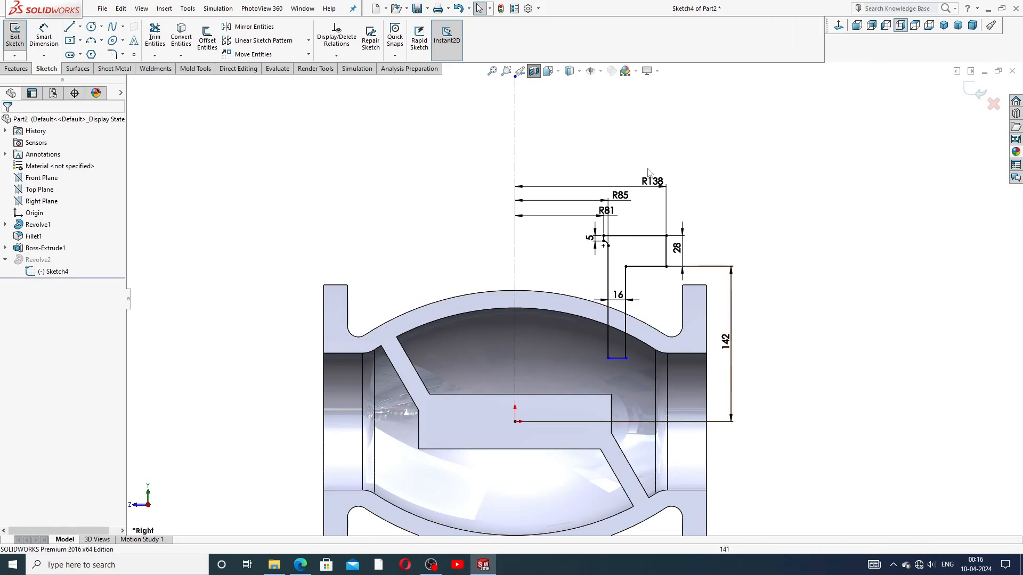
{"action": "mouse_move", "coordinate": [652, 181]}
{"action": "left_mouse_down"}
{"action": "mouse_move", "coordinate": [598, 165]}
{"action": "mouse_move", "coordinate": [566, 184]}
{"action": "left_mouse_up"}
{"action": "left_click_drag", "start_coordinate": [606, 212], "coordinate": [561, 209]}
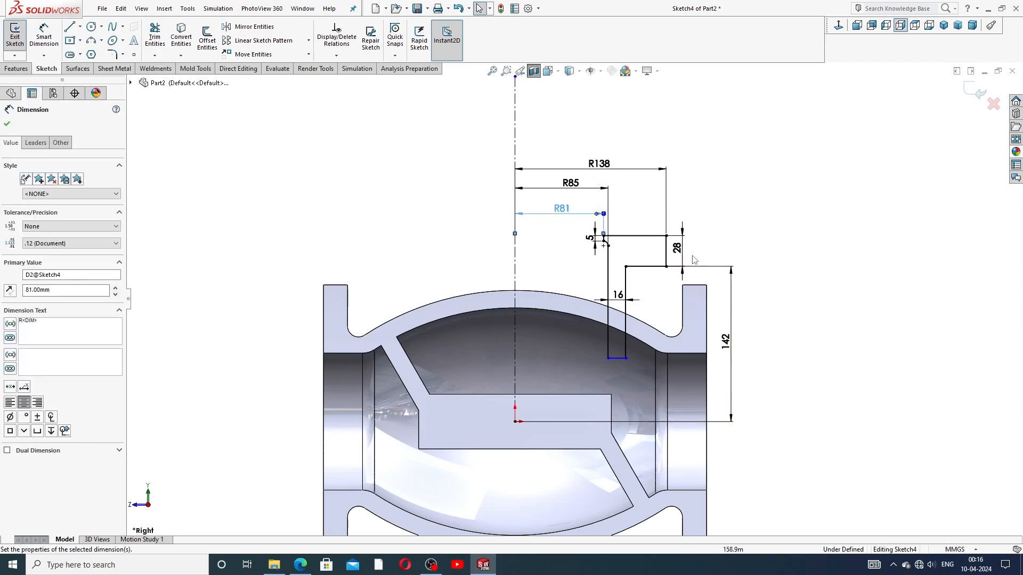
{"action": "left_click", "coordinate": [975, 91]}
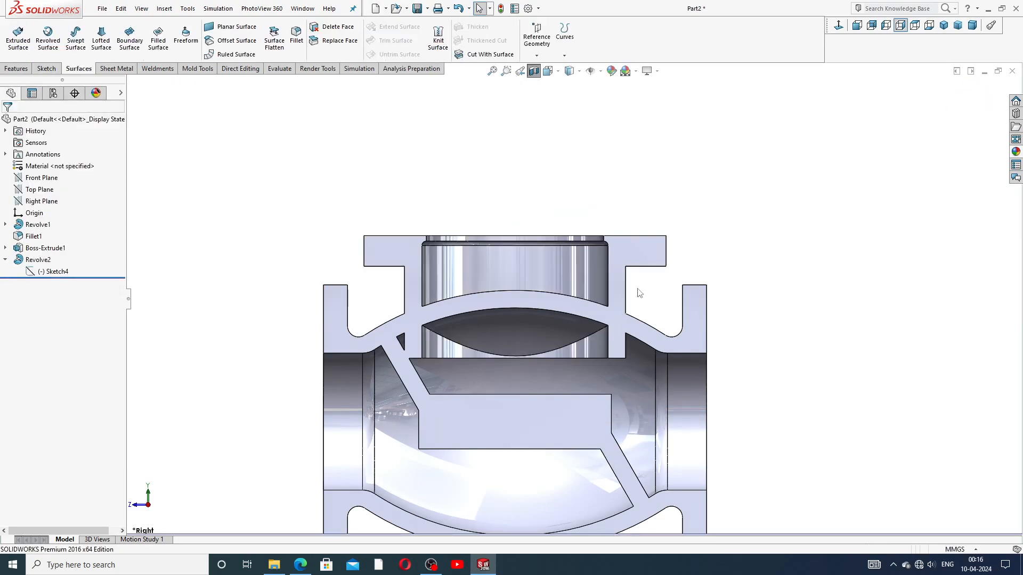
Step: Edit the neck's revolve feature and turn off Merge result so the neck is a separate body
{"action": "middle_click_drag", "start_coordinate": [640, 294], "coordinate": [619, 326]}
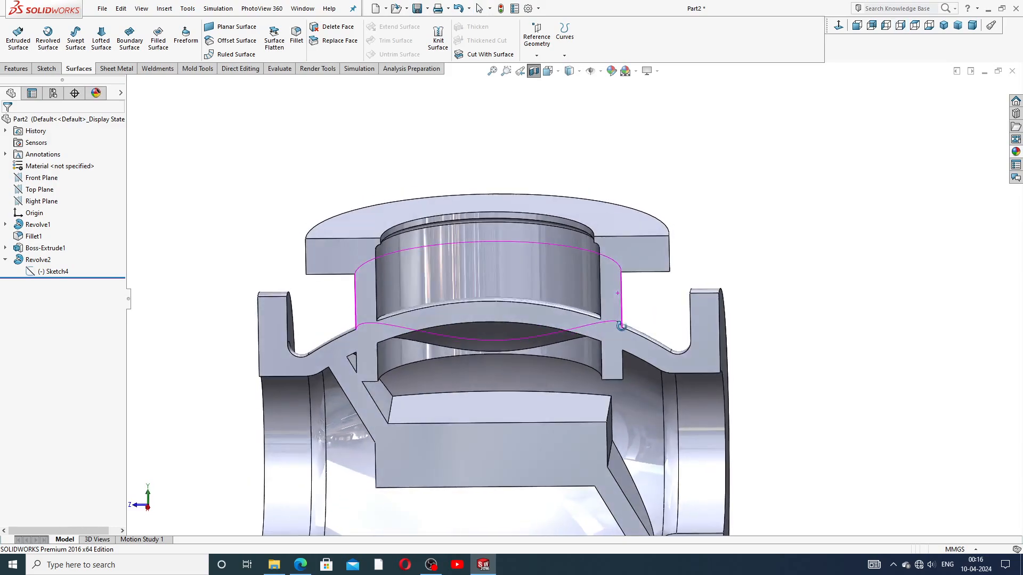
{"action": "scroll", "coordinate": [505, 352], "scroll_direction": "up", "scroll_amount": 3}
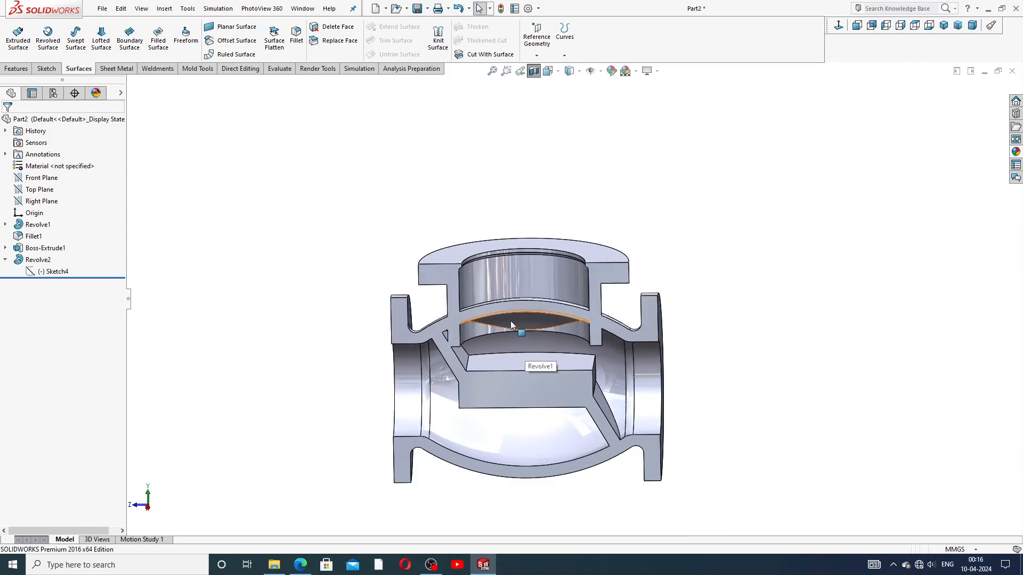
{"action": "middle_click_drag", "start_coordinate": [511, 320], "coordinate": [514, 337]}
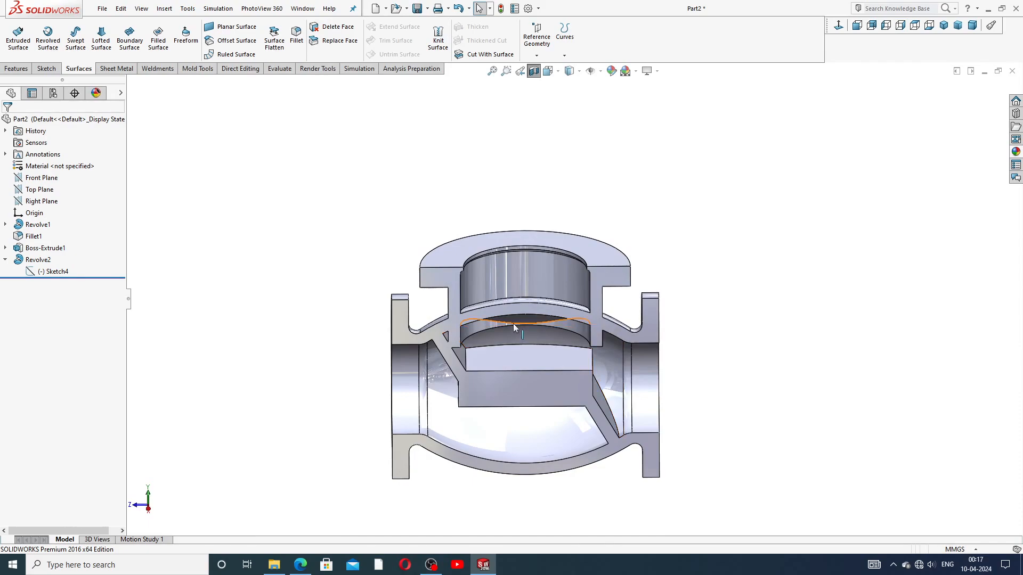
{"action": "scroll", "coordinate": [514, 323], "scroll_direction": "down", "scroll_amount": 1}
{"action": "scroll", "coordinate": [514, 323], "scroll_direction": "down", "scroll_amount": 1}
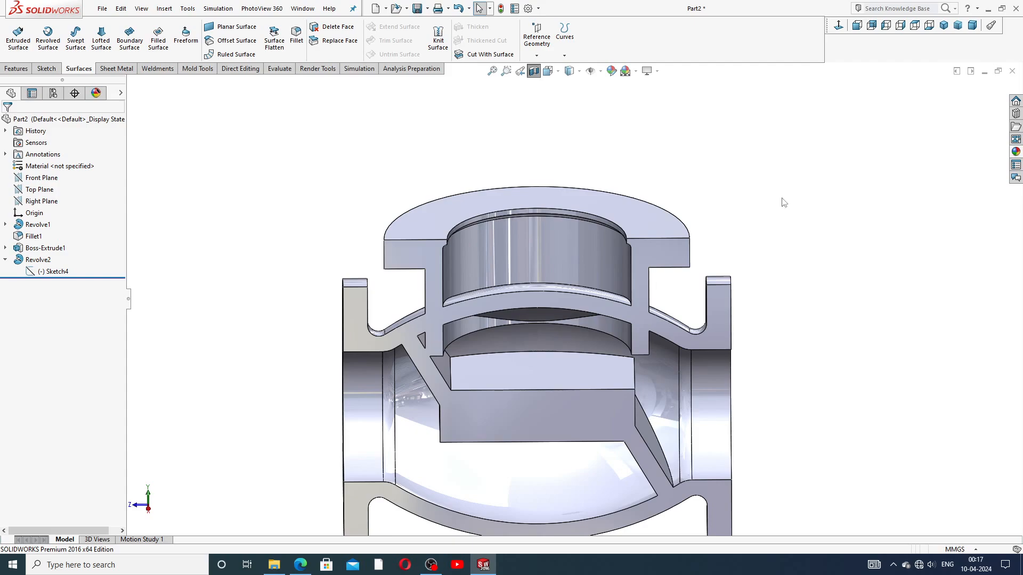
{"action": "left_click", "coordinate": [6, 261]}
{"action": "left_click", "coordinate": [30, 261]}
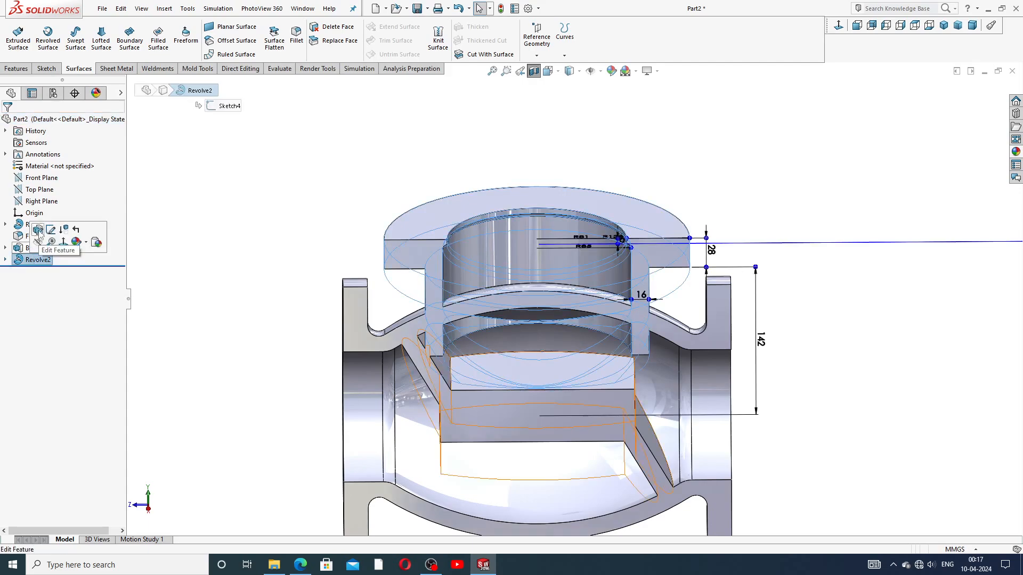
{"action": "left_click", "coordinate": [38, 231]}
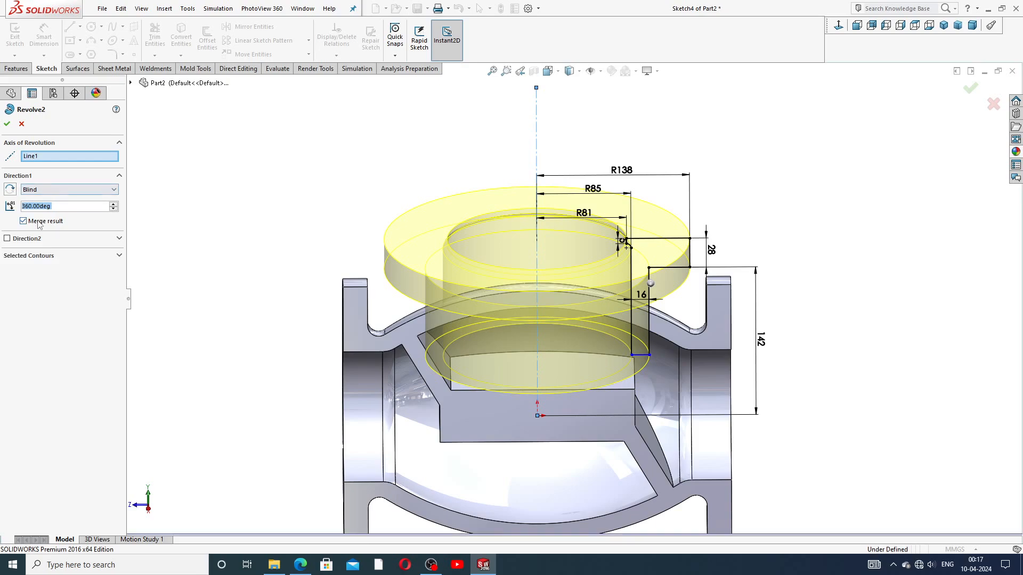
{"action": "left_click", "coordinate": [24, 221]}
{"action": "left_click", "coordinate": [7, 124]}
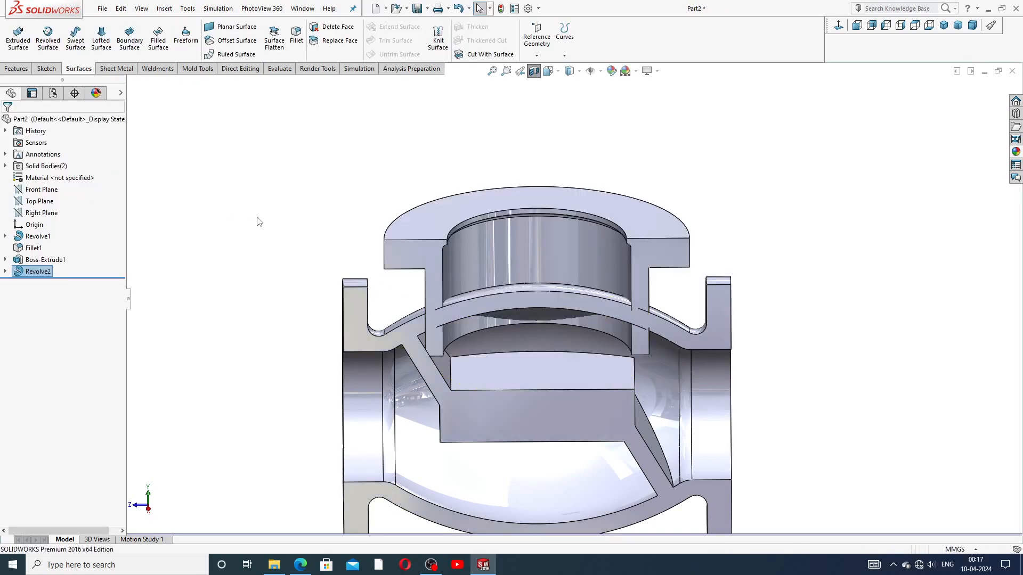
Step: Knit the inner dome face of the valve body into a surface
{"action": "left_click", "coordinate": [438, 38]}
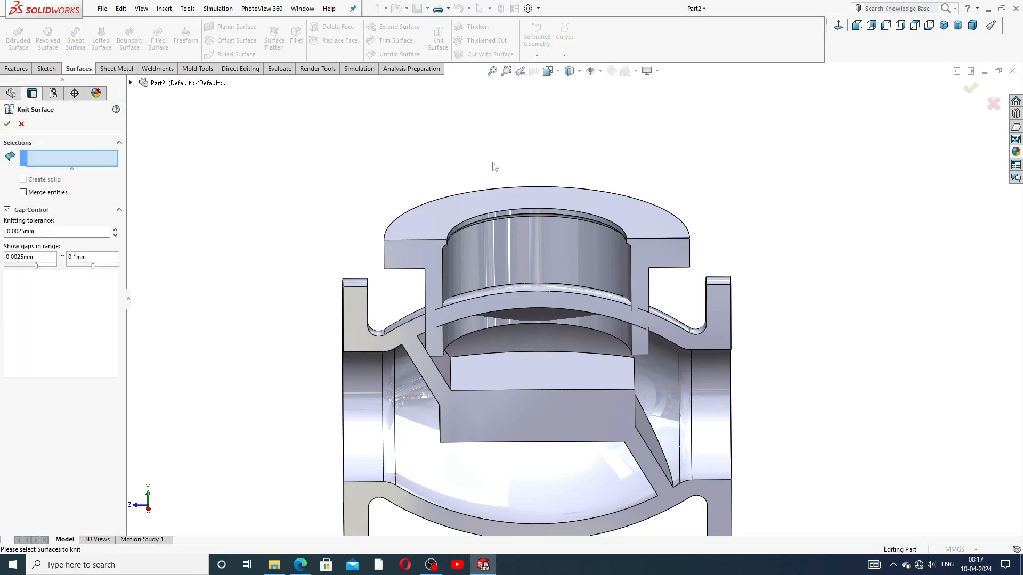
{"action": "middle_click_drag", "start_coordinate": [535, 332], "coordinate": [532, 312]}
{"action": "left_click", "coordinate": [531, 312]}
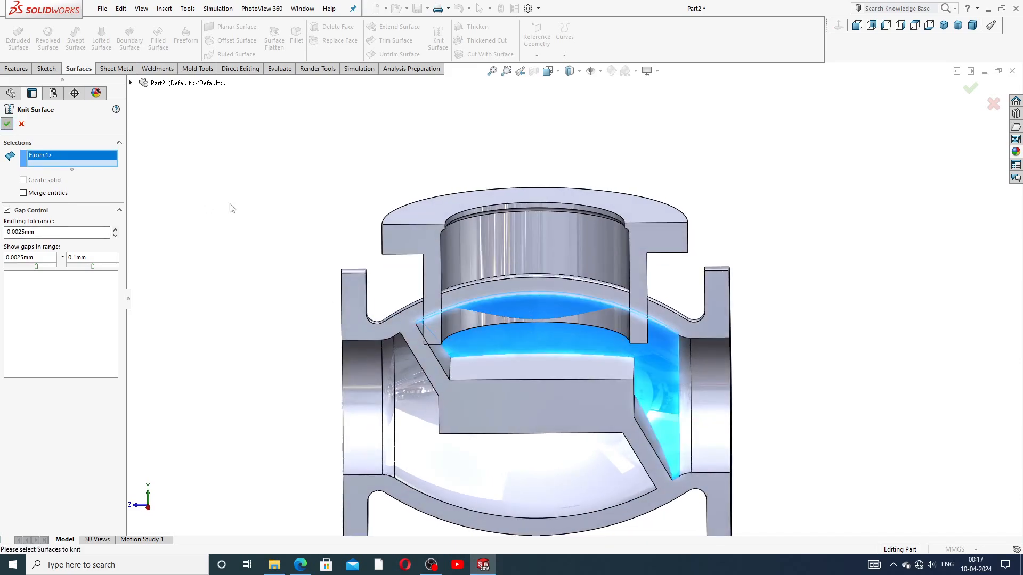
{"action": "key", "text": "Return"}
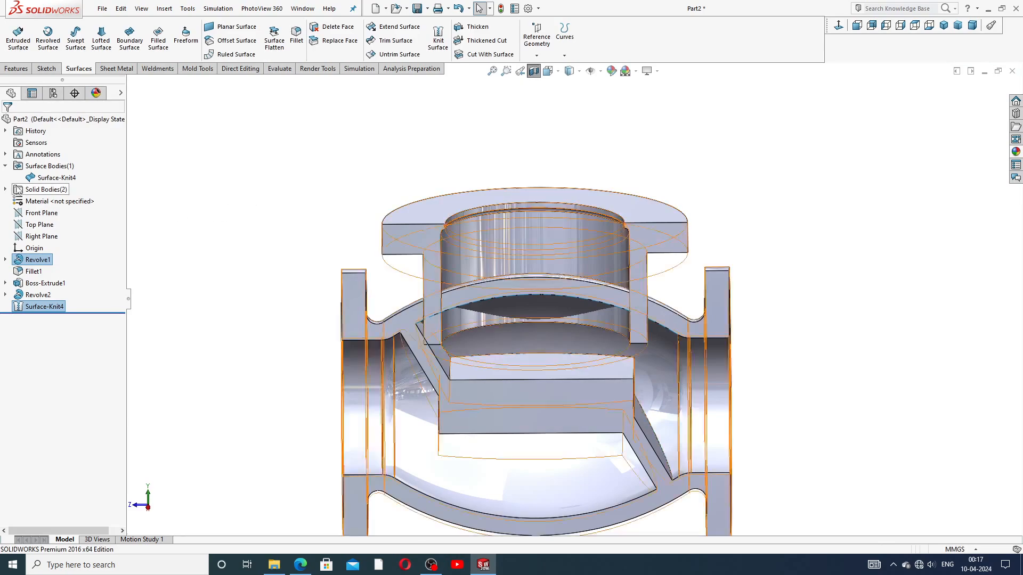
Step: Cut the neck with the knitted dome surface in the flipped direction, turning off Auto-select and limiting the scope to the neck body
{"action": "left_click", "coordinate": [5, 165]}
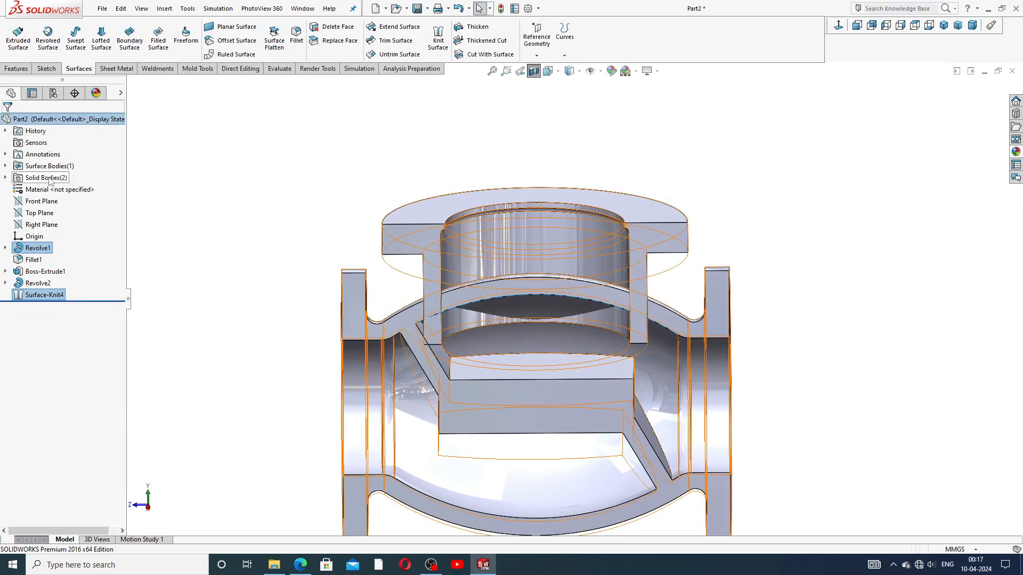
{"action": "left_click", "coordinate": [5, 166]}
{"action": "left_click", "coordinate": [56, 177]}
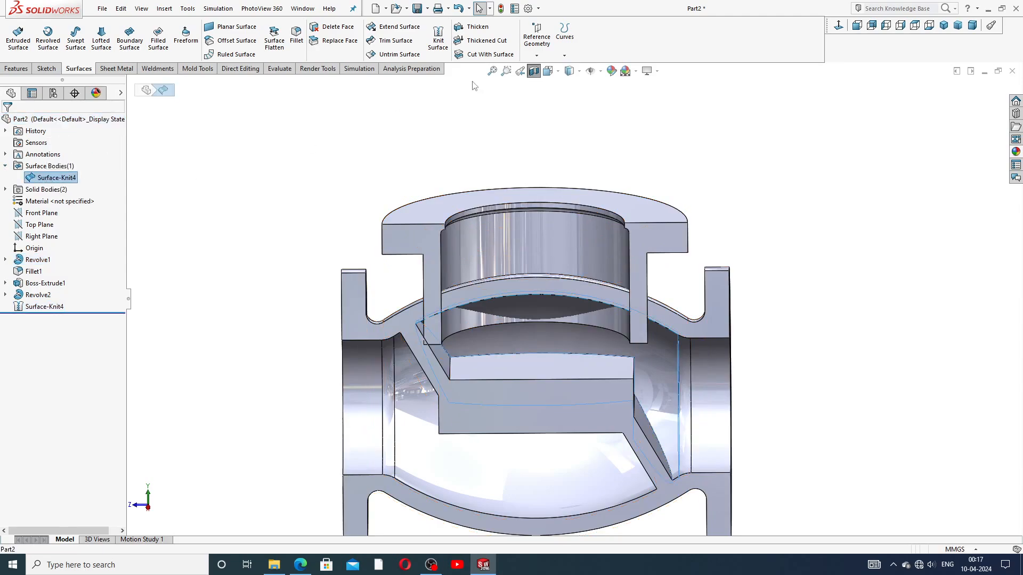
{"action": "left_click", "coordinate": [505, 56]}
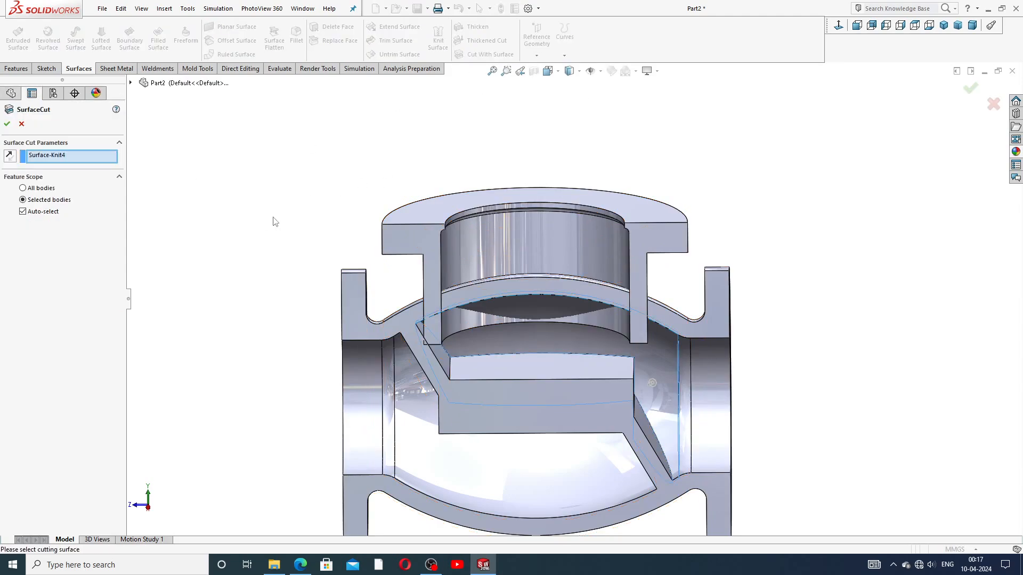
{"action": "left_click", "coordinate": [118, 177]}
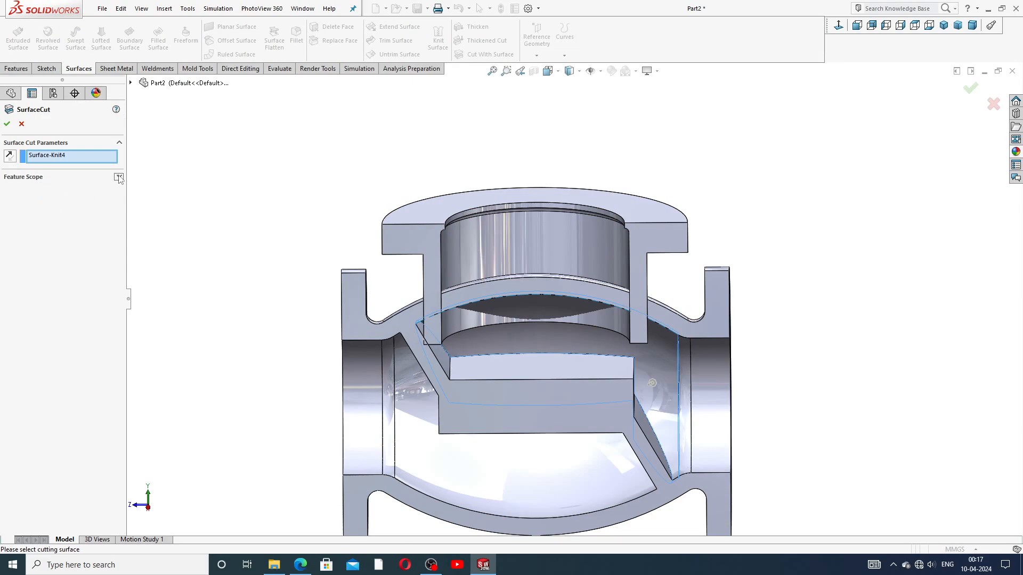
{"action": "left_click", "coordinate": [119, 177]}
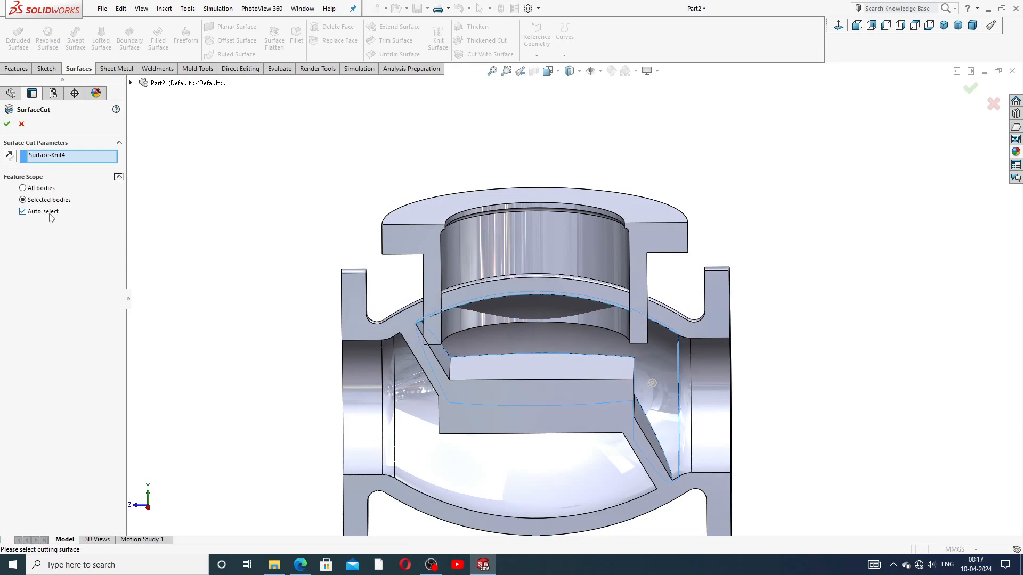
{"action": "left_click", "coordinate": [49, 213]}
{"action": "left_click", "coordinate": [427, 240]}
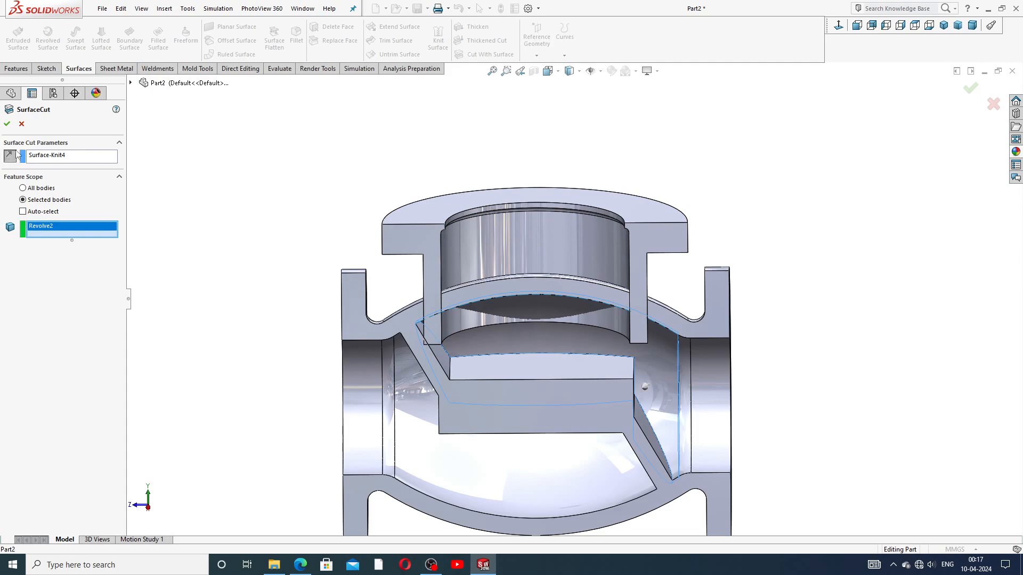
{"action": "left_click", "coordinate": [7, 123]}
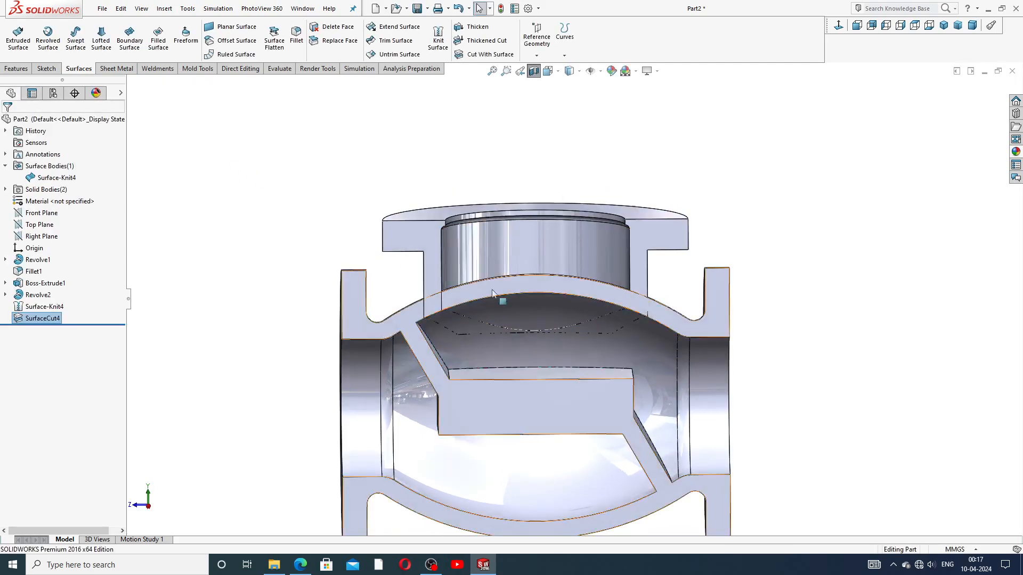
Step: Combine the trimmed neck and the main valve body into one solid with the Add operation
{"action": "scroll", "coordinate": [476, 330], "scroll_direction": "down", "scroll_amount": 2}
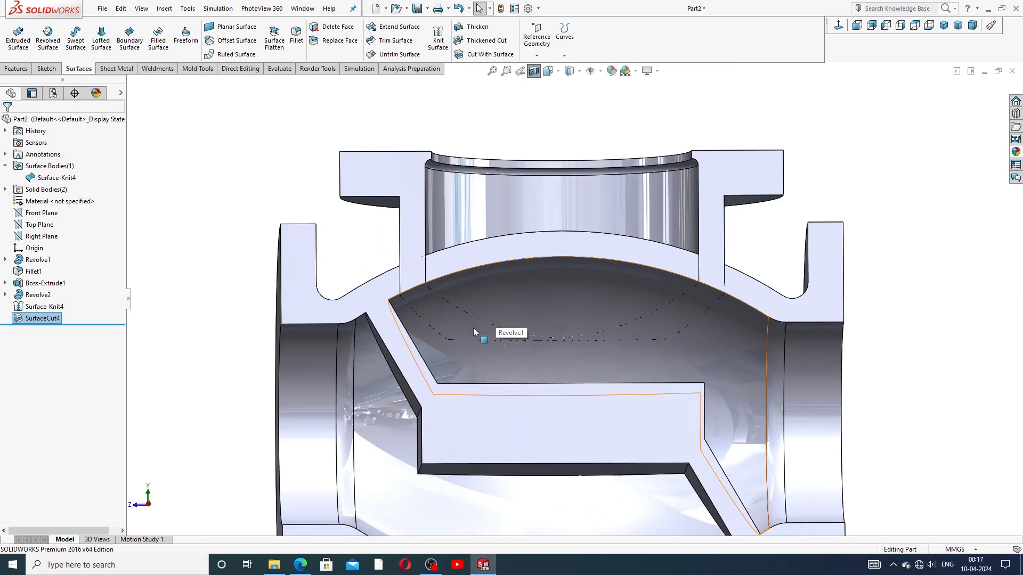
{"action": "scroll", "coordinate": [431, 298], "scroll_direction": "down", "scroll_amount": 2}
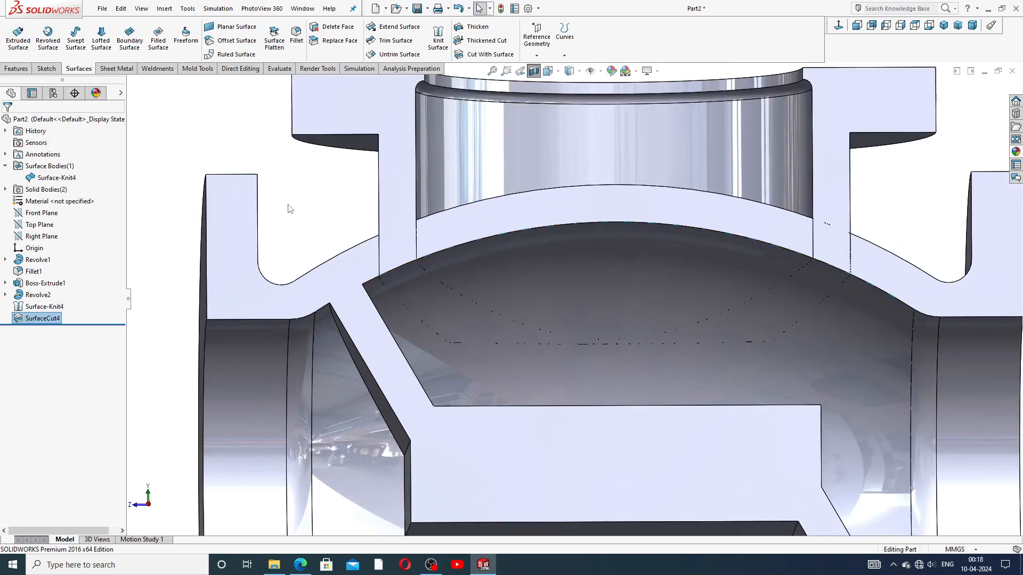
{"action": "key", "text": "f"}
{"action": "left_click", "coordinate": [240, 204]}
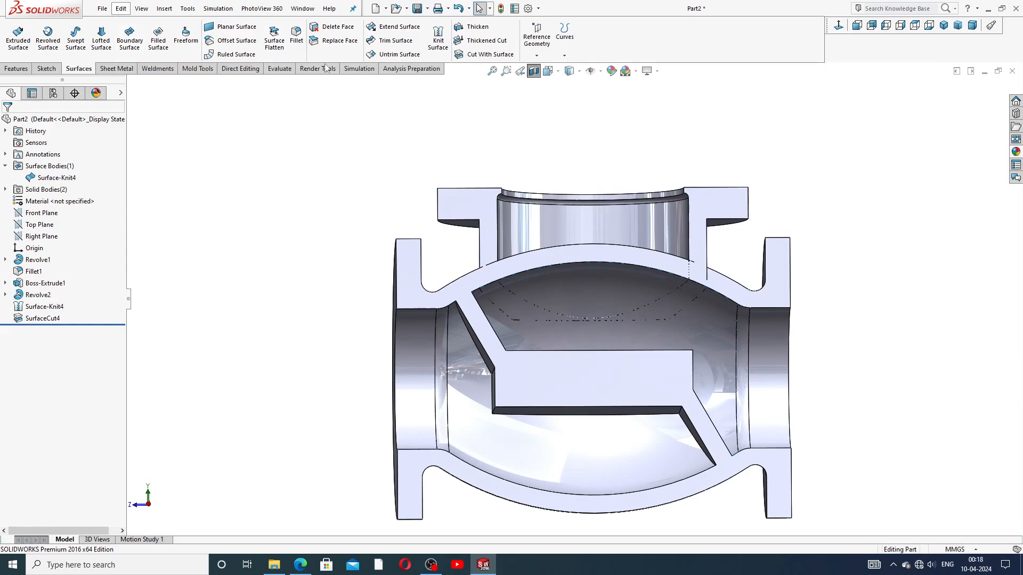
{"action": "left_click", "coordinate": [238, 71]}
{"action": "left_click", "coordinate": [237, 42]}
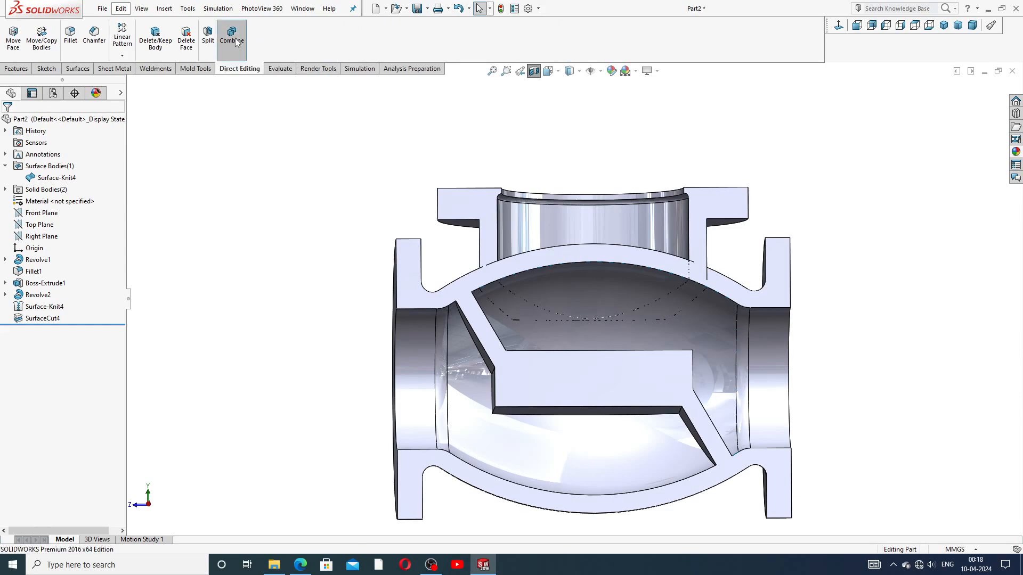
{"action": "left_click", "coordinate": [491, 231]}
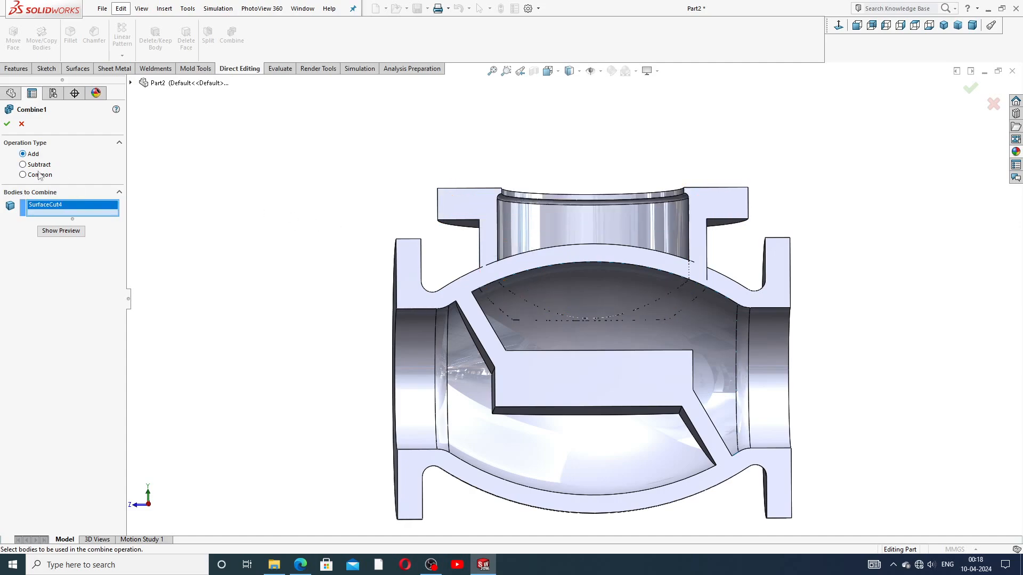
{"action": "left_click", "coordinate": [479, 308]}
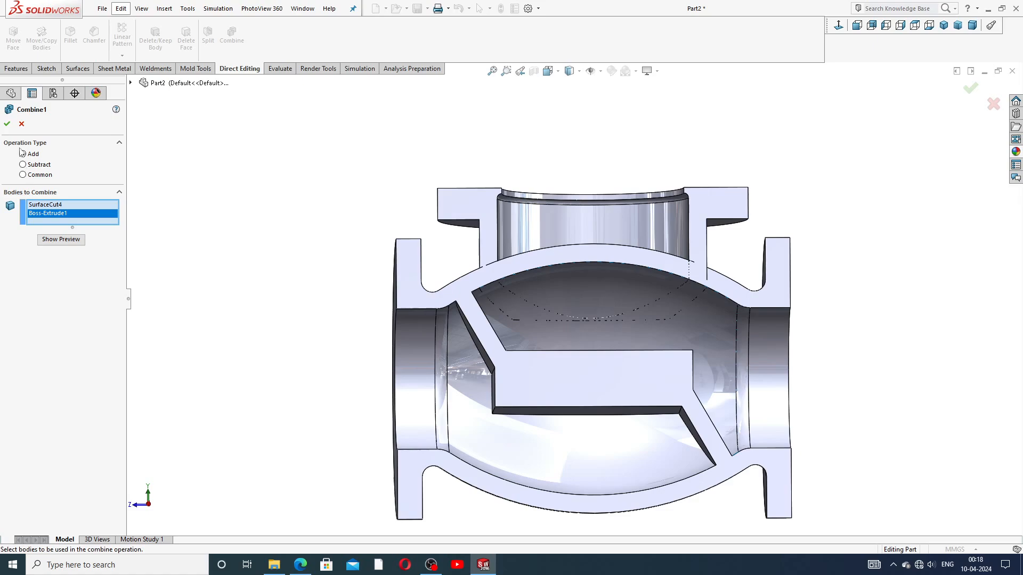
{"action": "left_click", "coordinate": [7, 124]}
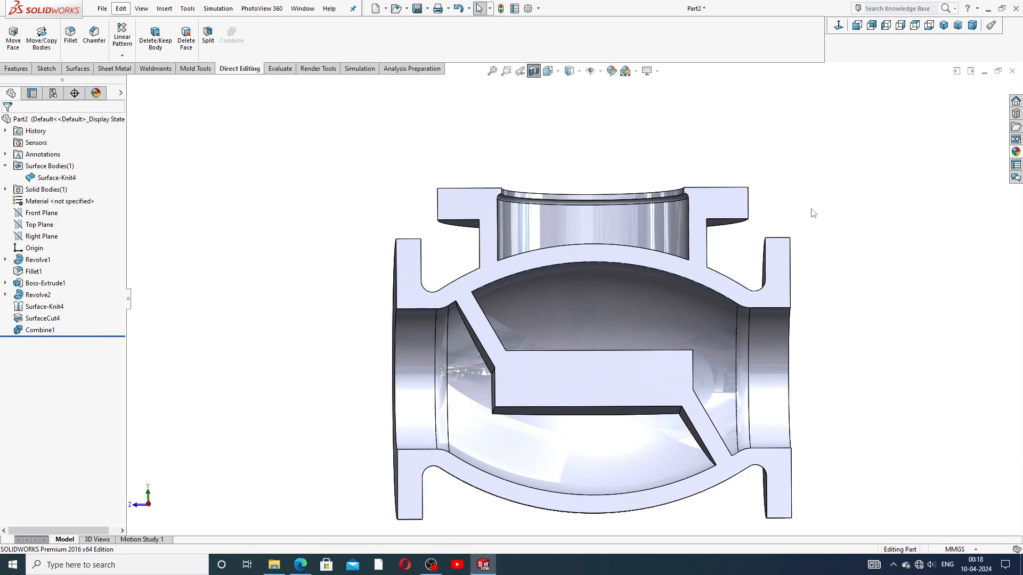
{"action": "middle_click_drag", "start_coordinate": [746, 245], "coordinate": [660, 229]}
{"action": "scroll", "coordinate": [734, 305], "scroll_direction": "up", "scroll_amount": 3}
{"action": "left_click", "coordinate": [590, 319]}
{"action": "scroll", "coordinate": [590, 318], "scroll_direction": "down", "scroll_amount": 3}
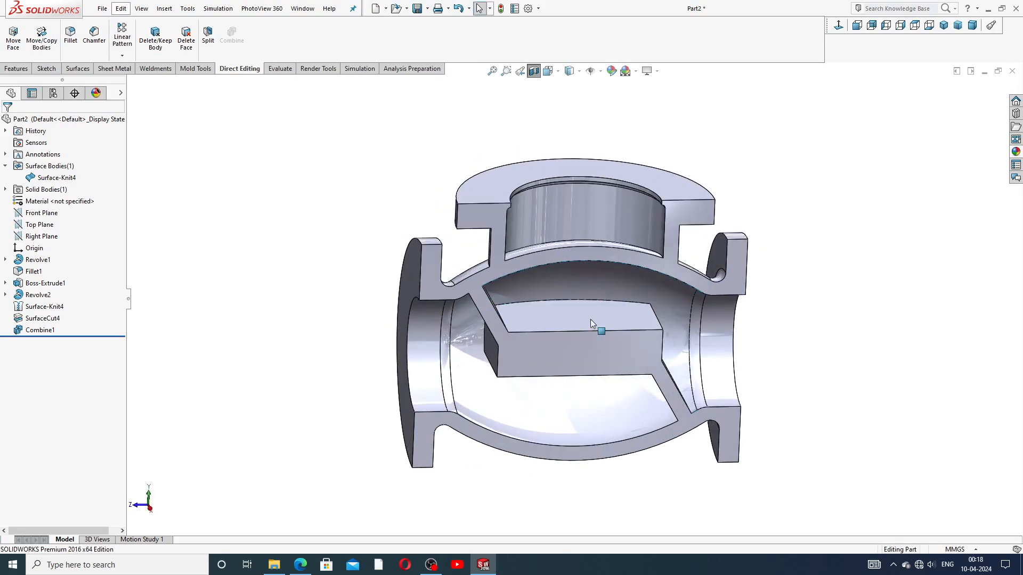
Step: Turn off the section view and inspect the combined valve body from the outside
{"action": "left_click", "coordinate": [533, 71]}
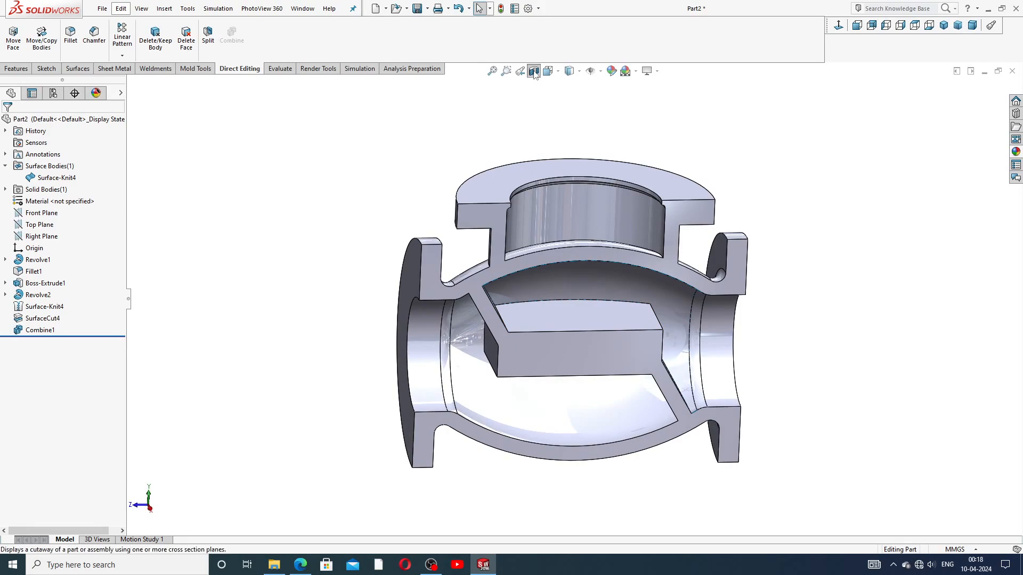
{"action": "middle_click_drag", "start_coordinate": [716, 193], "coordinate": [598, 354]}
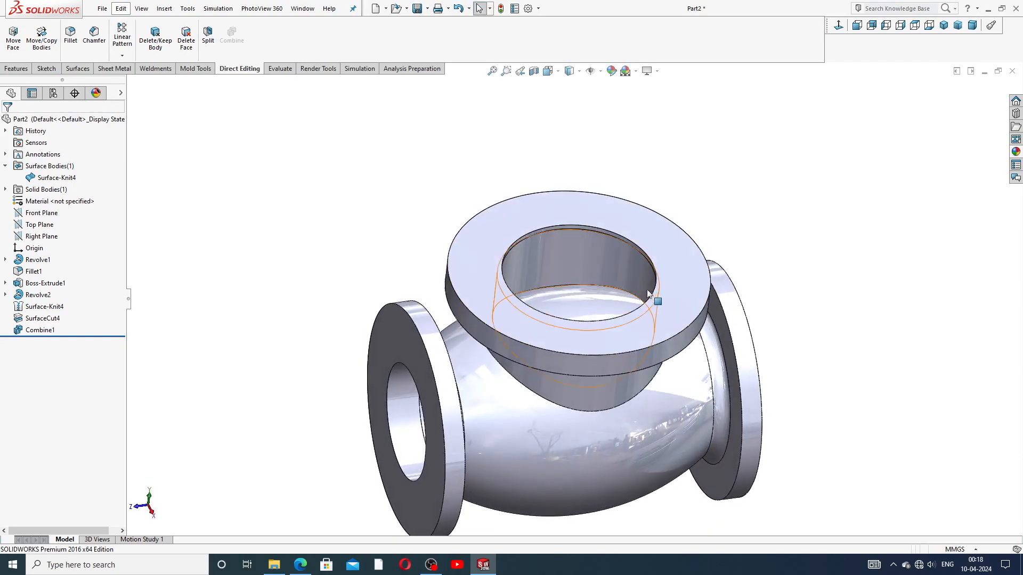
{"action": "scroll", "coordinate": [653, 297], "scroll_direction": "up", "scroll_amount": 2}
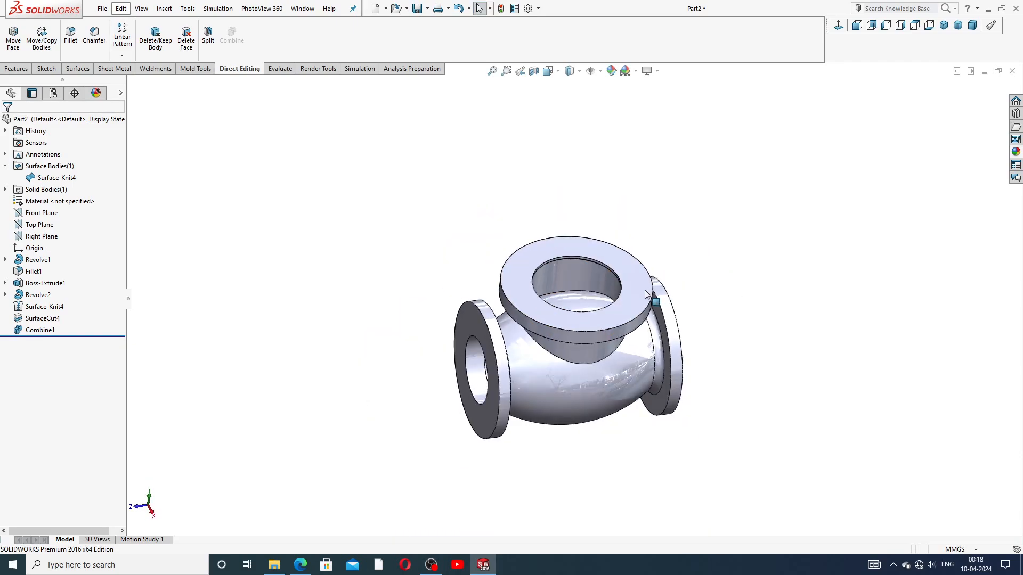
Step: Section the valve body at the Right Plane with a 0 mm offset and examine the neck and dome interior
{"action": "left_click", "coordinate": [6, 166]}
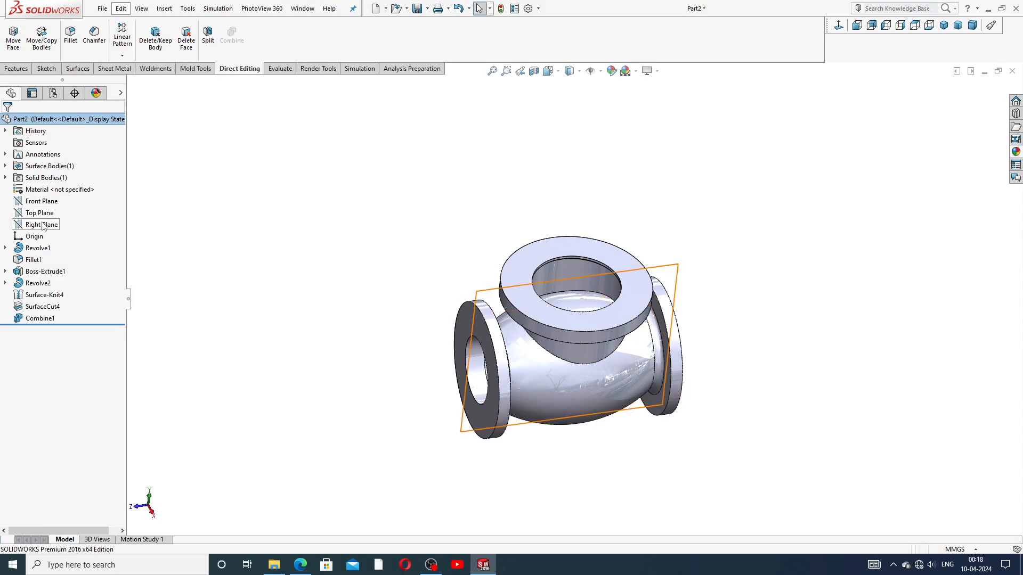
{"action": "left_click", "coordinate": [43, 225]}
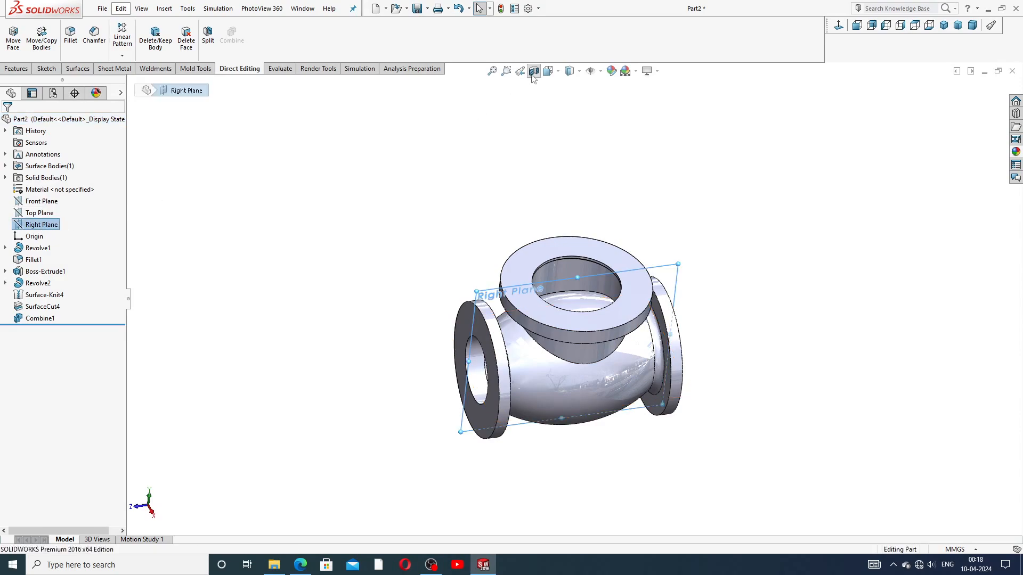
{"action": "left_click", "coordinate": [533, 71]}
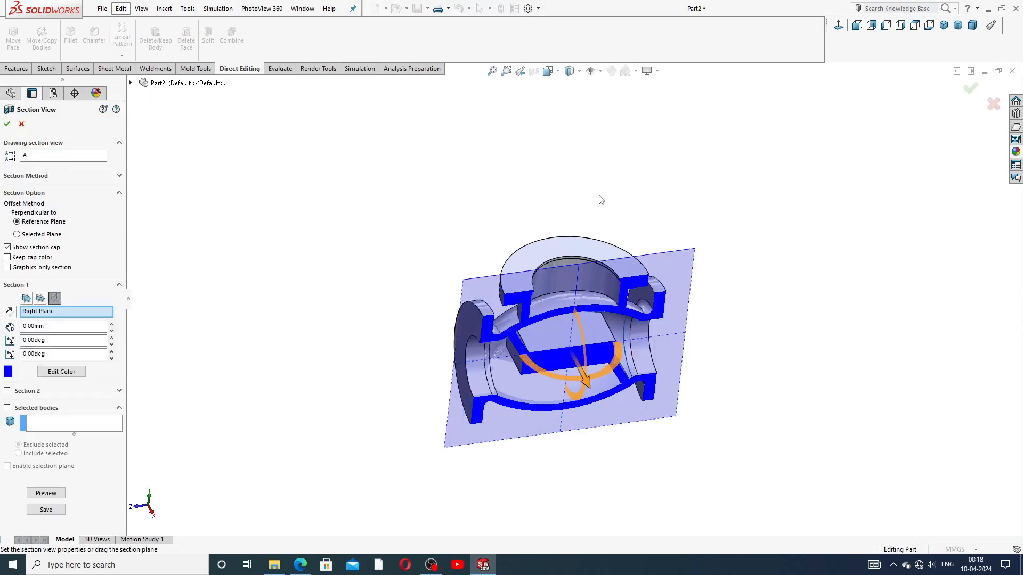
{"action": "left_click", "coordinate": [7, 124]}
{"action": "scroll", "coordinate": [628, 372], "scroll_direction": "down", "scroll_amount": 3}
{"action": "middle_click_drag", "start_coordinate": [569, 273], "coordinate": [789, 134]}
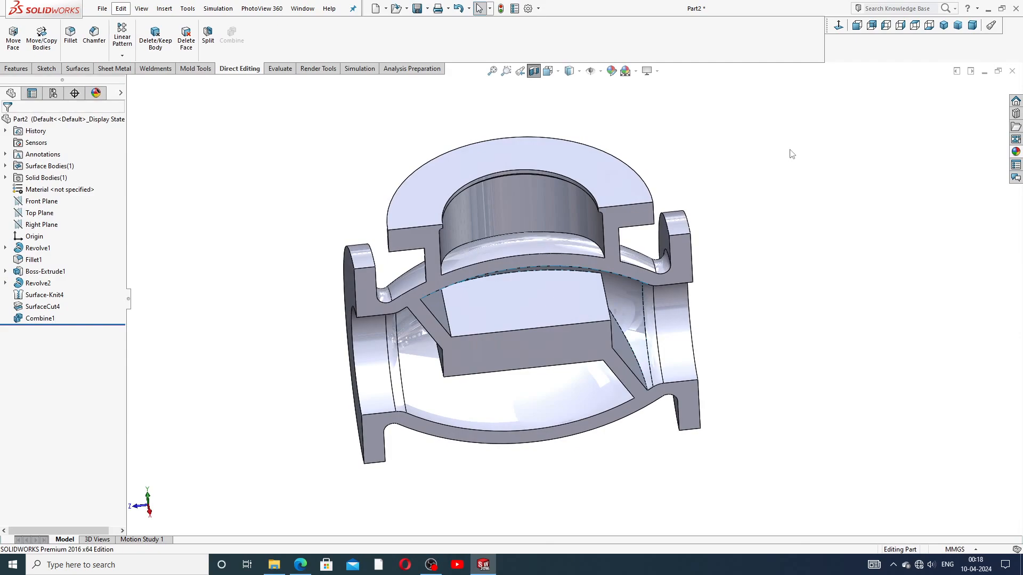
{"action": "middle_click_drag", "start_coordinate": [557, 237], "coordinate": [522, 251]}
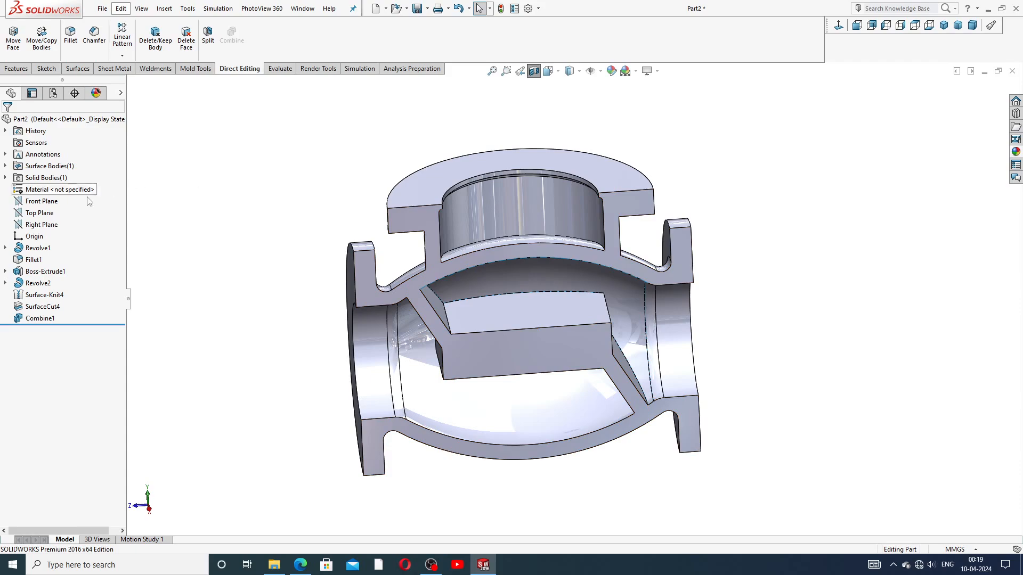
Step: Start a new sketch on the Right Plane through the middle of the valve body
{"action": "left_click", "coordinate": [42, 226]}
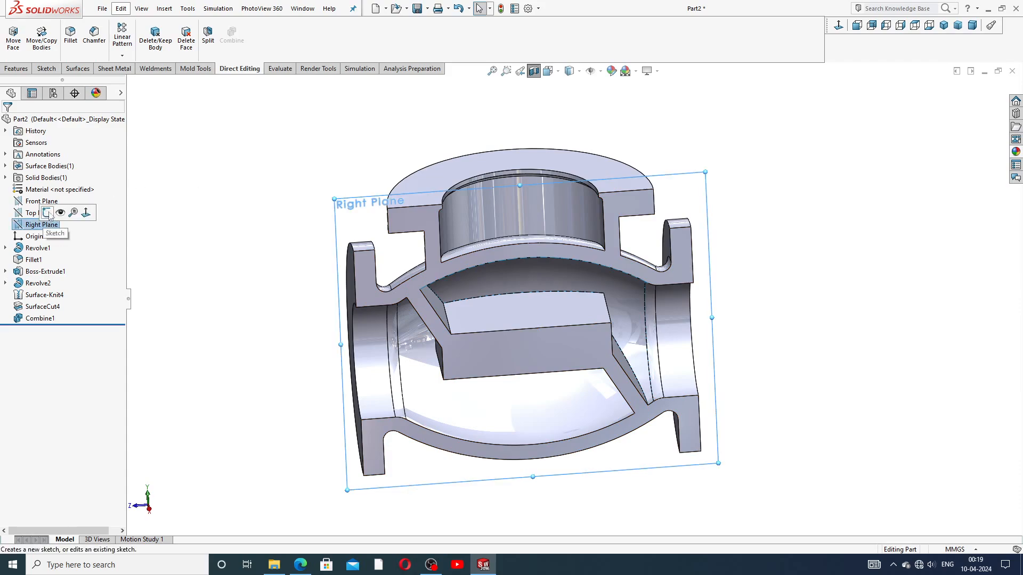
{"action": "left_click", "coordinate": [48, 213]}
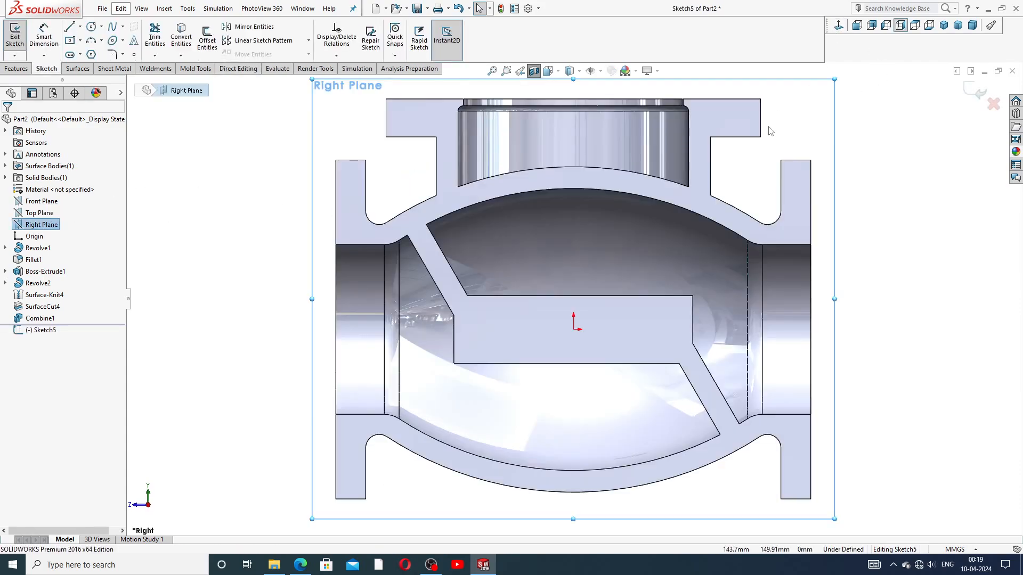
{"action": "scroll", "coordinate": [762, 133], "scroll_direction": "up", "scroll_amount": 3}
{"action": "scroll", "coordinate": [593, 328], "scroll_direction": "down", "scroll_amount": 1}
{"action": "scroll", "coordinate": [602, 307], "scroll_direction": "up", "scroll_amount": 1}
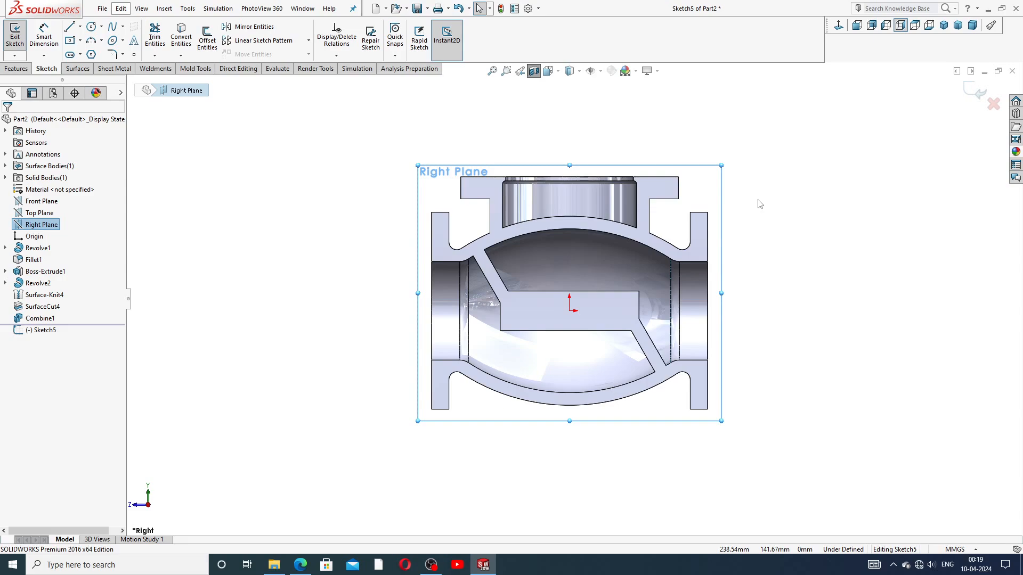
{"action": "key", "text": "z"}
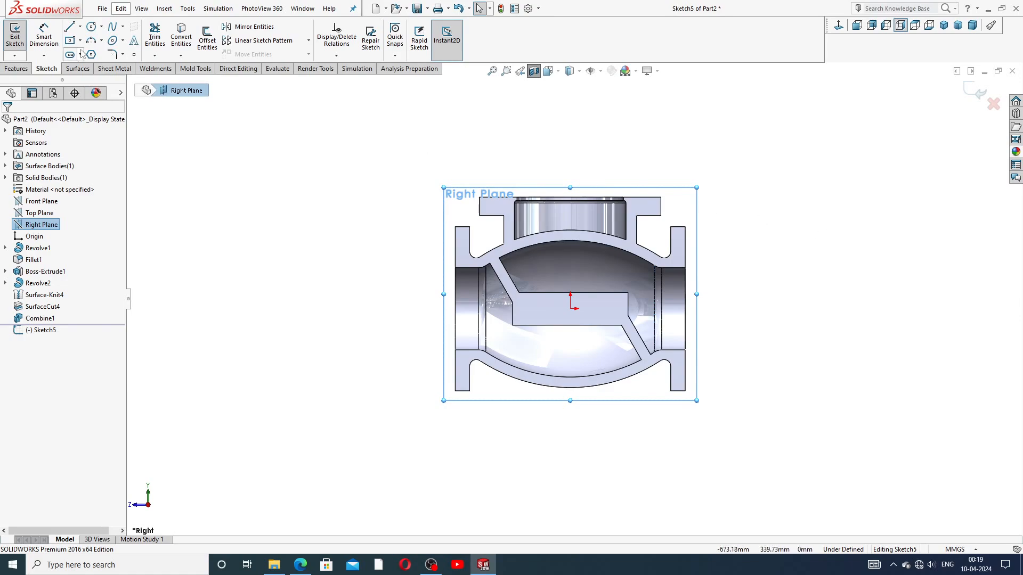
{"action": "left_click", "coordinate": [69, 27]}
{"action": "scroll", "coordinate": [607, 261], "scroll_direction": "down", "scroll_amount": 3}
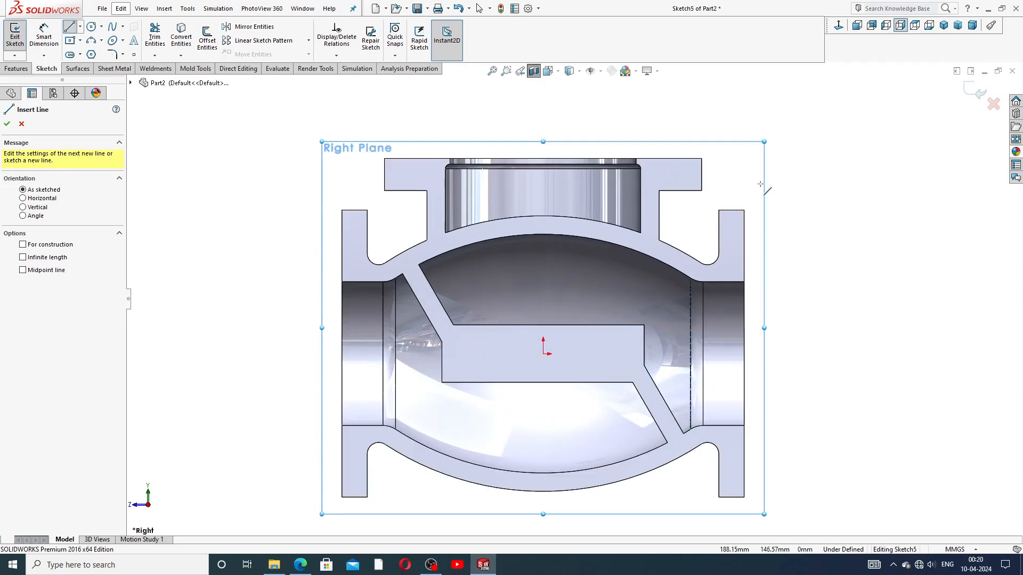
{"action": "right_click", "coordinate": [809, 146]}
{"action": "left_click", "coordinate": [831, 175]}
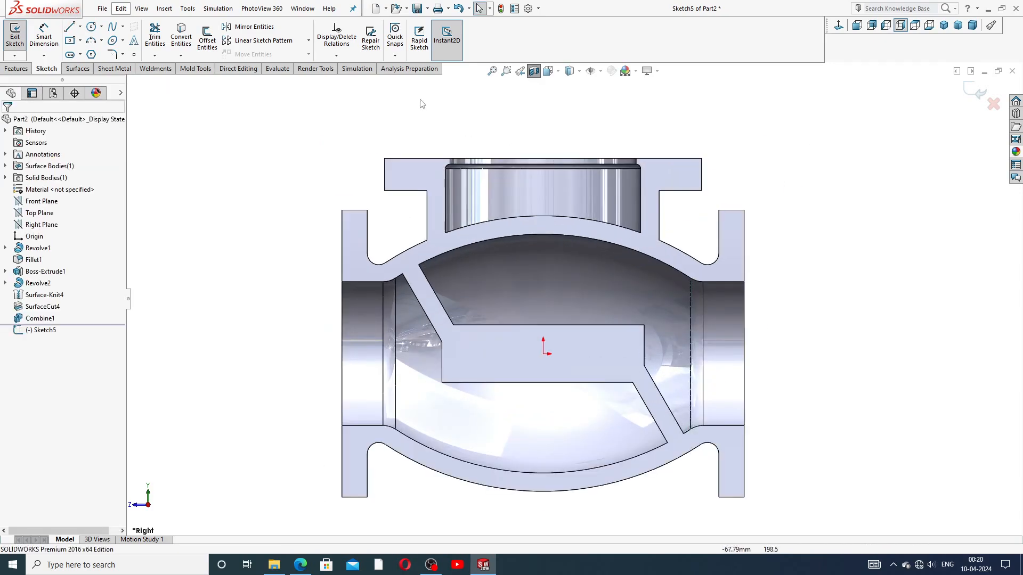
Step: Draw a vertical centerline about 199 mm long from above the neck down to the origin
{"action": "left_click", "coordinate": [80, 27]}
{"action": "left_click", "coordinate": [96, 53]}
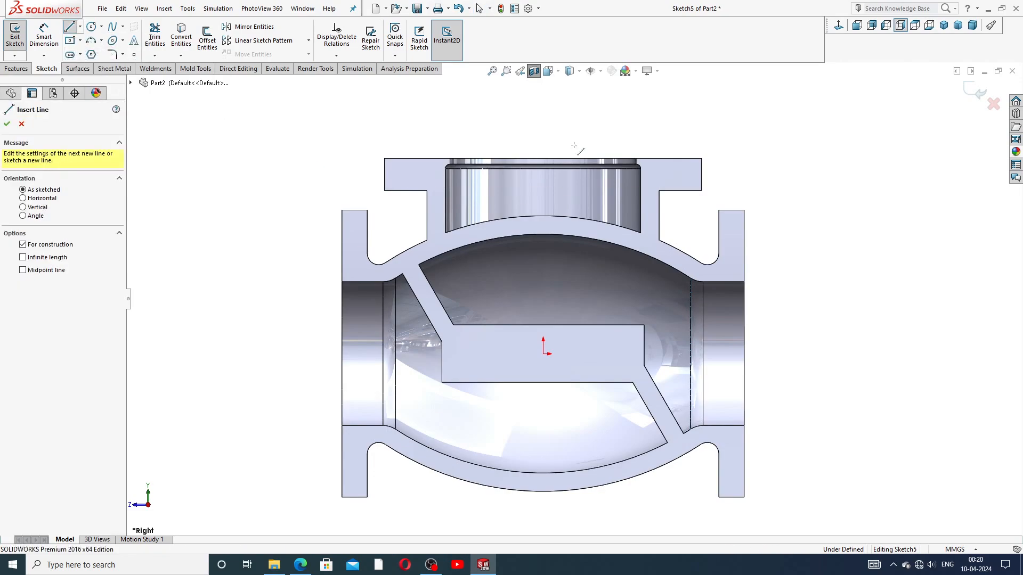
{"action": "left_click", "coordinate": [543, 126]}
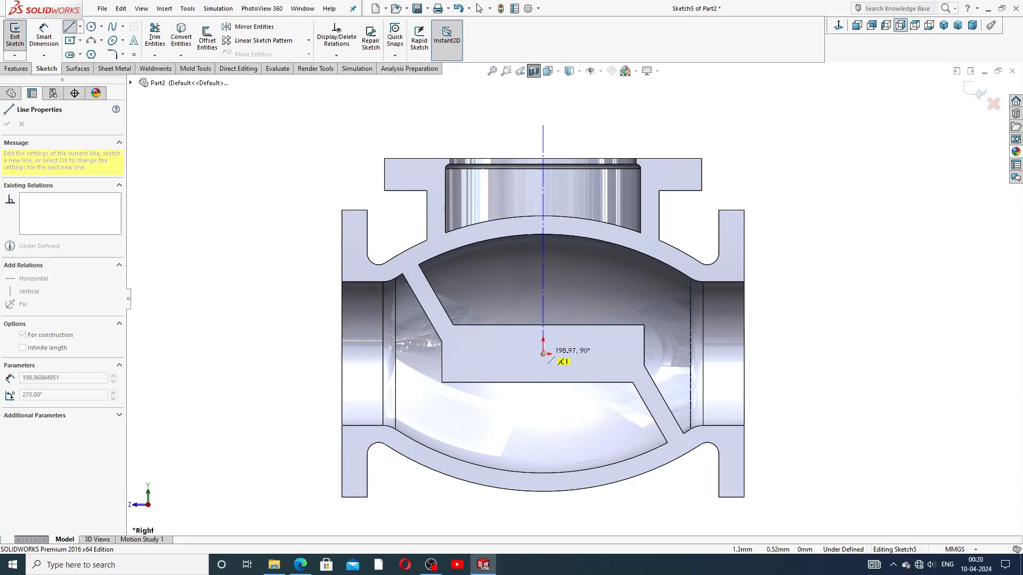
{"action": "left_click", "coordinate": [543, 353]}
{"action": "right_click", "coordinate": [574, 303]}
{"action": "left_click", "coordinate": [596, 313]}
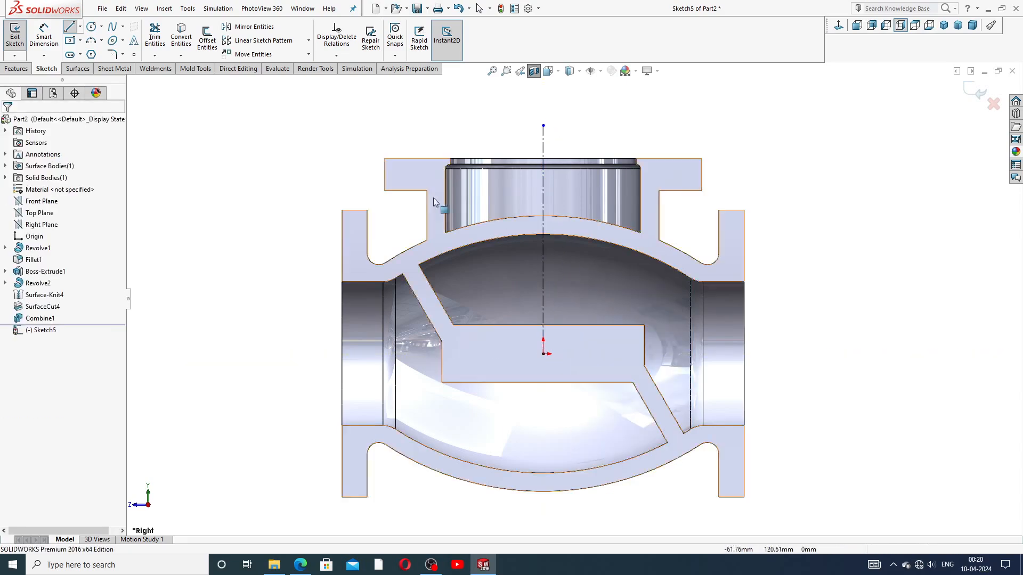
Step: Sketch the upper half-profile from the centerline: about 59 mm across, 121 mm down to the inner block, a short inward ledge and 21 mm down
{"action": "left_click", "coordinate": [69, 27]}
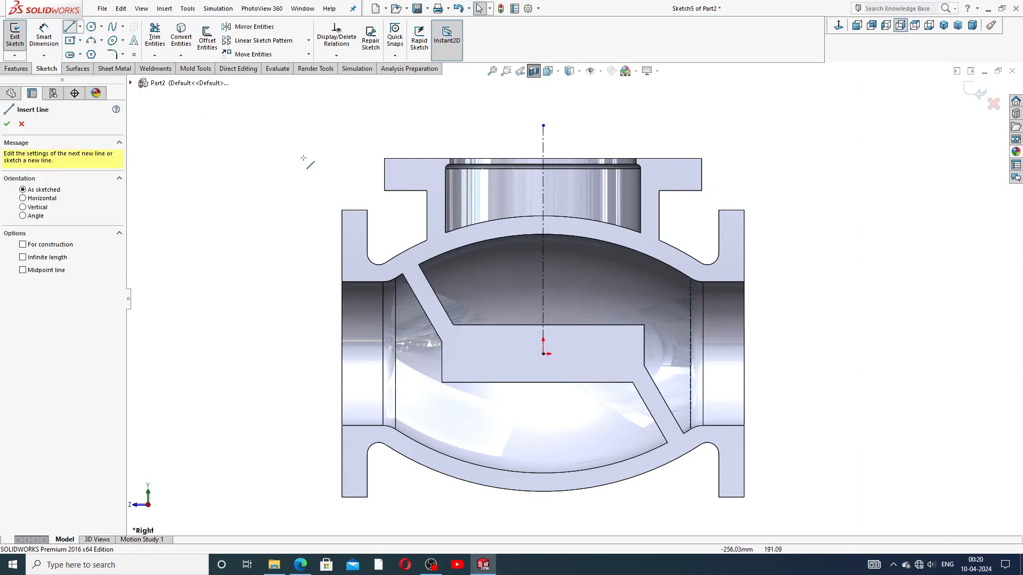
{"action": "left_click", "coordinate": [542, 185]}
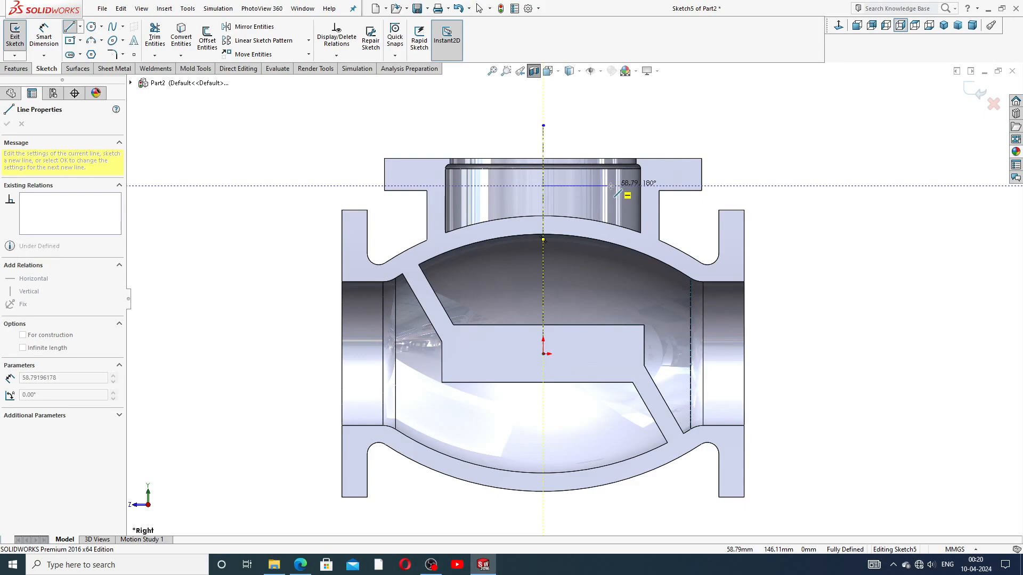
{"action": "left_click", "coordinate": [611, 186]}
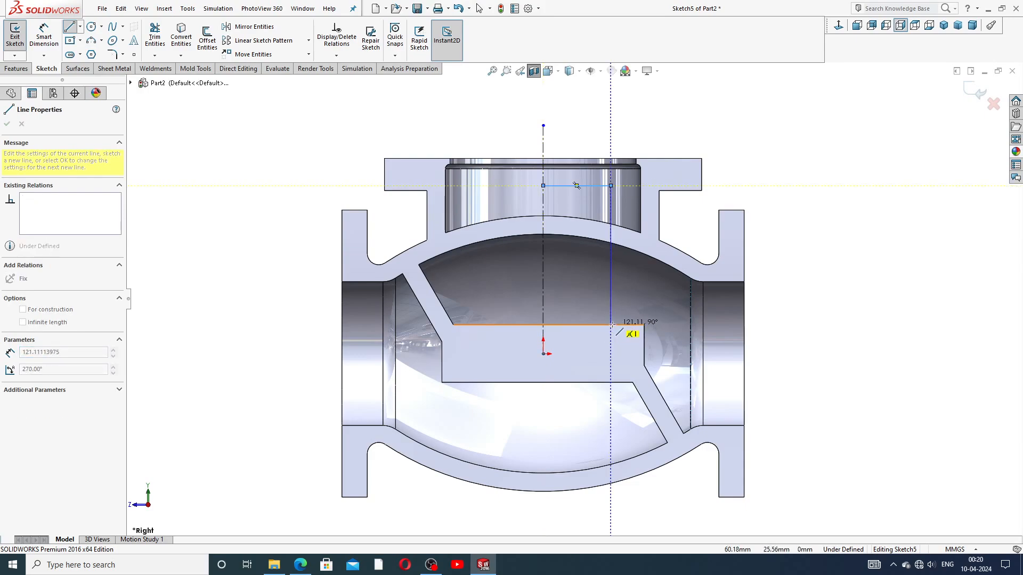
{"action": "left_click", "coordinate": [611, 324]}
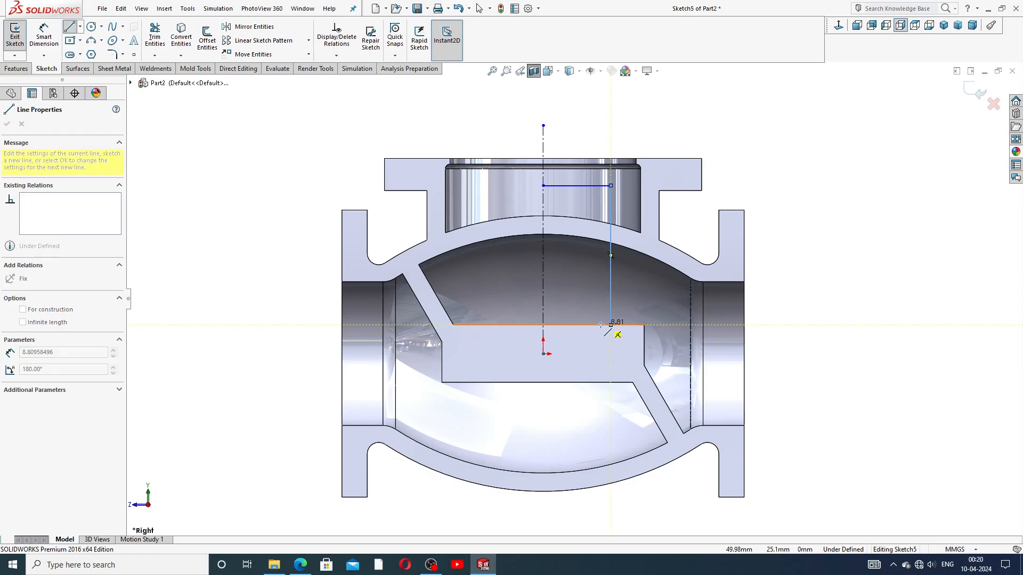
{"action": "left_click", "coordinate": [594, 325]}
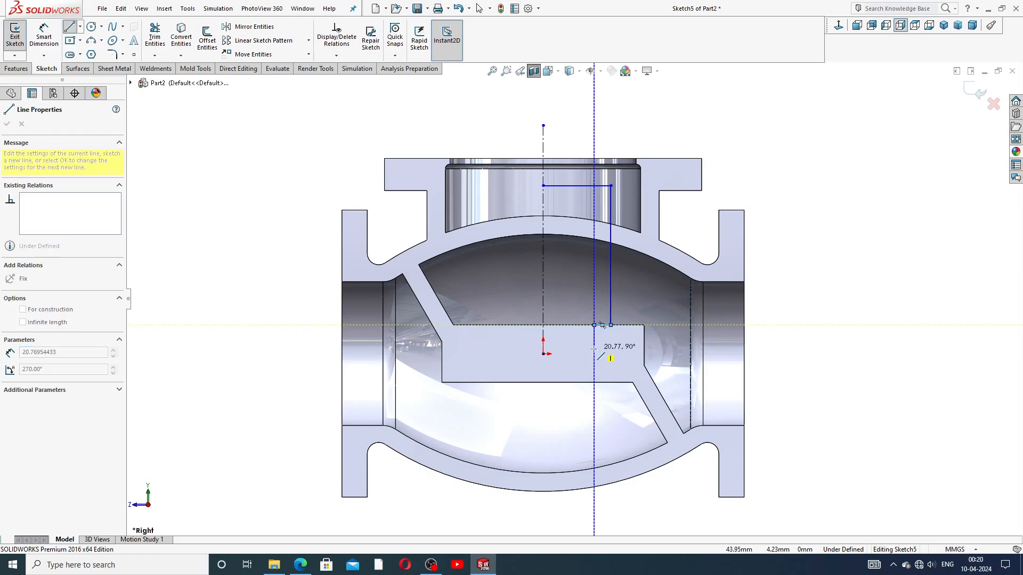
{"action": "double_click", "coordinate": [594, 349]}
{"action": "left_click", "coordinate": [594, 349]}
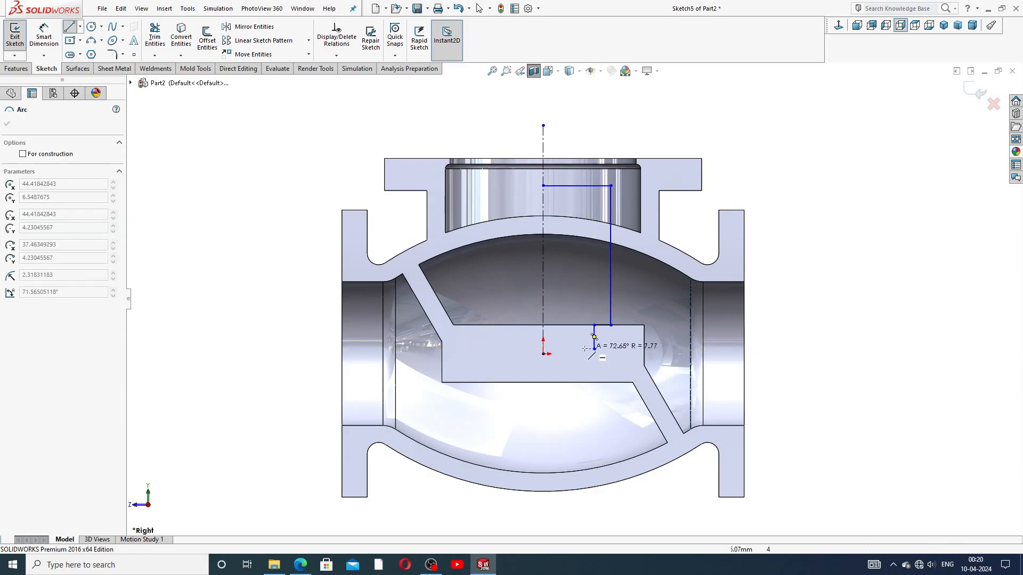
Step: Sketch the lower half-profile down to the block's bottom edge, across to the centerline and vertically back to the profile's start point
{"action": "left_click", "coordinate": [581, 383]}
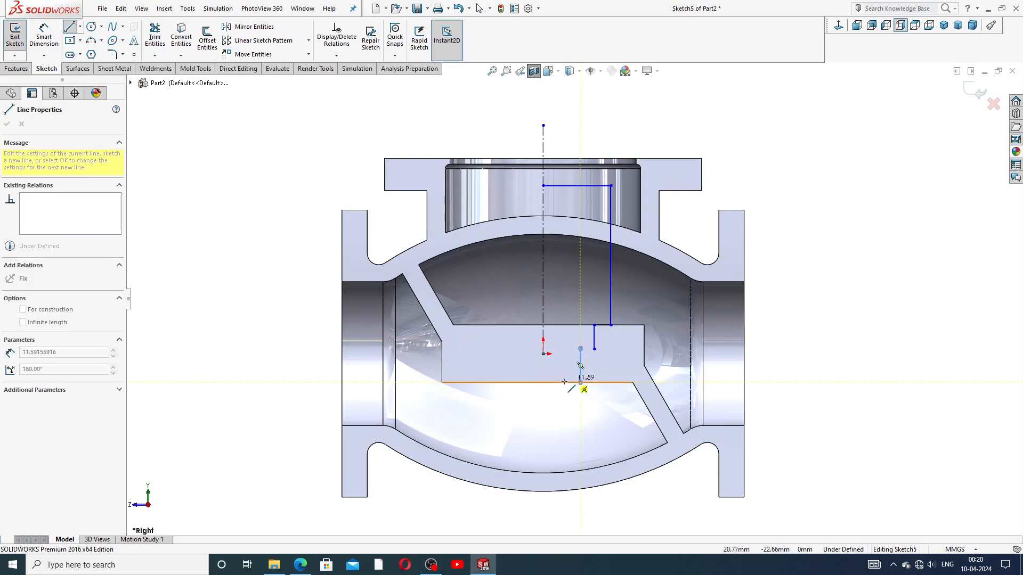
{"action": "left_click", "coordinate": [542, 382]}
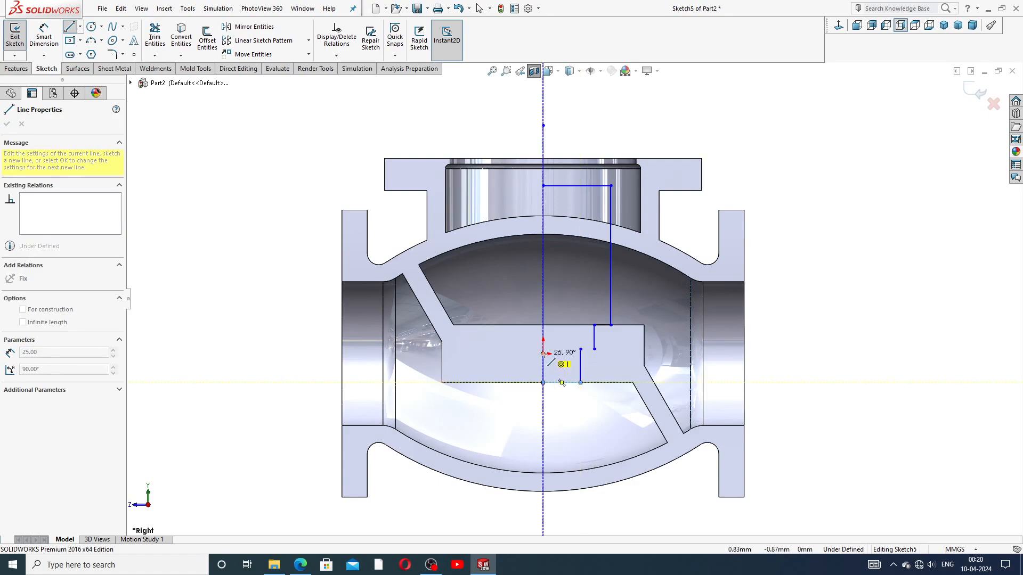
{"action": "left_click", "coordinate": [543, 185]}
{"action": "right_click", "coordinate": [743, 152]}
{"action": "left_click", "coordinate": [769, 159]}
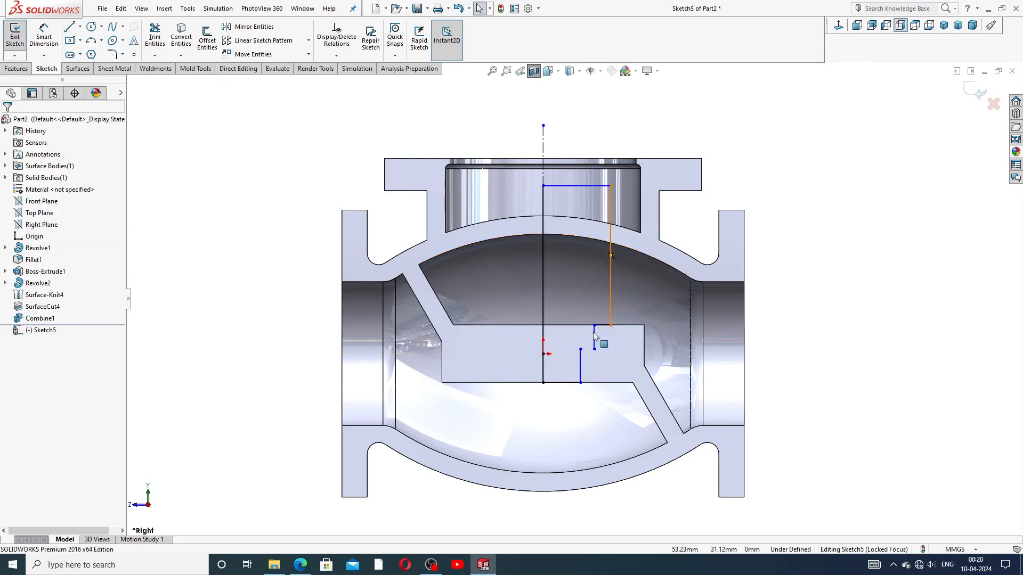
Step: Close the gap in the stepped profile with a horizontal line about 12 mm long between the two short vertical segments
{"action": "scroll", "coordinate": [592, 357], "scroll_direction": "down", "scroll_amount": 3}
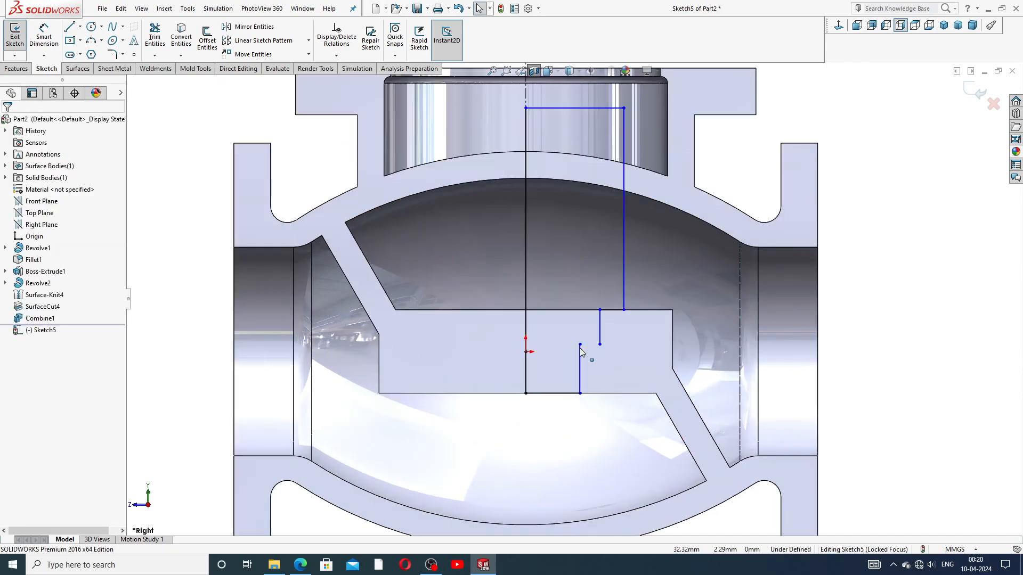
{"action": "left_click", "coordinate": [70, 27]}
{"action": "scroll", "coordinate": [591, 351], "scroll_direction": "down", "scroll_amount": 3}
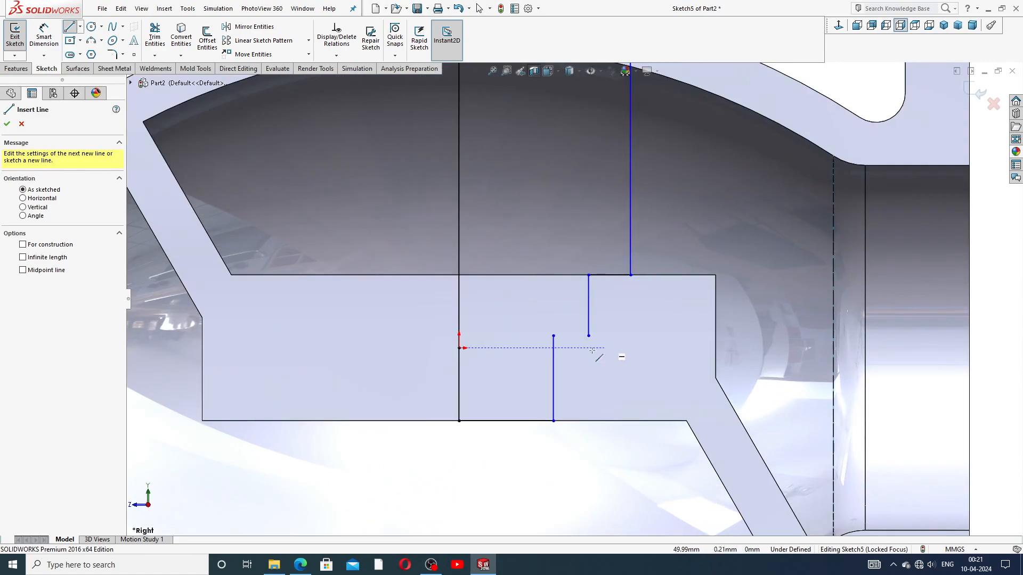
{"action": "left_click", "coordinate": [554, 336]}
{"action": "double_click", "coordinate": [588, 335]}
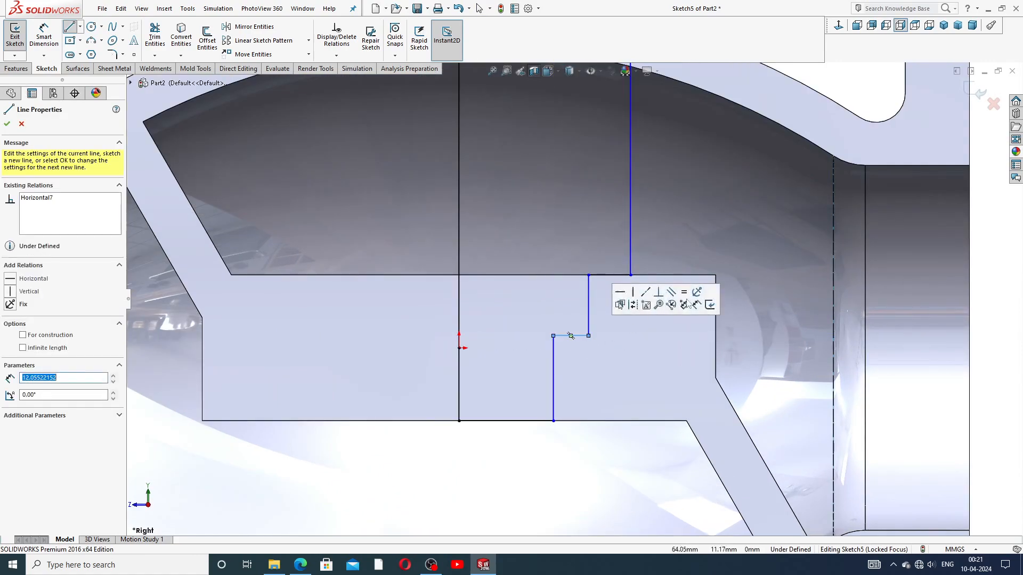
{"action": "scroll", "coordinate": [572, 299], "scroll_direction": "up", "scroll_amount": 3}
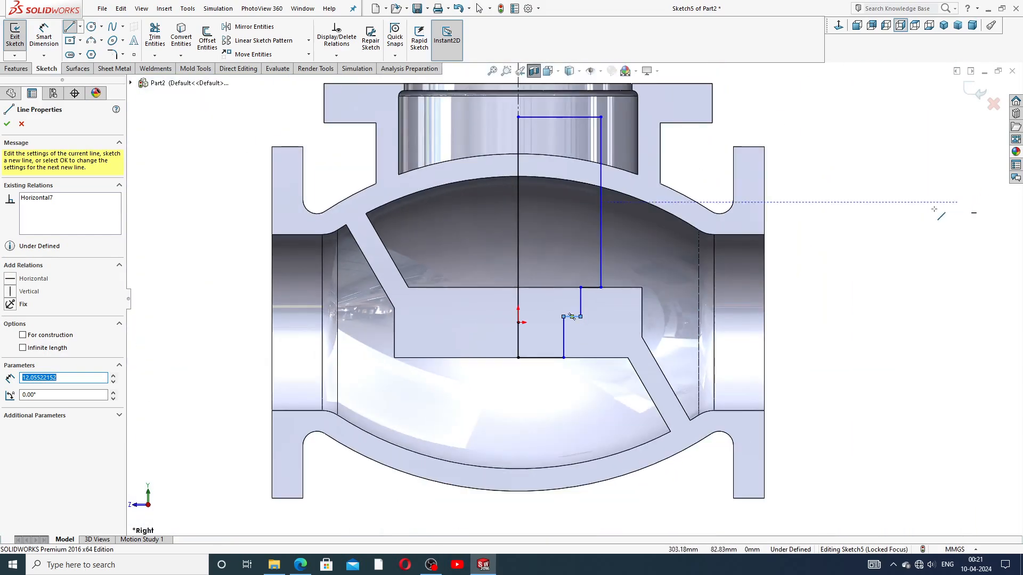
{"action": "right_click", "coordinate": [882, 221]}
{"action": "left_click", "coordinate": [908, 232]}
Step: Dimension the profile's bottom horizontal line at 72 mm from the centerline
{"action": "scroll", "coordinate": [581, 333], "scroll_direction": "down", "scroll_amount": 2}
{"action": "scroll", "coordinate": [716, 263], "scroll_direction": "up", "scroll_amount": 2}
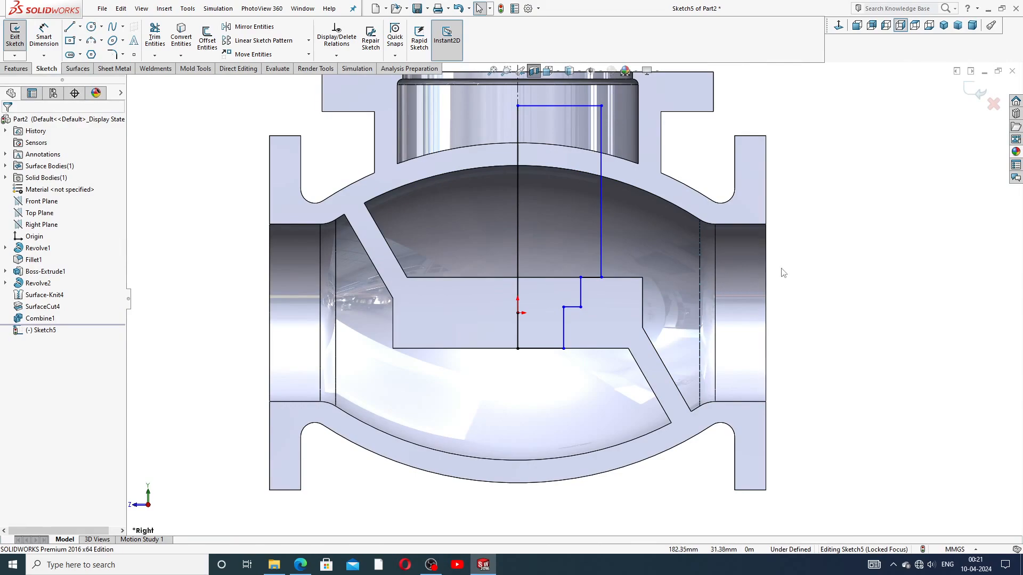
{"action": "key", "text": "f"}
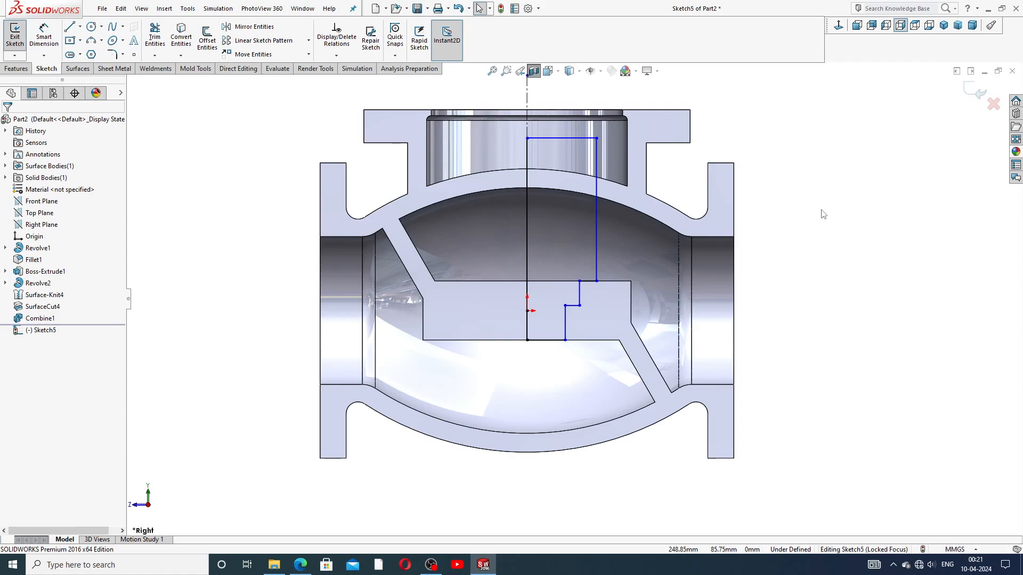
{"action": "left_click", "coordinate": [43, 37]}
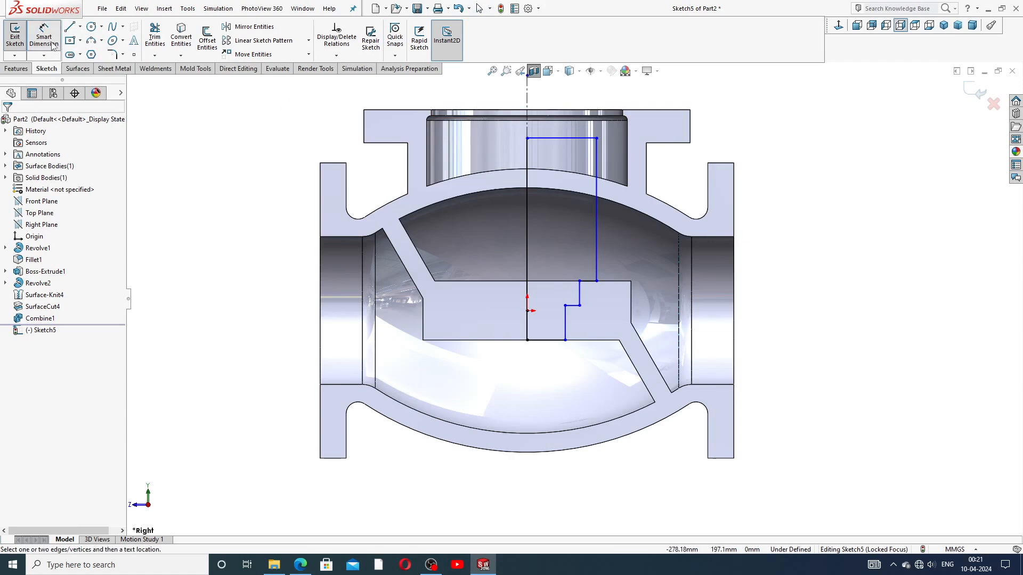
{"action": "left_click", "coordinate": [546, 339]}
{"action": "left_click", "coordinate": [543, 368]}
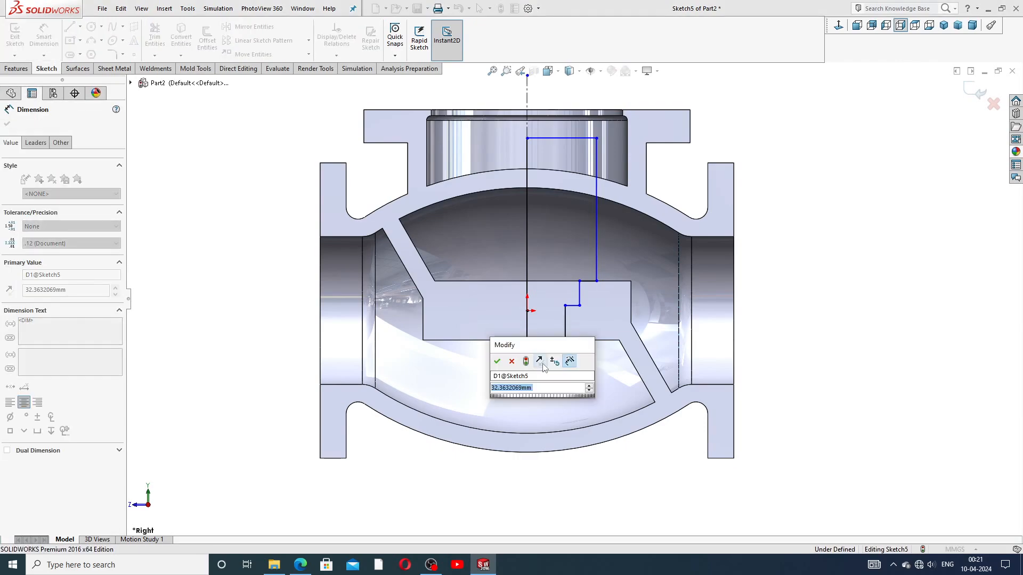
{"action": "type", "text": "72"}
{"action": "key", "text": "Return"}
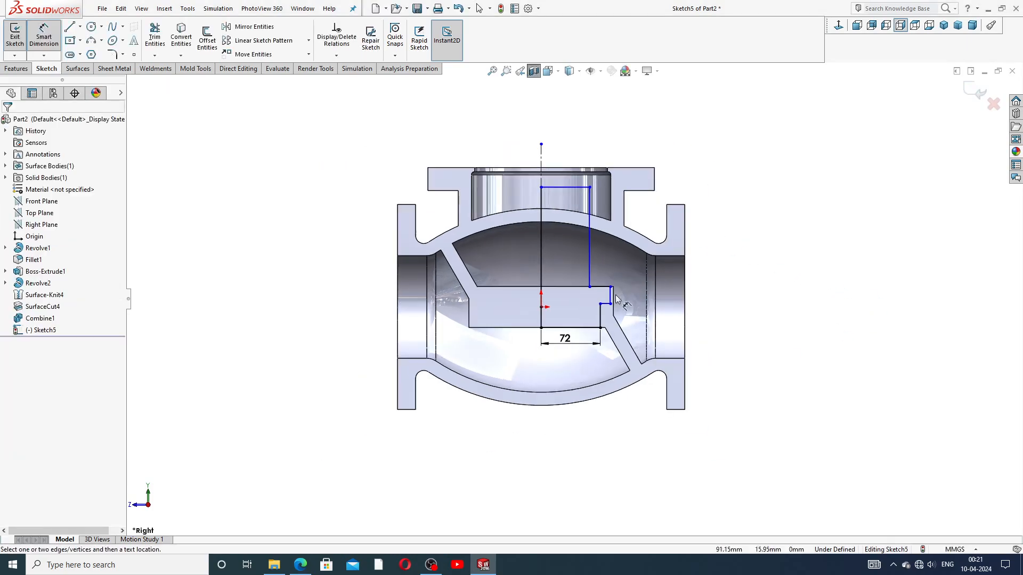
Step: Dimension the profile's short vertical line inside the block at 78 mm from the centerline
{"action": "scroll", "coordinate": [618, 293], "scroll_direction": "down", "scroll_amount": 3}
{"action": "left_click", "coordinate": [595, 300]}
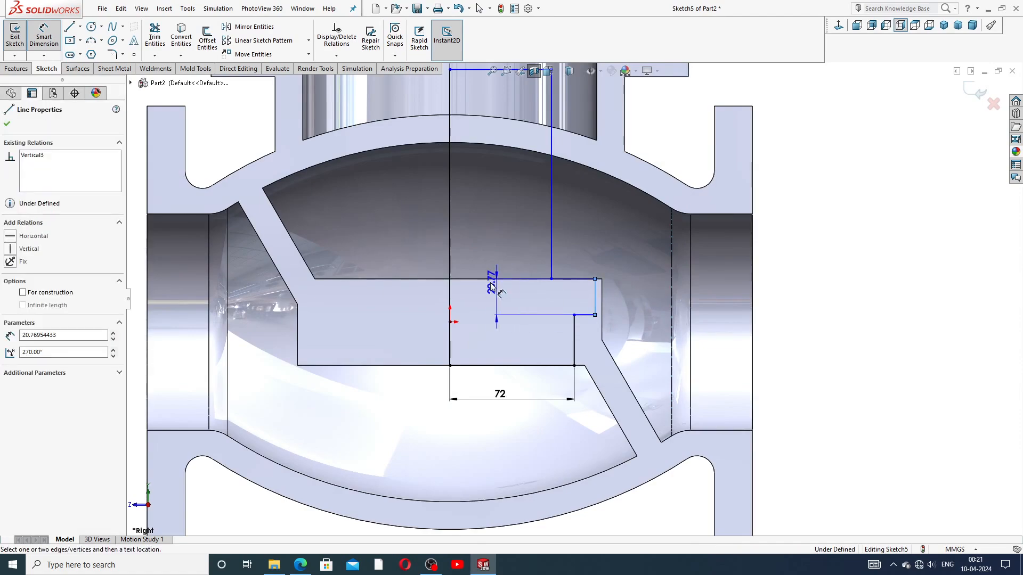
{"action": "left_click", "coordinate": [450, 266]}
{"action": "left_click", "coordinate": [496, 250]}
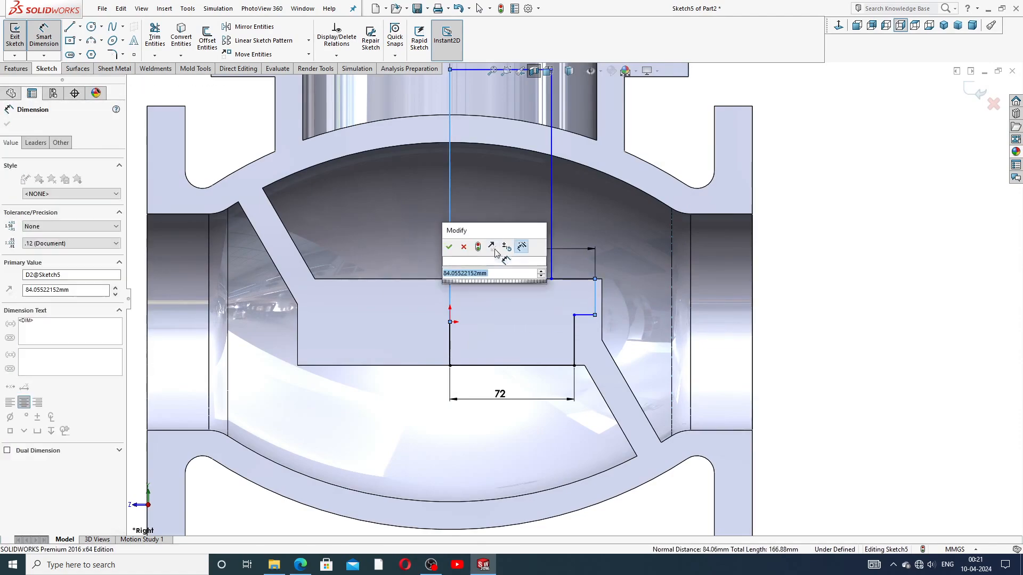
{"action": "type", "text": "78"}
{"action": "key", "text": "Return"}
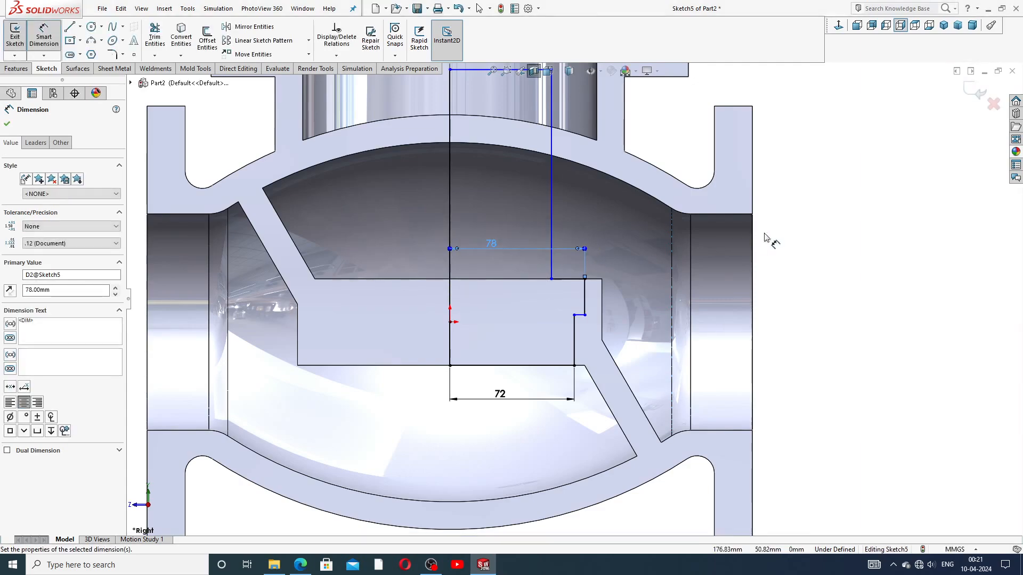
{"action": "left_click", "coordinate": [815, 246]}
{"action": "scroll", "coordinate": [783, 257], "scroll_direction": "up", "scroll_amount": 3}
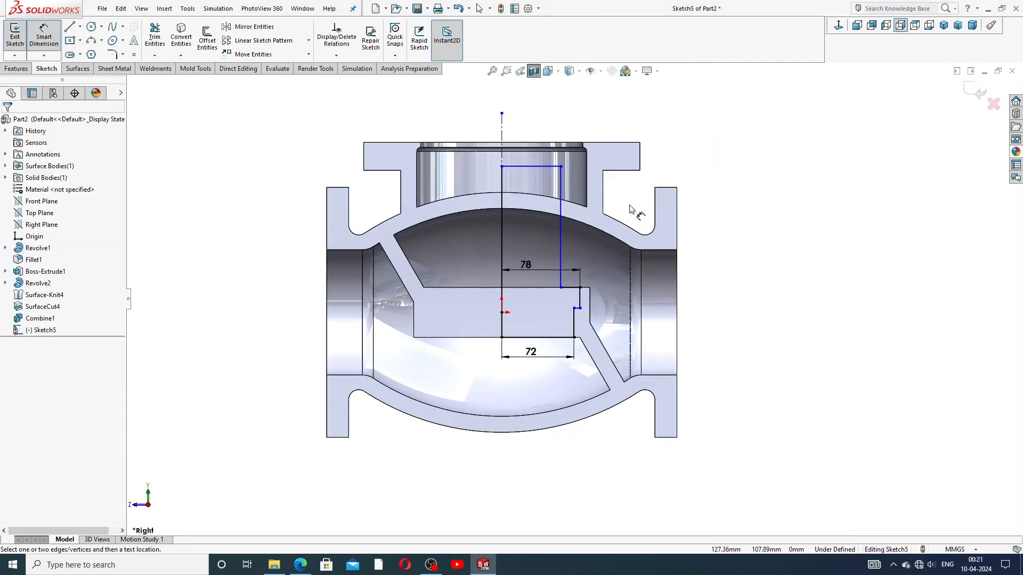
Step: Dimension the length of the short vertical line below the block's top edge at 10 mm
{"action": "scroll", "coordinate": [571, 293], "scroll_direction": "down", "scroll_amount": 3}
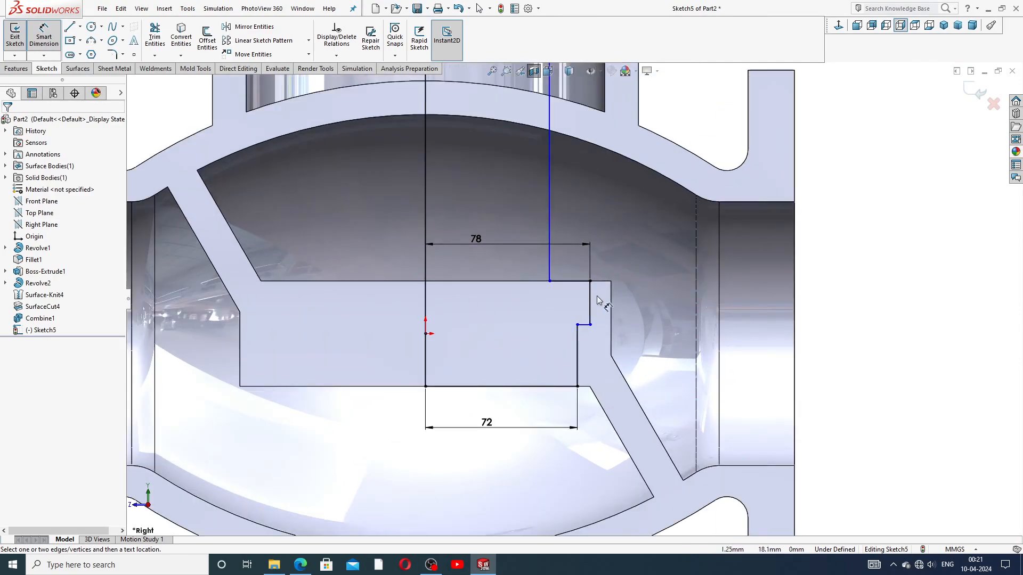
{"action": "left_click", "coordinate": [591, 296]}
{"action": "left_click", "coordinate": [636, 311]}
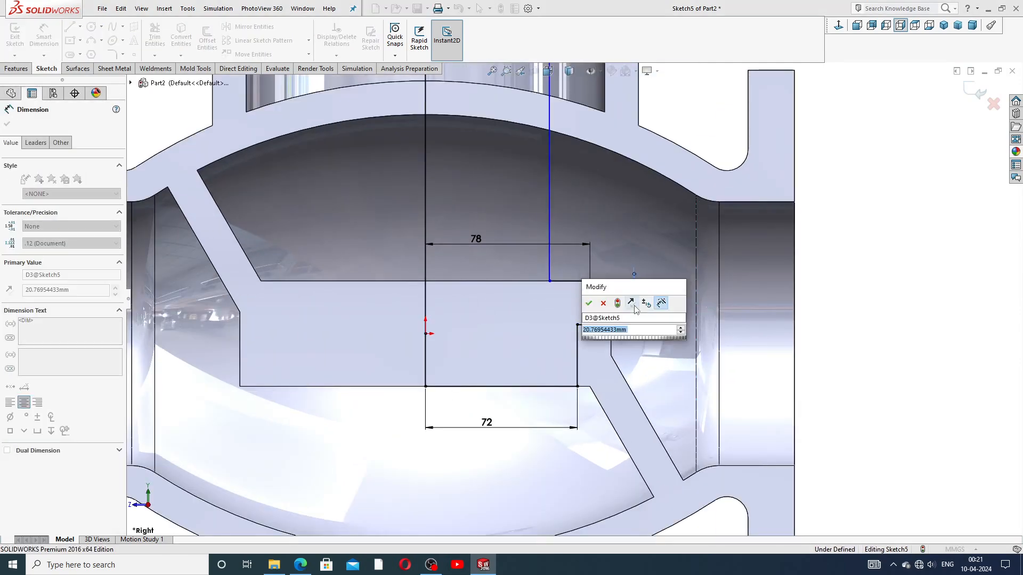
{"action": "type", "text": "10"}
{"action": "key", "text": "Return"}
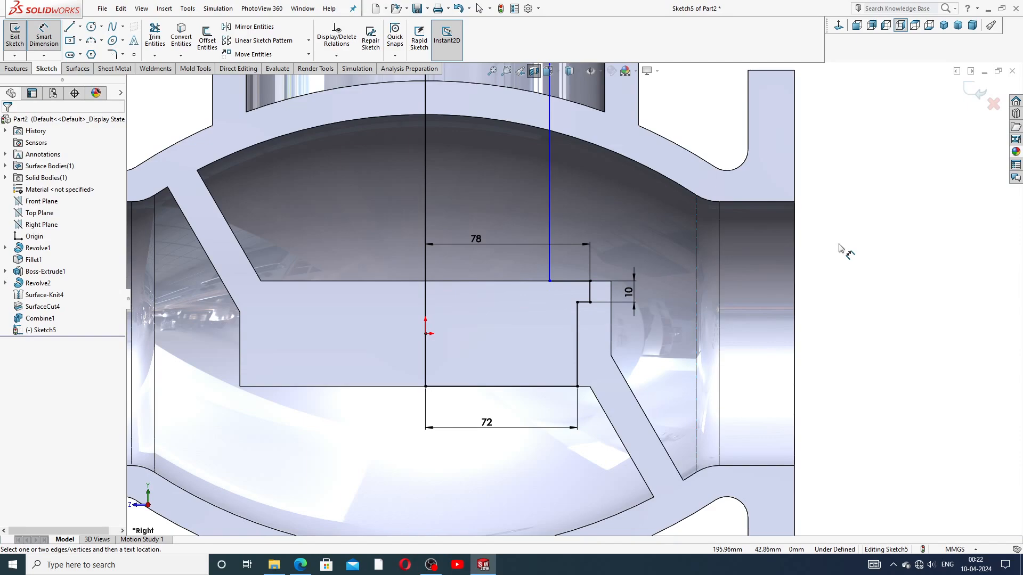
{"action": "scroll", "coordinate": [595, 235], "scroll_direction": "up", "scroll_amount": 3}
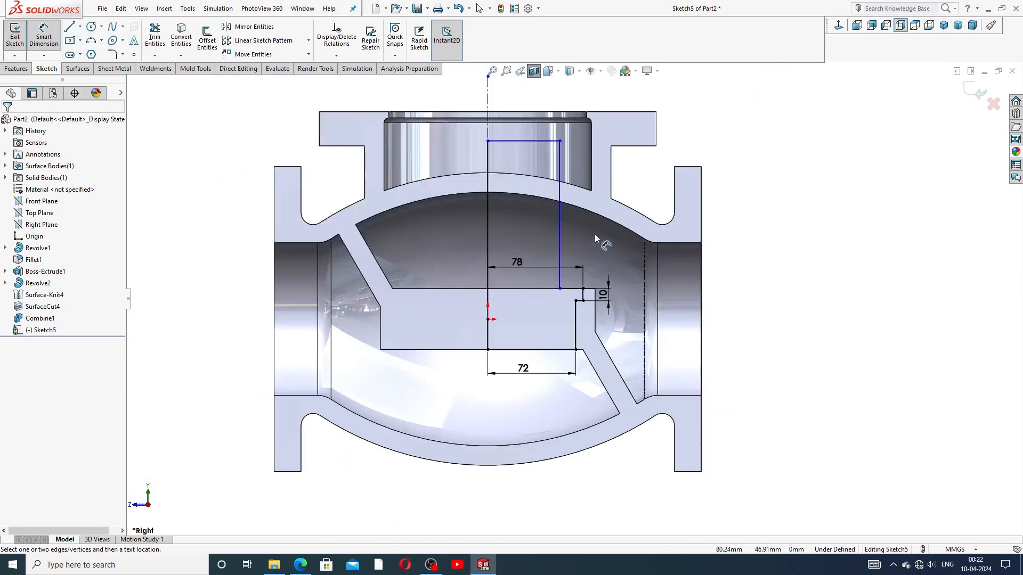
Step: Dimension the profile's top horizontal line inside the neck at 85 mm
{"action": "left_click", "coordinate": [523, 140]}
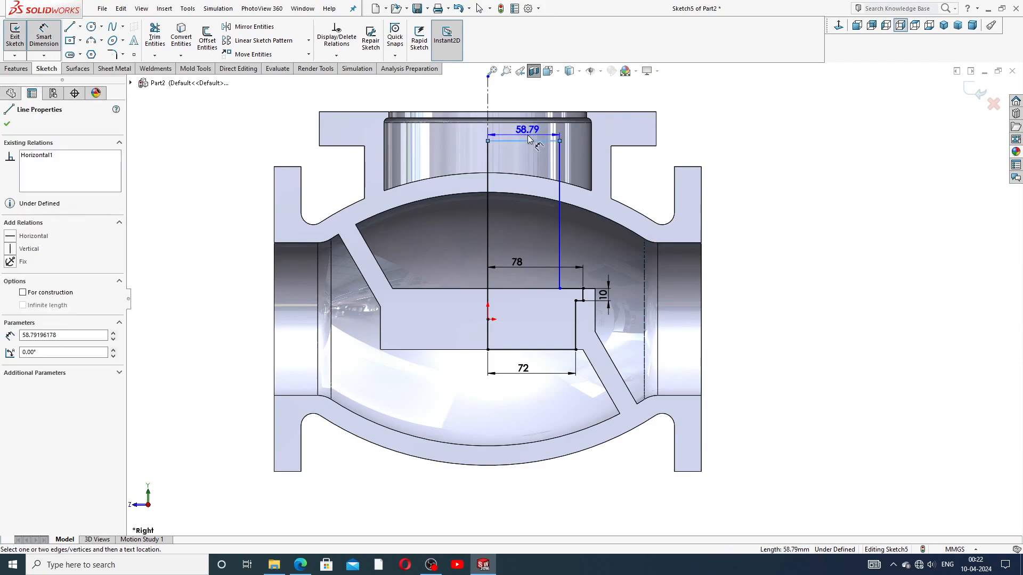
{"action": "left_click", "coordinate": [530, 134]}
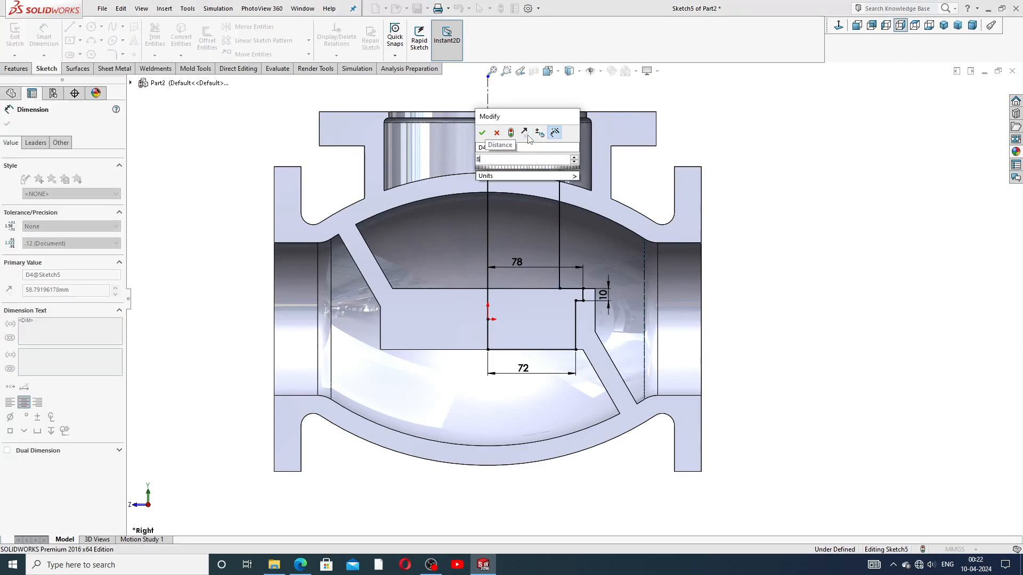
{"action": "key", "text": "Return"}
{"action": "left_click", "coordinate": [775, 183]}
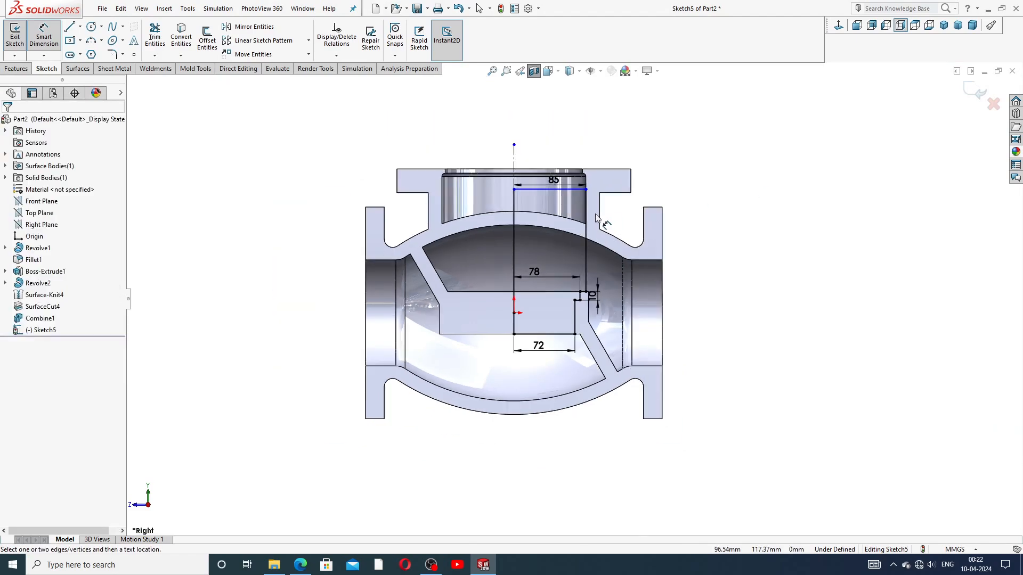
Step: End dimensioning and move the 85 mm dimension slightly closer to the profile's top line
{"action": "scroll", "coordinate": [597, 218], "scroll_direction": "down", "scroll_amount": 3}
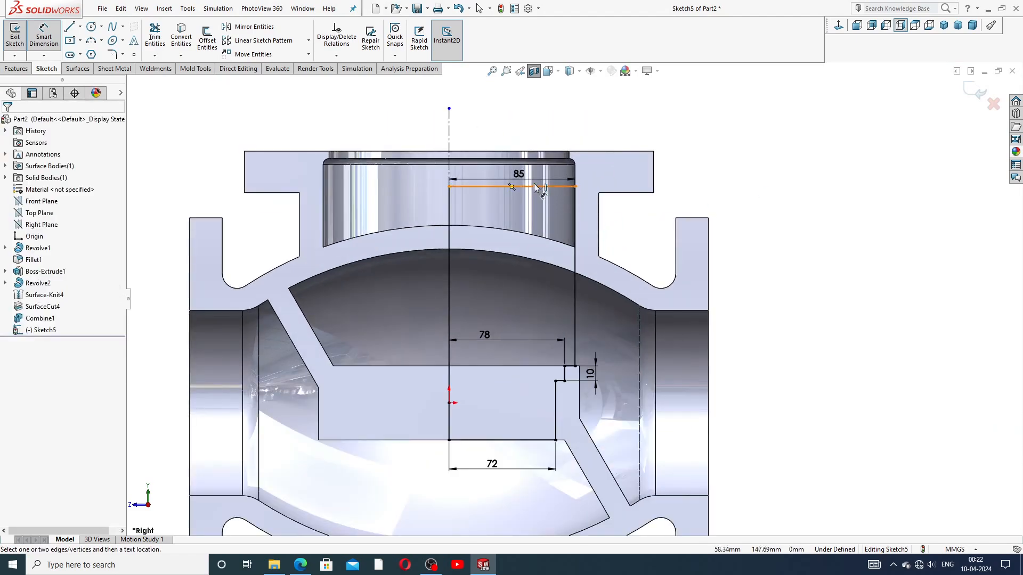
{"action": "left_click", "coordinate": [516, 170]}
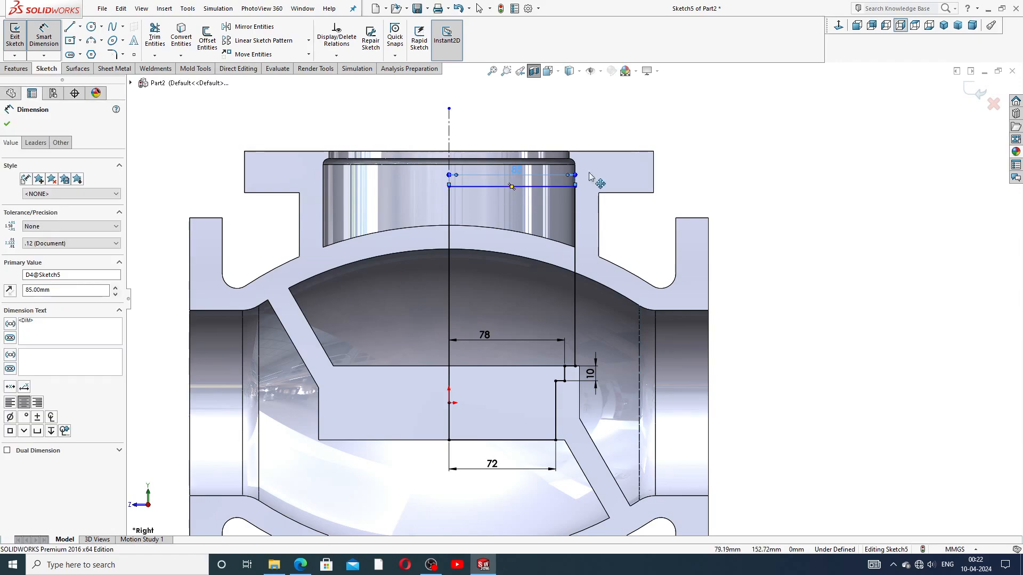
{"action": "right_click", "coordinate": [714, 150]}
{"action": "left_click", "coordinate": [744, 158]}
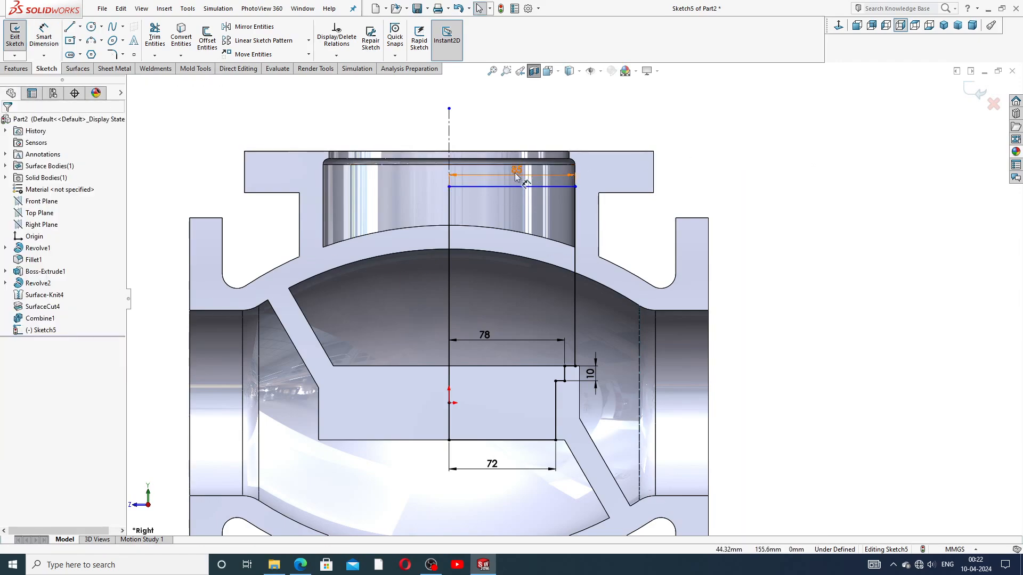
{"action": "left_click_drag", "start_coordinate": [515, 172], "coordinate": [514, 177]}
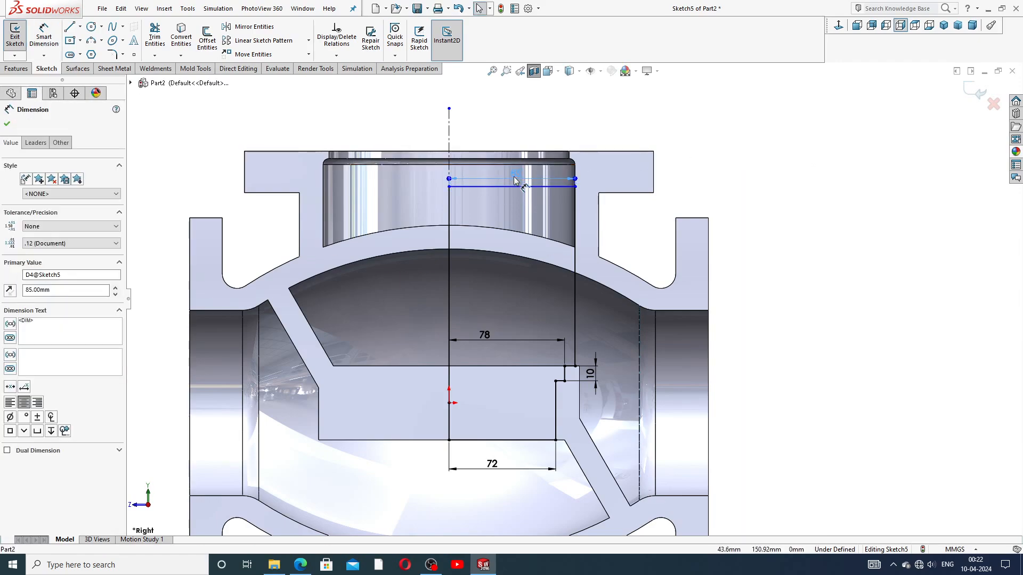
{"action": "left_click", "coordinate": [762, 147]}
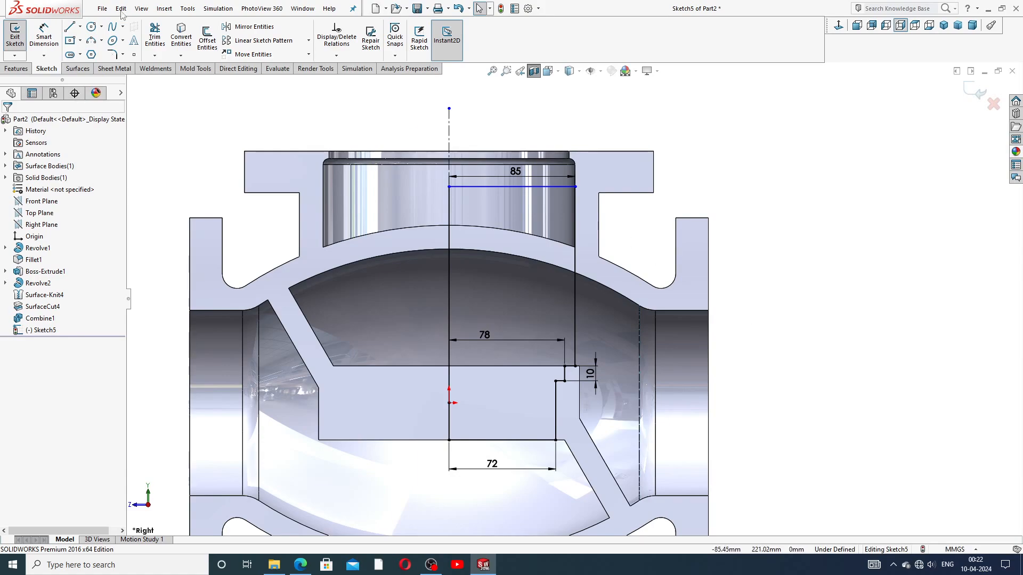
Step: Sketch a ledge from the long vertical line: about 24 mm inward, 29 mm down to the block's top edge and 17 mm outward
{"action": "left_click", "coordinate": [69, 28]}
{"action": "scroll", "coordinate": [575, 306], "scroll_direction": "down", "scroll_amount": 2}
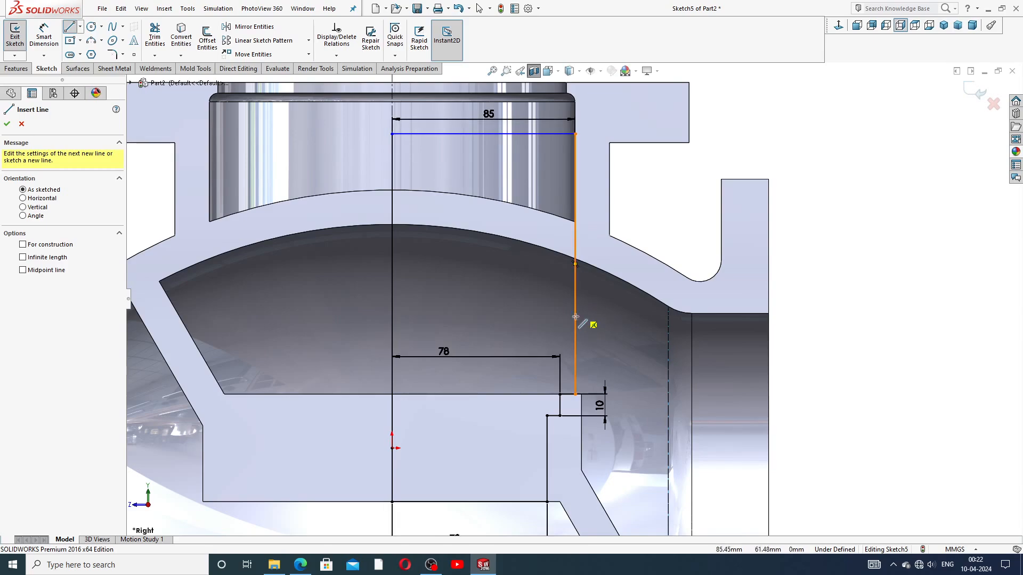
{"action": "left_click", "coordinate": [574, 331]}
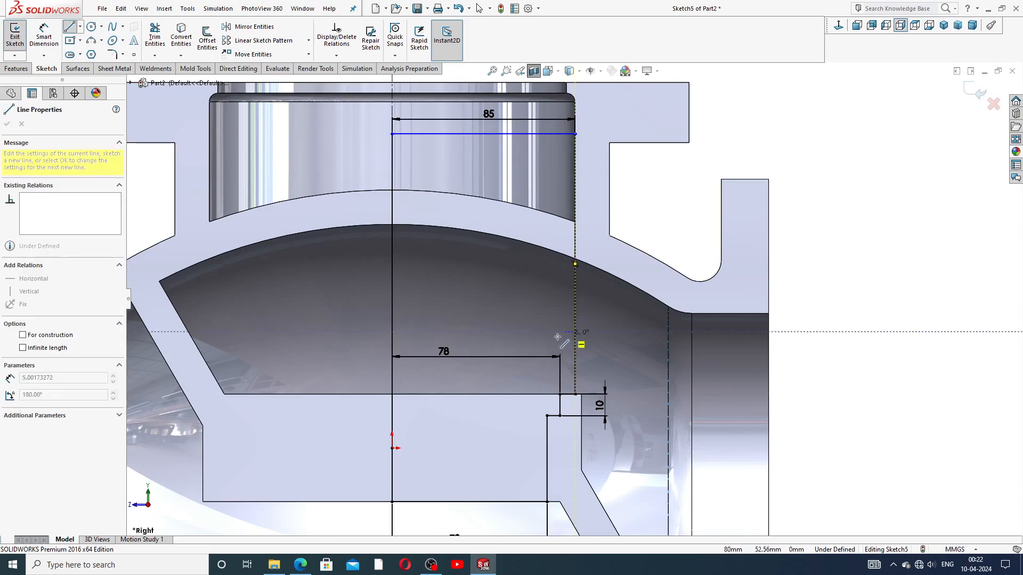
{"action": "left_click", "coordinate": [522, 331]}
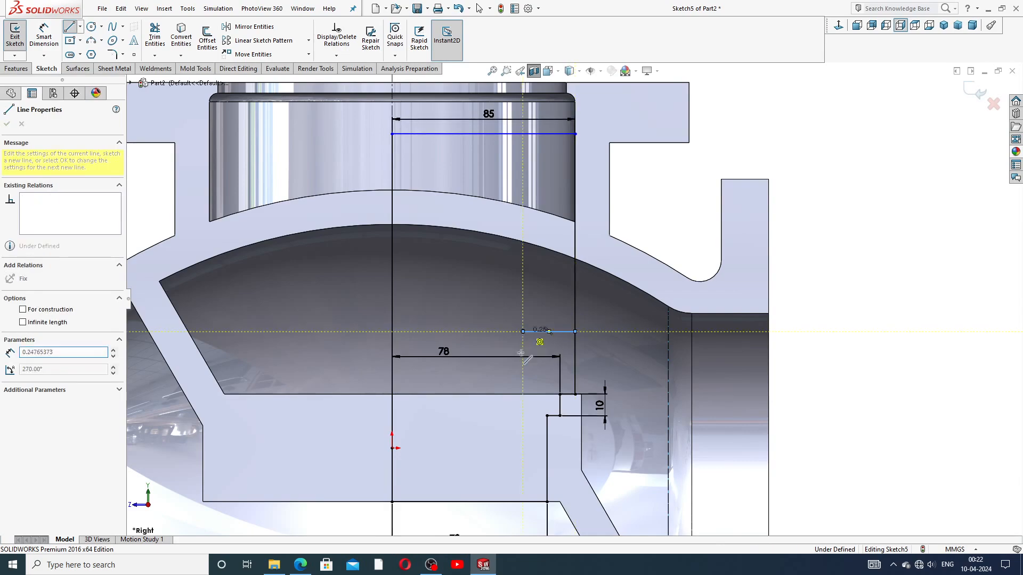
{"action": "left_click", "coordinate": [522, 395]}
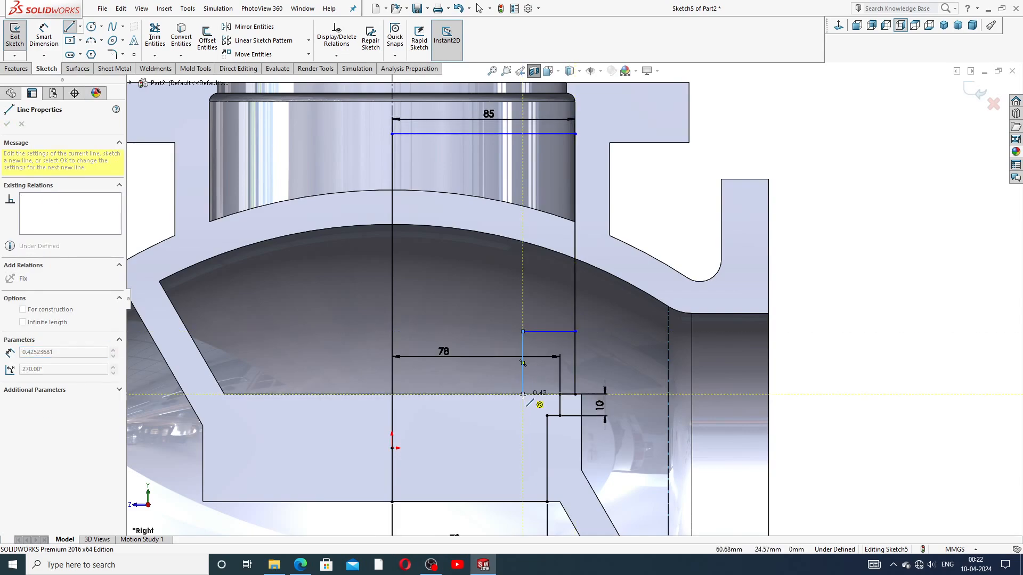
{"action": "left_click", "coordinate": [575, 394]}
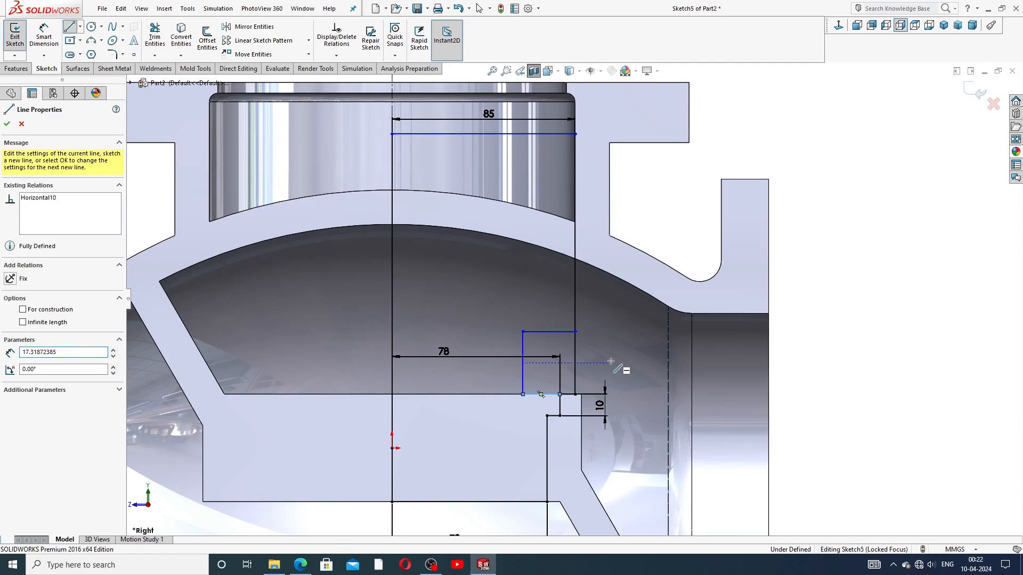
{"action": "right_click", "coordinate": [628, 368]}
{"action": "left_click", "coordinate": [631, 371]}
Step: Trim the long vertical line below the new ledge and the leftover horizontal stub on the block's top edge
{"action": "scroll", "coordinate": [566, 394], "scroll_direction": "down", "scroll_amount": 3}
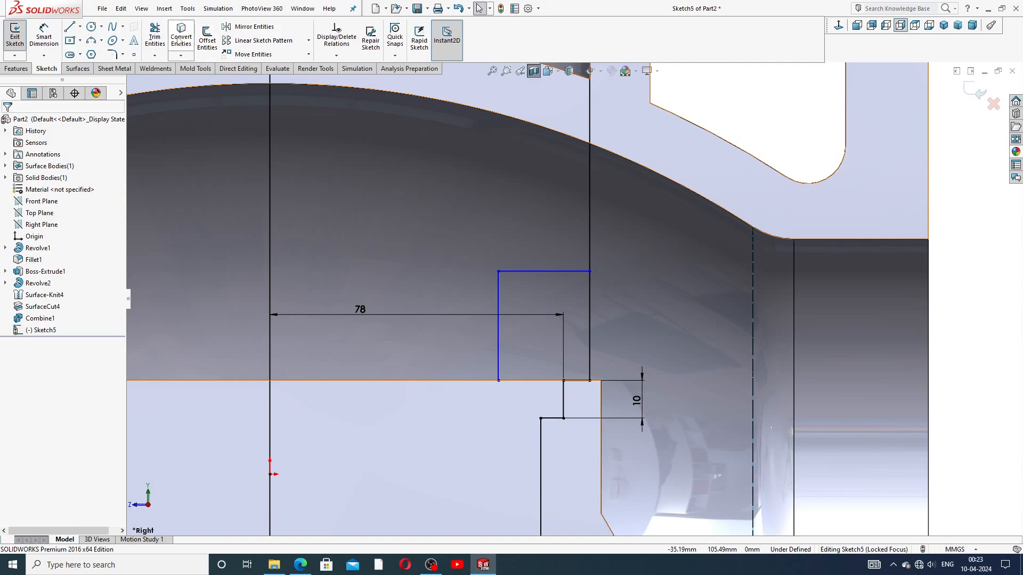
{"action": "left_click", "coordinate": [155, 37]}
{"action": "left_click", "coordinate": [589, 302]}
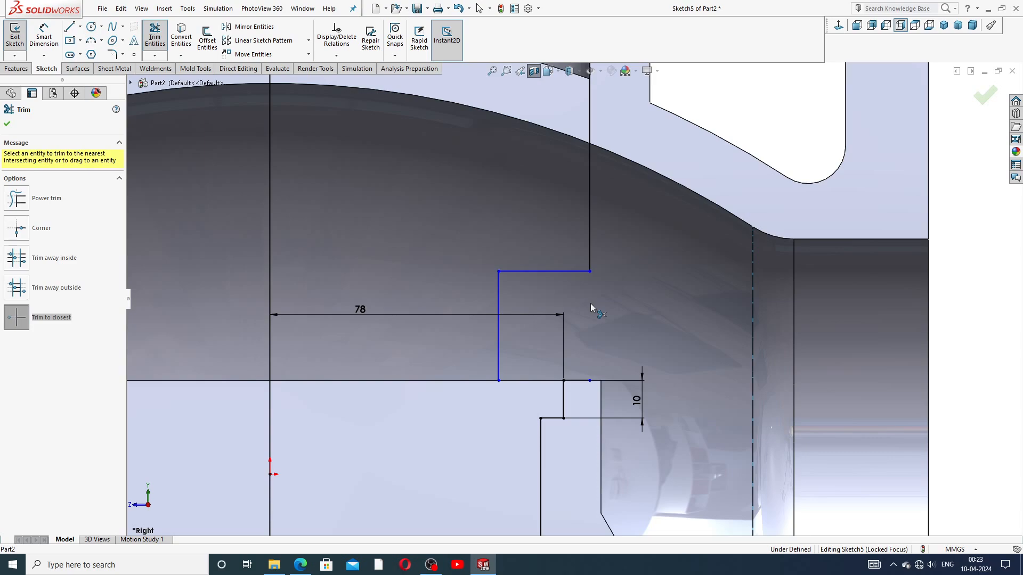
{"action": "scroll", "coordinate": [568, 337], "scroll_direction": "down", "scroll_amount": 2}
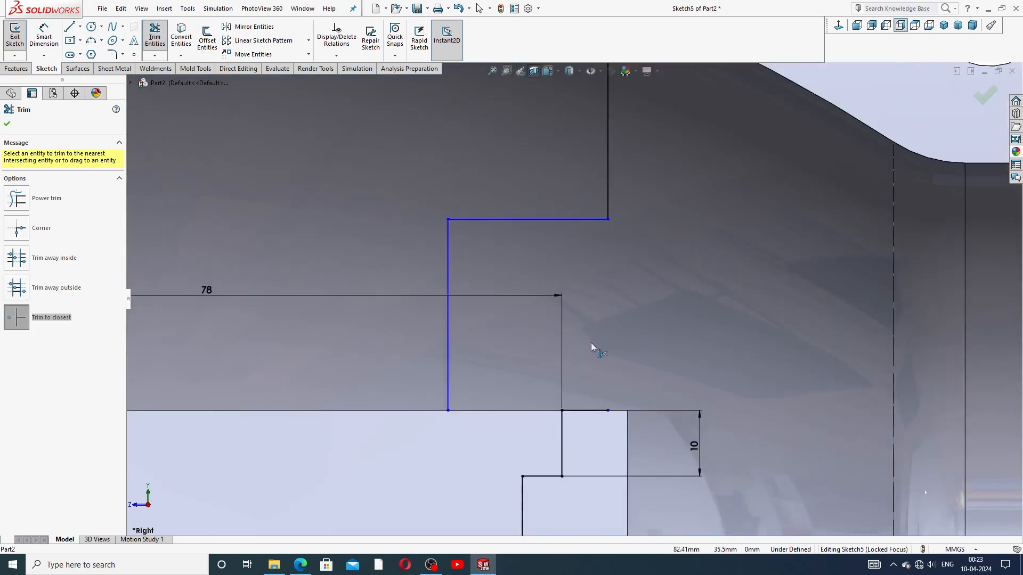
{"action": "left_click", "coordinate": [591, 412]}
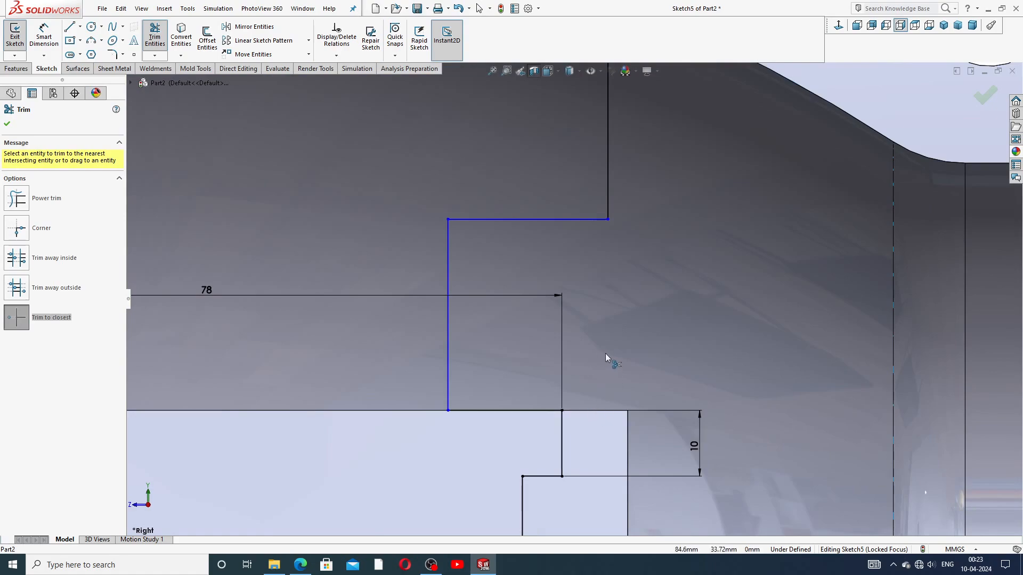
{"action": "scroll", "coordinate": [606, 352], "scroll_direction": "up", "scroll_amount": 3}
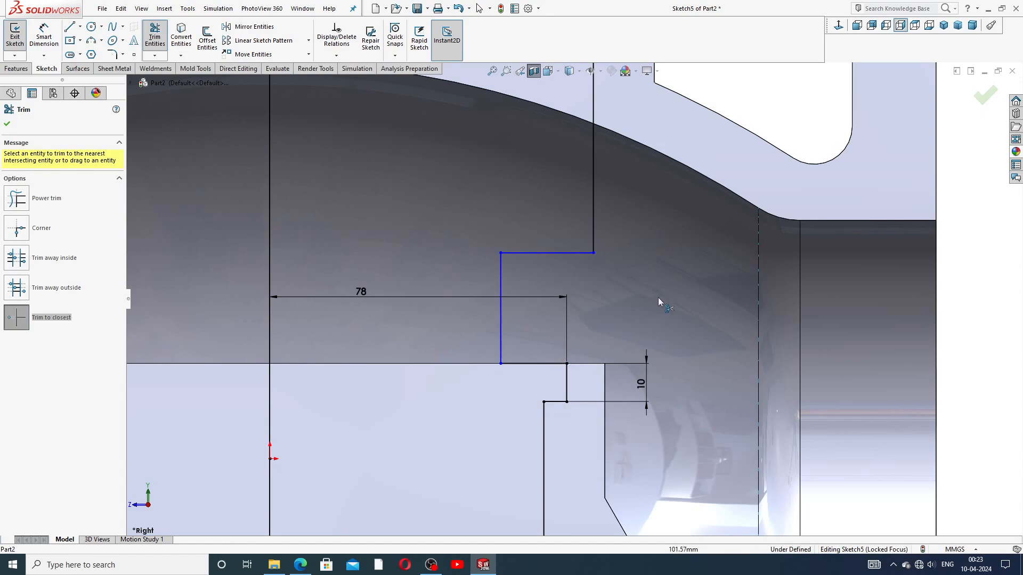
{"action": "scroll", "coordinate": [615, 304], "scroll_direction": "up", "scroll_amount": 2}
{"action": "scroll", "coordinate": [615, 304], "scroll_direction": "up", "scroll_amount": 3}
{"action": "right_click", "coordinate": [783, 221]}
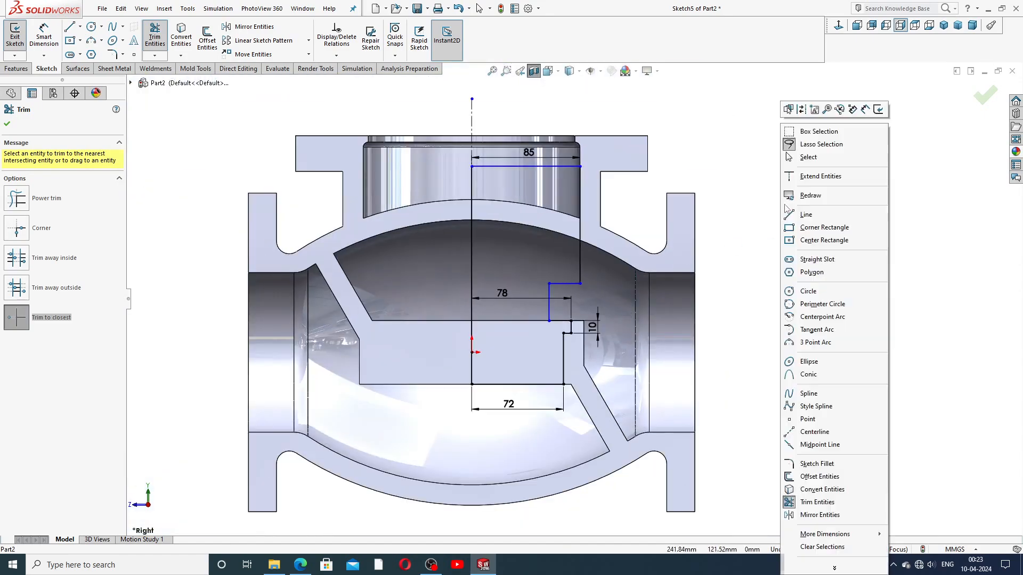
{"action": "left_click", "coordinate": [814, 163]}
Step: Move the ledge's vertical line slightly outward from the centerline and lower the 78 mm dimension toward the block's top edge
{"action": "scroll", "coordinate": [559, 276], "scroll_direction": "down", "scroll_amount": 2}
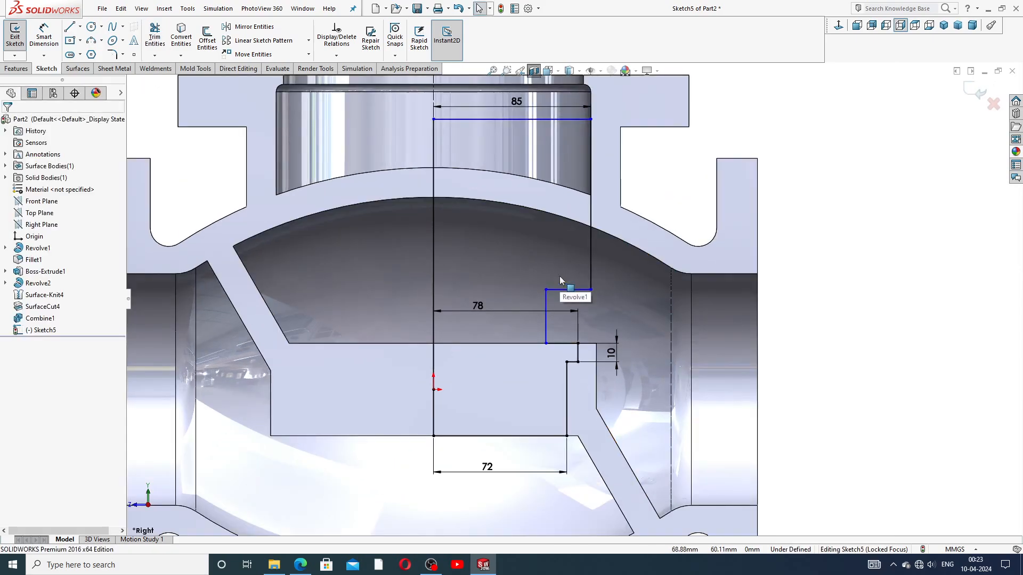
{"action": "left_click", "coordinate": [545, 308]}
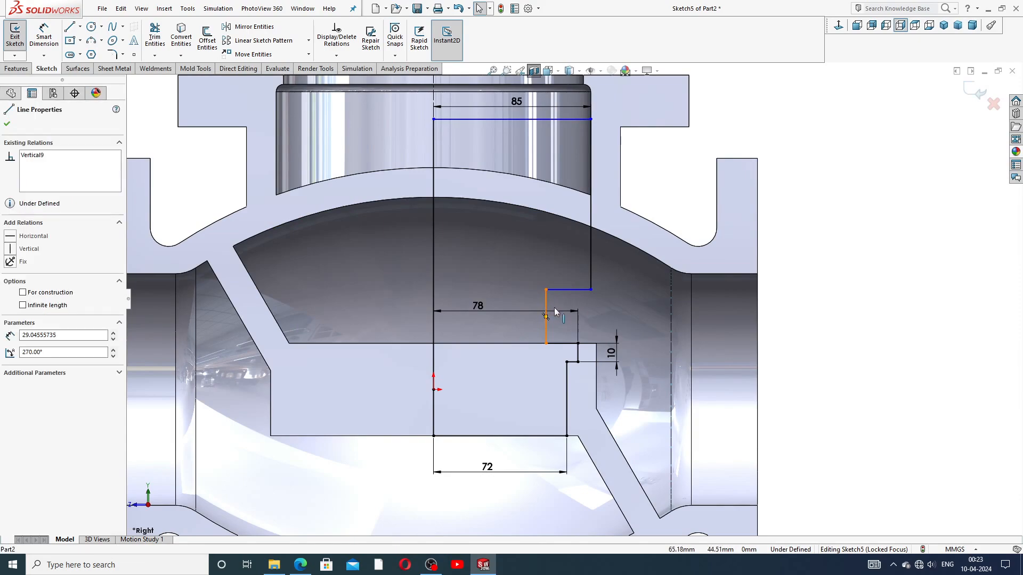
{"action": "left_click_drag", "start_coordinate": [554, 308], "coordinate": [558, 308]}
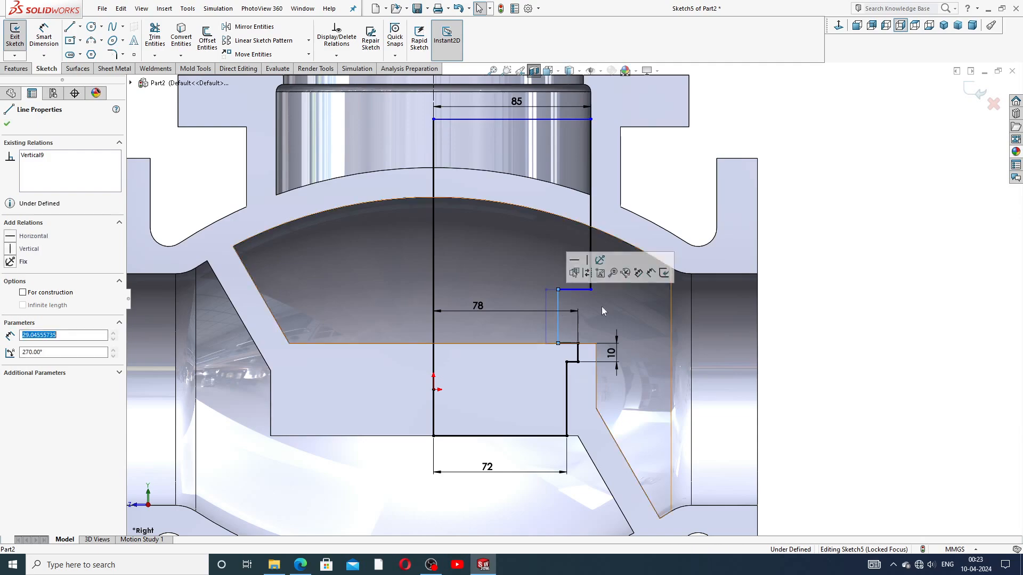
{"action": "left_click", "coordinate": [825, 258]}
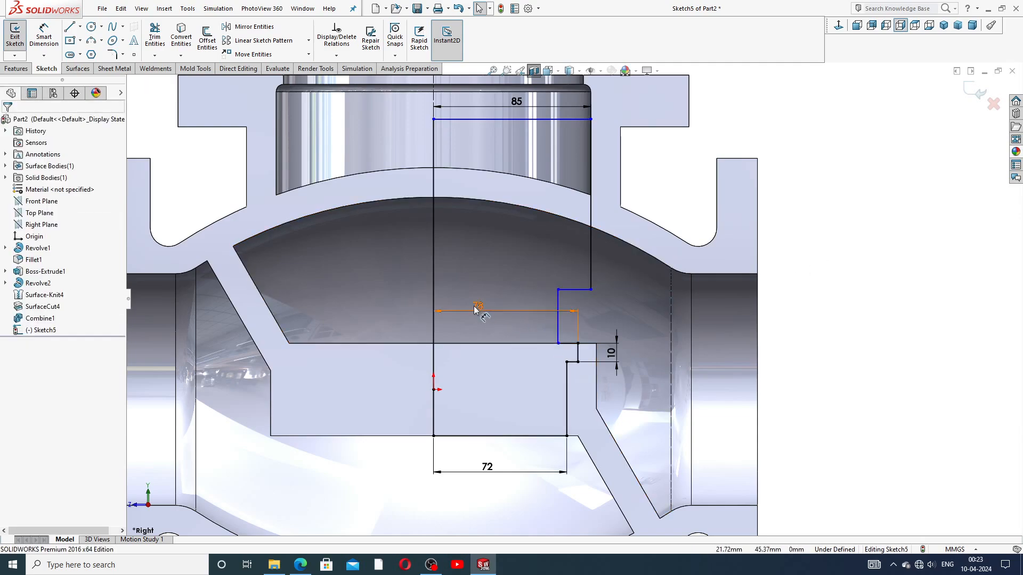
{"action": "left_click_drag", "start_coordinate": [478, 305], "coordinate": [485, 323]}
{"action": "left_click", "coordinate": [835, 312]}
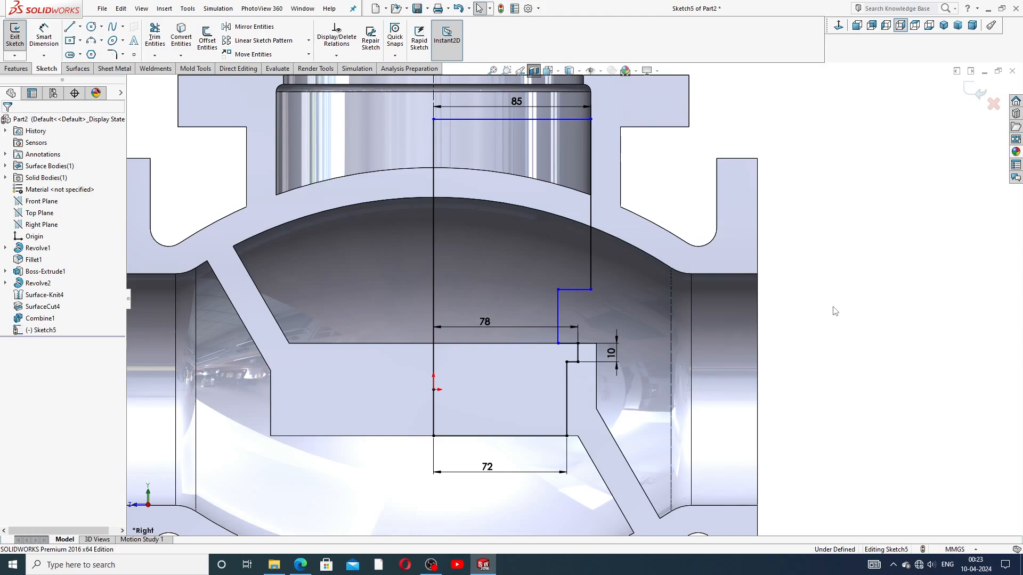
{"action": "scroll", "coordinate": [566, 409], "scroll_direction": "up", "scroll_amount": 3}
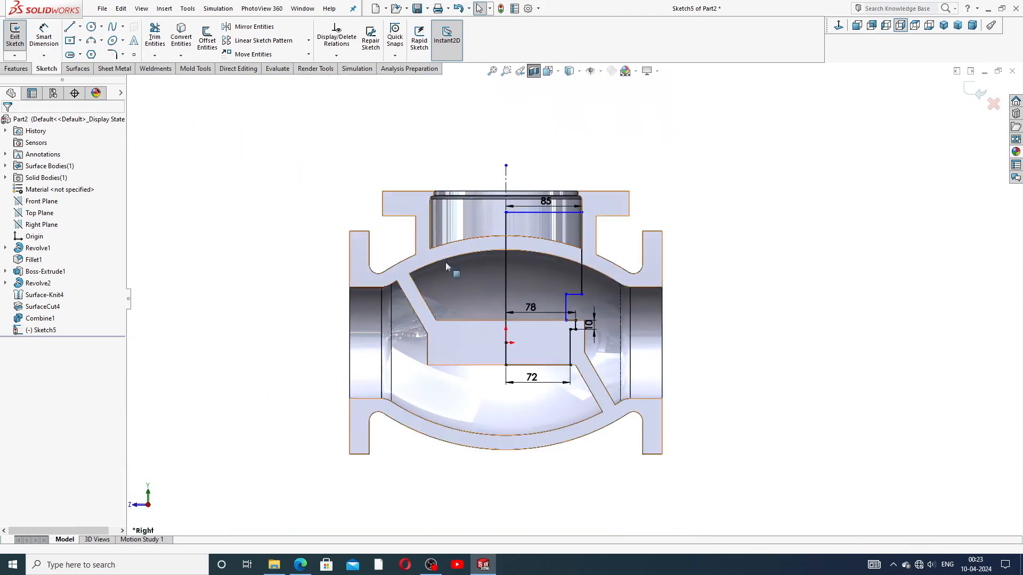
{"action": "scroll", "coordinate": [475, 278], "scroll_direction": "down", "scroll_amount": 3}
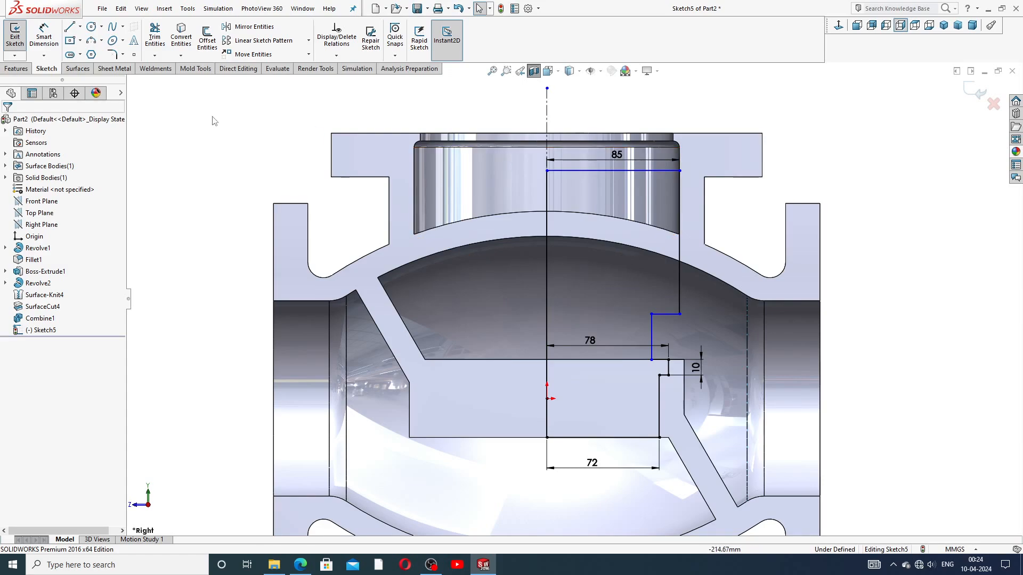
{"action": "scroll", "coordinate": [573, 299], "scroll_direction": "up", "scroll_amount": 3}
{"action": "scroll", "coordinate": [599, 364], "scroll_direction": "down", "scroll_amount": 2}
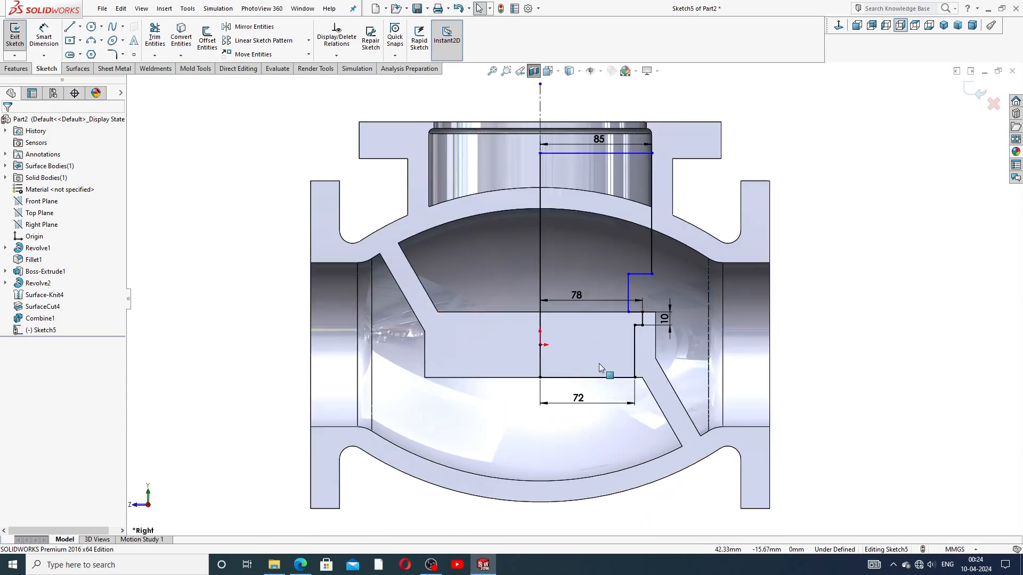
Step: Move the 78 mm dimension away from the block's top edge and the 72 mm dimension closer to its bottom edge
{"action": "left_click", "coordinate": [580, 293]}
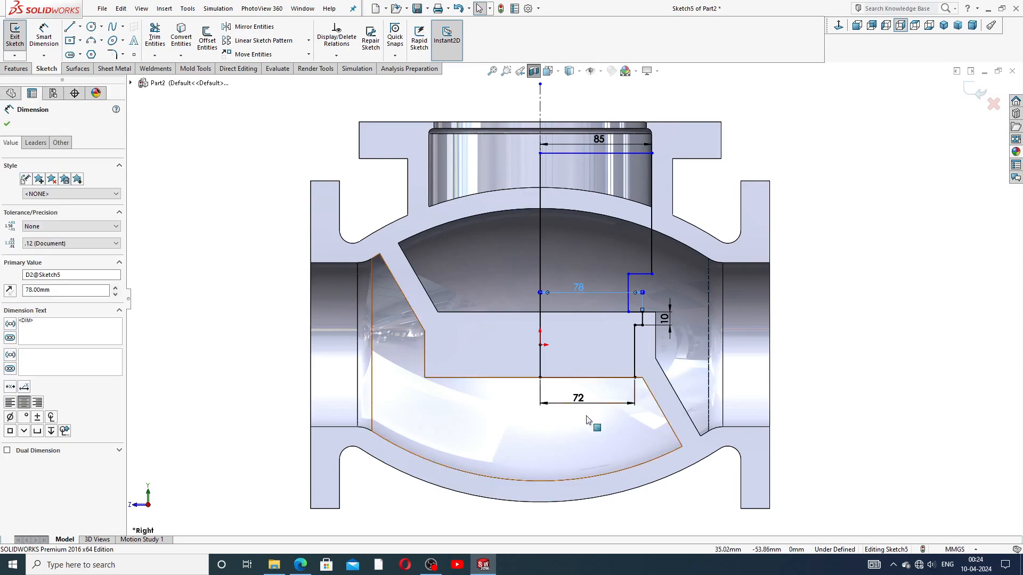
{"action": "left_click_drag", "start_coordinate": [581, 400], "coordinate": [583, 388]}
{"action": "left_click", "coordinate": [829, 288]}
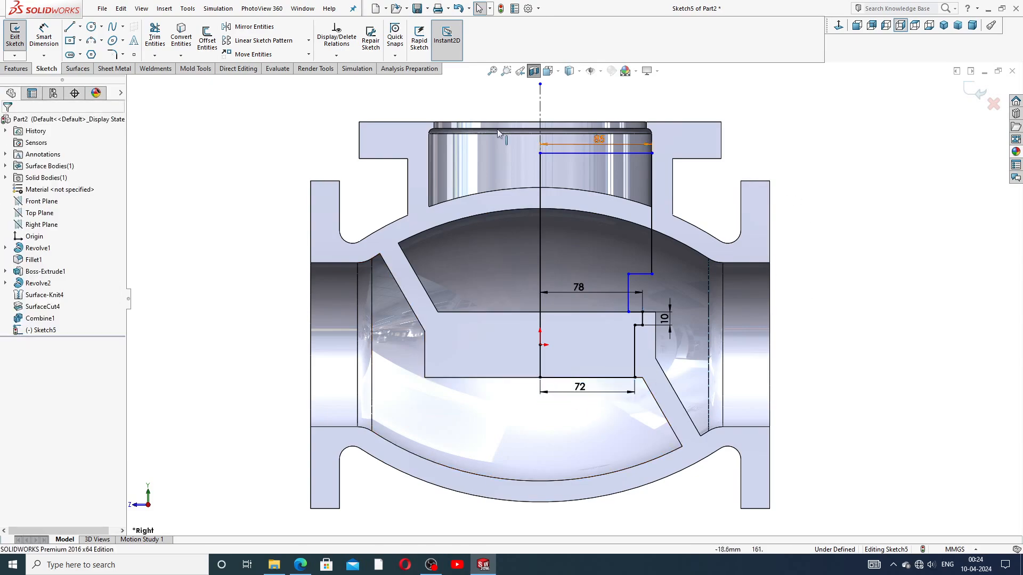
Step: Revolve-cut the stepped profile 360° about the vertical centerline through the neck, dome and block
{"action": "left_click", "coordinate": [17, 68]}
{"action": "left_click", "coordinate": [213, 37]}
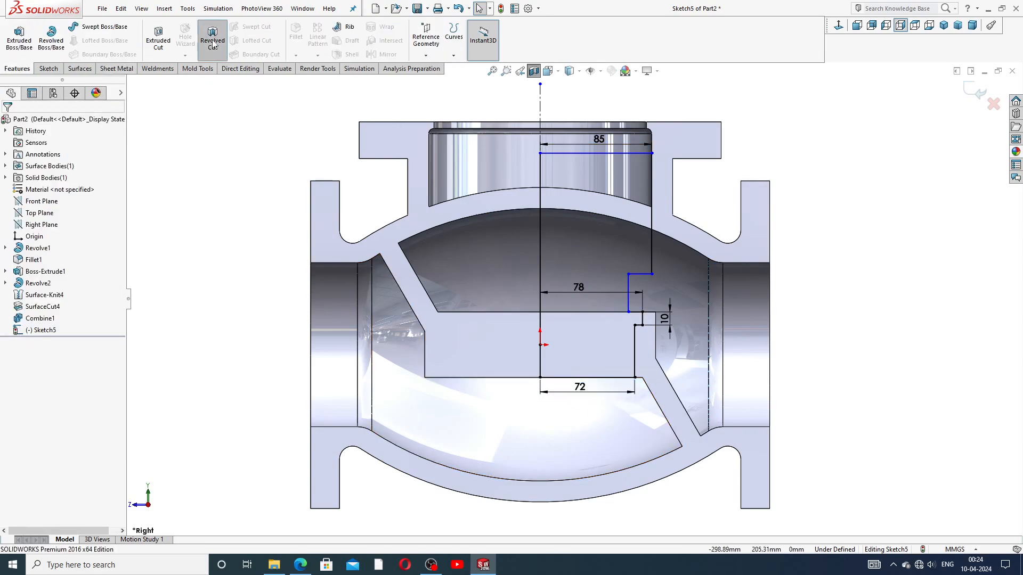
{"action": "scroll", "coordinate": [577, 229], "scroll_direction": "up", "scroll_amount": 3}
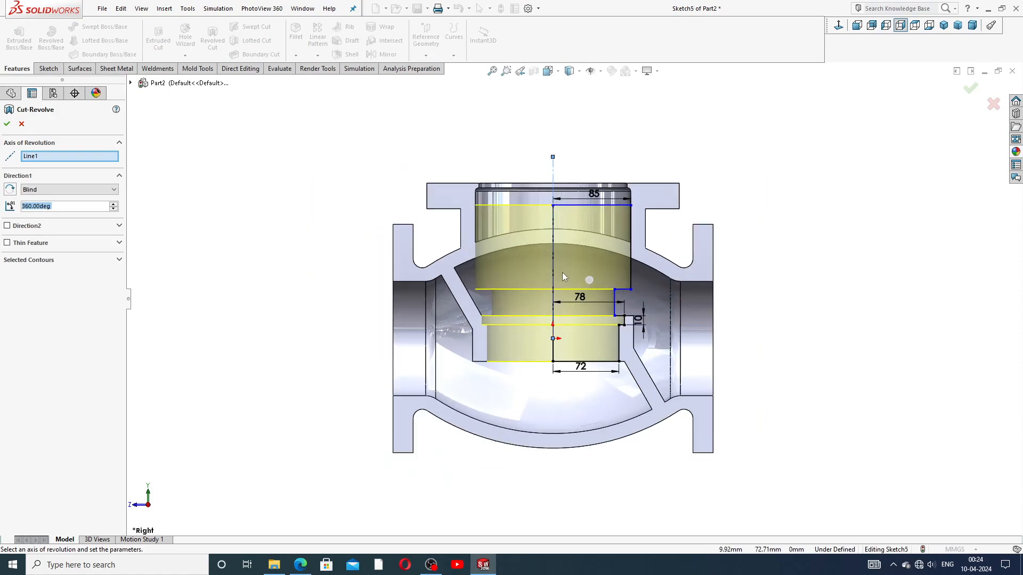
{"action": "left_click", "coordinate": [7, 124]}
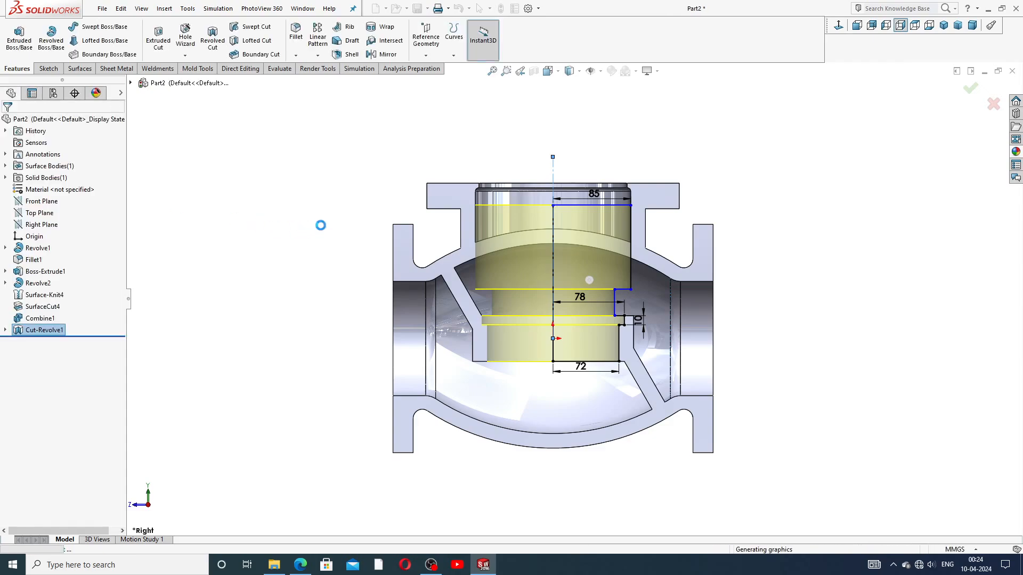
Step: Examine the sectioned valve interior from several angles, covering the neck bore, the dome and the stepped seat
{"action": "scroll", "coordinate": [542, 290], "scroll_direction": "down", "scroll_amount": 2}
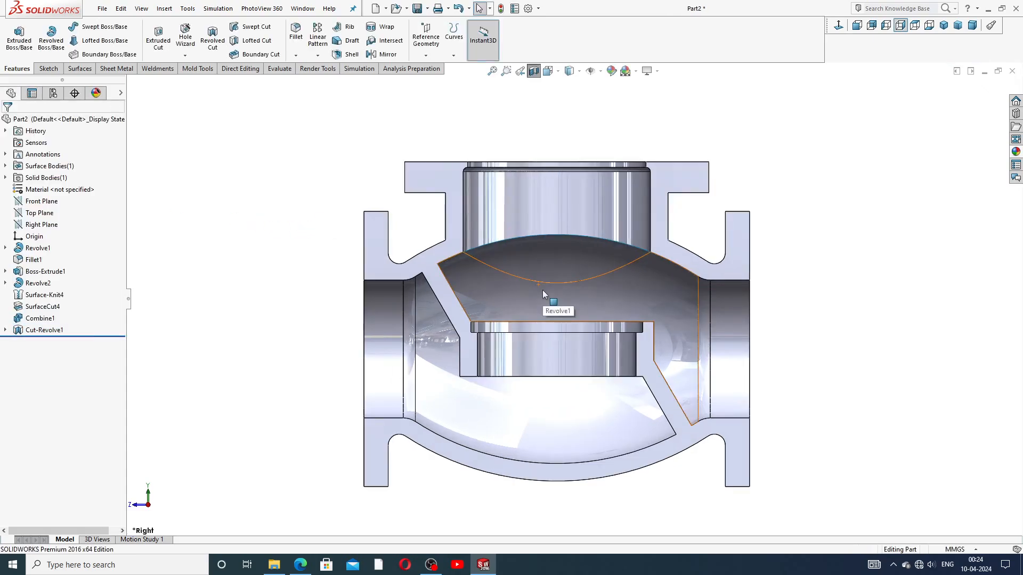
{"action": "middle_click_drag", "start_coordinate": [542, 290], "coordinate": [551, 354]}
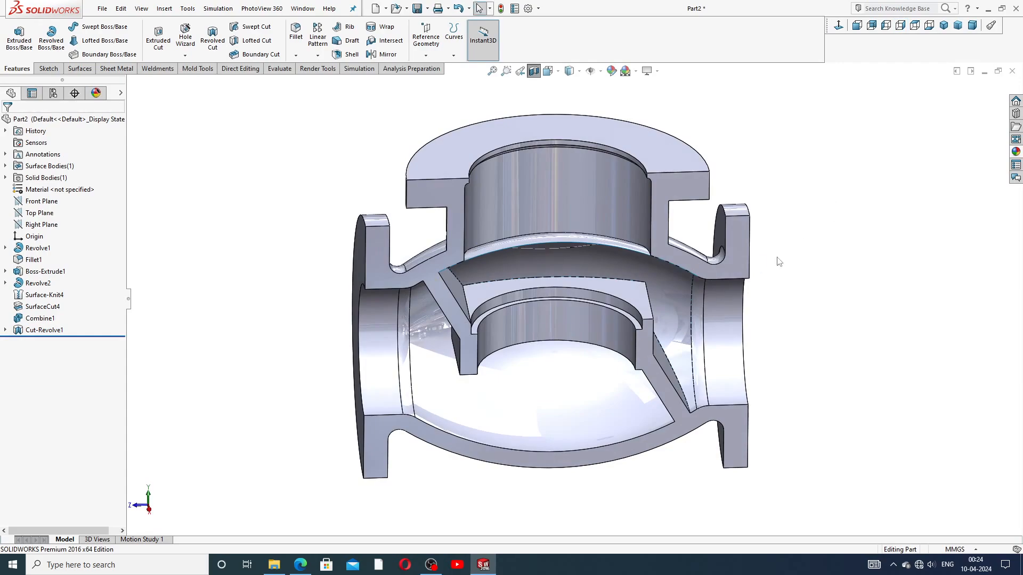
{"action": "scroll", "coordinate": [679, 291], "scroll_direction": "up", "scroll_amount": 3}
{"action": "middle_click_drag", "start_coordinate": [580, 257], "coordinate": [573, 227]}
{"action": "scroll", "coordinate": [544, 293], "scroll_direction": "down", "scroll_amount": 5}
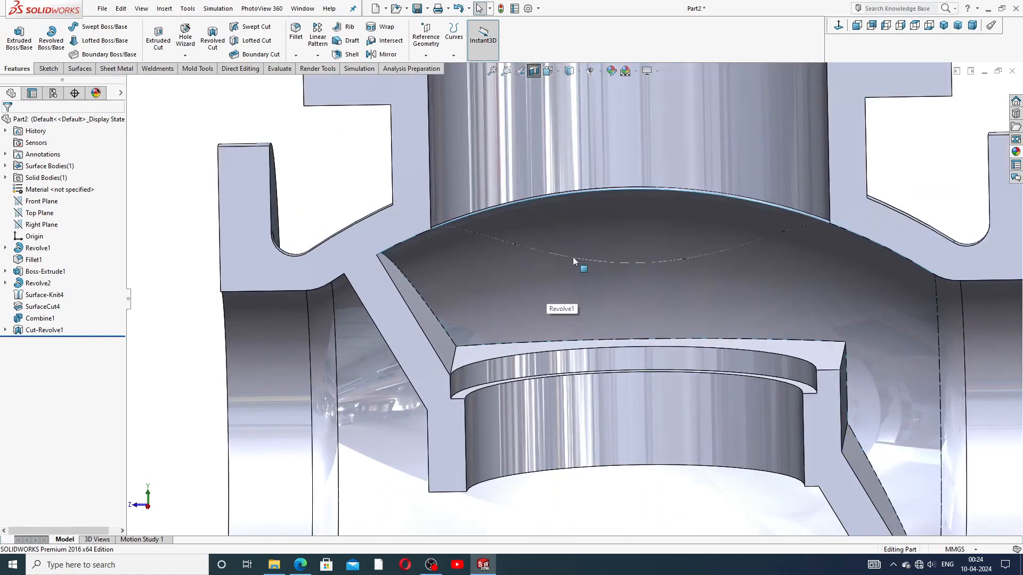
{"action": "scroll", "coordinate": [545, 251], "scroll_direction": "up", "scroll_amount": 5}
{"action": "middle_click_drag", "start_coordinate": [587, 283], "coordinate": [586, 172]}
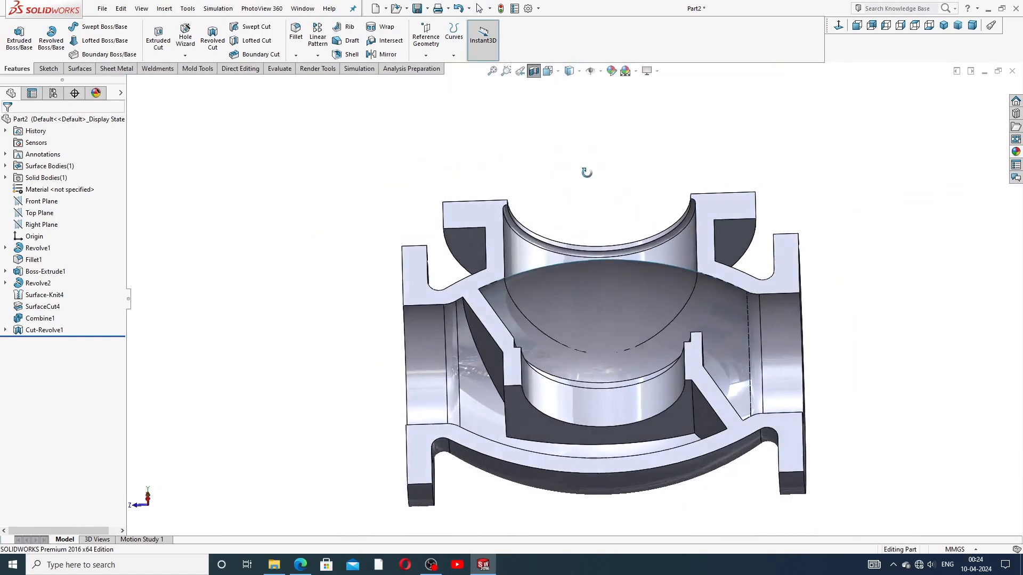
{"action": "middle_click_drag", "start_coordinate": [612, 295], "coordinate": [687, 447]}
{"action": "scroll", "coordinate": [690, 293], "scroll_direction": "up", "scroll_amount": 4}
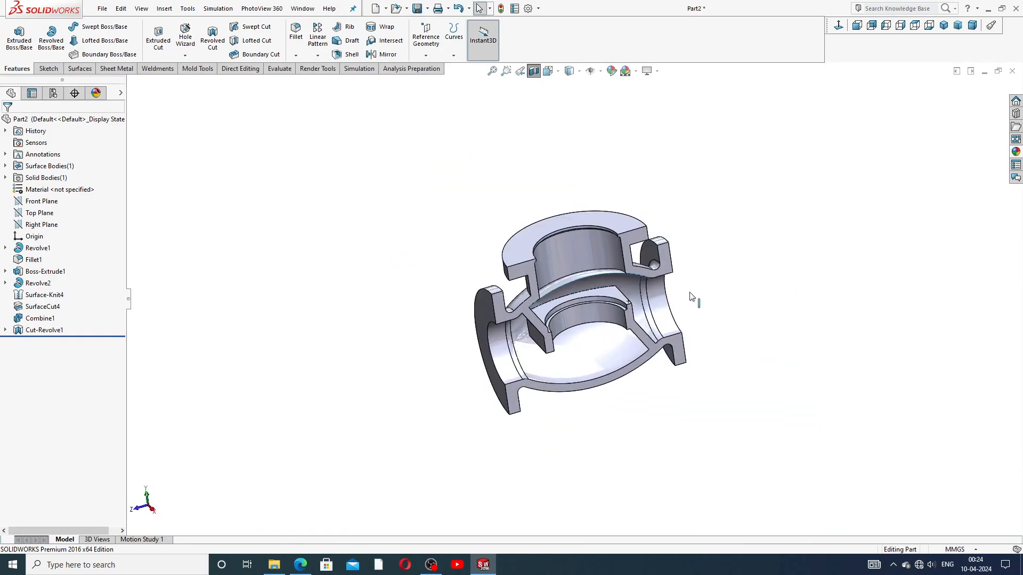
{"action": "middle_click_drag", "start_coordinate": [690, 297], "coordinate": [637, 286]}
{"action": "scroll", "coordinate": [588, 341], "scroll_direction": "down", "scroll_amount": 5}
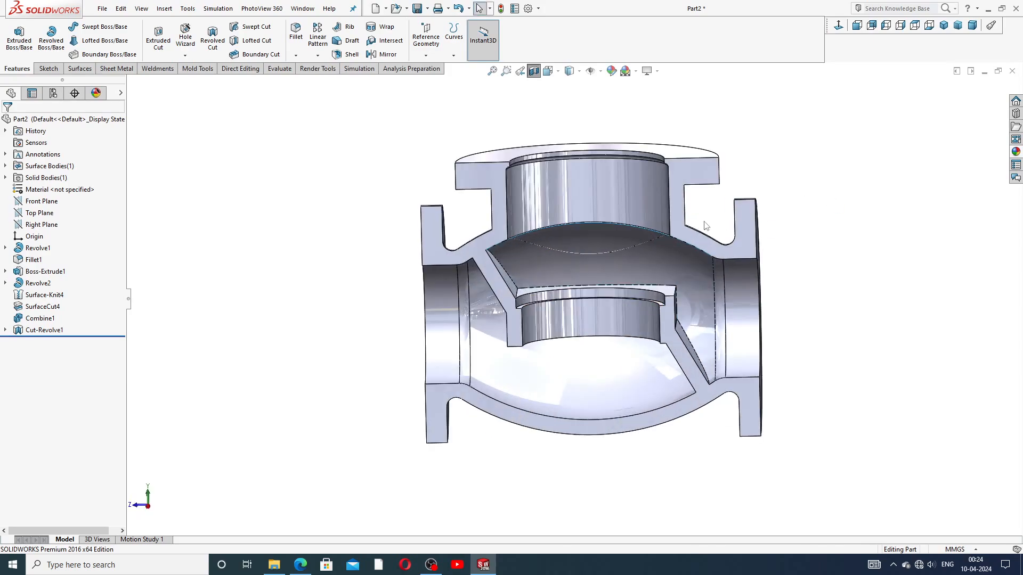
{"action": "middle_click_drag", "start_coordinate": [706, 226], "coordinate": [695, 276]}
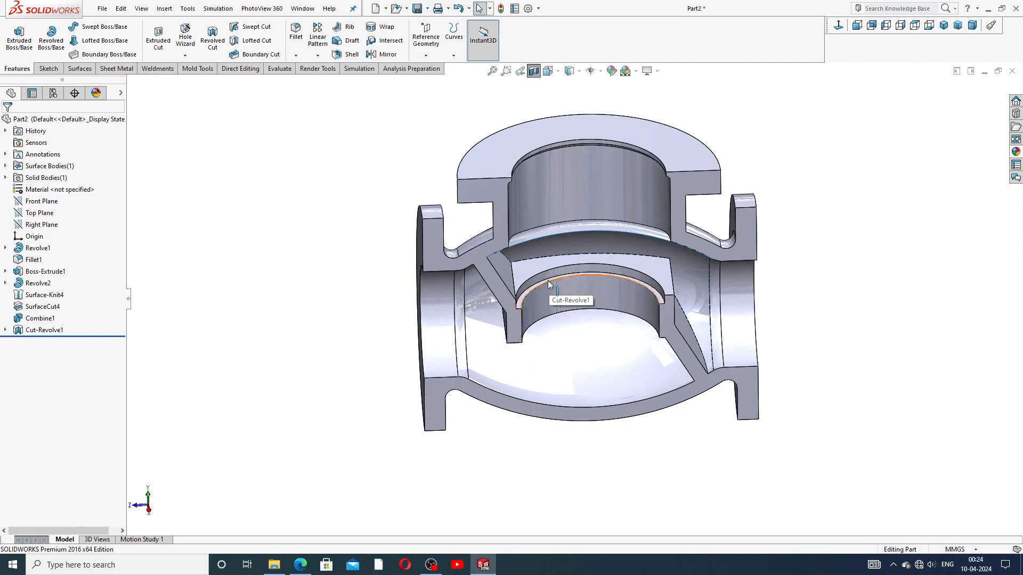
Step: Inspect the annular ledge face of the stepped seat up close and clear its selection
{"action": "scroll", "coordinate": [547, 280], "scroll_direction": "down", "scroll_amount": 5}
{"action": "left_click", "coordinate": [485, 327]}
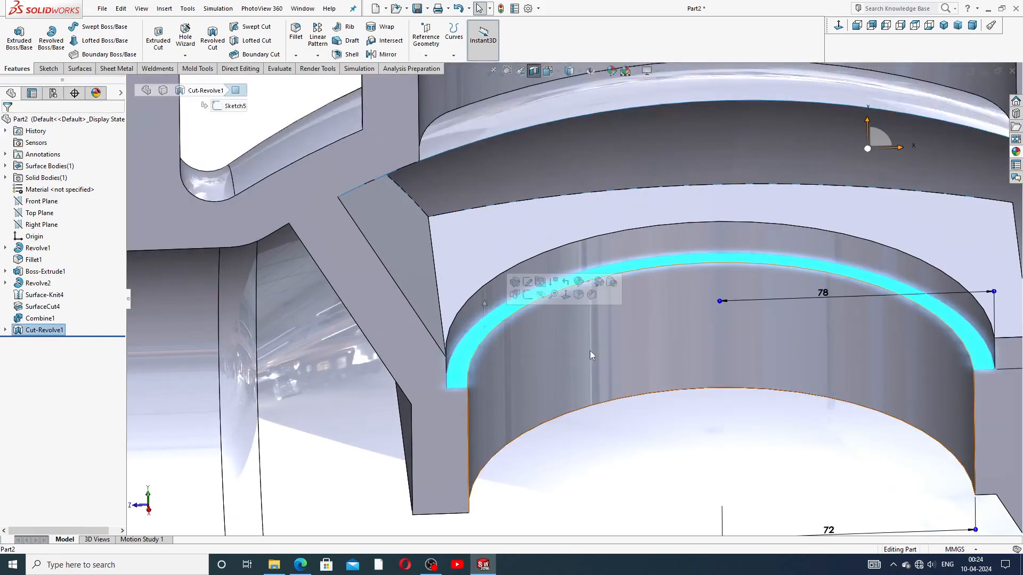
{"action": "scroll", "coordinate": [589, 350], "scroll_direction": "up", "scroll_amount": 5}
{"action": "key", "text": "Escape"}
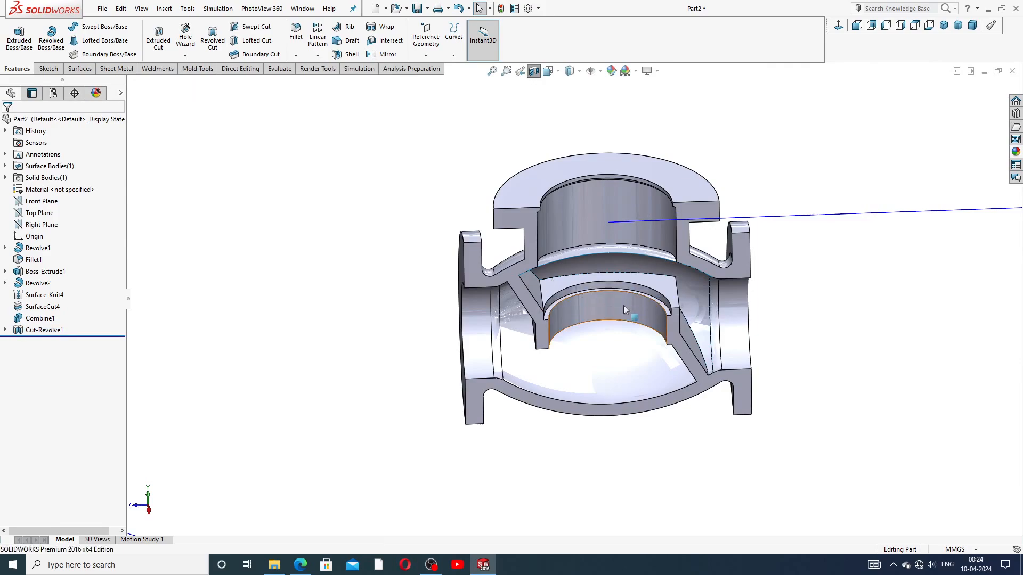
{"action": "scroll", "coordinate": [618, 303], "scroll_direction": "down", "scroll_amount": 5}
{"action": "left_click", "coordinate": [642, 261]}
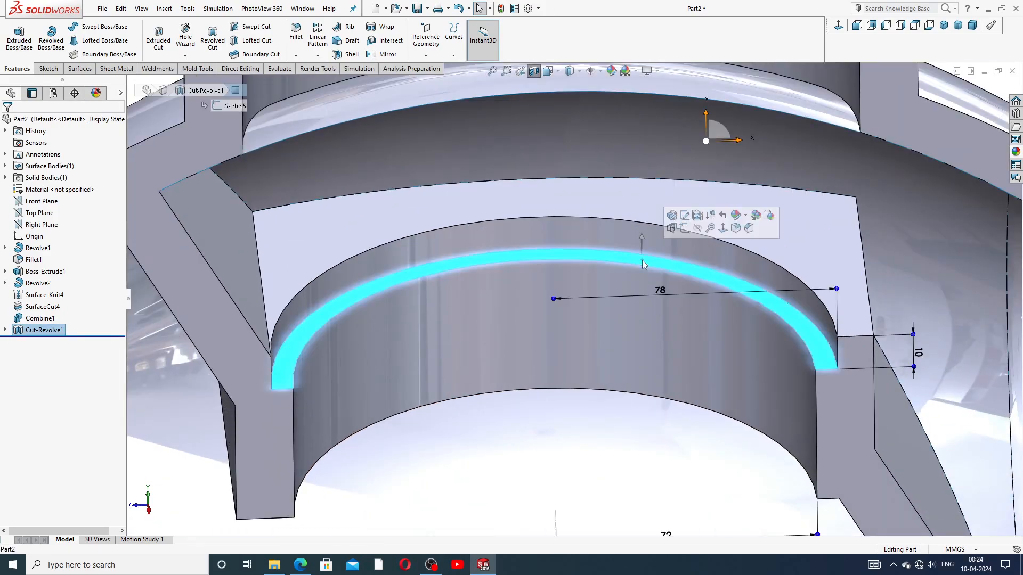
{"action": "scroll", "coordinate": [575, 295], "scroll_direction": "up", "scroll_amount": 5}
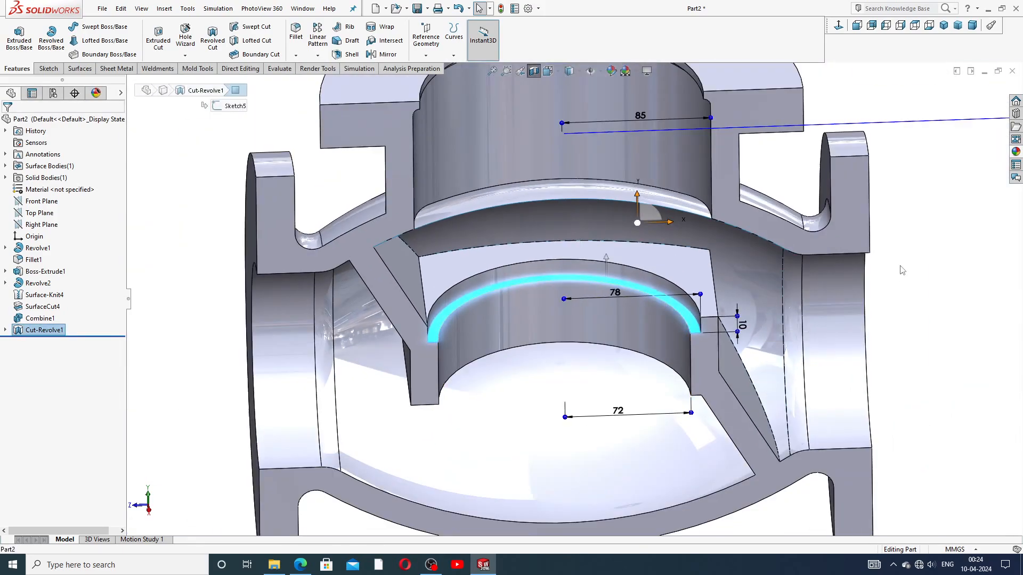
{"action": "key", "text": "Escape"}
{"action": "scroll", "coordinate": [913, 263], "scroll_direction": "up", "scroll_amount": 5}
{"action": "scroll", "coordinate": [554, 132], "scroll_direction": "down", "scroll_amount": 4}
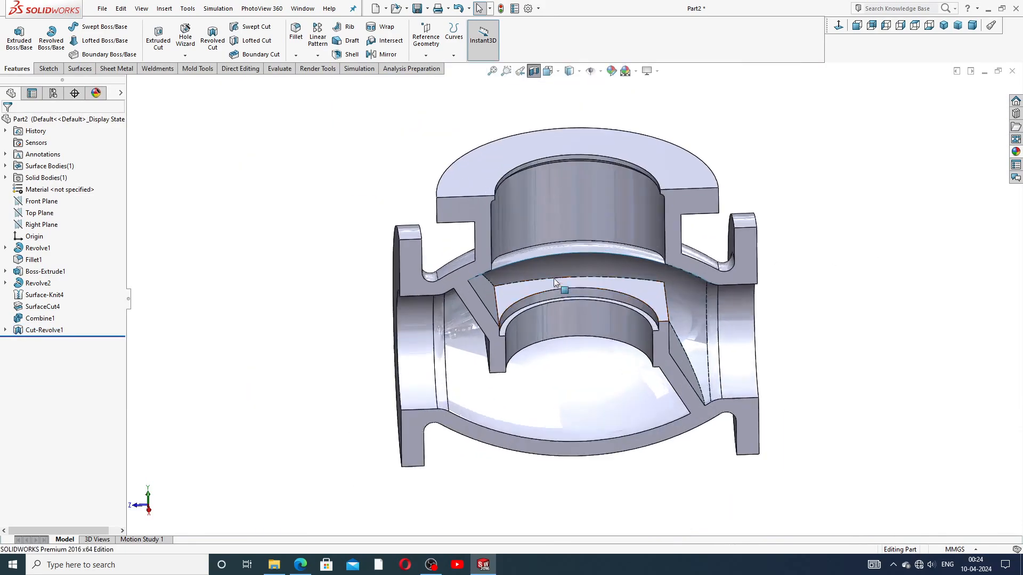
Step: Turn off the section view and recreate it on the Right Plane with a 0 mm offset
{"action": "left_click", "coordinate": [534, 71]}
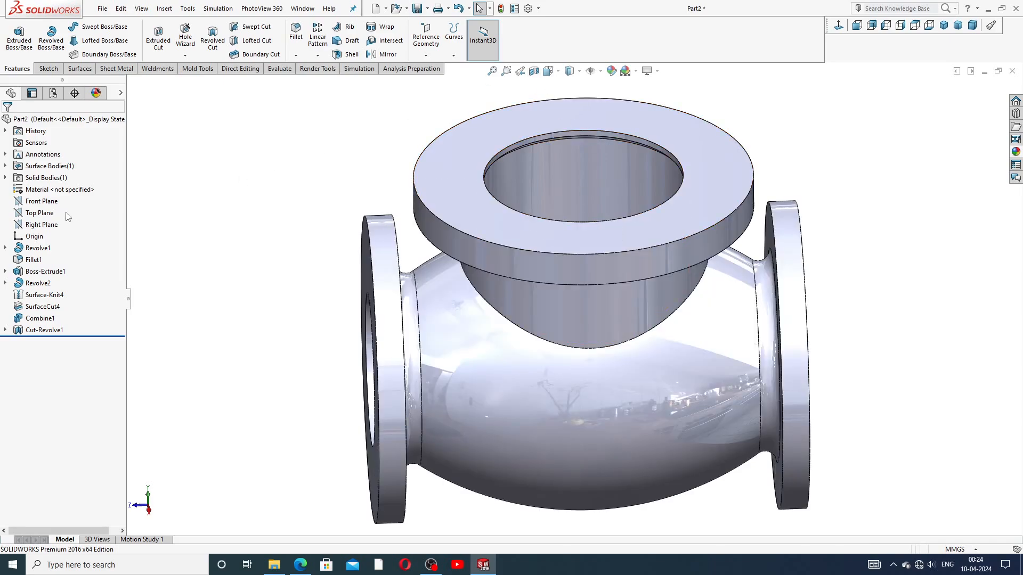
{"action": "left_click", "coordinate": [43, 225]}
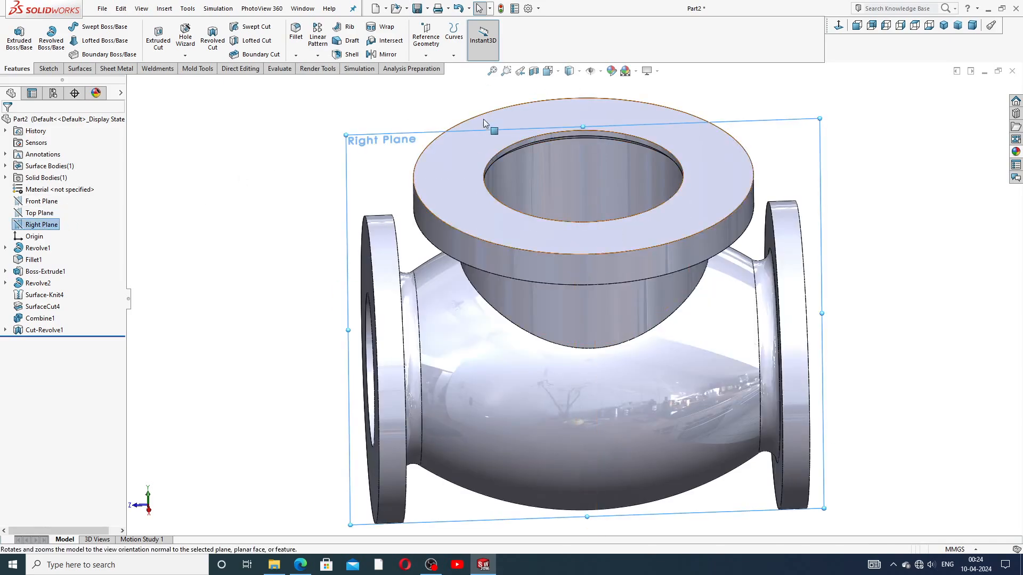
{"action": "left_click", "coordinate": [534, 71]}
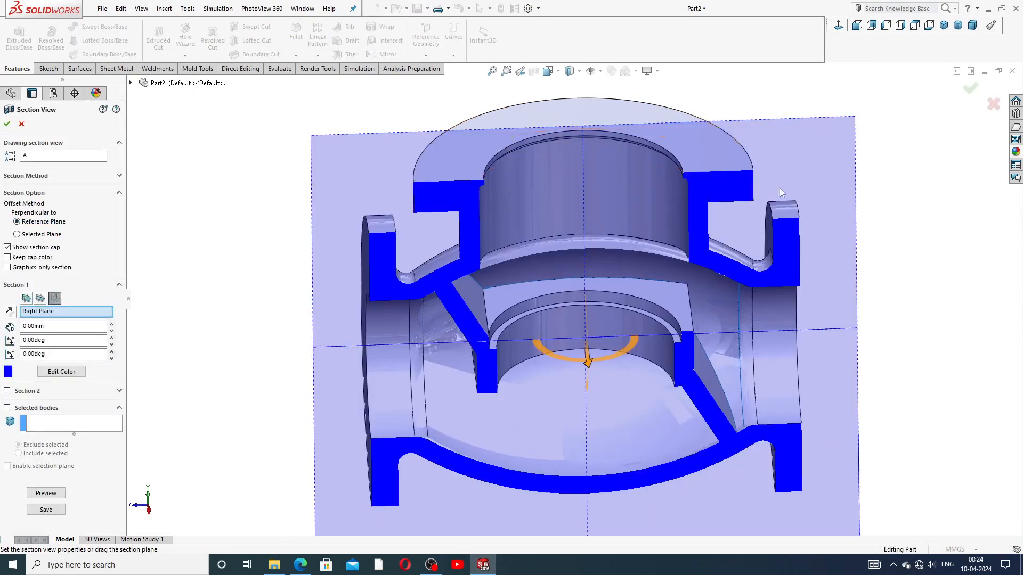
{"action": "left_click", "coordinate": [969, 91]}
Step: Hide the knitted surface body inside the dome and check the exposed interior
{"action": "scroll", "coordinate": [606, 259], "scroll_direction": "down", "scroll_amount": 1}
{"action": "middle_click_drag", "start_coordinate": [607, 258], "coordinate": [621, 308]}
{"action": "left_click", "coordinate": [615, 274]}
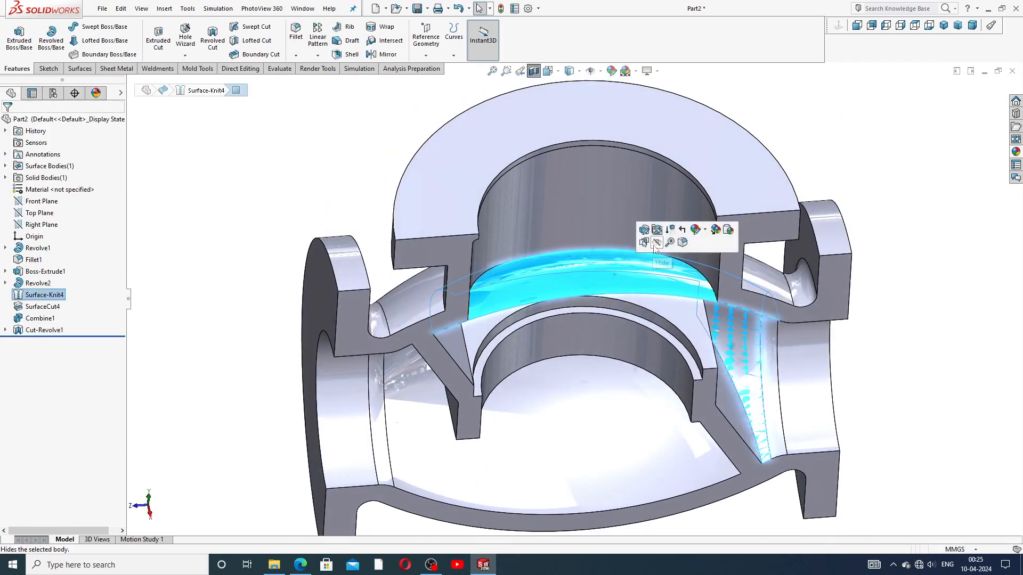
{"action": "scroll", "coordinate": [653, 254], "scroll_direction": "up", "scroll_amount": 3}
{"action": "middle_click_drag", "start_coordinate": [653, 256], "coordinate": [542, 292]}
{"action": "scroll", "coordinate": [547, 350], "scroll_direction": "down", "scroll_amount": 4}
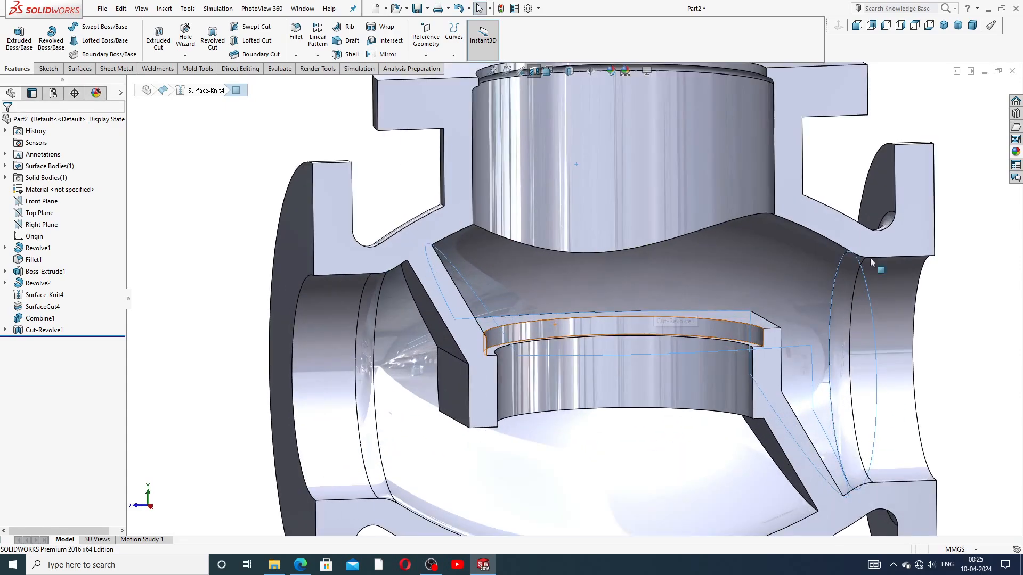
{"action": "left_click", "coordinate": [967, 252]}
{"action": "scroll", "coordinate": [965, 258], "scroll_direction": "up", "scroll_amount": 4}
{"action": "scroll", "coordinate": [612, 296], "scroll_direction": "down", "scroll_amount": 3}
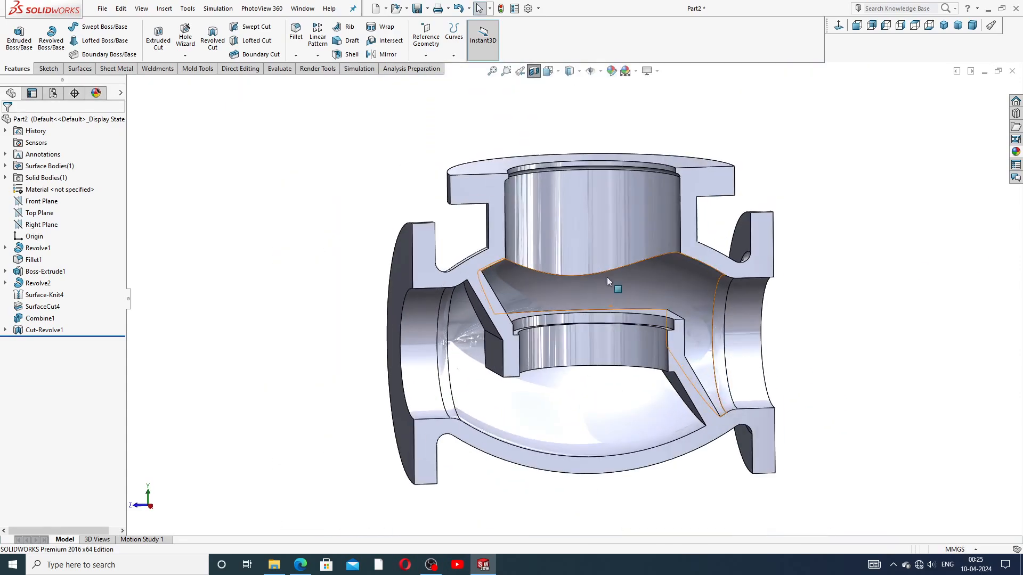
{"action": "mouse_move", "coordinate": [597, 254]}
{"action": "middle_mouse_down"}
{"action": "mouse_move", "coordinate": [581, 261]}
{"action": "mouse_move", "coordinate": [608, 279]}
{"action": "mouse_move", "coordinate": [630, 259]}
{"action": "mouse_move", "coordinate": [603, 263]}
{"action": "middle_mouse_up"}
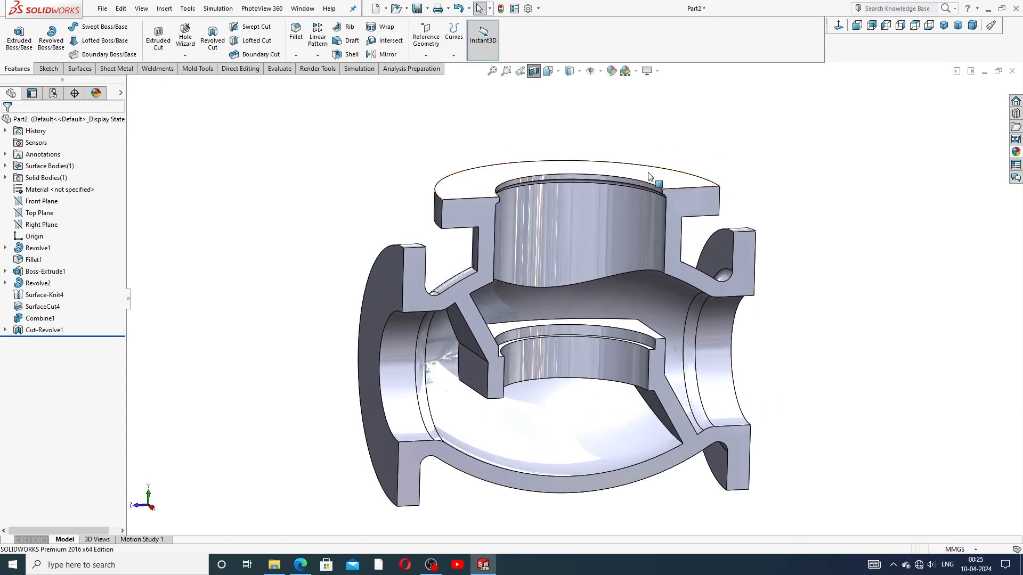
{"action": "middle_click_drag", "start_coordinate": [612, 221], "coordinate": [723, 218]}
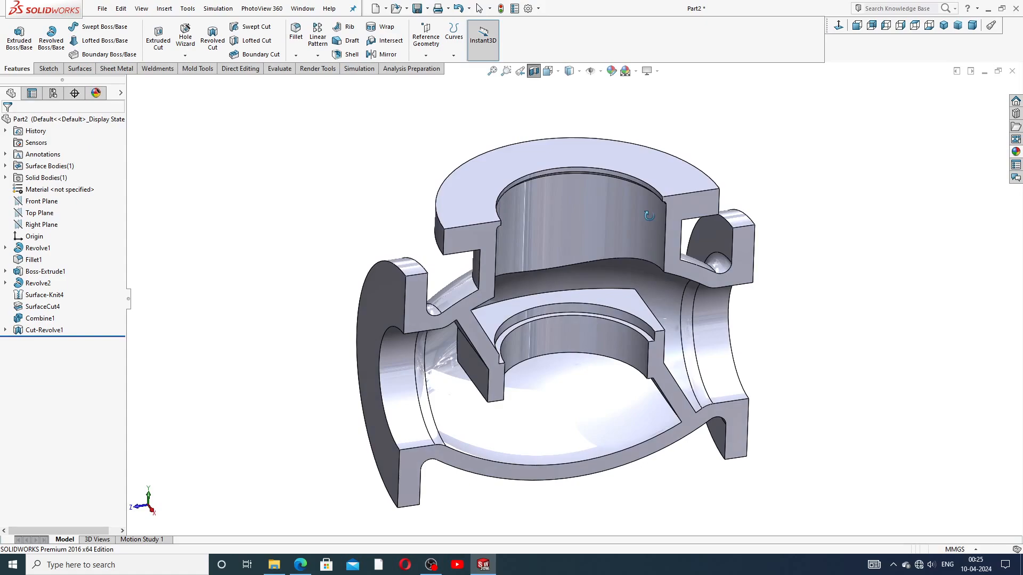
Step: Try to apply the polished brass appearance from the metal library to the valve body
{"action": "left_click", "coordinate": [1016, 152]}
{"action": "double_click", "coordinate": [919, 293]}
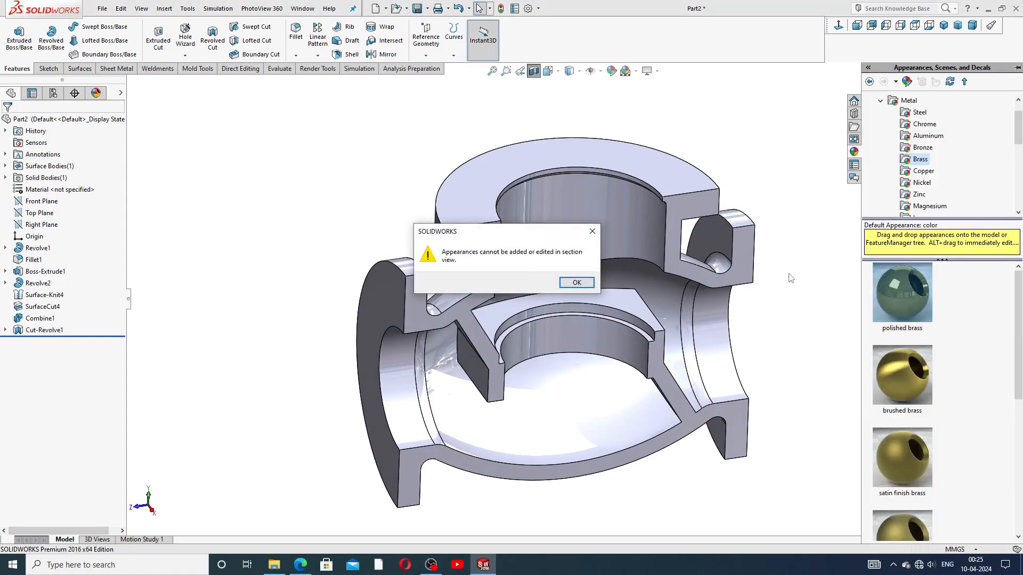
{"action": "left_click", "coordinate": [592, 232]}
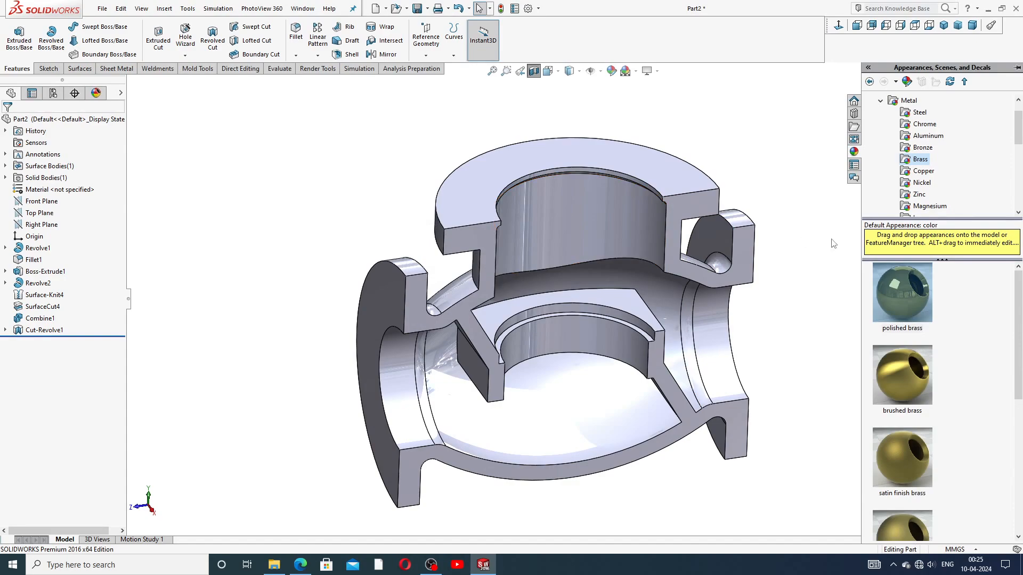
{"action": "left_click", "coordinate": [802, 244]}
Step: Turn off the section view and start a sketch on the side flange's outer face, viewed normal to it
{"action": "left_click", "coordinate": [533, 71]}
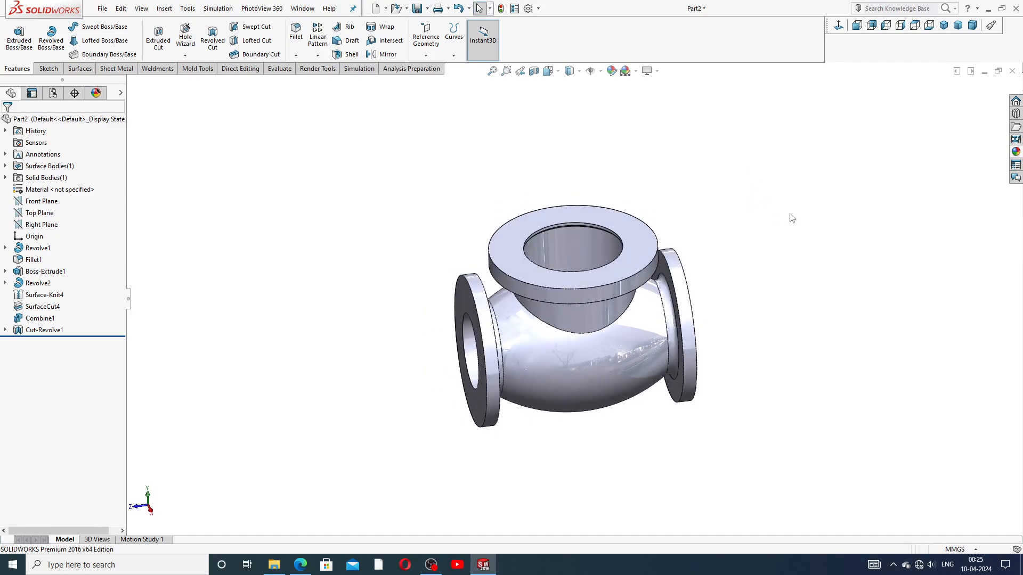
{"action": "scroll", "coordinate": [593, 324], "scroll_direction": "down", "scroll_amount": 3}
{"action": "middle_click_drag", "start_coordinate": [593, 323], "coordinate": [792, 169]}
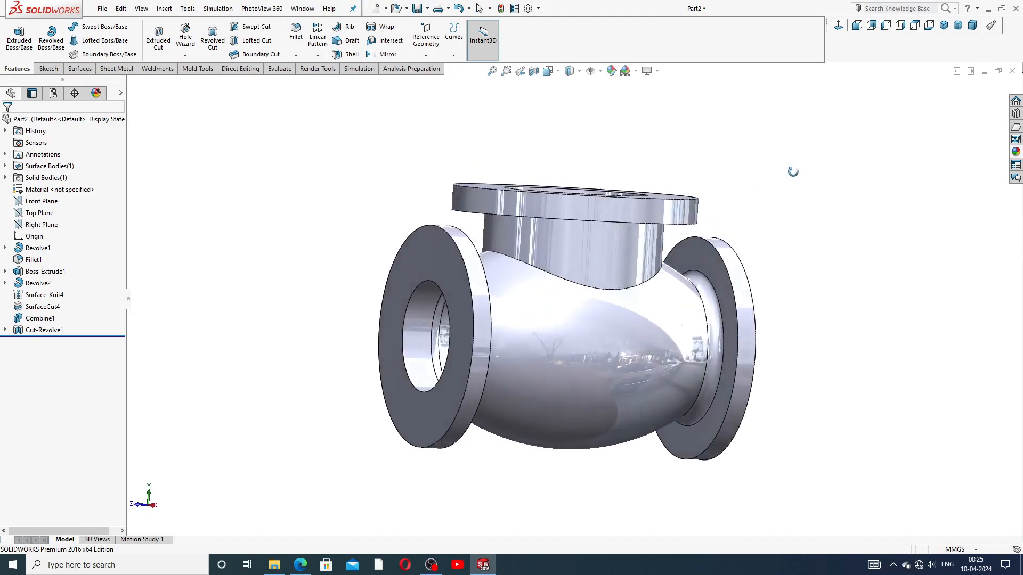
{"action": "middle_click_drag", "start_coordinate": [490, 277], "coordinate": [501, 296]}
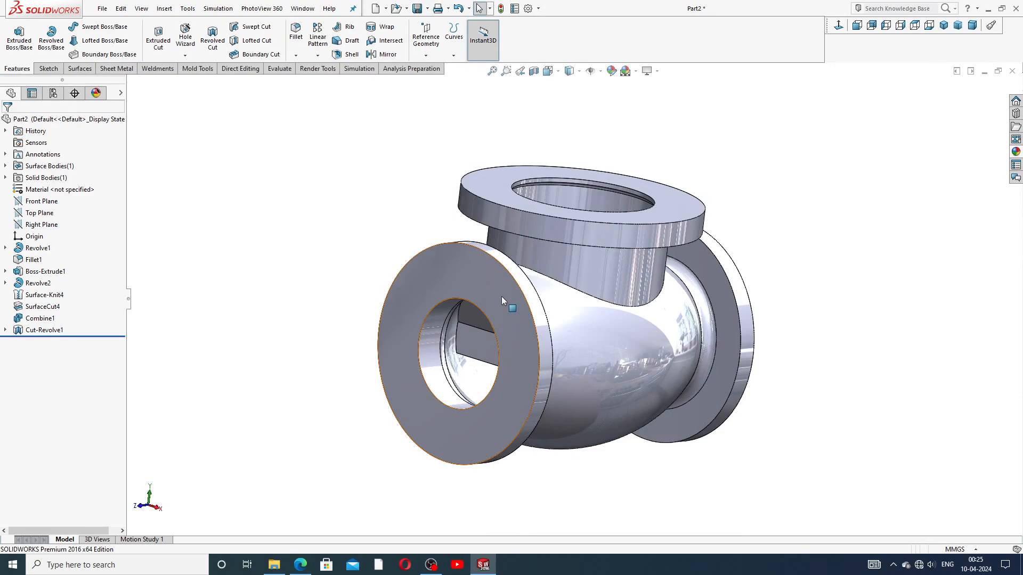
{"action": "left_click", "coordinate": [491, 298]}
{"action": "left_click", "coordinate": [520, 267]}
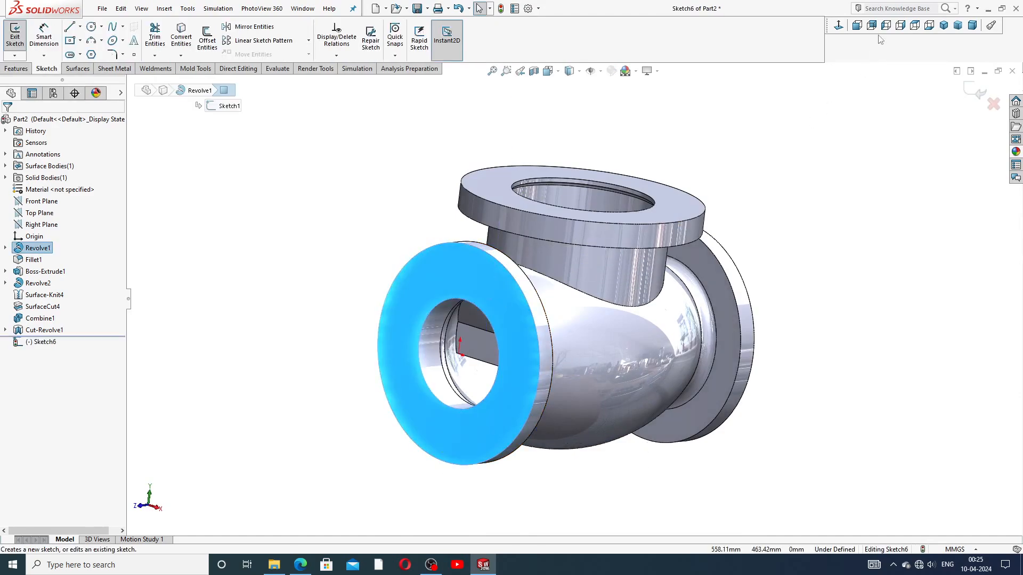
{"action": "left_click", "coordinate": [840, 27]}
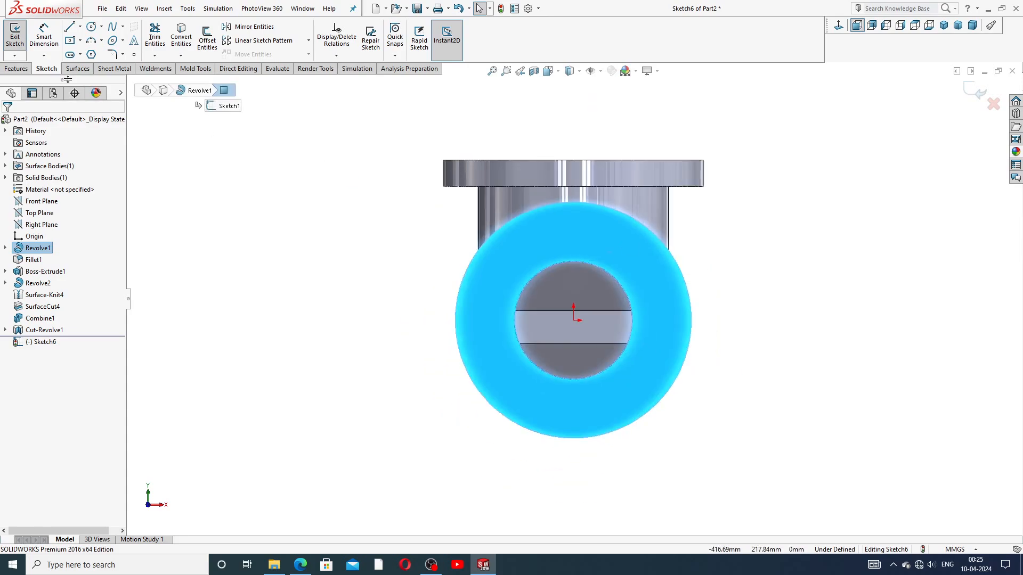
Step: Sketch a vertical construction line from the origin up to the middle of the flange ring
{"action": "left_click", "coordinate": [81, 27]}
{"action": "left_click", "coordinate": [92, 52]}
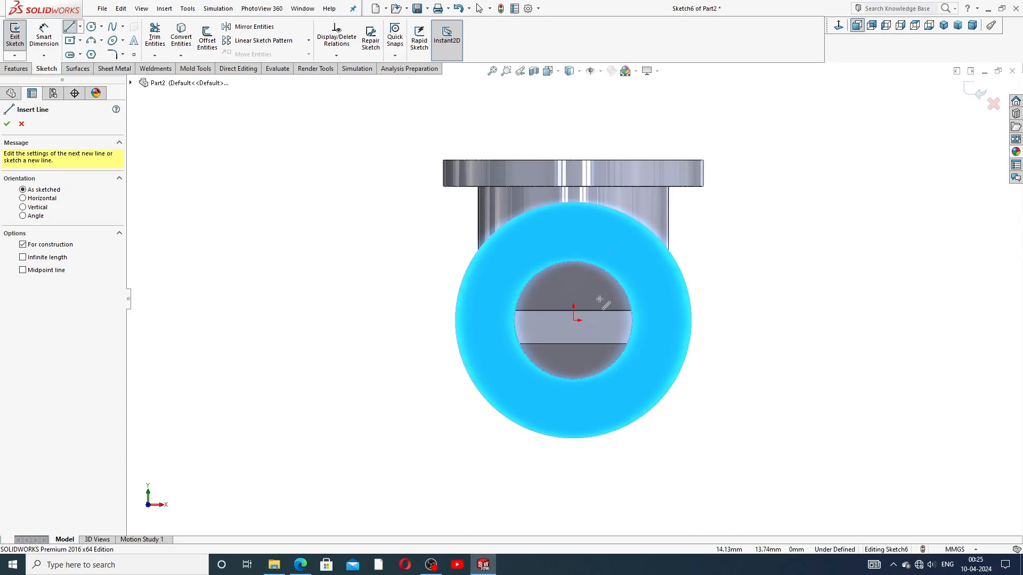
{"action": "left_click", "coordinate": [574, 320]}
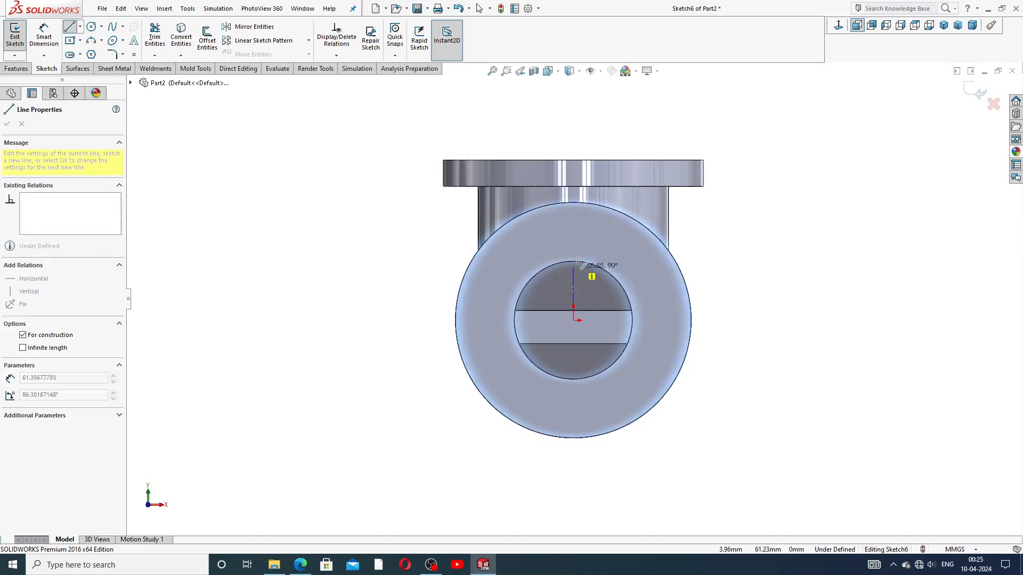
{"action": "left_click", "coordinate": [573, 238]}
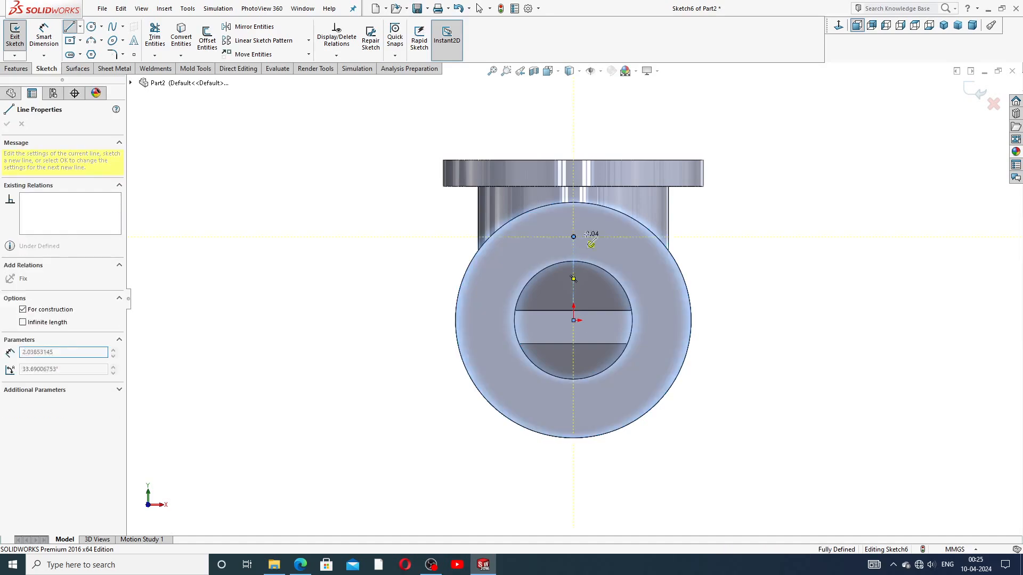
Step: Sketch a circle about 26 mm in diameter centred on the upper end of the vertical construction line
{"action": "right_click", "coordinate": [596, 235]}
{"action": "left_click", "coordinate": [612, 245]}
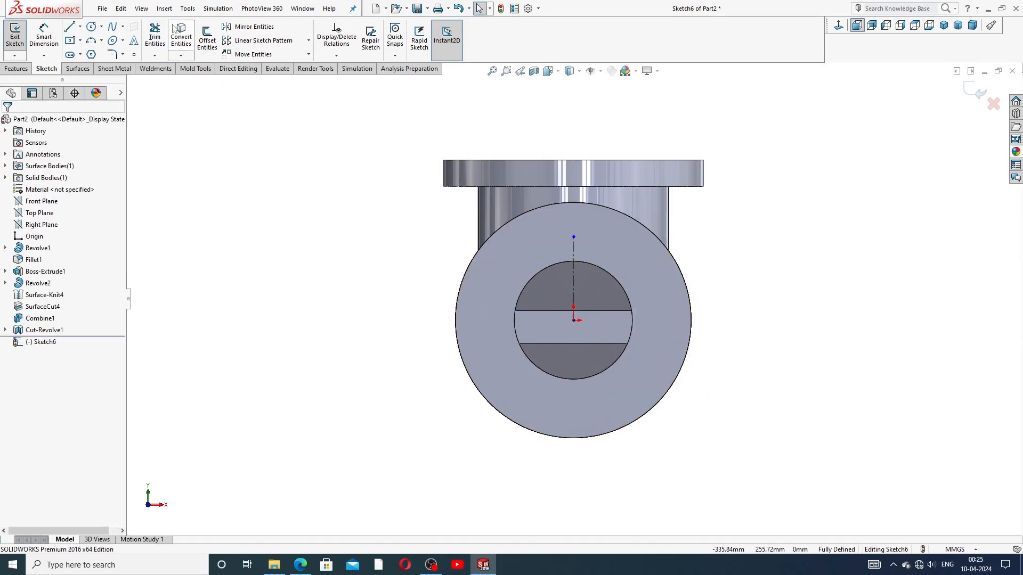
{"action": "left_click", "coordinate": [91, 26]}
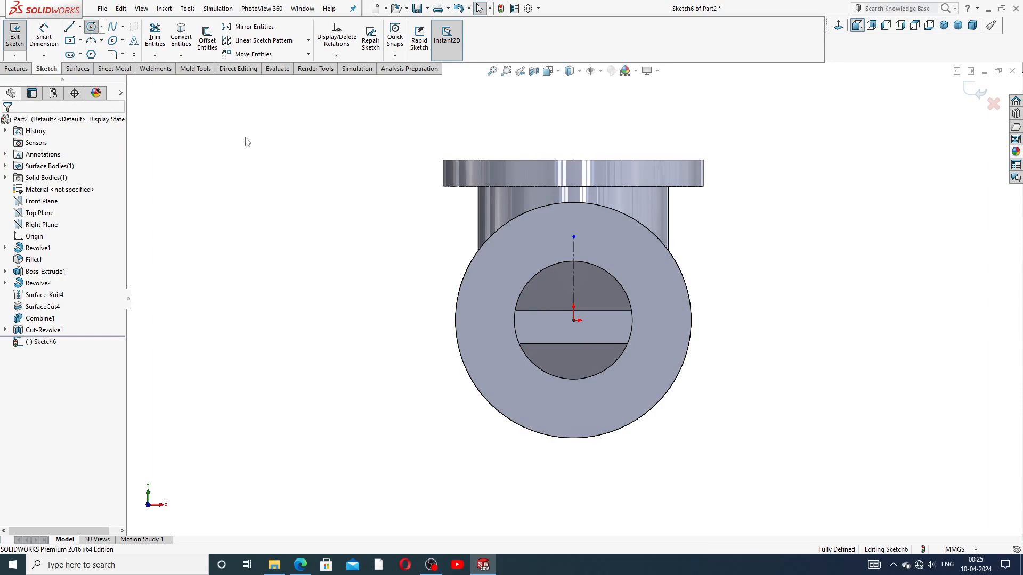
{"action": "left_click", "coordinate": [574, 237]}
{"action": "left_click", "coordinate": [578, 227]}
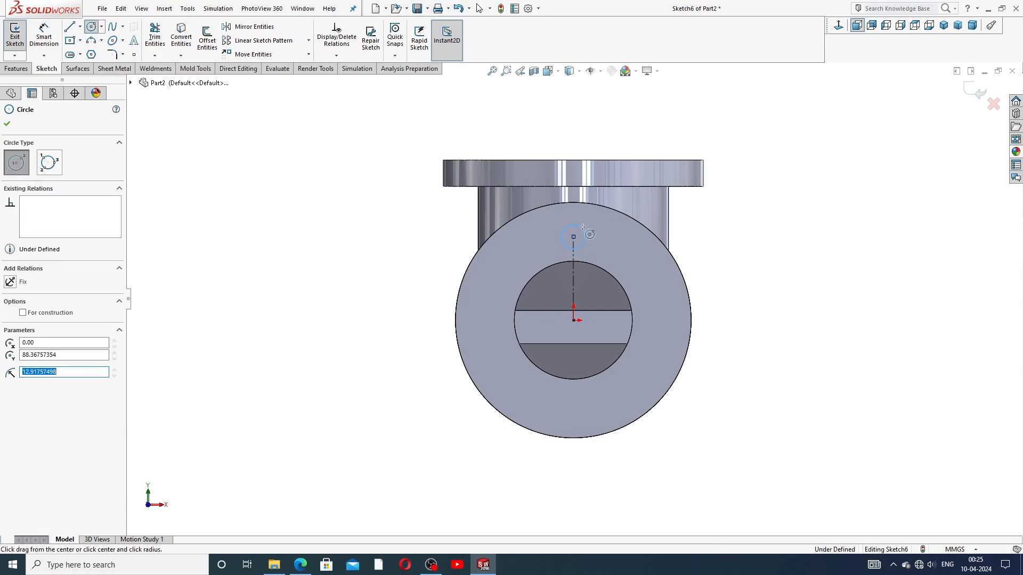
{"action": "right_click", "coordinate": [775, 177]}
{"action": "left_click", "coordinate": [790, 183]}
{"action": "scroll", "coordinate": [583, 235], "scroll_direction": "down", "scroll_amount": 1}
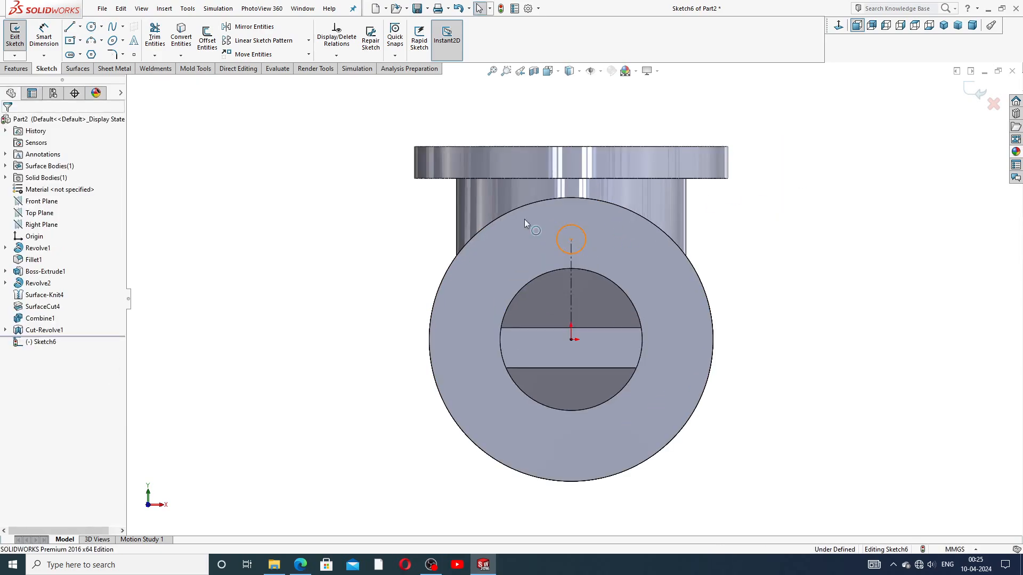
Step: Dimension the small circle's diameter as 16 mm
{"action": "left_click", "coordinate": [44, 34]}
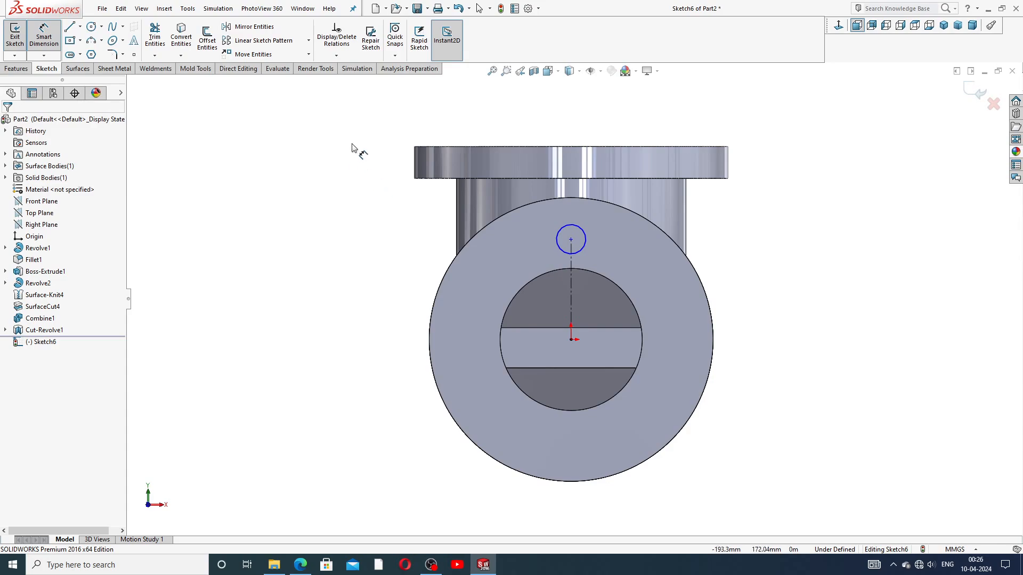
{"action": "left_click", "coordinate": [586, 233]}
{"action": "left_click", "coordinate": [616, 240]}
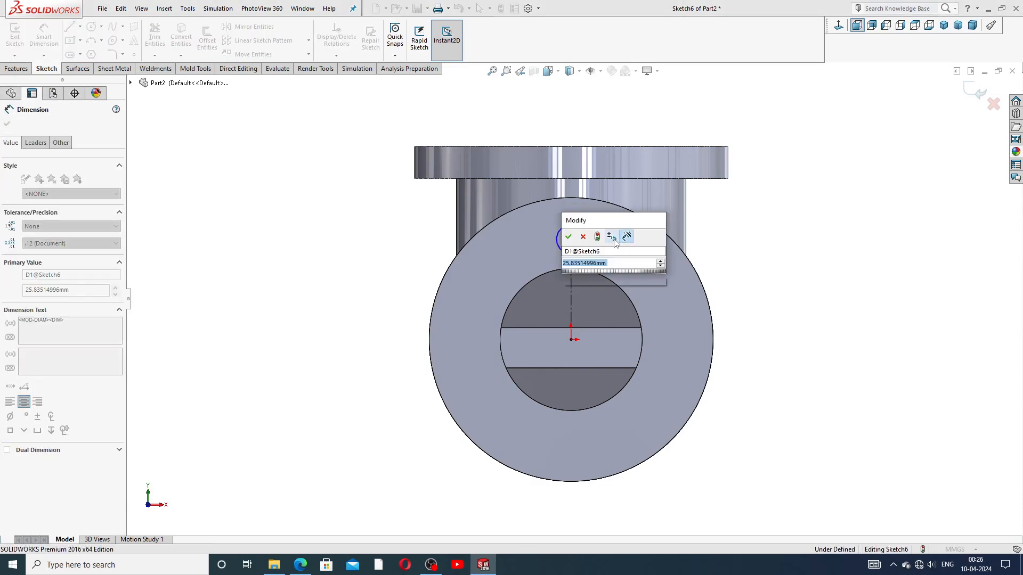
{"action": "type", "text": "16"}
{"action": "key", "text": "Return"}
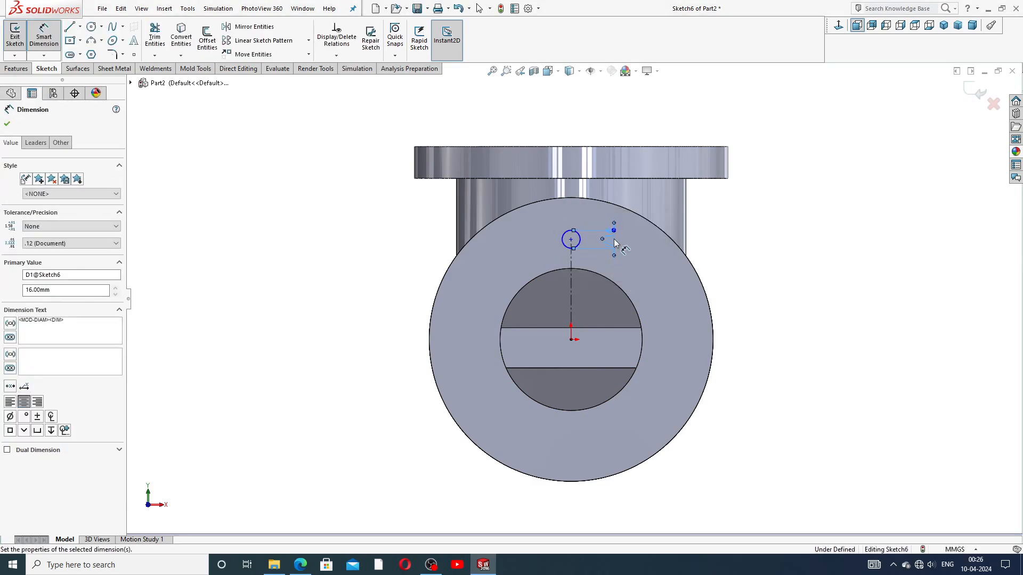
{"action": "left_click", "coordinate": [730, 224]}
Step: Dimension the distance from the origin to the small circle's centre as 100 mm
{"action": "left_click", "coordinate": [571, 240]}
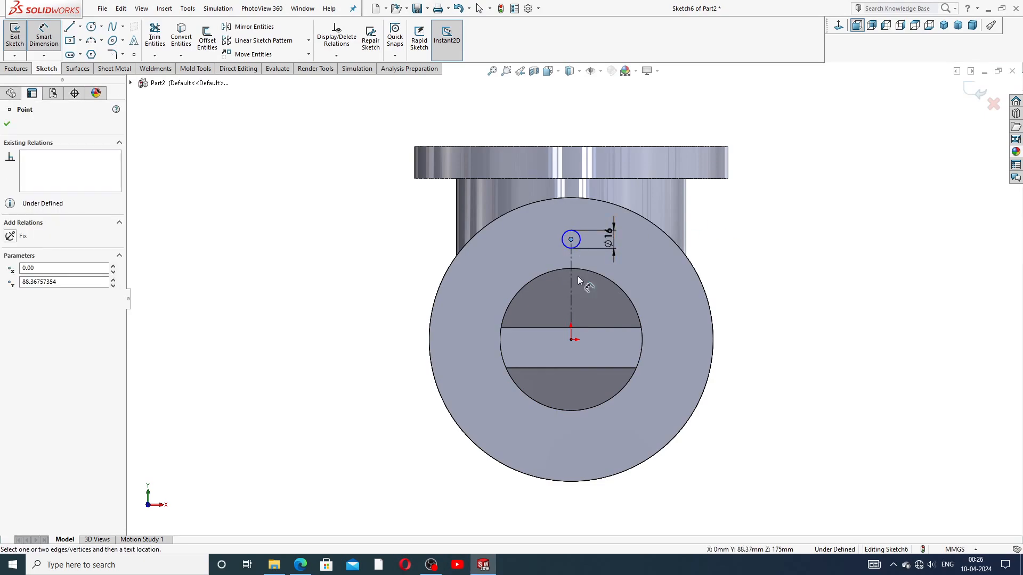
{"action": "left_click", "coordinate": [571, 340]}
{"action": "left_click", "coordinate": [733, 296]}
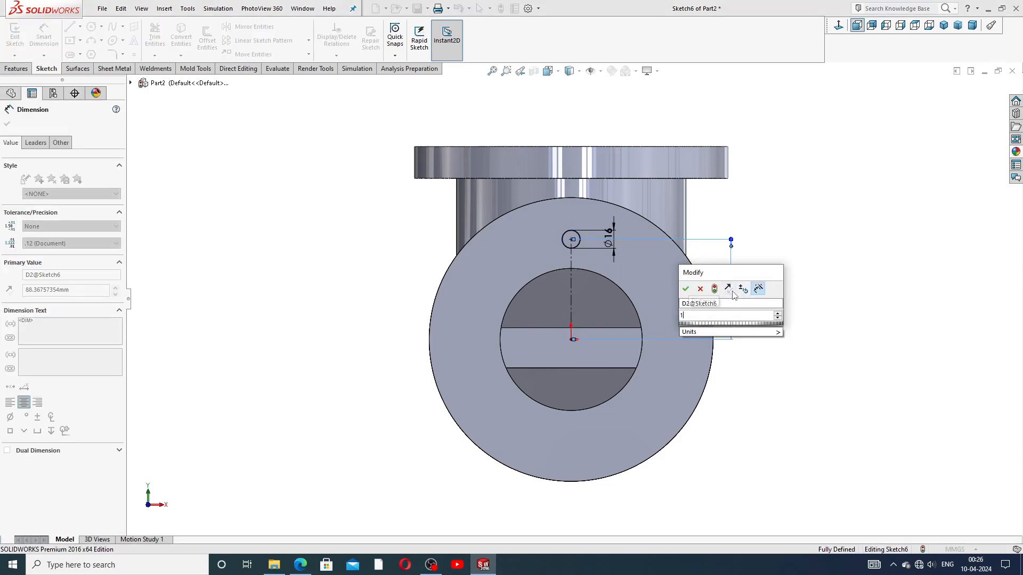
{"action": "type", "text": "100"}
{"action": "key", "text": "Return"}
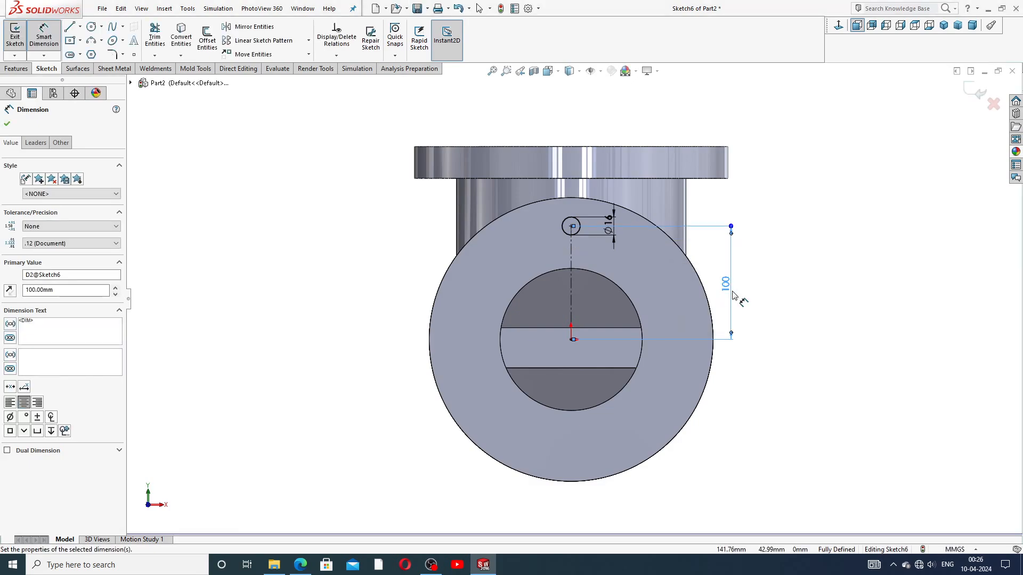
{"action": "left_click", "coordinate": [805, 240]}
Step: Reposition the 100 mm dimension slightly and move the diameter dimension to the other side of the small circle
{"action": "left_click_drag", "start_coordinate": [730, 280], "coordinate": [733, 274]}
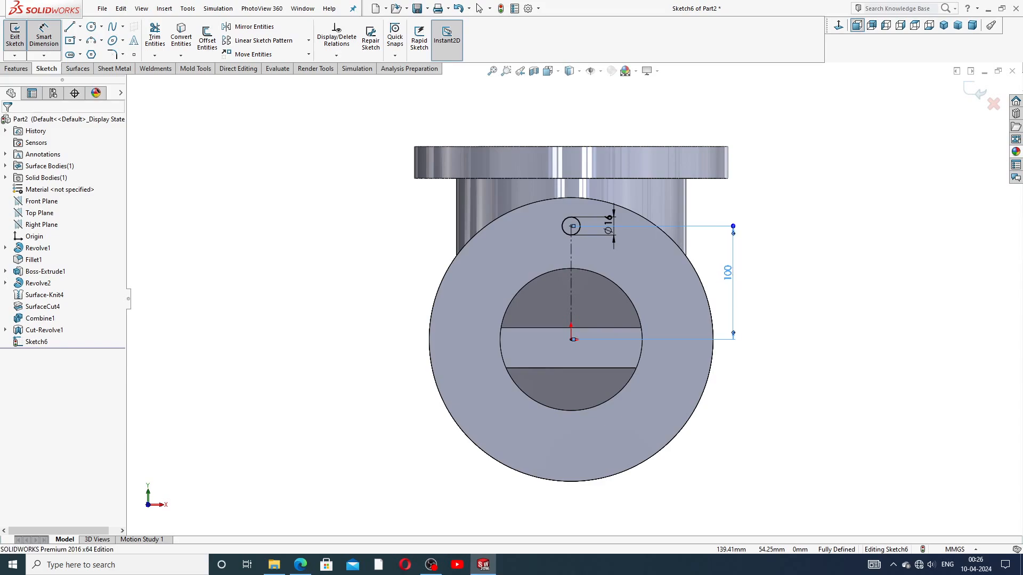
{"action": "right_click", "coordinate": [781, 202]}
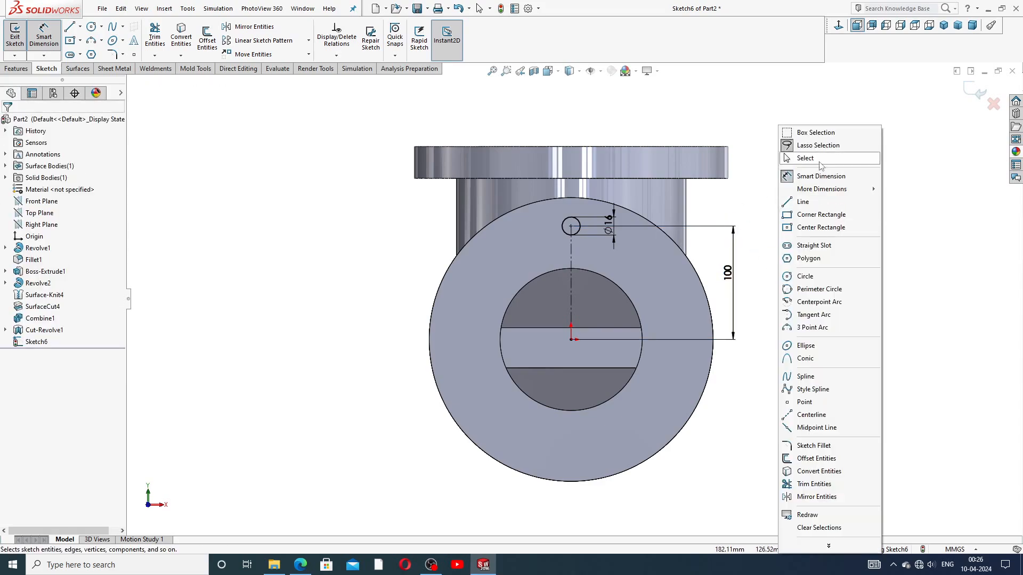
{"action": "left_click", "coordinate": [818, 160]}
{"action": "left_click_drag", "start_coordinate": [608, 222], "coordinate": [538, 229]}
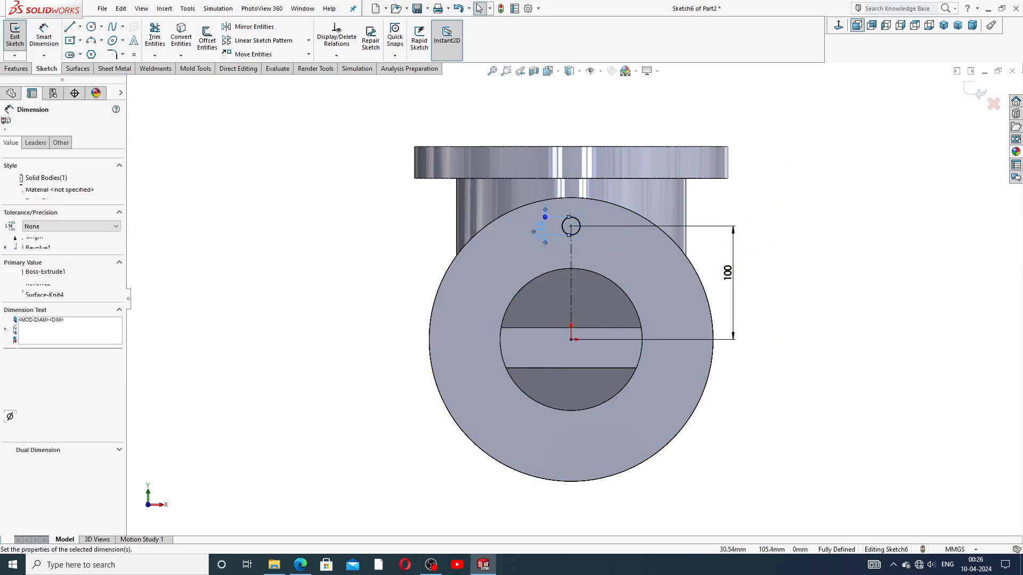
{"action": "left_click", "coordinate": [774, 196]}
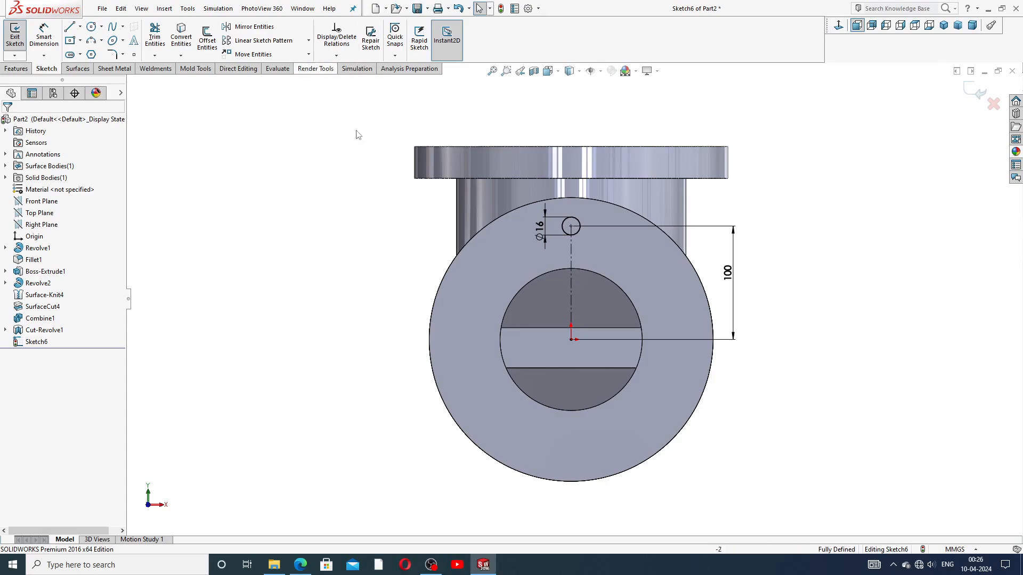
Step: Create a circular sketch pattern of the 16 mm circle around the origin with 4 equally spaced instances over 360 degrees
{"action": "left_click", "coordinate": [571, 340]}
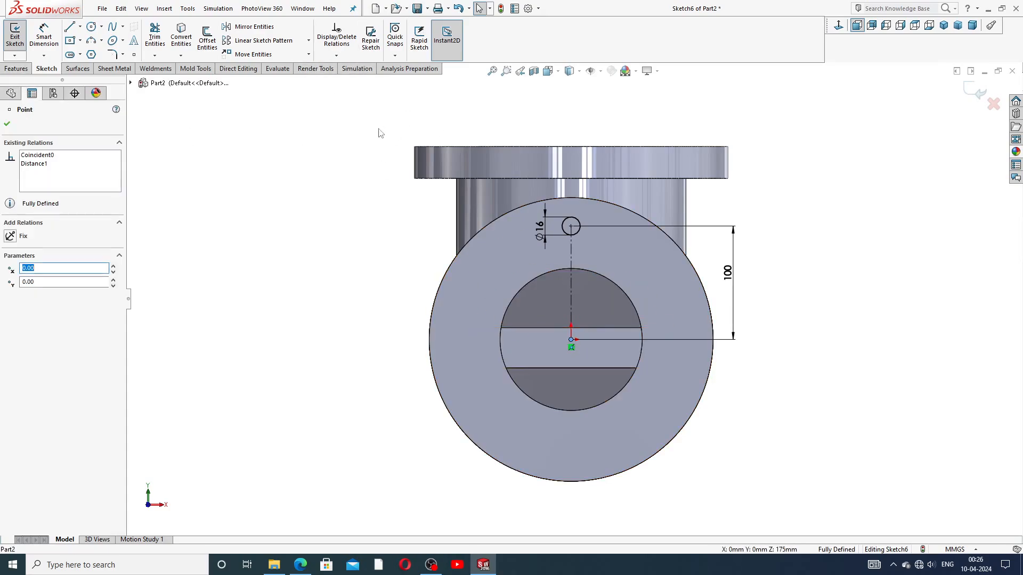
{"action": "left_click", "coordinate": [309, 41]}
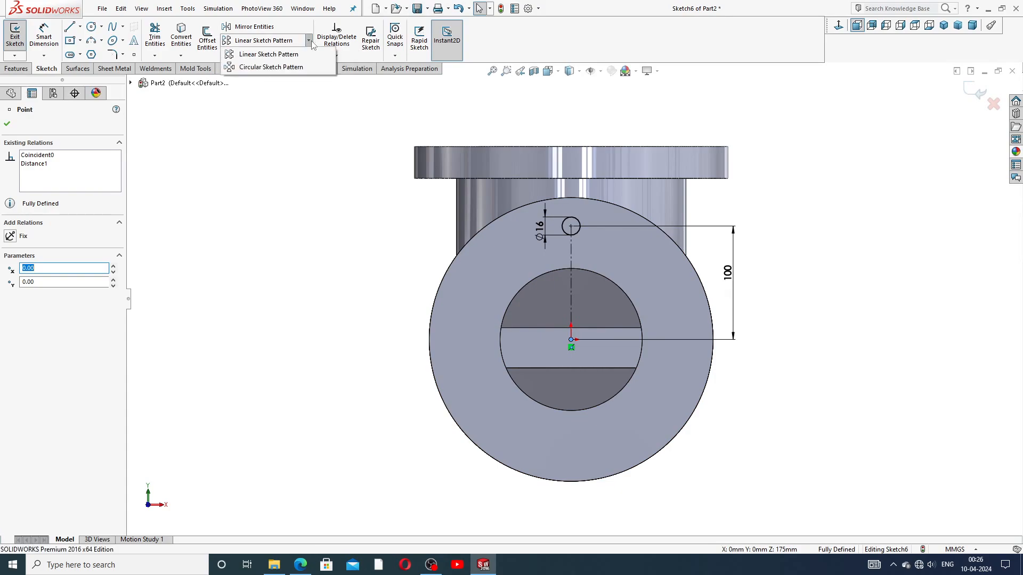
{"action": "left_click", "coordinate": [282, 69]}
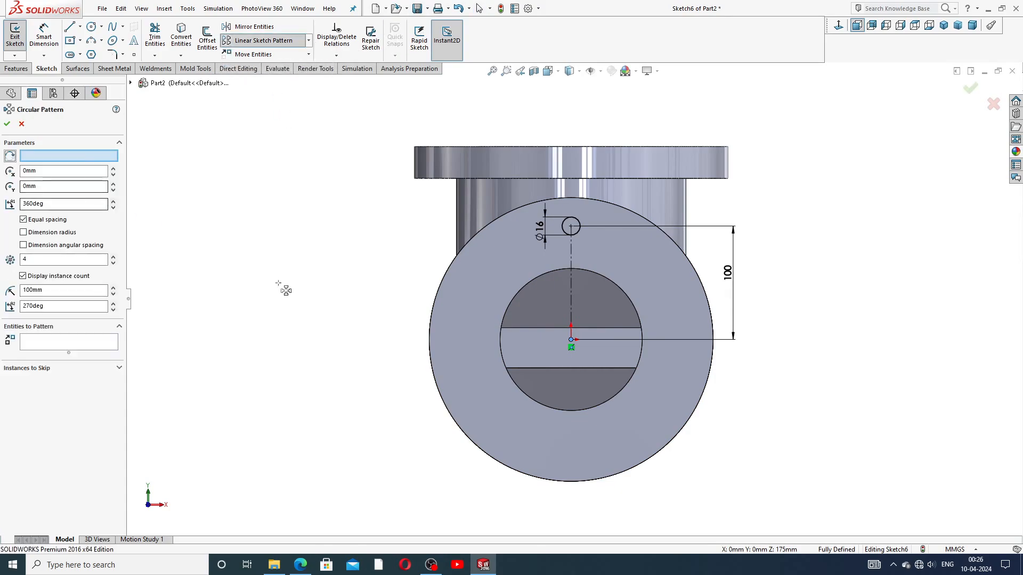
{"action": "left_click", "coordinate": [82, 157]}
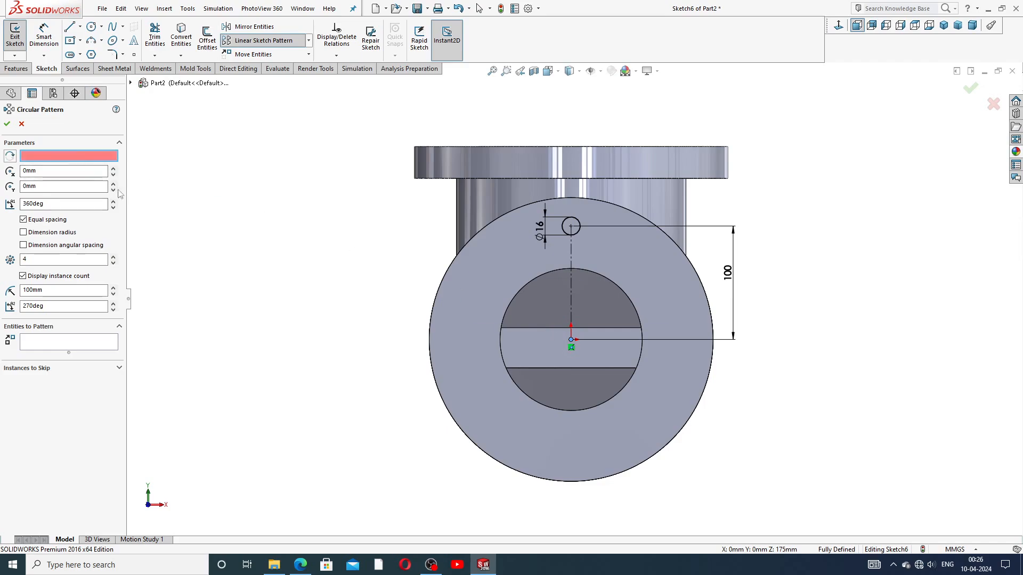
{"action": "left_click", "coordinate": [570, 341]}
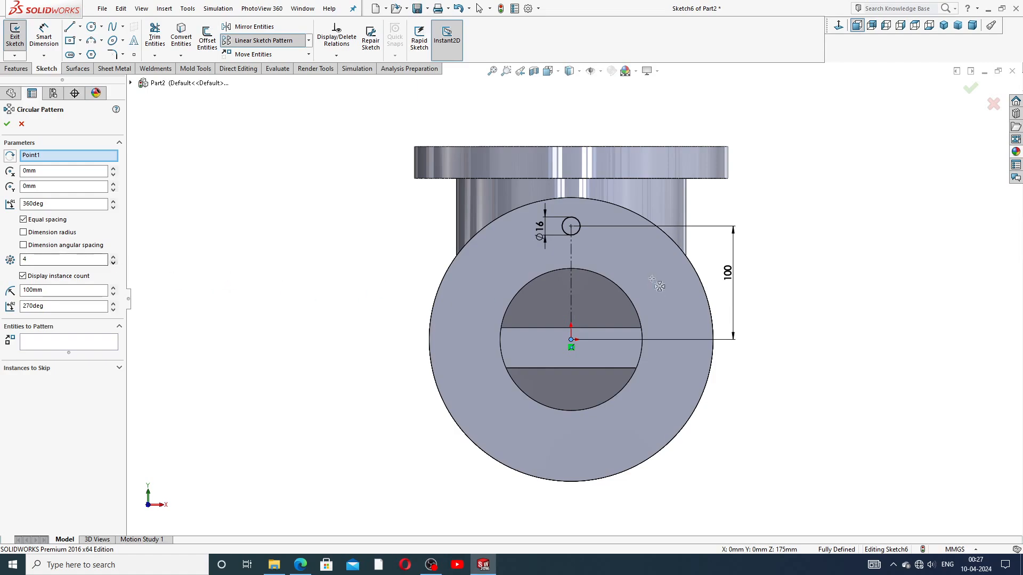
{"action": "left_click", "coordinate": [106, 343]}
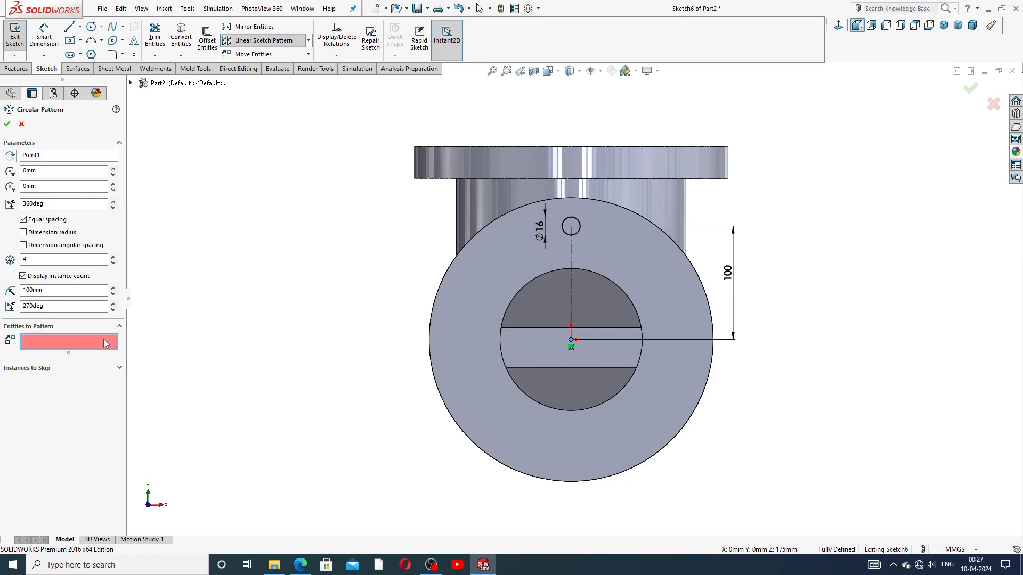
{"action": "left_click", "coordinate": [578, 234]}
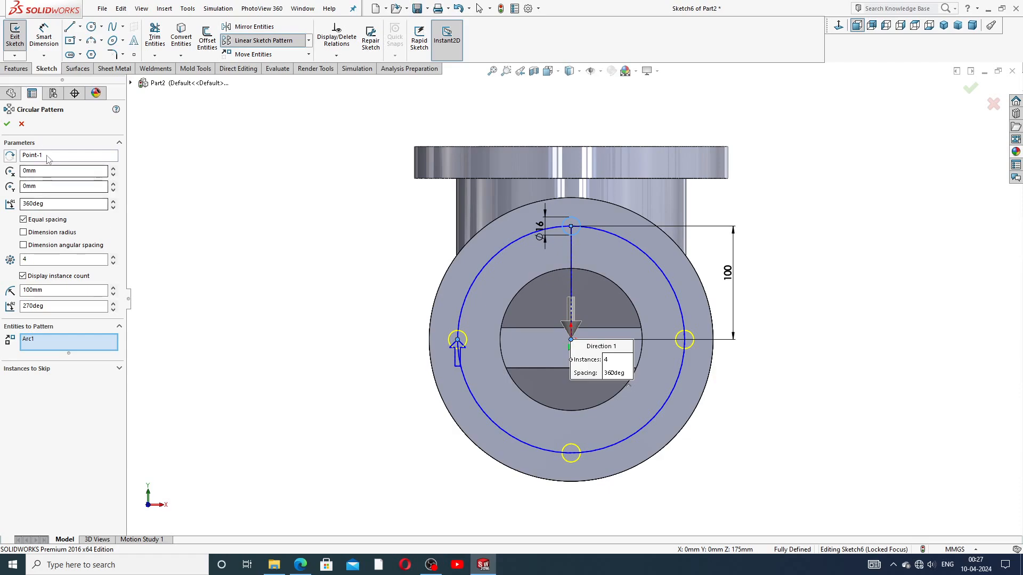
{"action": "left_click", "coordinate": [7, 124]}
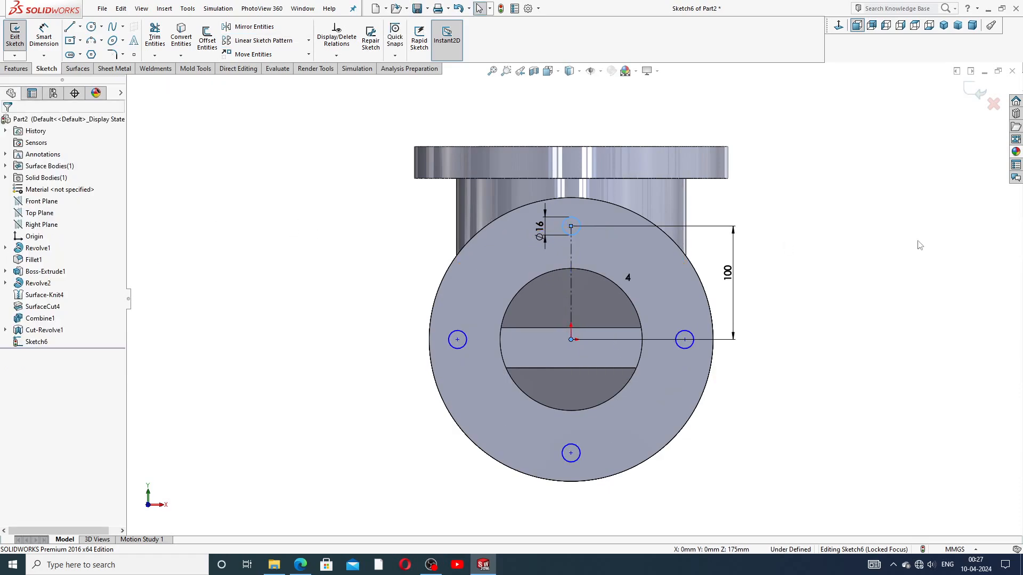
{"action": "left_click", "coordinate": [900, 241]}
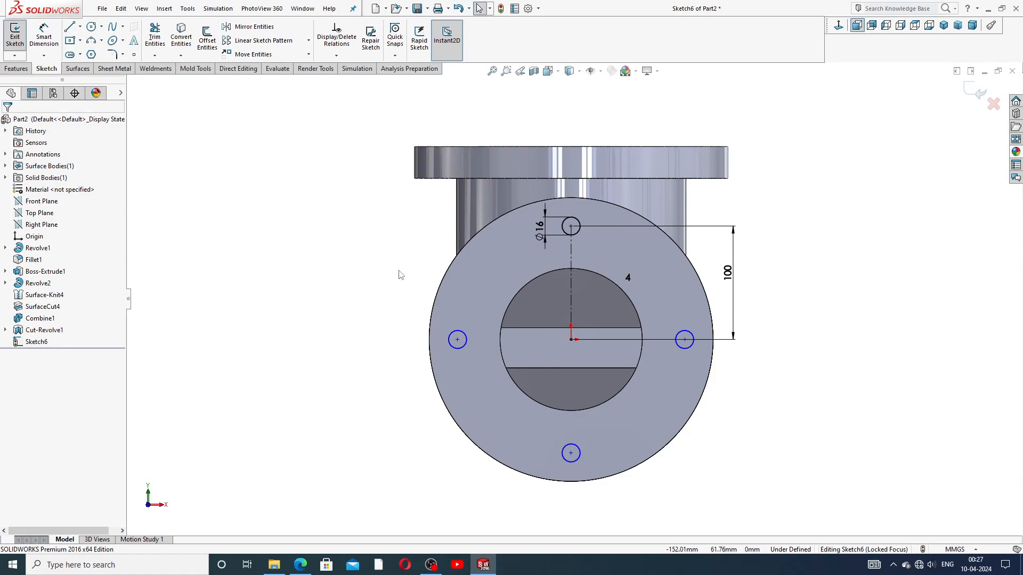
Step: Extrude-cut the four circles through the side flange using Up To Surface, ending at the flange's back face
{"action": "mouse_move", "coordinate": [558, 150]}
{"action": "middle_mouse_down"}
{"action": "mouse_move", "coordinate": [377, 260]}
{"action": "mouse_move", "coordinate": [366, 282]}
{"action": "mouse_move", "coordinate": [228, 178]}
{"action": "middle_mouse_up"}
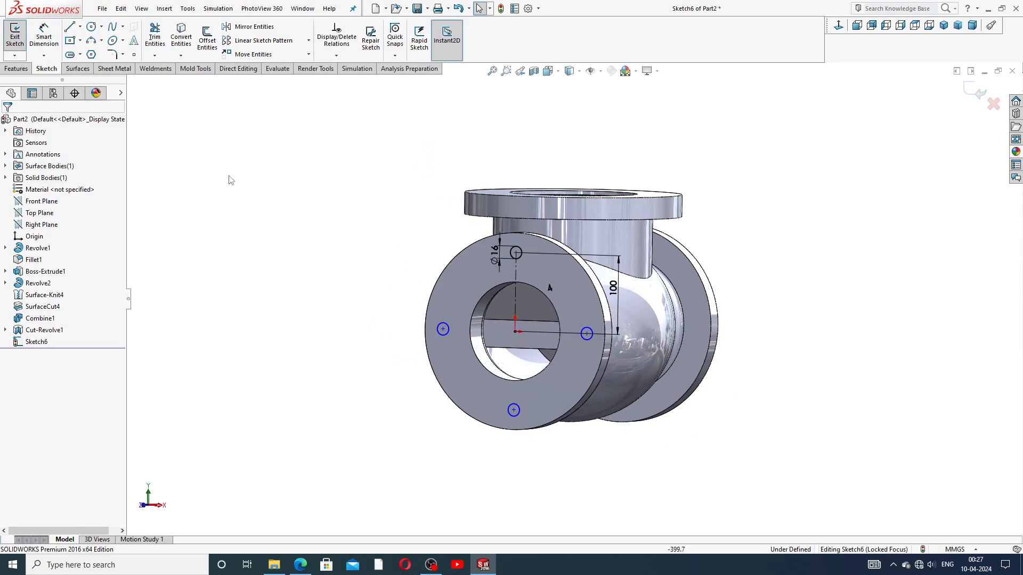
{"action": "left_click", "coordinate": [24, 69]}
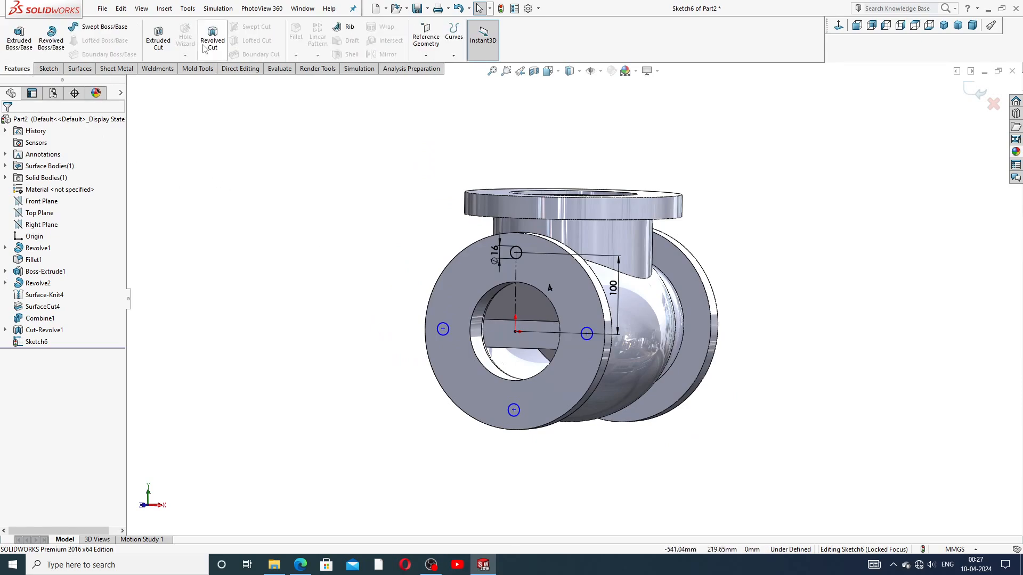
{"action": "left_click", "coordinate": [158, 35]}
{"action": "mouse_move", "coordinate": [290, 221]}
{"action": "middle_mouse_down"}
{"action": "mouse_move", "coordinate": [212, 210]}
{"action": "mouse_move", "coordinate": [176, 223]}
{"action": "mouse_move", "coordinate": [121, 188]}
{"action": "middle_mouse_up"}
{"action": "left_click", "coordinate": [55, 188]}
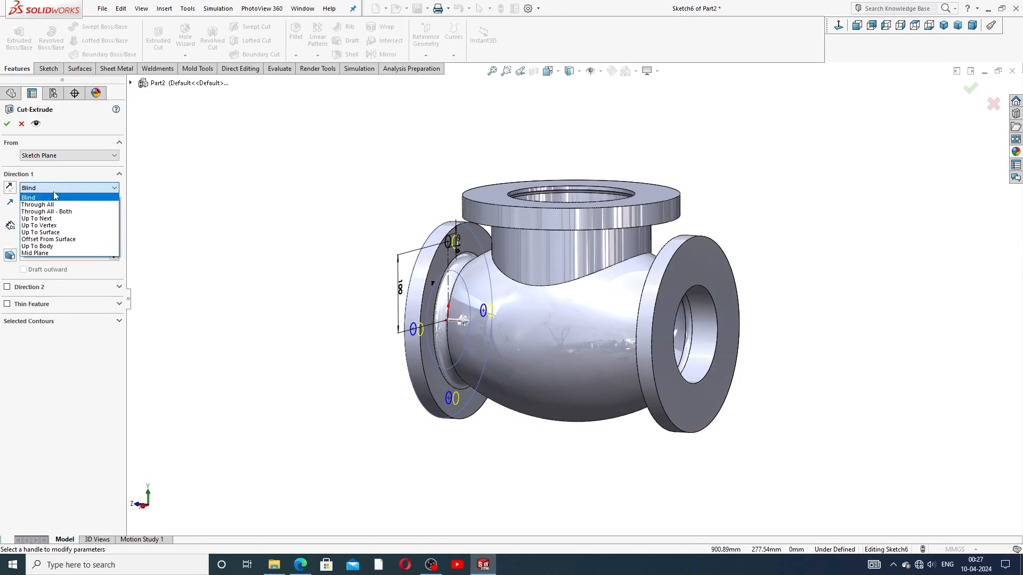
{"action": "left_click", "coordinate": [42, 232]}
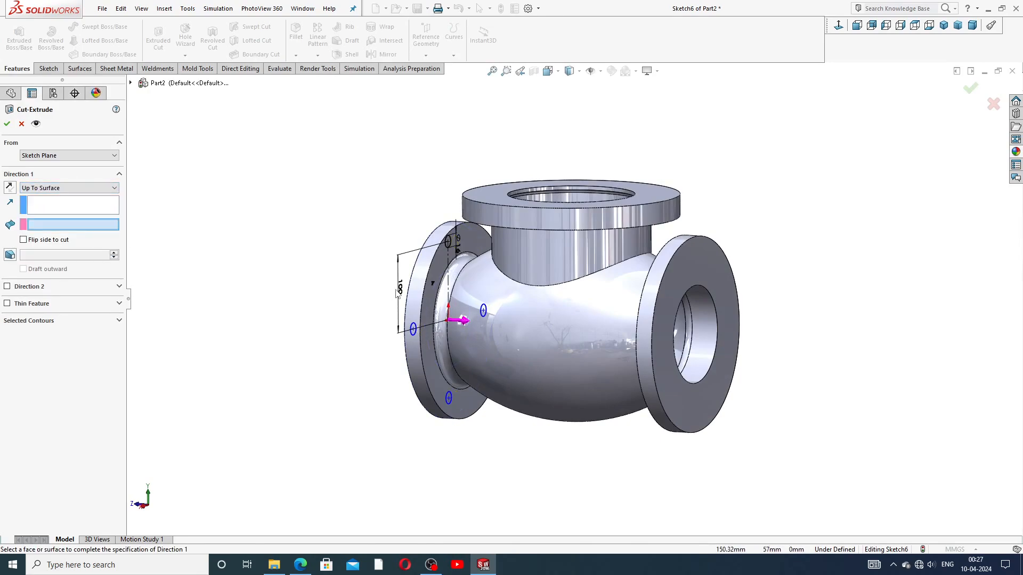
{"action": "left_click", "coordinate": [436, 264]}
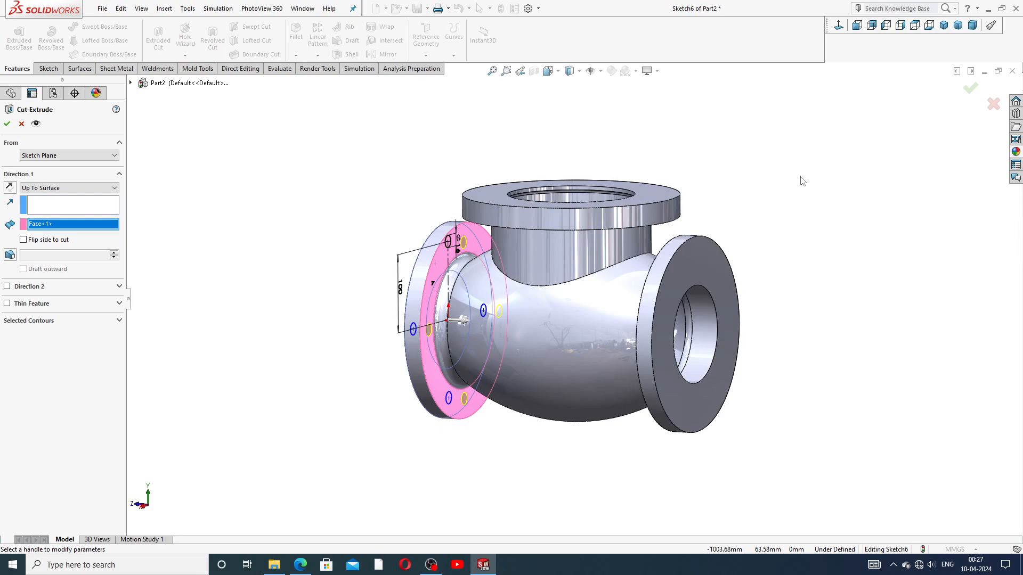
{"action": "left_click", "coordinate": [6, 124]}
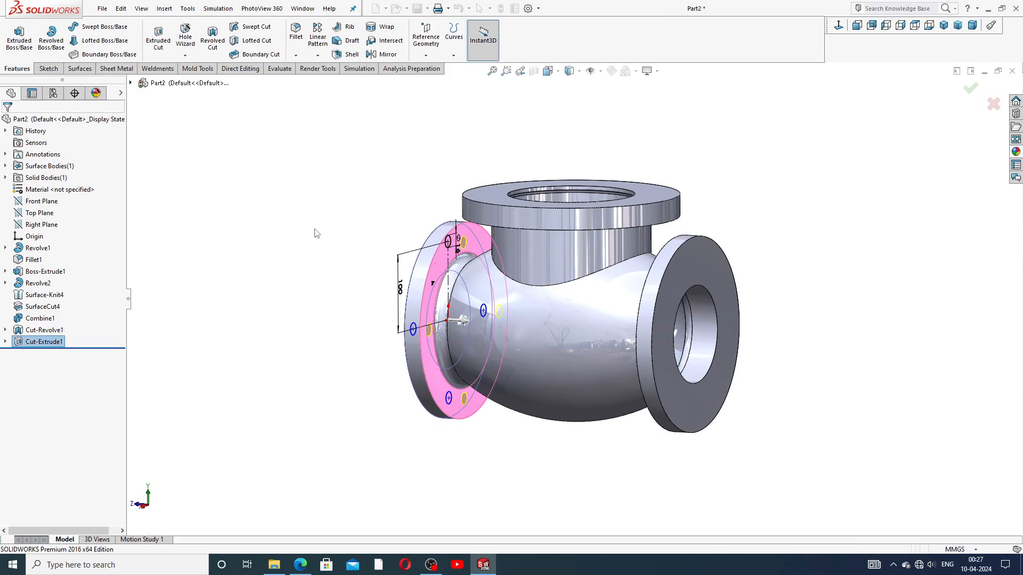
Step: Start an extruded cut from the first bolt-hole sketch, with its start condition set to the opposite side flange's outer face
{"action": "middle_click_drag", "start_coordinate": [346, 264], "coordinate": [409, 282]}
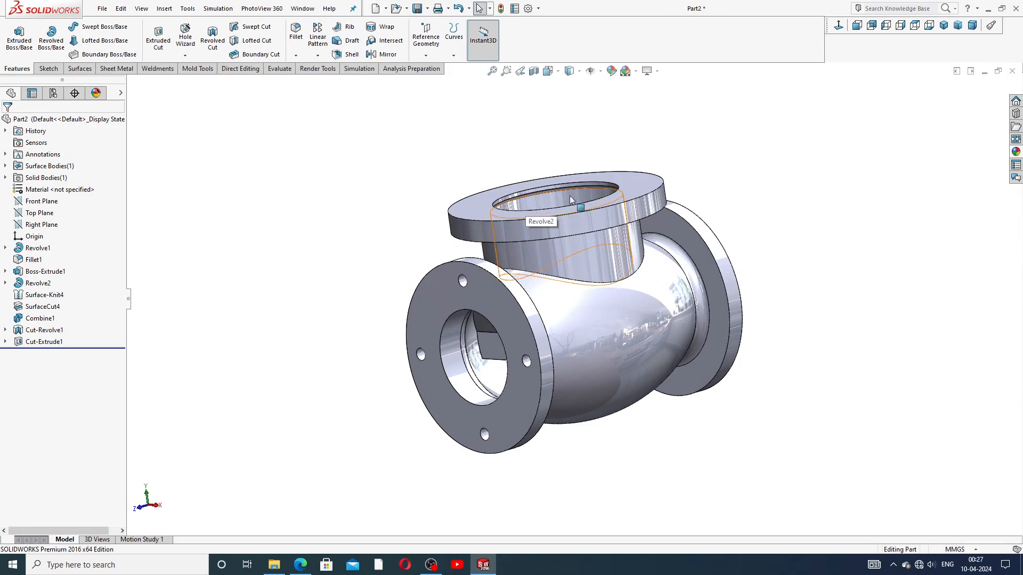
{"action": "middle_click_drag", "start_coordinate": [361, 230], "coordinate": [306, 217]}
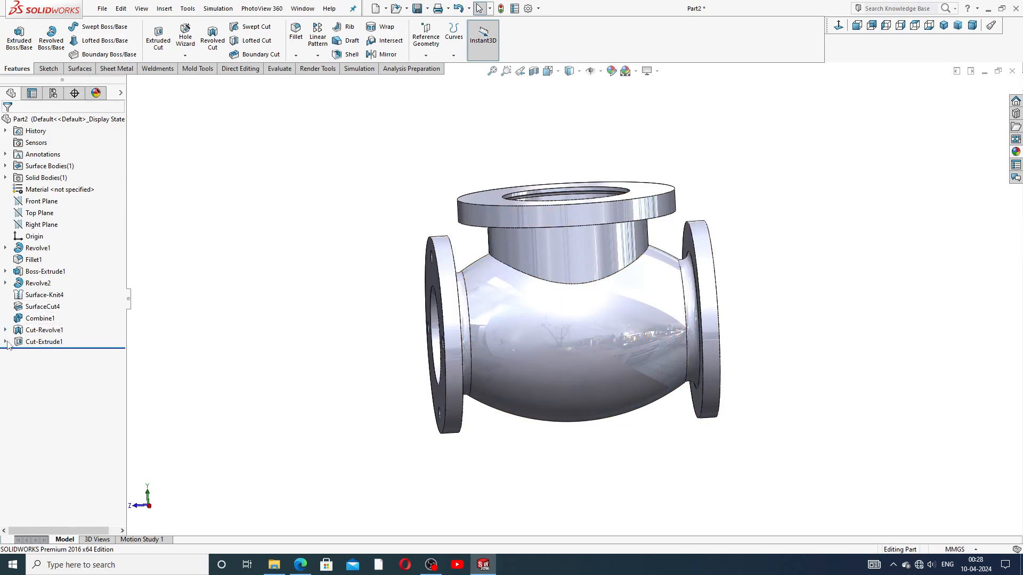
{"action": "left_click", "coordinate": [6, 341]}
{"action": "left_click", "coordinate": [54, 353]}
{"action": "left_click", "coordinate": [253, 297]}
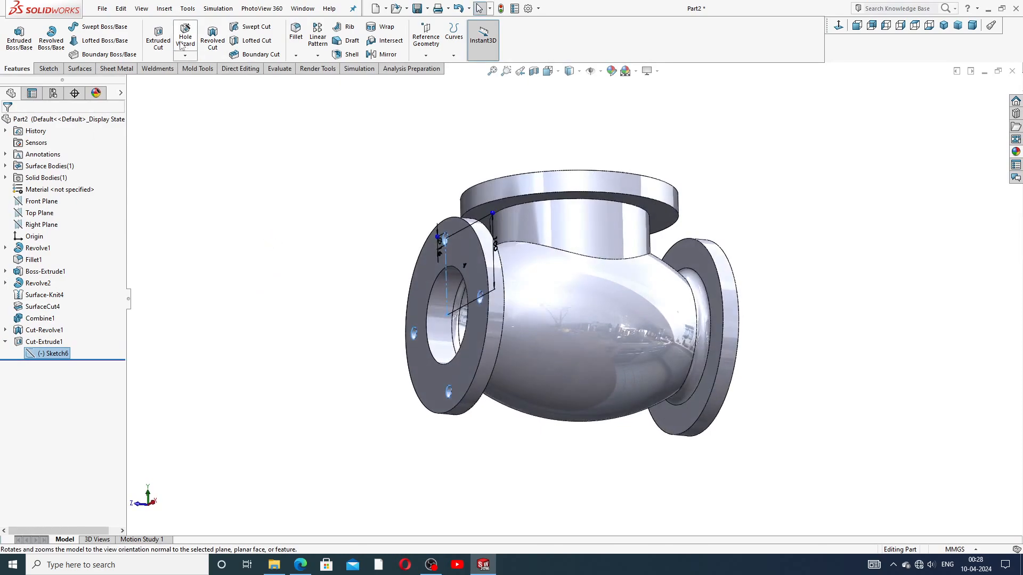
{"action": "left_click", "coordinate": [158, 38]}
{"action": "left_click", "coordinate": [70, 156]}
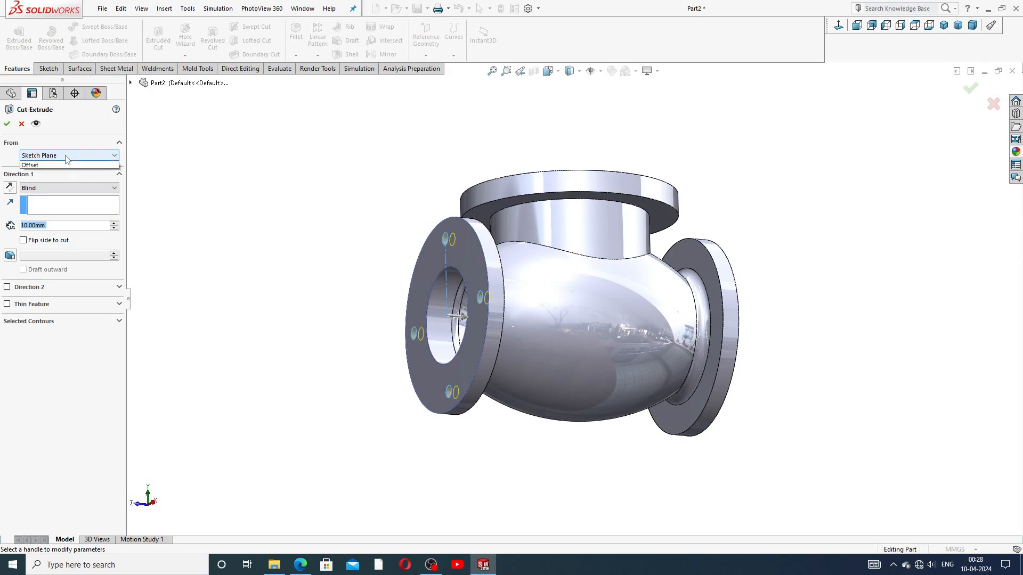
{"action": "left_click", "coordinate": [59, 174]}
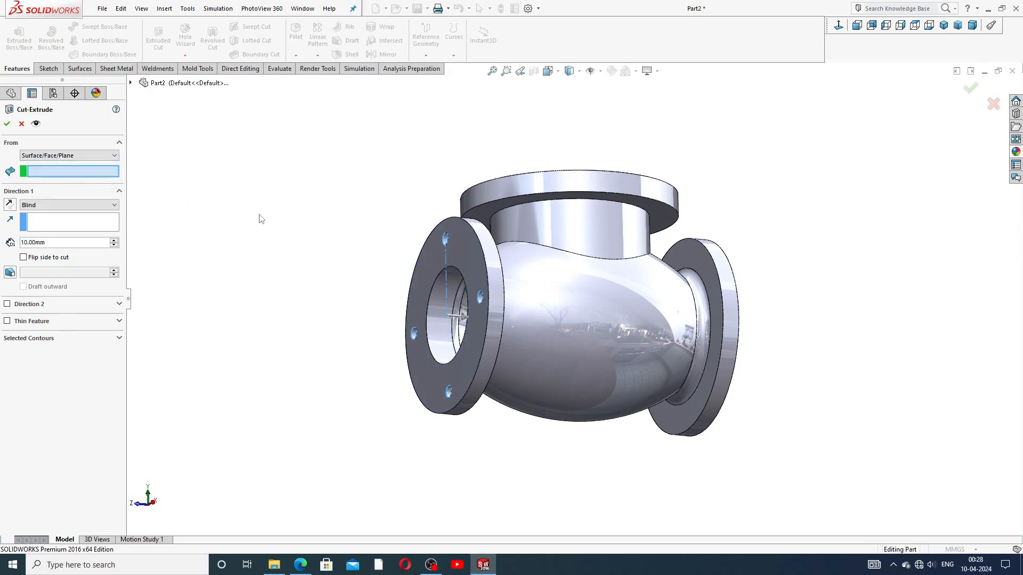
{"action": "middle_click_drag", "start_coordinate": [257, 214], "coordinate": [217, 223]}
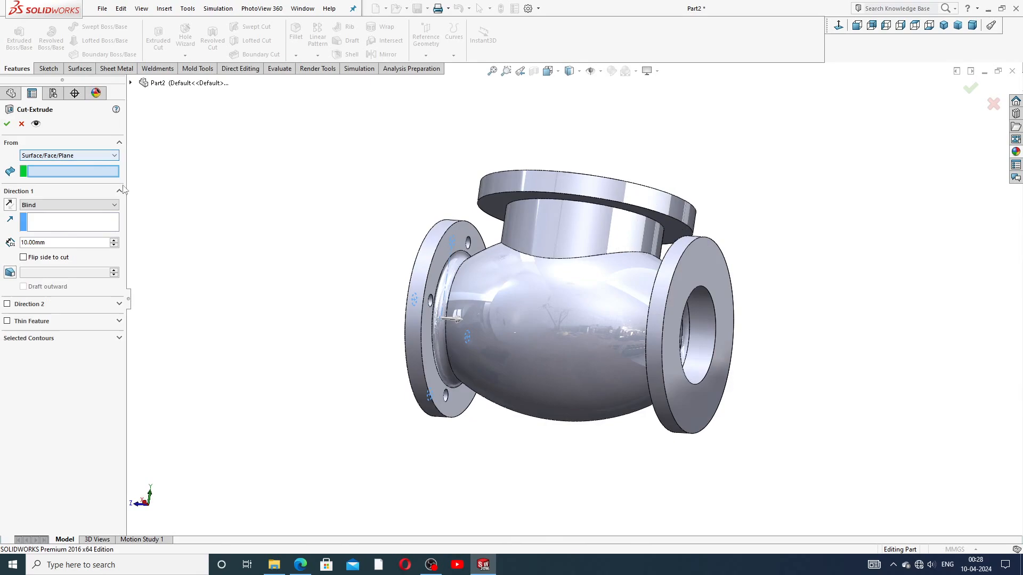
{"action": "left_click", "coordinate": [685, 274]}
{"action": "middle_click_drag", "start_coordinate": [705, 293], "coordinate": [755, 308]}
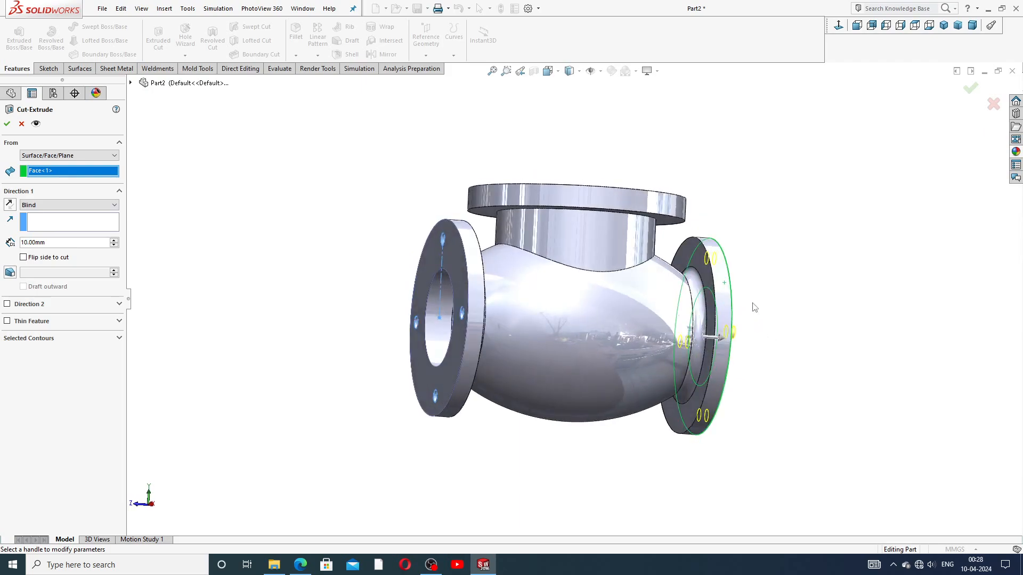
Step: End the cut with Up To Surface at the opposite flange's back face and create the four holes
{"action": "left_click", "coordinate": [54, 208]}
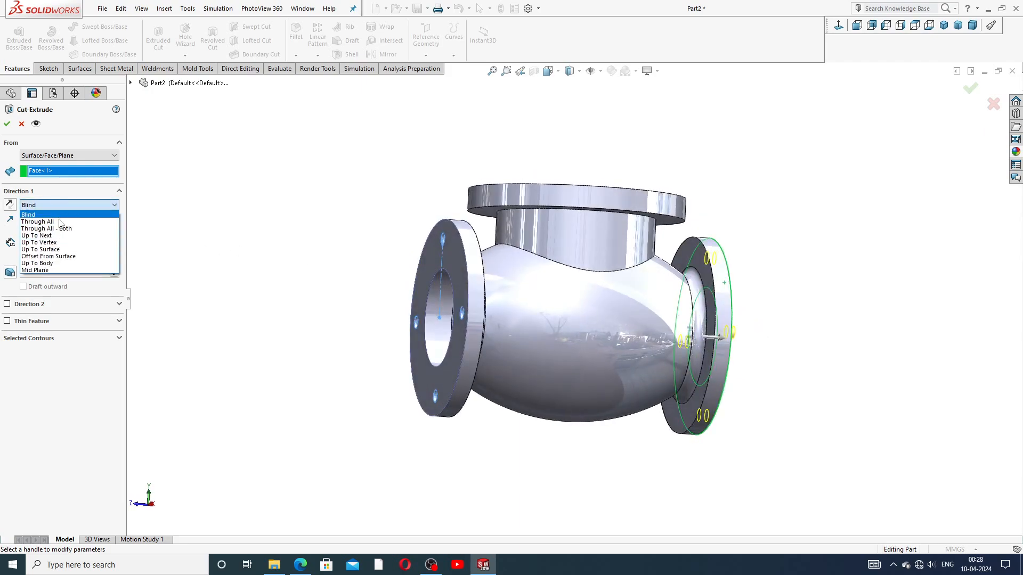
{"action": "left_click", "coordinate": [41, 250]}
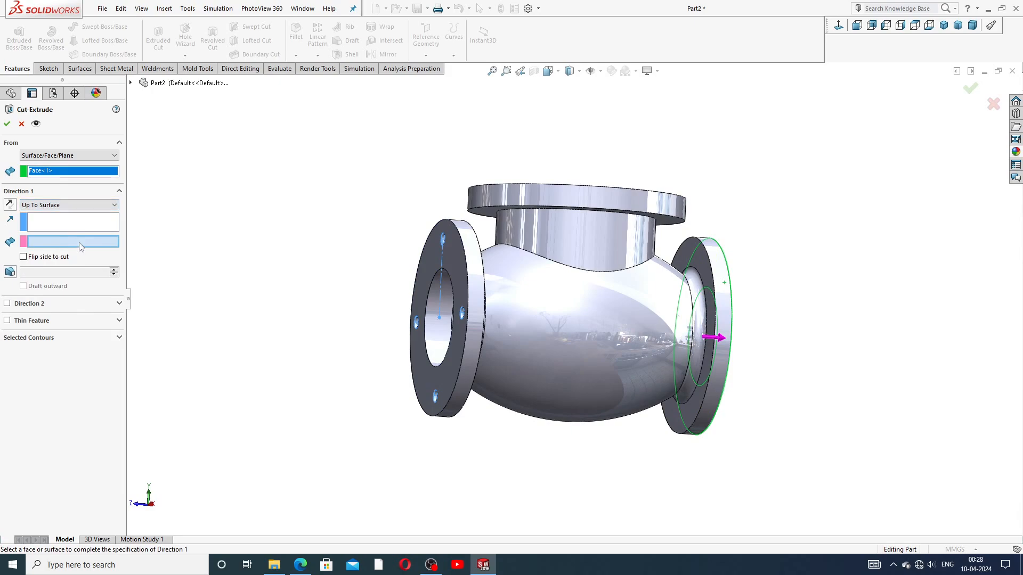
{"action": "left_click", "coordinate": [706, 270]}
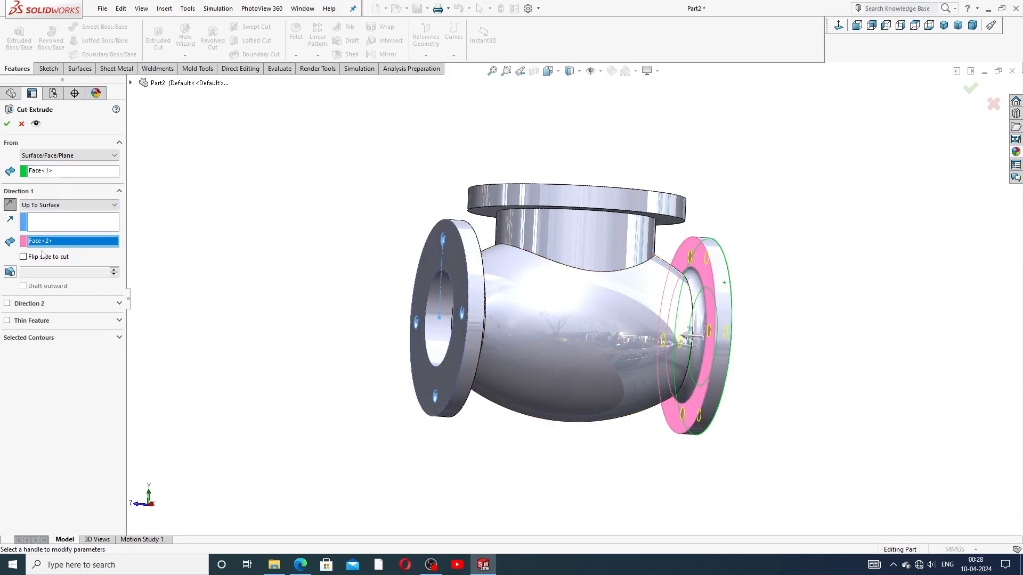
{"action": "left_click", "coordinate": [7, 124]}
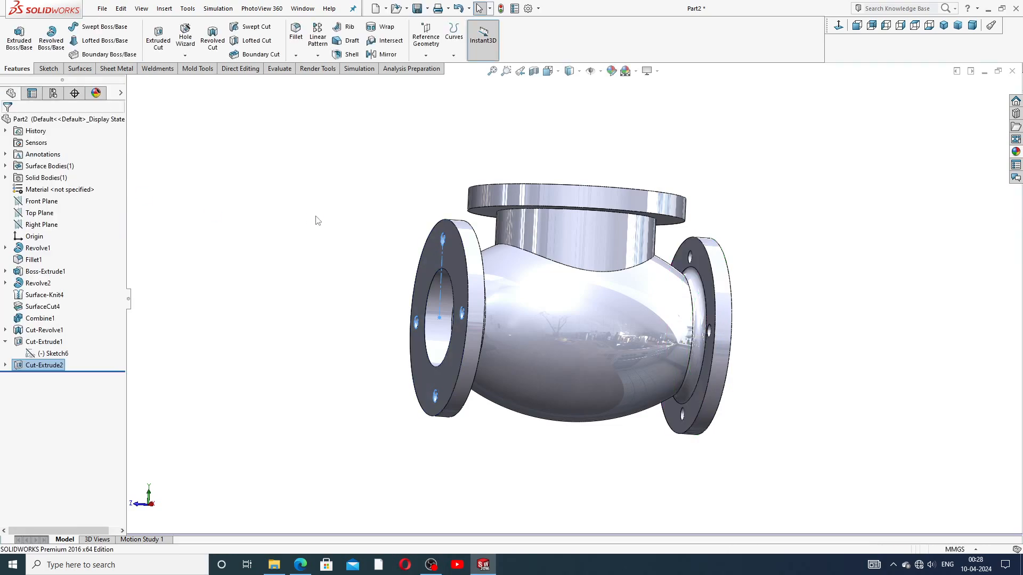
Step: Fillet the outer edge where the vertical neck meets the bulged body with a 20 mm radius
{"action": "left_click", "coordinate": [359, 267]}
{"action": "middle_click_drag", "start_coordinate": [350, 267], "coordinate": [428, 256]}
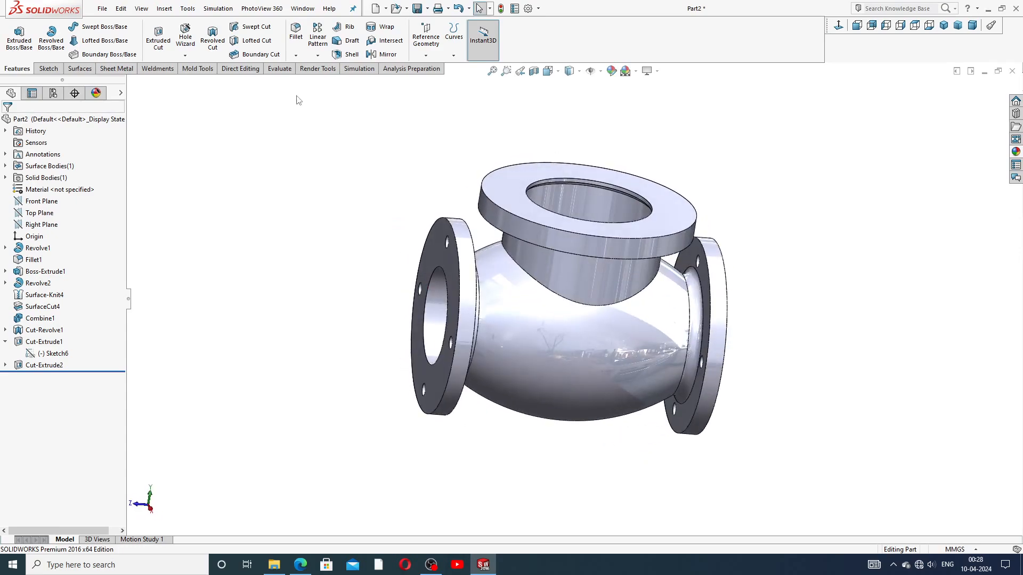
{"action": "left_click", "coordinate": [295, 32]}
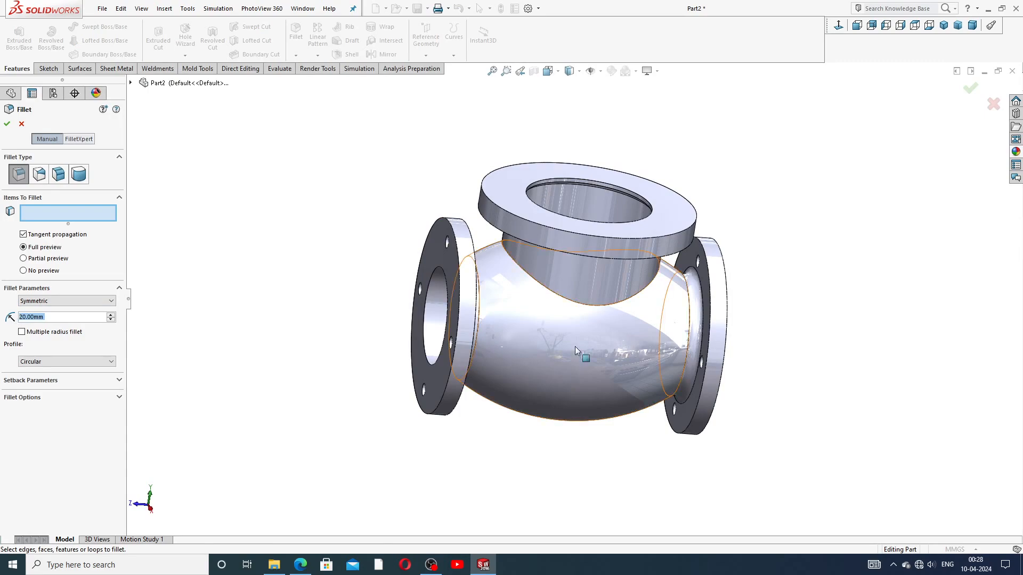
{"action": "left_click", "coordinate": [581, 305]}
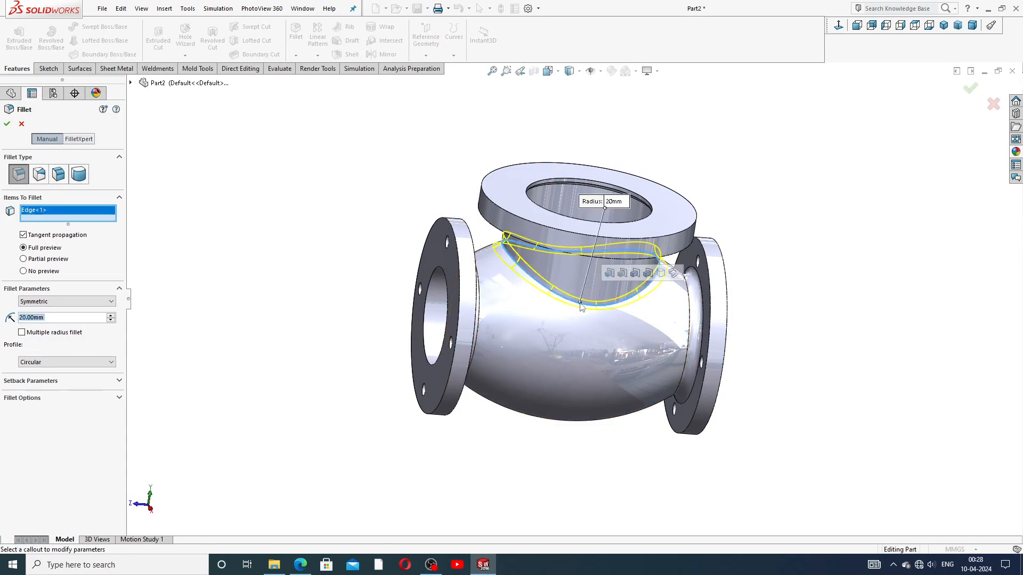
{"action": "left_click", "coordinate": [7, 123]}
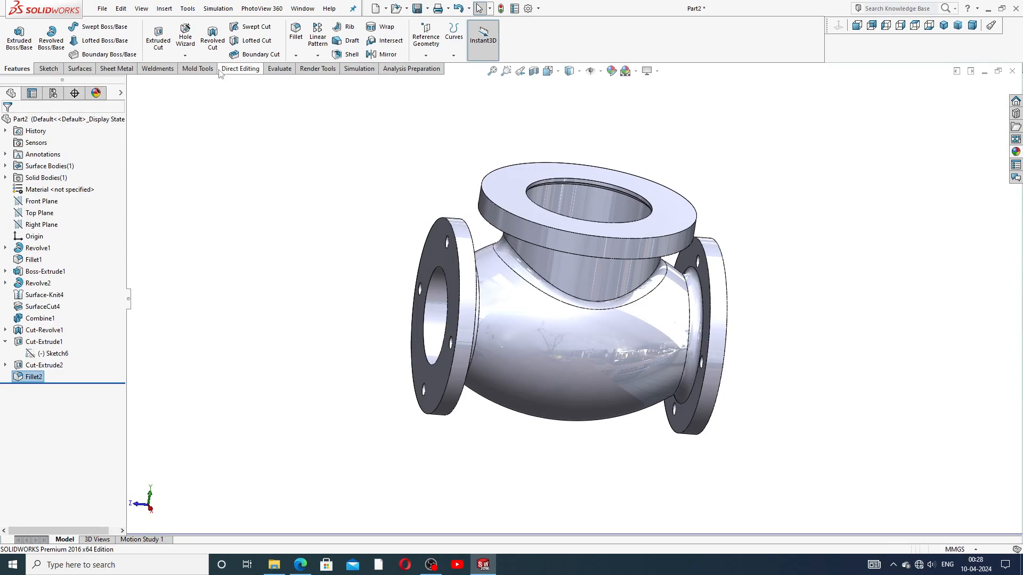
Step: Fillet the edge between the vertical neck and the underside of the top flange with a 5 mm radius
{"action": "left_click", "coordinate": [296, 32]}
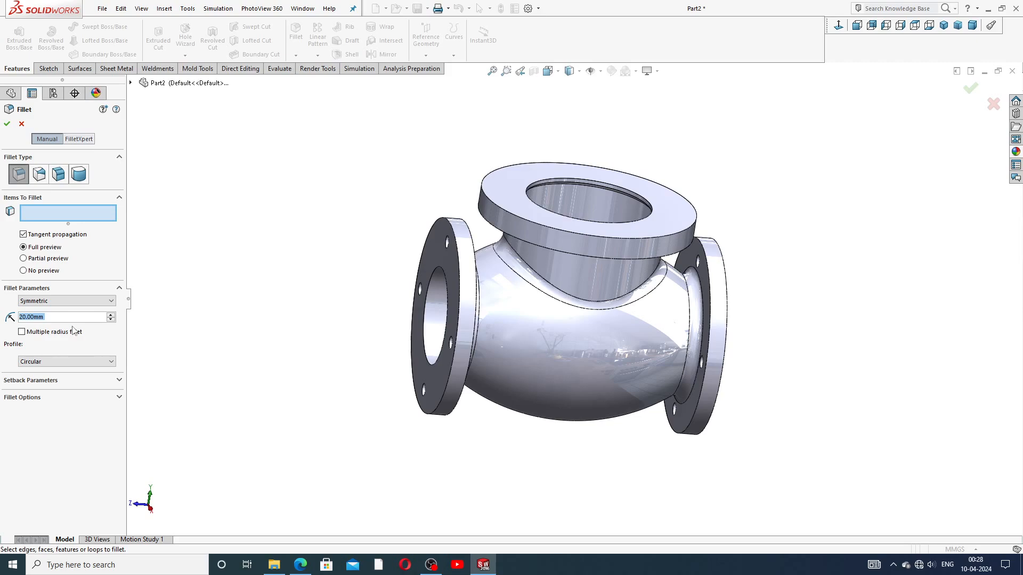
{"action": "type", "text": "5"}
{"action": "key", "text": "Return"}
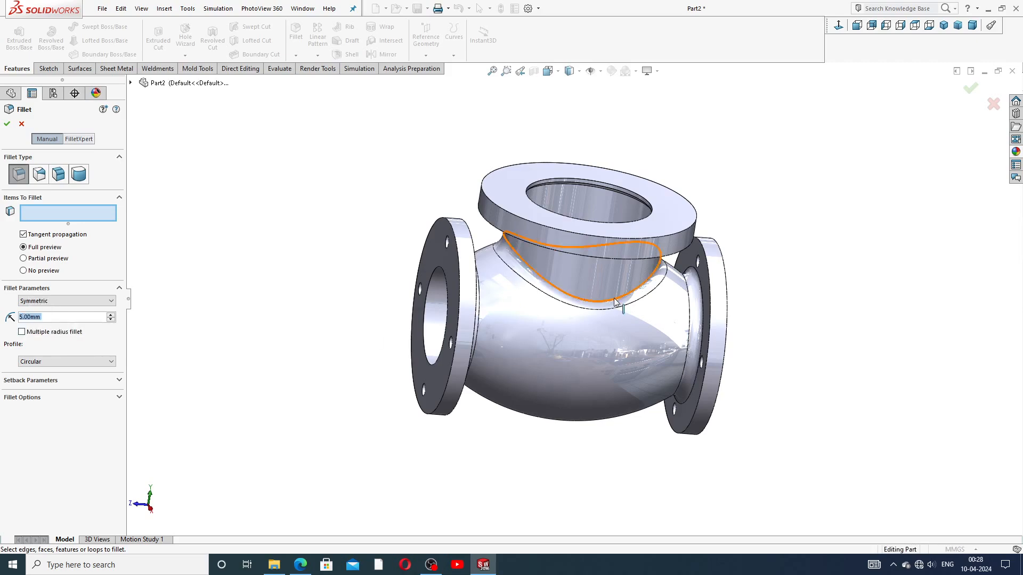
{"action": "middle_click_drag", "start_coordinate": [613, 284], "coordinate": [611, 197]}
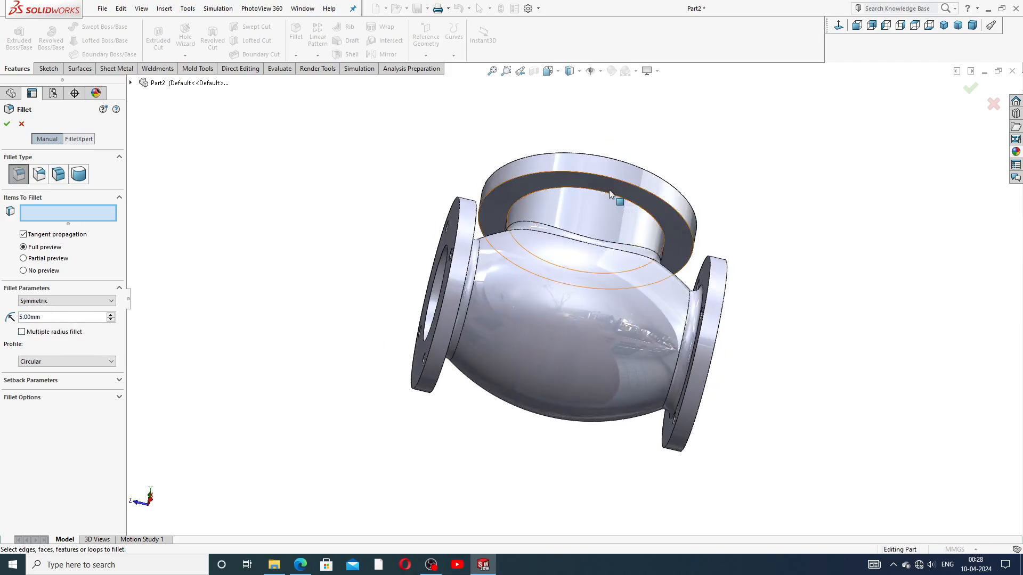
{"action": "left_click", "coordinate": [611, 197]}
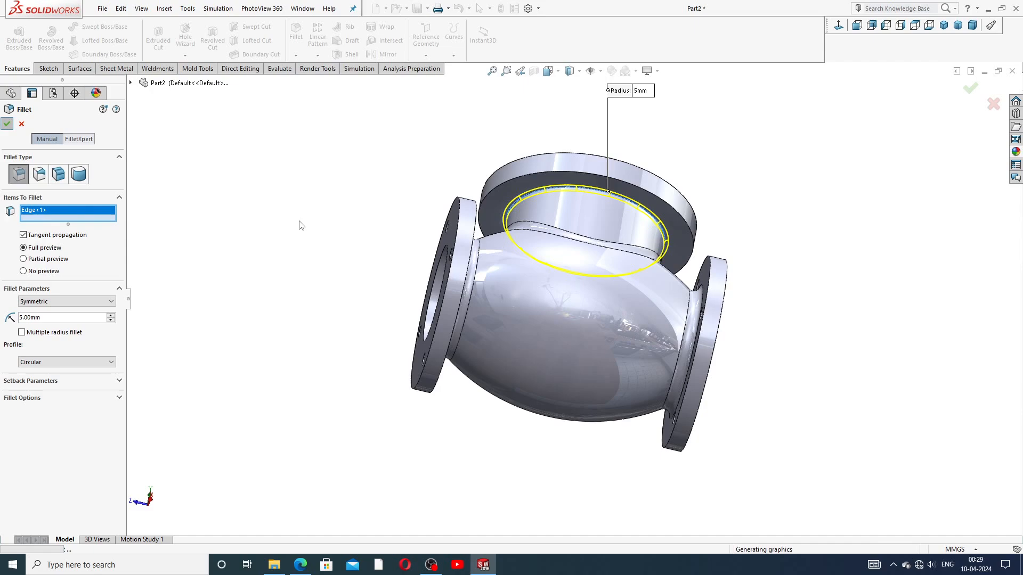
{"action": "key", "text": "Return"}
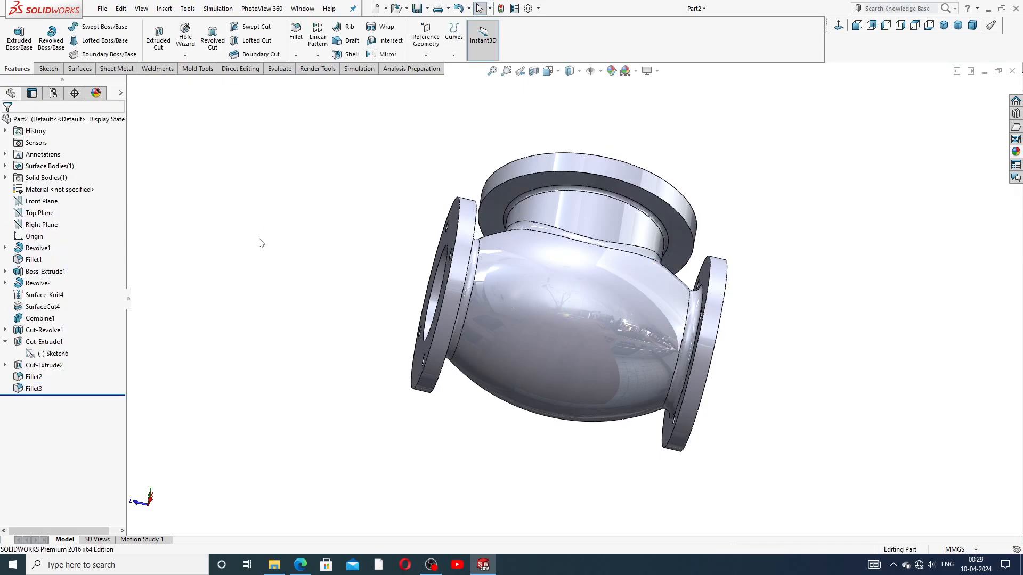
{"action": "middle_click_drag", "start_coordinate": [336, 287], "coordinate": [331, 318]}
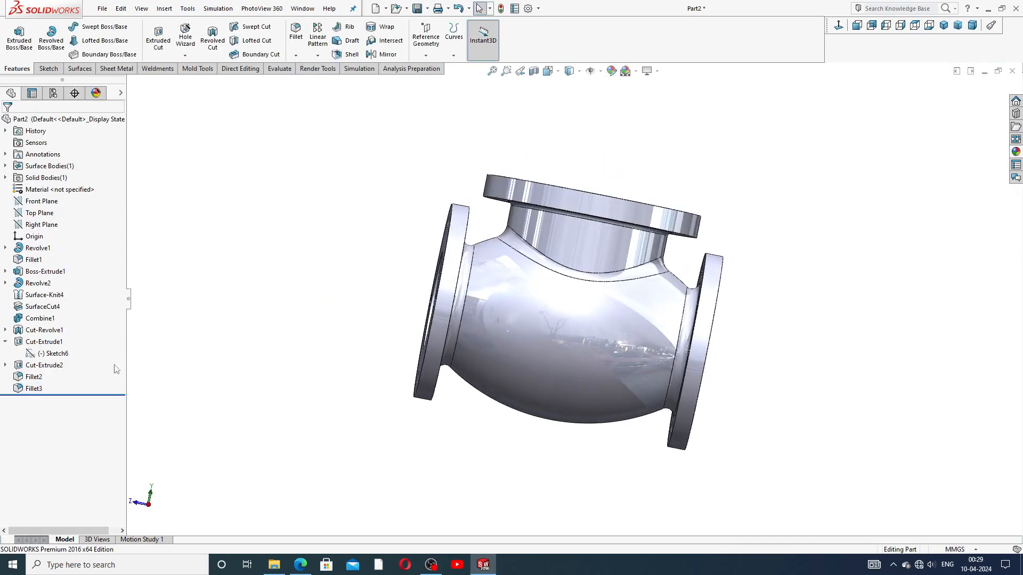
{"action": "left_click", "coordinate": [4, 342]}
{"action": "middle_click_drag", "start_coordinate": [336, 232], "coordinate": [337, 290]}
{"action": "scroll", "coordinate": [627, 238], "scroll_direction": "down", "scroll_amount": 1}
{"action": "scroll", "coordinate": [525, 279], "scroll_direction": "up", "scroll_amount": 2}
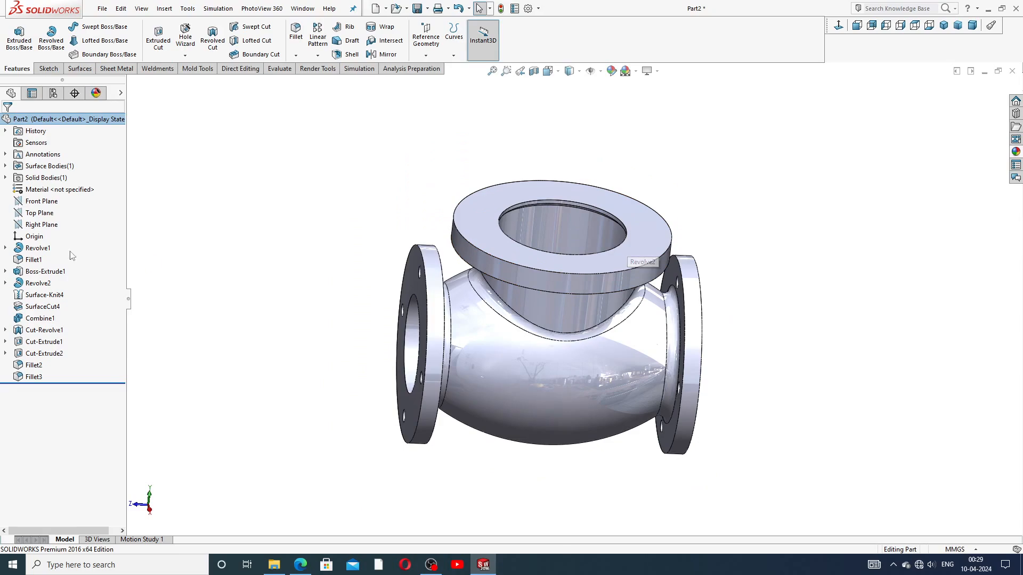
{"action": "left_click", "coordinate": [38, 226]}
{"action": "left_click", "coordinate": [51, 213]}
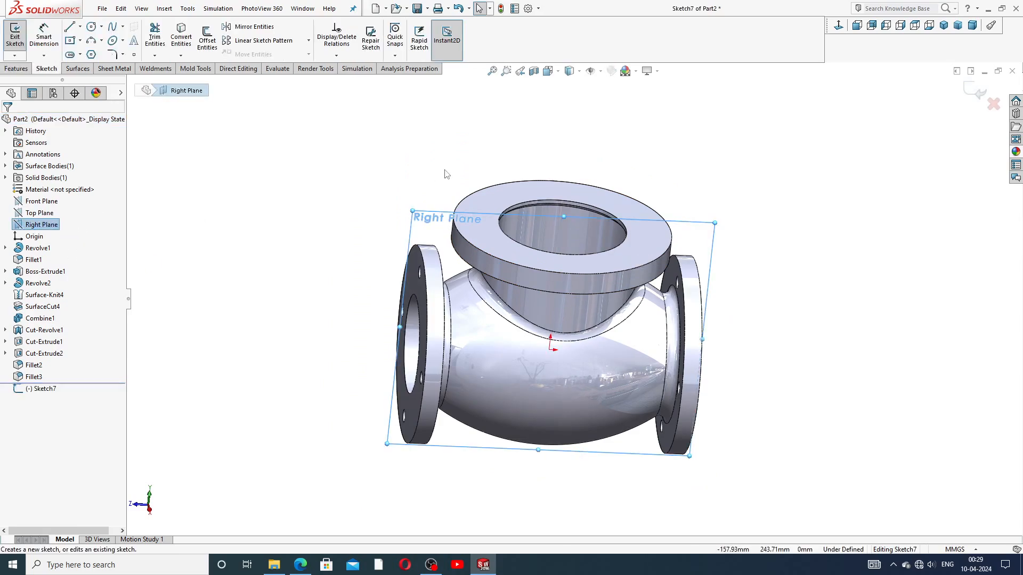
{"action": "left_click", "coordinate": [975, 92]}
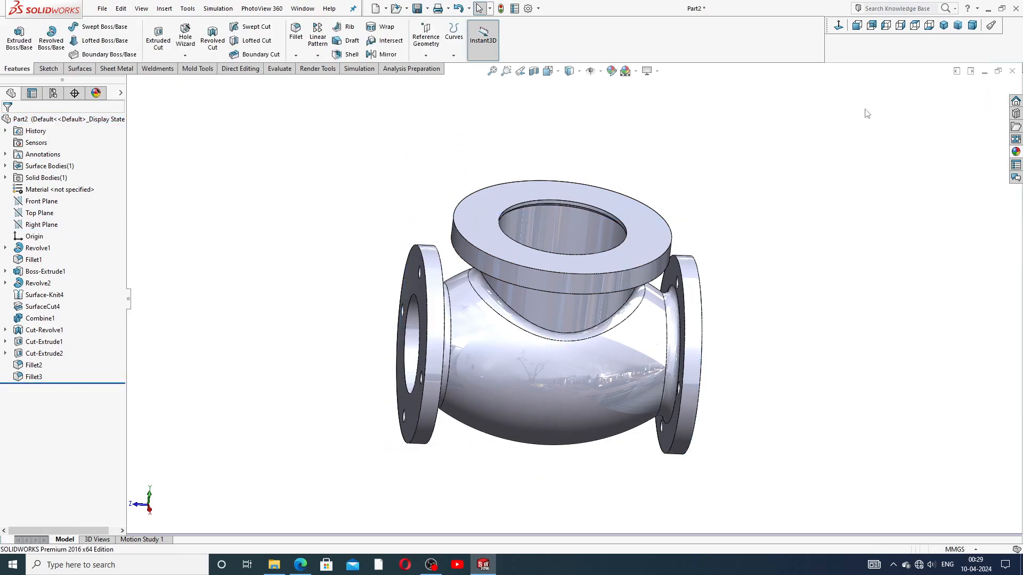
Step: Apply a section view through the Right Plane to expose the valve body's interior
{"action": "left_click", "coordinate": [42, 226]}
{"action": "left_click", "coordinate": [533, 72]}
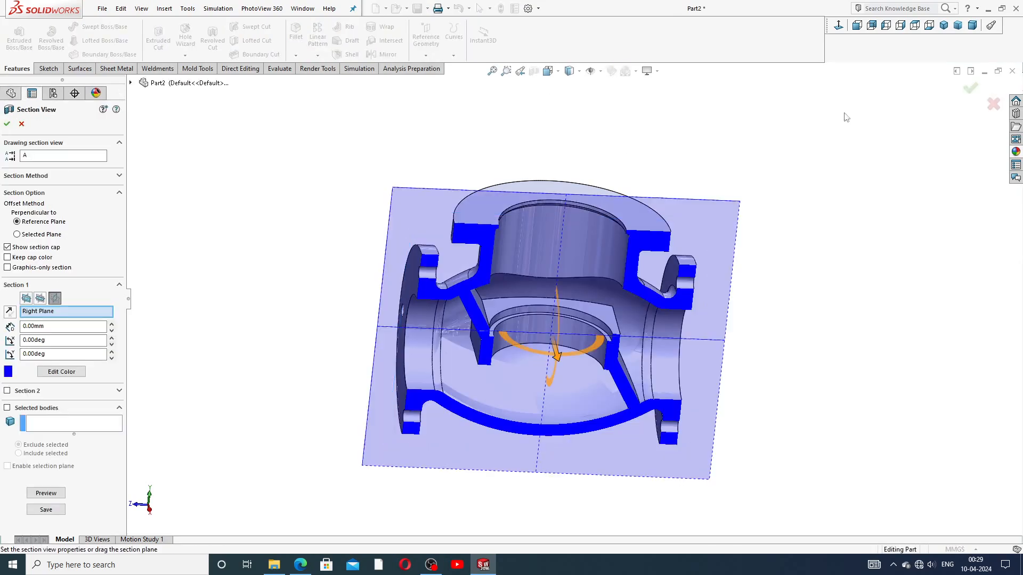
{"action": "left_click", "coordinate": [970, 89]}
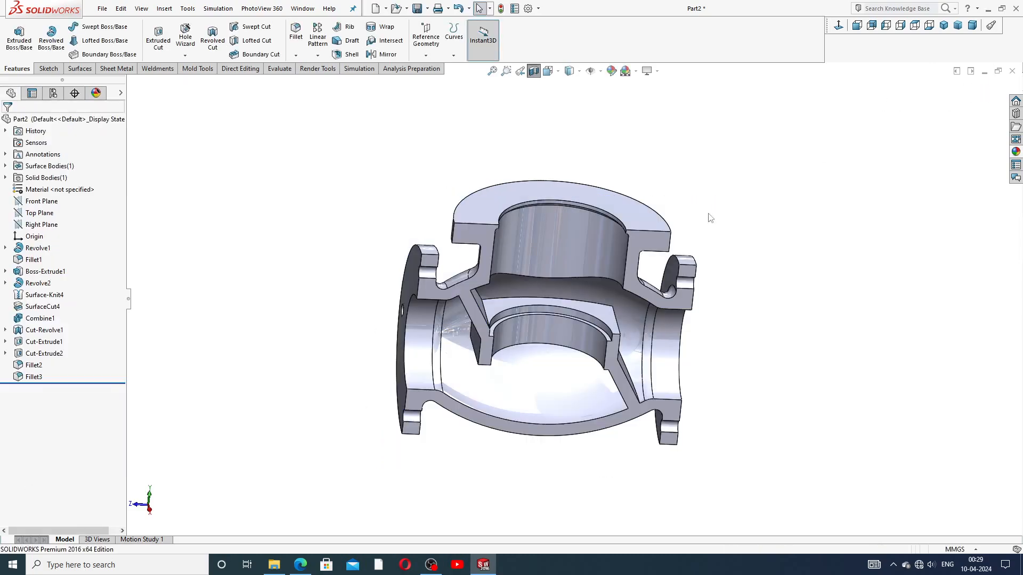
{"action": "mouse_move", "coordinate": [705, 235]}
{"action": "middle_mouse_down"}
{"action": "mouse_move", "coordinate": [674, 201]}
{"action": "mouse_move", "coordinate": [686, 184]}
{"action": "mouse_move", "coordinate": [714, 224]}
{"action": "middle_mouse_up"}
{"action": "scroll", "coordinate": [482, 351], "scroll_direction": "down", "scroll_amount": 1}
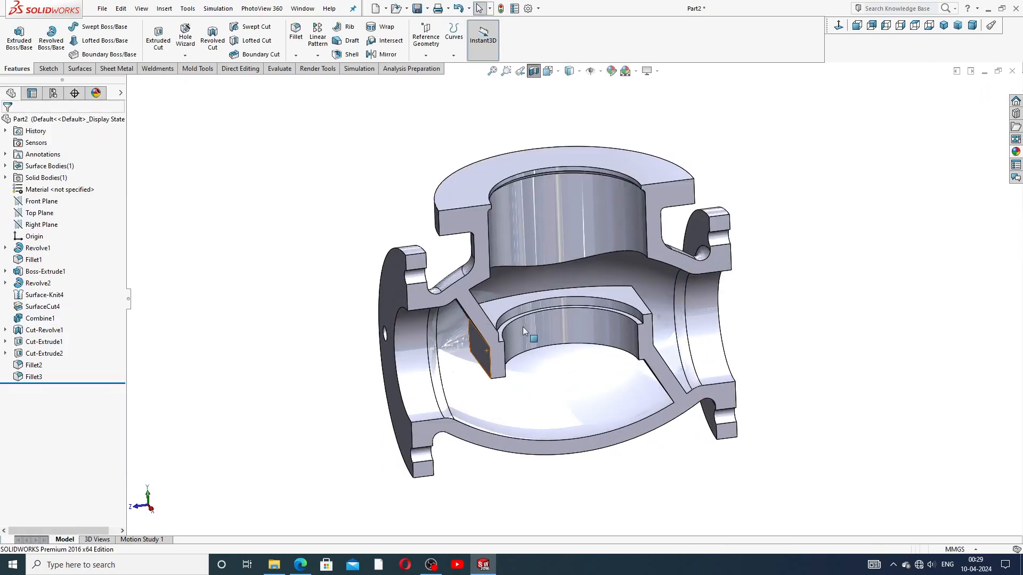
{"action": "scroll", "coordinate": [526, 321], "scroll_direction": "down", "scroll_amount": 1}
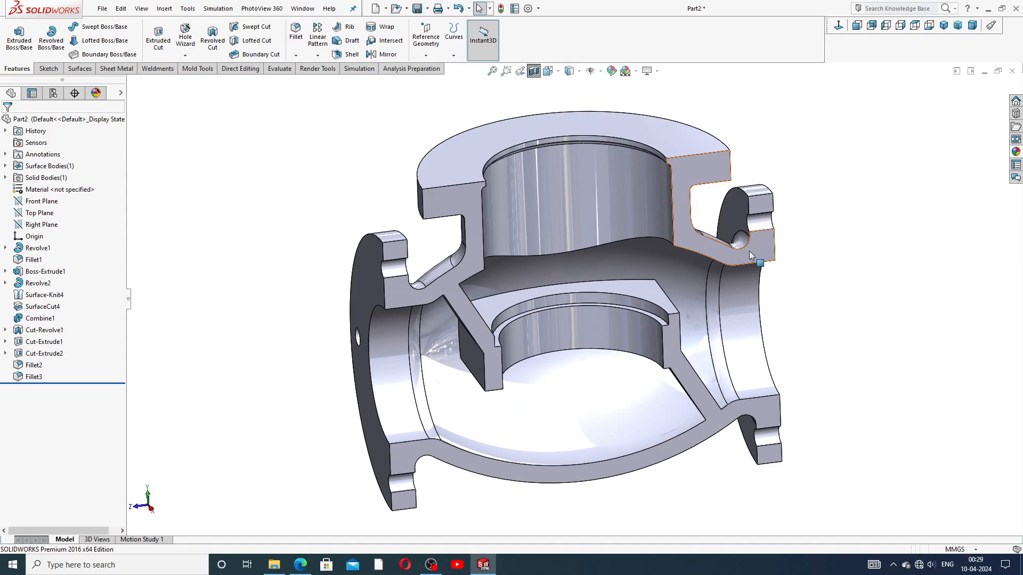
{"action": "middle_click_drag", "start_coordinate": [640, 224], "coordinate": [600, 258]}
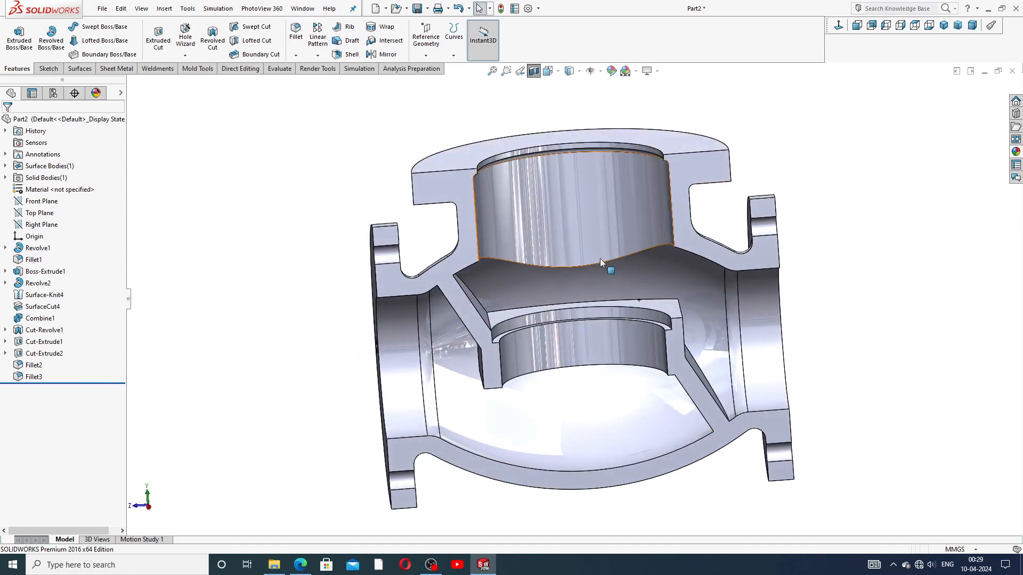
Step: Fillet the internal edge where the neck bore meets the body cavity with a 20 mm radius
{"action": "left_click", "coordinate": [295, 36]}
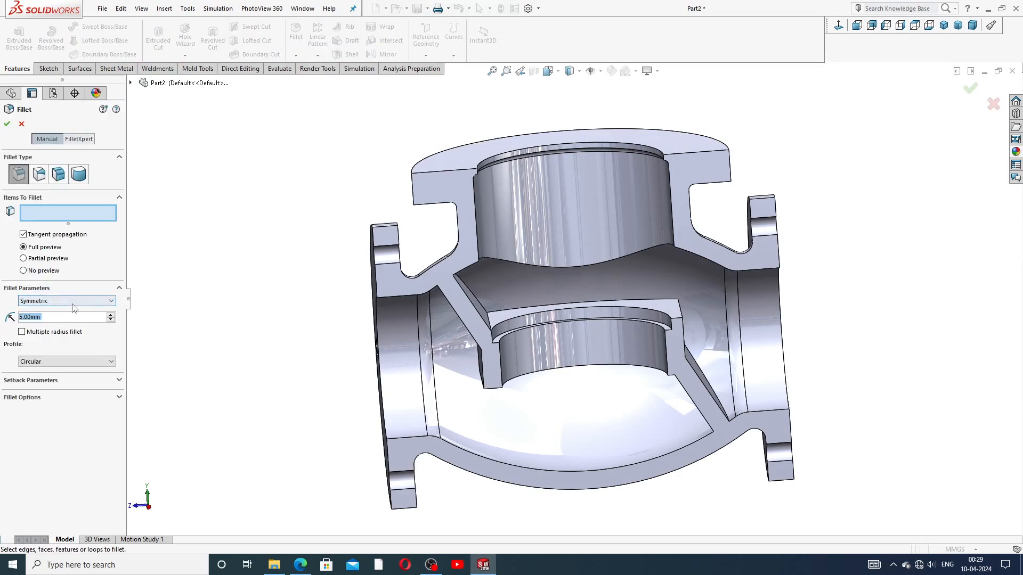
{"action": "type", "text": "20"}
{"action": "key", "text": "Return"}
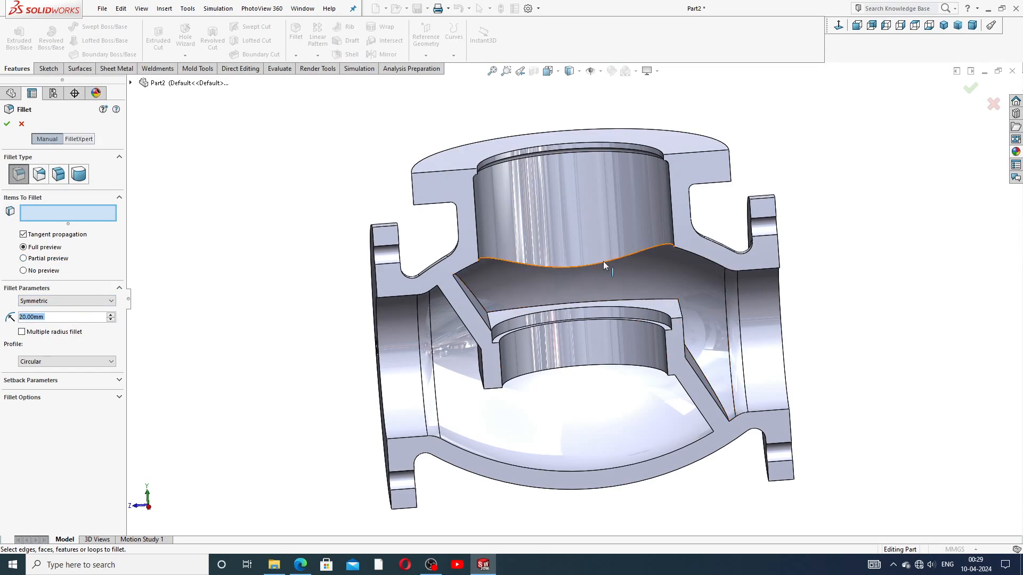
{"action": "middle_click_drag", "start_coordinate": [605, 321], "coordinate": [591, 280]}
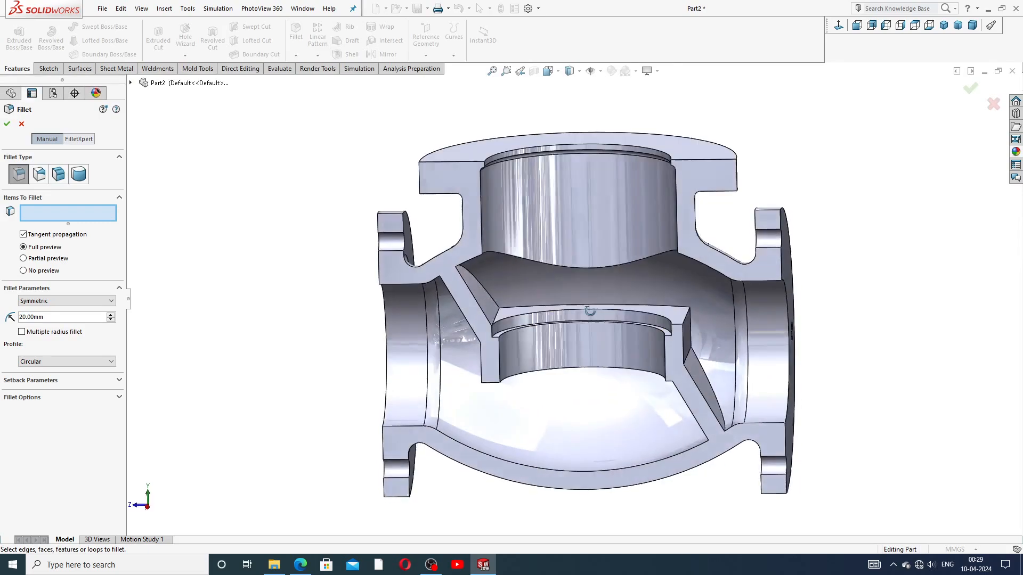
{"action": "left_click", "coordinate": [589, 269]}
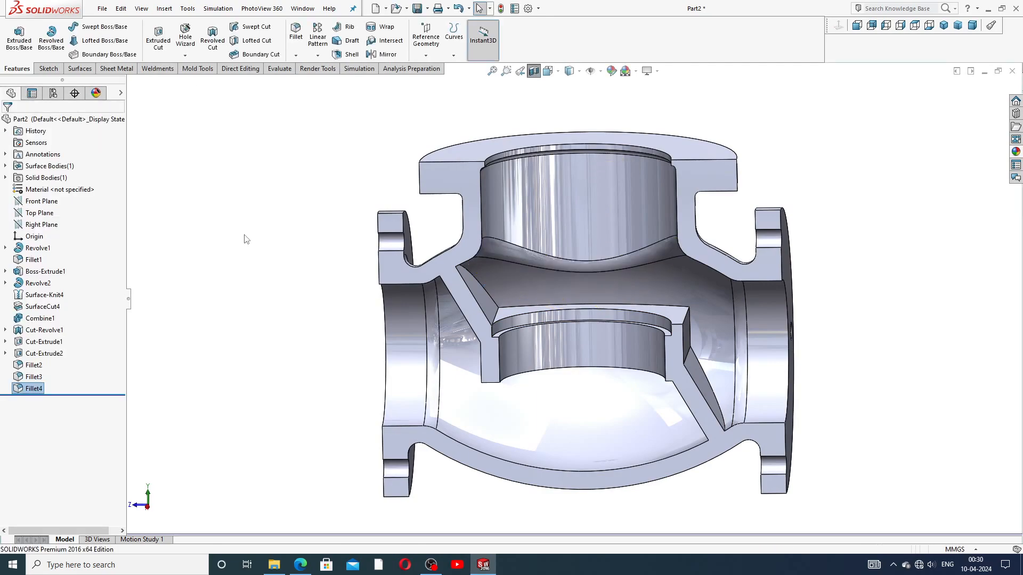
{"action": "left_click", "coordinate": [549, 318]}
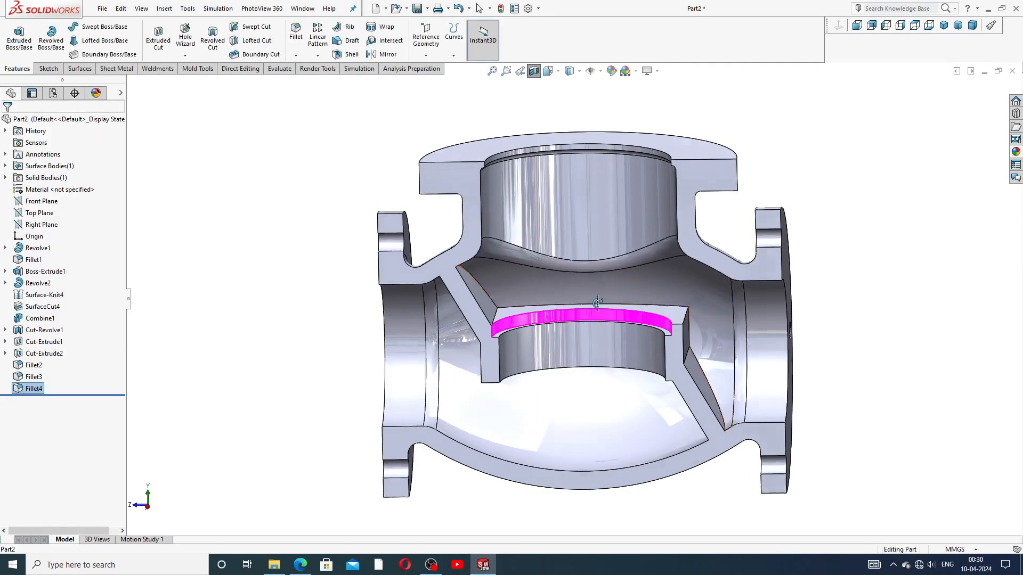
{"action": "mouse_move", "coordinate": [586, 320]}
{"action": "middle_mouse_down"}
{"action": "mouse_move", "coordinate": [609, 324]}
{"action": "mouse_move", "coordinate": [602, 303]}
{"action": "mouse_move", "coordinate": [579, 313]}
{"action": "mouse_move", "coordinate": [587, 336]}
{"action": "middle_mouse_up"}
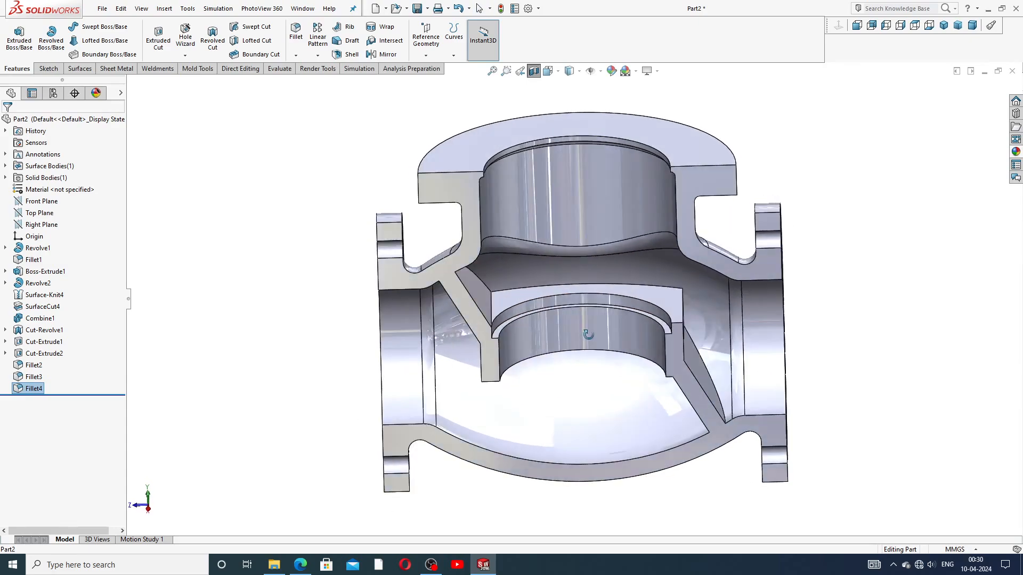
Step: Set up a 10 mm symmetric fillet on four upper edges where the internal partition wall meets the body cavity
{"action": "left_click", "coordinate": [837, 160]}
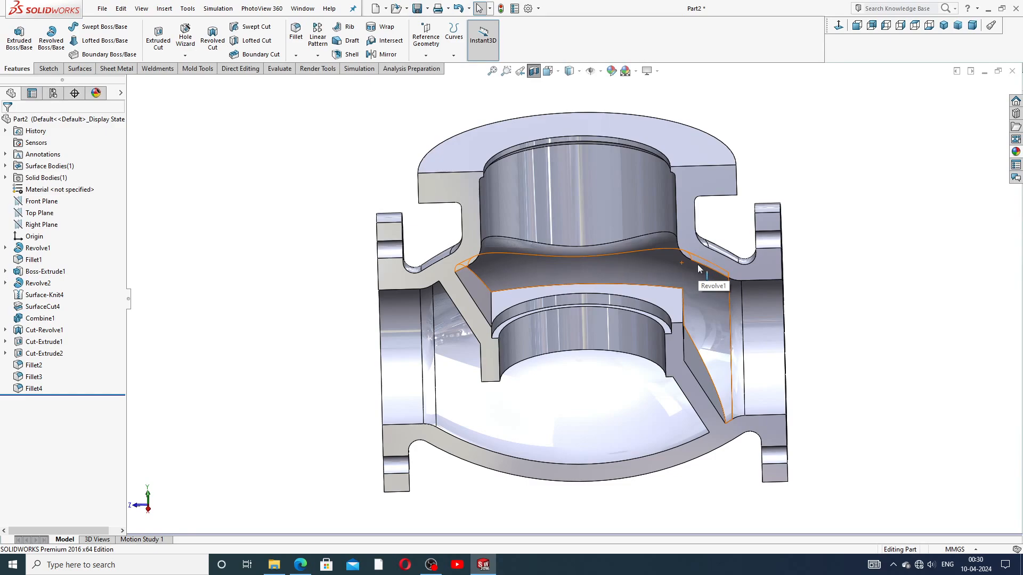
{"action": "left_click", "coordinate": [298, 43]}
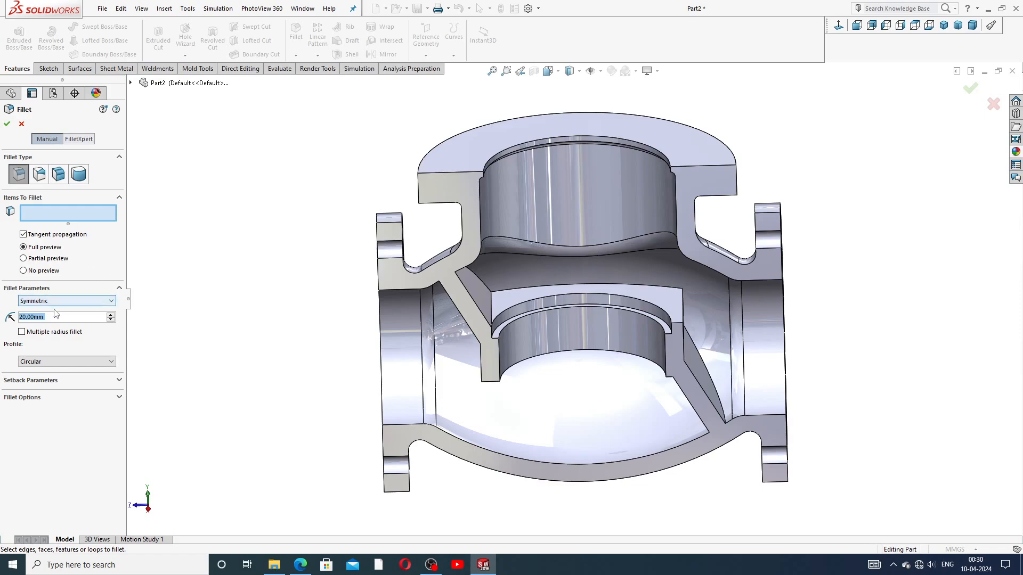
{"action": "type", "text": "10"}
{"action": "key", "text": "Return"}
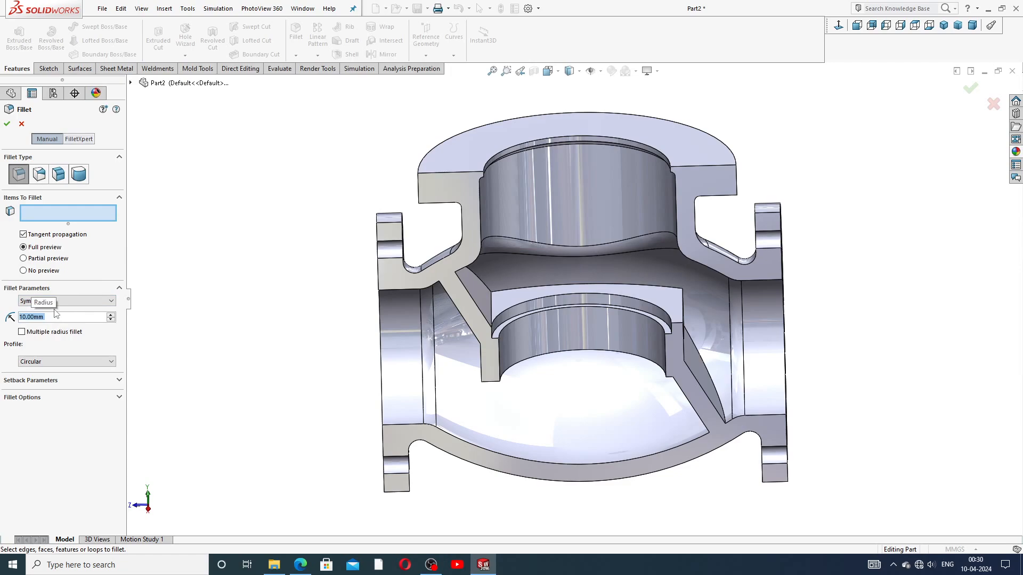
{"action": "scroll", "coordinate": [552, 310], "scroll_direction": "down", "scroll_amount": 2}
{"action": "scroll", "coordinate": [552, 310], "scroll_direction": "down", "scroll_amount": 1}
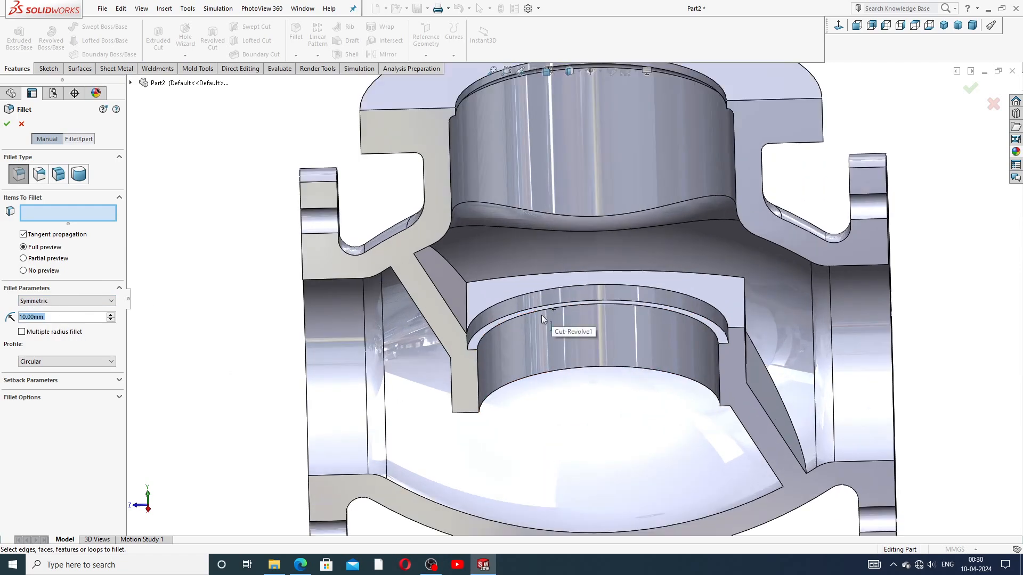
{"action": "left_click", "coordinate": [457, 274]}
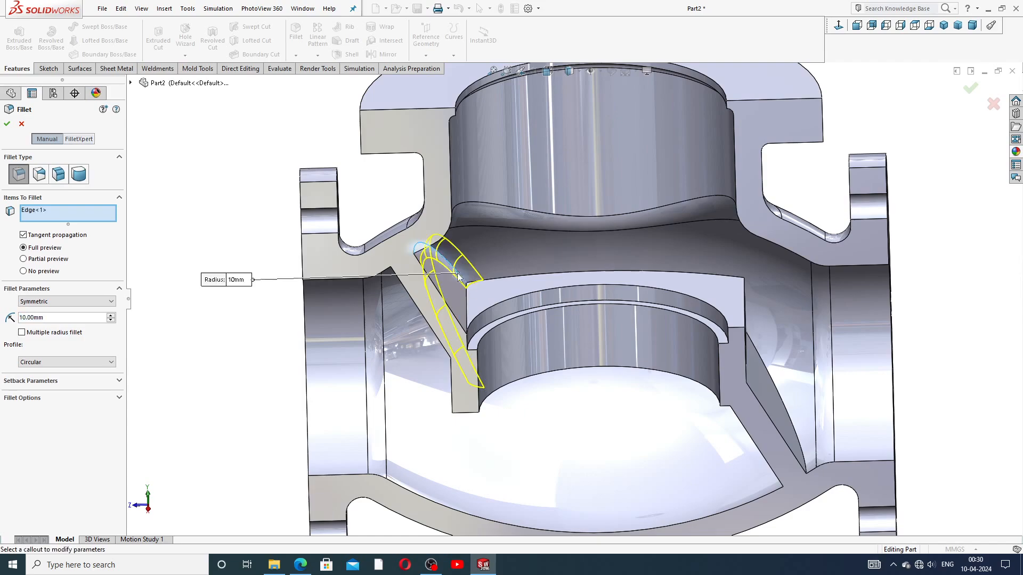
{"action": "left_click", "coordinate": [489, 279]}
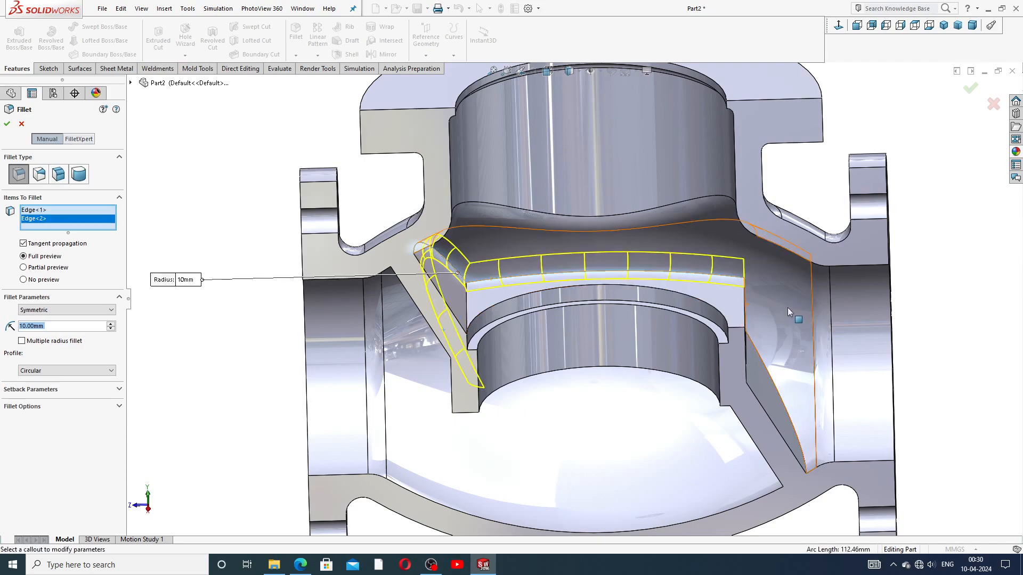
{"action": "scroll", "coordinate": [783, 320], "scroll_direction": "up", "scroll_amount": 3}
{"action": "middle_click_drag", "start_coordinate": [688, 330], "coordinate": [686, 340]}
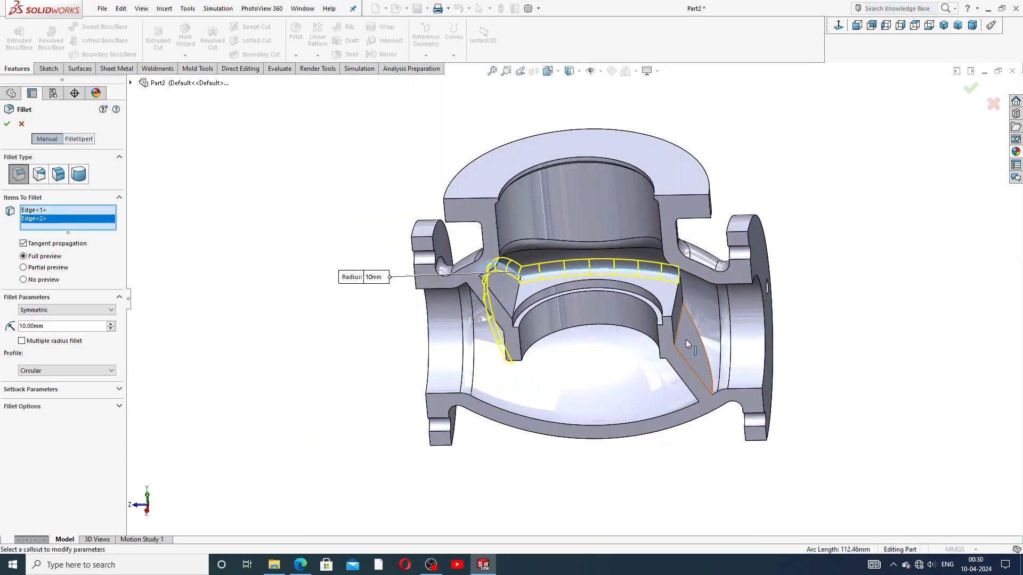
{"action": "left_click", "coordinate": [682, 294]}
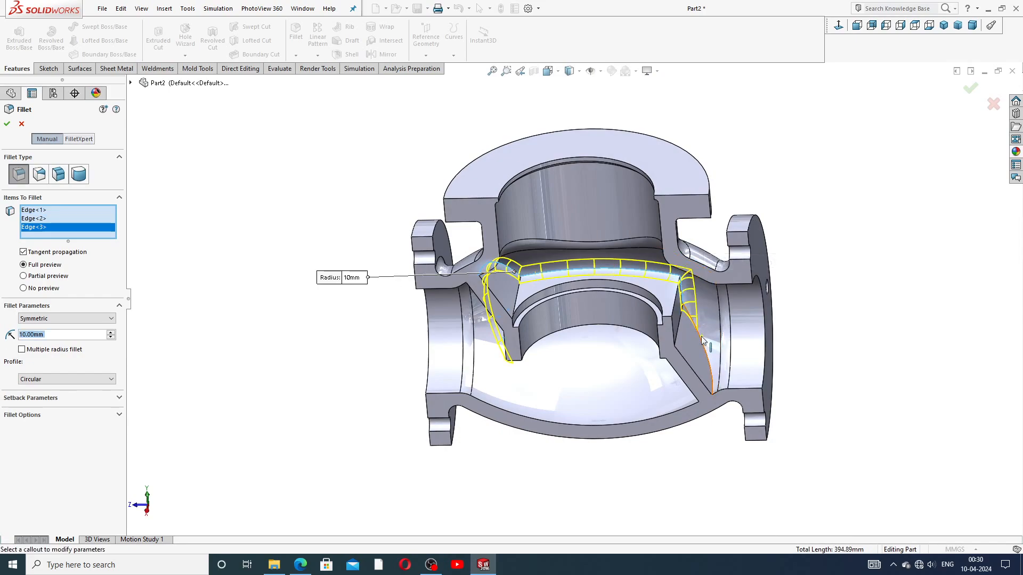
{"action": "left_click", "coordinate": [691, 329]}
{"action": "middle_click_drag", "start_coordinate": [666, 391], "coordinate": [557, 349]}
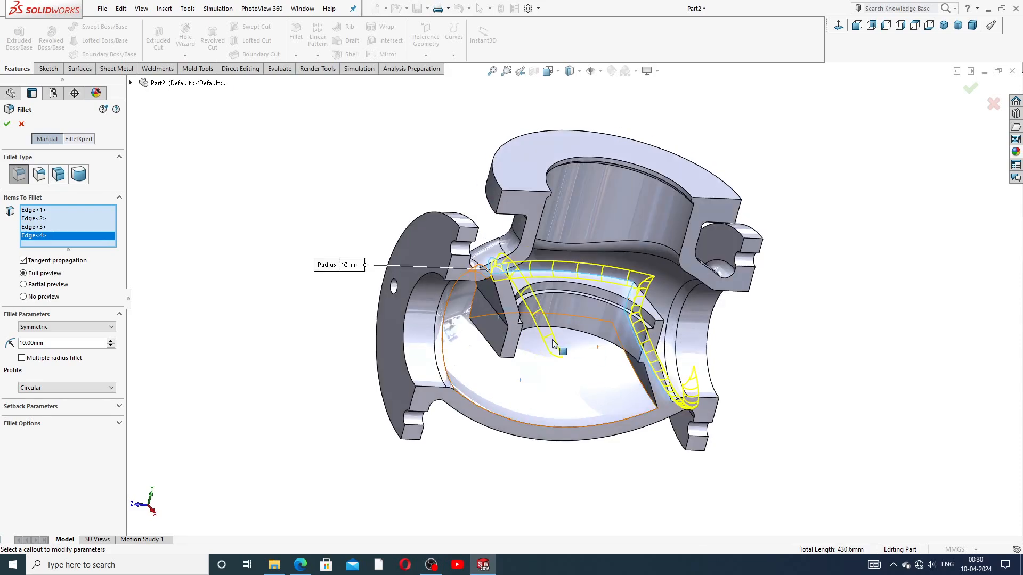
{"action": "scroll", "coordinate": [484, 344], "scroll_direction": "down", "scroll_amount": 3}
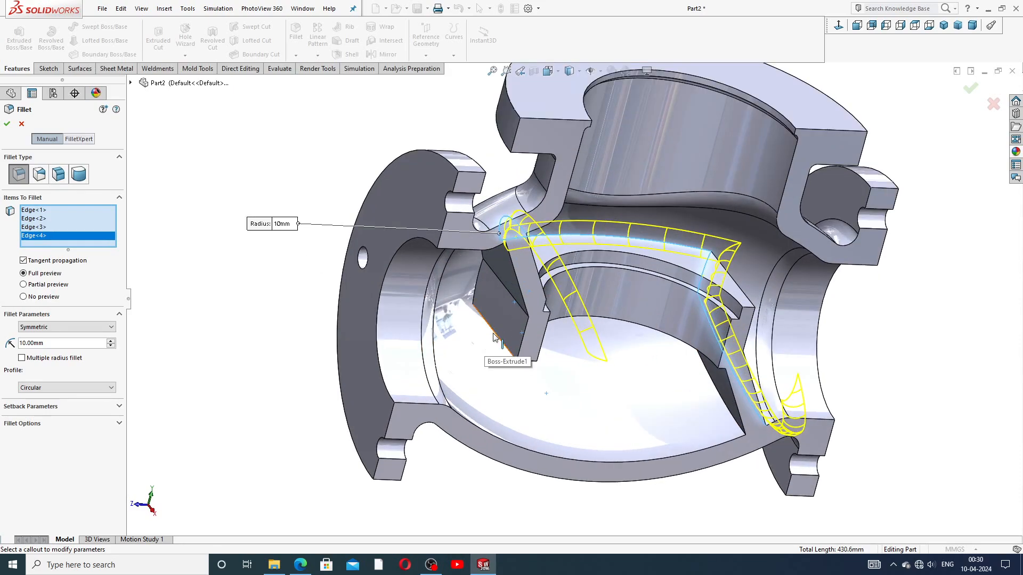
Step: Try adding two underside edges of the partition wall to the fillet, and remove both from the selection
{"action": "left_click", "coordinate": [494, 333]}
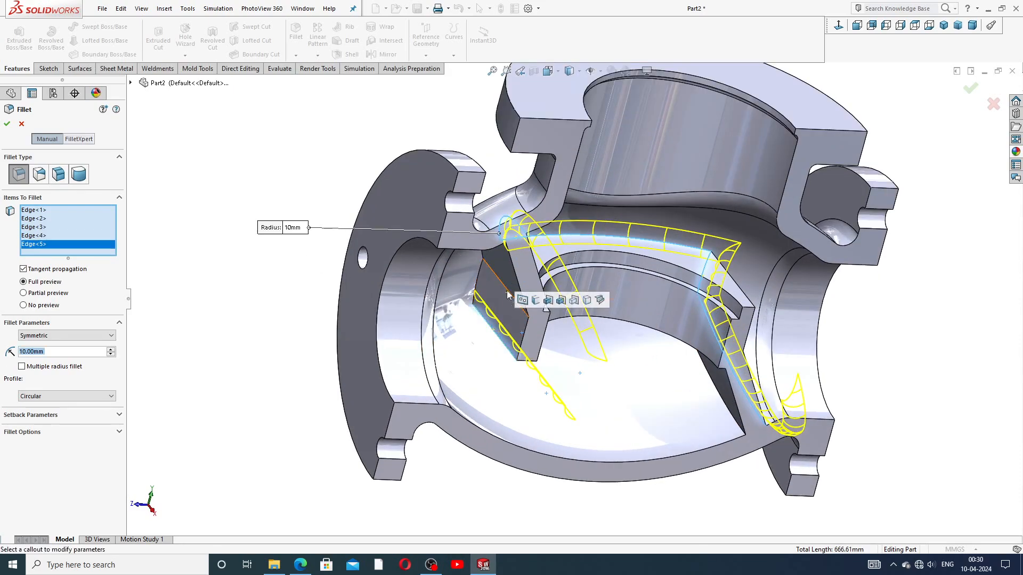
{"action": "scroll", "coordinate": [532, 362], "scroll_direction": "up", "scroll_amount": 2}
{"action": "middle_click_drag", "start_coordinate": [535, 368], "coordinate": [576, 363]}
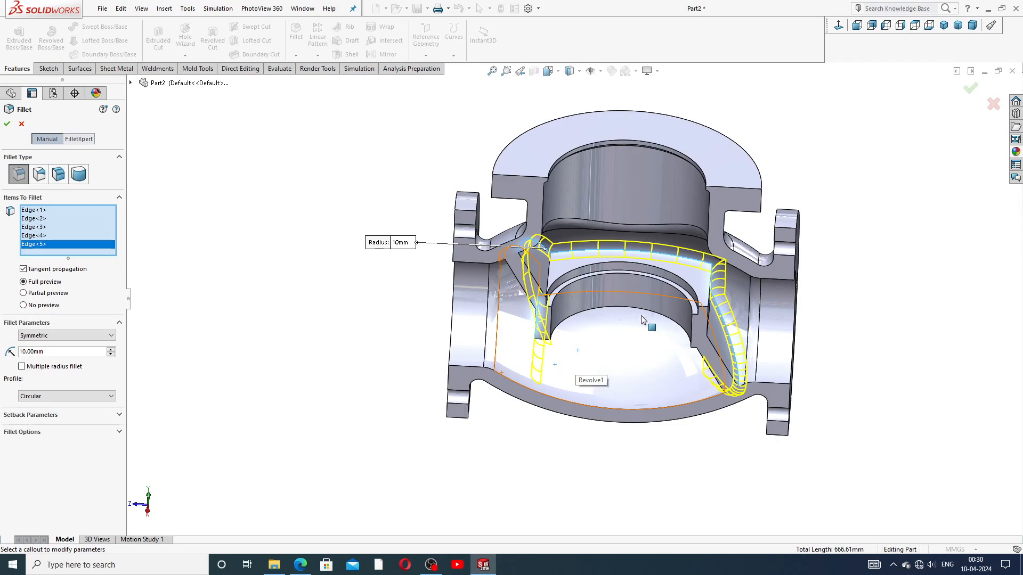
{"action": "middle_click_drag", "start_coordinate": [649, 325], "coordinate": [667, 265]}
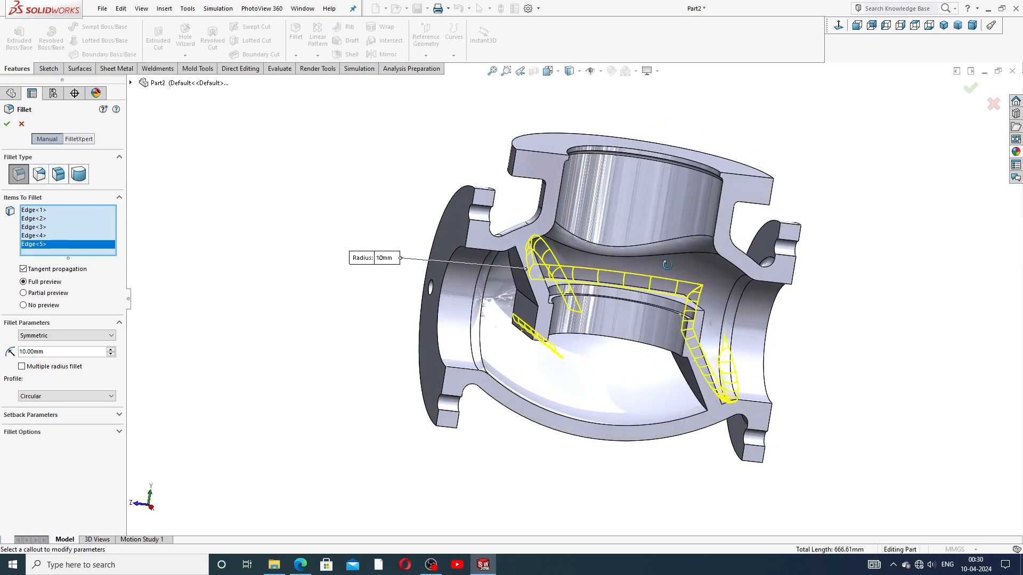
{"action": "left_click", "coordinate": [513, 281]}
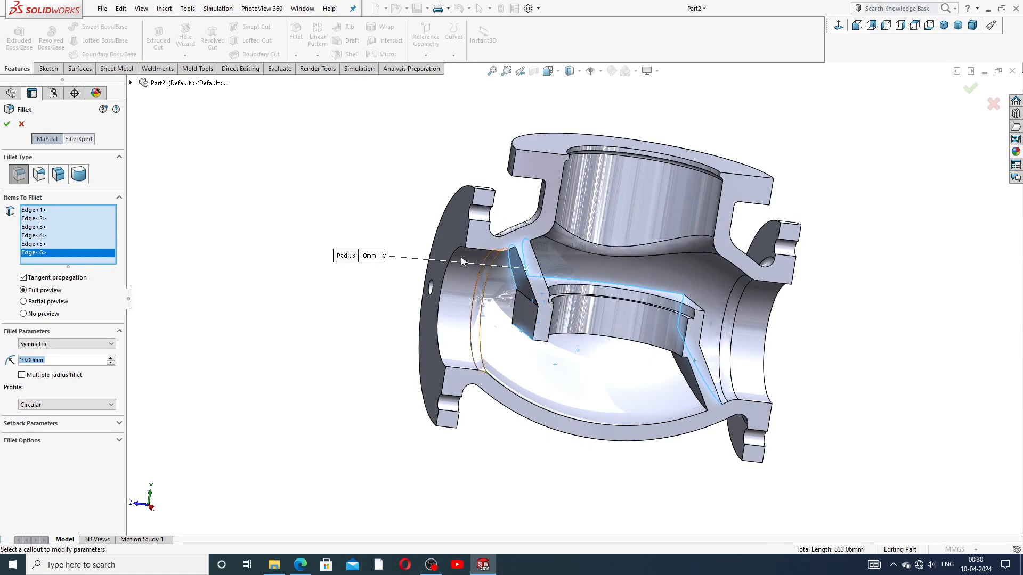
{"action": "left_click", "coordinate": [59, 253]}
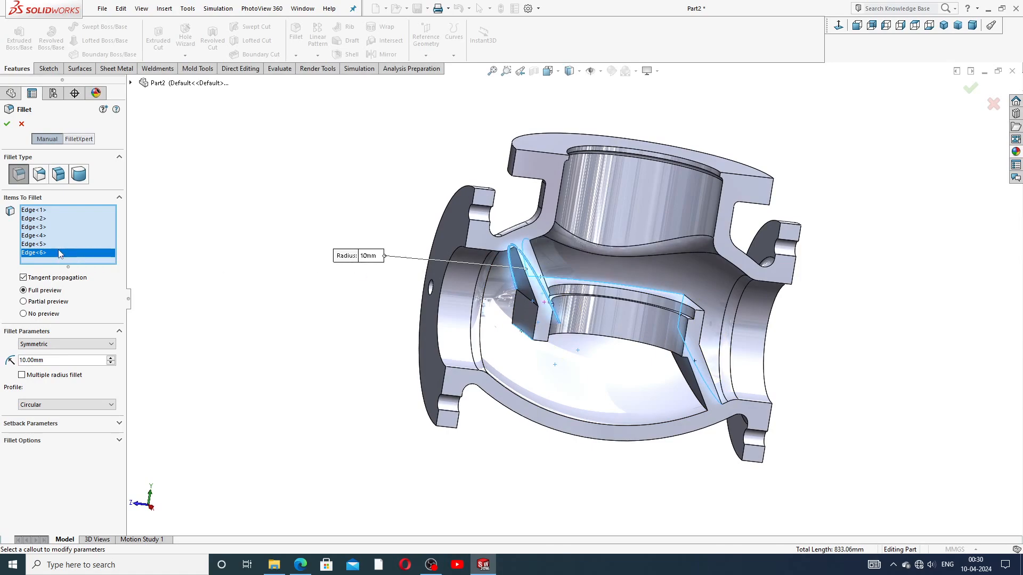
{"action": "left_click", "coordinate": [57, 244], "text": "ctrl"}
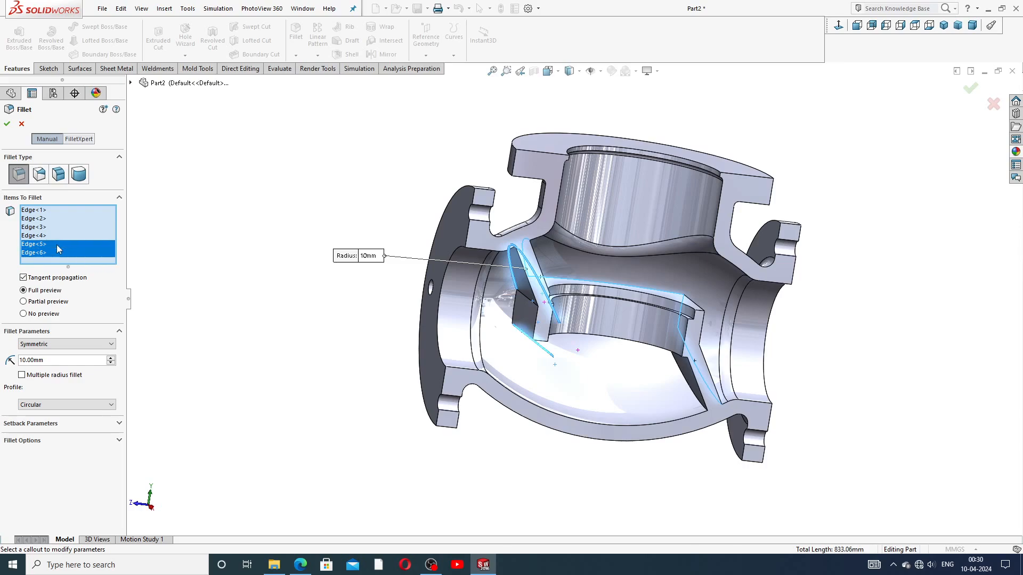
{"action": "right_click", "coordinate": [57, 245]}
{"action": "left_click", "coordinate": [88, 267]}
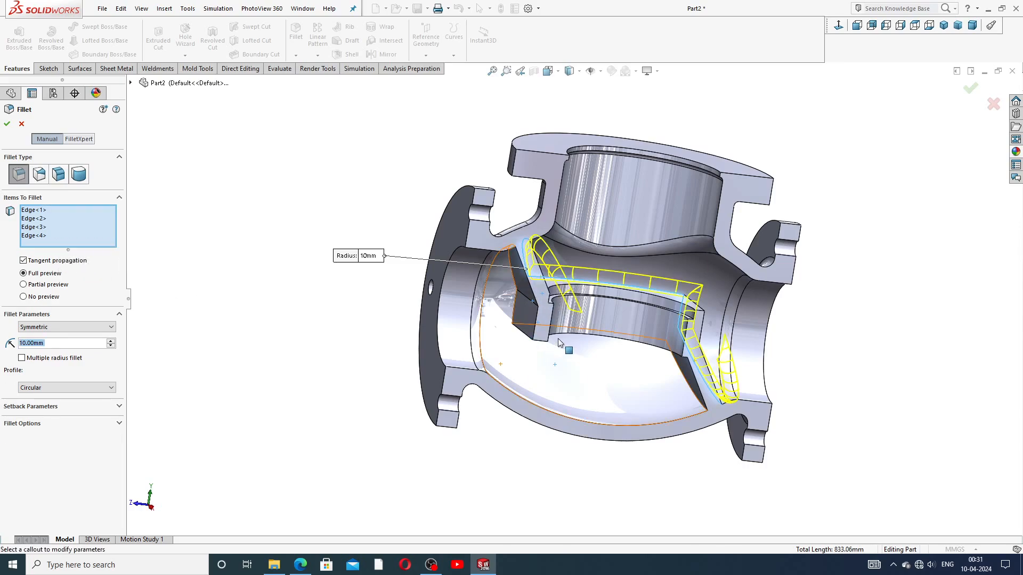
Step: Apply the 10 mm fillet to the four selected edges of the partition wall
{"action": "middle_click_drag", "start_coordinate": [552, 352], "coordinate": [483, 347]}
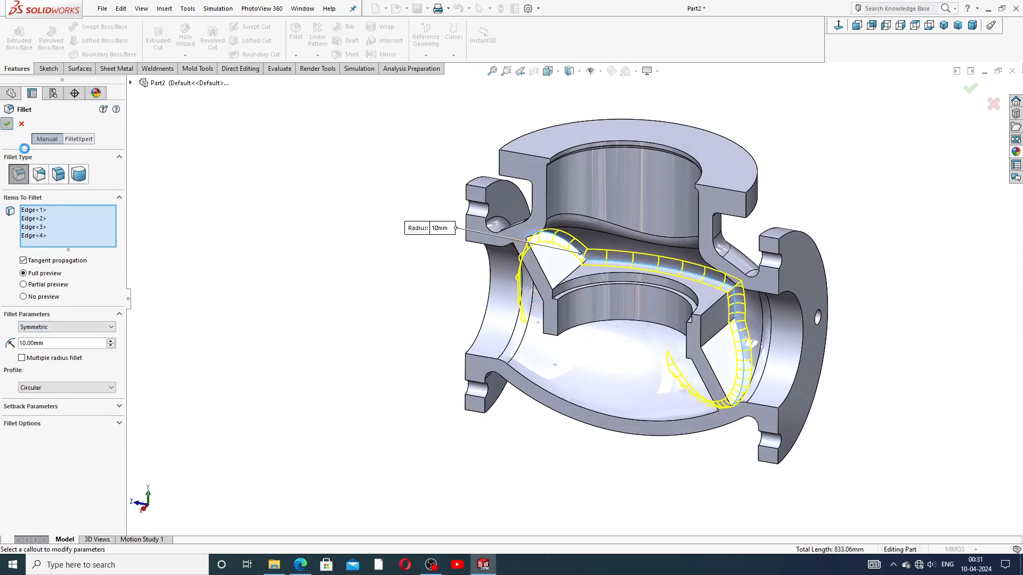
{"action": "left_click", "coordinate": [7, 123]}
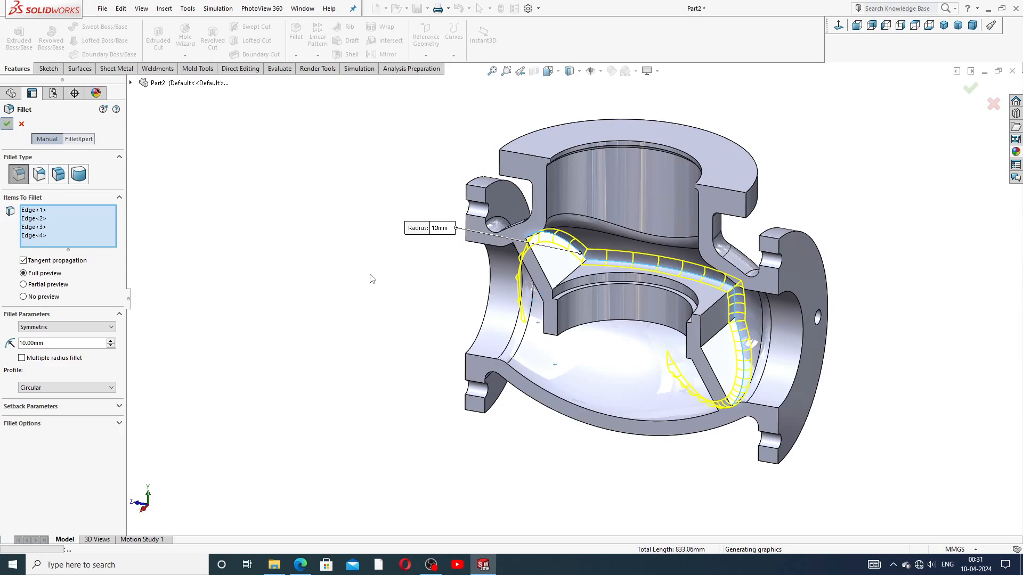
{"action": "scroll", "coordinate": [370, 274], "scroll_direction": "up", "scroll_amount": 1}
{"action": "middle_click_drag", "start_coordinate": [701, 268], "coordinate": [768, 251]}
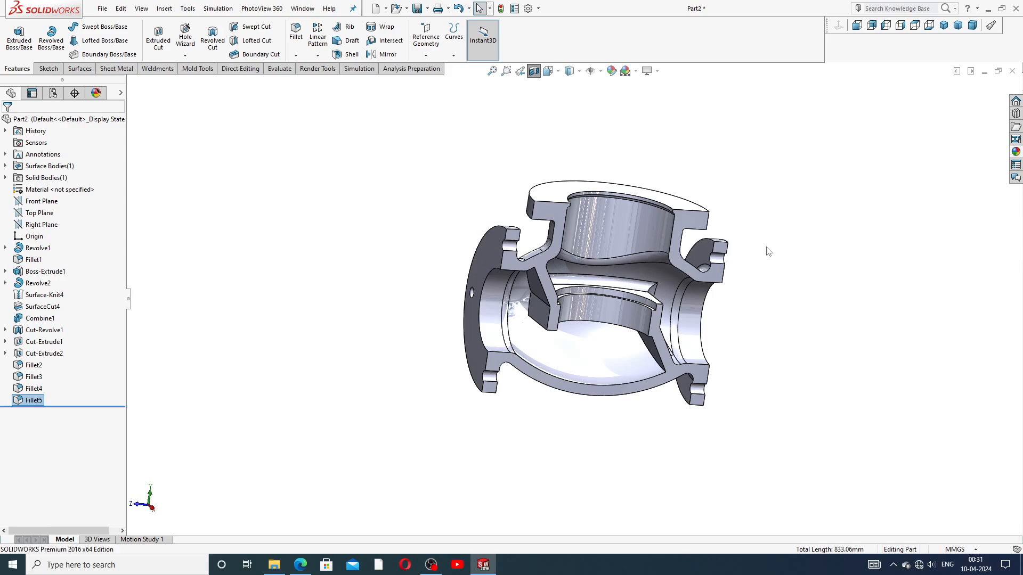
{"action": "middle_click_drag", "start_coordinate": [594, 308], "coordinate": [587, 258]}
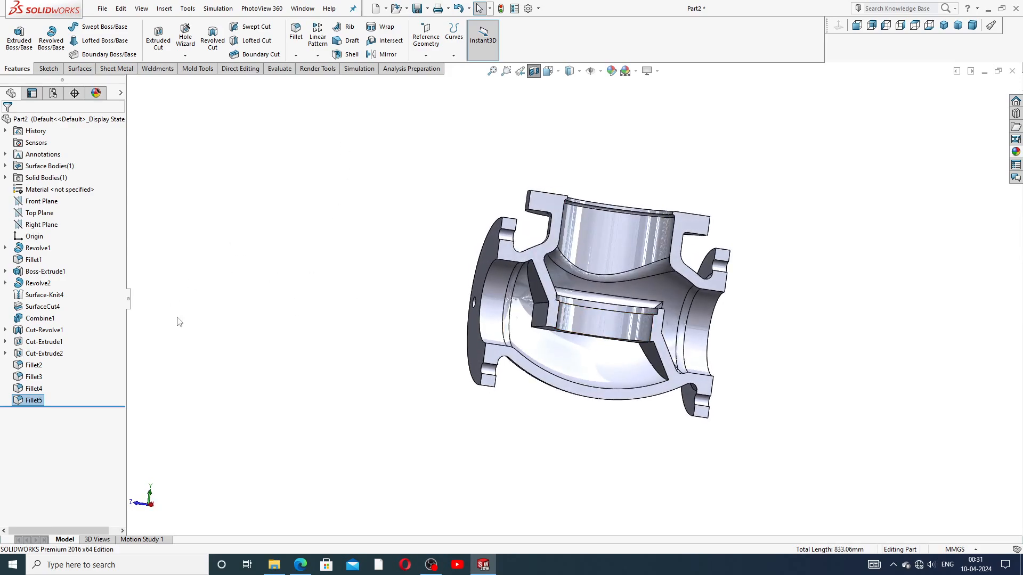
Step: Edit the 10 mm partition fillet to include the underside edge where the sloped wall meets the body cavity
{"action": "left_click", "coordinate": [40, 401]}
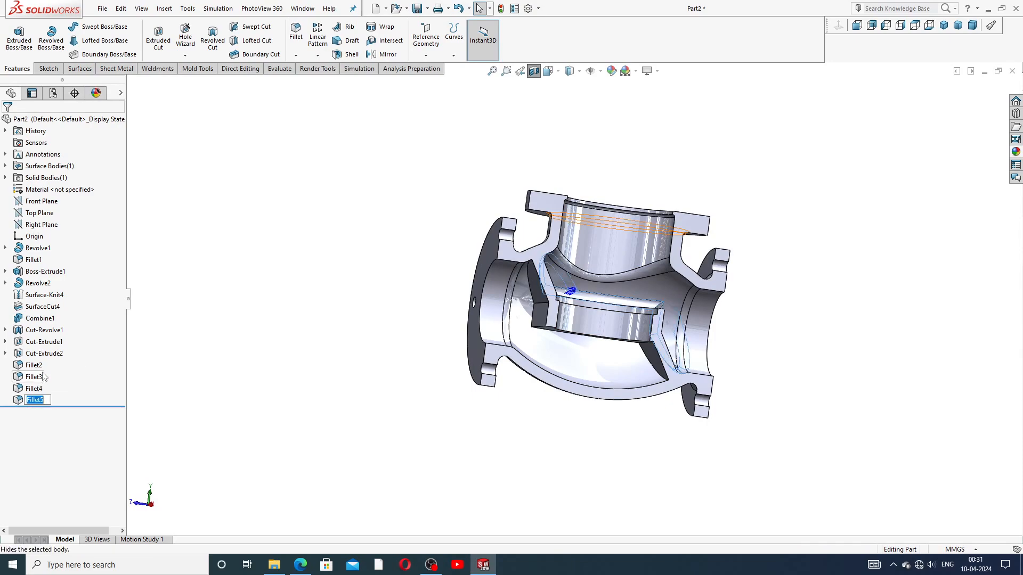
{"action": "left_click", "coordinate": [76, 391]}
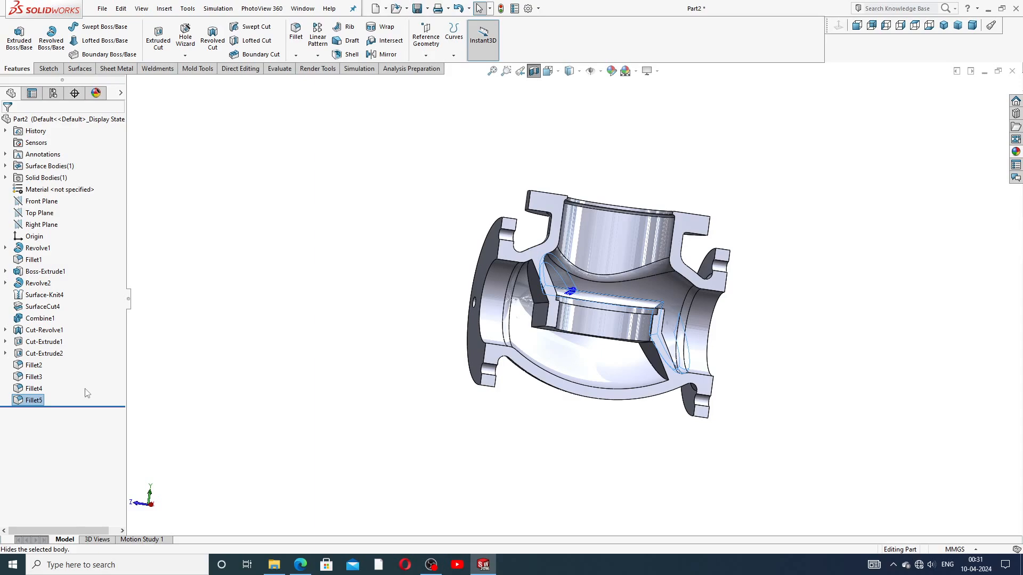
{"action": "left_click", "coordinate": [35, 399]}
{"action": "left_click", "coordinate": [43, 384]}
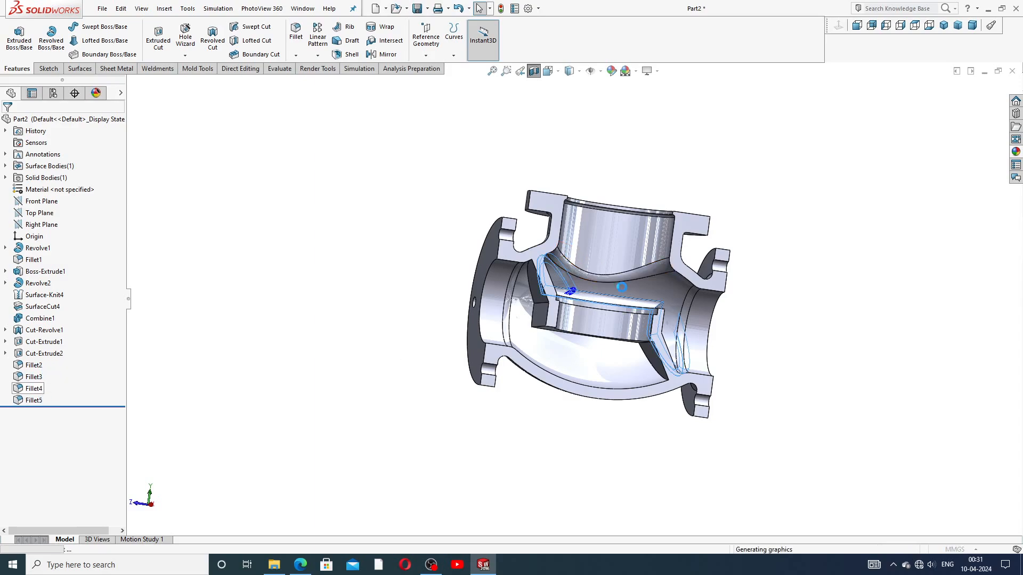
{"action": "scroll", "coordinate": [610, 287], "scroll_direction": "down", "scroll_amount": 4}
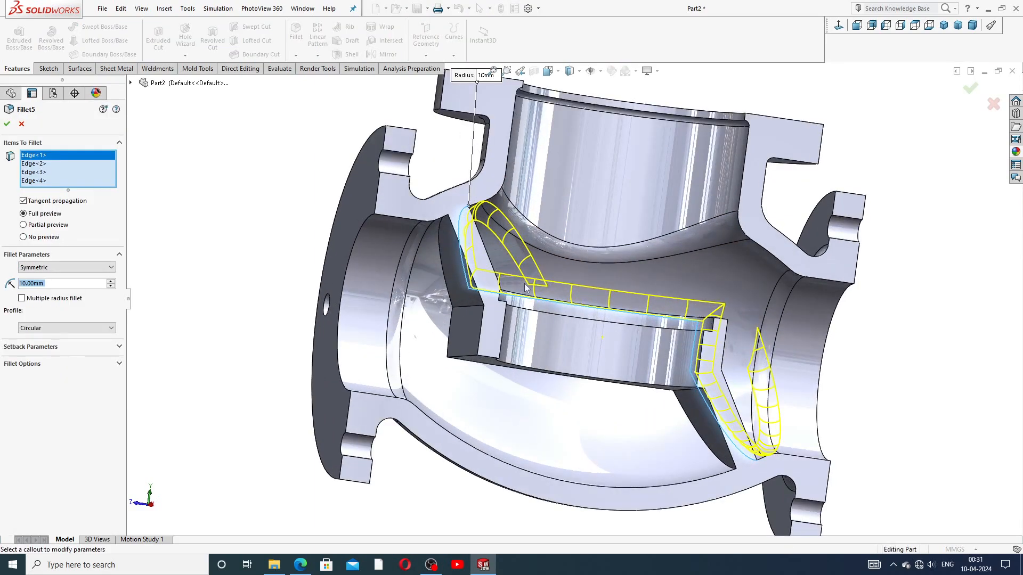
{"action": "left_click", "coordinate": [451, 281]}
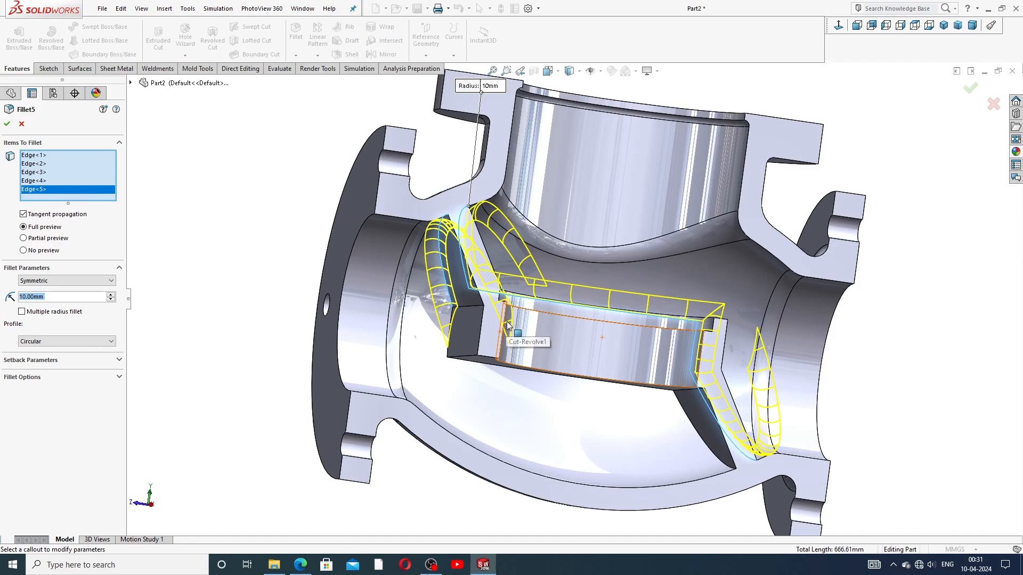
{"action": "middle_click_drag", "start_coordinate": [509, 339], "coordinate": [466, 388]}
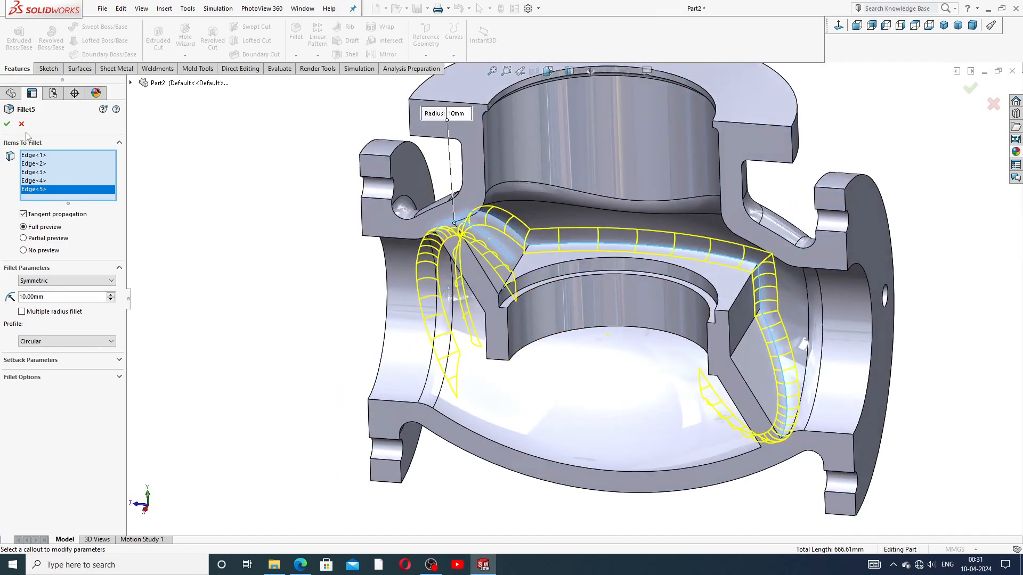
{"action": "left_click", "coordinate": [7, 124]}
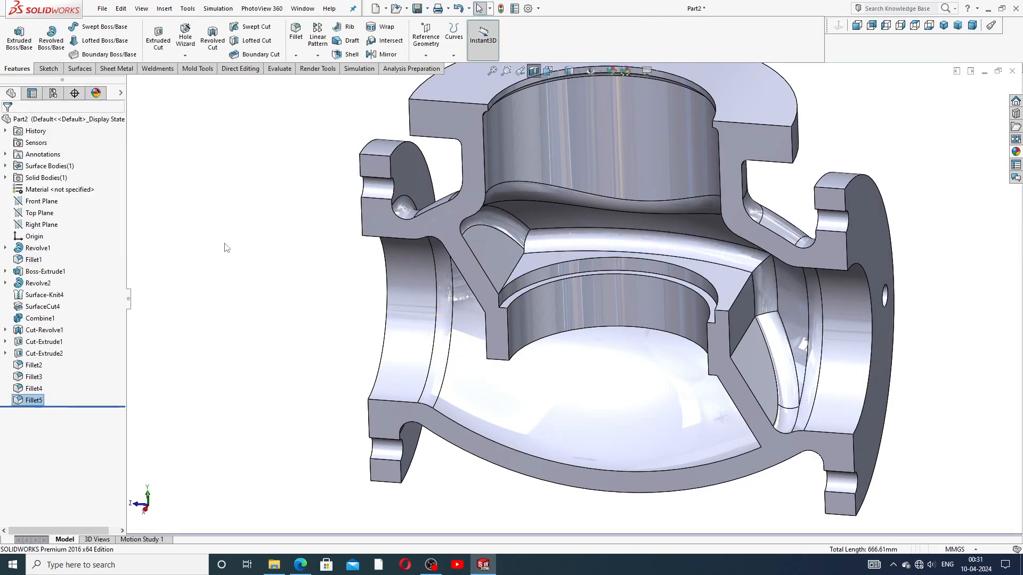
{"action": "middle_click_drag", "start_coordinate": [339, 266], "coordinate": [395, 242]}
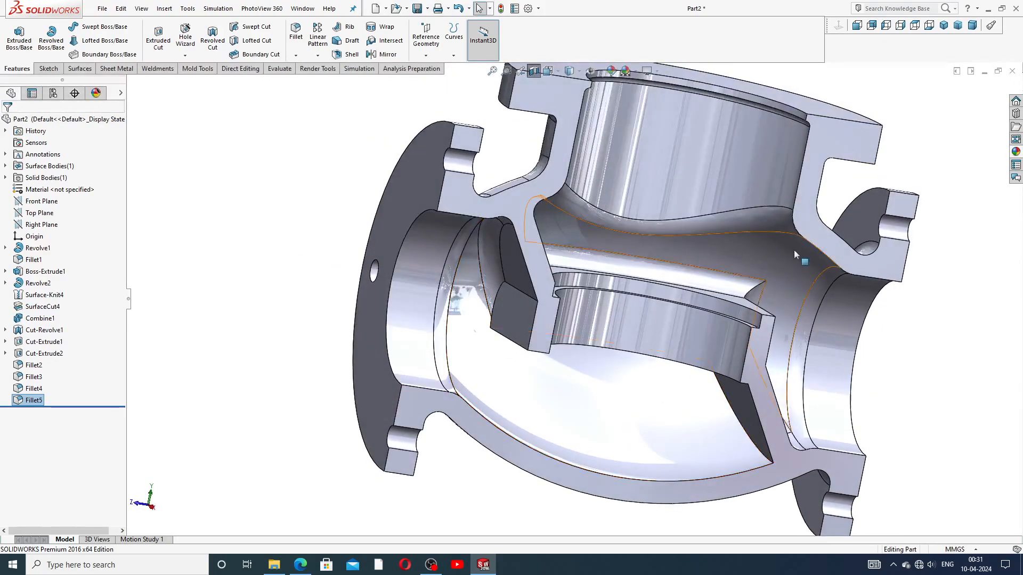
{"action": "scroll", "coordinate": [793, 250], "scroll_direction": "up", "scroll_amount": 3}
{"action": "middle_click_drag", "start_coordinate": [693, 279], "coordinate": [678, 299]}
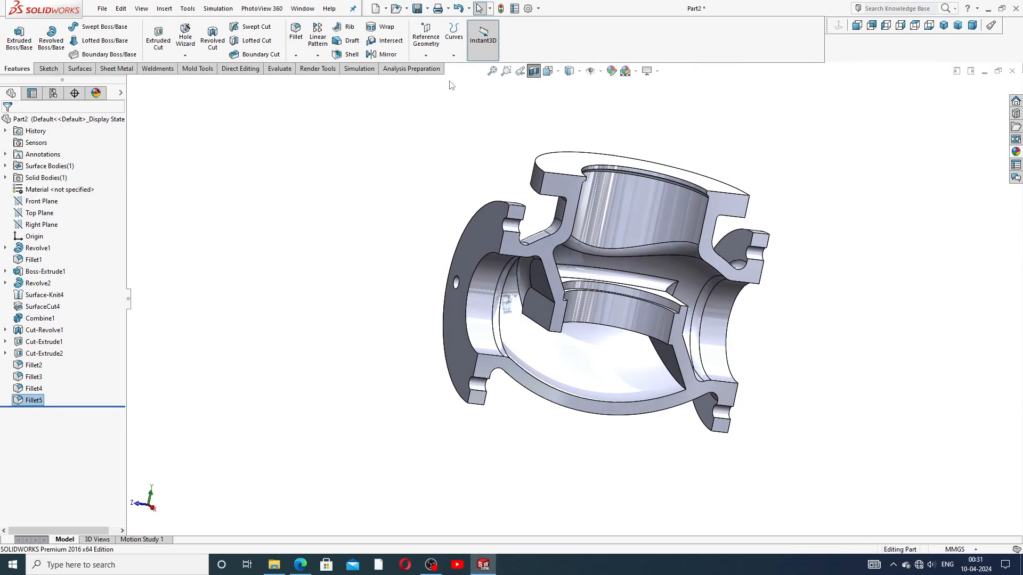
{"action": "left_click", "coordinate": [303, 58]}
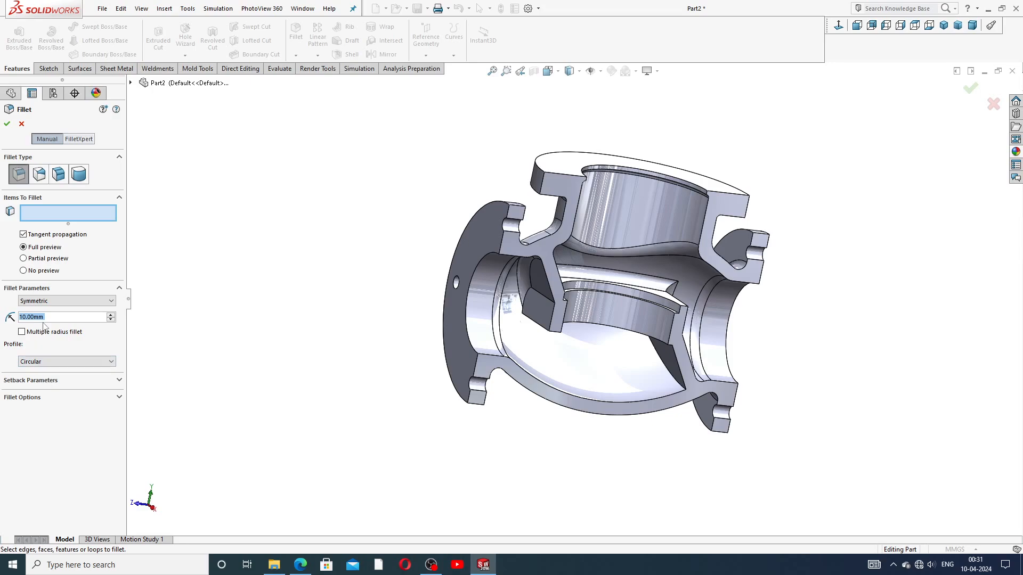
{"action": "type", "text": "5"}
{"action": "key", "text": "Return"}
{"action": "scroll", "coordinate": [487, 296], "scroll_direction": "down", "scroll_amount": 4}
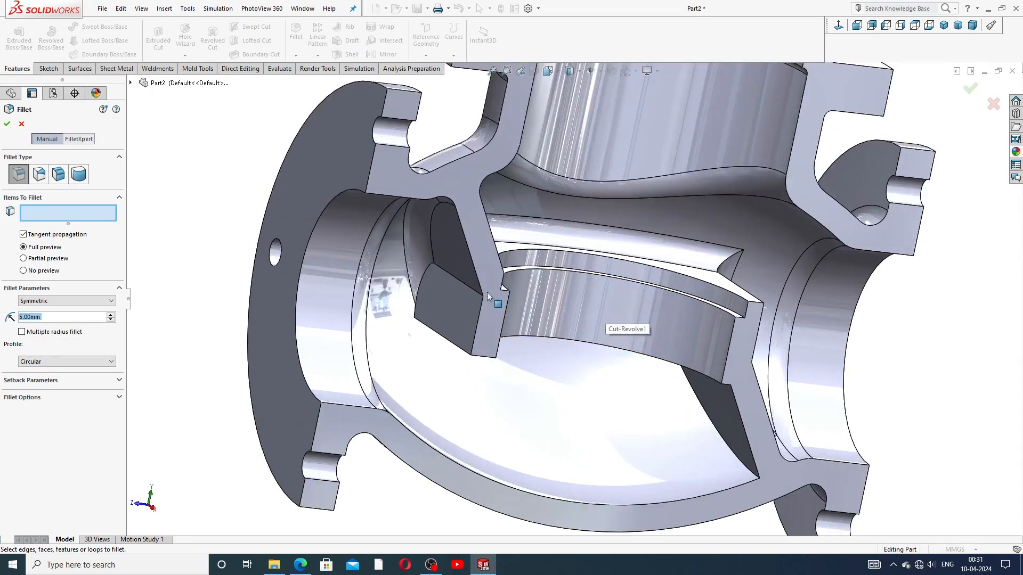
{"action": "left_click", "coordinate": [536, 367]}
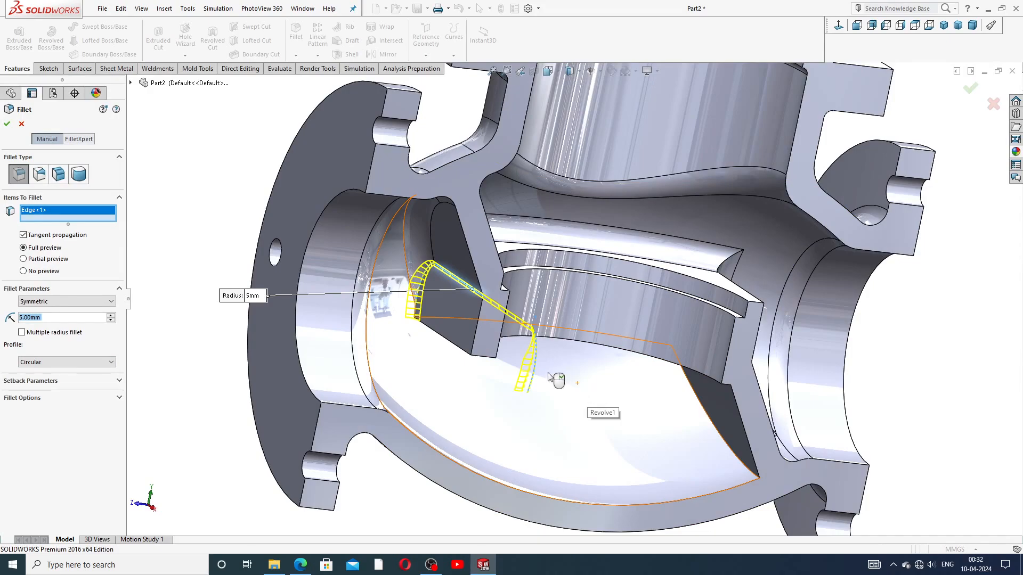
{"action": "left_click", "coordinate": [457, 354]}
{"action": "middle_click_drag", "start_coordinate": [634, 393], "coordinate": [666, 367]}
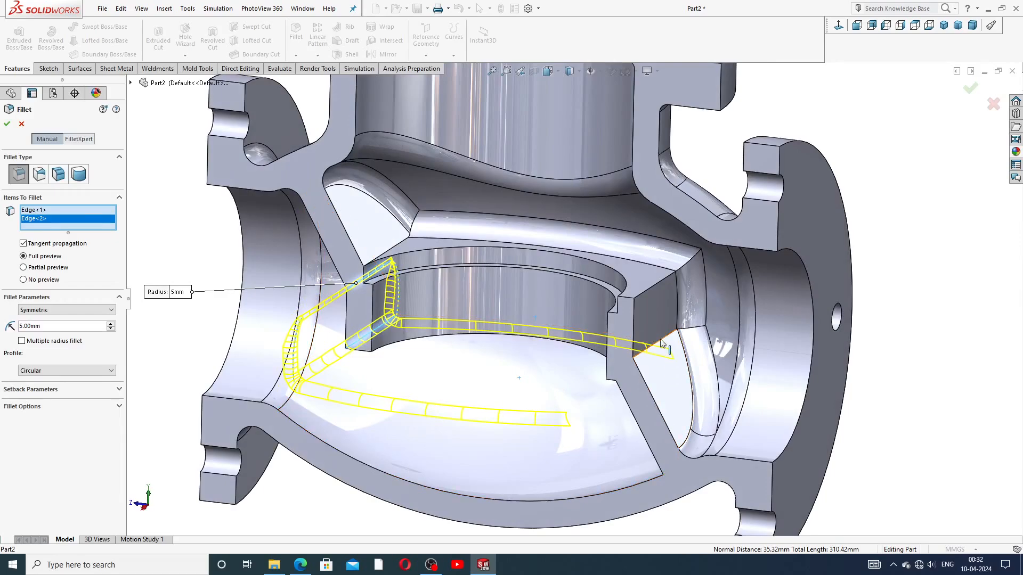
{"action": "left_click", "coordinate": [661, 344]}
{"action": "scroll", "coordinate": [650, 373], "scroll_direction": "up", "scroll_amount": 3}
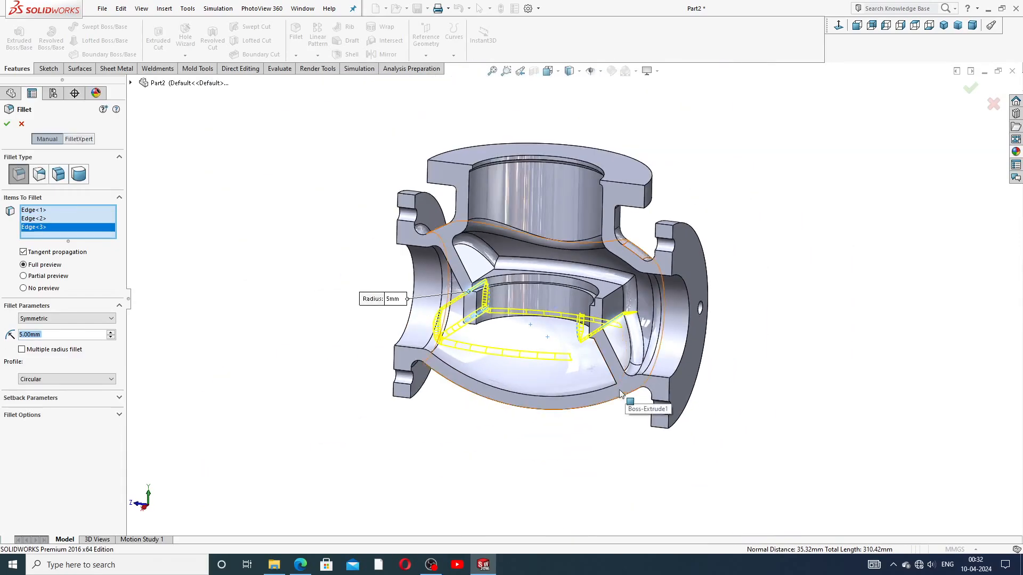
{"action": "scroll", "coordinate": [620, 393], "scroll_direction": "down", "scroll_amount": 3}
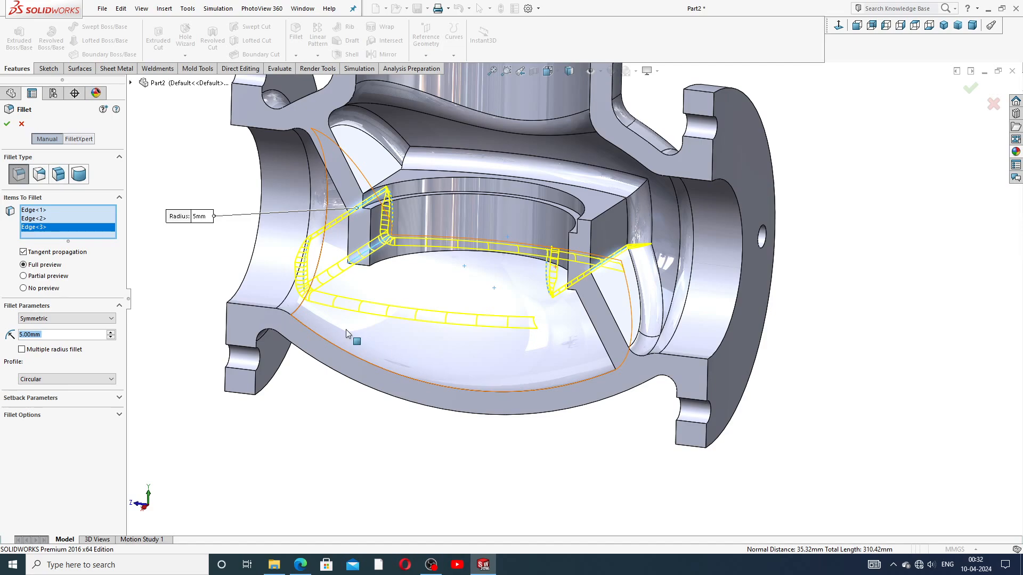
{"action": "middle_click_drag", "start_coordinate": [368, 299], "coordinate": [410, 316]}
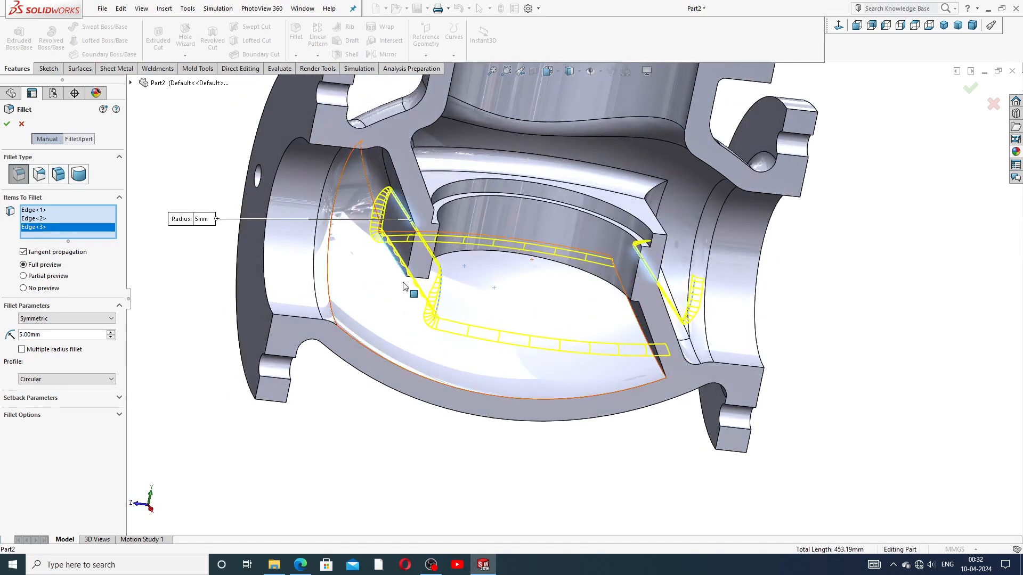
{"action": "left_click", "coordinate": [21, 125]}
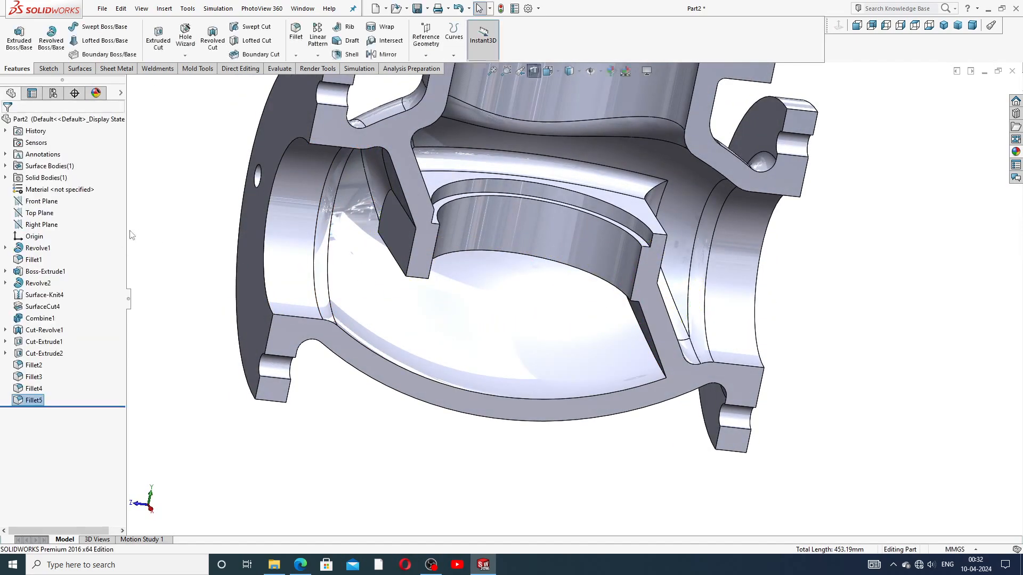
Step: Apply a 20 mm symmetric fillet to the two underside edges where the sloped partition walls meet the valve seat block
{"action": "left_click", "coordinate": [296, 33]}
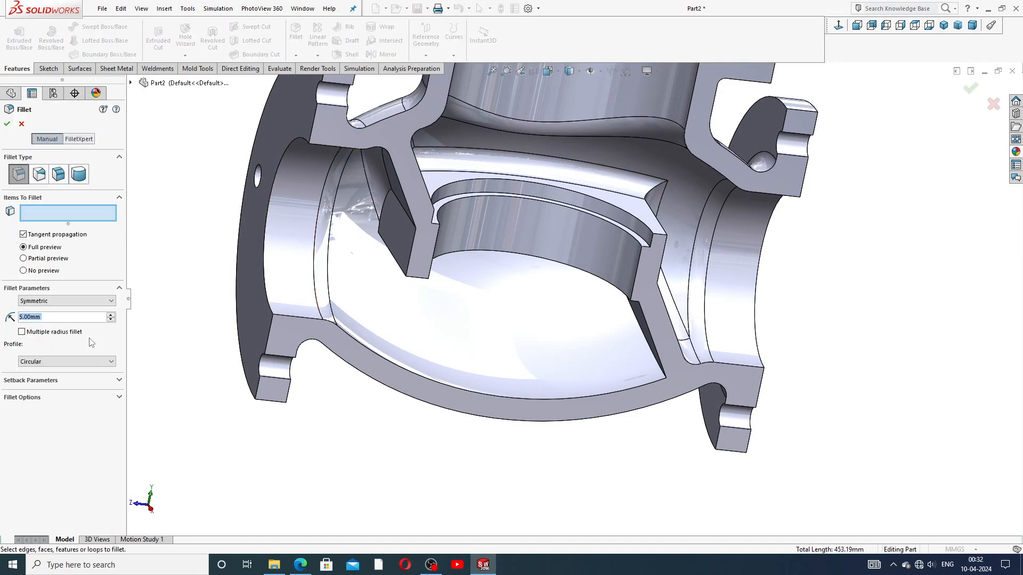
{"action": "type", "text": "20"}
{"action": "left_click", "coordinate": [402, 208]}
{"action": "middle_click_drag", "start_coordinate": [477, 283], "coordinate": [446, 290]}
{"action": "left_click", "coordinate": [578, 272]}
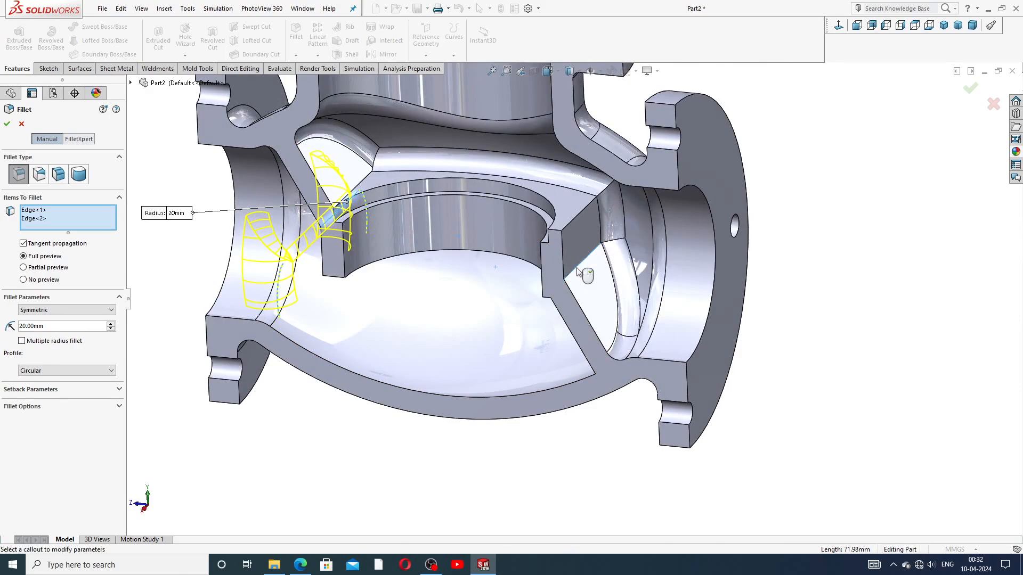
{"action": "scroll", "coordinate": [571, 296], "scroll_direction": "up", "scroll_amount": 5}
{"action": "middle_click_drag", "start_coordinate": [469, 273], "coordinate": [534, 269]}
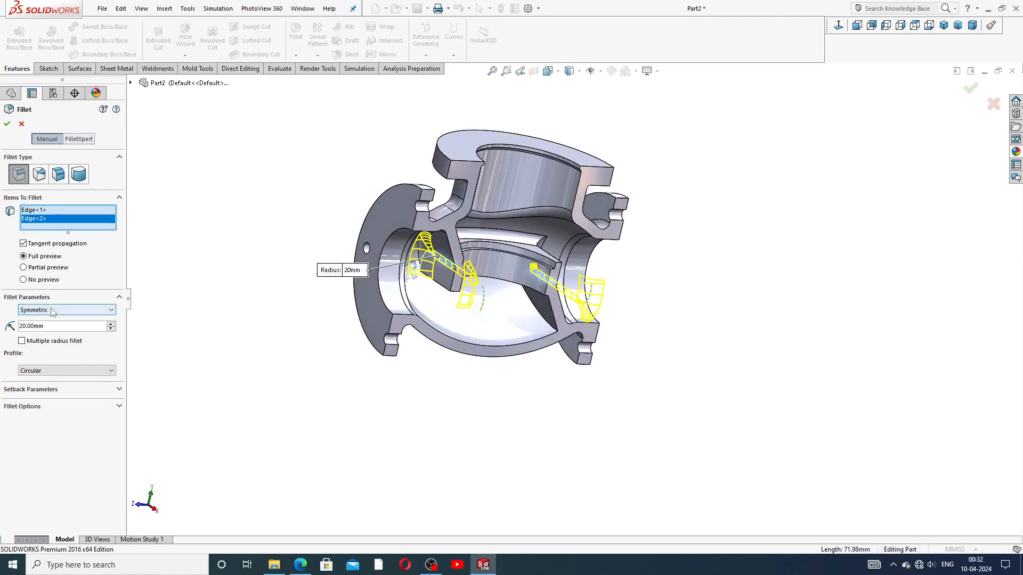
{"action": "left_click", "coordinate": [7, 126]}
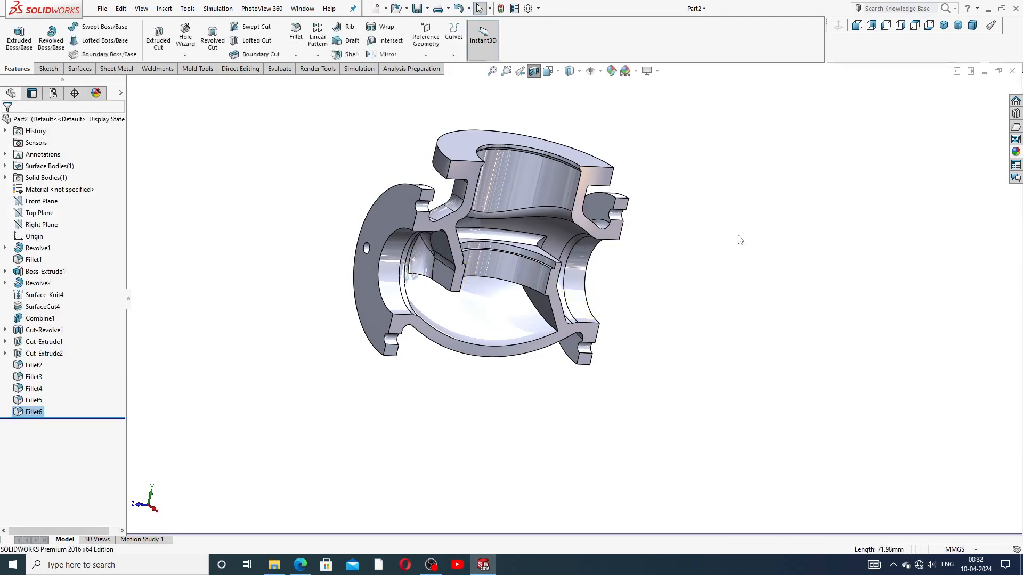
Step: Inspect the sectioned interior around the valve seat and turn off the section view to show the complete body
{"action": "middle_click_drag", "start_coordinate": [671, 279], "coordinate": [611, 210]}
{"action": "scroll", "coordinate": [589, 306], "scroll_direction": "down", "scroll_amount": 5}
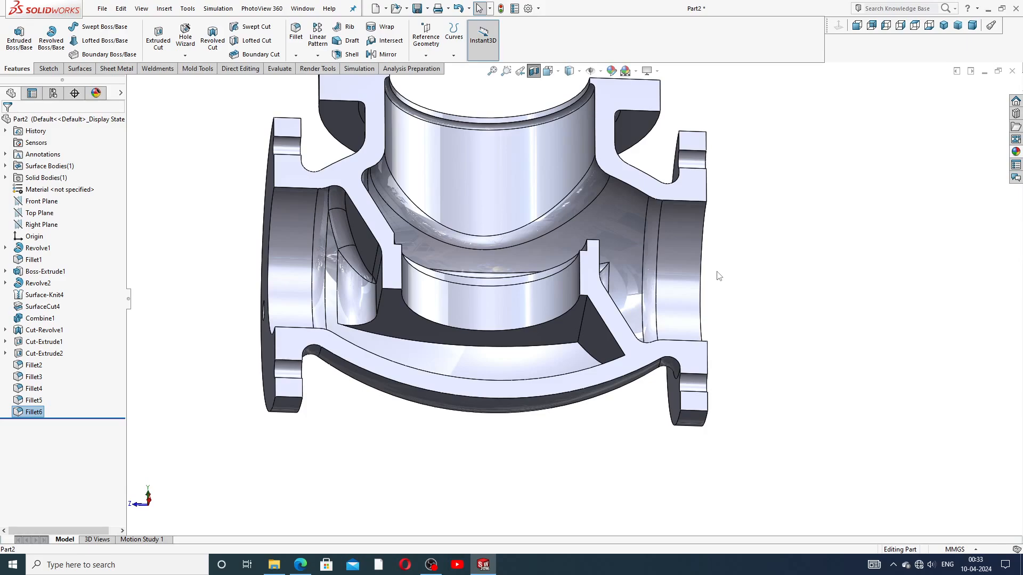
{"action": "scroll", "coordinate": [695, 276], "scroll_direction": "up", "scroll_amount": 4}
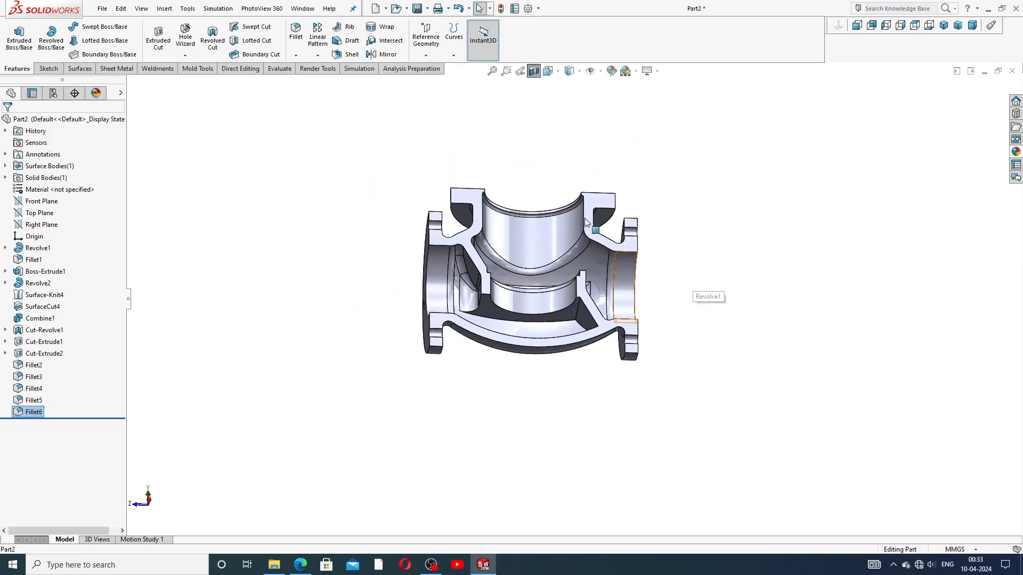
{"action": "middle_click_drag", "start_coordinate": [585, 219], "coordinate": [516, 253]}
{"action": "scroll", "coordinate": [516, 254], "scroll_direction": "down", "scroll_amount": 2}
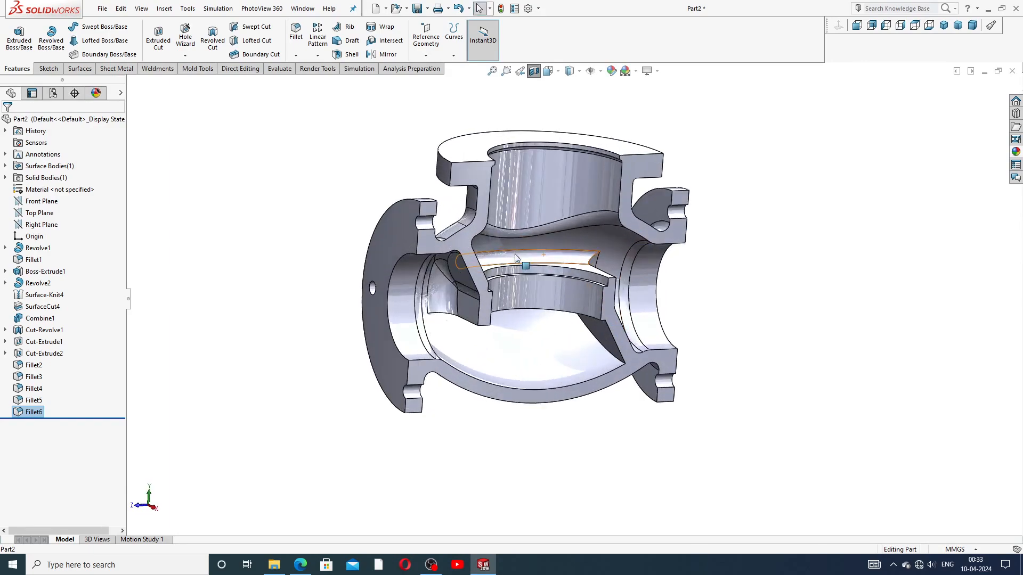
{"action": "left_click", "coordinate": [536, 73]}
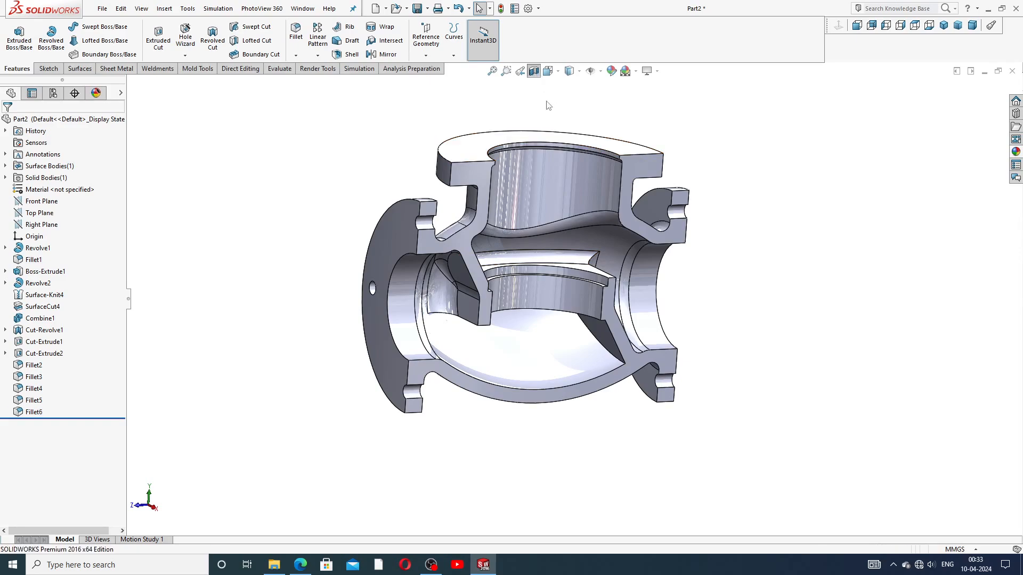
{"action": "scroll", "coordinate": [558, 260], "scroll_direction": "up", "scroll_amount": 3}
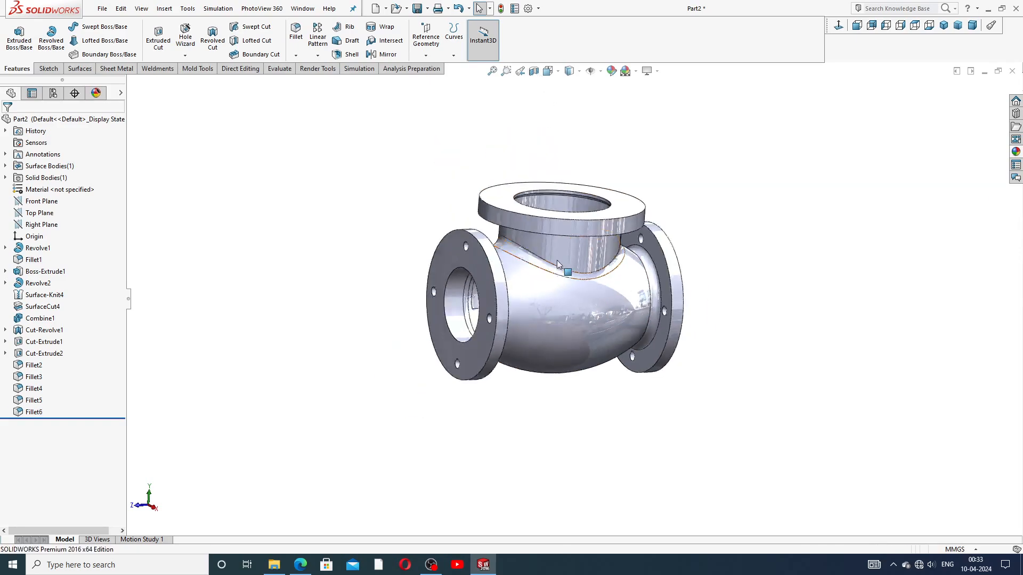
{"action": "middle_click_drag", "start_coordinate": [596, 257], "coordinate": [571, 292]}
{"action": "scroll", "coordinate": [572, 292], "scroll_direction": "down", "scroll_amount": 2}
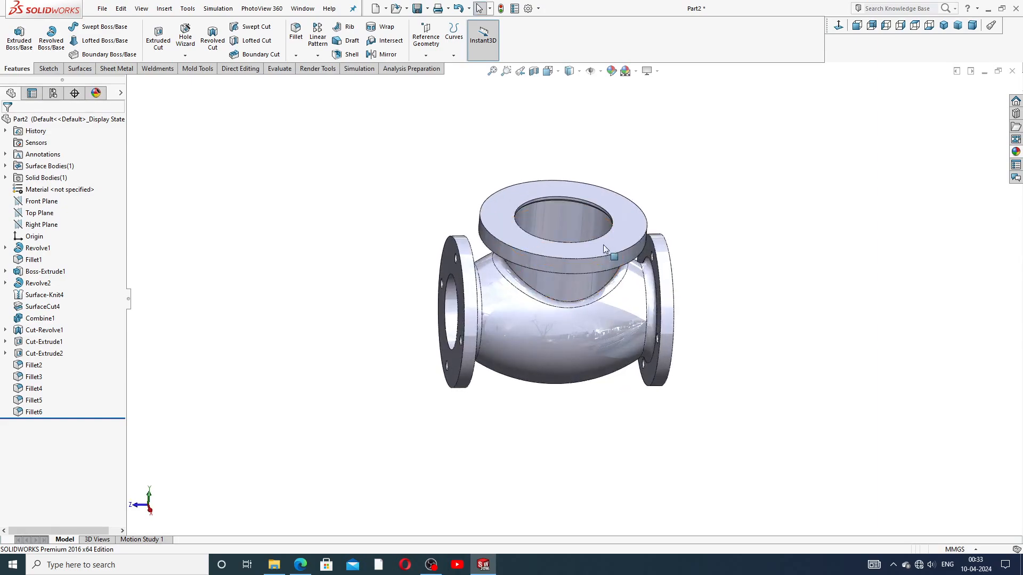
Step: Start a Hole Wizard ISO bottoming tapped hole with size M20 and a Blind end condition
{"action": "left_click", "coordinate": [505, 200]}
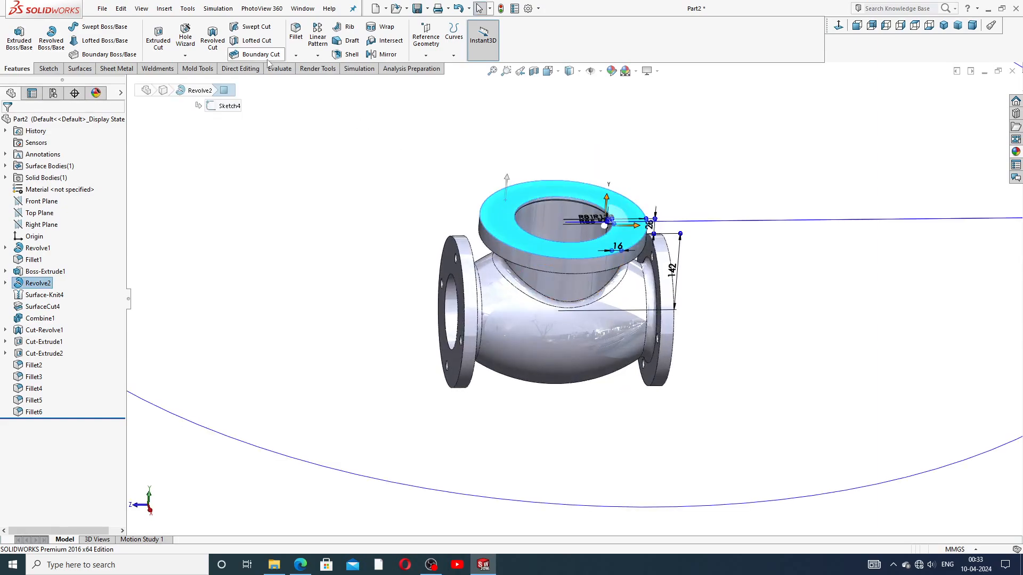
{"action": "key", "text": "Escape"}
{"action": "left_click", "coordinate": [185, 37]}
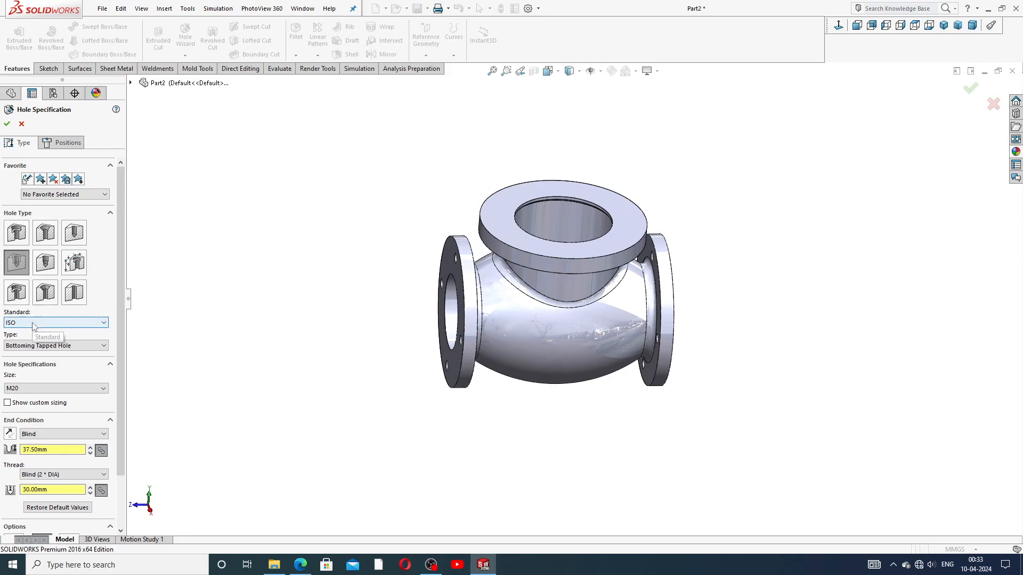
{"action": "left_click", "coordinate": [41, 390]}
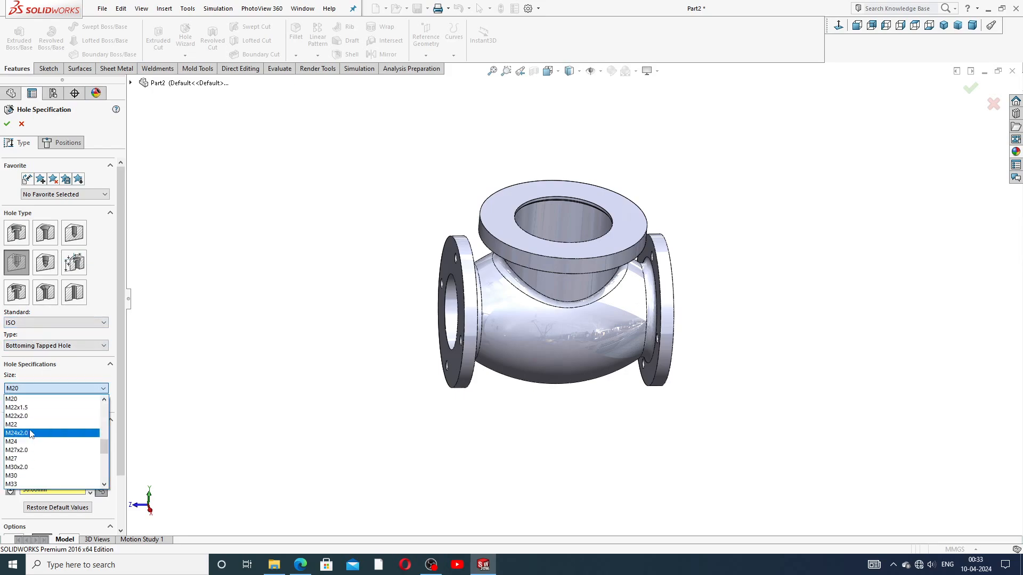
{"action": "left_click", "coordinate": [33, 400]}
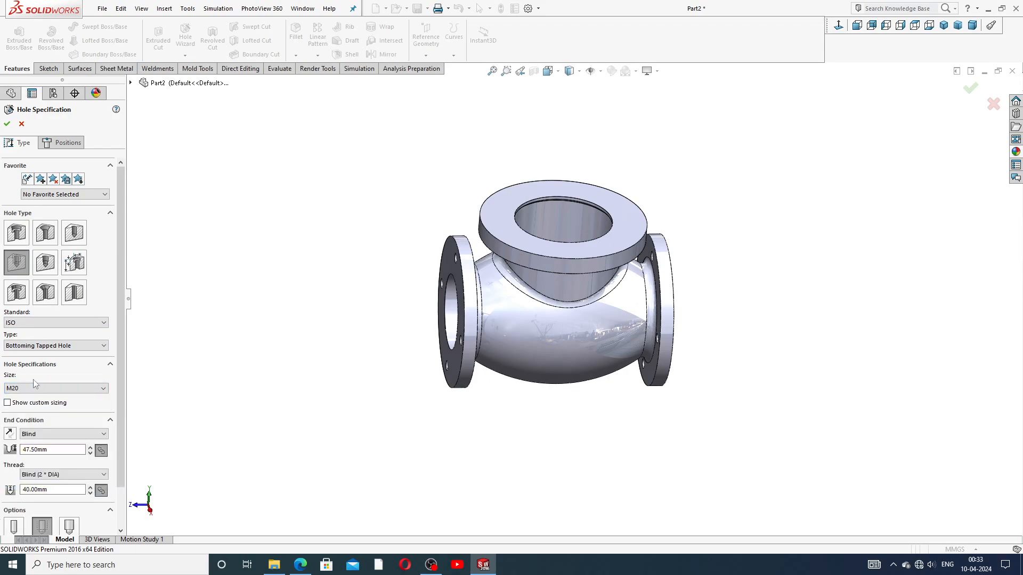
{"action": "left_click", "coordinate": [62, 436]}
{"action": "left_click", "coordinate": [47, 445]}
Step: Set the tapped hole's blind depth to 35 mm and its thread depth to 30 mm
{"action": "scroll", "coordinate": [61, 402], "scroll_direction": "down", "scroll_amount": 2}
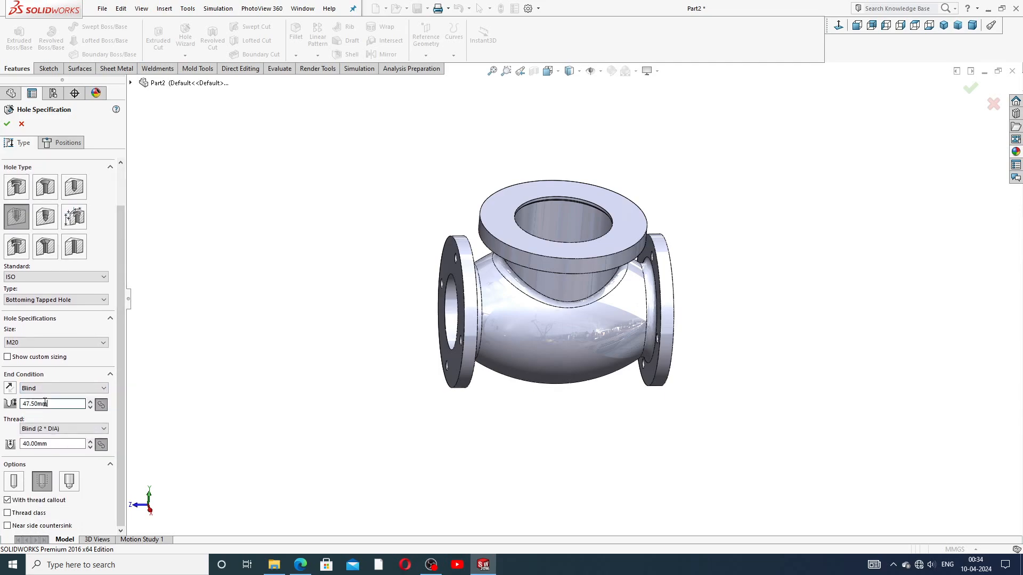
{"action": "left_click_drag", "start_coordinate": [62, 400], "coordinate": [8, 408]}
{"action": "type", "text": "35"}
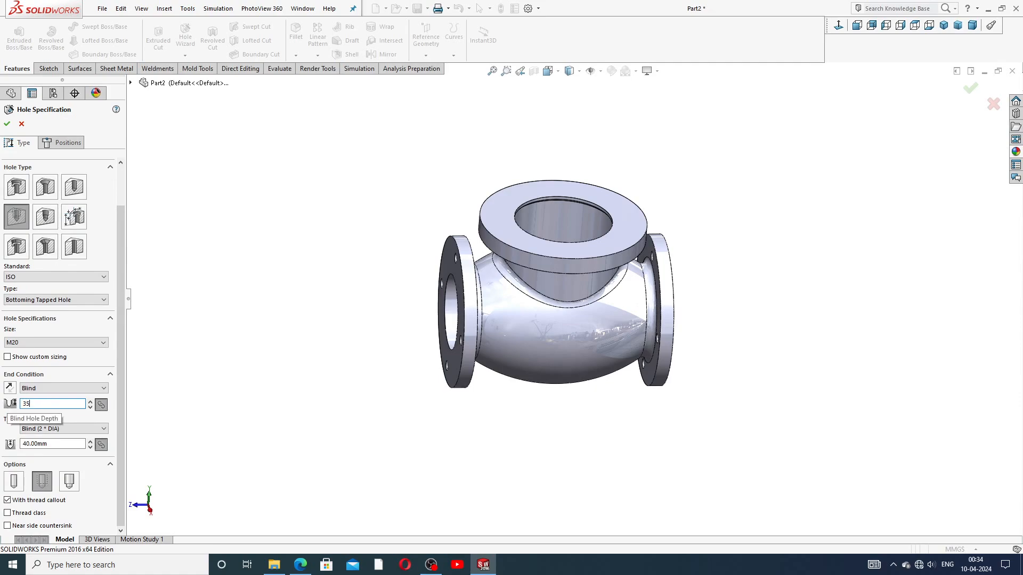
{"action": "key", "text": "Tab"}
{"action": "left_click_drag", "start_coordinate": [50, 445], "coordinate": [2, 446]}
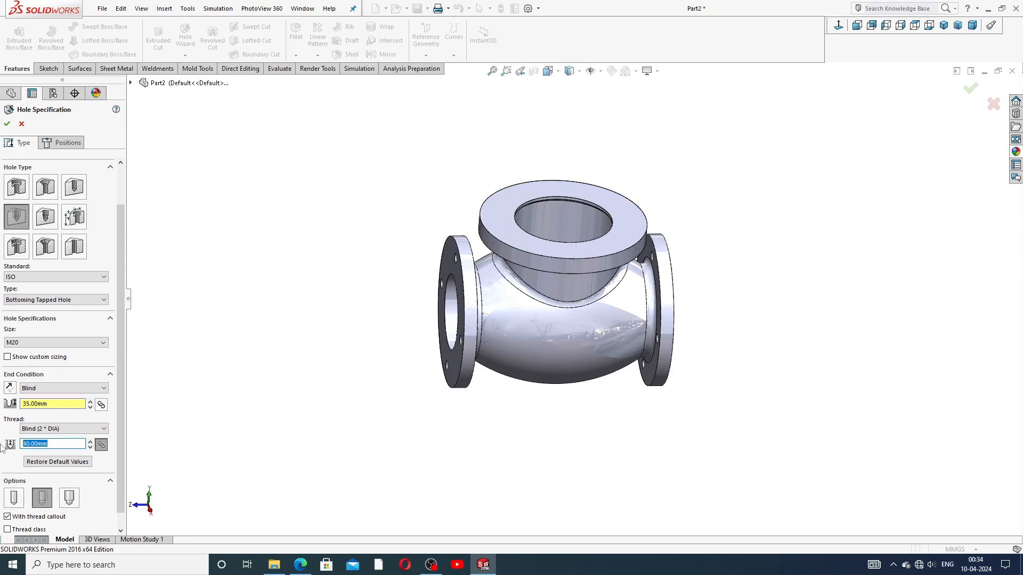
{"action": "type", "text": "30"}
{"action": "key", "text": "Return"}
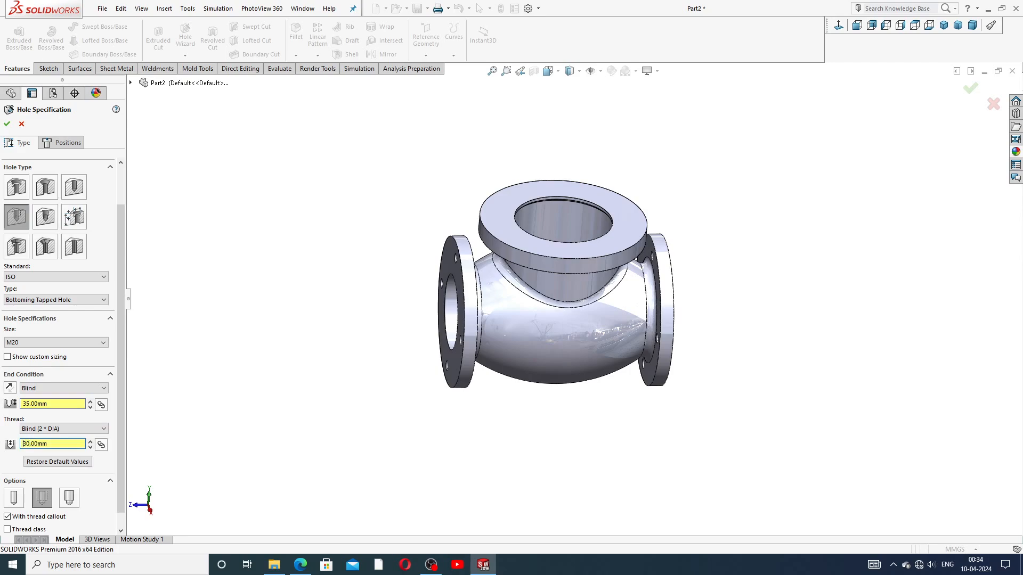
{"action": "scroll", "coordinate": [55, 444], "scroll_direction": "down", "scroll_amount": 1}
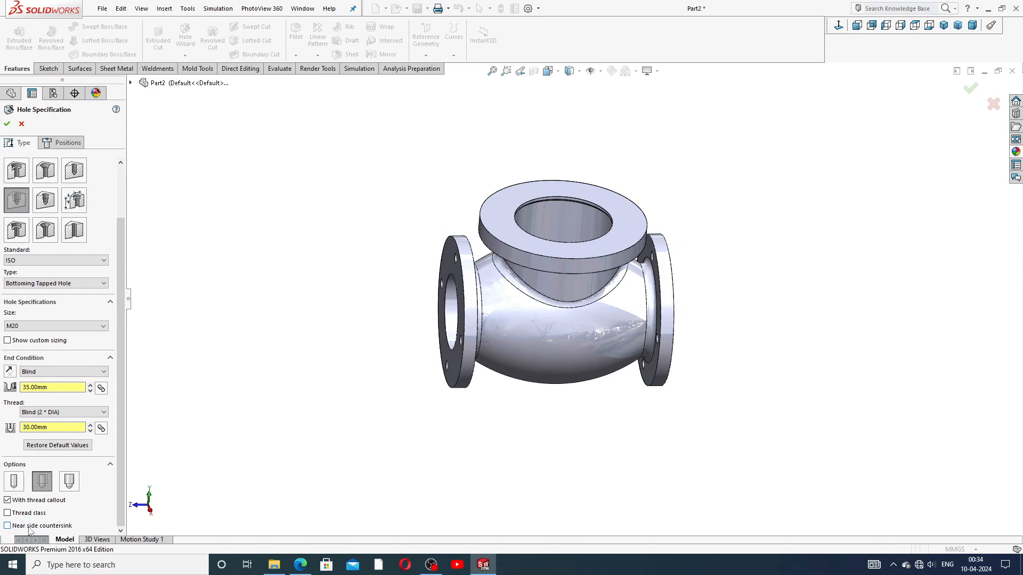
Step: Choose the upper face of the neck flange for positioning the holes and view it from the top
{"action": "left_click", "coordinate": [63, 146]}
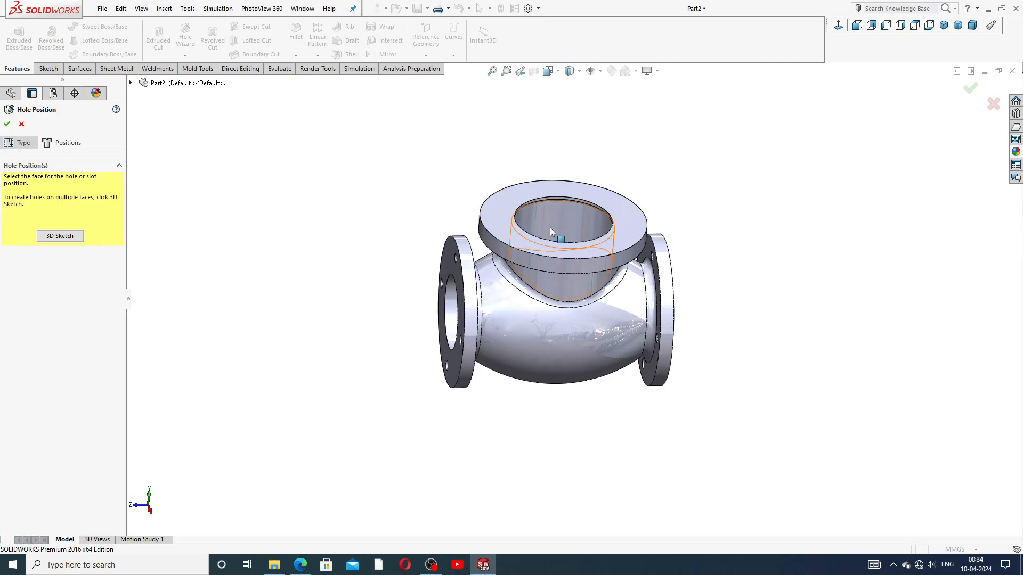
{"action": "scroll", "coordinate": [550, 228], "scroll_direction": "down", "scroll_amount": 3}
{"action": "left_click", "coordinate": [468, 220]}
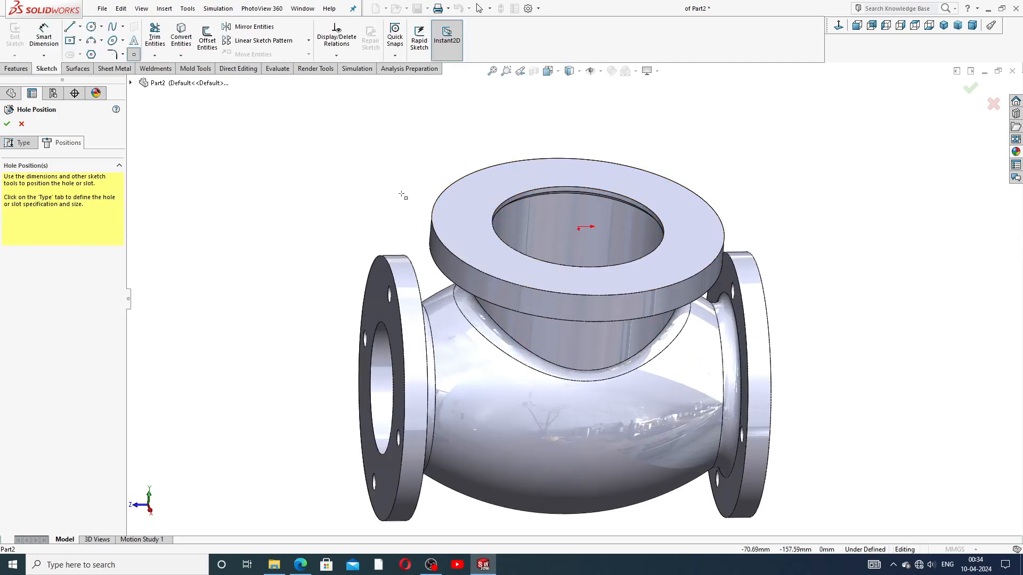
{"action": "mouse_move", "coordinate": [405, 196]}
{"action": "middle_mouse_down"}
{"action": "mouse_move", "coordinate": [379, 222]}
{"action": "mouse_move", "coordinate": [395, 250]}
{"action": "middle_mouse_up"}
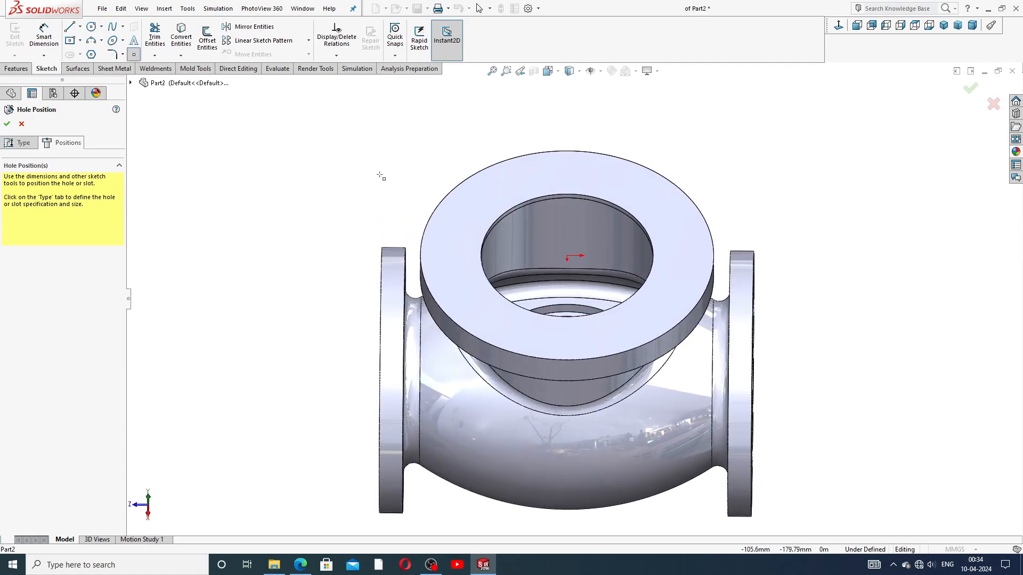
{"action": "left_click", "coordinate": [915, 25]}
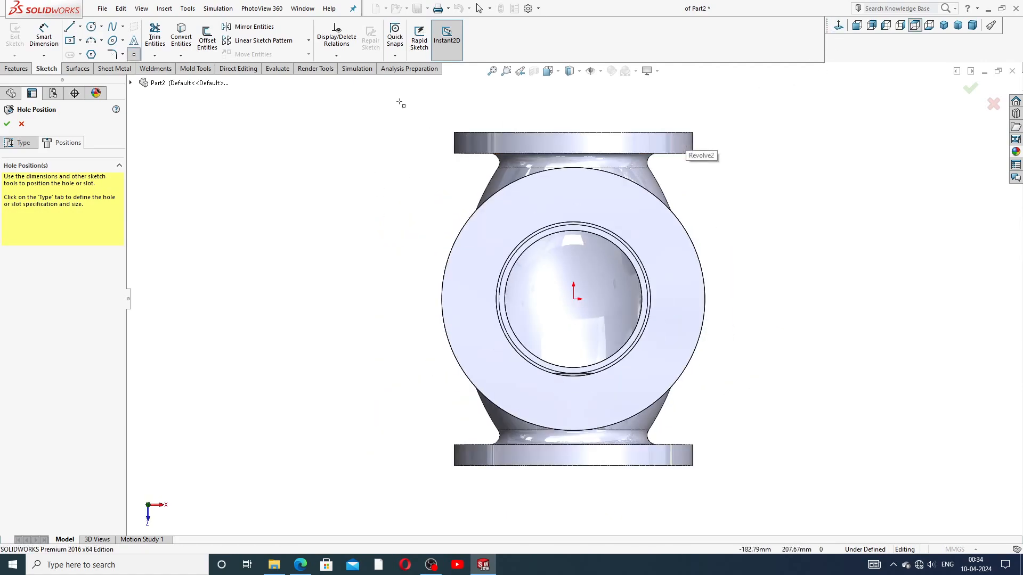
Step: Sketch a hexagon centred on the origin on the neck flange face, about 212 mm across vertically opposite corners
{"action": "left_click", "coordinate": [91, 54]}
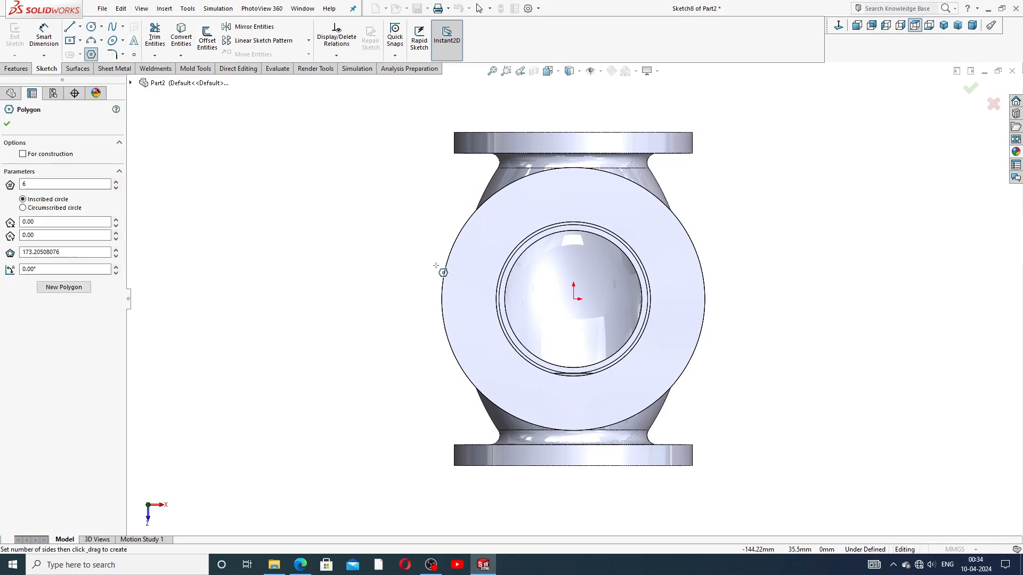
{"action": "left_click", "coordinate": [573, 299]}
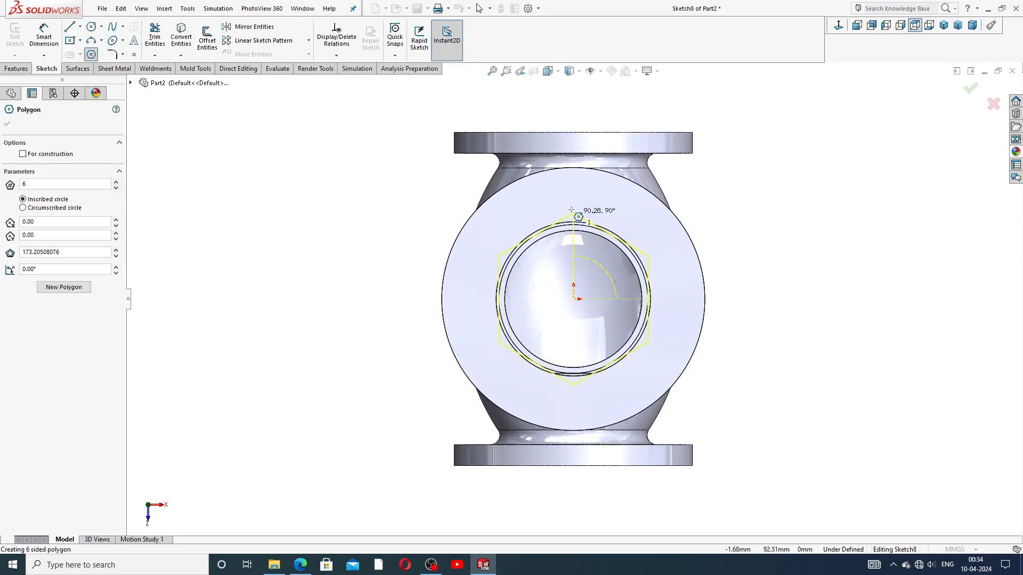
{"action": "left_click", "coordinate": [573, 199]}
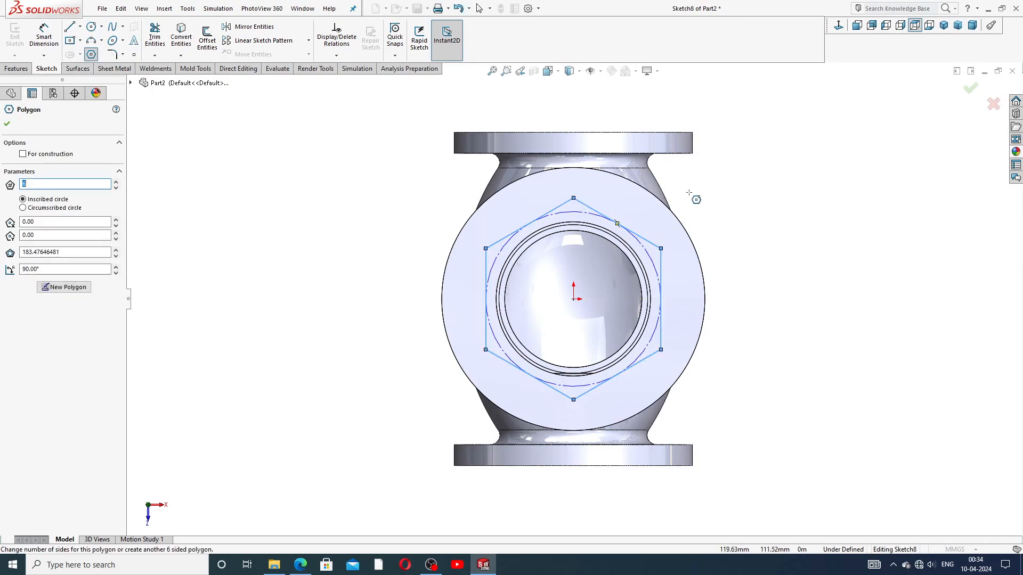
{"action": "right_click", "coordinate": [690, 192]}
{"action": "left_click", "coordinate": [714, 203]}
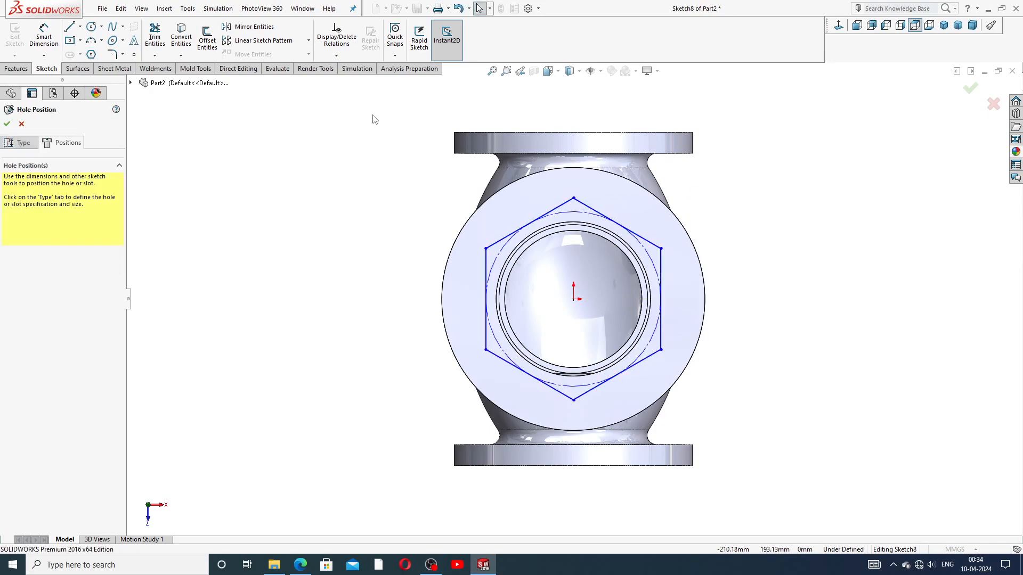
Step: Dimension the hexagon between its vertically opposite corners and set the distance to 225 mm
{"action": "left_click", "coordinate": [43, 34]}
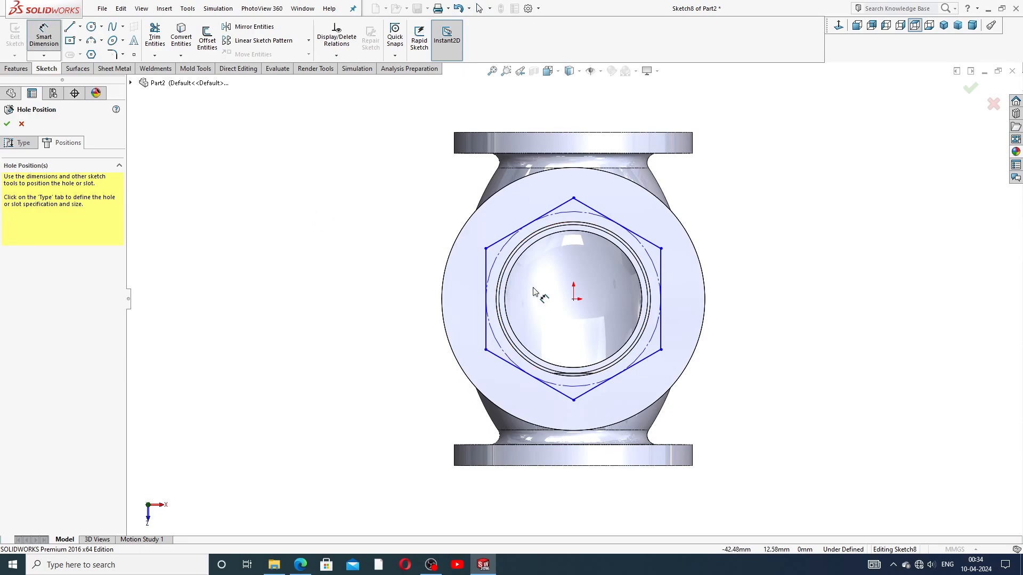
{"action": "left_click", "coordinate": [573, 198]}
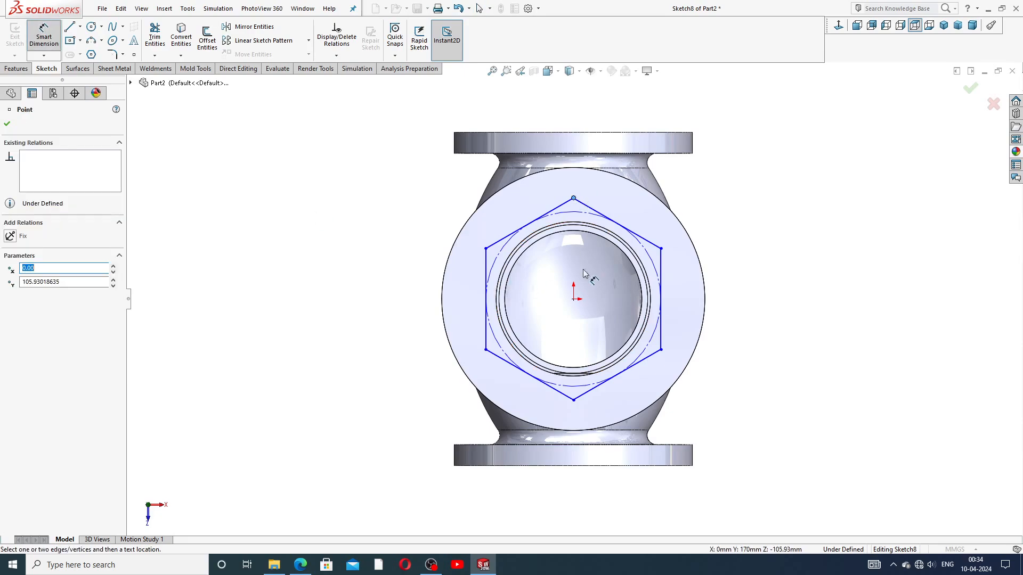
{"action": "left_click", "coordinate": [573, 400]}
{"action": "left_click", "coordinate": [432, 298]}
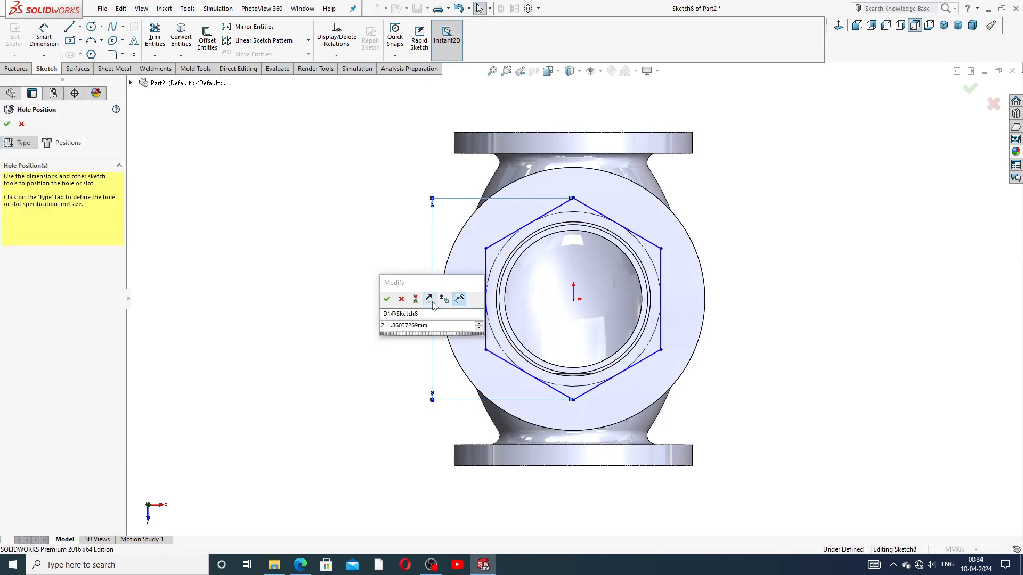
{"action": "left_click", "coordinate": [387, 299]}
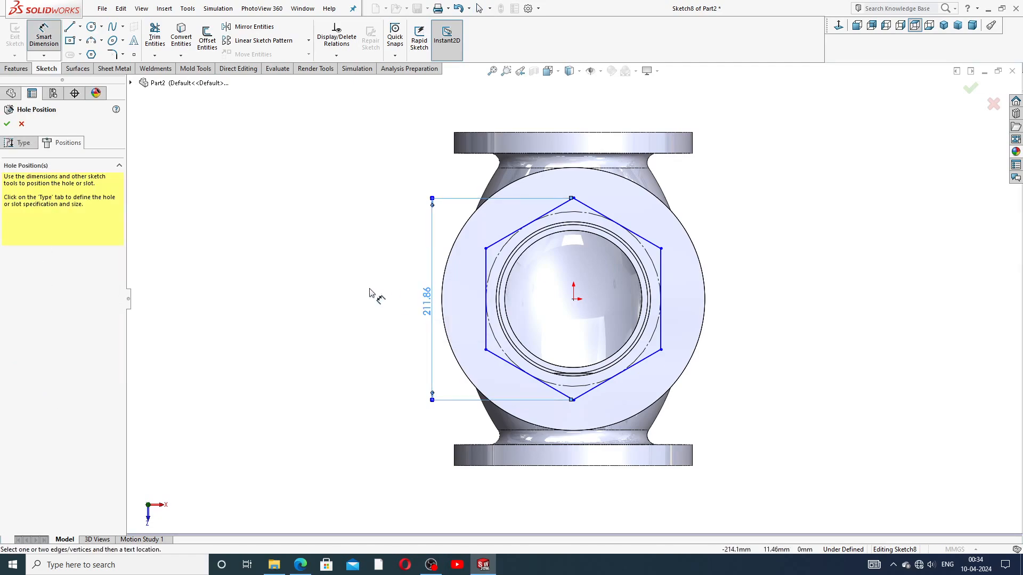
{"action": "double_click", "coordinate": [431, 303]}
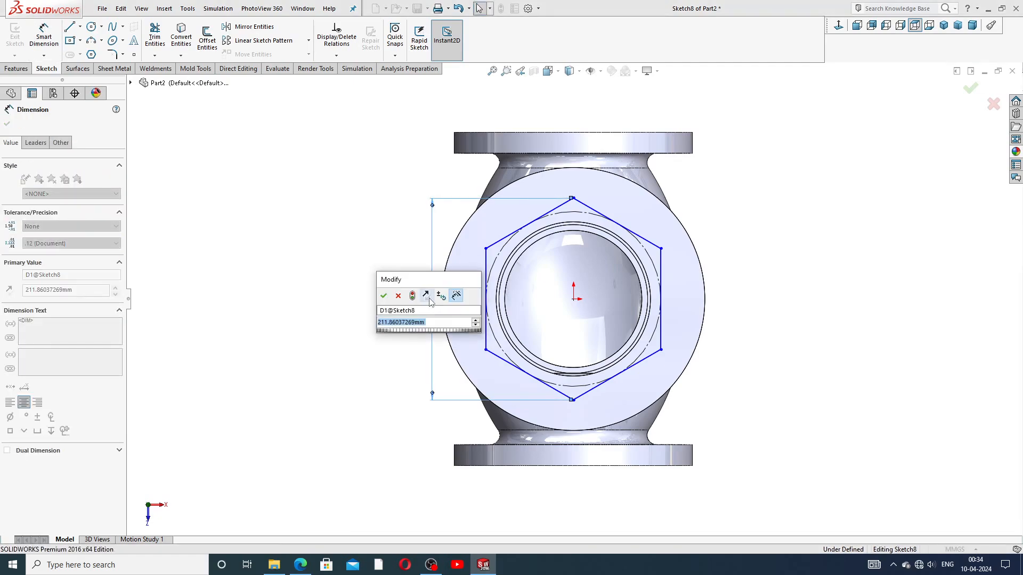
{"action": "type", "text": "225"}
{"action": "key", "text": "Return"}
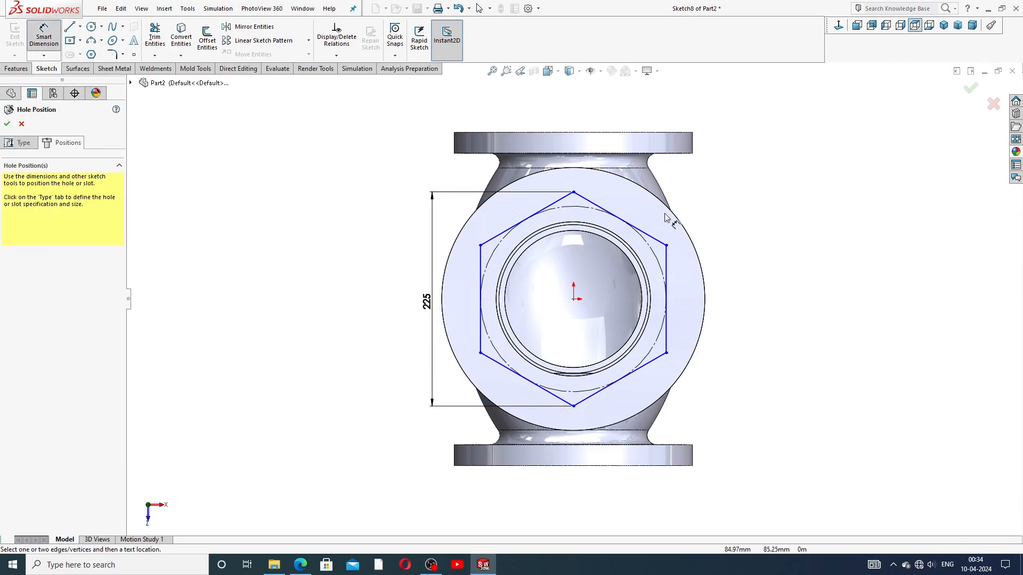
{"action": "right_click", "coordinate": [741, 183]}
{"action": "left_click", "coordinate": [760, 183]}
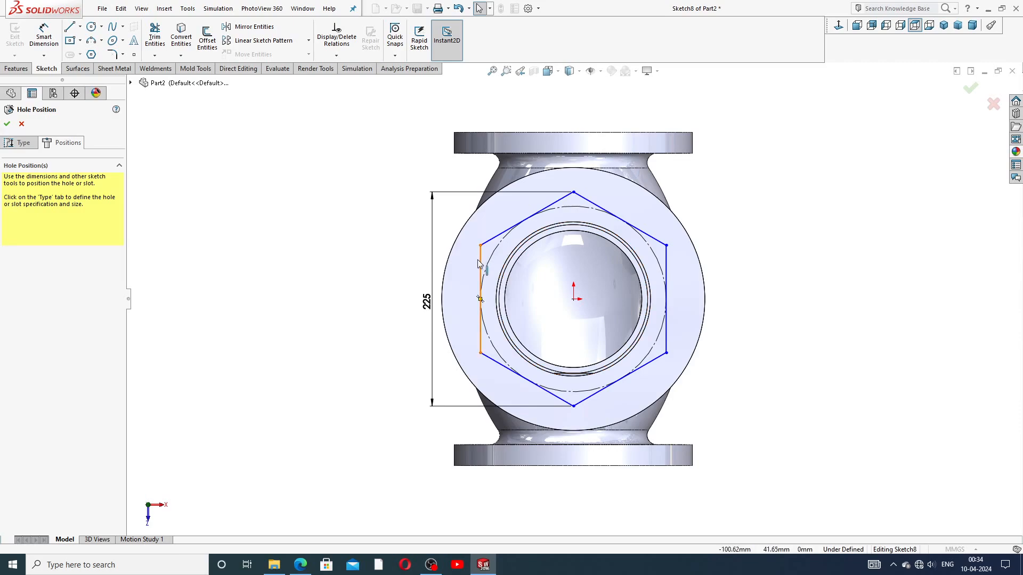
Step: Add a Vertical relation to the hexagon's left side
{"action": "left_click", "coordinate": [481, 263]}
{"action": "left_click", "coordinate": [520, 214]}
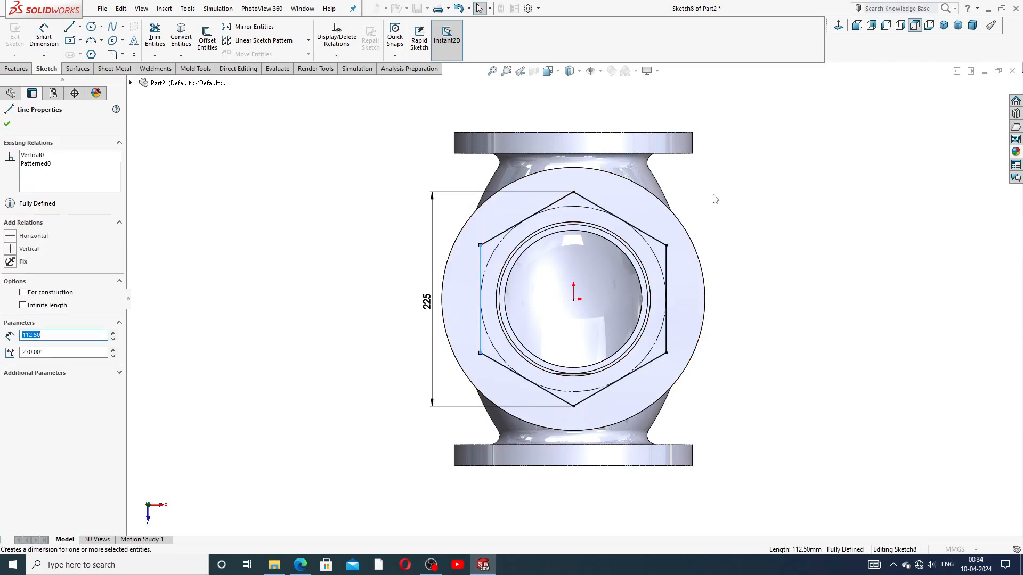
{"action": "left_click", "coordinate": [712, 198]}
Step: Place a tapped hole at each of the hexagon's six corners and finish the Hole Wizard feature
{"action": "scroll", "coordinate": [648, 275], "scroll_direction": "up", "scroll_amount": 2}
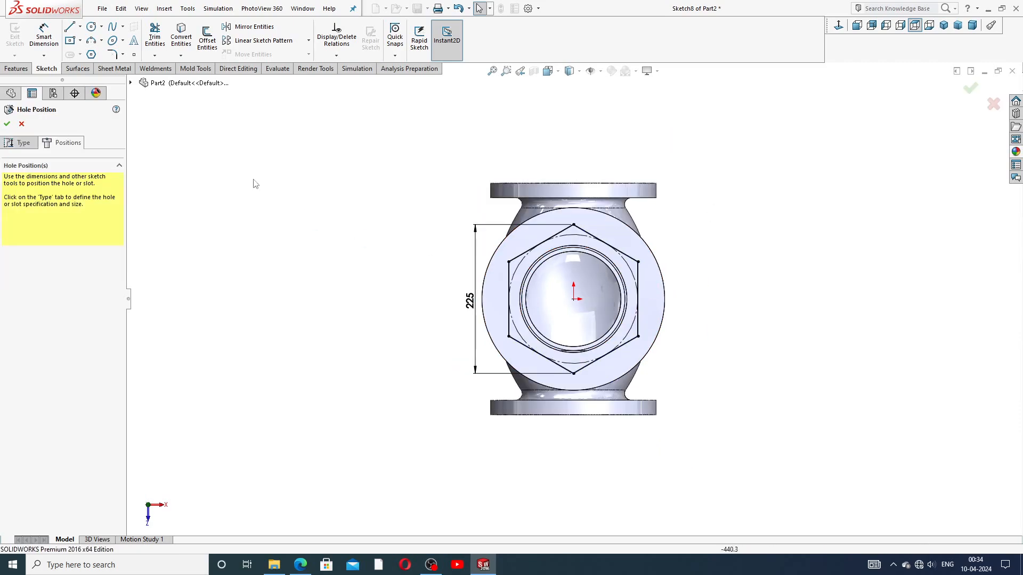
{"action": "left_click", "coordinate": [133, 54]}
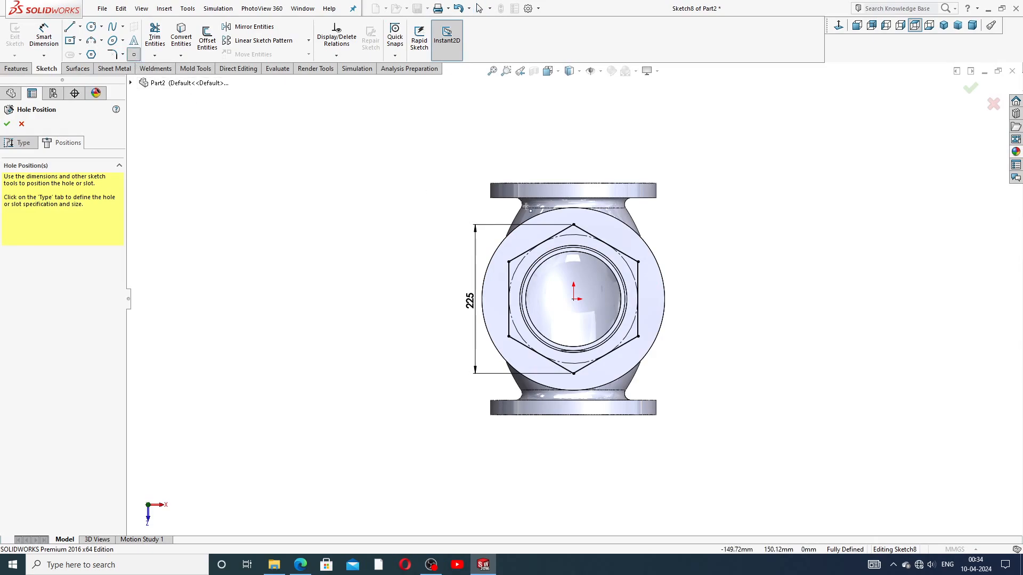
{"action": "left_click", "coordinate": [574, 225]}
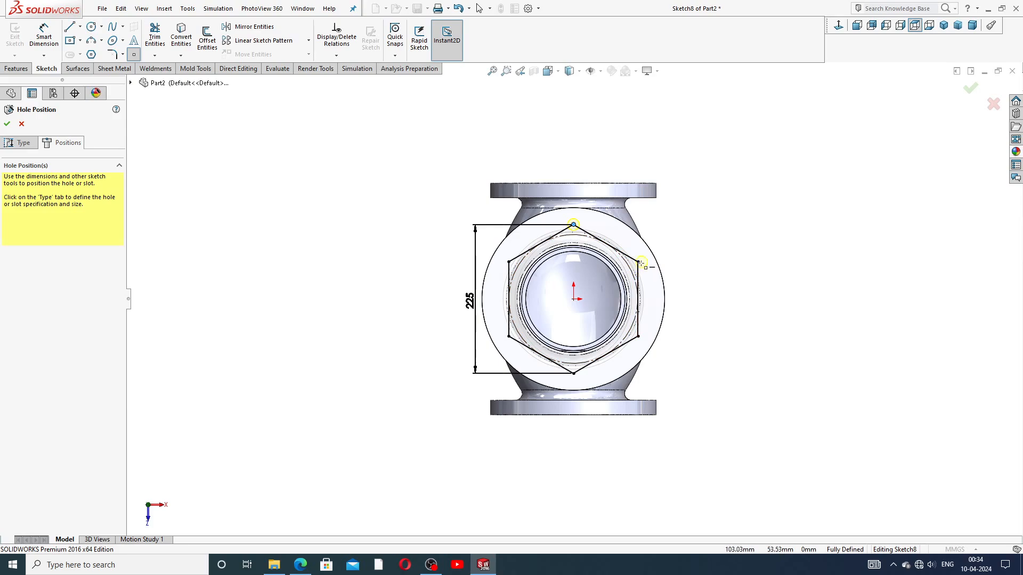
{"action": "left_click", "coordinate": [638, 262]}
{"action": "left_click", "coordinate": [638, 336]}
{"action": "left_click", "coordinate": [573, 374]}
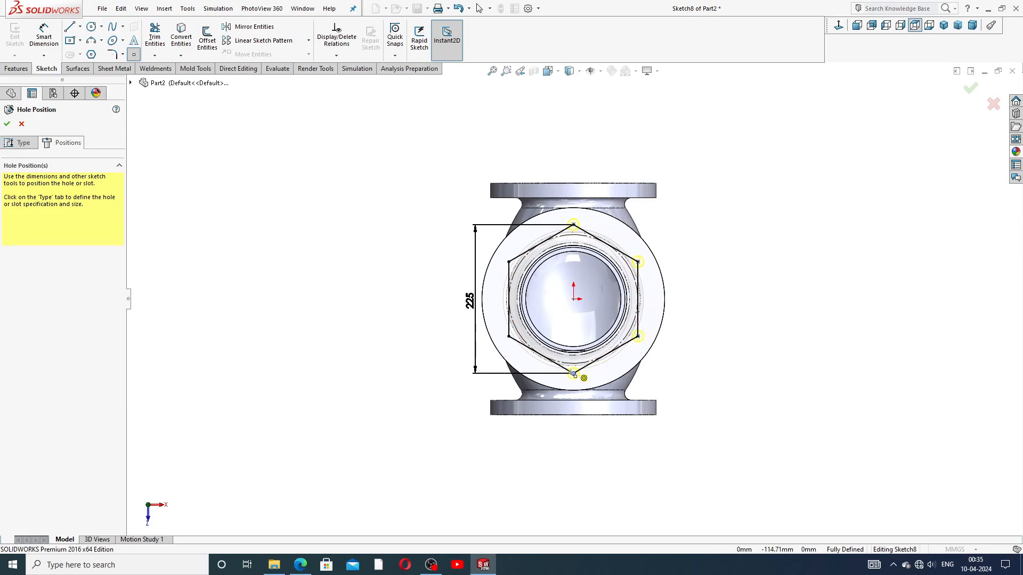
{"action": "left_click", "coordinate": [508, 336]}
{"action": "left_click", "coordinate": [508, 262]}
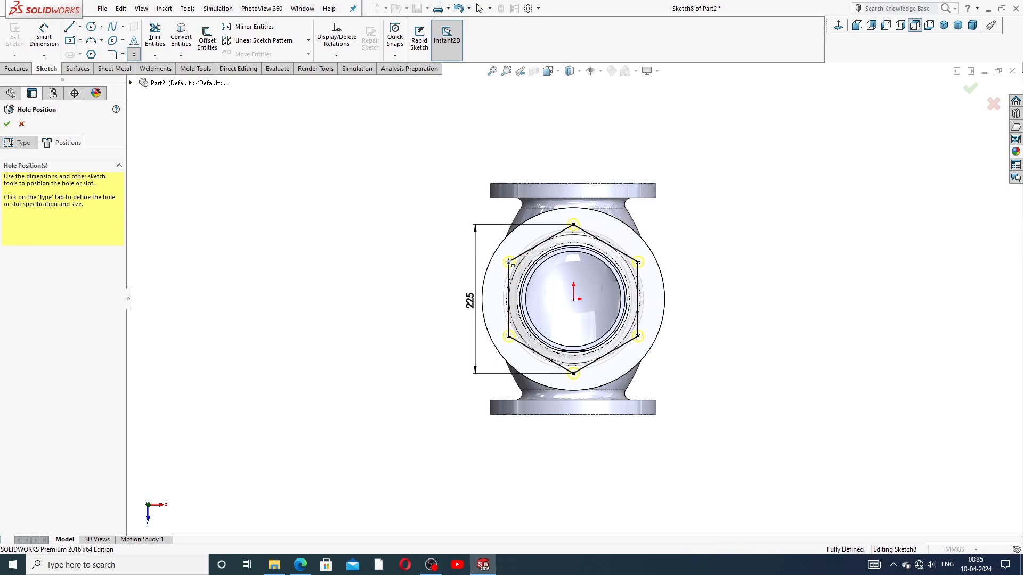
{"action": "left_click", "coordinate": [7, 124]}
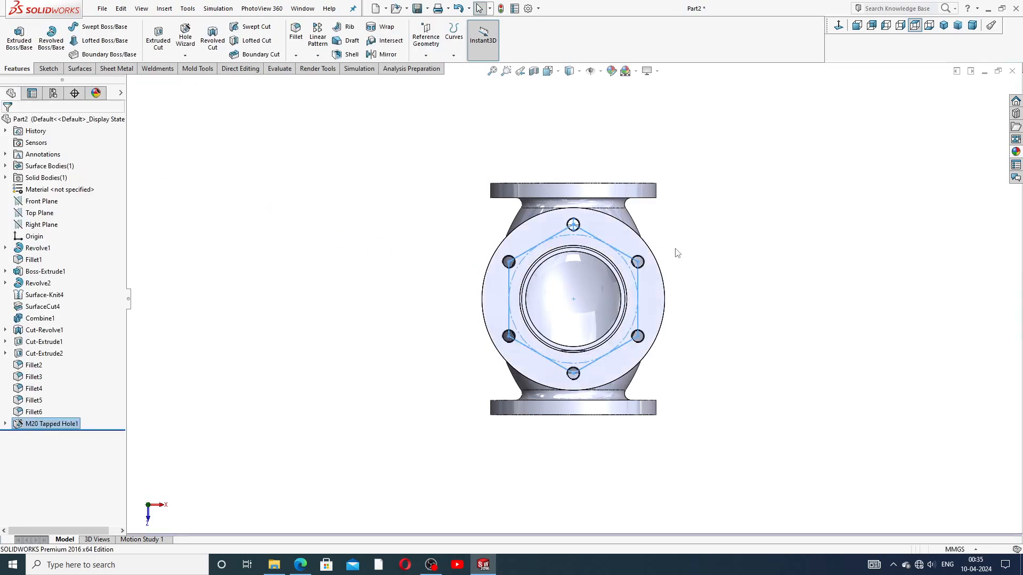
Step: Turn on shaded cosmetic threads in the document's detailing properties
{"action": "left_click", "coordinate": [668, 330]}
{"action": "middle_click_drag", "start_coordinate": [664, 327], "coordinate": [660, 164]}
{"action": "scroll", "coordinate": [654, 193], "scroll_direction": "up", "scroll_amount": 2}
{"action": "scroll", "coordinate": [539, 219], "scroll_direction": "down", "scroll_amount": 2}
{"action": "scroll", "coordinate": [573, 263], "scroll_direction": "down", "scroll_amount": 3}
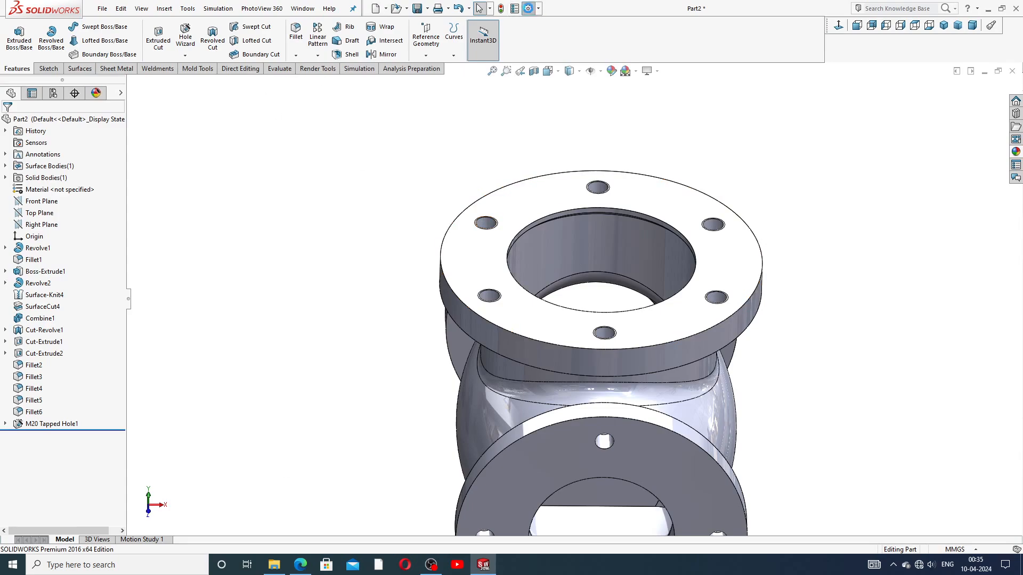
{"action": "left_click", "coordinate": [528, 8]}
{"action": "left_click", "coordinate": [376, 102]}
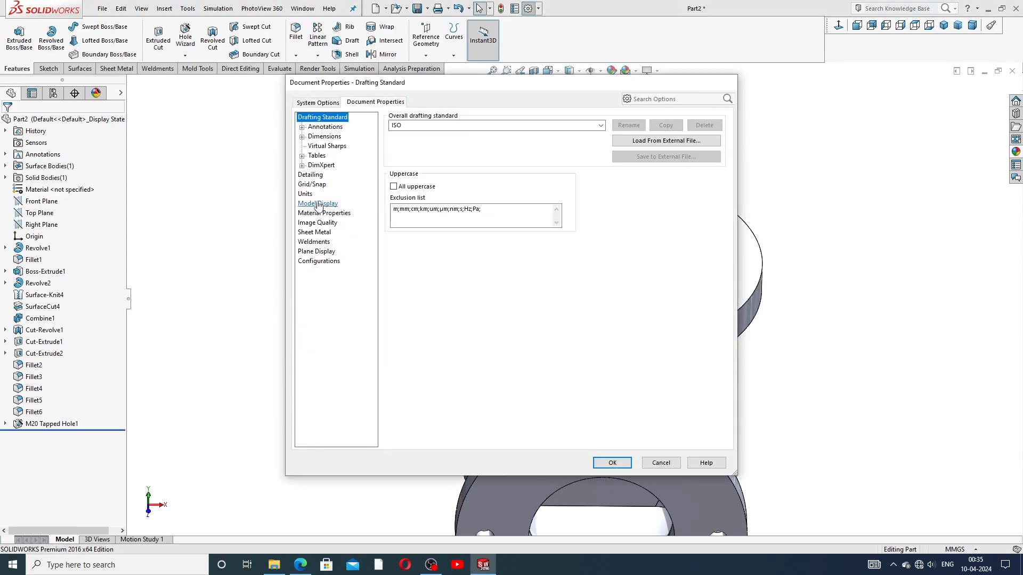
{"action": "left_click", "coordinate": [314, 176]}
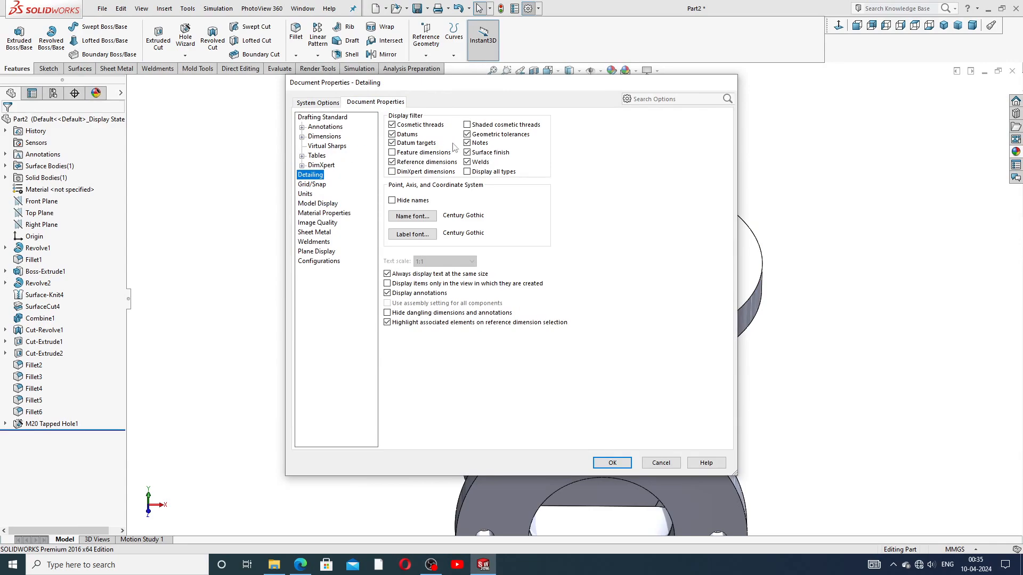
{"action": "left_click", "coordinate": [474, 125]}
{"action": "left_click", "coordinate": [611, 463]}
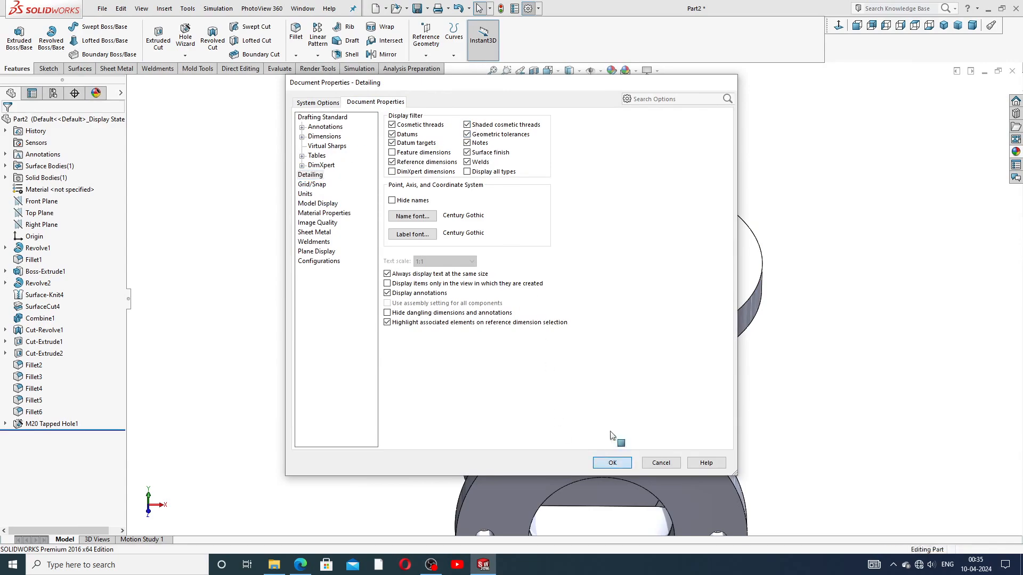
Step: Examine the thread display in the neck flange's tapped holes and the overall valve body
{"action": "scroll", "coordinate": [610, 234], "scroll_direction": "down", "scroll_amount": 6}
{"action": "scroll", "coordinate": [607, 223], "scroll_direction": "down", "scroll_amount": 2}
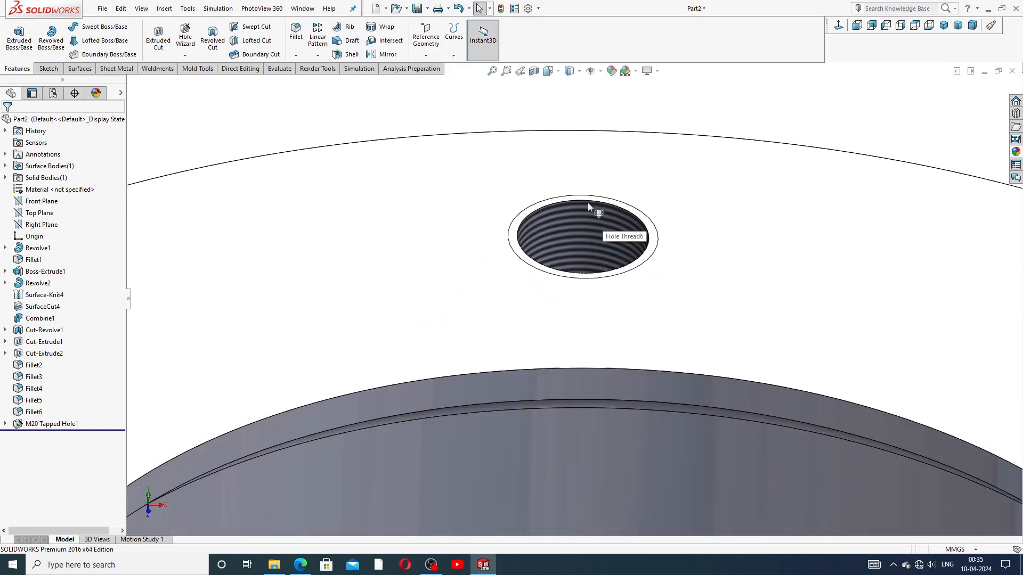
{"action": "scroll", "coordinate": [584, 234], "scroll_direction": "up", "scroll_amount": 5}
{"action": "scroll", "coordinate": [597, 298], "scroll_direction": "up", "scroll_amount": 10}
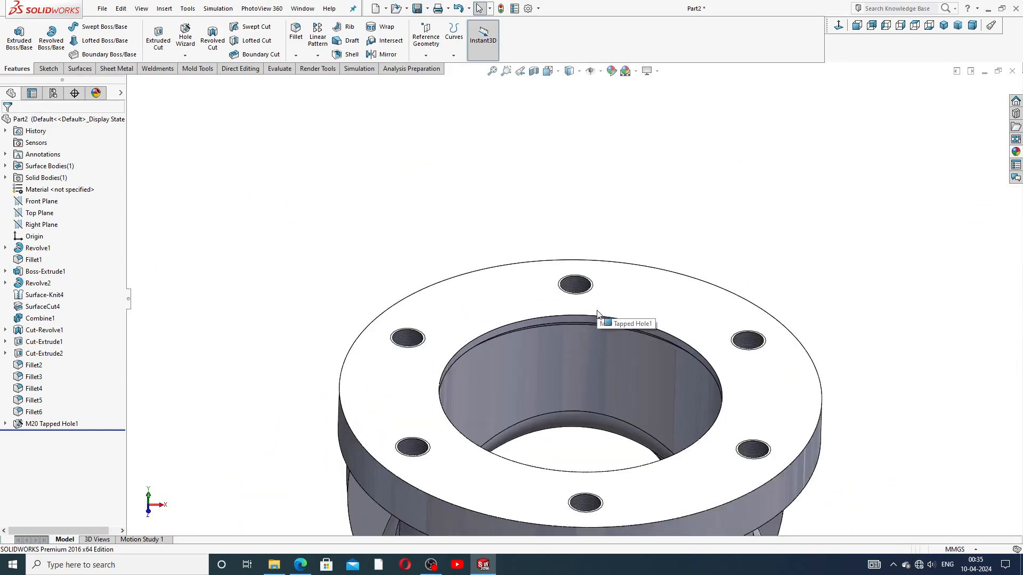
{"action": "mouse_move", "coordinate": [609, 385]}
{"action": "middle_mouse_down"}
{"action": "mouse_move", "coordinate": [518, 286]}
{"action": "mouse_move", "coordinate": [499, 345]}
{"action": "mouse_move", "coordinate": [489, 299]}
{"action": "mouse_move", "coordinate": [450, 320]}
{"action": "mouse_move", "coordinate": [651, 293]}
{"action": "mouse_move", "coordinate": [610, 397]}
{"action": "middle_mouse_up"}
{"action": "scroll", "coordinate": [610, 400], "scroll_direction": "down", "scroll_amount": 4}
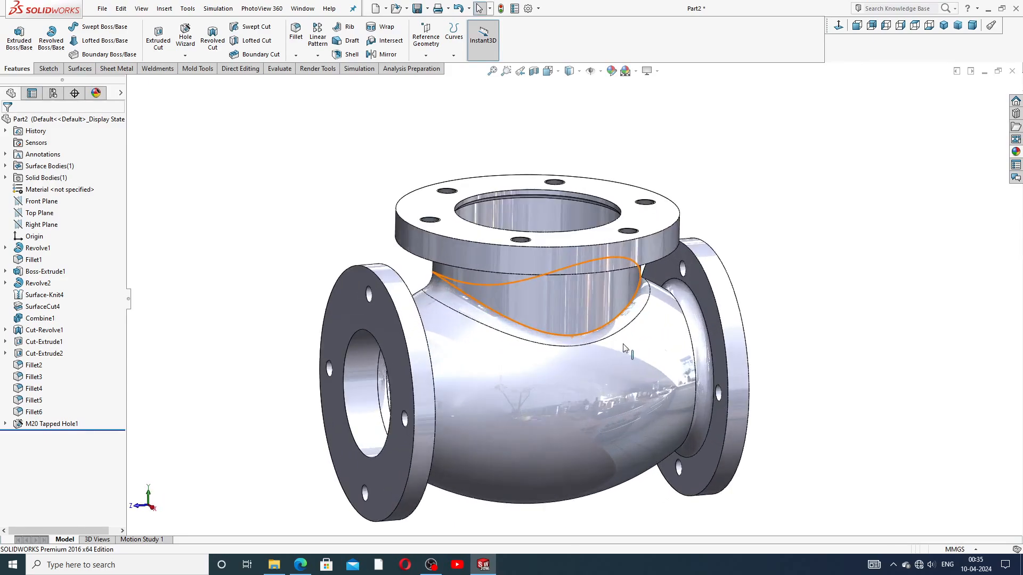
{"action": "scroll", "coordinate": [669, 349], "scroll_direction": "up", "scroll_amount": 3}
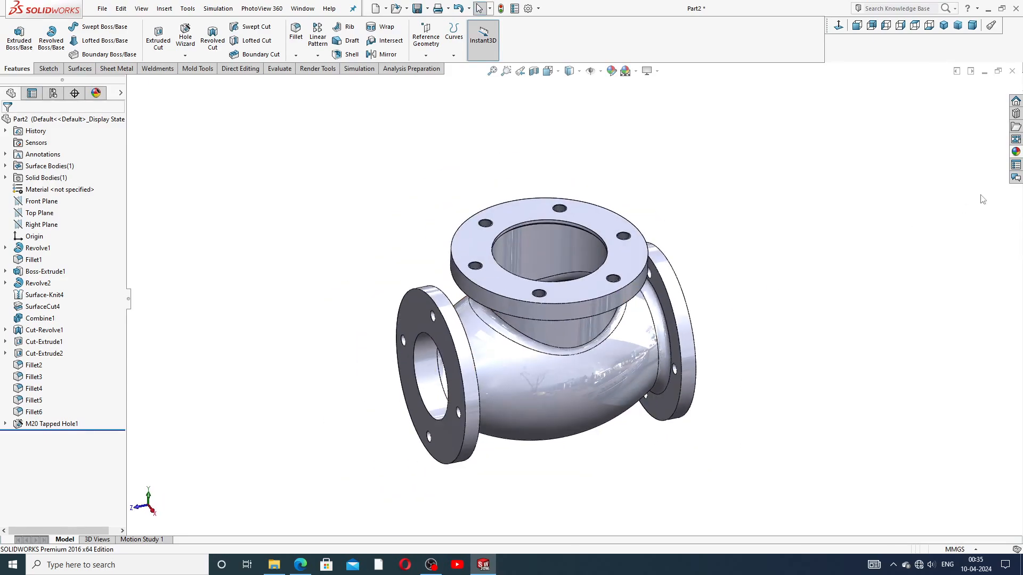
Step: Apply the polished brass metal appearance to the valve body
{"action": "left_click", "coordinate": [1015, 153]}
{"action": "left_click", "coordinate": [880, 101]}
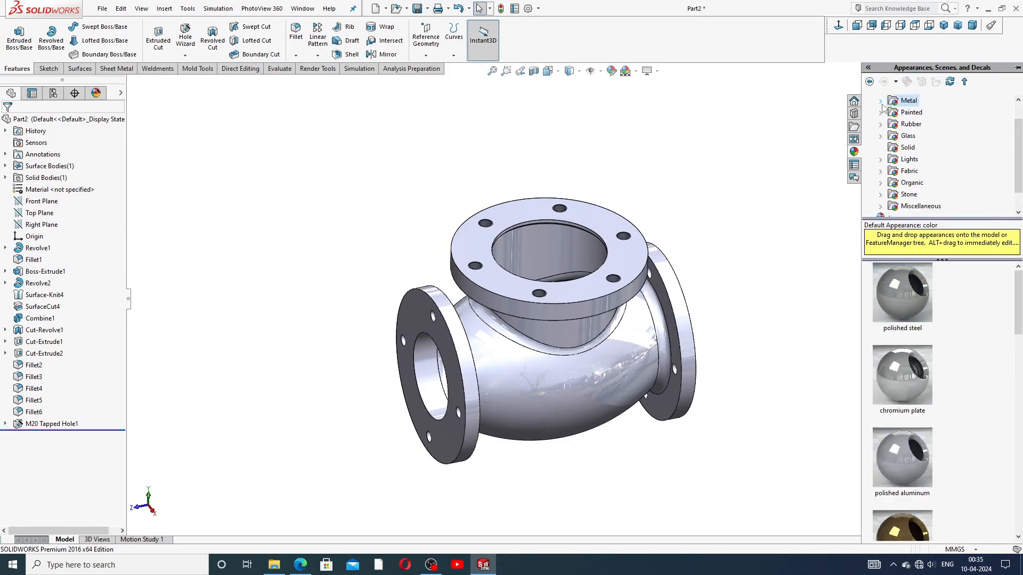
{"action": "left_click", "coordinate": [1019, 101]}
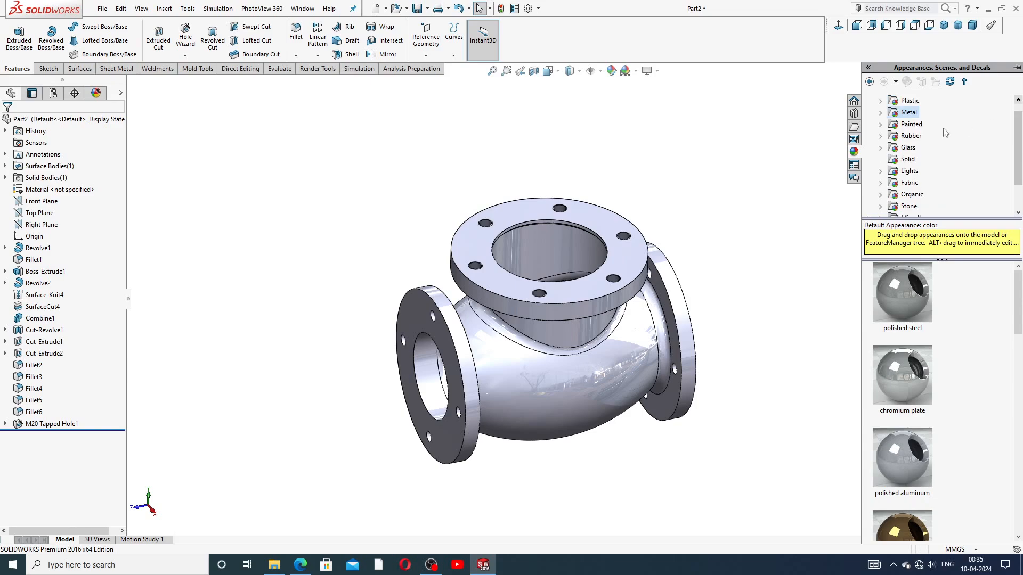
{"action": "scroll", "coordinate": [937, 137], "scroll_direction": "up", "scroll_amount": 1}
{"action": "left_click", "coordinate": [869, 101]}
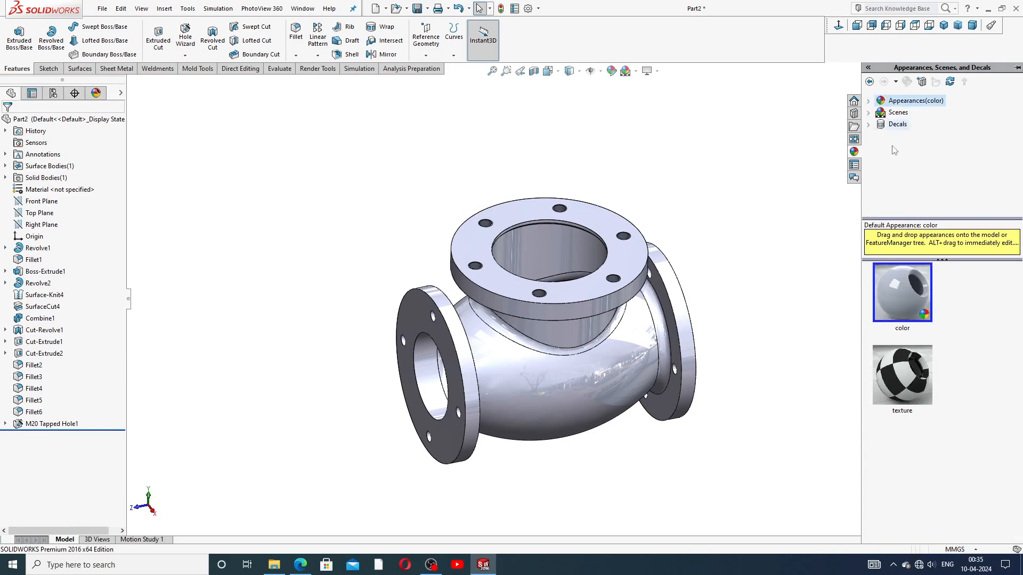
{"action": "double_click", "coordinate": [911, 102]}
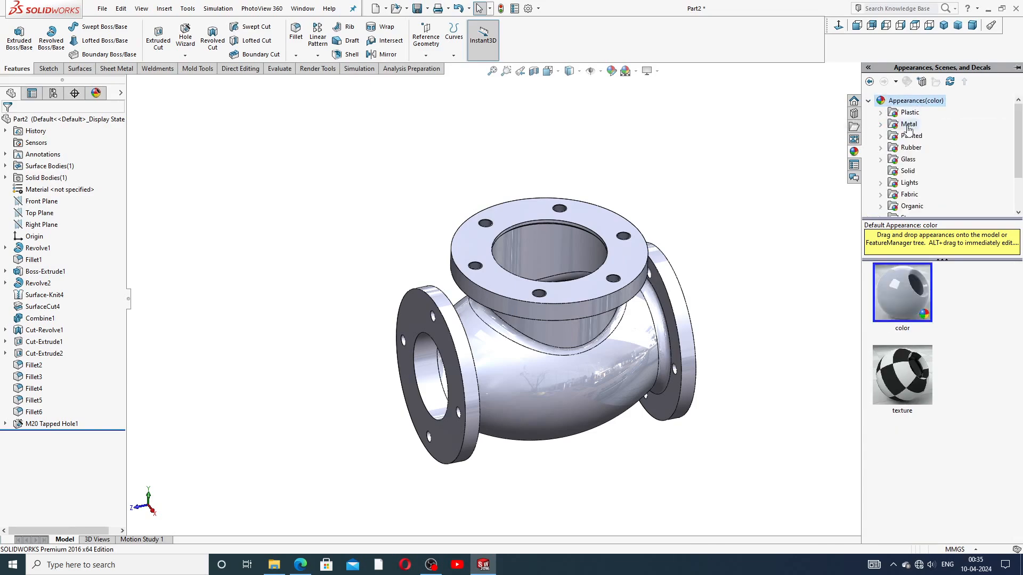
{"action": "double_click", "coordinate": [907, 124]}
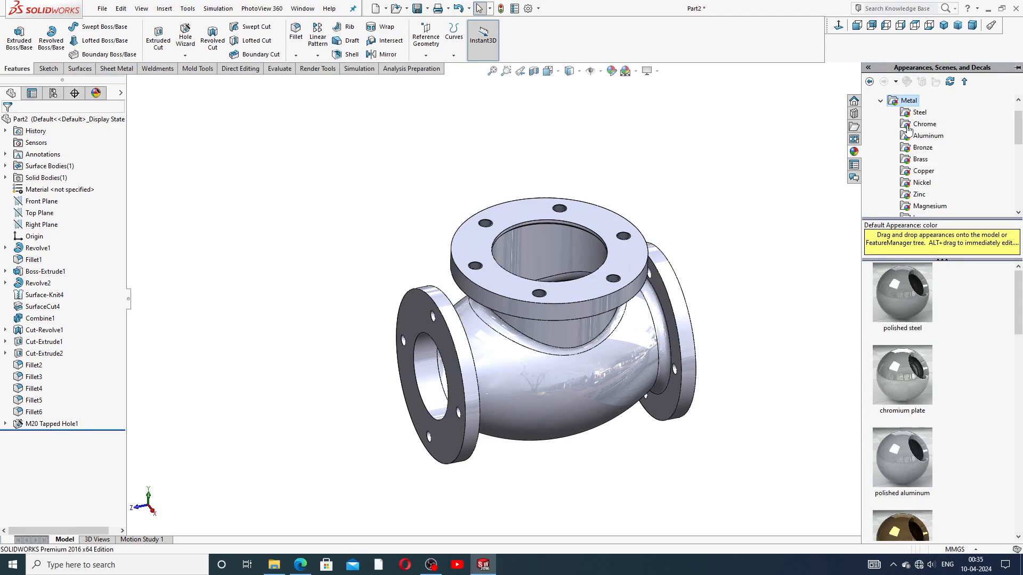
{"action": "left_click", "coordinate": [921, 159]}
{"action": "double_click", "coordinate": [902, 293]}
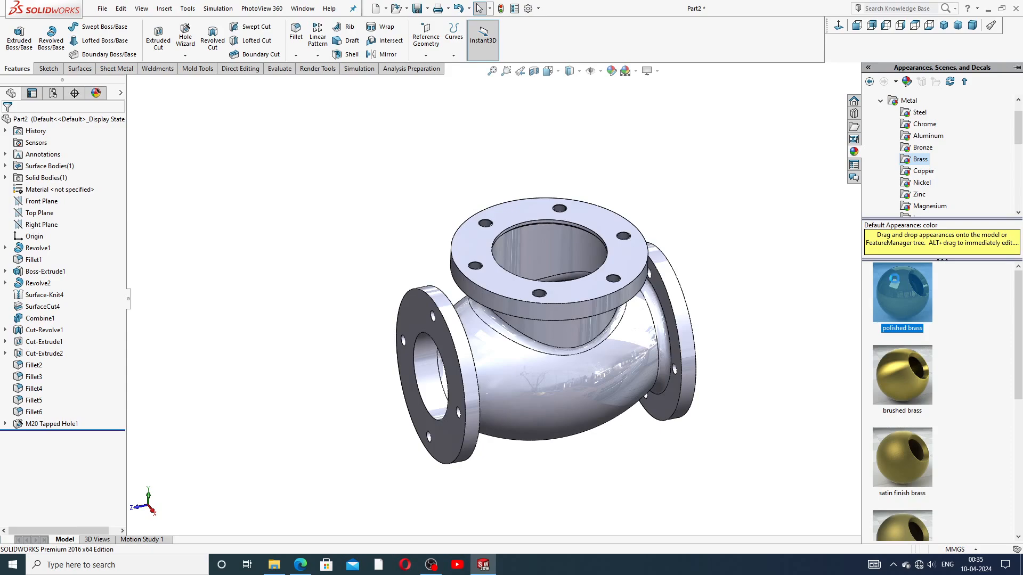
Step: Show the flanged valve body in isometric view and inspect its appearance up close
{"action": "scroll", "coordinate": [522, 305], "scroll_direction": "down", "scroll_amount": 3}
{"action": "scroll", "coordinate": [548, 319], "scroll_direction": "up", "scroll_amount": 2}
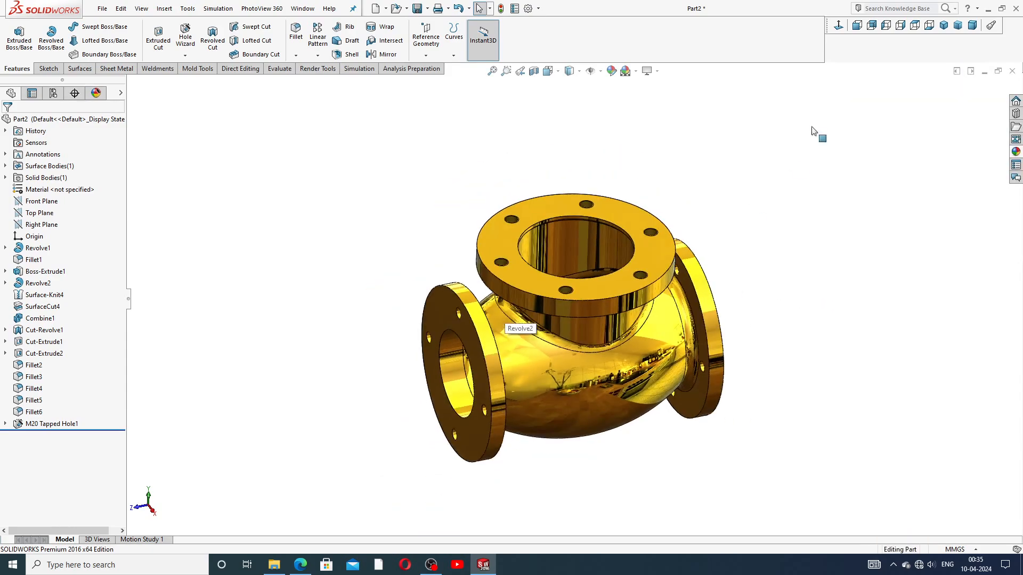
{"action": "left_click", "coordinate": [943, 26]}
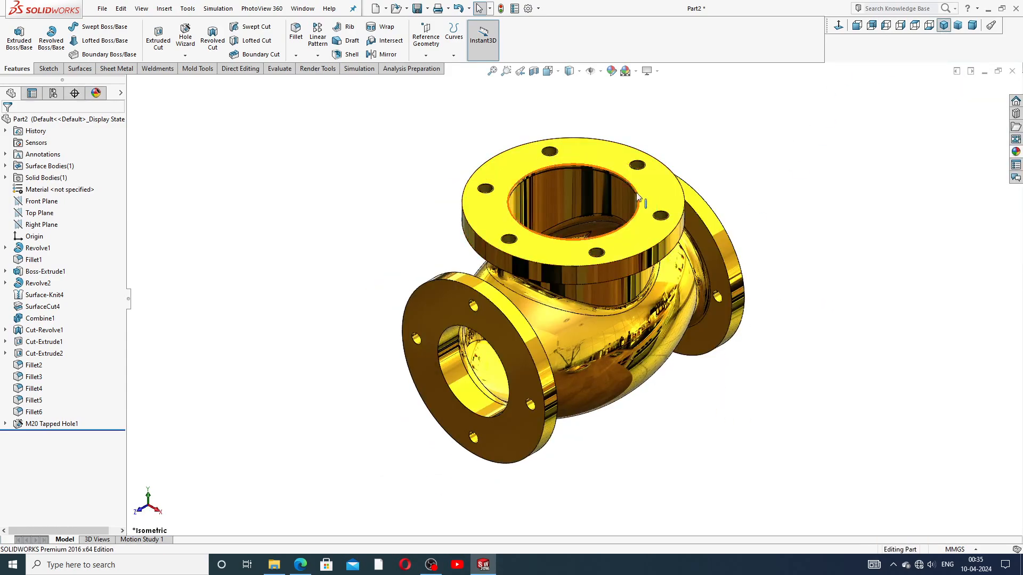
{"action": "scroll", "coordinate": [641, 195], "scroll_direction": "down", "scroll_amount": 1}
{"action": "scroll", "coordinate": [626, 237], "scroll_direction": "up", "scroll_amount": 1}
{"action": "scroll", "coordinate": [600, 398], "scroll_direction": "down", "scroll_amount": 1}
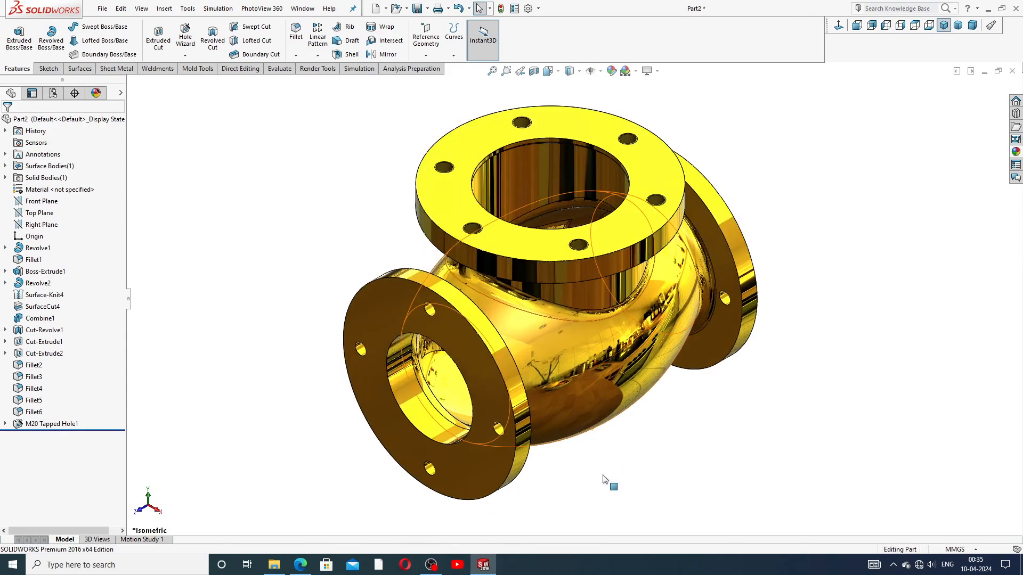
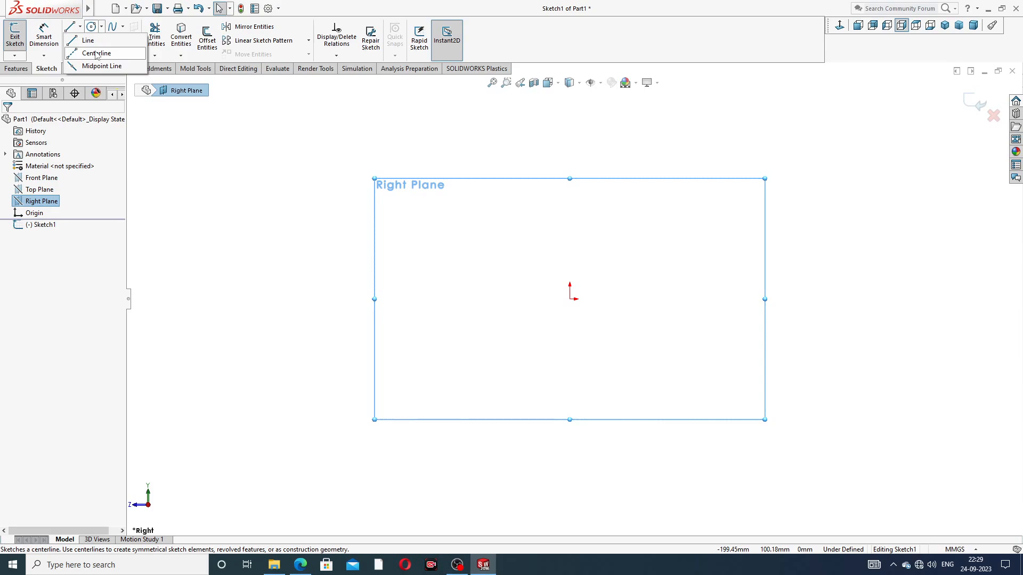
Step: Draw a vertical centerline through the origin on the Right Plane sketch
{"action": "left_click", "coordinate": [96, 53]}
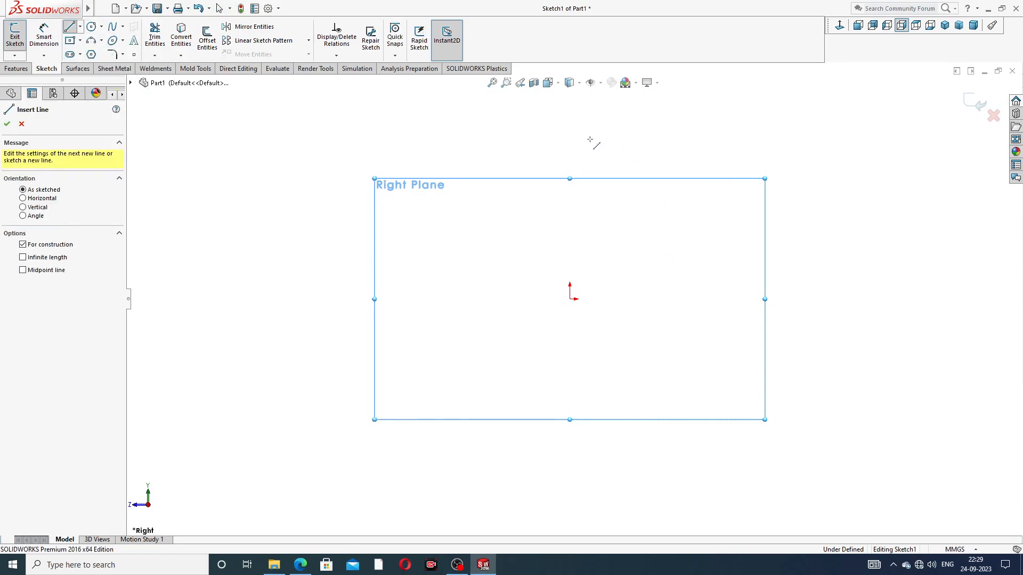
{"action": "left_click", "coordinate": [569, 98]}
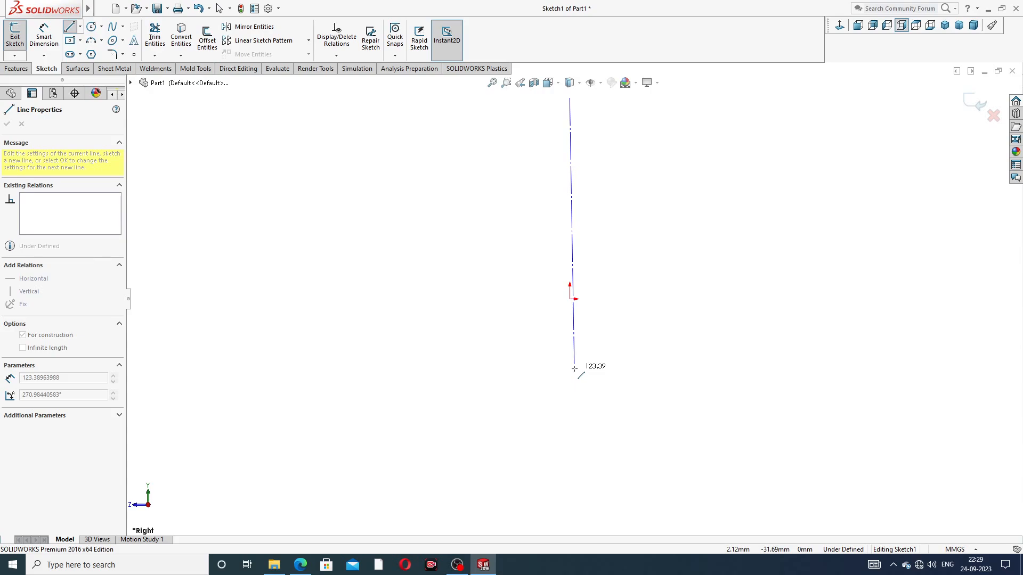
{"action": "left_click", "coordinate": [568, 345]}
{"action": "right_click", "coordinate": [610, 310]}
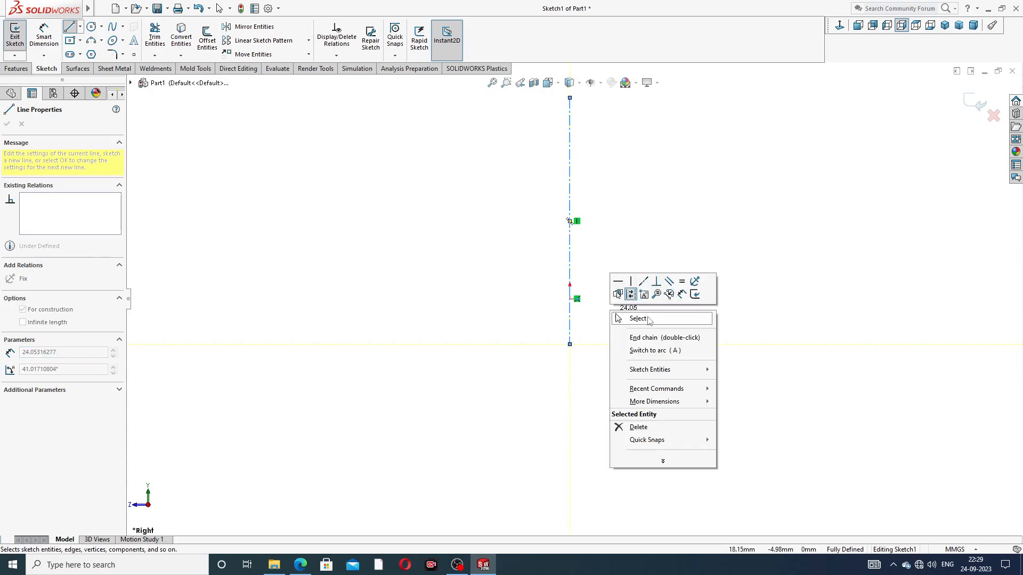
{"action": "left_click", "coordinate": [640, 319]}
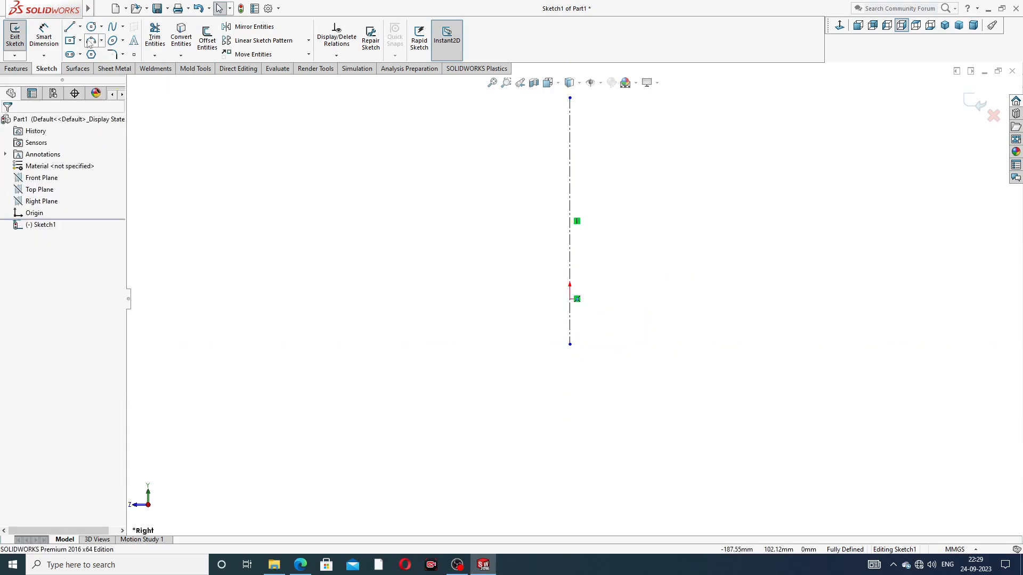
Step: Draw a horizontal centerline through the origin, crossing the vertical centerline
{"action": "left_click", "coordinate": [80, 27]}
{"action": "left_click", "coordinate": [91, 50]}
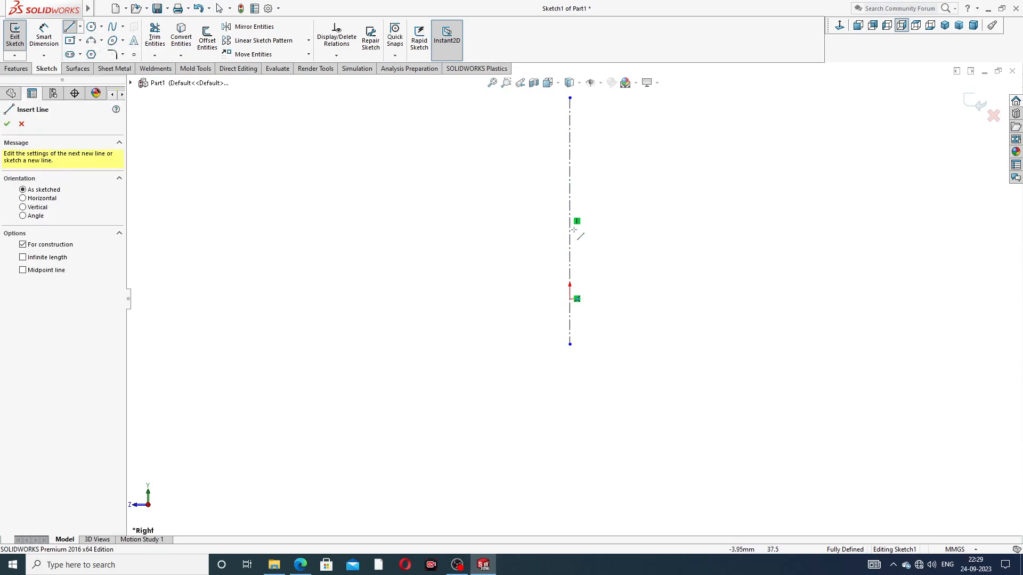
{"action": "left_click", "coordinate": [512, 300]}
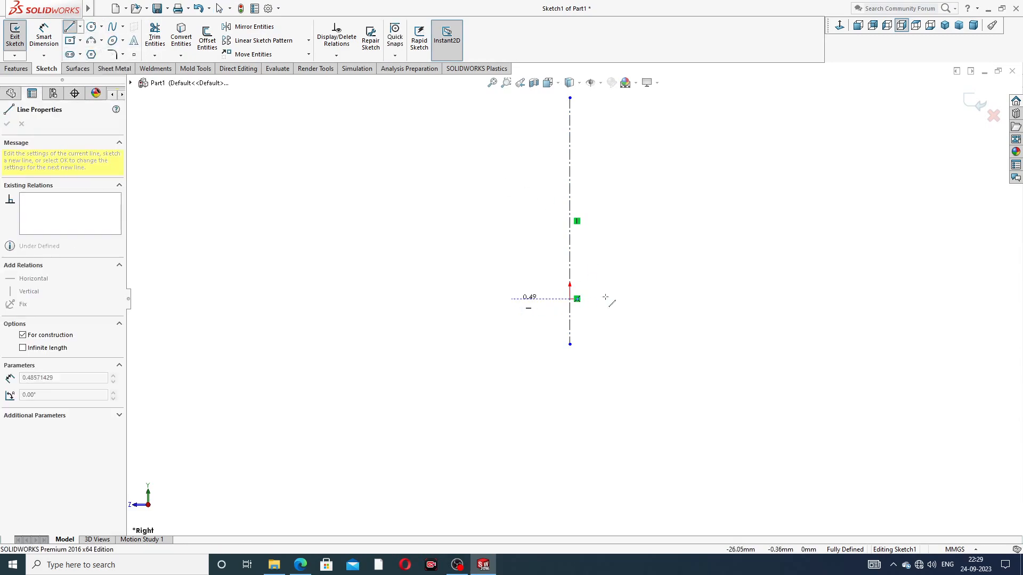
{"action": "left_click", "coordinate": [747, 298]}
{"action": "right_click", "coordinate": [781, 251]}
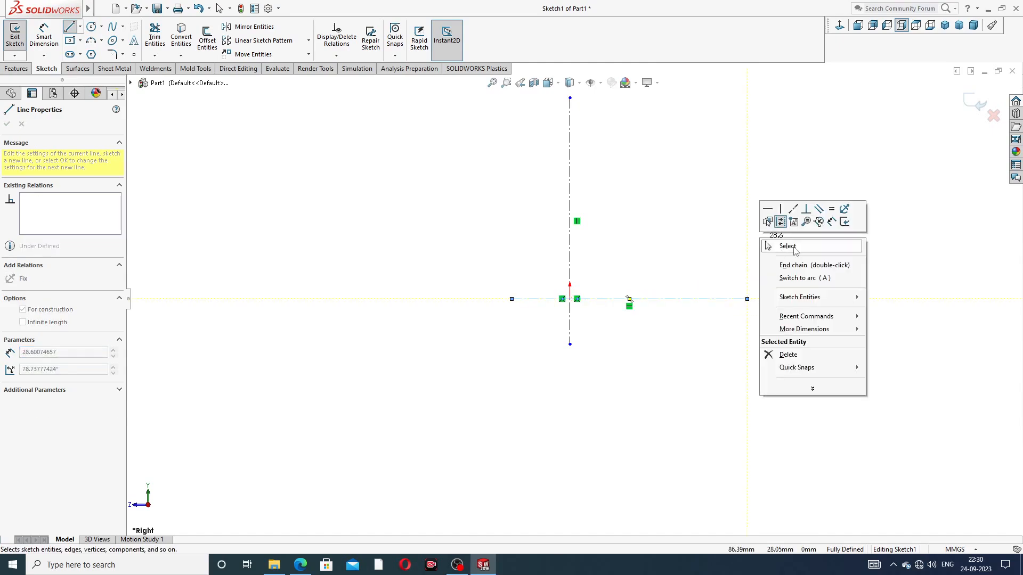
{"action": "left_click", "coordinate": [795, 251]}
Step: Lengthen the vertical centerline by moving its upper endpoint further up
{"action": "key", "text": "z"}
{"action": "key", "text": "z"}
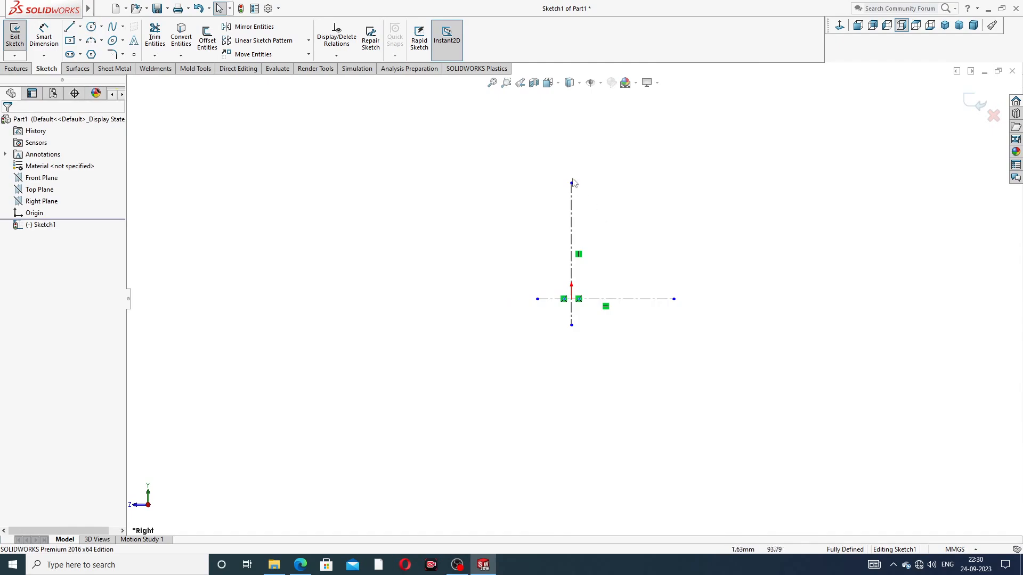
{"action": "left_click_drag", "start_coordinate": [571, 183], "coordinate": [571, 119]}
{"action": "left_click", "coordinate": [656, 174]}
{"action": "scroll", "coordinate": [624, 250], "scroll_direction": "down", "scroll_amount": 1}
{"action": "scroll", "coordinate": [626, 255], "scroll_direction": "down", "scroll_amount": 1}
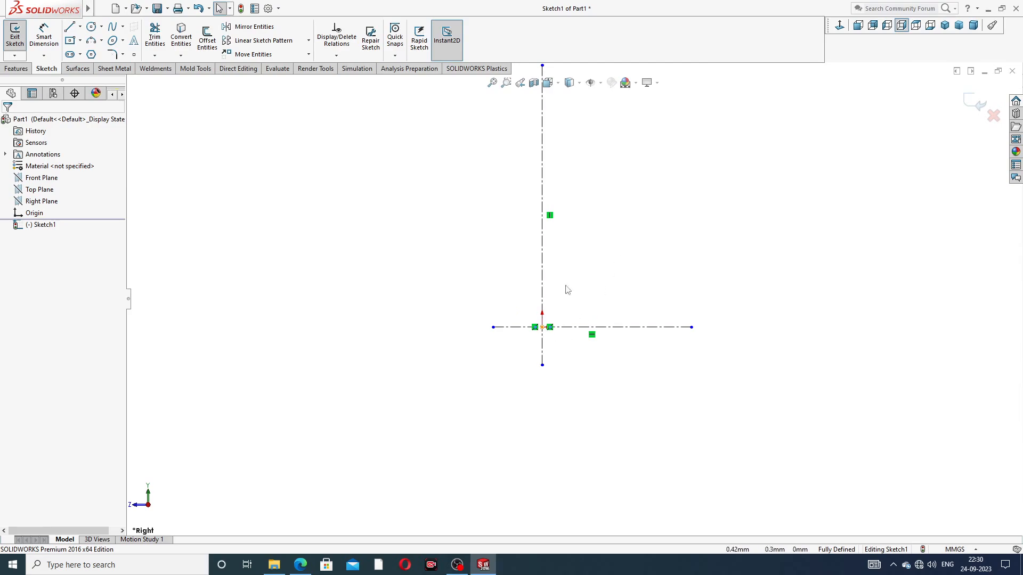
{"action": "key", "text": "z"}
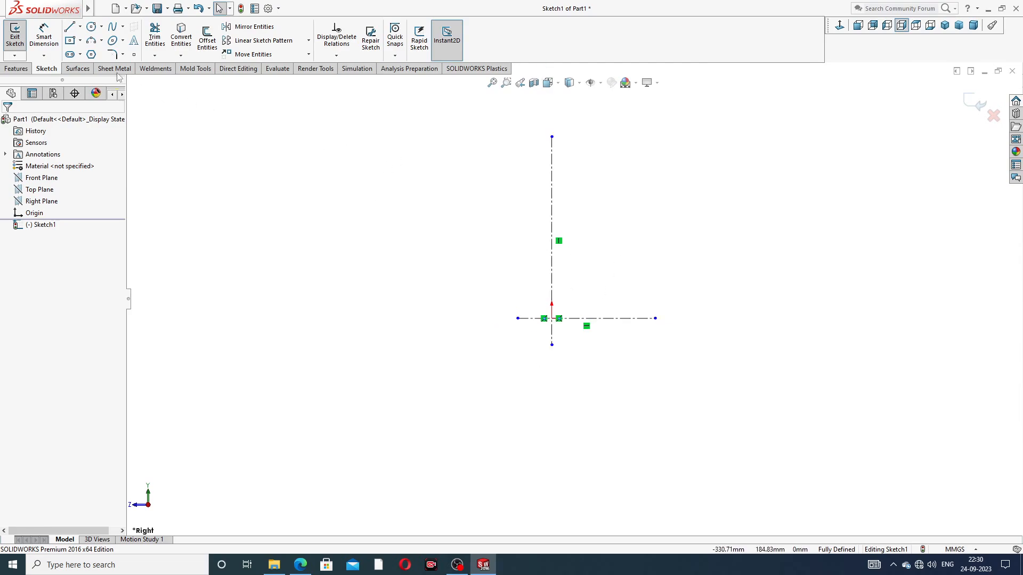
Step: Sketch the lower profile from the origin: a base line about 38 mm long, a vertical edge, and an outward rectangular step about 15 mm wide
{"action": "left_click", "coordinate": [71, 29]}
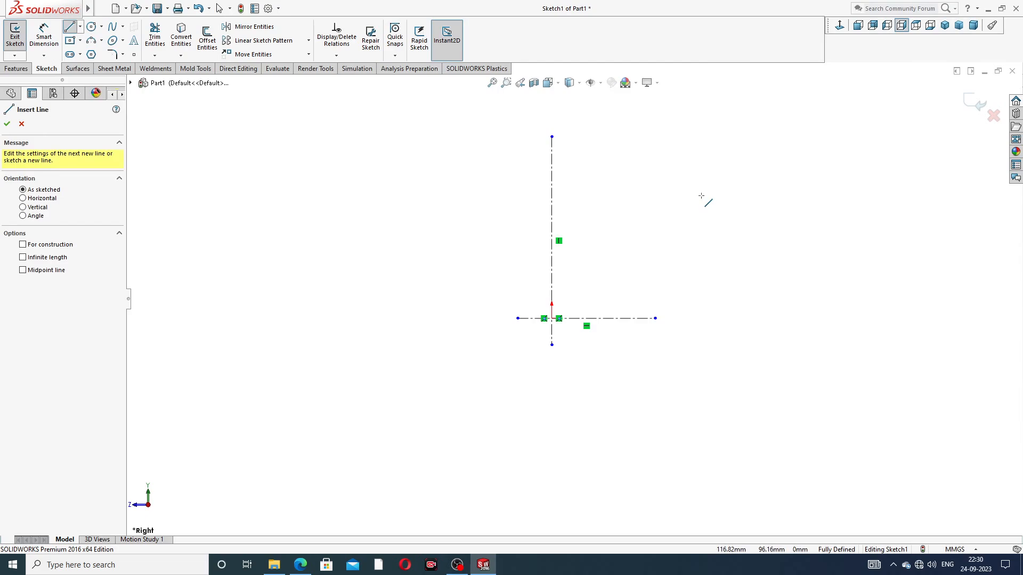
{"action": "left_click", "coordinate": [552, 318]}
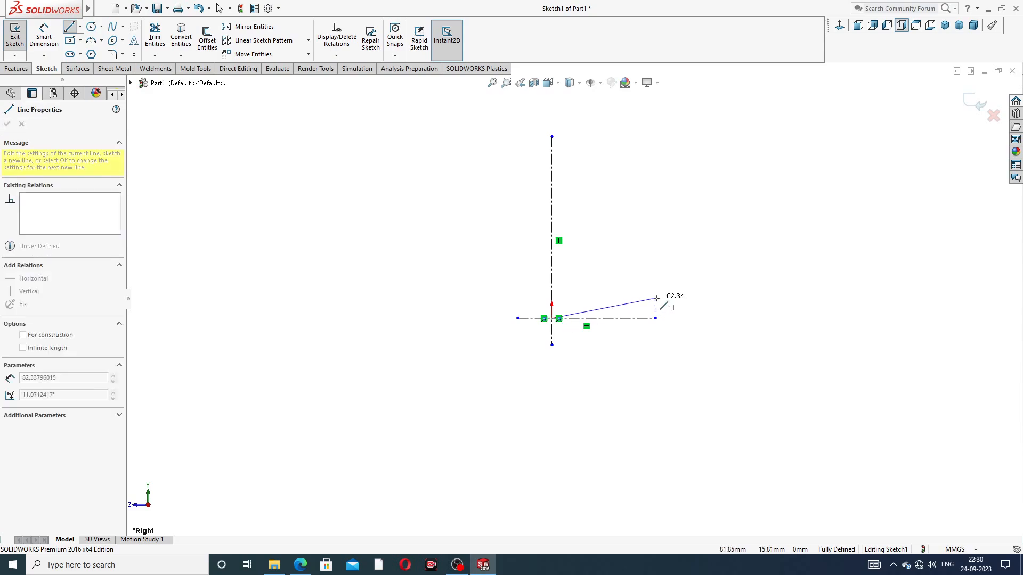
{"action": "scroll", "coordinate": [618, 309], "scroll_direction": "up", "scroll_amount": 1}
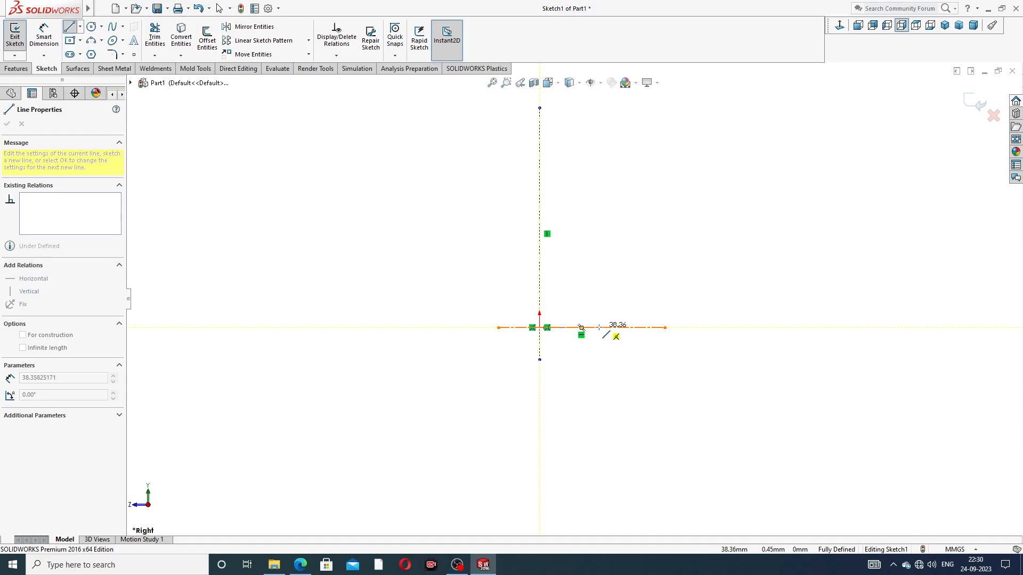
{"action": "left_click", "coordinate": [599, 327]}
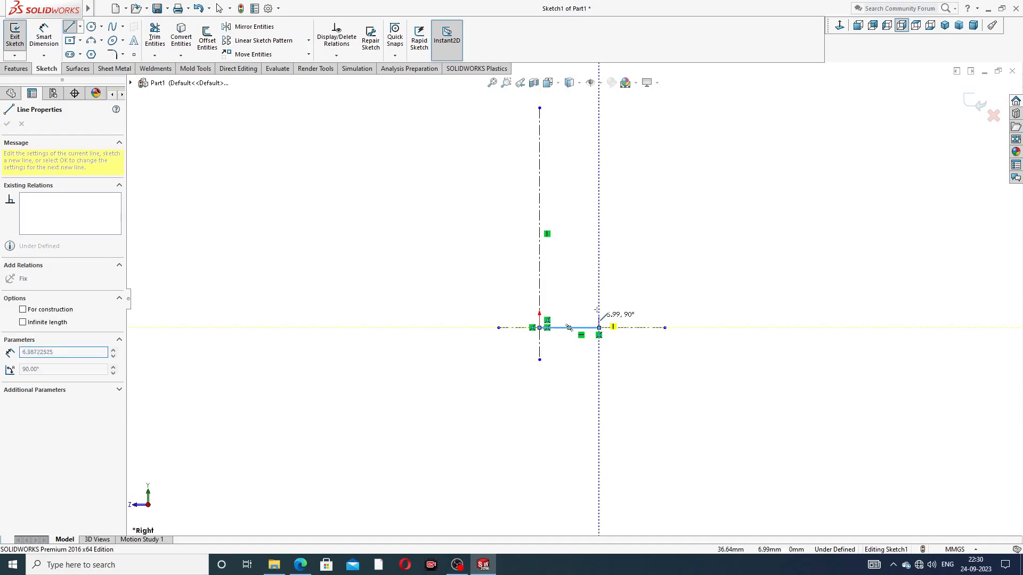
{"action": "left_click", "coordinate": [599, 264]}
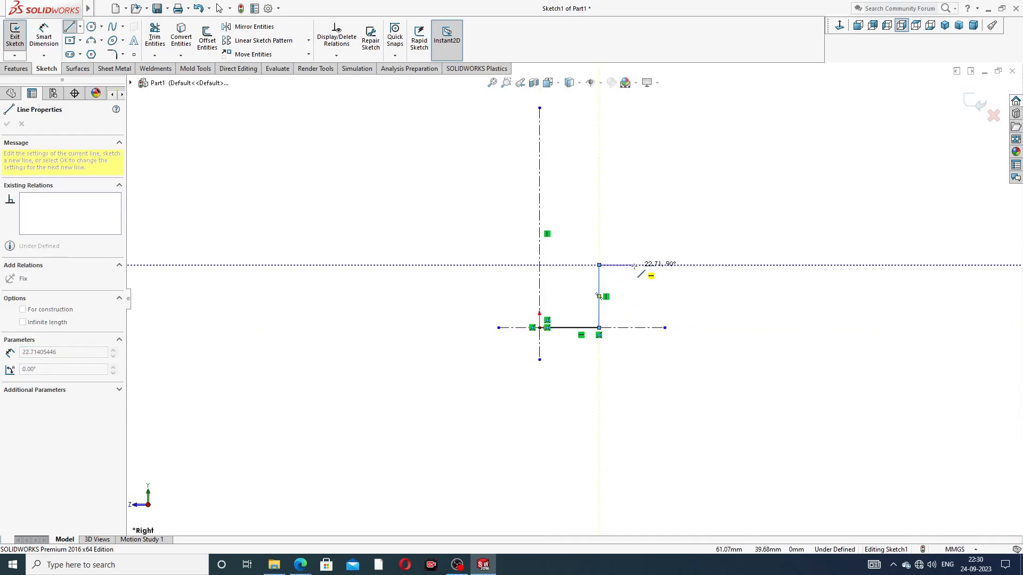
{"action": "left_click", "coordinate": [622, 265]}
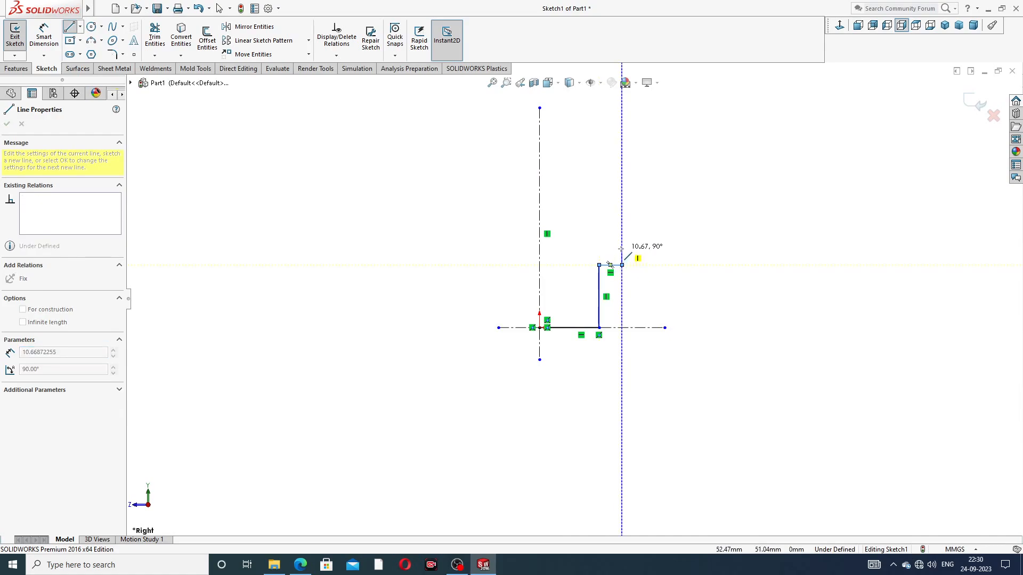
{"action": "left_click", "coordinate": [622, 248]}
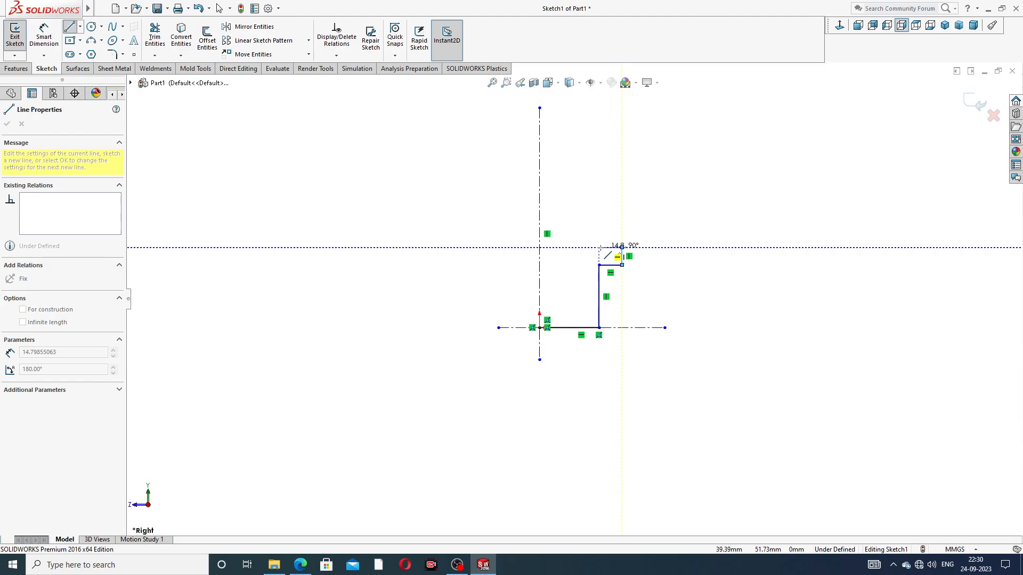
{"action": "left_click", "coordinate": [599, 248]}
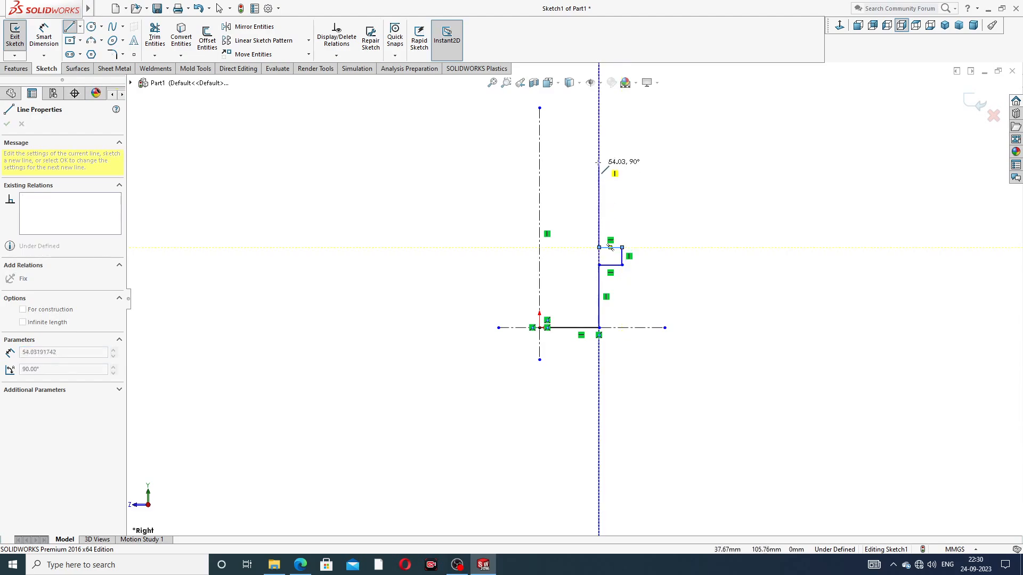
Step: Continue the profile with a vertical edge about 71 mm long and a second outward rectangular step about 15 mm wide
{"action": "left_click", "coordinate": [599, 138]}
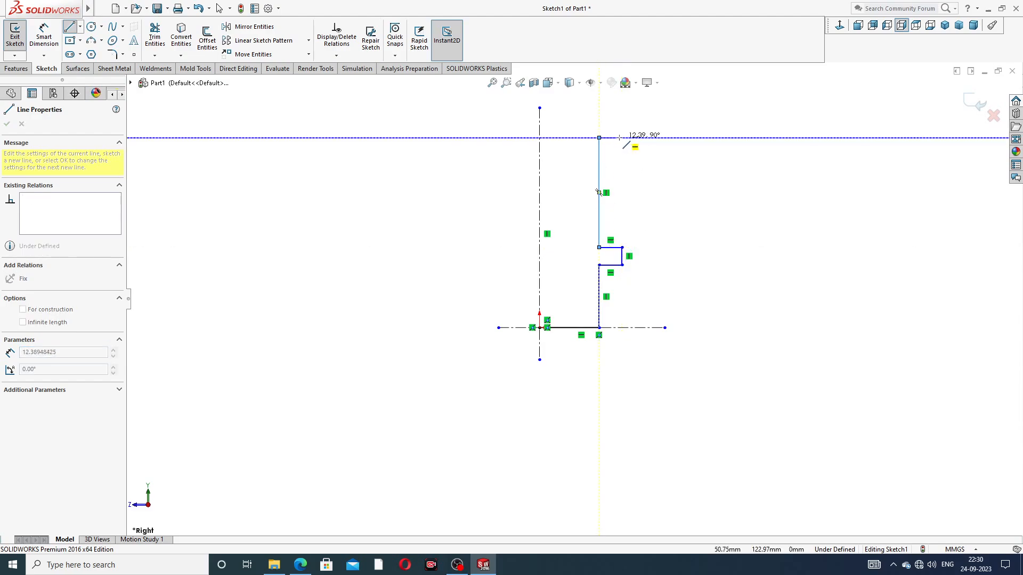
{"action": "left_click", "coordinate": [622, 138]}
{"action": "left_click", "coordinate": [622, 116]}
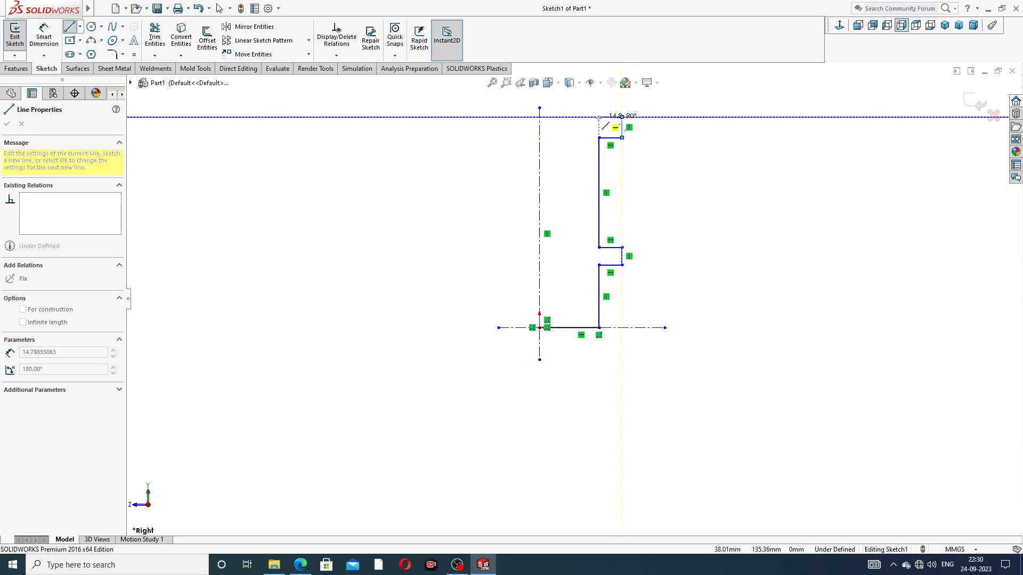
{"action": "left_click", "coordinate": [599, 116]}
Step: Close the profile with a vertical edge about 87 mm long, a top line to the centerline, and a line down to the origin
{"action": "scroll", "coordinate": [574, 298], "scroll_direction": "up", "scroll_amount": 3}
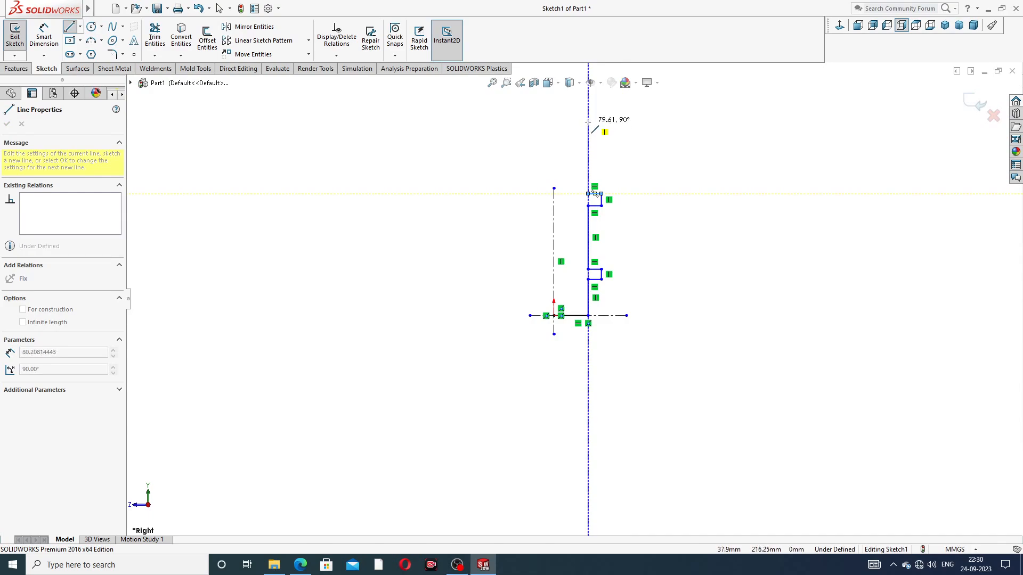
{"action": "left_click", "coordinate": [588, 116]}
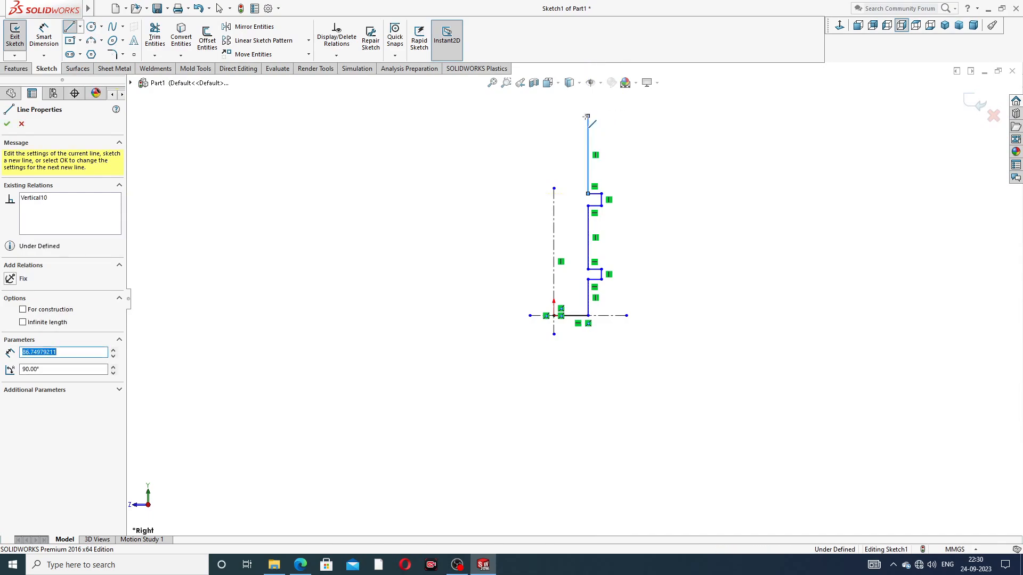
{"action": "left_click", "coordinate": [554, 115]}
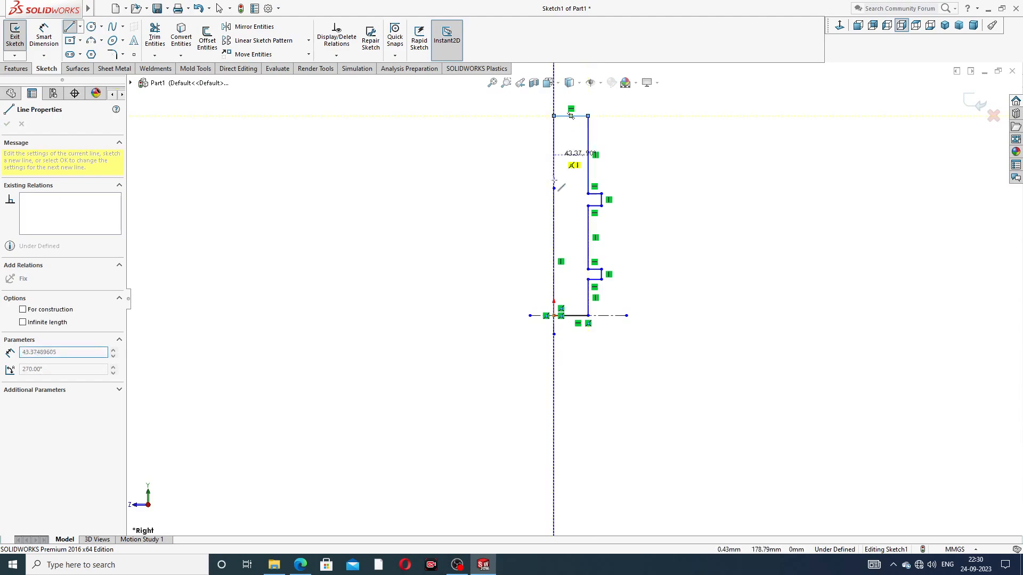
{"action": "left_click", "coordinate": [554, 315]}
{"action": "right_click", "coordinate": [664, 174]}
{"action": "left_click", "coordinate": [687, 219]}
Step: Extend the vertical centerline's upper end well above the profile's top edge
{"action": "scroll", "coordinate": [617, 176], "scroll_direction": "up", "scroll_amount": 3}
{"action": "scroll", "coordinate": [598, 197], "scroll_direction": "down", "scroll_amount": 2}
{"action": "left_click_drag", "start_coordinate": [544, 263], "coordinate": [545, 116]}
{"action": "left_click", "coordinate": [617, 170]}
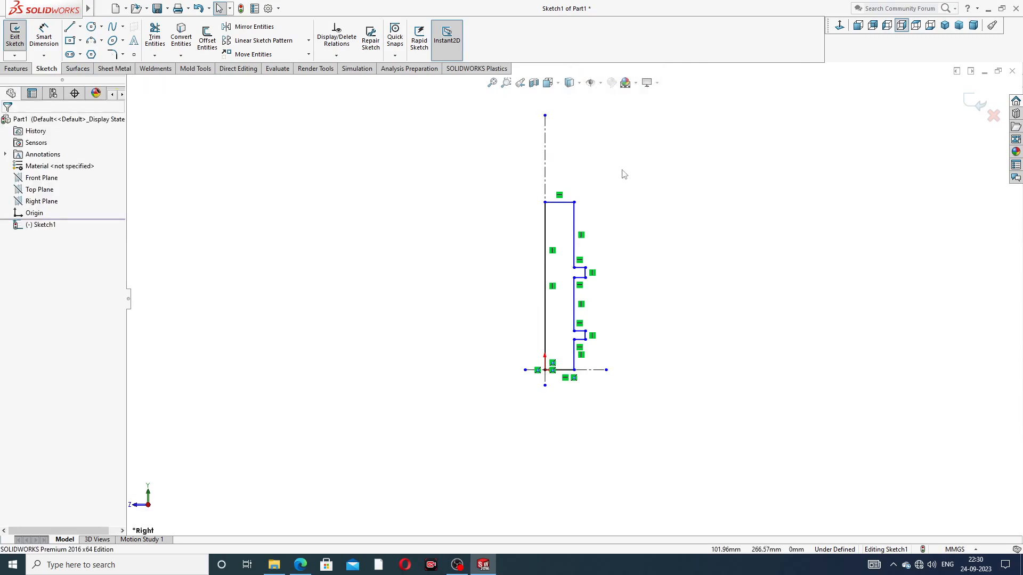
{"action": "scroll", "coordinate": [589, 259], "scroll_direction": "down", "scroll_amount": 2}
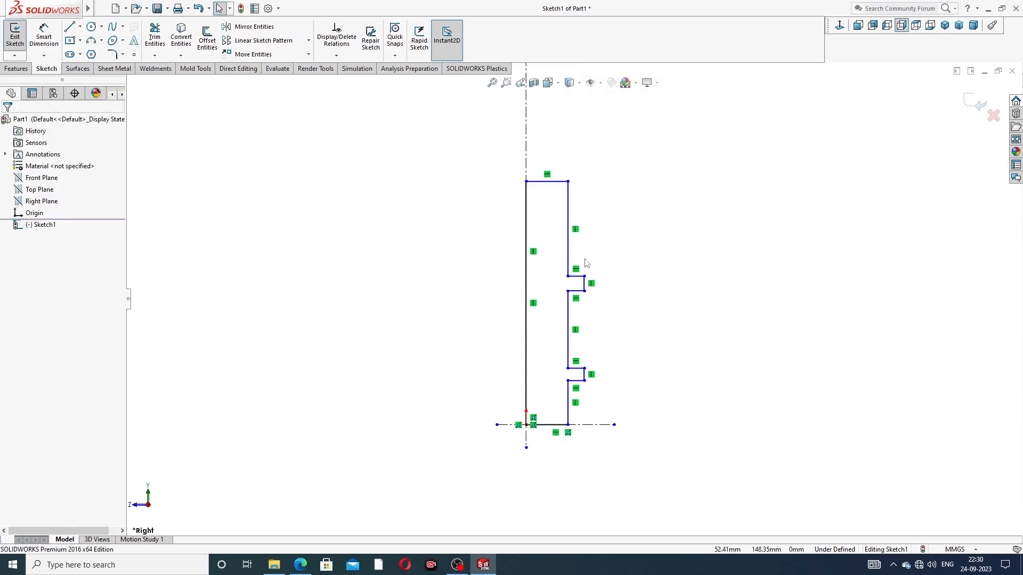
{"action": "scroll", "coordinate": [601, 269], "scroll_direction": "down", "scroll_amount": 1}
{"action": "scroll", "coordinate": [609, 255], "scroll_direction": "up", "scroll_amount": 2}
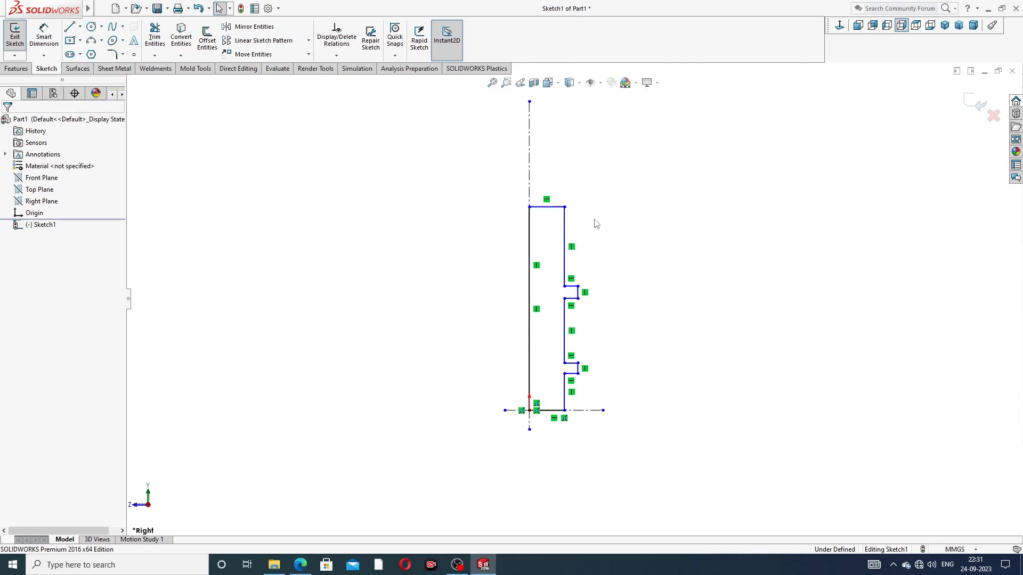
{"action": "left_click_drag", "start_coordinate": [530, 102], "coordinate": [530, 122]}
Step: Make the three outer vertical edges of the profile collinear
{"action": "scroll", "coordinate": [587, 278], "scroll_direction": "down", "scroll_amount": 2}
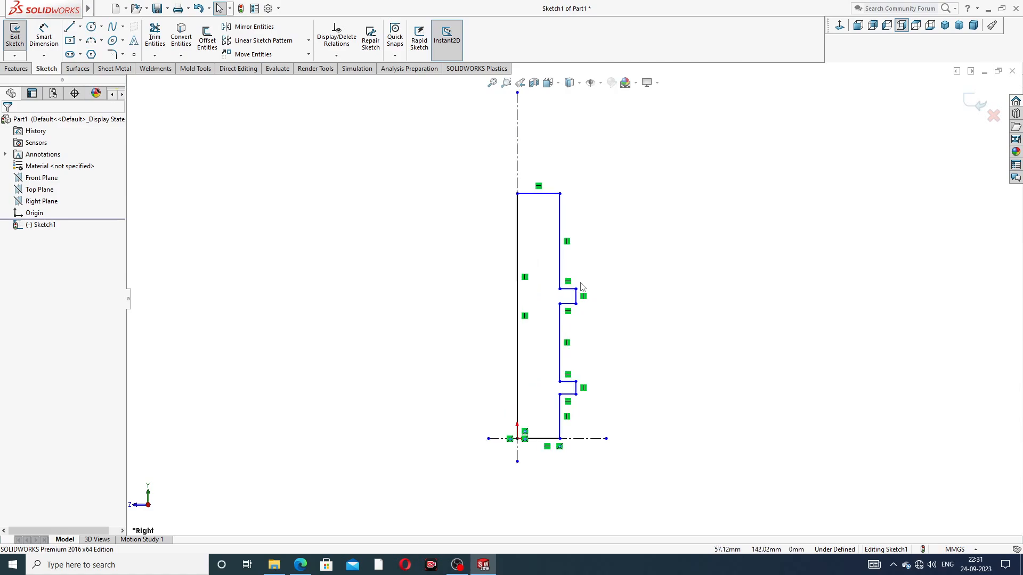
{"action": "left_click", "coordinate": [557, 261]}
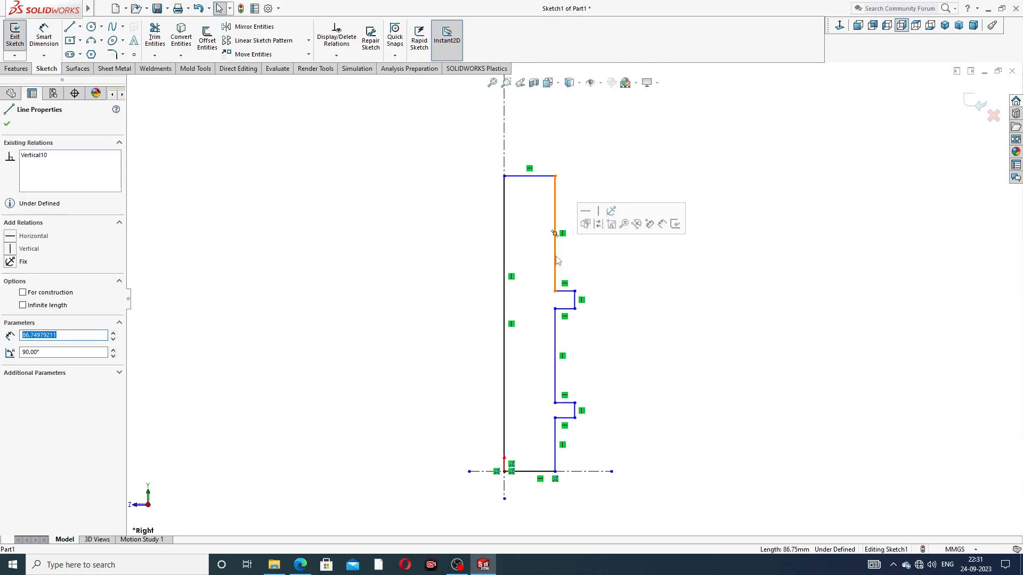
{"action": "left_click", "coordinate": [555, 344], "text": "ctrl"}
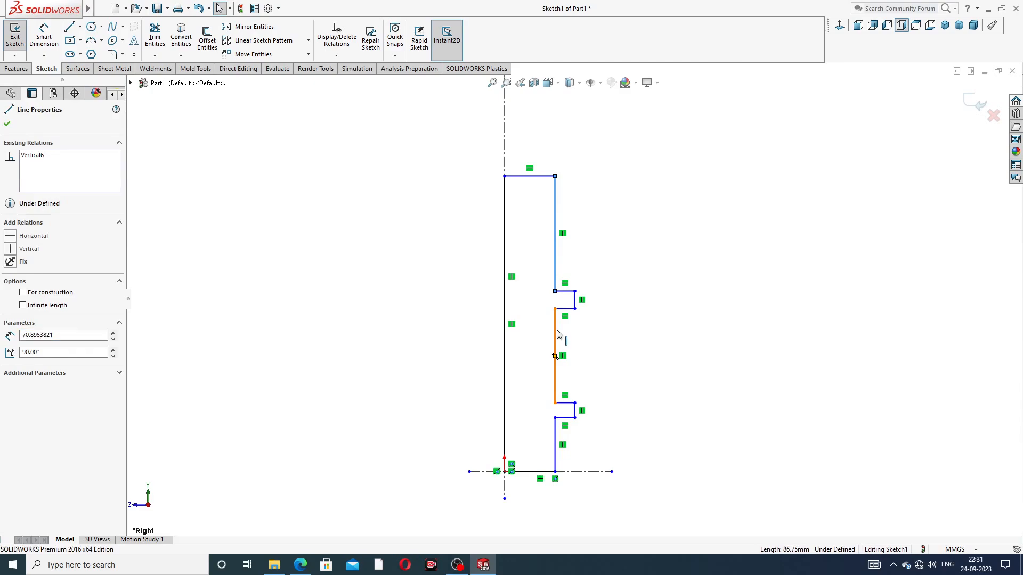
{"action": "left_click", "coordinate": [556, 442], "text": "ctrl"}
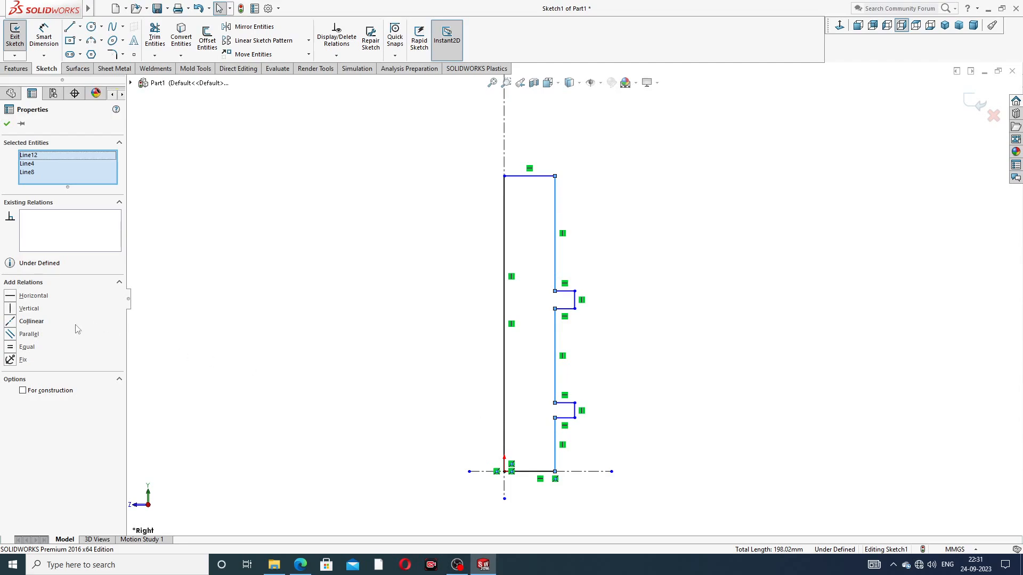
{"action": "left_click", "coordinate": [32, 322]}
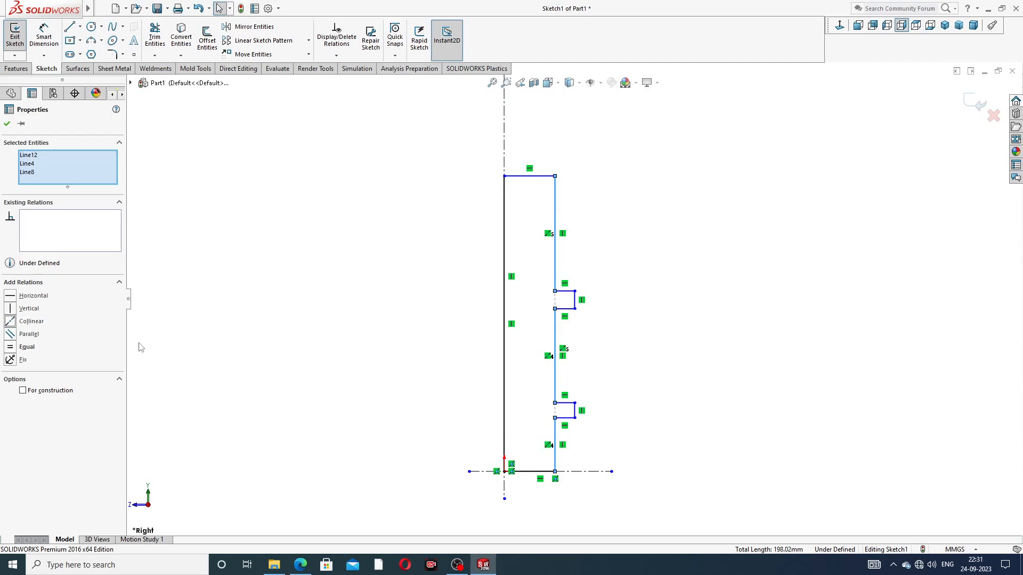
Step: Make the outer vertical edges of the two rectangular steps collinear and equal in length
{"action": "left_click", "coordinate": [625, 282]}
{"action": "scroll", "coordinate": [579, 319], "scroll_direction": "down", "scroll_amount": 2}
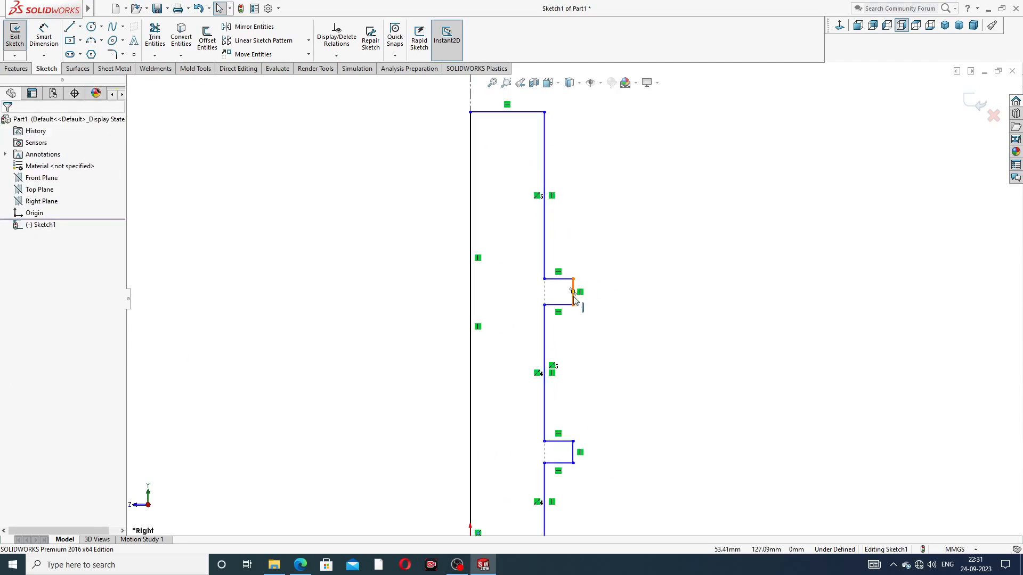
{"action": "left_click", "coordinate": [574, 290]}
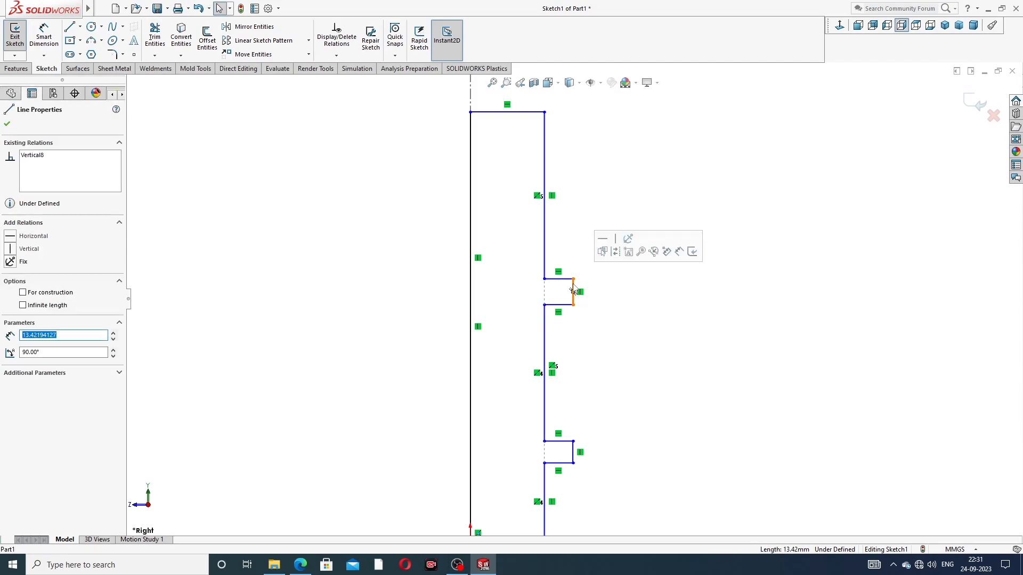
{"action": "left_click", "coordinate": [574, 452], "text": "ctrl"}
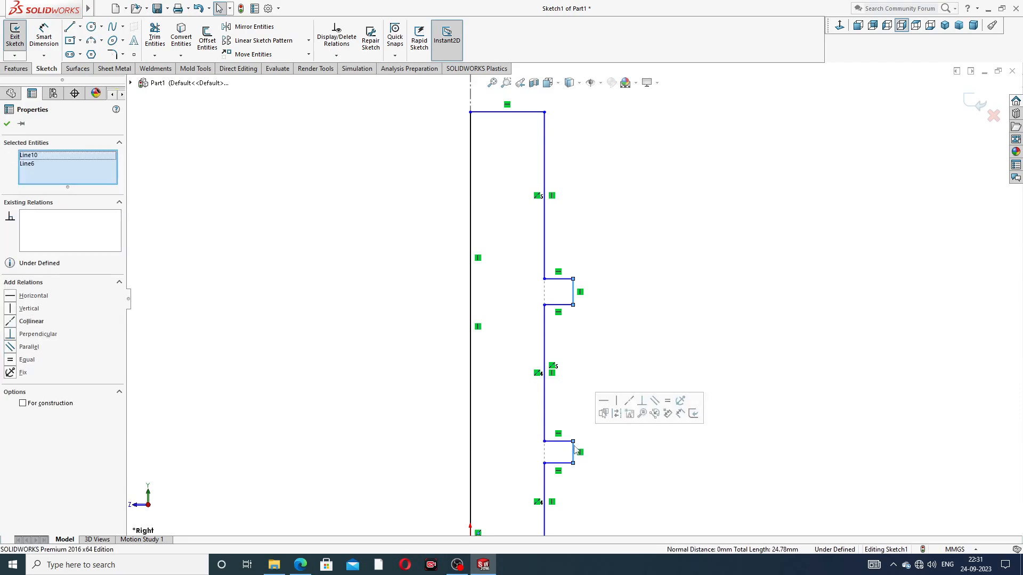
{"action": "left_click", "coordinate": [31, 321]}
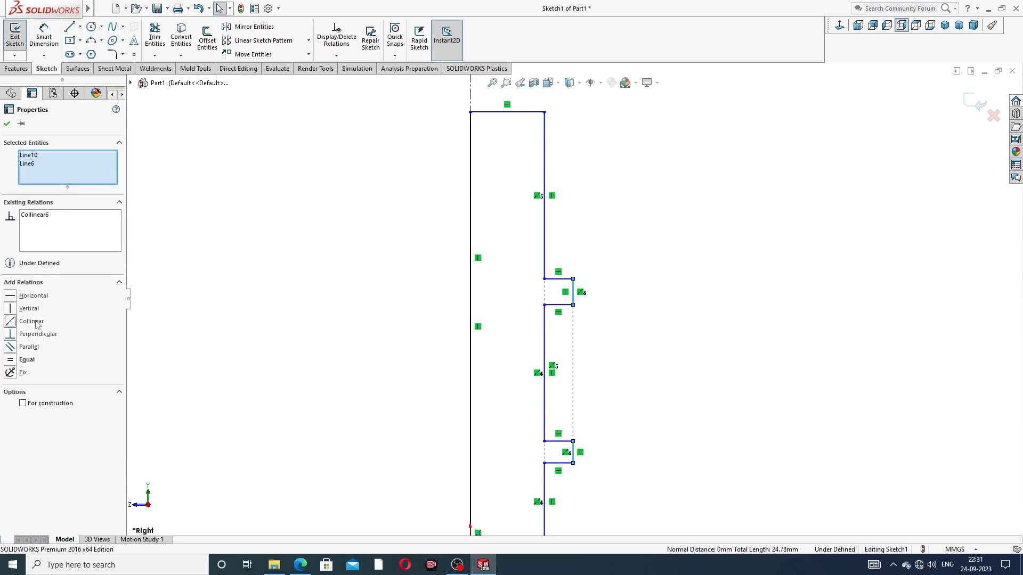
{"action": "left_click", "coordinate": [16, 362]}
{"action": "left_click", "coordinate": [675, 232]}
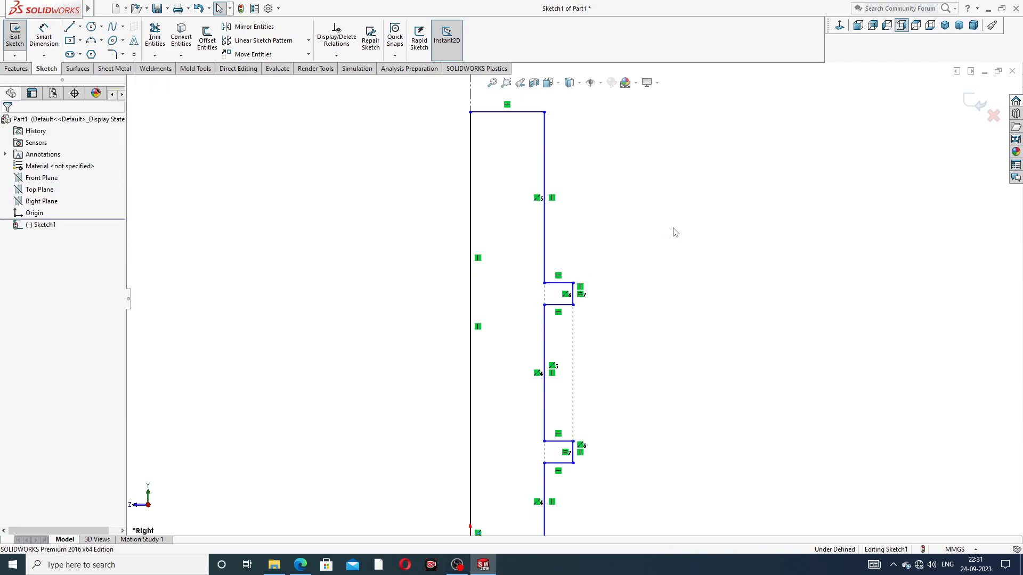
Step: Dimension the profile's bottom edge with Smart Dimension and set its length to 12 mm
{"action": "scroll", "coordinate": [554, 335], "scroll_direction": "up", "scroll_amount": 3}
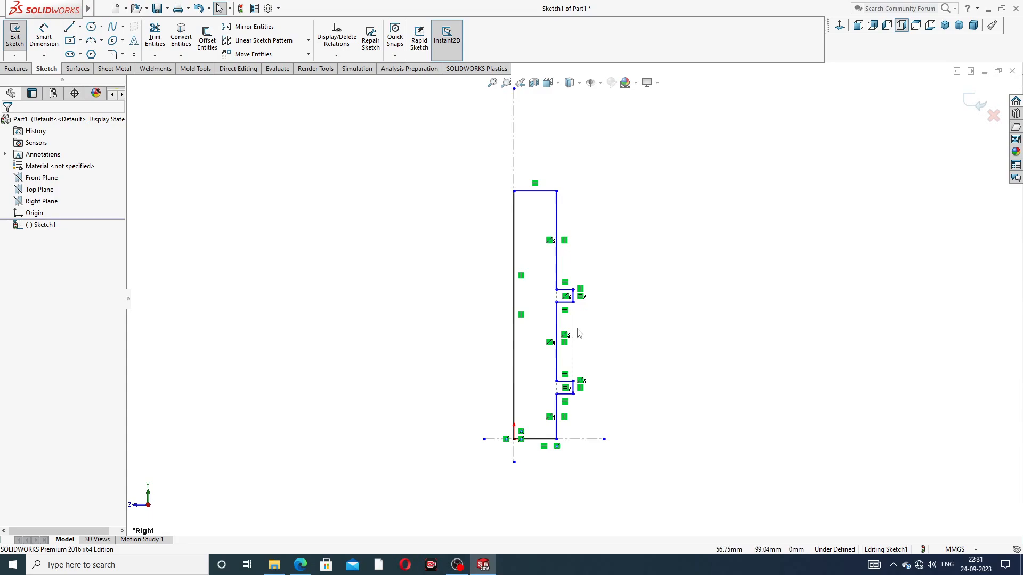
{"action": "scroll", "coordinate": [570, 314], "scroll_direction": "down", "scroll_amount": 3}
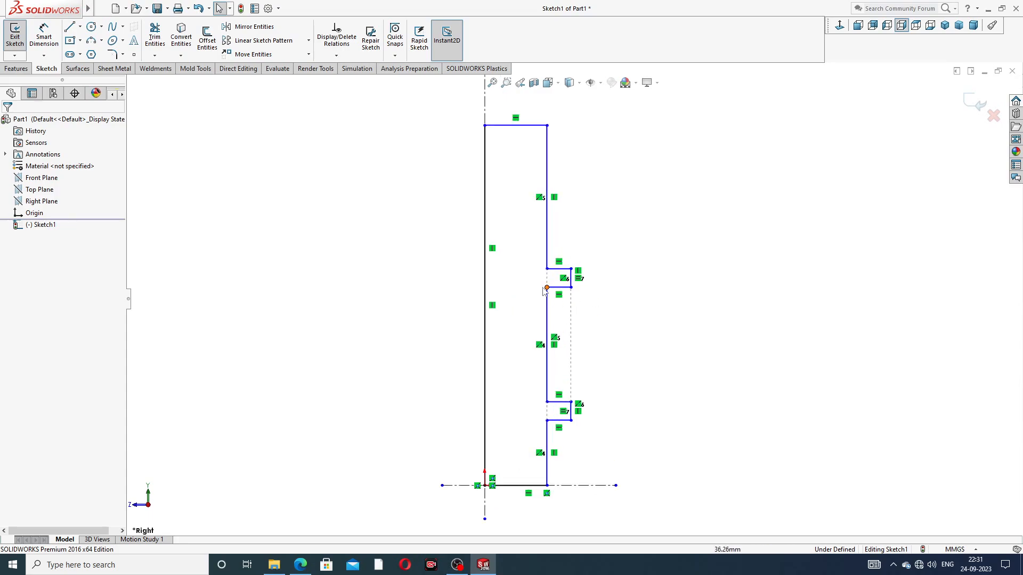
{"action": "scroll", "coordinate": [575, 299], "scroll_direction": "up", "scroll_amount": 2}
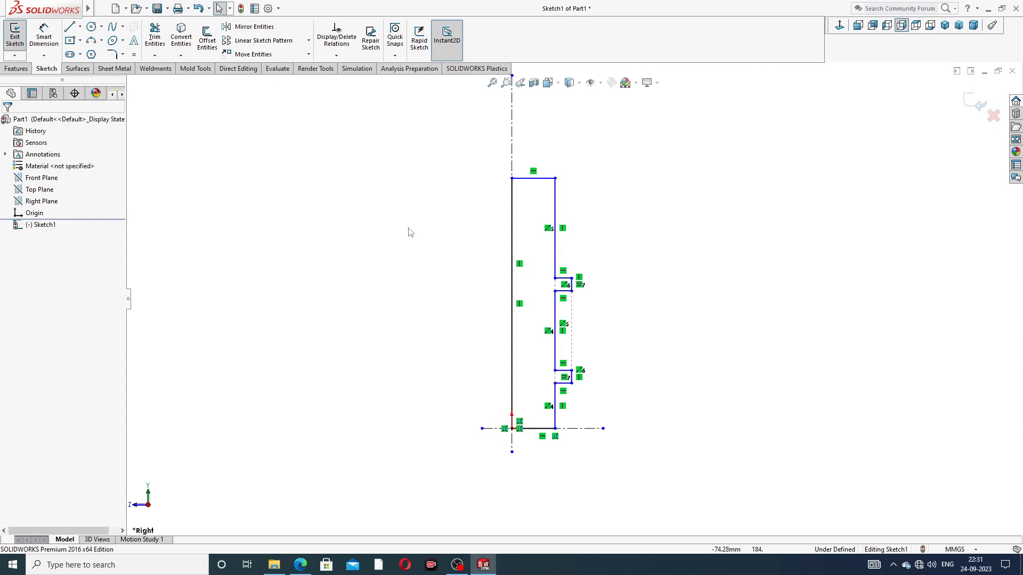
{"action": "left_click", "coordinate": [43, 41]}
{"action": "scroll", "coordinate": [536, 444], "scroll_direction": "down", "scroll_amount": 2}
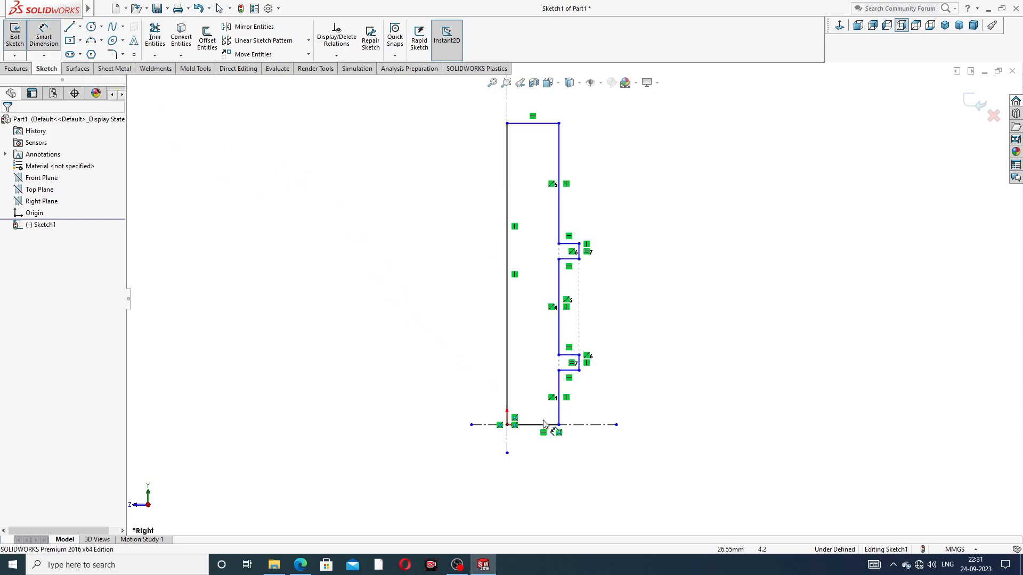
{"action": "left_click", "coordinate": [541, 420]}
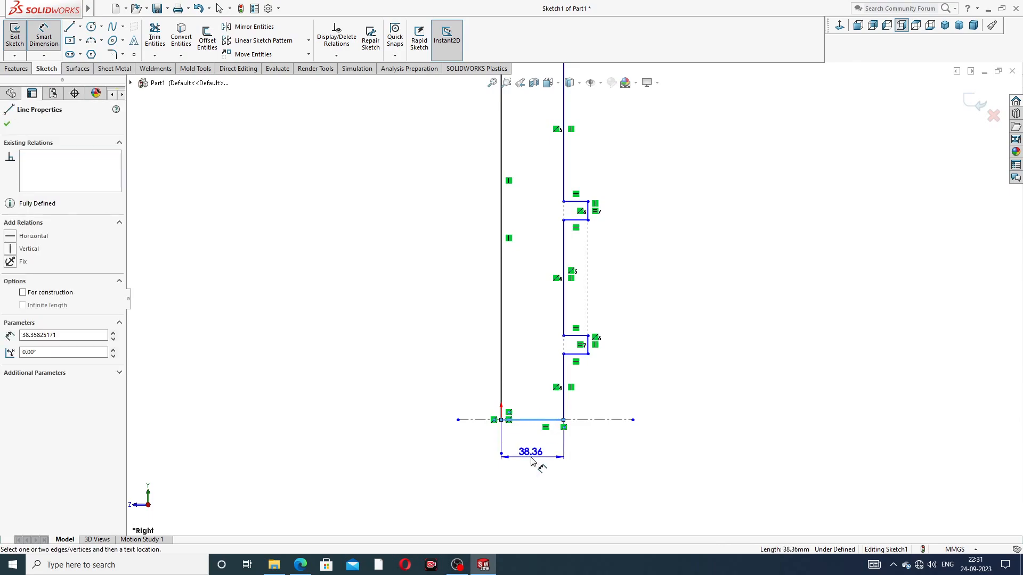
{"action": "left_click", "coordinate": [533, 448]}
{"action": "type", "text": "12"}
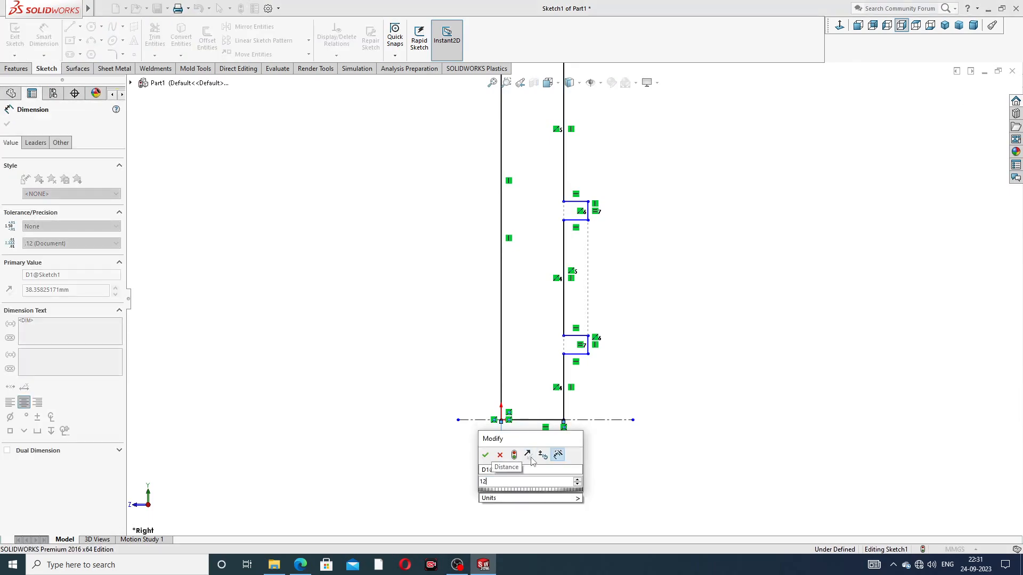
{"action": "key", "text": "Return"}
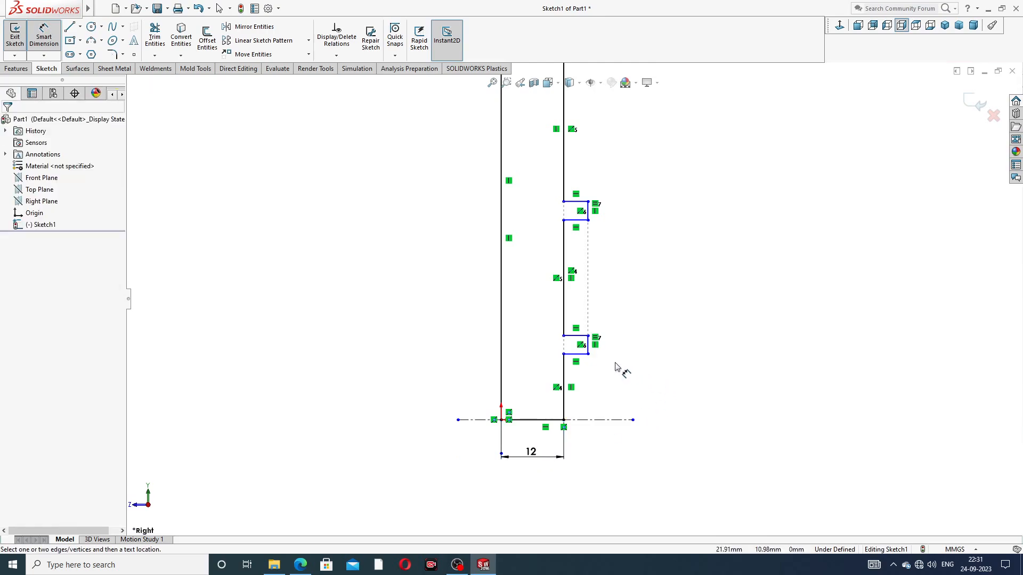
Step: Dimension the distance from the profile's line on the central axis to the lower step's outer edge as 19 mm
{"action": "scroll", "coordinate": [616, 368], "scroll_direction": "down", "scroll_amount": 2}
{"action": "left_click", "coordinate": [573, 328]}
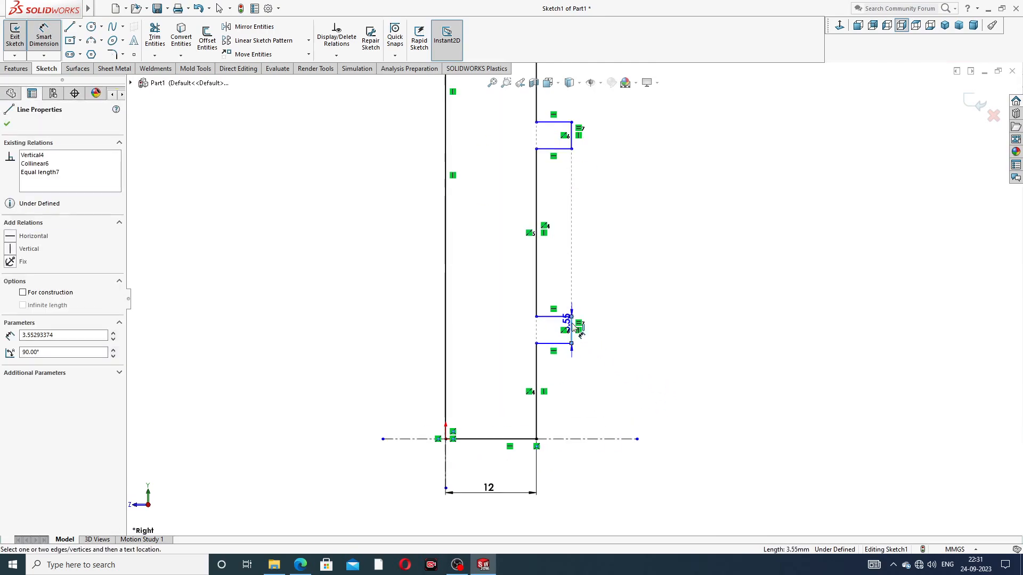
{"action": "left_click", "coordinate": [447, 319]}
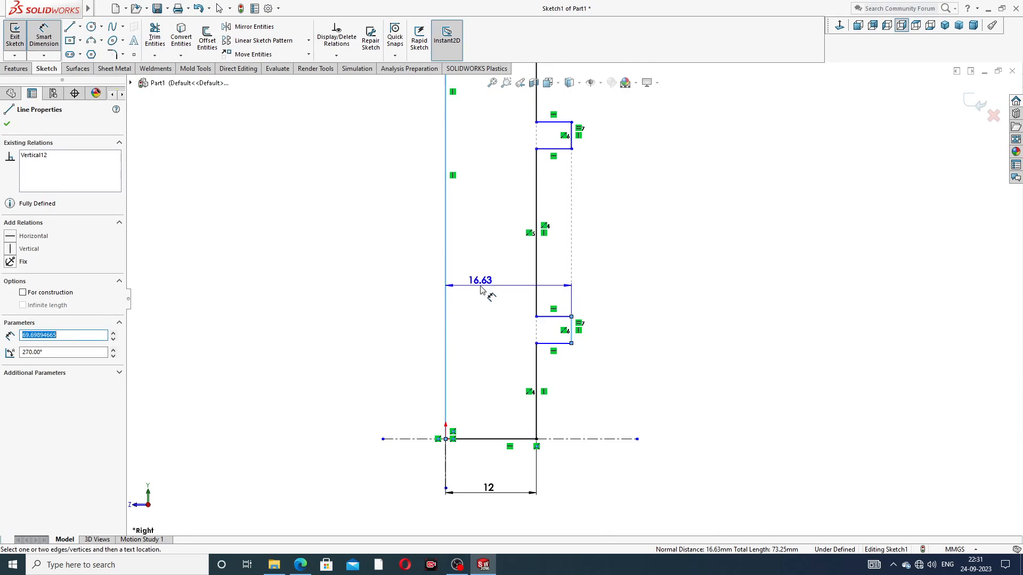
{"action": "left_click", "coordinate": [482, 291]}
{"action": "type", "text": "19"}
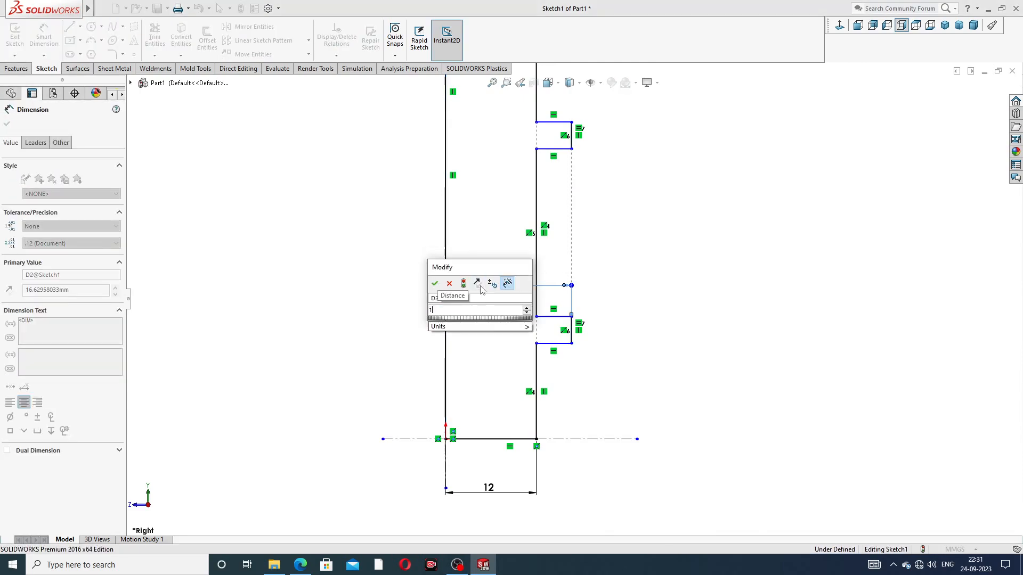
{"action": "key", "text": "Return"}
{"action": "left_click", "coordinate": [645, 279]}
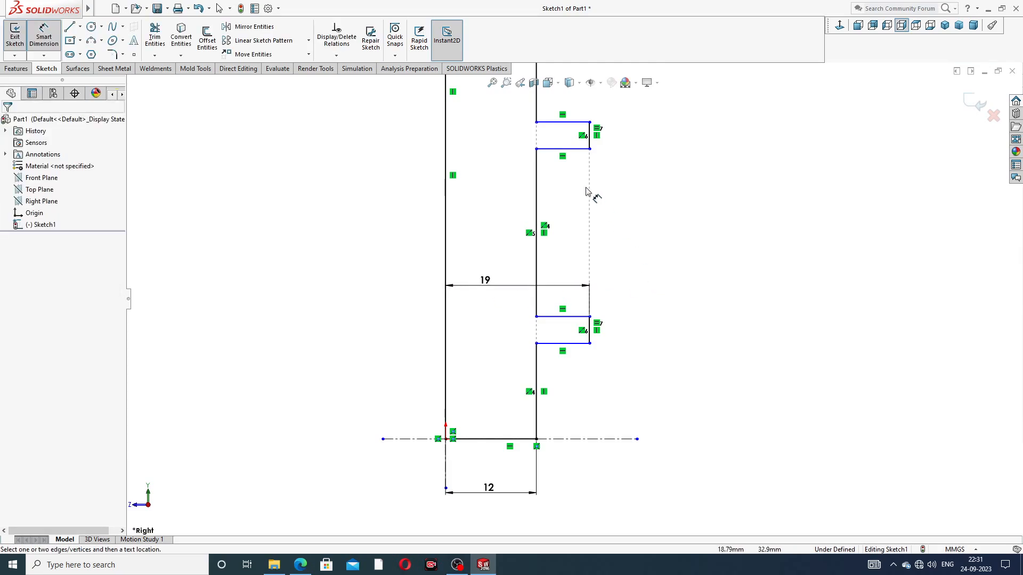
Step: Dimension the lower step's outer vertical edge and set its height to 3 mm
{"action": "left_click", "coordinate": [590, 341]}
{"action": "left_click", "coordinate": [631, 315]}
{"action": "type", "text": "3"}
{"action": "key", "text": "Return"}
{"action": "left_click", "coordinate": [695, 218]}
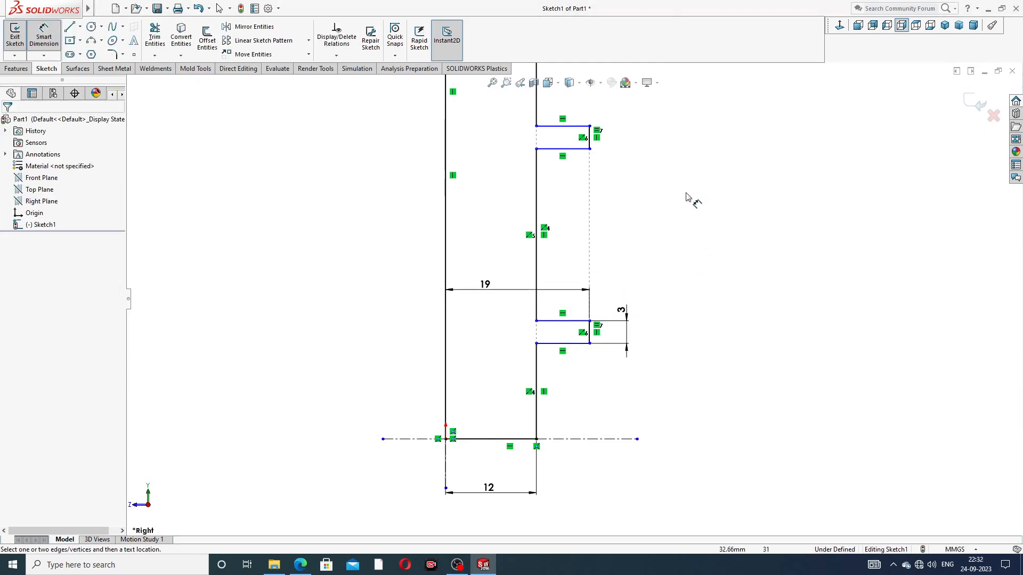
Step: Dimension the vertical edge between the two steps and set its length to 100 mm
{"action": "scroll", "coordinate": [648, 176], "scroll_direction": "down", "scroll_amount": 2}
{"action": "scroll", "coordinate": [646, 176], "scroll_direction": "down", "scroll_amount": 2}
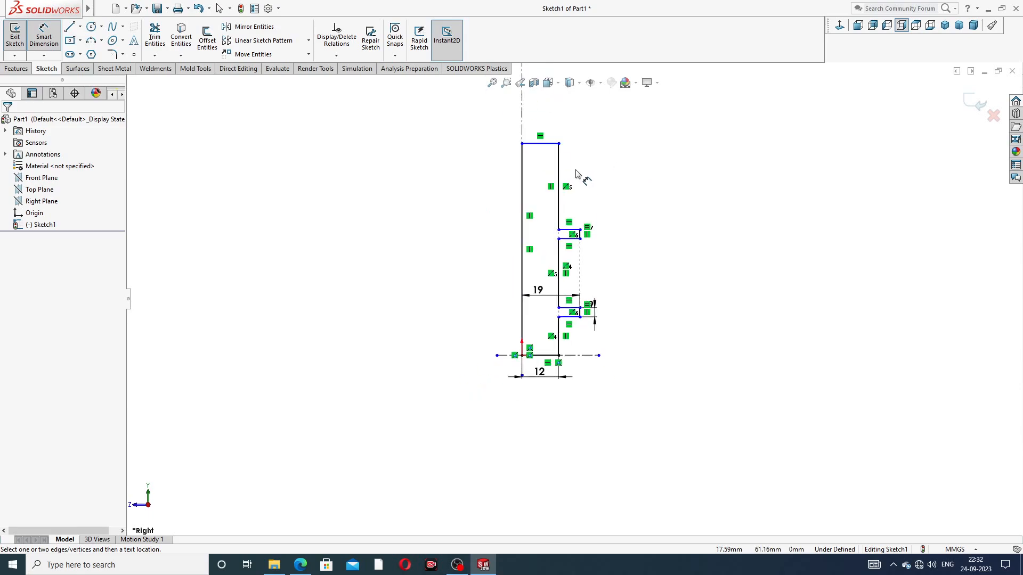
{"action": "scroll", "coordinate": [576, 173], "scroll_direction": "up", "scroll_amount": 2}
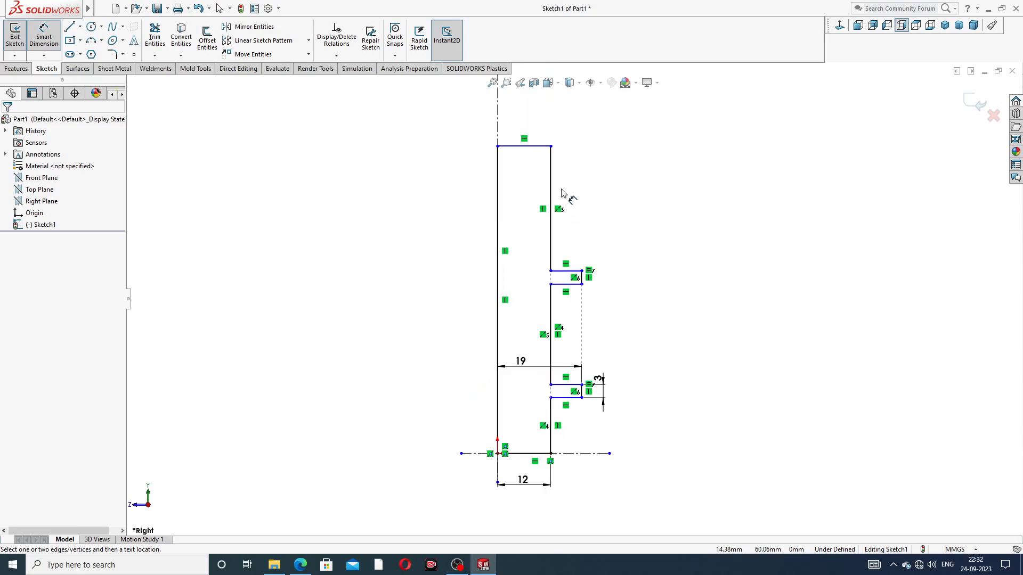
{"action": "left_click", "coordinate": [552, 312]}
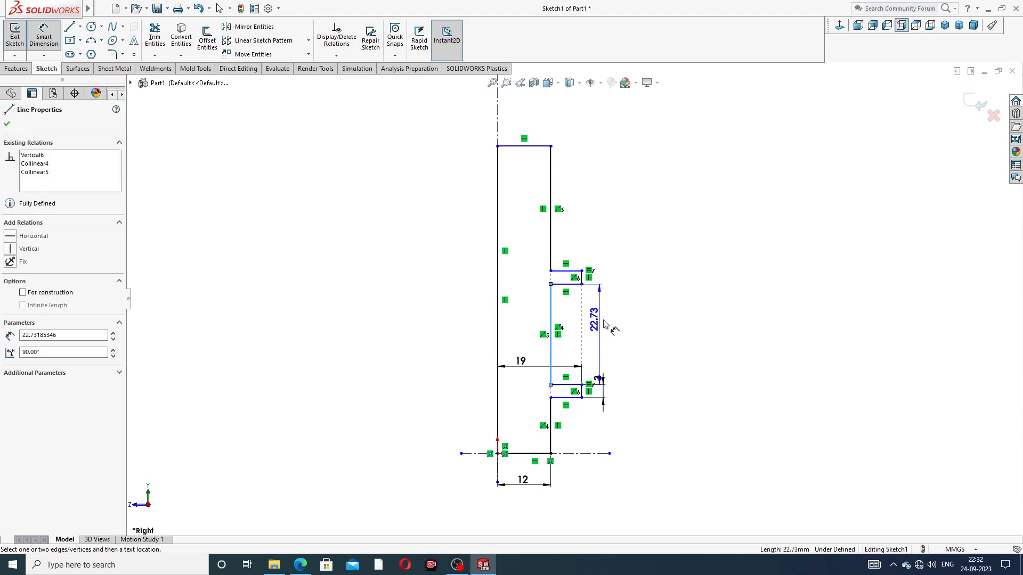
{"action": "left_click", "coordinate": [607, 333]}
{"action": "type", "text": "100"}
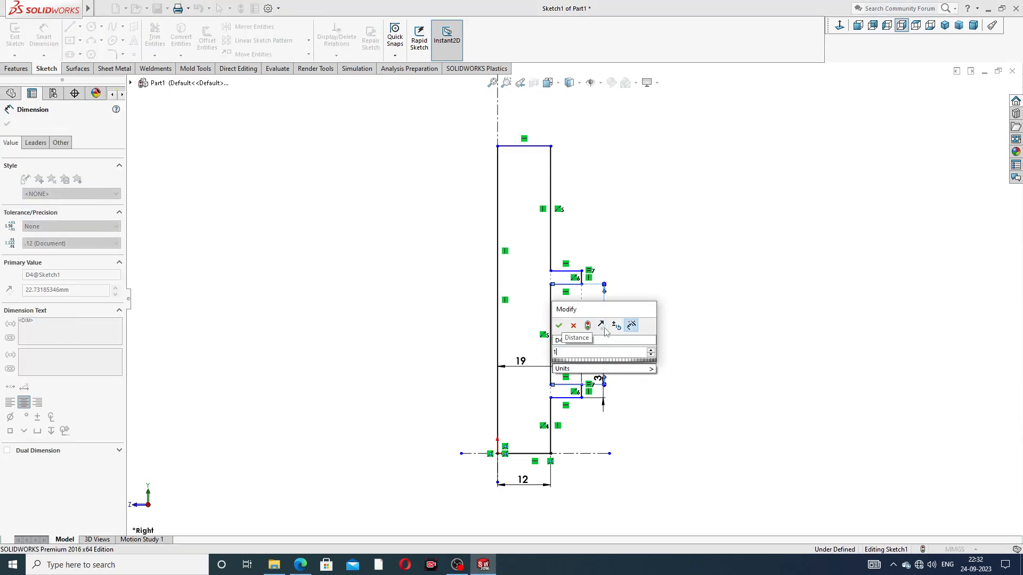
{"action": "key", "text": "Return"}
{"action": "left_click", "coordinate": [664, 284]}
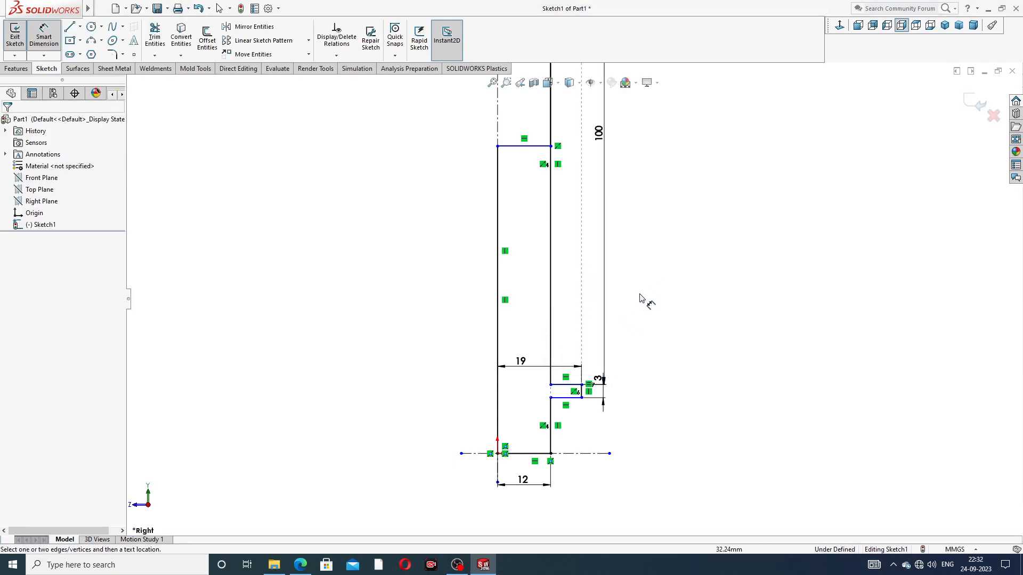
Step: Leave dimensioning and move the profile's top horizontal line up above the upper step
{"action": "scroll", "coordinate": [641, 297], "scroll_direction": "up", "scroll_amount": 6}
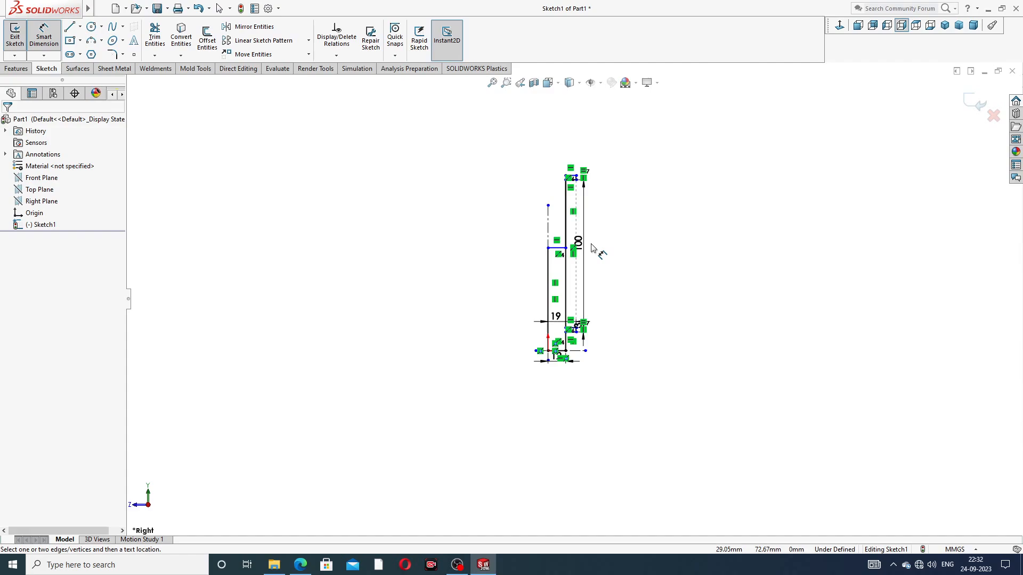
{"action": "scroll", "coordinate": [591, 246], "scroll_direction": "down", "scroll_amount": 3}
{"action": "right_click", "coordinate": [628, 219]}
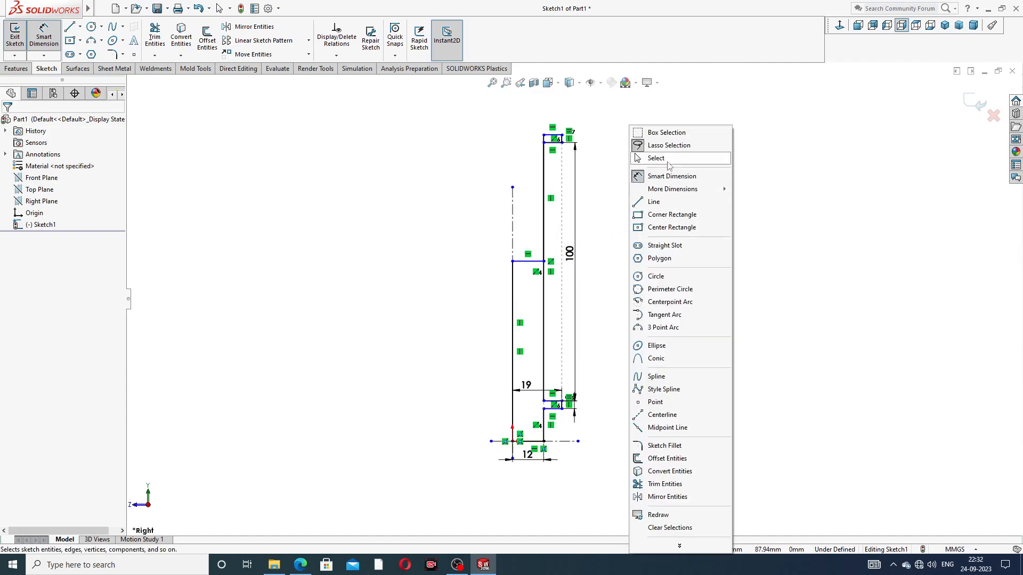
{"action": "left_click", "coordinate": [656, 158]}
{"action": "left_click_drag", "start_coordinate": [527, 263], "coordinate": [528, 107]}
{"action": "scroll", "coordinate": [583, 164], "scroll_direction": "down", "scroll_amount": 2}
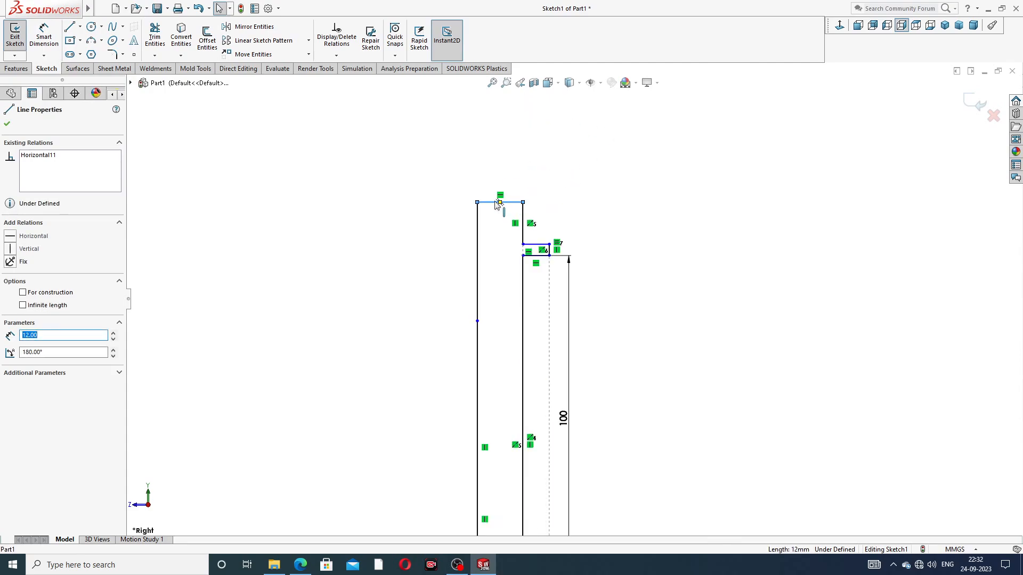
{"action": "left_click", "coordinate": [494, 205]}
{"action": "left_click", "coordinate": [565, 172]}
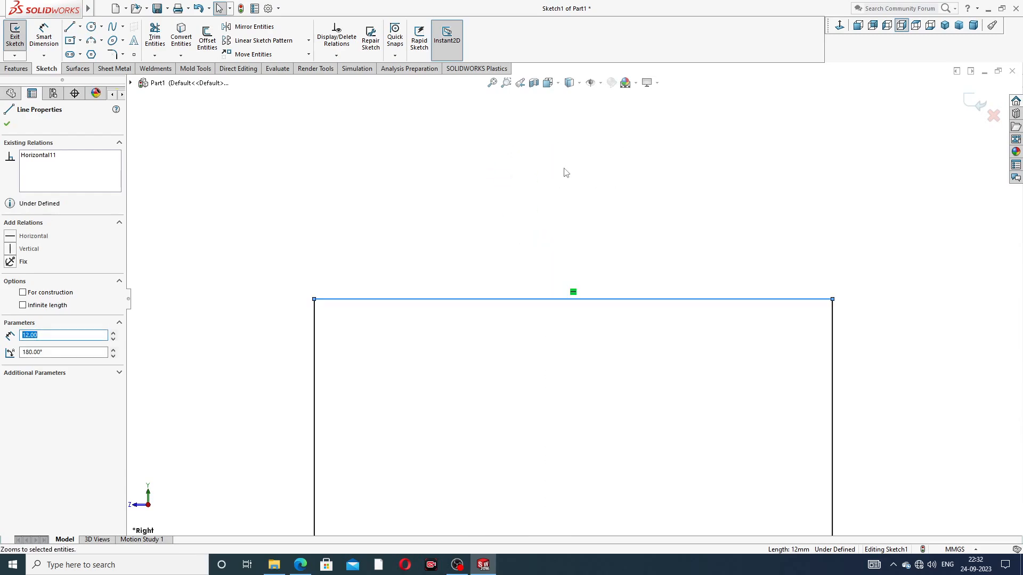
{"action": "left_click", "coordinate": [448, 247]}
Step: Dimension the vertical edge below the lower step and set its length to 26 mm
{"action": "scroll", "coordinate": [448, 253], "scroll_direction": "up", "scroll_amount": 14}
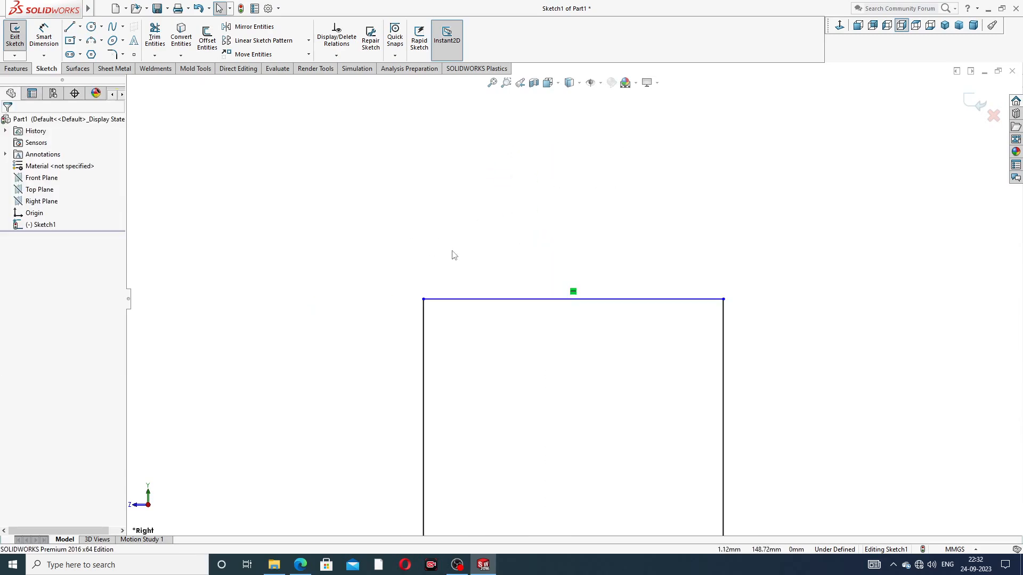
{"action": "scroll", "coordinate": [586, 478], "scroll_direction": "down", "scroll_amount": 3}
{"action": "scroll", "coordinate": [586, 478], "scroll_direction": "up", "scroll_amount": 7}
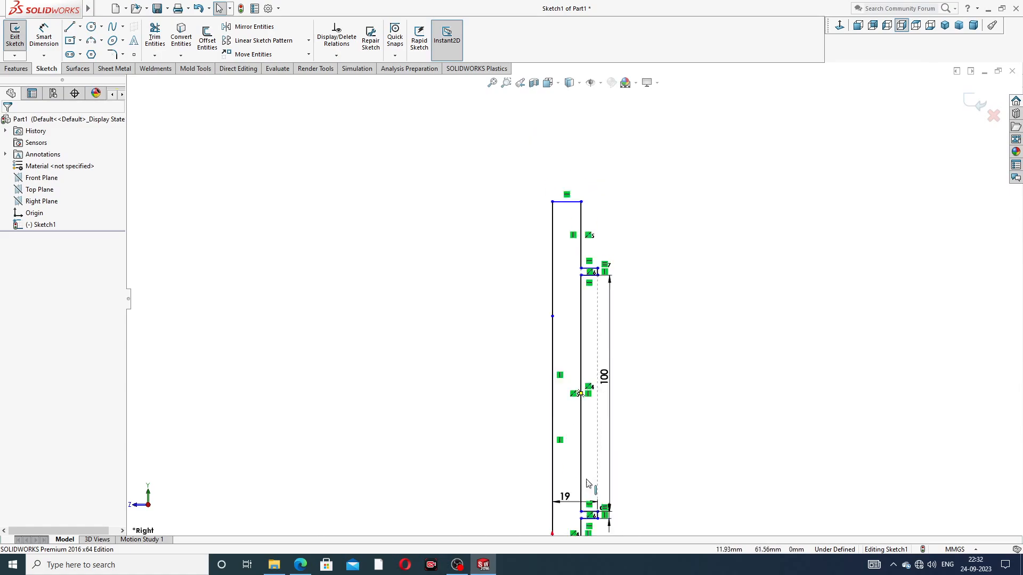
{"action": "scroll", "coordinate": [587, 478], "scroll_direction": "down", "scroll_amount": 3}
{"action": "scroll", "coordinate": [588, 482], "scroll_direction": "down", "scroll_amount": 2}
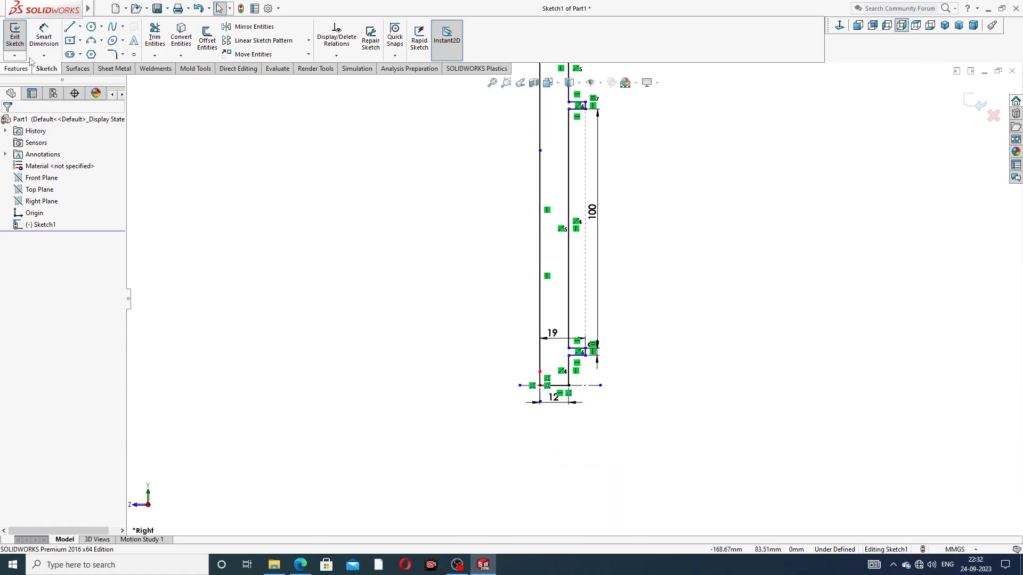
{"action": "left_click", "coordinate": [44, 36]}
{"action": "scroll", "coordinate": [578, 334], "scroll_direction": "down", "scroll_amount": 5}
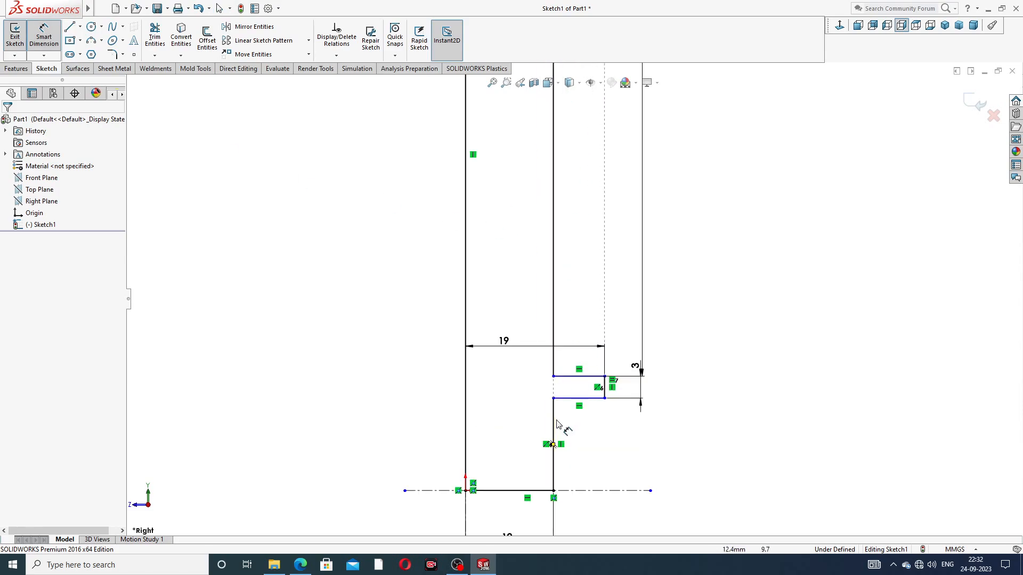
{"action": "left_click", "coordinate": [557, 424]}
{"action": "left_click", "coordinate": [586, 436]}
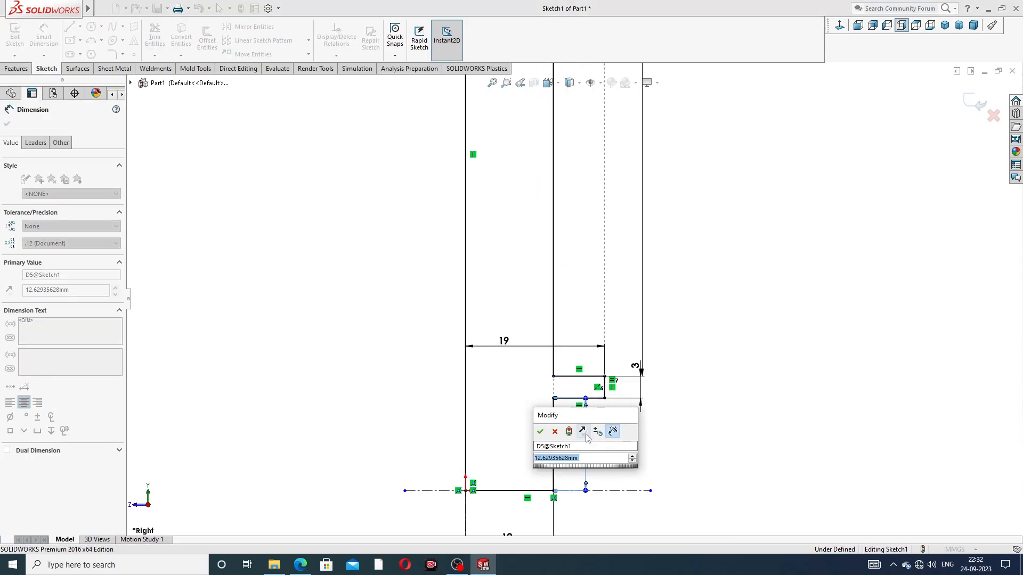
{"action": "type", "text": "26"}
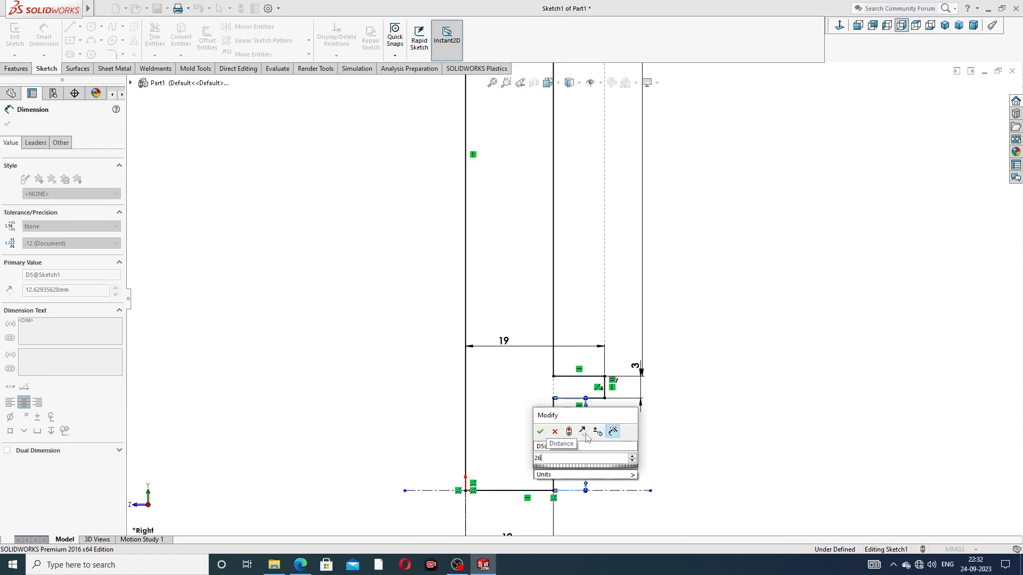
{"action": "key", "text": "Return"}
Step: Dimension the vertical edge above the upper step and set its length to 52 mm
{"action": "scroll", "coordinate": [714, 143], "scroll_direction": "up", "scroll_amount": 4}
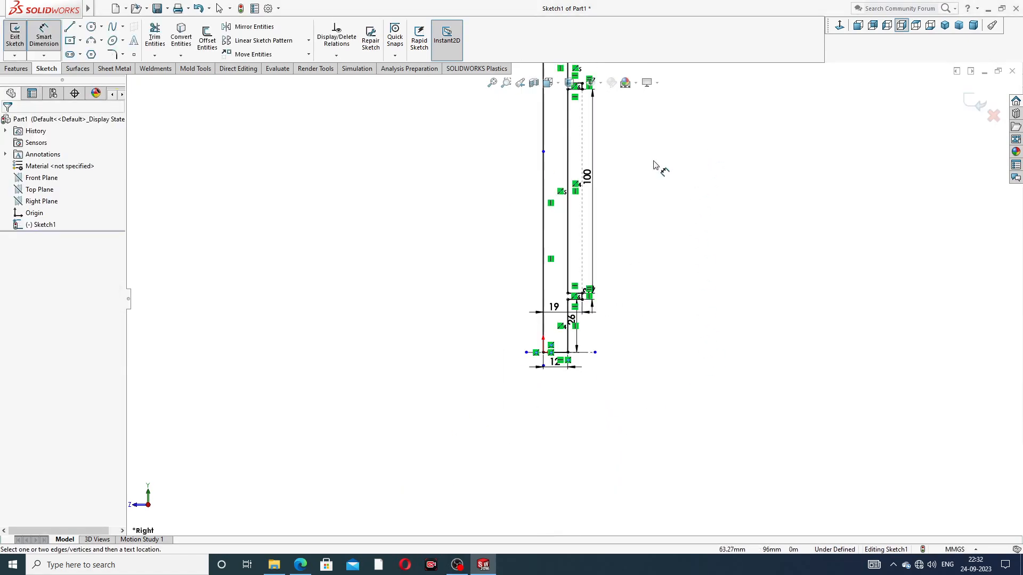
{"action": "scroll", "coordinate": [607, 156], "scroll_direction": "up", "scroll_amount": 2}
{"action": "scroll", "coordinate": [576, 184], "scroll_direction": "down", "scroll_amount": 5}
{"action": "left_click", "coordinate": [524, 232]}
{"action": "left_click", "coordinate": [556, 264]}
{"action": "left_click", "coordinate": [541, 197]}
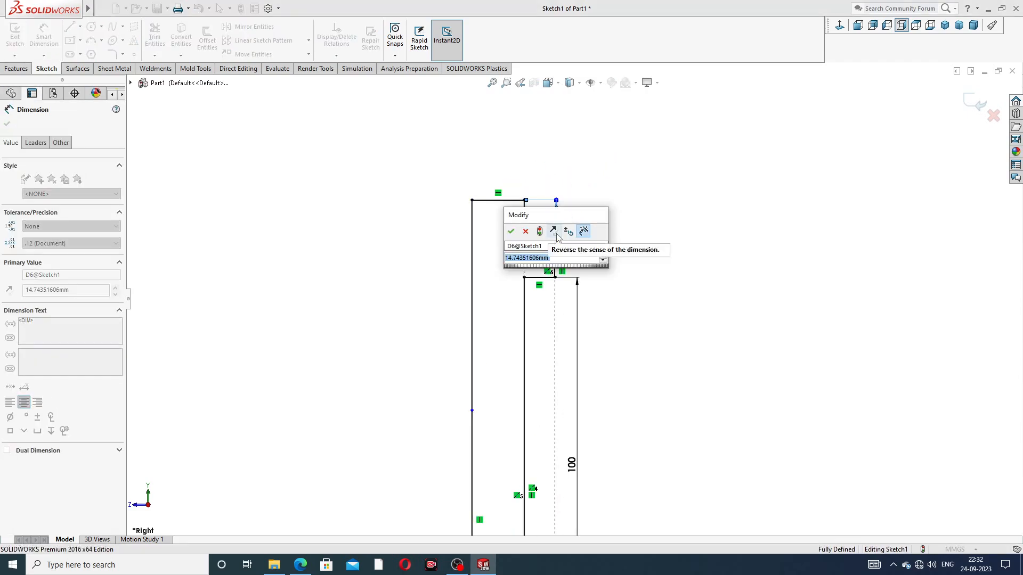
{"action": "type", "text": "52"}
{"action": "key", "text": "Return"}
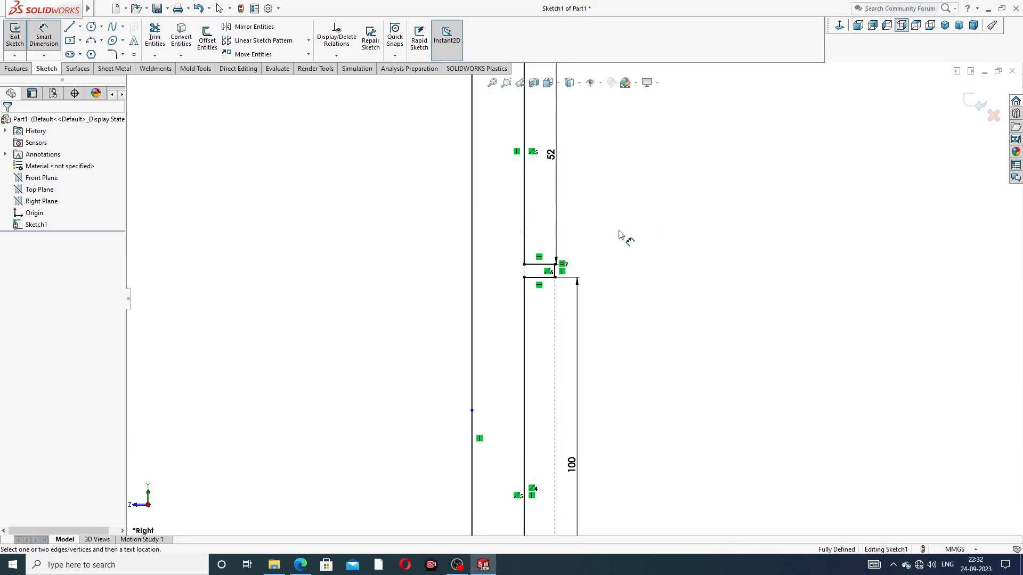
Step: Leave dimensioning and extend the vertical centerline's upper end above the profile's top edge
{"action": "scroll", "coordinate": [588, 250], "scroll_direction": "up", "scroll_amount": 4}
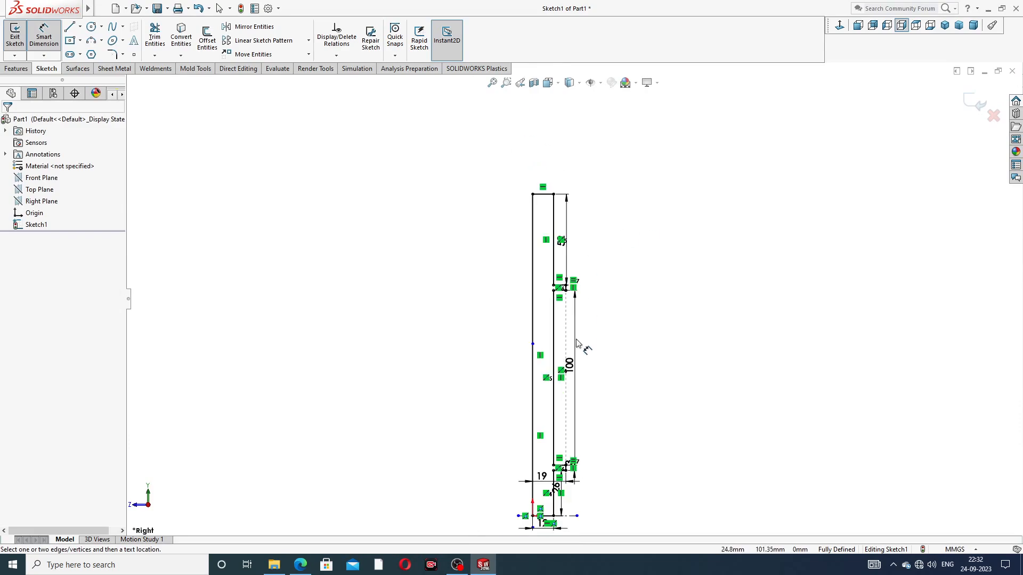
{"action": "right_click", "coordinate": [617, 248]}
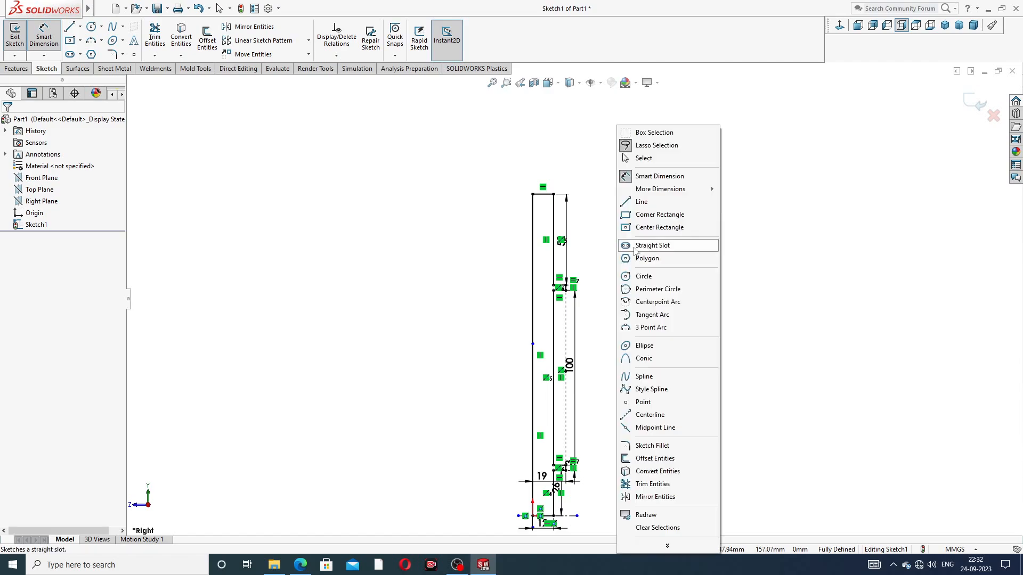
{"action": "left_click", "coordinate": [653, 161]}
{"action": "left_click_drag", "start_coordinate": [533, 344], "coordinate": [533, 159]}
{"action": "left_click", "coordinate": [584, 185]}
{"action": "scroll", "coordinate": [603, 271], "scroll_direction": "up", "scroll_amount": 3}
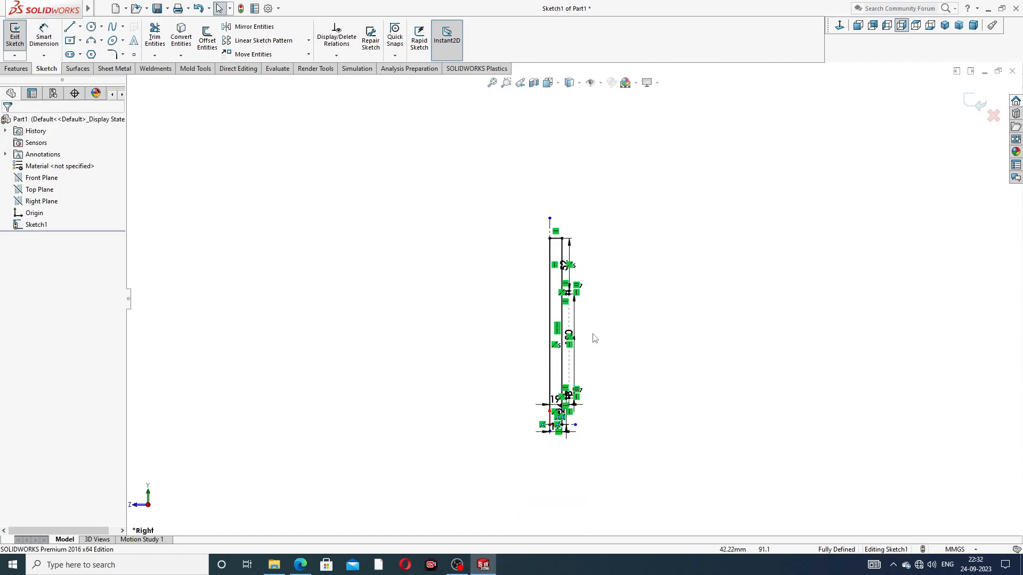
Step: Move the 52 mm and 100 mm dimensions outward, clear of the profile's stepped side
{"action": "scroll", "coordinate": [567, 392], "scroll_direction": "down", "scroll_amount": 2}
{"action": "scroll", "coordinate": [613, 266], "scroll_direction": "down", "scroll_amount": 2}
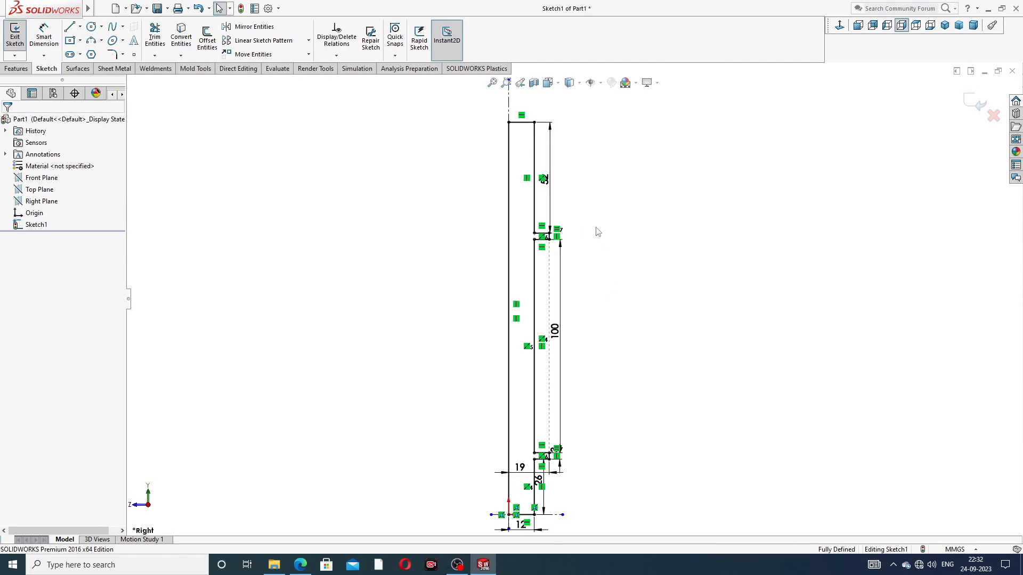
{"action": "left_click_drag", "start_coordinate": [556, 179], "coordinate": [593, 183]}
{"action": "left_click_drag", "start_coordinate": [555, 330], "coordinate": [598, 343]}
{"action": "left_click", "coordinate": [651, 340]}
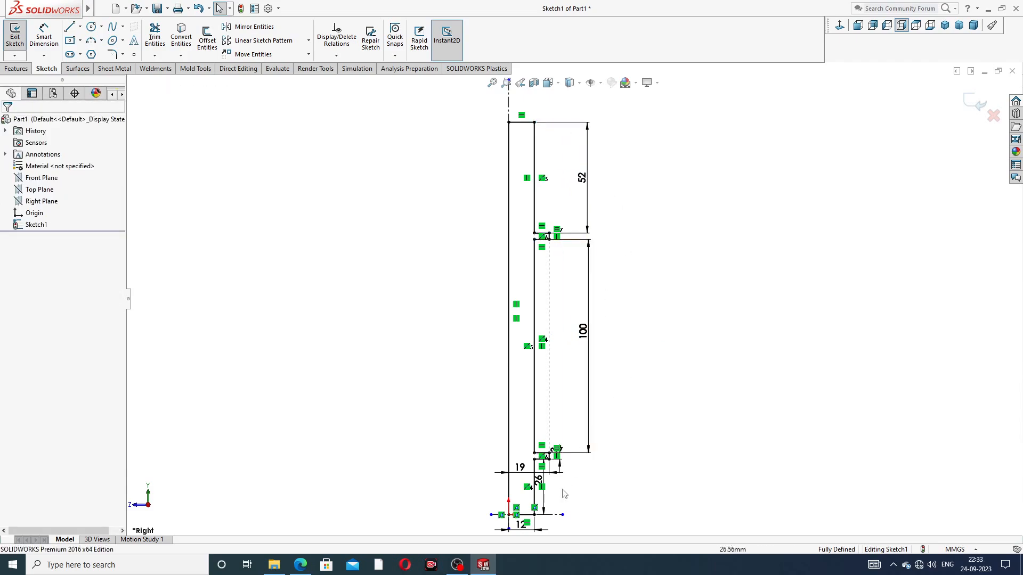
Step: Move the 26 mm dimension outward from the profile and raise the 19 mm dimension's text to the lower step
{"action": "scroll", "coordinate": [562, 490], "scroll_direction": "up", "scroll_amount": 2}
{"action": "scroll", "coordinate": [560, 469], "scroll_direction": "down", "scroll_amount": 5}
{"action": "left_click_drag", "start_coordinate": [543, 248], "coordinate": [621, 258]}
{"action": "left_click_drag", "start_coordinate": [507, 231], "coordinate": [508, 208]}
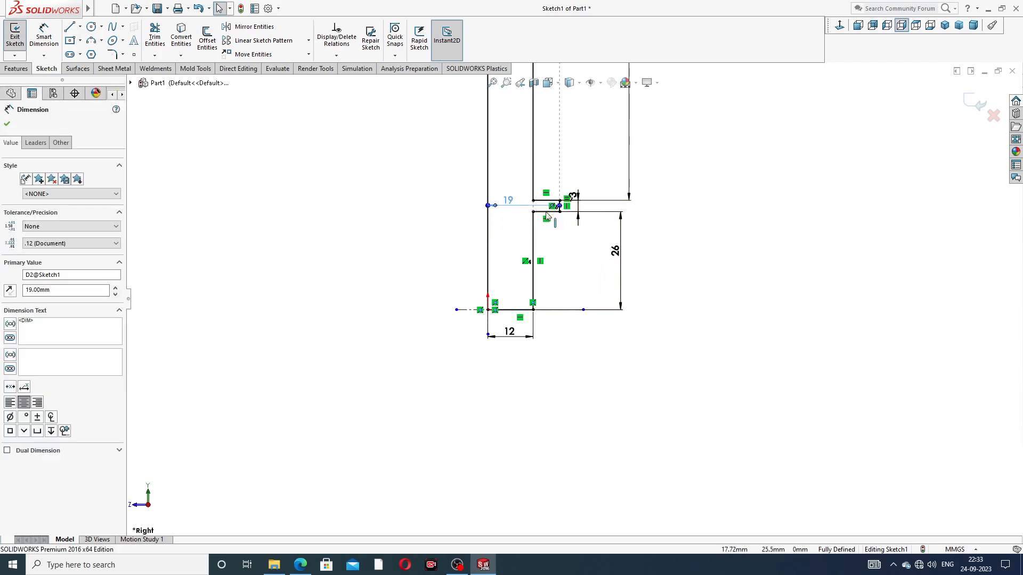
{"action": "left_click", "coordinate": [718, 208]}
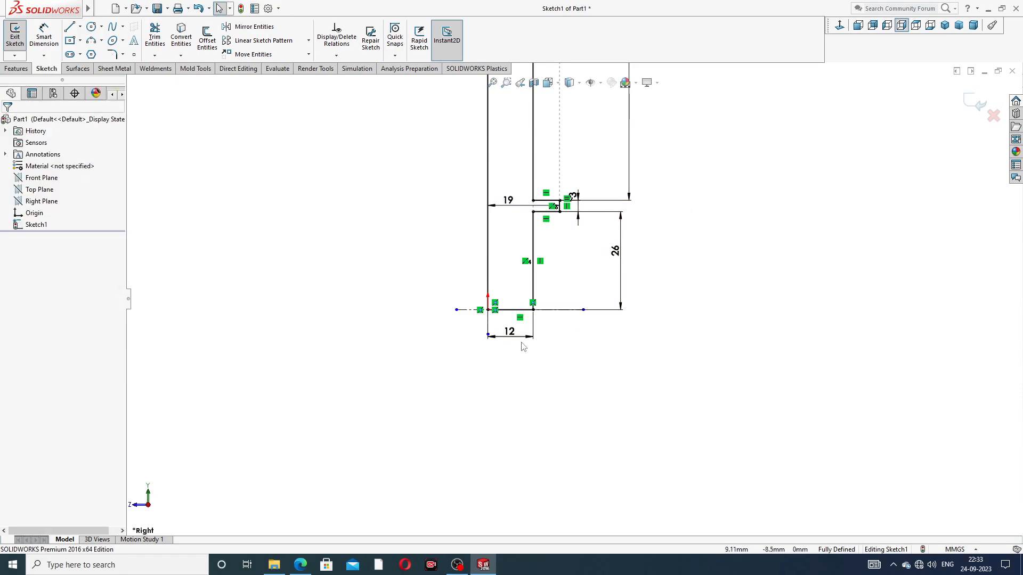
Step: Reposition the 12 mm dimension below the base line and extend the horizontal centerline's end outward
{"action": "left_click_drag", "start_coordinate": [519, 341], "coordinate": [520, 347]}
{"action": "left_click", "coordinate": [593, 358]}
{"action": "scroll", "coordinate": [595, 350], "scroll_direction": "up", "scroll_amount": 3}
{"action": "left_click_drag", "start_coordinate": [579, 306], "coordinate": [655, 305]}
{"action": "left_click", "coordinate": [660, 218]}
Step: Extend the vertical centerline's lower end further below the origin
{"action": "scroll", "coordinate": [626, 154], "scroll_direction": "up", "scroll_amount": 4}
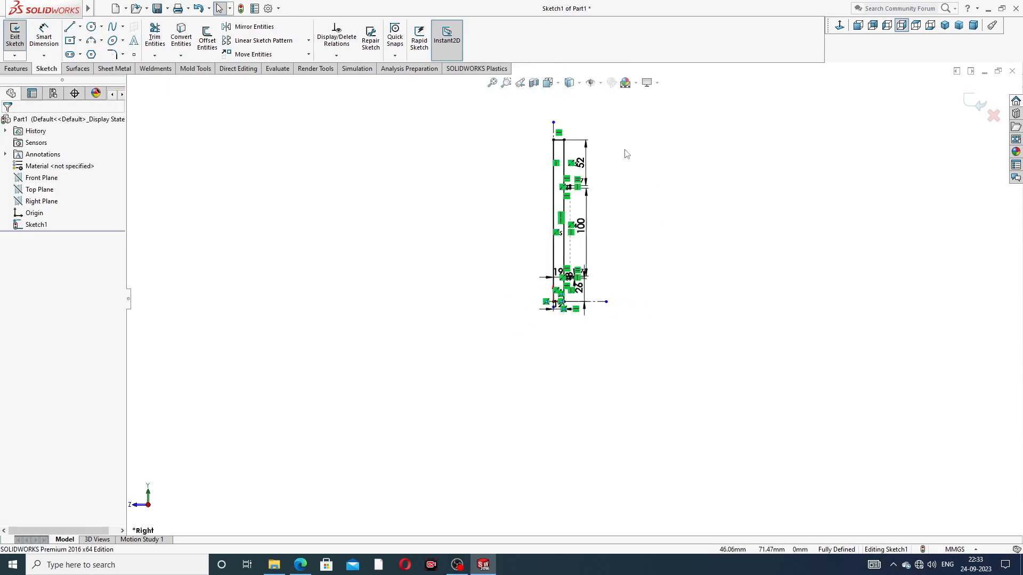
{"action": "scroll", "coordinate": [600, 221], "scroll_direction": "down", "scroll_amount": 2}
{"action": "scroll", "coordinate": [582, 291], "scroll_direction": "down", "scroll_amount": 3}
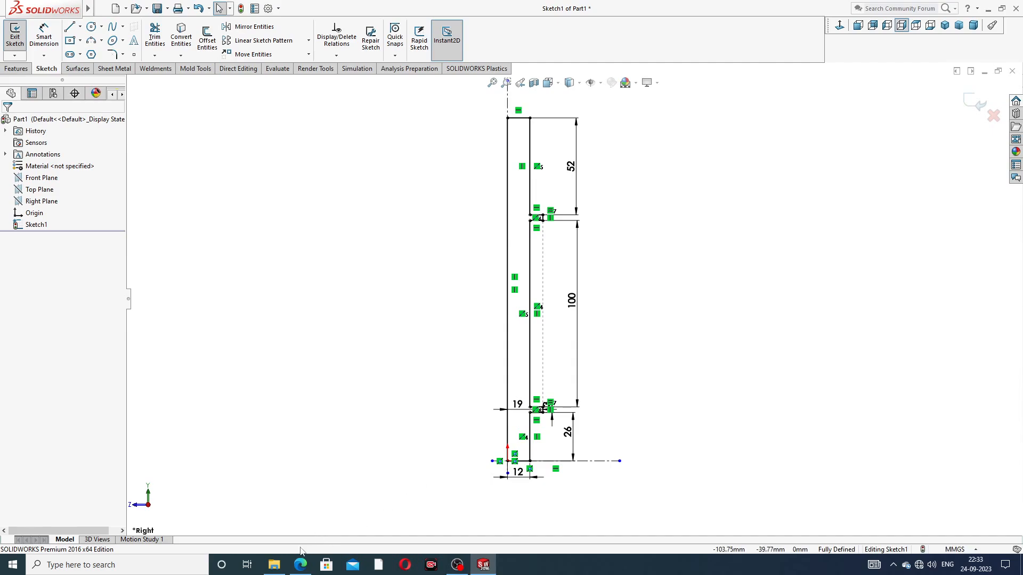
{"action": "scroll", "coordinate": [525, 484], "scroll_direction": "down", "scroll_amount": 5}
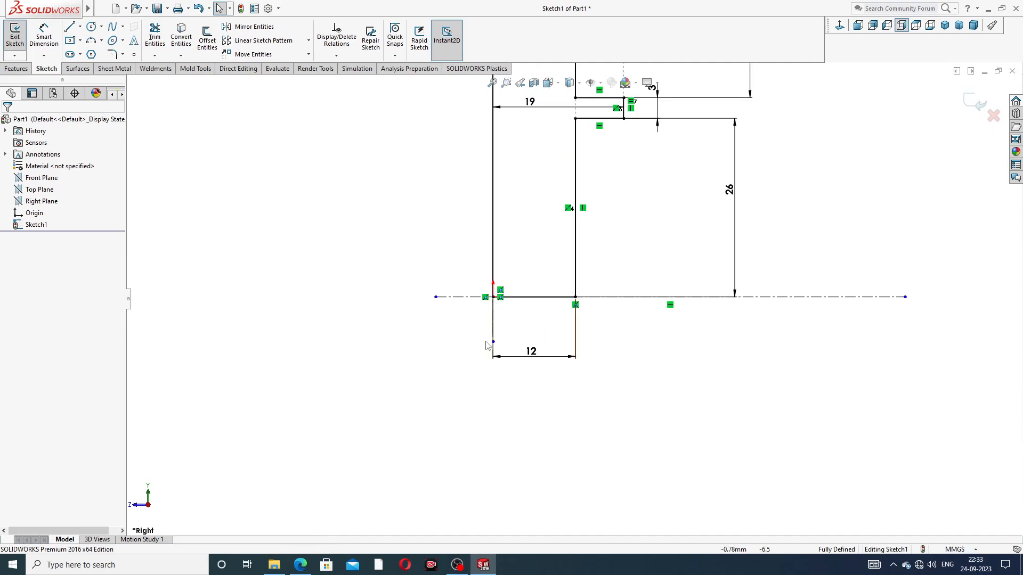
{"action": "left_click_drag", "start_coordinate": [493, 345], "coordinate": [493, 402]}
{"action": "left_click", "coordinate": [605, 372]}
{"action": "scroll", "coordinate": [644, 336], "scroll_direction": "up", "scroll_amount": 8}
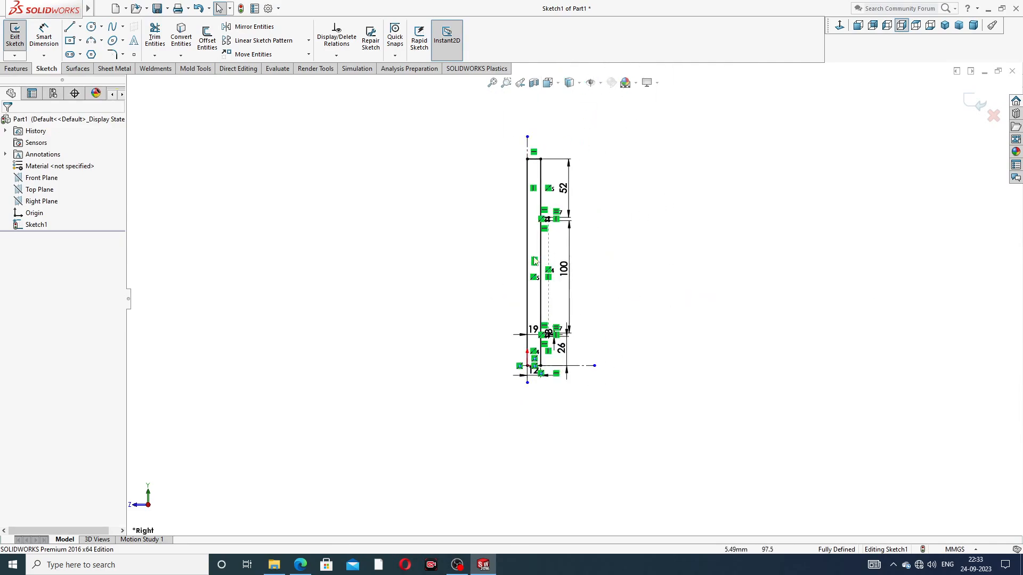
{"action": "scroll", "coordinate": [536, 260], "scroll_direction": "down", "scroll_amount": 2}
{"action": "scroll", "coordinate": [563, 222], "scroll_direction": "up", "scroll_amount": 2}
{"action": "scroll", "coordinate": [564, 222], "scroll_direction": "down", "scroll_amount": 1}
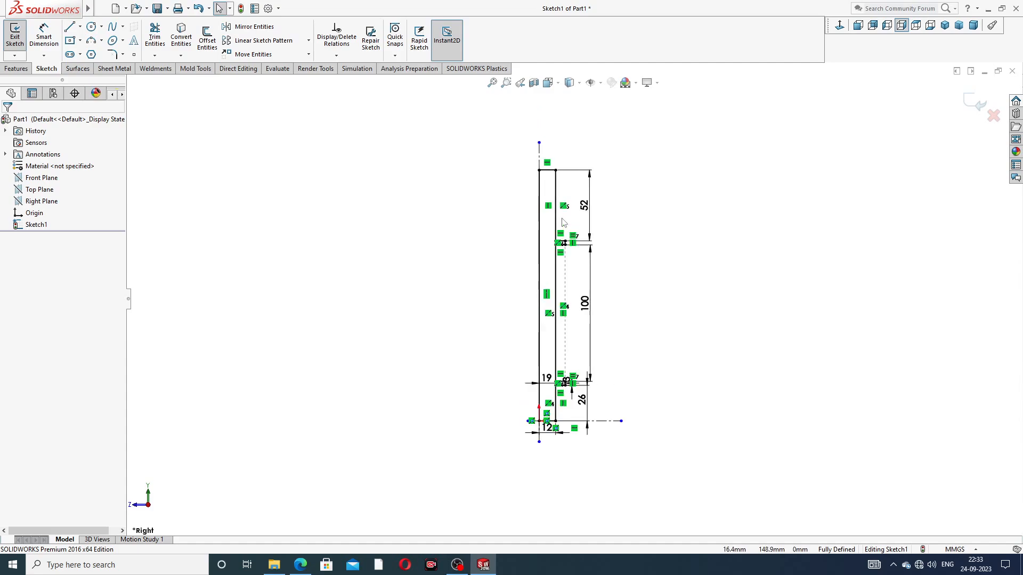
{"action": "scroll", "coordinate": [563, 222], "scroll_direction": "down", "scroll_amount": 1}
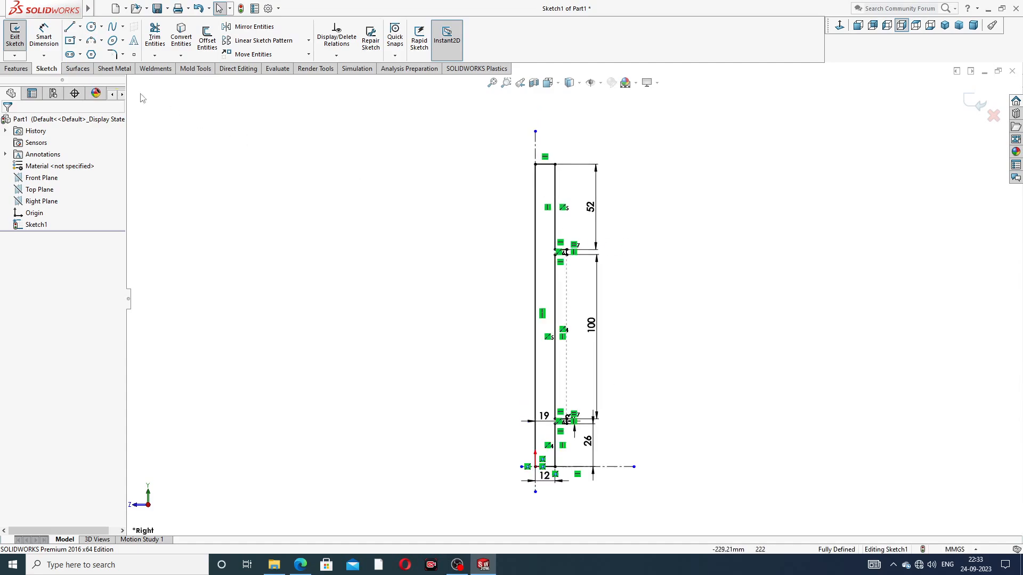
Step: Check the overall length of the profile's long axis line with a trial dimension, discard it and leave dimensioning
{"action": "left_click", "coordinate": [44, 36]}
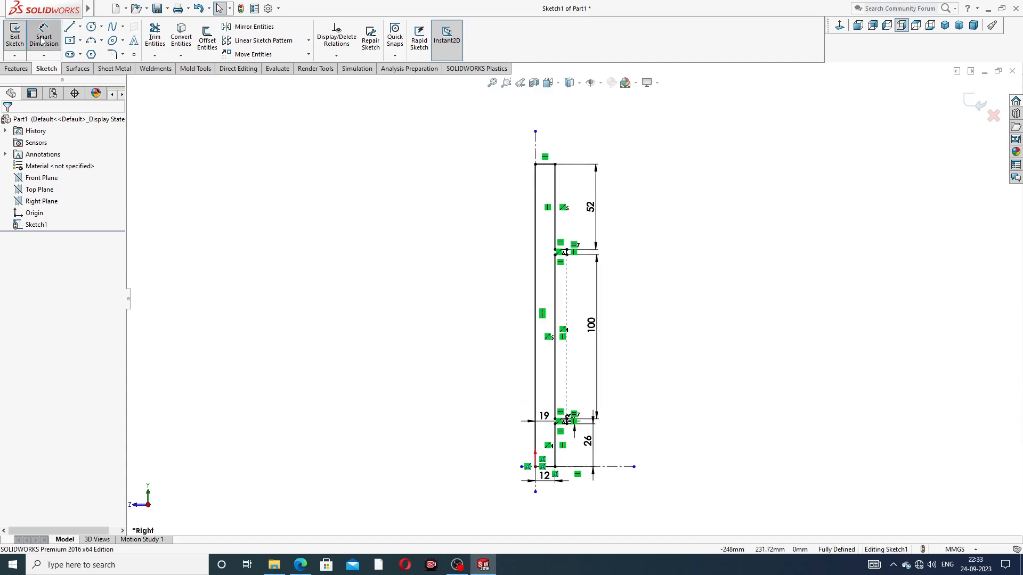
{"action": "left_click", "coordinate": [534, 260]}
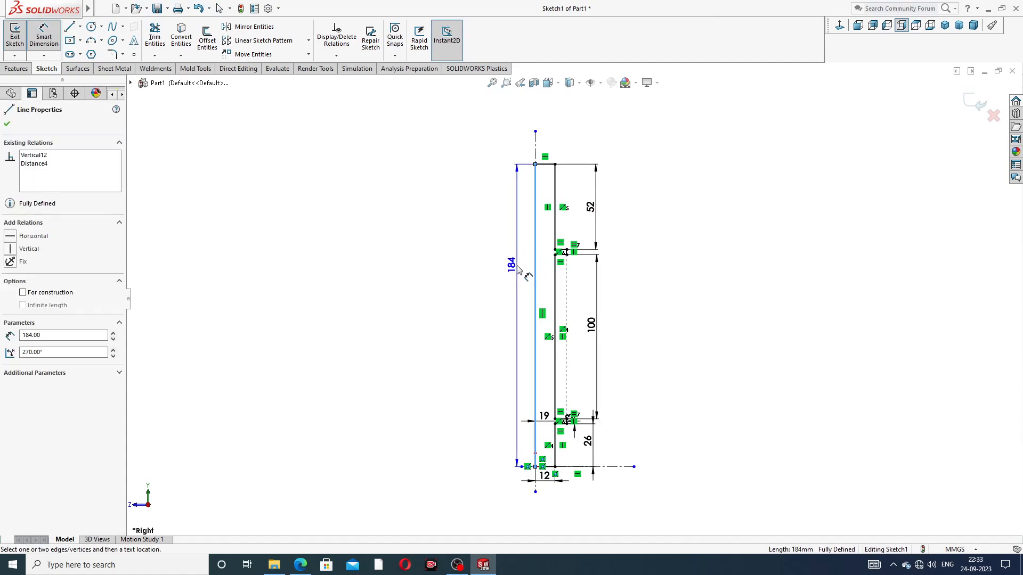
{"action": "left_click", "coordinate": [519, 269]}
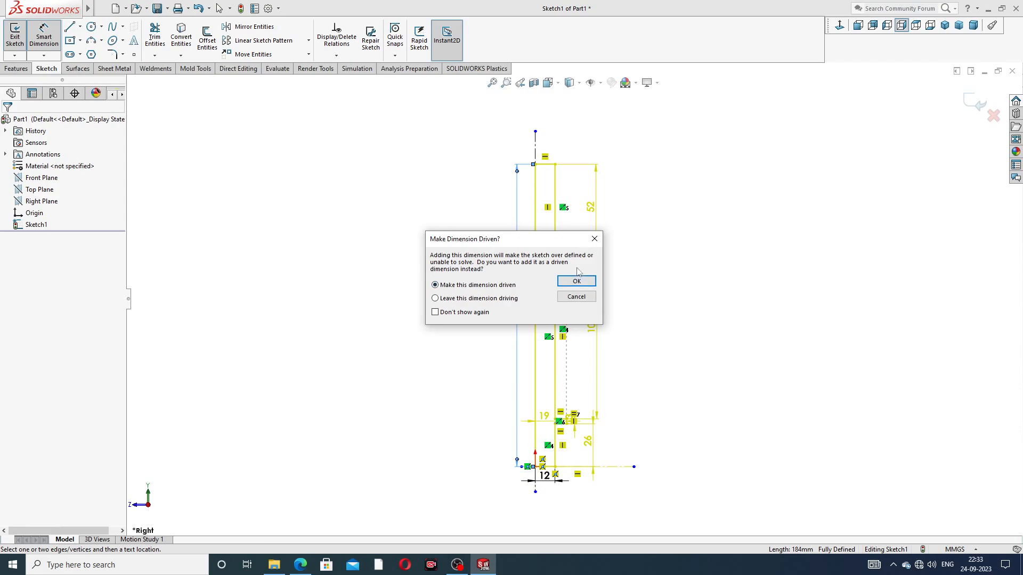
{"action": "left_click", "coordinate": [594, 239]}
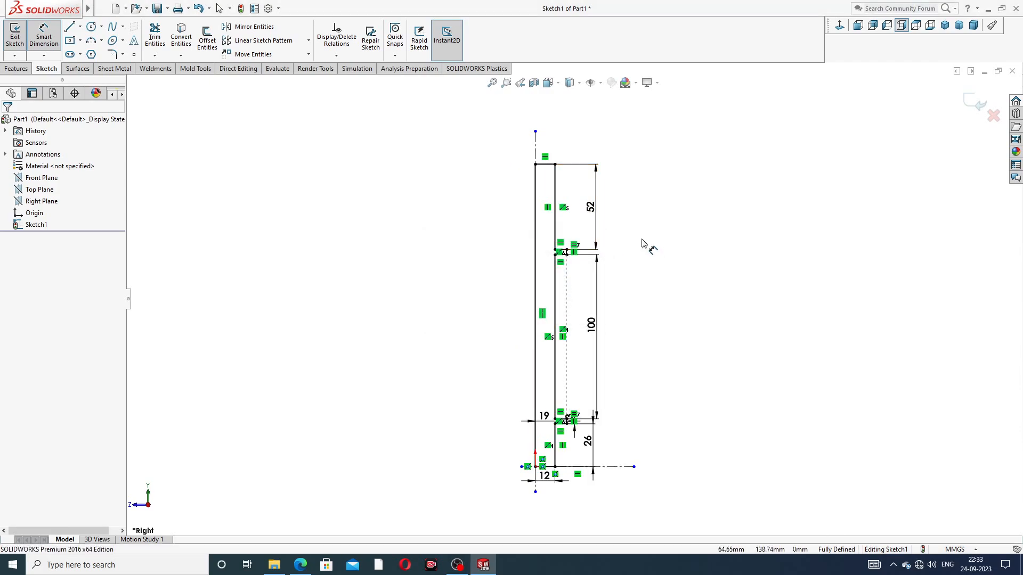
{"action": "right_click", "coordinate": [662, 199]}
{"action": "left_click", "coordinate": [695, 176]}
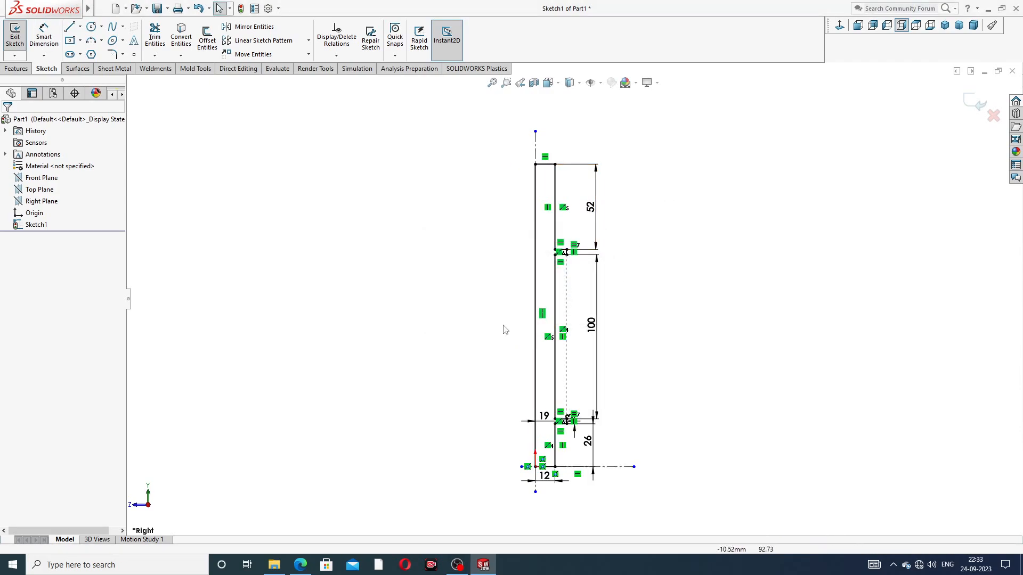
Step: Switch to the stud design PDF in Edge, then return to SolidWorks and compare the profile's dimensions with the drawing
{"action": "left_click", "coordinate": [301, 566]}
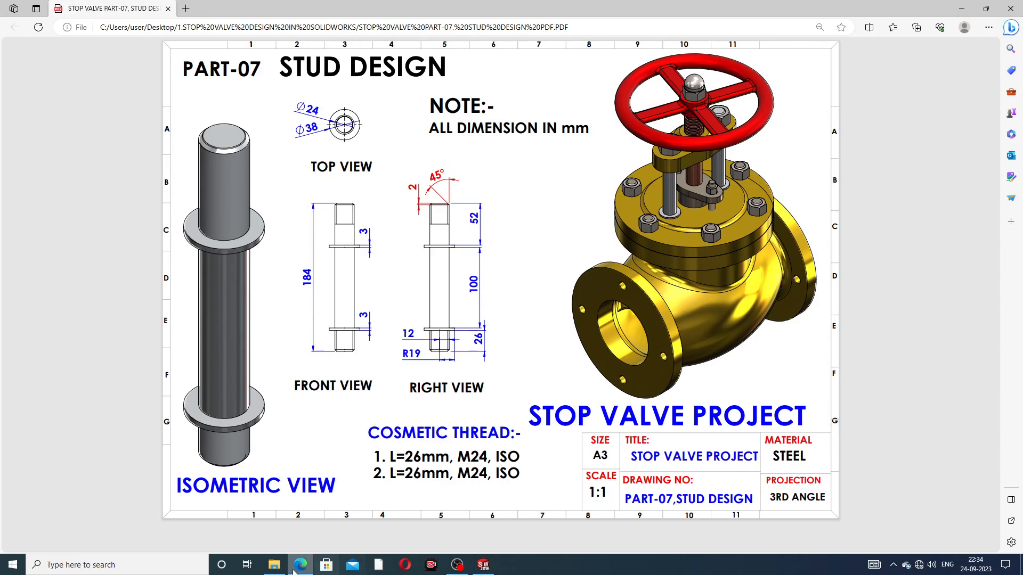
{"action": "key", "text": "alt+Tab"}
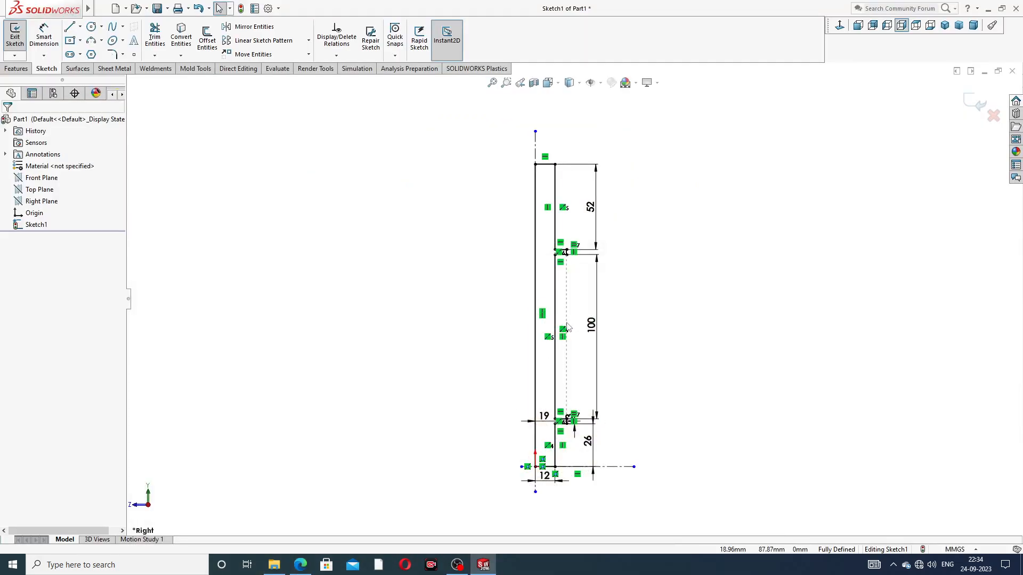
{"action": "scroll", "coordinate": [566, 326], "scroll_direction": "down", "scroll_amount": 1}
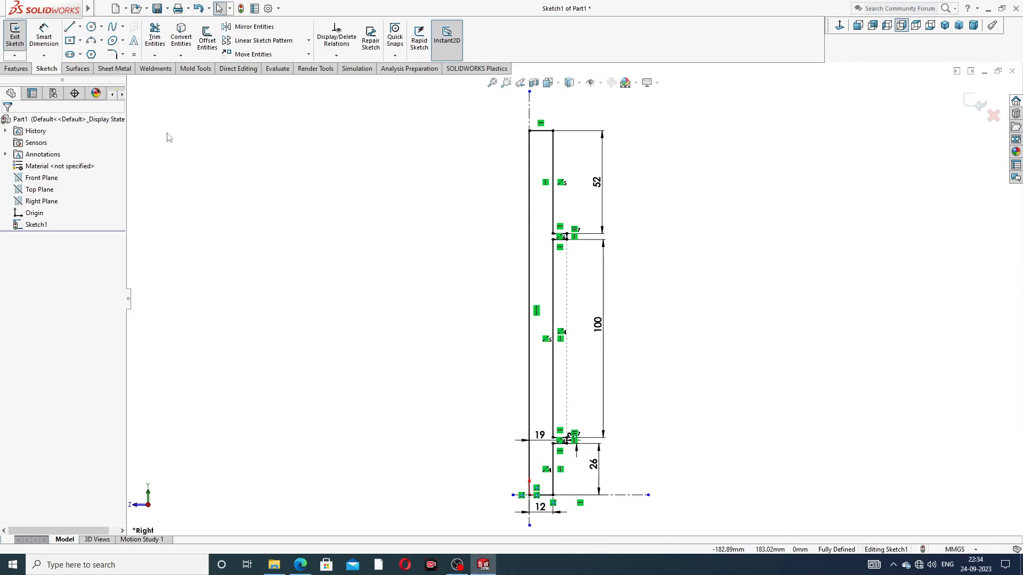
{"action": "scroll", "coordinate": [568, 414], "scroll_direction": "down", "scroll_amount": 6}
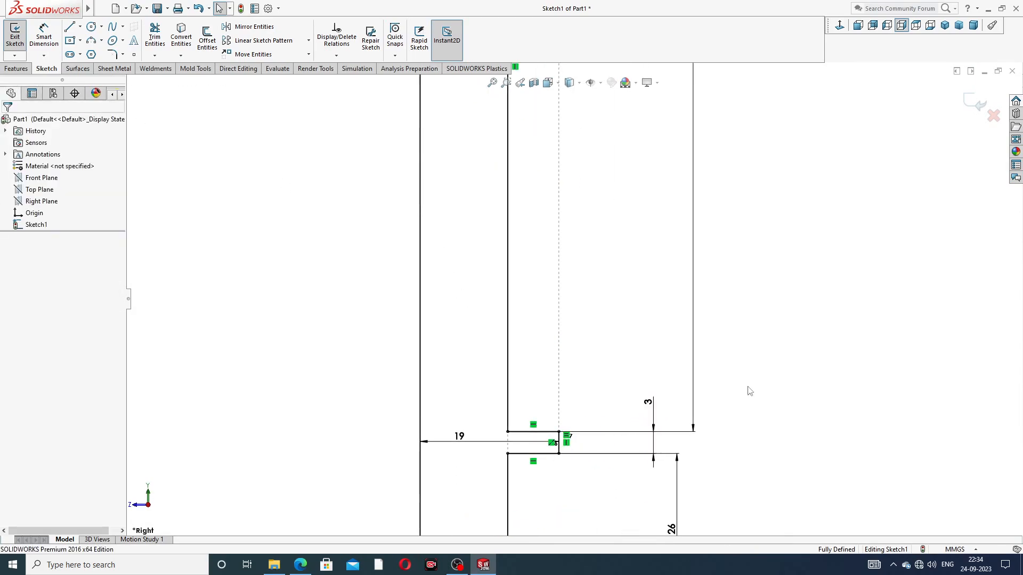
{"action": "scroll", "coordinate": [608, 240], "scroll_direction": "up", "scroll_amount": 6}
{"action": "scroll", "coordinate": [614, 248], "scroll_direction": "up", "scroll_amount": 2}
{"action": "scroll", "coordinate": [613, 220], "scroll_direction": "down", "scroll_amount": 1}
{"action": "scroll", "coordinate": [612, 217], "scroll_direction": "up", "scroll_amount": 2}
{"action": "scroll", "coordinate": [611, 216], "scroll_direction": "down", "scroll_amount": 2}
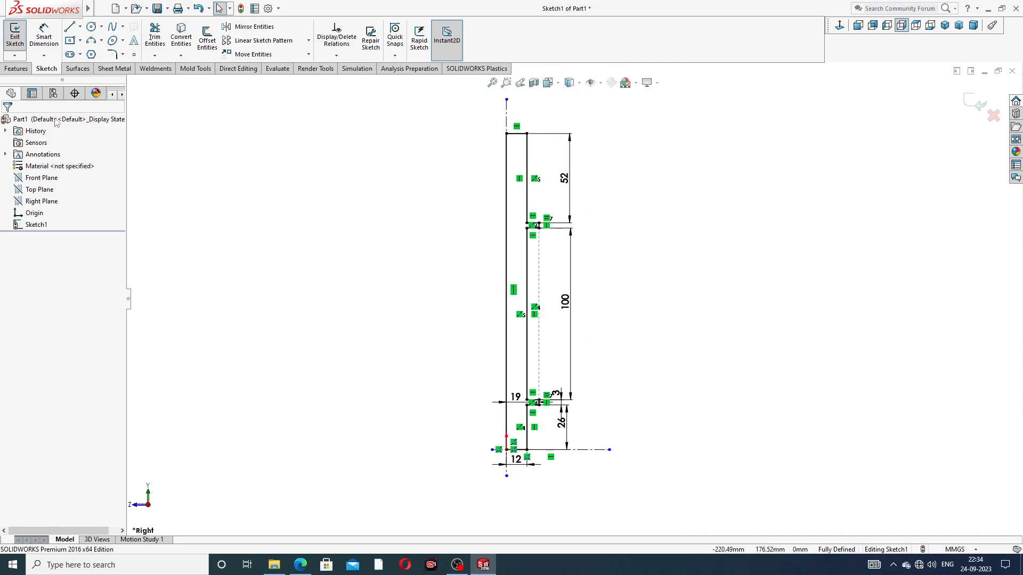
Step: Revolve the profile 360 degrees about its long vertical axis line into a solid boss
{"action": "left_click", "coordinate": [16, 69]}
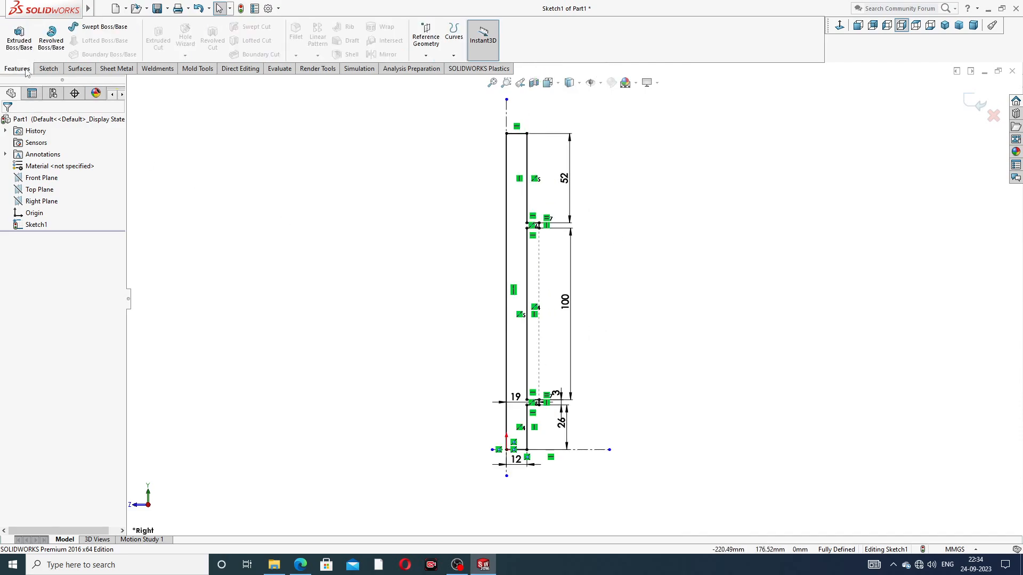
{"action": "left_click", "coordinate": [48, 53]}
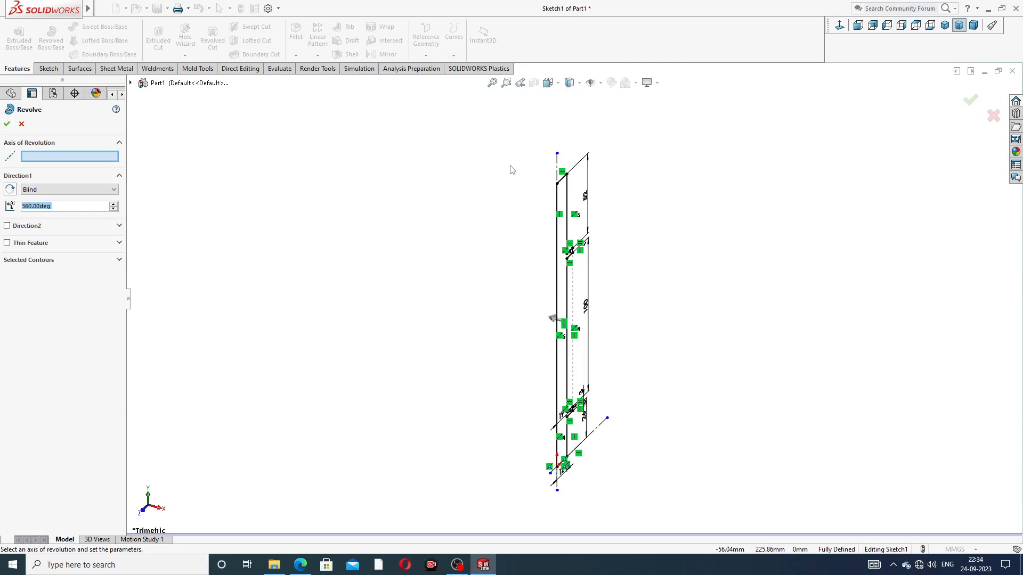
{"action": "left_click", "coordinate": [557, 290]}
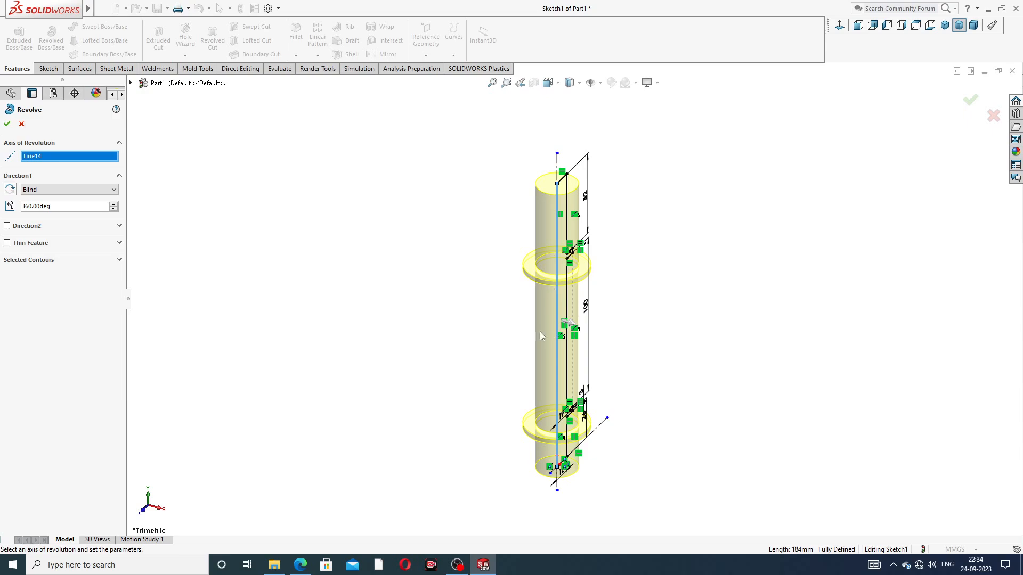
{"action": "left_click", "coordinate": [6, 123]}
{"action": "left_click", "coordinate": [410, 196]}
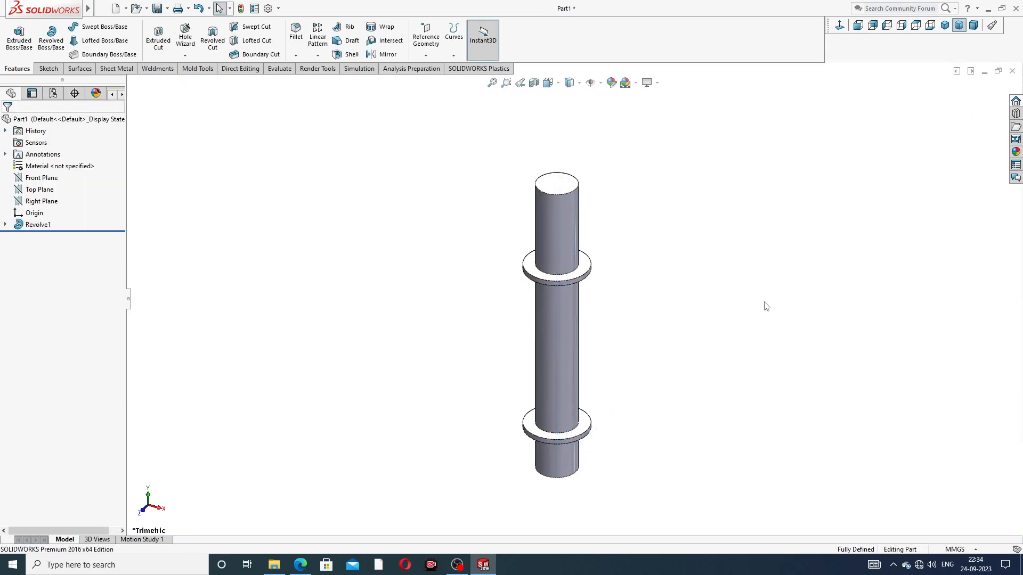
Step: Chamfer the outer circular edges at both ends of the stud by 2 mm at 45 degrees
{"action": "middle_click_drag", "start_coordinate": [648, 339], "coordinate": [652, 308]}
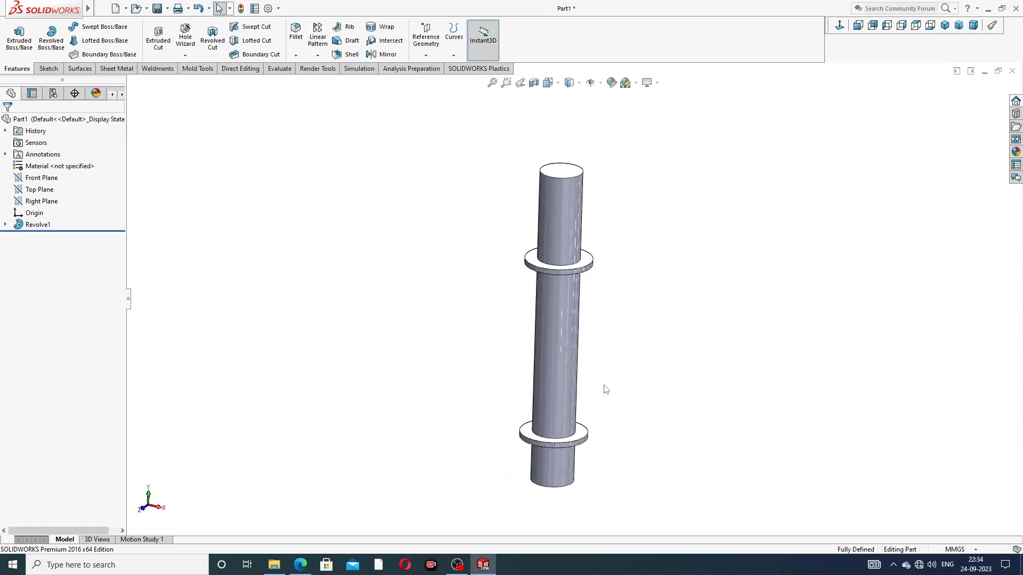
{"action": "scroll", "coordinate": [580, 335], "scroll_direction": "up", "scroll_amount": 2}
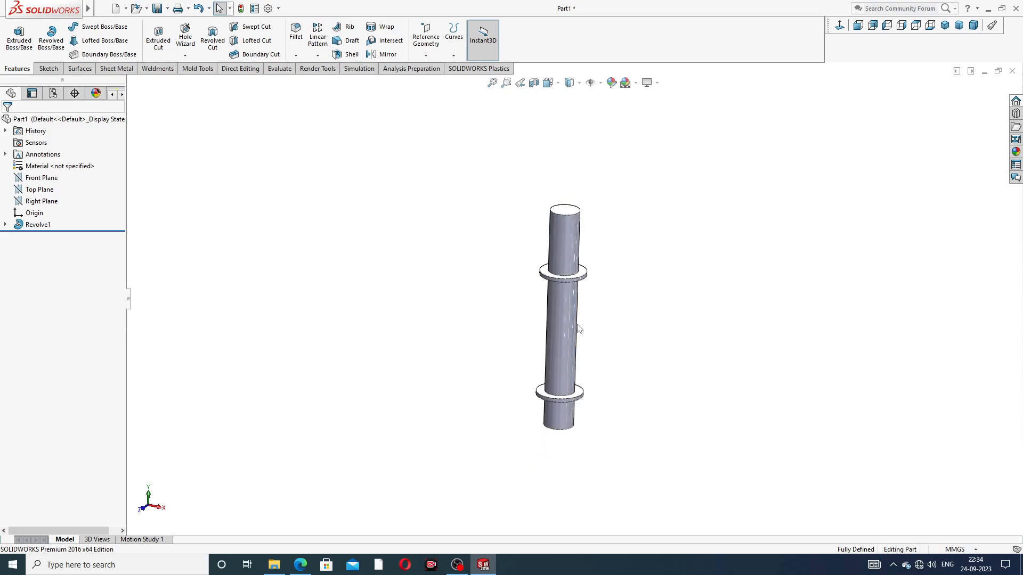
{"action": "scroll", "coordinate": [579, 328], "scroll_direction": "down", "scroll_amount": 2}
{"action": "middle_click_drag", "start_coordinate": [638, 205], "coordinate": [598, 224]}
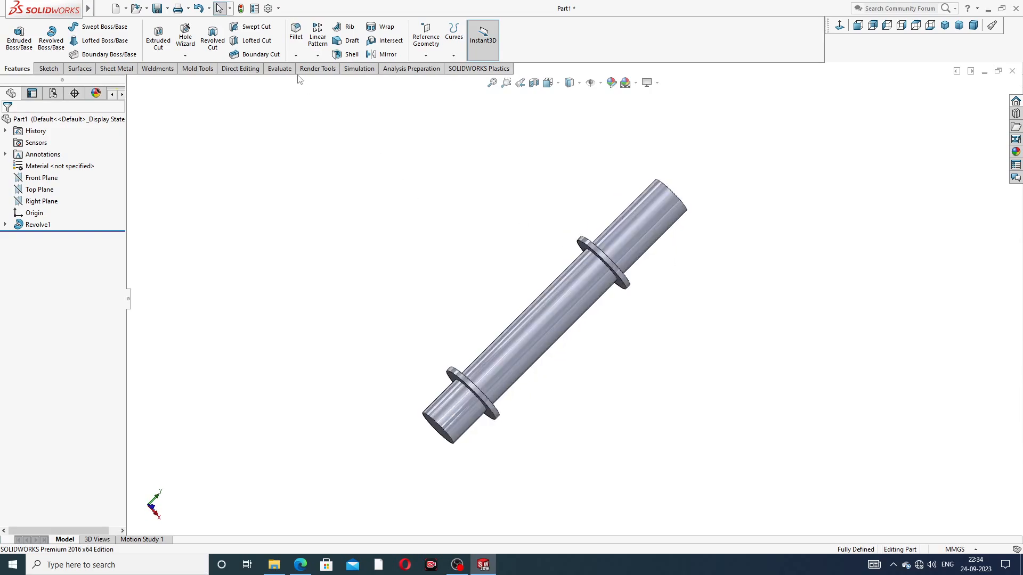
{"action": "left_click", "coordinate": [296, 55]}
{"action": "left_click", "coordinate": [314, 85]}
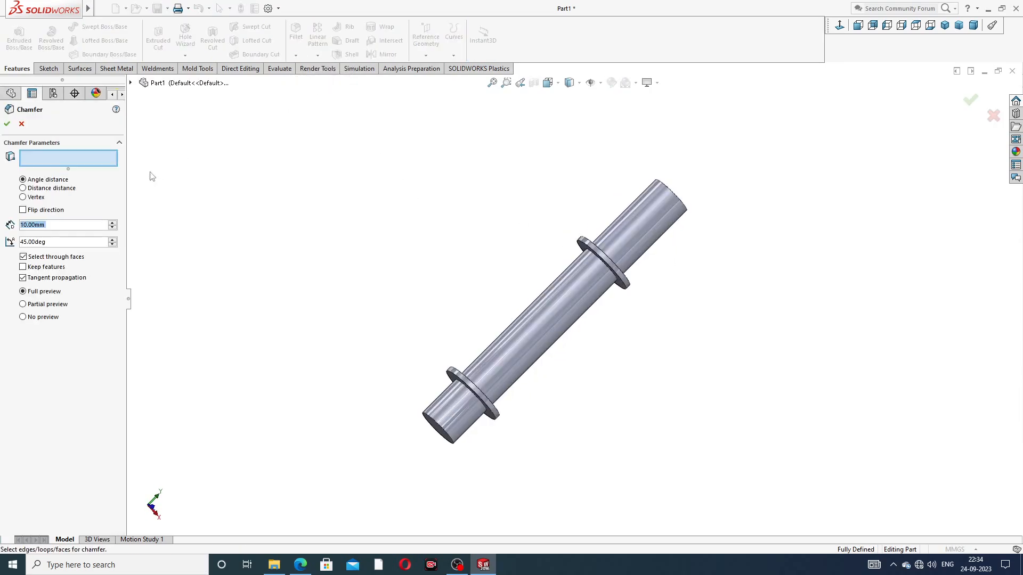
{"action": "type", "text": "2"}
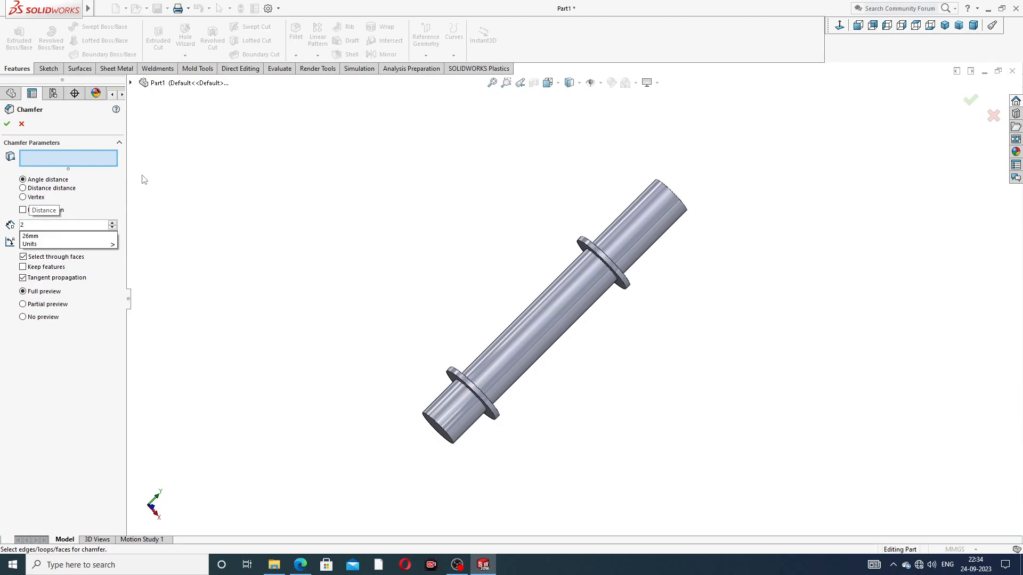
{"action": "key", "text": "Return"}
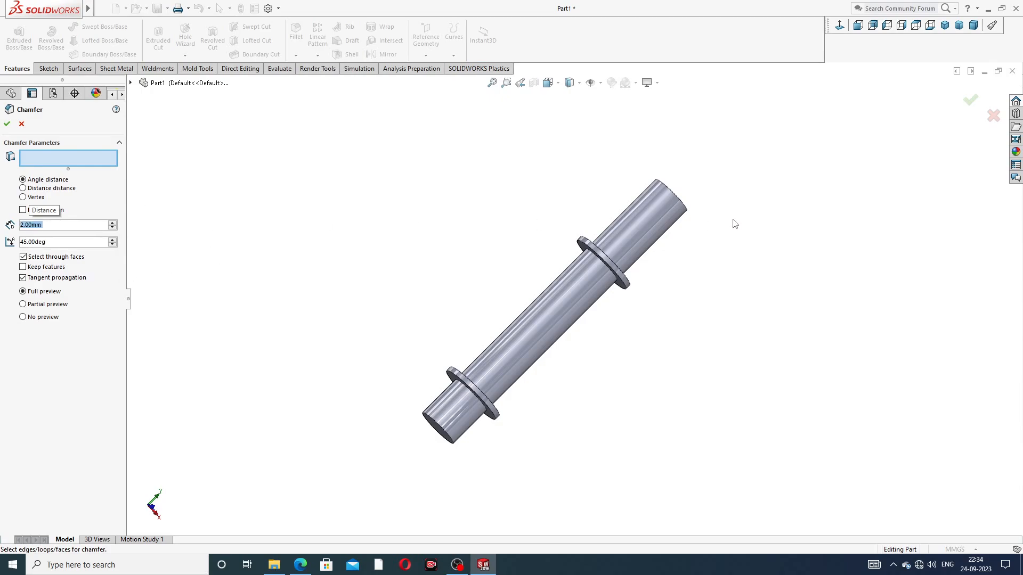
{"action": "left_click", "coordinate": [674, 209]}
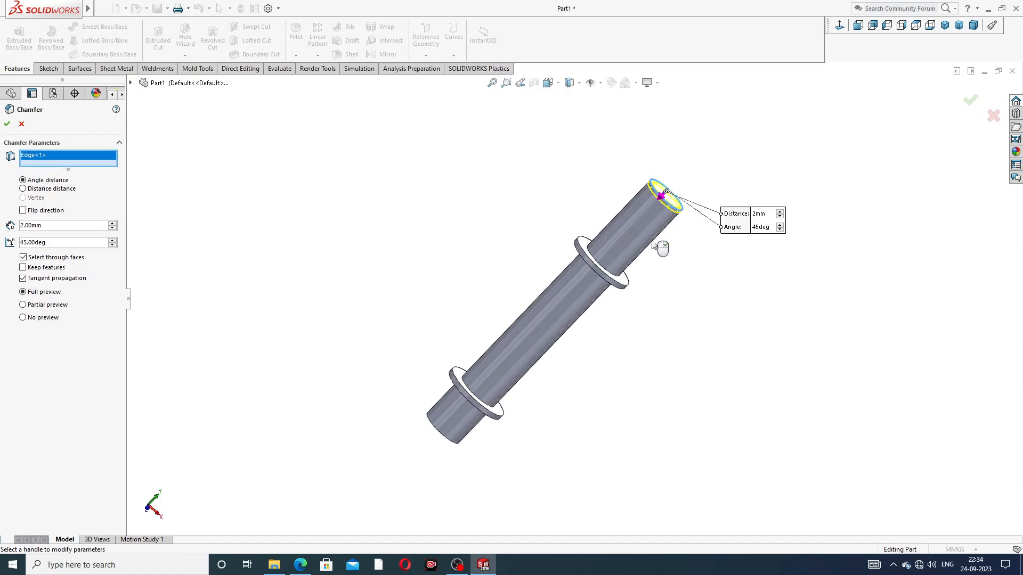
{"action": "left_click", "coordinate": [445, 424]}
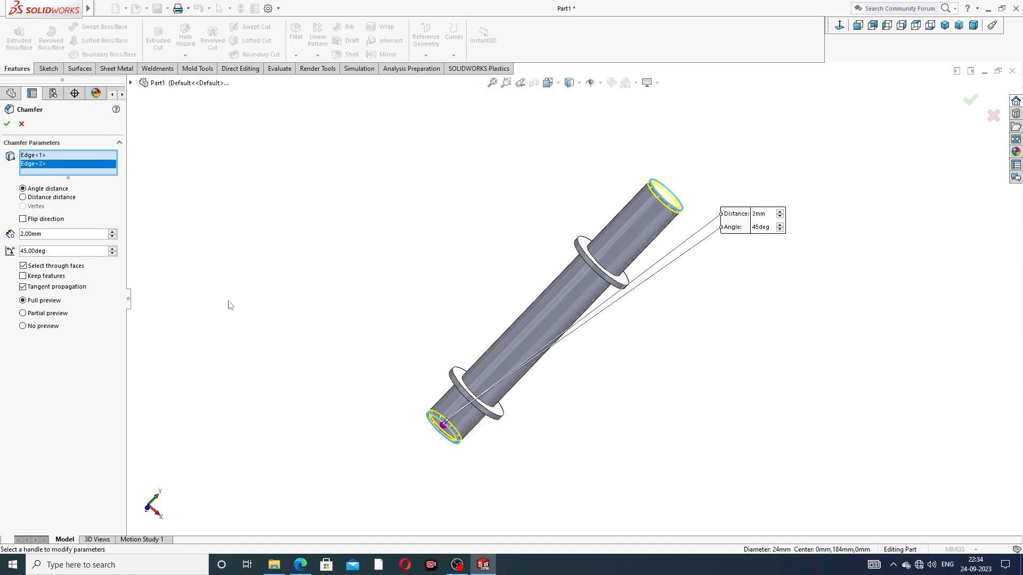
{"action": "left_click", "coordinate": [7, 123]}
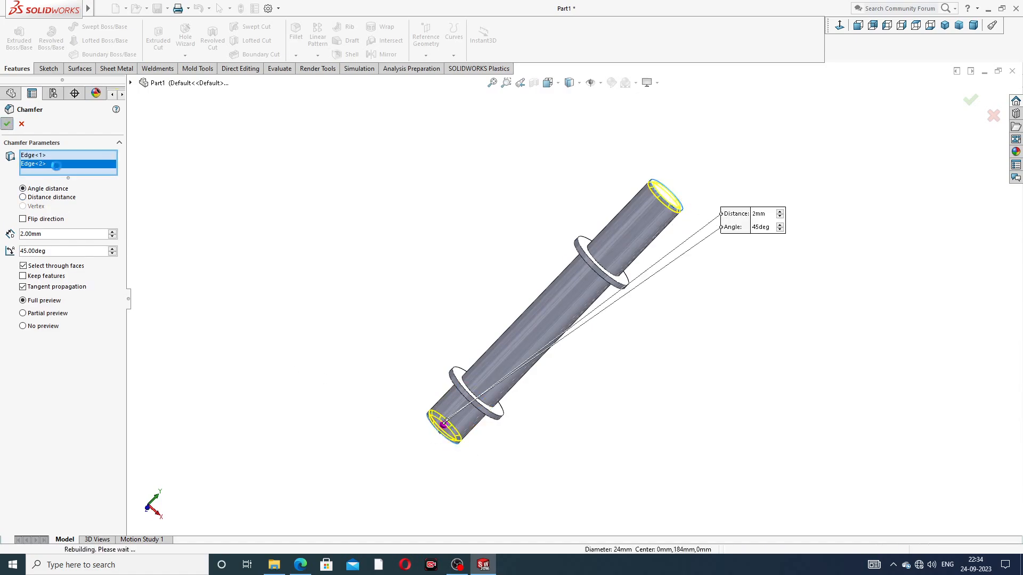
{"action": "left_click", "coordinate": [339, 230]}
{"action": "middle_click_drag", "start_coordinate": [487, 248], "coordinate": [492, 147]}
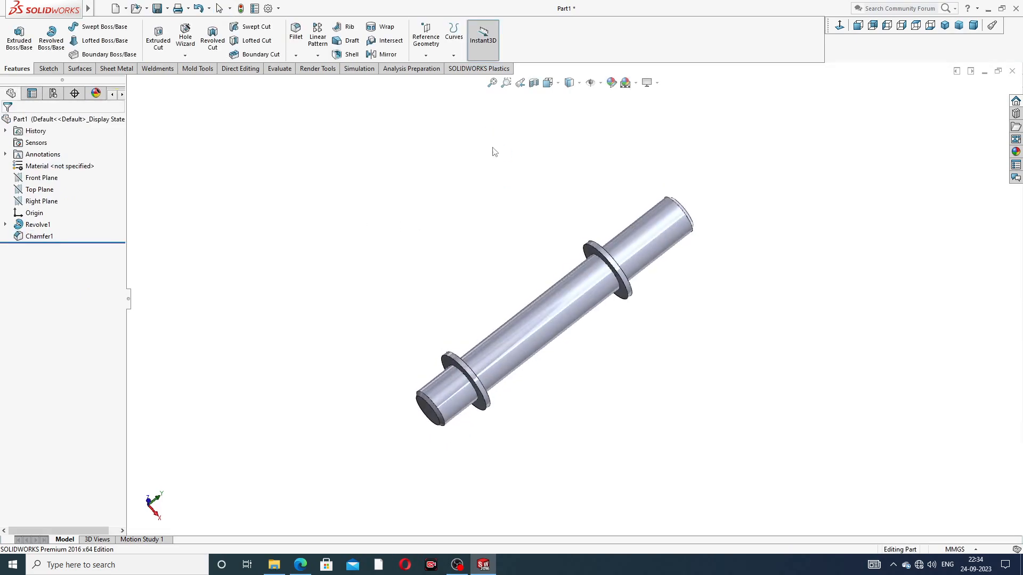
Step: Switch to the stud drawing in Edge to consult it, then return to the SolidWorks part
{"action": "left_click", "coordinate": [300, 564]}
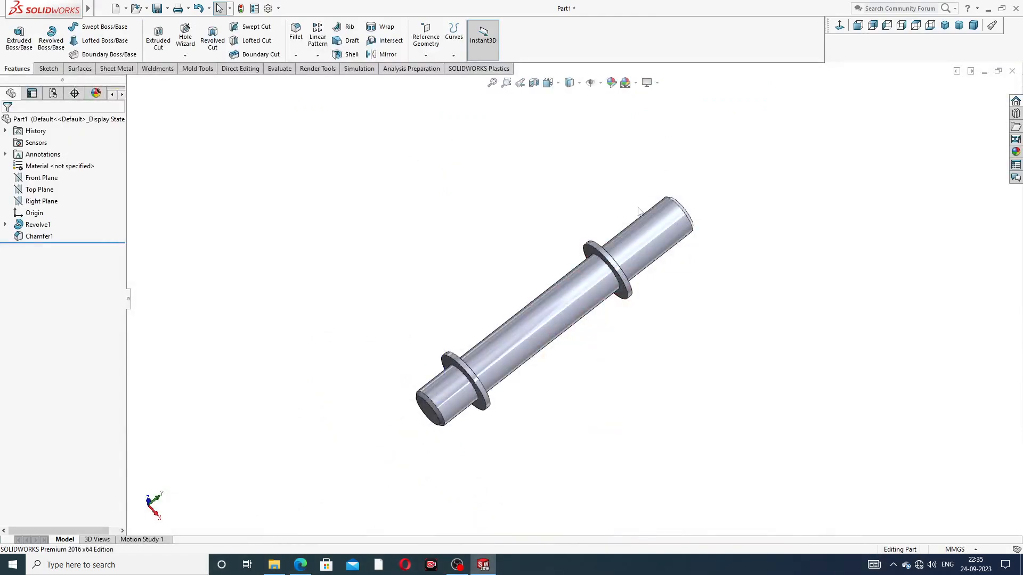
{"action": "middle_click_drag", "start_coordinate": [599, 311], "coordinate": [542, 315]}
{"action": "scroll", "coordinate": [613, 269], "scroll_direction": "down", "scroll_amount": 1}
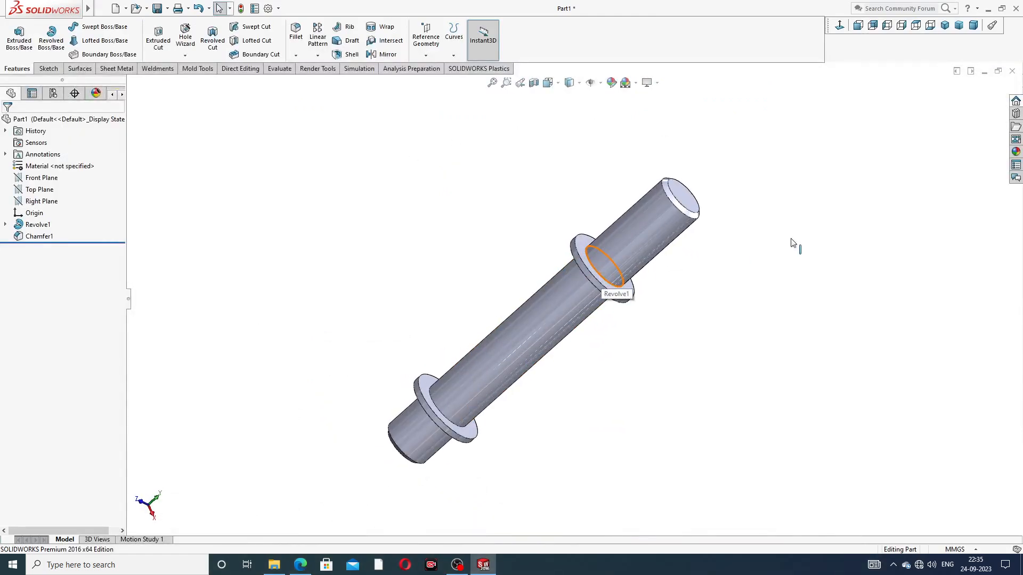
Step: Apply the polished steel appearance from the metal steel library to the whole stud
{"action": "left_click", "coordinate": [1015, 155]}
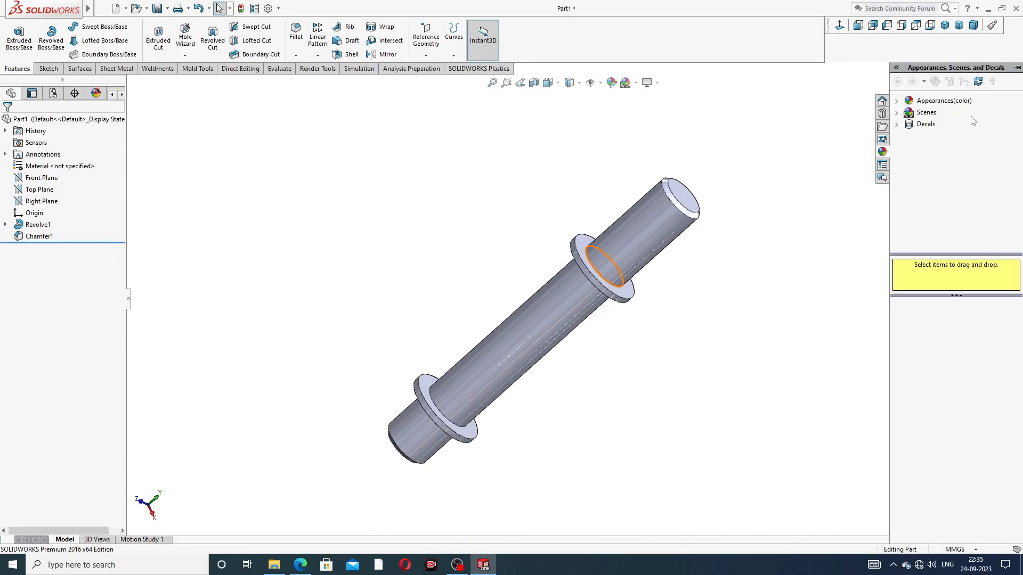
{"action": "left_click", "coordinate": [948, 105]}
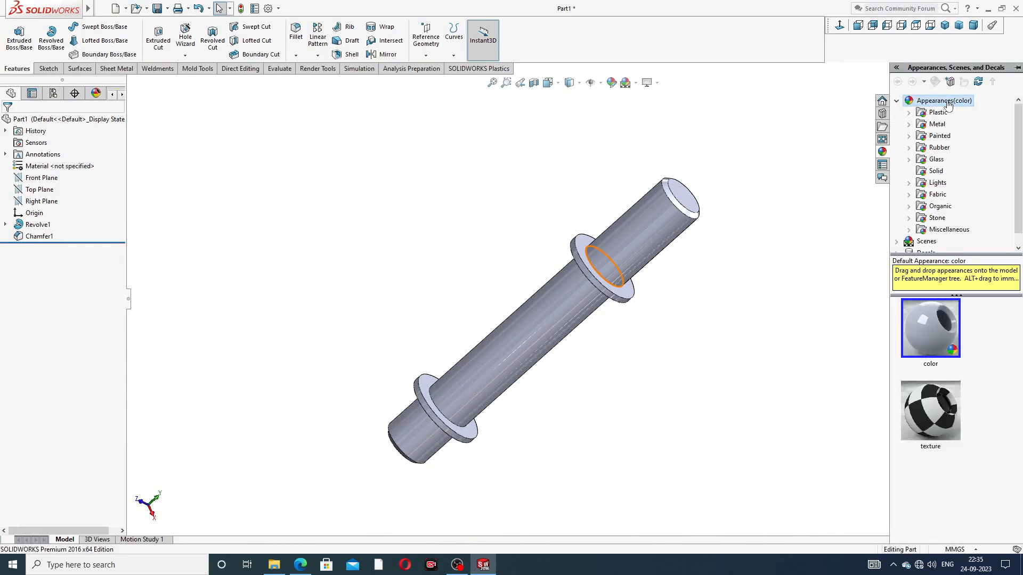
{"action": "left_click", "coordinate": [937, 124]}
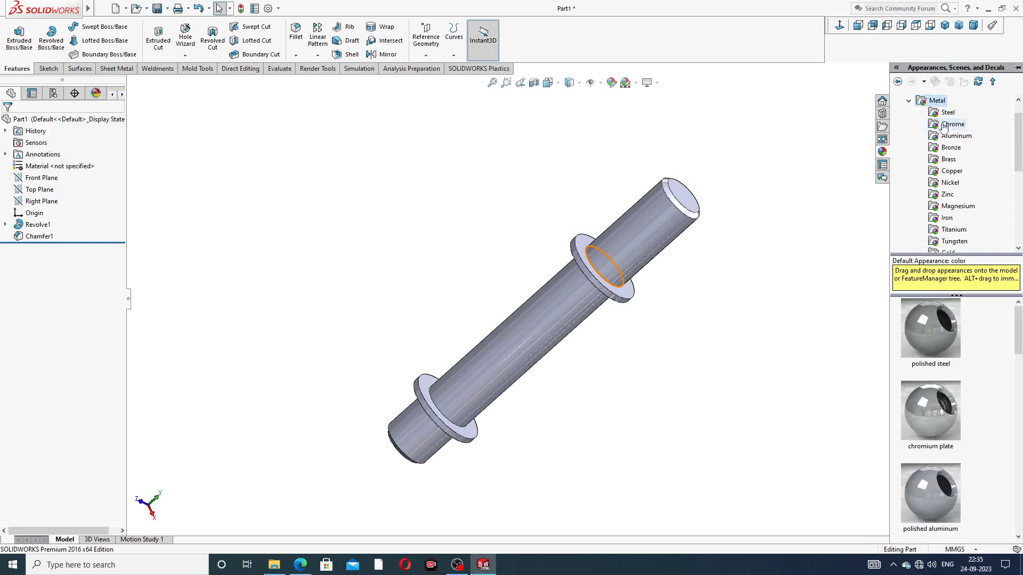
{"action": "left_click", "coordinate": [947, 113]}
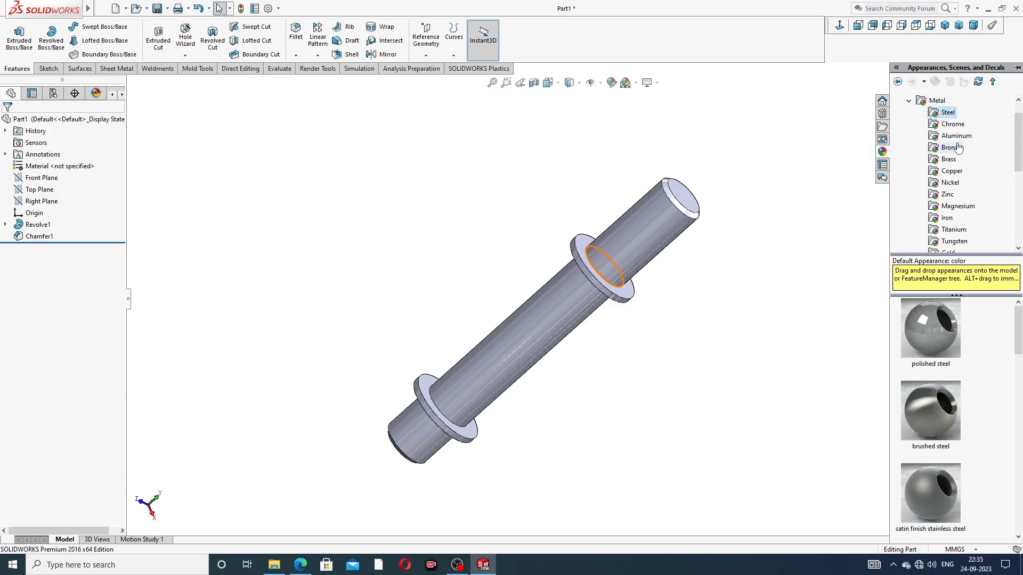
{"action": "left_click", "coordinate": [924, 334]}
{"action": "double_click", "coordinate": [924, 333]}
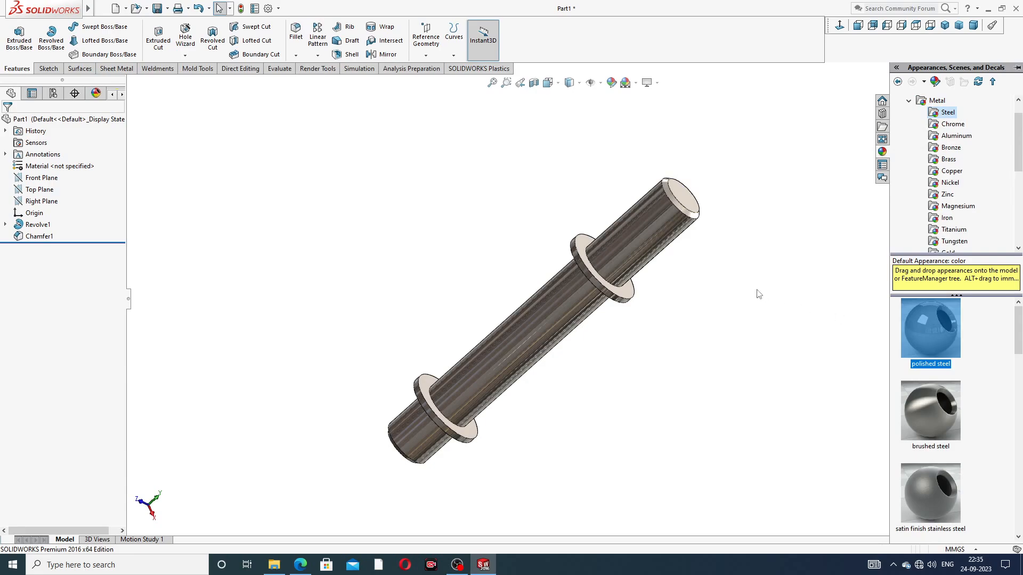
Step: Change the stud's appearance to brushed steel
{"action": "mouse_move", "coordinate": [712, 298]}
{"action": "middle_mouse_down"}
{"action": "mouse_move", "coordinate": [772, 233]}
{"action": "mouse_move", "coordinate": [719, 277]}
{"action": "mouse_move", "coordinate": [687, 285]}
{"action": "mouse_move", "coordinate": [702, 283]}
{"action": "mouse_move", "coordinate": [710, 297]}
{"action": "middle_mouse_up"}
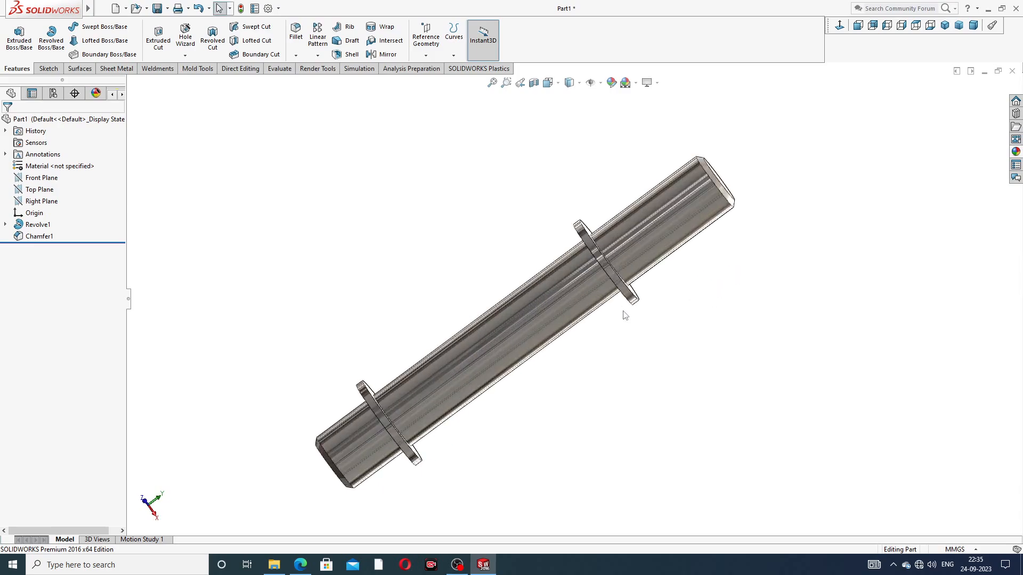
{"action": "middle_click_drag", "start_coordinate": [906, 219], "coordinate": [720, 321]}
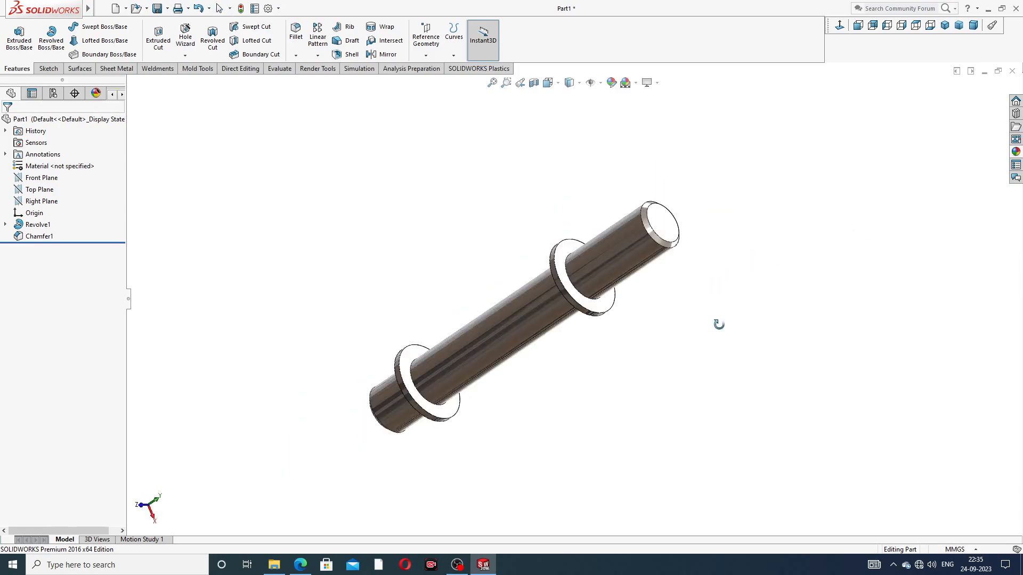
{"action": "scroll", "coordinate": [540, 333], "scroll_direction": "down", "scroll_amount": 2}
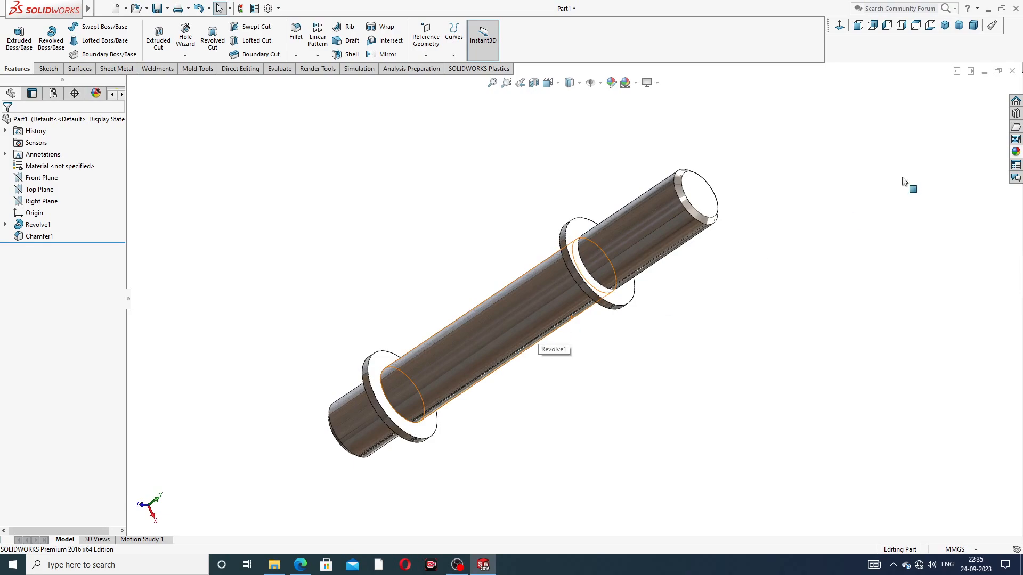
{"action": "left_click", "coordinate": [1016, 151]}
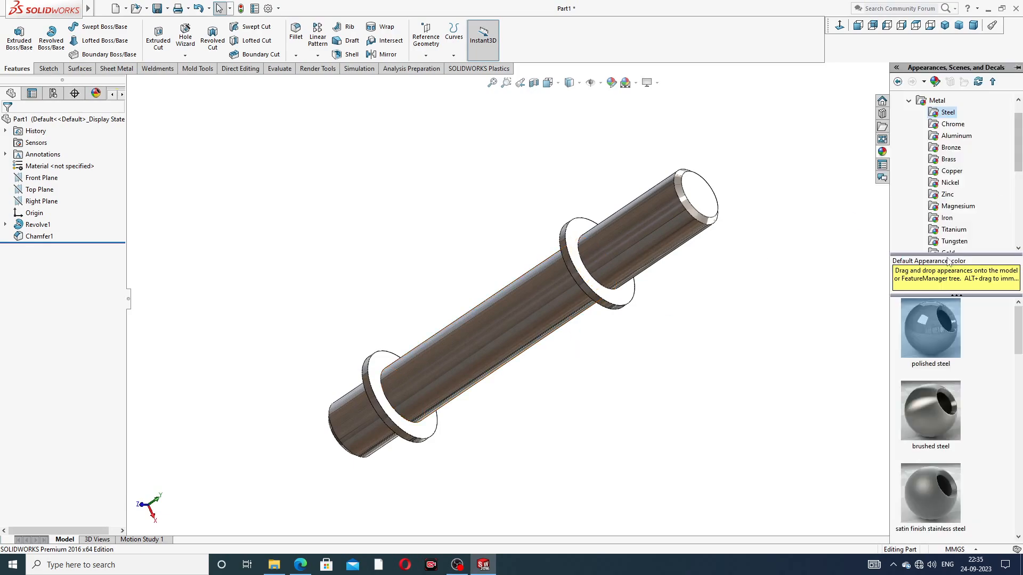
{"action": "left_click", "coordinate": [941, 401]}
{"action": "left_click", "coordinate": [806, 403]}
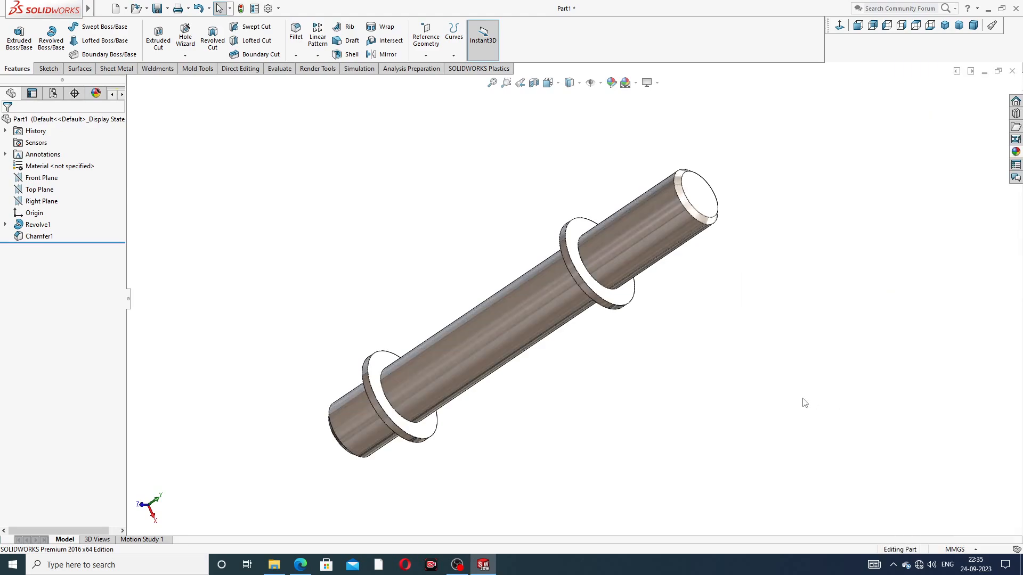
Step: Enable shaded cosmetic threads in the document's detailing properties and accept the options
{"action": "mouse_move", "coordinate": [712, 255]}
{"action": "middle_mouse_down"}
{"action": "mouse_move", "coordinate": [761, 230]}
{"action": "mouse_move", "coordinate": [742, 256]}
{"action": "mouse_move", "coordinate": [731, 244]}
{"action": "mouse_move", "coordinate": [720, 251]}
{"action": "middle_mouse_up"}
{"action": "scroll", "coordinate": [500, 342], "scroll_direction": "up", "scroll_amount": 1}
{"action": "scroll", "coordinate": [501, 342], "scroll_direction": "down", "scroll_amount": 2}
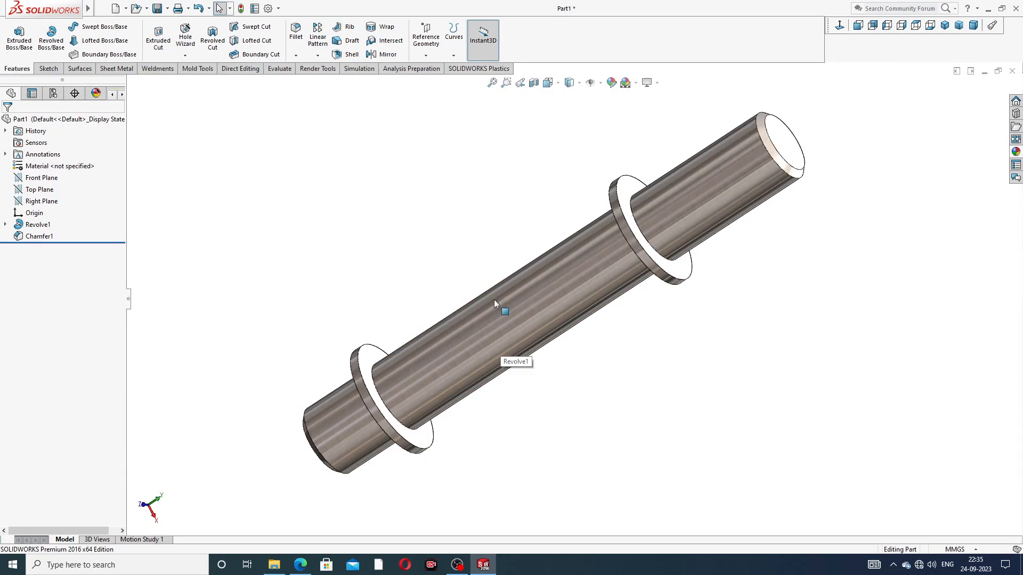
{"action": "scroll", "coordinate": [492, 256], "scroll_direction": "up", "scroll_amount": 1}
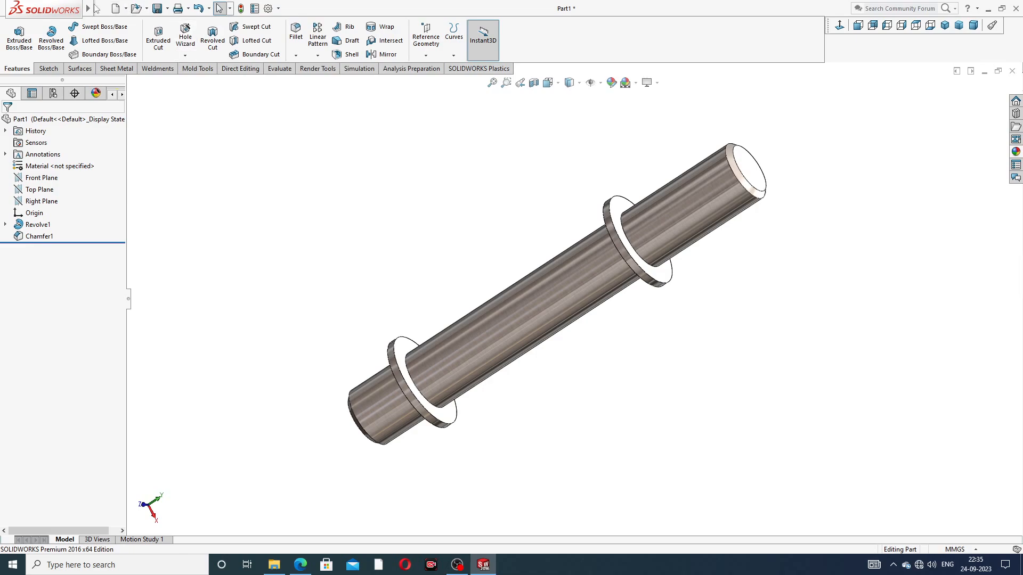
{"action": "mouse_move", "coordinate": [90, 8]}
{"action": "left_click", "coordinate": [250, 9]}
{"action": "left_click", "coordinate": [200, 133]}
{"action": "left_click", "coordinate": [269, 9]}
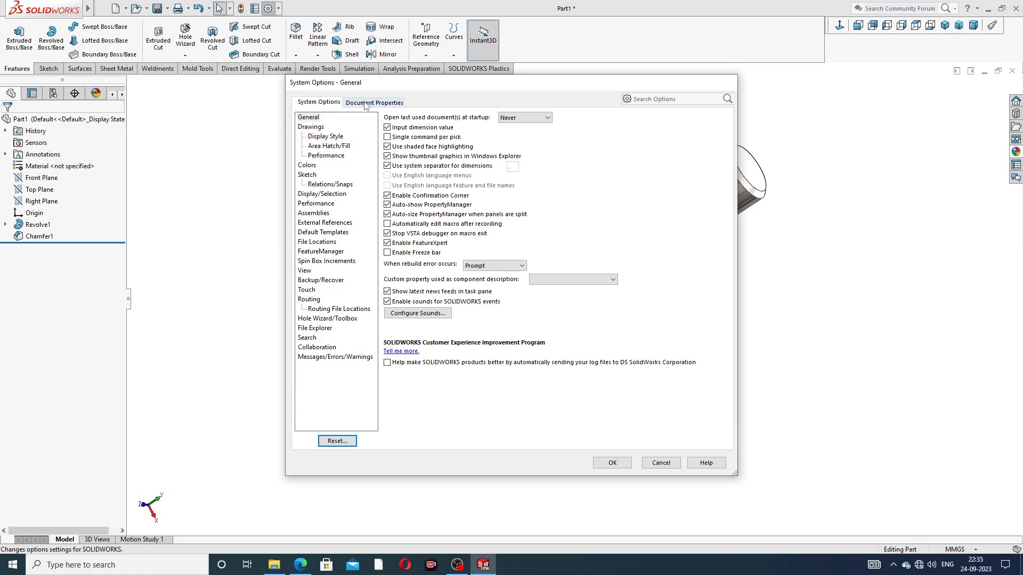
{"action": "left_click", "coordinate": [365, 103]}
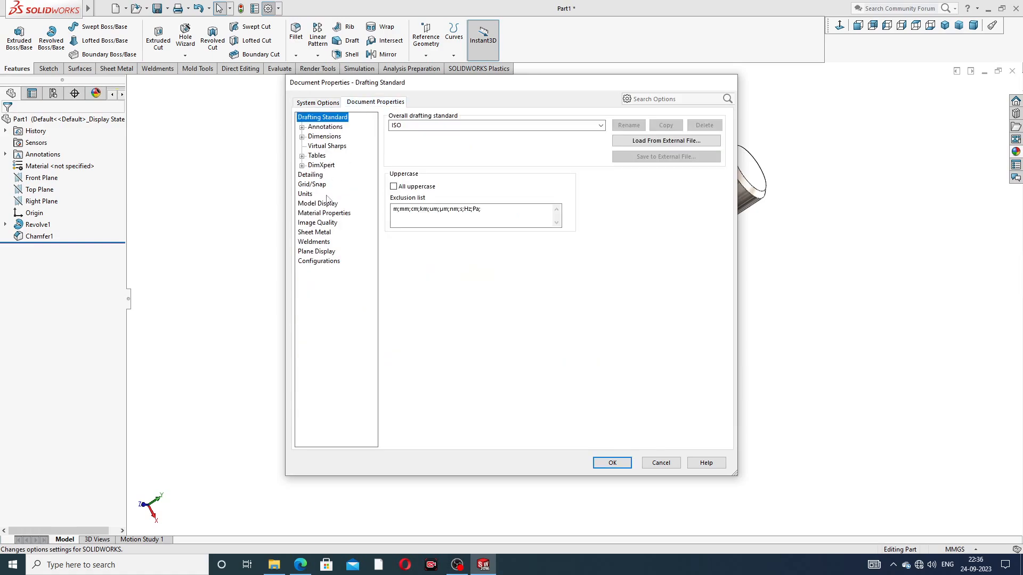
{"action": "left_click", "coordinate": [310, 175]}
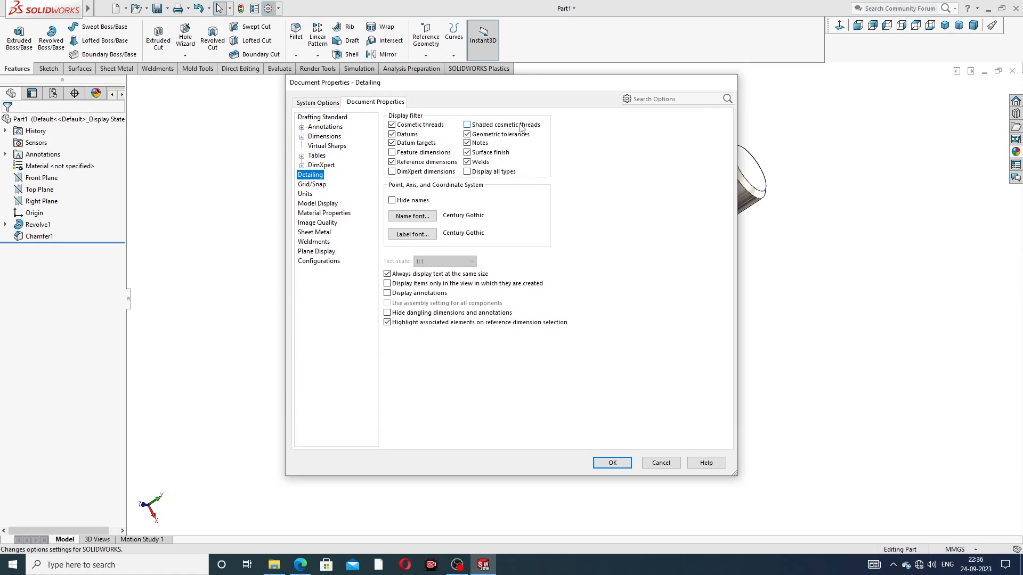
{"action": "left_click", "coordinate": [468, 126]}
{"action": "left_click", "coordinate": [613, 467]}
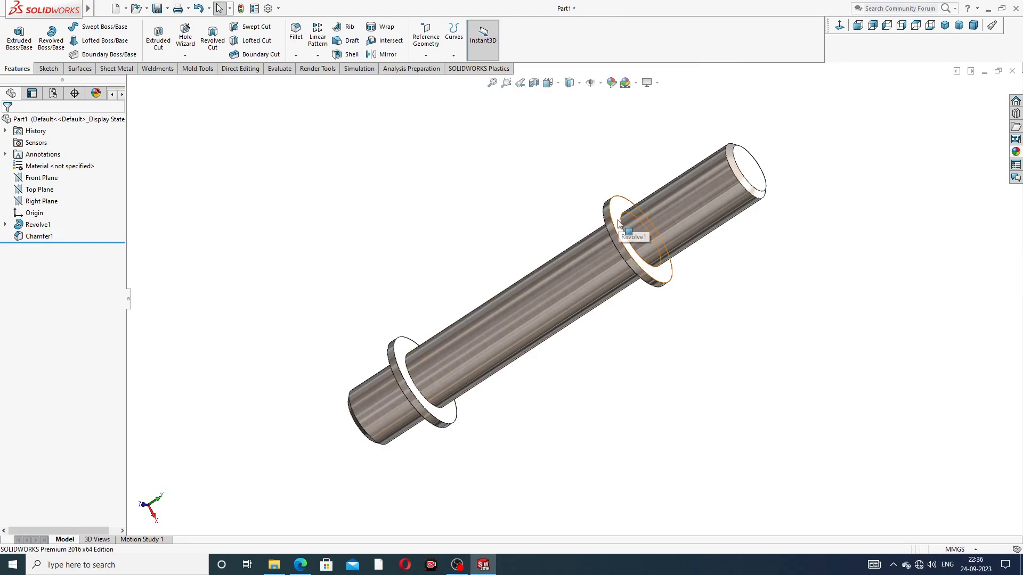
Step: Start a cosmetic thread on the outer circular chamfer edge at the tip of the stud's longer end section
{"action": "scroll", "coordinate": [613, 249], "scroll_direction": "down", "scroll_amount": 2}
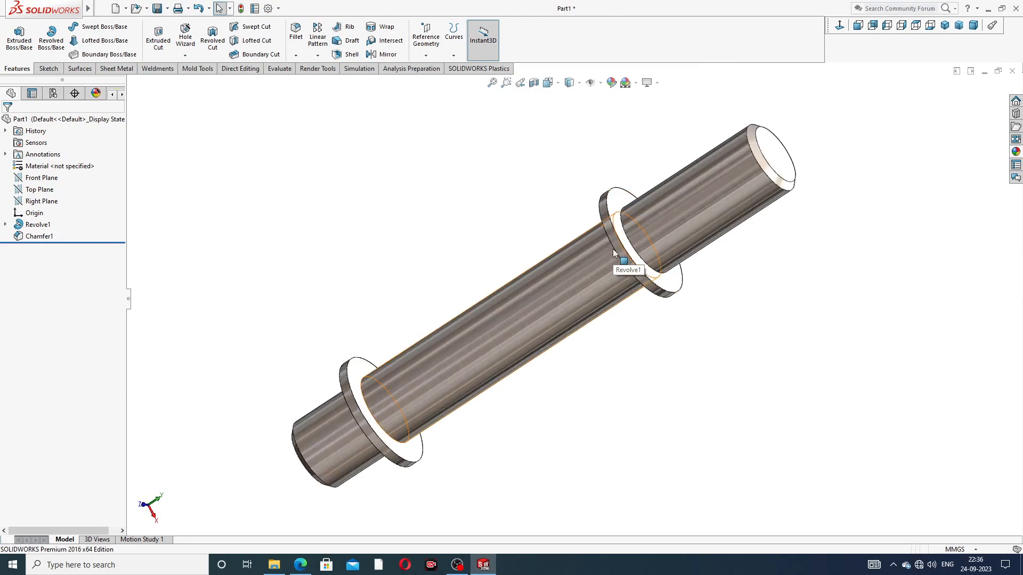
{"action": "scroll", "coordinate": [712, 187], "scroll_direction": "up", "scroll_amount": 2}
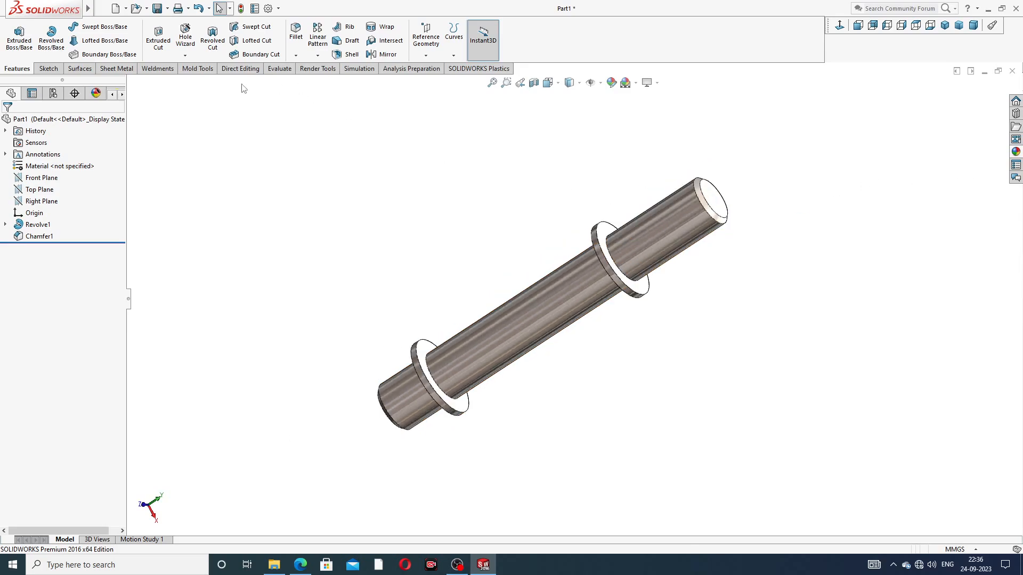
{"action": "mouse_move", "coordinate": [81, 12]}
{"action": "left_click", "coordinate": [141, 8]}
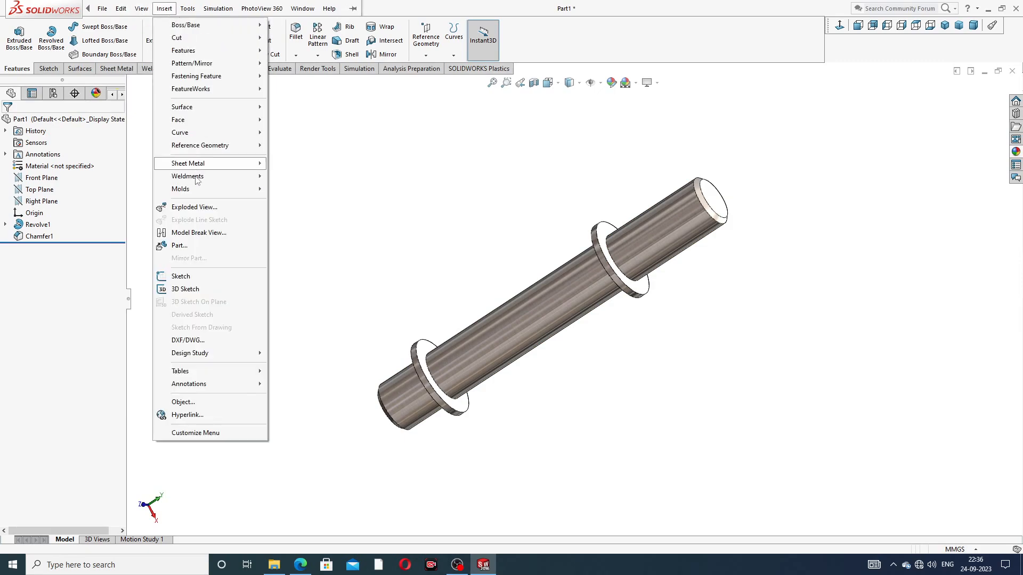
{"action": "mouse_move", "coordinate": [203, 385]}
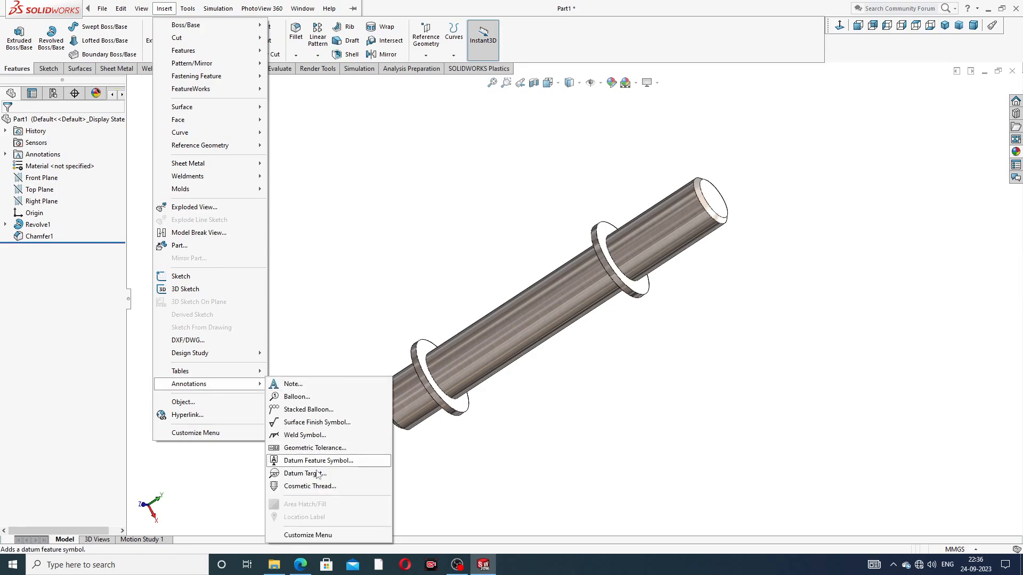
{"action": "left_click", "coordinate": [321, 487]}
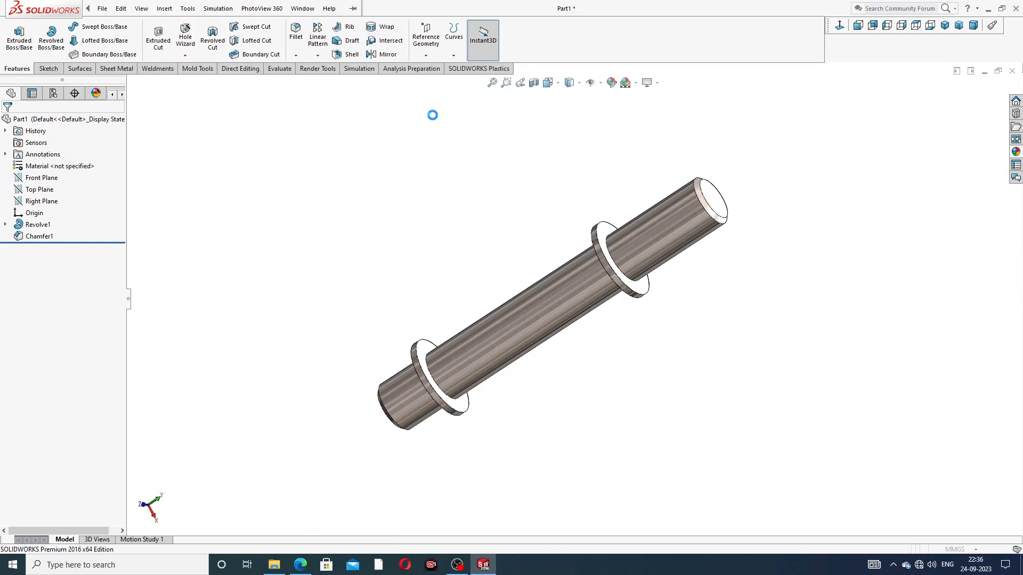
{"action": "middle_click_drag", "start_coordinate": [649, 208], "coordinate": [716, 206]}
{"action": "left_click", "coordinate": [717, 205]}
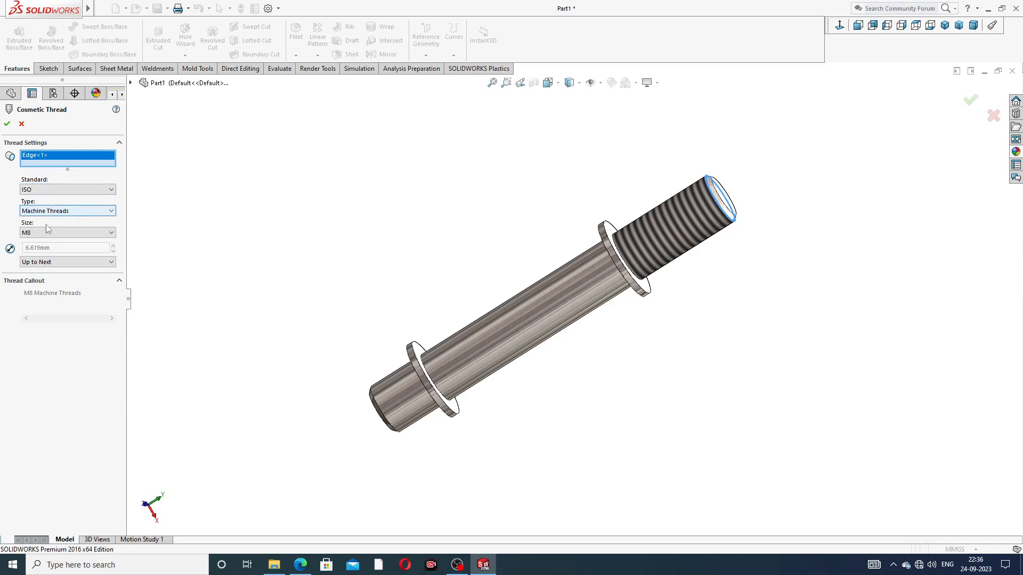
Step: Configure the cosmetic thread as a blind ISO machine thread of size M24 with a depth of 26 mm
{"action": "left_click", "coordinate": [56, 262]}
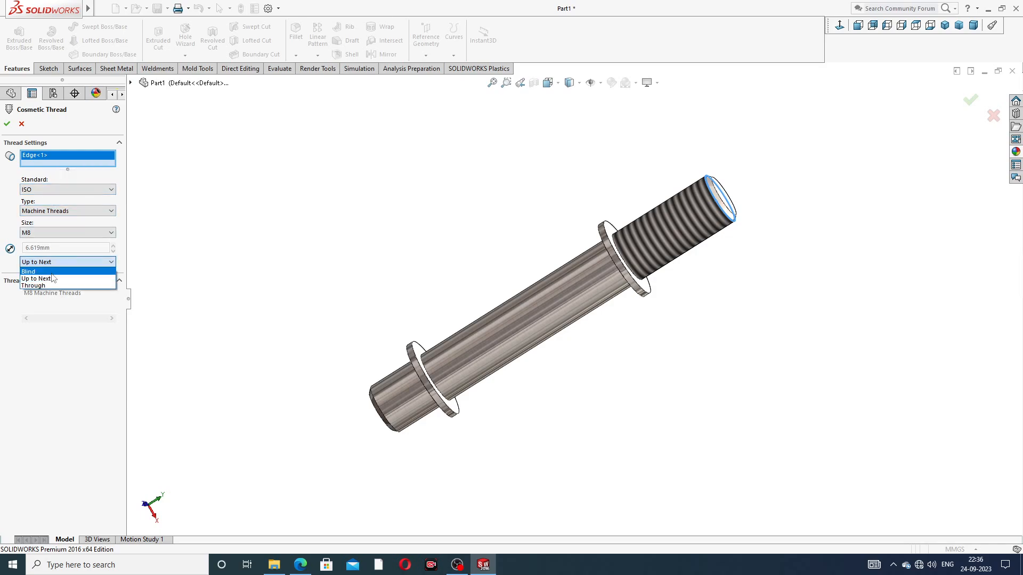
{"action": "left_click", "coordinate": [53, 273]}
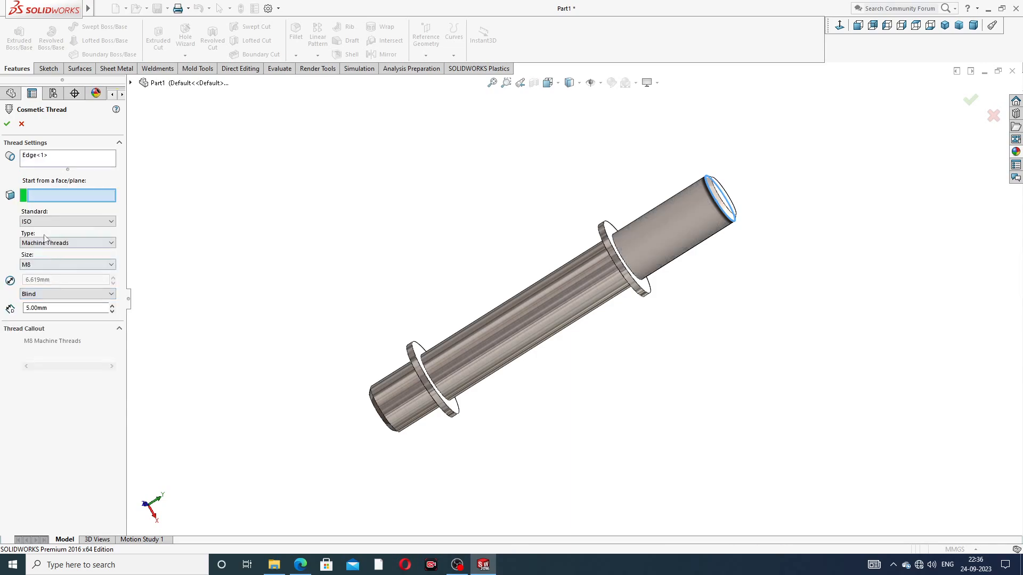
{"action": "left_click", "coordinate": [45, 266]}
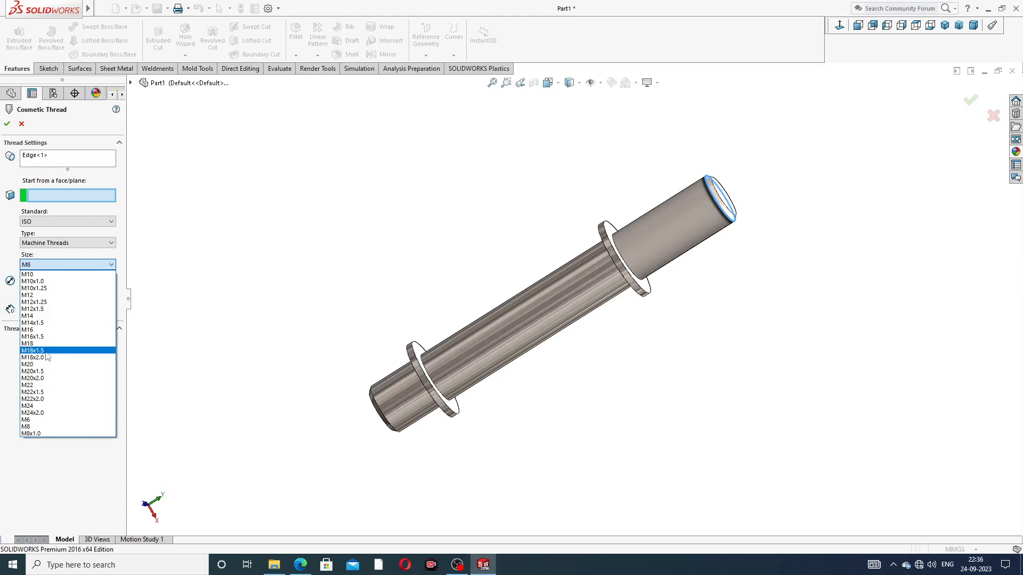
{"action": "left_click", "coordinate": [46, 406]}
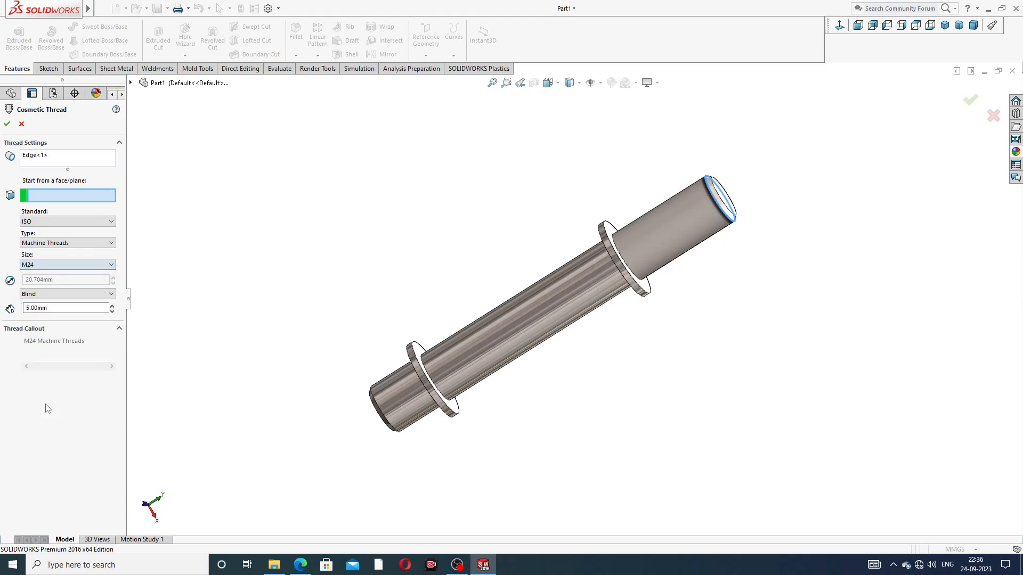
{"action": "double_click", "coordinate": [61, 308]}
{"action": "type", "text": "26"}
{"action": "key", "text": "Return"}
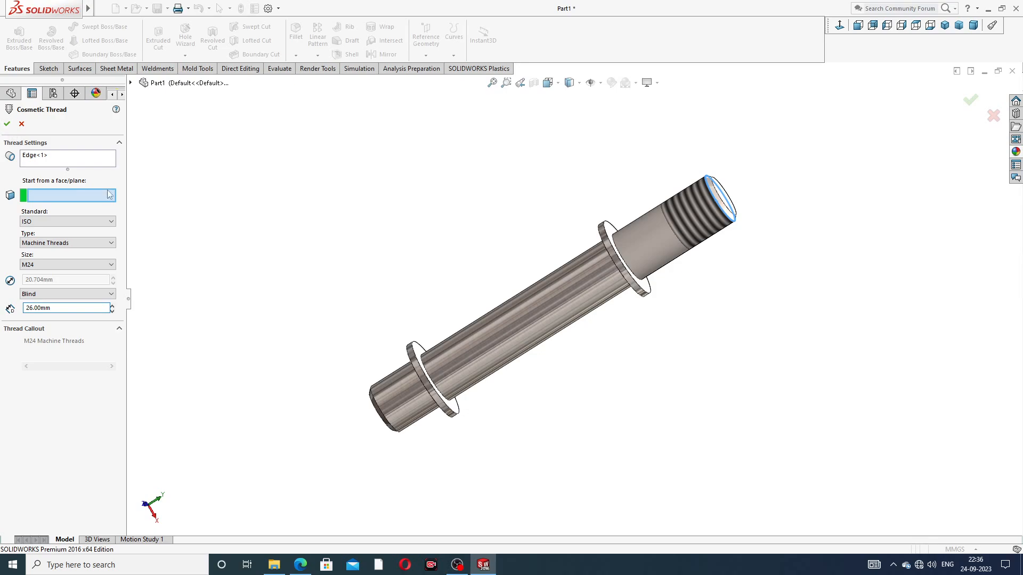
Step: Make the thread start from the flat end face of the longer section and accept the cosmetic thread
{"action": "middle_click_drag", "start_coordinate": [645, 215], "coordinate": [596, 218]}
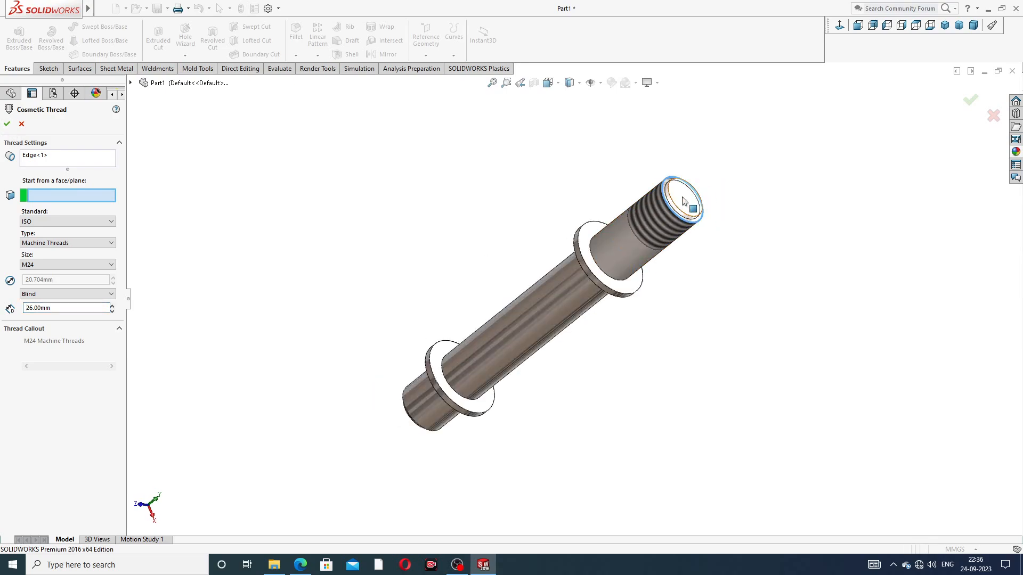
{"action": "left_click", "coordinate": [684, 202]}
{"action": "middle_click_drag", "start_coordinate": [690, 253], "coordinate": [728, 233]}
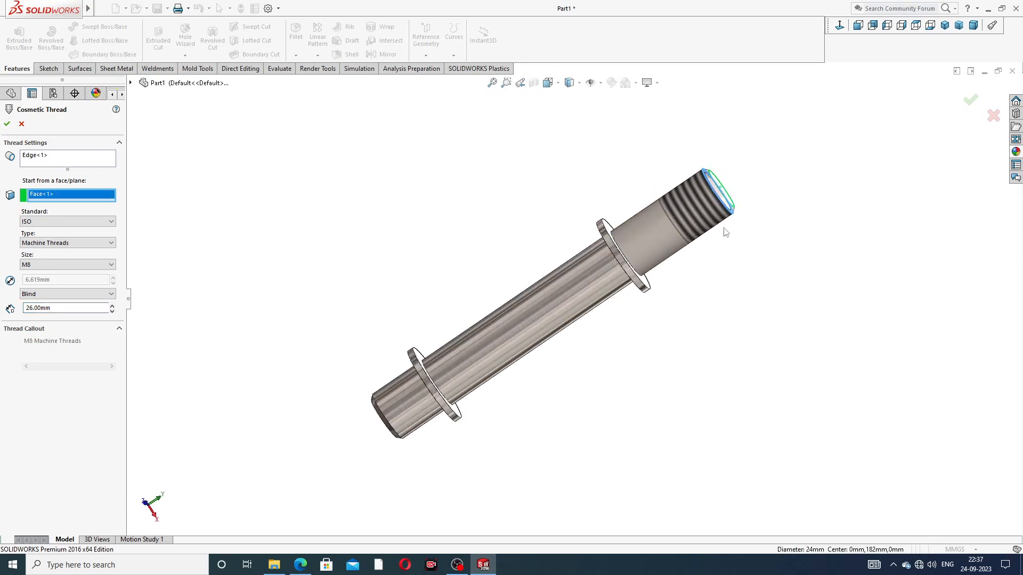
{"action": "left_click", "coordinate": [7, 123]}
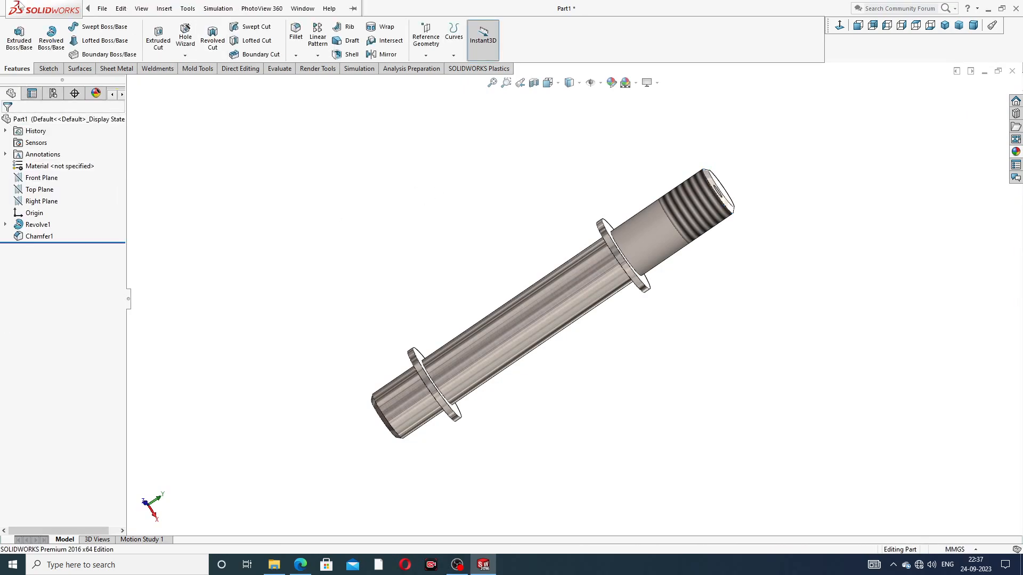
Step: Start a second cosmetic thread on the chamfer edge of the stud's shorter end, starting from its flat end face
{"action": "left_click", "coordinate": [142, 8]}
{"action": "mouse_move", "coordinate": [164, 8]}
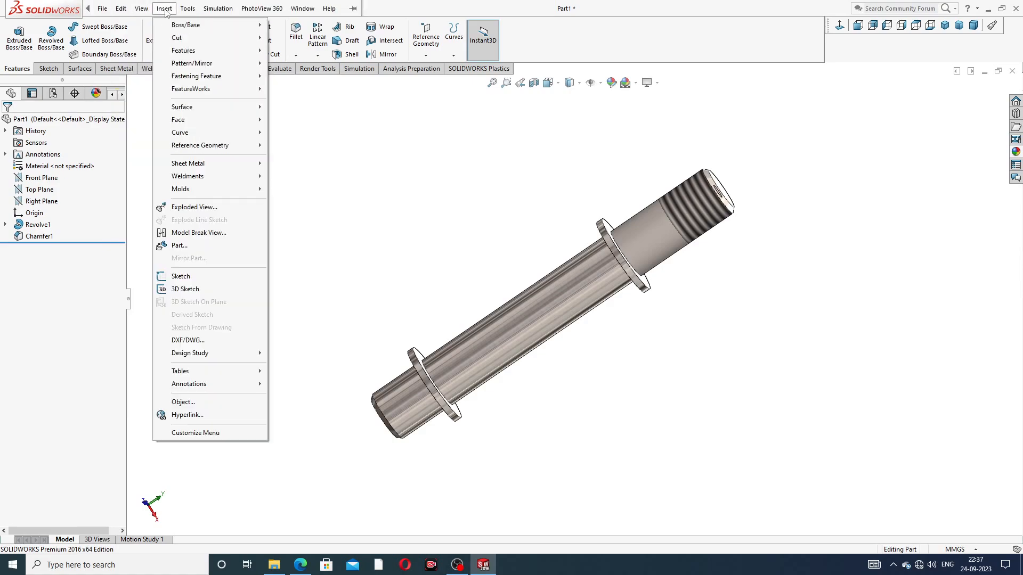
{"action": "mouse_move", "coordinate": [192, 384]}
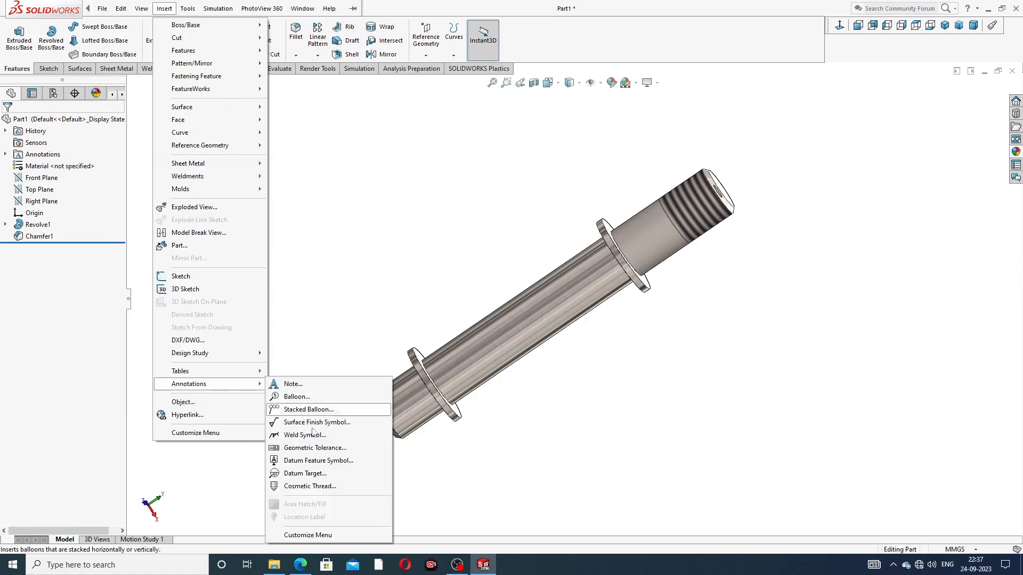
{"action": "left_click", "coordinate": [313, 486]}
{"action": "middle_click_drag", "start_coordinate": [322, 347], "coordinate": [417, 376]}
{"action": "scroll", "coordinate": [418, 376], "scroll_direction": "down", "scroll_amount": 3}
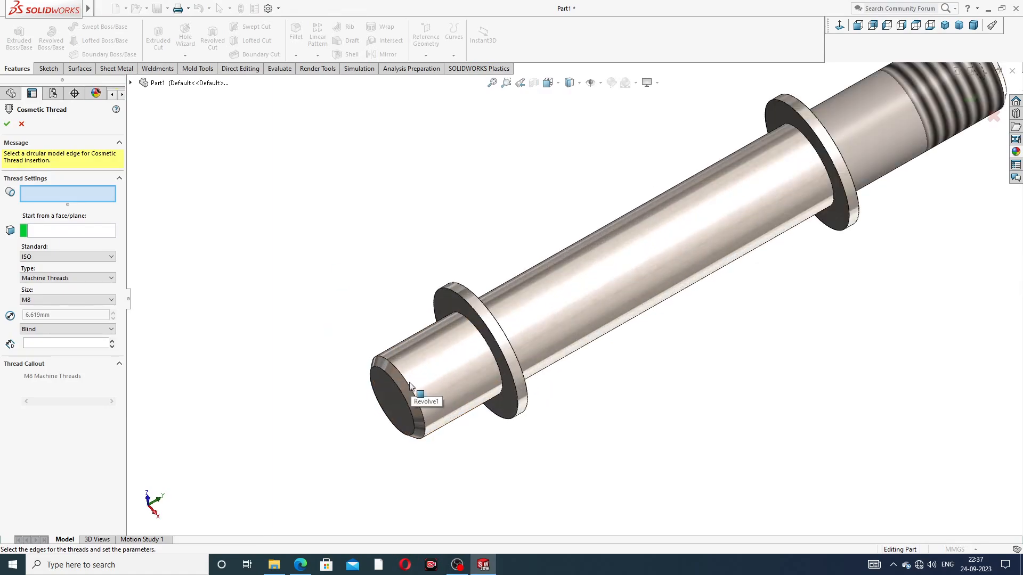
{"action": "left_click", "coordinate": [408, 381]}
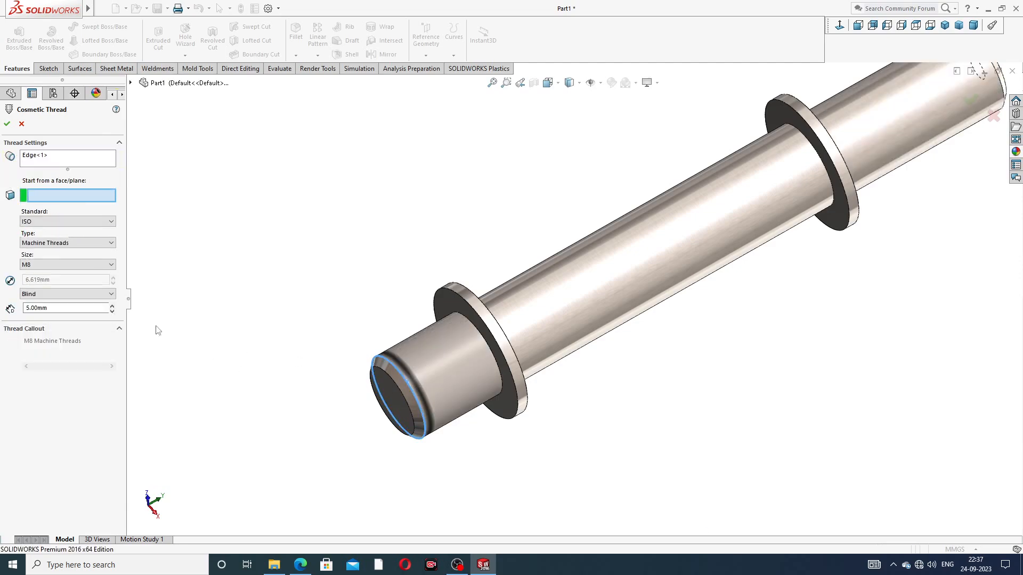
{"action": "left_click", "coordinate": [395, 403]}
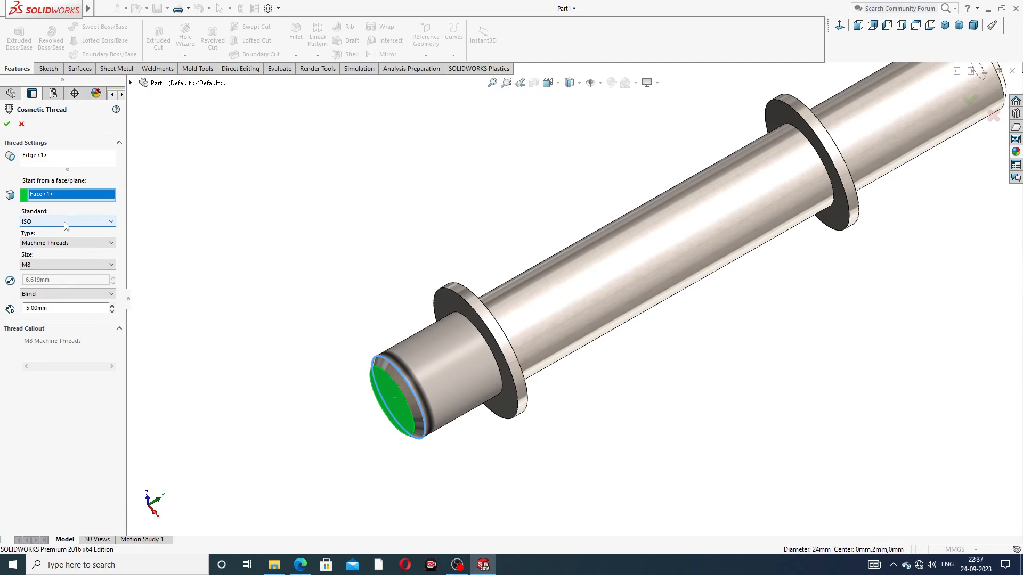
Step: Set the second cosmetic thread to size M24 with a 26 mm blind depth and accept it
{"action": "left_click", "coordinate": [50, 265]}
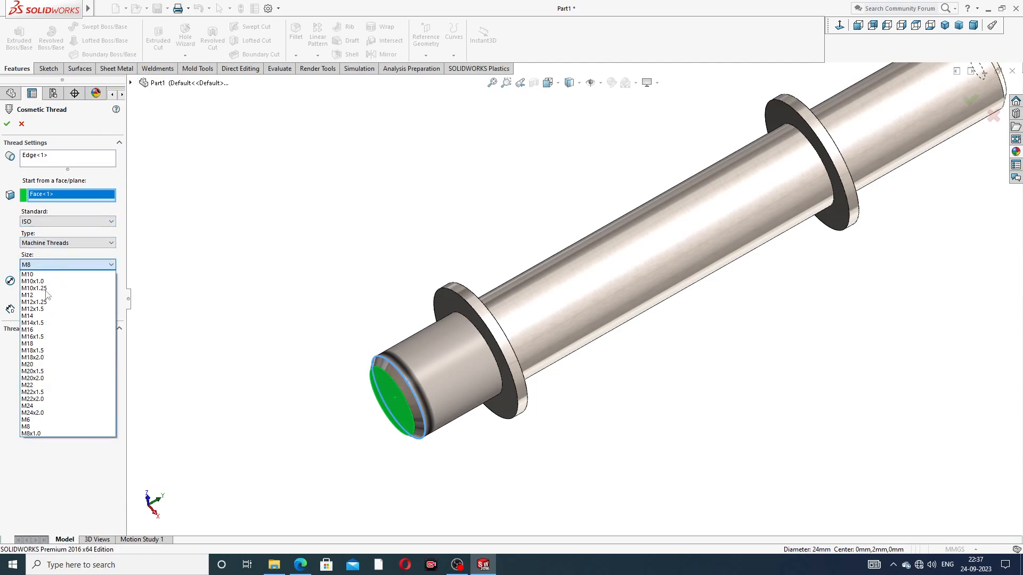
{"action": "left_click", "coordinate": [40, 407]}
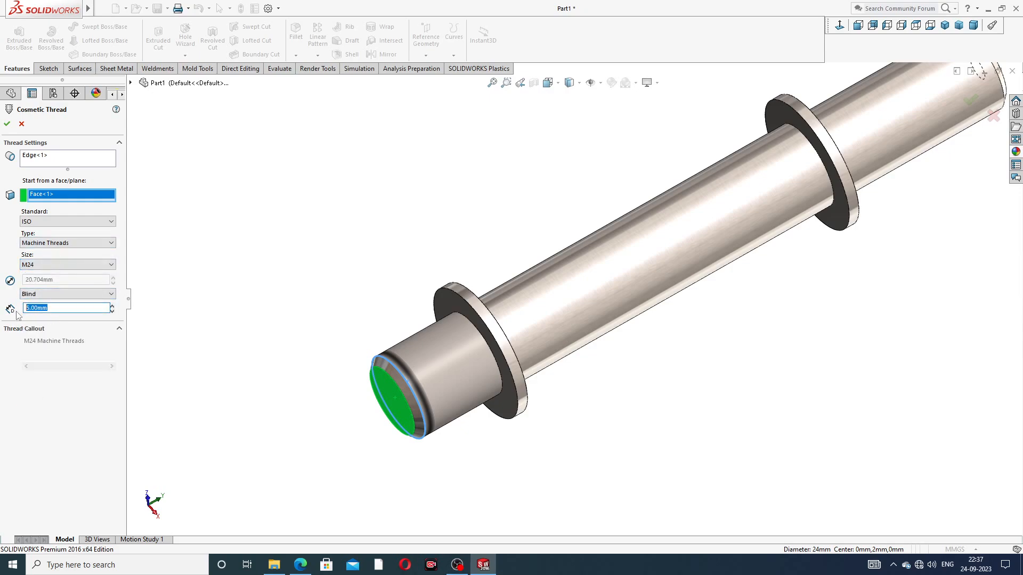
{"action": "type", "text": "26"}
{"action": "key", "text": "Return"}
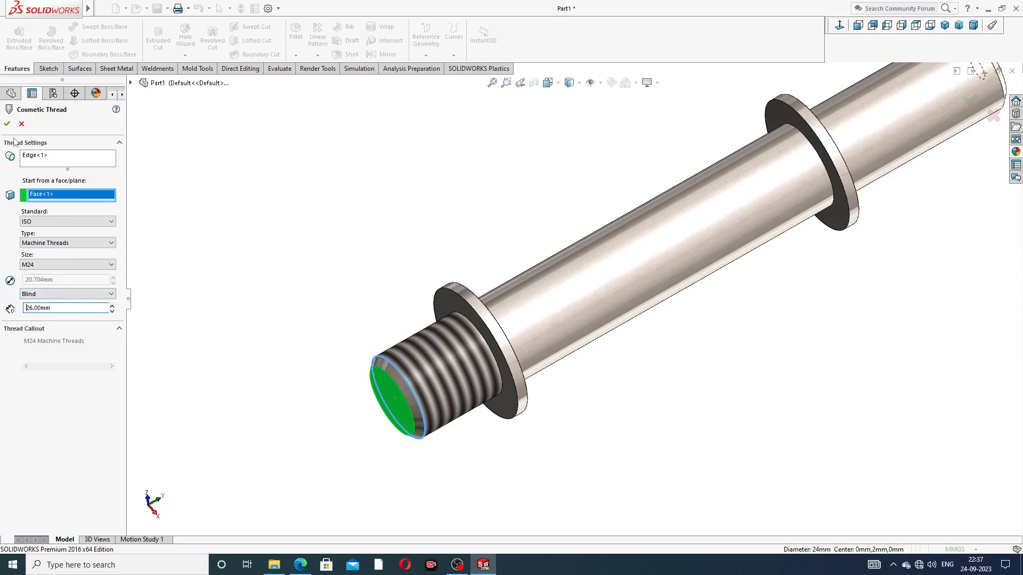
{"action": "left_click", "coordinate": [7, 123]}
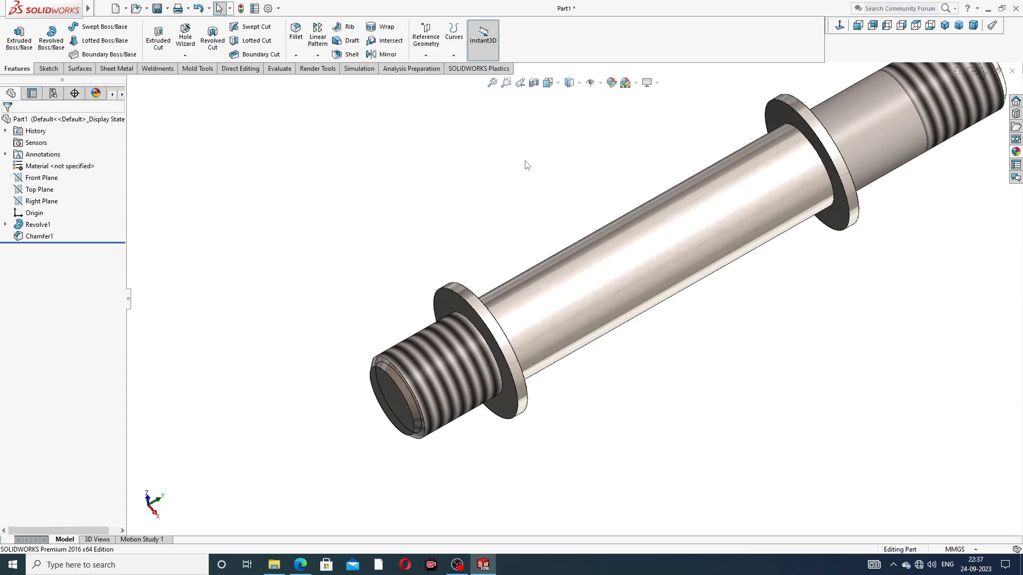
Step: Change the appearance of the whole stud from brushed to polished steel
{"action": "scroll", "coordinate": [535, 184], "scroll_direction": "up", "scroll_amount": 3}
{"action": "mouse_move", "coordinate": [536, 185]}
{"action": "middle_mouse_down"}
{"action": "mouse_move", "coordinate": [587, 174]}
{"action": "mouse_move", "coordinate": [516, 169]}
{"action": "mouse_move", "coordinate": [551, 197]}
{"action": "middle_mouse_up"}
{"action": "middle_click_drag", "start_coordinate": [756, 192], "coordinate": [745, 261]}
{"action": "scroll", "coordinate": [752, 245], "scroll_direction": "down", "scroll_amount": 1}
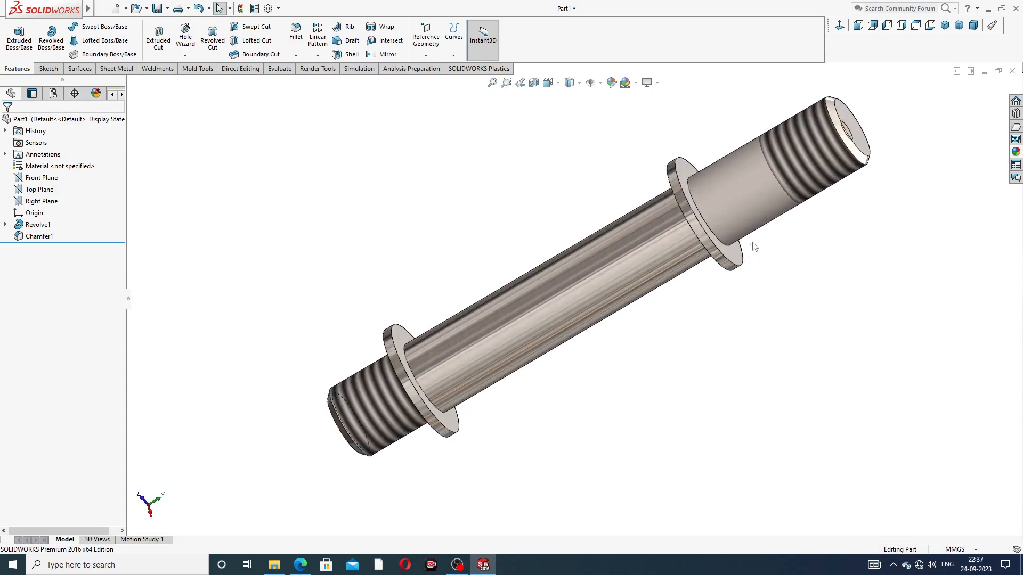
{"action": "left_click", "coordinate": [1016, 152]}
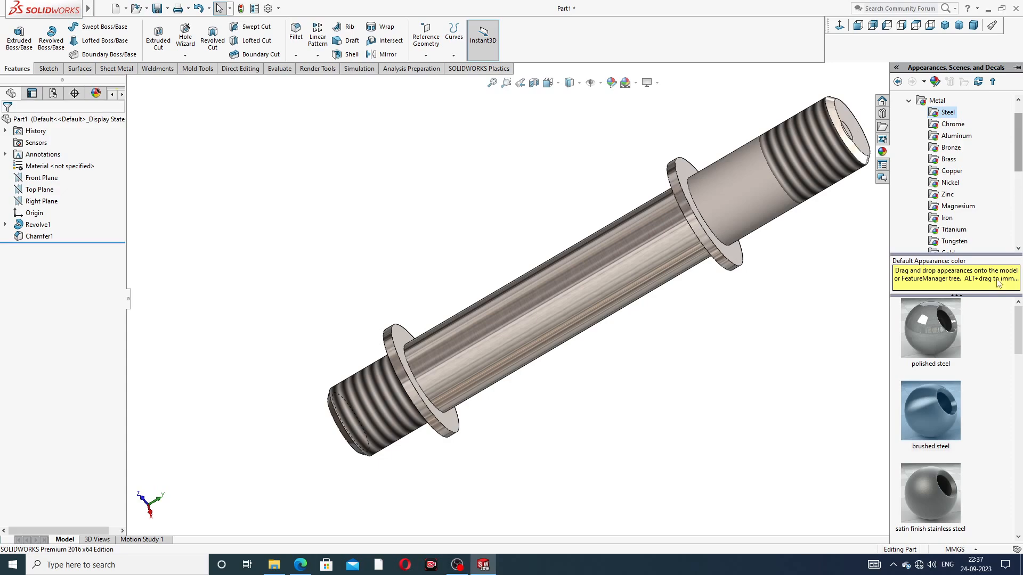
{"action": "left_click", "coordinate": [941, 318]}
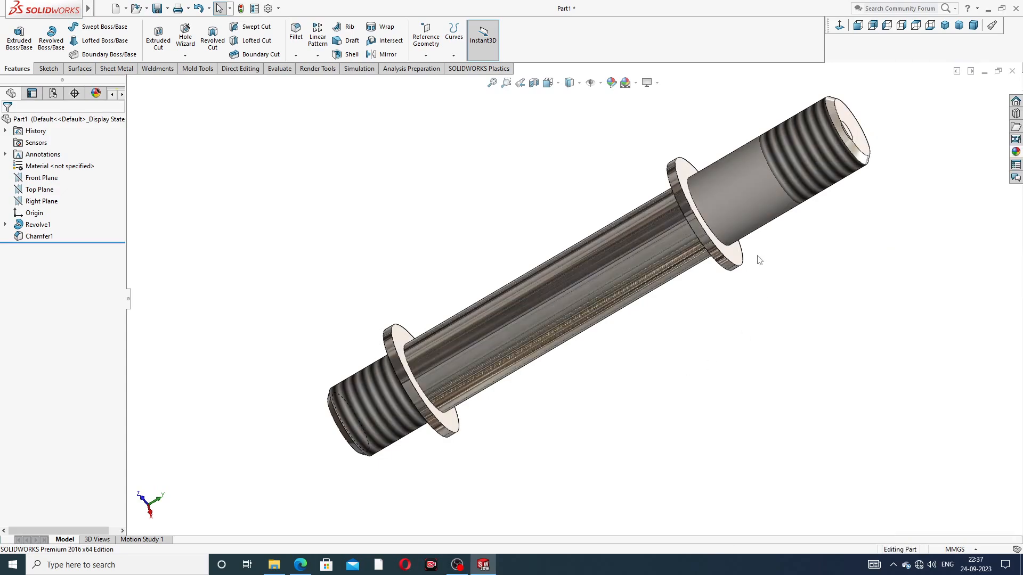
Step: Compare the finished stud with its drawing in Edge, then return to the SolidWorks part and inspect both threaded ends
{"action": "middle_click_drag", "start_coordinate": [757, 240], "coordinate": [634, 326]}
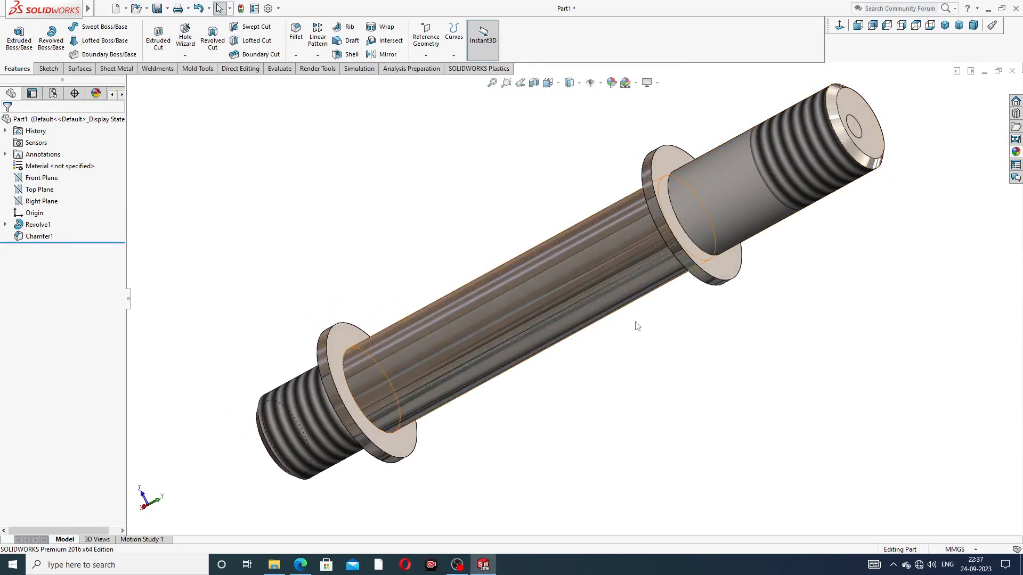
{"action": "left_click", "coordinate": [300, 566]}
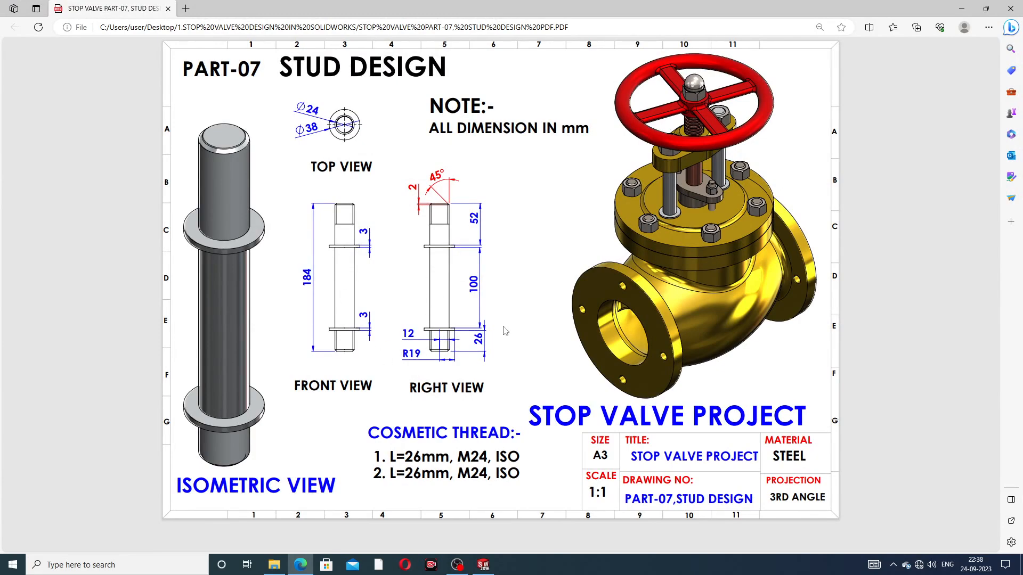
{"action": "left_click", "coordinate": [300, 565]}
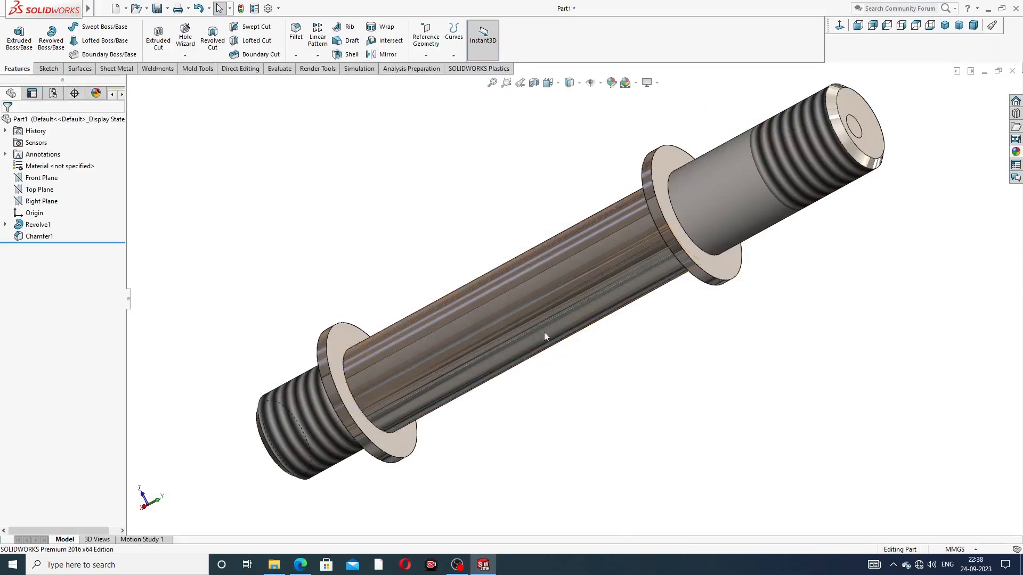
{"action": "middle_click_drag", "start_coordinate": [729, 258], "coordinate": [735, 238]}
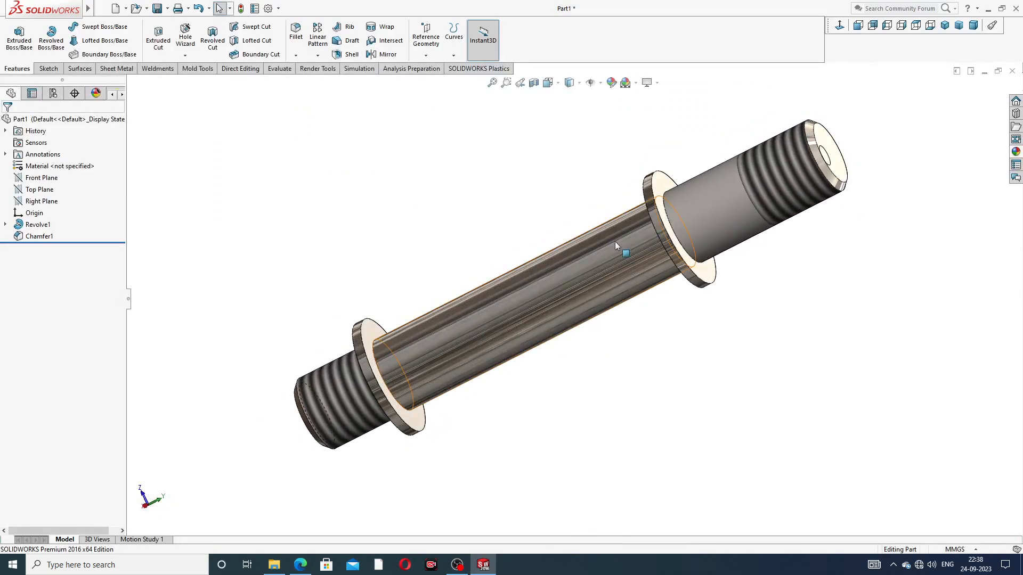
{"action": "scroll", "coordinate": [616, 245], "scroll_direction": "down", "scroll_amount": 1}
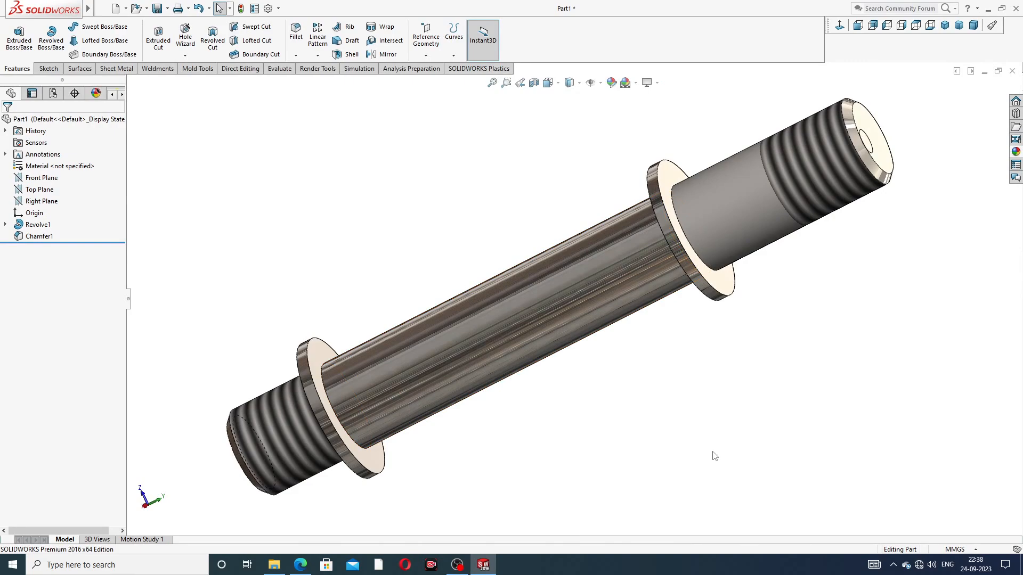
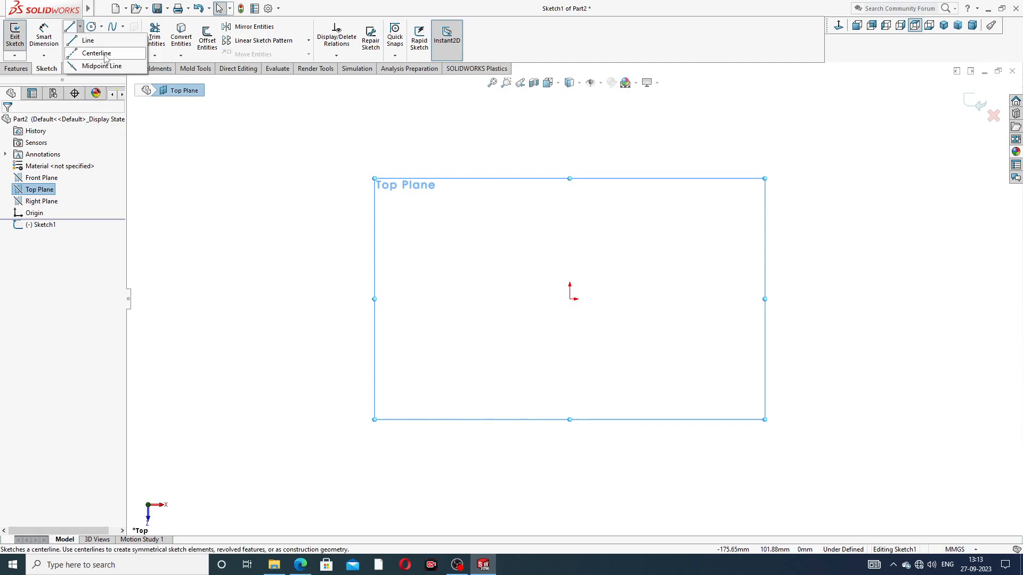
Step: Sketch a nearly vertical construction centerline about 121 mm long on the Top Plane, passing close to the origin
{"action": "left_click", "coordinate": [95, 53]}
{"action": "left_click", "coordinate": [570, 142]}
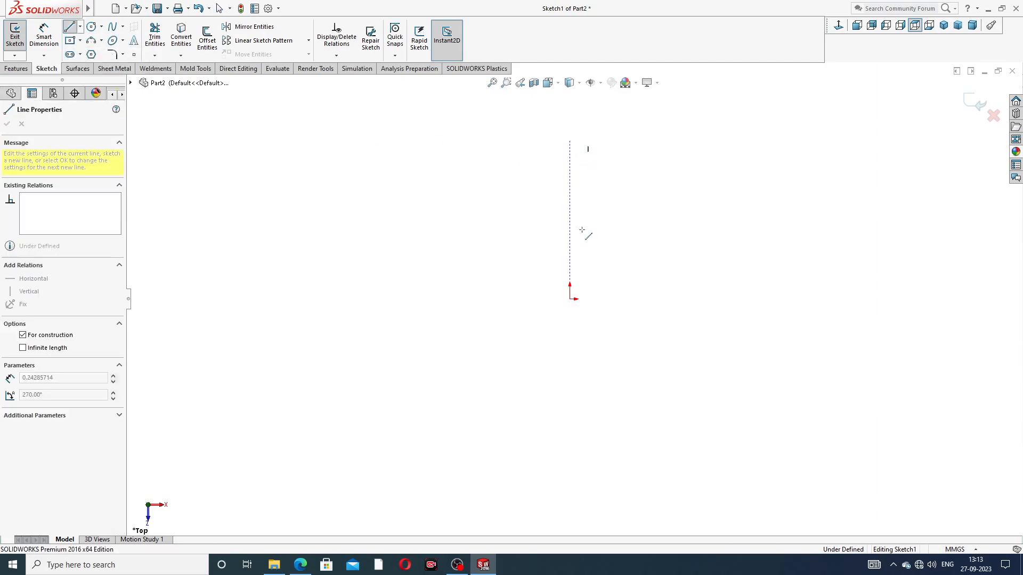
{"action": "left_click", "coordinate": [574, 405]}
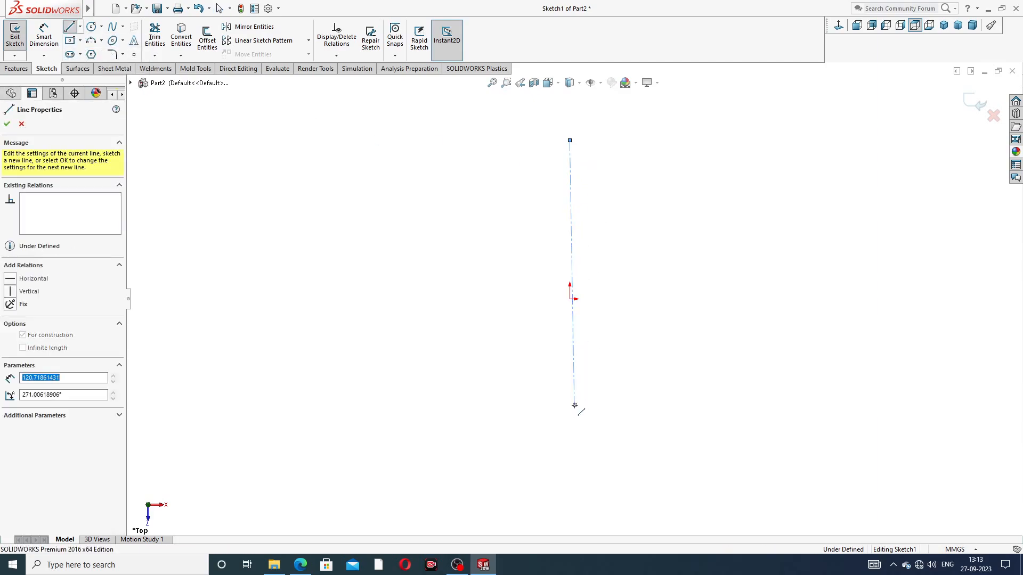
{"action": "right_click", "coordinate": [658, 296]}
{"action": "left_click", "coordinate": [681, 302]}
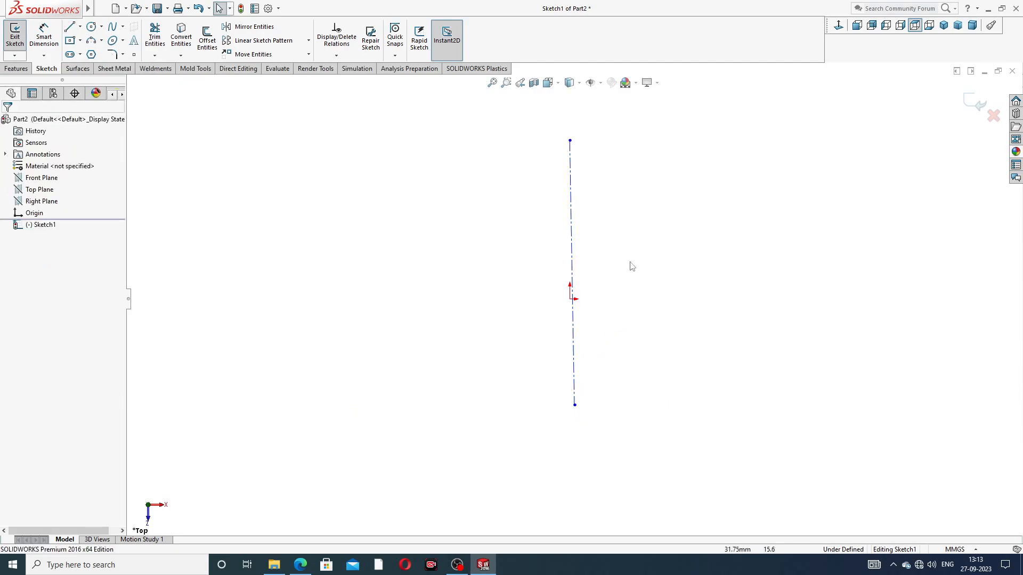
Step: Make the centerline coincident with the origin and vertical, and stretch its lower end to about 57 mm below the origin
{"action": "left_click", "coordinate": [571, 299]}
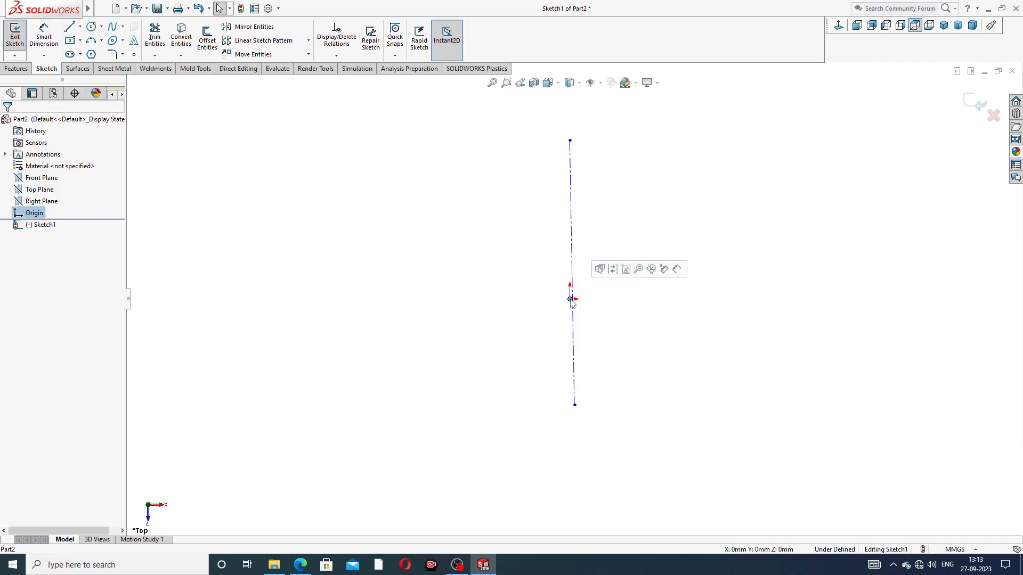
{"action": "left_click", "coordinate": [576, 310], "text": "ctrl"}
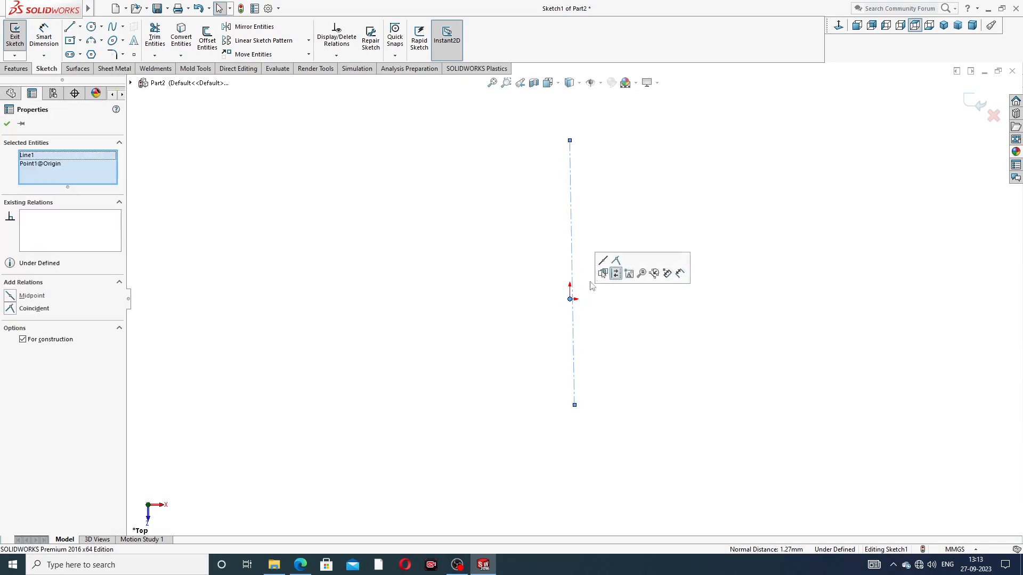
{"action": "left_click", "coordinate": [616, 271]}
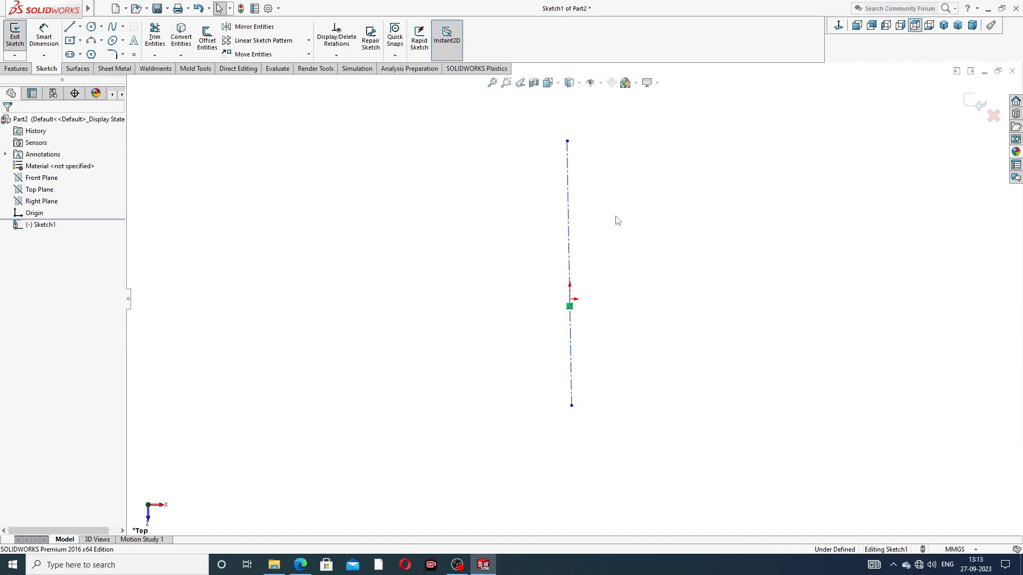
{"action": "left_click", "coordinate": [569, 251]}
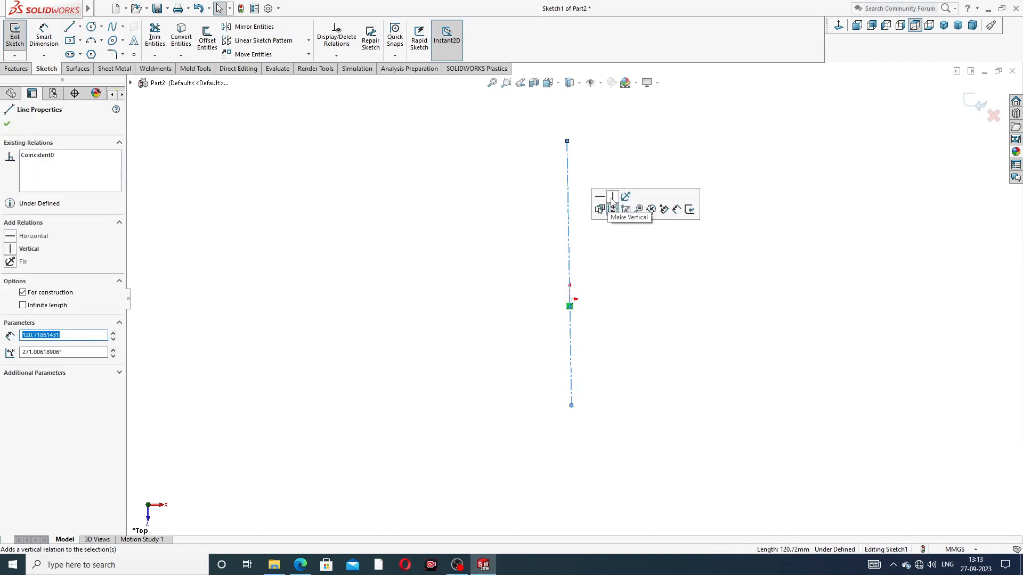
{"action": "left_click", "coordinate": [613, 198]}
{"action": "left_click", "coordinate": [631, 267]}
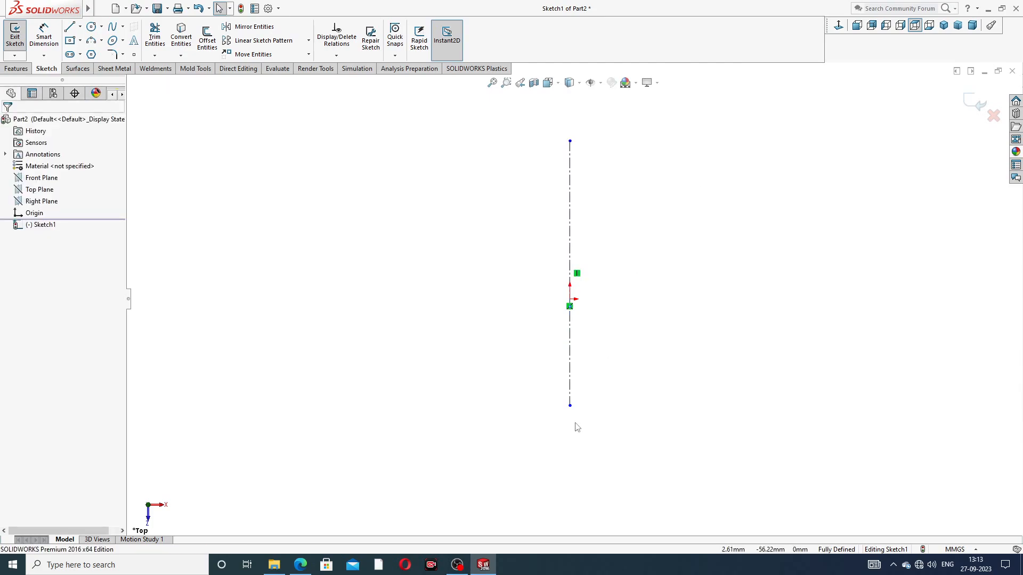
{"action": "left_click_drag", "start_coordinate": [570, 406], "coordinate": [570, 424]}
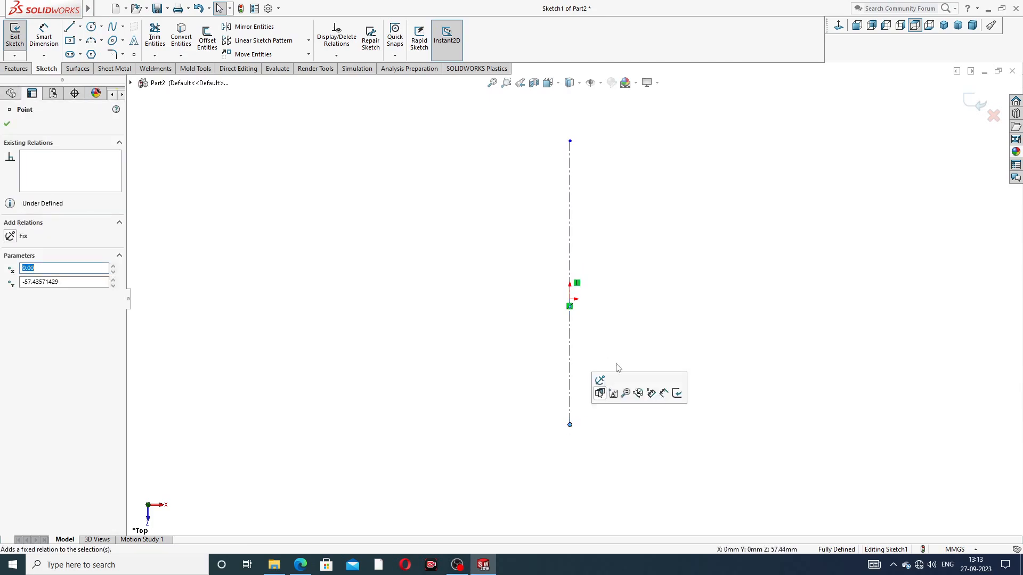
{"action": "left_click", "coordinate": [629, 344]}
Step: Sketch a horizontal construction centerline through the origin, extending well past both sides of the vertical centerline
{"action": "left_click", "coordinate": [80, 26]}
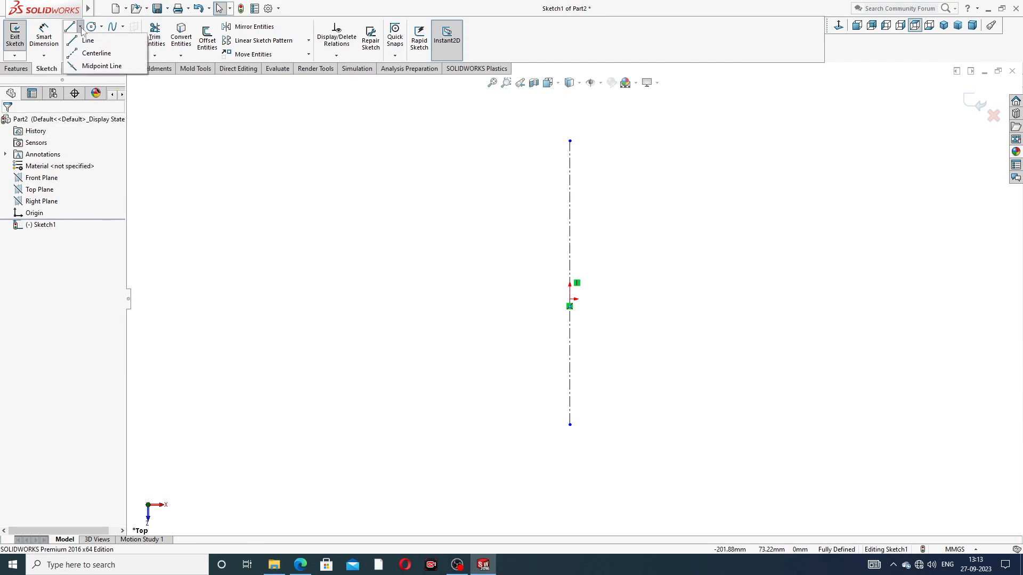
{"action": "left_click", "coordinate": [91, 51]}
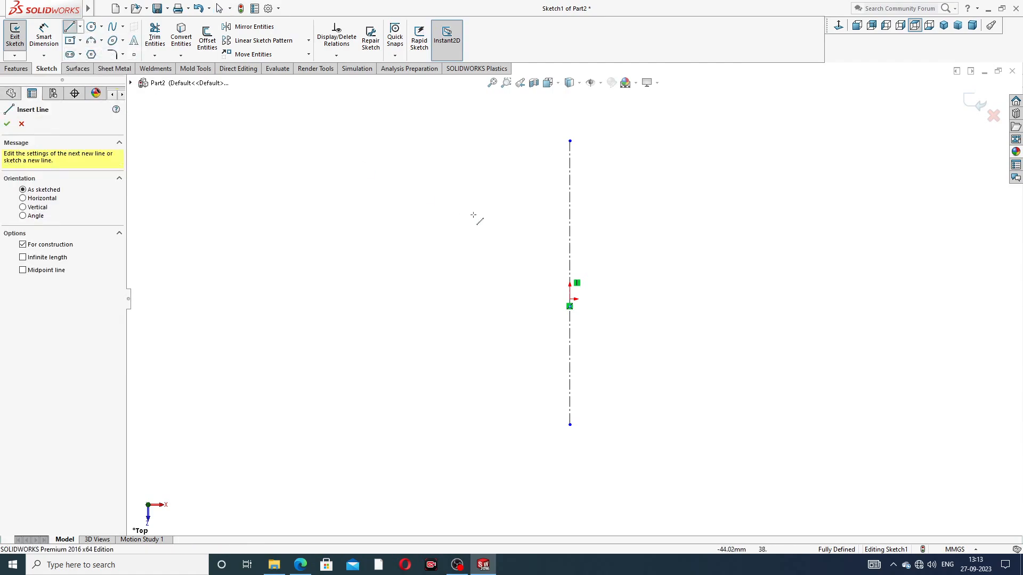
{"action": "left_click", "coordinate": [486, 299]}
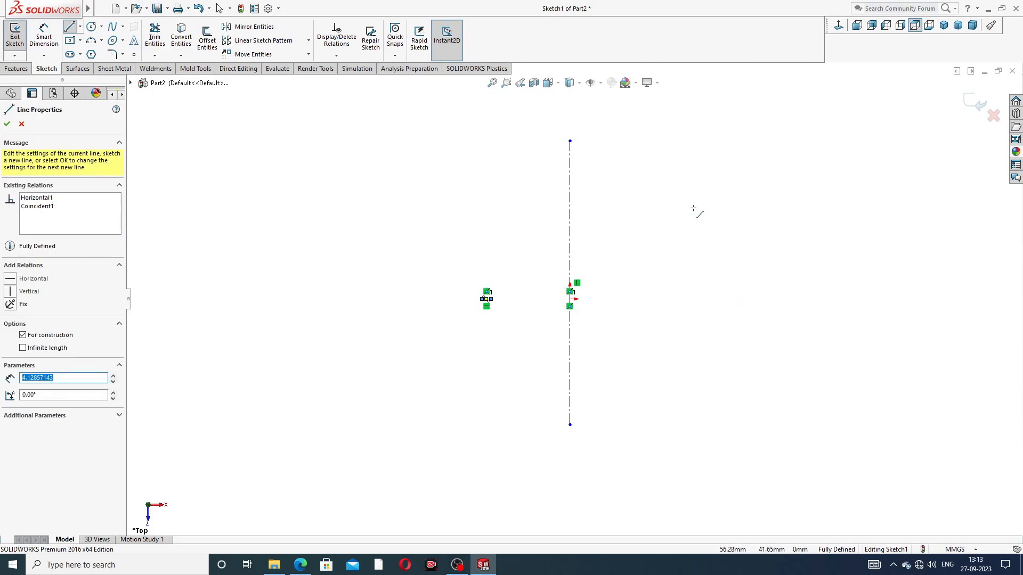
{"action": "right_click", "coordinate": [698, 211]}
{"action": "left_click", "coordinate": [726, 217]}
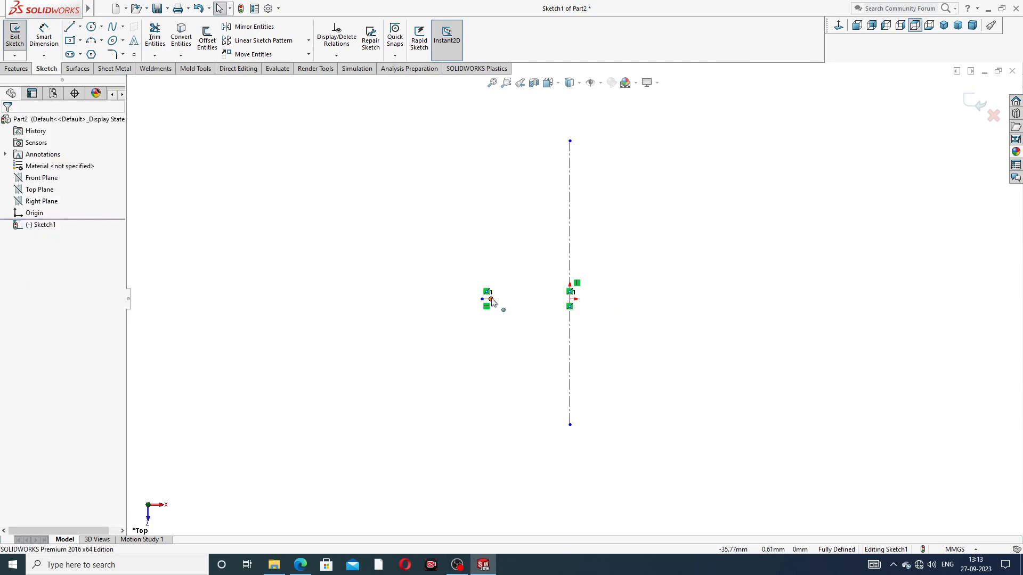
{"action": "left_click_drag", "start_coordinate": [491, 301], "coordinate": [765, 304]}
{"action": "left_click", "coordinate": [698, 237]}
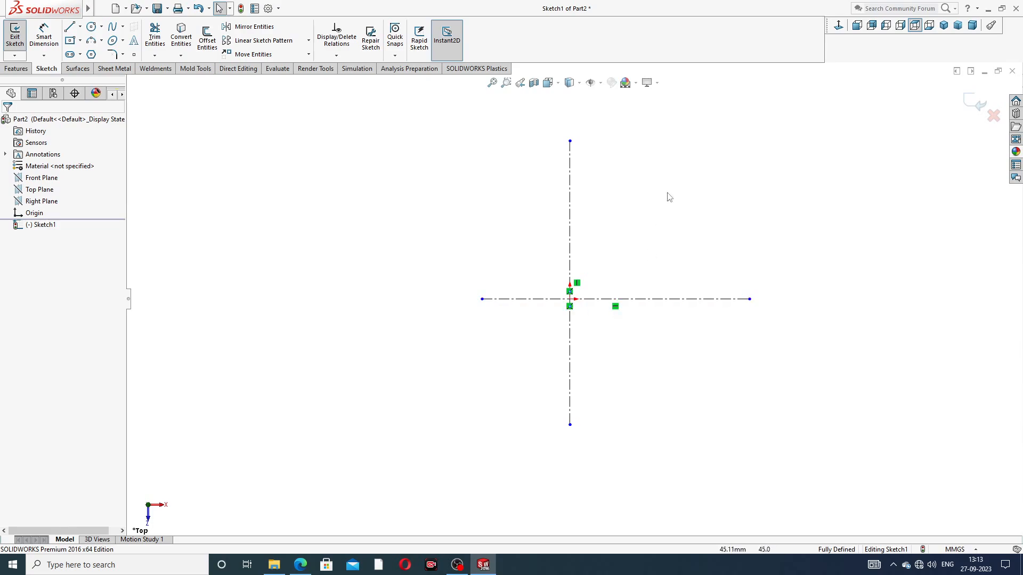
{"action": "scroll", "coordinate": [651, 184], "scroll_direction": "up", "scroll_amount": 1}
{"action": "scroll", "coordinate": [651, 185], "scroll_direction": "down", "scroll_amount": 1}
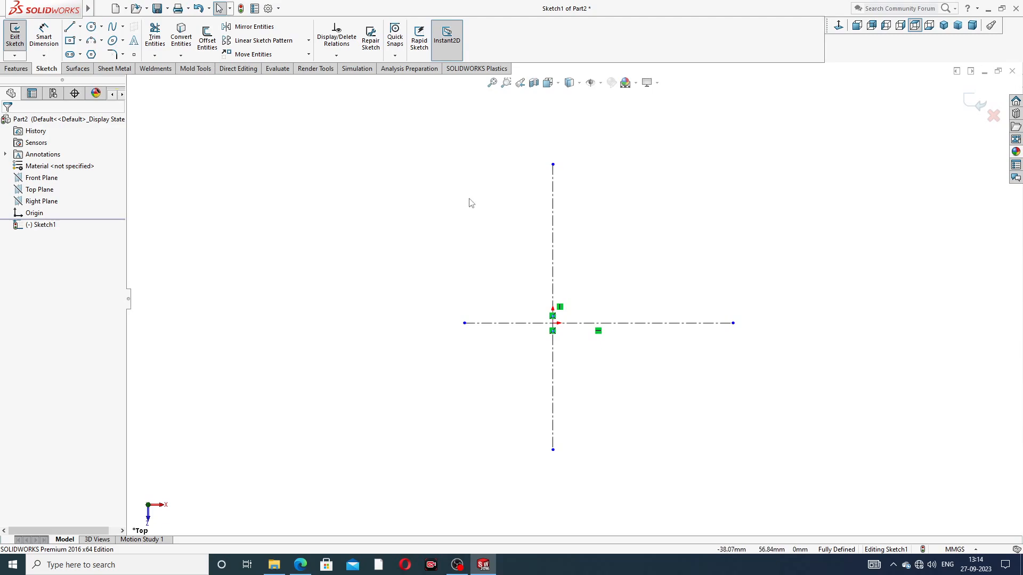
Step: Sketch two concentric circles with radii of about 27 and 34 mm, centred on the vertical centerline about 59 mm above the origin
{"action": "left_click", "coordinate": [93, 27]}
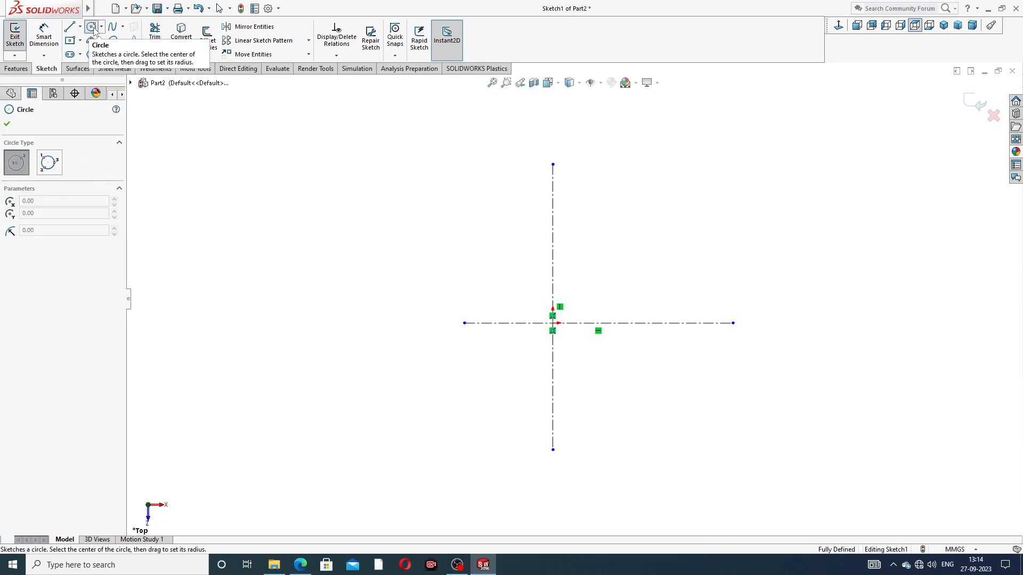
{"action": "left_click", "coordinate": [553, 194]}
{"action": "left_click", "coordinate": [603, 161]}
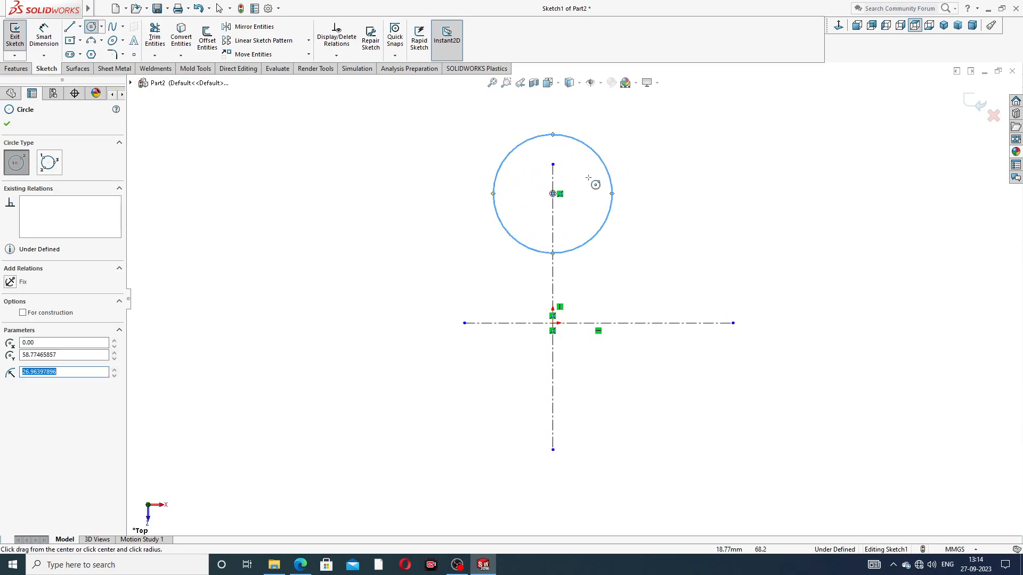
{"action": "left_click", "coordinate": [554, 193]}
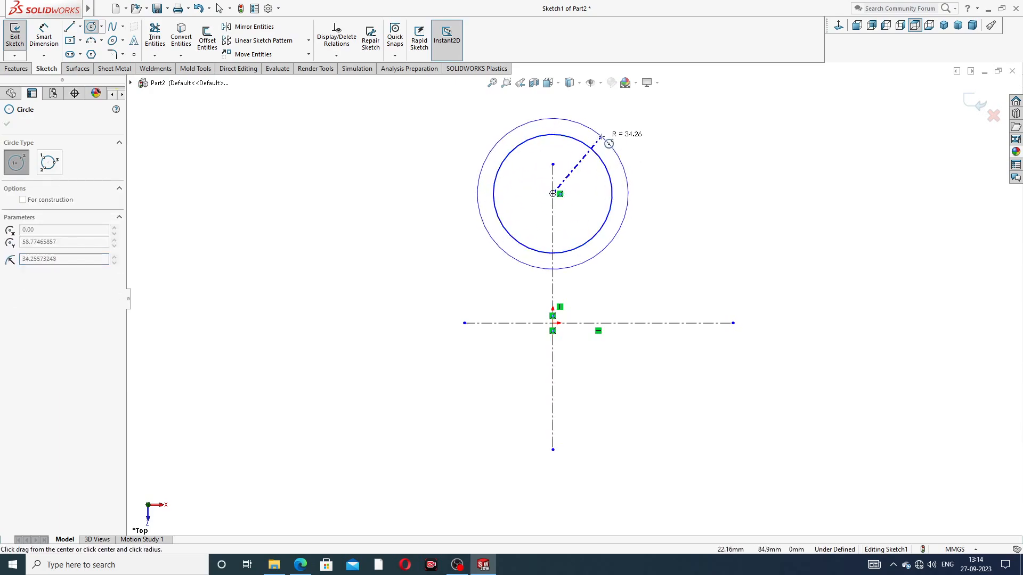
{"action": "left_click", "coordinate": [610, 144]}
{"action": "right_click", "coordinate": [660, 104]}
{"action": "left_click", "coordinate": [685, 131]}
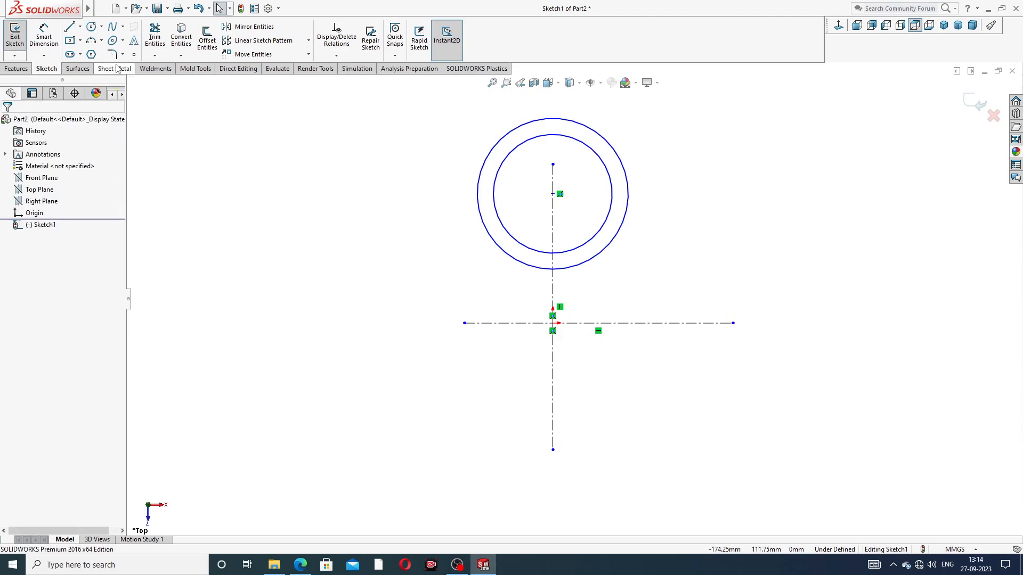
Step: Check the gland drawing in Edge and dimension the outer circle's diameter as 38 mm in SolidWorks
{"action": "left_click", "coordinate": [44, 35]}
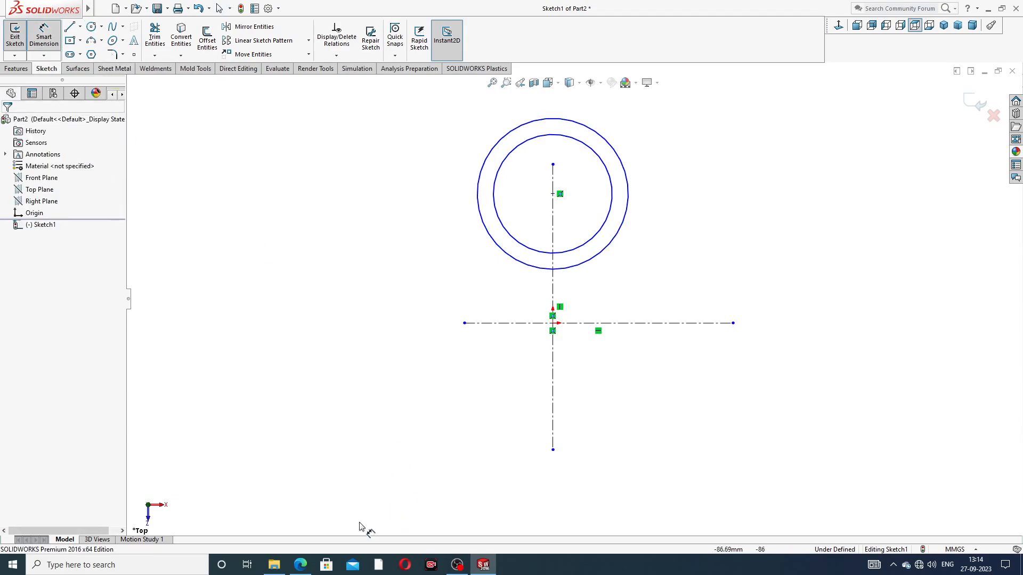
{"action": "left_click", "coordinate": [300, 564]}
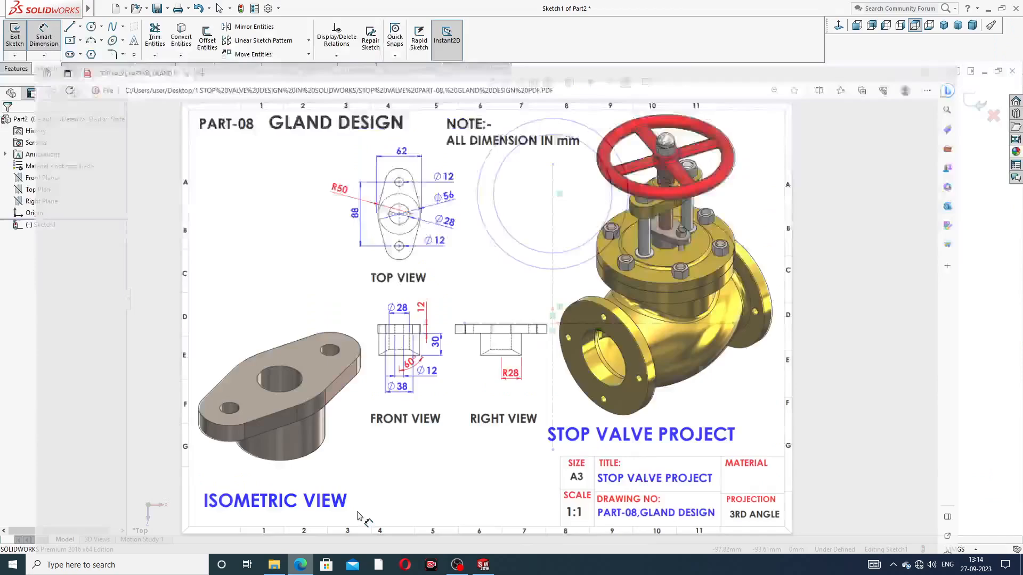
{"action": "left_click", "coordinate": [301, 564]}
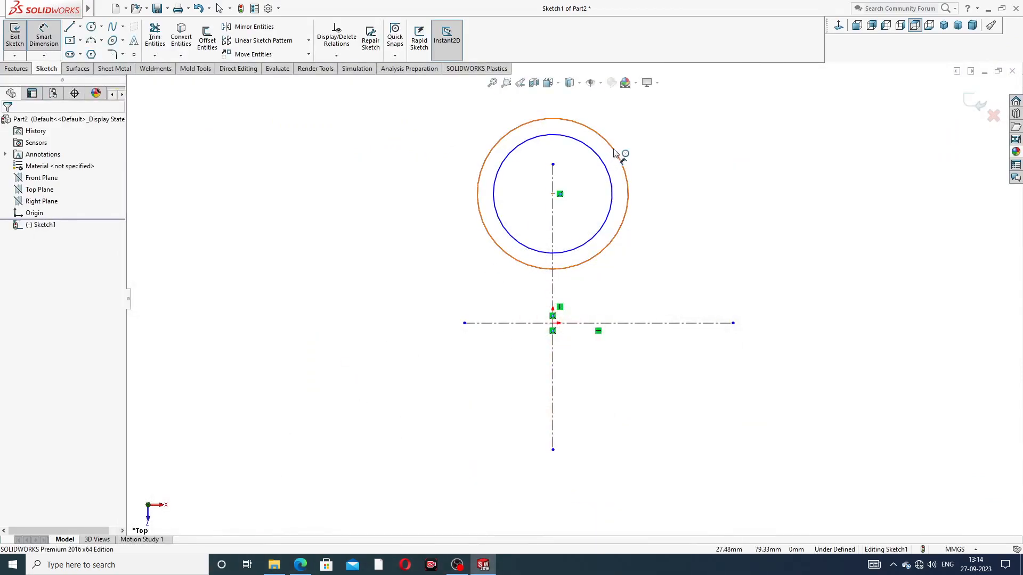
{"action": "left_click", "coordinate": [616, 153]}
{"action": "left_click", "coordinate": [666, 115]}
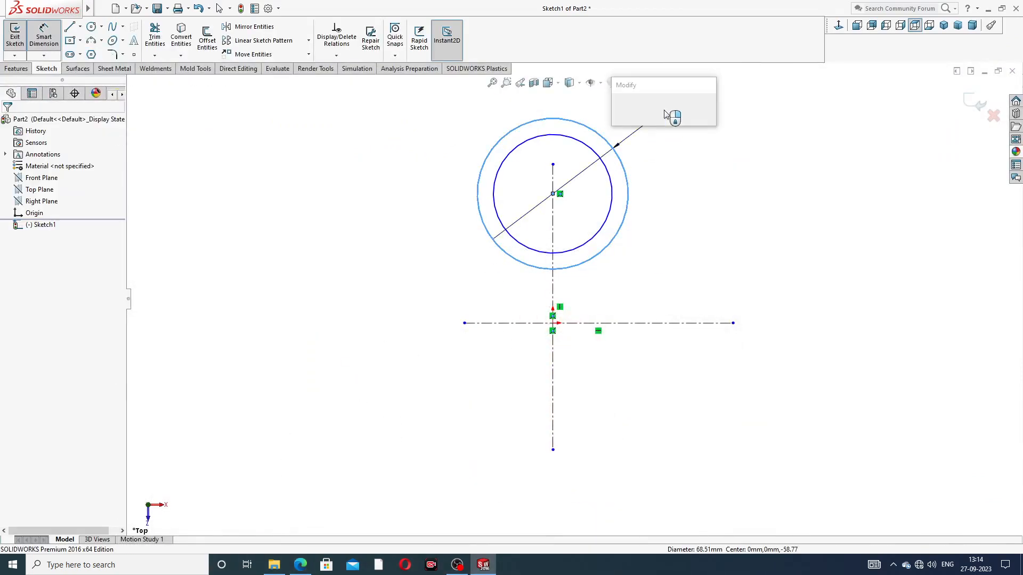
{"action": "type", "text": "38"}
{"action": "key", "text": "Return"}
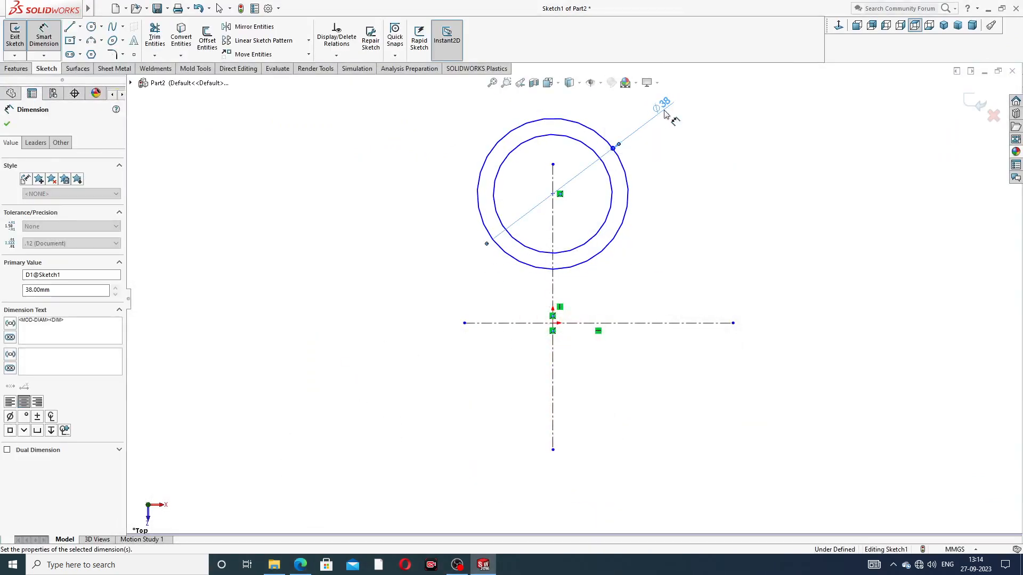
Step: Dimension the inner circle's diameter as 12 mm, reposition the diameter text for clarity, and end dimensioning
{"action": "left_click", "coordinate": [610, 170]}
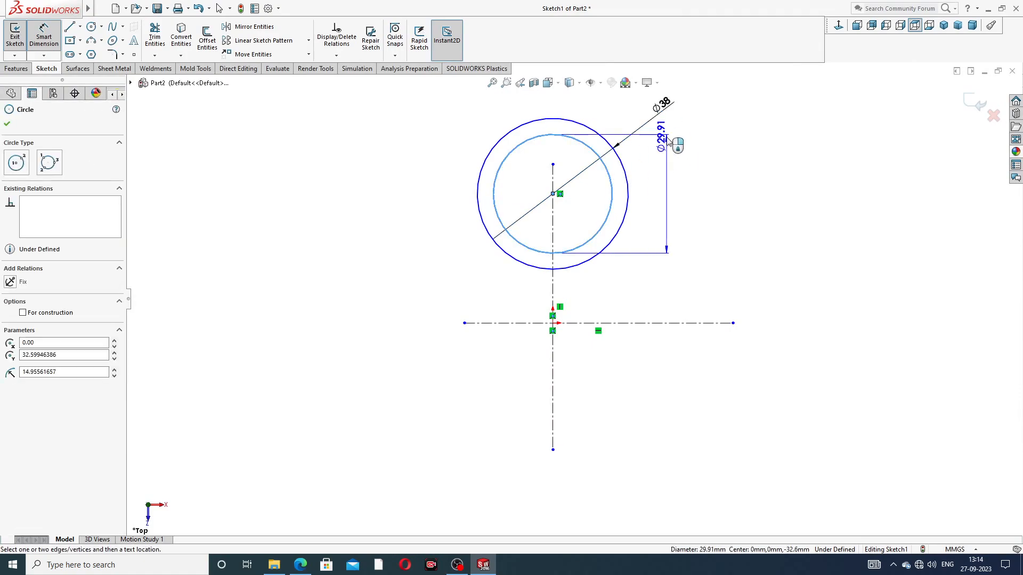
{"action": "left_click", "coordinate": [642, 104]}
{"action": "type", "text": "12"}
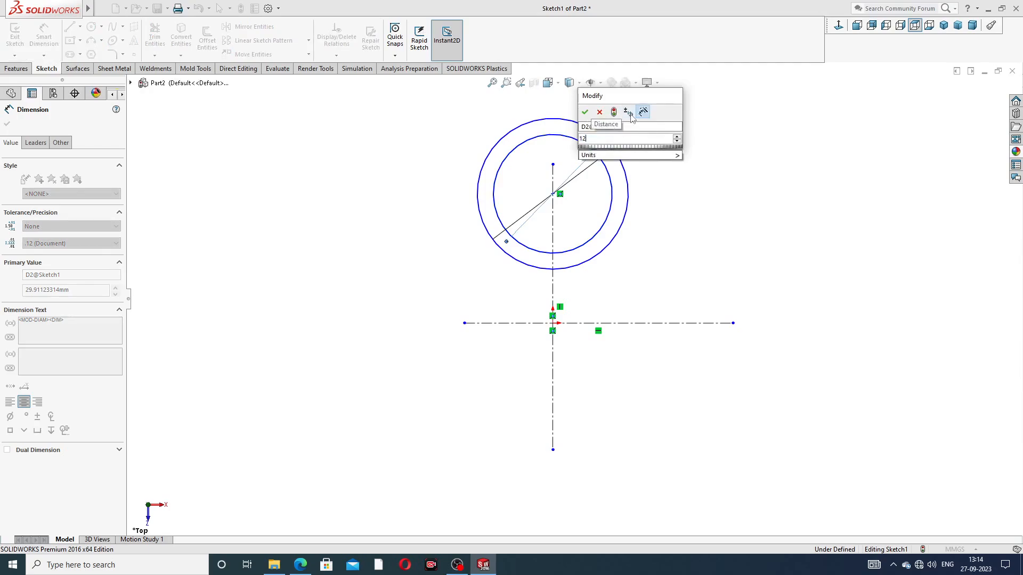
{"action": "key", "text": "Return"}
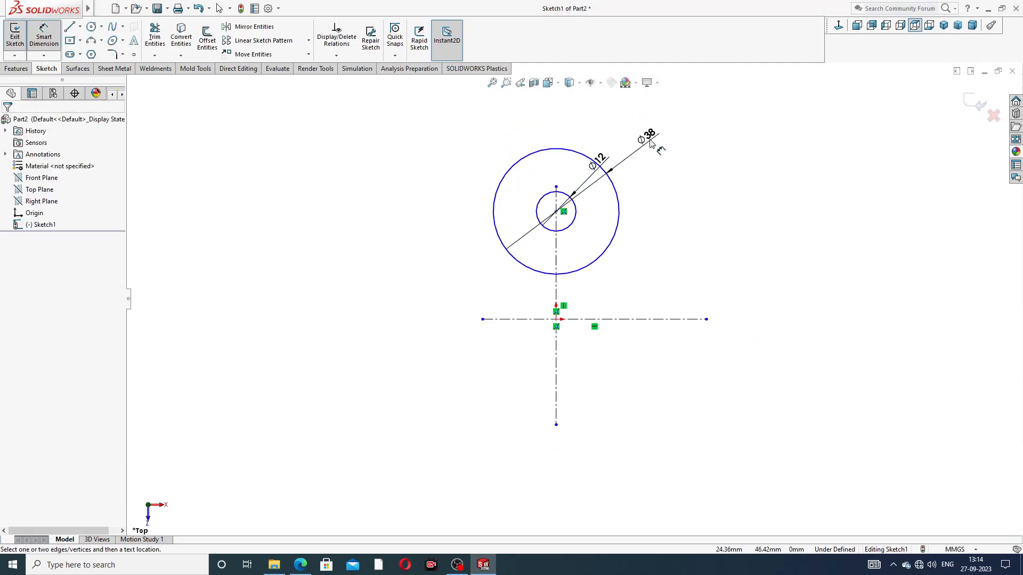
{"action": "mouse_move", "coordinate": [598, 160]}
{"action": "left_mouse_down"}
{"action": "mouse_move", "coordinate": [616, 135]}
{"action": "mouse_move", "coordinate": [646, 156]}
{"action": "left_mouse_up"}
{"action": "left_click", "coordinate": [667, 187]}
{"action": "right_click", "coordinate": [426, 167]}
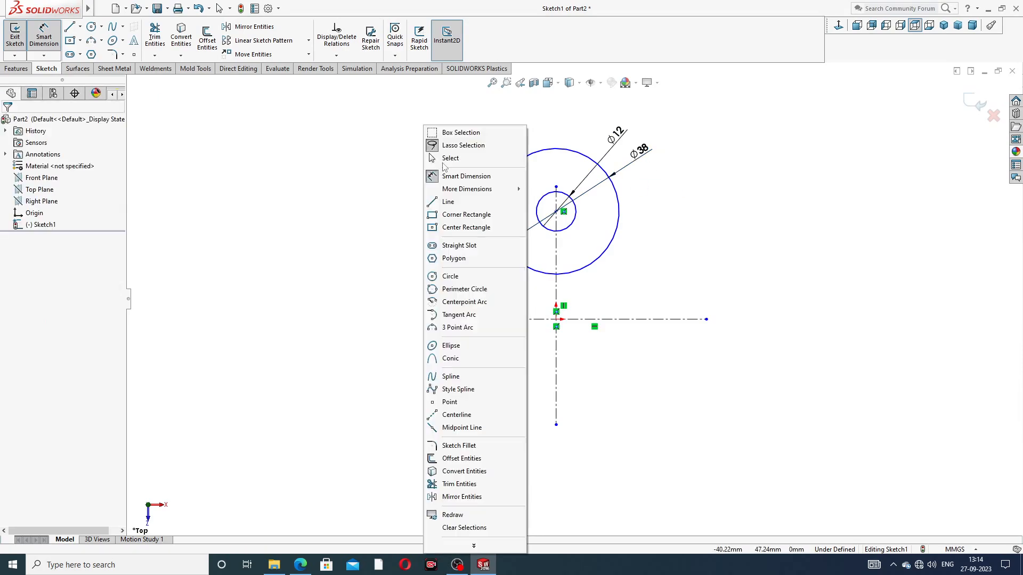
{"action": "left_click", "coordinate": [447, 158]}
Step: Sketch a line about 48 mm long, tangent to the outer circle's right side and ending on the horizontal centerline
{"action": "left_click", "coordinate": [69, 26]}
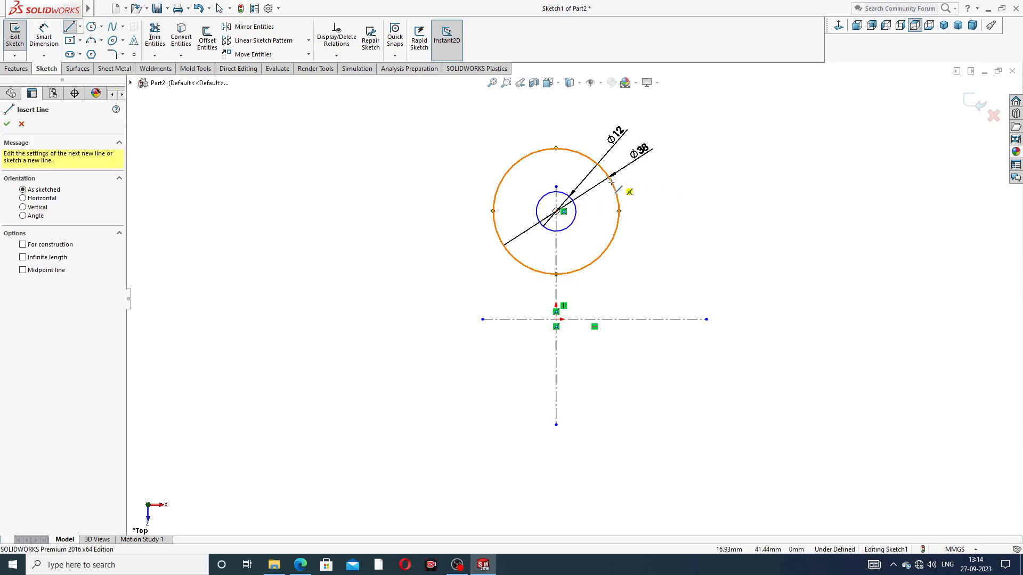
{"action": "left_click", "coordinate": [611, 181]}
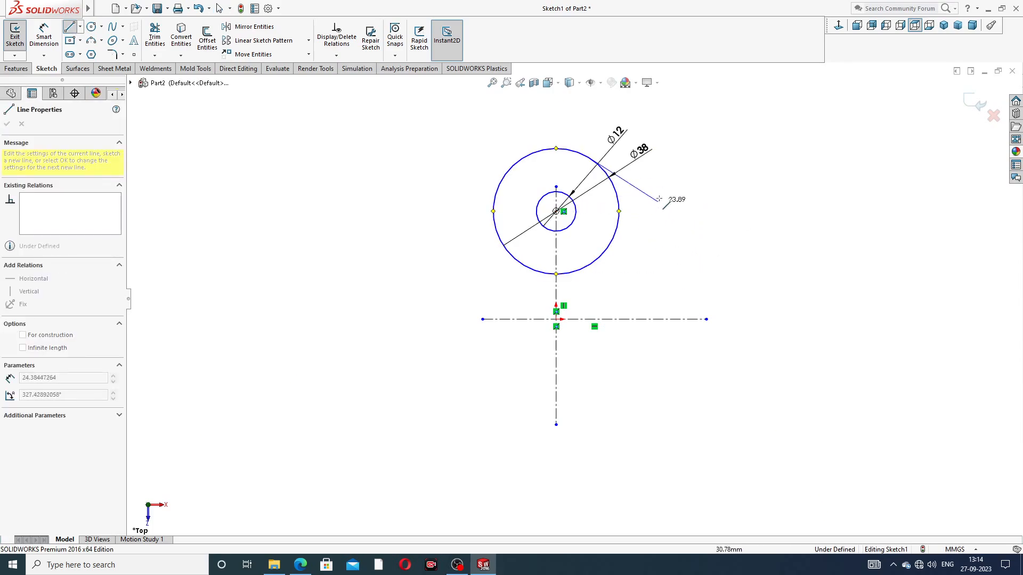
{"action": "left_click", "coordinate": [689, 319]}
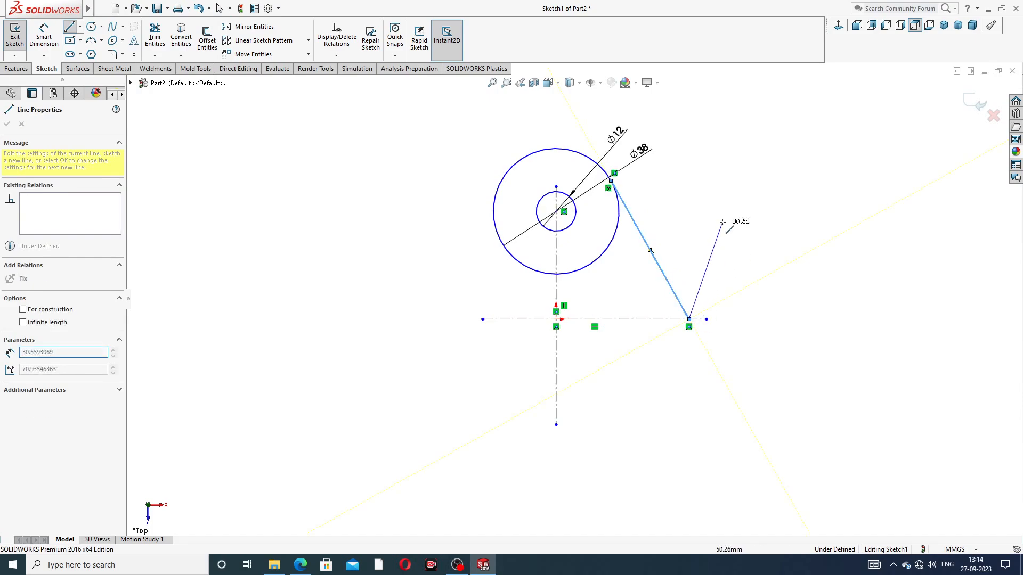
{"action": "right_click", "coordinate": [736, 230]}
{"action": "left_click", "coordinate": [737, 231]}
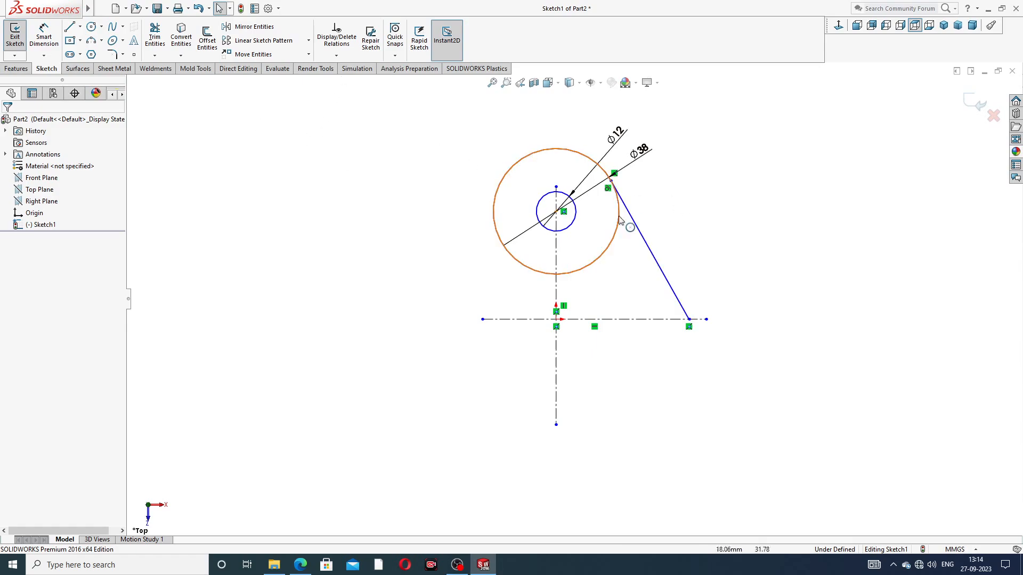
Step: Mirror the tangent line about the vertical centerline, keeping the original
{"action": "left_click", "coordinate": [649, 250]}
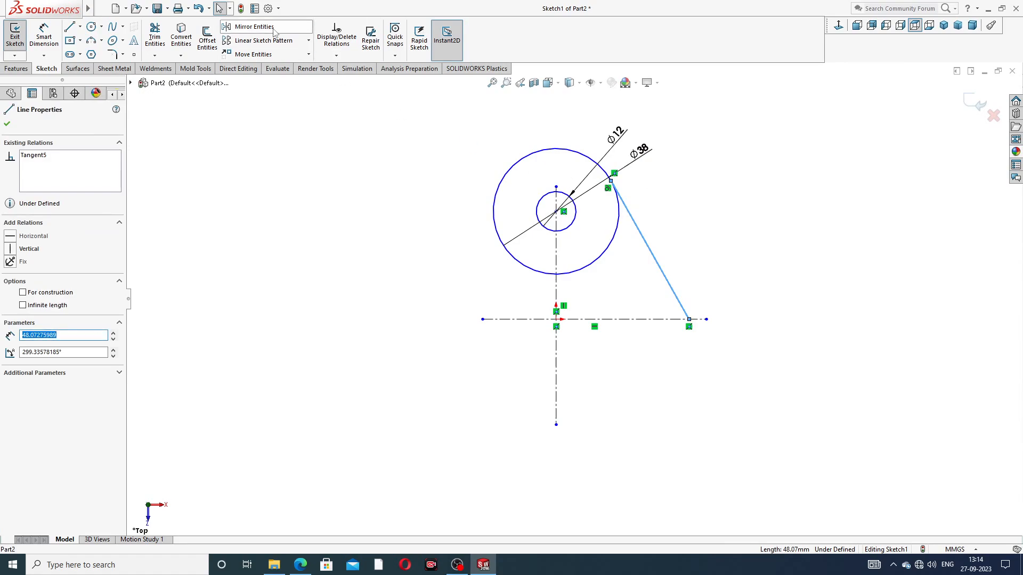
{"action": "left_click", "coordinate": [254, 26]}
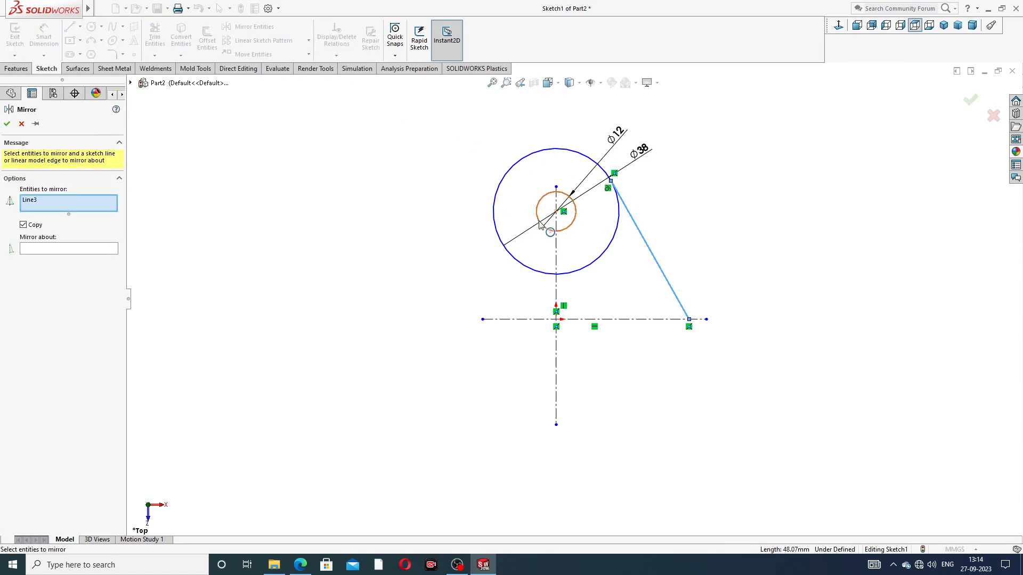
{"action": "left_click", "coordinate": [106, 249]}
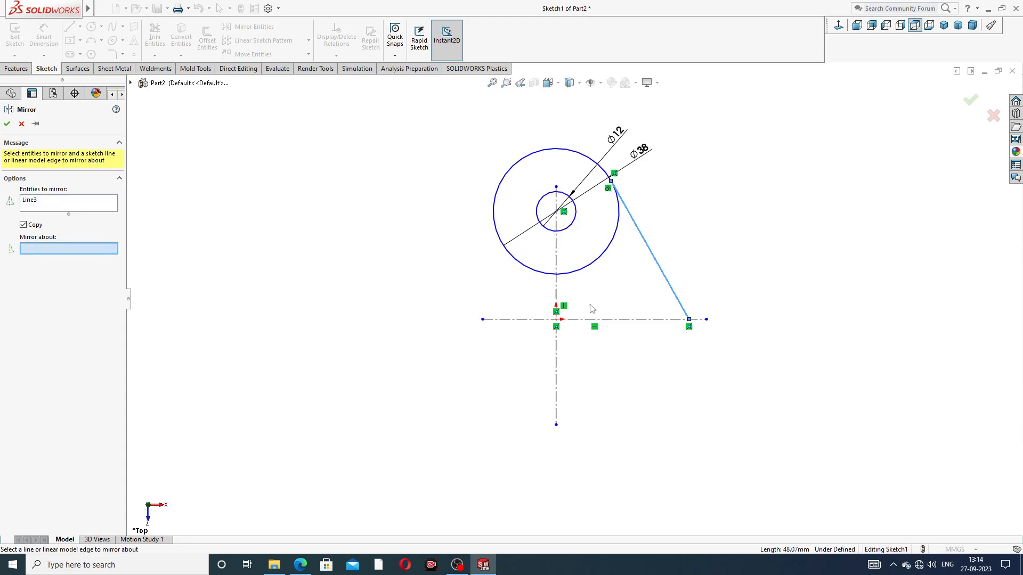
{"action": "left_click", "coordinate": [556, 286]}
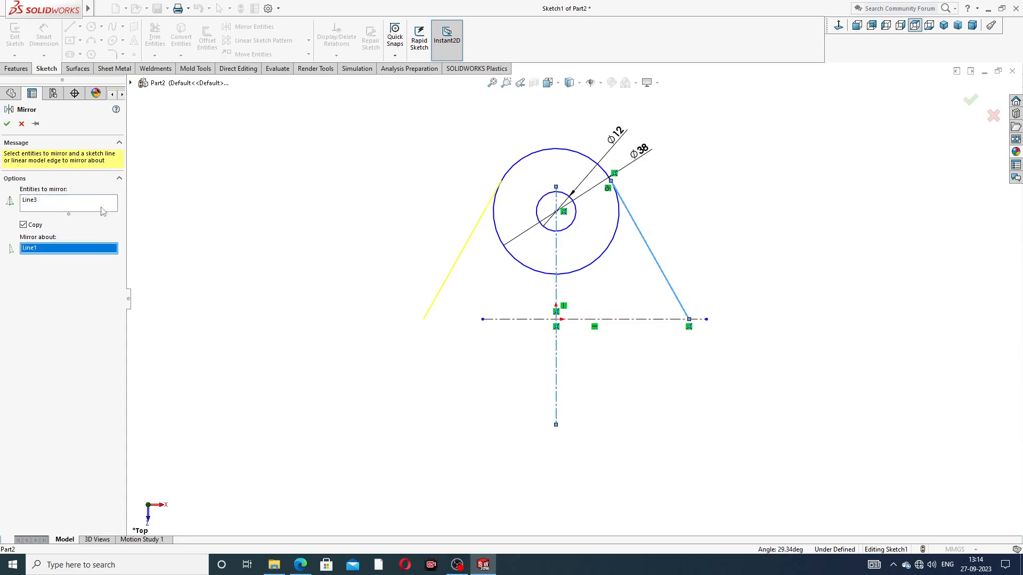
{"action": "left_click", "coordinate": [7, 124]}
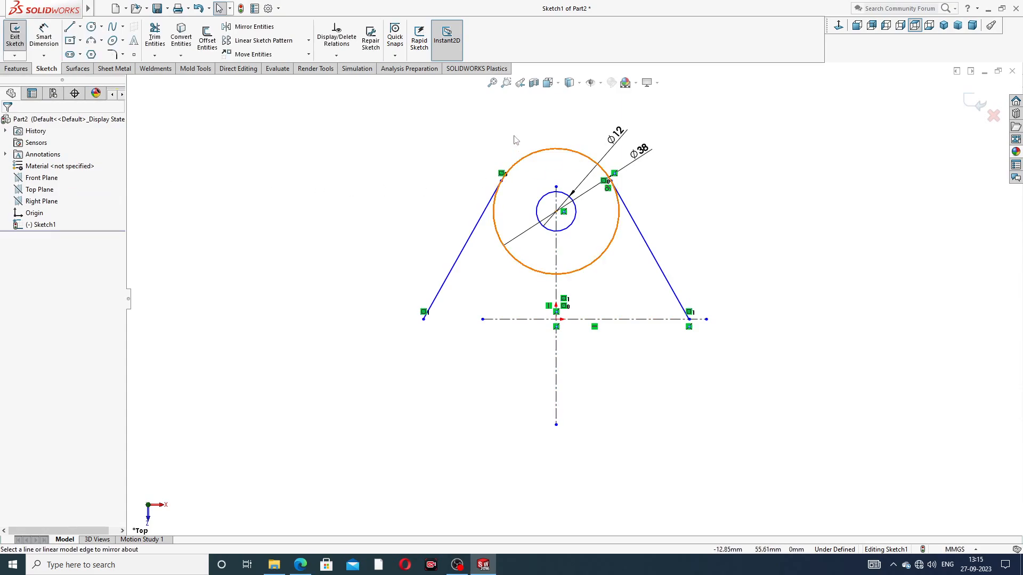
Step: Try to mirror the upper circles and tangent lines together using a preselected group of sketch entities
{"action": "mouse_move", "coordinate": [477, 120]}
{"action": "left_mouse_down"}
{"action": "mouse_move", "coordinate": [457, 225]}
{"action": "mouse_move", "coordinate": [705, 213]}
{"action": "mouse_move", "coordinate": [684, 141]}
{"action": "left_mouse_up"}
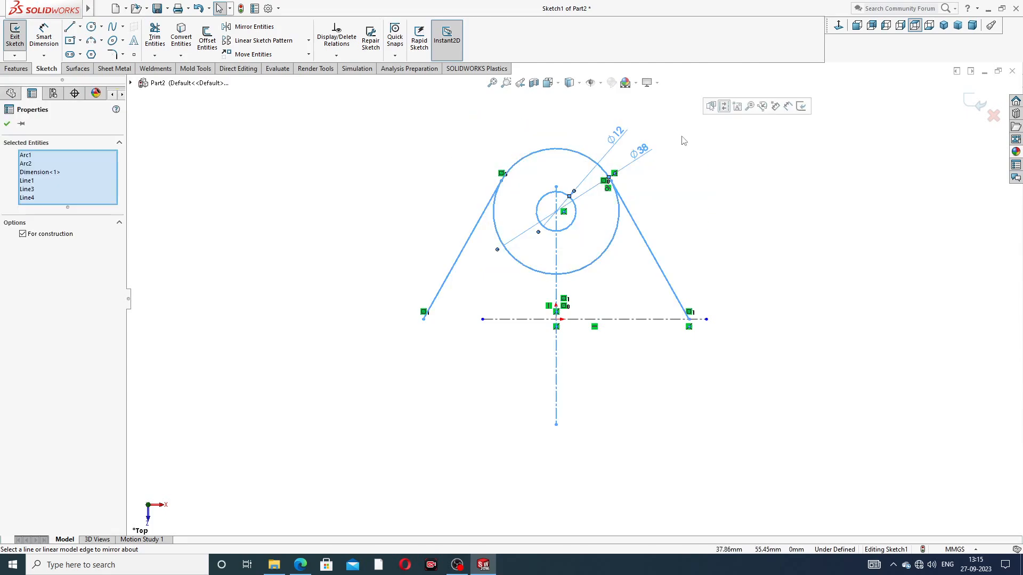
{"action": "left_click", "coordinate": [278, 31]}
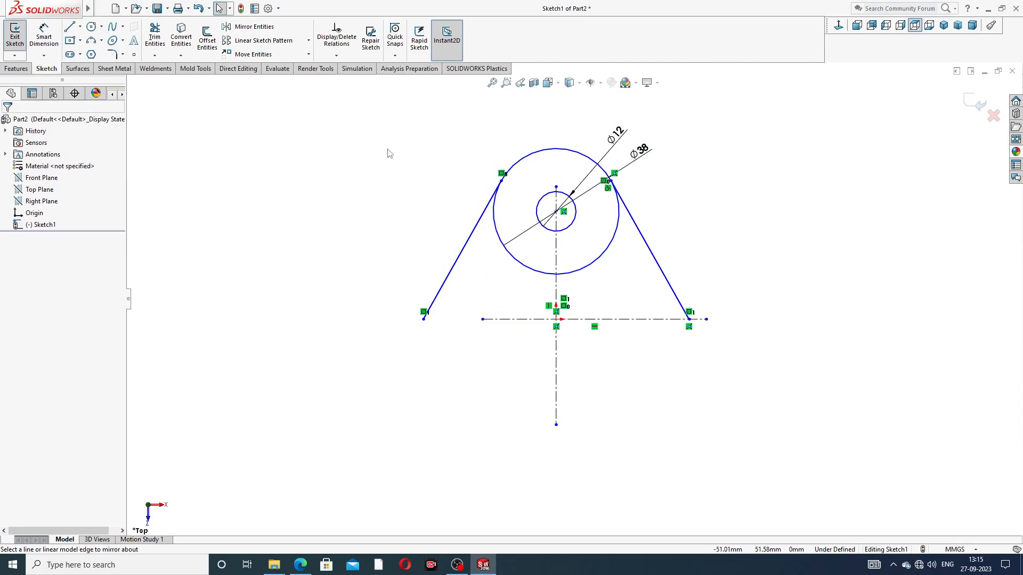
{"action": "mouse_move", "coordinate": [464, 203]}
{"action": "left_mouse_down"}
{"action": "mouse_move", "coordinate": [759, 221]}
{"action": "mouse_move", "coordinate": [731, 150]}
{"action": "left_mouse_up"}
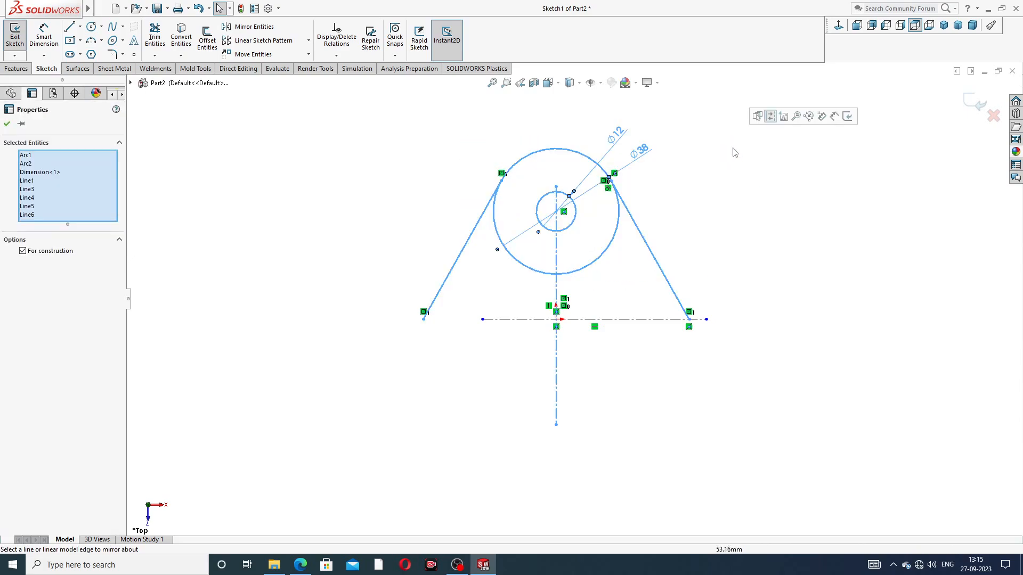
{"action": "left_click", "coordinate": [283, 202]}
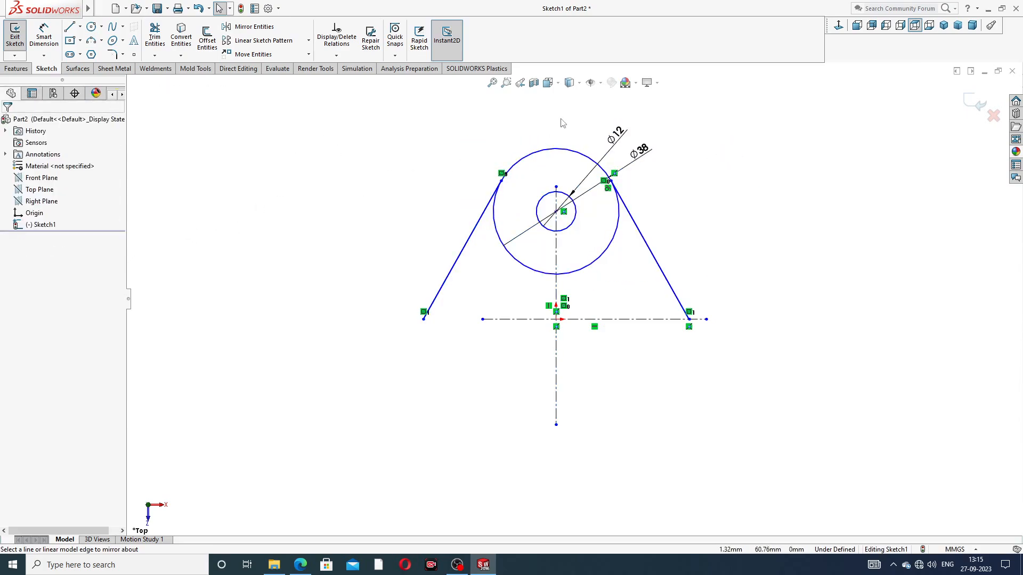
{"action": "mouse_move", "coordinate": [437, 185]}
{"action": "left_mouse_down"}
{"action": "mouse_move", "coordinate": [596, 266]}
{"action": "mouse_move", "coordinate": [672, 242]}
{"action": "left_mouse_up"}
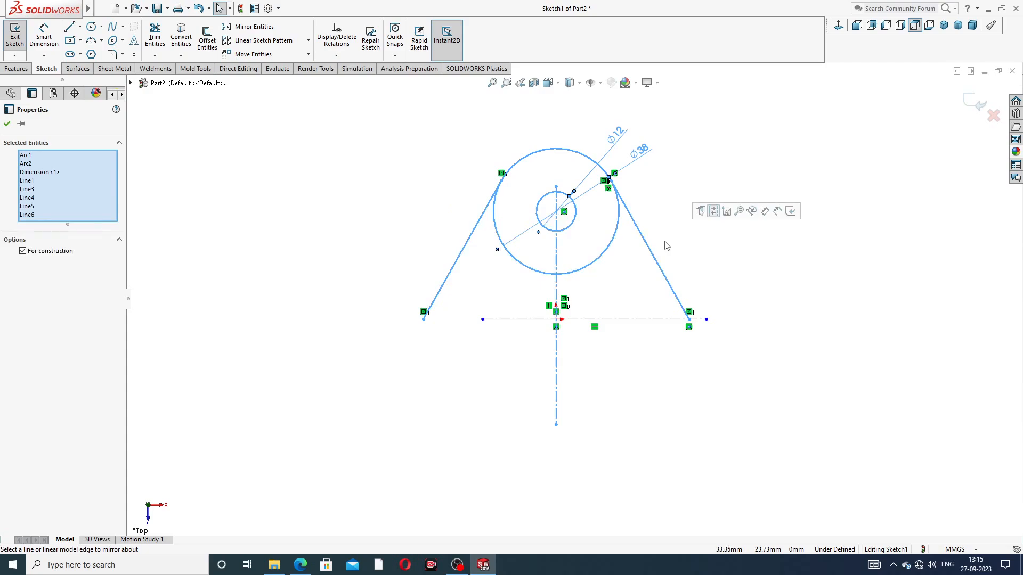
{"action": "left_click", "coordinate": [217, 198]}
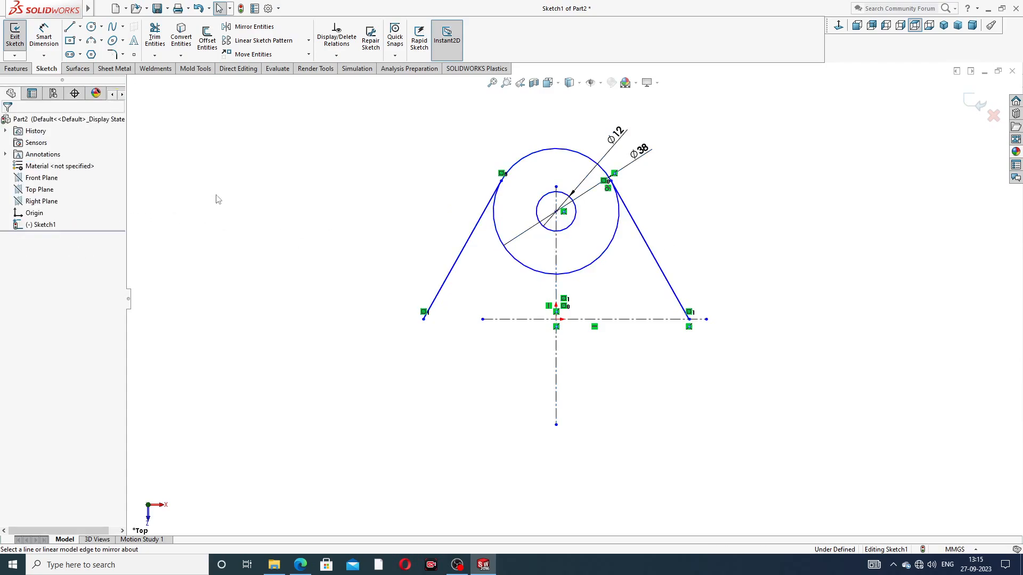
{"action": "mouse_move", "coordinate": [463, 186]}
{"action": "left_mouse_down"}
{"action": "mouse_move", "coordinate": [511, 266]}
{"action": "mouse_move", "coordinate": [686, 253]}
{"action": "left_mouse_up"}
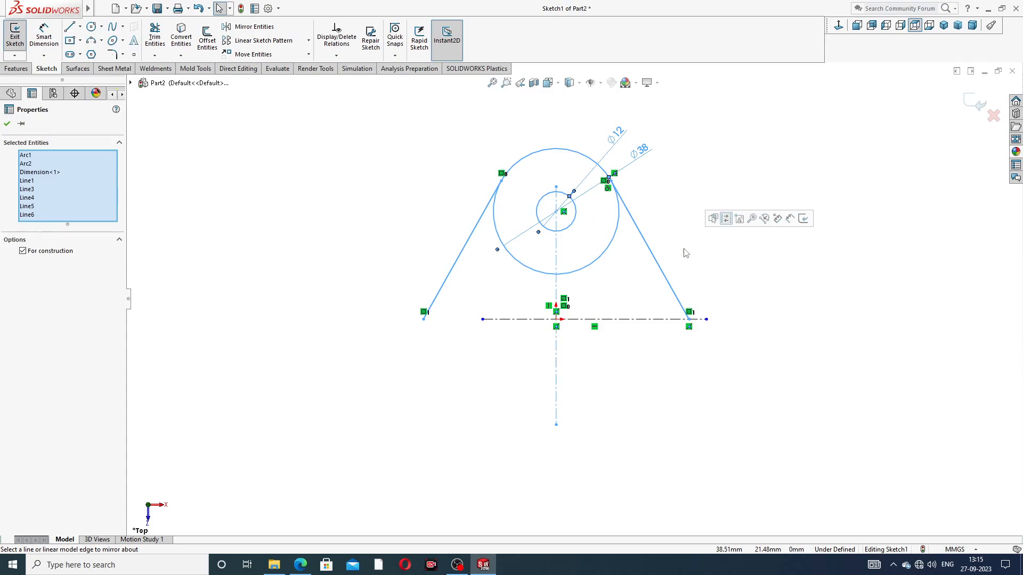
{"action": "left_click", "coordinate": [278, 29]}
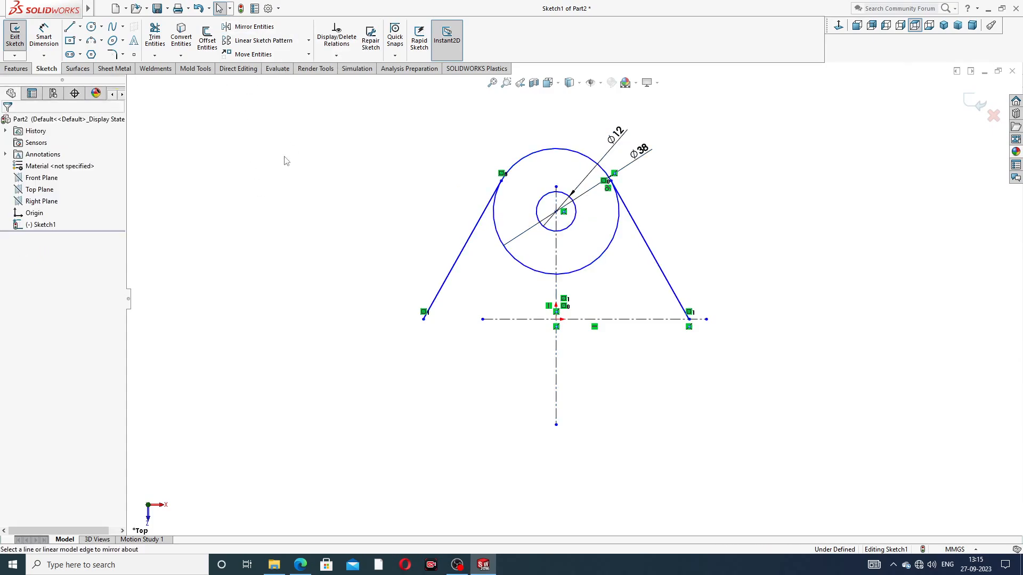
Step: Mirror the outer circle, both tangent lines and the vertical centerline about the horizontal centerline, keeping the originals
{"action": "left_click", "coordinate": [277, 29]}
{"action": "mouse_move", "coordinate": [452, 244]}
{"action": "left_mouse_down"}
{"action": "mouse_move", "coordinate": [554, 257]}
{"action": "mouse_move", "coordinate": [672, 240]}
{"action": "left_mouse_up"}
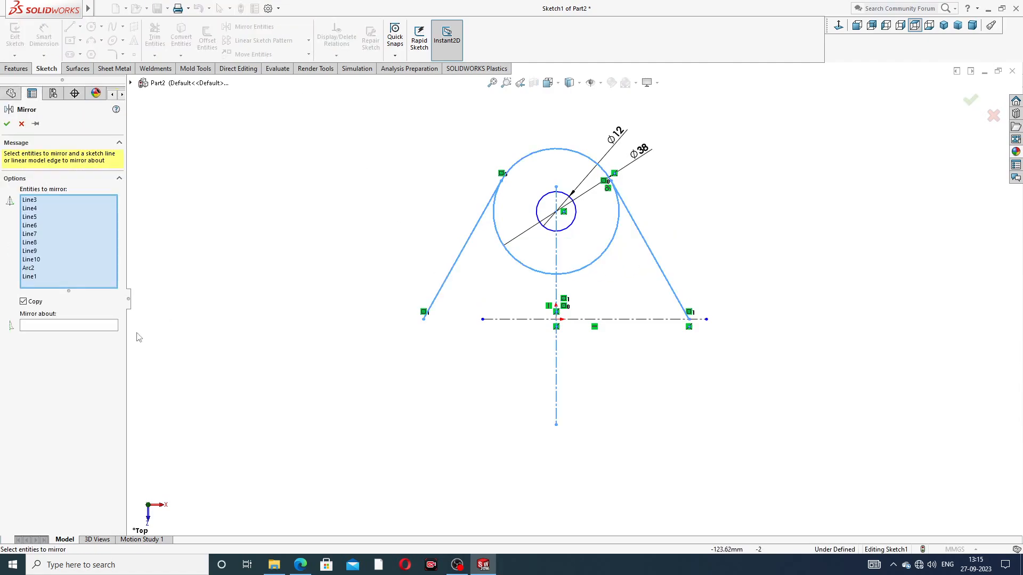
{"action": "left_click", "coordinate": [81, 326]}
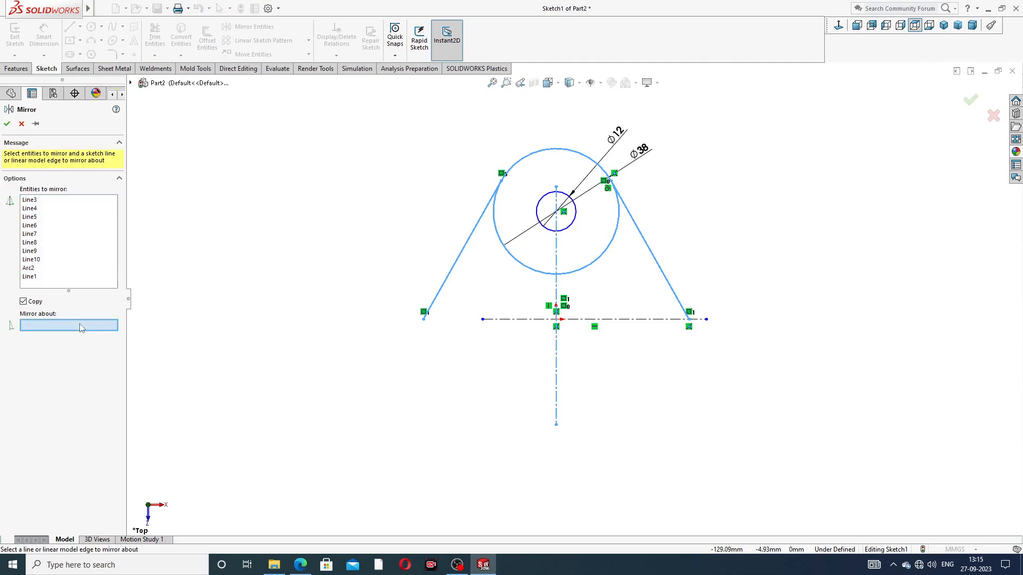
{"action": "left_click", "coordinate": [626, 320]}
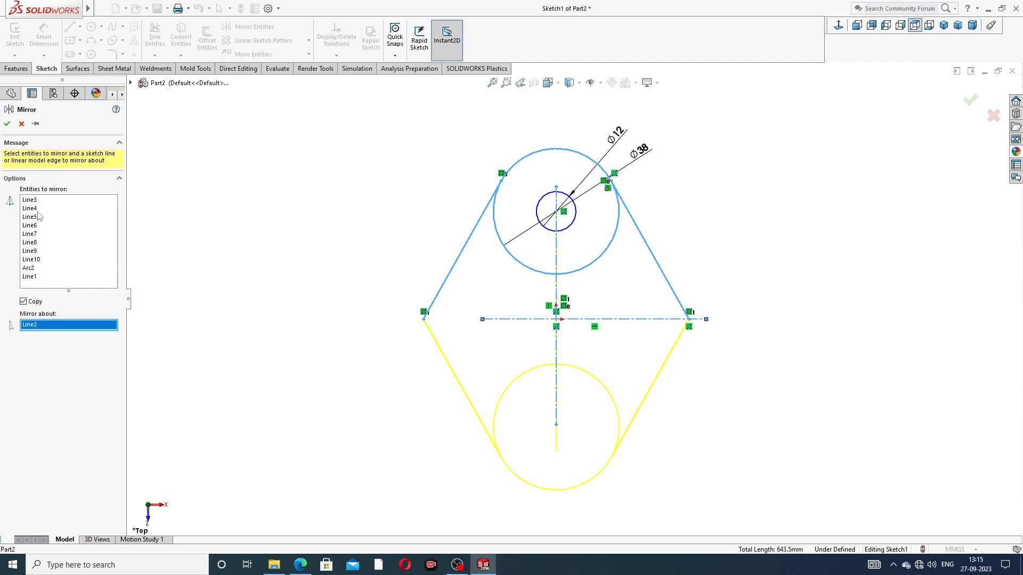
{"action": "left_click", "coordinate": [8, 124]}
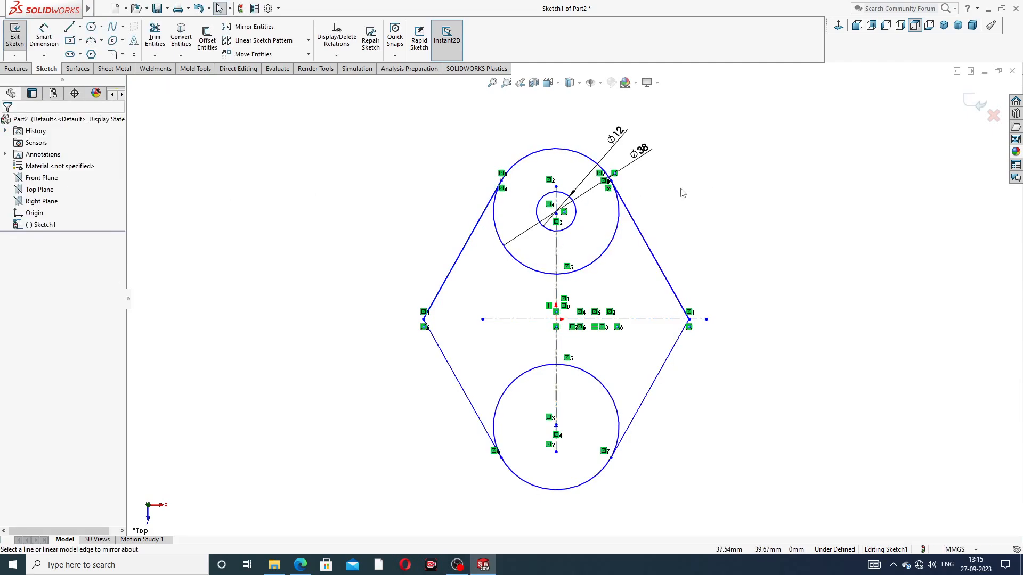
{"action": "left_click", "coordinate": [44, 36]}
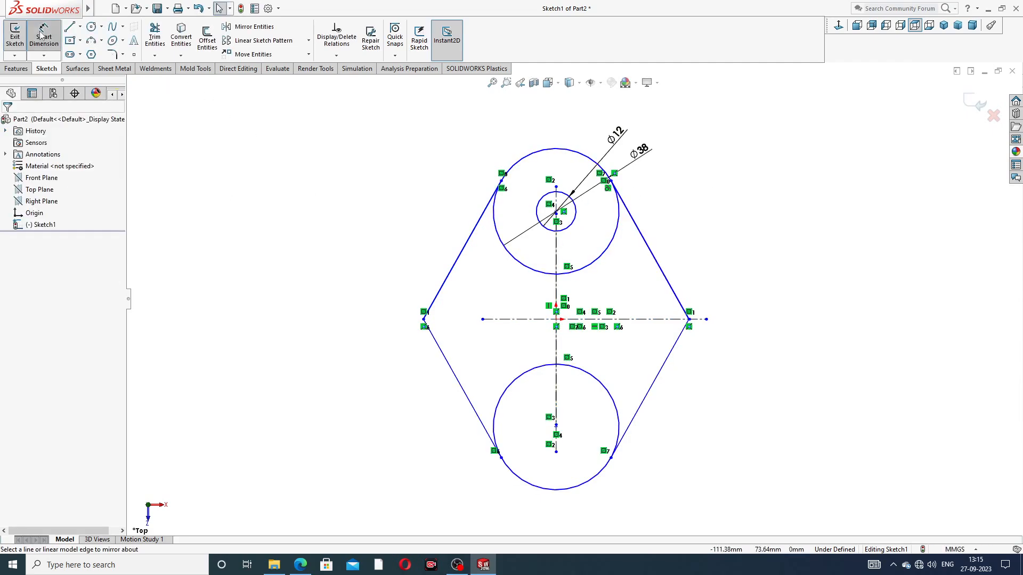
{"action": "left_click", "coordinate": [556, 212]}
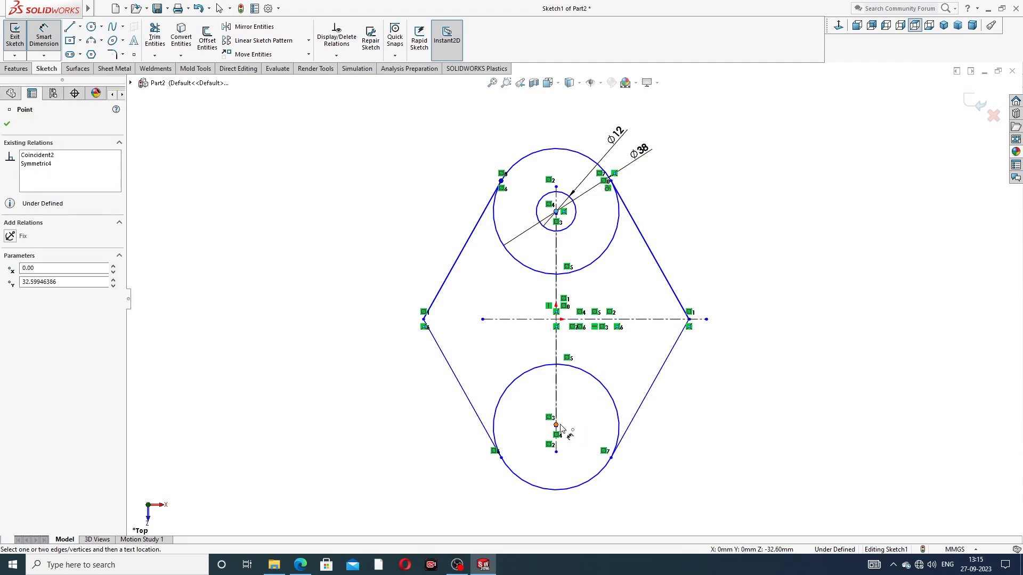
{"action": "right_click", "coordinate": [699, 176]}
{"action": "left_click", "coordinate": [732, 141]}
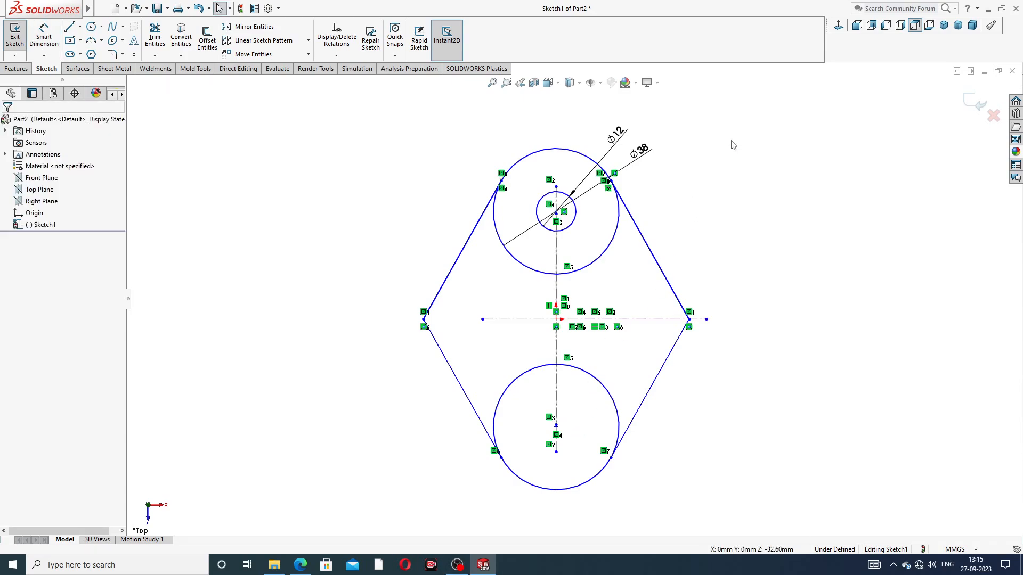
Step: Mirror the 12 mm circle about the horizontal centerline, keeping the original
{"action": "left_click", "coordinate": [577, 222]}
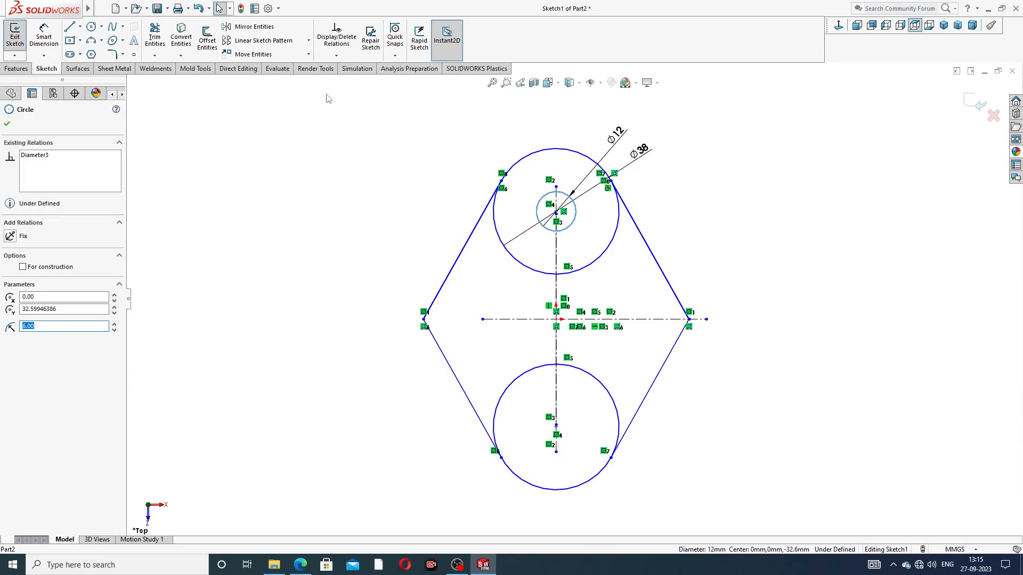
{"action": "left_click", "coordinate": [297, 31]}
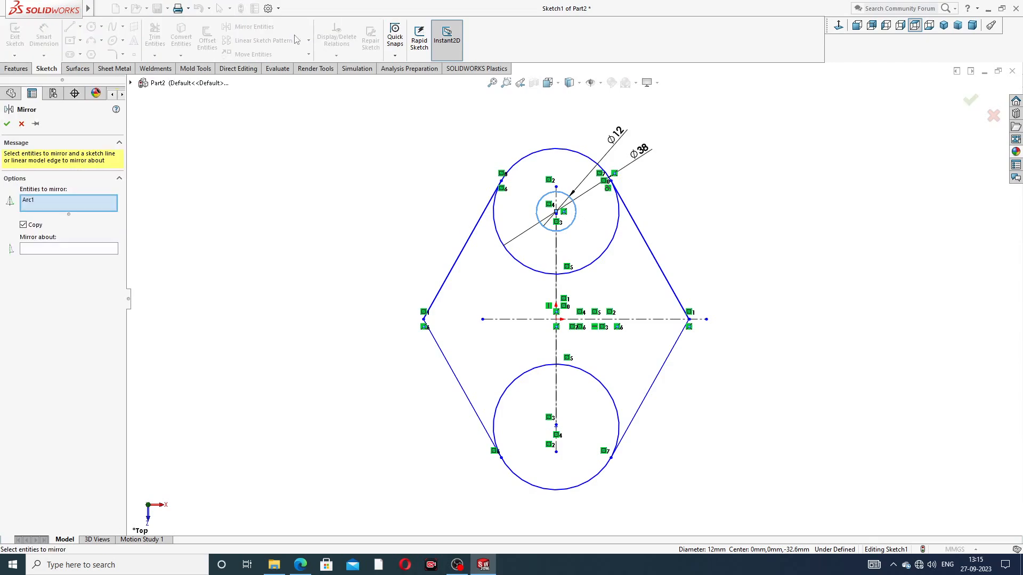
{"action": "left_click", "coordinate": [78, 249]}
{"action": "left_click", "coordinate": [527, 322]}
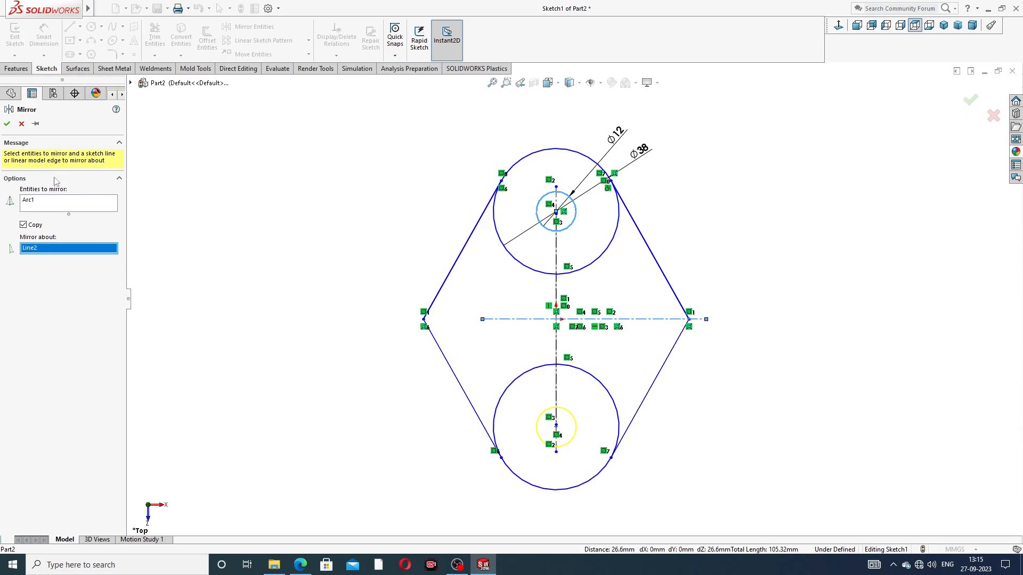
{"action": "left_click", "coordinate": [7, 124]}
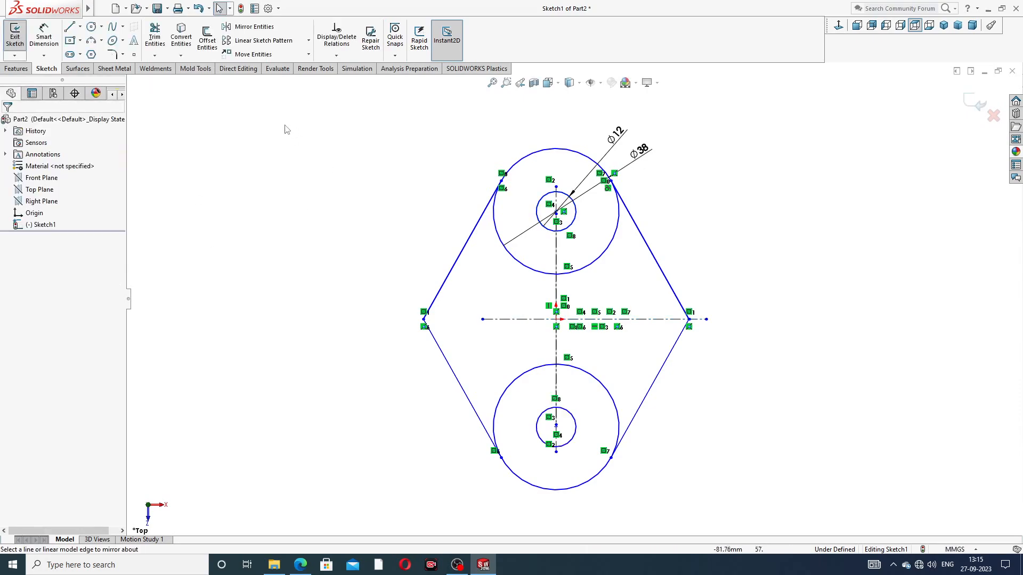
{"action": "left_click", "coordinate": [43, 37]}
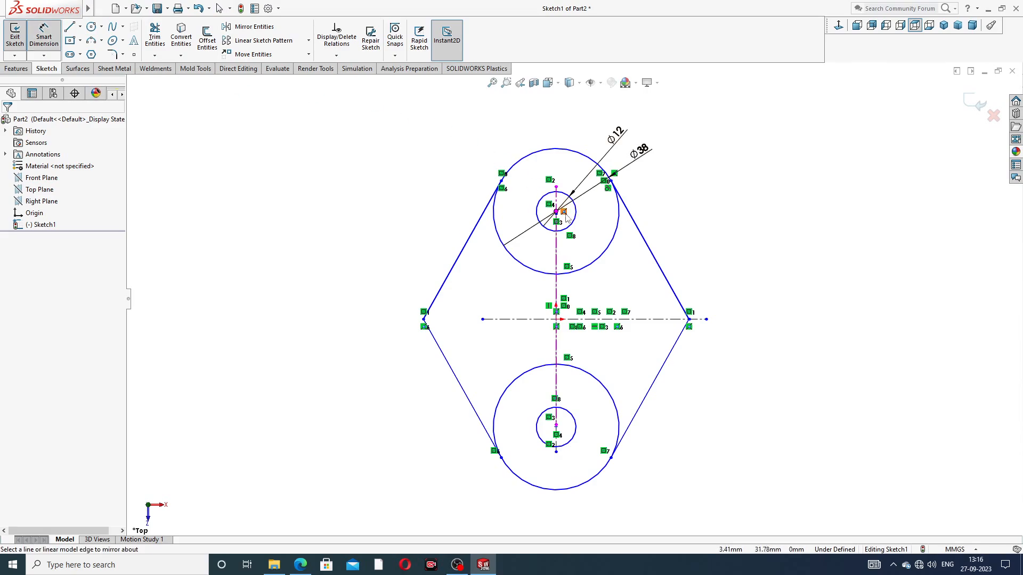
{"action": "scroll", "coordinate": [544, 221], "scroll_direction": "down", "scroll_amount": 3}
{"action": "scroll", "coordinate": [544, 222], "scroll_direction": "down", "scroll_amount": 5}
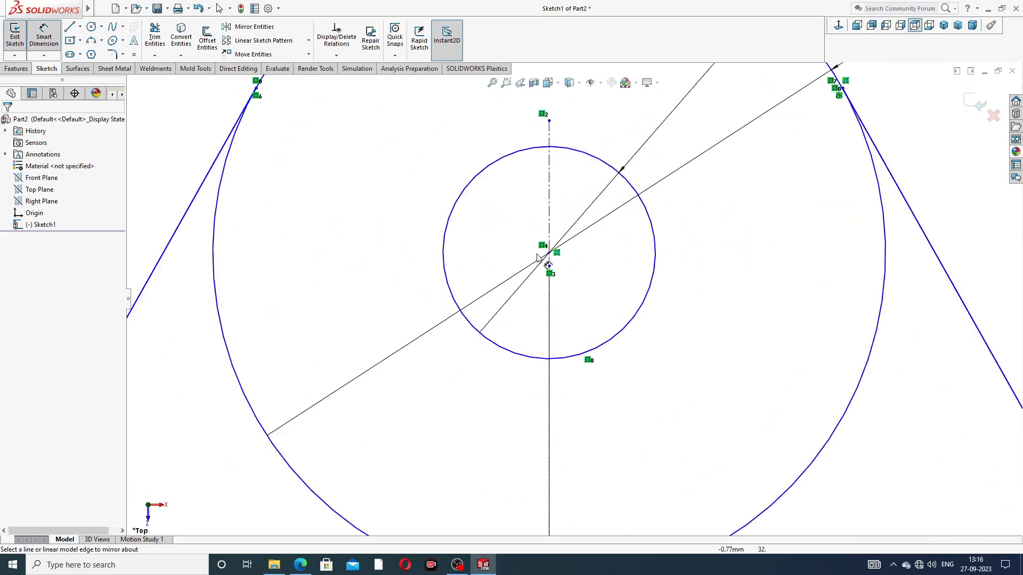
{"action": "scroll", "coordinate": [600, 229], "scroll_direction": "up", "scroll_amount": 5}
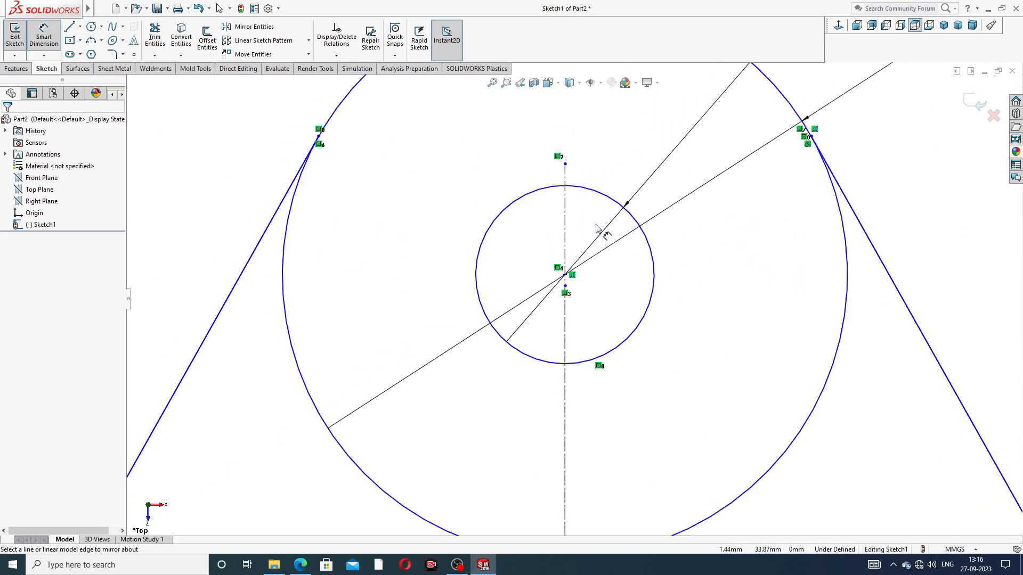
{"action": "right_click", "coordinate": [816, 216]}
{"action": "left_click", "coordinate": [837, 158]}
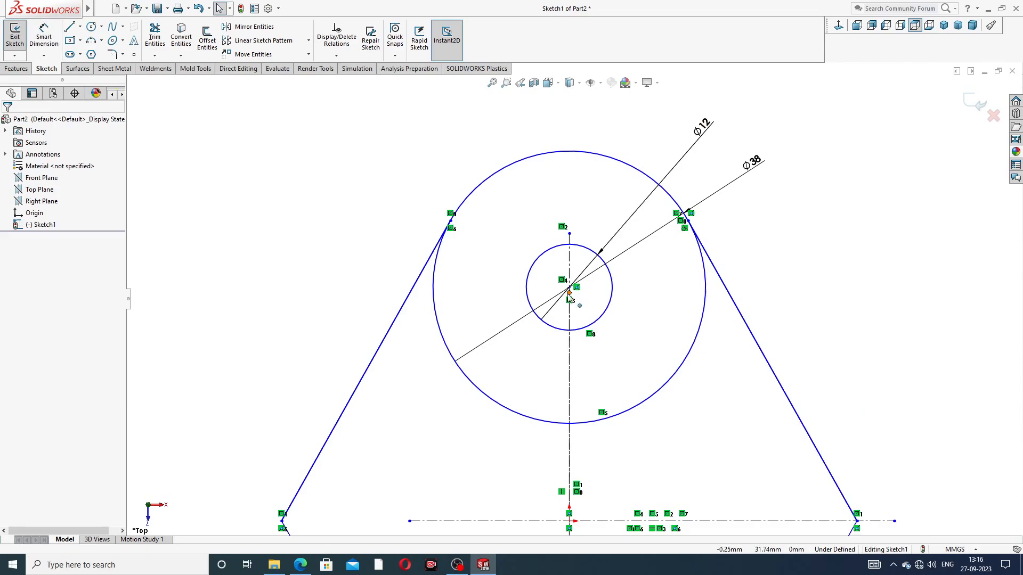
Step: Stretch the overlapping vertical centerline ends away from the circle centers, with the lower end about 53 mm below the origin
{"action": "mouse_move", "coordinate": [571, 297]}
{"action": "left_mouse_down"}
{"action": "mouse_move", "coordinate": [585, 353]}
{"action": "mouse_move", "coordinate": [570, 188]}
{"action": "left_mouse_up"}
{"action": "left_click", "coordinate": [796, 244]}
{"action": "left_click", "coordinate": [784, 217]}
{"action": "scroll", "coordinate": [642, 313], "scroll_direction": "up", "scroll_amount": 2}
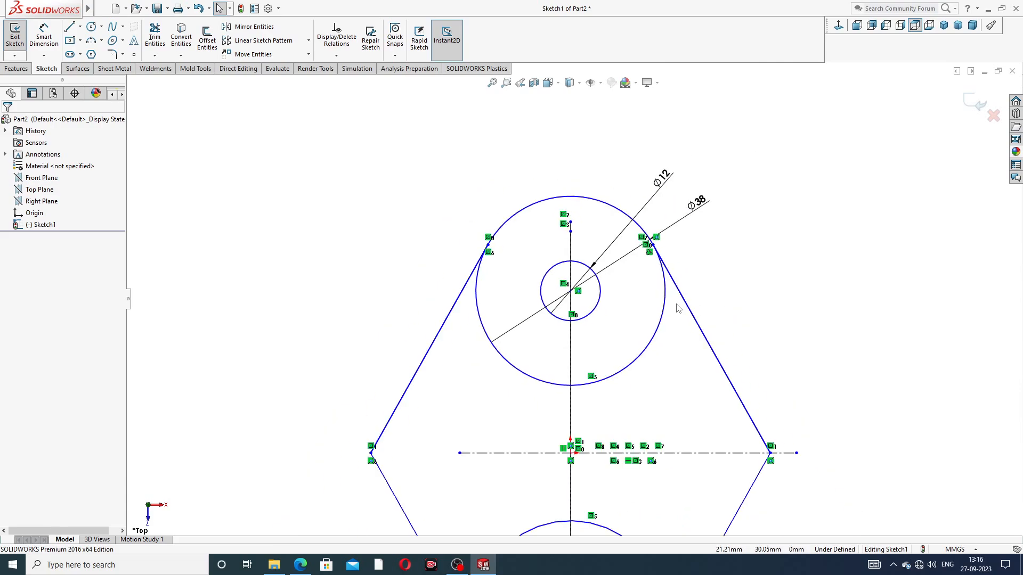
{"action": "scroll", "coordinate": [634, 342], "scroll_direction": "up", "scroll_amount": 3}
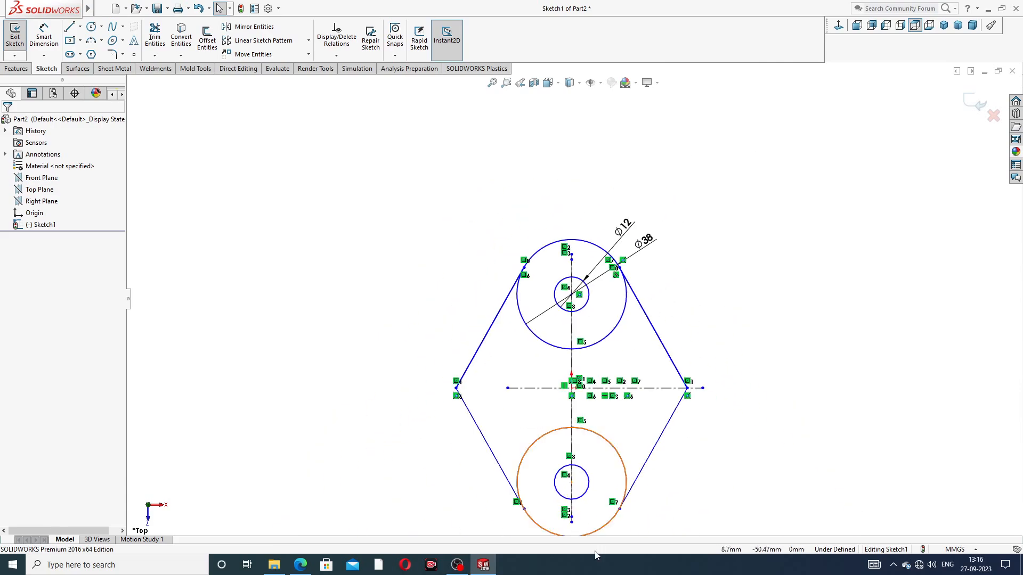
{"action": "scroll", "coordinate": [590, 482], "scroll_direction": "down", "scroll_amount": 4}
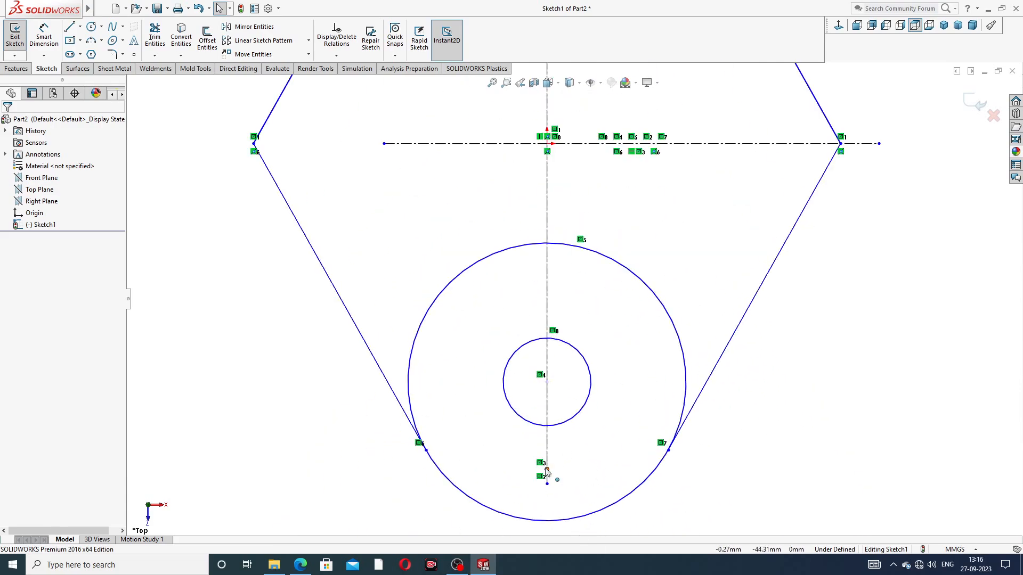
{"action": "left_click_drag", "start_coordinate": [547, 482], "coordinate": [547, 533]}
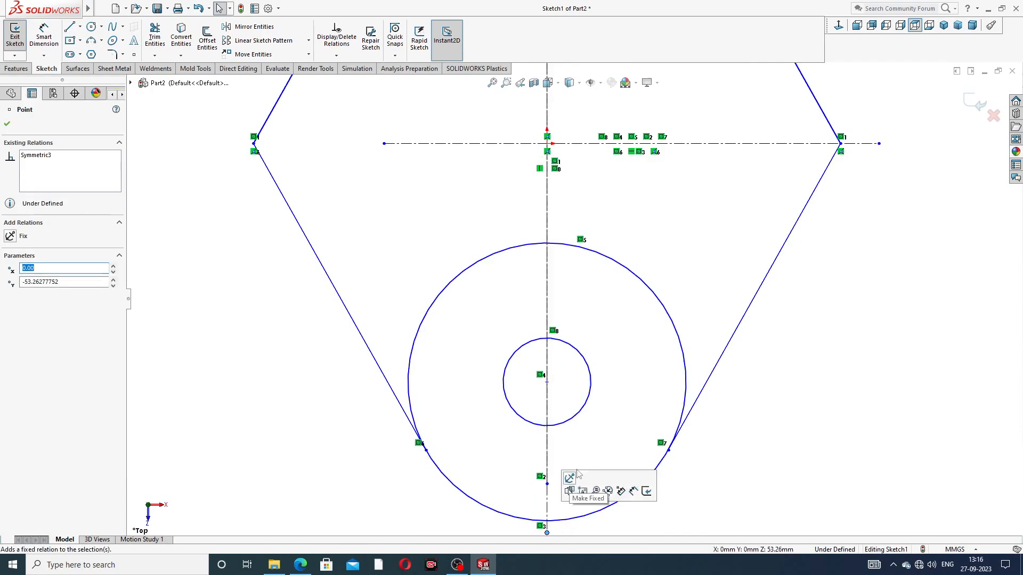
{"action": "left_click", "coordinate": [608, 416]}
{"action": "scroll", "coordinate": [609, 415], "scroll_direction": "up", "scroll_amount": 5}
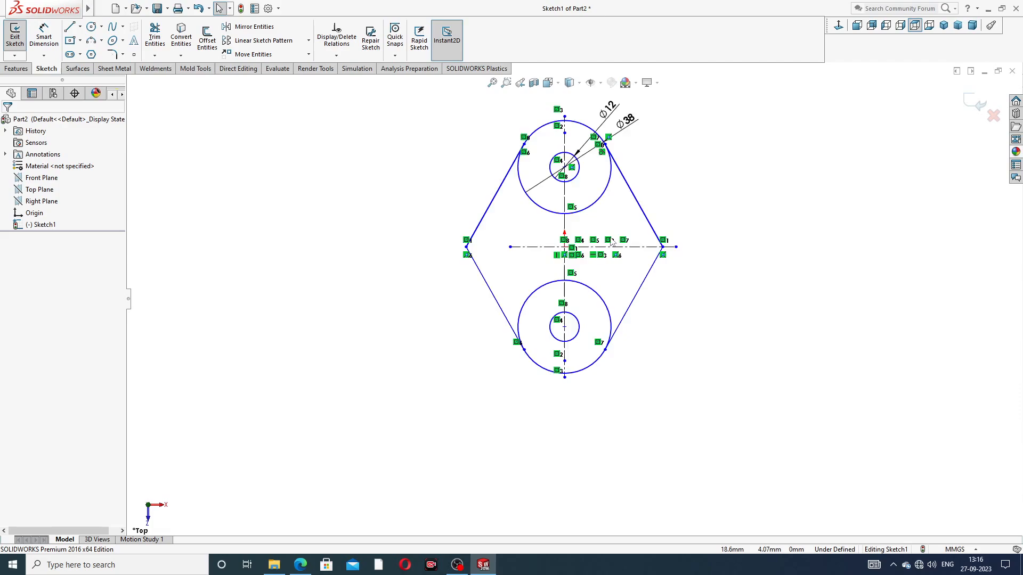
{"action": "scroll", "coordinate": [610, 239], "scroll_direction": "up", "scroll_amount": 2}
{"action": "scroll", "coordinate": [598, 227], "scroll_direction": "down", "scroll_amount": 2}
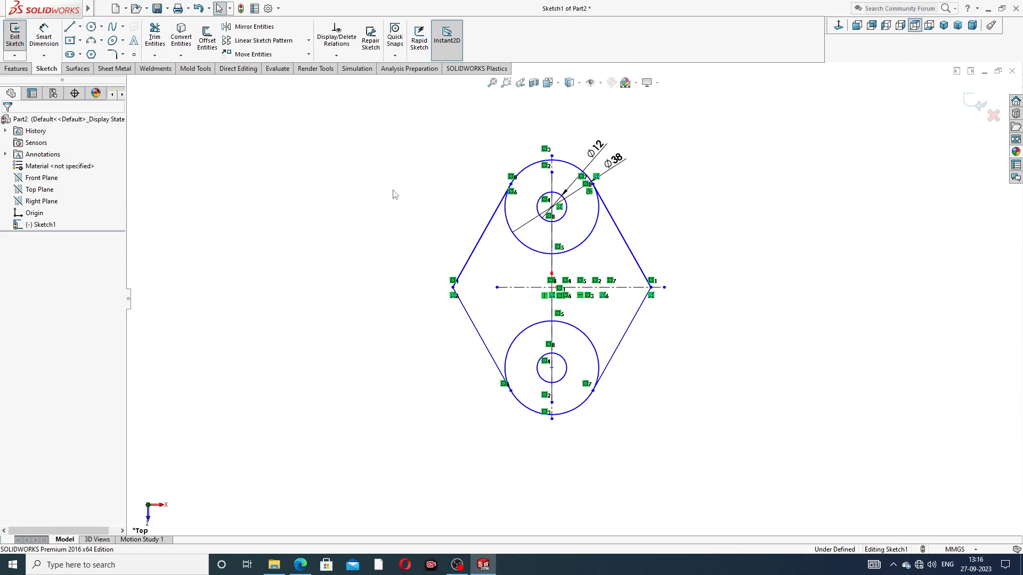
Step: Dimension the vertical distance between the upper and lower circle centers as 88 mm
{"action": "left_click", "coordinate": [45, 36]}
{"action": "scroll", "coordinate": [559, 222], "scroll_direction": "down", "scroll_amount": 2}
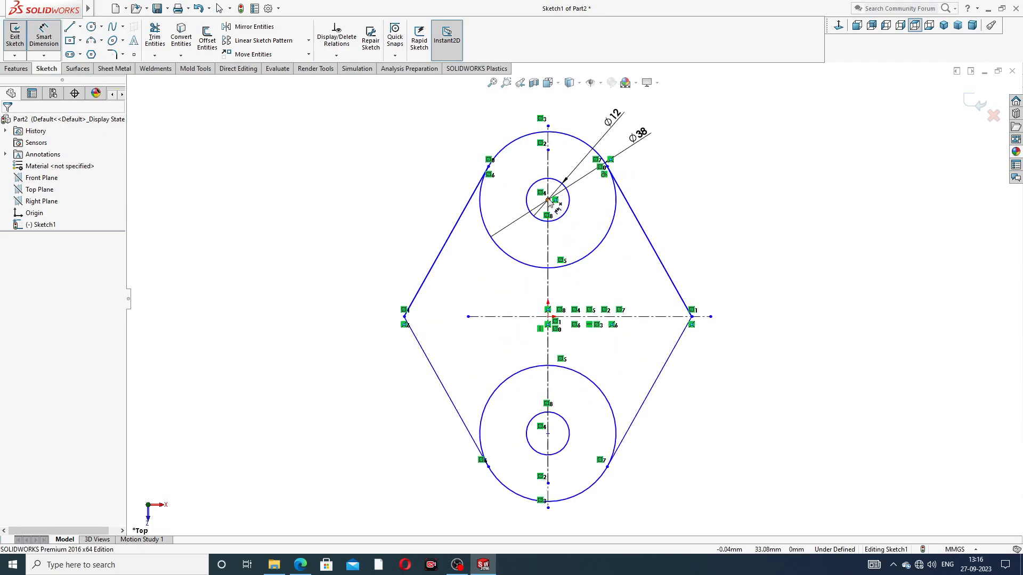
{"action": "left_click", "coordinate": [548, 201]}
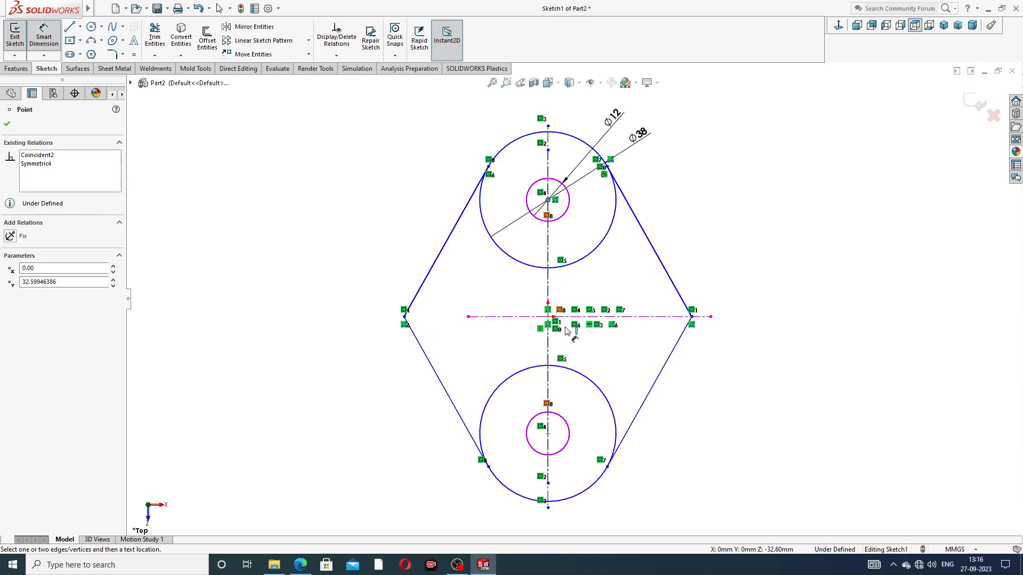
{"action": "left_click", "coordinate": [549, 434]}
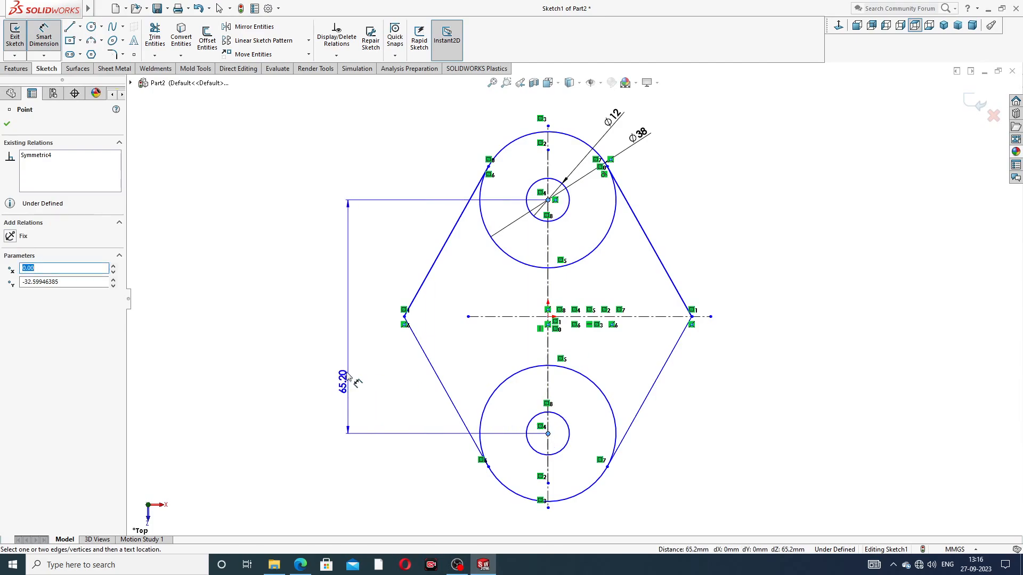
{"action": "left_click", "coordinate": [347, 321]}
{"action": "type", "text": "88"}
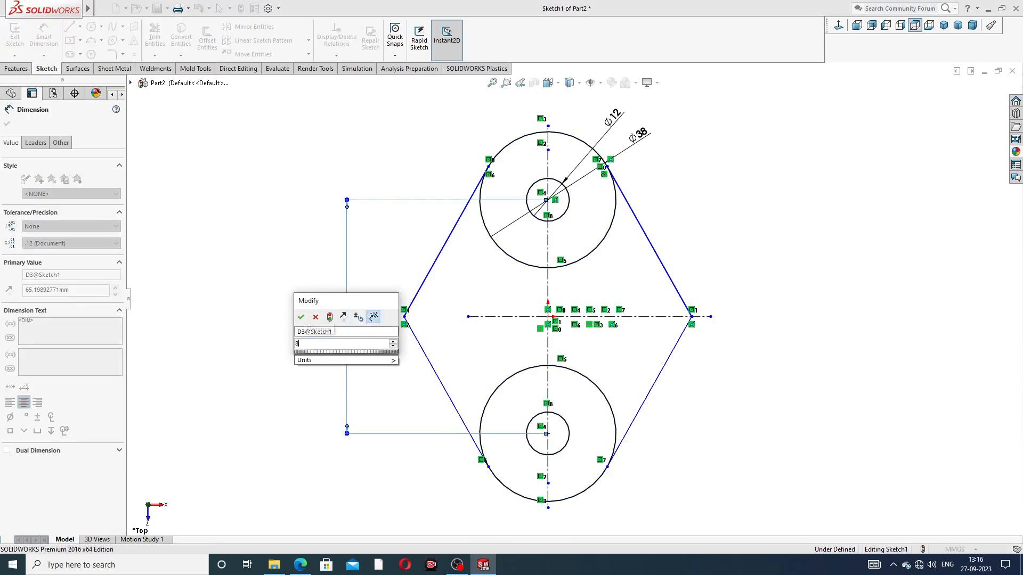
{"action": "key", "text": "Return"}
{"action": "left_click", "coordinate": [758, 240]}
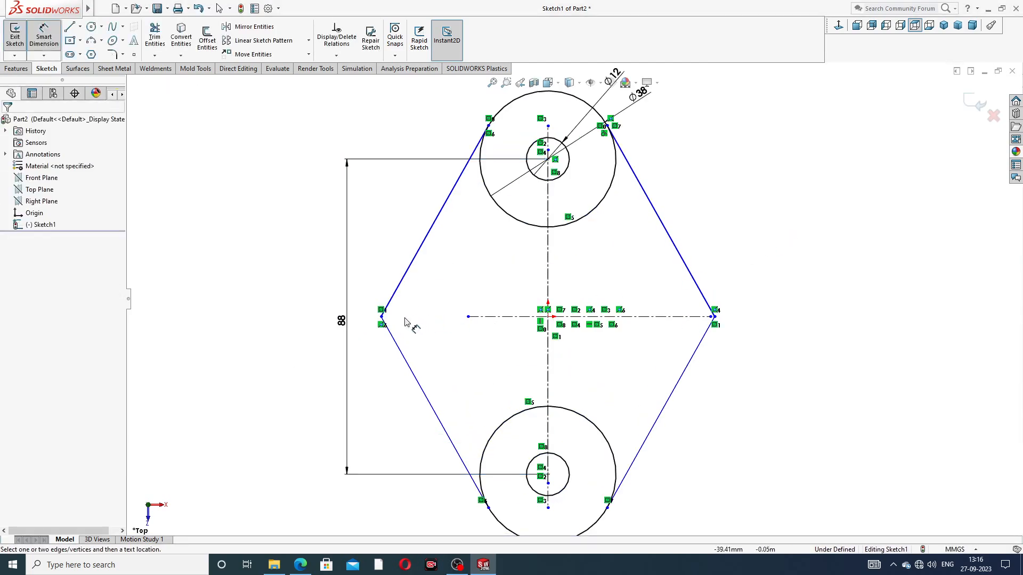
Step: Dimension the horizontal distance between the flange profile's two outermost side corners as 62 mm
{"action": "left_click", "coordinate": [381, 317]}
{"action": "left_click", "coordinate": [715, 318]}
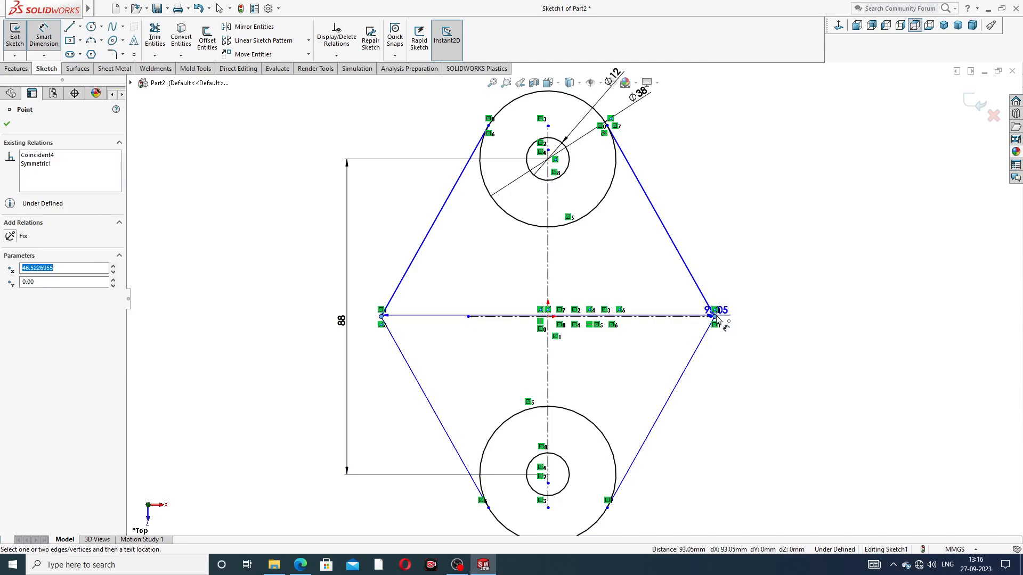
{"action": "scroll", "coordinate": [598, 139], "scroll_direction": "up", "scroll_amount": 2}
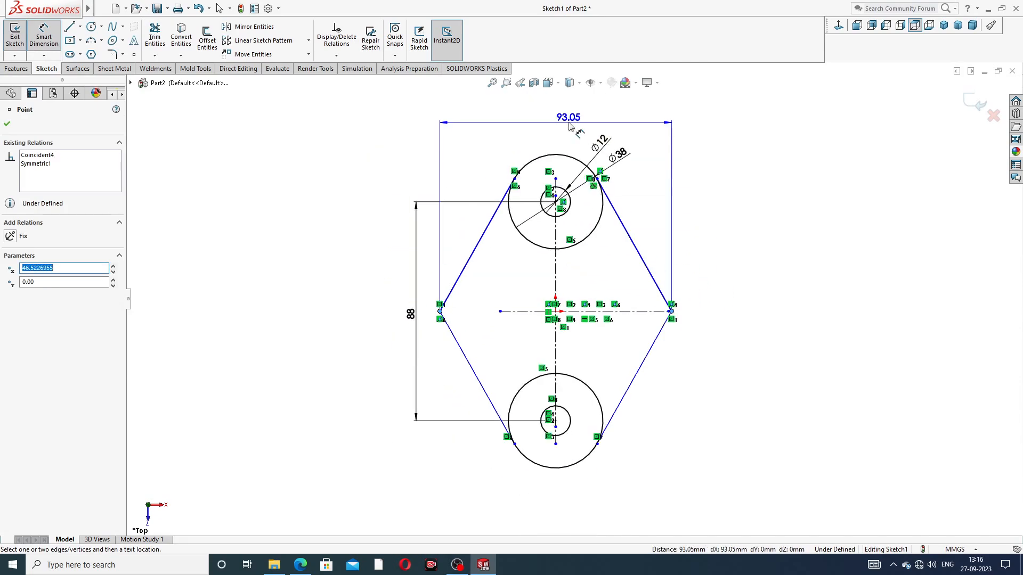
{"action": "left_click", "coordinate": [569, 128]}
{"action": "type", "text": "62"}
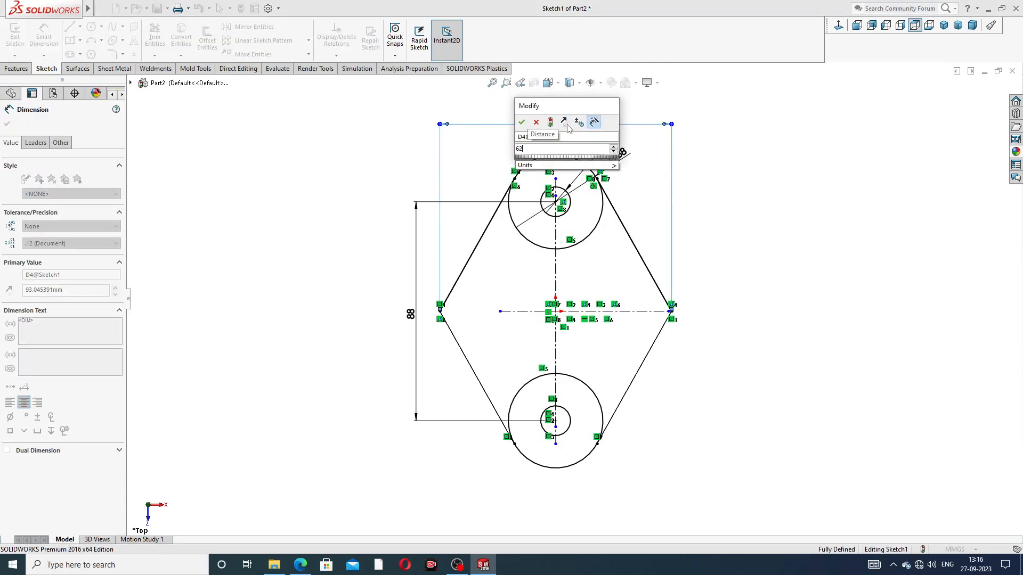
{"action": "key", "text": "Return"}
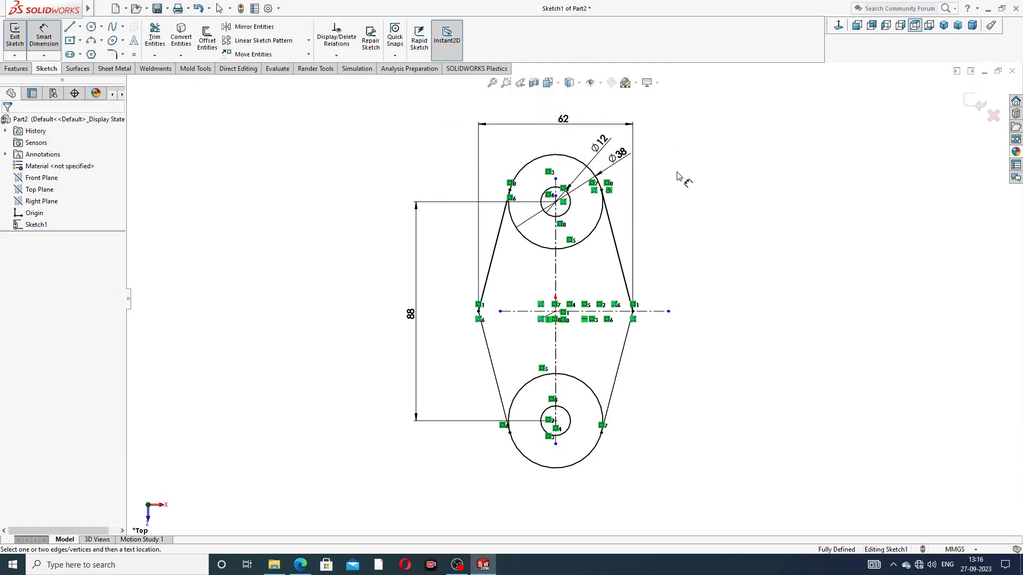
Step: Reposition the 62 and 88 mm dimensions closer to the profile and move the circle diameter labels outward to declutter the sketch
{"action": "left_click_drag", "start_coordinate": [563, 120], "coordinate": [557, 118]}
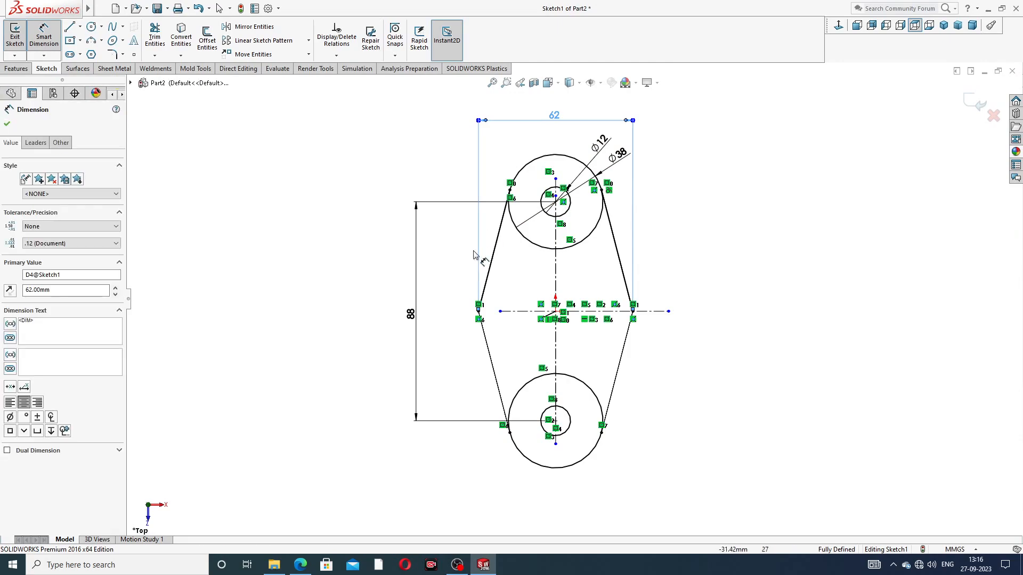
{"action": "left_click_drag", "start_coordinate": [411, 315], "coordinate": [427, 301]}
{"action": "left_click", "coordinate": [726, 213]}
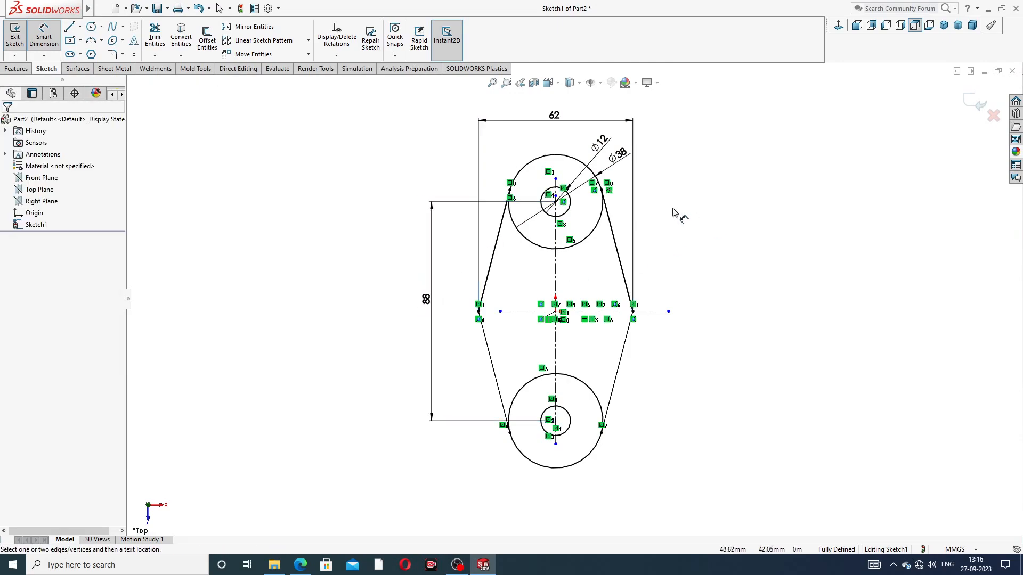
{"action": "left_click_drag", "start_coordinate": [624, 153], "coordinate": [642, 112]}
{"action": "left_click", "coordinate": [727, 146]}
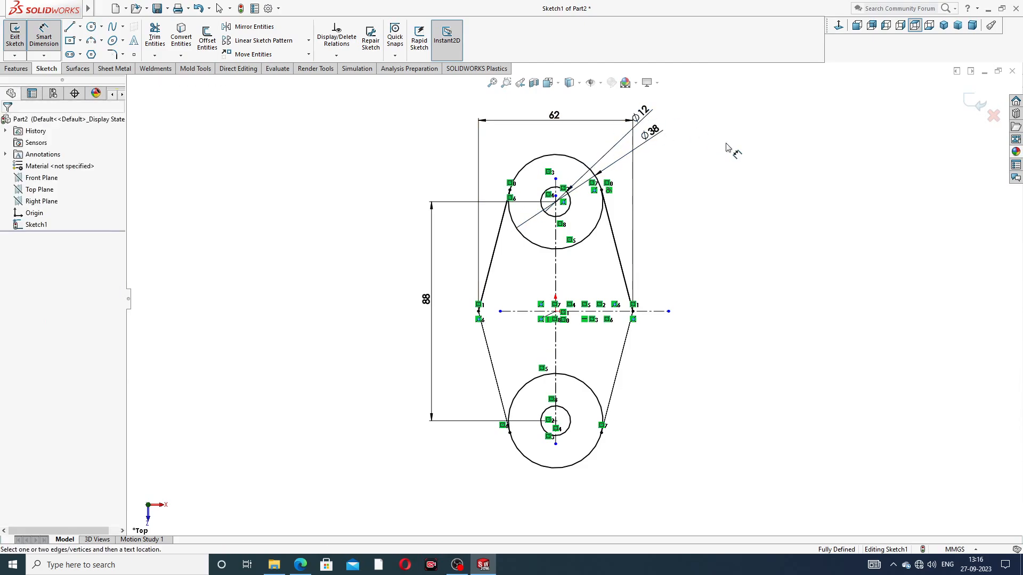
{"action": "right_click", "coordinate": [727, 147]}
{"action": "left_click", "coordinate": [754, 160]}
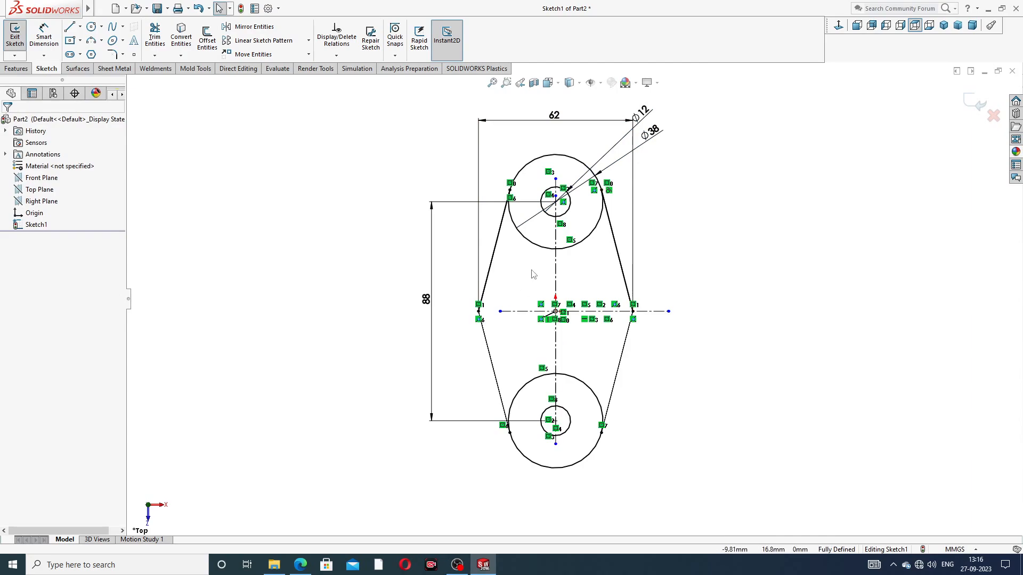
Step: Check the gland drawing, and sketch a circle about 36 mm in diameter centered on the origin
{"action": "left_click", "coordinate": [301, 565]}
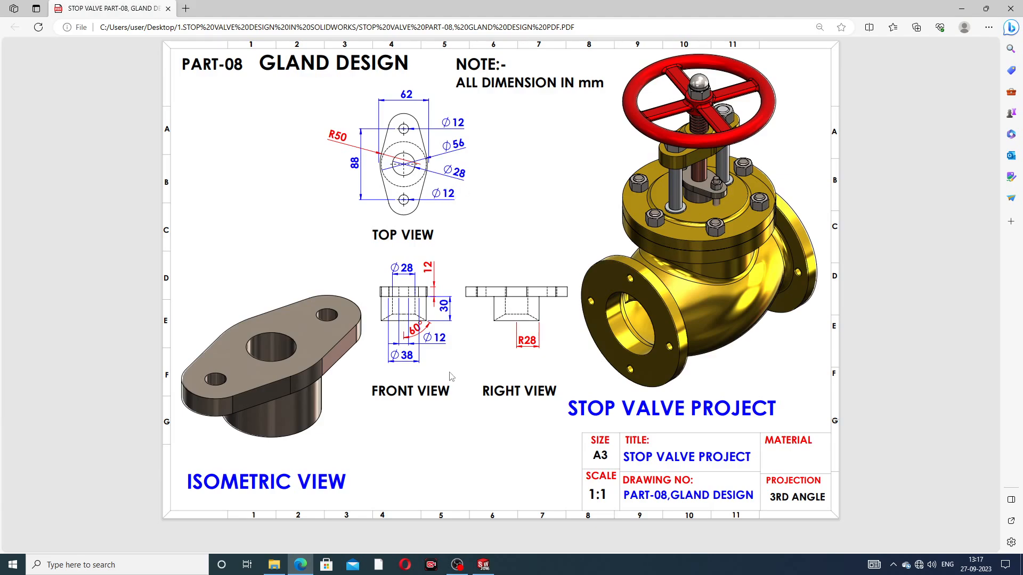
{"action": "left_click", "coordinate": [301, 565]}
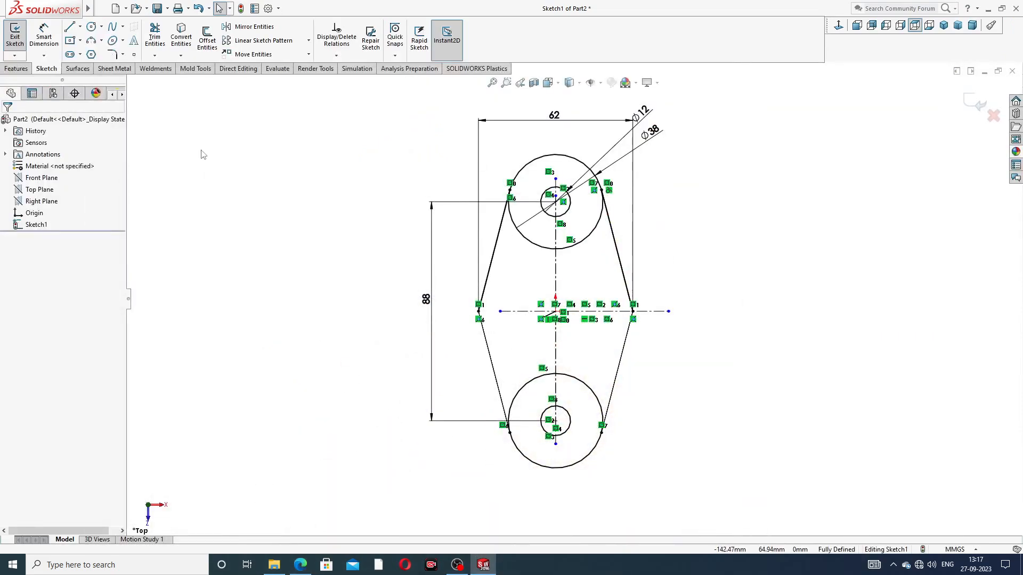
{"action": "left_click", "coordinate": [92, 28]}
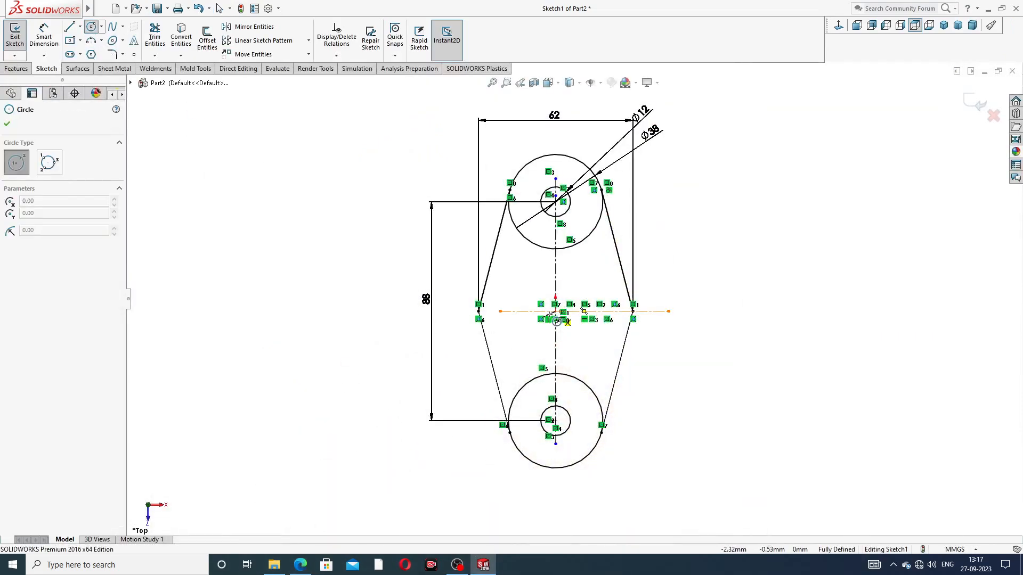
{"action": "left_click", "coordinate": [556, 312]}
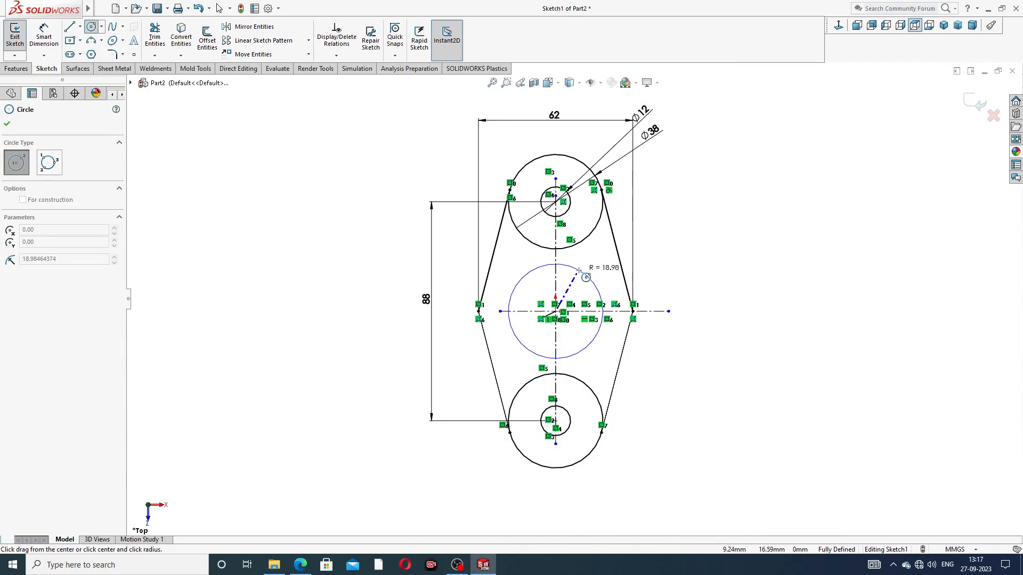
{"action": "left_click", "coordinate": [577, 272]}
{"action": "right_click", "coordinate": [646, 245]}
{"action": "left_click", "coordinate": [666, 253]}
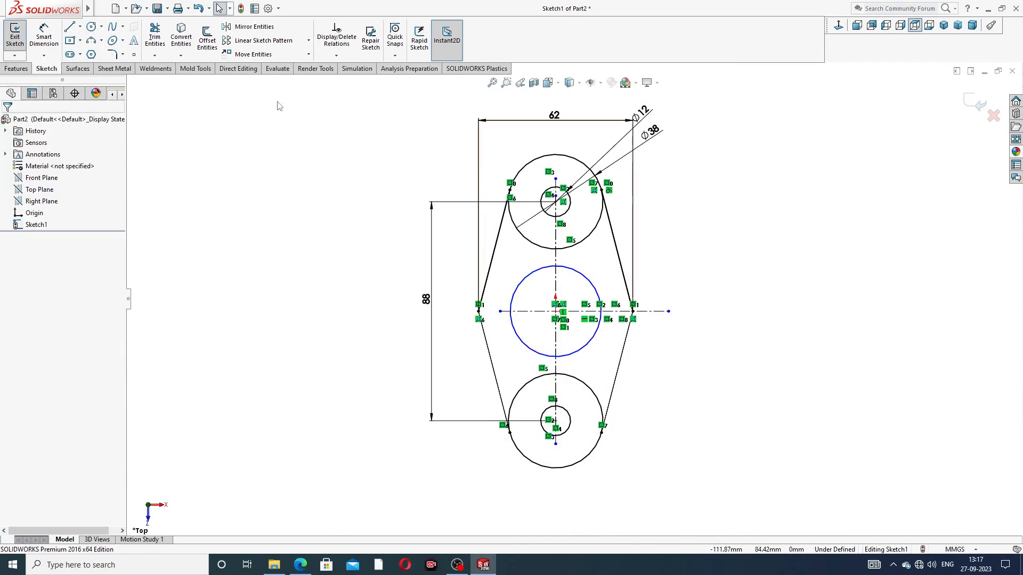
Step: Set the central circle's diameter to 28 mm and place its dimension label outside the flange profile
{"action": "left_click", "coordinate": [588, 275]}
{"action": "left_click", "coordinate": [651, 258]}
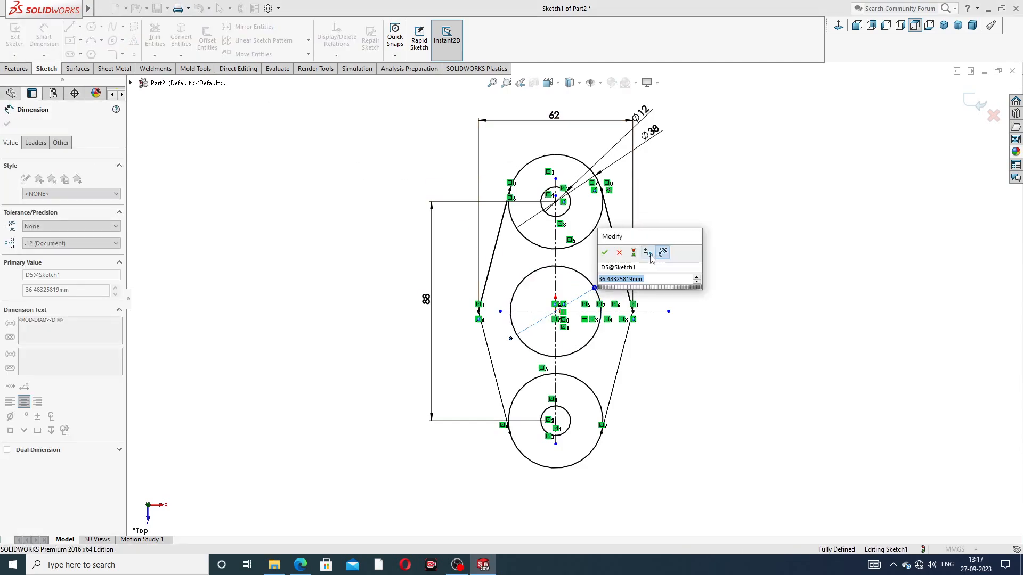
{"action": "type", "text": "28"}
{"action": "key", "text": "Return"}
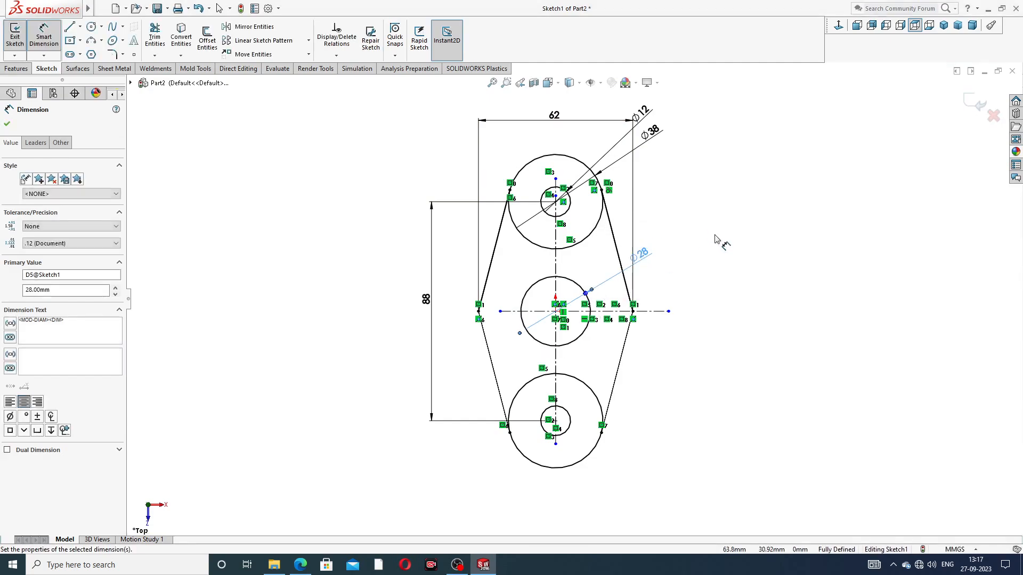
{"action": "right_click", "coordinate": [720, 244]}
{"action": "left_click", "coordinate": [746, 160]}
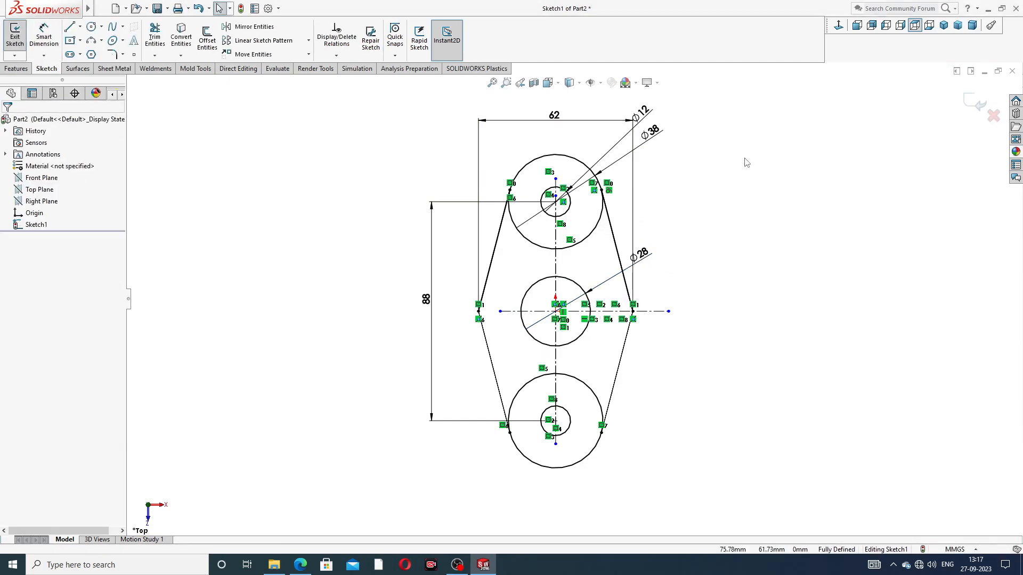
{"action": "left_click_drag", "start_coordinate": [642, 255], "coordinate": [663, 240]}
{"action": "left_click", "coordinate": [742, 223]}
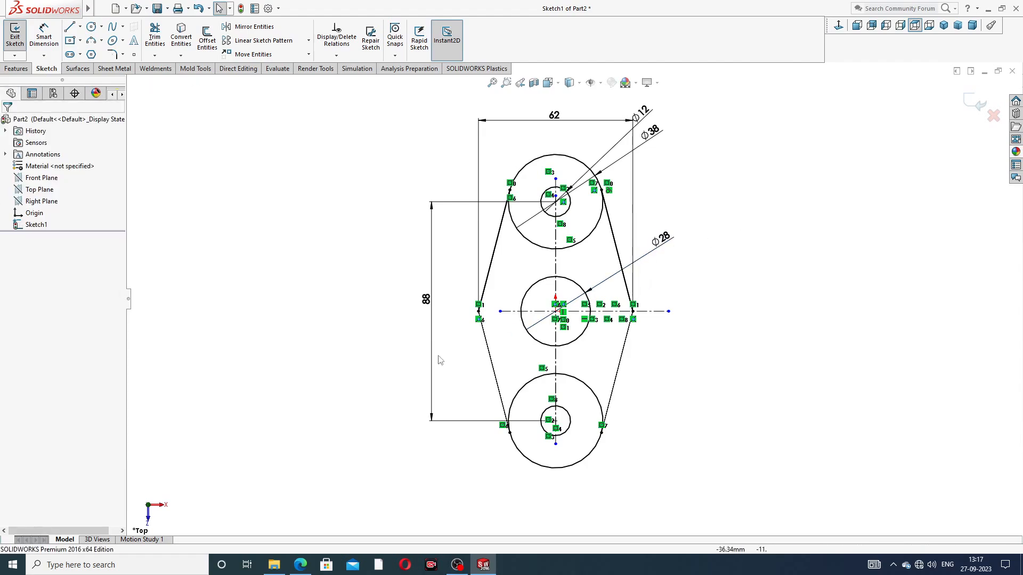
Step: Check the drawing and extrude the flange's middle region and both end rings 12 mm blind, leaving the three holes open
{"action": "left_click", "coordinate": [300, 565]}
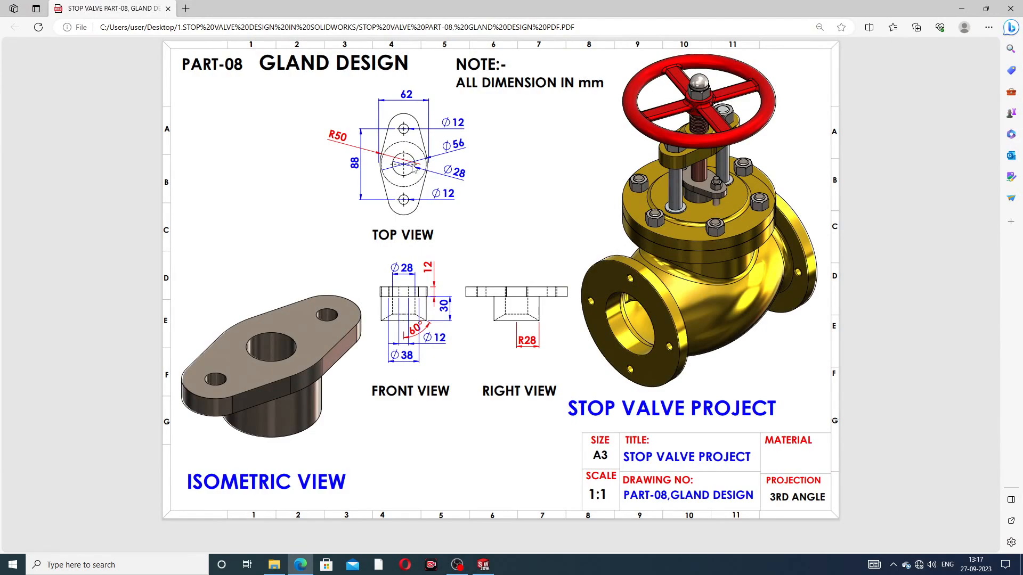
{"action": "left_click", "coordinate": [483, 565]}
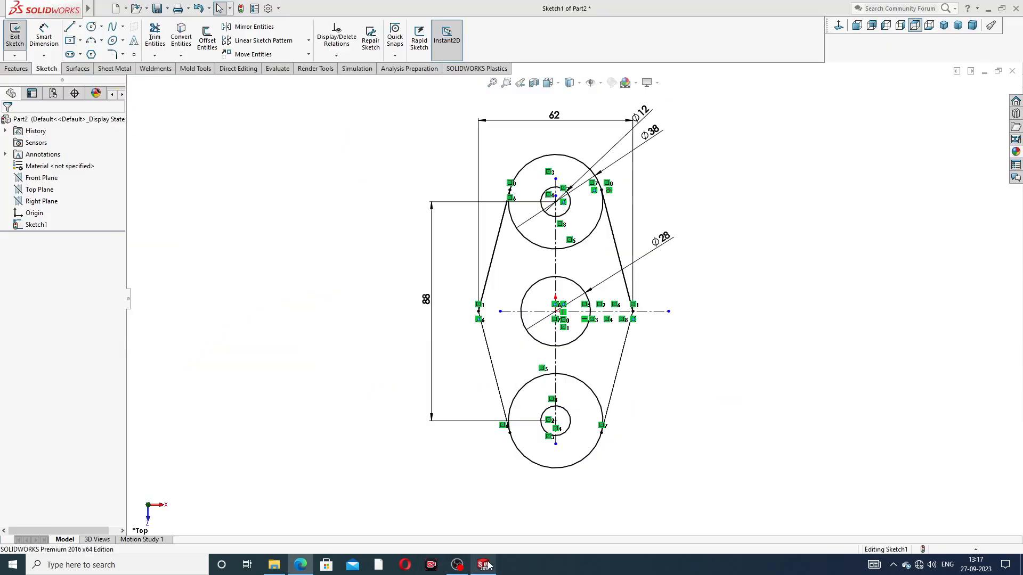
{"action": "left_click", "coordinate": [18, 69]}
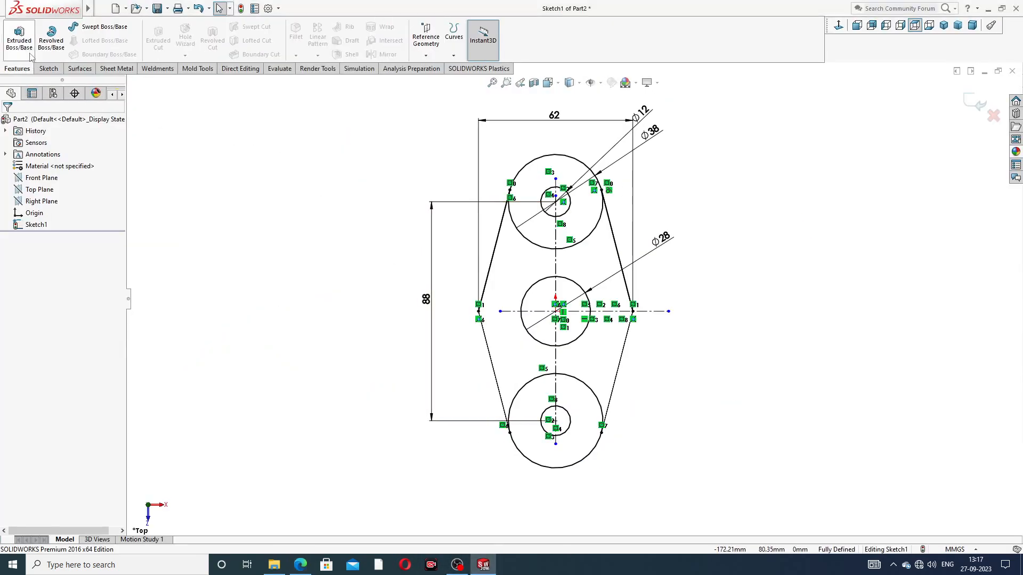
{"action": "left_click", "coordinate": [540, 262]}
{"action": "left_click", "coordinate": [621, 226]}
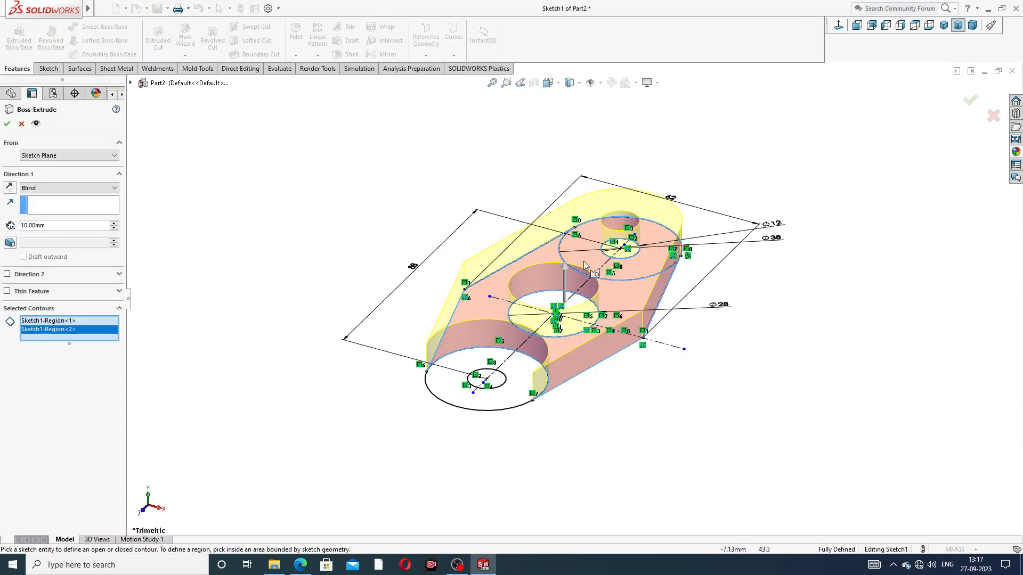
{"action": "left_click", "coordinate": [513, 362]}
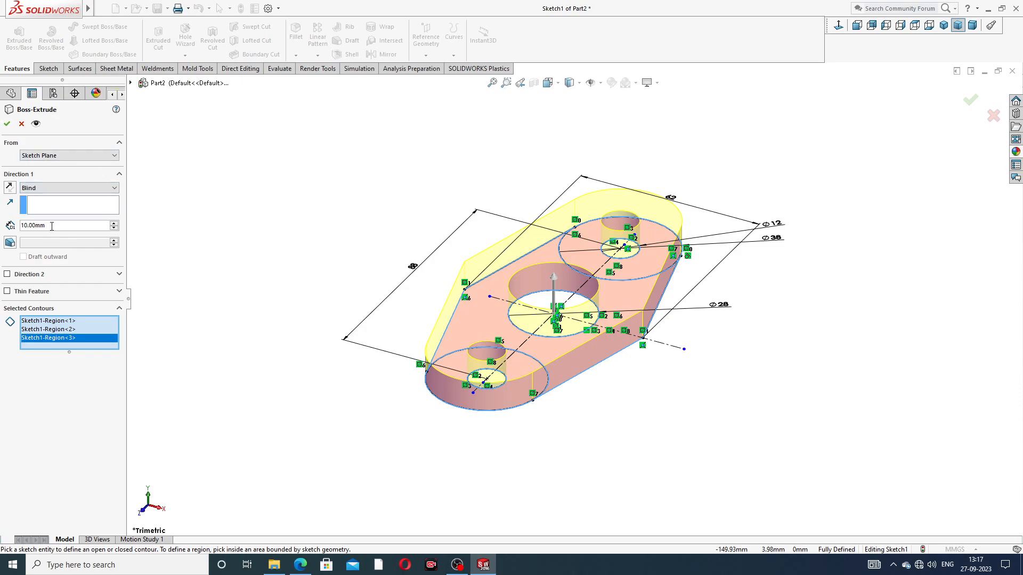
{"action": "type", "text": "12"}
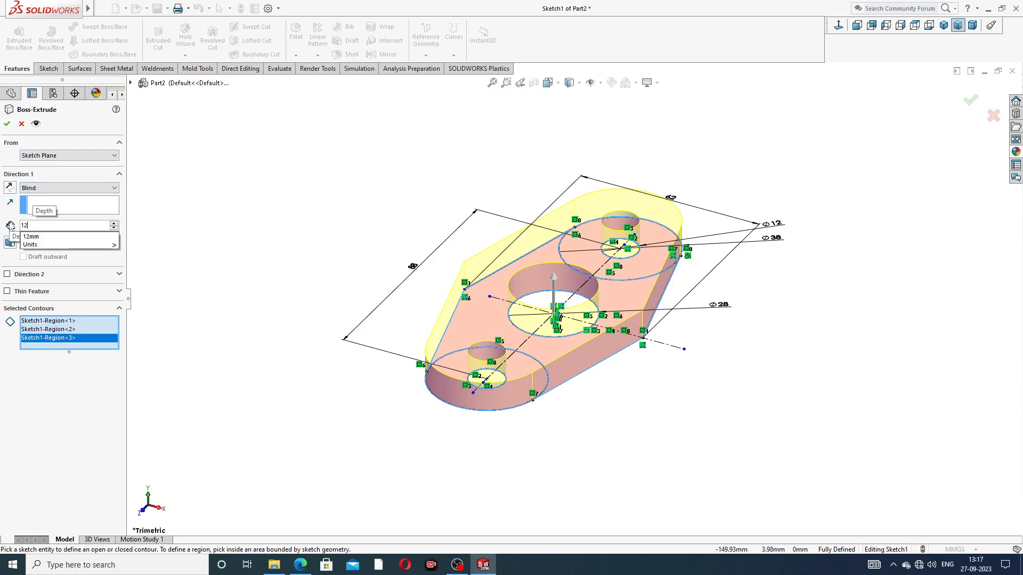
{"action": "key", "text": "Return"}
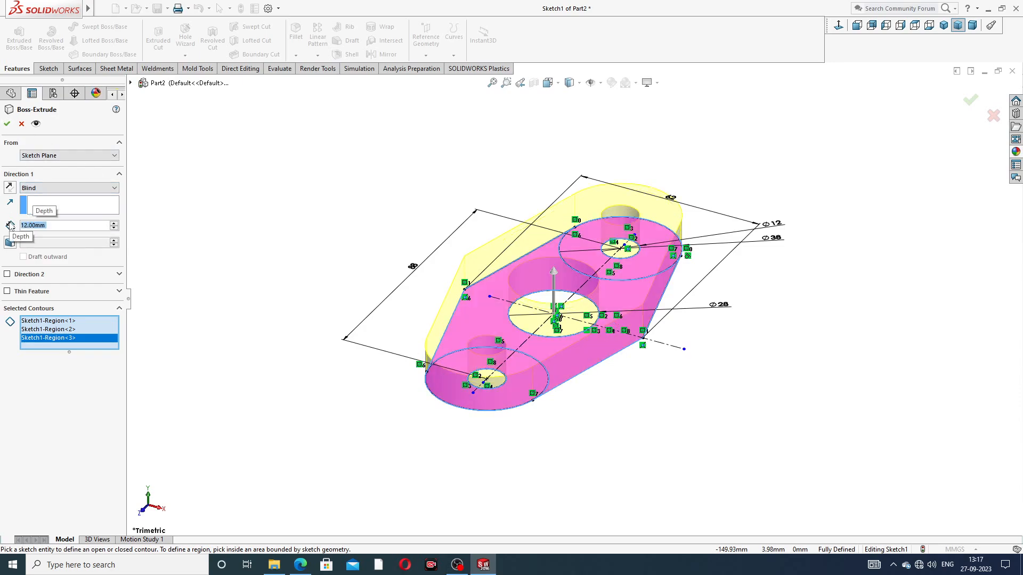
{"action": "left_click", "coordinate": [7, 124]}
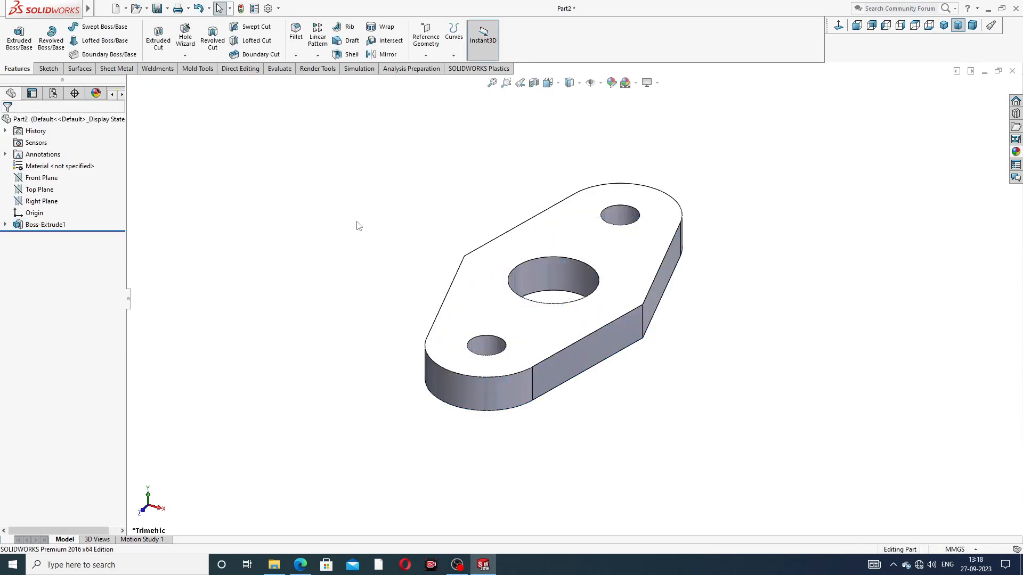
Step: Fillet the two vertical edges at the flange's widest side corners with a 50 mm radius
{"action": "mouse_move", "coordinate": [356, 222]}
{"action": "middle_mouse_down"}
{"action": "mouse_move", "coordinate": [340, 197]}
{"action": "mouse_move", "coordinate": [356, 219]}
{"action": "middle_mouse_up"}
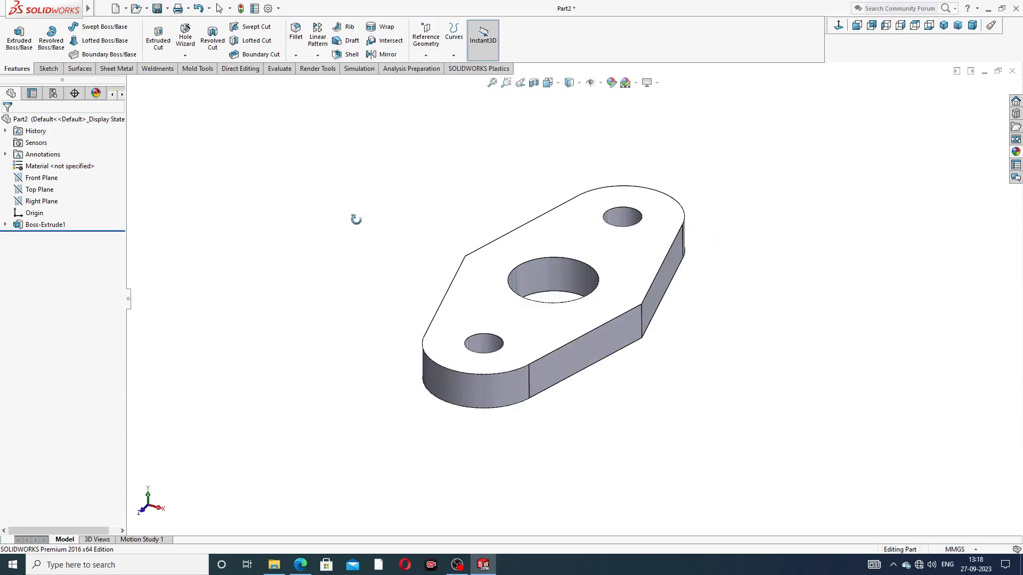
{"action": "left_click", "coordinate": [295, 56]}
{"action": "left_click", "coordinate": [313, 69]}
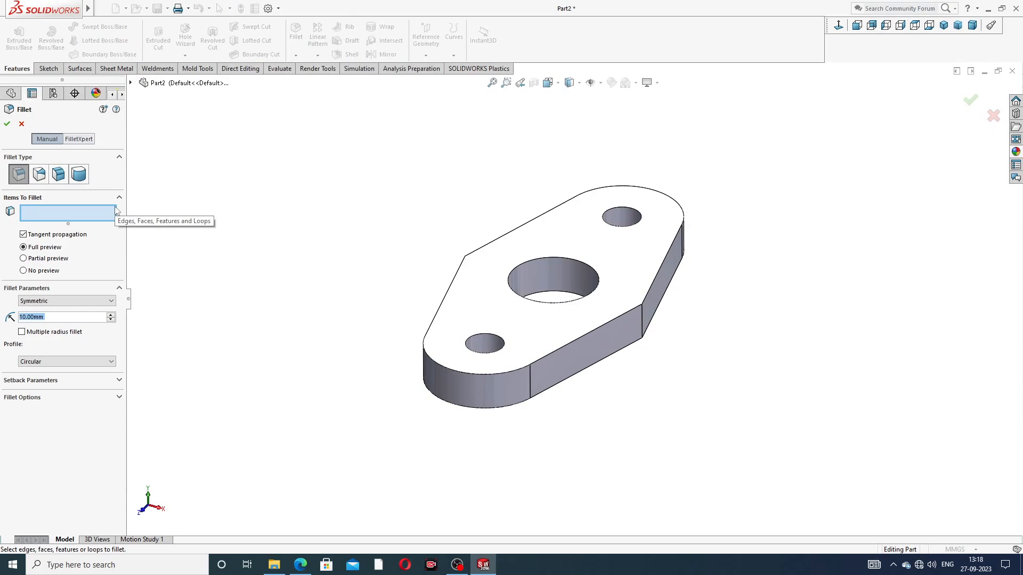
{"action": "type", "text": "50"}
{"action": "key", "text": "Return"}
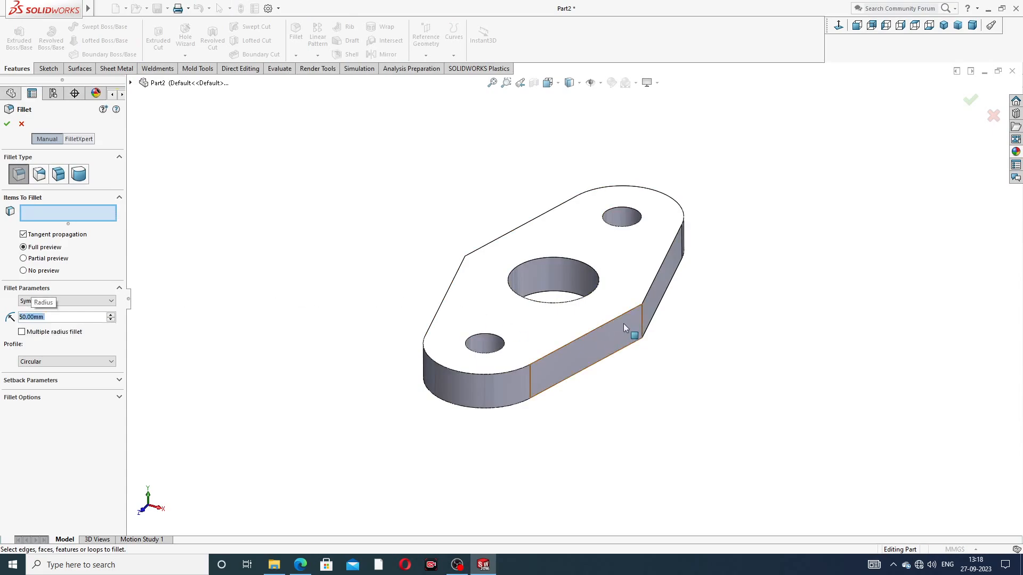
{"action": "left_click", "coordinate": [645, 323]}
{"action": "middle_click_drag", "start_coordinate": [607, 360], "coordinate": [652, 346]}
{"action": "left_click", "coordinate": [478, 288]}
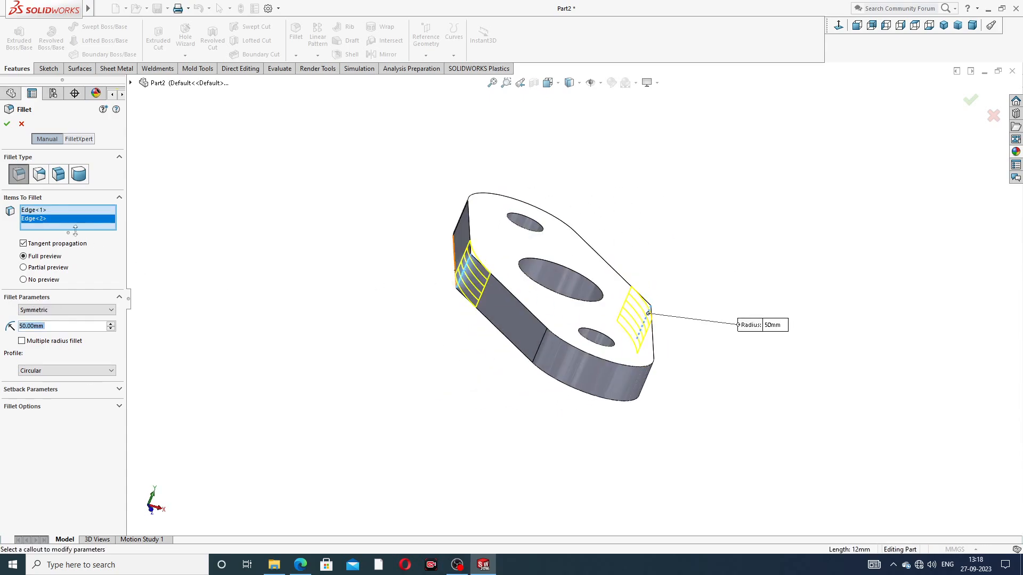
{"action": "left_click", "coordinate": [7, 124]}
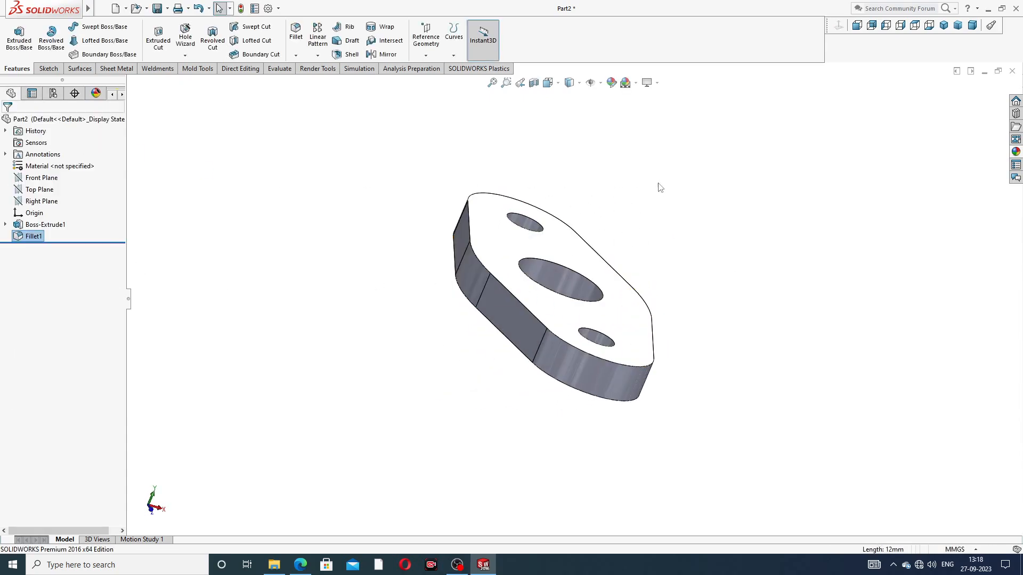
{"action": "middle_click_drag", "start_coordinate": [678, 217], "coordinate": [616, 239]}
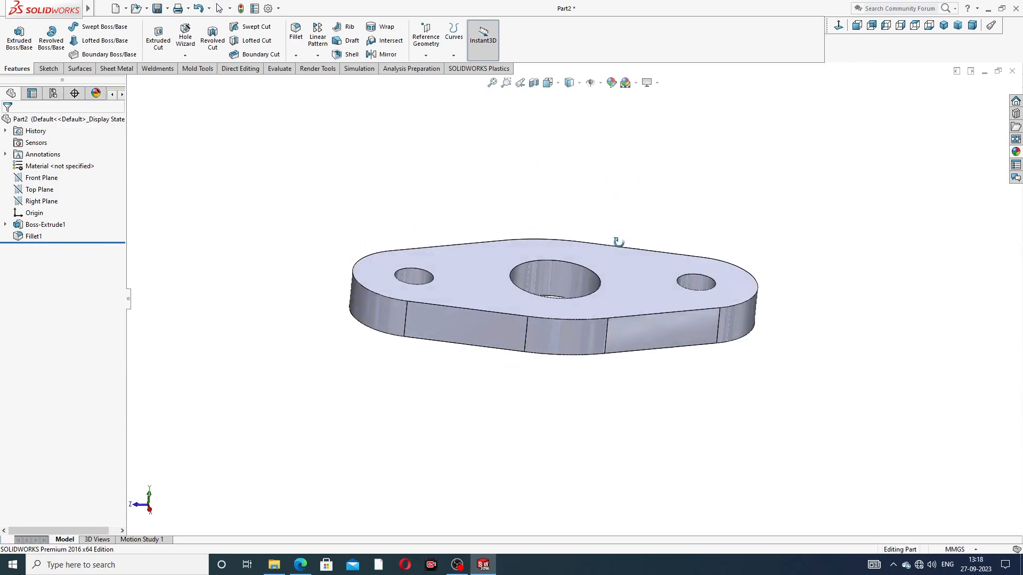
Step: Examine the gland drawing's views for the dimensions of the cylindrical boss below the flange
{"action": "left_click", "coordinate": [312, 566]}
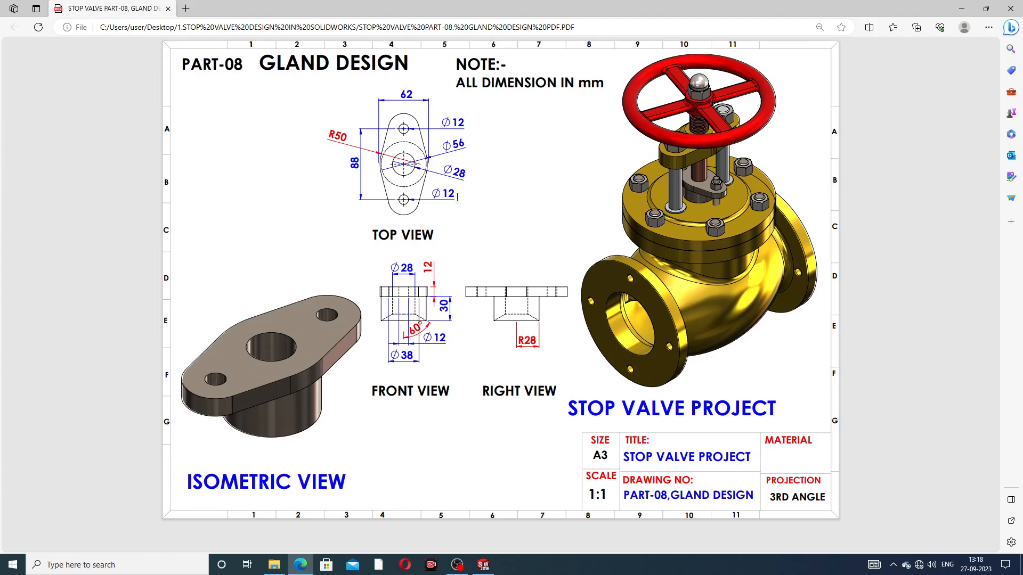
{"action": "left_click", "coordinate": [300, 564]}
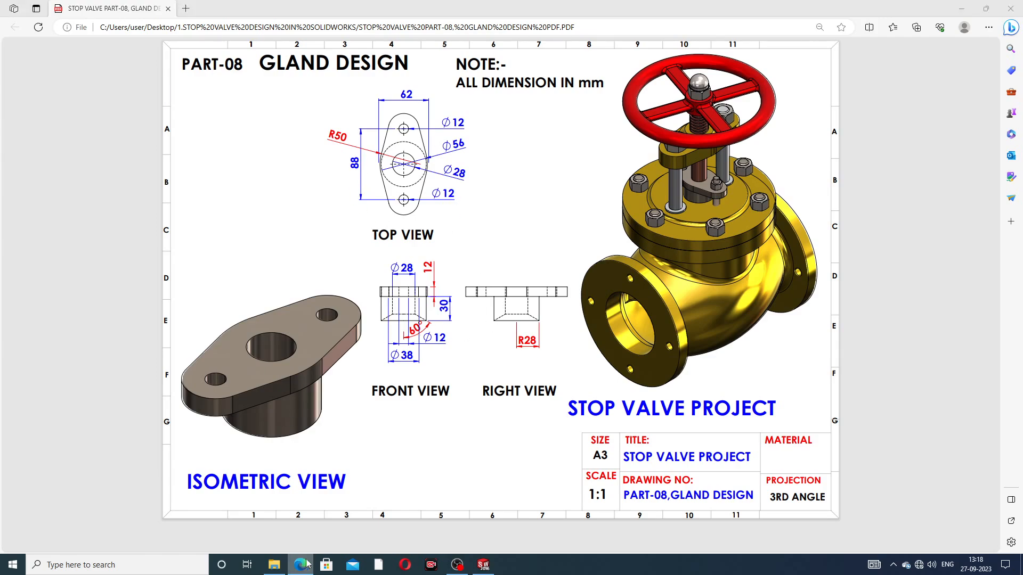
{"action": "left_click", "coordinate": [301, 565]}
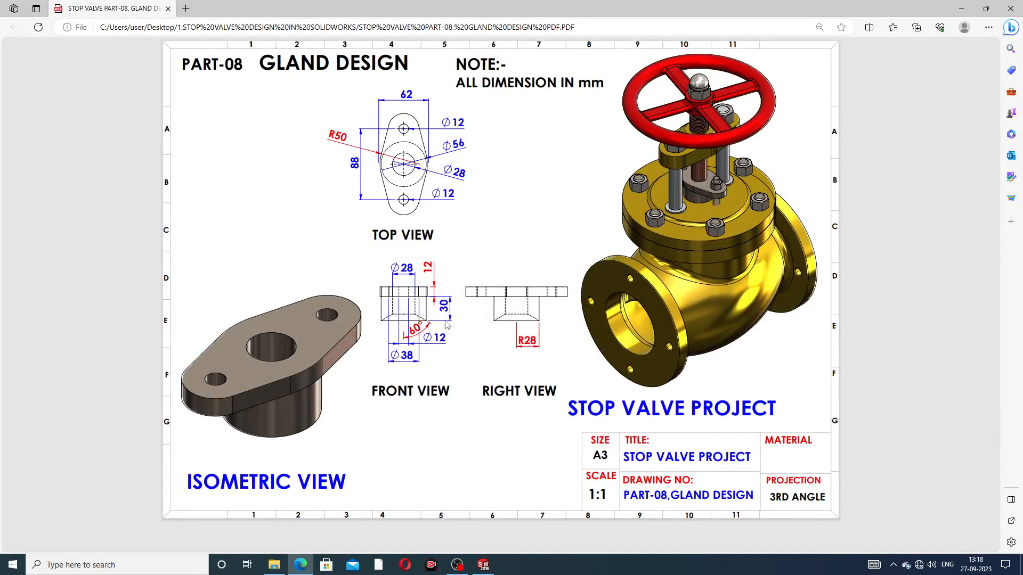
{"action": "left_click", "coordinate": [302, 564]}
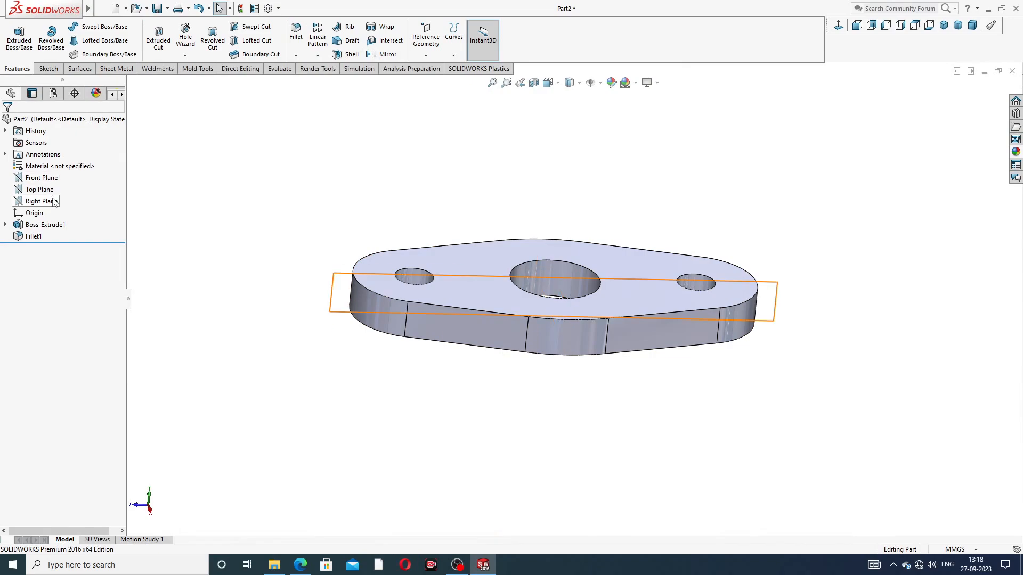
Step: Start a sketch on the Front Plane and draw a vertical centerline about 26 mm long downward from the origin
{"action": "left_click", "coordinate": [43, 178]}
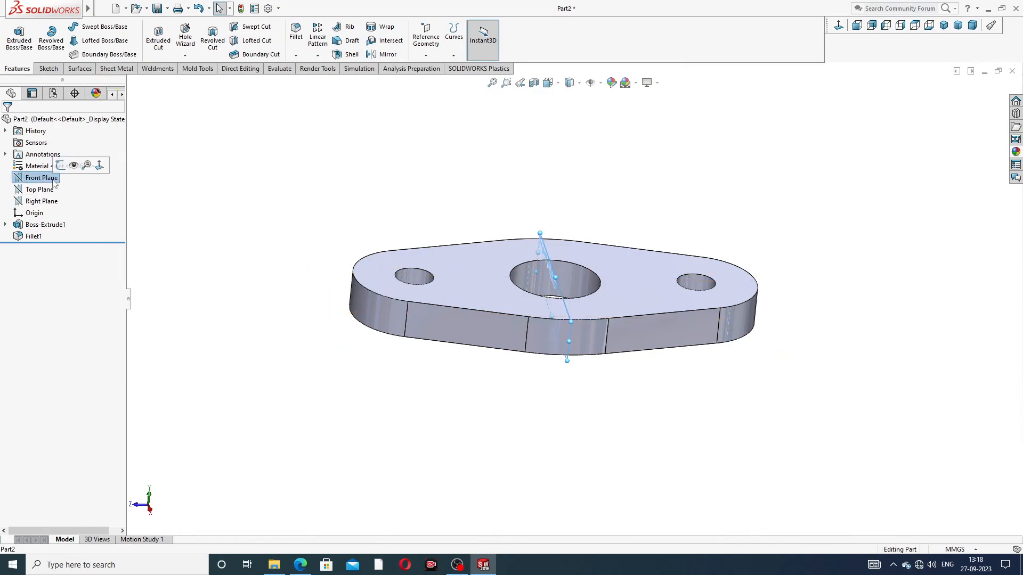
{"action": "left_click", "coordinate": [60, 166]}
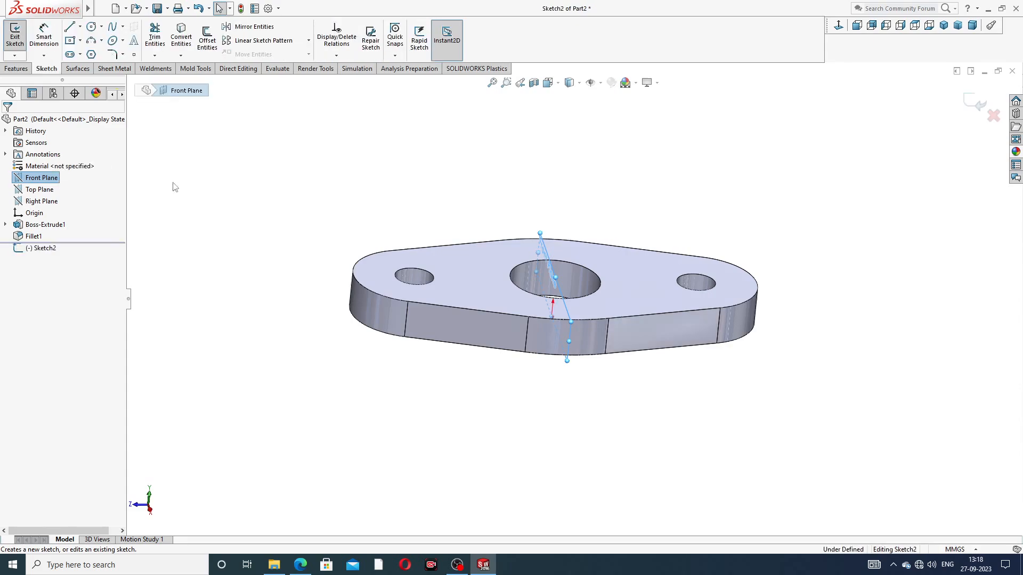
{"action": "left_click", "coordinate": [840, 26]}
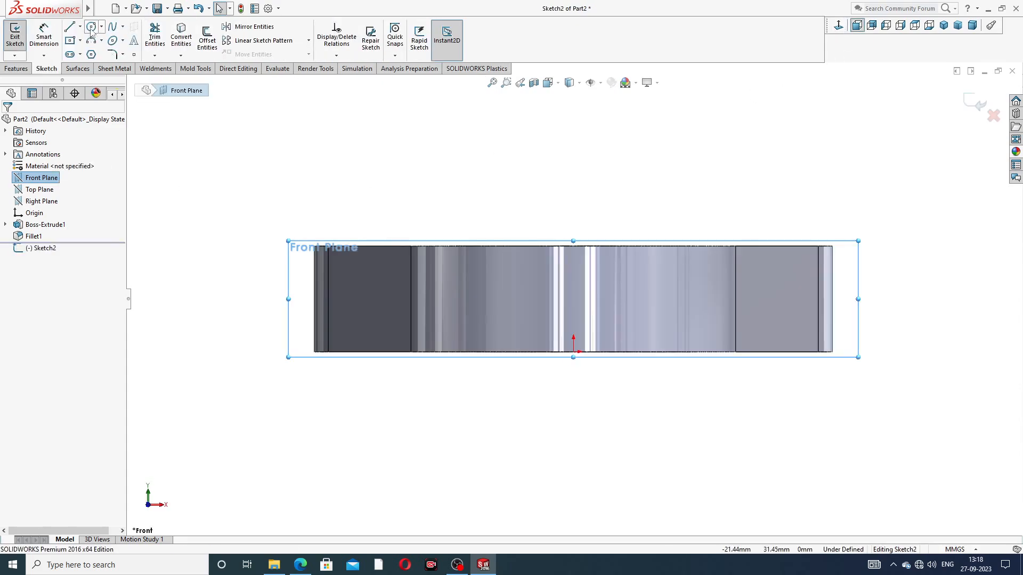
{"action": "left_click", "coordinate": [80, 27]}
{"action": "left_click", "coordinate": [89, 52]}
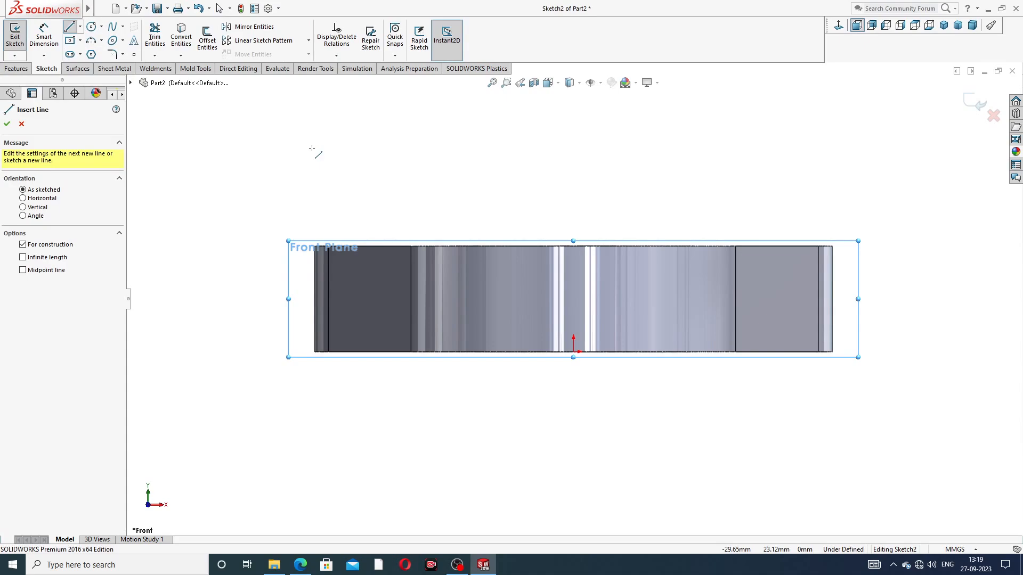
{"action": "left_click", "coordinate": [573, 352]}
{"action": "key", "text": "z"}
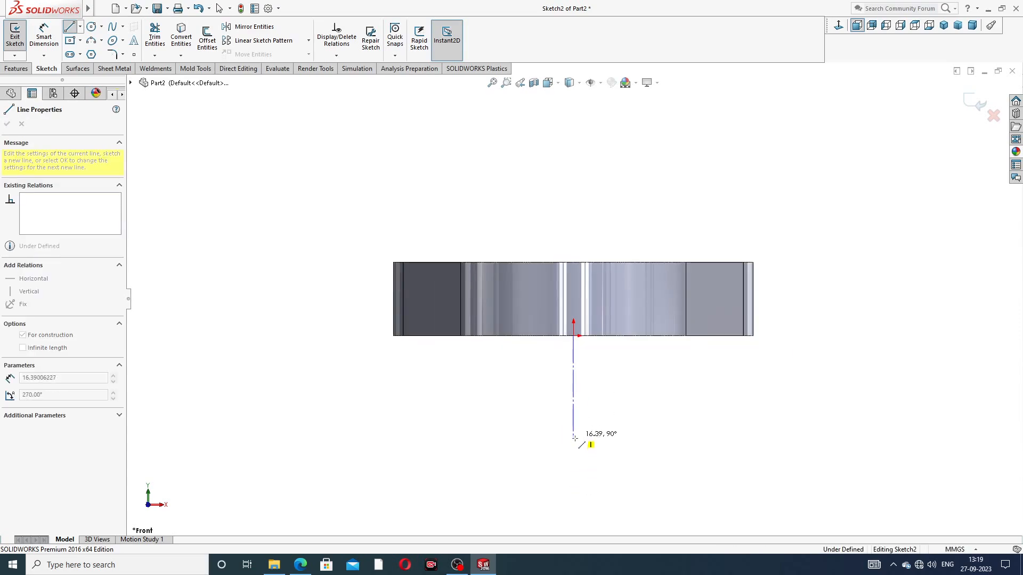
{"action": "left_click", "coordinate": [574, 493]}
{"action": "right_click", "coordinate": [640, 420]}
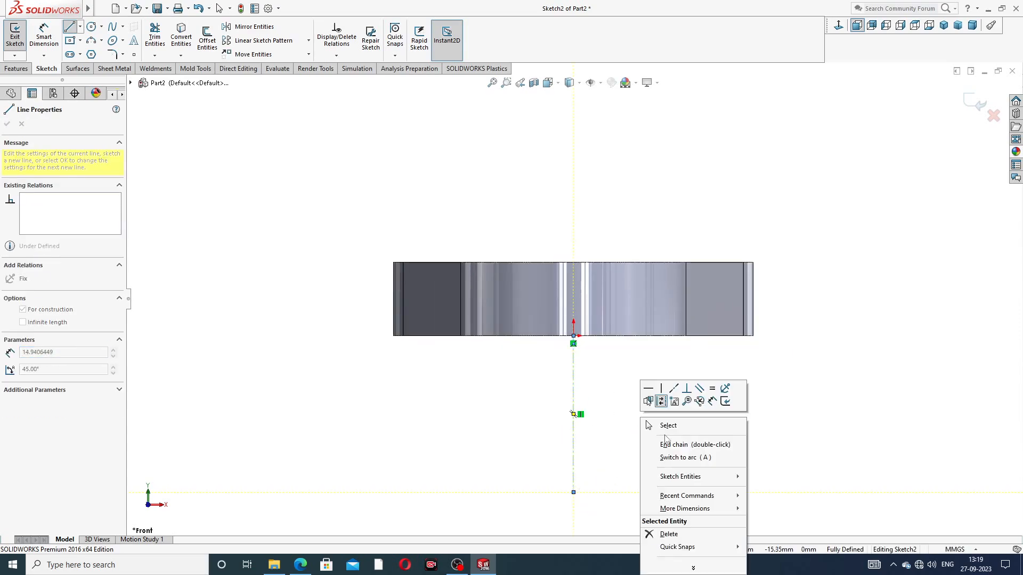
{"action": "left_click", "coordinate": [669, 426]}
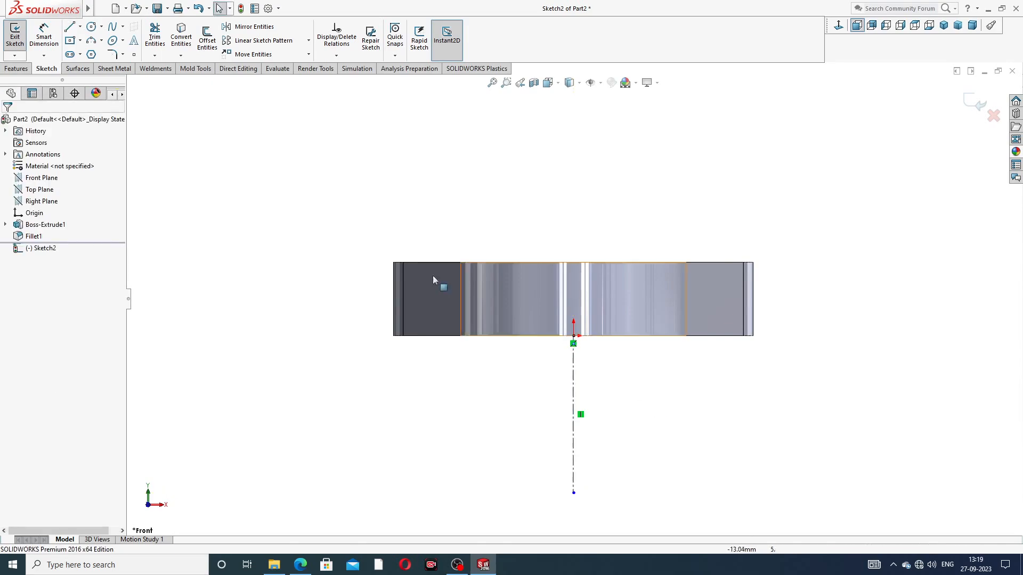
Step: Sketch a closed four-sided profile beside the centerline below the flange, about 17.6 mm wide and 25 mm tall outside, with a slanted lower edge
{"action": "left_click", "coordinate": [73, 28]}
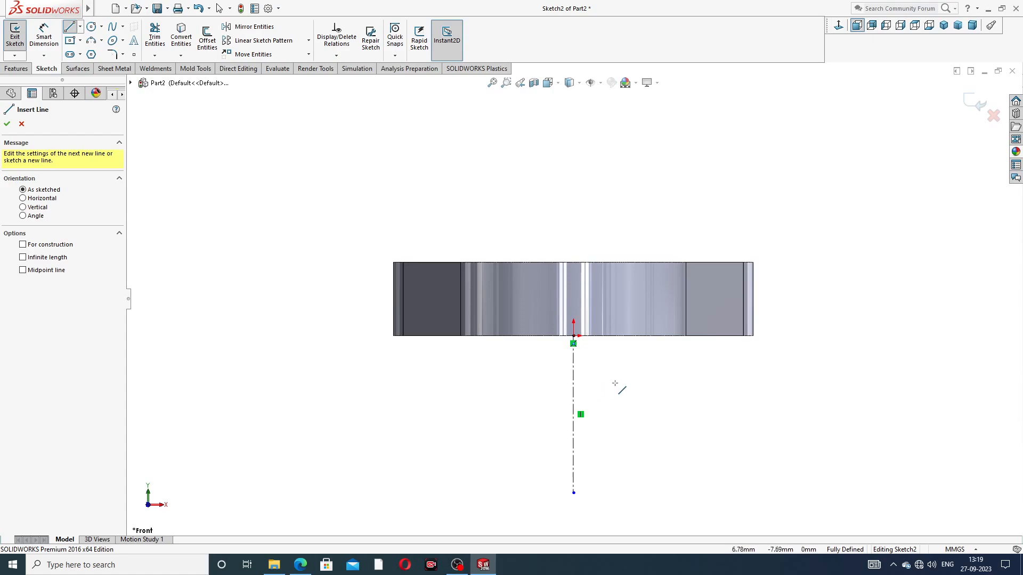
{"action": "left_click", "coordinate": [611, 354]}
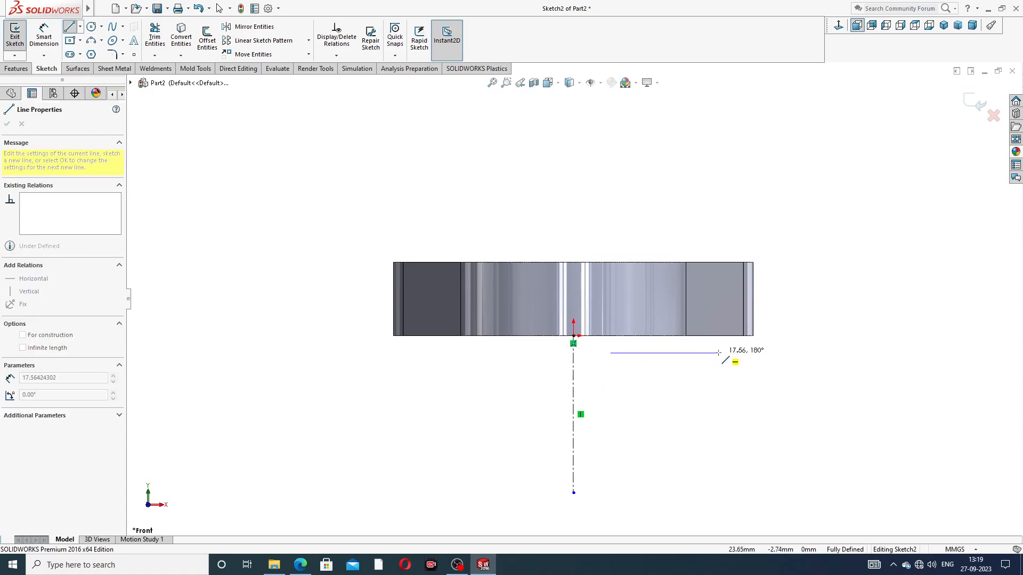
{"action": "left_click", "coordinate": [719, 352]}
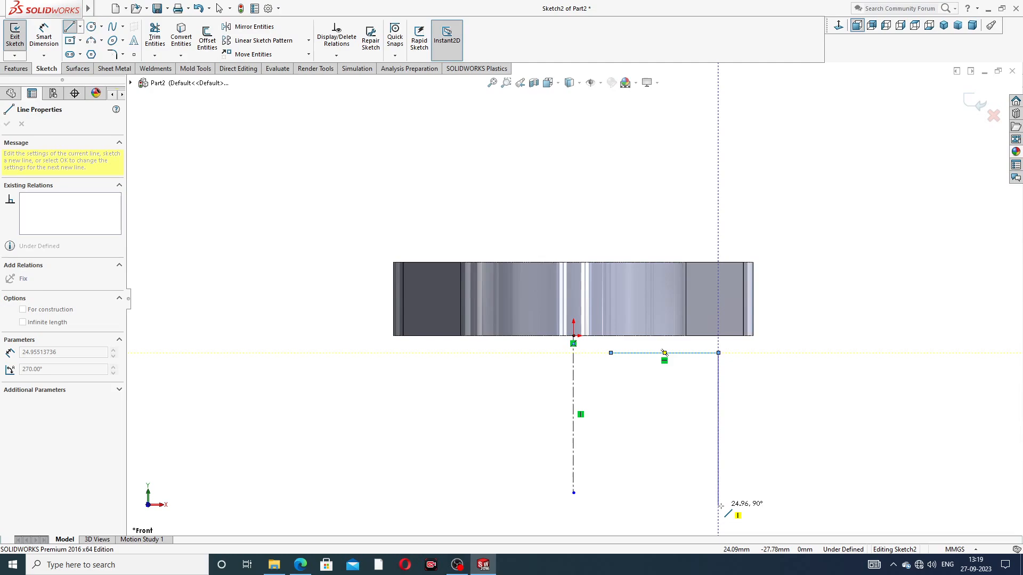
{"action": "left_click", "coordinate": [719, 505]}
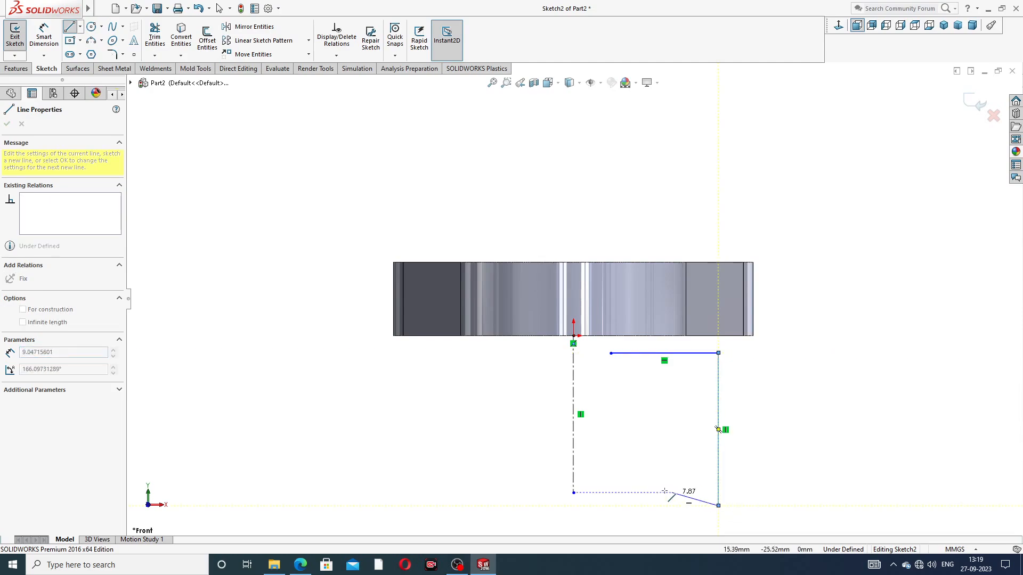
{"action": "left_click", "coordinate": [610, 433]}
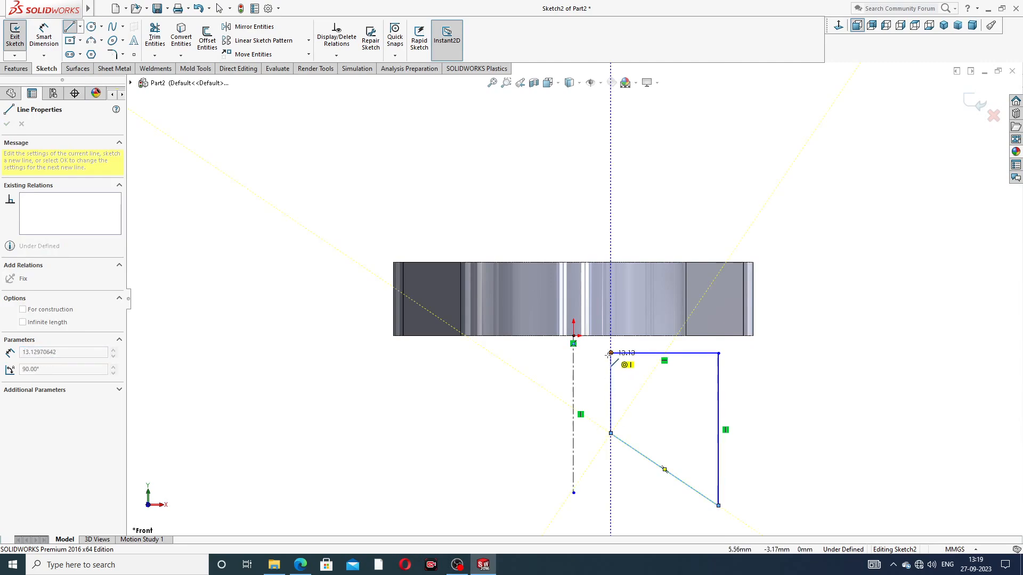
{"action": "left_click", "coordinate": [611, 353]}
{"action": "right_click", "coordinate": [765, 237]}
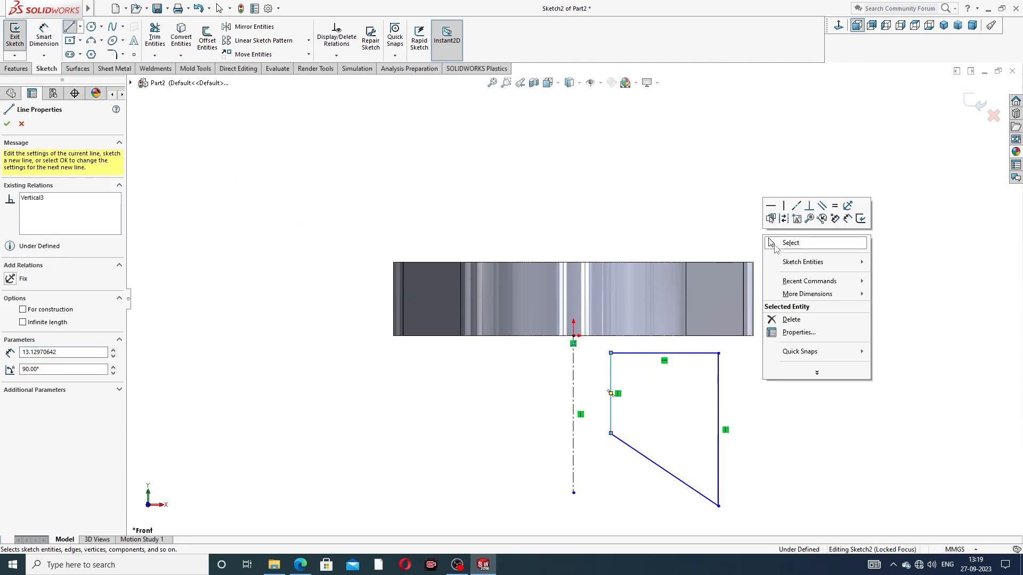
{"action": "left_click", "coordinate": [790, 243]}
Step: Show the model in wireframe and add a Pierce relation between the profile's upper inner corner and the central hole's lower circular edge
{"action": "scroll", "coordinate": [655, 349], "scroll_direction": "down", "scroll_amount": 1}
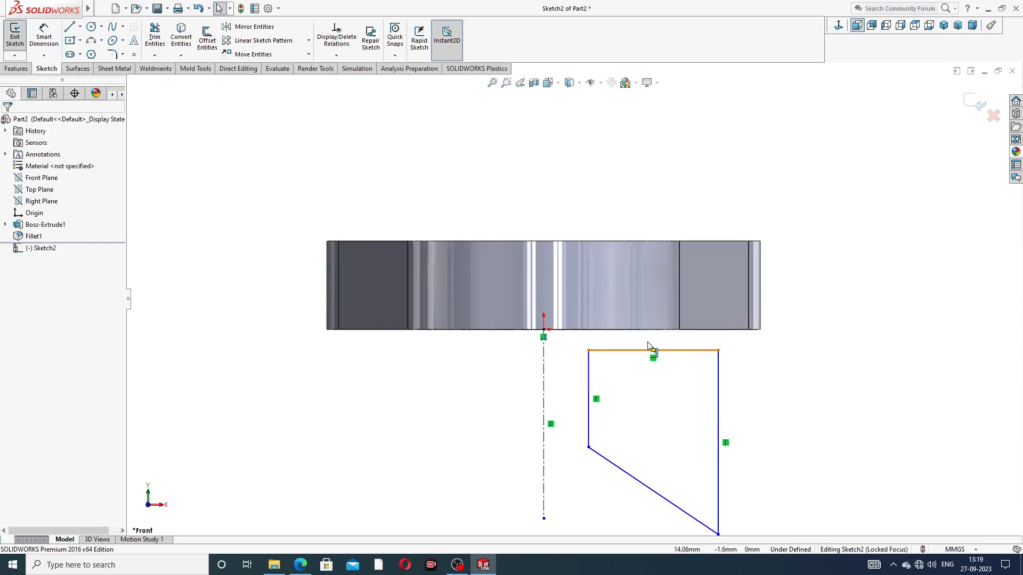
{"action": "scroll", "coordinate": [562, 211], "scroll_direction": "up", "scroll_amount": 1}
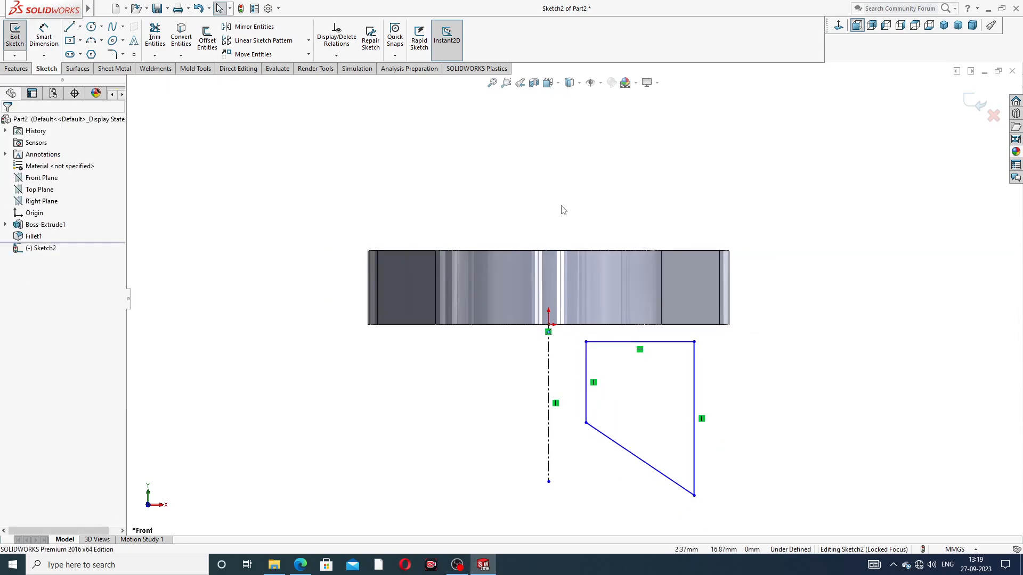
{"action": "left_click", "coordinate": [580, 86]}
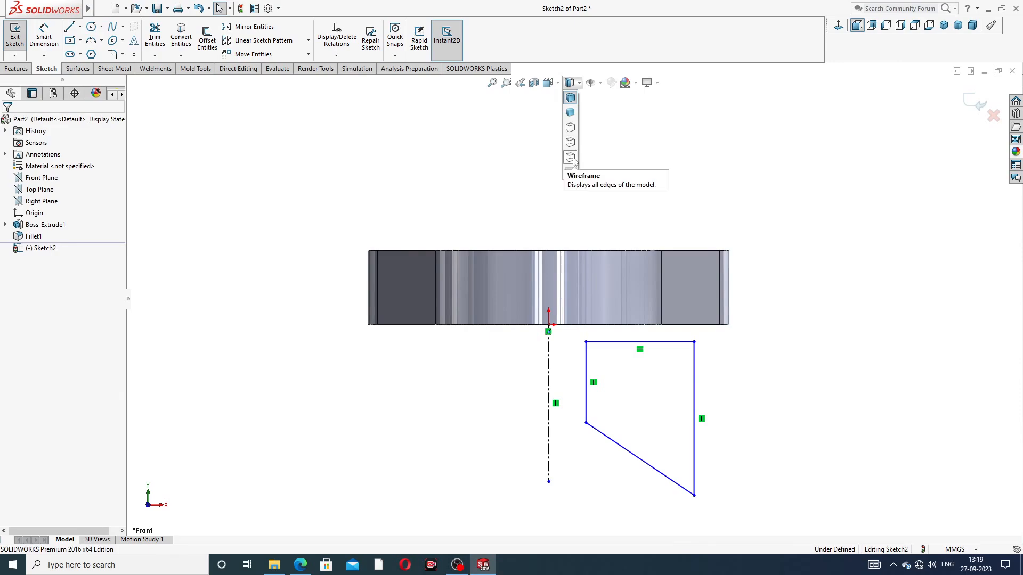
{"action": "left_click", "coordinate": [570, 158]}
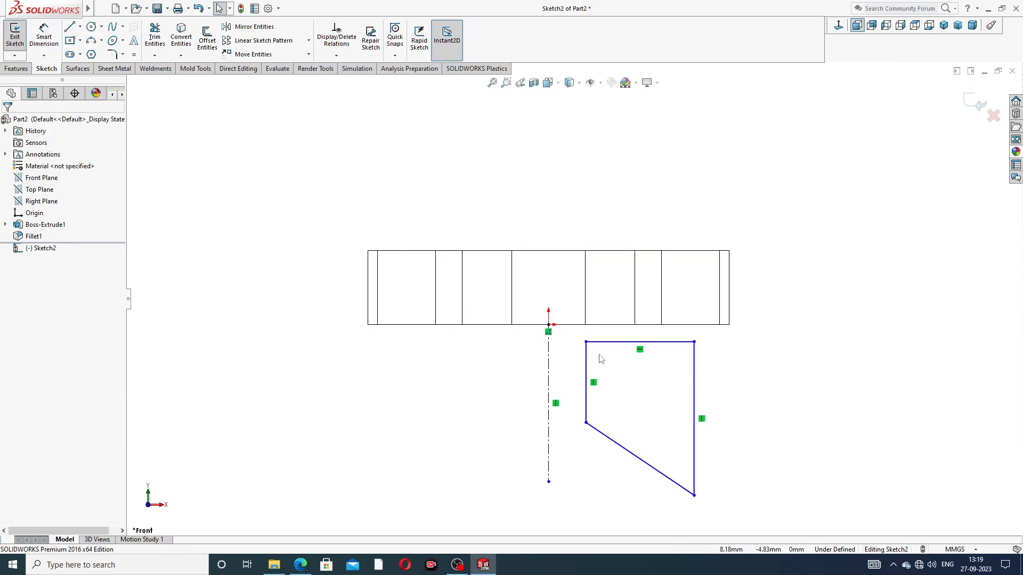
{"action": "scroll", "coordinate": [603, 368], "scroll_direction": "down", "scroll_amount": 1}
{"action": "middle_click_drag", "start_coordinate": [609, 377], "coordinate": [608, 393]}
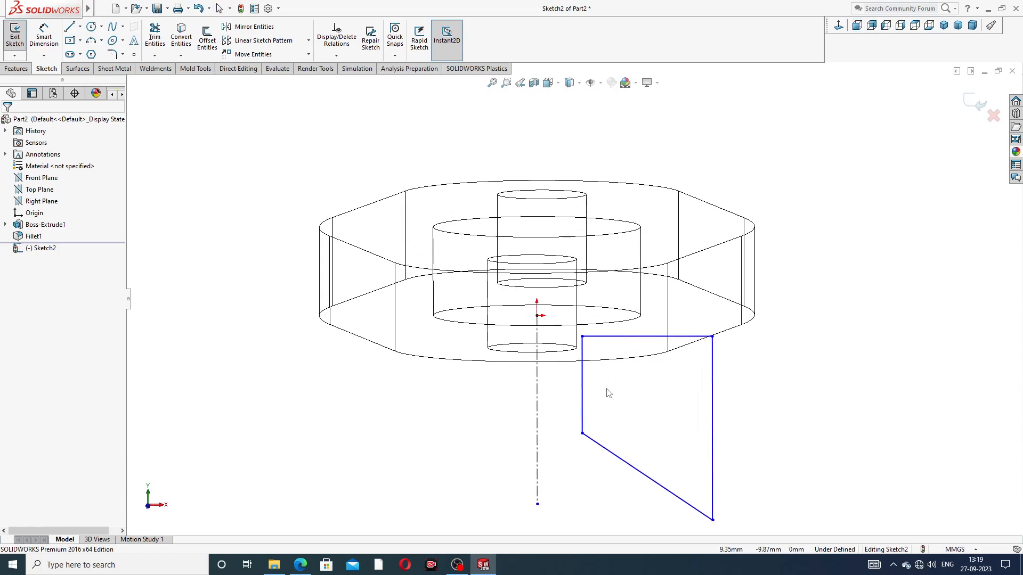
{"action": "left_click", "coordinate": [583, 337]}
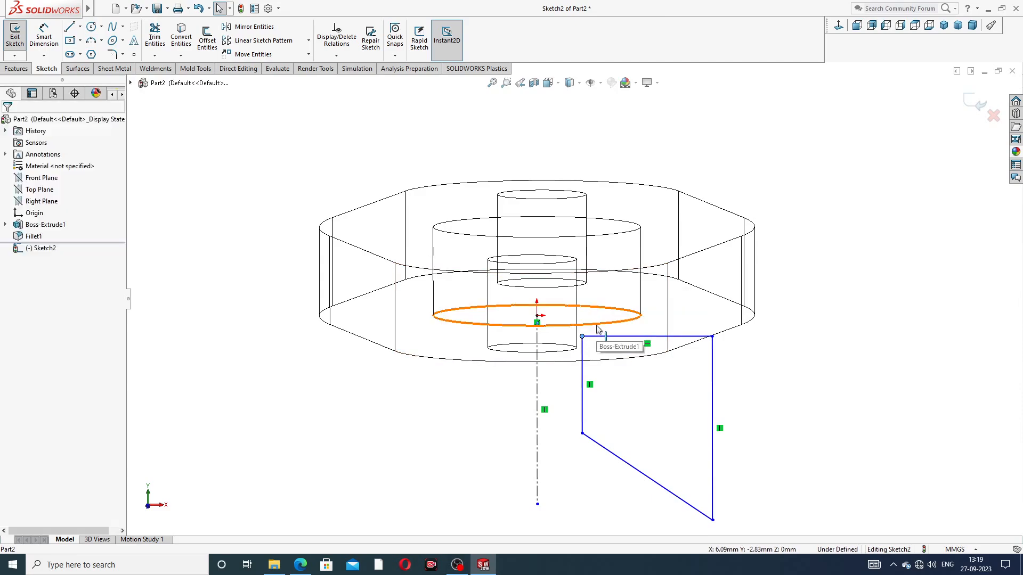
{"action": "left_click", "coordinate": [597, 329], "text": "ctrl"}
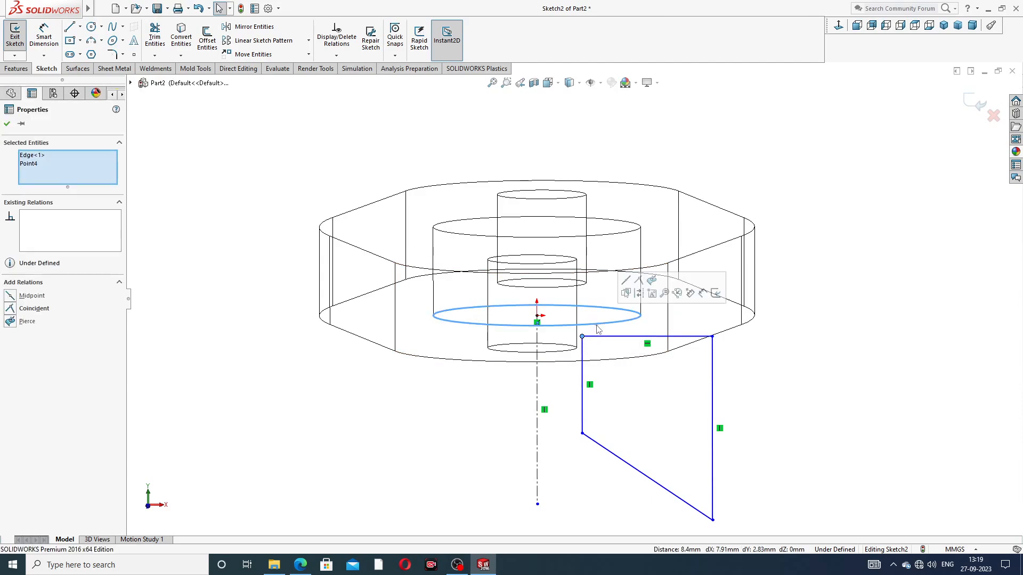
{"action": "left_click", "coordinate": [651, 283]}
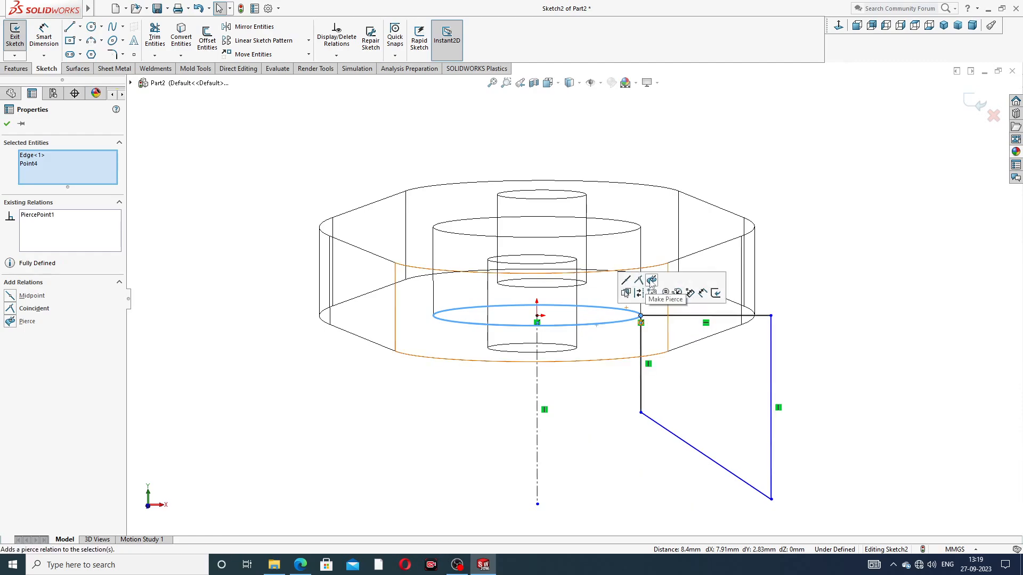
{"action": "left_click", "coordinate": [781, 232]}
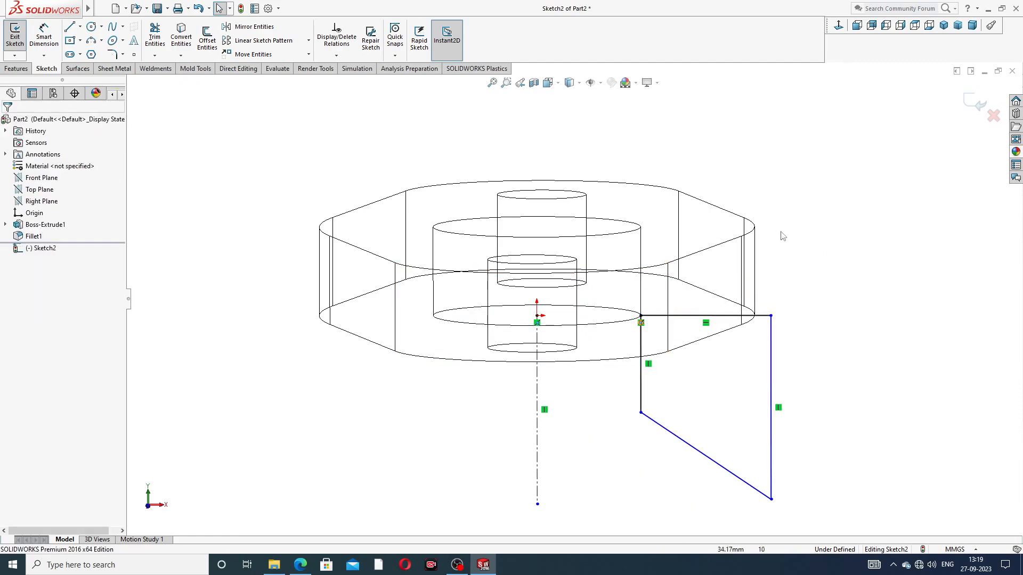
Step: Dimension the profile's outer vertical line to 30 mm
{"action": "left_click", "coordinate": [838, 25]}
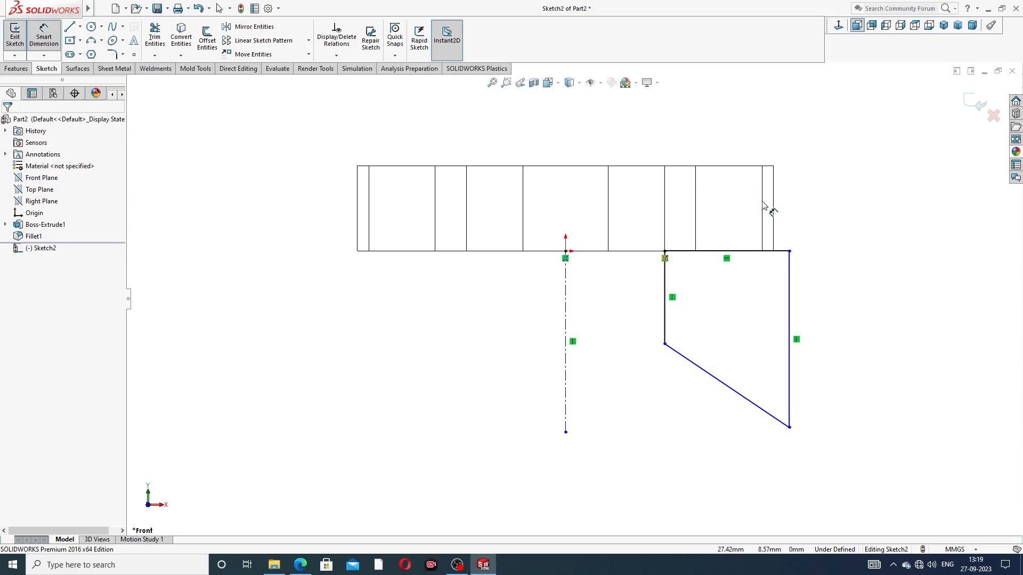
{"action": "left_click", "coordinate": [790, 290]}
{"action": "left_click", "coordinate": [810, 303]}
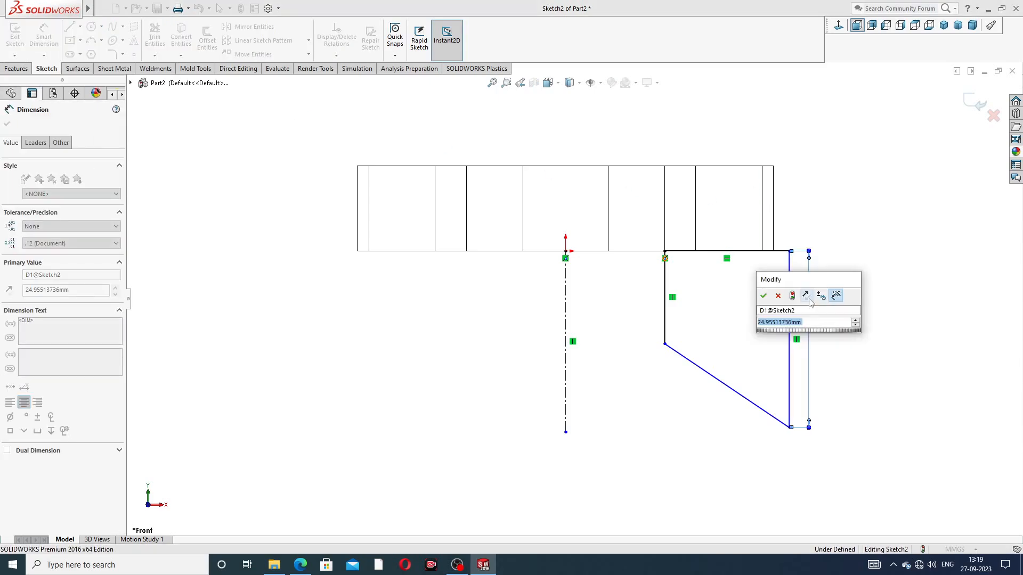
{"action": "type", "text": "30"}
{"action": "key", "text": "Return"}
{"action": "left_click", "coordinate": [826, 330]}
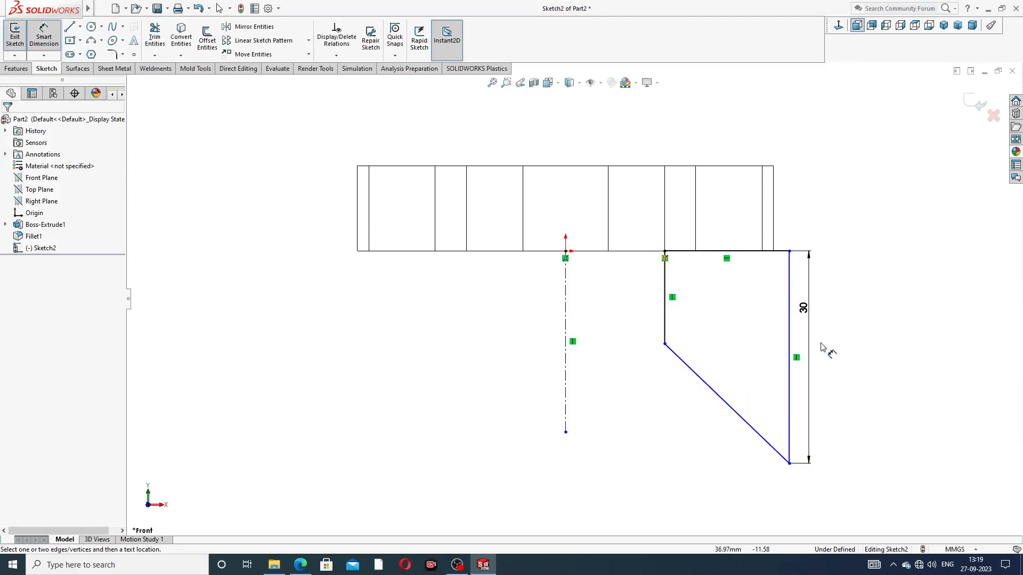
Step: Set the horizontal distance between the centerline's lower end and the profile's lower outer corner to 28 mm
{"action": "left_click", "coordinate": [565, 432]}
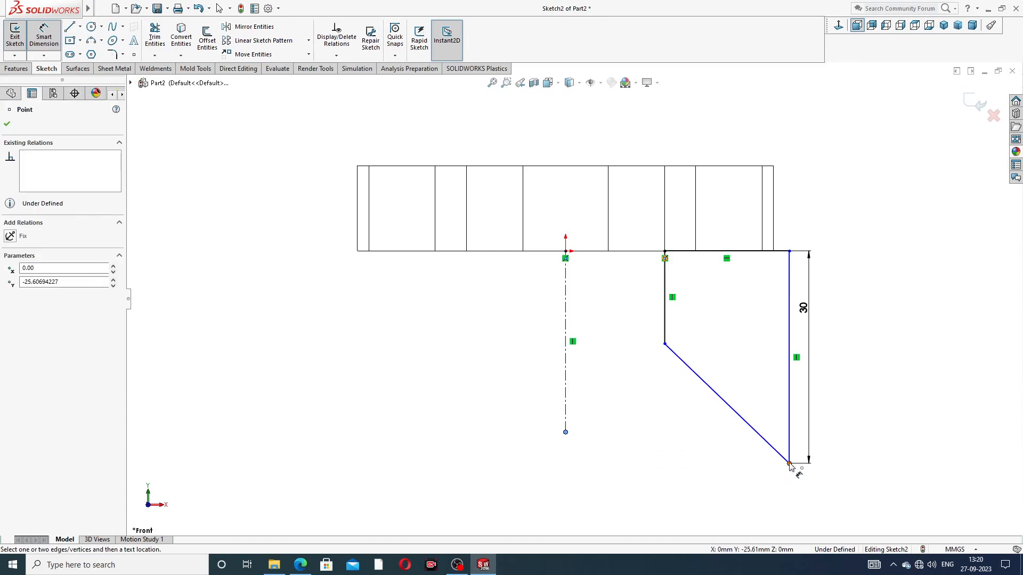
{"action": "left_click", "coordinate": [789, 463]}
{"action": "left_click", "coordinate": [687, 478]}
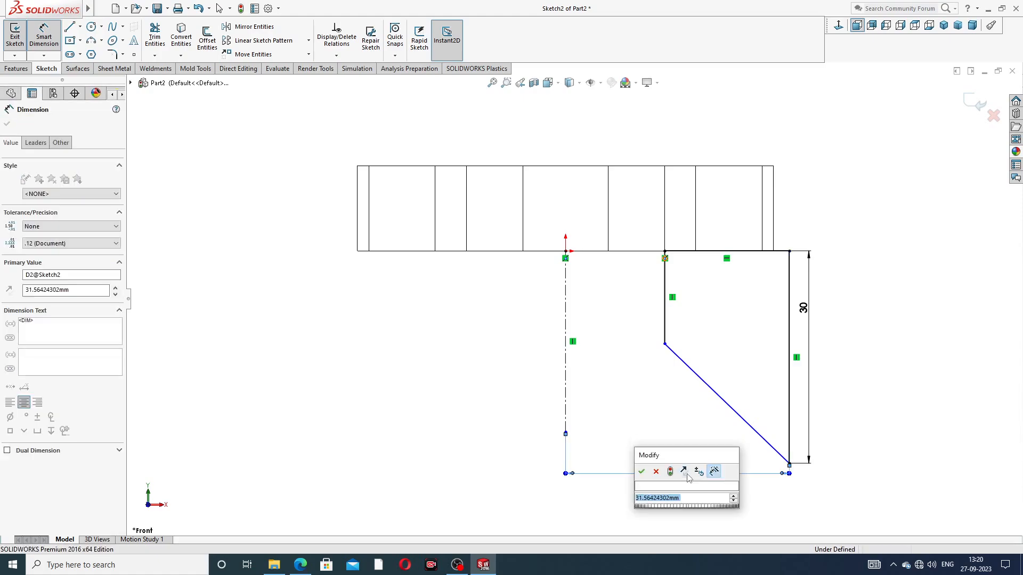
{"action": "type", "text": "28"}
{"action": "key", "text": "Return"}
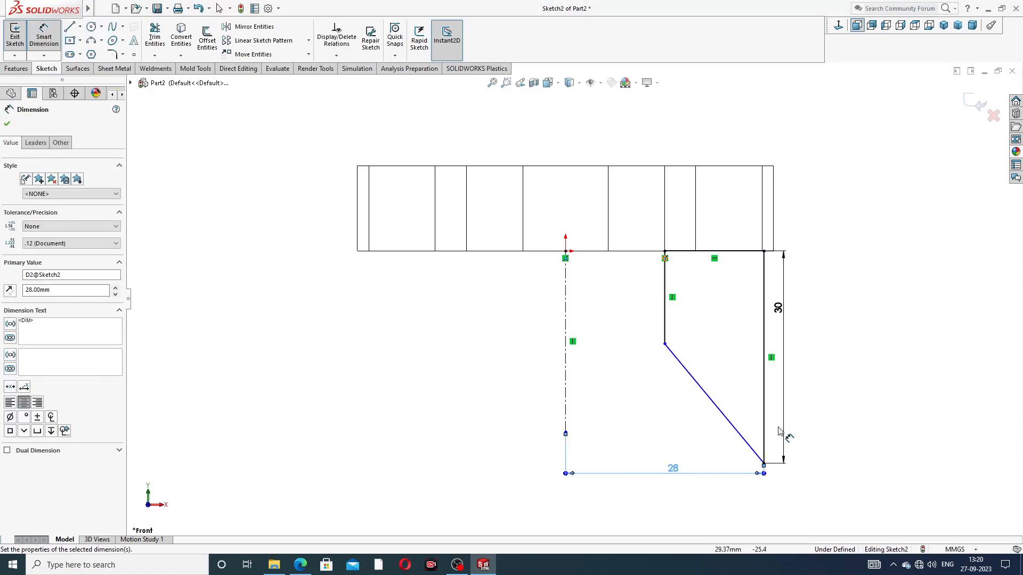
{"action": "left_click", "coordinate": [829, 392]}
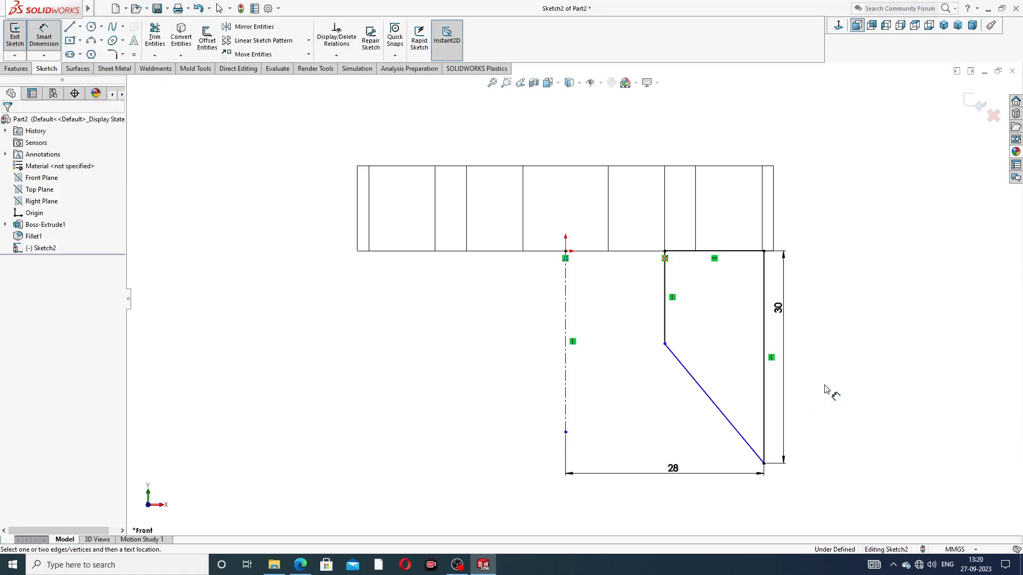
Step: Set the angle between the centerline and the slanted lower edge to 60° and move its label up close to the profile
{"action": "left_click", "coordinate": [566, 393]}
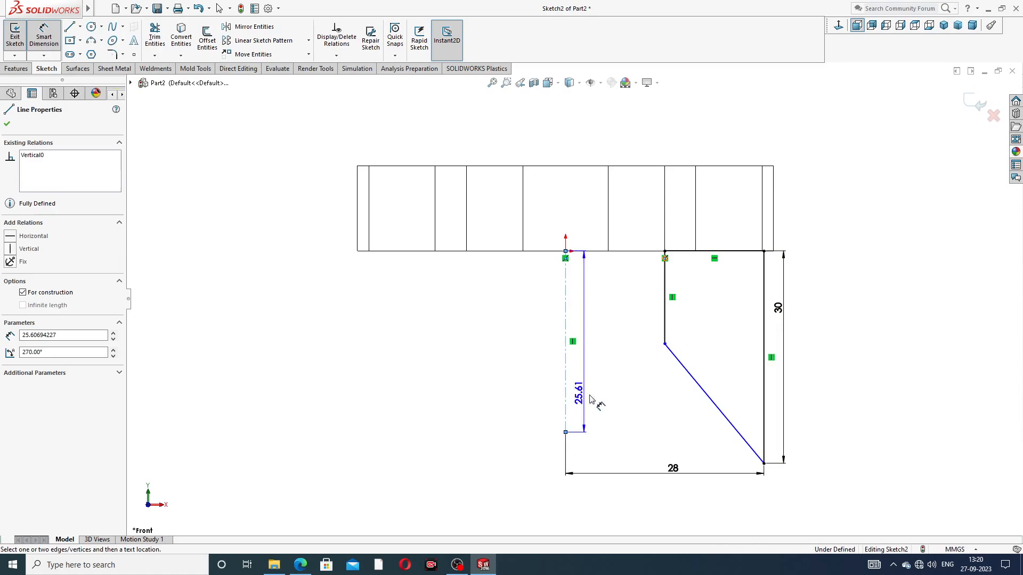
{"action": "left_click", "coordinate": [702, 390]}
{"action": "left_click", "coordinate": [642, 403]}
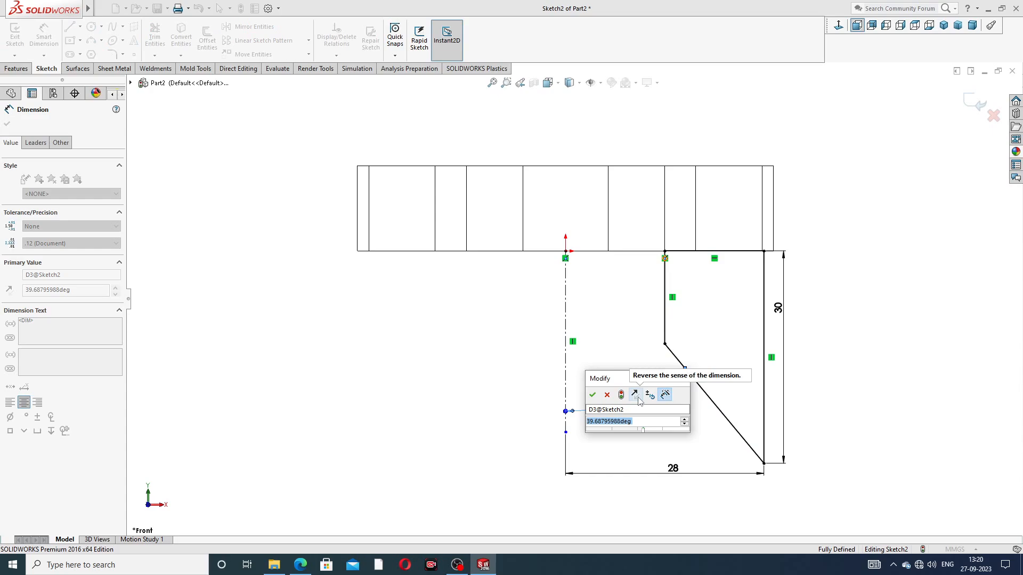
{"action": "type", "text": "60"}
{"action": "key", "text": "Return"}
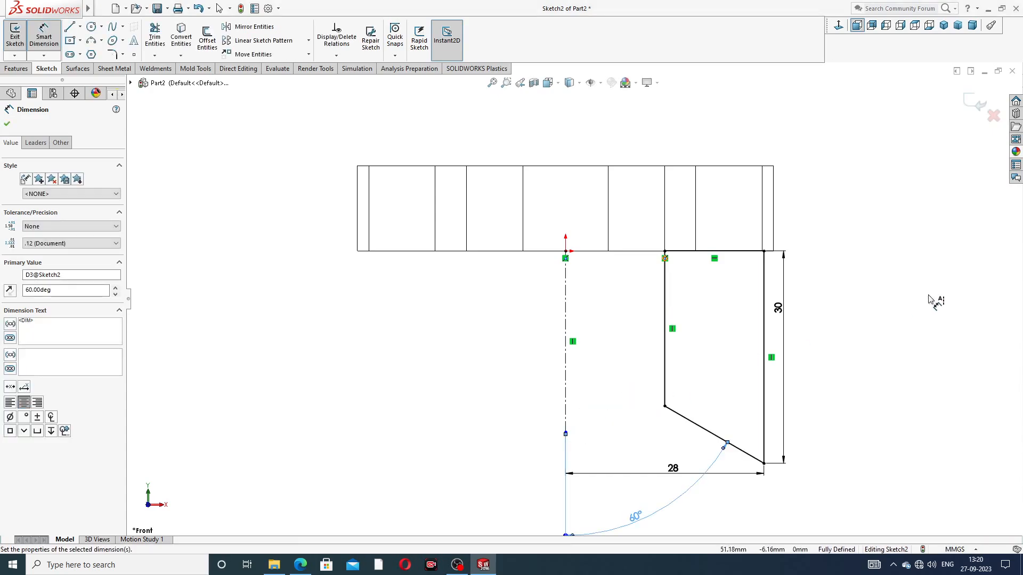
{"action": "left_click_drag", "start_coordinate": [635, 517], "coordinate": [637, 431]}
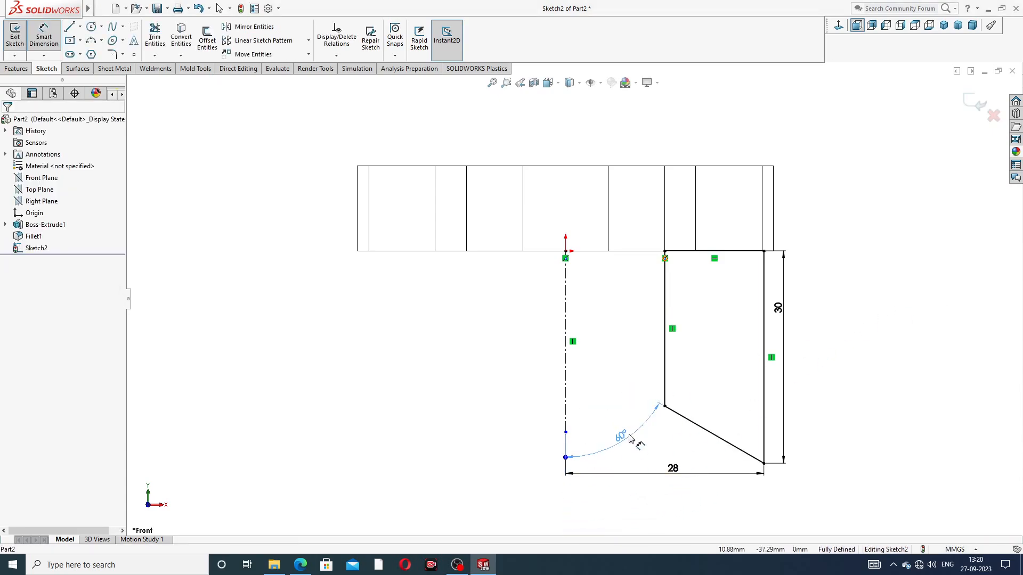
{"action": "left_click", "coordinate": [835, 345]}
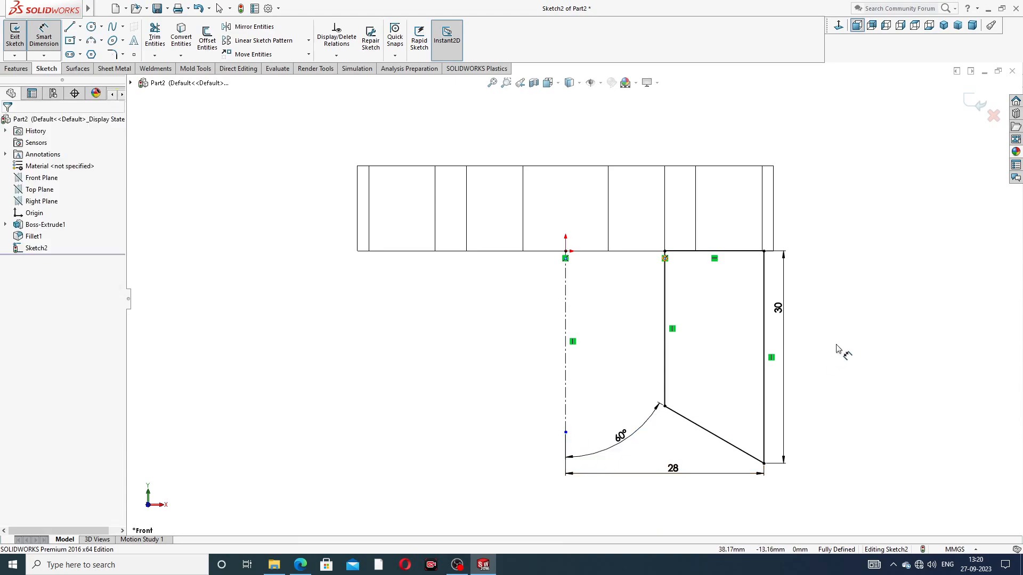
{"action": "right_click", "coordinate": [843, 322]}
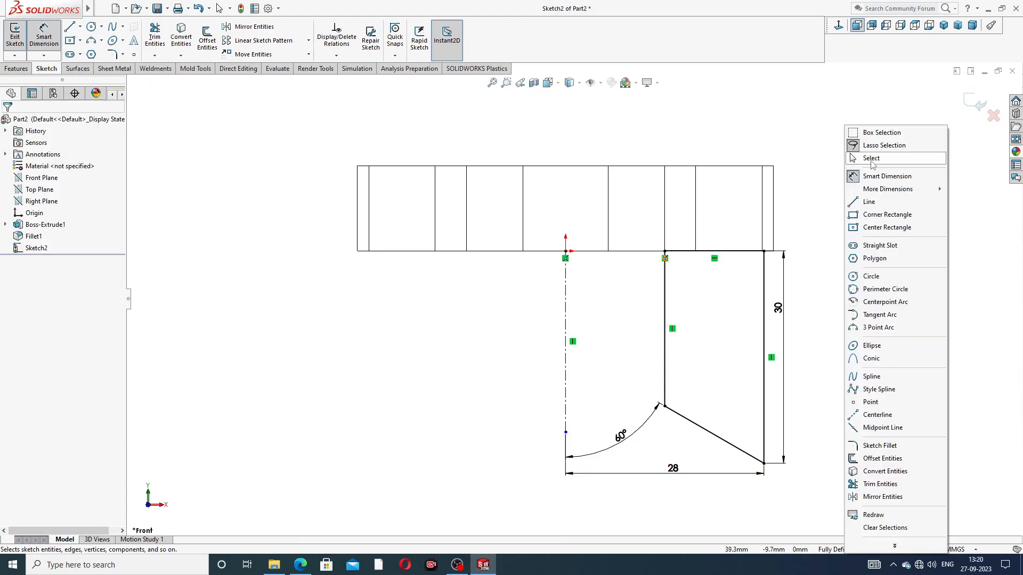
Step: Extend the centerline's lower end well below the profile and place the 28 mm dimension between that end and the profile
{"action": "left_click", "coordinate": [871, 159]}
{"action": "left_click_drag", "start_coordinate": [565, 433], "coordinate": [569, 519]}
{"action": "scroll", "coordinate": [751, 466], "scroll_direction": "up", "scroll_amount": 2}
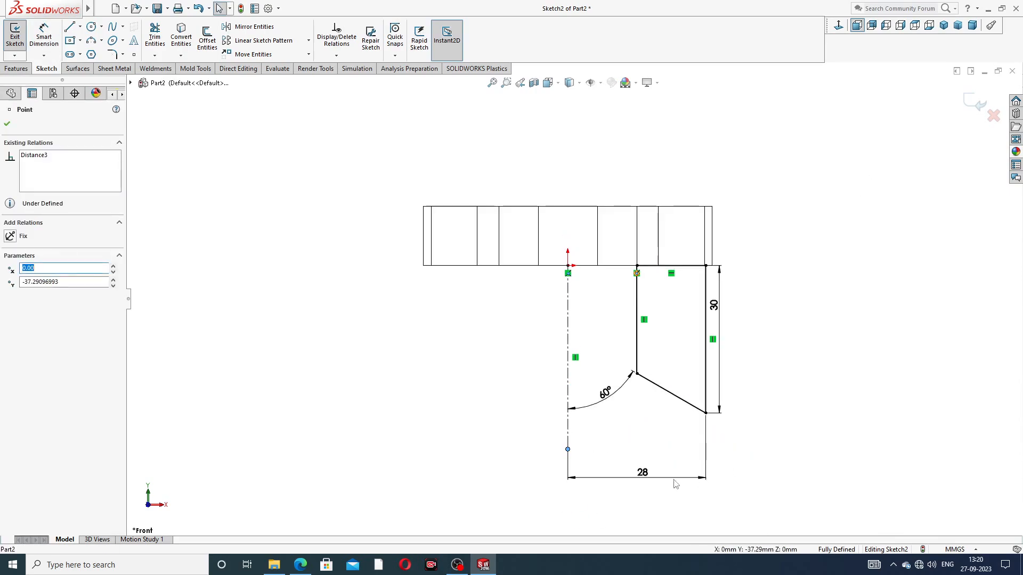
{"action": "left_click_drag", "start_coordinate": [635, 474], "coordinate": [635, 421]}
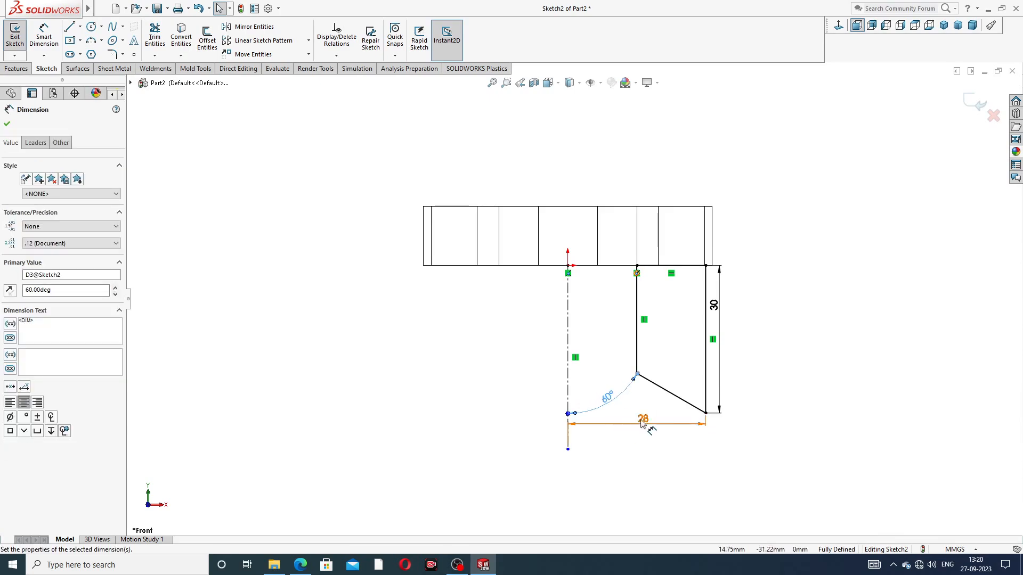
{"action": "left_click_drag", "start_coordinate": [642, 420], "coordinate": [640, 430]}
{"action": "left_click_drag", "start_coordinate": [568, 449], "coordinate": [568, 500]}
{"action": "left_click_drag", "start_coordinate": [643, 488], "coordinate": [643, 443]}
Step: Move the 60° and 28 mm labels lower and the 30 mm label farther out from the profile to space the dimensions clearly
{"action": "left_click", "coordinate": [758, 392]}
{"action": "left_click_drag", "start_coordinate": [620, 400], "coordinate": [618, 419]}
{"action": "left_click", "coordinate": [823, 353]}
{"action": "left_click_drag", "start_coordinate": [714, 305], "coordinate": [729, 346]}
{"action": "left_click", "coordinate": [802, 318]}
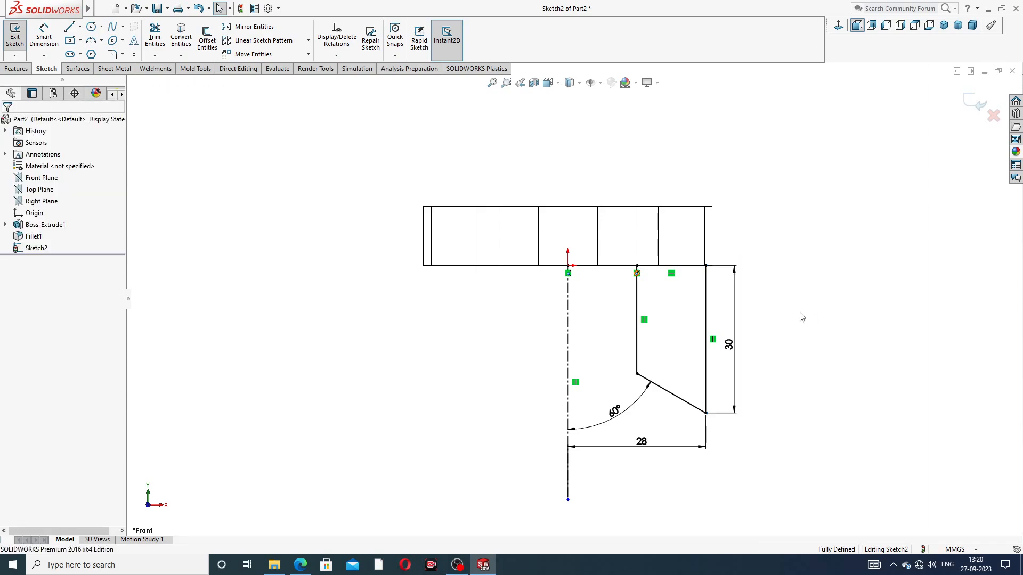
{"action": "left_click_drag", "start_coordinate": [656, 447], "coordinate": [656, 462]}
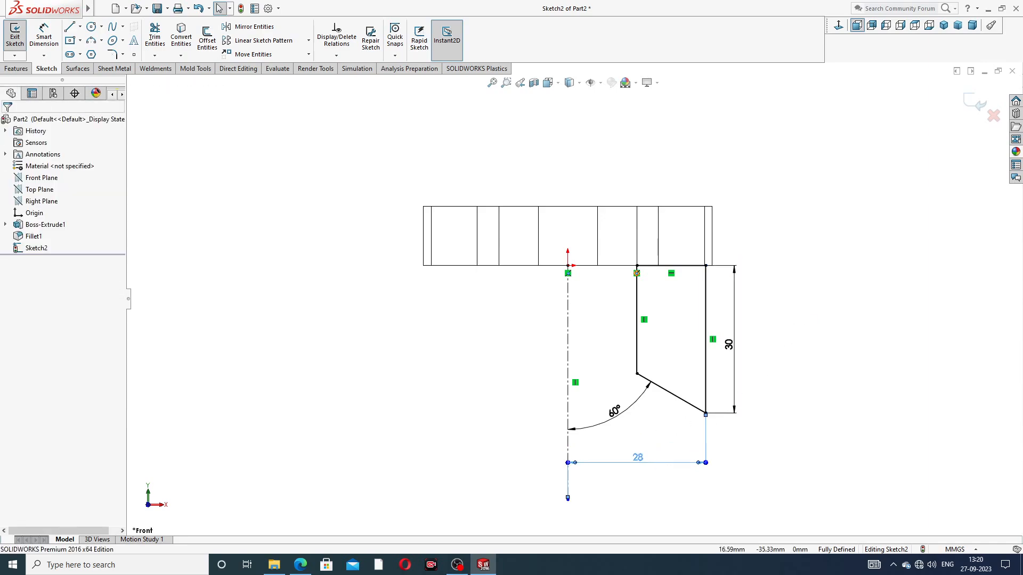
{"action": "left_click_drag", "start_coordinate": [619, 412], "coordinate": [622, 421]}
{"action": "left_click", "coordinate": [795, 361]}
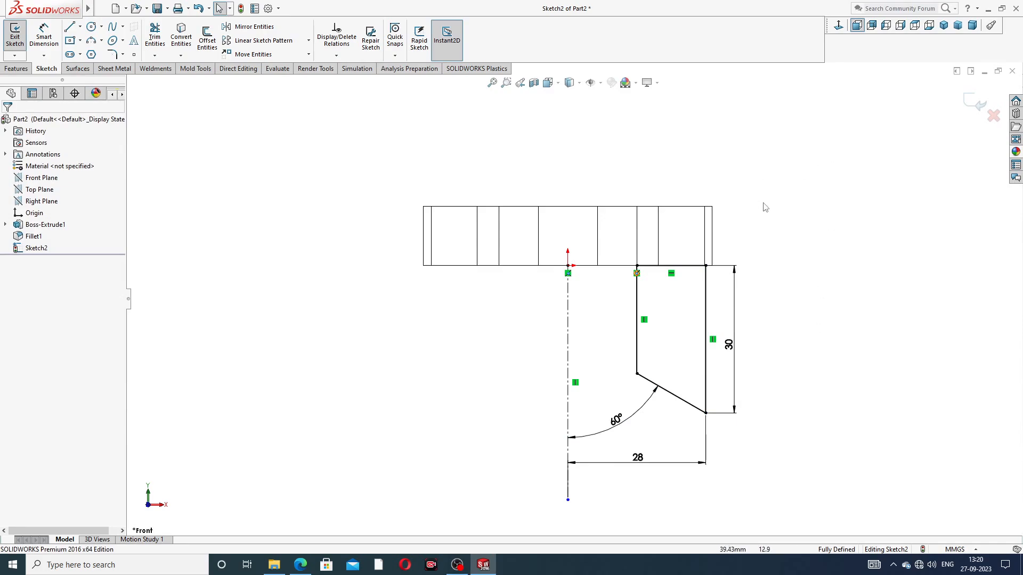
Step: Revolve the profile 360° about the centerline, merged with the flange, and show the model shaded with edges
{"action": "middle_click_drag", "start_coordinate": [765, 207], "coordinate": [765, 213]}
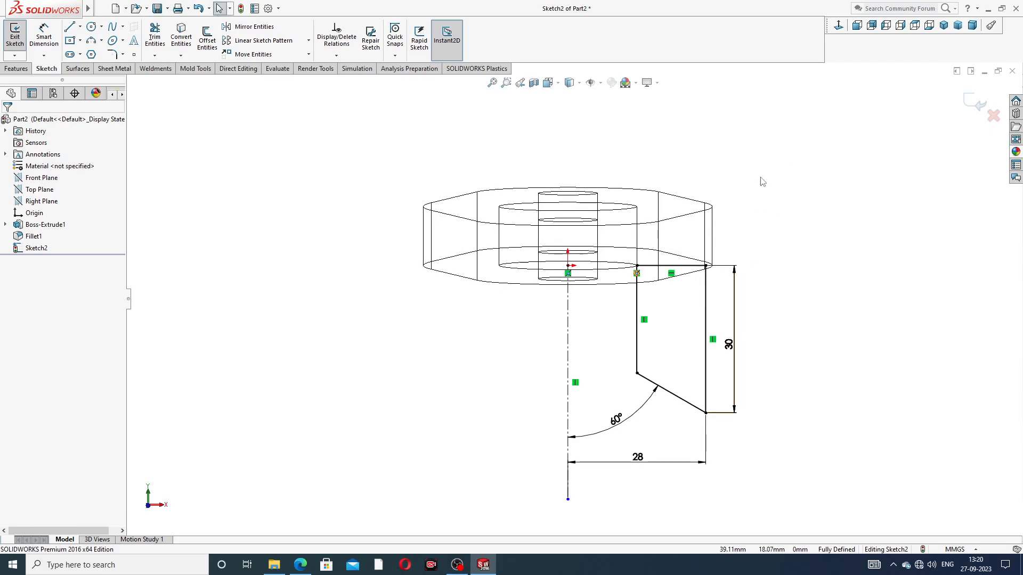
{"action": "scroll", "coordinate": [763, 181], "scroll_direction": "up", "scroll_amount": 2}
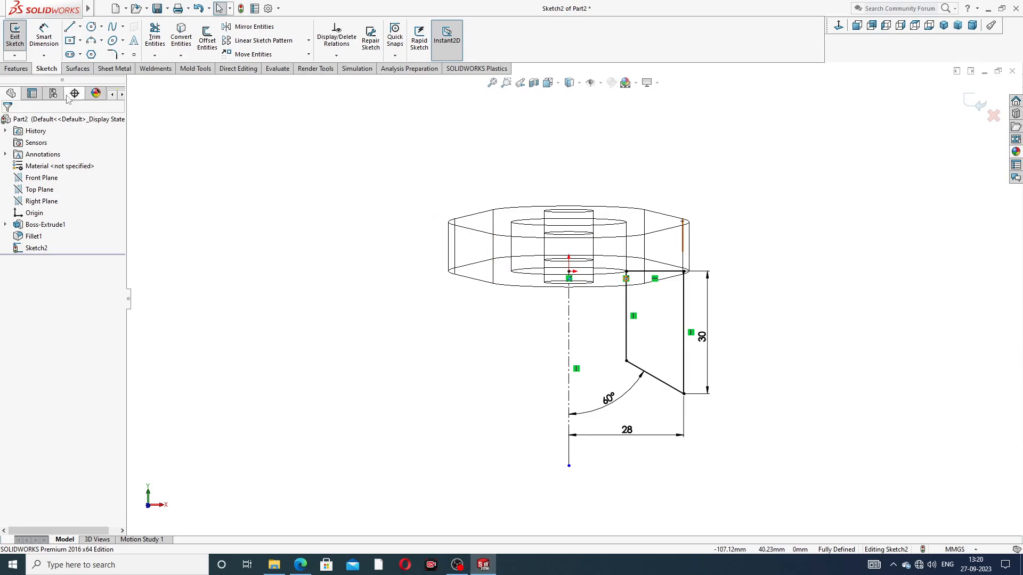
{"action": "left_click", "coordinate": [16, 70]}
{"action": "left_click", "coordinate": [51, 36]}
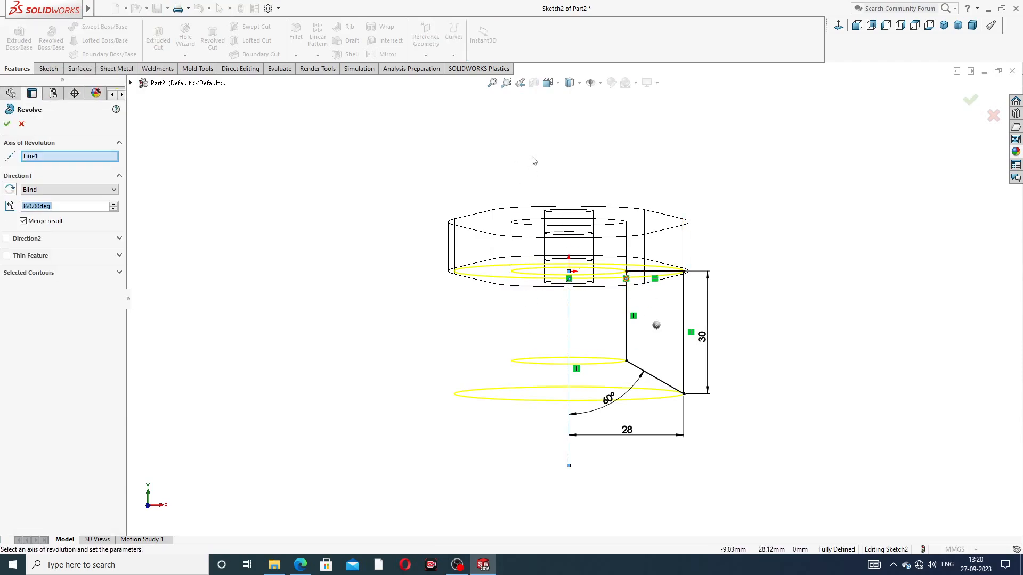
{"action": "left_click", "coordinate": [579, 84]}
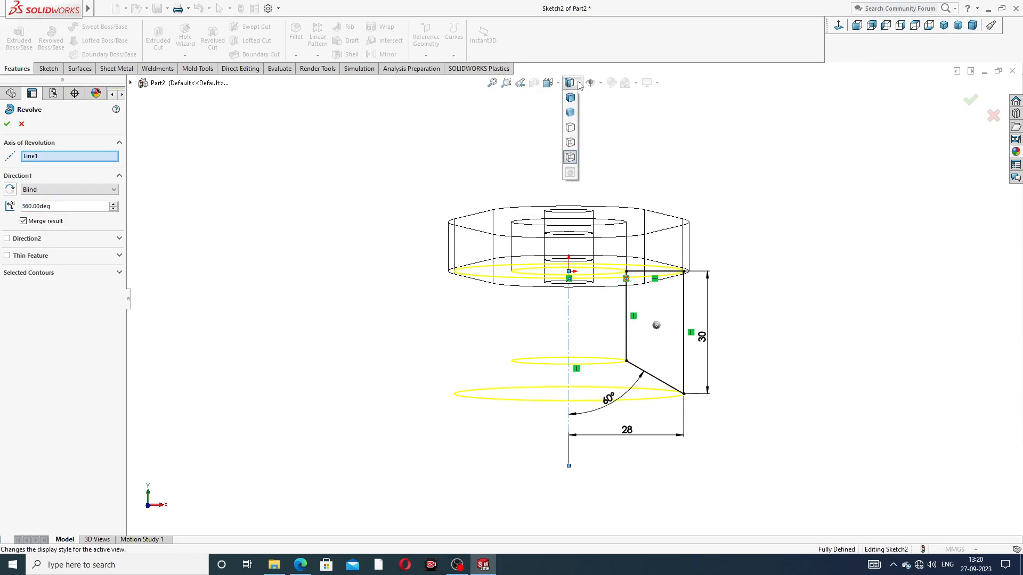
{"action": "left_click", "coordinate": [573, 104]}
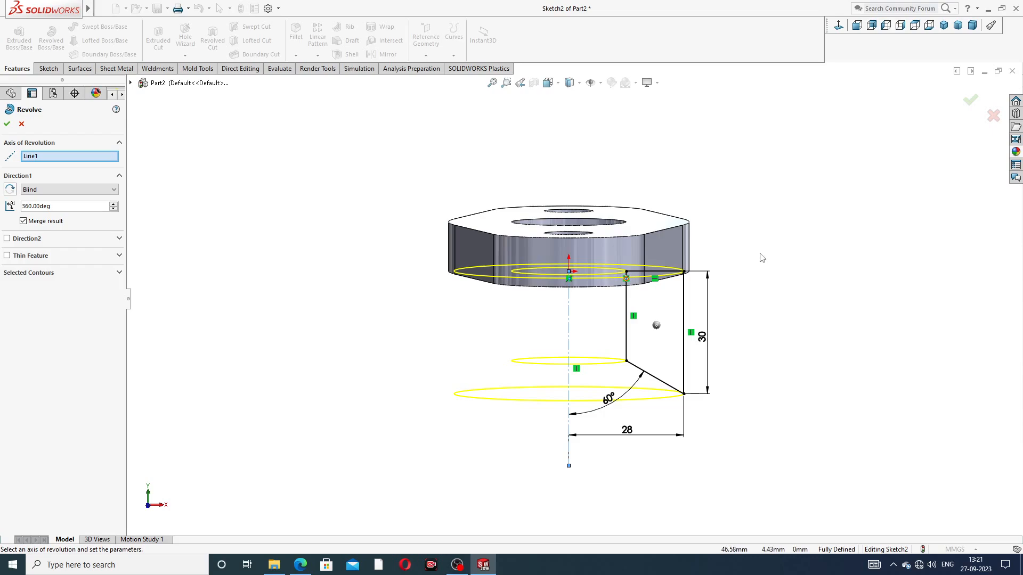
{"action": "middle_click_drag", "start_coordinate": [758, 253], "coordinate": [714, 254]}
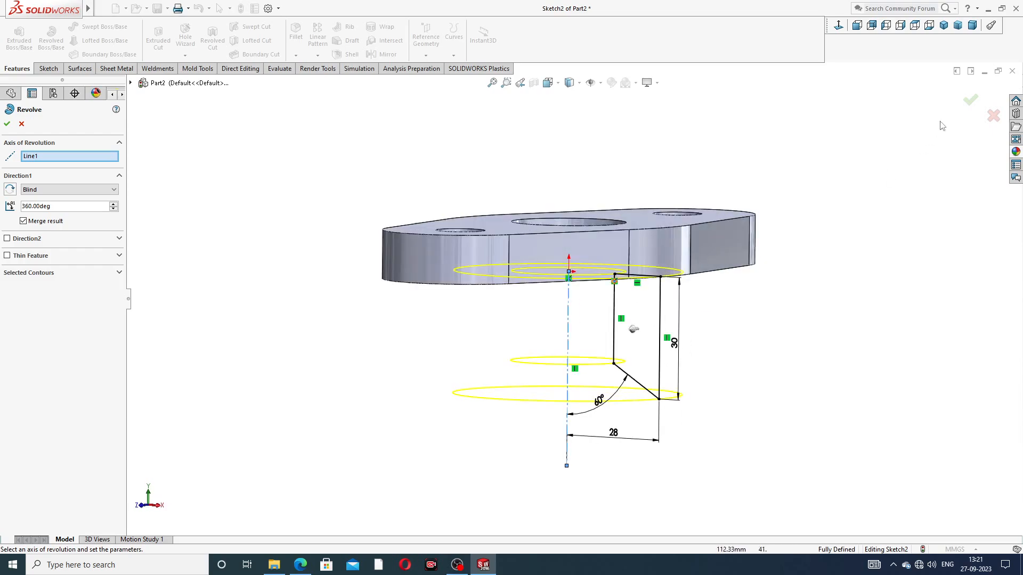
{"action": "left_click", "coordinate": [970, 102]}
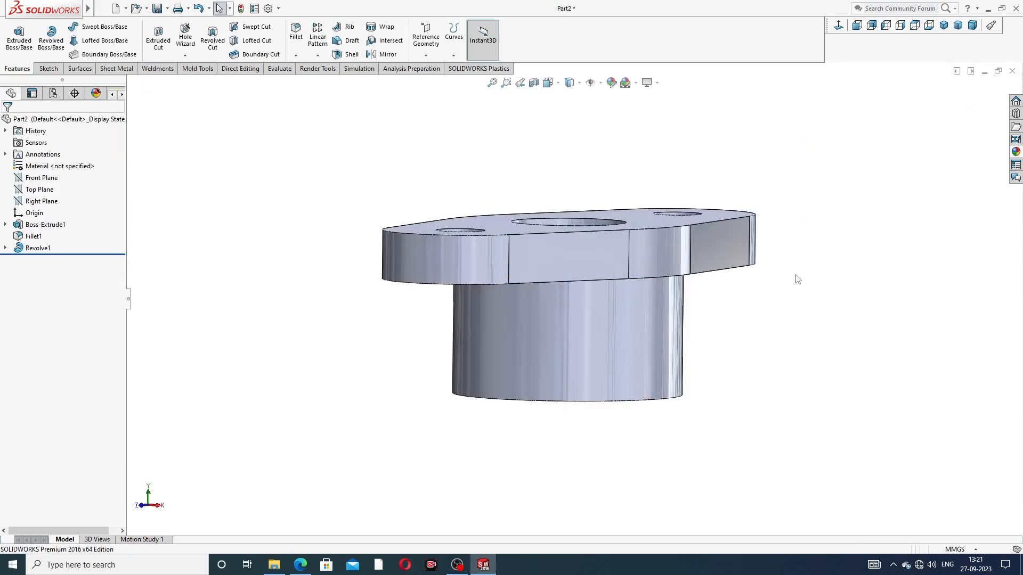
Step: Check the part against the gland drawing in the browser, return to SOLIDWORKS, and apply the polished nickel appearance to the whole part
{"action": "middle_click_drag", "start_coordinate": [794, 278], "coordinate": [752, 174]}
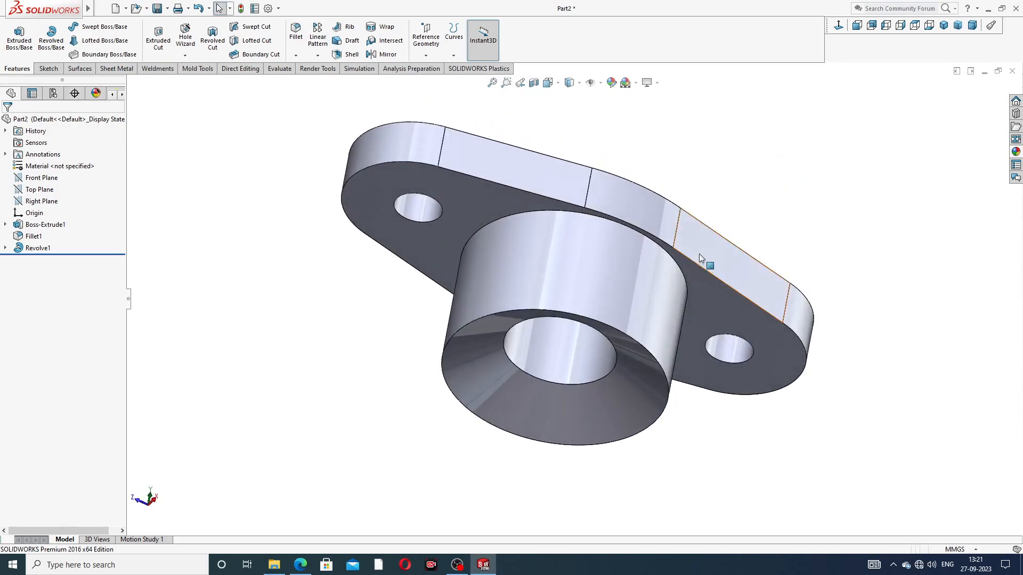
{"action": "middle_click_drag", "start_coordinate": [699, 254], "coordinate": [677, 299]}
{"action": "left_click", "coordinate": [299, 563]}
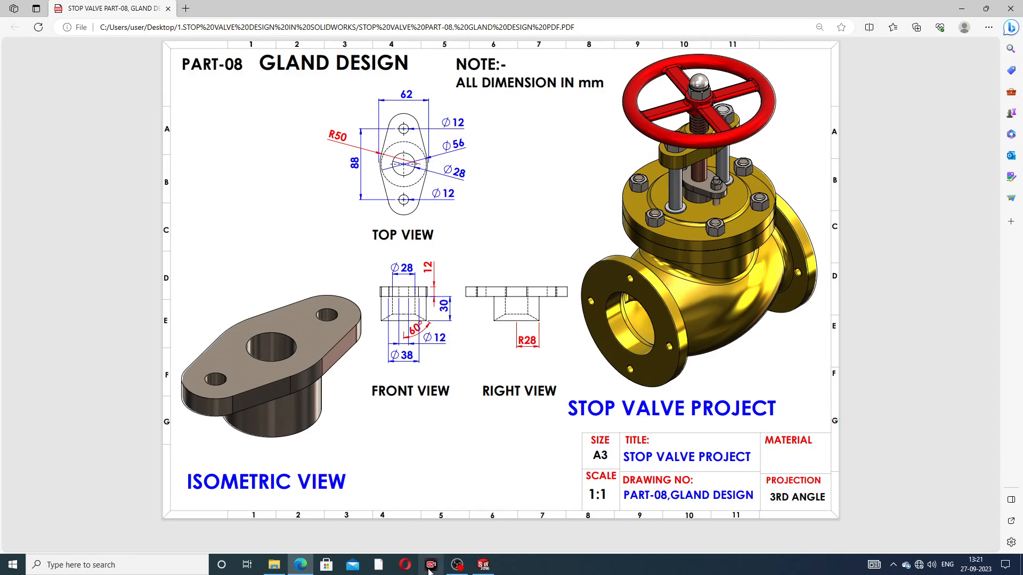
{"action": "left_click", "coordinate": [483, 565]}
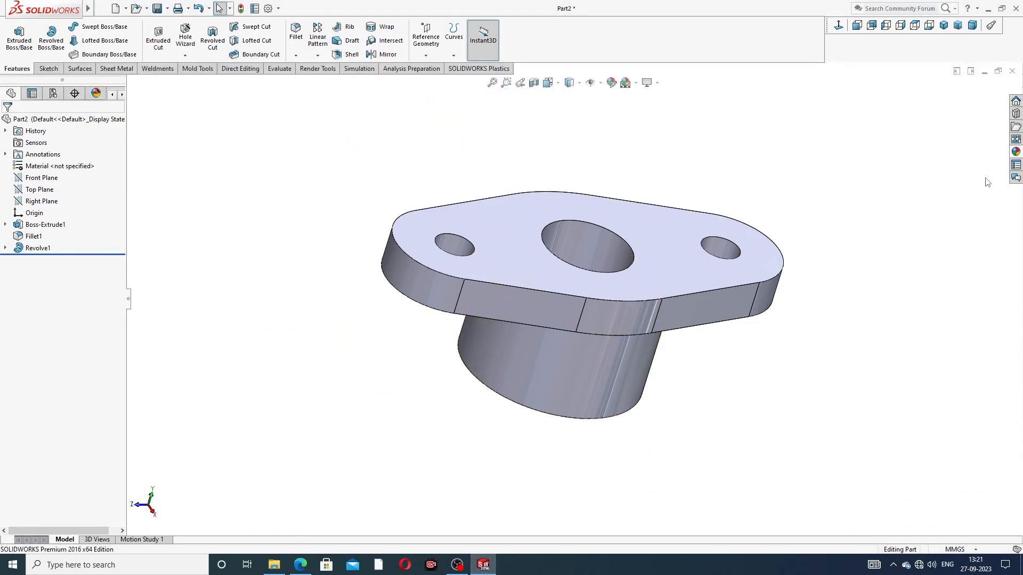
{"action": "left_click", "coordinate": [1016, 152]}
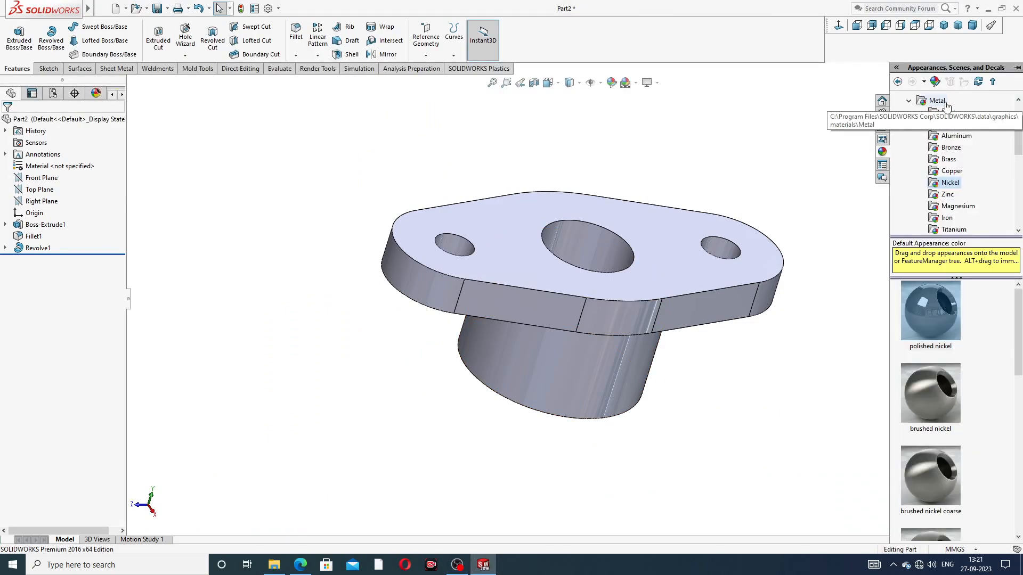
{"action": "double_click", "coordinate": [938, 315]}
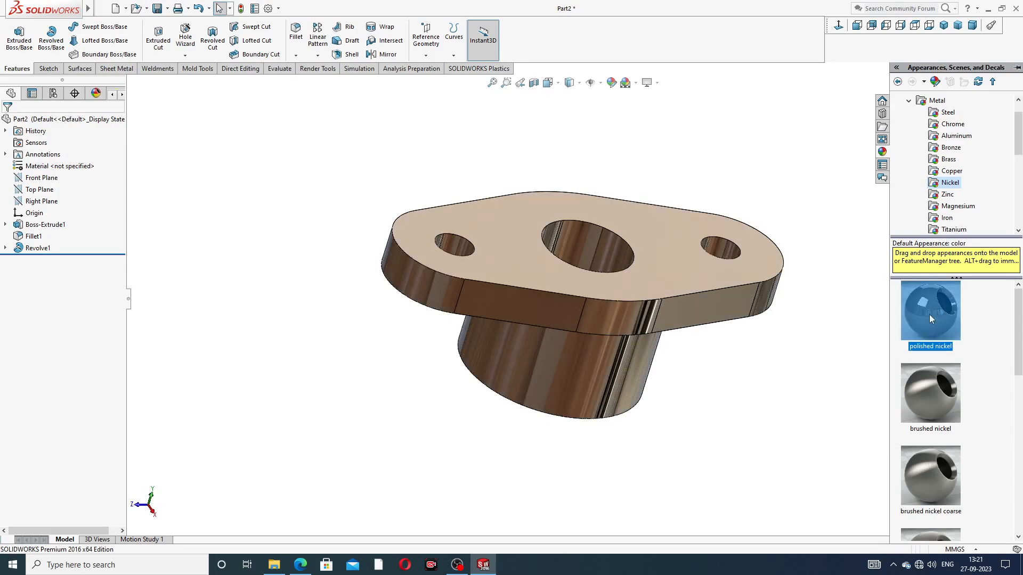
Step: Examine the finished gland from several angles, including the isometric view, and compare it with the Part-08 drawing in the browser
{"action": "middle_click_drag", "start_coordinate": [726, 320], "coordinate": [629, 160]}
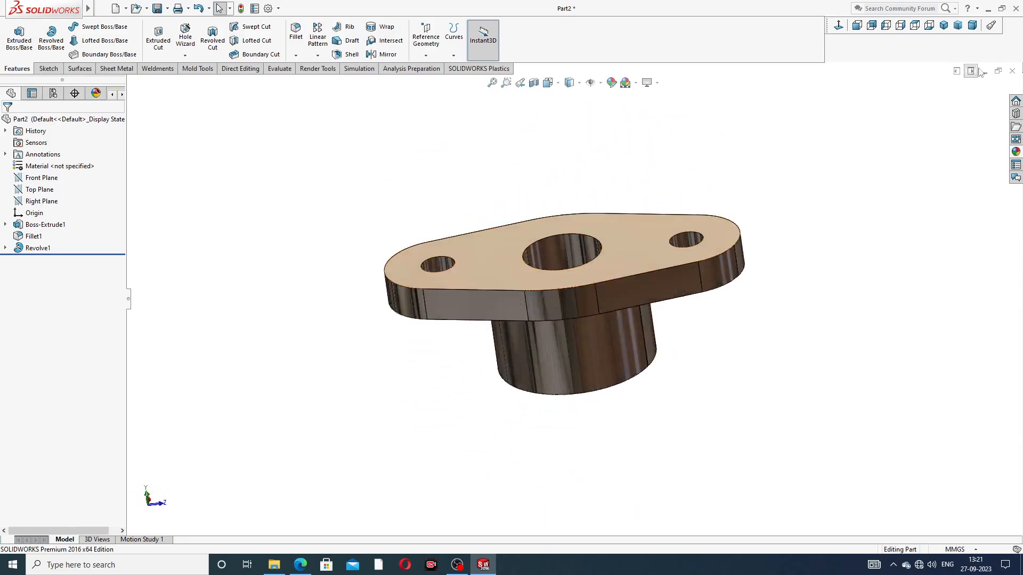
{"action": "left_click", "coordinate": [944, 25]}
{"action": "middle_click_drag", "start_coordinate": [641, 210], "coordinate": [608, 201]}
{"action": "scroll", "coordinate": [609, 202], "scroll_direction": "down", "scroll_amount": 3}
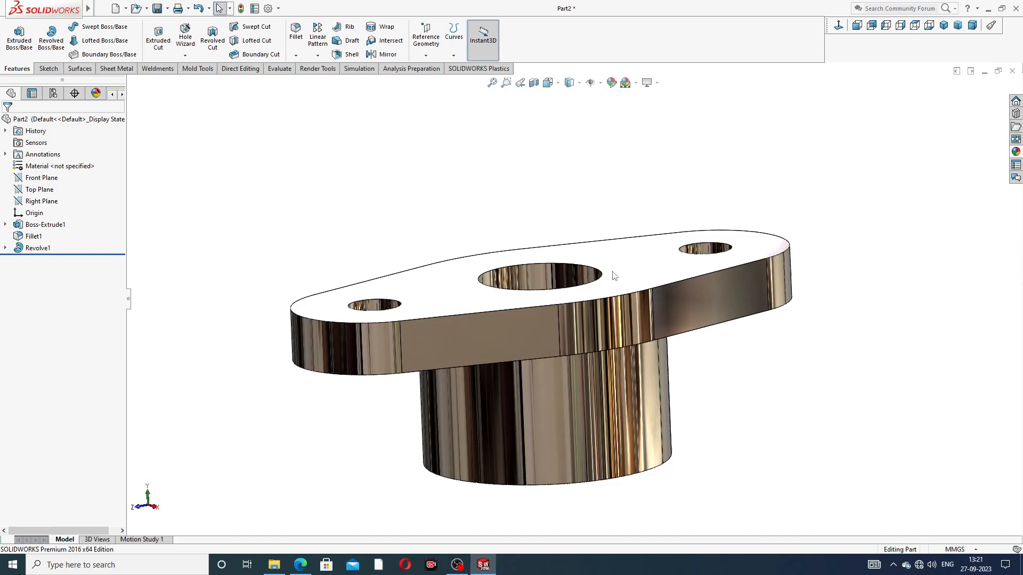
{"action": "middle_click_drag", "start_coordinate": [646, 378], "coordinate": [633, 441]}
{"action": "scroll", "coordinate": [634, 443], "scroll_direction": "up", "scroll_amount": 1}
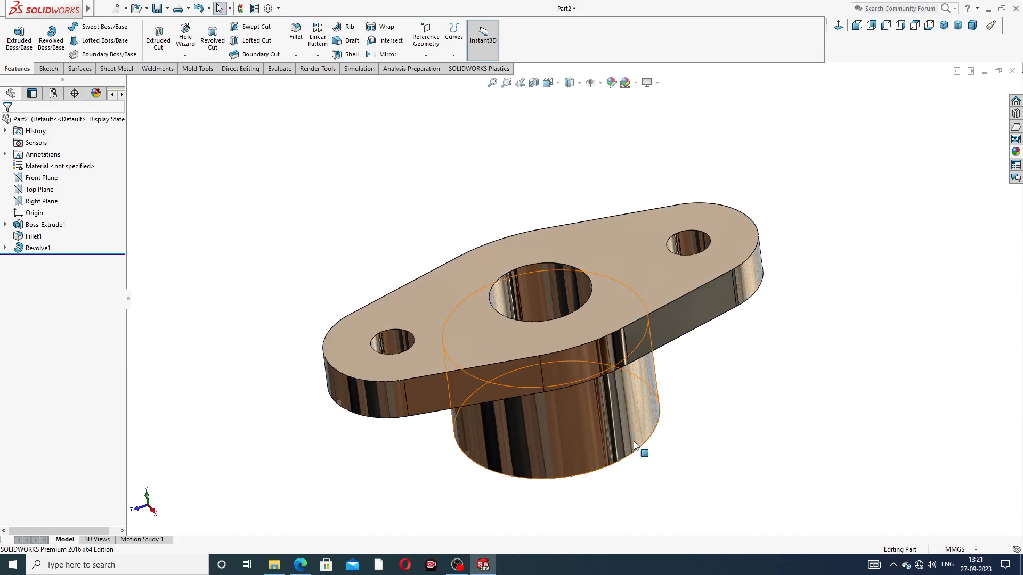
{"action": "scroll", "coordinate": [632, 445], "scroll_direction": "down", "scroll_amount": 1}
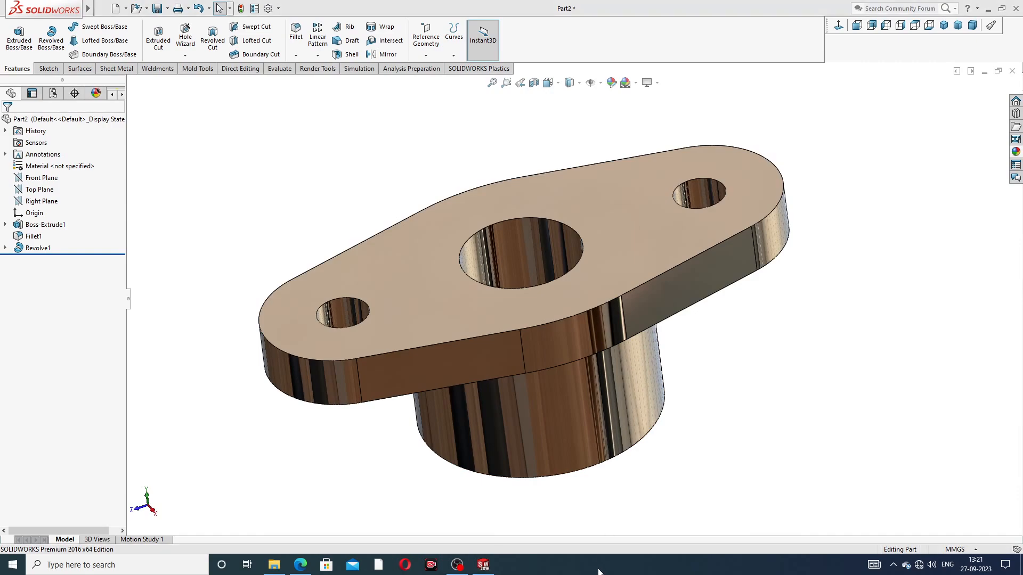
{"action": "left_click", "coordinate": [300, 564]}
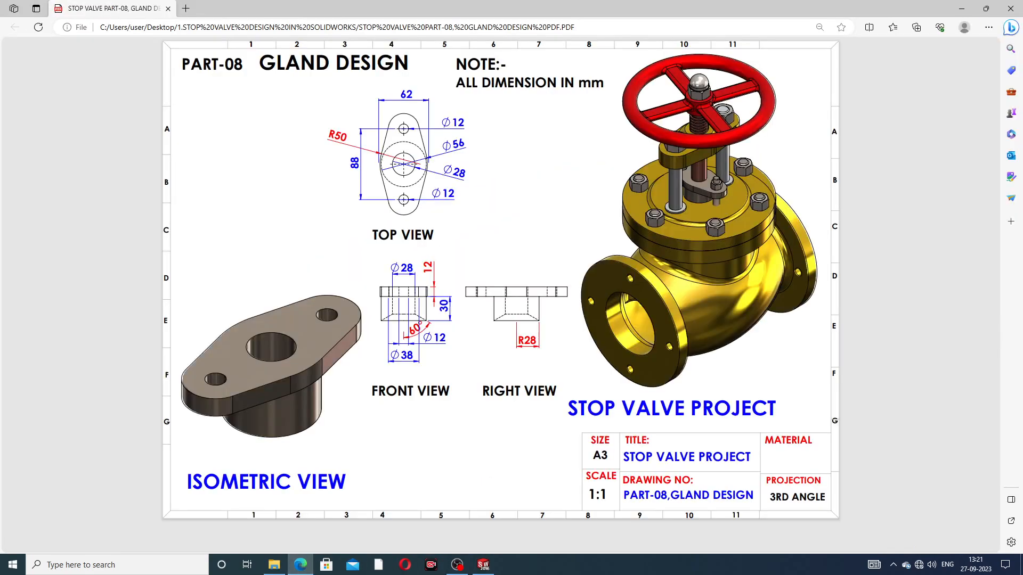
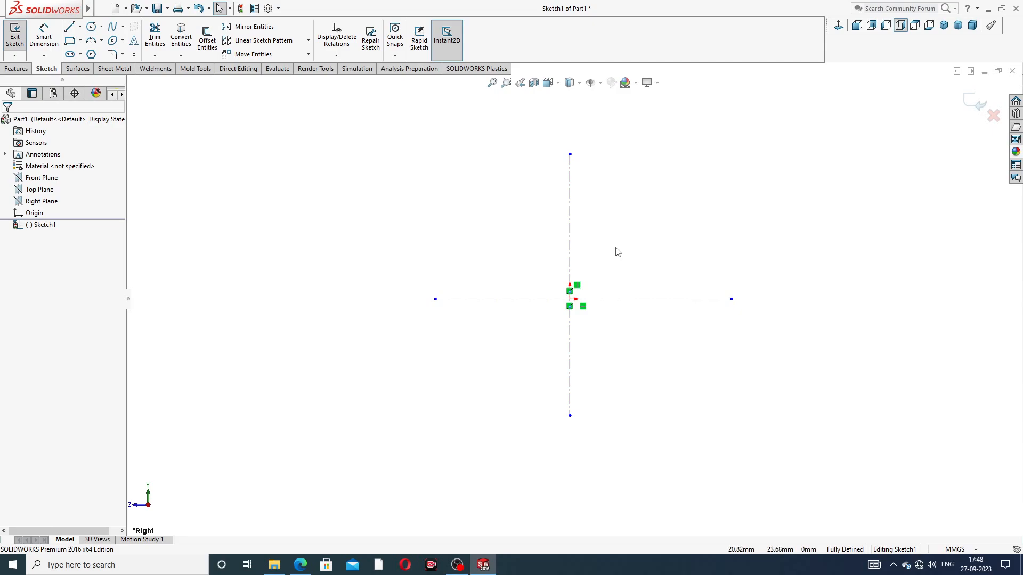
Step: Sketch a profile base about 35 mm long on the horizontal centerline, a vertical outer side about 27 mm high, and a horizontal upper edge inward
{"action": "scroll", "coordinate": [618, 254], "scroll_direction": "down", "scroll_amount": 2}
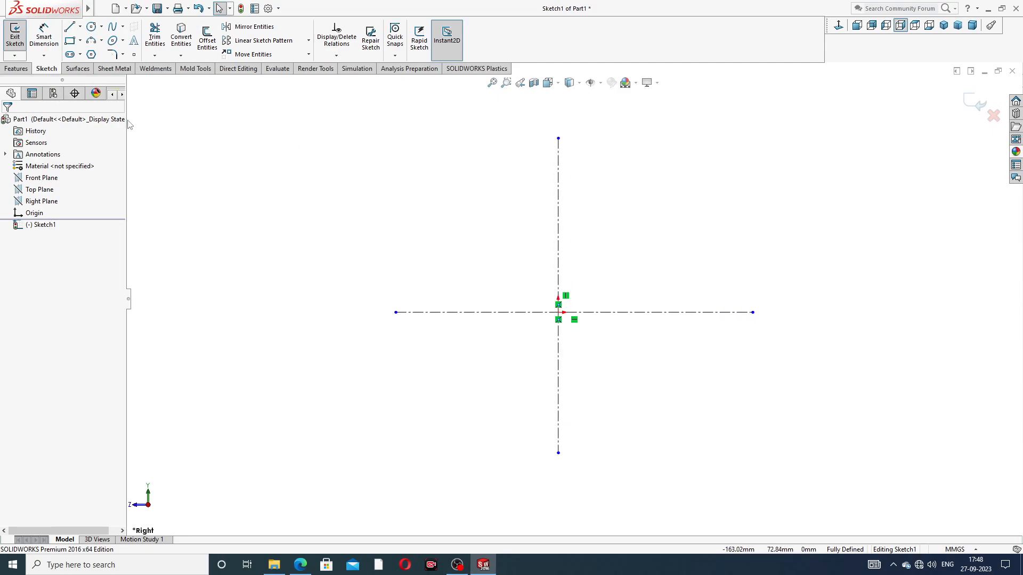
{"action": "left_click", "coordinate": [70, 26]}
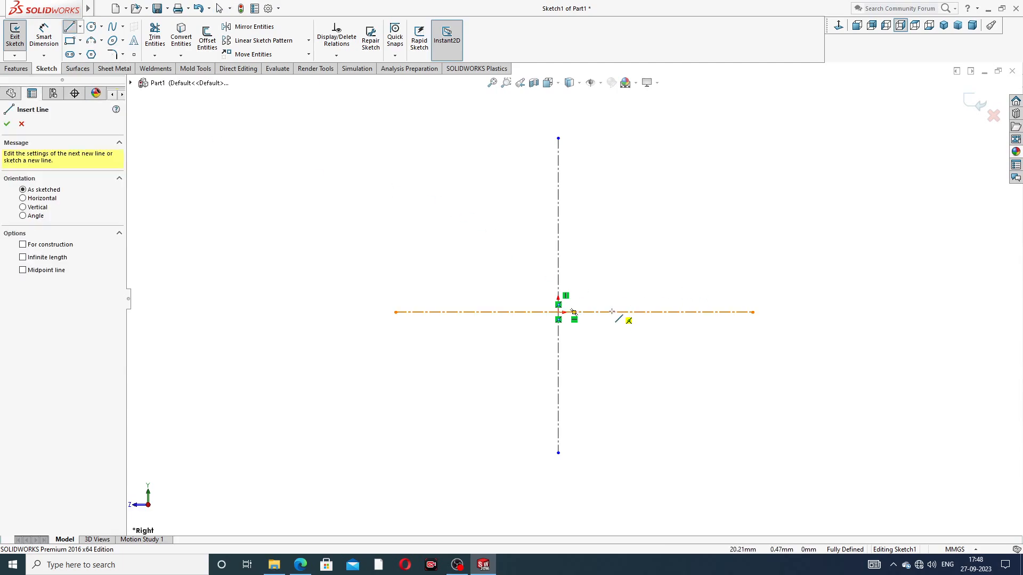
{"action": "left_click", "coordinate": [593, 312]}
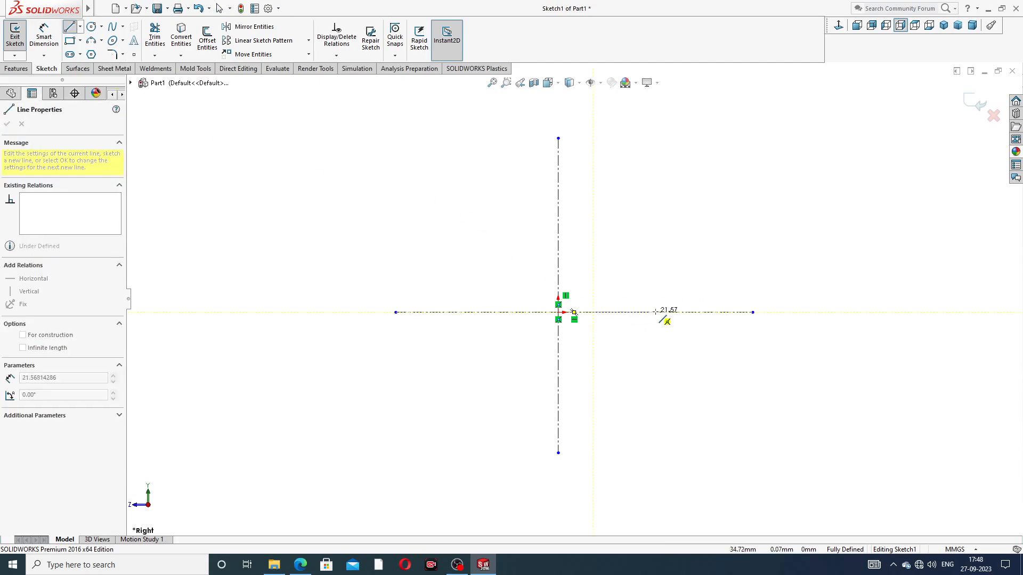
{"action": "left_click", "coordinate": [684, 313]}
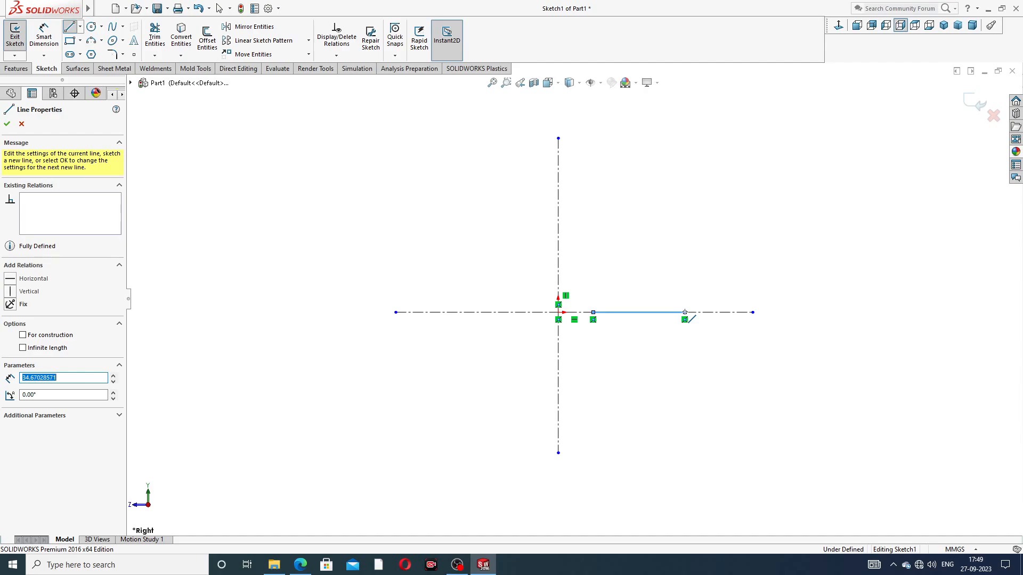
{"action": "left_click", "coordinate": [684, 240]}
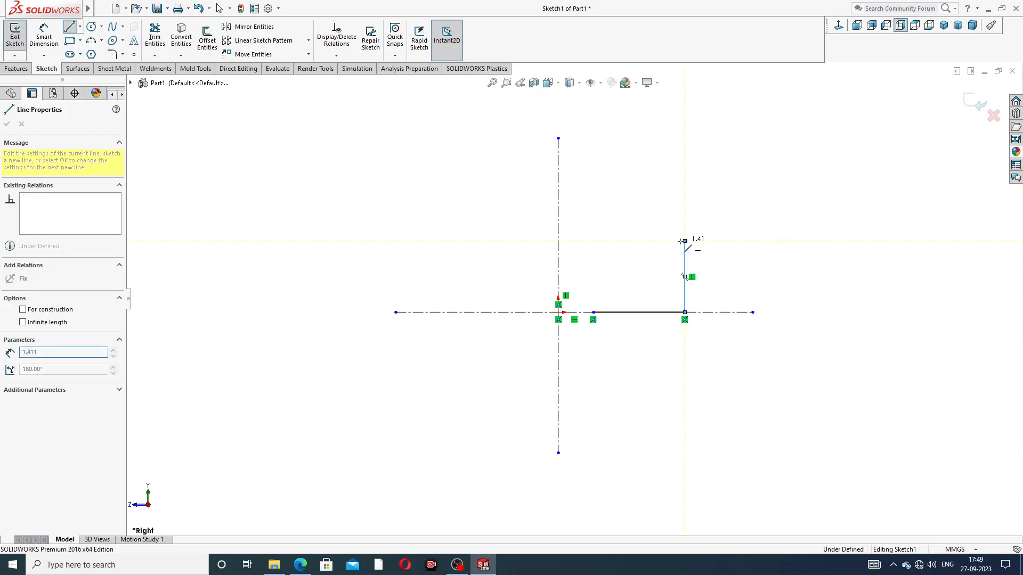
{"action": "left_click", "coordinate": [630, 242]}
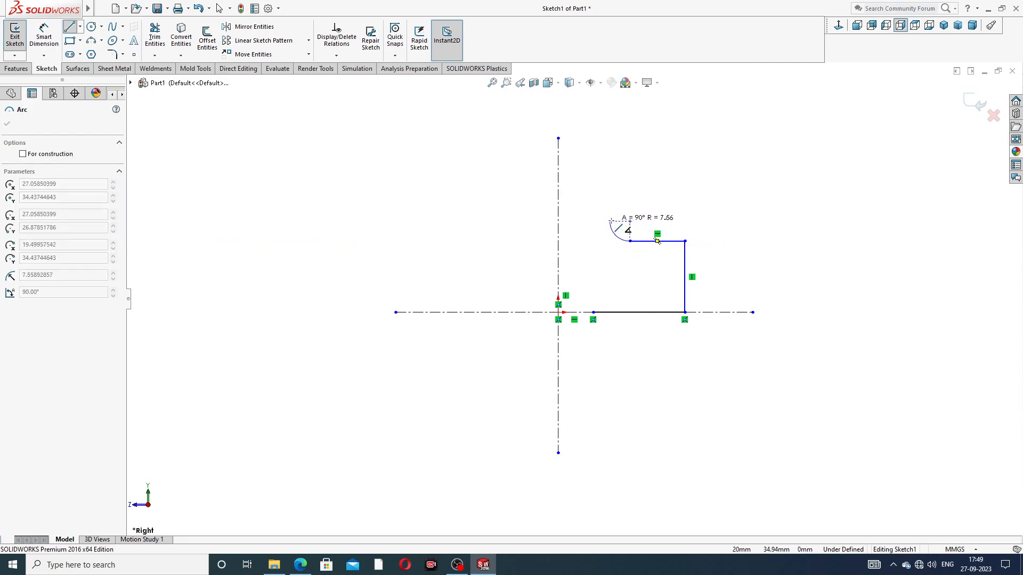
Step: Close the profile with a 90° tangent arc, a horizontal top edge about 7 mm long, and a vertical inner side about 34 mm high
{"action": "left_click", "coordinate": [611, 223]}
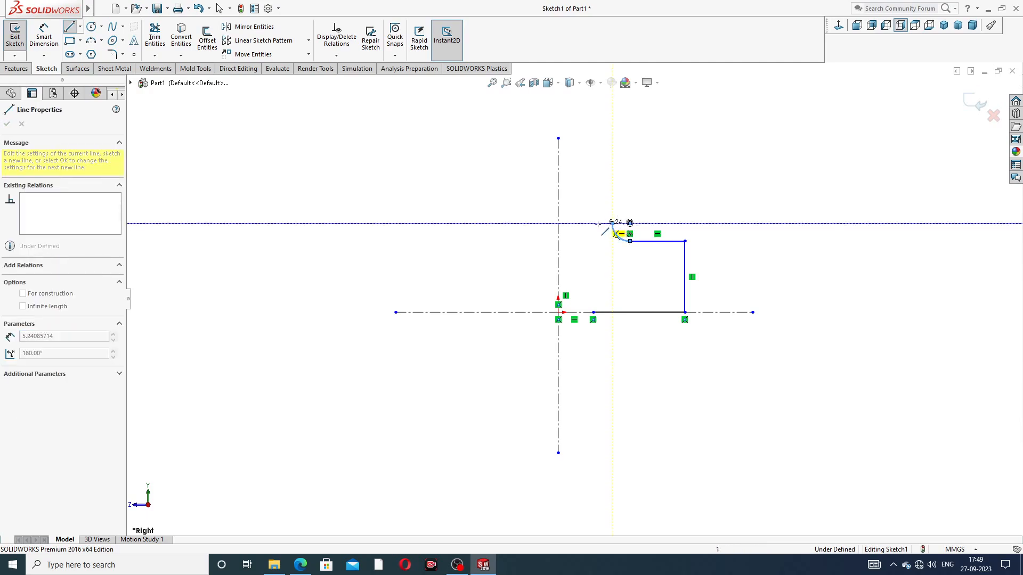
{"action": "left_click", "coordinate": [593, 224]}
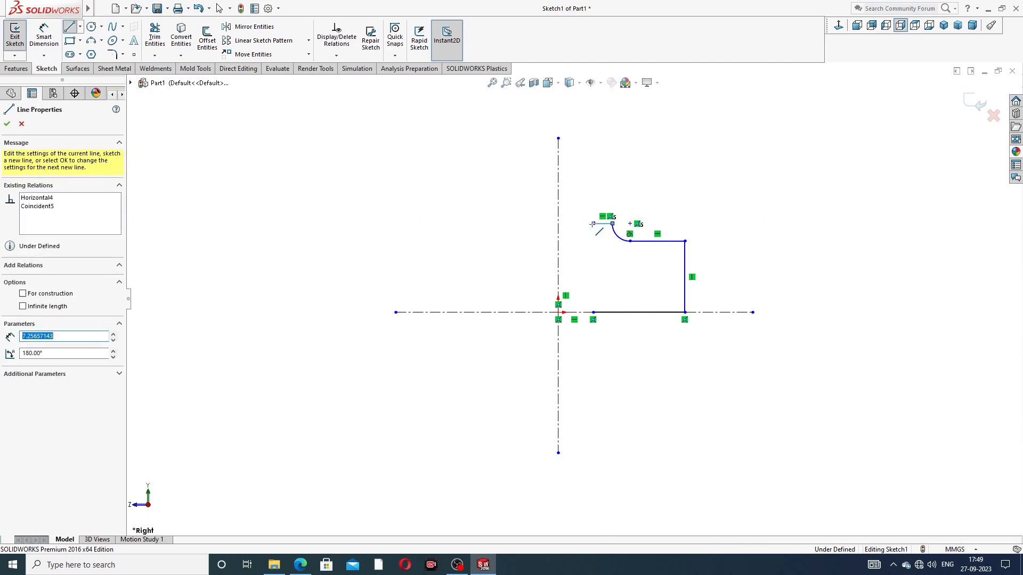
{"action": "left_click", "coordinate": [594, 312]}
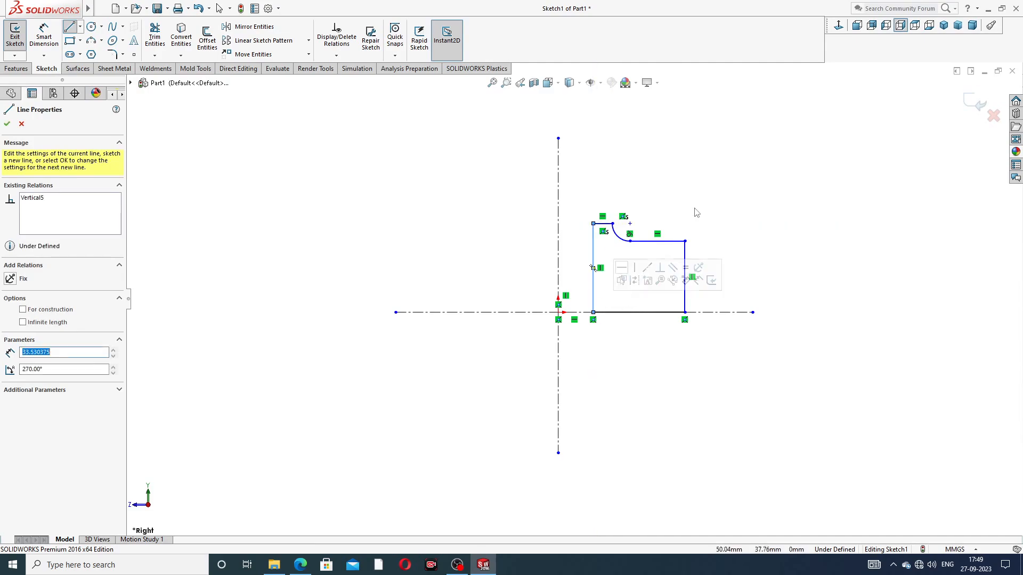
{"action": "right_click", "coordinate": [696, 207]}
{"action": "left_click", "coordinate": [724, 214]}
{"action": "scroll", "coordinate": [641, 250], "scroll_direction": "down", "scroll_amount": 1}
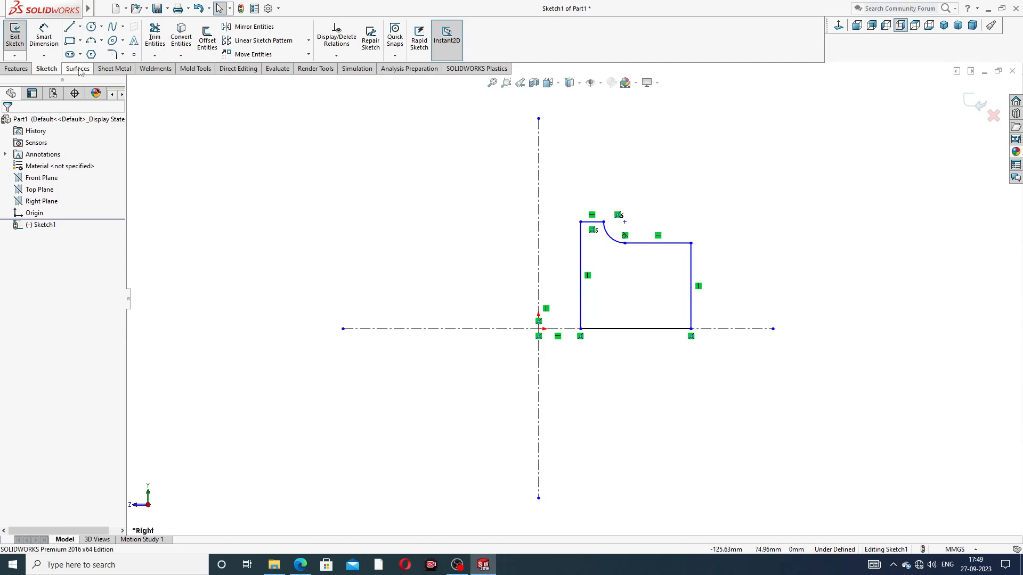
Step: Check the Part-09 drawing in the browser, return to SOLIDWORKS, and dimension the profile's inner side 14 mm from the vertical centerline
{"action": "left_click", "coordinate": [53, 46]}
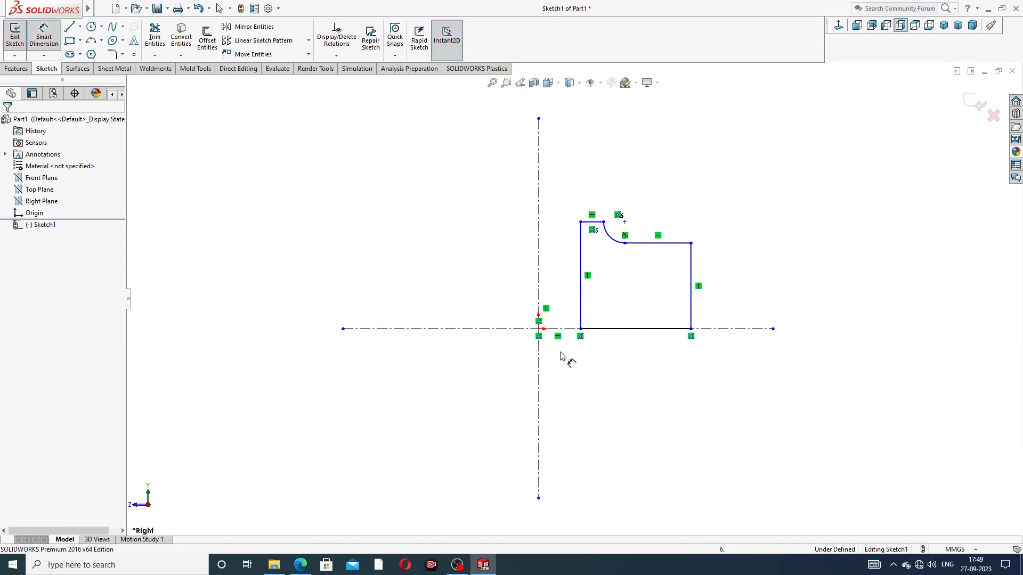
{"action": "left_click", "coordinate": [301, 564]}
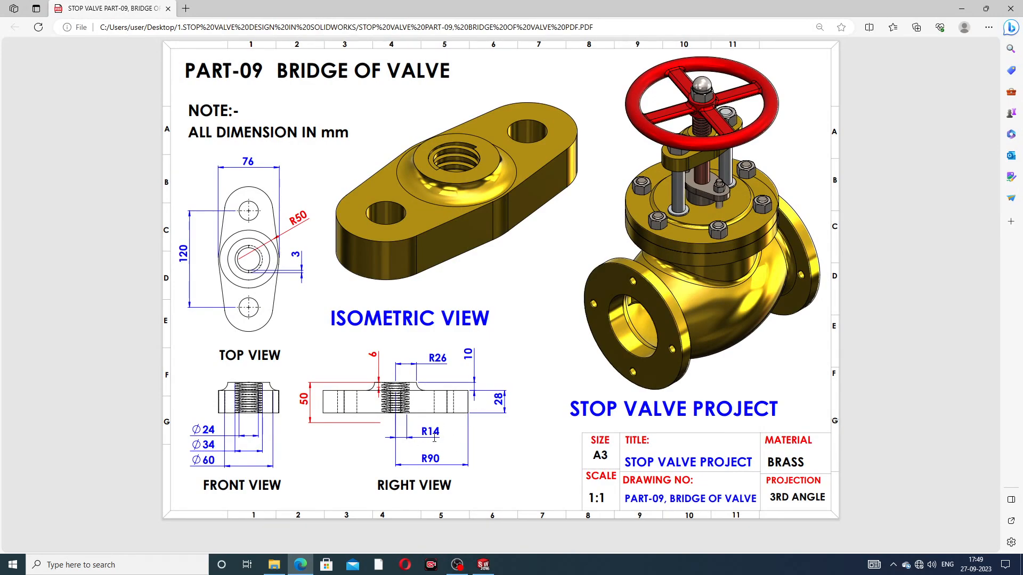
{"action": "left_click", "coordinate": [305, 566]}
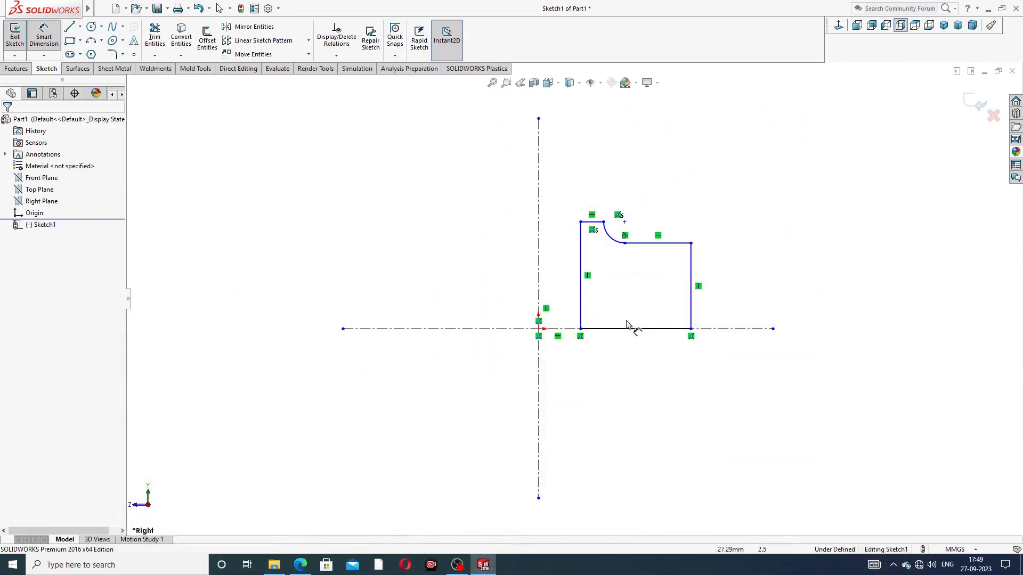
{"action": "left_click", "coordinate": [582, 308]}
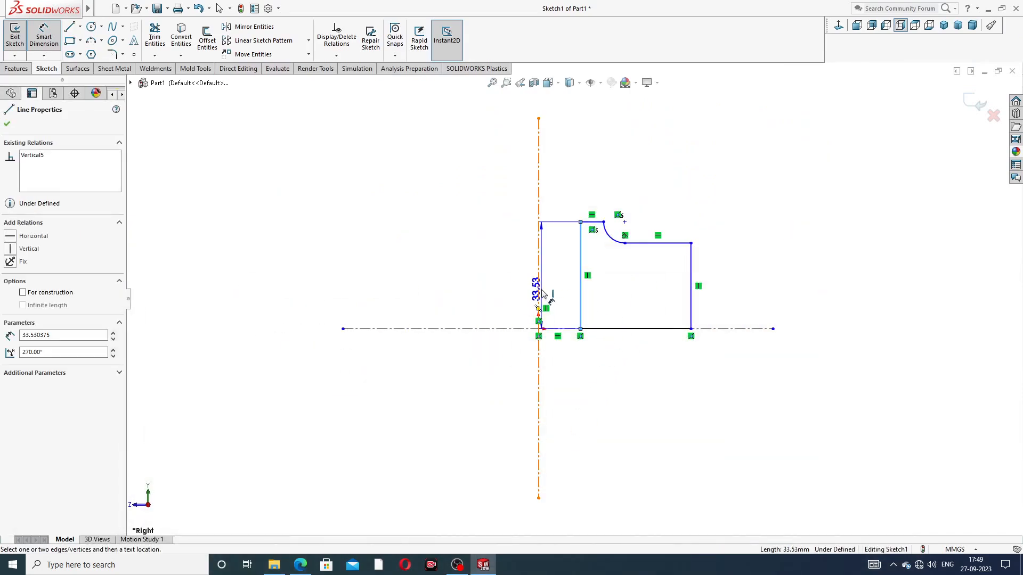
{"action": "left_click", "coordinate": [539, 317]}
{"action": "left_click", "coordinate": [560, 356]}
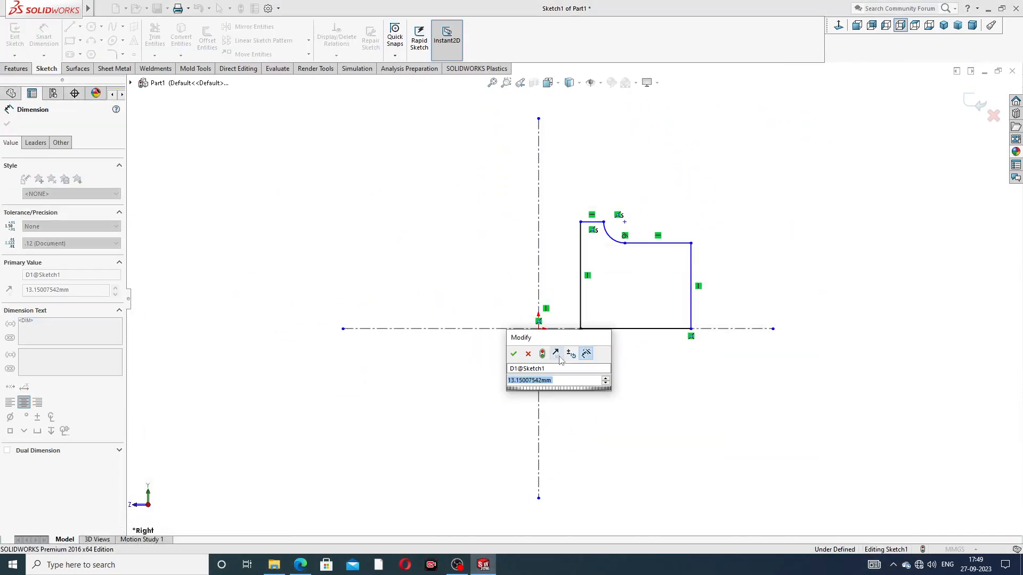
{"action": "type", "text": "14"}
{"action": "key", "text": "Return"}
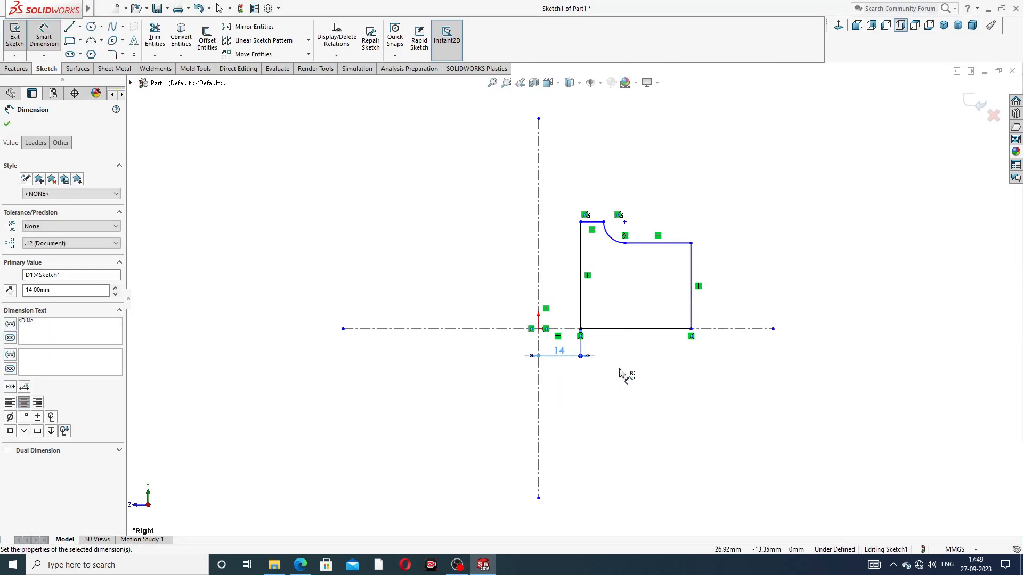
Step: Dimension the profile's outer vertical side 90 mm from the vertical centerline
{"action": "left_click", "coordinate": [692, 296]}
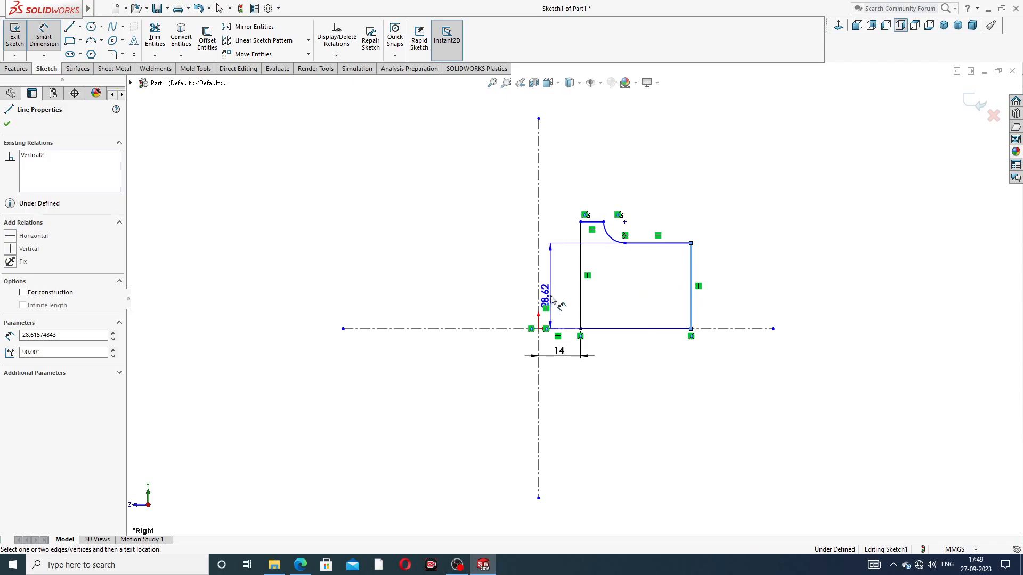
{"action": "left_click", "coordinate": [539, 297]}
{"action": "left_click", "coordinate": [598, 382]}
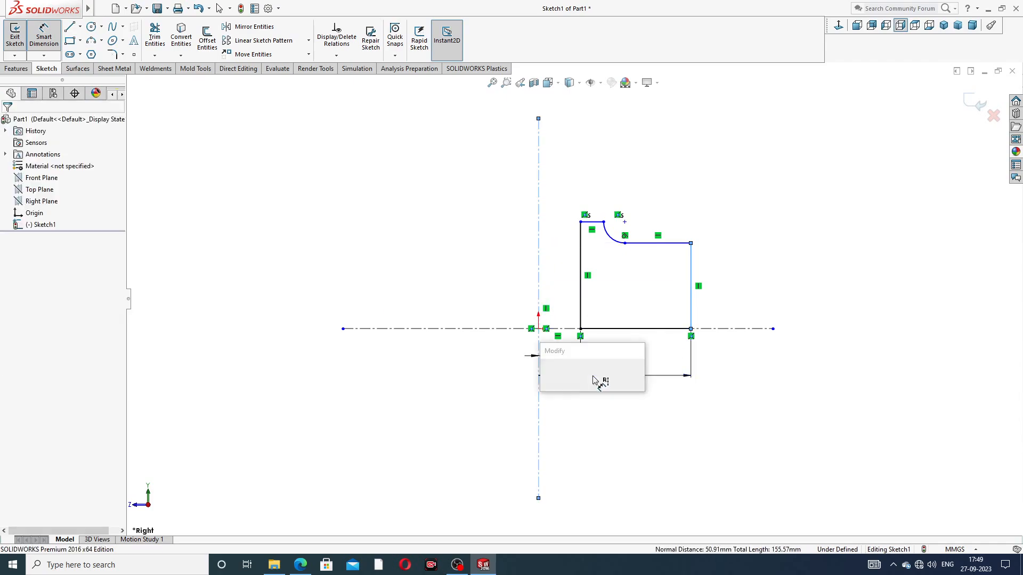
{"action": "type", "text": "90"}
{"action": "key", "text": "Return"}
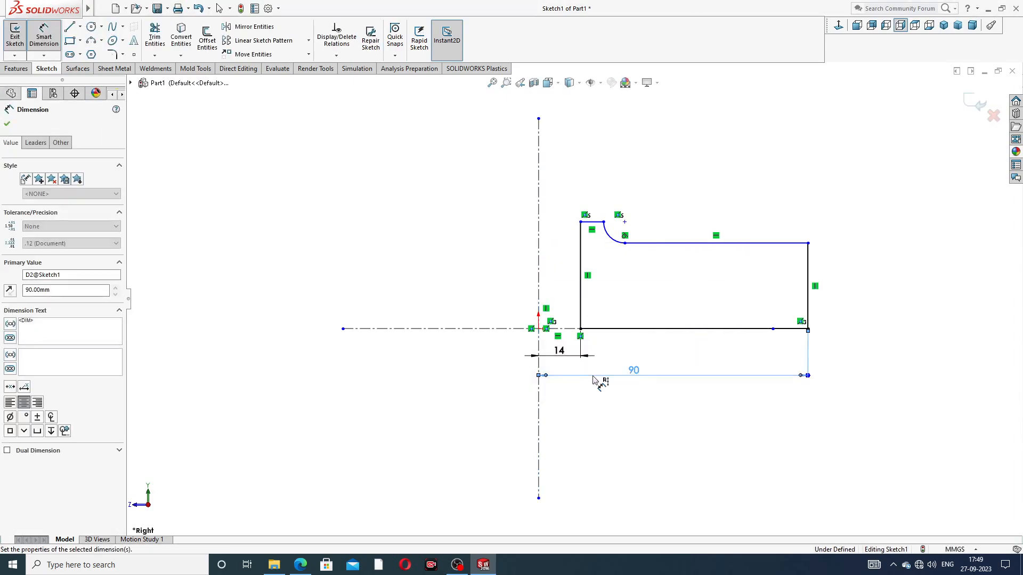
{"action": "left_click", "coordinate": [842, 234]}
Step: Dimension the height of the profile's outer vertical side as 28 mm
{"action": "left_click", "coordinate": [809, 281]}
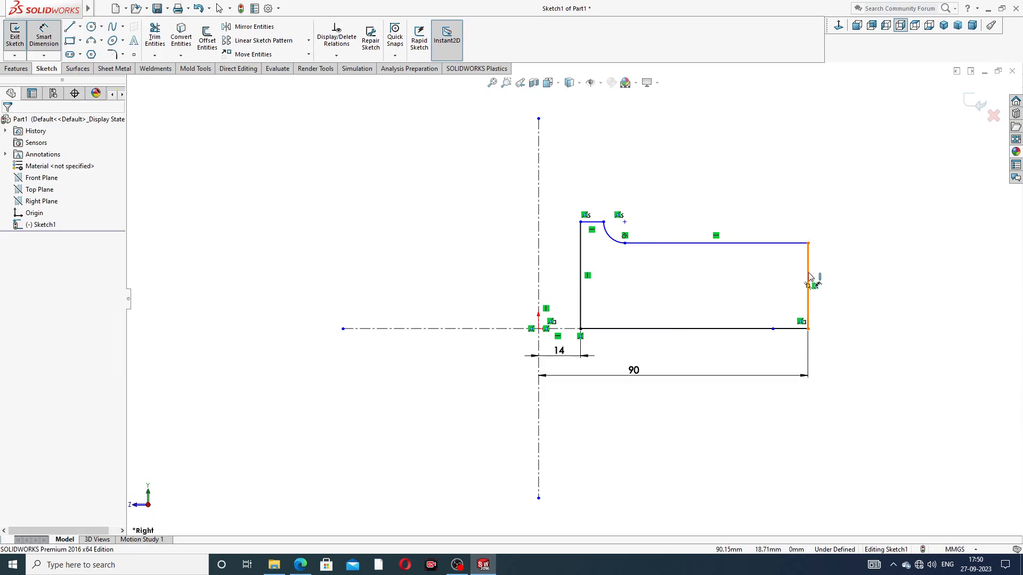
{"action": "left_click", "coordinate": [827, 281]}
{"action": "type", "text": "28"}
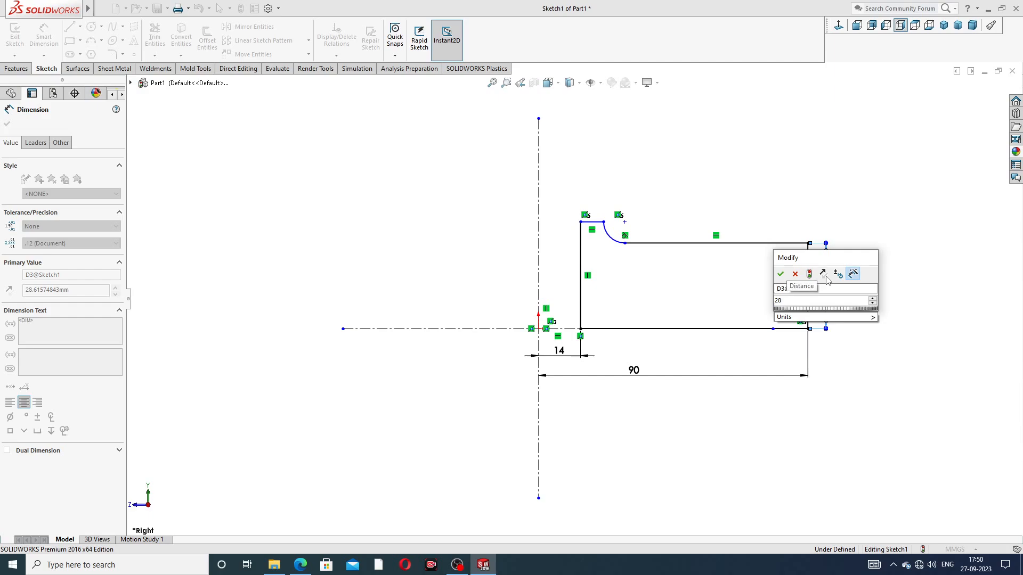
{"action": "key", "text": "Return"}
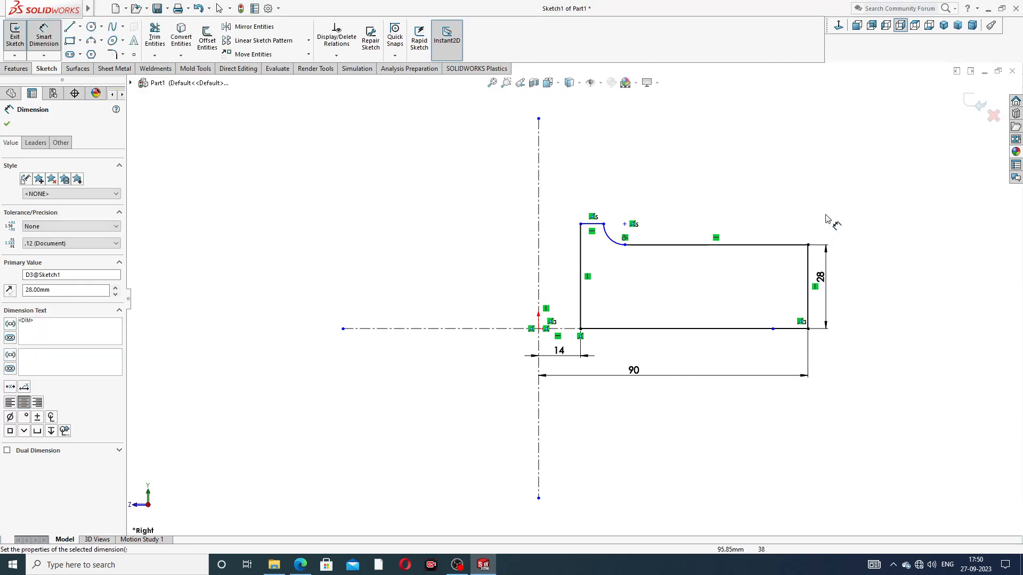
{"action": "left_click", "coordinate": [832, 283]}
Step: Dimension the arc's upper endpoint 26 mm from the vertical centerline
{"action": "left_click", "coordinate": [604, 224]}
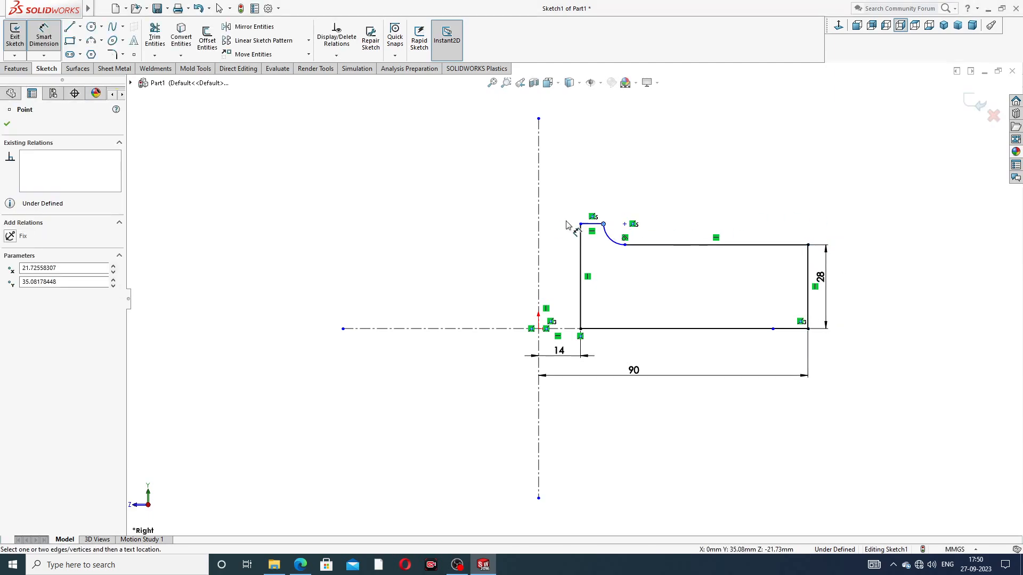
{"action": "left_click", "coordinate": [538, 222]}
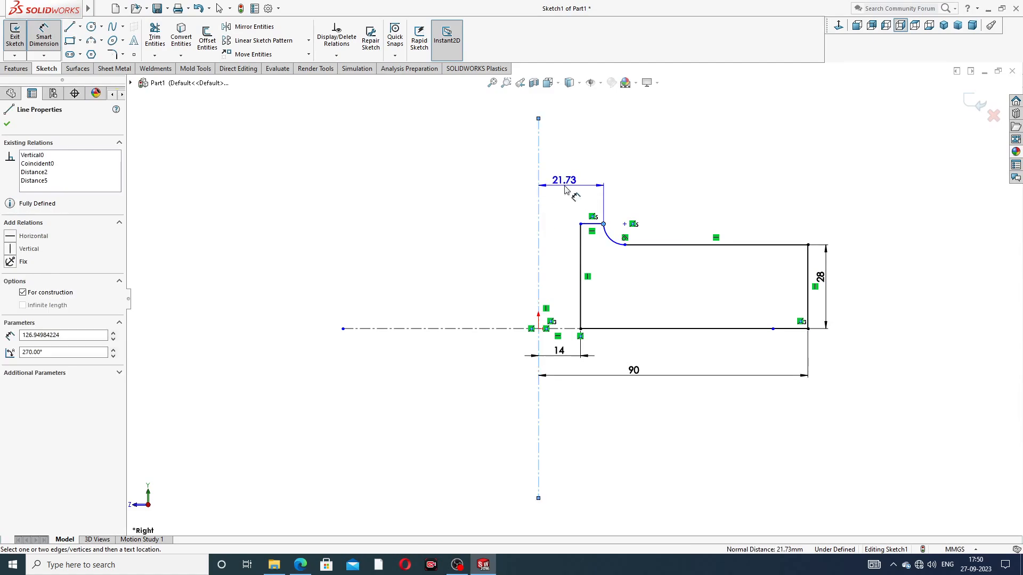
{"action": "left_click", "coordinate": [559, 180]}
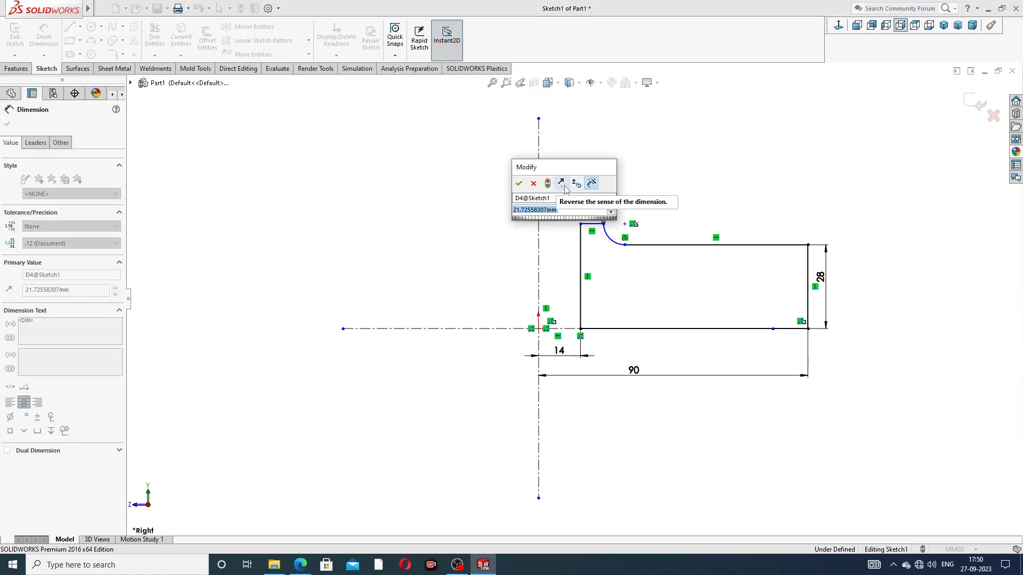
{"action": "type", "text": "26"}
{"action": "key", "text": "Return"}
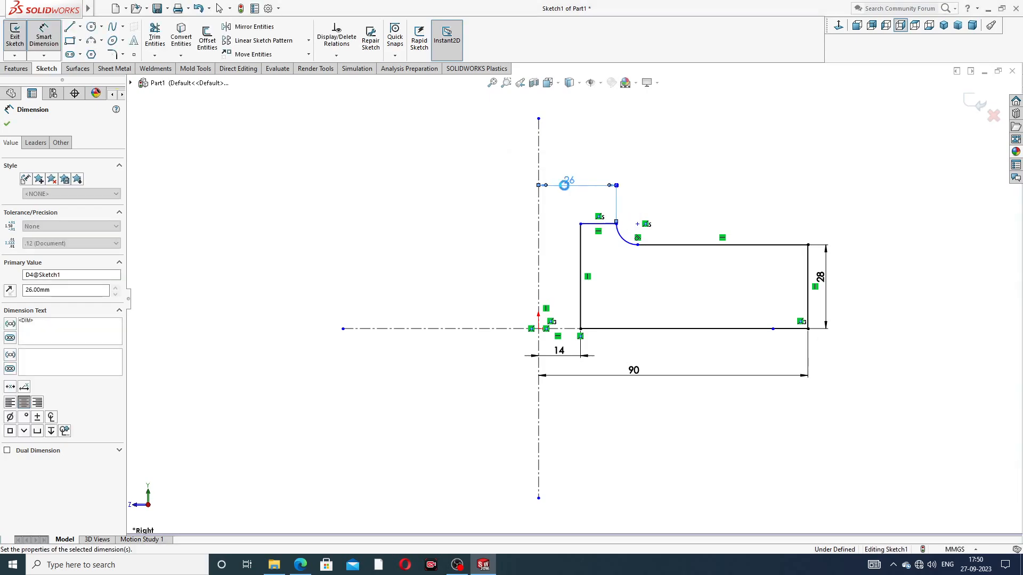
{"action": "left_click", "coordinate": [683, 177]}
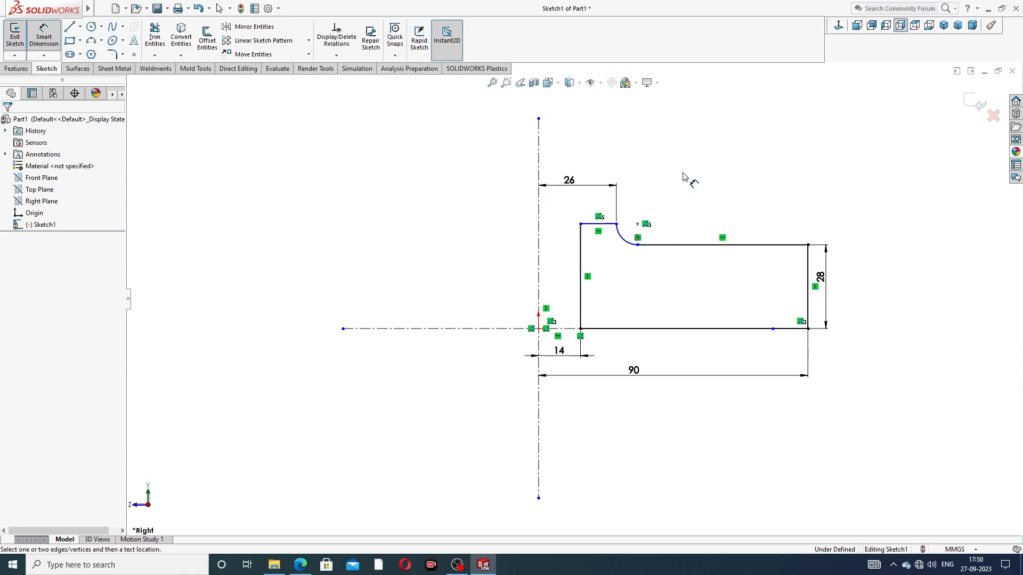
Step: Dimension the arc's upper endpoint 10 mm above the long horizontal upper edge
{"action": "left_click", "coordinate": [617, 225]}
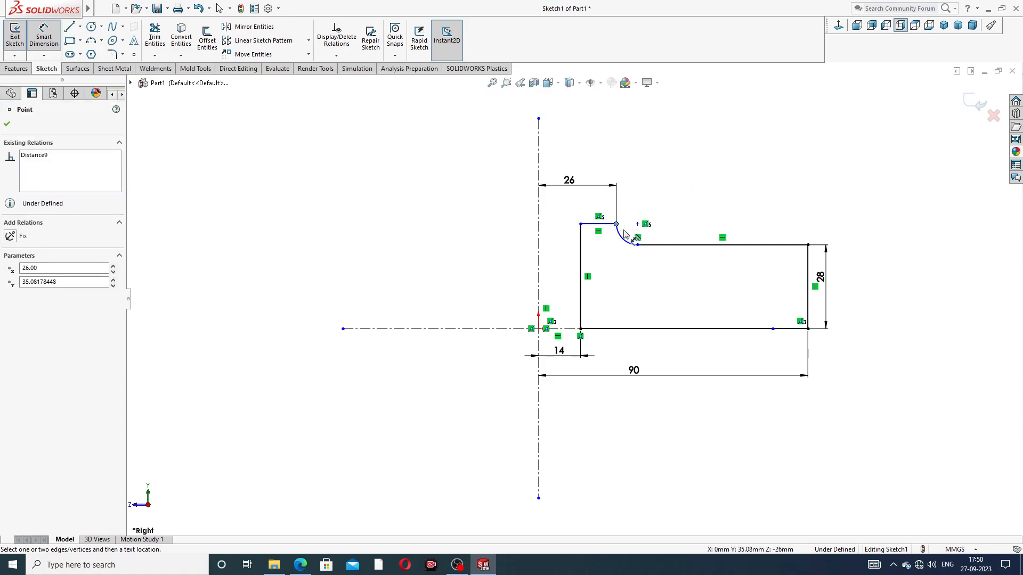
{"action": "left_click", "coordinate": [645, 245]}
{"action": "left_click", "coordinate": [769, 206]}
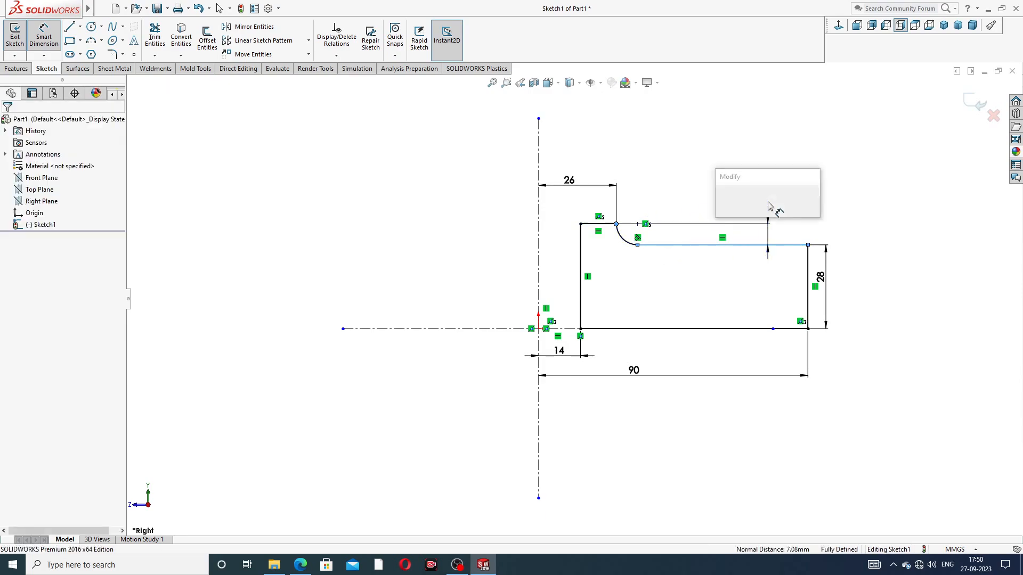
{"action": "type", "text": "10"}
{"action": "key", "text": "Return"}
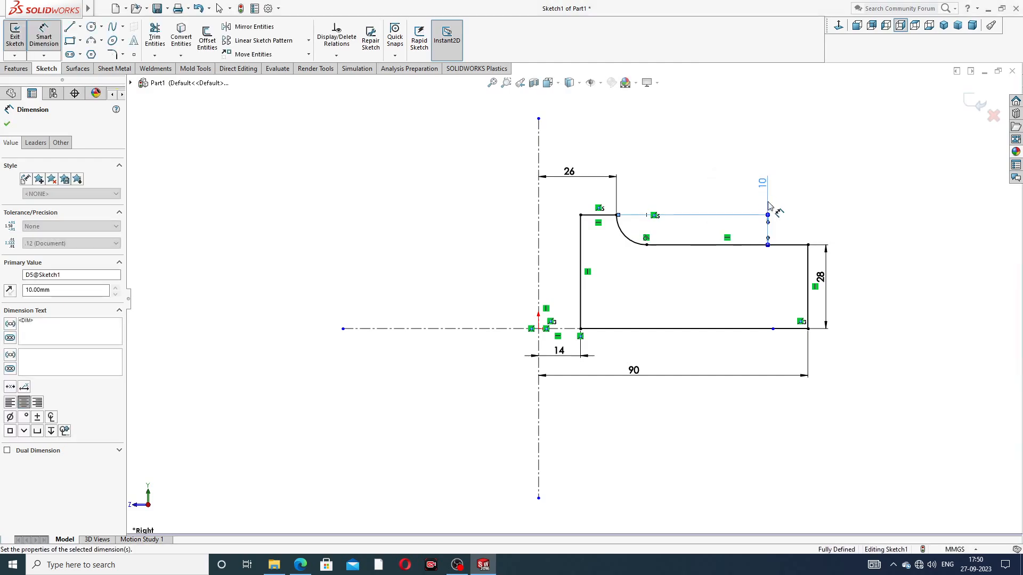
{"action": "left_click", "coordinate": [725, 164]}
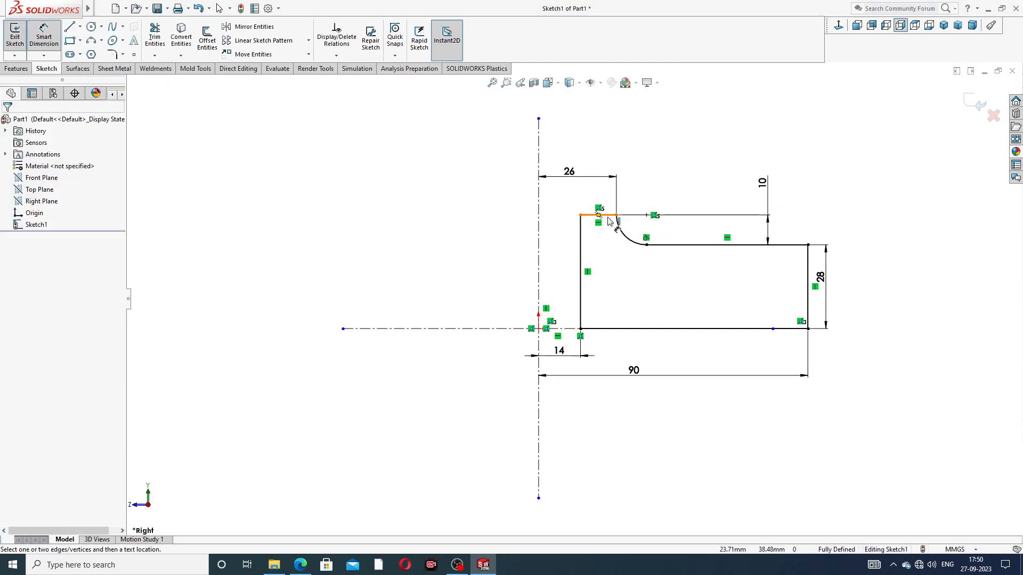
Step: Reposition the 26, 10 and 28 mm dimensions for clearer spacing around the profile and leave the dimension command
{"action": "left_click_drag", "start_coordinate": [577, 179], "coordinate": [580, 169]}
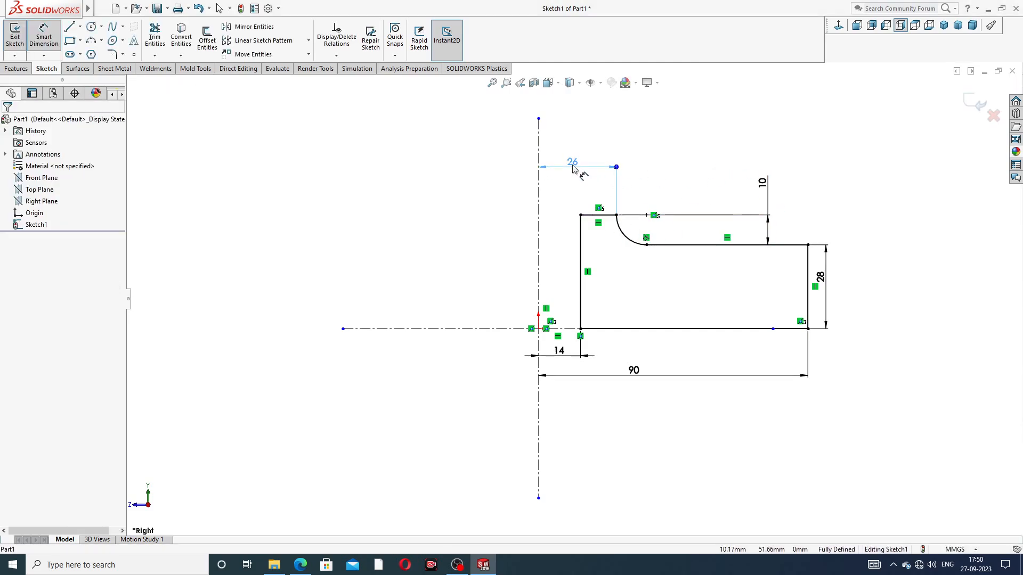
{"action": "left_click", "coordinate": [658, 174]}
{"action": "left_click_drag", "start_coordinate": [769, 193], "coordinate": [760, 187]}
{"action": "left_click", "coordinate": [796, 186]}
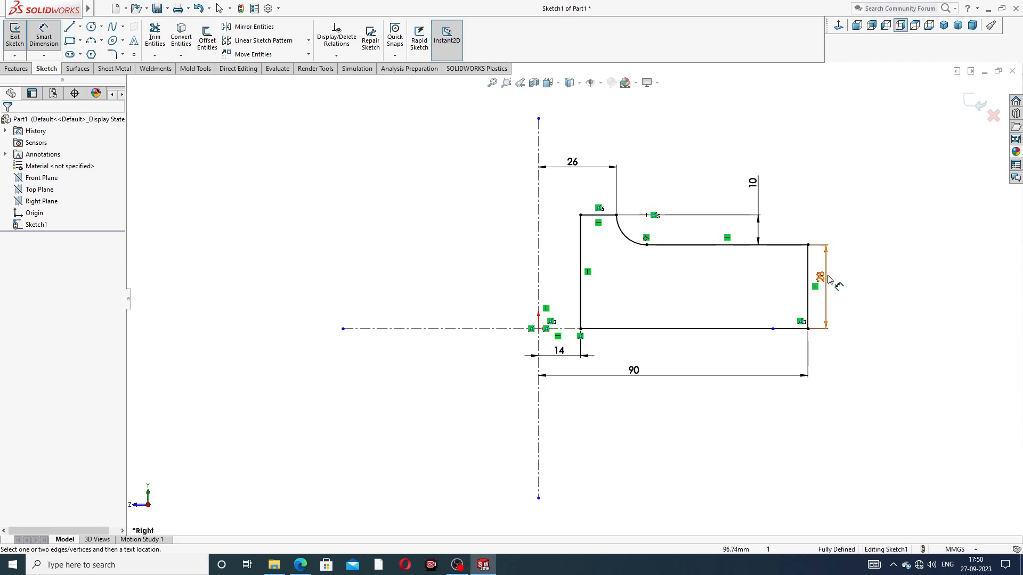
{"action": "left_click_drag", "start_coordinate": [833, 282], "coordinate": [846, 285]}
{"action": "left_click", "coordinate": [890, 212]}
{"action": "right_click", "coordinate": [890, 213]}
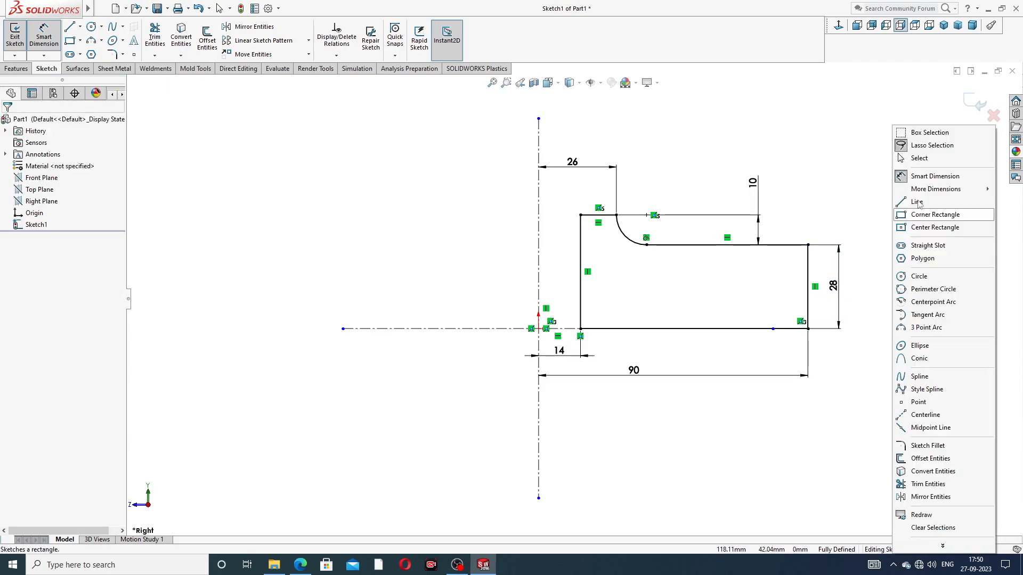
{"action": "left_click", "coordinate": [919, 158]}
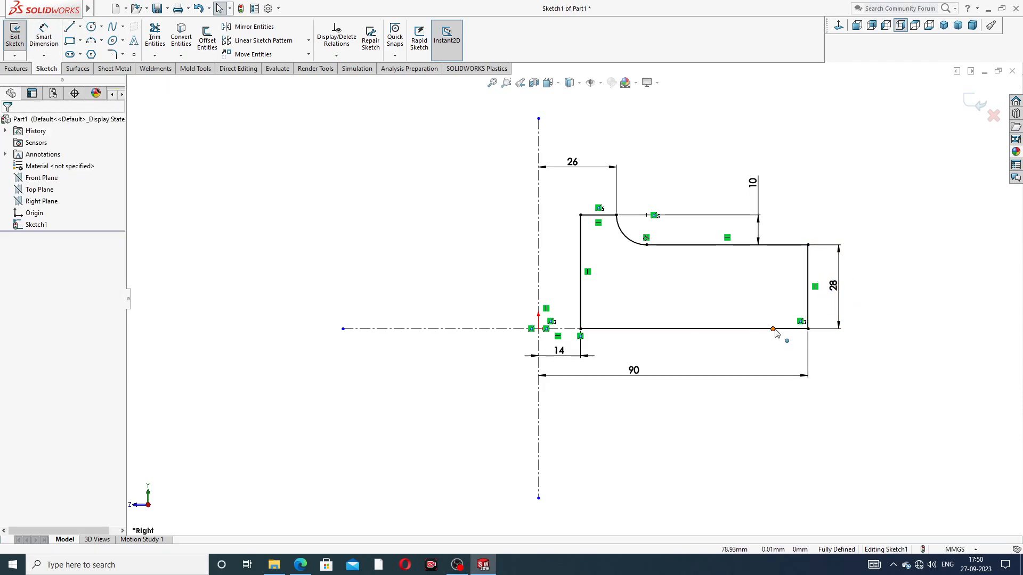
Step: Extend the horizontal centerline beyond the profile's outer side, check the Part-09 drawing in the browser, and return to SOLIDWORKS
{"action": "left_click_drag", "start_coordinate": [773, 328], "coordinate": [855, 328]}
{"action": "left_click", "coordinate": [879, 233]}
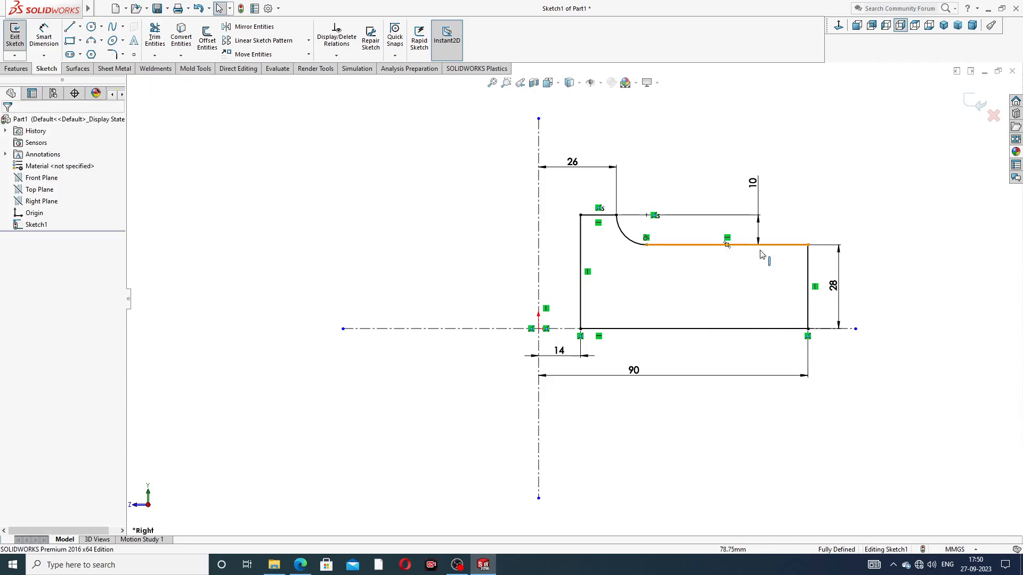
{"action": "left_click", "coordinate": [301, 566]}
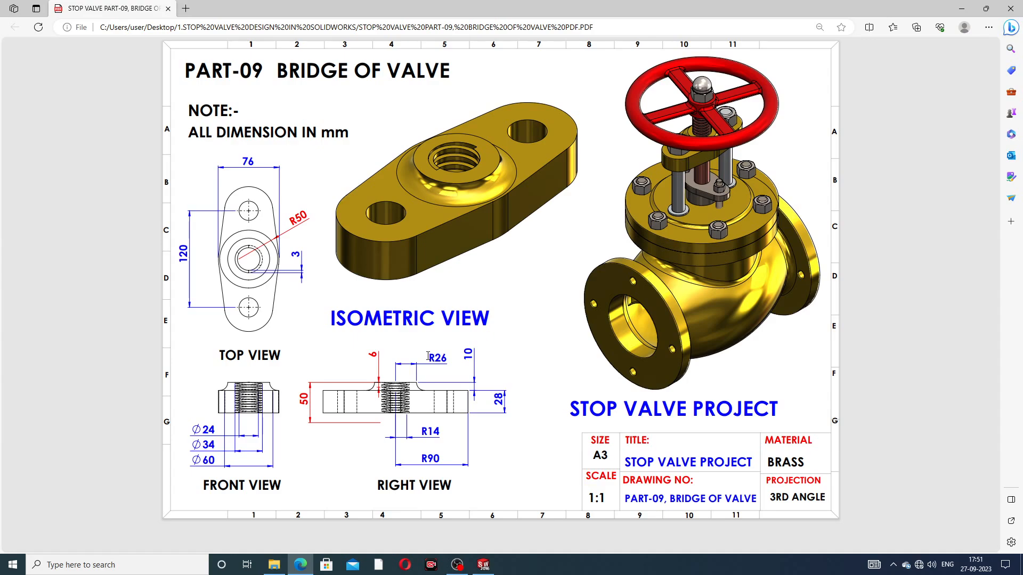
{"action": "left_click", "coordinate": [301, 565]}
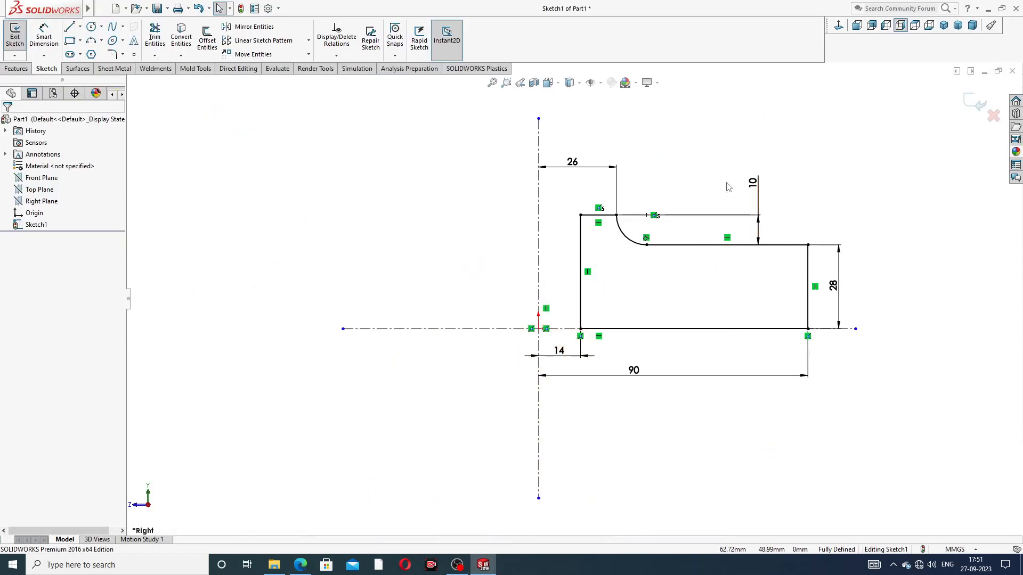
Step: Revolve the profile 360° about the vertical centerline into a solid disc with a raised hub
{"action": "scroll", "coordinate": [665, 190], "scroll_direction": "up", "scroll_amount": 1}
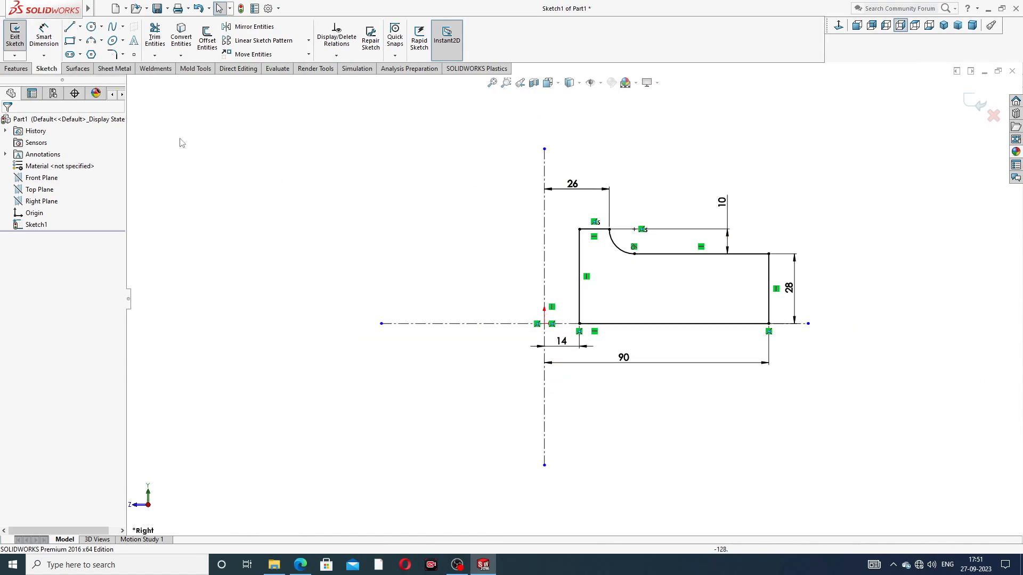
{"action": "left_click", "coordinate": [16, 69]}
{"action": "left_click", "coordinate": [51, 38]}
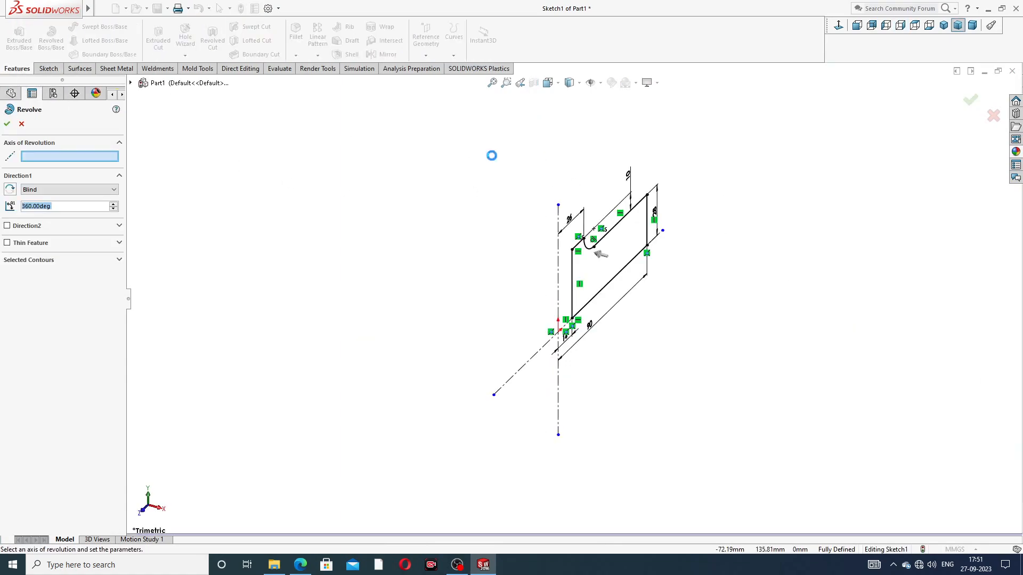
{"action": "left_click", "coordinate": [558, 267]}
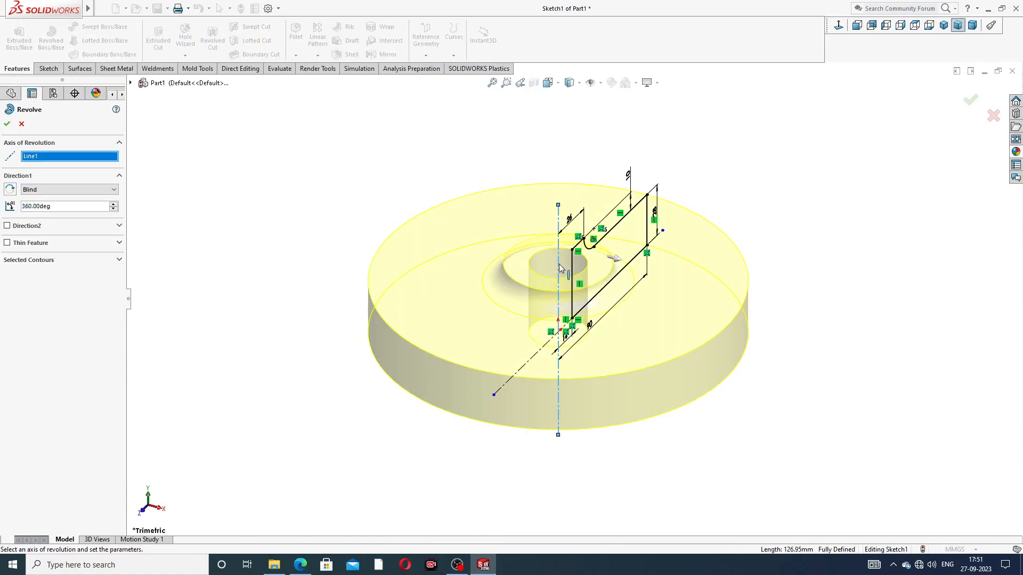
{"action": "left_click", "coordinate": [8, 126]}
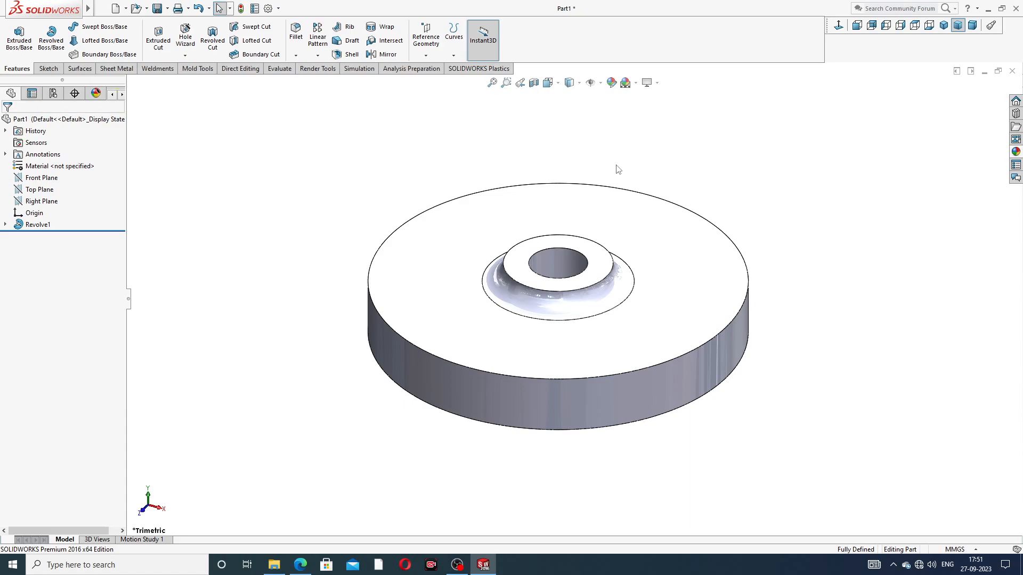
Step: Start a sketch on the disc's wide flat face around the hub and orient the view normal to it
{"action": "middle_click_drag", "start_coordinate": [612, 272], "coordinate": [574, 219]}
{"action": "middle_click_drag", "start_coordinate": [582, 297], "coordinate": [657, 308]}
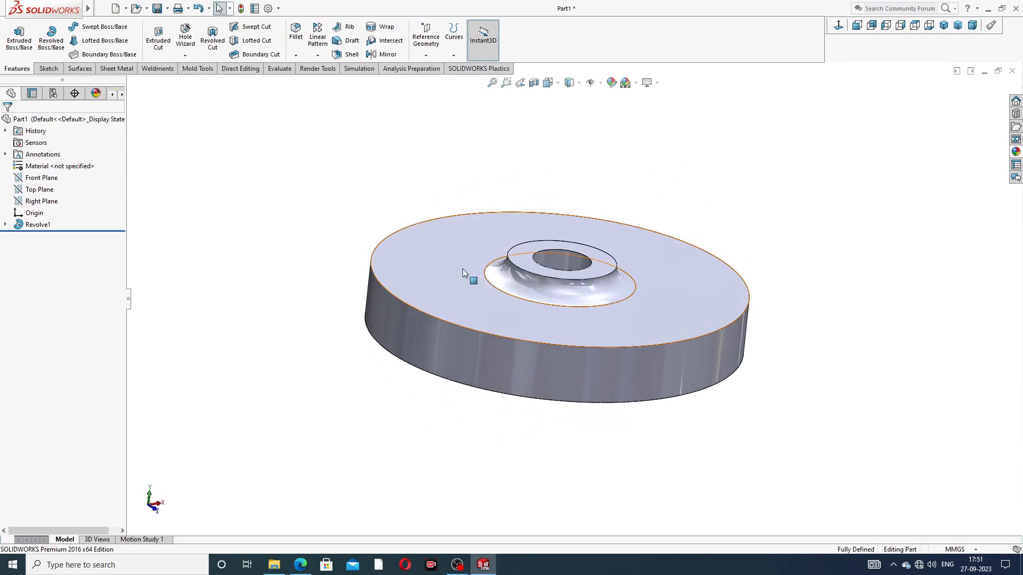
{"action": "left_click", "coordinate": [456, 276]}
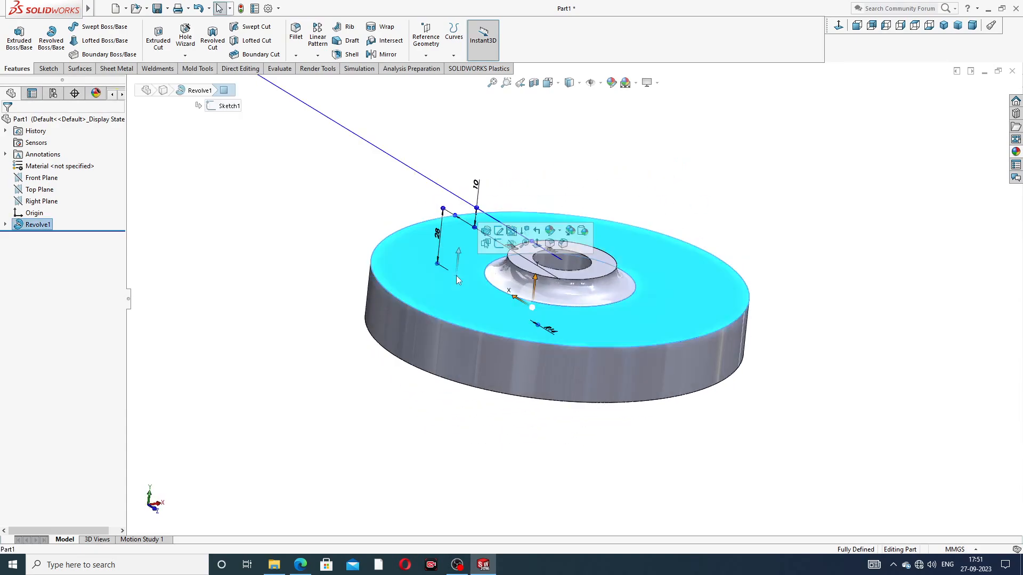
{"action": "left_click", "coordinate": [500, 244]}
{"action": "left_click", "coordinate": [842, 27]}
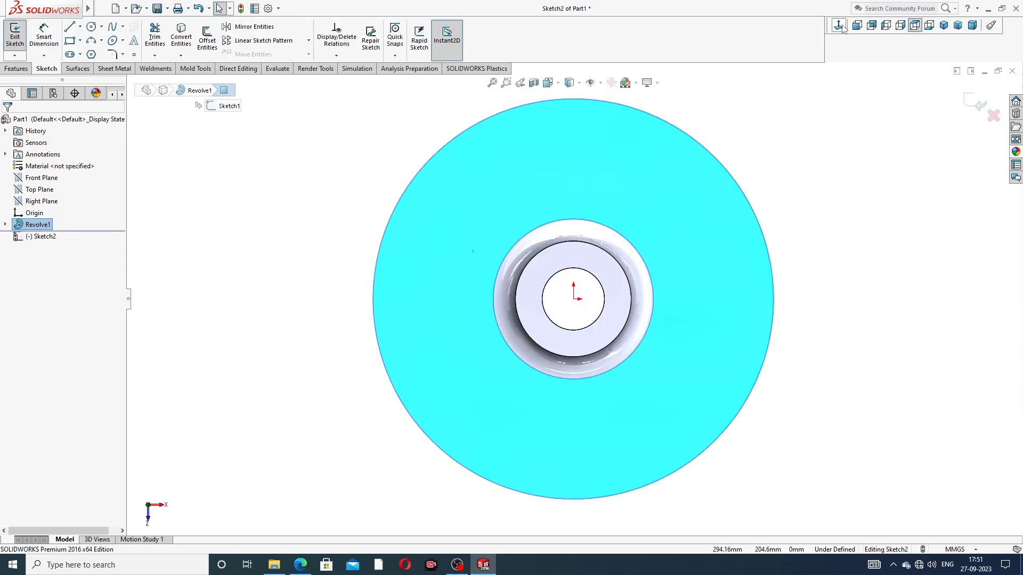
Step: Check the Part-09 drawing in the browser, return to SOLIDWORKS and draw a vertical centerline through the origin across the disc face
{"action": "scroll", "coordinate": [795, 111], "scroll_direction": "up", "scroll_amount": 1}
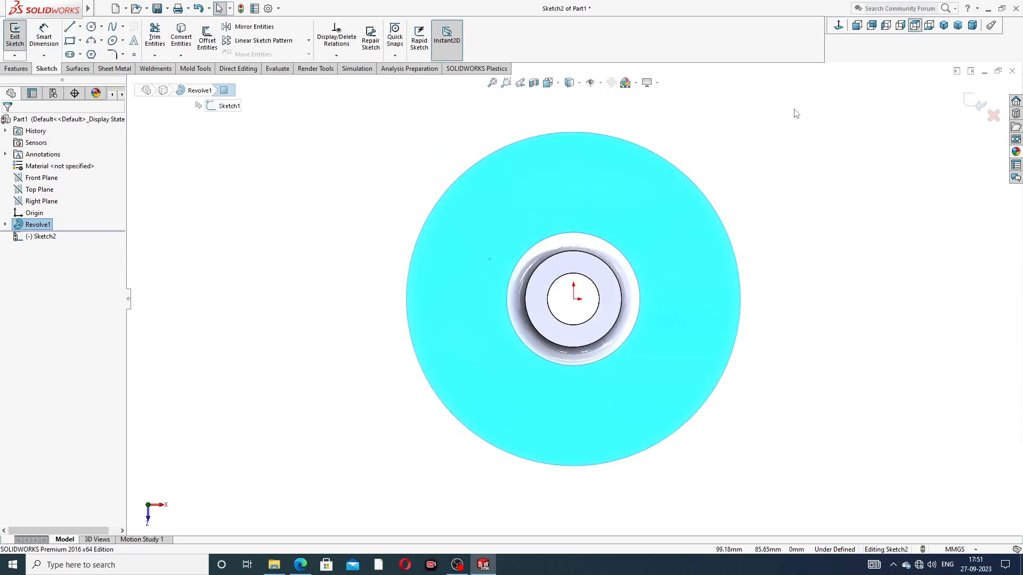
{"action": "left_click", "coordinate": [299, 564]}
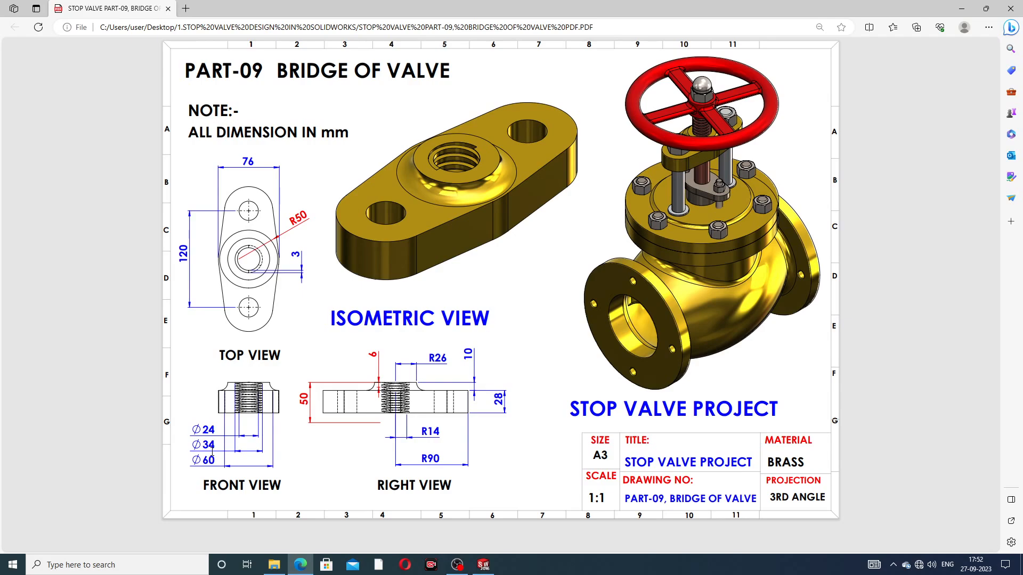
{"action": "left_click", "coordinate": [301, 564]}
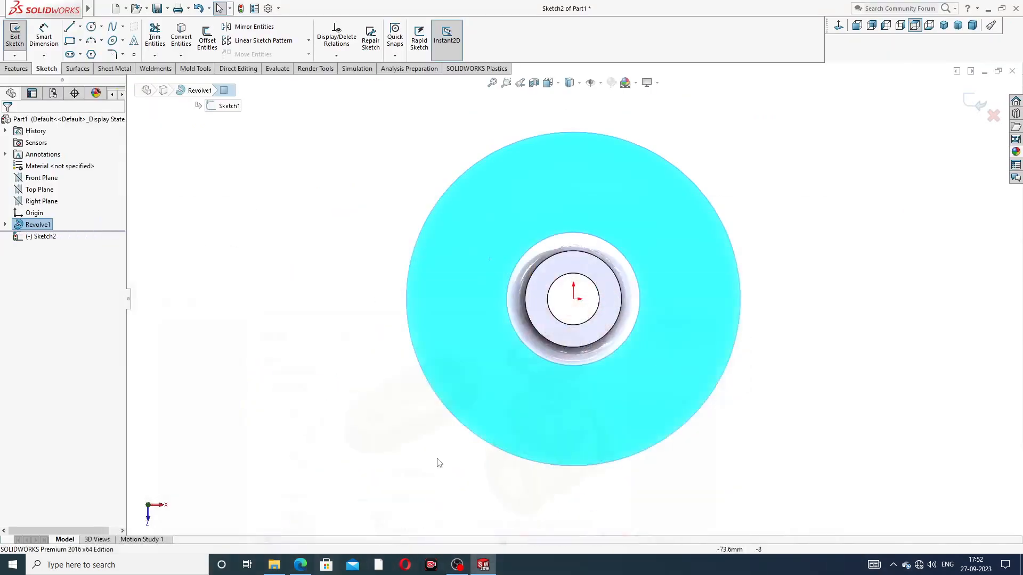
{"action": "left_click", "coordinate": [80, 27]}
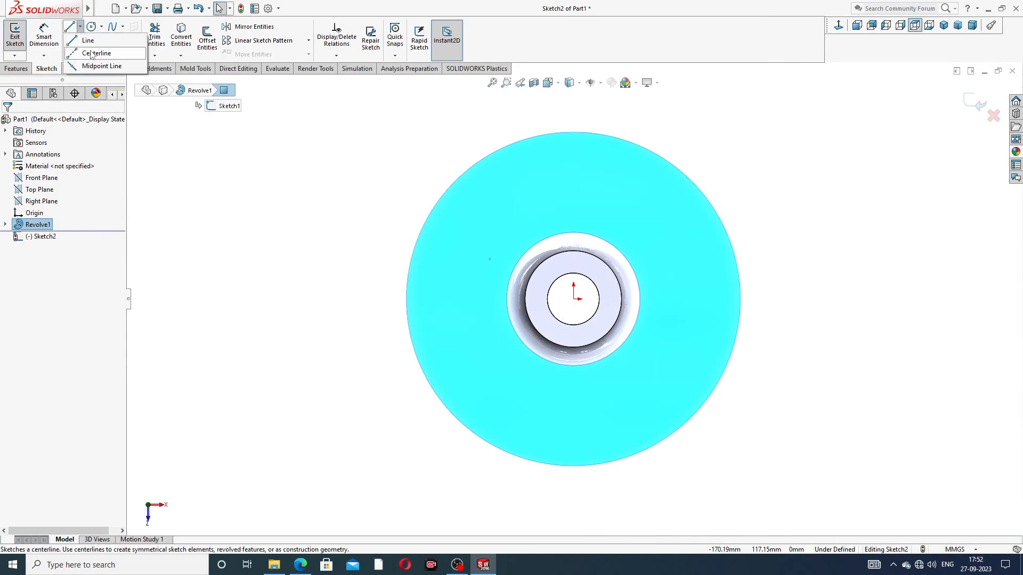
{"action": "left_click", "coordinate": [93, 44]}
{"action": "left_click", "coordinate": [574, 158]}
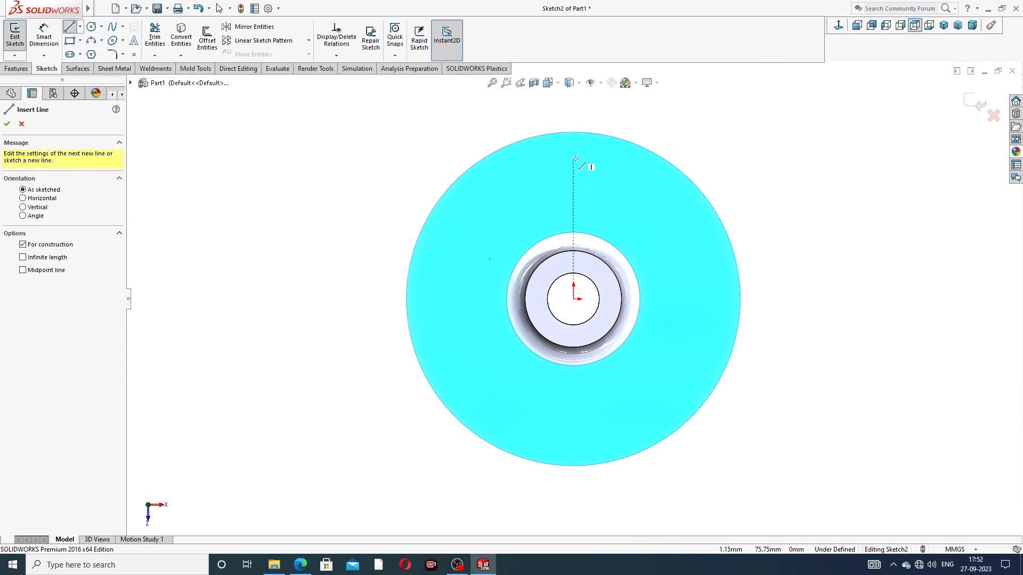
{"action": "left_click", "coordinate": [573, 427]}
{"action": "right_click", "coordinate": [662, 361]}
{"action": "left_click", "coordinate": [689, 369]}
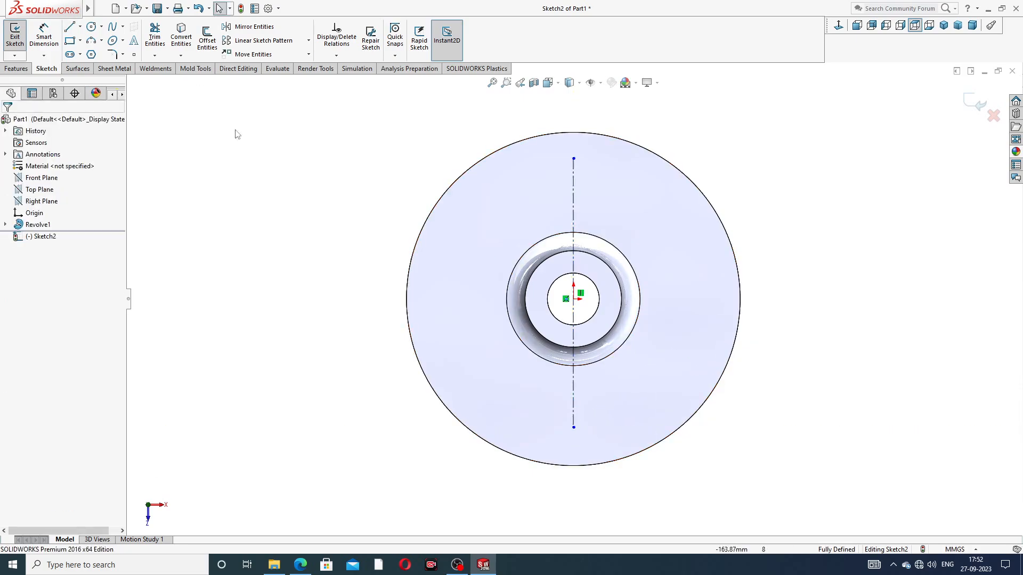
Step: Draw a horizontal centerline about 124 mm long through the origin, extending past the hub on both sides
{"action": "left_click", "coordinate": [81, 27]}
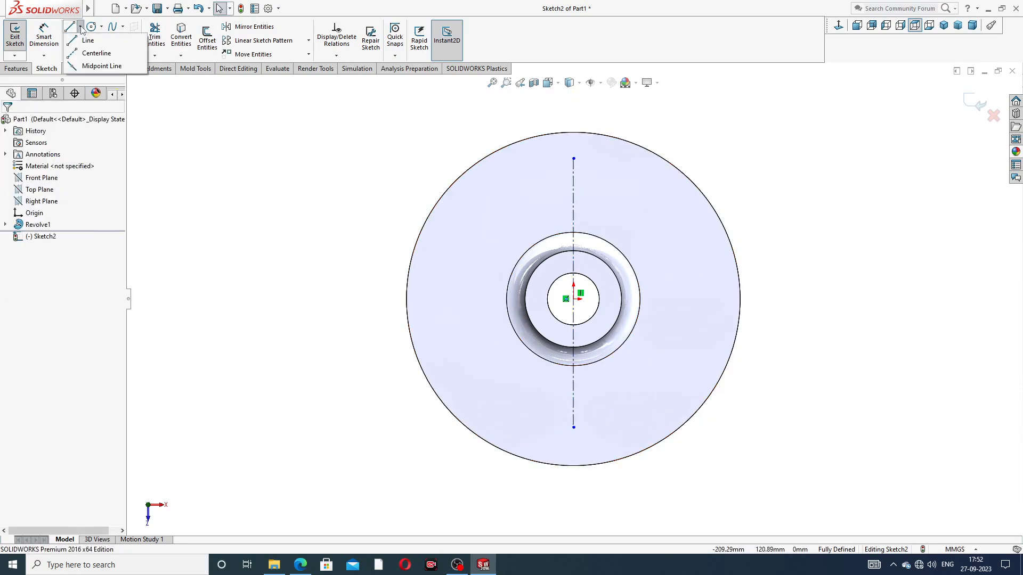
{"action": "left_click", "coordinate": [96, 53]}
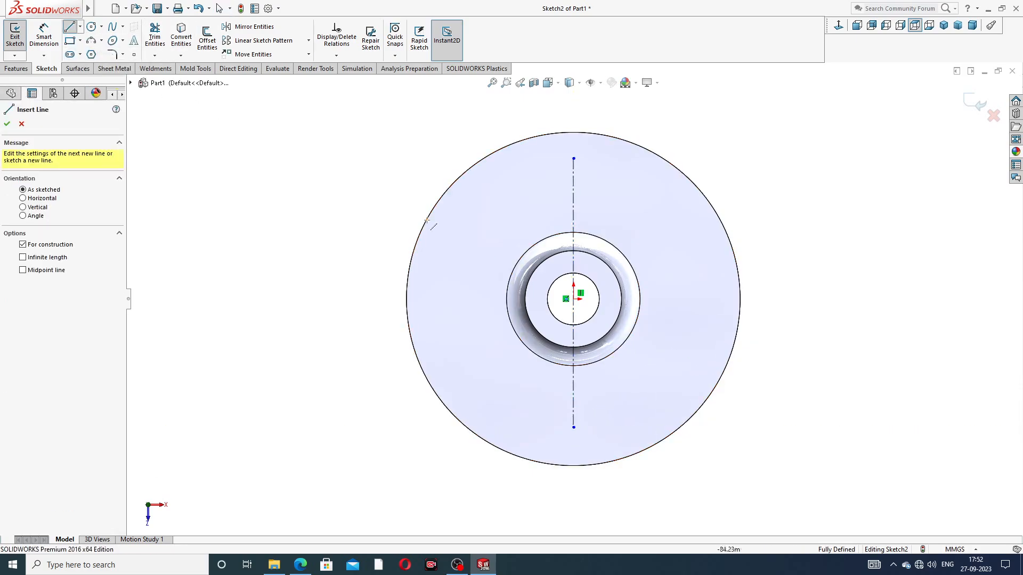
{"action": "left_click", "coordinate": [471, 300]}
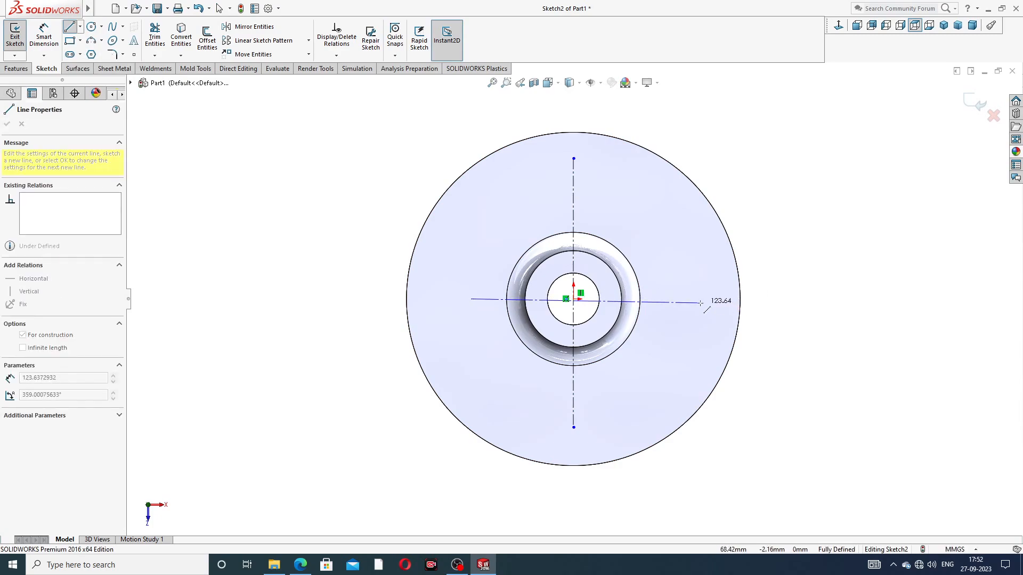
{"action": "left_click", "coordinate": [701, 300]}
{"action": "right_click", "coordinate": [752, 201]}
{"action": "left_click", "coordinate": [768, 233]}
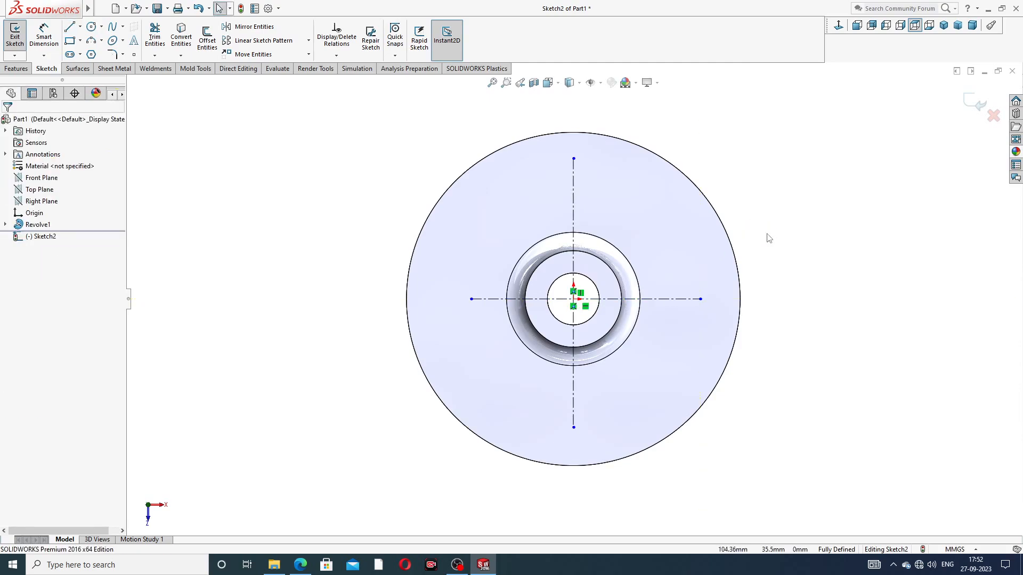
Step: Sketch two concentric circles, about 55 mm and 37 mm in diameter, centered on the vertical centerline about 56 mm above the origin
{"action": "left_click", "coordinate": [113, 42]}
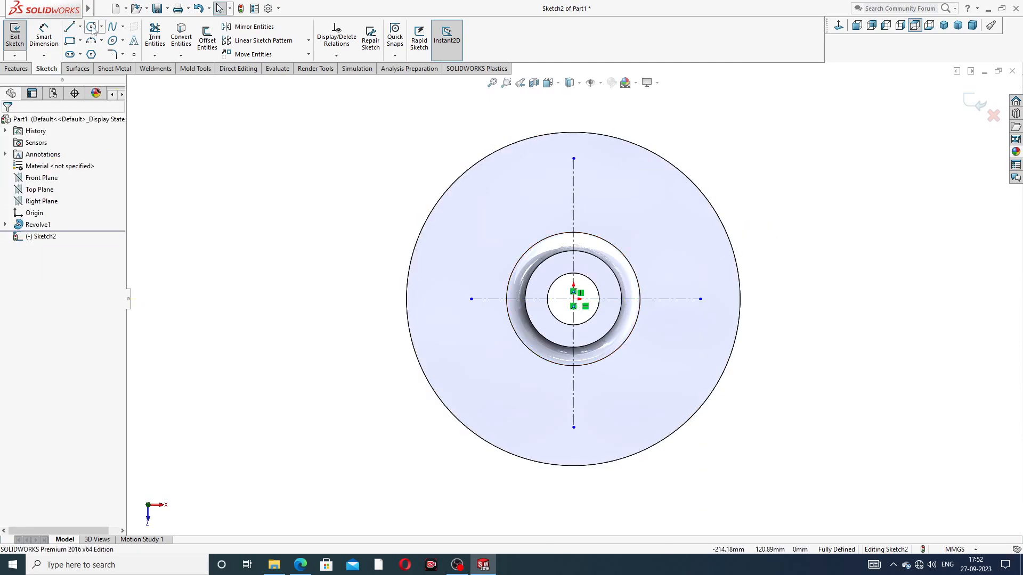
{"action": "left_click", "coordinate": [573, 193]}
{"action": "left_click", "coordinate": [601, 153]}
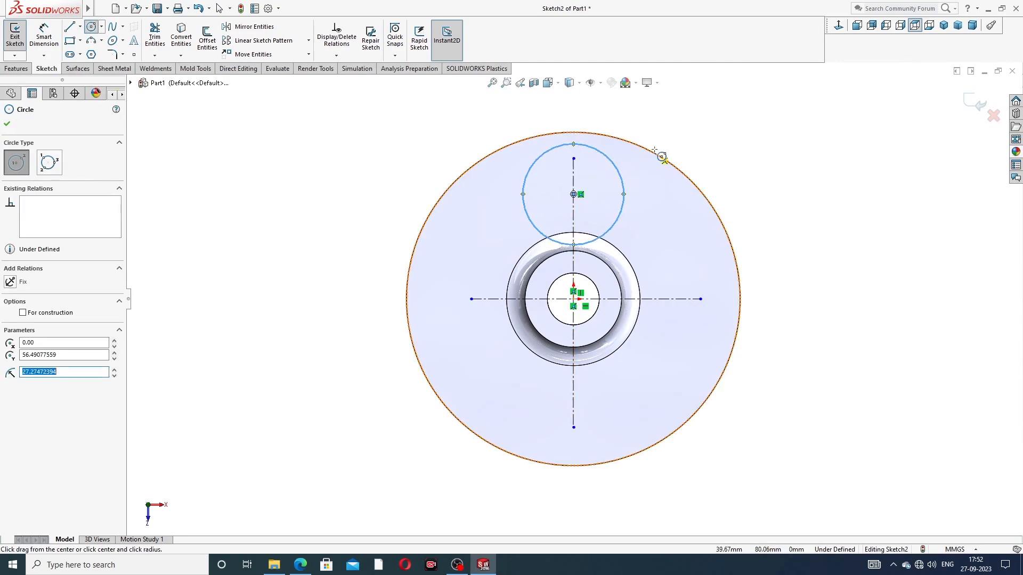
{"action": "left_click", "coordinate": [575, 193]}
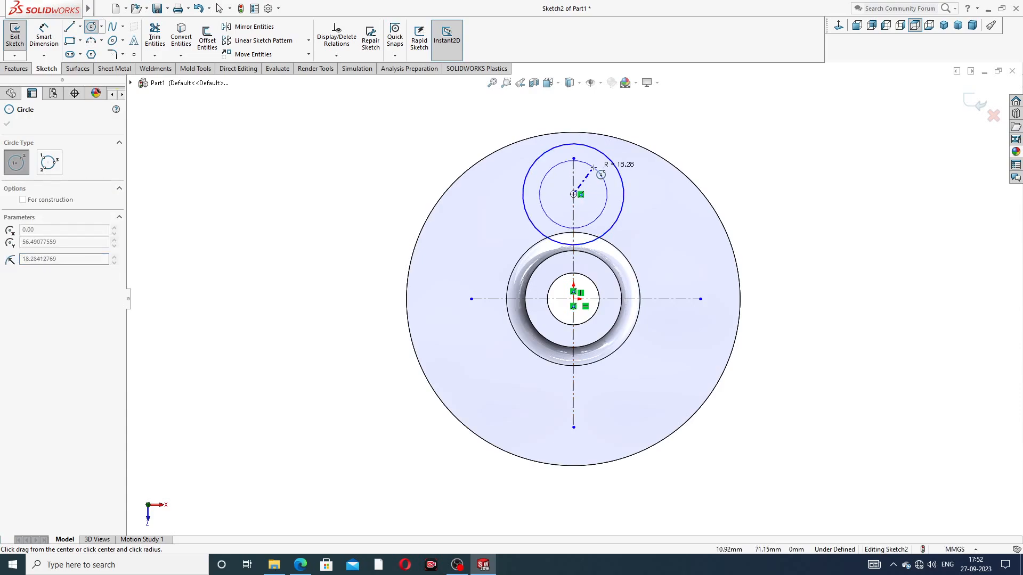
{"action": "left_click", "coordinate": [597, 171]}
{"action": "right_click", "coordinate": [681, 120]}
{"action": "left_click", "coordinate": [705, 129]}
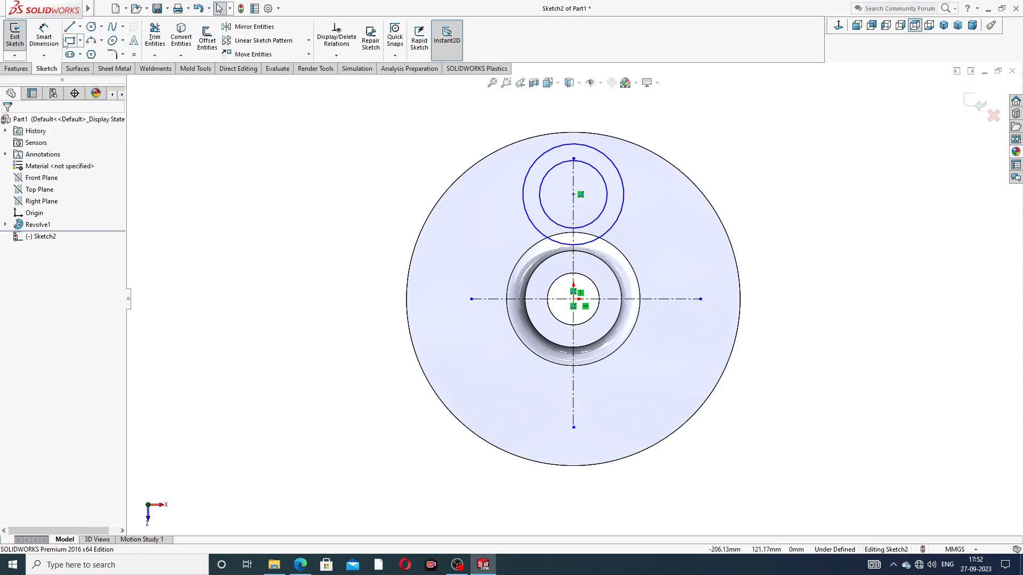
Step: Dimension the outer circle to 60 mm diameter and the inner circle to 24 mm diameter
{"action": "left_click", "coordinate": [44, 36]}
{"action": "left_click", "coordinate": [608, 160]}
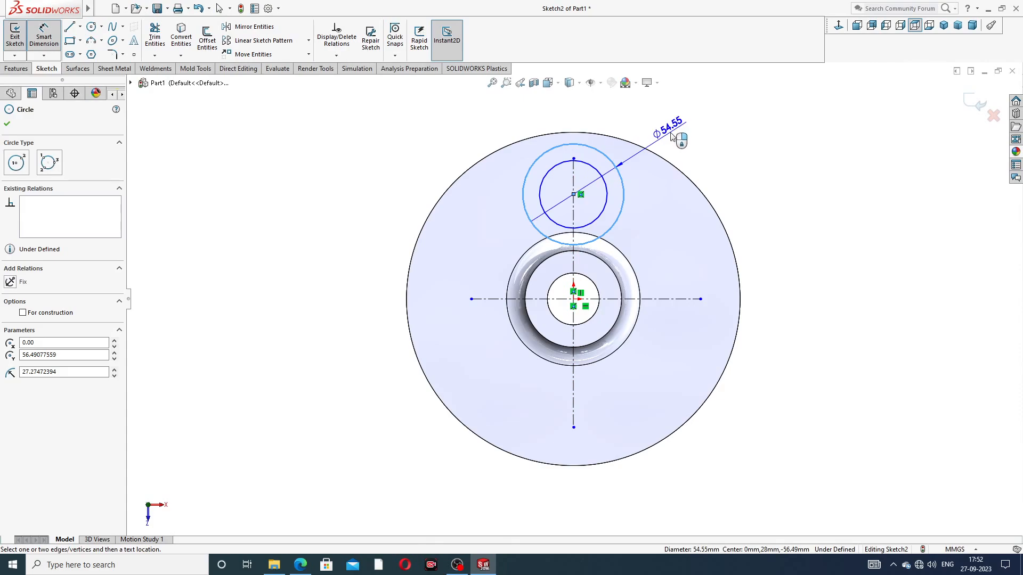
{"action": "left_click", "coordinate": [670, 134]}
{"action": "type", "text": "60"}
{"action": "key", "text": "Return"}
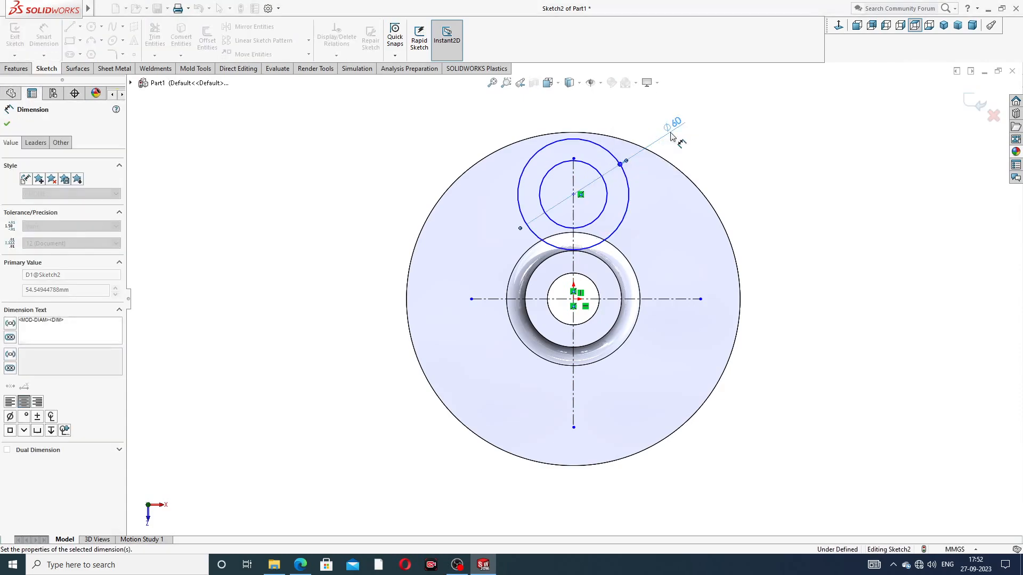
{"action": "left_click", "coordinate": [598, 170]}
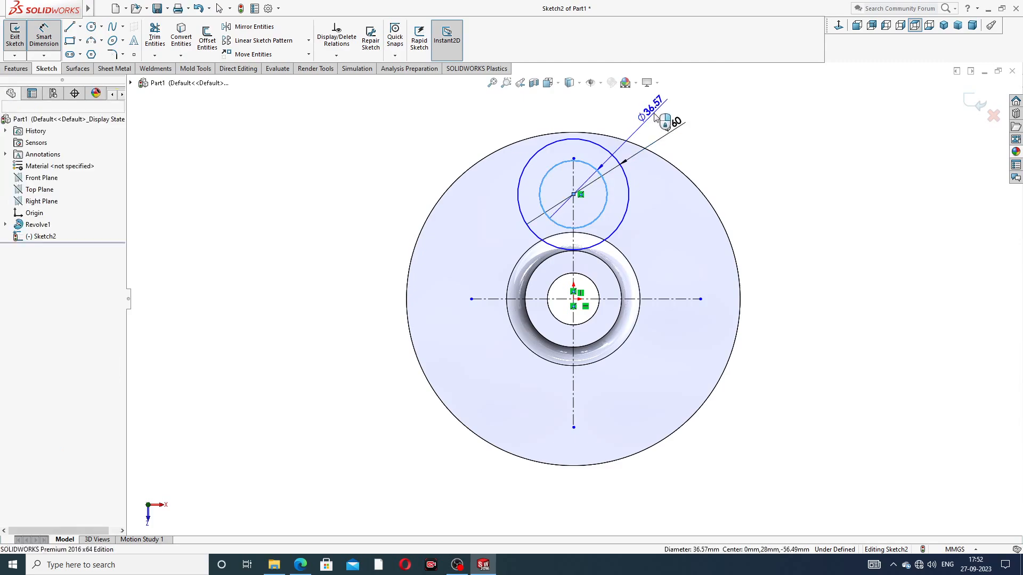
{"action": "left_click", "coordinate": [655, 117]}
{"action": "type", "text": "24"}
{"action": "key", "text": "Return"}
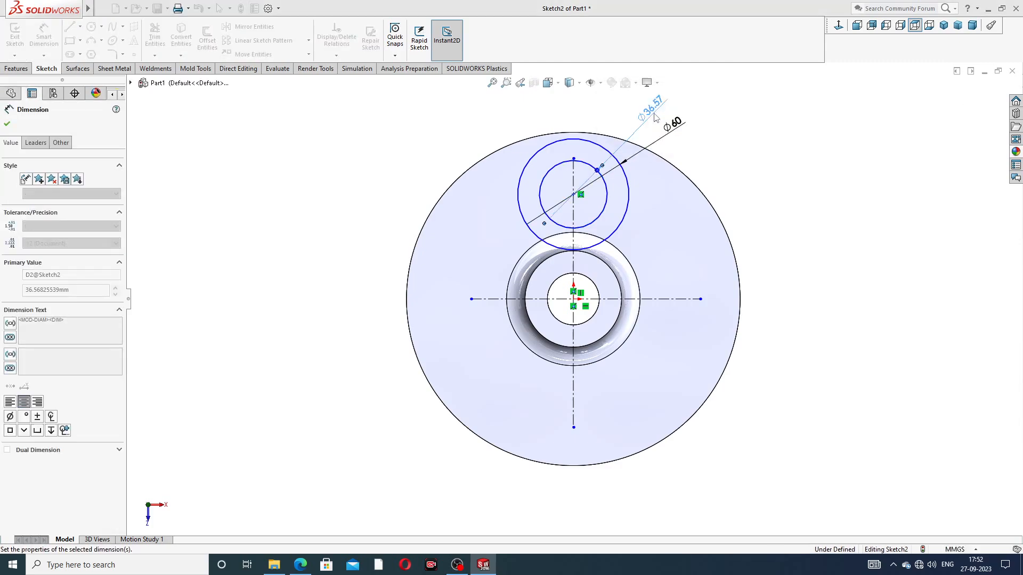
{"action": "key", "text": "Escape"}
{"action": "right_click", "coordinate": [736, 145]}
{"action": "left_click", "coordinate": [764, 157]}
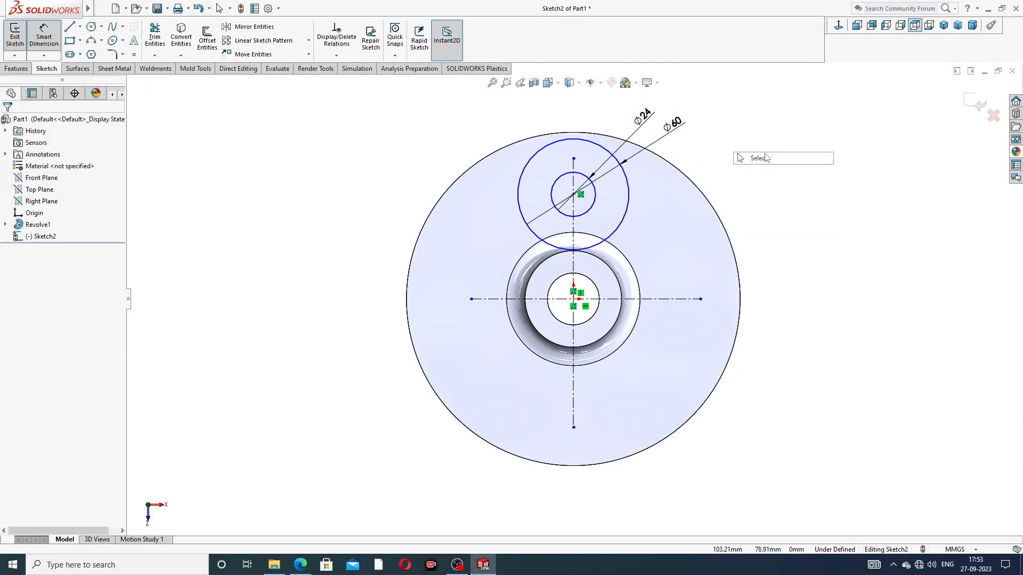
Step: Draw a line about 67 mm long, tangent to the 60 mm circle's right side and ending on the horizontal centerline
{"action": "left_click", "coordinate": [70, 26]}
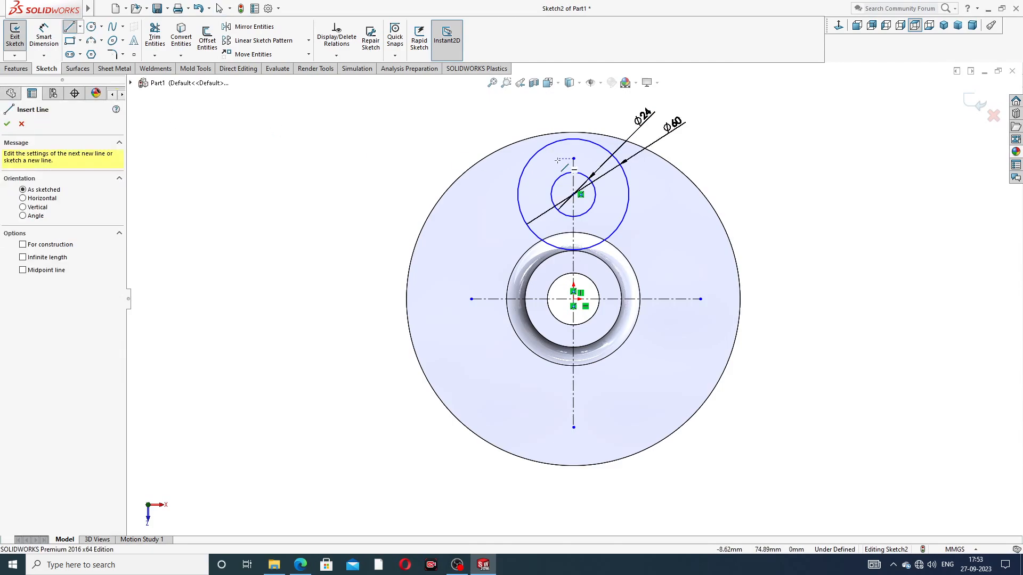
{"action": "left_click", "coordinate": [622, 166]}
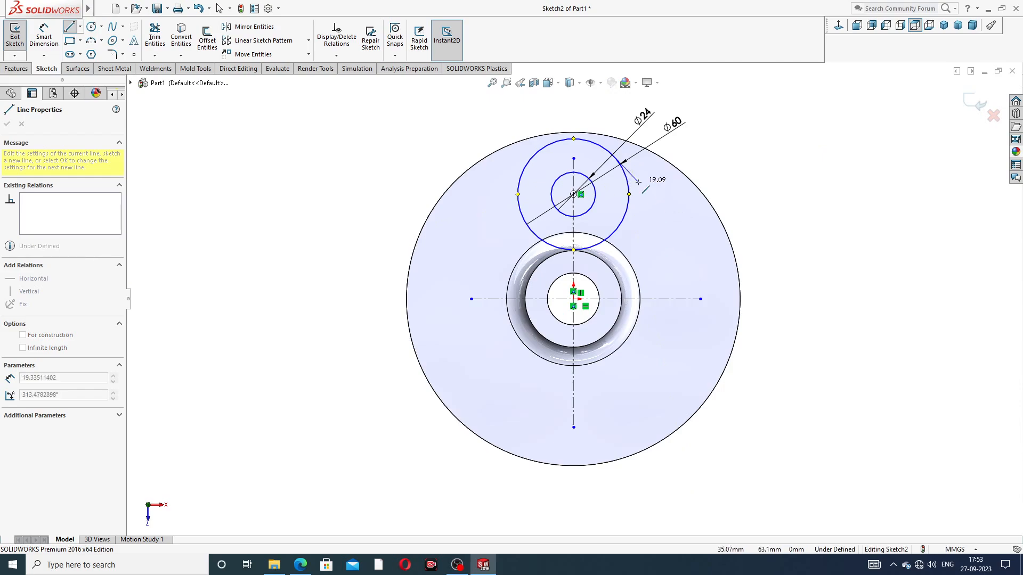
{"action": "left_click", "coordinate": [660, 299]}
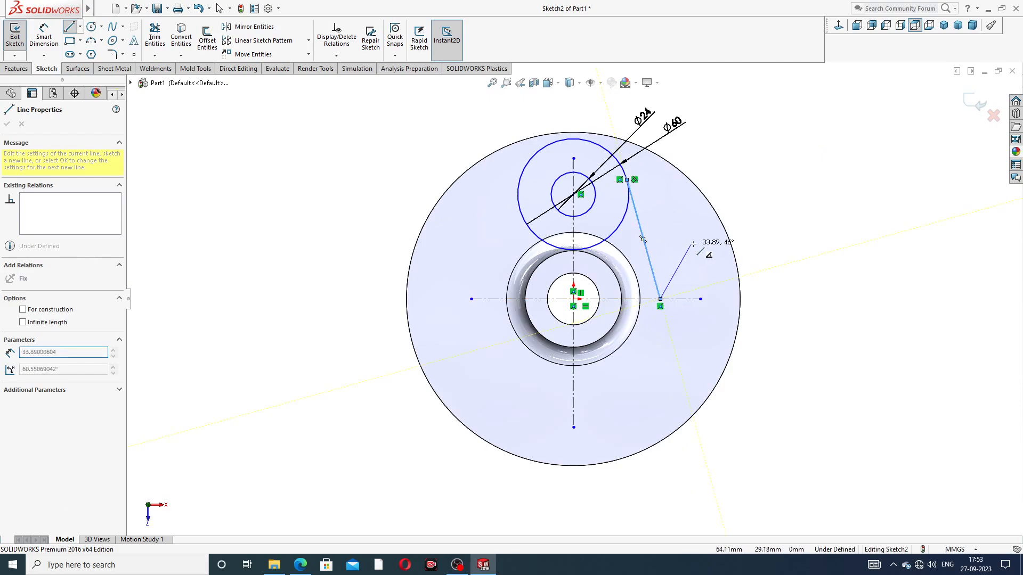
{"action": "right_click", "coordinate": [715, 247]}
{"action": "left_click", "coordinate": [714, 245]}
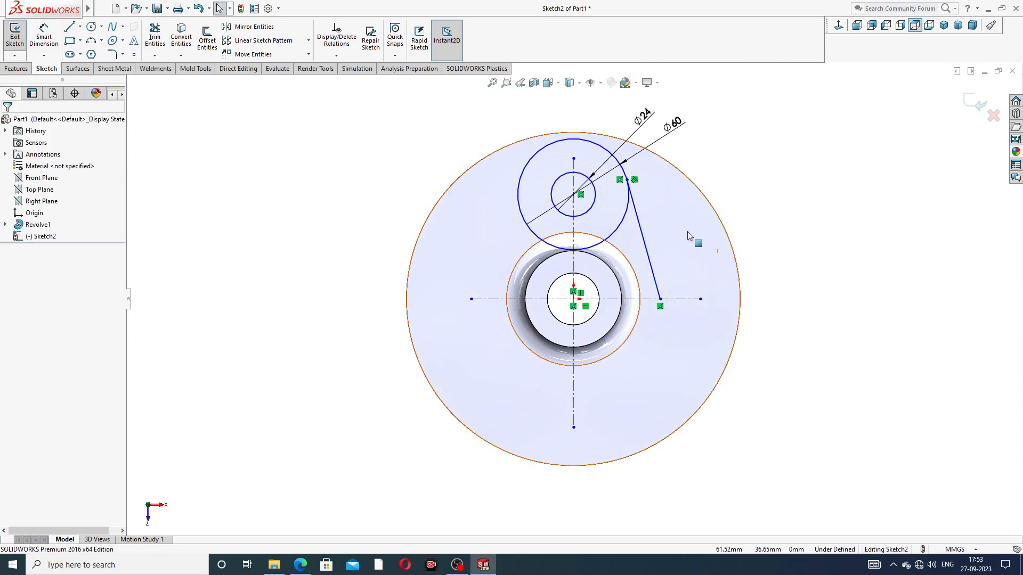
Step: Mirror the tangent line about the vertical centerline, keeping the original
{"action": "left_click", "coordinate": [642, 229]}
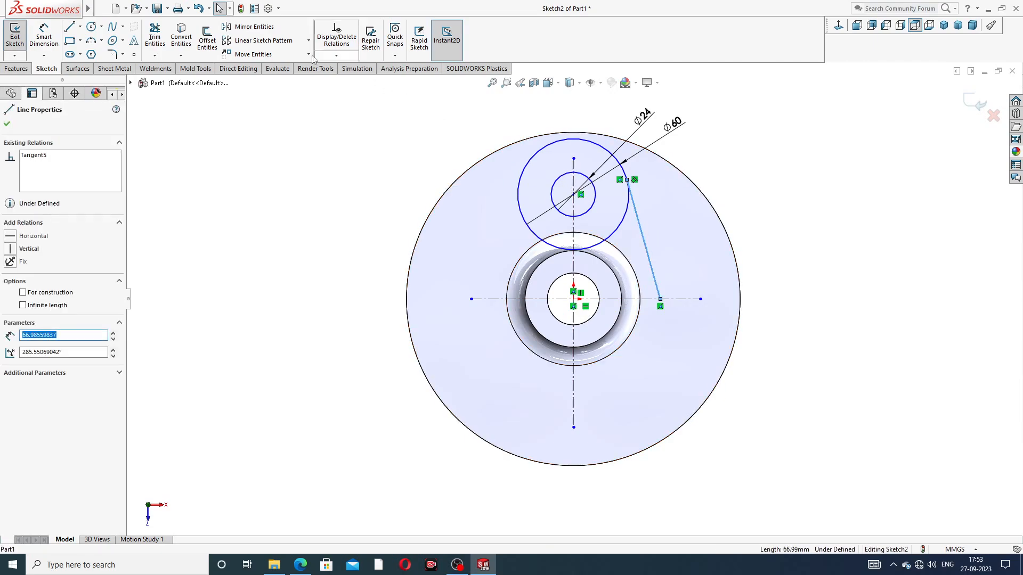
{"action": "left_click", "coordinate": [251, 26]}
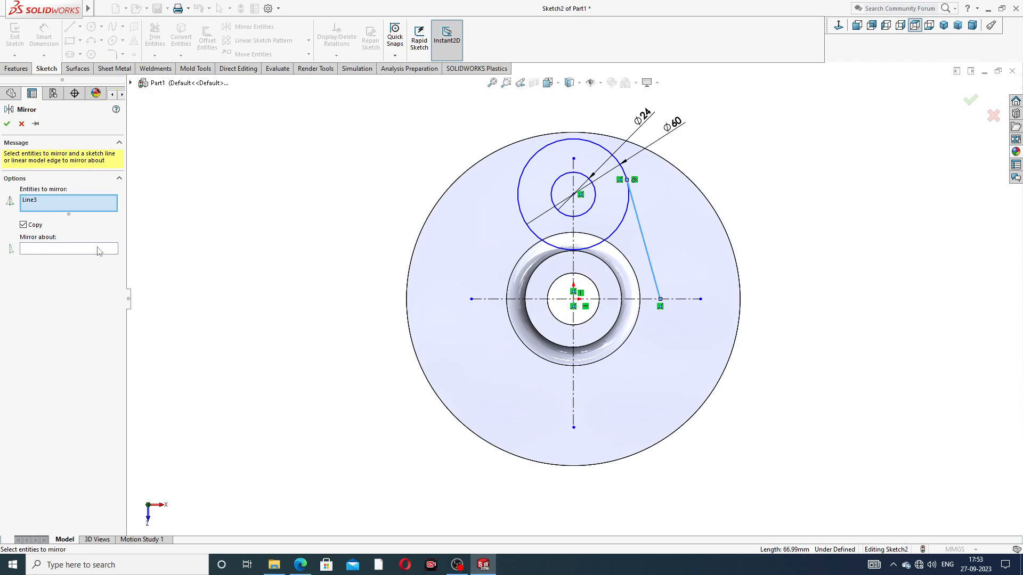
{"action": "left_click", "coordinate": [99, 250]}
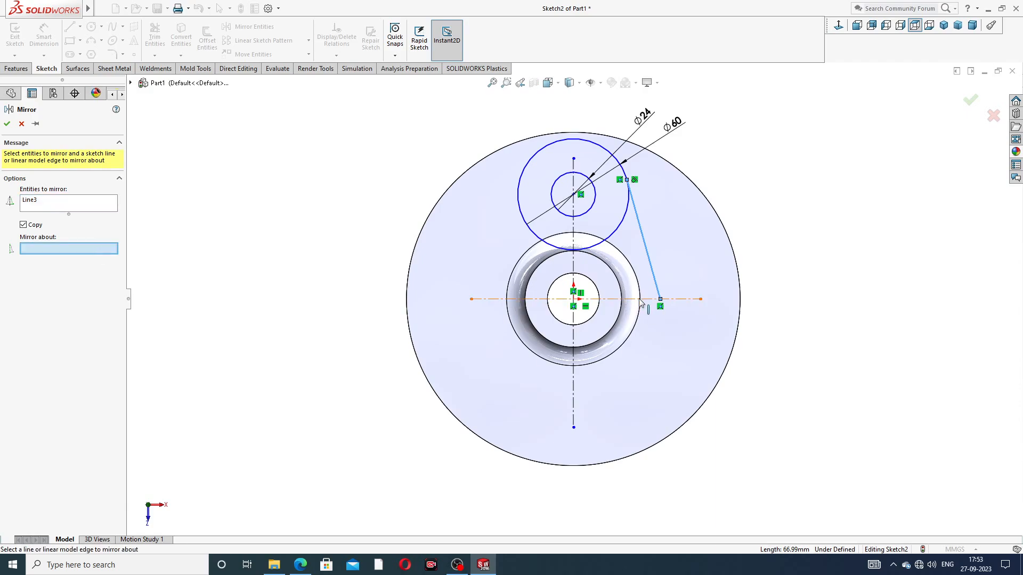
{"action": "left_click", "coordinate": [574, 265]}
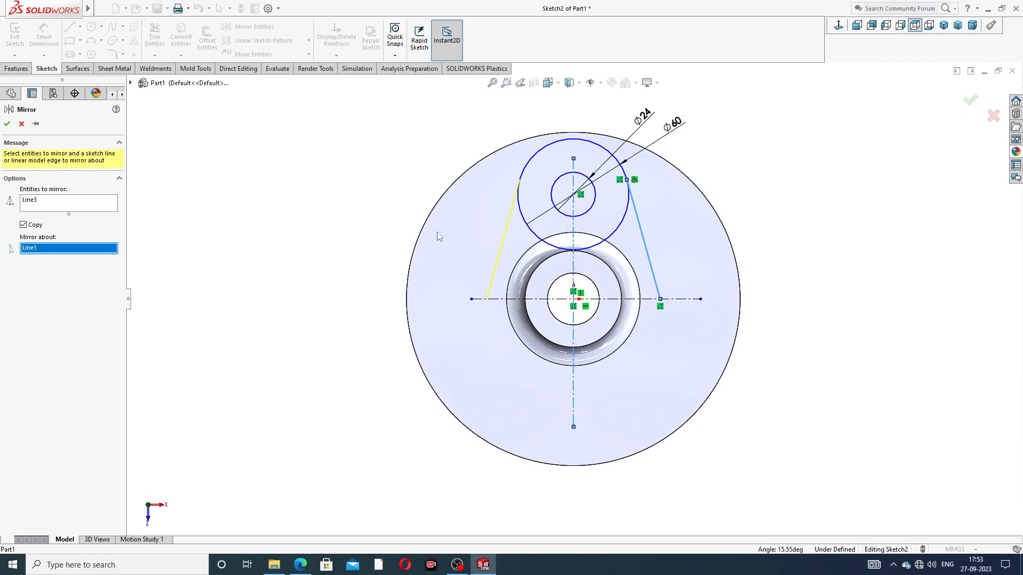
{"action": "left_click", "coordinate": [8, 124]}
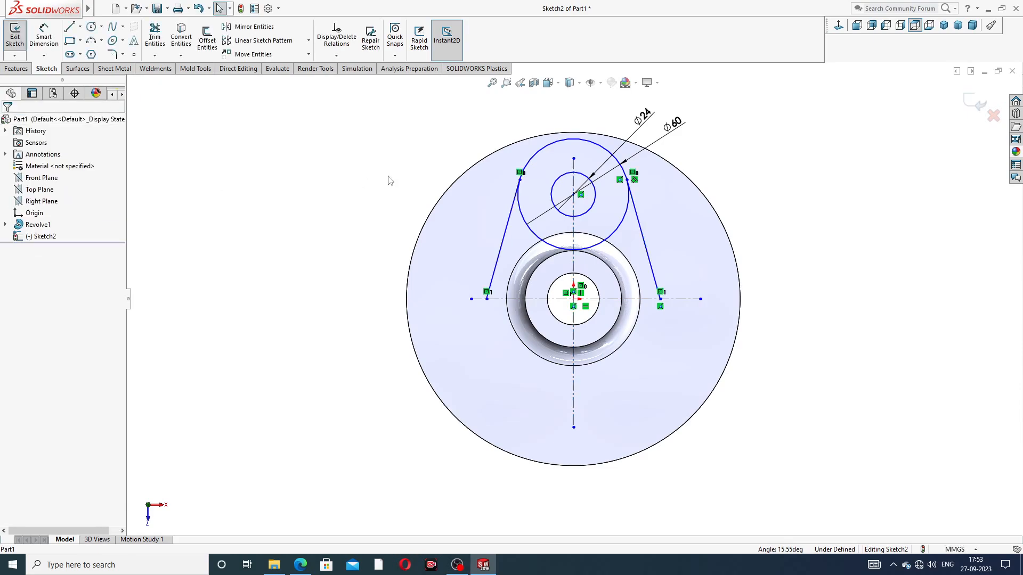
Step: Select the mirrored tangent line together with both concentric circles
{"action": "left_click", "coordinate": [510, 219]}
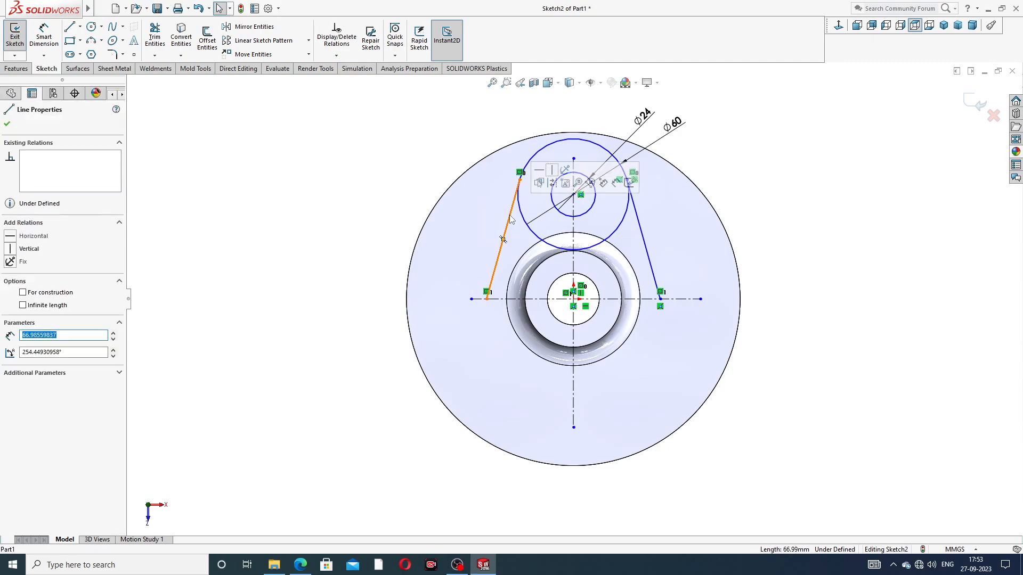
{"action": "left_click", "coordinate": [524, 221], "text": "ctrl"}
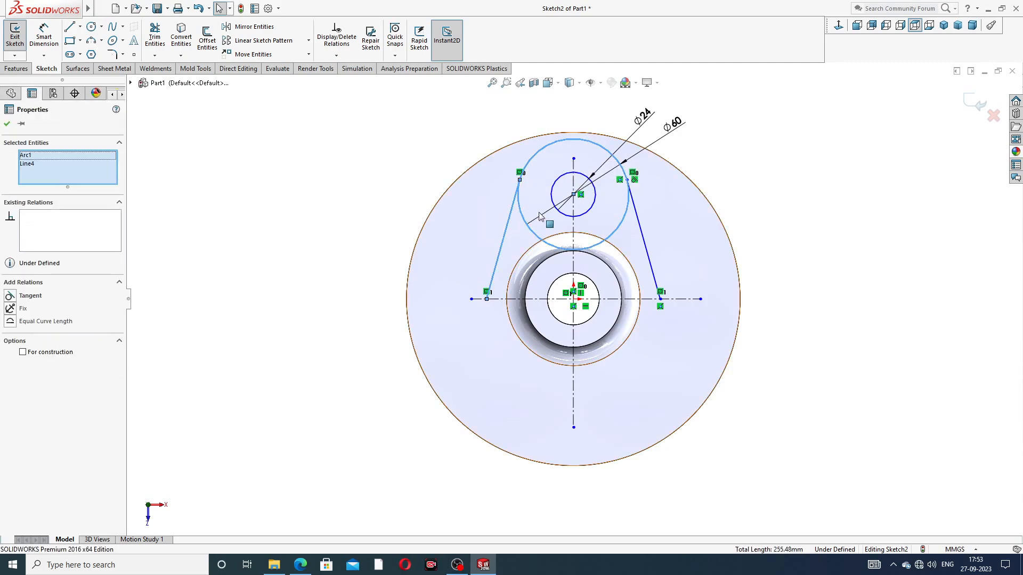
{"action": "left_click", "coordinate": [563, 216], "text": "ctrl"}
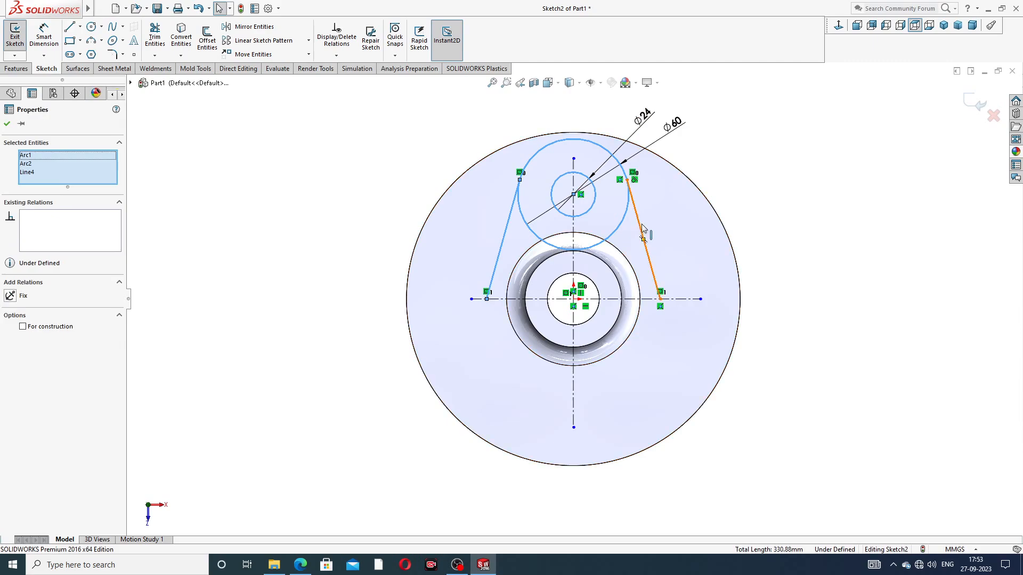
Step: Mirror the two concentric circles and both slanted tangent lines about the horizontal centerline
{"action": "left_click", "coordinate": [642, 228], "text": "ctrl"}
{"action": "left_click", "coordinate": [250, 26]}
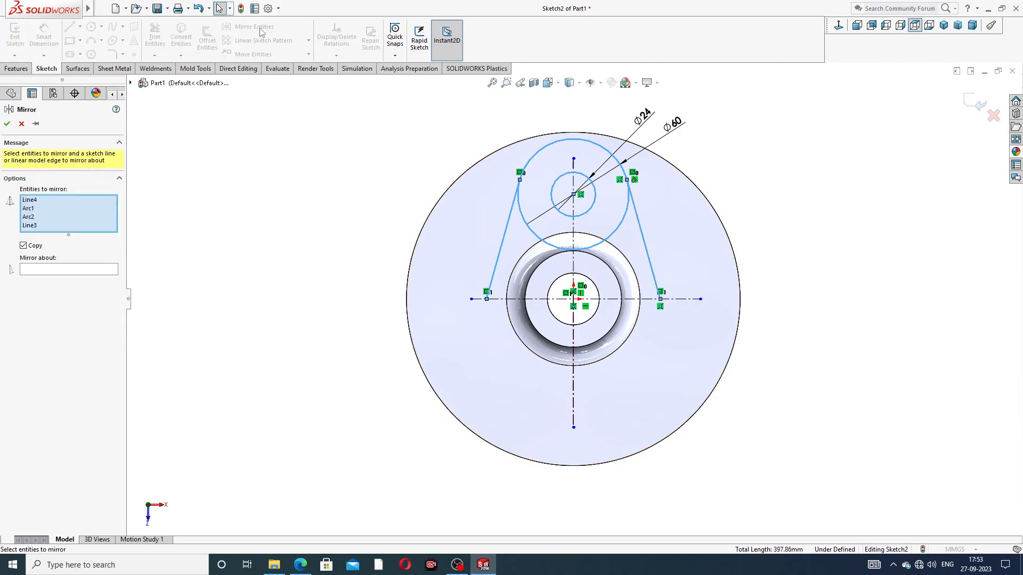
{"action": "left_click", "coordinate": [103, 270]}
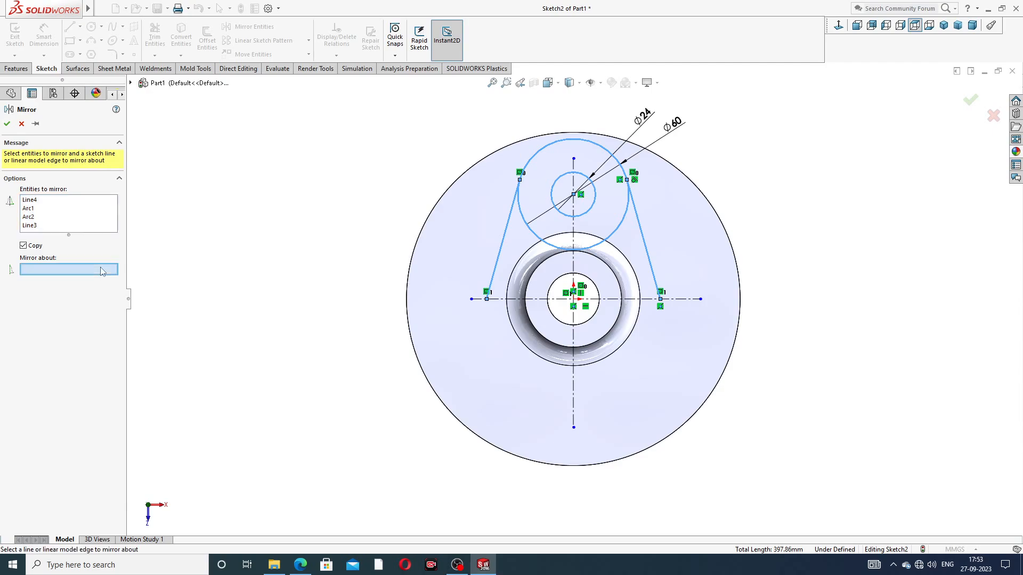
{"action": "left_click", "coordinate": [525, 299]}
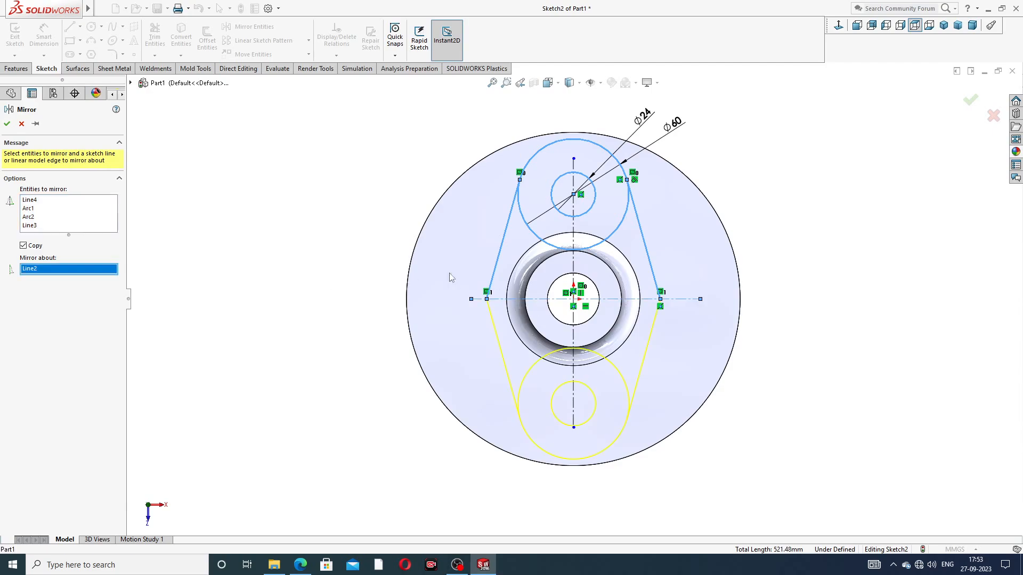
{"action": "left_click", "coordinate": [7, 124]}
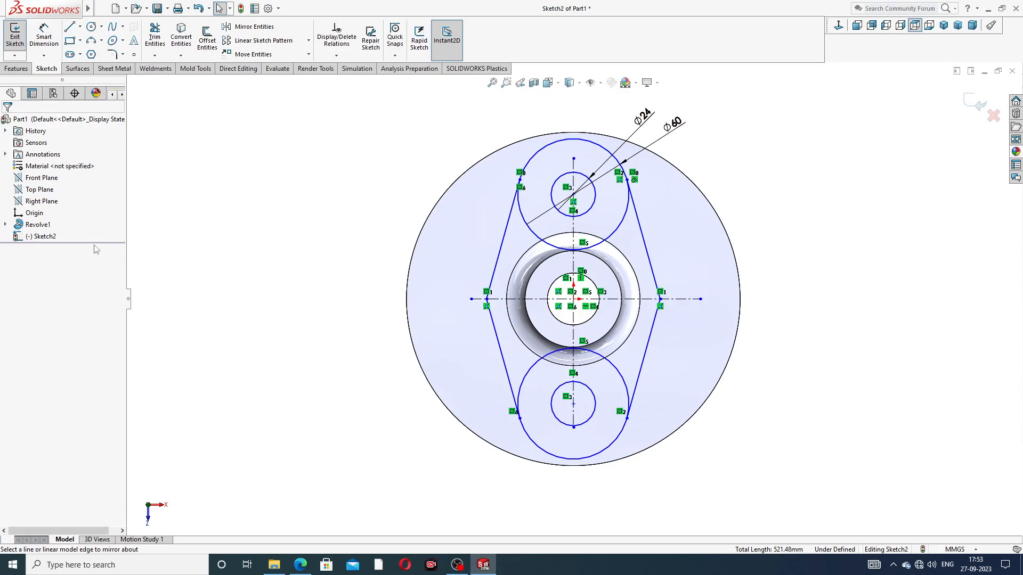
Step: Dimension the vertical distance between the centers of the upper and lower circles as 120 mm
{"action": "left_click", "coordinate": [44, 36]}
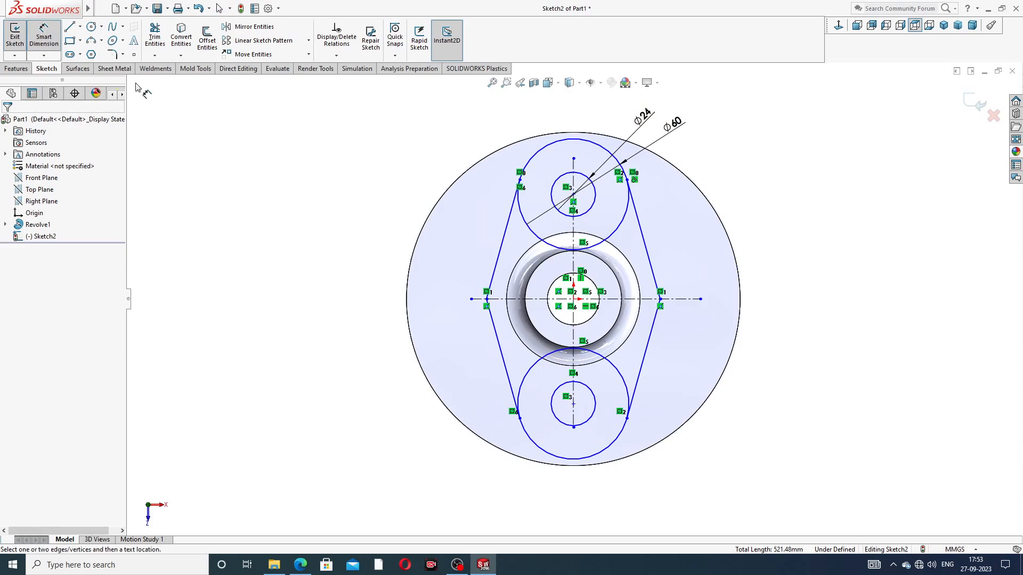
{"action": "left_click", "coordinate": [574, 196]}
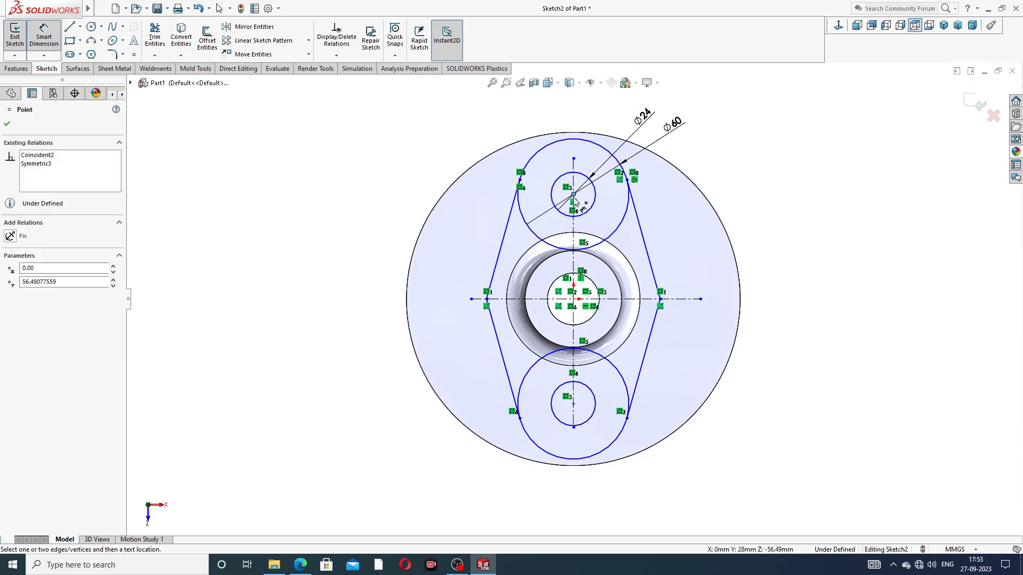
{"action": "left_click", "coordinate": [573, 404]}
{"action": "left_click", "coordinate": [392, 296]}
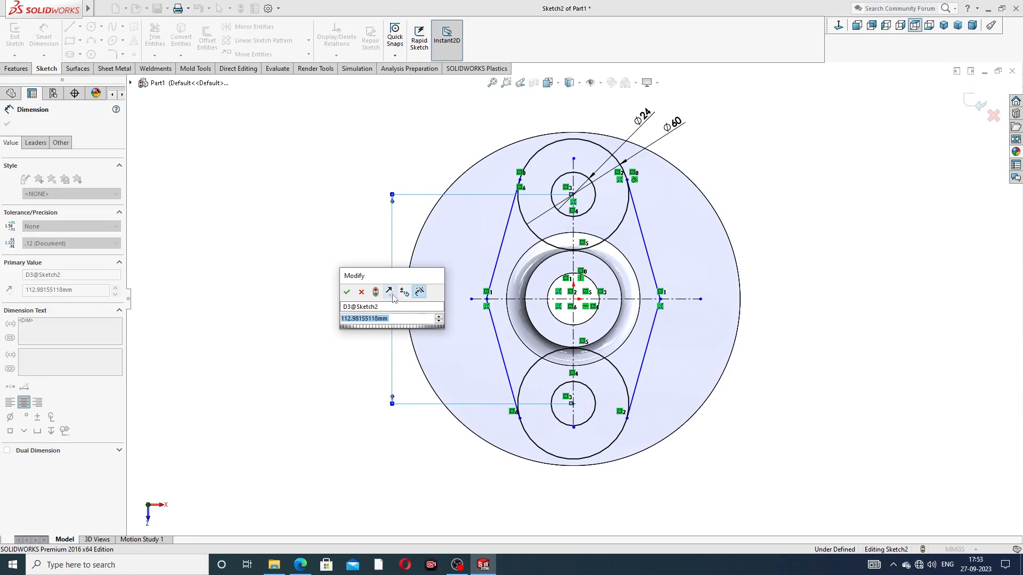
{"action": "type", "text": "120"}
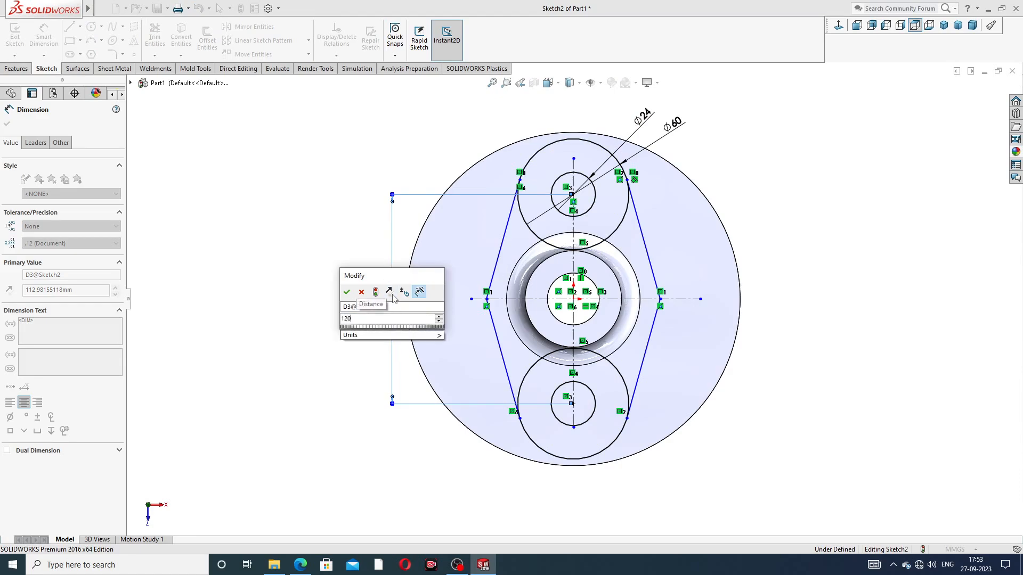
{"action": "key", "text": "Return"}
{"action": "left_click", "coordinate": [816, 184]}
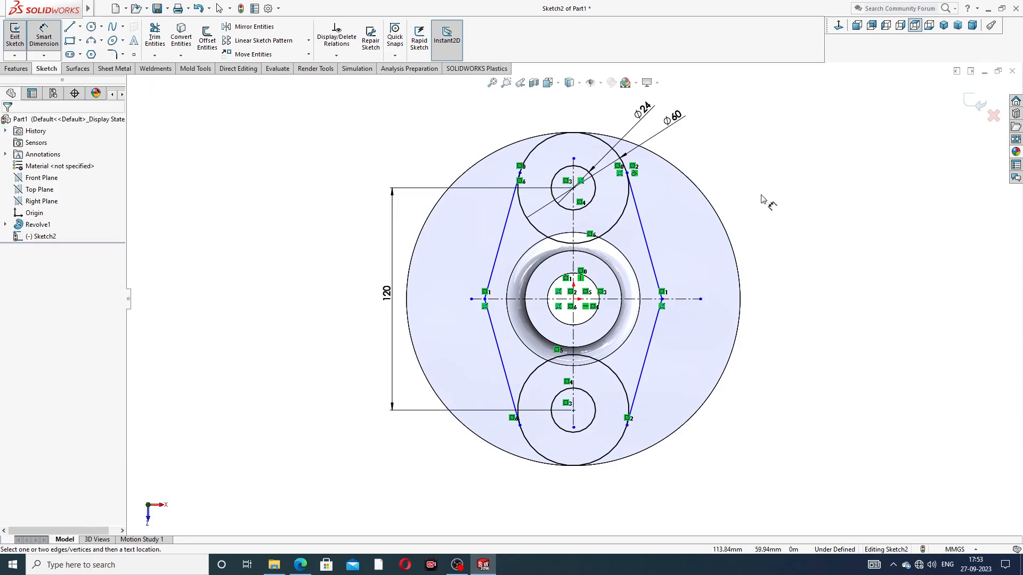
Step: Dimension the width between the two side vertices on the horizontal centerline as 76 mm
{"action": "left_click", "coordinate": [485, 299]}
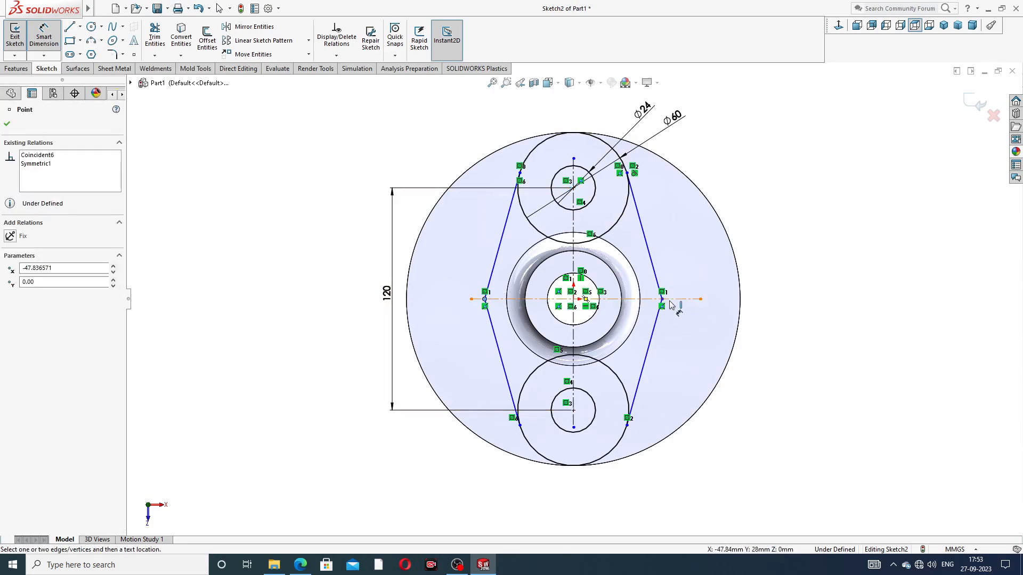
{"action": "left_click", "coordinate": [661, 299]}
{"action": "left_click", "coordinate": [597, 119]}
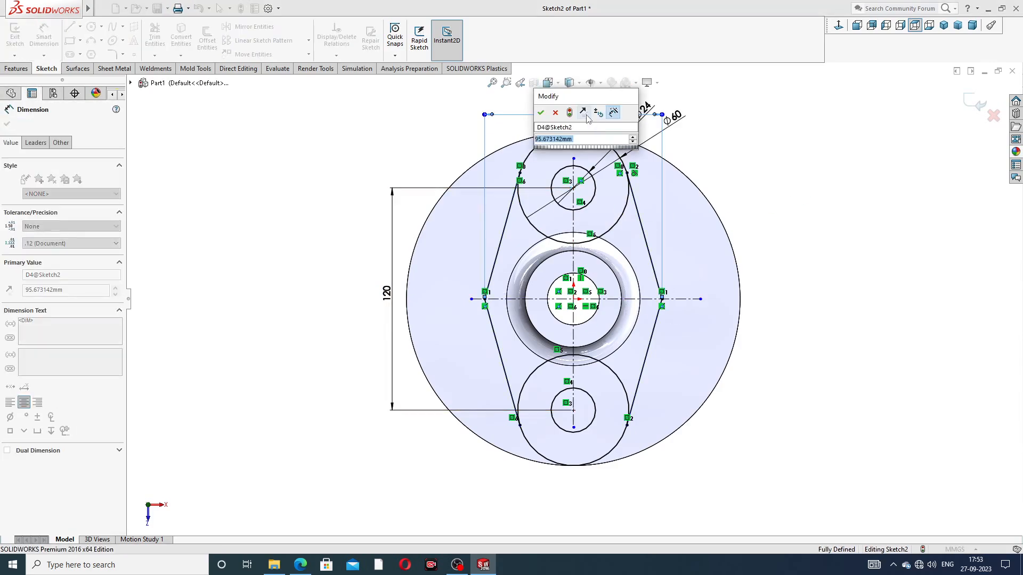
{"action": "type", "text": "76"}
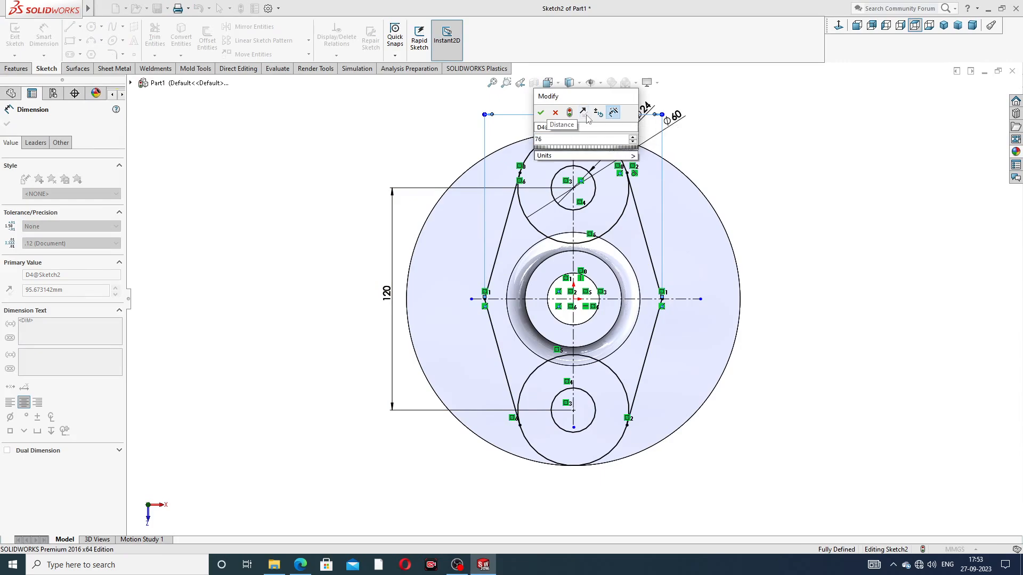
{"action": "key", "text": "Return"}
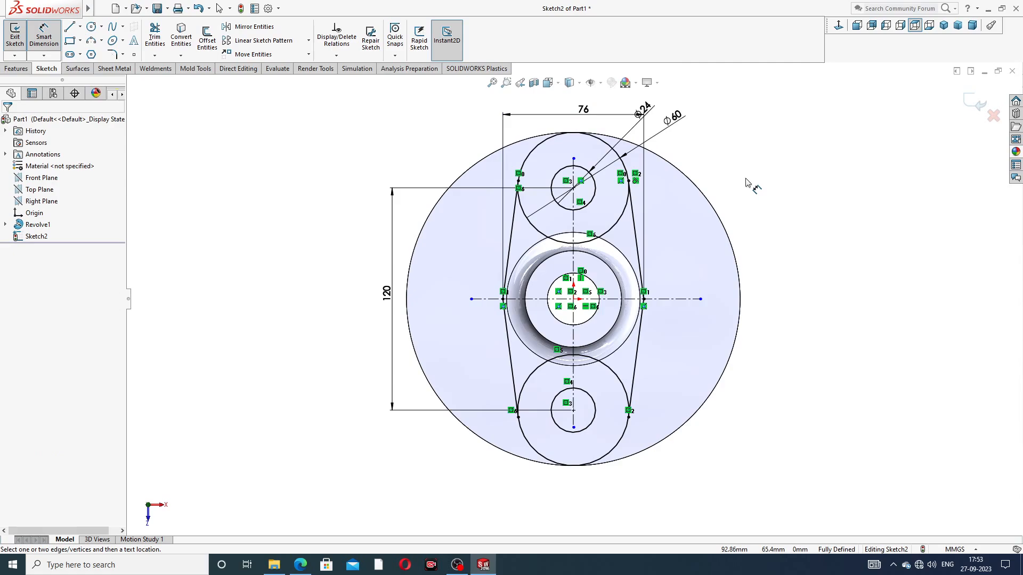
{"action": "right_click", "coordinate": [771, 151]}
{"action": "left_click", "coordinate": [798, 158]}
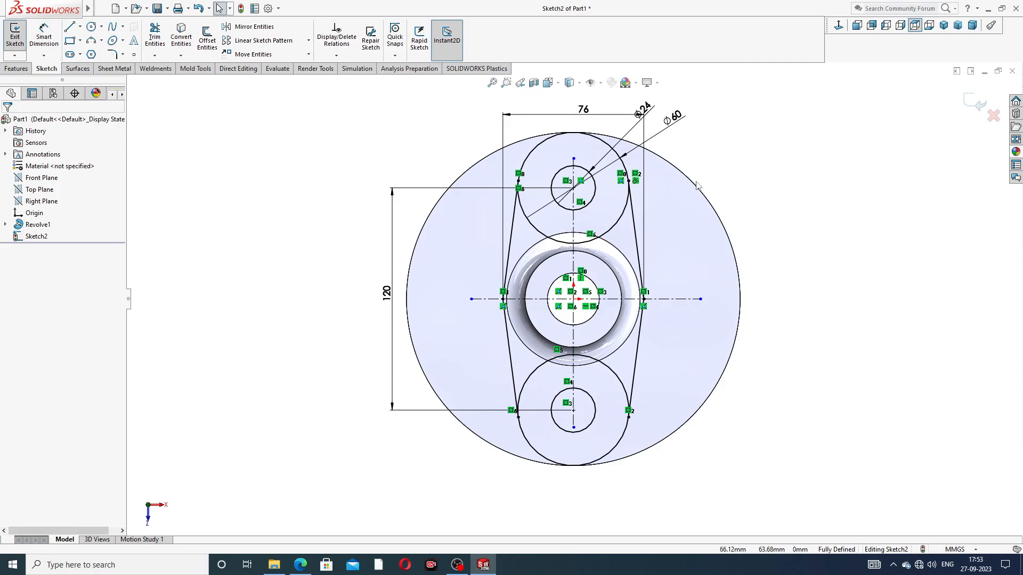
Step: Reposition the 76, Ø24 and 120 dimension labels farther from the profile so they read clearly
{"action": "scroll", "coordinate": [696, 182], "scroll_direction": "up", "scroll_amount": 2}
{"action": "scroll", "coordinate": [645, 186], "scroll_direction": "down", "scroll_amount": 2}
{"action": "left_click_drag", "start_coordinate": [553, 162], "coordinate": [553, 146]}
{"action": "left_click_drag", "start_coordinate": [643, 166], "coordinate": [656, 148]}
{"action": "left_click", "coordinate": [737, 155]}
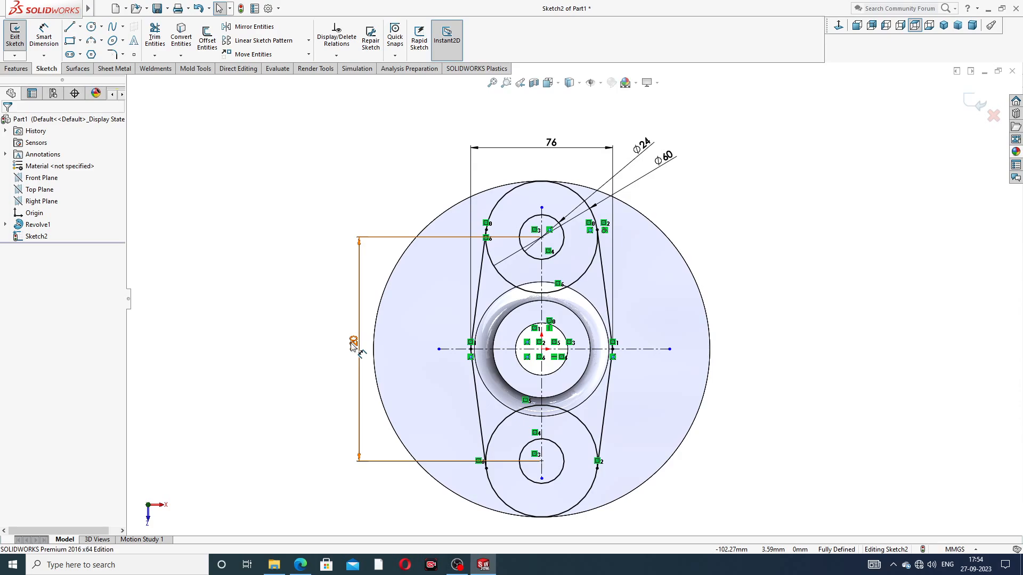
{"action": "left_click_drag", "start_coordinate": [353, 345], "coordinate": [345, 342]}
{"action": "left_click", "coordinate": [717, 234]}
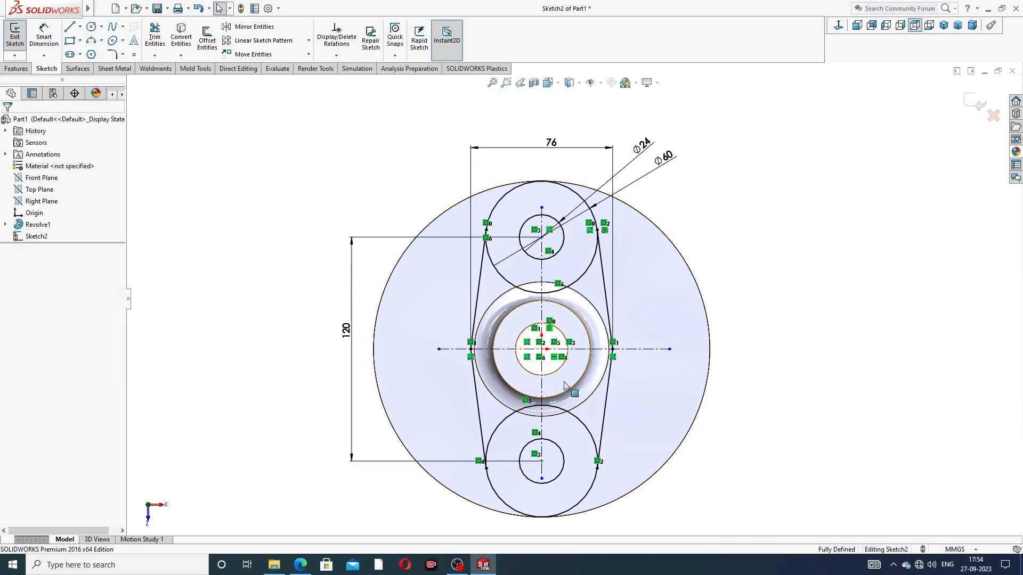
{"action": "scroll", "coordinate": [564, 383], "scroll_direction": "up", "scroll_amount": 1}
{"action": "scroll", "coordinate": [551, 367], "scroll_direction": "down", "scroll_amount": 1}
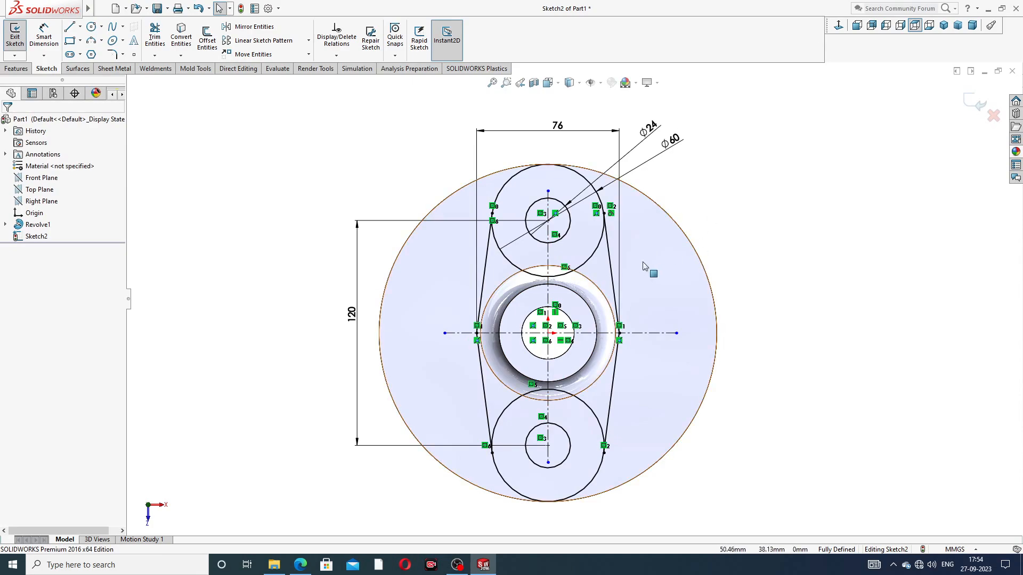
{"action": "scroll", "coordinate": [613, 282], "scroll_direction": "up", "scroll_amount": 1}
{"action": "scroll", "coordinate": [570, 365], "scroll_direction": "down", "scroll_amount": 1}
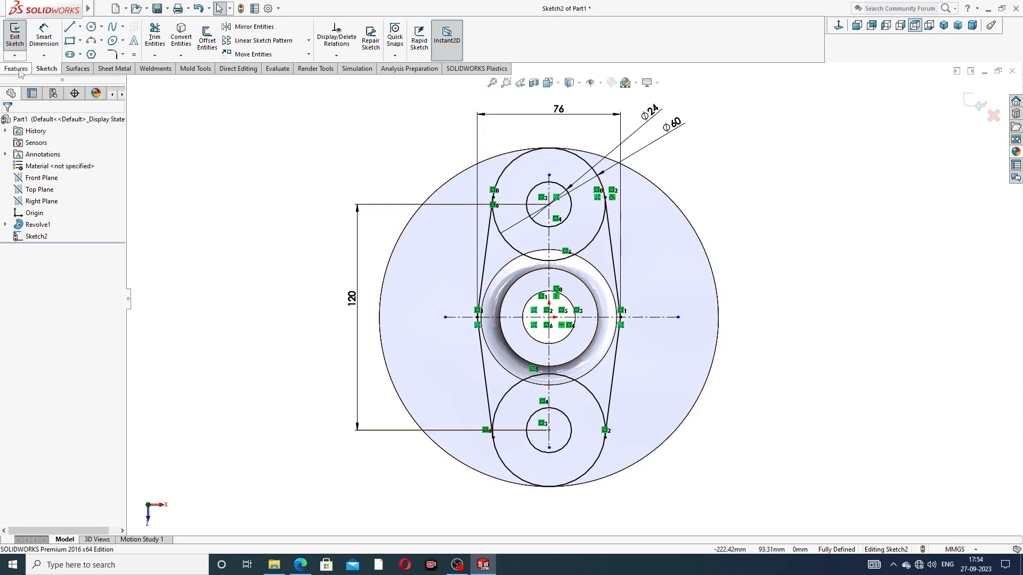
Step: Check the bridge drawing PDF, then in SOLIDWORKS start an Extruded Cut with the two outer side regions and both 24 mm circles as contours
{"action": "left_click", "coordinate": [299, 569]}
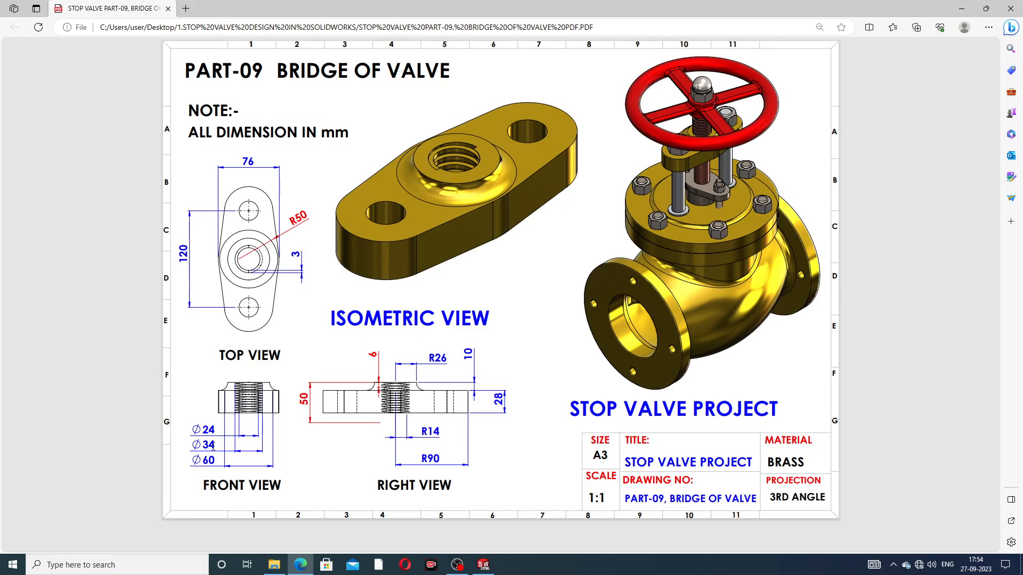
{"action": "left_click", "coordinate": [484, 564]}
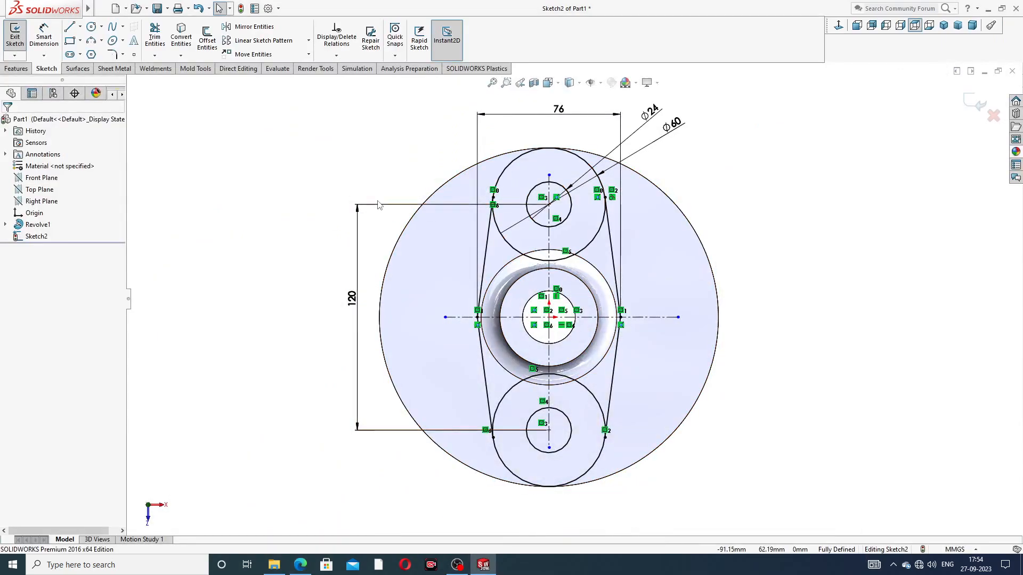
{"action": "left_click", "coordinate": [16, 68]}
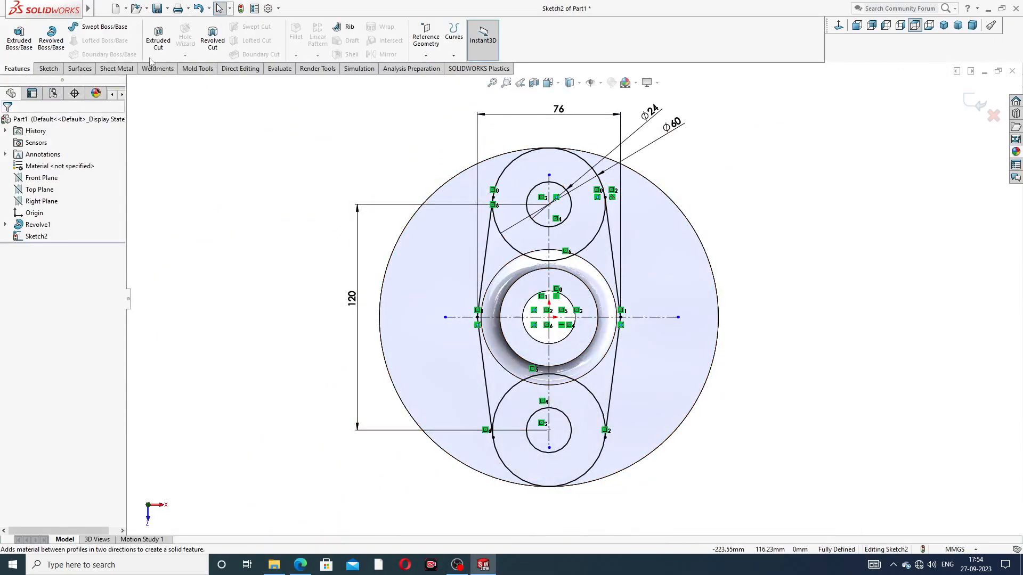
{"action": "left_click", "coordinate": [165, 50]}
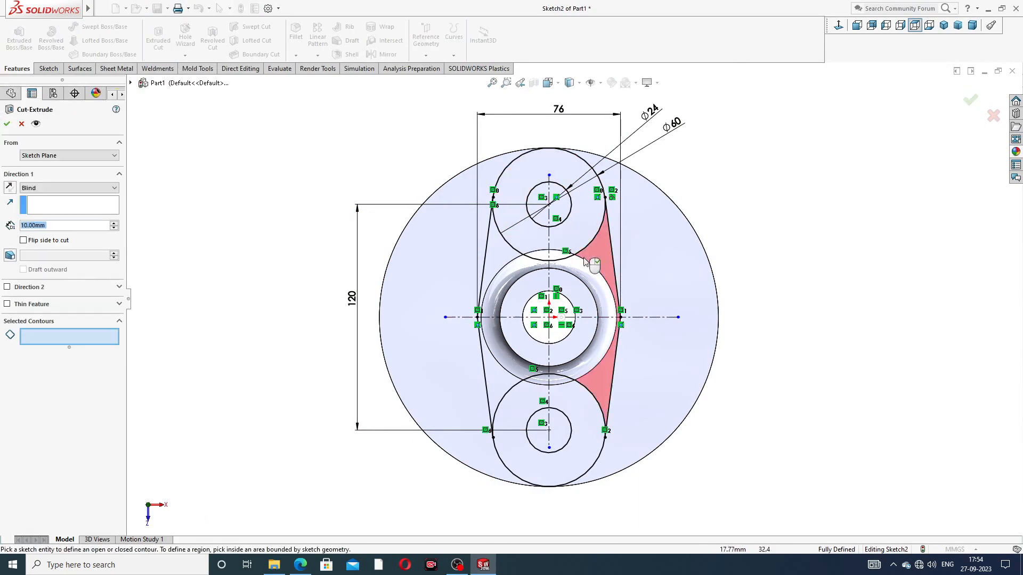
{"action": "left_click", "coordinate": [652, 257]}
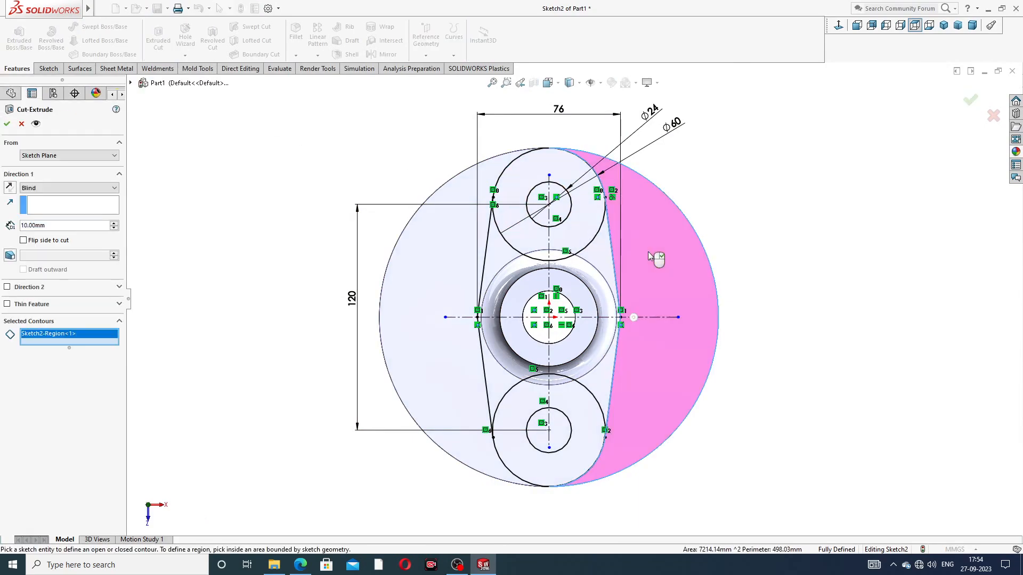
{"action": "left_click", "coordinate": [435, 268]}
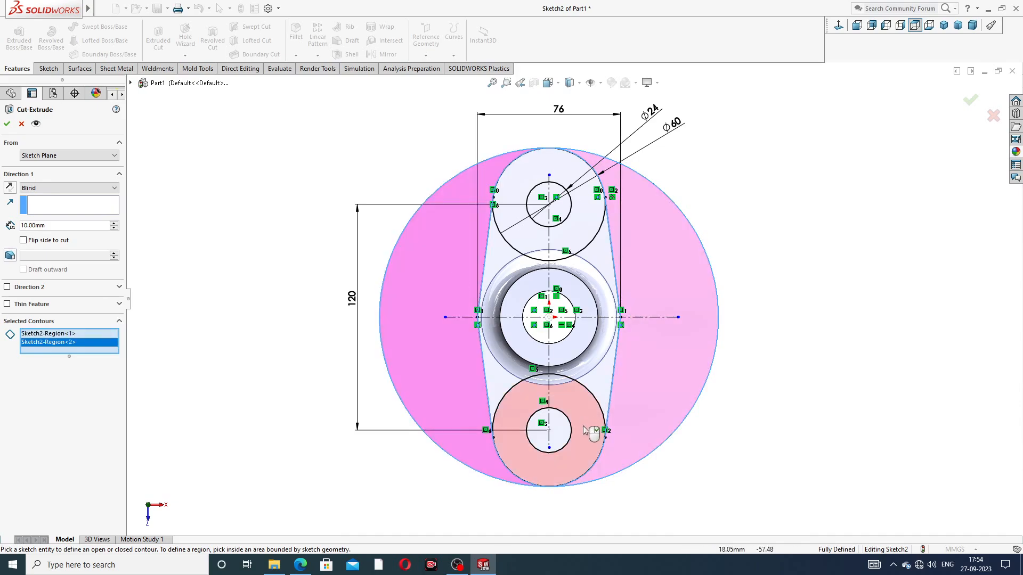
{"action": "middle_click_drag", "start_coordinate": [657, 431], "coordinate": [646, 367]}
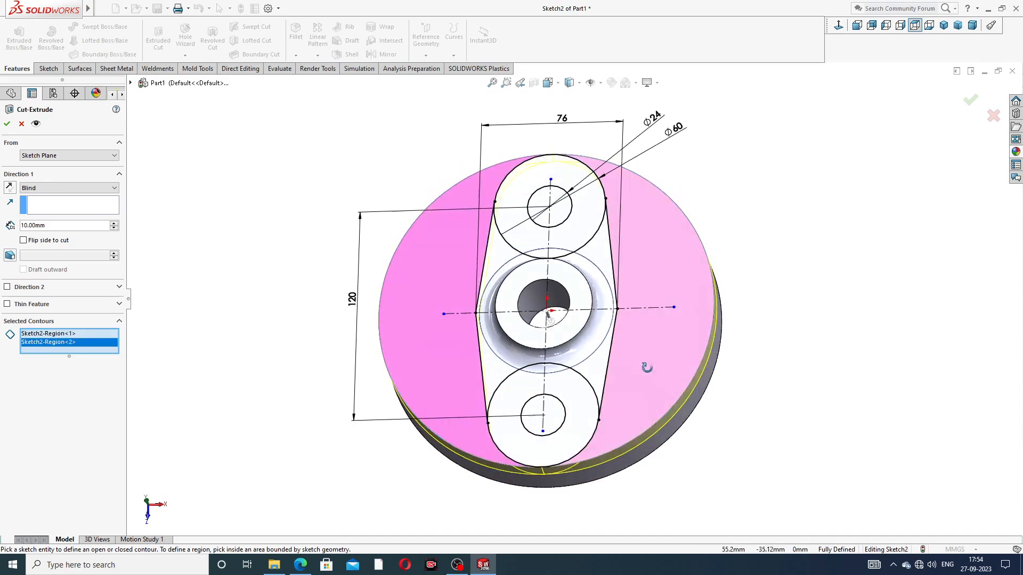
{"action": "left_click", "coordinate": [559, 412]}
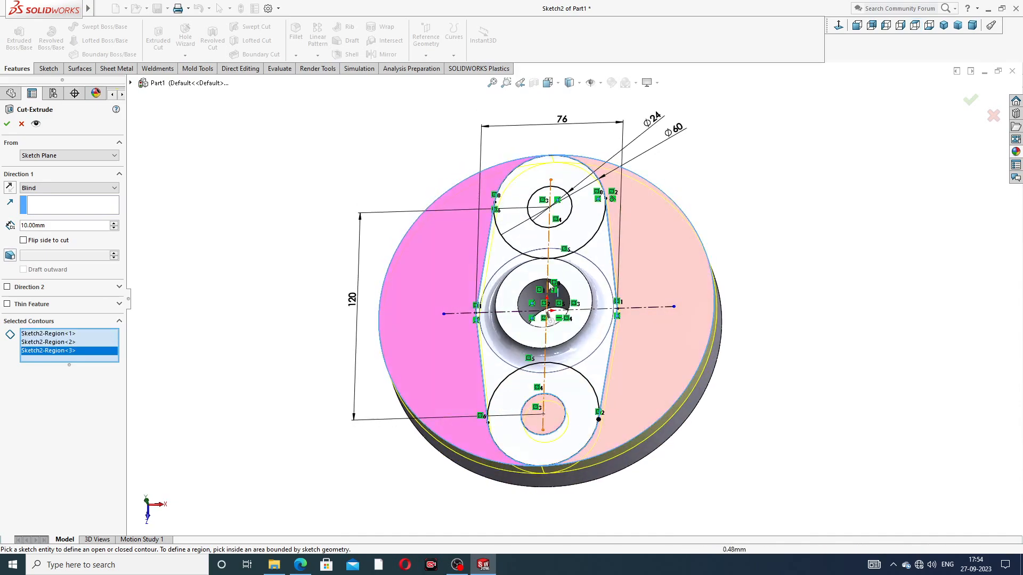
{"action": "left_click", "coordinate": [569, 213]}
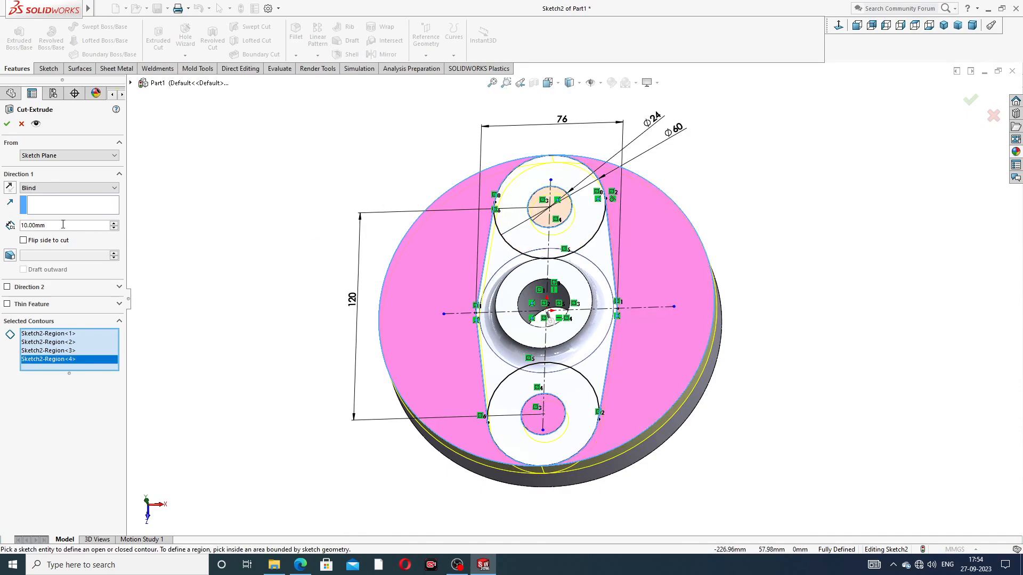
Step: Set the cut's end condition to Through All and complete the cut
{"action": "left_click", "coordinate": [61, 193]}
{"action": "left_click", "coordinate": [59, 204]}
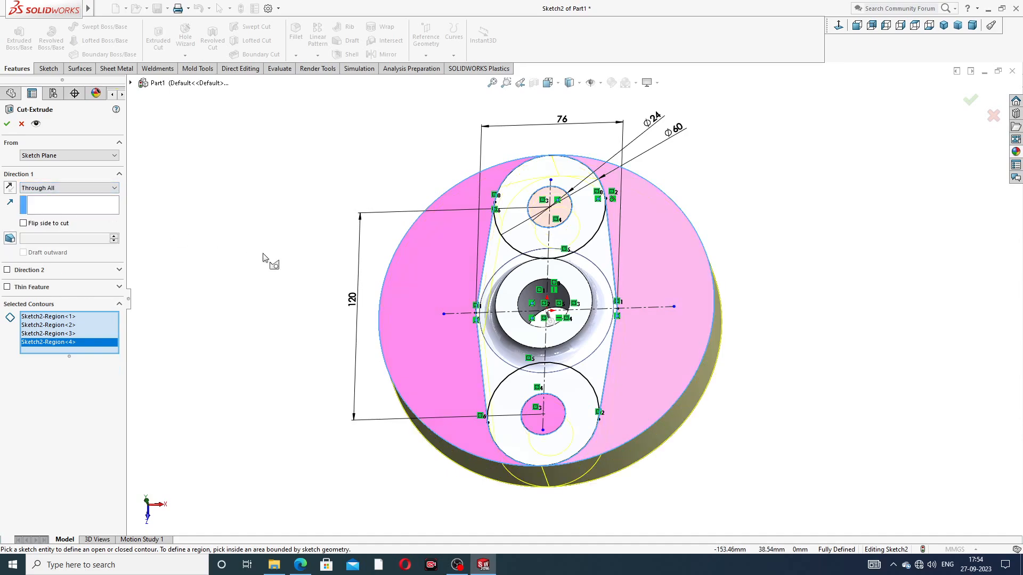
{"action": "middle_click_drag", "start_coordinate": [263, 258], "coordinate": [274, 196]}
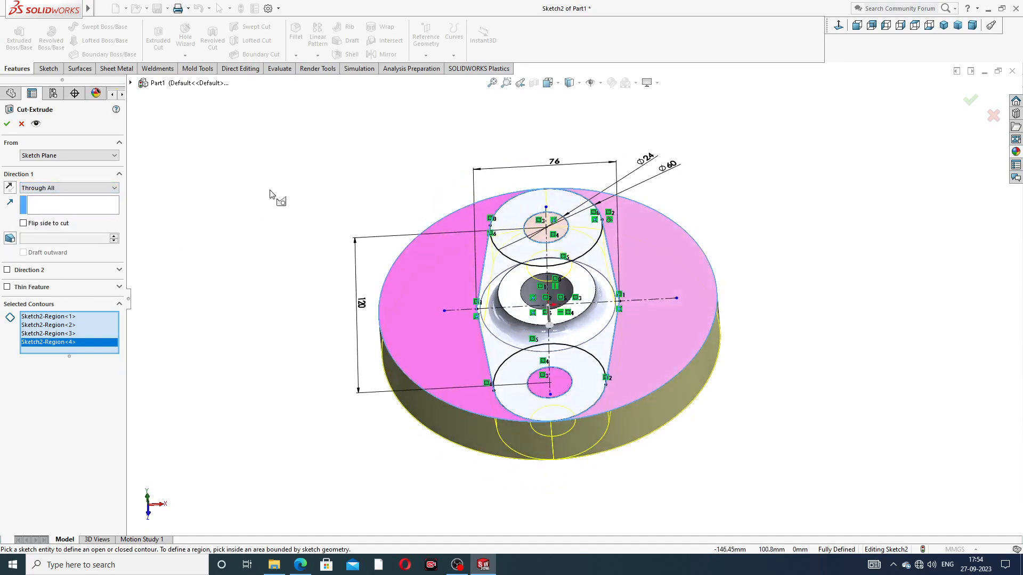
{"action": "left_click", "coordinate": [7, 123]}
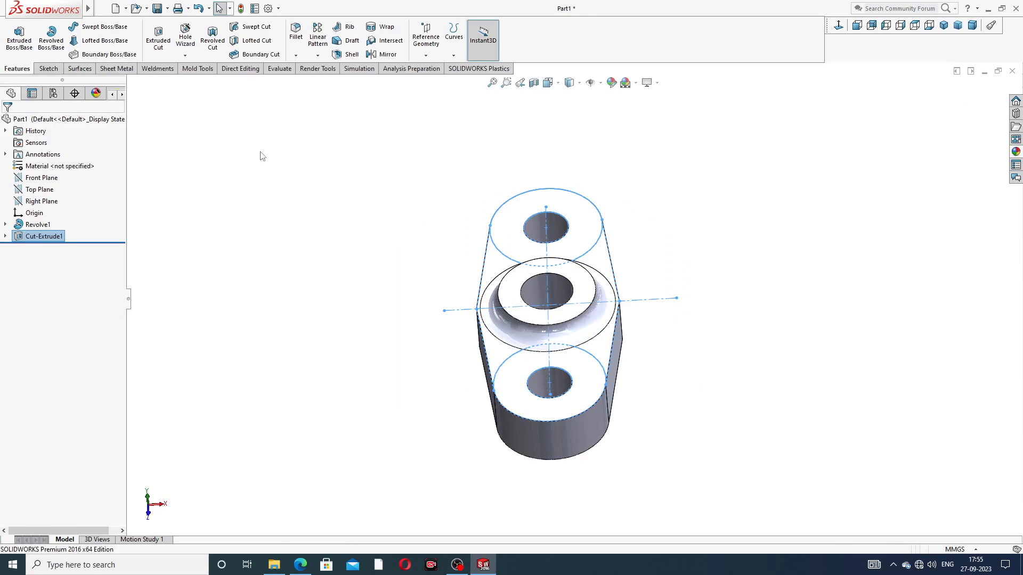
Step: Fillet the two vertical edges where the angled side faces meet, one on each side of the bridge, with a 50 mm radius
{"action": "middle_click_drag", "start_coordinate": [661, 232], "coordinate": [589, 279]}
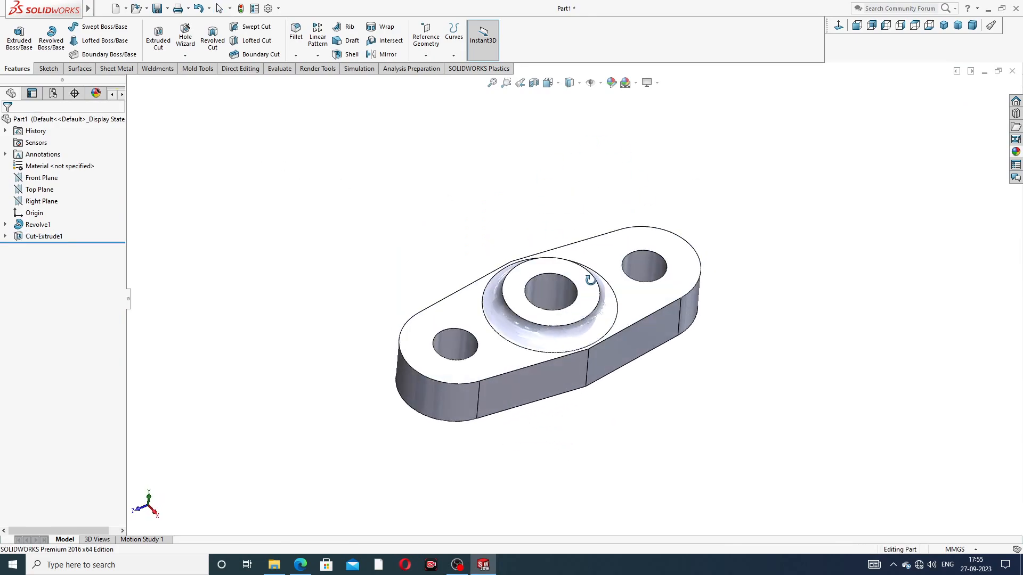
{"action": "scroll", "coordinate": [544, 382], "scroll_direction": "down", "scroll_amount": 3}
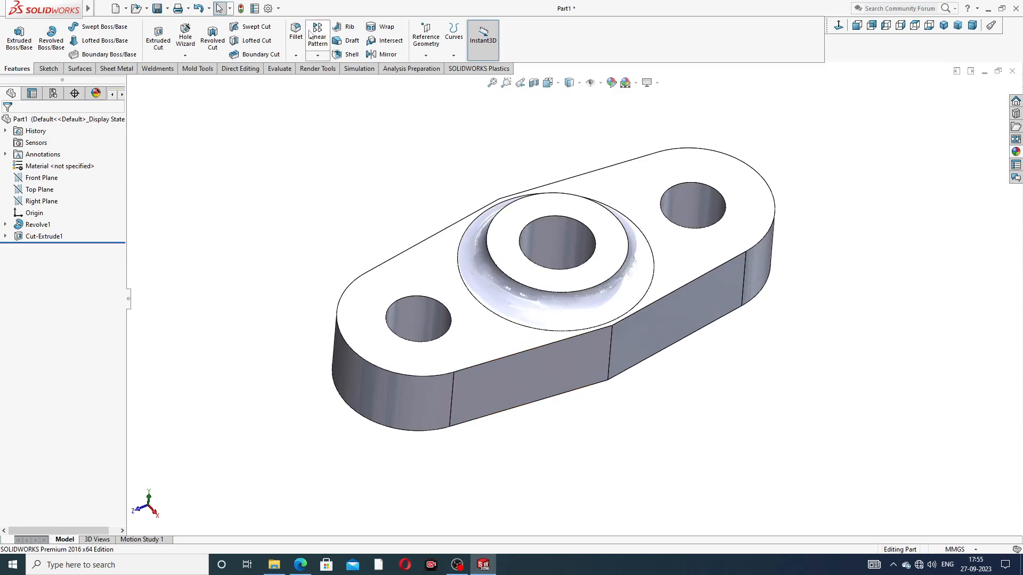
{"action": "left_click", "coordinate": [296, 57]}
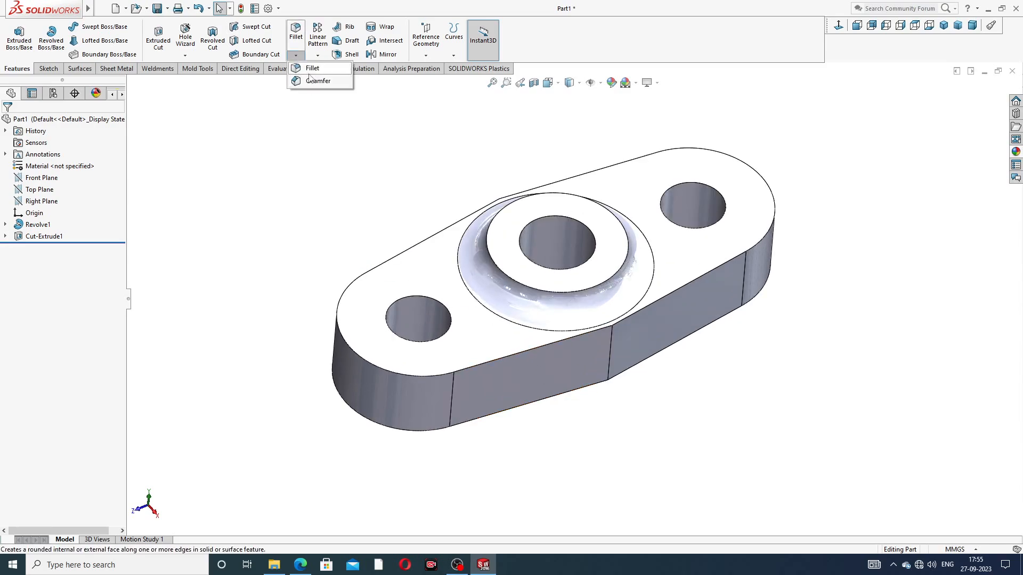
{"action": "left_click", "coordinate": [312, 68]}
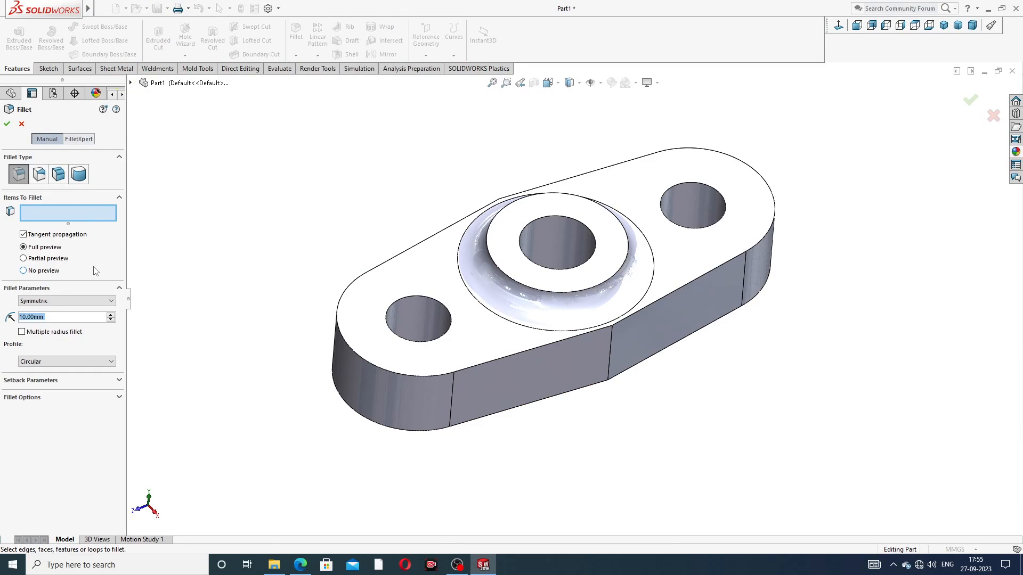
{"action": "type", "text": "50"}
{"action": "key", "text": "Return"}
{"action": "left_click", "coordinate": [533, 330]}
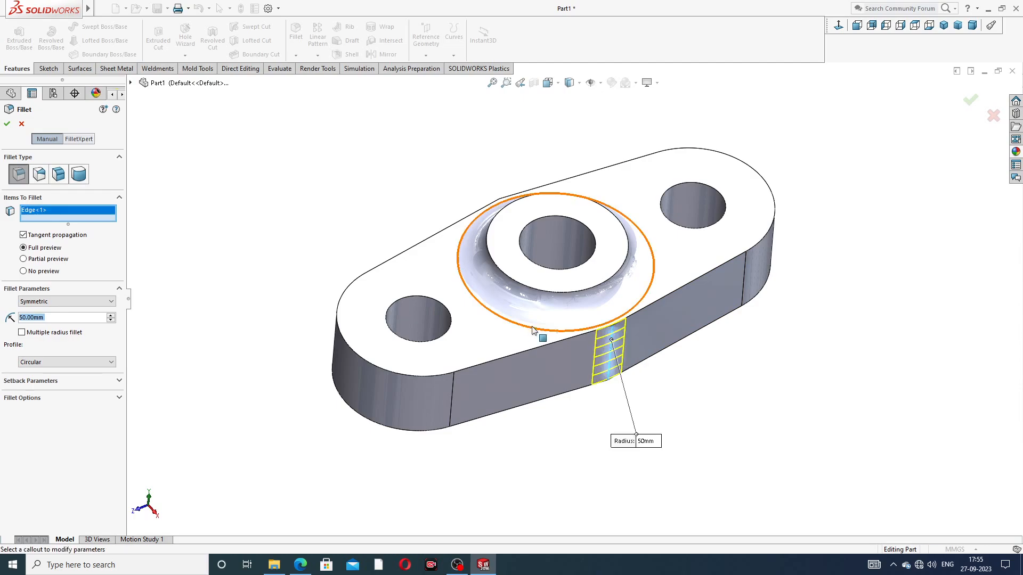
{"action": "middle_click_drag", "start_coordinate": [532, 331], "coordinate": [498, 228]}
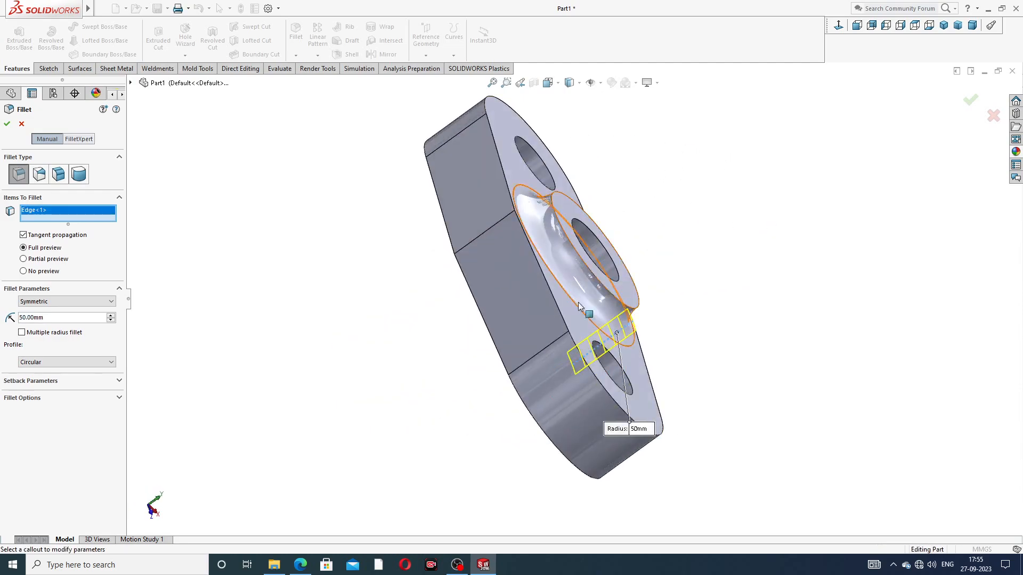
{"action": "left_click", "coordinate": [499, 227]}
{"action": "left_click", "coordinate": [8, 125]}
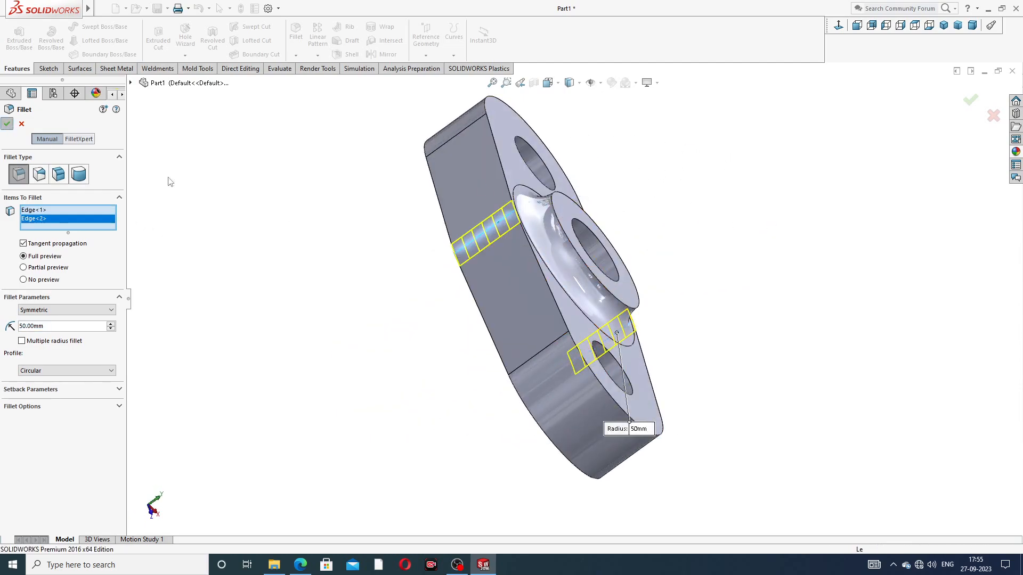
Step: Sketch a circle about 39 mm in diameter, centred on the origin, on the raised boss's flat annular face
{"action": "middle_click_drag", "start_coordinate": [700, 222], "coordinate": [561, 244]}
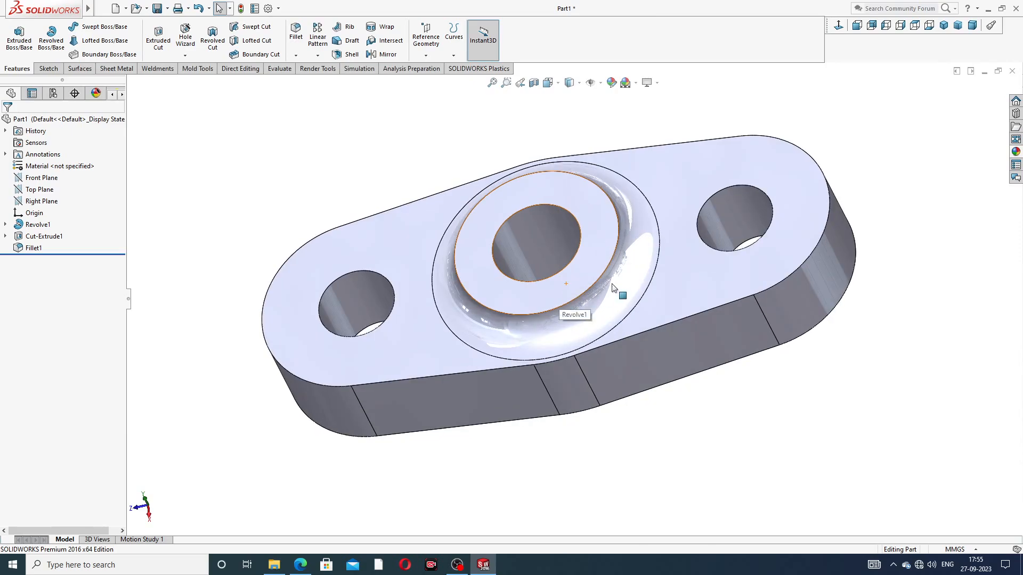
{"action": "middle_click_drag", "start_coordinate": [565, 308], "coordinate": [621, 293]}
{"action": "left_click", "coordinate": [595, 238]}
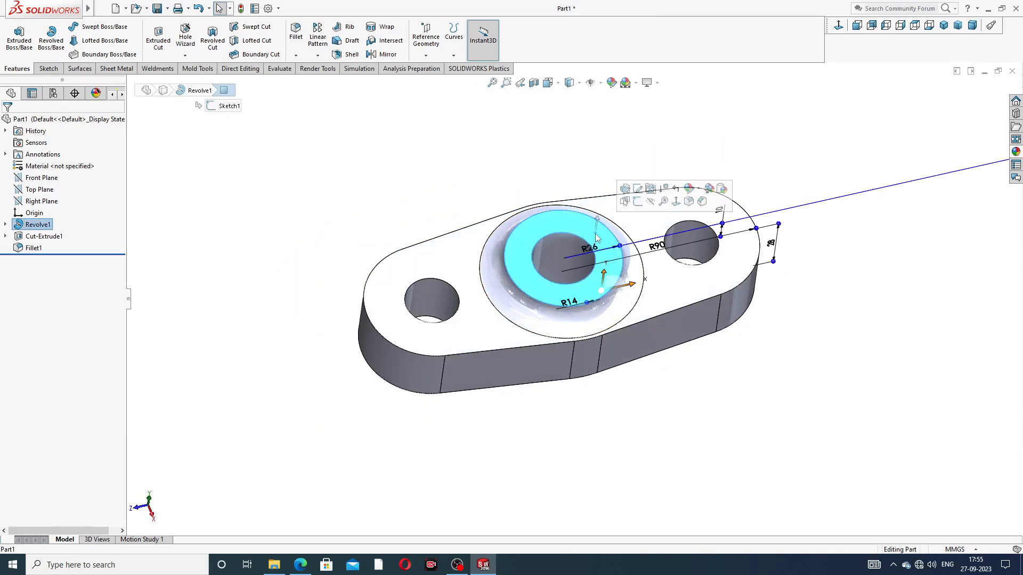
{"action": "left_click", "coordinate": [637, 202]}
{"action": "left_click", "coordinate": [838, 25]}
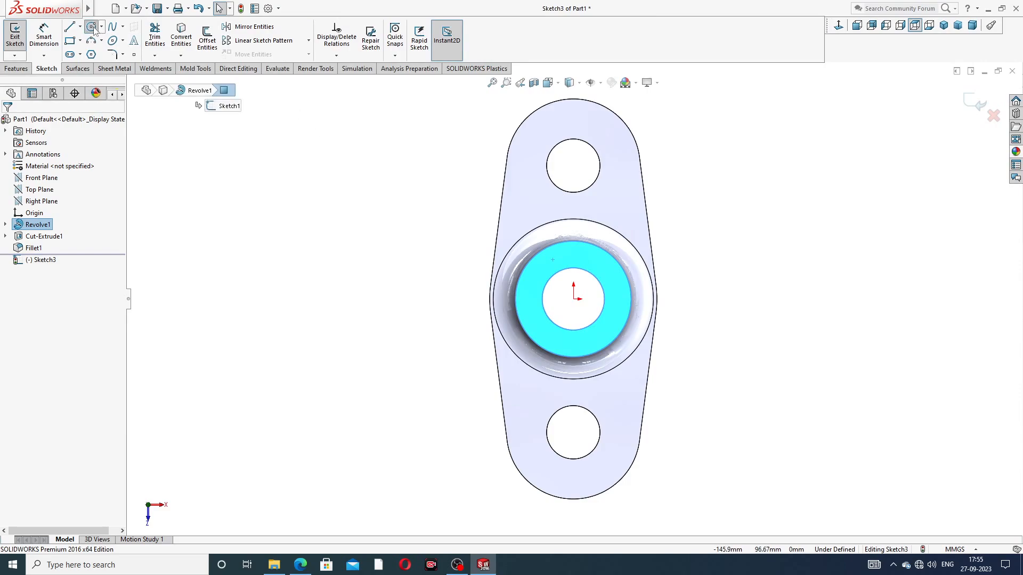
{"action": "left_click", "coordinate": [92, 28]}
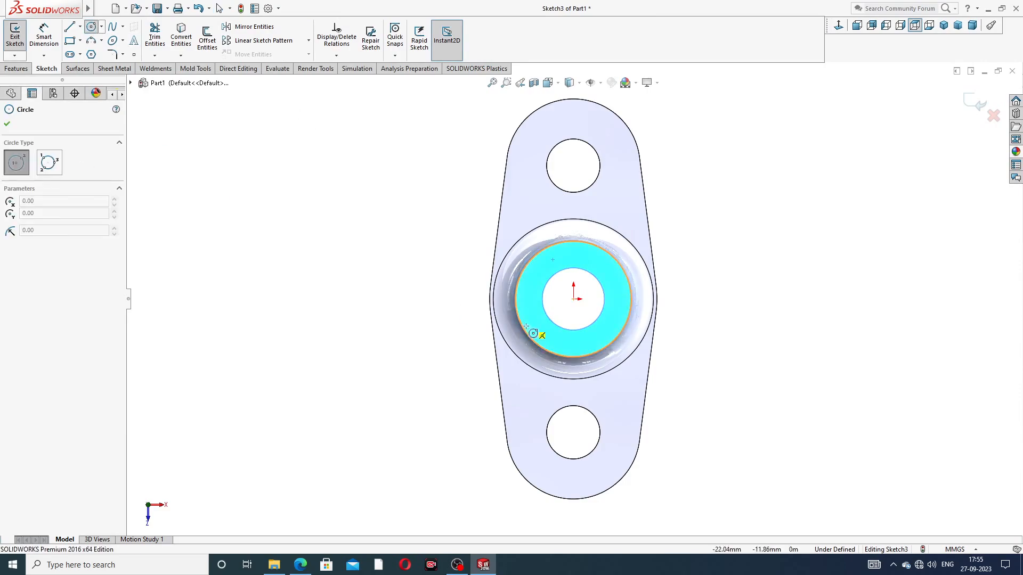
{"action": "left_click", "coordinate": [574, 299]}
{"action": "left_click", "coordinate": [603, 269]}
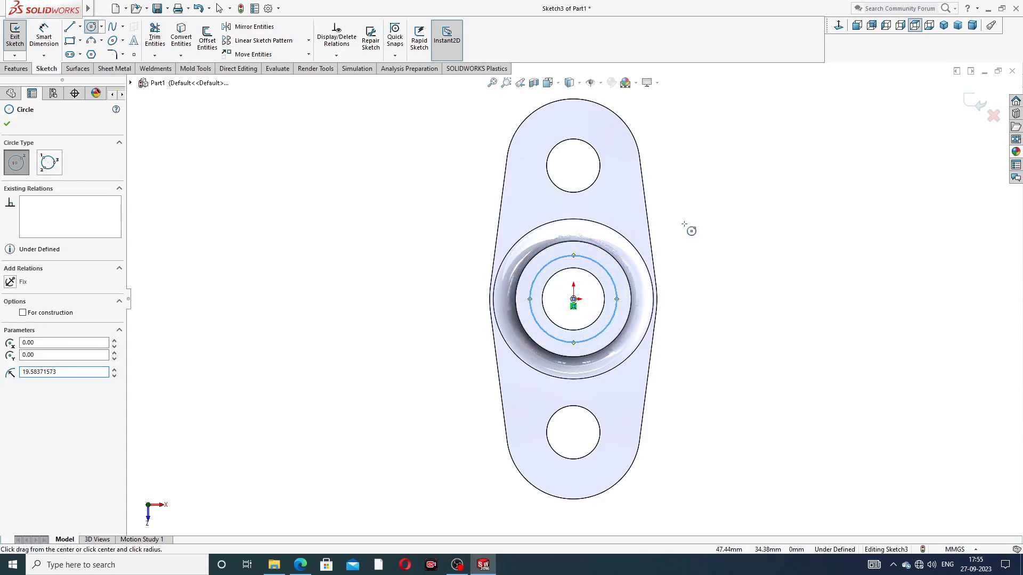
{"action": "right_click", "coordinate": [714, 221]}
{"action": "left_click", "coordinate": [735, 234]}
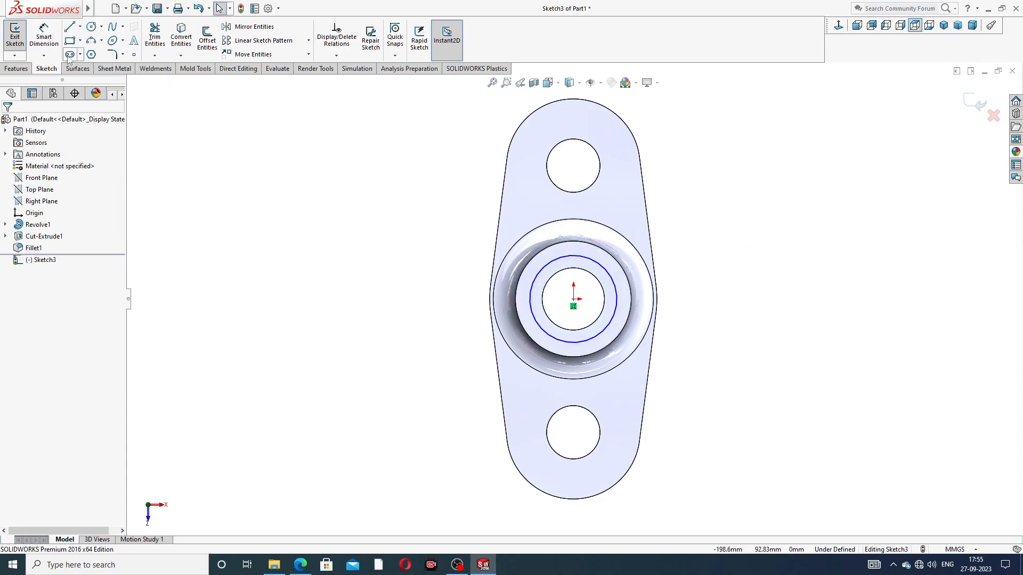
Step: Dimension the circle's diameter as 34 mm and finish the sketch
{"action": "left_click", "coordinate": [44, 35]}
{"action": "left_click", "coordinate": [613, 273]}
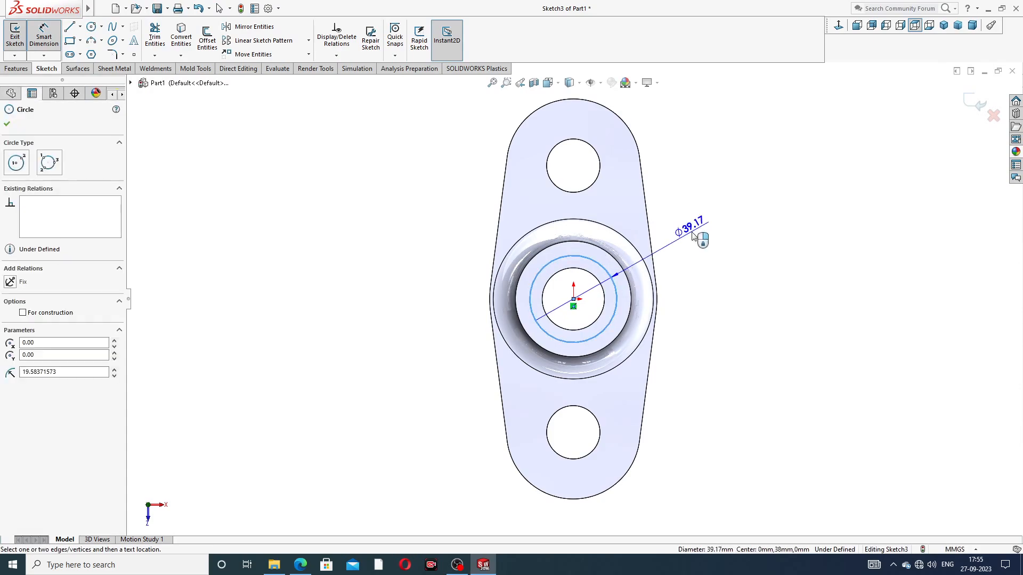
{"action": "left_click", "coordinate": [692, 235]}
{"action": "key", "text": "Return"}
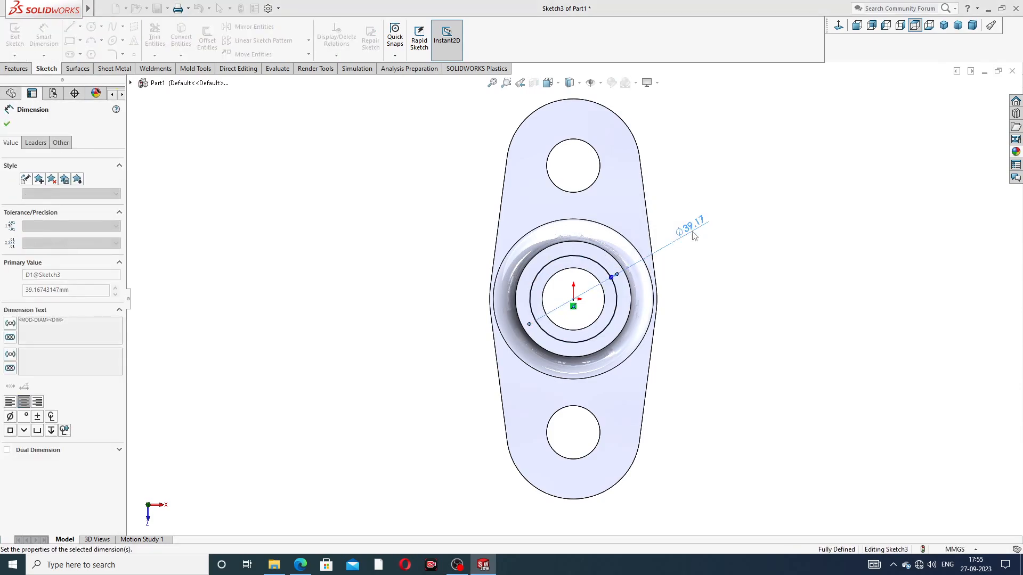
{"action": "right_click", "coordinate": [731, 156]}
{"action": "left_click", "coordinate": [765, 161]}
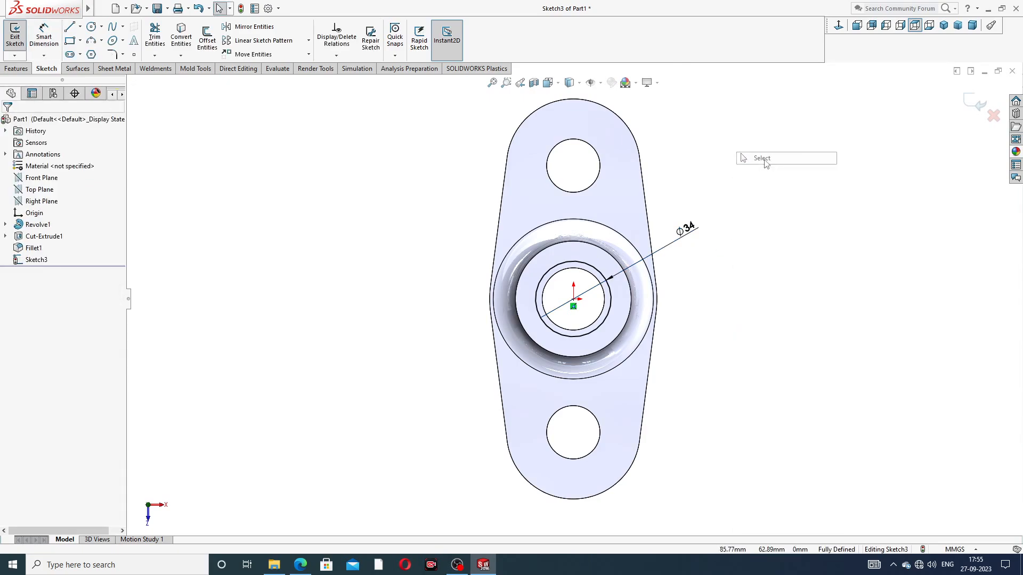
{"action": "left_click", "coordinate": [970, 103]}
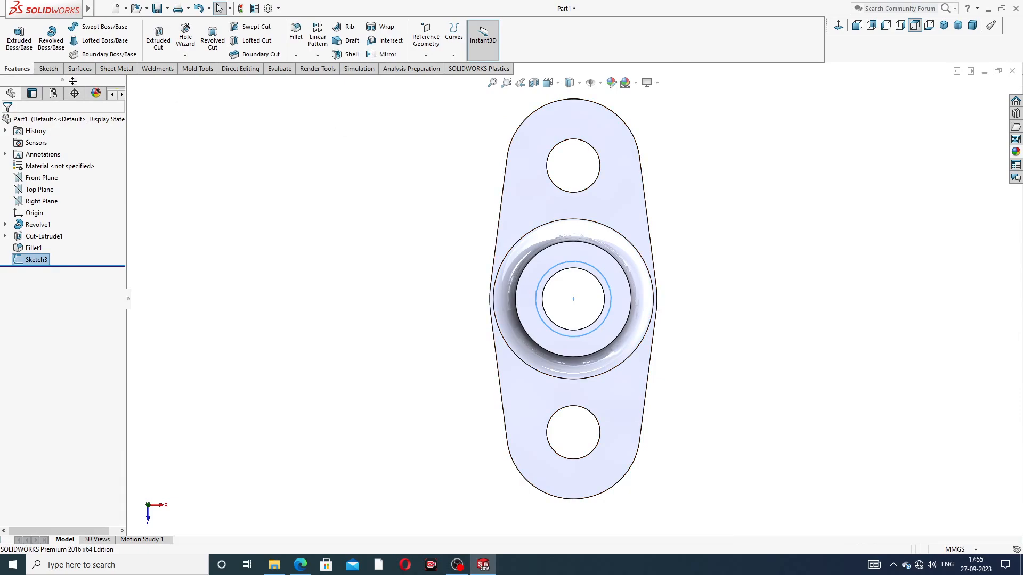
Step: Start a Helix/Spiral curve from the 34 mm circle, reversed to run into the part, and define it by Height and Pitch
{"action": "left_click", "coordinate": [48, 69]}
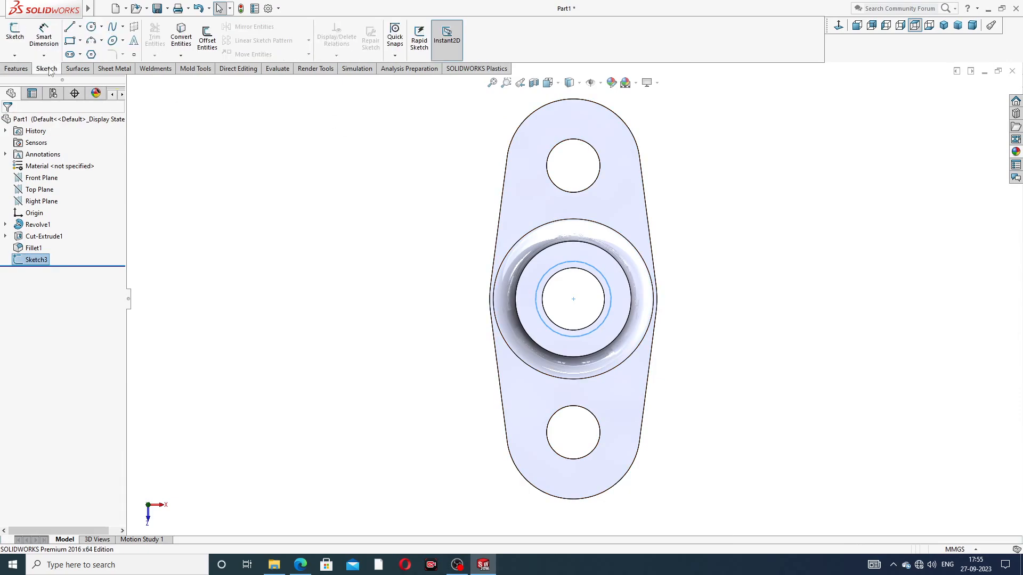
{"action": "left_click", "coordinate": [16, 69]}
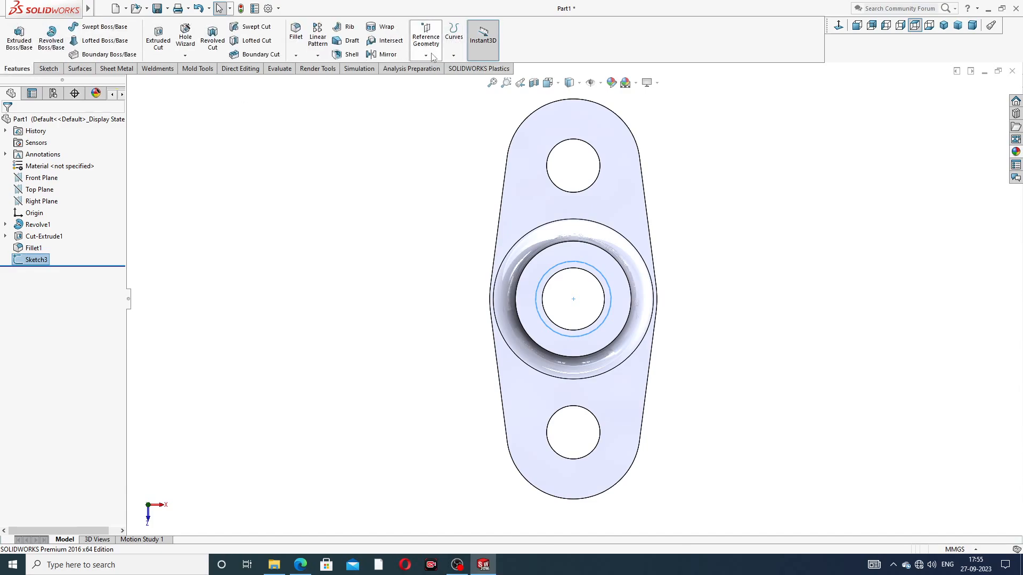
{"action": "left_click", "coordinate": [452, 55]}
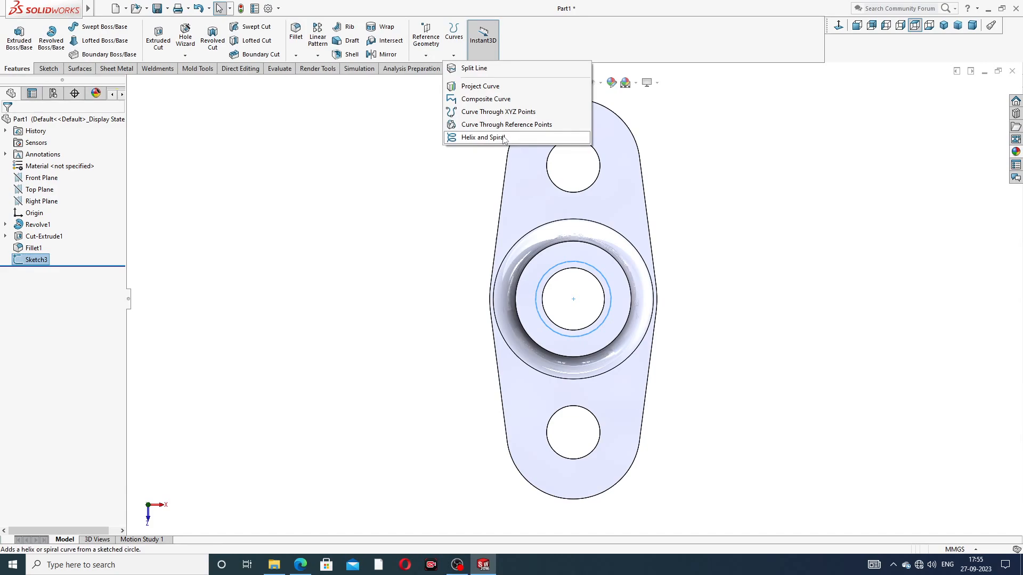
{"action": "left_click", "coordinate": [482, 137]}
{"action": "middle_click_drag", "start_coordinate": [479, 226], "coordinate": [538, 167]}
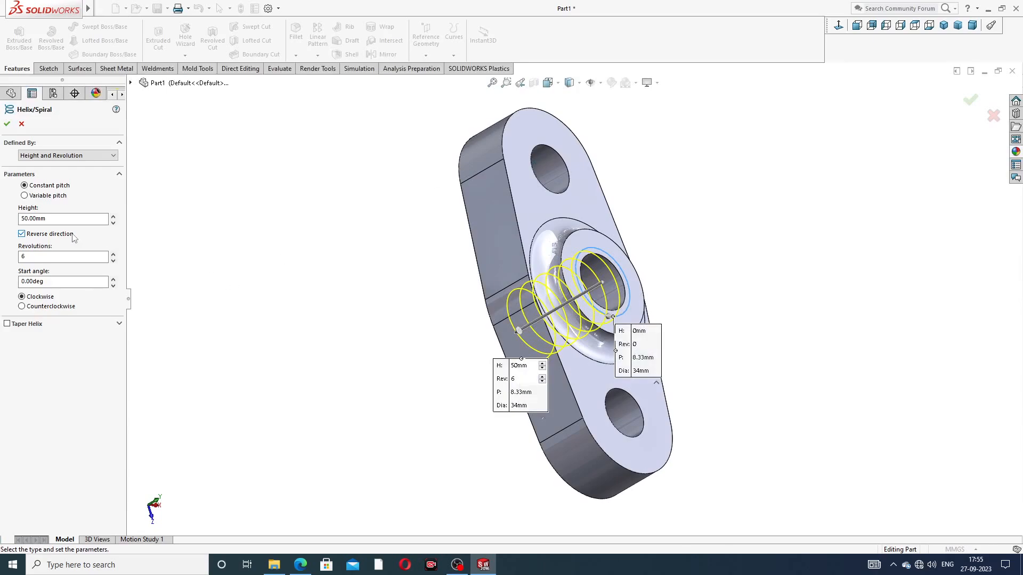
{"action": "left_click", "coordinate": [72, 155]}
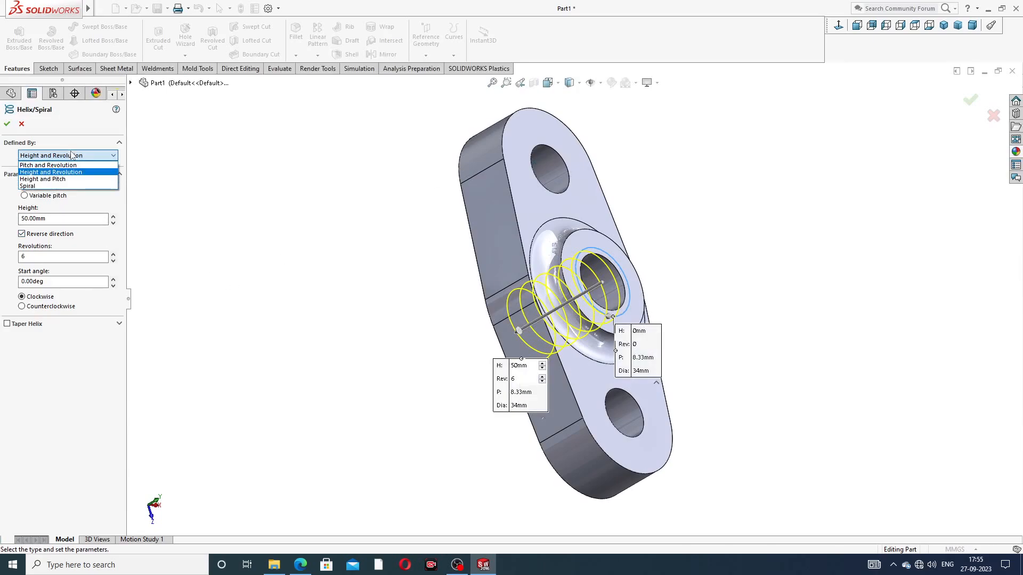
{"action": "left_click", "coordinate": [75, 180]}
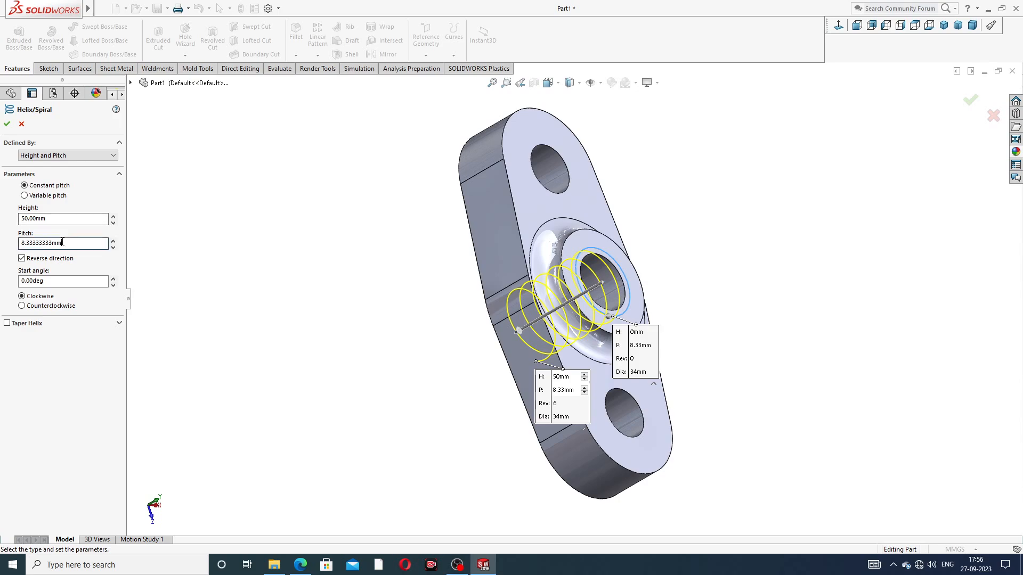
Step: Set the helix's constant pitch to 6 mm and create the clockwise helix with a height of 50 mm
{"action": "left_click_drag", "start_coordinate": [64, 244], "coordinate": [1, 245]}
{"action": "type", "text": "6"}
{"action": "key", "text": "Return"}
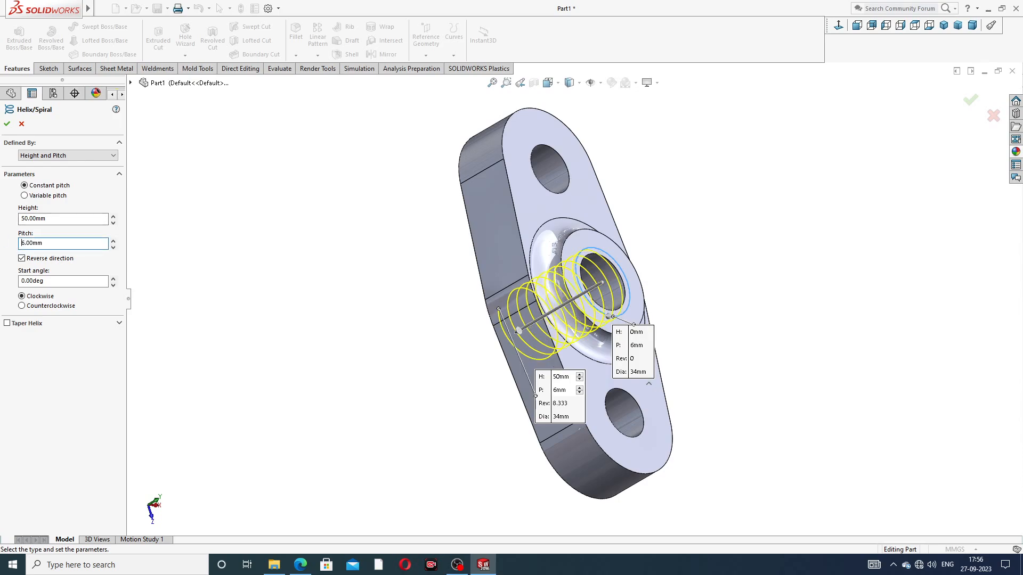
{"action": "mouse_move", "coordinate": [229, 279]}
{"action": "middle_mouse_down"}
{"action": "mouse_move", "coordinate": [230, 256]}
{"action": "mouse_move", "coordinate": [238, 274]}
{"action": "middle_mouse_up"}
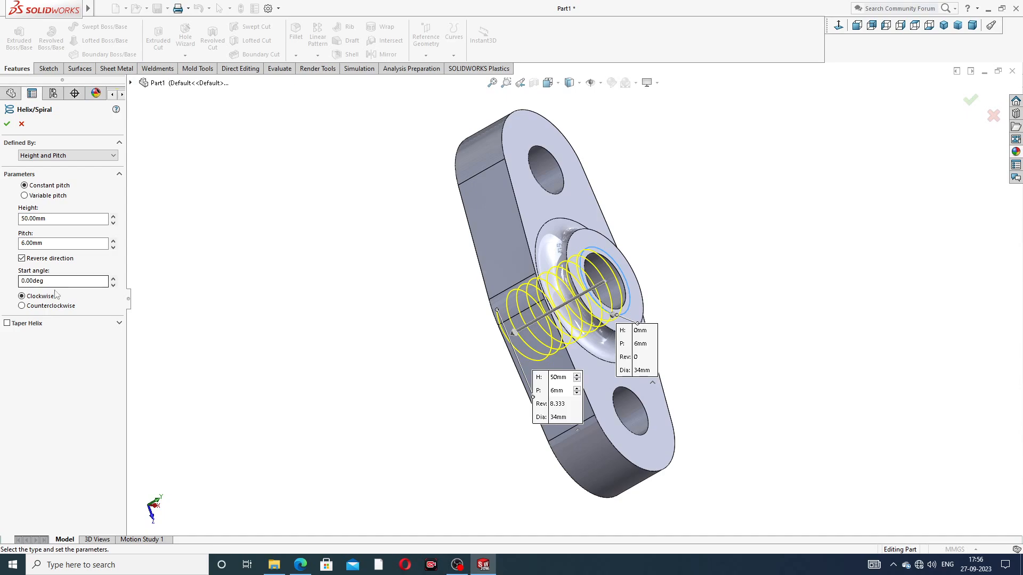
{"action": "middle_click_drag", "start_coordinate": [411, 271], "coordinate": [429, 253]}
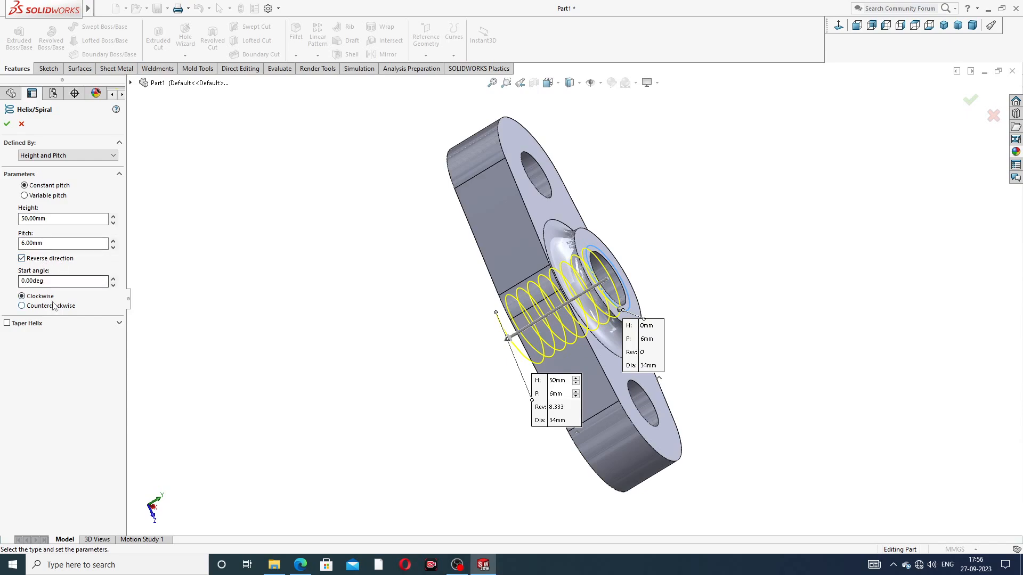
{"action": "left_click", "coordinate": [7, 123]}
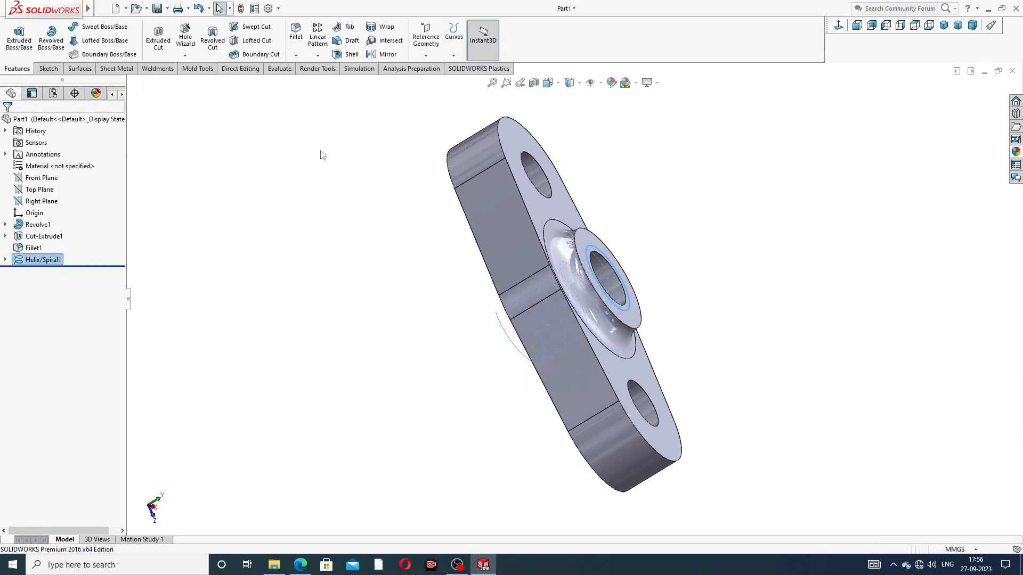
{"action": "left_click", "coordinate": [643, 218]}
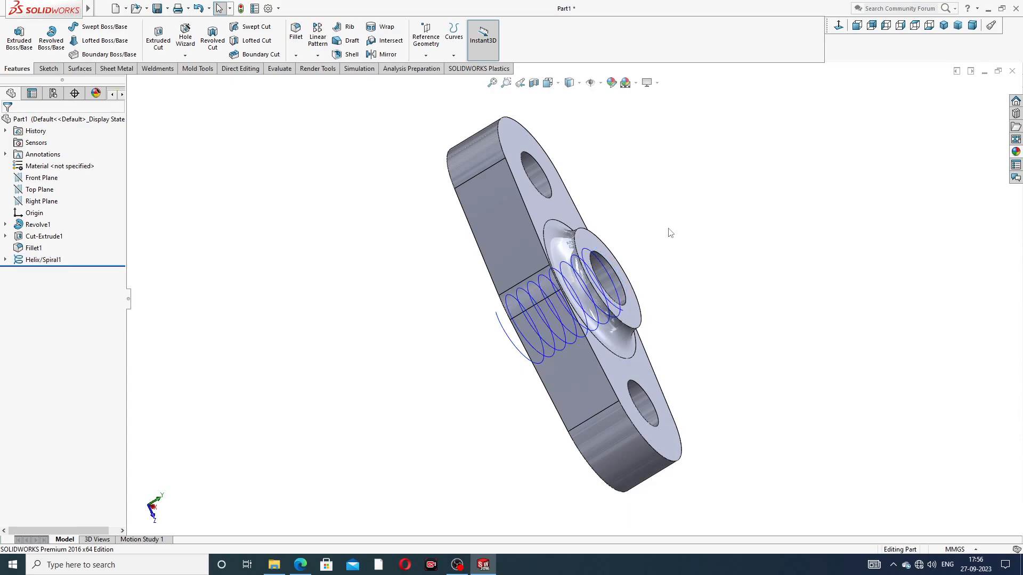
Step: Start a new sketch on the Right Plane and view it normal to the plane
{"action": "middle_click_drag", "start_coordinate": [669, 229], "coordinate": [548, 291]}
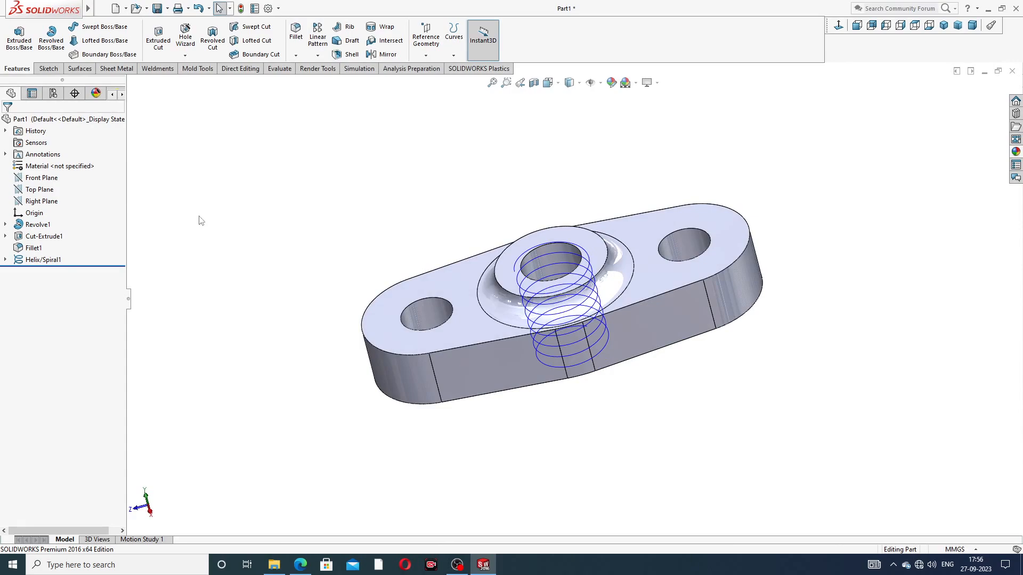
{"action": "left_click", "coordinate": [48, 202]}
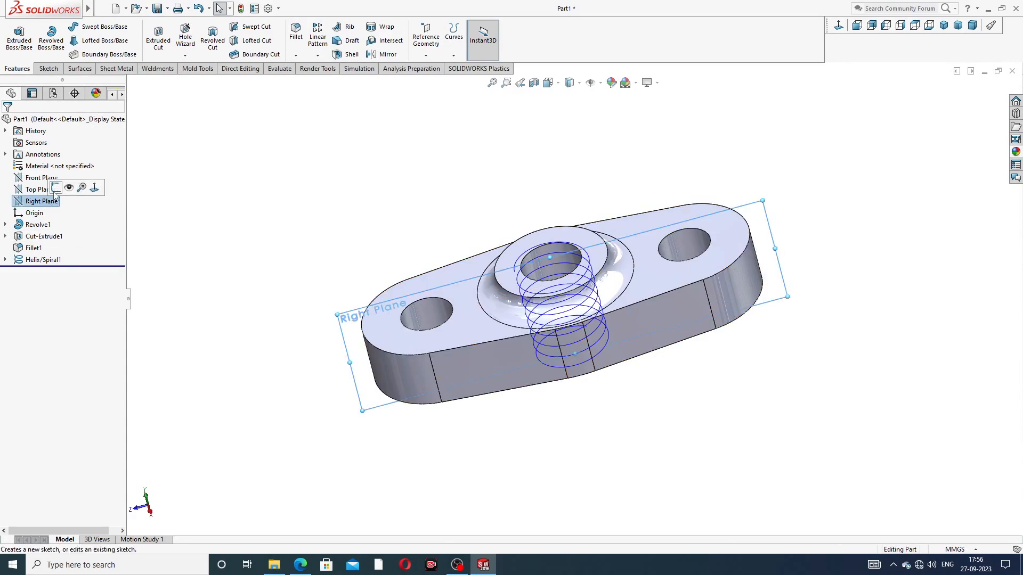
{"action": "left_click", "coordinate": [56, 187]}
{"action": "left_click", "coordinate": [840, 25]}
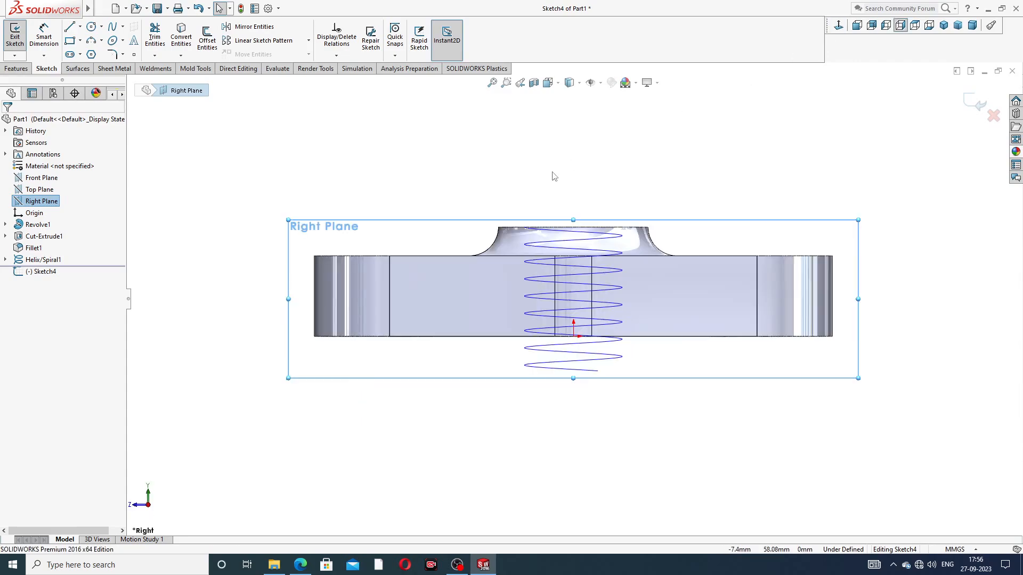
Step: Sketch a corner rectangle about 6.35 mm wide and 5.08 mm high just above the boss, near the helix's start
{"action": "scroll", "coordinate": [573, 237], "scroll_direction": "down", "scroll_amount": 4}
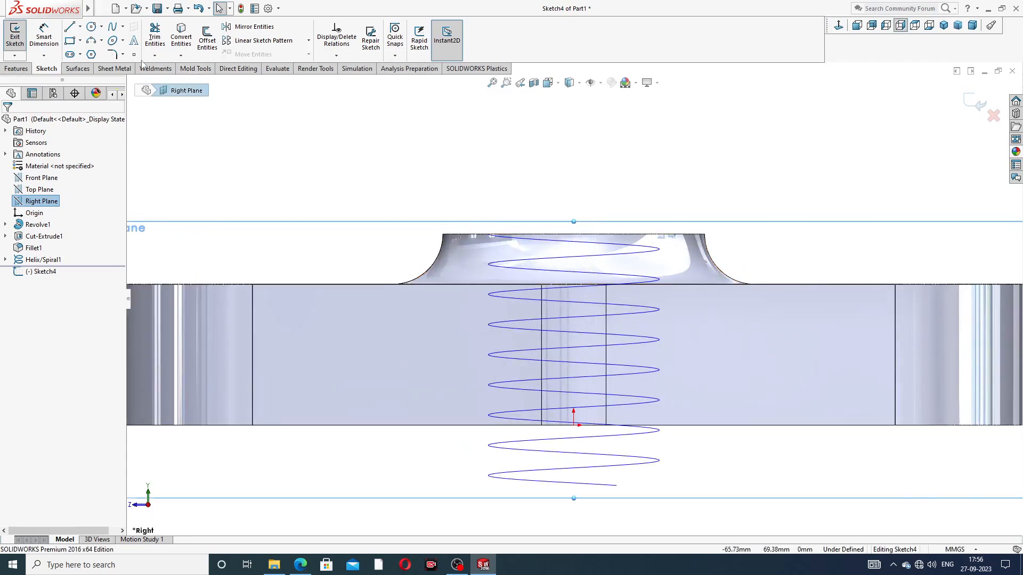
{"action": "left_click", "coordinate": [80, 40]}
{"action": "left_click", "coordinate": [101, 40]}
{"action": "left_click", "coordinate": [80, 41]}
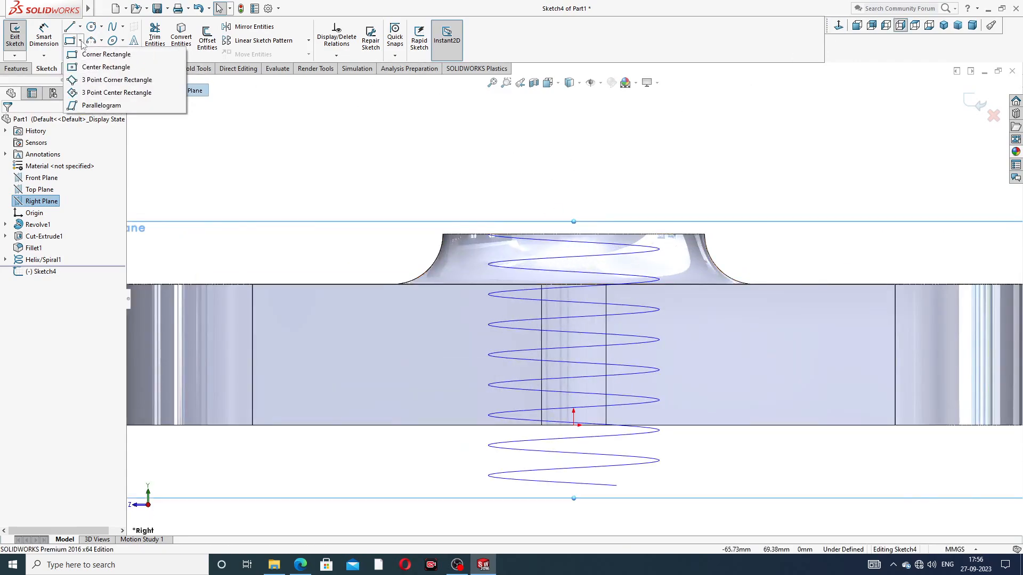
{"action": "left_click", "coordinate": [89, 55]}
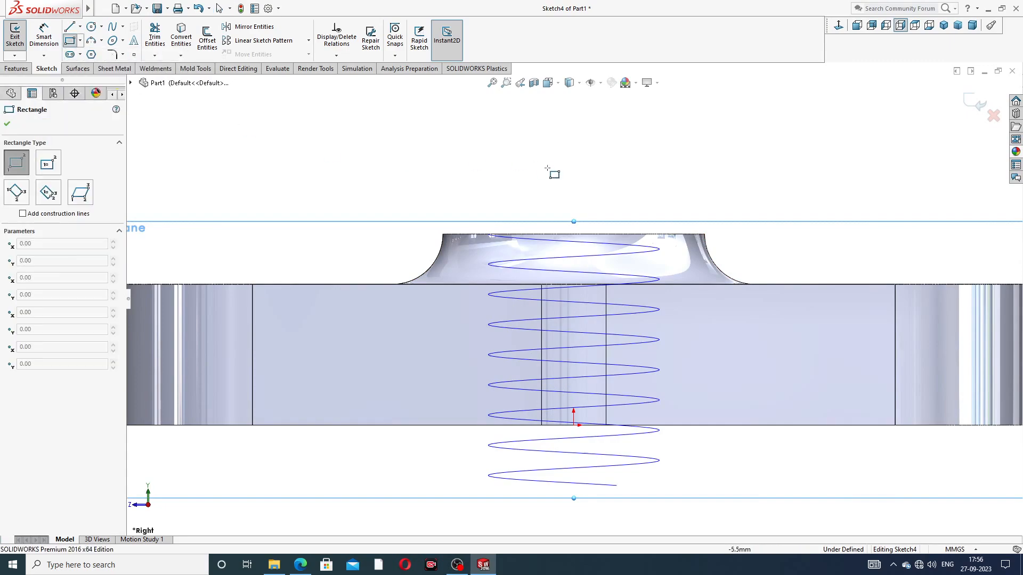
{"action": "left_click", "coordinate": [484, 181]}
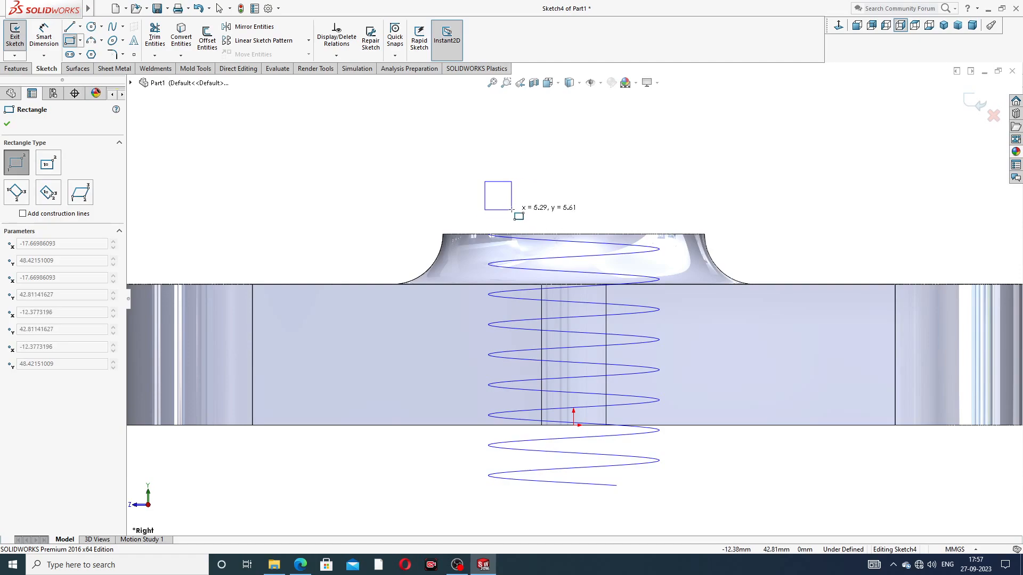
{"action": "left_click", "coordinate": [517, 207]}
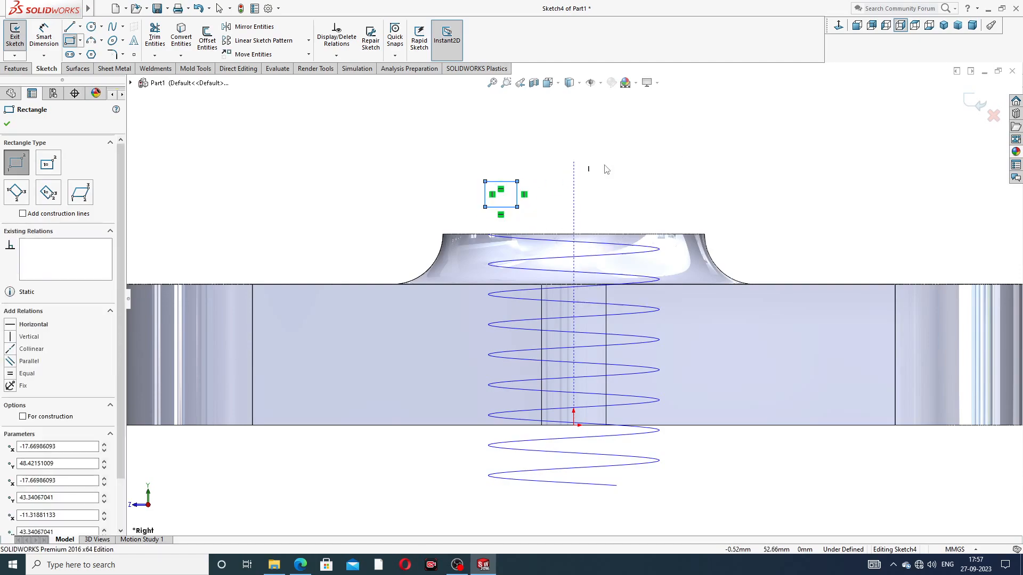
{"action": "key", "text": "Escape"}
Step: Dimension the rectangle's width and height as 3 mm each
{"action": "left_click", "coordinate": [44, 38]}
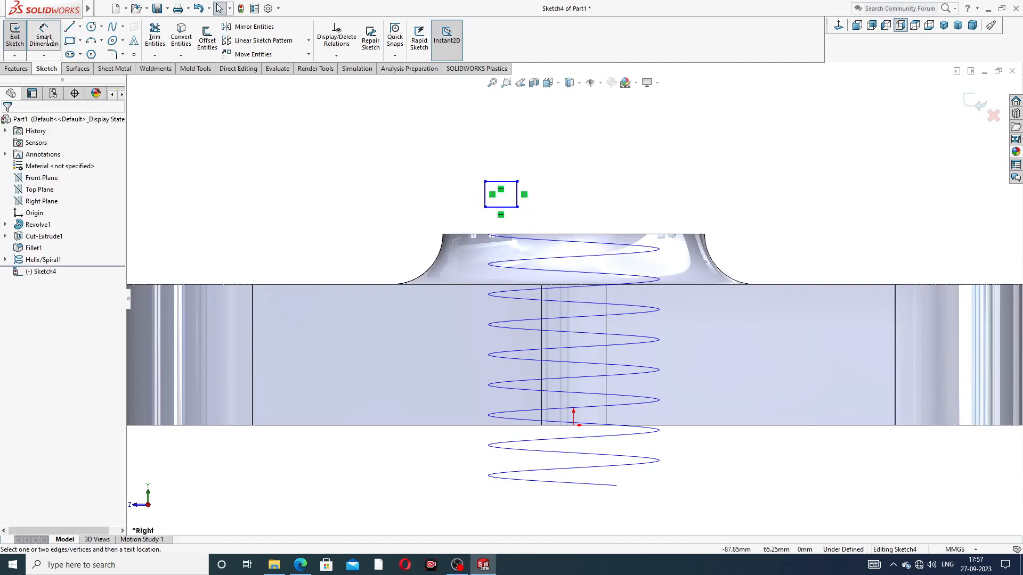
{"action": "scroll", "coordinate": [497, 184], "scroll_direction": "down", "scroll_amount": 2}
{"action": "left_click", "coordinate": [505, 183]}
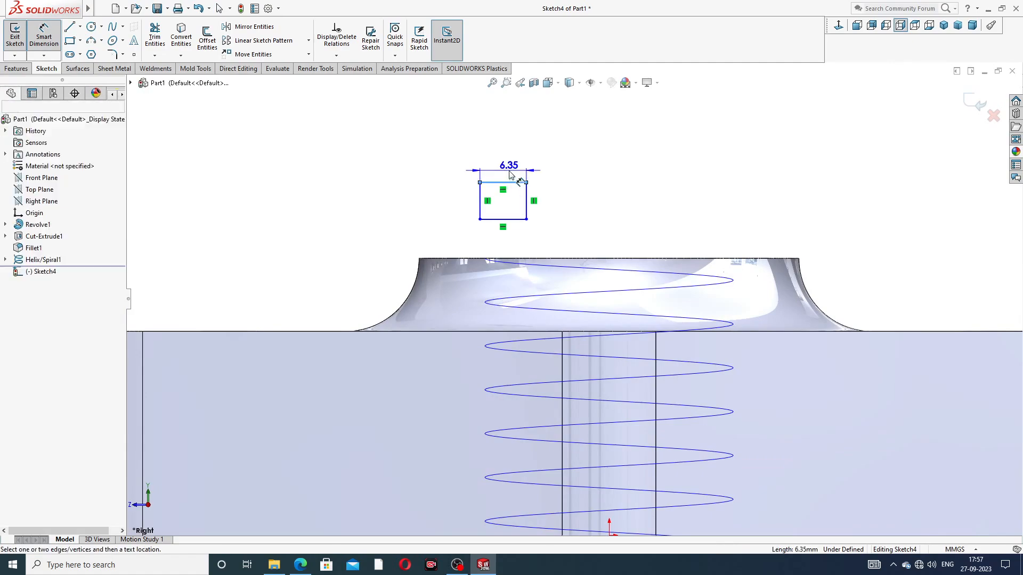
{"action": "left_click", "coordinate": [510, 174]}
{"action": "type", "text": "3"}
{"action": "key", "text": "Return"}
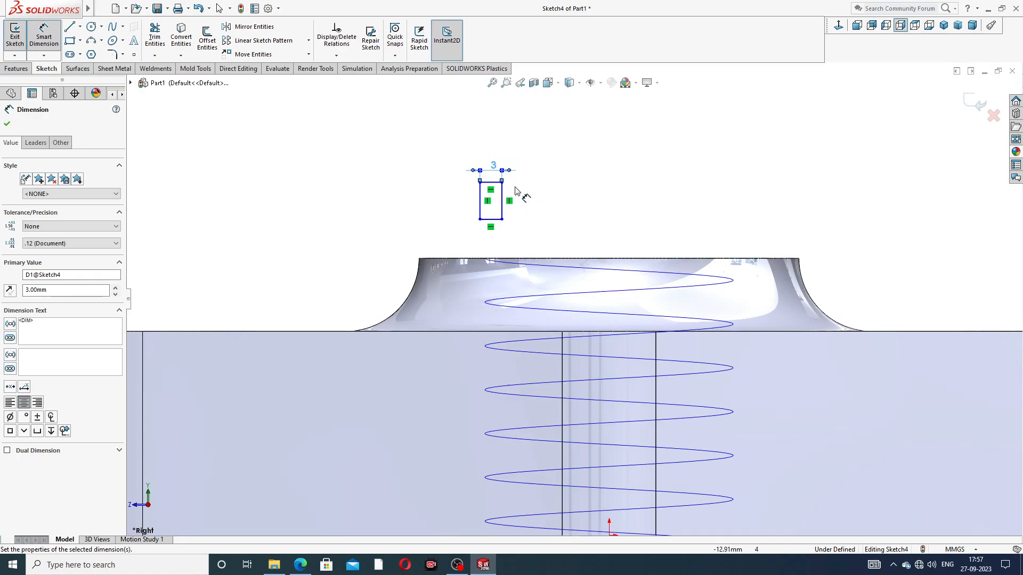
{"action": "left_click", "coordinate": [503, 202]}
{"action": "left_click", "coordinate": [521, 200]}
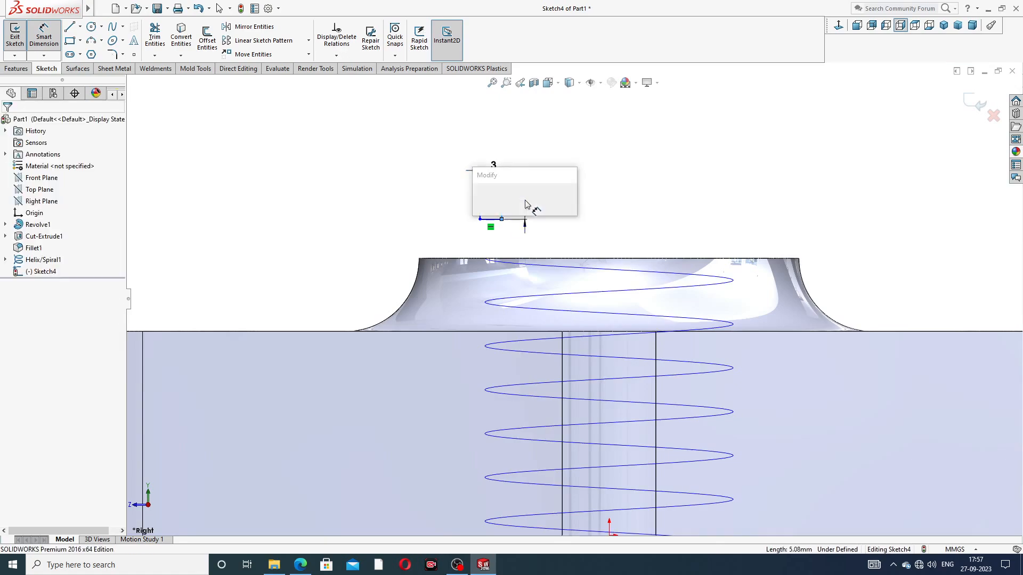
{"action": "type", "text": "3"}
{"action": "key", "text": "Return"}
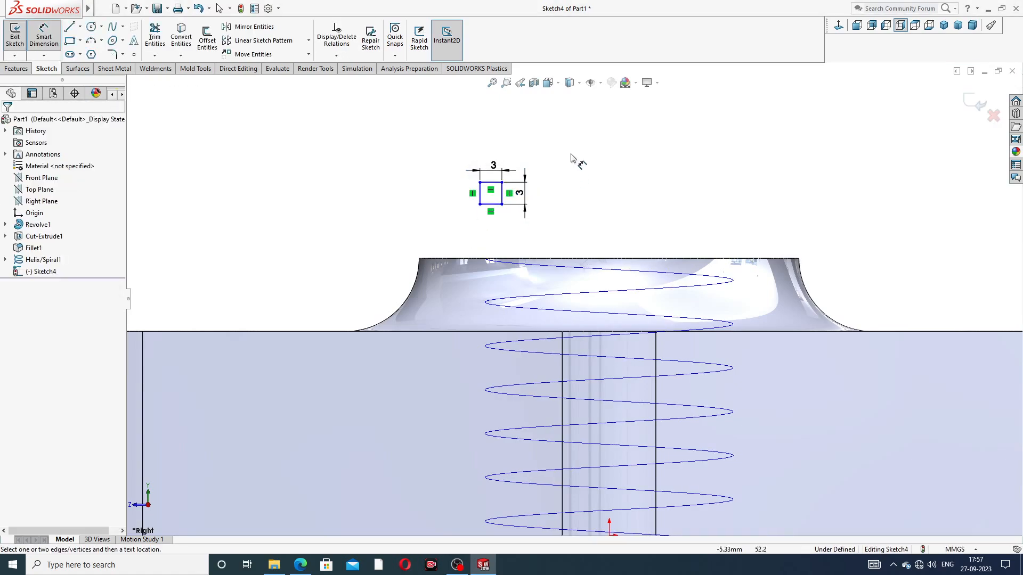
{"action": "right_click", "coordinate": [575, 160]}
{"action": "left_click", "coordinate": [600, 159]}
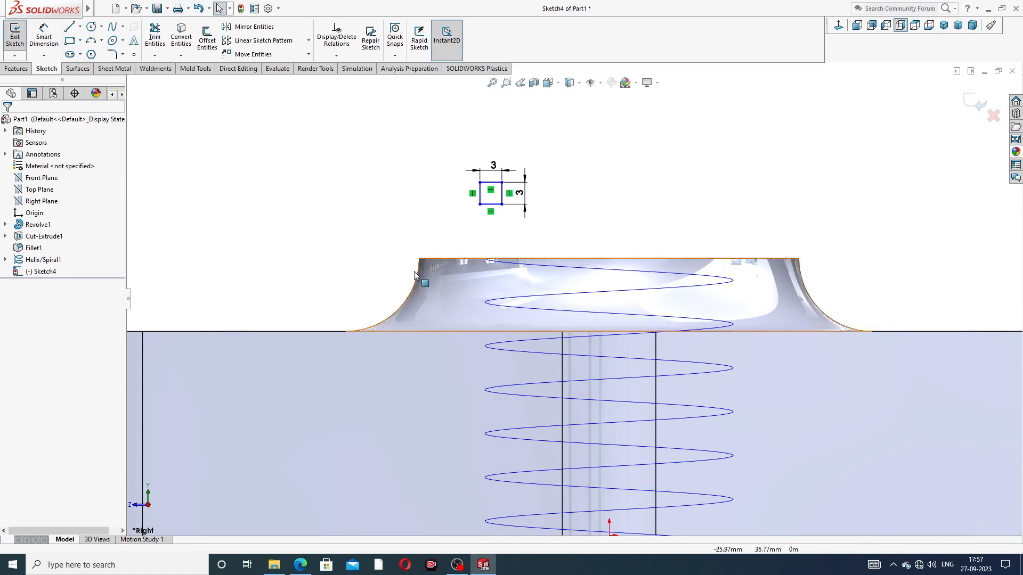
Step: After checking the bridge drawing PDF, pierce the 3 mm square's lower outer corner onto the helix and finish the sketch
{"action": "left_click", "coordinate": [301, 566]}
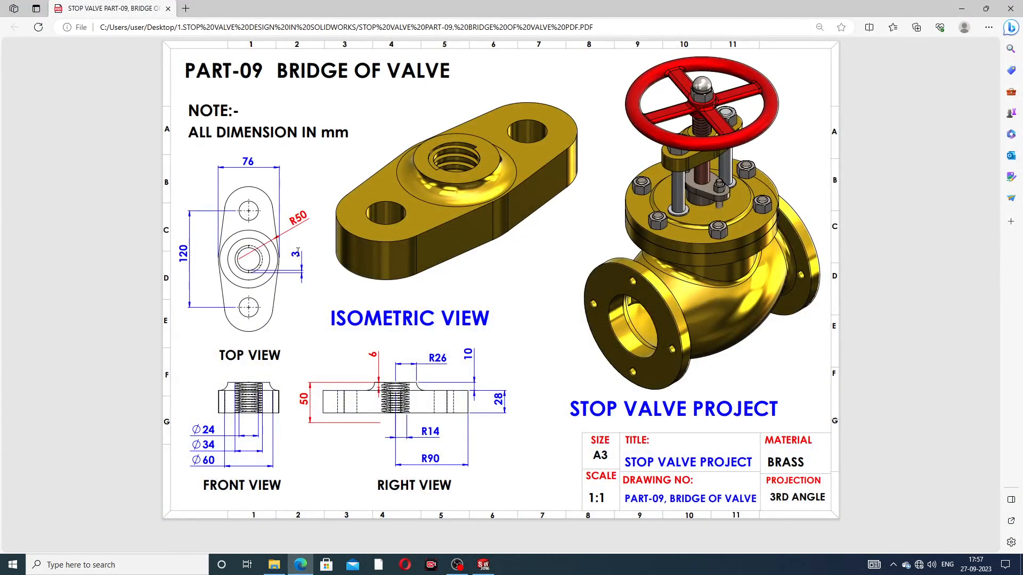
{"action": "left_click", "coordinate": [301, 566]}
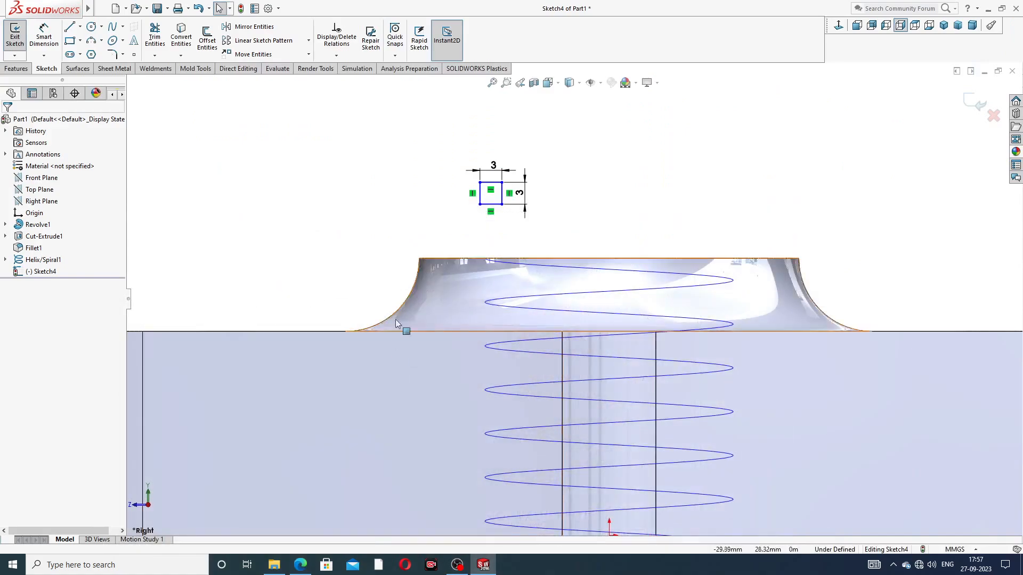
{"action": "scroll", "coordinate": [410, 229], "scroll_direction": "down", "scroll_amount": 2}
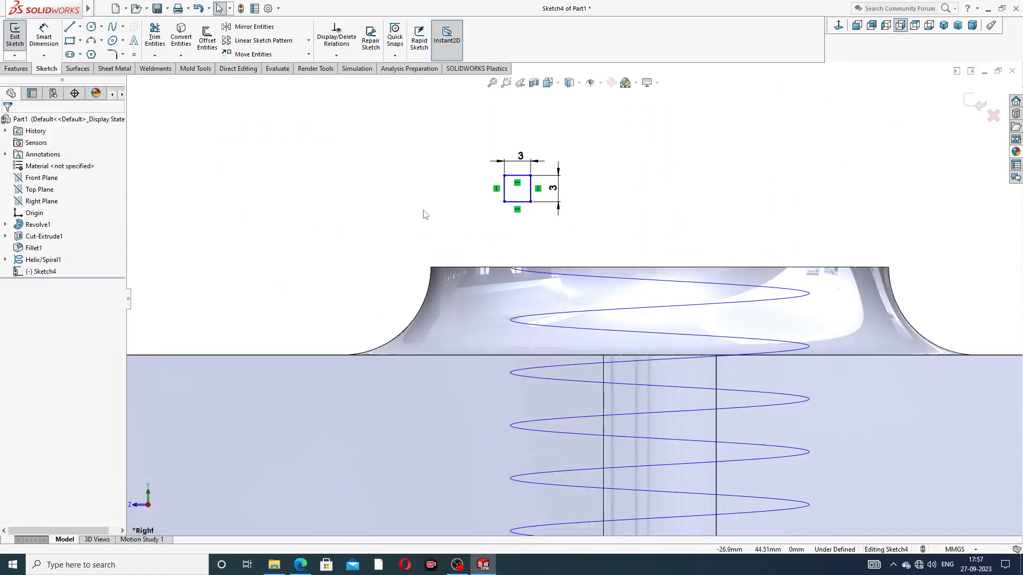
{"action": "left_click", "coordinate": [504, 202]}
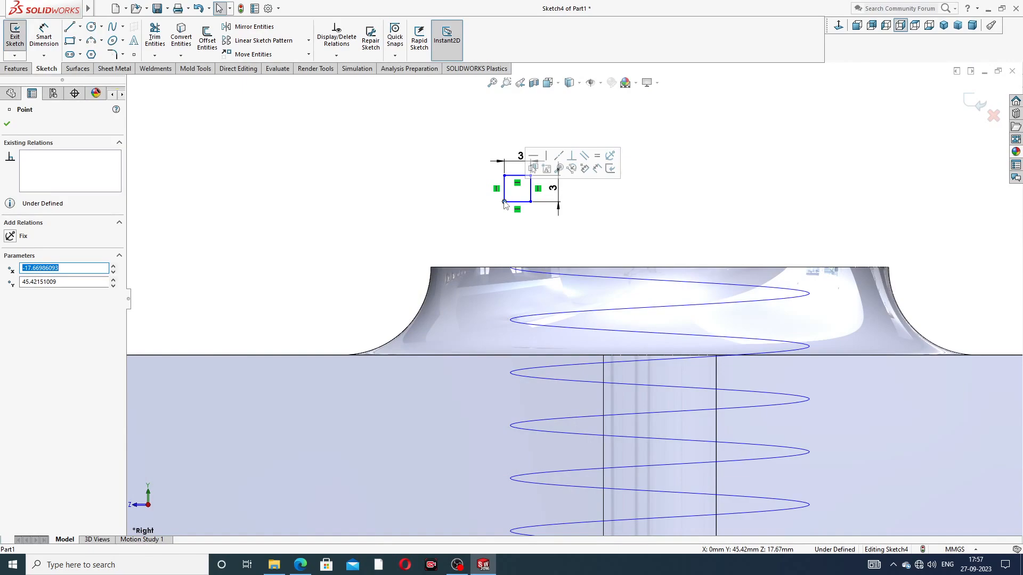
{"action": "left_click", "coordinate": [535, 273], "text": "ctrl"}
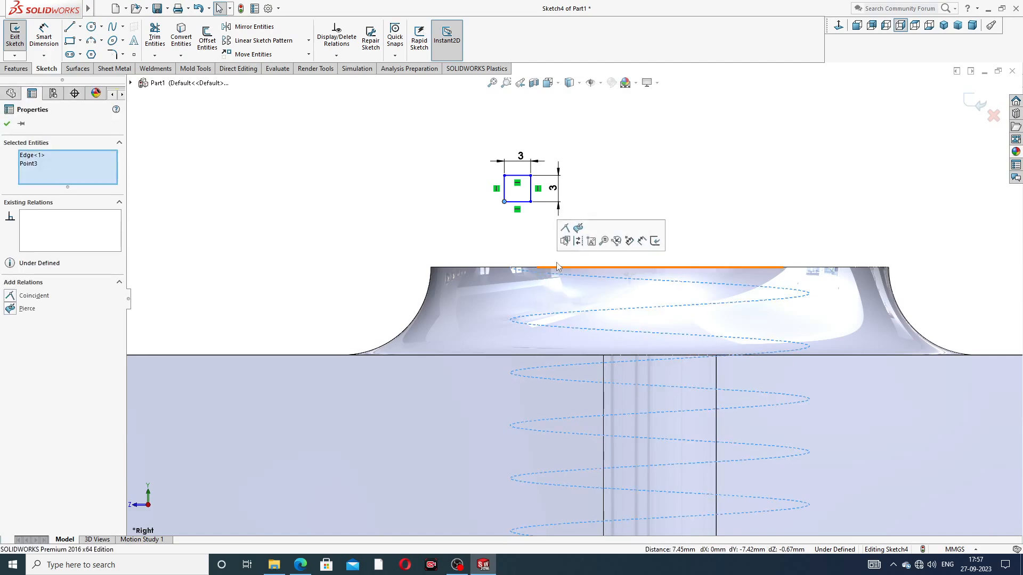
{"action": "left_click", "coordinate": [578, 228]}
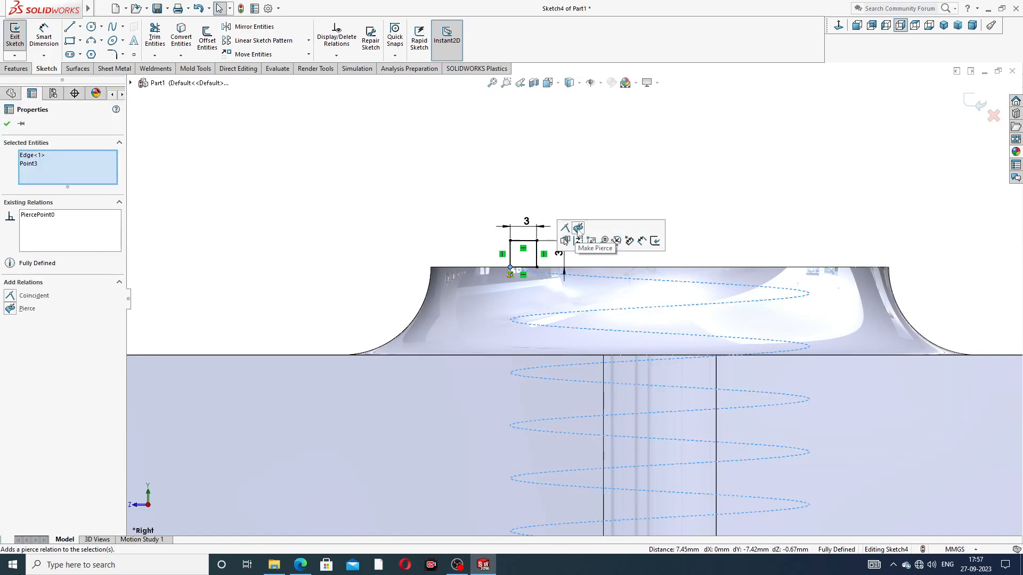
{"action": "left_click", "coordinate": [583, 189]}
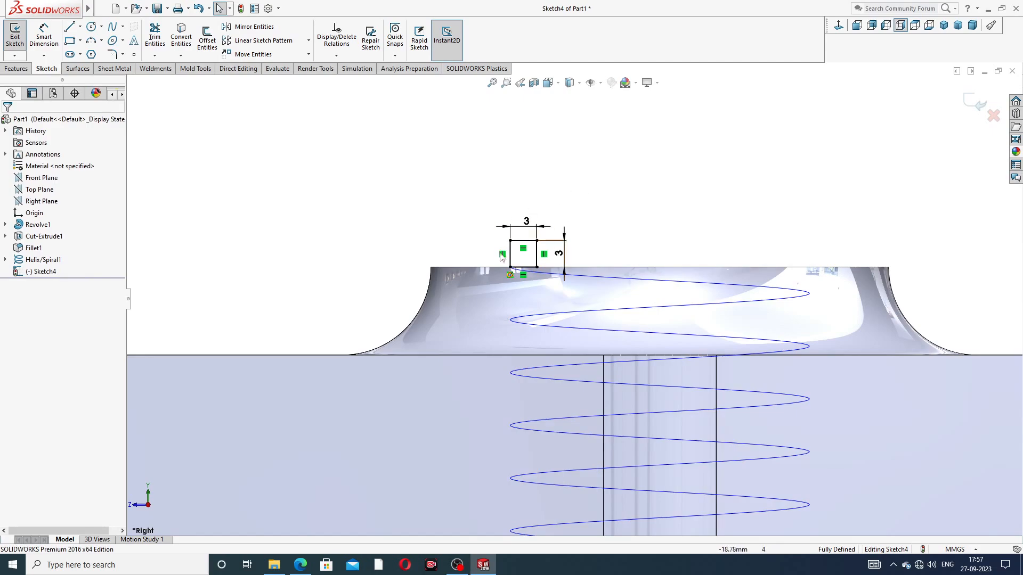
{"action": "scroll", "coordinate": [632, 214], "scroll_direction": "up", "scroll_amount": 2}
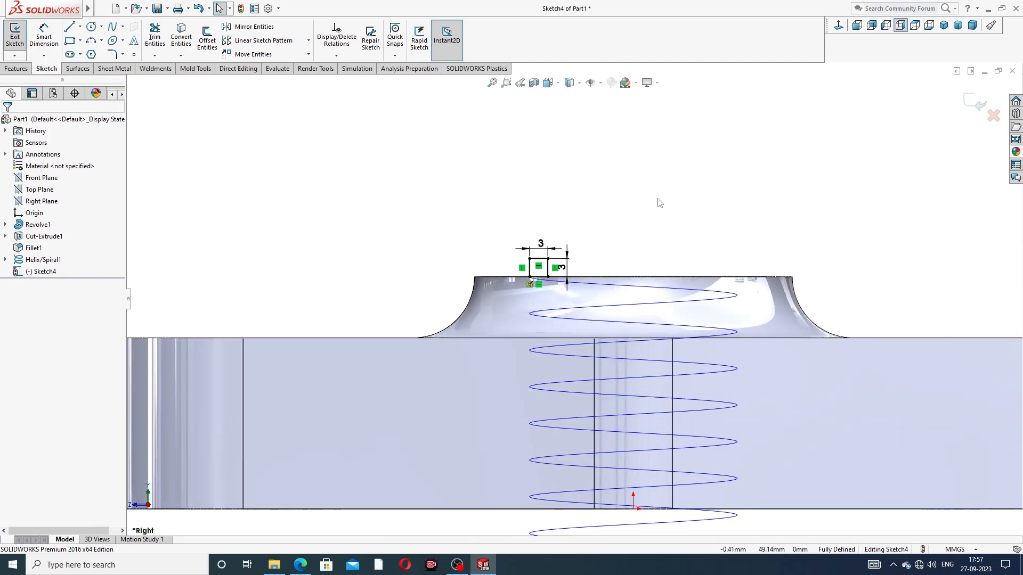
{"action": "left_click", "coordinate": [975, 101]}
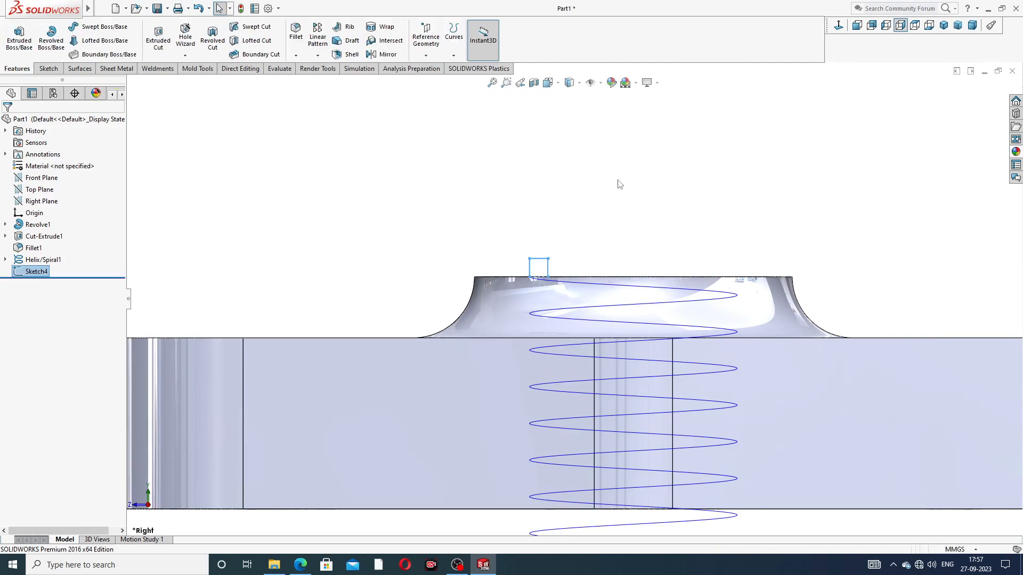
Step: Create a Swept Cut of the 3 mm square profile along the helix to thread the central bore
{"action": "left_click", "coordinate": [254, 28]}
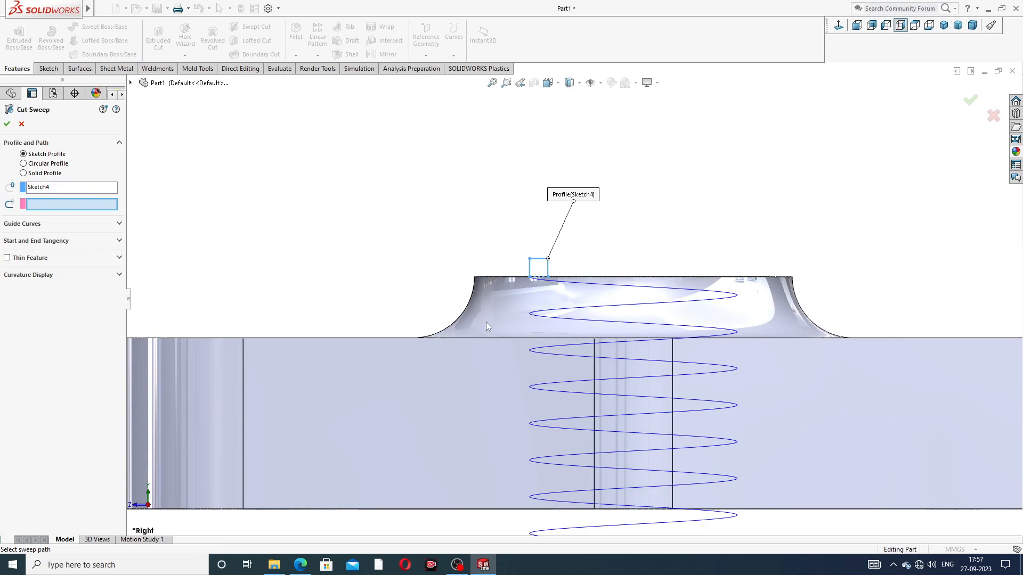
{"action": "left_click", "coordinate": [611, 290]}
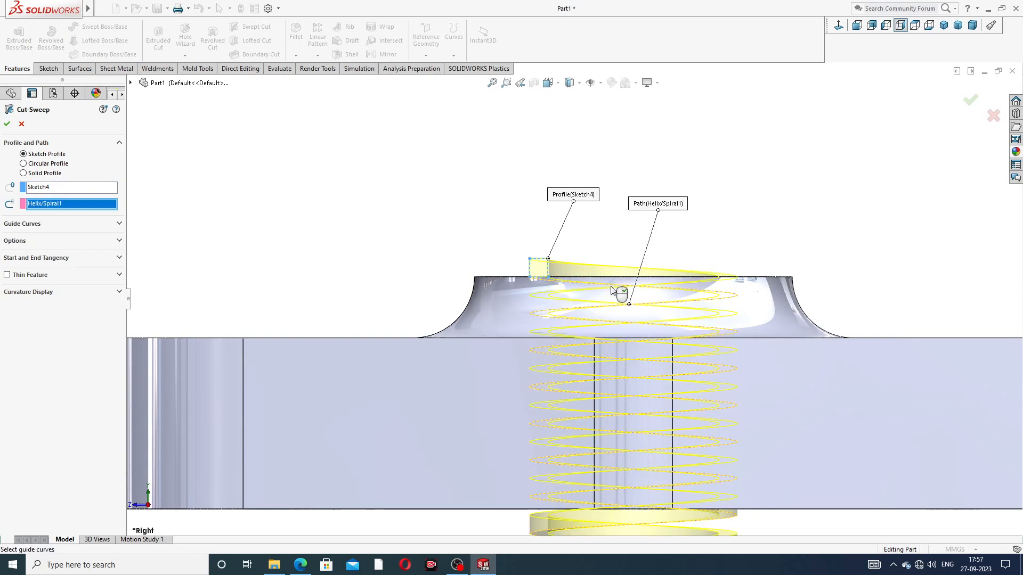
{"action": "scroll", "coordinate": [488, 260], "scroll_direction": "up", "scroll_amount": 2}
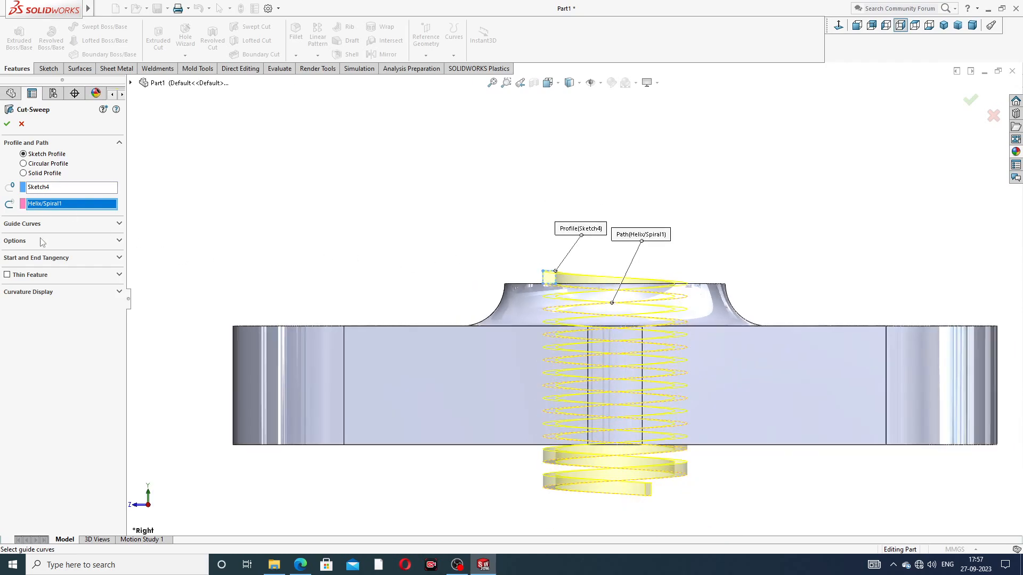
{"action": "left_click", "coordinate": [7, 124]}
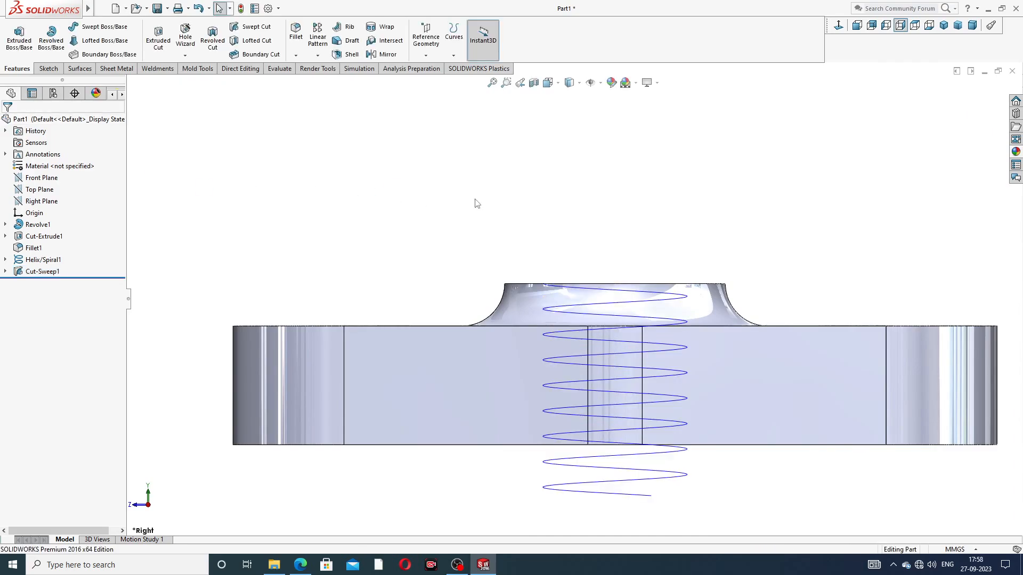
Step: Hide the helix curve and inspect the threaded bore from above
{"action": "middle_click_drag", "start_coordinate": [589, 194], "coordinate": [592, 297]}
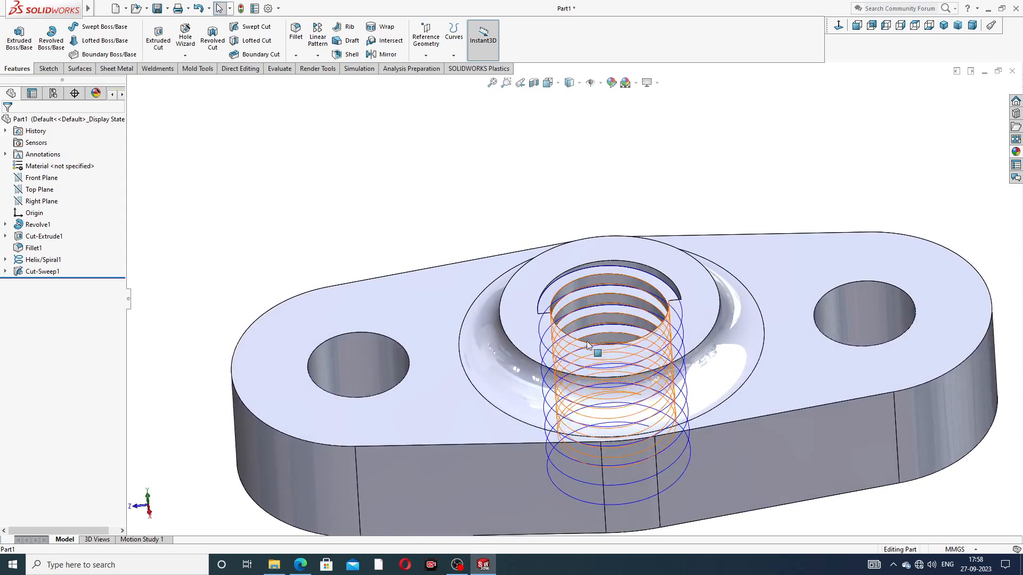
{"action": "left_click", "coordinate": [540, 330]}
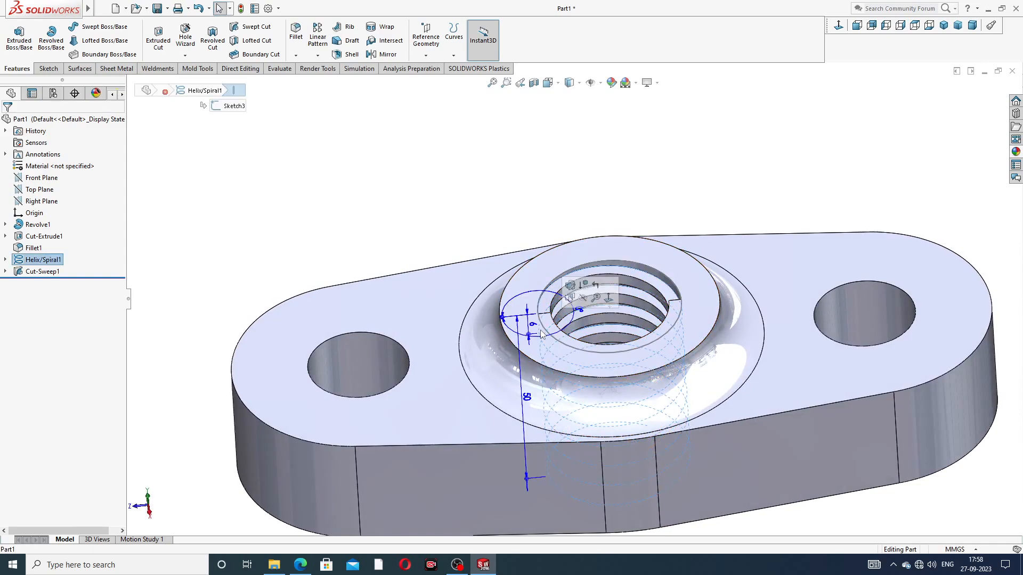
{"action": "left_click", "coordinate": [584, 298]}
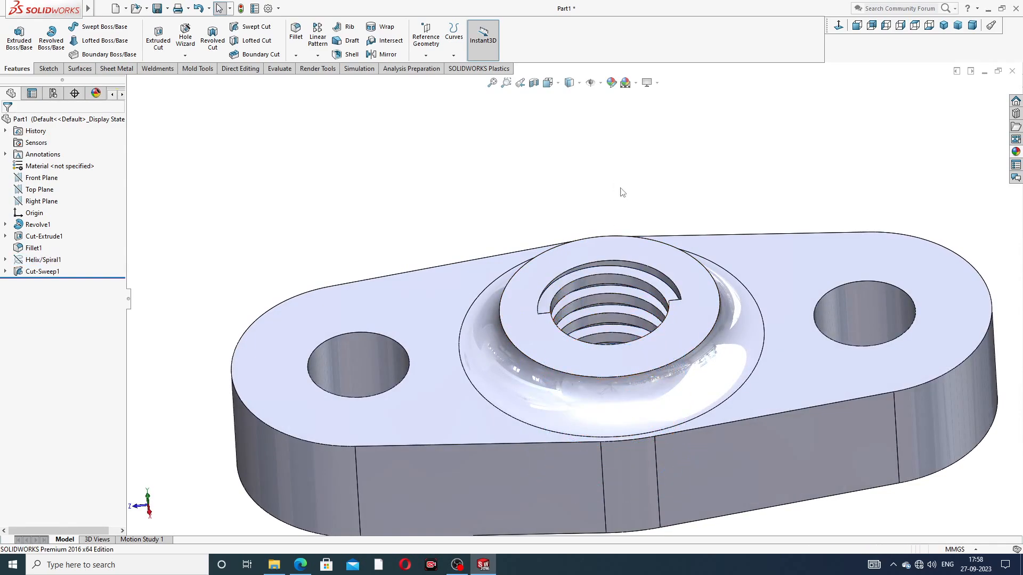
{"action": "scroll", "coordinate": [639, 324], "scroll_direction": "down", "scroll_amount": 2}
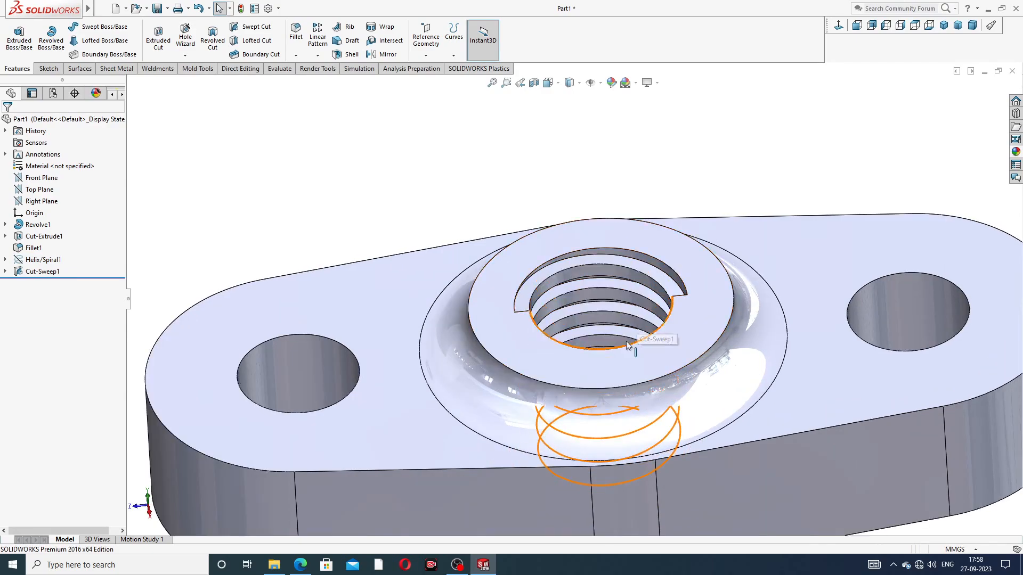
{"action": "middle_click_drag", "start_coordinate": [629, 345], "coordinate": [927, 251]}
{"action": "scroll", "coordinate": [917, 239], "scroll_direction": "up", "scroll_amount": 2}
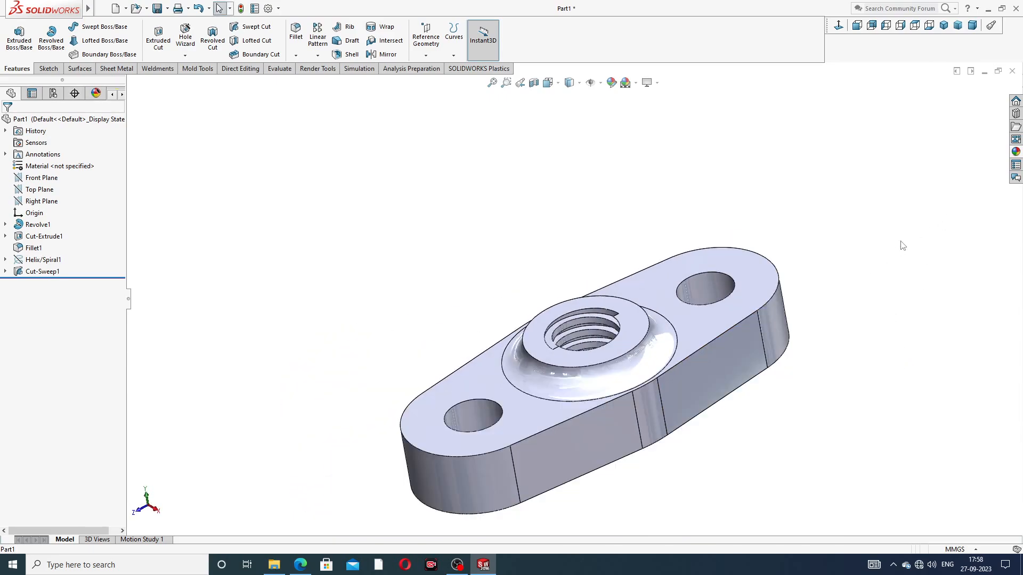
Step: Apply the polished brass appearance from the Metal appearances to the whole bridge part
{"action": "left_click", "coordinate": [1018, 152]}
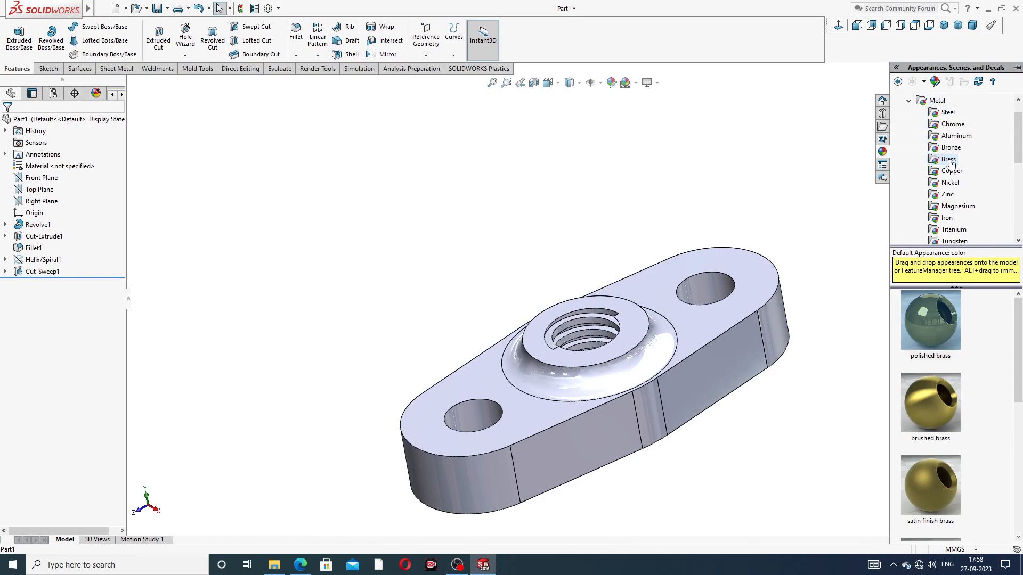
{"action": "double_click", "coordinate": [932, 318]}
{"action": "middle_click_drag", "start_coordinate": [658, 358], "coordinate": [573, 364]}
{"action": "scroll", "coordinate": [577, 335], "scroll_direction": "up", "scroll_amount": 2}
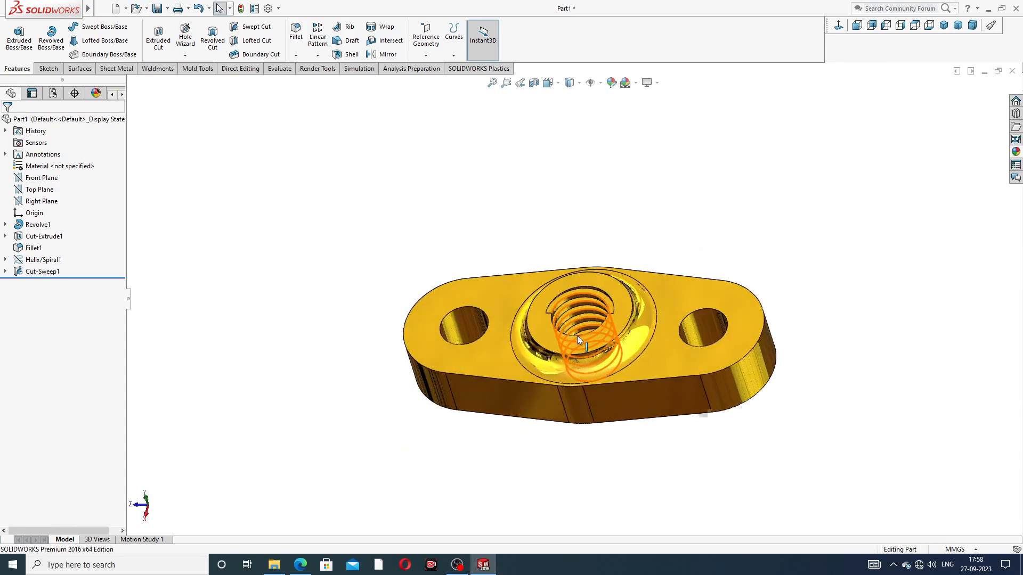
Step: Try to apply the polished aluminum appearance from the Metal appearances to the bridge's threaded bore
{"action": "left_click", "coordinate": [582, 314]}
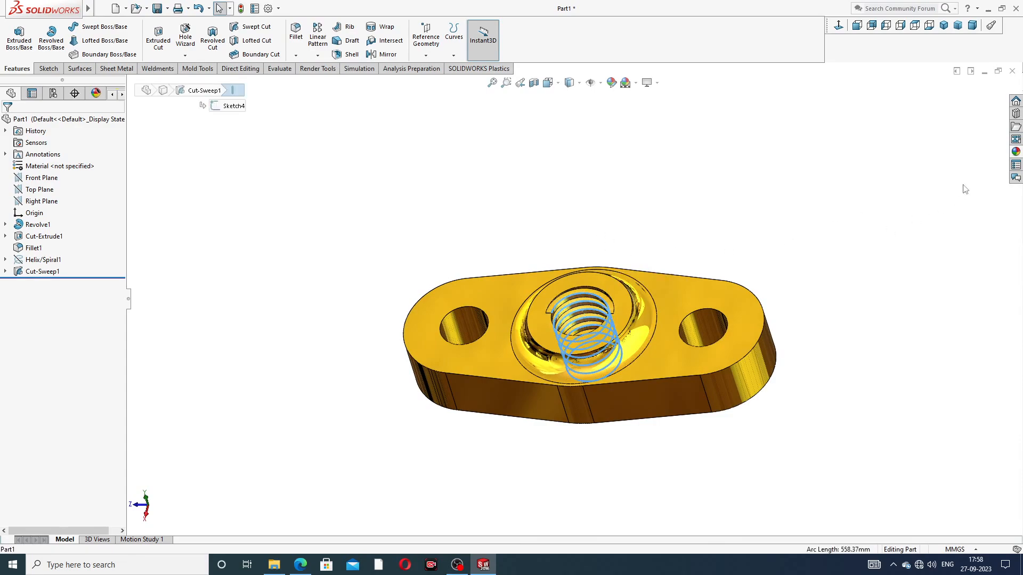
{"action": "left_click", "coordinate": [1014, 154]}
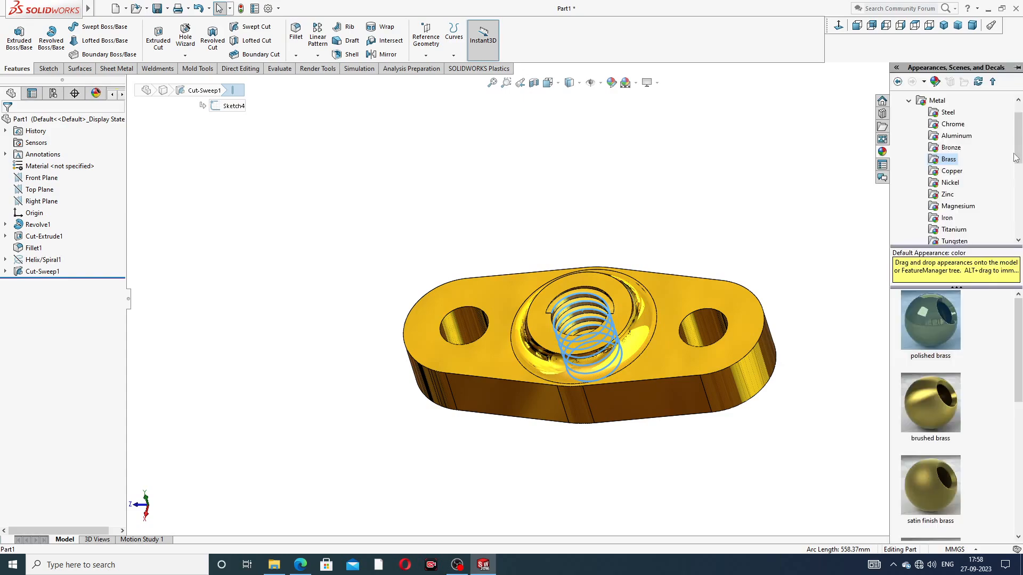
{"action": "left_click", "coordinate": [959, 136]}
{"action": "left_click_drag", "start_coordinate": [934, 300], "coordinate": [646, 322]}
{"action": "middle_click_drag", "start_coordinate": [646, 322], "coordinate": [691, 348]}
{"action": "scroll", "coordinate": [691, 349], "scroll_direction": "down", "scroll_amount": 1}
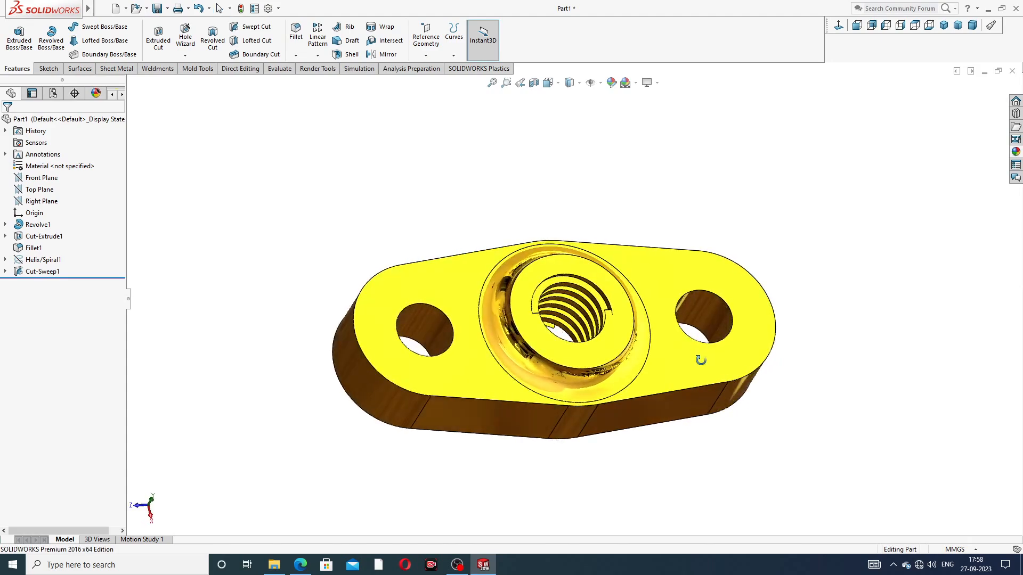
{"action": "scroll", "coordinate": [637, 324], "scroll_direction": "up", "scroll_amount": 2}
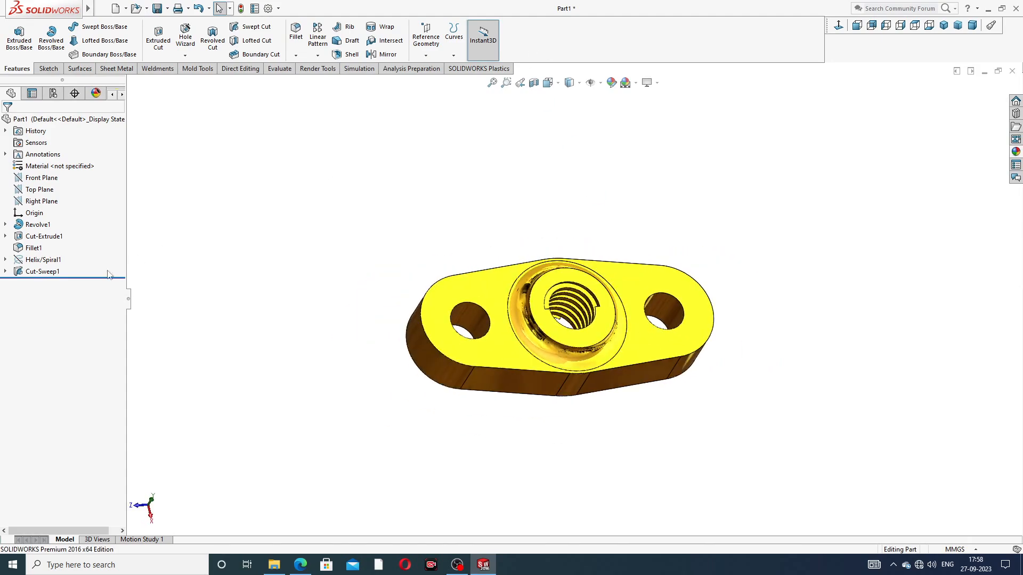
Step: Color the swept-cut thread feature dark grey with RGB 64, 64, 64
{"action": "left_click", "coordinate": [52, 272]}
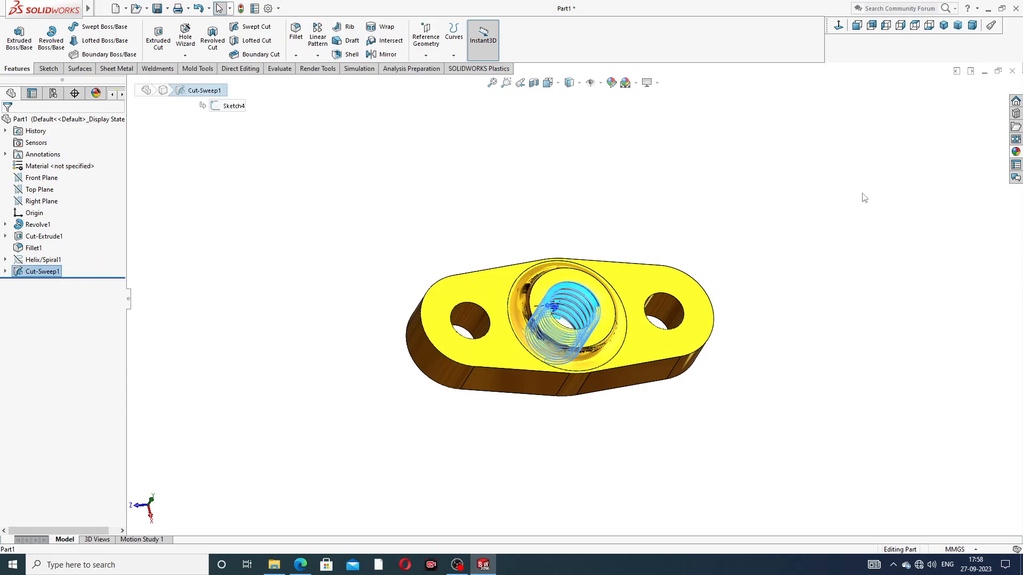
{"action": "left_click", "coordinate": [1019, 153]}
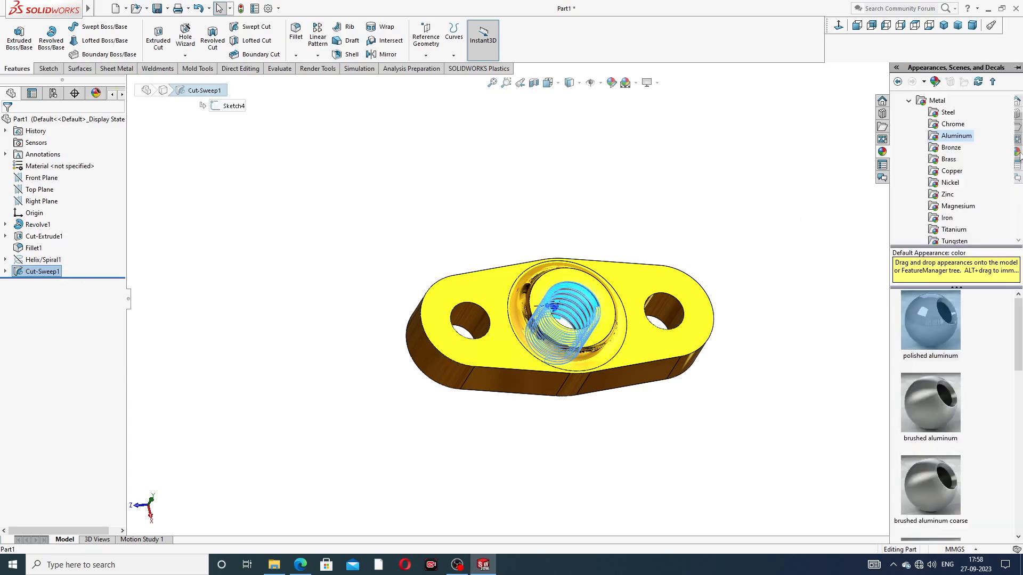
{"action": "left_click", "coordinate": [784, 192]}
{"action": "left_click", "coordinate": [39, 272]}
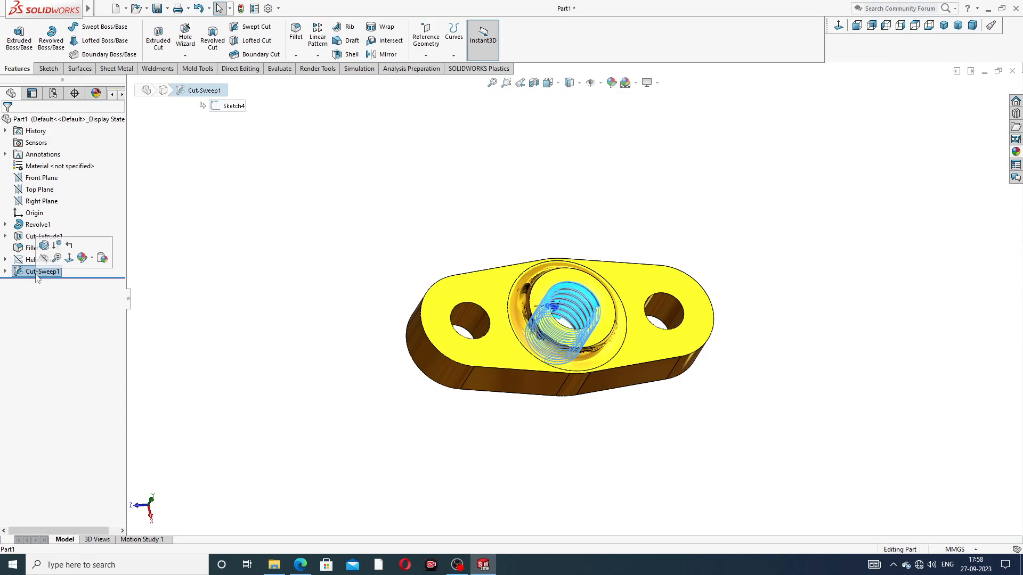
{"action": "left_click", "coordinate": [613, 83]}
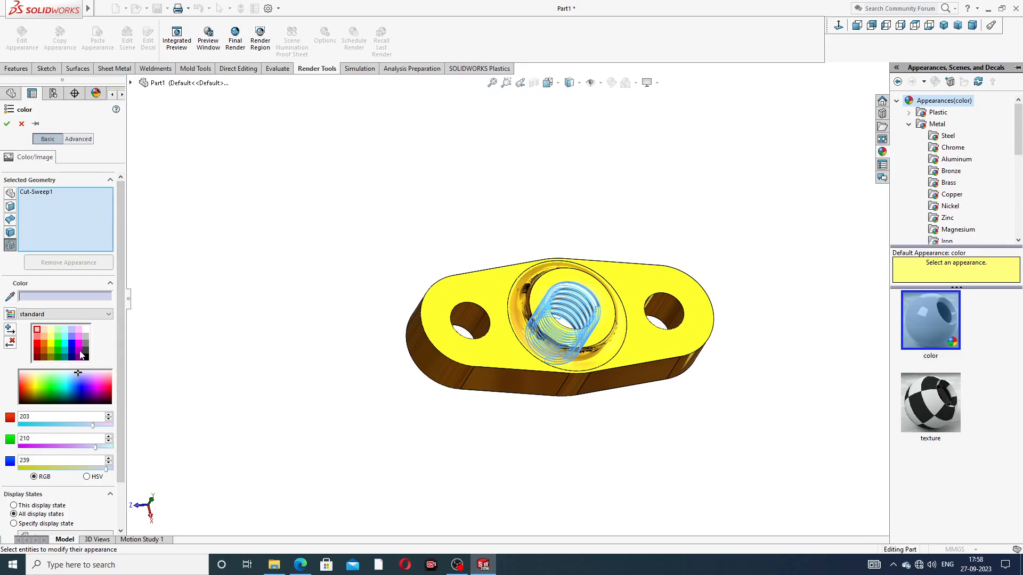
{"action": "left_click", "coordinate": [85, 352]}
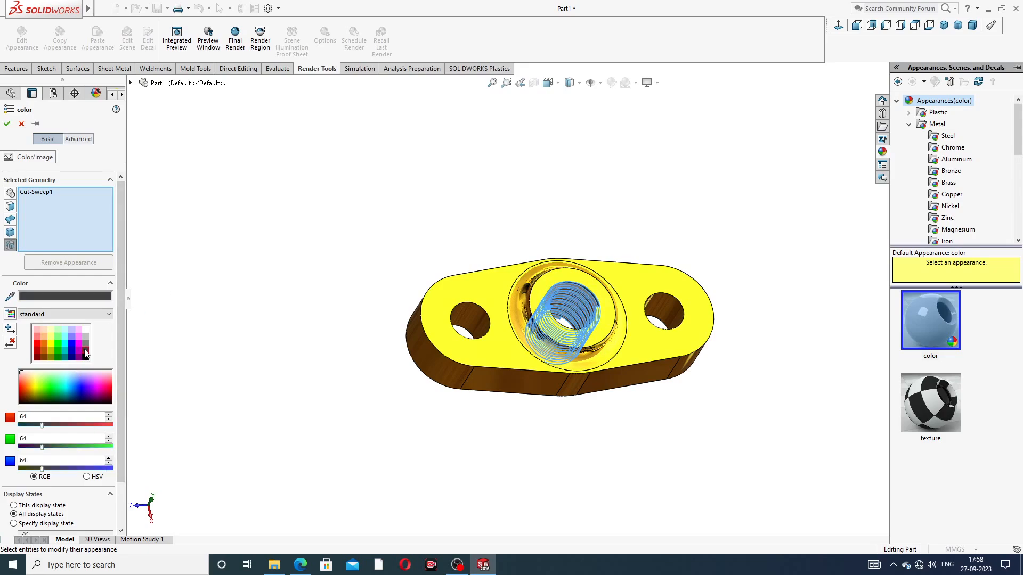
{"action": "left_click", "coordinate": [7, 124]}
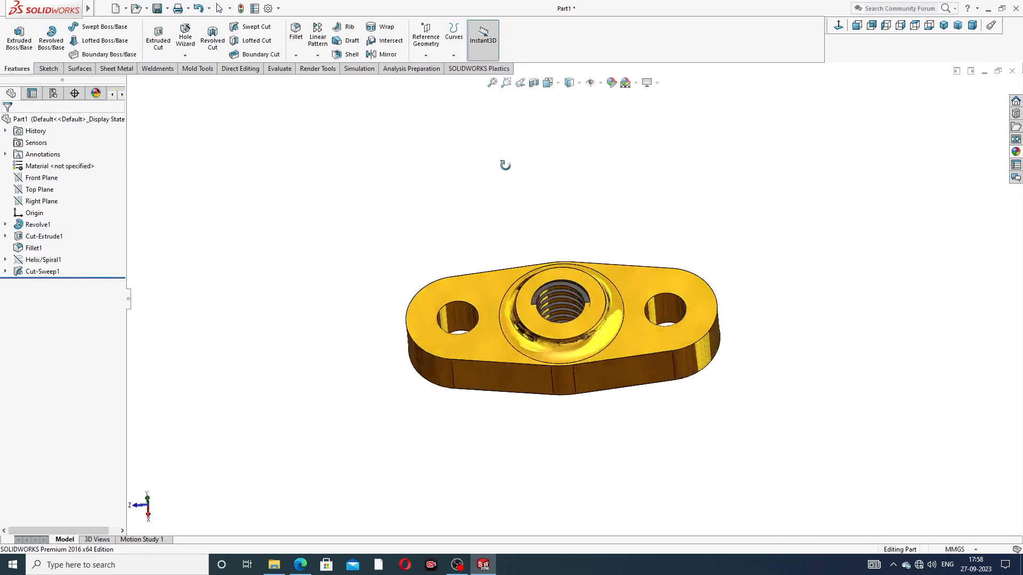
Step: Color the cylindrical bore face between the thread grooves the same dark grey, RGB 64, 64, 64
{"action": "middle_click_drag", "start_coordinate": [505, 165], "coordinate": [537, 326]}
{"action": "scroll", "coordinate": [571, 296], "scroll_direction": "down", "scroll_amount": 3}
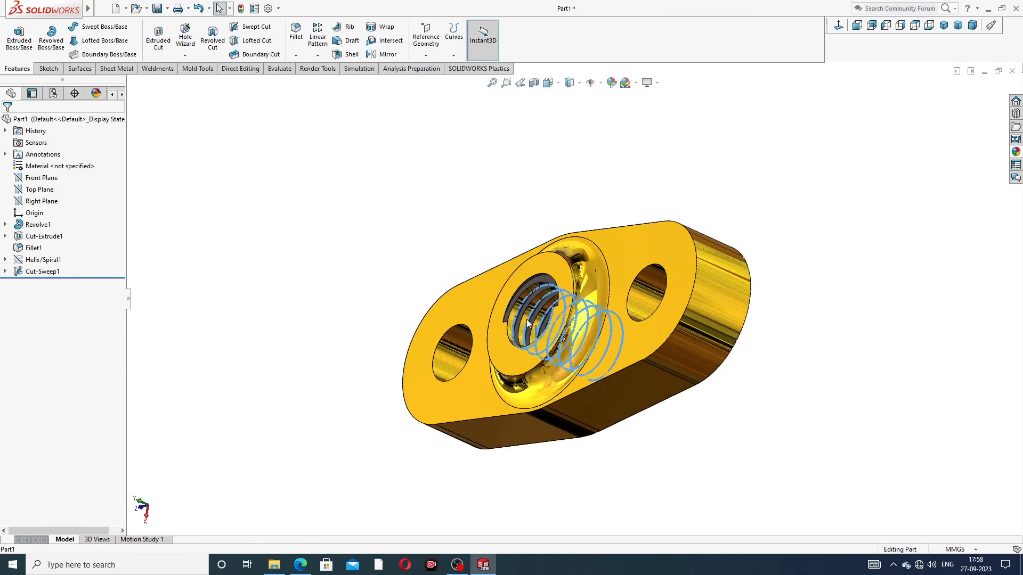
{"action": "left_click", "coordinate": [526, 319]}
{"action": "scroll", "coordinate": [528, 319], "scroll_direction": "down", "scroll_amount": 5}
{"action": "scroll", "coordinate": [543, 314], "scroll_direction": "down", "scroll_amount": 3}
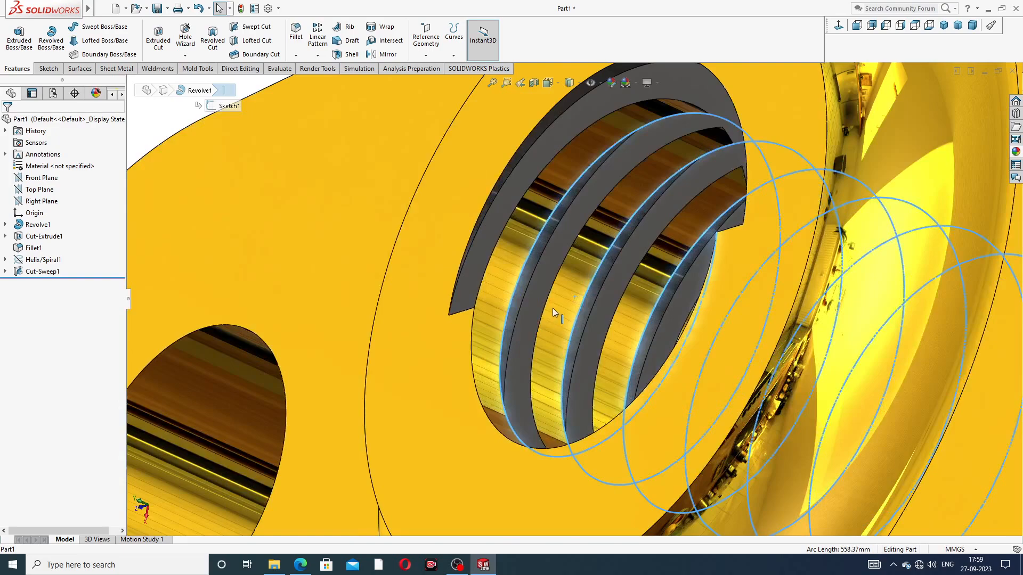
{"action": "left_click", "coordinate": [554, 306]}
{"action": "scroll", "coordinate": [554, 306], "scroll_direction": "up", "scroll_amount": 2}
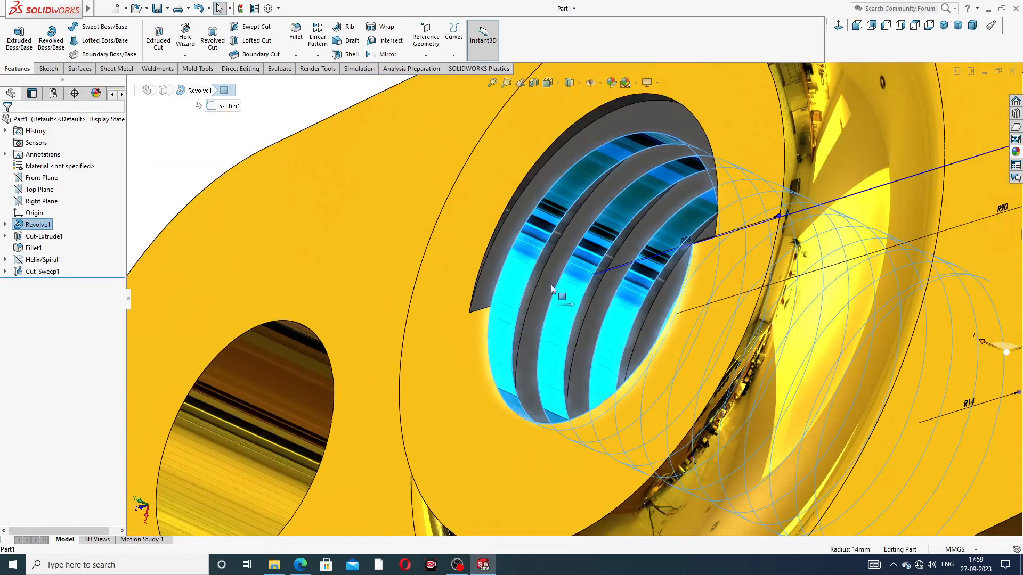
{"action": "left_click", "coordinate": [611, 84]}
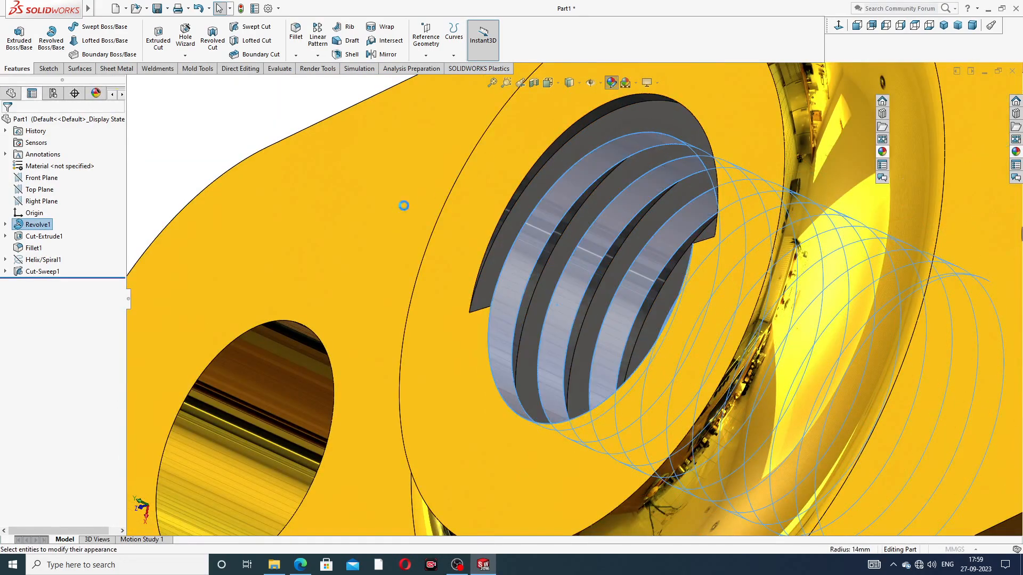
{"action": "left_click", "coordinate": [86, 351]}
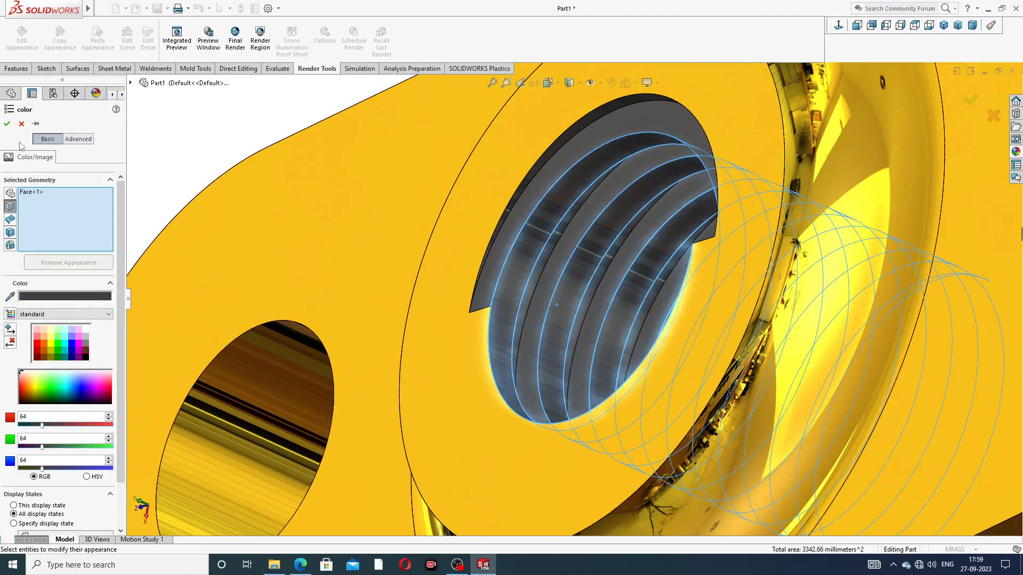
{"action": "left_click", "coordinate": [7, 124]}
Step: Inspect the finished bridge from several angles and compare it with the Part-09 bridge drawing PDF in the browser
{"action": "key", "text": "f"}
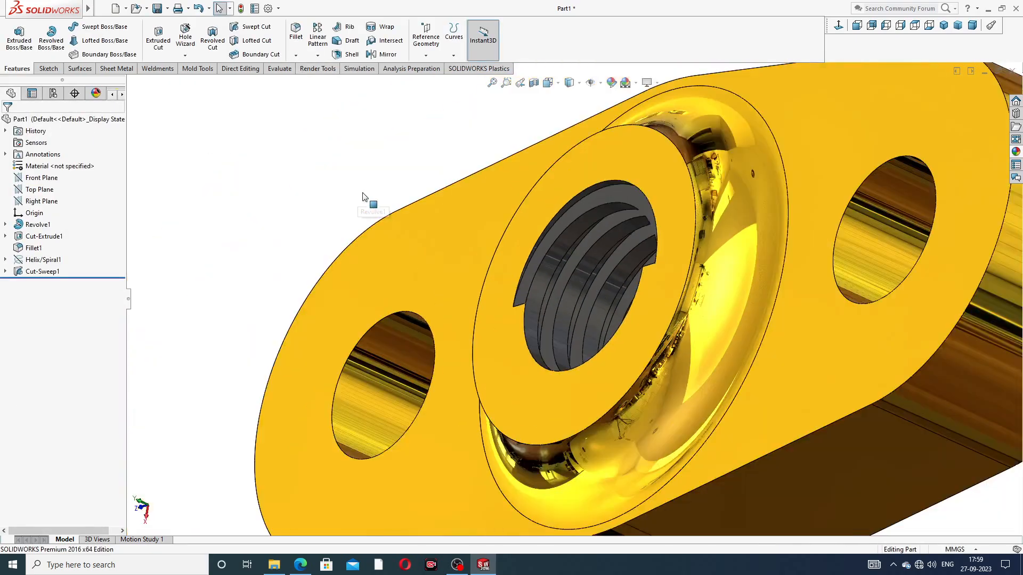
{"action": "middle_click_drag", "start_coordinate": [400, 236], "coordinate": [651, 261]}
{"action": "key", "text": "ctrl+7"}
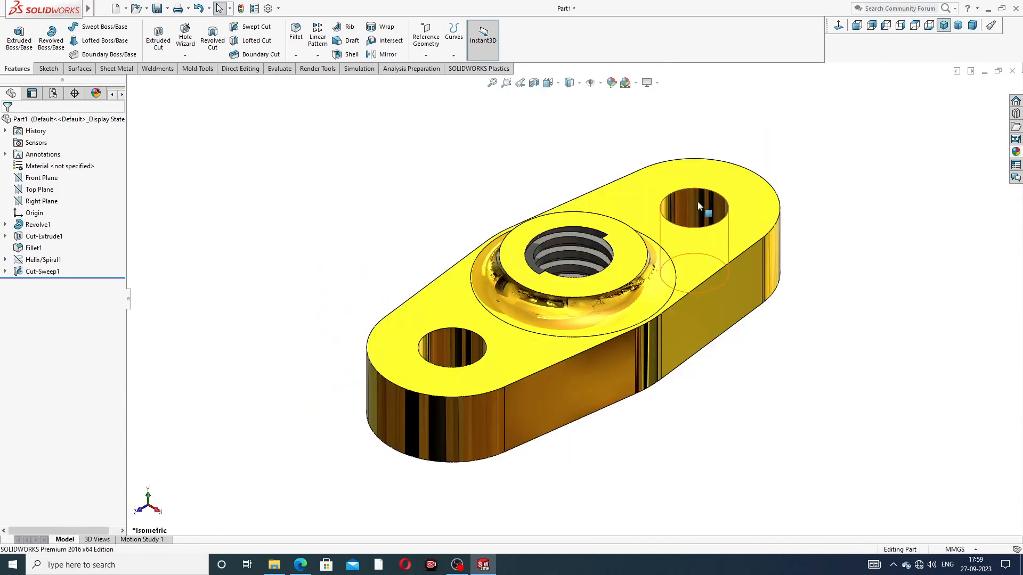
{"action": "middle_click_drag", "start_coordinate": [698, 200], "coordinate": [535, 312]}
{"action": "scroll", "coordinate": [534, 312], "scroll_direction": "down", "scroll_amount": 2}
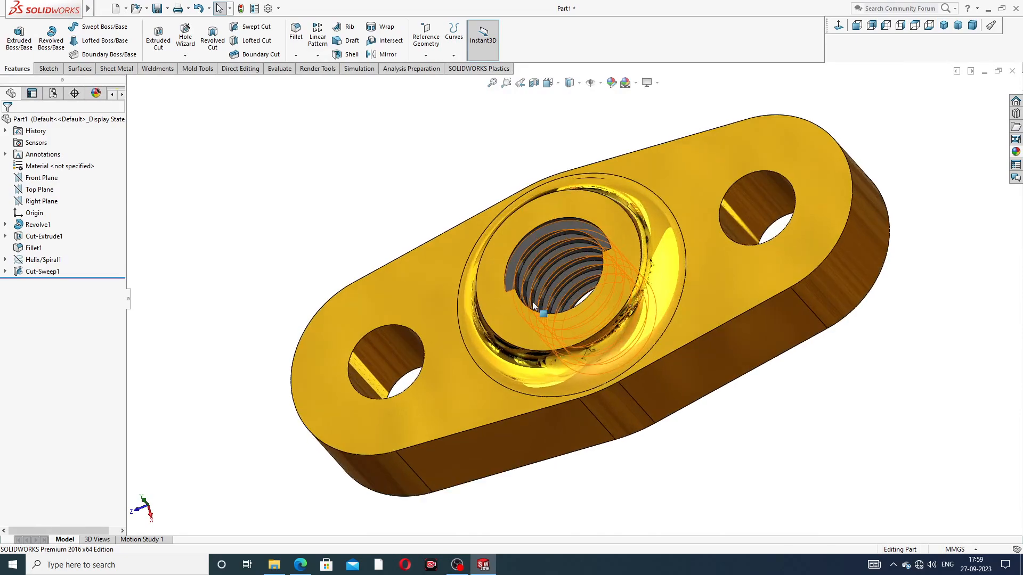
{"action": "scroll", "coordinate": [583, 529], "scroll_direction": "up", "scroll_amount": 2}
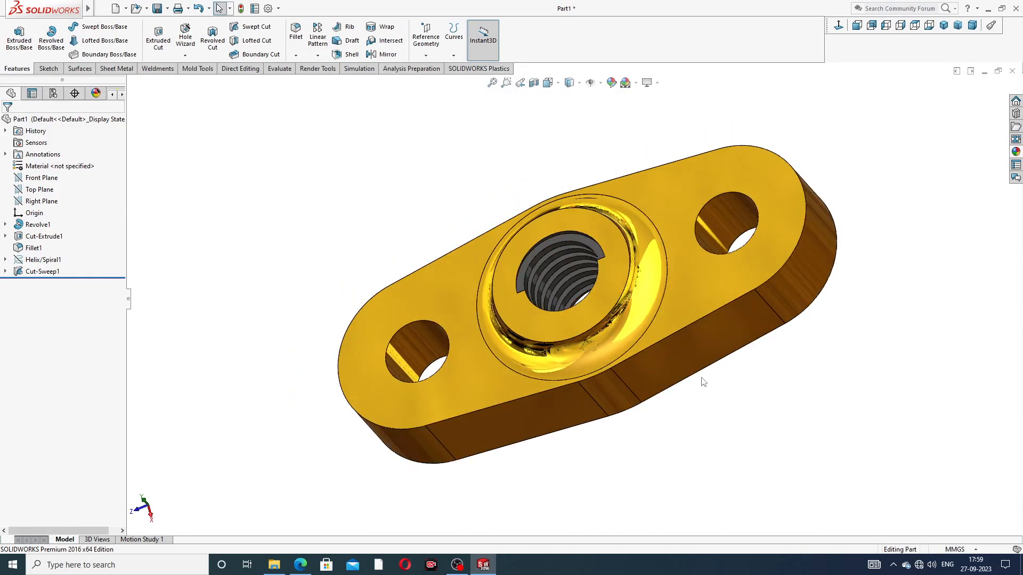
{"action": "middle_click_drag", "start_coordinate": [703, 382], "coordinate": [740, 344]}
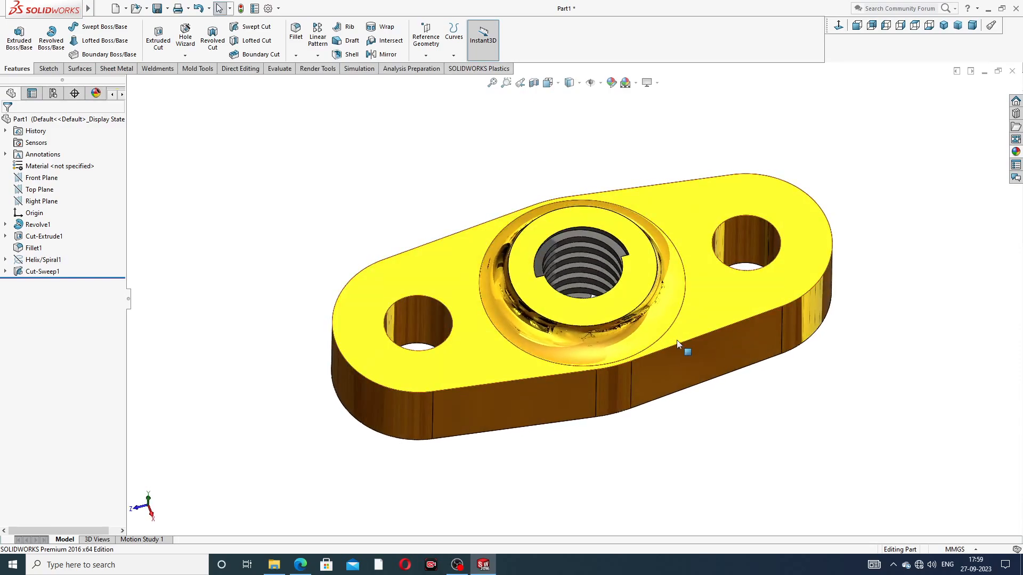
{"action": "scroll", "coordinate": [676, 340], "scroll_direction": "down", "scroll_amount": 2}
{"action": "middle_click_drag", "start_coordinate": [682, 255], "coordinate": [715, 251]}
{"action": "scroll", "coordinate": [656, 229], "scroll_direction": "up", "scroll_amount": 1}
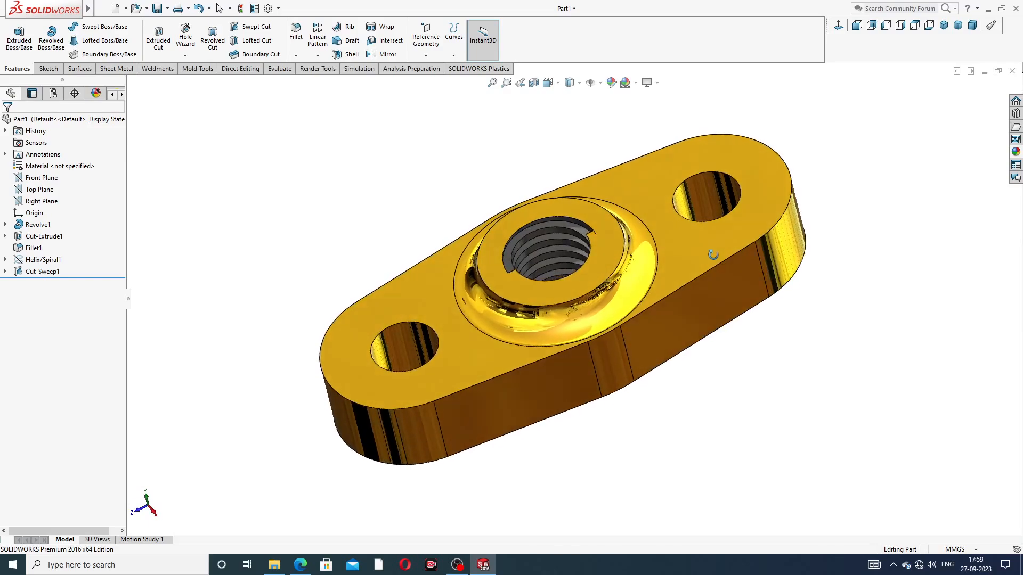
{"action": "scroll", "coordinate": [663, 264], "scroll_direction": "down", "scroll_amount": 2}
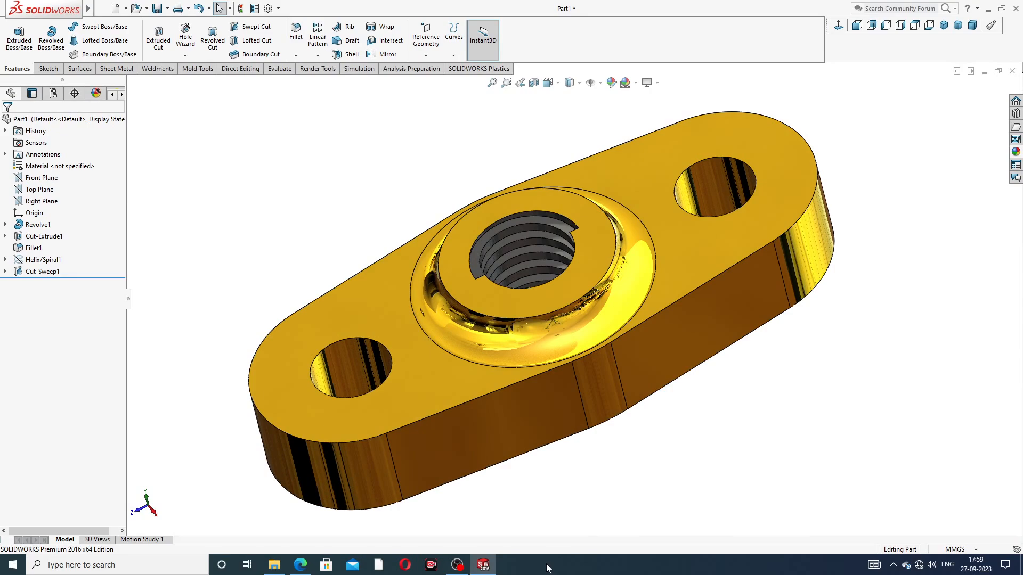
{"action": "left_click", "coordinate": [299, 567]}
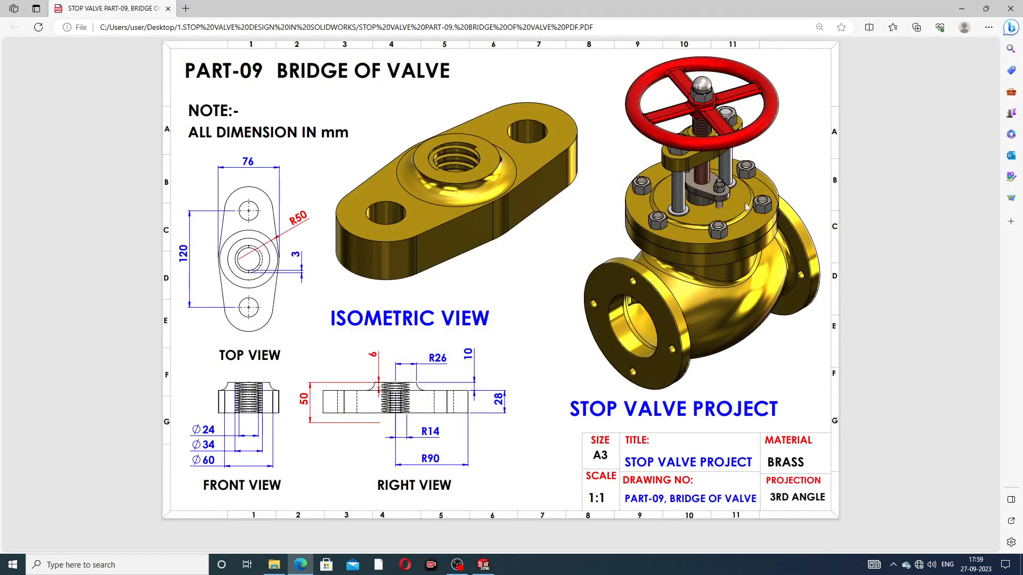
{"action": "left_click", "coordinate": [482, 565]}
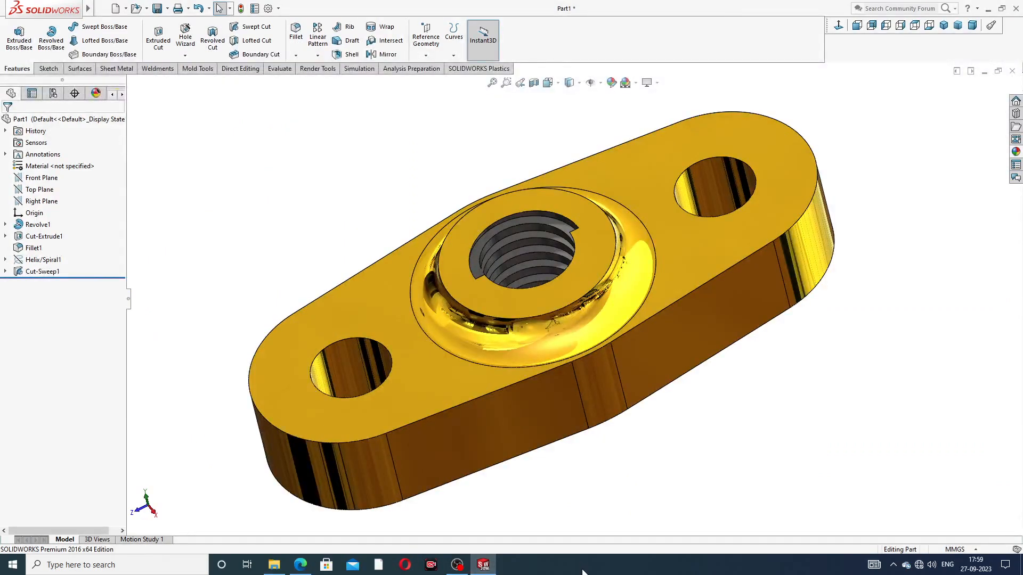
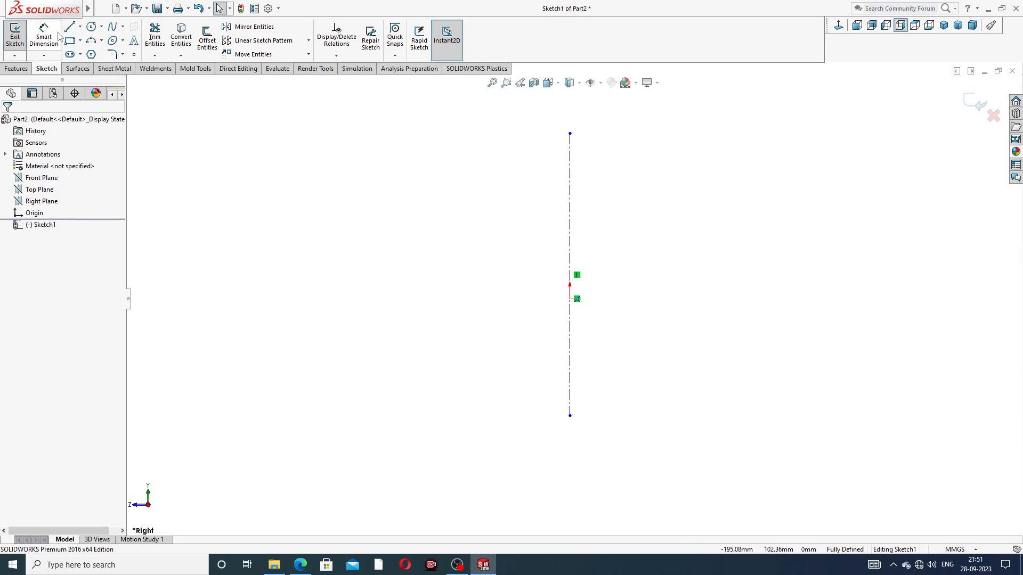
Step: Sketch a horizontal centerline through the origin, crossing the vertical one, and stretch its right end to about 94 mm from the origin
{"action": "left_click", "coordinate": [80, 26]}
{"action": "left_click", "coordinate": [96, 52]}
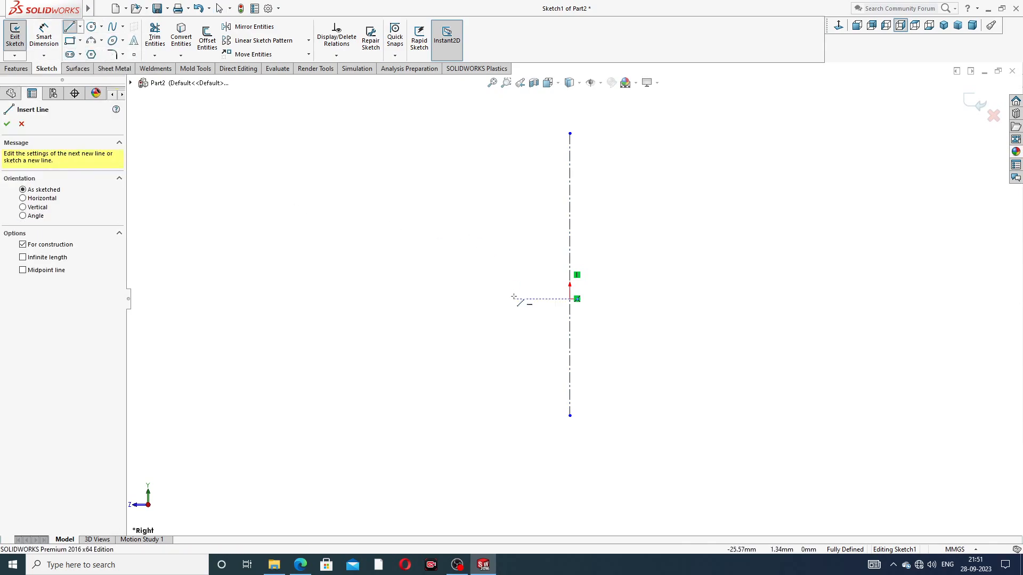
{"action": "left_click", "coordinate": [434, 299]}
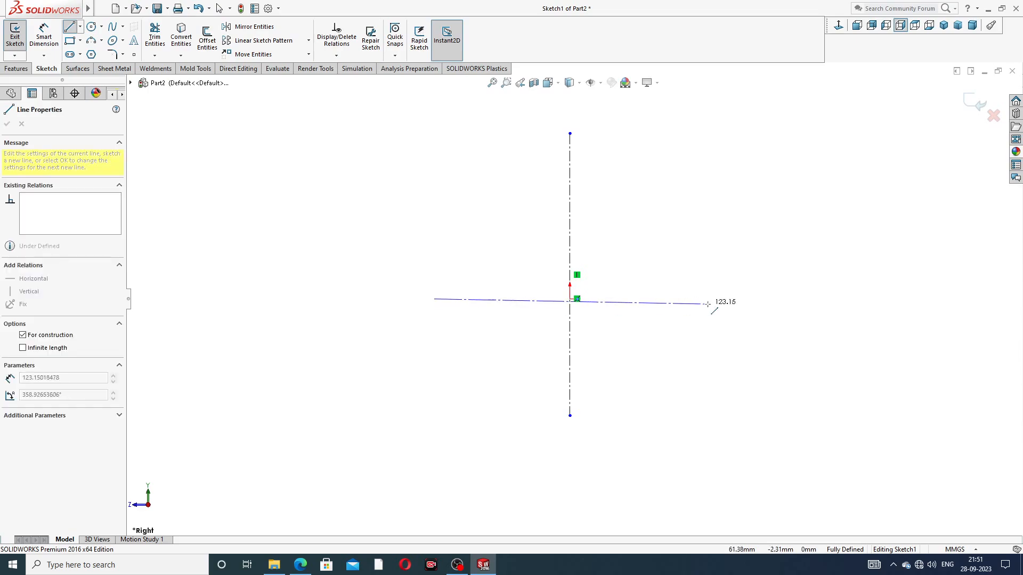
{"action": "left_click", "coordinate": [729, 298]}
{"action": "right_click", "coordinate": [710, 221]}
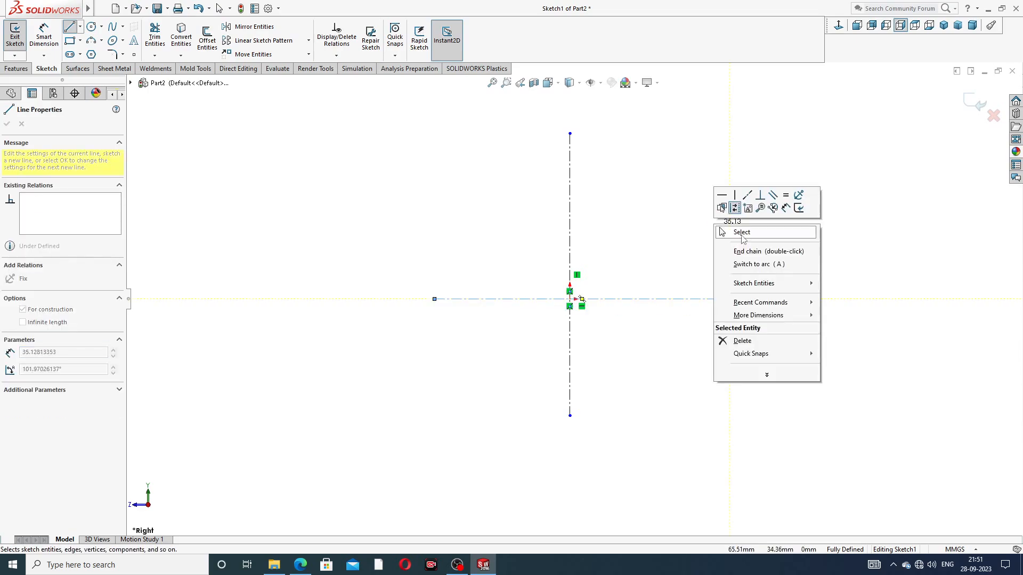
{"action": "left_click", "coordinate": [724, 231]}
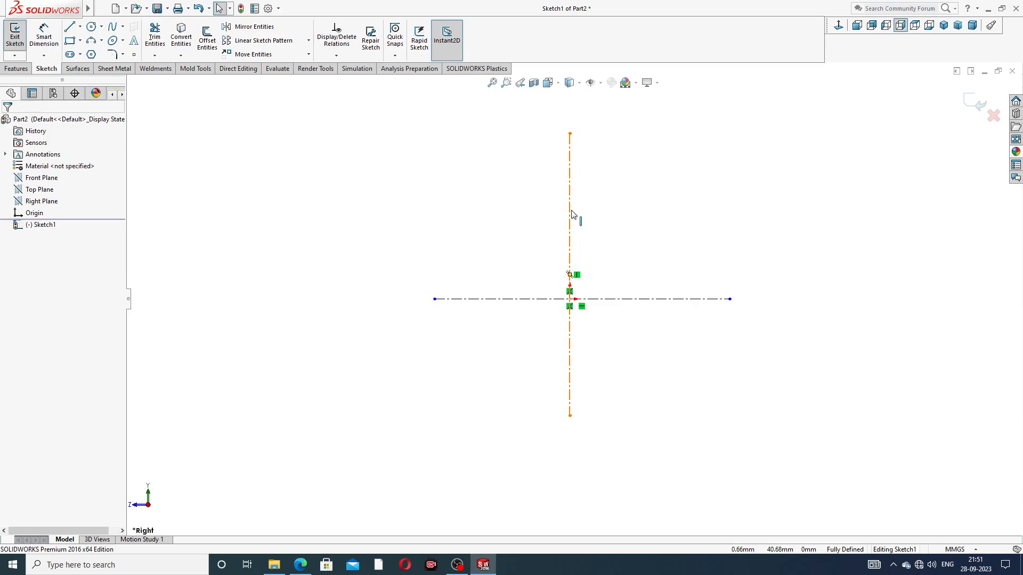
{"action": "left_click_drag", "start_coordinate": [729, 299], "coordinate": [777, 299]}
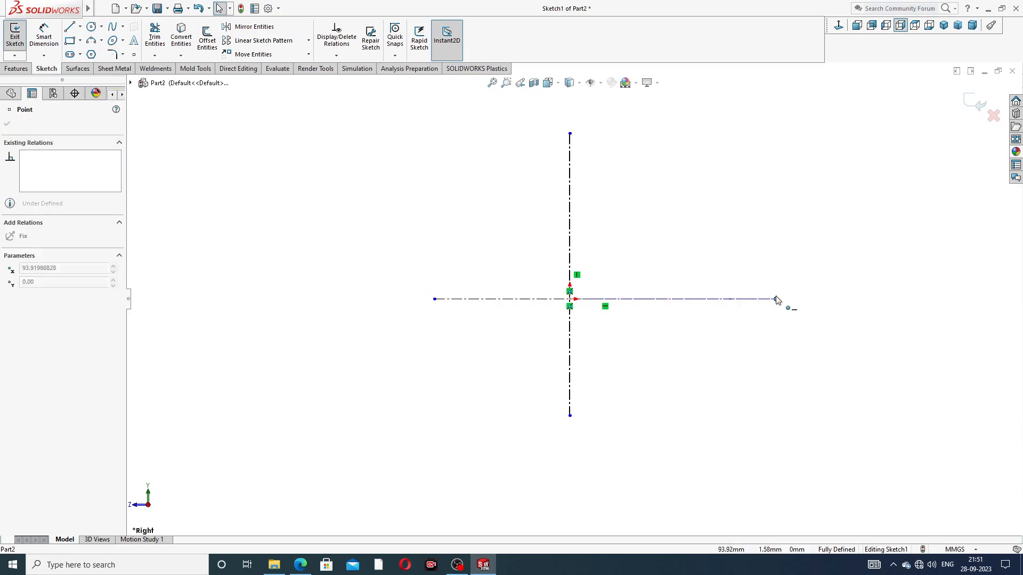
{"action": "left_click", "coordinate": [706, 238]}
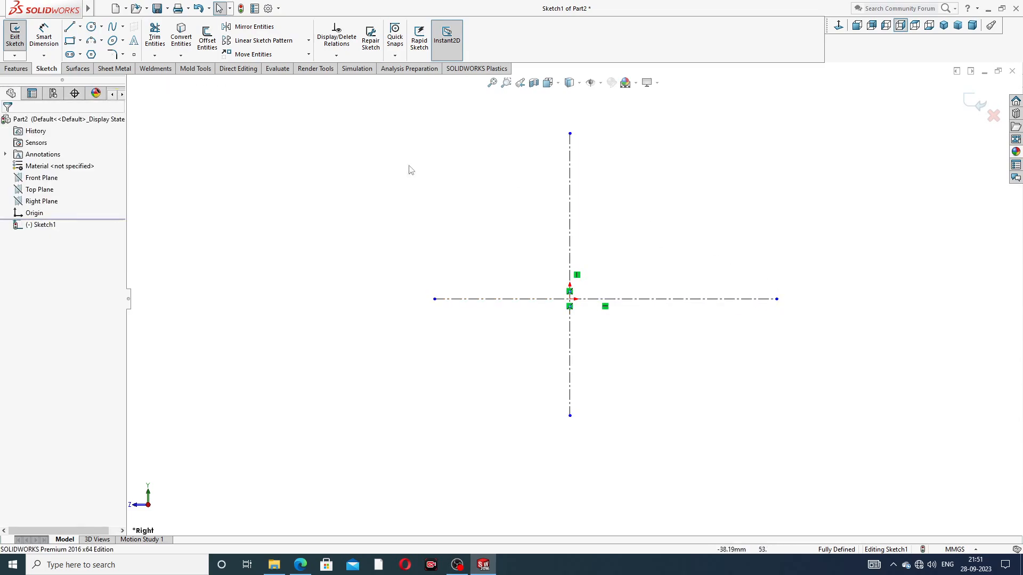
Step: Sketch a line about 39 mm along the horizontal centerline, right of the origin, continuing with an upward slanted line and a vertical line about 10 mm long
{"action": "left_click", "coordinate": [70, 28]}
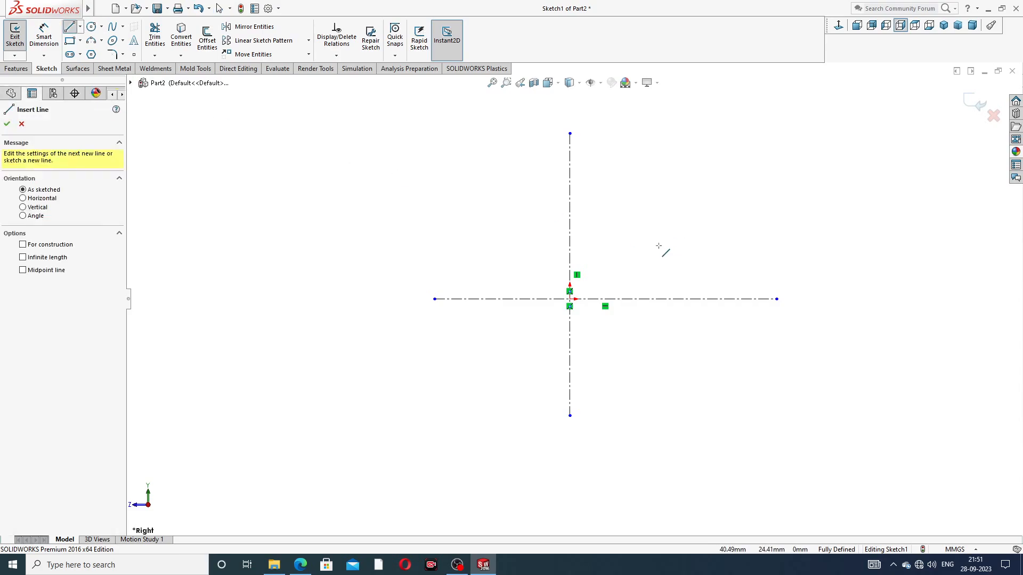
{"action": "left_click", "coordinate": [620, 300]}
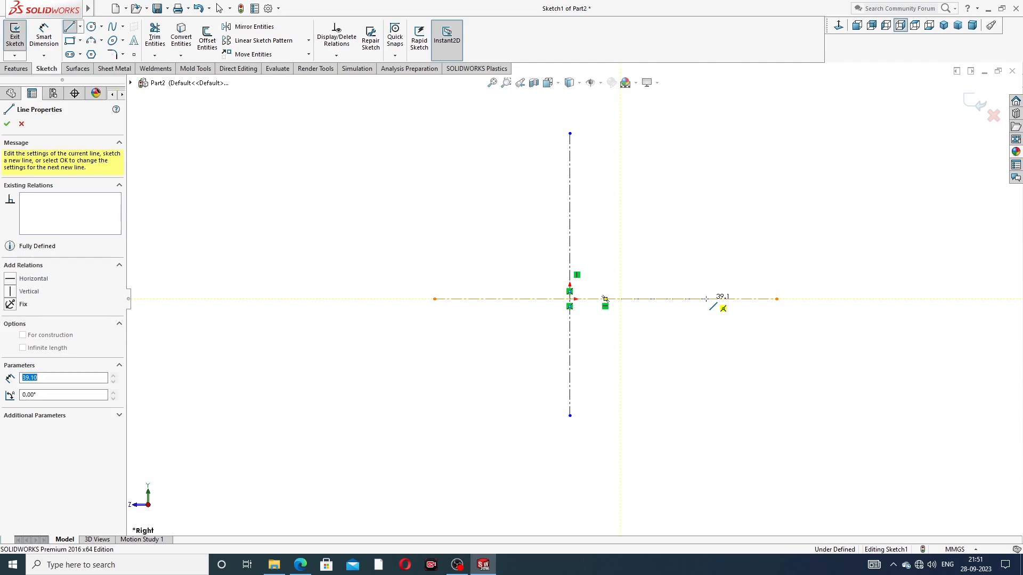
{"action": "left_click", "coordinate": [706, 300]}
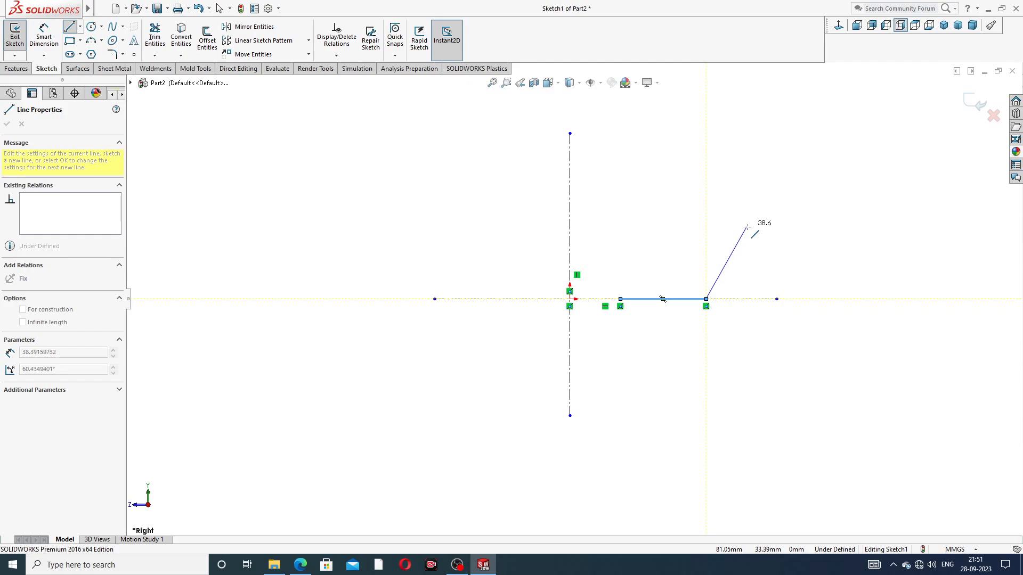
{"action": "left_click", "coordinate": [745, 230]}
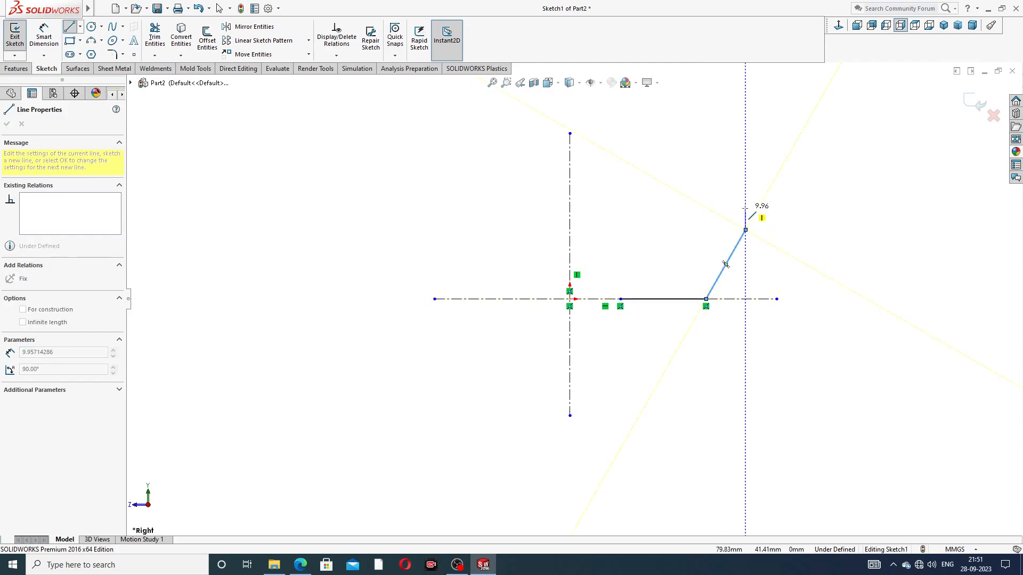
{"action": "double_click", "coordinate": [745, 209]}
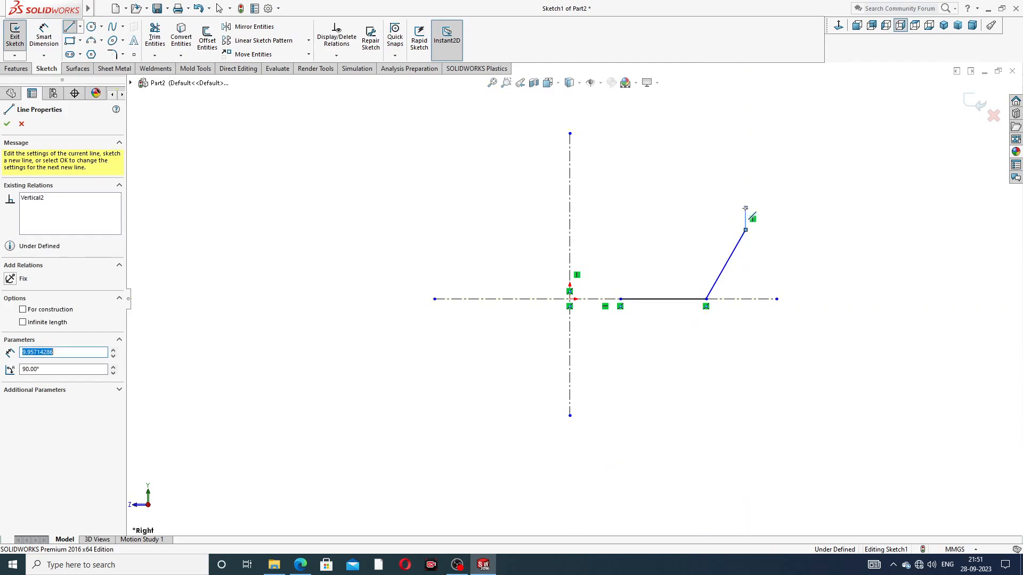
Step: Continue the profile with a horizontal line to the right, a vertical line up about 21 mm and a horizontal line back about 31 mm
{"action": "left_click", "coordinate": [745, 208]}
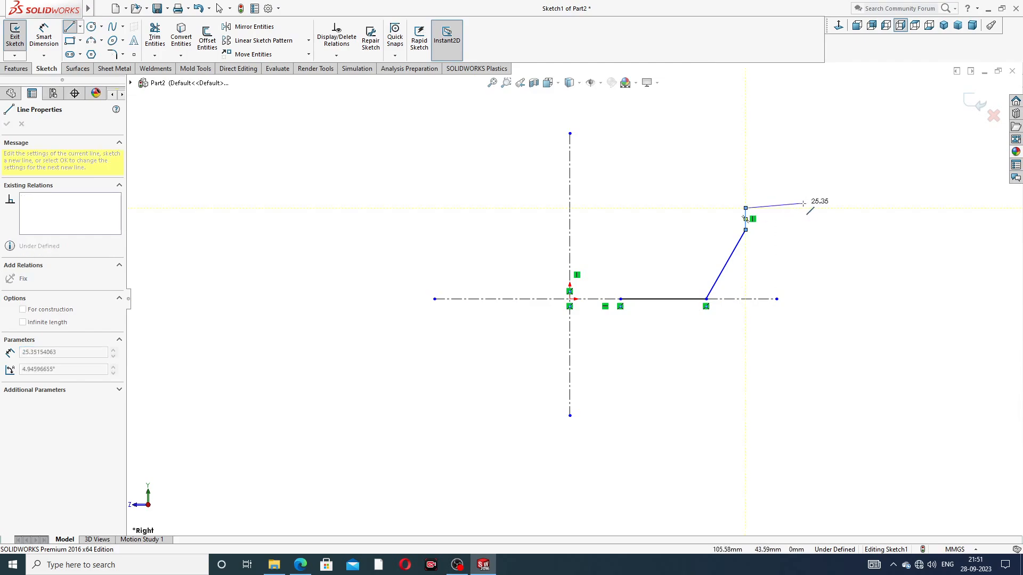
{"action": "left_click", "coordinate": [825, 209]}
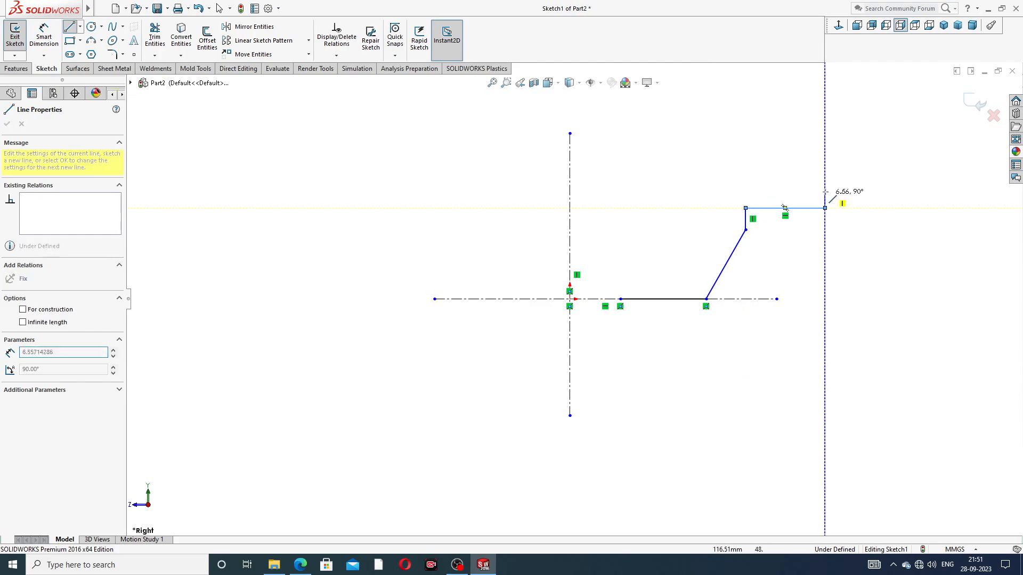
{"action": "double_click", "coordinate": [825, 162]}
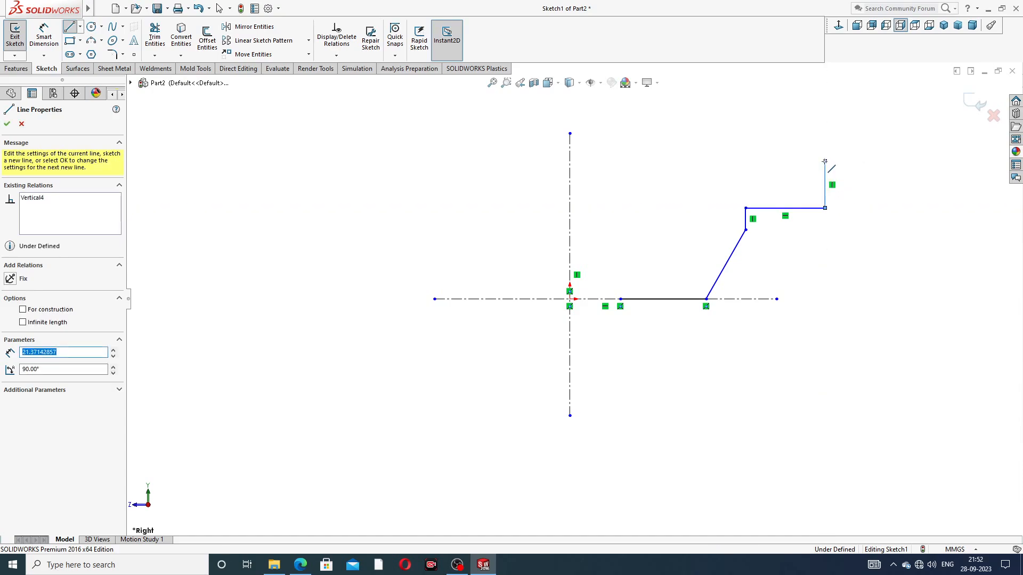
{"action": "left_click", "coordinate": [825, 161]}
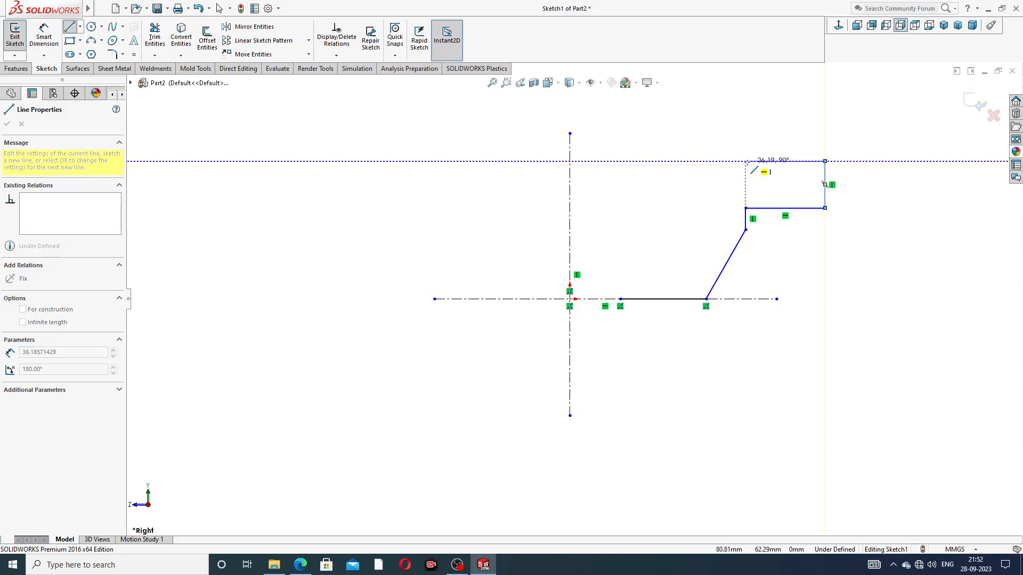
{"action": "double_click", "coordinate": [757, 161]}
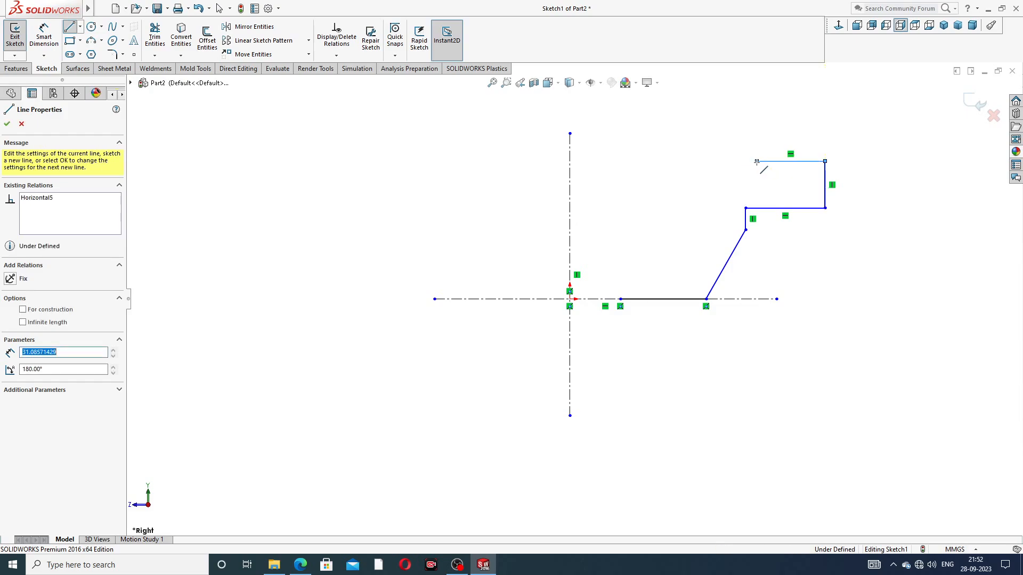
Step: Add a short tangent arc curving up from the upper line's left end, followed by a horizontal line about 37 mm to the left
{"action": "left_click", "coordinate": [756, 162]}
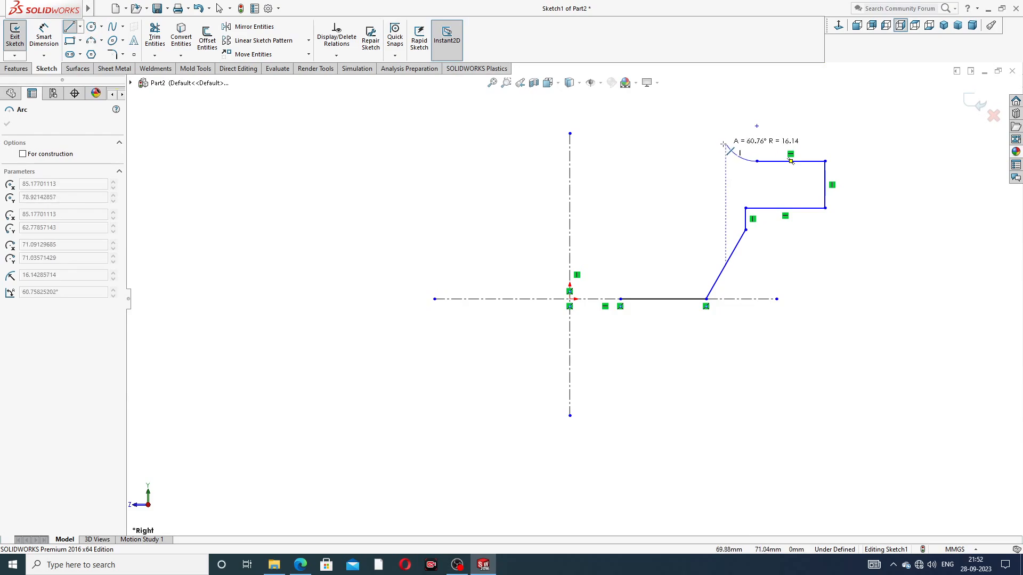
{"action": "double_click", "coordinate": [730, 150]}
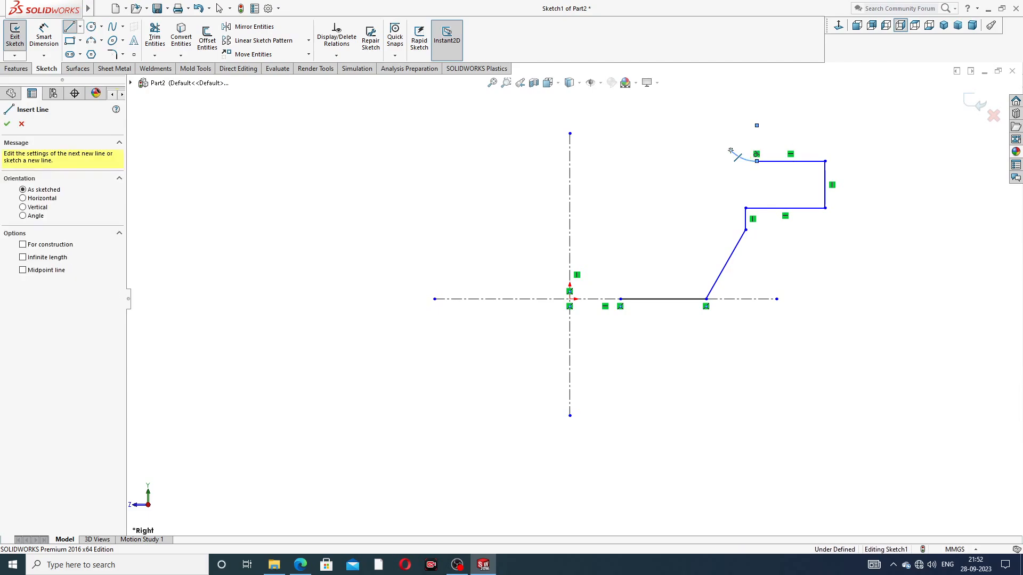
{"action": "left_click", "coordinate": [731, 150]}
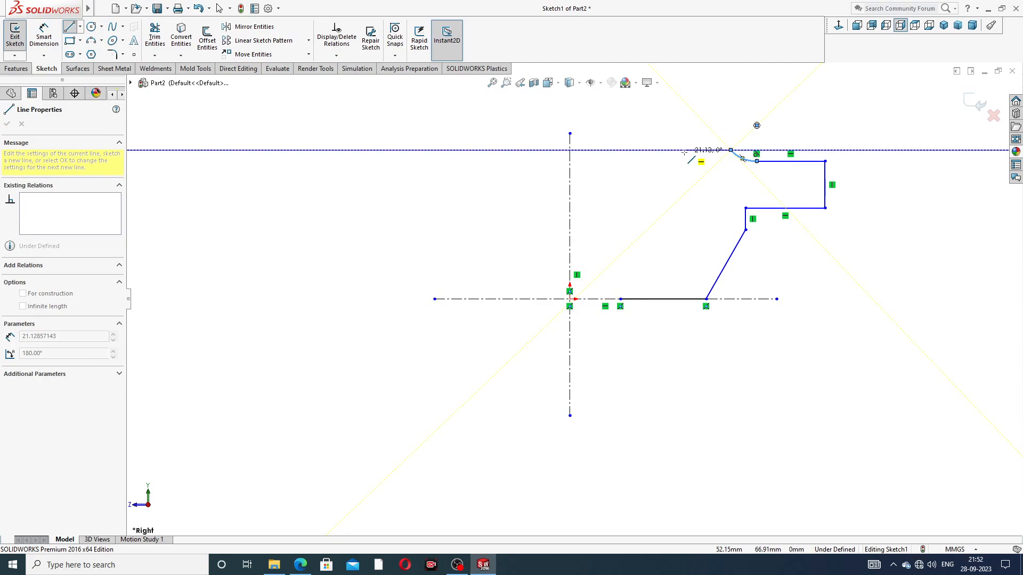
{"action": "double_click", "coordinate": [649, 150]}
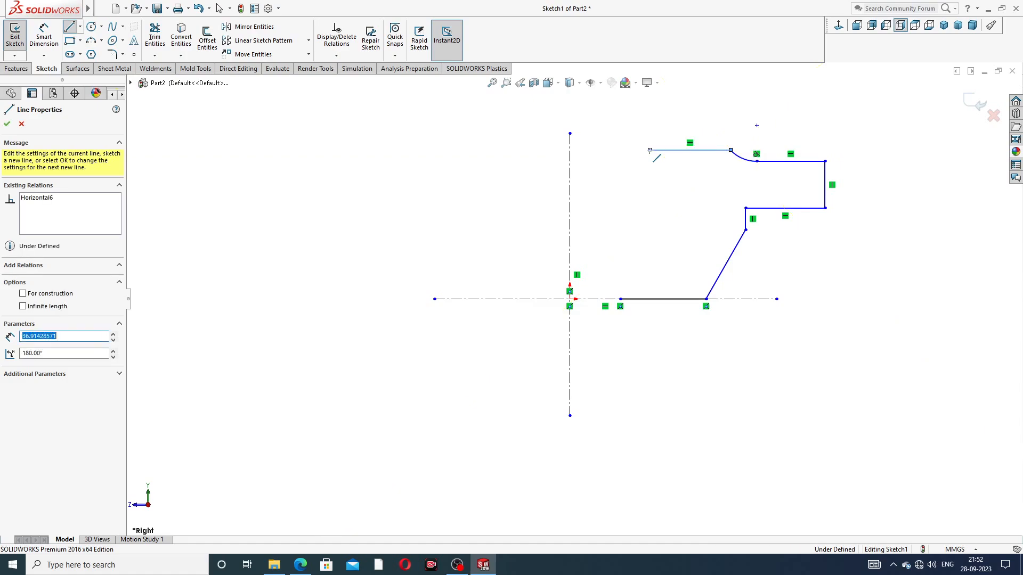
Step: Close the profile with a vertical line down, a slanted line down-left and a vertical line about 13 mm to the base line's start
{"action": "left_click", "coordinate": [650, 151]}
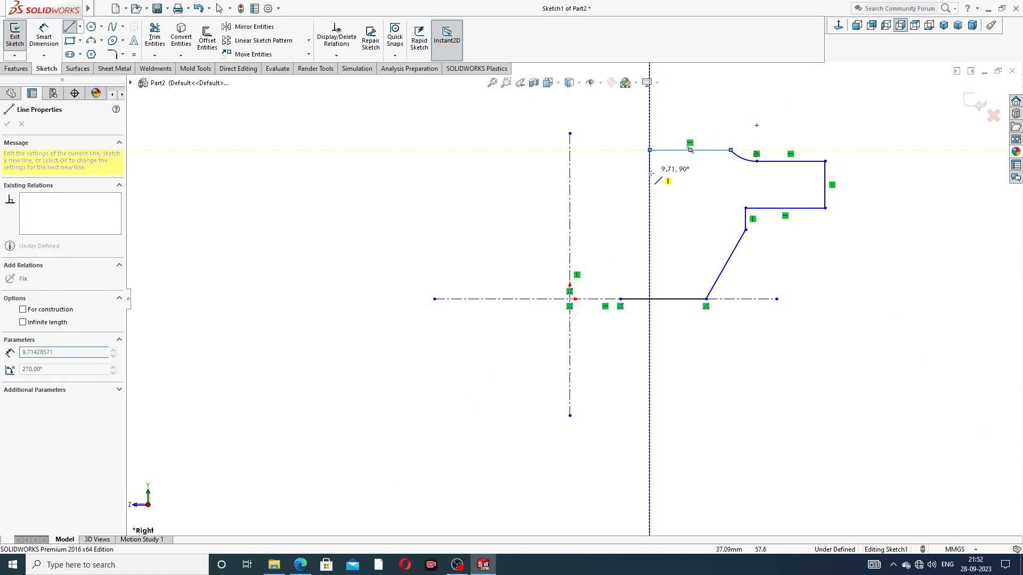
{"action": "left_click", "coordinate": [650, 241]}
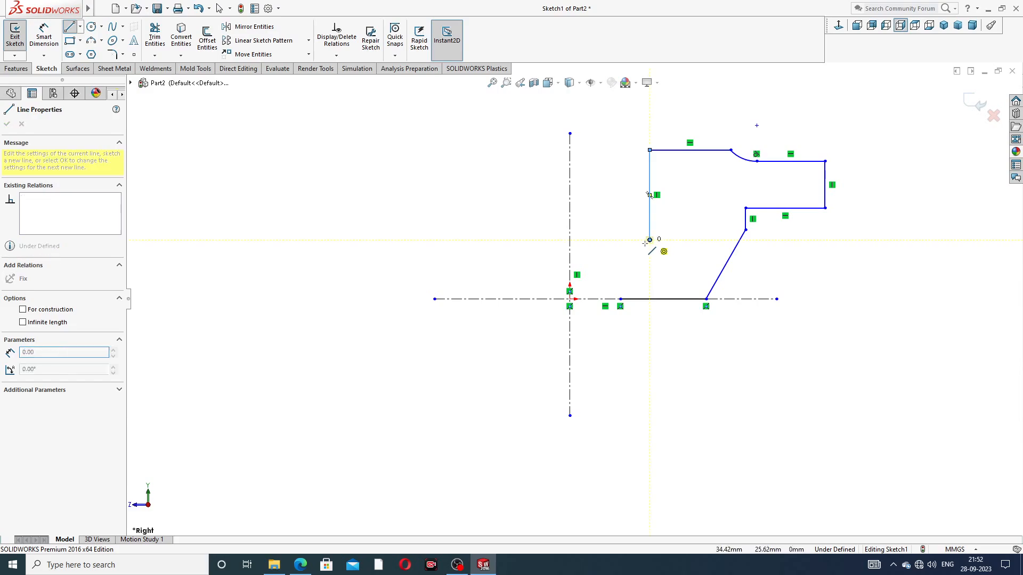
{"action": "left_click", "coordinate": [619, 269]}
{"action": "left_click", "coordinate": [620, 299]}
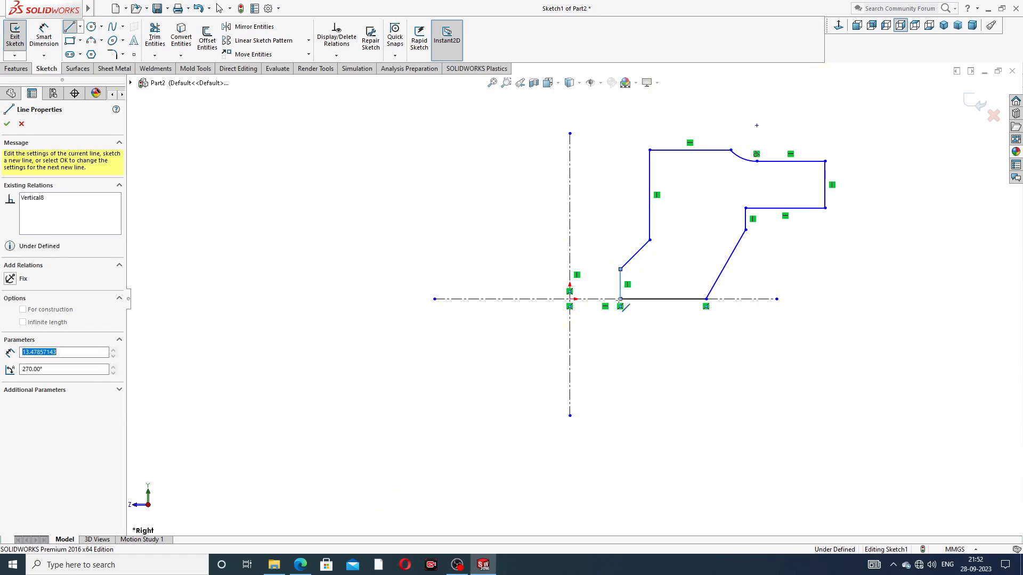
{"action": "right_click", "coordinate": [802, 232]}
{"action": "left_click", "coordinate": [844, 243]}
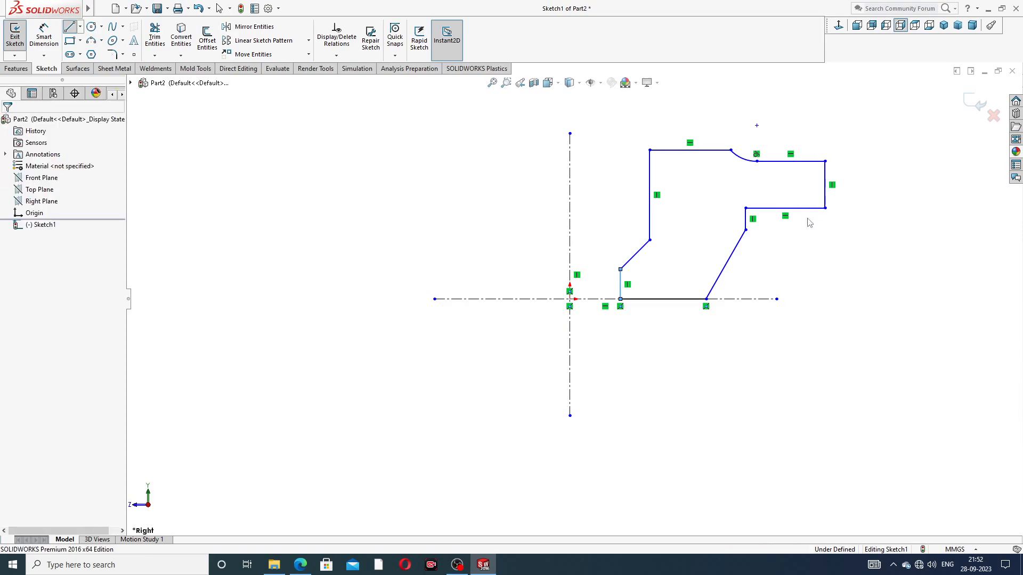
Step: Dimension the profile's lower-left corner 14 mm from the vertical centerline
{"action": "scroll", "coordinate": [759, 160], "scroll_direction": "down", "scroll_amount": 2}
{"action": "key", "text": "z"}
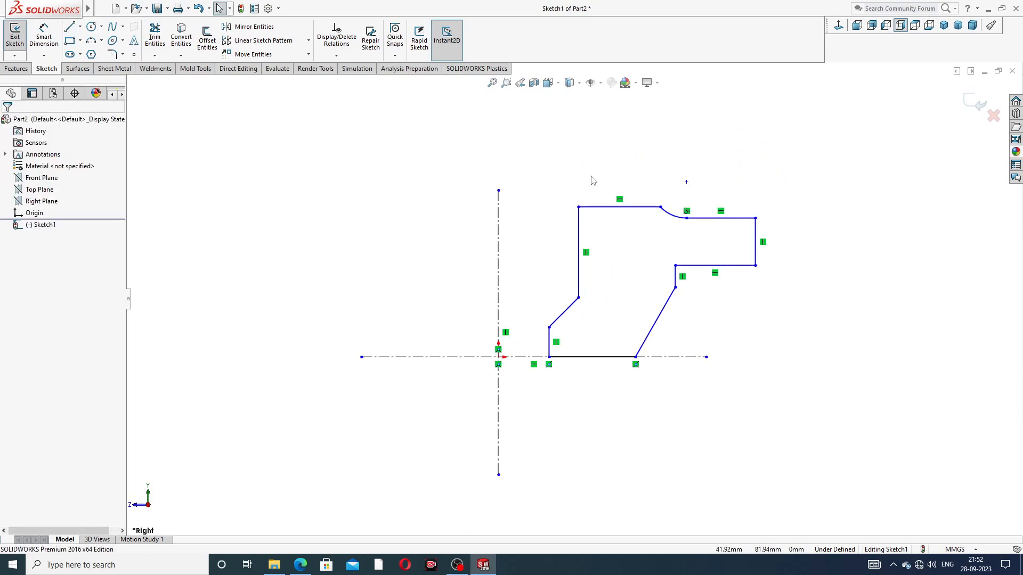
{"action": "left_click", "coordinate": [46, 35]}
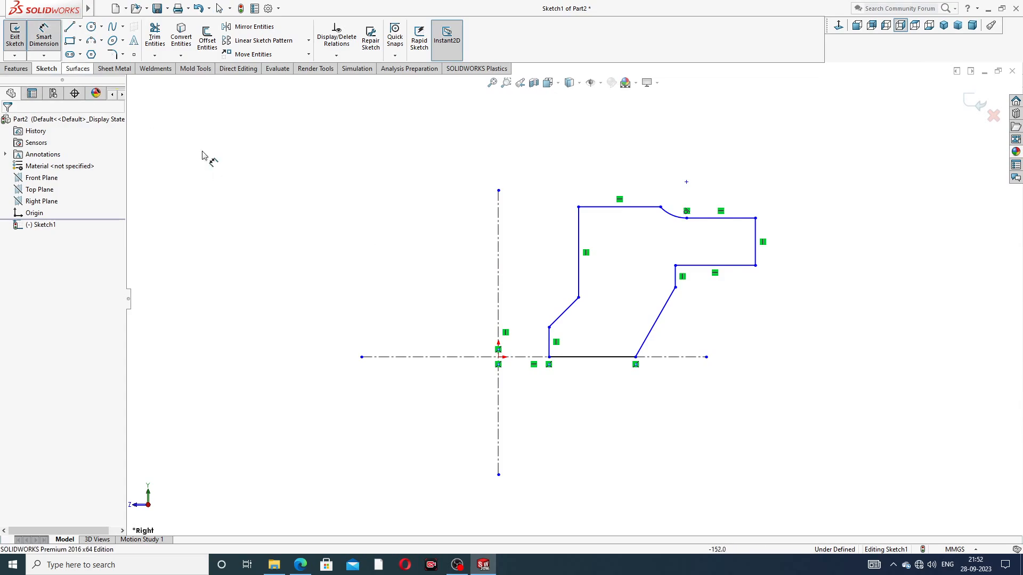
{"action": "left_click", "coordinate": [549, 357]}
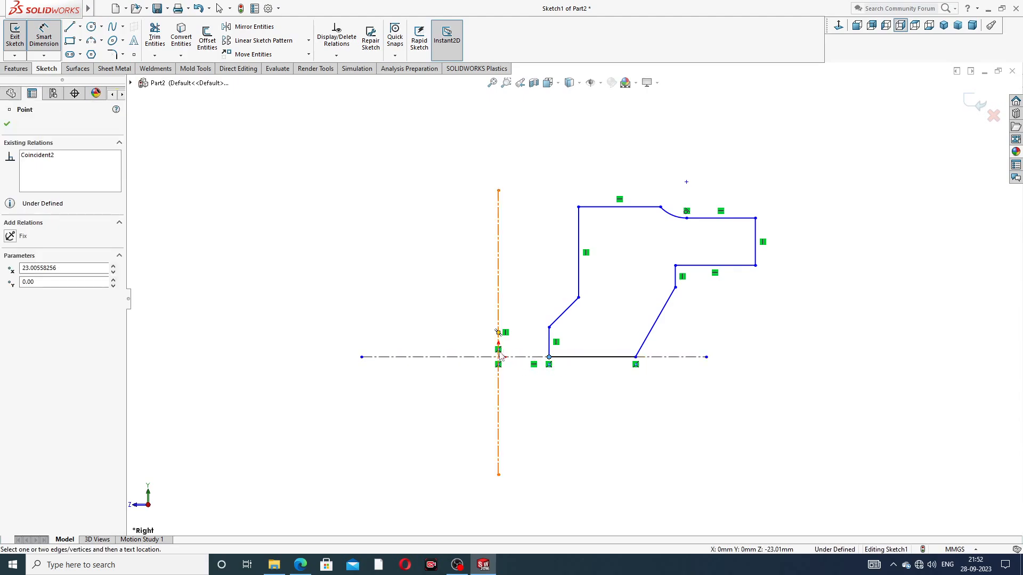
{"action": "left_click", "coordinate": [499, 341]}
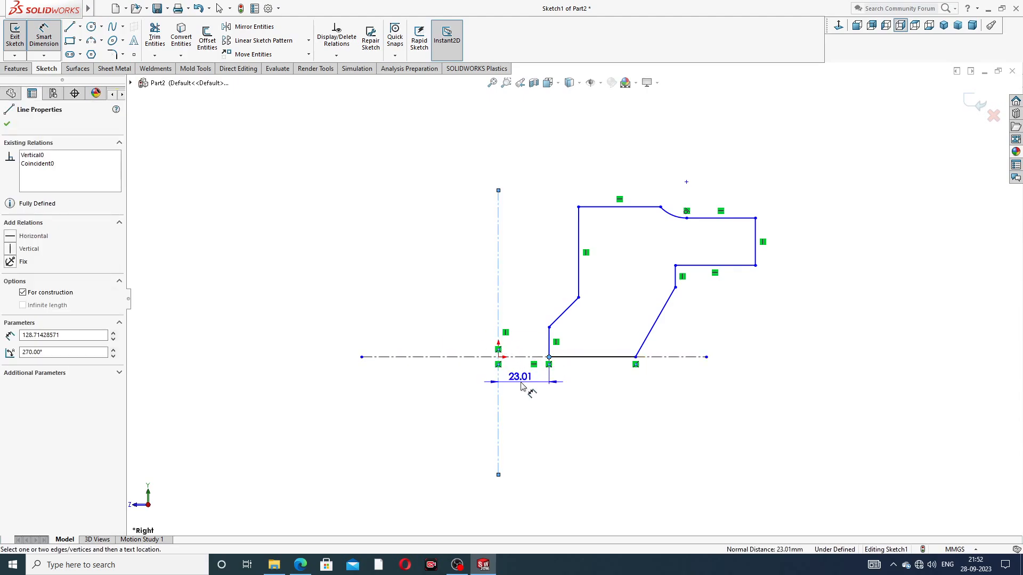
{"action": "left_click", "coordinate": [521, 388]}
{"action": "type", "text": "14"}
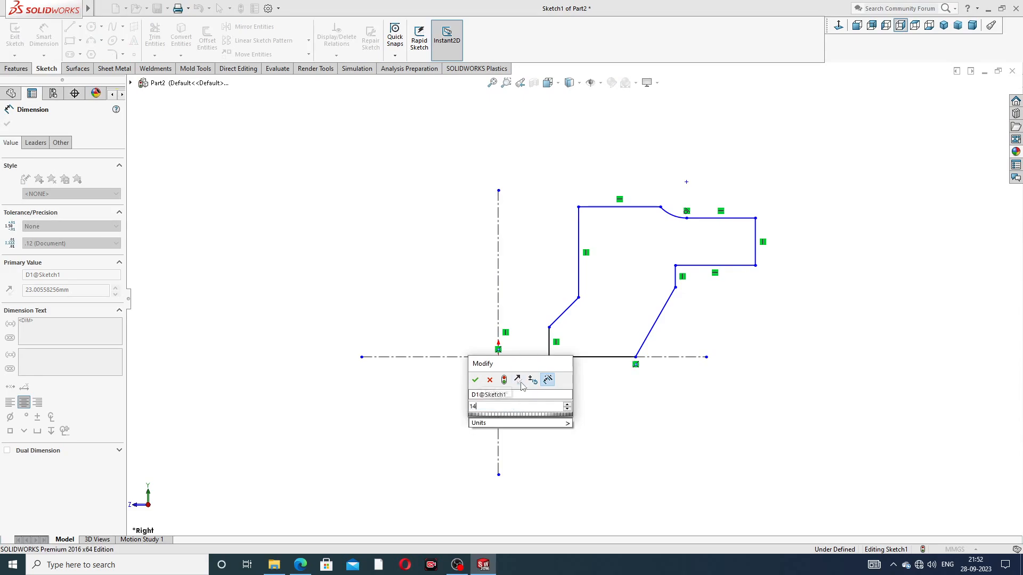
{"action": "key", "text": "Return"}
{"action": "left_click", "coordinate": [565, 424]}
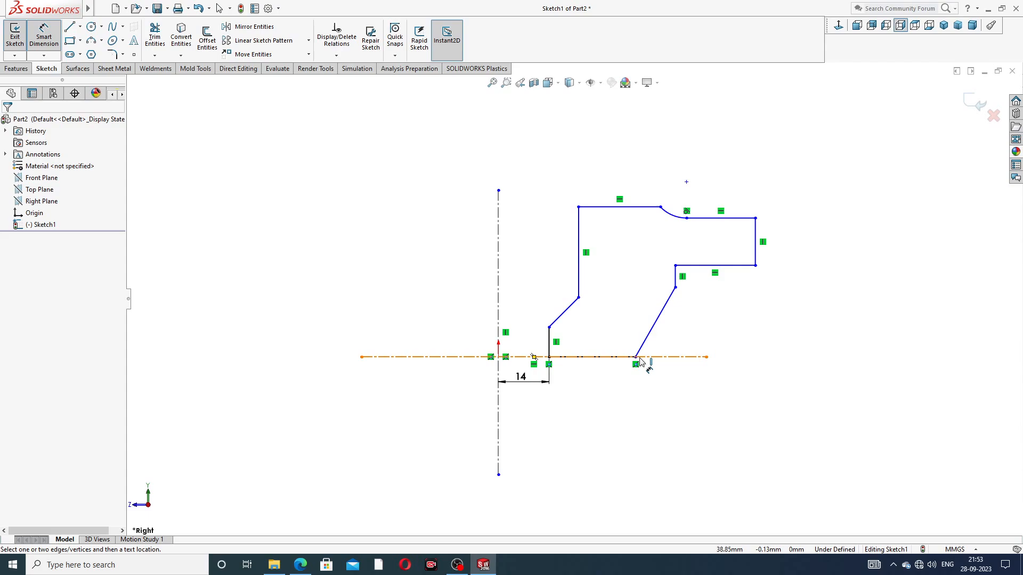
Step: Dimension the right end of the profile's base line 35 mm from the vertical centerline
{"action": "left_click", "coordinate": [638, 359]}
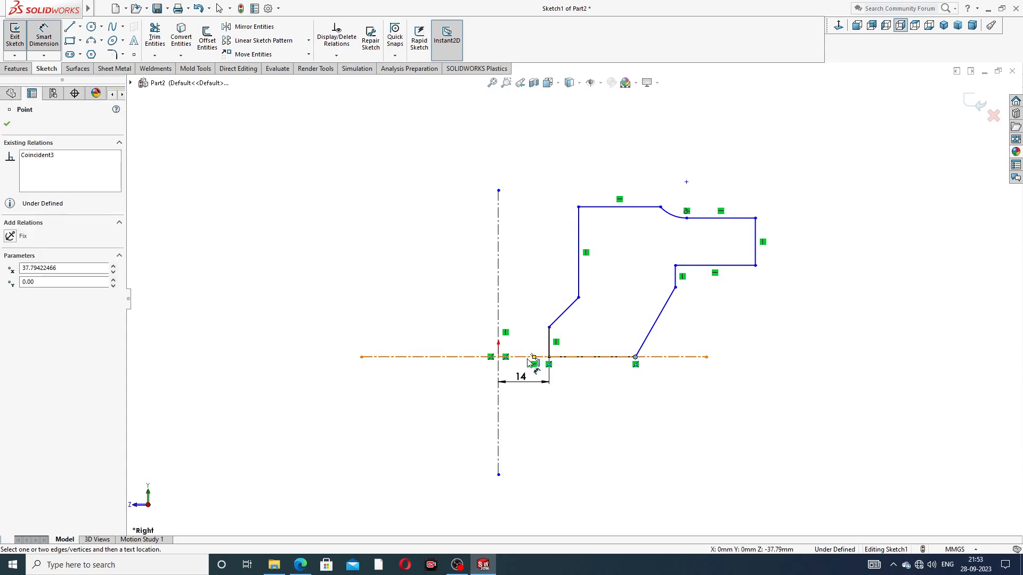
{"action": "left_click", "coordinate": [498, 372]}
{"action": "left_click", "coordinate": [532, 418]}
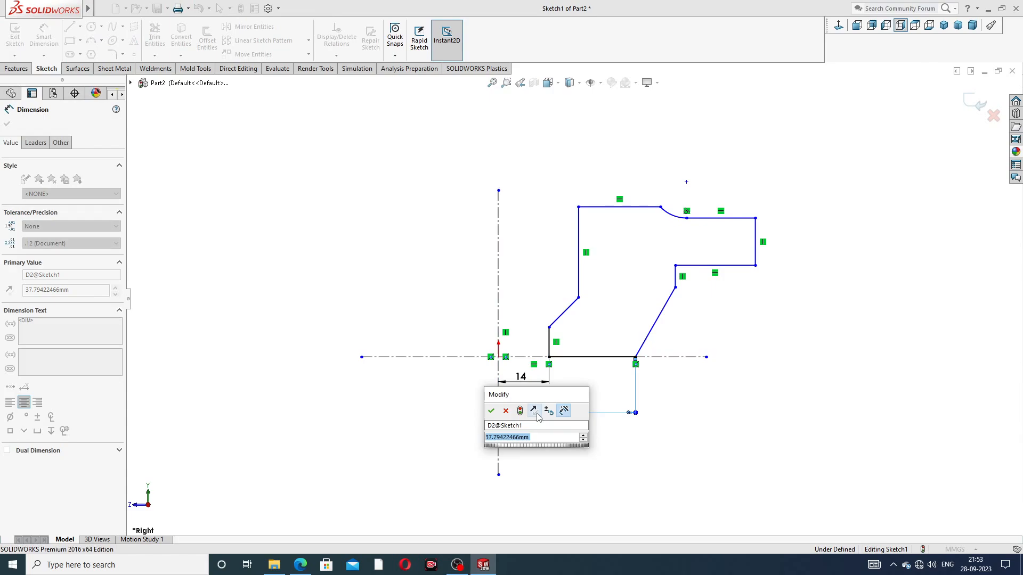
{"action": "type", "text": "35"}
{"action": "key", "text": "Return"}
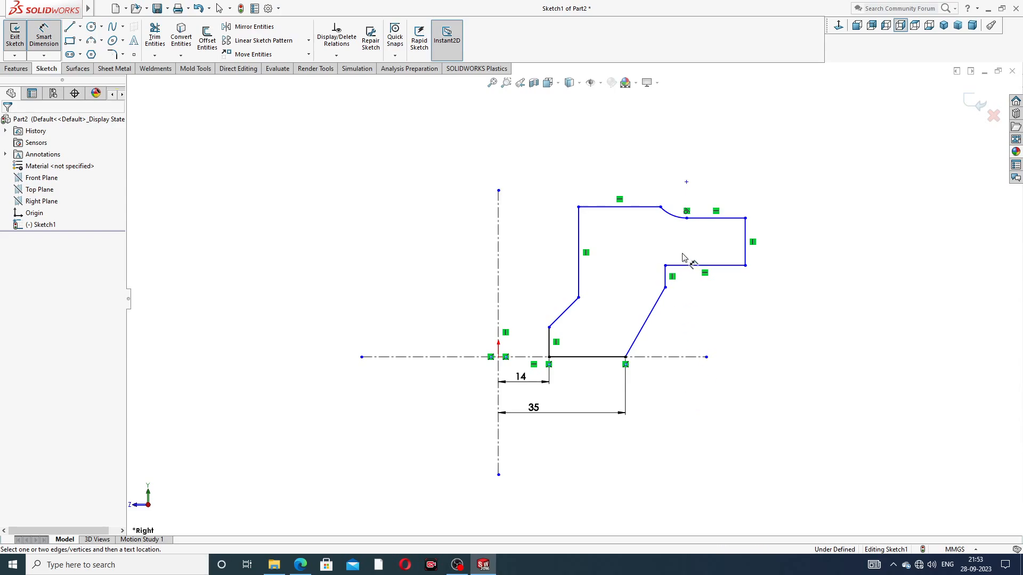
Step: Dimension the arc's upper-left endpoint 88 mm from the vertical centerline
{"action": "left_click", "coordinate": [661, 208]}
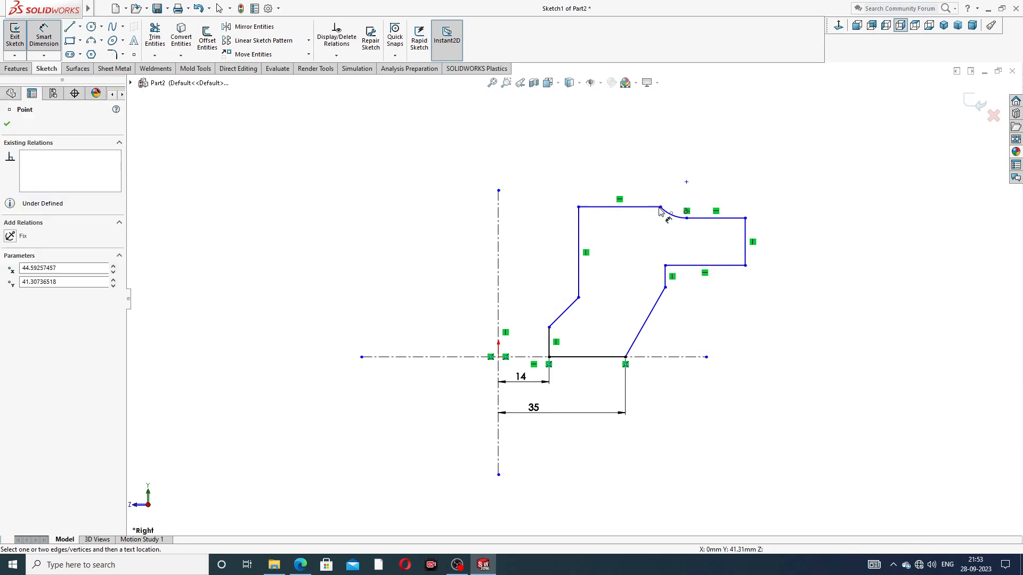
{"action": "left_click", "coordinate": [502, 224]}
{"action": "left_click", "coordinate": [508, 162]}
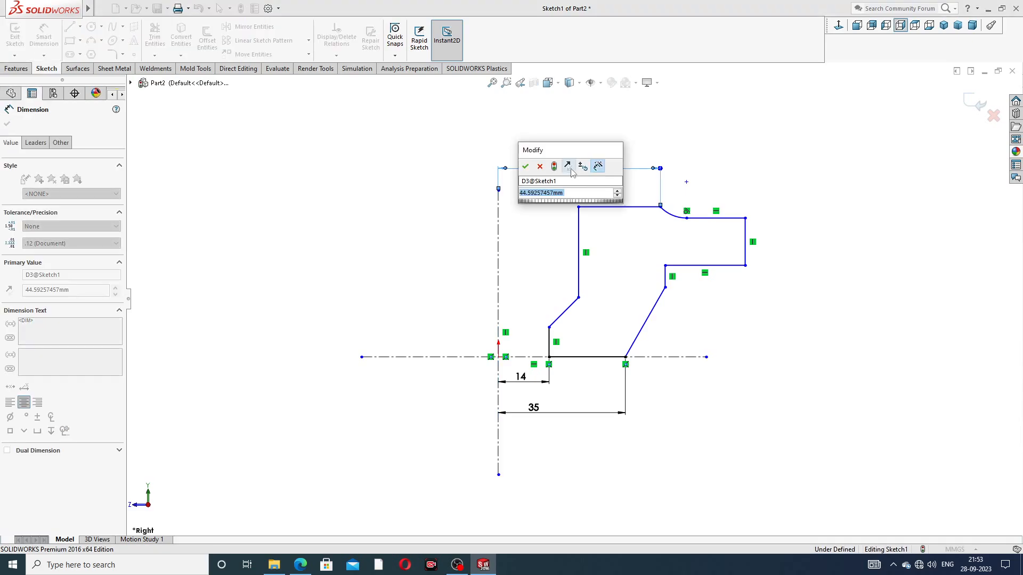
{"action": "type", "text": "88"}
{"action": "key", "text": "Return"}
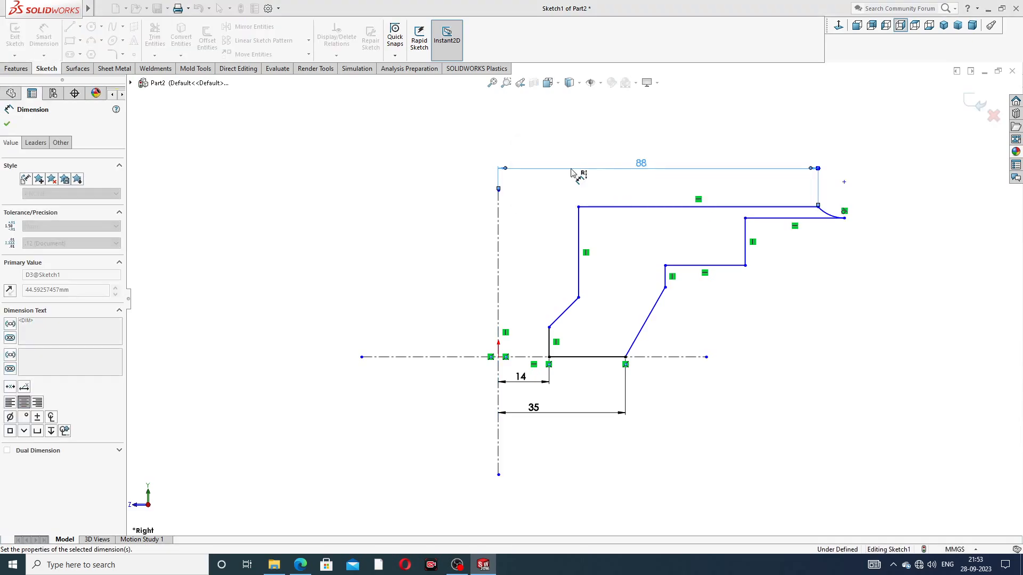
Step: Dimension the profile's far-right vertical edge 138 mm from the vertical centerline
{"action": "left_click", "coordinate": [745, 238]}
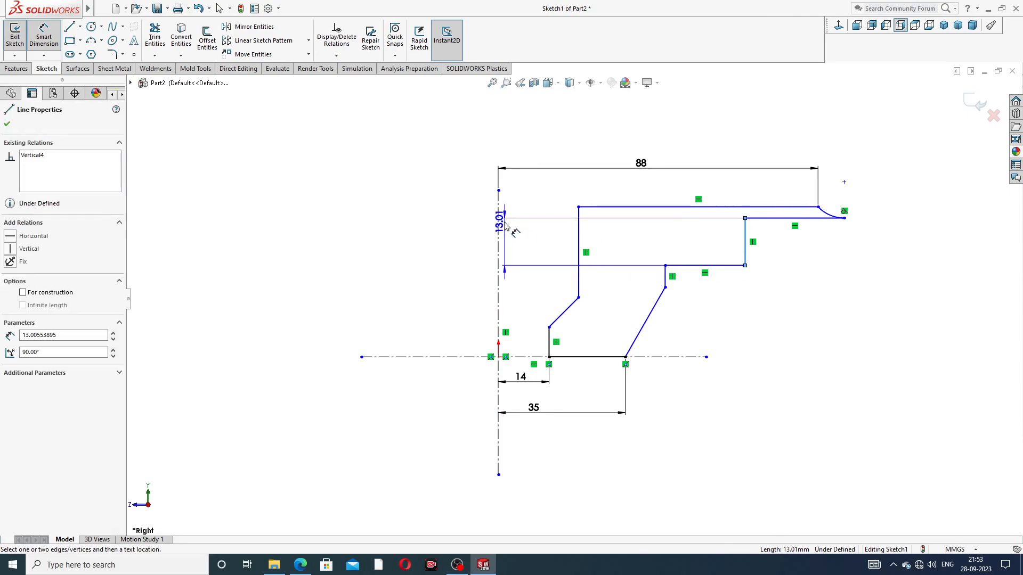
{"action": "left_click", "coordinate": [498, 215]}
{"action": "left_click", "coordinate": [615, 130]}
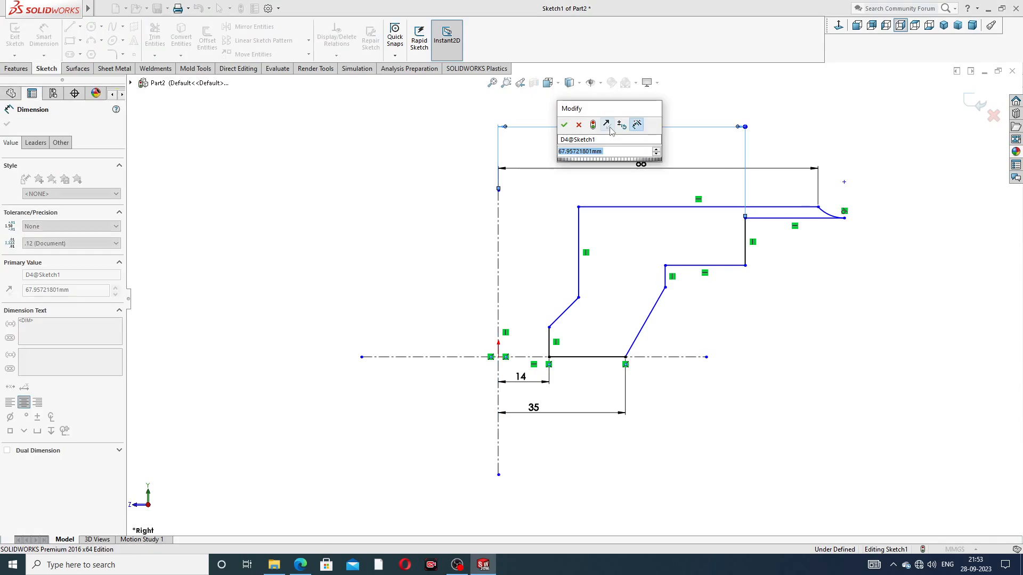
{"action": "type", "text": "138"}
{"action": "key", "text": "Return"}
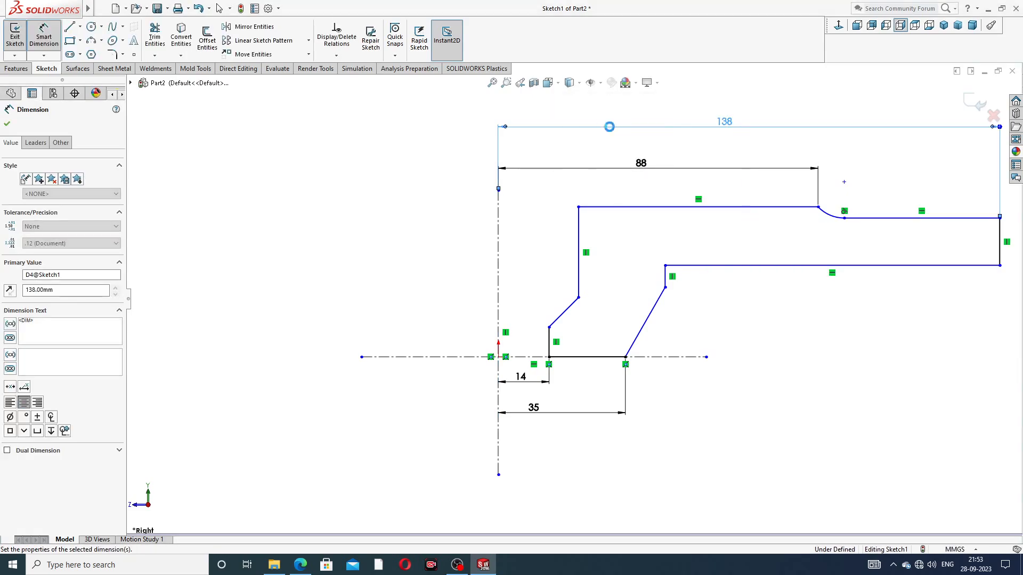
Step: Dimension the length of the profile's far-right vertical edge as 22 mm
{"action": "scroll", "coordinate": [877, 298], "scroll_direction": "up", "scroll_amount": 2}
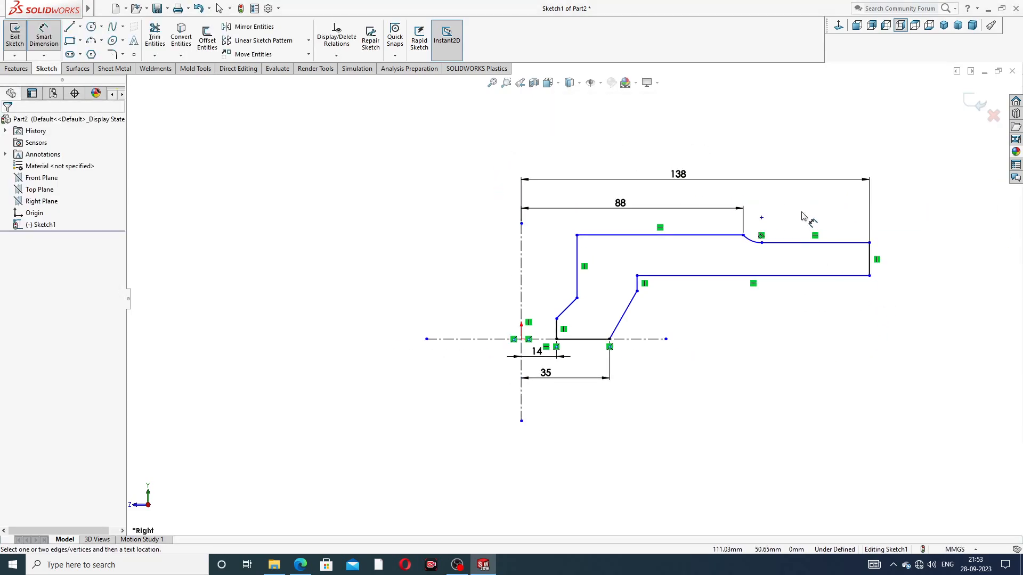
{"action": "left_click", "coordinate": [871, 259]}
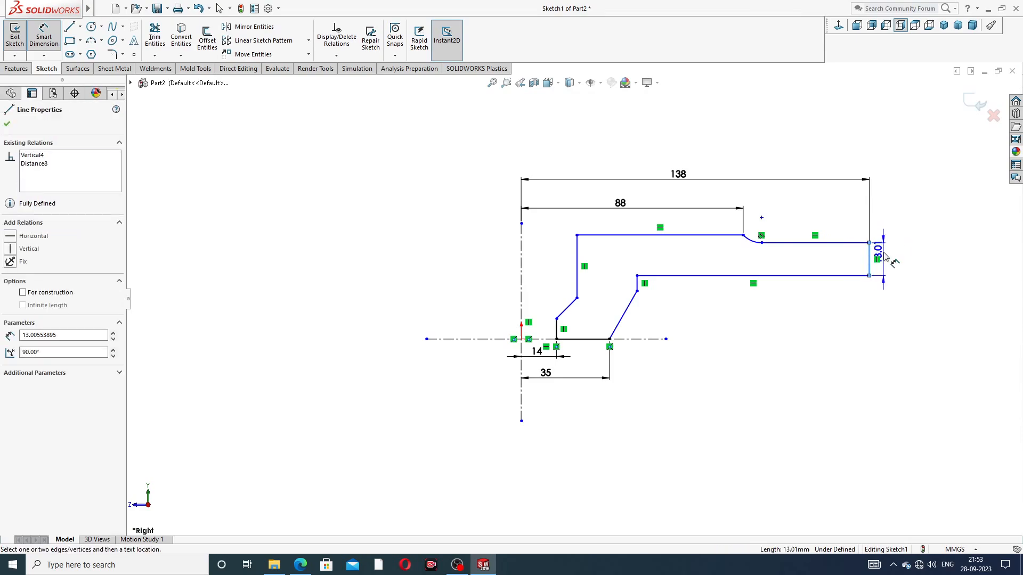
{"action": "left_click", "coordinate": [897, 265]}
{"action": "type", "text": "22"}
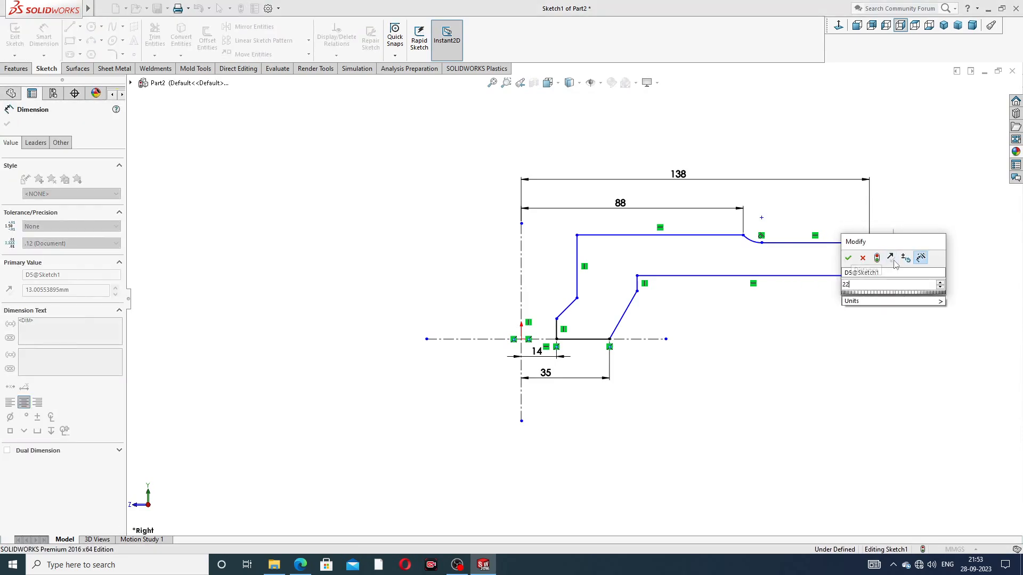
{"action": "key", "text": "Return"}
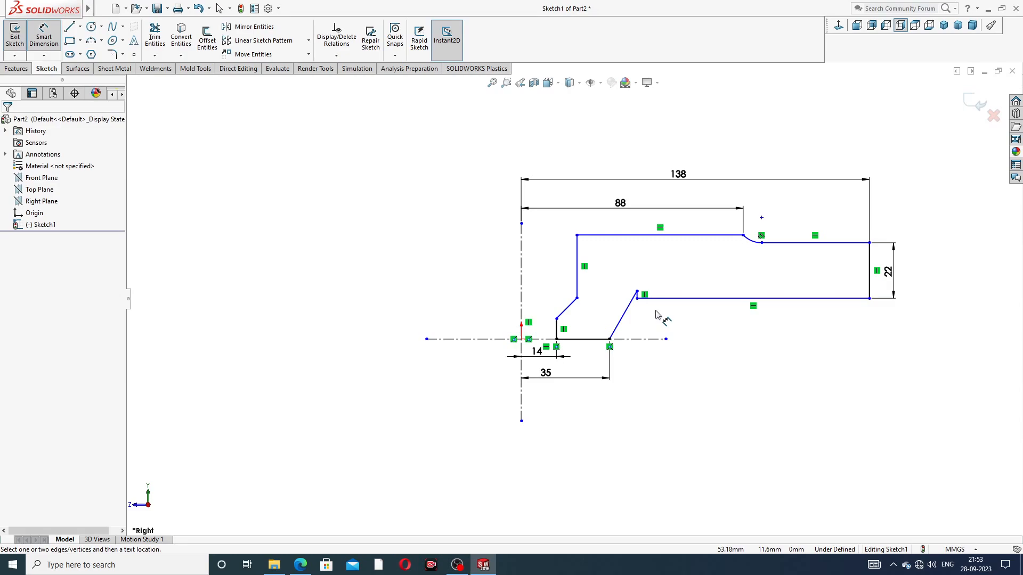
Step: Move the top corner of the slanted line below the long lower edge, about 44 mm from the vertical and 11 mm above the horizontal centerline
{"action": "right_click", "coordinate": [698, 326]}
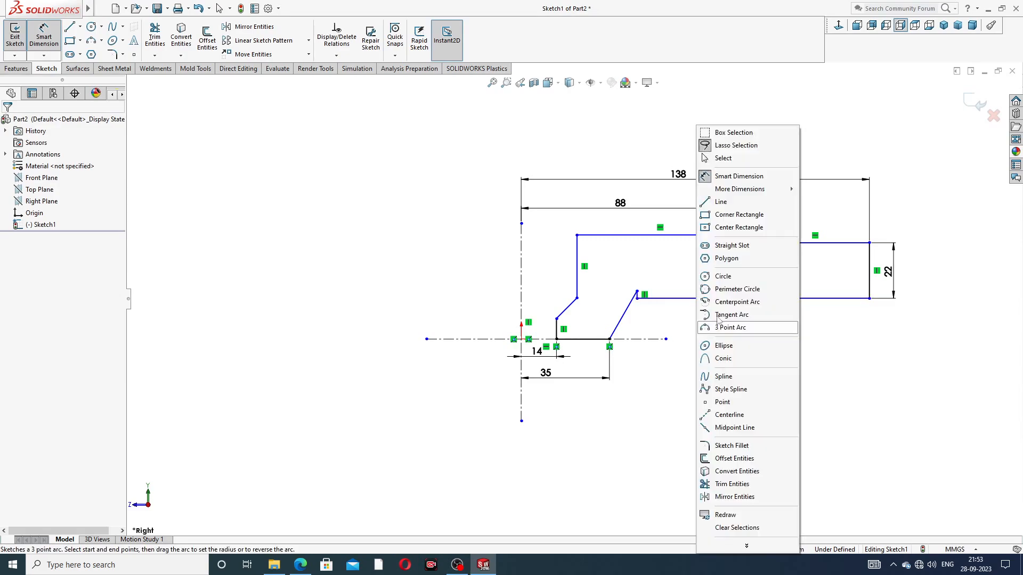
{"action": "left_click", "coordinate": [724, 158]}
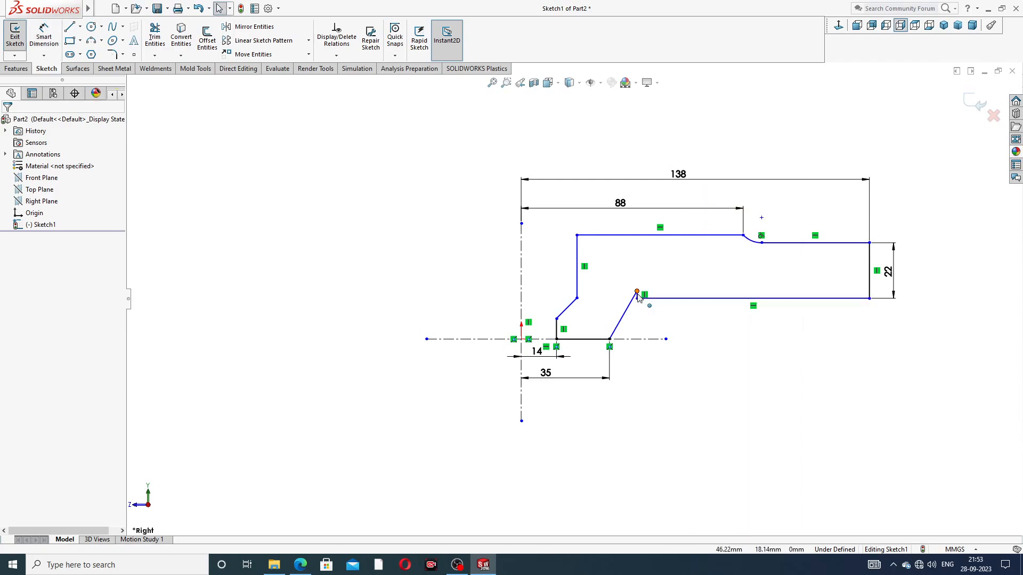
{"action": "left_click_drag", "start_coordinate": [637, 292], "coordinate": [632, 313]}
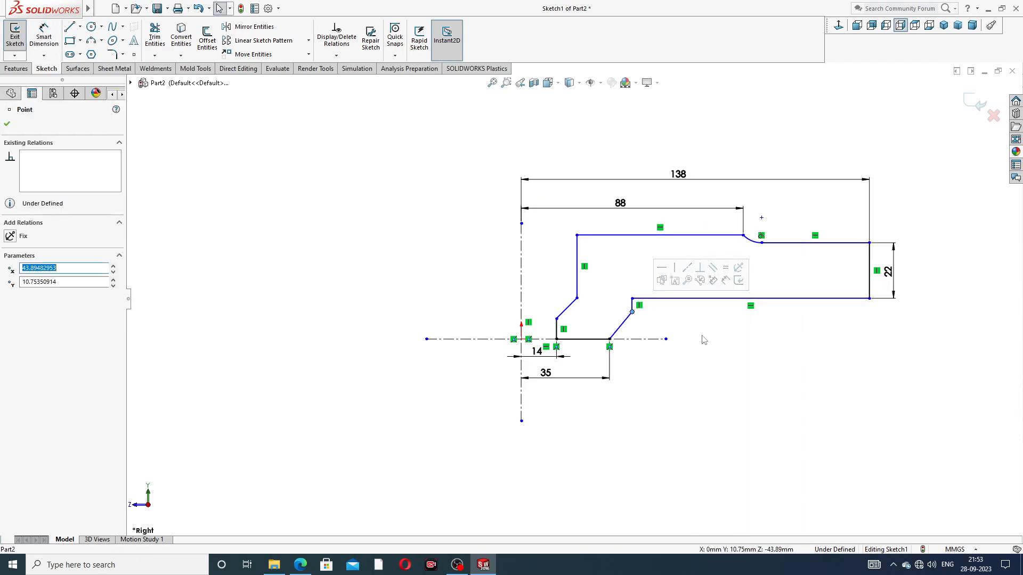
{"action": "left_click", "coordinate": [699, 336]}
Step: Dimension the short vertical edge between the long lower edge and the slanted line as 6 mm
{"action": "scroll", "coordinate": [668, 323], "scroll_direction": "up", "scroll_amount": 2}
{"action": "scroll", "coordinate": [669, 321], "scroll_direction": "down", "scroll_amount": 2}
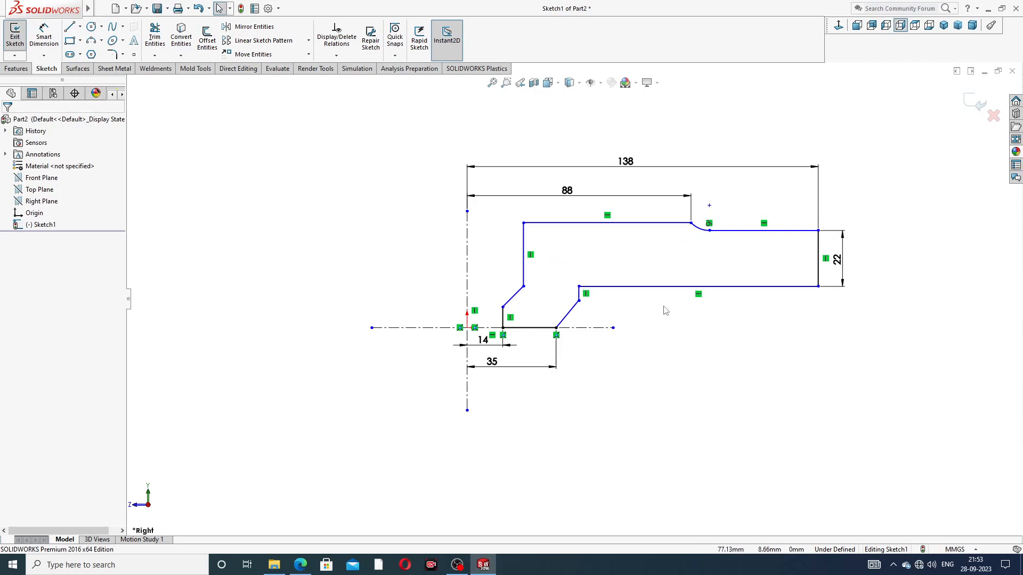
{"action": "left_click", "coordinate": [44, 35]}
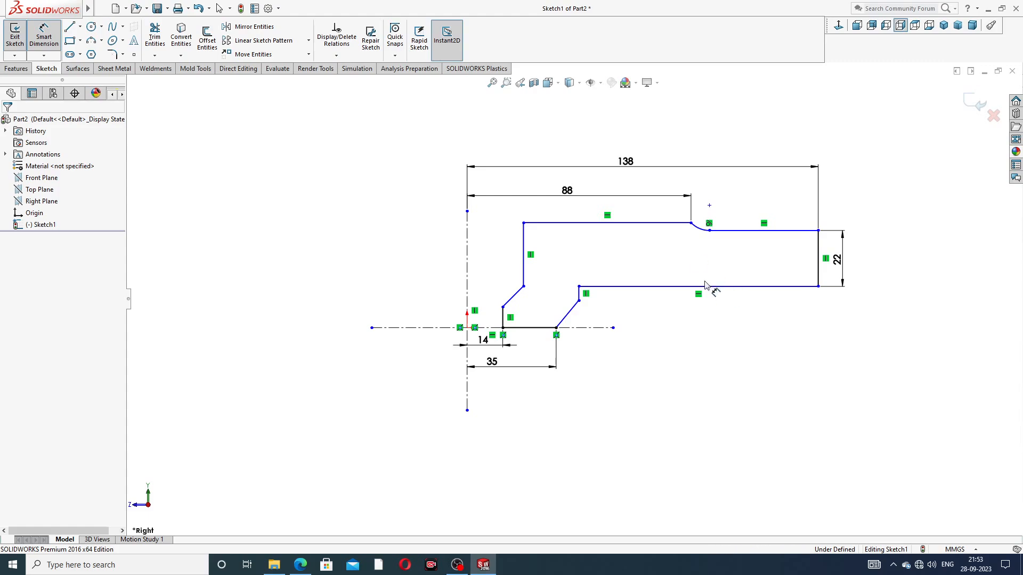
{"action": "left_click", "coordinate": [580, 294]}
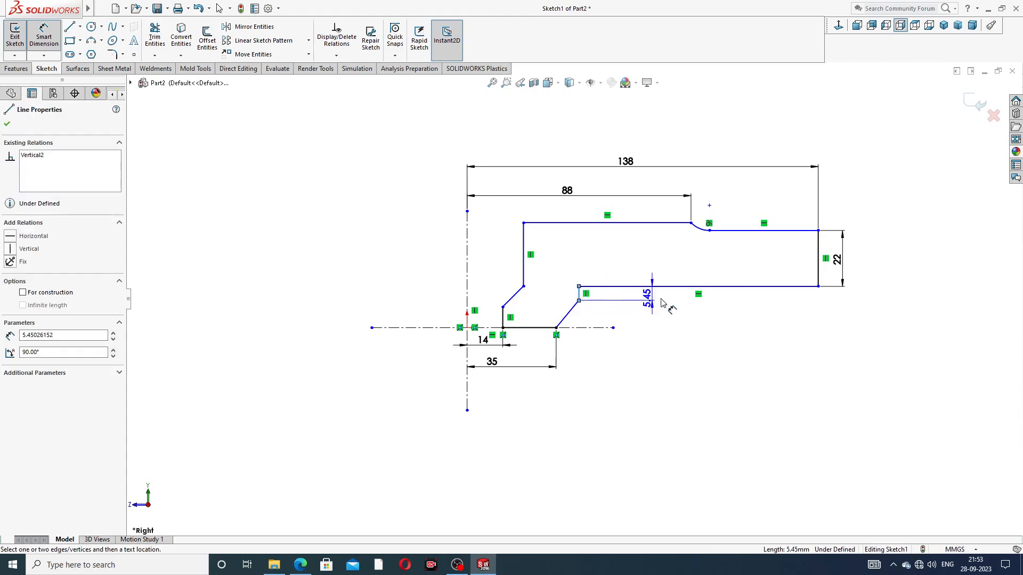
{"action": "left_click", "coordinate": [797, 321]}
{"action": "left_click", "coordinate": [797, 321]}
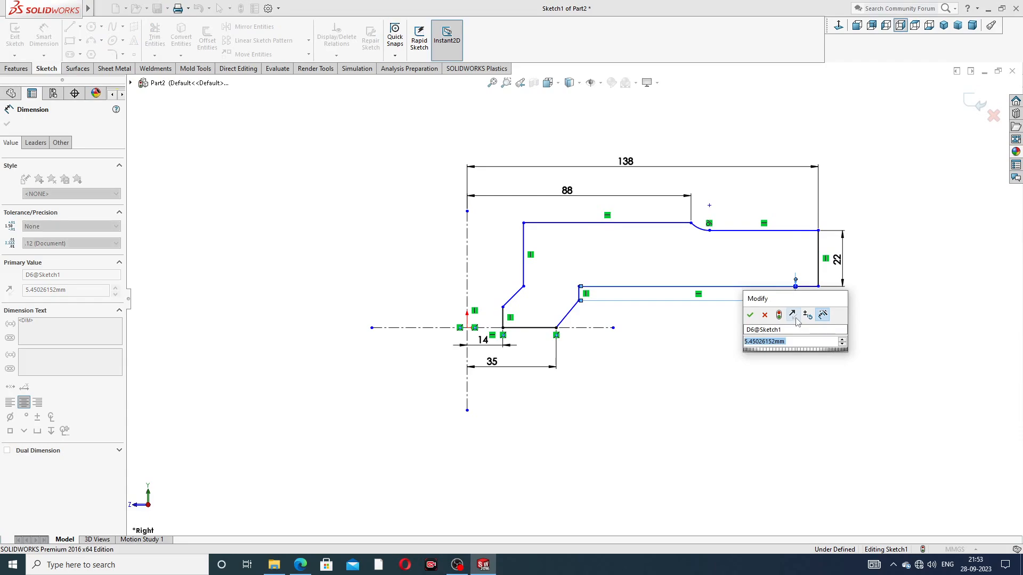
{"action": "type", "text": "6"}
{"action": "key", "text": "Return"}
{"action": "left_click", "coordinate": [890, 224]}
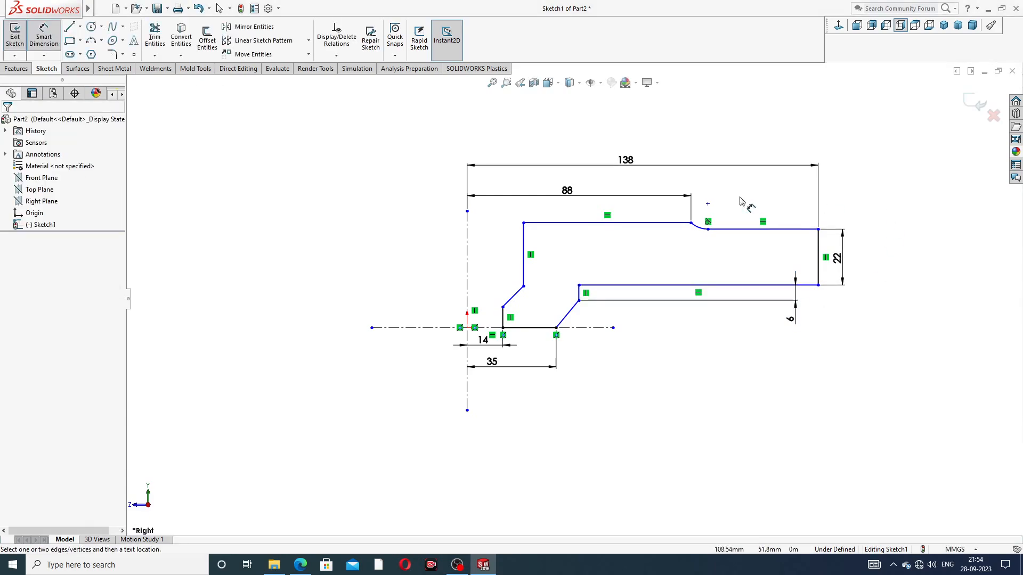
Step: Dimension the arc's upper-left endpoint 6 mm above the upper-right horizontal edge
{"action": "left_click", "coordinate": [691, 223]}
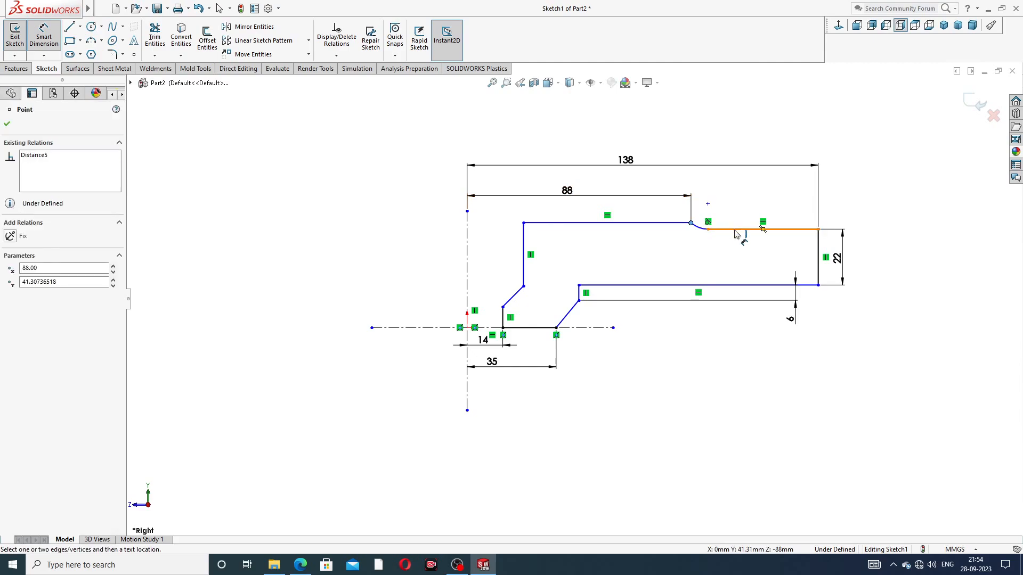
{"action": "left_click", "coordinate": [767, 230]}
{"action": "left_click", "coordinate": [831, 200]}
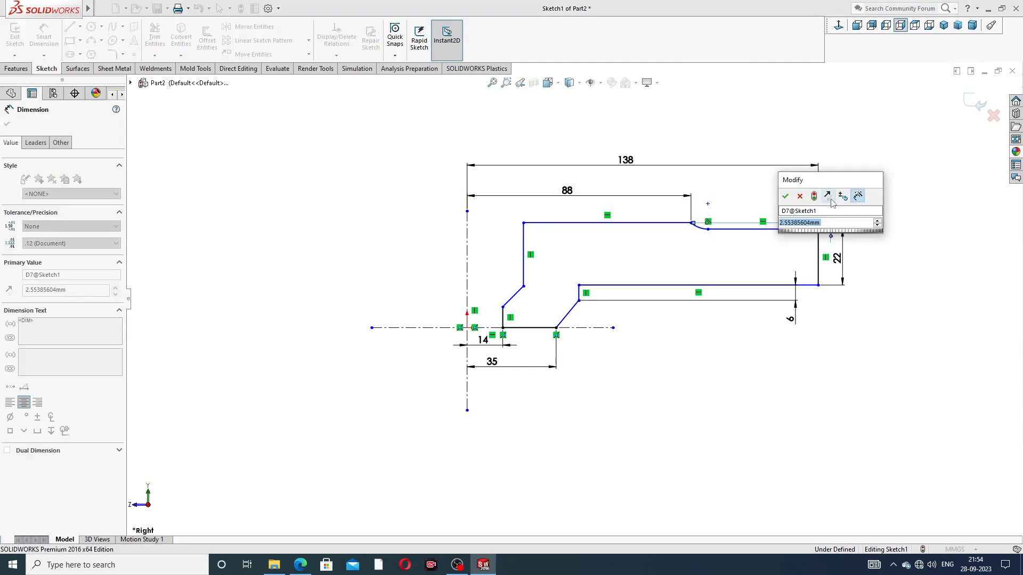
{"action": "type", "text": "6"}
{"action": "key", "text": "Return"}
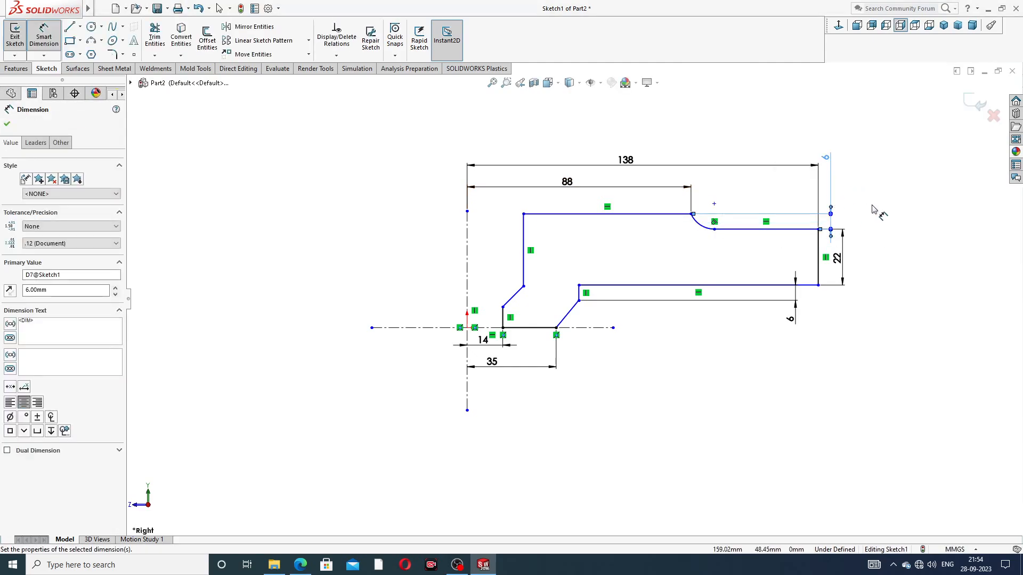
{"action": "left_click", "coordinate": [874, 210]}
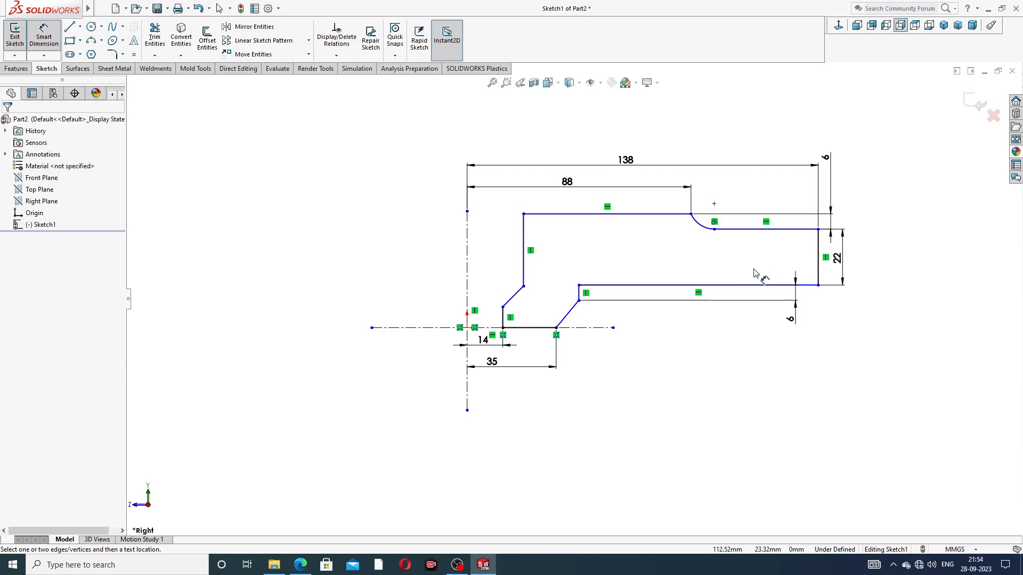
Step: Dimension the lower end of the short vertical edge 47 mm above the horizontal centerline
{"action": "left_click", "coordinate": [579, 302]}
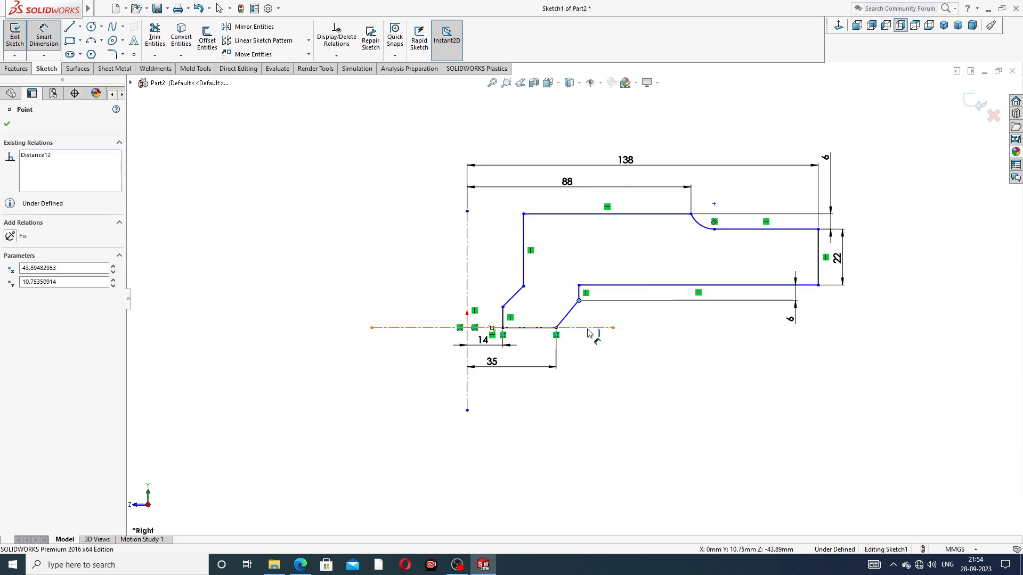
{"action": "left_click", "coordinate": [592, 328]}
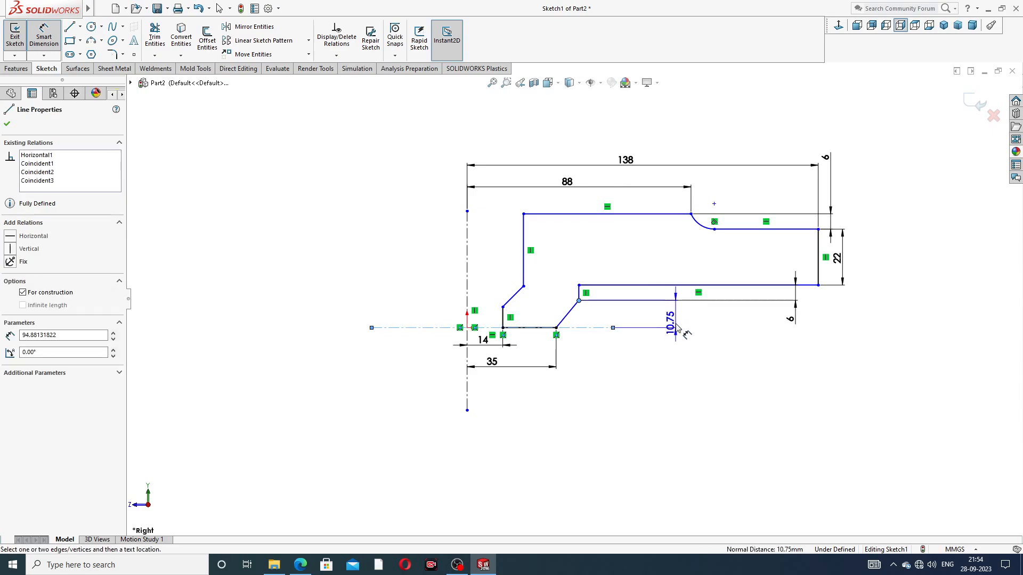
{"action": "left_click", "coordinate": [677, 319]}
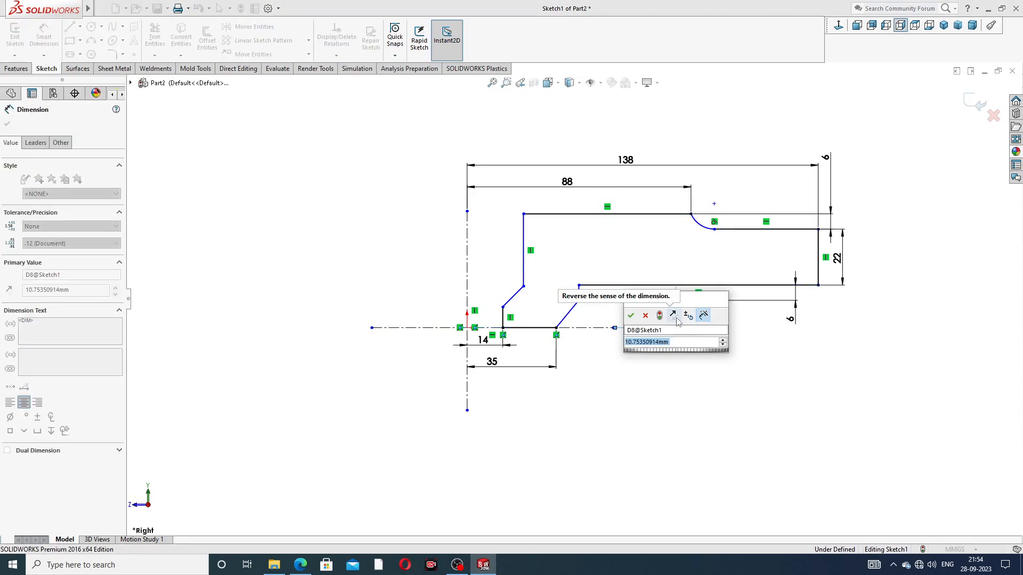
{"action": "type", "text": "47"}
{"action": "key", "text": "Return"}
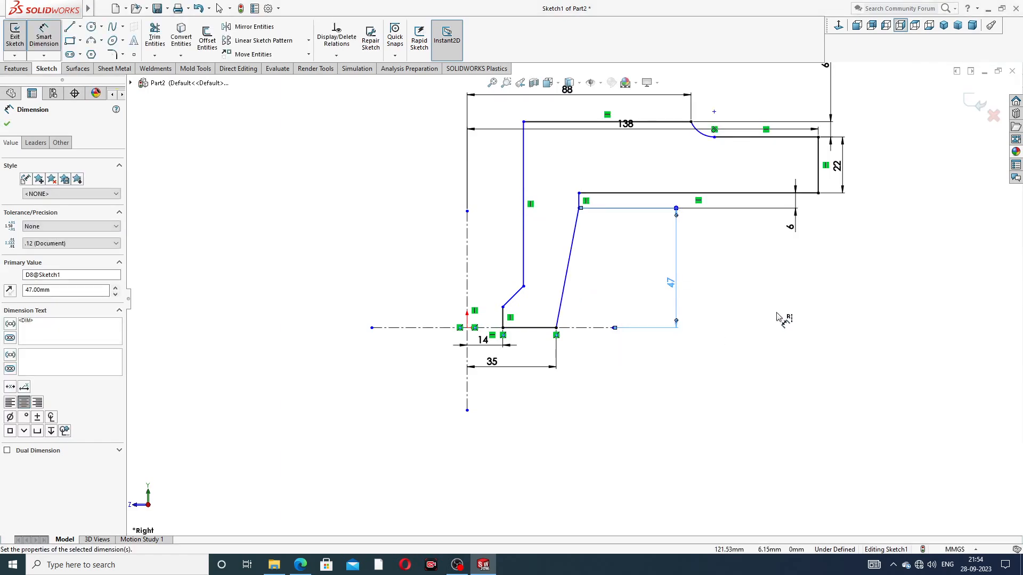
{"action": "left_click", "coordinate": [777, 313]}
Step: Space out the 138, 88, 22 and upper 6 mm dimensions so they sit clear of each other around the profile
{"action": "scroll", "coordinate": [658, 160], "scroll_direction": "up", "scroll_amount": 1}
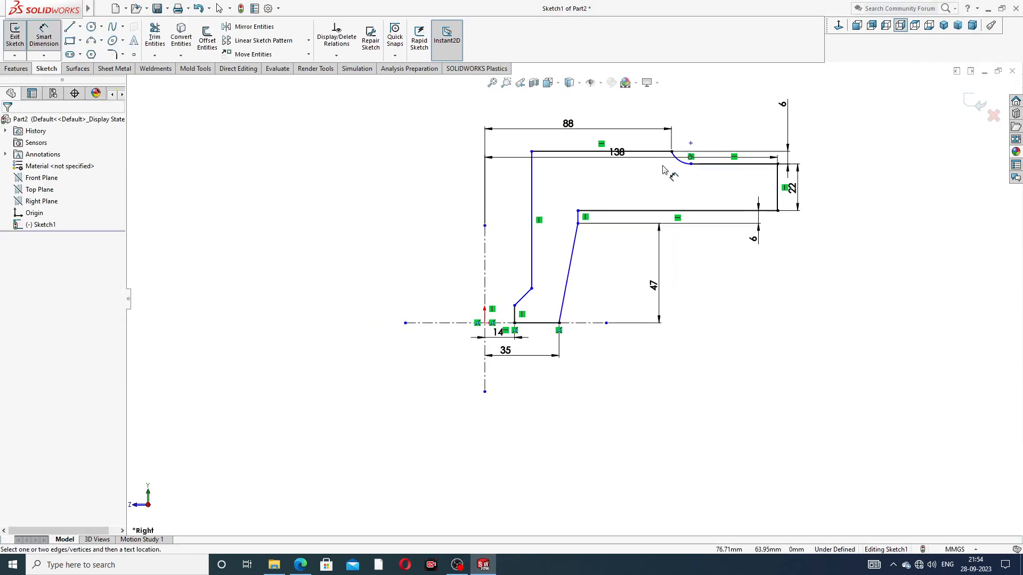
{"action": "scroll", "coordinate": [643, 163], "scroll_direction": "up", "scroll_amount": 1}
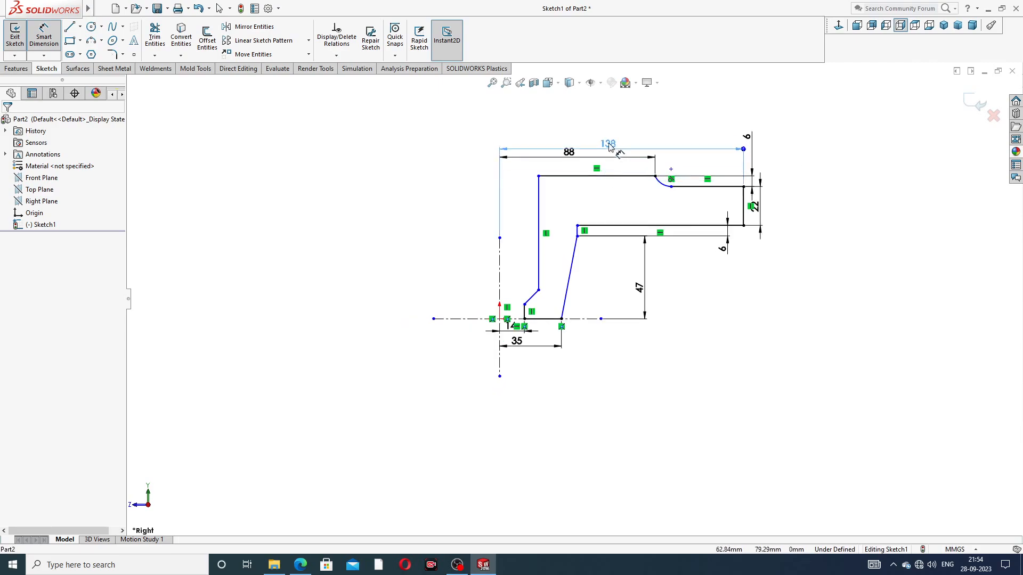
{"action": "left_click", "coordinate": [605, 137]}
{"action": "left_click_drag", "start_coordinate": [606, 125], "coordinate": [606, 110]}
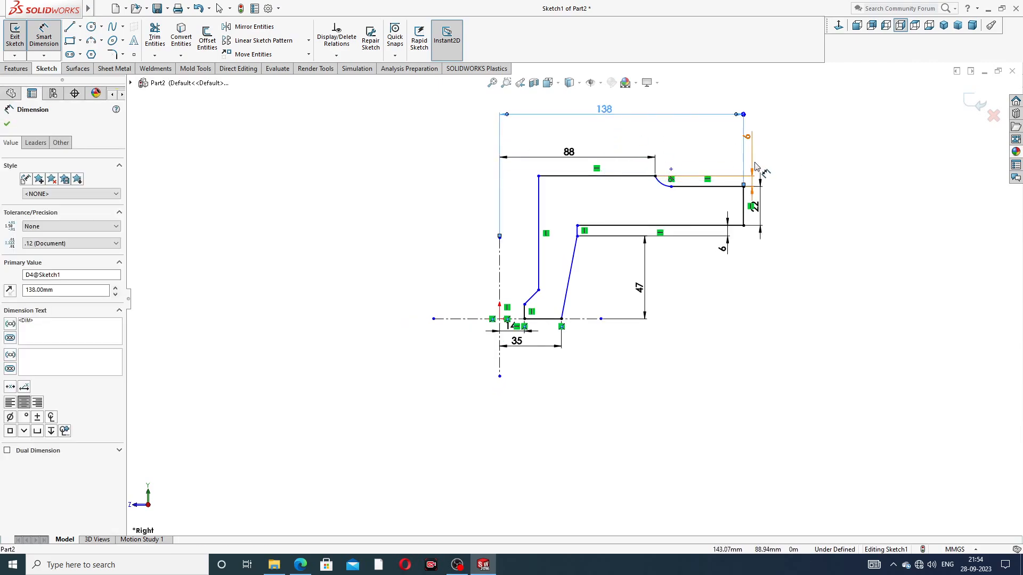
{"action": "left_click_drag", "start_coordinate": [759, 208], "coordinate": [792, 204]}
{"action": "left_click_drag", "start_coordinate": [747, 137], "coordinate": [761, 138]}
{"action": "left_click_drag", "start_coordinate": [583, 157], "coordinate": [599, 147]}
{"action": "left_click", "coordinate": [738, 261]}
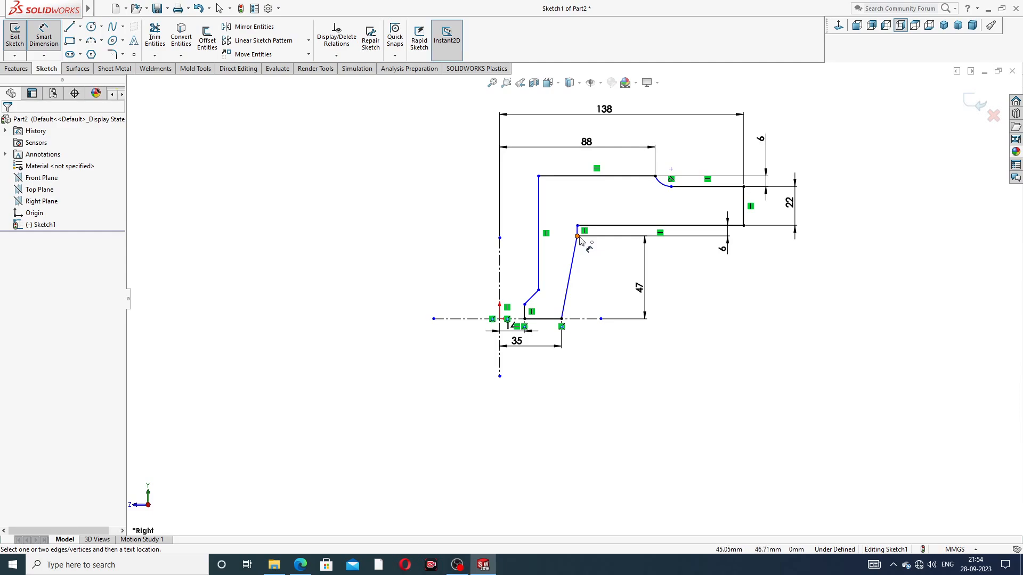
Step: Dimension the slanted line's upper corner 81 mm from the vertical centerline
{"action": "left_click", "coordinate": [578, 236]}
{"action": "left_click", "coordinate": [499, 285]}
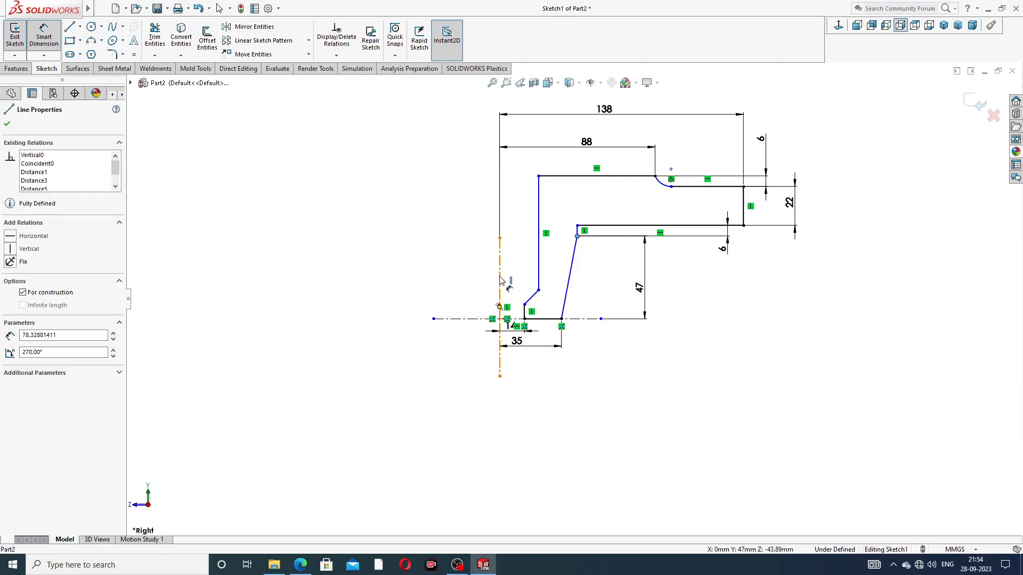
{"action": "left_click", "coordinate": [551, 377]}
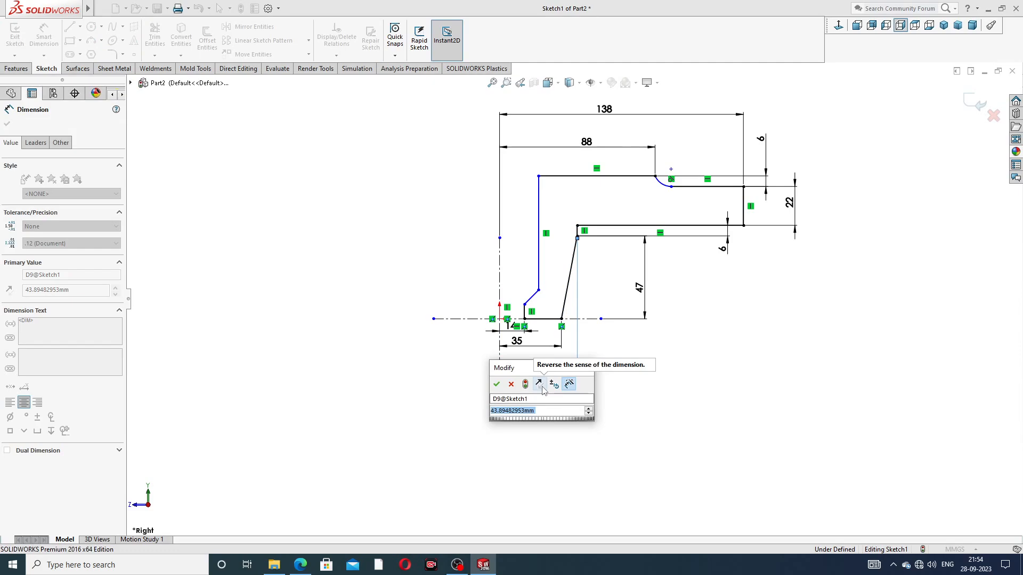
{"action": "type", "text": "81"}
{"action": "key", "text": "Return"}
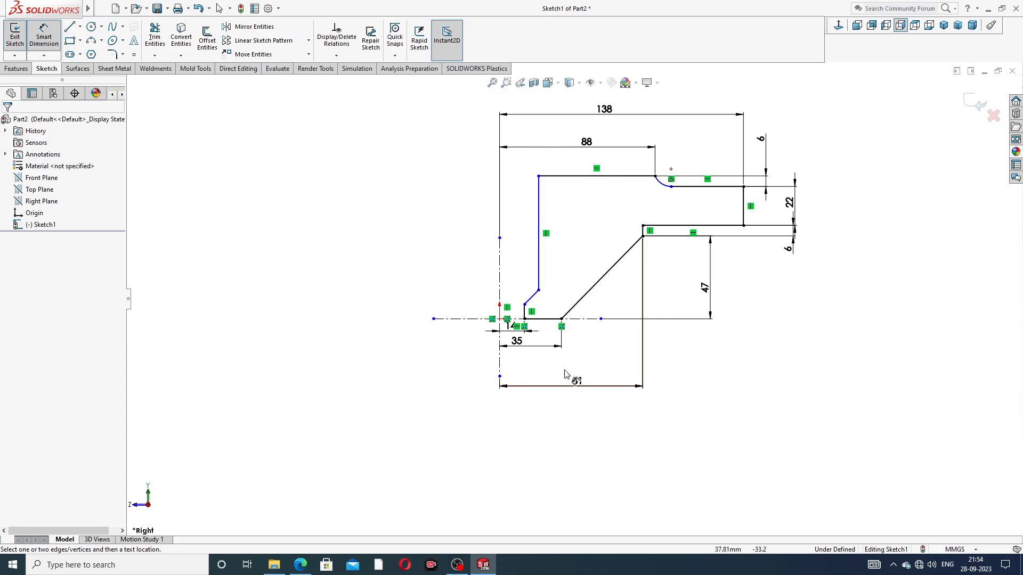
Step: Move the 35 and 14 mm dimensions farther below the profile's base line
{"action": "left_click_drag", "start_coordinate": [527, 345], "coordinate": [539, 366]}
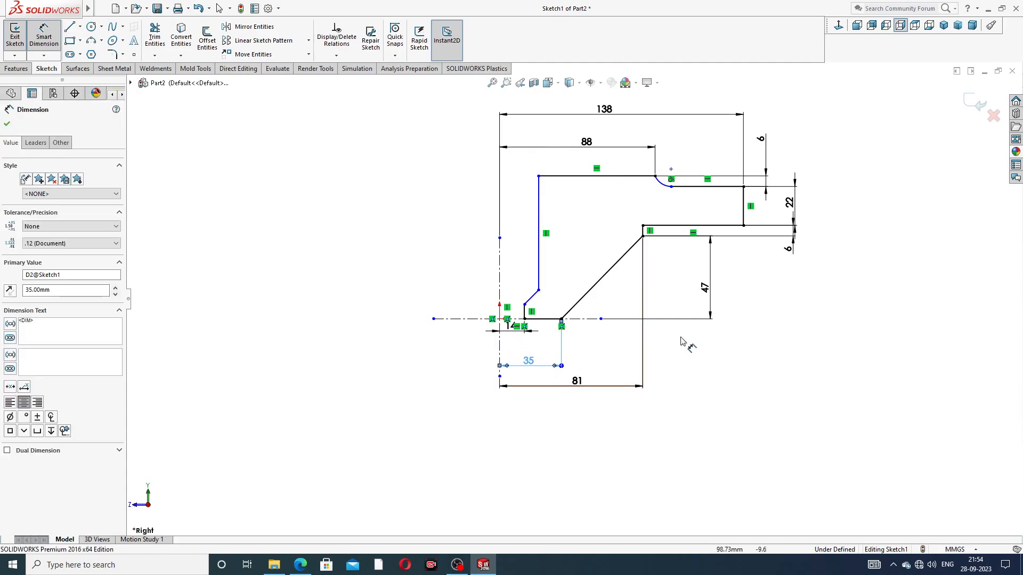
{"action": "left_click", "coordinate": [686, 345]}
{"action": "left_click_drag", "start_coordinate": [512, 327], "coordinate": [513, 345]}
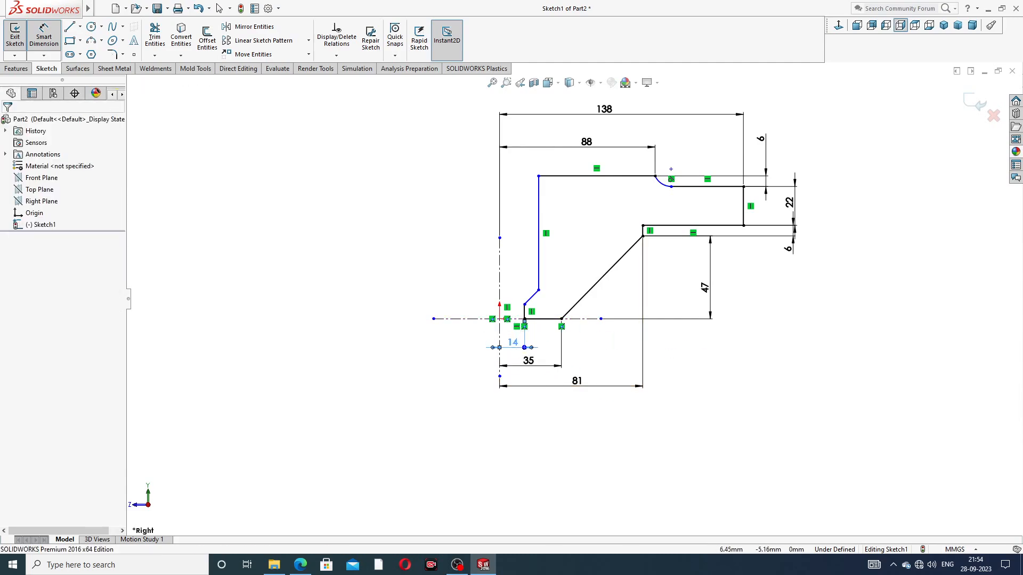
{"action": "left_click", "coordinate": [669, 395]}
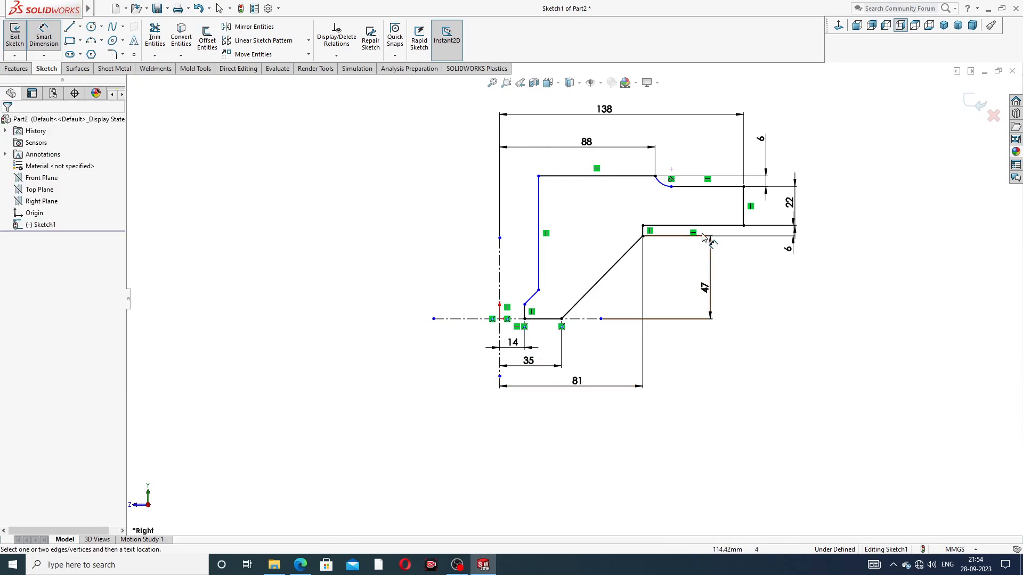
Step: Dimension the profile's long left vertical edge 28 mm from the vertical centerline
{"action": "left_click", "coordinate": [539, 213]}
{"action": "left_click", "coordinate": [499, 255]}
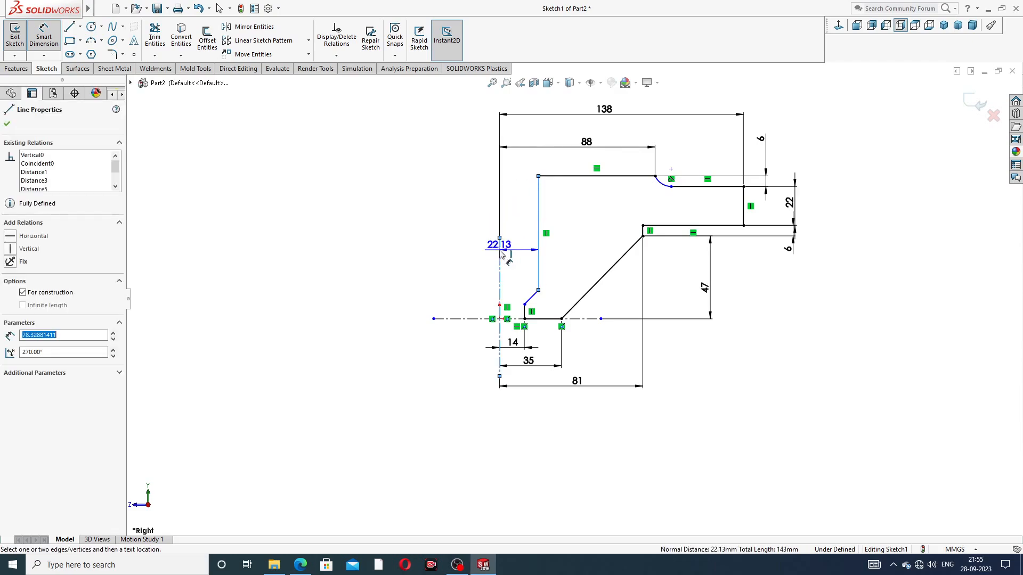
{"action": "left_click", "coordinate": [520, 236]}
{"action": "type", "text": "2"}
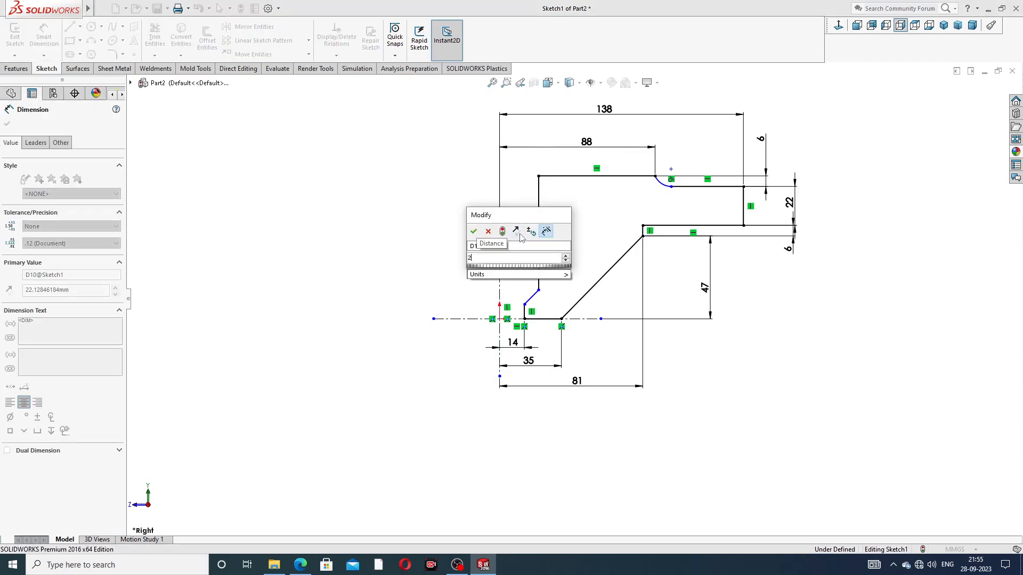
{"action": "type", "text": "8"}
{"action": "key", "text": "Return"}
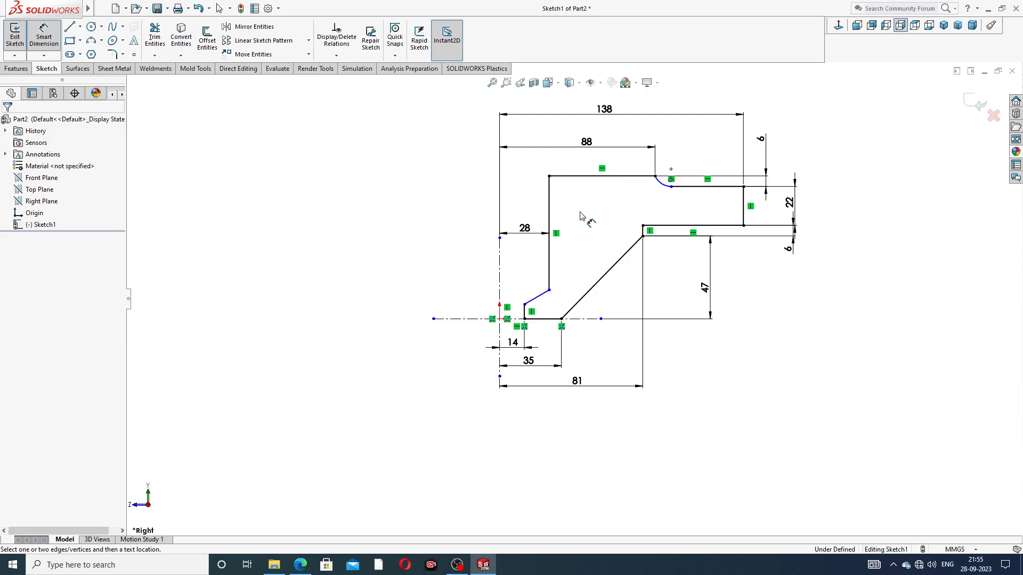
Step: Dimension the vertical distance from the arc's lower end to the short inner edge's upper corner as 48 mm
{"action": "left_click", "coordinate": [672, 189]}
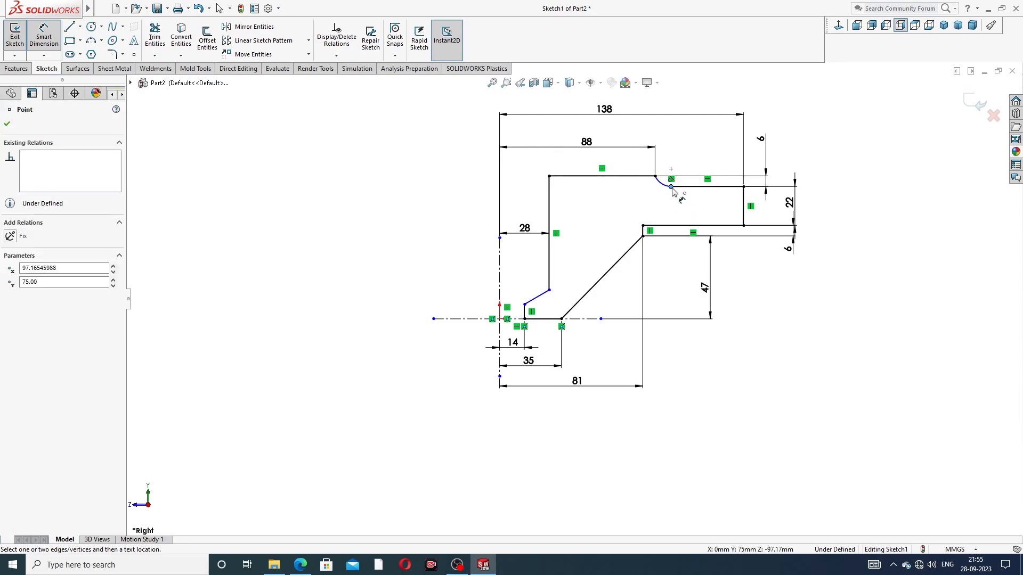
{"action": "left_click", "coordinate": [525, 306]}
{"action": "left_click", "coordinate": [479, 248]}
{"action": "type", "text": "4"}
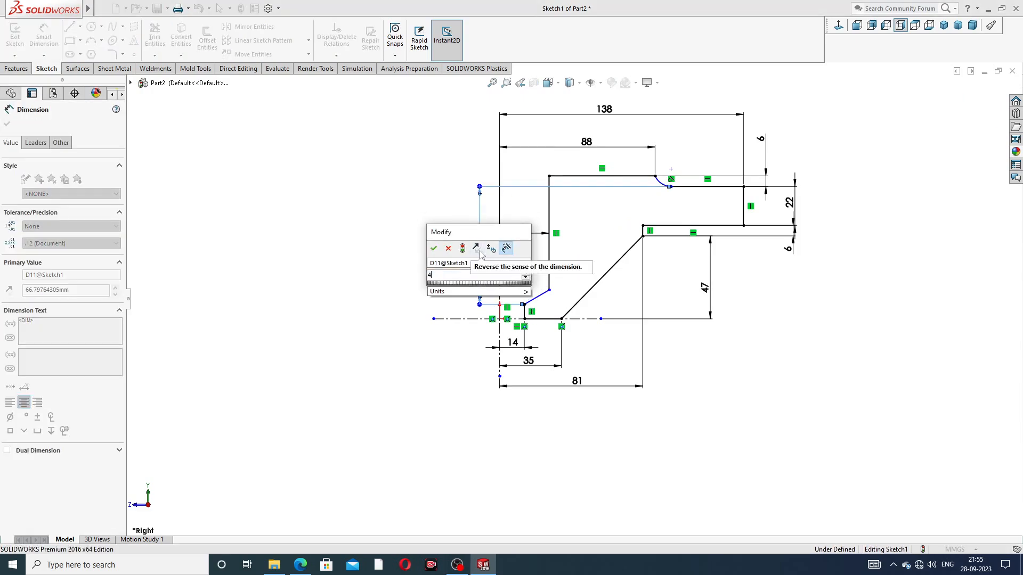
{"action": "type", "text": "8"}
{"action": "key", "text": "Return"}
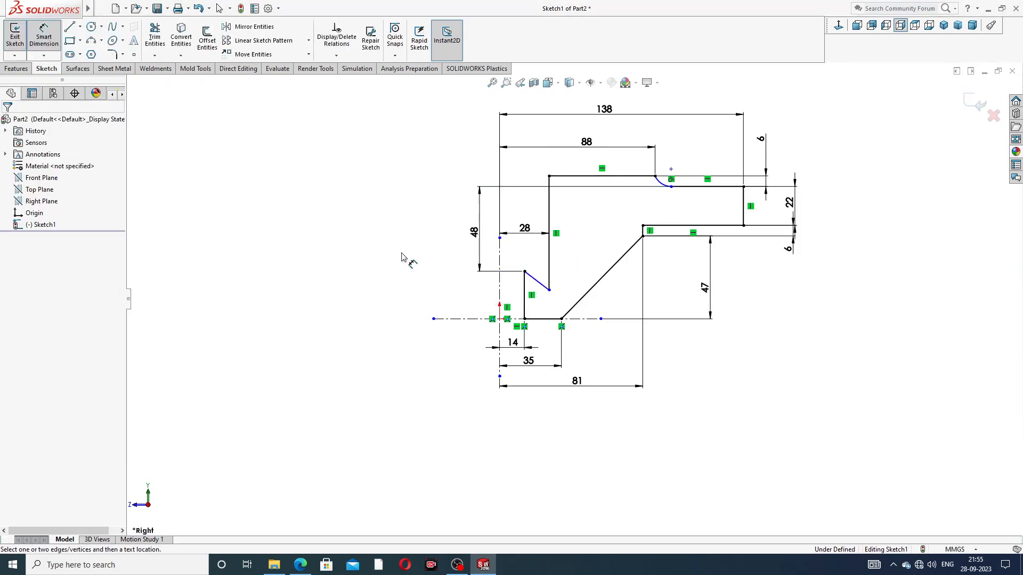
Step: Move the long inner vertical edge's lower end up so the short slanted line rises outward from the short edge
{"action": "right_click", "coordinate": [420, 257]}
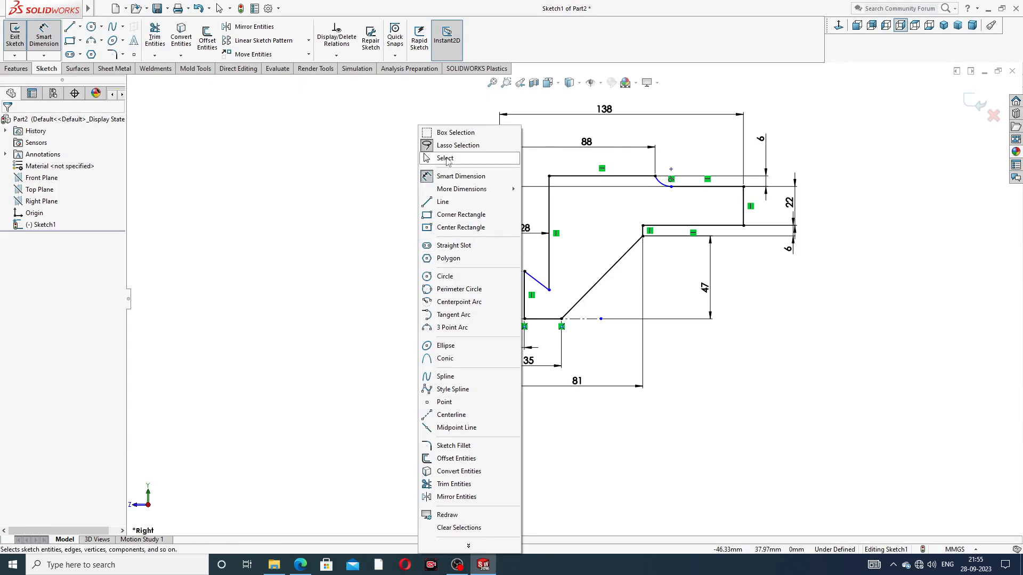
{"action": "left_click", "coordinate": [446, 159]}
{"action": "left_click_drag", "start_coordinate": [550, 289], "coordinate": [549, 255]}
{"action": "left_click", "coordinate": [418, 250]}
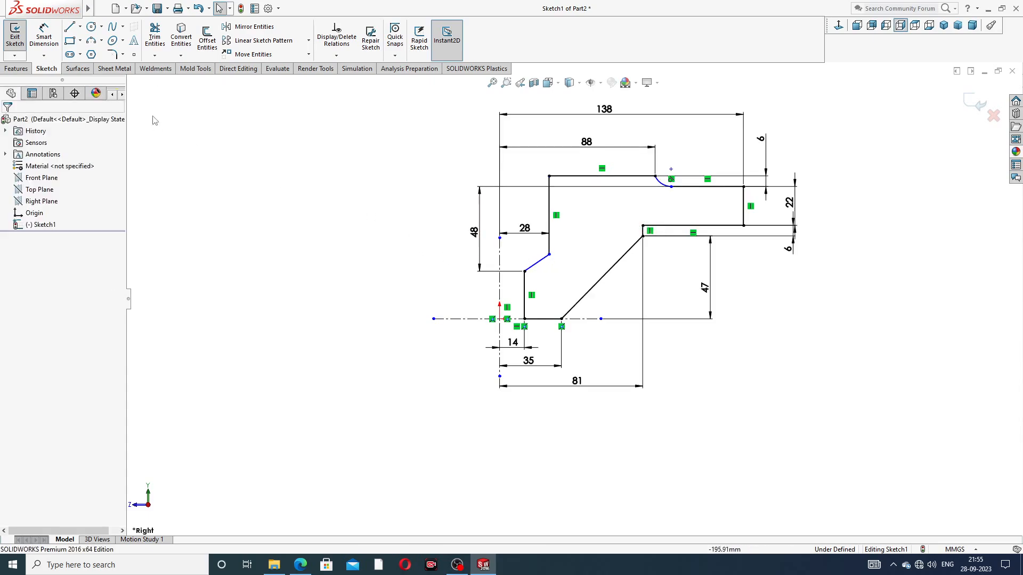
Step: Dimension the angle between the short slanted line and the vertical centerline as 60°
{"action": "left_click", "coordinate": [53, 40]}
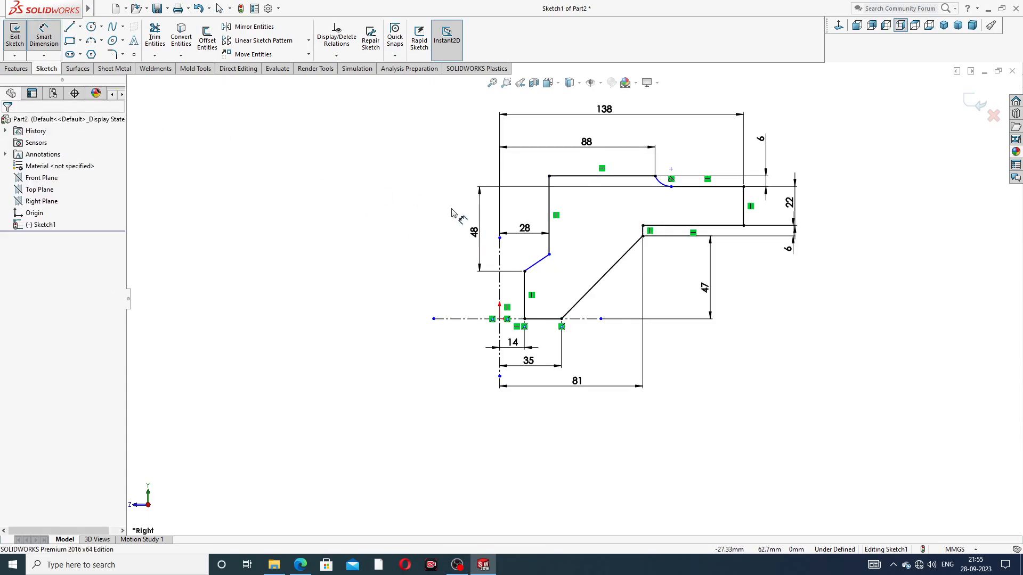
{"action": "left_click", "coordinate": [536, 264]}
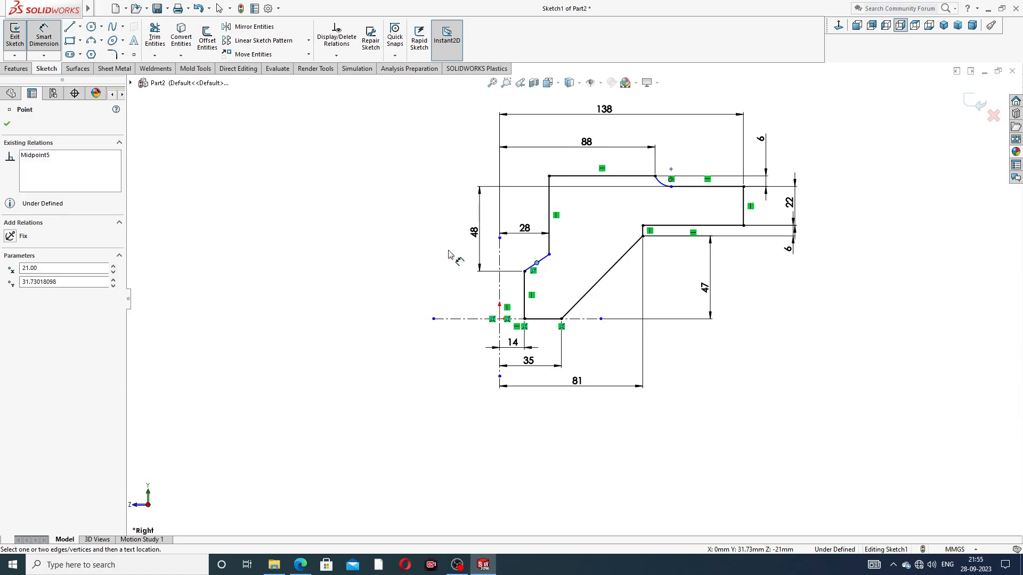
{"action": "key", "text": "Escape"}
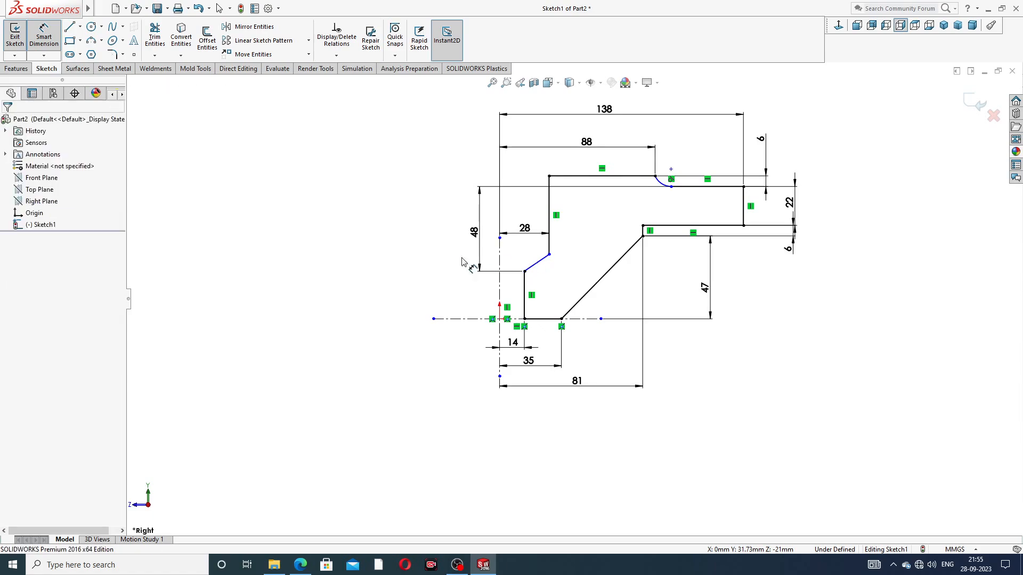
{"action": "left_click", "coordinate": [534, 267]}
{"action": "left_click", "coordinate": [500, 262]}
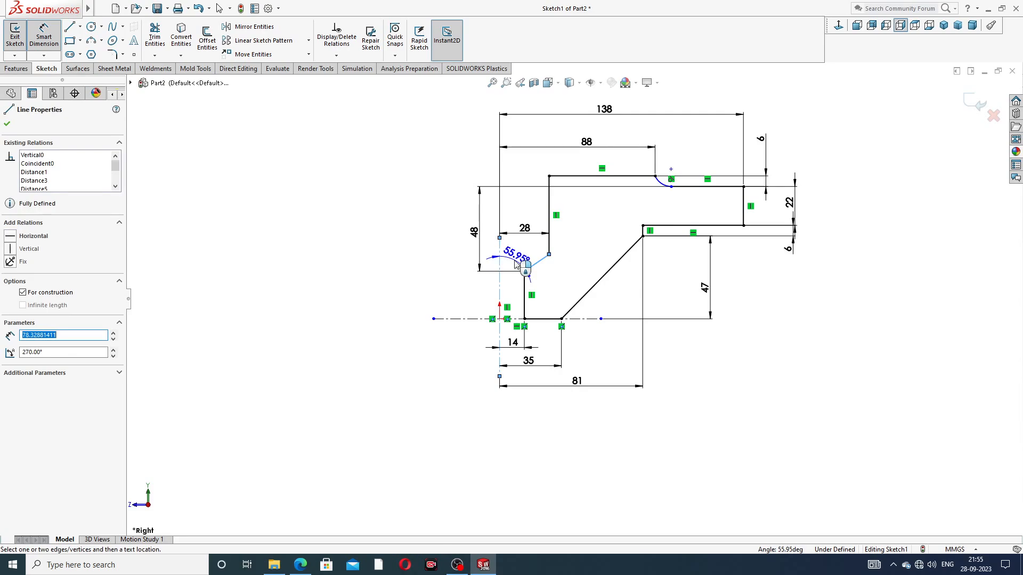
{"action": "left_click", "coordinate": [525, 271]}
{"action": "type", "text": "60"}
{"action": "key", "text": "Return"}
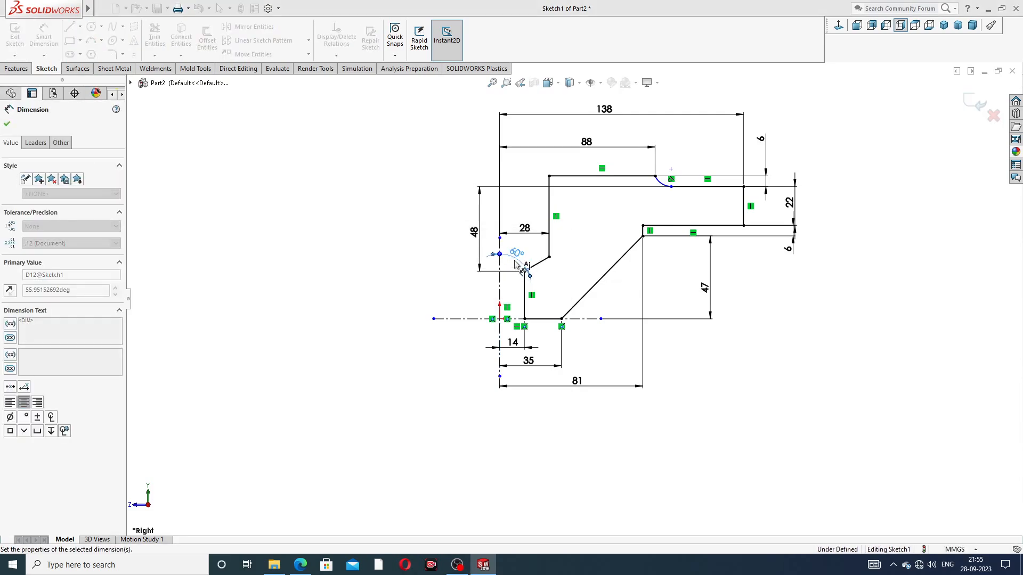
{"action": "left_click", "coordinate": [410, 266]}
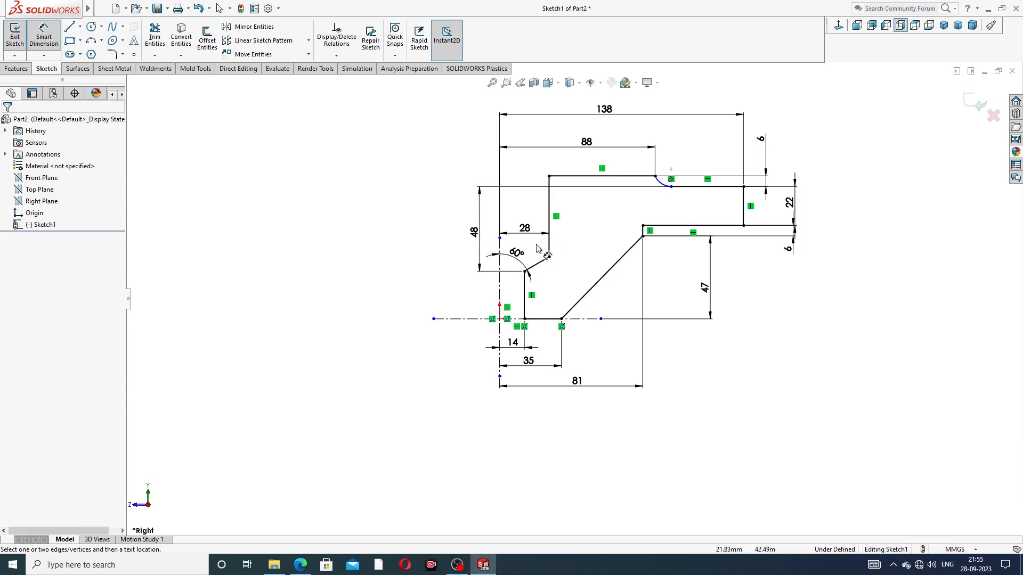
Step: Move the 28 mm dimension higher and the 60° dimension farther out from the slanted line so they sit clear
{"action": "left_click_drag", "start_coordinate": [525, 231], "coordinate": [525, 204]}
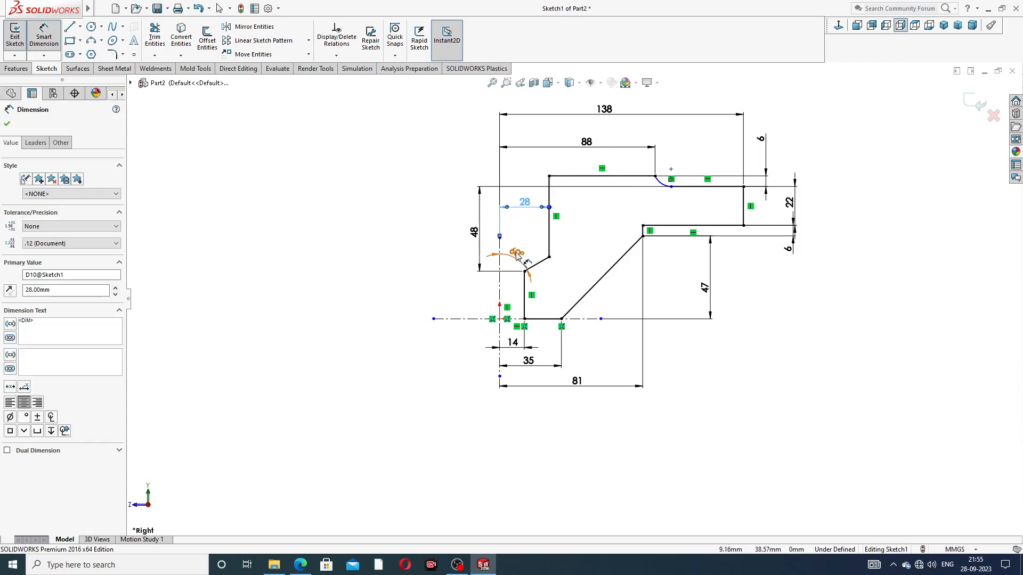
{"action": "left_click_drag", "start_coordinate": [517, 254], "coordinate": [525, 244]}
{"action": "left_click", "coordinate": [405, 236]}
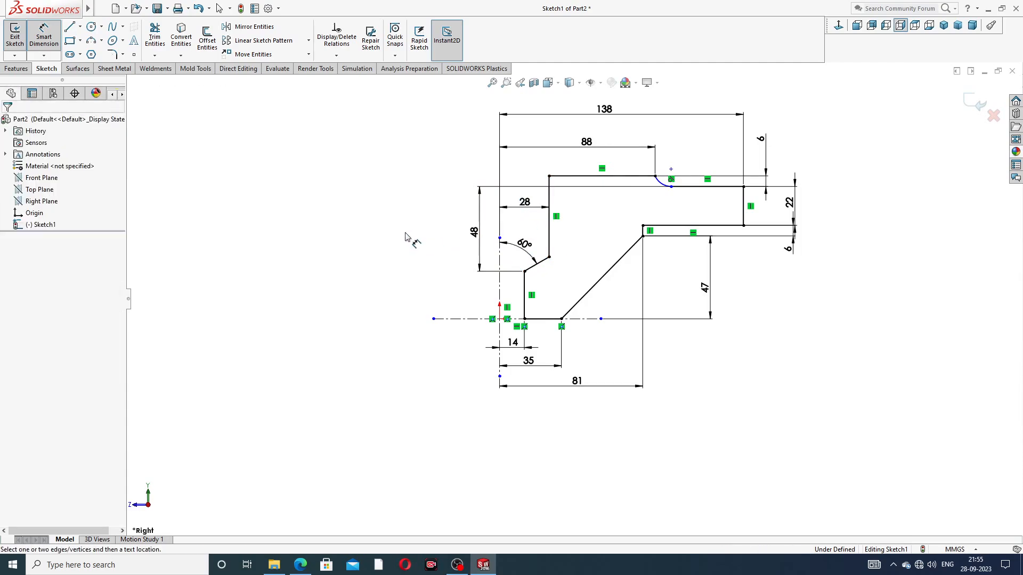
Step: Add a horizontal relation between the arc's upper end and its center point
{"action": "scroll", "coordinate": [700, 128], "scroll_direction": "down", "scroll_amount": 2}
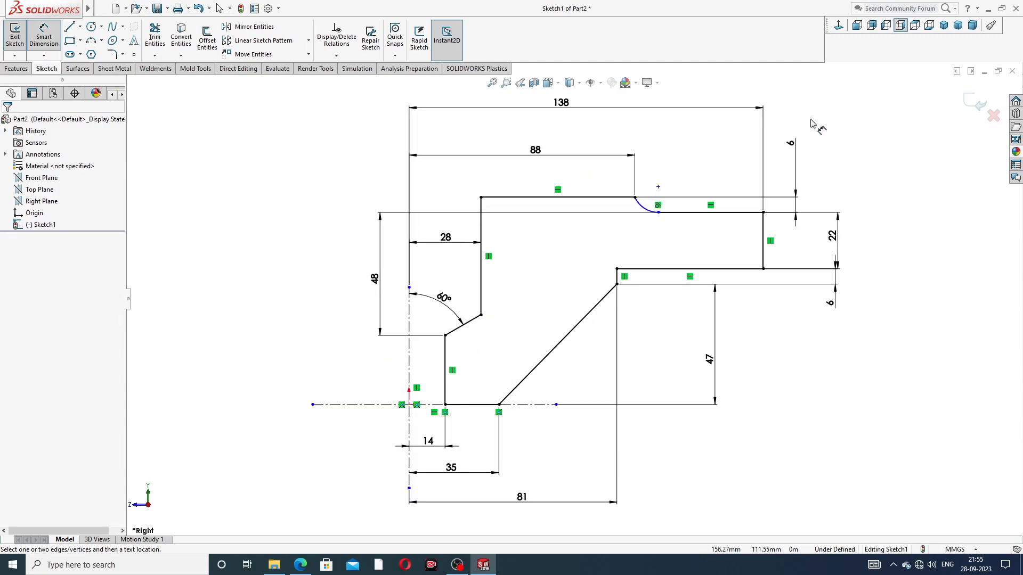
{"action": "right_click", "coordinate": [815, 123]}
{"action": "left_click", "coordinate": [840, 153]}
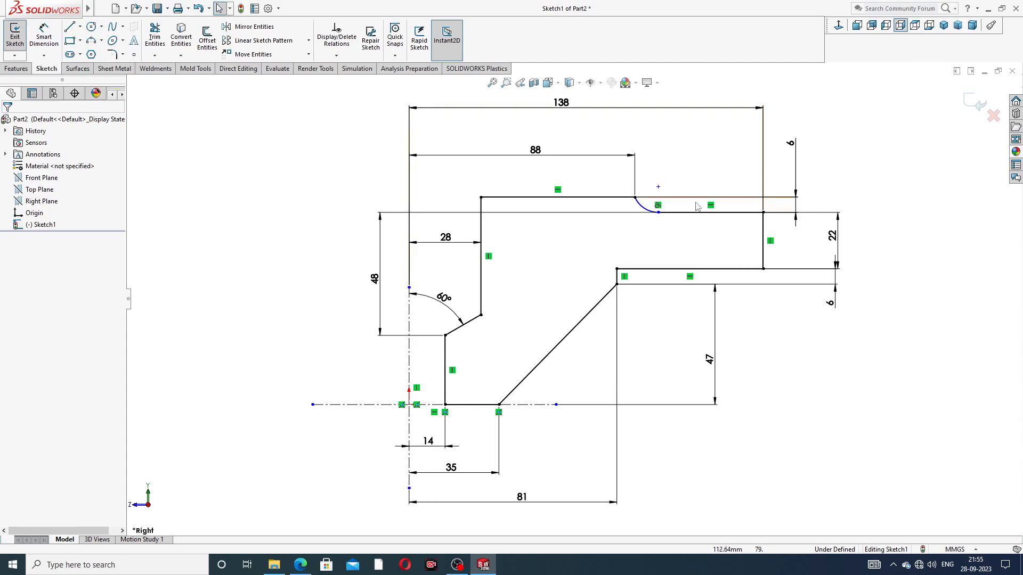
{"action": "left_click", "coordinate": [636, 198]}
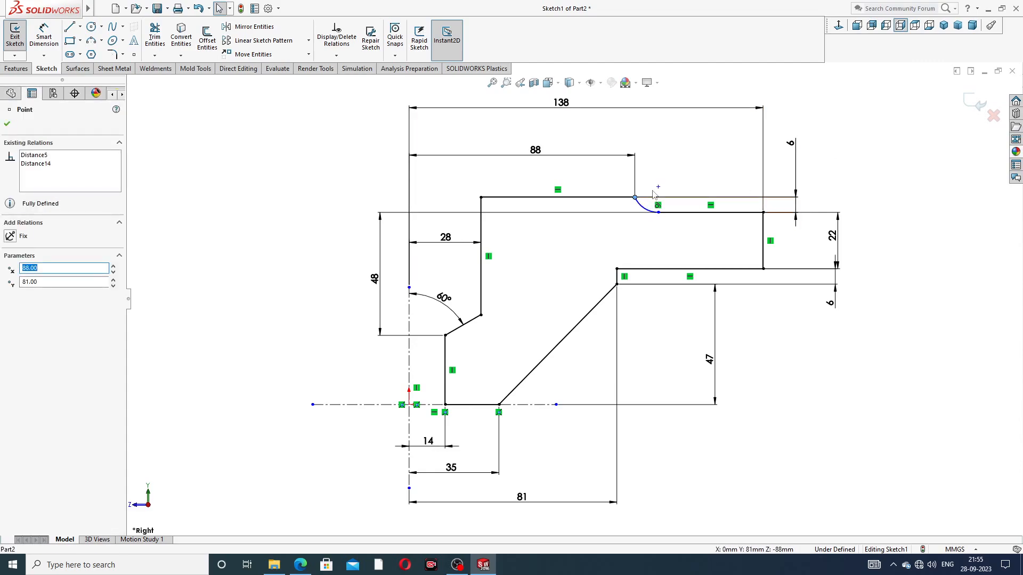
{"action": "left_click", "coordinate": [658, 188], "text": "ctrl"}
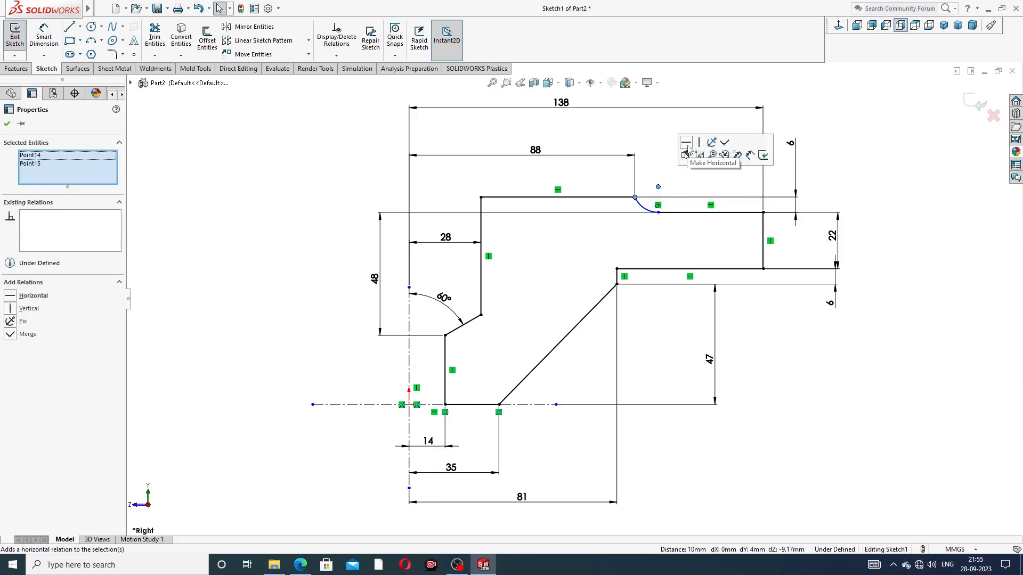
{"action": "left_click", "coordinate": [686, 143]}
{"action": "left_click", "coordinate": [842, 169]}
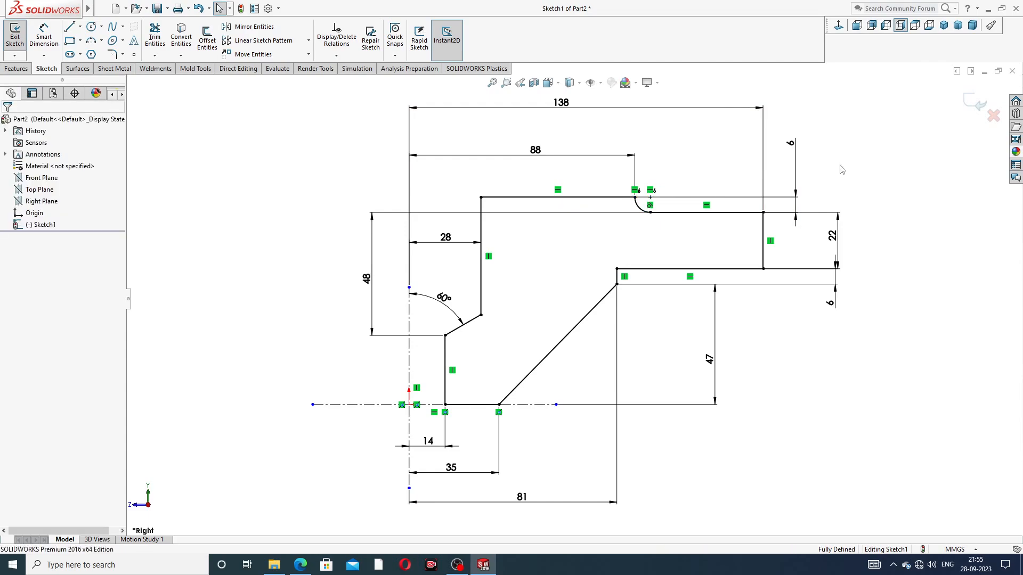
Step: Reposition the 81, lower 6, 22 and 48 mm dimensions so they sit clear of each other around the profile
{"action": "key", "text": "z"}
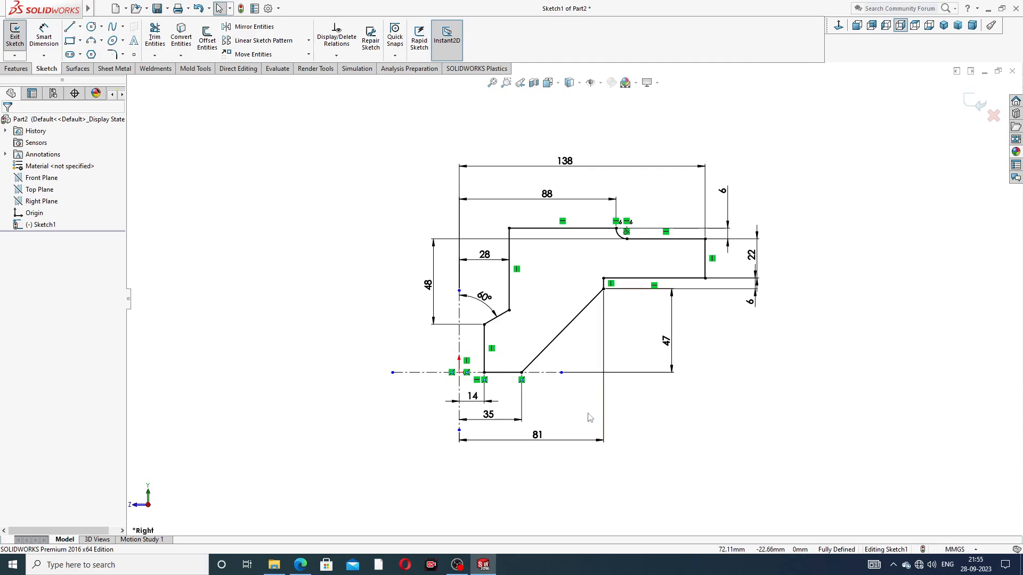
{"action": "left_click_drag", "start_coordinate": [541, 438], "coordinate": [535, 445]}
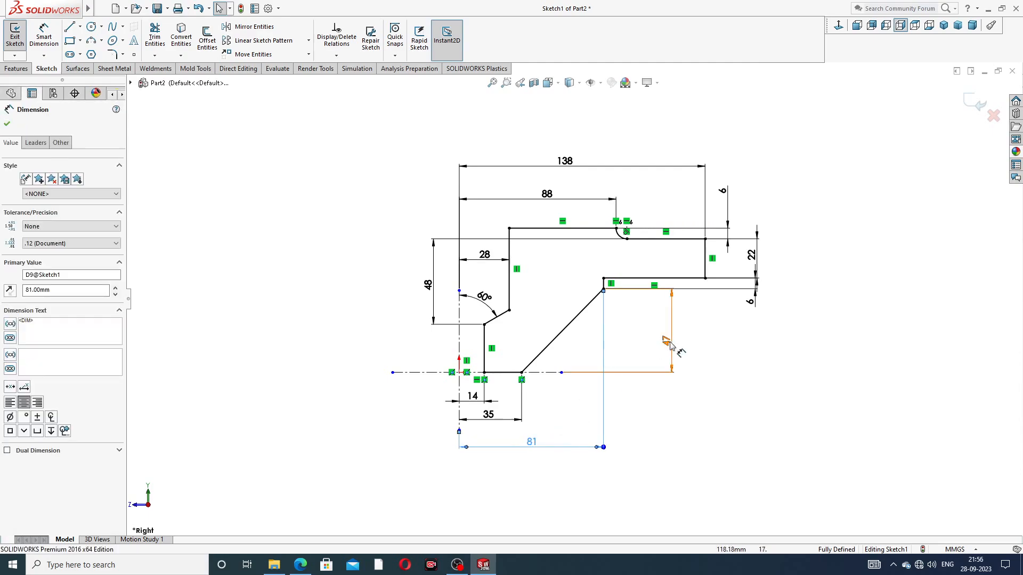
{"action": "left_click", "coordinate": [709, 350]}
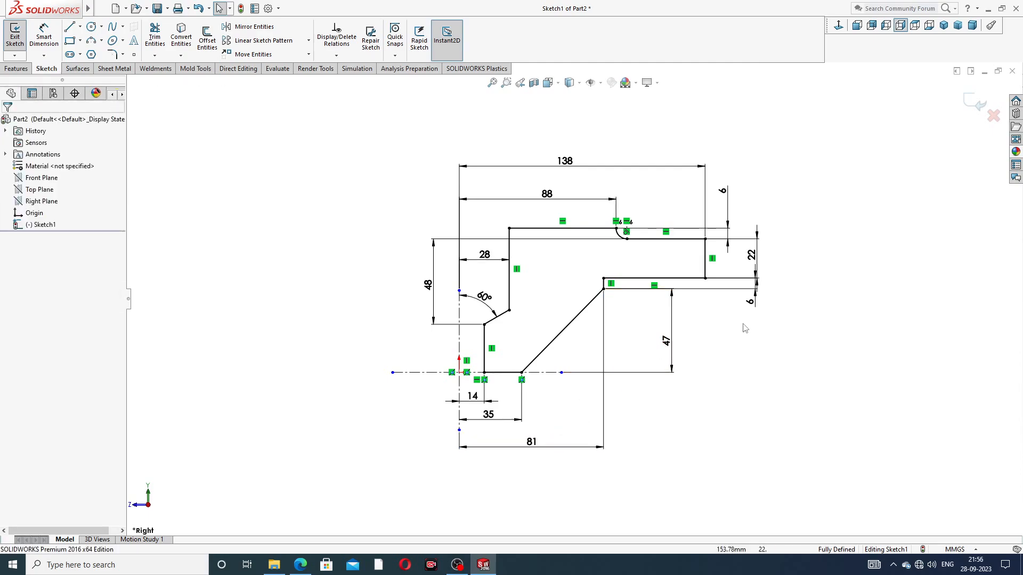
{"action": "left_click_drag", "start_coordinate": [754, 304], "coordinate": [730, 310]}
{"action": "left_click", "coordinate": [751, 339]}
{"action": "left_click_drag", "start_coordinate": [757, 258], "coordinate": [760, 258]}
{"action": "left_click", "coordinate": [781, 315]}
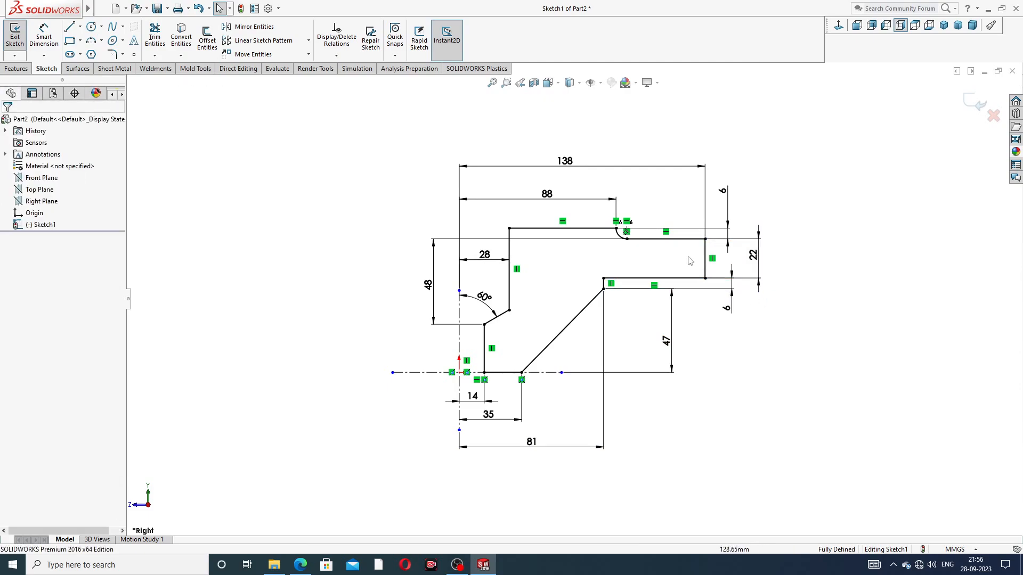
{"action": "scroll", "coordinate": [648, 257], "scroll_direction": "down", "scroll_amount": 1}
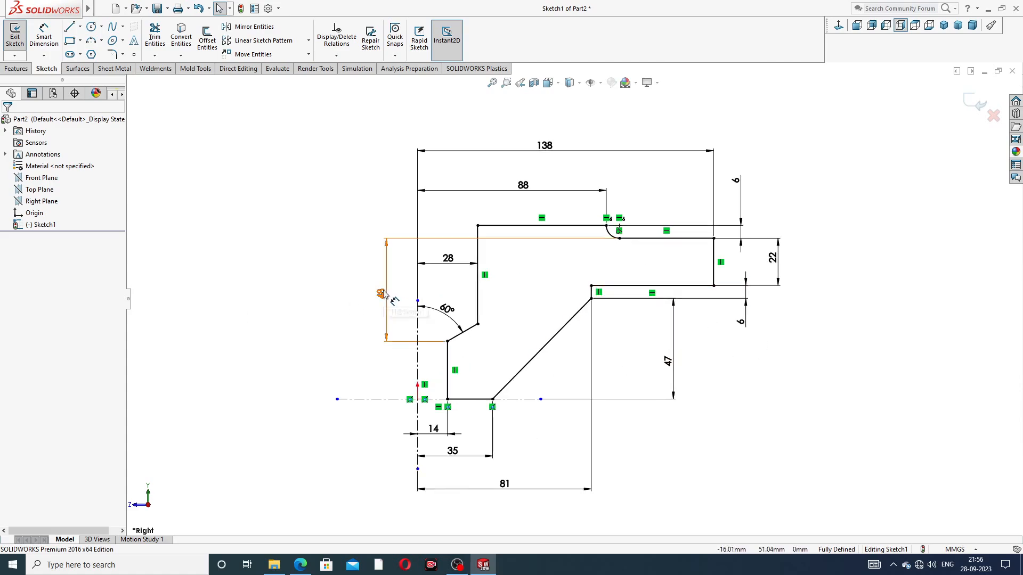
{"action": "left_click_drag", "start_coordinate": [381, 293], "coordinate": [373, 293]}
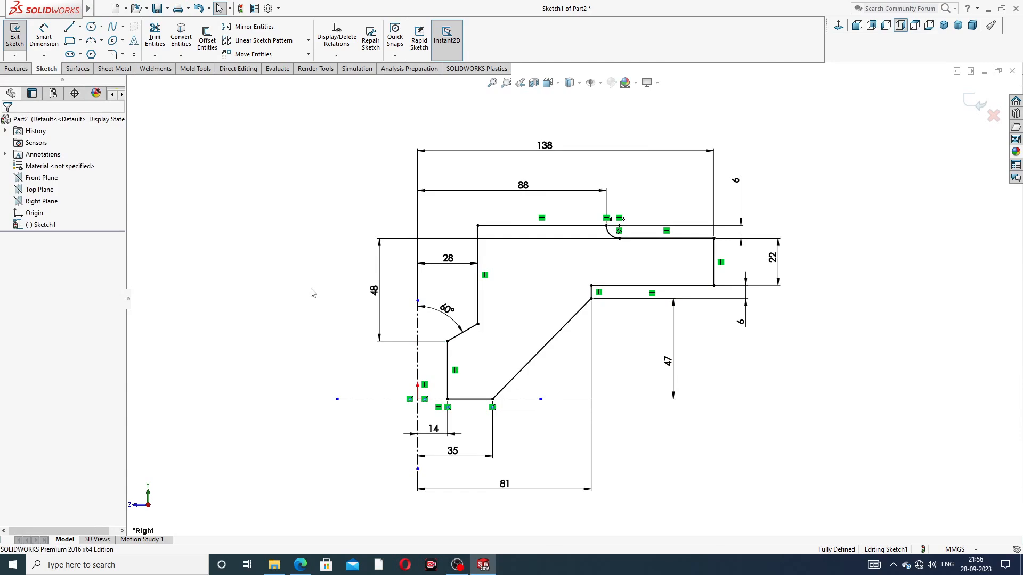
Step: Check the valve cover drawing in the browser, return to SOLIDWORKS and revolve the profile 360° about the vertical centerline
{"action": "left_click", "coordinate": [301, 565]}
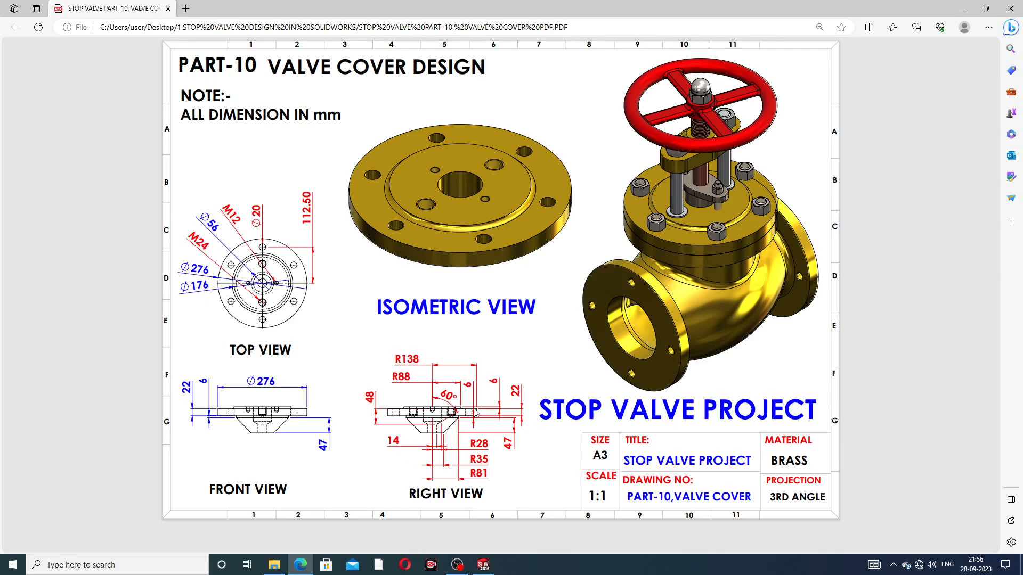
{"action": "left_click", "coordinate": [483, 564]}
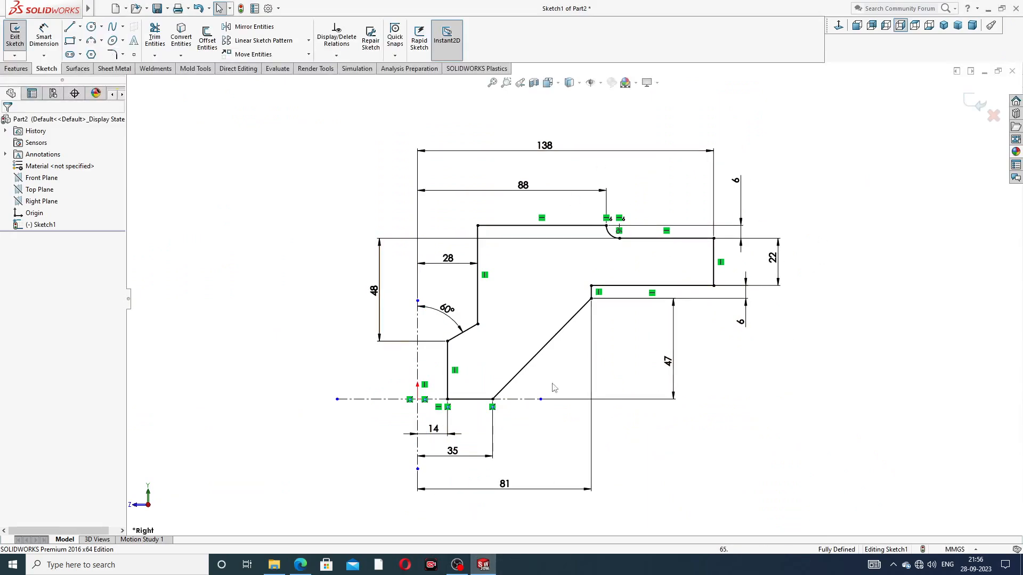
{"action": "left_click", "coordinate": [16, 69]}
{"action": "left_click", "coordinate": [51, 40]}
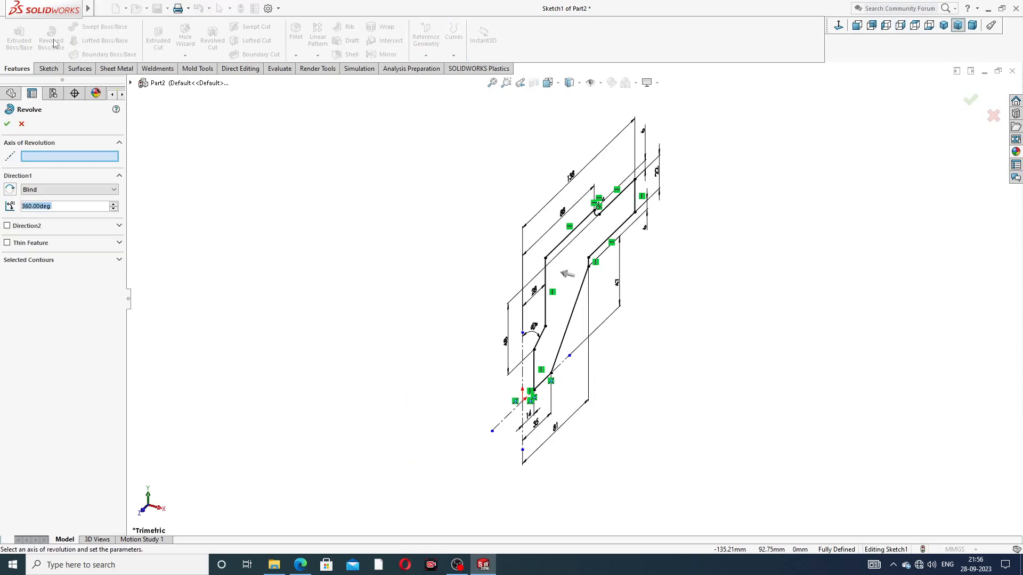
{"action": "left_click", "coordinate": [523, 351]}
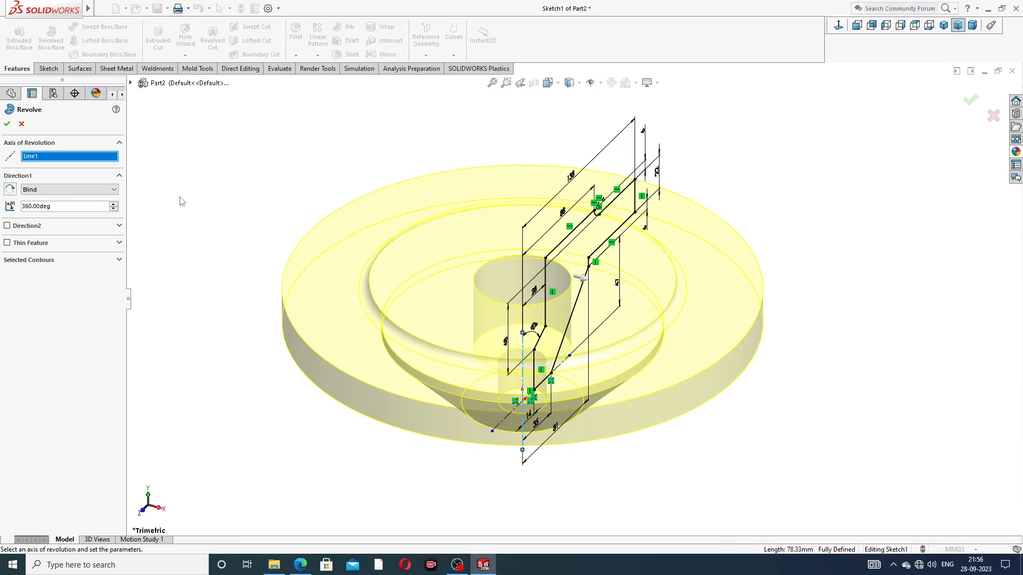
{"action": "left_click", "coordinate": [7, 125]}
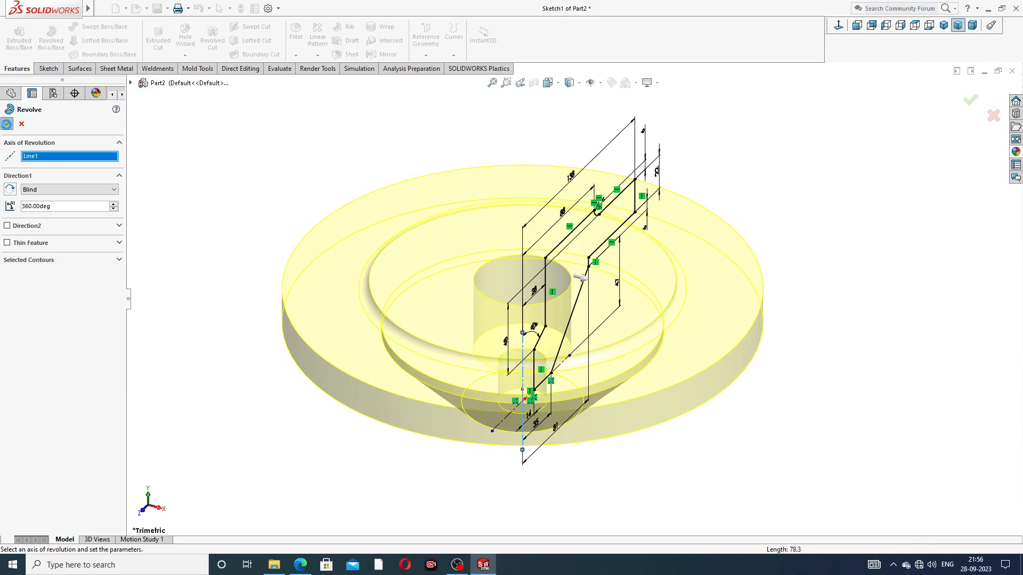
Step: Start a new sketch on the flange's outer ring-shaped top face and view it straight on
{"action": "middle_click_drag", "start_coordinate": [406, 272], "coordinate": [540, 308]}
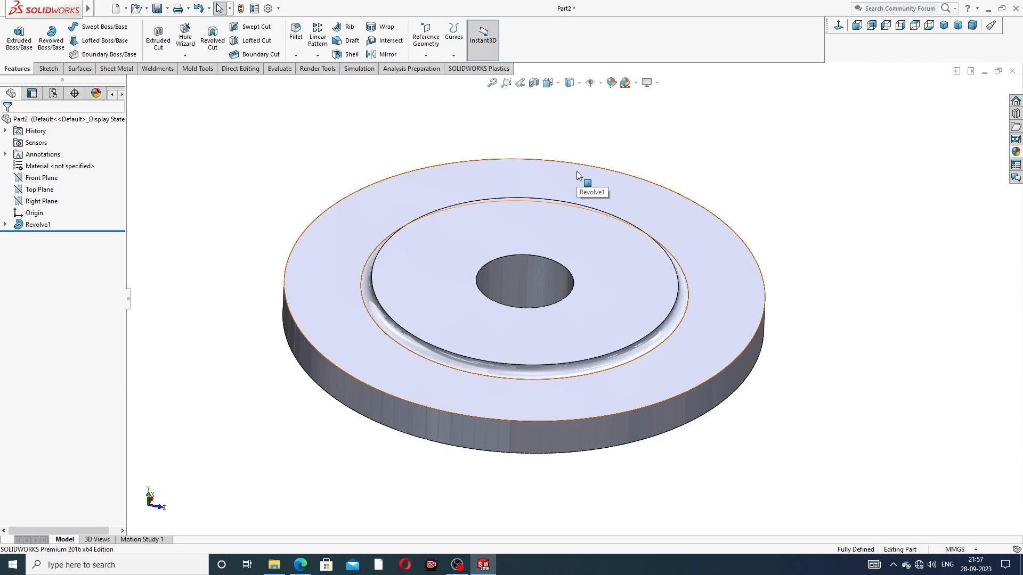
{"action": "left_click", "coordinate": [331, 273]}
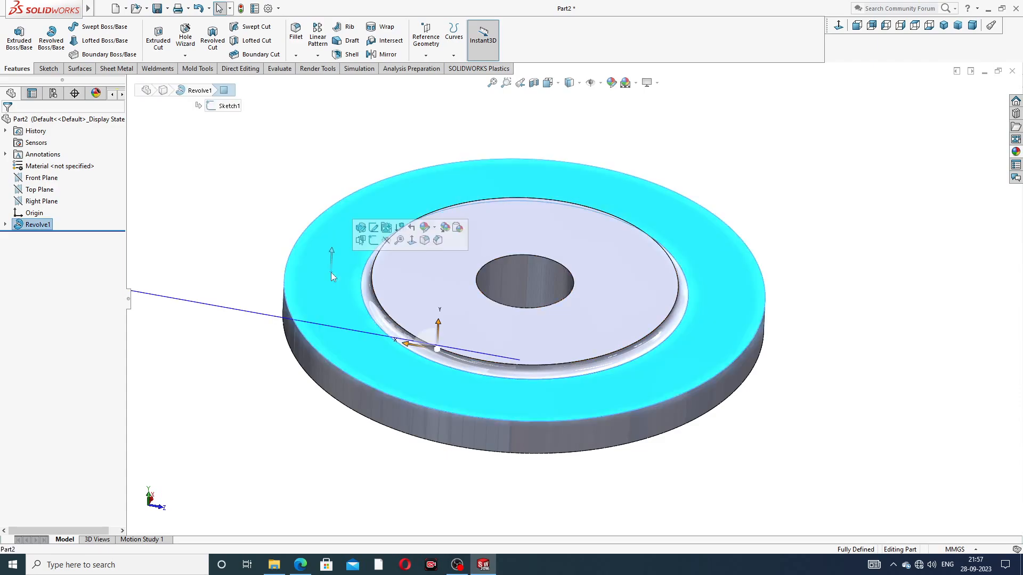
{"action": "left_click", "coordinate": [379, 240]}
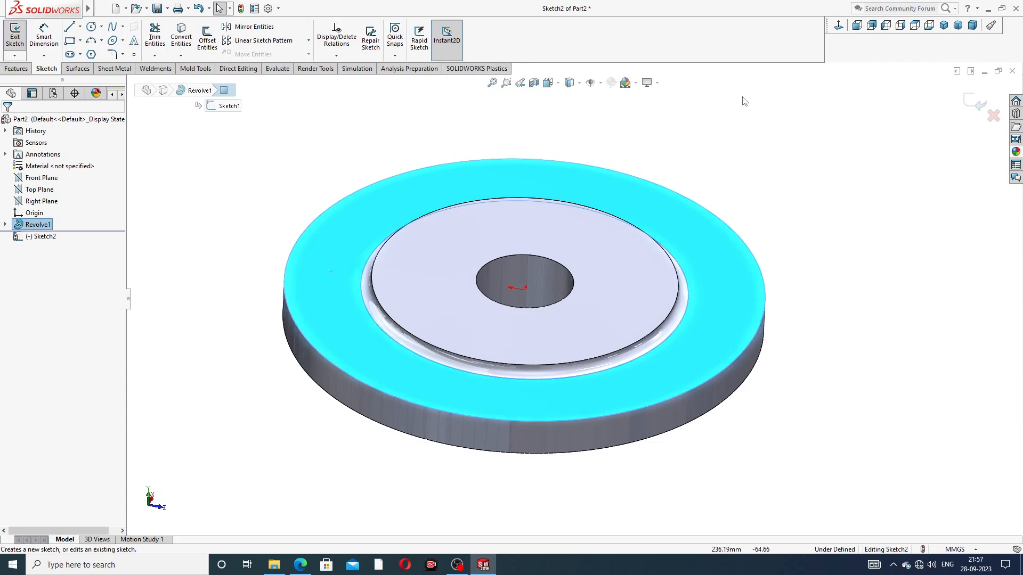
{"action": "left_click", "coordinate": [838, 28]}
{"action": "scroll", "coordinate": [524, 107], "scroll_direction": "up", "scroll_amount": 1}
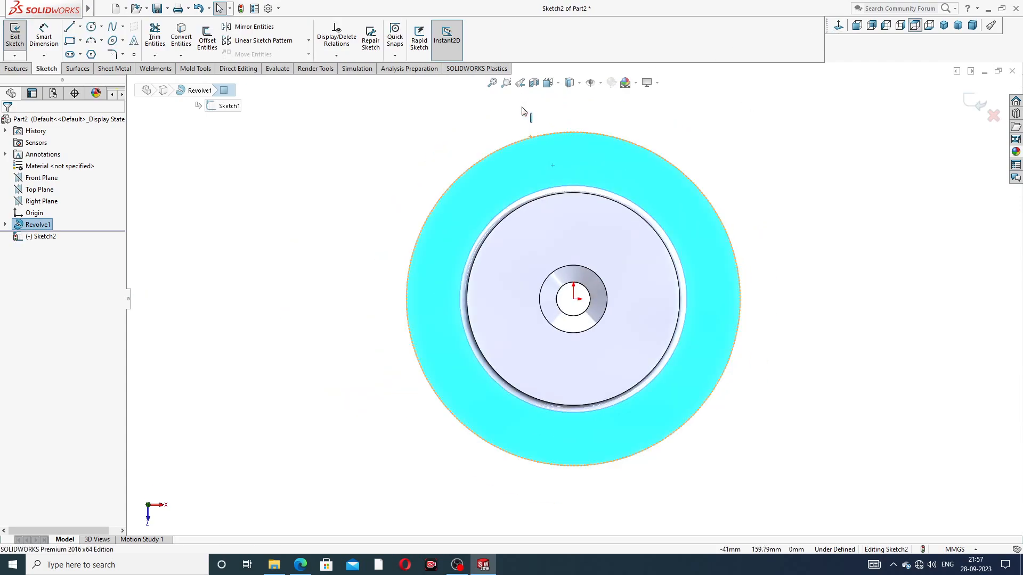
Step: Sketch a vertical centerline about 116 mm long from the origin up to the flange's outer ring
{"action": "left_click", "coordinate": [80, 26]}
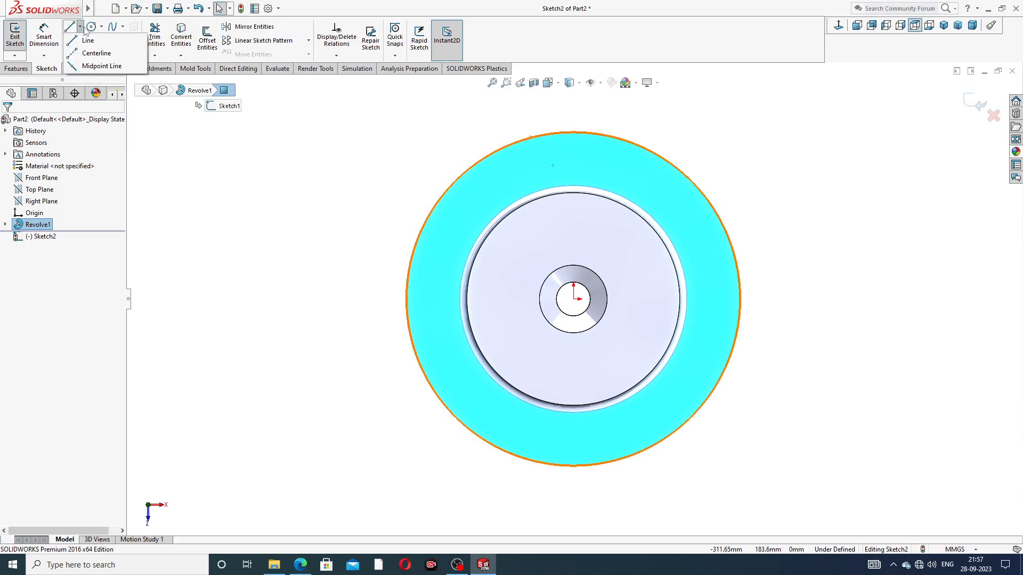
{"action": "left_click", "coordinate": [96, 53]}
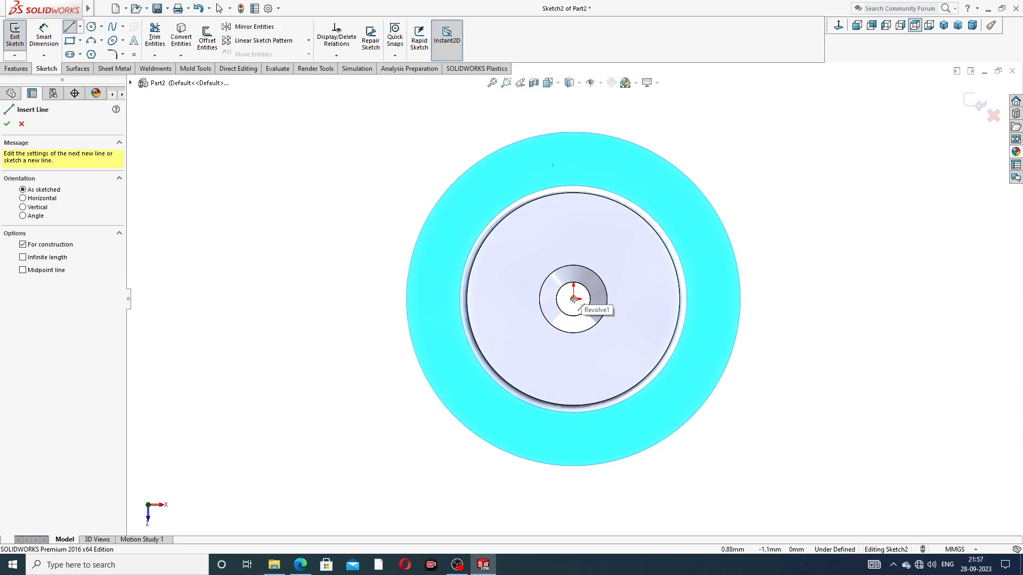
{"action": "left_click_drag", "start_coordinate": [574, 299], "coordinate": [574, 160]}
{"action": "right_click", "coordinate": [713, 130]}
{"action": "left_click", "coordinate": [712, 127]}
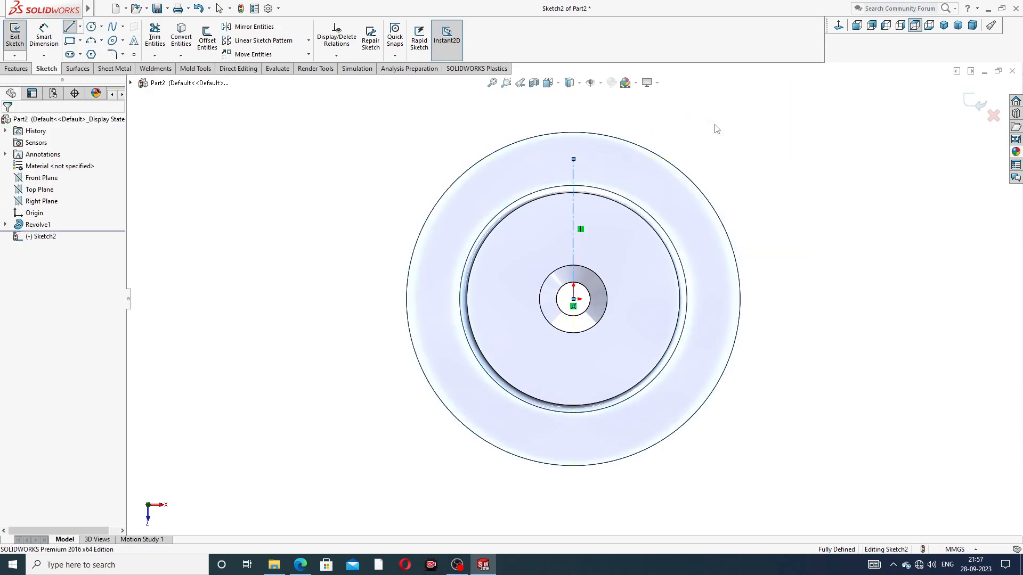
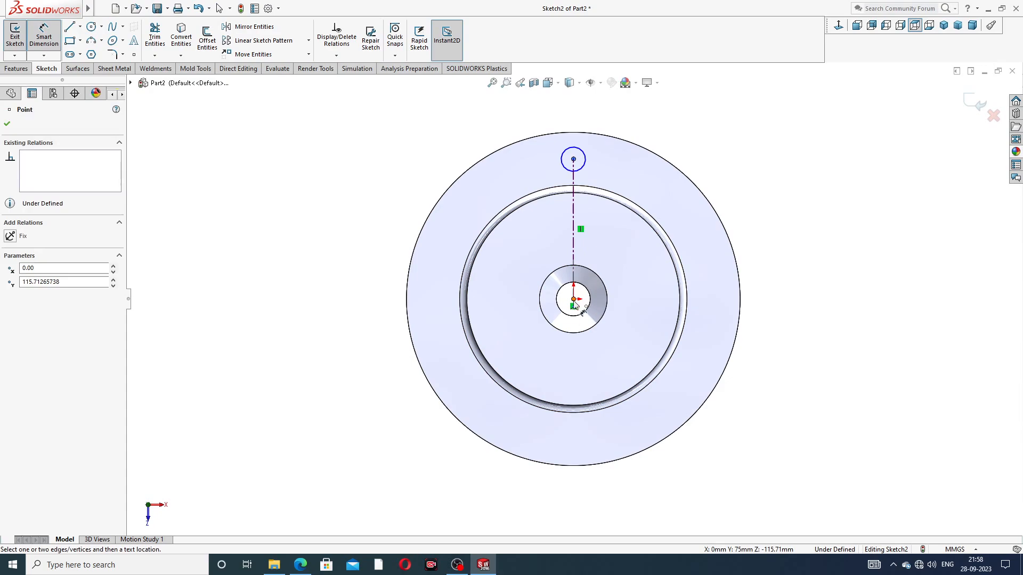
Step: Dimension the small circle's center at 112.5 mm from the origin
{"action": "left_click", "coordinate": [573, 299]}
{"action": "left_click", "coordinate": [751, 230]}
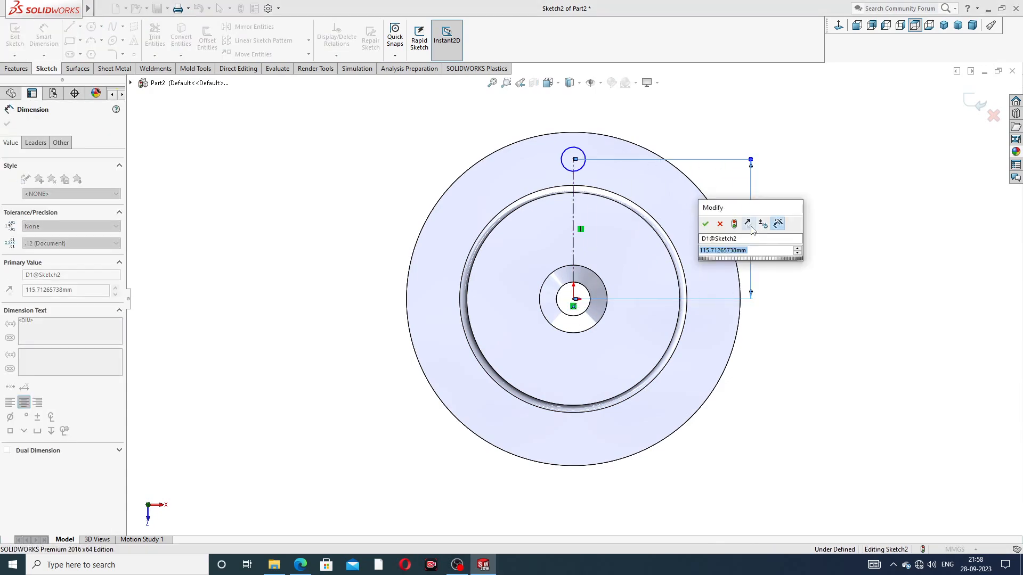
{"action": "type", "text": "112.5"}
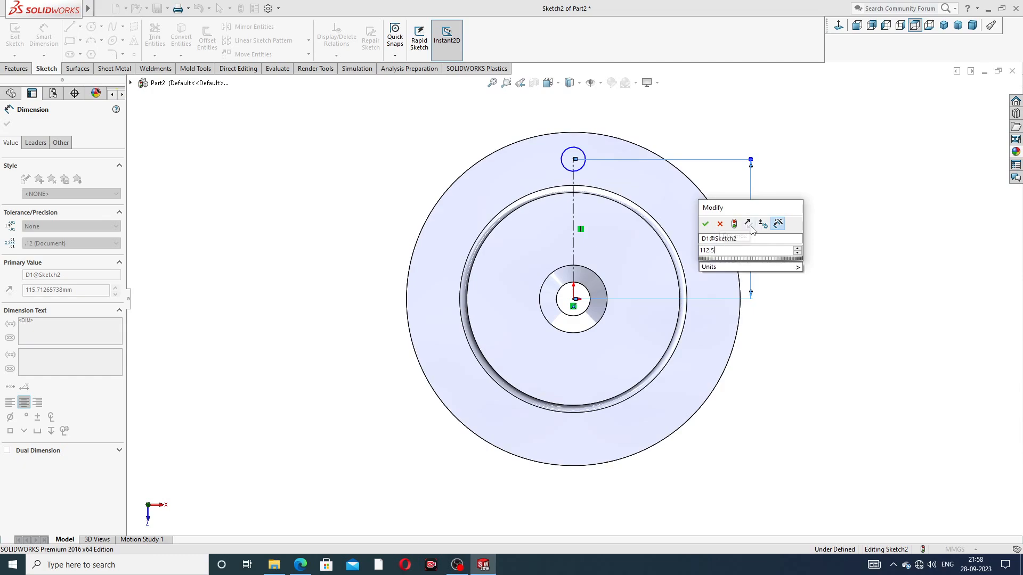
{"action": "key", "text": "Return"}
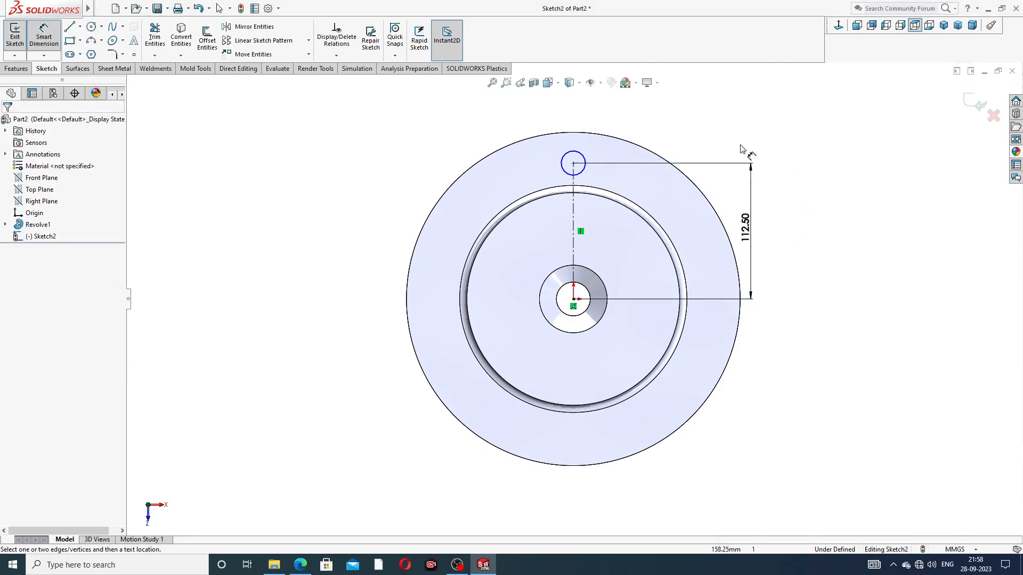
Step: Dimension the small circle on the flange ring to a 20 mm diameter and end dimensioning
{"action": "left_click", "coordinate": [579, 153]}
{"action": "left_click", "coordinate": [664, 120]}
{"action": "type", "text": "20"}
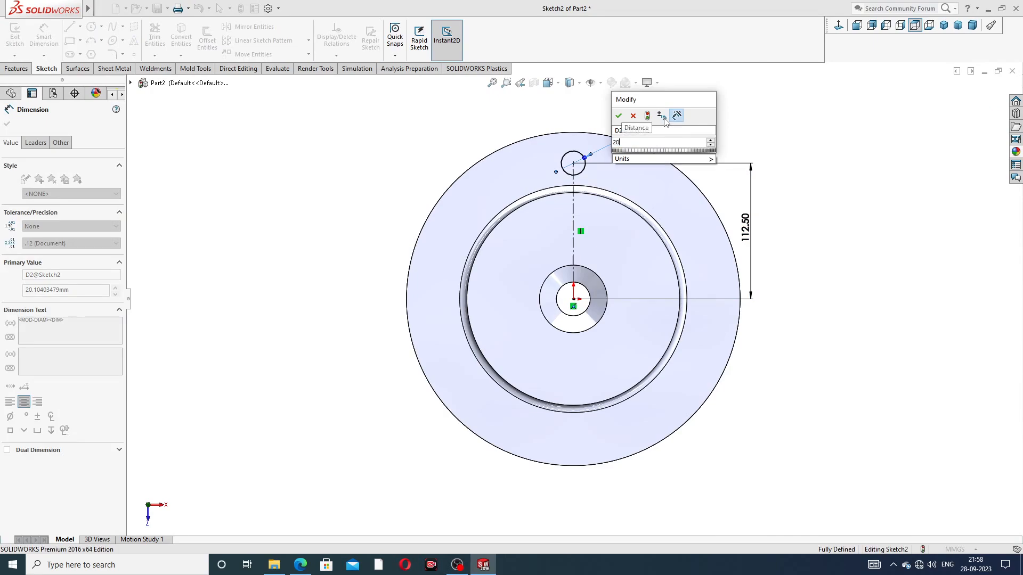
{"action": "key", "text": "Return"}
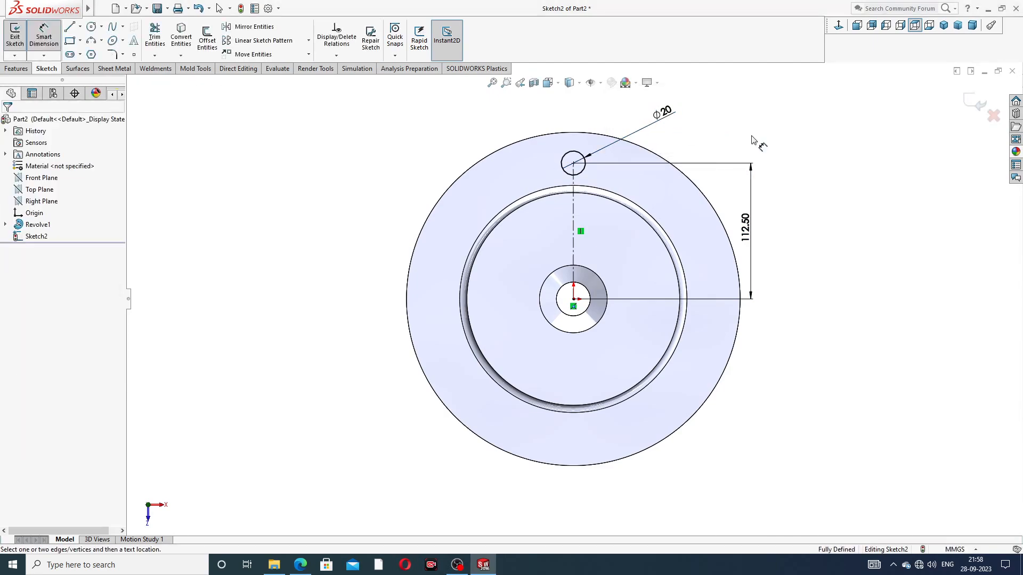
{"action": "right_click", "coordinate": [806, 127]}
{"action": "left_click", "coordinate": [846, 158]}
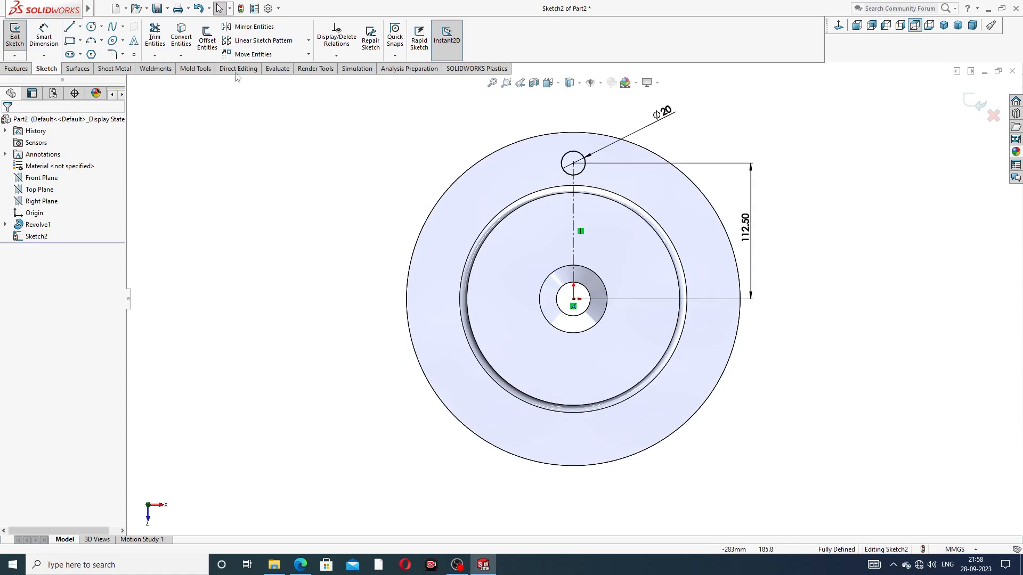
Step: Create a circular sketch pattern of the 20 mm circle about the origin with 6 equally spaced instances over 360°
{"action": "left_click", "coordinate": [308, 41]}
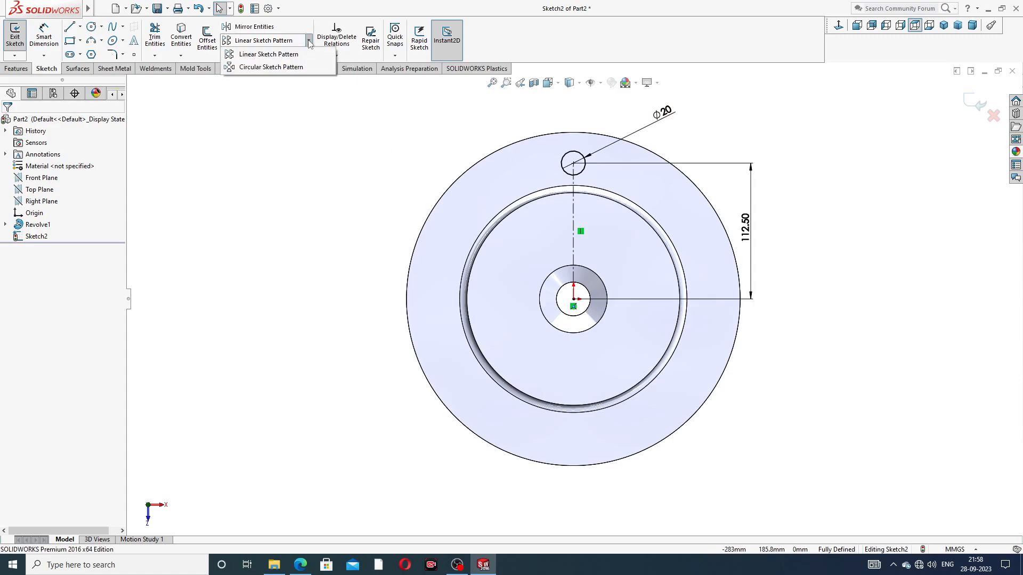
{"action": "left_click", "coordinate": [293, 68]}
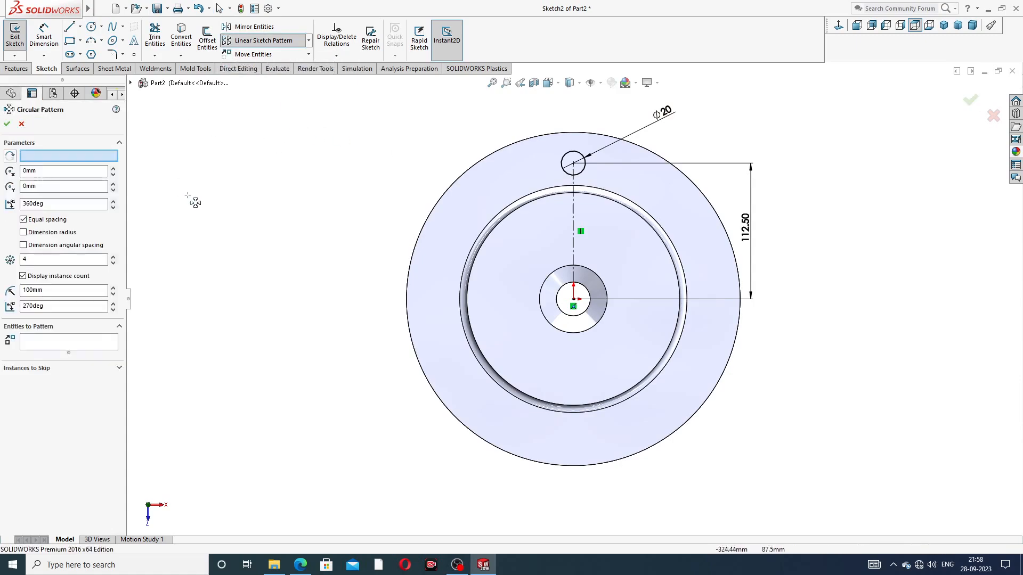
{"action": "left_click", "coordinate": [84, 344]}
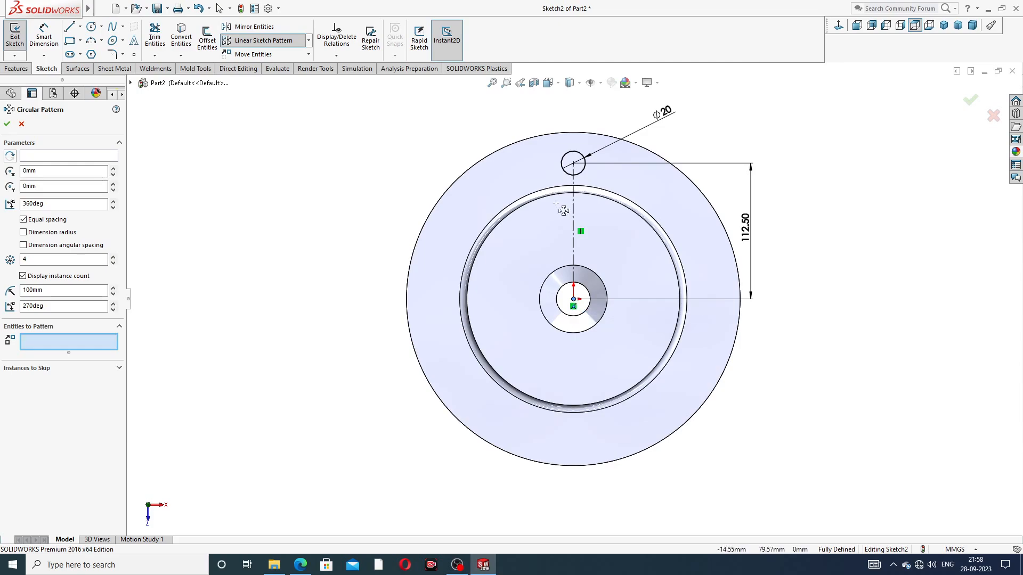
{"action": "left_click", "coordinate": [579, 179]}
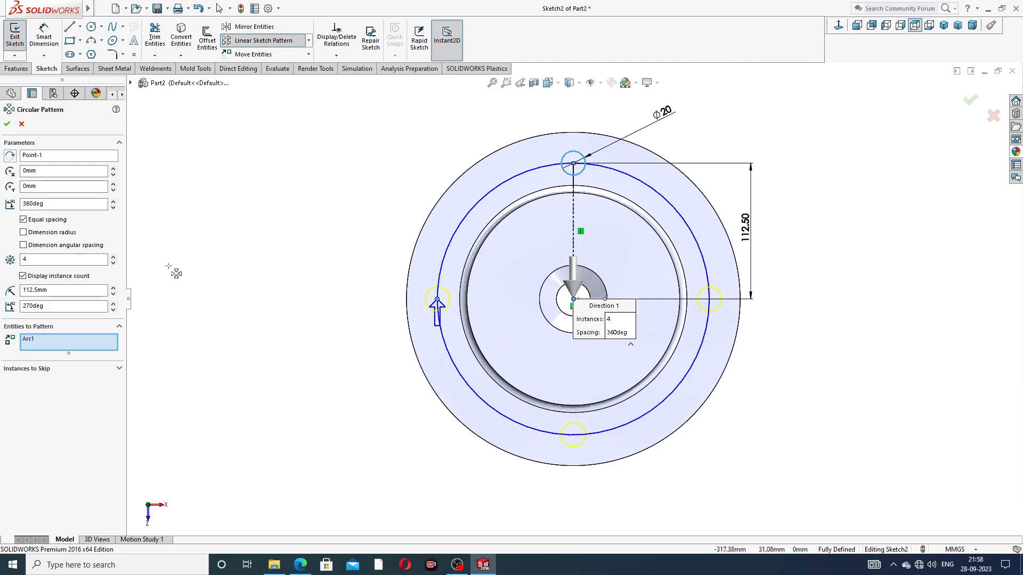
{"action": "left_click", "coordinate": [113, 258]}
{"action": "left_click", "coordinate": [113, 257]}
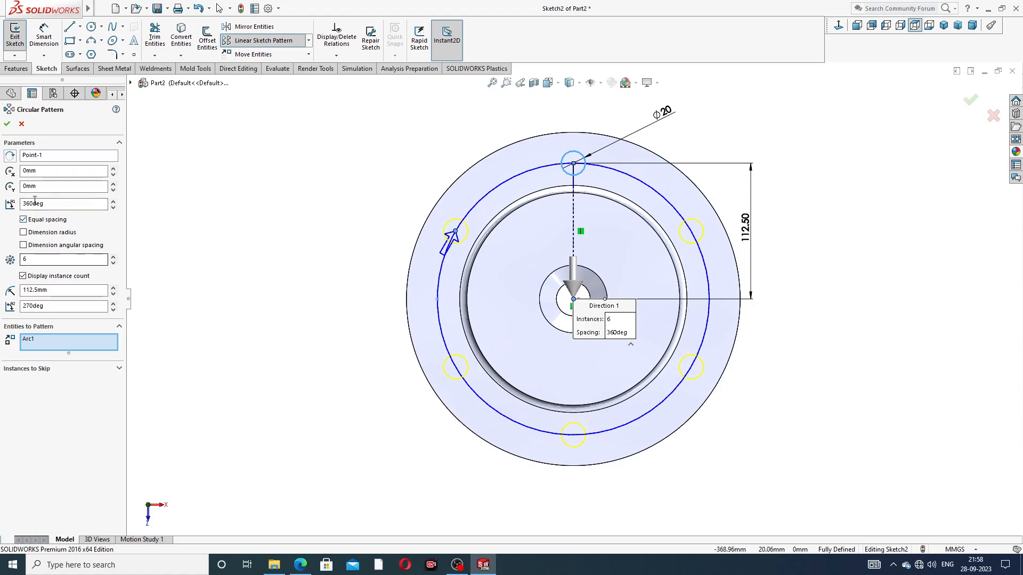
{"action": "left_click", "coordinate": [7, 124]}
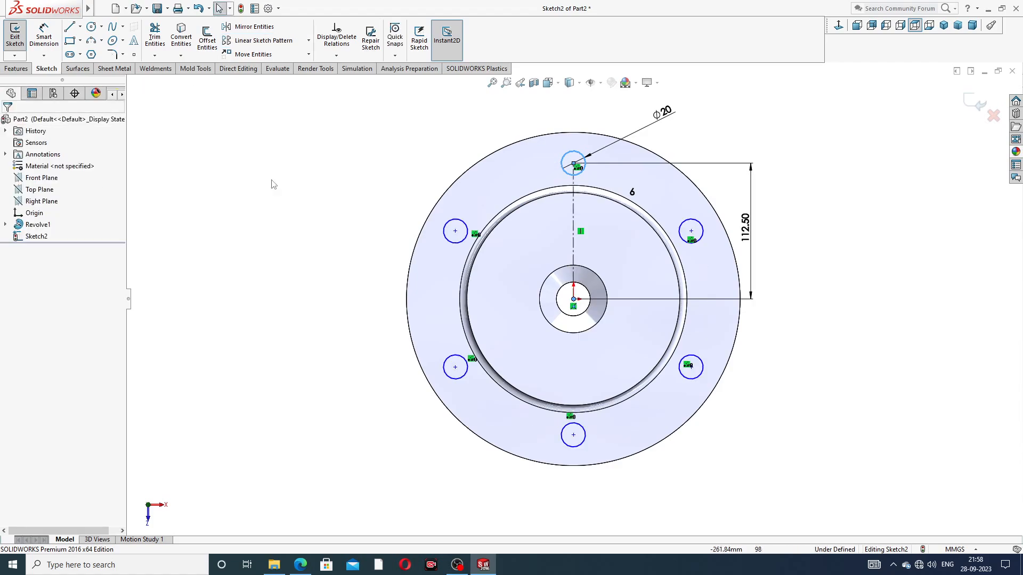
Step: Cut-extrude the six patterned circles through all to make the flange bolt holes
{"action": "left_click", "coordinate": [18, 73]}
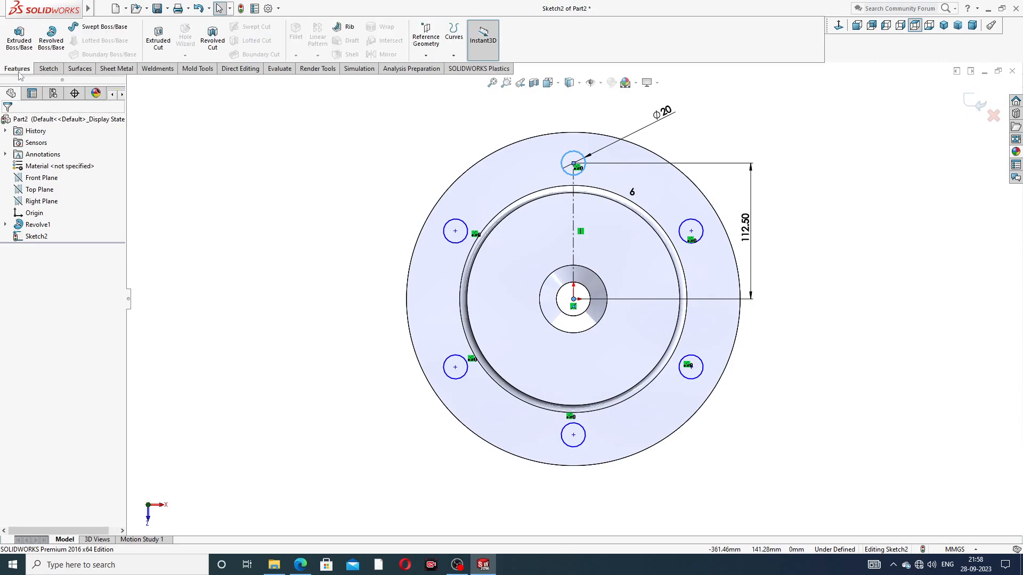
{"action": "left_click", "coordinate": [158, 38]}
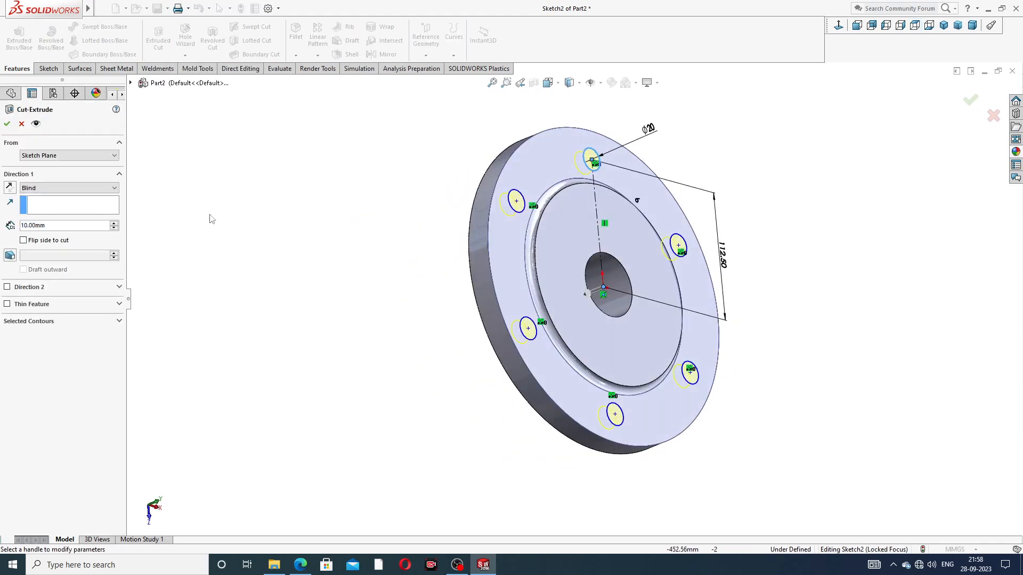
{"action": "left_click", "coordinate": [58, 188]}
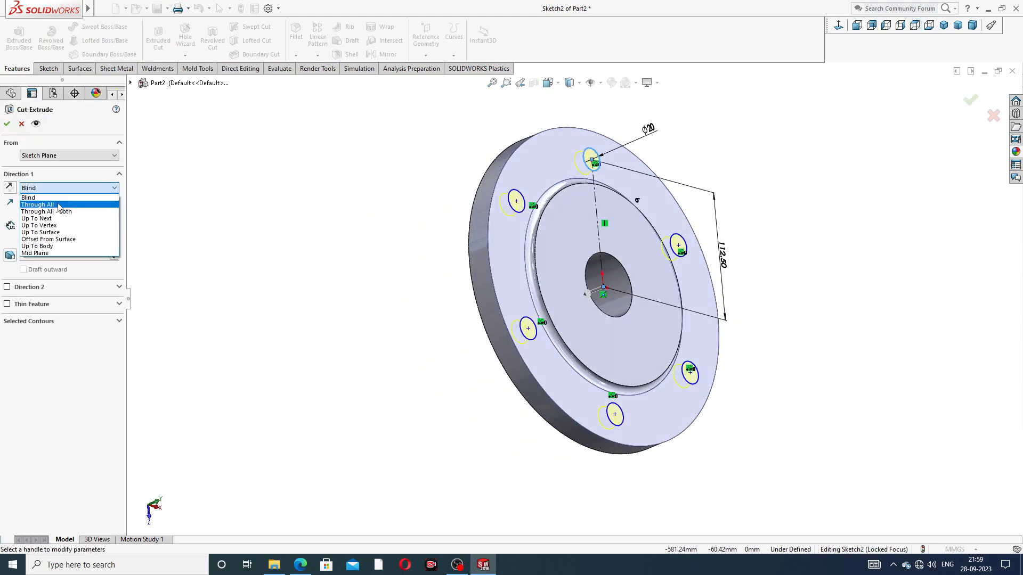
{"action": "left_click", "coordinate": [59, 202]}
{"action": "left_click", "coordinate": [7, 123]}
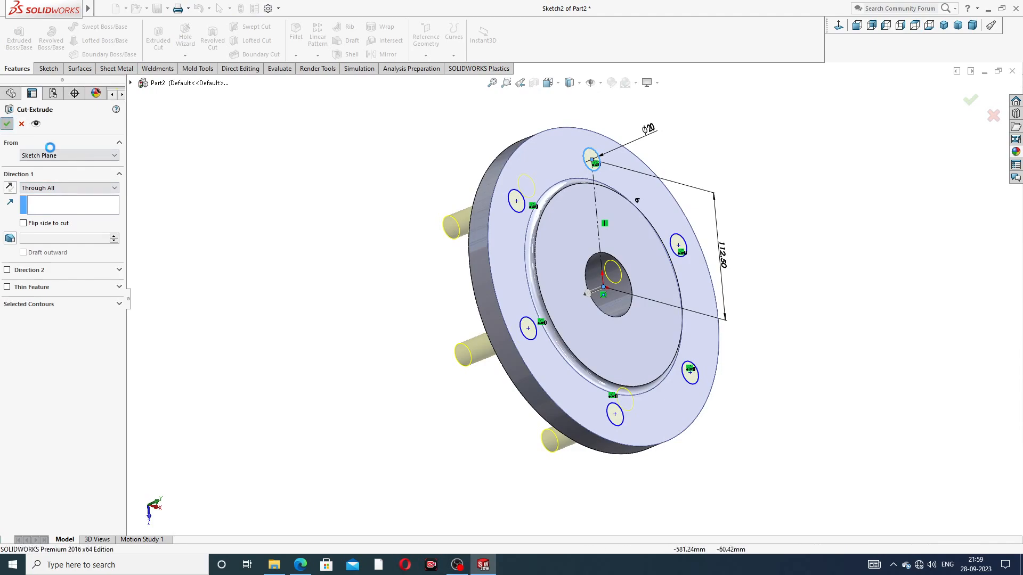
Step: Examine the bolt holes and the raised inner face from several angles, ending in a straight-on view of the face
{"action": "middle_click_drag", "start_coordinate": [393, 237], "coordinate": [448, 235]}
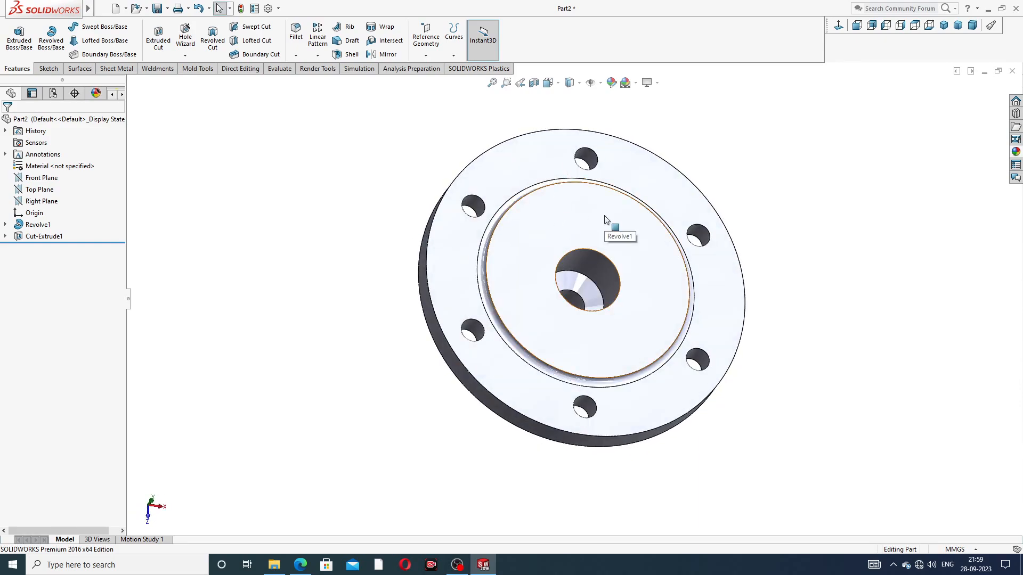
{"action": "left_click", "coordinate": [547, 222]}
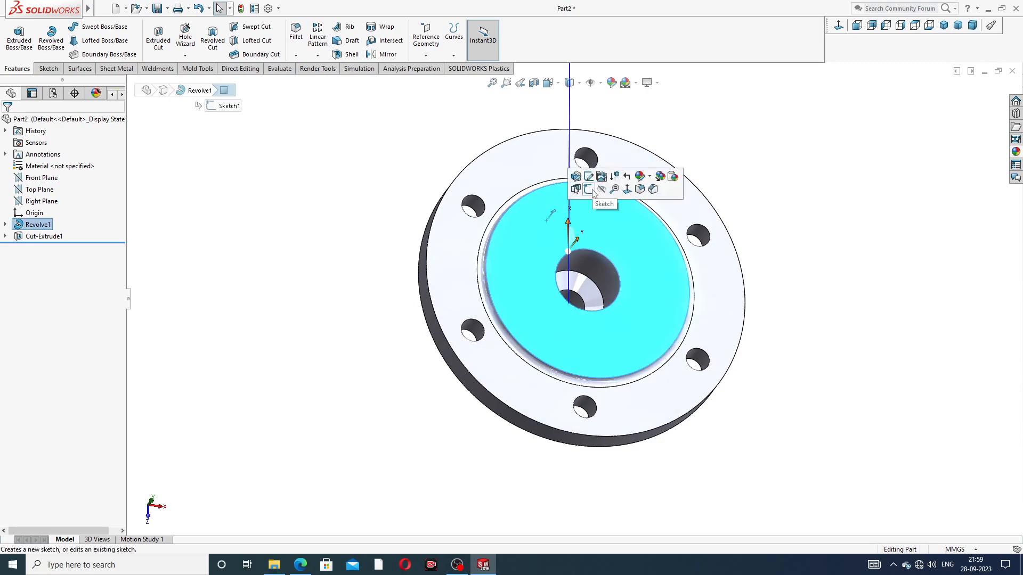
{"action": "left_click", "coordinate": [738, 162]}
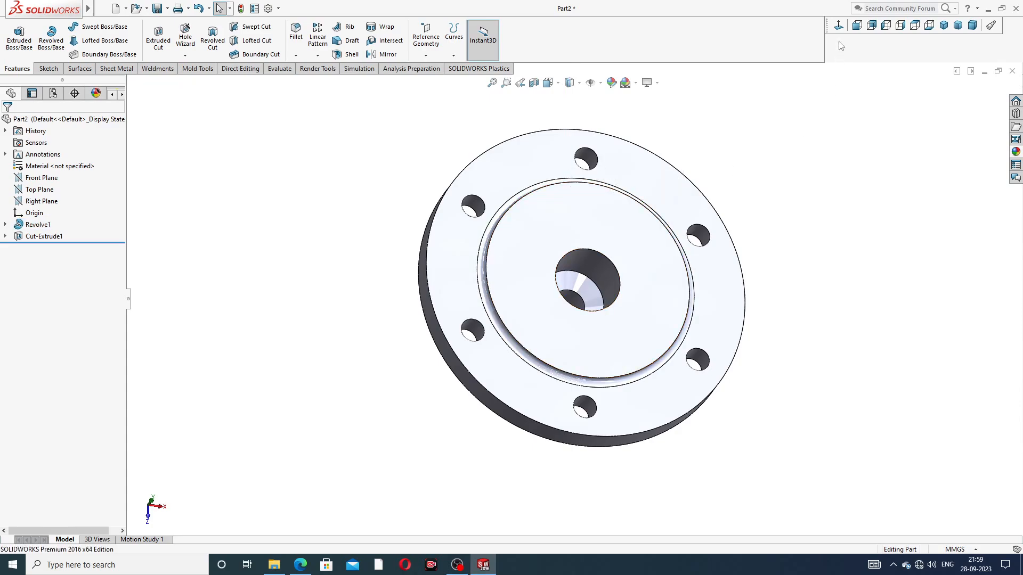
{"action": "left_click", "coordinate": [839, 25]}
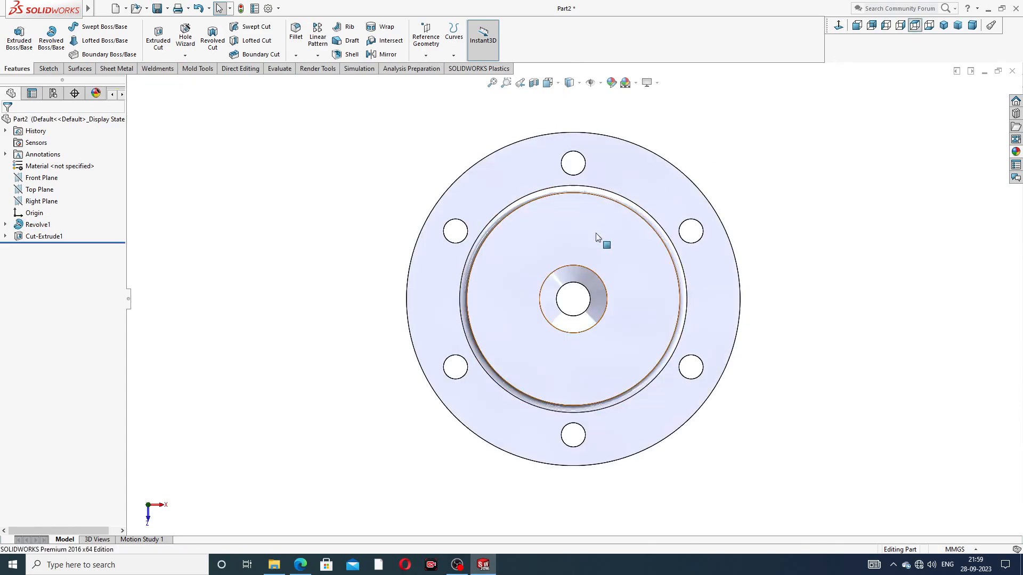
{"action": "middle_click_drag", "start_coordinate": [434, 278], "coordinate": [451, 250]}
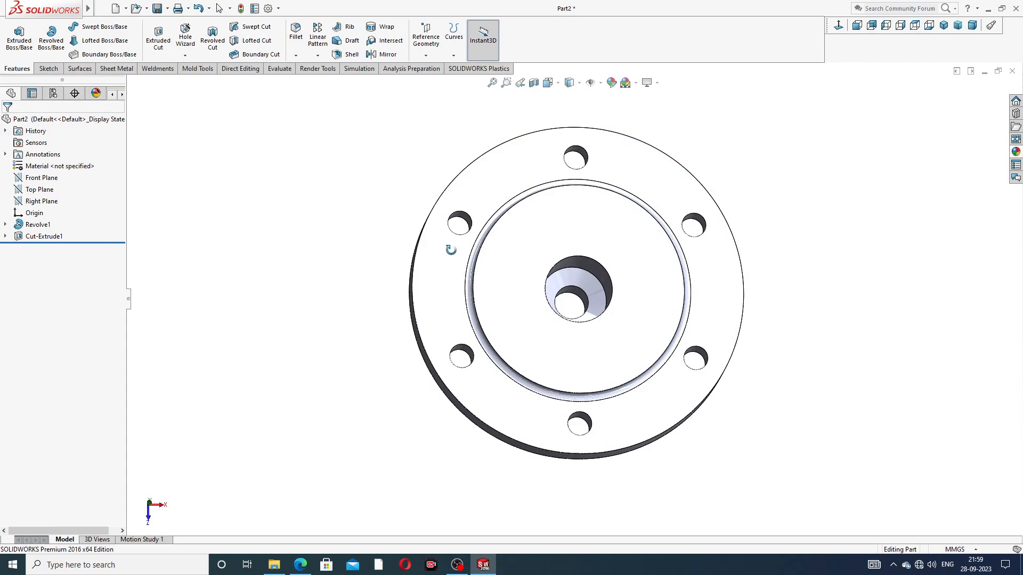
{"action": "scroll", "coordinate": [580, 242], "scroll_direction": "up", "scroll_amount": 4}
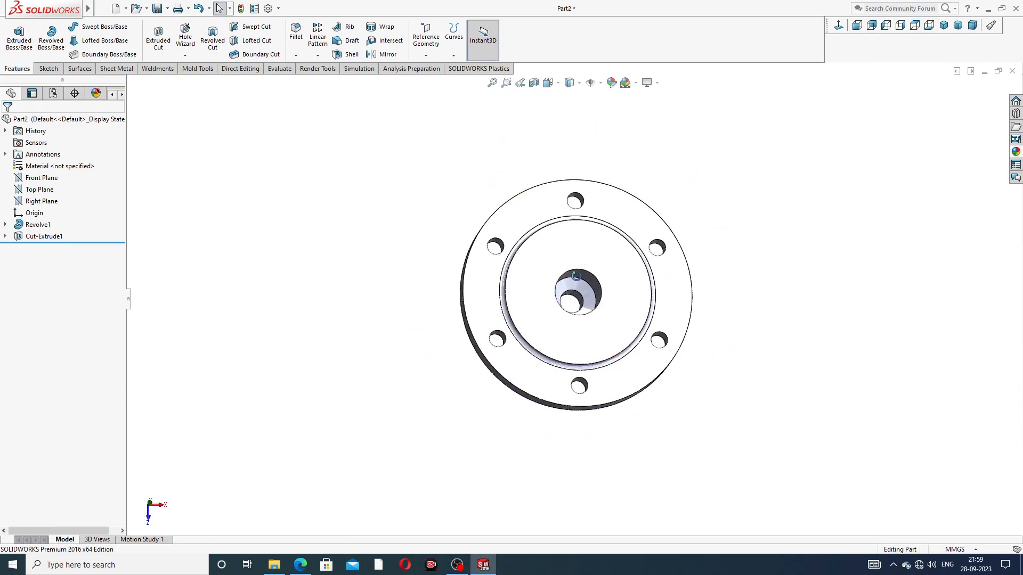
{"action": "middle_click_drag", "start_coordinate": [575, 275], "coordinate": [646, 201]}
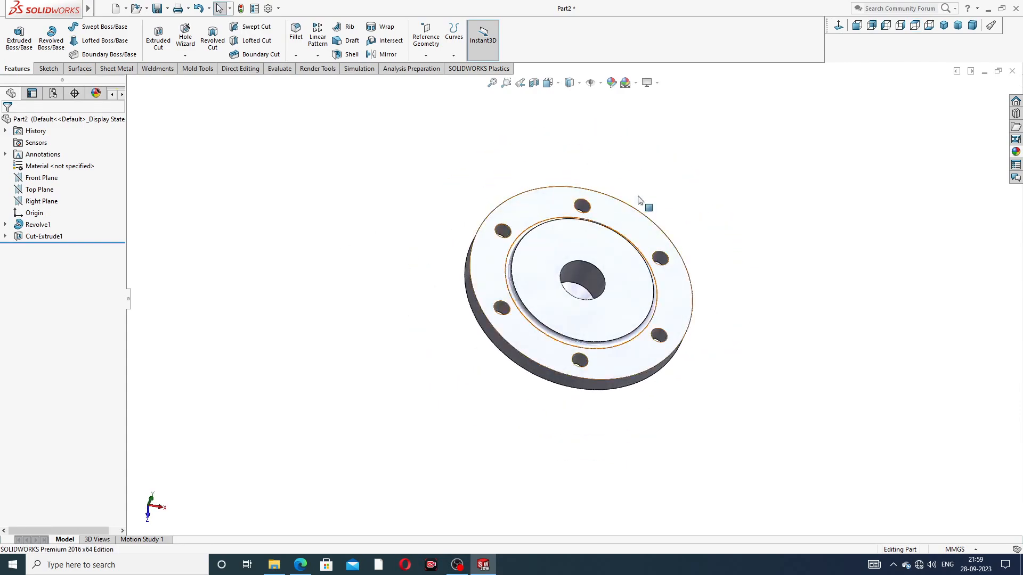
{"action": "left_click", "coordinate": [837, 28]}
{"action": "scroll", "coordinate": [592, 331], "scroll_direction": "down", "scroll_amount": 3}
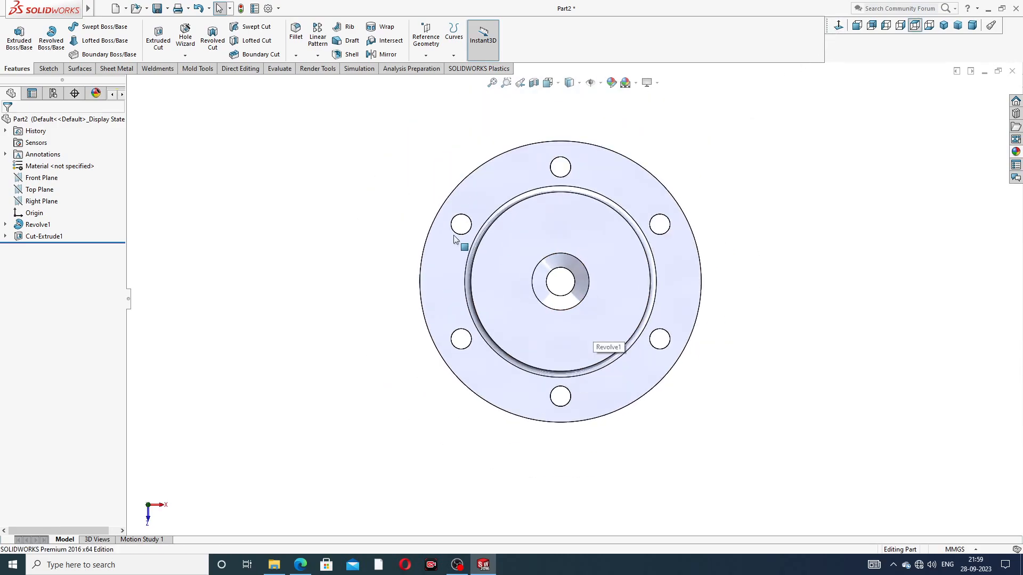
Step: Start a Hole Wizard ISO bottoming tapped hole, check the valve cover drawing, and set the hole size to M24
{"action": "left_click", "coordinate": [186, 56]}
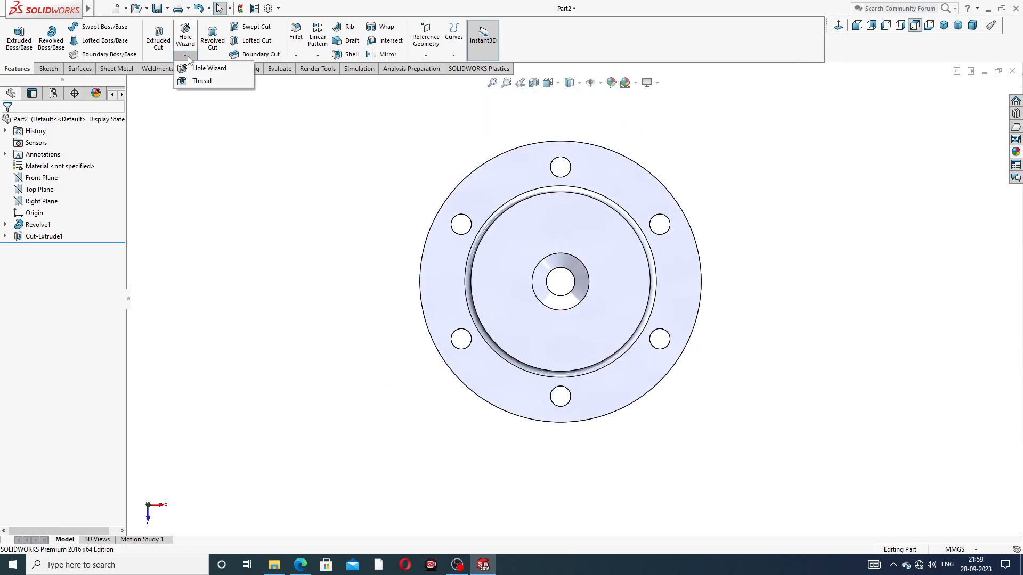
{"action": "left_click", "coordinate": [203, 69]}
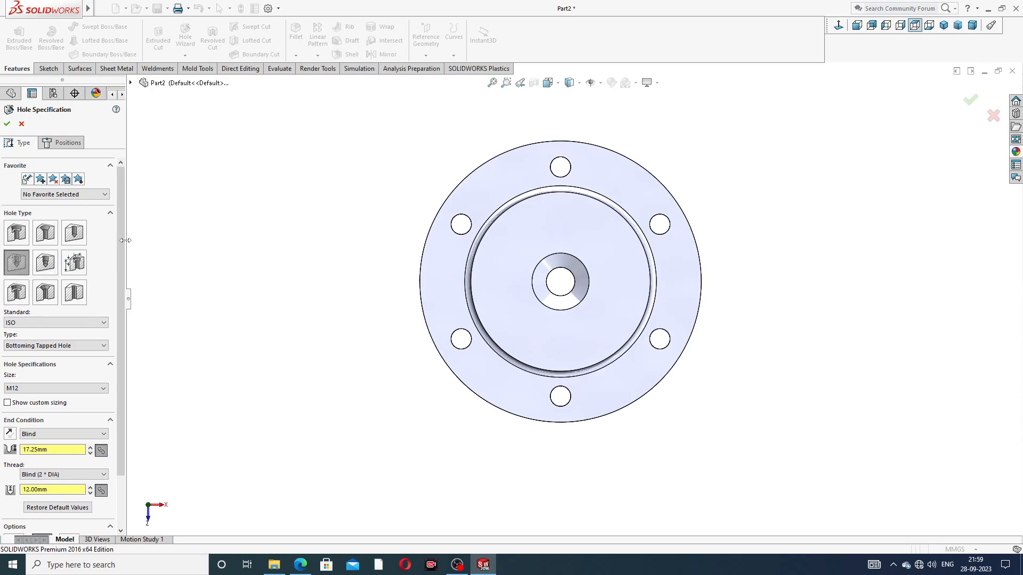
{"action": "scroll", "coordinate": [124, 288], "scroll_direction": "down", "scroll_amount": 2}
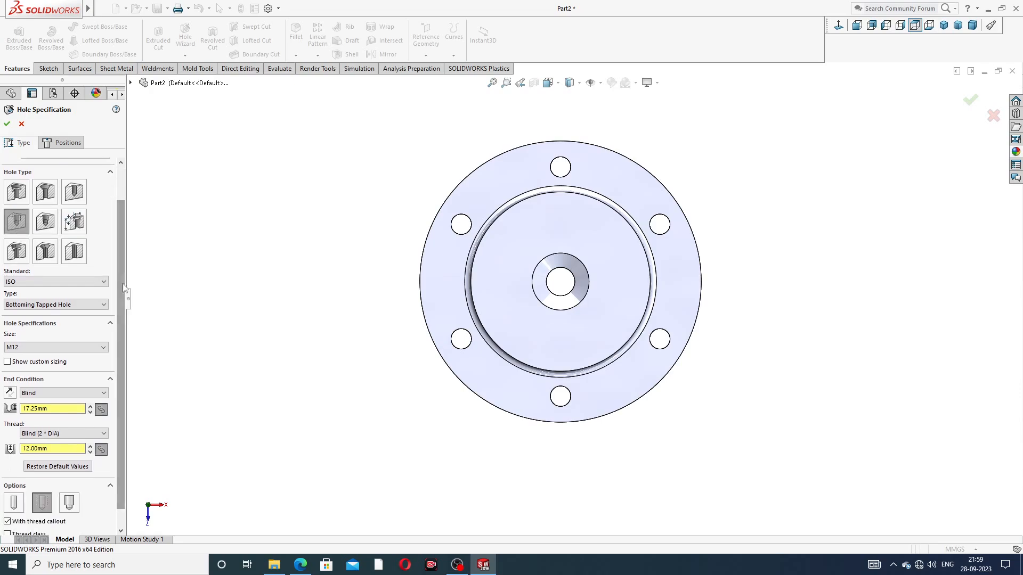
{"action": "left_click", "coordinate": [300, 565]}
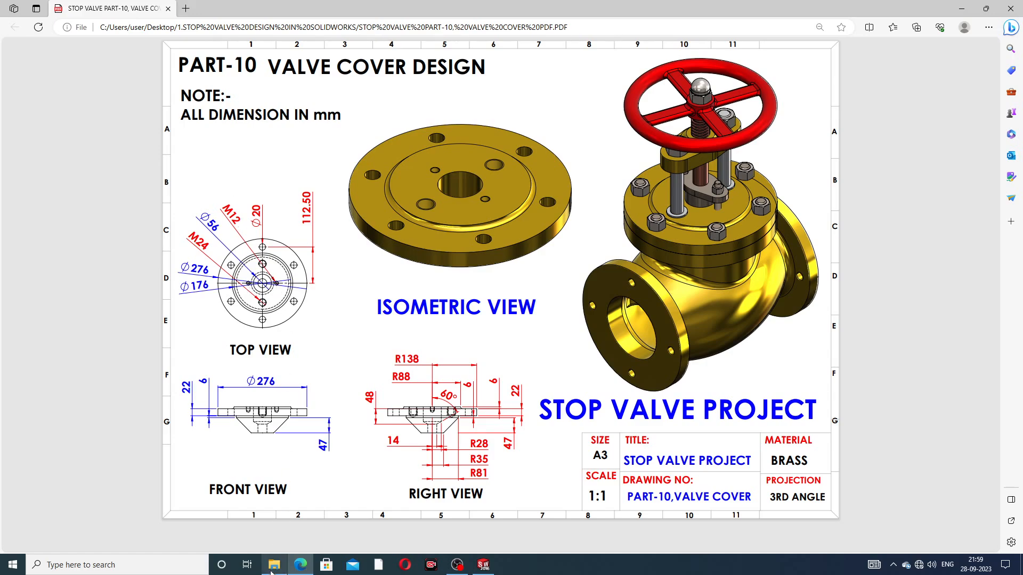
{"action": "left_click", "coordinate": [301, 565]}
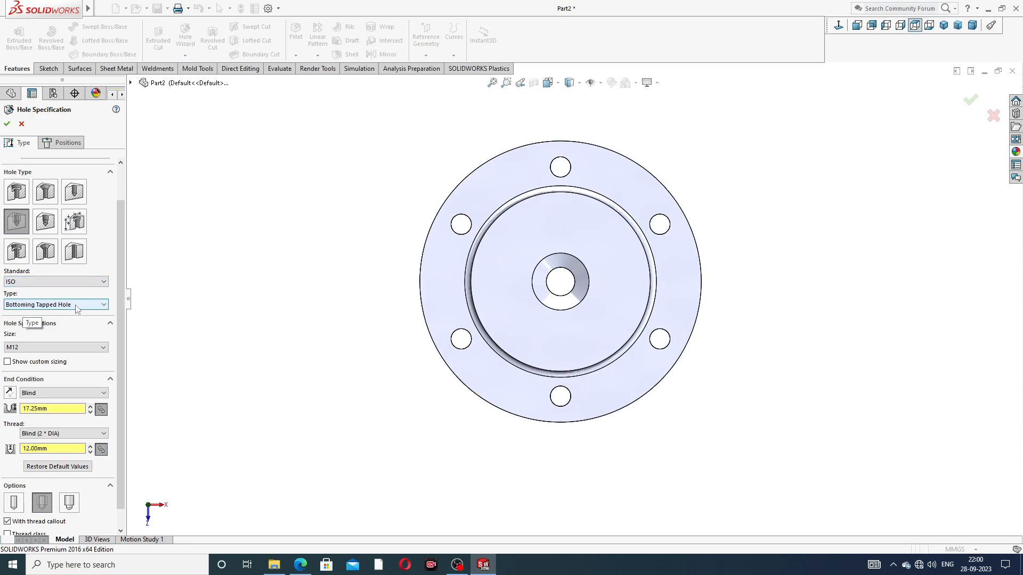
{"action": "left_click", "coordinate": [38, 348]}
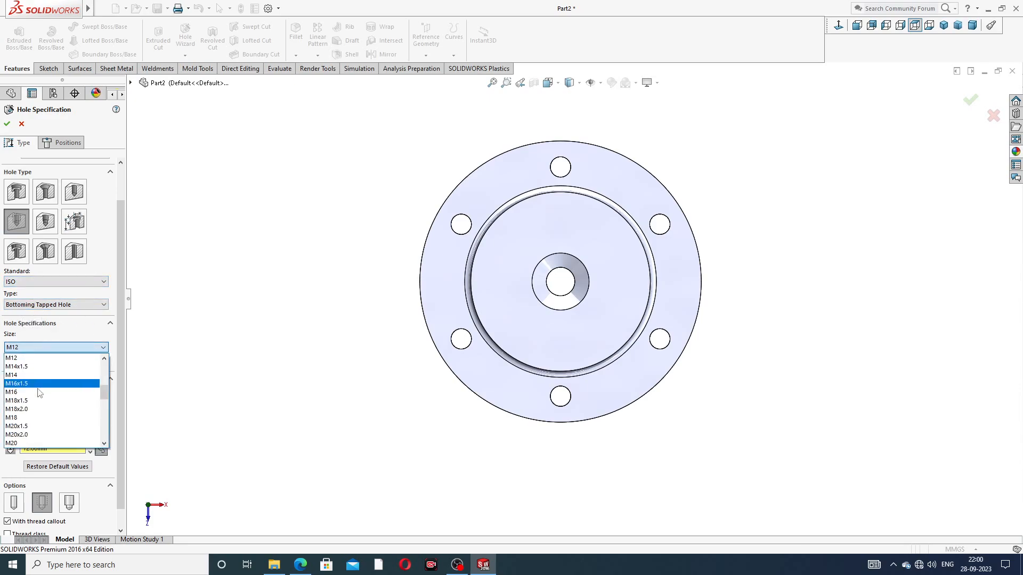
{"action": "scroll", "coordinate": [37, 417], "scroll_direction": "down", "scroll_amount": 3}
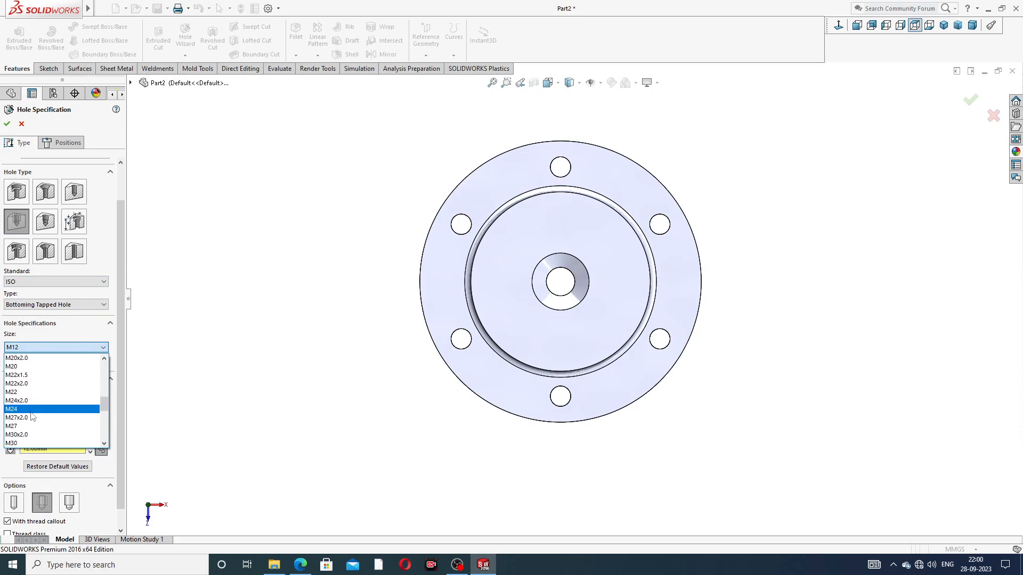
{"action": "left_click", "coordinate": [33, 411]}
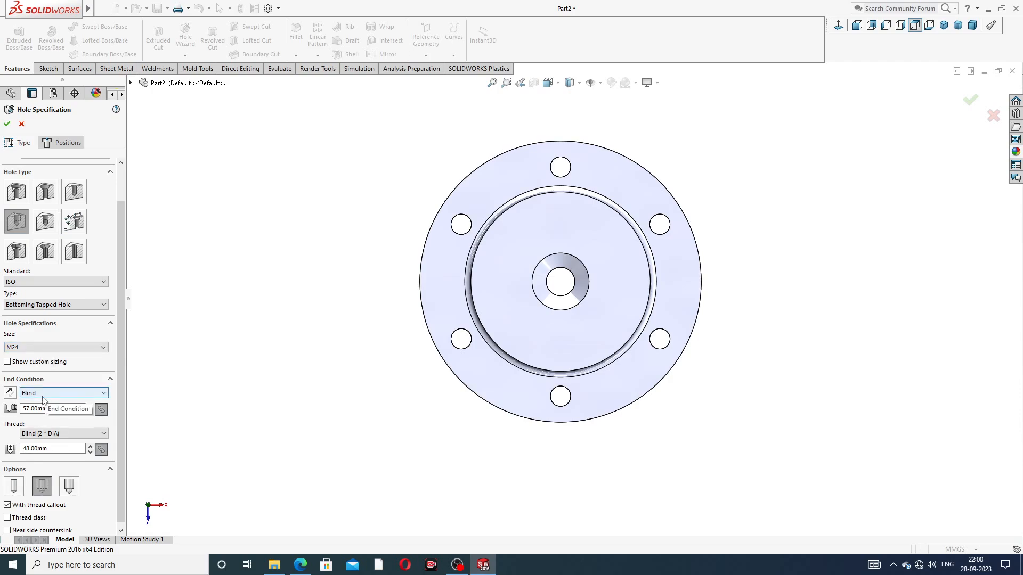
Step: Set the M24 tapped hole's blind depth to 27 mm and its thread depth to 24 mm
{"action": "left_click_drag", "start_coordinate": [55, 409], "coordinate": [23, 411]}
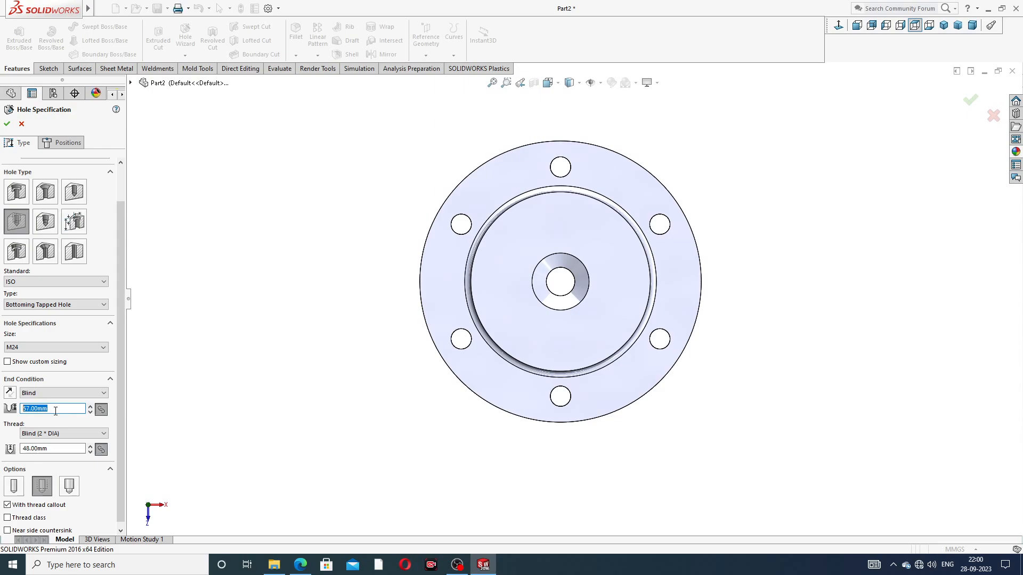
{"action": "type", "text": "27"}
{"action": "key", "text": "Return"}
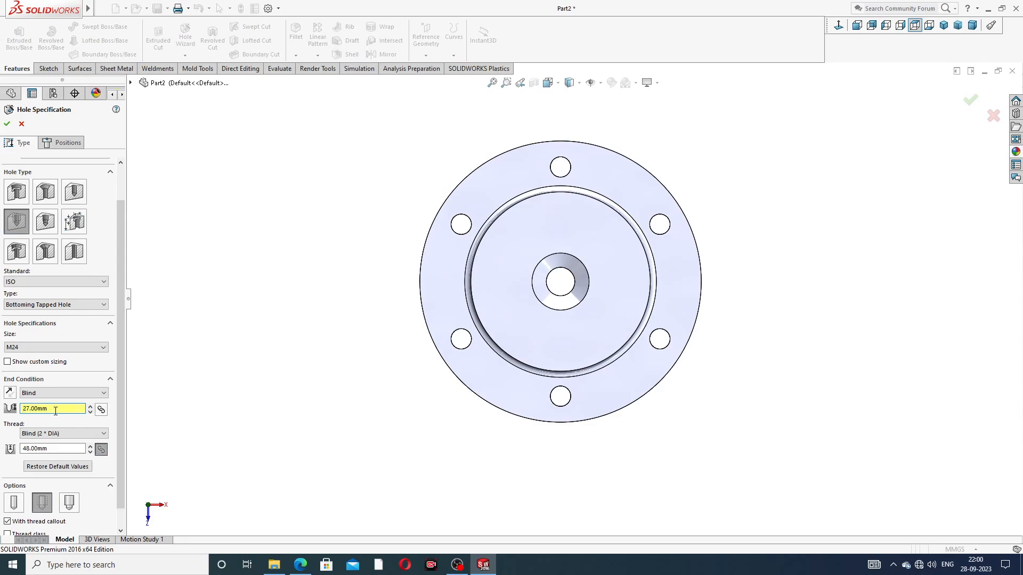
{"action": "double_click", "coordinate": [53, 448]}
{"action": "type", "text": "24"}
{"action": "key", "text": "Return"}
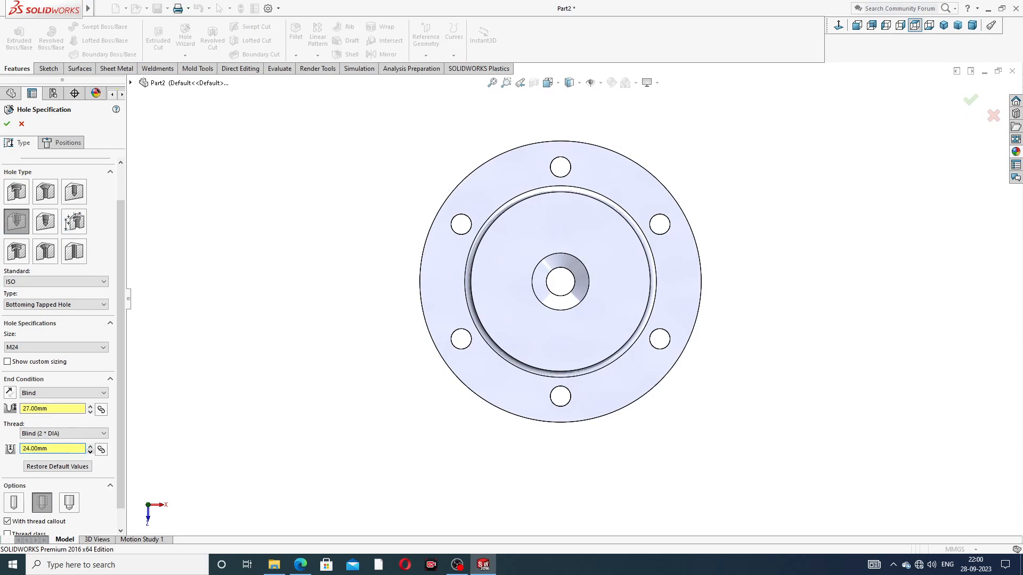
{"action": "scroll", "coordinate": [120, 404], "scroll_direction": "down", "scroll_amount": 1}
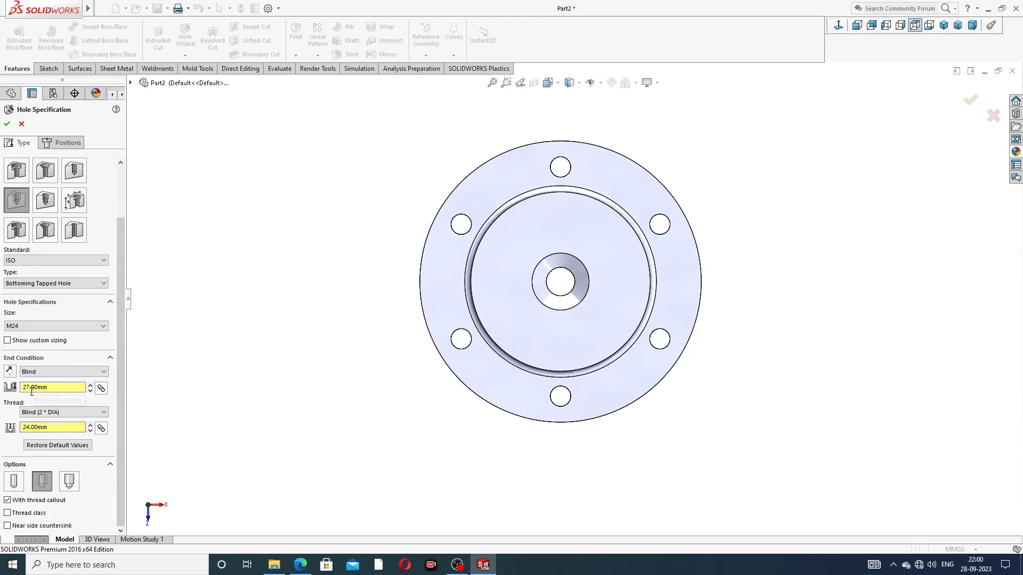
{"action": "left_click_drag", "start_coordinate": [119, 382], "coordinate": [121, 341]}
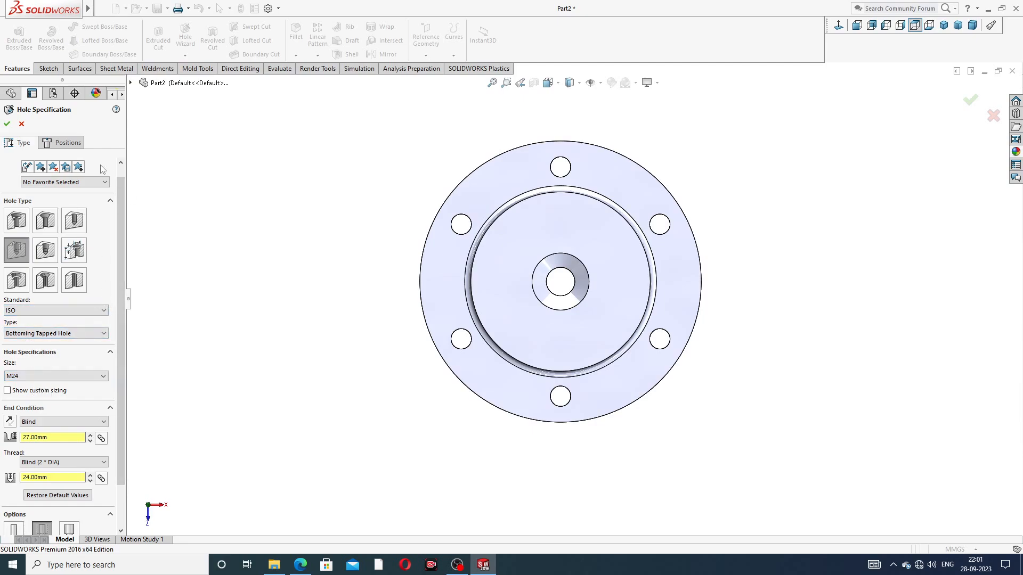
Step: Position the holes on the raised inner face and sketch a vertical centerline about 112 mm long through the origin
{"action": "left_click", "coordinate": [64, 143]}
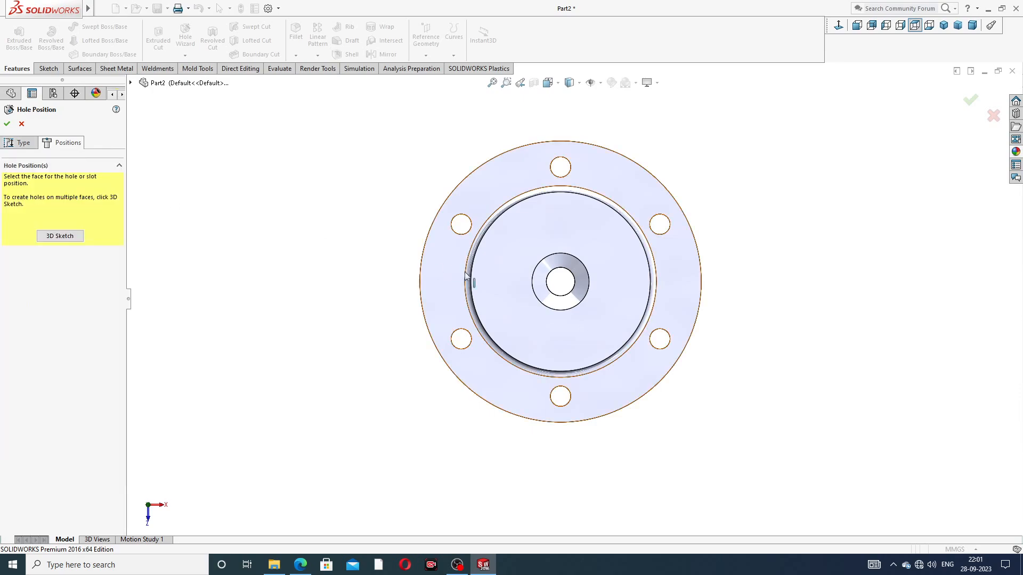
{"action": "left_click", "coordinate": [561, 230]}
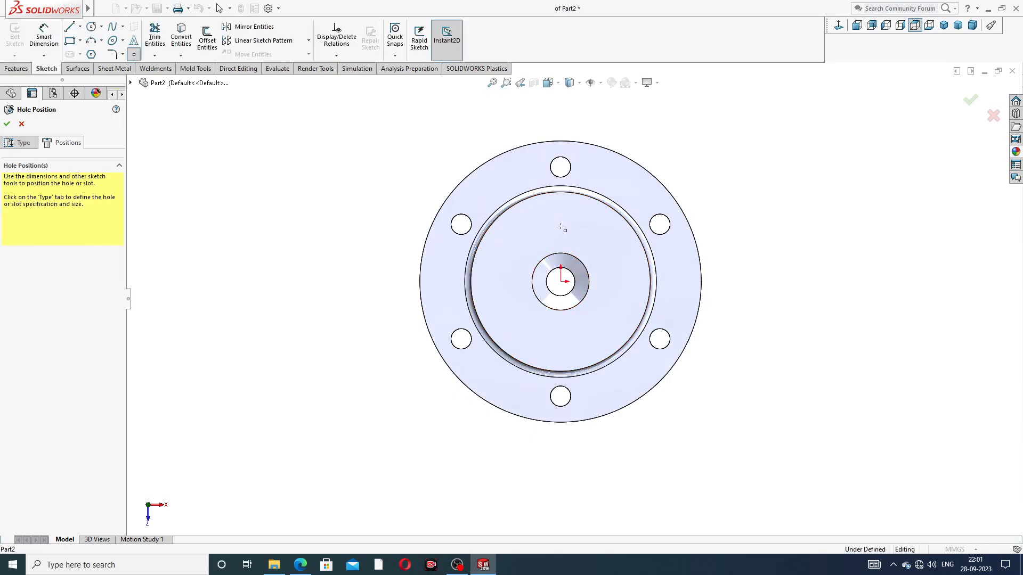
{"action": "left_click", "coordinate": [840, 26]}
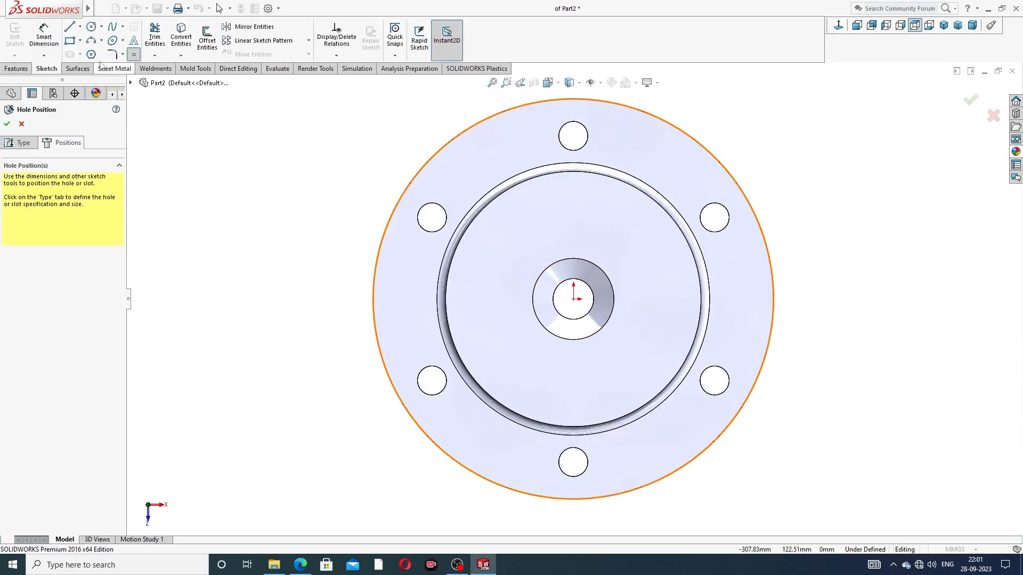
{"action": "left_click", "coordinate": [80, 26]}
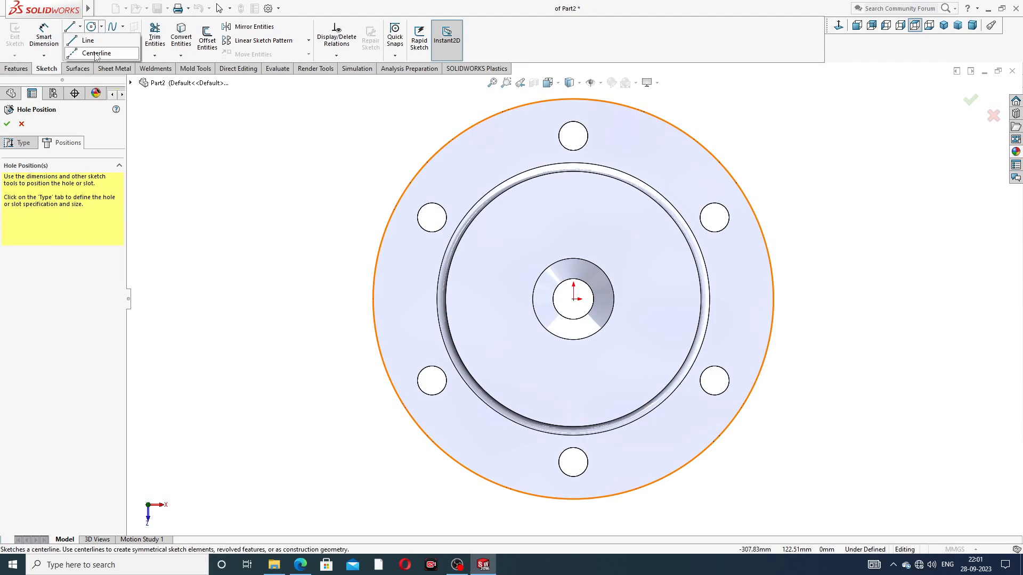
{"action": "left_click", "coordinate": [96, 53]}
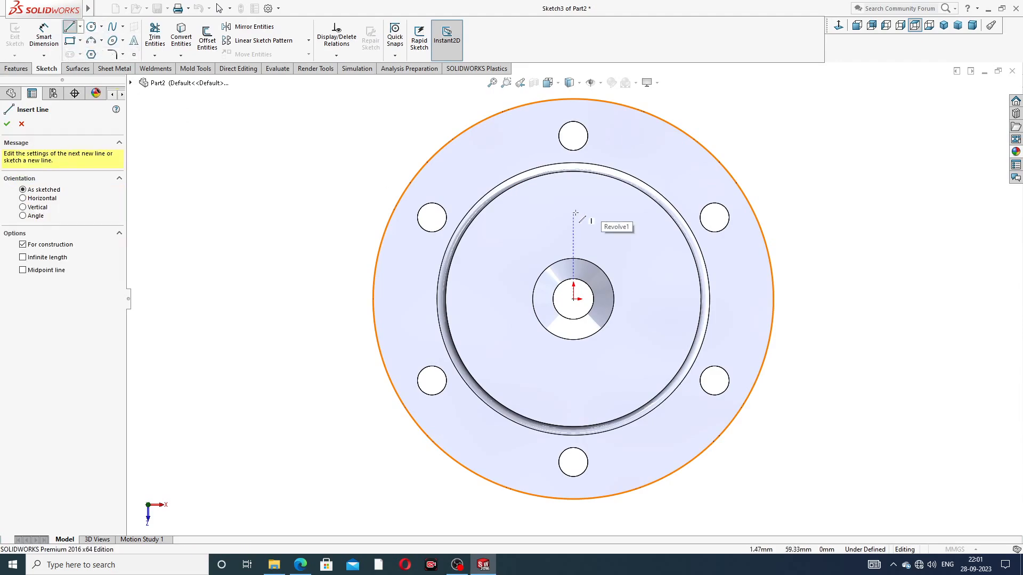
{"action": "left_click", "coordinate": [574, 213]}
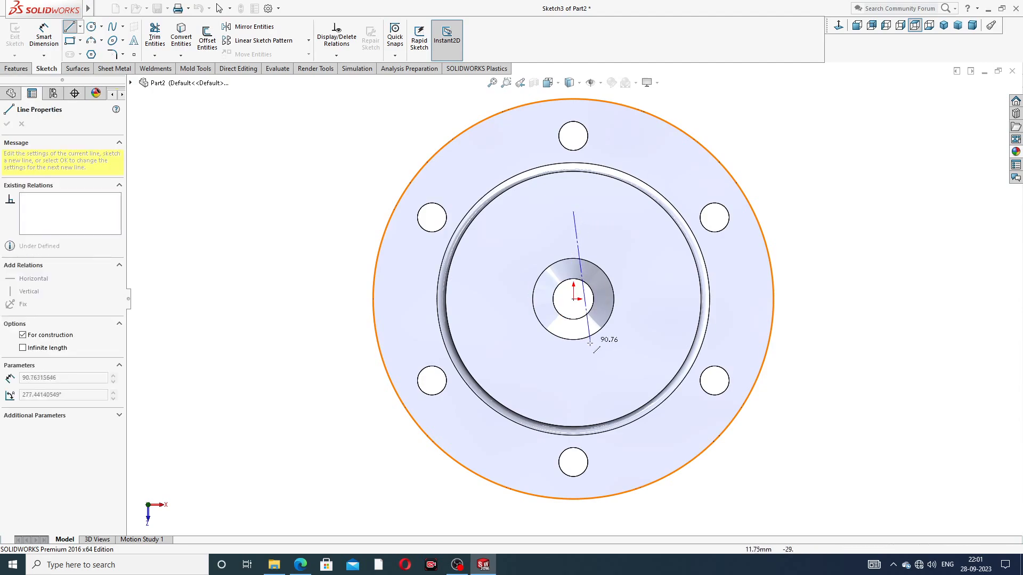
{"action": "left_click", "coordinate": [573, 373]}
{"action": "right_click", "coordinate": [634, 259]}
{"action": "left_click", "coordinate": [651, 274]}
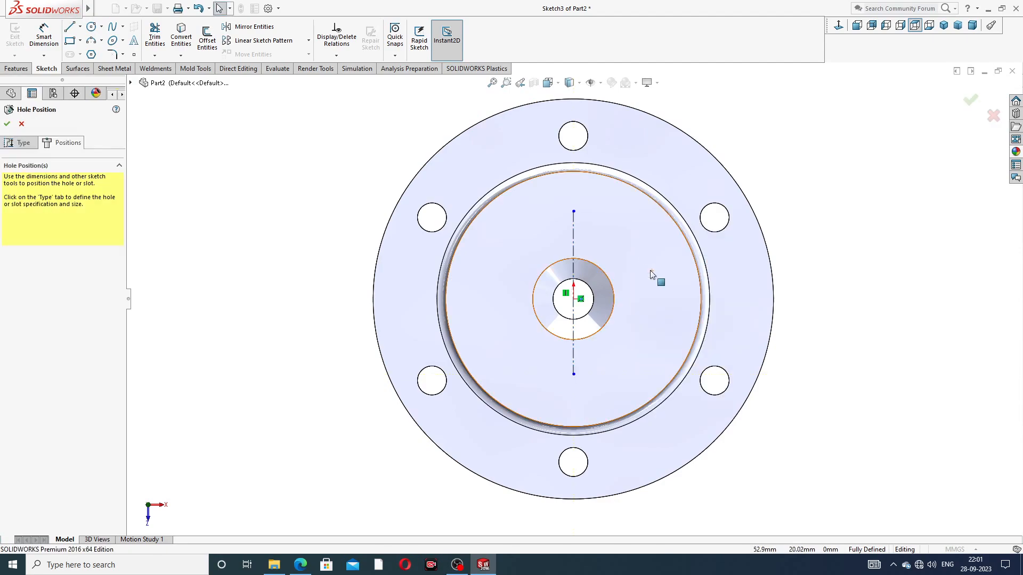
Step: Add a midpoint relation between the vertical centerline and the origin
{"action": "left_click", "coordinate": [575, 241]}
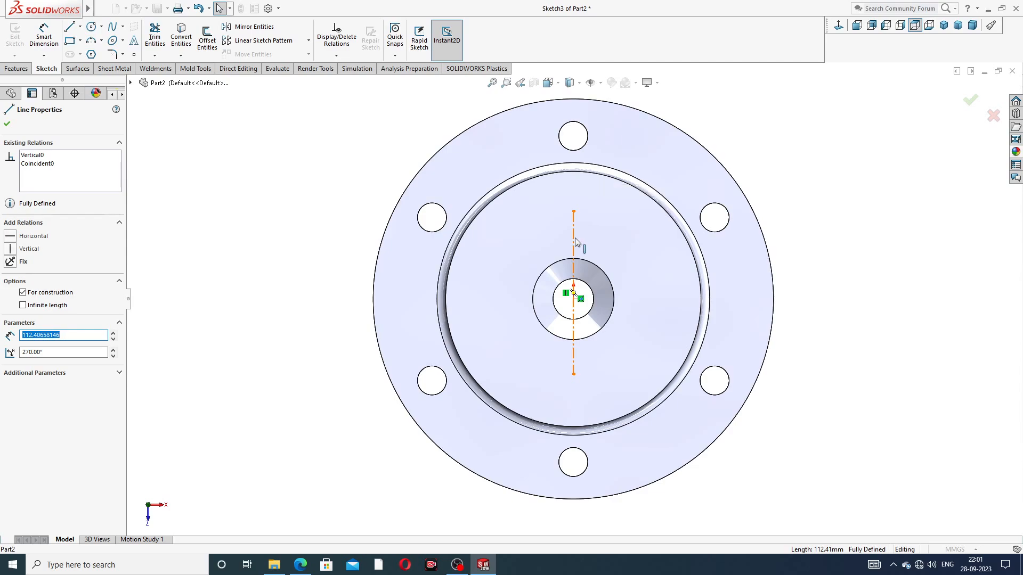
{"action": "left_click", "coordinate": [574, 299], "text": "ctrl"}
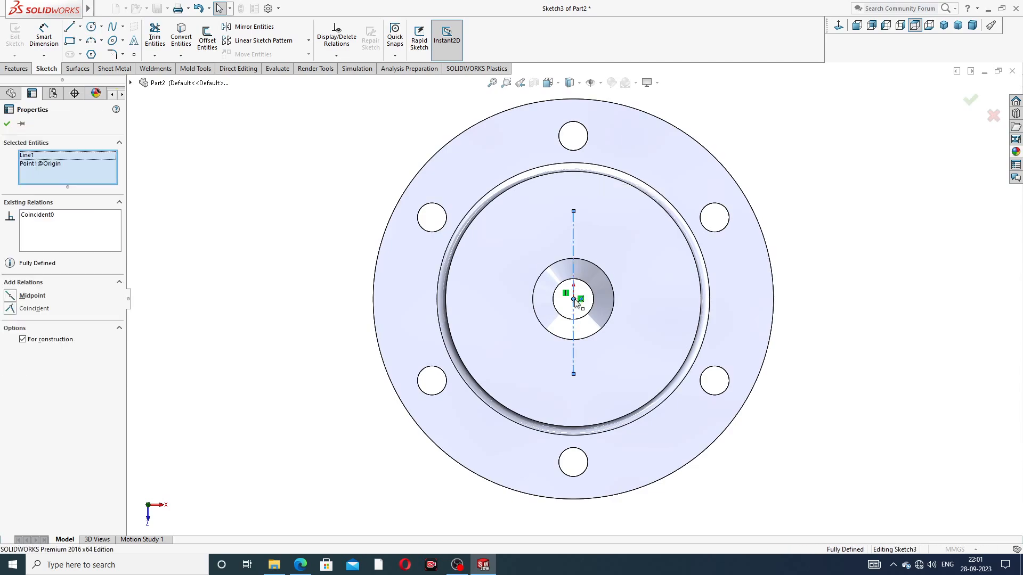
{"action": "left_click", "coordinate": [606, 265]}
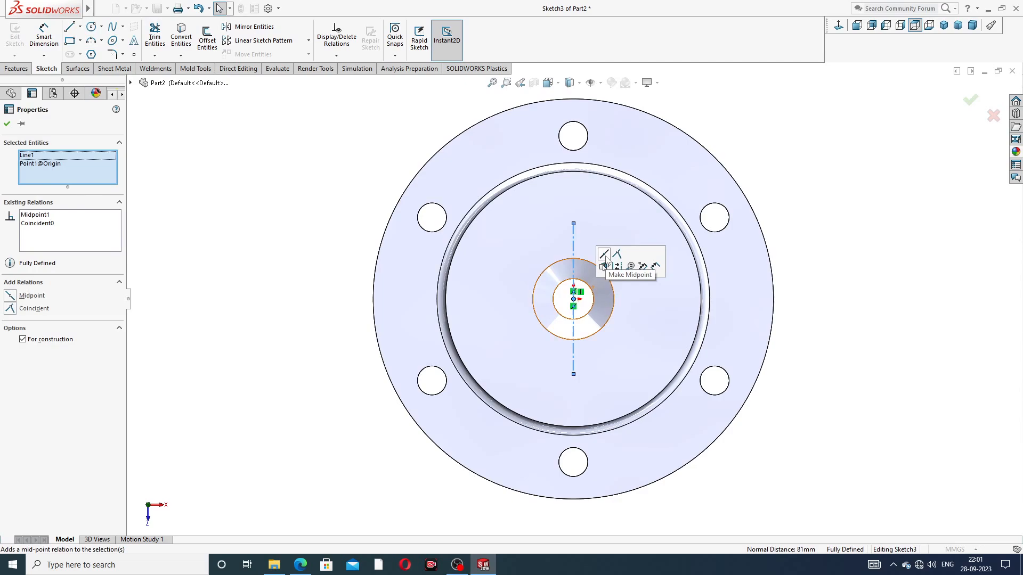
{"action": "left_click", "coordinate": [793, 155]}
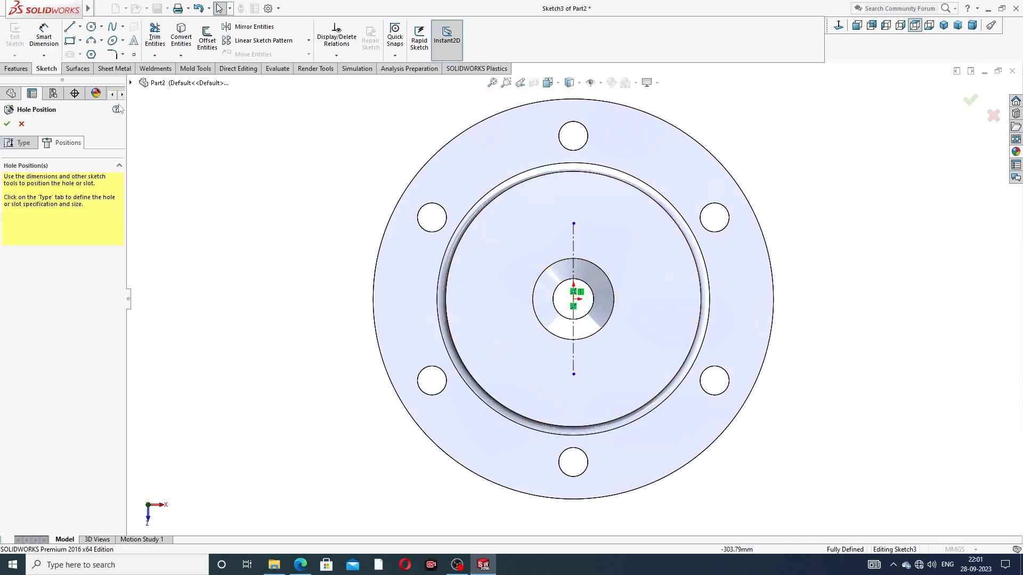
Step: Dimension the vertical centerline's length to 120 mm and end dimensioning
{"action": "left_click", "coordinate": [44, 35]}
{"action": "left_click", "coordinate": [575, 245]}
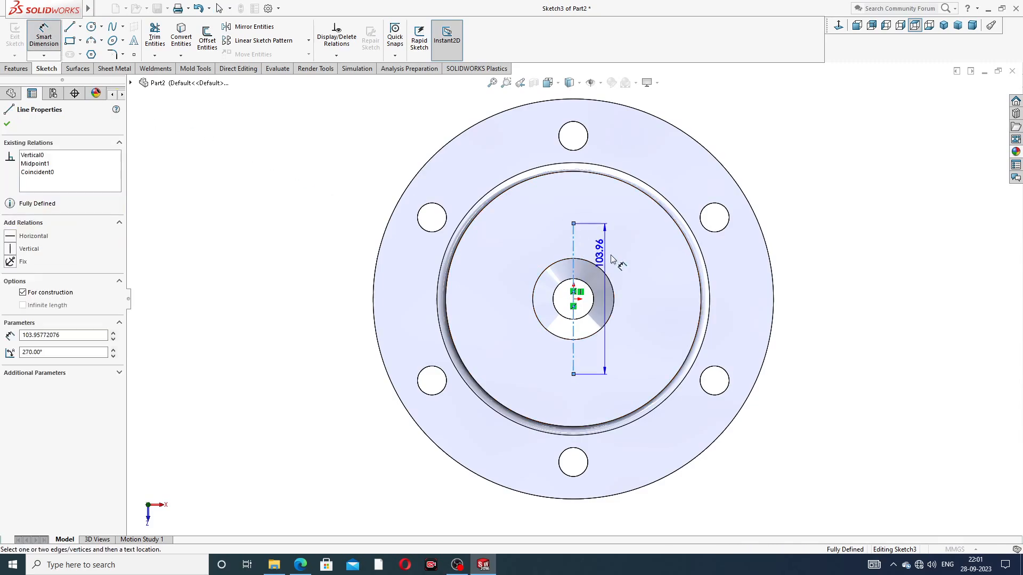
{"action": "left_click", "coordinate": [646, 299]}
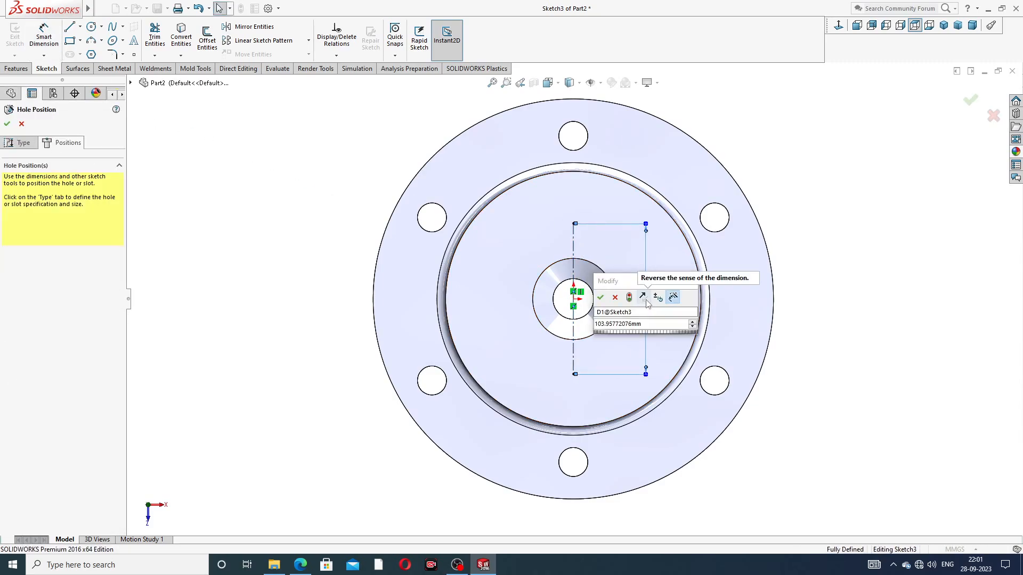
{"action": "left_click", "coordinate": [647, 324]}
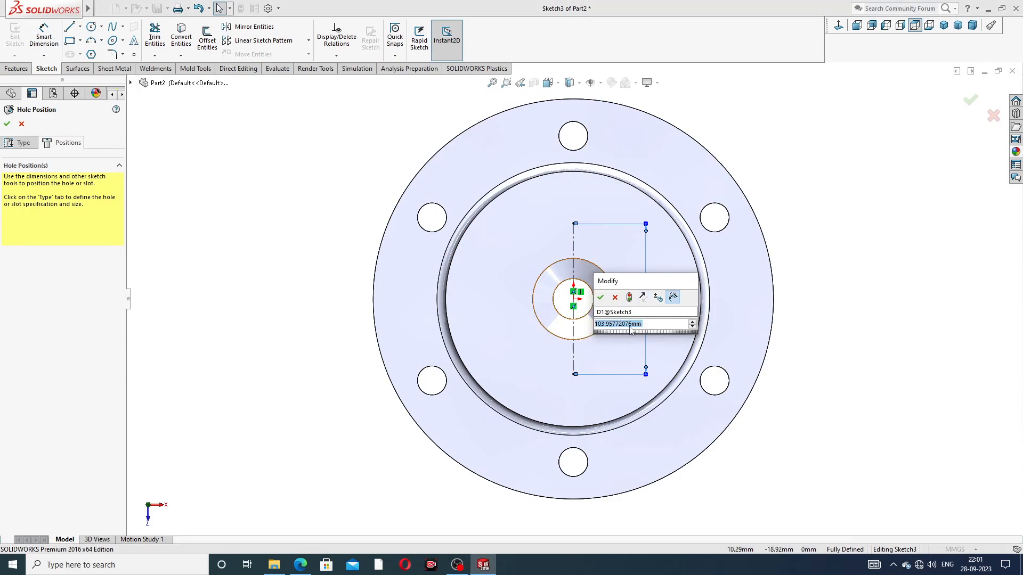
{"action": "type", "text": "120"}
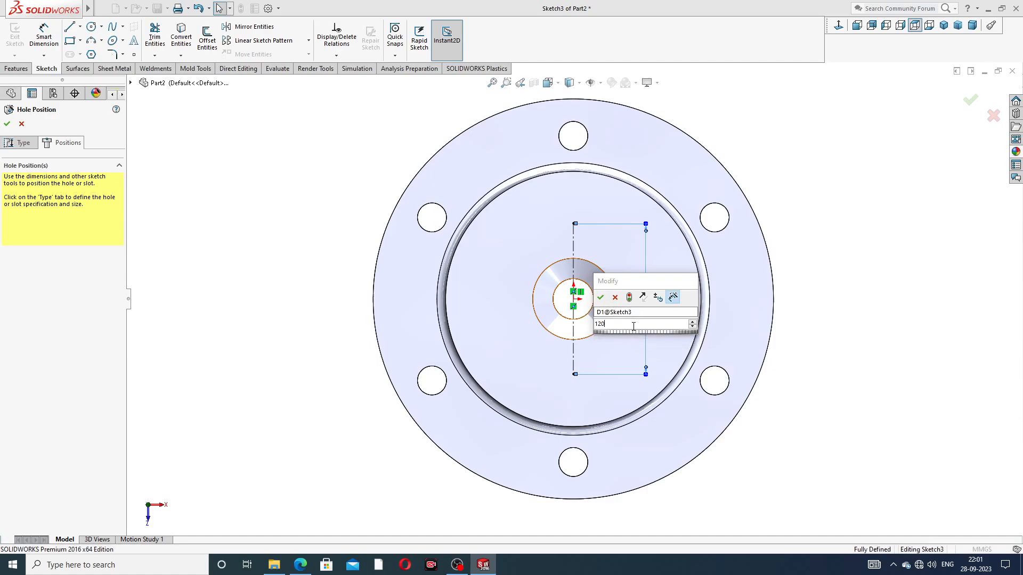
{"action": "key", "text": "Return"}
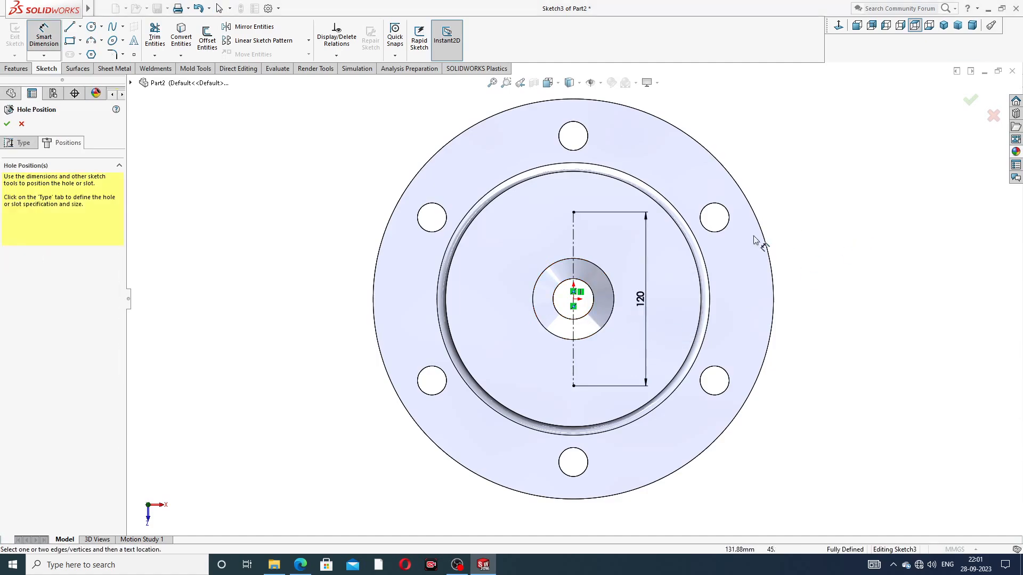
{"action": "right_click", "coordinate": [235, 159]}
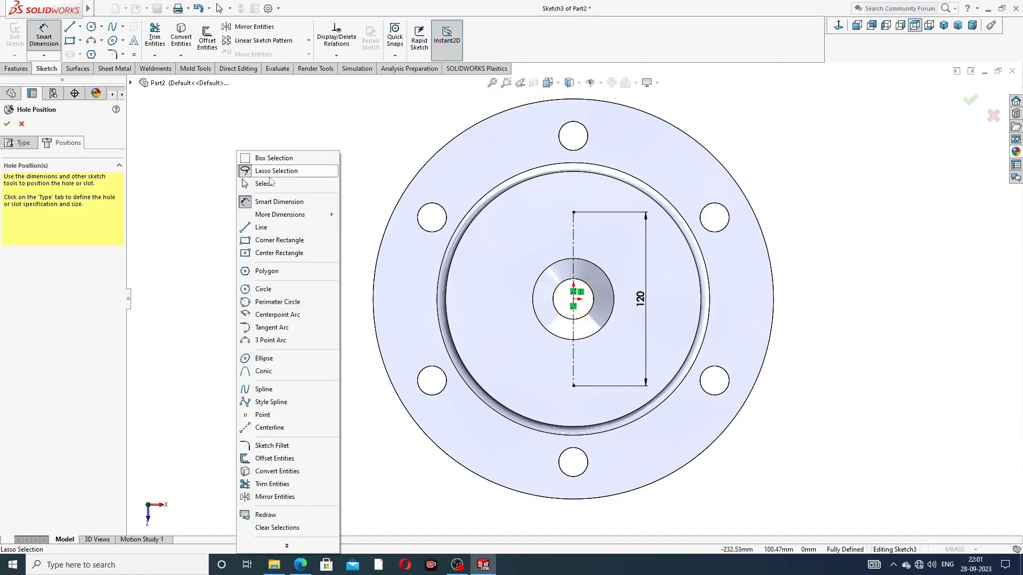
{"action": "left_click", "coordinate": [267, 185]}
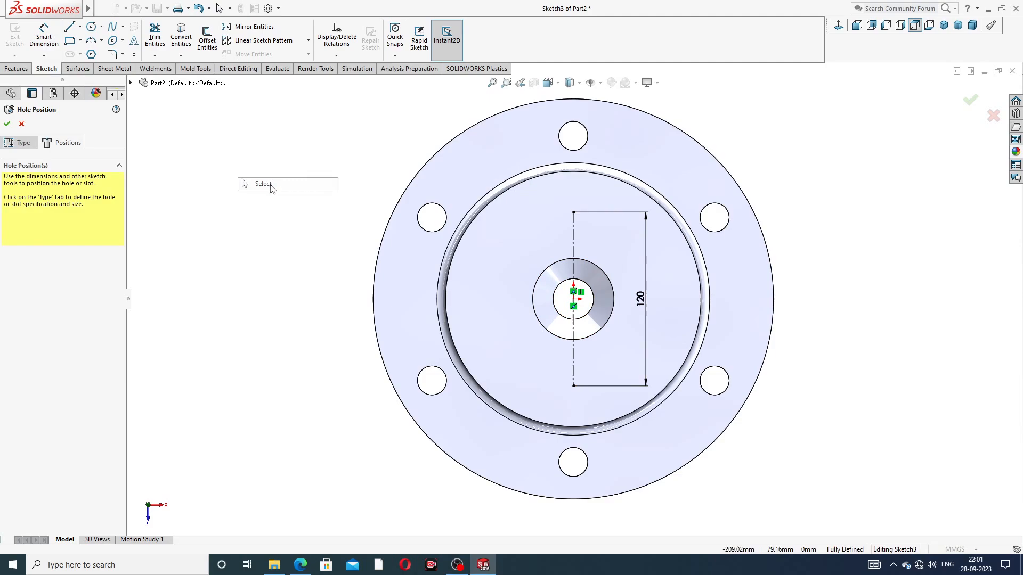
Step: Place M24 hole points on both endpoints of the vertical centerline and end point placement
{"action": "left_click", "coordinate": [135, 55]}
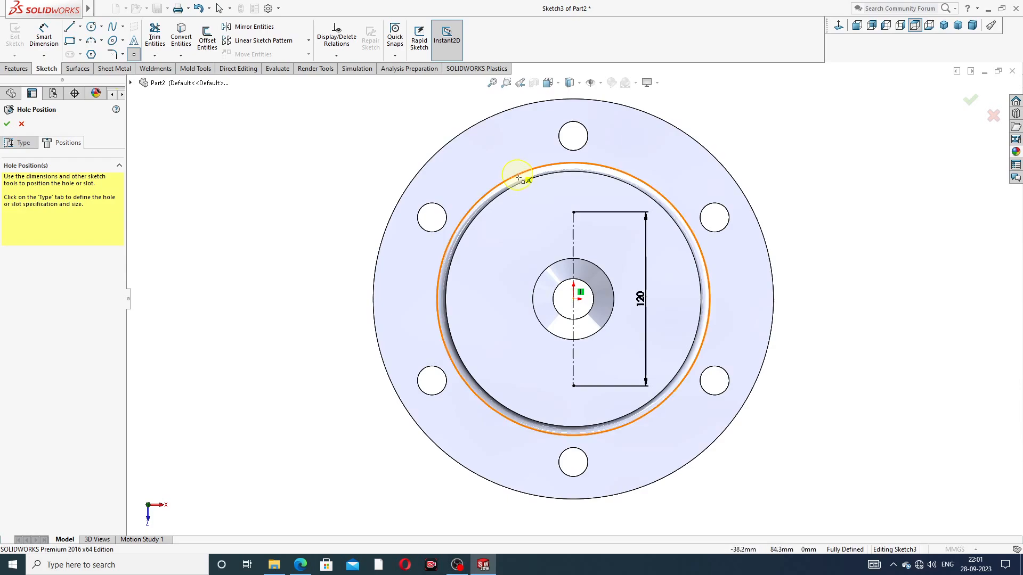
{"action": "left_click", "coordinate": [573, 213]}
{"action": "left_click", "coordinate": [573, 213]}
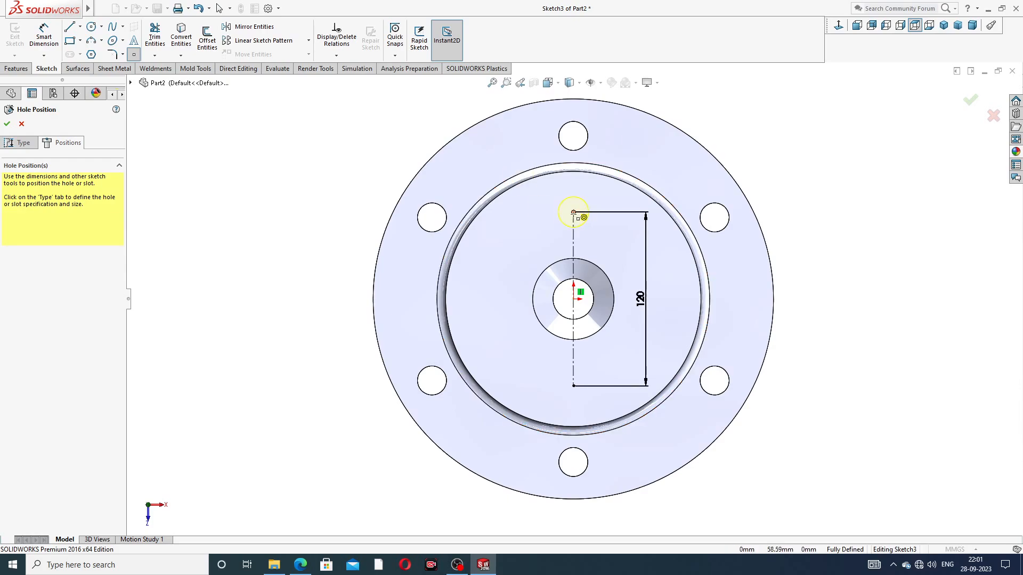
{"action": "left_click", "coordinate": [573, 386]}
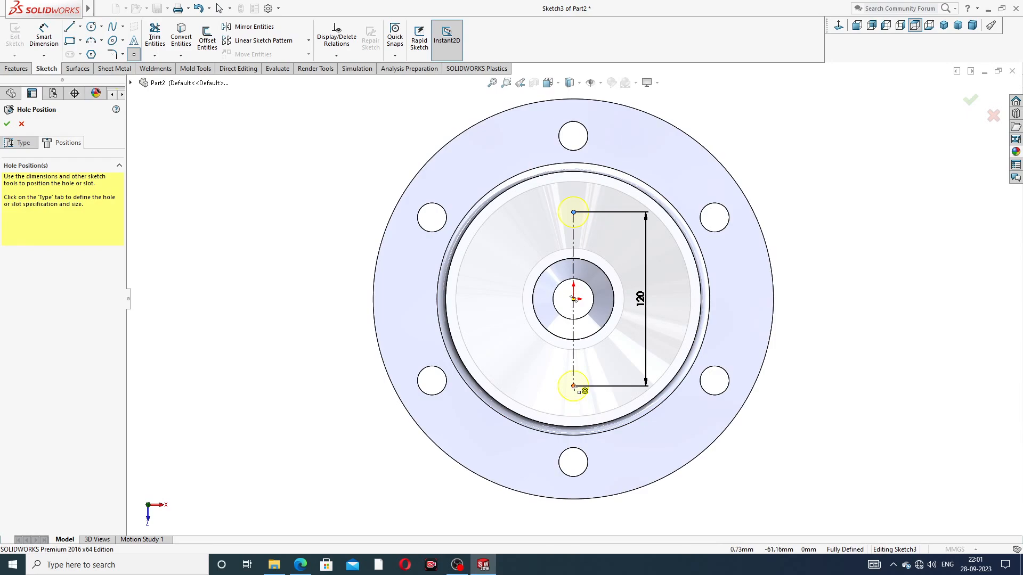
{"action": "right_click", "coordinate": [790, 171]}
{"action": "left_click", "coordinate": [814, 184]}
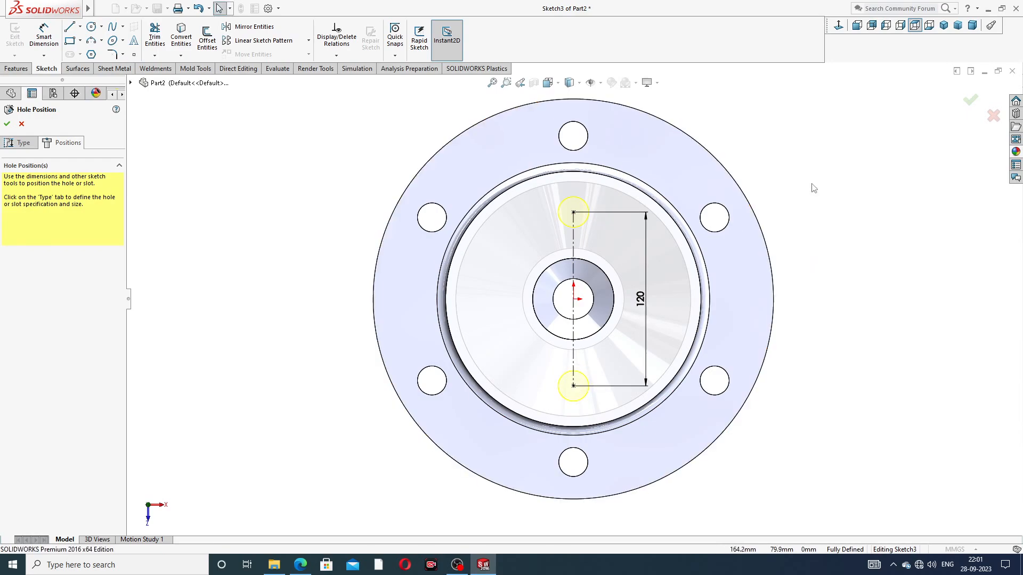
Step: Accept the two M24 tapped holes on the raised inner face
{"action": "left_click", "coordinate": [8, 124]}
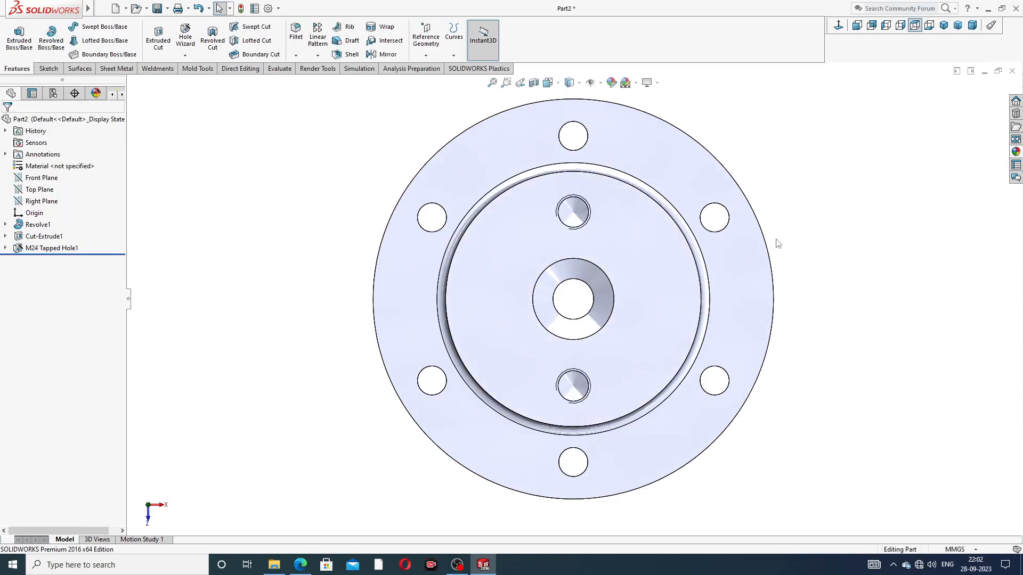
{"action": "middle_click_drag", "start_coordinate": [726, 296], "coordinate": [610, 207]}
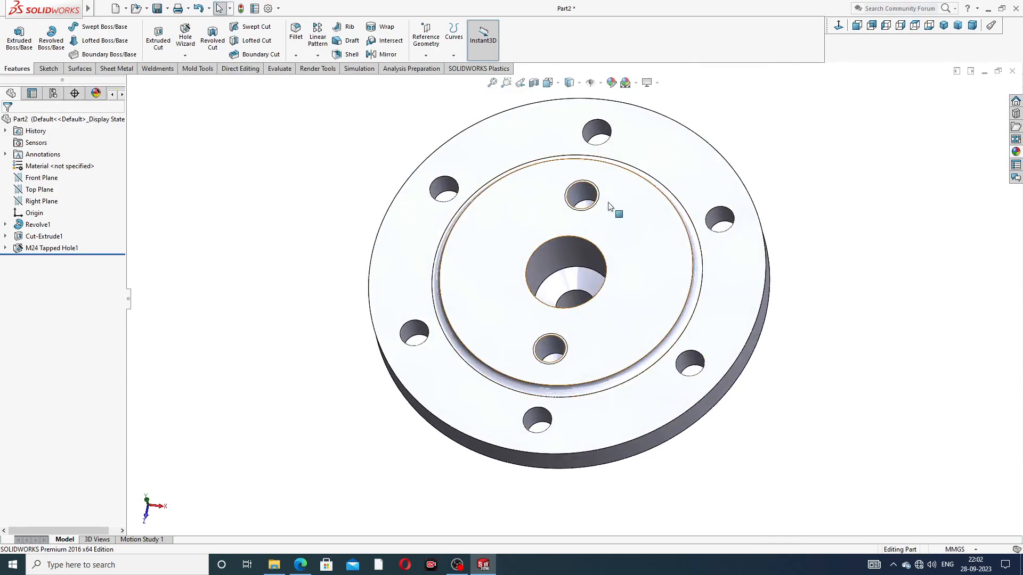
{"action": "scroll", "coordinate": [607, 209], "scroll_direction": "down", "scroll_amount": 3}
{"action": "scroll", "coordinate": [549, 218], "scroll_direction": "down", "scroll_amount": 4}
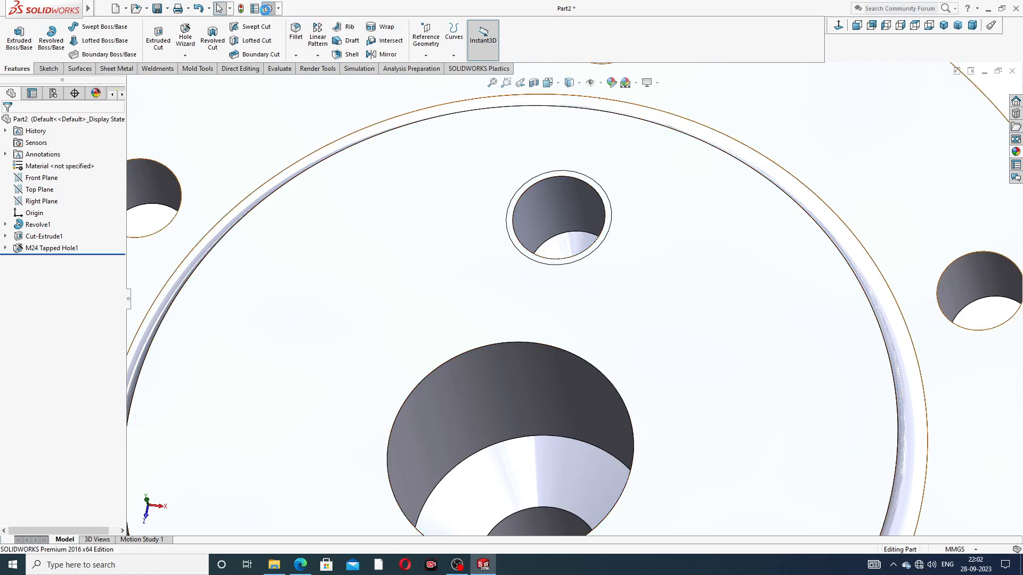
Step: Enable shaded cosmetic threads in the document's detailing display filter
{"action": "left_click", "coordinate": [267, 9]}
{"action": "left_click", "coordinate": [351, 103]}
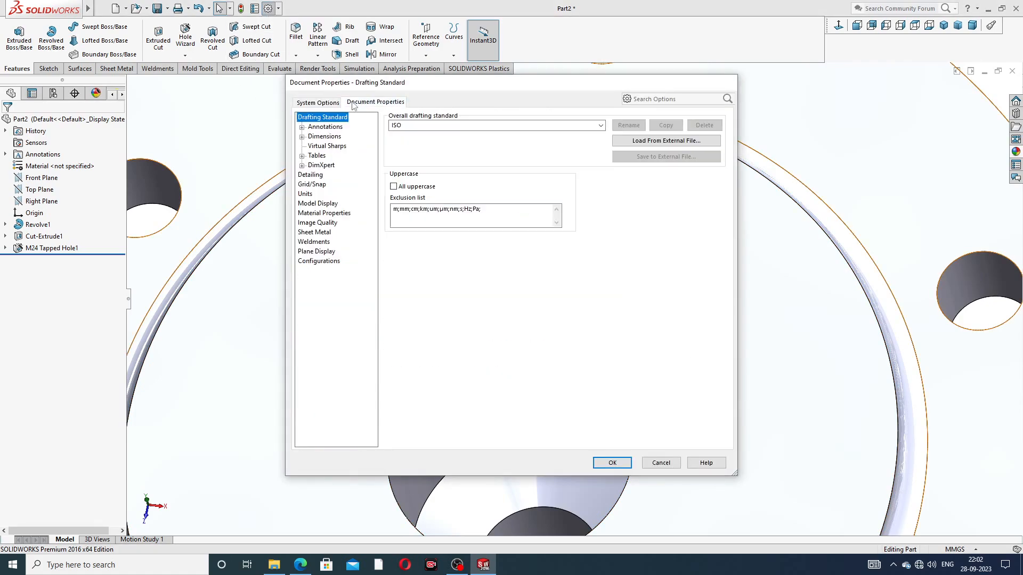
{"action": "left_click", "coordinate": [311, 176]}
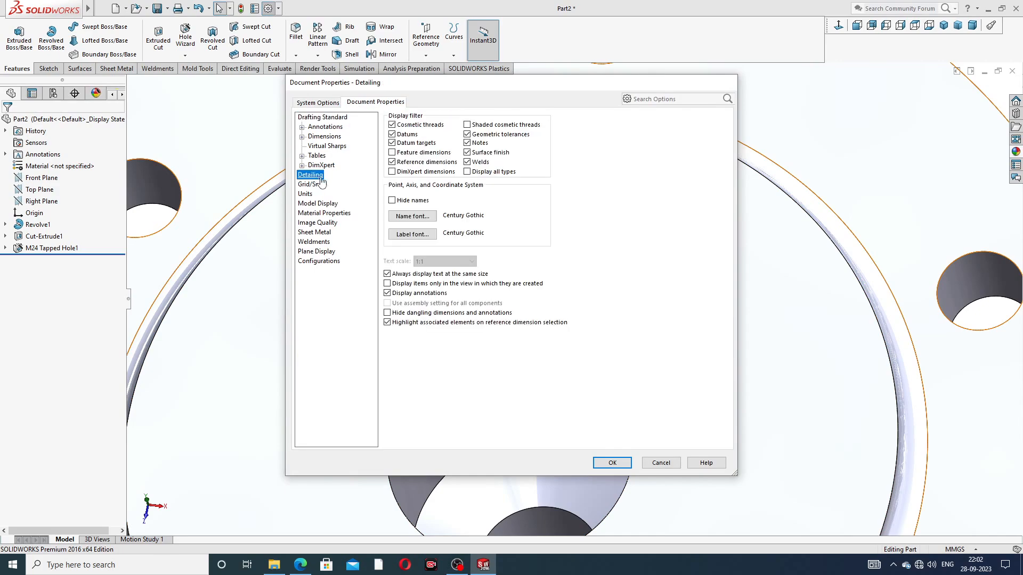
{"action": "left_click", "coordinate": [468, 125]}
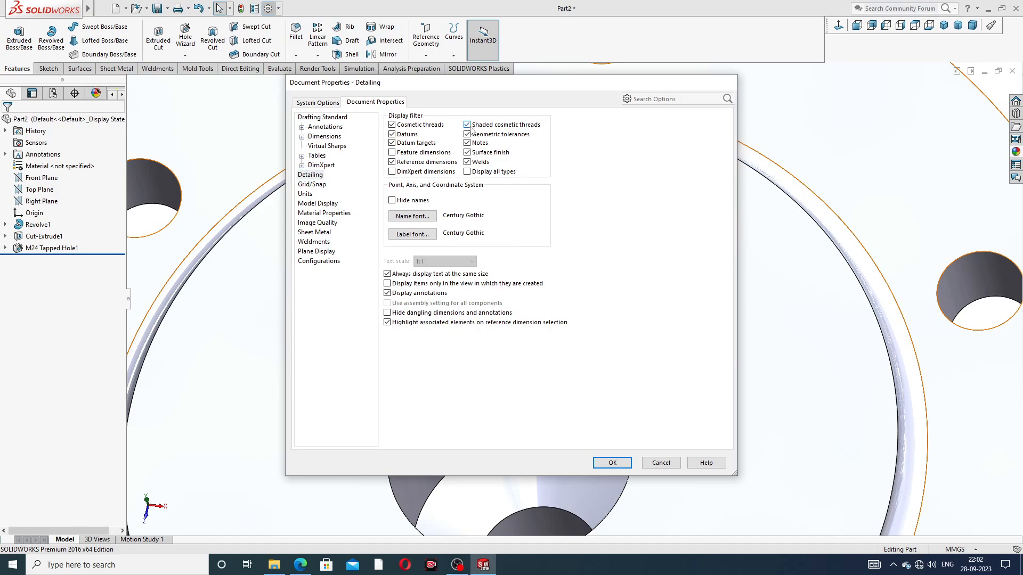
{"action": "left_click", "coordinate": [604, 463]}
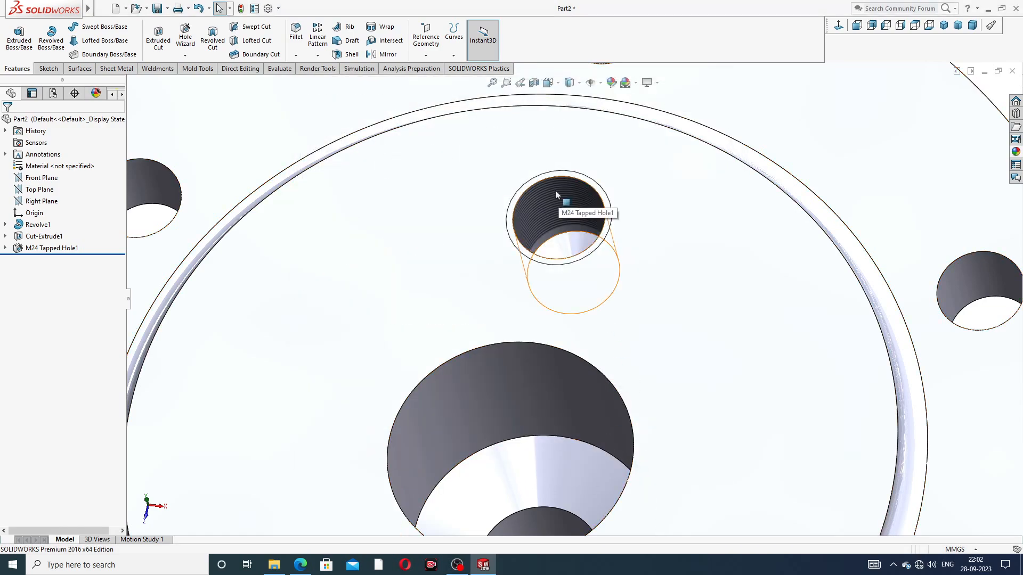
Step: Examine the shaded threads in the M24 holes up close and from the top
{"action": "scroll", "coordinate": [616, 255], "scroll_direction": "up", "scroll_amount": 7}
{"action": "middle_click_drag", "start_coordinate": [624, 327], "coordinate": [603, 392]}
{"action": "scroll", "coordinate": [583, 291], "scroll_direction": "down", "scroll_amount": 6}
{"action": "scroll", "coordinate": [607, 391], "scroll_direction": "up", "scroll_amount": 5}
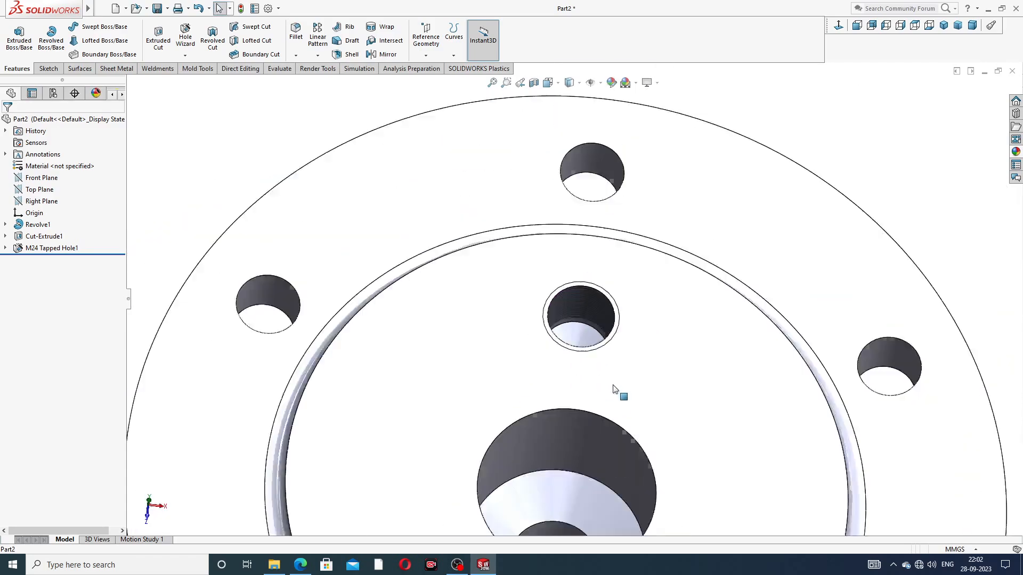
{"action": "scroll", "coordinate": [616, 391], "scroll_direction": "up", "scroll_amount": 4}
{"action": "scroll", "coordinate": [594, 402], "scroll_direction": "down", "scroll_amount": 2}
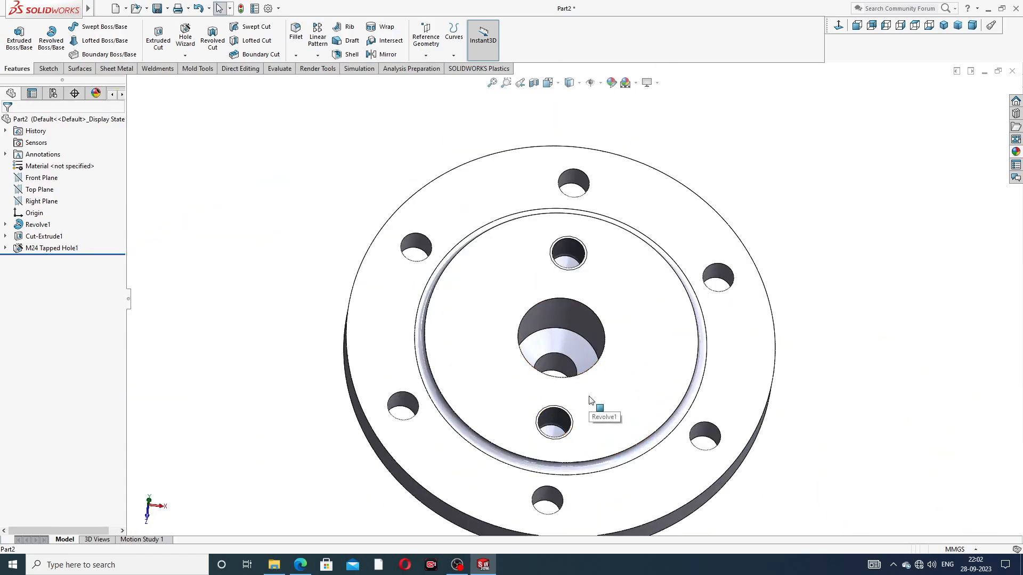
{"action": "left_click", "coordinate": [914, 25]}
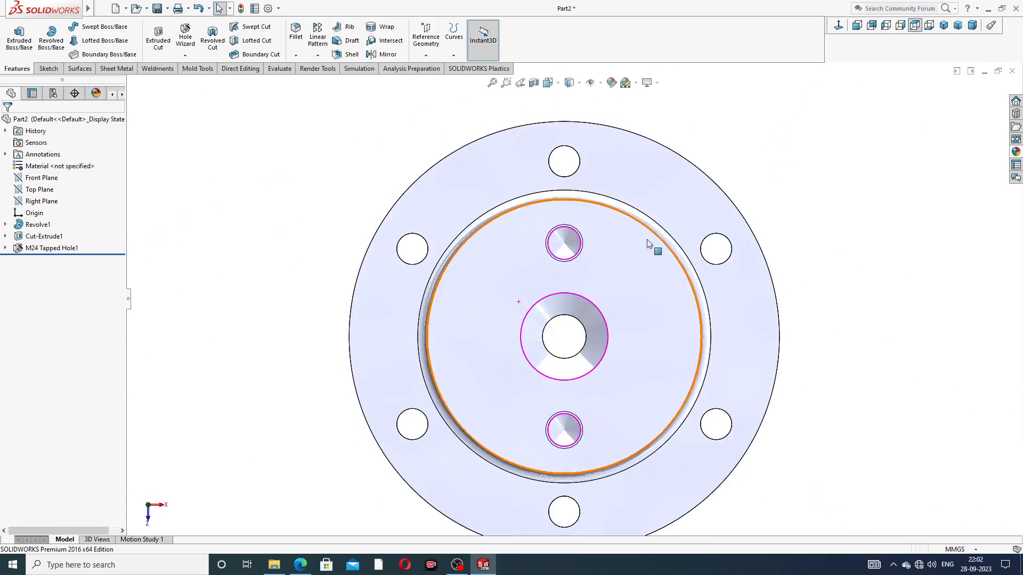
{"action": "middle_click_drag", "start_coordinate": [628, 258], "coordinate": [616, 293]}
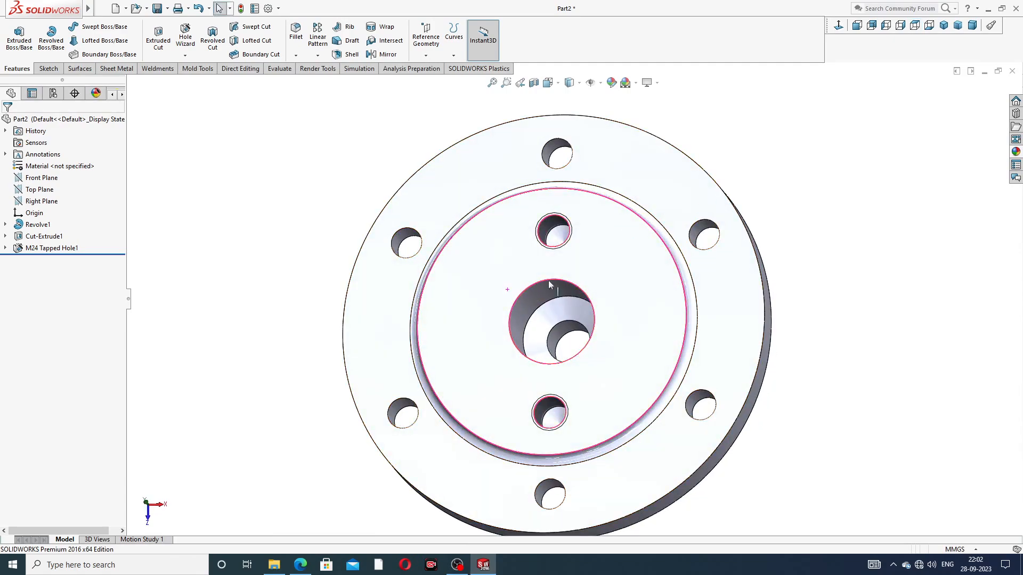
Step: Start another Hole Wizard feature and check the remaining tapped-hole callout in the valve cover PDF drawing
{"action": "left_click", "coordinate": [185, 55]}
{"action": "left_click", "coordinate": [196, 70]}
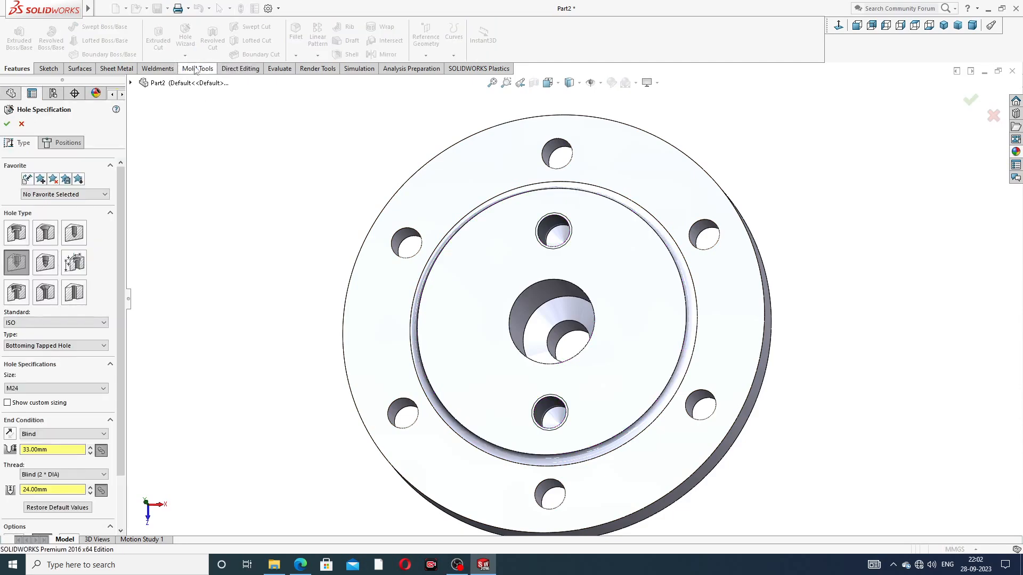
{"action": "left_click", "coordinate": [300, 565]}
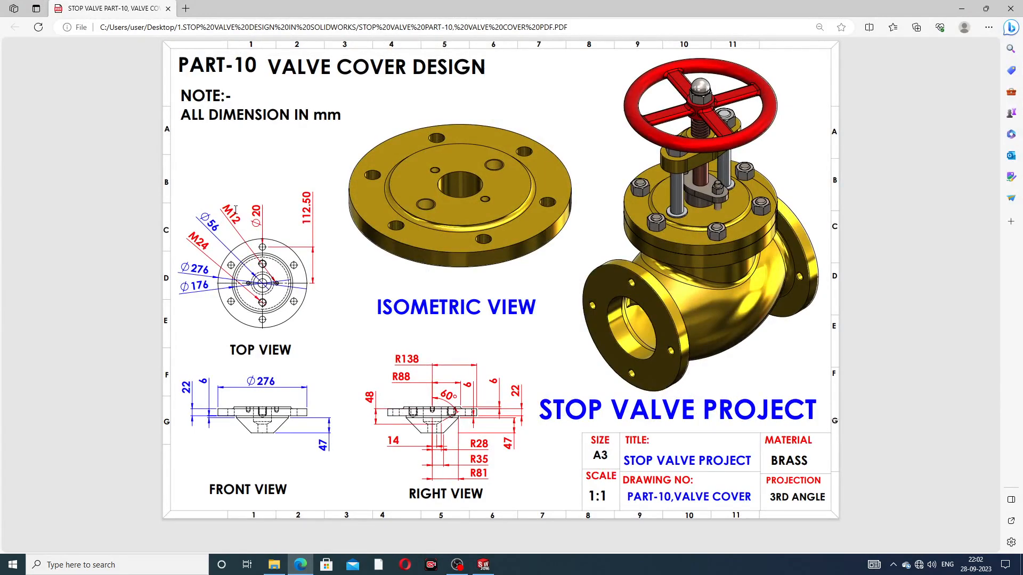
{"action": "mouse_move", "coordinate": [300, 564]}
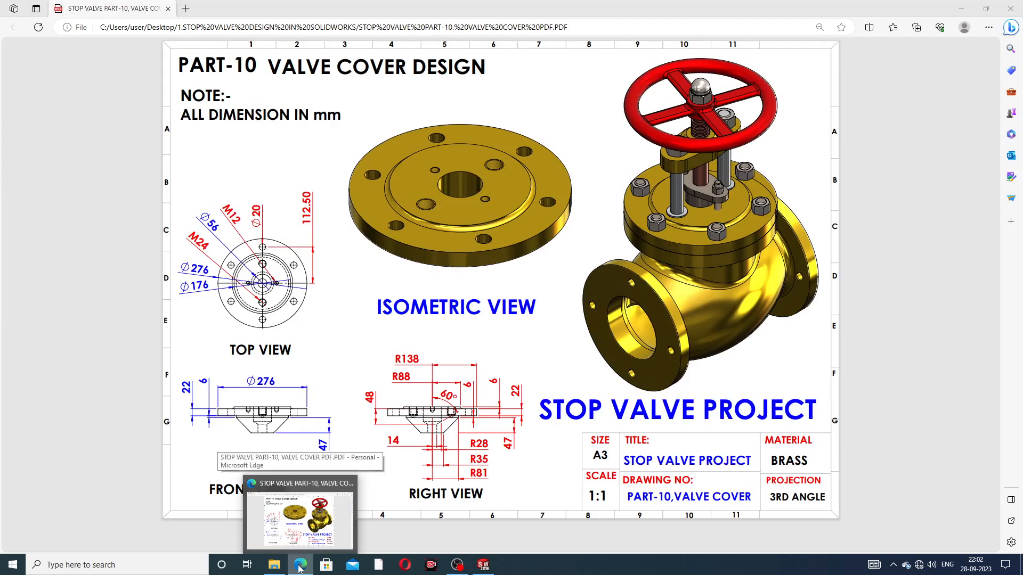
{"action": "left_click", "coordinate": [260, 495]}
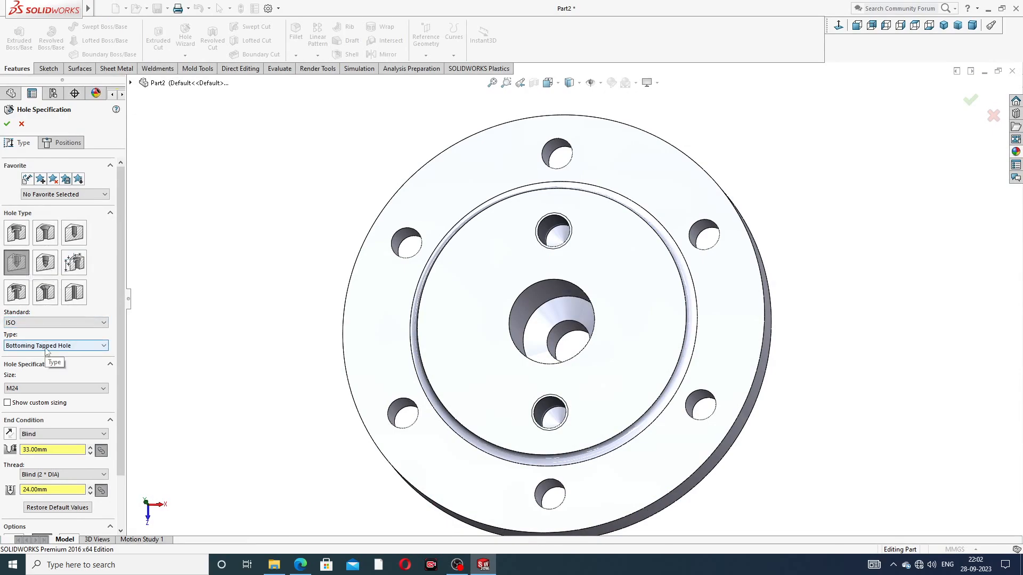
Step: Specify the tapped hole as size M12 with a 15 mm blind depth and a 12 mm thread depth
{"action": "left_click", "coordinate": [29, 390]}
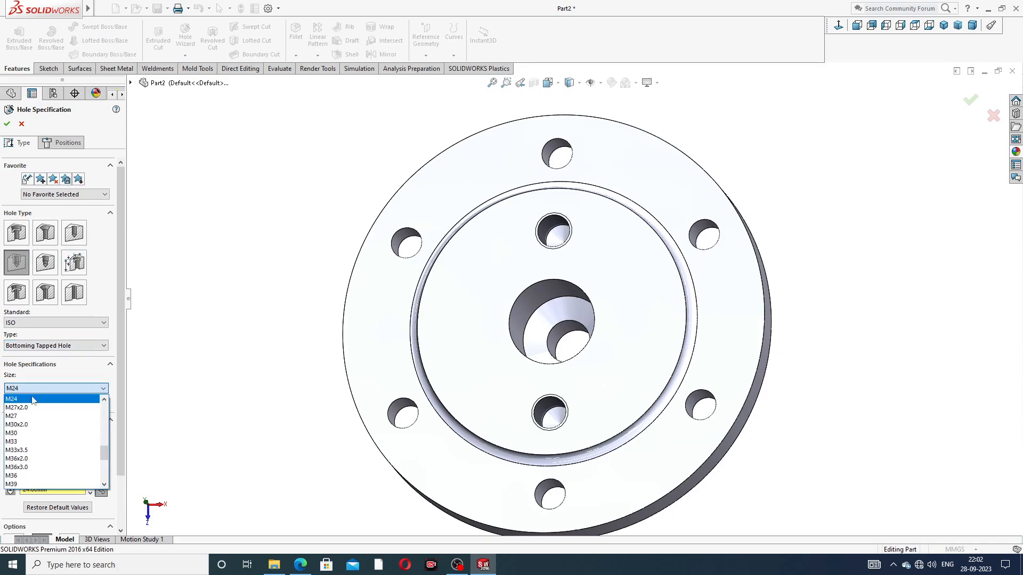
{"action": "scroll", "coordinate": [33, 410], "scroll_direction": "up", "scroll_amount": 5}
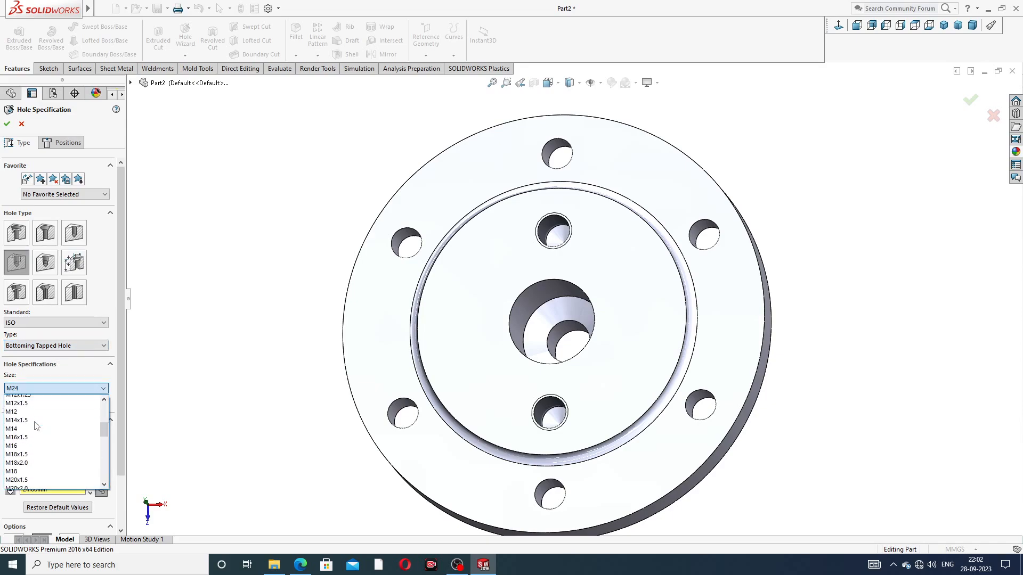
{"action": "scroll", "coordinate": [35, 426], "scroll_direction": "up", "scroll_amount": 1}
{"action": "left_click", "coordinate": [26, 424]}
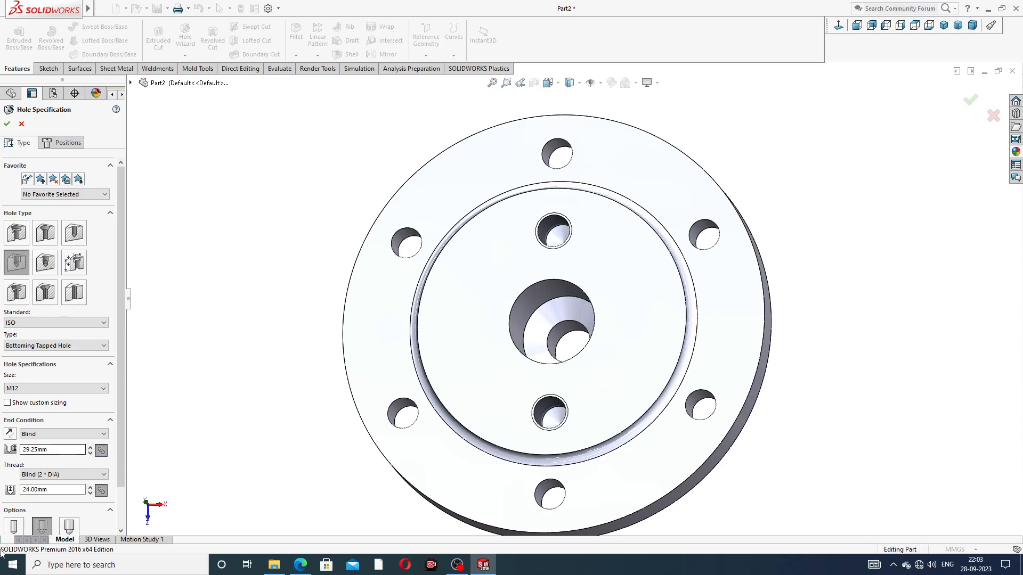
{"action": "left_click", "coordinate": [59, 448]}
{"action": "type", "text": "15"}
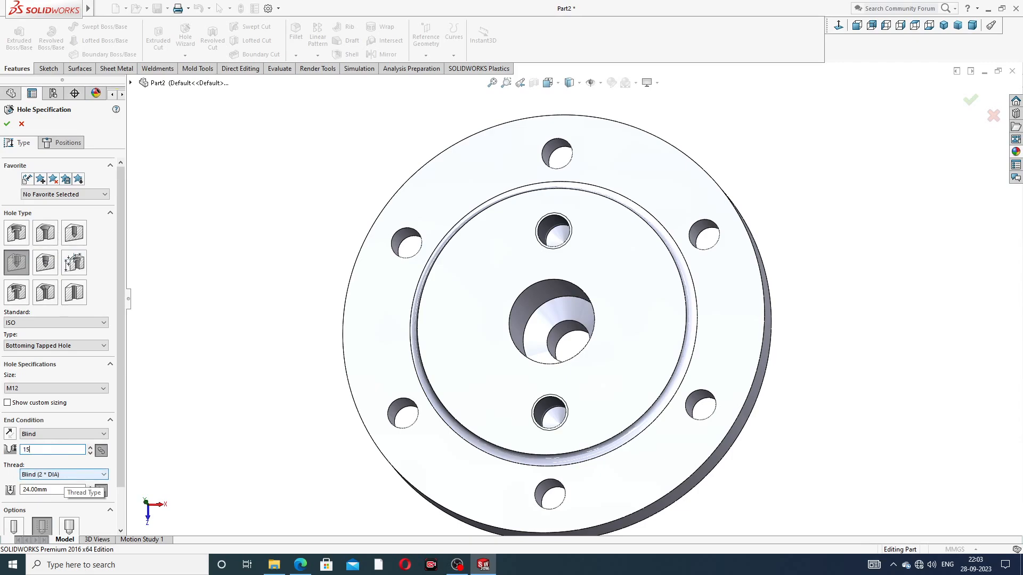
{"action": "left_click_drag", "start_coordinate": [51, 489], "coordinate": [39, 490]}
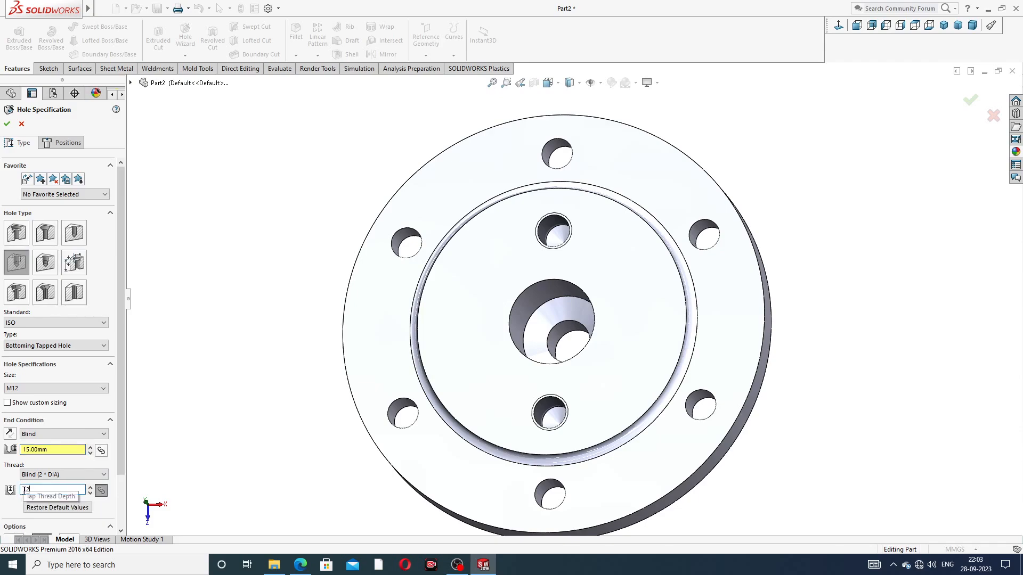
{"action": "type", "text": "12"}
{"action": "key", "text": "Return"}
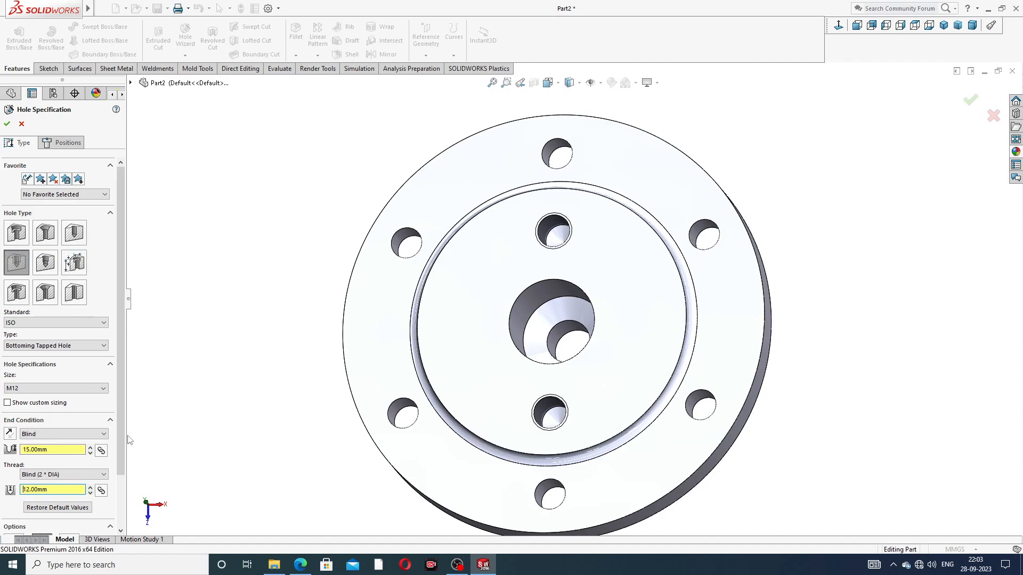
{"action": "left_click_drag", "start_coordinate": [121, 428], "coordinate": [119, 484]}
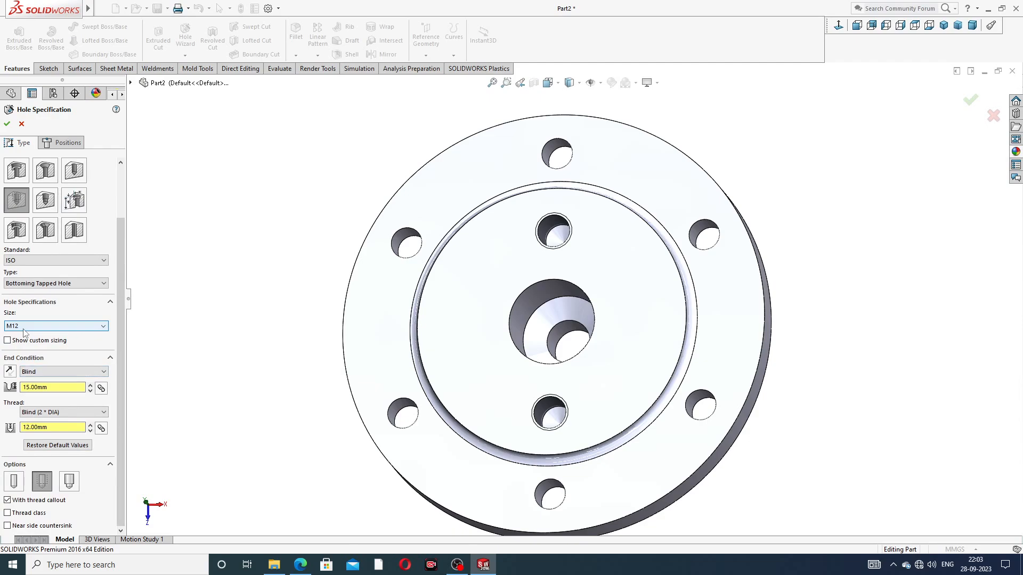
{"action": "left_click_drag", "start_coordinate": [123, 323], "coordinate": [127, 278]}
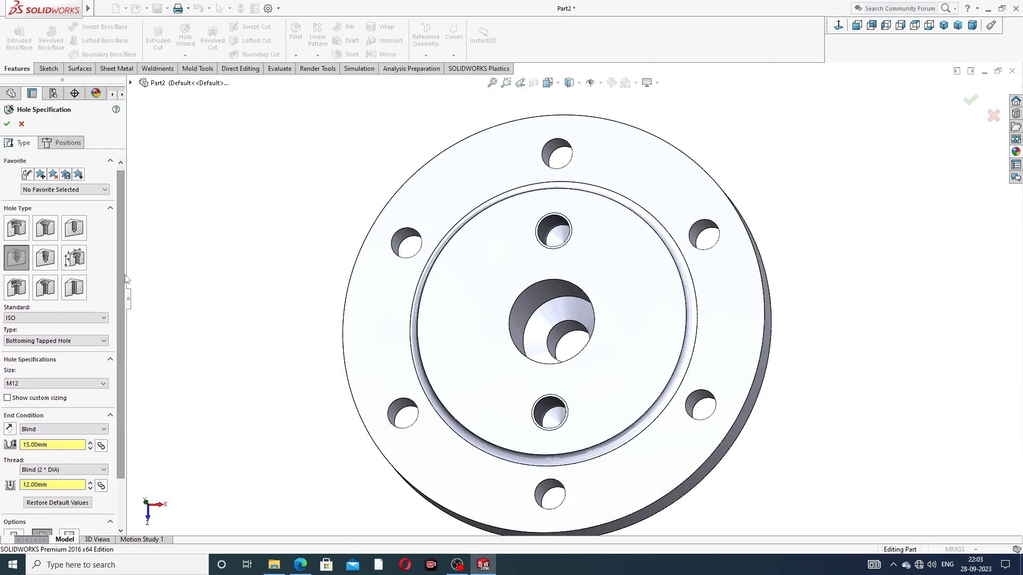
Step: Position the M12 holes on the raised inner face and sketch a horizontal centerline about 119 mm long through the origin
{"action": "left_click", "coordinate": [72, 143]}
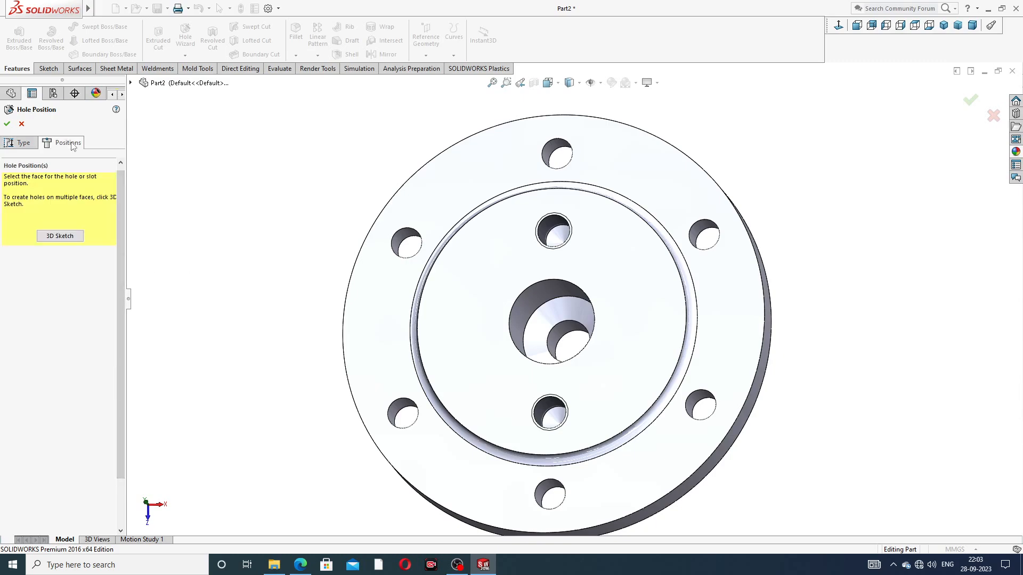
{"action": "left_click", "coordinate": [471, 302]}
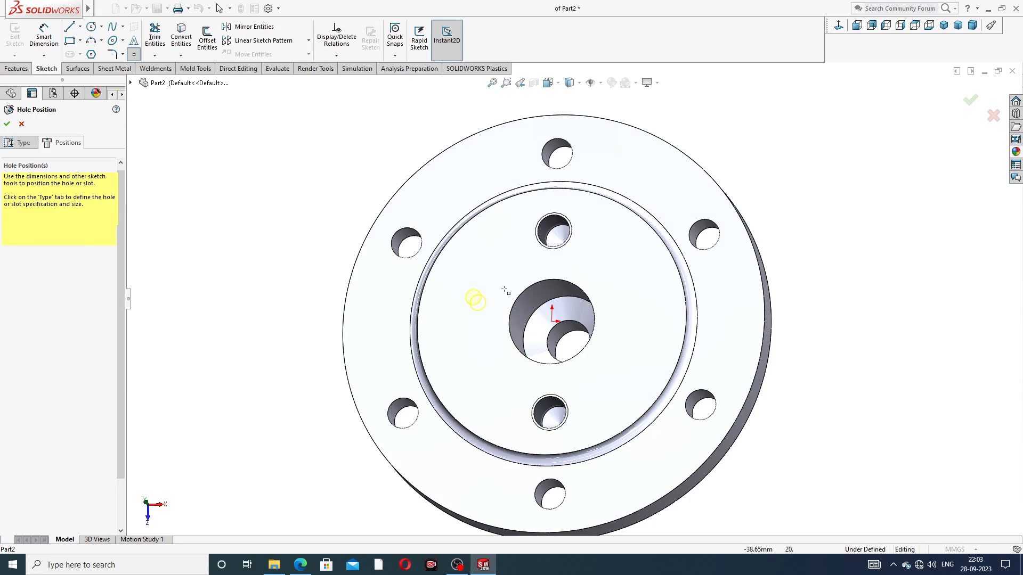
{"action": "left_click", "coordinate": [839, 26]}
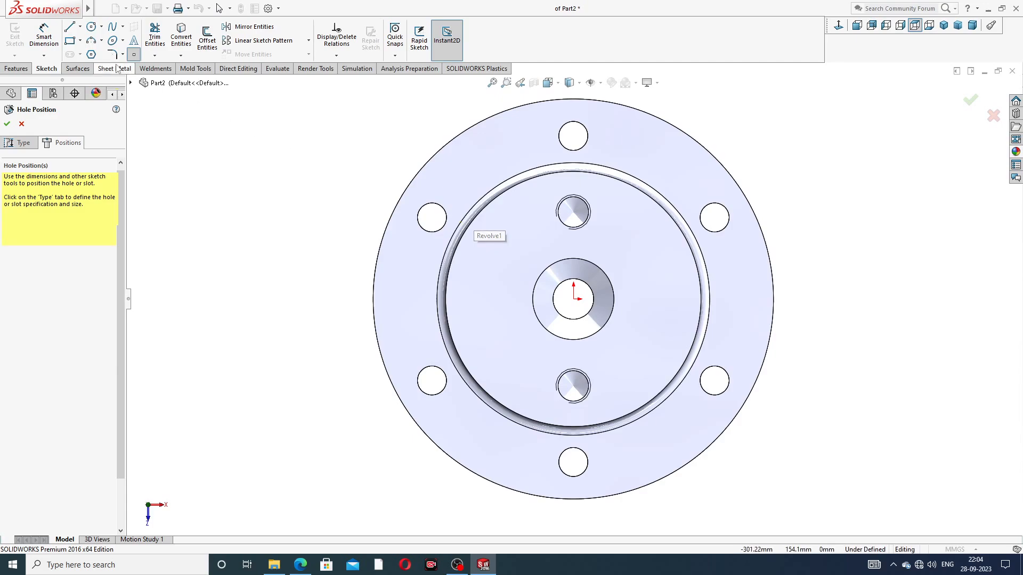
{"action": "left_click", "coordinate": [80, 26]}
{"action": "left_click", "coordinate": [87, 44]}
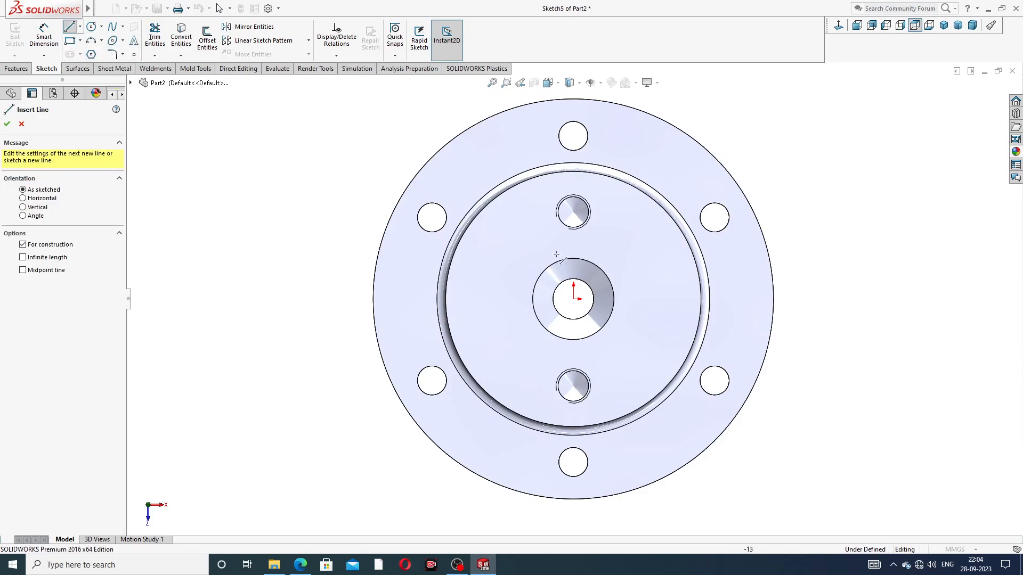
{"action": "left_click", "coordinate": [495, 298]}
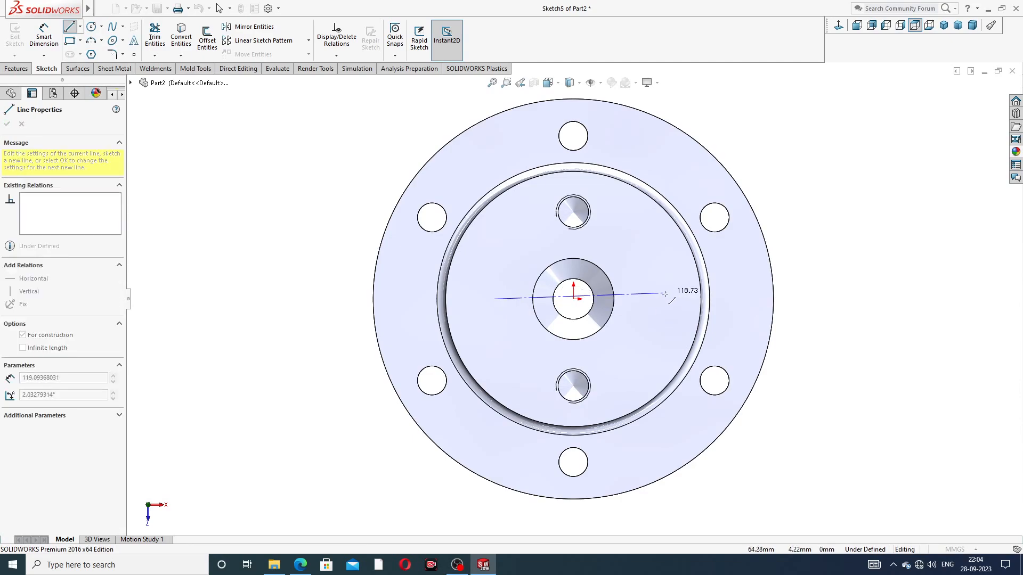
{"action": "left_click", "coordinate": [665, 299]}
{"action": "right_click", "coordinate": [811, 206]}
{"action": "left_click", "coordinate": [834, 213]}
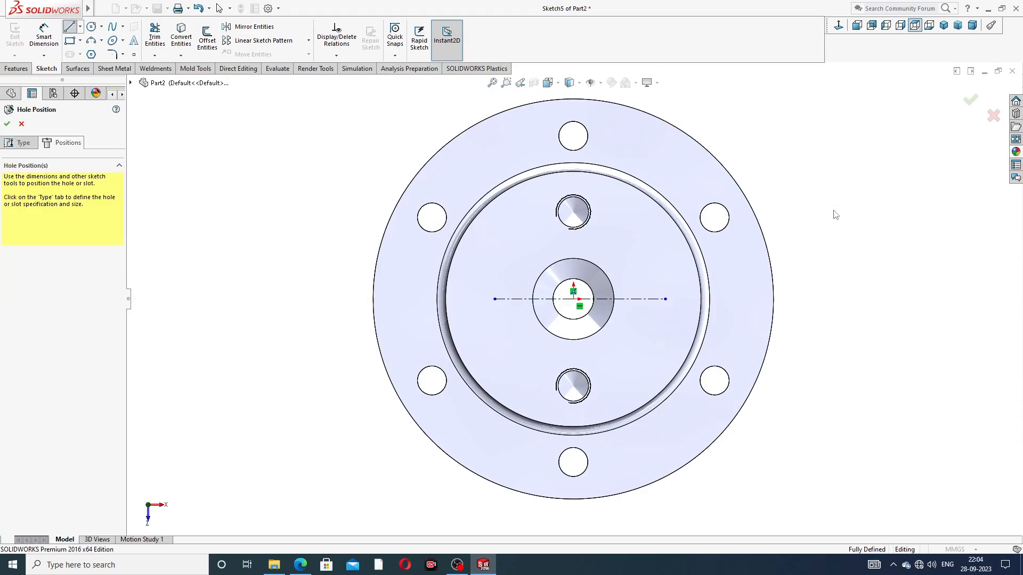
Step: Add a midpoint relation between the horizontal centerline and the origin
{"action": "left_click", "coordinate": [629, 300]}
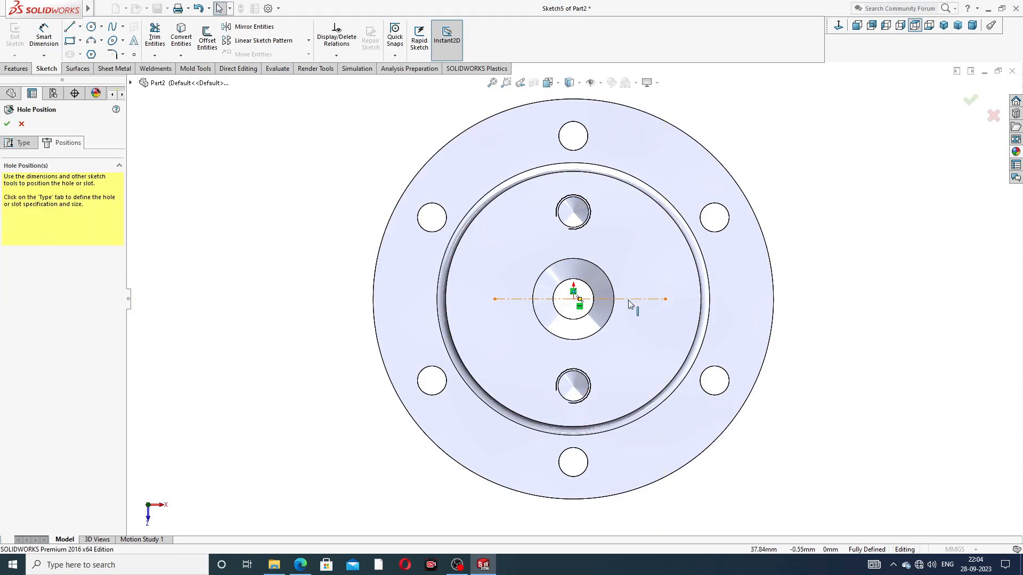
{"action": "left_click", "coordinate": [573, 300], "text": "ctrl"}
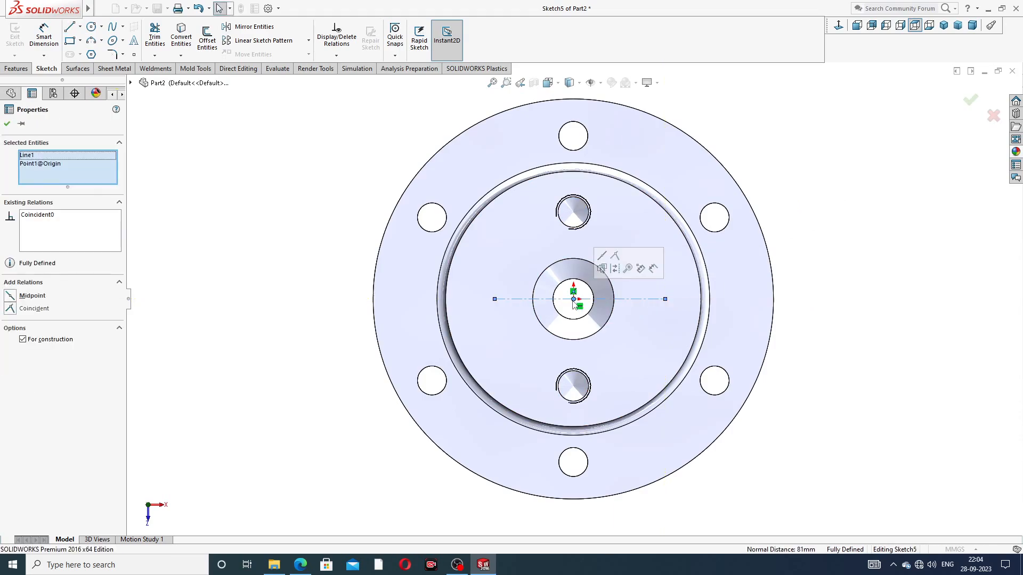
{"action": "left_click", "coordinate": [602, 256]}
{"action": "left_click", "coordinate": [794, 206]}
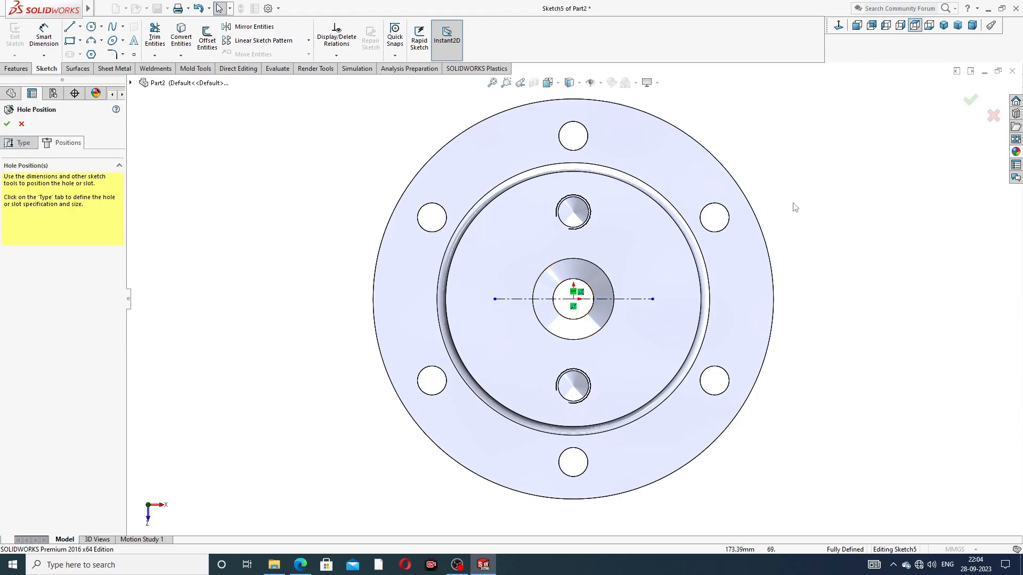
Step: Dimension the horizontal centerline's length to 88 mm
{"action": "left_click", "coordinate": [44, 36]}
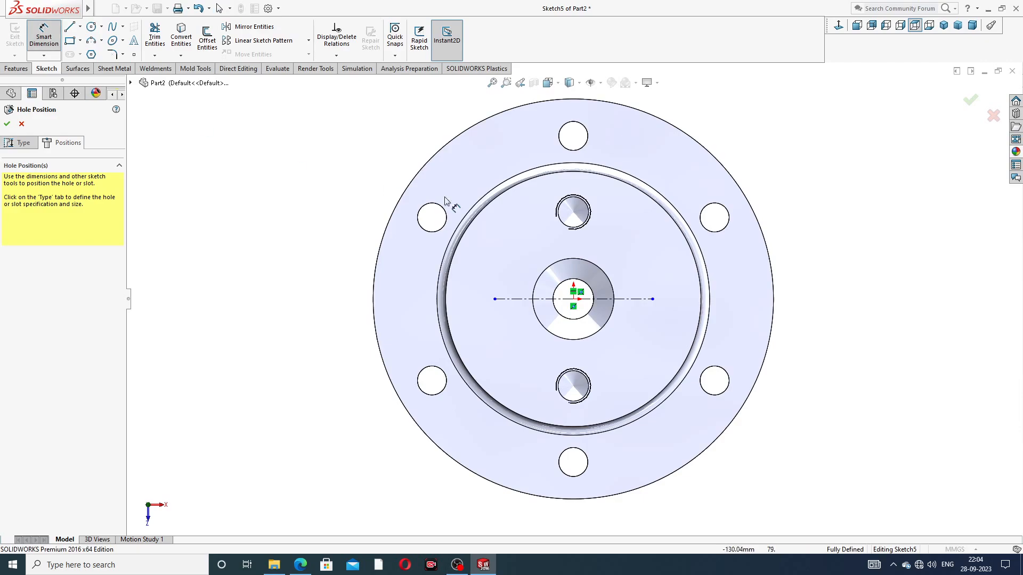
{"action": "left_click", "coordinate": [513, 299]}
{"action": "left_click", "coordinate": [563, 249]}
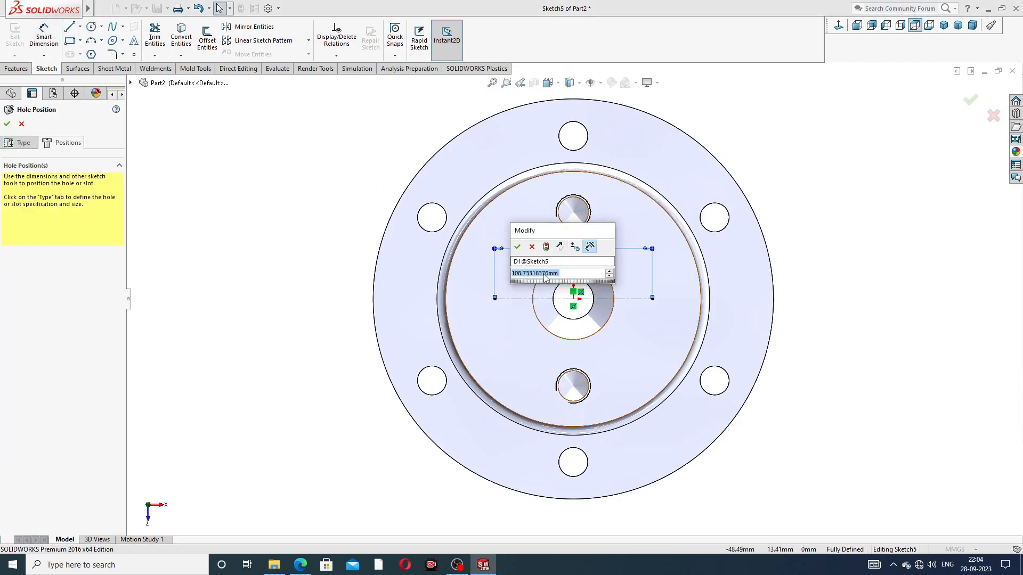
{"action": "type", "text": "88"}
{"action": "key", "text": "Return"}
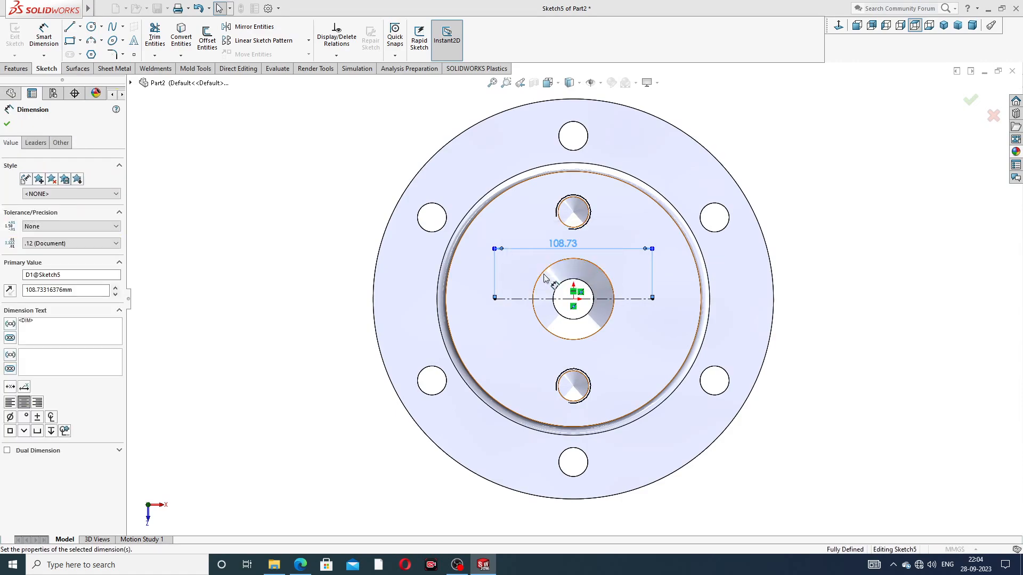
Step: Place M12 tapped holes at both endpoints of the horizontal centerline and complete the hole feature
{"action": "right_click", "coordinate": [297, 155]}
{"action": "left_click", "coordinate": [322, 183]}
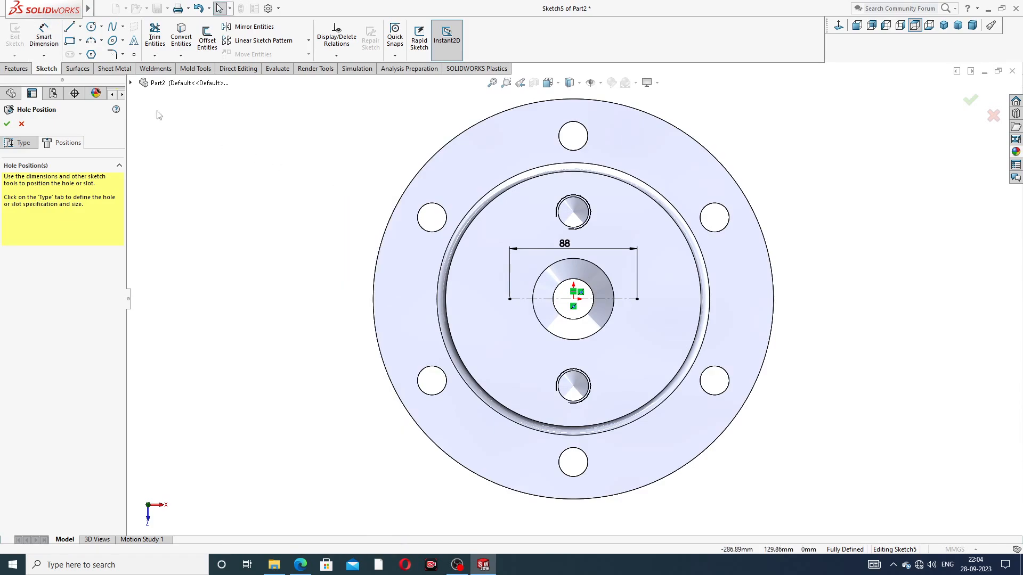
{"action": "left_click", "coordinate": [134, 54]}
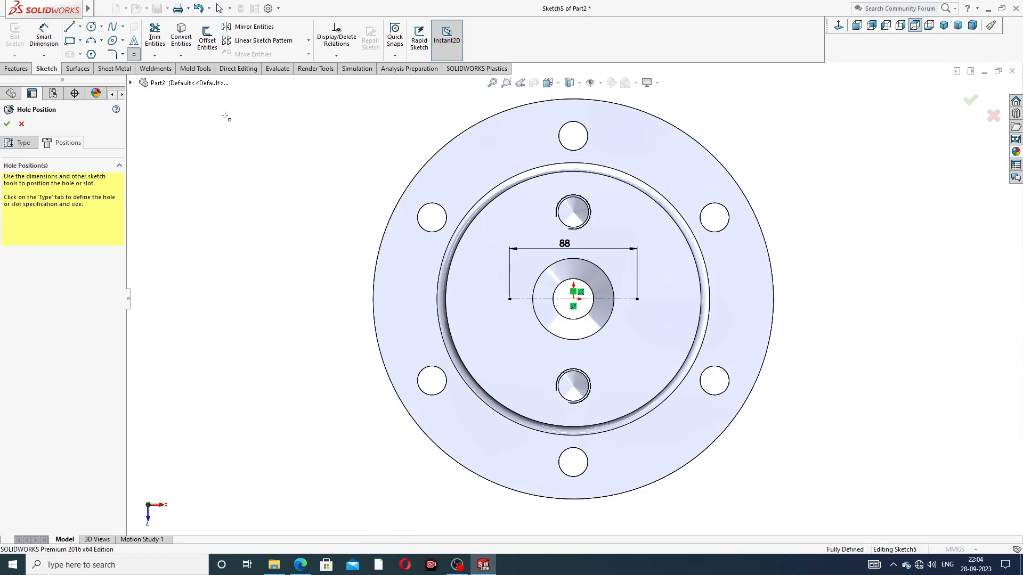
{"action": "left_click", "coordinate": [509, 300]}
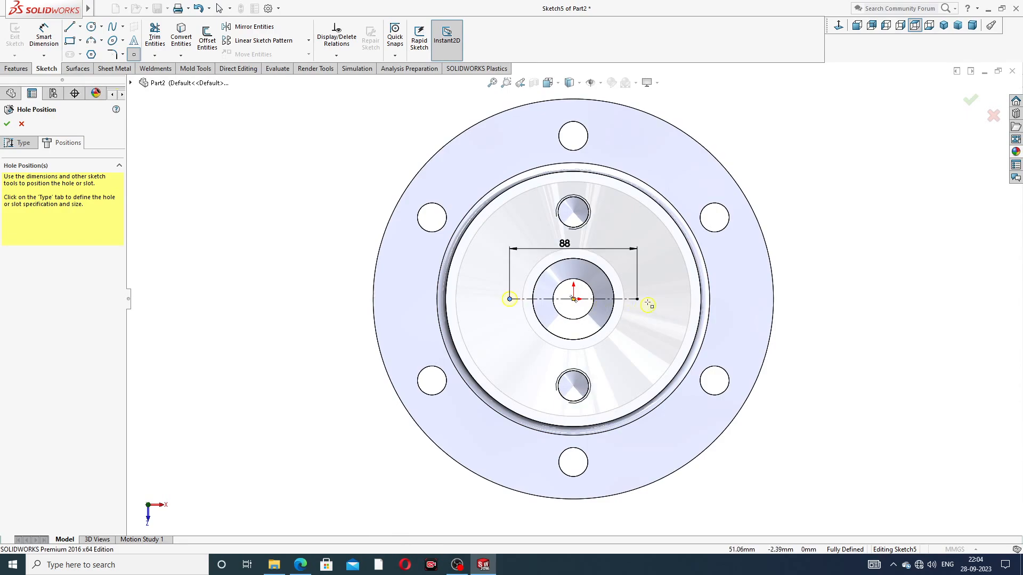
{"action": "left_click", "coordinate": [637, 299]}
{"action": "right_click", "coordinate": [775, 193]}
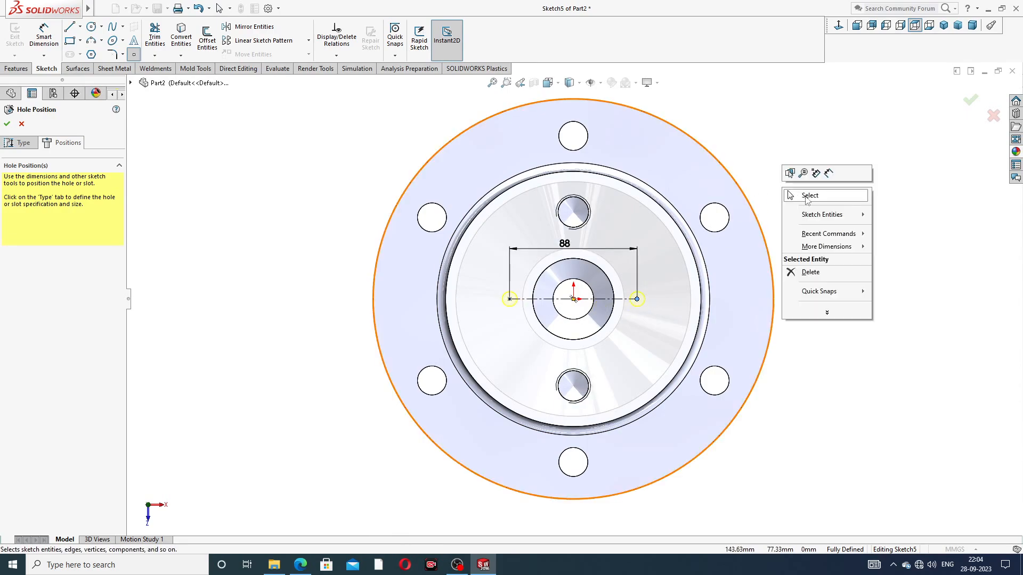
{"action": "left_click", "coordinate": [810, 196]}
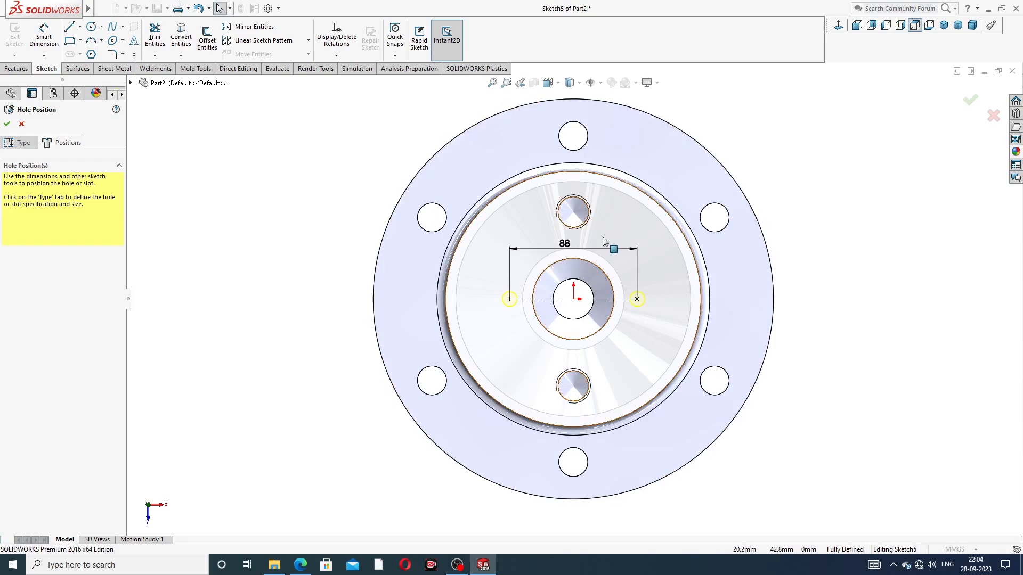
{"action": "left_click", "coordinate": [972, 105]}
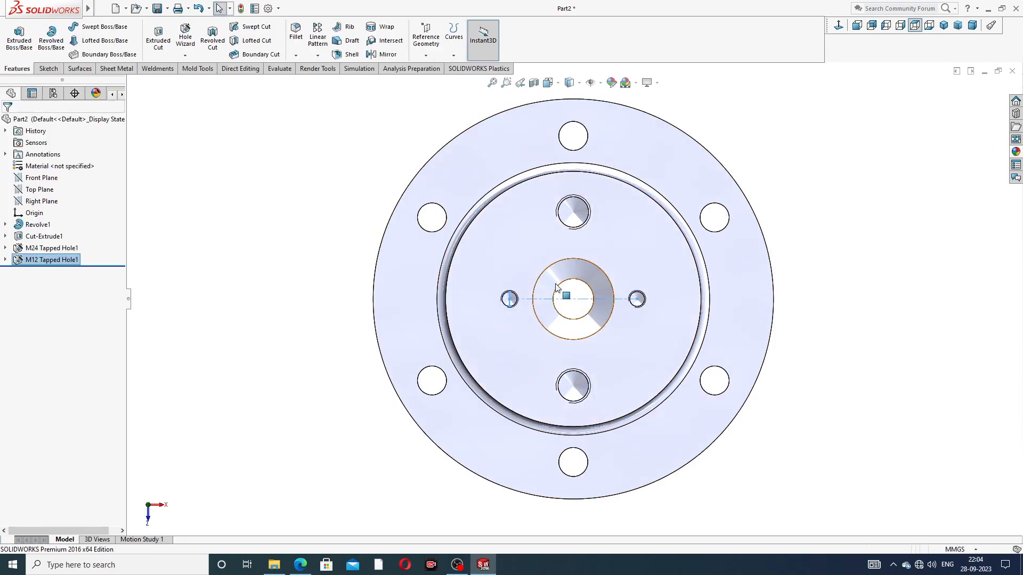
Step: Apply the polished brass appearance to the whole valve cover
{"action": "scroll", "coordinate": [558, 292], "scroll_direction": "up", "scroll_amount": 3}
{"action": "left_click", "coordinate": [892, 136]}
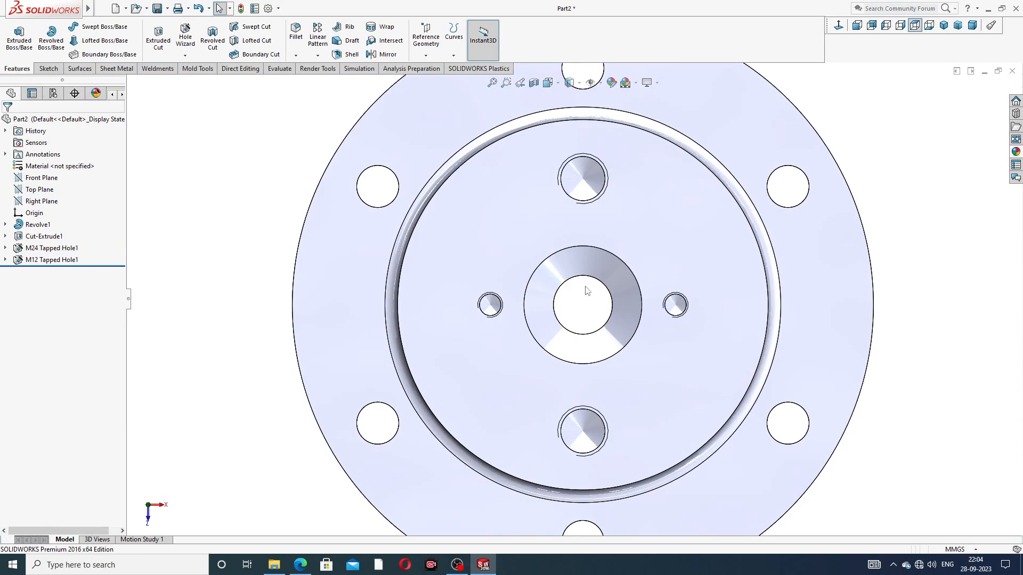
{"action": "middle_click_drag", "start_coordinate": [585, 287], "coordinate": [554, 235]}
{"action": "scroll", "coordinate": [617, 233], "scroll_direction": "up", "scroll_amount": 3}
{"action": "scroll", "coordinate": [563, 302], "scroll_direction": "down", "scroll_amount": 5}
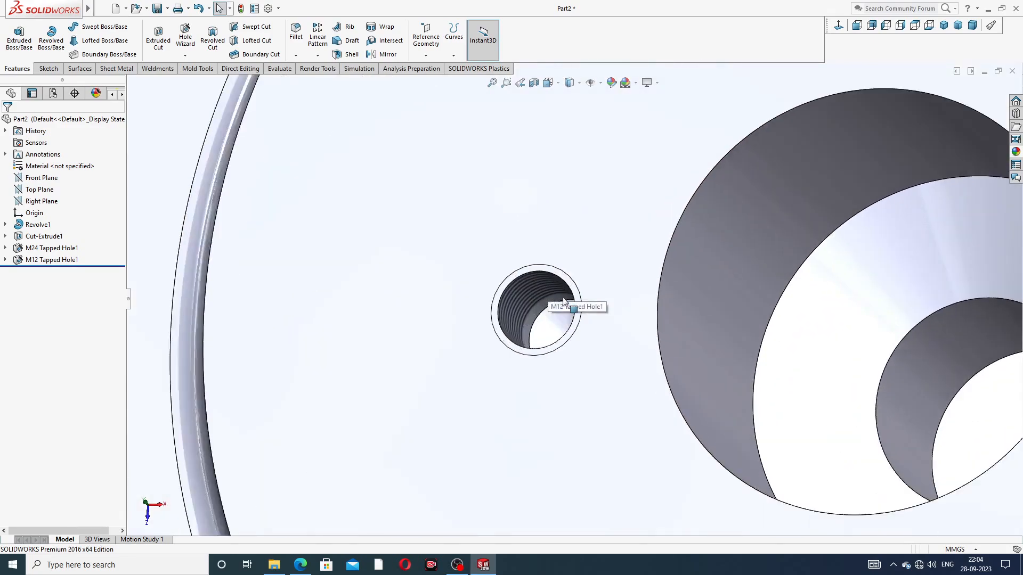
{"action": "scroll", "coordinate": [746, 250], "scroll_direction": "up", "scroll_amount": 6}
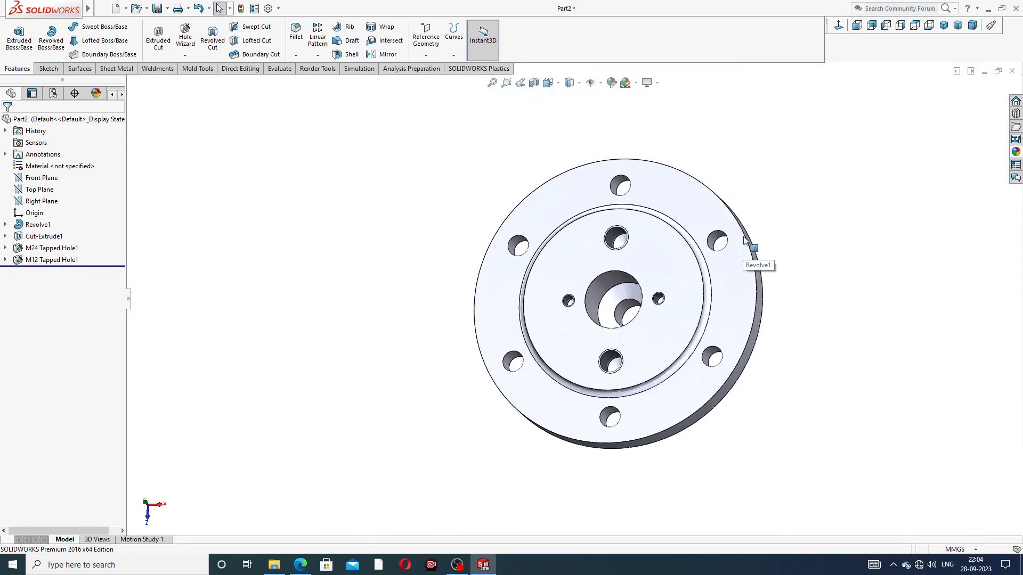
{"action": "scroll", "coordinate": [746, 237], "scroll_direction": "down", "scroll_amount": 2}
{"action": "left_click", "coordinate": [1017, 152]}
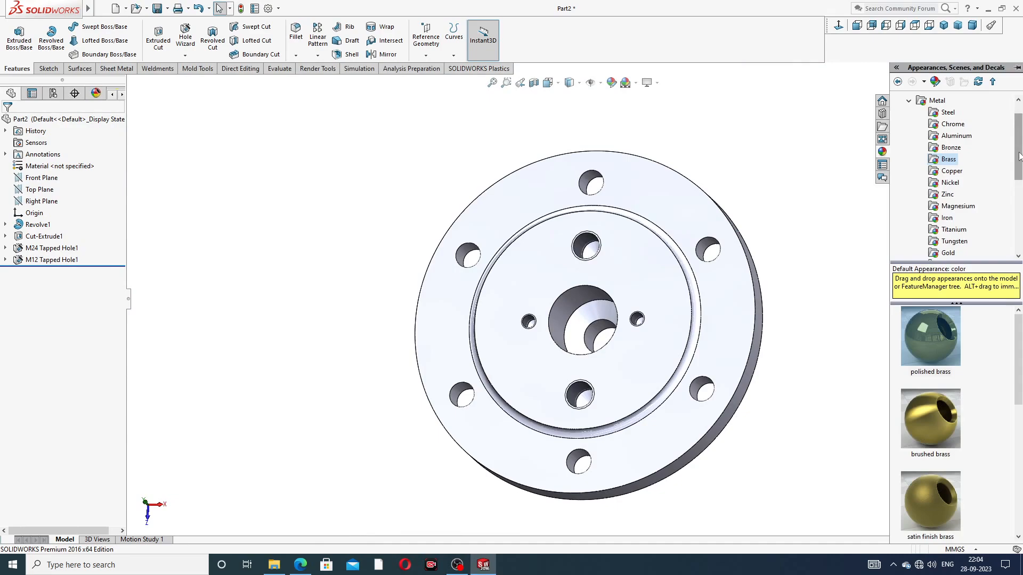
{"action": "double_click", "coordinate": [928, 337]}
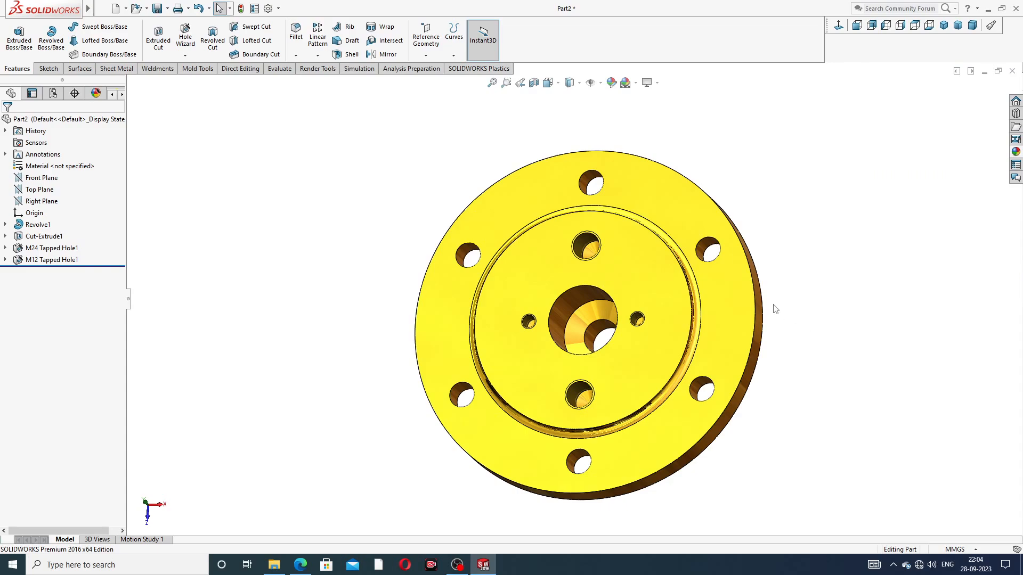
Step: Examine the finished valve cover from several angles and compare its isometric view with the Part-10 drawing PDF in the browser
{"action": "middle_click_drag", "start_coordinate": [775, 310], "coordinate": [794, 253]}
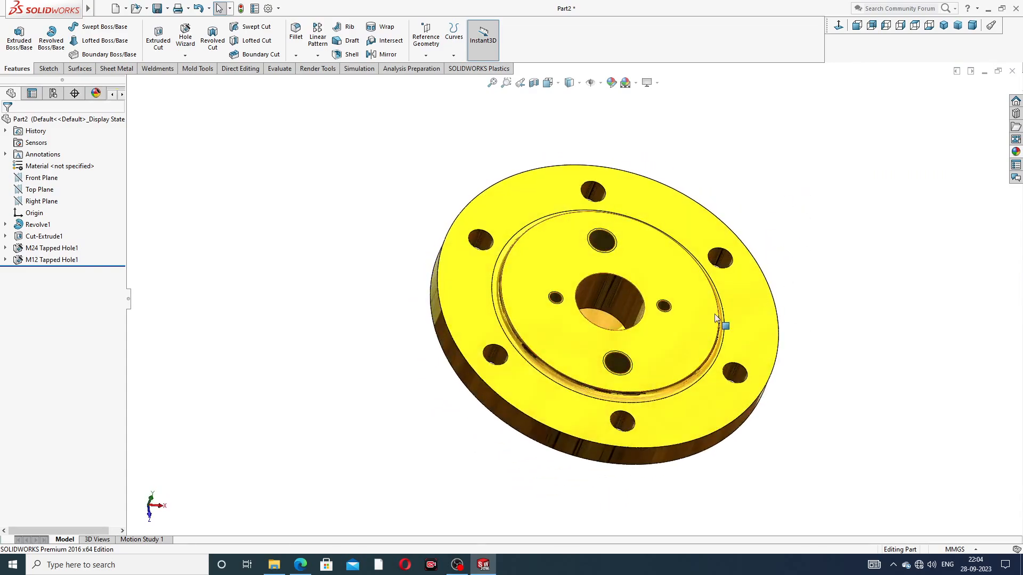
{"action": "middle_click_drag", "start_coordinate": [715, 318], "coordinate": [709, 372]}
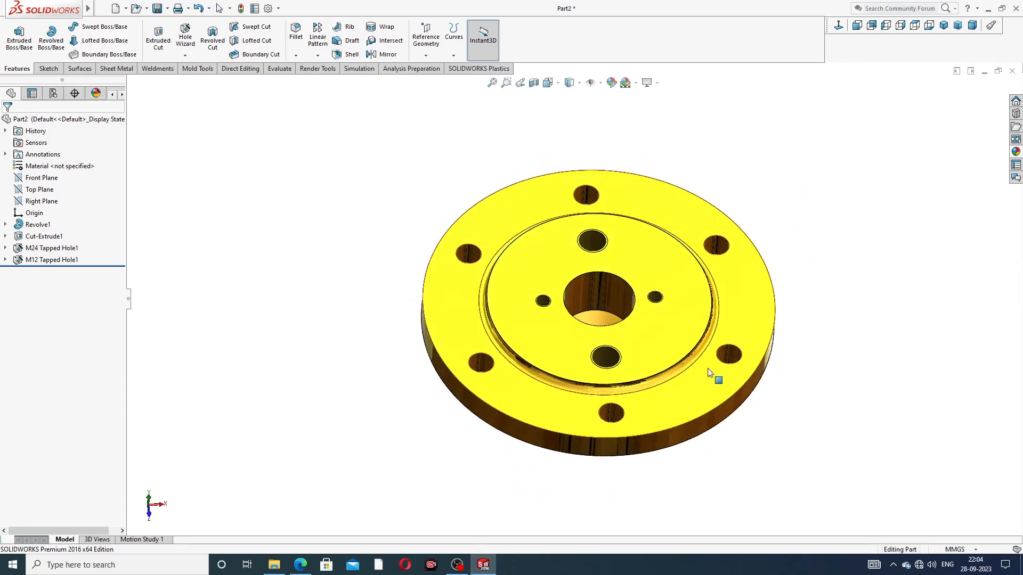
{"action": "middle_click_drag", "start_coordinate": [657, 342], "coordinate": [711, 312]}
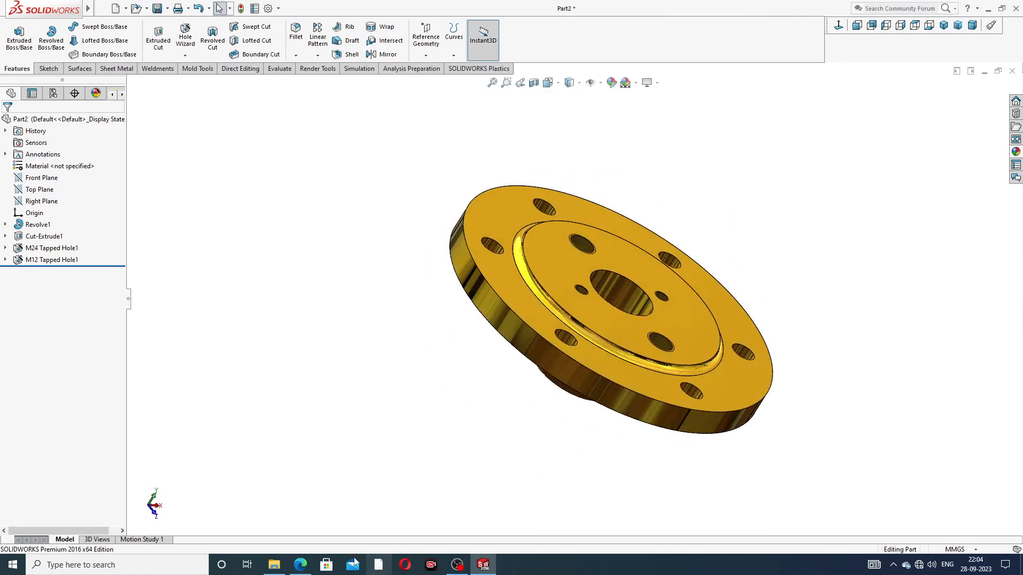
{"action": "left_click", "coordinate": [302, 565]}
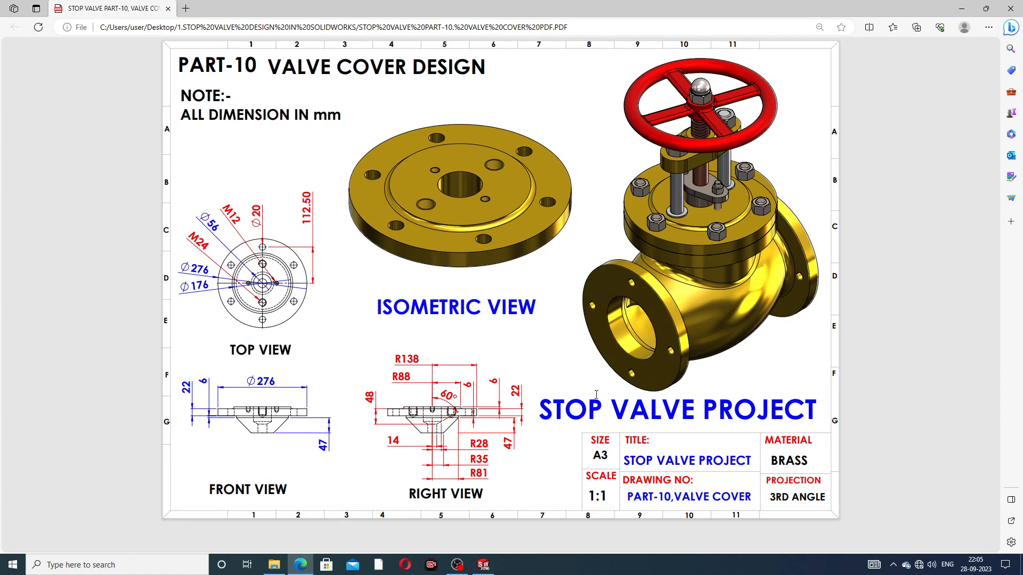
{"action": "left_click", "coordinate": [484, 567]}
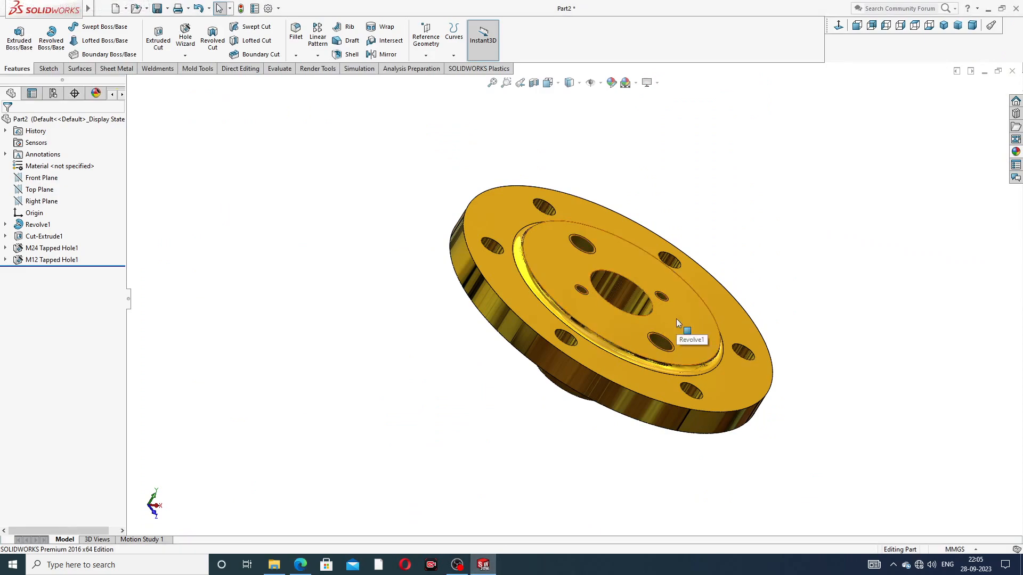
{"action": "middle_click_drag", "start_coordinate": [676, 318], "coordinate": [625, 321]}
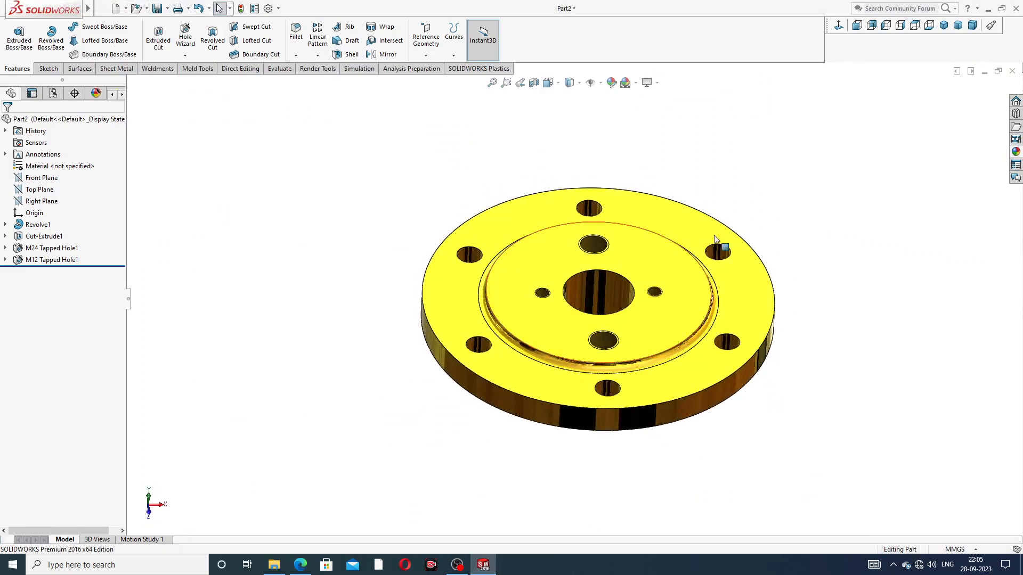
{"action": "left_click", "coordinate": [944, 25]}
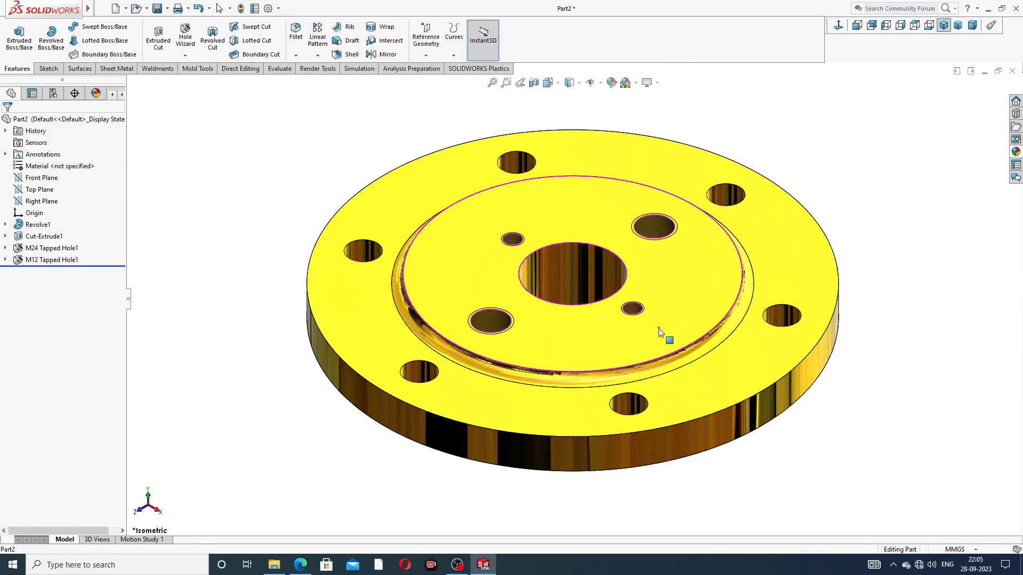
{"action": "middle_click_drag", "start_coordinate": [664, 333], "coordinate": [658, 108]}
{"action": "scroll", "coordinate": [635, 288], "scroll_direction": "up", "scroll_amount": 3}
{"action": "middle_click_drag", "start_coordinate": [630, 310], "coordinate": [641, 363]}
{"action": "left_click", "coordinate": [943, 25]}
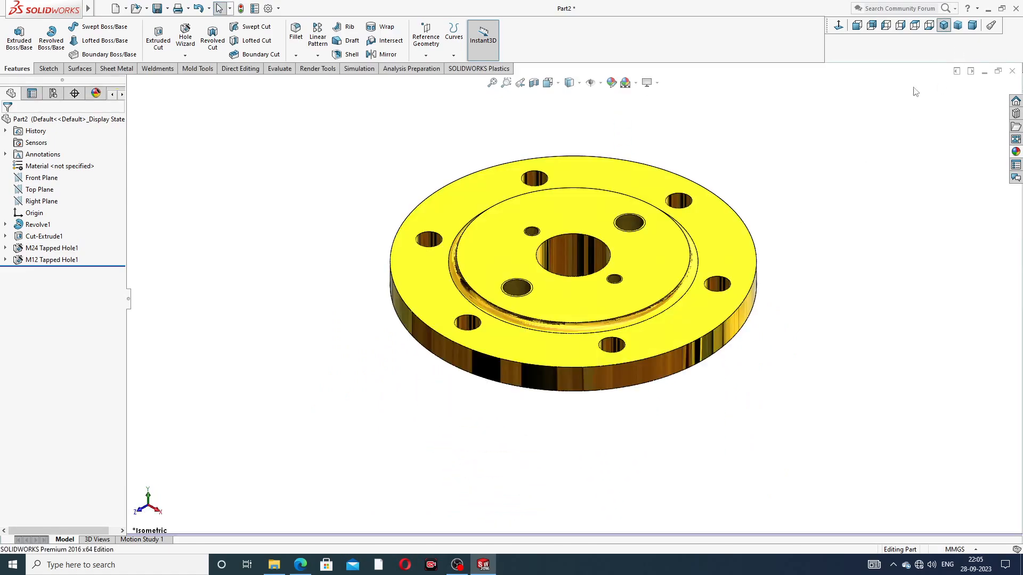
{"action": "scroll", "coordinate": [628, 199], "scroll_direction": "down", "scroll_amount": 2}
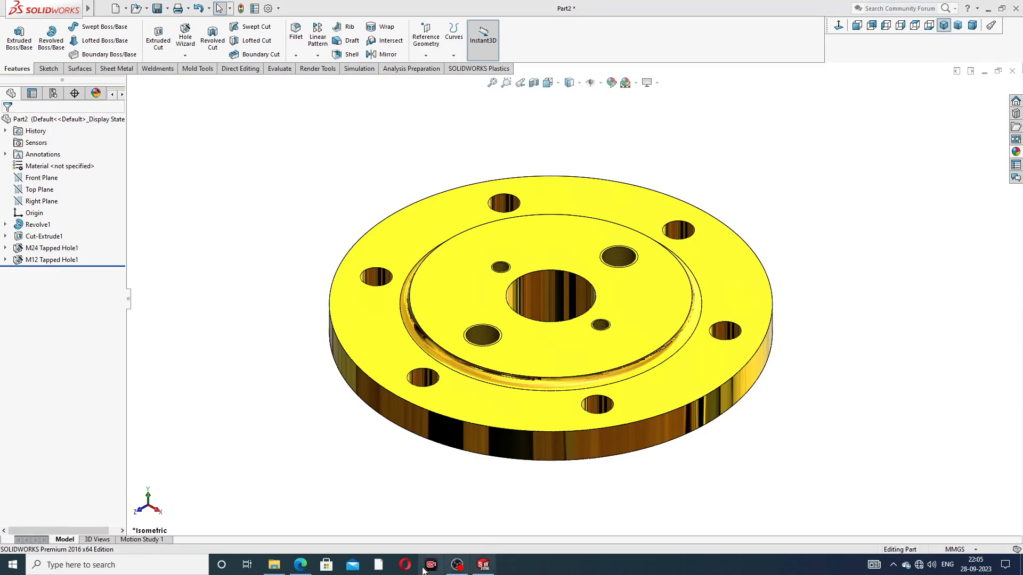
{"action": "left_click", "coordinate": [300, 565]}
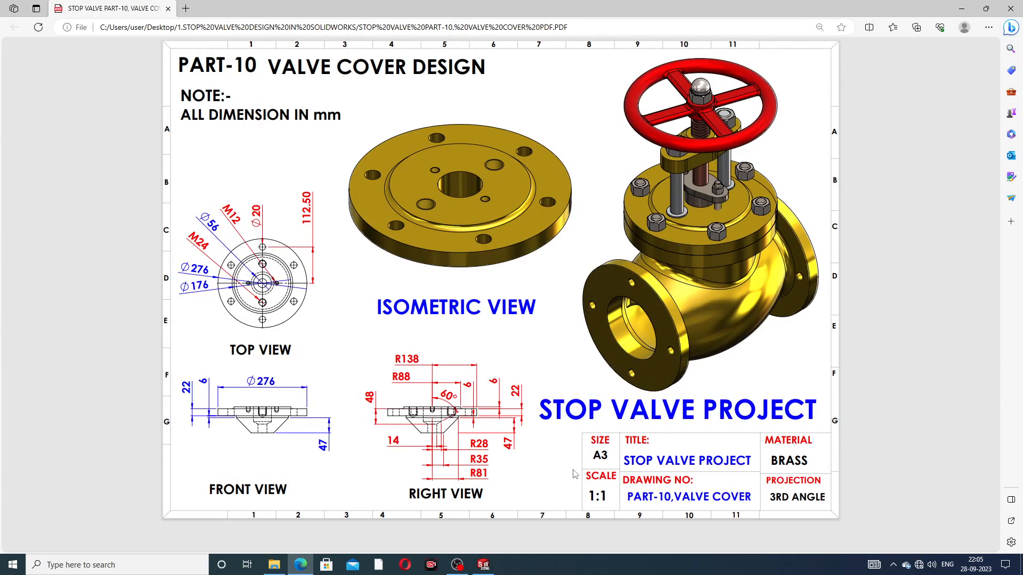
{"action": "left_click", "coordinate": [593, 570]}
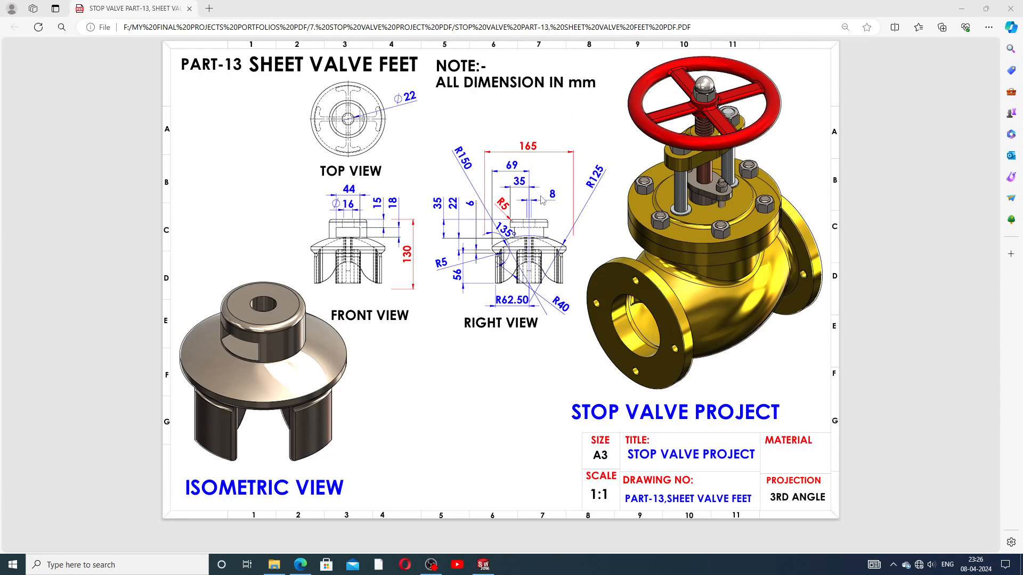
Step: Switch from the Part-13 drawing to SOLIDWORKS and examine the reference sheet valve feet model from above, below and the sides
{"action": "left_click", "coordinate": [483, 564]}
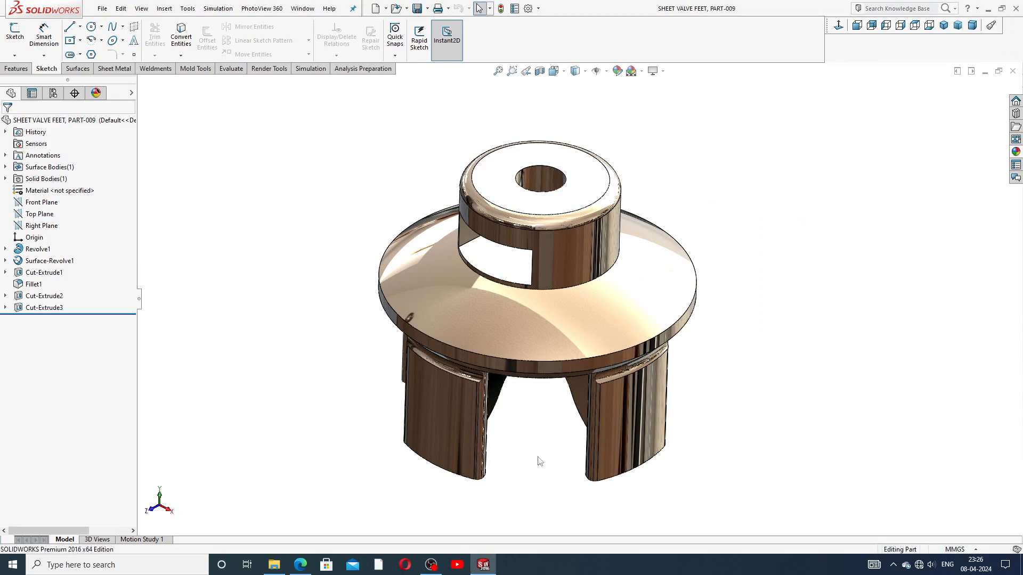
{"action": "middle_click_drag", "start_coordinate": [641, 297], "coordinate": [639, 159]}
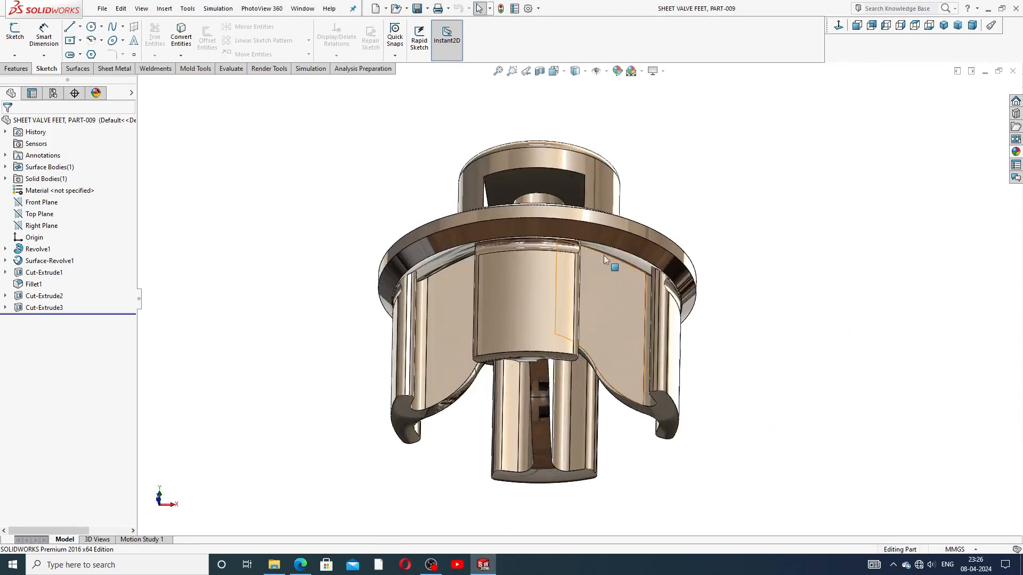
{"action": "middle_click_drag", "start_coordinate": [610, 197], "coordinate": [585, 385]}
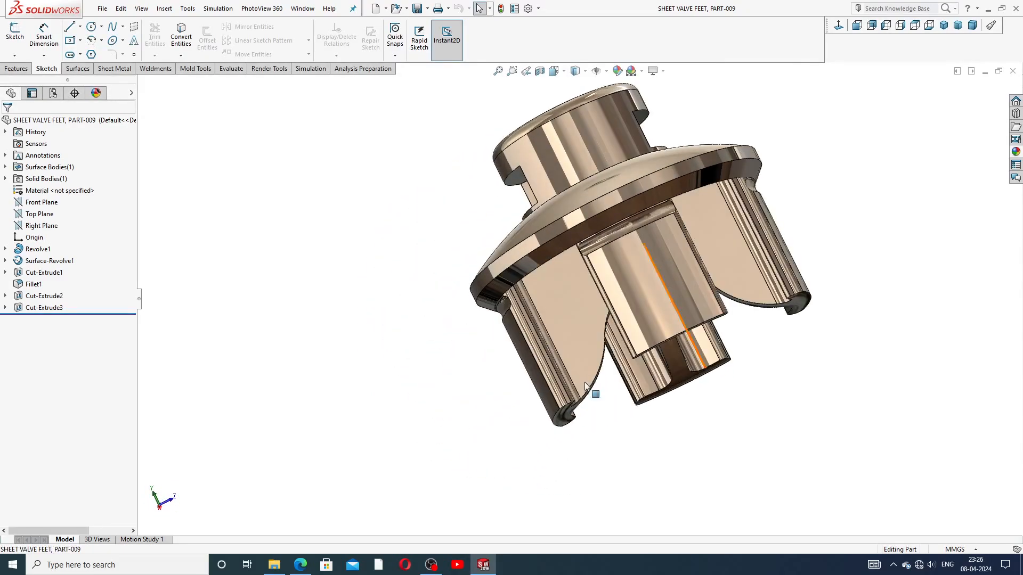
{"action": "left_click", "coordinate": [944, 25]}
{"action": "middle_click_drag", "start_coordinate": [608, 308], "coordinate": [650, 96]}
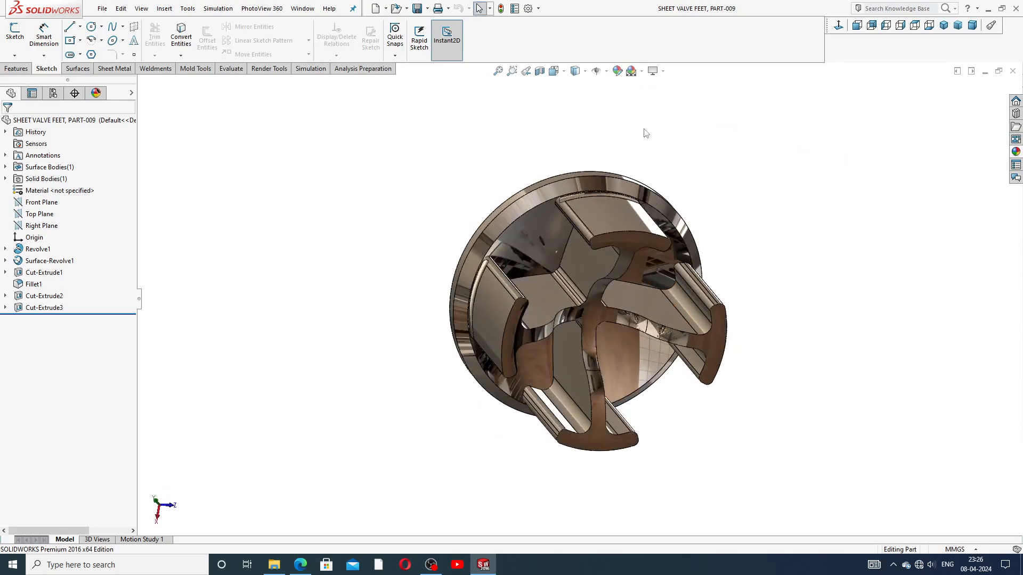
{"action": "middle_click_drag", "start_coordinate": [645, 132], "coordinate": [734, 401]}
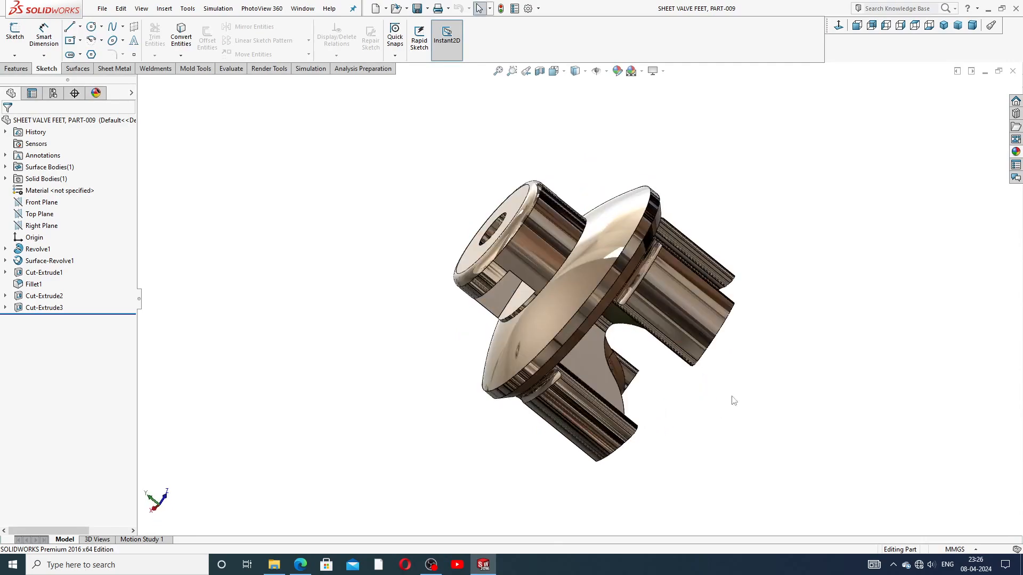
{"action": "left_click", "coordinate": [944, 26]}
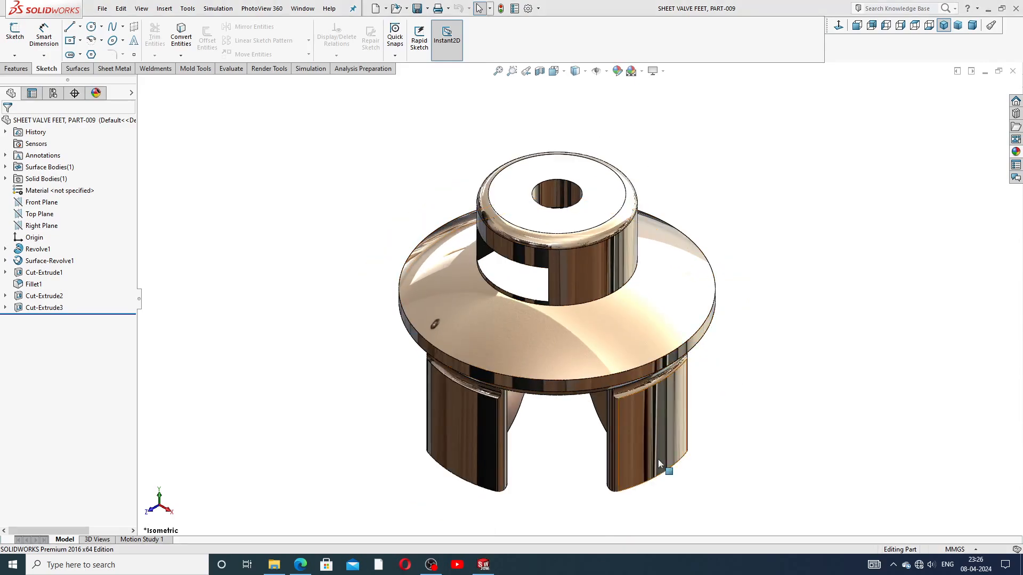
Step: Close the reference sheet valve feet model and create a new part document
{"action": "left_click", "coordinate": [1013, 71]}
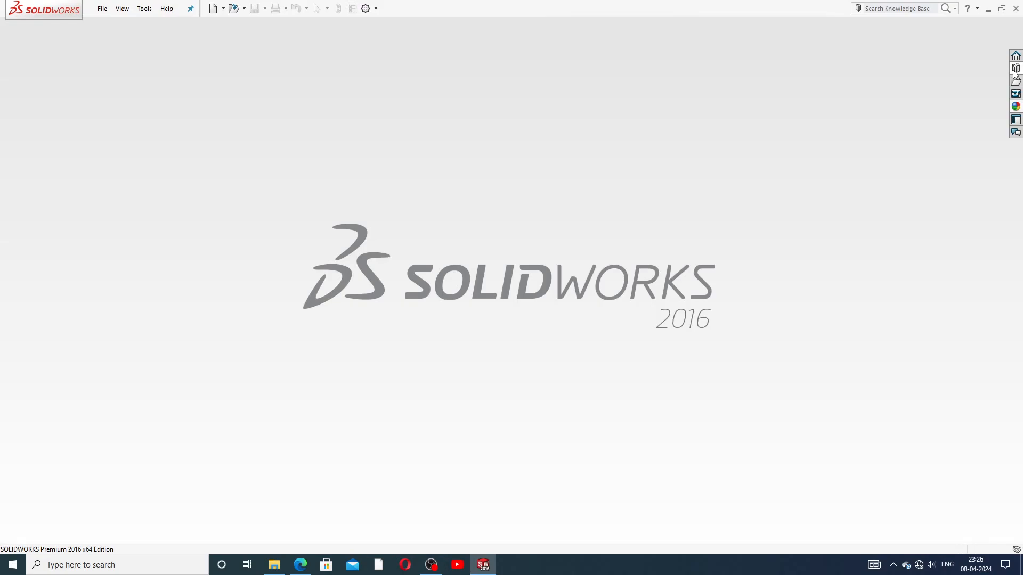
{"action": "left_click", "coordinate": [213, 9]}
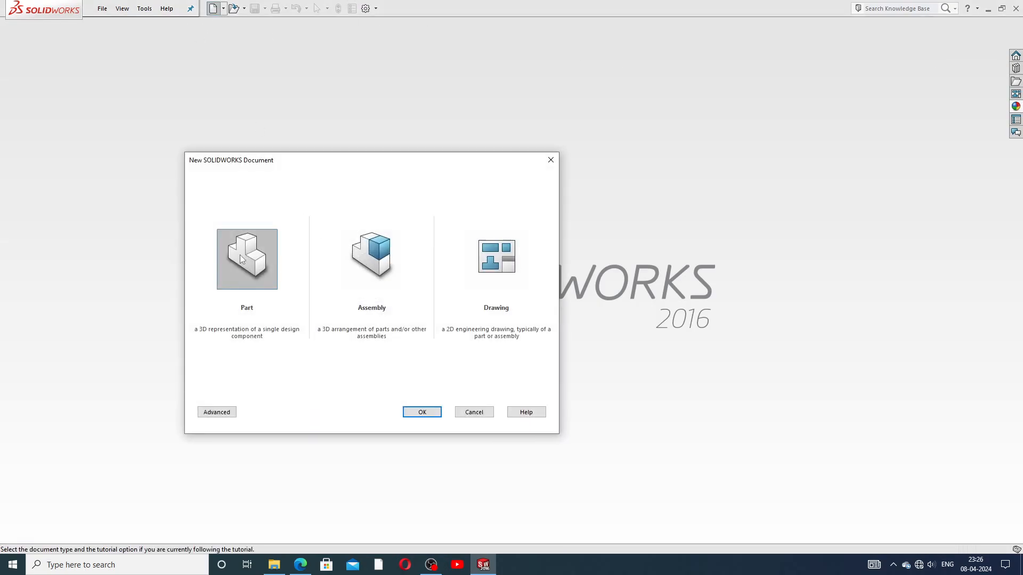
{"action": "left_click", "coordinate": [435, 414]}
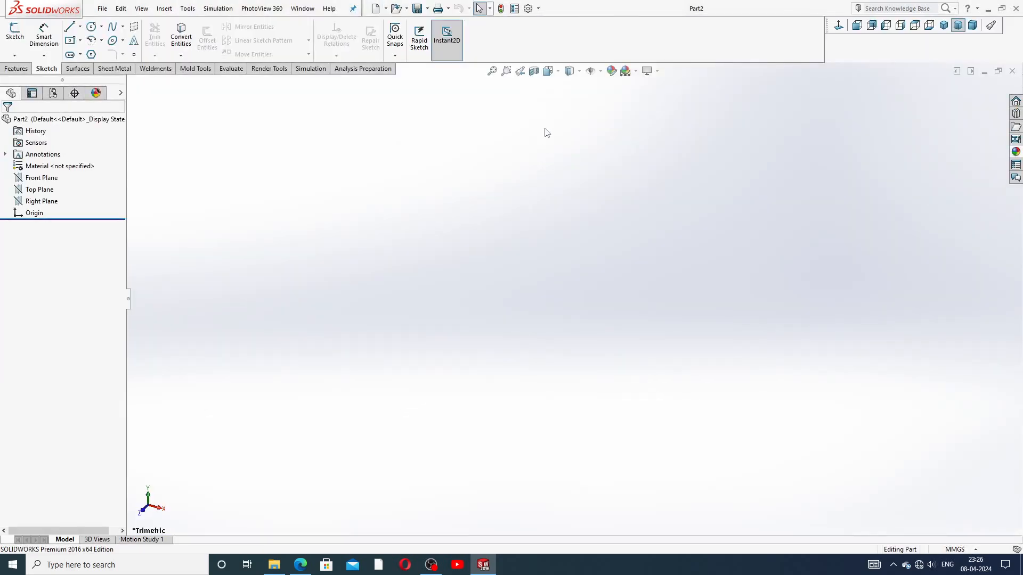
Step: Apply a plain white scene to the new part and raise both the shaded and wireframe image quality resolutions to the highest setting
{"action": "left_click", "coordinate": [635, 71]}
{"action": "left_click", "coordinate": [644, 30]}
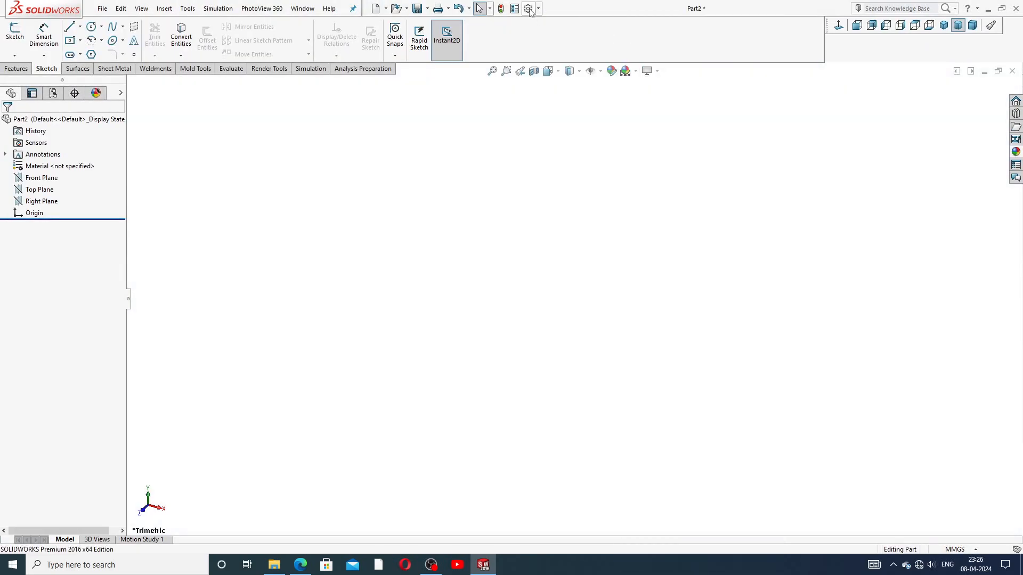
{"action": "left_click", "coordinate": [528, 8]}
{"action": "left_click", "coordinate": [374, 103]}
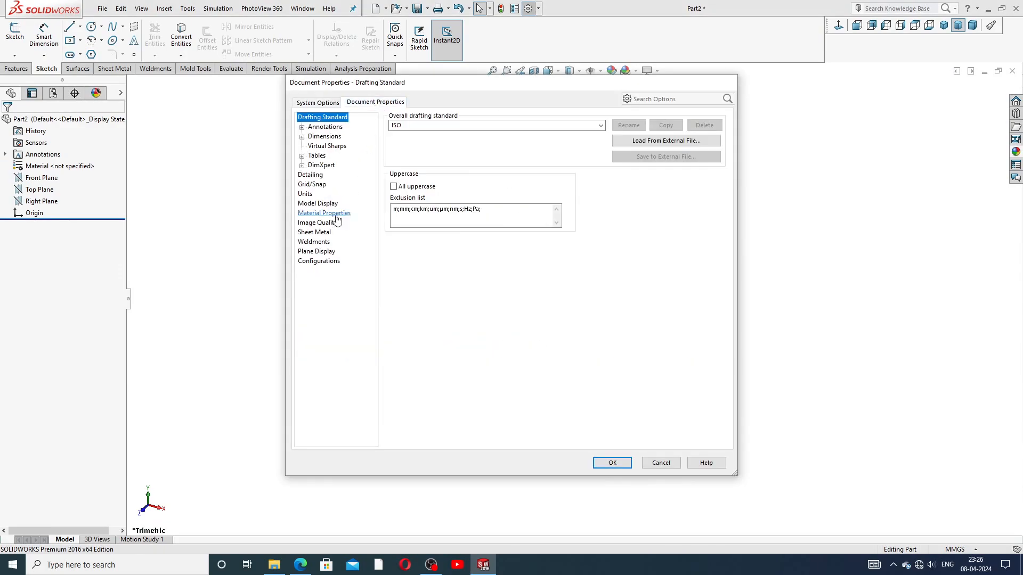
{"action": "left_click", "coordinate": [317, 223]}
{"action": "left_click_drag", "start_coordinate": [478, 134], "coordinate": [604, 149]}
{"action": "left_click", "coordinate": [483, 240]}
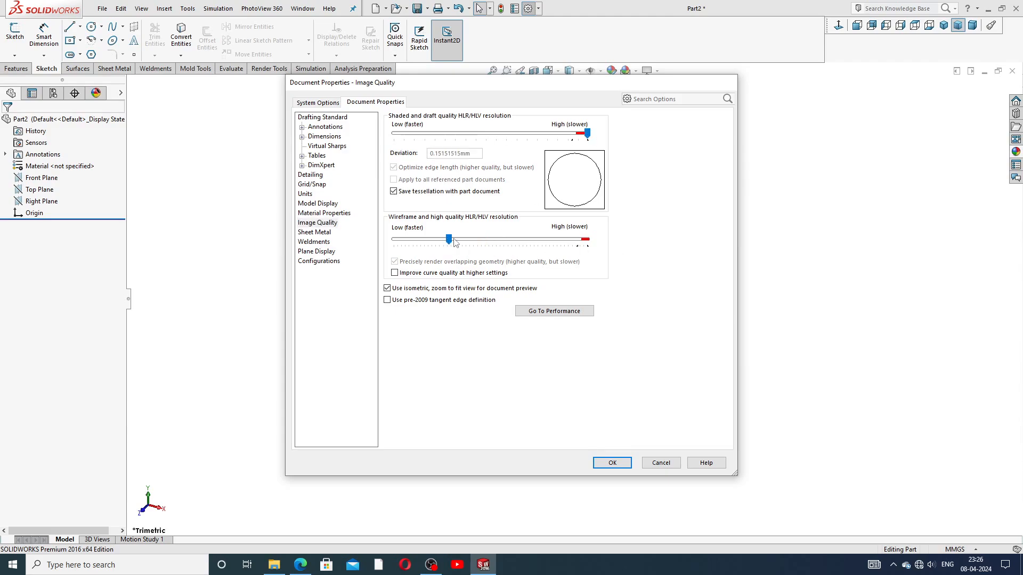
{"action": "left_click_drag", "start_coordinate": [449, 240], "coordinate": [604, 335]}
{"action": "left_click", "coordinate": [607, 462]}
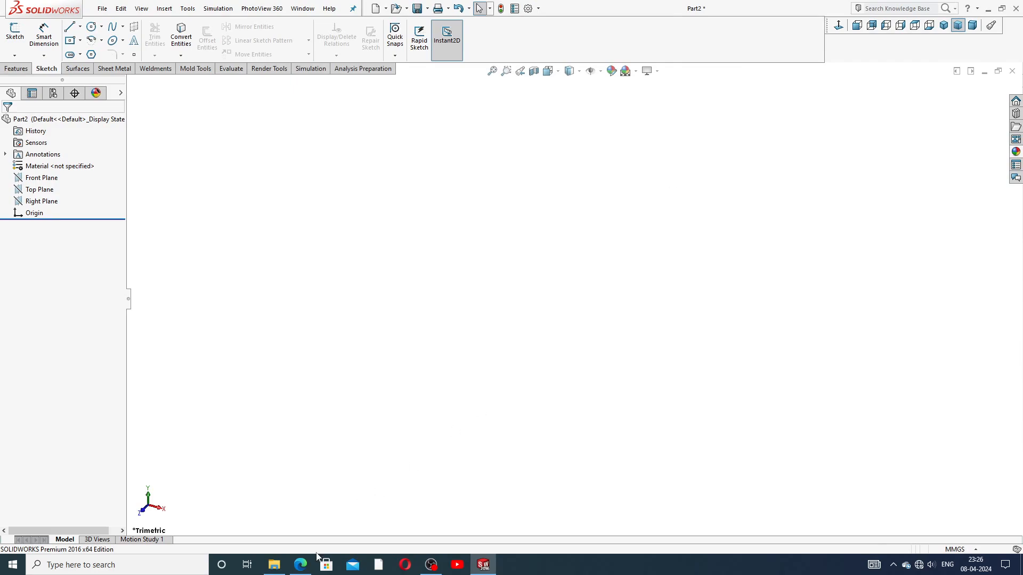
Step: Consult the Part-13 drawing PDF, return to SOLIDWORKS and sketch a vertical centerline through the origin on the Right Plane
{"action": "left_click", "coordinate": [306, 565]}
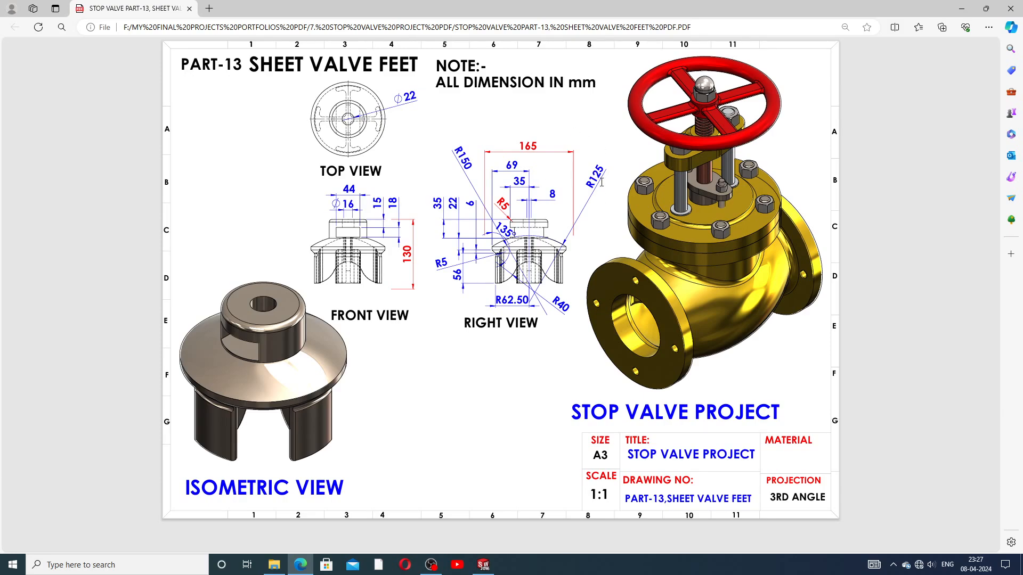
{"action": "key", "text": "alt+Tab"}
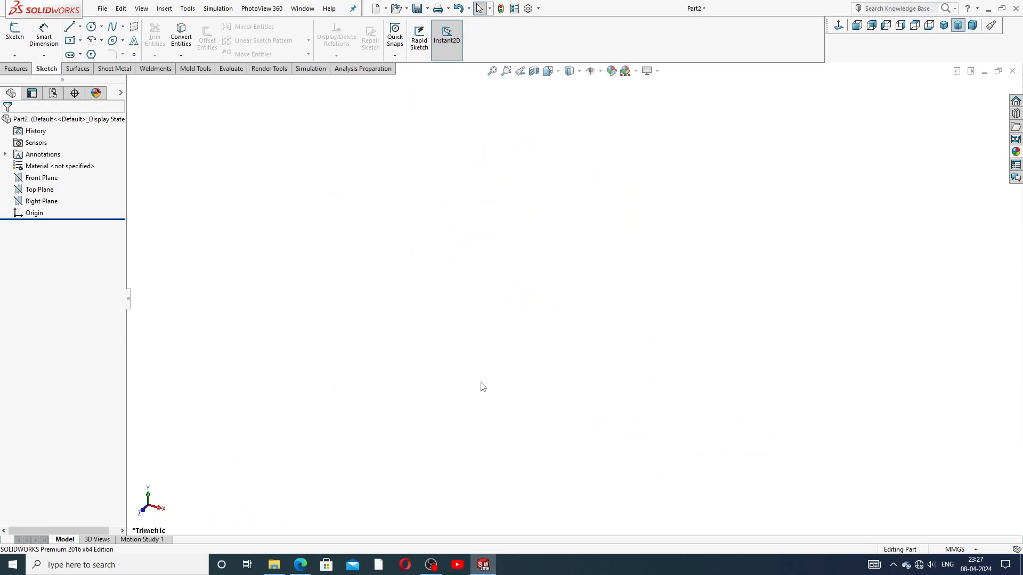
{"action": "left_click", "coordinate": [52, 203]}
{"action": "left_click", "coordinate": [65, 191]}
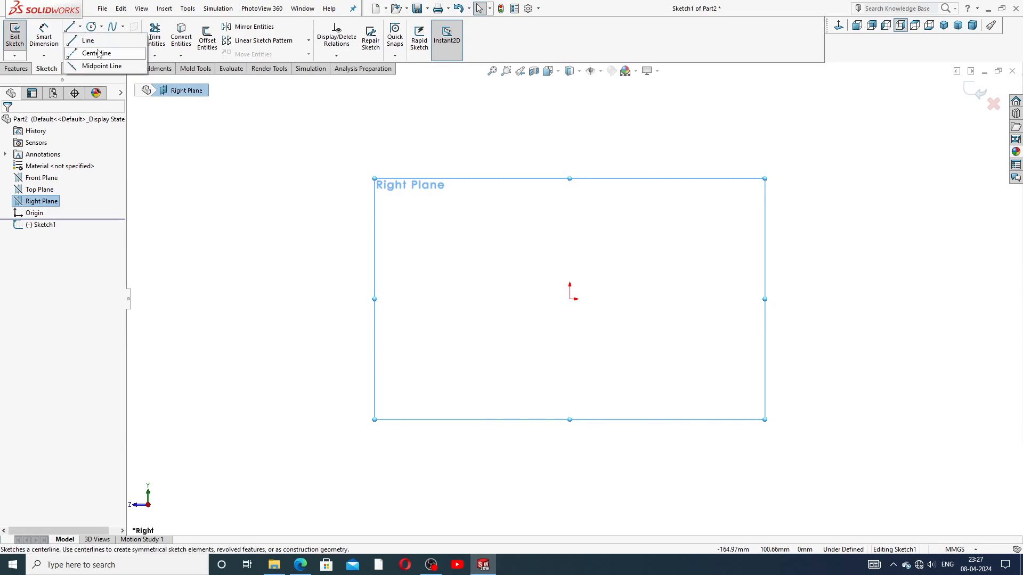
{"action": "left_click", "coordinate": [88, 42]}
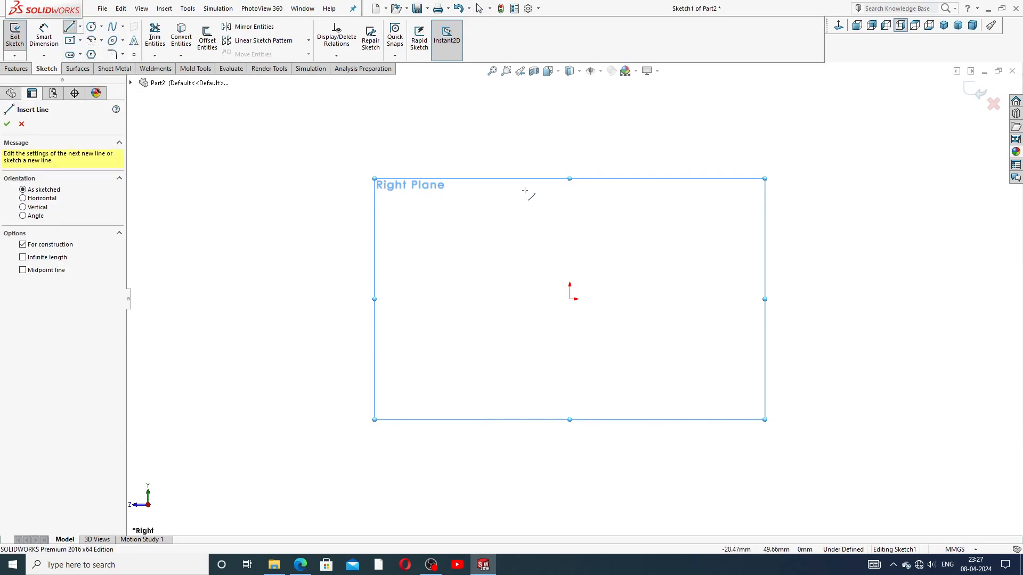
{"action": "left_click", "coordinate": [569, 192]}
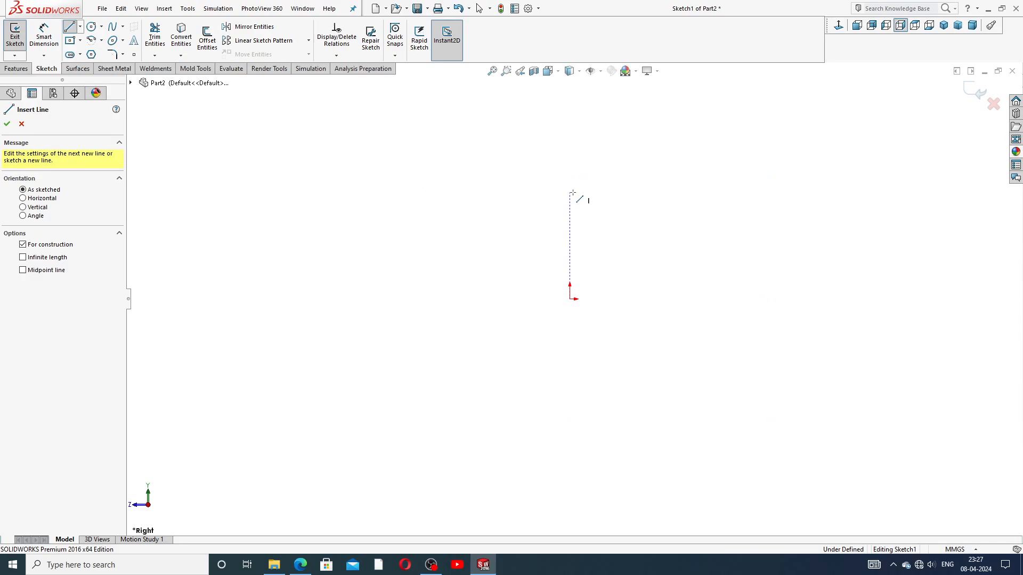
{"action": "left_click", "coordinate": [568, 457]}
{"action": "right_click", "coordinate": [615, 367]}
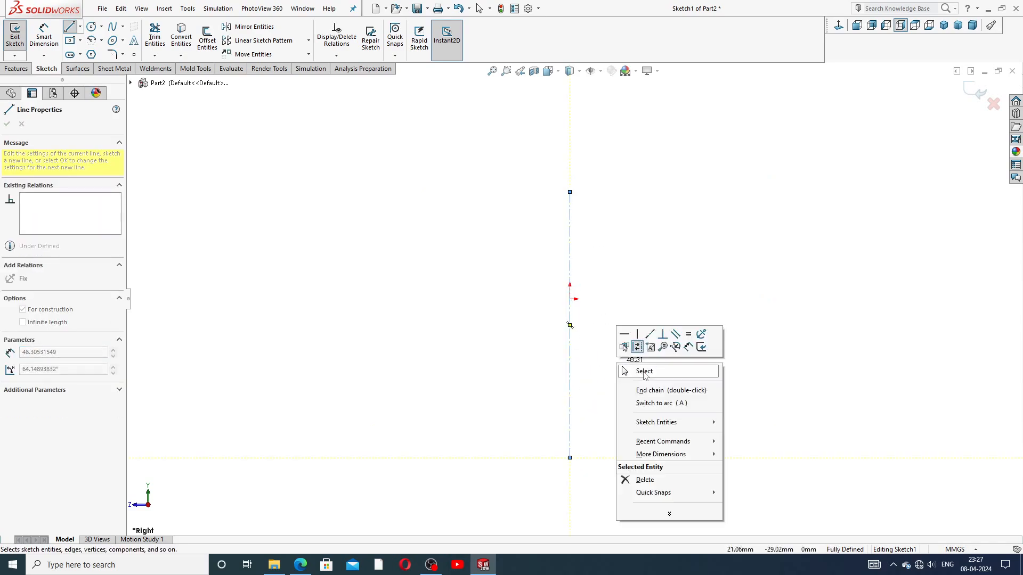
{"action": "left_click", "coordinate": [643, 372]}
Step: Draw a horizontal line about 26 mm long outward from the origin, and a vertical line about 29 mm long down from its outer end
{"action": "scroll", "coordinate": [573, 367], "scroll_direction": "down", "scroll_amount": 2}
{"action": "scroll", "coordinate": [575, 372], "scroll_direction": "up", "scroll_amount": 3}
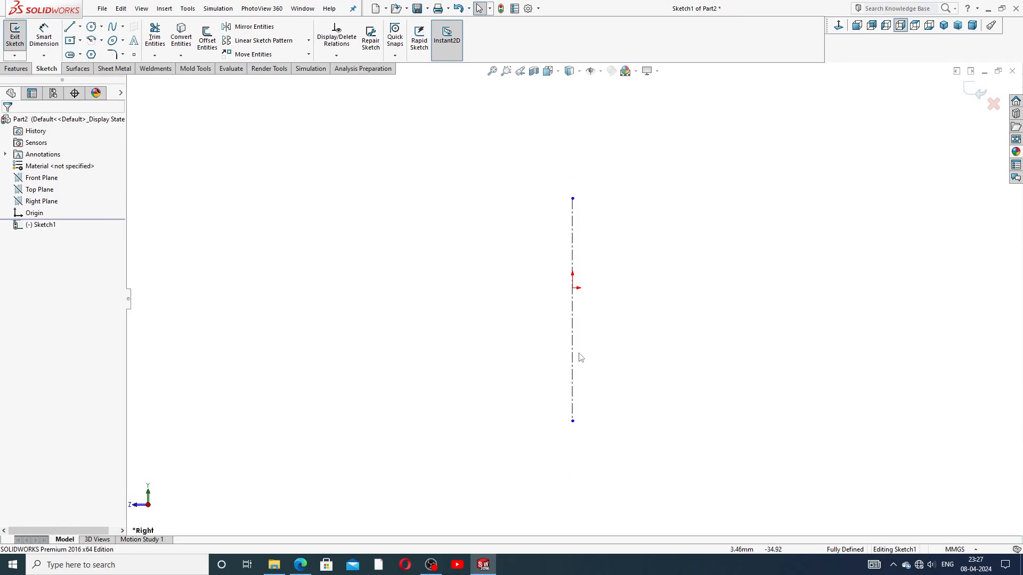
{"action": "scroll", "coordinate": [581, 357], "scroll_direction": "down", "scroll_amount": 1}
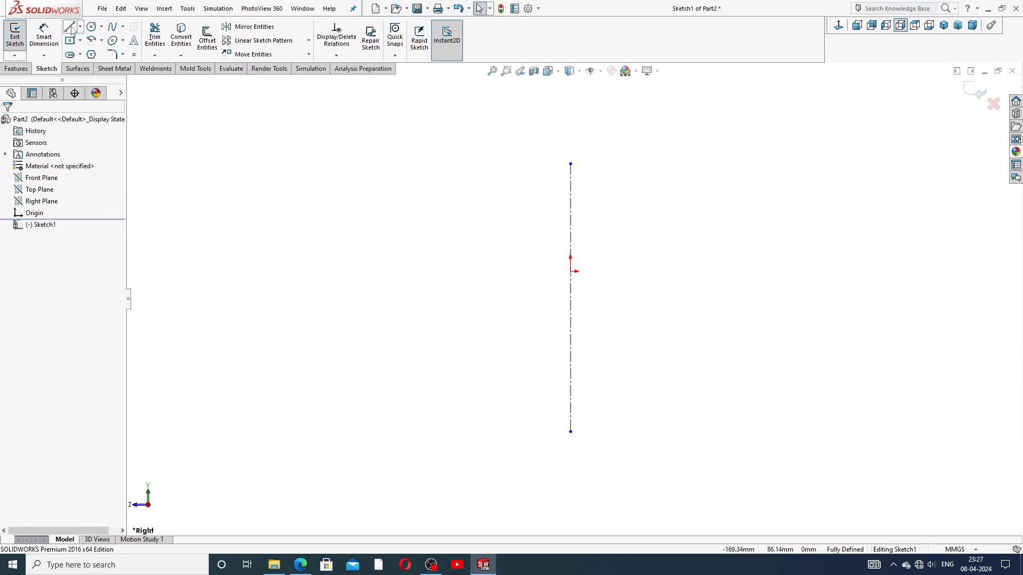
{"action": "left_click", "coordinate": [70, 28]}
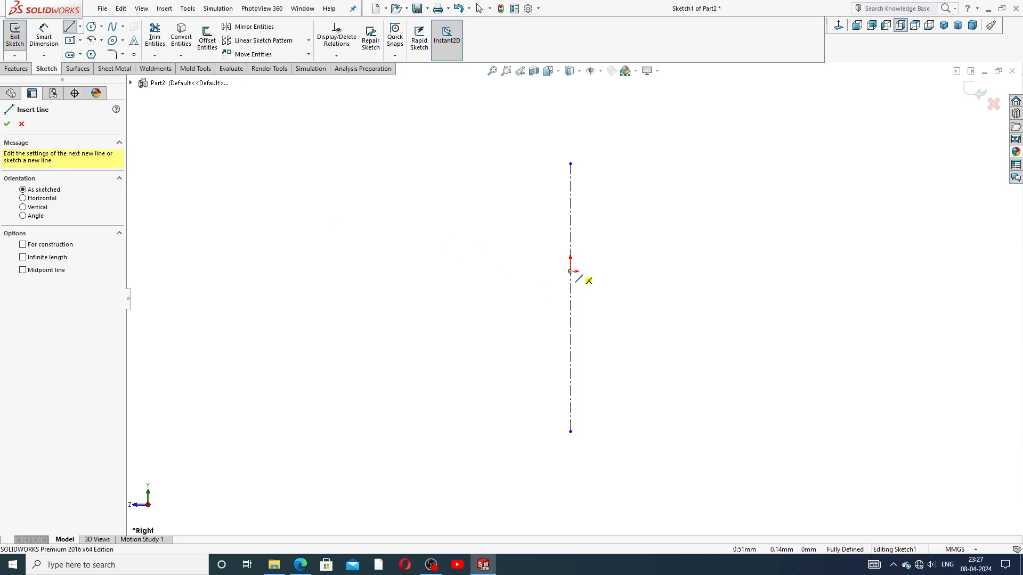
{"action": "left_click", "coordinate": [571, 271]}
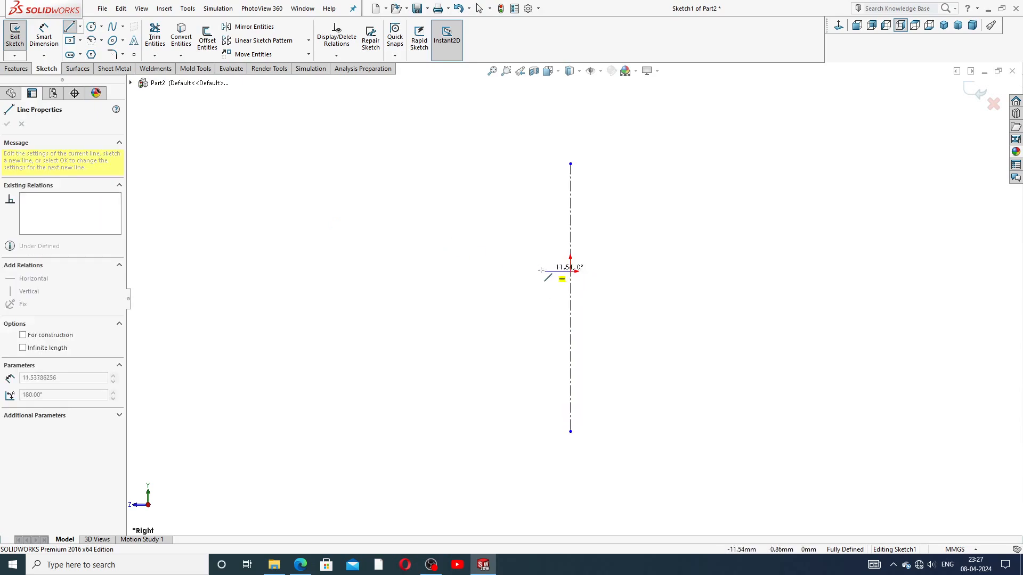
{"action": "left_click", "coordinate": [512, 271]}
{"action": "left_click", "coordinate": [512, 334]}
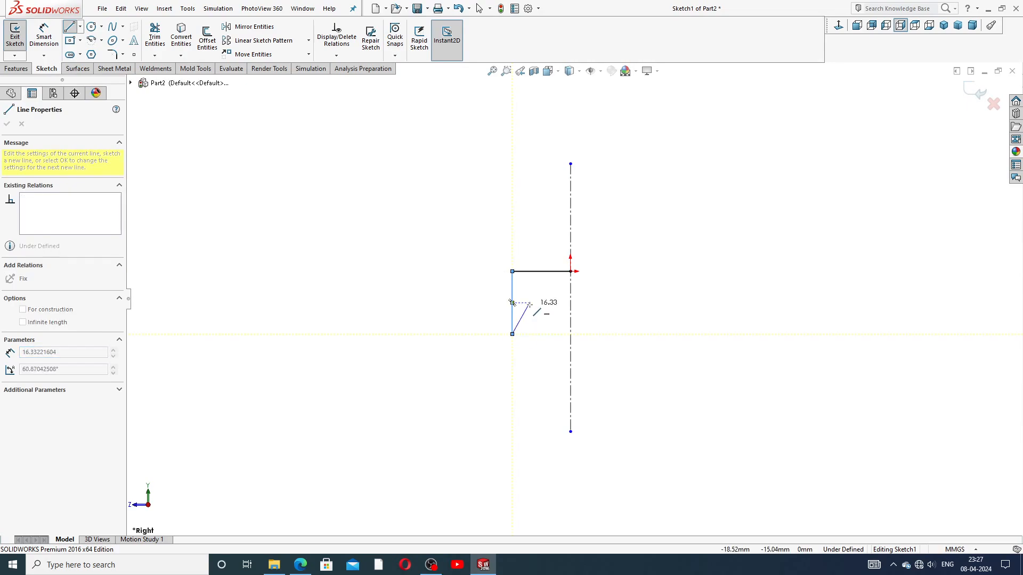
{"action": "right_click", "coordinate": [512, 303]}
{"action": "left_click", "coordinate": [564, 316]}
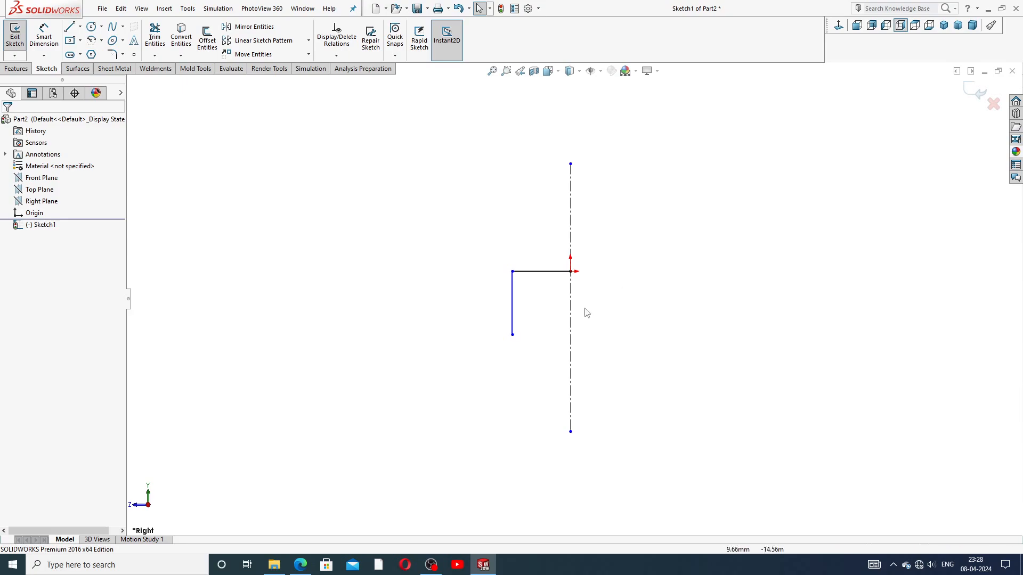
{"action": "left_click", "coordinate": [44, 34]}
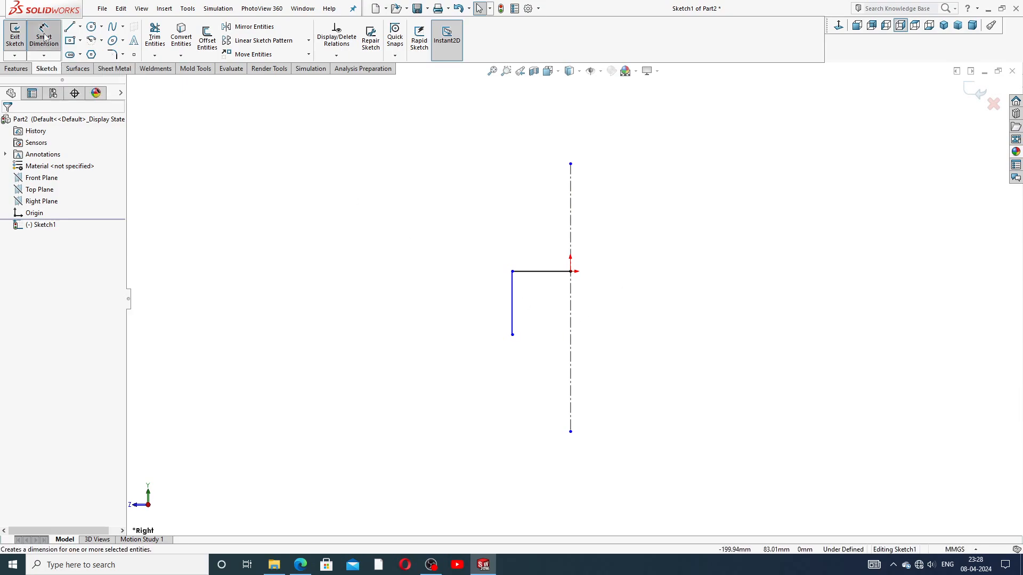
{"action": "right_click", "coordinate": [618, 209]}
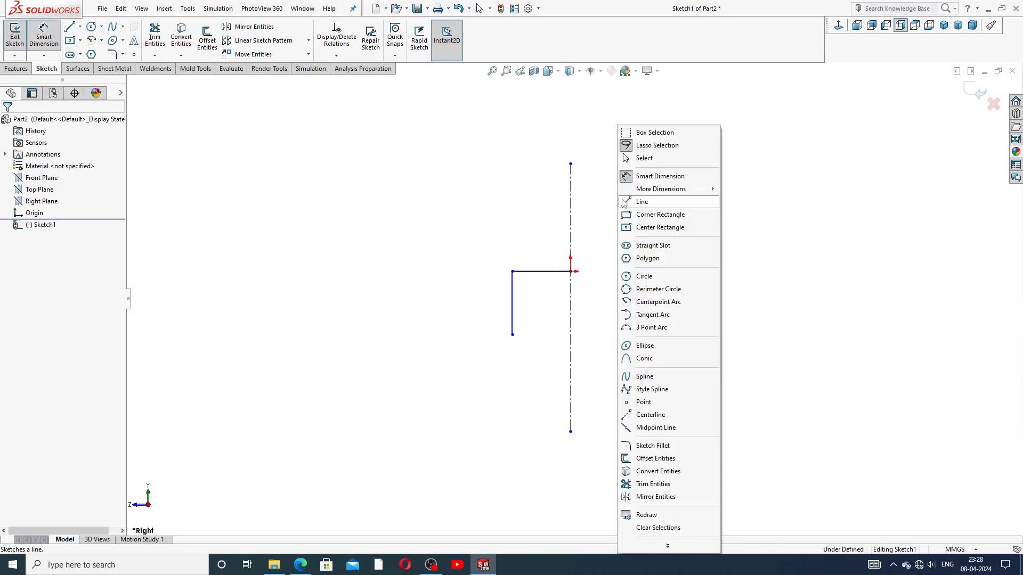
{"action": "left_click", "coordinate": [654, 160]}
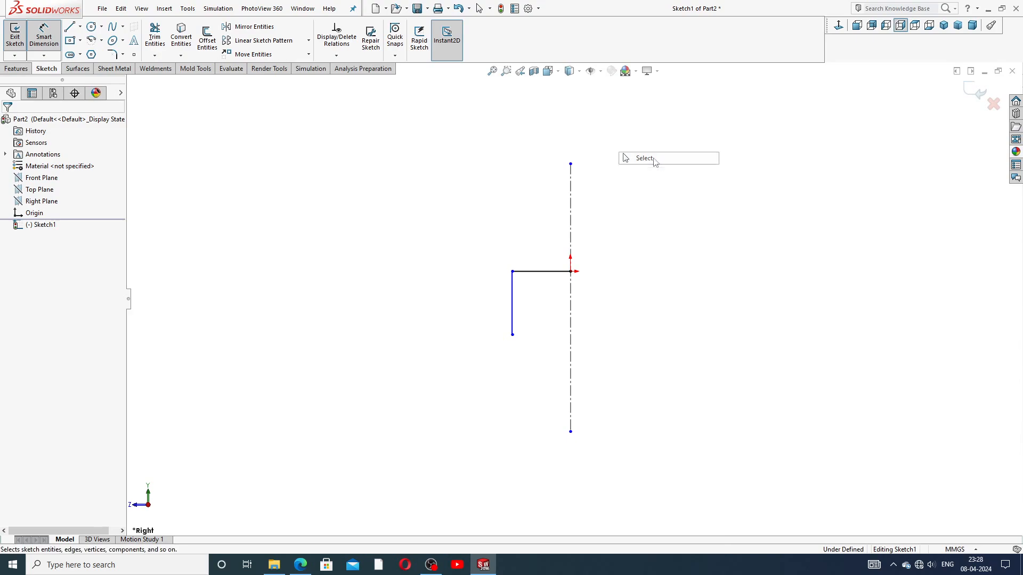
Step: Draw a centerpoint arc of about 44 mm radius, centred on the centerline, sweeping outward and down from the vertical line's lower end
{"action": "left_click", "coordinate": [103, 41]}
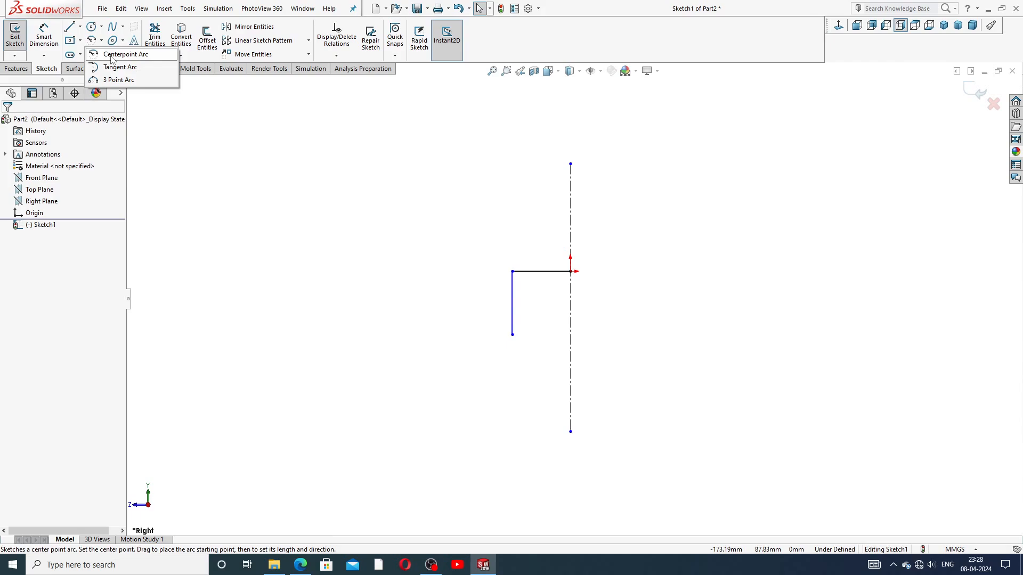
{"action": "left_click", "coordinate": [112, 58]}
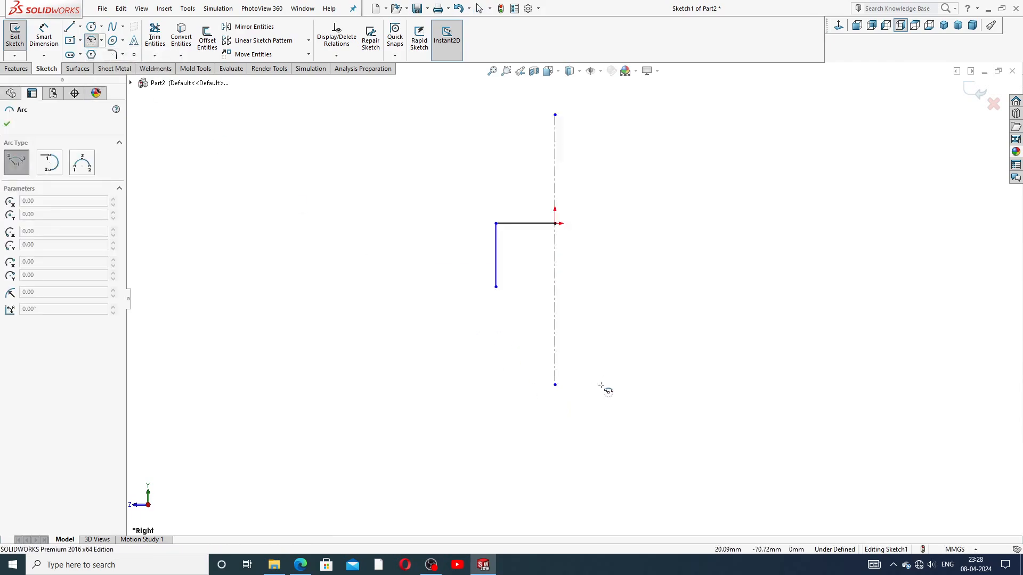
{"action": "scroll", "coordinate": [601, 385], "scroll_direction": "down", "scroll_amount": 1}
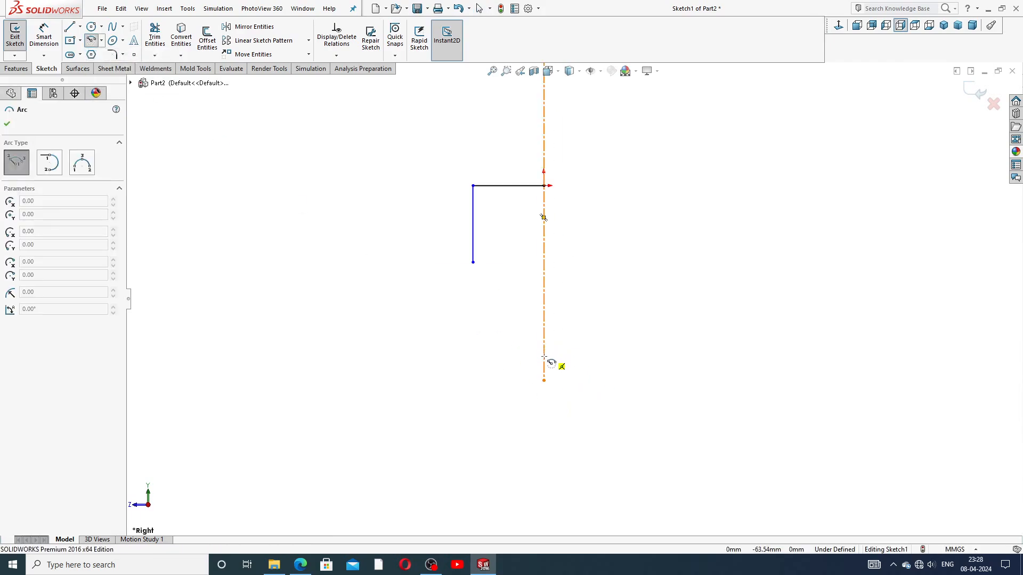
{"action": "left_click", "coordinate": [544, 357]}
{"action": "left_click", "coordinate": [473, 263]}
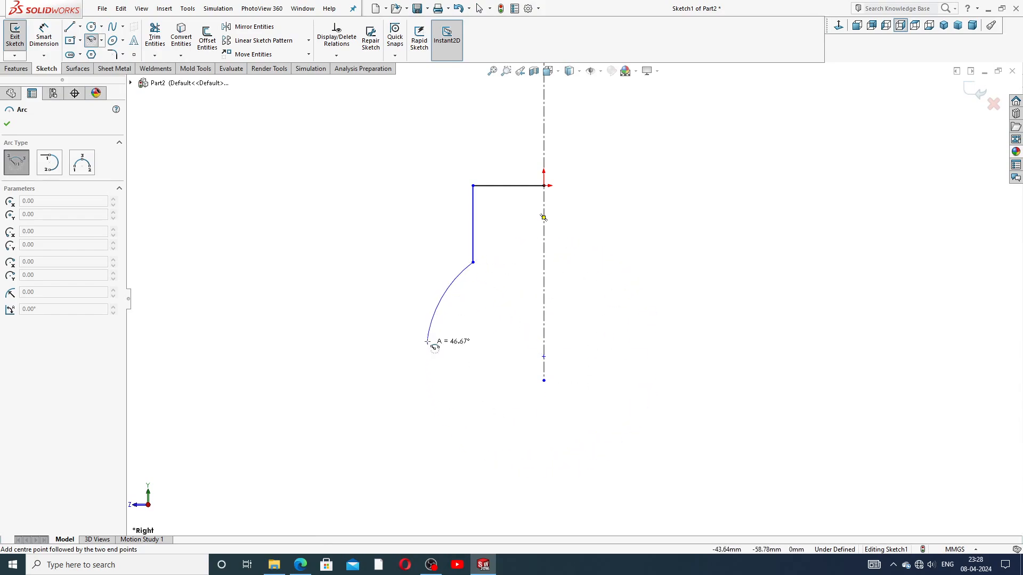
{"action": "left_click", "coordinate": [432, 319]}
{"action": "right_click", "coordinate": [505, 304]}
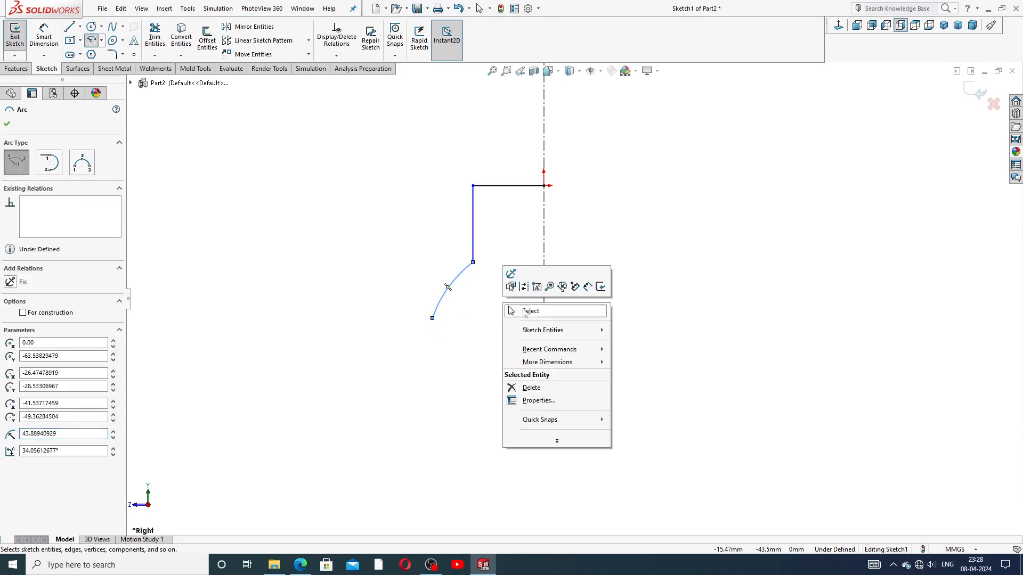
{"action": "left_click", "coordinate": [534, 310]}
Step: Extend the centerline's lower end downward to about 117 mm below the origin
{"action": "scroll", "coordinate": [541, 360], "scroll_direction": "up", "scroll_amount": 2}
{"action": "scroll", "coordinate": [542, 360], "scroll_direction": "down", "scroll_amount": 3}
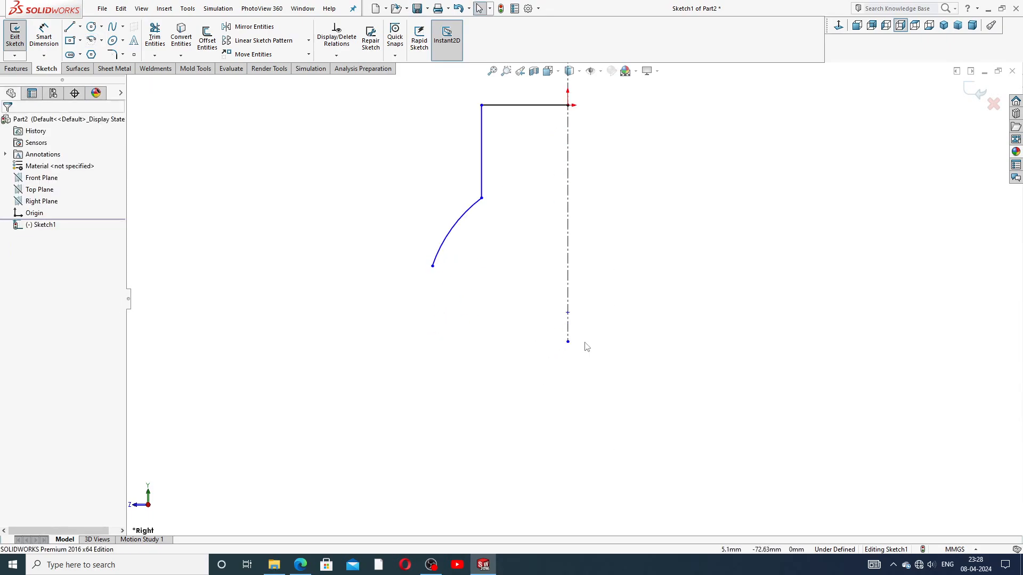
{"action": "left_click_drag", "start_coordinate": [568, 341], "coordinate": [569, 414]}
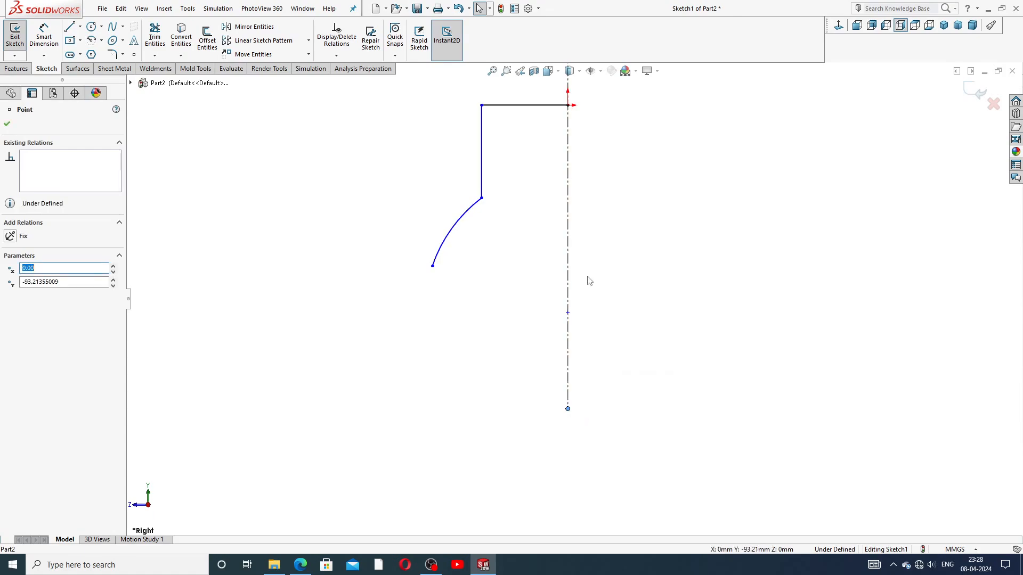
{"action": "scroll", "coordinate": [591, 229], "scroll_direction": "up", "scroll_amount": 2}
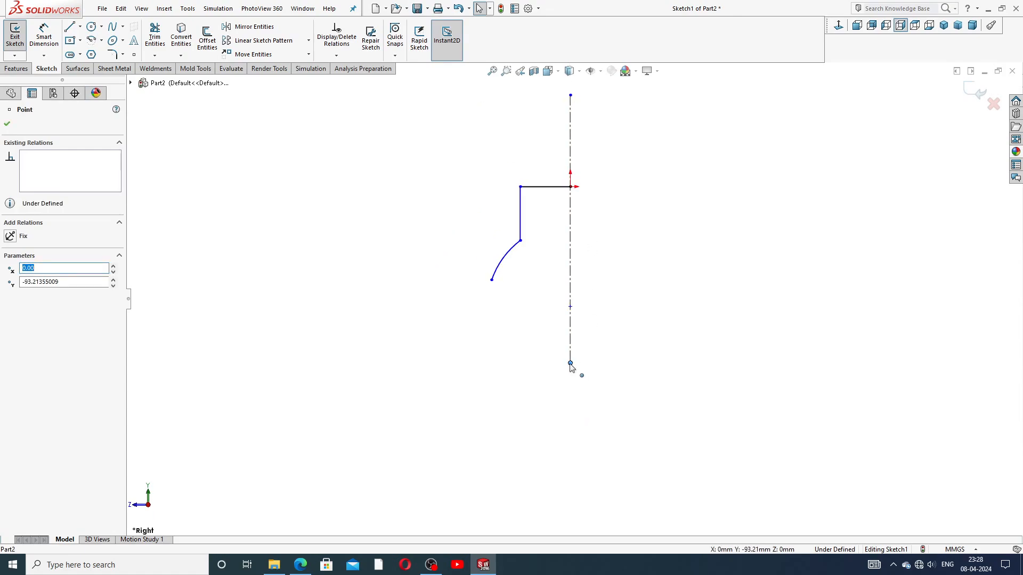
{"action": "left_click_drag", "start_coordinate": [570, 365], "coordinate": [571, 411]}
{"action": "scroll", "coordinate": [576, 256], "scroll_direction": "up", "scroll_amount": 2}
{"action": "scroll", "coordinate": [572, 255], "scroll_direction": "down", "scroll_amount": 3}
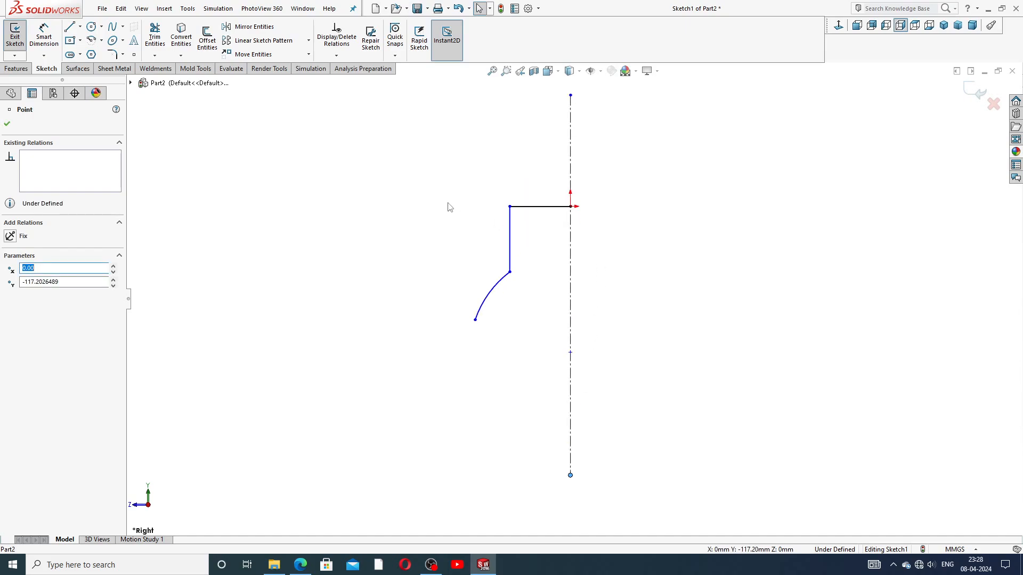
Step: Dimension the horizontal top line of the profile to 35 mm
{"action": "left_click", "coordinate": [53, 46]}
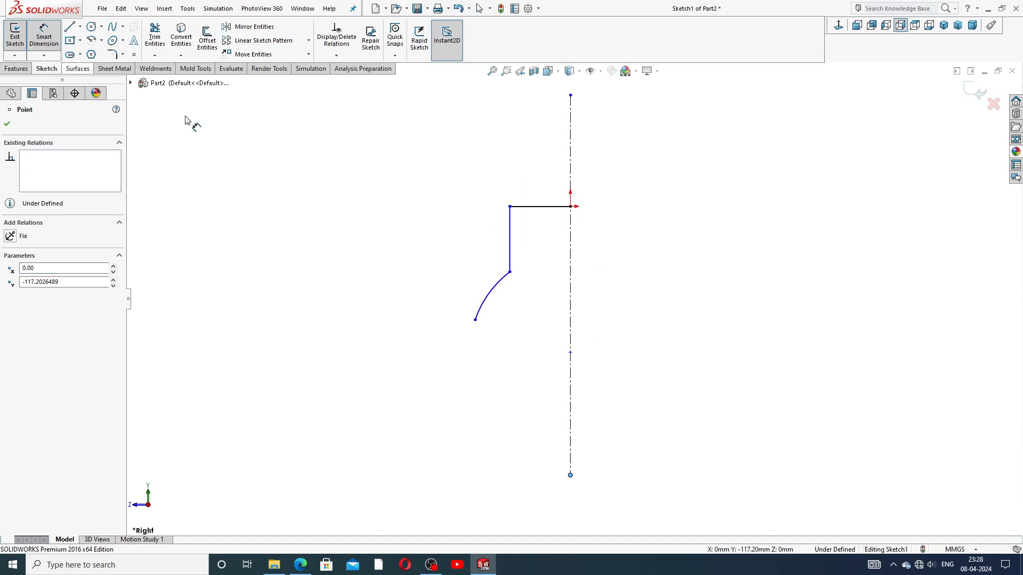
{"action": "left_click", "coordinate": [550, 208]}
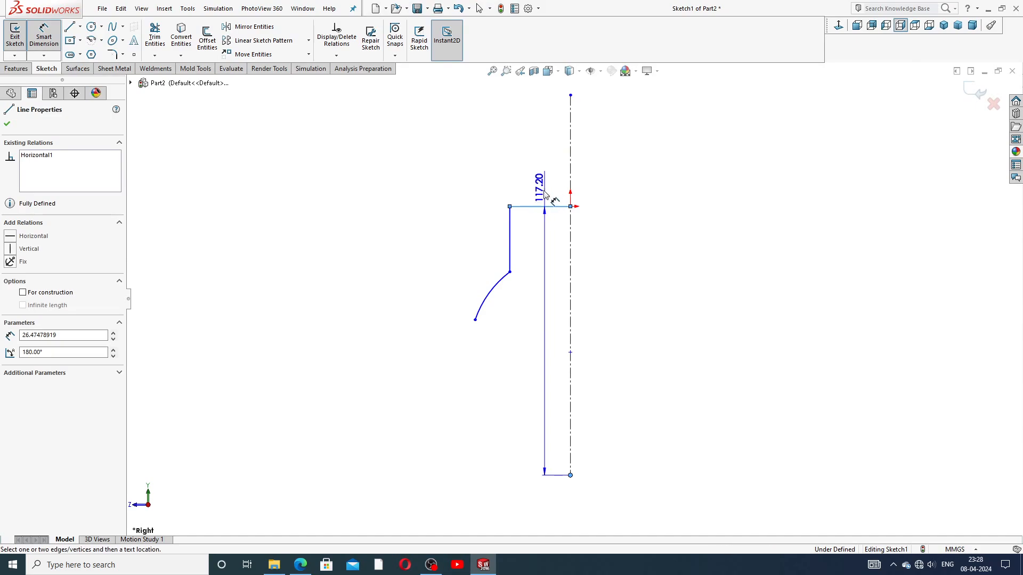
{"action": "key", "text": "Escape"}
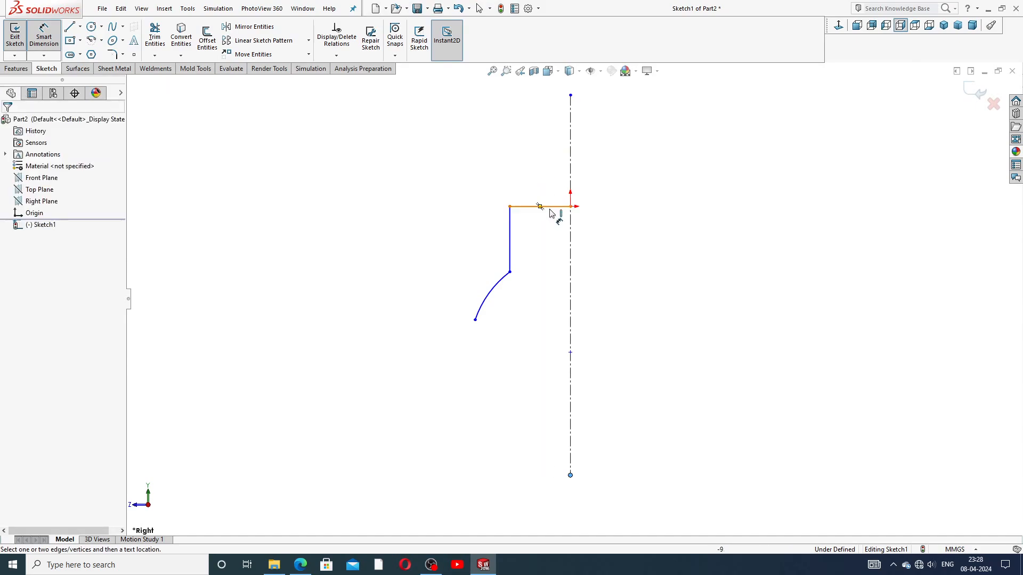
{"action": "left_click", "coordinate": [549, 207]}
{"action": "key", "text": "Escape"}
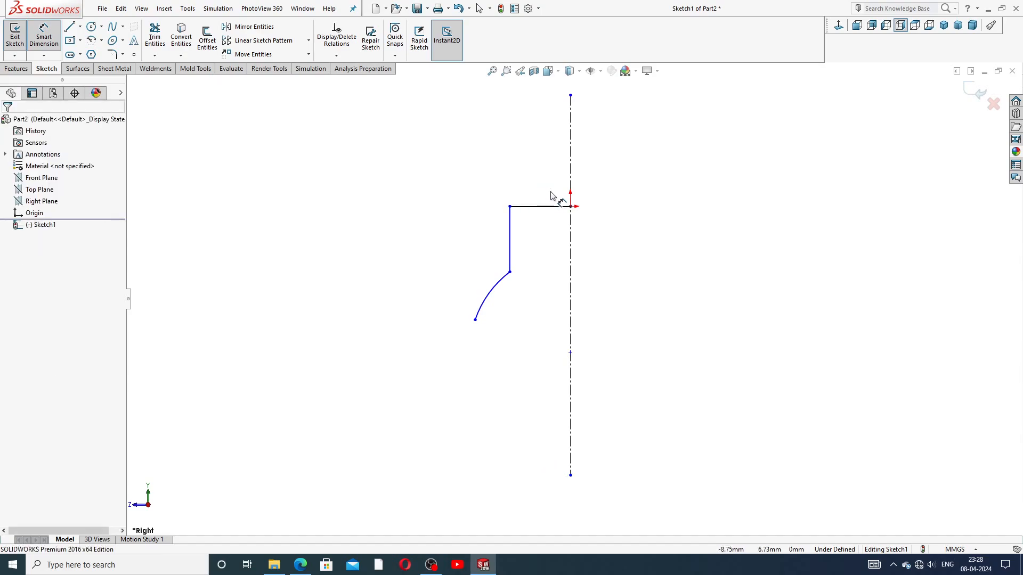
{"action": "left_click", "coordinate": [550, 206]}
{"action": "left_click", "coordinate": [544, 193]}
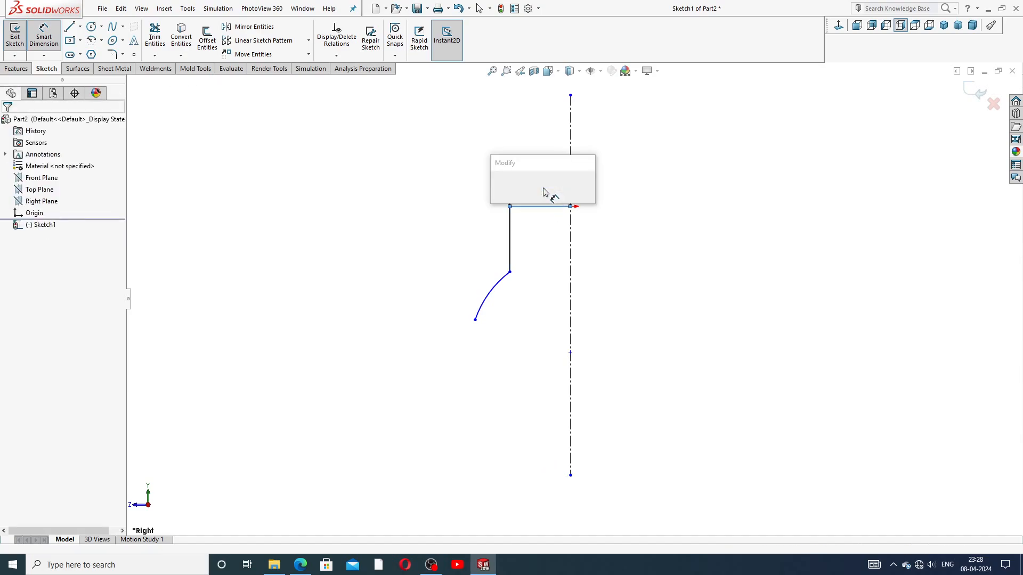
{"action": "type", "text": "35"}
{"action": "key", "text": "Return"}
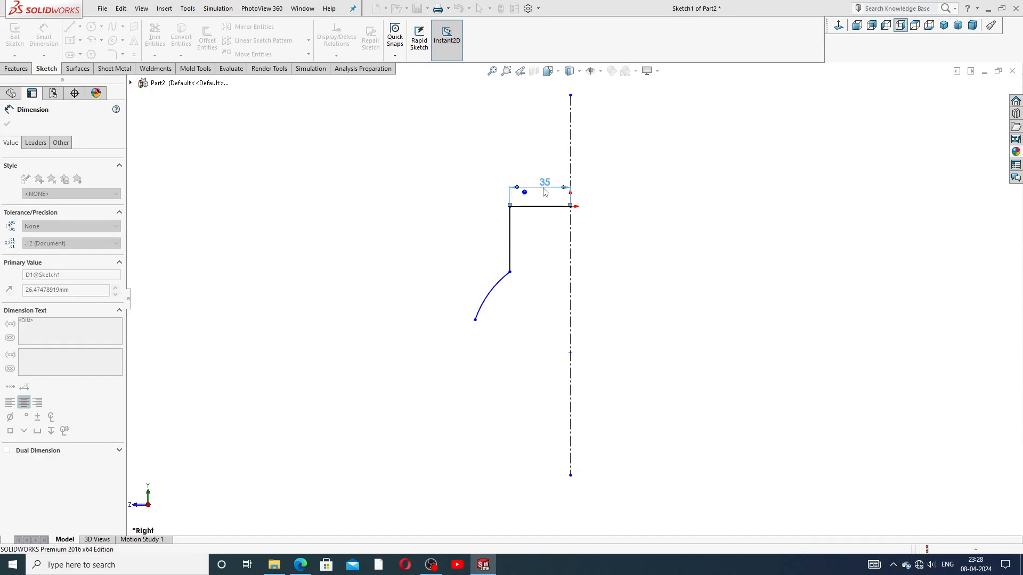
Step: Dimension the vertical line of the profile to 35 mm
{"action": "left_click", "coordinate": [511, 235]}
{"action": "left_click", "coordinate": [499, 236]}
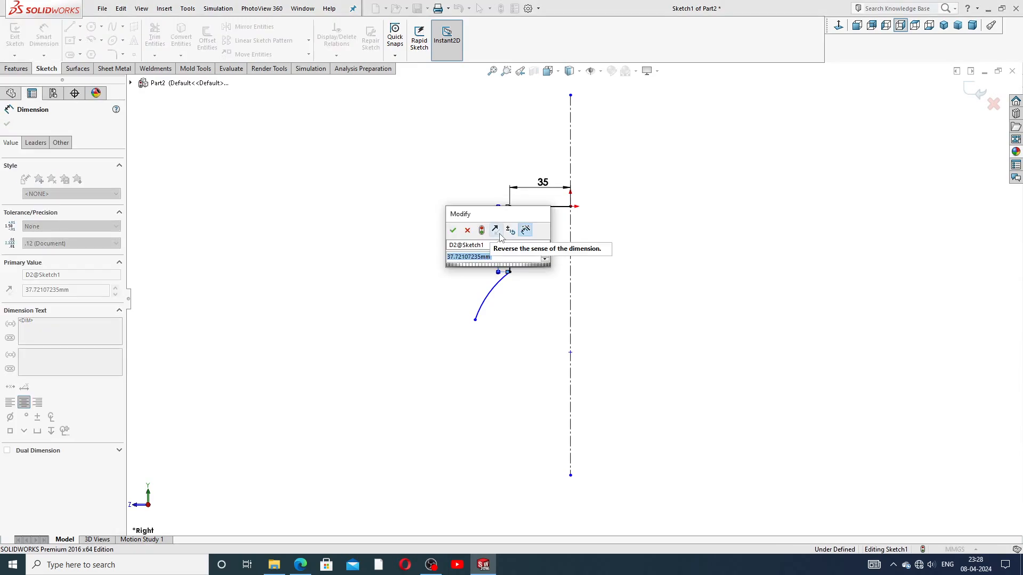
{"action": "type", "text": "35"}
{"action": "key", "text": "Return"}
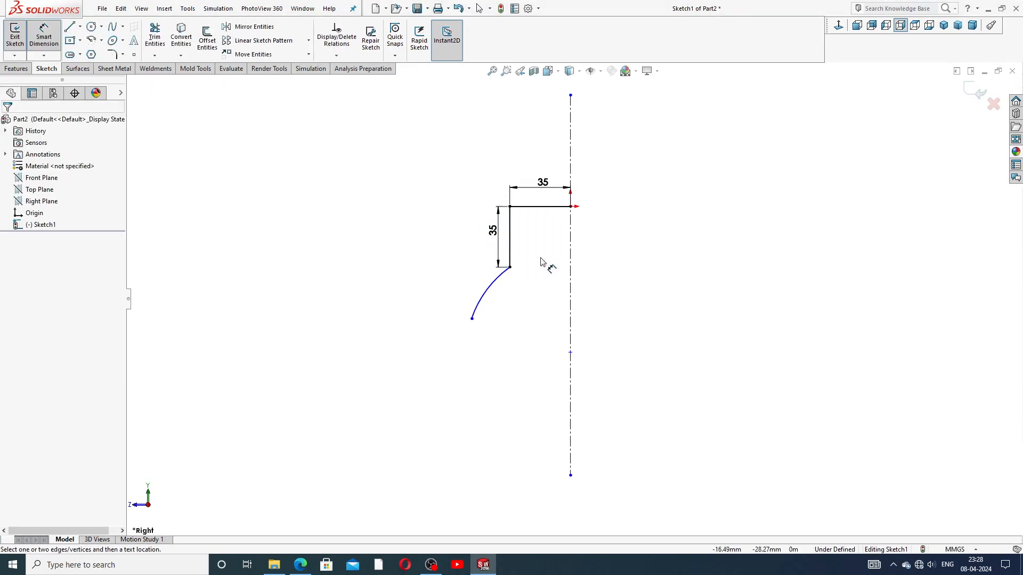
Step: Dimension the arc's radius to 125 mm
{"action": "left_click", "coordinate": [500, 284]}
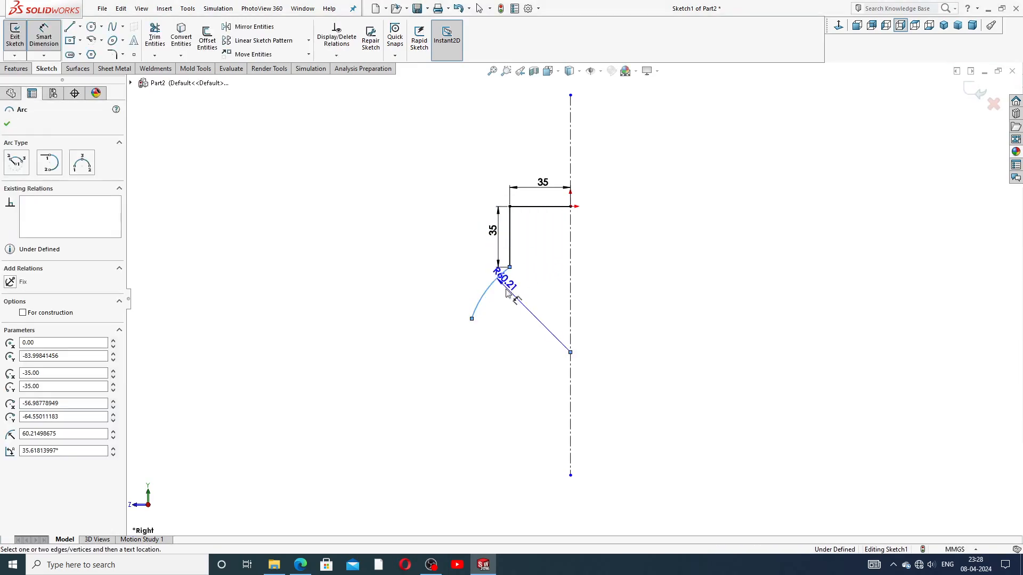
{"action": "left_click", "coordinate": [524, 327]}
{"action": "type", "text": "125"}
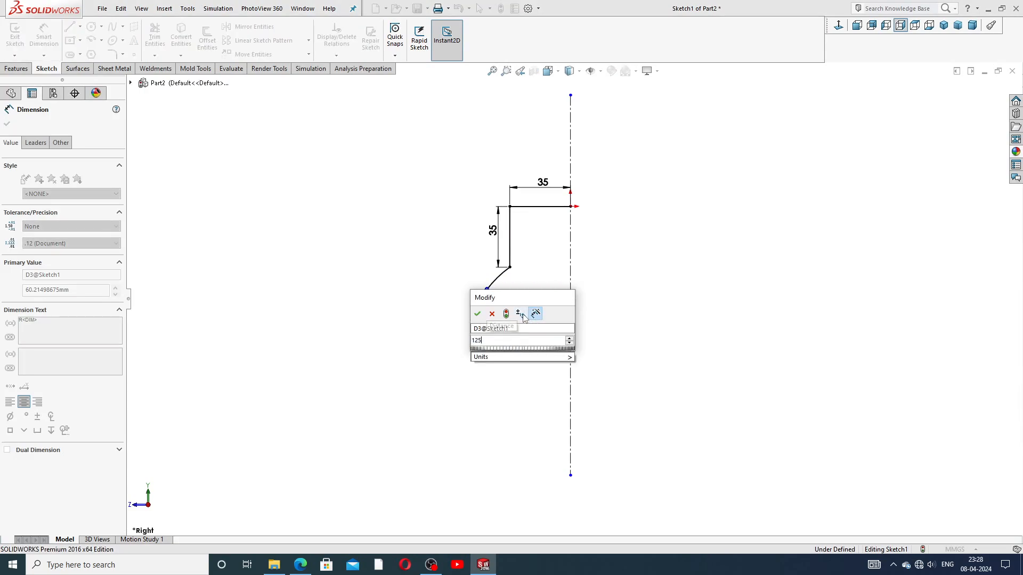
{"action": "key", "text": "Return"}
{"action": "left_click", "coordinate": [641, 304]}
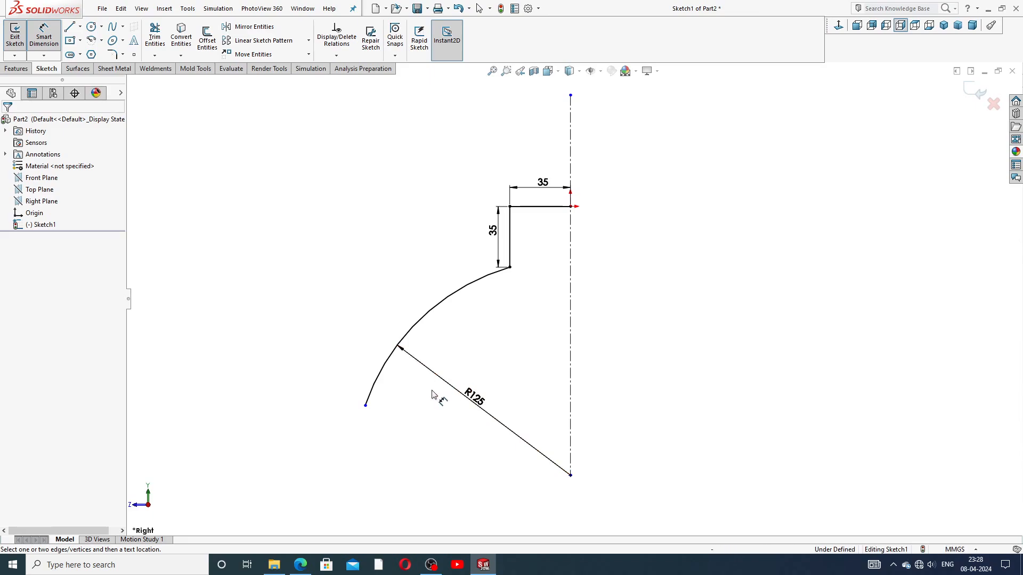
Step: Dimension the horizontal distance from the arc's lower free endpoint to the vertical centerline to 69 mm
{"action": "left_click", "coordinate": [373, 404]}
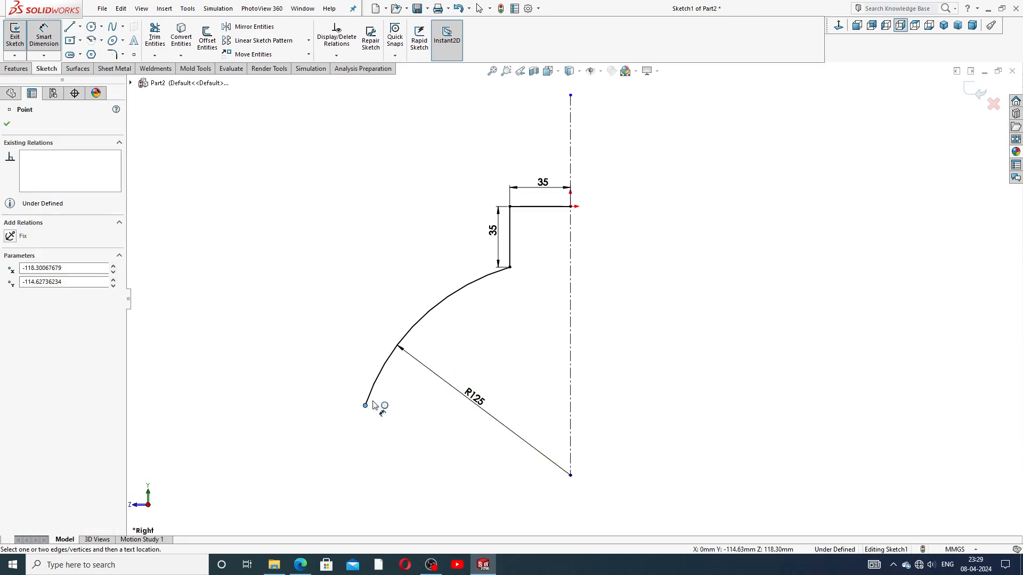
{"action": "left_click", "coordinate": [571, 269]}
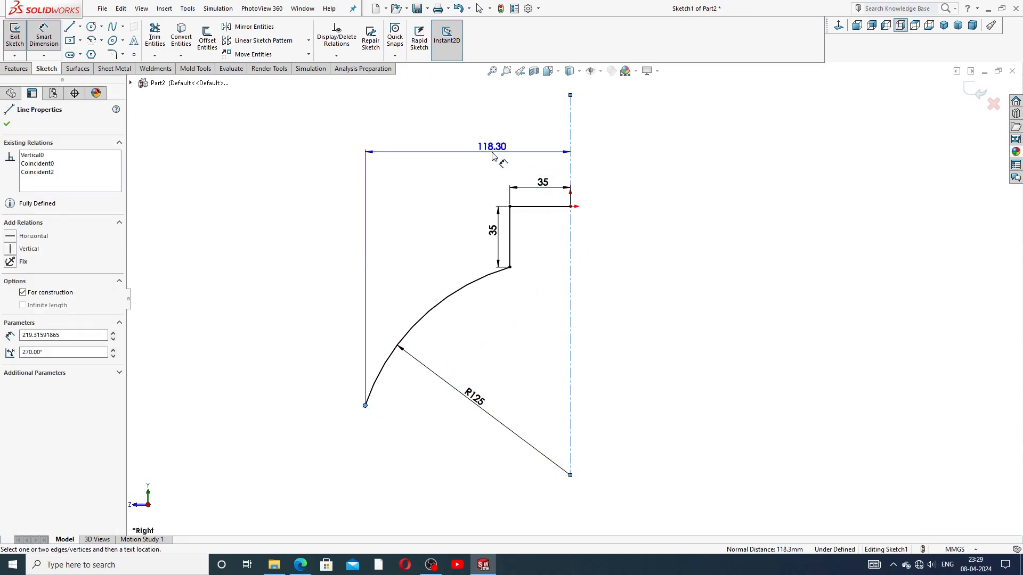
{"action": "left_click", "coordinate": [497, 157]}
{"action": "type", "text": "69"}
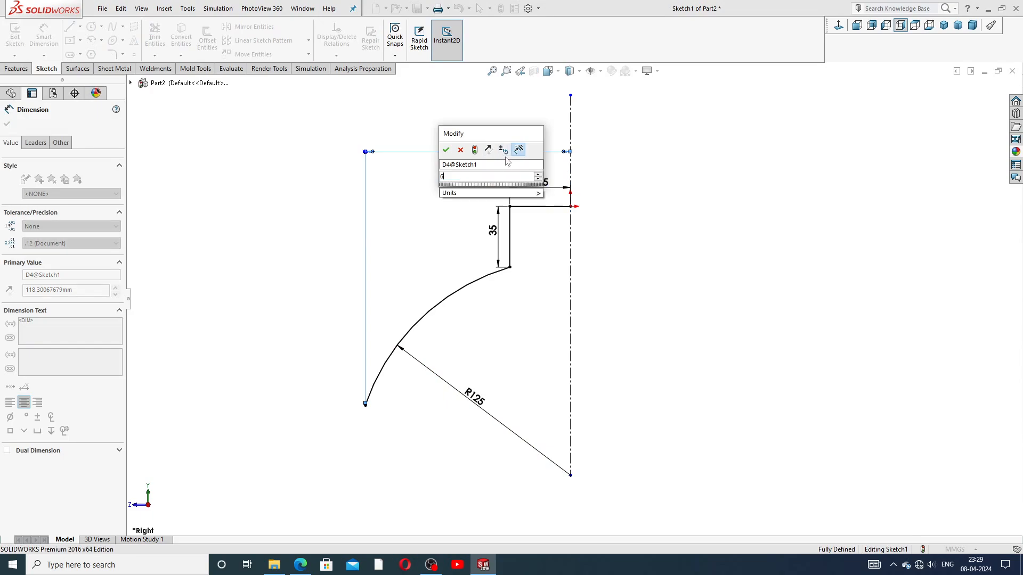
{"action": "key", "text": "Return"}
{"action": "left_click", "coordinate": [625, 189]}
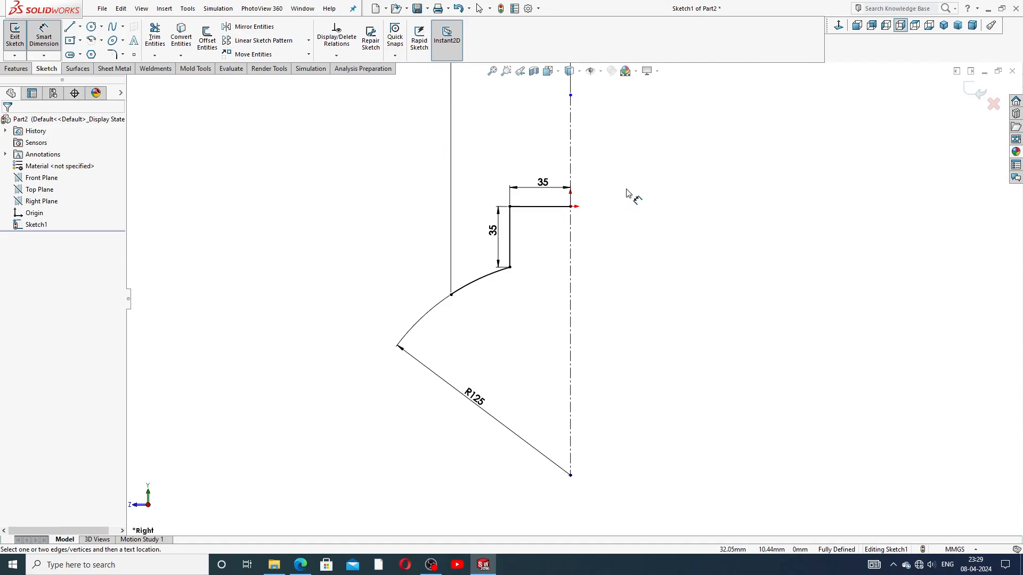
{"action": "scroll", "coordinate": [610, 180], "scroll_direction": "up", "scroll_amount": 4}
{"action": "double_click", "coordinate": [579, 194]}
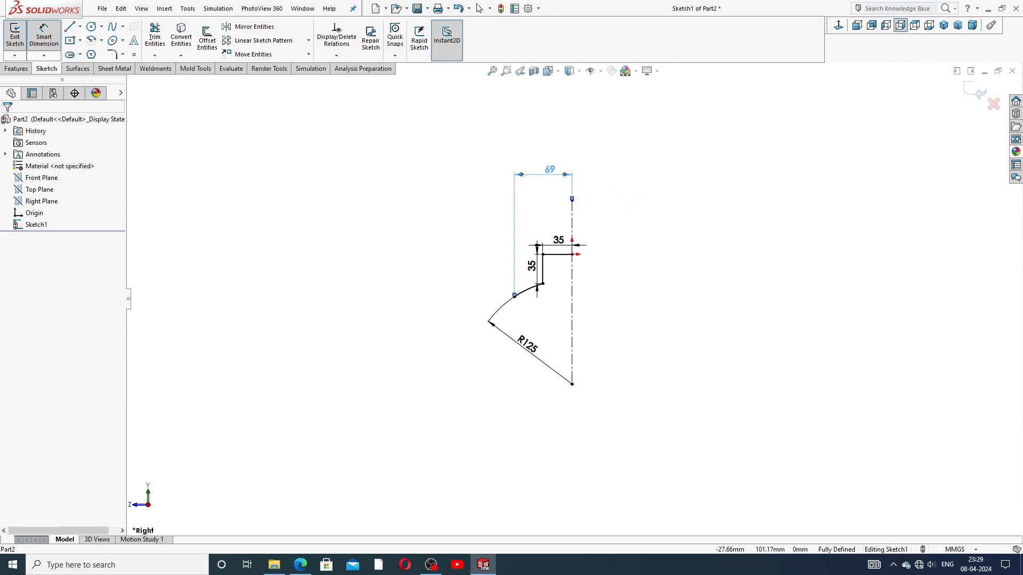
{"action": "left_click", "coordinate": [503, 167]}
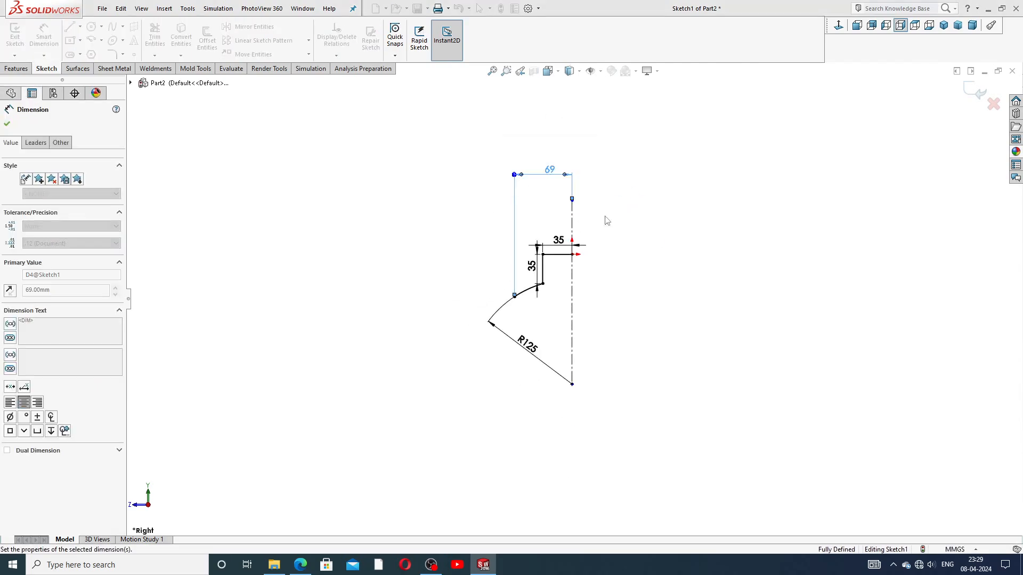
Step: Reposition the 69 mm, upper 35 mm and R125 dimensions closer to the sketch profile
{"action": "left_click", "coordinate": [658, 227]}
{"action": "scroll", "coordinate": [621, 225], "scroll_direction": "down", "scroll_amount": 1}
{"action": "scroll", "coordinate": [620, 228], "scroll_direction": "down", "scroll_amount": 2}
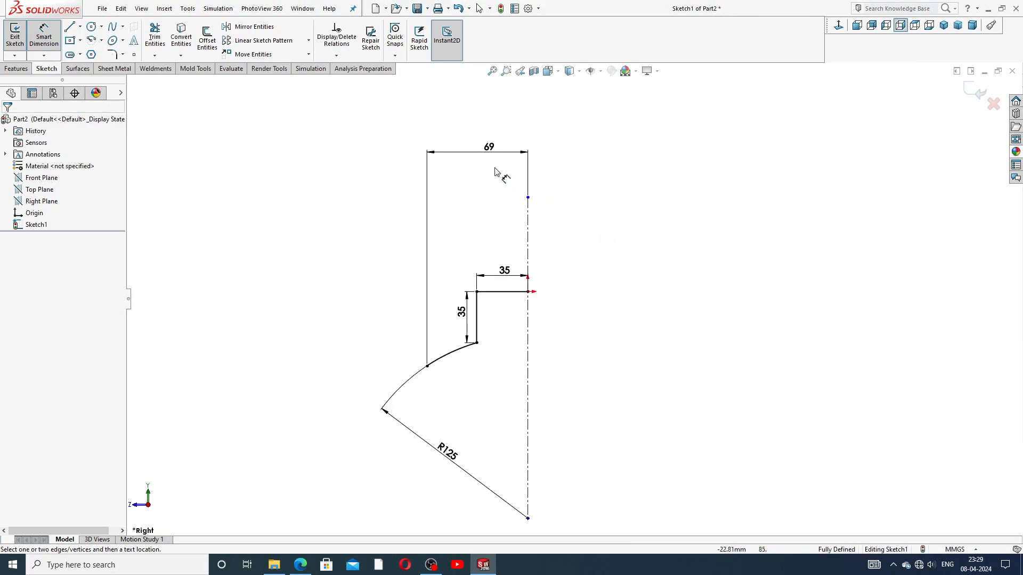
{"action": "left_click_drag", "start_coordinate": [489, 151], "coordinate": [485, 250]}
{"action": "scroll", "coordinate": [507, 343], "scroll_direction": "down", "scroll_amount": 2}
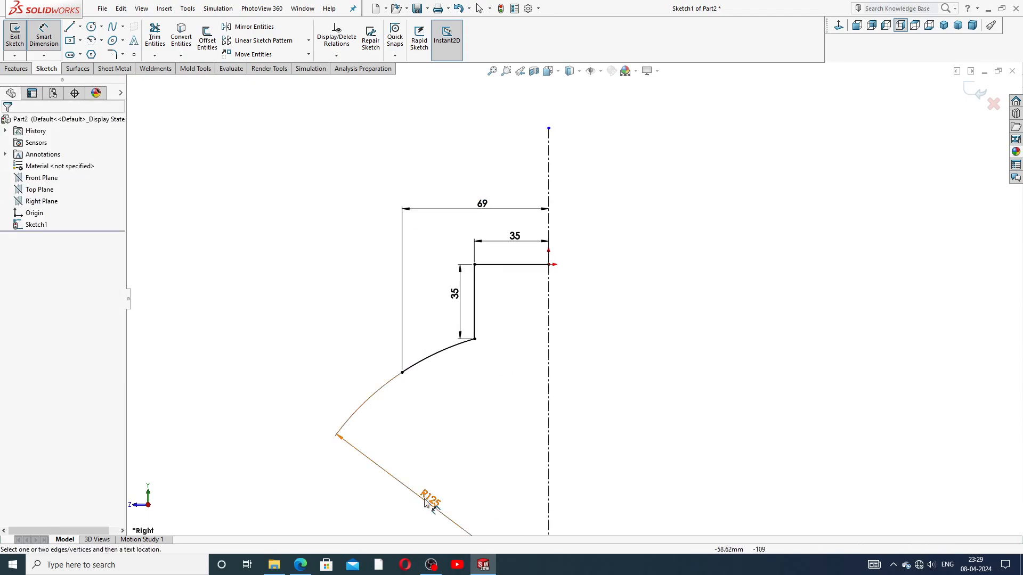
{"action": "left_click", "coordinate": [483, 457]}
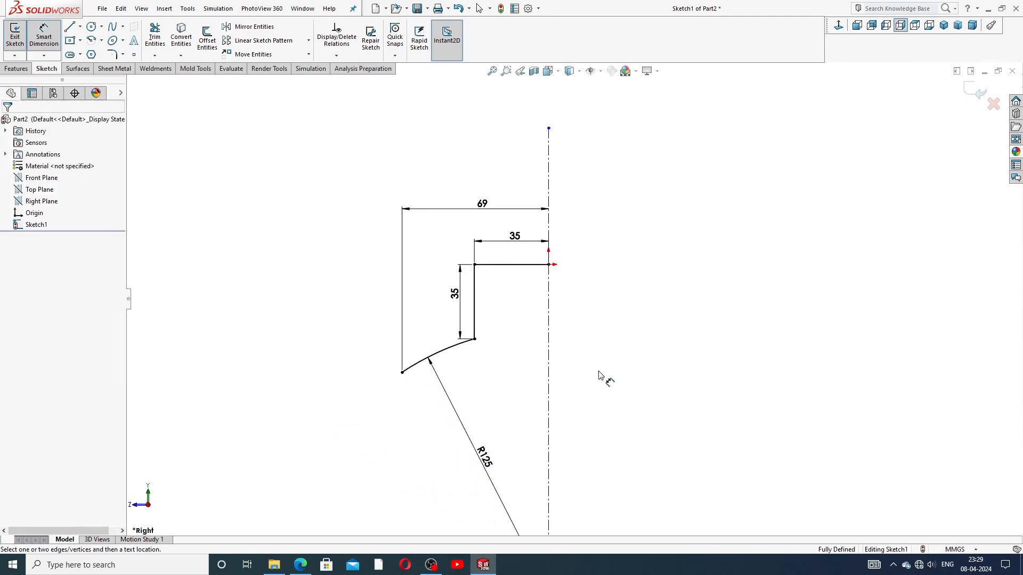
{"action": "left_click_drag", "start_coordinate": [523, 244], "coordinate": [526, 257]}
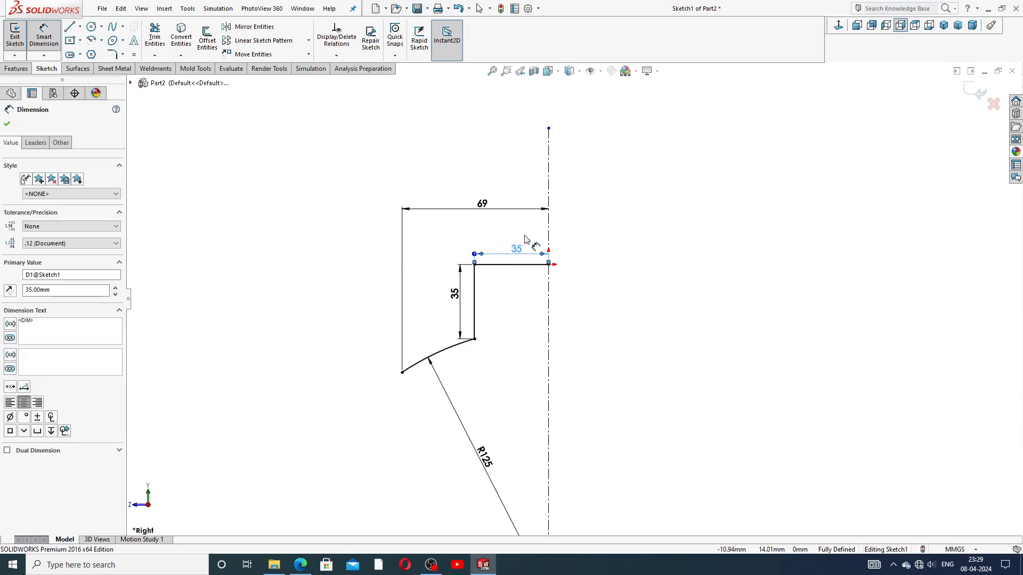
{"action": "left_click_drag", "start_coordinate": [482, 205], "coordinate": [489, 233]}
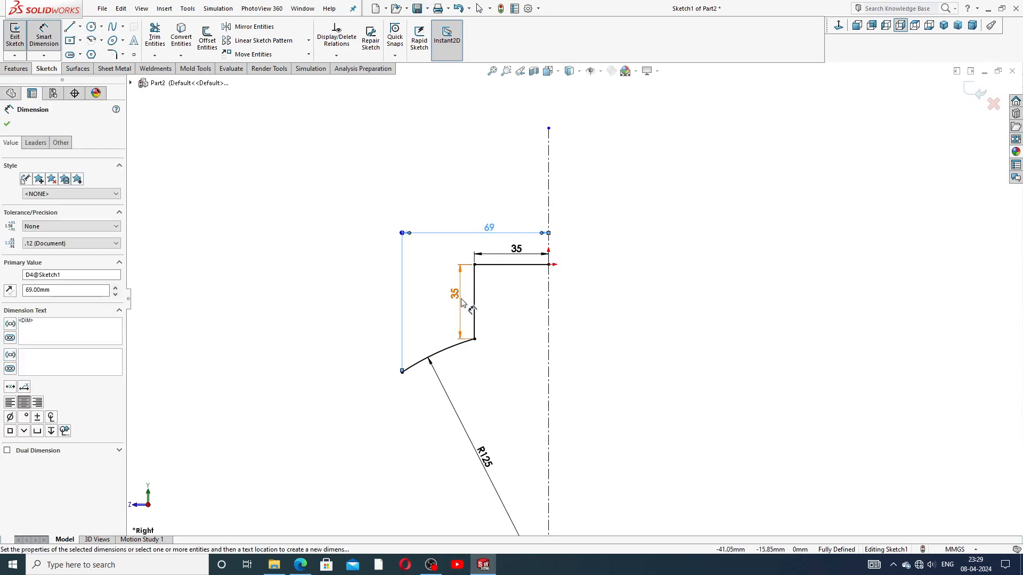
{"action": "left_click", "coordinate": [607, 297]}
{"action": "scroll", "coordinate": [573, 298], "scroll_direction": "up", "scroll_amount": 3}
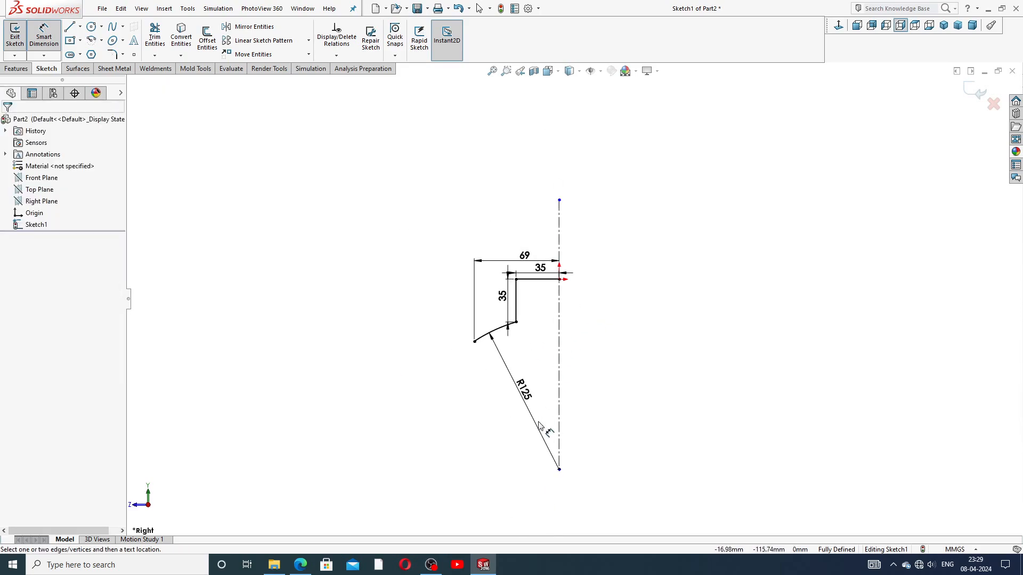
{"action": "scroll", "coordinate": [539, 424], "scroll_direction": "down", "scroll_amount": 2}
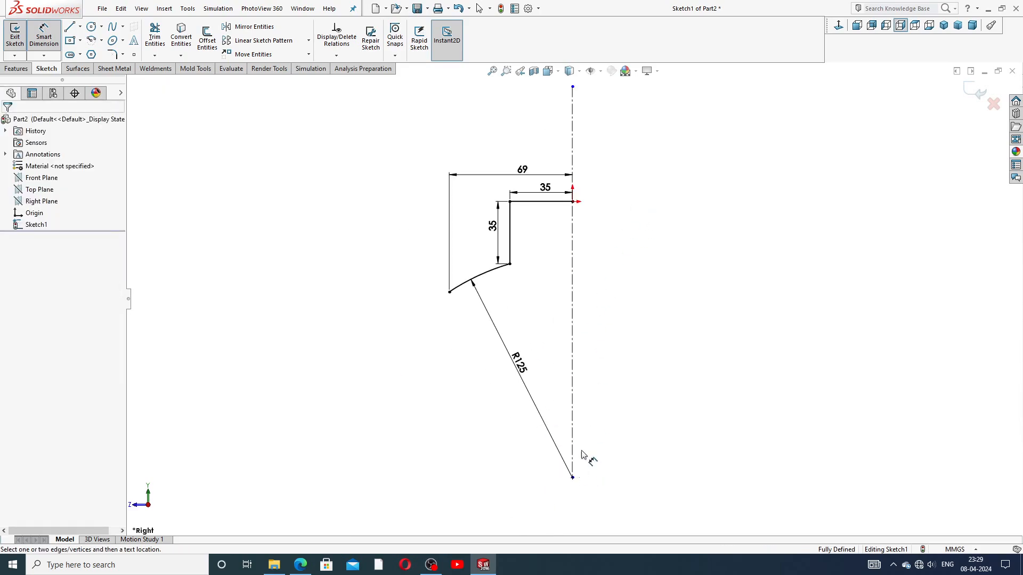
{"action": "right_click", "coordinate": [626, 278]}
{"action": "left_click", "coordinate": [653, 158]}
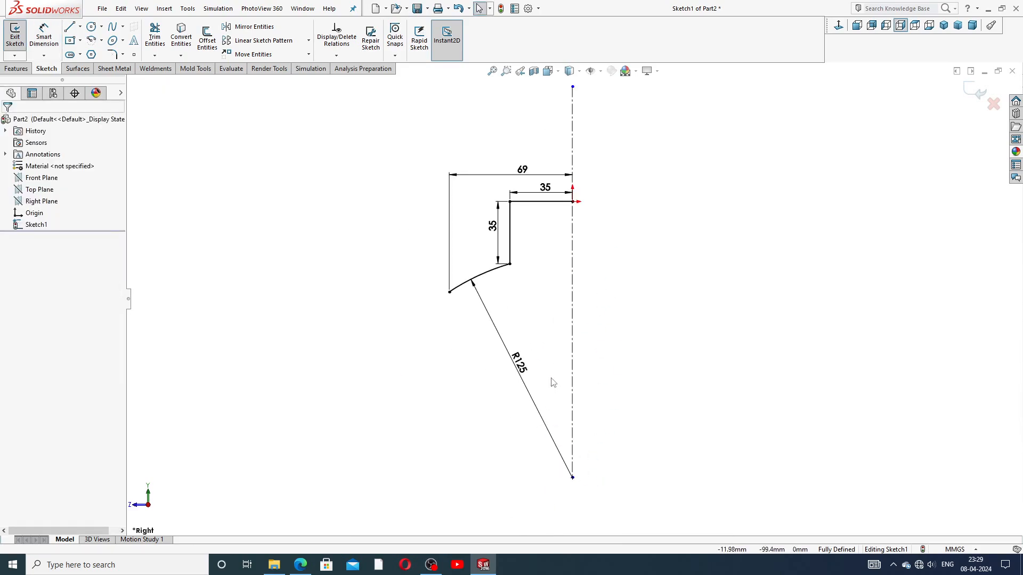
Step: Check the sheet valve feet drawing and sketch a vertical line about 10 mm long down from the R125 arc's outer end
{"action": "left_click", "coordinate": [300, 564]}
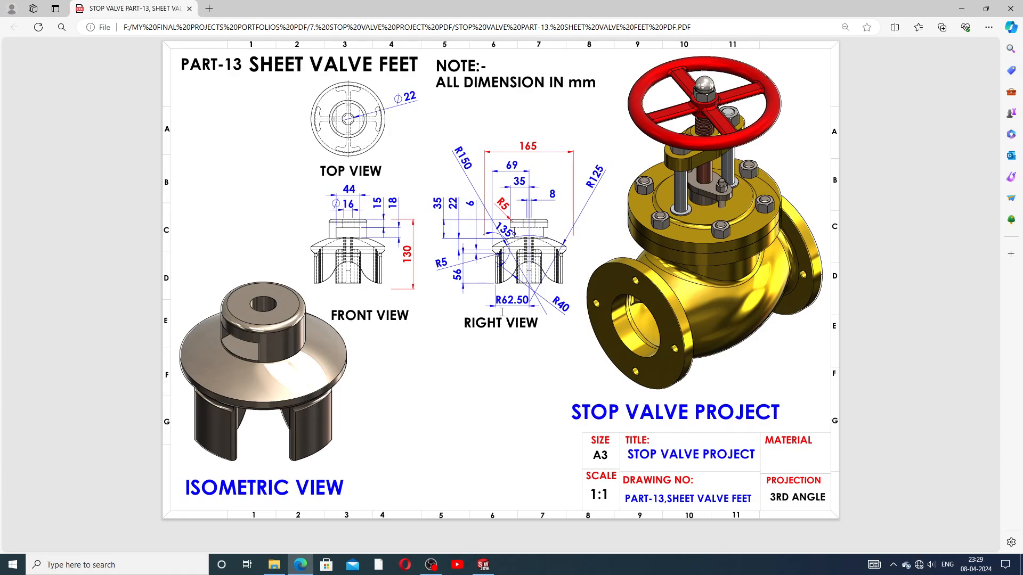
{"action": "left_click", "coordinate": [484, 565]}
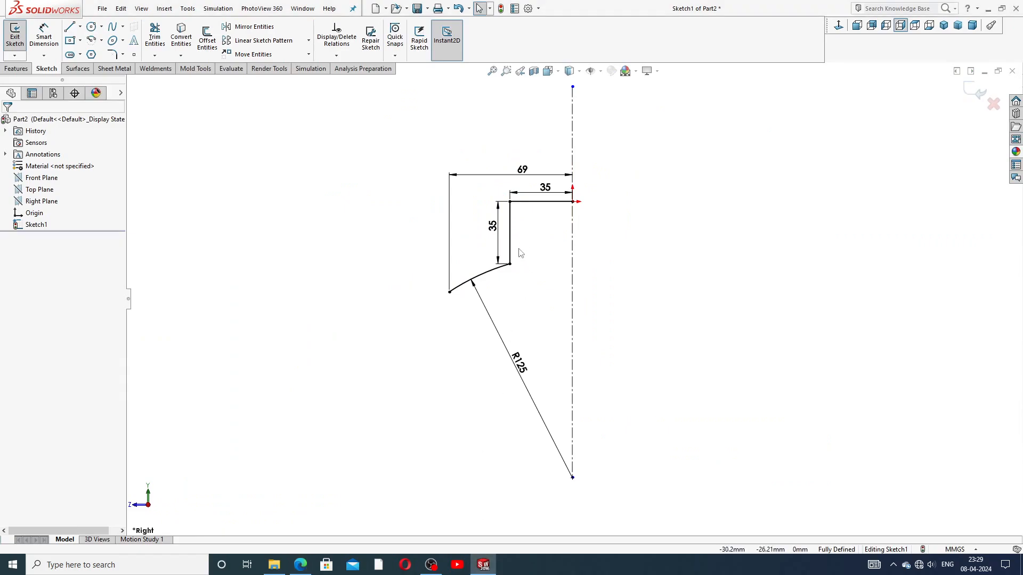
{"action": "left_click", "coordinate": [69, 27]}
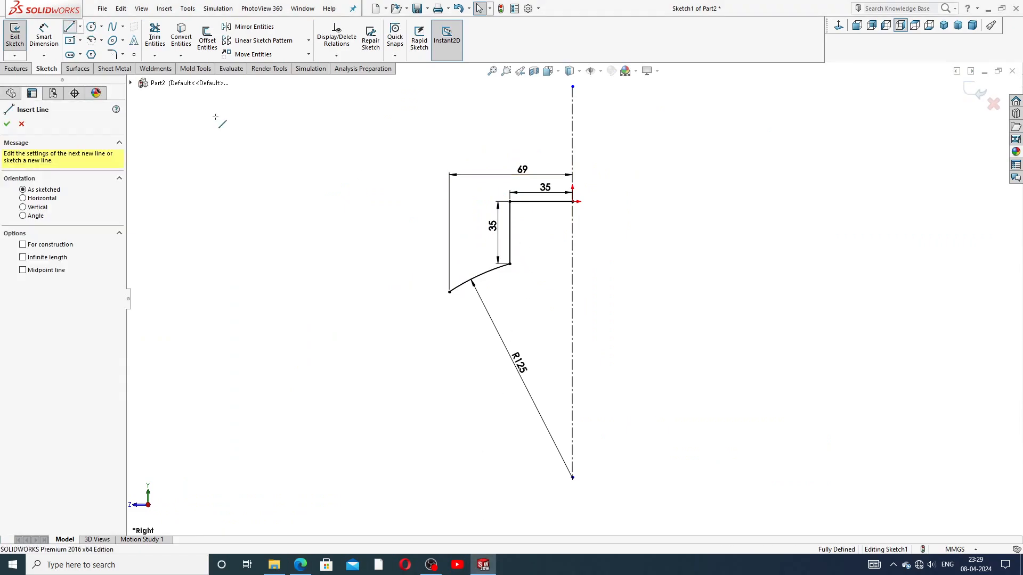
{"action": "scroll", "coordinate": [458, 309], "scroll_direction": "down", "scroll_amount": 2}
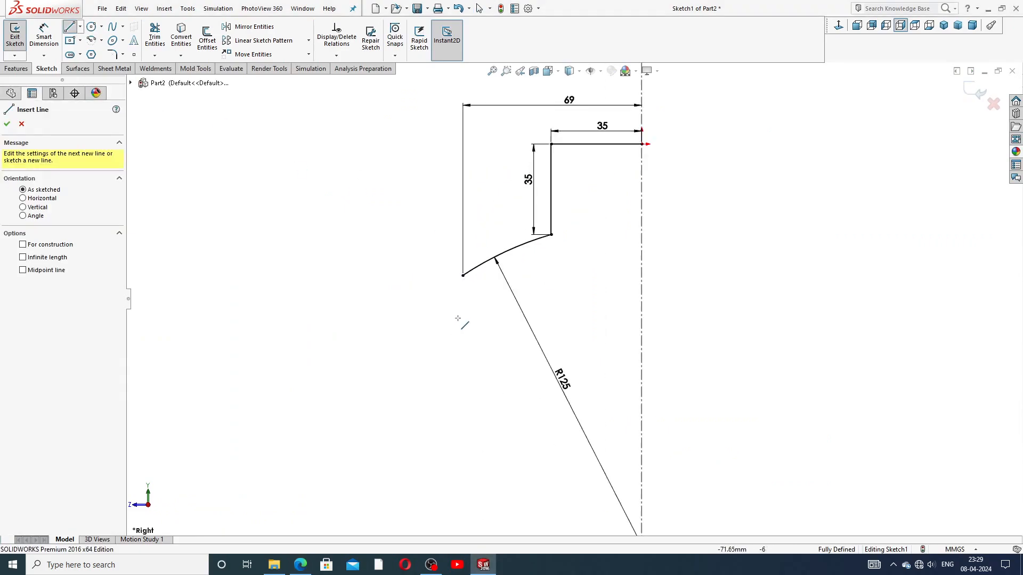
{"action": "left_click", "coordinate": [463, 276]}
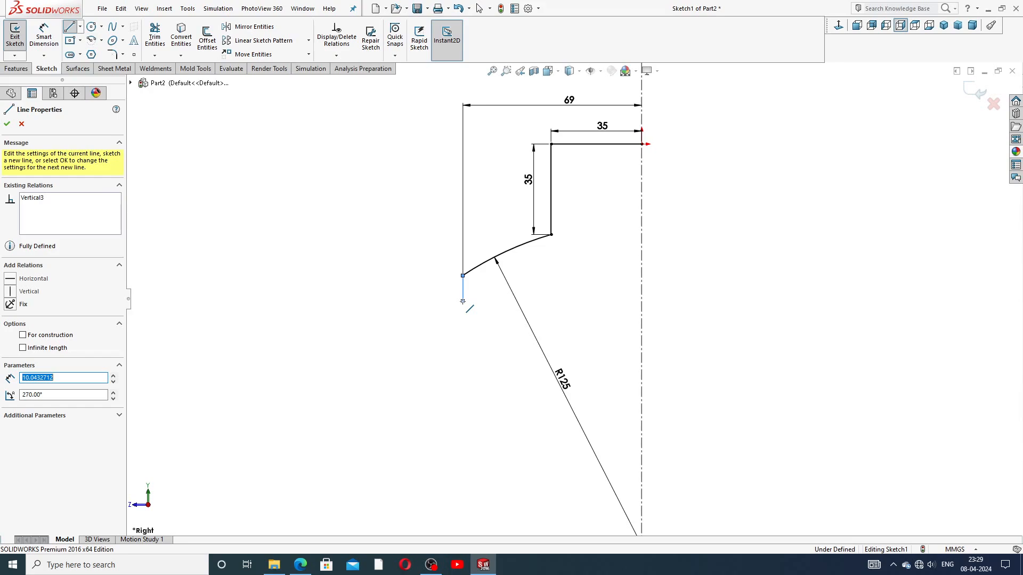
{"action": "left_click", "coordinate": [462, 301]}
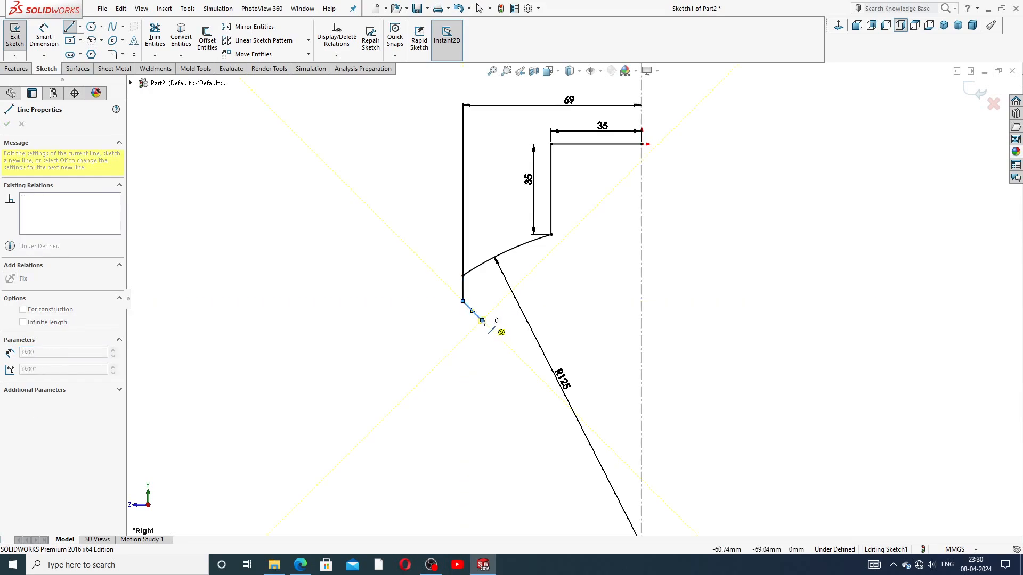
Step: Continue the profile with a short slanted line inward, a small arc and a long vertical line downward
{"action": "key", "text": "a"}
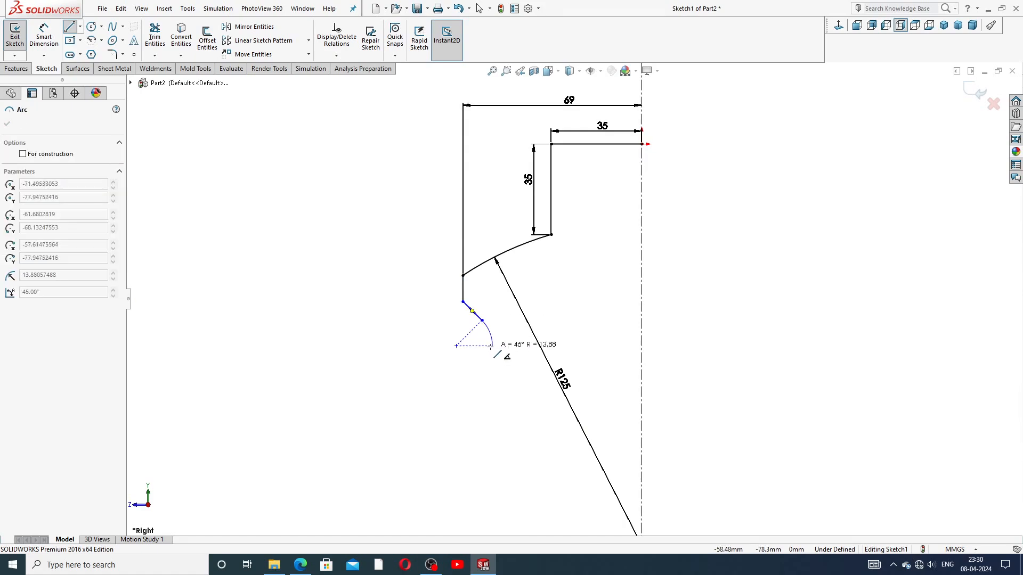
{"action": "left_click", "coordinate": [482, 348]}
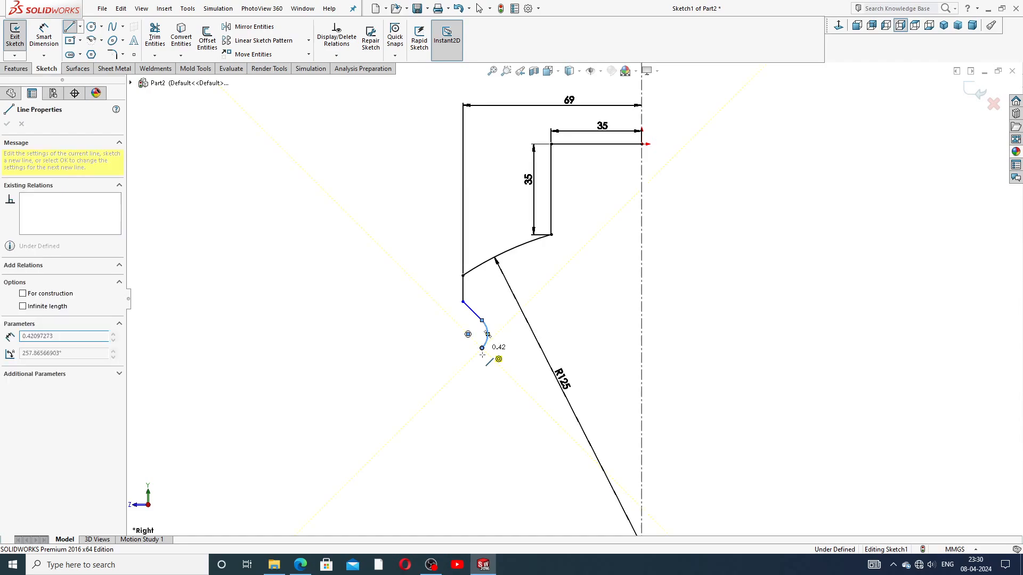
{"action": "key", "text": "f"}
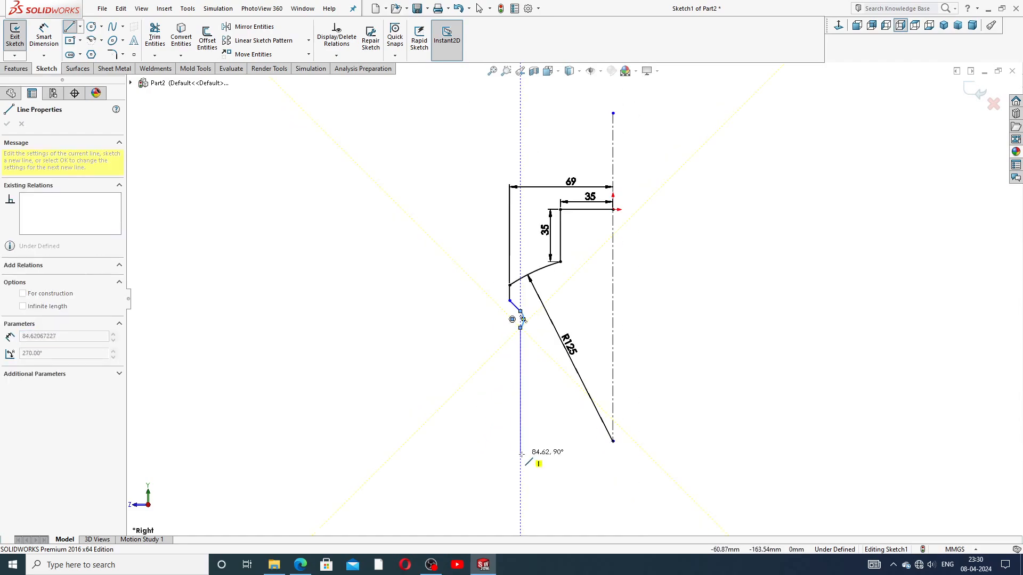
{"action": "left_click", "coordinate": [521, 420]}
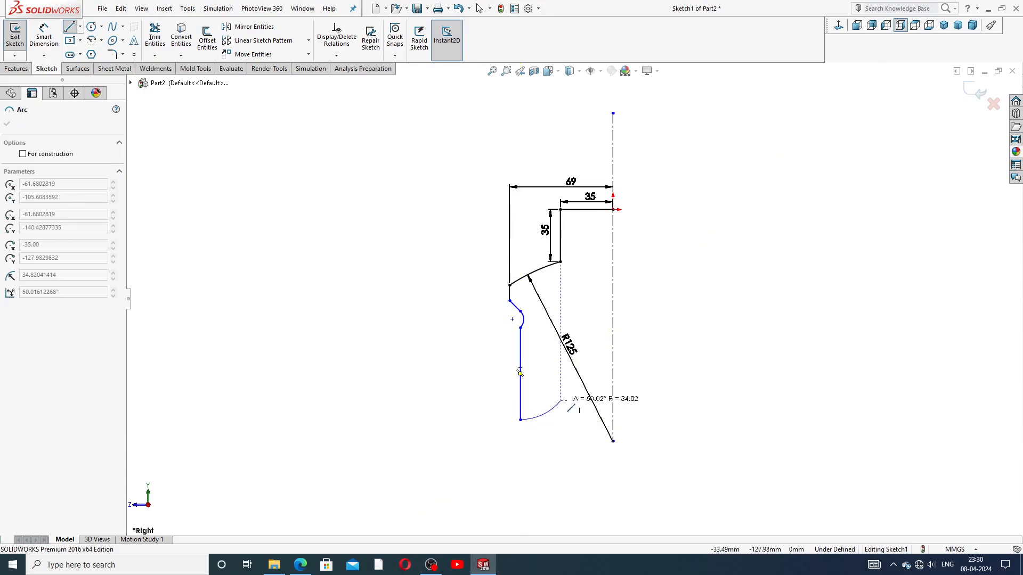
Step: Finish the profile with two opposing tangent arcs ending on the vertical centreline, and move their shared point slightly upward
{"action": "left_click", "coordinate": [575, 389]}
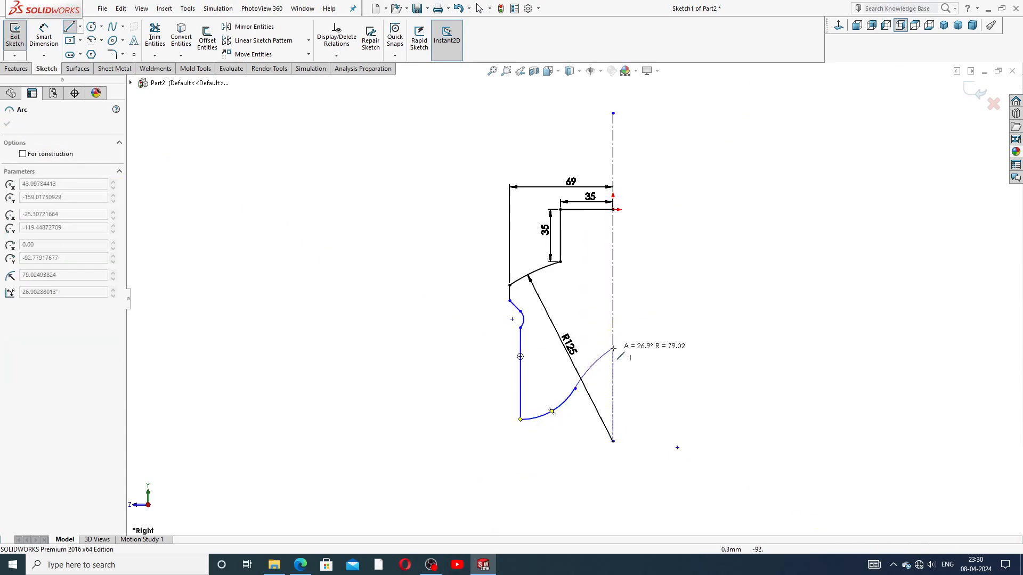
{"action": "left_click", "coordinate": [613, 334]}
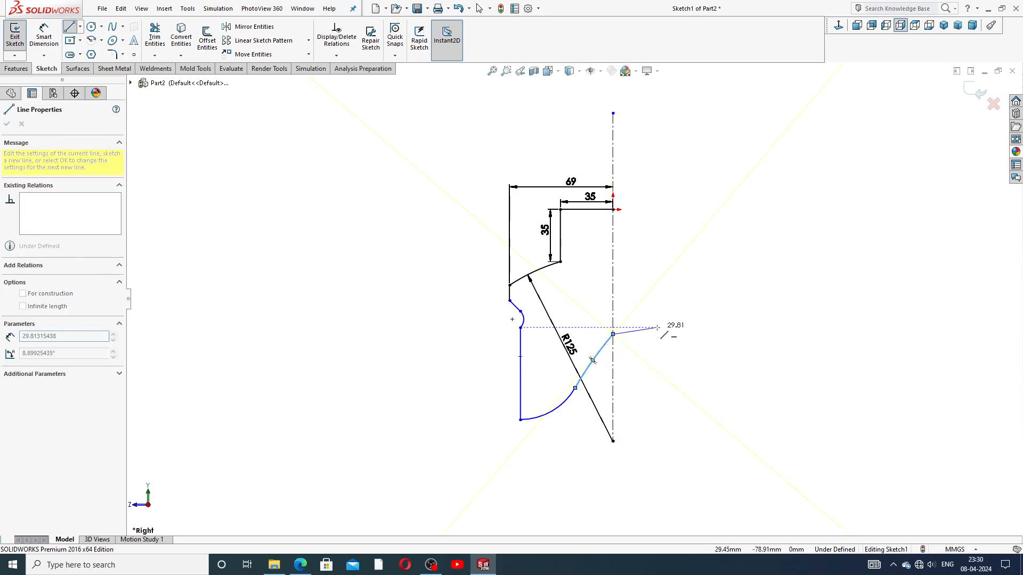
{"action": "right_click", "coordinate": [673, 335]}
{"action": "left_click", "coordinate": [677, 336]}
{"action": "scroll", "coordinate": [602, 368], "scroll_direction": "down", "scroll_amount": 3}
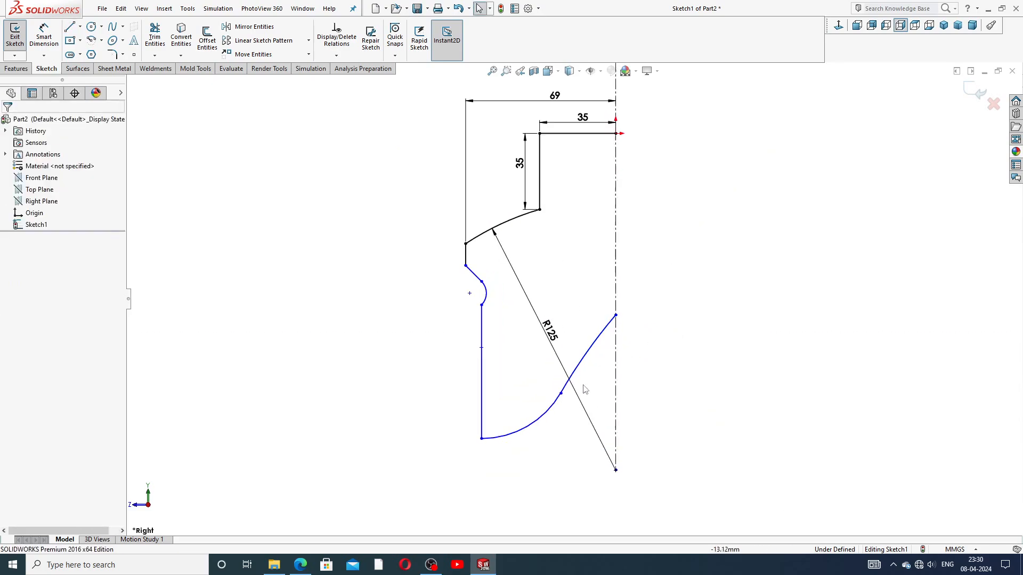
{"action": "left_click_drag", "start_coordinate": [562, 393], "coordinate": [556, 379]}
{"action": "left_click", "coordinate": [658, 384]}
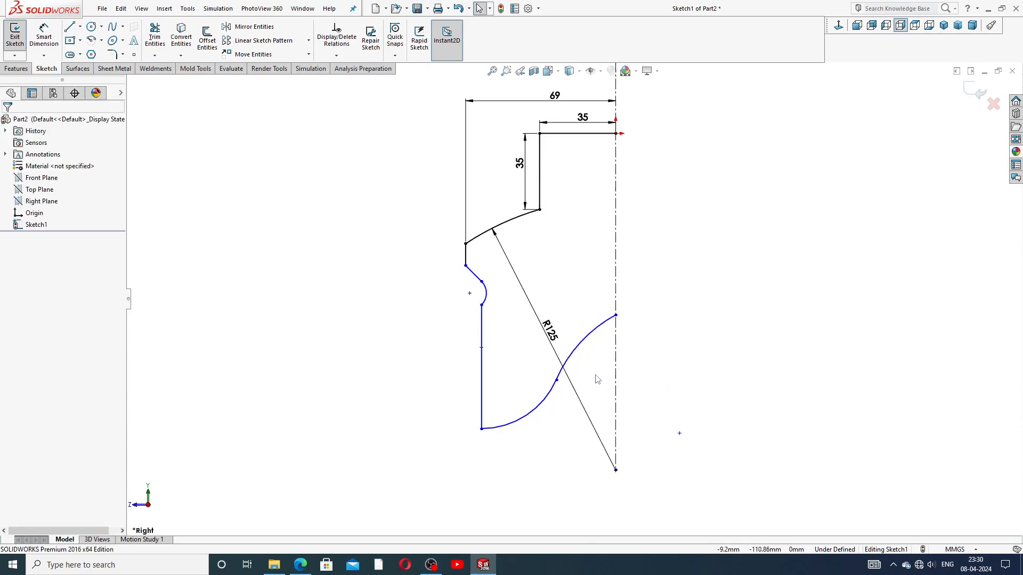
Step: Draw a horizontal centreline about 18 mm long outward from the last arc's end on the vertical centreline
{"action": "scroll", "coordinate": [597, 379], "scroll_direction": "up", "scroll_amount": 2}
{"action": "scroll", "coordinate": [562, 268], "scroll_direction": "down", "scroll_amount": 1}
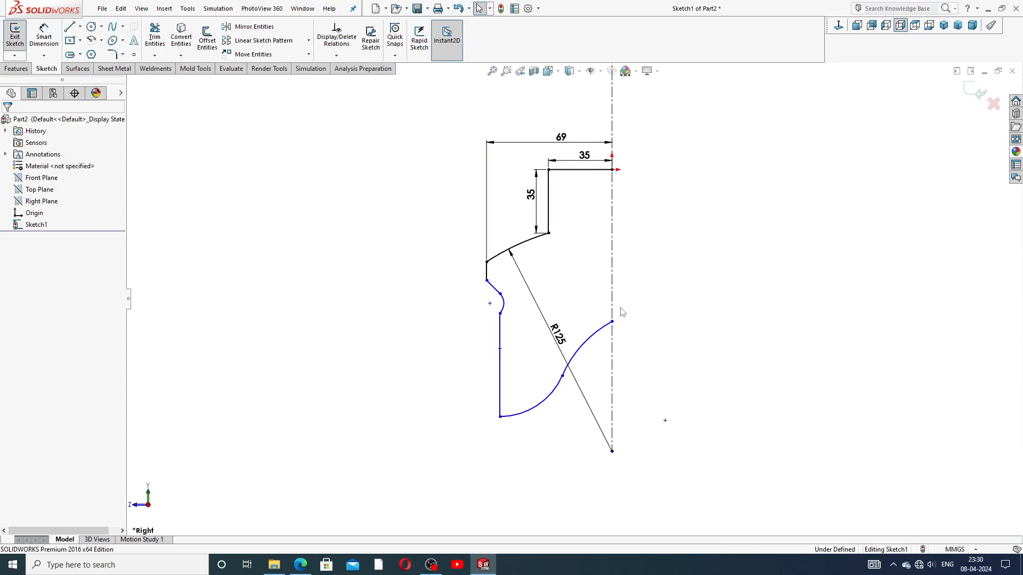
{"action": "left_click", "coordinate": [80, 26]}
{"action": "left_click", "coordinate": [93, 54]}
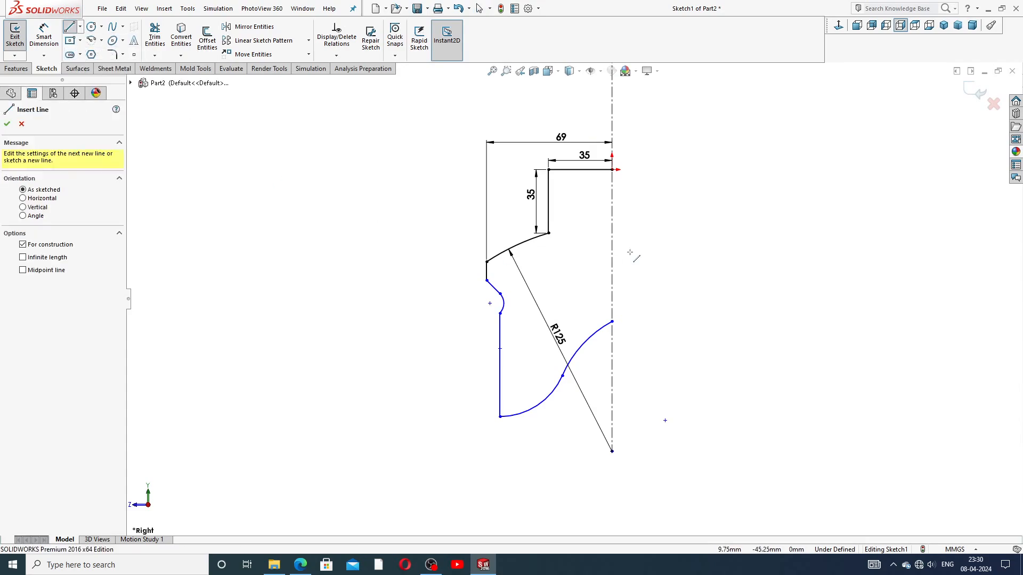
{"action": "left_click", "coordinate": [612, 322]}
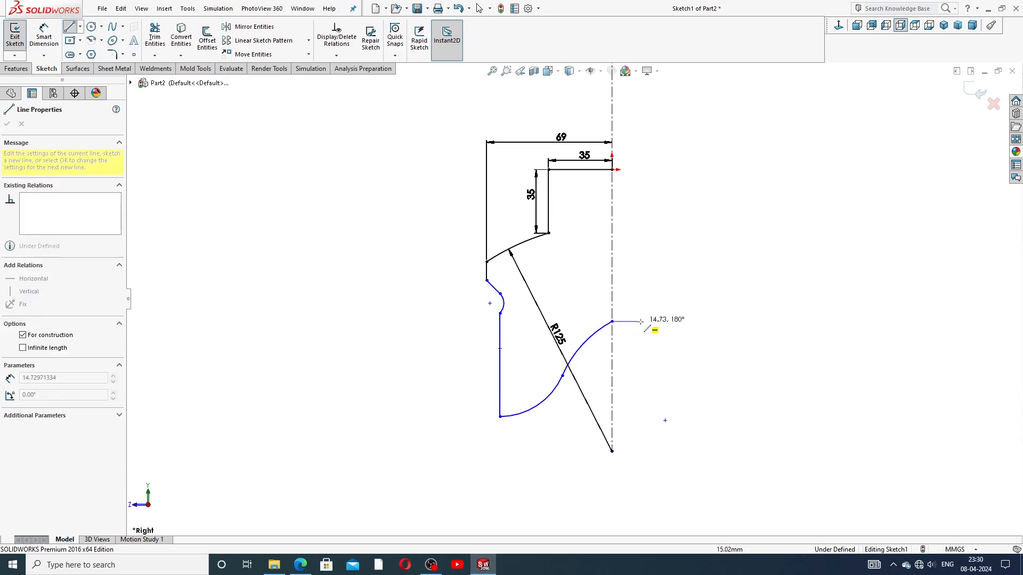
{"action": "left_click", "coordinate": [644, 322]}
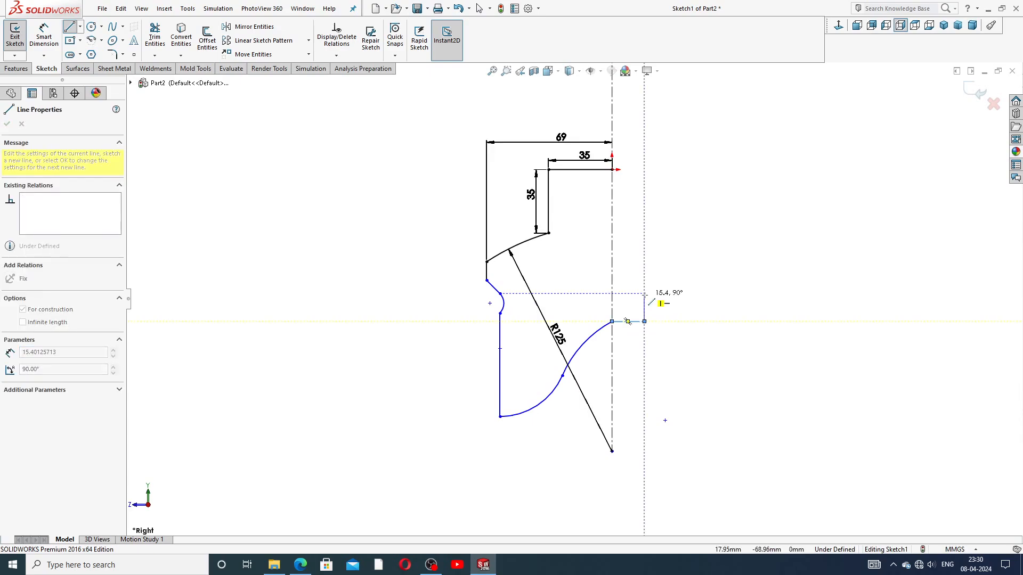
{"action": "right_click", "coordinate": [649, 293]}
{"action": "left_click", "coordinate": [670, 306]}
Step: Make the arc and the short horizontal centreline tangent at their shared endpoint
{"action": "scroll", "coordinate": [623, 330], "scroll_direction": "down", "scroll_amount": 3}
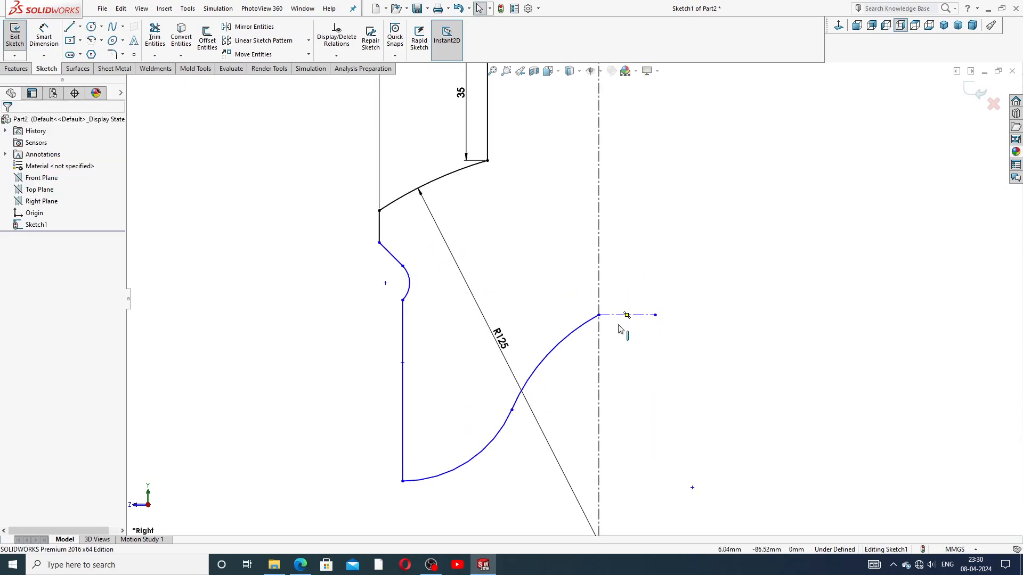
{"action": "left_click", "coordinate": [598, 316]}
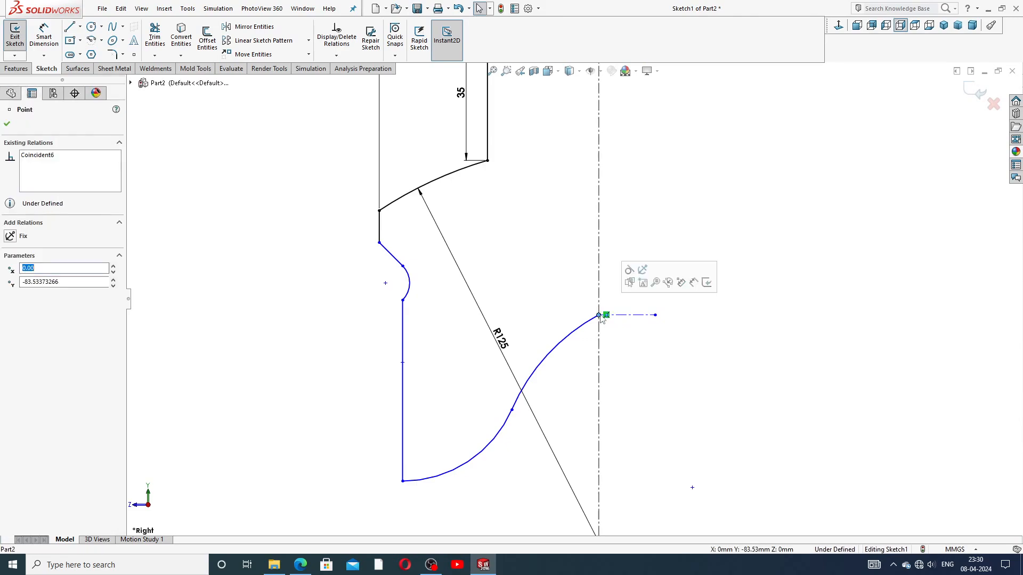
{"action": "left_click", "coordinate": [631, 272]}
{"action": "left_click", "coordinate": [630, 361]}
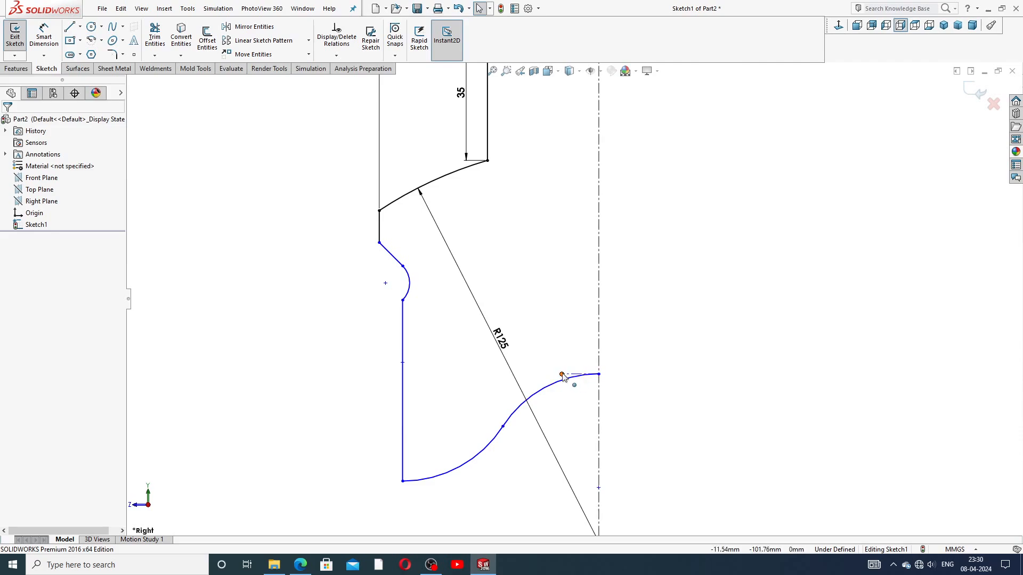
Step: Pull the short horizontal centreline's free end to the side of the vertical axis opposite the profile and lengthen it
{"action": "left_click_drag", "start_coordinate": [563, 376], "coordinate": [625, 372]}
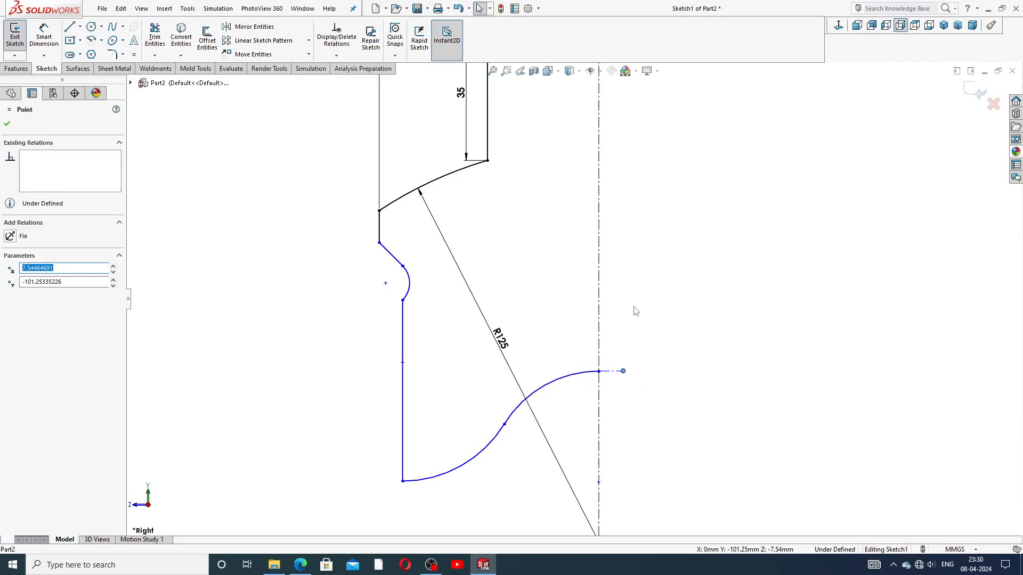
{"action": "left_click", "coordinate": [635, 352]}
{"action": "scroll", "coordinate": [589, 397], "scroll_direction": "up", "scroll_amount": 2}
{"action": "scroll", "coordinate": [574, 394], "scroll_direction": "down", "scroll_amount": 2}
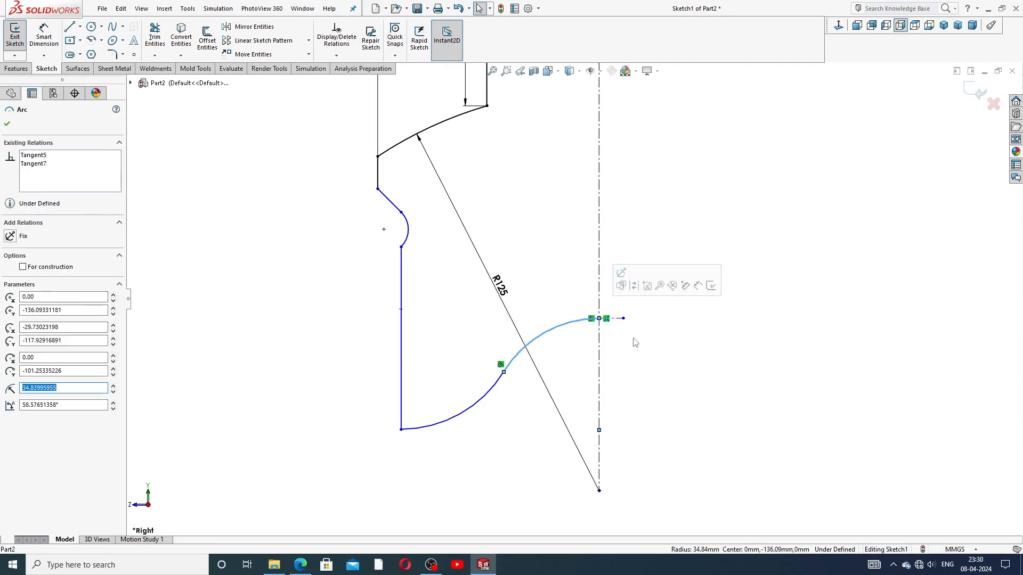
{"action": "key", "text": "Escape"}
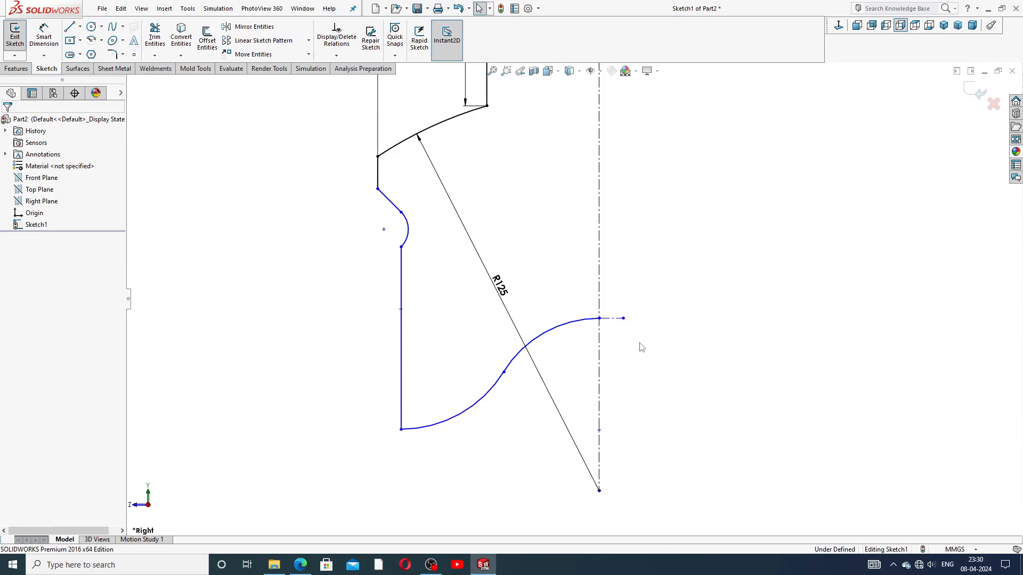
{"action": "scroll", "coordinate": [583, 355], "scroll_direction": "up", "scroll_amount": 3}
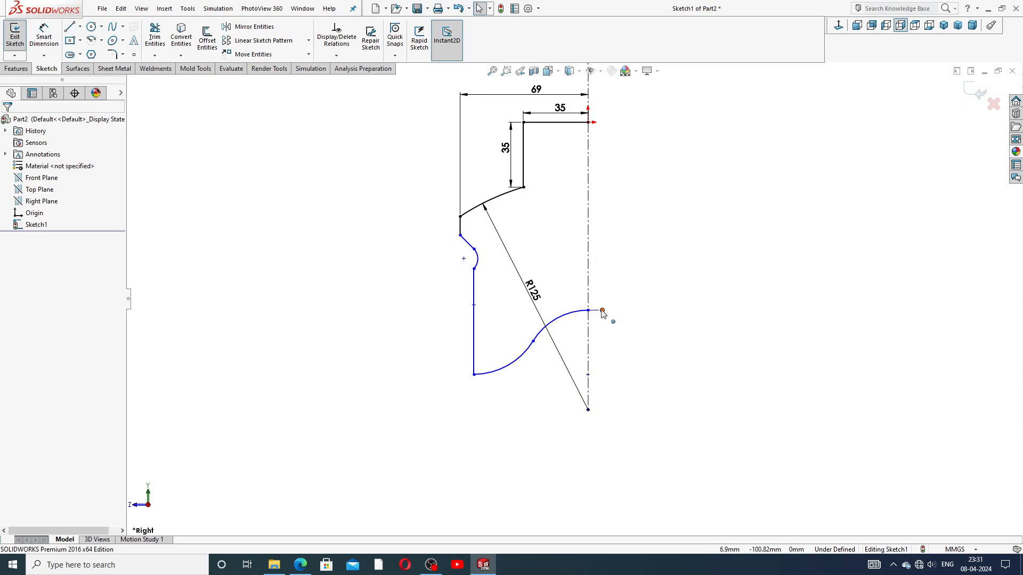
{"action": "left_click_drag", "start_coordinate": [601, 310], "coordinate": [619, 314]}
{"action": "left_click", "coordinate": [622, 337]}
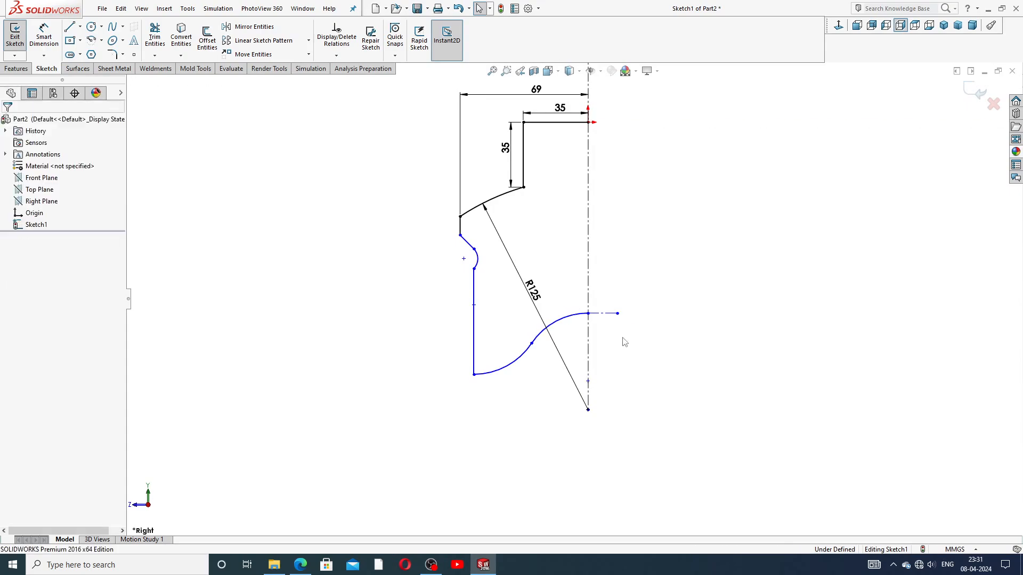
{"action": "left_click", "coordinate": [570, 324]}
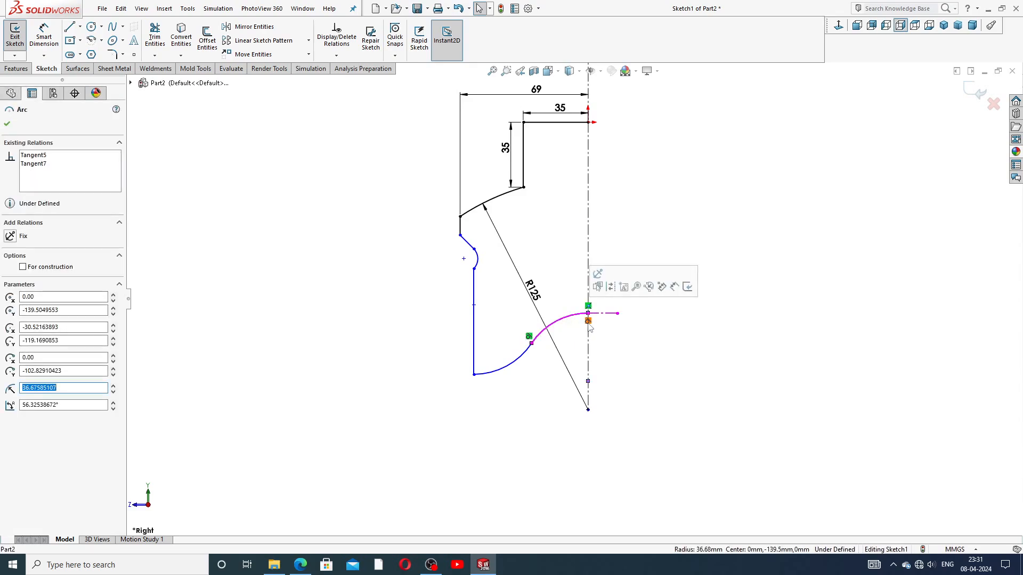
Step: Dimension the vertical distance from the R125 arc's upper end to the lower end of the short vertical line as 22 mm
{"action": "left_click", "coordinate": [629, 343]}
{"action": "scroll", "coordinate": [613, 376], "scroll_direction": "up", "scroll_amount": 2}
{"action": "scroll", "coordinate": [592, 341], "scroll_direction": "down", "scroll_amount": 2}
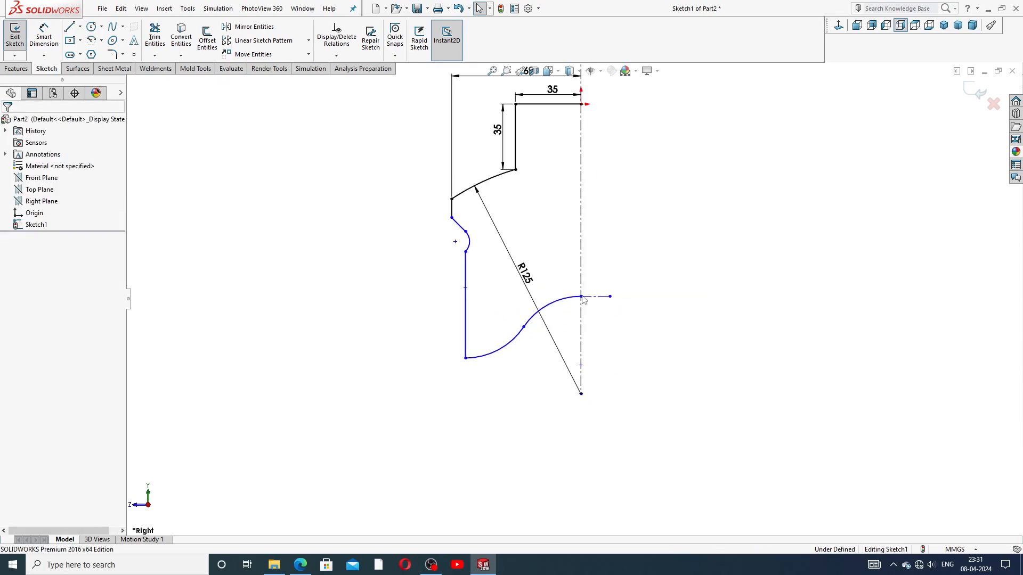
{"action": "scroll", "coordinate": [576, 267], "scroll_direction": "up", "scroll_amount": 2}
{"action": "left_click", "coordinate": [43, 36]}
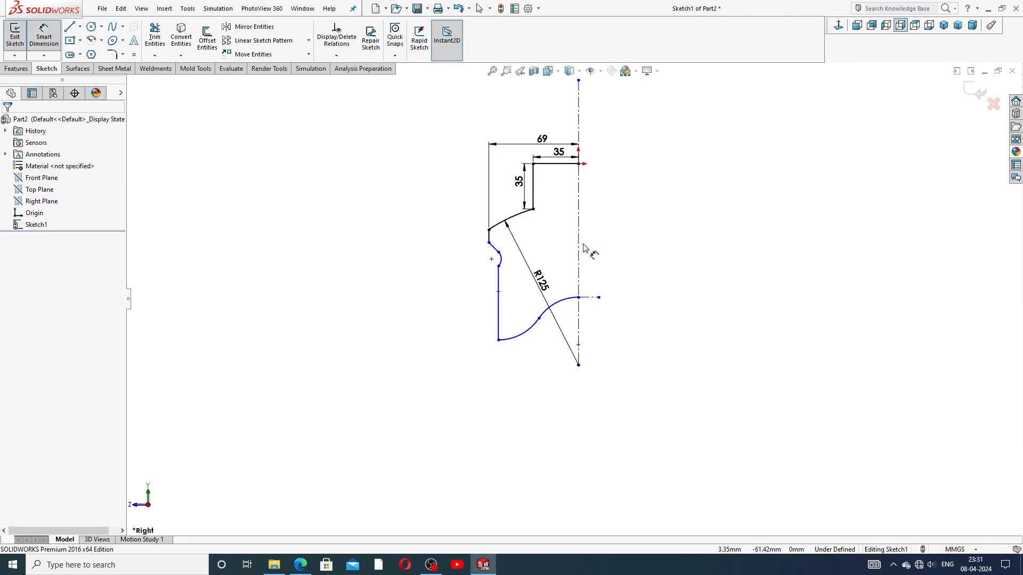
{"action": "left_click", "coordinate": [531, 215]}
{"action": "left_click", "coordinate": [489, 243]}
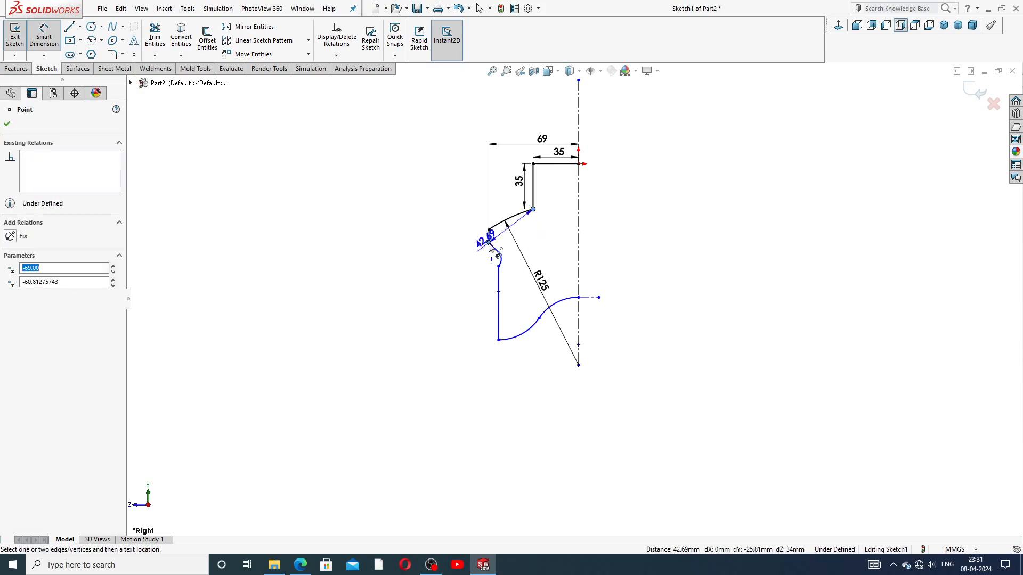
{"action": "left_click", "coordinate": [456, 229]}
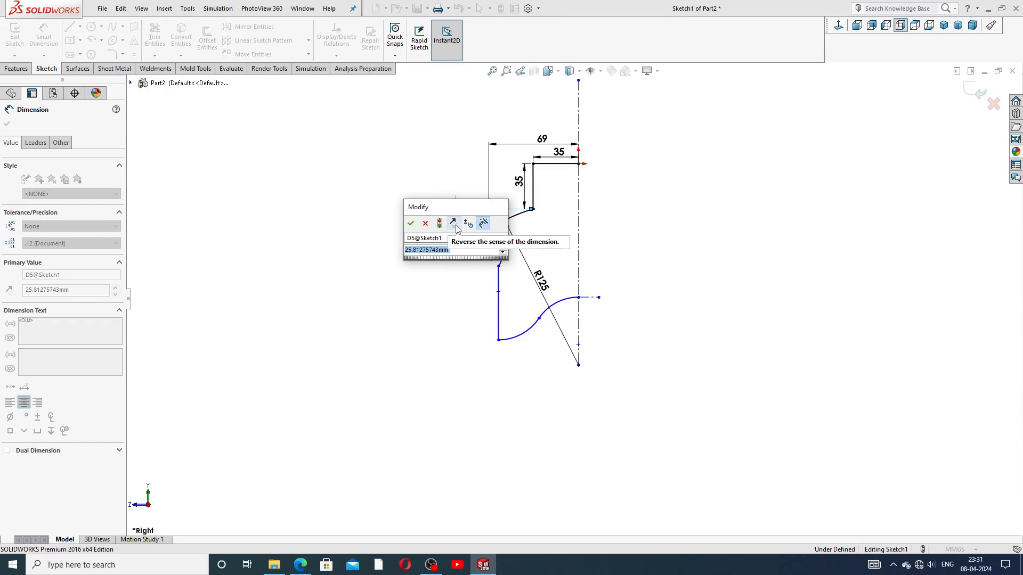
{"action": "type", "text": "22"}
{"action": "key", "text": "Return"}
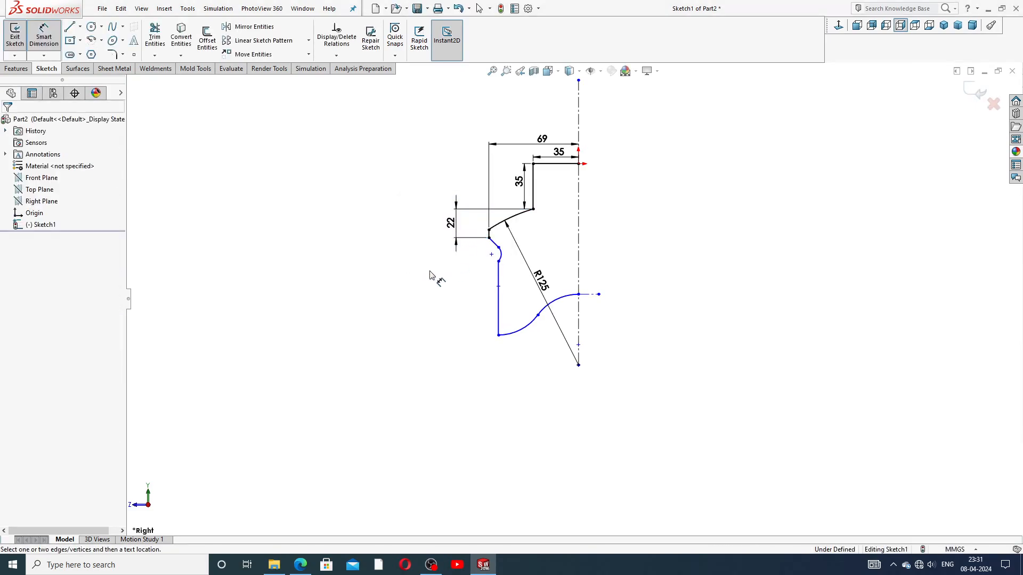
Step: Dimension the vertical height of the slanted line below the short vertical line as 6 mm
{"action": "scroll", "coordinate": [494, 255], "scroll_direction": "down", "scroll_amount": 2}
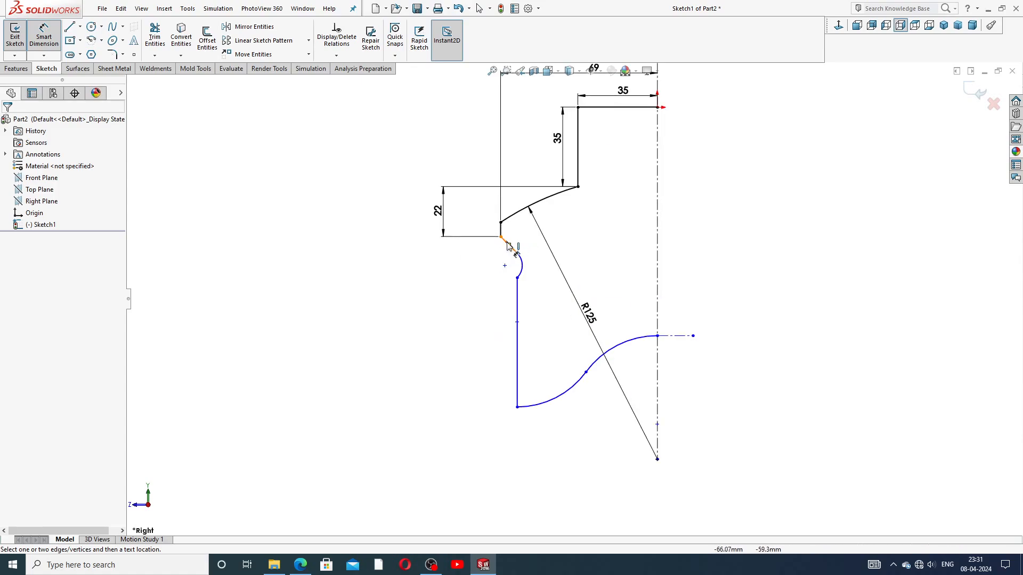
{"action": "left_click", "coordinate": [494, 257]}
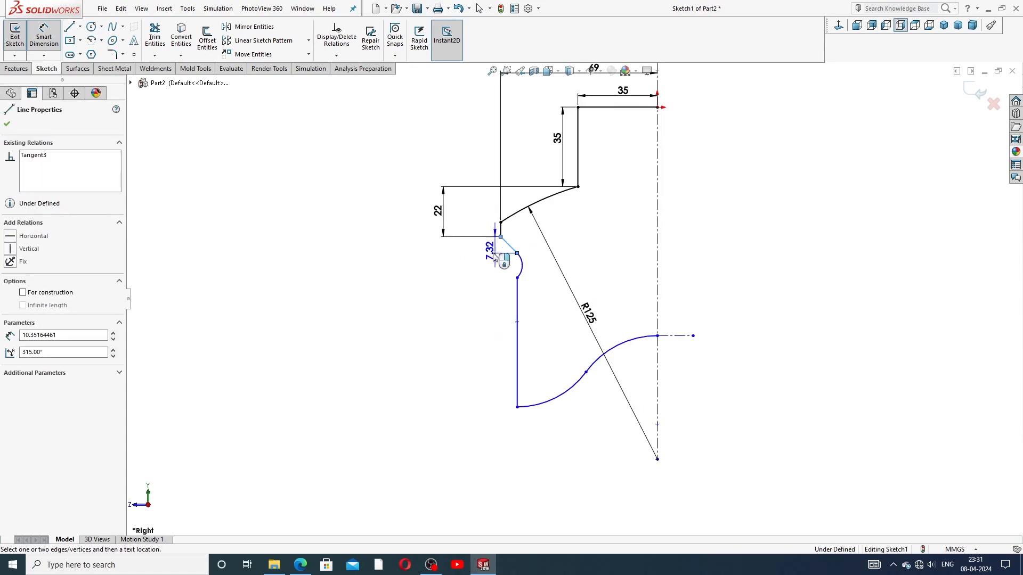
{"action": "left_click", "coordinate": [452, 250]}
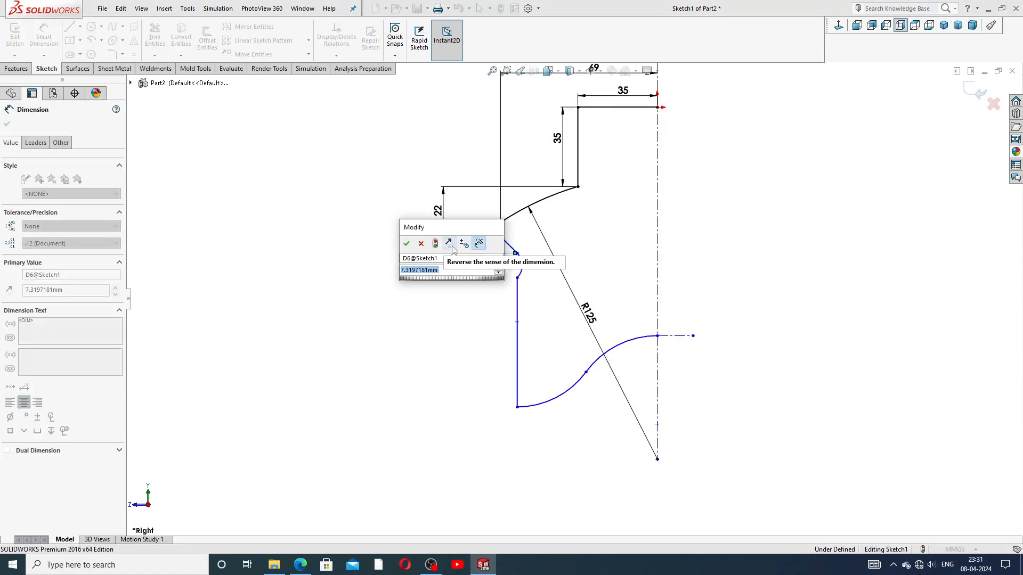
{"action": "type", "text": "6"}
{"action": "key", "text": "Return"}
{"action": "left_click", "coordinate": [449, 281]}
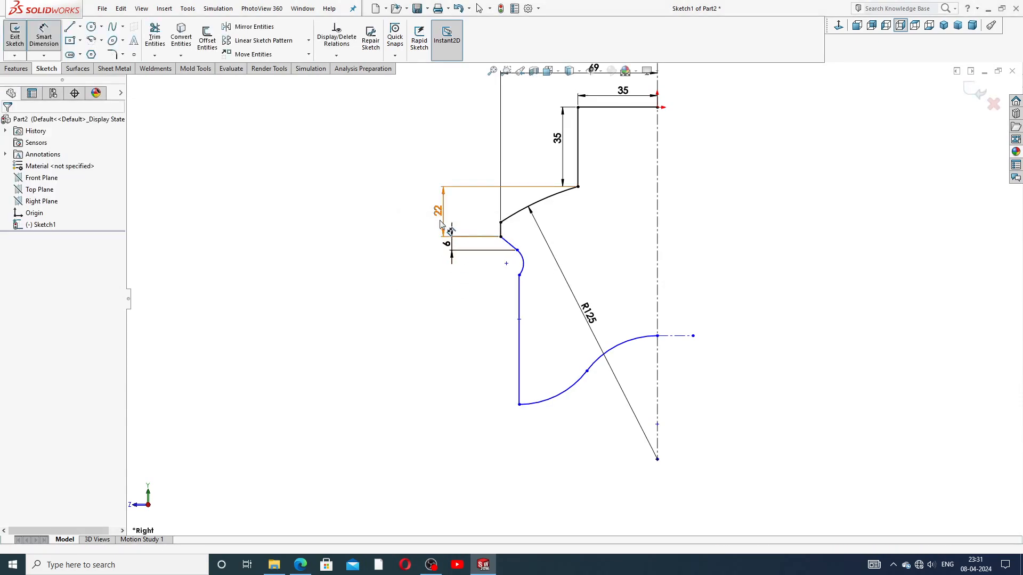
Step: Move the 22 mm dimension closer to the profile
{"action": "left_click_drag", "start_coordinate": [440, 215], "coordinate": [473, 206]}
{"action": "left_click", "coordinate": [458, 205]}
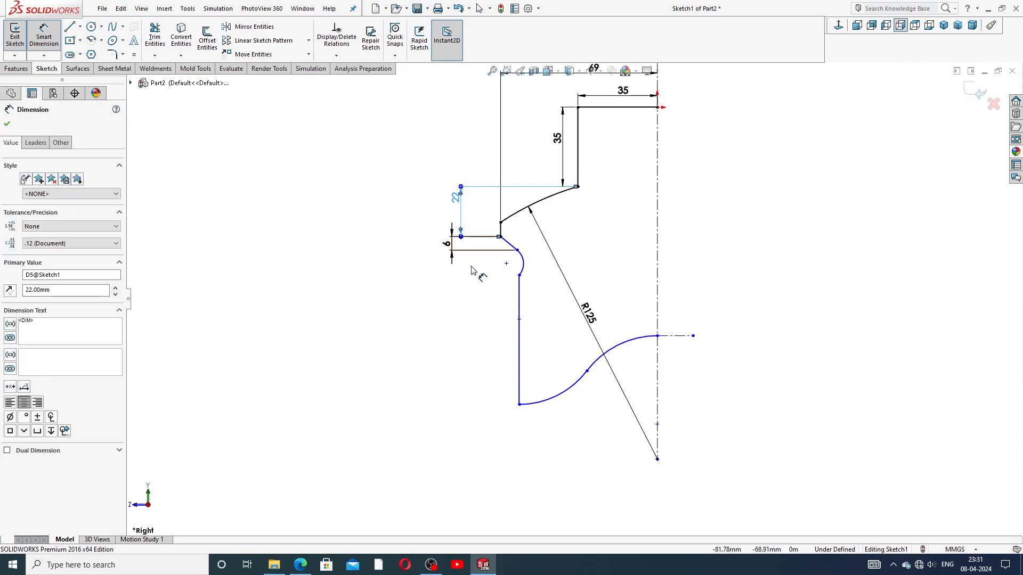
{"action": "left_click", "coordinate": [474, 282]}
Step: Dimension the angle between the short vertical line and the slanted line as 135°
{"action": "scroll", "coordinate": [507, 261], "scroll_direction": "down", "scroll_amount": 5}
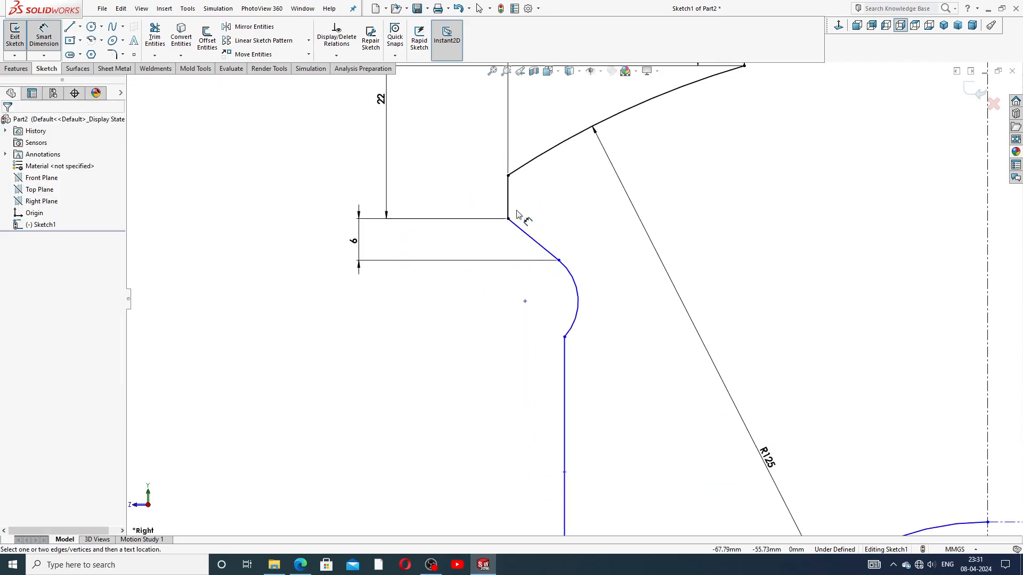
{"action": "left_click", "coordinate": [501, 232]}
{"action": "left_click", "coordinate": [522, 234]}
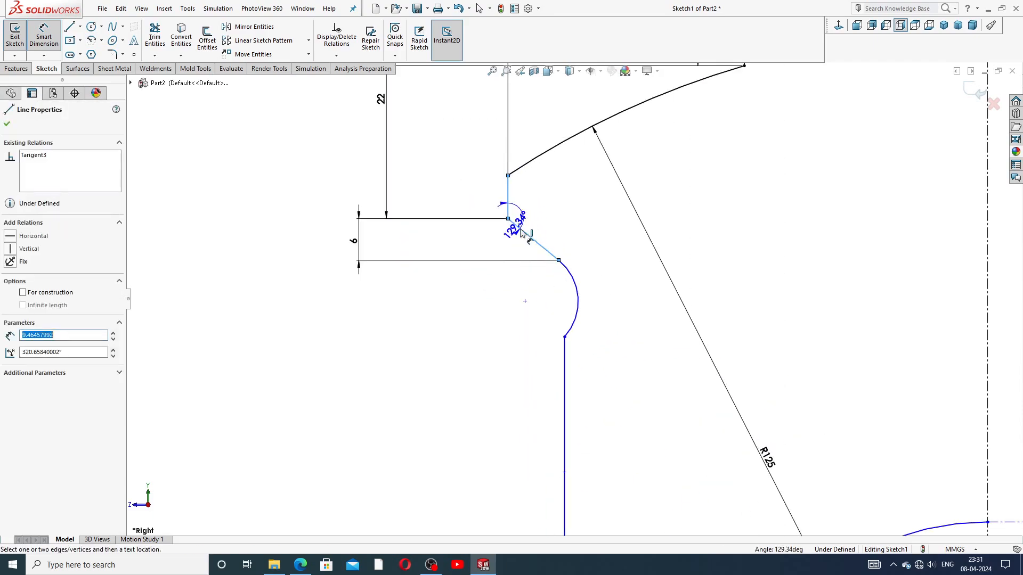
{"action": "left_click", "coordinate": [539, 209]}
{"action": "type", "text": "13"}
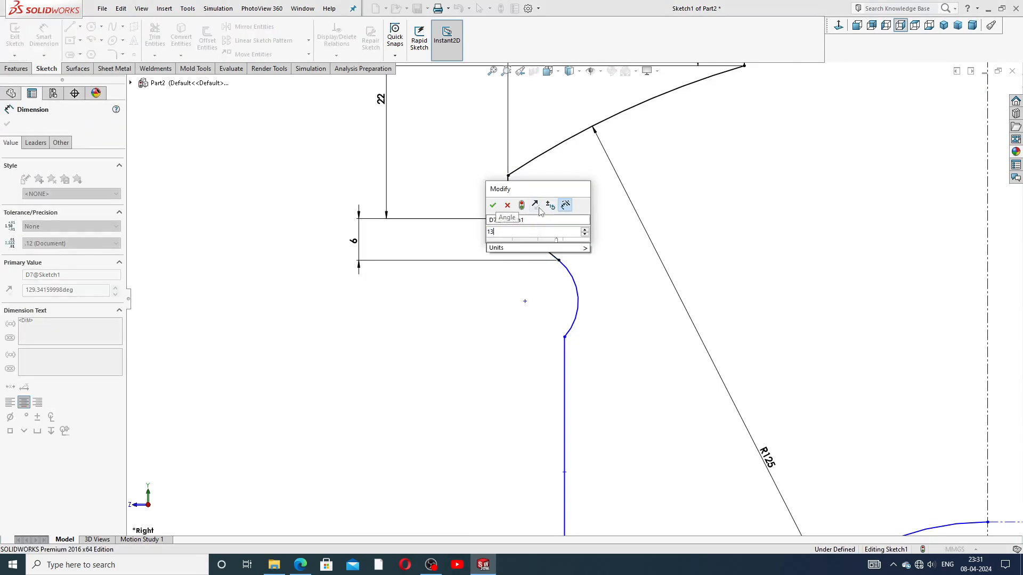
{"action": "type", "text": "5"}
{"action": "key", "text": "Return"}
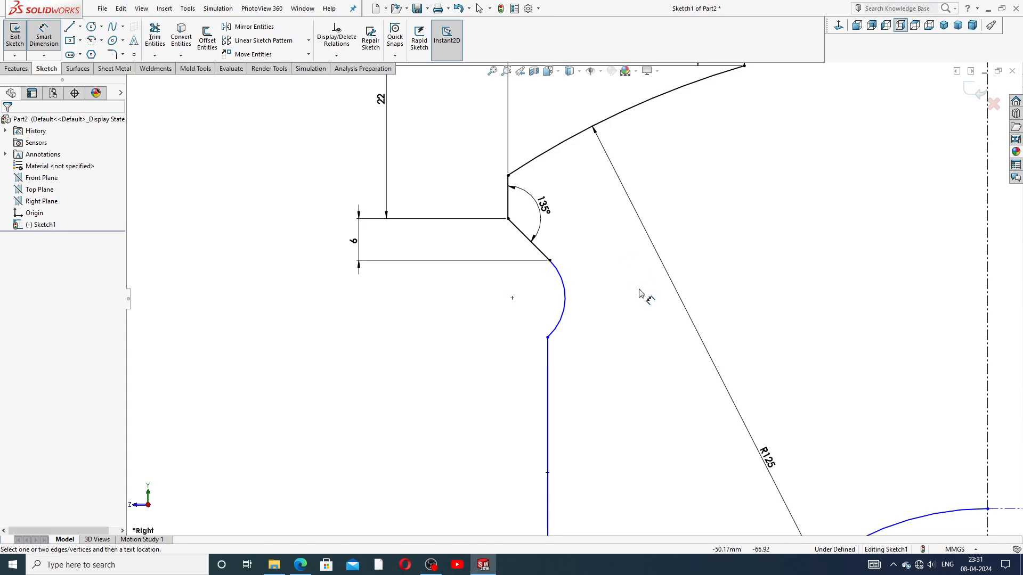
Step: Dimension the vertical distance from the slanted line's lower end to the bottom of the long vertical line as 56 mm
{"action": "scroll", "coordinate": [646, 297], "scroll_direction": "up", "scroll_amount": 5}
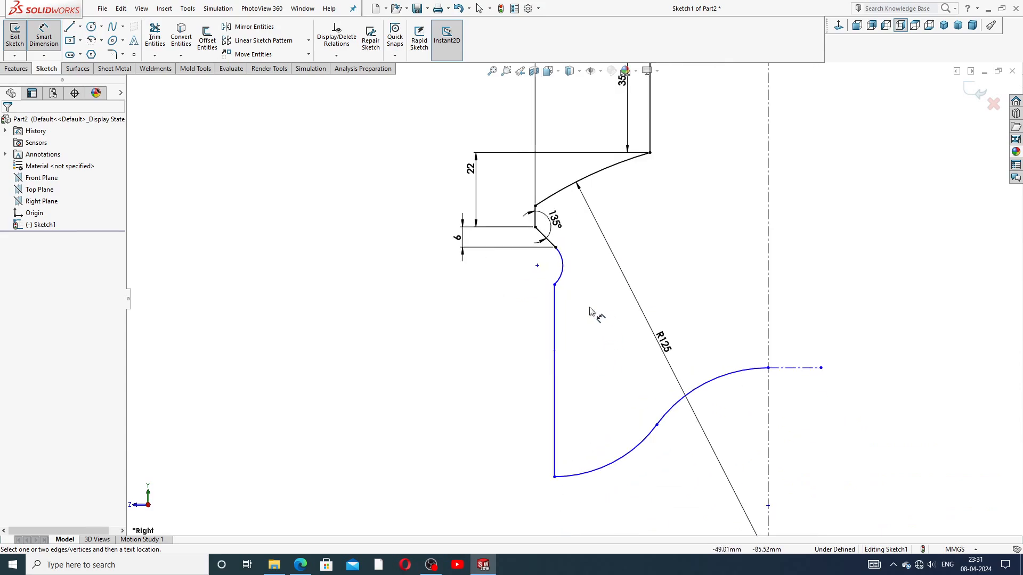
{"action": "left_click", "coordinate": [556, 248]}
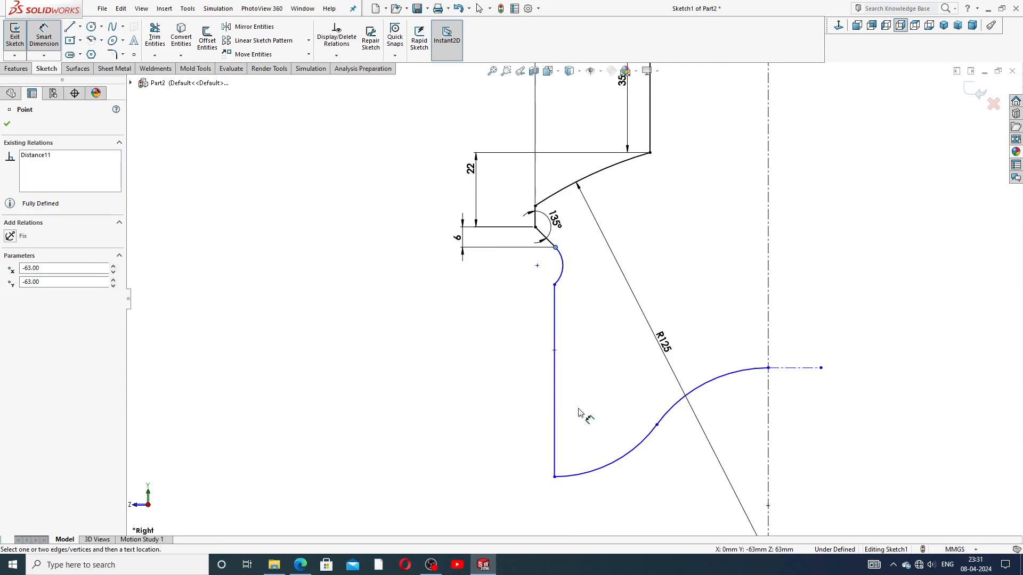
{"action": "left_click", "coordinate": [555, 477]}
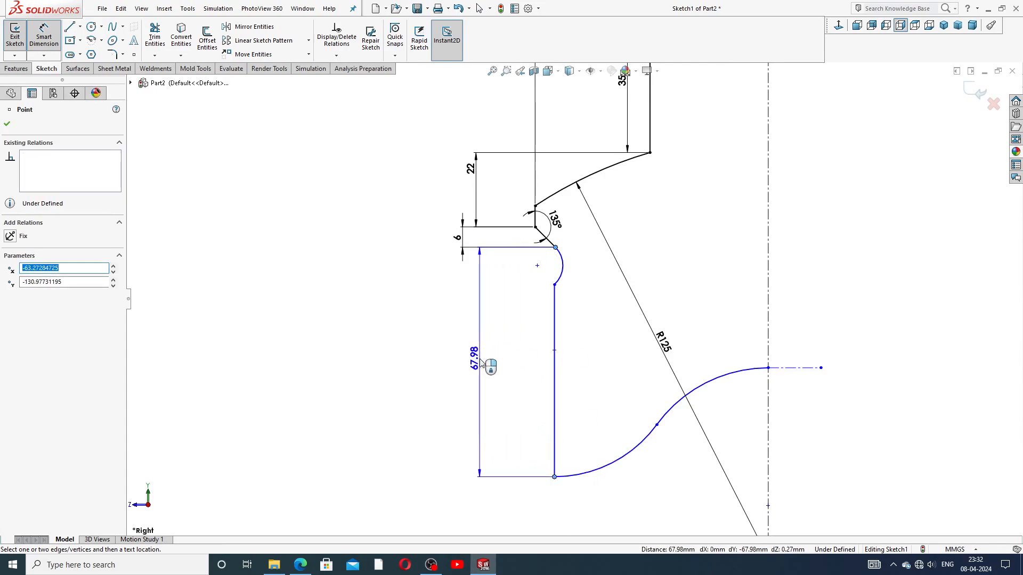
{"action": "left_click", "coordinate": [481, 362]}
{"action": "type", "text": "56"}
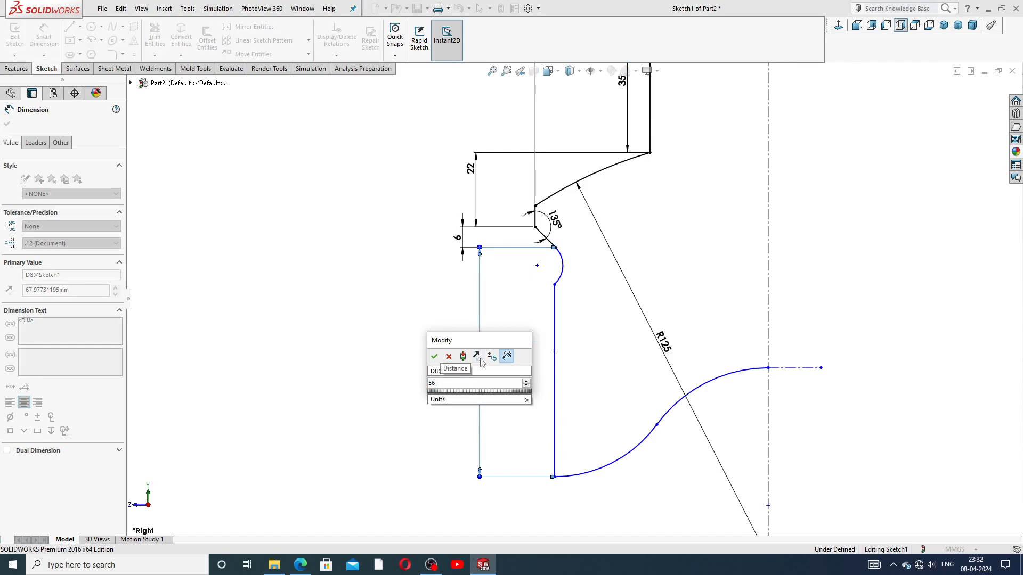
{"action": "key", "text": "Return"}
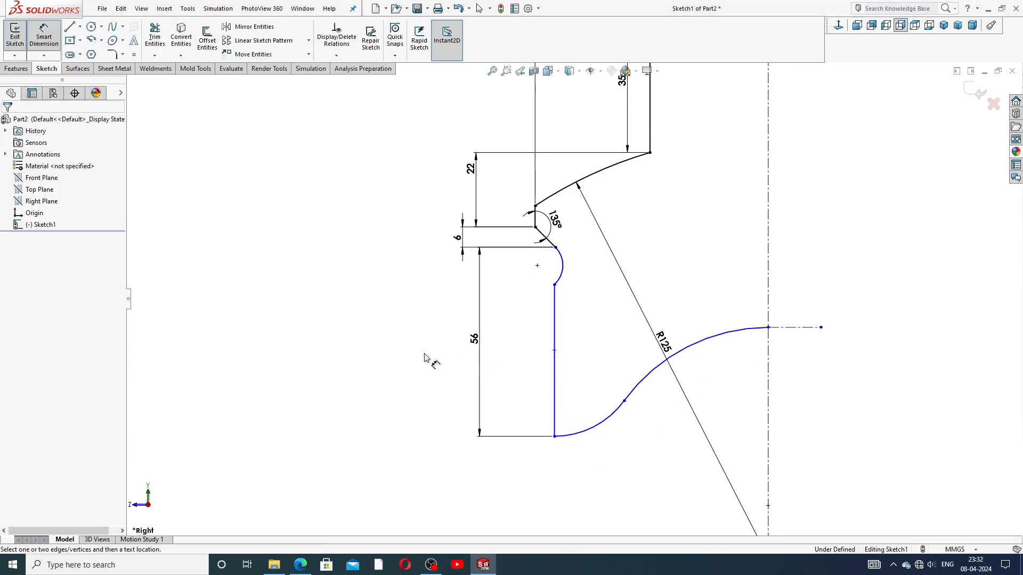
Step: Give the small arc below the slanted line a 5 mm radius and shift its dimension text slightly outward
{"action": "left_click", "coordinate": [563, 262]}
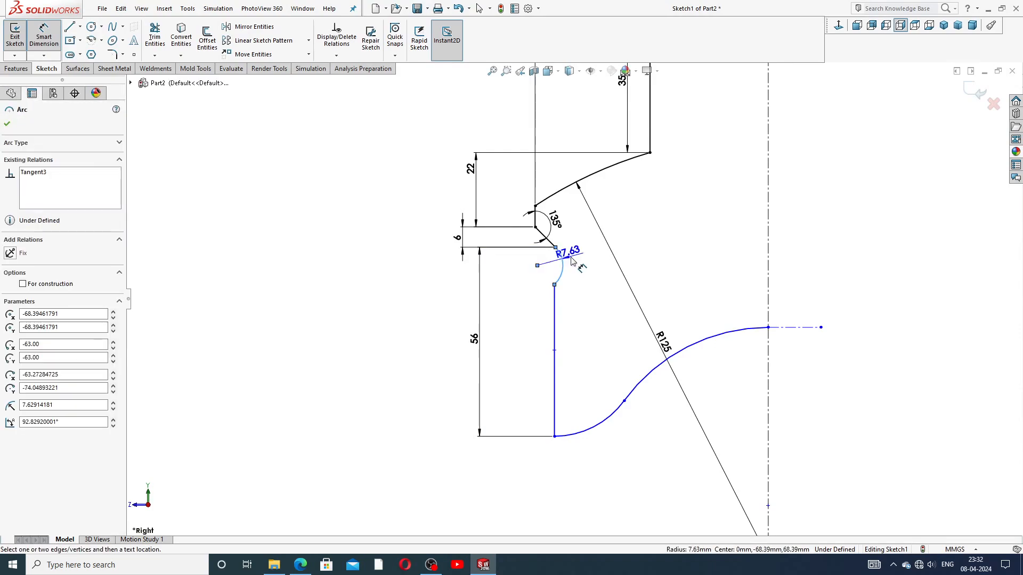
{"action": "left_click", "coordinate": [578, 266]}
{"action": "type", "text": "5"}
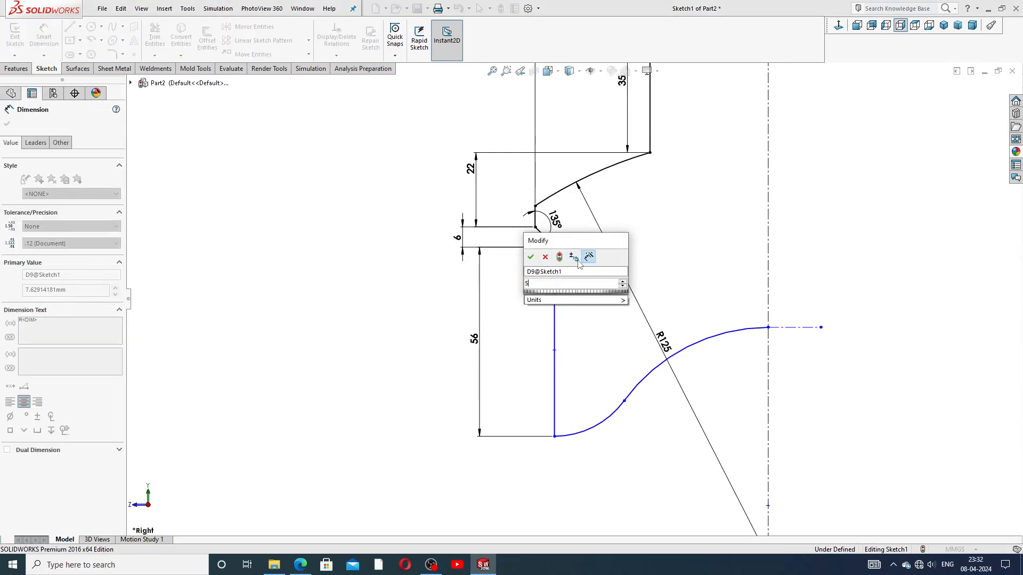
{"action": "key", "text": "Return"}
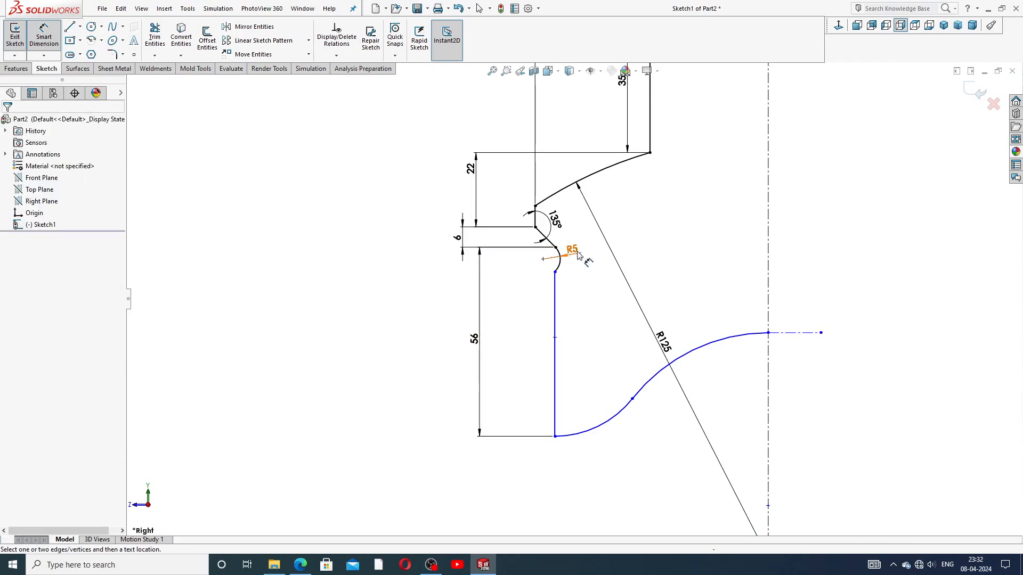
{"action": "left_click", "coordinate": [584, 251]}
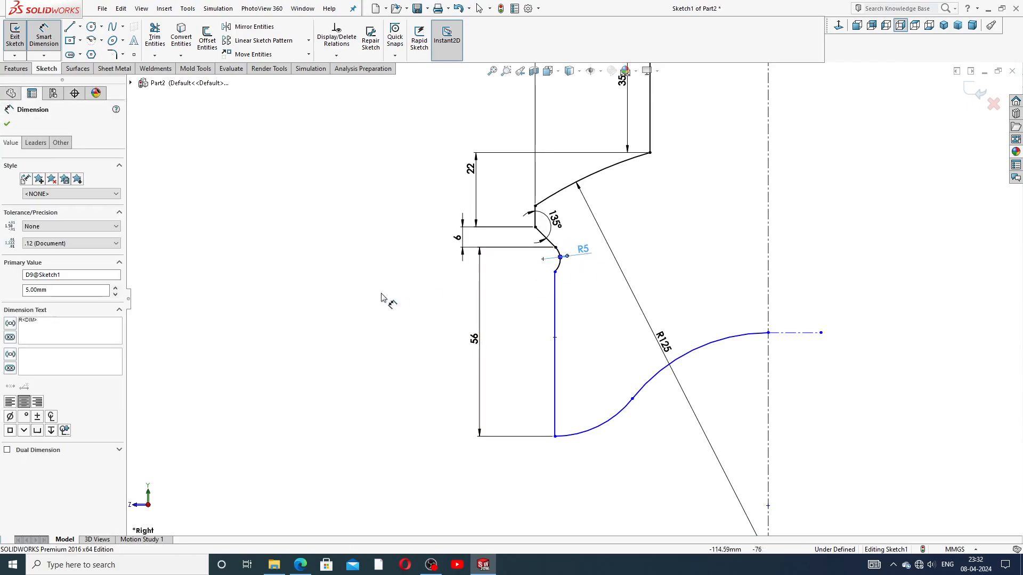
{"action": "left_click", "coordinate": [385, 299]}
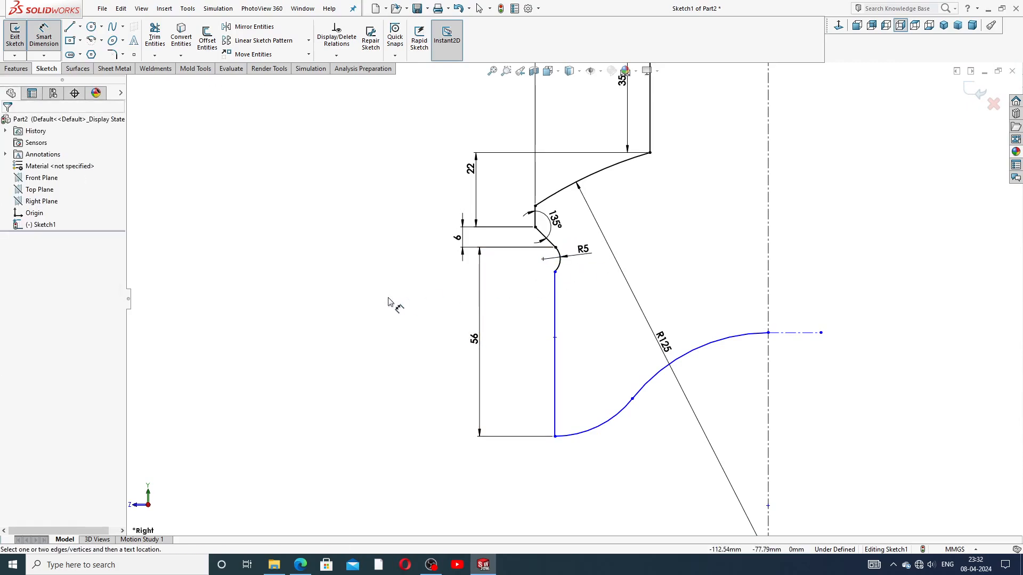
Step: Dimension the two opposing tangent arcs at the base of the profile with a radius of 40 mm each
{"action": "left_click", "coordinate": [616, 420]}
{"action": "left_click", "coordinate": [600, 393]}
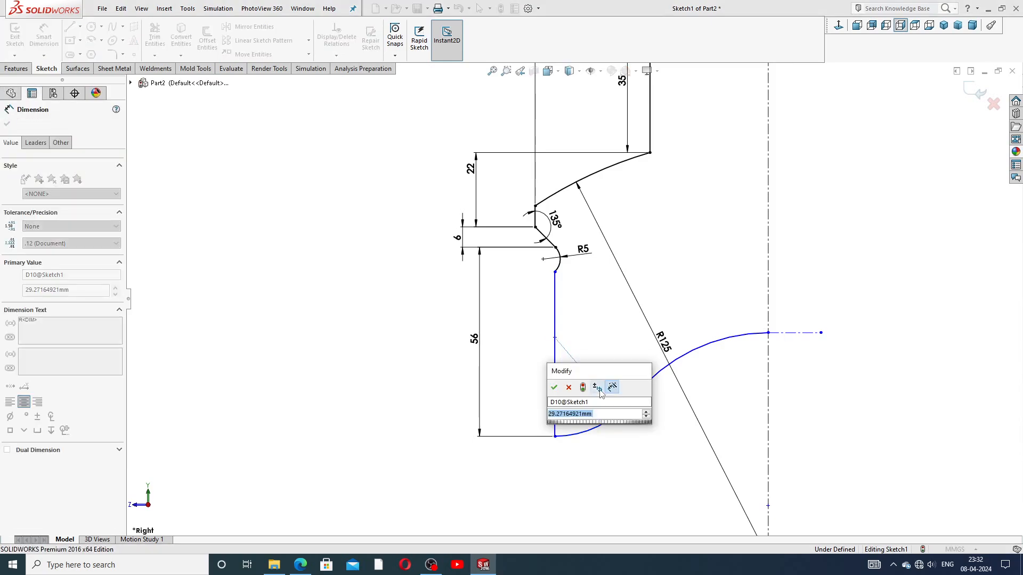
{"action": "type", "text": "40"}
{"action": "key", "text": "Return"}
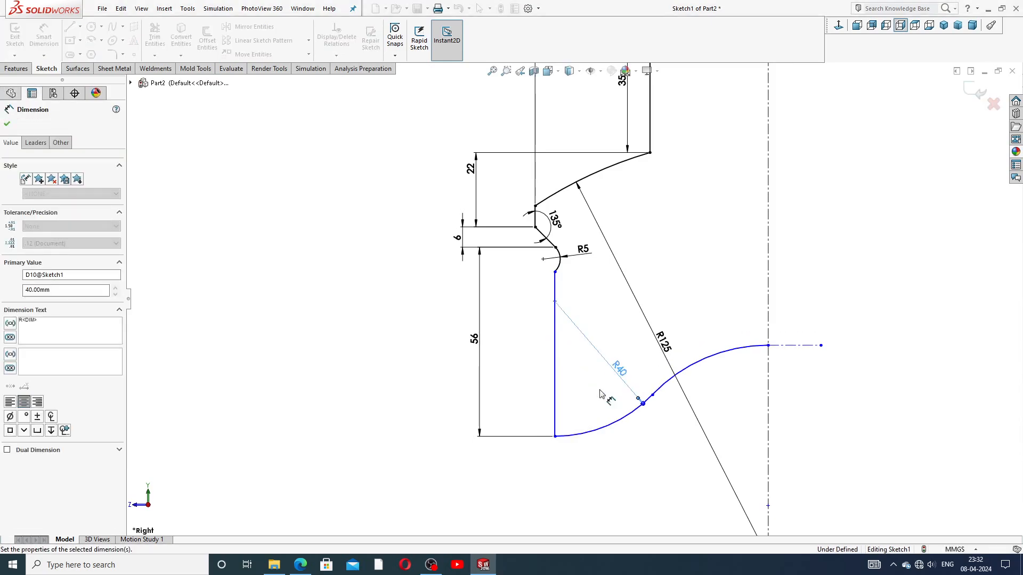
{"action": "left_click", "coordinate": [714, 356]}
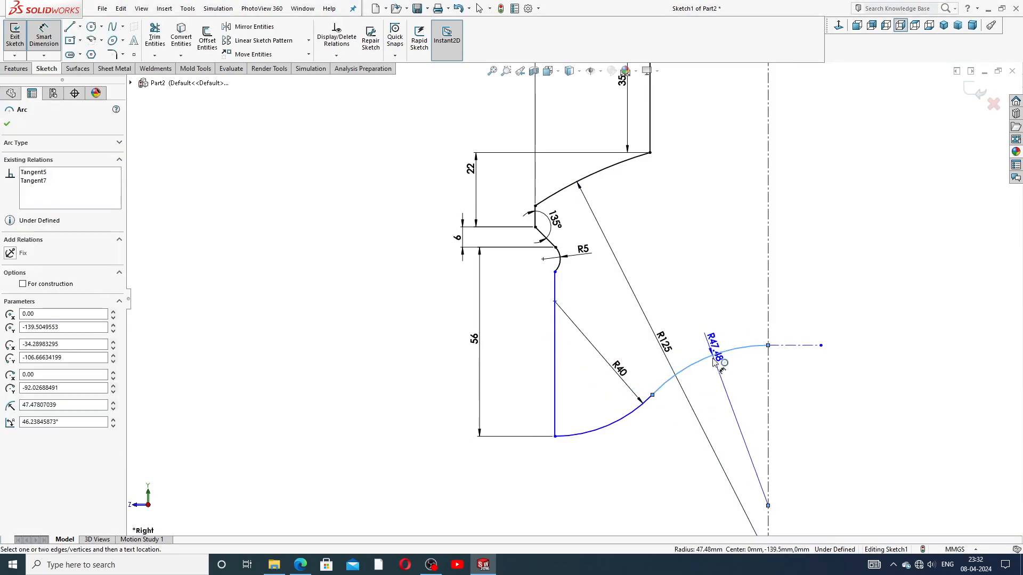
{"action": "left_click", "coordinate": [741, 409]}
{"action": "type", "text": "40"}
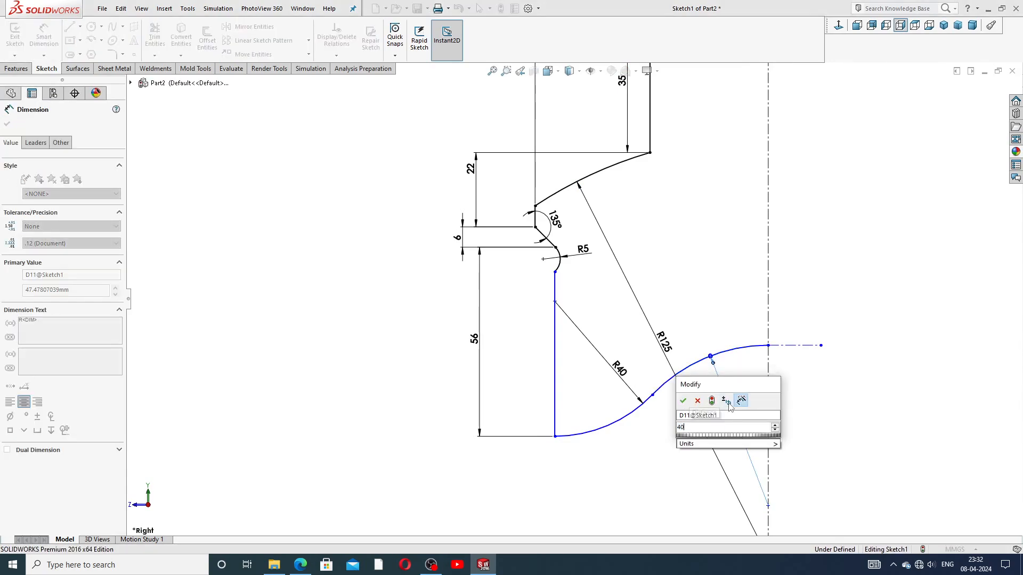
{"action": "key", "text": "Return"}
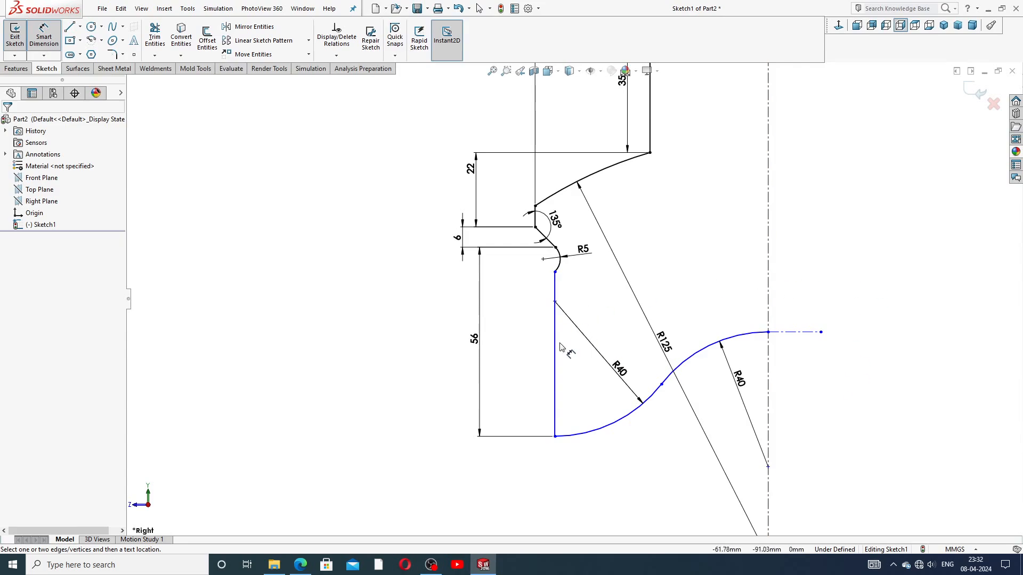
Step: Dimension the horizontal distance between the long vertical line and the vertical centreline as 62.5 mm, placed below the profile
{"action": "scroll", "coordinate": [660, 272], "scroll_direction": "up", "scroll_amount": 2}
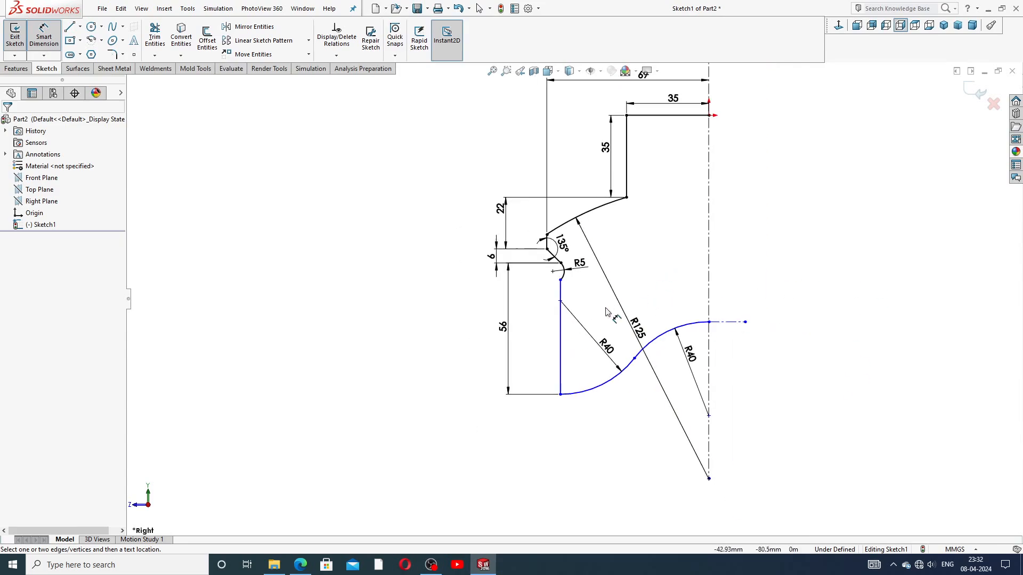
{"action": "left_click", "coordinate": [560, 325]}
{"action": "left_click", "coordinate": [710, 295]}
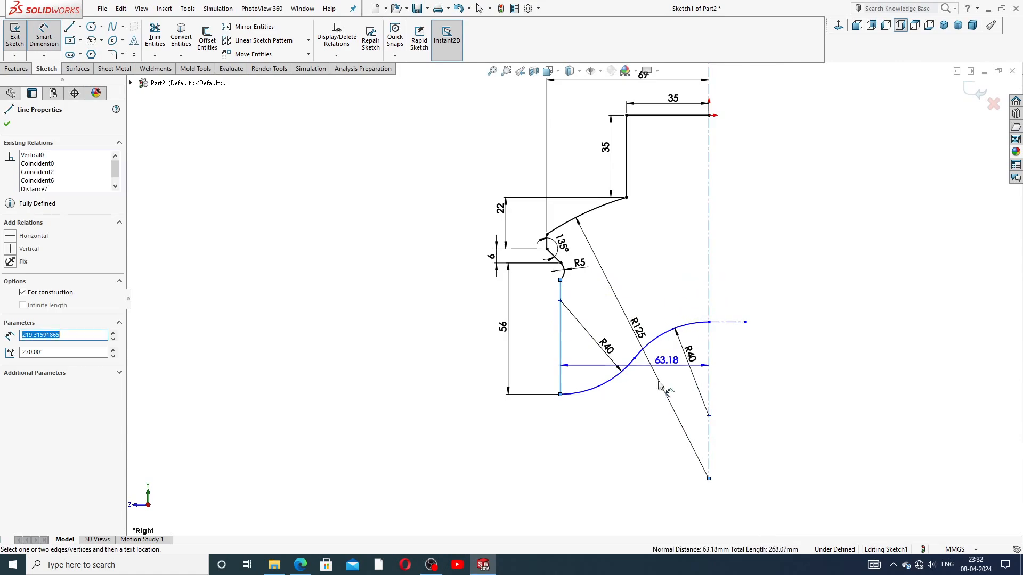
{"action": "left_click", "coordinate": [637, 433]}
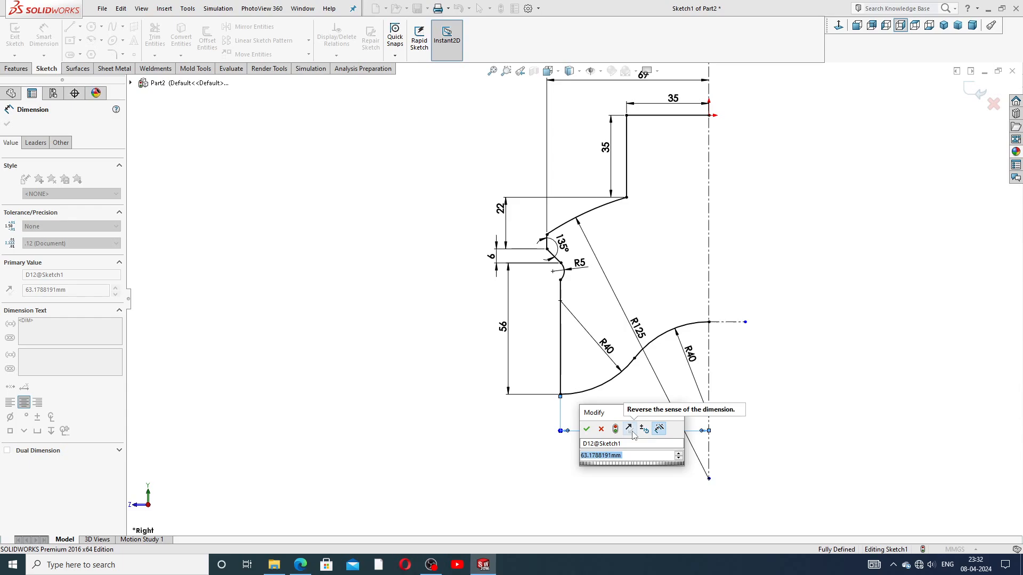
{"action": "type", "text": "62,"}
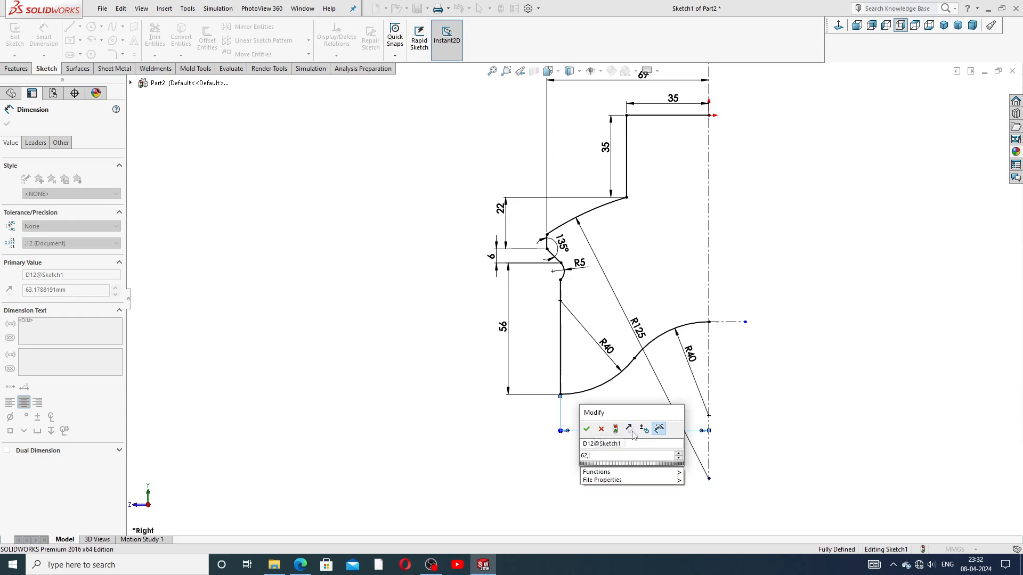
{"action": "type", "text": "5"}
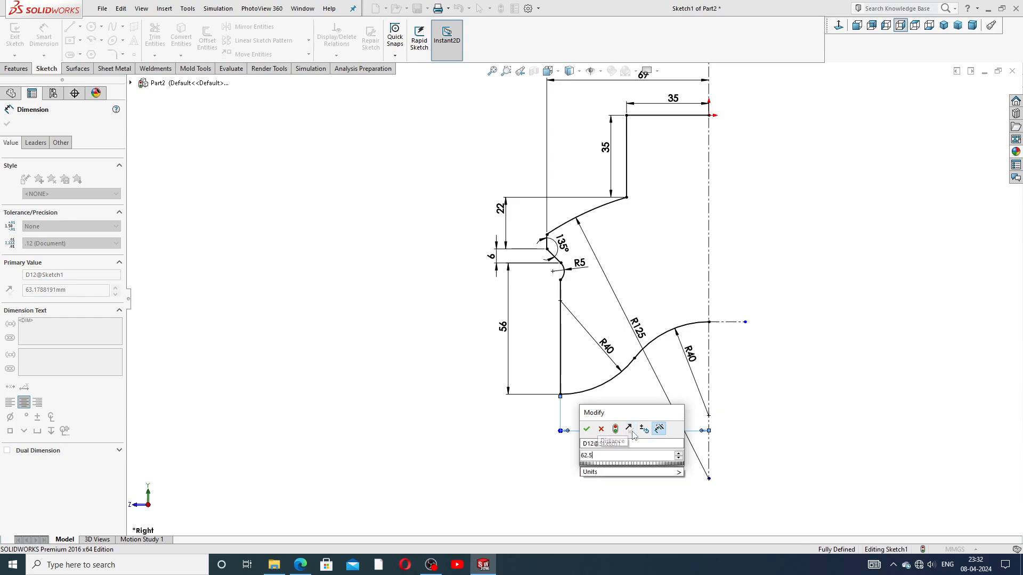
{"action": "key", "text": "Return"}
{"action": "left_click", "coordinate": [765, 392]}
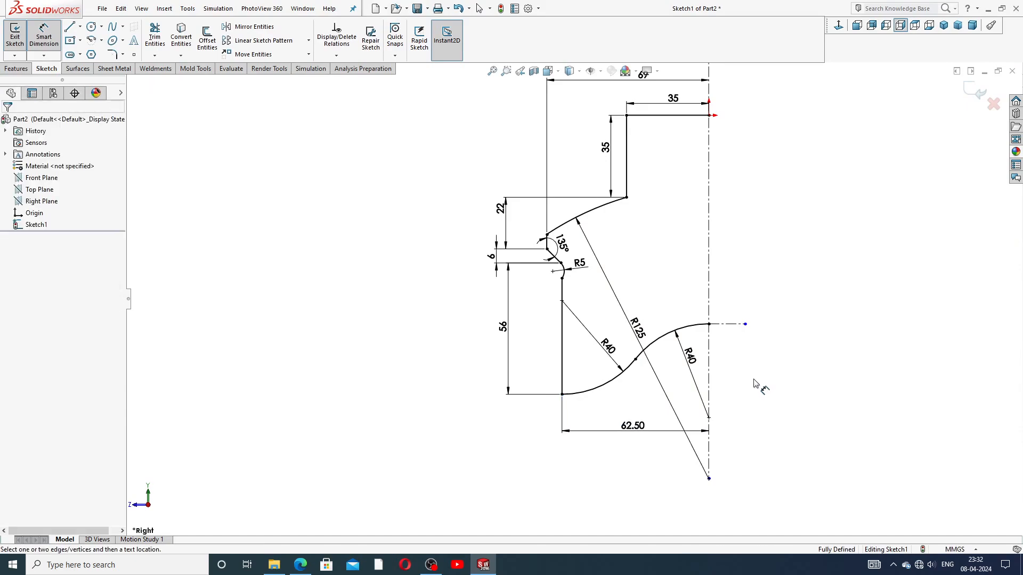
Step: Reposition the text of both R40, the R125 and the R5 radius dimensions so the sketch annotations read clearly
{"action": "right_click", "coordinate": [784, 219]}
{"action": "left_click", "coordinate": [808, 158]}
{"action": "scroll", "coordinate": [735, 277], "scroll_direction": "down", "scroll_amount": 3}
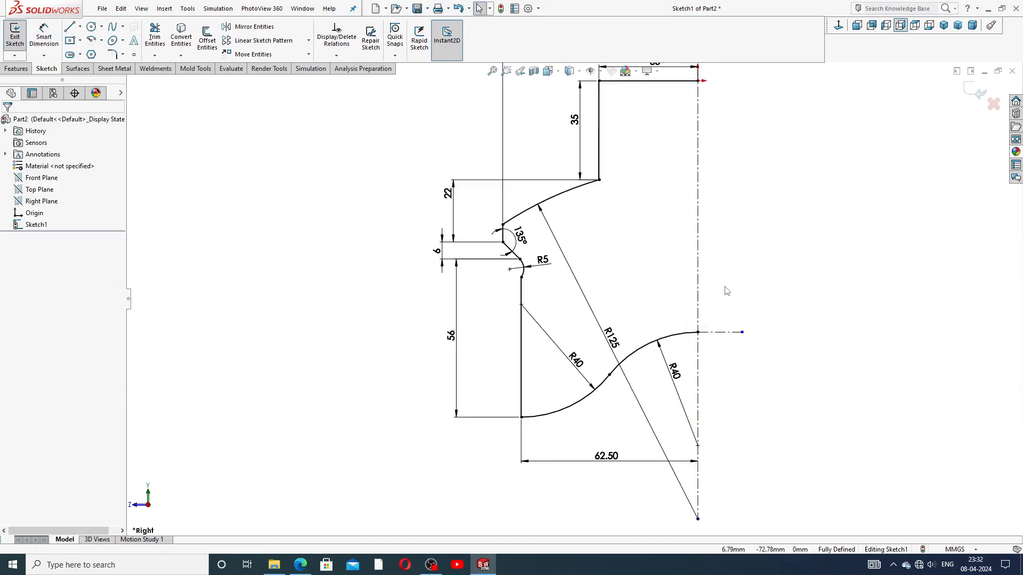
{"action": "left_click_drag", "start_coordinate": [656, 395], "coordinate": [649, 400]}
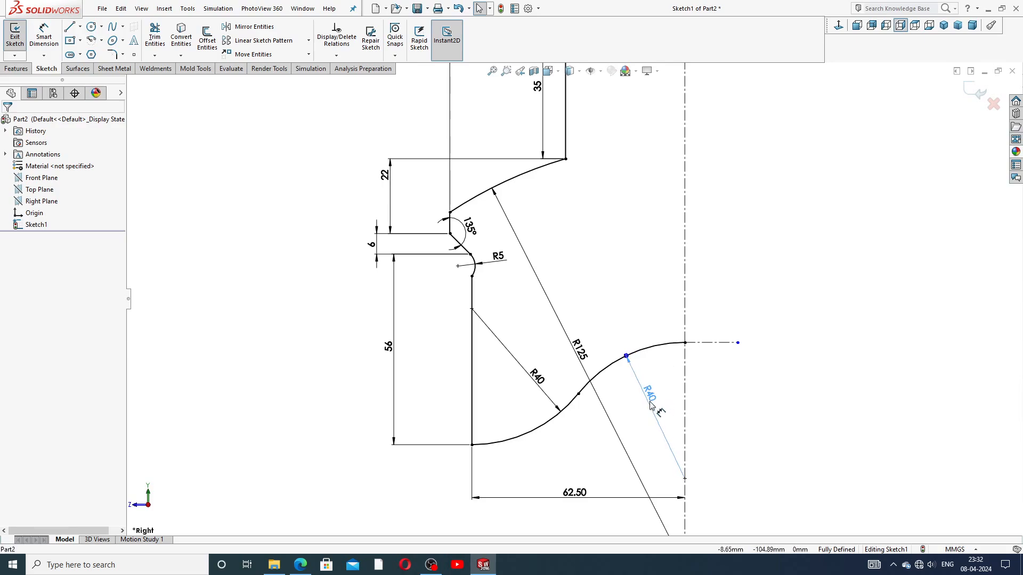
{"action": "mouse_move", "coordinate": [528, 372]}
{"action": "left_mouse_down"}
{"action": "mouse_move", "coordinate": [533, 365]}
{"action": "mouse_move", "coordinate": [525, 383]}
{"action": "left_mouse_up"}
{"action": "left_click_drag", "start_coordinate": [587, 353], "coordinate": [593, 349]}
{"action": "left_click", "coordinate": [768, 254]}
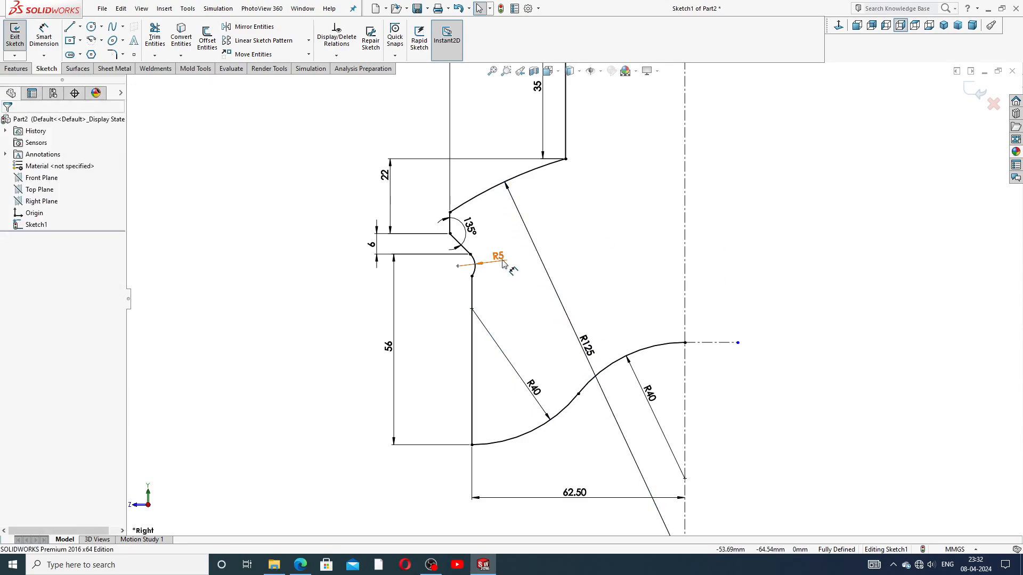
{"action": "left_click_drag", "start_coordinate": [497, 256], "coordinate": [501, 250]}
{"action": "left_click", "coordinate": [745, 248]}
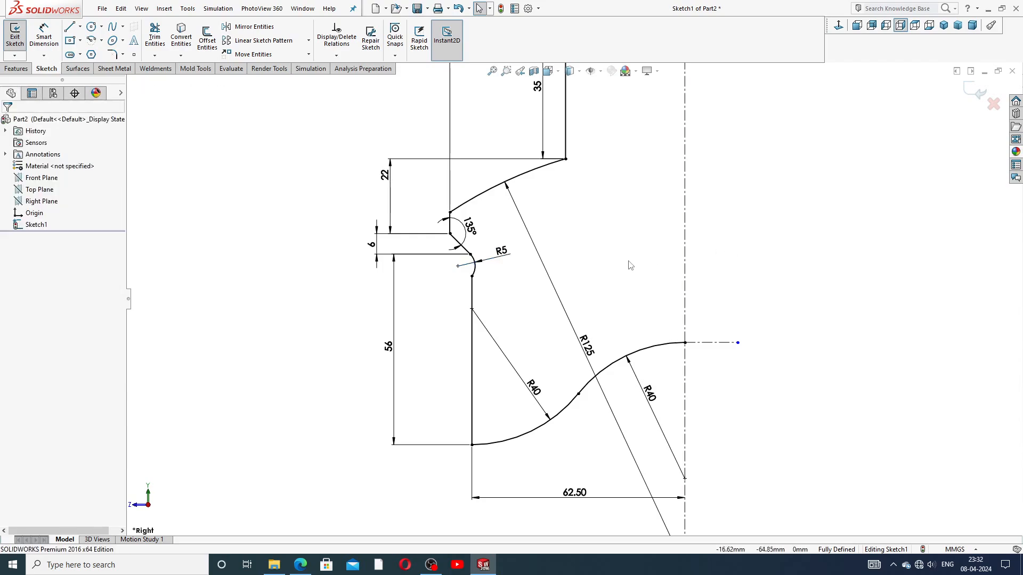
Step: Reposition the 22 mm and 35 mm vertical dimensions beside the profile, moving the 22 mm one closer to it
{"action": "scroll", "coordinate": [573, 297], "scroll_direction": "up", "scroll_amount": 2}
{"action": "left_click_drag", "start_coordinate": [443, 216], "coordinate": [459, 225]}
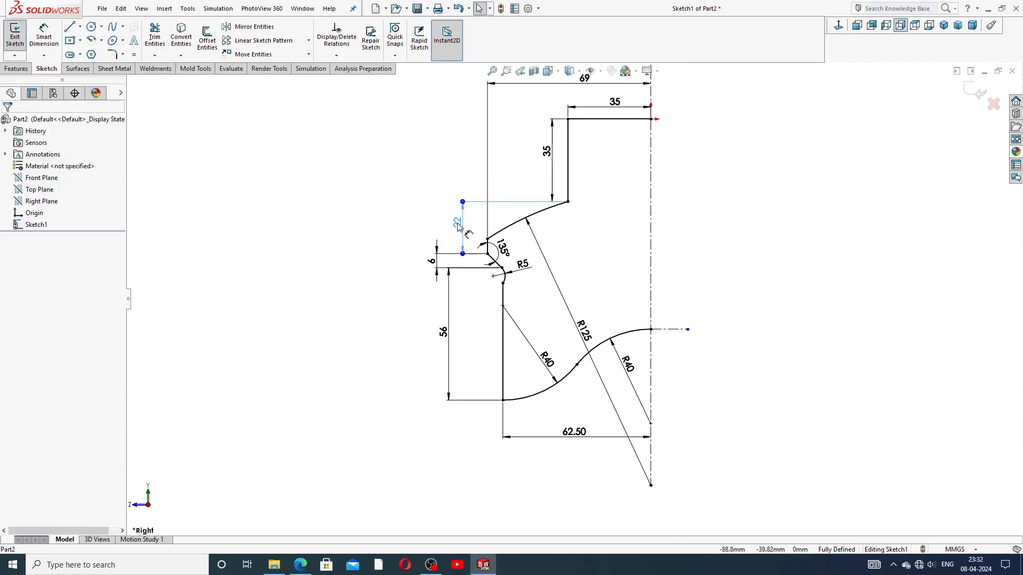
{"action": "left_click", "coordinate": [670, 192]}
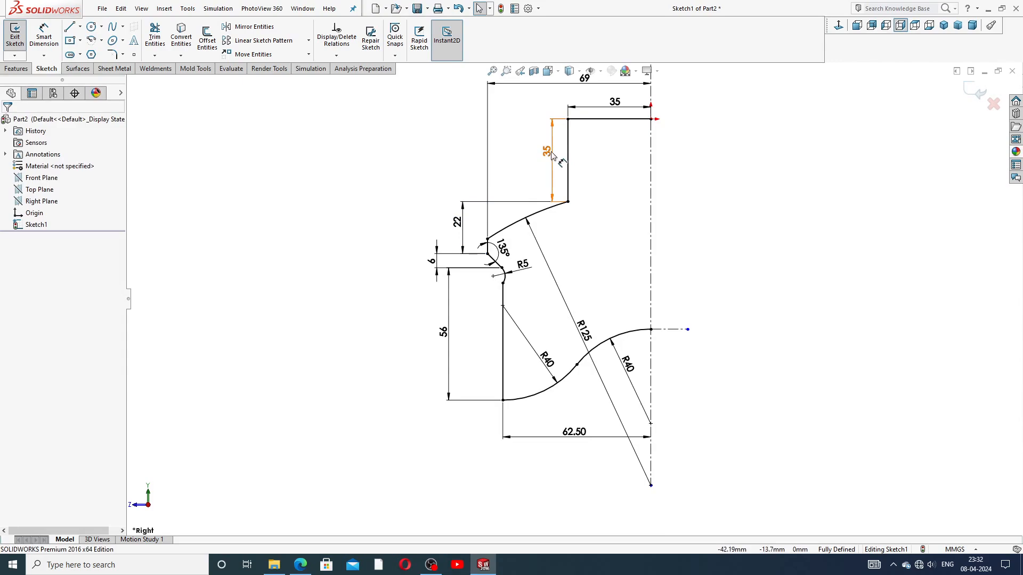
{"action": "left_click_drag", "start_coordinate": [549, 155], "coordinate": [542, 155]}
{"action": "left_click", "coordinate": [712, 185]}
{"action": "scroll", "coordinate": [711, 183], "scroll_direction": "up", "scroll_amount": 2}
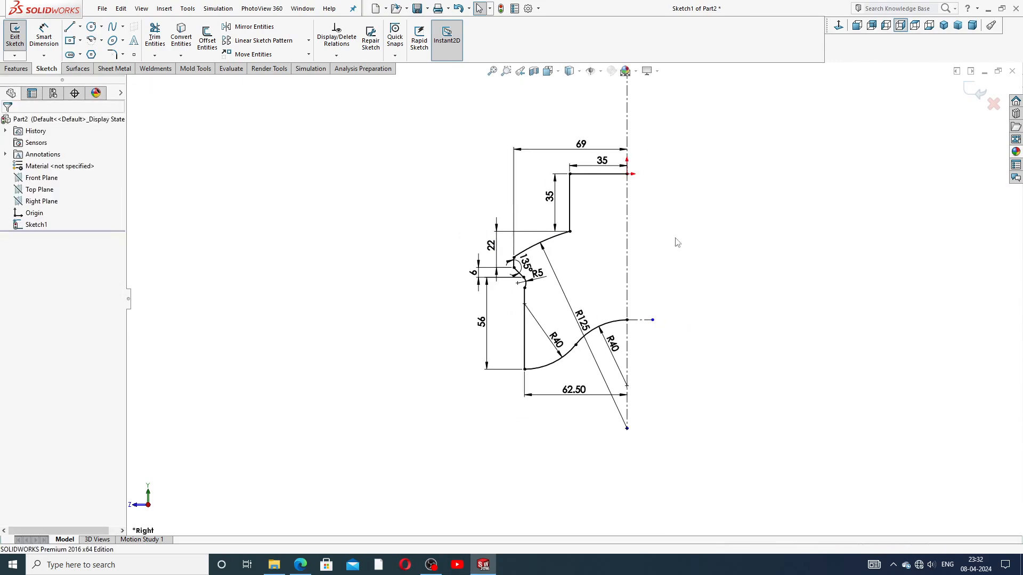
{"action": "scroll", "coordinate": [672, 245], "scroll_direction": "down", "scroll_amount": 1}
{"action": "left_click", "coordinate": [301, 566]}
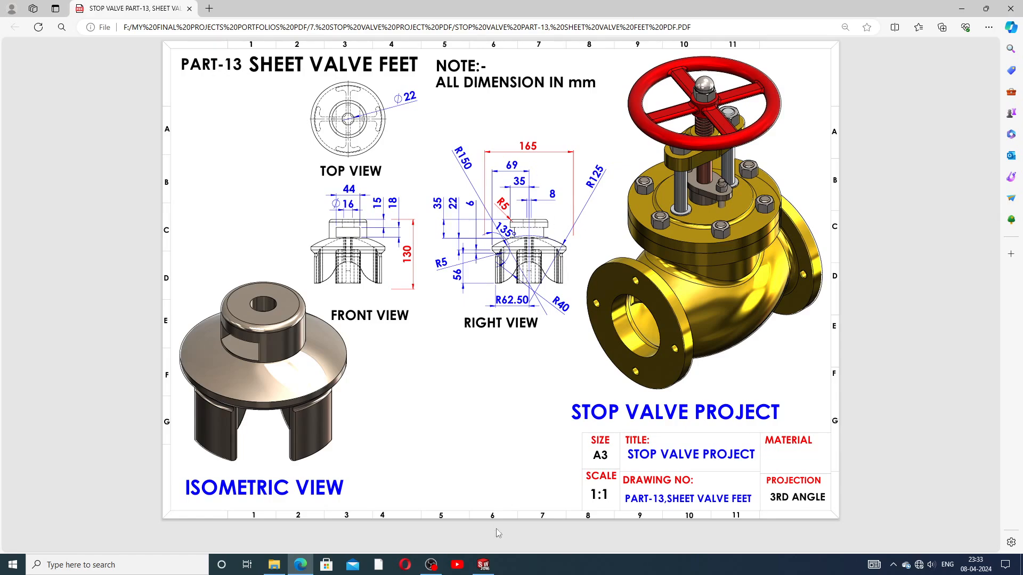
{"action": "left_click", "coordinate": [483, 565]}
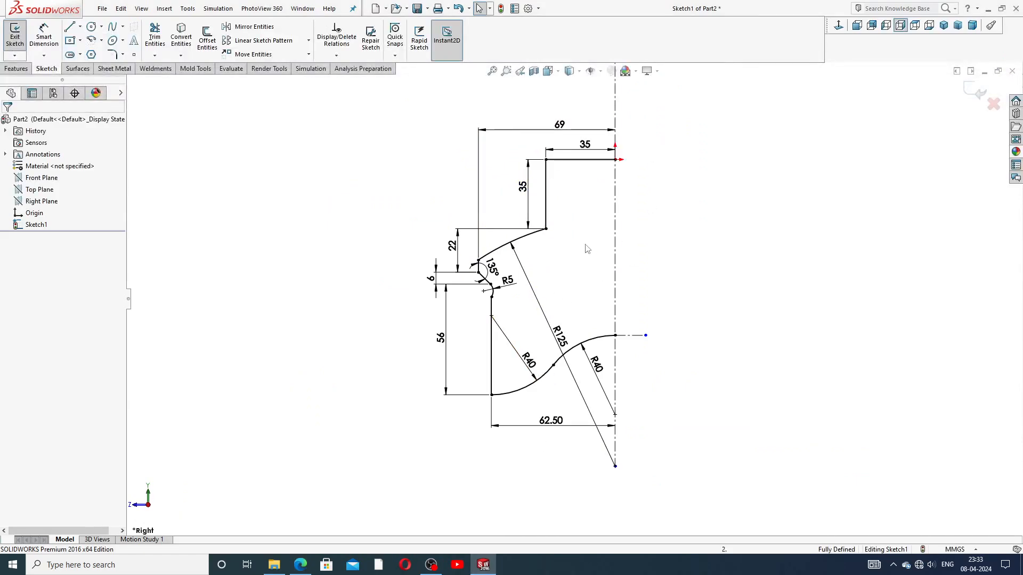
{"action": "left_click", "coordinate": [17, 69]}
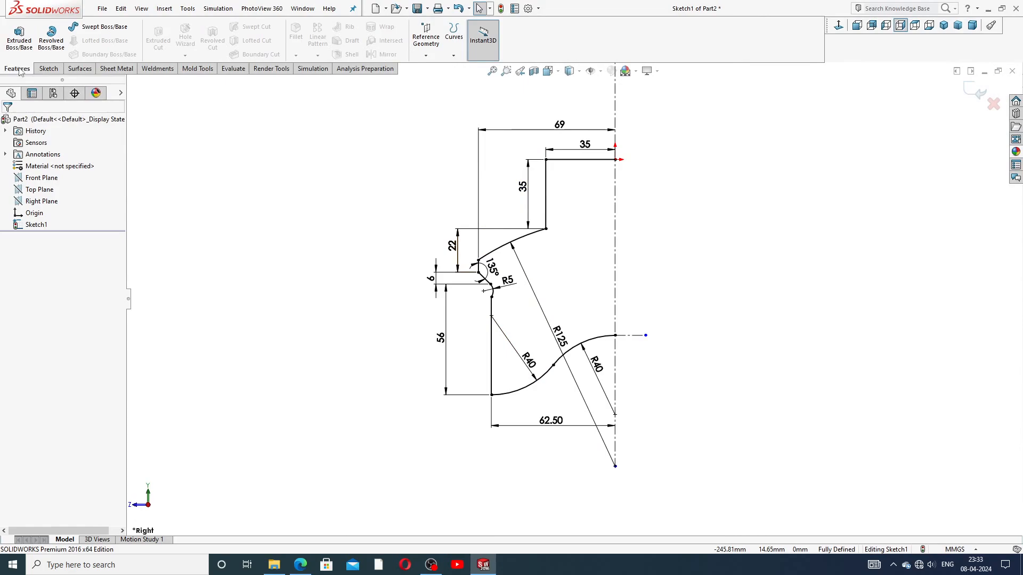
{"action": "left_click", "coordinate": [49, 52]}
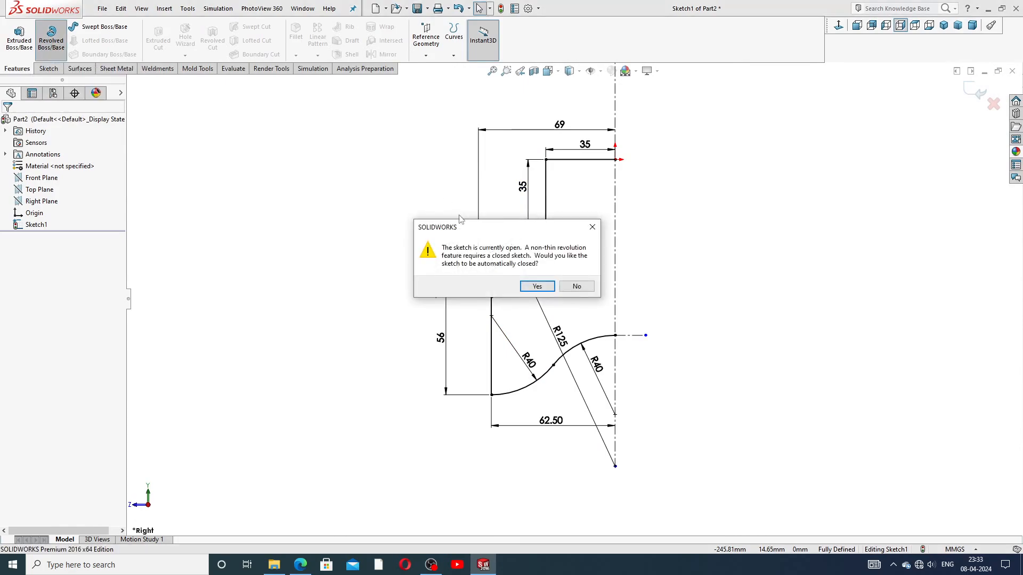
{"action": "left_click", "coordinate": [577, 286]}
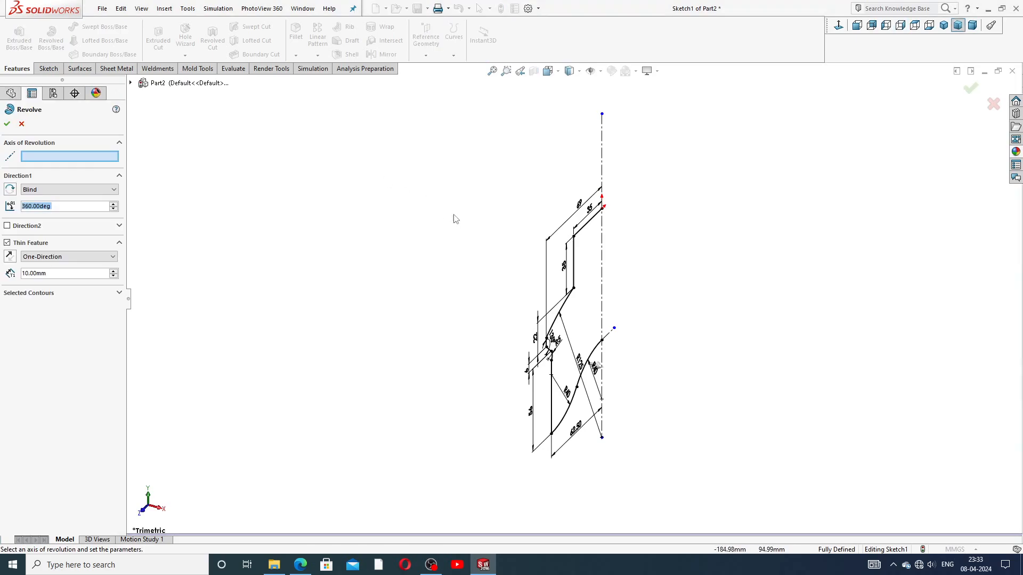
{"action": "left_click", "coordinate": [839, 27]}
{"action": "key", "text": "Escape"}
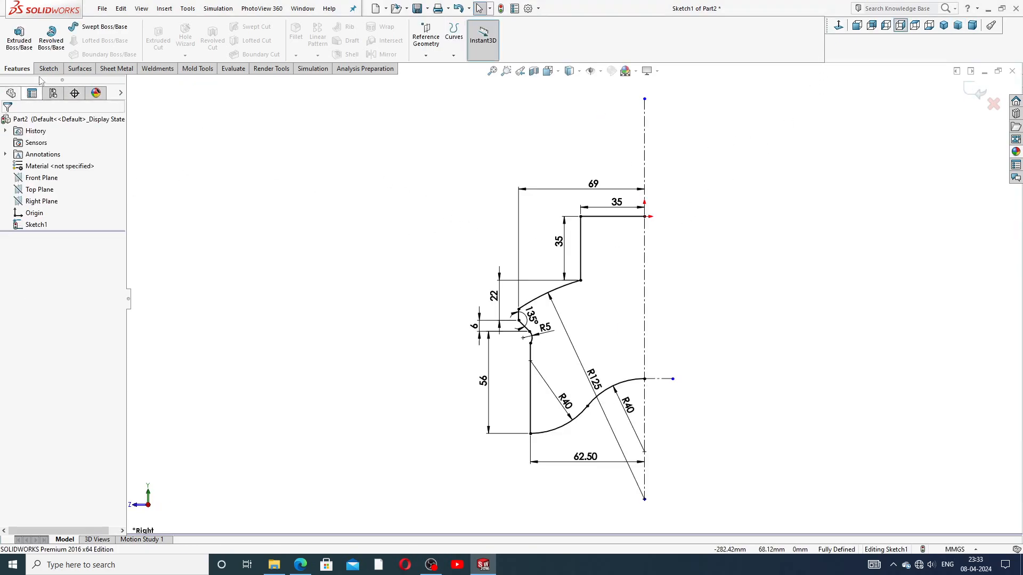
Step: Close the half profile with a vertical line along the centreline from the origin to the upper end of the base arc
{"action": "left_click", "coordinate": [46, 69]}
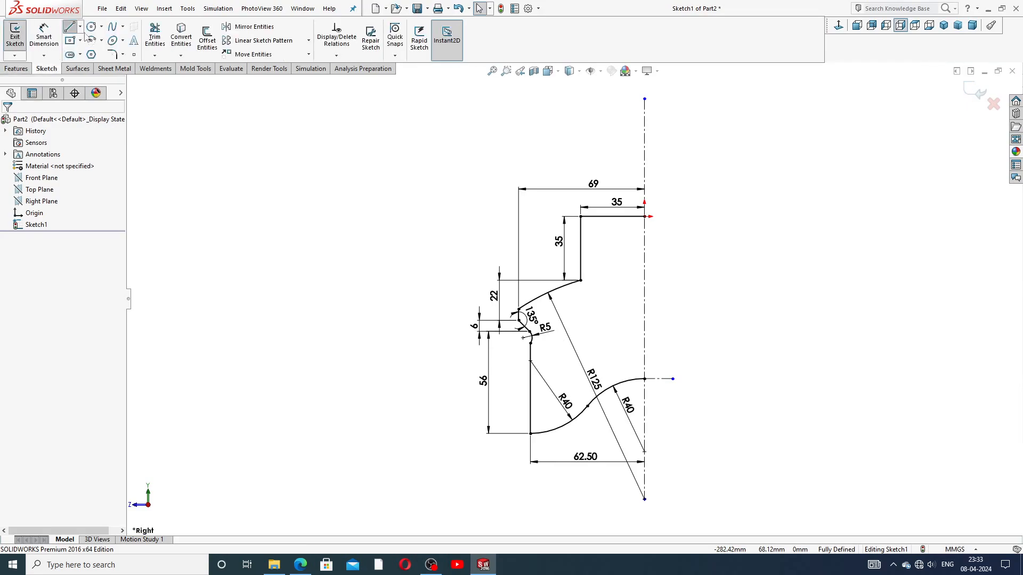
{"action": "left_click", "coordinate": [69, 27]}
{"action": "left_click", "coordinate": [645, 216]}
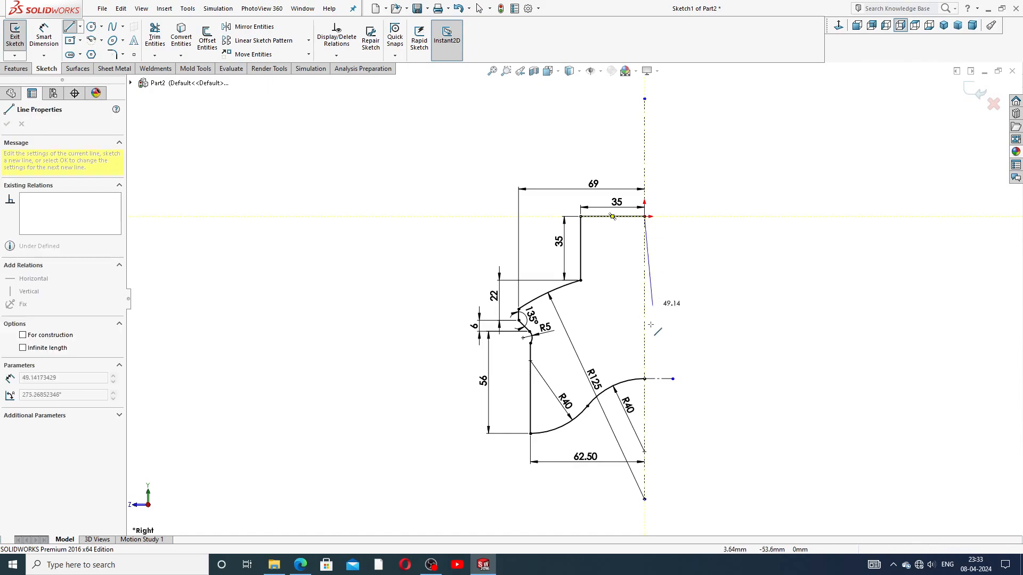
{"action": "left_click", "coordinate": [645, 379]}
{"action": "right_click", "coordinate": [678, 288]}
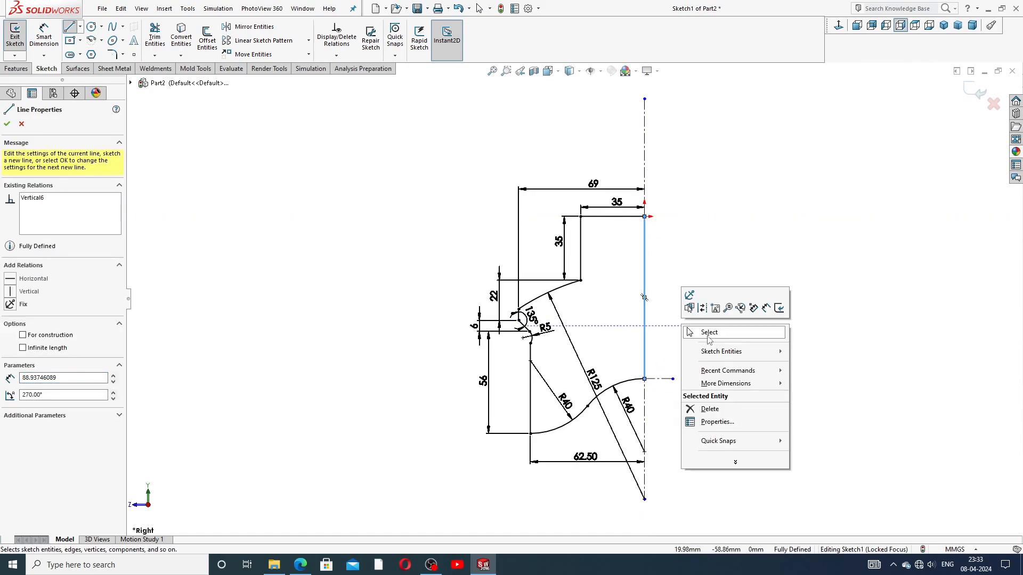
{"action": "left_click", "coordinate": [708, 335]}
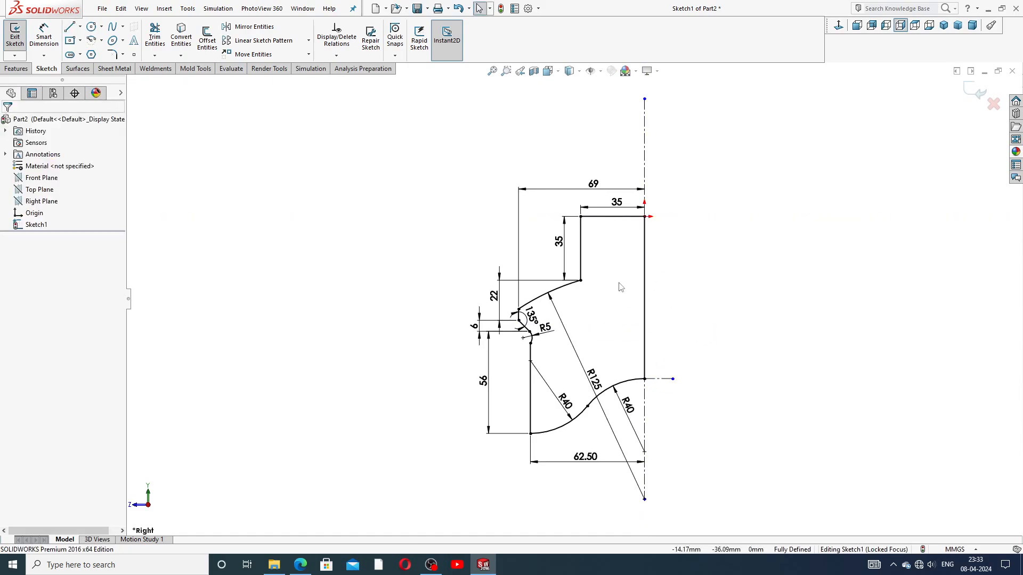
Step: Revolve the closed profile 360° about the vertical centreline as a solid body
{"action": "left_click", "coordinate": [16, 68]}
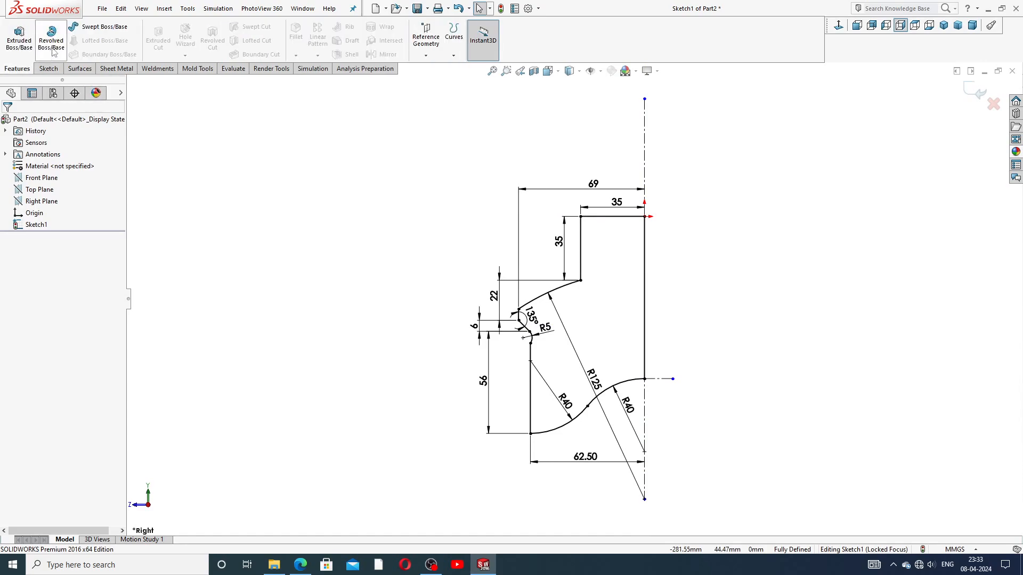
{"action": "left_click", "coordinate": [51, 40]}
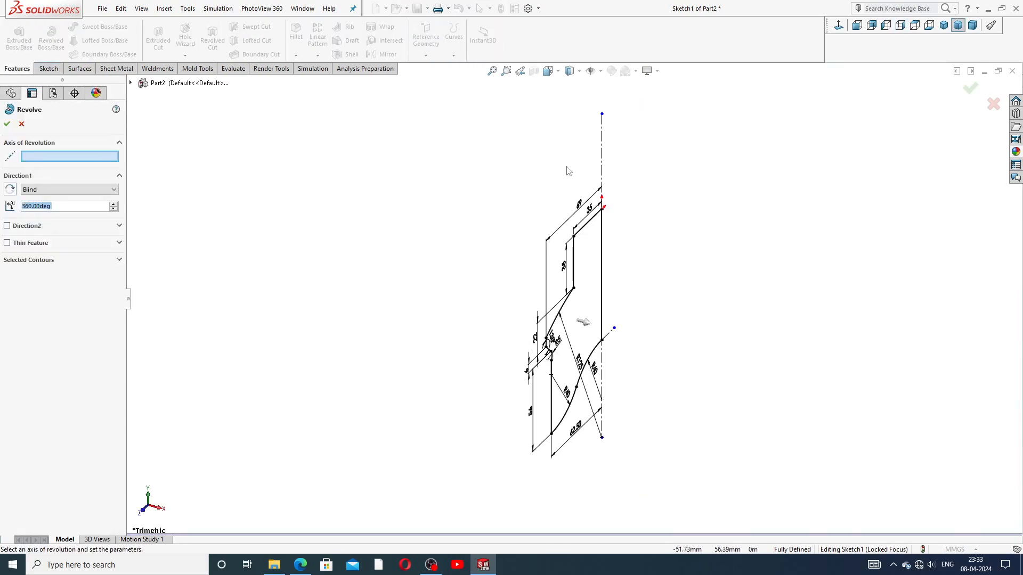
{"action": "left_click", "coordinate": [603, 158]}
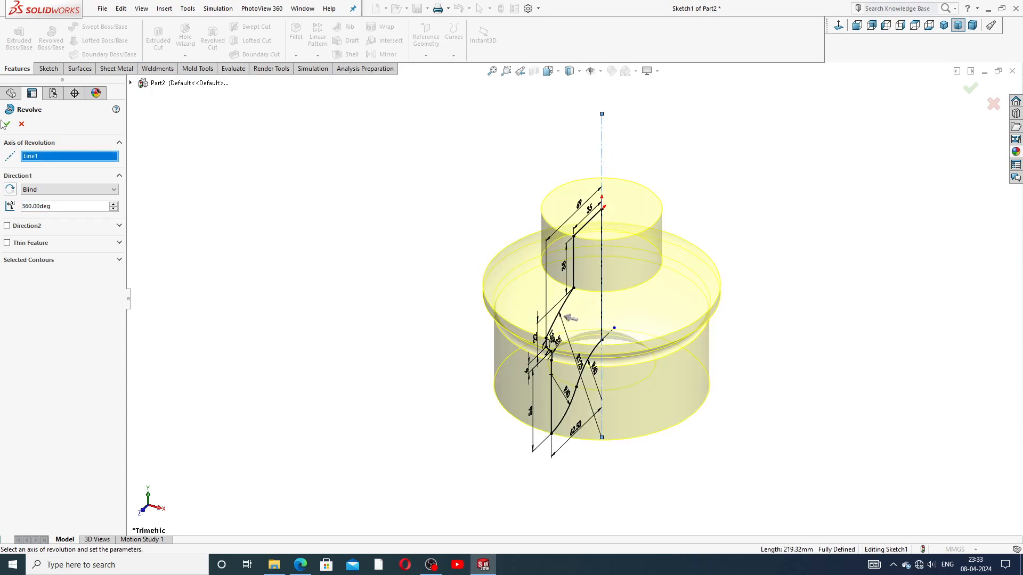
{"action": "key", "text": "Return"}
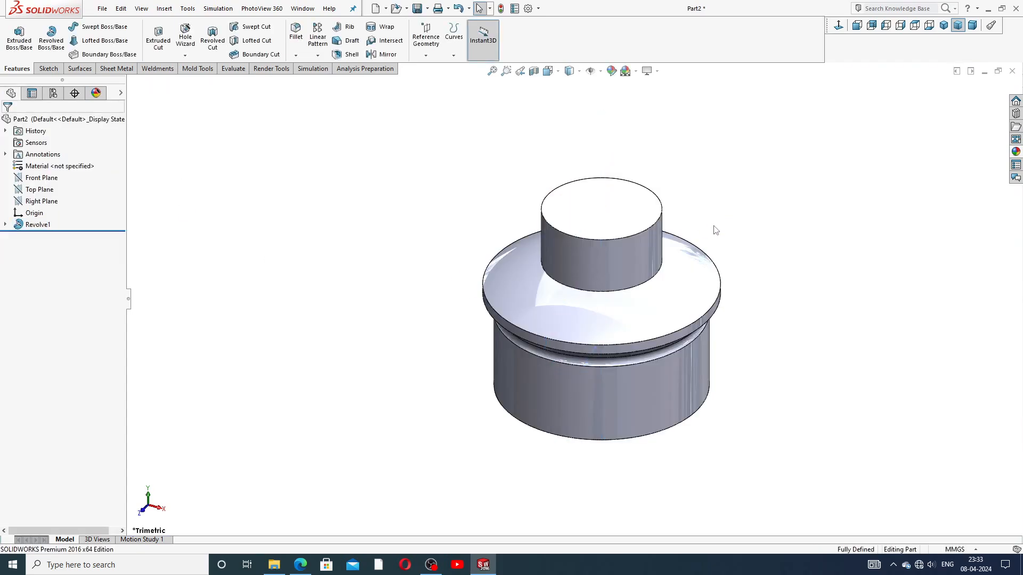
Step: Apply the polished nickel metal appearance to the whole part
{"action": "scroll", "coordinate": [681, 360], "scroll_direction": "down", "scroll_amount": 2}
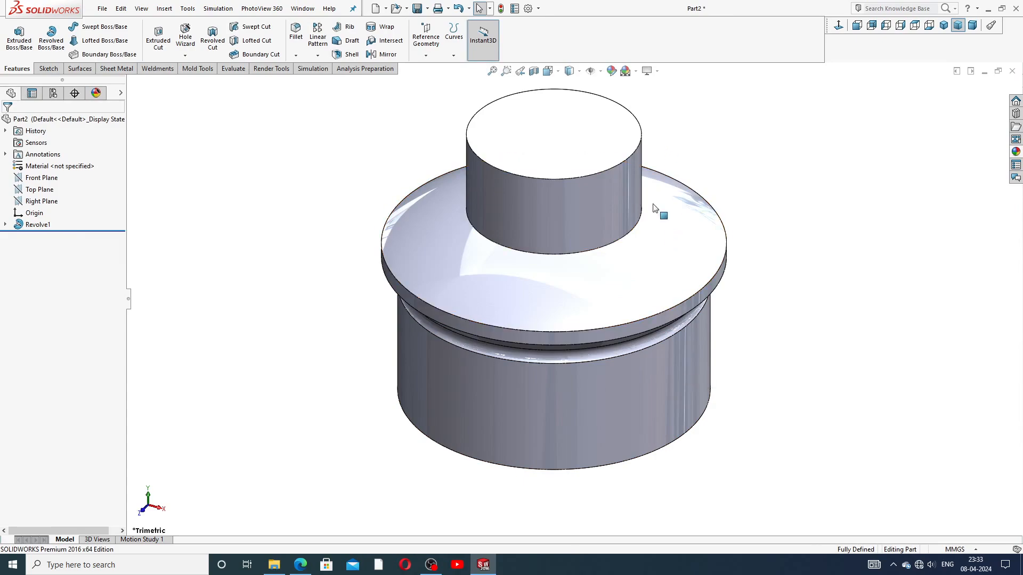
{"action": "middle_click_drag", "start_coordinate": [648, 214], "coordinate": [648, 193]}
{"action": "scroll", "coordinate": [631, 187], "scroll_direction": "up", "scroll_amount": 3}
{"action": "scroll", "coordinate": [628, 191], "scroll_direction": "down", "scroll_amount": 2}
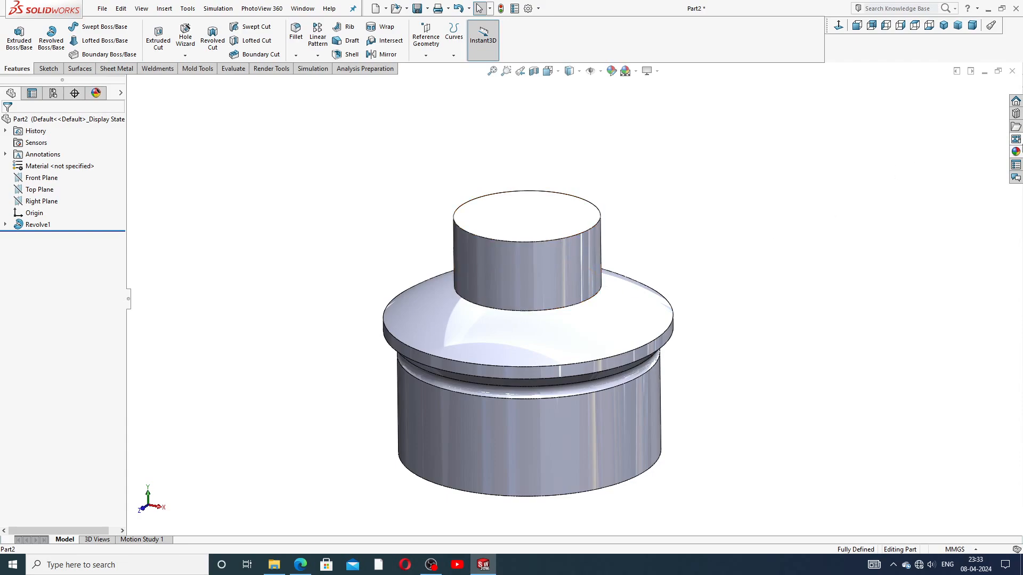
{"action": "left_click", "coordinate": [1016, 151]}
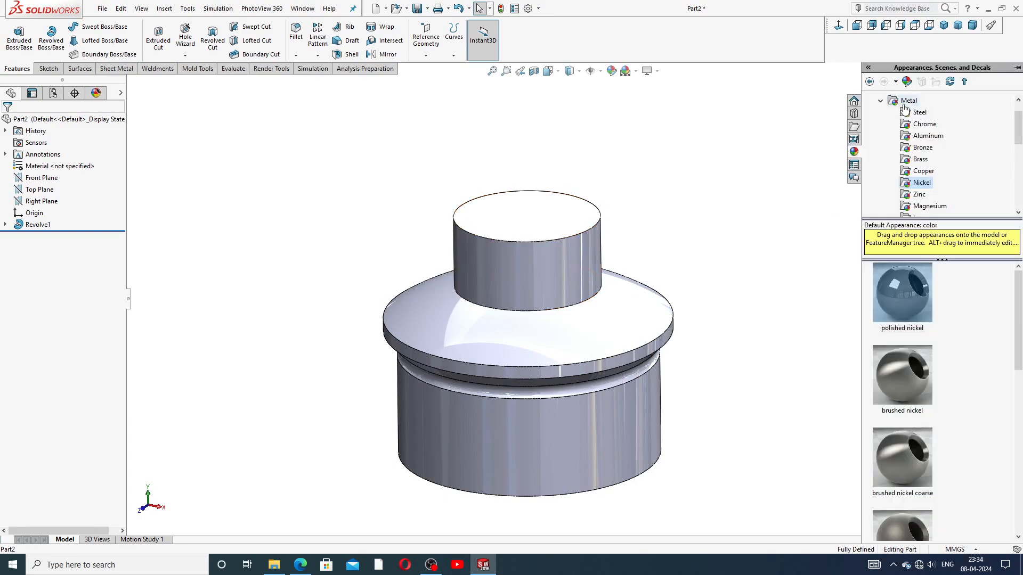
{"action": "left_click", "coordinate": [881, 101]}
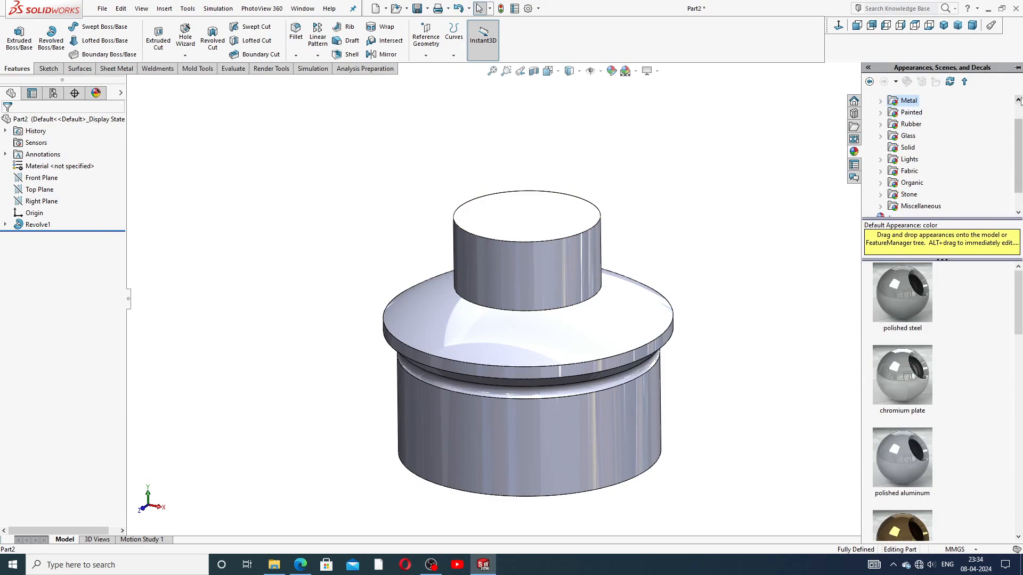
{"action": "left_click_drag", "start_coordinate": [1021, 131], "coordinate": [1022, 116]}
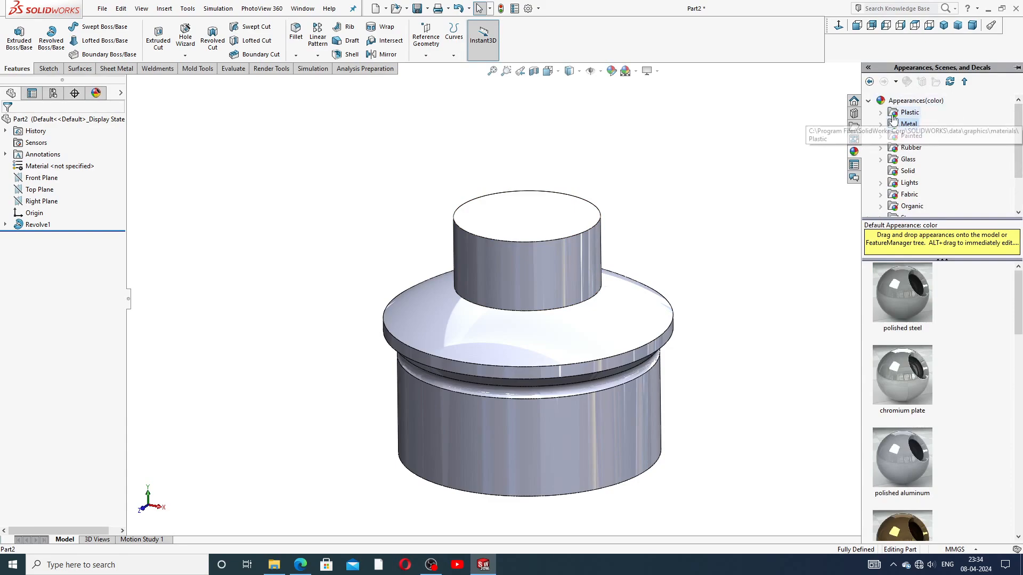
{"action": "left_click", "coordinate": [868, 101]}
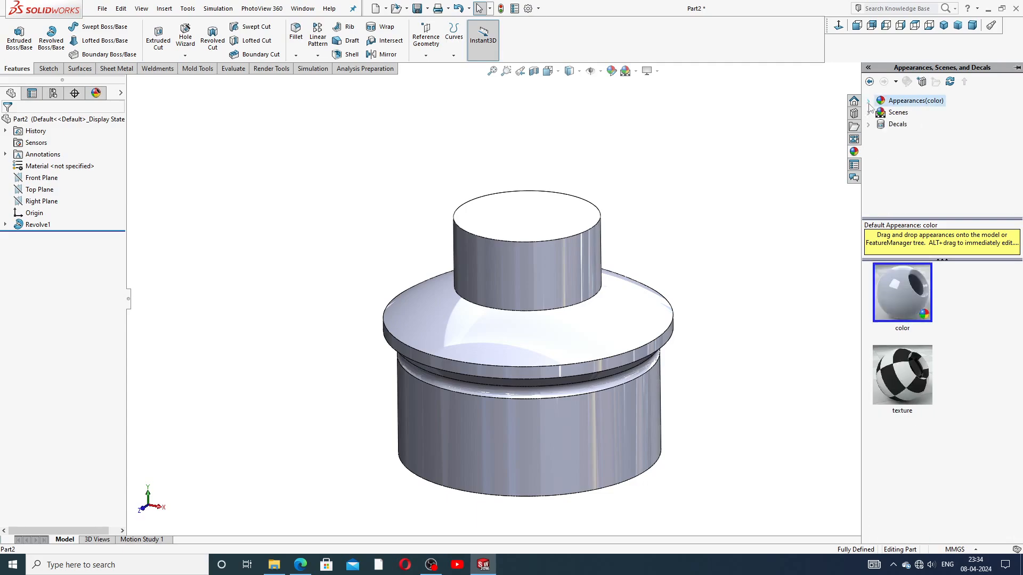
{"action": "double_click", "coordinate": [910, 106]}
{"action": "double_click", "coordinate": [913, 125]}
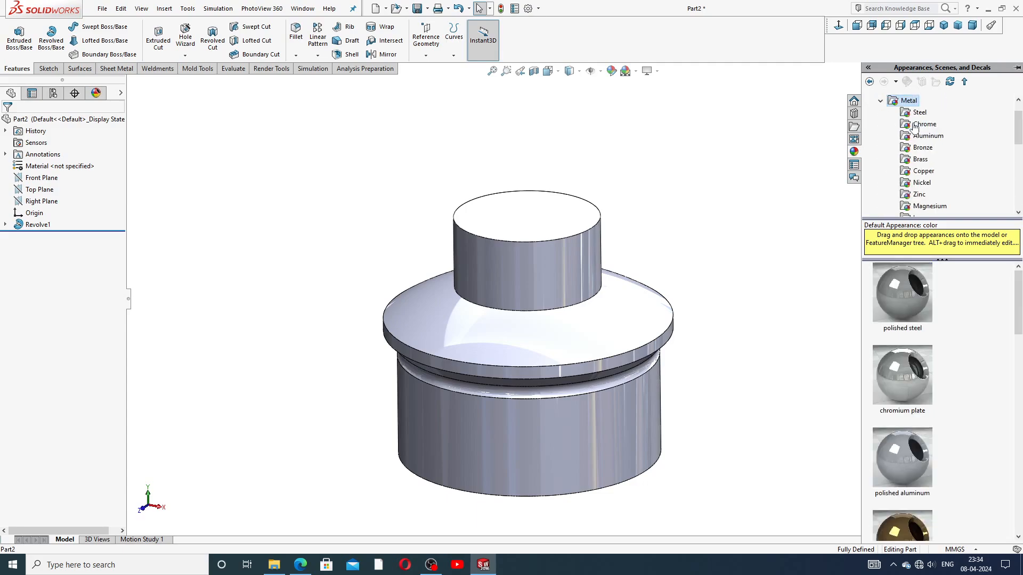
{"action": "left_click", "coordinate": [921, 183]}
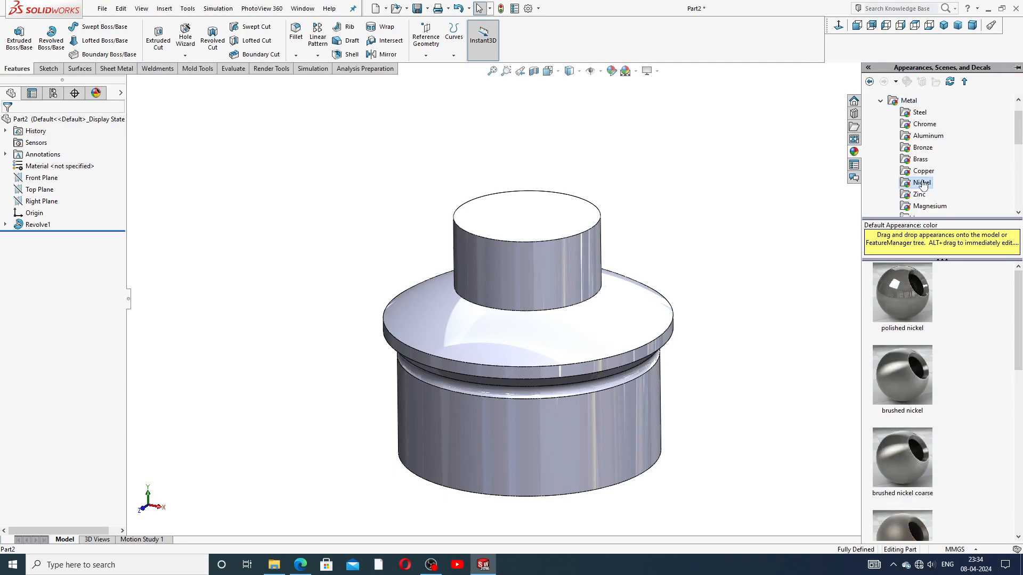
{"action": "left_click", "coordinate": [809, 285]}
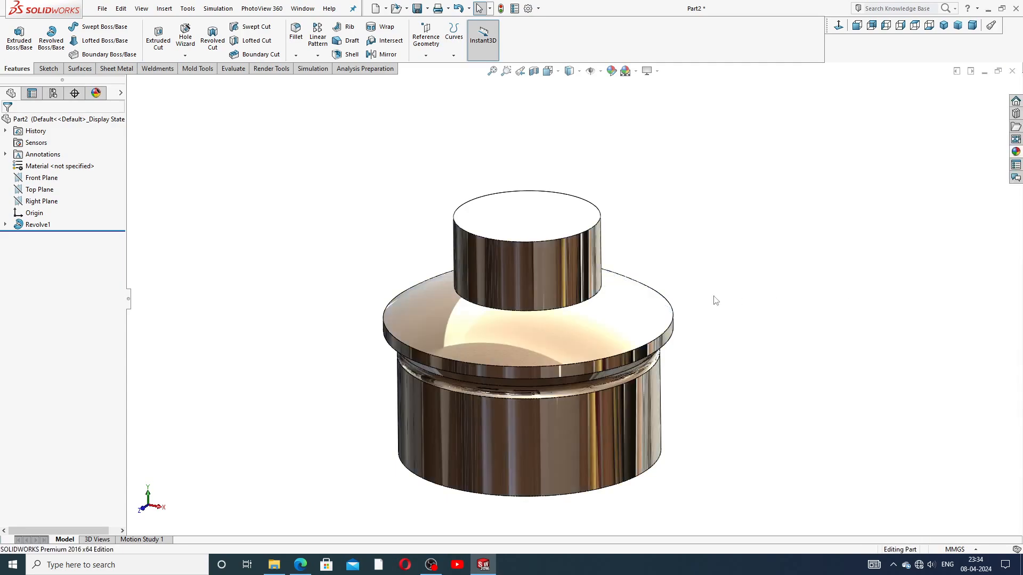
Step: Show the revolve feature's profile sketch on the model
{"action": "scroll", "coordinate": [616, 324], "scroll_direction": "up", "scroll_amount": 3}
{"action": "scroll", "coordinate": [545, 328], "scroll_direction": "down", "scroll_amount": 3}
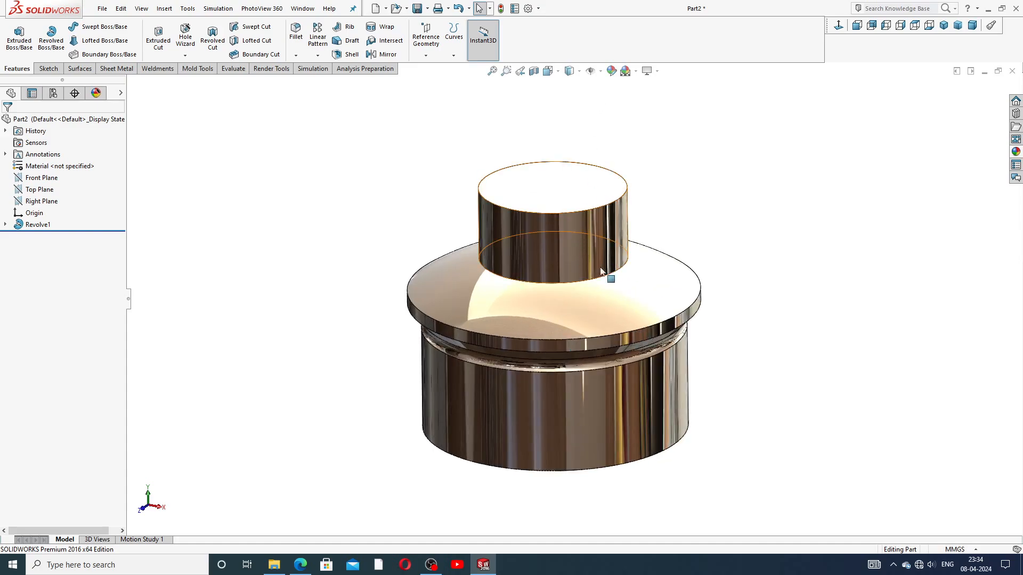
{"action": "middle_click_drag", "start_coordinate": [601, 271], "coordinate": [628, 130]}
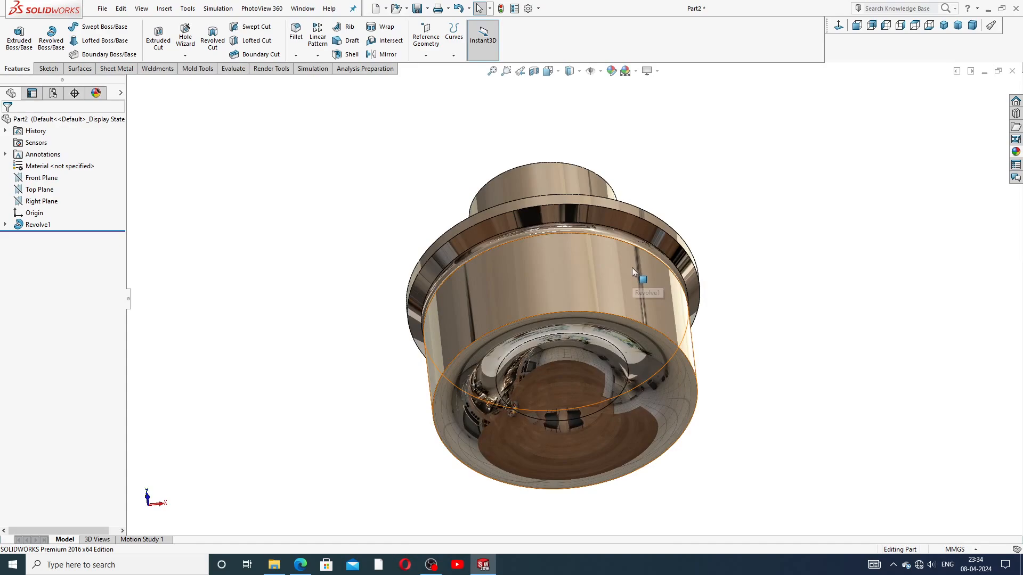
{"action": "middle_click_drag", "start_coordinate": [632, 268], "coordinate": [676, 319]}
{"action": "left_click", "coordinate": [942, 26]}
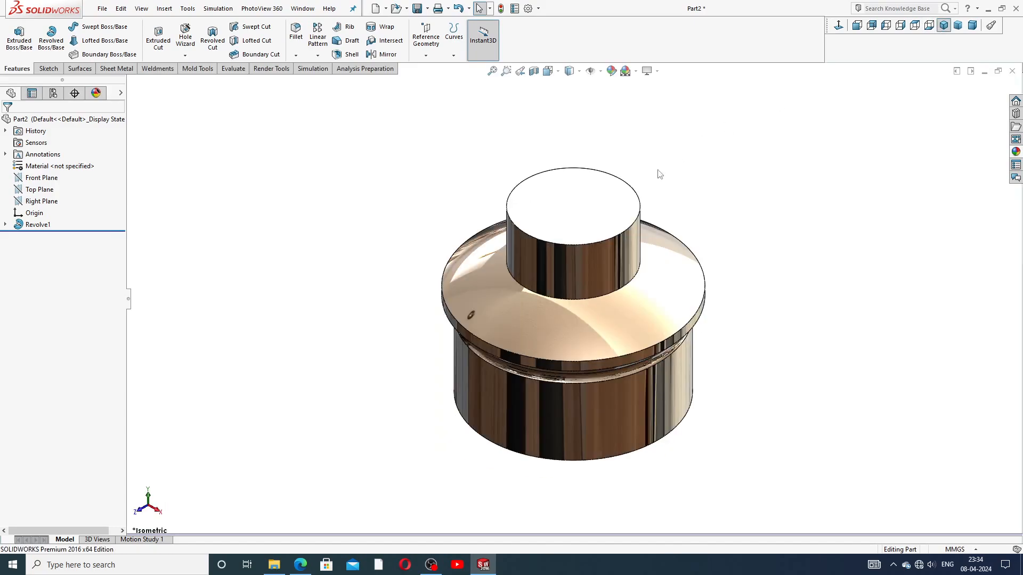
{"action": "left_click", "coordinate": [5, 225]}
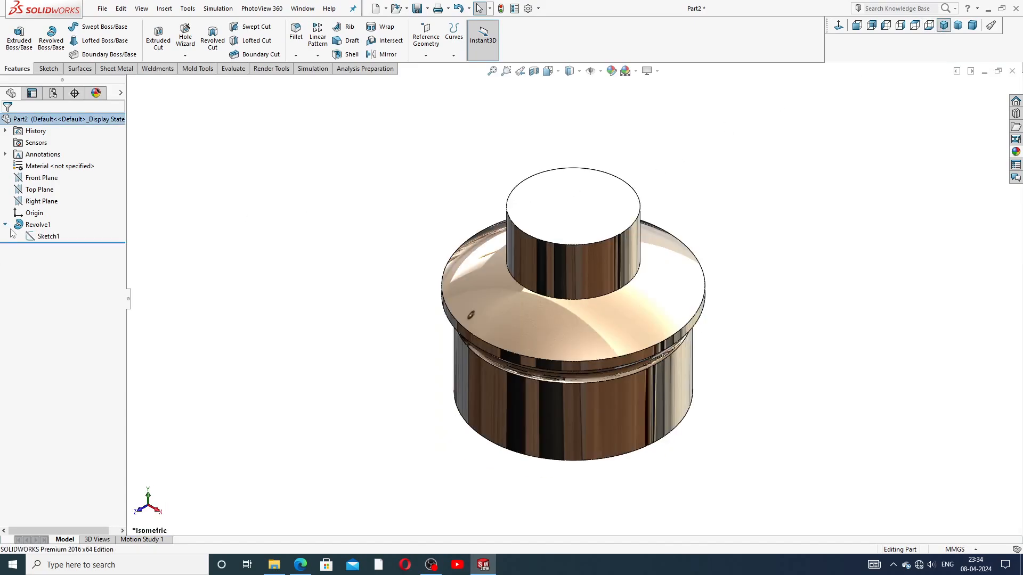
{"action": "left_click", "coordinate": [46, 237]}
{"action": "left_click", "coordinate": [49, 223]}
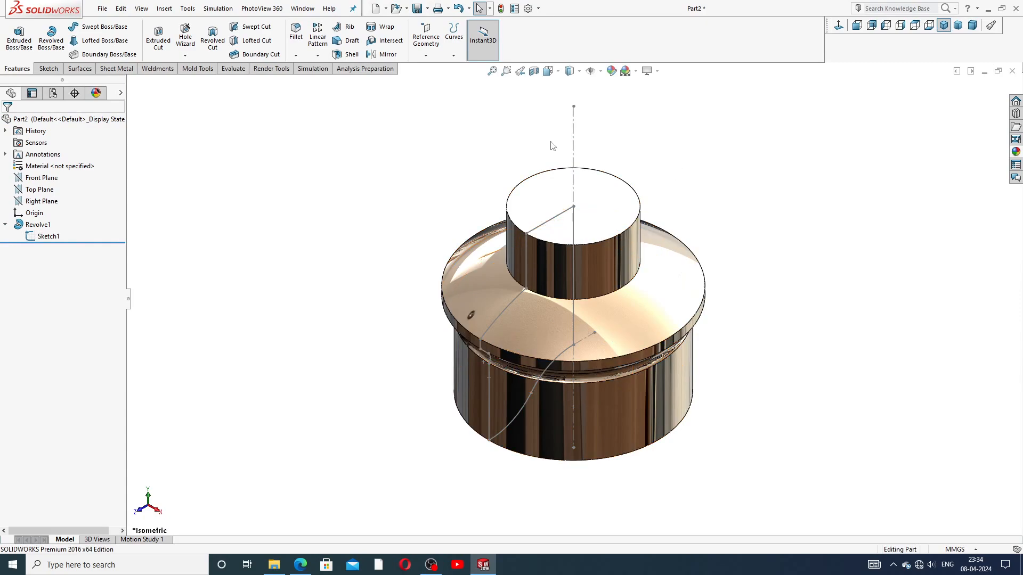
Step: Start a new sketch on the Right Plane and view it face-on
{"action": "left_click", "coordinate": [41, 201]}
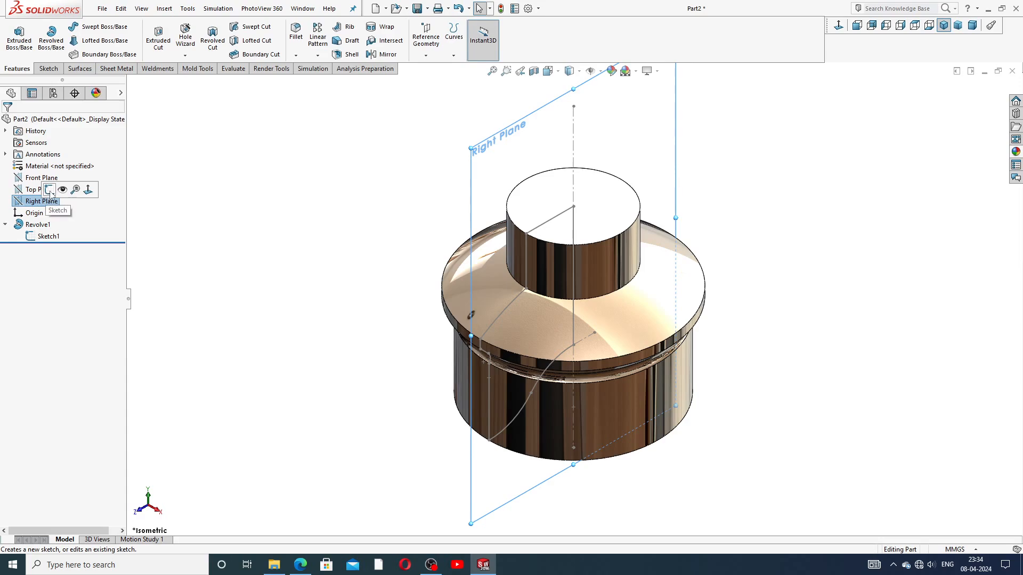
{"action": "left_click", "coordinate": [53, 191]}
{"action": "left_click", "coordinate": [838, 25]}
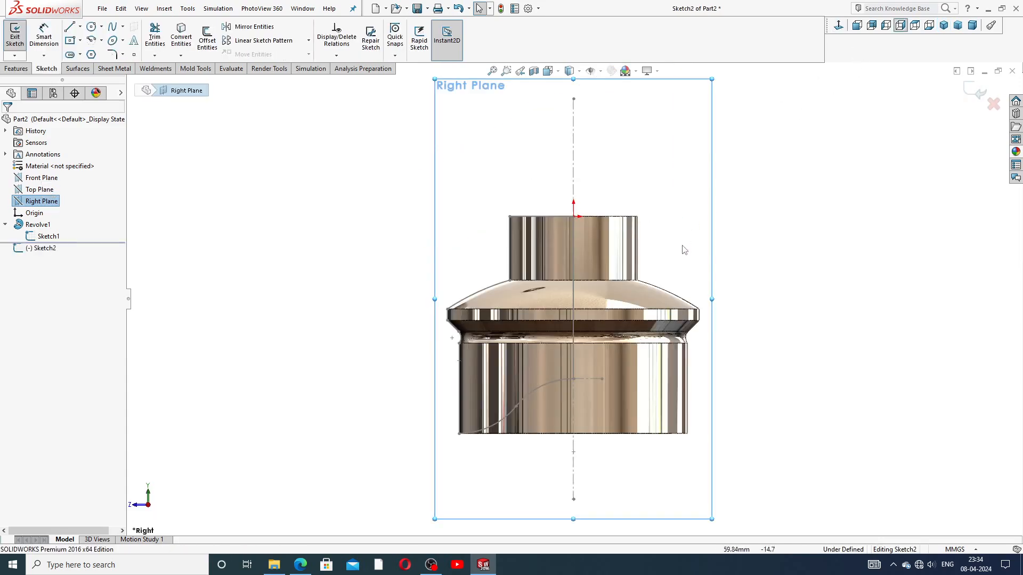
{"action": "scroll", "coordinate": [636, 309], "scroll_direction": "down", "scroll_amount": 1}
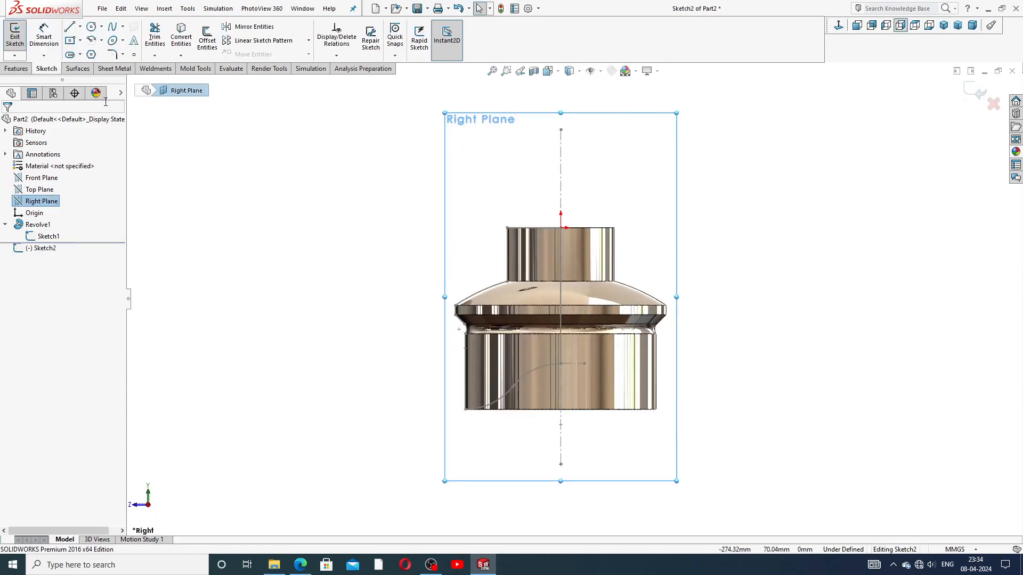
Step: Draw a centre-point arc of about 103 mm radius, centred below the body on its axis, from the centreline outward past the body's side
{"action": "left_click", "coordinate": [101, 41]}
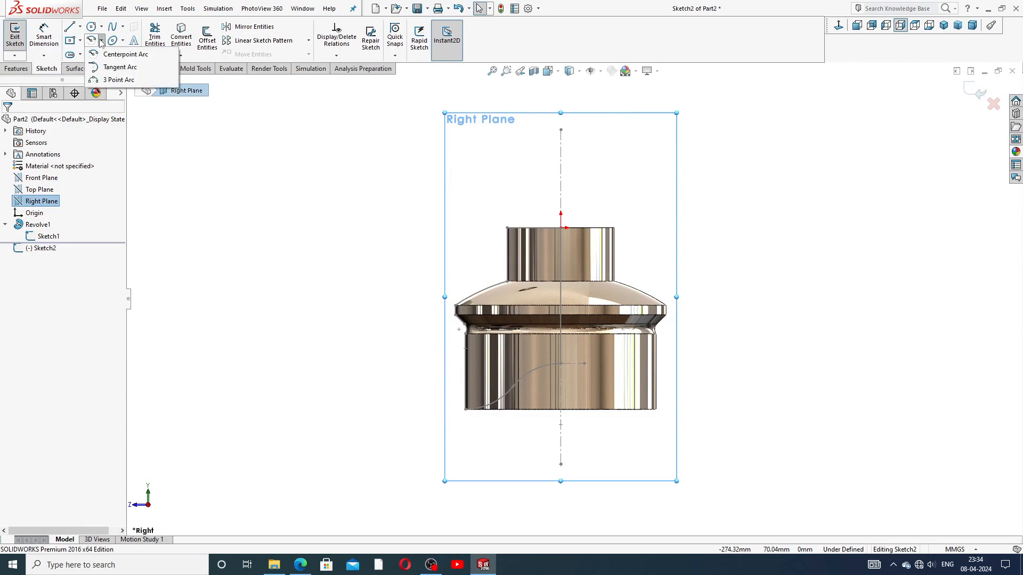
{"action": "left_click", "coordinate": [122, 57]}
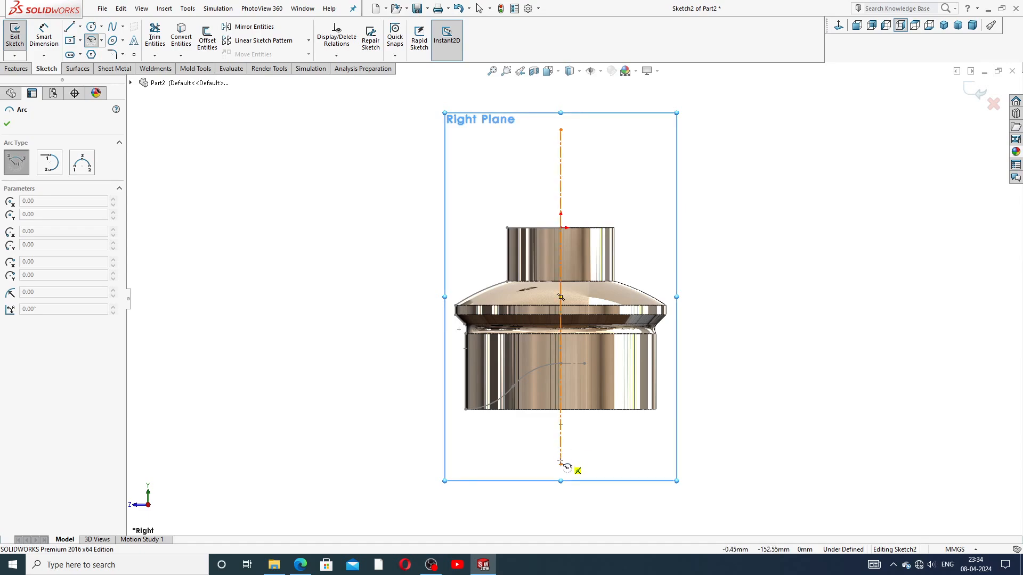
{"action": "left_click", "coordinate": [560, 506]}
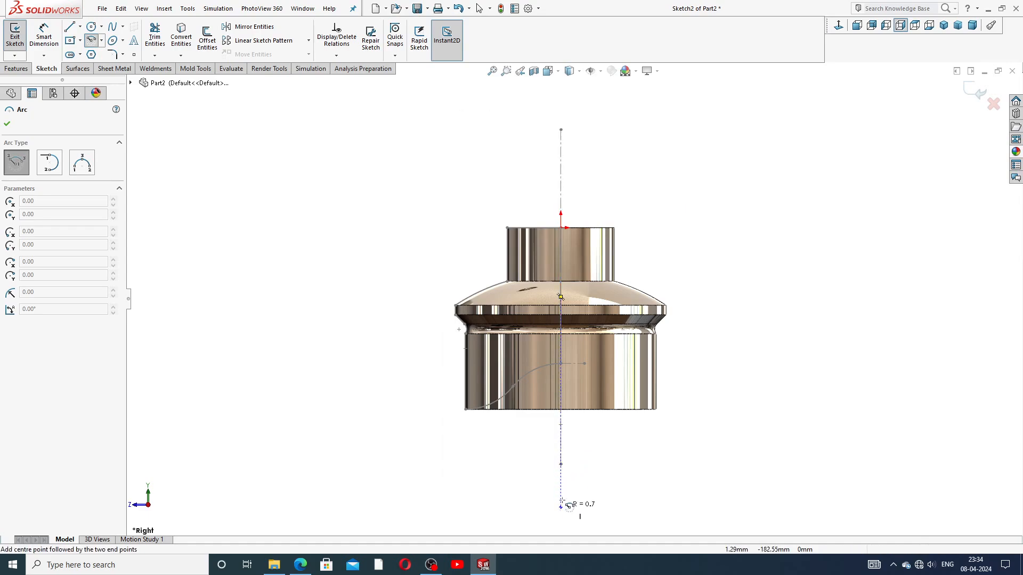
{"action": "left_click", "coordinate": [561, 350]}
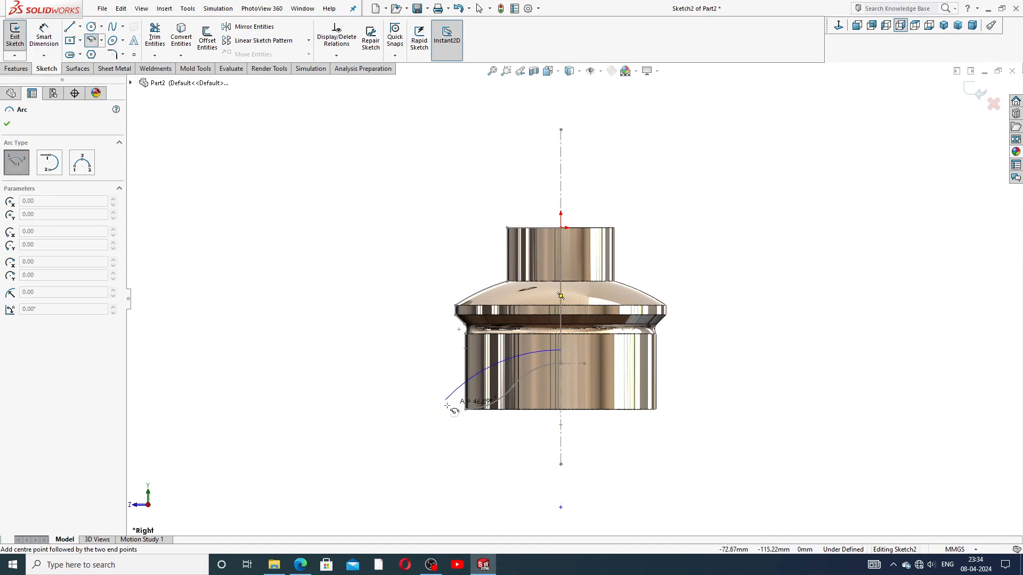
{"action": "left_click", "coordinate": [421, 434]}
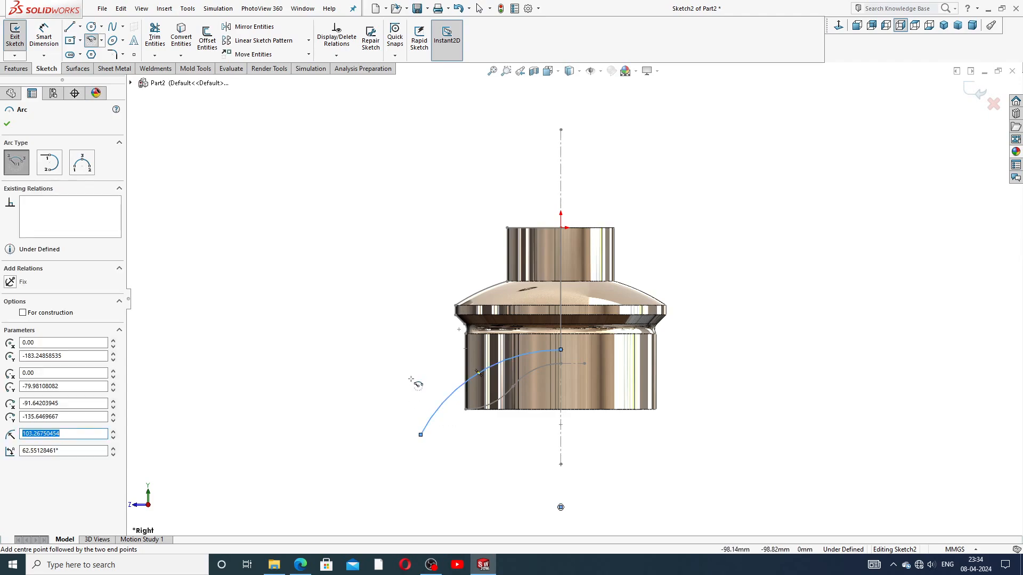
{"action": "right_click", "coordinate": [415, 376]}
{"action": "left_click", "coordinate": [495, 391]}
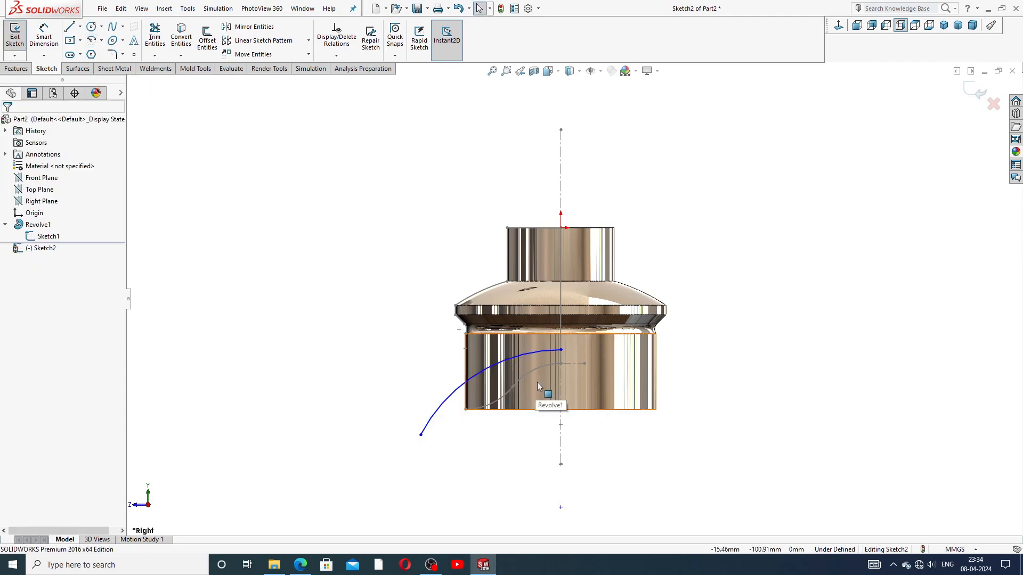
Step: Dimension the arc's radius at 150 mm
{"action": "scroll", "coordinate": [537, 382], "scroll_direction": "up", "scroll_amount": 1}
{"action": "left_click", "coordinate": [52, 42]}
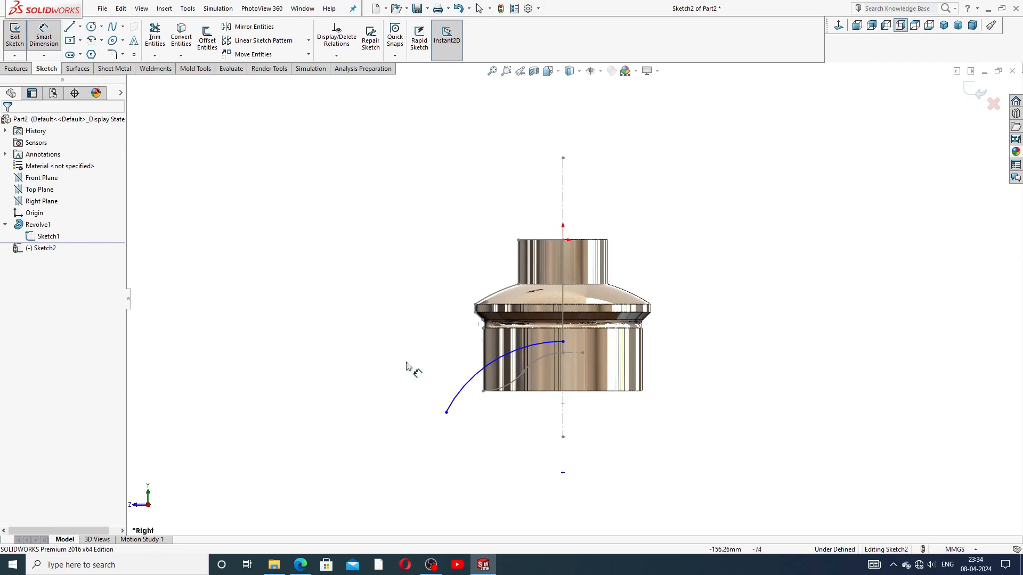
{"action": "left_click", "coordinate": [480, 387]}
{"action": "left_click", "coordinate": [509, 426]}
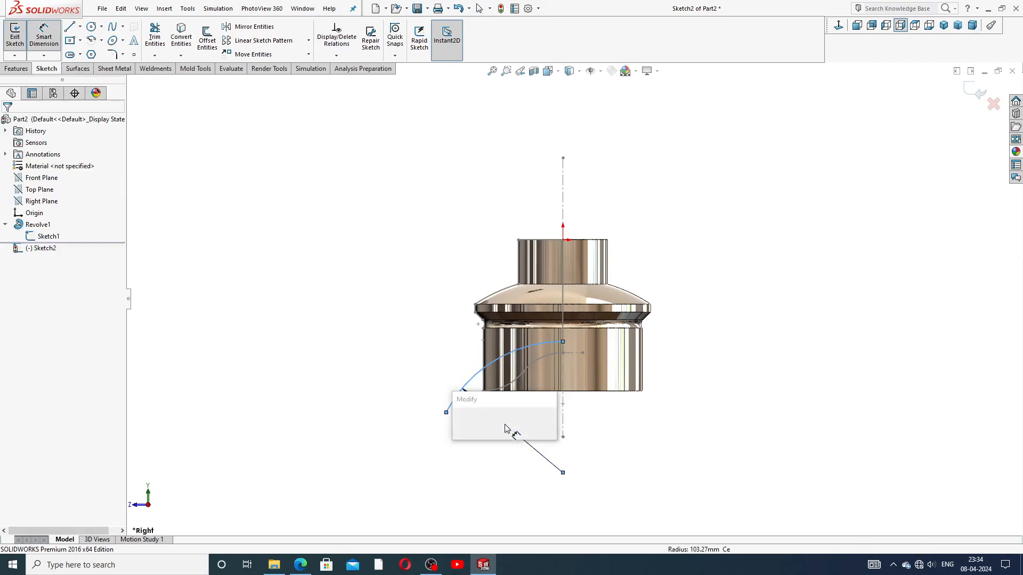
{"action": "type", "text": "150"}
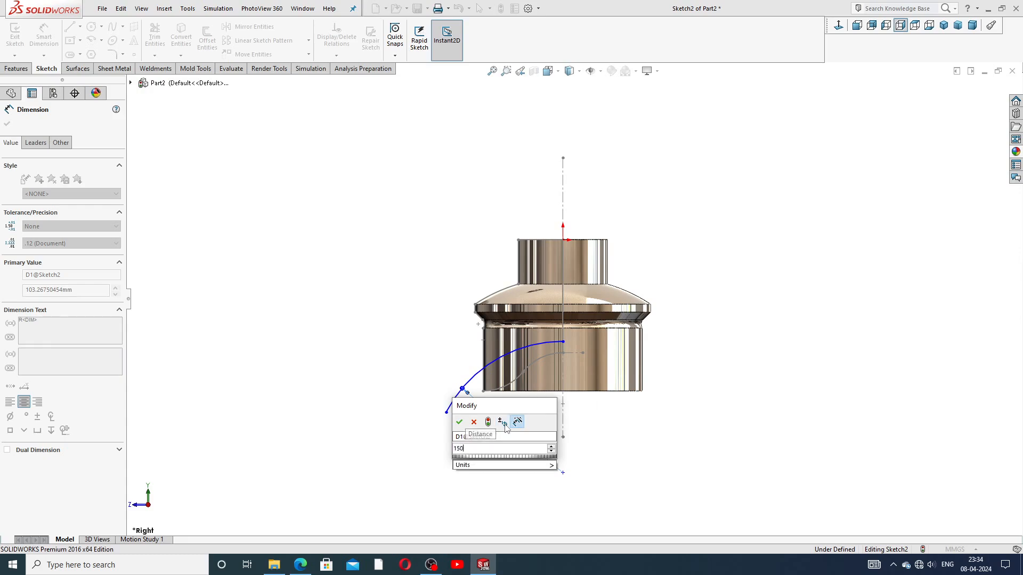
{"action": "key", "text": "Return"}
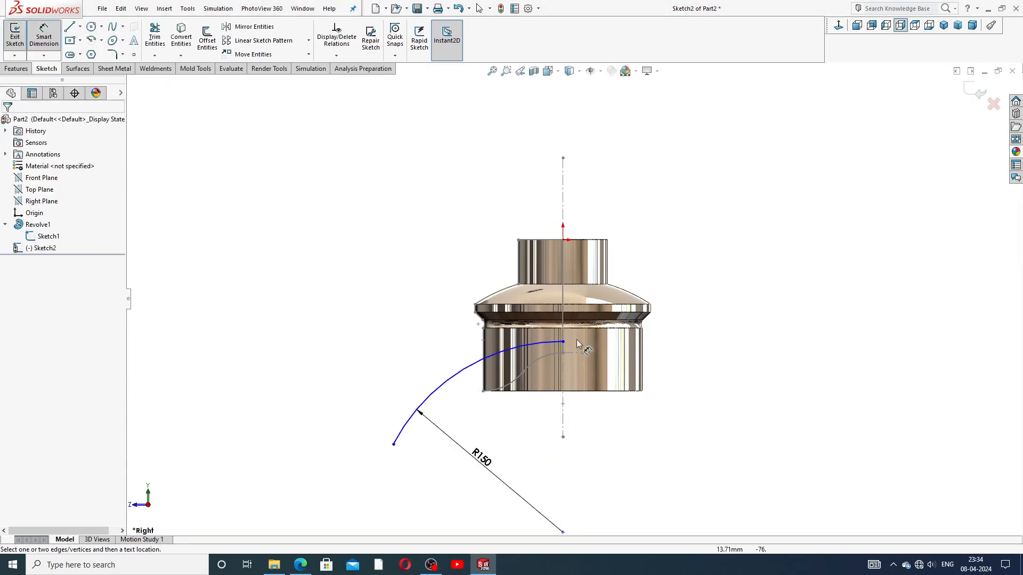
{"action": "right_click", "coordinate": [656, 287]}
{"action": "left_click", "coordinate": [674, 158]}
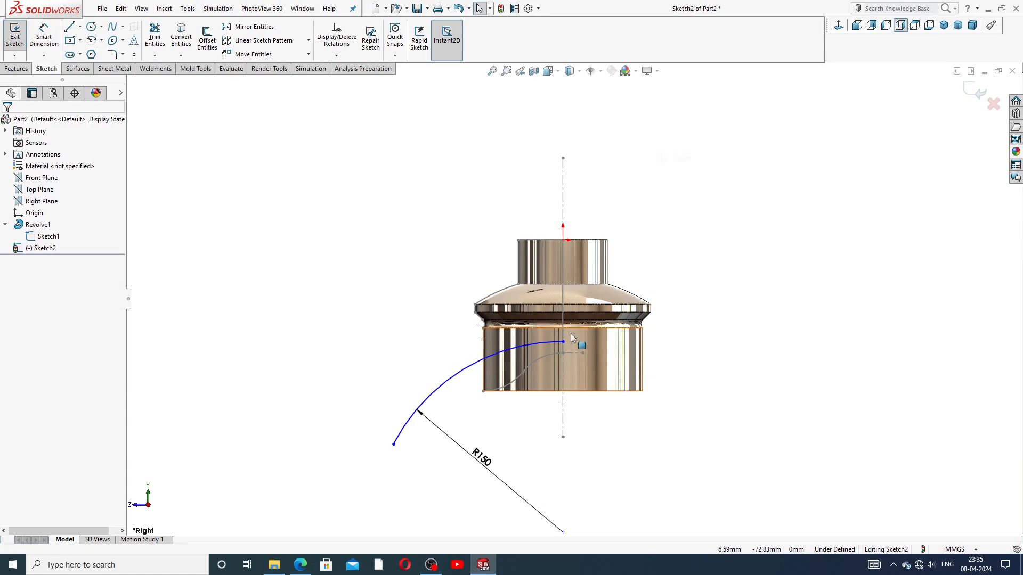
Step: Raise the arc until its centreline endpoint lies about 33 mm below the origin, and shorten its outer end
{"action": "left_click_drag", "start_coordinate": [563, 344], "coordinate": [568, 293]}
{"action": "left_click", "coordinate": [699, 290]}
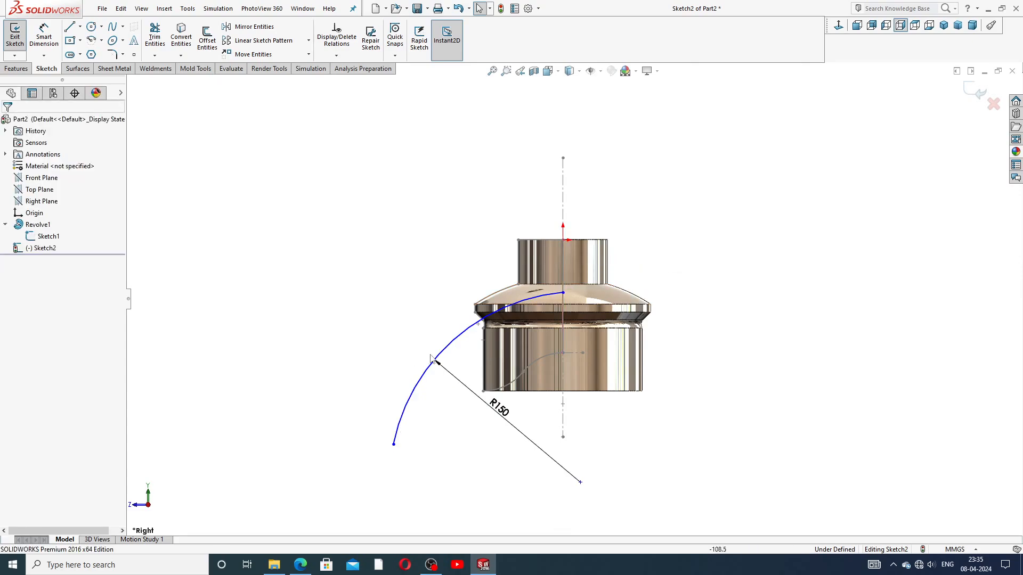
{"action": "left_click_drag", "start_coordinate": [445, 350], "coordinate": [448, 341]}
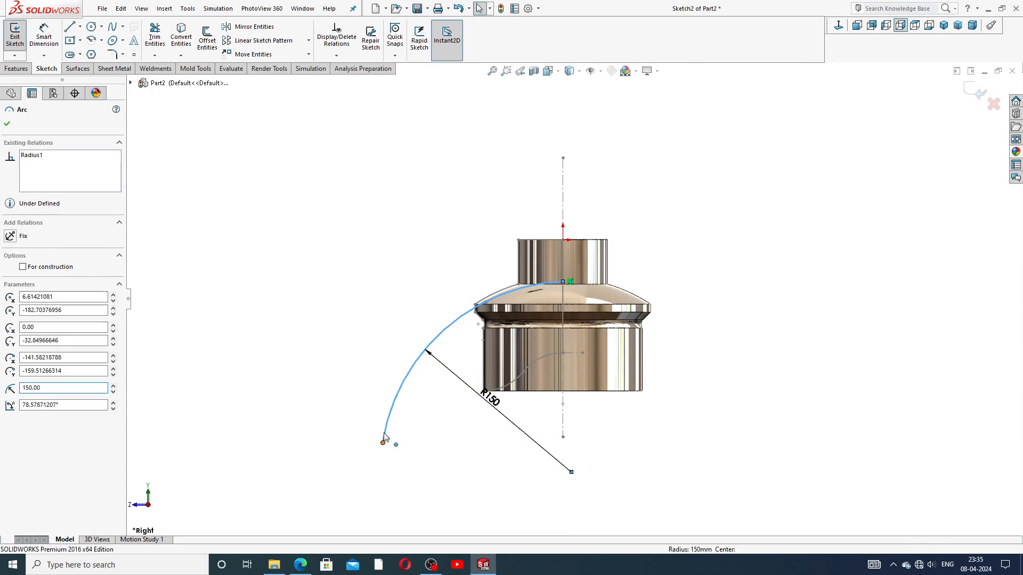
{"action": "left_click_drag", "start_coordinate": [383, 444], "coordinate": [411, 367]}
{"action": "left_click", "coordinate": [671, 283]}
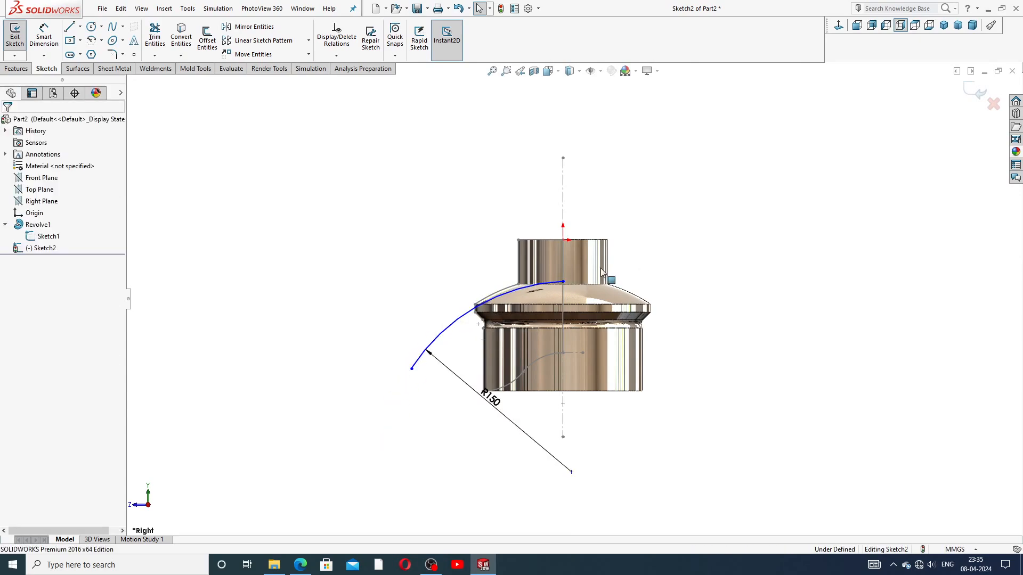
{"action": "left_click", "coordinate": [943, 27]}
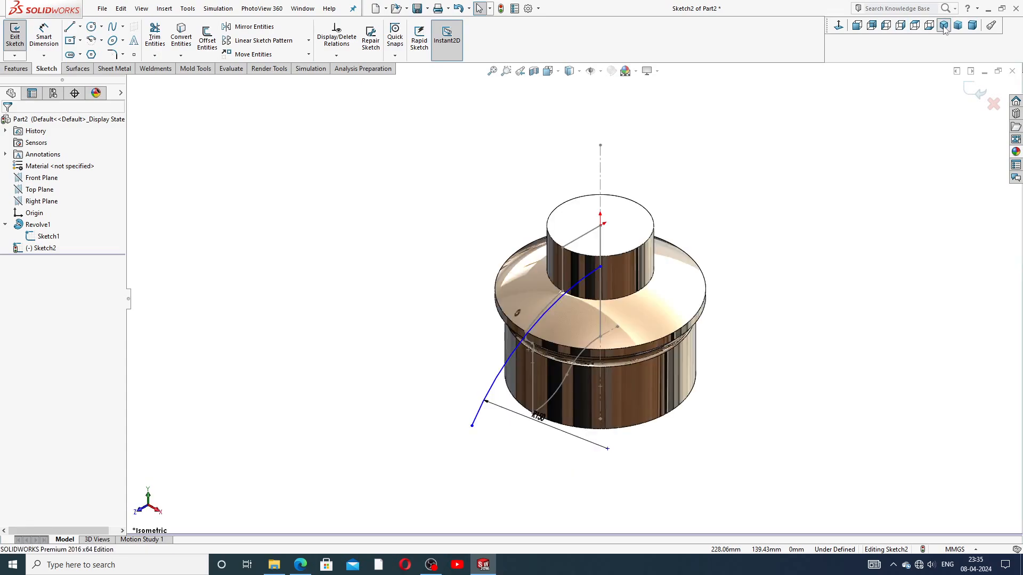
{"action": "left_click", "coordinate": [839, 28]}
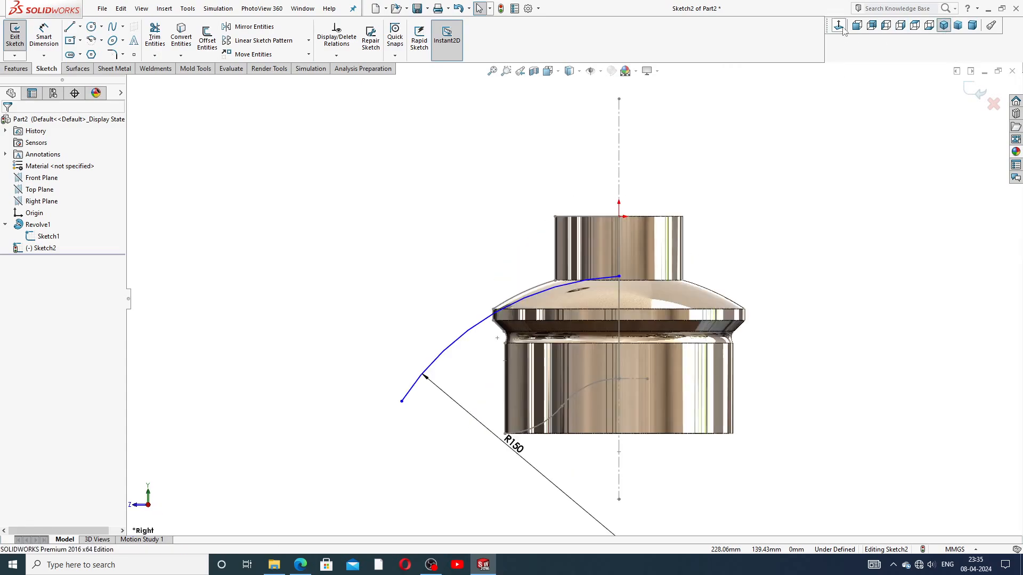
Step: Lower the arc's centreline endpoint to about 42 mm below the origin and pull its outer end in to about 106 mm from the axis
{"action": "scroll", "coordinate": [627, 285], "scroll_direction": "down", "scroll_amount": 2}
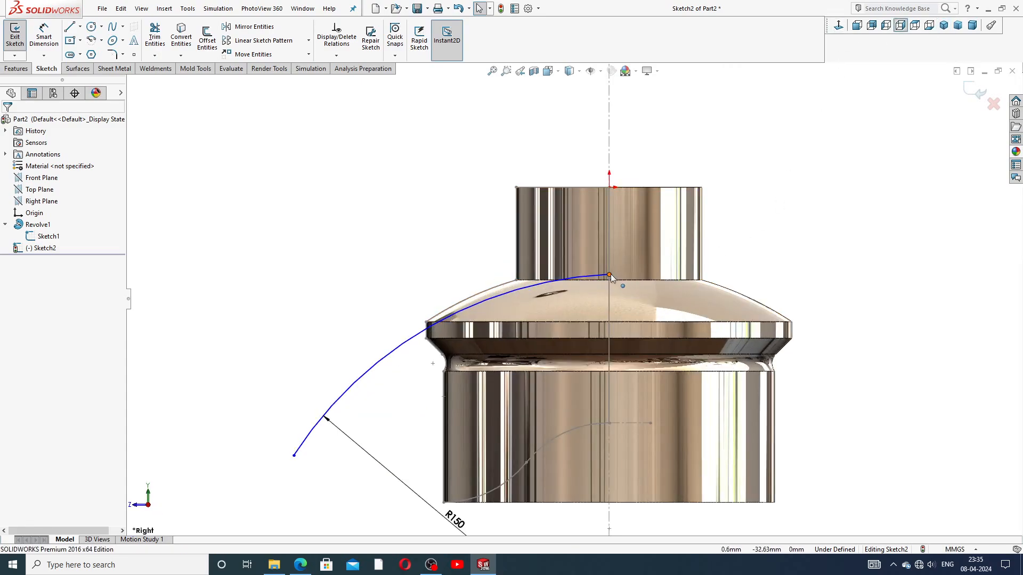
{"action": "left_click_drag", "start_coordinate": [610, 276], "coordinate": [610, 297]}
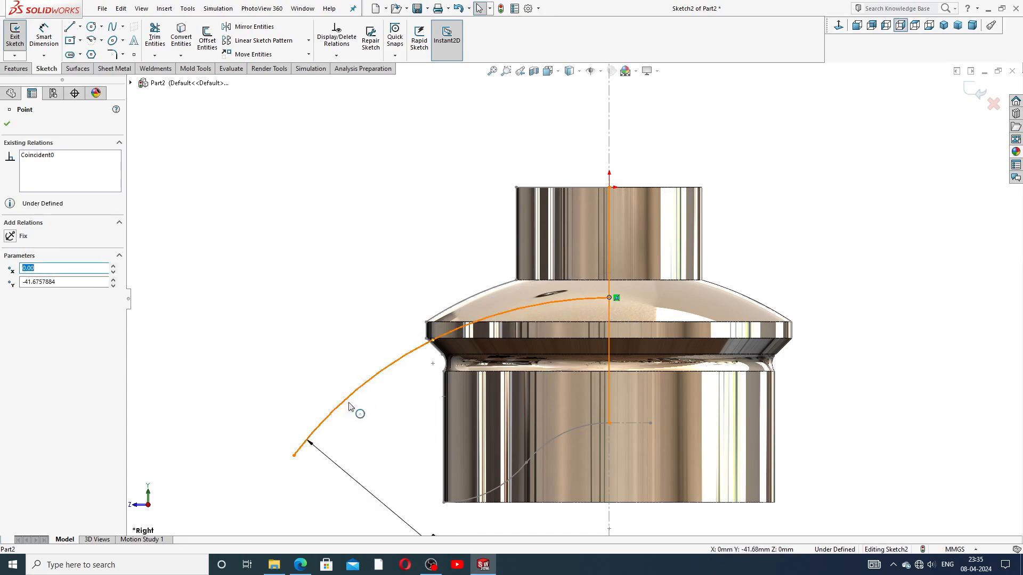
{"action": "left_click_drag", "start_coordinate": [294, 454], "coordinate": [328, 408]}
{"action": "scroll", "coordinate": [615, 419], "scroll_direction": "up", "scroll_amount": 4}
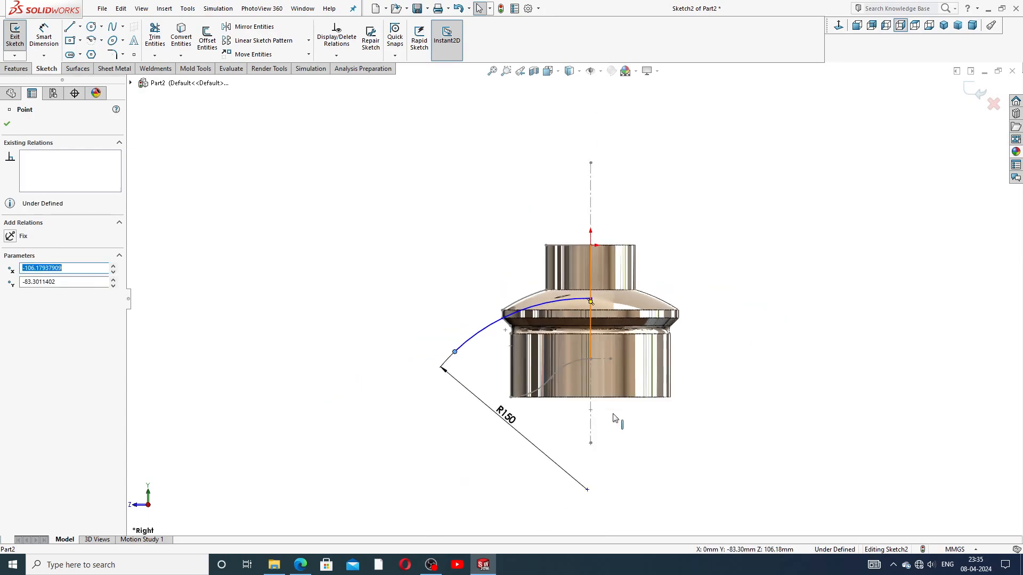
Step: Reposition the R150 dimension so that its arrow meets the arc itself
{"action": "scroll", "coordinate": [614, 419], "scroll_direction": "down", "scroll_amount": 2}
{"action": "scroll", "coordinate": [566, 344], "scroll_direction": "down", "scroll_amount": 2}
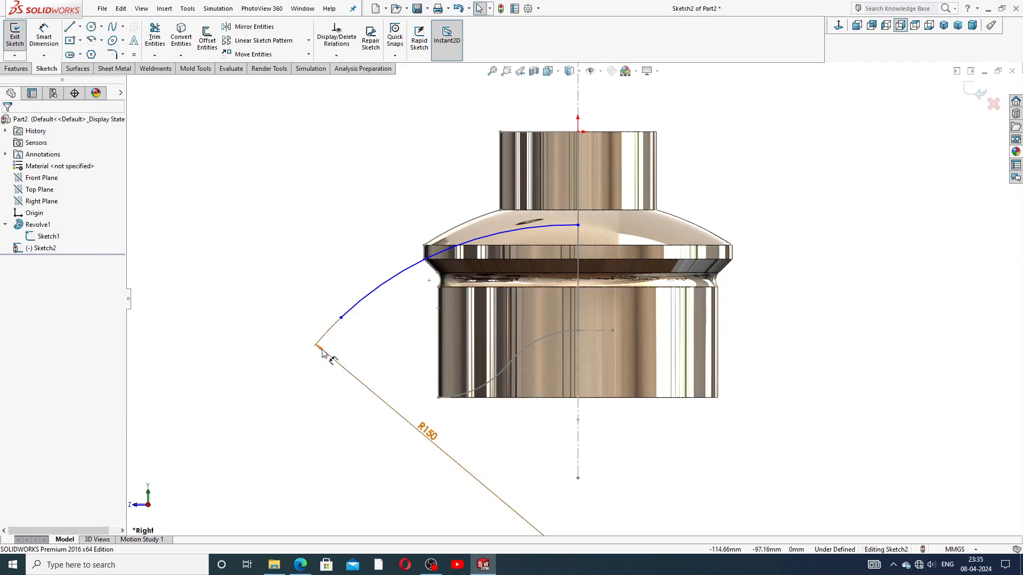
{"action": "mouse_move", "coordinate": [326, 354]}
{"action": "left_mouse_down"}
{"action": "mouse_move", "coordinate": [352, 338]}
{"action": "mouse_move", "coordinate": [344, 352]}
{"action": "left_mouse_up"}
{"action": "left_click", "coordinate": [506, 415]}
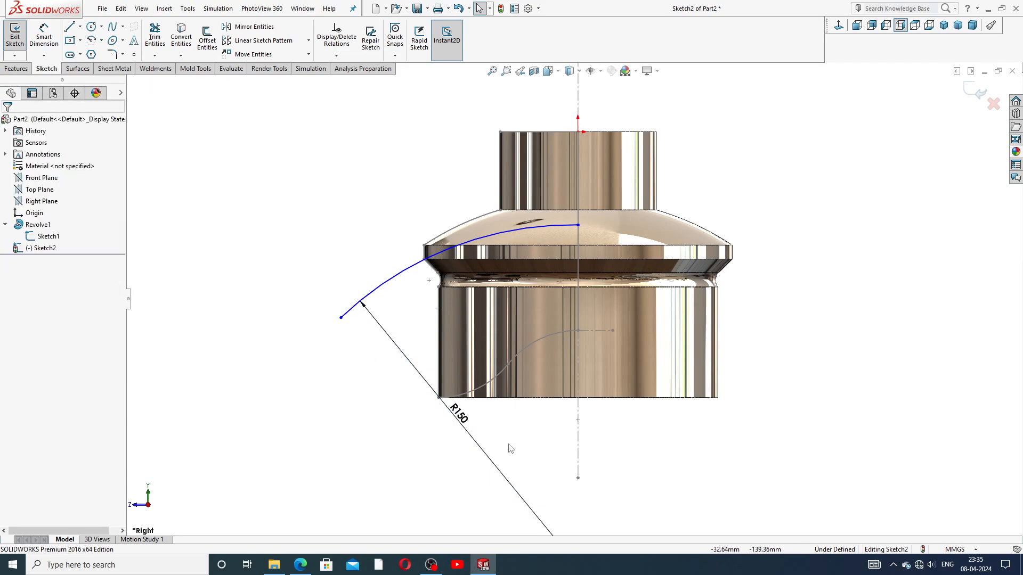
Step: Make the arc coincident with the profile sketch point at the lower end of the taper beneath the flange rim
{"action": "scroll", "coordinate": [479, 277], "scroll_direction": "up", "scroll_amount": 1}
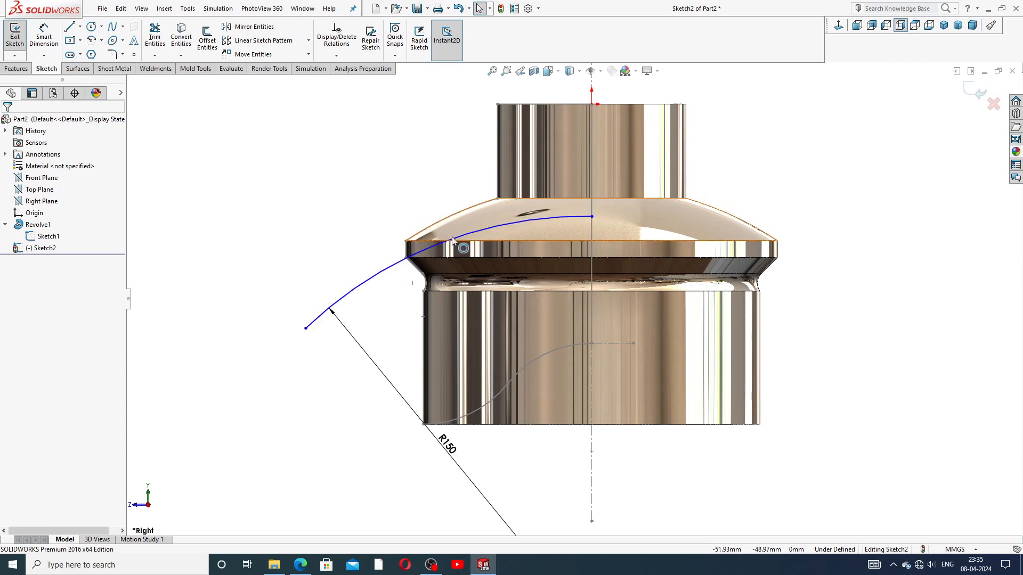
{"action": "scroll", "coordinate": [394, 276], "scroll_direction": "up", "scroll_amount": 2}
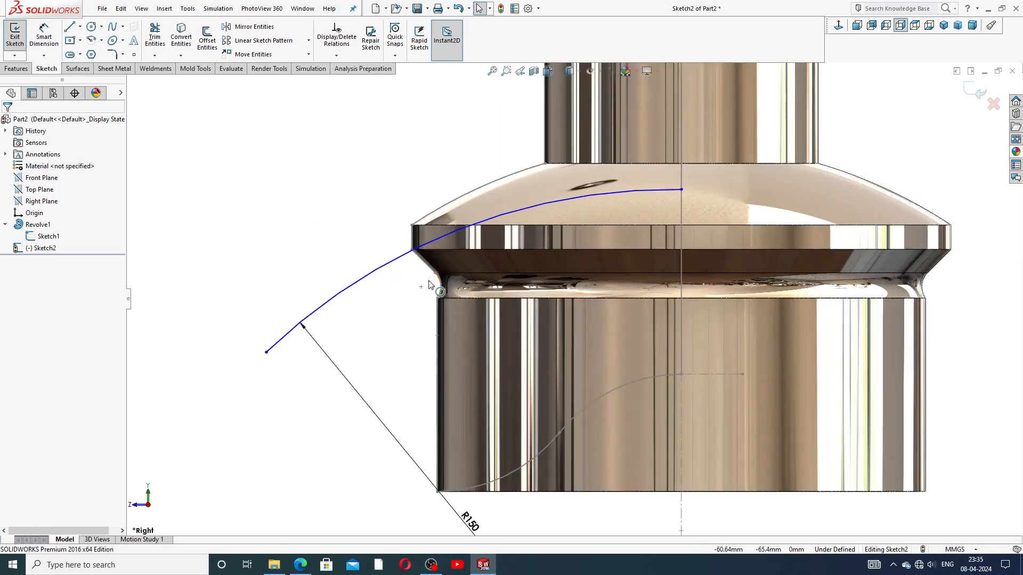
{"action": "left_click", "coordinate": [403, 254]}
{"action": "mouse_move", "coordinate": [403, 254]}
{"action": "left_mouse_down"}
{"action": "mouse_move", "coordinate": [341, 149]}
{"action": "mouse_move", "coordinate": [373, 183]}
{"action": "left_mouse_up"}
{"action": "left_click", "coordinate": [373, 184]}
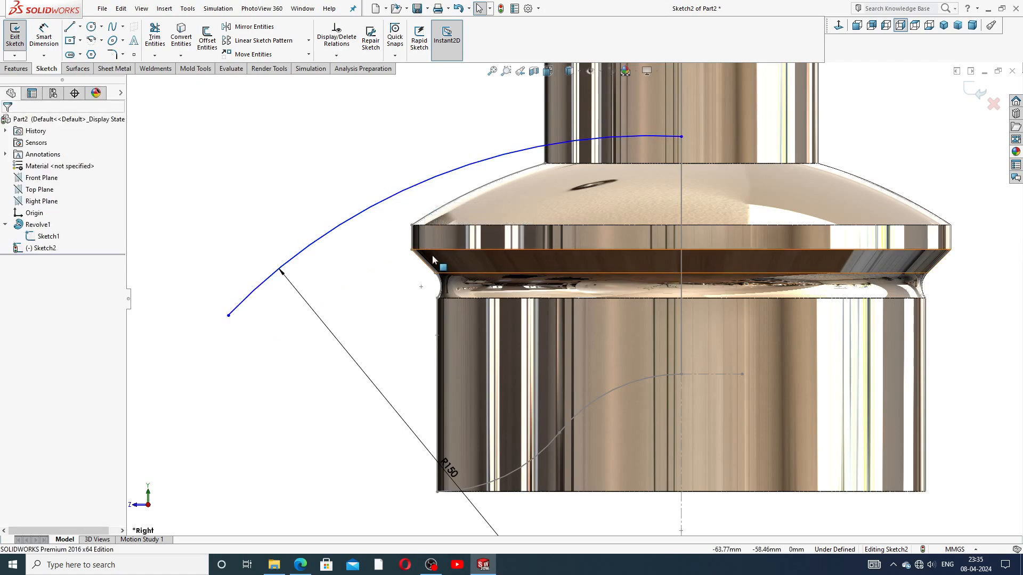
{"action": "left_click", "coordinate": [411, 250]}
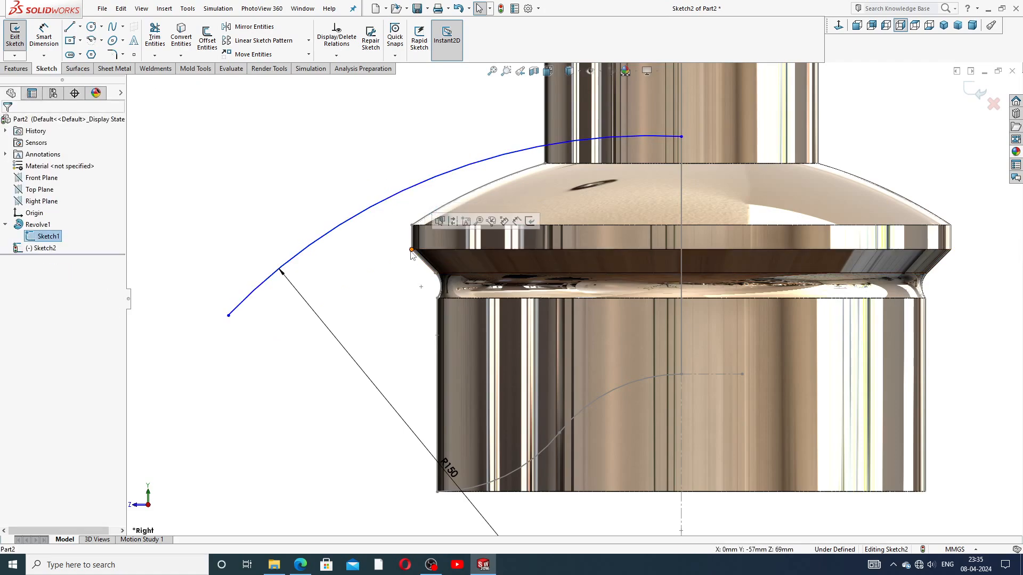
{"action": "left_click", "coordinate": [435, 274]}
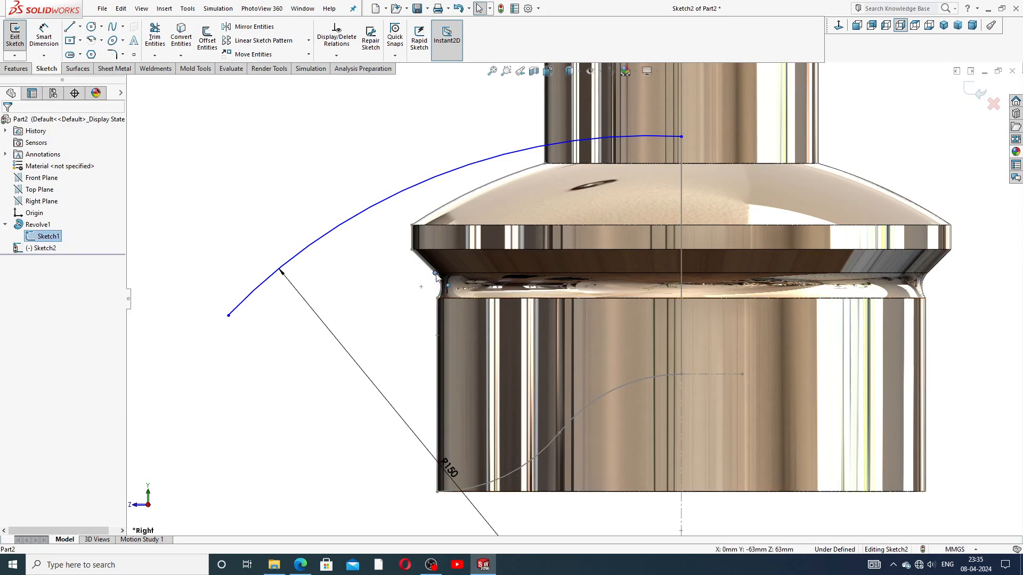
{"action": "left_click", "coordinate": [376, 206], "text": "ctrl"}
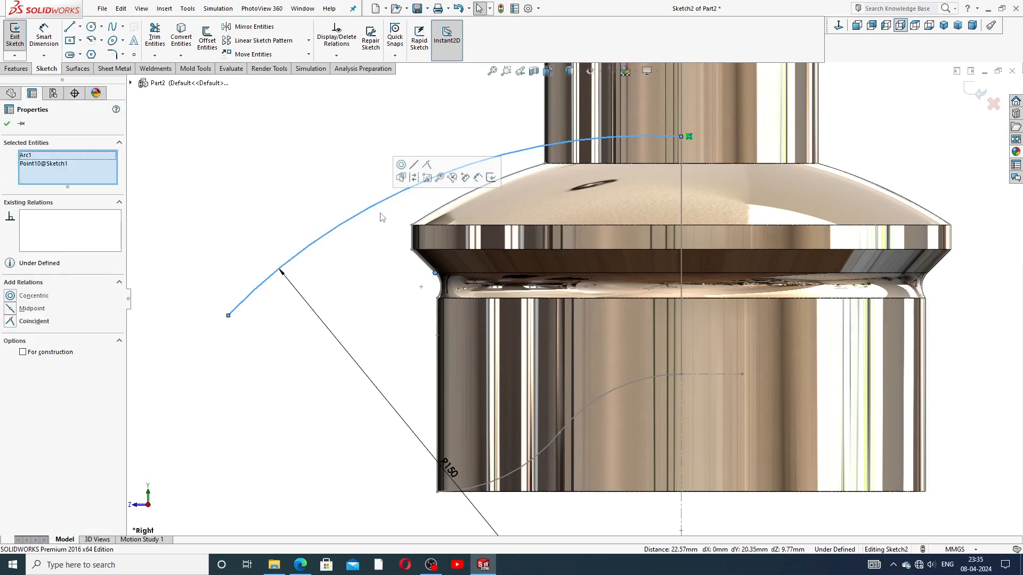
{"action": "left_click", "coordinate": [427, 165]}
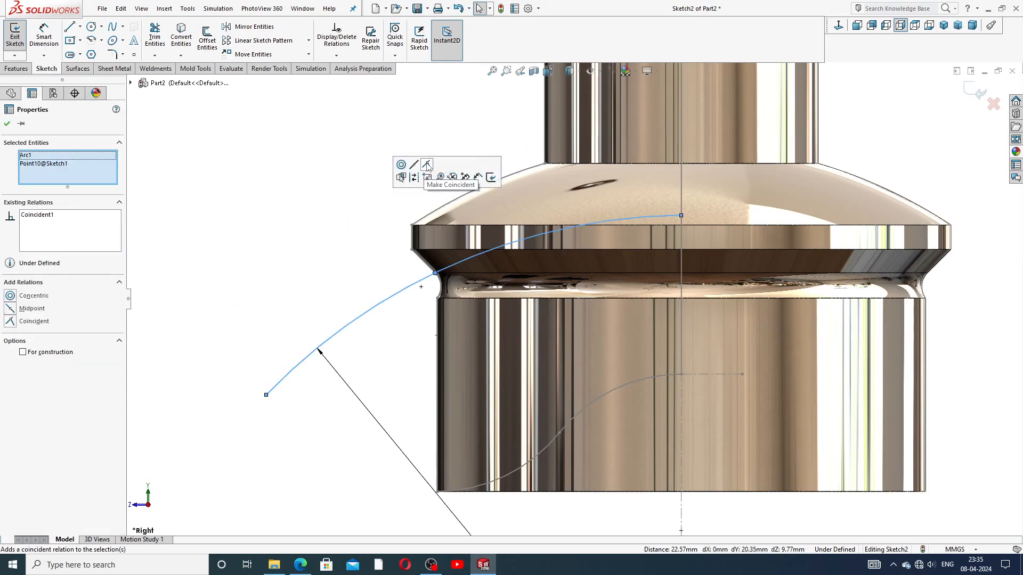
{"action": "left_click", "coordinate": [344, 210]}
Step: Nudge the arc's inner endpoint slightly upward along the centreline
{"action": "scroll", "coordinate": [570, 187], "scroll_direction": "up", "scroll_amount": 2}
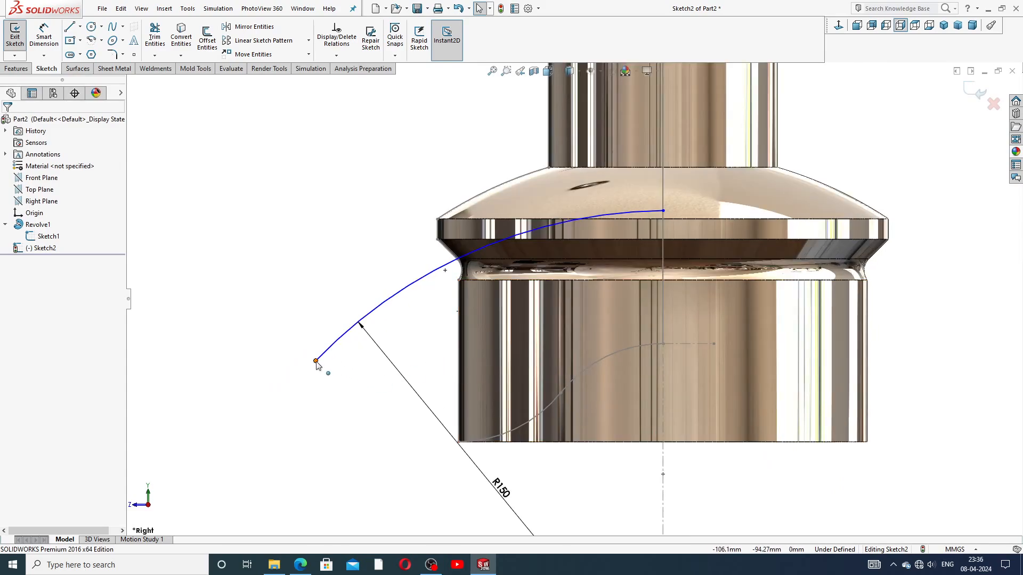
{"action": "left_click", "coordinate": [316, 361]}
{"action": "left_click", "coordinate": [375, 397]}
{"action": "scroll", "coordinate": [575, 331], "scroll_direction": "up", "scroll_amount": 2}
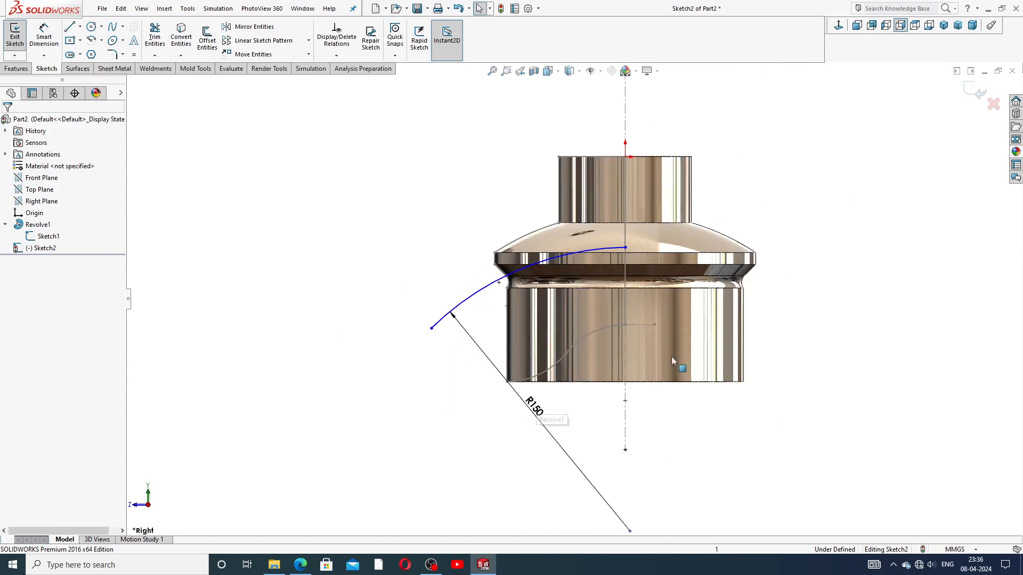
{"action": "left_click", "coordinate": [626, 248]}
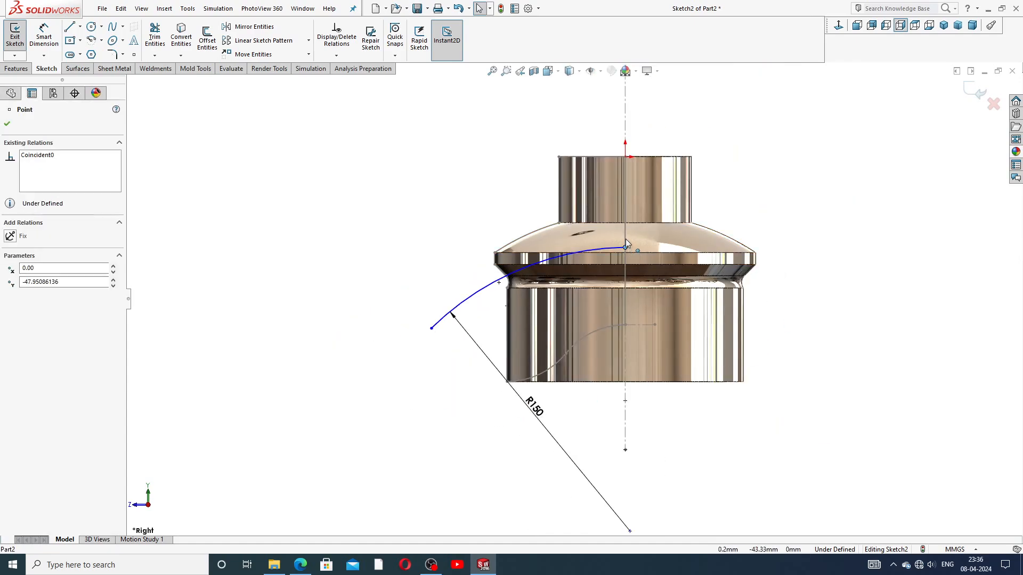
{"action": "left_click_drag", "start_coordinate": [626, 245], "coordinate": [626, 245]}
{"action": "left_click", "coordinate": [814, 213]}
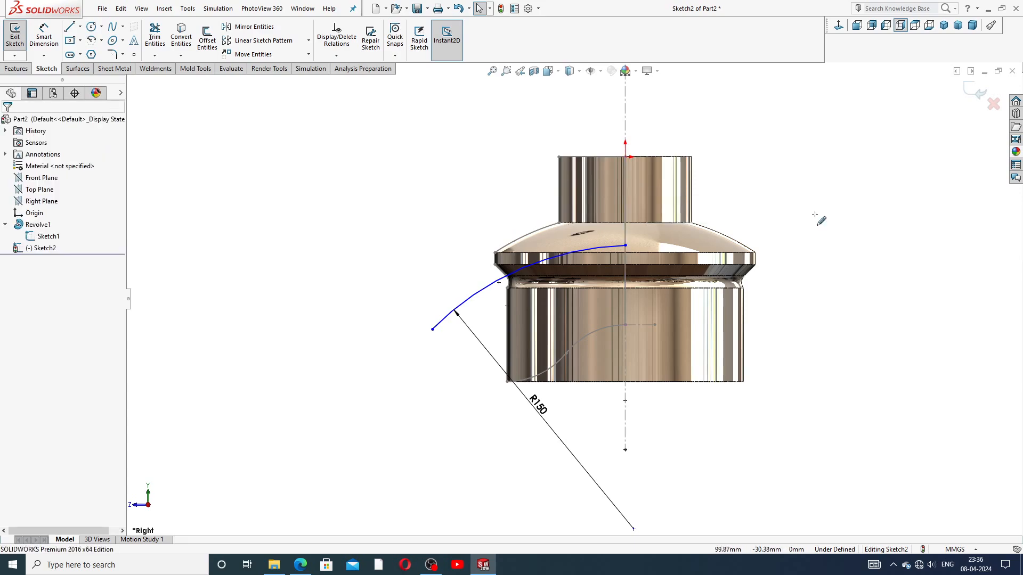
Step: Create a revolved surface from the R150 arc, 360 degrees blind about the base profile sketch's vertical centreline
{"action": "scroll", "coordinate": [590, 304], "scroll_direction": "down", "scroll_amount": 2}
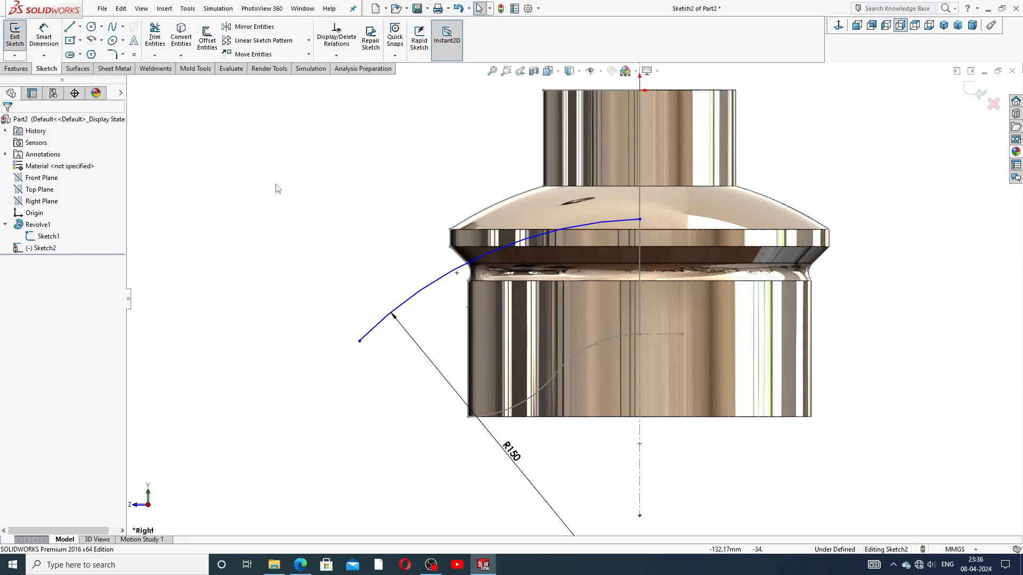
{"action": "left_click", "coordinate": [79, 69]}
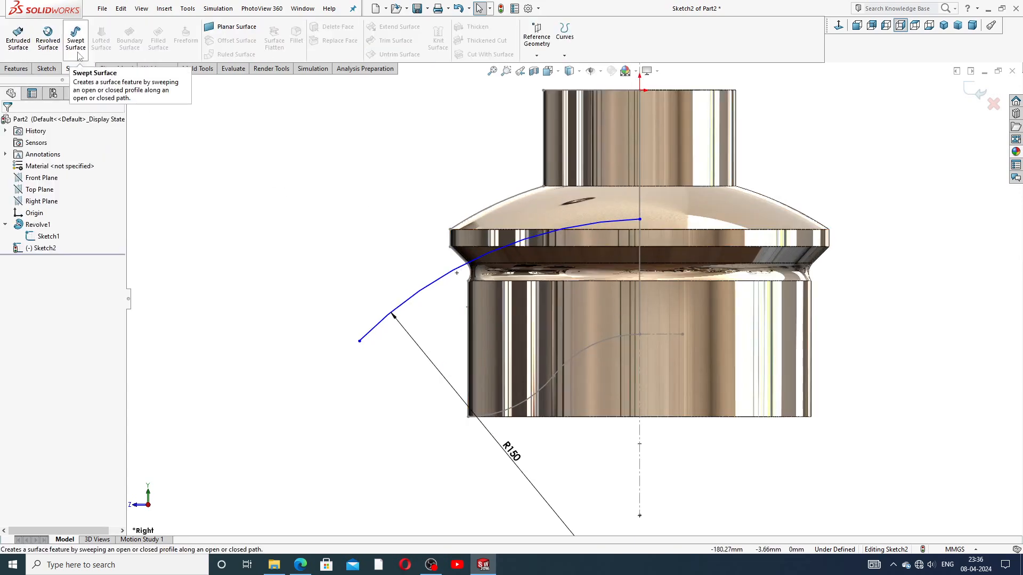
{"action": "left_click", "coordinate": [48, 39]}
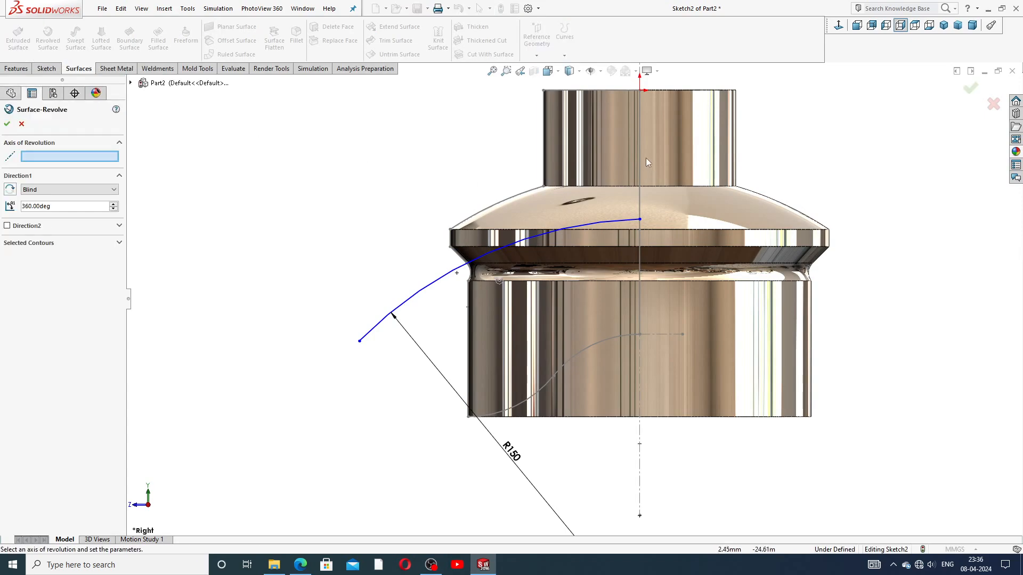
{"action": "scroll", "coordinate": [641, 152], "scroll_direction": "up", "scroll_amount": 3}
{"action": "left_click", "coordinate": [612, 143]}
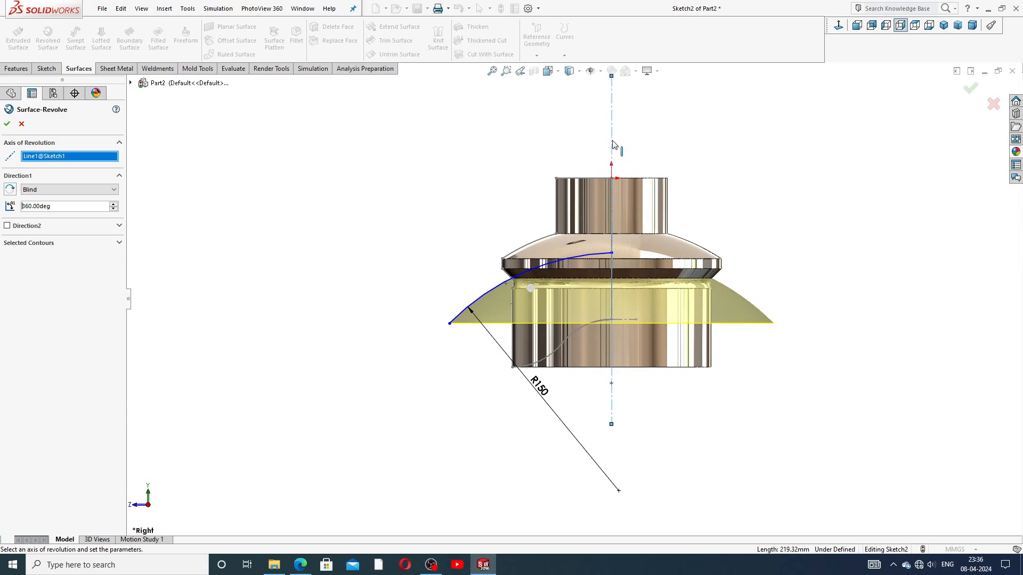
{"action": "scroll", "coordinate": [771, 226], "scroll_direction": "down", "scroll_amount": 1}
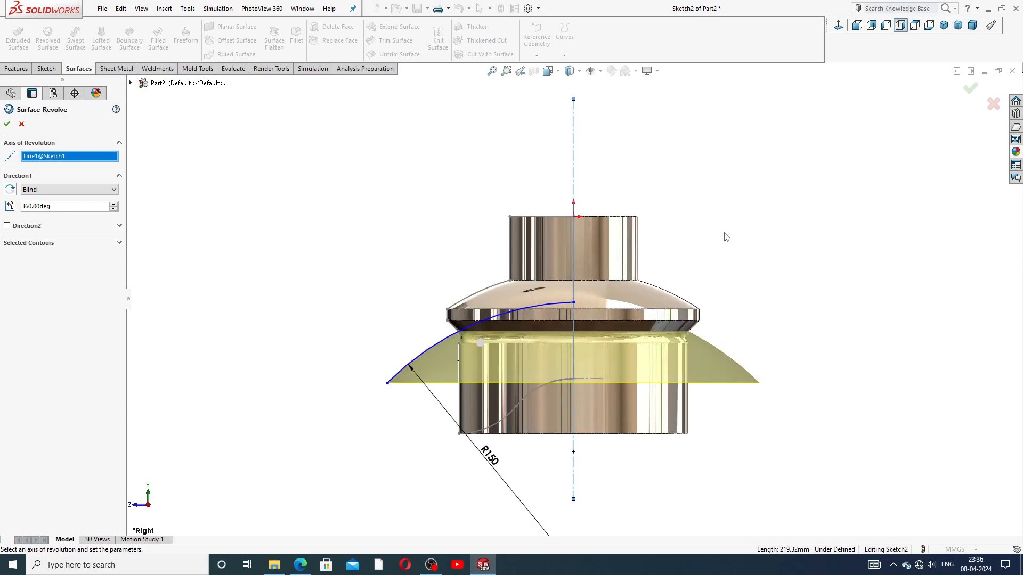
{"action": "middle_click_drag", "start_coordinate": [725, 237], "coordinate": [724, 294]}
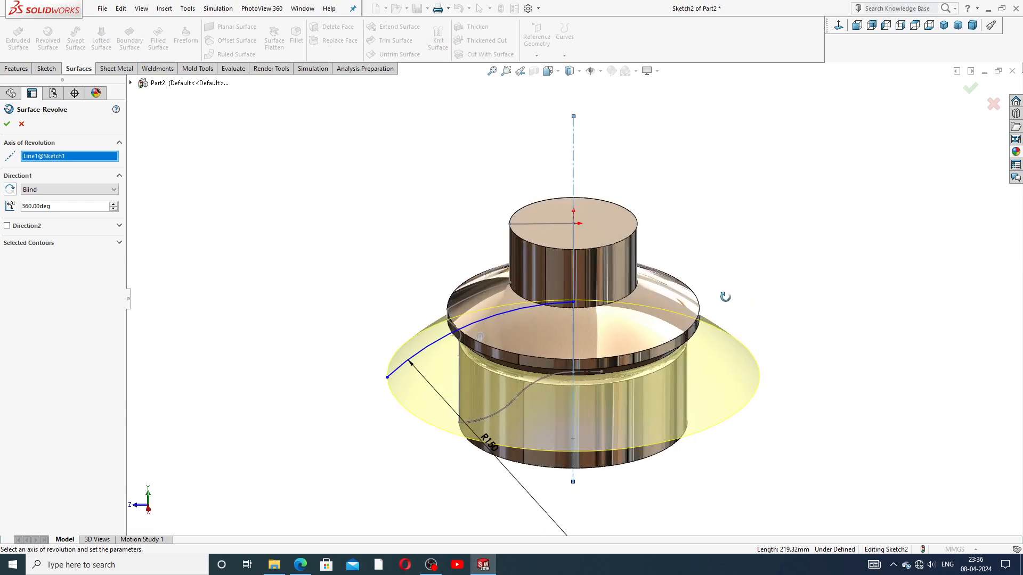
{"action": "left_click", "coordinate": [970, 89]}
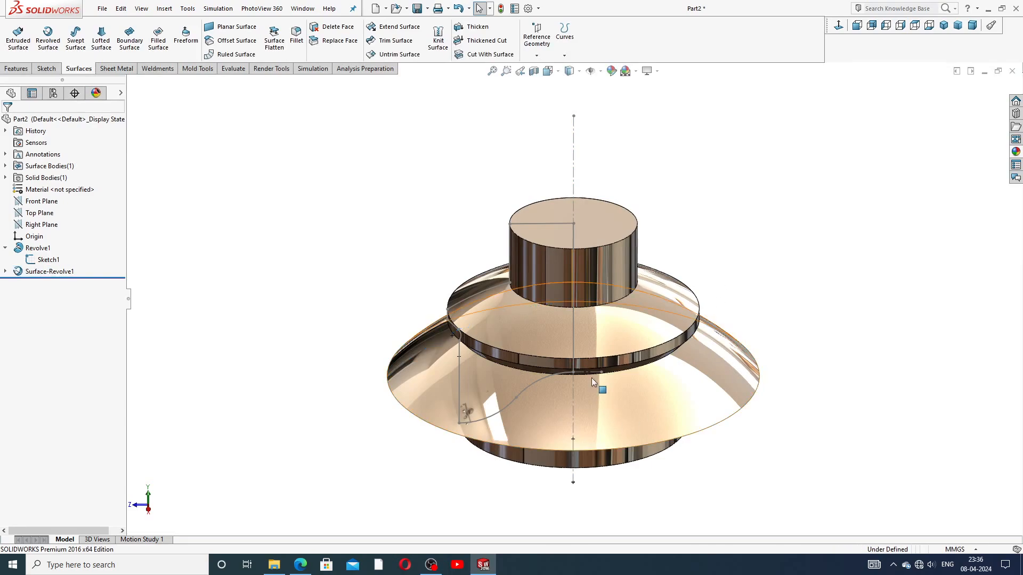
Step: Hide the profile sketch under the base revolve and collapse that feature in the tree
{"action": "left_click", "coordinate": [48, 260]}
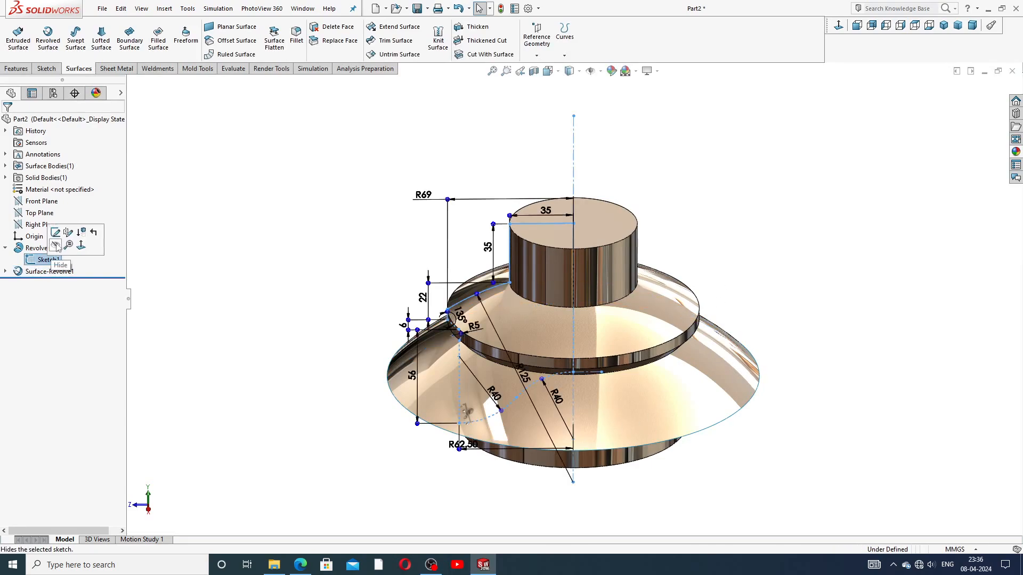
{"action": "left_click", "coordinate": [56, 245]}
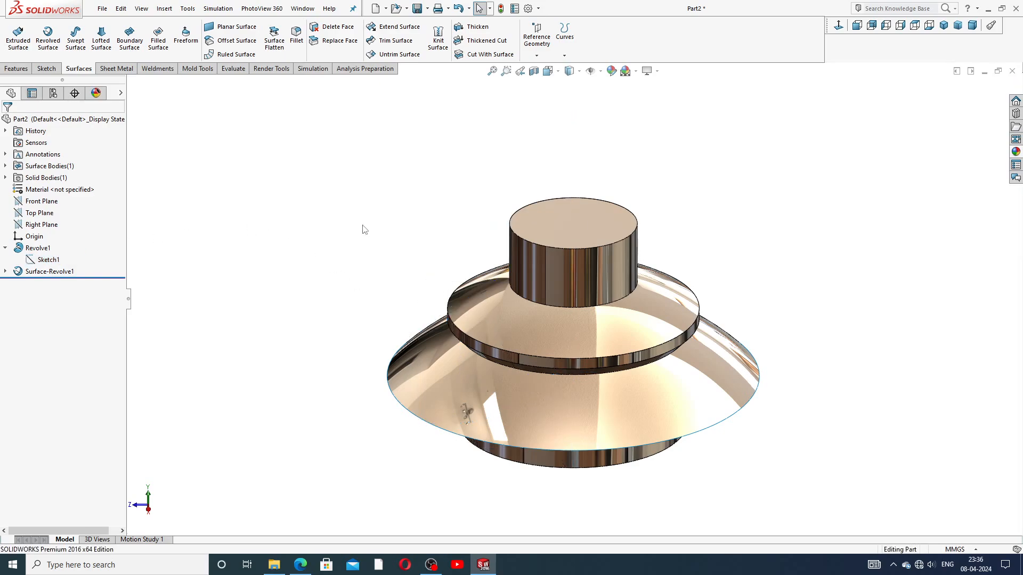
{"action": "middle_click_drag", "start_coordinate": [429, 288], "coordinate": [397, 213]}
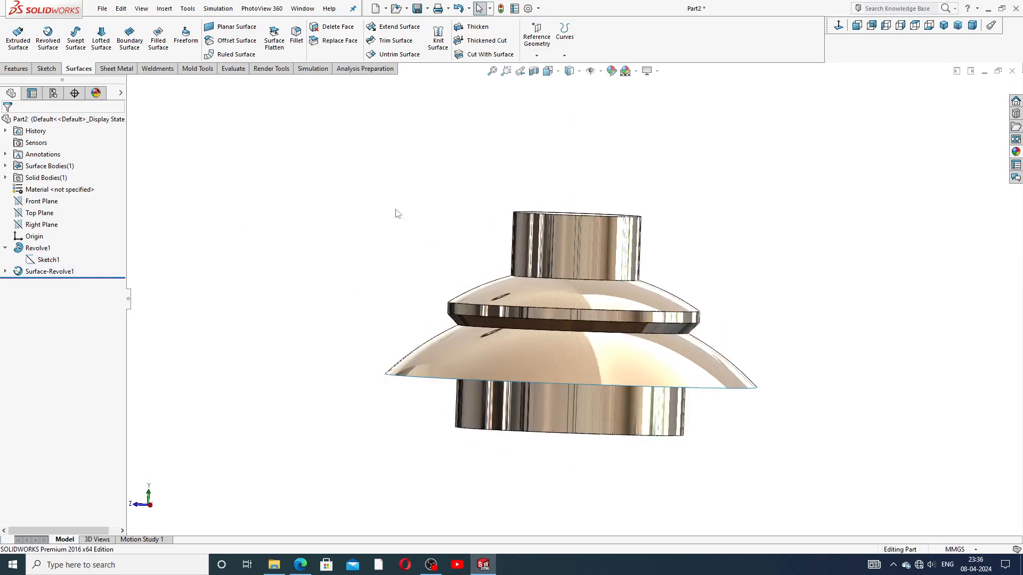
{"action": "left_click", "coordinate": [6, 248]}
{"action": "middle_click_drag", "start_coordinate": [301, 295], "coordinate": [541, 150]}
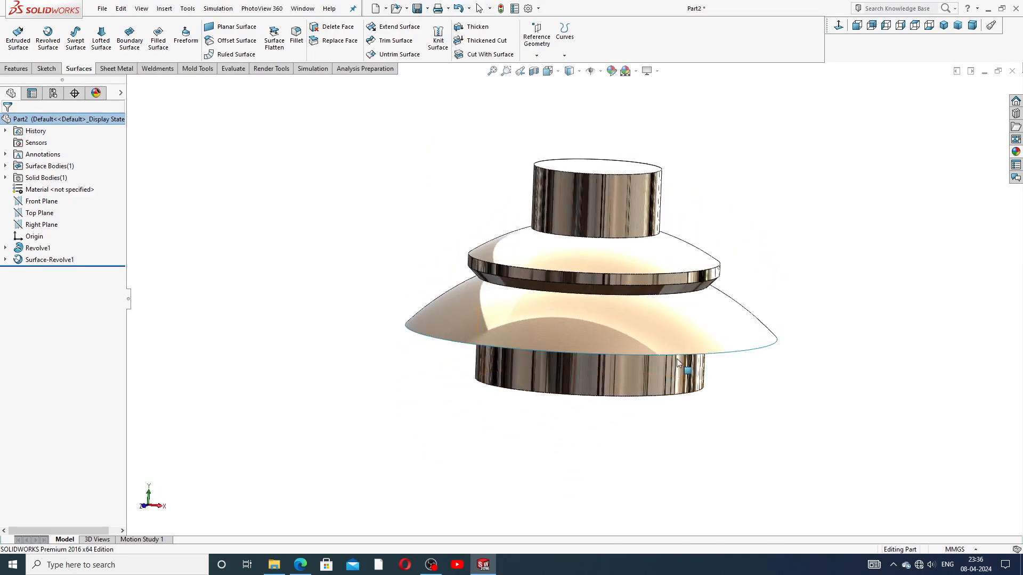
{"action": "scroll", "coordinate": [554, 189], "scroll_direction": "up", "scroll_amount": 2}
{"action": "scroll", "coordinate": [638, 238], "scroll_direction": "down", "scroll_amount": 2}
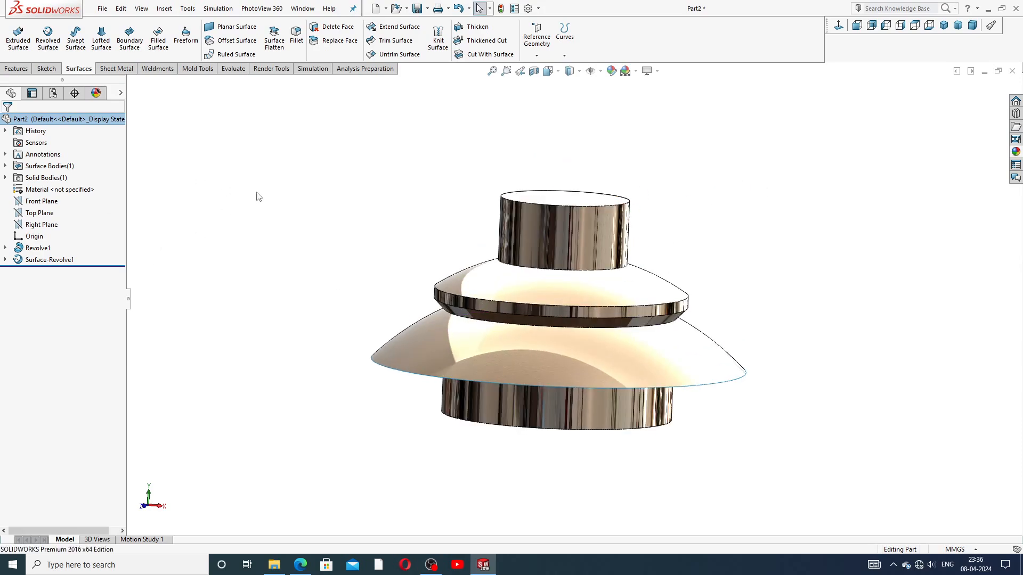
Step: Check the Part-13 drawing, start a sketch on the Top Plane and view it square-on from below
{"action": "left_click", "coordinate": [16, 68]}
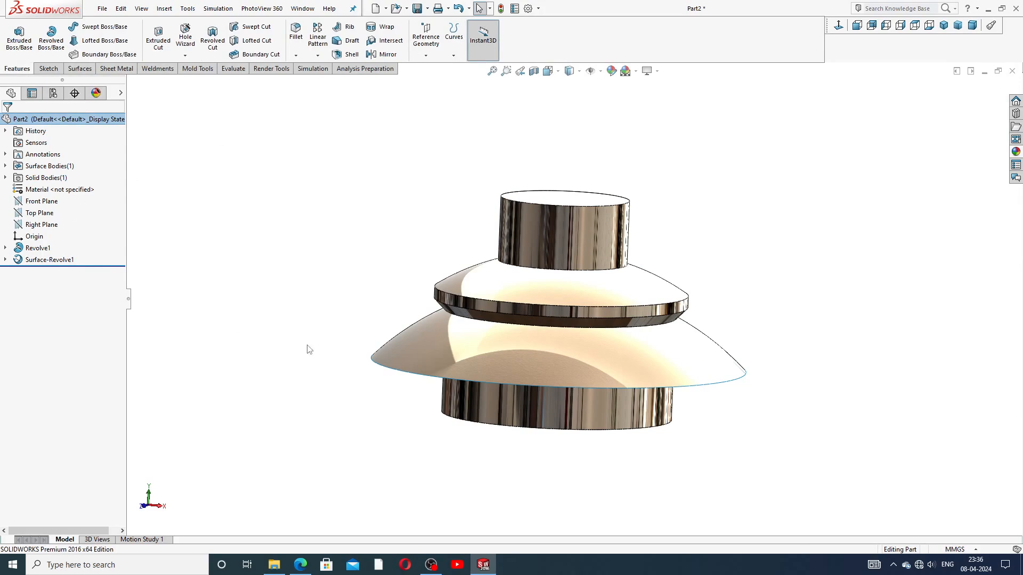
{"action": "left_click", "coordinate": [300, 565]}
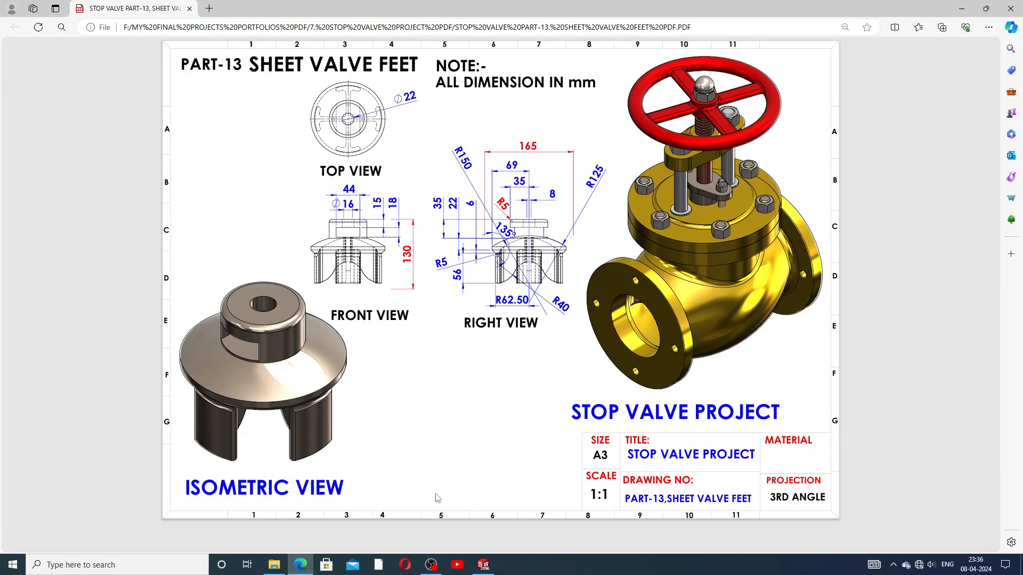
{"action": "left_click", "coordinate": [484, 564]}
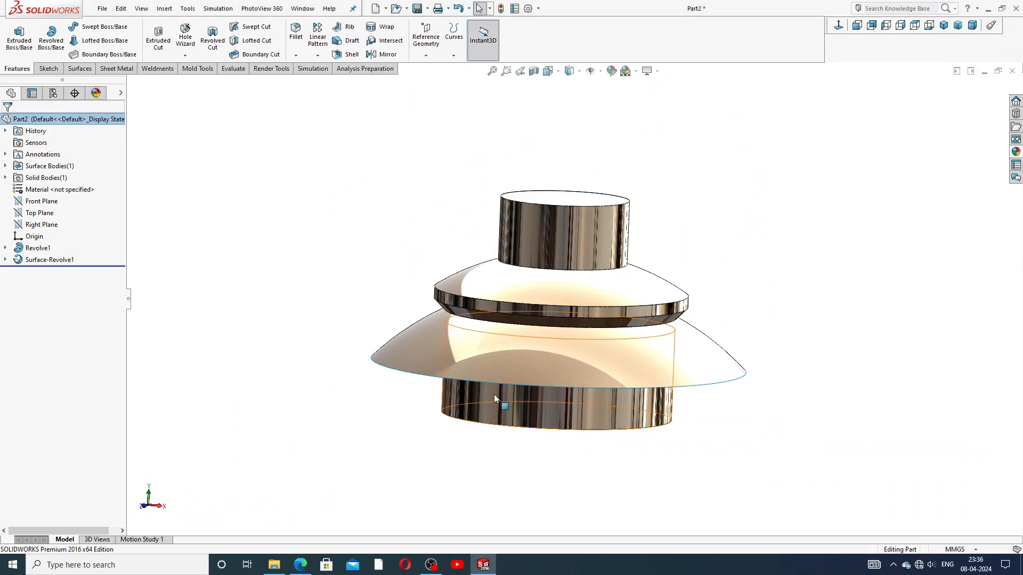
{"action": "left_click", "coordinate": [40, 213]}
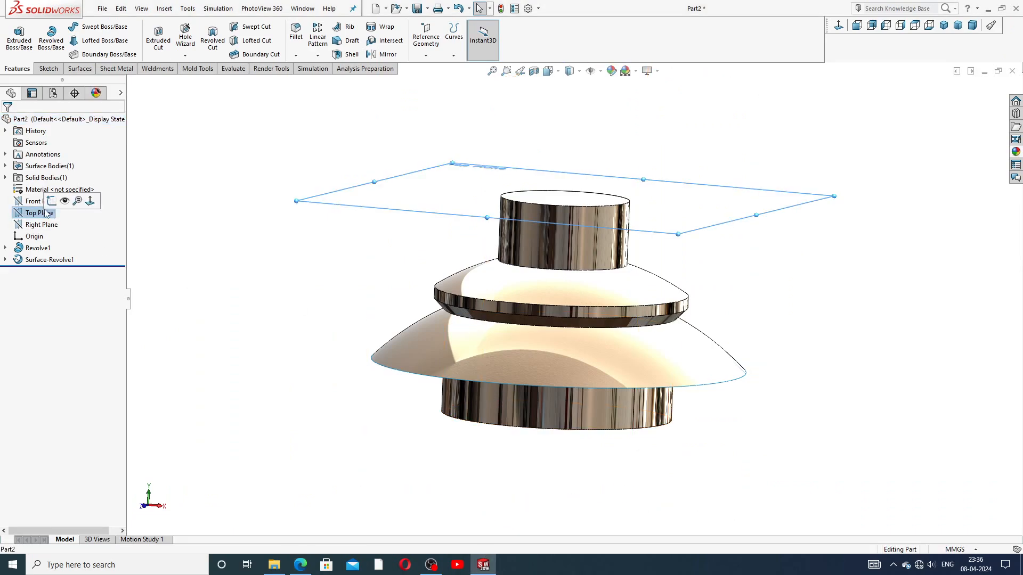
{"action": "left_click", "coordinate": [51, 205]}
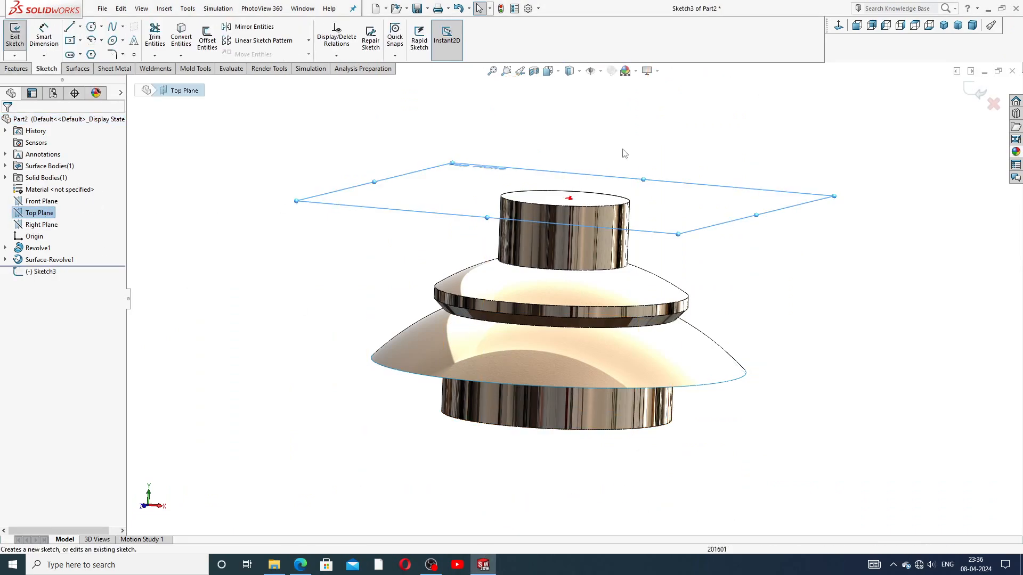
{"action": "left_click", "coordinate": [843, 27]}
{"action": "left_click", "coordinate": [839, 26]}
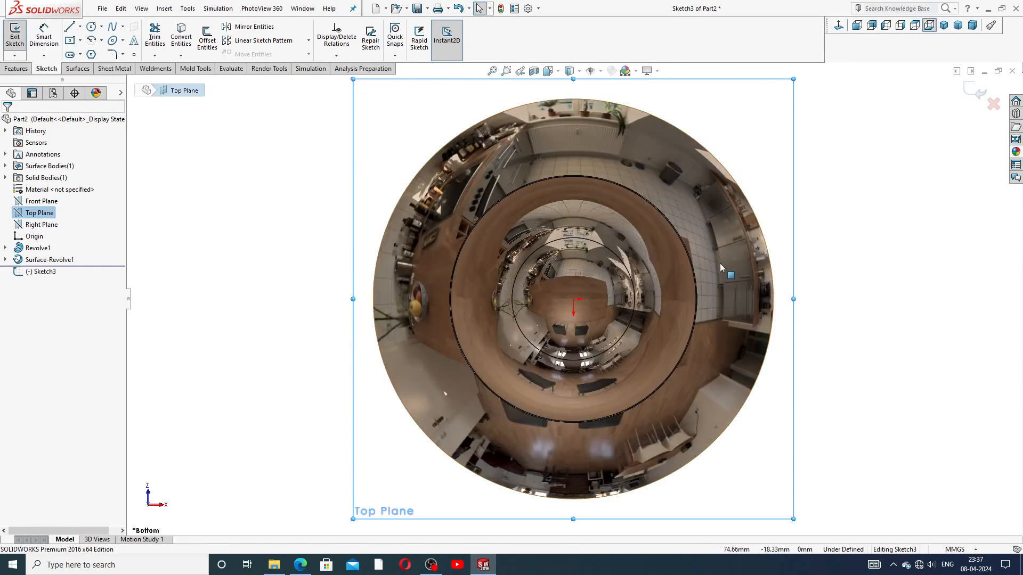
Step: Convert the circular bottom edge of the lower cylinder into a sketch circle
{"action": "scroll", "coordinate": [573, 299], "scroll_direction": "up", "scroll_amount": 2}
{"action": "scroll", "coordinate": [591, 339], "scroll_direction": "down", "scroll_amount": 1}
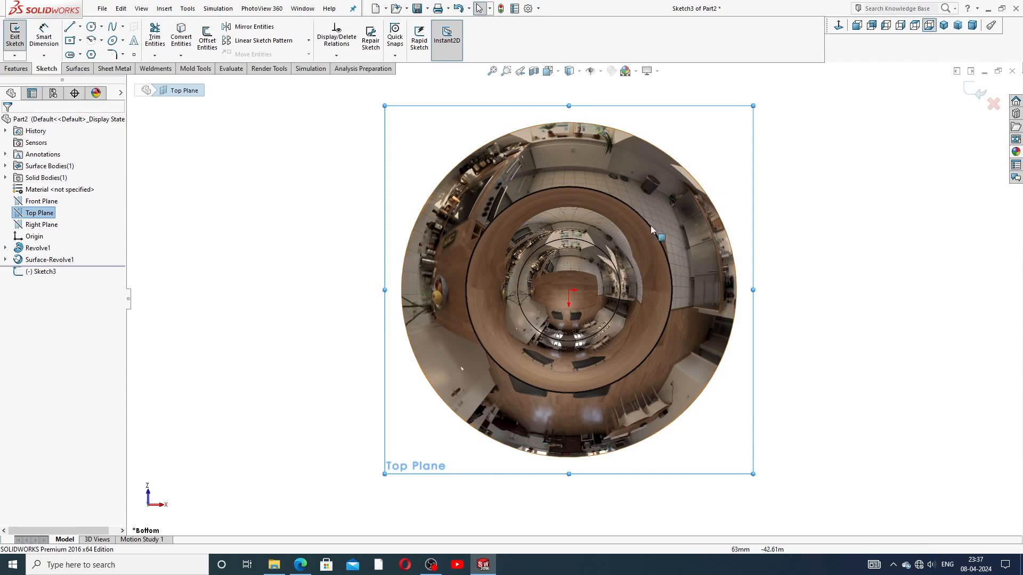
{"action": "scroll", "coordinate": [527, 248], "scroll_direction": "down", "scroll_amount": 2}
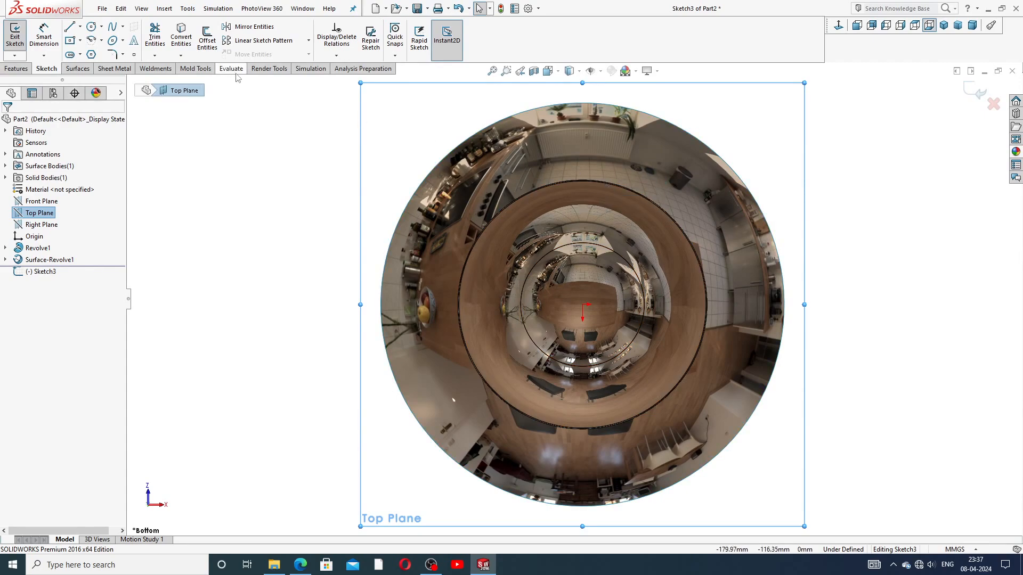
{"action": "left_click", "coordinate": [550, 192]}
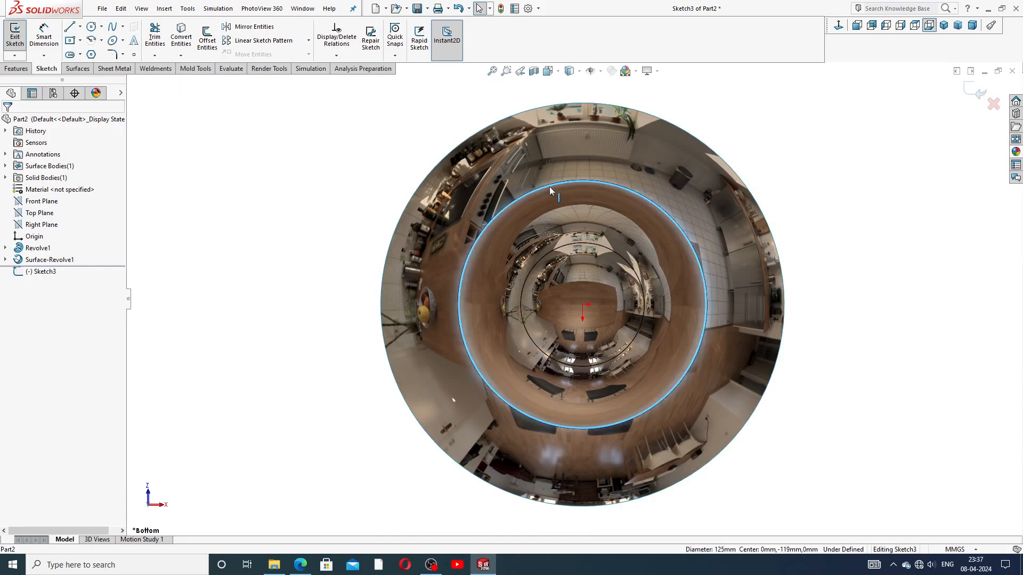
{"action": "left_click", "coordinate": [181, 38]}
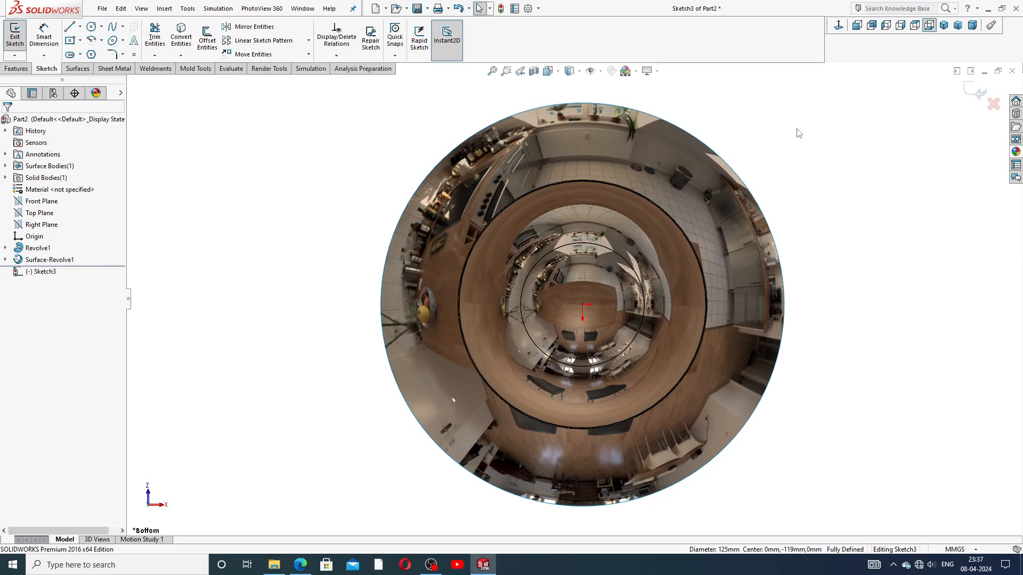
Step: Change the part's appearance to brushed nickel from the metal library
{"action": "left_click", "coordinate": [1016, 152]}
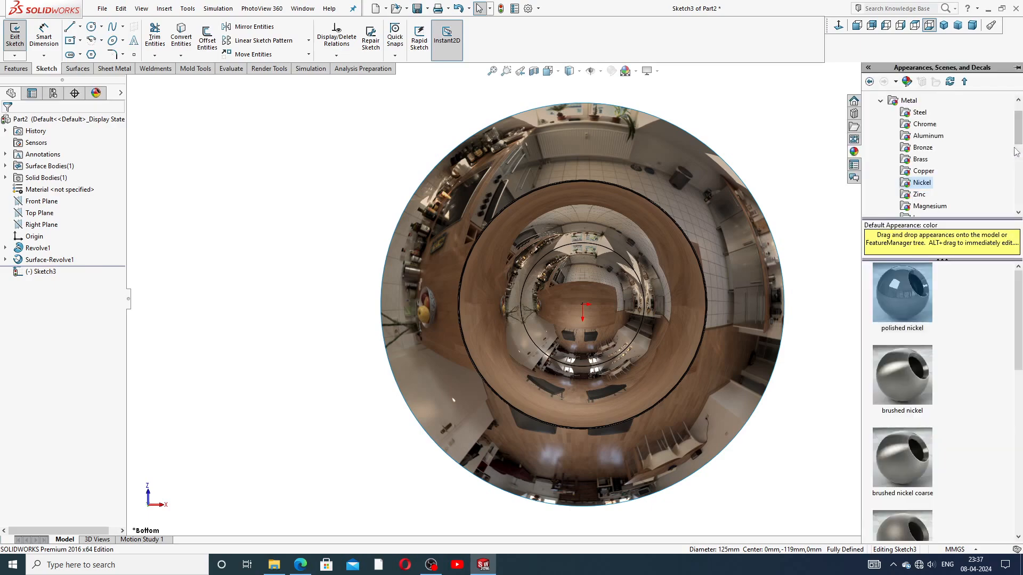
{"action": "double_click", "coordinate": [908, 365]}
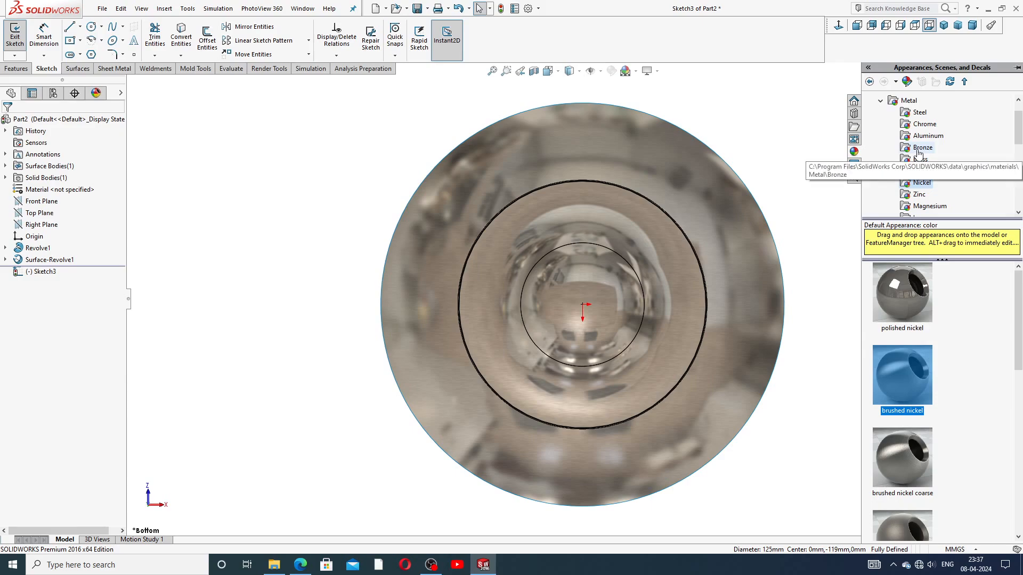
{"action": "left_click", "coordinate": [898, 449]}
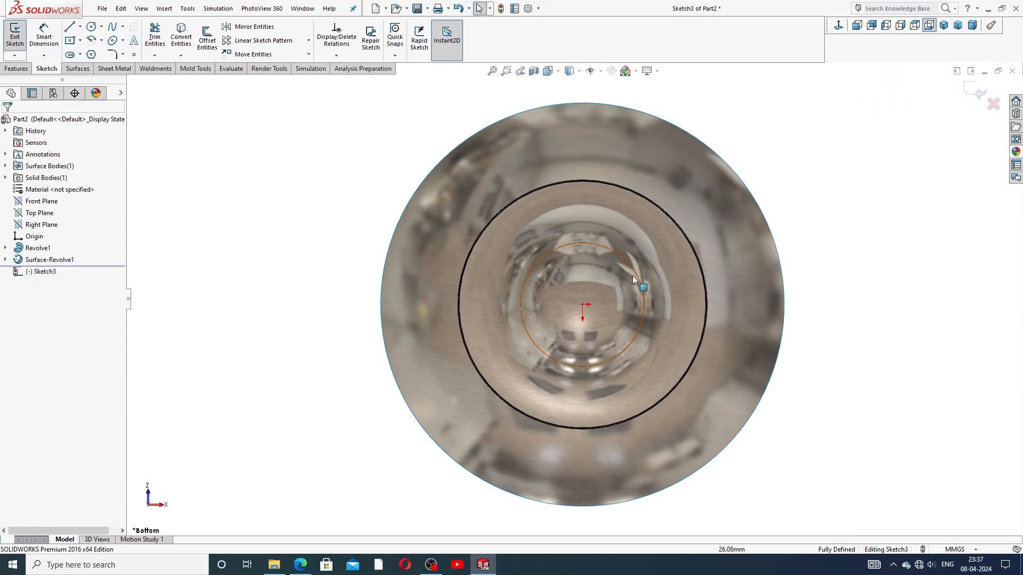
{"action": "scroll", "coordinate": [590, 234], "scroll_direction": "down", "scroll_amount": 1}
{"action": "scroll", "coordinate": [587, 329], "scroll_direction": "up", "scroll_amount": 2}
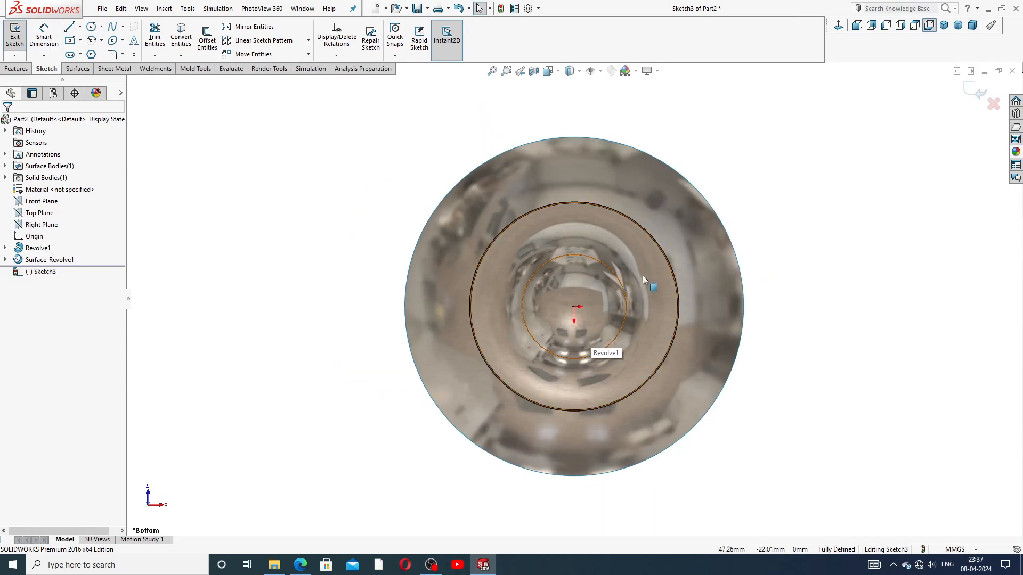
Step: Try the brushed brass and polished brass appearances on the part
{"action": "left_click", "coordinate": [1016, 152]}
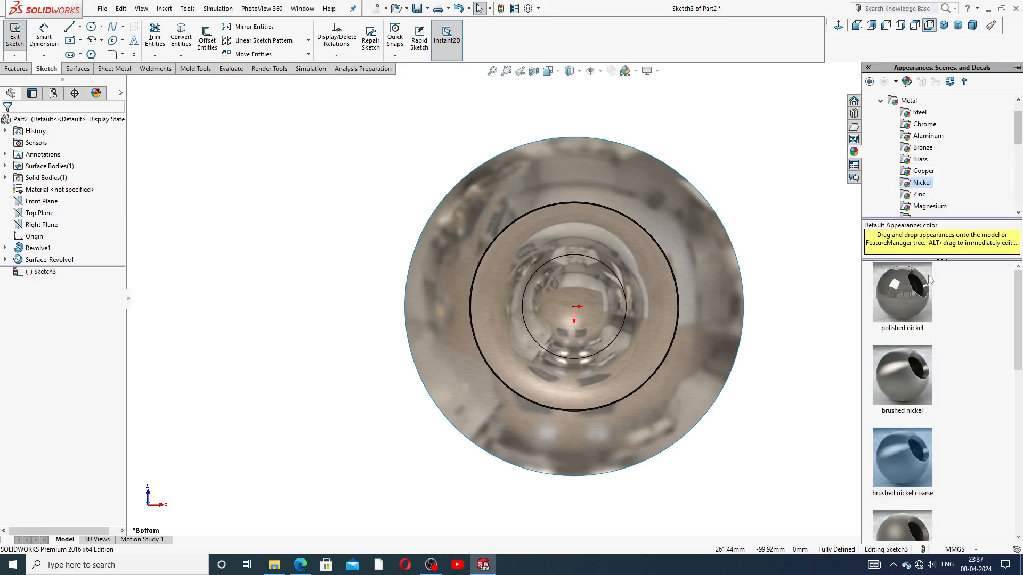
{"action": "left_click", "coordinate": [903, 391]}
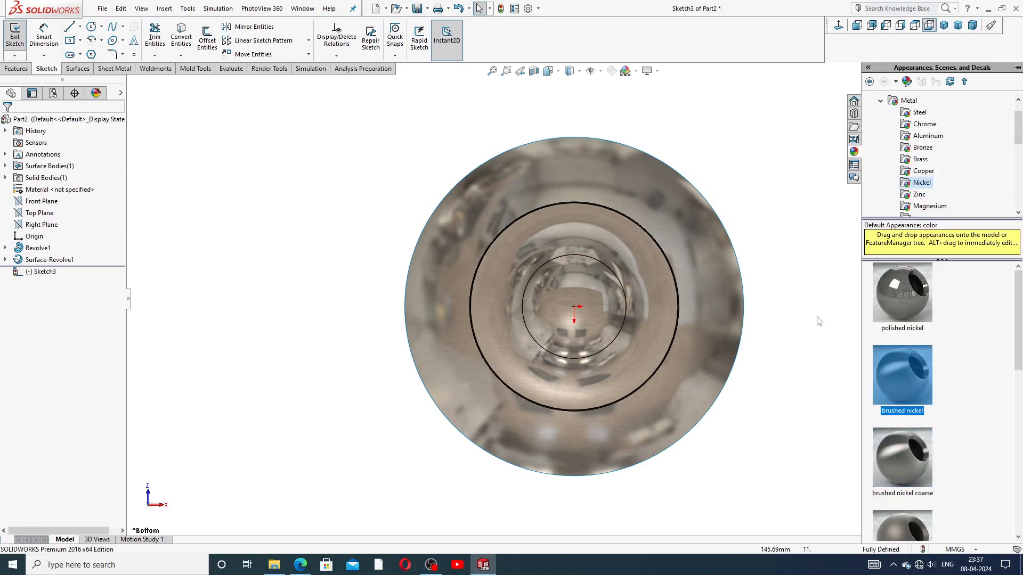
{"action": "left_click", "coordinate": [925, 171]}
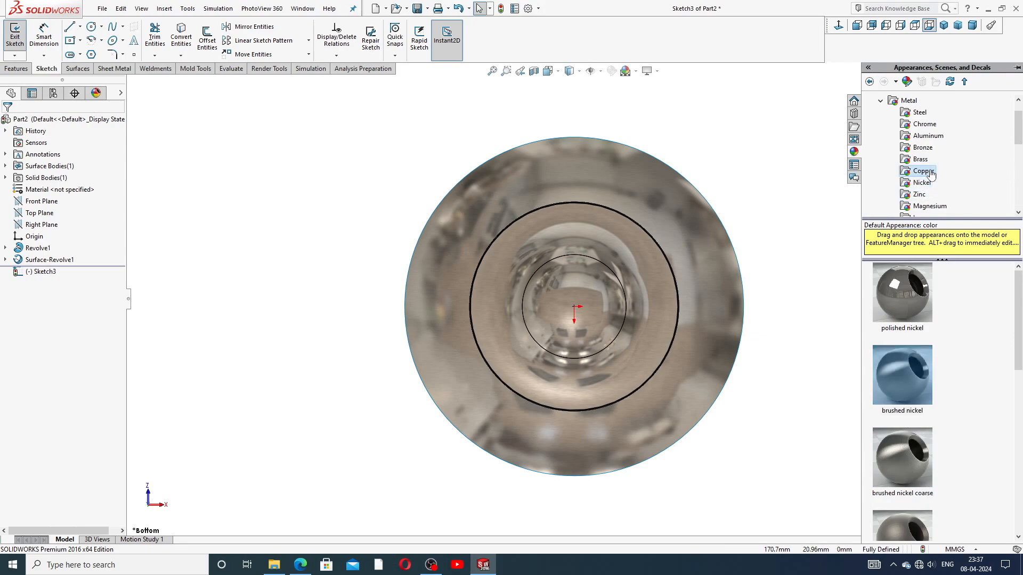
{"action": "left_click", "coordinate": [922, 160]}
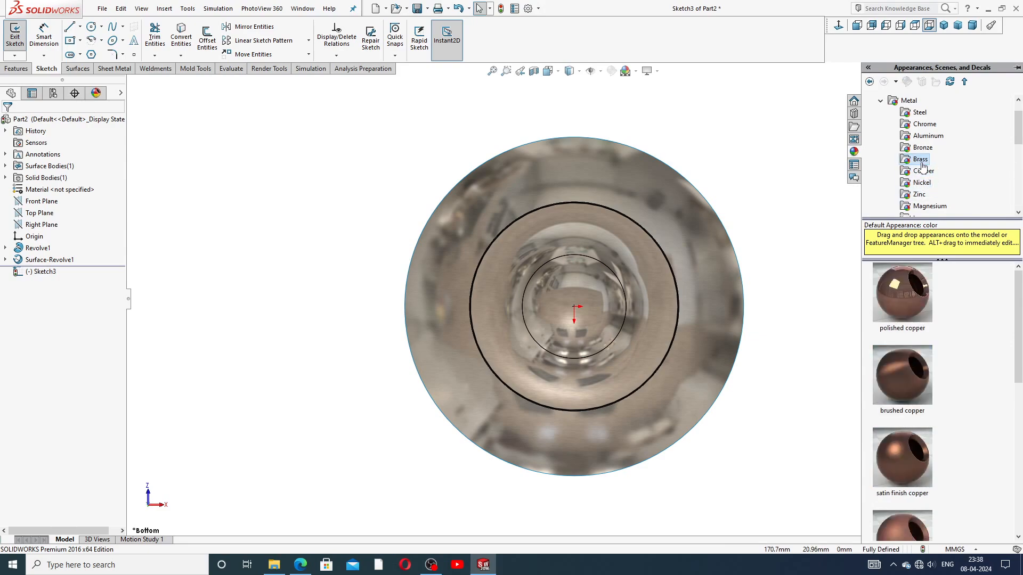
{"action": "double_click", "coordinate": [913, 381]}
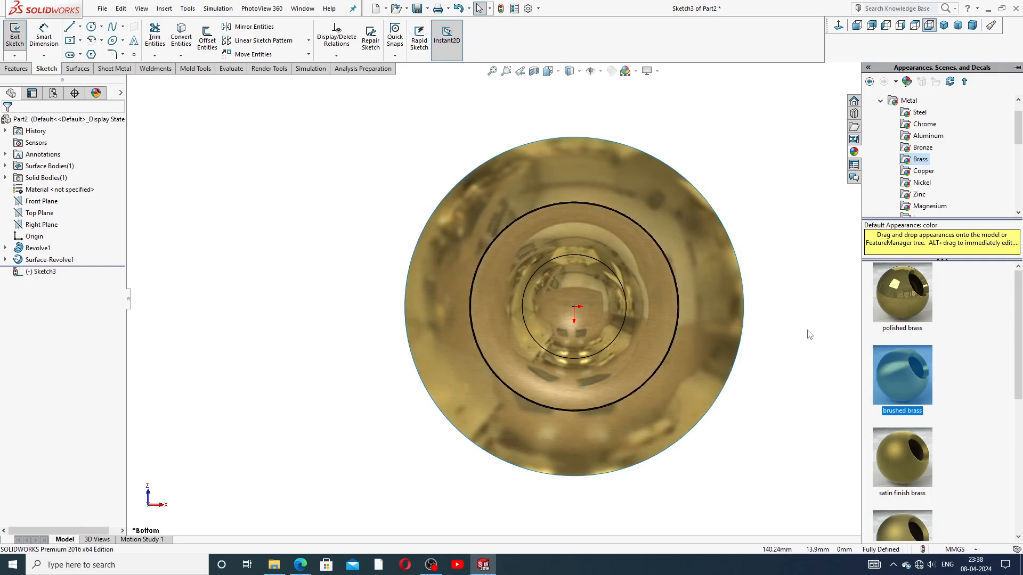
{"action": "double_click", "coordinate": [917, 305]}
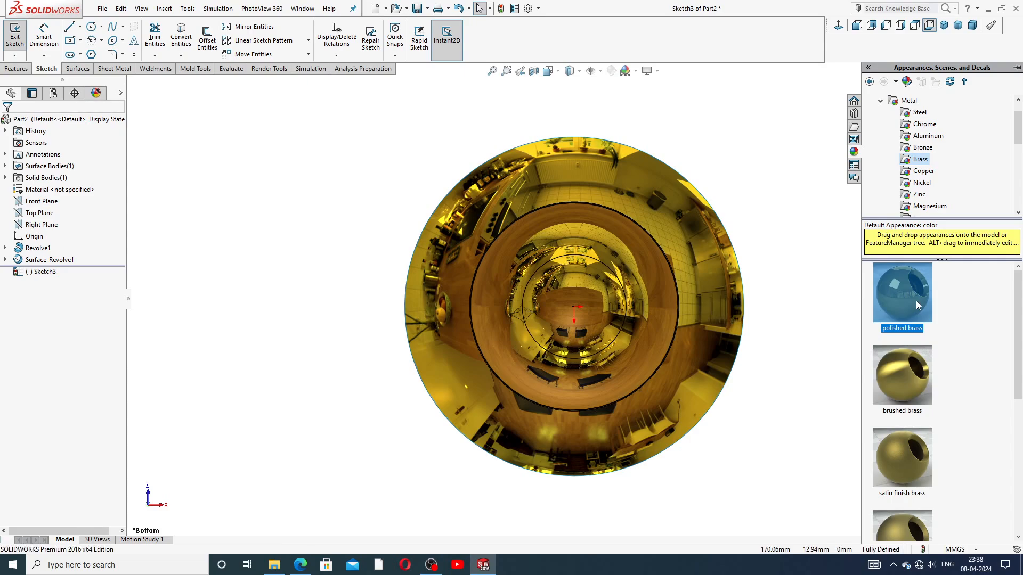
{"action": "double_click", "coordinate": [879, 350]}
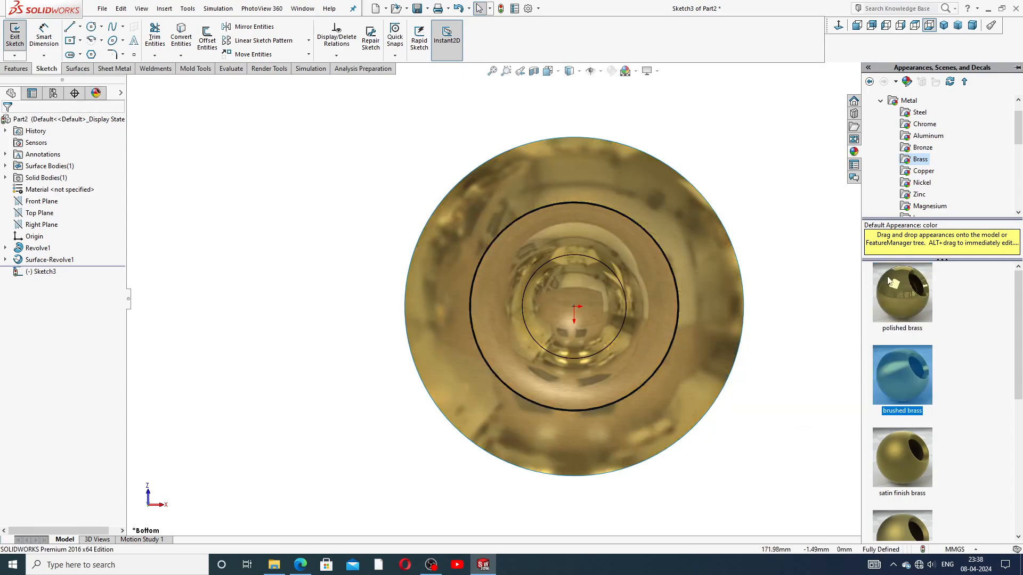
Step: Apply the brushed nickel appearance to the part again
{"action": "left_click", "coordinate": [922, 184]}
{"action": "double_click", "coordinate": [898, 367]}
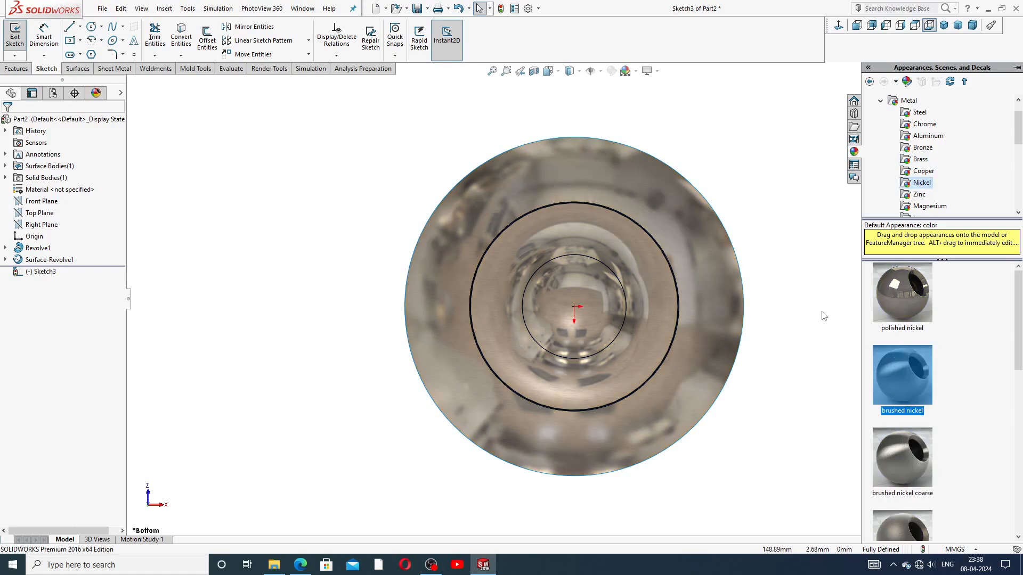
{"action": "scroll", "coordinate": [554, 335], "scroll_direction": "down", "scroll_amount": 2}
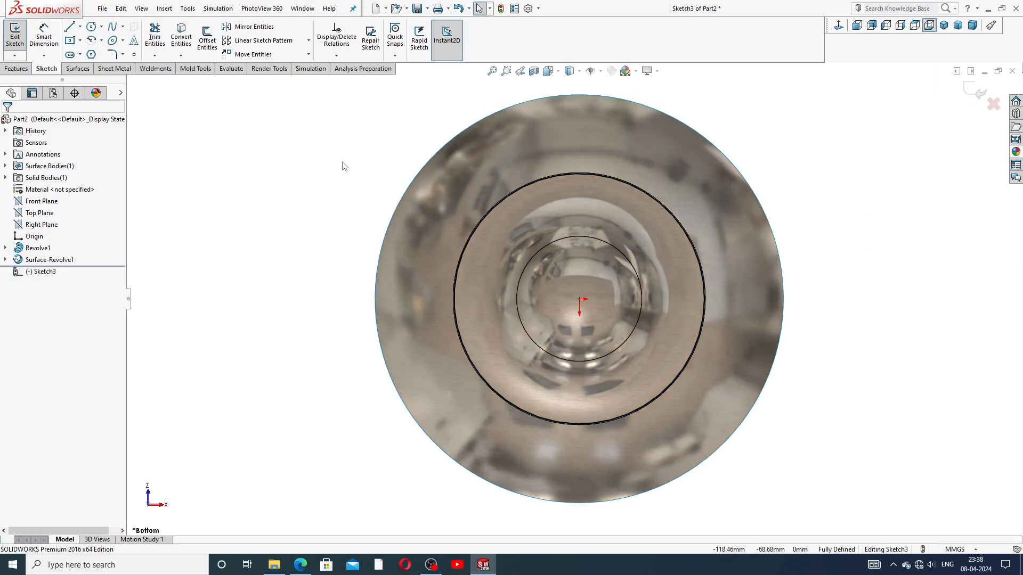
Step: Offset the converted circle inward by 8 mm and place its offset dimension clear of the circles
{"action": "left_click", "coordinate": [207, 38]}
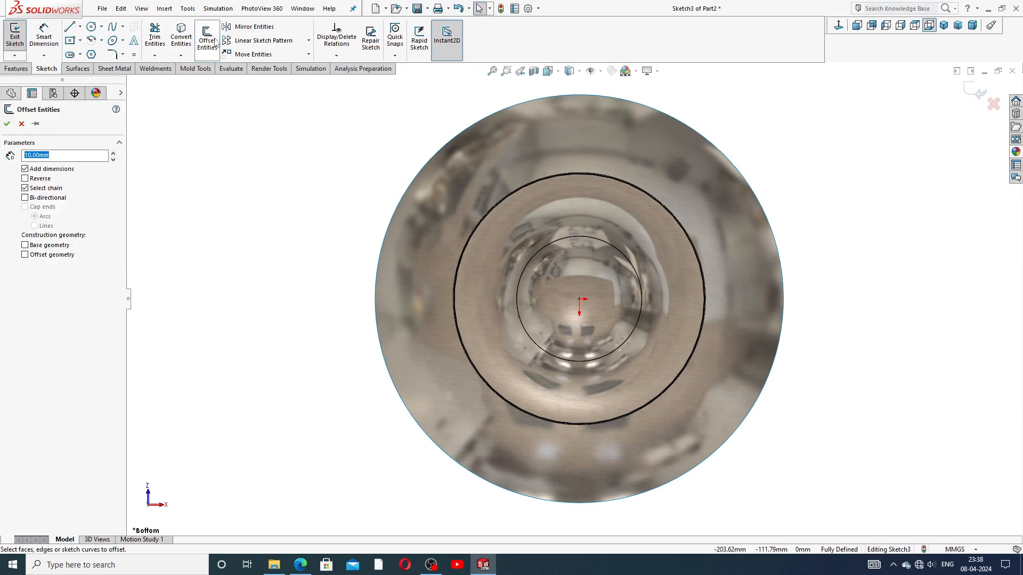
{"action": "left_click", "coordinate": [559, 175]}
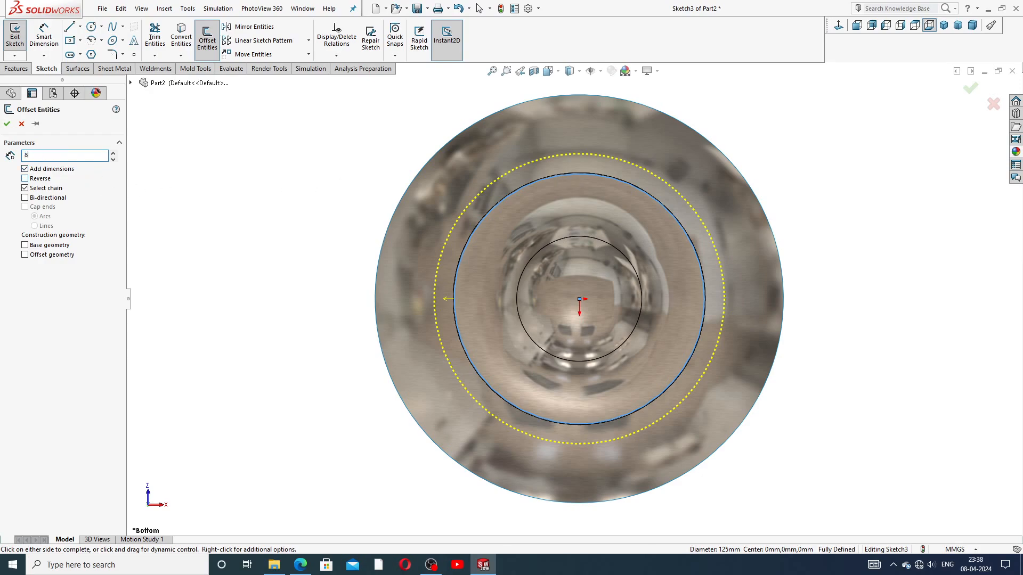
{"action": "type", "text": "8"}
{"action": "key", "text": "Return"}
{"action": "left_click", "coordinate": [25, 178]}
{"action": "left_click", "coordinate": [7, 123]}
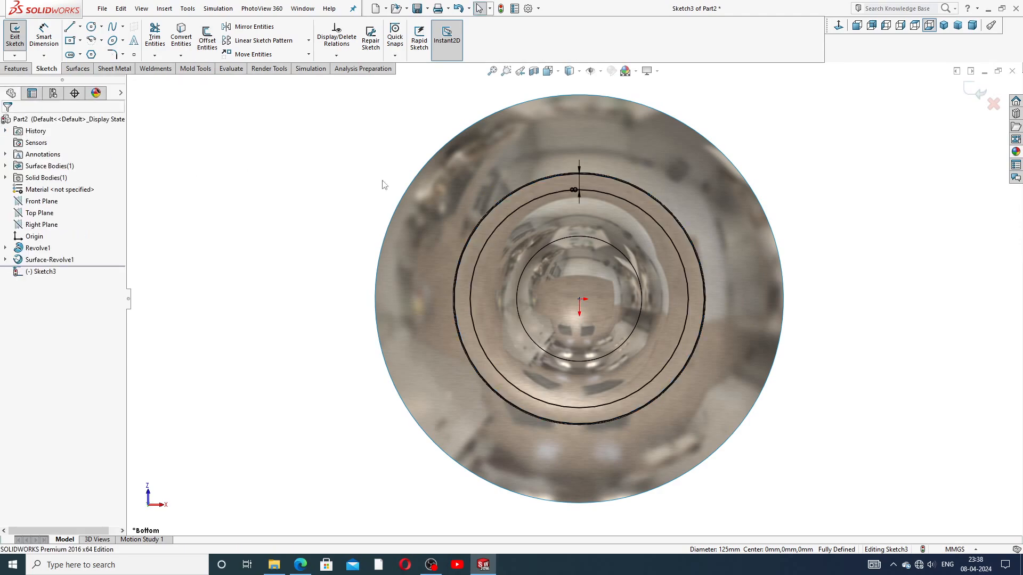
{"action": "left_click", "coordinate": [570, 181]}
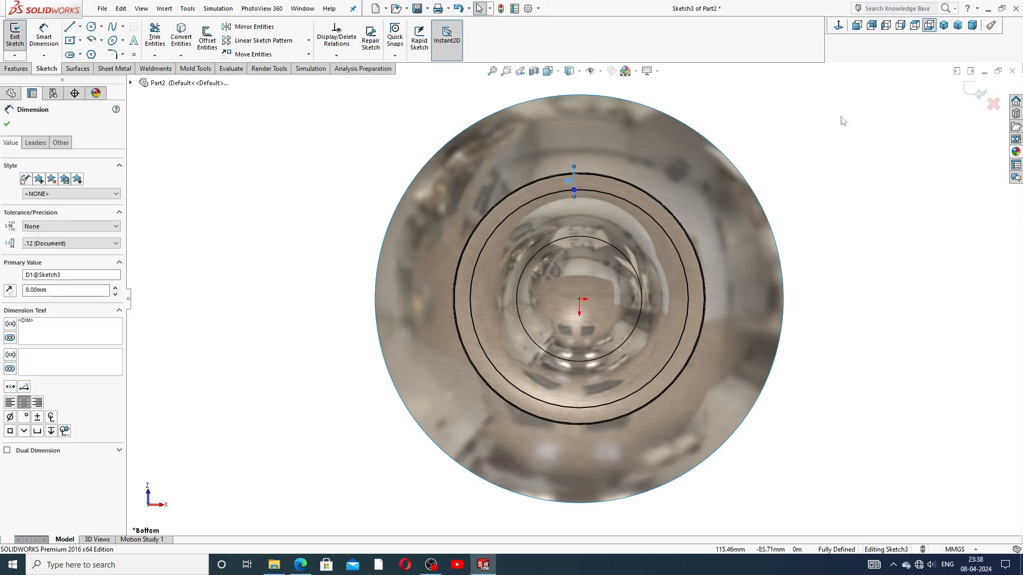
{"action": "left_click", "coordinate": [870, 107]}
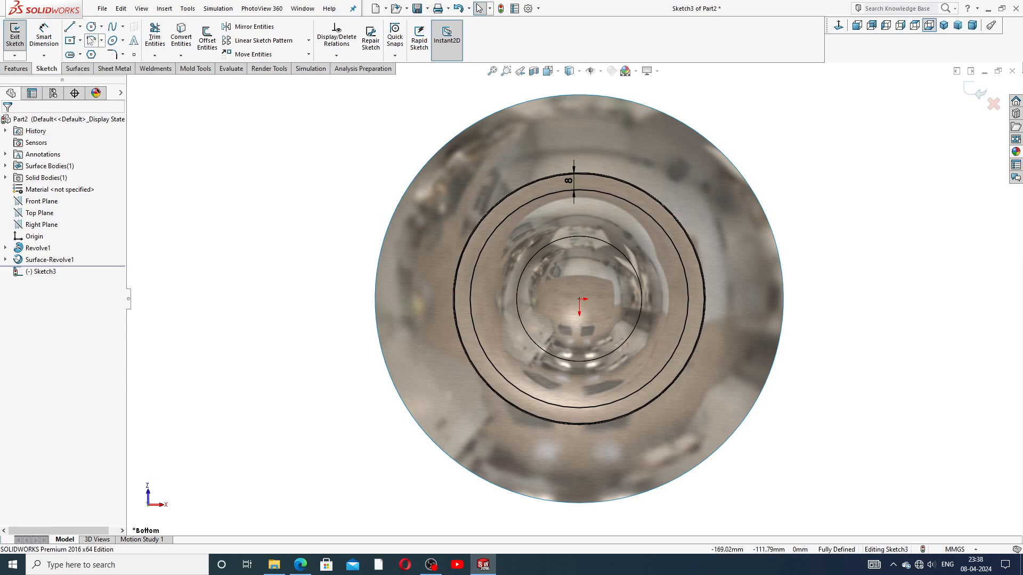
Step: Sketch a circle of about 22 mm diameter centred on the origin
{"action": "left_click", "coordinate": [91, 26]}
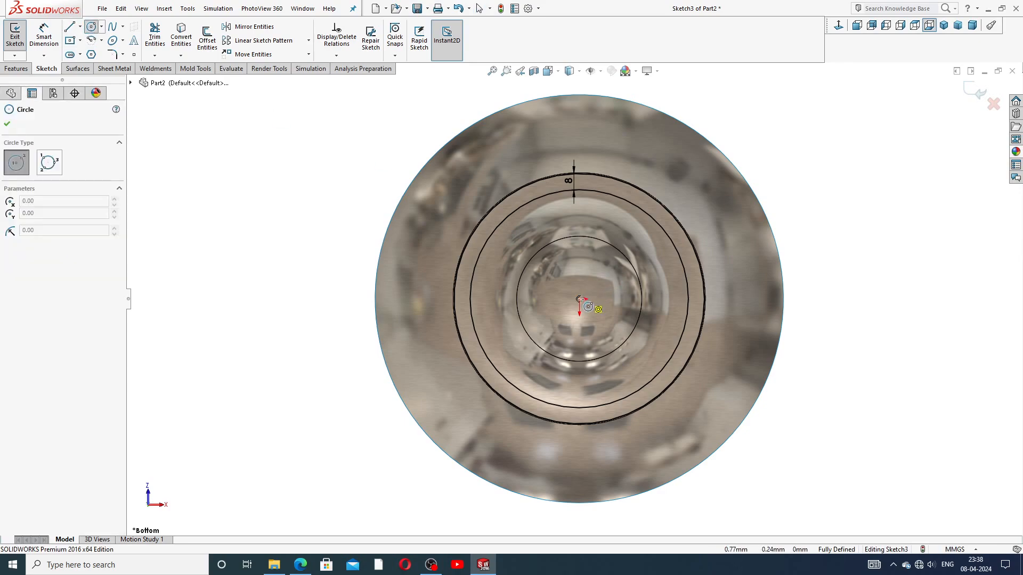
{"action": "left_click", "coordinate": [579, 299]}
{"action": "left_click", "coordinate": [581, 277]}
{"action": "right_click", "coordinate": [731, 186]}
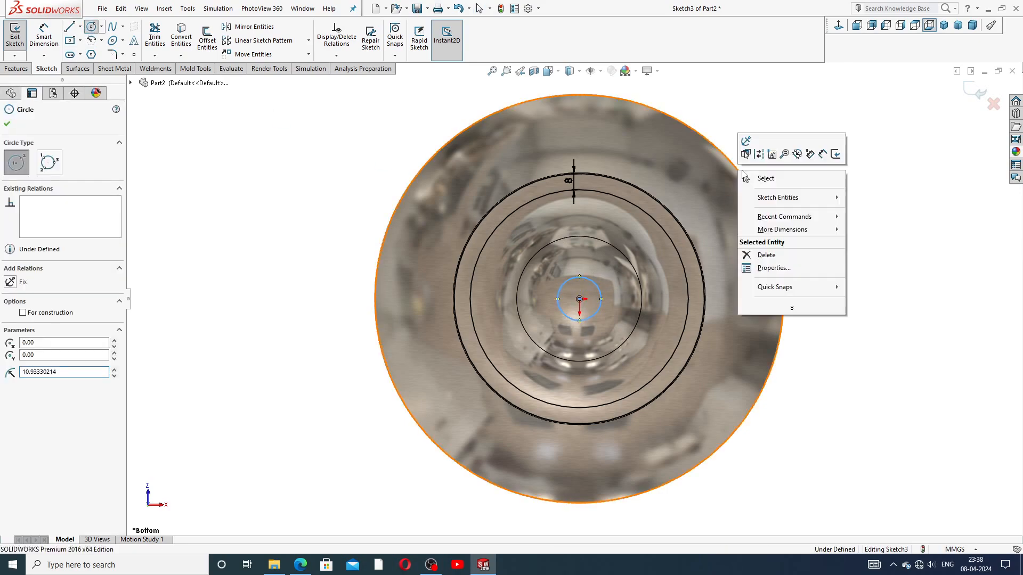
{"action": "left_click", "coordinate": [765, 179]}
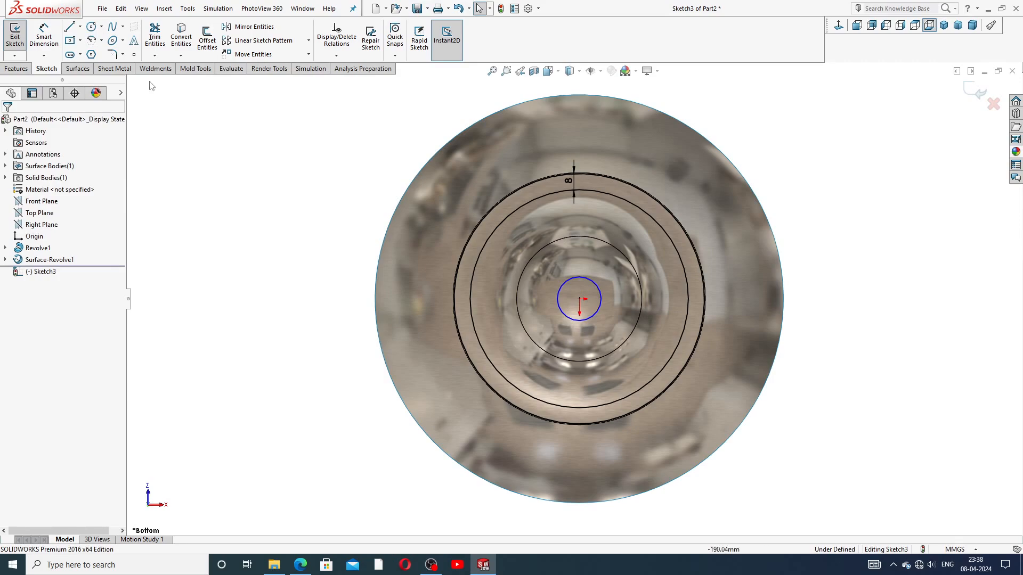
Step: Dimension the small centre circle's diameter as 16 mm
{"action": "left_click", "coordinate": [44, 43]}
{"action": "left_click", "coordinate": [565, 281]}
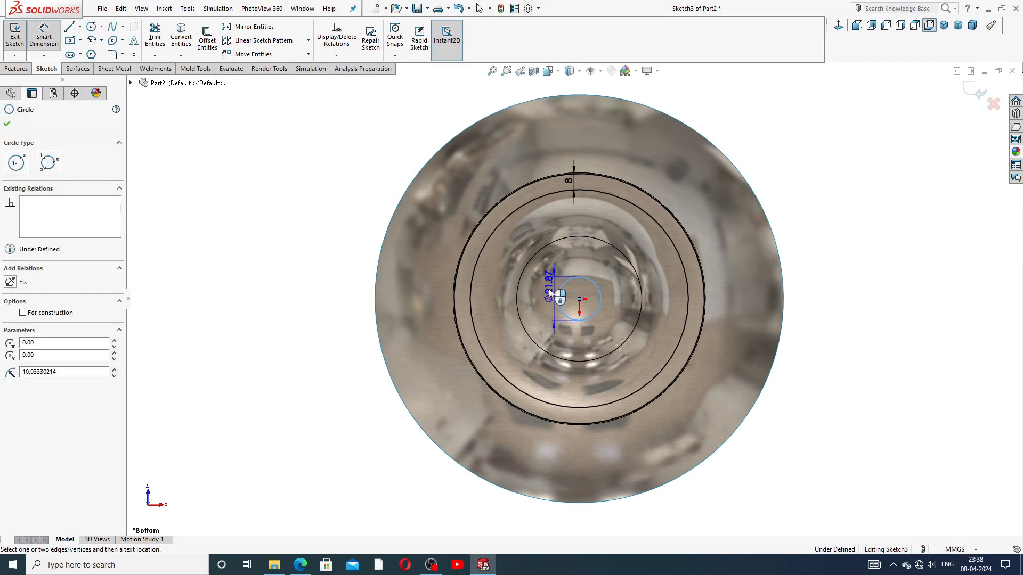
{"action": "left_click", "coordinate": [538, 294]}
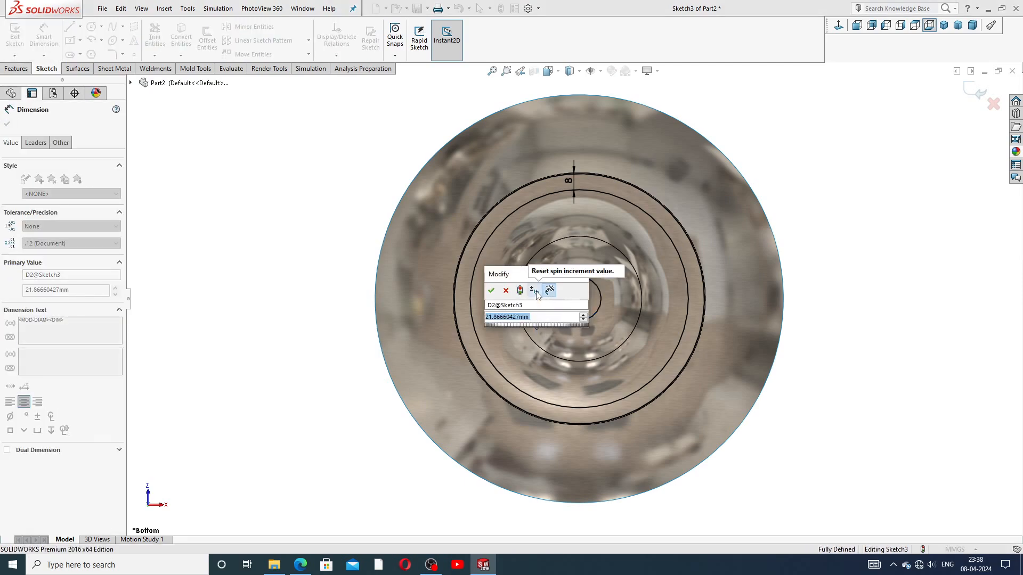
{"action": "type", "text": "16"}
{"action": "key", "text": "Return"}
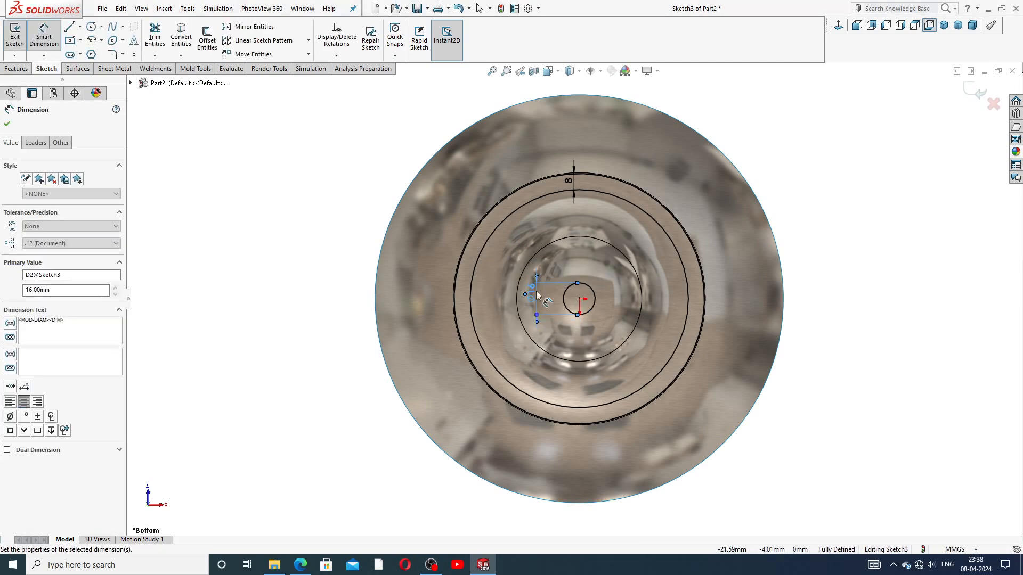
{"action": "left_click", "coordinate": [799, 144]}
{"action": "right_click", "coordinate": [802, 145]}
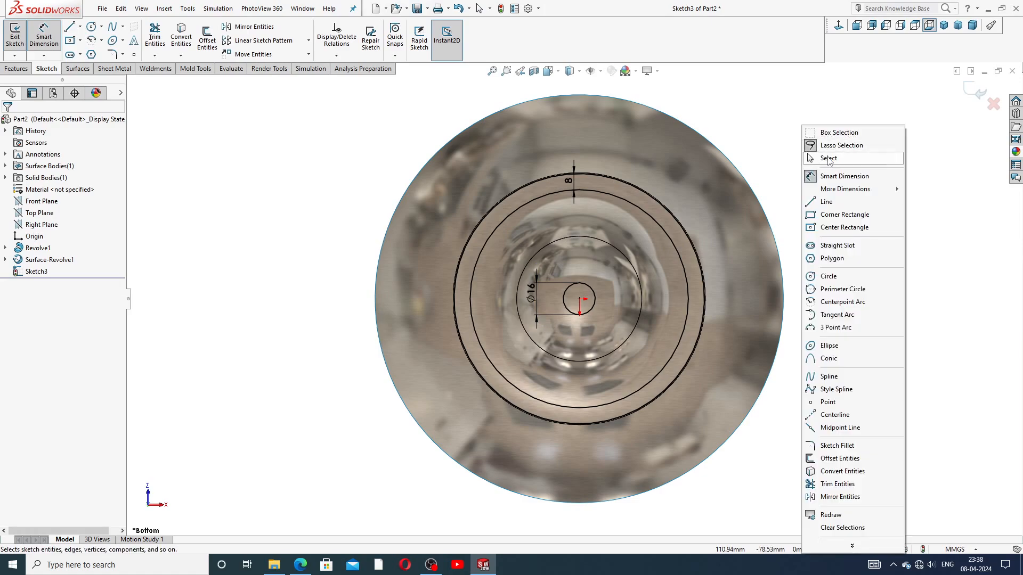
{"action": "left_click", "coordinate": [829, 158]}
{"action": "left_click", "coordinate": [523, 296]}
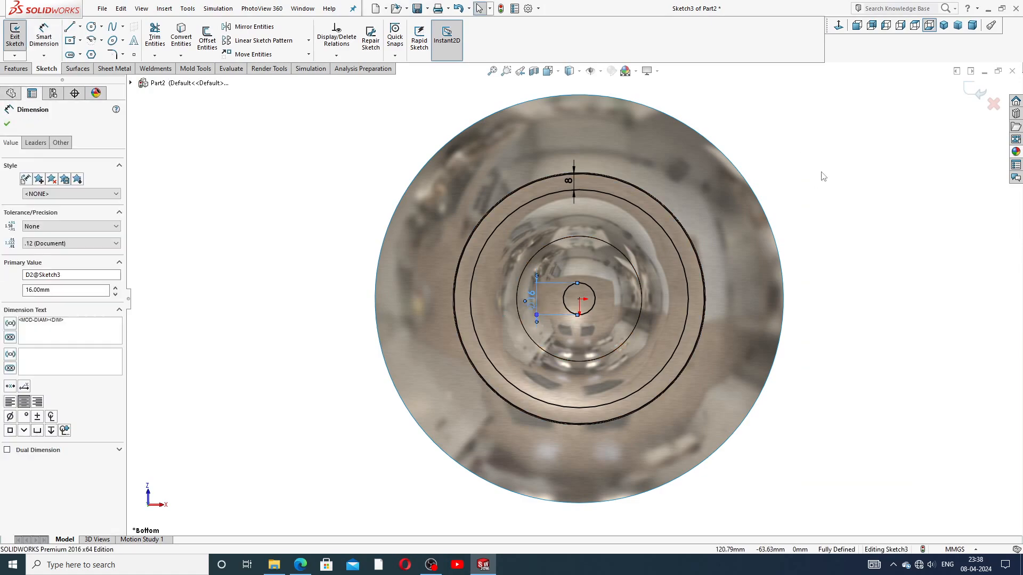
{"action": "left_click", "coordinate": [821, 173]}
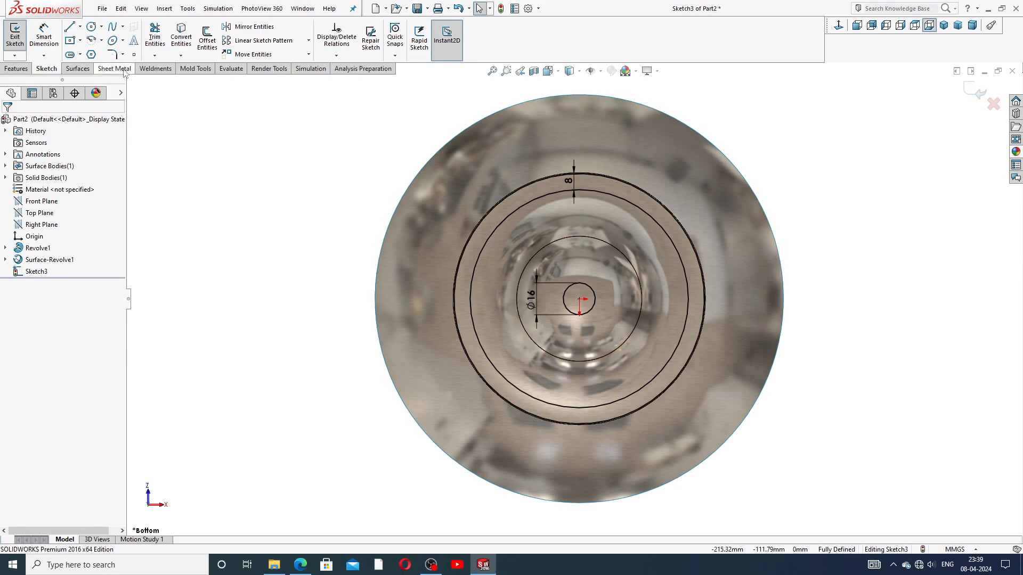
Step: Draw a horizontal line from the origin to the inner offset circle and convert it to construction geometry
{"action": "left_click", "coordinate": [70, 27]}
{"action": "scroll", "coordinate": [632, 296], "scroll_direction": "down", "scroll_amount": 3}
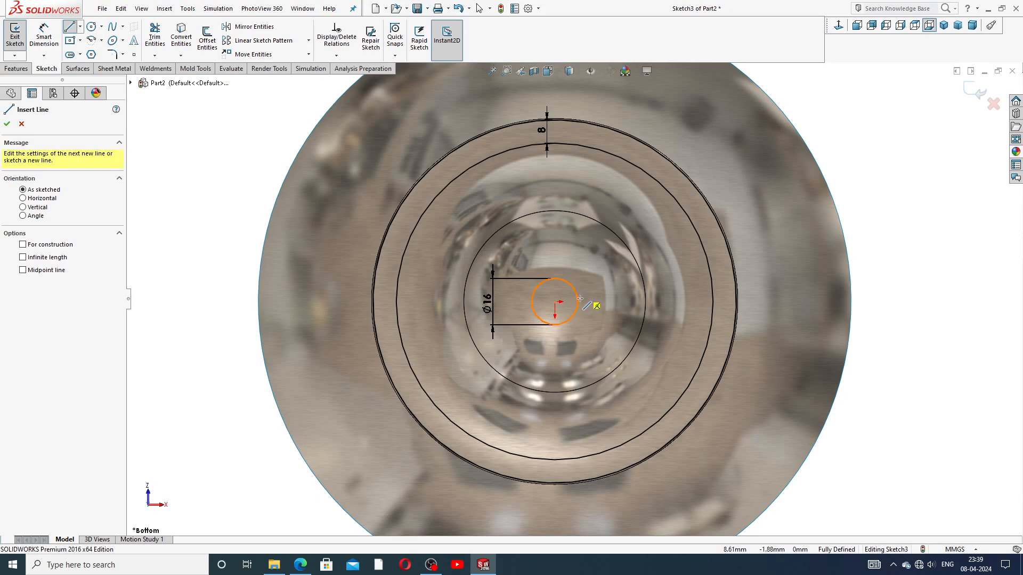
{"action": "left_click", "coordinate": [554, 302]}
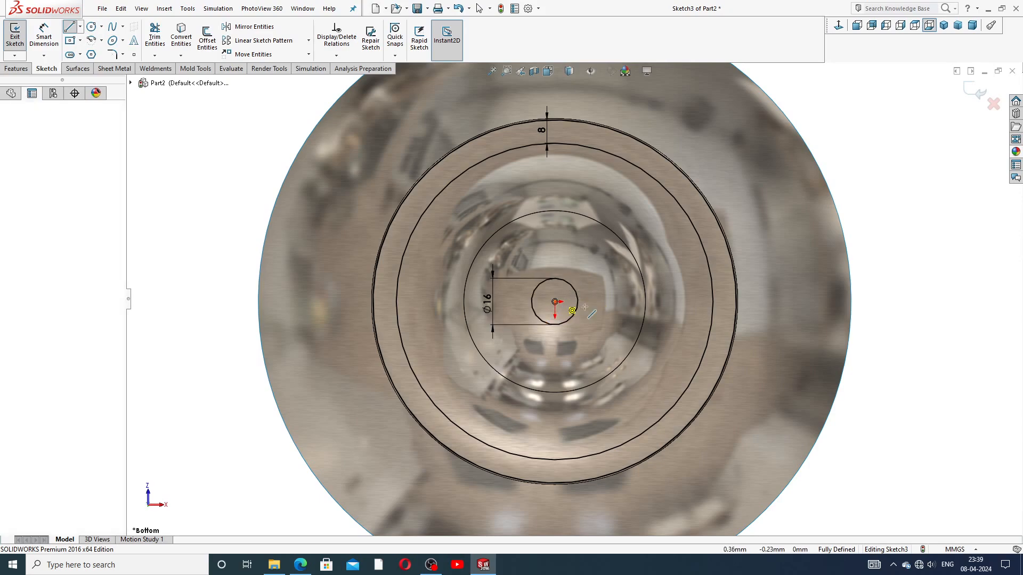
{"action": "left_click", "coordinate": [714, 302]}
{"action": "right_click", "coordinate": [885, 198]}
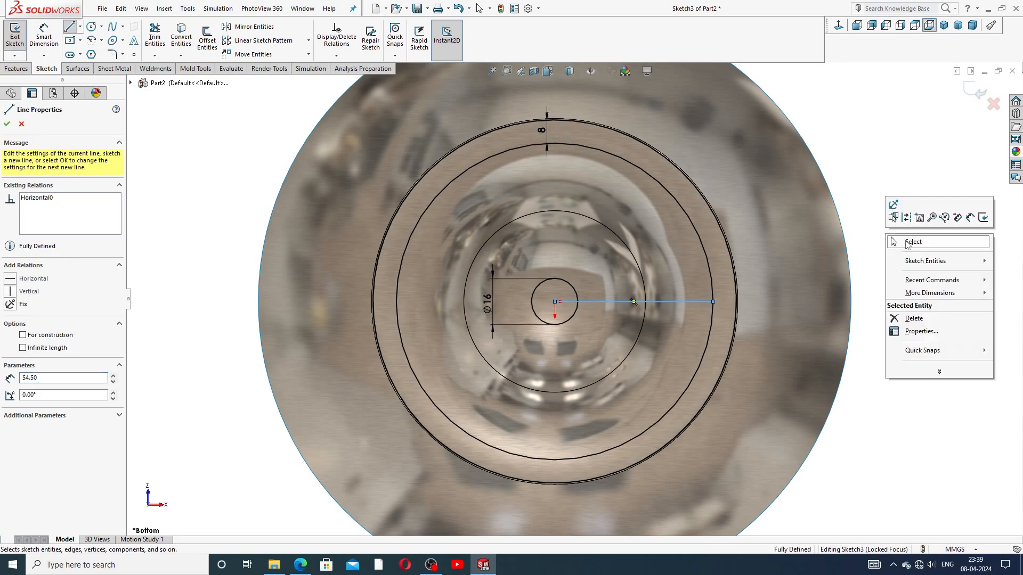
{"action": "left_click", "coordinate": [906, 245]}
{"action": "key", "text": "Escape"}
{"action": "left_click", "coordinate": [675, 300]}
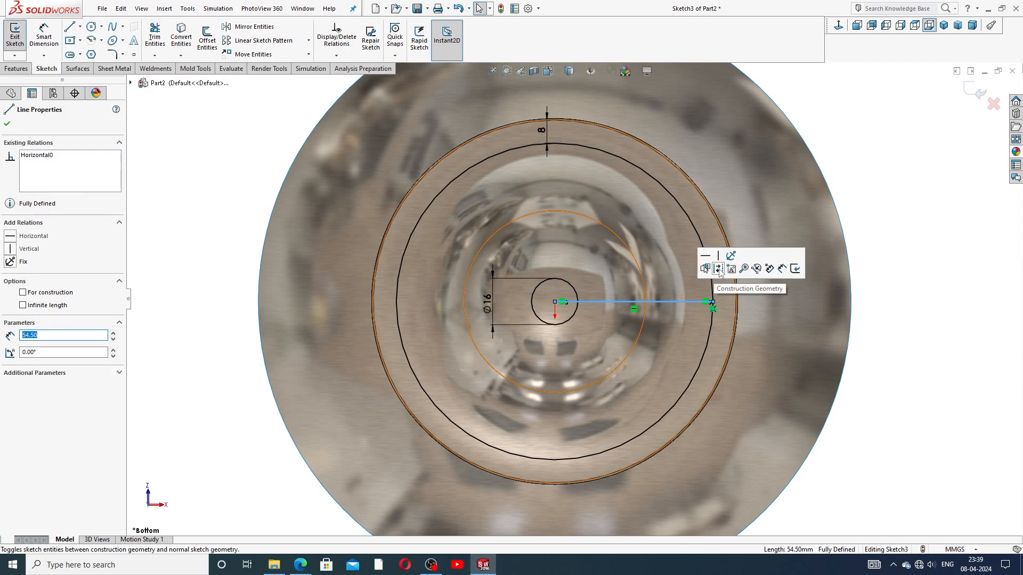
{"action": "left_click", "coordinate": [743, 268]}
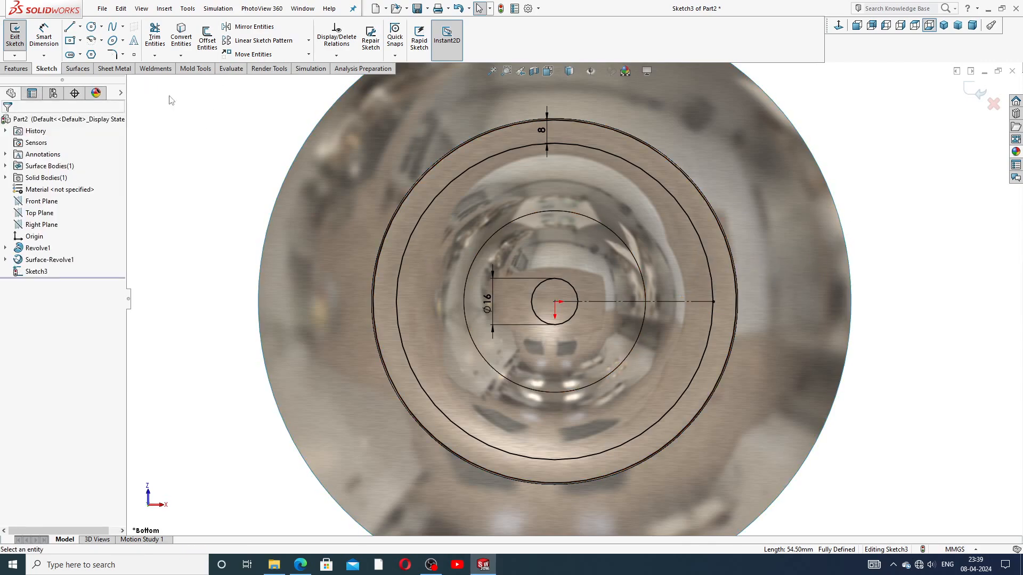
{"action": "left_click", "coordinate": [69, 26]}
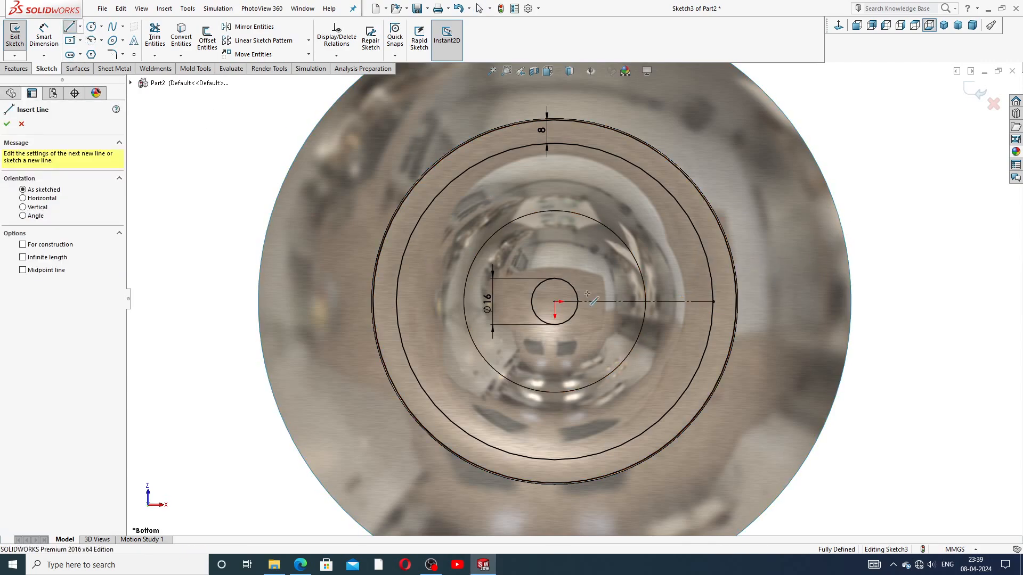
{"action": "left_click", "coordinate": [565, 281]}
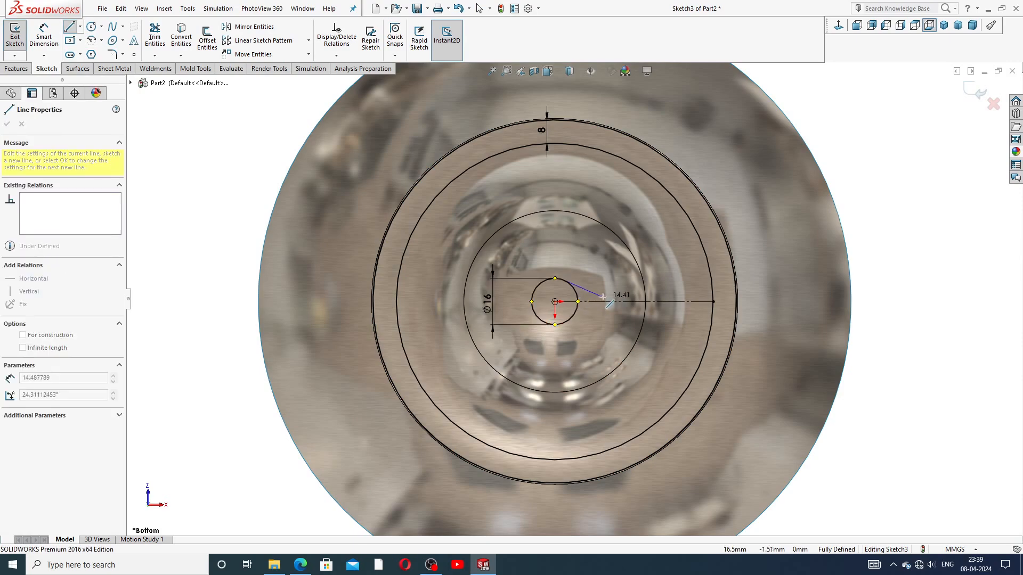
{"action": "key", "text": "Escape"}
{"action": "key", "text": "Escape"}
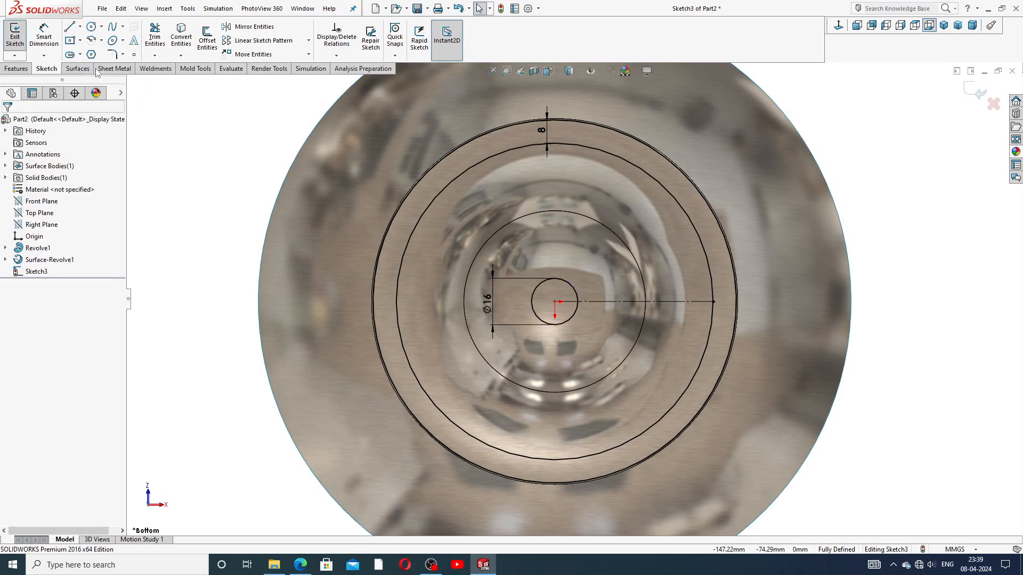
Step: Draw a horizontal line about 46.6 mm long just above the centreline, from the 16 mm circle to the offset circle
{"action": "left_click", "coordinate": [70, 27]}
{"action": "scroll", "coordinate": [599, 306], "scroll_direction": "down", "scroll_amount": 4}
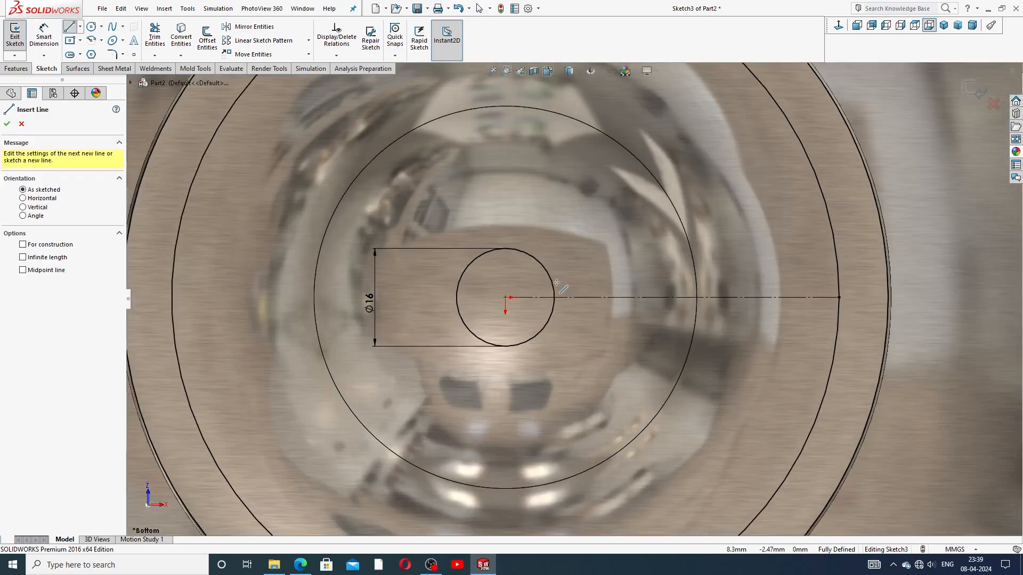
{"action": "left_click", "coordinate": [554, 291]}
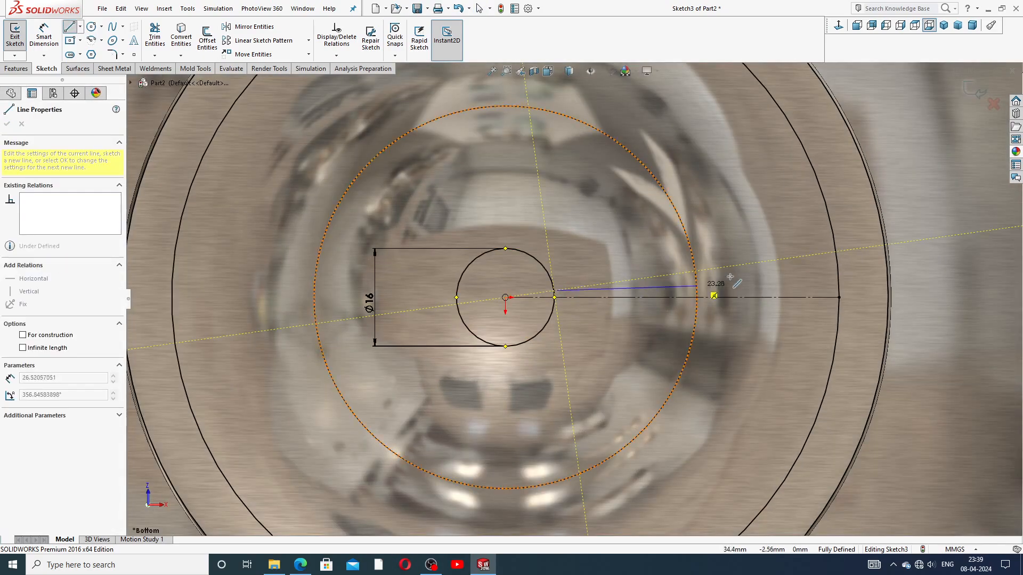
{"action": "left_click", "coordinate": [837, 291]}
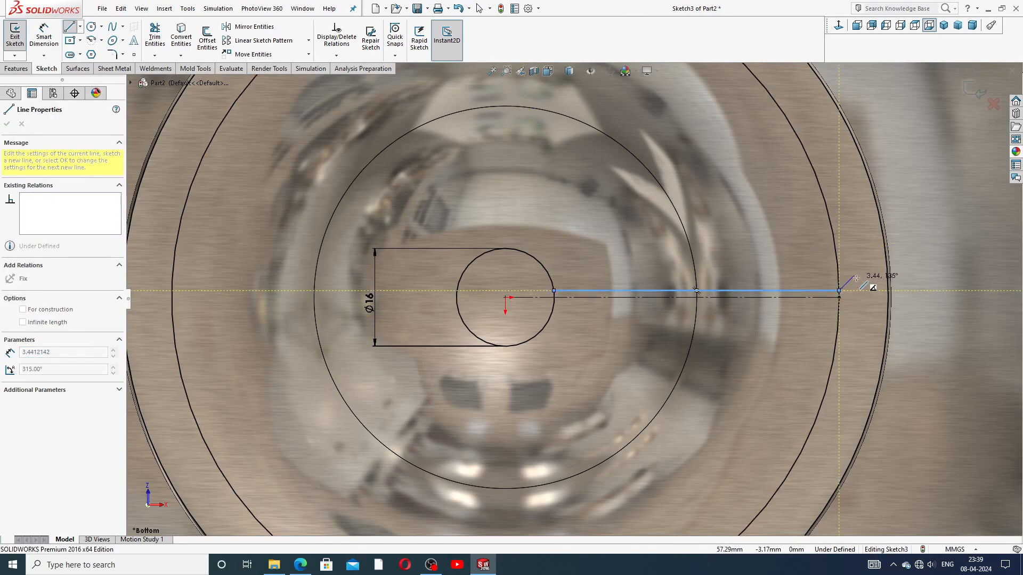
{"action": "right_click", "coordinate": [839, 292]}
{"action": "left_click", "coordinate": [876, 288]}
Step: Move the new horizontal line farther above the centreline, to about 3 mm away from it
{"action": "left_click", "coordinate": [731, 291]}
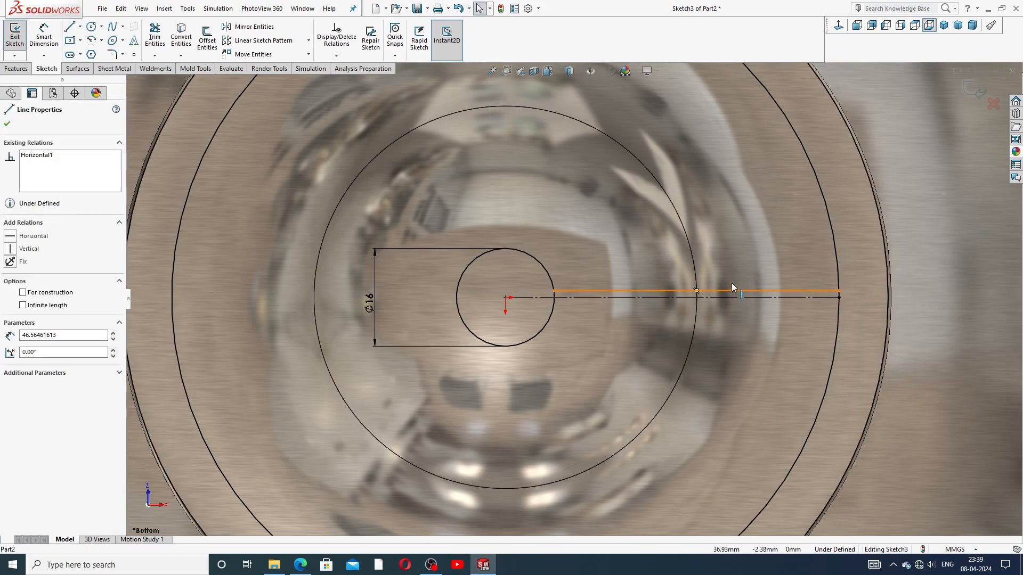
{"action": "left_click_drag", "start_coordinate": [731, 280], "coordinate": [731, 279]}
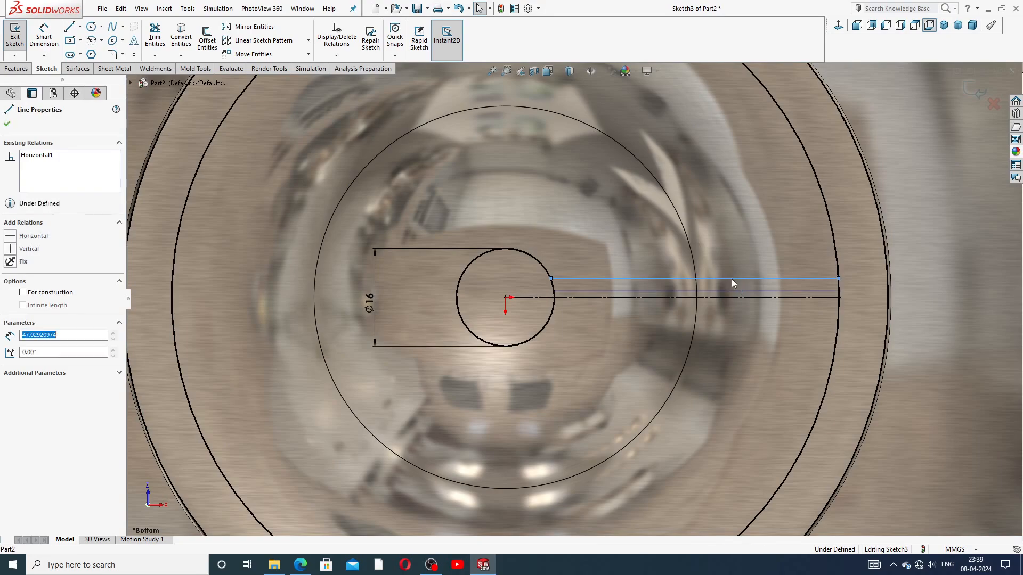
{"action": "left_click", "coordinate": [912, 249]}
{"action": "scroll", "coordinate": [707, 245], "scroll_direction": "up", "scroll_amount": 5}
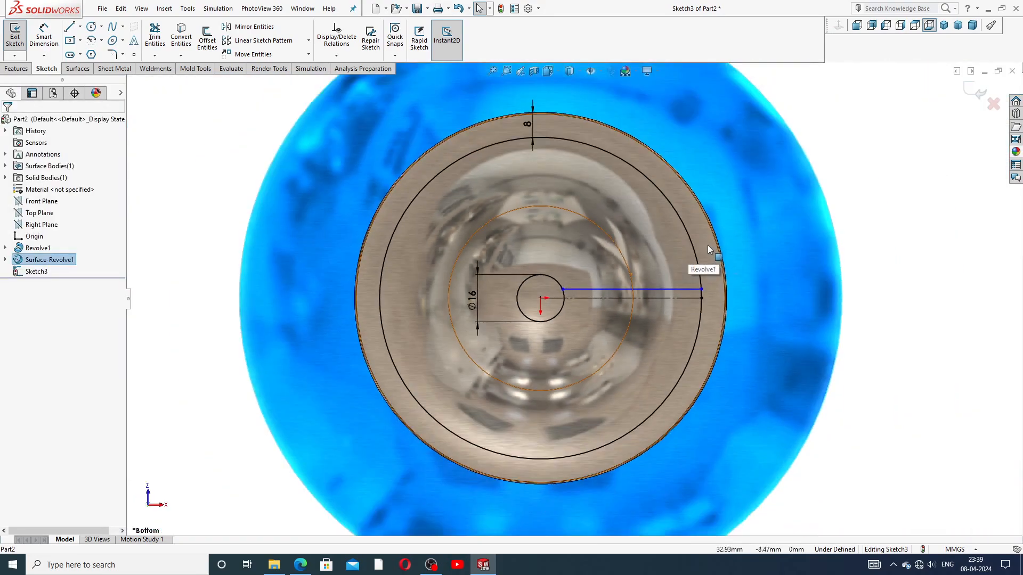
{"action": "left_click", "coordinate": [791, 195]}
{"action": "scroll", "coordinate": [578, 317], "scroll_direction": "down", "scroll_amount": 3}
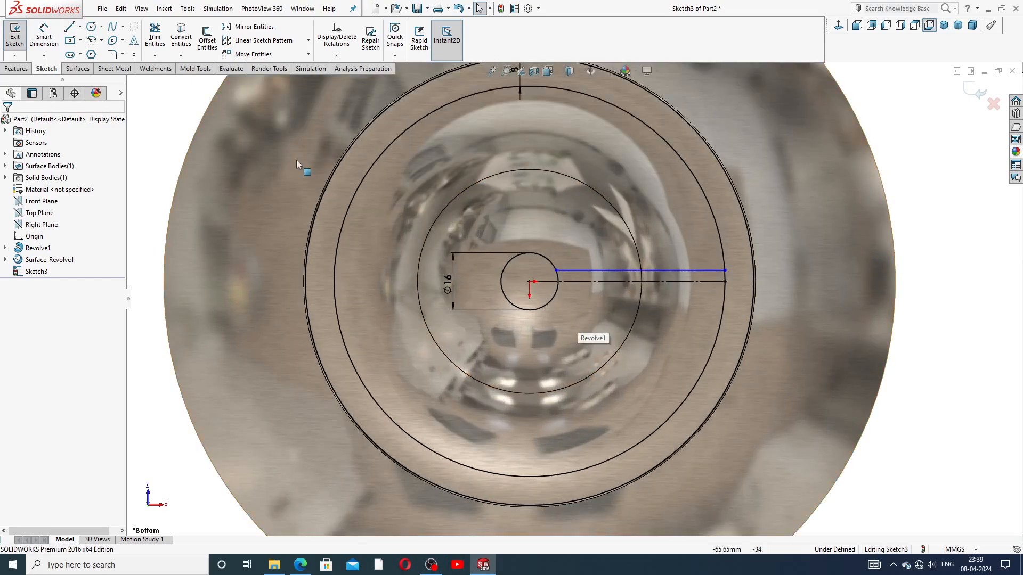
Step: Mirror the horizontal line about the construction centreline, keeping the original
{"action": "left_click", "coordinate": [660, 271]}
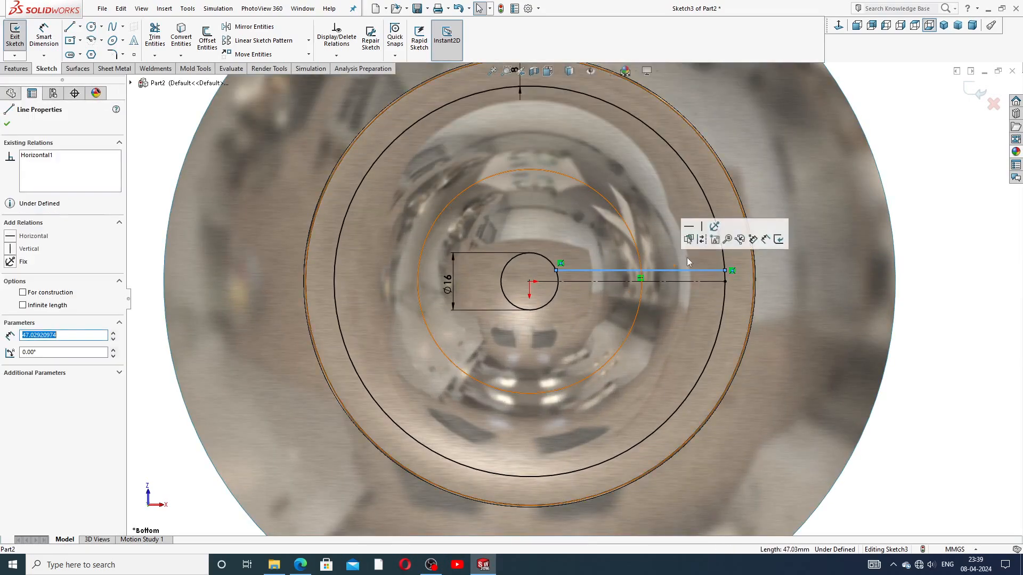
{"action": "left_click", "coordinate": [890, 153]}
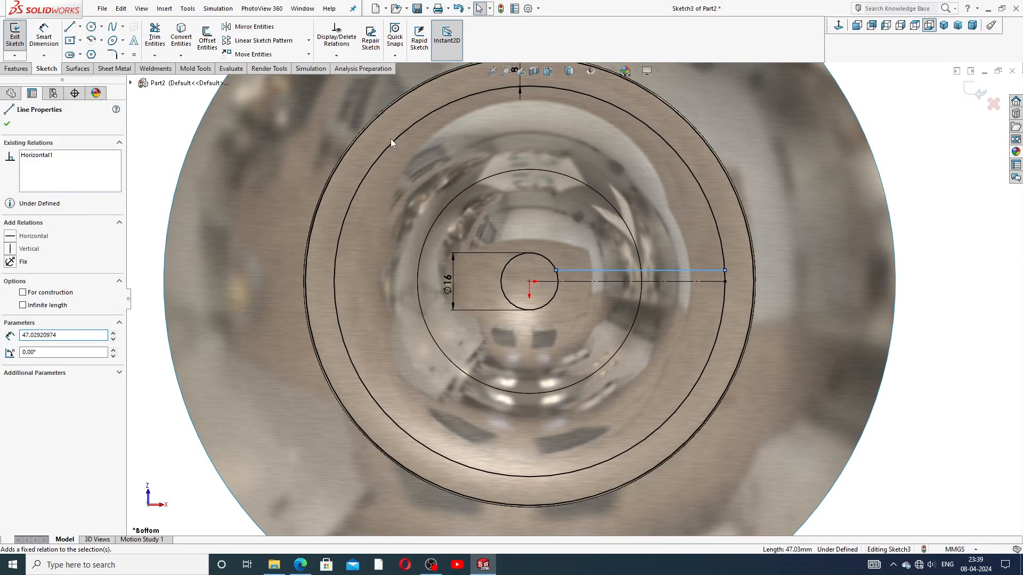
{"action": "left_click", "coordinate": [252, 26]}
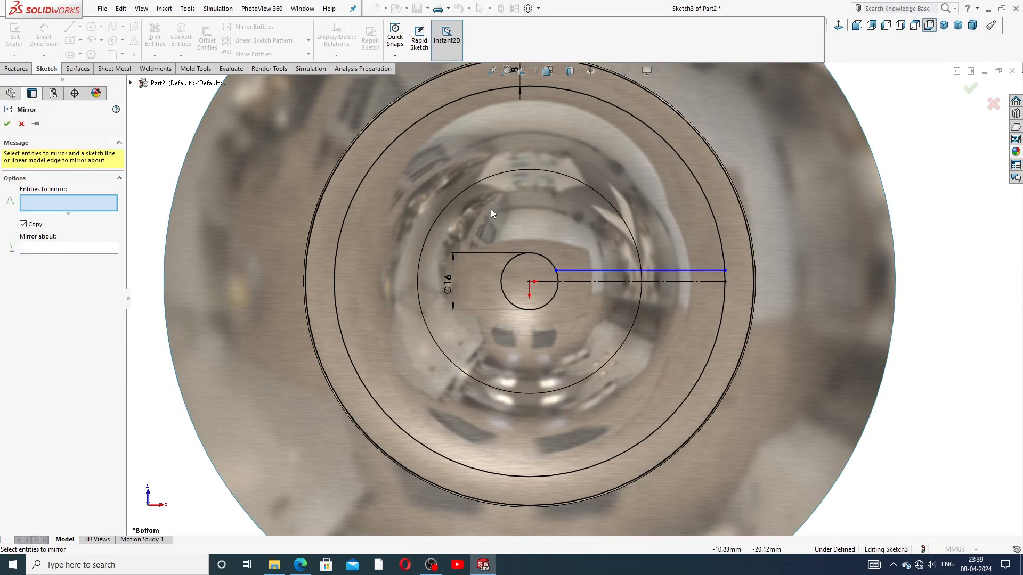
{"action": "left_click", "coordinate": [703, 271]}
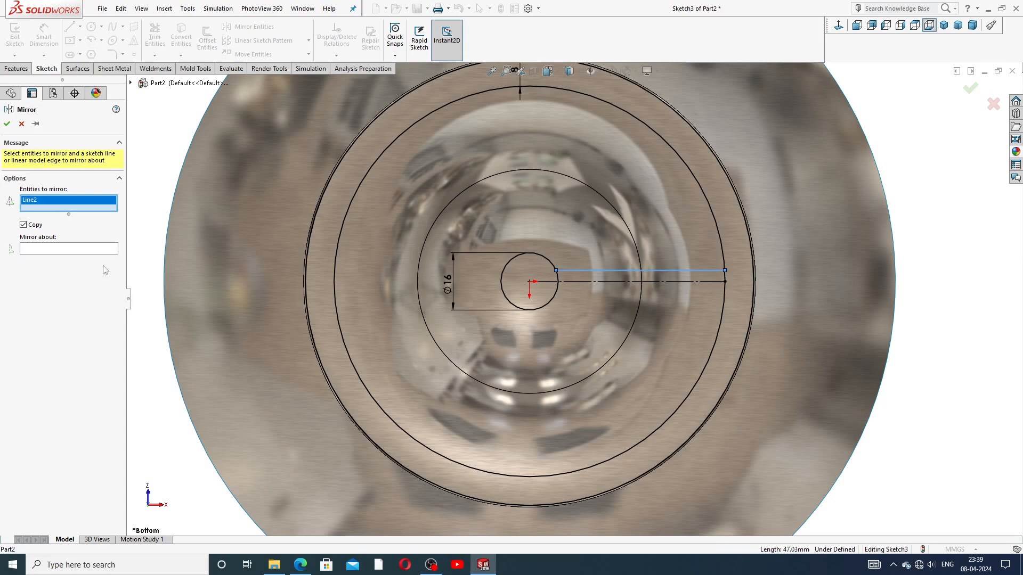
{"action": "left_click", "coordinate": [75, 250]}
{"action": "left_click", "coordinate": [676, 283]}
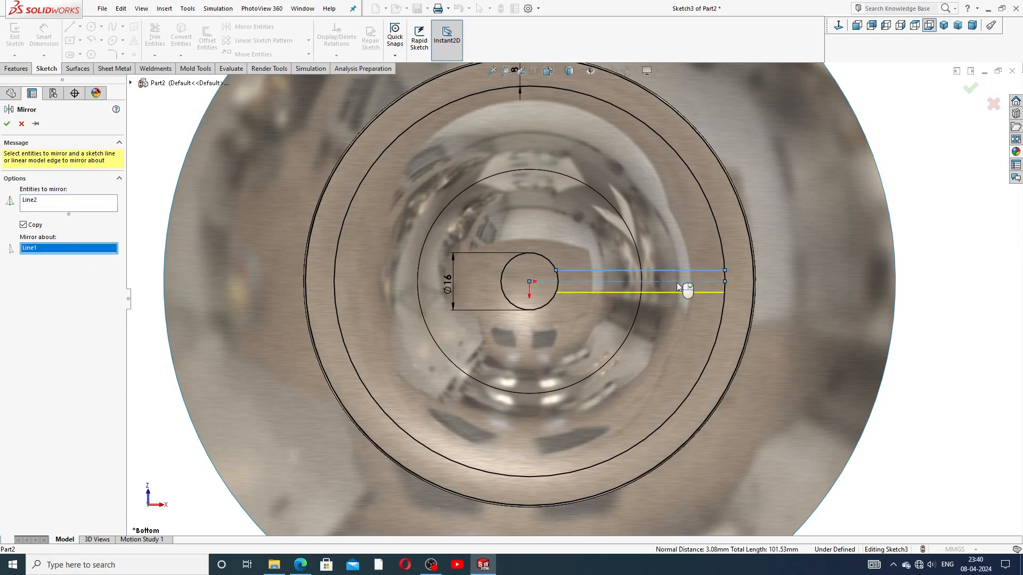
{"action": "left_click", "coordinate": [7, 124]}
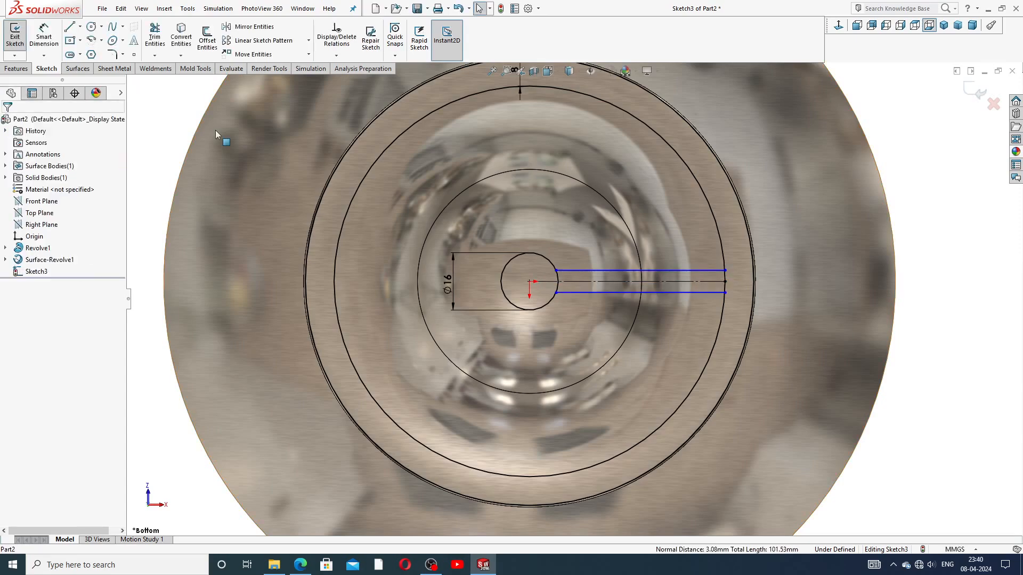
Step: Dimension the spacing between the two parallel horizontal rib lines and set it to 8 mm
{"action": "left_click", "coordinate": [46, 38]}
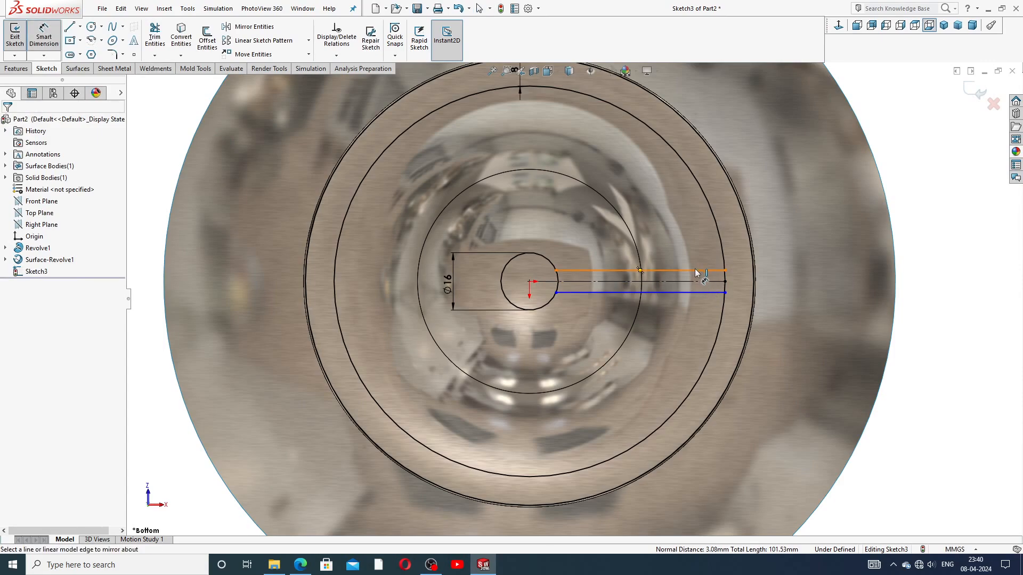
{"action": "left_click", "coordinate": [695, 271]}
{"action": "left_click", "coordinate": [701, 292]}
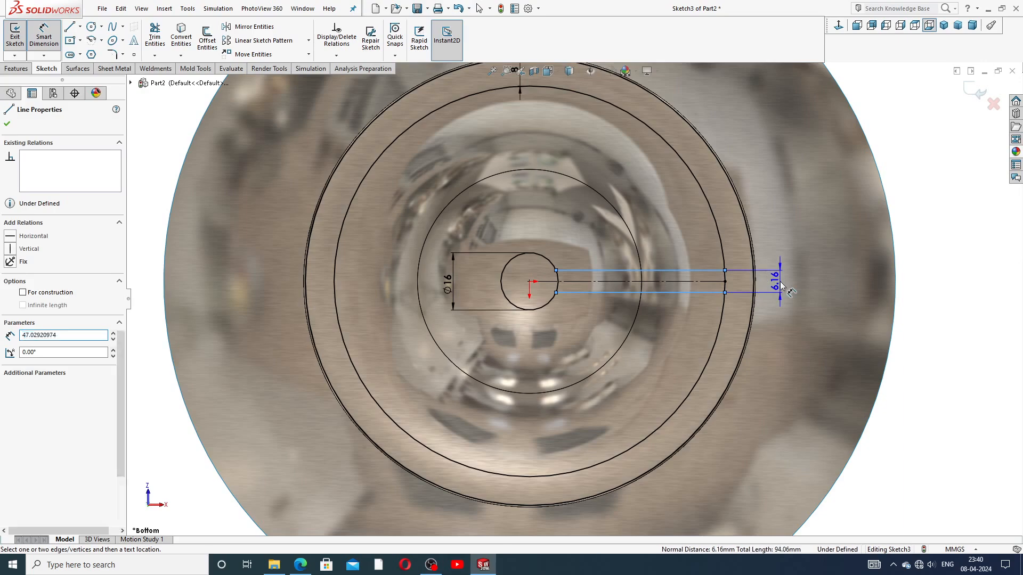
{"action": "left_click", "coordinate": [781, 287]}
{"action": "type", "text": "8"}
{"action": "key", "text": "Return"}
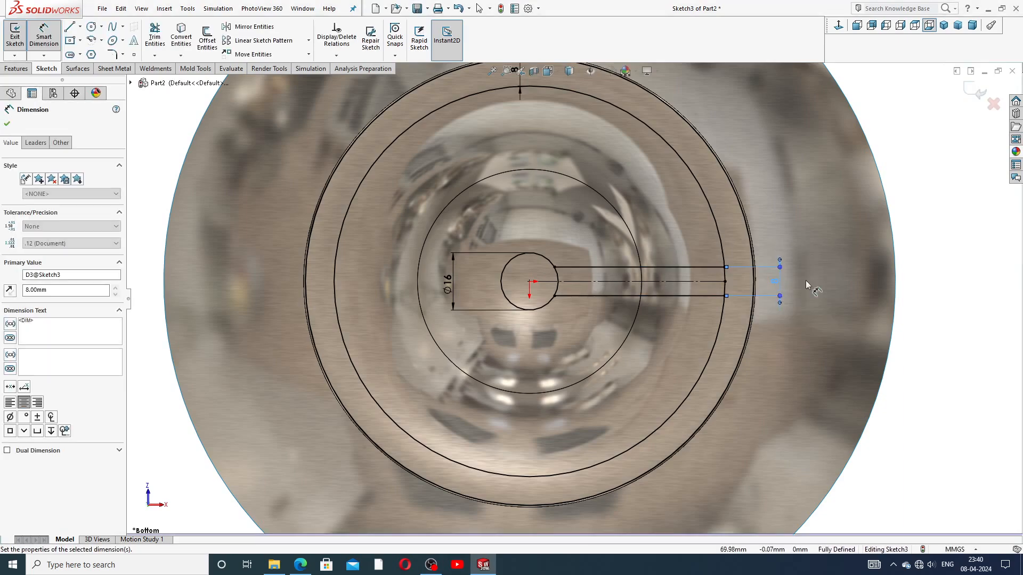
{"action": "left_click", "coordinate": [925, 221]}
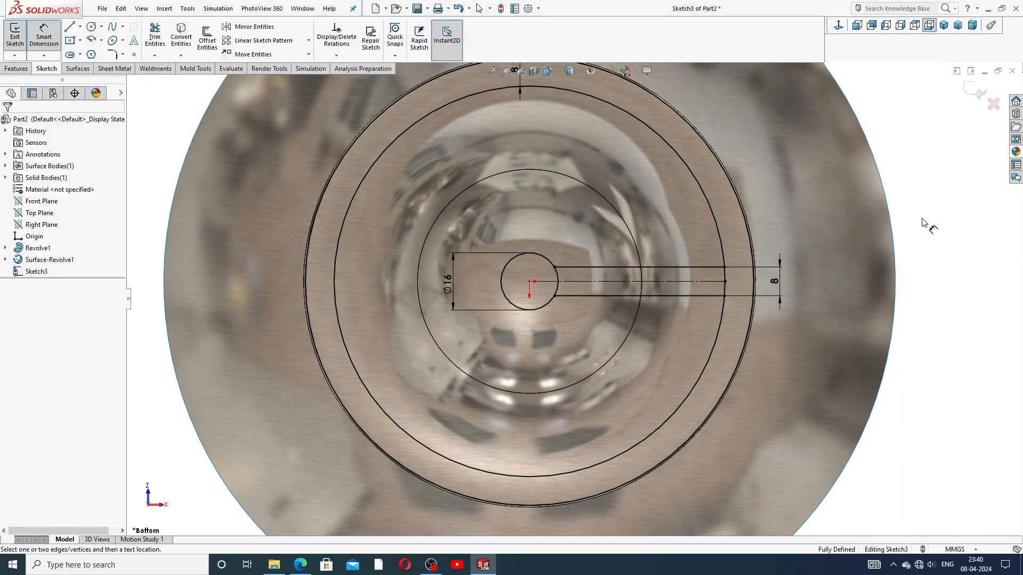
{"action": "right_click", "coordinate": [885, 159]}
{"action": "left_click", "coordinate": [899, 161]}
Step: Draw a centerline about 39 mm long from the origin diagonally toward the upper right of the circles
{"action": "scroll", "coordinate": [303, 102], "scroll_direction": "up", "scroll_amount": 2}
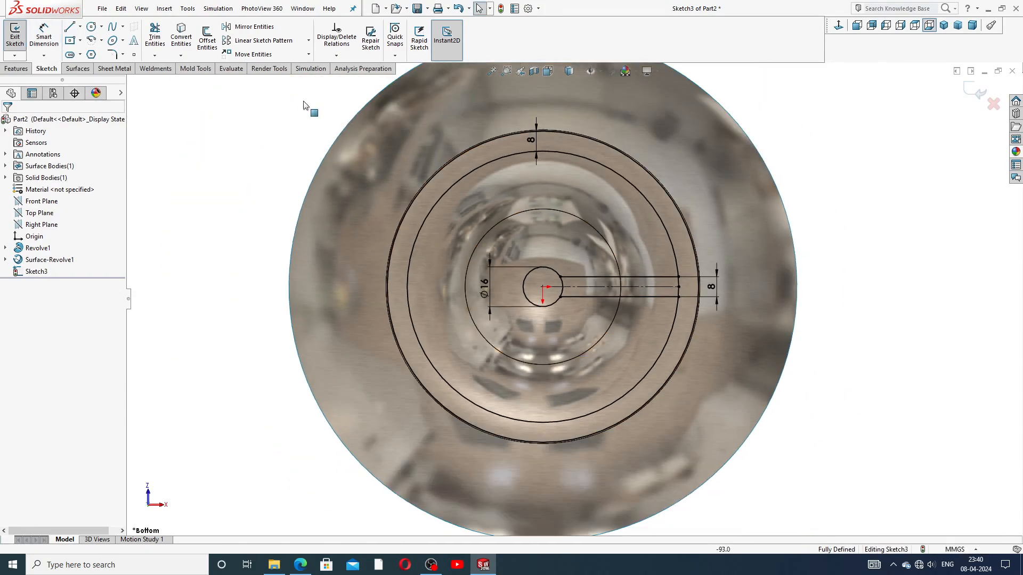
{"action": "left_click", "coordinate": [80, 26]}
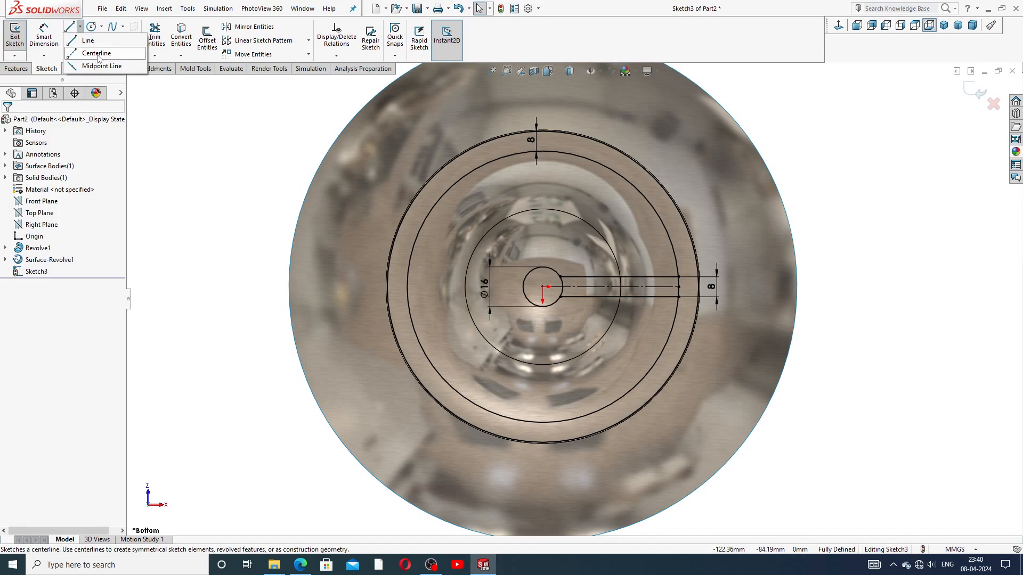
{"action": "left_click", "coordinate": [97, 54]}
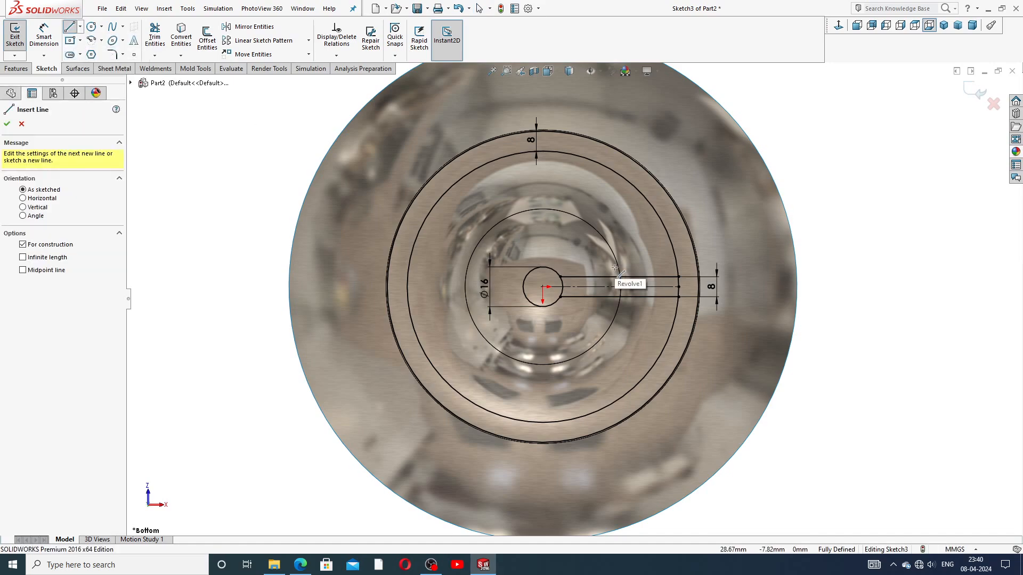
{"action": "left_click", "coordinate": [542, 286]}
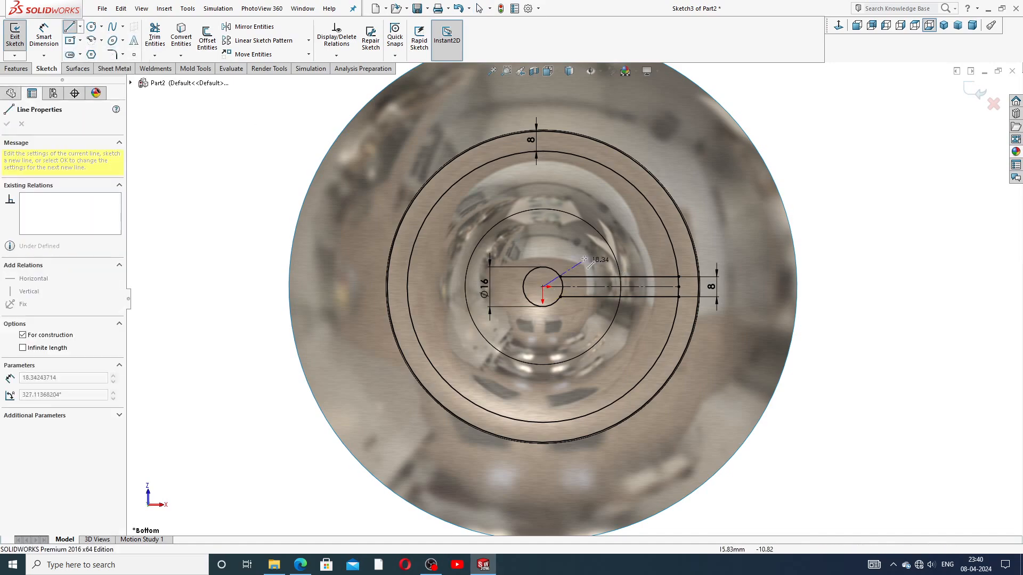
{"action": "left_click", "coordinate": [631, 232]}
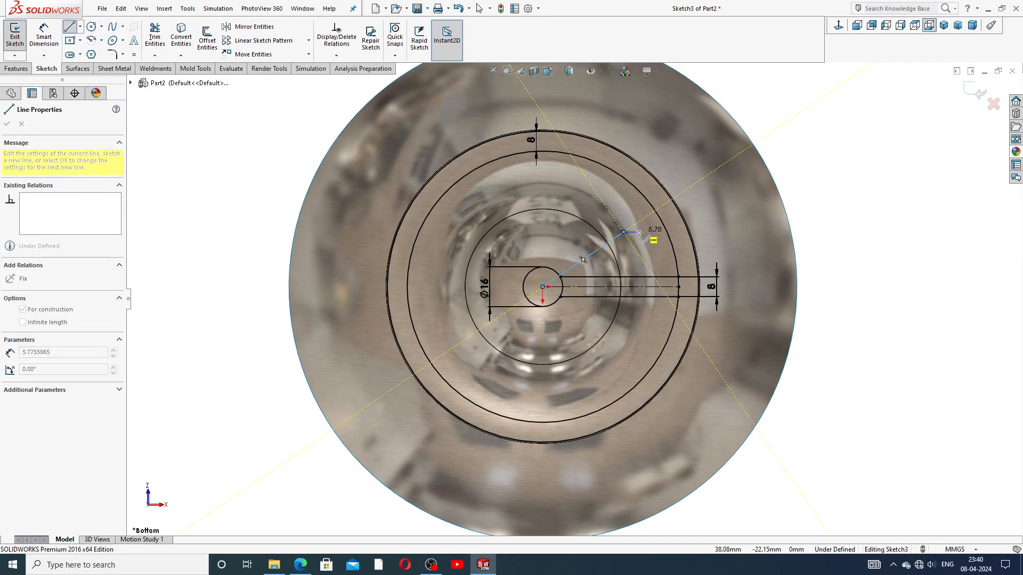
{"action": "right_click", "coordinate": [636, 235]}
{"action": "left_click", "coordinate": [657, 243]}
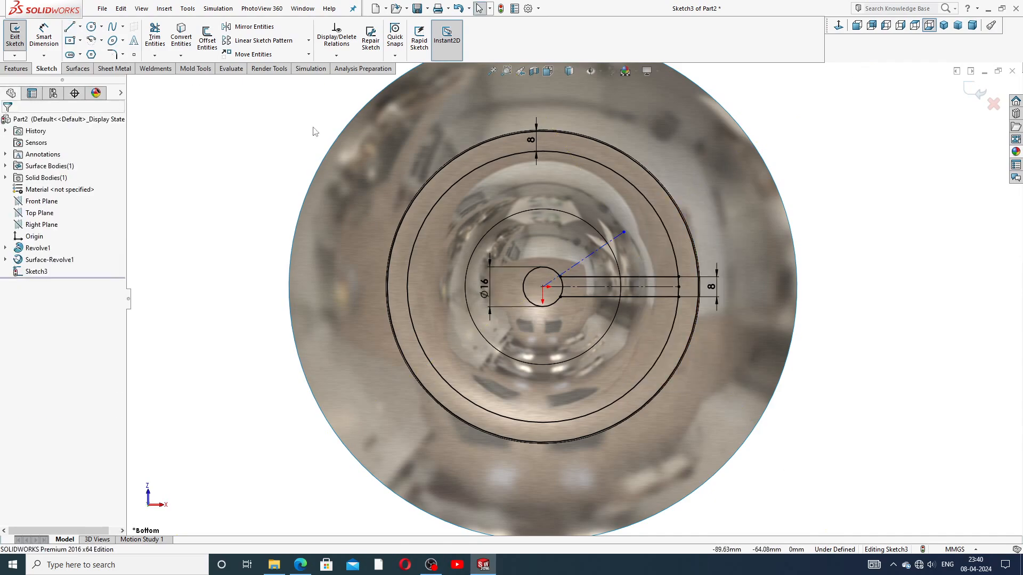
Step: Draw a second diagonal centerline from the origin toward the upper left, ending between the middle circle and the offset circle
{"action": "left_click", "coordinate": [80, 28]}
{"action": "left_click", "coordinate": [85, 48]}
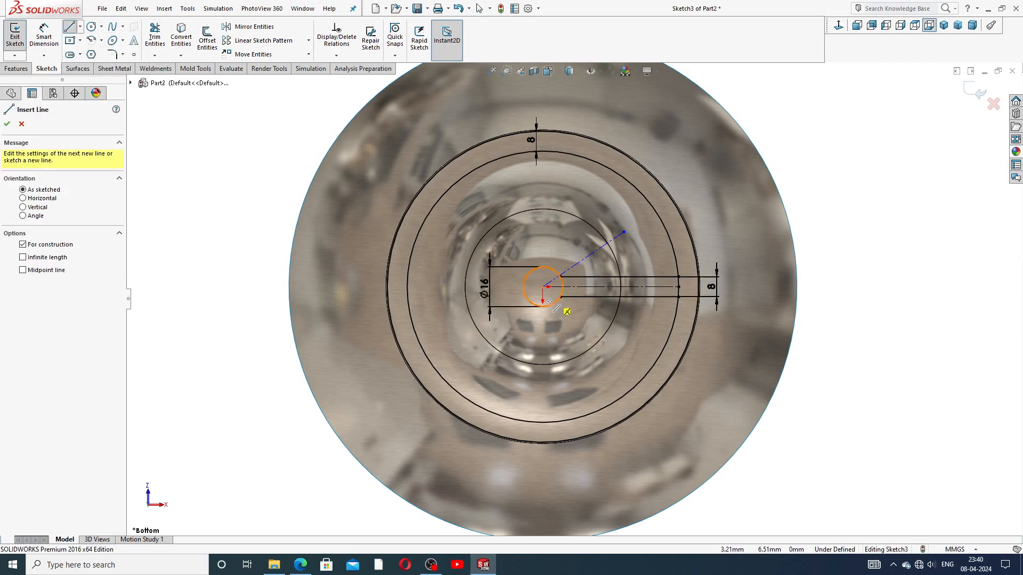
{"action": "left_click", "coordinate": [543, 287]}
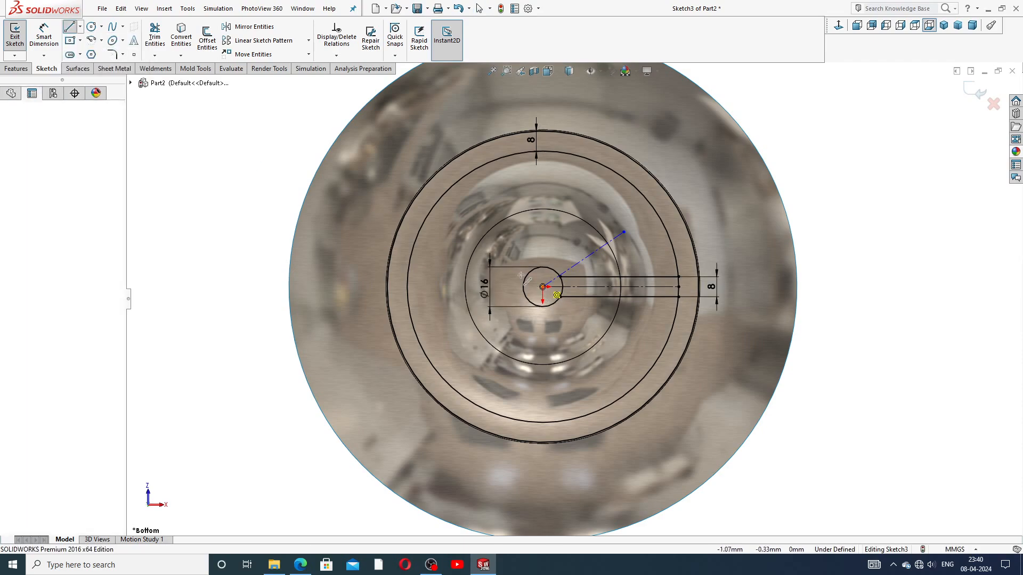
{"action": "left_click", "coordinate": [453, 238]}
{"action": "right_click", "coordinate": [477, 227]}
{"action": "left_click", "coordinate": [501, 234]}
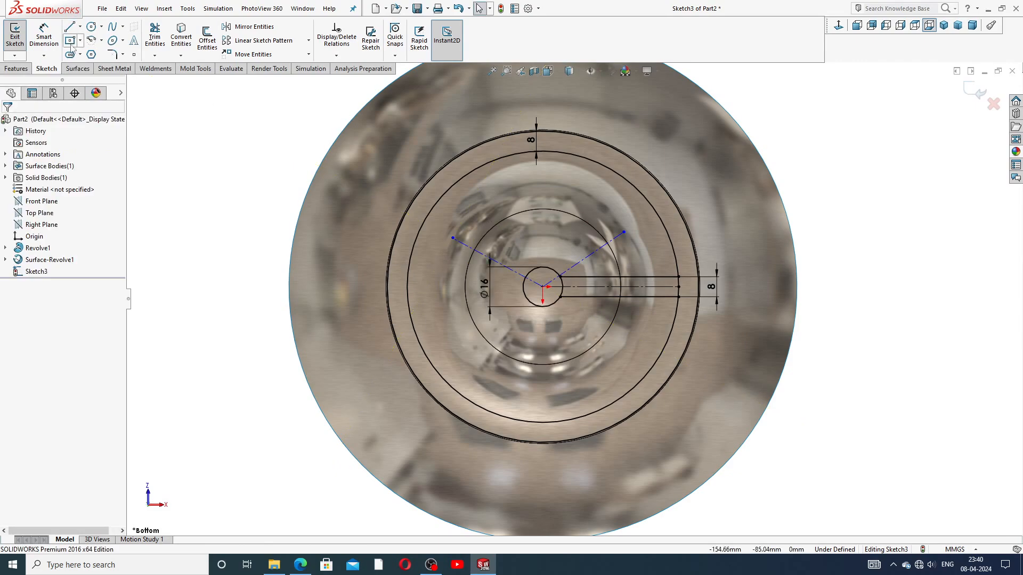
Step: Dimension the angle between the upper-right diagonal centerline and the horizontal construction line and set it to 45°
{"action": "left_click", "coordinate": [44, 36]}
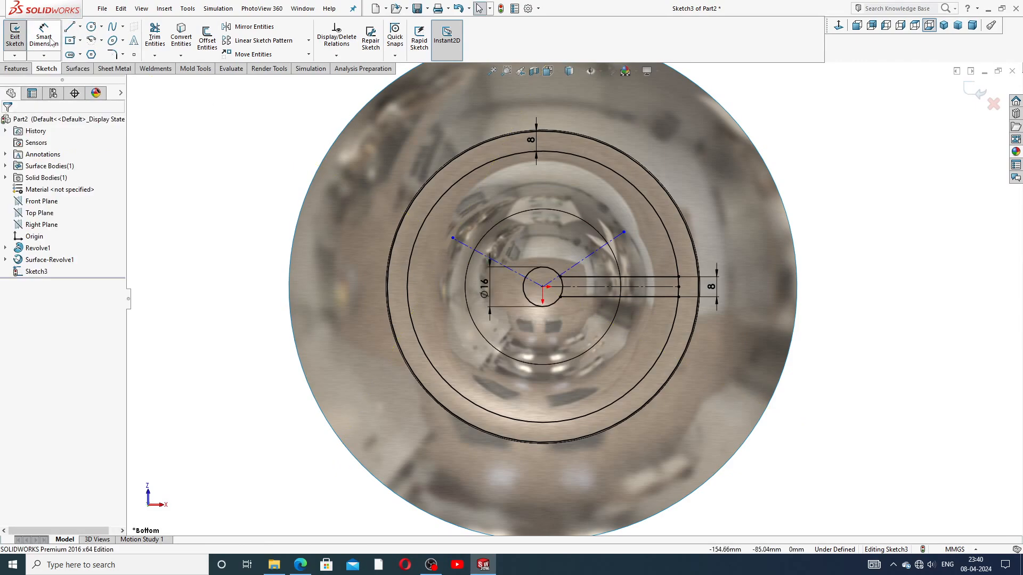
{"action": "left_click", "coordinate": [595, 256]}
{"action": "left_click", "coordinate": [607, 287]}
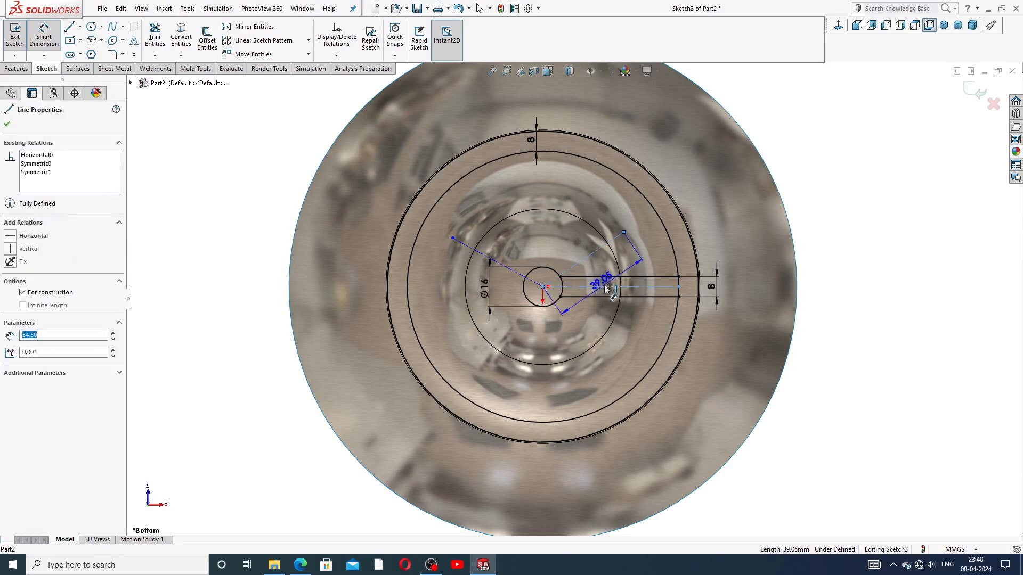
{"action": "left_click", "coordinate": [654, 253]}
{"action": "type", "text": "4"}
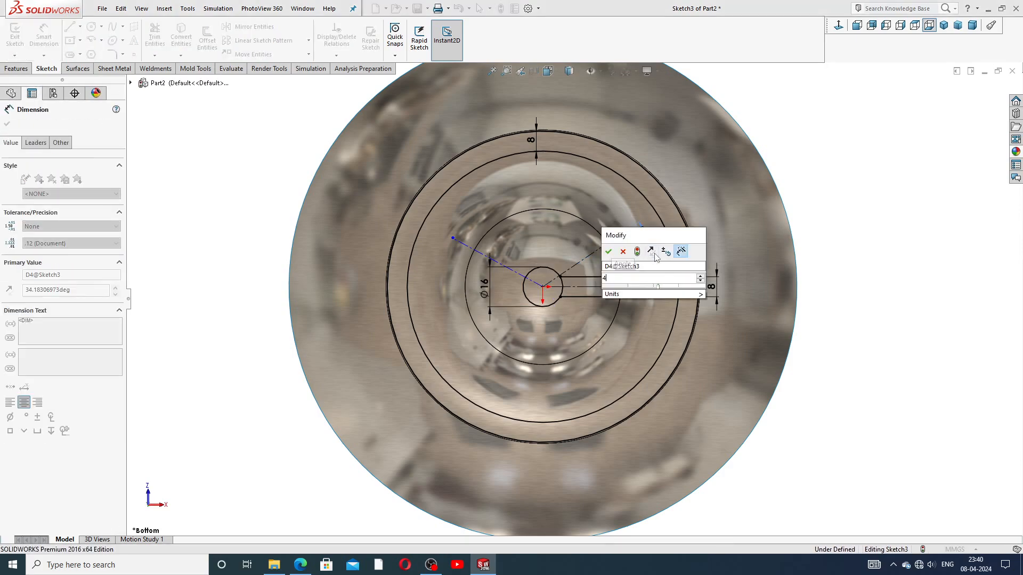
{"action": "type", "text": "5"}
{"action": "key", "text": "Return"}
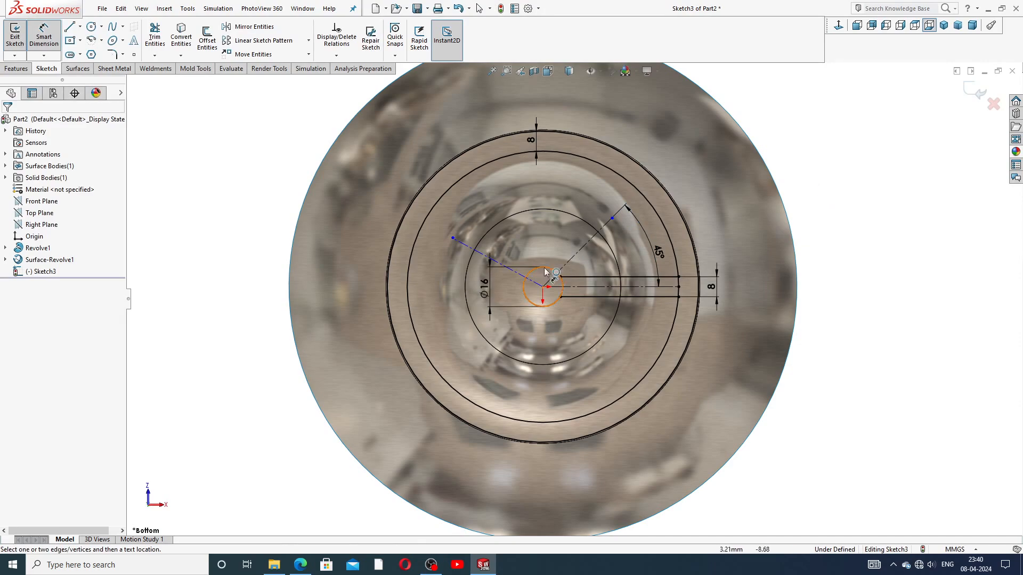
Step: Set the angle between the two diagonal centerlines to 90° and place its dimension midway above the origin
{"action": "left_click", "coordinate": [487, 258]}
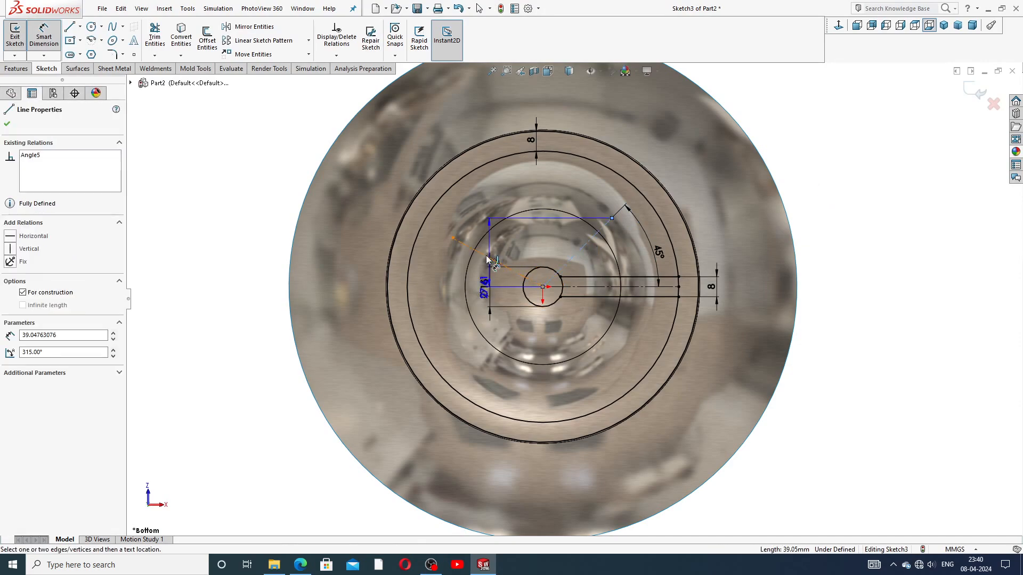
{"action": "left_click", "coordinate": [526, 235]}
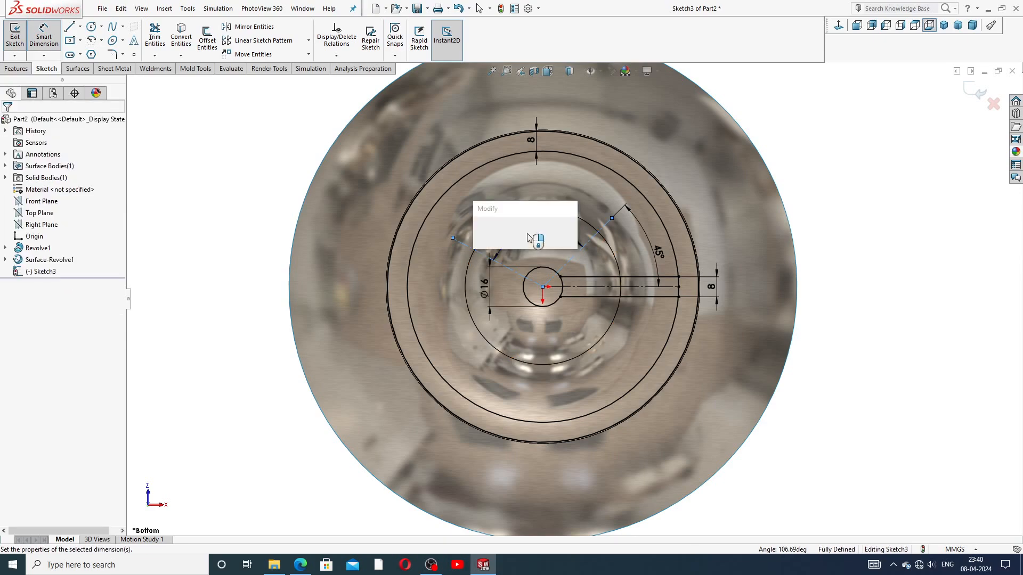
{"action": "key", "text": "Return"}
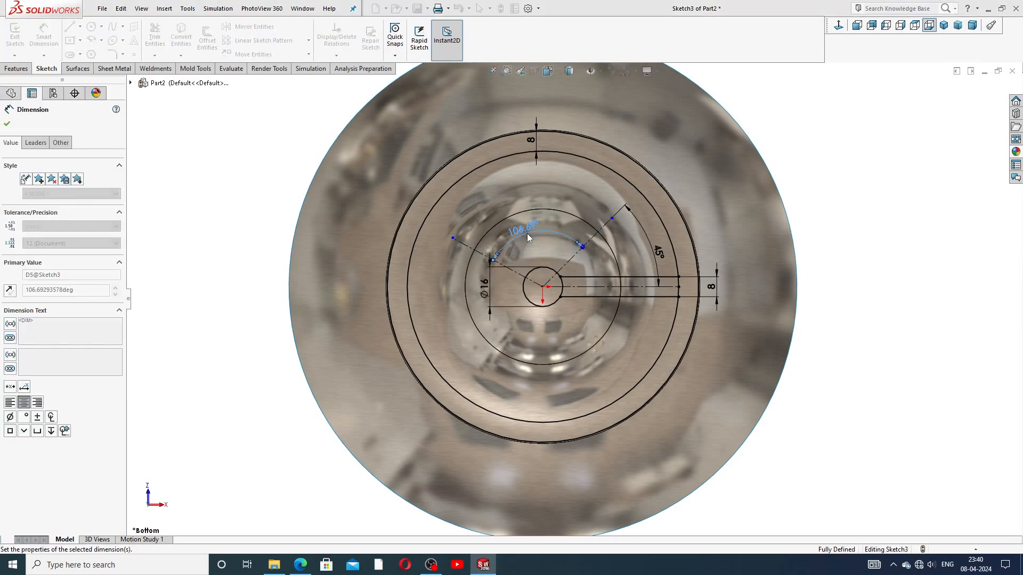
{"action": "left_click", "coordinate": [825, 165]}
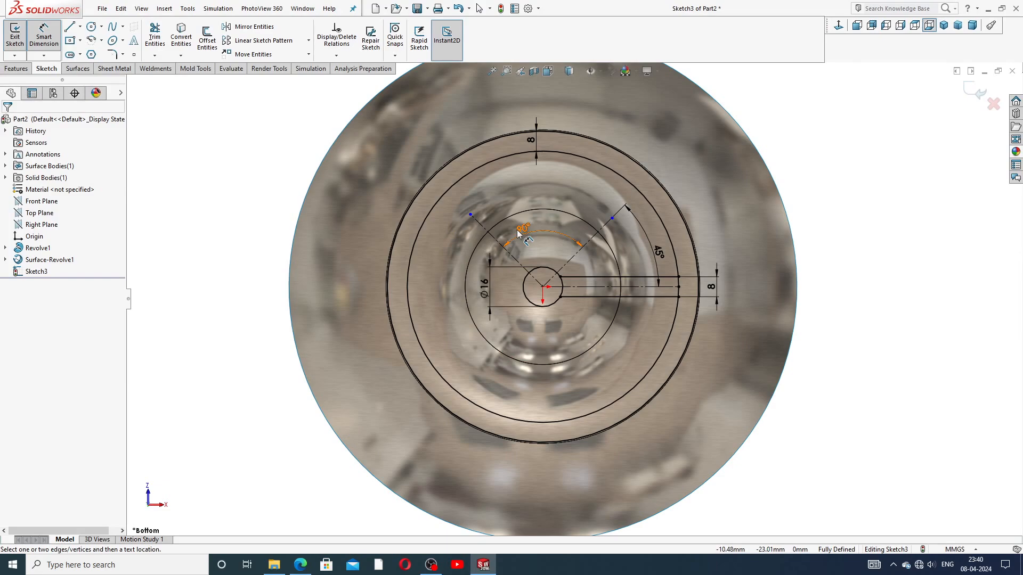
{"action": "left_click_drag", "start_coordinate": [517, 230], "coordinate": [536, 221]}
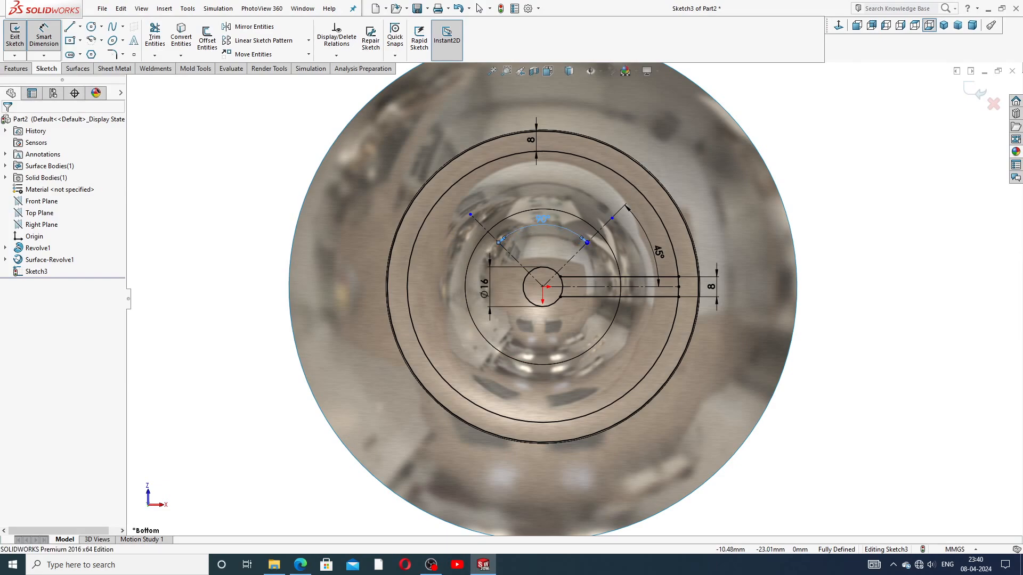
{"action": "right_click", "coordinate": [791, 150]}
{"action": "left_click", "coordinate": [819, 158]}
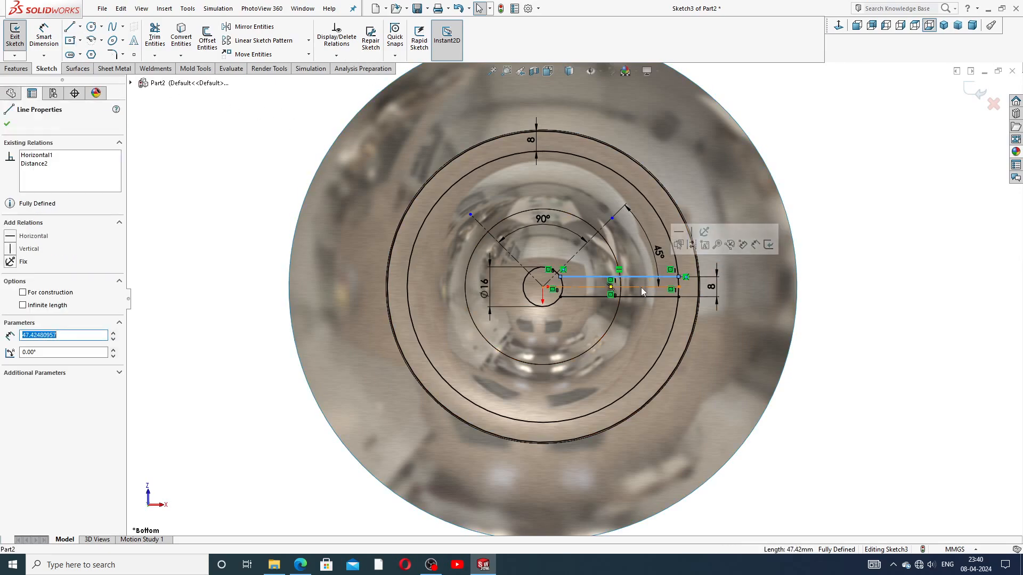
Step: Mirror the two horizontal rib lines and their construction centreline about the 45° diagonal centerline, keeping the originals
{"action": "key", "text": "Escape"}
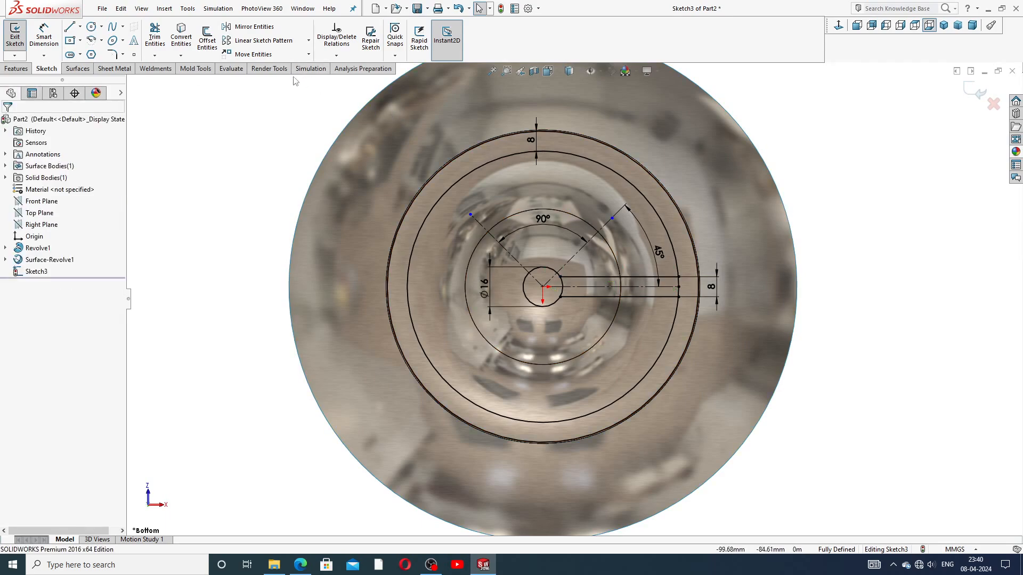
{"action": "left_click", "coordinate": [251, 27]}
{"action": "left_click", "coordinate": [649, 277]}
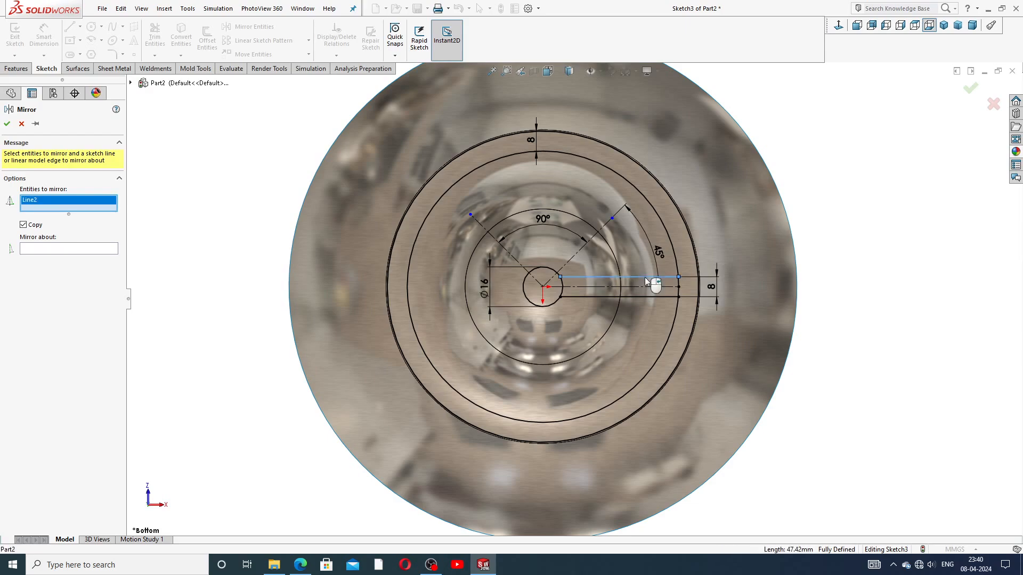
{"action": "left_click", "coordinate": [649, 296]}
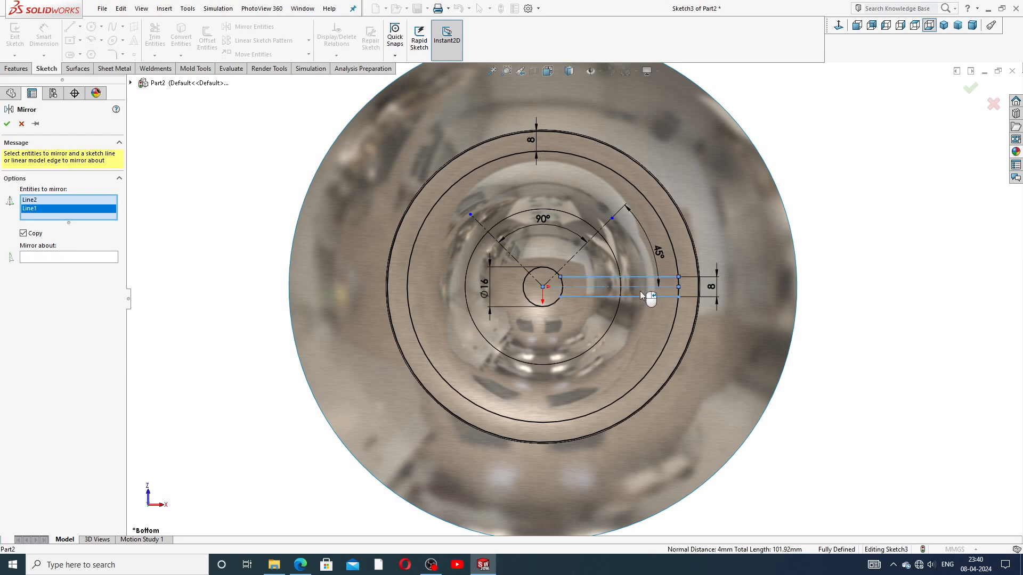
{"action": "left_click", "coordinate": [650, 287]}
{"action": "left_click", "coordinate": [109, 266]}
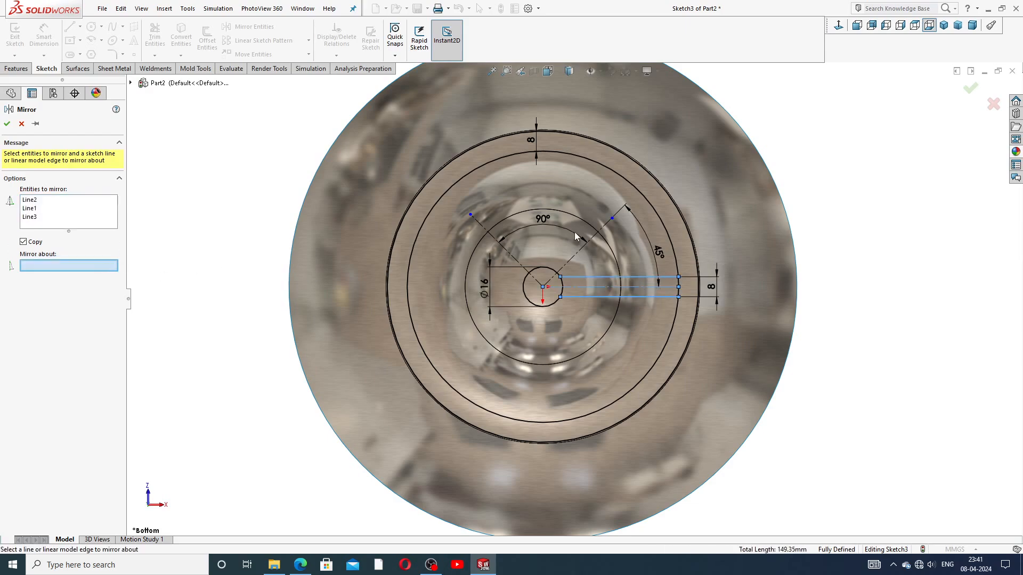
{"action": "left_click", "coordinate": [606, 228]}
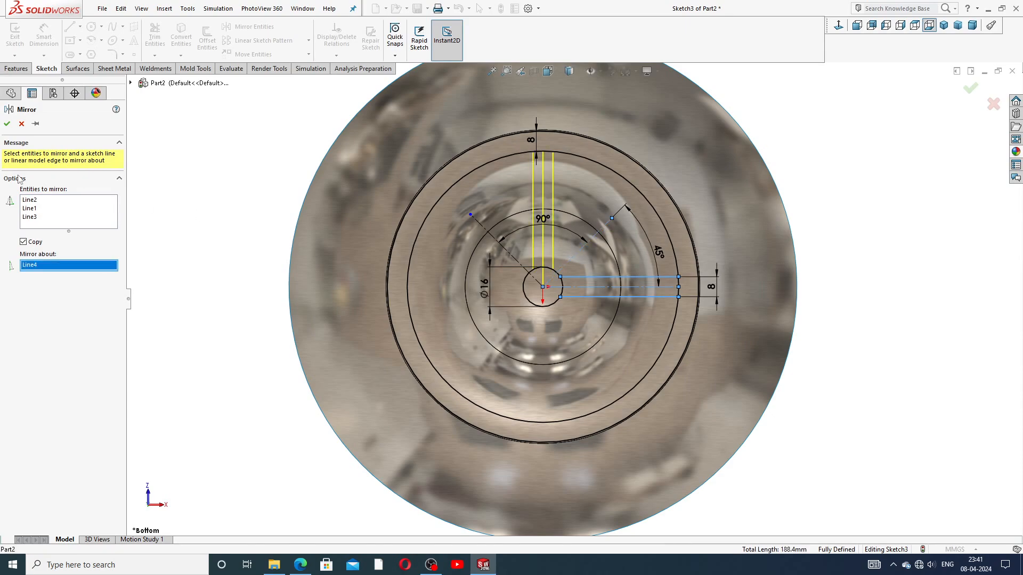
{"action": "left_click", "coordinate": [7, 123]}
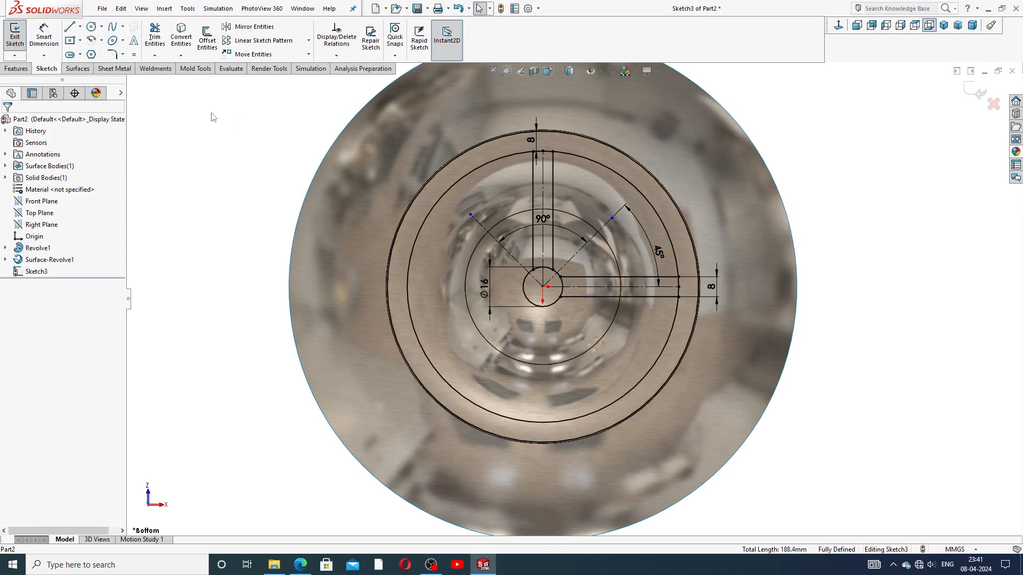
Step: Mirror the vertical and horizontal rib lines with their construction centrelines about the upper-left diagonal centerline, keeping the originals
{"action": "left_click", "coordinate": [250, 26]}
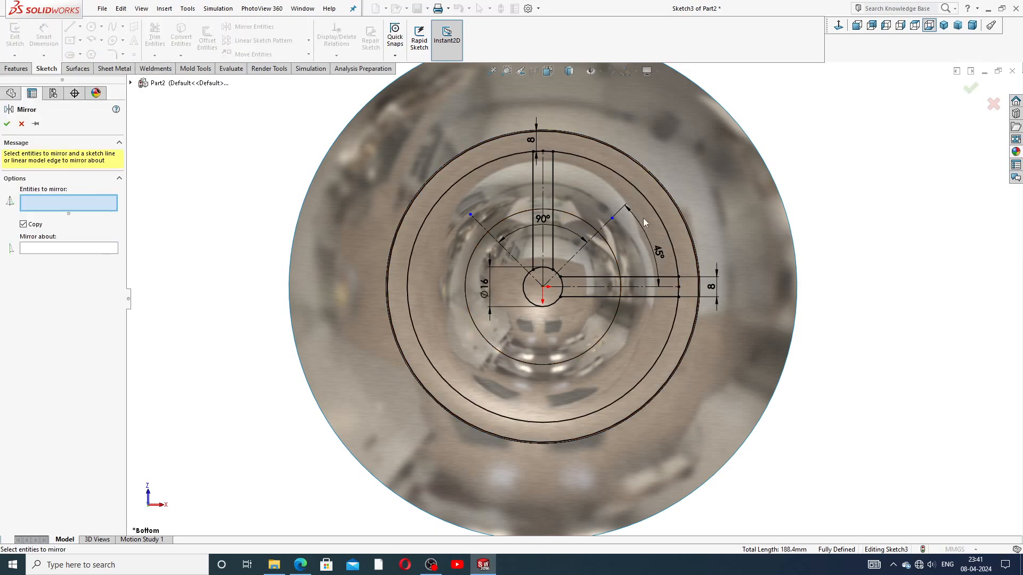
{"action": "left_click", "coordinate": [533, 192]}
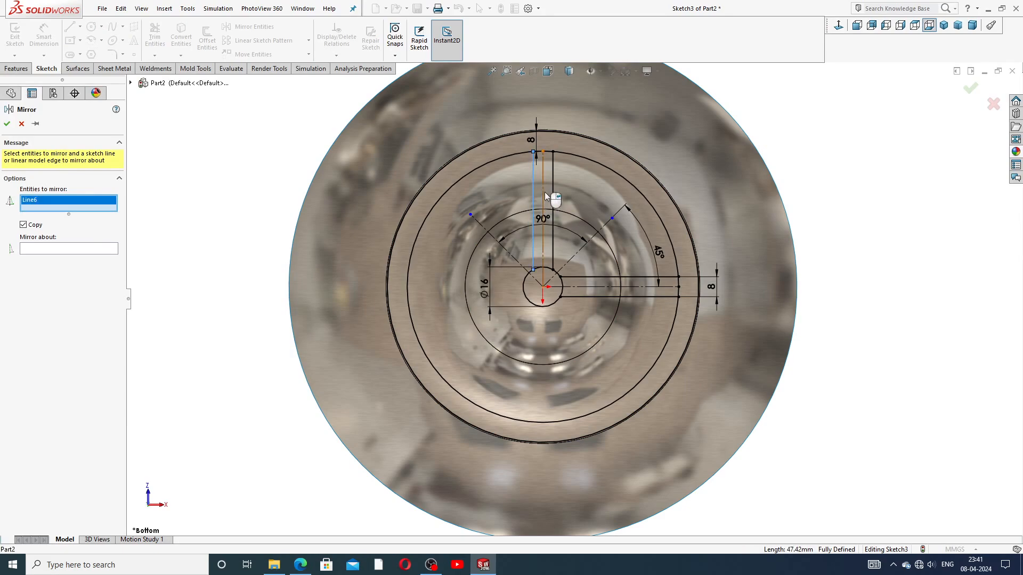
{"action": "left_click", "coordinate": [543, 191]}
{"action": "left_click", "coordinate": [553, 190]}
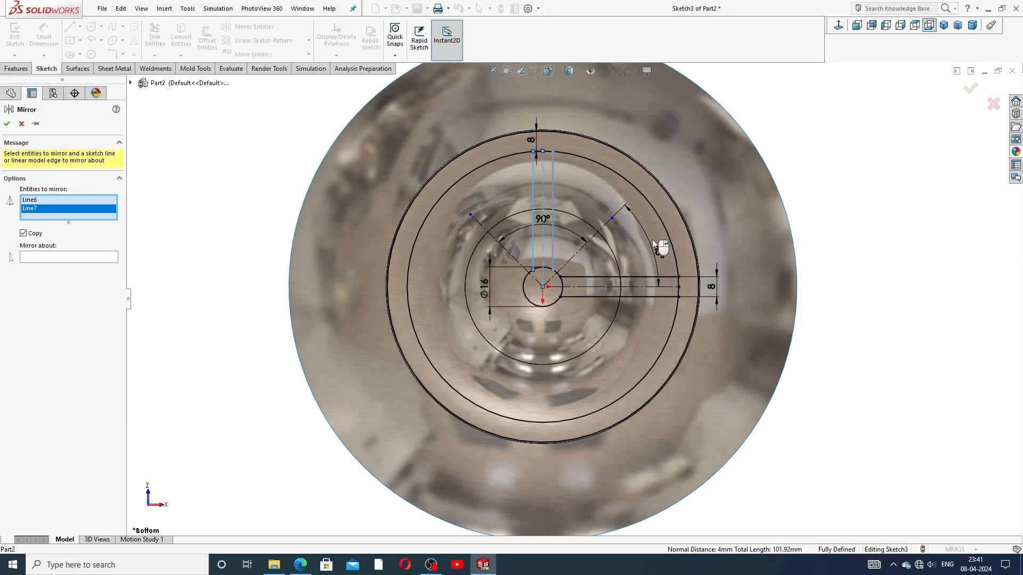
{"action": "left_click", "coordinate": [673, 277]}
{"action": "left_click", "coordinate": [672, 288]}
{"action": "left_click", "coordinate": [679, 297]}
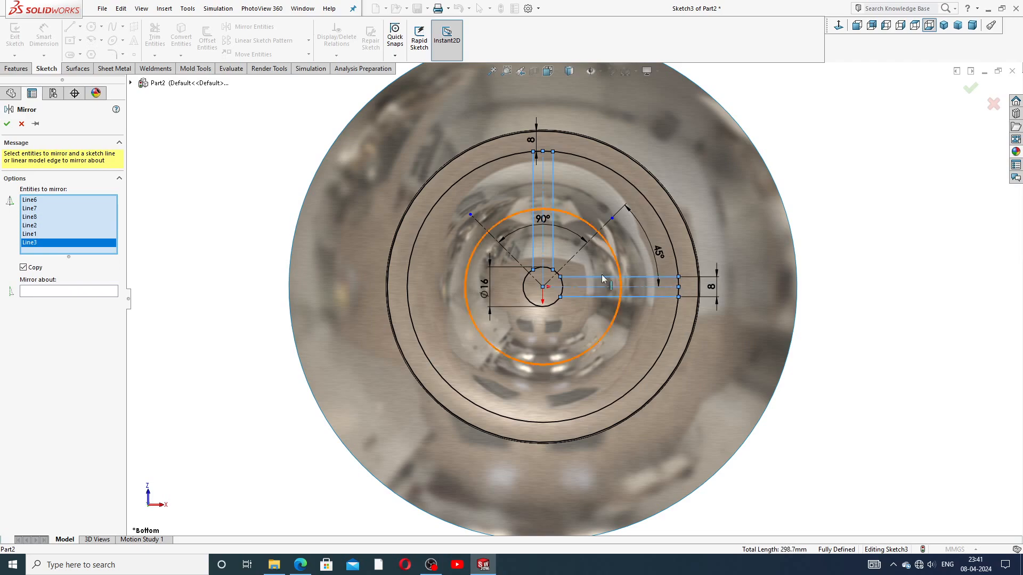
{"action": "left_click", "coordinate": [96, 292]}
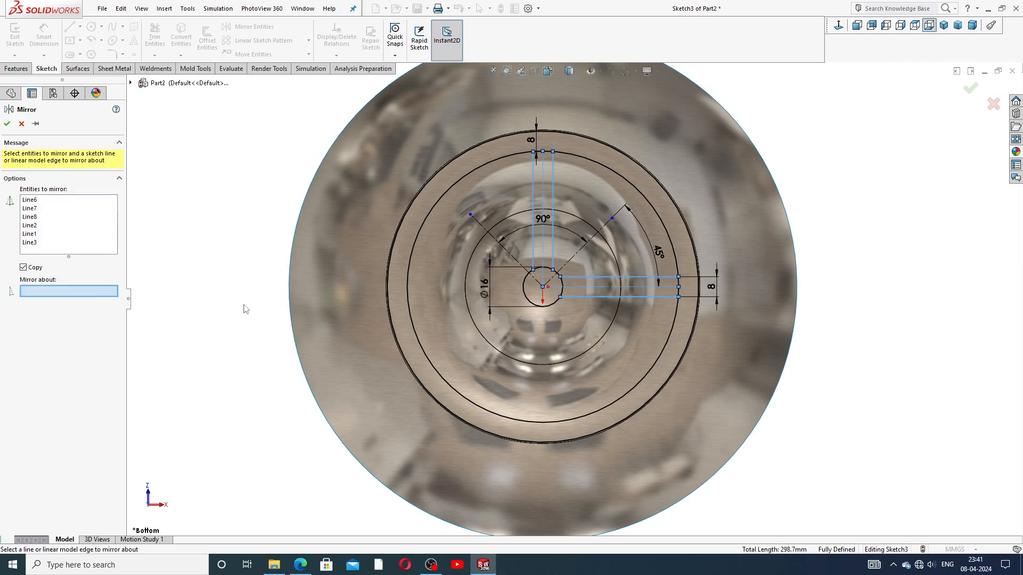
{"action": "left_click", "coordinate": [508, 255]}
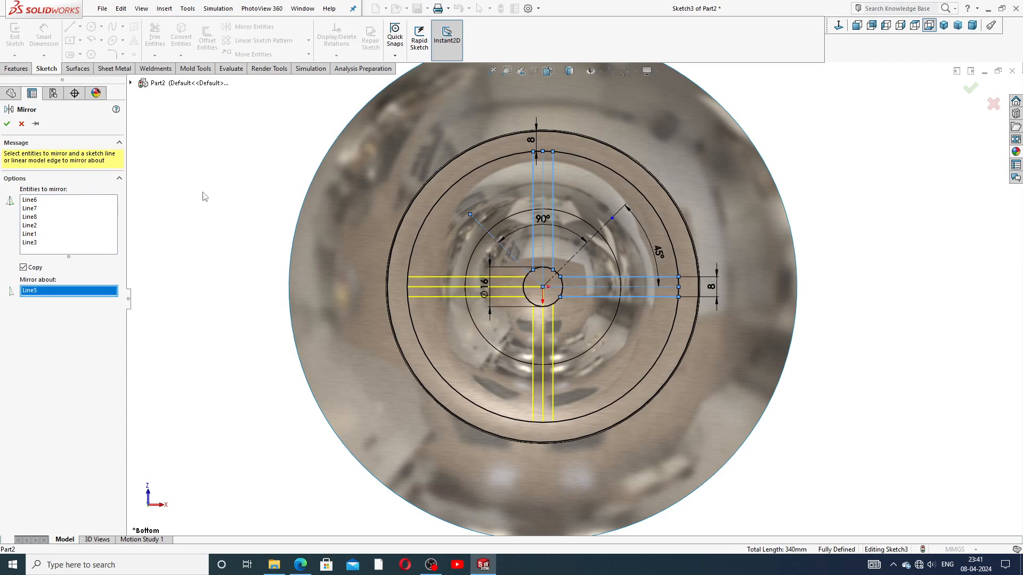
{"action": "left_click", "coordinate": [7, 123]}
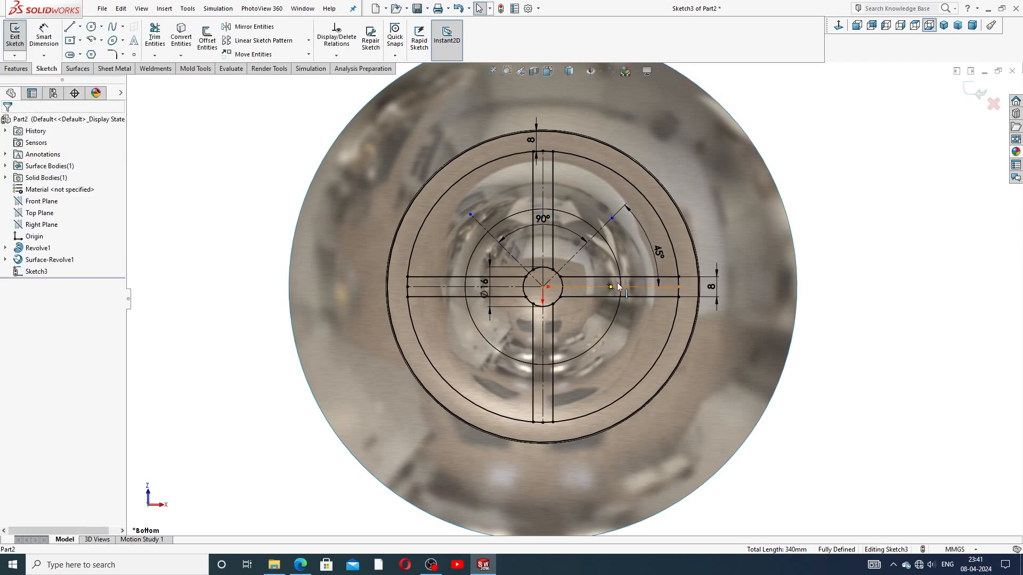
Step: Draw a centerline from the origin toward the upper right, about 54.5 mm to the offset circle, and extend it 8 mm to the outer circle
{"action": "scroll", "coordinate": [649, 261], "scroll_direction": "down", "scroll_amount": 2}
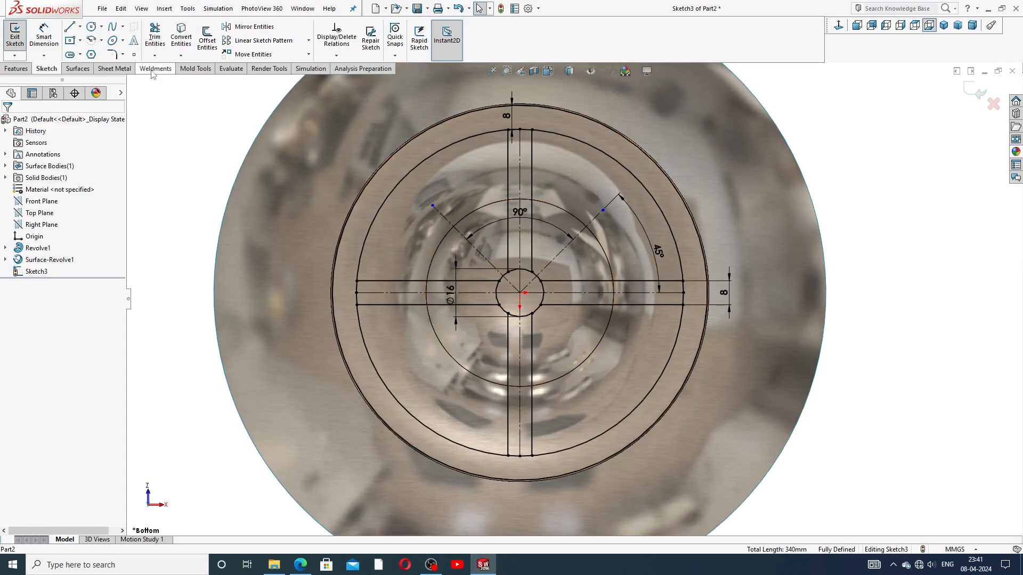
{"action": "left_click", "coordinate": [80, 27]}
{"action": "left_click", "coordinate": [93, 54]}
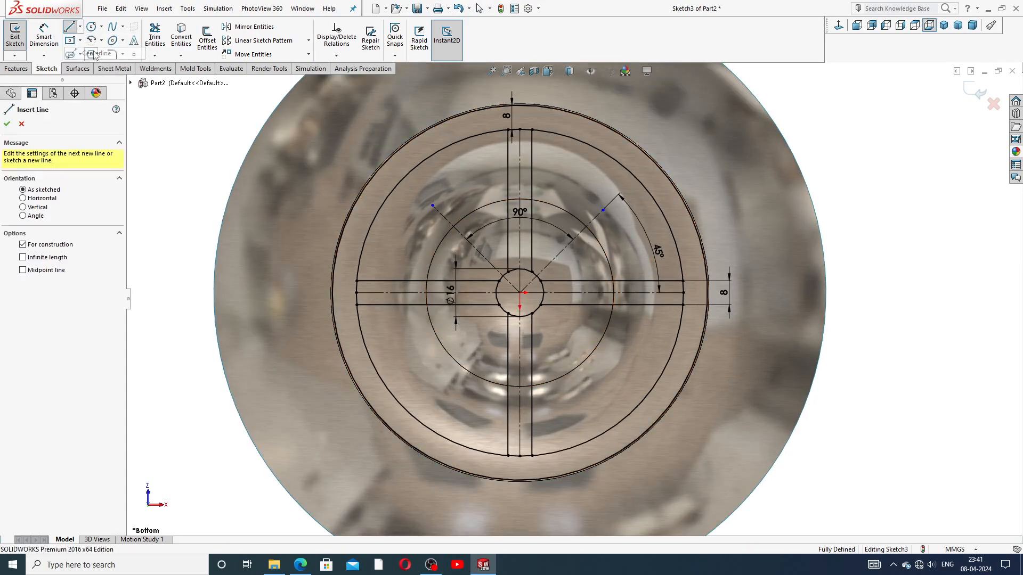
{"action": "left_click", "coordinate": [520, 292]}
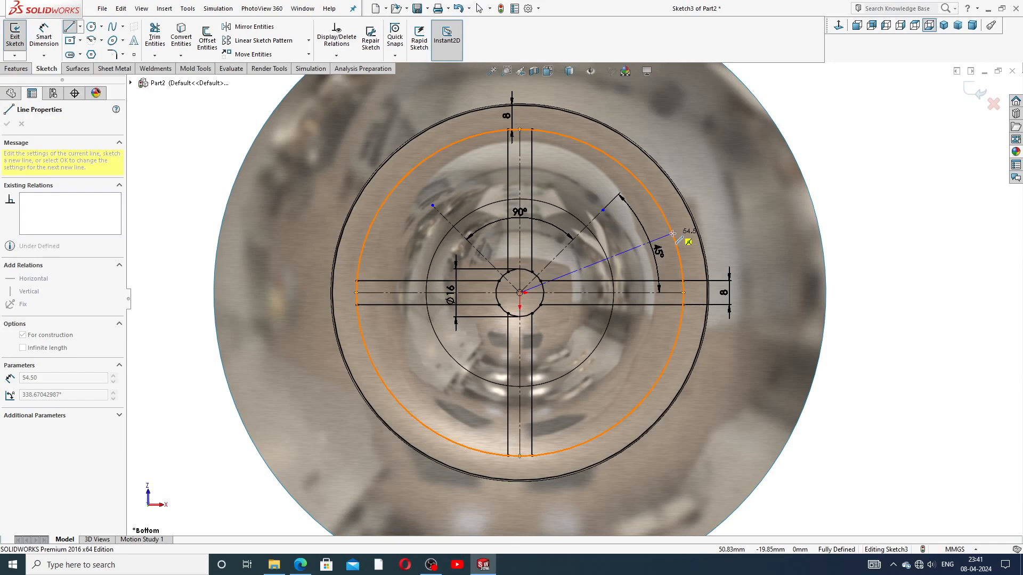
{"action": "left_click", "coordinate": [673, 233]}
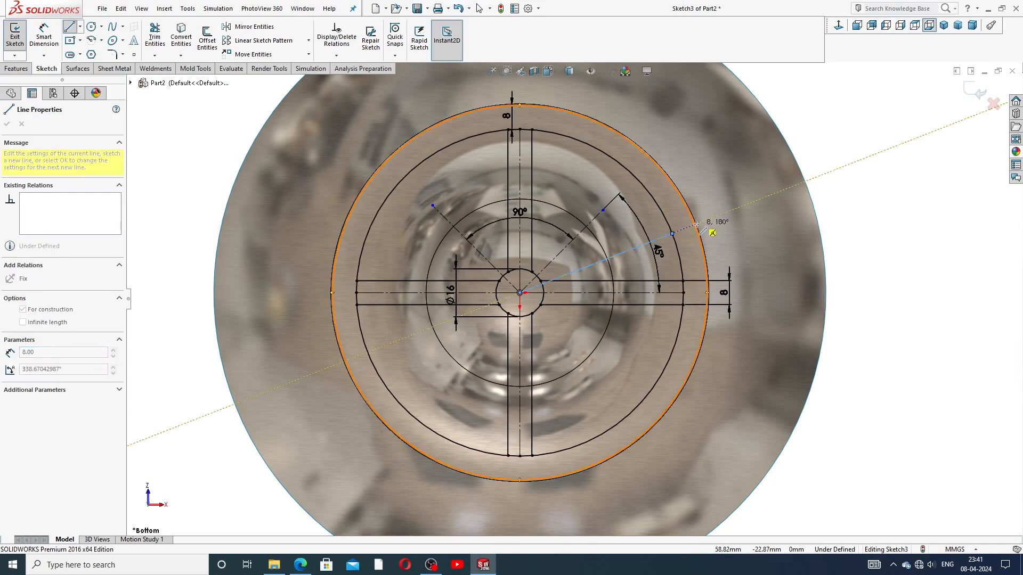
{"action": "left_click", "coordinate": [696, 223]}
{"action": "right_click", "coordinate": [696, 223]}
{"action": "left_click", "coordinate": [752, 224]}
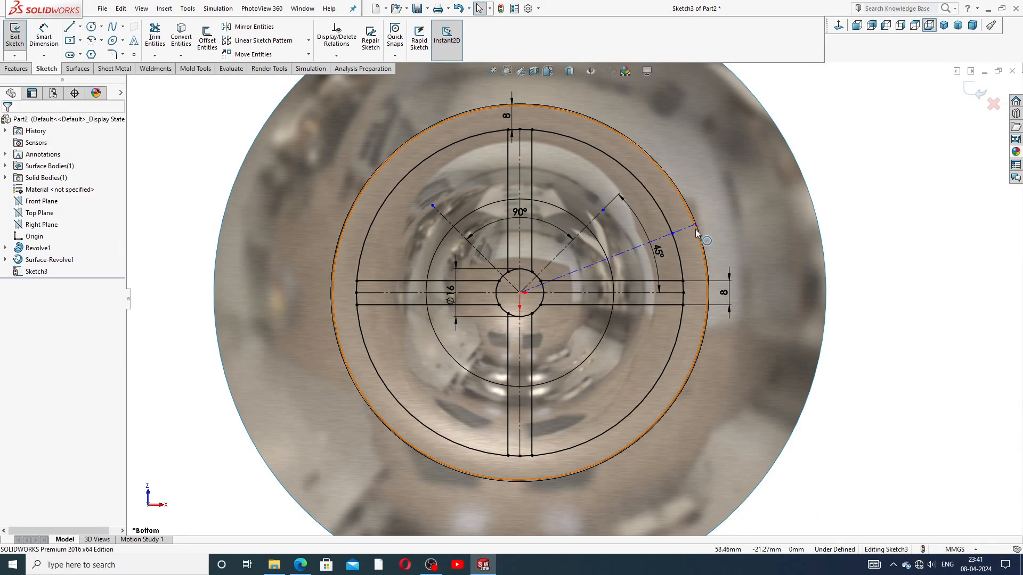
Step: Convert the short construction segment between the offset circle and the outer circle into a solid sketch line
{"action": "scroll", "coordinate": [695, 231], "scroll_direction": "down", "scroll_amount": 3}
{"action": "left_click", "coordinate": [669, 238]}
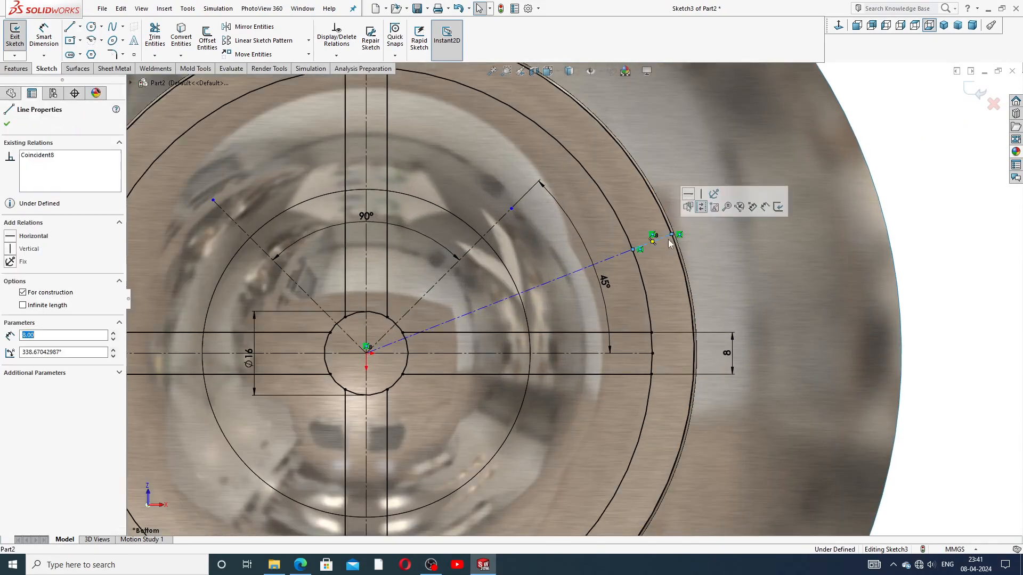
{"action": "left_click", "coordinate": [701, 207]}
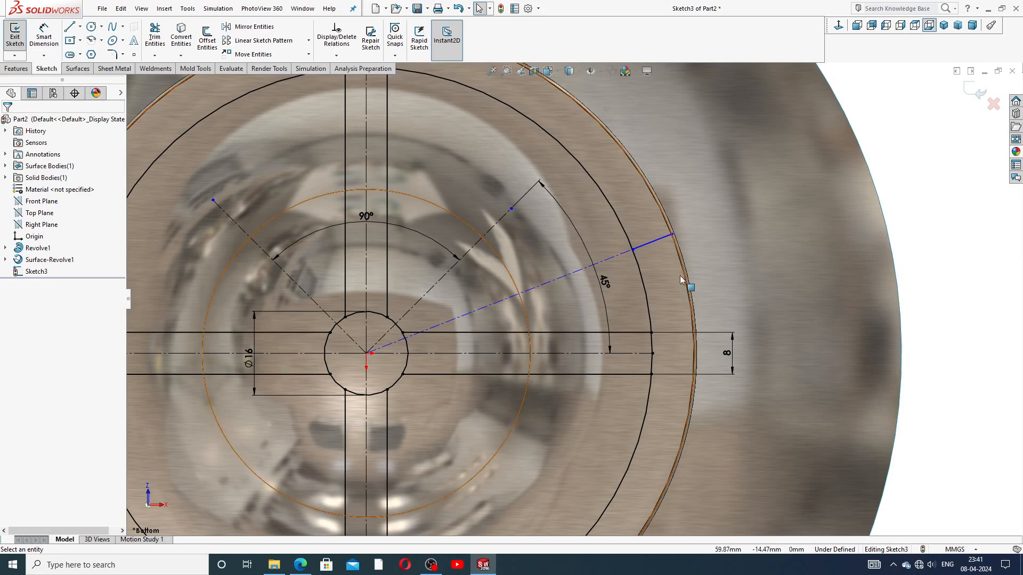
Step: Mirror the short radial line about the horizontal construction centreline, keeping the original
{"action": "left_click", "coordinate": [254, 27]}
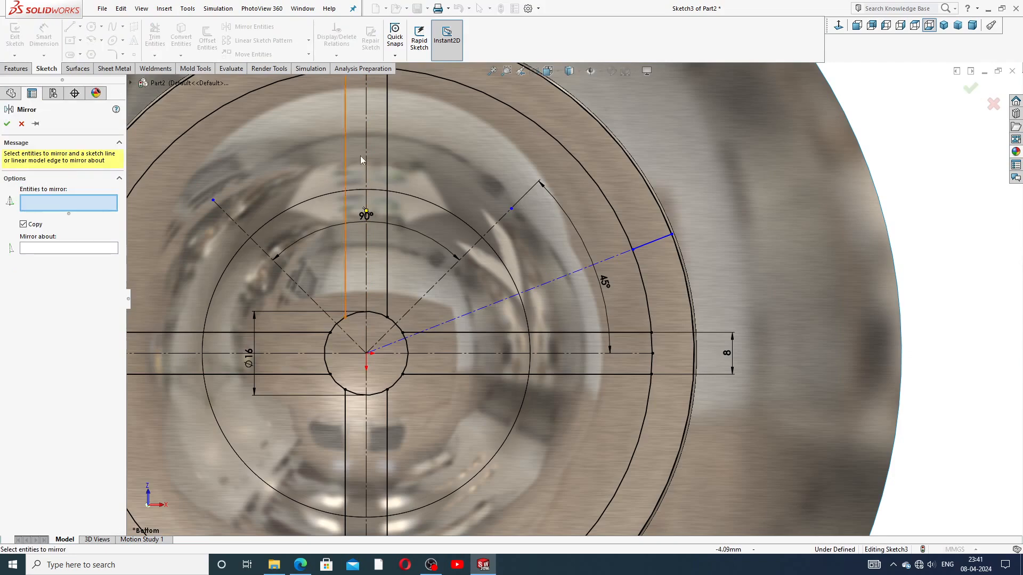
{"action": "scroll", "coordinate": [545, 293], "scroll_direction": "up", "scroll_amount": 3}
{"action": "scroll", "coordinate": [555, 320], "scroll_direction": "down", "scroll_amount": 1}
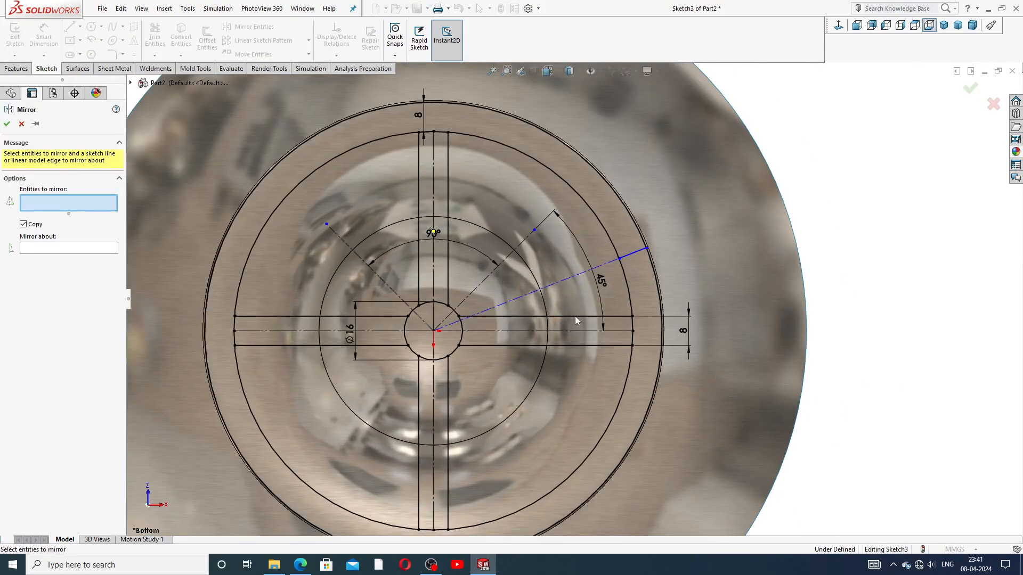
{"action": "left_click", "coordinate": [641, 250]}
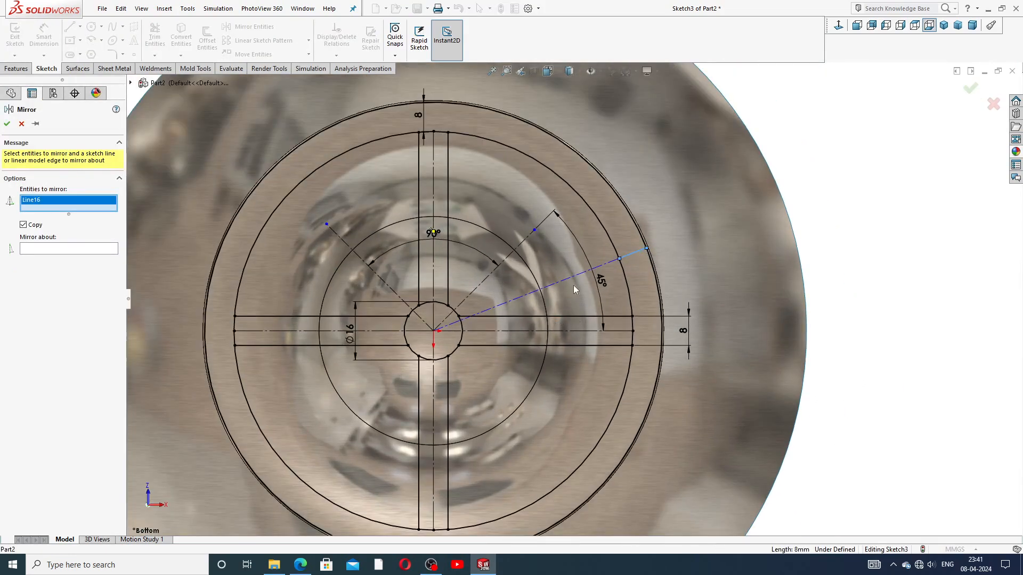
{"action": "left_click", "coordinate": [79, 249]}
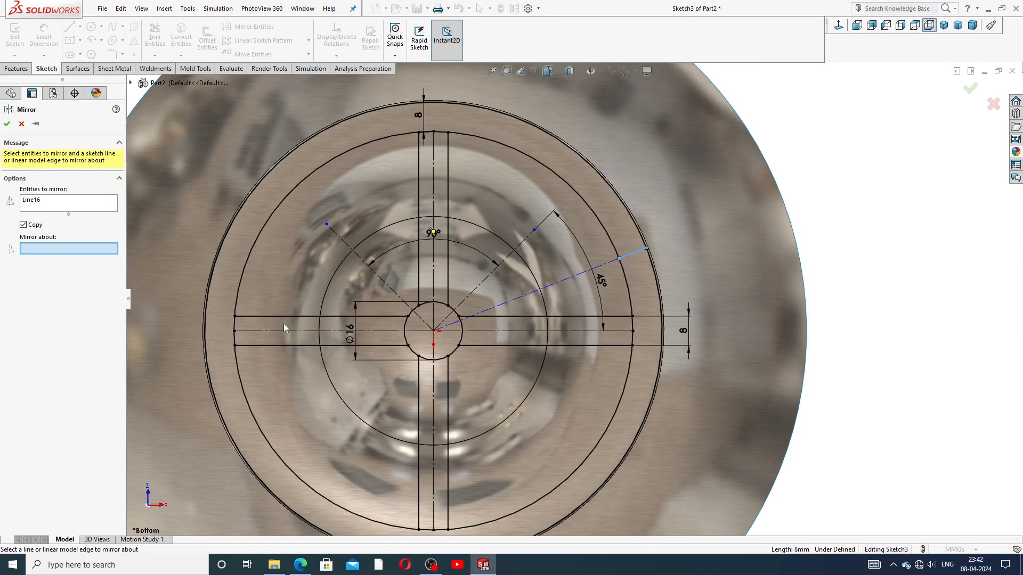
{"action": "left_click", "coordinate": [584, 332]}
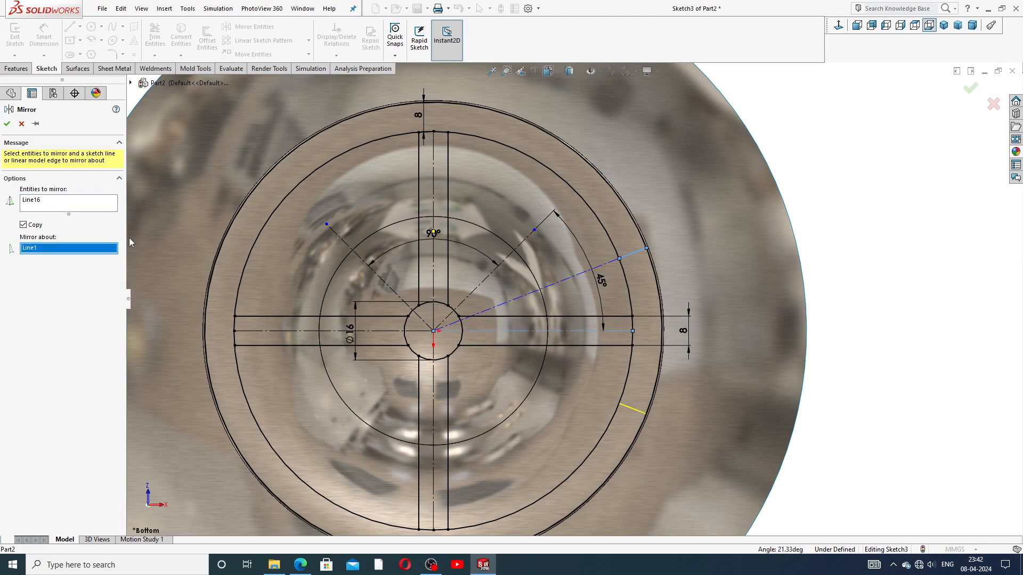
{"action": "left_click", "coordinate": [7, 124]}
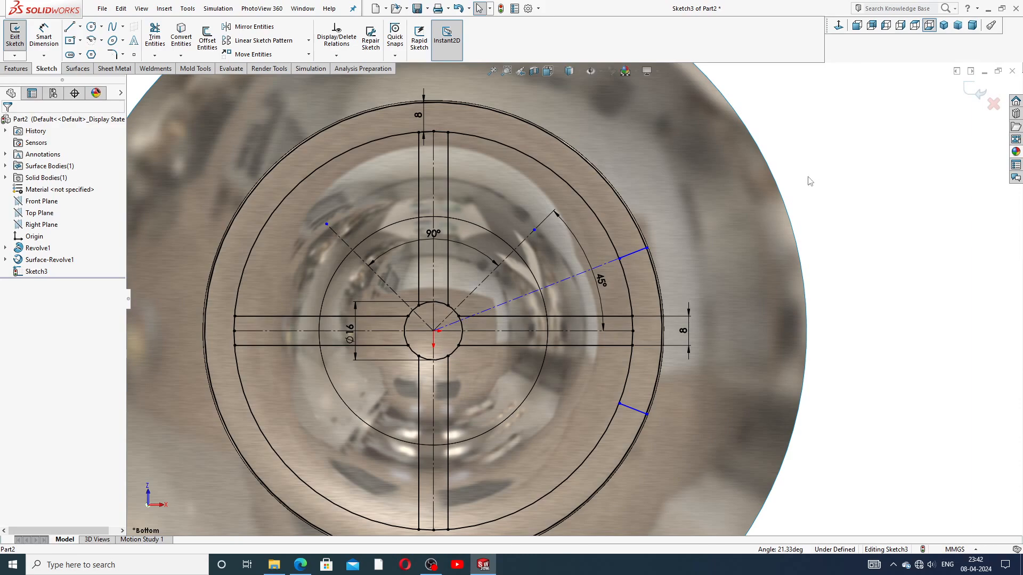
Step: Dimension the angle between the two short radial lines, placing it outside the outer circle, and set it to 45°
{"action": "left_click", "coordinate": [45, 47]}
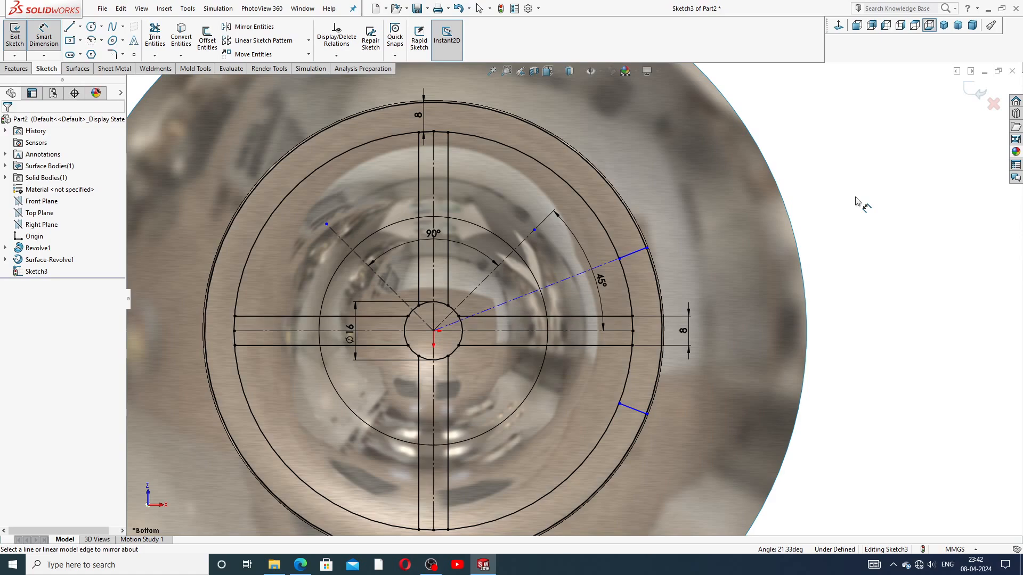
{"action": "left_click", "coordinate": [642, 255]}
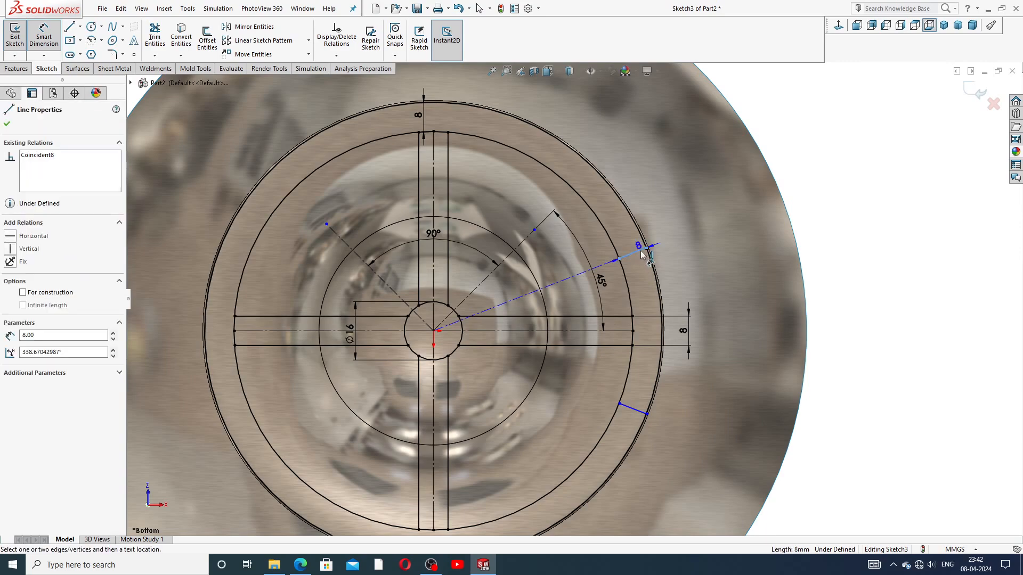
{"action": "left_click", "coordinate": [637, 409]}
{"action": "left_click", "coordinate": [731, 323]}
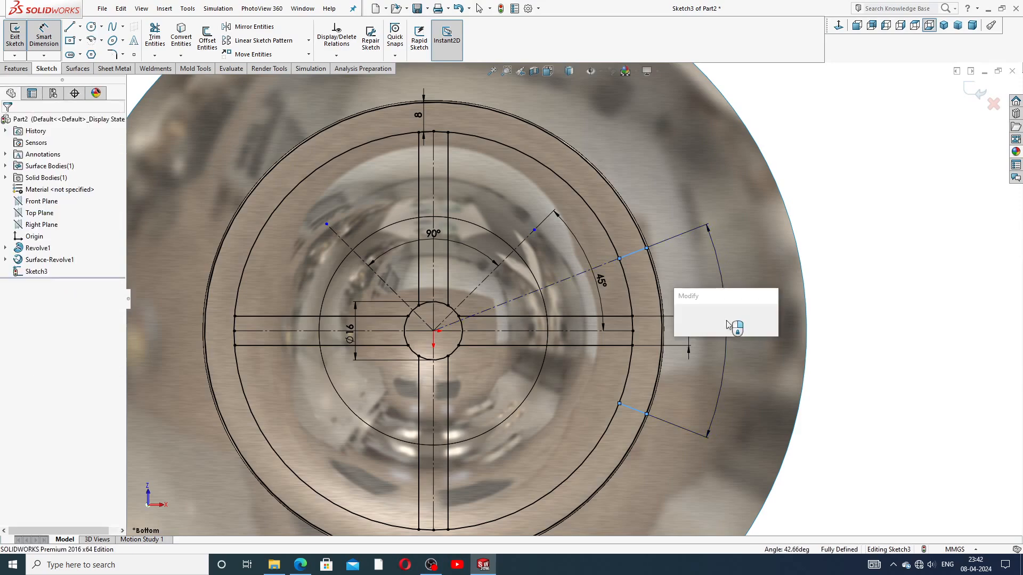
{"action": "type", "text": "45"}
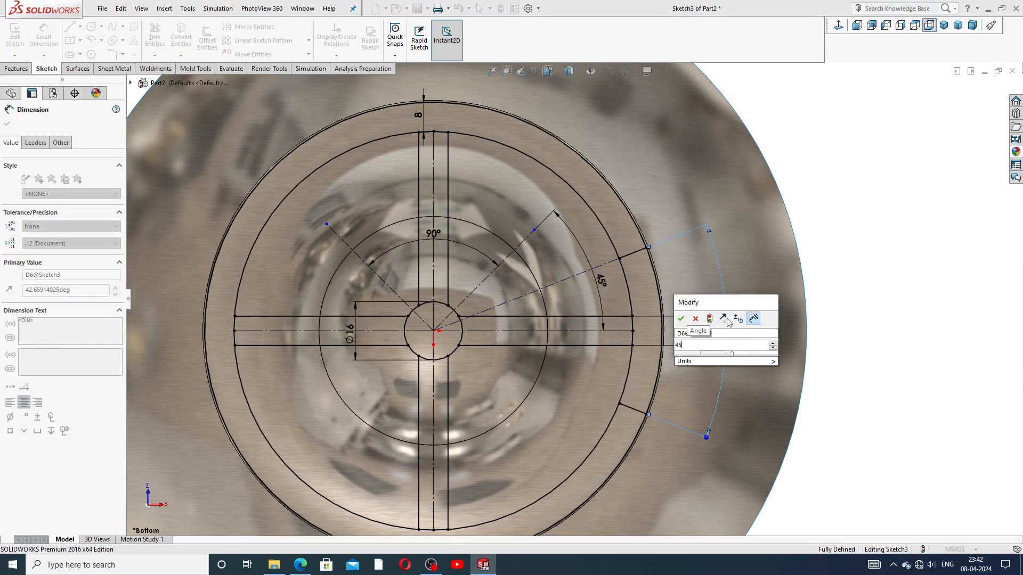
{"action": "key", "text": "Return"}
{"action": "key", "text": "Escape"}
{"action": "key", "text": "f"}
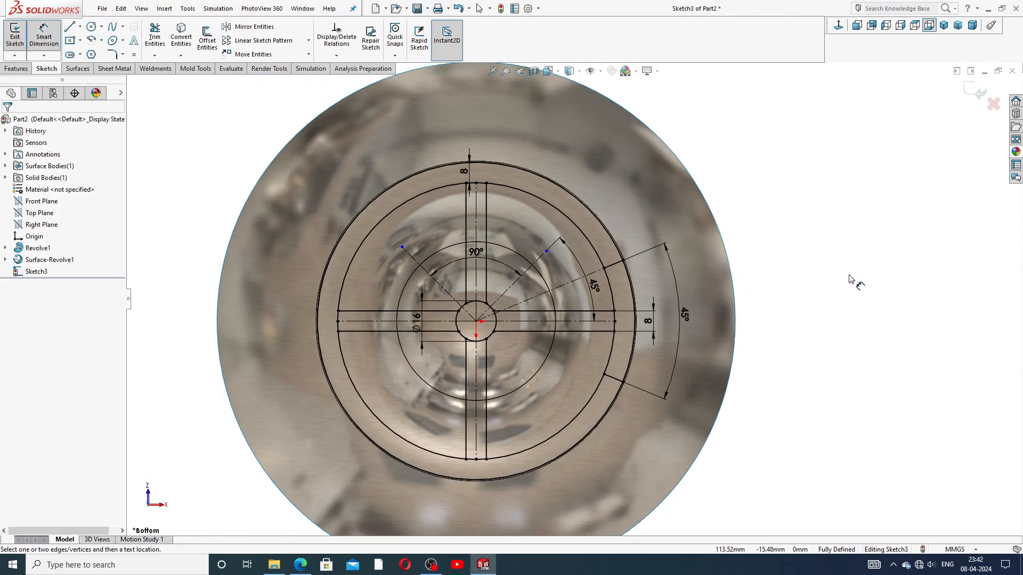
{"action": "right_click", "coordinate": [787, 261]}
{"action": "left_click", "coordinate": [810, 159]}
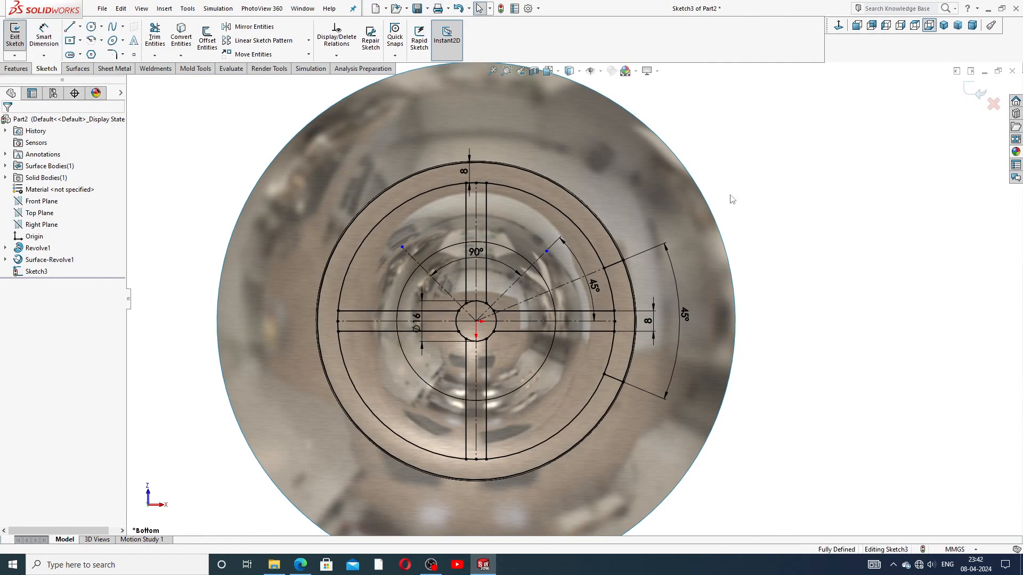
Step: Mirror the two short radial lines about the upper-right 45° diagonal centerline, keeping the originals
{"action": "left_click", "coordinate": [620, 265]}
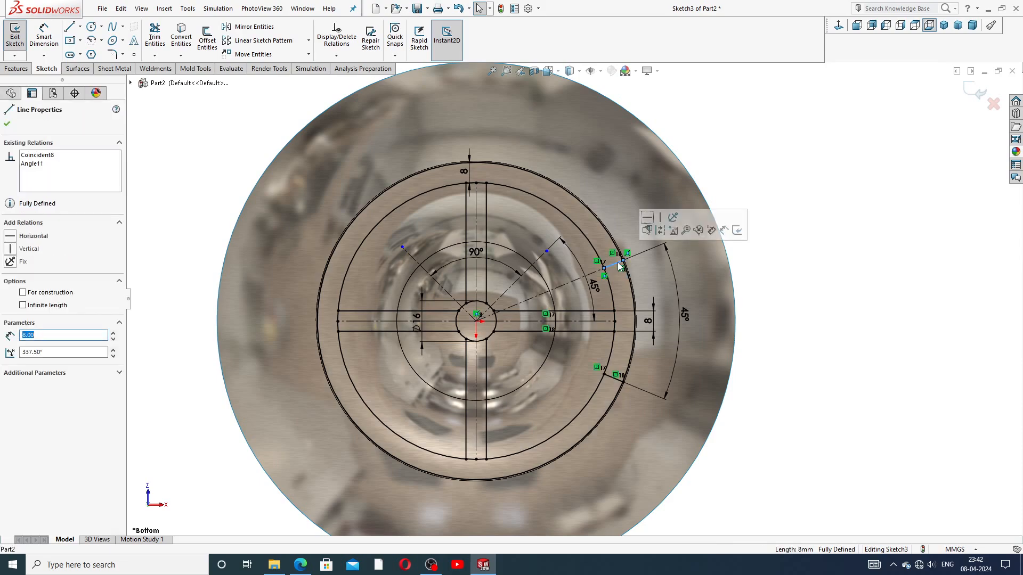
{"action": "left_click", "coordinate": [616, 380], "text": "ctrl"}
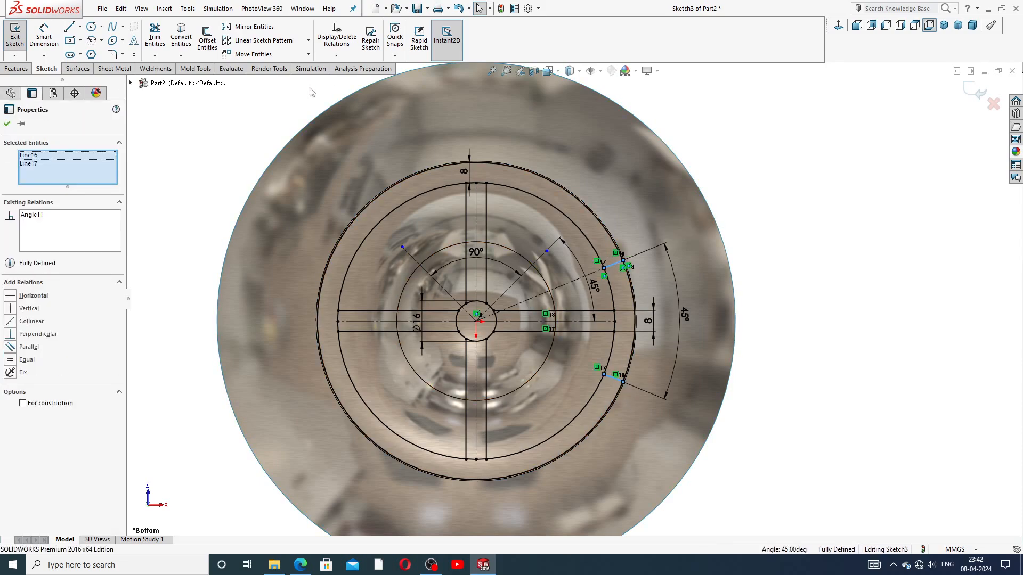
{"action": "left_click", "coordinate": [269, 30]}
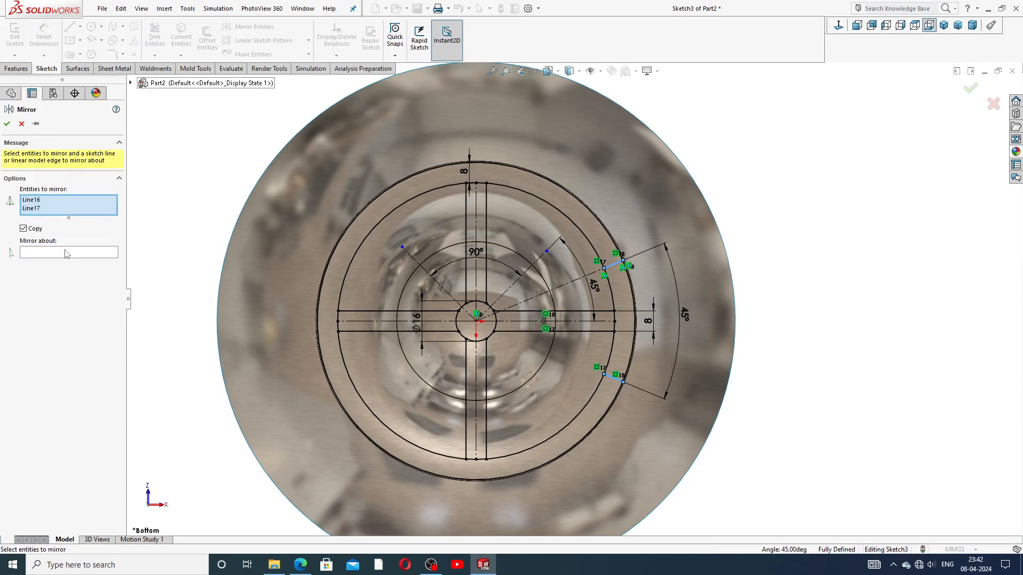
{"action": "left_click", "coordinate": [63, 253]}
{"action": "left_click", "coordinate": [543, 259]}
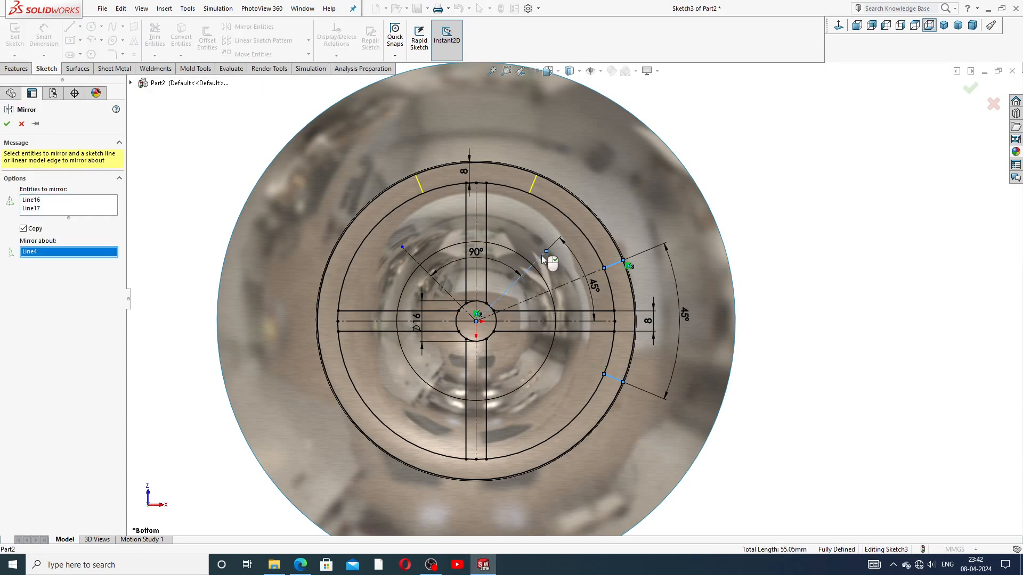
{"action": "left_click", "coordinate": [8, 124]}
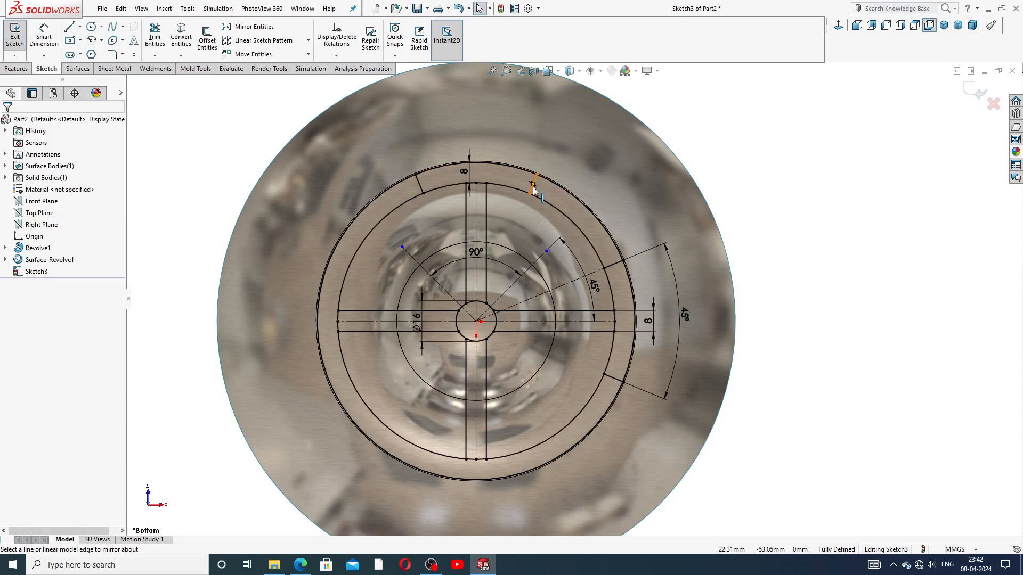
Step: Mirror the four short radial foot lines about the upper-left 45° diagonal centerline, keeping the originals
{"action": "scroll", "coordinate": [529, 213], "scroll_direction": "down", "scroll_amount": 2}
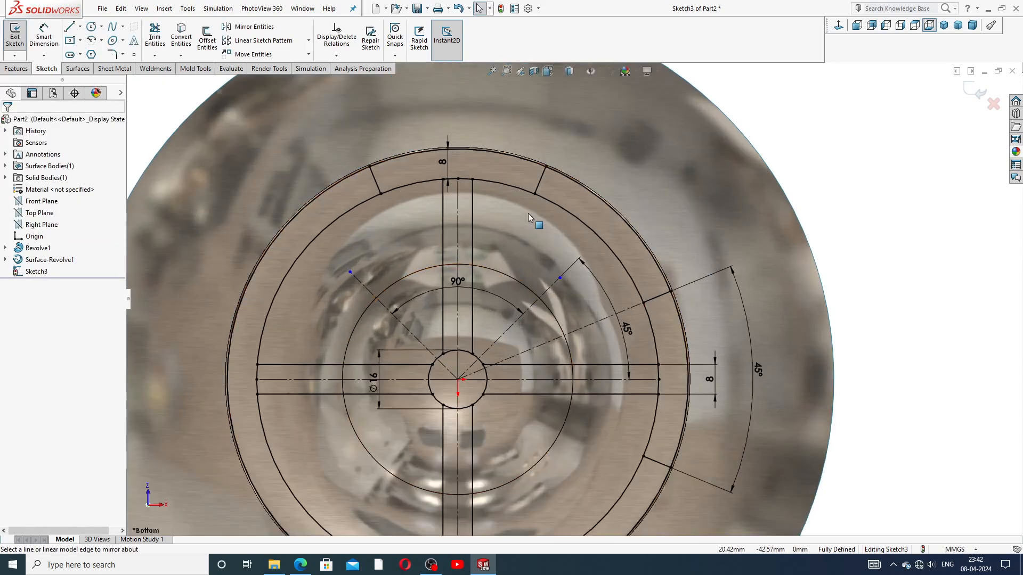
{"action": "left_click", "coordinate": [375, 181]}
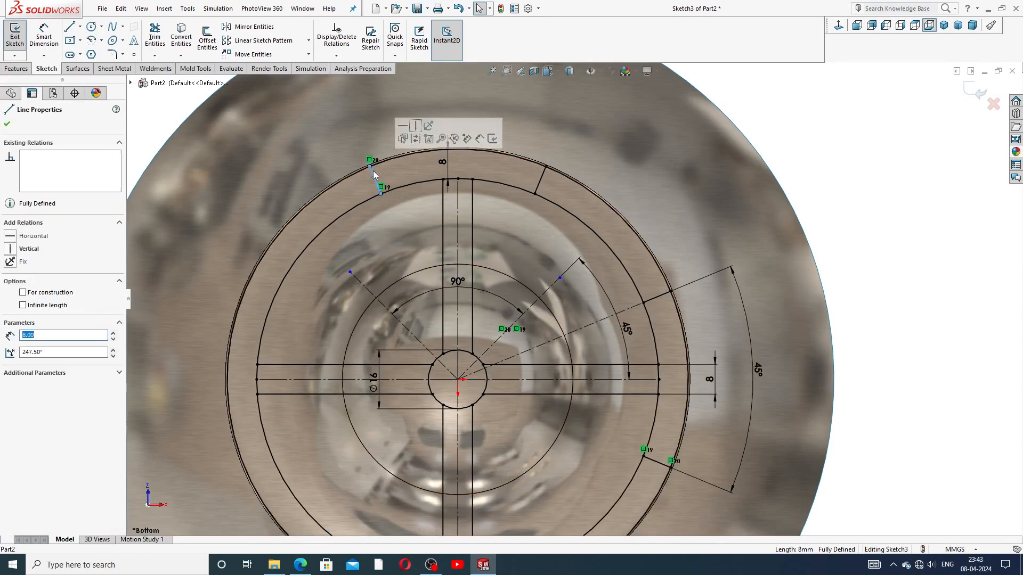
{"action": "left_click", "coordinate": [543, 176], "text": "ctrl"}
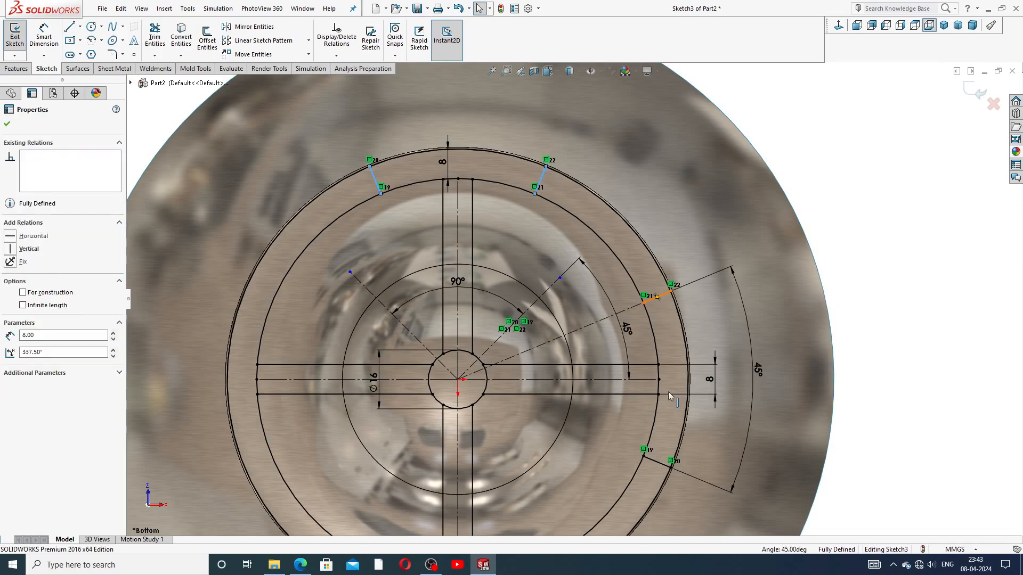
{"action": "left_click", "coordinate": [663, 468], "text": "ctrl"}
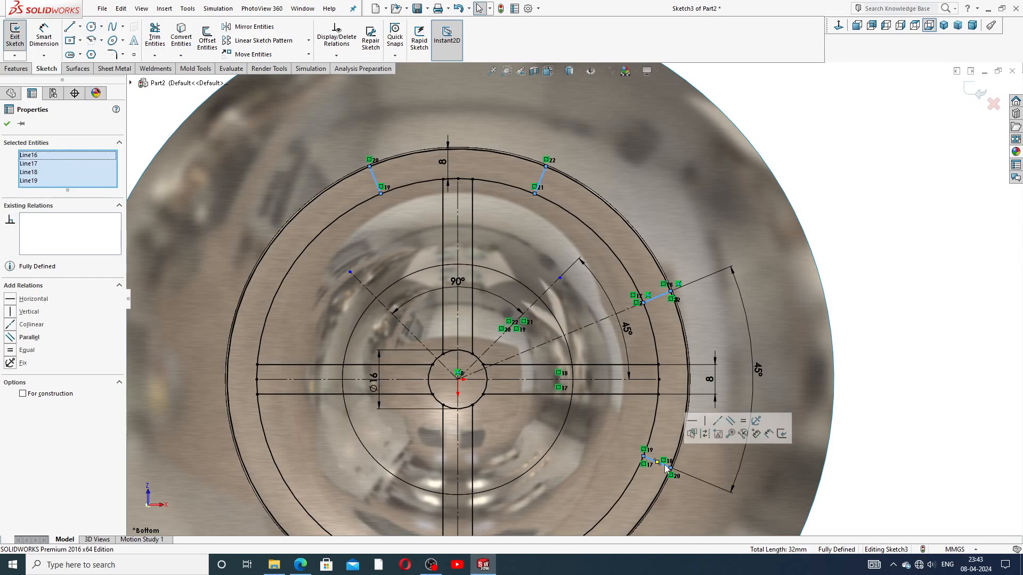
{"action": "scroll", "coordinate": [666, 466], "scroll_direction": "up", "scroll_amount": 2}
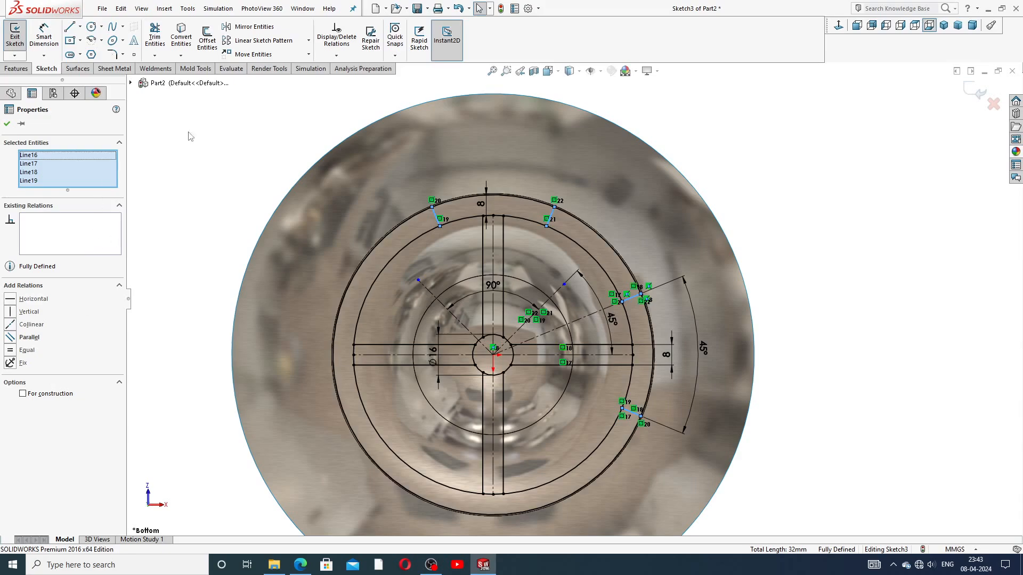
{"action": "left_click", "coordinate": [292, 29]}
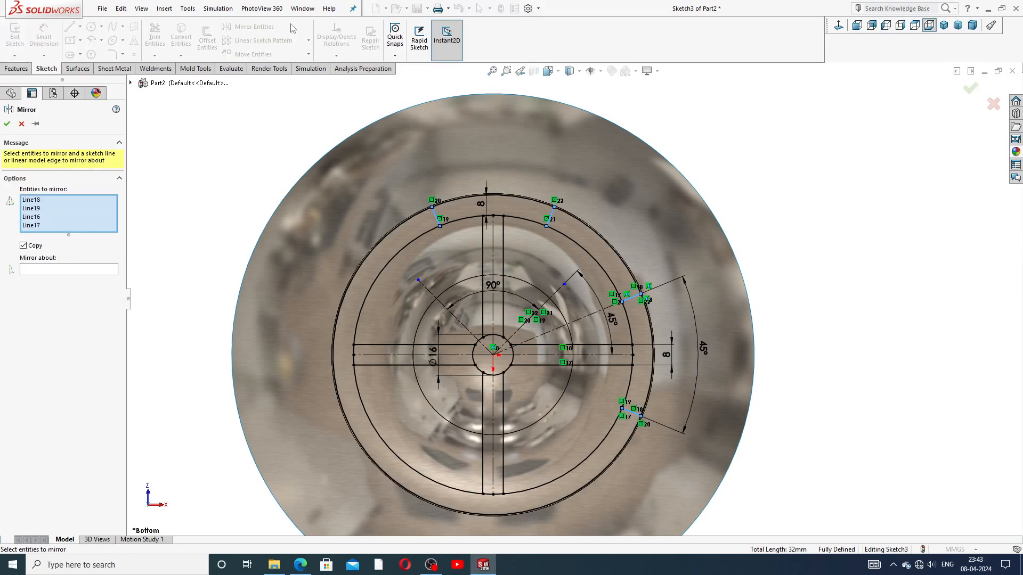
{"action": "left_click", "coordinate": [74, 269]}
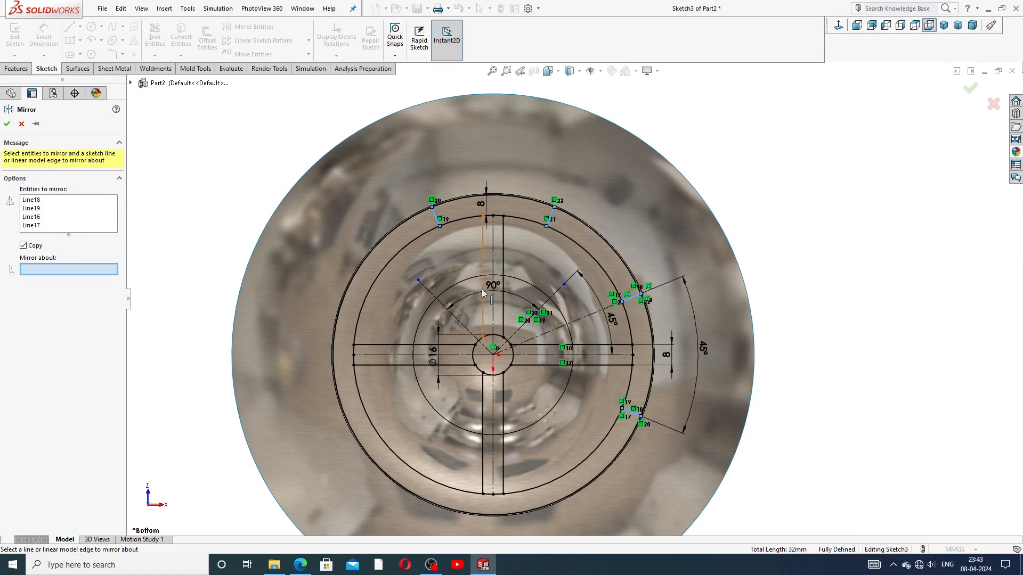
{"action": "left_click", "coordinate": [456, 318]}
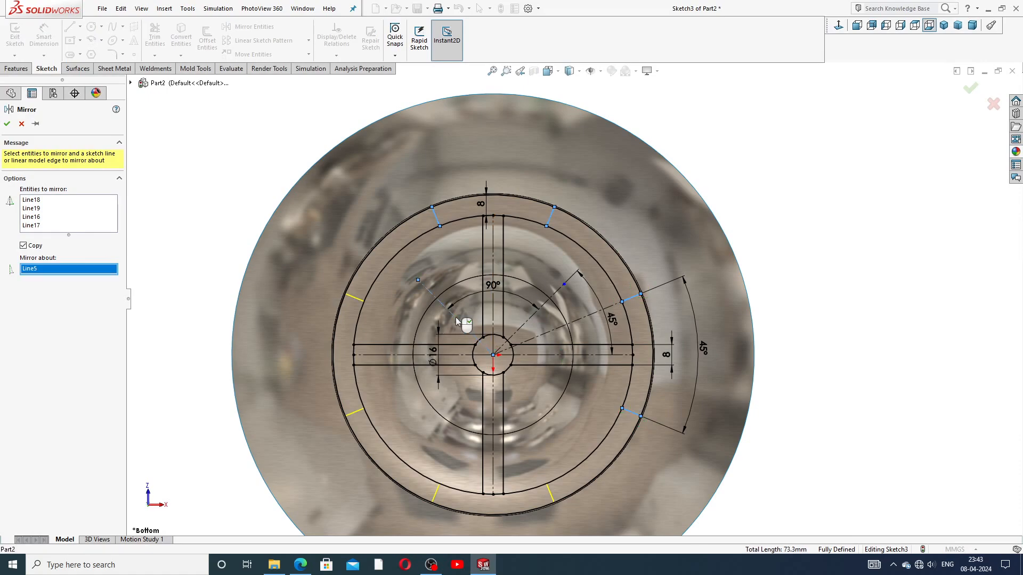
{"action": "left_click", "coordinate": [7, 123]}
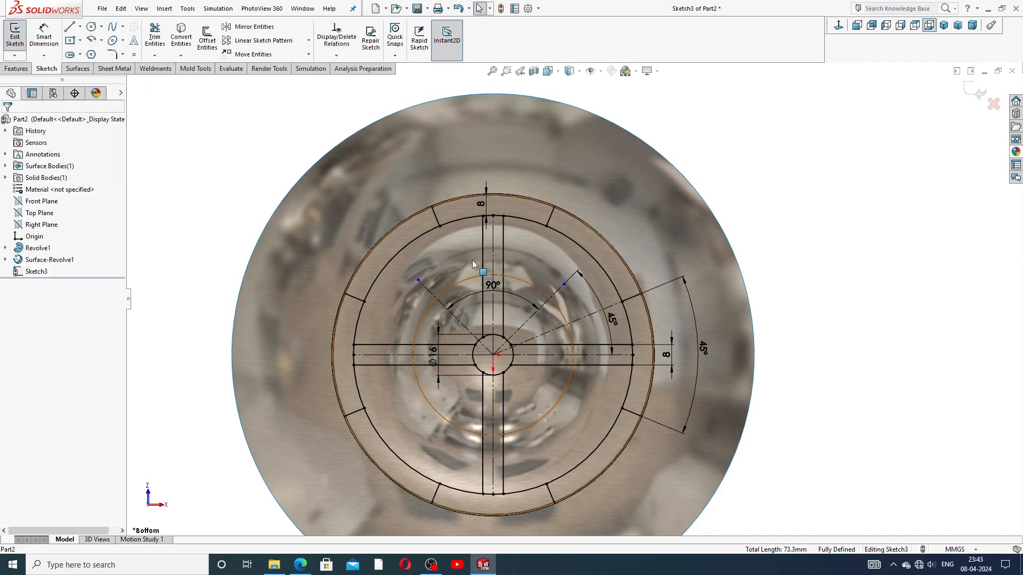
Step: Trim away the four arcs of the offset circle that span the gaps between neighbouring feet, using Trim to closest
{"action": "scroll", "coordinate": [491, 365], "scroll_direction": "up", "scroll_amount": 2}
{"action": "scroll", "coordinate": [494, 373], "scroll_direction": "down", "scroll_amount": 2}
{"action": "scroll", "coordinate": [493, 373], "scroll_direction": "down", "scroll_amount": 1}
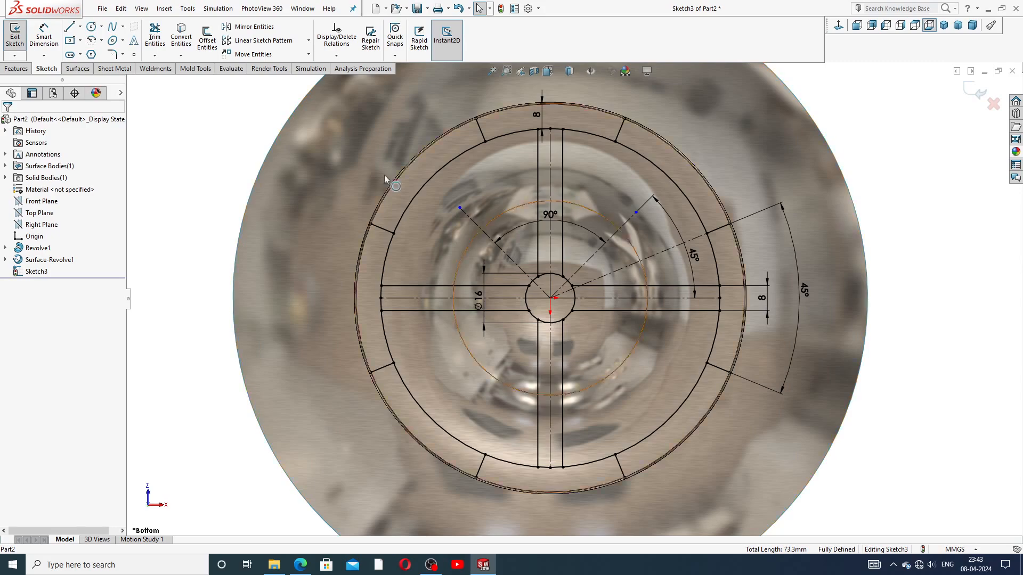
{"action": "left_click", "coordinate": [155, 40]}
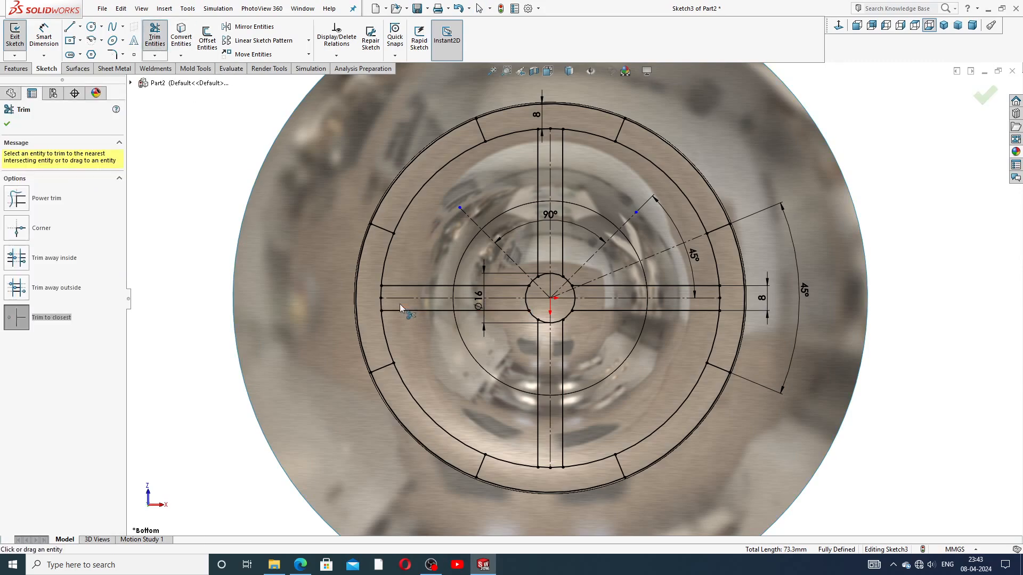
{"action": "left_click", "coordinate": [414, 200]}
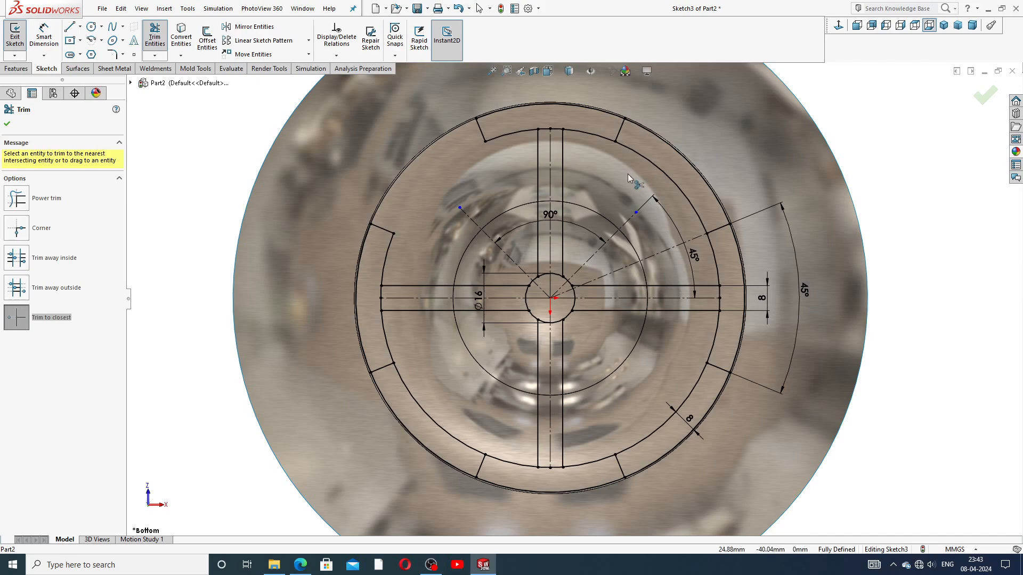
{"action": "left_click", "coordinate": [646, 158]}
{"action": "left_click", "coordinate": [674, 151]}
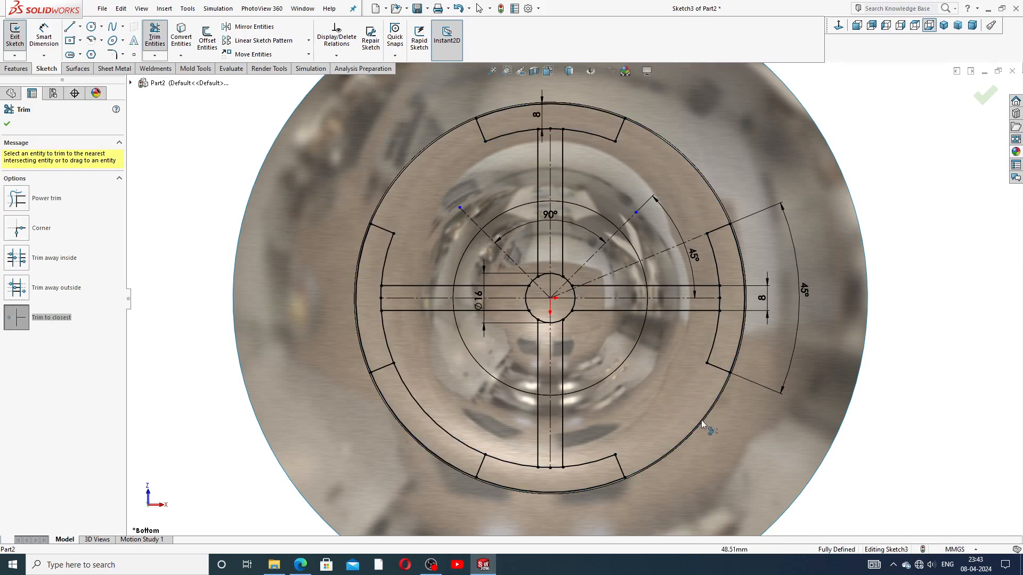
{"action": "left_click", "coordinate": [465, 448]}
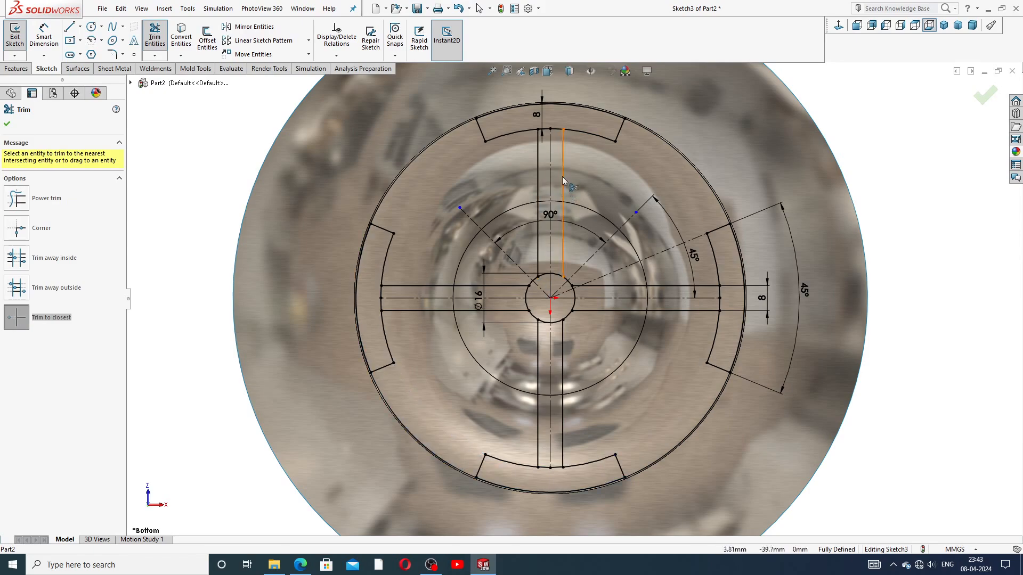
Step: Trim the offset arc across the left rib's outer end and the 16 mm circle's arcs inside the four ribs
{"action": "scroll", "coordinate": [544, 282], "scroll_direction": "up", "scroll_amount": 2}
{"action": "scroll", "coordinate": [464, 303], "scroll_direction": "down", "scroll_amount": 4}
{"action": "scroll", "coordinate": [464, 302], "scroll_direction": "down", "scroll_amount": 2}
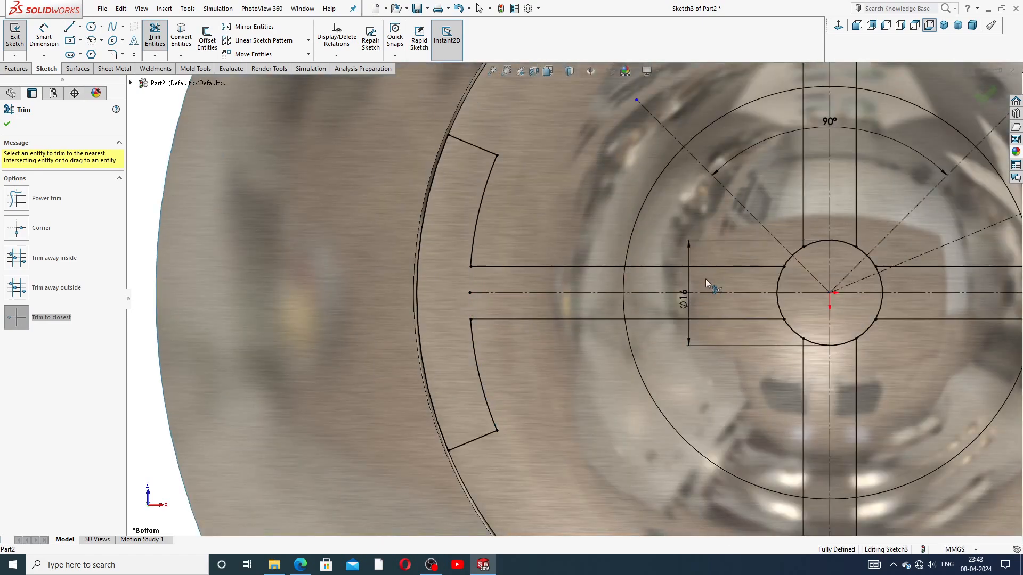
{"action": "left_click", "coordinate": [777, 281]}
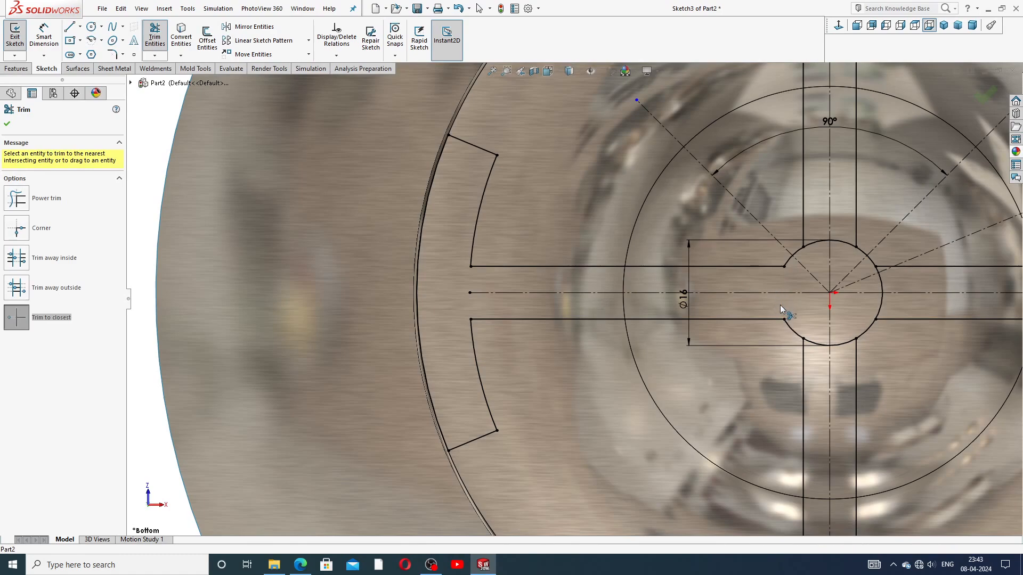
{"action": "left_click", "coordinate": [813, 248]}
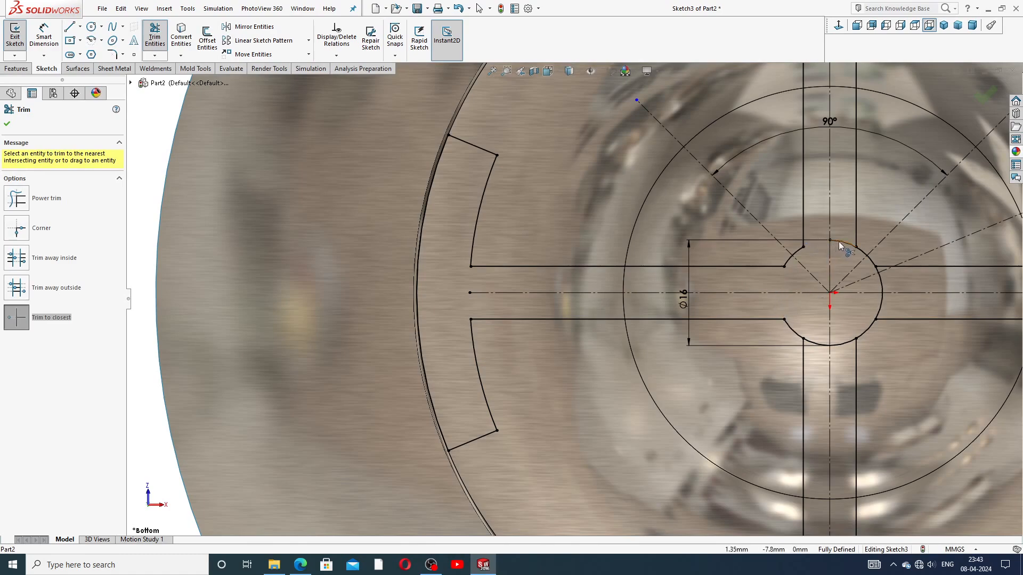
{"action": "left_click", "coordinate": [882, 289]}
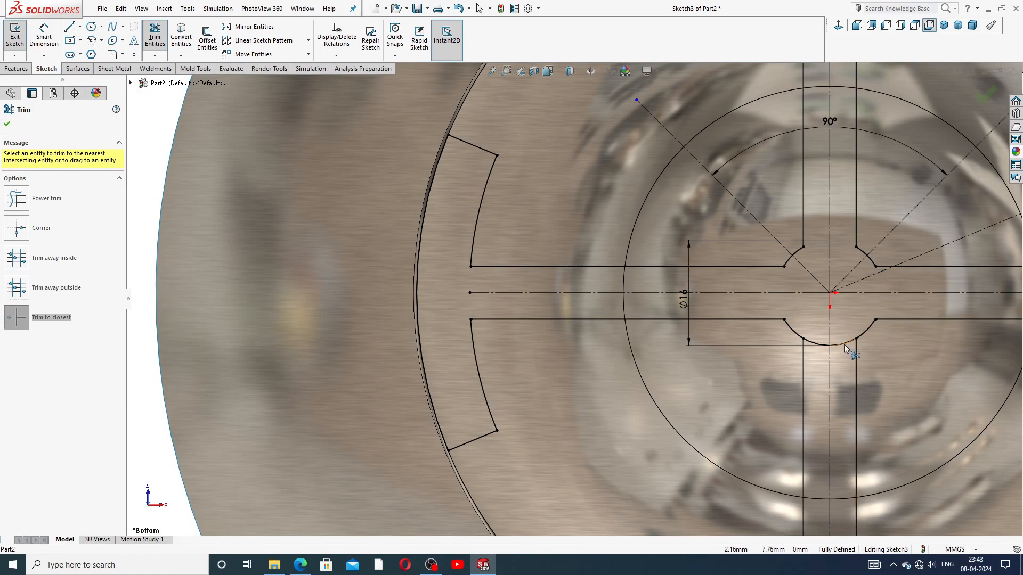
{"action": "left_click", "coordinate": [820, 345]}
{"action": "scroll", "coordinate": [876, 295], "scroll_direction": "up", "scroll_amount": 5}
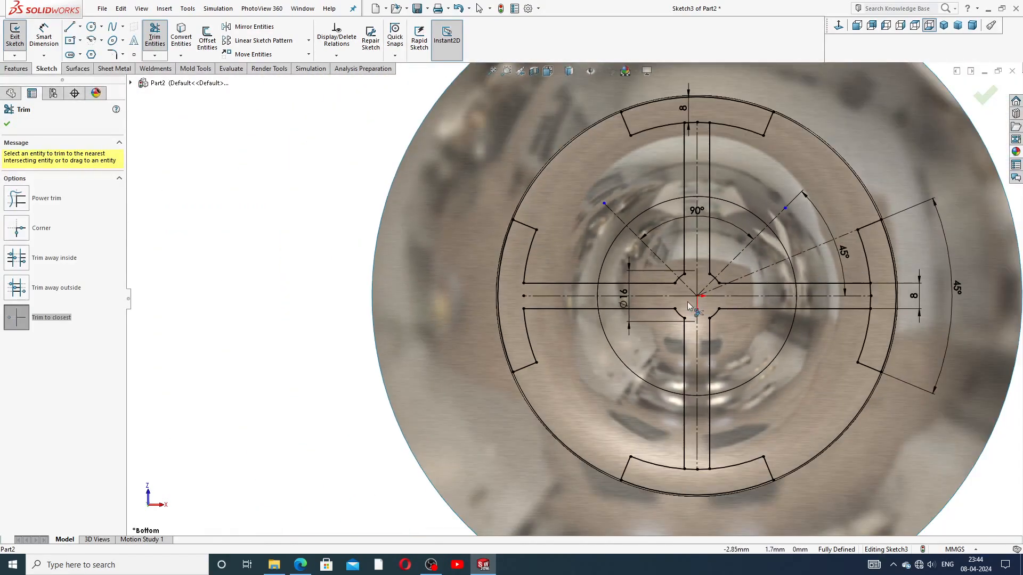
Step: Trim the offset-circle arcs that cross the outer ends of the right and upper ribs
{"action": "scroll", "coordinate": [717, 317], "scroll_direction": "down", "scroll_amount": 8}
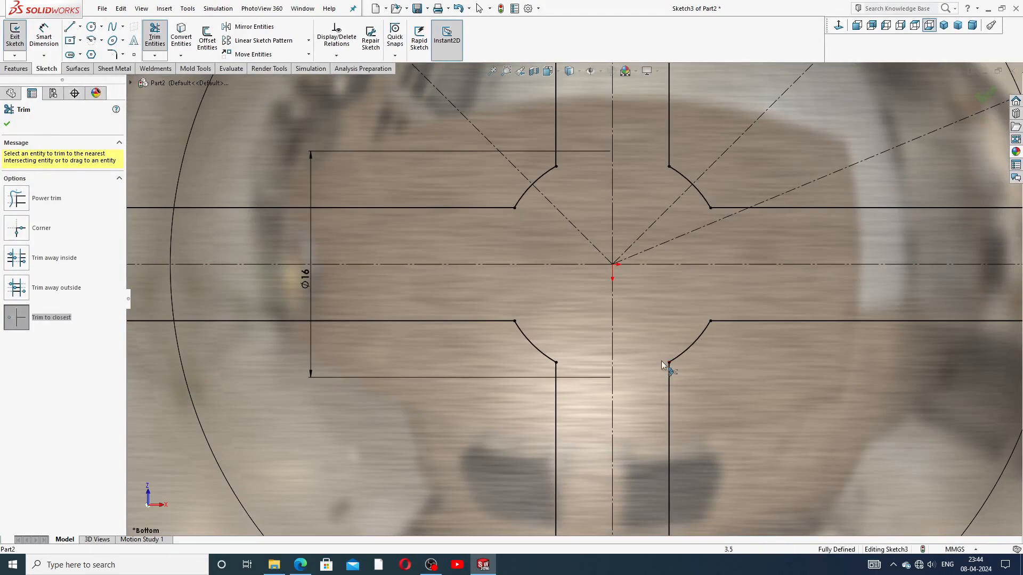
{"action": "scroll", "coordinate": [644, 323], "scroll_direction": "up", "scroll_amount": 2}
{"action": "scroll", "coordinate": [593, 269], "scroll_direction": "up", "scroll_amount": 2}
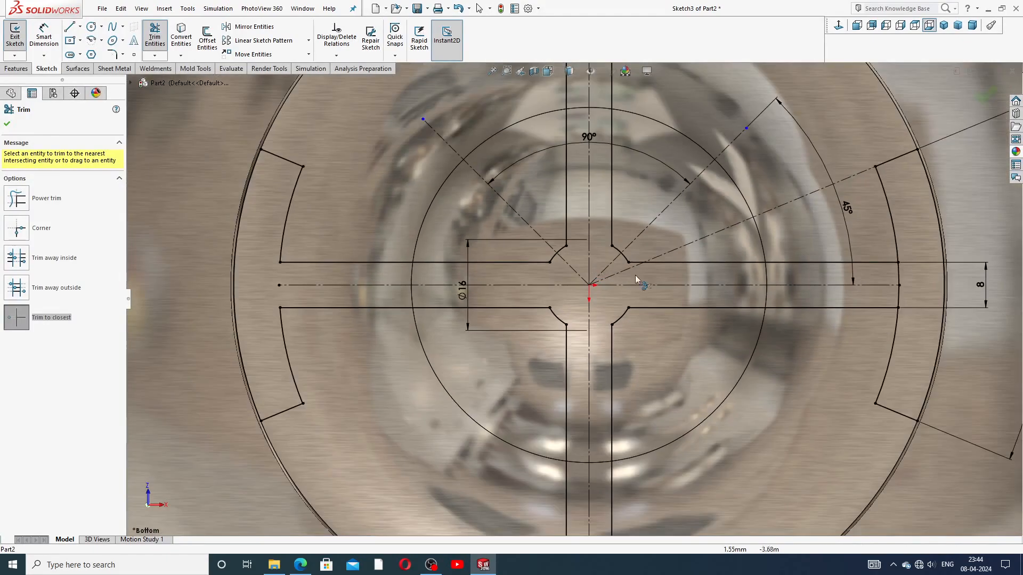
{"action": "scroll", "coordinate": [877, 293], "scroll_direction": "up", "scroll_amount": 3}
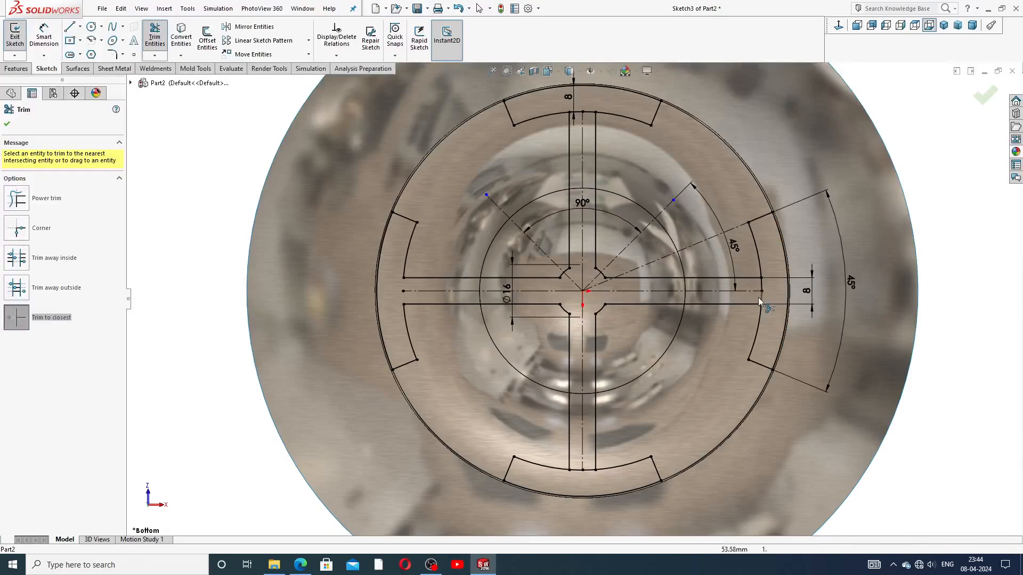
{"action": "scroll", "coordinate": [758, 297], "scroll_direction": "down", "scroll_amount": 5}
{"action": "left_click", "coordinate": [676, 260]}
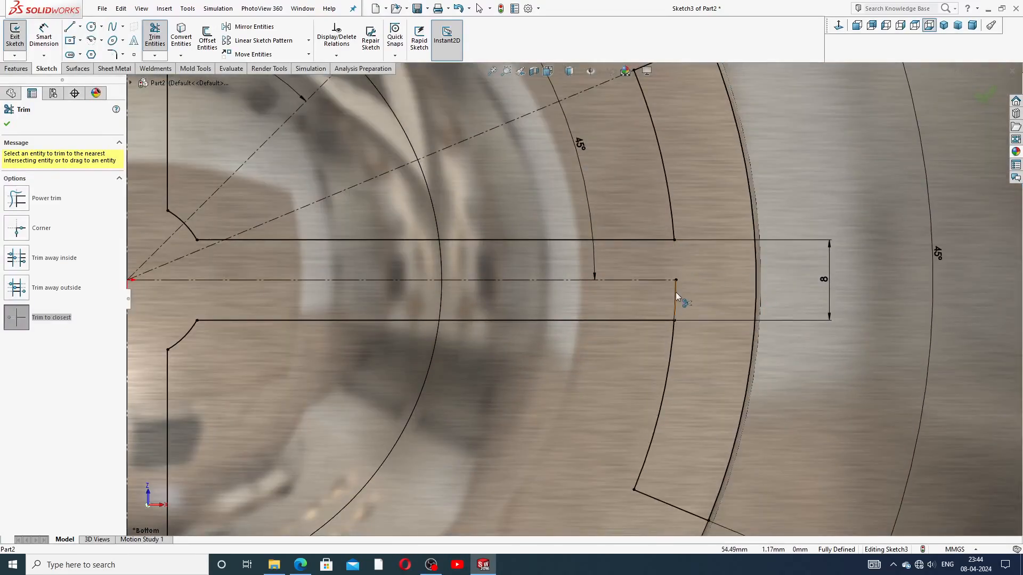
{"action": "scroll", "coordinate": [680, 289], "scroll_direction": "up", "scroll_amount": 3}
{"action": "scroll", "coordinate": [465, 178], "scroll_direction": "down", "scroll_amount": 7}
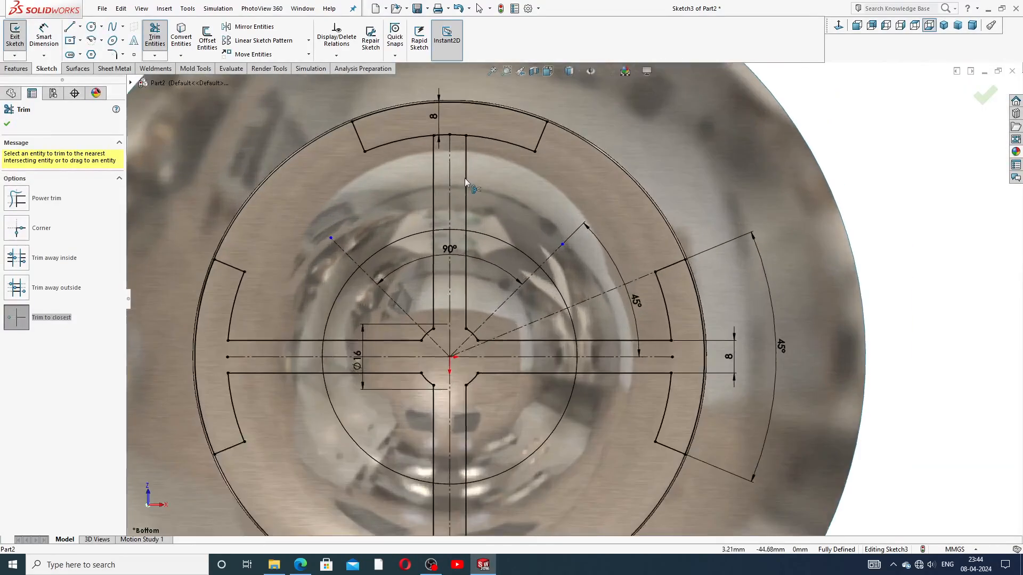
{"action": "left_click", "coordinate": [484, 120]}
{"action": "left_click", "coordinate": [455, 123]}
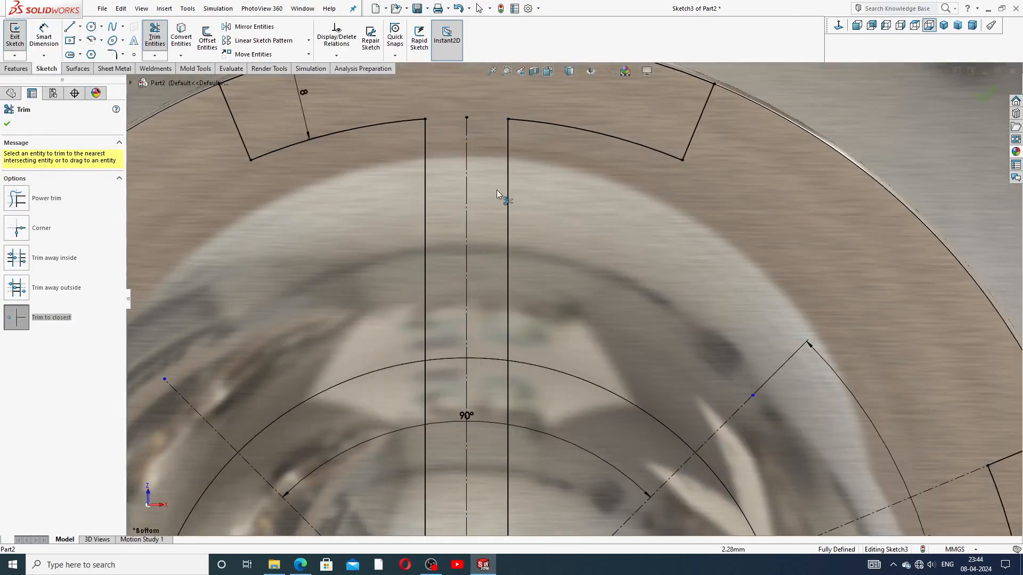
Step: Trim the offset-circle arc across the lower rib's outer end and finish trimming
{"action": "scroll", "coordinate": [552, 254], "scroll_direction": "up", "scroll_amount": 8}
{"action": "scroll", "coordinate": [561, 404], "scroll_direction": "down", "scroll_amount": 3}
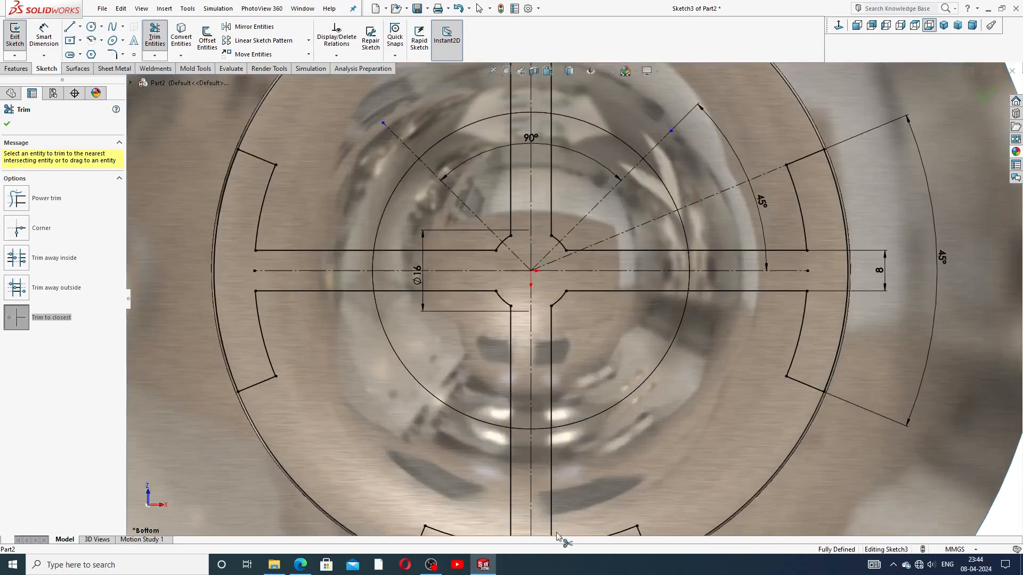
{"action": "scroll", "coordinate": [551, 519], "scroll_direction": "up", "scroll_amount": 3}
{"action": "scroll", "coordinate": [552, 479], "scroll_direction": "down", "scroll_amount": 8}
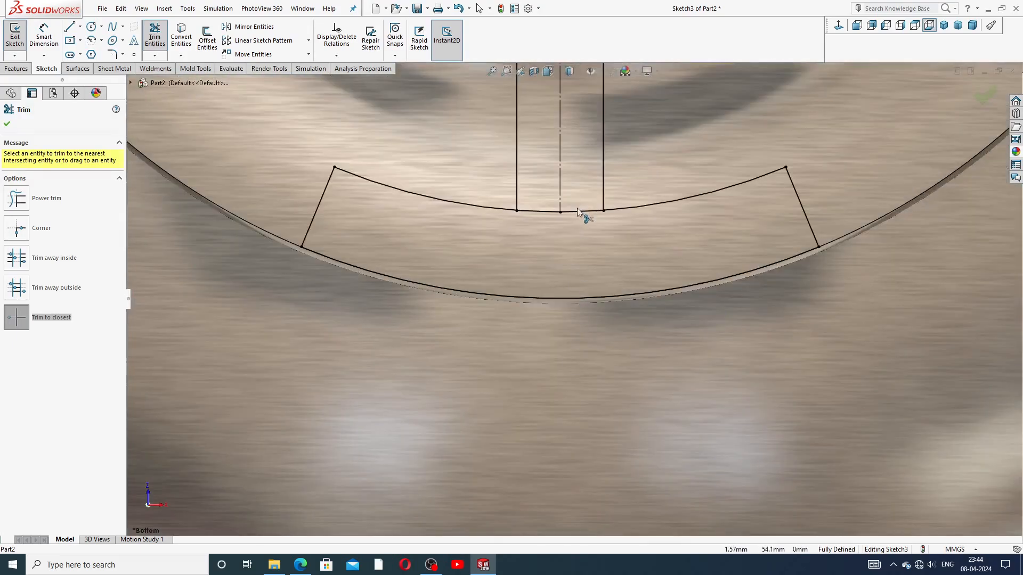
{"action": "left_click", "coordinate": [580, 211]}
{"action": "left_click", "coordinate": [544, 212]}
{"action": "scroll", "coordinate": [639, 213], "scroll_direction": "up", "scroll_amount": 2}
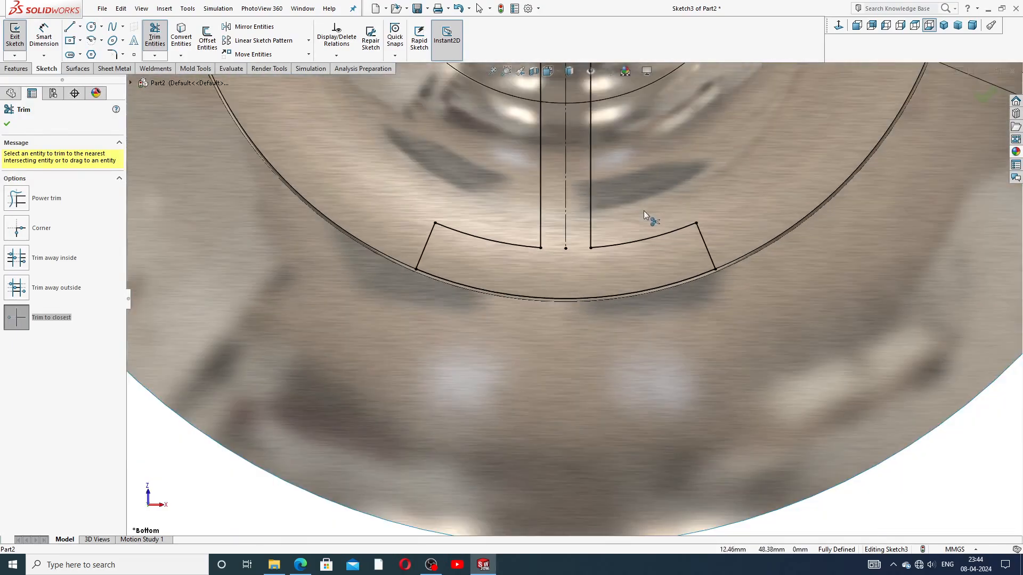
{"action": "scroll", "coordinate": [634, 197], "scroll_direction": "up", "scroll_amount": 6}
{"action": "scroll", "coordinate": [599, 144], "scroll_direction": "down", "scroll_amount": 1}
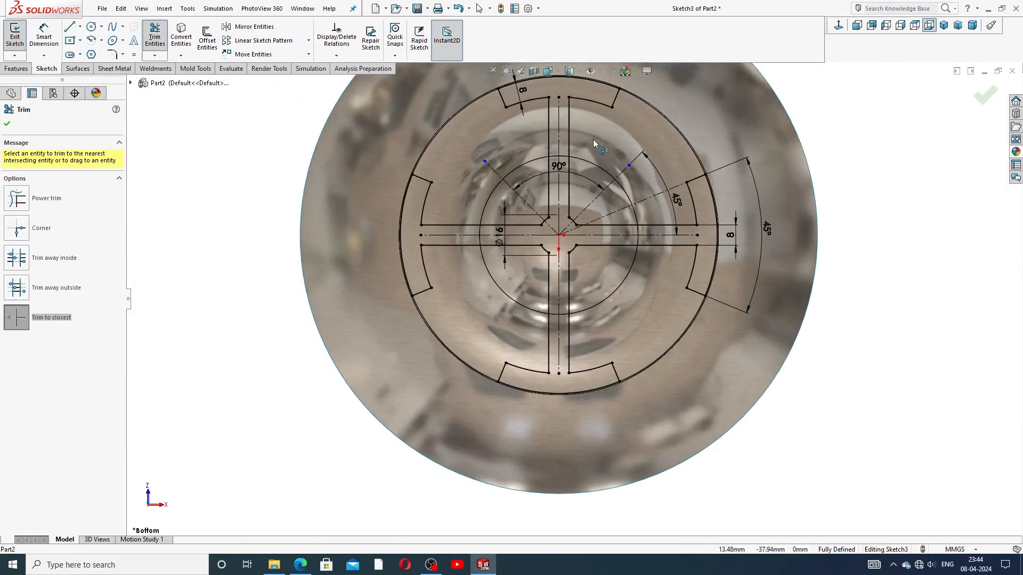
{"action": "scroll", "coordinate": [593, 139], "scroll_direction": "up", "scroll_amount": 3}
{"action": "scroll", "coordinate": [578, 248], "scroll_direction": "down", "scroll_amount": 3}
{"action": "scroll", "coordinate": [585, 172], "scroll_direction": "up", "scroll_amount": 3}
{"action": "scroll", "coordinate": [580, 163], "scroll_direction": "down", "scroll_amount": 3}
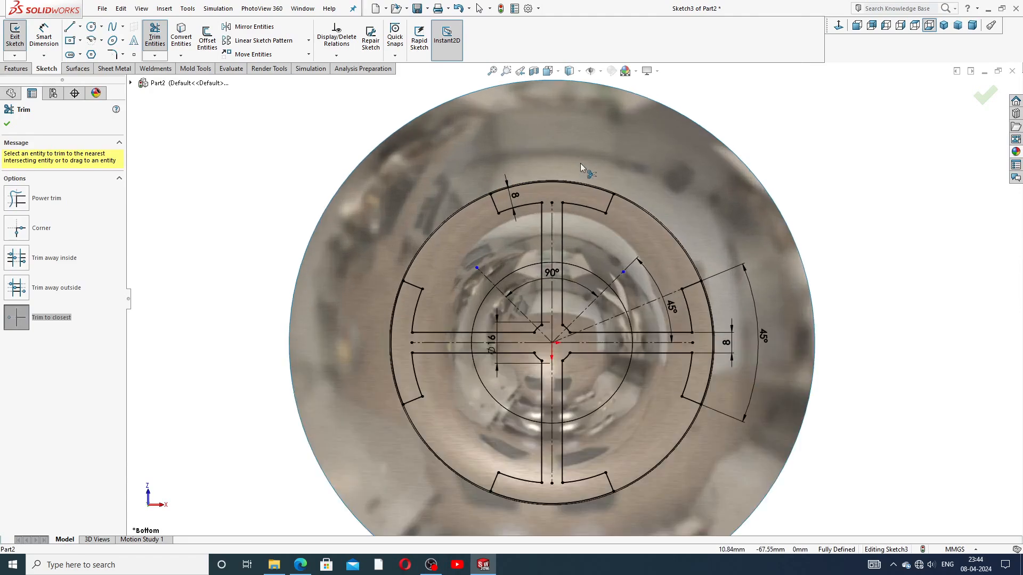
{"action": "scroll", "coordinate": [566, 401], "scroll_direction": "up", "scroll_amount": 2}
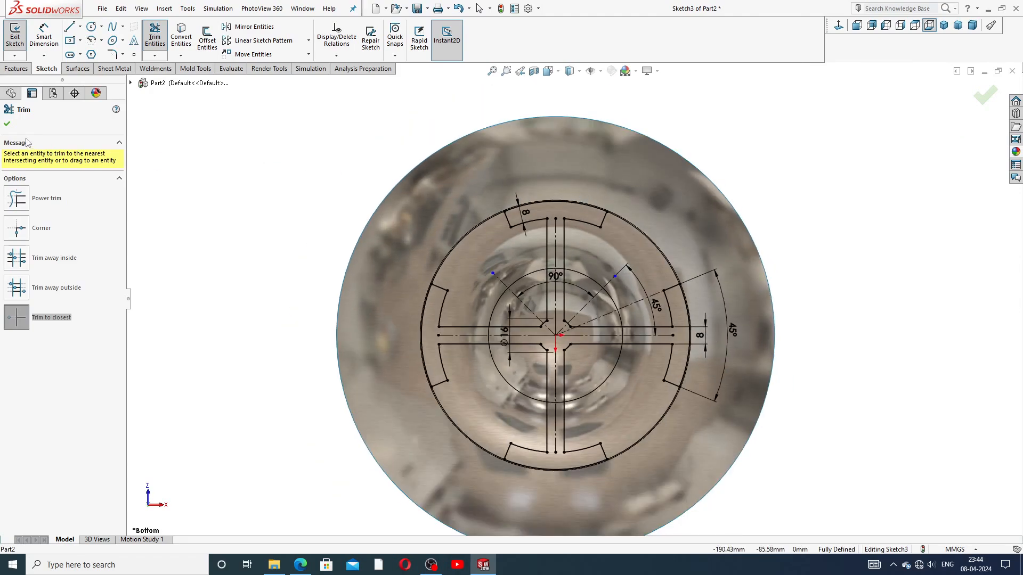
{"action": "left_click", "coordinate": [8, 124]}
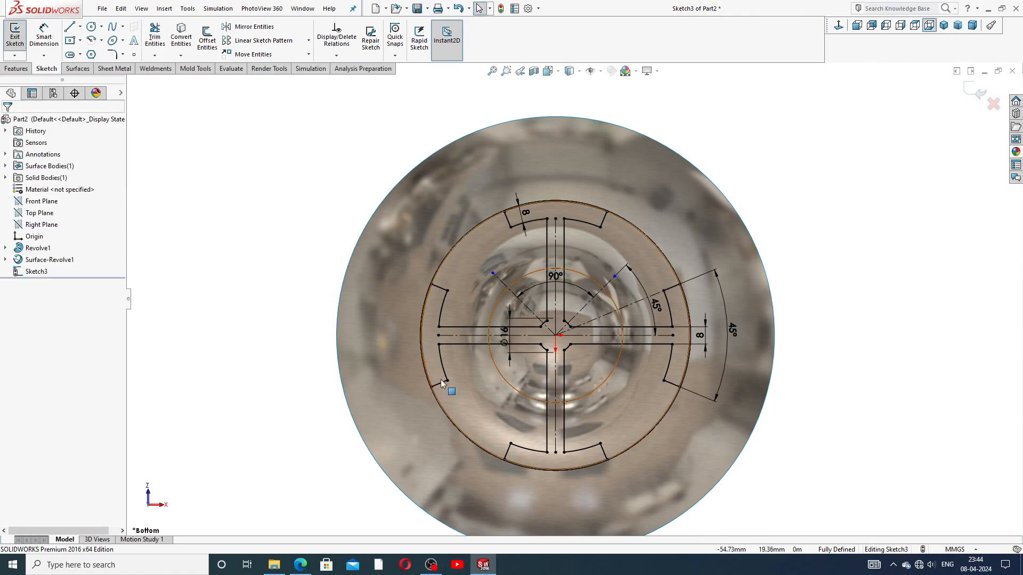
{"action": "scroll", "coordinate": [532, 346], "scroll_direction": "up", "scroll_amount": 5}
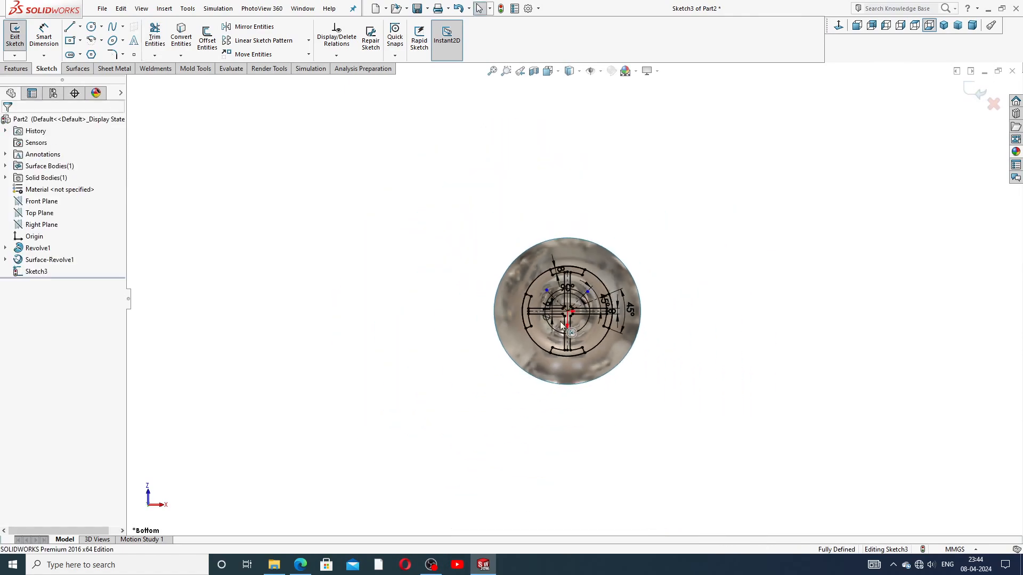
{"action": "scroll", "coordinate": [563, 306], "scroll_direction": "down", "scroll_amount": 3}
{"action": "scroll", "coordinate": [563, 306], "scroll_direction": "down", "scroll_amount": 6}
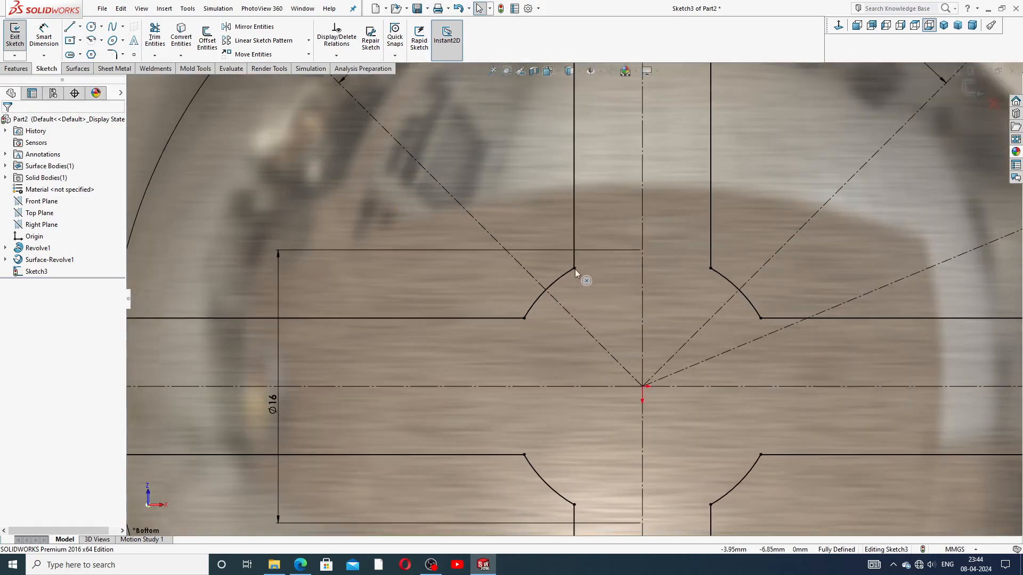
{"action": "scroll", "coordinate": [753, 301], "scroll_direction": "up", "scroll_amount": 2}
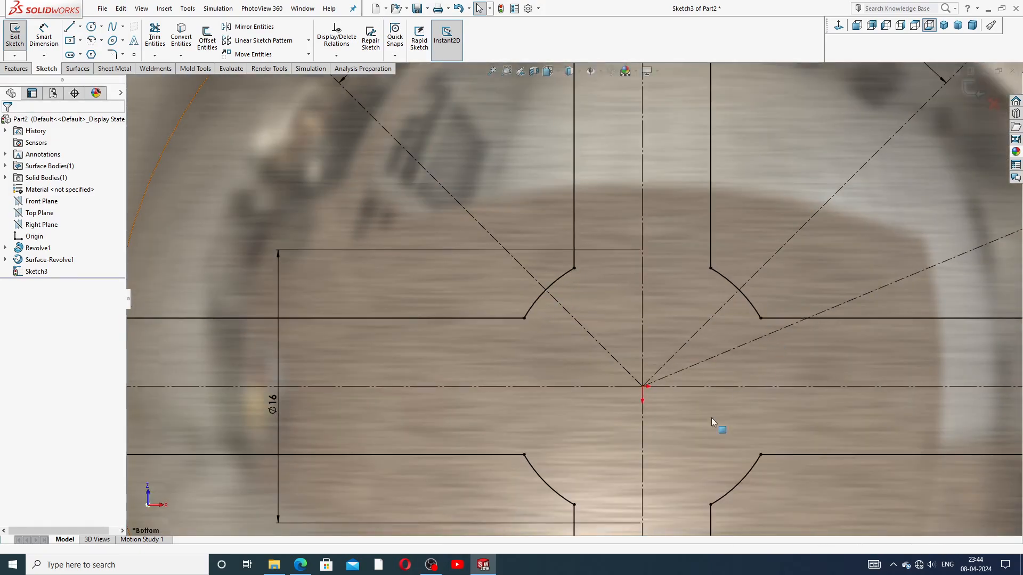
Step: Start a sketch fillet with a 3 mm radius and select the four end corners of the left foot
{"action": "scroll", "coordinate": [646, 469], "scroll_direction": "up", "scroll_amount": 3}
{"action": "scroll", "coordinate": [582, 446], "scroll_direction": "up", "scroll_amount": 3}
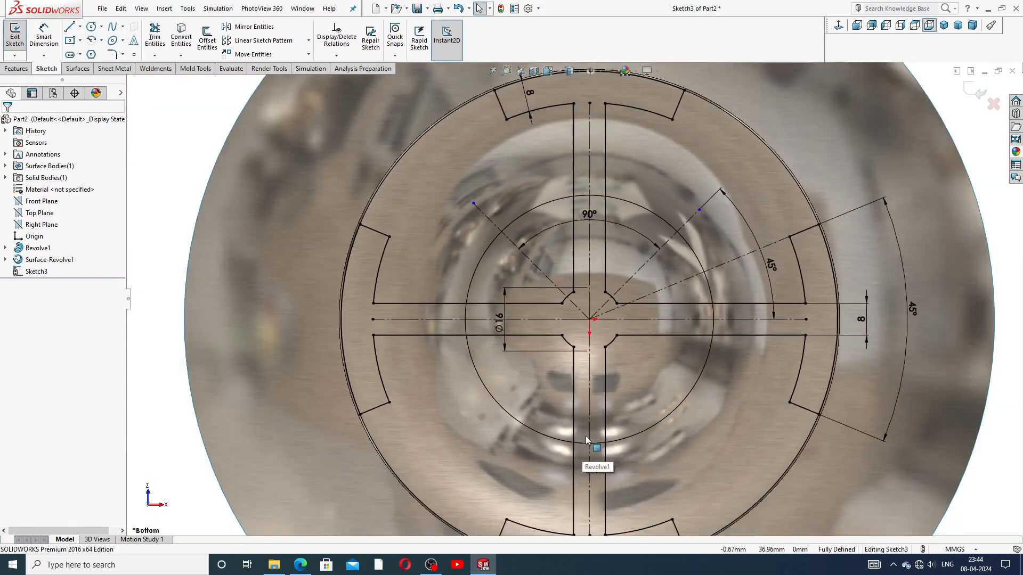
{"action": "scroll", "coordinate": [634, 314], "scroll_direction": "up", "scroll_amount": 1}
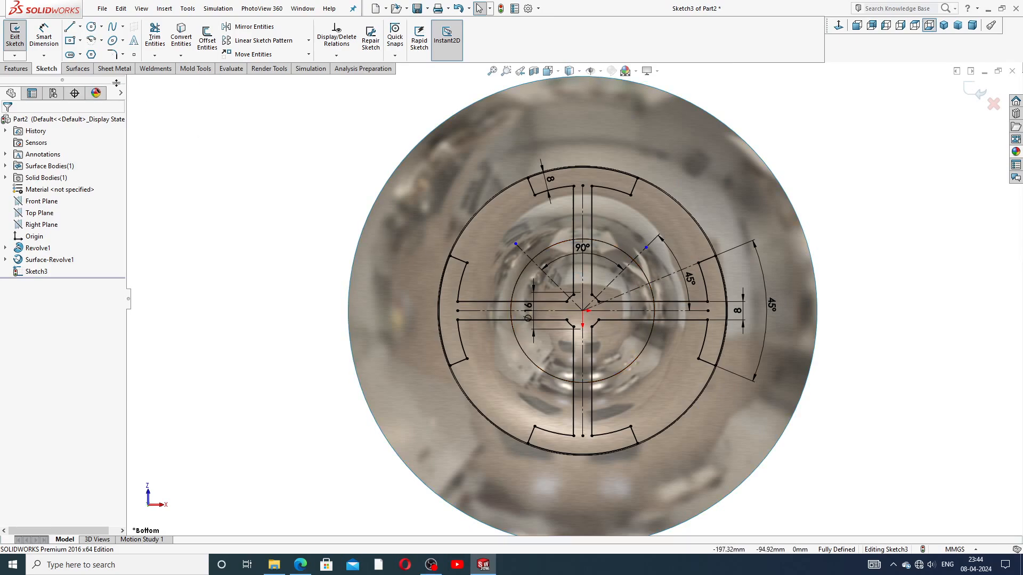
{"action": "left_click", "coordinate": [123, 54]}
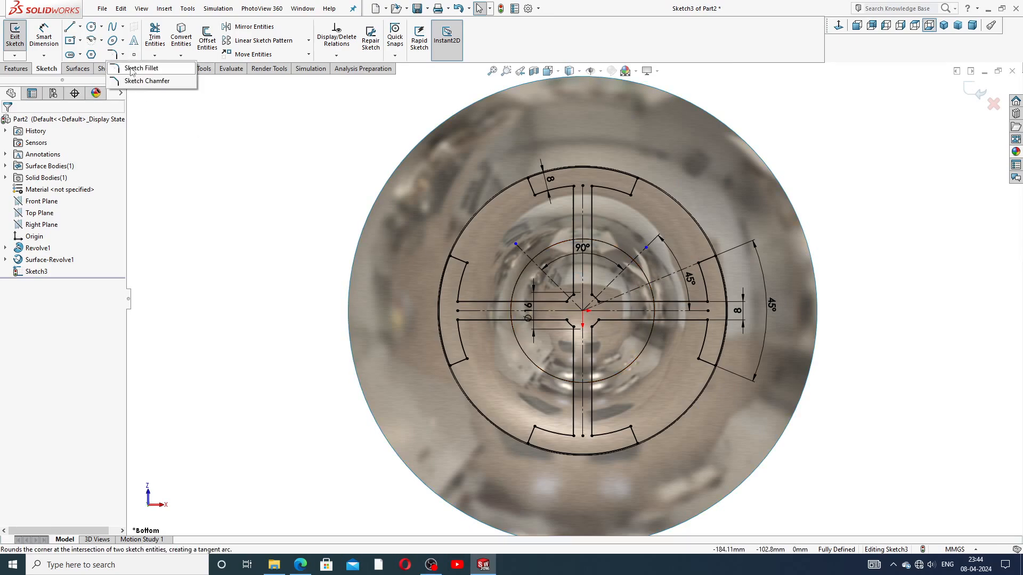
{"action": "left_click", "coordinate": [132, 68]}
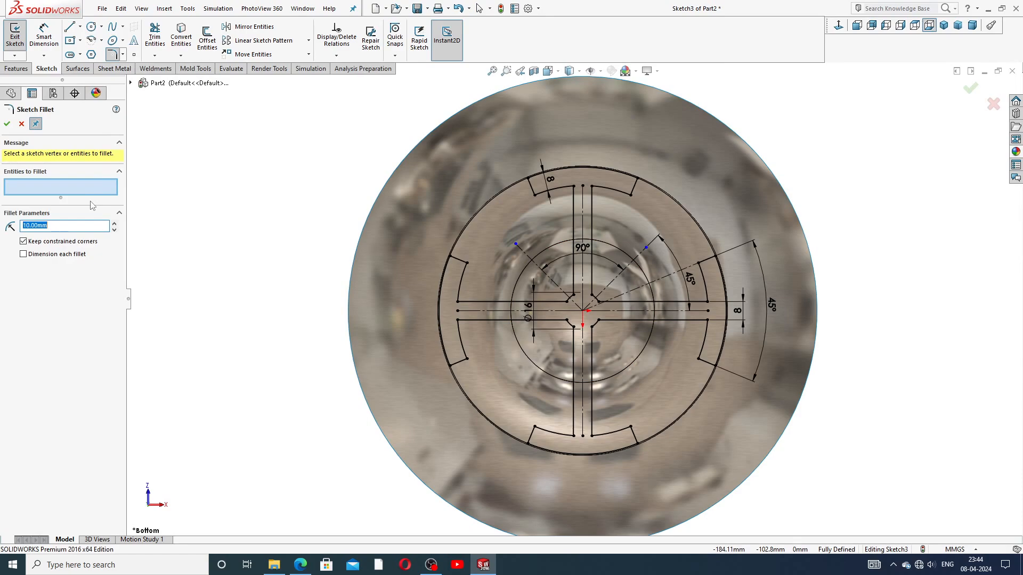
{"action": "type", "text": "3"}
{"action": "scroll", "coordinate": [530, 263], "scroll_direction": "down", "scroll_amount": 2}
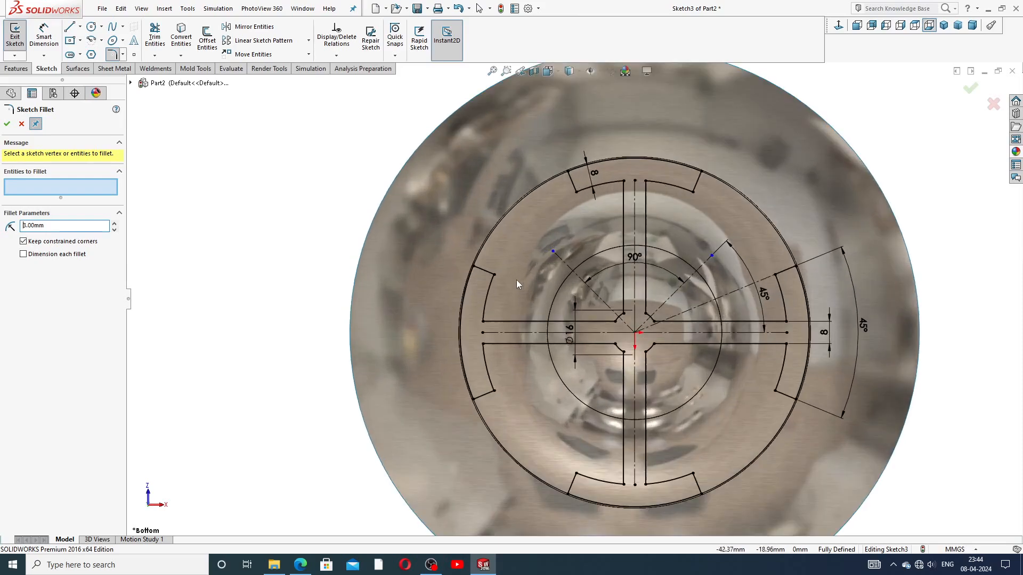
{"action": "left_click", "coordinate": [474, 267]}
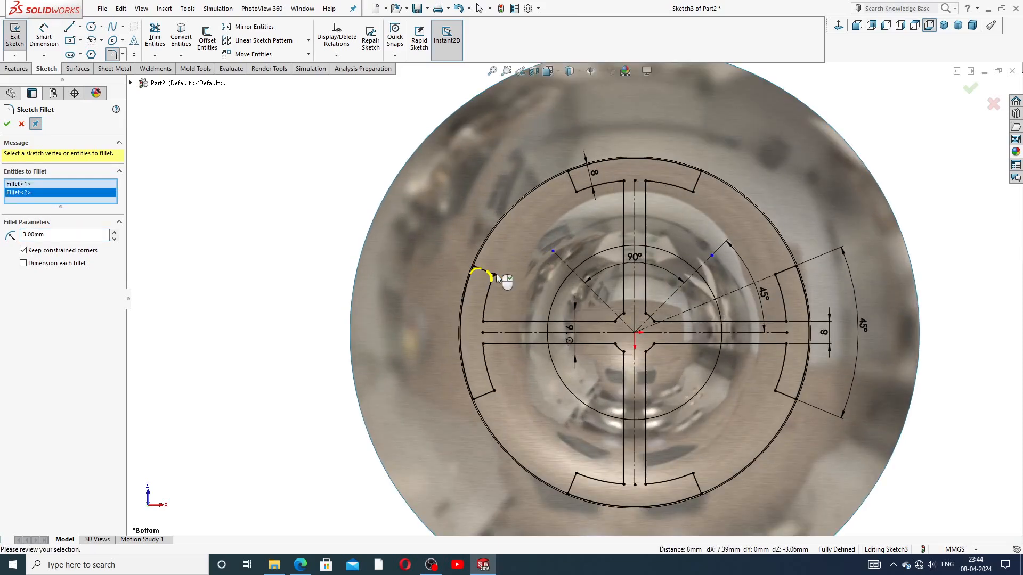
{"action": "left_click", "coordinate": [494, 276]}
{"action": "left_click", "coordinate": [493, 391]}
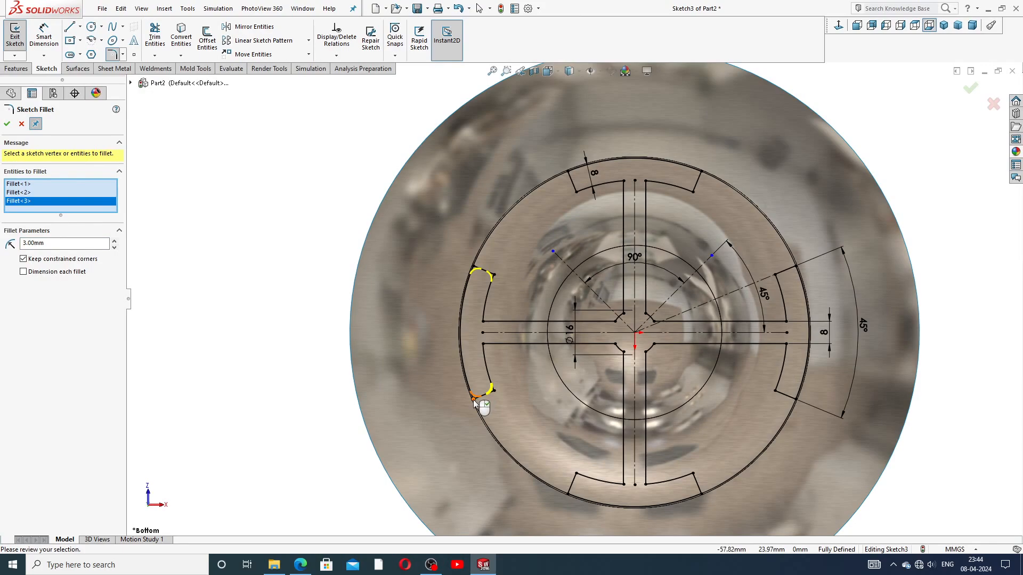
{"action": "left_click", "coordinate": [474, 397]}
Step: Add the four end corners of the lower foot and the four end corners of the right foot to the 3 mm fillet
{"action": "left_click", "coordinate": [577, 473]}
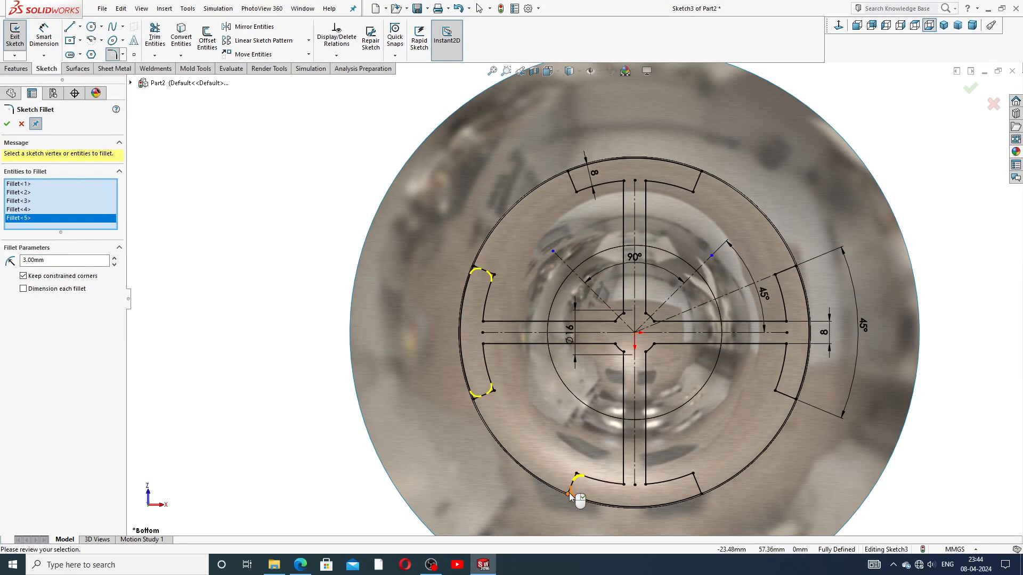
{"action": "left_click", "coordinate": [568, 494]}
{"action": "left_click", "coordinate": [692, 474]}
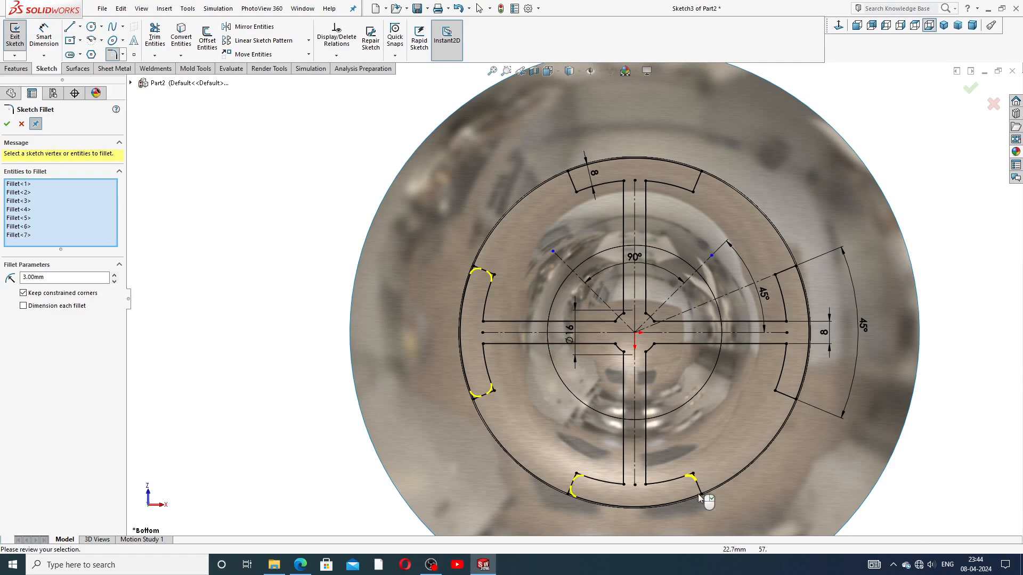
{"action": "left_click", "coordinate": [700, 493]}
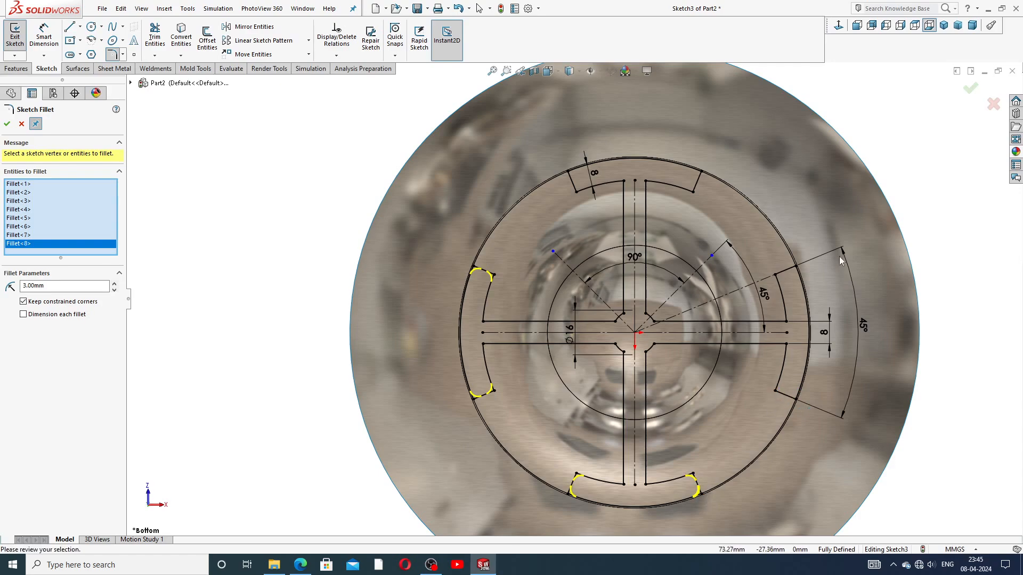
{"action": "left_click", "coordinate": [796, 268]}
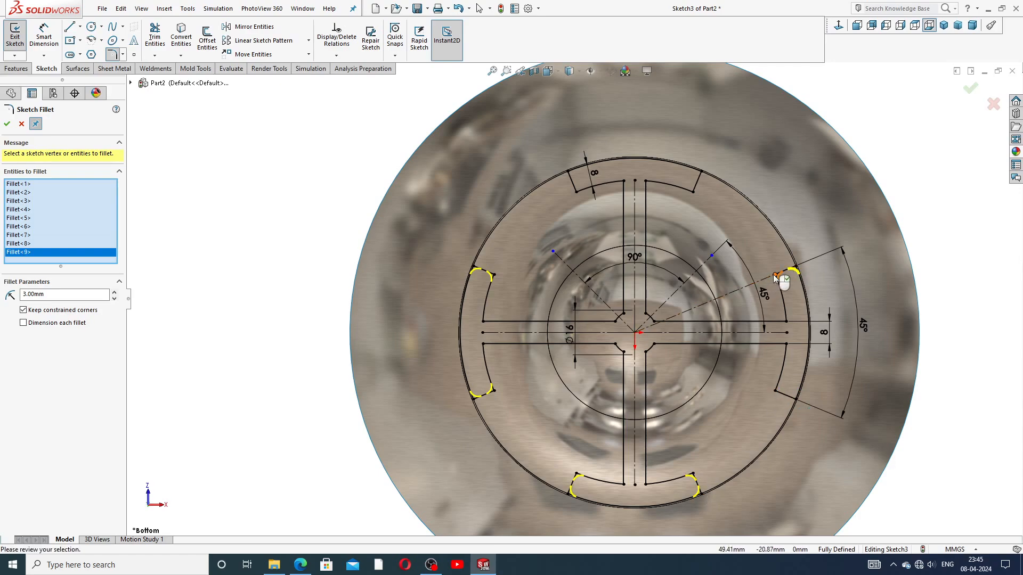
{"action": "left_click", "coordinate": [776, 276]}
{"action": "left_click", "coordinate": [775, 391]}
{"action": "left_click", "coordinate": [795, 398]}
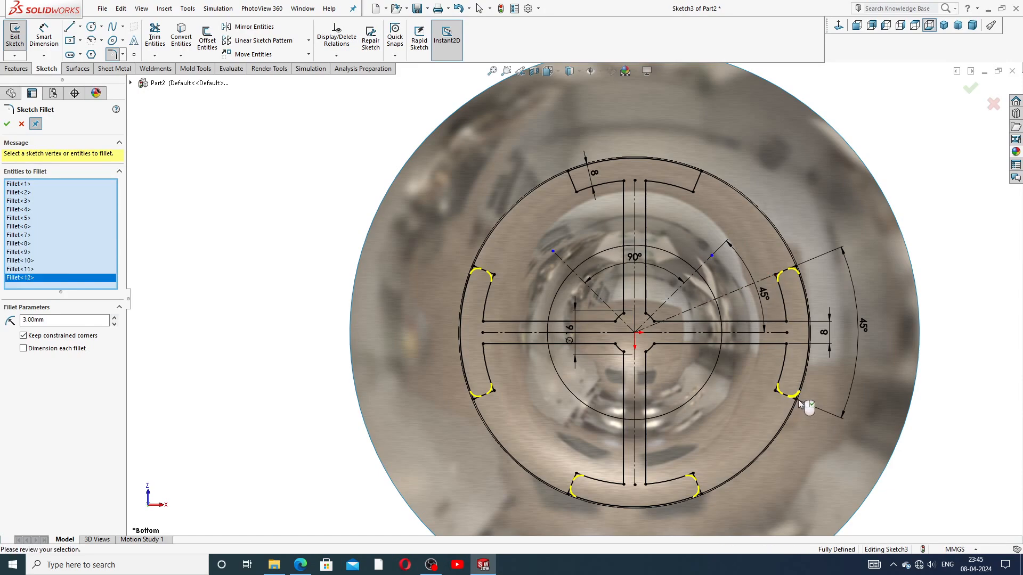
Step: Include the four end corners of the upper foot in the 3 mm fillet selection
{"action": "left_click", "coordinate": [699, 172]}
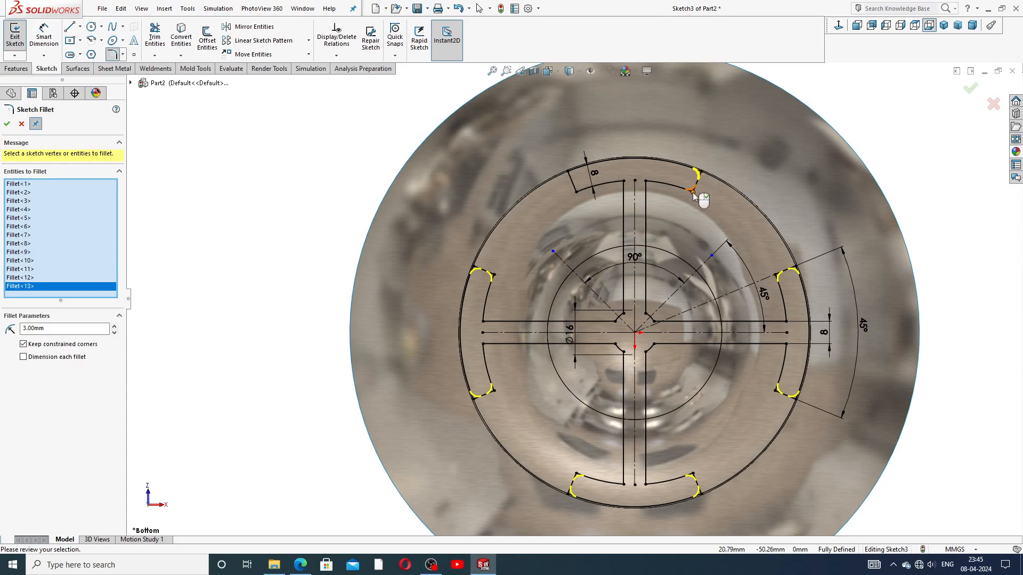
{"action": "left_click", "coordinate": [692, 191]}
{"action": "left_click", "coordinate": [568, 172]}
{"action": "left_click", "coordinate": [577, 191]}
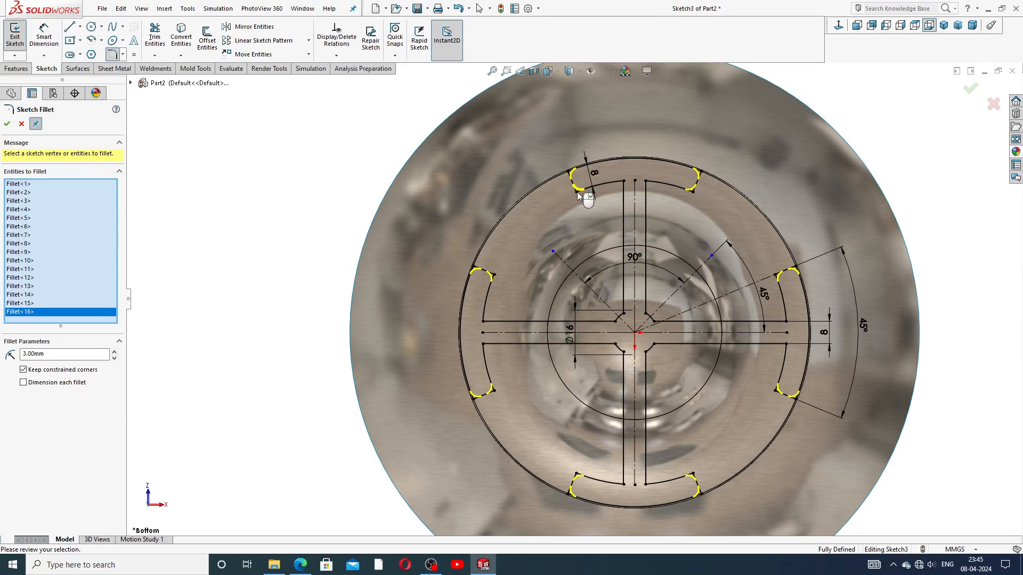
Step: Add the eight corners where the ribs meet the central 16 mm circle's arcs and apply the 3 mm fillets
{"action": "left_click", "coordinate": [616, 324]}
{"action": "left_click", "coordinate": [638, 321]}
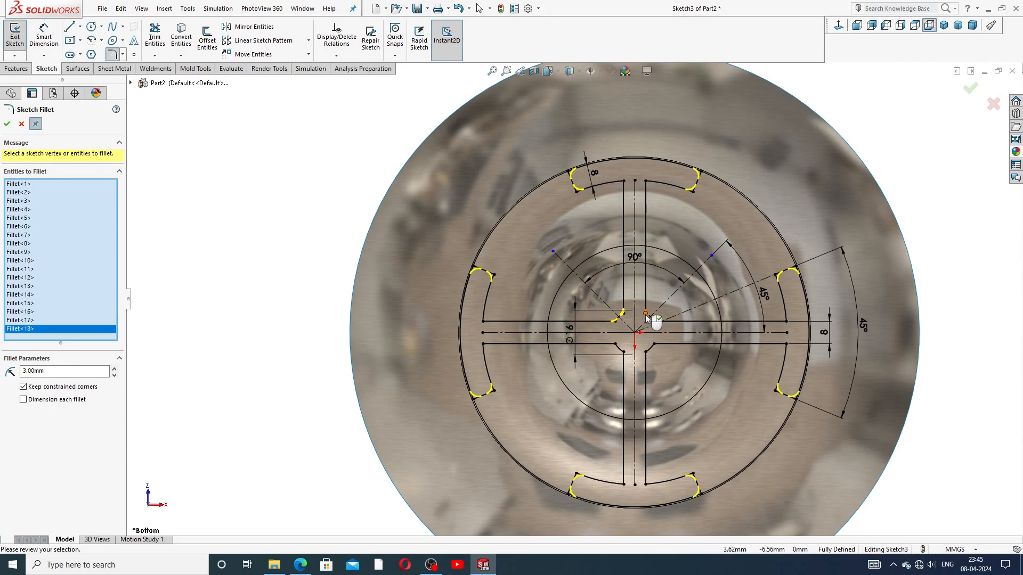
{"action": "left_click", "coordinate": [652, 322]}
{"action": "left_click", "coordinate": [653, 323]}
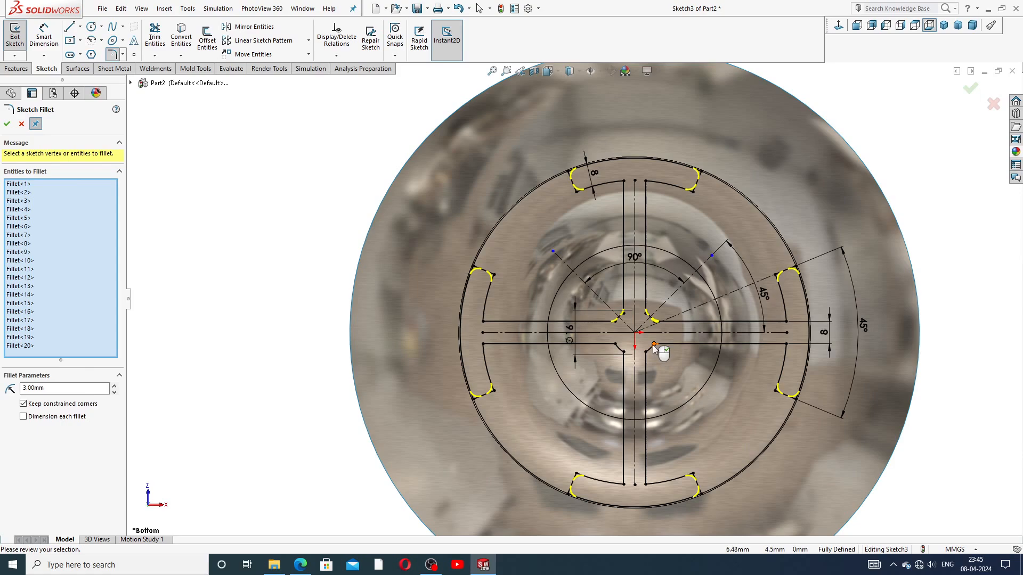
{"action": "left_click", "coordinate": [650, 355]}
{"action": "left_click", "coordinate": [649, 355]}
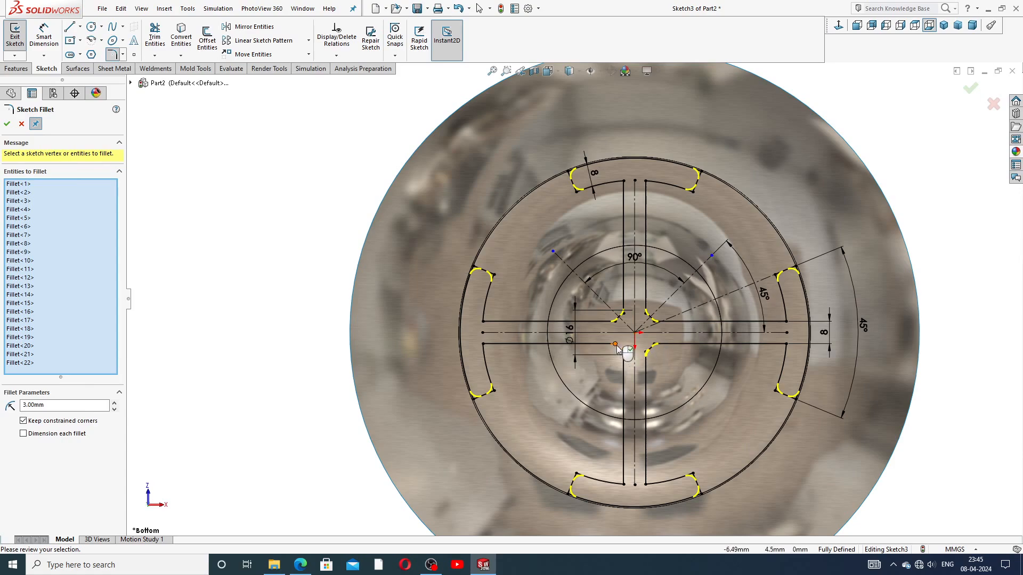
{"action": "left_click", "coordinate": [626, 356]}
{"action": "left_click", "coordinate": [625, 354]}
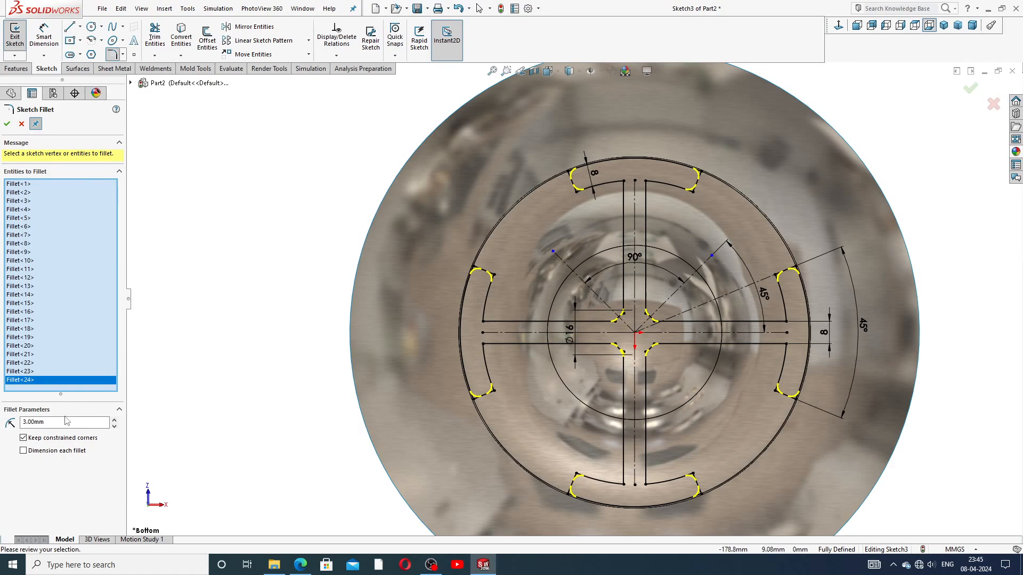
{"action": "left_click", "coordinate": [7, 125]}
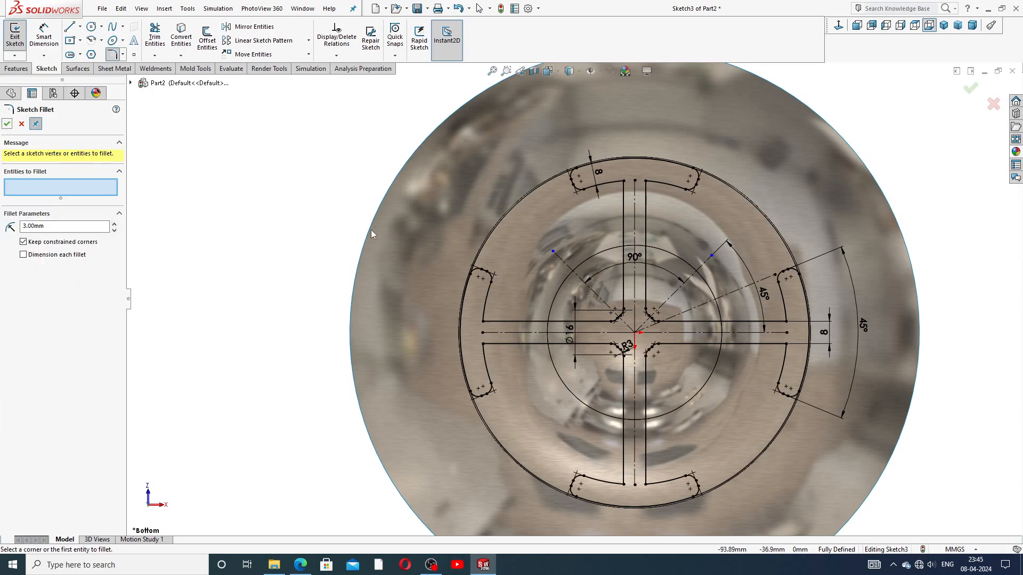
Step: Set the sketch fillet radius to 6 mm and select the rib-to-foot corners of the left and upper feet
{"action": "left_click", "coordinate": [39, 228]}
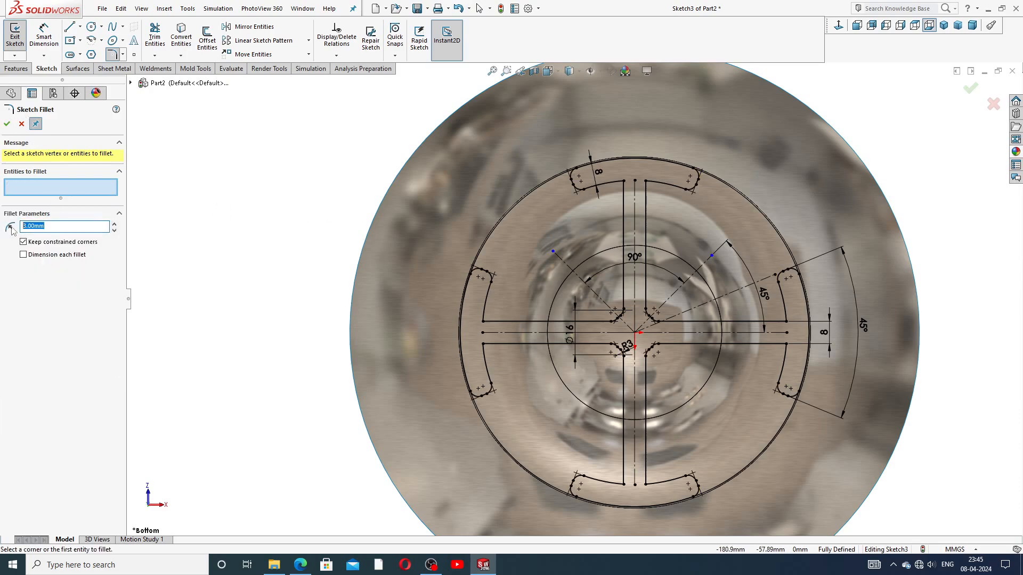
{"action": "type", "text": "6"}
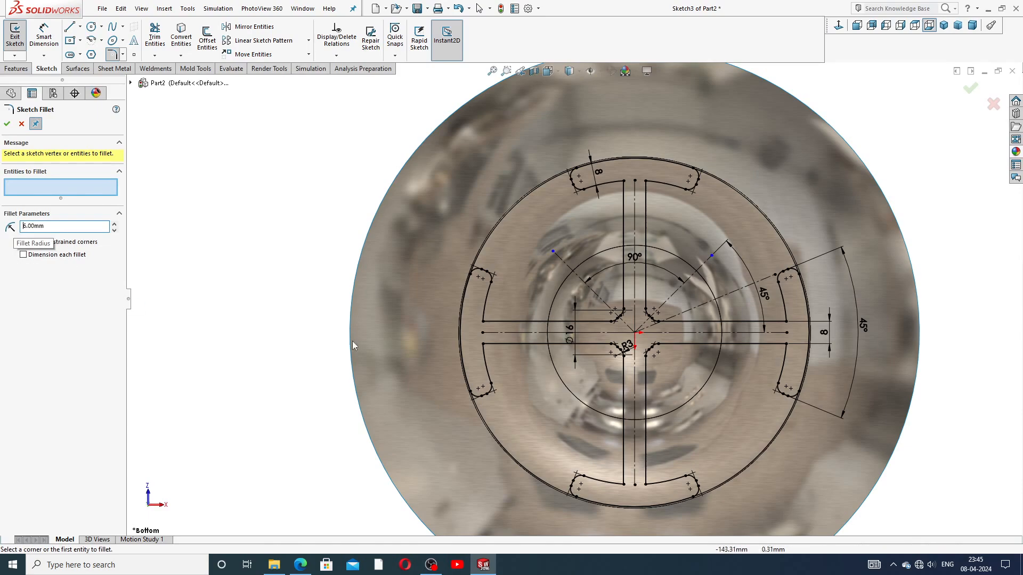
{"action": "left_click", "coordinate": [483, 322]}
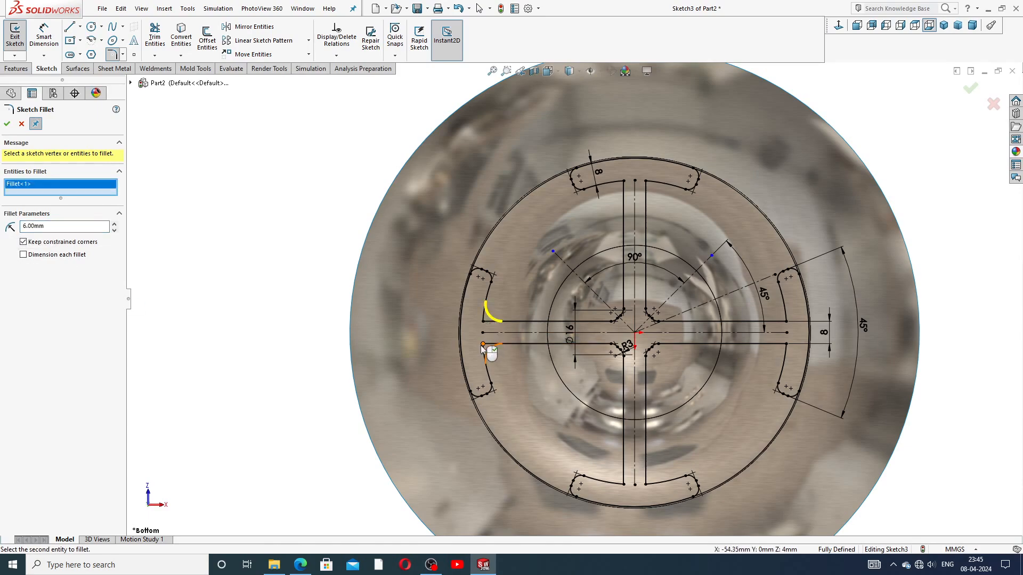
{"action": "left_click", "coordinate": [485, 344]}
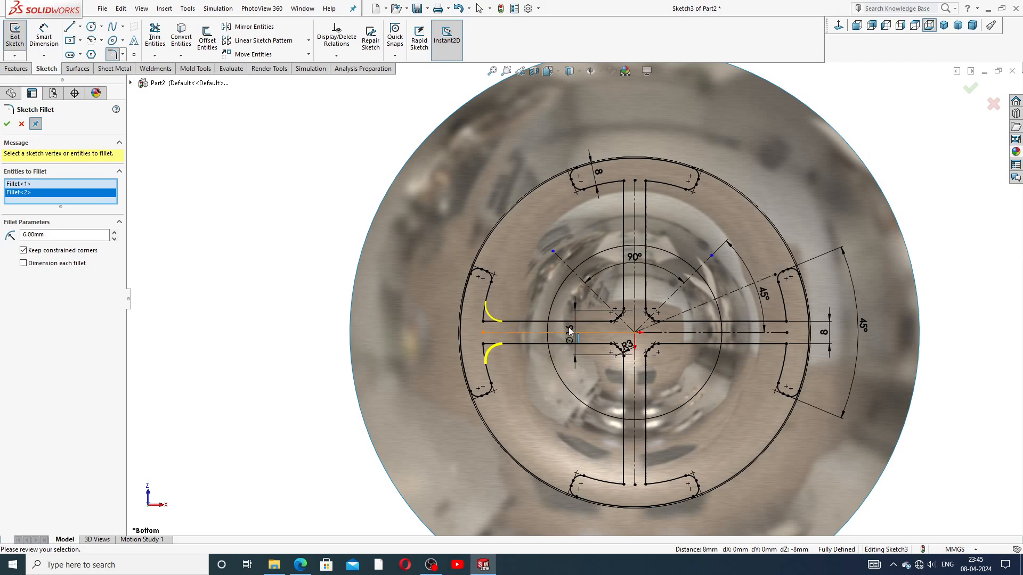
{"action": "left_click", "coordinate": [624, 182]}
{"action": "left_click", "coordinate": [647, 181]}
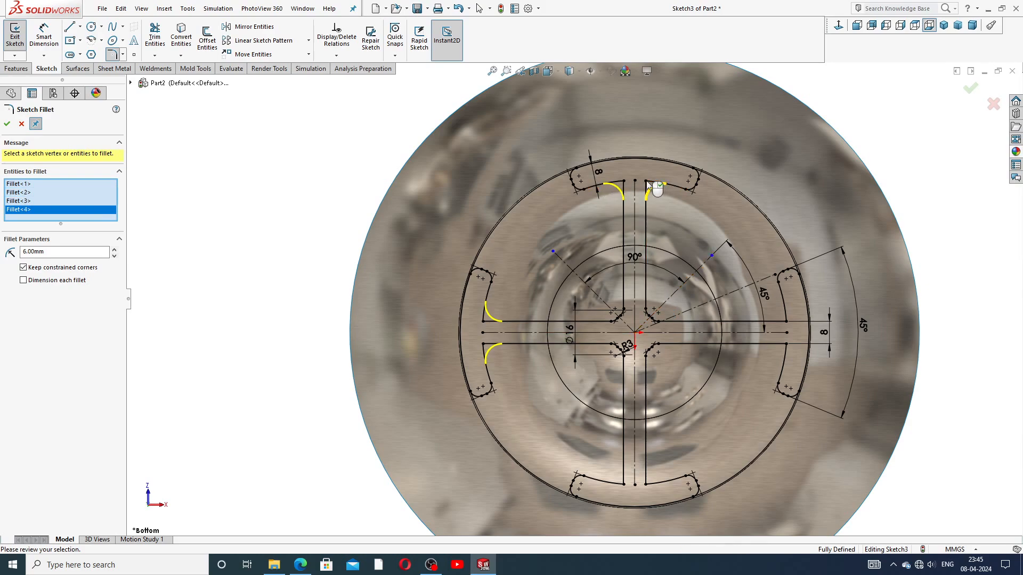
Step: Add the rib-to-foot corners of the lower and right feet, apply the 6 mm fillets and finish filleting
{"action": "left_click", "coordinate": [623, 483]}
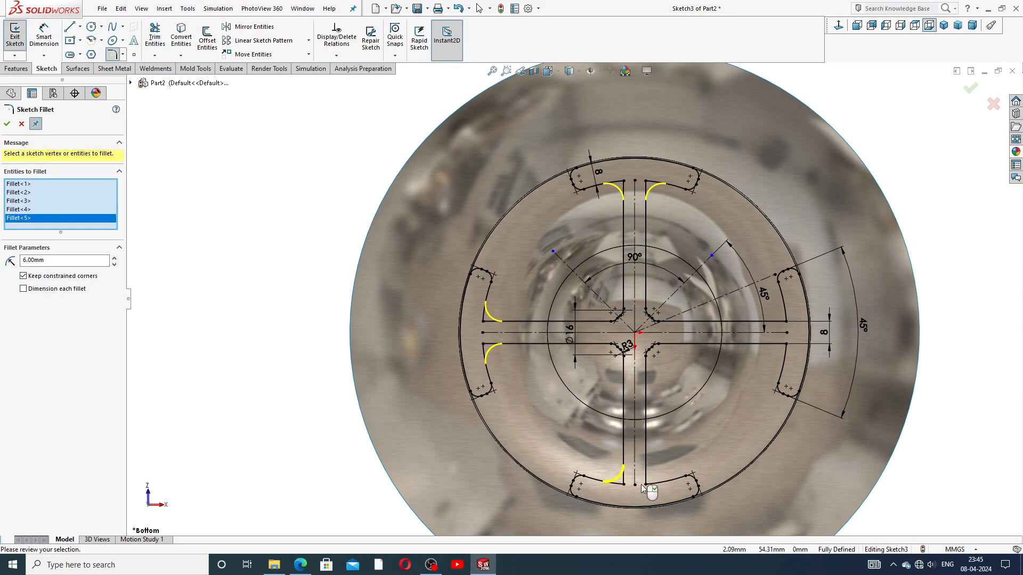
{"action": "left_click", "coordinate": [645, 483]}
{"action": "left_click", "coordinate": [786, 321]}
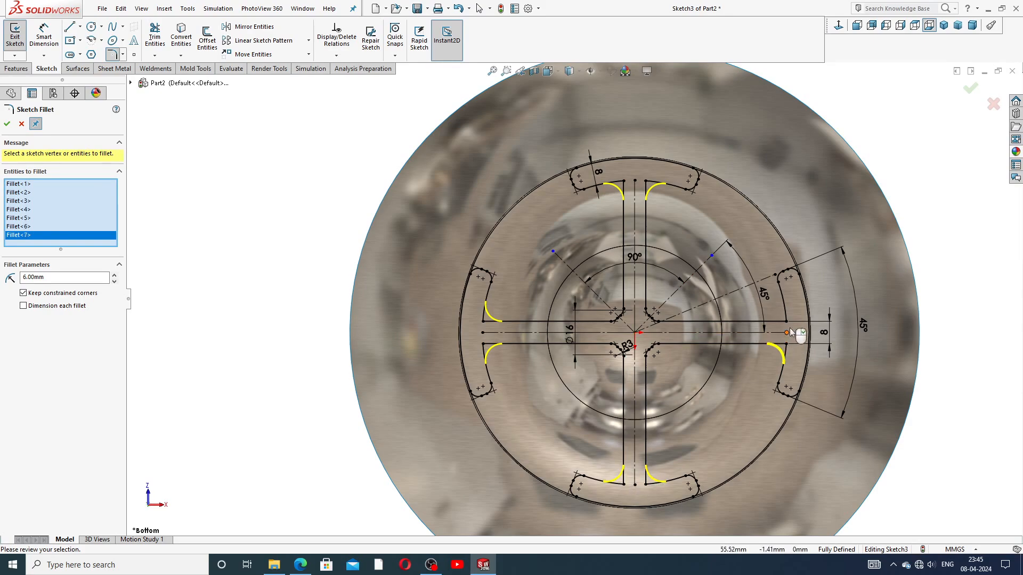
{"action": "left_click", "coordinate": [786, 344]}
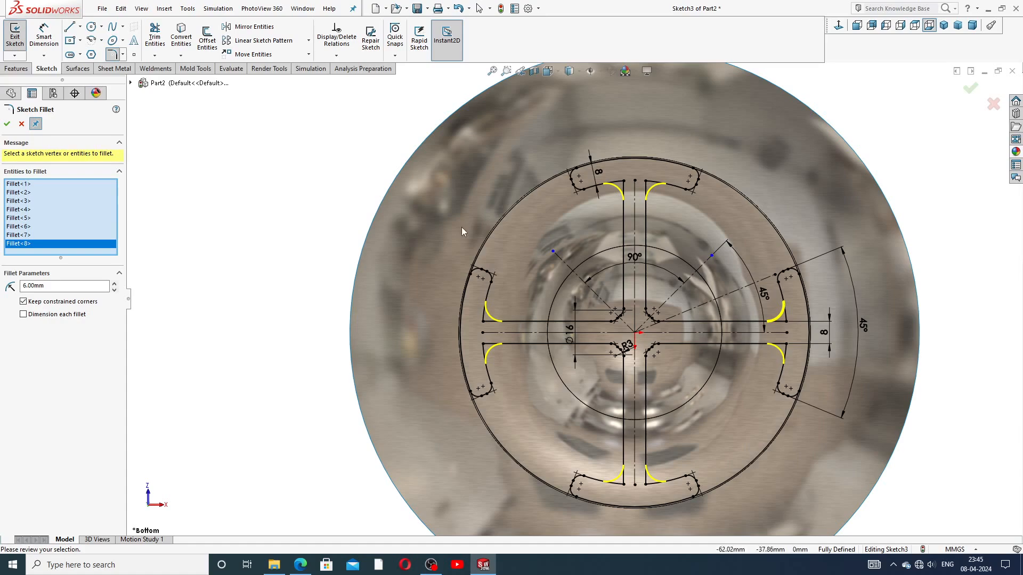
{"action": "left_click", "coordinate": [7, 124]}
{"action": "left_click", "coordinate": [7, 124]}
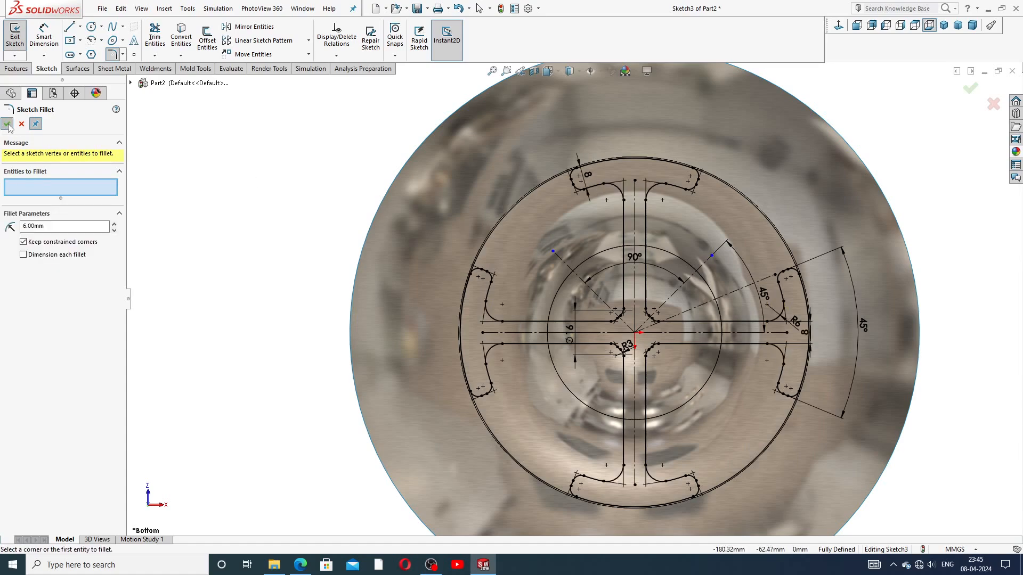
{"action": "scroll", "coordinate": [739, 277], "scroll_direction": "up", "scroll_amount": 1}
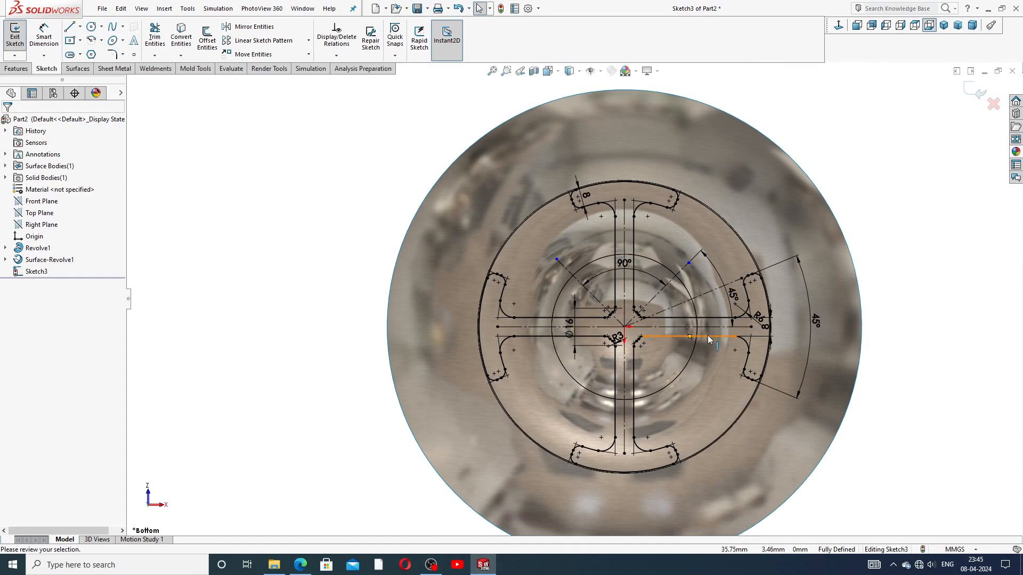
{"action": "scroll", "coordinate": [707, 334], "scroll_direction": "down", "scroll_amount": 1}
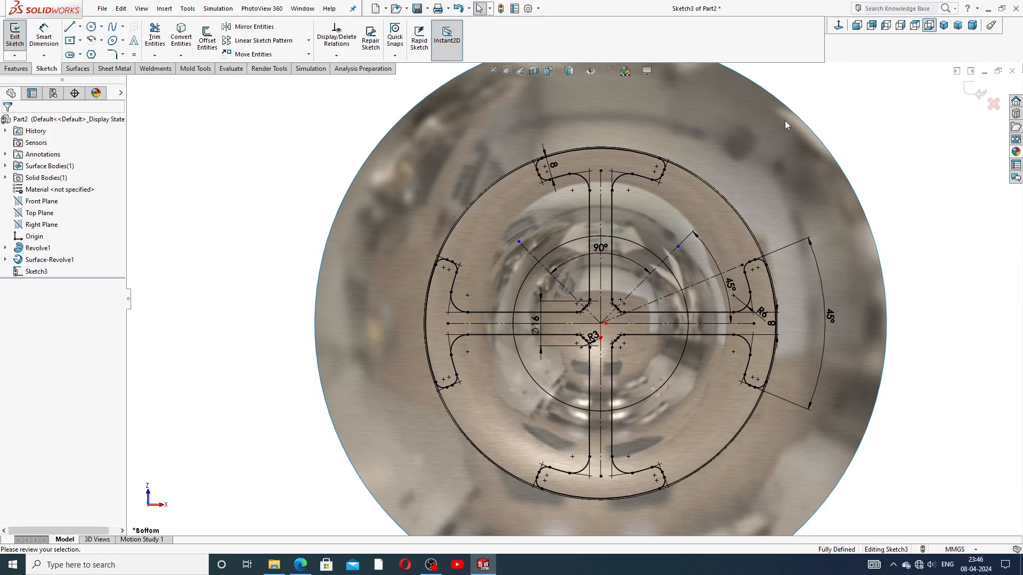
{"action": "left_click", "coordinate": [16, 69]}
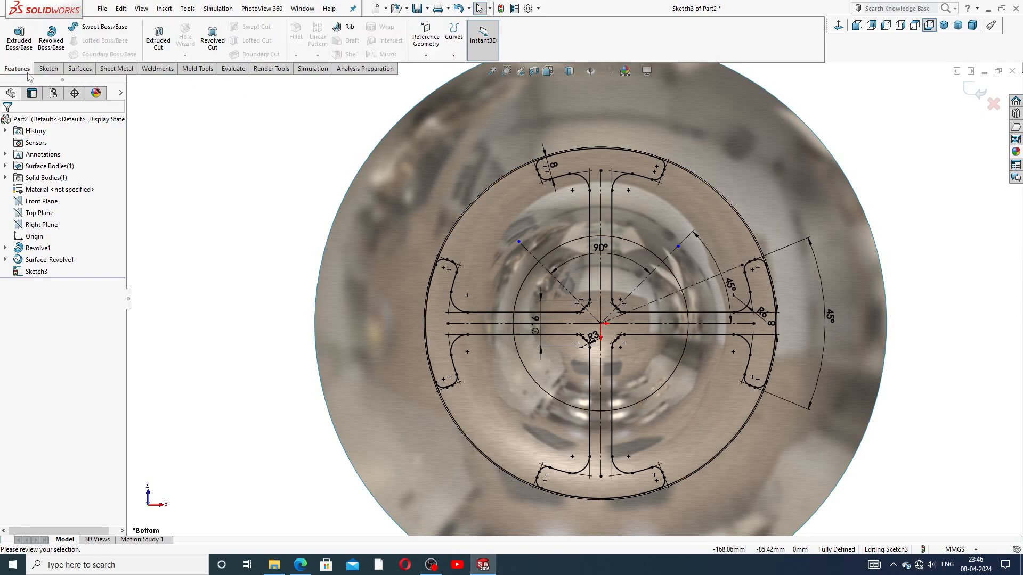
{"action": "left_click", "coordinate": [158, 37]}
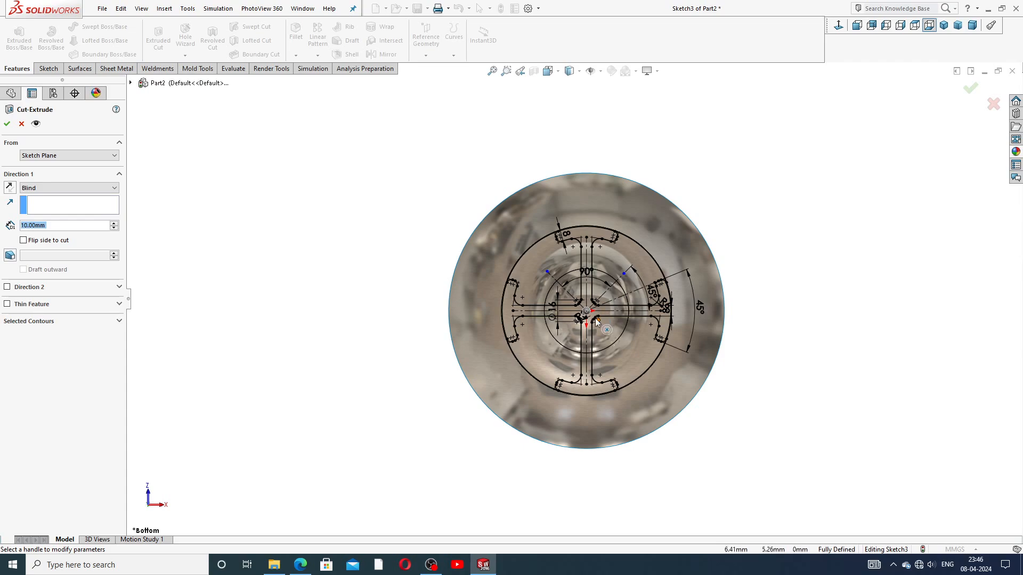
{"action": "left_click", "coordinate": [21, 124]}
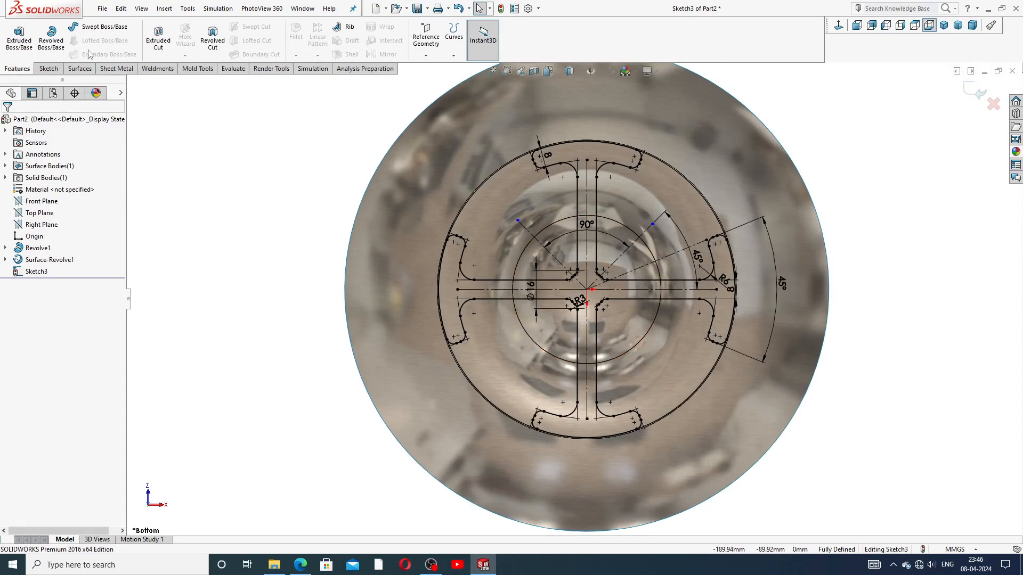
Step: Sketch a circle about 230 mm in diameter around the rib profile, centred on the origin
{"action": "left_click", "coordinate": [48, 68]}
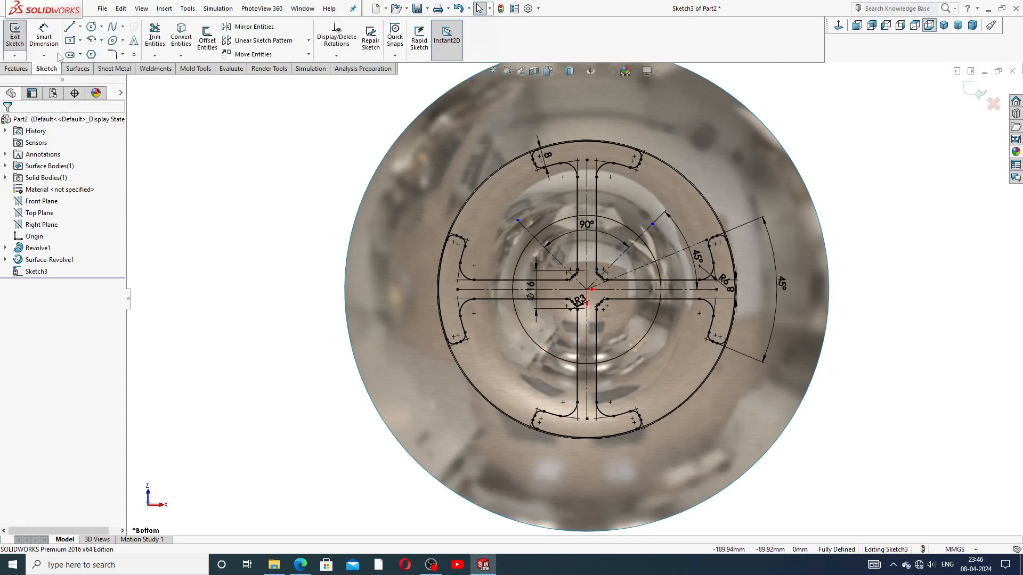
{"action": "left_click", "coordinate": [91, 28]}
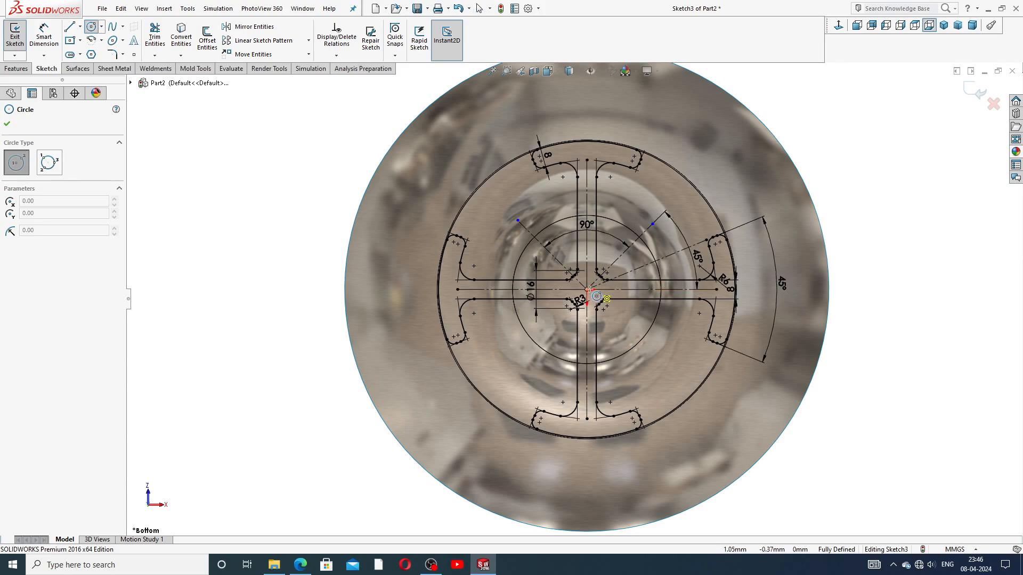
{"action": "left_click", "coordinate": [588, 291]}
{"action": "scroll", "coordinate": [631, 125], "scroll_direction": "up", "scroll_amount": 2}
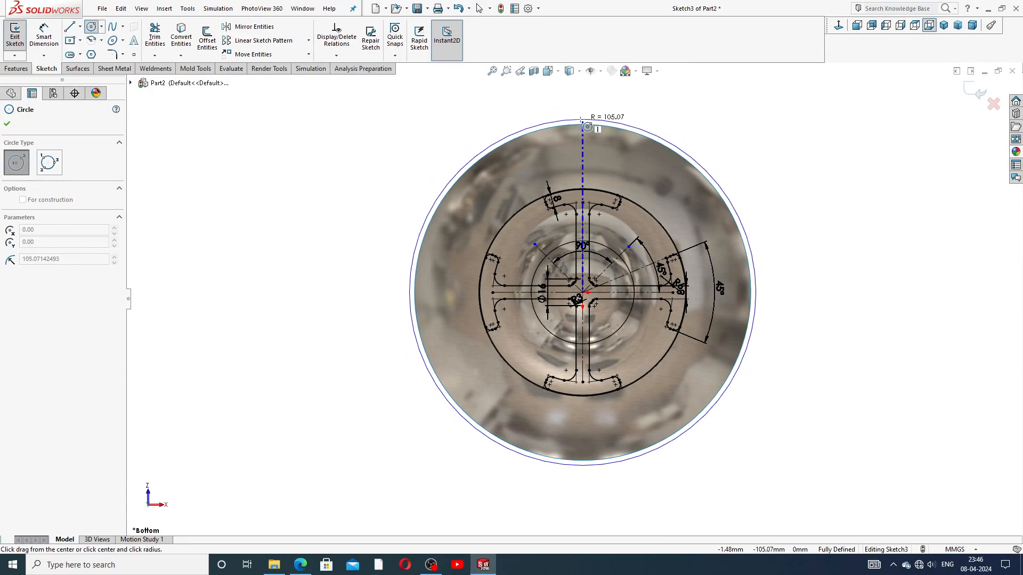
{"action": "left_click", "coordinate": [585, 103]}
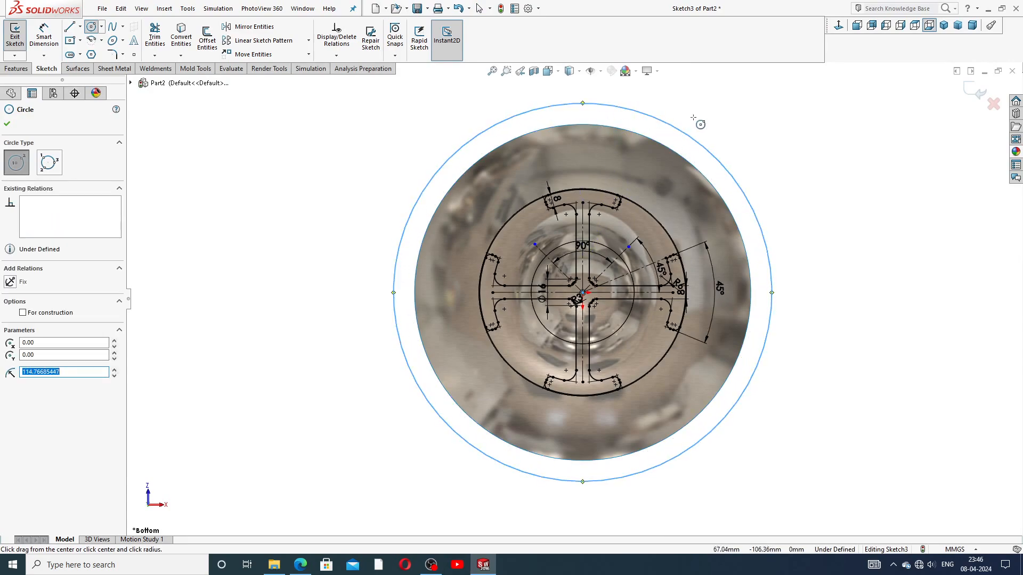
{"action": "right_click", "coordinate": [698, 121]}
{"action": "left_click", "coordinate": [724, 126]}
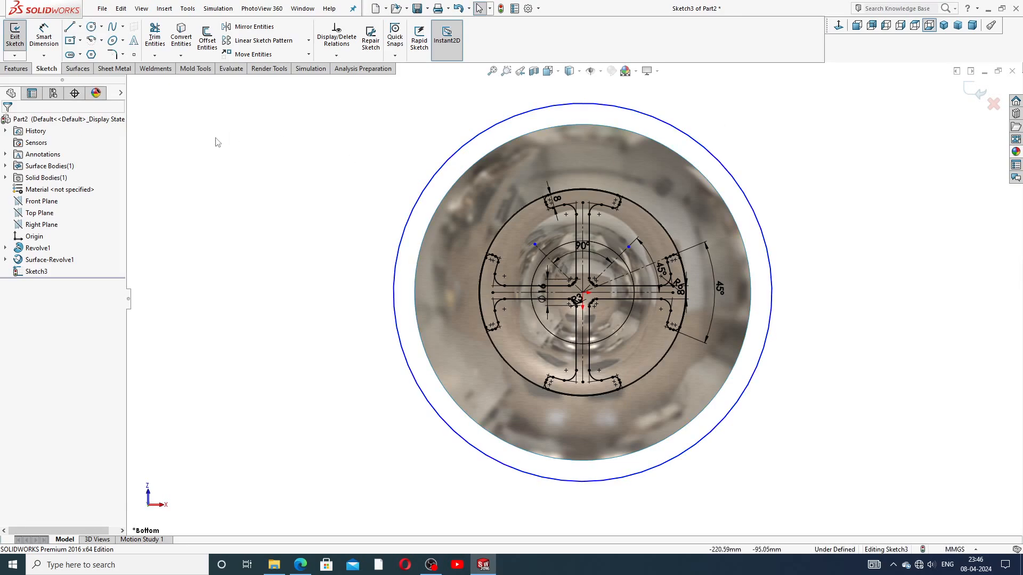
Step: Dimension the outer circle's diameter to 220 mm
{"action": "left_click", "coordinate": [46, 40]}
{"action": "left_click", "coordinate": [667, 128]}
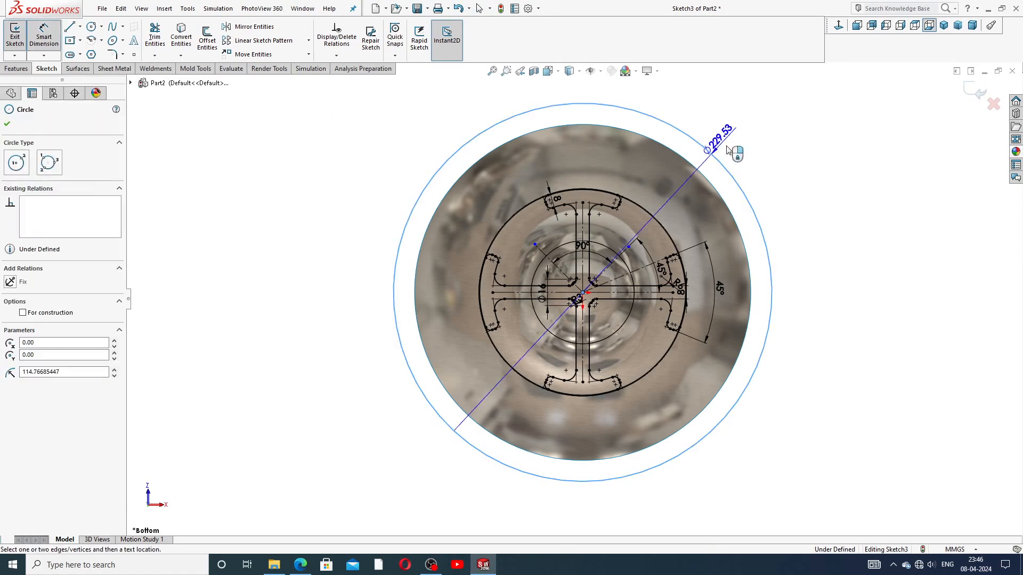
{"action": "left_click", "coordinate": [756, 150]}
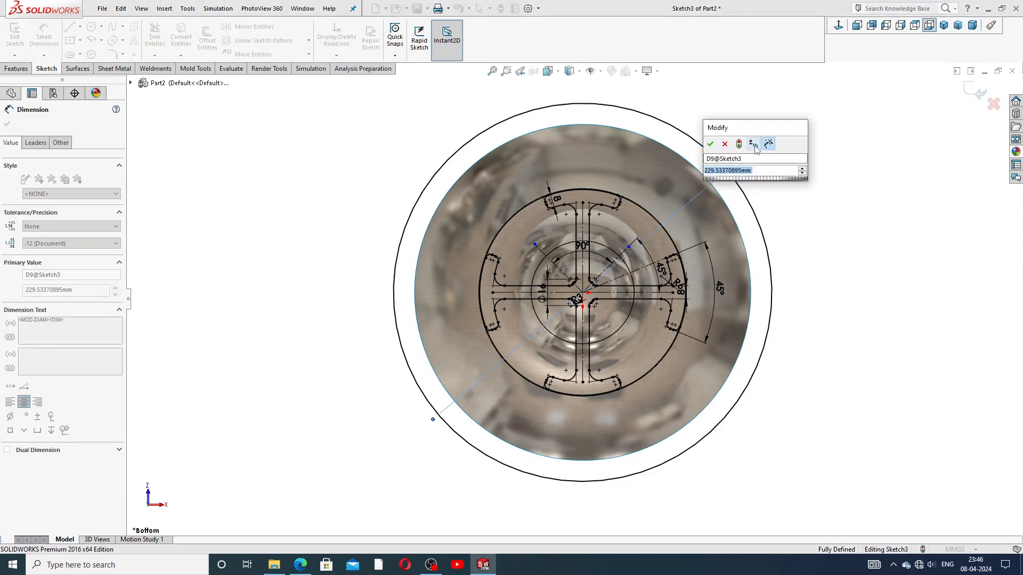
{"action": "type", "text": "220"}
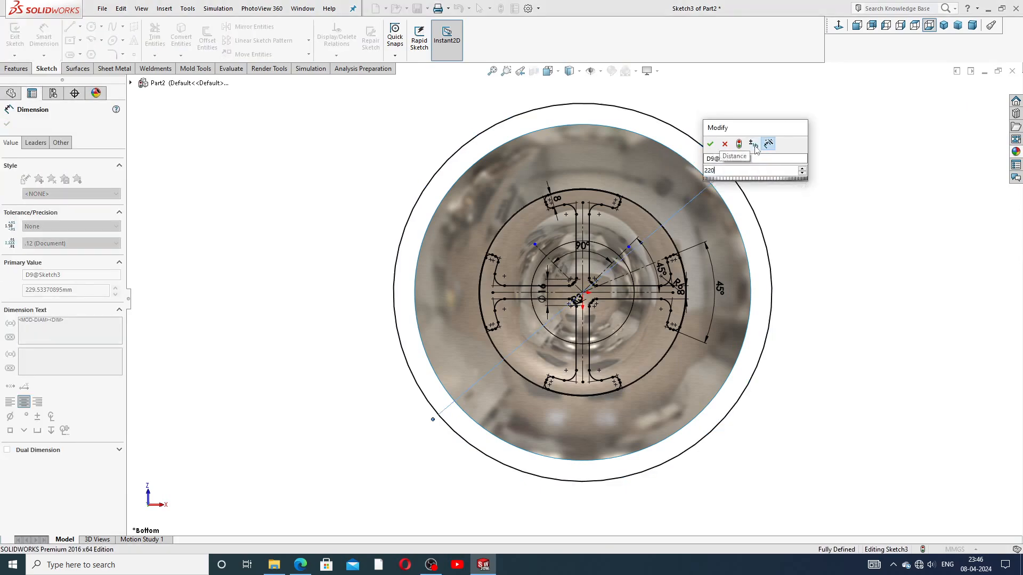
{"action": "key", "text": "Return"}
{"action": "right_click", "coordinate": [793, 140]}
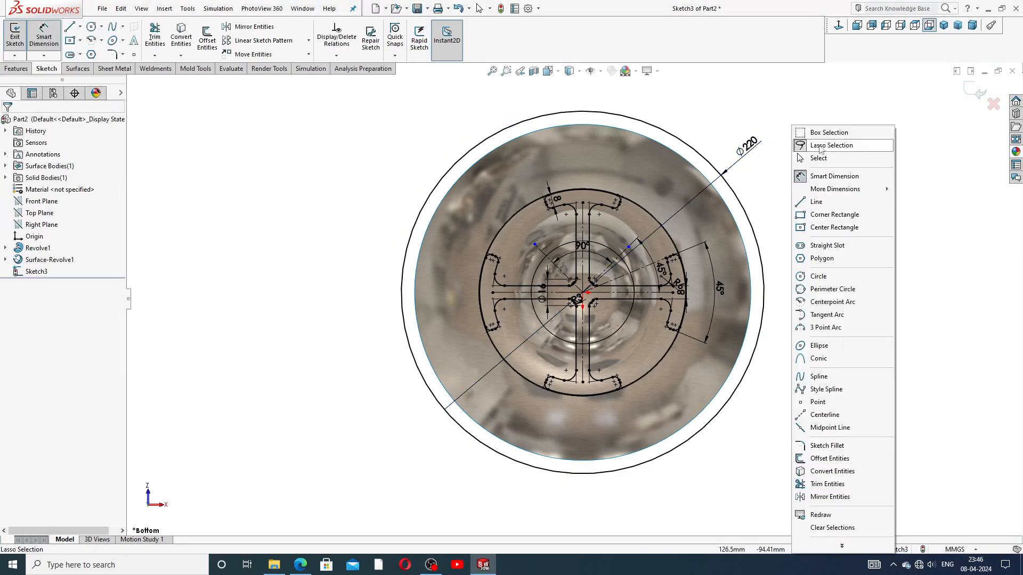
{"action": "left_click", "coordinate": [823, 155]}
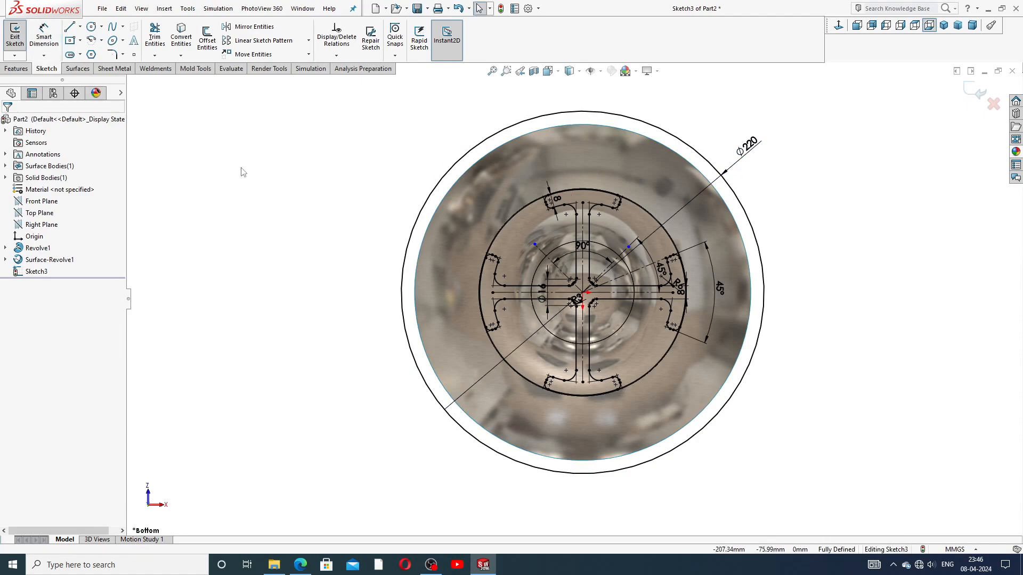
Step: Start an extruded cut from the profile with its start offset 130 mm from the sketch plane, reversed toward the valve's open end
{"action": "left_click", "coordinate": [16, 68]}
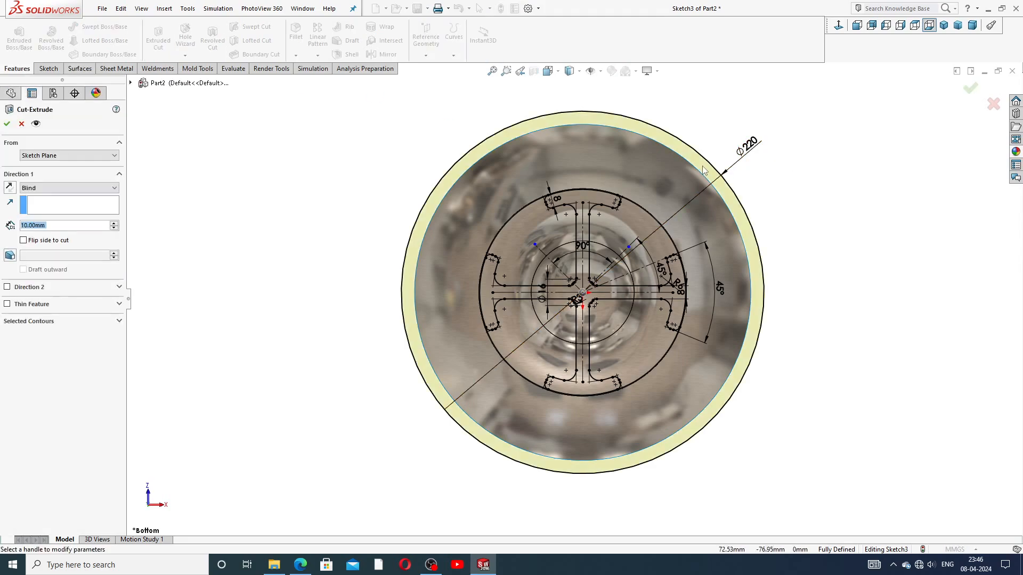
{"action": "scroll", "coordinate": [682, 234], "scroll_direction": "up", "scroll_amount": 3}
{"action": "scroll", "coordinate": [679, 224], "scroll_direction": "down", "scroll_amount": 3}
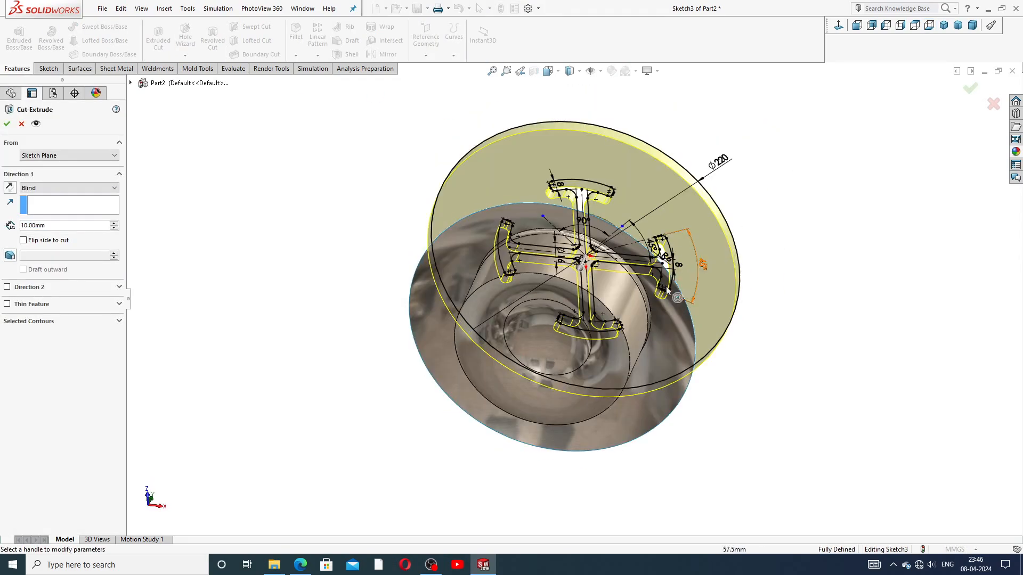
{"action": "scroll", "coordinate": [670, 220], "scroll_direction": "up", "scroll_amount": 2}
{"action": "middle_click_drag", "start_coordinate": [670, 220], "coordinate": [582, 361]}
{"action": "scroll", "coordinate": [560, 309], "scroll_direction": "down", "scroll_amount": 2}
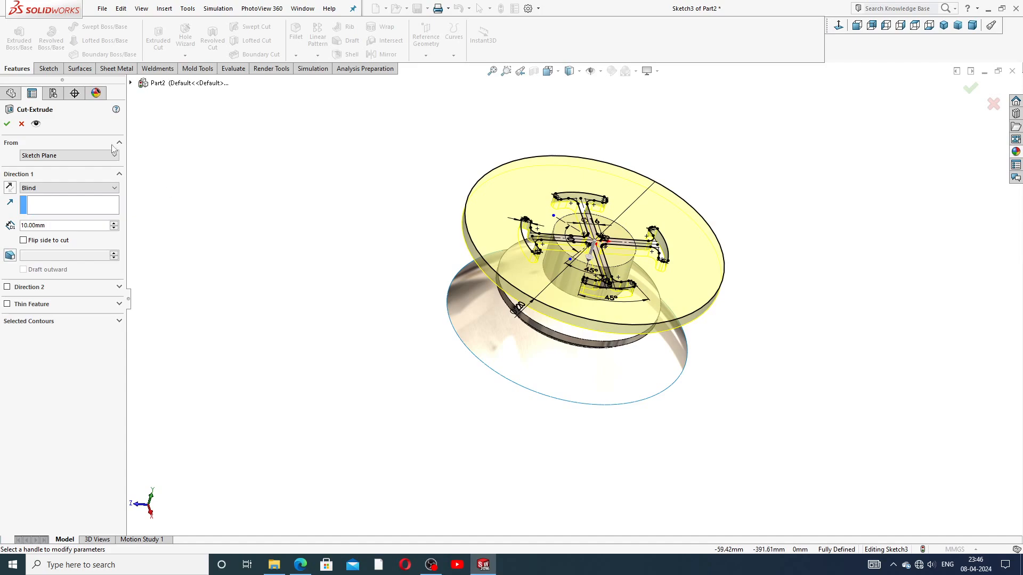
{"action": "left_click", "coordinate": [68, 155]}
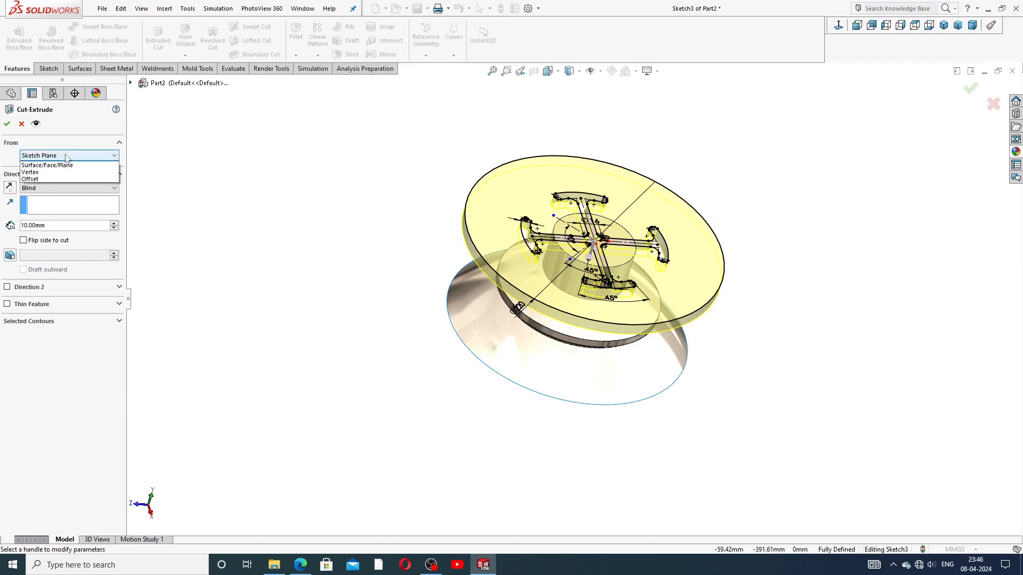
{"action": "left_click", "coordinate": [52, 184]}
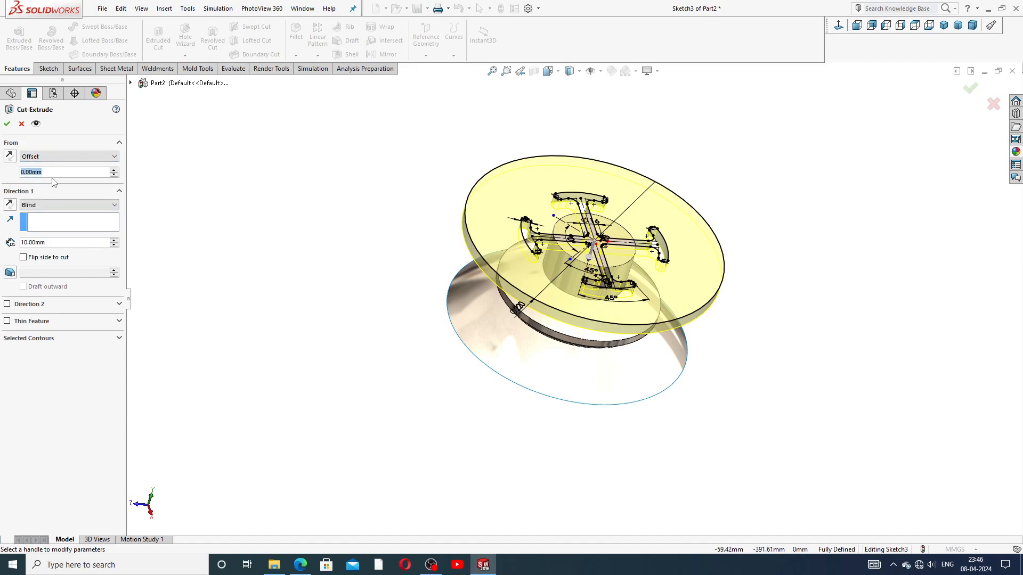
{"action": "type", "text": "130"}
{"action": "key", "text": "Return"}
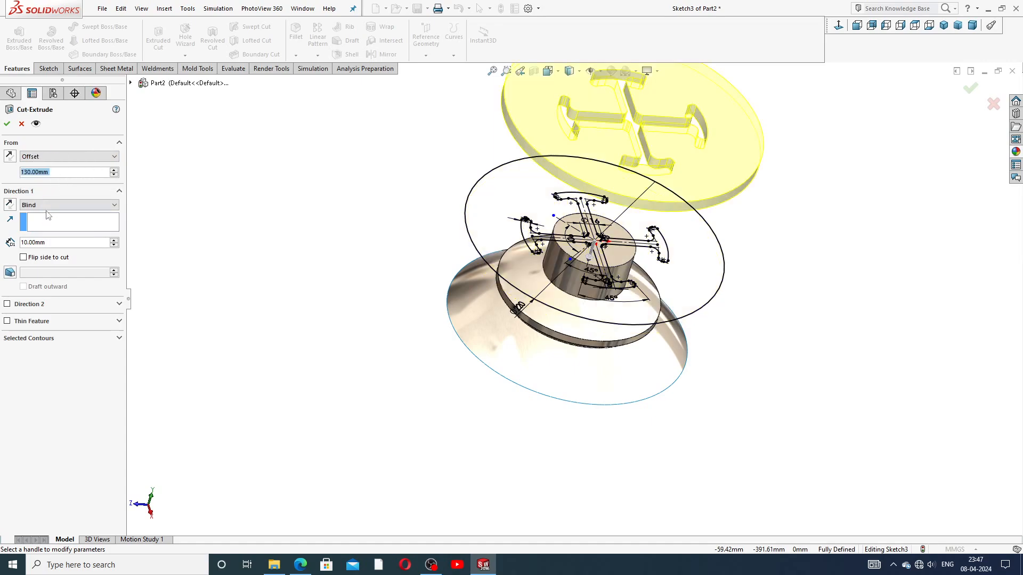
{"action": "left_click", "coordinate": [10, 157]}
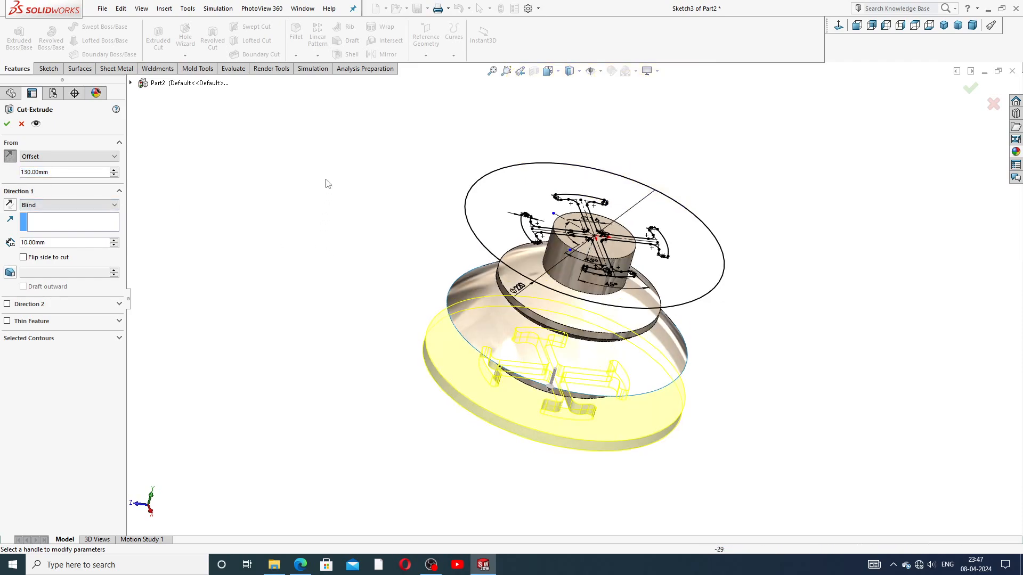
{"action": "middle_click_drag", "start_coordinate": [350, 190], "coordinate": [349, 144]}
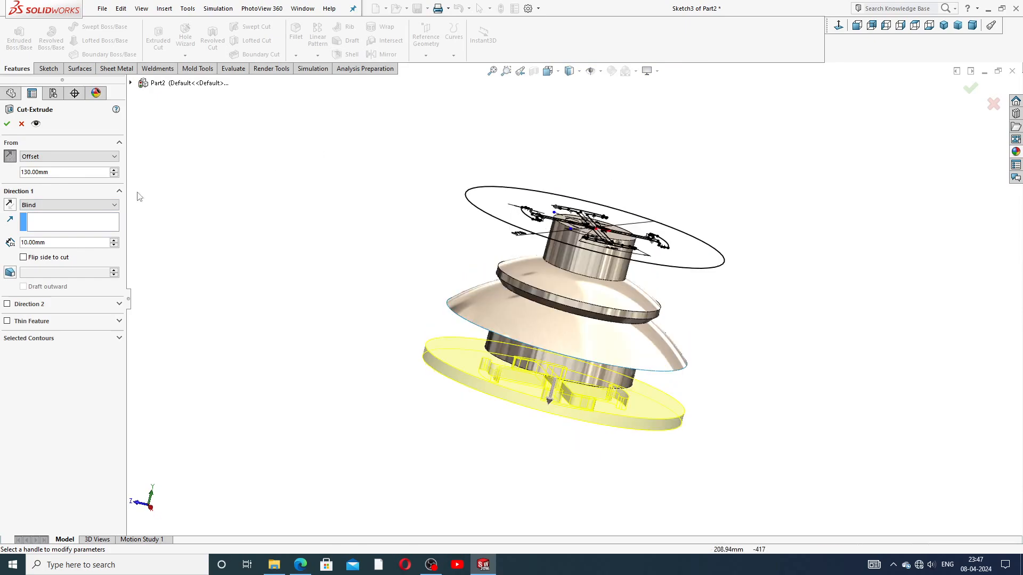
Step: End the cut Up To Surface at Surface-Revolve1, compare it with the PDF drawing, and create the cut
{"action": "left_click", "coordinate": [69, 207]}
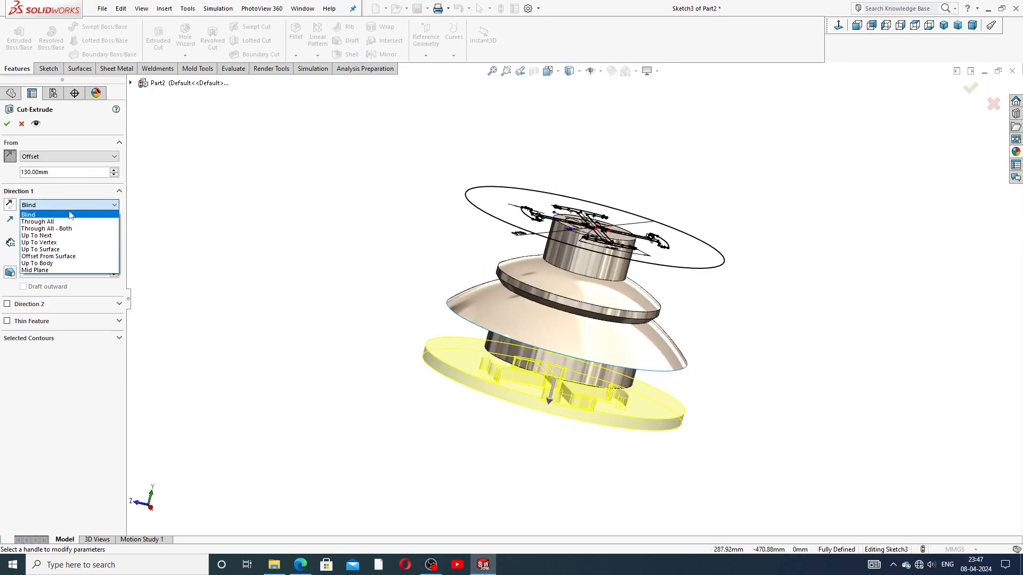
{"action": "left_click", "coordinate": [53, 249]}
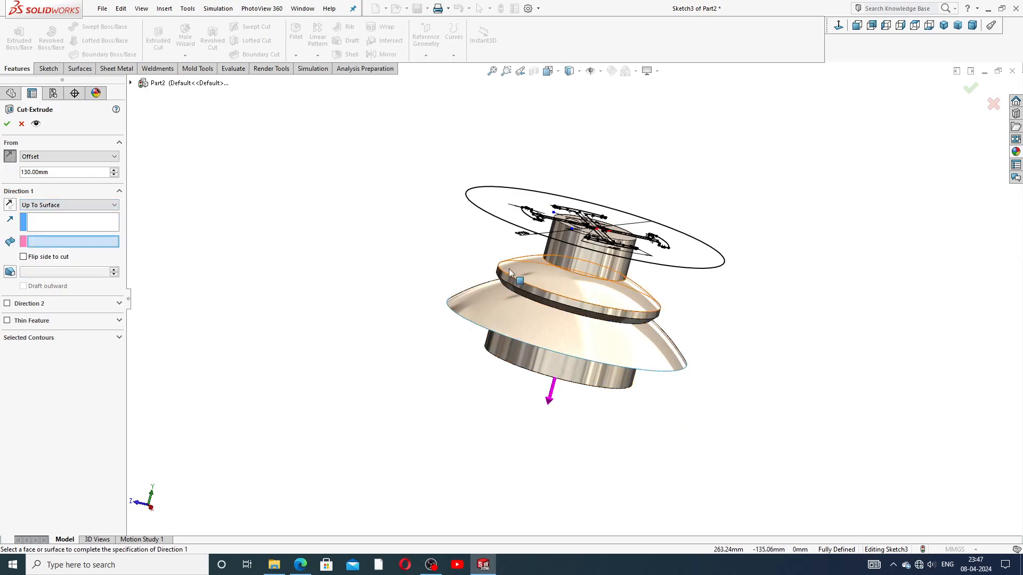
{"action": "middle_click_drag", "start_coordinate": [510, 269], "coordinate": [493, 260]}
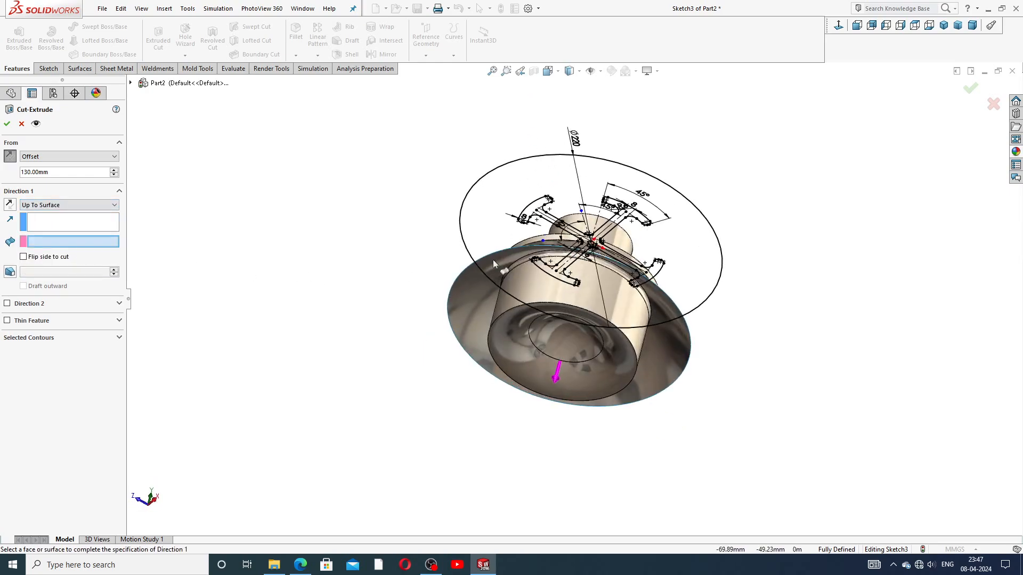
{"action": "left_click", "coordinate": [472, 283]}
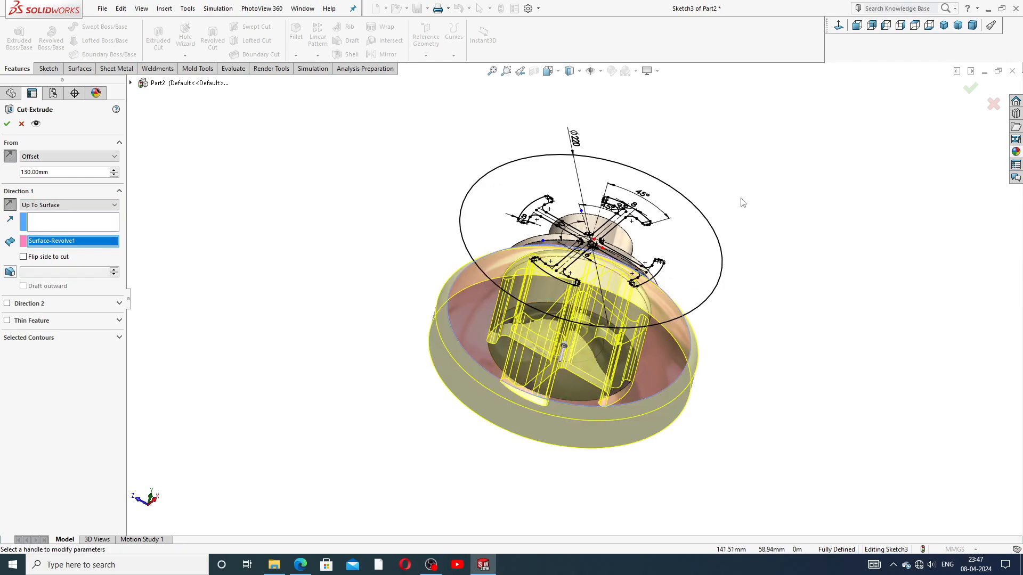
{"action": "mouse_move", "coordinate": [740, 201]}
{"action": "middle_mouse_down"}
{"action": "mouse_move", "coordinate": [688, 328]}
{"action": "mouse_move", "coordinate": [664, 357]}
{"action": "middle_mouse_up"}
{"action": "middle_click_drag", "start_coordinate": [667, 308], "coordinate": [649, 364]}
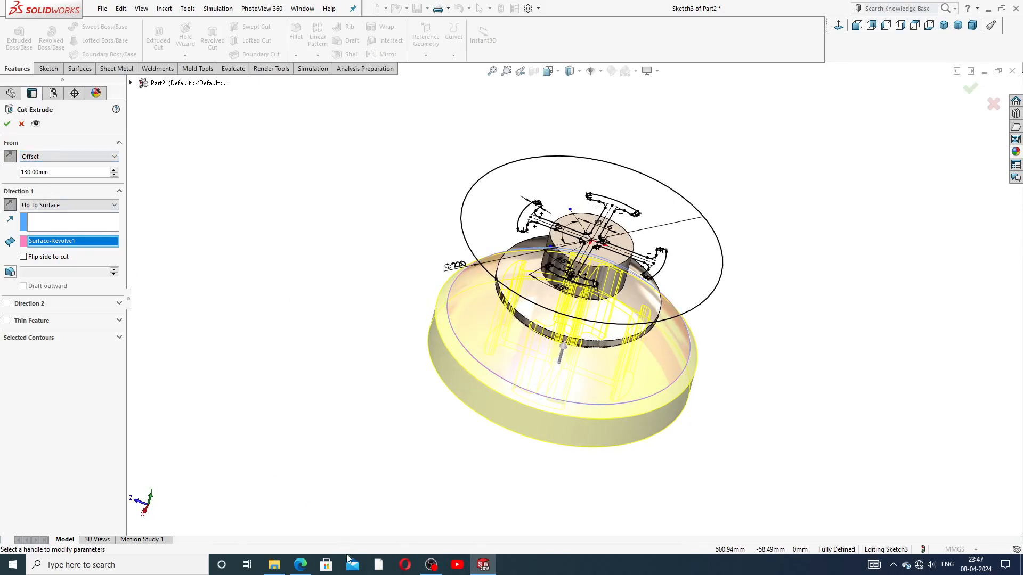
{"action": "left_click", "coordinate": [300, 565]}
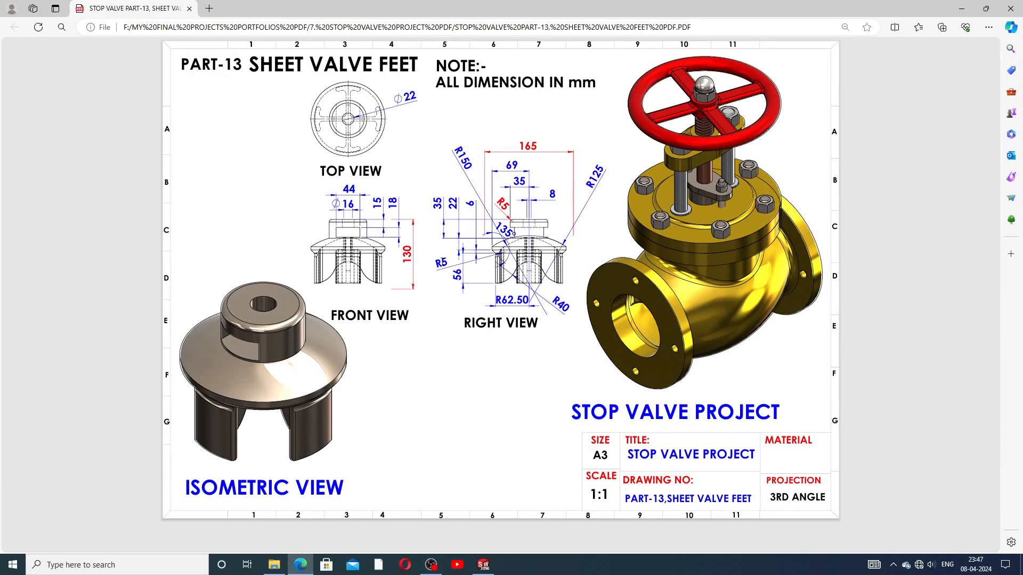
{"action": "left_click", "coordinate": [298, 565]}
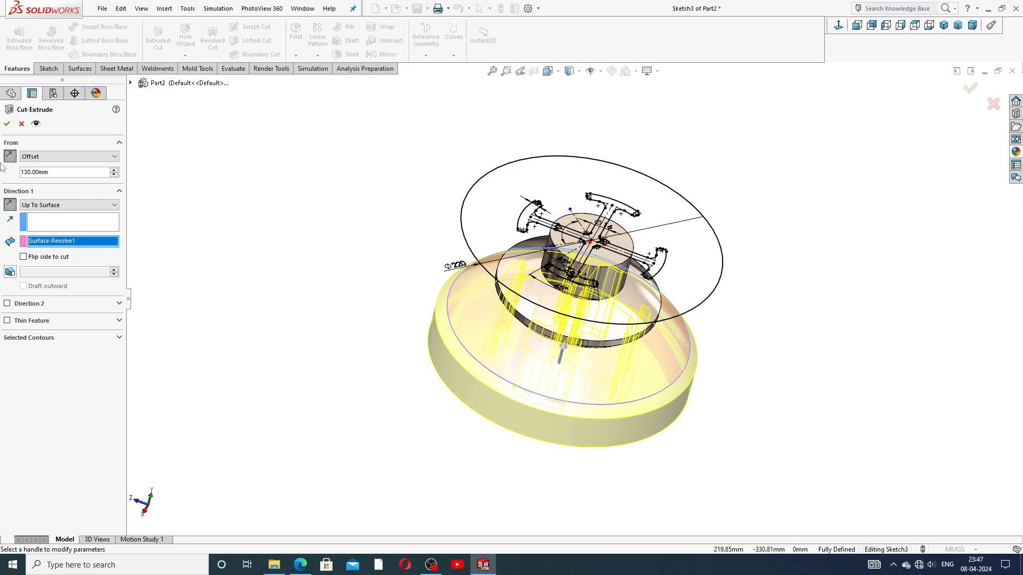
{"action": "left_click", "coordinate": [7, 124]}
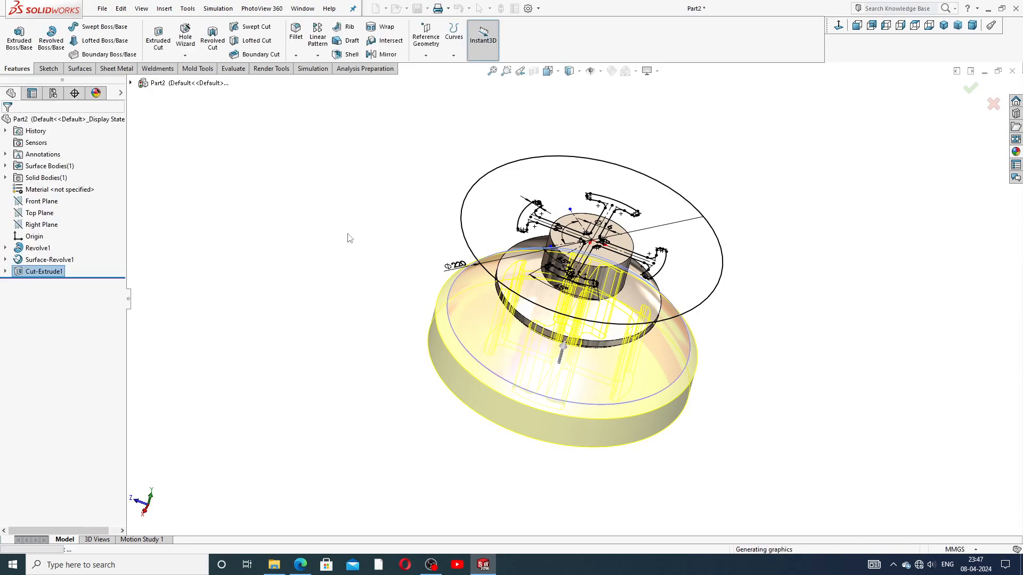
{"action": "left_click", "coordinate": [349, 235]}
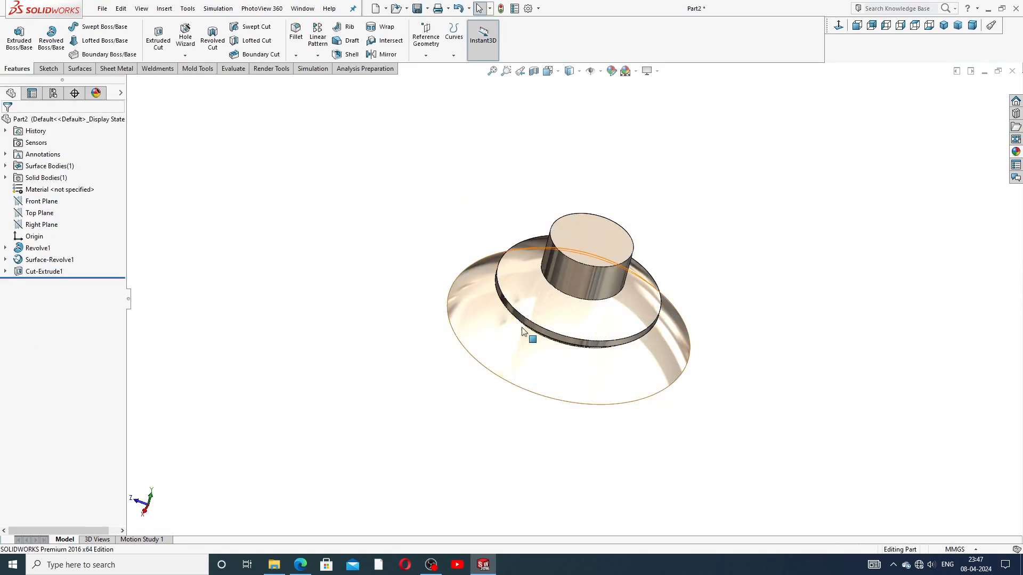
Step: Hide the revolved surface body and inspect the four valve feet from below
{"action": "mouse_move", "coordinate": [533, 293]}
{"action": "middle_mouse_down"}
{"action": "mouse_move", "coordinate": [536, 258]}
{"action": "mouse_move", "coordinate": [549, 267]}
{"action": "mouse_move", "coordinate": [608, 107]}
{"action": "mouse_move", "coordinate": [607, 210]}
{"action": "mouse_move", "coordinate": [680, 225]}
{"action": "middle_mouse_up"}
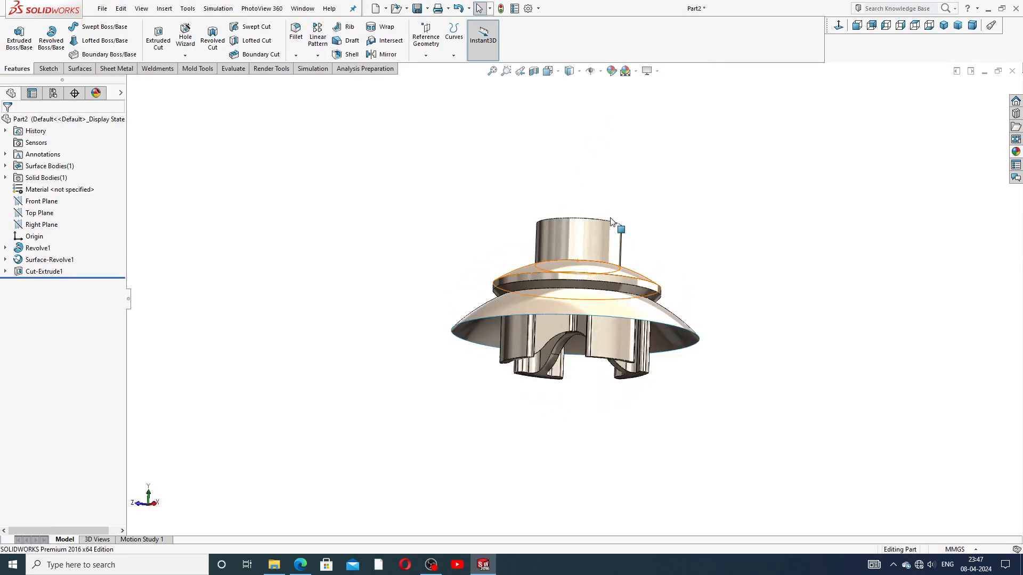
{"action": "left_click", "coordinate": [475, 324]}
{"action": "left_click", "coordinate": [517, 292]}
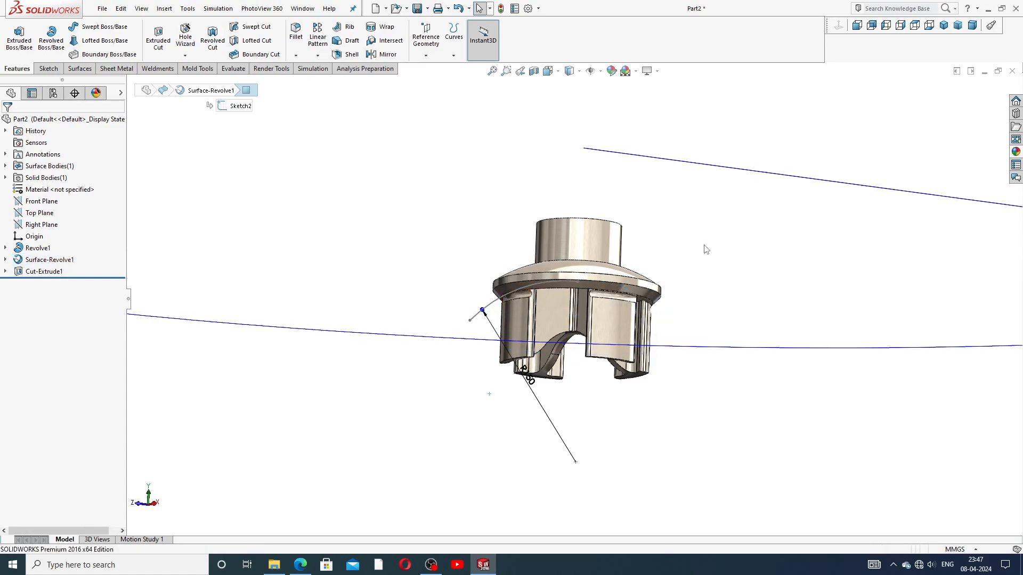
{"action": "mouse_move", "coordinate": [686, 238]}
{"action": "middle_mouse_down"}
{"action": "mouse_move", "coordinate": [689, 279]}
{"action": "mouse_move", "coordinate": [676, 281]}
{"action": "mouse_move", "coordinate": [676, 48]}
{"action": "middle_mouse_up"}
{"action": "middle_click_drag", "start_coordinate": [647, 199], "coordinate": [659, 394]}
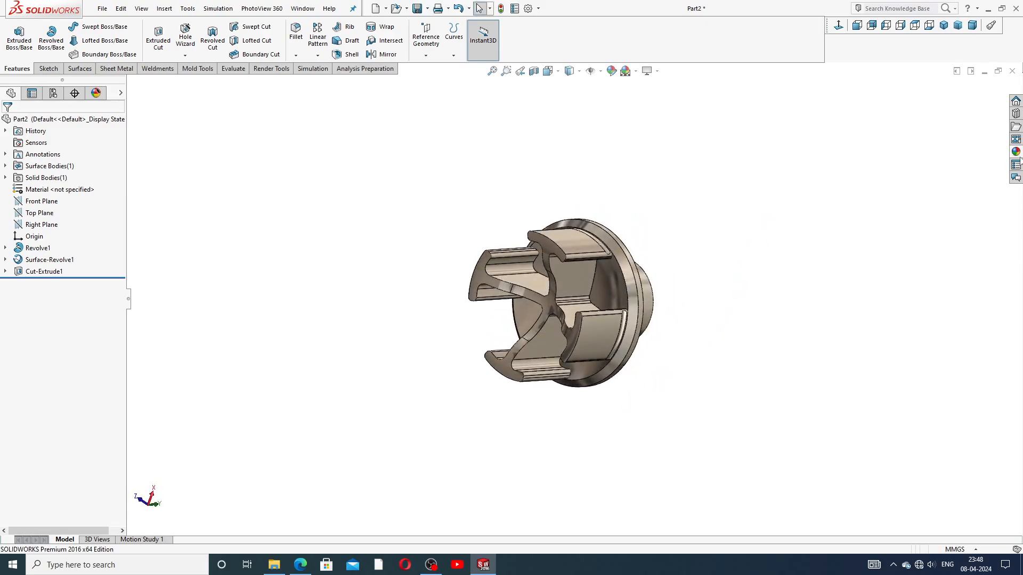
Step: Apply the polished nickel appearance to the part and inspect it from several sides
{"action": "left_click", "coordinate": [1016, 152]}
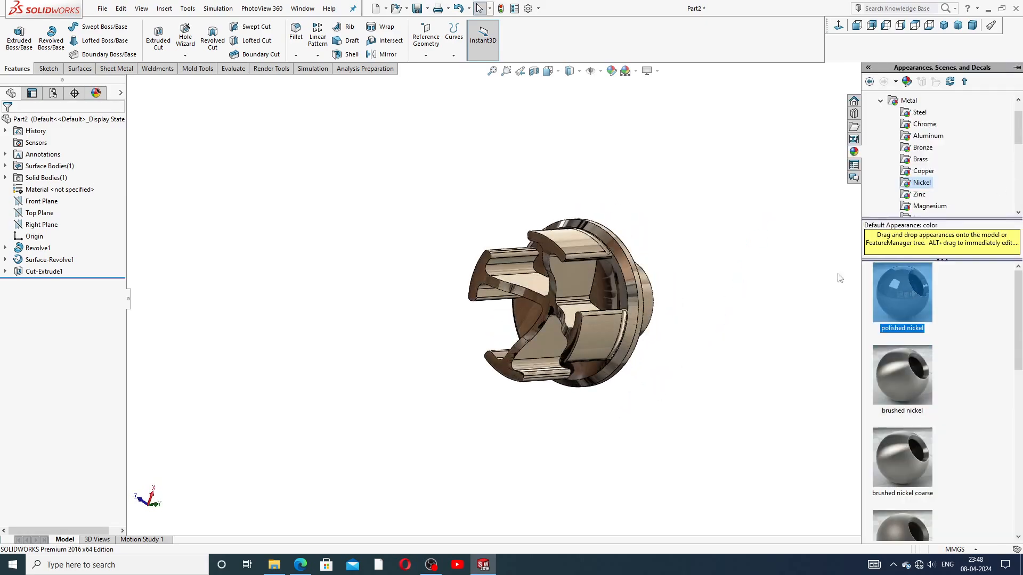
{"action": "middle_click_drag", "start_coordinate": [682, 219], "coordinate": [665, 302]}
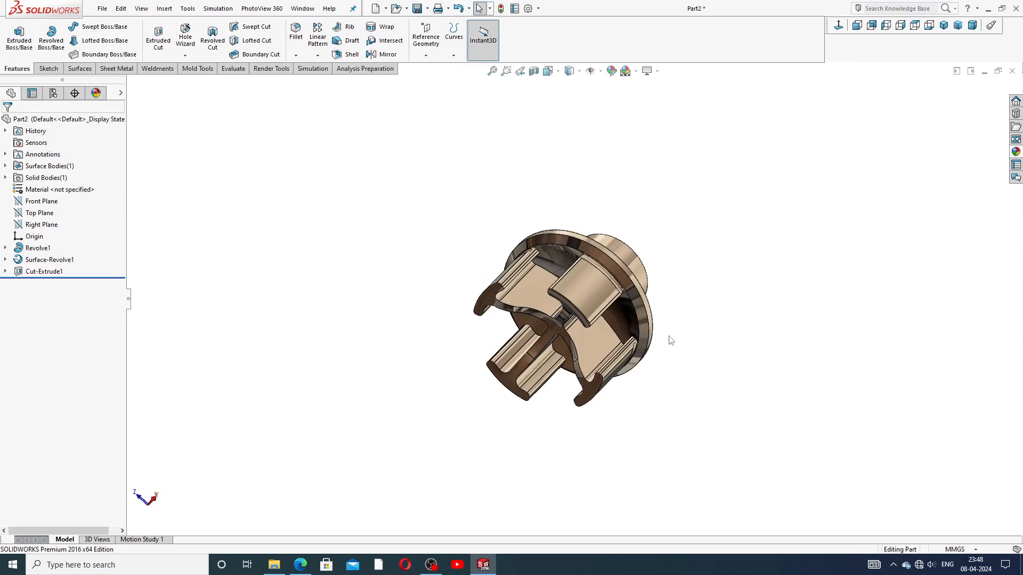
{"action": "middle_click_drag", "start_coordinate": [670, 340], "coordinate": [616, 353]}
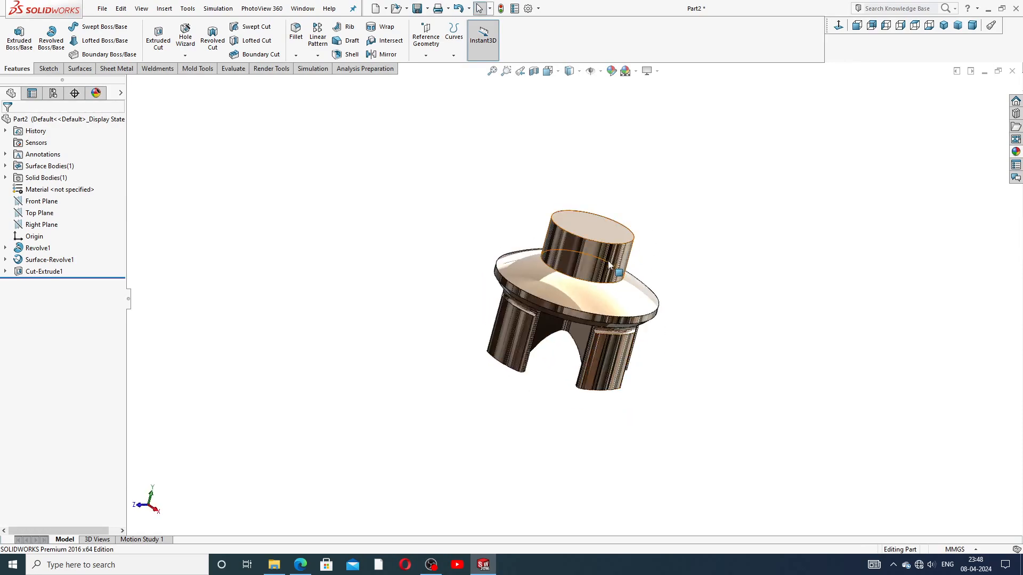
{"action": "middle_click_drag", "start_coordinate": [609, 265], "coordinate": [577, 283]}
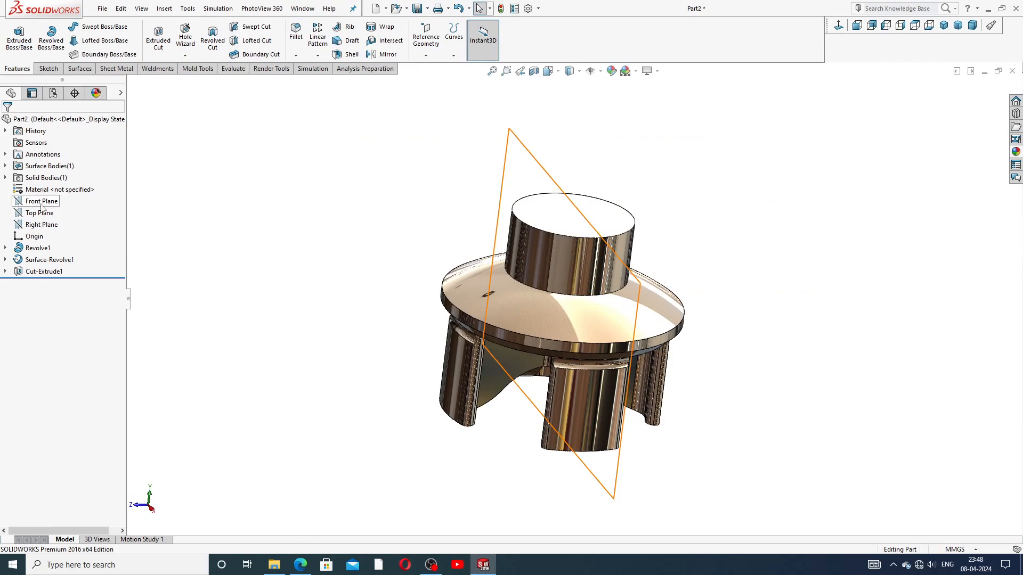
Step: Check the valve feet dimensions in the PDF drawing and start a sketch on the Front Plane in SOLIDWORKS, viewed from the front
{"action": "left_click", "coordinate": [309, 562]}
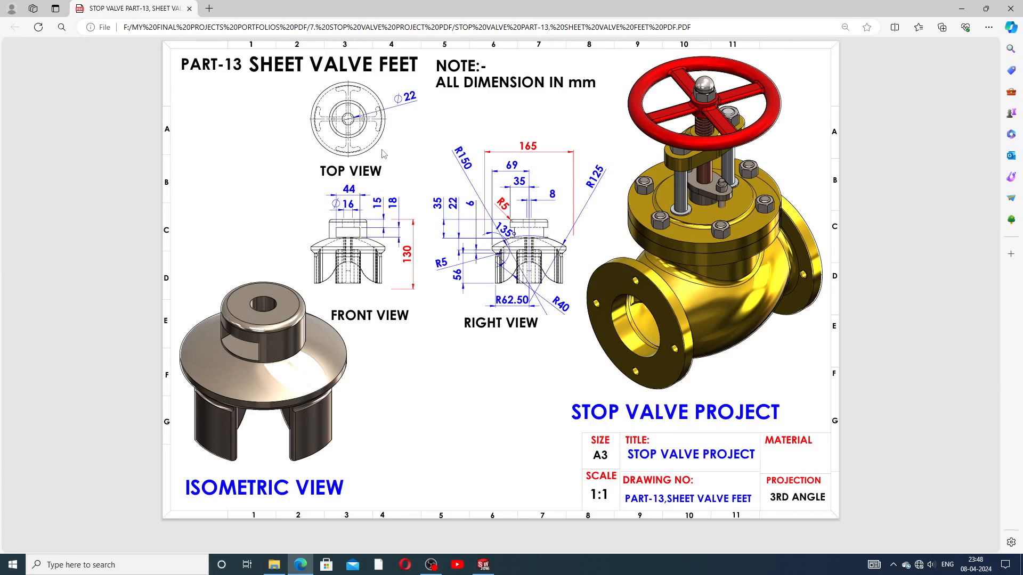
{"action": "left_click", "coordinate": [301, 566]}
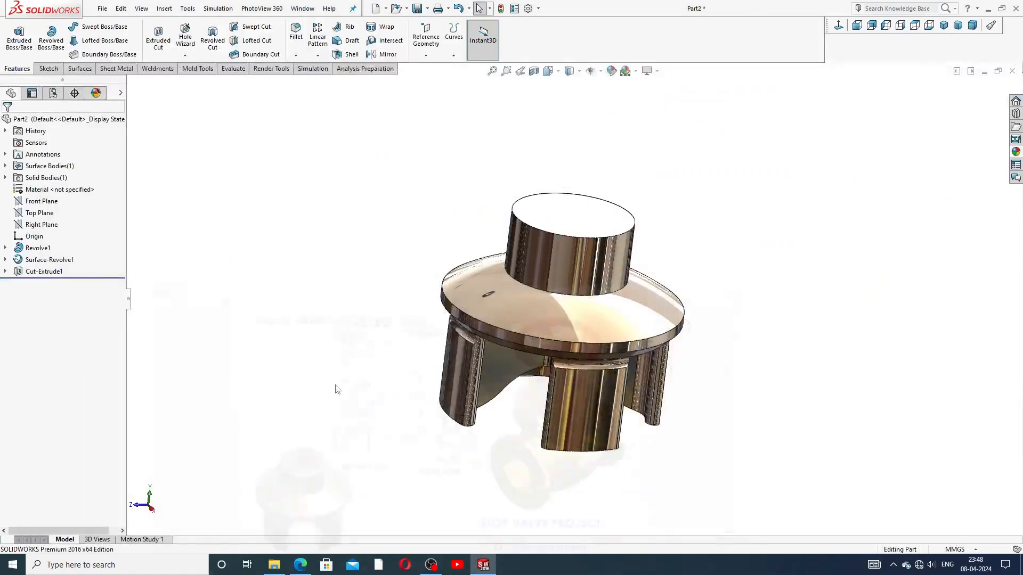
{"action": "left_click", "coordinate": [40, 203]}
{"action": "left_click", "coordinate": [51, 193]}
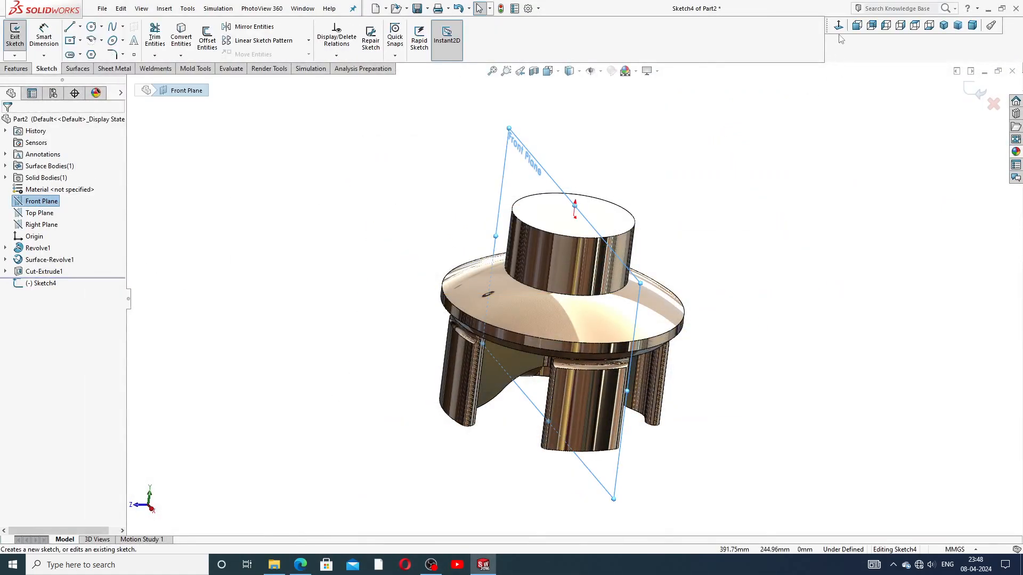
{"action": "scroll", "coordinate": [704, 141], "scroll_direction": "up", "scroll_amount": 3}
{"action": "scroll", "coordinate": [623, 157], "scroll_direction": "down", "scroll_amount": 1}
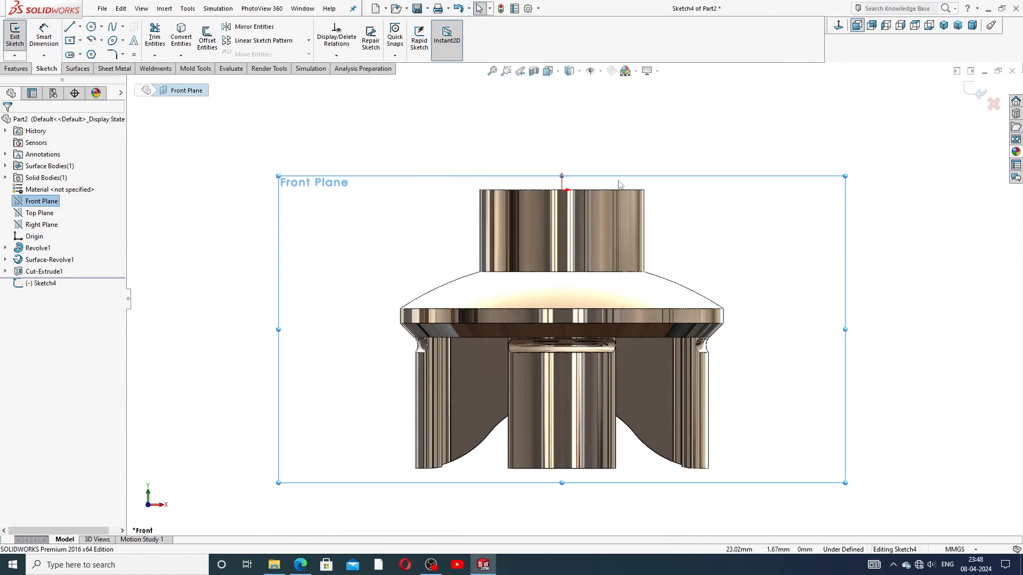
Step: Sketch a center rectangle about 45 mm wide and 13 mm high on the cylindrical hub, centred below the origin
{"action": "left_click", "coordinate": [80, 40]}
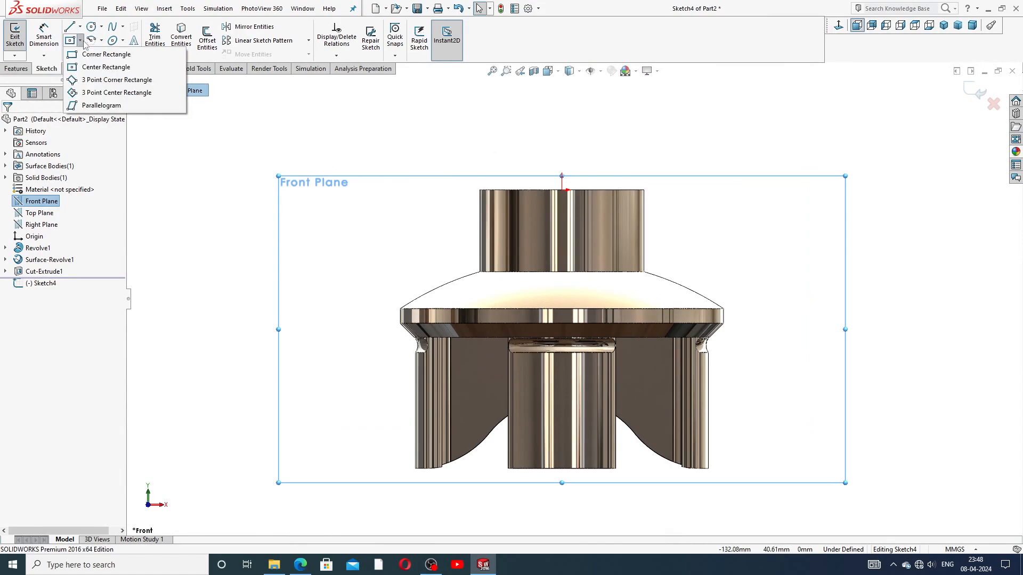
{"action": "left_click", "coordinate": [104, 65]}
{"action": "scroll", "coordinate": [632, 273], "scroll_direction": "down", "scroll_amount": 2}
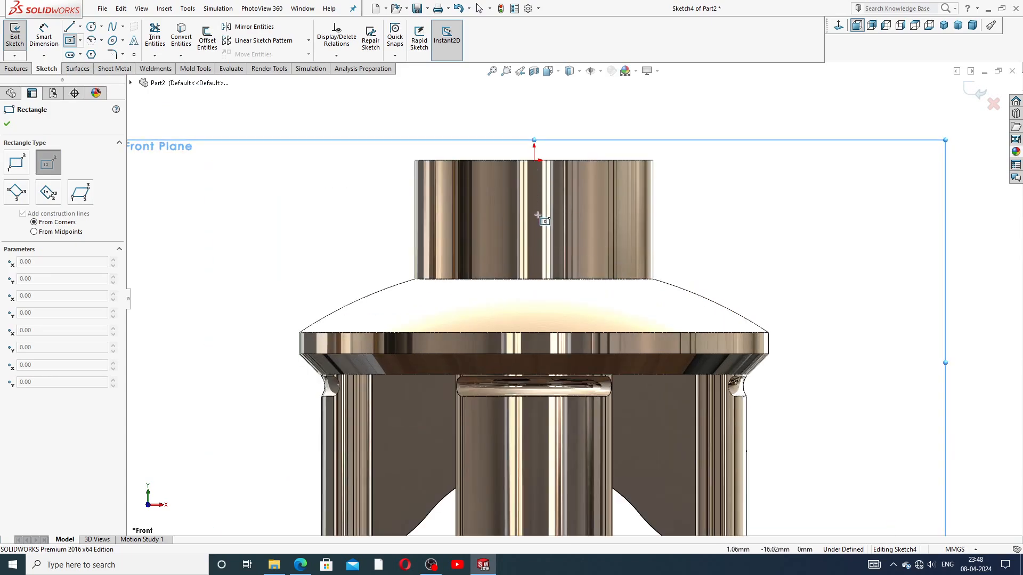
{"action": "left_click", "coordinate": [533, 237]}
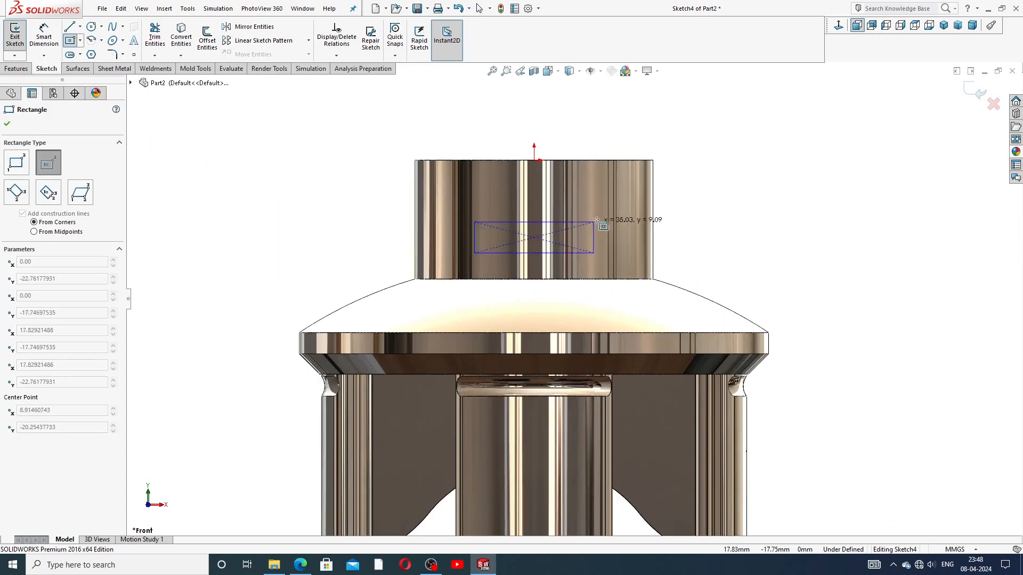
{"action": "left_click", "coordinate": [610, 215]}
{"action": "right_click", "coordinate": [681, 199]}
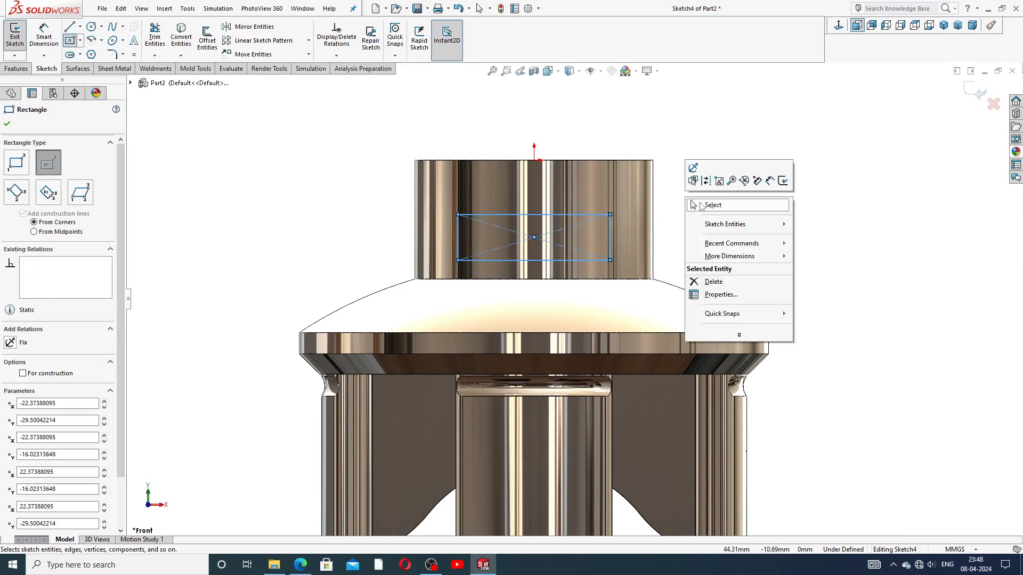
{"action": "left_click", "coordinate": [705, 207]}
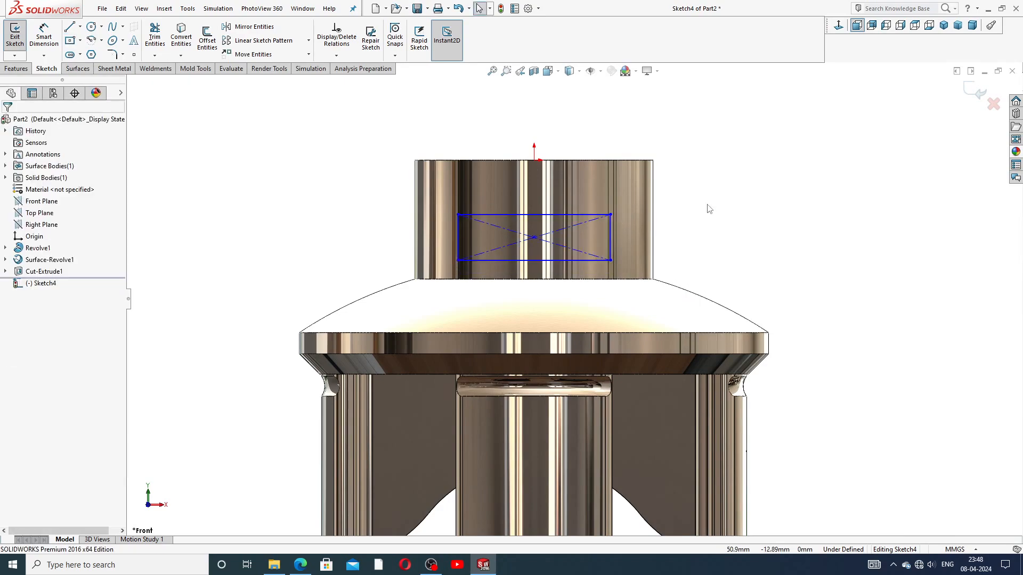
Step: Dimension the rectangle's height as 18 mm
{"action": "left_click", "coordinate": [41, 42]}
{"action": "scroll", "coordinate": [531, 237], "scroll_direction": "down", "scroll_amount": 2}
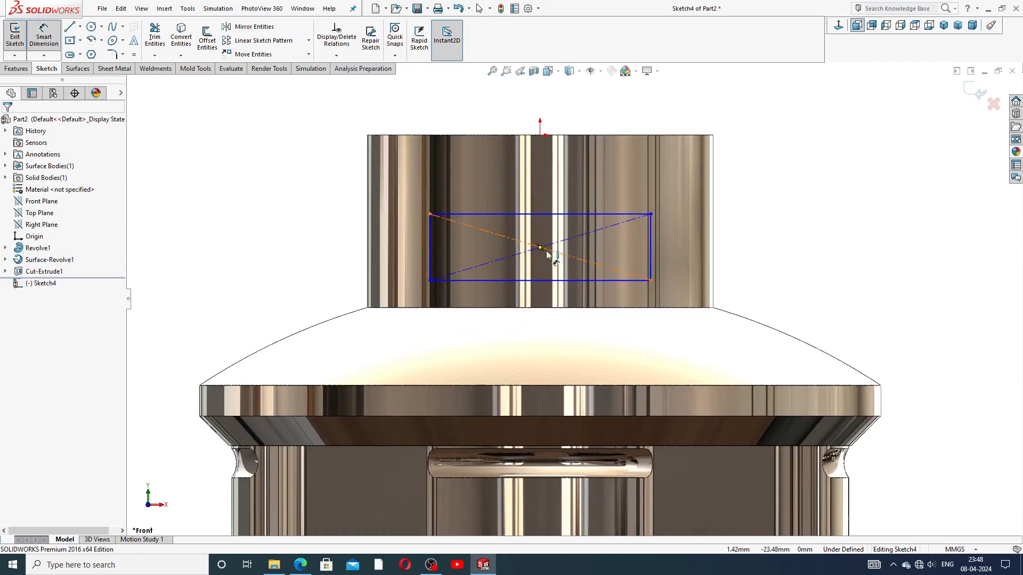
{"action": "left_click", "coordinate": [650, 246]}
{"action": "left_click", "coordinate": [691, 247]}
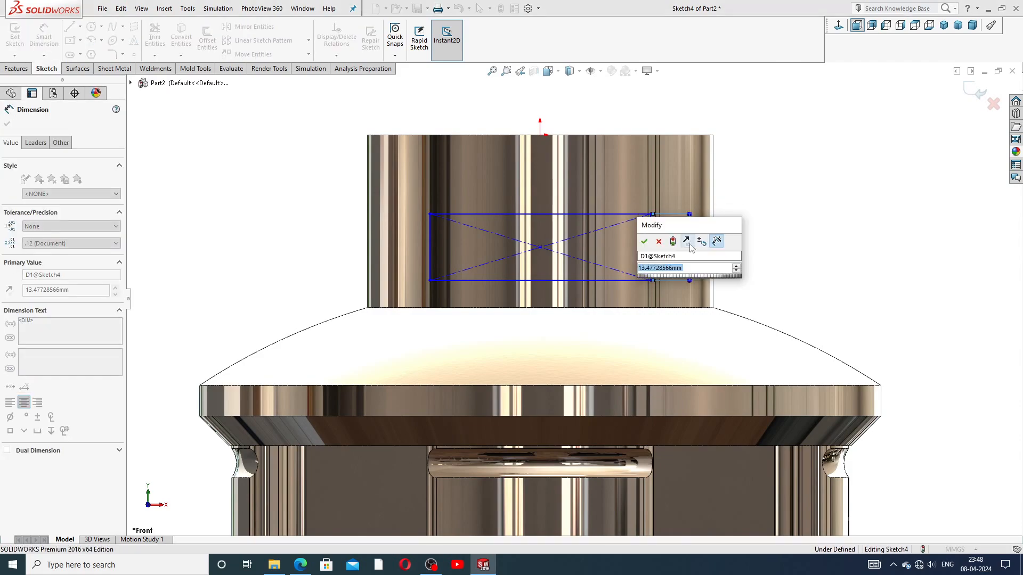
{"action": "type", "text": "18"}
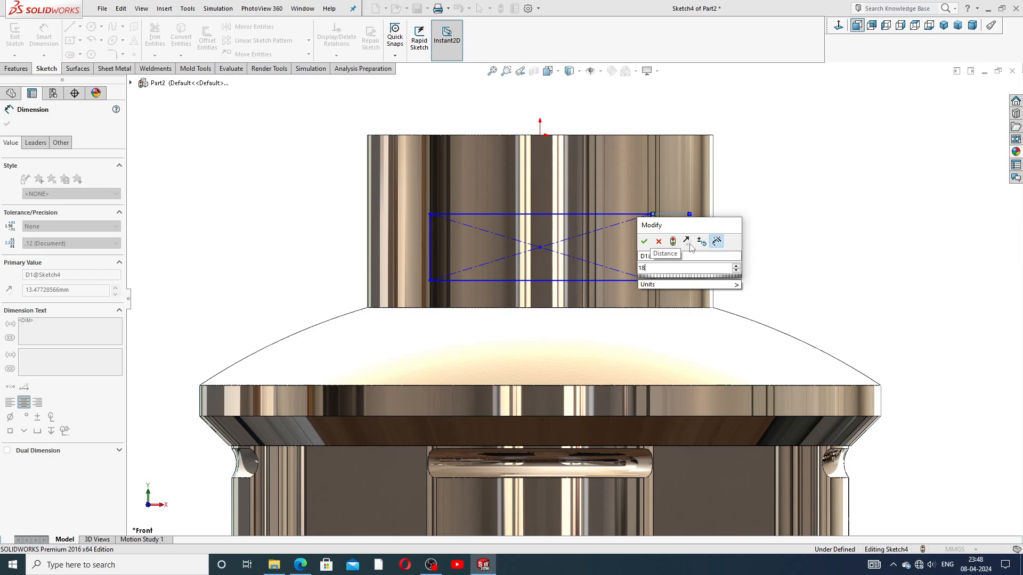
{"action": "key", "text": "Return"}
{"action": "left_click", "coordinate": [713, 229]}
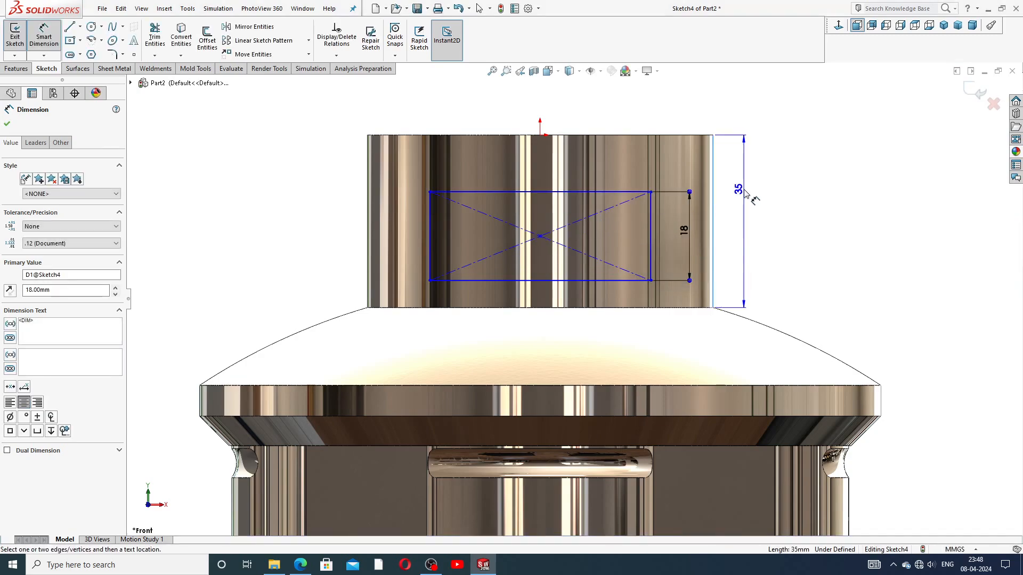
{"action": "key", "text": "Escape"}
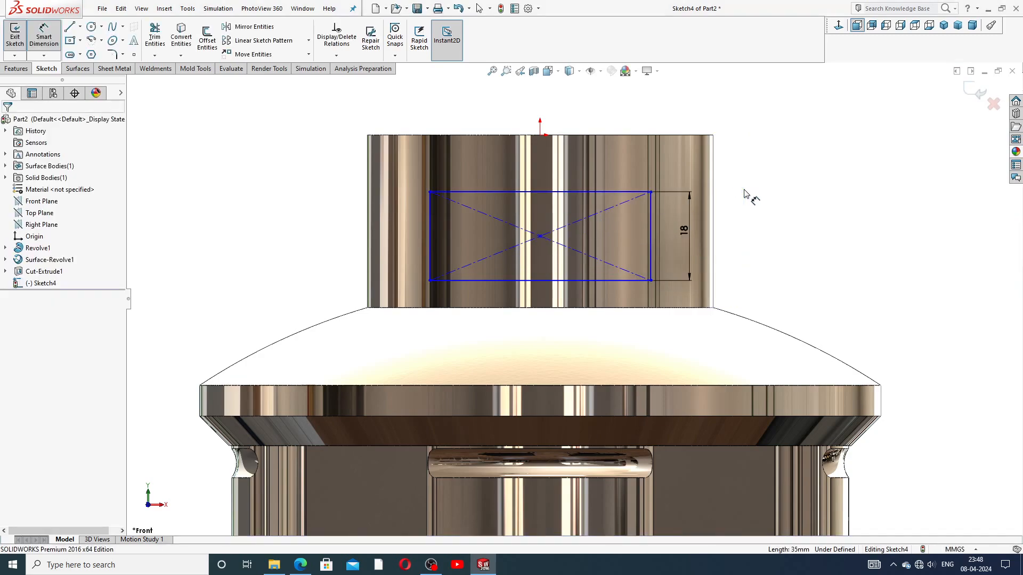
Step: Dimension the distance from the hub's top edge to the rectangle's upper side as 15 mm
{"action": "left_click", "coordinate": [624, 135]}
{"action": "left_click", "coordinate": [629, 193]}
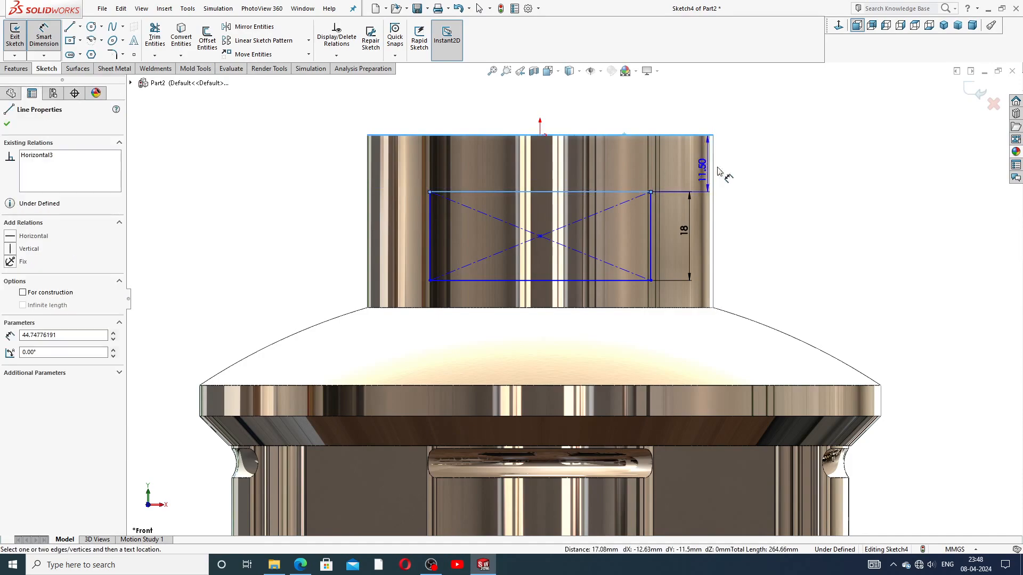
{"action": "left_click", "coordinate": [728, 165]}
{"action": "type", "text": "15"}
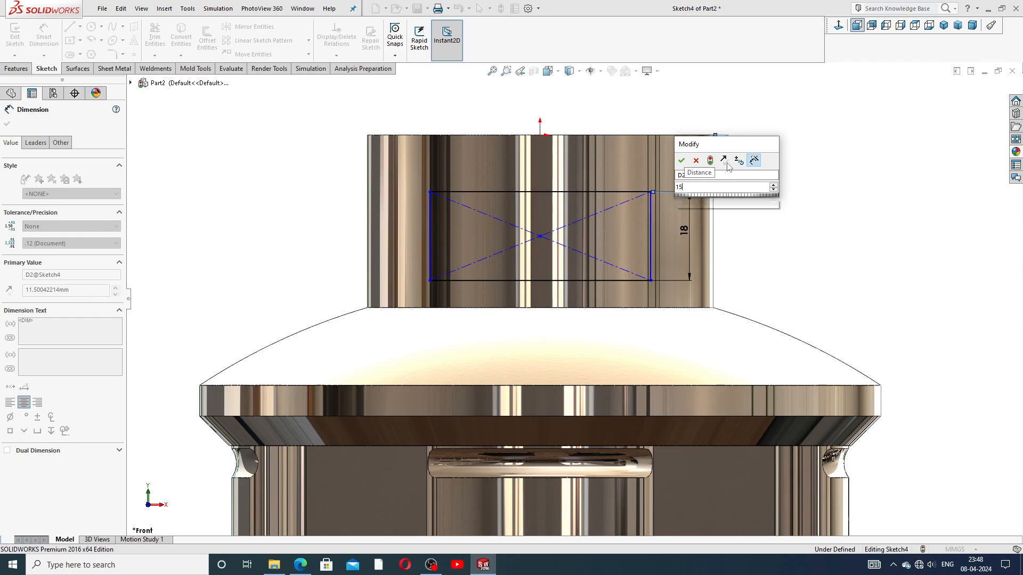
{"action": "key", "text": "Return"}
{"action": "left_click", "coordinate": [768, 162]}
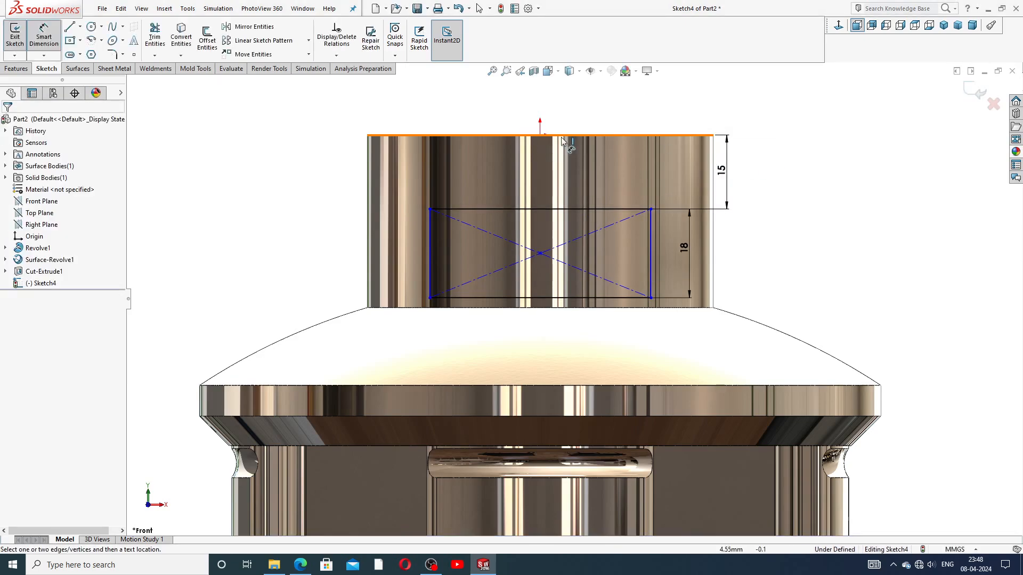
Step: Dimension the rectangle's width as 44 mm and end dimensioning
{"action": "left_click", "coordinate": [483, 212]}
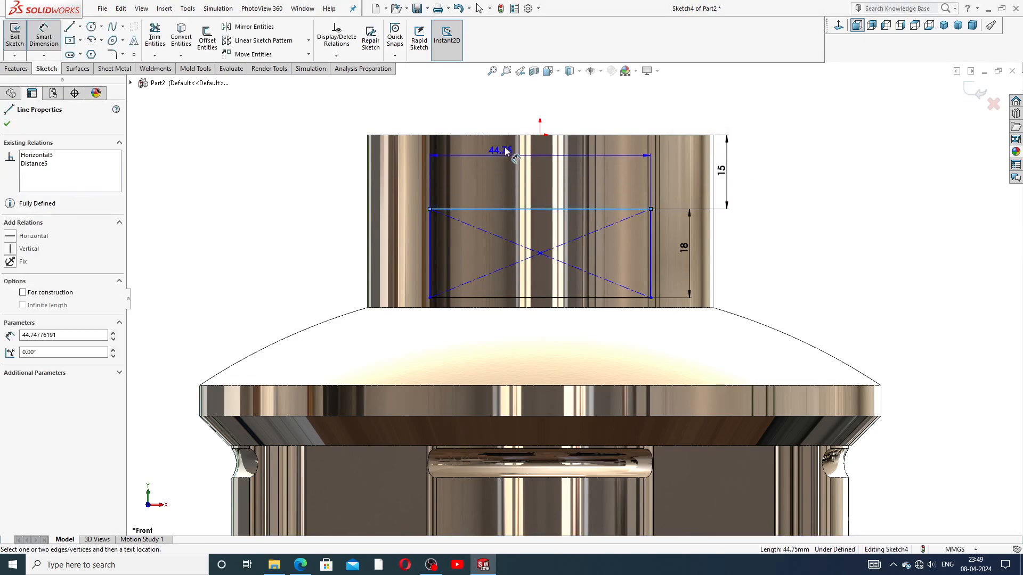
{"action": "left_click", "coordinate": [539, 114]}
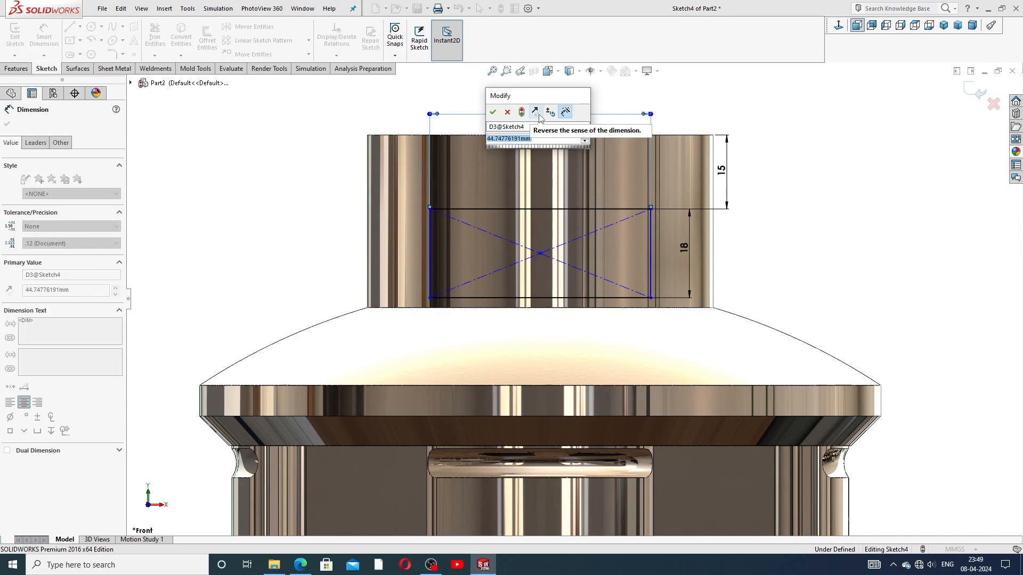
{"action": "type", "text": "44"}
{"action": "key", "text": "Return"}
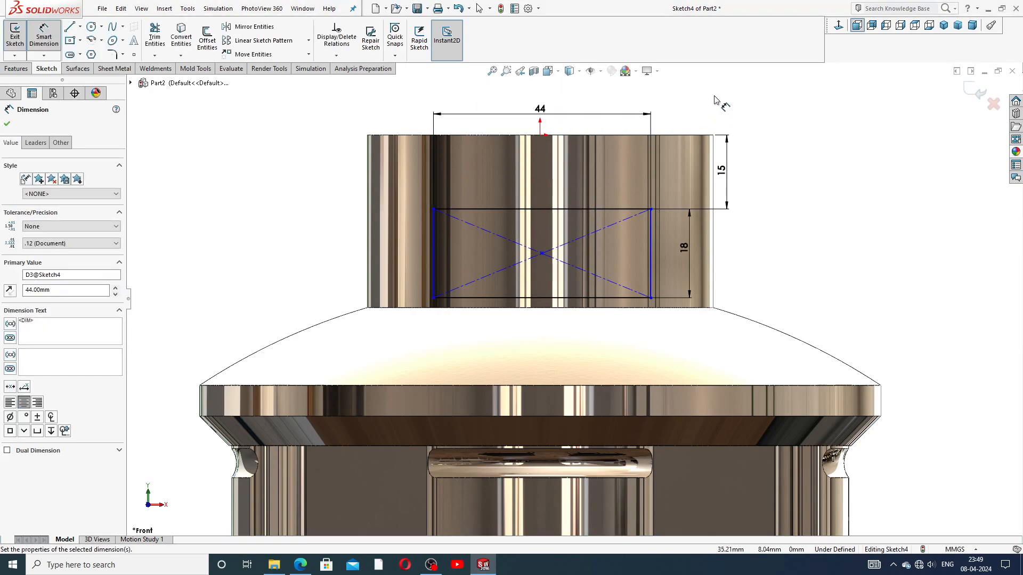
{"action": "left_click", "coordinate": [720, 101]}
{"action": "right_click", "coordinate": [746, 114]}
{"action": "left_click", "coordinate": [772, 144]}
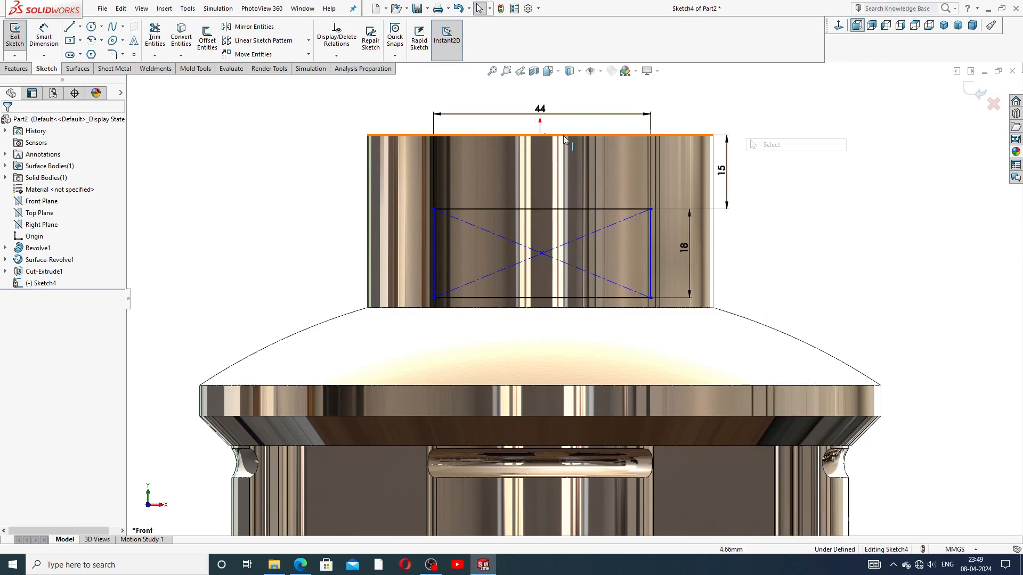
Step: Add a vertical relation between the origin and the rectangle's center point
{"action": "left_click", "coordinate": [540, 135]}
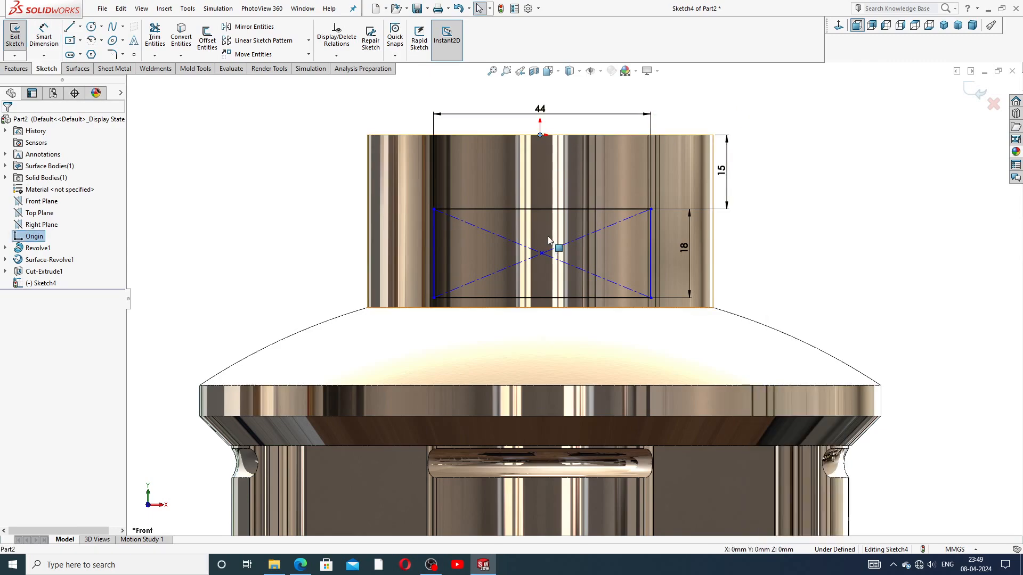
{"action": "left_click", "coordinate": [542, 253], "text": "ctrl"}
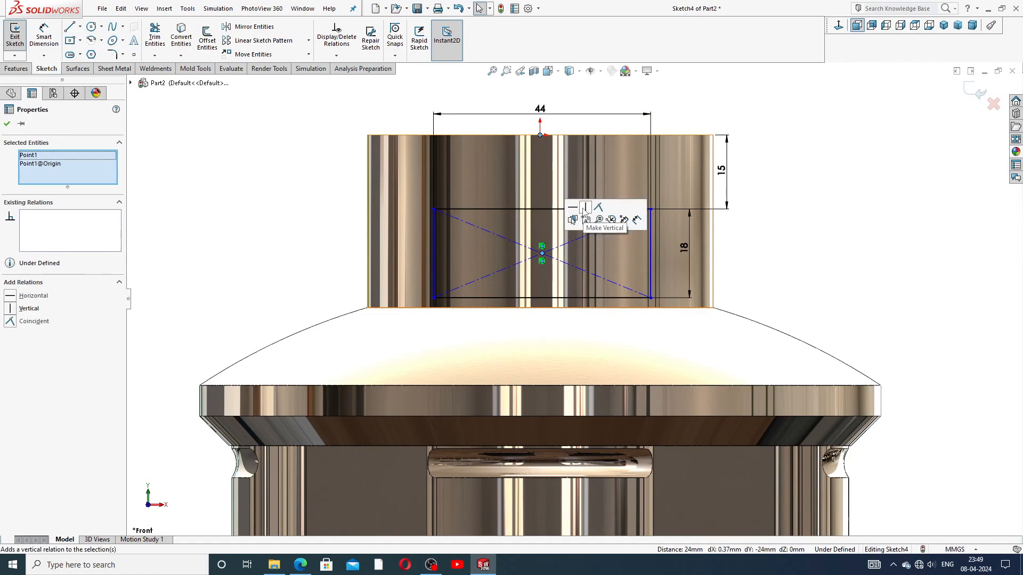
{"action": "left_click", "coordinate": [586, 206]}
{"action": "key", "text": "Escape"}
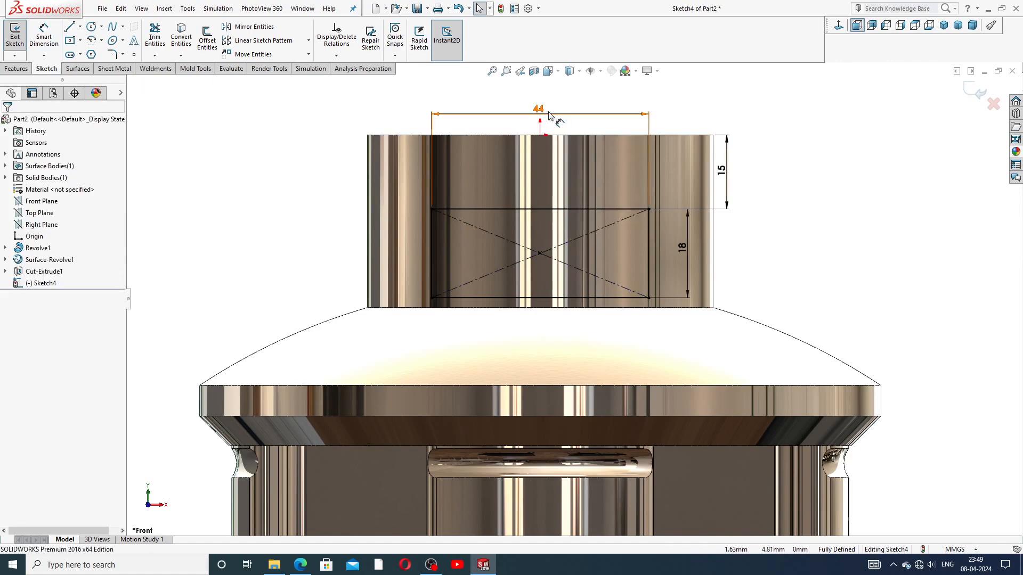
Step: Rearrange the slot rectangle's dimensions, placing the width below the rectangle and lining up the height with the 15 mm offset beside the boss
{"action": "left_click_drag", "start_coordinate": [538, 110], "coordinate": [539, 331]}
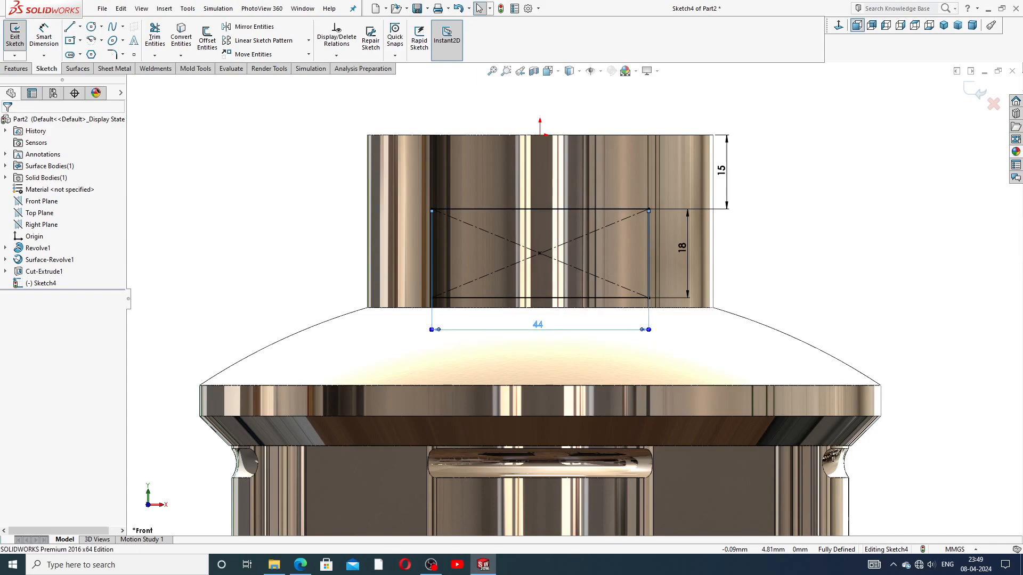
{"action": "left_click_drag", "start_coordinate": [724, 194], "coordinate": [731, 193]}
{"action": "left_click_drag", "start_coordinate": [687, 248], "coordinate": [729, 249]}
{"action": "left_click", "coordinate": [761, 228]}
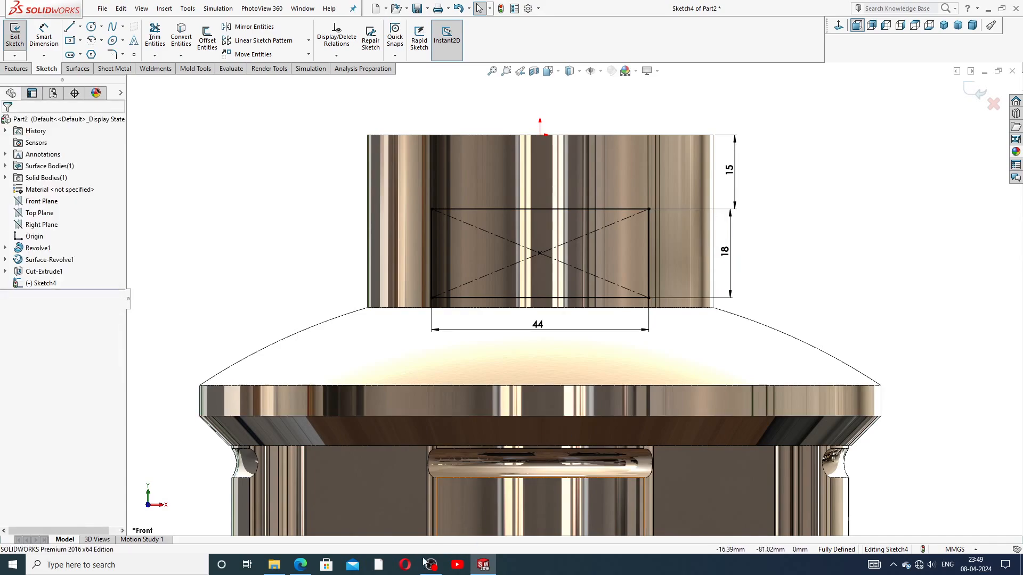
{"action": "left_click", "coordinate": [300, 564]}
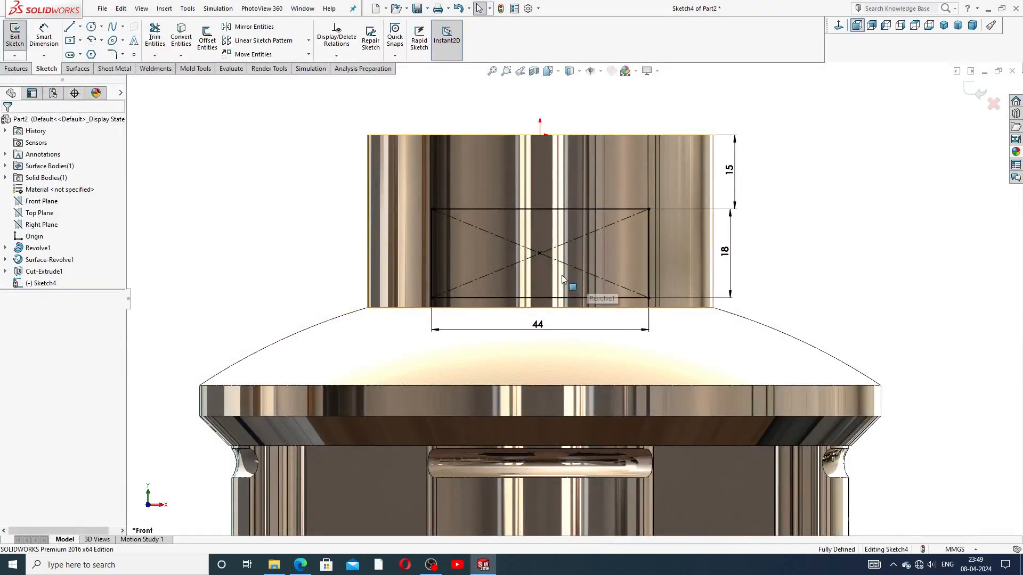
{"action": "left_click_drag", "start_coordinate": [538, 325], "coordinate": [531, 321]}
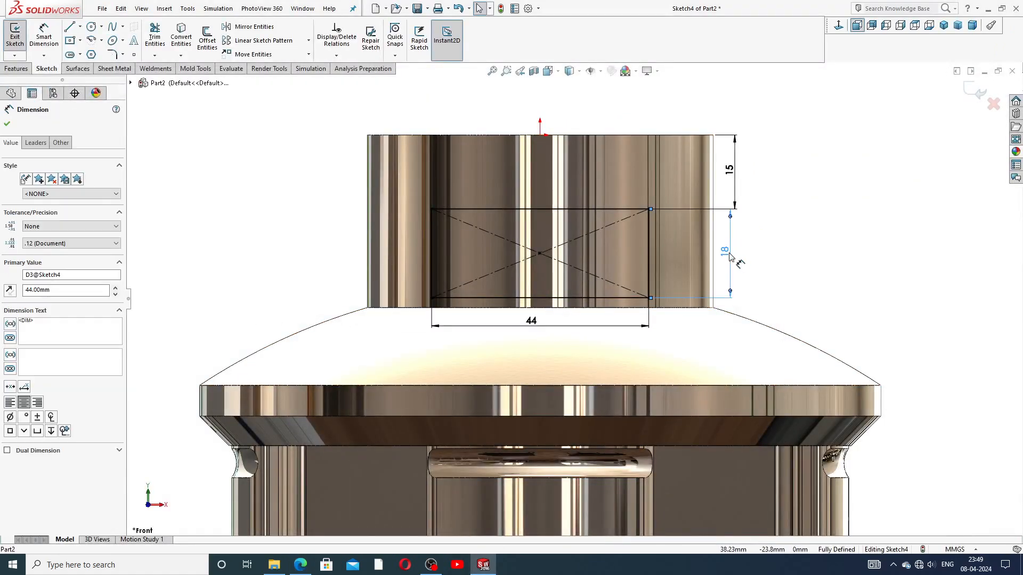
{"action": "left_click_drag", "start_coordinate": [730, 254], "coordinate": [732, 253]}
{"action": "left_click", "coordinate": [762, 242]}
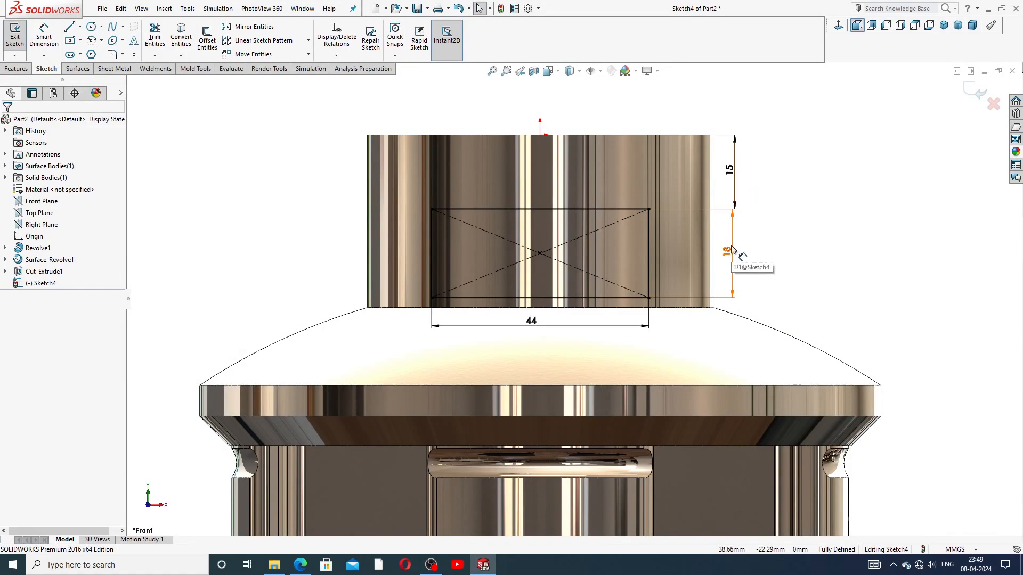
Step: Cut-extrude the rectangle through the upper boss using Mid Plane with a depth of 165 mm
{"action": "scroll", "coordinate": [570, 251], "scroll_direction": "up", "scroll_amount": 2}
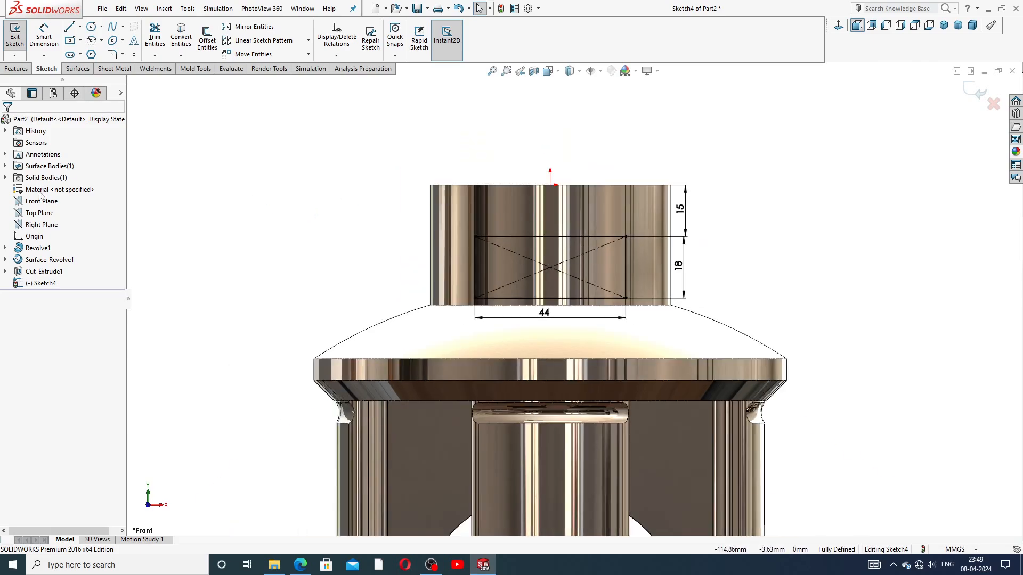
{"action": "left_click", "coordinate": [16, 68]}
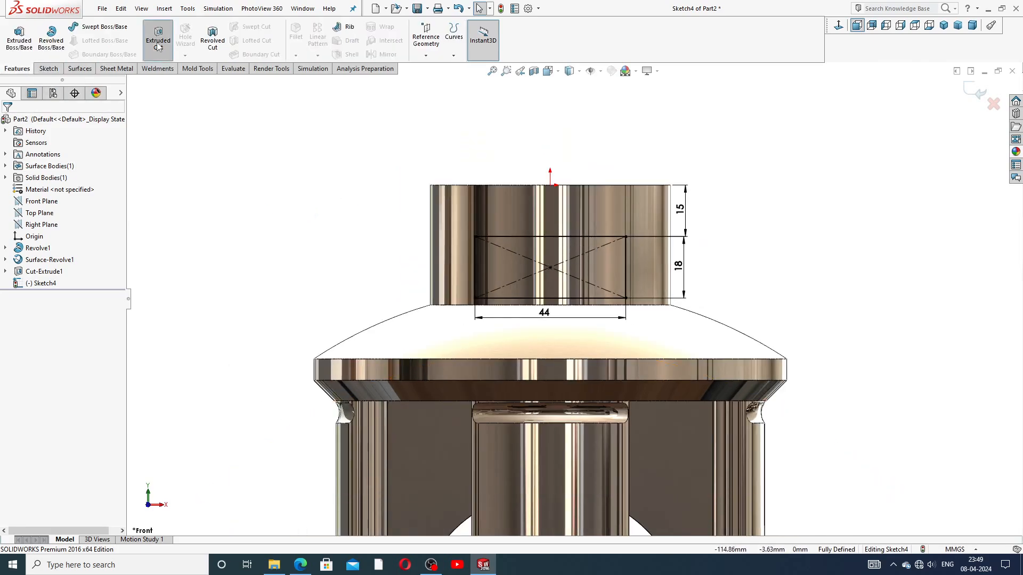
{"action": "left_click", "coordinate": [158, 47]}
{"action": "middle_click_drag", "start_coordinate": [600, 307], "coordinate": [548, 340]}
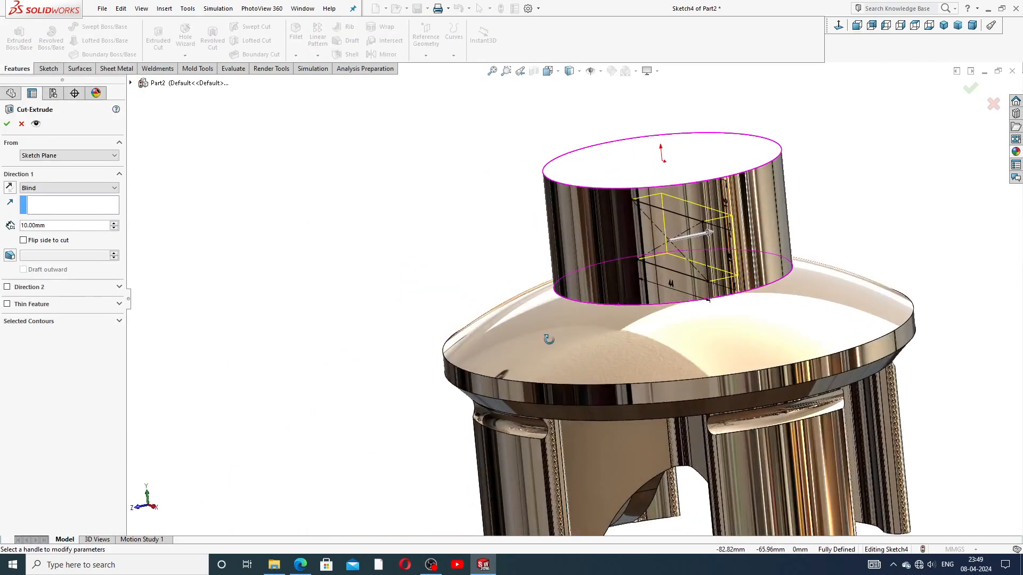
{"action": "left_click", "coordinate": [69, 188]}
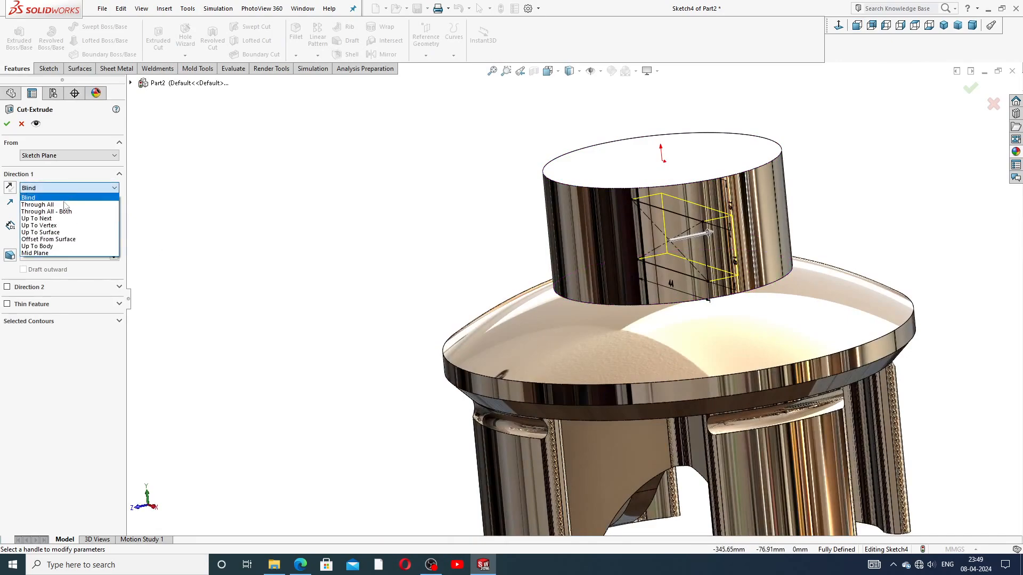
{"action": "left_click", "coordinate": [59, 254]}
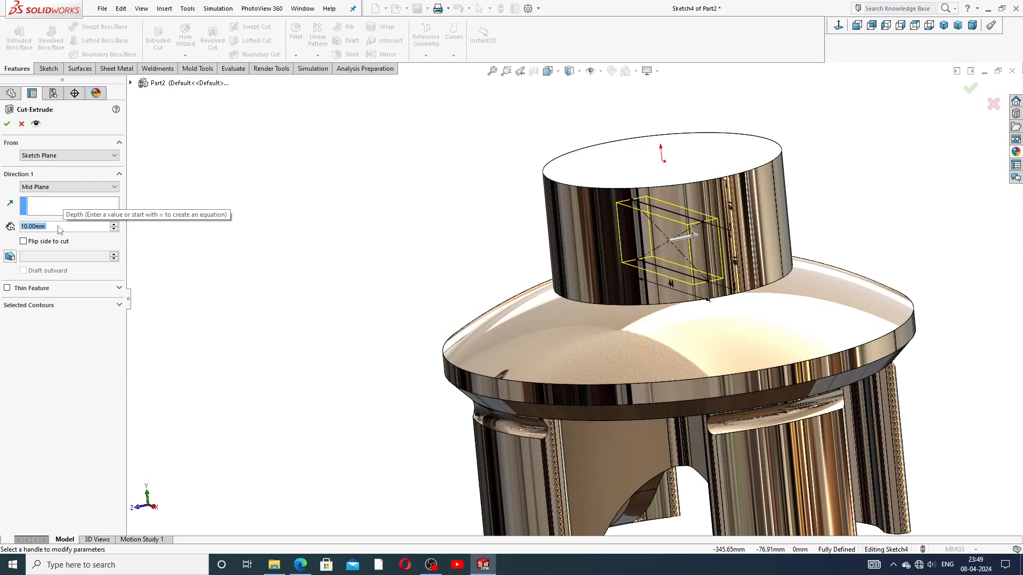
{"action": "type", "text": "165"}
{"action": "key", "text": "Return"}
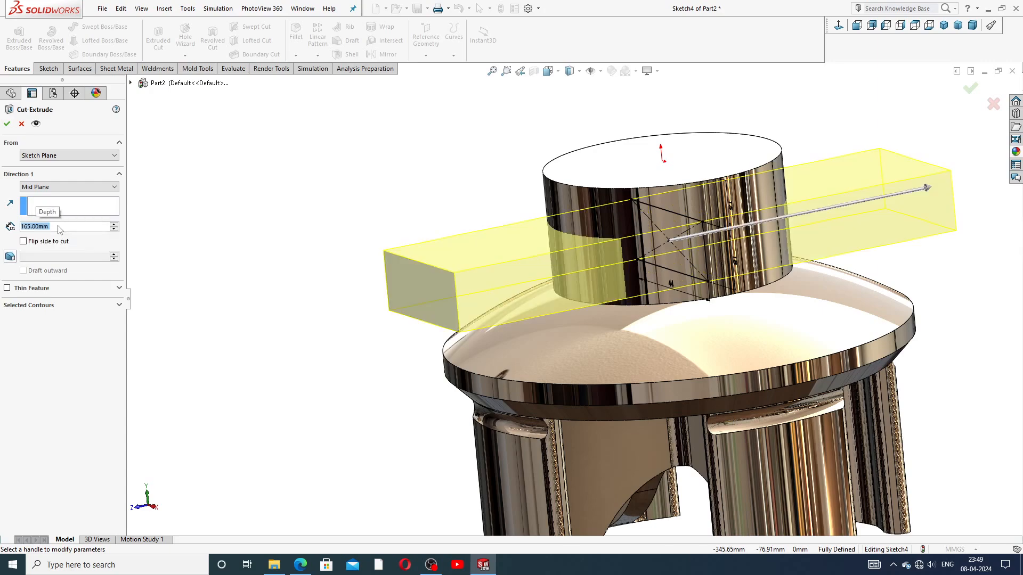
{"action": "scroll", "coordinate": [450, 229], "scroll_direction": "up", "scroll_amount": 2}
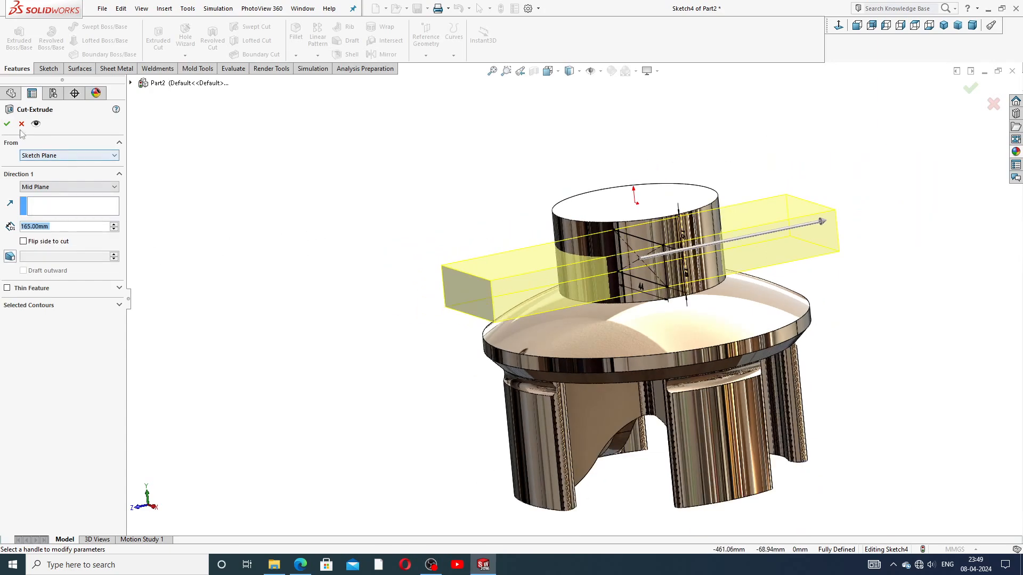
{"action": "key", "text": "Return"}
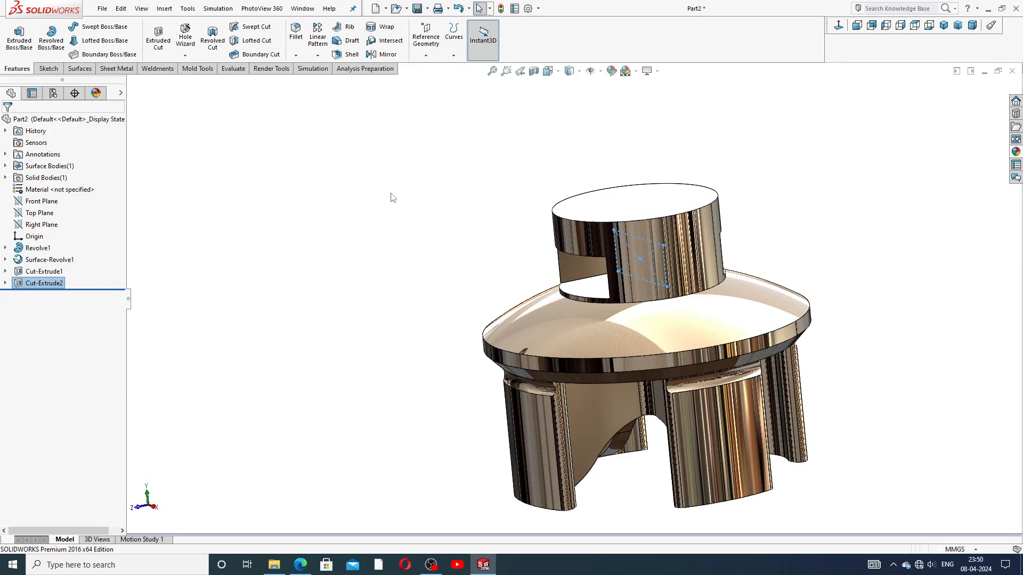
Step: Start a new sketch on the flat top face of the upper boss and view it face-on
{"action": "left_click", "coordinate": [519, 253]}
{"action": "middle_click_drag", "start_coordinate": [522, 254], "coordinate": [576, 218]}
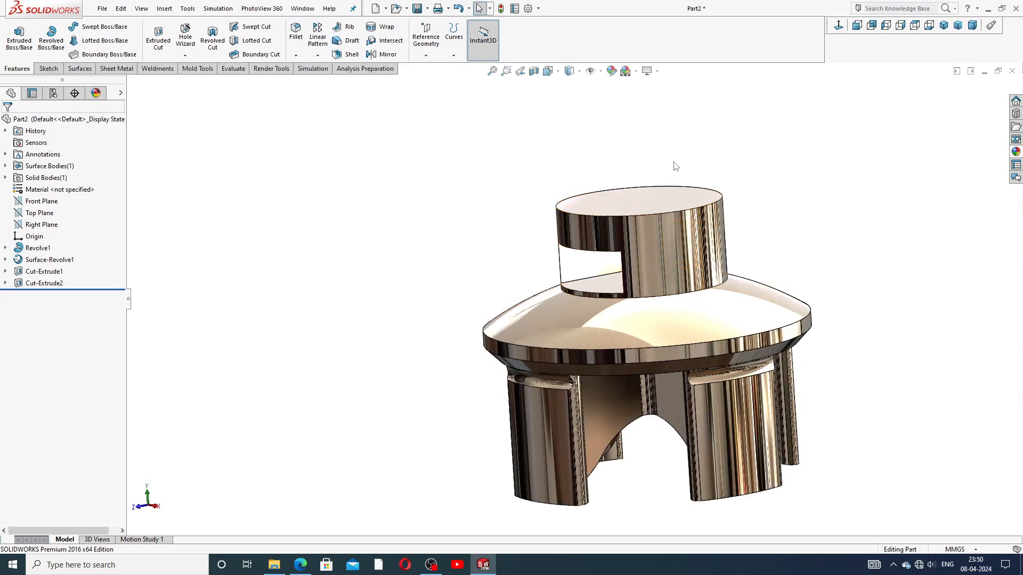
{"action": "left_click", "coordinate": [651, 201]}
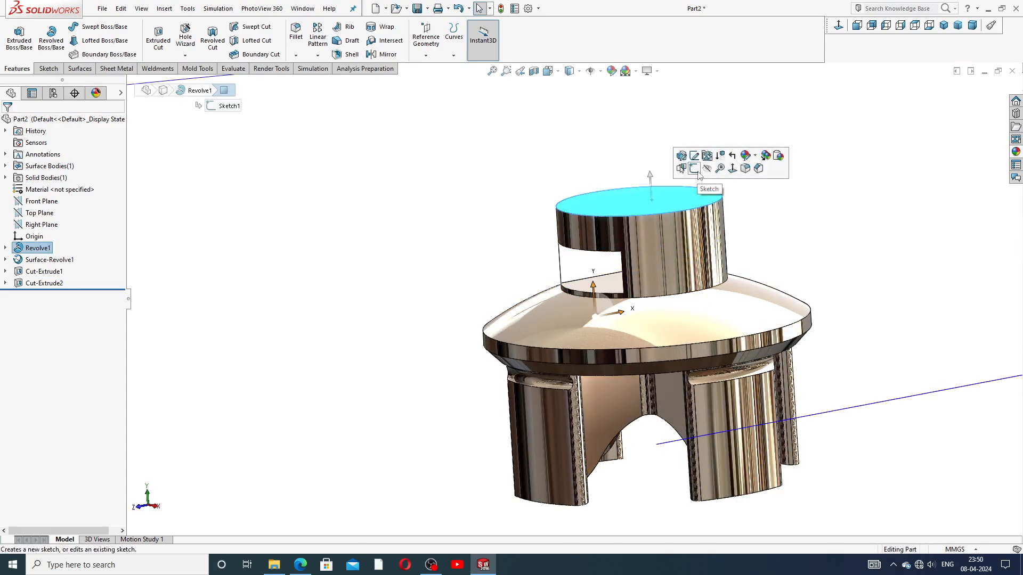
{"action": "left_click", "coordinate": [696, 169]}
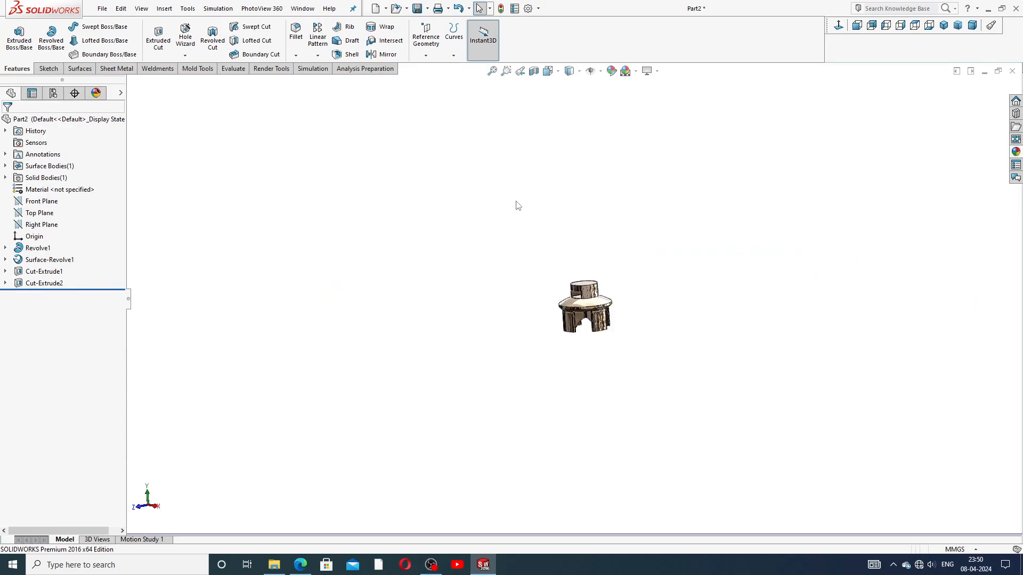
{"action": "scroll", "coordinate": [589, 305], "scroll_direction": "down", "scroll_amount": 9}
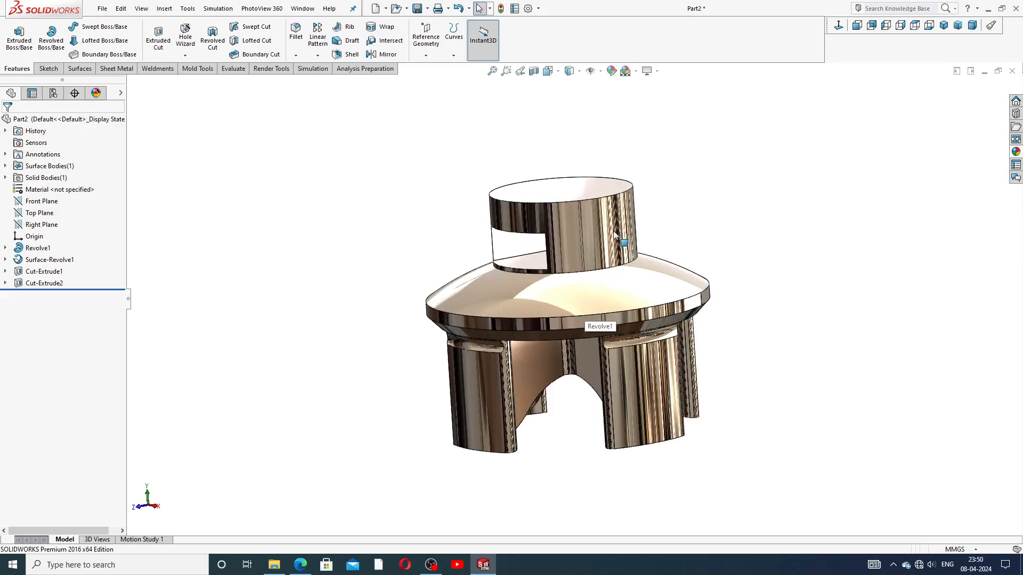
{"action": "middle_click_drag", "start_coordinate": [621, 239], "coordinate": [589, 206]}
{"action": "left_click", "coordinate": [600, 191]}
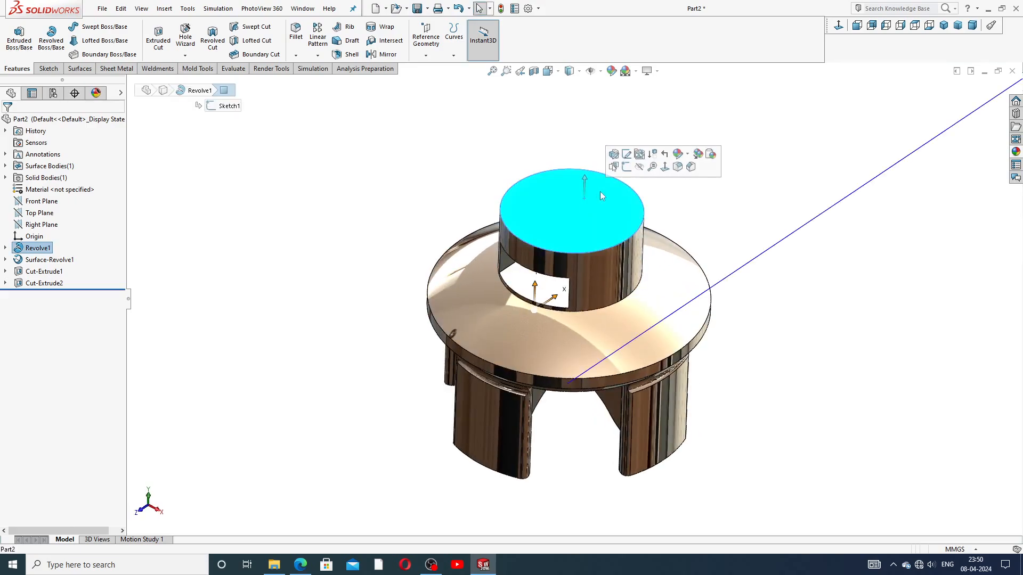
{"action": "left_click", "coordinate": [626, 167]}
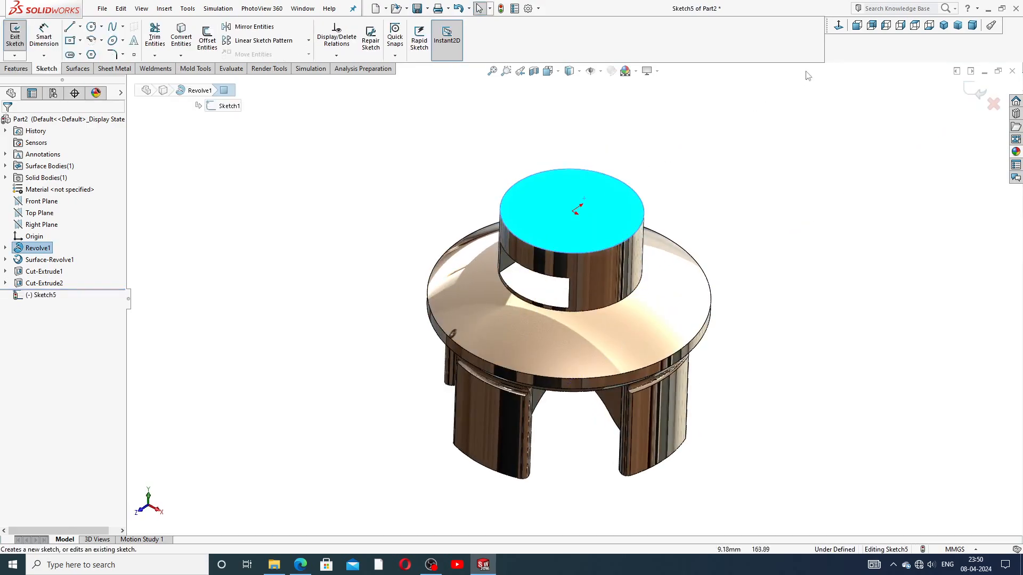
{"action": "left_click", "coordinate": [839, 25]}
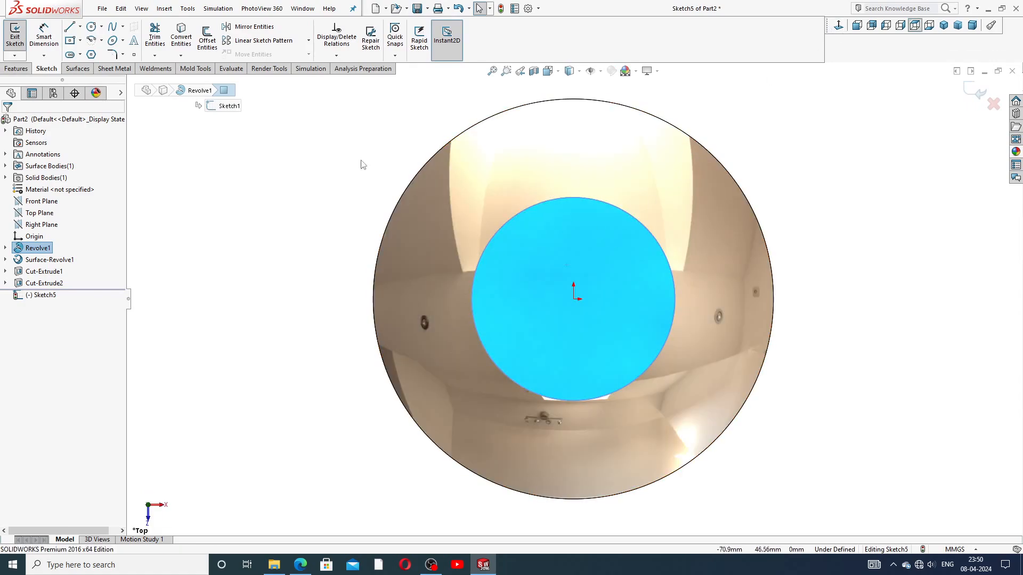
Step: Sketch a circle about 37 mm in diameter centred on the origin of the boss's top face
{"action": "left_click", "coordinate": [91, 28]}
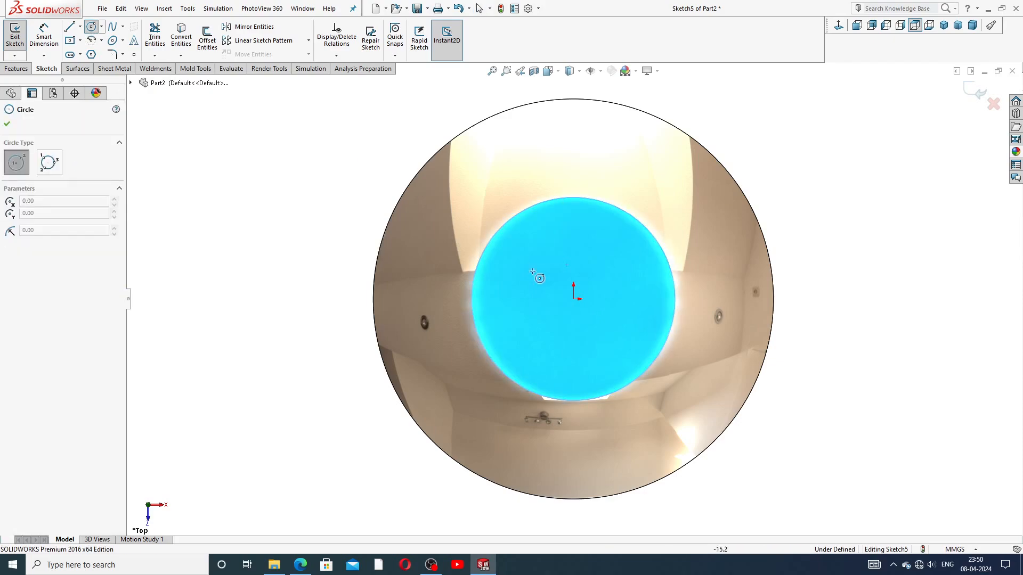
{"action": "left_click", "coordinate": [574, 298]}
{"action": "left_click", "coordinate": [592, 249]}
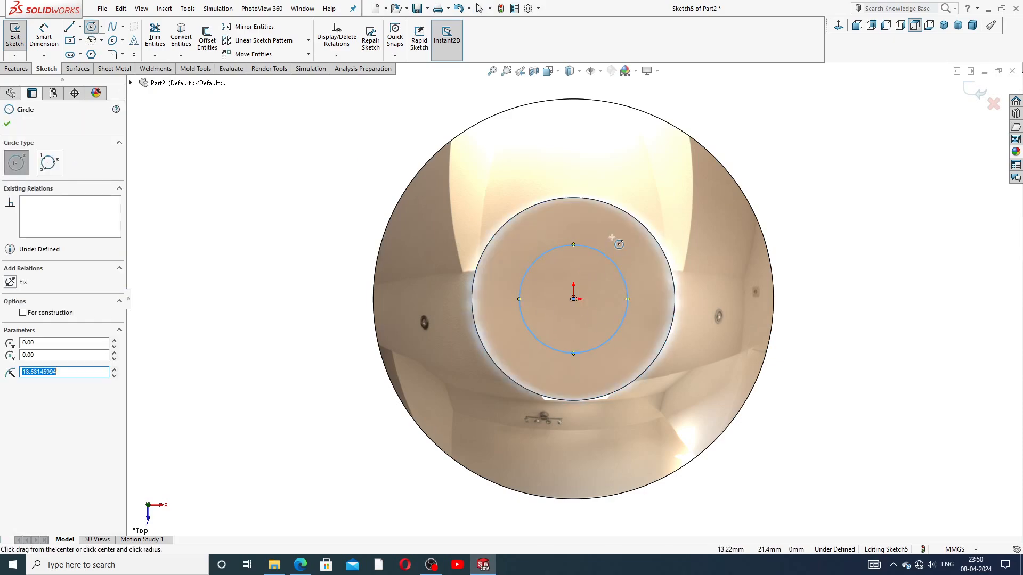
{"action": "right_click", "coordinate": [613, 237]}
{"action": "left_click", "coordinate": [625, 245]}
{"action": "key", "text": "Escape"}
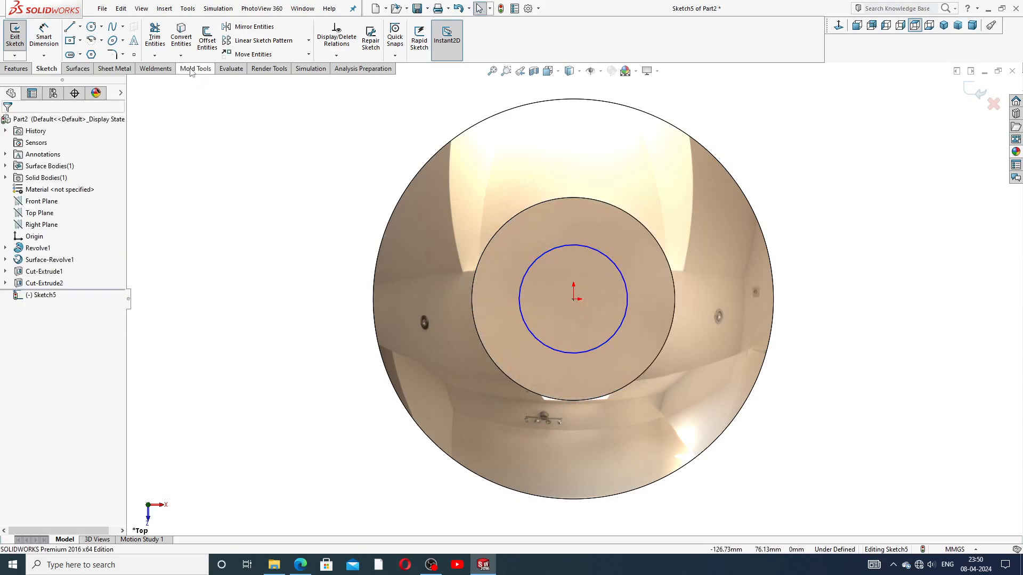
Step: Dimension the sketched circle with a diameter of 22 mm
{"action": "left_click", "coordinate": [43, 34]}
{"action": "left_click", "coordinate": [571, 245]}
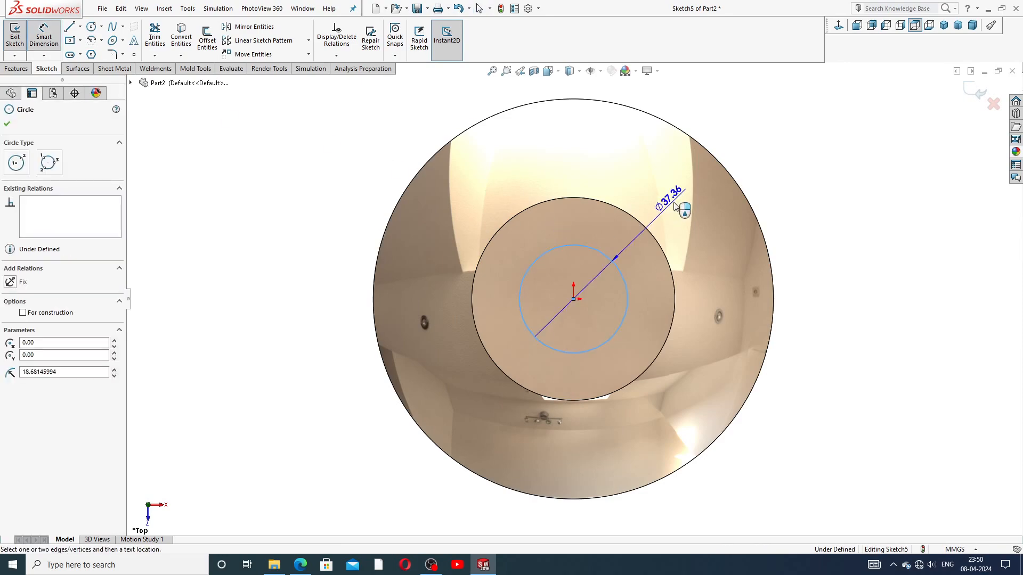
{"action": "left_click", "coordinate": [674, 205]}
{"action": "type", "text": "22"}
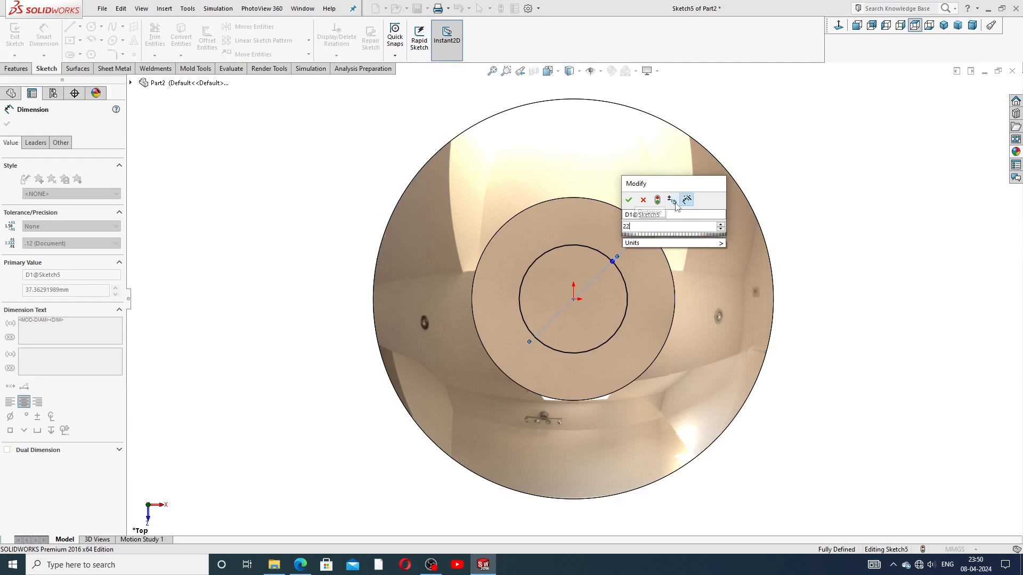
{"action": "key", "text": "Return"}
{"action": "left_click", "coordinate": [786, 157]}
{"action": "right_click", "coordinate": [787, 155]}
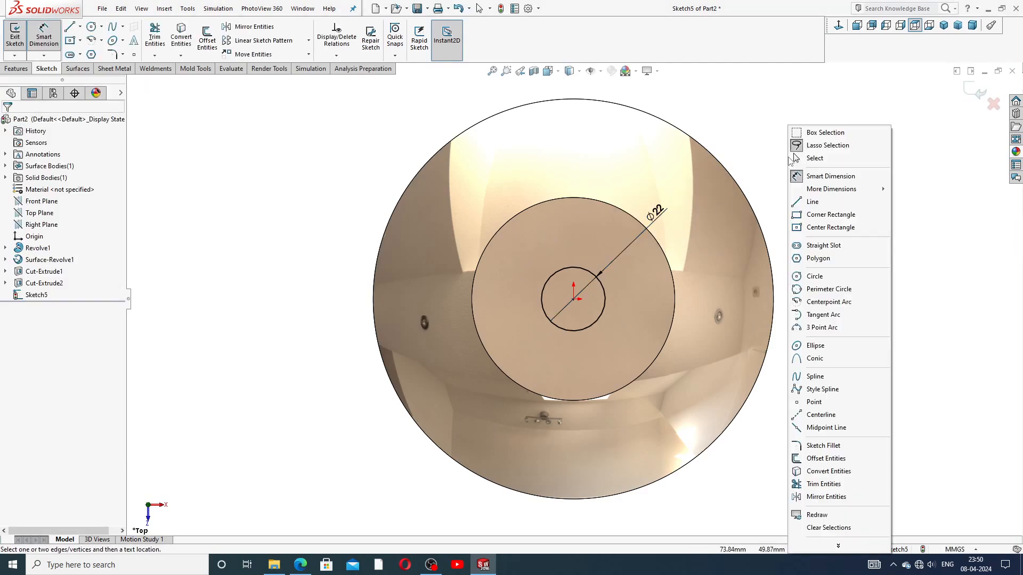
{"action": "left_click", "coordinate": [795, 158]}
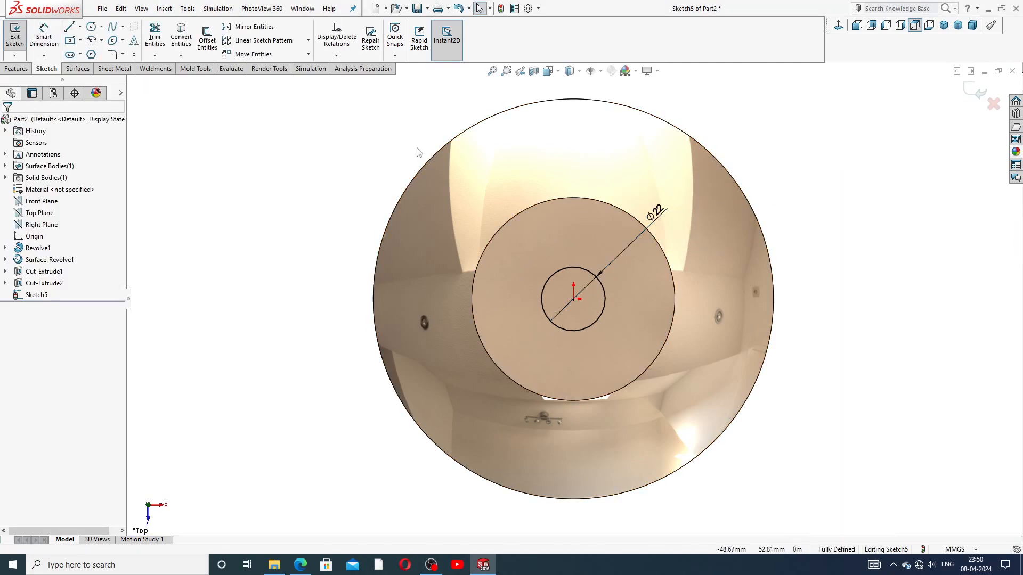
Step: Check the hole in the PDF drawing, and cut-extrude the circle into the boss with the Up To Next end condition
{"action": "left_click", "coordinate": [300, 565]}
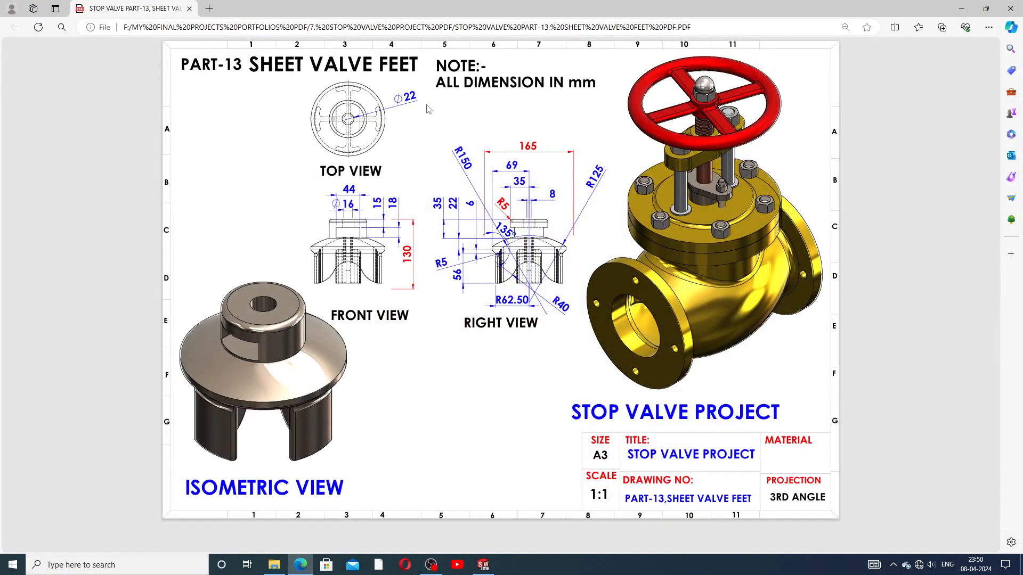
{"action": "left_click", "coordinate": [307, 566]}
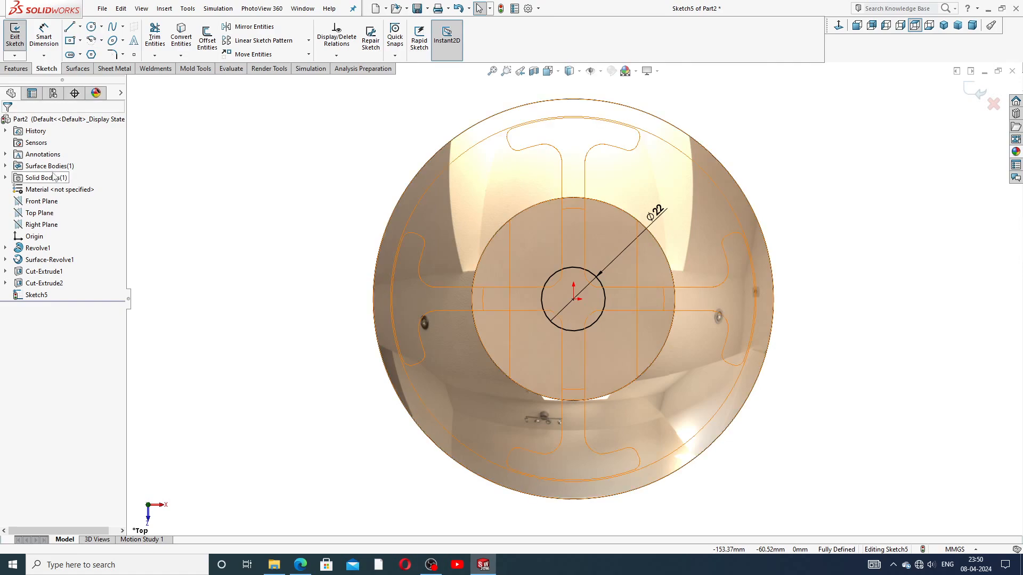
{"action": "left_click", "coordinate": [17, 69]}
{"action": "left_click", "coordinate": [157, 56]}
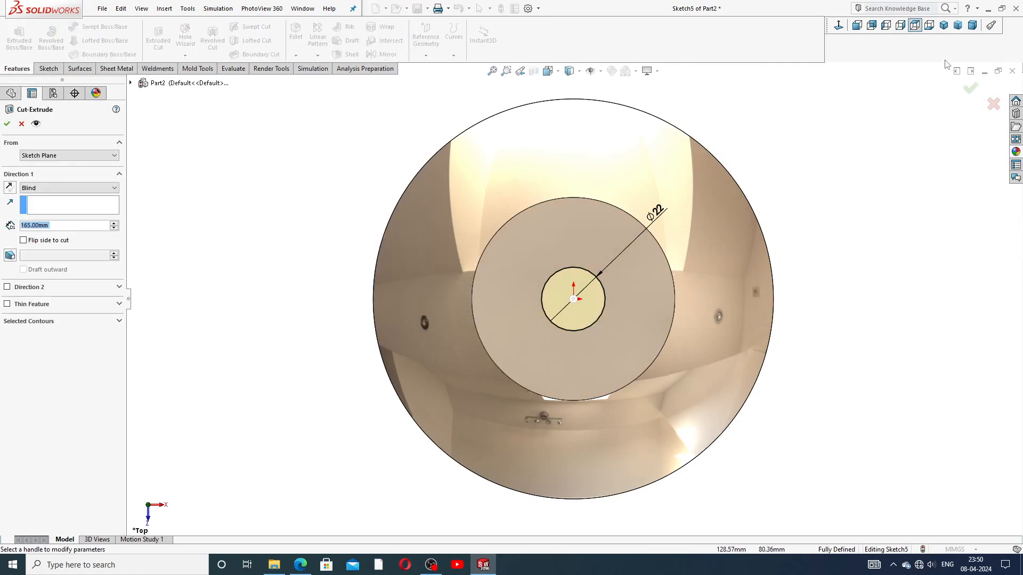
{"action": "left_click", "coordinate": [944, 25]}
{"action": "scroll", "coordinate": [567, 372], "scroll_direction": "down", "scroll_amount": 2}
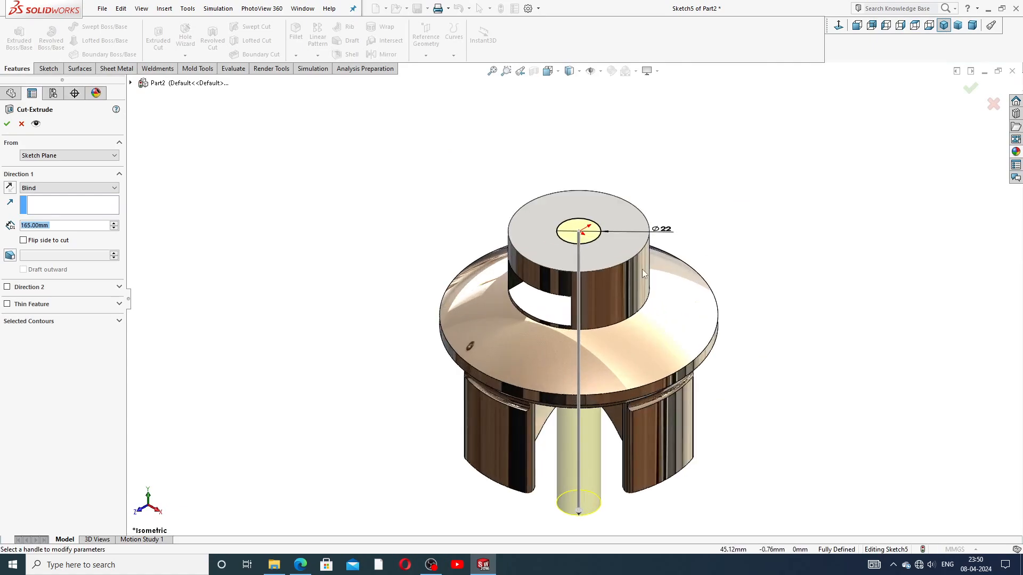
{"action": "left_click", "coordinate": [46, 190]}
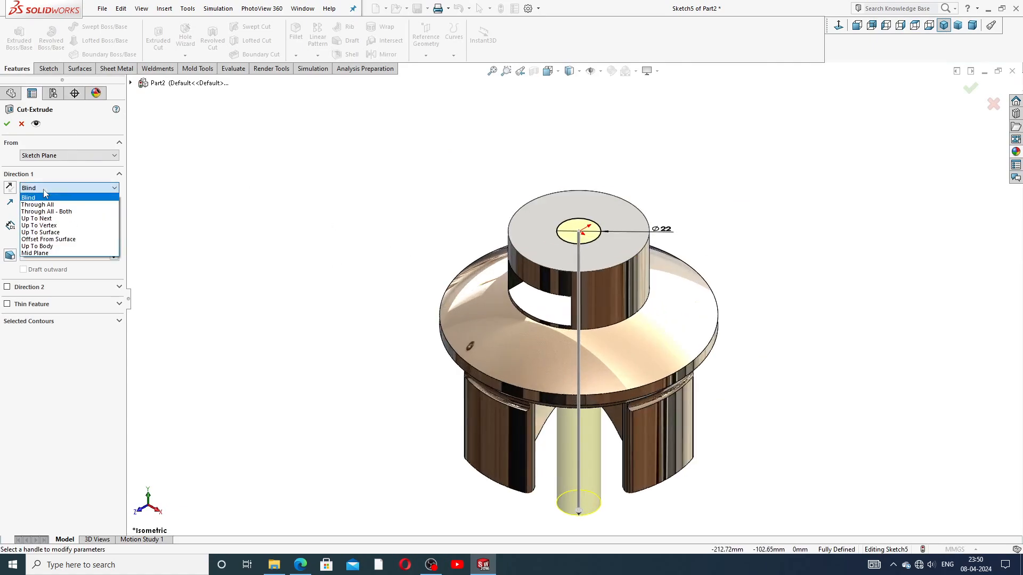
{"action": "left_click", "coordinate": [48, 220]}
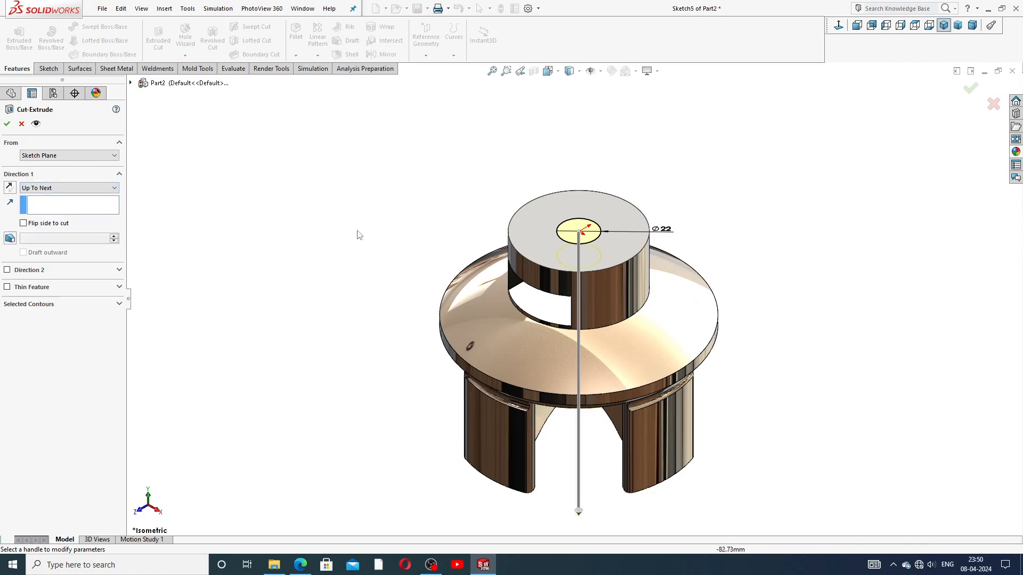
{"action": "middle_click_drag", "start_coordinate": [356, 233], "coordinate": [425, 107]}
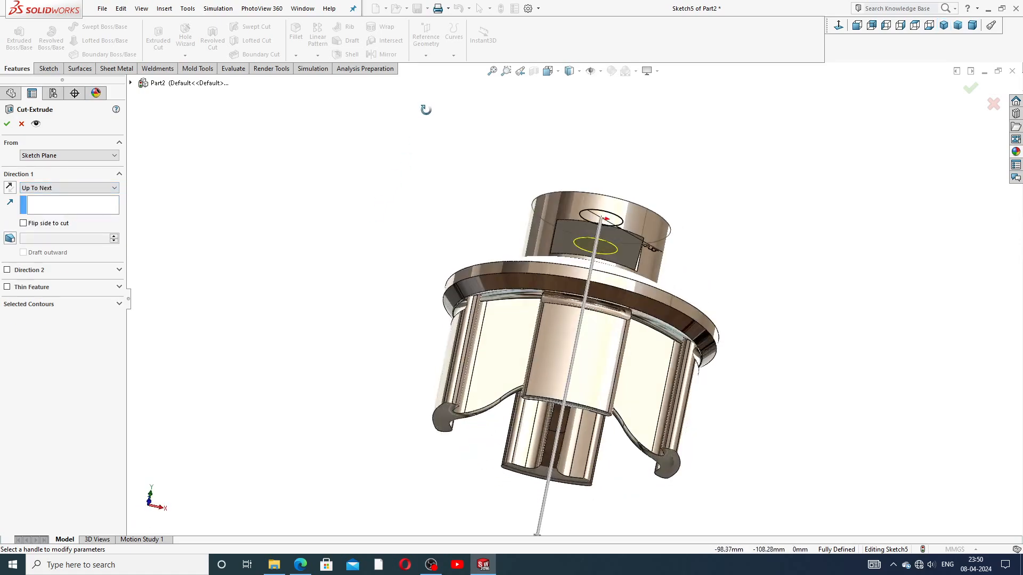
{"action": "left_click", "coordinate": [6, 125]}
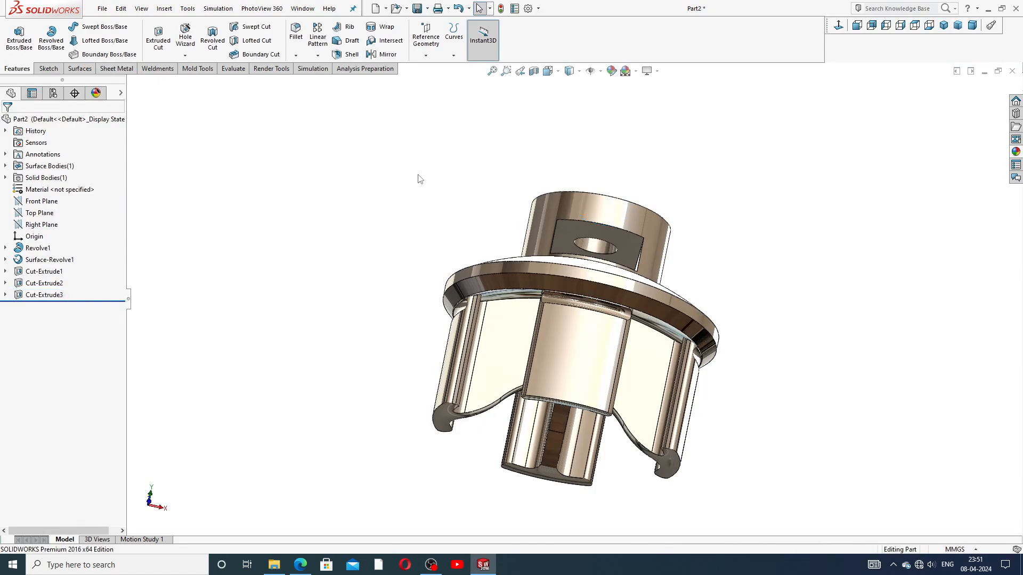
Step: Try to fillet the whole top face of the upper boss with a 5 mm radius
{"action": "middle_click_drag", "start_coordinate": [697, 194], "coordinate": [688, 290]}
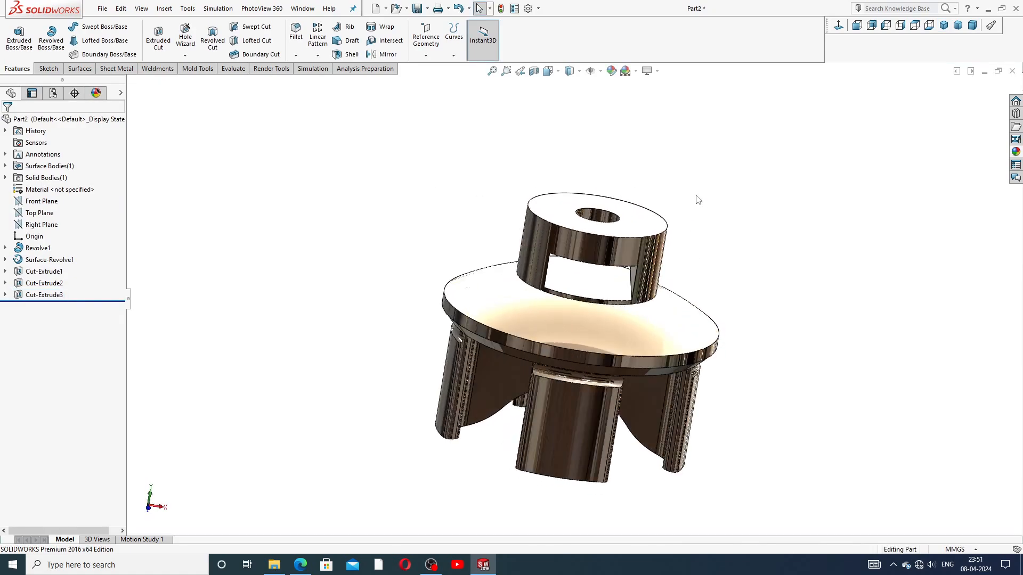
{"action": "middle_click_drag", "start_coordinate": [673, 230], "coordinate": [672, 334]}
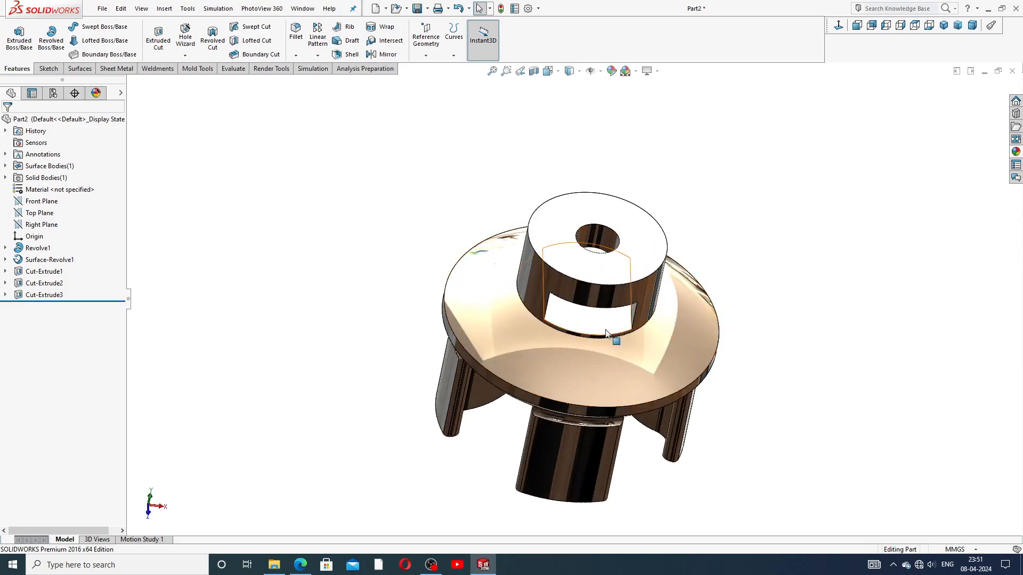
{"action": "scroll", "coordinate": [610, 320], "scroll_direction": "up", "scroll_amount": 2}
{"action": "scroll", "coordinate": [586, 327], "scroll_direction": "down", "scroll_amount": 4}
{"action": "mouse_move", "coordinate": [582, 341]}
{"action": "middle_mouse_down"}
{"action": "mouse_move", "coordinate": [585, 282]}
{"action": "mouse_move", "coordinate": [587, 326]}
{"action": "middle_mouse_up"}
{"action": "left_click", "coordinate": [296, 55]}
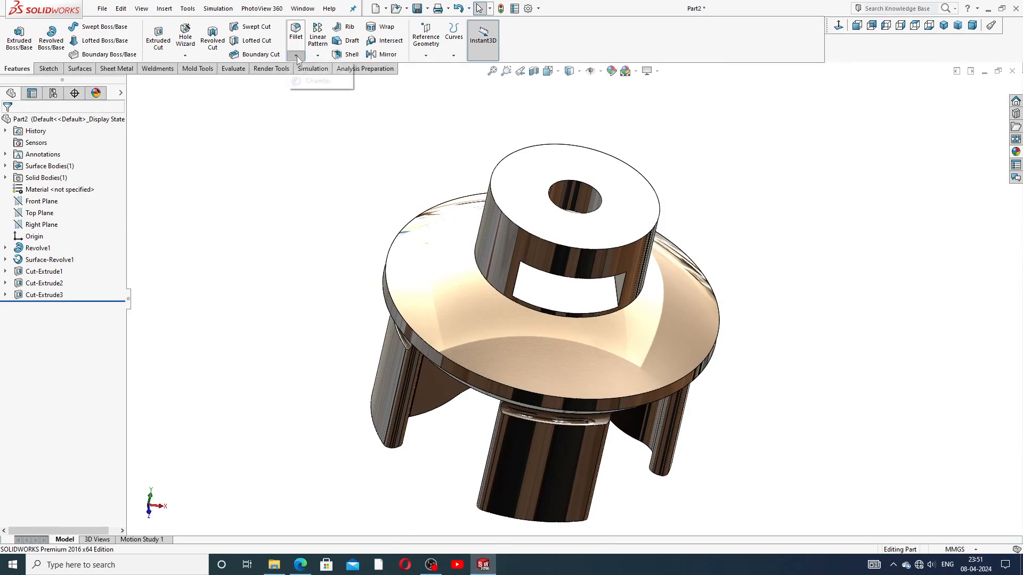
{"action": "left_click", "coordinate": [305, 71]}
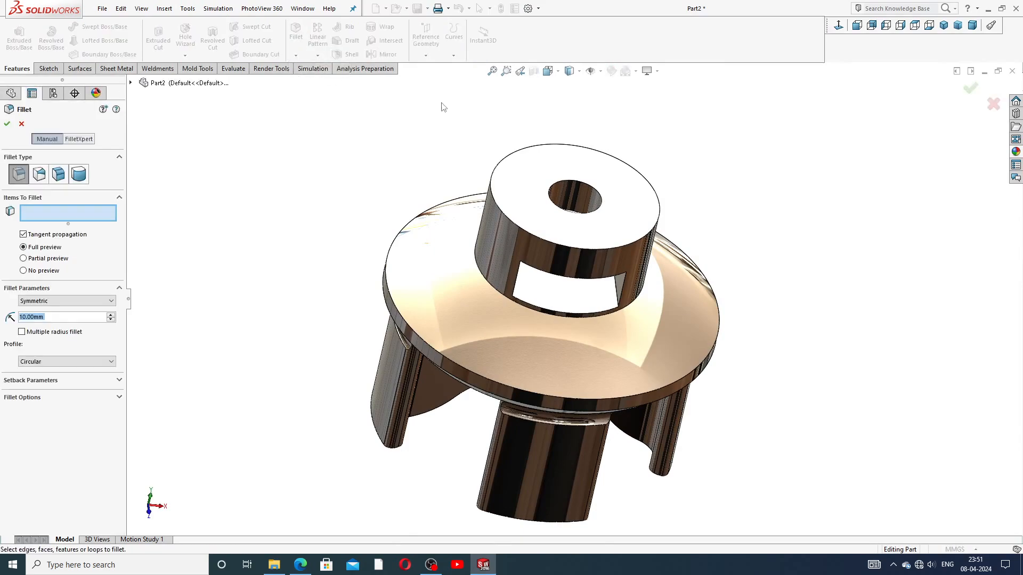
{"action": "type", "text": "5"}
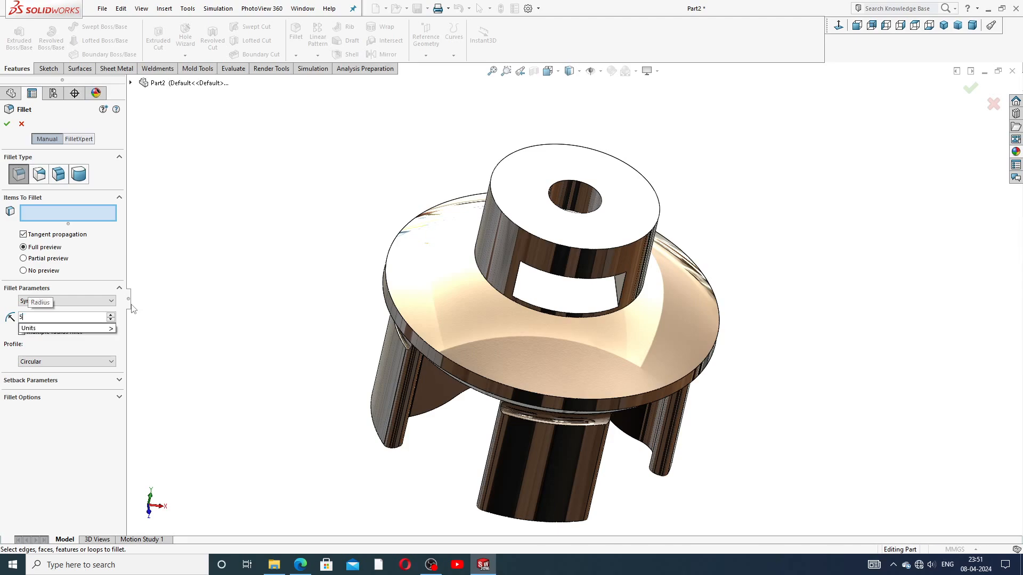
{"action": "key", "text": "Return"}
{"action": "left_click", "coordinate": [526, 199]}
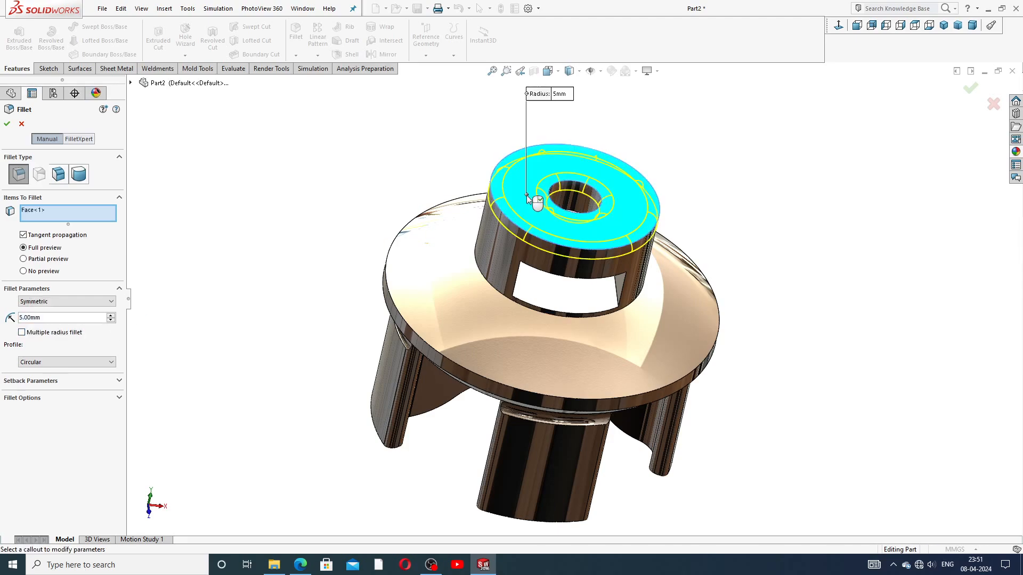
{"action": "left_click", "coordinate": [7, 124]}
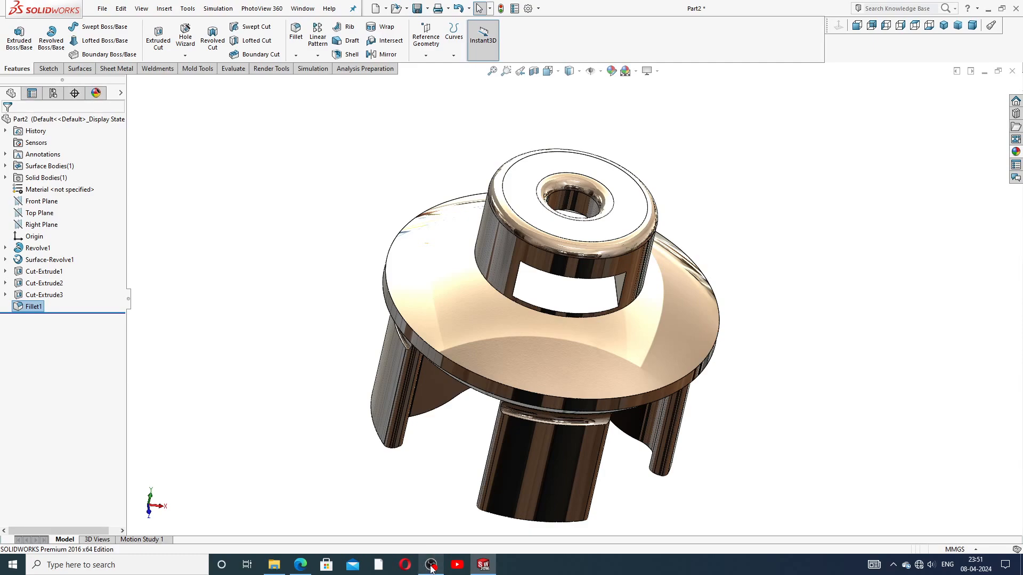
Step: Check the boss rounding in the PDF drawing, and delete the fillet from the boss's top face
{"action": "left_click", "coordinate": [300, 564]}
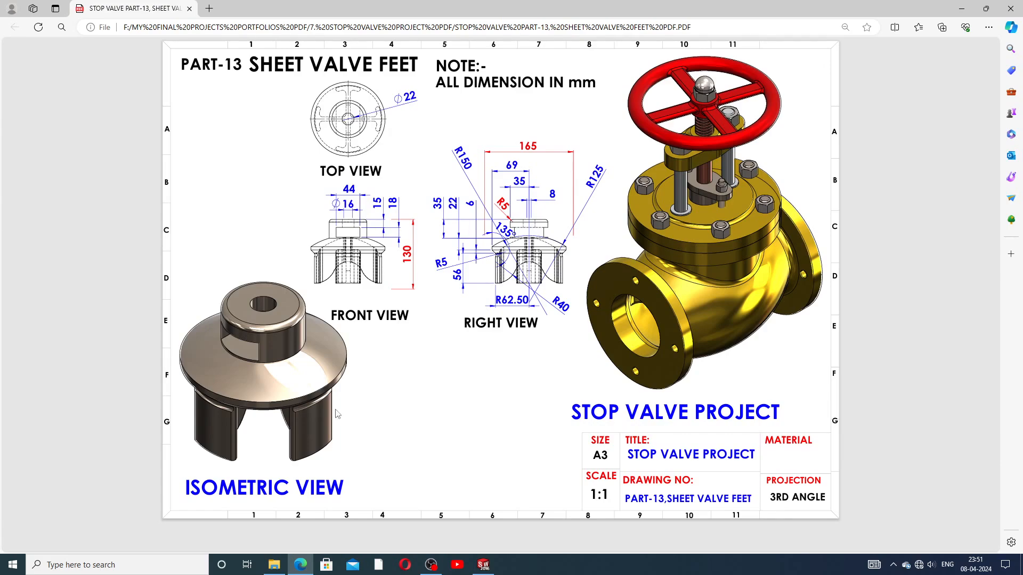
{"action": "left_click", "coordinate": [482, 565]}
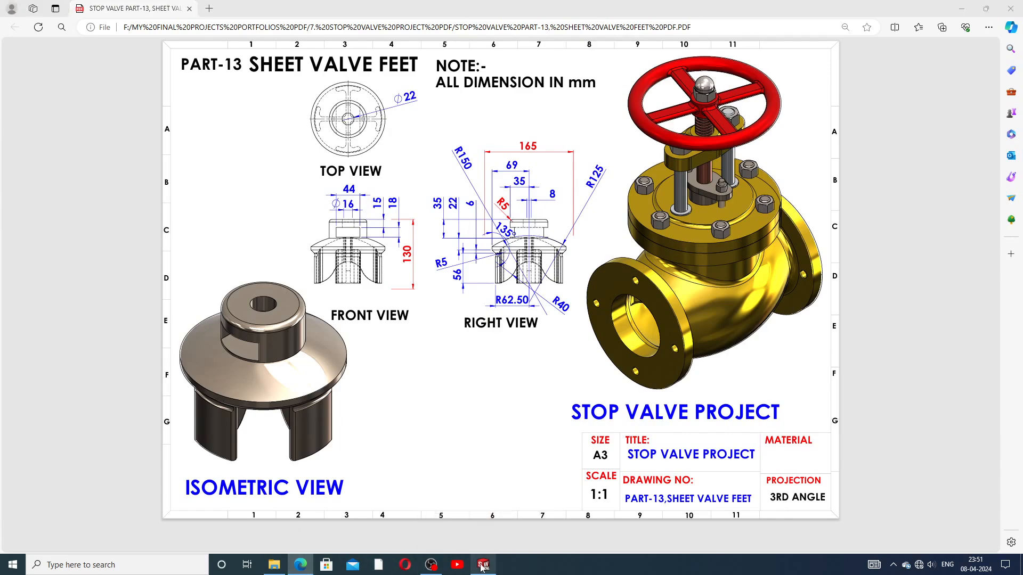
{"action": "scroll", "coordinate": [571, 195], "scroll_direction": "down", "scroll_amount": 3}
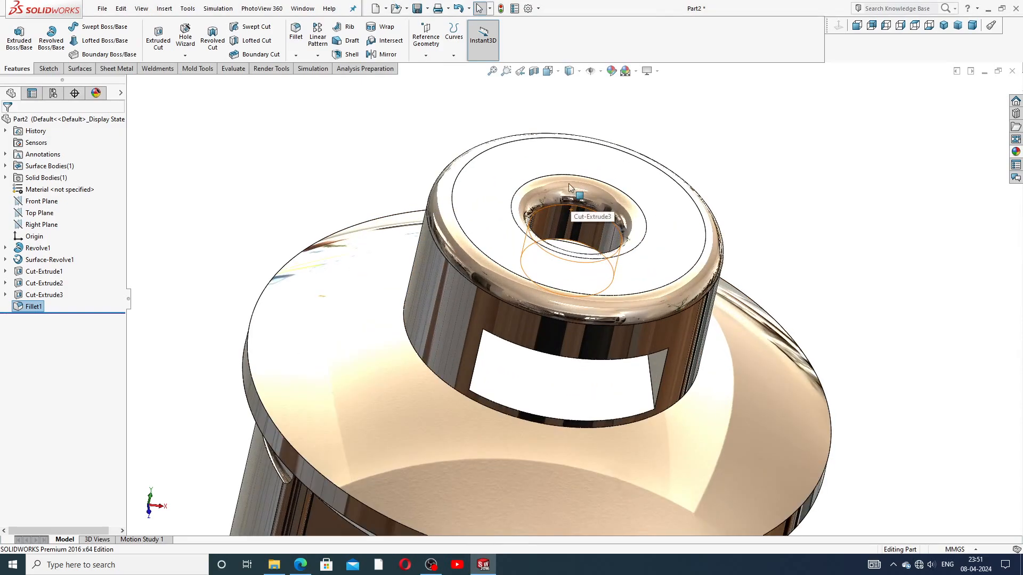
{"action": "left_click", "coordinate": [654, 152]}
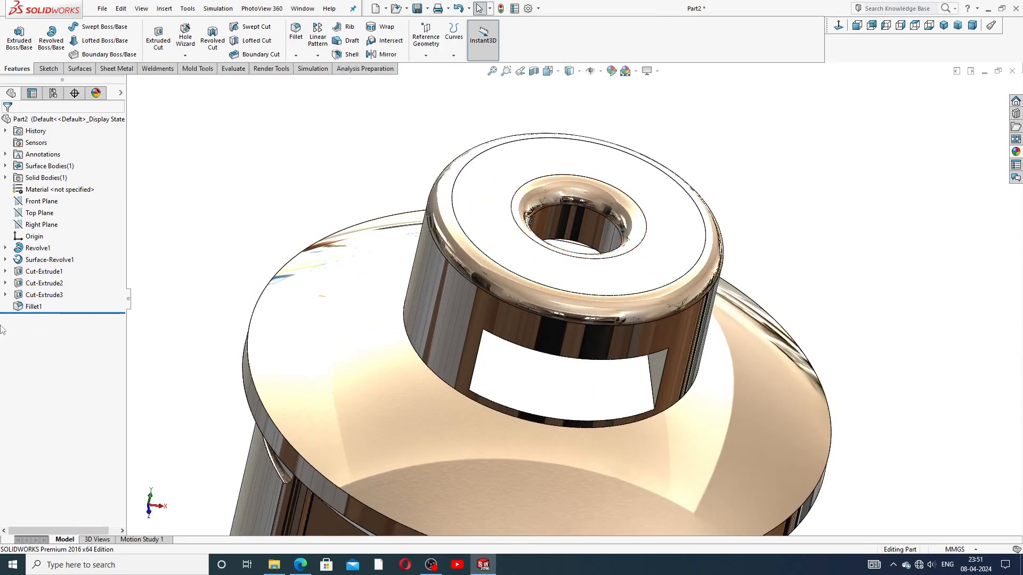
{"action": "right_click", "coordinate": [34, 307]}
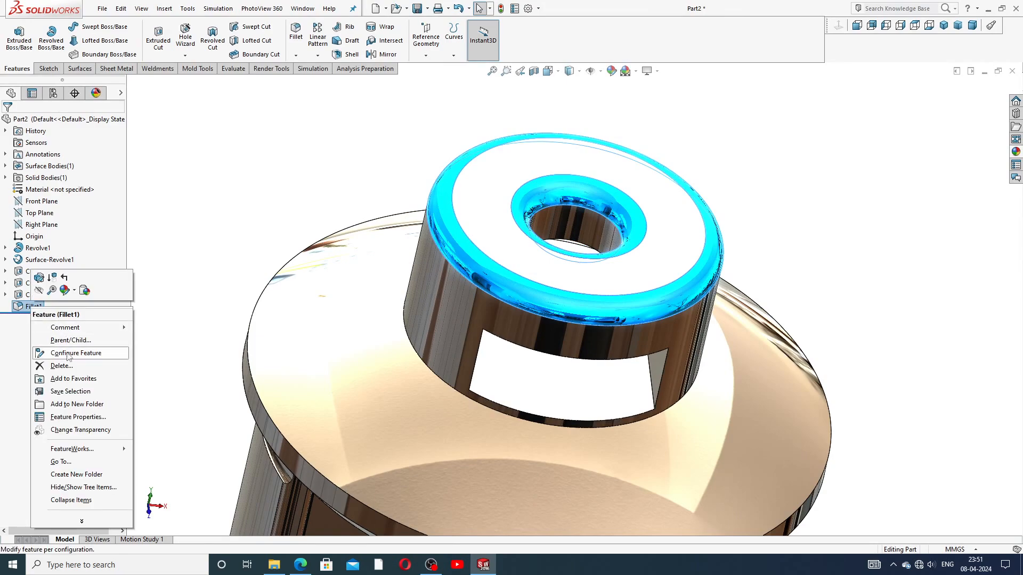
{"action": "left_click", "coordinate": [62, 366]}
{"action": "left_click", "coordinate": [594, 220]}
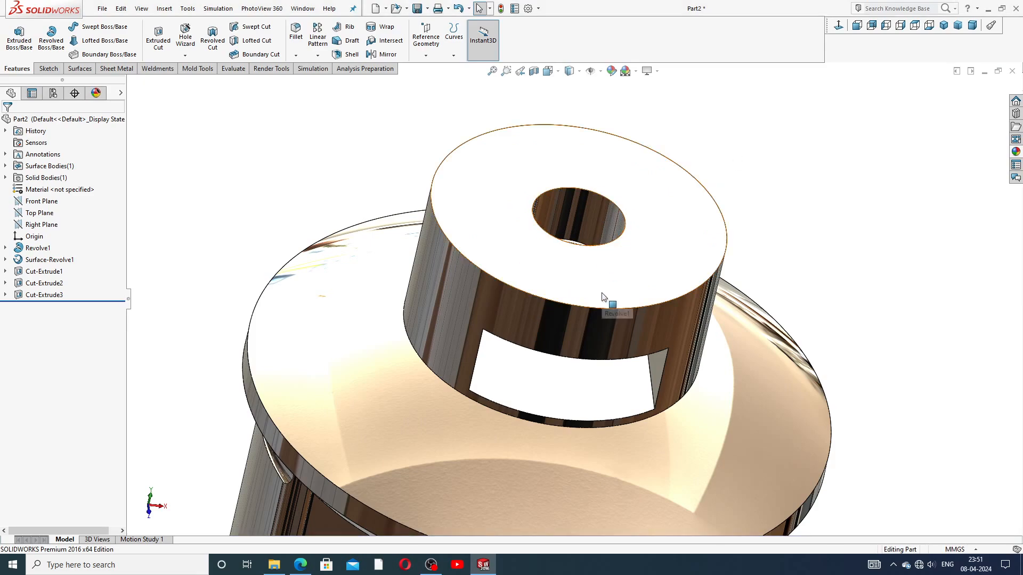
Step: Fillet only the outer top edge of the upper boss with a 5 mm radius
{"action": "left_click", "coordinate": [296, 33]}
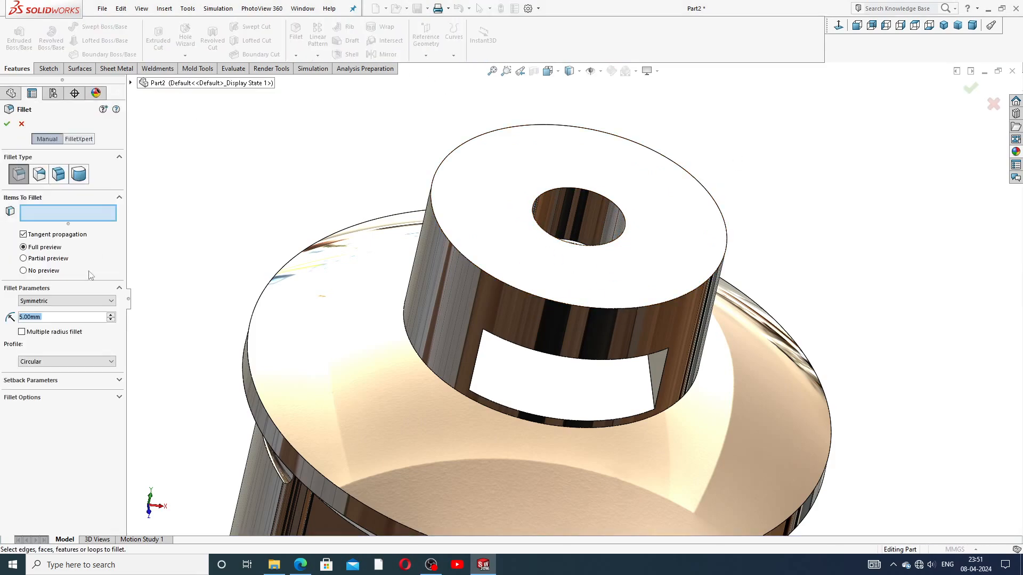
{"action": "left_click", "coordinate": [452, 245]}
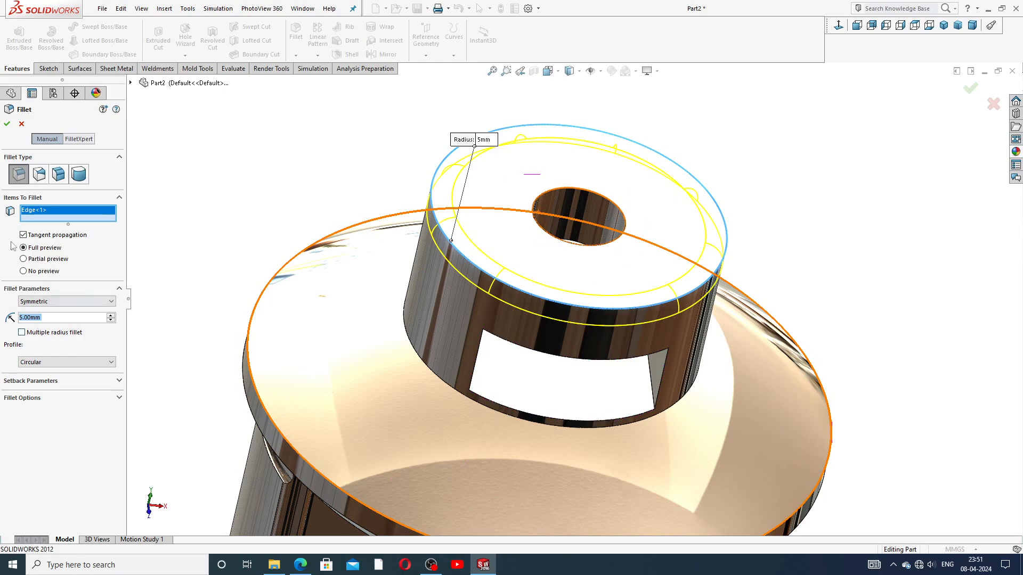
{"action": "left_click", "coordinate": [7, 123]}
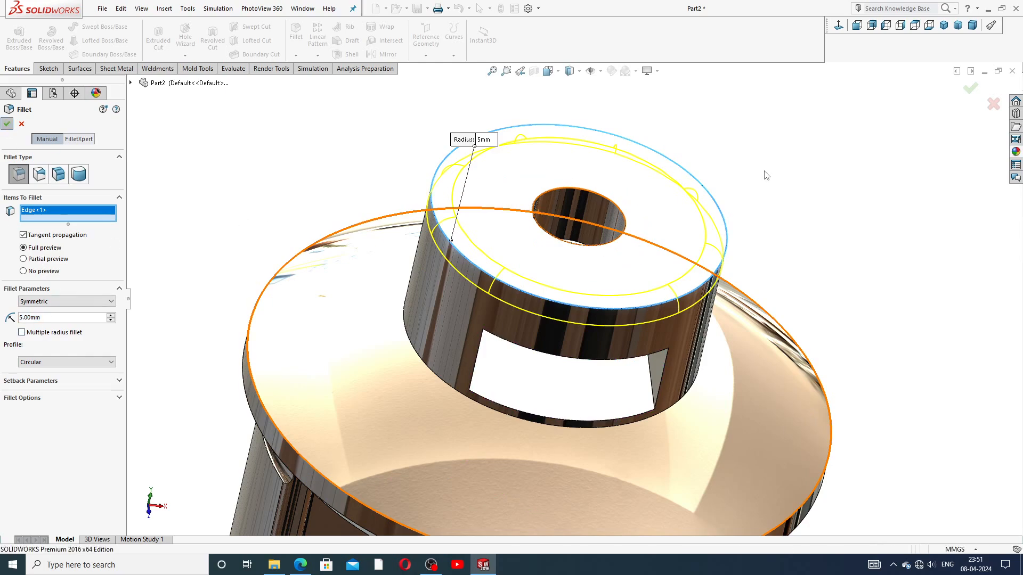
{"action": "left_click", "coordinate": [744, 261]}
Step: Examine the finished valve feet from below, from the side and in isometric view, and compare them with the PDF drawing
{"action": "middle_click_drag", "start_coordinate": [723, 260], "coordinate": [710, 287]}
{"action": "scroll", "coordinate": [709, 287], "scroll_direction": "up", "scroll_amount": 5}
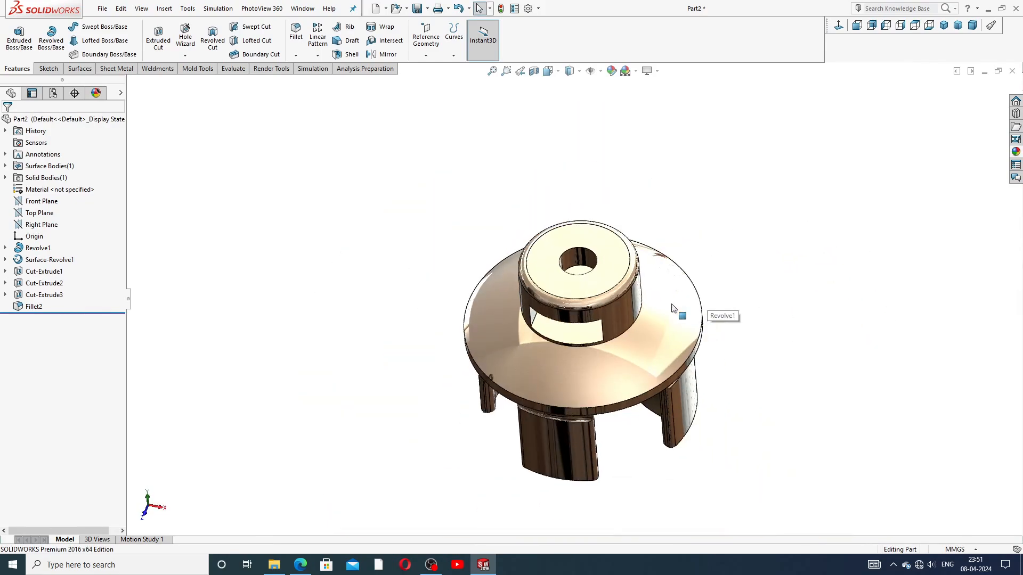
{"action": "middle_click_drag", "start_coordinate": [577, 359], "coordinate": [613, 272]}
{"action": "left_click", "coordinate": [957, 27]}
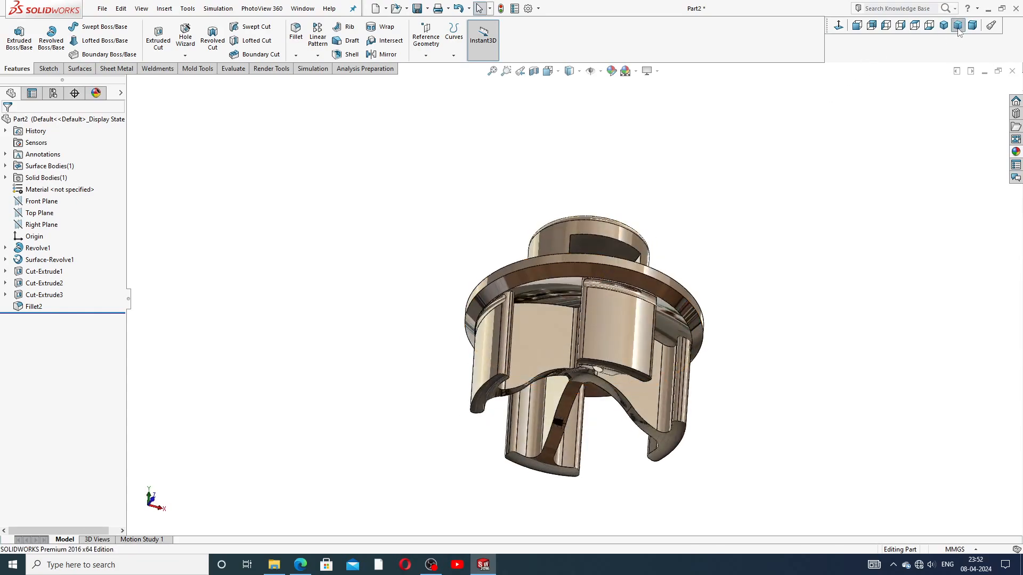
{"action": "middle_click_drag", "start_coordinate": [770, 277], "coordinate": [749, 80]}
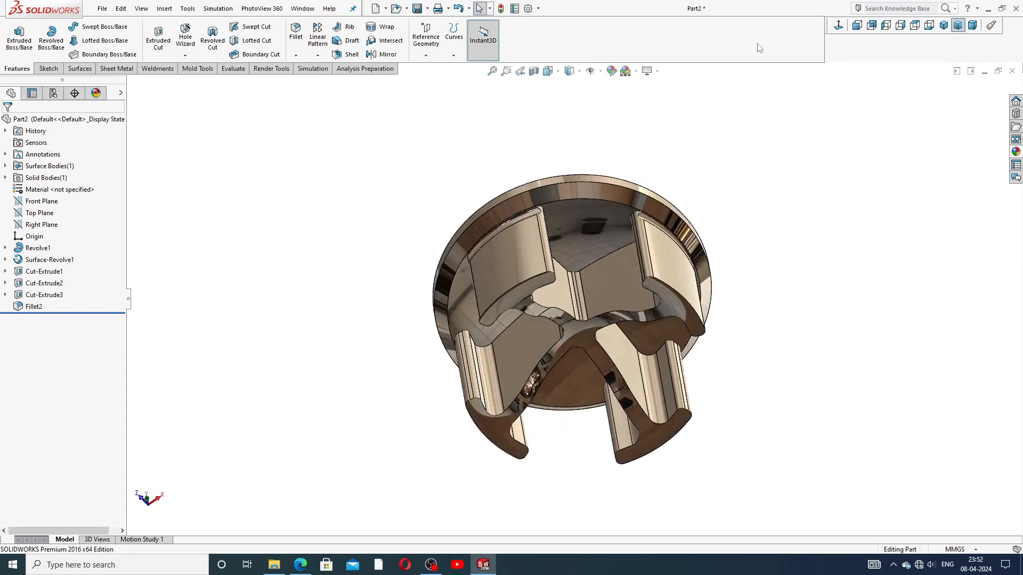
{"action": "middle_click_drag", "start_coordinate": [735, 320], "coordinate": [788, 123]}
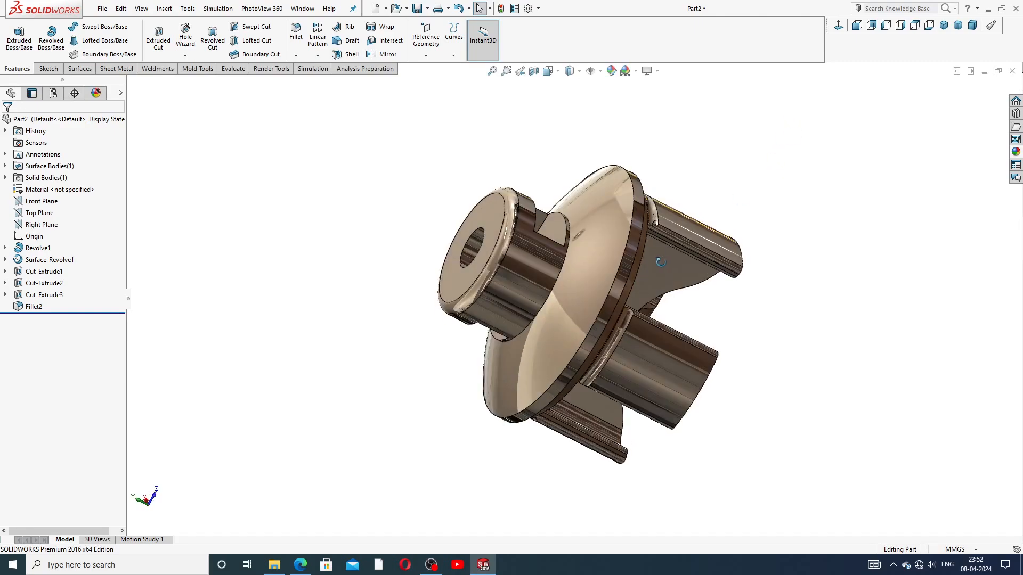
{"action": "middle_click_drag", "start_coordinate": [661, 262], "coordinate": [682, 213]}
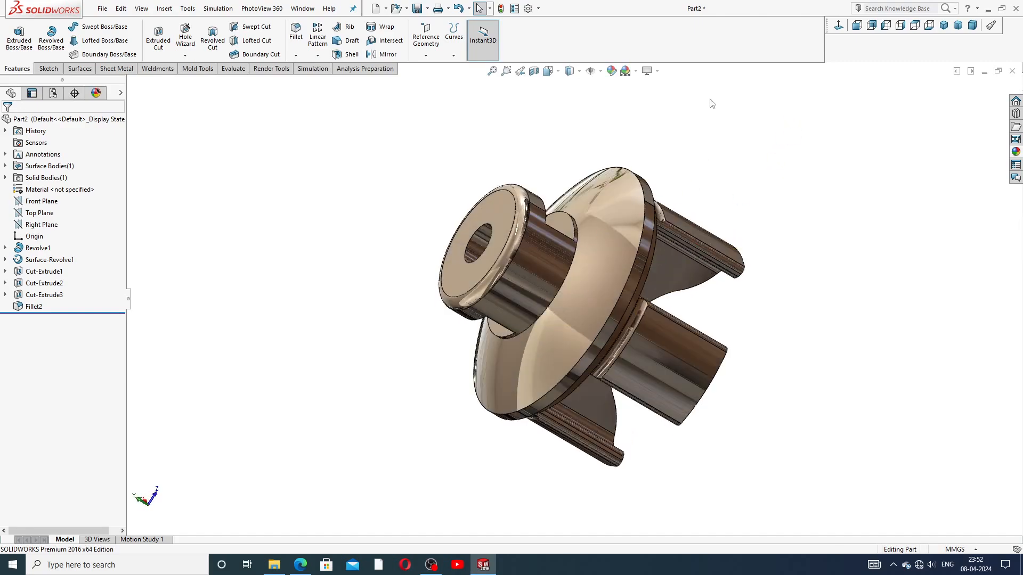
{"action": "left_click", "coordinate": [943, 25]}
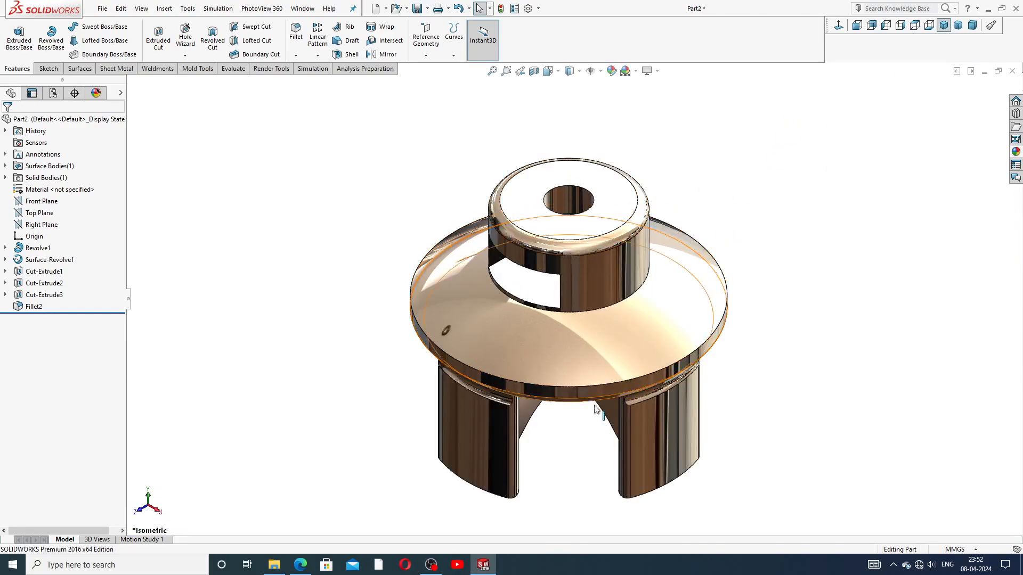
{"action": "mouse_move", "coordinate": [602, 435]}
{"action": "middle_mouse_down"}
{"action": "mouse_move", "coordinate": [598, 389]}
{"action": "mouse_move", "coordinate": [598, 416]}
{"action": "middle_mouse_up"}
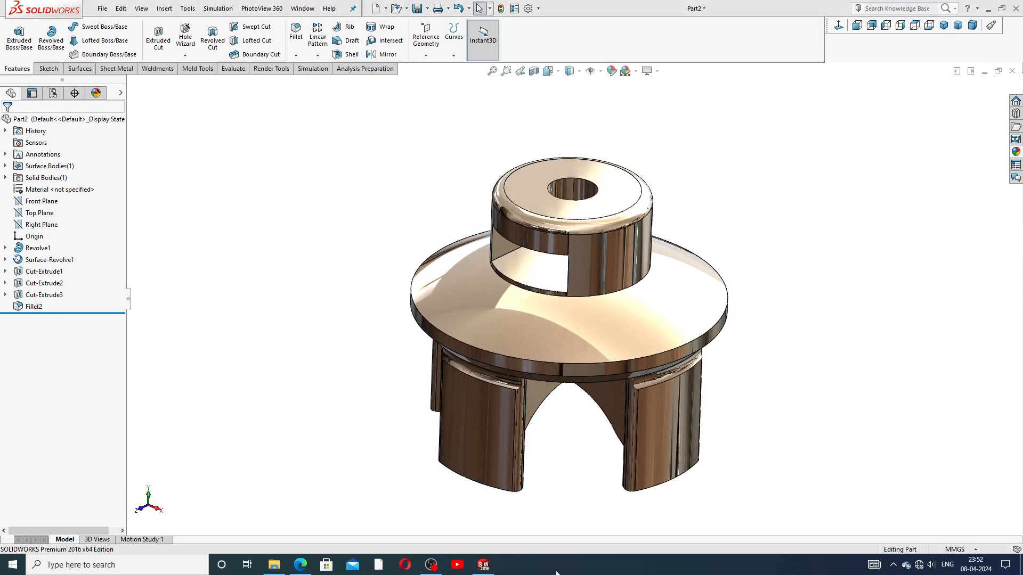
{"action": "left_click", "coordinate": [300, 564]}
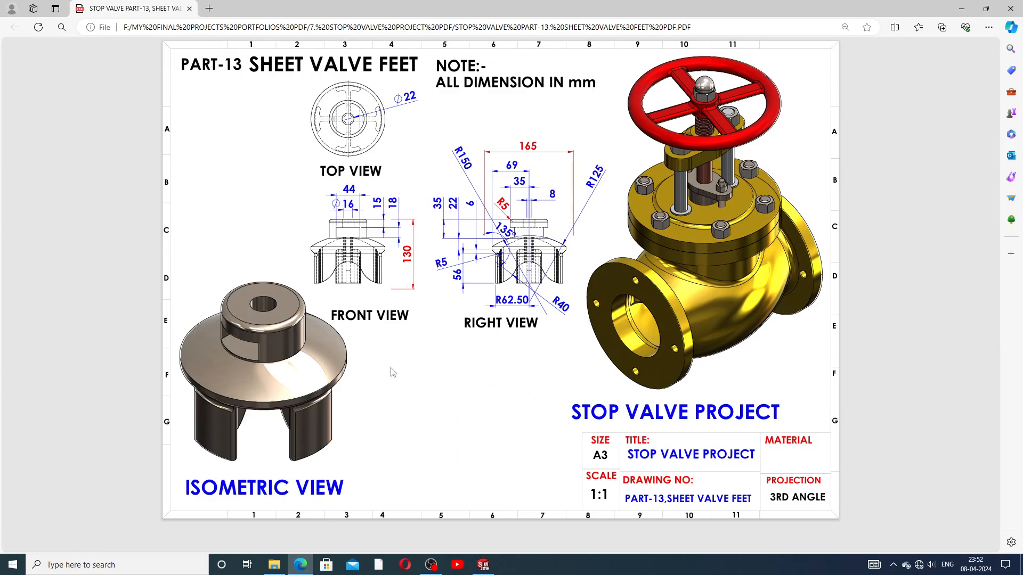
{"action": "left_click", "coordinate": [483, 565]}
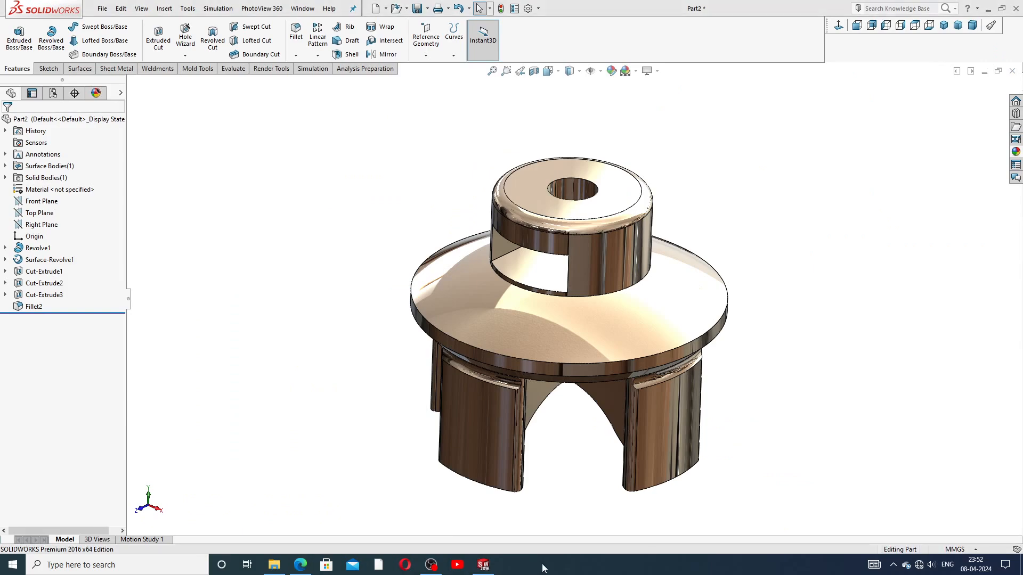
{"action": "key", "text": "super"}
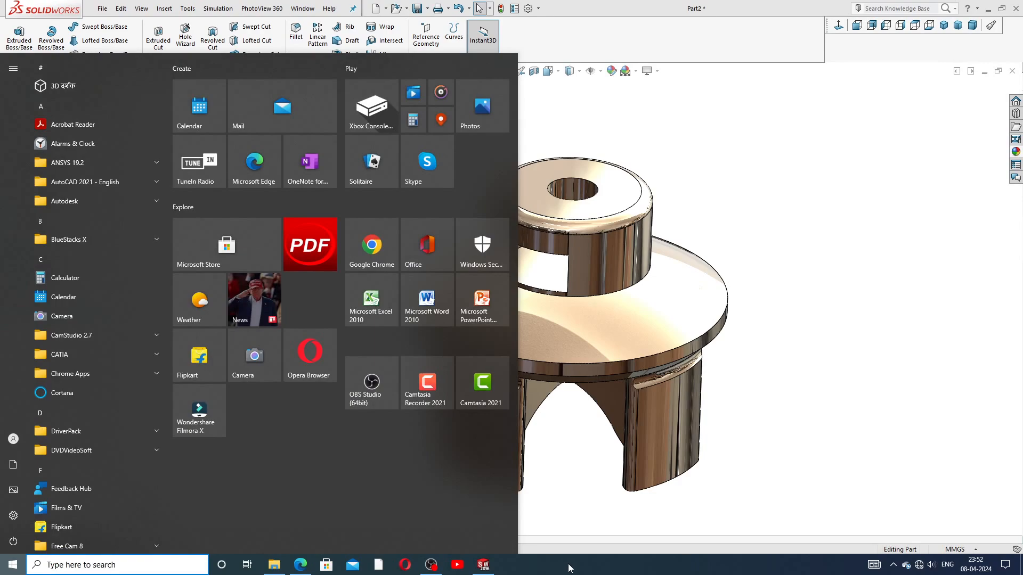
{"action": "left_click", "coordinate": [825, 430]}
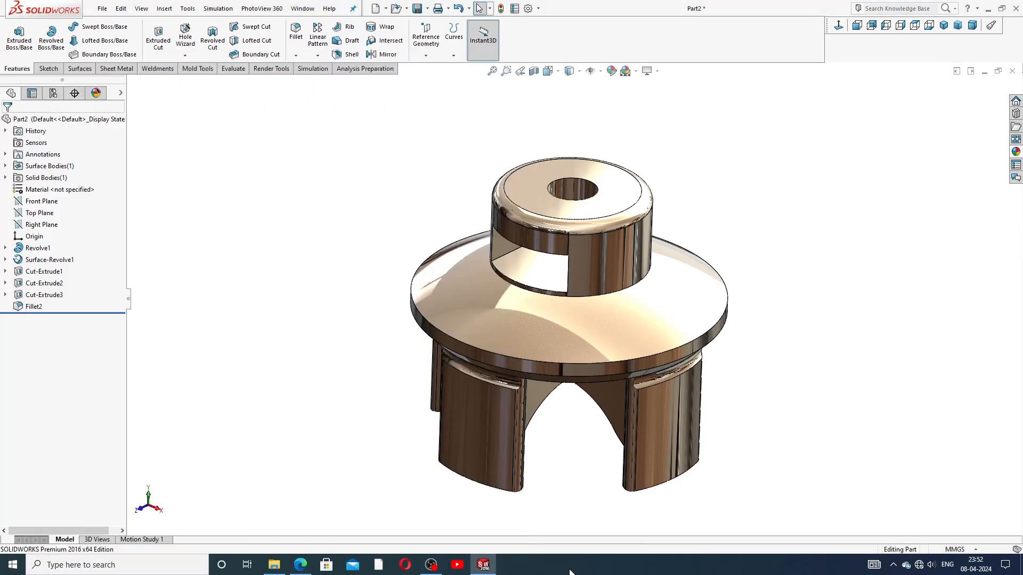
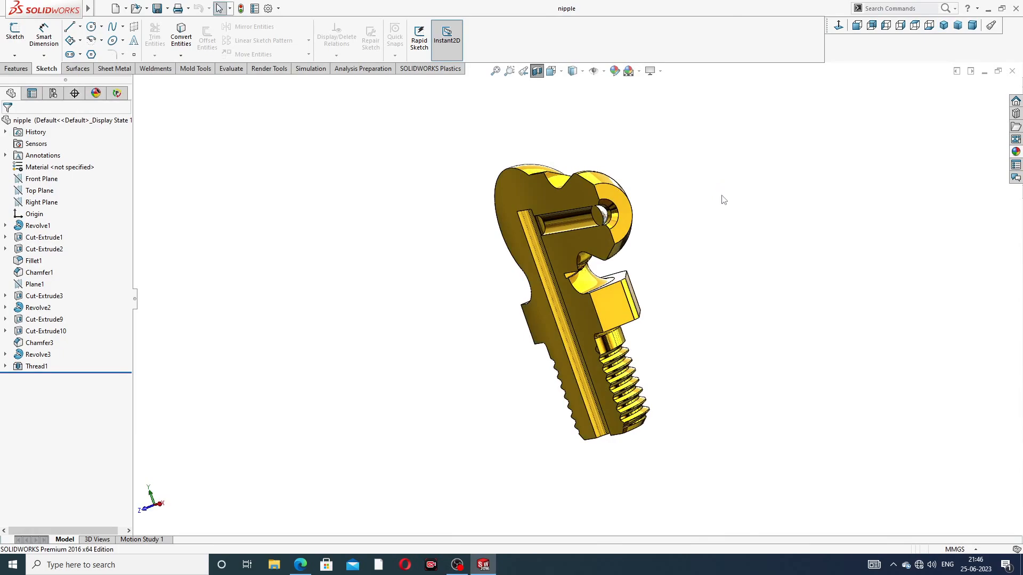
Step: Examine the bore and ball in the sectioned nipple model, and turn off the section view to inspect its exterior
{"action": "middle_click_drag", "start_coordinate": [668, 230], "coordinate": [676, 181]}
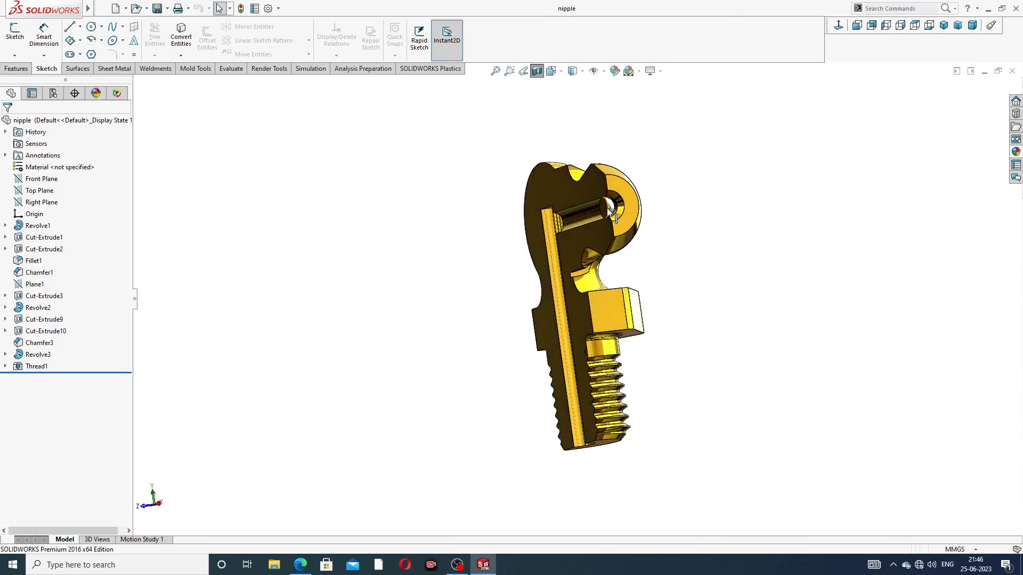
{"action": "scroll", "coordinate": [609, 209], "scroll_direction": "down", "scroll_amount": 5}
{"action": "scroll", "coordinate": [610, 212], "scroll_direction": "down", "scroll_amount": 2}
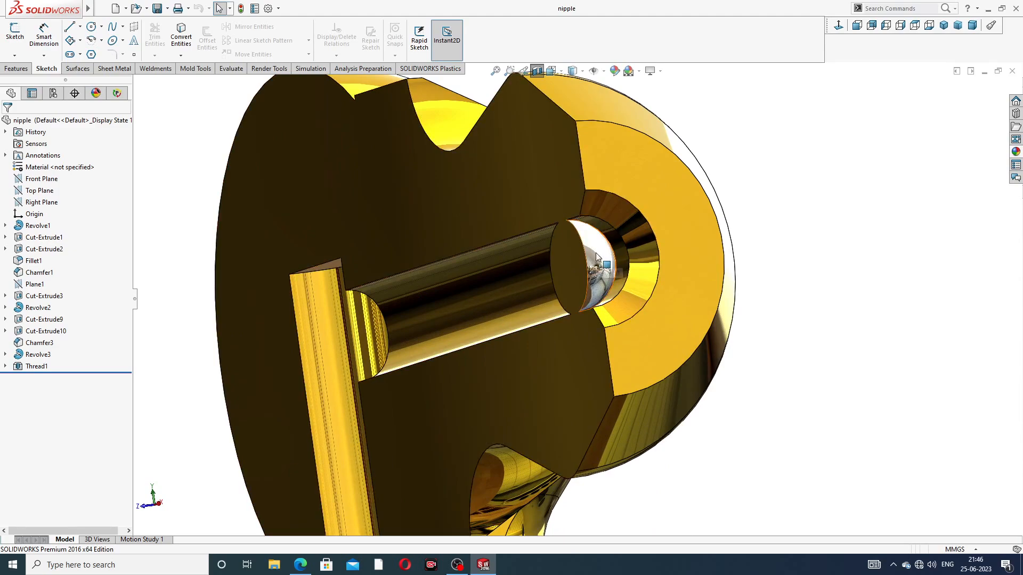
{"action": "scroll", "coordinate": [596, 255], "scroll_direction": "up", "scroll_amount": 8}
{"action": "middle_click_drag", "start_coordinate": [592, 266], "coordinate": [691, 272]}
{"action": "left_click", "coordinate": [536, 72]}
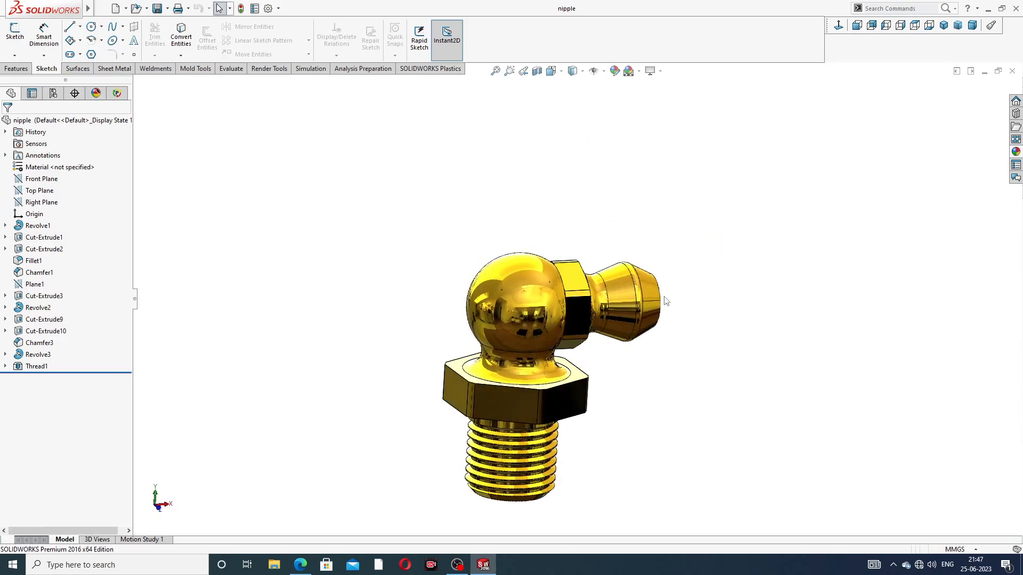
{"action": "mouse_move", "coordinate": [601, 408]}
{"action": "middle_mouse_down"}
{"action": "mouse_move", "coordinate": [646, 372]}
{"action": "mouse_move", "coordinate": [651, 324]}
{"action": "mouse_move", "coordinate": [569, 386]}
{"action": "mouse_move", "coordinate": [585, 418]}
{"action": "mouse_move", "coordinate": [591, 399]}
{"action": "middle_mouse_up"}
{"action": "scroll", "coordinate": [681, 205], "scroll_direction": "down", "scroll_amount": 2}
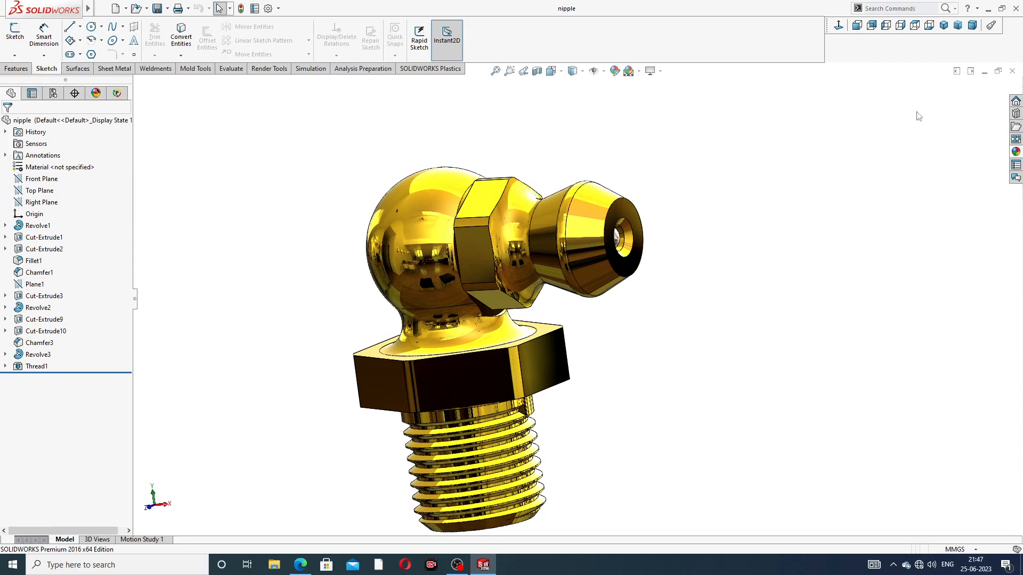
Step: Close the nipple model and create a new part document
{"action": "left_click", "coordinate": [1012, 71]}
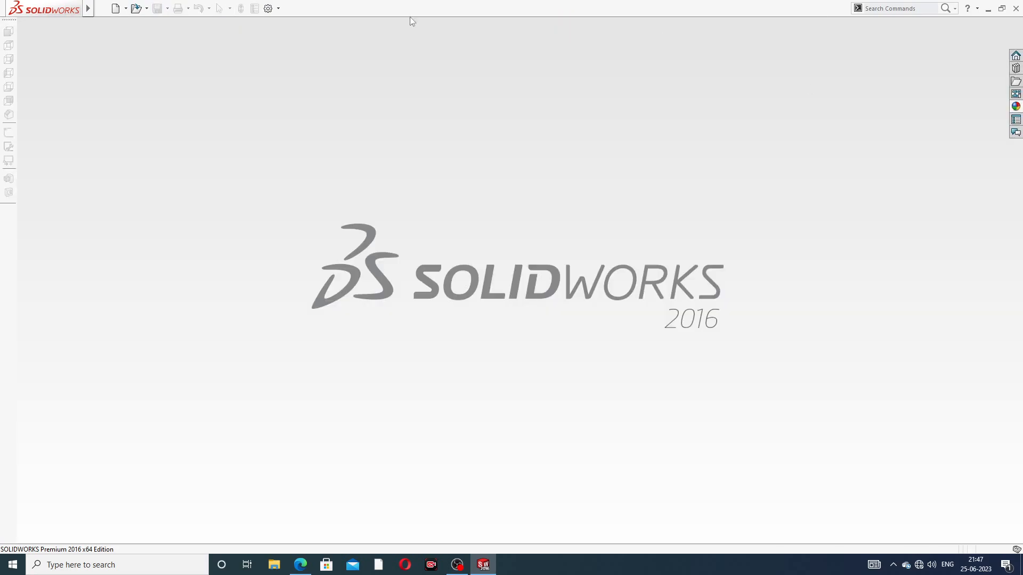
{"action": "left_click", "coordinate": [115, 8]}
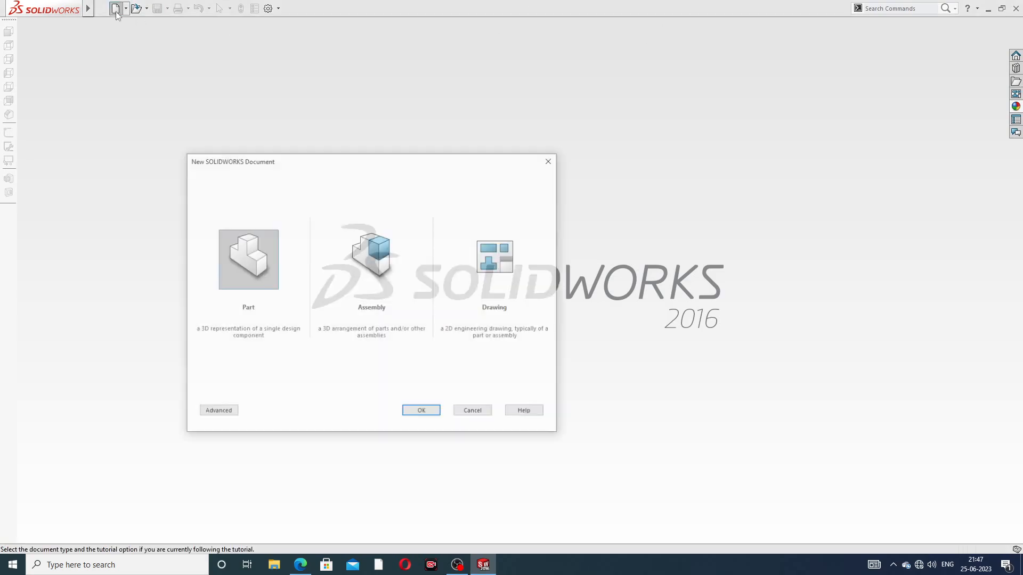
{"action": "left_click", "coordinate": [421, 412]}
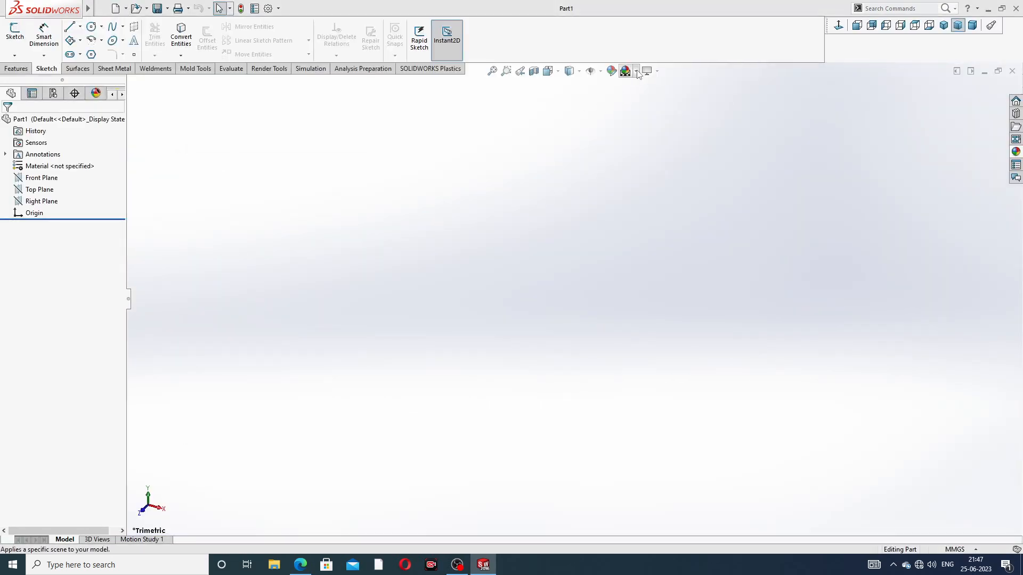
Step: Apply the Plain White scene and raise both image quality resolution settings of the new part to their maximum
{"action": "left_click", "coordinate": [647, 71]}
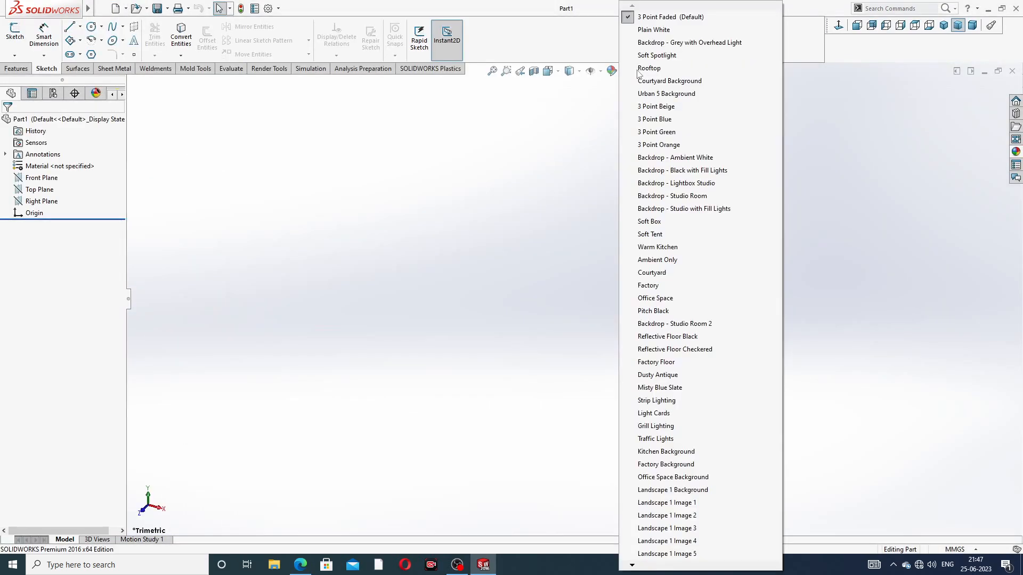
{"action": "left_click", "coordinate": [658, 30]}
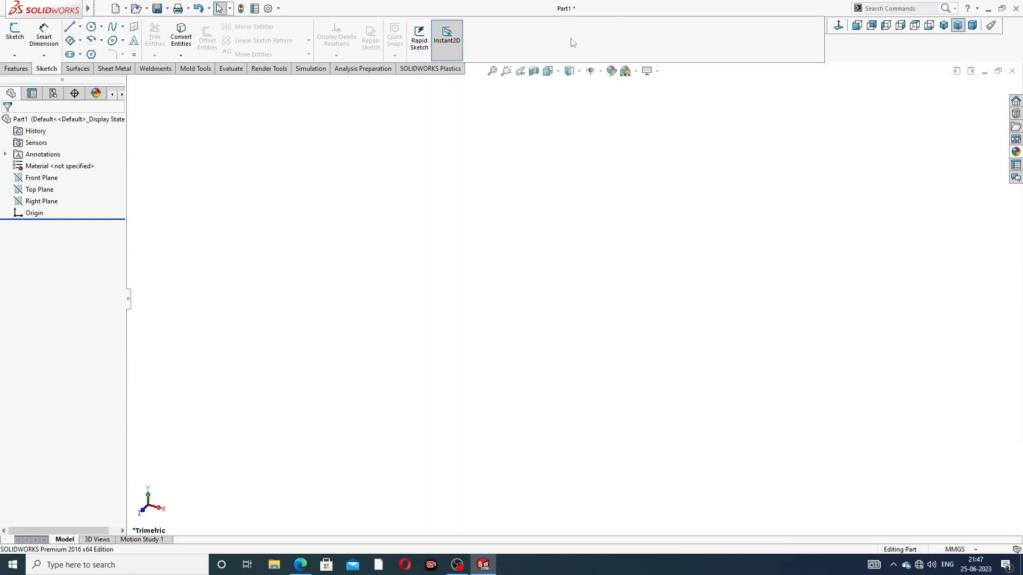
{"action": "left_click", "coordinate": [269, 9]}
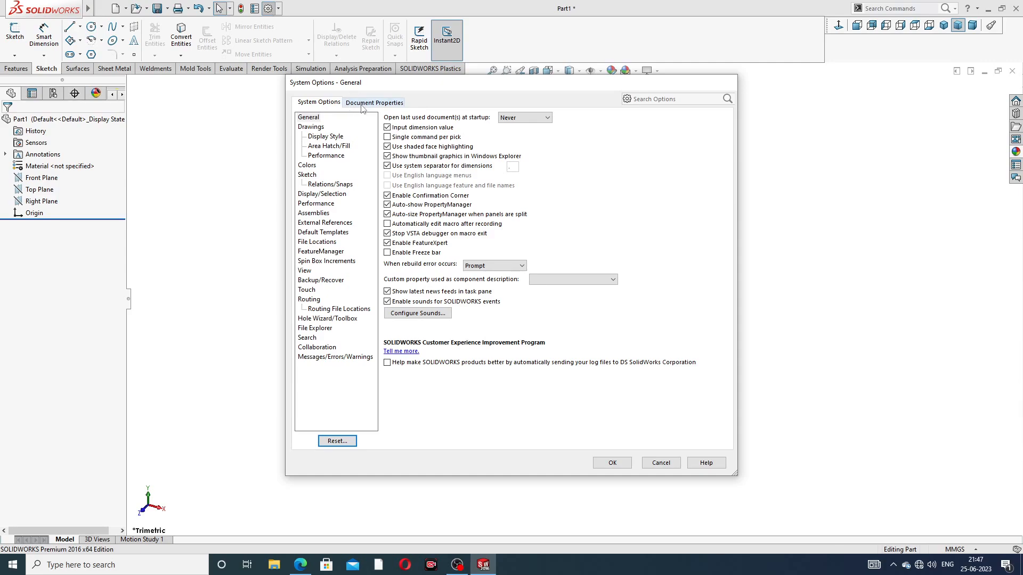
{"action": "left_click", "coordinate": [362, 105]}
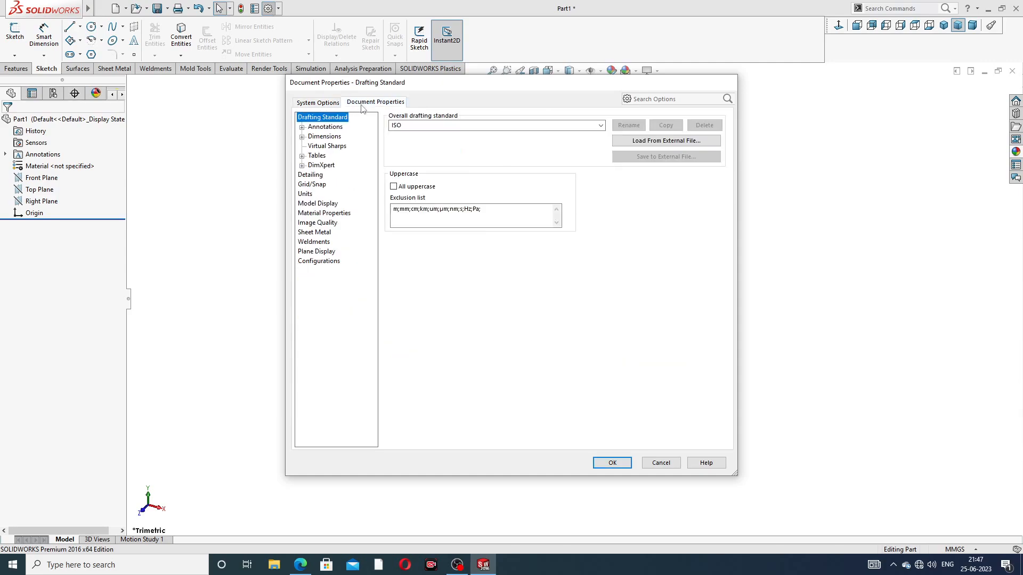
{"action": "left_click", "coordinate": [318, 226]}
{"action": "left_click_drag", "start_coordinate": [473, 133], "coordinate": [595, 144]}
{"action": "left_click_drag", "start_coordinate": [486, 239], "coordinate": [600, 257]}
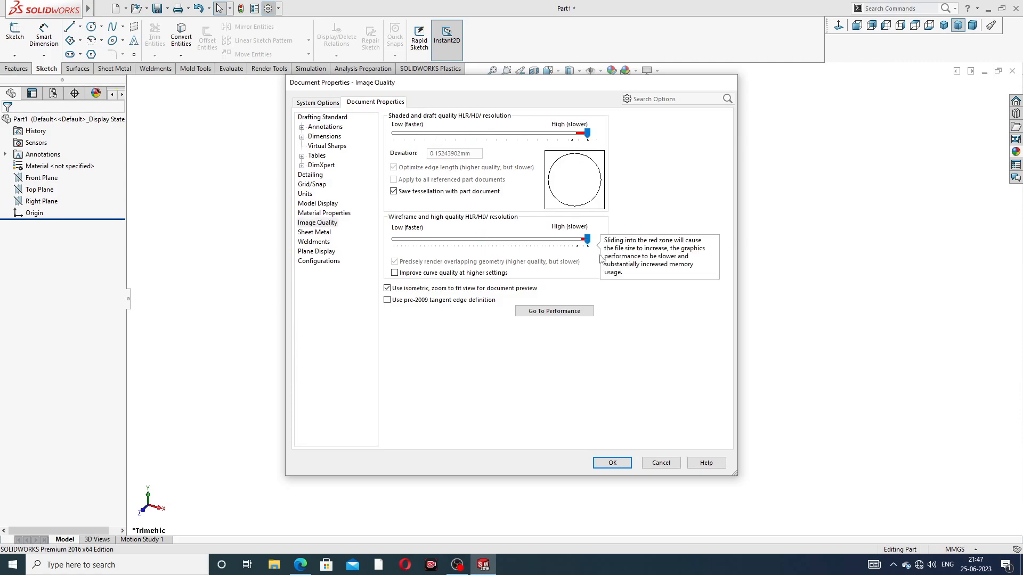
{"action": "left_click", "coordinate": [612, 463]}
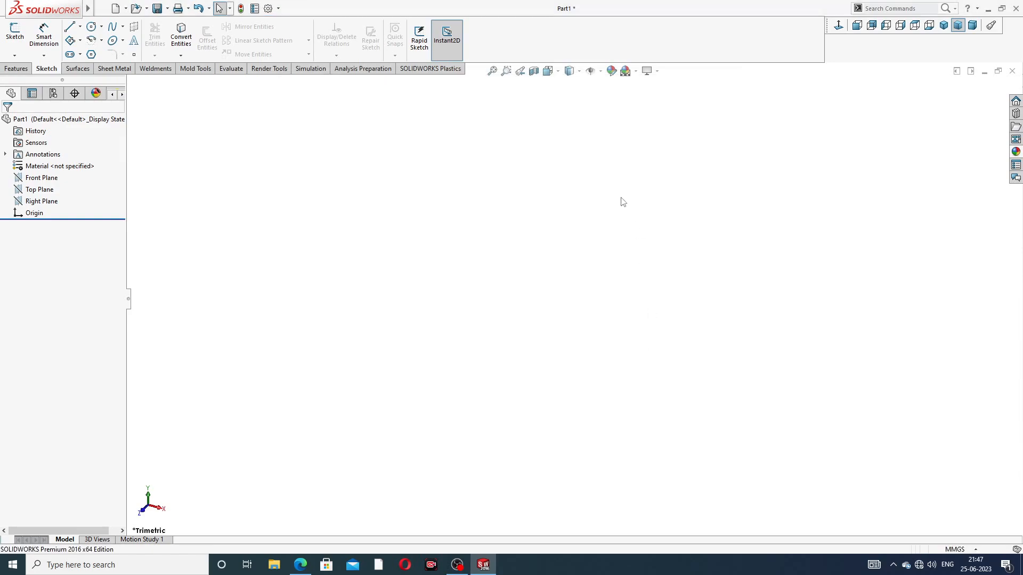
Step: Check the grease nipple dimensions in the PDF drawing in Edge, and start a sketch on the Front Plane in SOLIDWORKS
{"action": "left_click", "coordinate": [300, 565]}
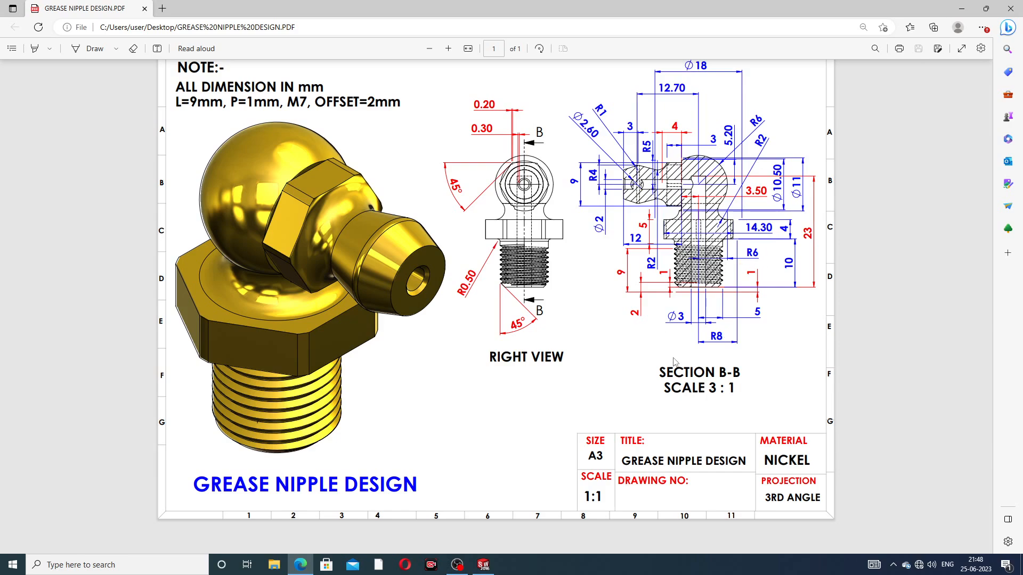
{"action": "left_click", "coordinate": [301, 564]}
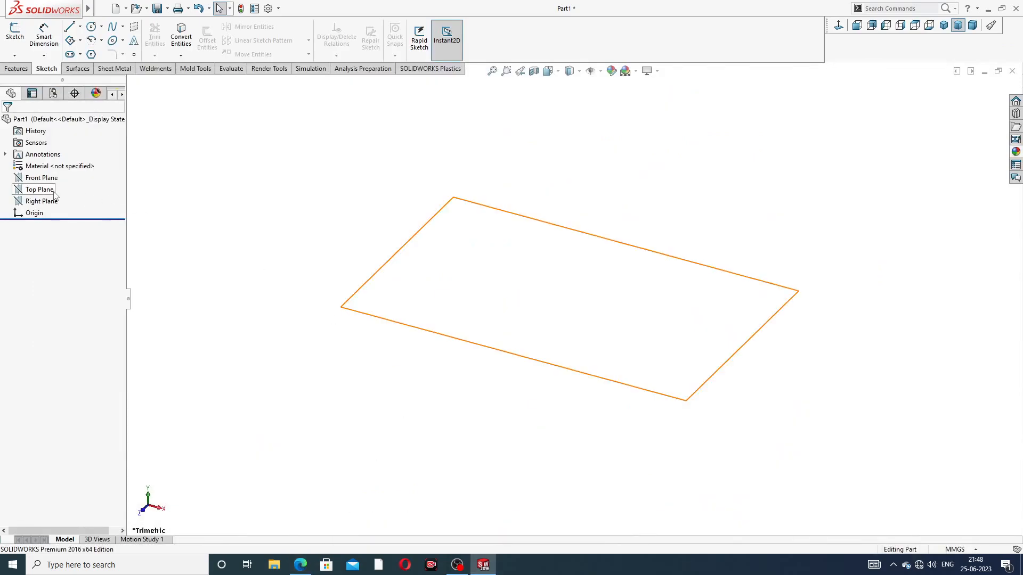
{"action": "left_click", "coordinate": [50, 179]}
{"action": "left_click", "coordinate": [61, 167]}
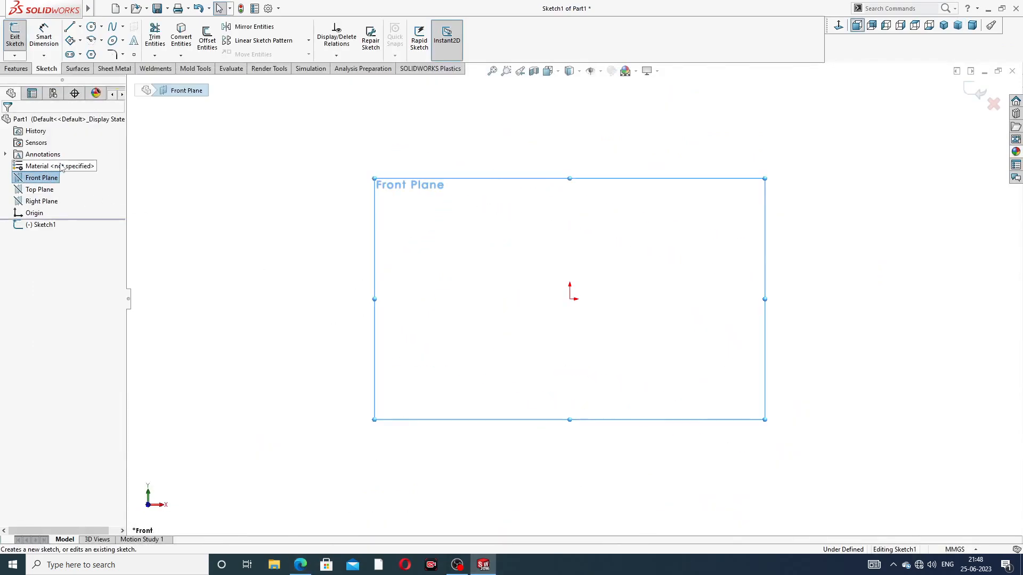
Step: Sketch a vertical line about 115 mm long through the origin, continuing from its upper end with two tangent arcs, about R25.7 and R11.3
{"action": "left_click", "coordinate": [71, 29]}
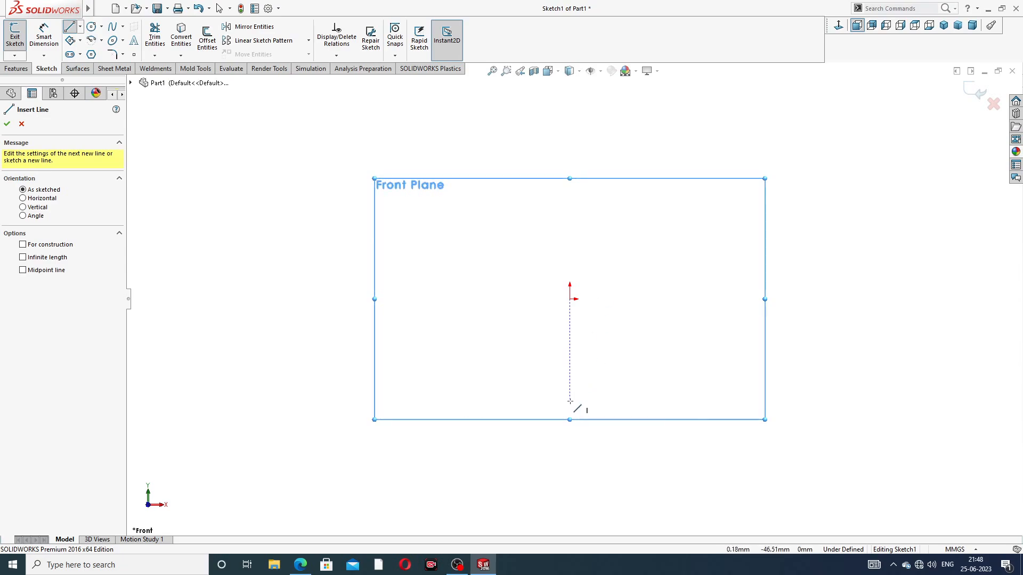
{"action": "left_click", "coordinate": [570, 401]}
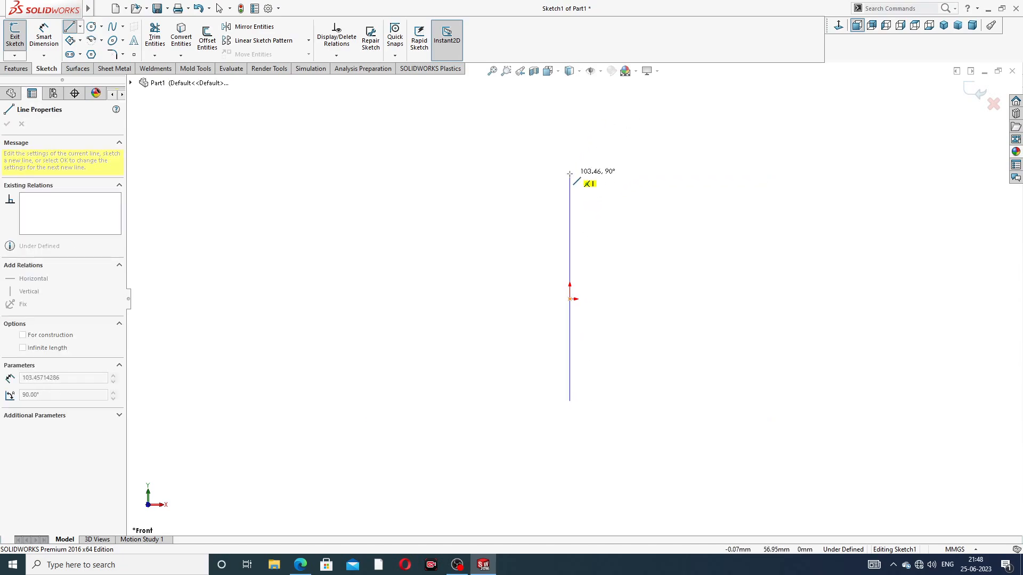
{"action": "left_click", "coordinate": [570, 150]}
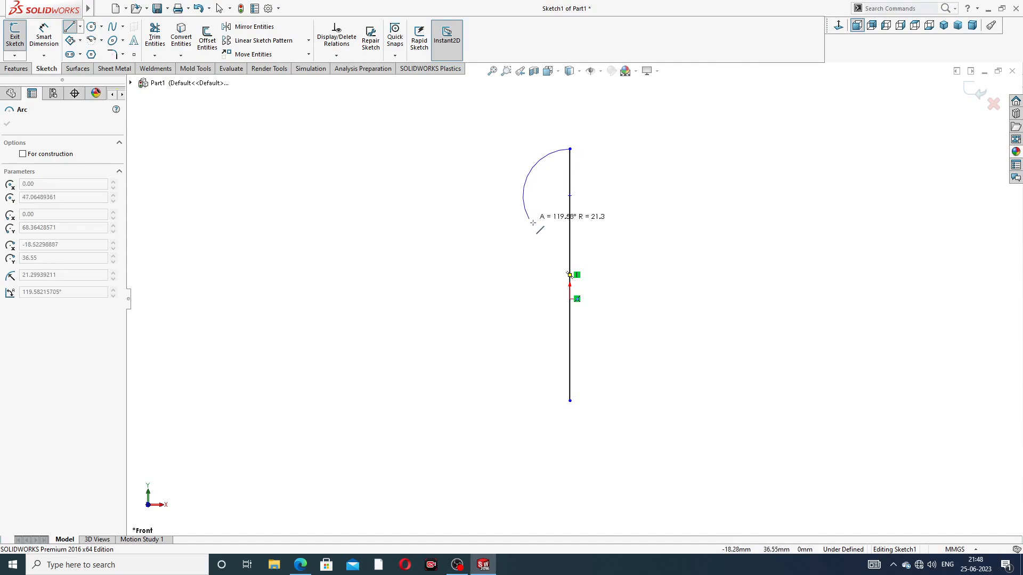
{"action": "left_click", "coordinate": [535, 248]}
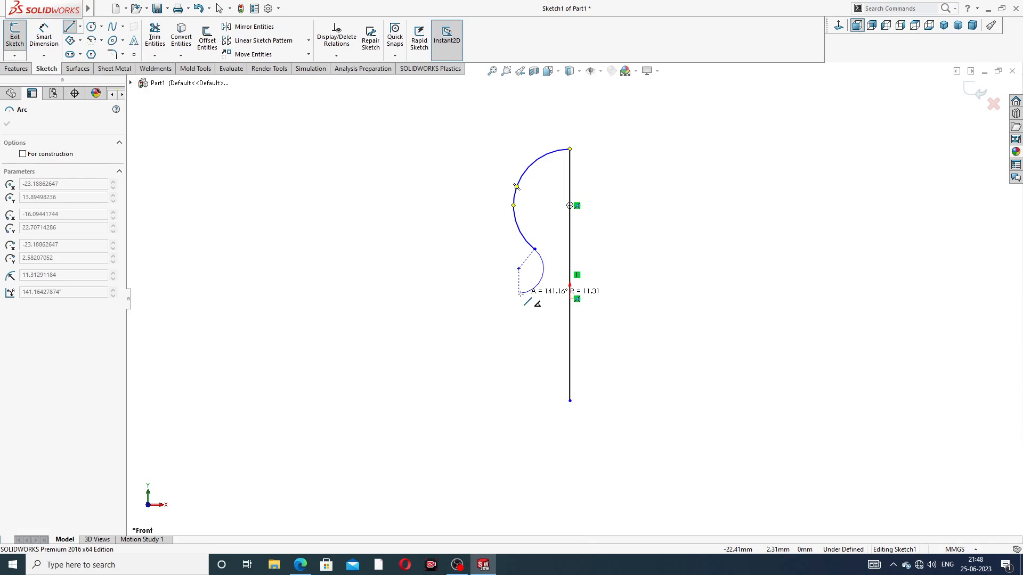
{"action": "left_click", "coordinate": [520, 293]}
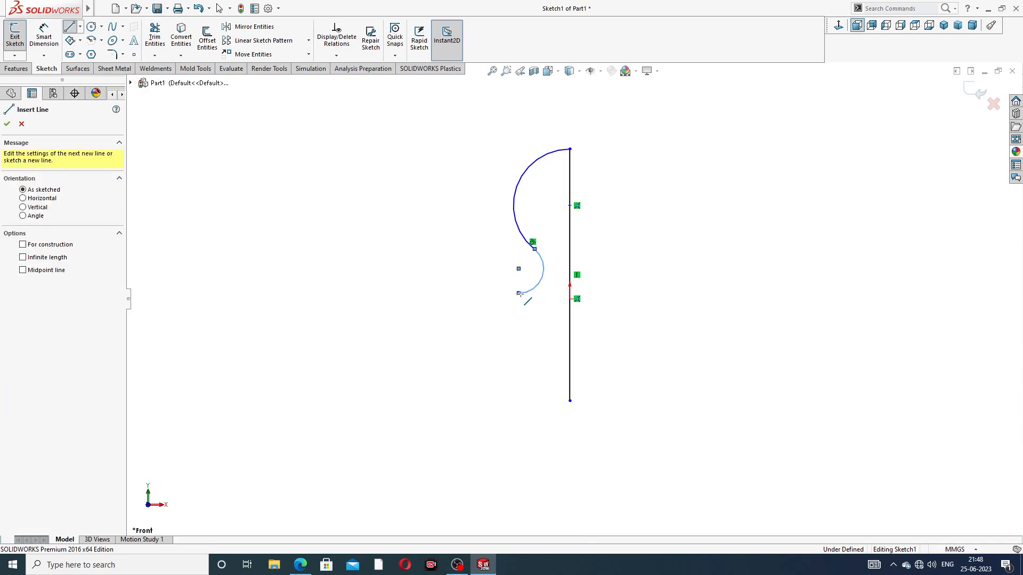
Step: Complete the half profile with stepped lines about 15 mm outward, 19 mm down, 18 mm inward, 30 mm down and 20 mm across to the vertical line
{"action": "left_click", "coordinate": [486, 293]}
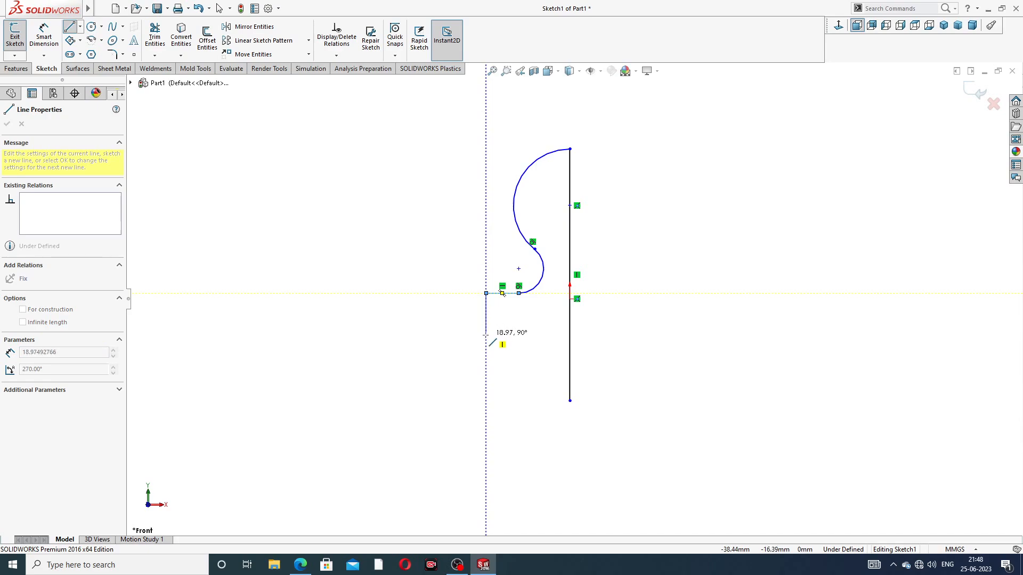
{"action": "left_click", "coordinate": [486, 335]}
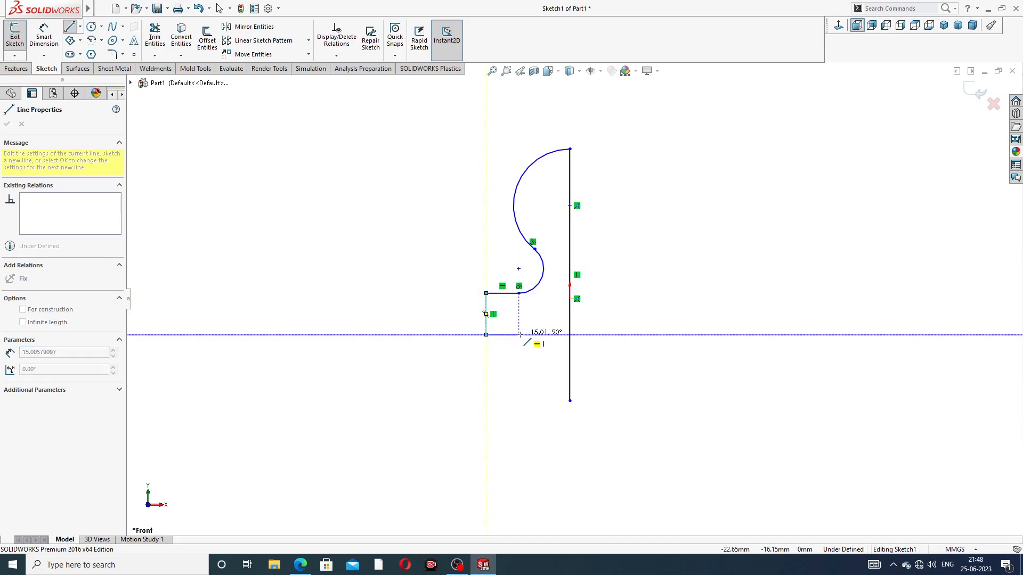
{"action": "left_click", "coordinate": [526, 334]}
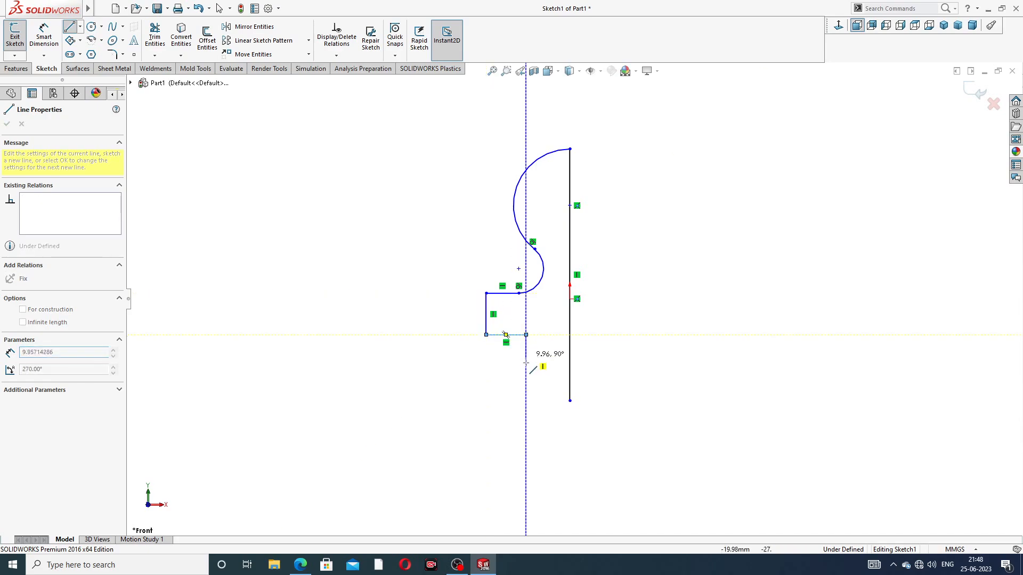
{"action": "left_click", "coordinate": [526, 400]}
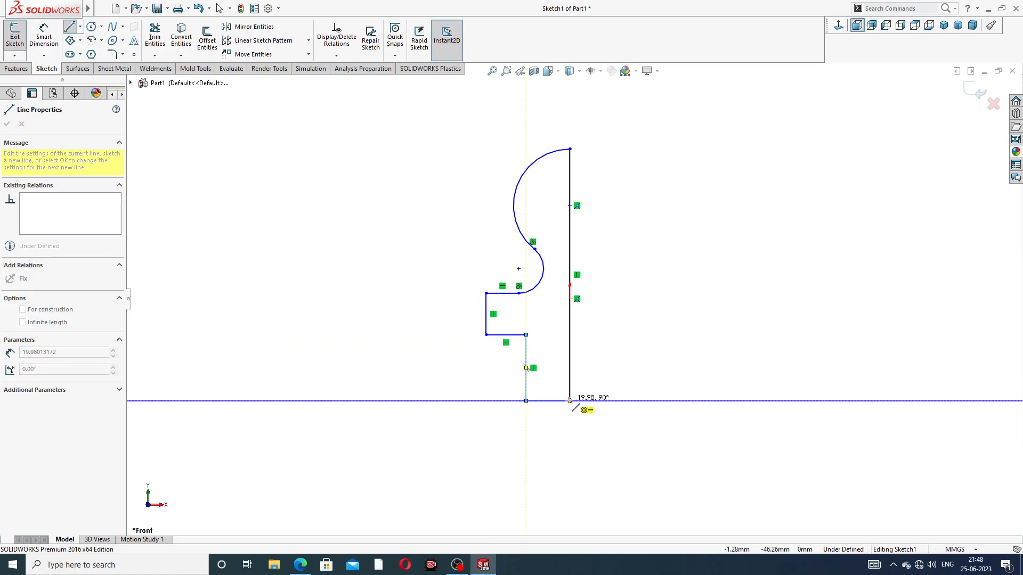
{"action": "left_click", "coordinate": [570, 400]}
{"action": "right_click", "coordinate": [641, 140]}
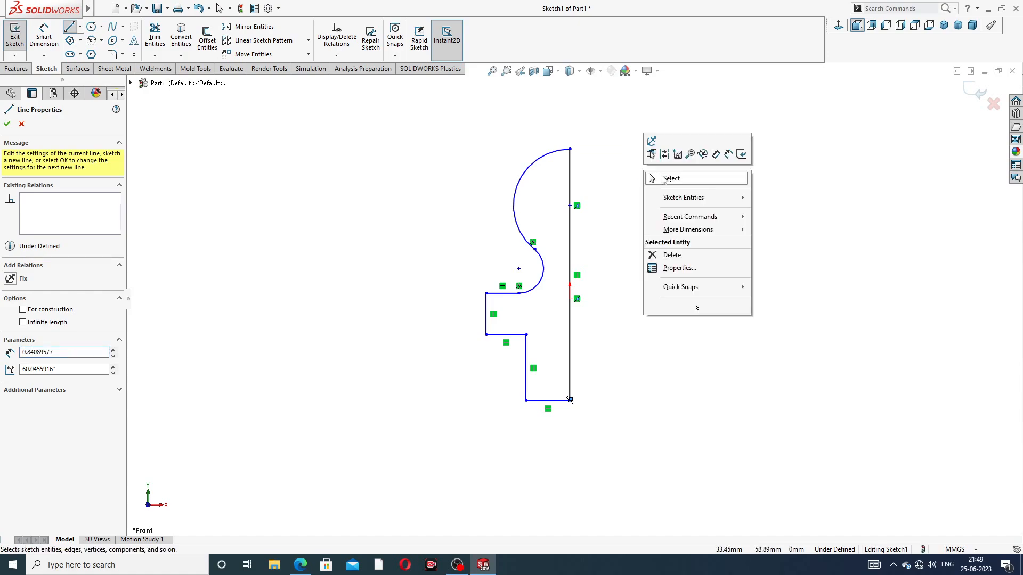
{"action": "left_click", "coordinate": [667, 179]}
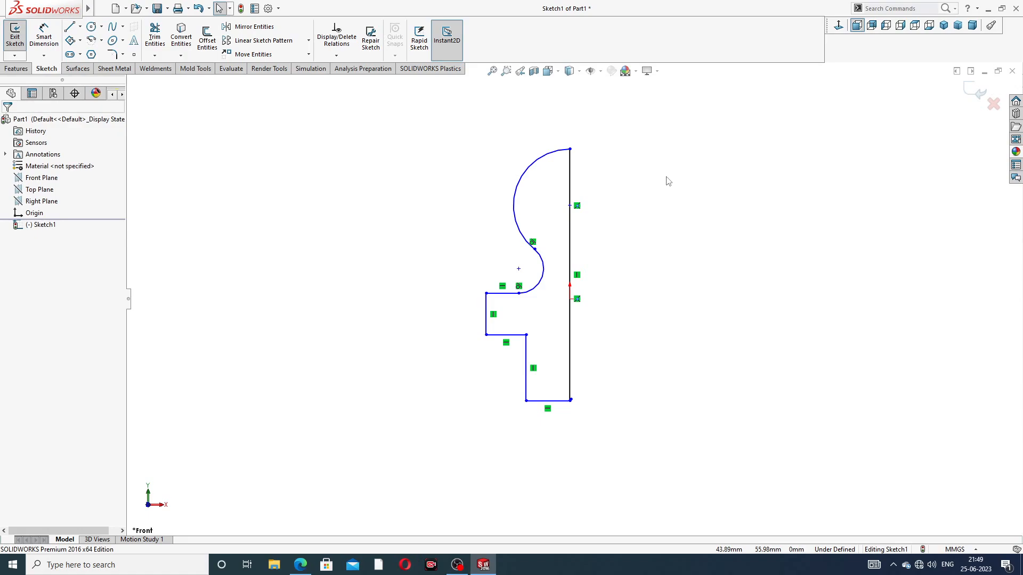
Step: Make the large arc's center point coincident with the origin
{"action": "left_click", "coordinate": [570, 205]}
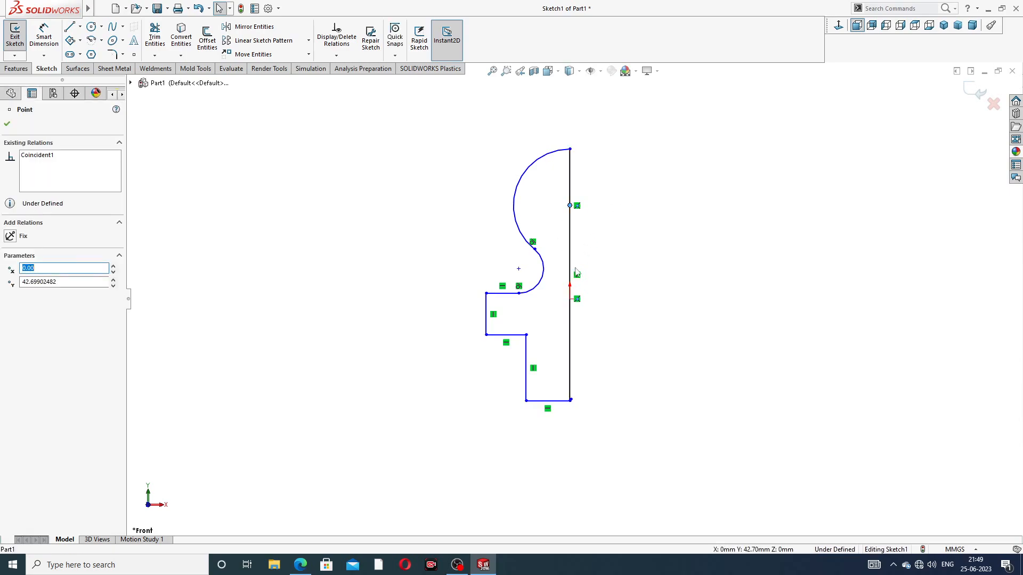
{"action": "left_click", "coordinate": [570, 300], "text": "ctrl"}
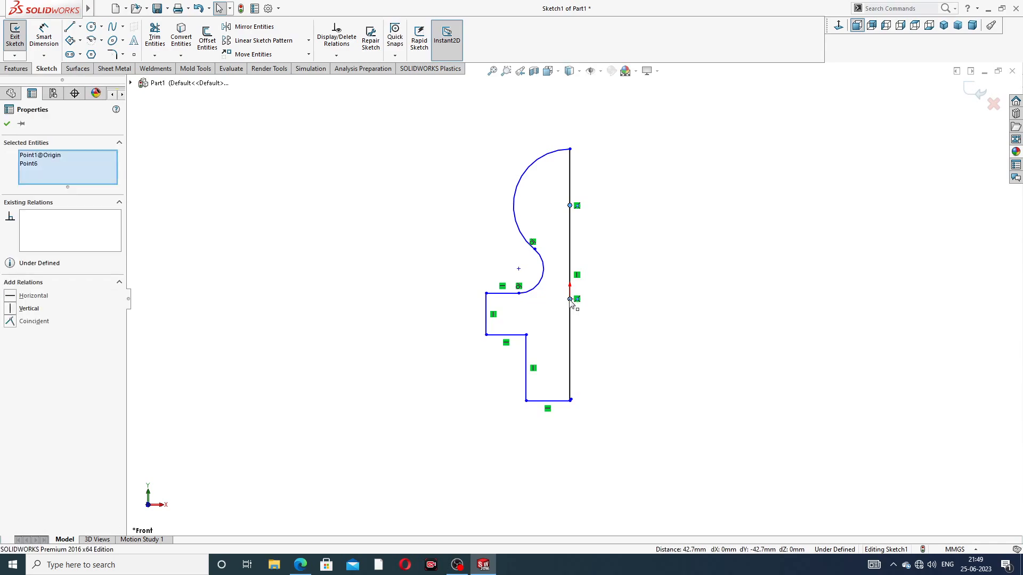
{"action": "left_click", "coordinate": [624, 255]}
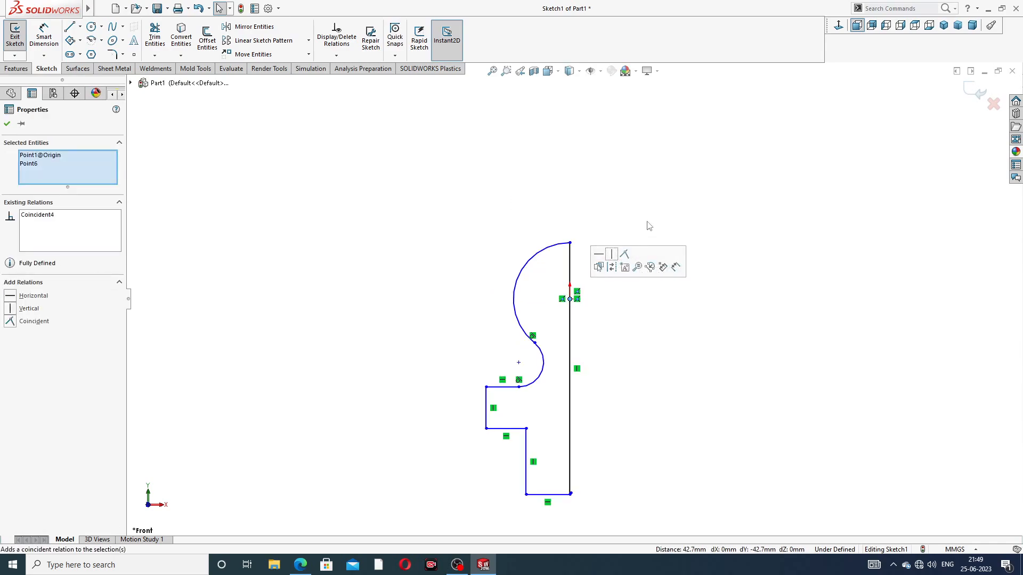
Step: Dimension the large upper arc with a 6 mm radius and the small neck arc with a 2 mm radius
{"action": "scroll", "coordinate": [572, 378], "scroll_direction": "up", "scroll_amount": 1}
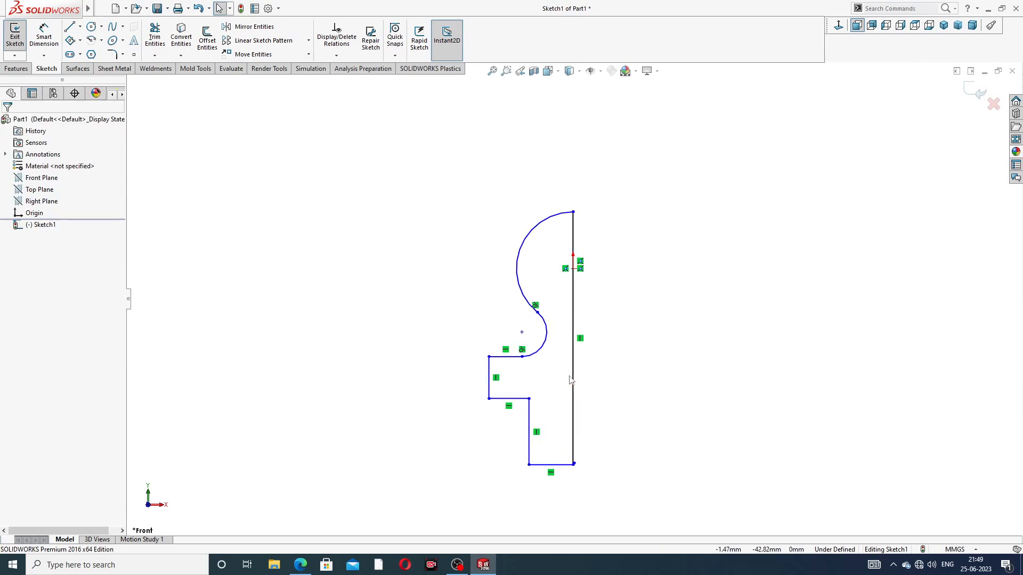
{"action": "scroll", "coordinate": [545, 444], "scroll_direction": "down", "scroll_amount": 1}
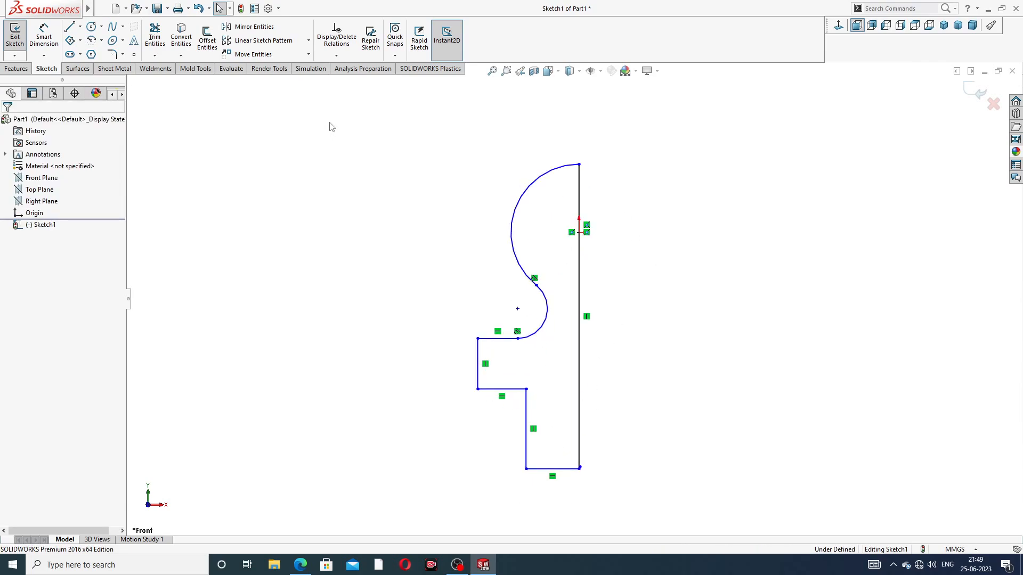
{"action": "left_click", "coordinate": [44, 36]}
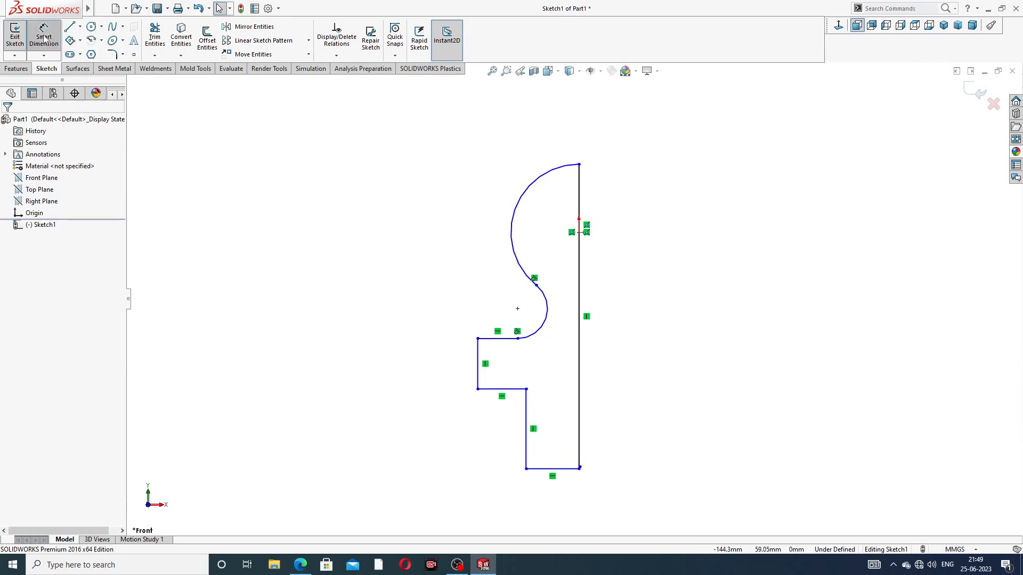
{"action": "left_click", "coordinate": [544, 179]}
{"action": "left_click", "coordinate": [519, 160]}
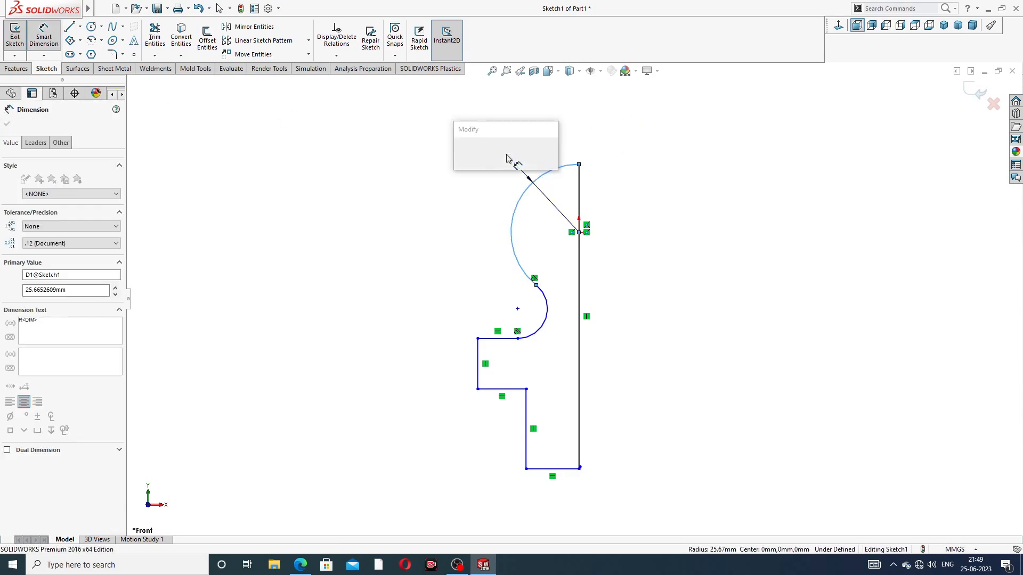
{"action": "type", "text": "6"}
{"action": "key", "text": "Return"}
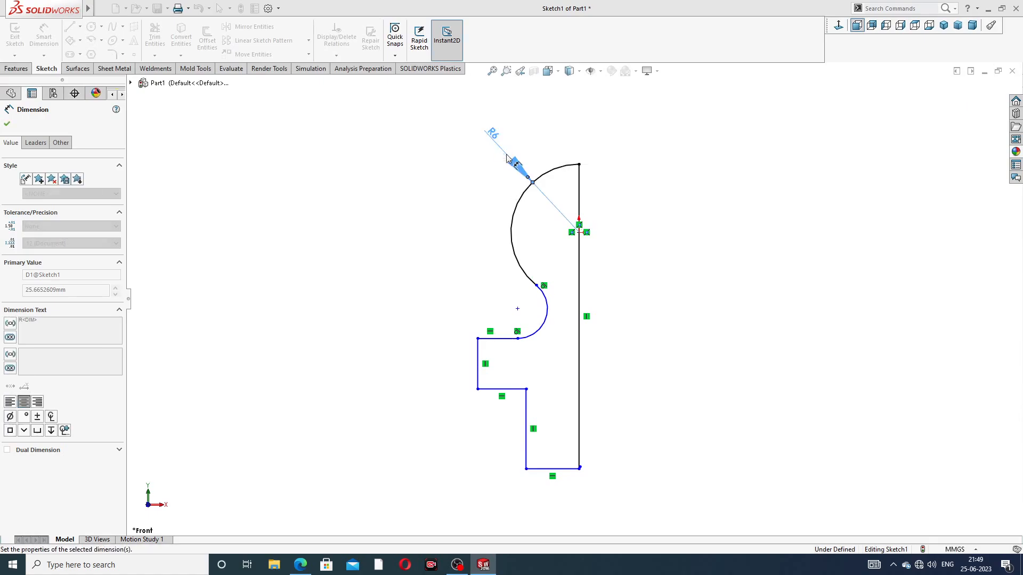
{"action": "left_click", "coordinate": [547, 312]}
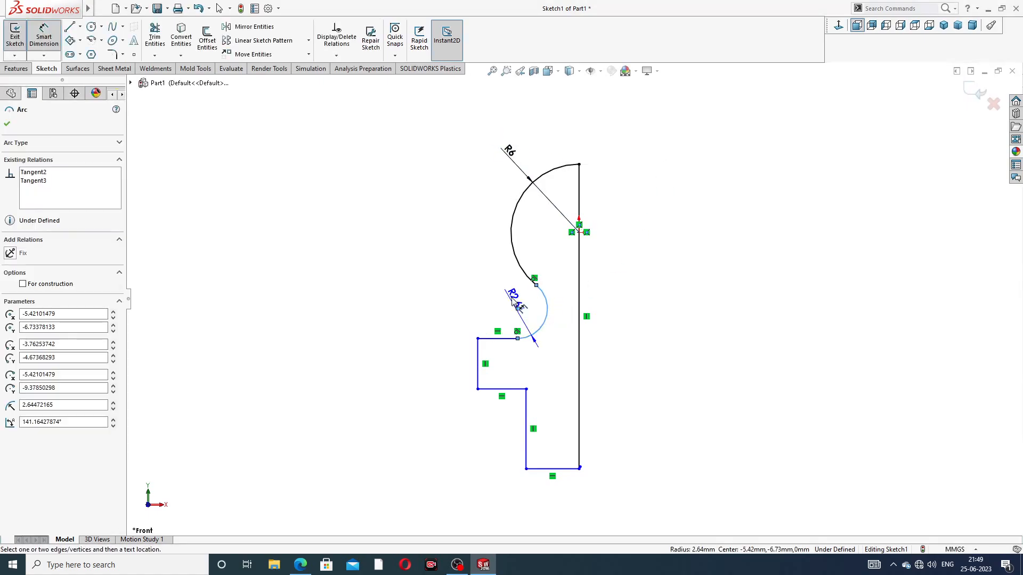
{"action": "left_click", "coordinate": [493, 294]}
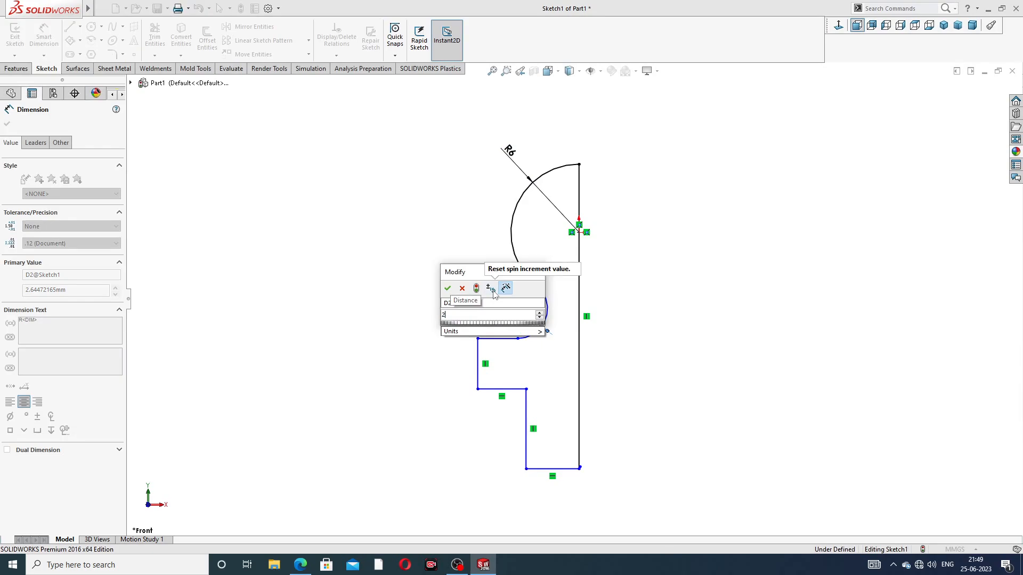
{"action": "type", "text": "2"}
{"action": "key", "text": "Return"}
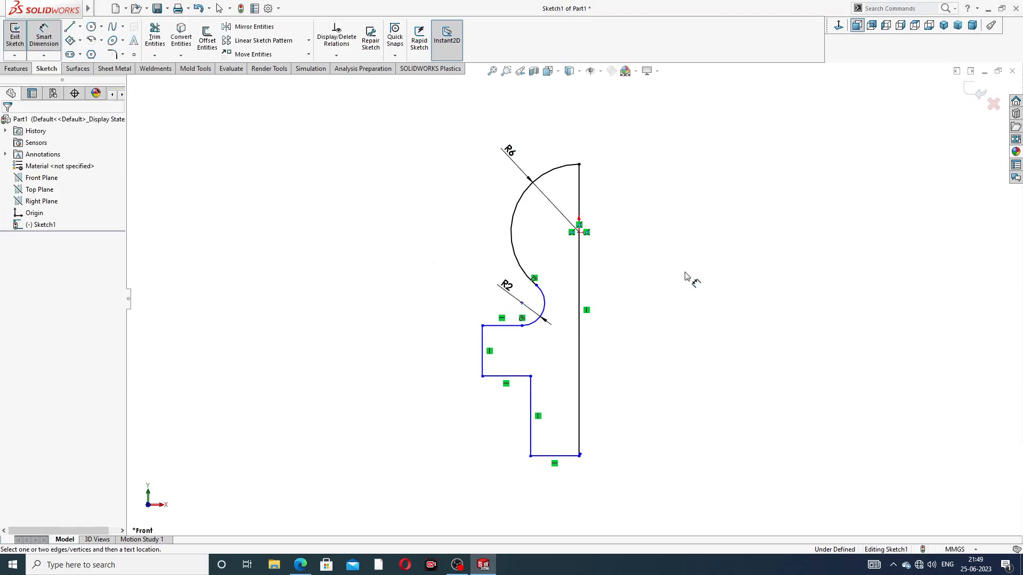
Step: Dimension the outer vertical line of the collar step as 4 mm
{"action": "left_click", "coordinate": [485, 341]}
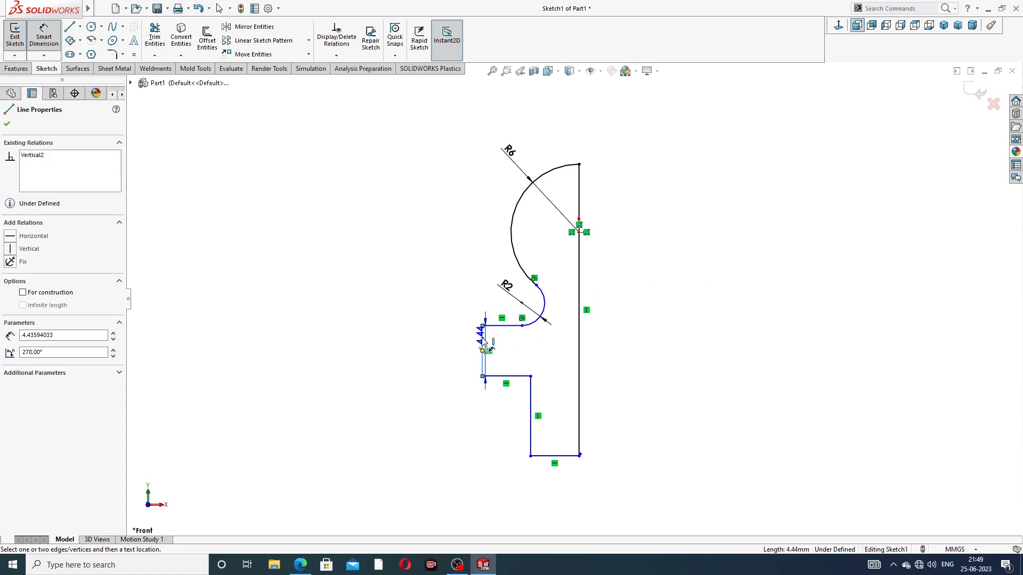
{"action": "left_click", "coordinate": [450, 351]}
{"action": "type", "text": "4"}
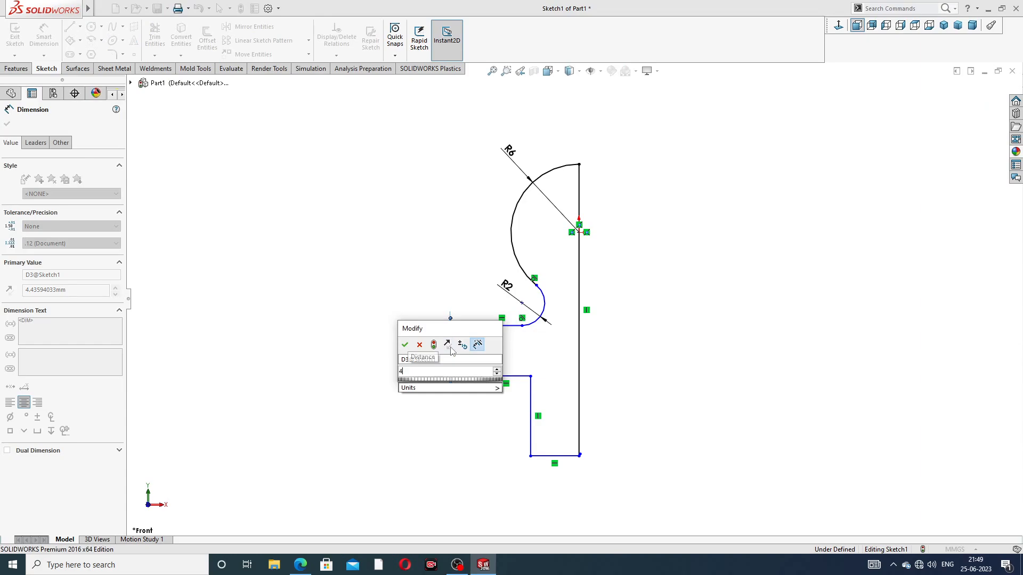
{"action": "key", "text": "Return"}
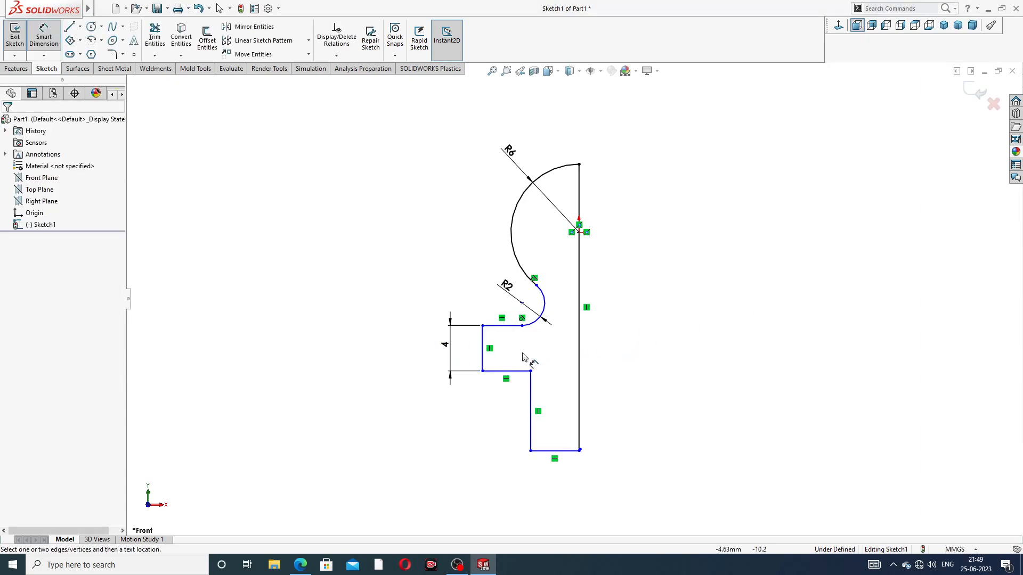
Step: Dimension the profile's bottom line as 5 mm and the collar's lower outer corner 8 mm from the long vertical line
{"action": "left_click", "coordinate": [559, 451]}
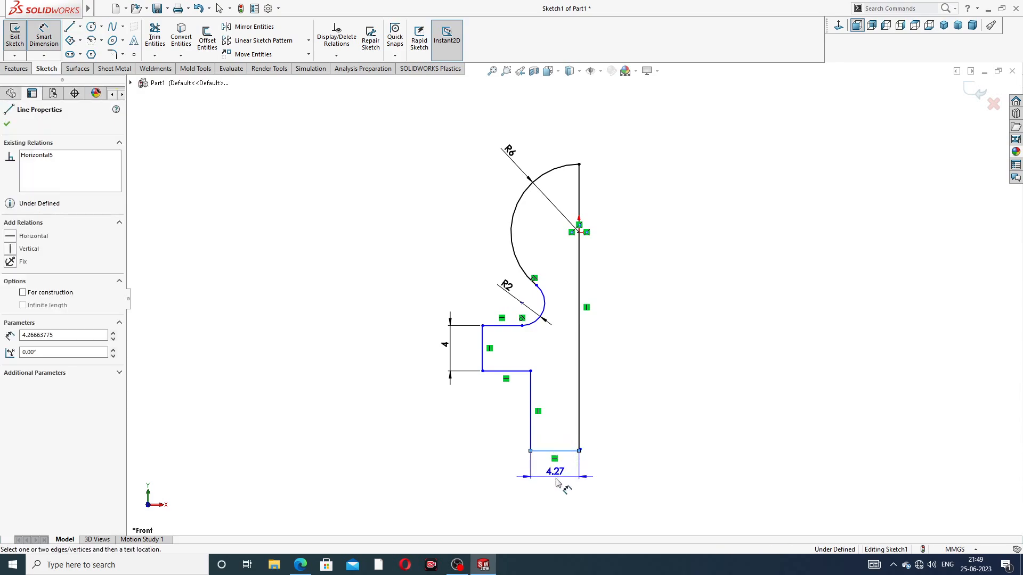
{"action": "left_click", "coordinate": [556, 486]}
{"action": "type", "text": "5"}
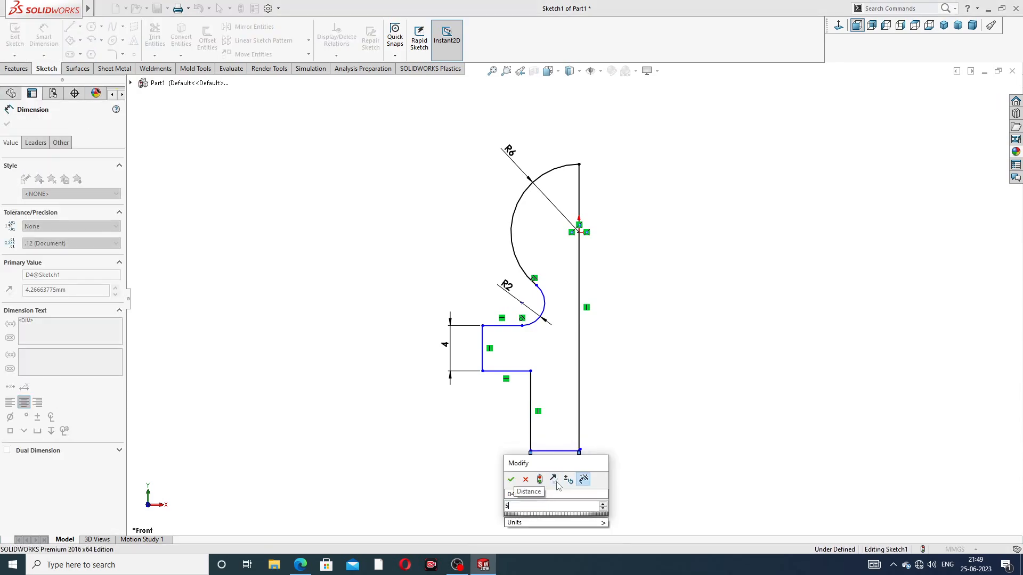
{"action": "key", "text": "Return"}
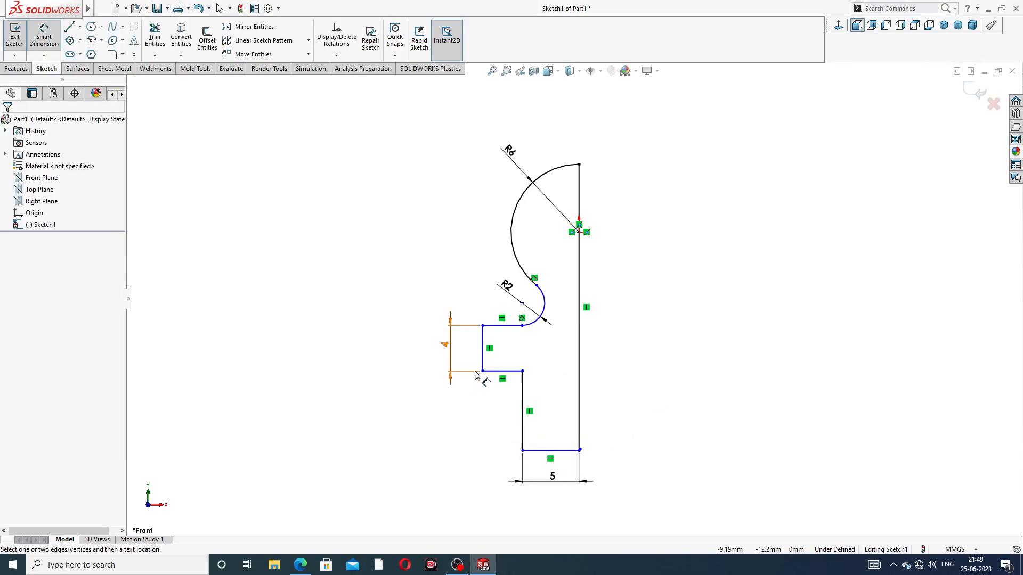
{"action": "left_click", "coordinate": [482, 372]}
{"action": "left_click", "coordinate": [579, 387]}
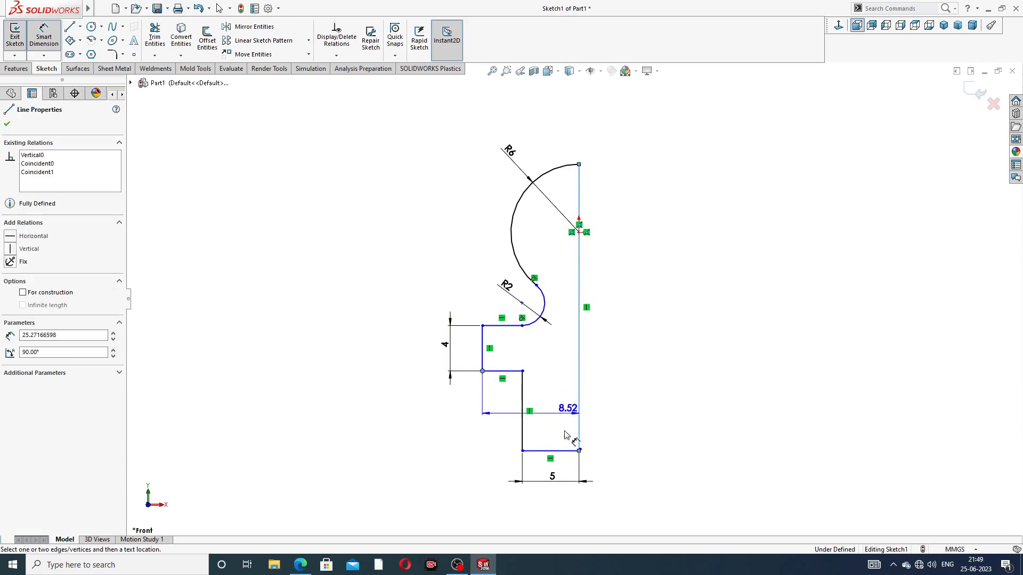
{"action": "left_click", "coordinate": [537, 497]}
{"action": "type", "text": "8"}
{"action": "key", "text": "Return"}
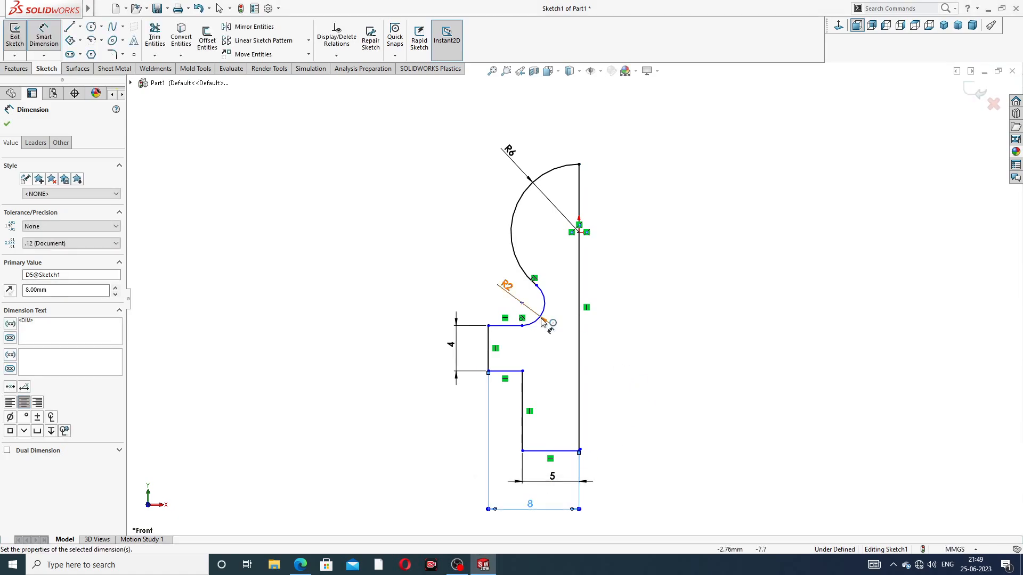
Step: Dimension the small neck arc's center 6 mm from the long vertical line and place the dimension slightly lower
{"action": "left_click", "coordinate": [523, 303]}
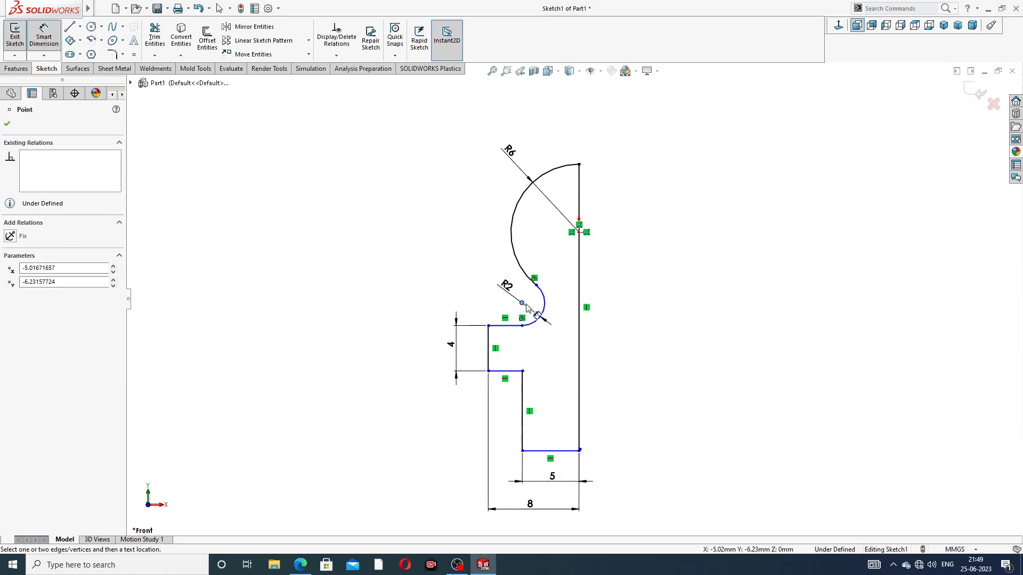
{"action": "left_click", "coordinate": [579, 305]}
{"action": "left_click", "coordinate": [560, 343]}
{"action": "type", "text": "6"}
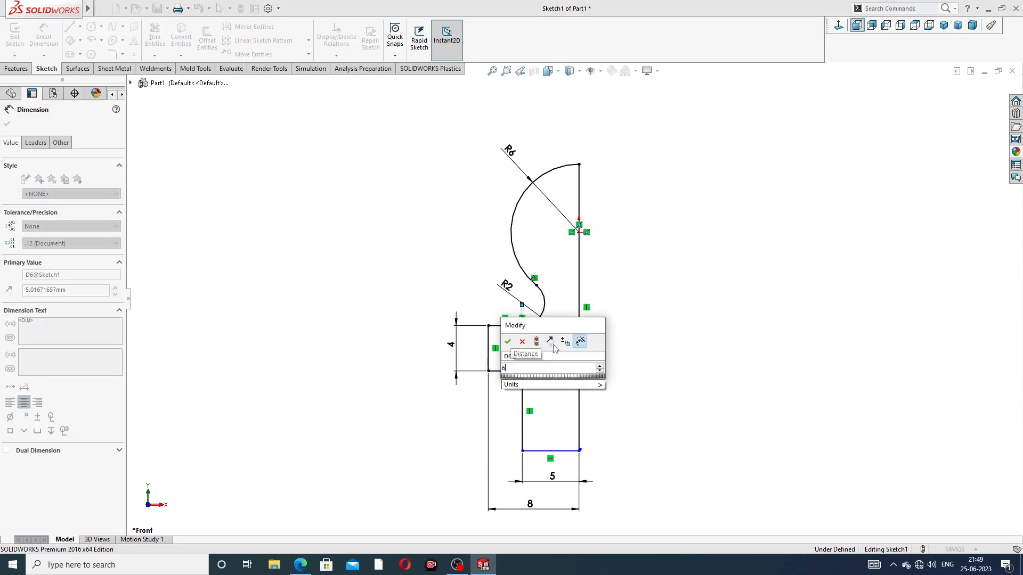
{"action": "key", "text": "Return"}
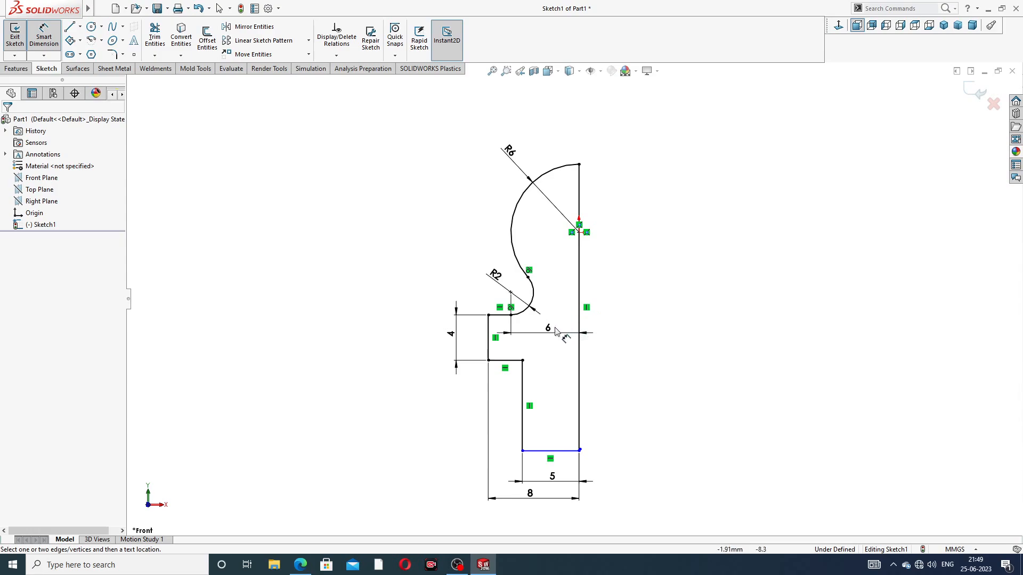
{"action": "left_click_drag", "start_coordinate": [553, 328], "coordinate": [552, 333]}
{"action": "left_click", "coordinate": [669, 277]}
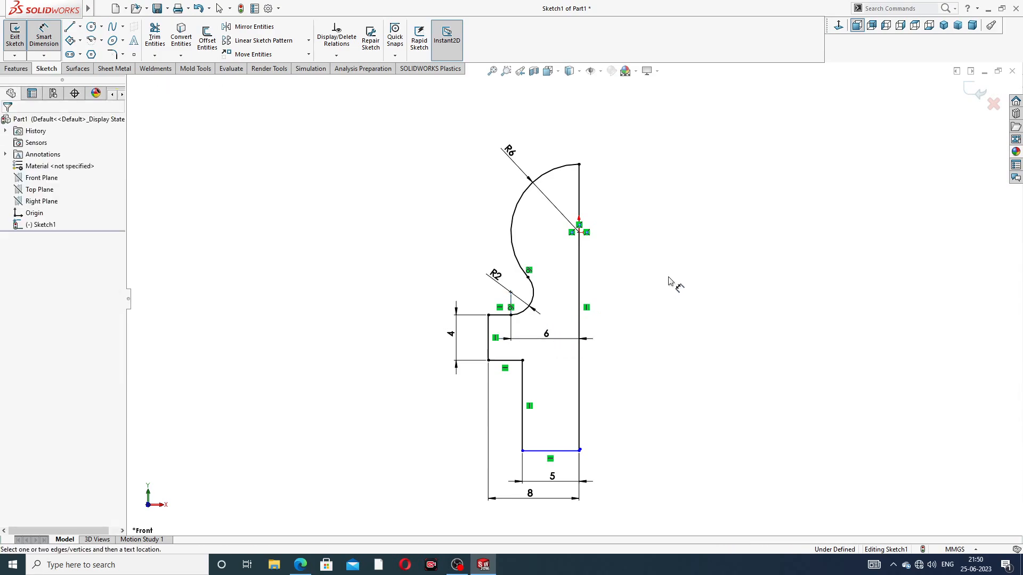
Step: Delete the short stray line at the lower end of the long vertical line
{"action": "scroll", "coordinate": [606, 358], "scroll_direction": "up", "scroll_amount": 1}
{"action": "scroll", "coordinate": [606, 362], "scroll_direction": "down", "scroll_amount": 2}
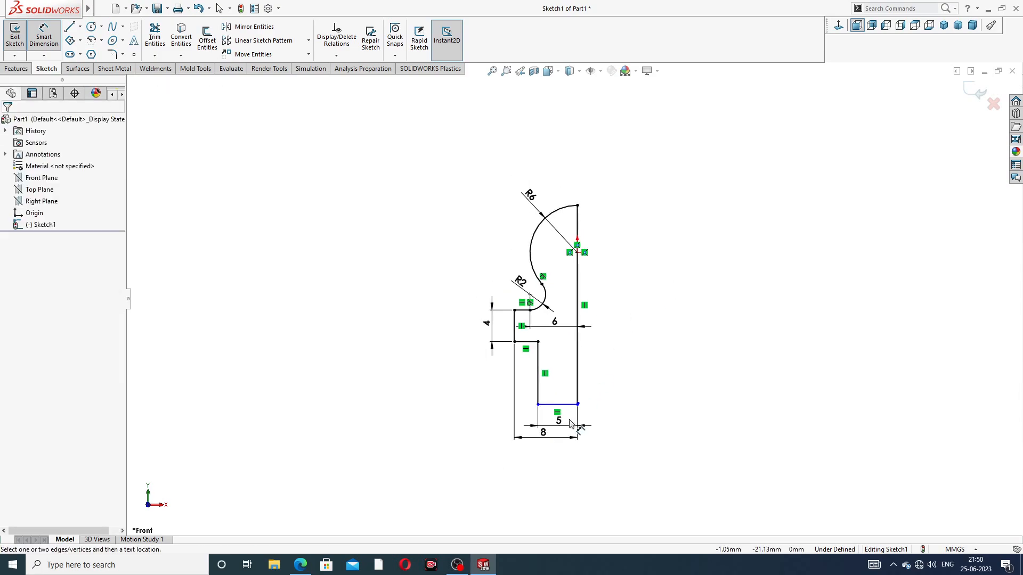
{"action": "right_click", "coordinate": [641, 352]}
{"action": "left_click", "coordinate": [666, 159]}
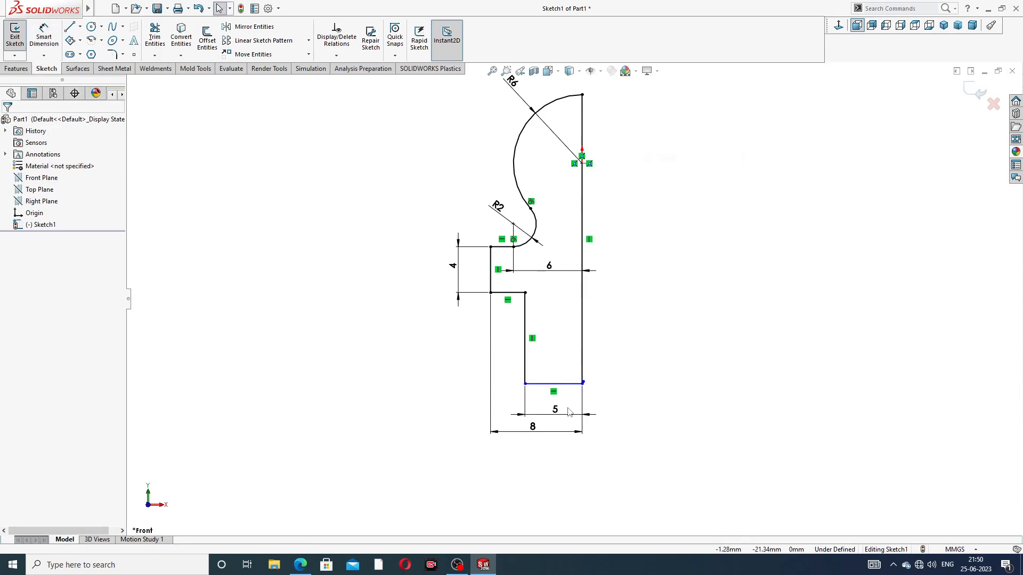
{"action": "scroll", "coordinate": [586, 397], "scroll_direction": "down", "scroll_amount": 2}
{"action": "scroll", "coordinate": [586, 397], "scroll_direction": "down", "scroll_amount": 3}
{"action": "left_click_drag", "start_coordinate": [602, 364], "coordinate": [612, 379]}
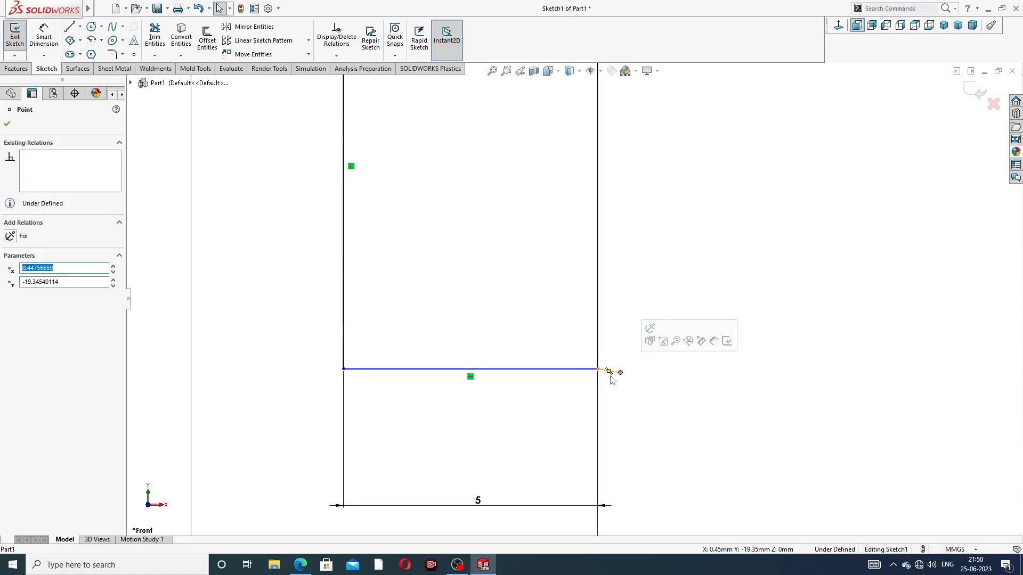
{"action": "left_click", "coordinate": [620, 374]}
{"action": "key", "text": "Escape"}
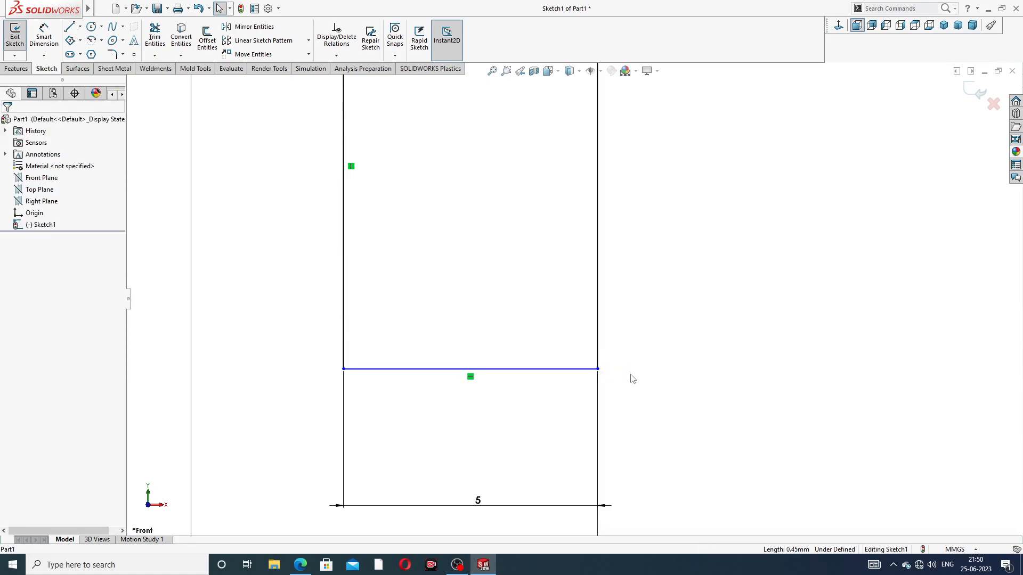
Step: Examine the corner where the bottom line meets the long vertical line, checking both lines in the profile
{"action": "scroll", "coordinate": [611, 355], "scroll_direction": "up", "scroll_amount": 1}
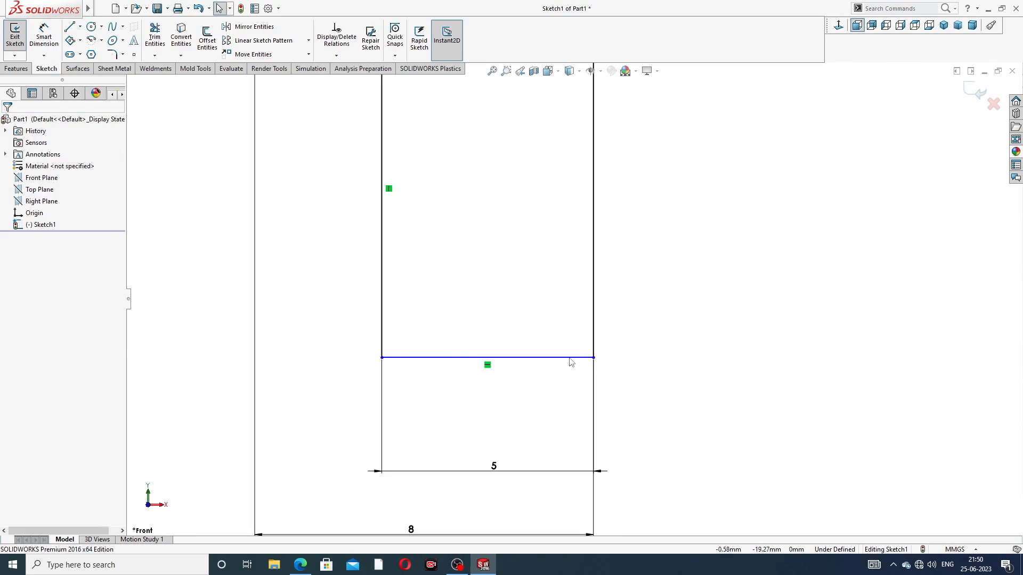
{"action": "left_click", "coordinate": [570, 357]}
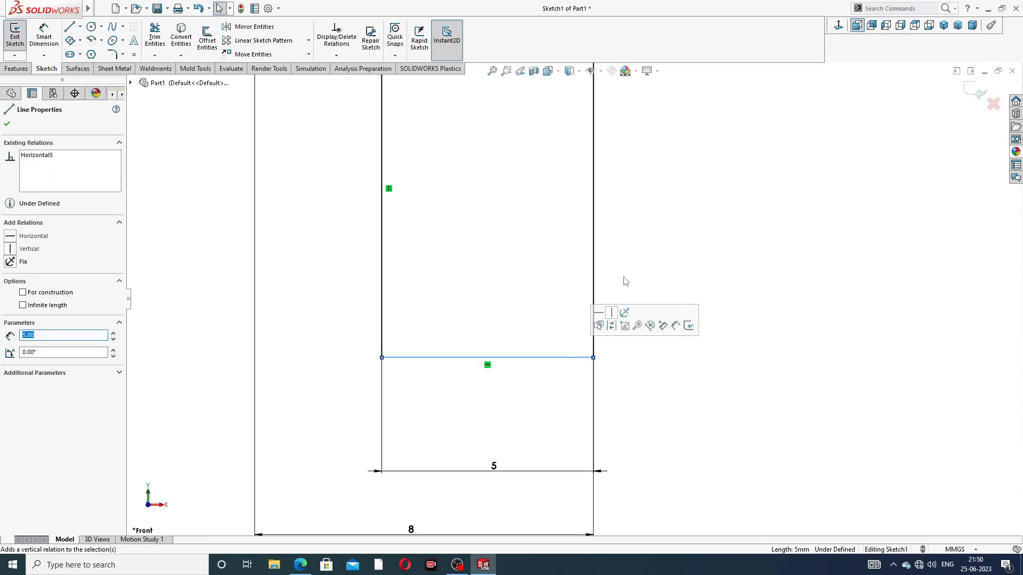
{"action": "key", "text": "Escape"}
{"action": "scroll", "coordinate": [583, 362], "scroll_direction": "down", "scroll_amount": 1}
{"action": "scroll", "coordinate": [583, 362], "scroll_direction": "down", "scroll_amount": 2}
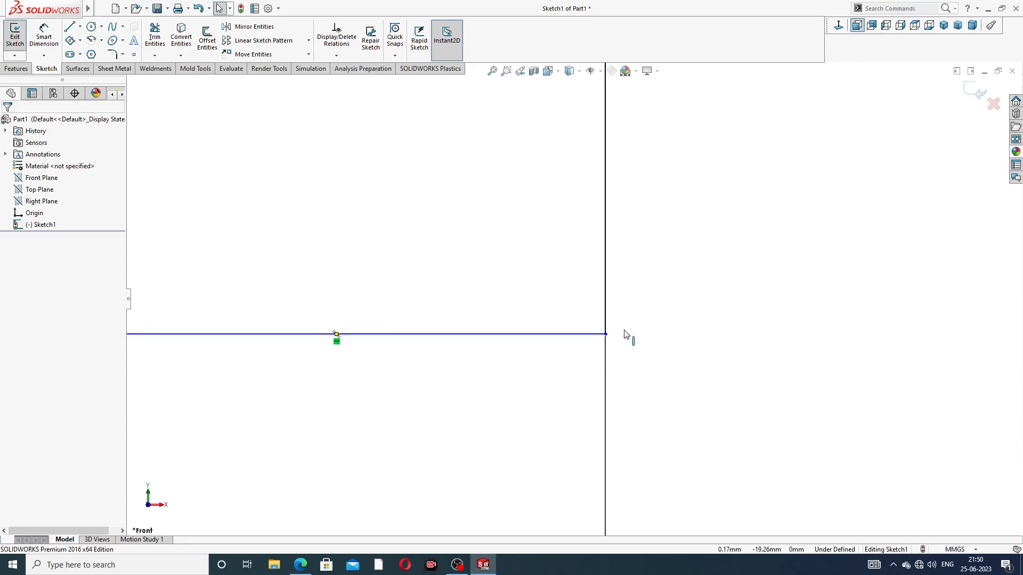
{"action": "left_click", "coordinate": [595, 336]}
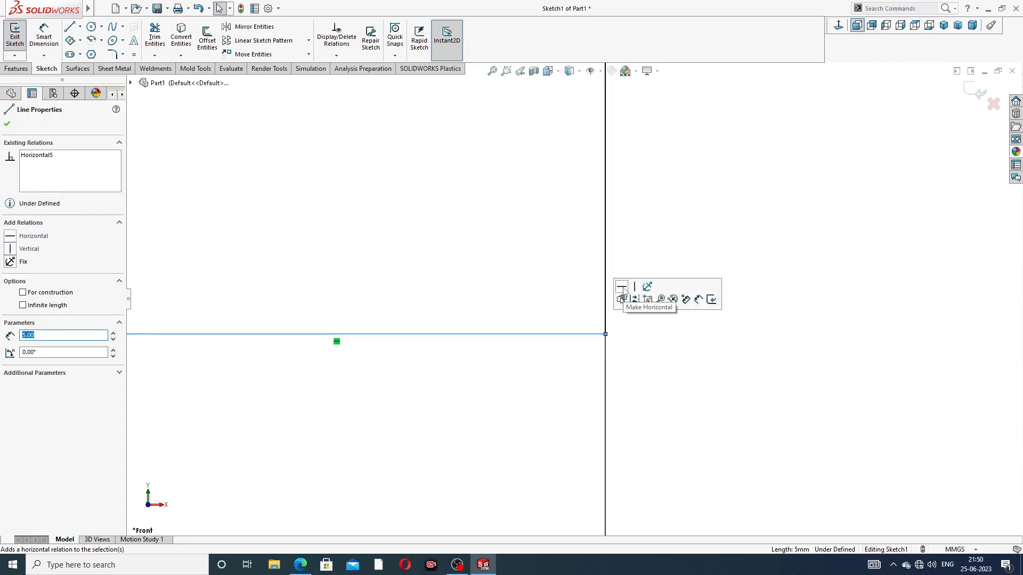
{"action": "scroll", "coordinate": [673, 210], "scroll_direction": "up", "scroll_amount": 3}
{"action": "scroll", "coordinate": [605, 136], "scroll_direction": "up", "scroll_amount": 2}
{"action": "scroll", "coordinate": [587, 199], "scroll_direction": "down", "scroll_amount": 2}
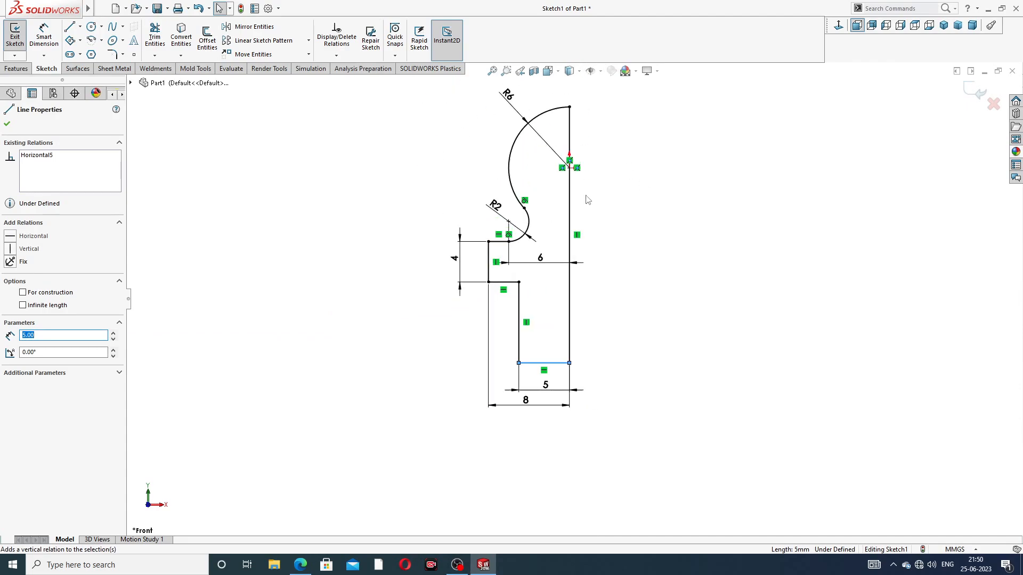
{"action": "left_click", "coordinate": [636, 215]}
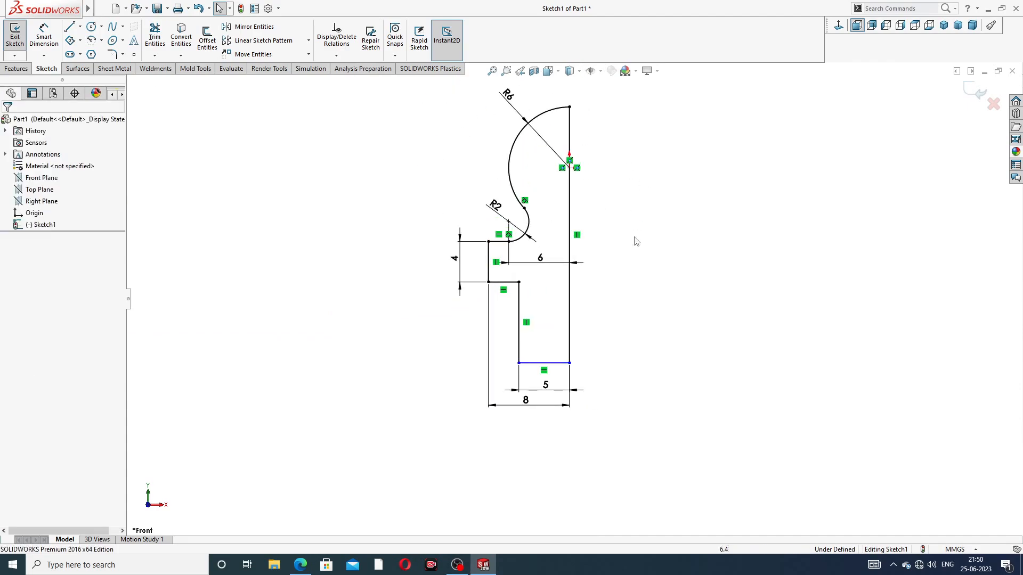
{"action": "left_click", "coordinate": [571, 193]}
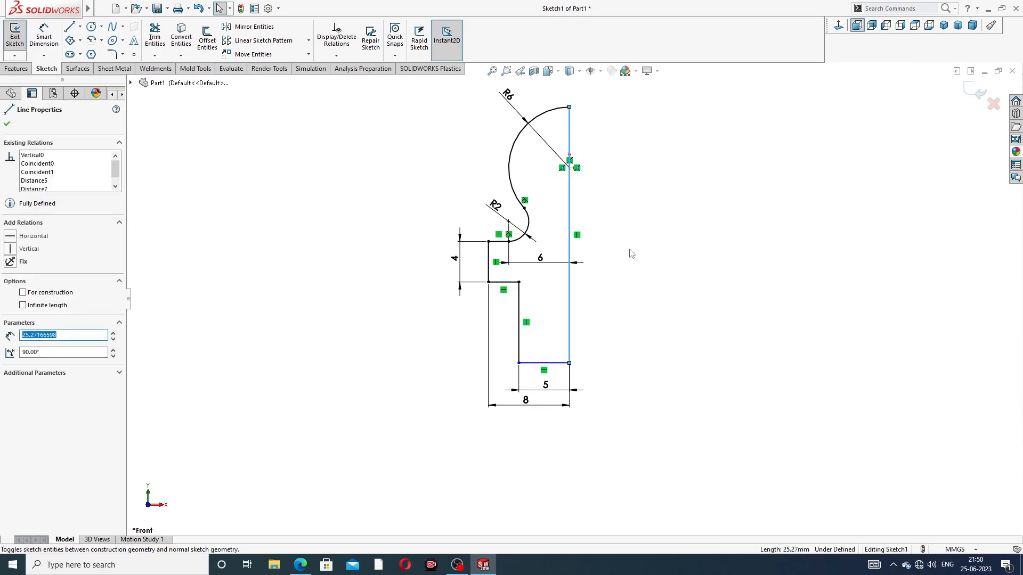
{"action": "left_click", "coordinate": [630, 258]}
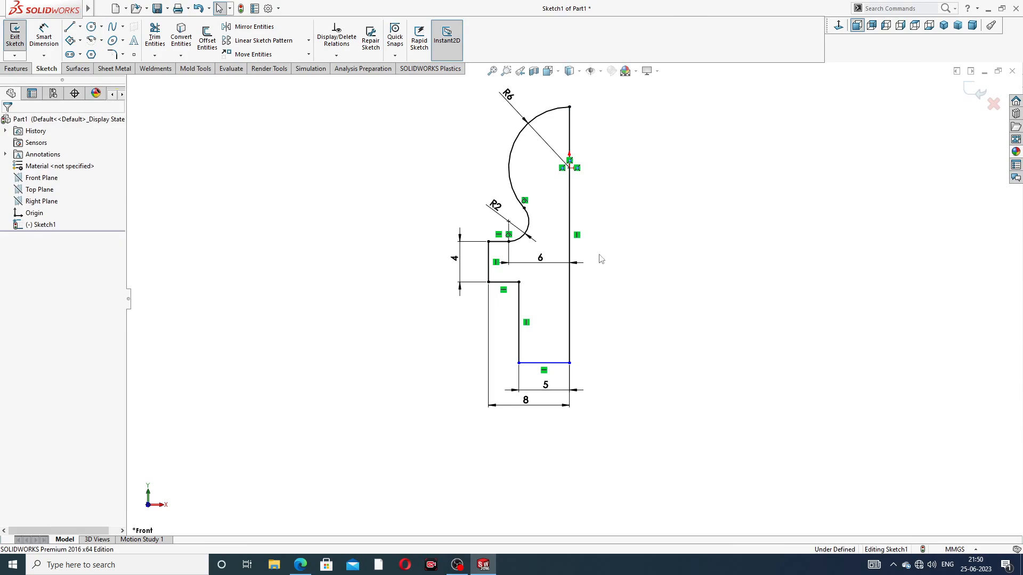
Step: Reposition the 5 mm and 8 mm dimensions below the profile so that they are clearly spaced
{"action": "left_click_drag", "start_coordinate": [554, 383], "coordinate": [527, 416]}
{"action": "left_click", "coordinate": [620, 338]}
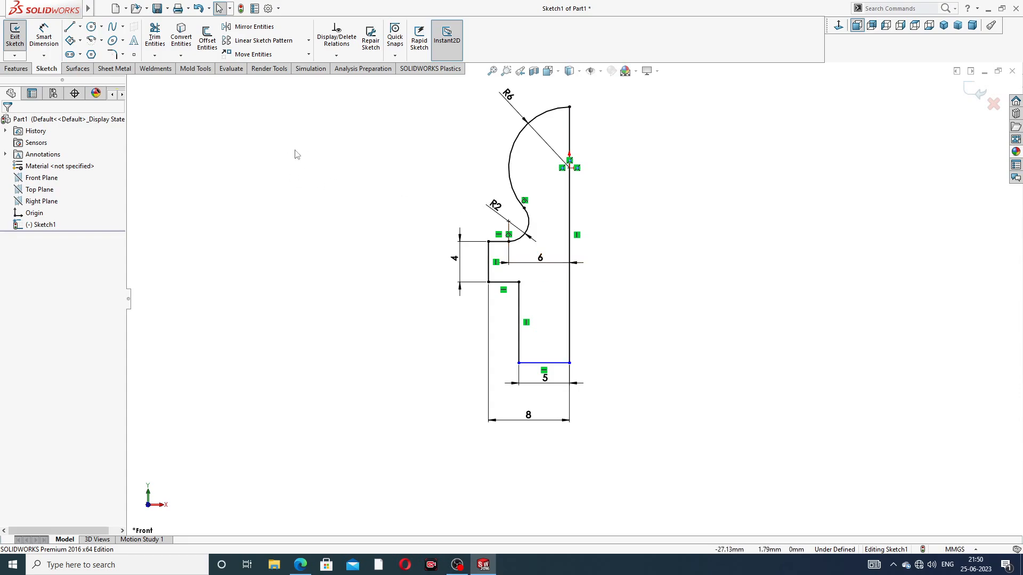
{"action": "left_click_drag", "start_coordinate": [545, 380], "coordinate": [544, 389]}
{"action": "left_click", "coordinate": [603, 331]}
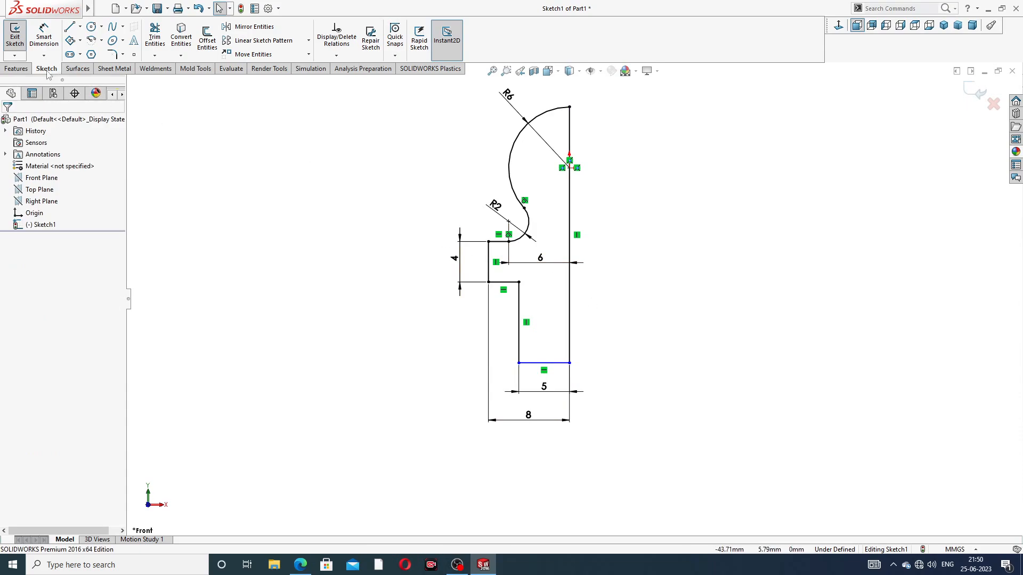
Step: Revolve the half profile 360 degrees about its long vertical line to form the solid nipple body
{"action": "left_click", "coordinate": [16, 69]}
{"action": "left_click", "coordinate": [51, 38]}
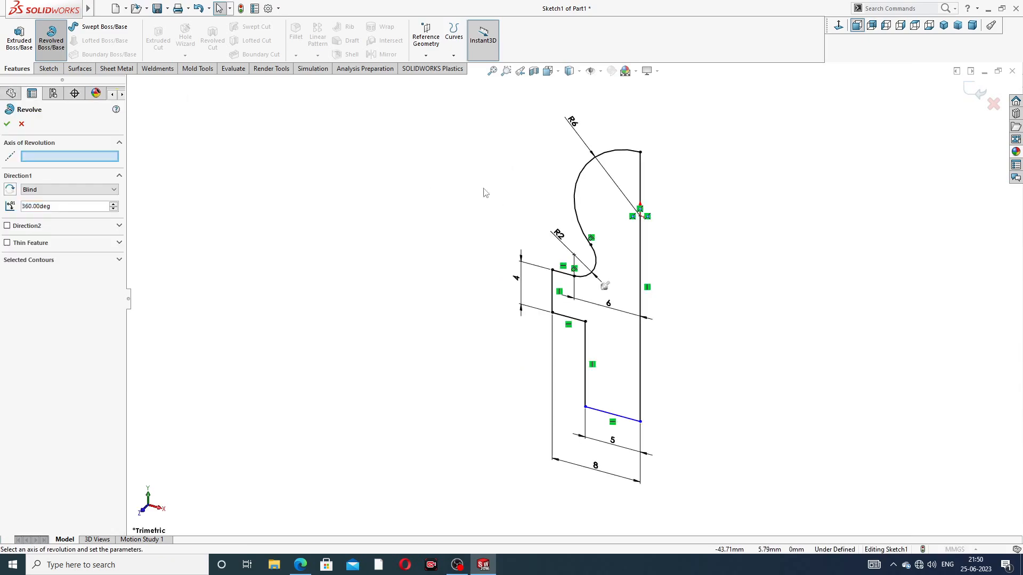
{"action": "left_click", "coordinate": [642, 249]}
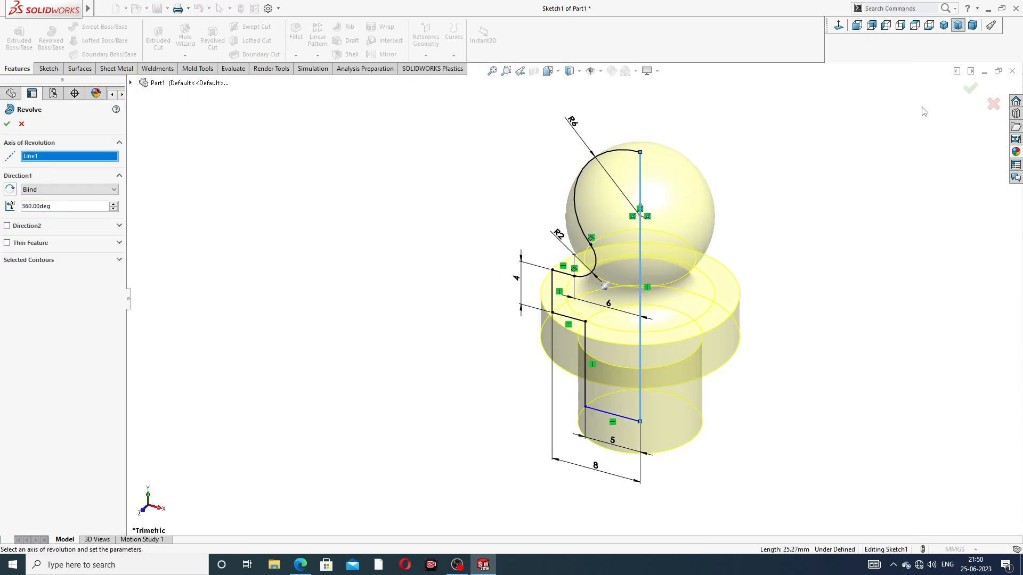
{"action": "left_click", "coordinate": [969, 90]}
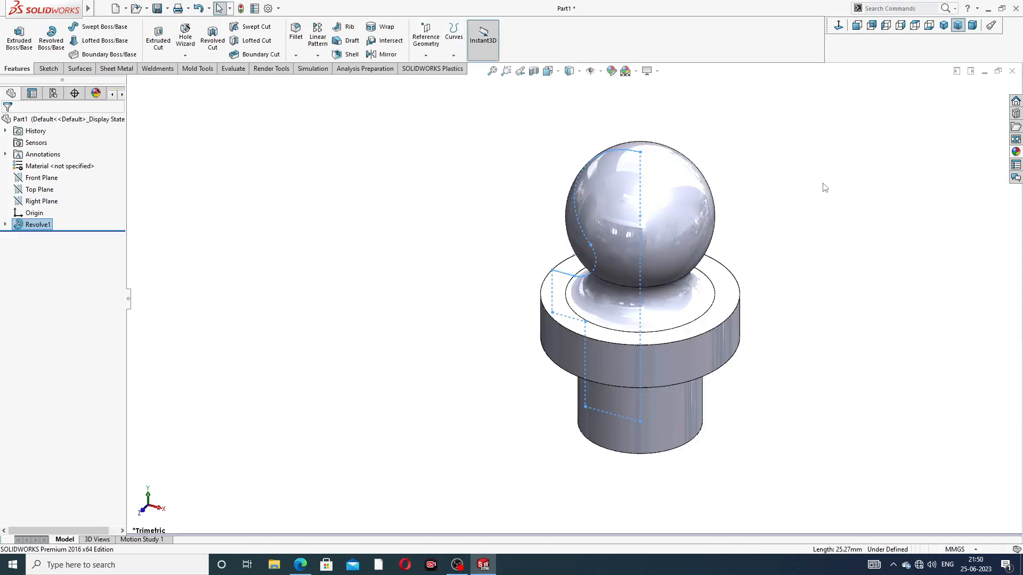
{"action": "middle_click_drag", "start_coordinate": [776, 234], "coordinate": [779, 168]}
{"action": "scroll", "coordinate": [775, 182], "scroll_direction": "up", "scroll_amount": 2}
{"action": "middle_click_drag", "start_coordinate": [753, 223], "coordinate": [747, 267]}
Step: Consult the grease nipple PDF drawing, and sketch an origin-centered hexagon on the collar's top face with an inscribed circle about 14.6 mm in diameter
{"action": "left_click", "coordinate": [300, 565]}
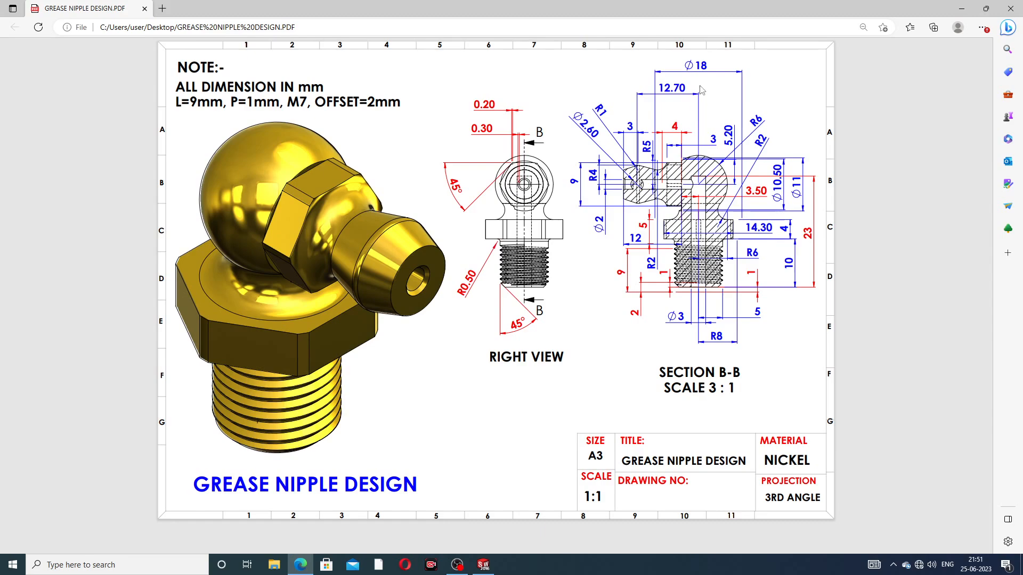
{"action": "left_click", "coordinate": [301, 564]}
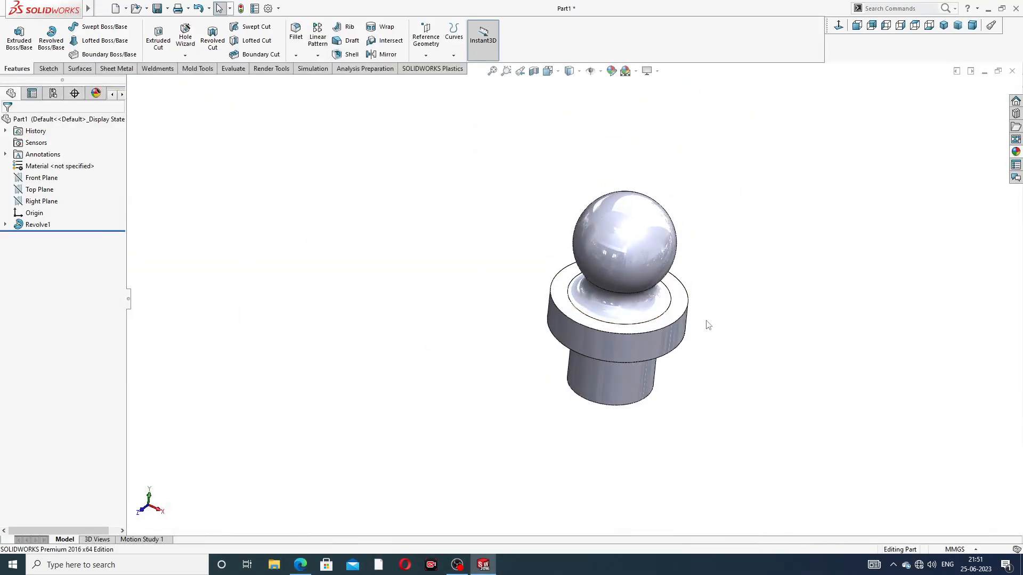
{"action": "left_click", "coordinate": [685, 299]}
{"action": "left_click", "coordinate": [719, 263]}
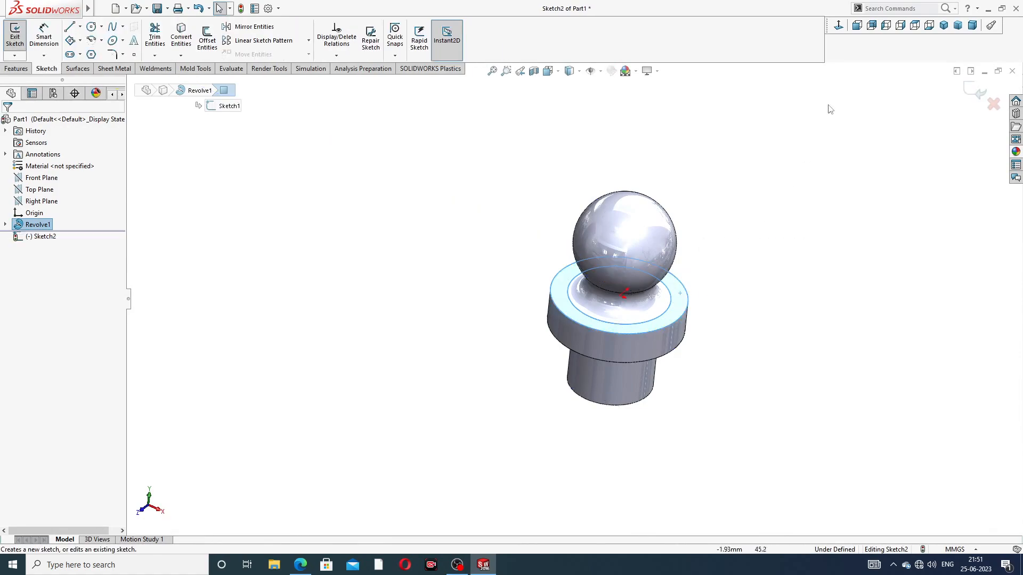
{"action": "left_click", "coordinate": [838, 25]}
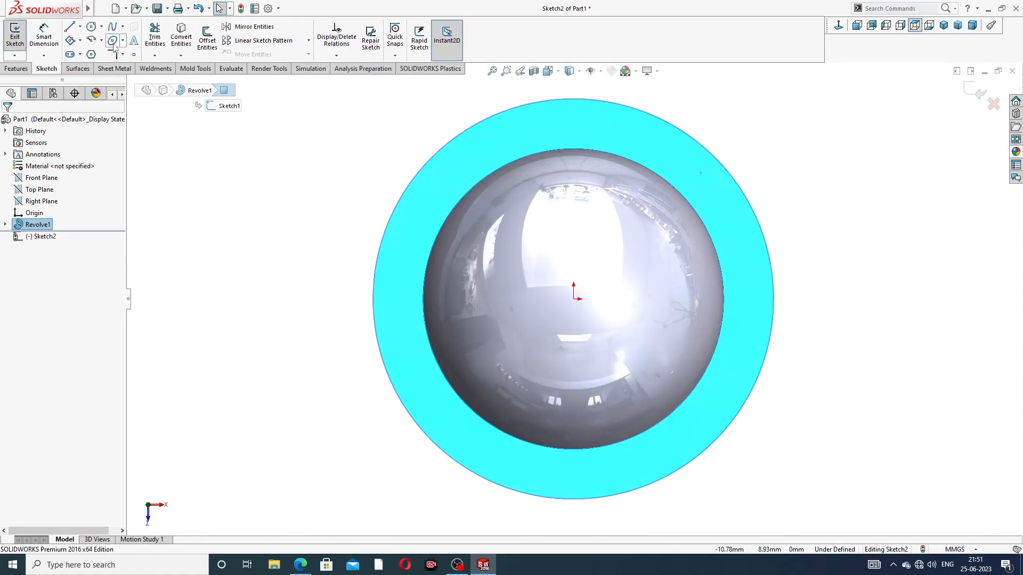
{"action": "left_click", "coordinate": [91, 54]}
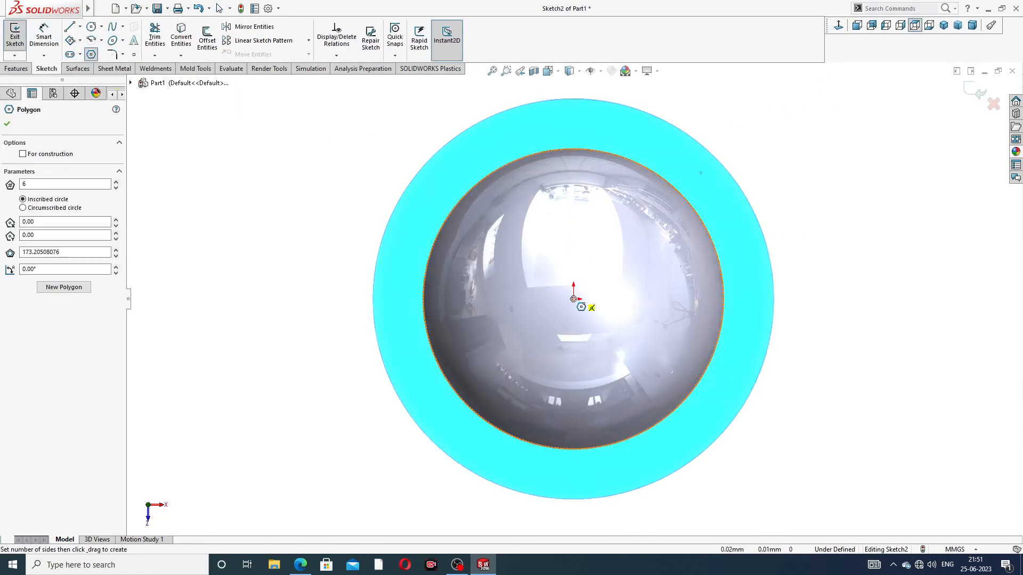
{"action": "left_click", "coordinate": [574, 299]}
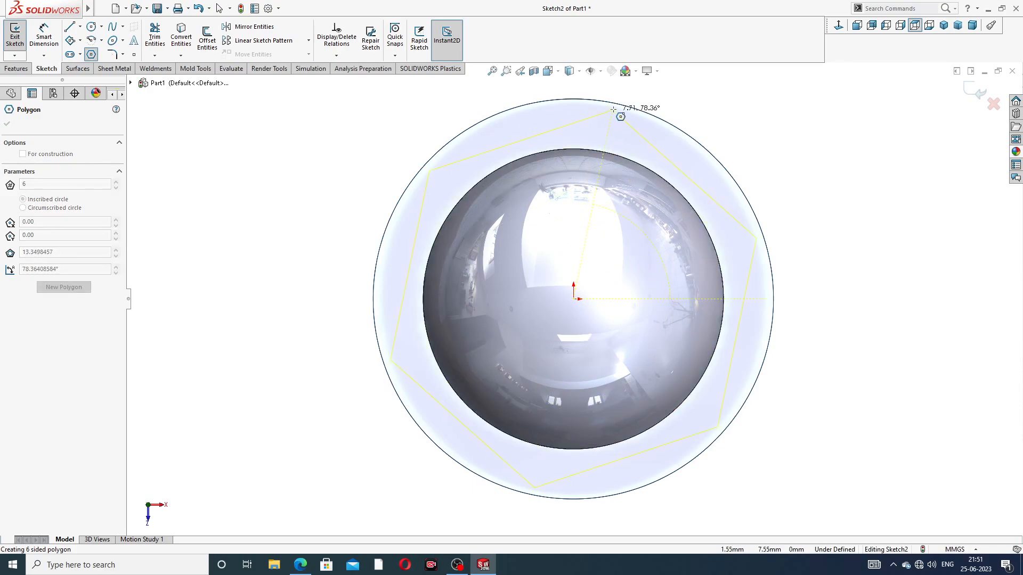
{"action": "left_click", "coordinate": [621, 94]}
{"action": "right_click", "coordinate": [709, 107]}
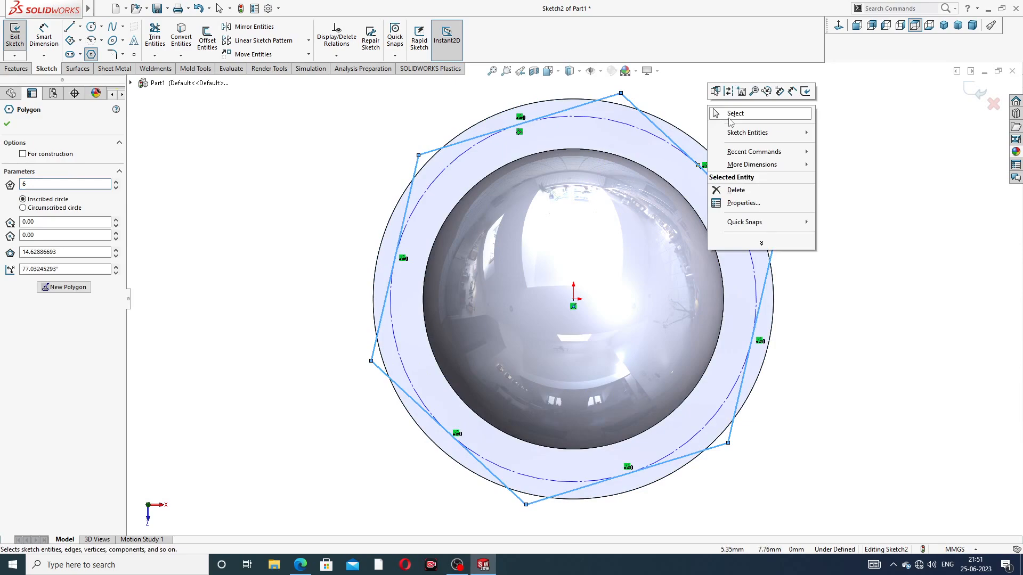
{"action": "left_click", "coordinate": [729, 118]}
{"action": "scroll", "coordinate": [554, 123], "scroll_direction": "up", "scroll_amount": 3}
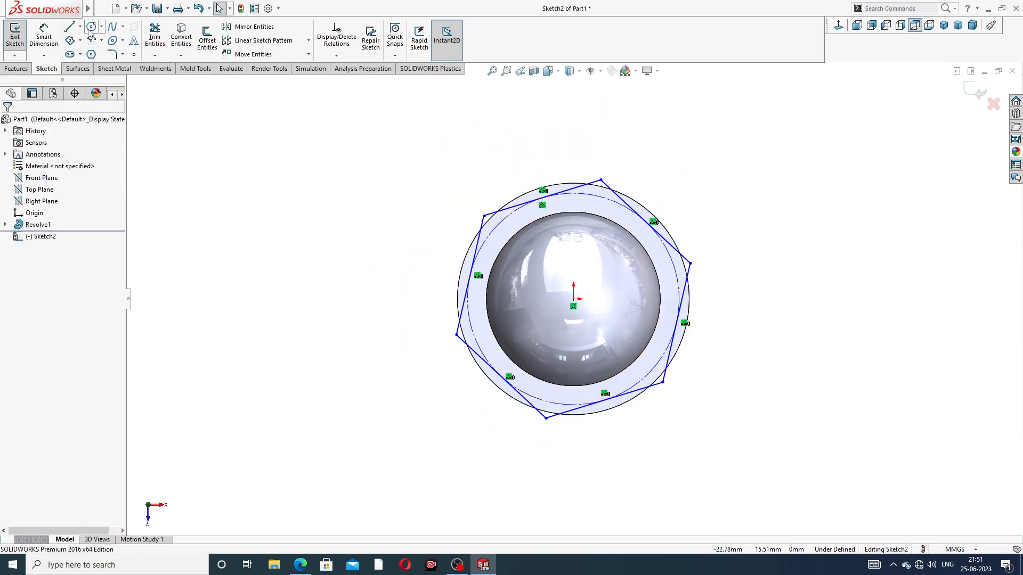
Step: Sketch a circle of about 9.5 mm radius centered on the origin, enclosing the hexagon and the collar
{"action": "left_click", "coordinate": [91, 27]}
{"action": "left_click", "coordinate": [574, 302]}
{"action": "left_click", "coordinate": [597, 160]}
{"action": "right_click", "coordinate": [632, 142]}
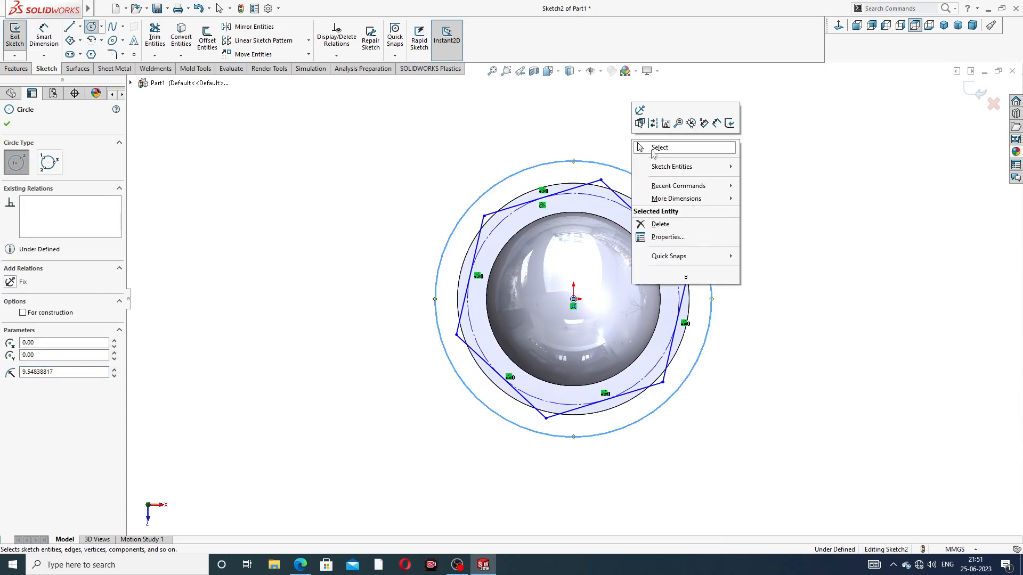
Step: End the circle command and add a vertical relation to one side of the hexagon
{"action": "left_click", "coordinate": [649, 153]}
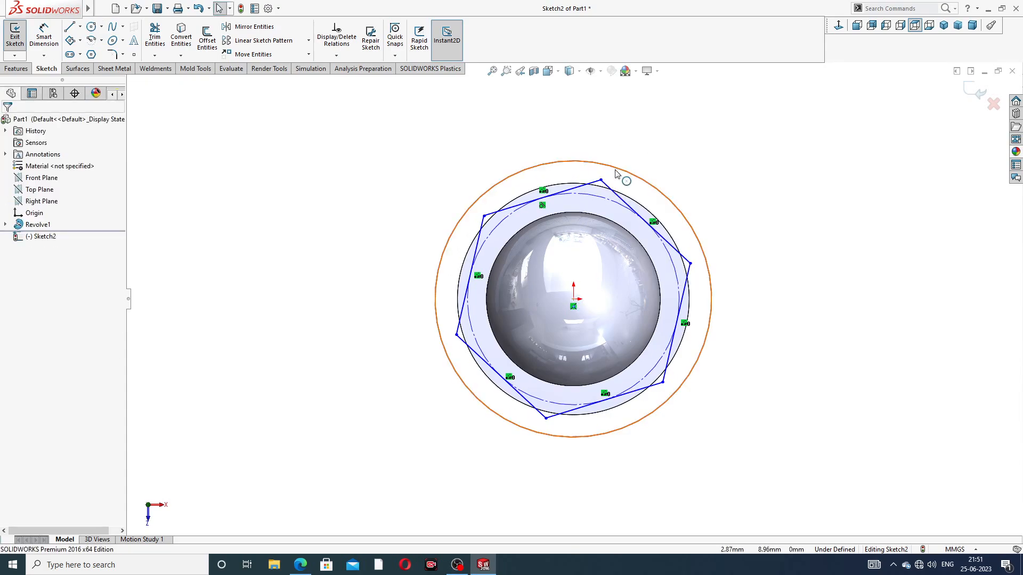
{"action": "left_click", "coordinate": [481, 230]}
{"action": "left_click", "coordinate": [22, 262]}
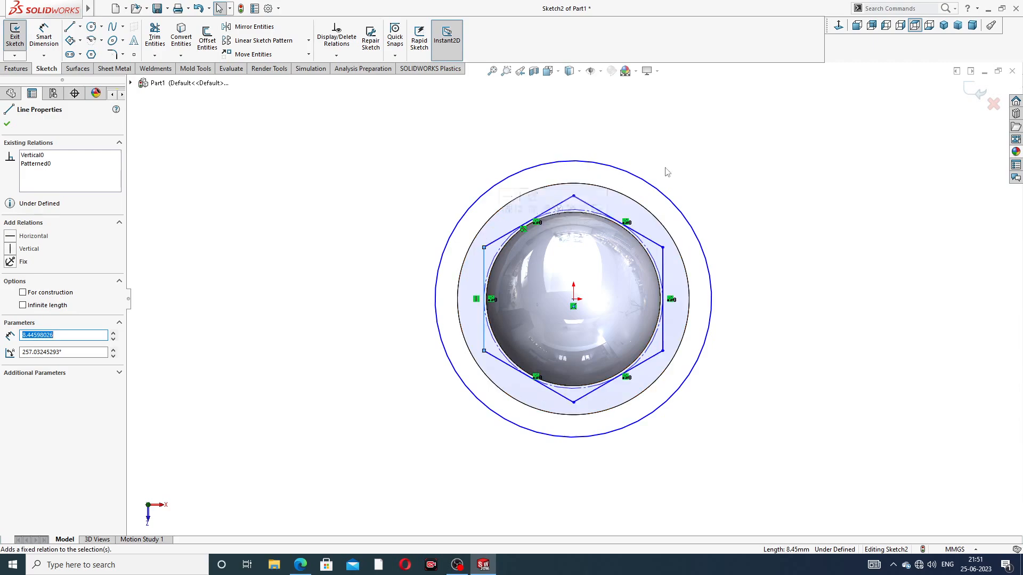
{"action": "left_click", "coordinate": [690, 172]}
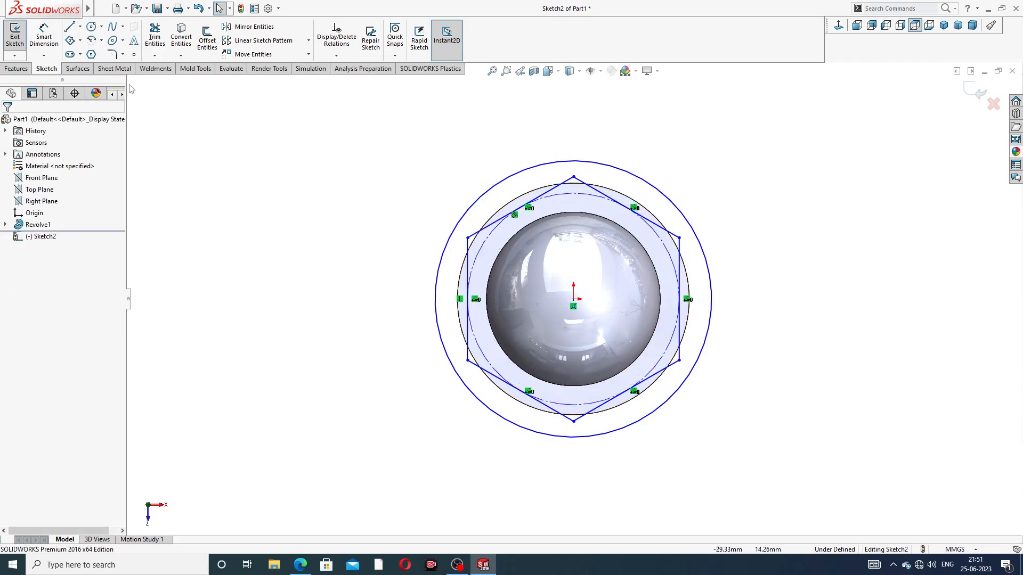
Step: Dimension the hexagon's width between its two vertical sides as 14.3 mm
{"action": "left_click", "coordinate": [44, 34]}
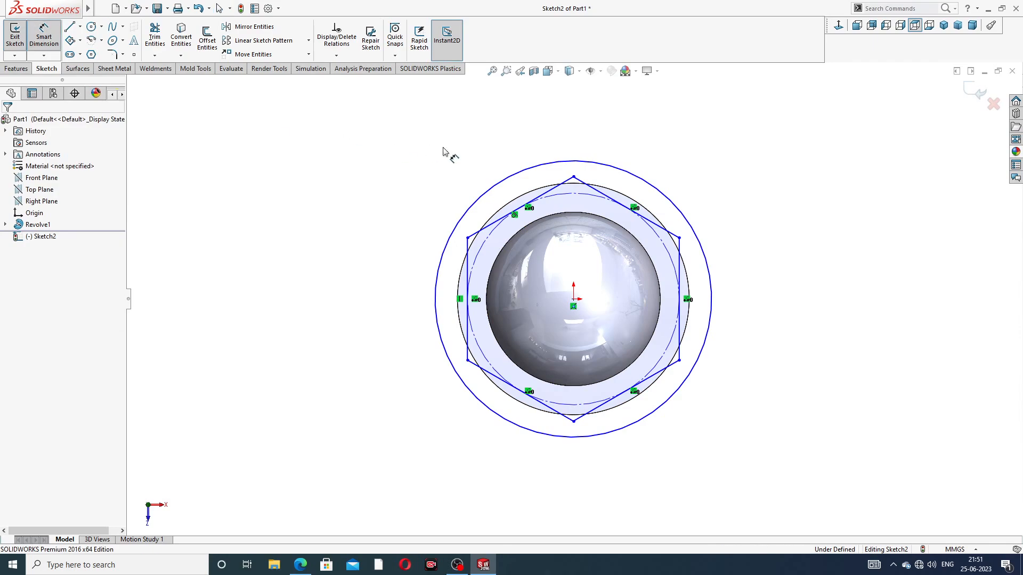
{"action": "left_click", "coordinate": [467, 239]}
{"action": "left_click", "coordinate": [679, 238]}
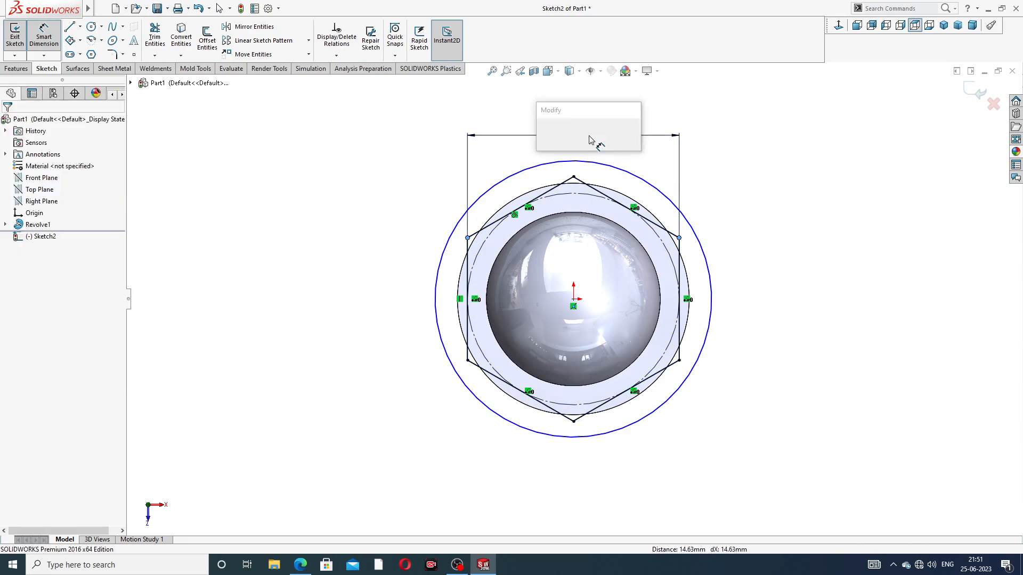
{"action": "left_click", "coordinate": [586, 137]}
{"action": "type", "text": "14.3"}
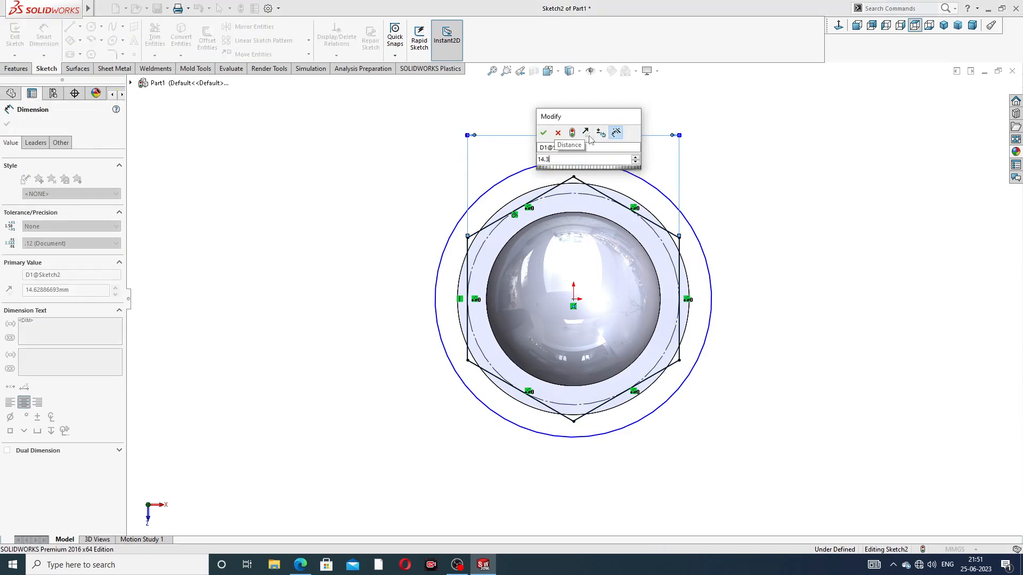
{"action": "key", "text": "Return"}
Step: Dimension the diameter of the circle enclosing the hexagon as 18 mm
{"action": "left_click", "coordinate": [632, 177]}
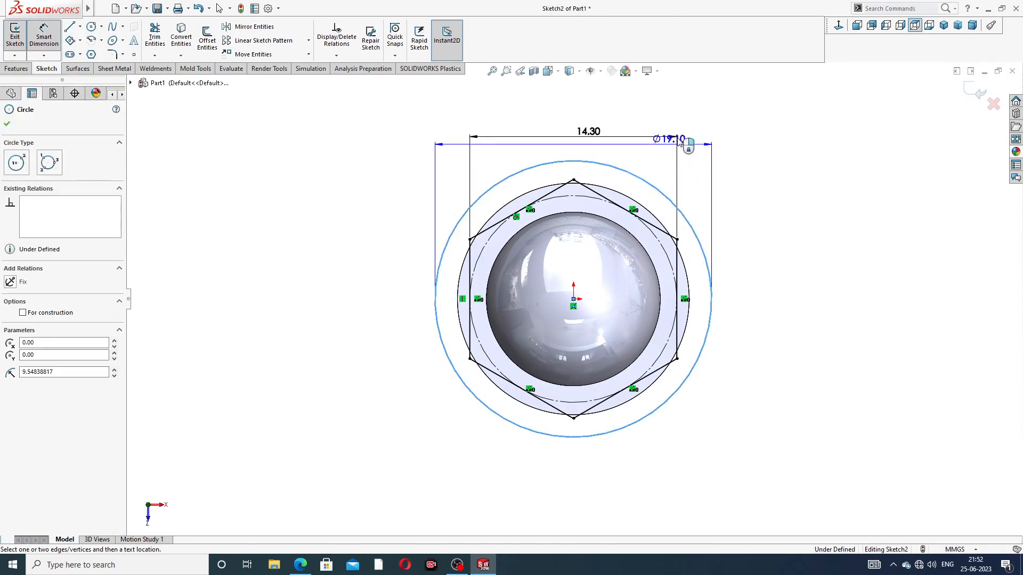
{"action": "left_click", "coordinate": [725, 146]}
{"action": "type", "text": "18"}
{"action": "key", "text": "Return"}
{"action": "left_click", "coordinate": [768, 178]}
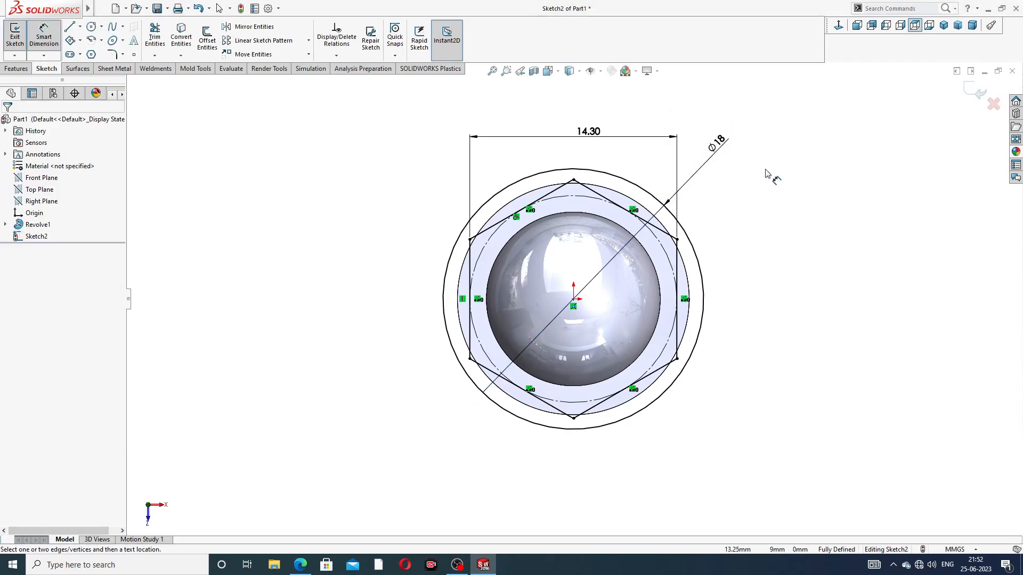
{"action": "right_click", "coordinate": [774, 160]}
{"action": "left_click", "coordinate": [797, 158]}
Step: Recheck the value of the hexagon's across-flats dimension and accept it at 14.30 mm
{"action": "scroll", "coordinate": [607, 188], "scroll_direction": "down", "scroll_amount": 4}
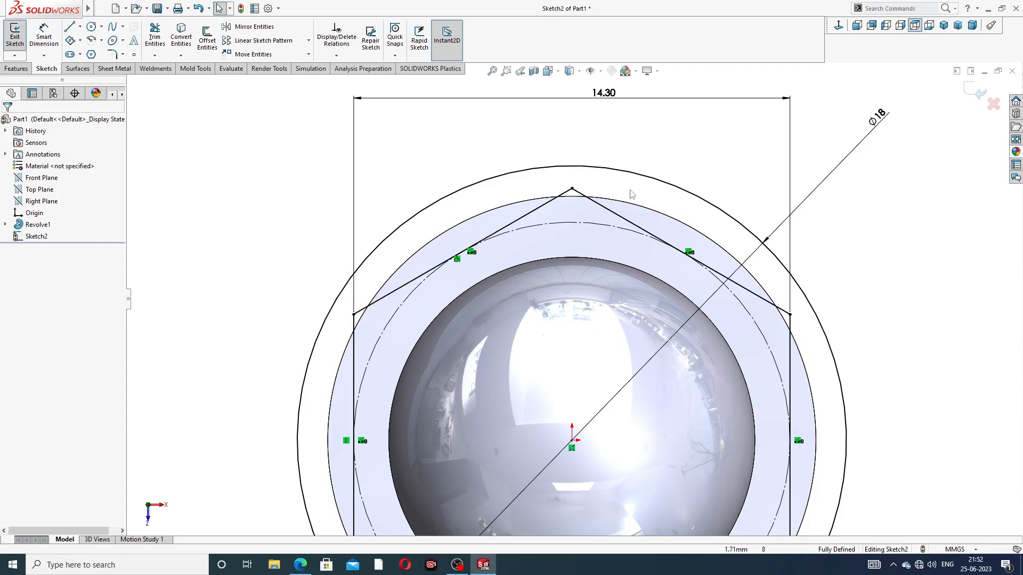
{"action": "scroll", "coordinate": [638, 190], "scroll_direction": "up", "scroll_amount": 4}
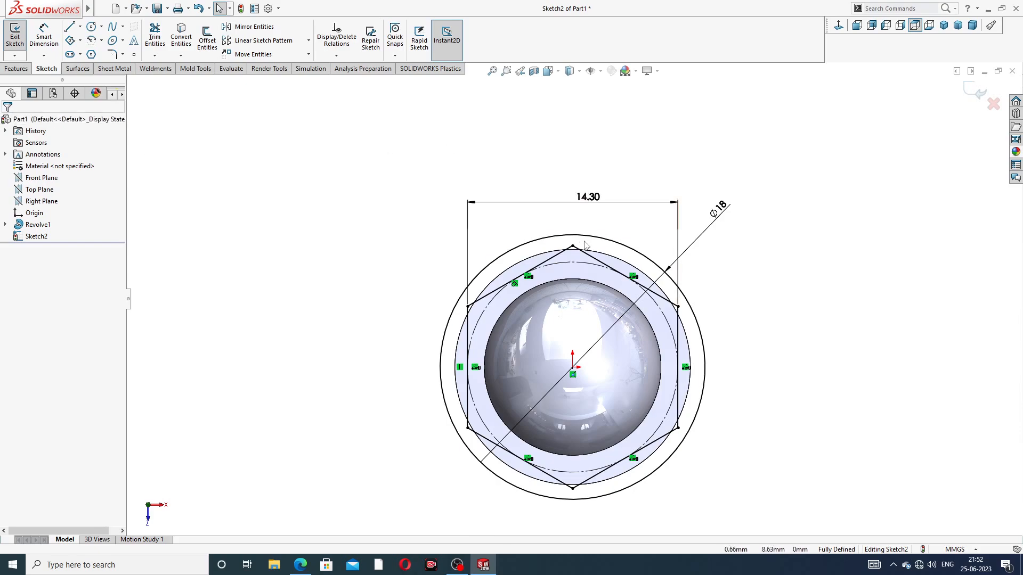
{"action": "scroll", "coordinate": [588, 208], "scroll_direction": "down", "scroll_amount": 2}
{"action": "double_click", "coordinate": [588, 186]}
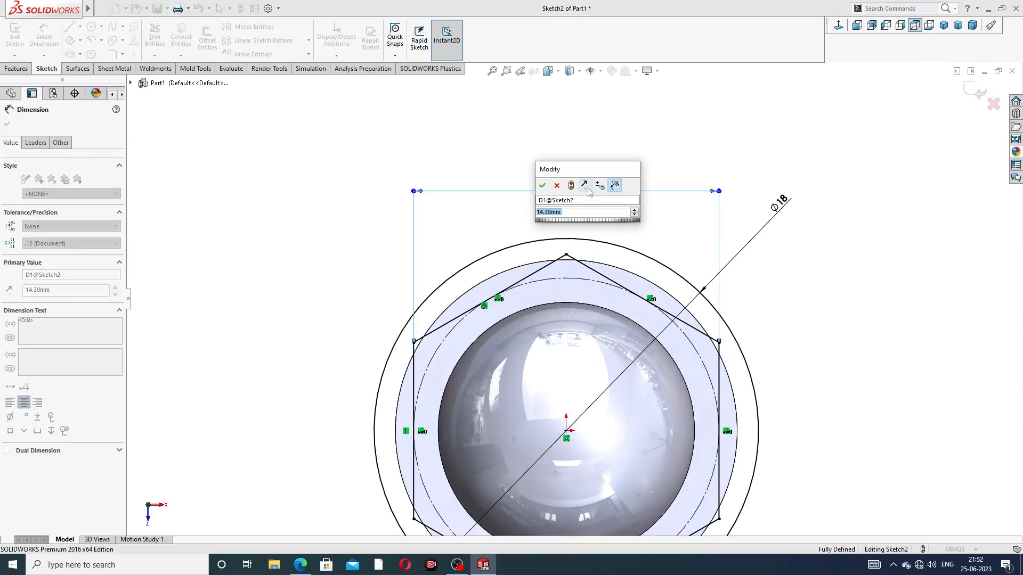
{"action": "left_click", "coordinate": [543, 186]}
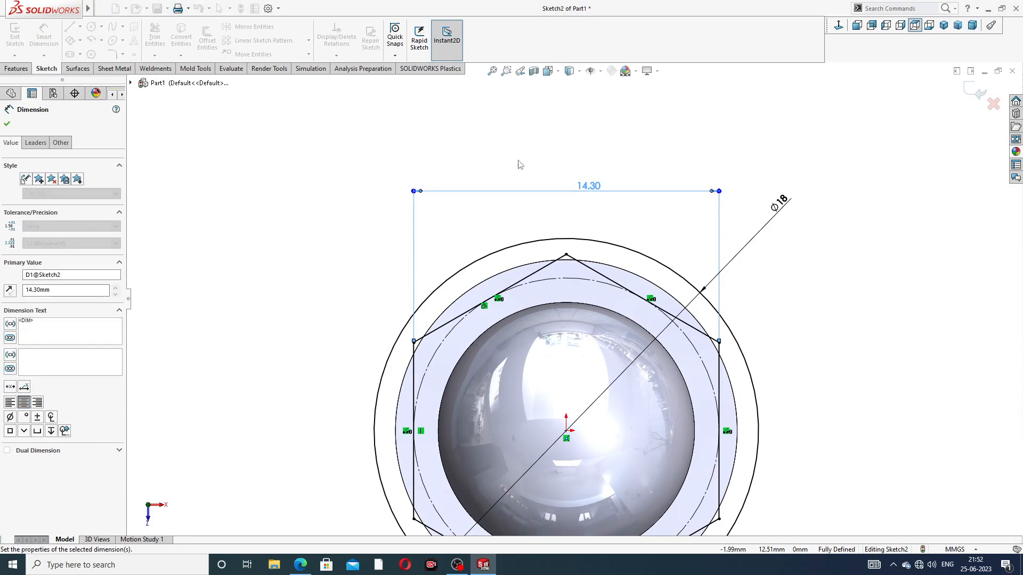
Step: Extrude-cut the region between the hexagon and the circle to a blind depth of 5 mm through the collar
{"action": "left_click", "coordinate": [18, 69]}
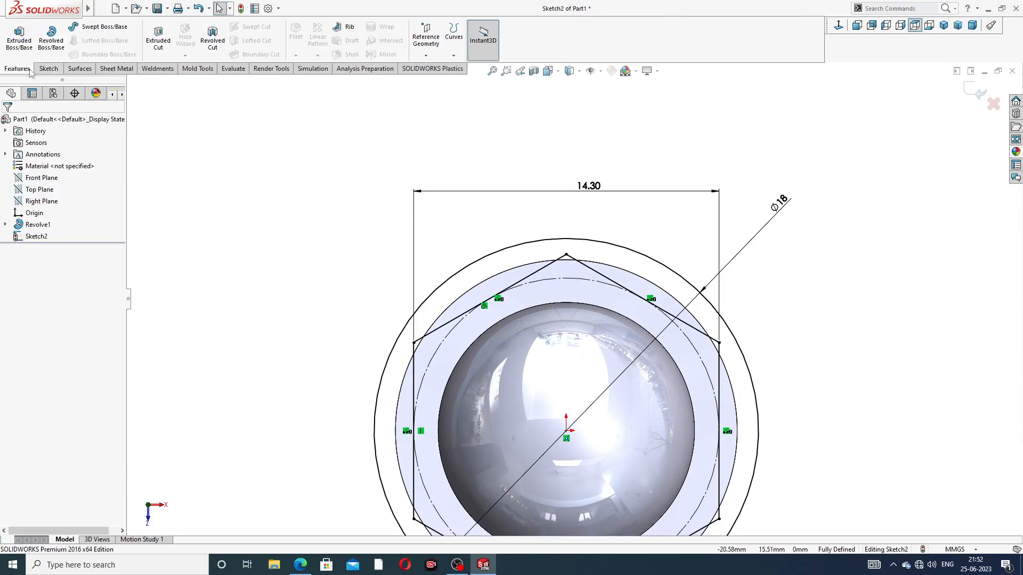
{"action": "left_click", "coordinate": [158, 37]}
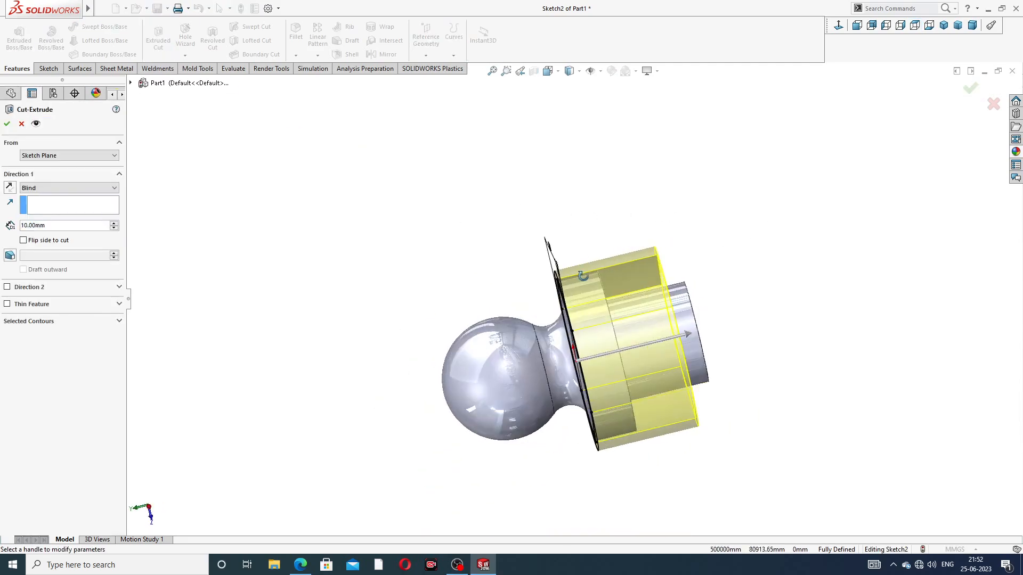
{"action": "left_click", "coordinate": [55, 227]}
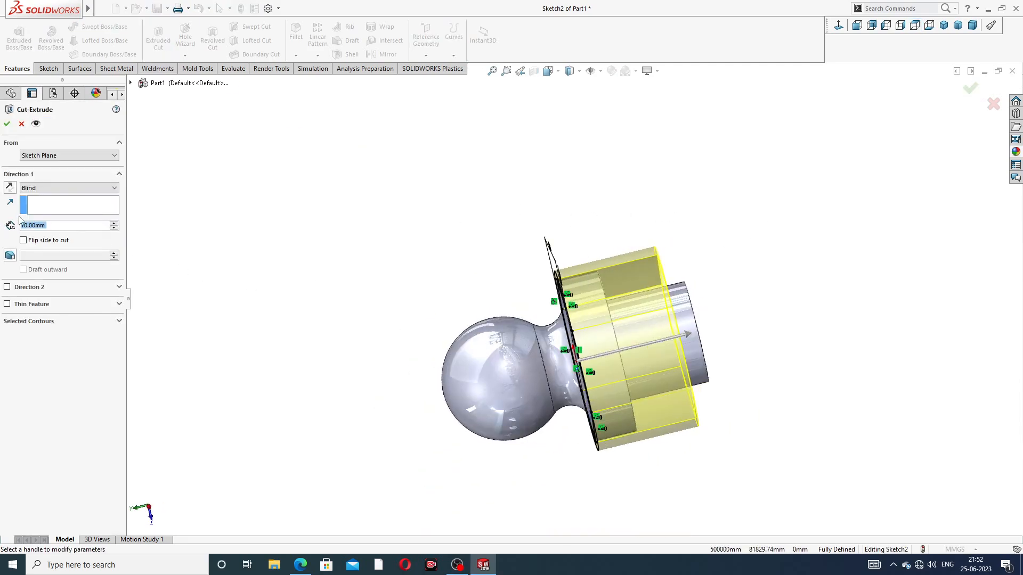
{"action": "type", "text": "5"}
{"action": "key", "text": "Return"}
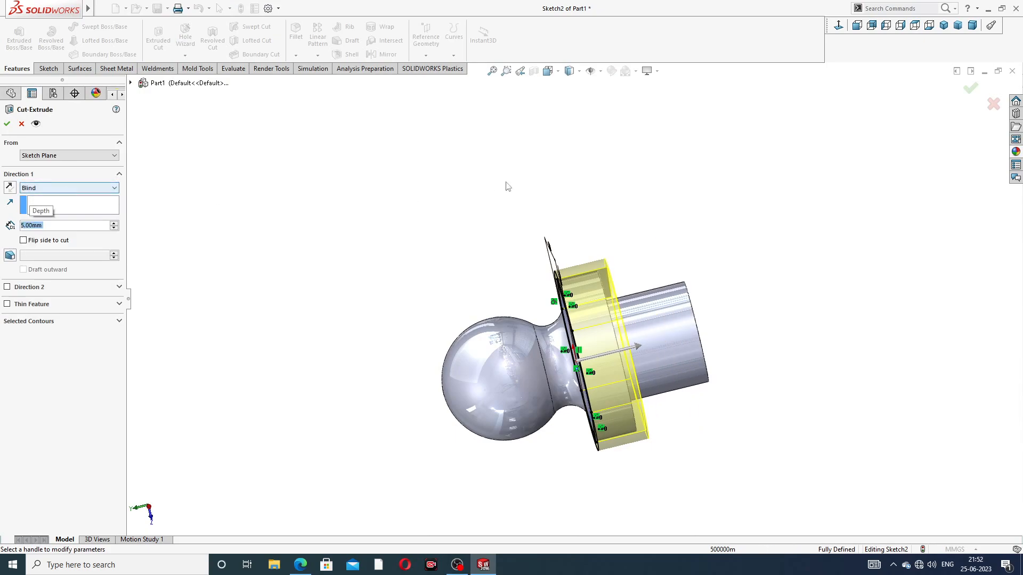
{"action": "middle_click_drag", "start_coordinate": [585, 203], "coordinate": [542, 207]}
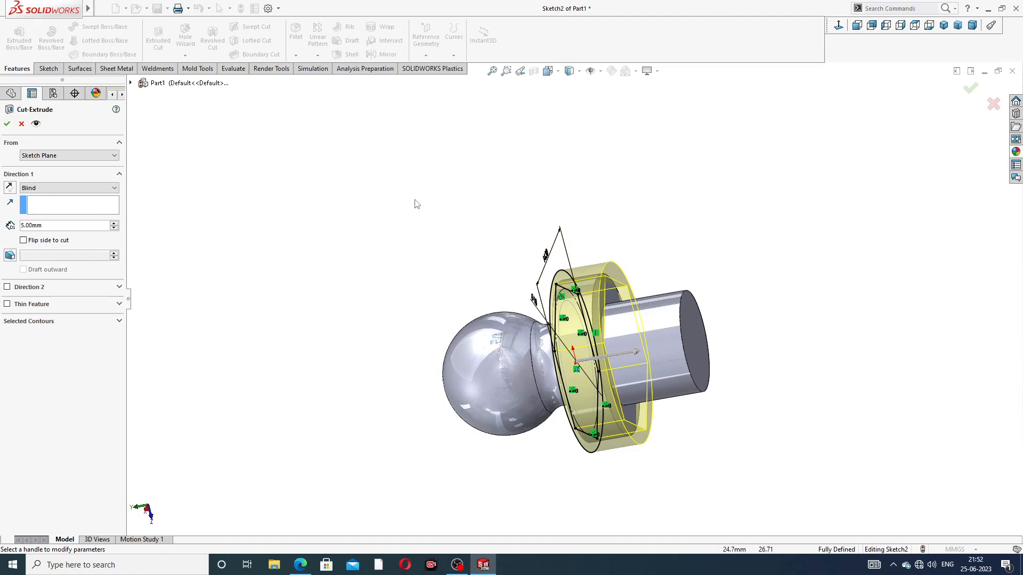
{"action": "left_click", "coordinate": [7, 124]}
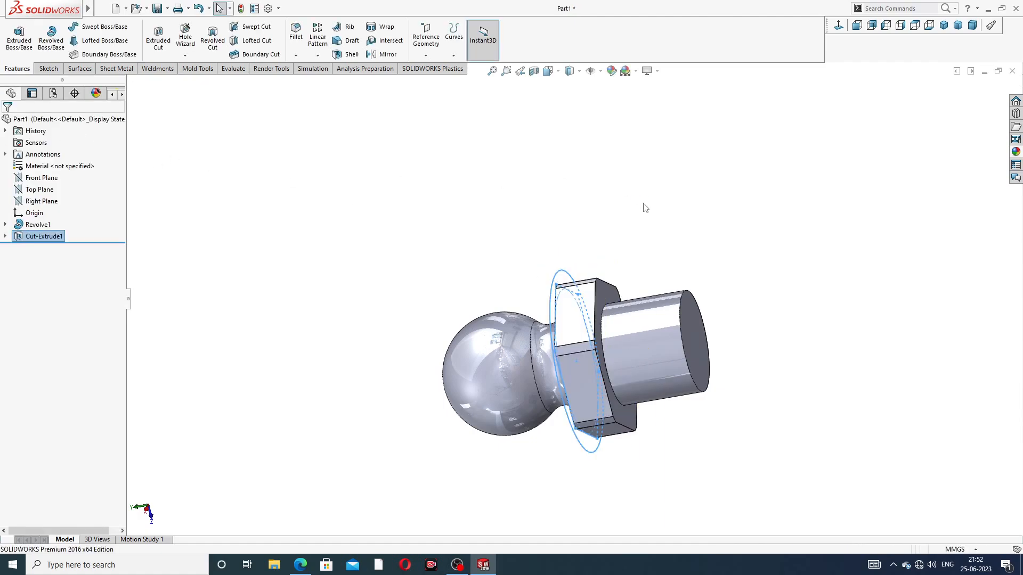
Step: Examine the hexagonal collar and shank from several angles and compare the part with the grease nipple PDF drawing
{"action": "left_click", "coordinate": [714, 235]}
{"action": "middle_click_drag", "start_coordinate": [714, 235], "coordinate": [783, 152]}
{"action": "middle_click_drag", "start_coordinate": [693, 272], "coordinate": [717, 212]}
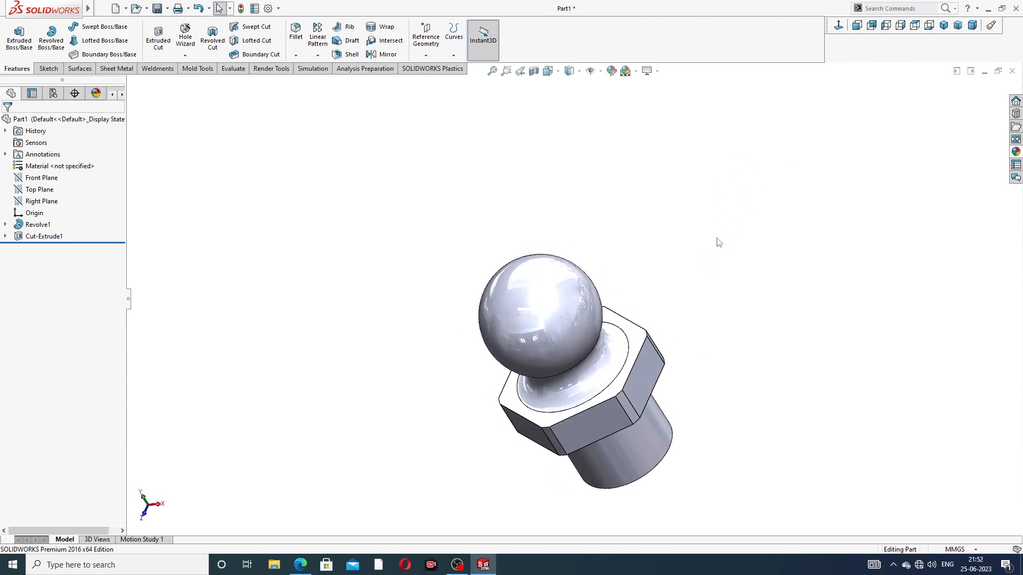
{"action": "scroll", "coordinate": [695, 309], "scroll_direction": "up", "scroll_amount": 3}
{"action": "middle_click_drag", "start_coordinate": [695, 309], "coordinate": [669, 329]}
{"action": "scroll", "coordinate": [665, 215], "scroll_direction": "up", "scroll_amount": 2}
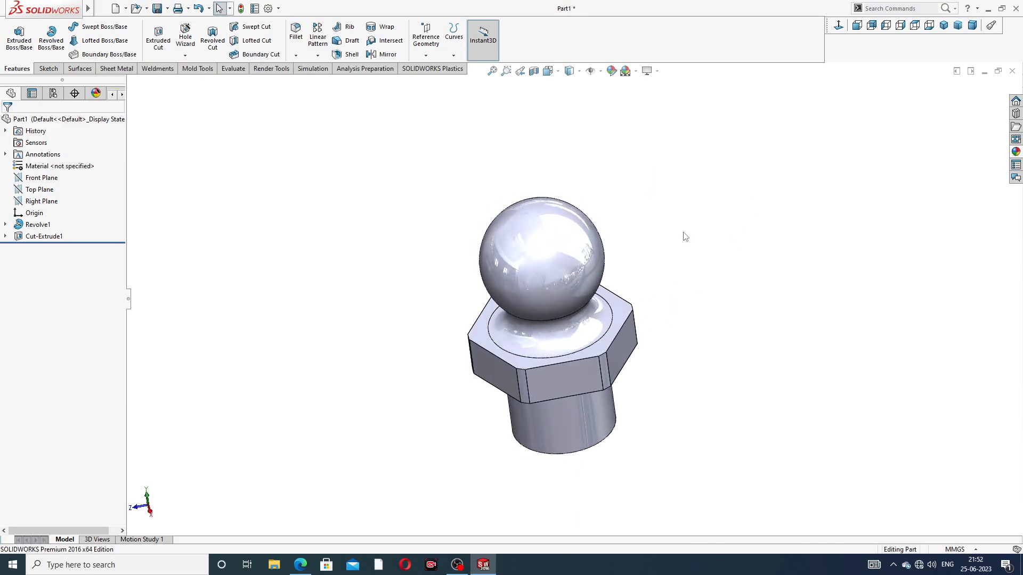
{"action": "middle_click_drag", "start_coordinate": [649, 241], "coordinate": [587, 166]}
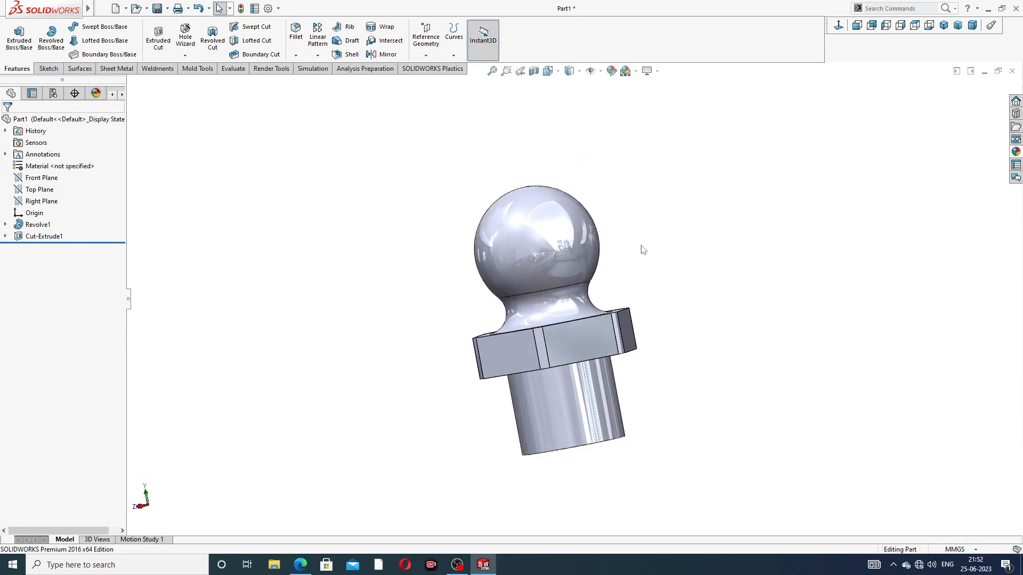
{"action": "scroll", "coordinate": [613, 276], "scroll_direction": "down", "scroll_amount": 2}
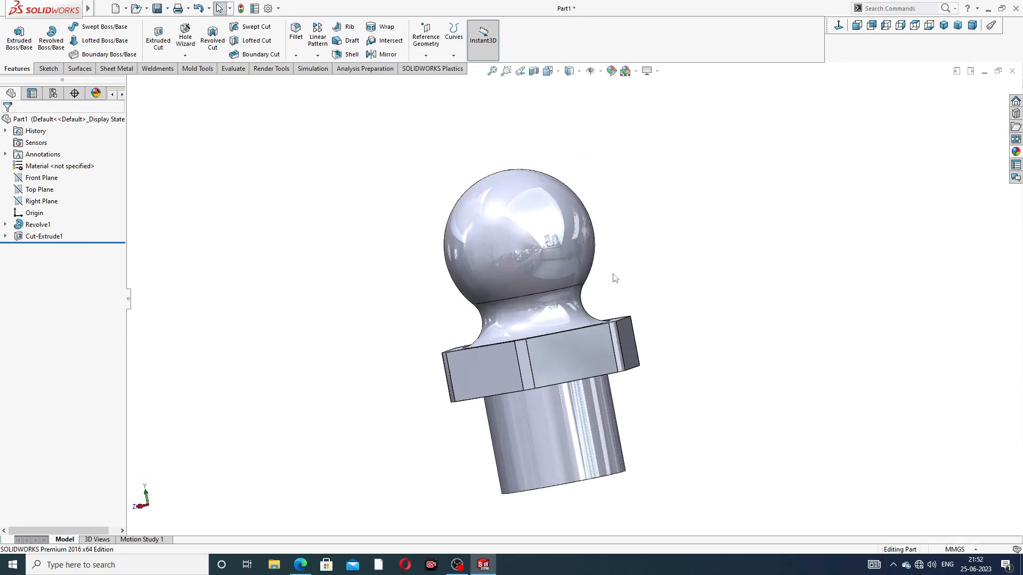
{"action": "middle_click_drag", "start_coordinate": [655, 289], "coordinate": [687, 313]}
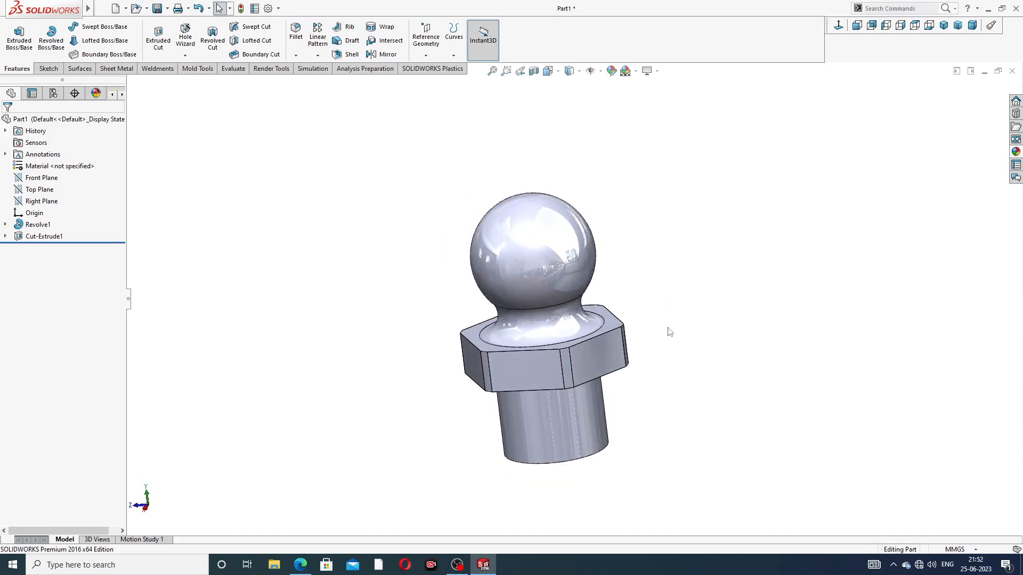
{"action": "left_click", "coordinate": [300, 565]}
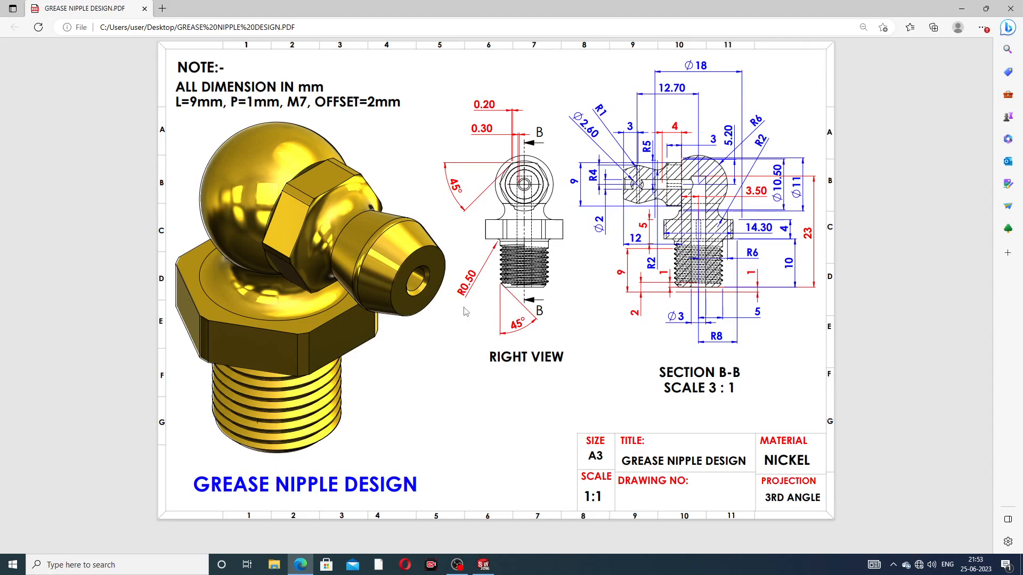
{"action": "left_click", "coordinate": [300, 568]}
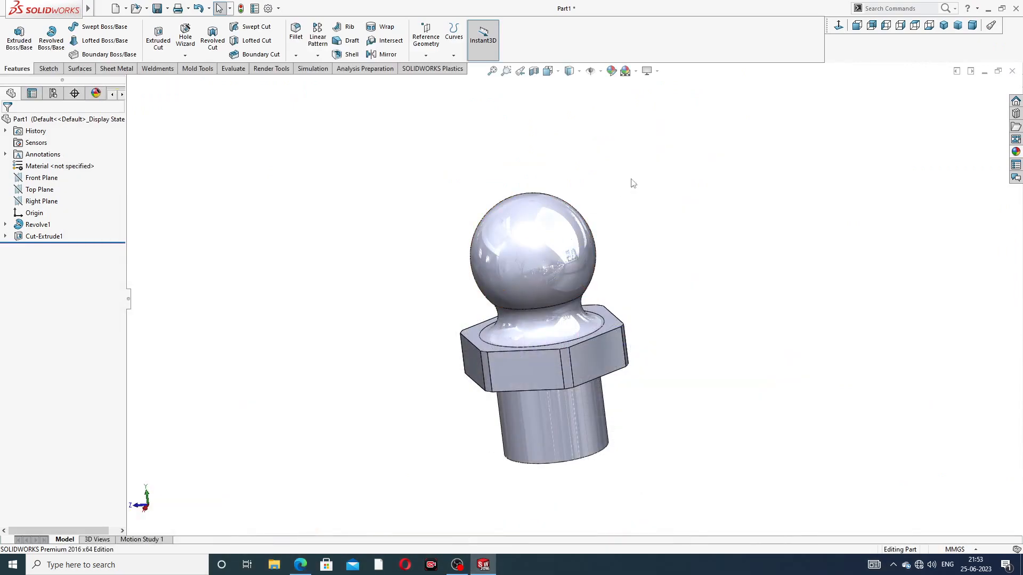
{"action": "middle_click_drag", "start_coordinate": [613, 241], "coordinate": [671, 228]}
{"action": "scroll", "coordinate": [572, 384], "scroll_direction": "down", "scroll_amount": 3}
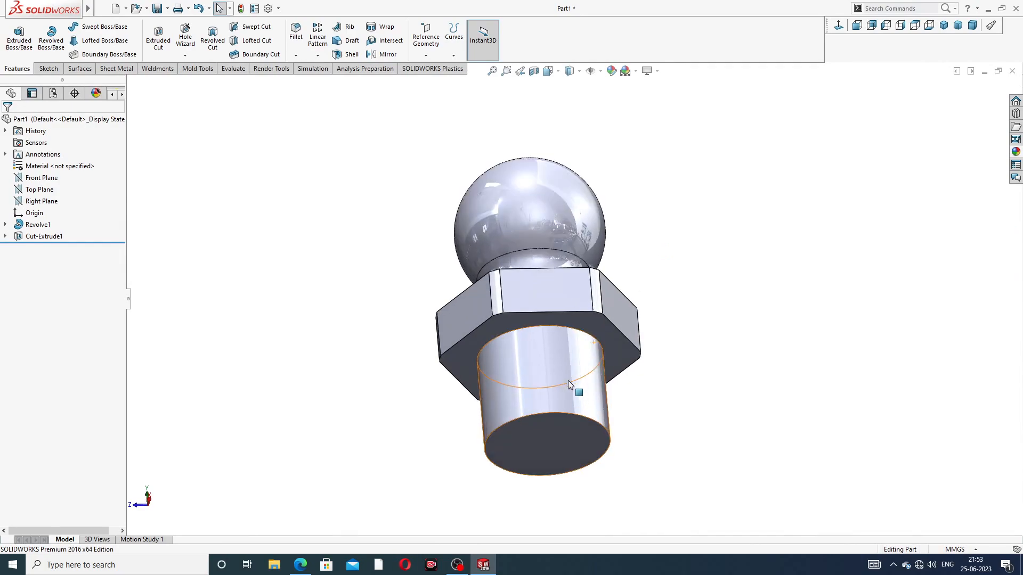
Step: Consult the PDF drawing, and fillet the edge where the cylindrical shank meets the collar's underside with a 0.5 mm radius
{"action": "left_click", "coordinate": [301, 565]}
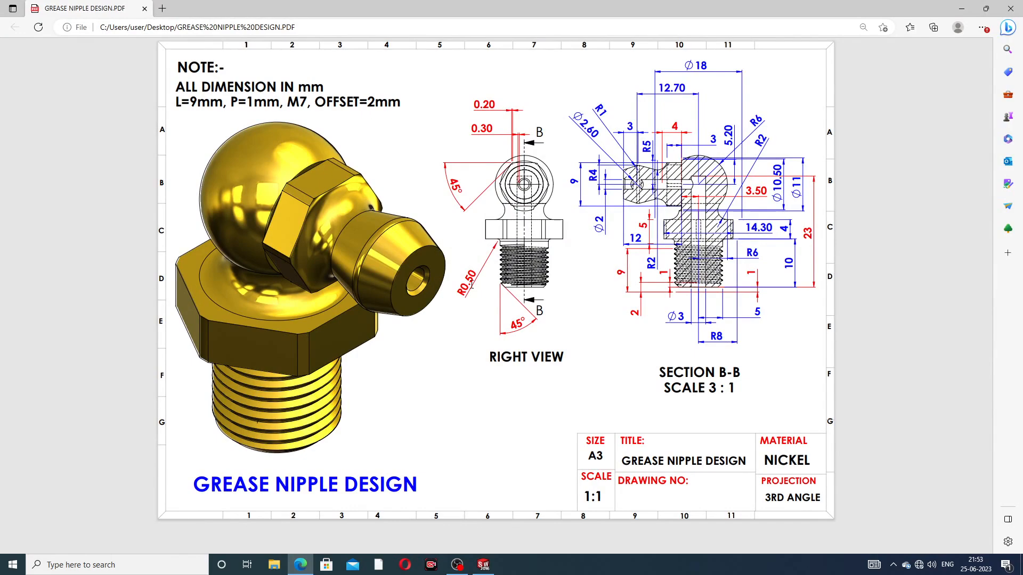
{"action": "left_click", "coordinate": [301, 565]}
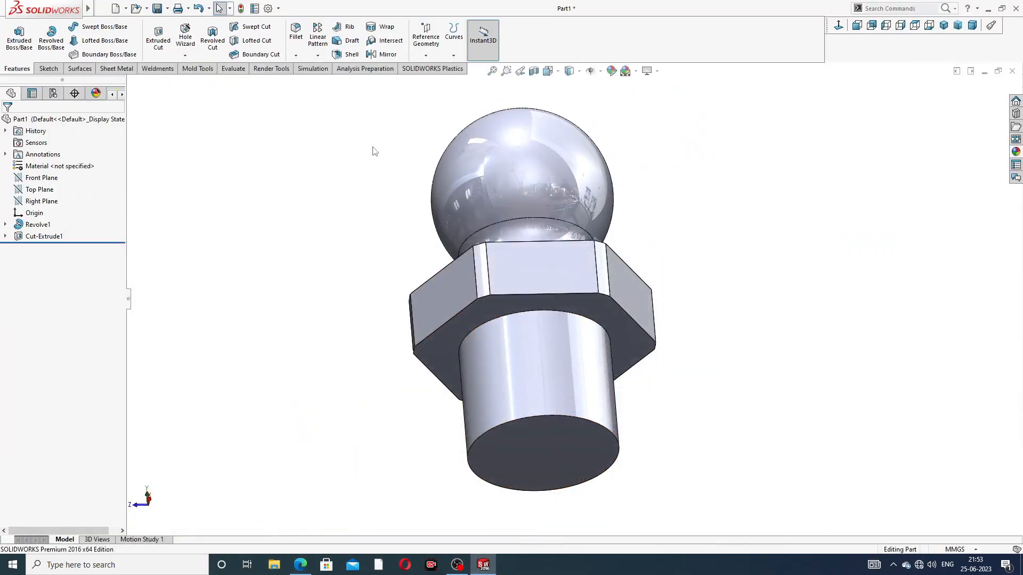
{"action": "left_click", "coordinate": [295, 32]}
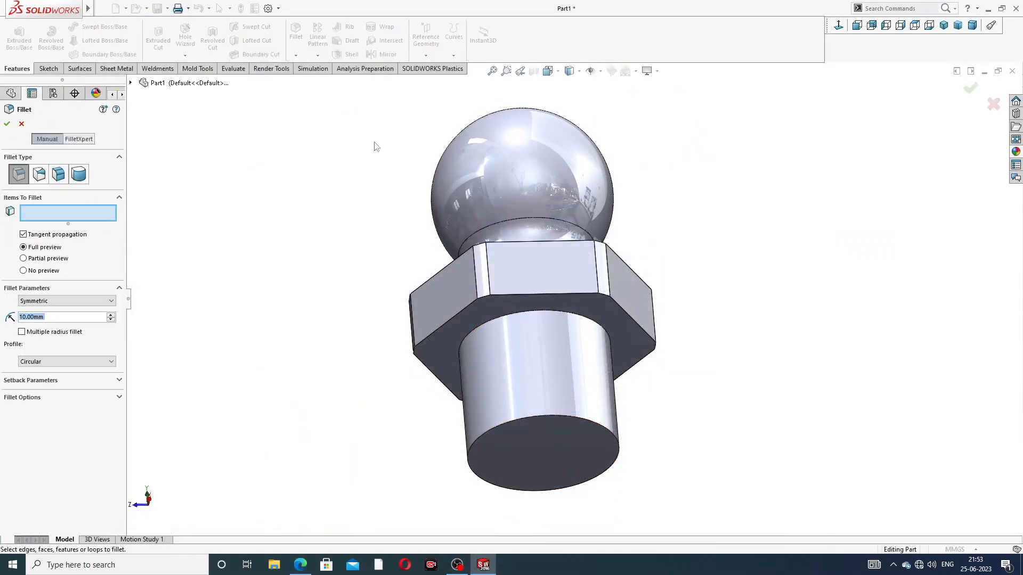
{"action": "type", "text": "0.5"}
{"action": "key", "text": "Return"}
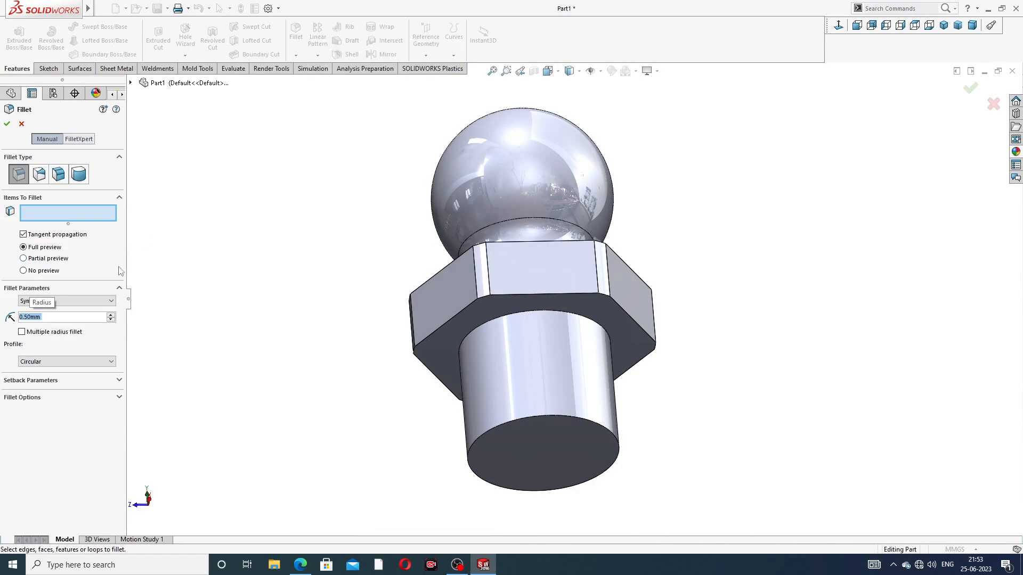
{"action": "scroll", "coordinate": [545, 308], "scroll_direction": "down", "scroll_amount": 2}
{"action": "left_click", "coordinate": [545, 303]}
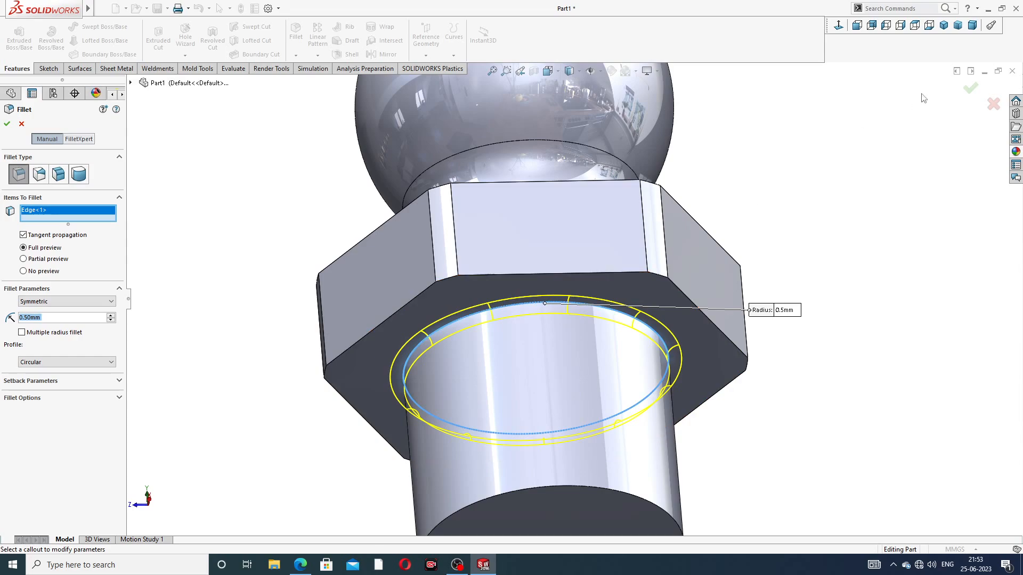
{"action": "left_click", "coordinate": [969, 90]}
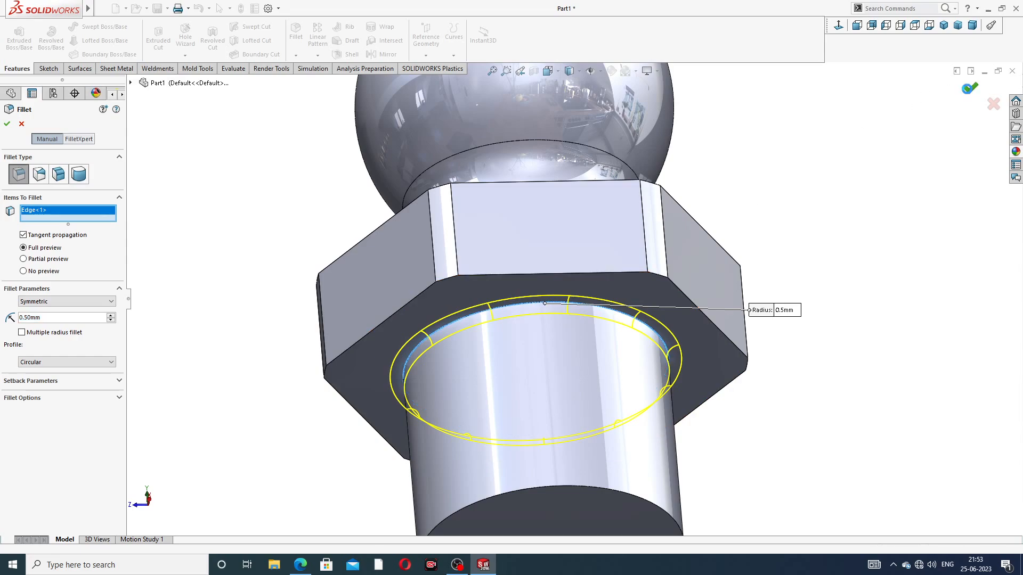
{"action": "left_click", "coordinate": [764, 176]}
Step: Inspect the filleted body from the side and consult the grease nipple PDF drawing for the remaining features
{"action": "scroll", "coordinate": [764, 176], "scroll_direction": "up", "scroll_amount": 3}
{"action": "scroll", "coordinate": [706, 181], "scroll_direction": "up", "scroll_amount": 1}
{"action": "middle_click_drag", "start_coordinate": [714, 216], "coordinate": [664, 283]}
{"action": "middle_click_drag", "start_coordinate": [645, 145], "coordinate": [651, 179]}
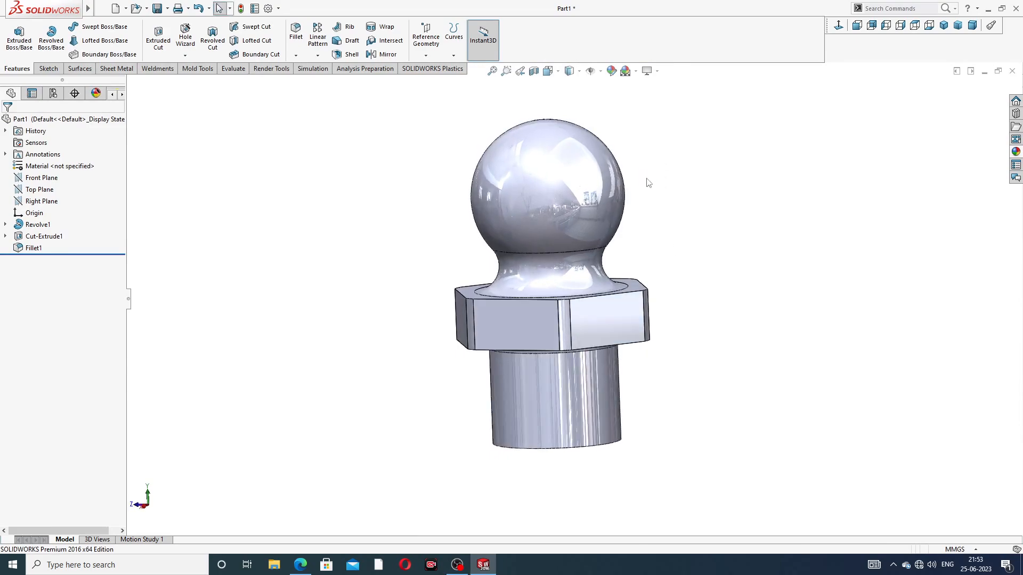
{"action": "left_click", "coordinate": [301, 565]}
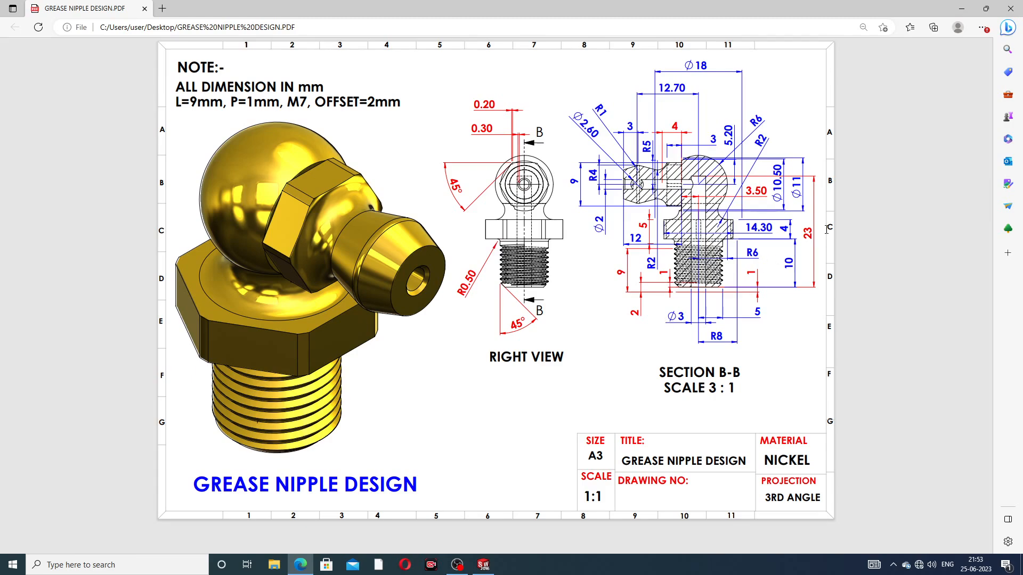
{"action": "left_click", "coordinate": [301, 565]}
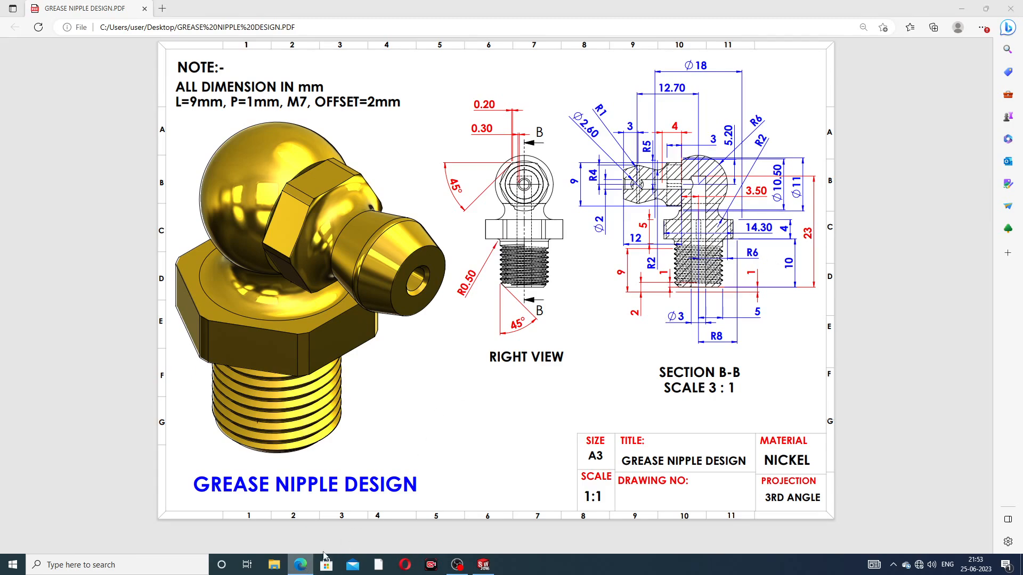
Step: Sketch a circle of about 2.07 mm radius centred on the origin on the end face of the shank
{"action": "middle_click_drag", "start_coordinate": [662, 264], "coordinate": [665, 132]}
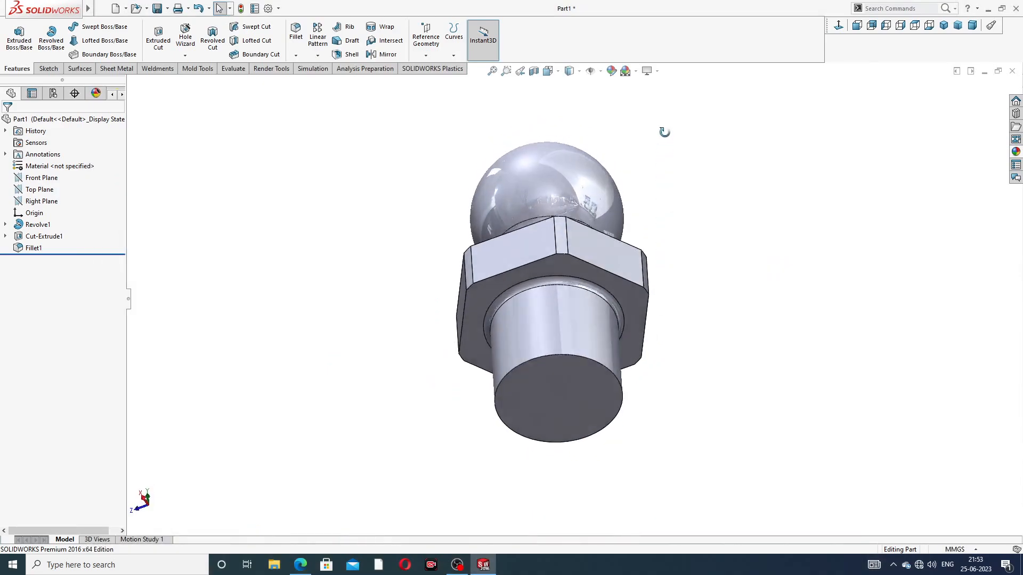
{"action": "left_click", "coordinate": [585, 372]}
{"action": "left_click", "coordinate": [628, 342]}
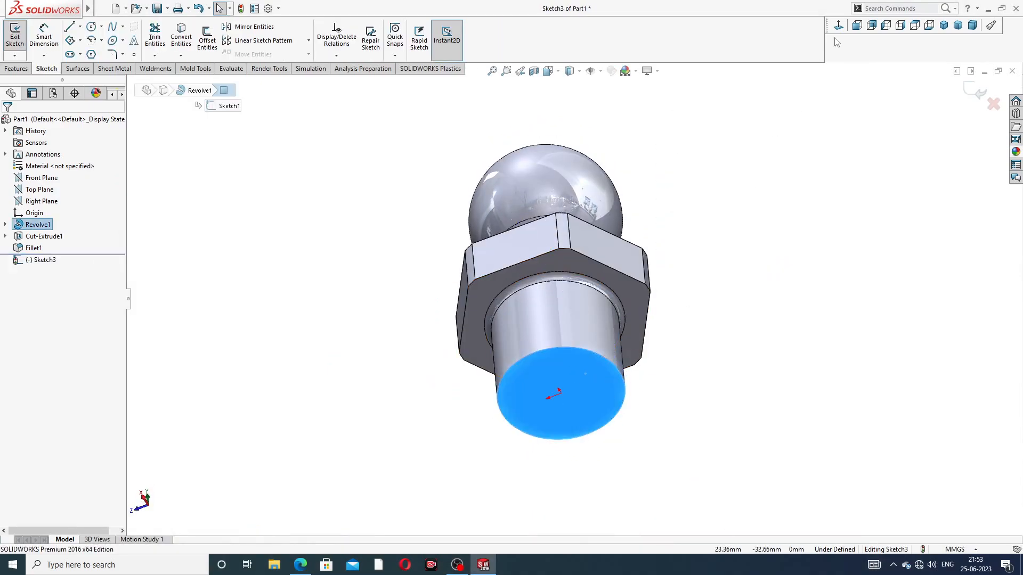
{"action": "left_click", "coordinate": [91, 28]}
{"action": "left_click", "coordinate": [574, 298]}
{"action": "left_click", "coordinate": [616, 269]}
{"action": "right_click", "coordinate": [637, 229]}
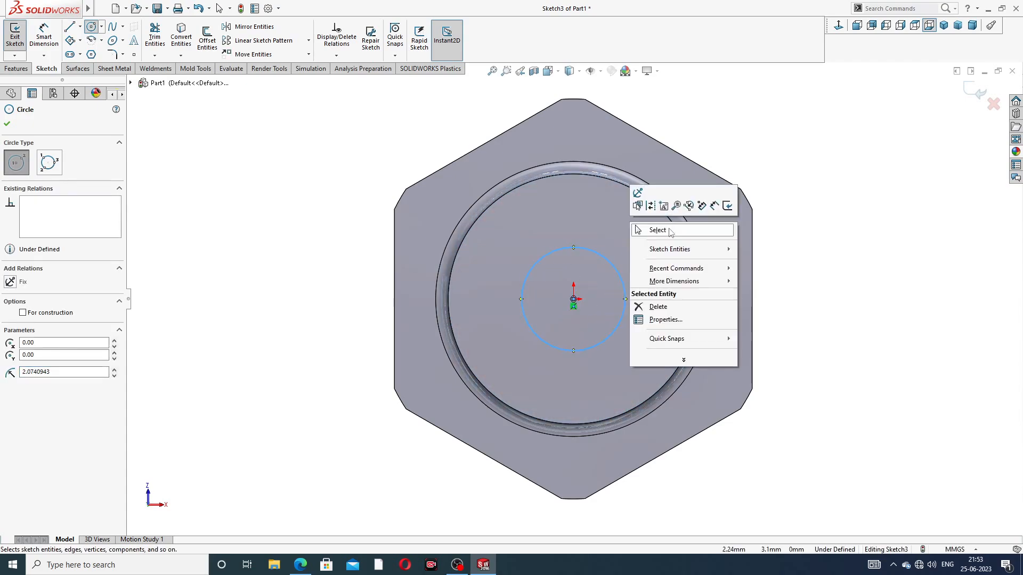
{"action": "left_click", "coordinate": [670, 230]}
Step: Dimension the circle on the shank's end face to a diameter of 3 mm
{"action": "left_click", "coordinate": [44, 36]}
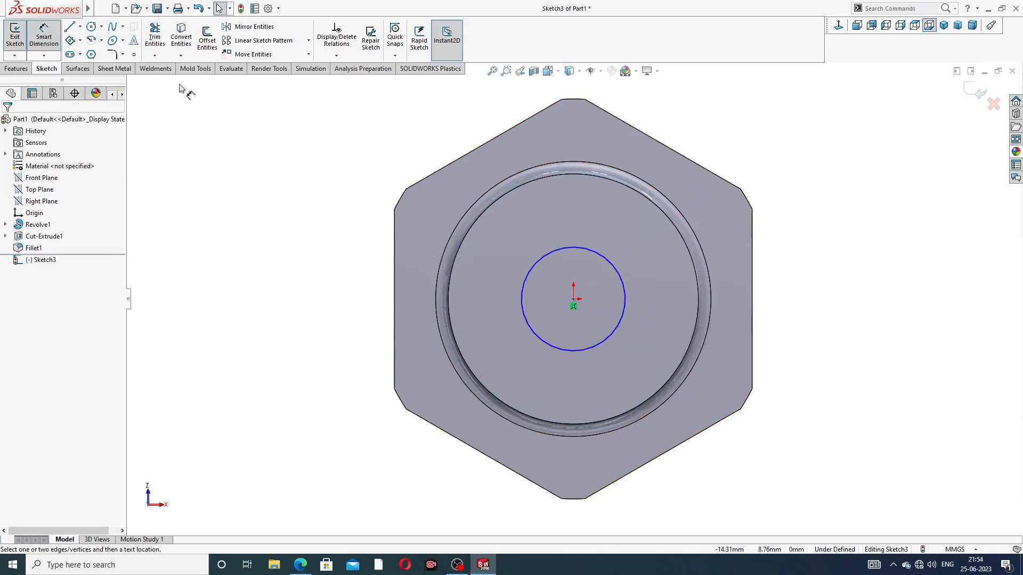
{"action": "left_click", "coordinate": [569, 249]}
{"action": "left_click", "coordinate": [745, 163]}
{"action": "type", "text": "3"}
{"action": "key", "text": "Return"}
{"action": "right_click", "coordinate": [771, 111]}
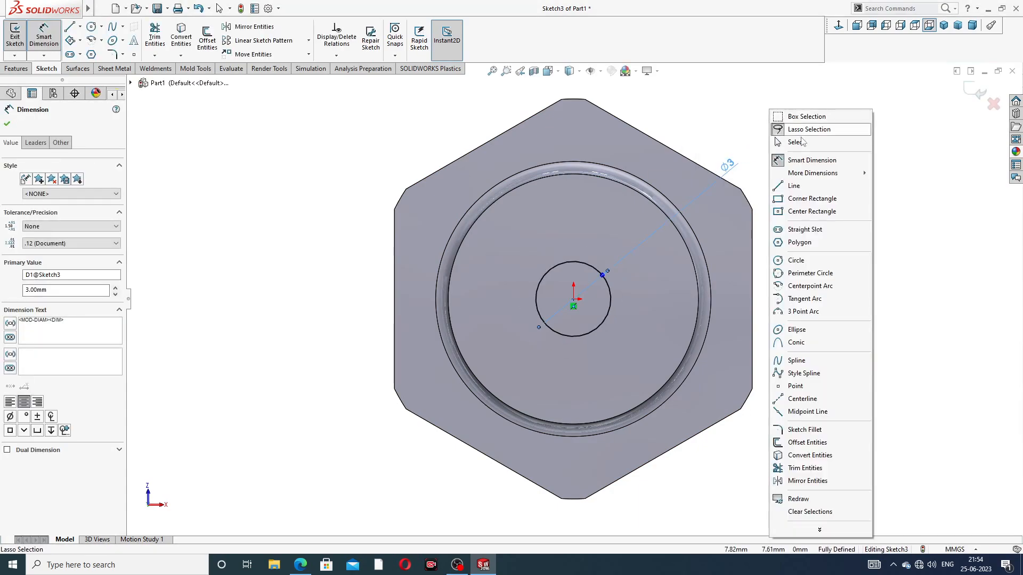
{"action": "left_click", "coordinate": [796, 142]}
Step: Extrude-cut the 3 mm circle to a blind depth of 23 mm up through the shank into the ball
{"action": "left_click", "coordinate": [18, 69]}
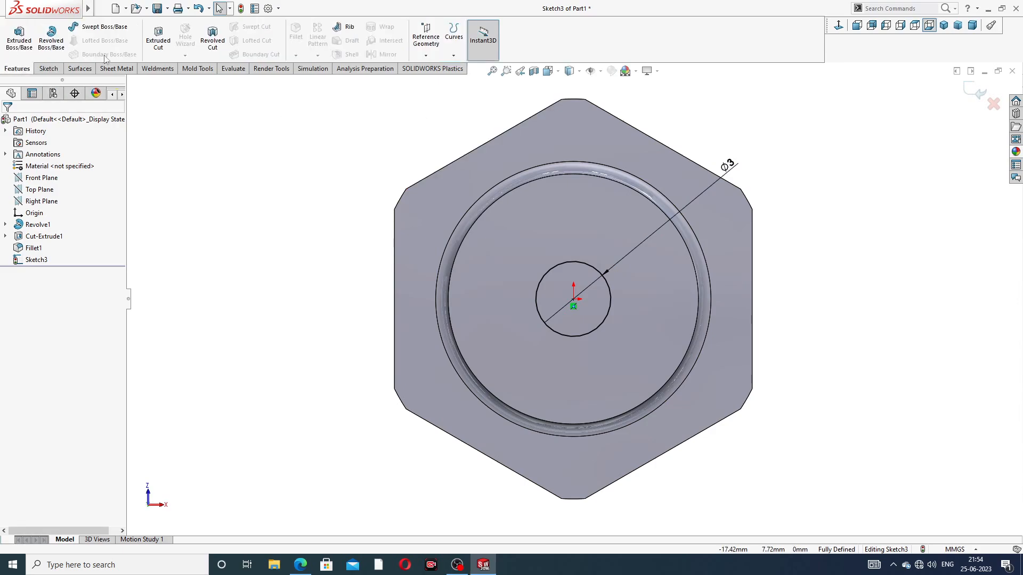
{"action": "left_click", "coordinate": [158, 38]}
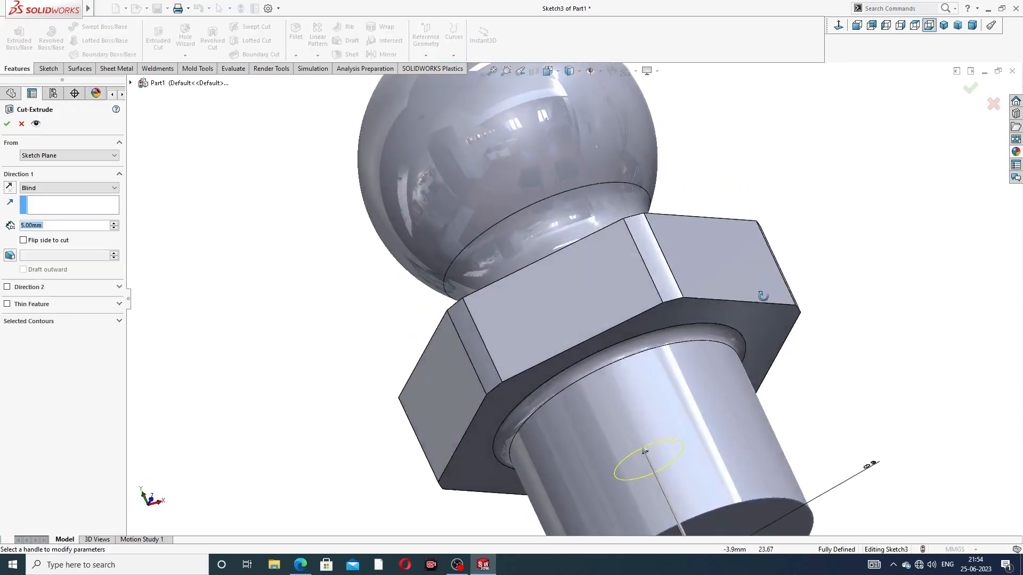
{"action": "left_click_drag", "start_coordinate": [53, 226], "coordinate": [14, 224]}
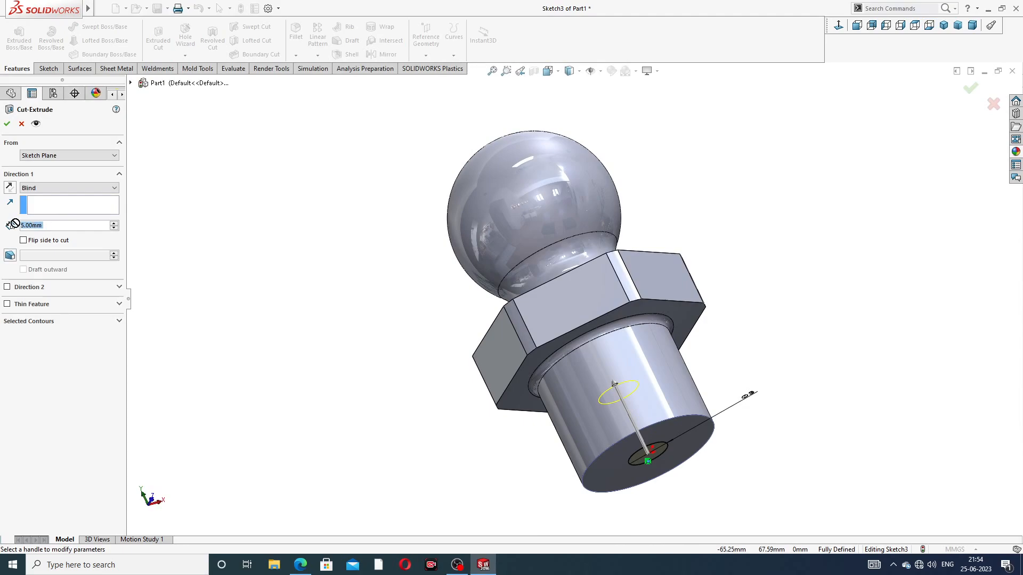
{"action": "type", "text": "23"}
{"action": "key", "text": "Return"}
{"action": "middle_click_drag", "start_coordinate": [732, 179], "coordinate": [647, 162]}
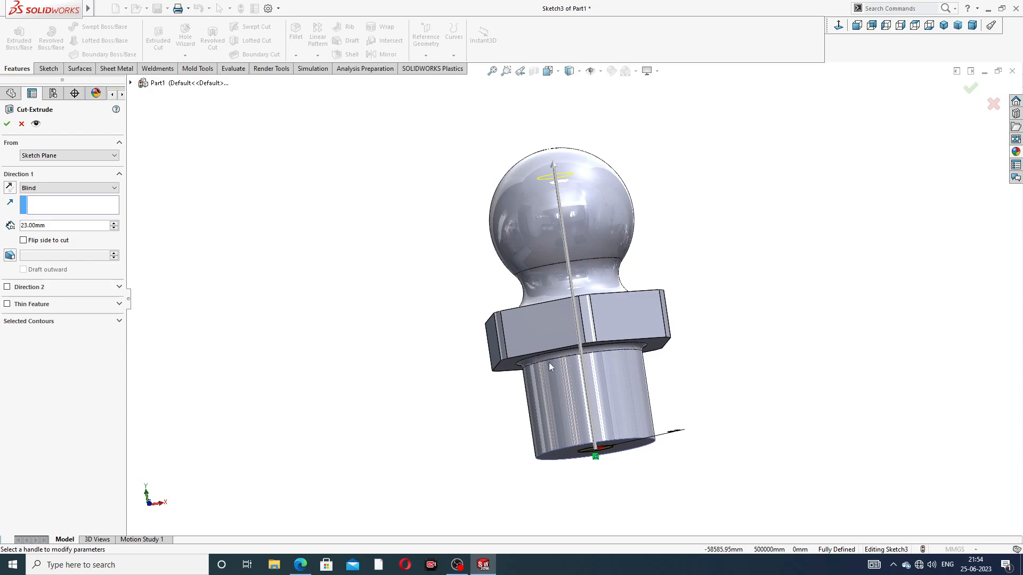
{"action": "middle_click_drag", "start_coordinate": [586, 231], "coordinate": [642, 251]}
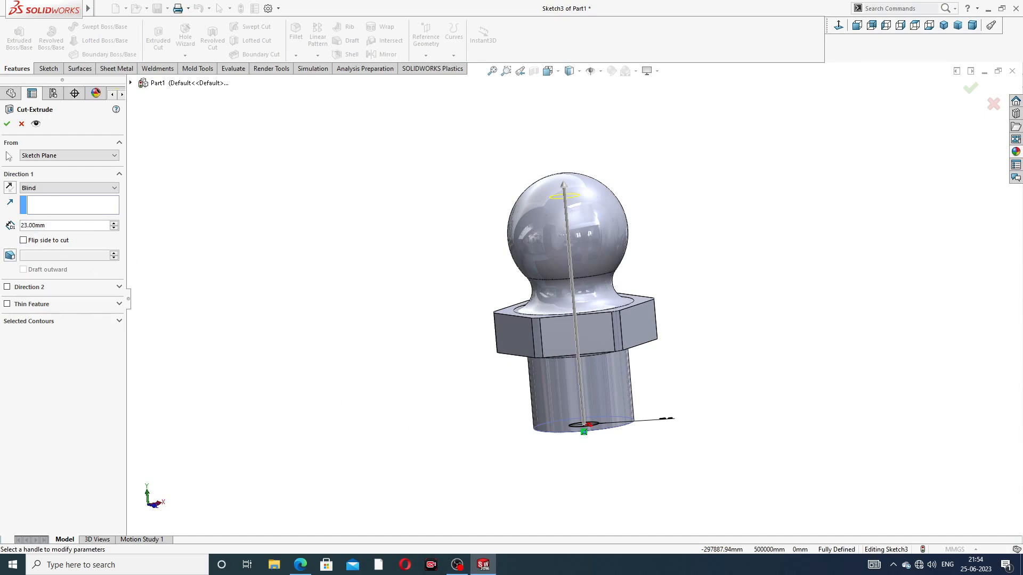
{"action": "left_click", "coordinate": [6, 124]}
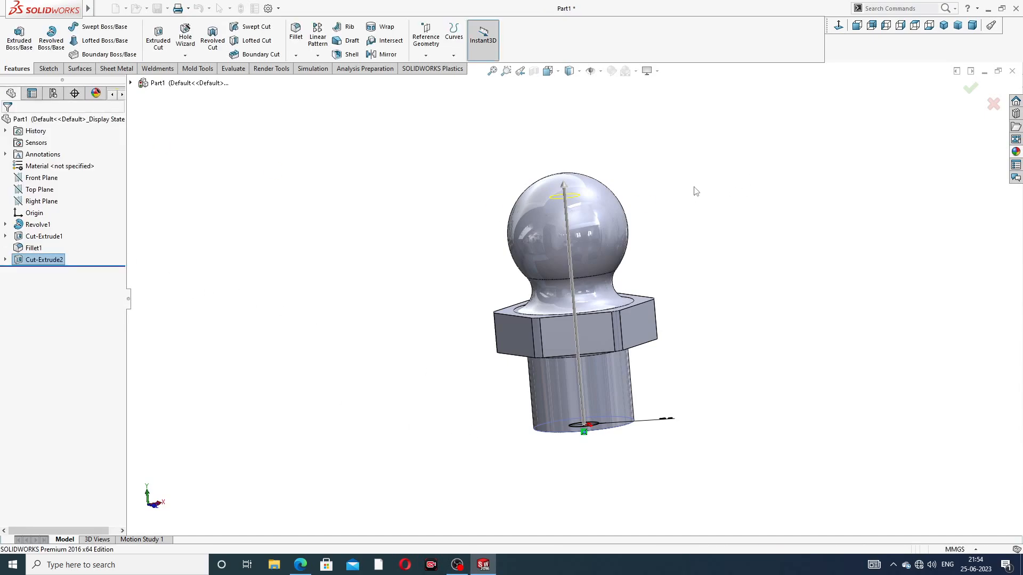
{"action": "middle_click_drag", "start_coordinate": [696, 191], "coordinate": [762, 269]}
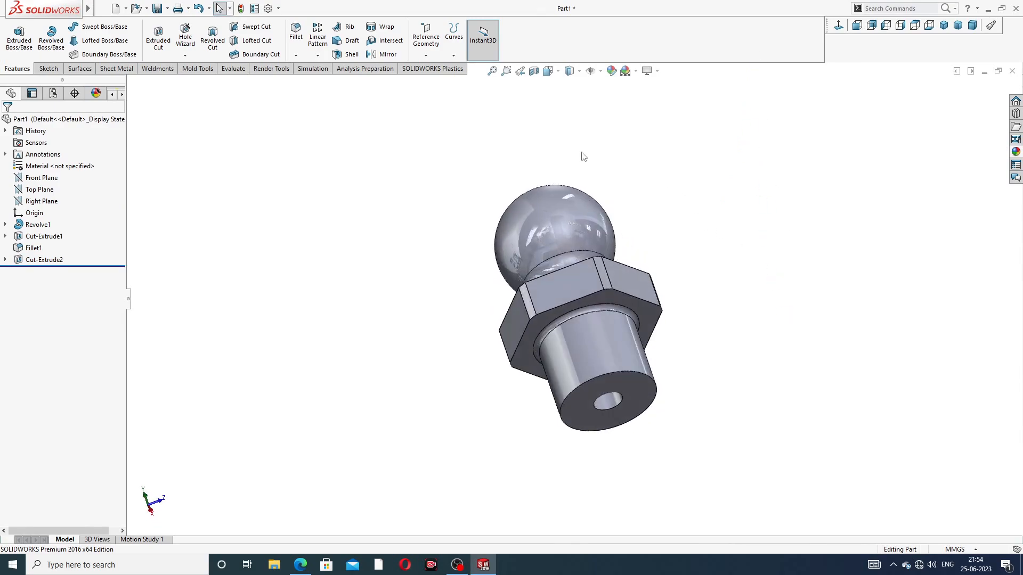
Step: Examine the central bore in a section view on the Front Plane, and restore the full model view
{"action": "left_click", "coordinate": [534, 71]}
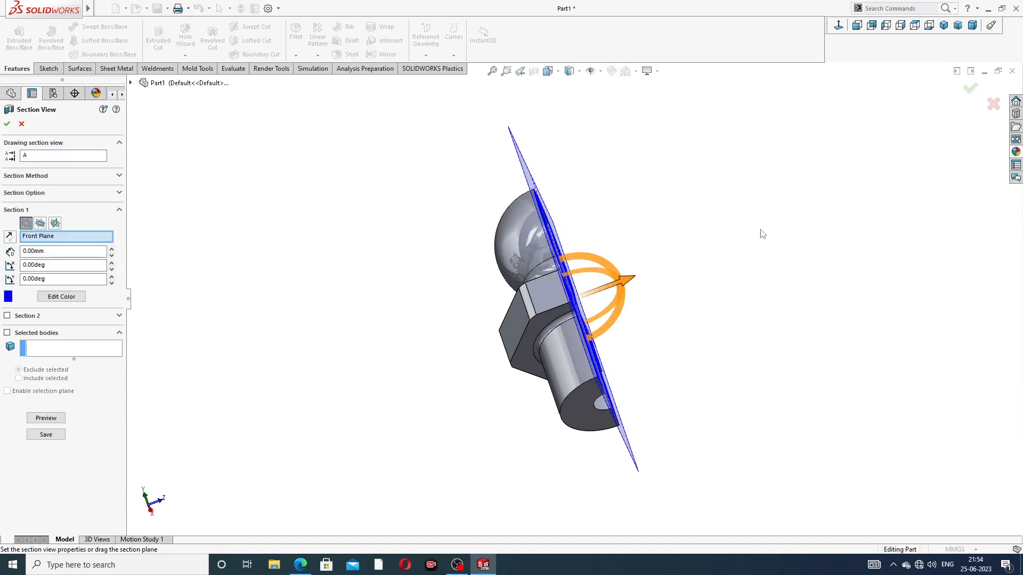
{"action": "middle_click_drag", "start_coordinate": [766, 229], "coordinate": [659, 283]}
{"action": "left_click", "coordinate": [970, 88]}
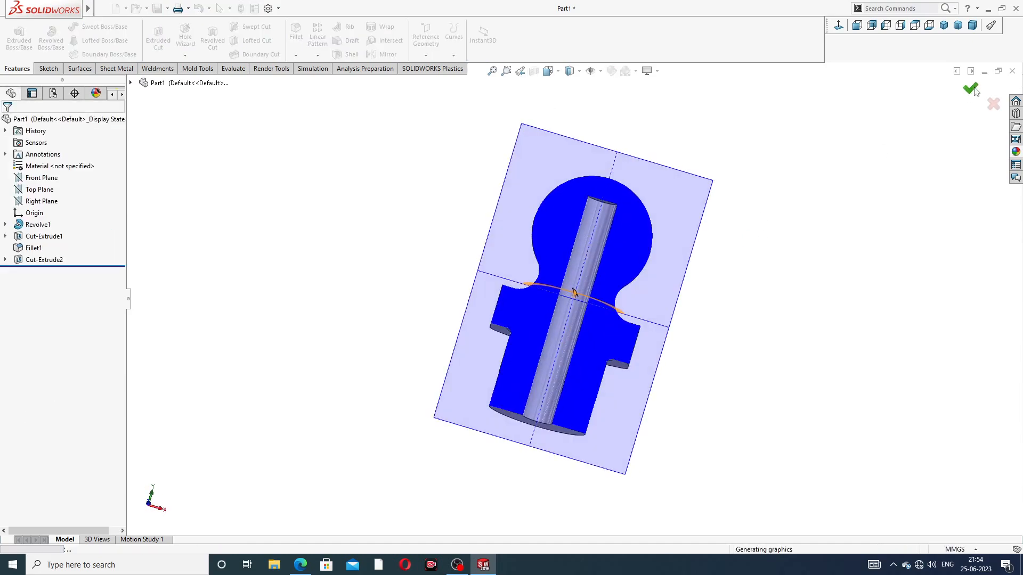
{"action": "left_click", "coordinate": [533, 71]}
{"action": "middle_click_drag", "start_coordinate": [704, 218], "coordinate": [680, 159]}
{"action": "middle_click_drag", "start_coordinate": [539, 297], "coordinate": [585, 330]}
{"action": "scroll", "coordinate": [599, 346], "scroll_direction": "down", "scroll_amount": 3}
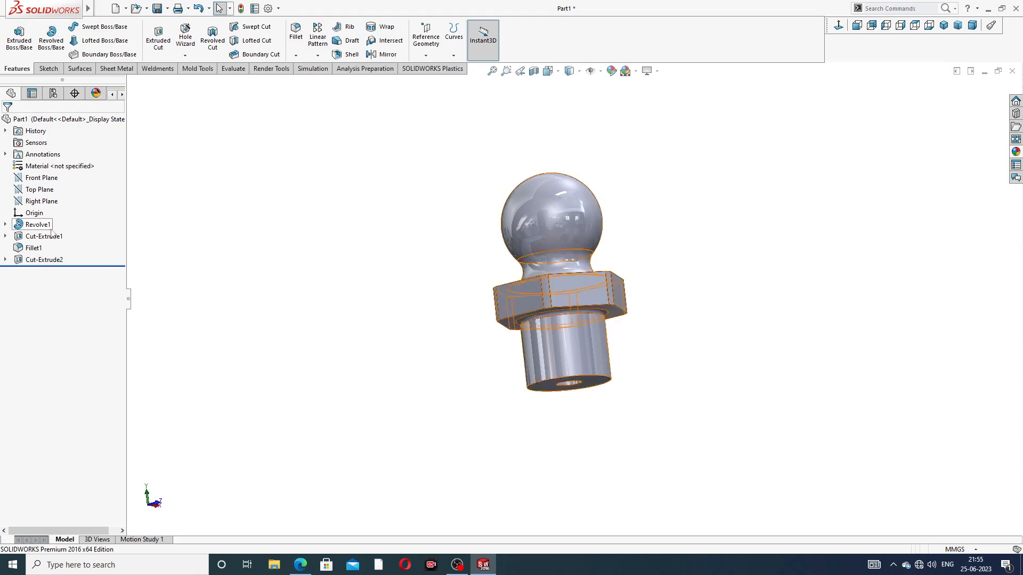
Step: Edit the revolve's profile sketch and dimension the shank's vertical outer edge to 10 mm
{"action": "left_click", "coordinate": [5, 225]}
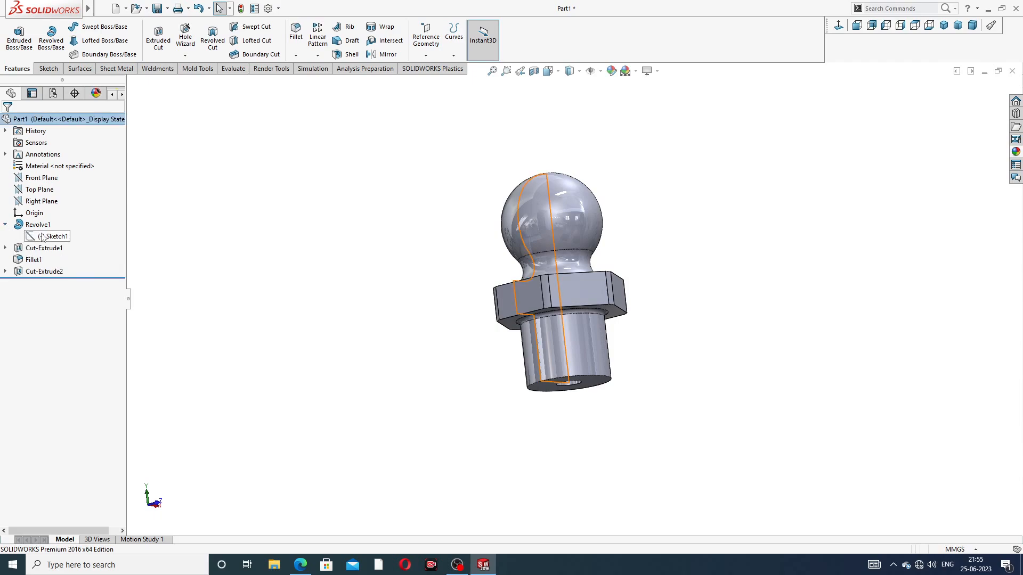
{"action": "left_click", "coordinate": [43, 237]}
{"action": "left_click", "coordinate": [52, 207]}
{"action": "mouse_move", "coordinate": [624, 237]}
{"action": "middle_mouse_down"}
{"action": "mouse_move", "coordinate": [661, 202]}
{"action": "mouse_move", "coordinate": [606, 213]}
{"action": "middle_mouse_up"}
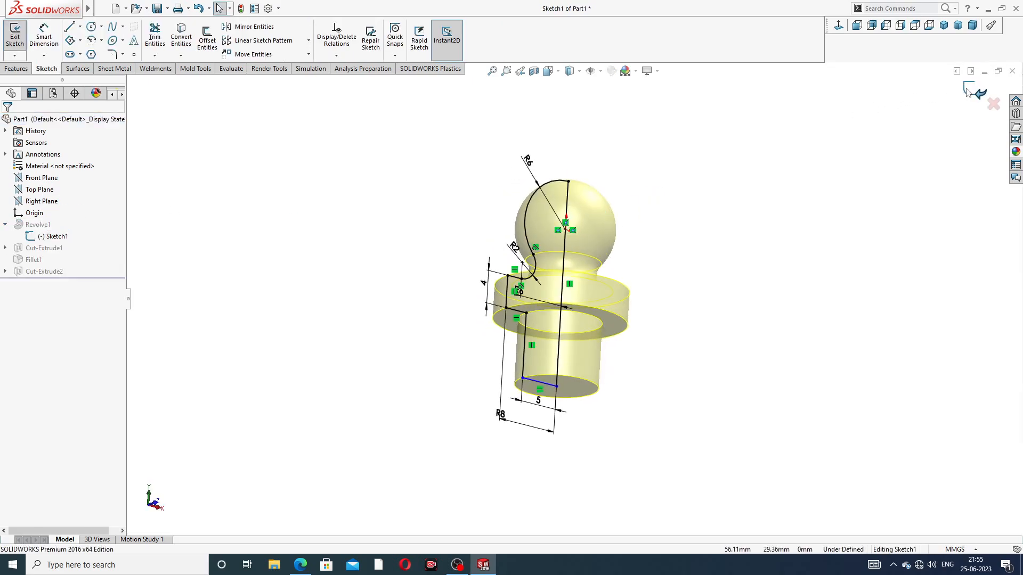
{"action": "left_click", "coordinate": [839, 25]}
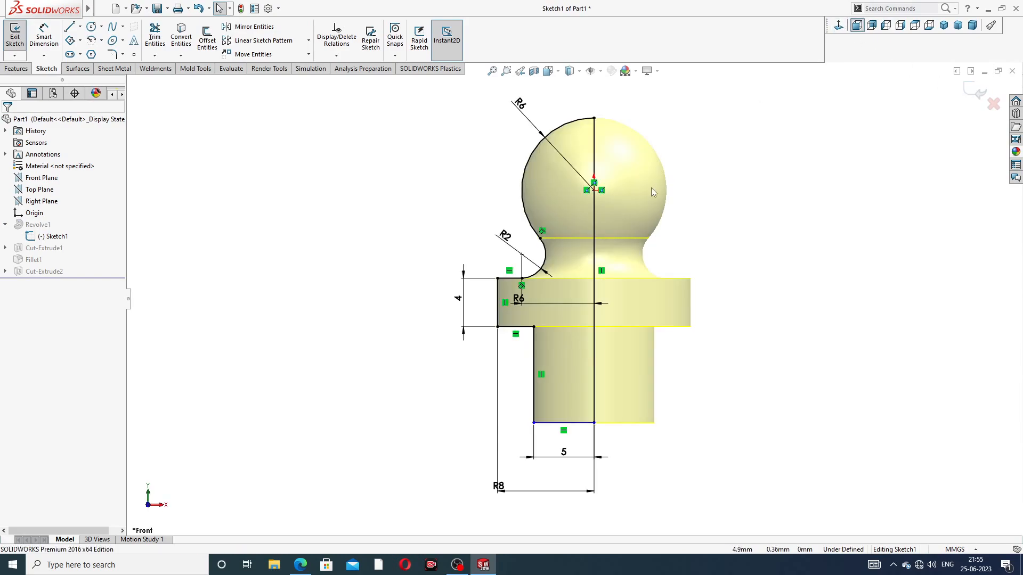
{"action": "left_click", "coordinate": [531, 485]}
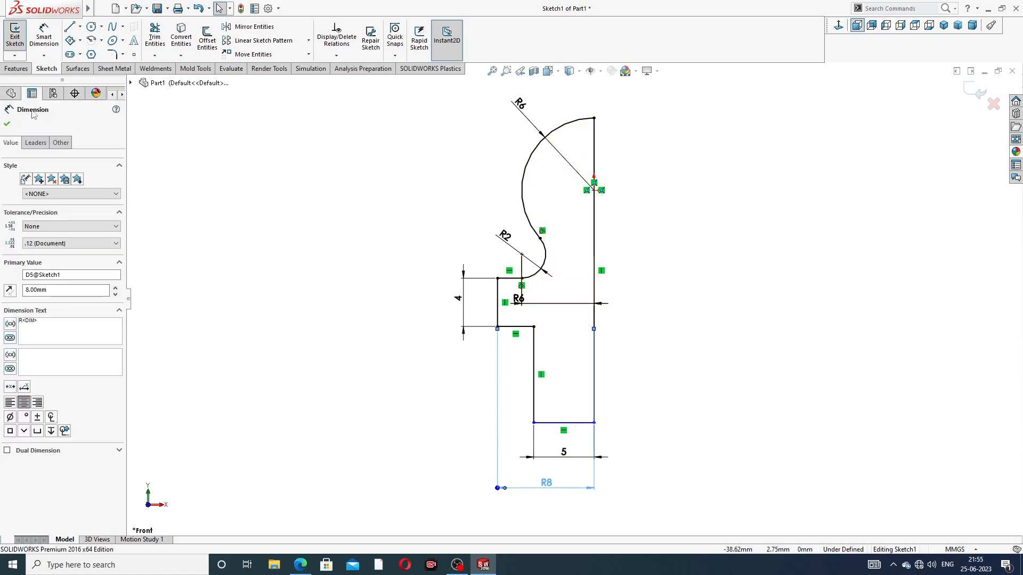
{"action": "left_click", "coordinate": [43, 34]}
{"action": "left_click", "coordinate": [532, 350]}
{"action": "left_click", "coordinate": [486, 375]}
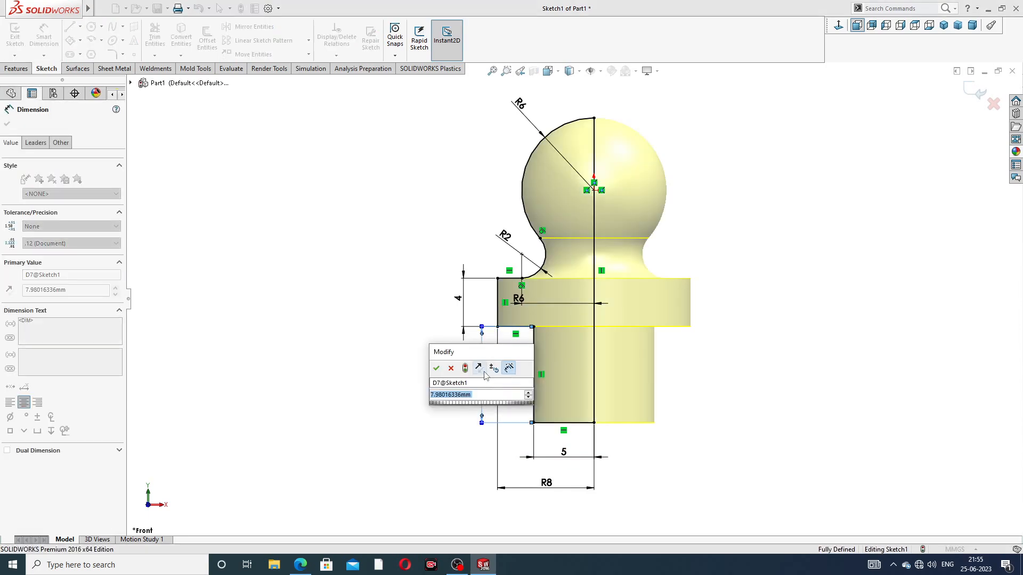
{"action": "type", "text": "10"}
{"action": "key", "text": "Return"}
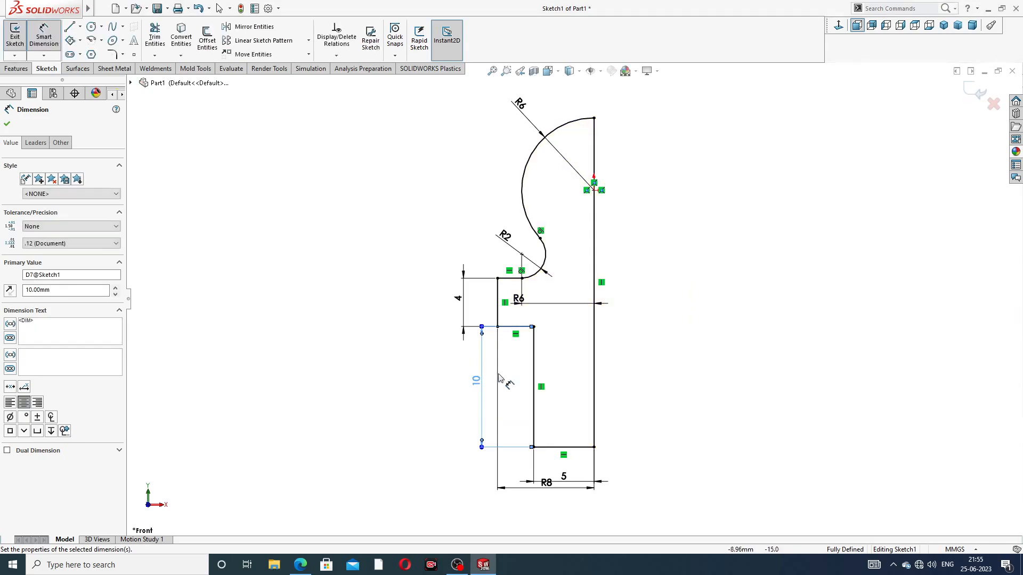
Step: Space out the 10 mm, 5 mm and R8 dimensions around the profile, and exit the sketch to rebuild the part
{"action": "left_click", "coordinate": [718, 321]}
{"action": "left_click_drag", "start_coordinate": [481, 390], "coordinate": [476, 390]}
{"action": "left_click", "coordinate": [564, 475]}
{"action": "left_click_drag", "start_coordinate": [564, 474], "coordinate": [554, 499]}
{"action": "left_click", "coordinate": [718, 334]}
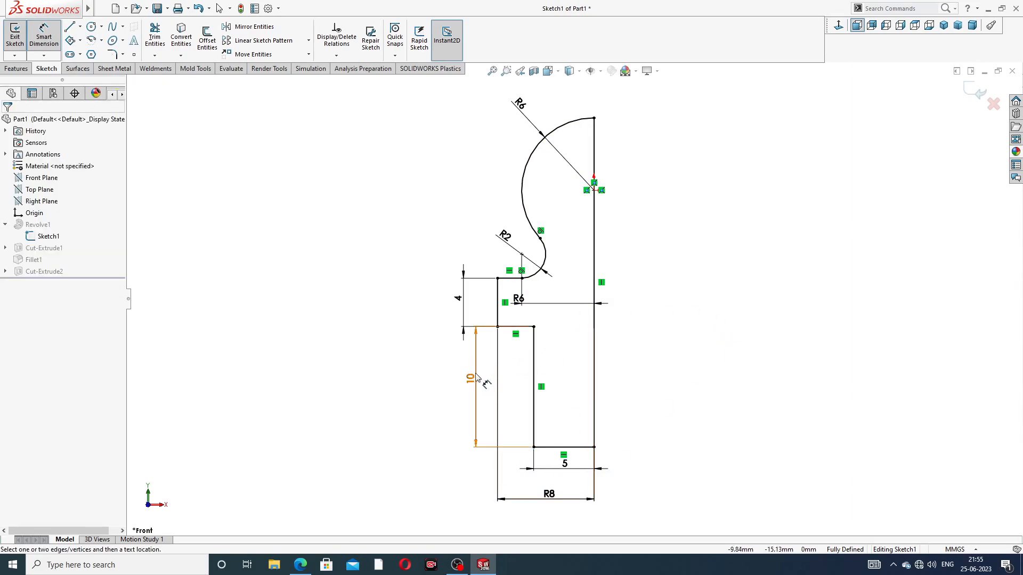
{"action": "left_click_drag", "start_coordinate": [478, 378], "coordinate": [481, 378]}
{"action": "right_click", "coordinate": [829, 128]}
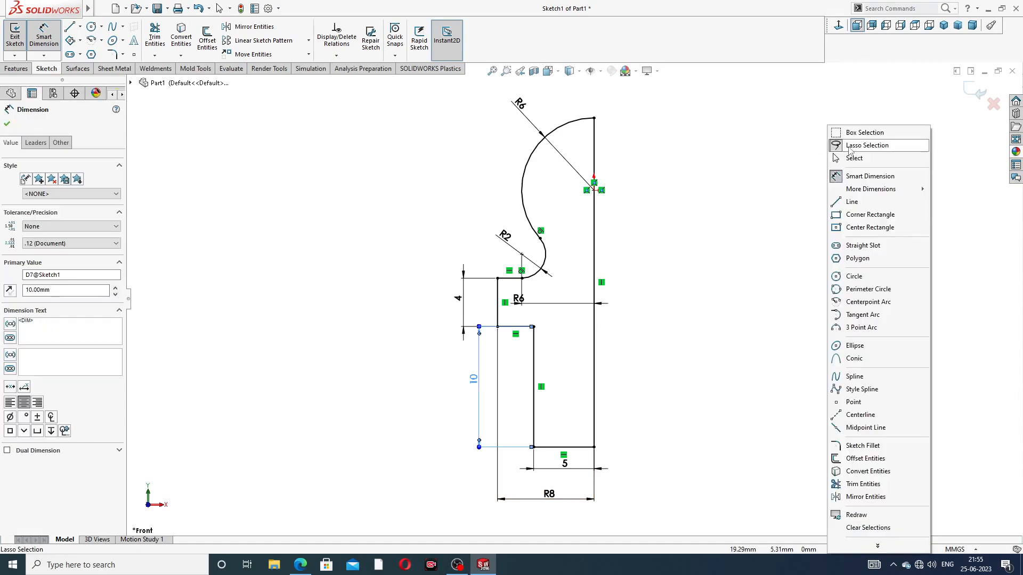
{"action": "left_click", "coordinate": [856, 158]}
{"action": "left_click", "coordinate": [975, 95]}
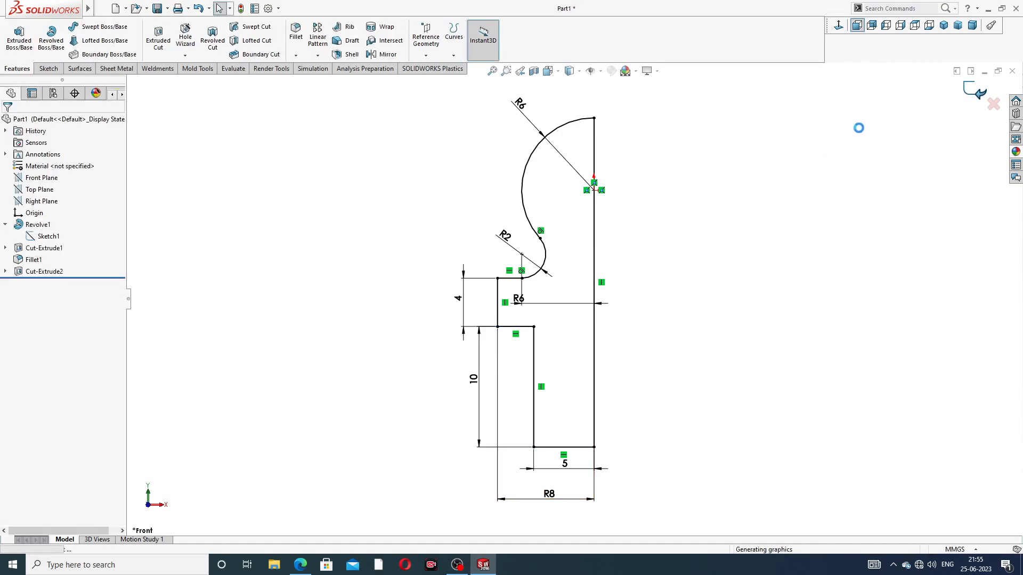
Step: Check the lengthened shank and its bore in a Front Plane section view, and turn the section off
{"action": "middle_click_drag", "start_coordinate": [756, 250], "coordinate": [785, 228]}
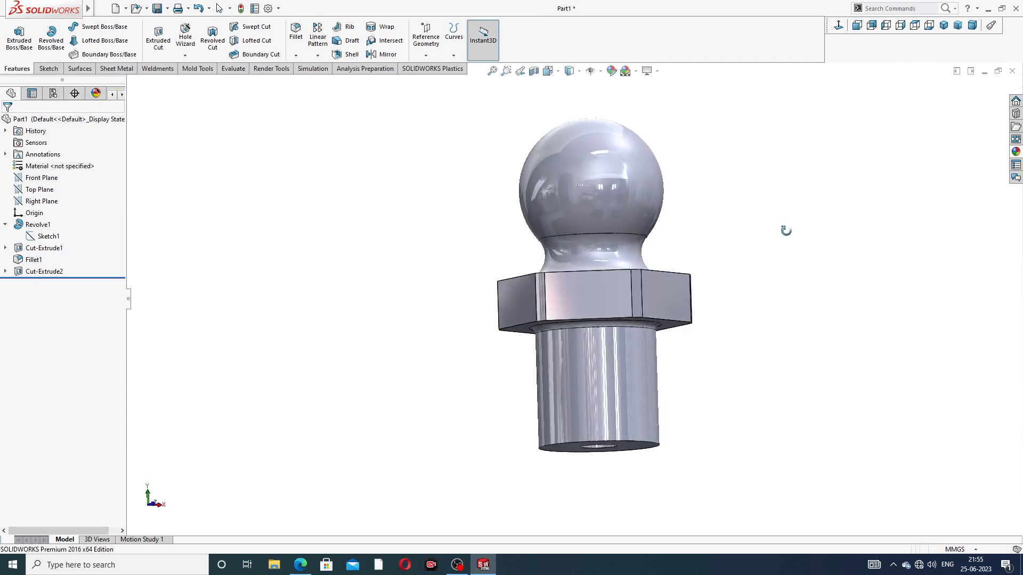
{"action": "left_click", "coordinate": [534, 71]}
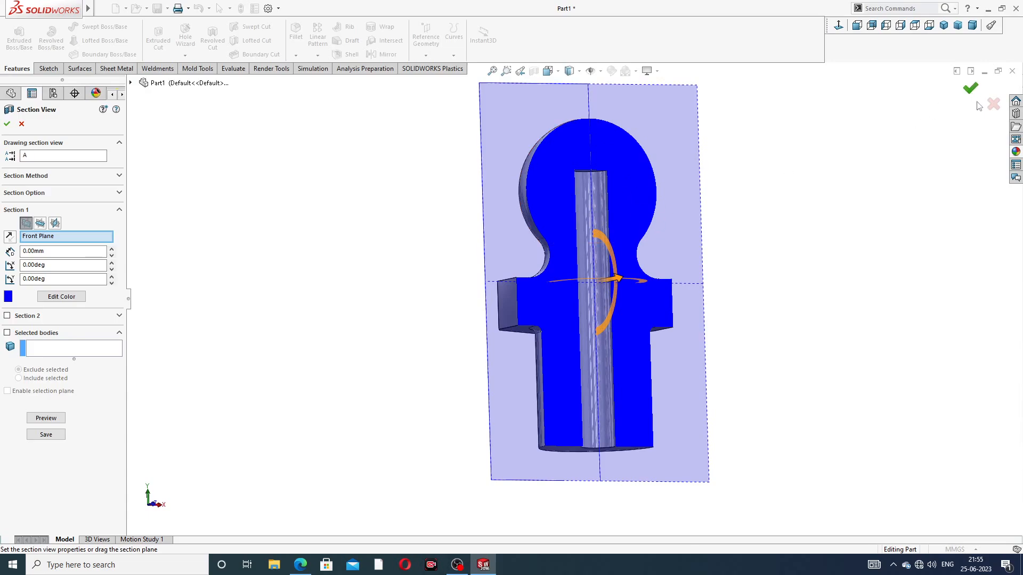
{"action": "left_click", "coordinate": [970, 89]}
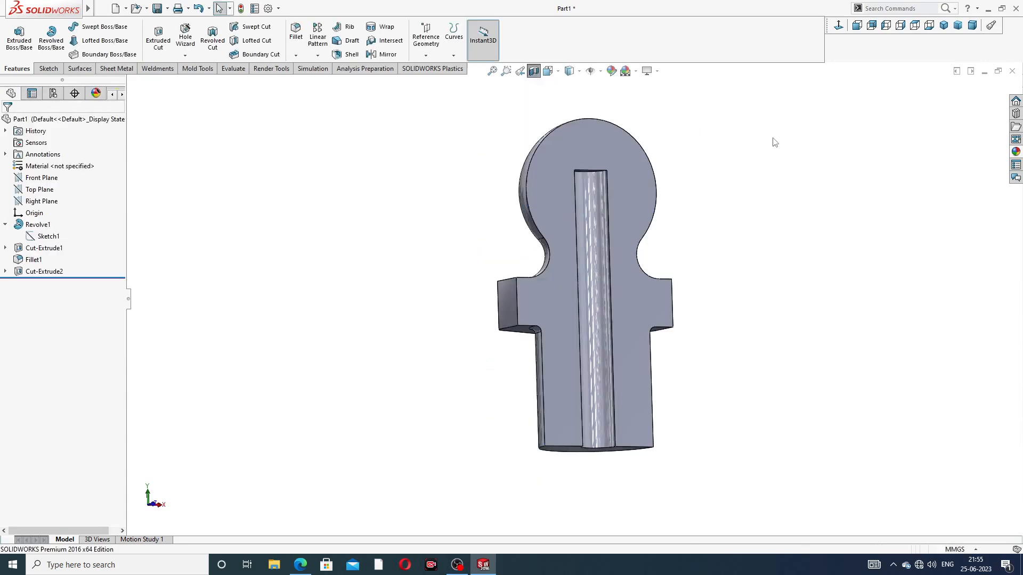
{"action": "left_click", "coordinate": [534, 71]}
{"action": "scroll", "coordinate": [754, 190], "scroll_direction": "up", "scroll_amount": 3}
{"action": "middle_click_drag", "start_coordinate": [757, 194], "coordinate": [738, 173]}
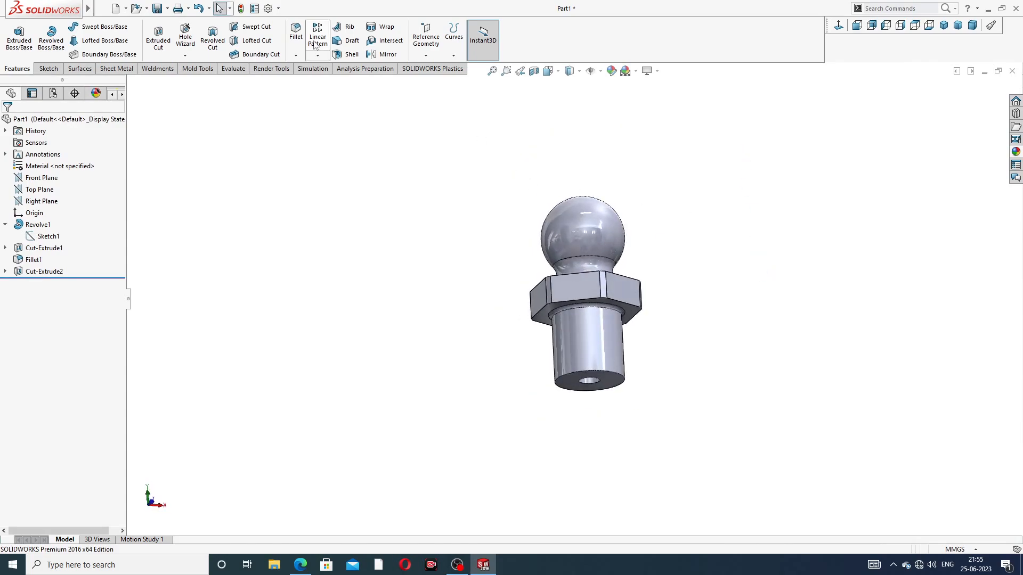
Step: Chamfer the outer circular edge at the shank's free end with a 1 mm distance at 45 degrees
{"action": "left_click", "coordinate": [297, 38]}
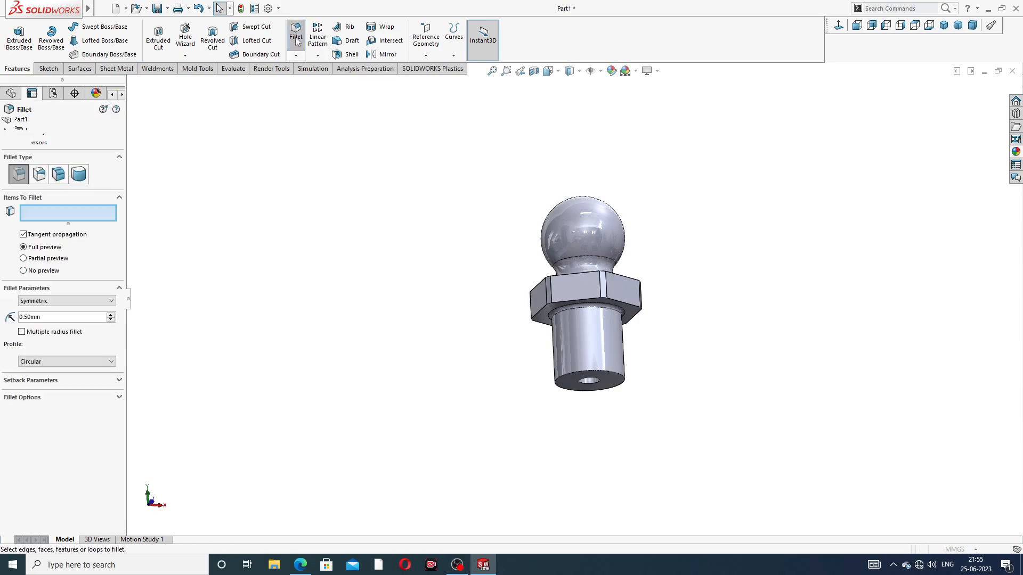
{"action": "left_click", "coordinate": [21, 124]}
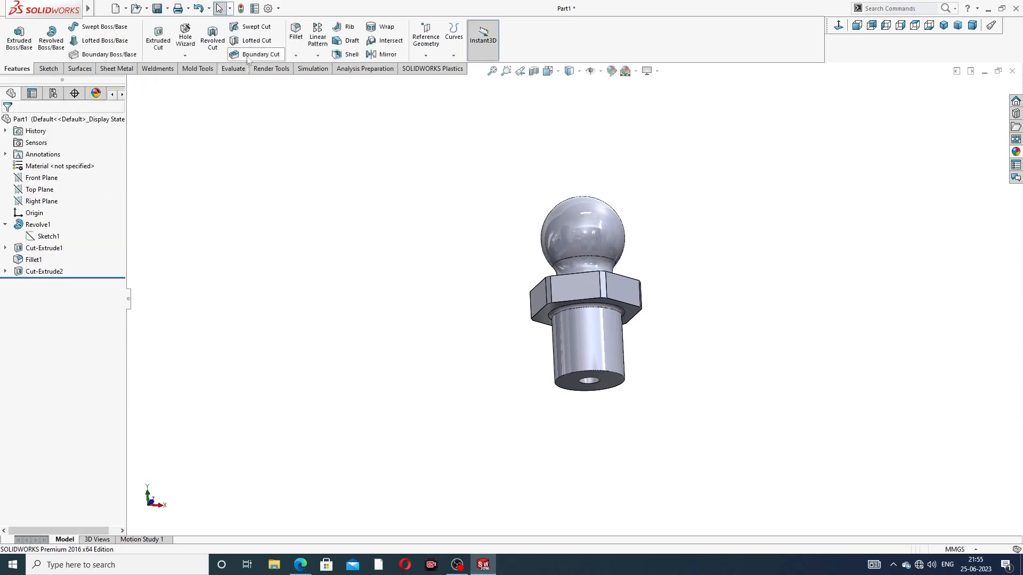
{"action": "left_click", "coordinate": [296, 56]}
{"action": "left_click", "coordinate": [318, 80]}
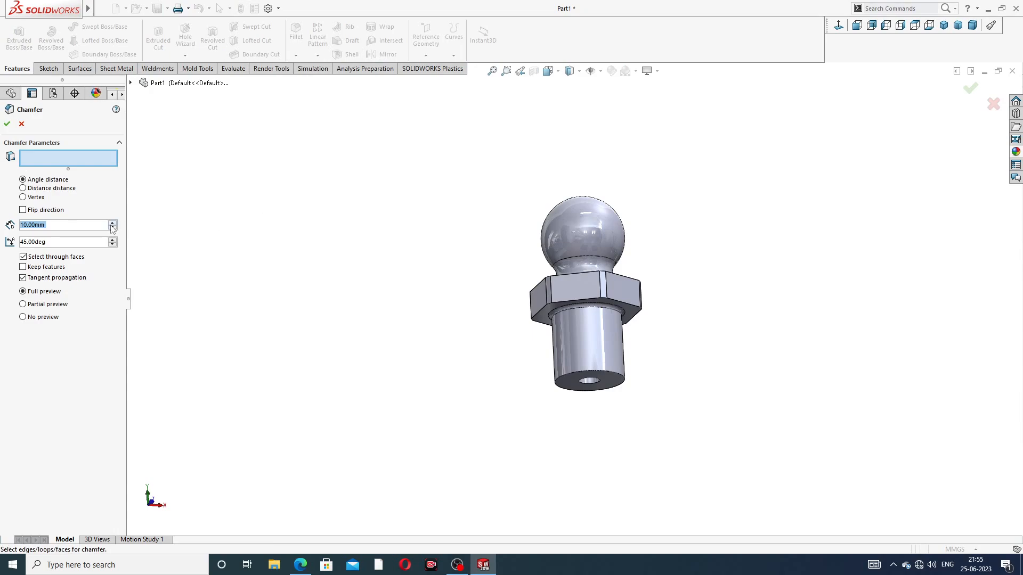
{"action": "type", "text": "1"}
{"action": "key", "text": "Return"}
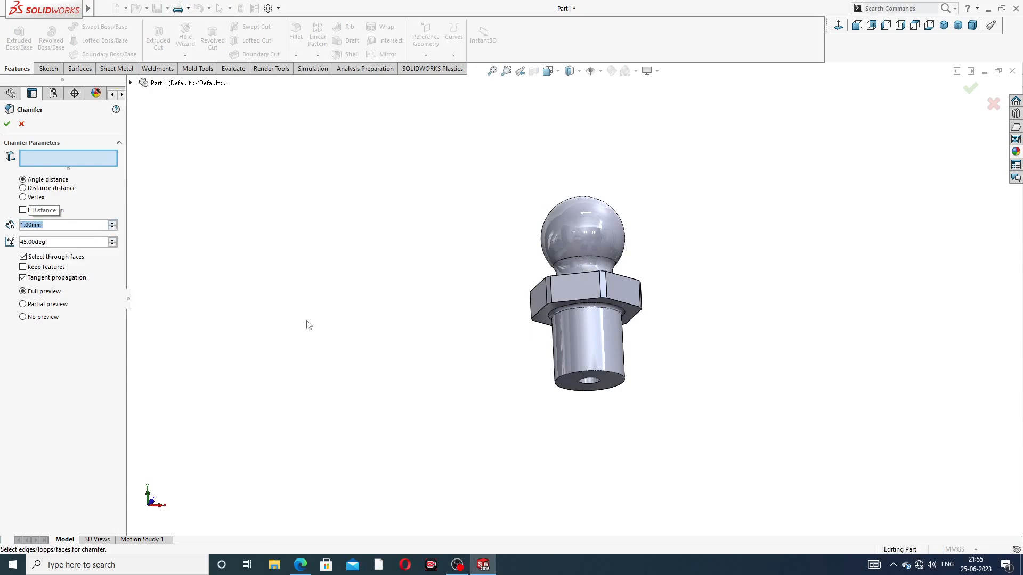
{"action": "scroll", "coordinate": [535, 351], "scroll_direction": "down", "scroll_amount": 3}
{"action": "left_click", "coordinate": [664, 381]}
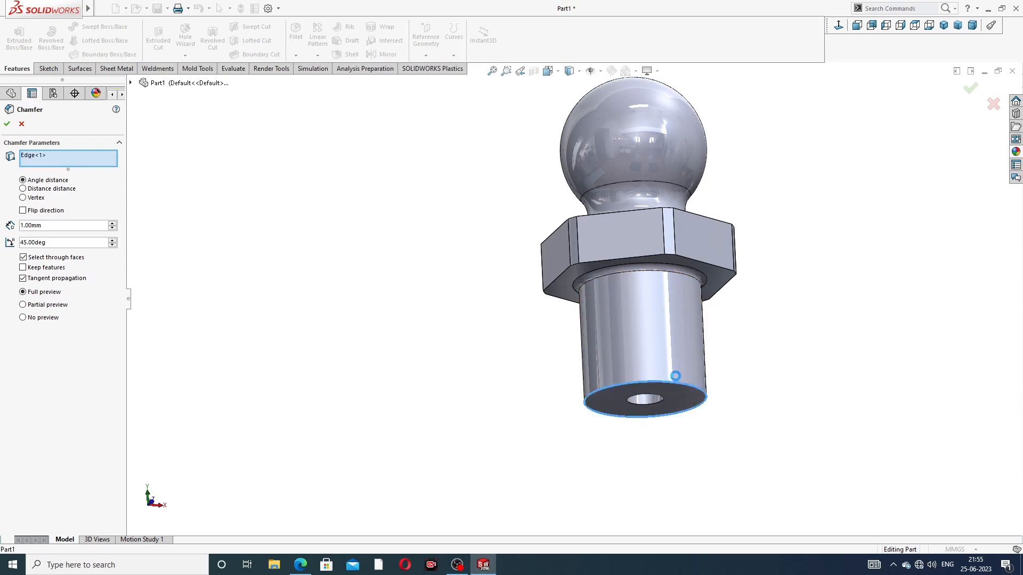
{"action": "left_click", "coordinate": [971, 88]}
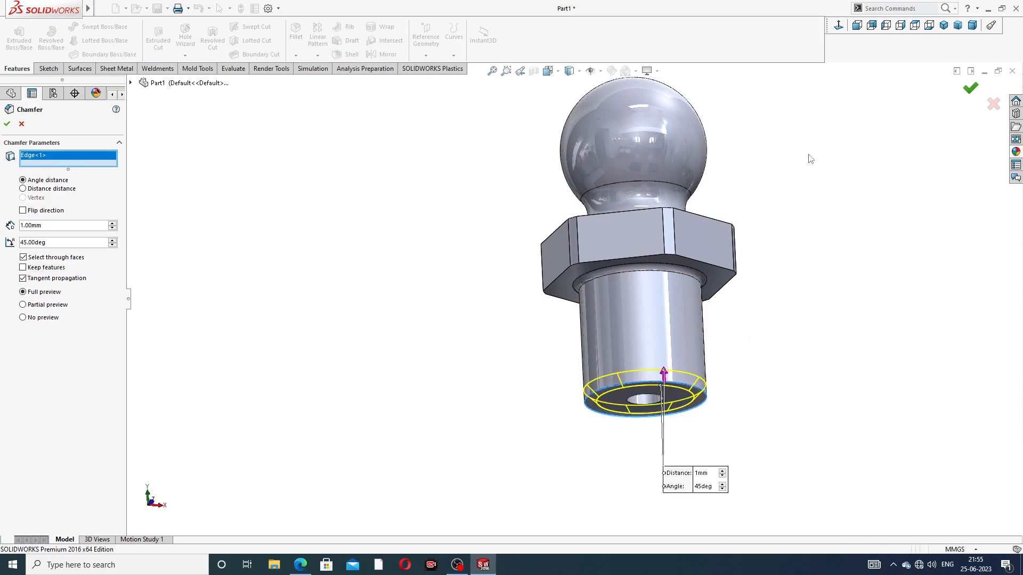
{"action": "scroll", "coordinate": [743, 177], "scroll_direction": "up", "scroll_amount": 2}
{"action": "middle_click_drag", "start_coordinate": [733, 178], "coordinate": [676, 187]}
{"action": "scroll", "coordinate": [665, 188], "scroll_direction": "down", "scroll_amount": 2}
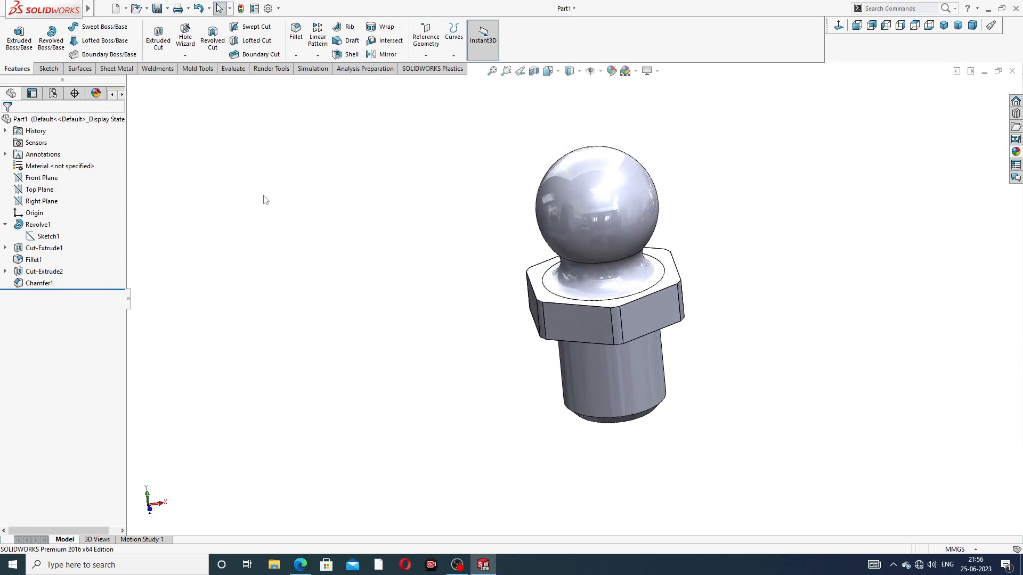
Step: Create a reference plane offset 3.5 mm from the Right Plane
{"action": "left_click", "coordinate": [6, 224]}
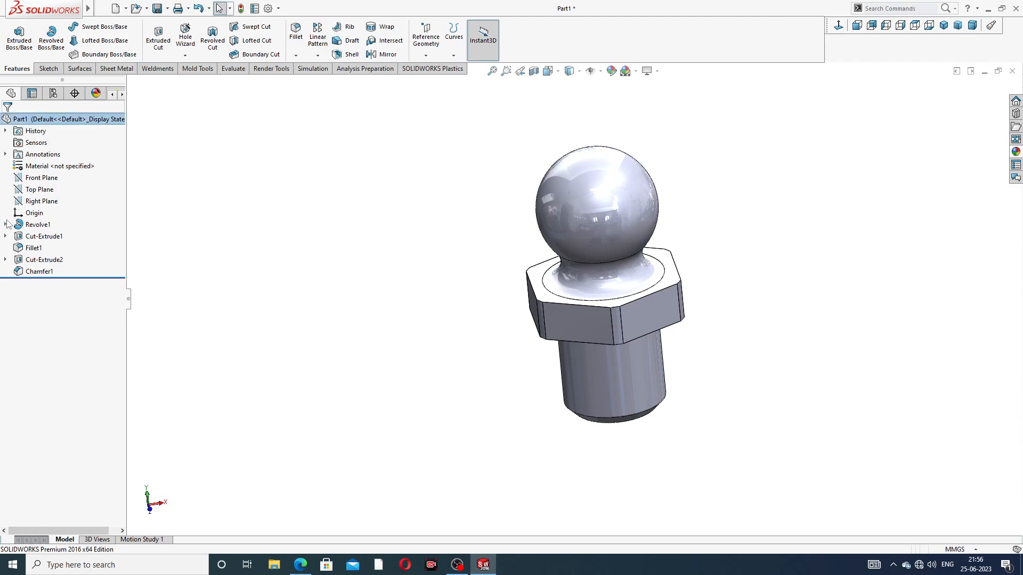
{"action": "left_click", "coordinate": [47, 202]}
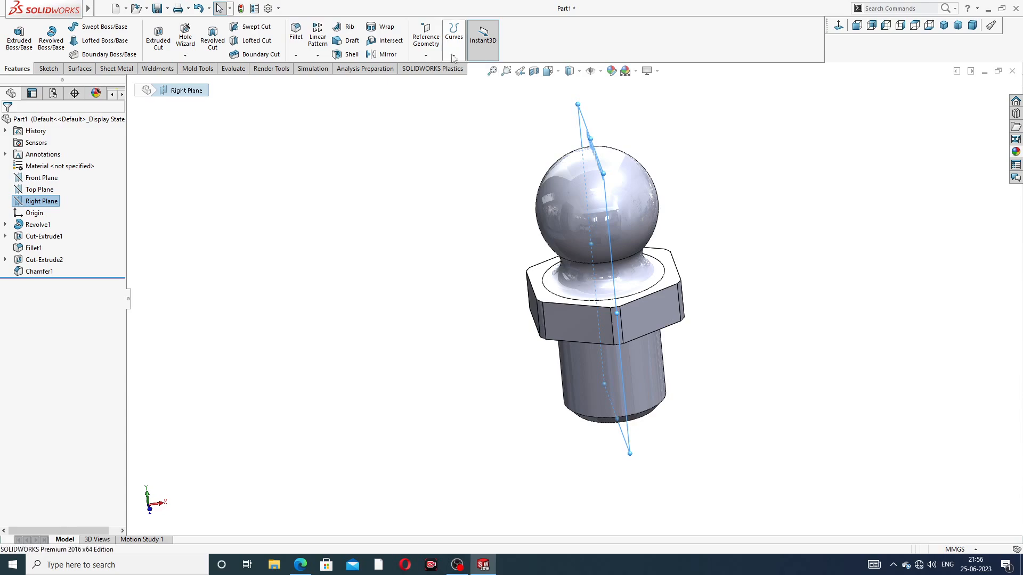
{"action": "left_click", "coordinate": [426, 55]}
{"action": "left_click", "coordinate": [436, 64]}
{"action": "middle_click_drag", "start_coordinate": [728, 173], "coordinate": [681, 156]}
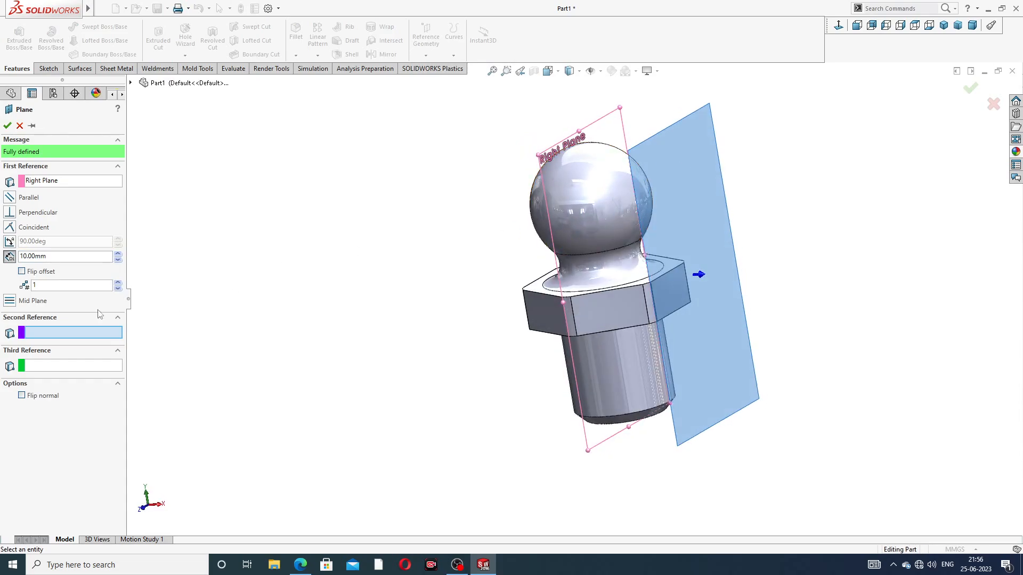
{"action": "double_click", "coordinate": [71, 256]}
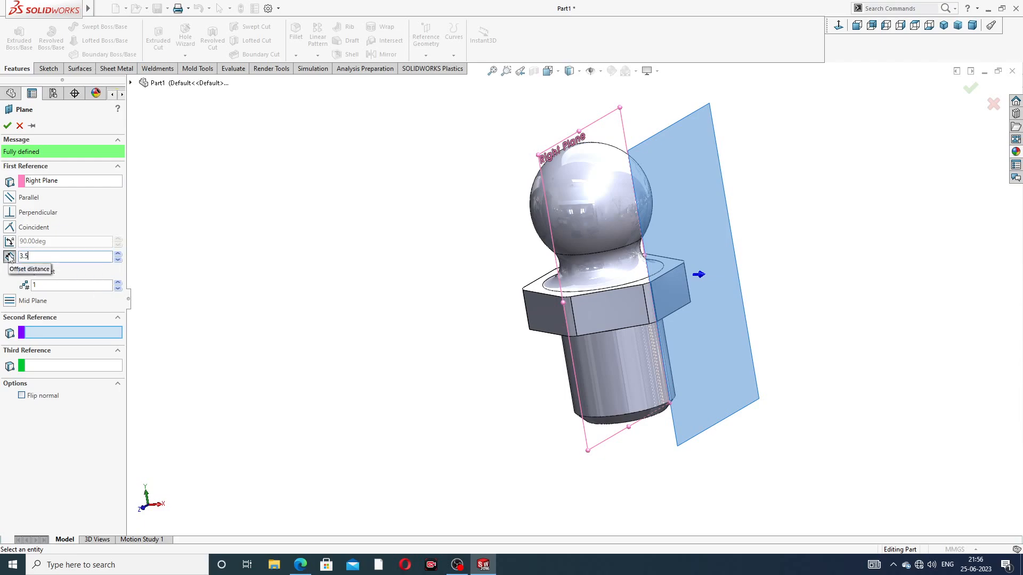
{"action": "key", "text": "Return"}
{"action": "middle_click_drag", "start_coordinate": [622, 200], "coordinate": [646, 162]}
{"action": "left_click", "coordinate": [8, 126]}
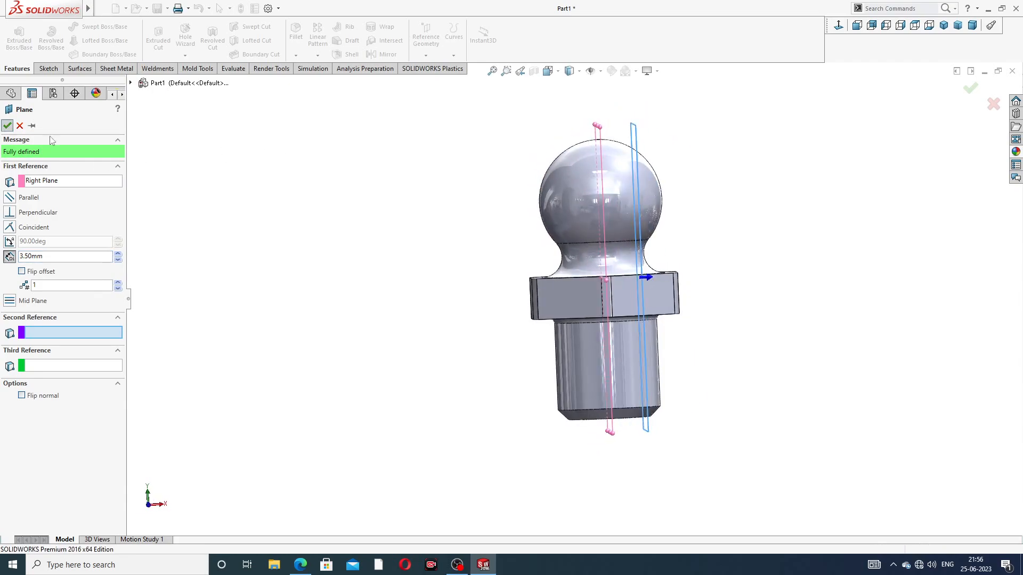
{"action": "middle_click_drag", "start_coordinate": [713, 190], "coordinate": [663, 133]}
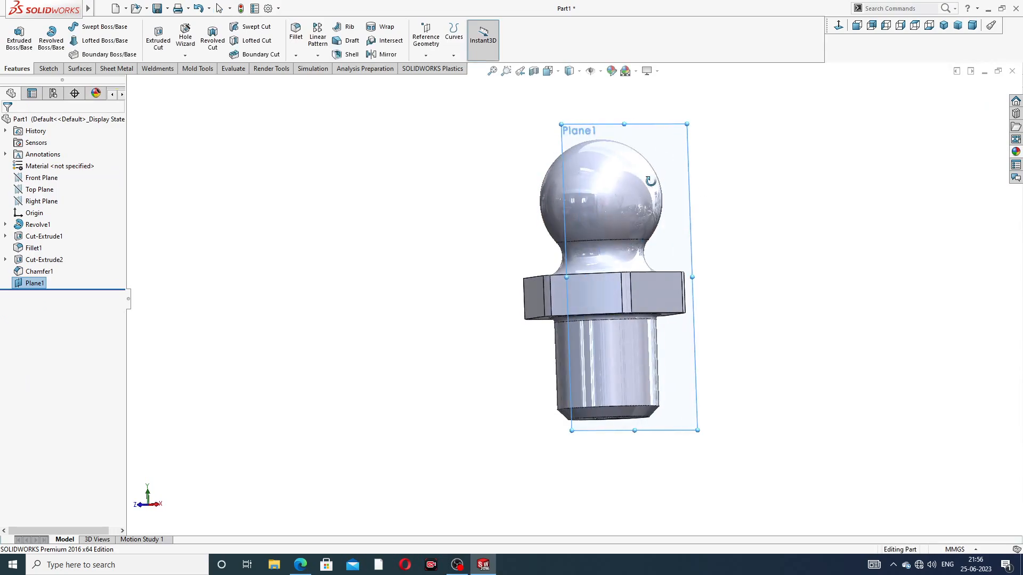
Step: Start a sketch on the offset plane and draw a circle about 10.2 mm in diameter centred on the origin
{"action": "left_click", "coordinate": [659, 128]}
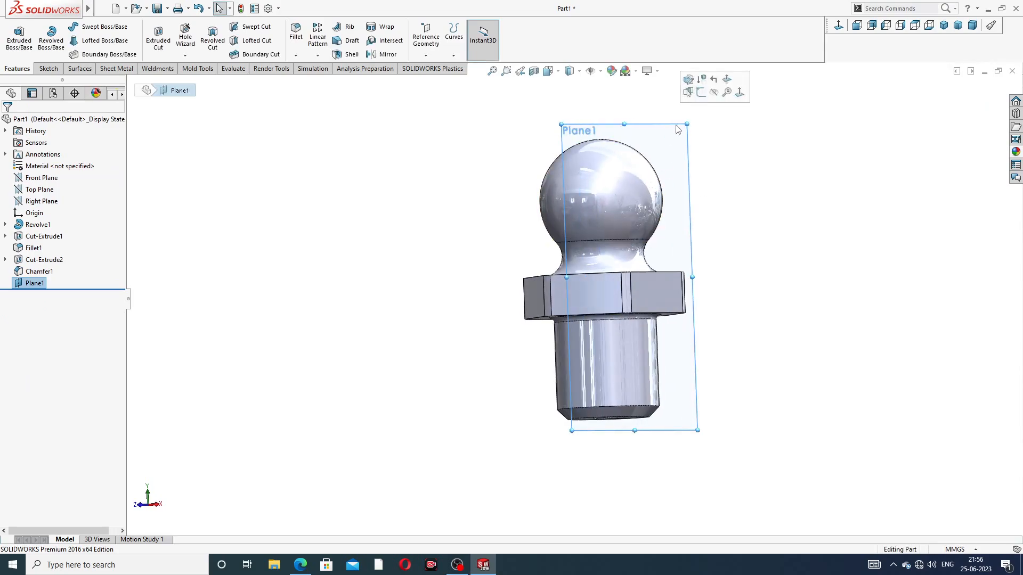
{"action": "left_click", "coordinate": [701, 93]}
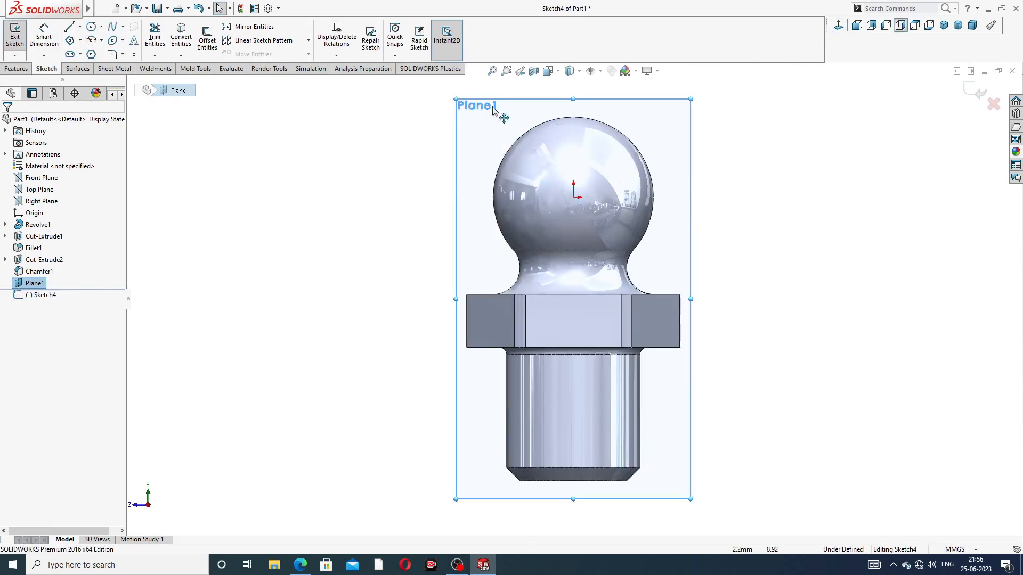
{"action": "left_click", "coordinate": [102, 27]}
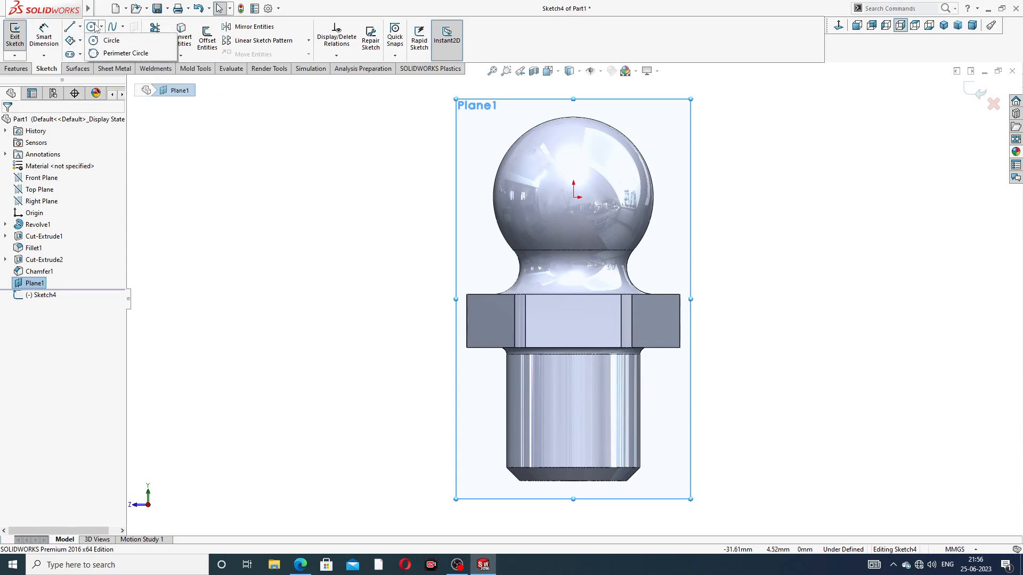
{"action": "left_click", "coordinate": [111, 40]}
{"action": "left_click", "coordinate": [574, 197]}
{"action": "left_click", "coordinate": [588, 132]}
{"action": "right_click", "coordinate": [726, 138]}
{"action": "left_click", "coordinate": [743, 142]}
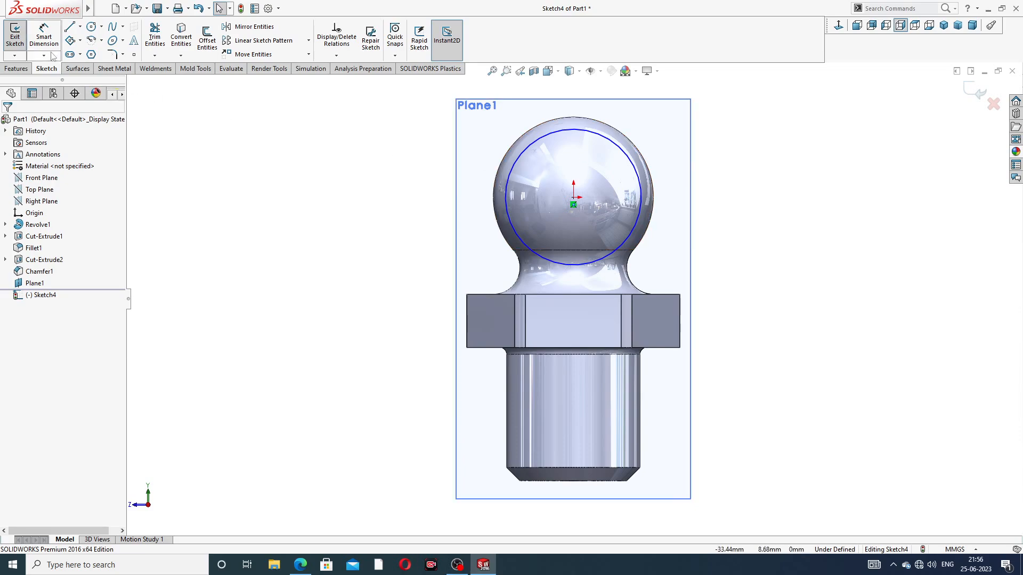
Step: Dimension the circle's diameter to 10.5 mm
{"action": "left_click", "coordinate": [44, 36]}
{"action": "left_click", "coordinate": [301, 565]}
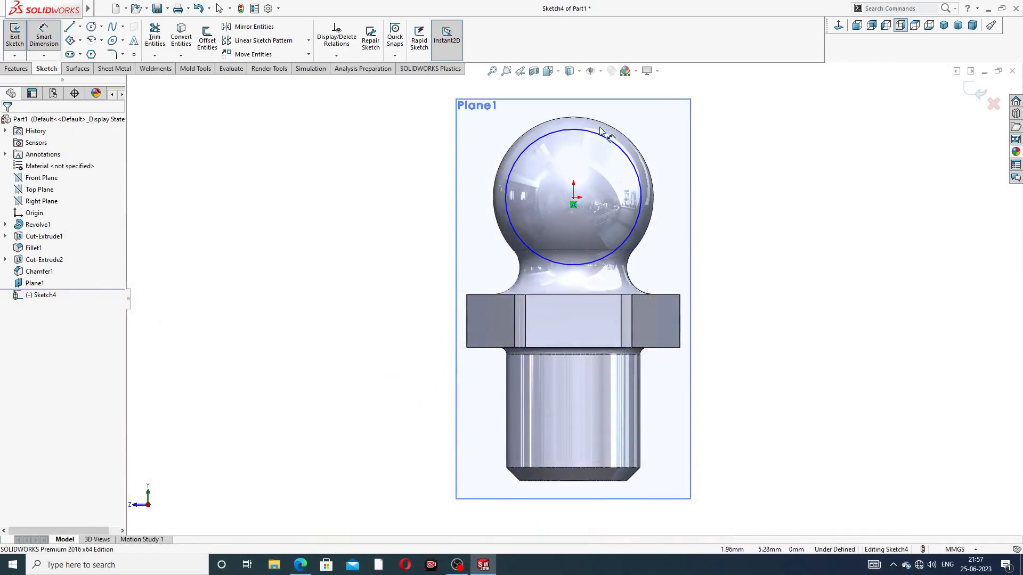
{"action": "left_click", "coordinate": [610, 141]}
{"action": "left_click", "coordinate": [709, 118]}
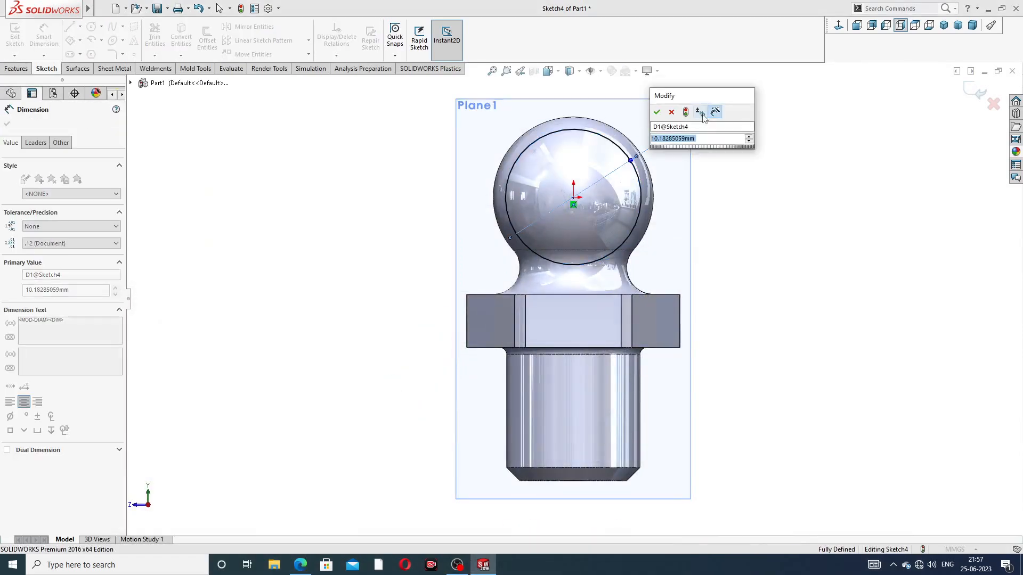
{"action": "type", "text": "12.5"}
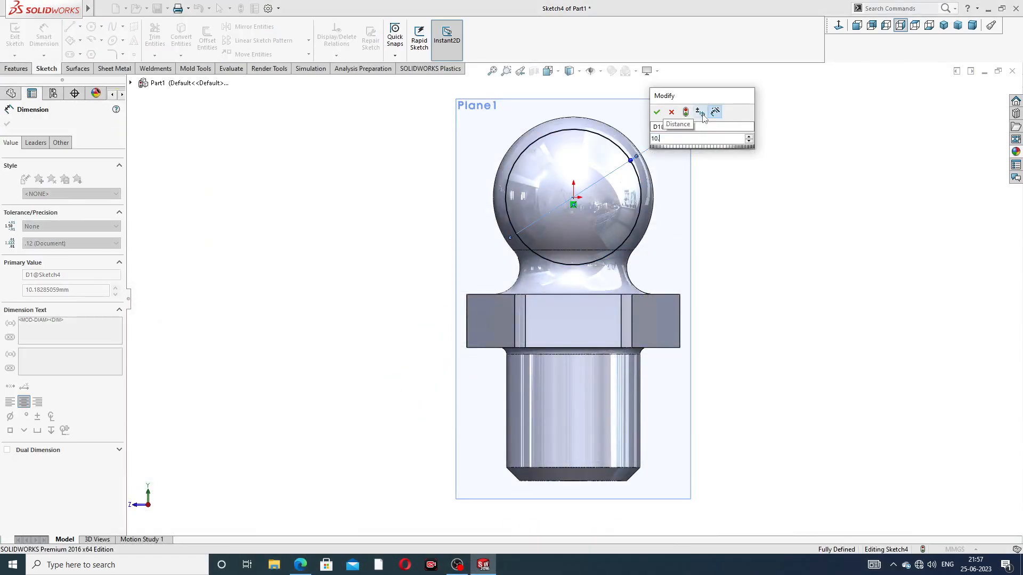
{"action": "key", "text": "Return"}
{"action": "right_click", "coordinate": [749, 146]}
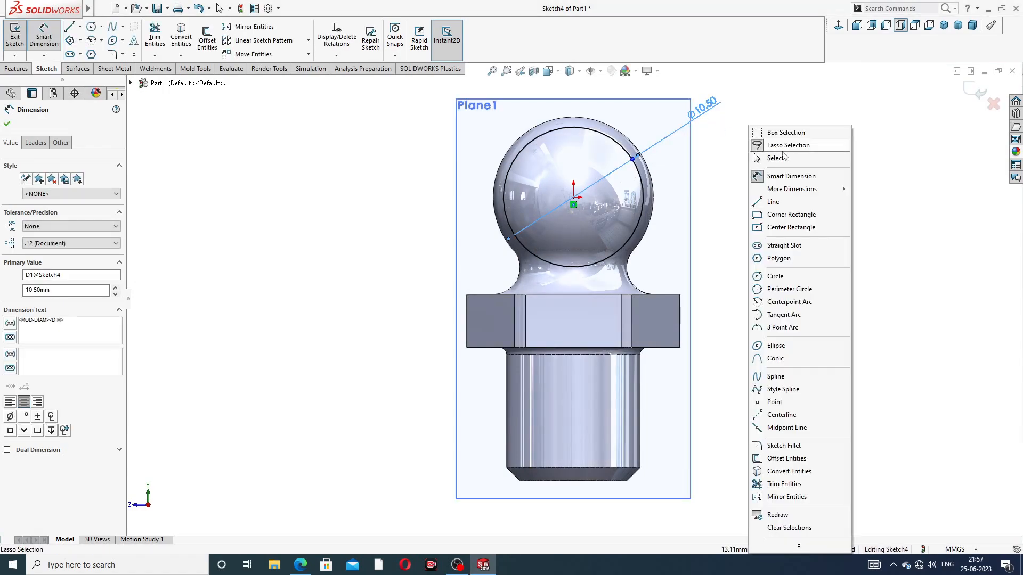
{"action": "left_click", "coordinate": [782, 160]}
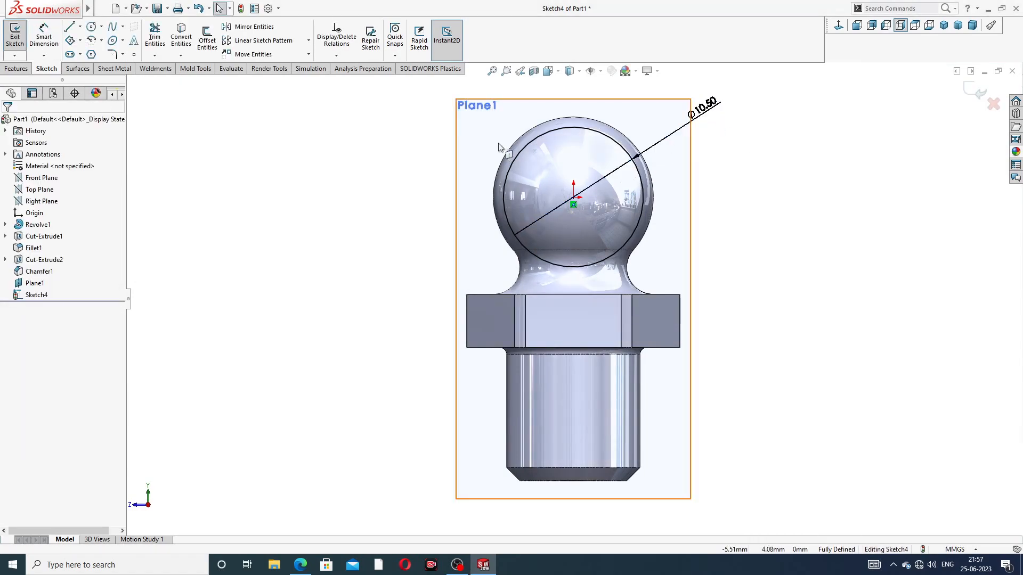
Step: Cut a flat on the ball with a 23 mm blind Extruded Cut of the circle, reversed to point outward
{"action": "left_click", "coordinate": [16, 68]}
{"action": "left_click", "coordinate": [154, 44]}
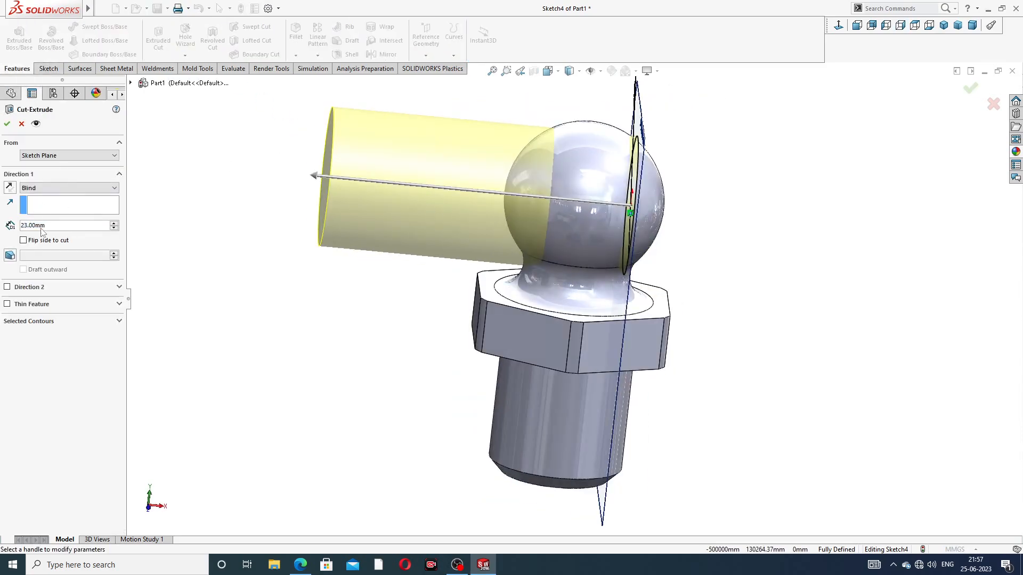
{"action": "left_click", "coordinate": [9, 188]}
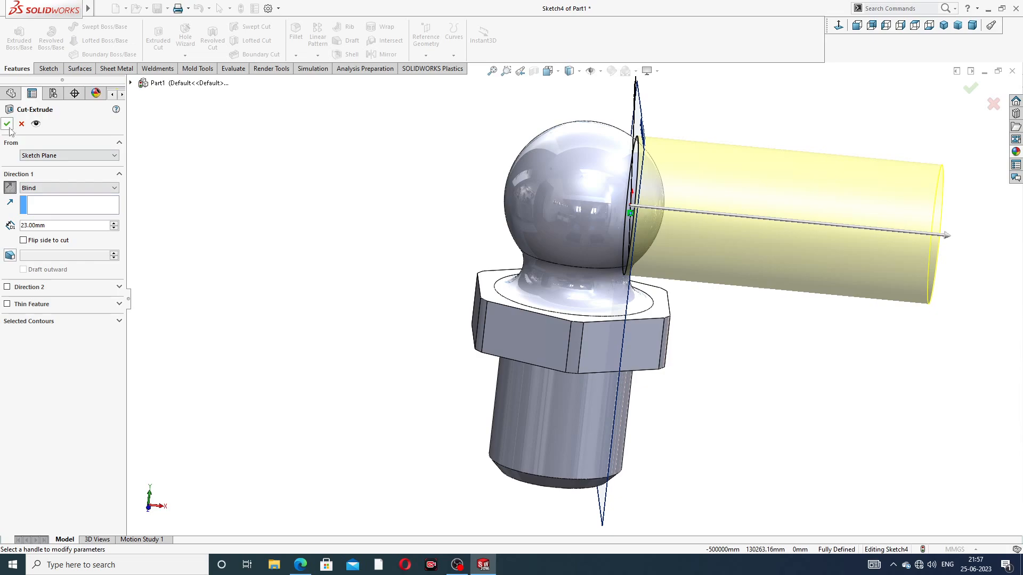
{"action": "left_click", "coordinate": [971, 88]}
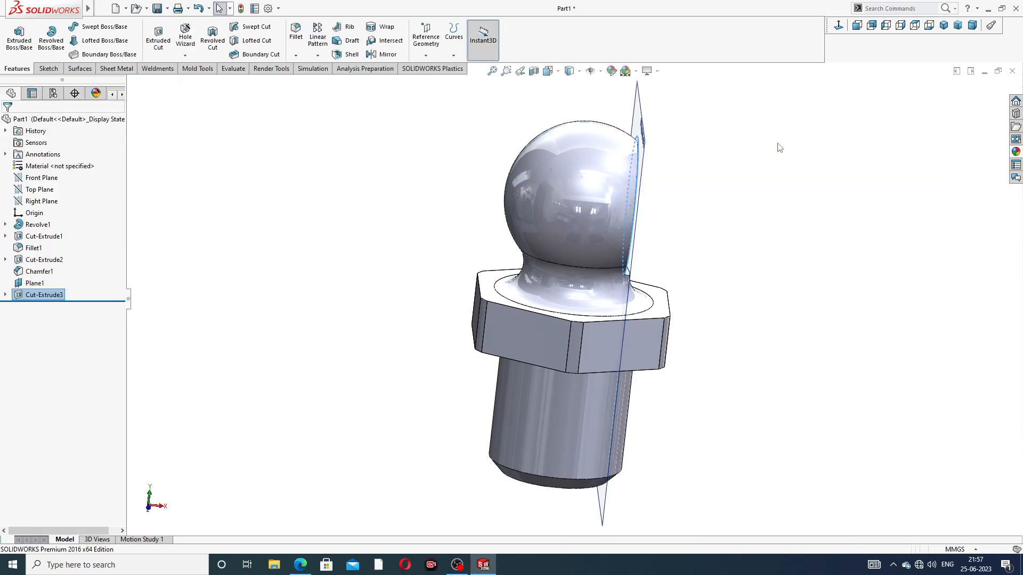
{"action": "middle_click_drag", "start_coordinate": [769, 186], "coordinate": [695, 148]}
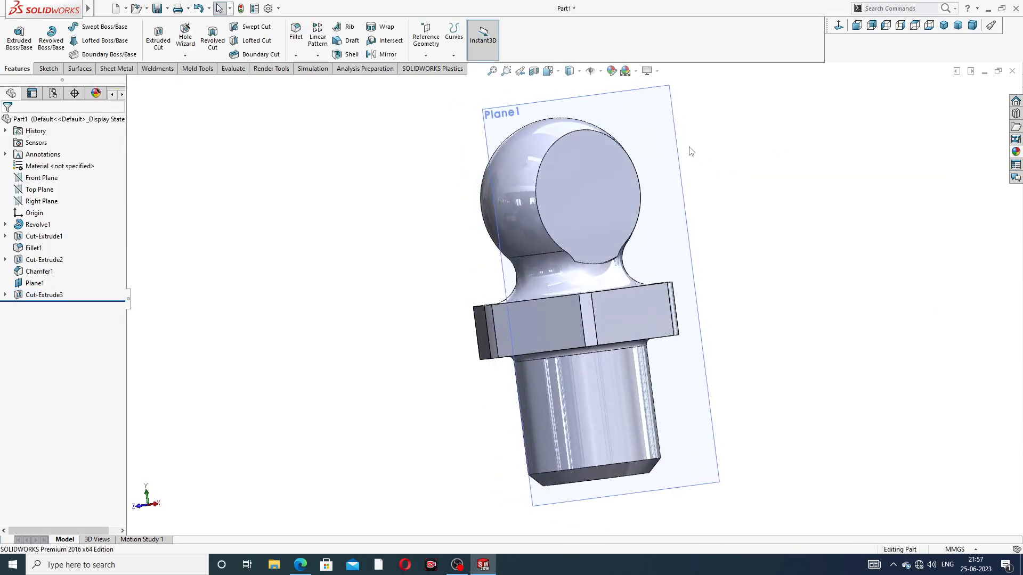
{"action": "left_click", "coordinate": [680, 143]}
{"action": "left_click", "coordinate": [709, 107]}
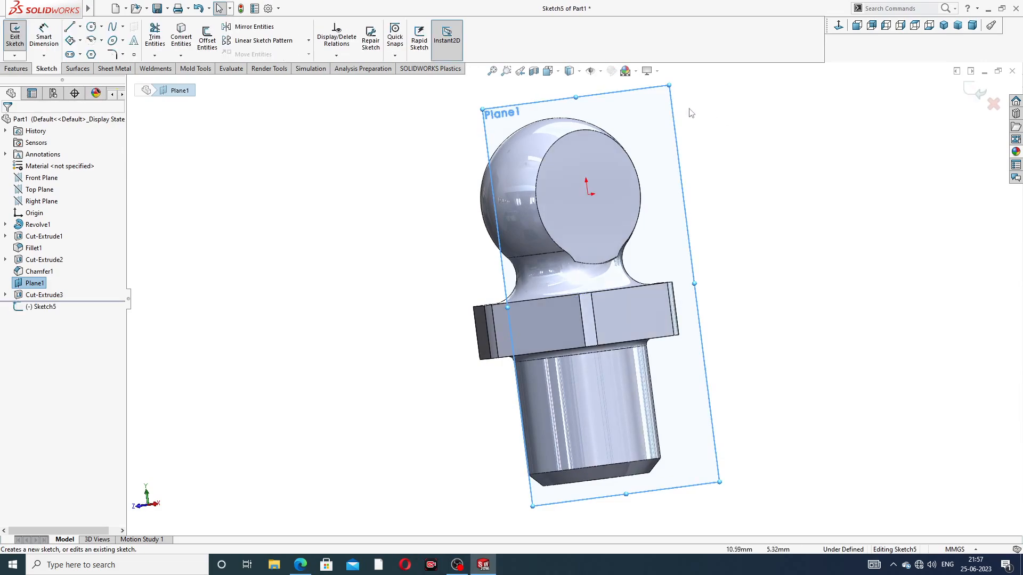
{"action": "left_click", "coordinate": [978, 92]}
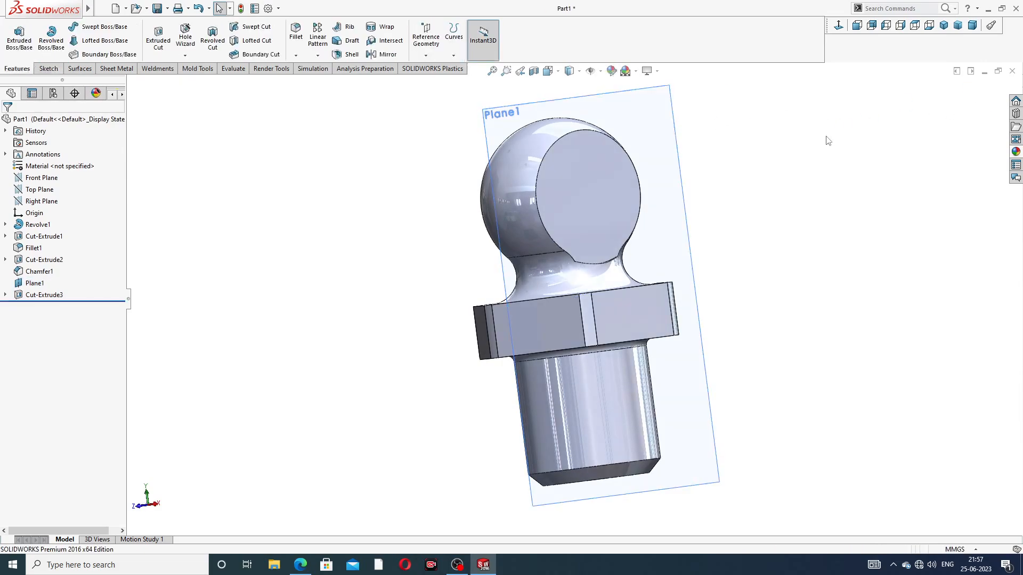
Step: Hide the offset reference plane at the ball's flat
{"action": "left_click", "coordinate": [681, 142]}
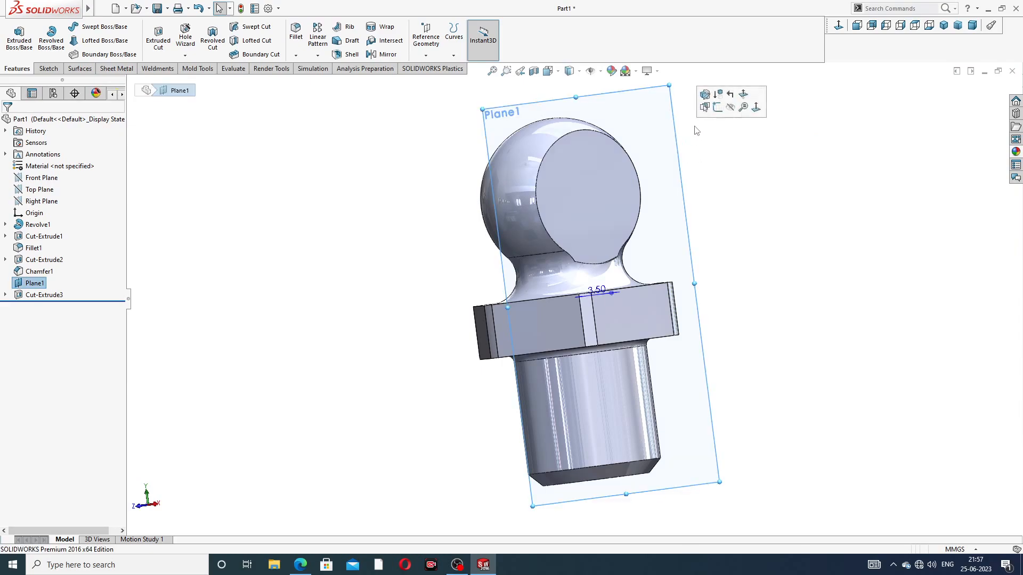
{"action": "left_click", "coordinate": [716, 108]}
{"action": "middle_click_drag", "start_coordinate": [668, 167], "coordinate": [710, 143]}
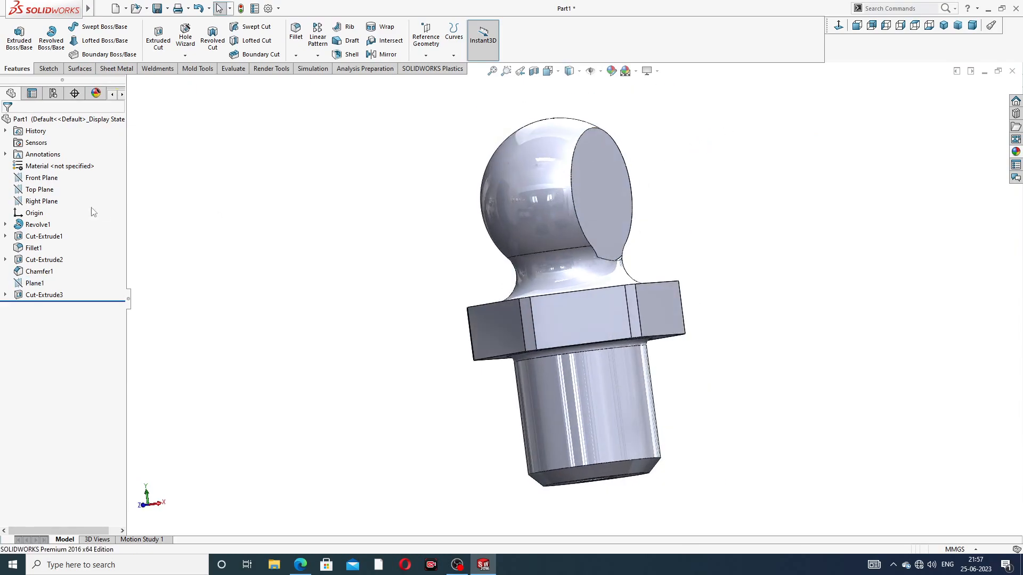
Step: Start a sketch on the Front Plane and draw a horizontal line about 13.1 mm long outward from the ball's flat, level with the origin
{"action": "left_click", "coordinate": [53, 178]}
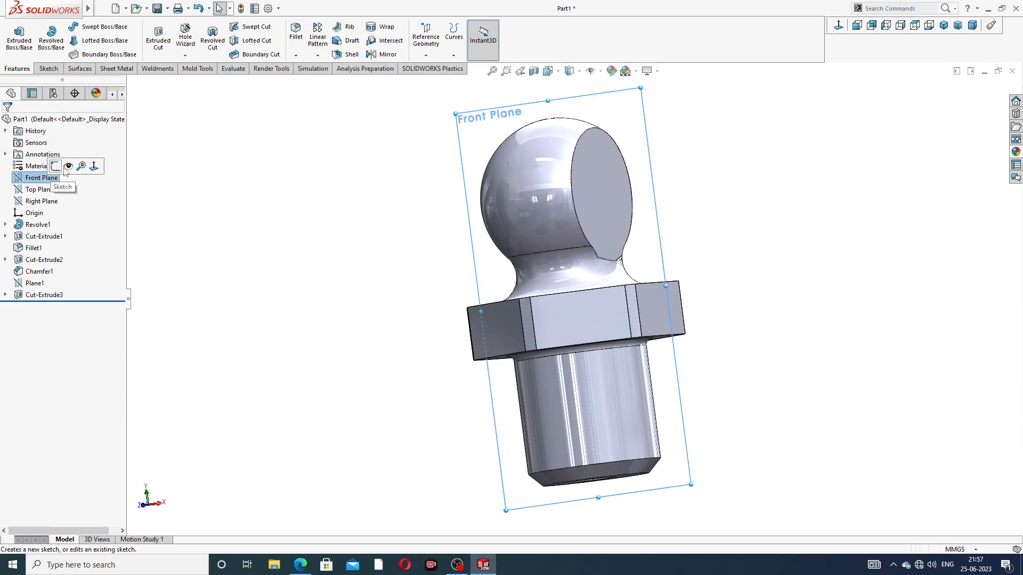
{"action": "left_click", "coordinate": [56, 166]}
{"action": "left_click", "coordinate": [839, 25]}
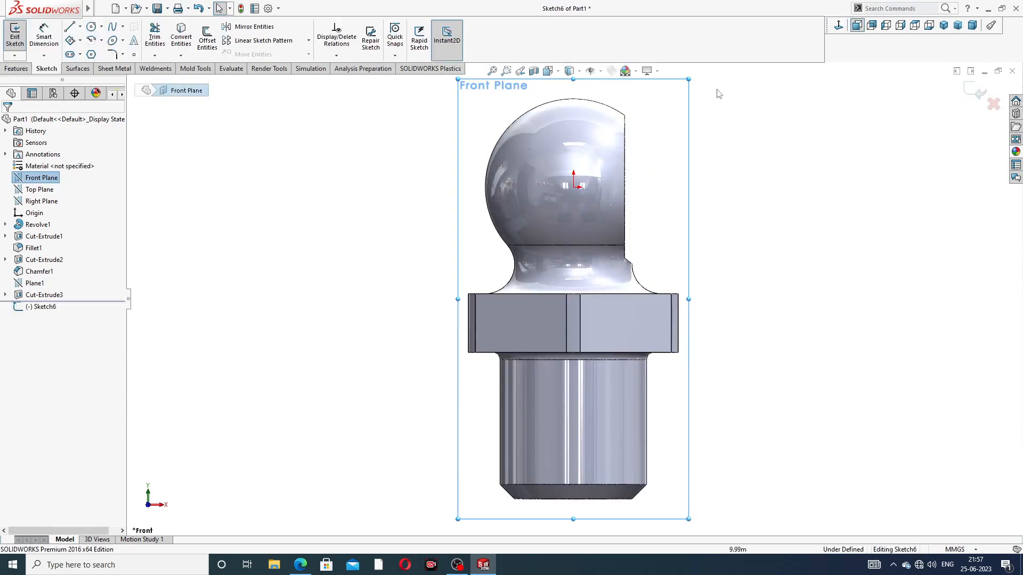
{"action": "scroll", "coordinate": [673, 131], "scroll_direction": "up", "scroll_amount": 1}
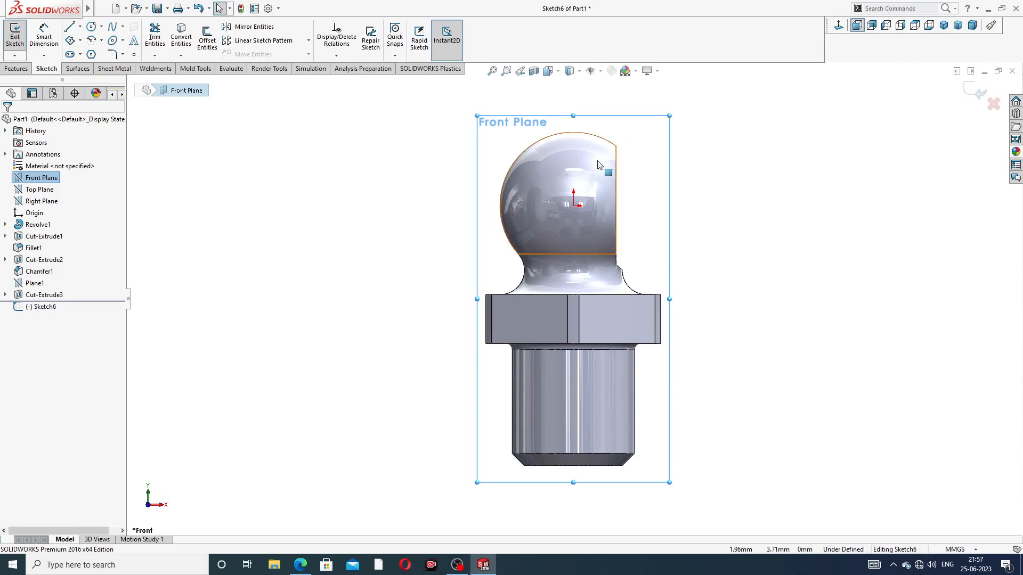
{"action": "scroll", "coordinate": [599, 164], "scroll_direction": "down", "scroll_amount": 3}
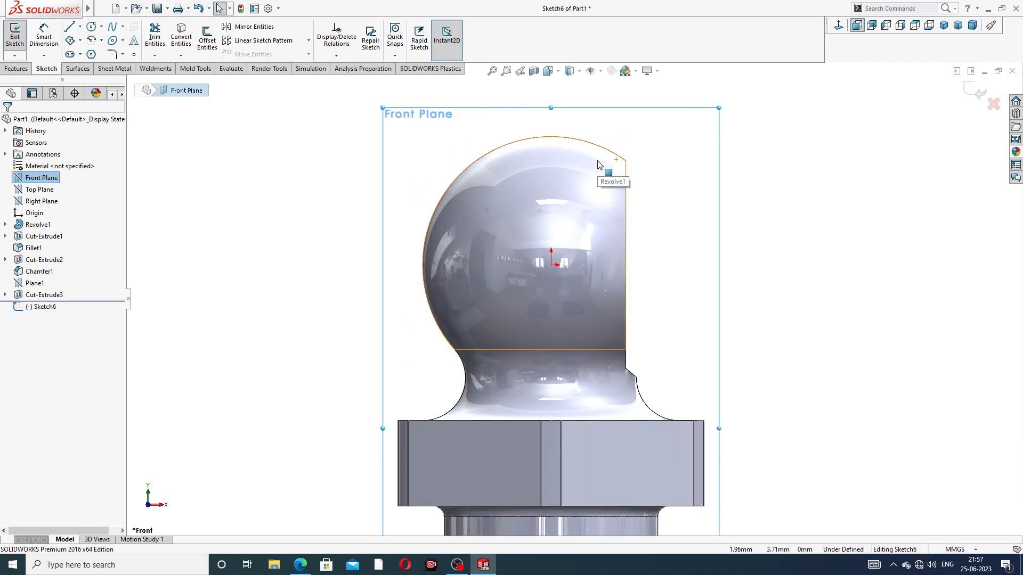
{"action": "left_click", "coordinate": [69, 27]}
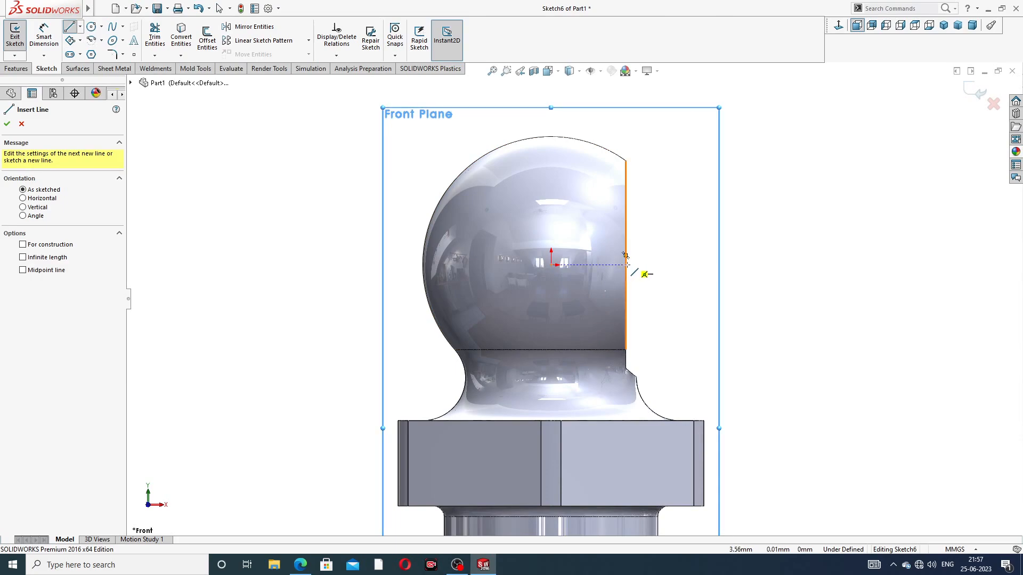
{"action": "left_click", "coordinate": [625, 265]}
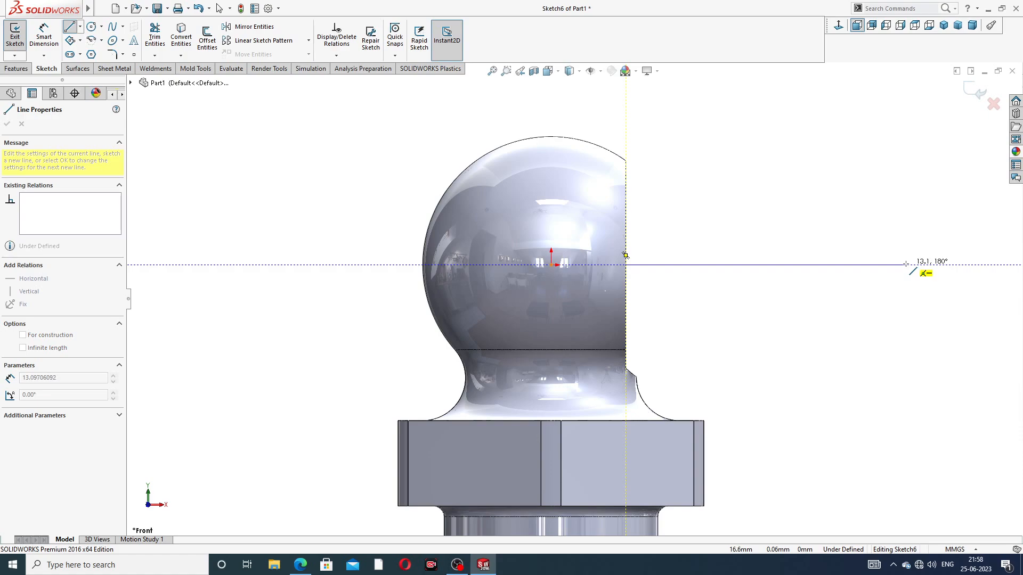
{"action": "left_click", "coordinate": [906, 264]}
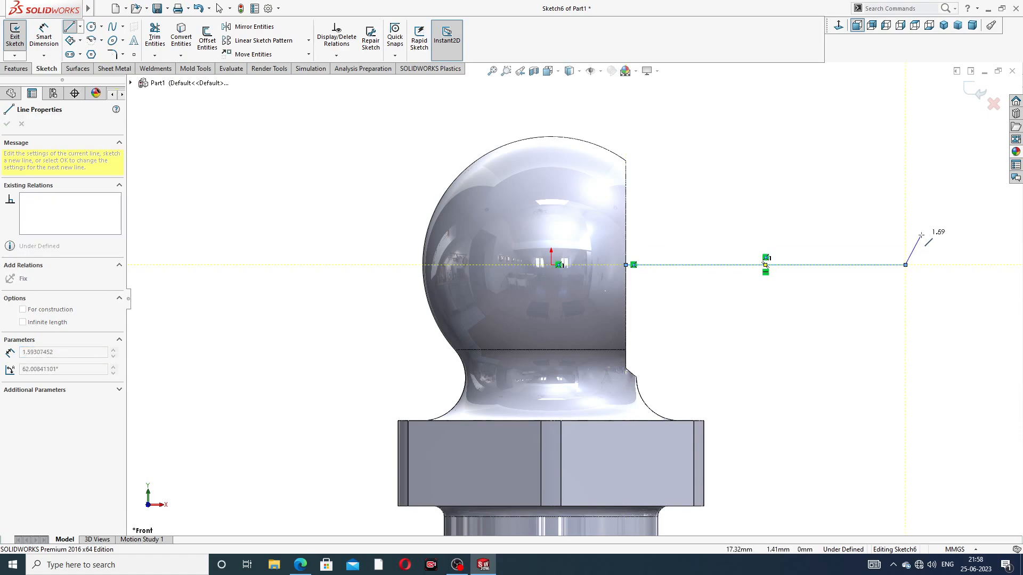
Step: Close the profile with a vertical end about 2.8 mm high, two peaked slopes, a tangent arc, a horizontal line and a vertical along the flat
{"action": "left_click", "coordinate": [906, 205]}
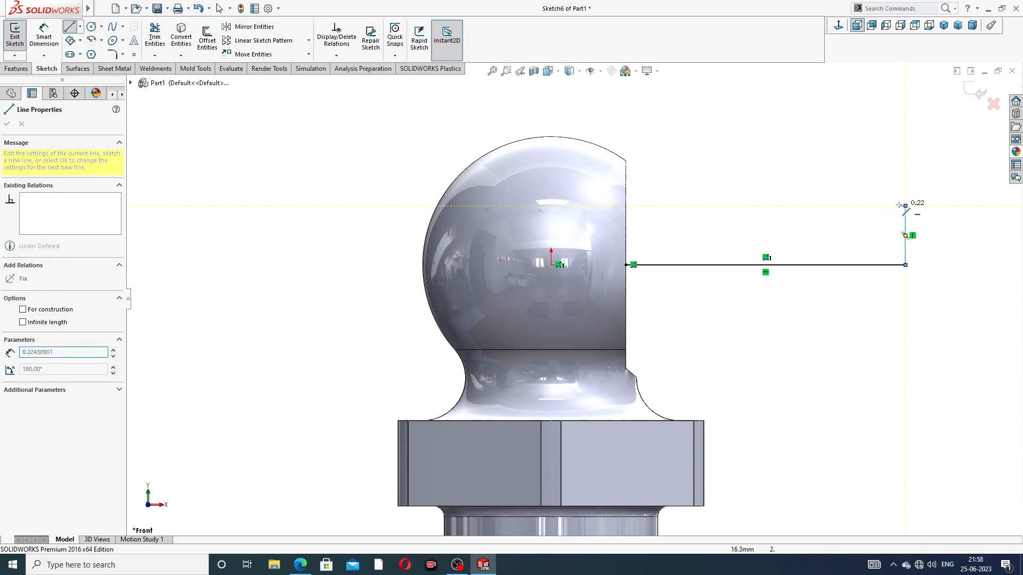
{"action": "left_click", "coordinate": [858, 180]}
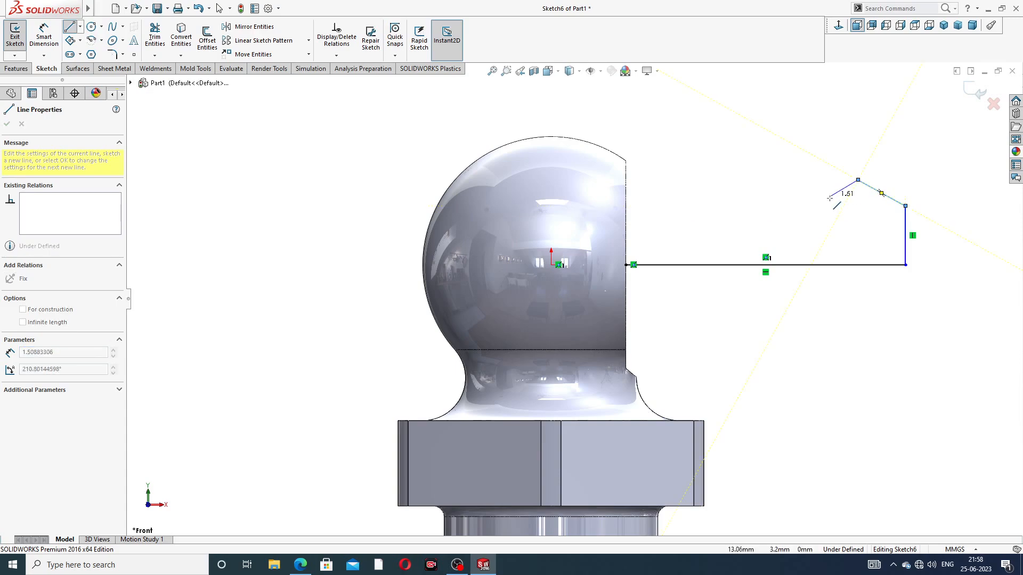
{"action": "left_click", "coordinate": [817, 200]}
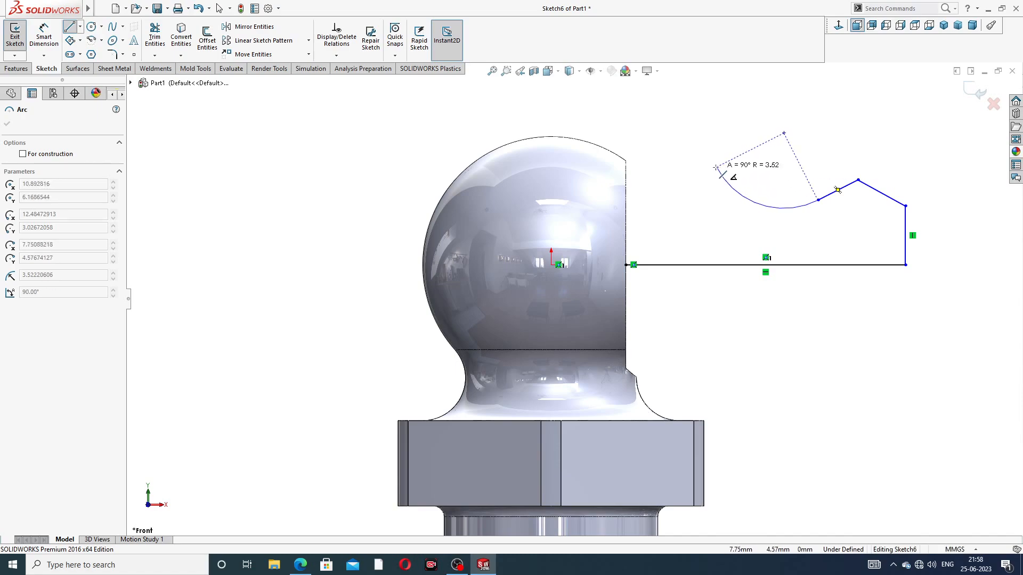
{"action": "left_click", "coordinate": [705, 171]}
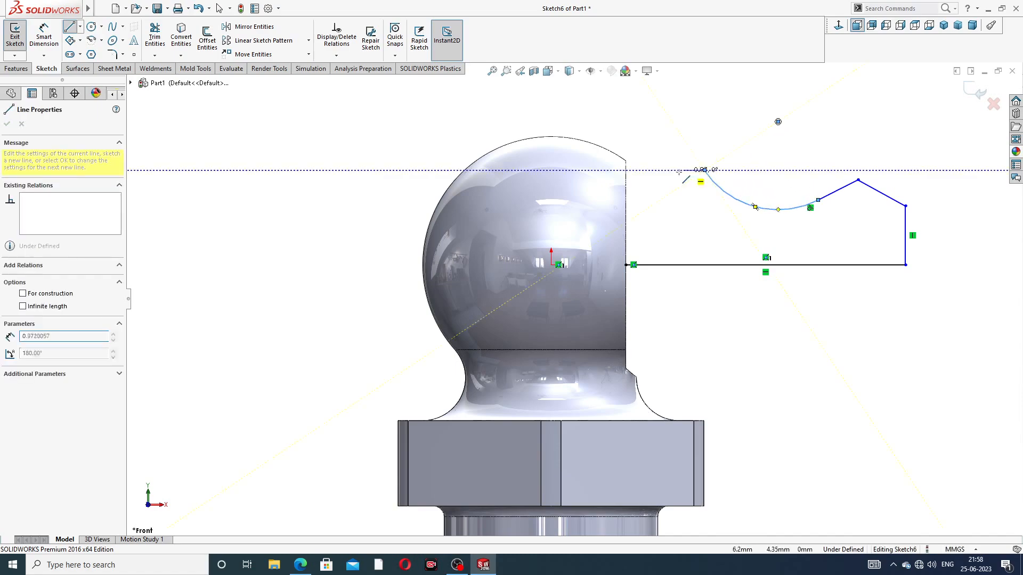
{"action": "left_click", "coordinate": [626, 170]}
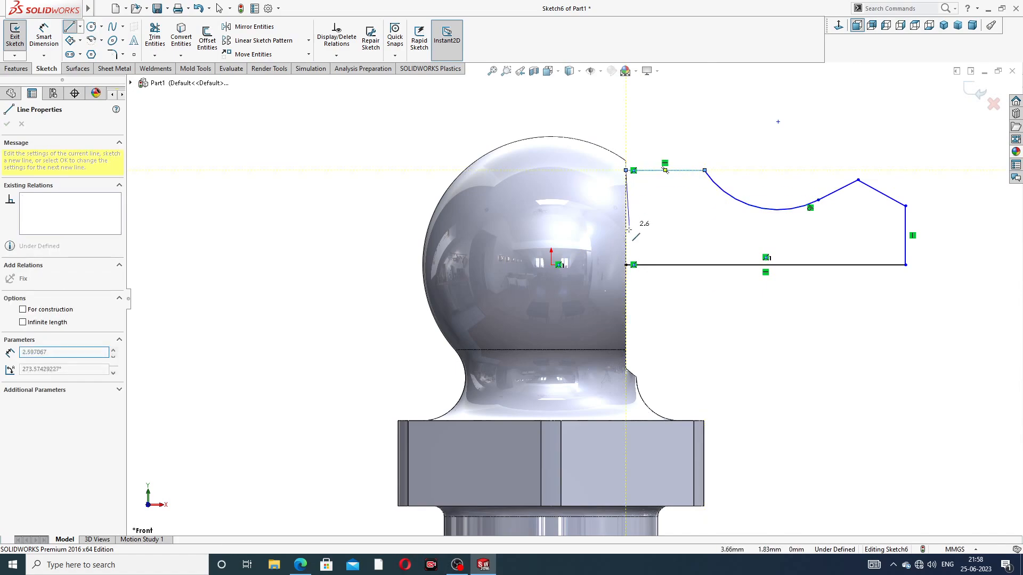
{"action": "left_click", "coordinate": [625, 265]}
{"action": "right_click", "coordinate": [775, 92]}
{"action": "left_click", "coordinate": [799, 140]}
{"action": "scroll", "coordinate": [799, 219], "scroll_direction": "down", "scroll_amount": 1}
{"action": "scroll", "coordinate": [802, 216], "scroll_direction": "down", "scroll_amount": 1}
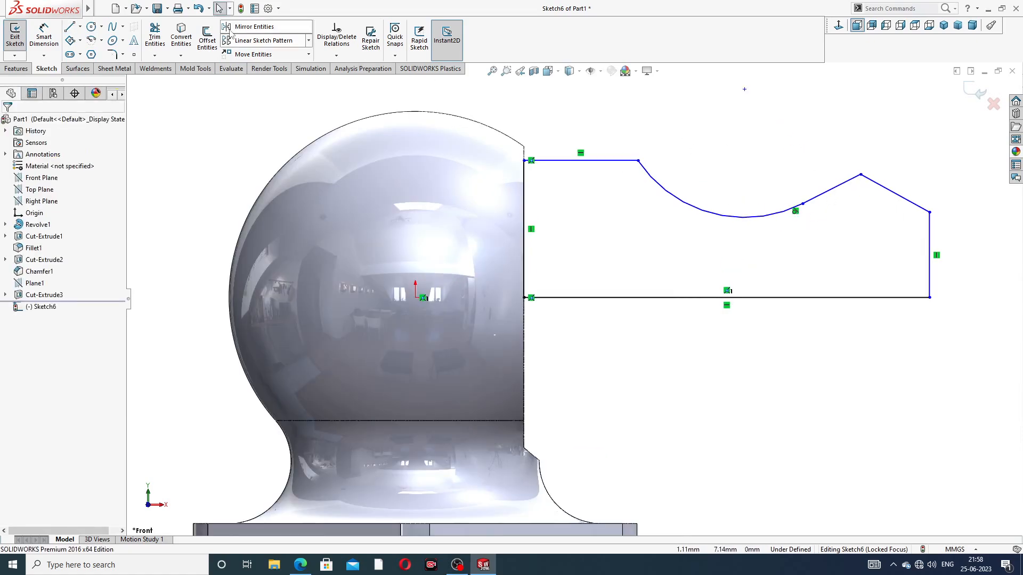
Step: Check the nozzle length in the PDF drawing and dimension the profile's horizontal baseline to 12 mm
{"action": "left_click", "coordinate": [44, 42]}
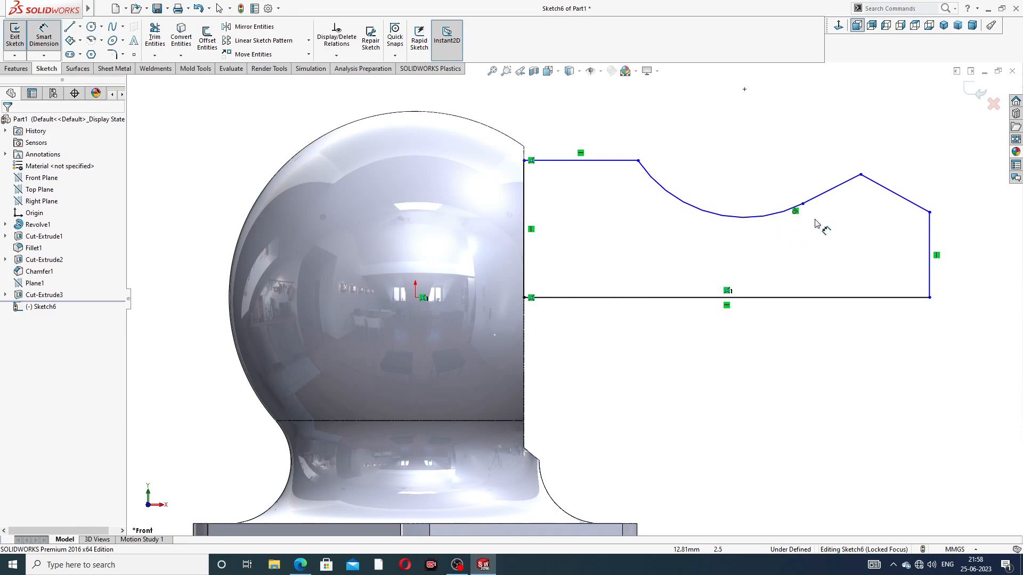
{"action": "left_click", "coordinate": [301, 565]}
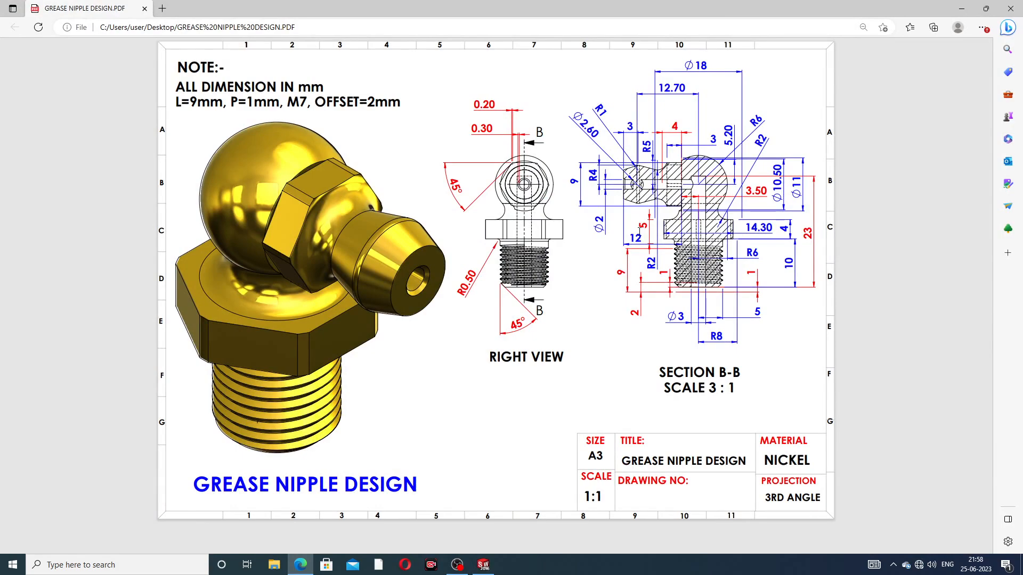
{"action": "left_click", "coordinate": [301, 565]}
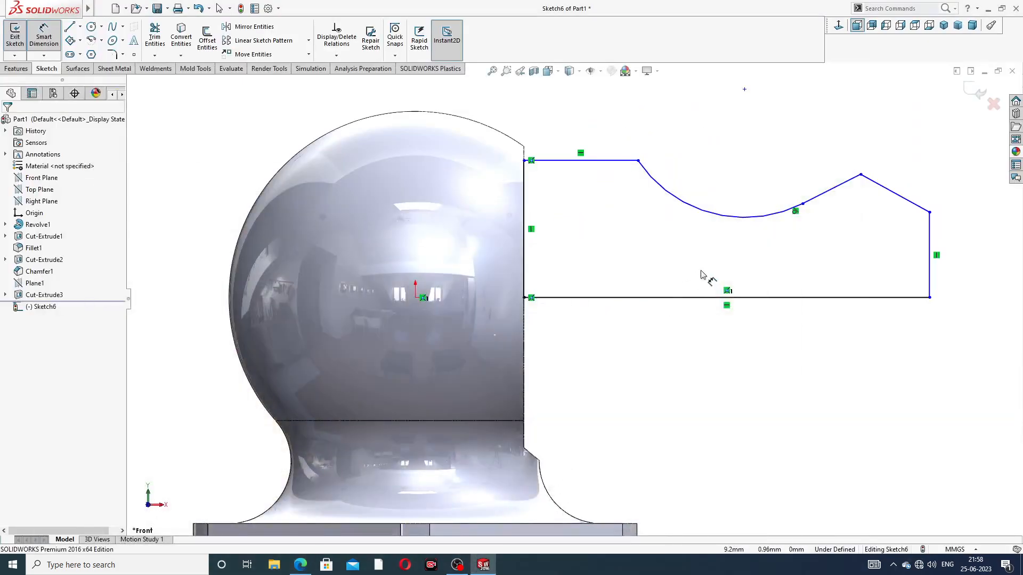
{"action": "left_click", "coordinate": [695, 299]}
{"action": "left_click", "coordinate": [692, 337]}
{"action": "type", "text": "12"}
{"action": "key", "text": "Return"}
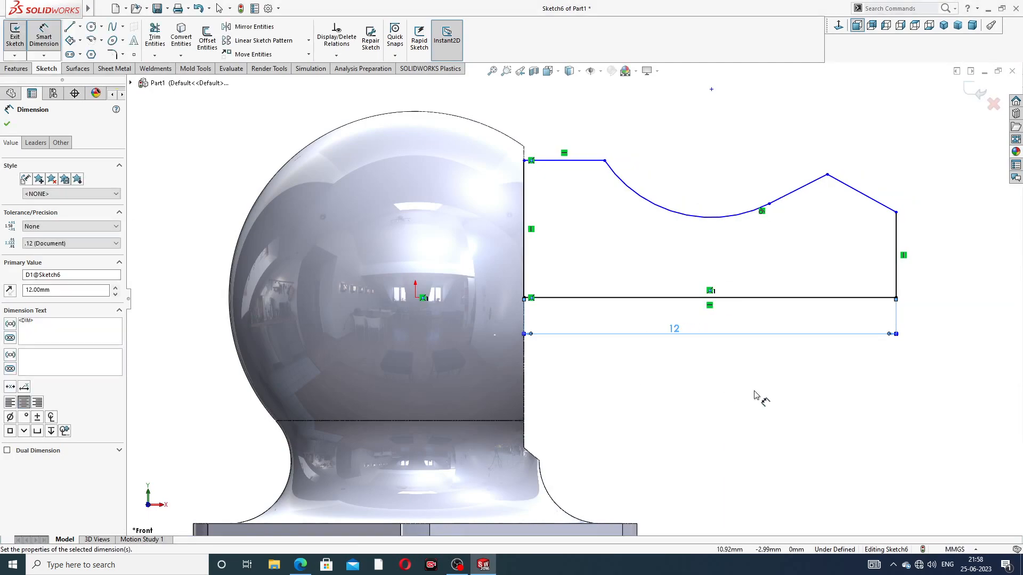
Step: Dimension the profile's vertical line along the ball's flat to 5 mm
{"action": "left_click", "coordinate": [525, 198]}
{"action": "left_click", "coordinate": [511, 213]}
{"action": "type", "text": "5"}
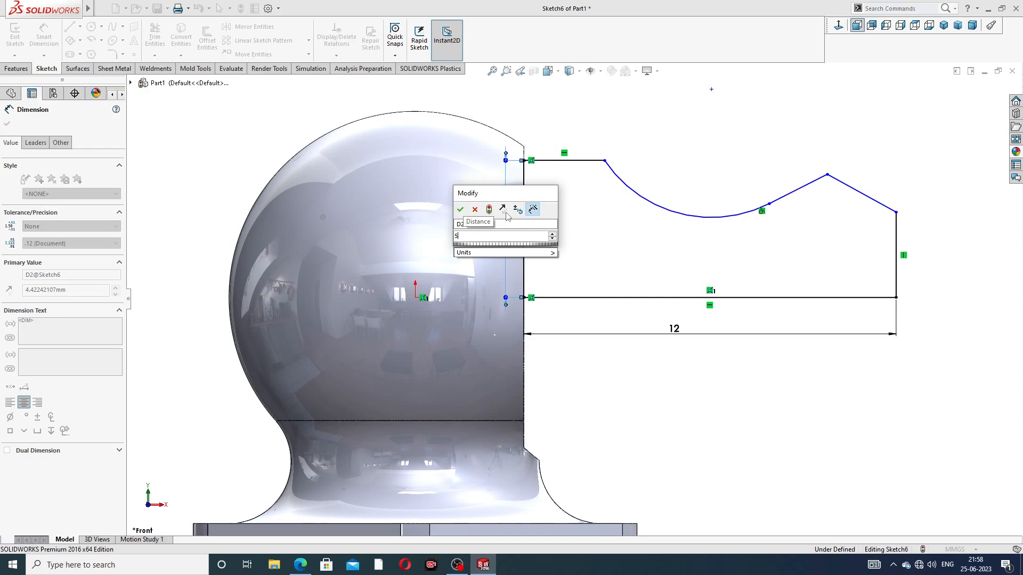
{"action": "key", "text": "Return"}
{"action": "left_click", "coordinate": [680, 127]}
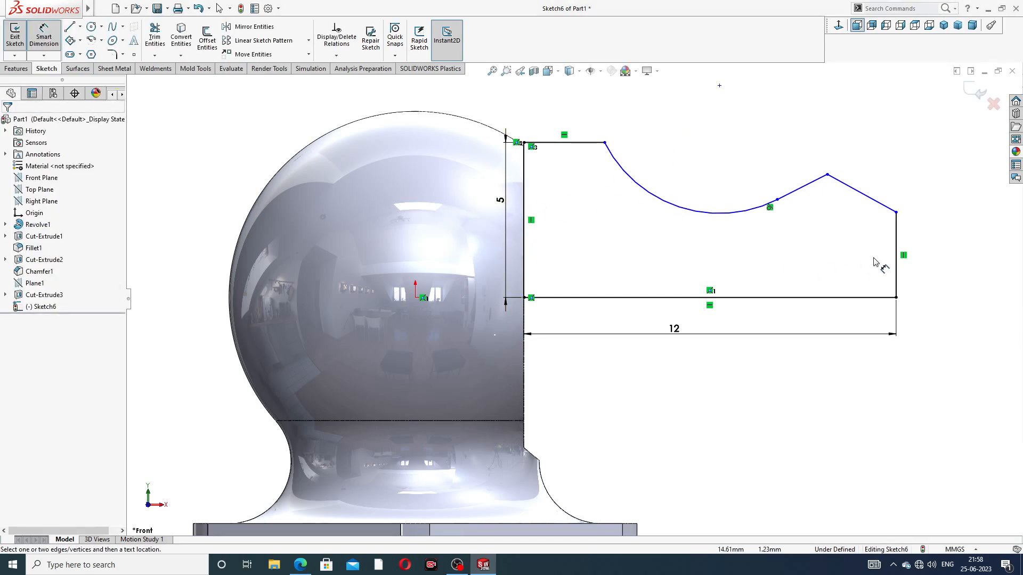
Step: Dimension the vertical line at the profile's outer end, trying 4 mm and settling on 3 mm, with its text moved clear of the line
{"action": "left_click", "coordinate": [897, 238]}
{"action": "left_click", "coordinate": [915, 256]}
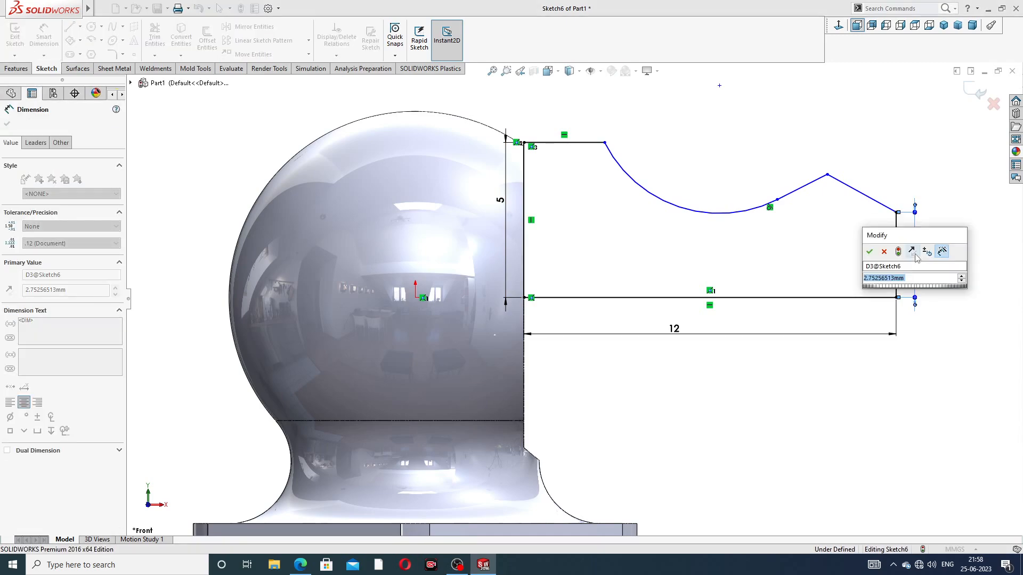
{"action": "type", "text": "4"}
{"action": "key", "text": "Return"}
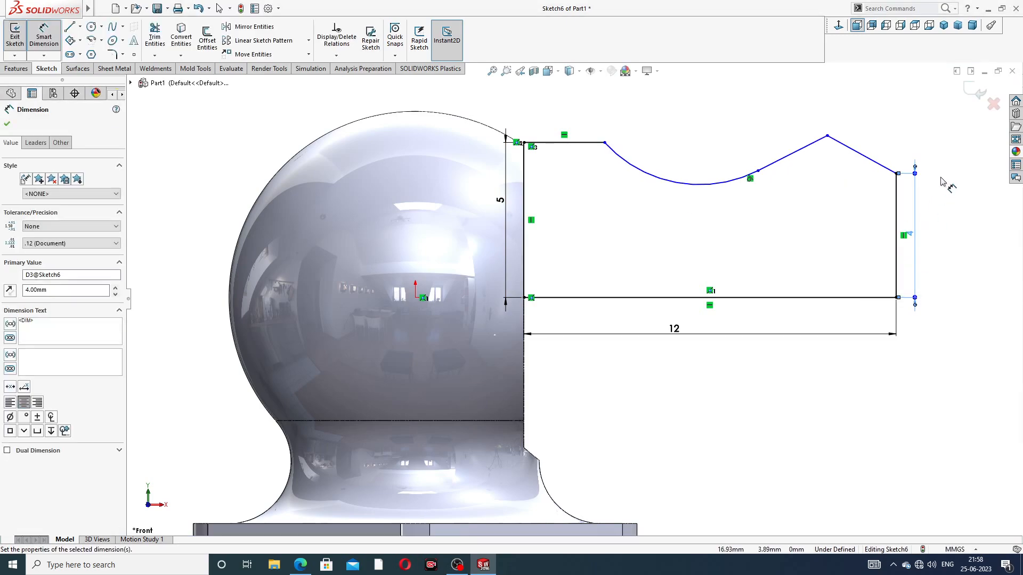
{"action": "left_click_drag", "start_coordinate": [909, 235], "coordinate": [921, 234]}
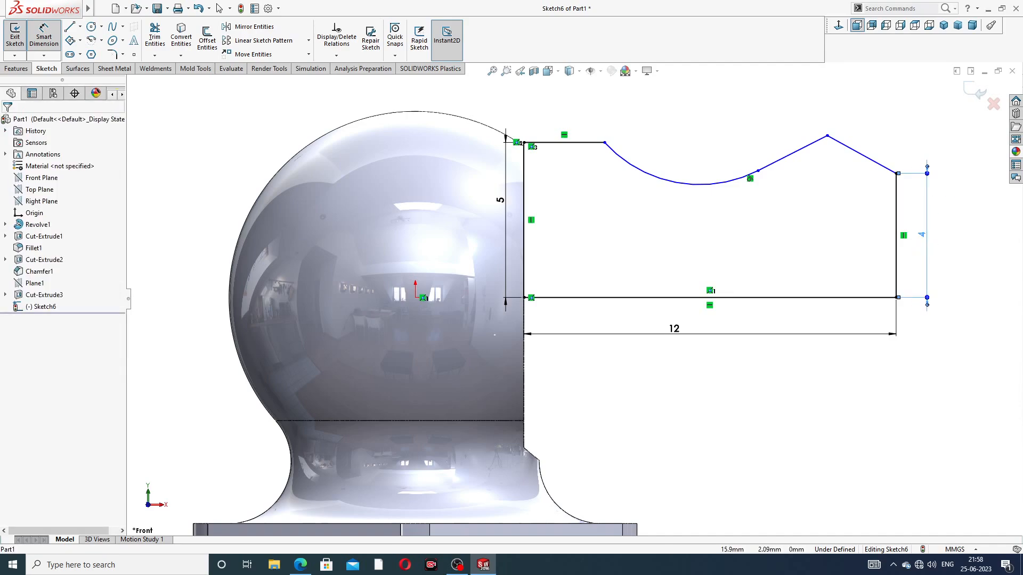
{"action": "double_click", "coordinate": [921, 235]}
{"action": "type", "text": "3"}
{"action": "key", "text": "Return"}
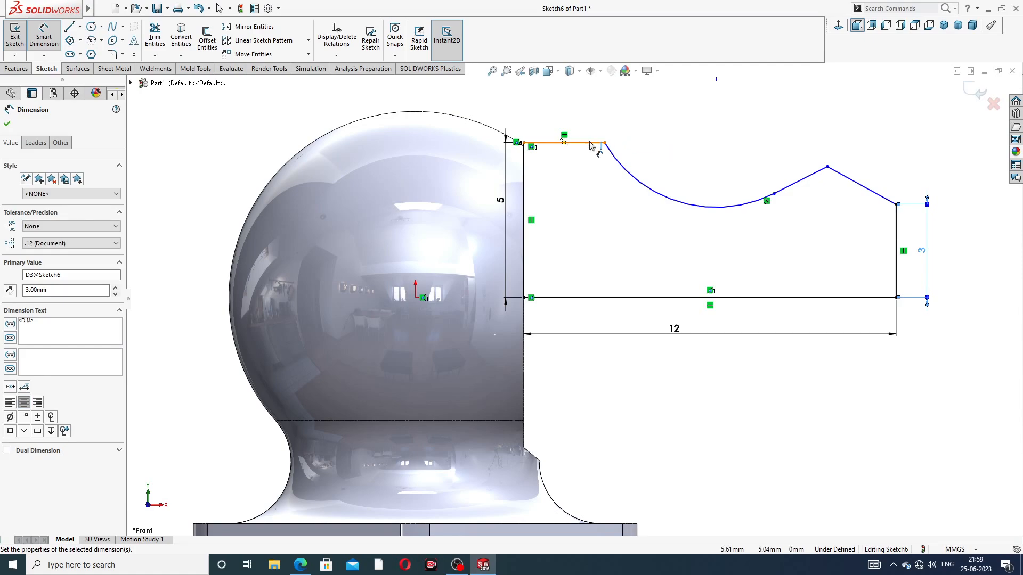
Step: Dimension the short horizontal line beside the ball's flat to 3 mm
{"action": "left_click", "coordinate": [586, 142]}
{"action": "left_click", "coordinate": [582, 133]}
{"action": "type", "text": "3"}
{"action": "key", "text": "Return"}
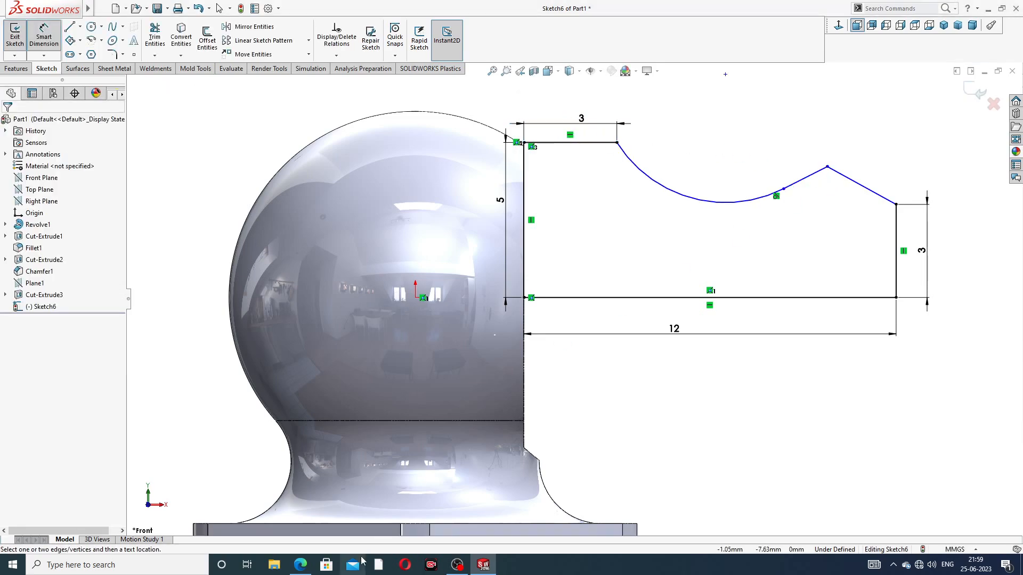
Step: Consult the PDF drawing and dimension the radius of the profile's concave arc to 2 mm
{"action": "left_click", "coordinate": [301, 565]}
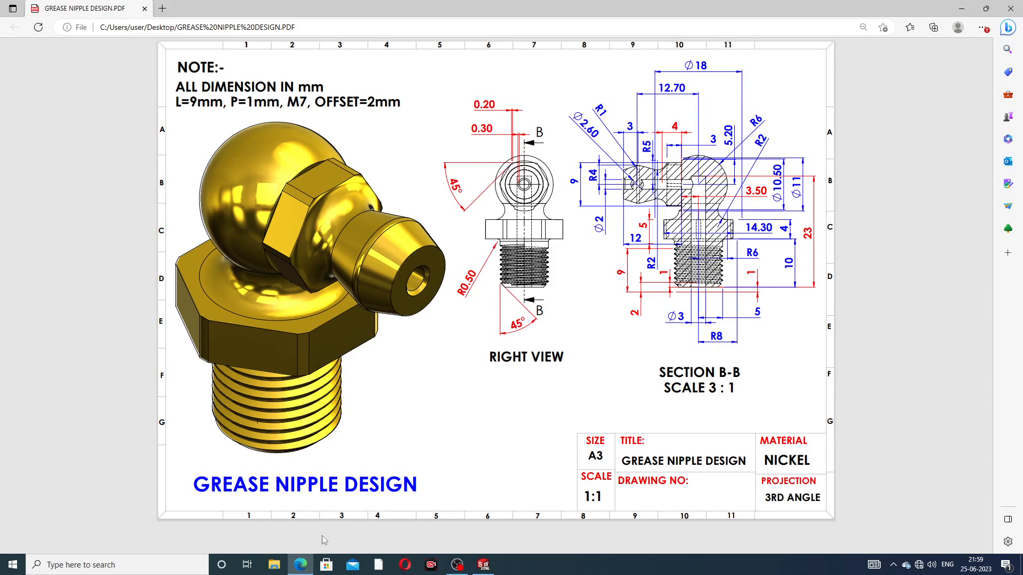
{"action": "left_click", "coordinate": [301, 565]}
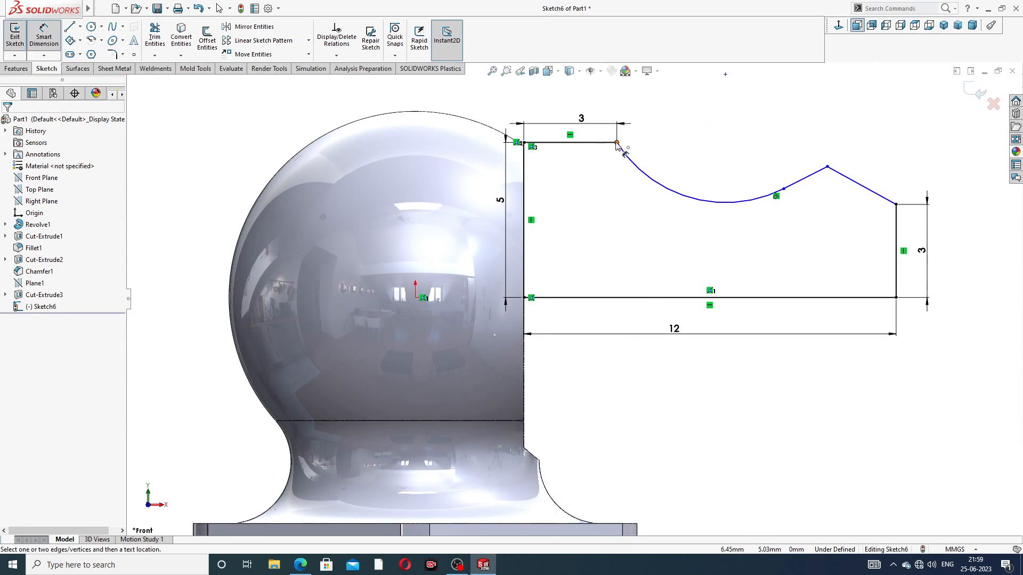
{"action": "left_click", "coordinate": [700, 203]}
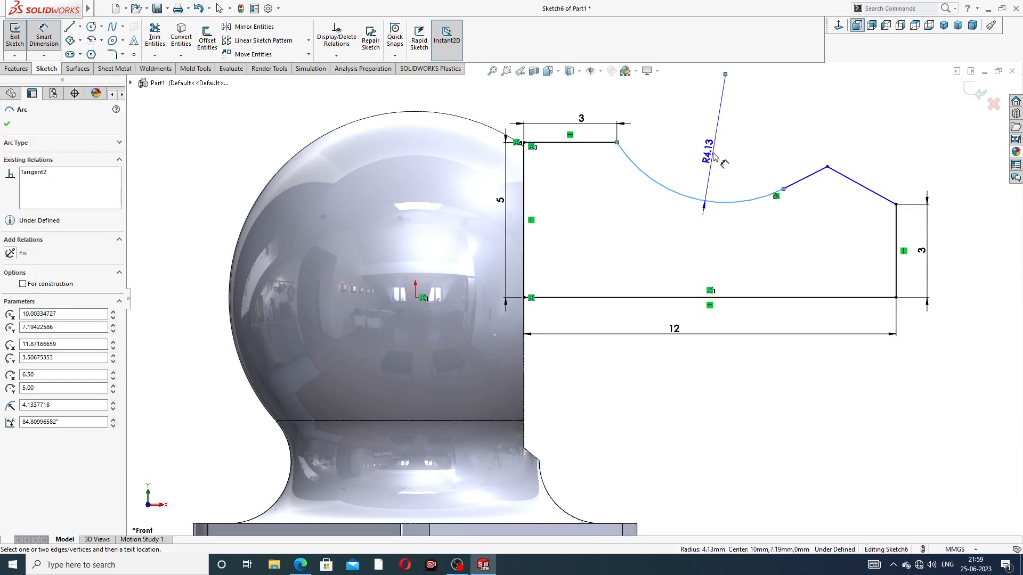
{"action": "left_click", "coordinate": [714, 155]}
{"action": "type", "text": "2"}
{"action": "key", "text": "Return"}
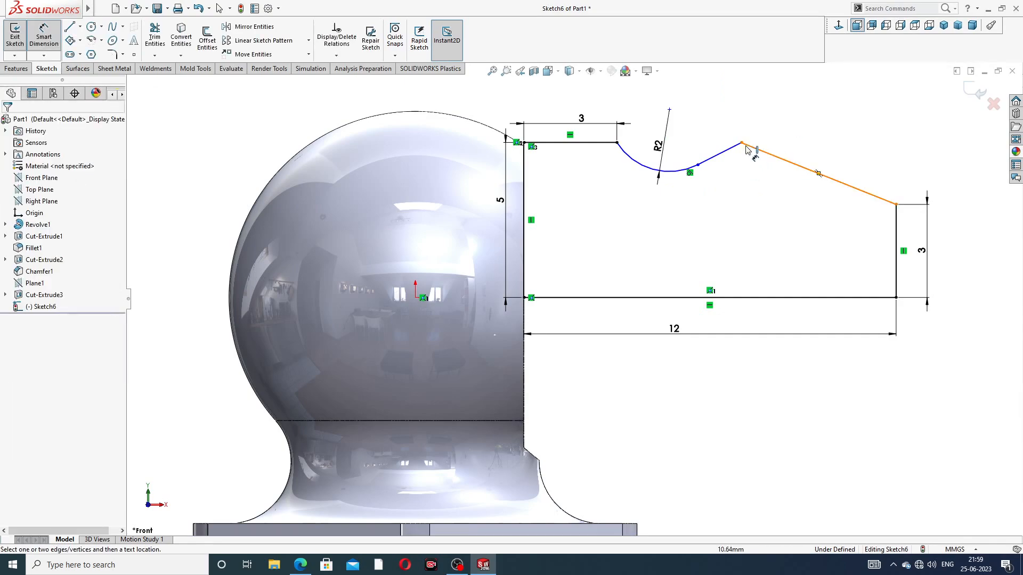
Step: Dimension the horizontal distance from the profile's peak to the corner of its outer end to 3 mm
{"action": "left_click", "coordinate": [741, 142]}
{"action": "left_click", "coordinate": [896, 204]}
{"action": "left_click", "coordinate": [847, 132]}
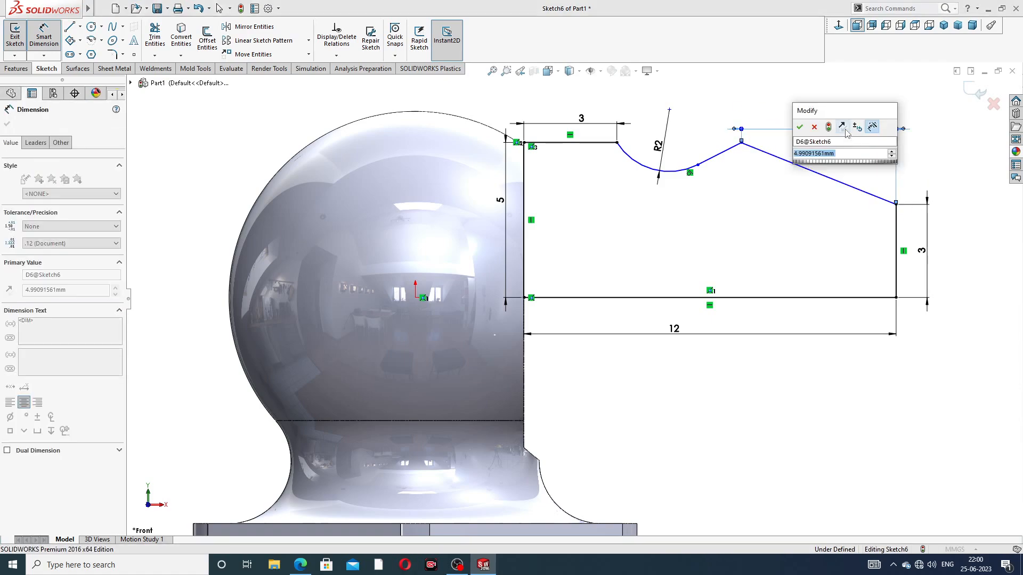
{"action": "type", "text": "3"}
{"action": "key", "text": "Return"}
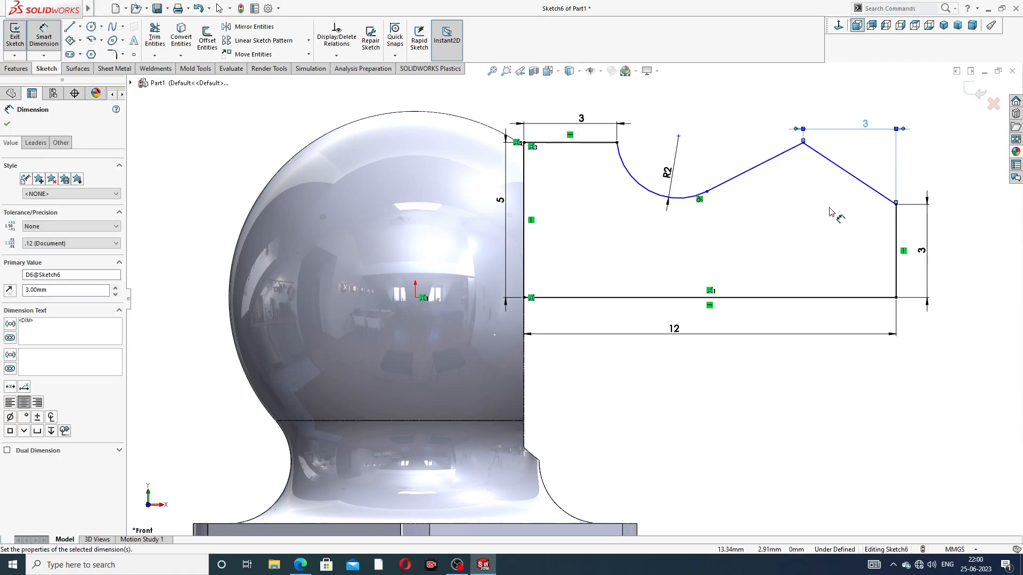
{"action": "left_click", "coordinate": [823, 208]}
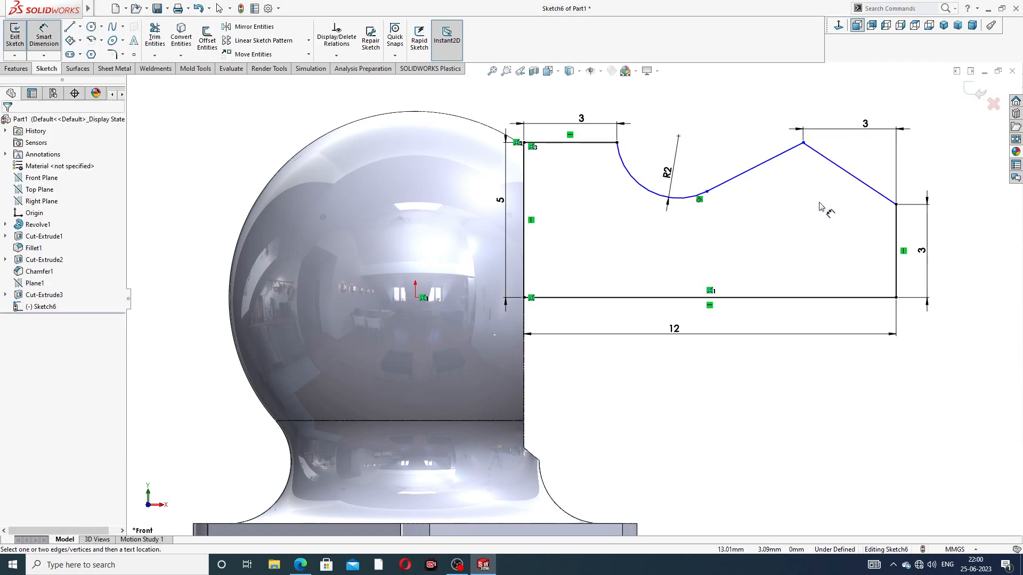
Step: Dimension the height of the profile's peak above the horizontal baseline to 5 mm
{"action": "left_click", "coordinate": [803, 144]}
{"action": "left_click", "coordinate": [805, 298]}
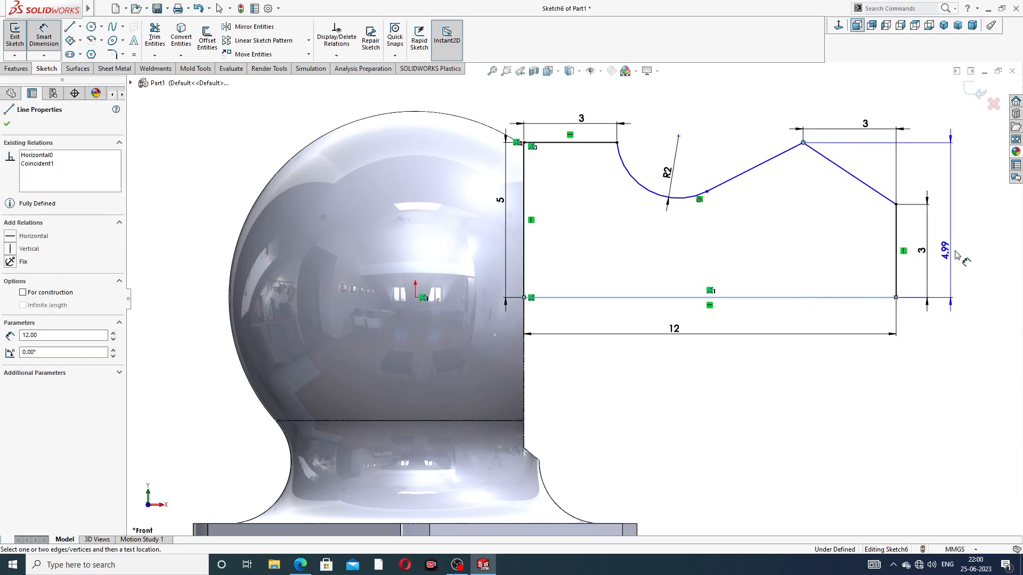
{"action": "left_click", "coordinate": [955, 277]}
{"action": "type", "text": "5"}
{"action": "key", "text": "Return"}
{"action": "left_click", "coordinate": [978, 273]}
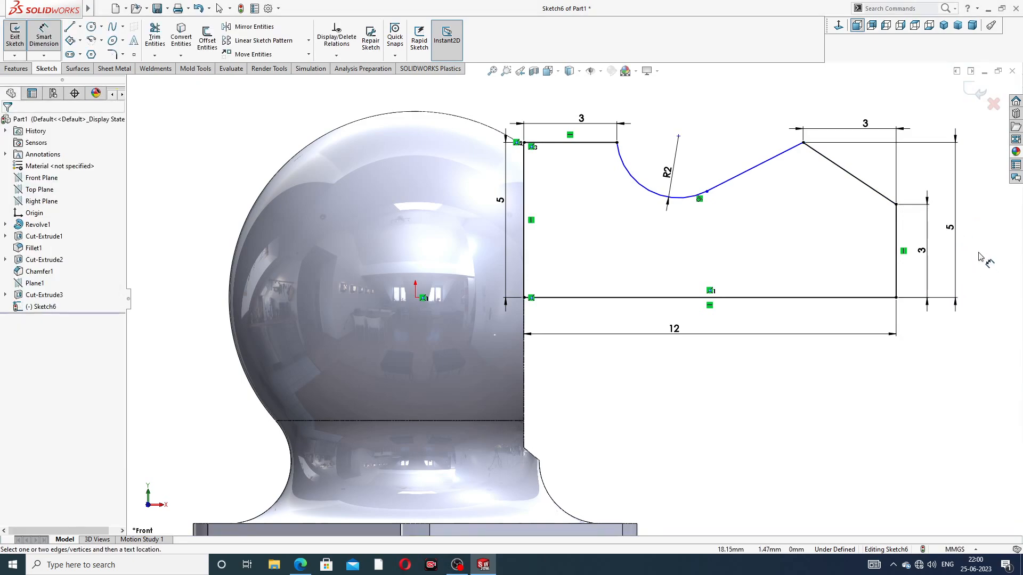
Step: Recheck the PDF drawing, set the concave arc's radius to 2.6 mm and reposition the 3 mm dimension beside the peak
{"action": "left_click", "coordinate": [301, 565]}
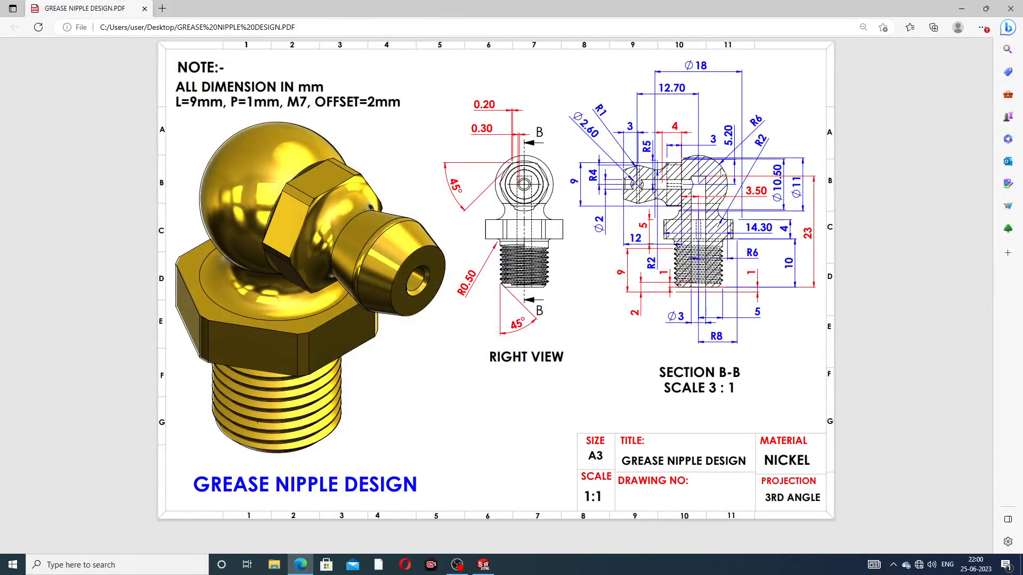
{"action": "left_click", "coordinate": [301, 565]}
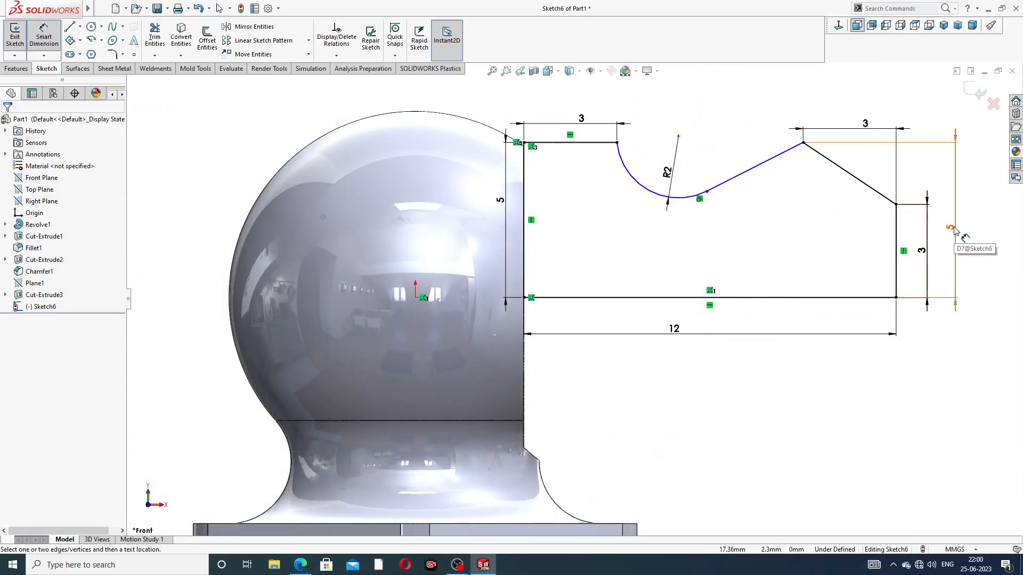
{"action": "left_click", "coordinate": [300, 565]}
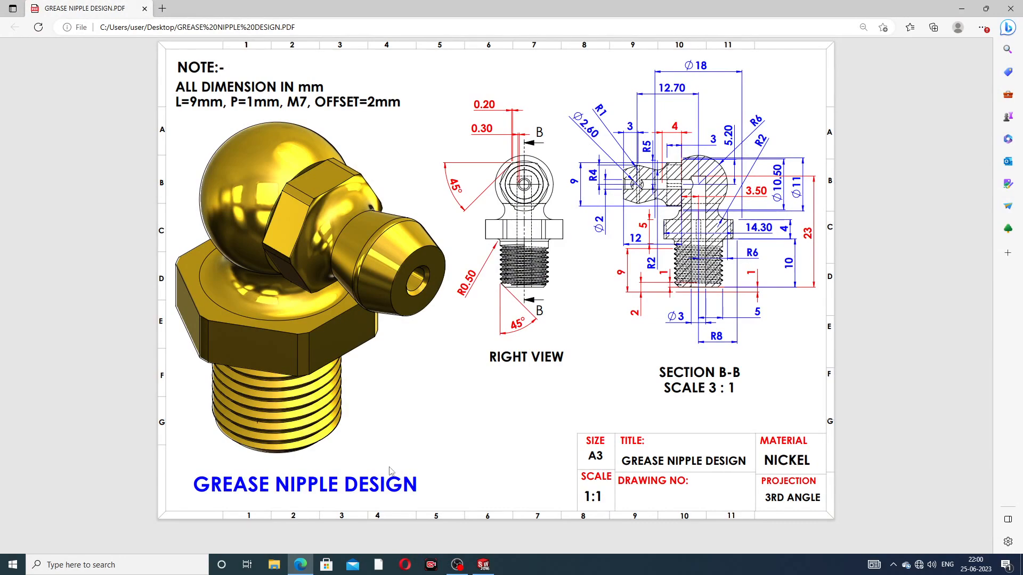
{"action": "left_click", "coordinate": [301, 565]}
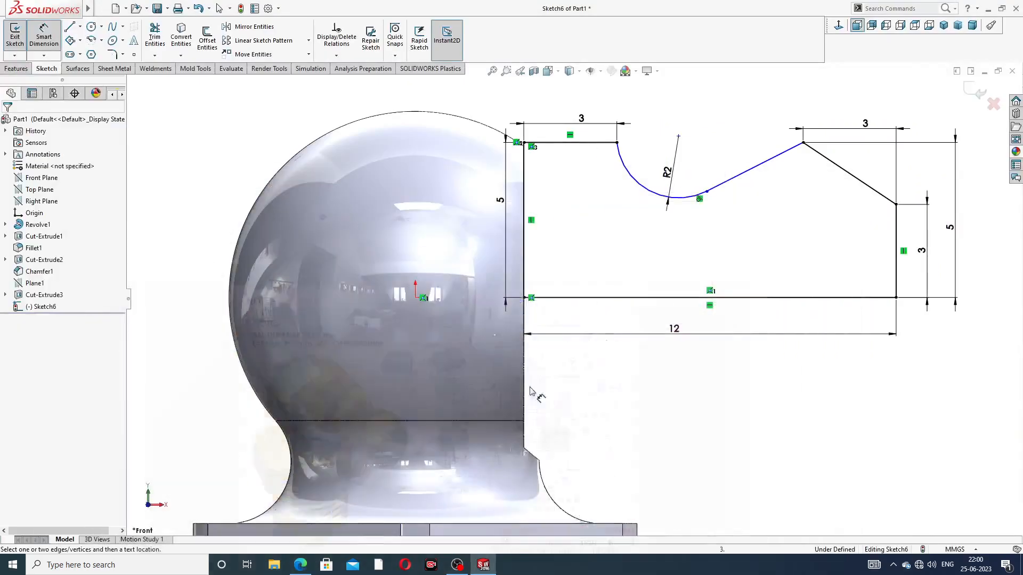
{"action": "left_click", "coordinate": [671, 175]}
{"action": "type", "text": "2.6"}
{"action": "key", "text": "Return"}
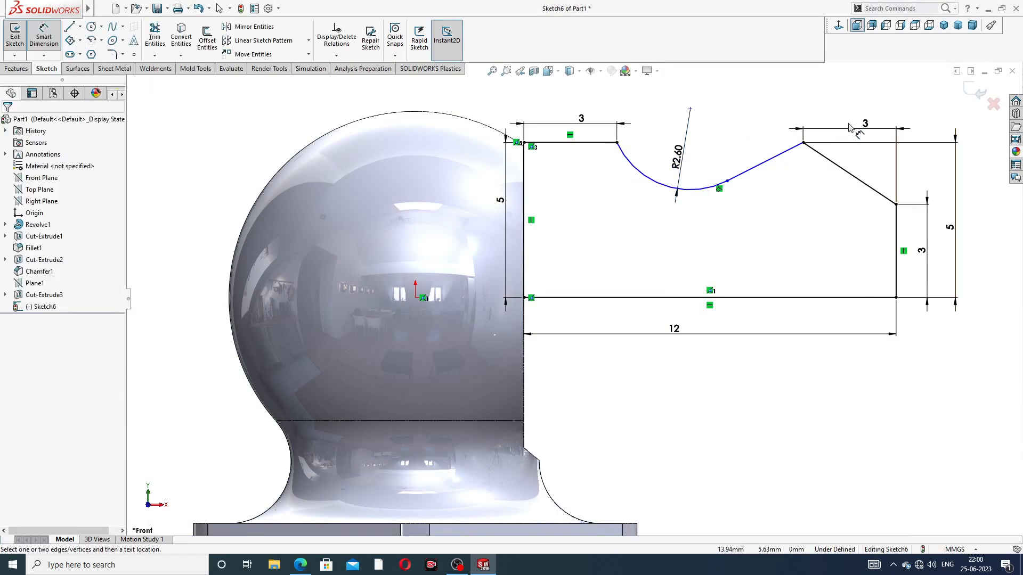
{"action": "left_click_drag", "start_coordinate": [860, 126], "coordinate": [851, 125]}
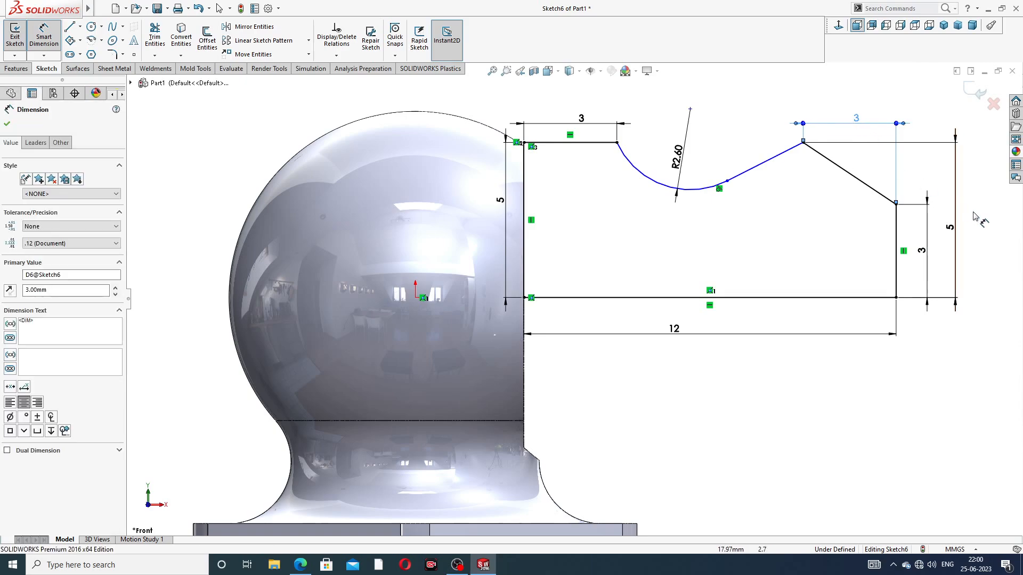
{"action": "left_click", "coordinate": [617, 143]}
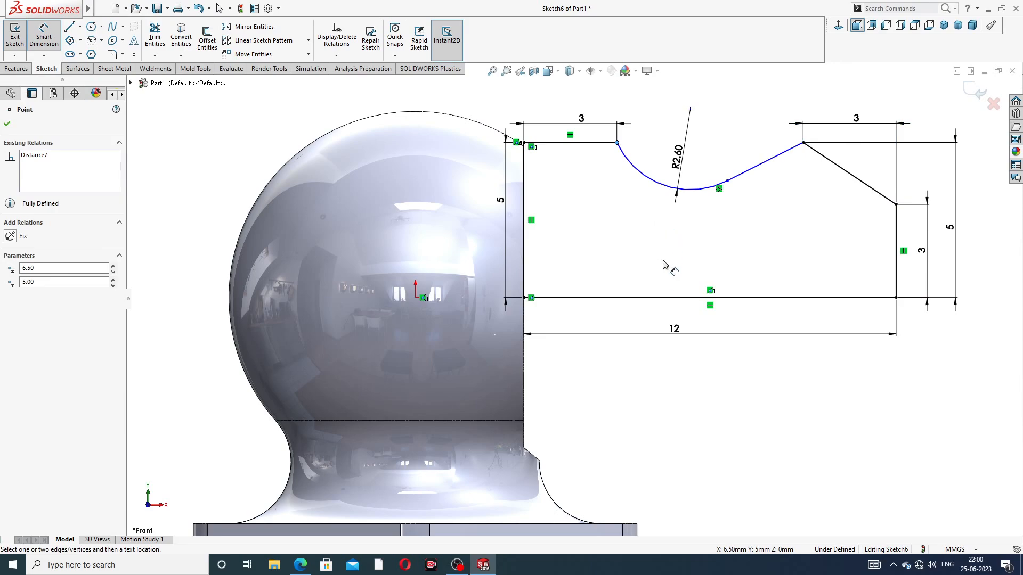
{"action": "left_click", "coordinate": [666, 298]}
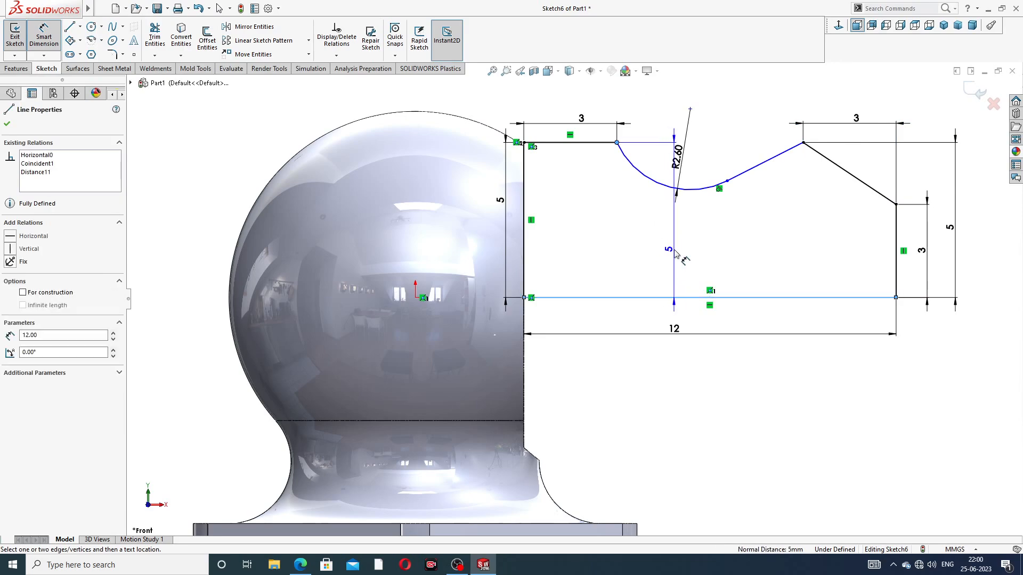
{"action": "key", "text": "Escape"}
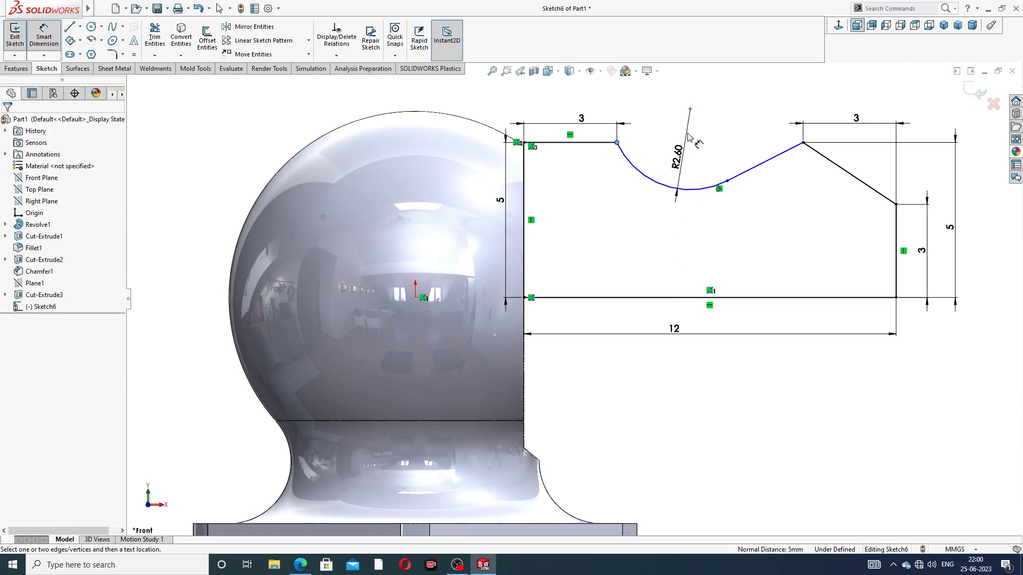
{"action": "left_click", "coordinate": [691, 109]}
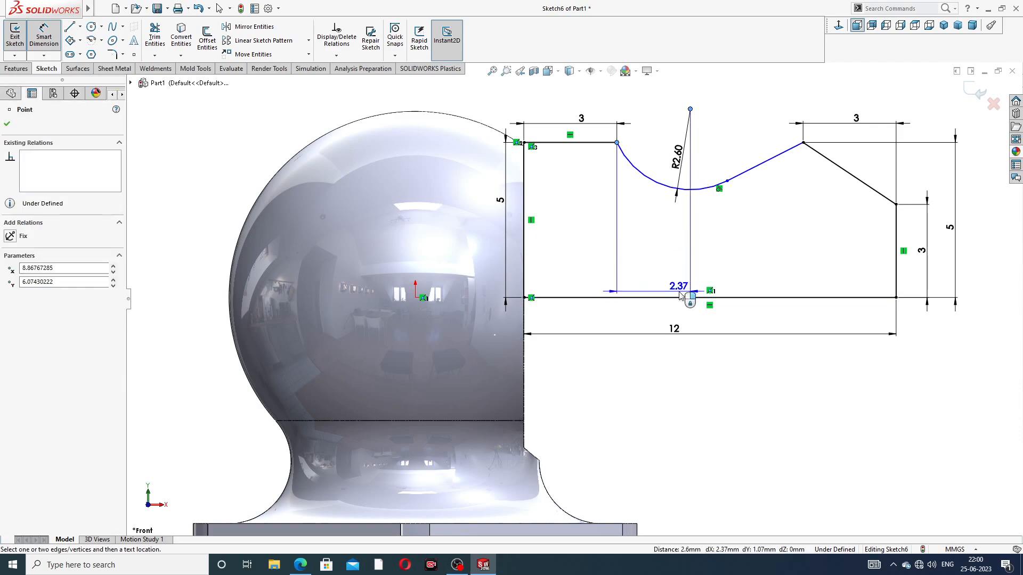
{"action": "key", "text": "Escape"}
{"action": "left_click", "coordinate": [690, 110]}
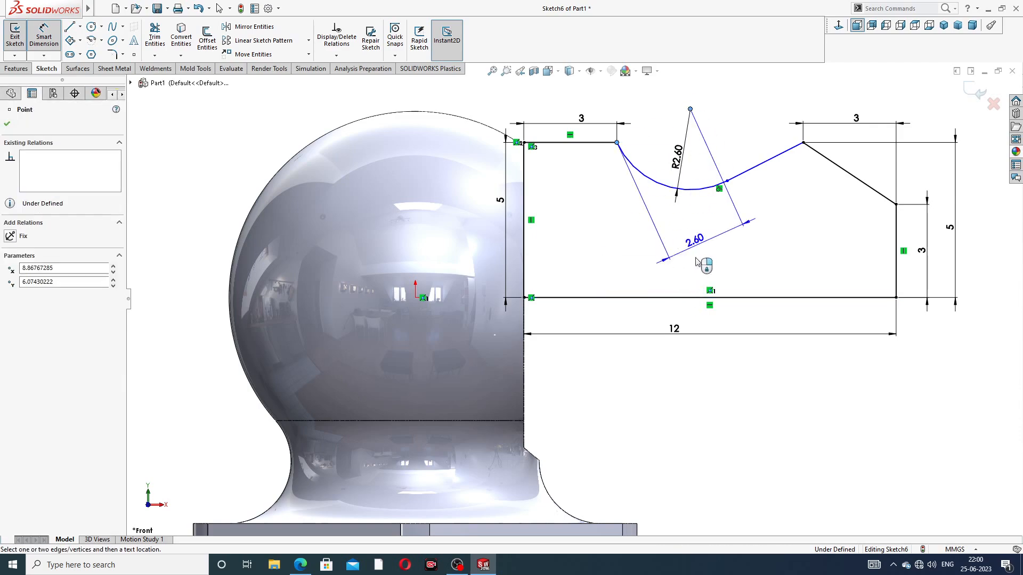
{"action": "left_click", "coordinate": [681, 303]}
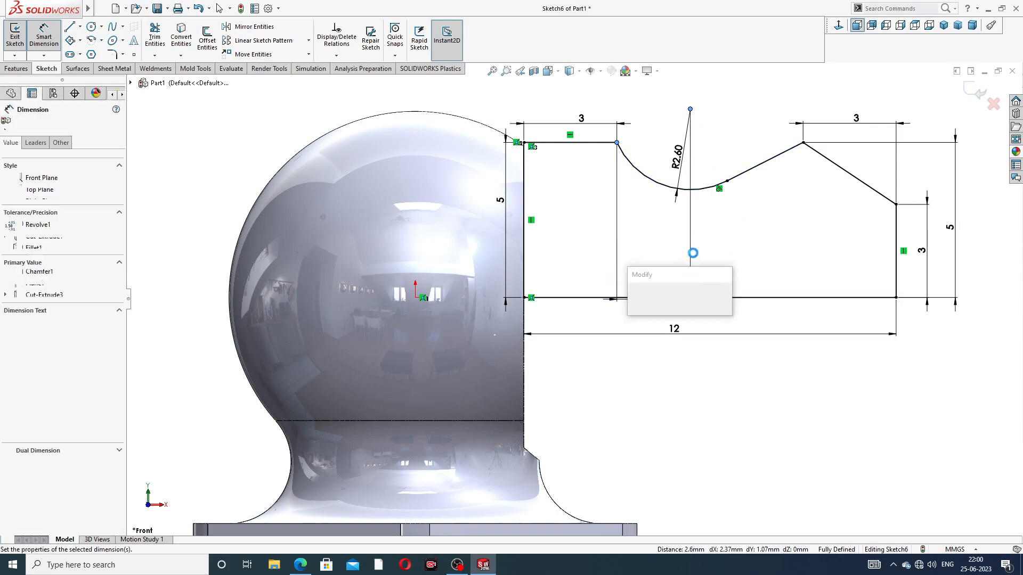
{"action": "left_click", "coordinate": [650, 298]}
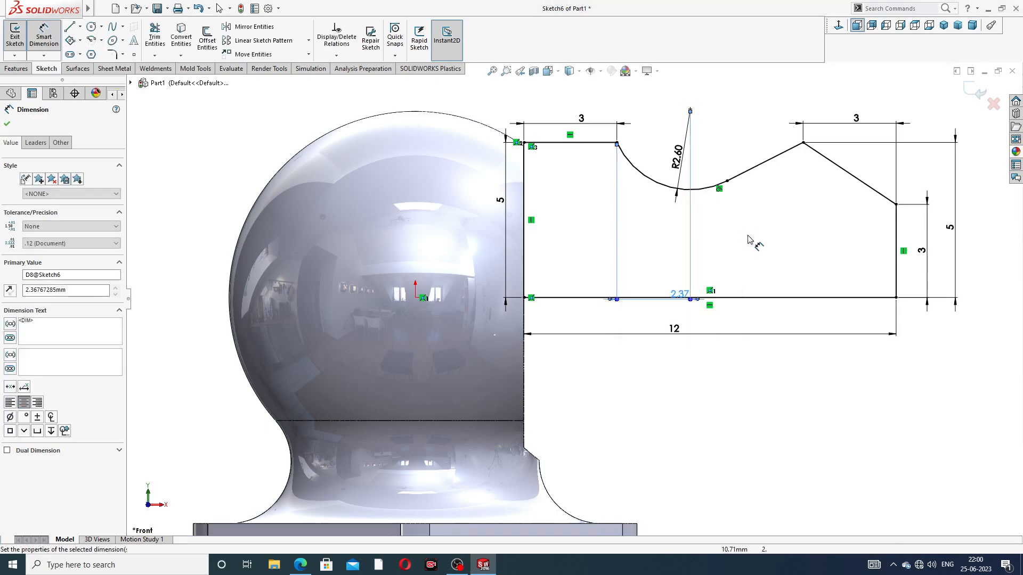
{"action": "key", "text": "Escape"}
{"action": "key", "text": "Delete"}
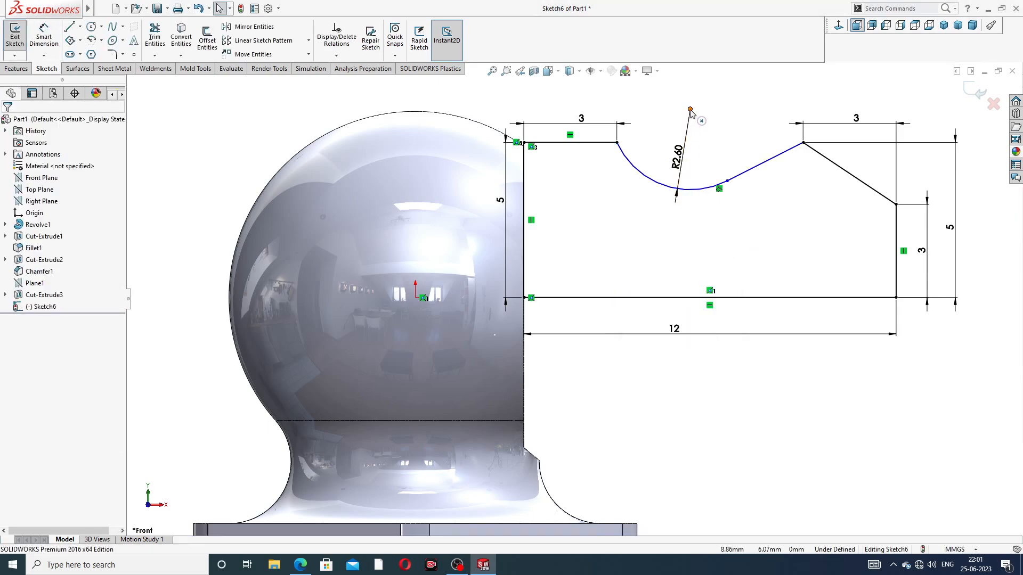
{"action": "left_click", "coordinate": [690, 110]}
{"action": "key", "text": "Escape"}
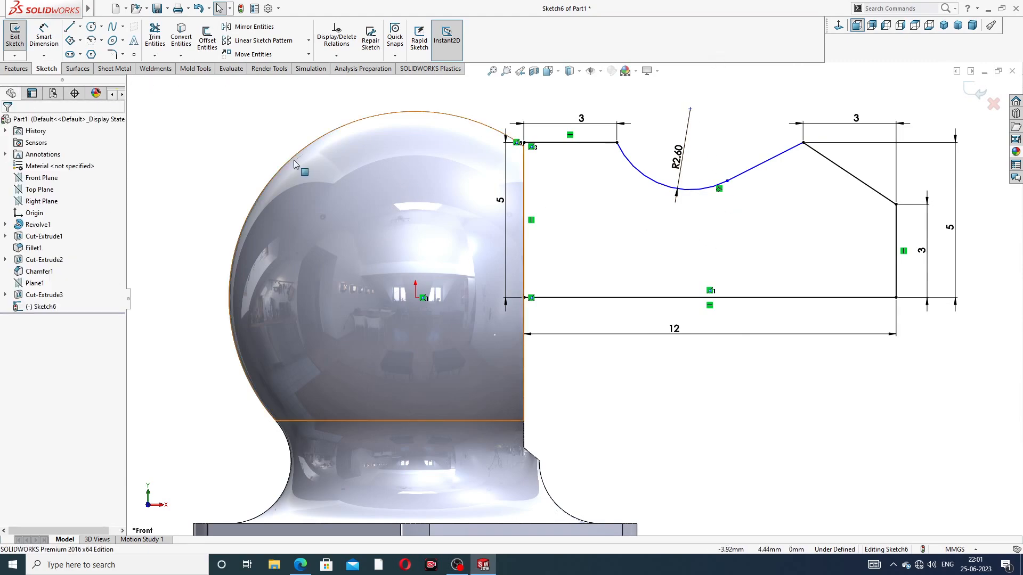
Step: Dimension the height of the concave arc's centre above the horizontal baseline to 5.2 mm and reposition the dimension beside the arc
{"action": "left_click", "coordinate": [54, 46]}
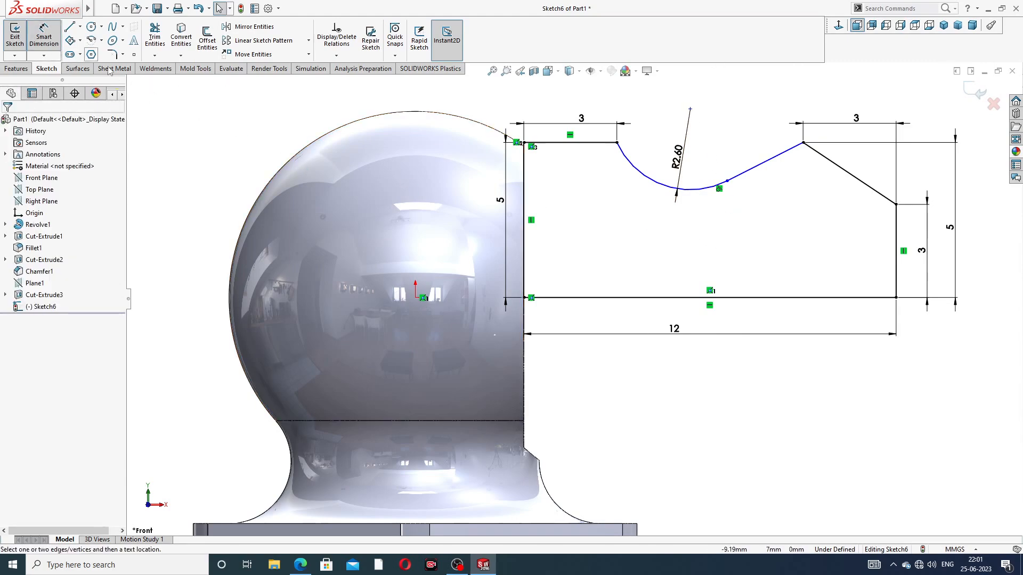
{"action": "left_click", "coordinate": [690, 109]}
{"action": "left_click", "coordinate": [711, 297]}
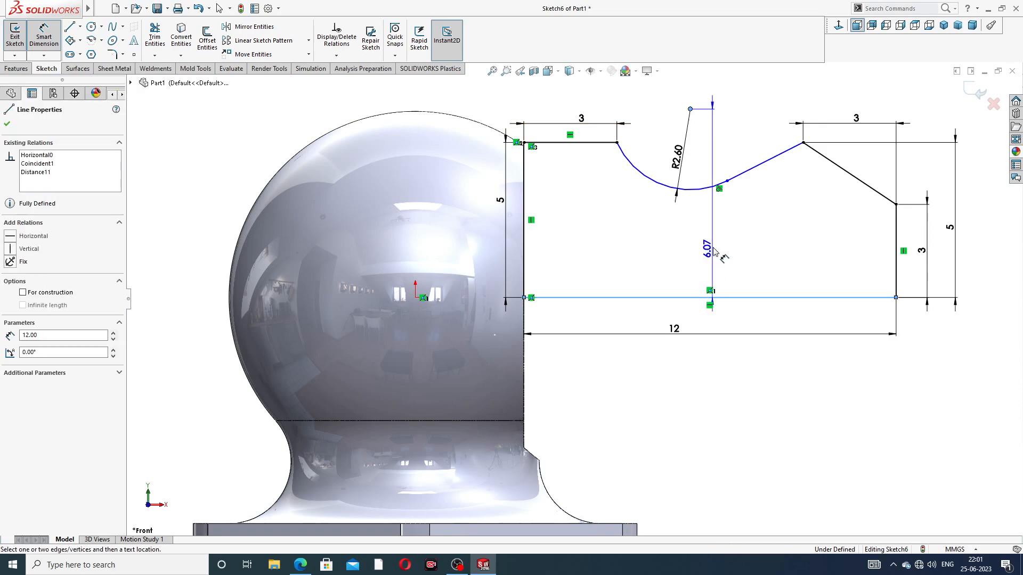
{"action": "left_click", "coordinate": [720, 244]}
{"action": "type", "text": "5.2"}
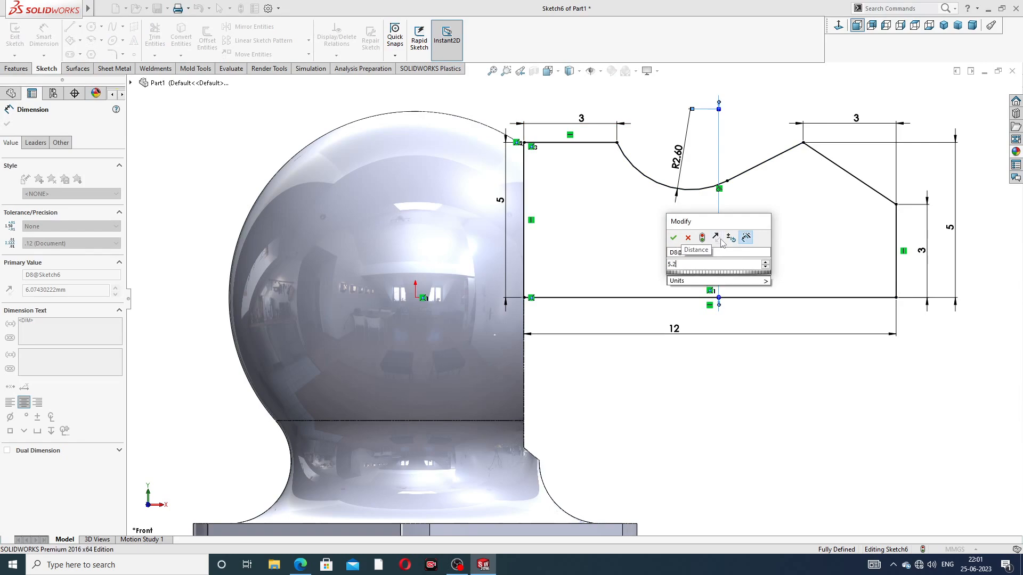
{"action": "key", "text": "Return"}
{"action": "key", "text": "Escape"}
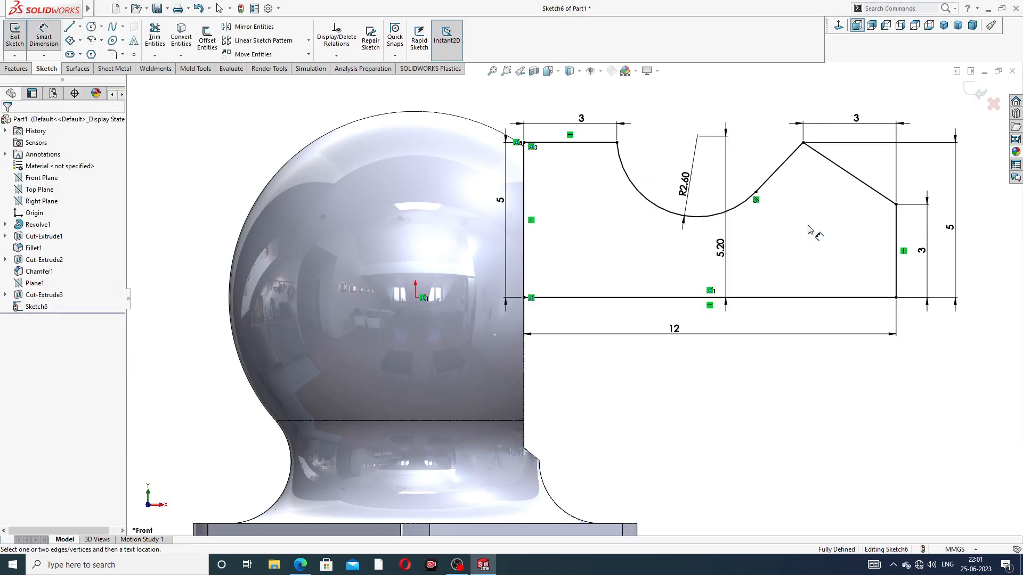
{"action": "left_click_drag", "start_coordinate": [725, 246], "coordinate": [646, 230]}
{"action": "key", "text": "Escape"}
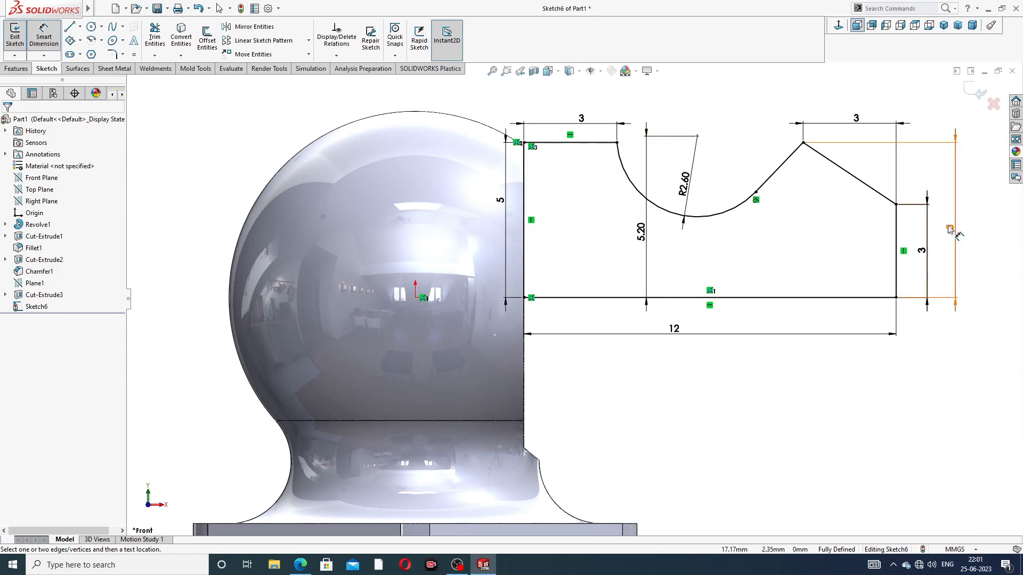
Step: Set the peak's height above the baseline to 4.5 mm and move the peak's 3 mm horizontal dimension slightly upward
{"action": "double_click", "coordinate": [949, 229]}
{"action": "type", "text": "3"}
{"action": "key", "text": "Return"}
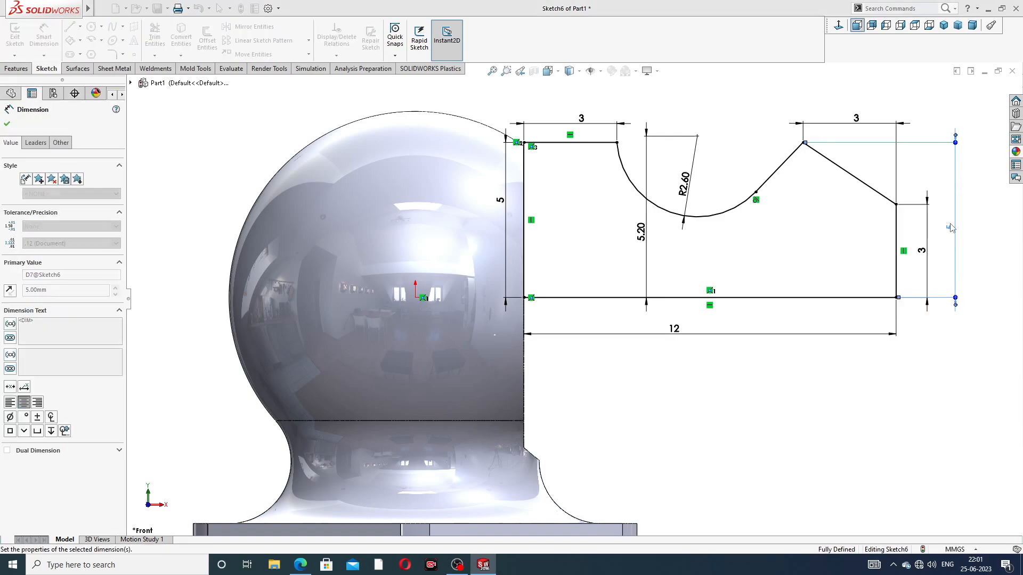
{"action": "left_click", "coordinate": [986, 263]}
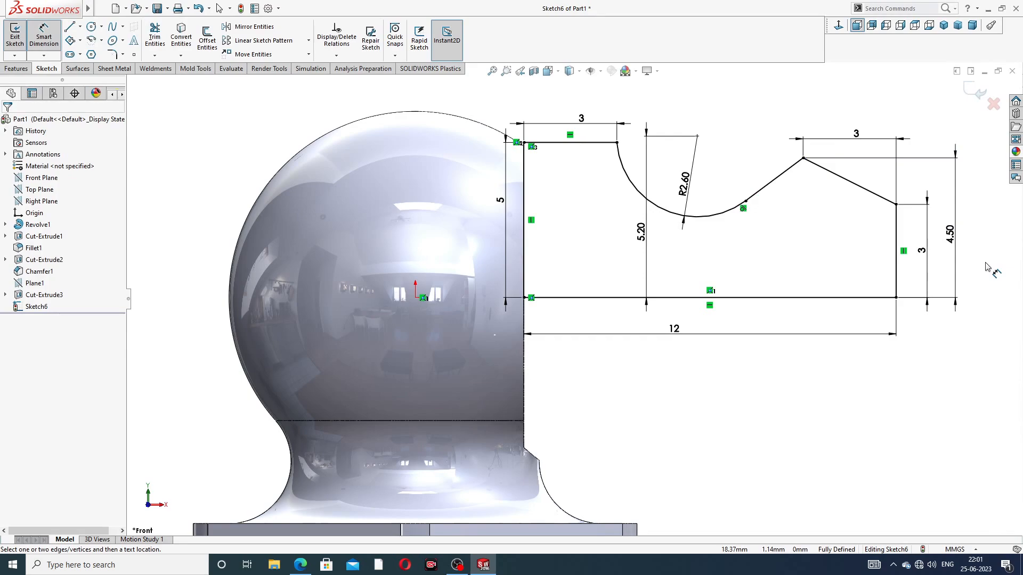
{"action": "left_click_drag", "start_coordinate": [858, 134], "coordinate": [857, 124]}
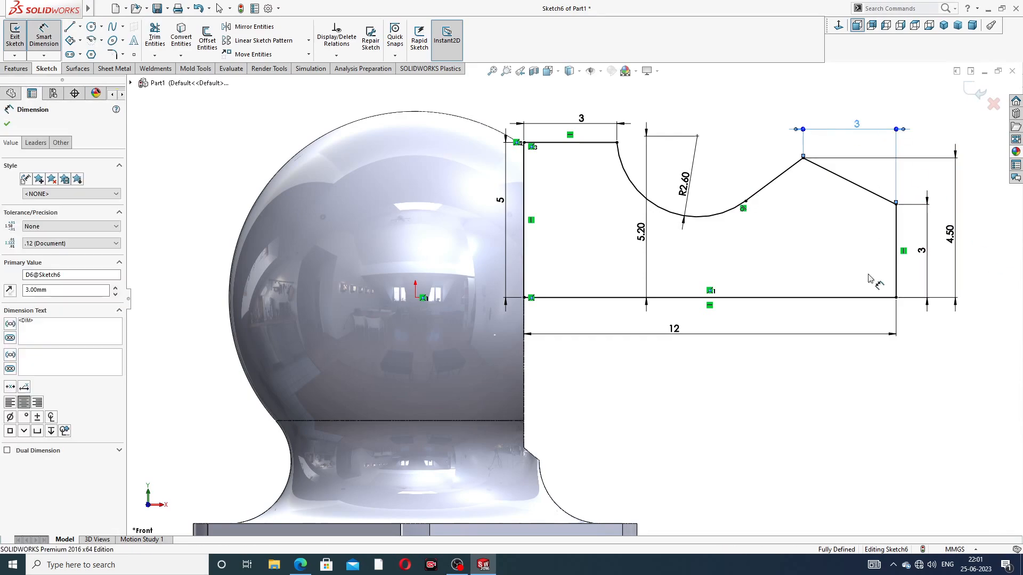
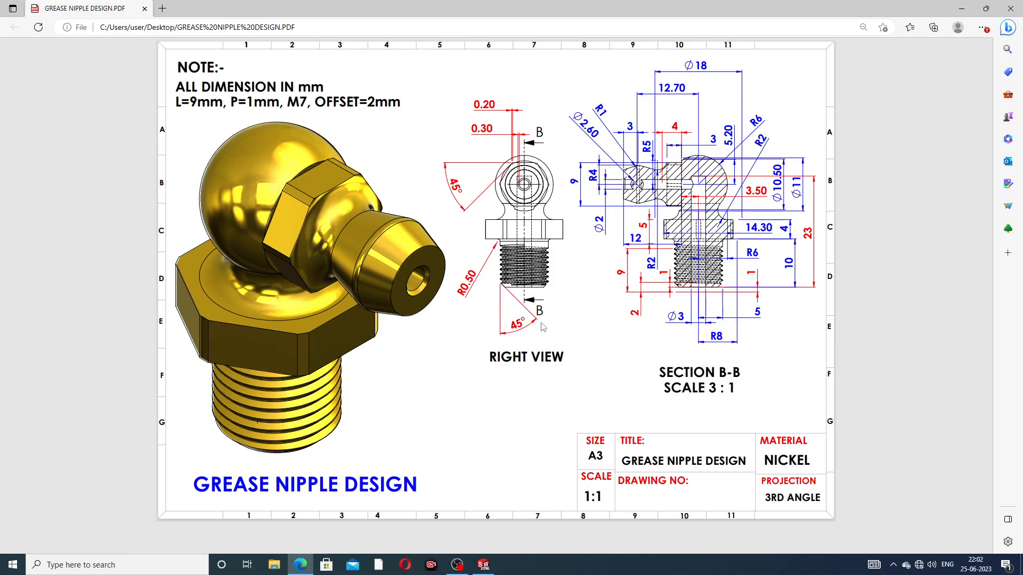
Step: Return from the PDF drawing and revolve the nozzle profile 360 degrees about its 12 mm baseline, merged with the body
{"action": "left_click", "coordinate": [302, 566]}
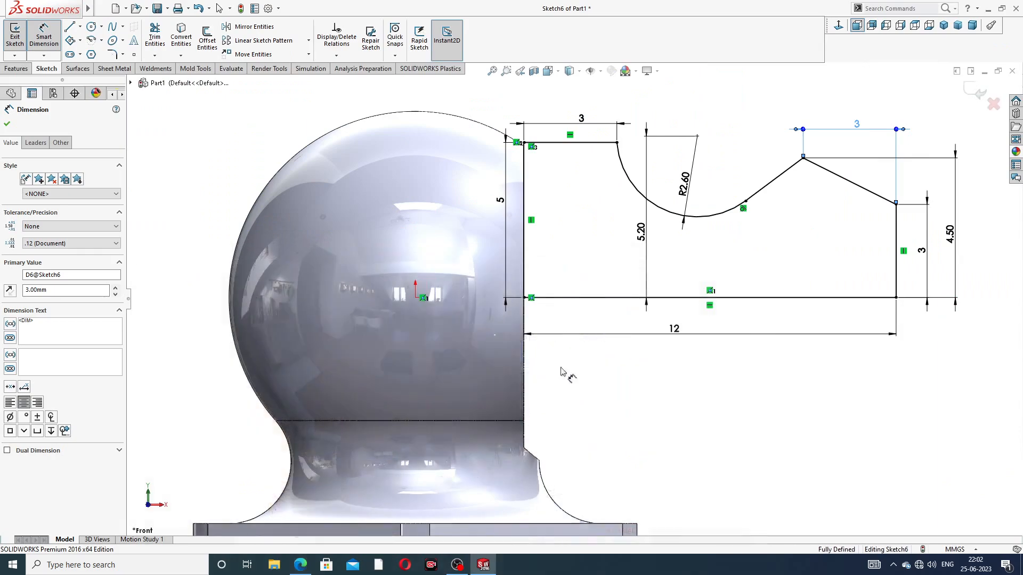
{"action": "right_click", "coordinate": [743, 128]}
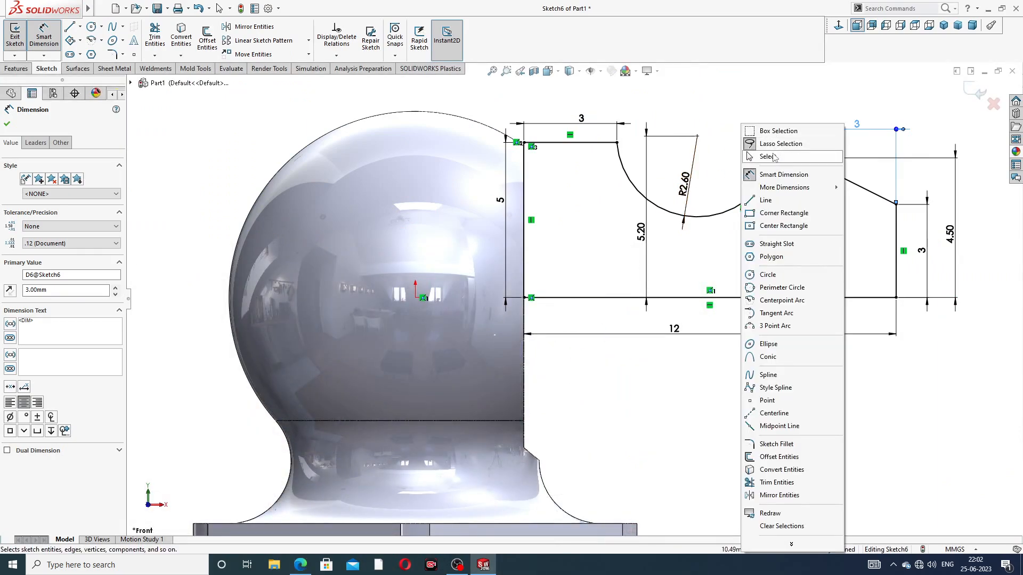
{"action": "left_click", "coordinate": [774, 157]}
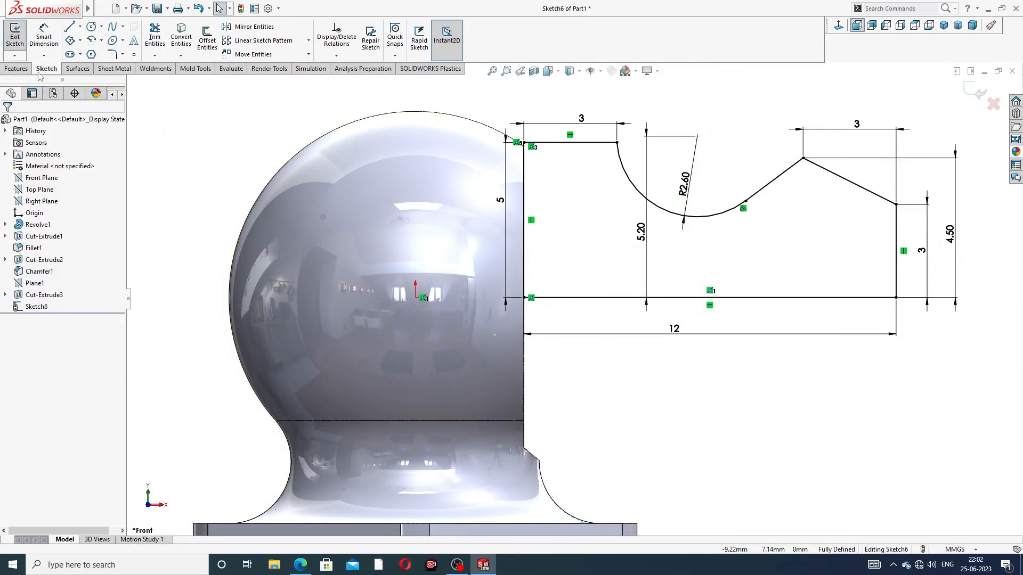
{"action": "left_click", "coordinate": [16, 69]}
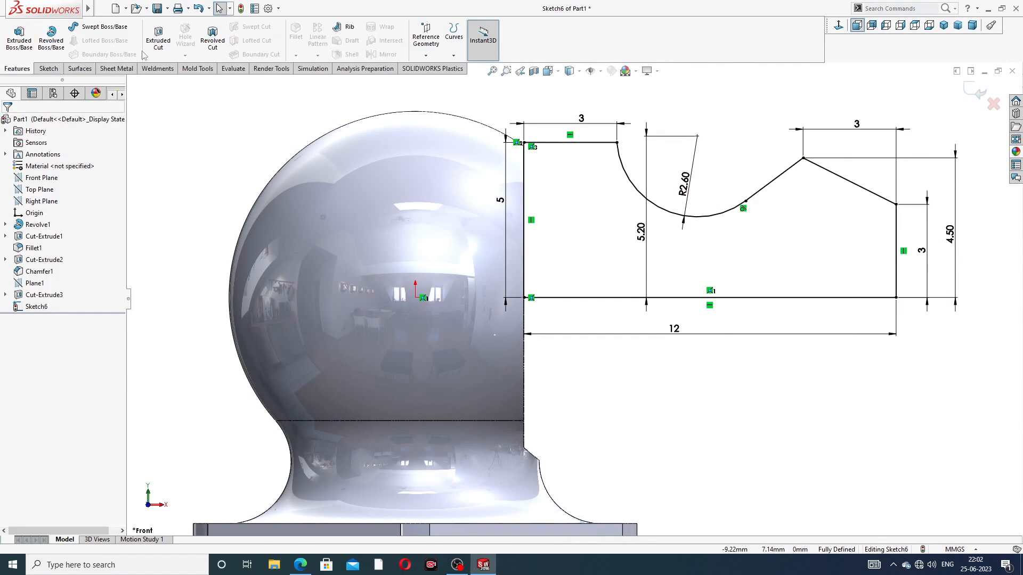
{"action": "left_click", "coordinate": [51, 36]}
{"action": "left_click", "coordinate": [764, 297]}
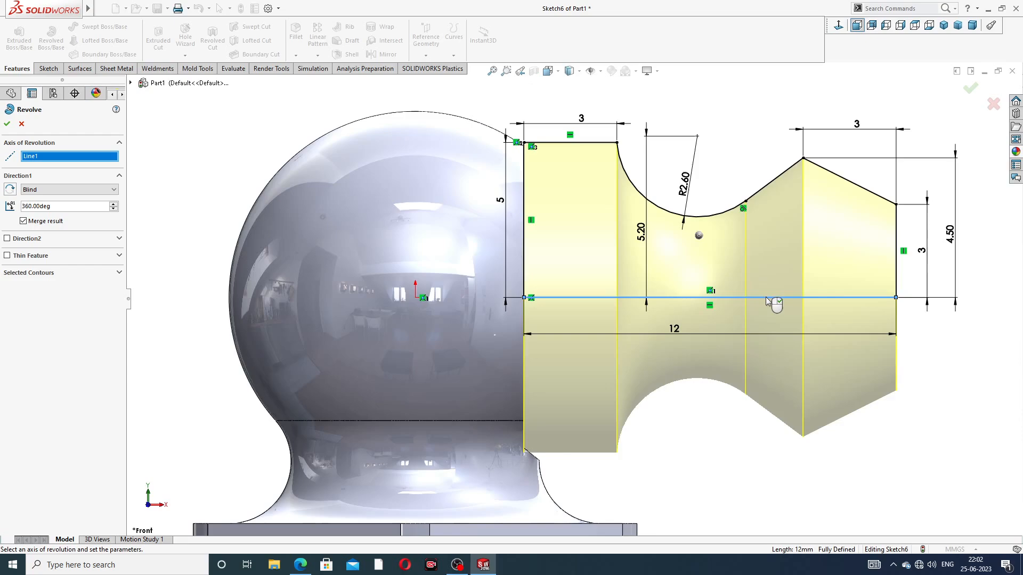
{"action": "scroll", "coordinate": [766, 300], "scroll_direction": "up", "scroll_amount": 4}
{"action": "middle_click_drag", "start_coordinate": [787, 314], "coordinate": [820, 296]}
{"action": "left_click", "coordinate": [970, 88]}
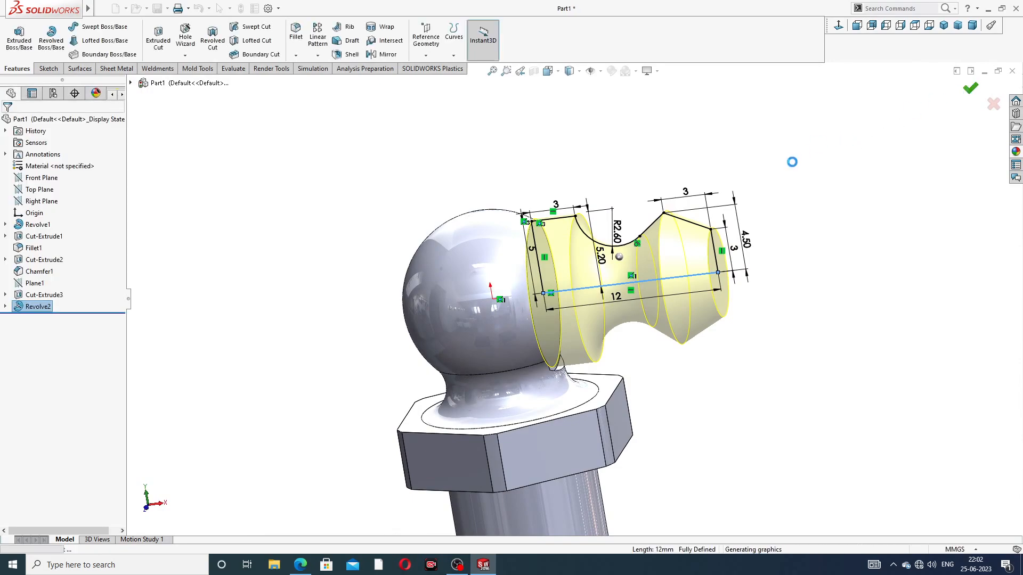
{"action": "left_click", "coordinate": [829, 235]}
Step: Start a sketch on the thin ring of the nozzle's end face exposed around the ball and view it straight on
{"action": "middle_click_drag", "start_coordinate": [829, 235], "coordinate": [619, 322]}
{"action": "scroll", "coordinate": [598, 301], "scroll_direction": "down", "scroll_amount": 3}
{"action": "scroll", "coordinate": [656, 299], "scroll_direction": "down", "scroll_amount": 4}
{"action": "scroll", "coordinate": [656, 298], "scroll_direction": "down", "scroll_amount": 3}
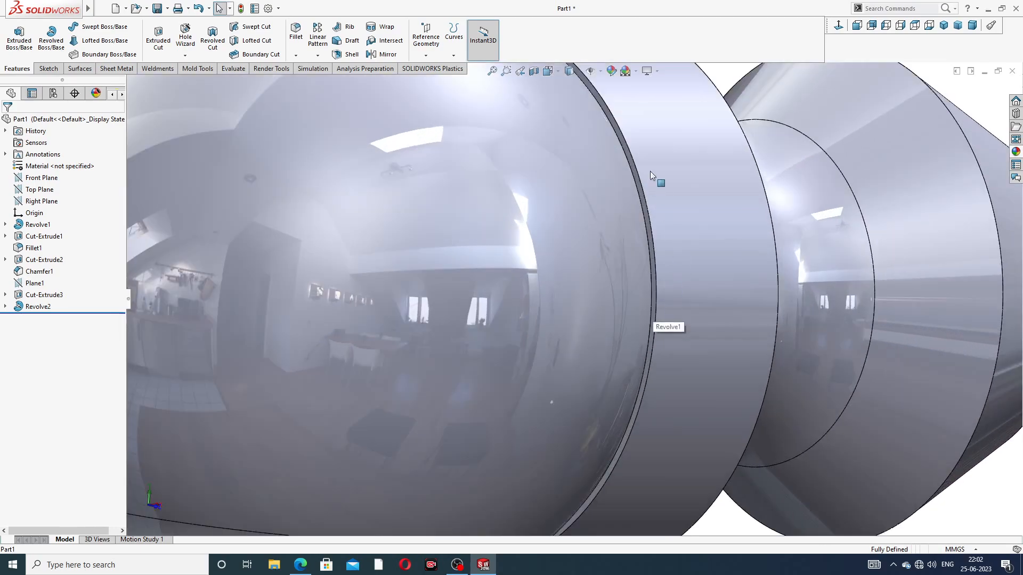
{"action": "left_click", "coordinate": [640, 194]}
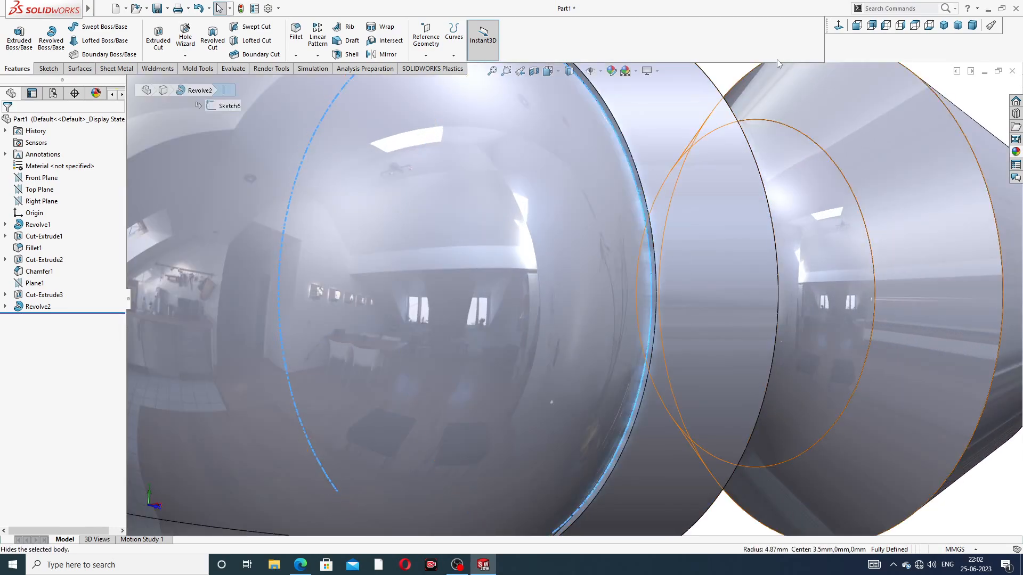
{"action": "left_click", "coordinate": [933, 76]}
{"action": "scroll", "coordinate": [641, 178], "scroll_direction": "down", "scroll_amount": 2}
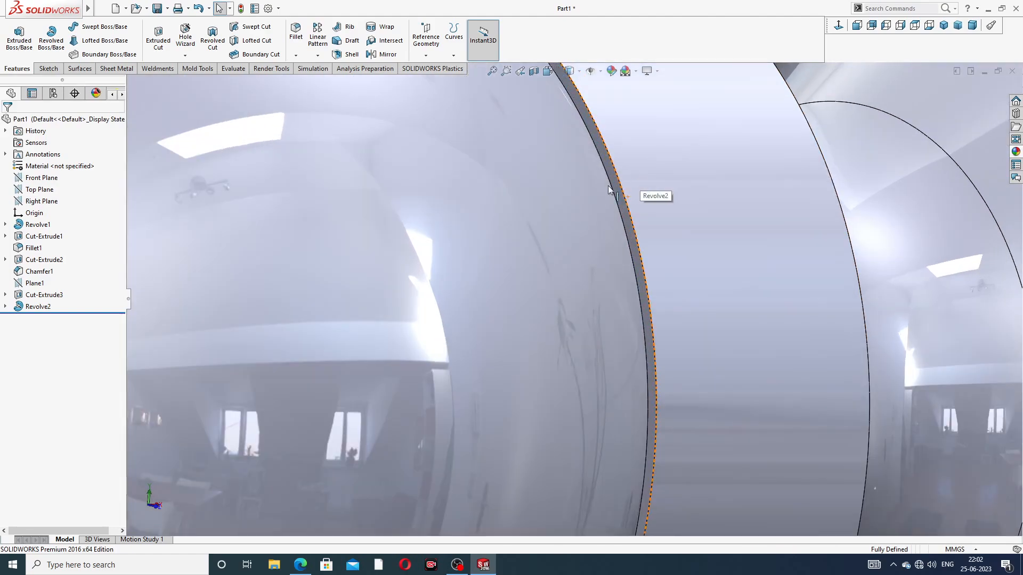
{"action": "left_click", "coordinate": [626, 178]}
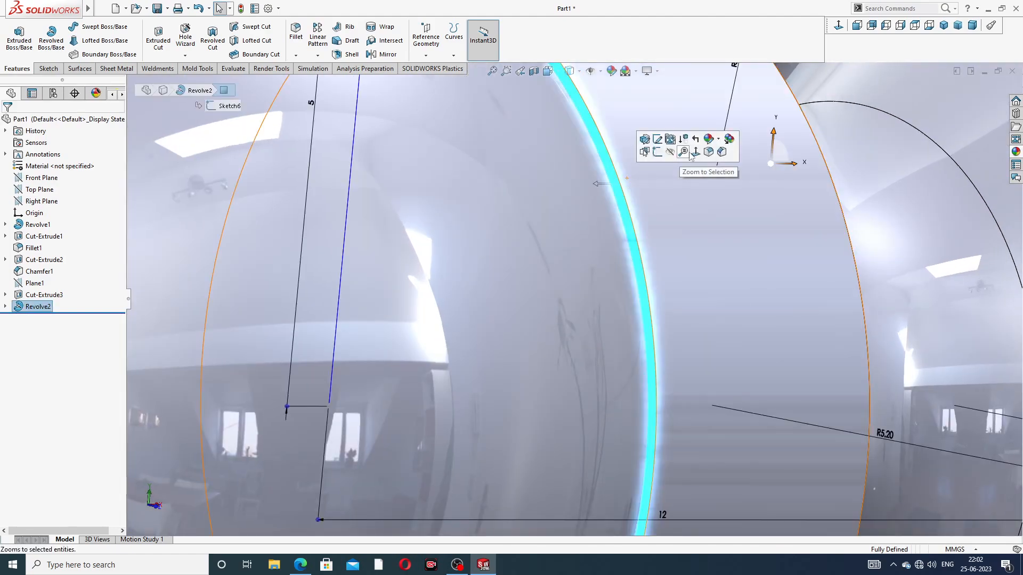
{"action": "left_click", "coordinate": [658, 153]}
{"action": "left_click", "coordinate": [839, 26]}
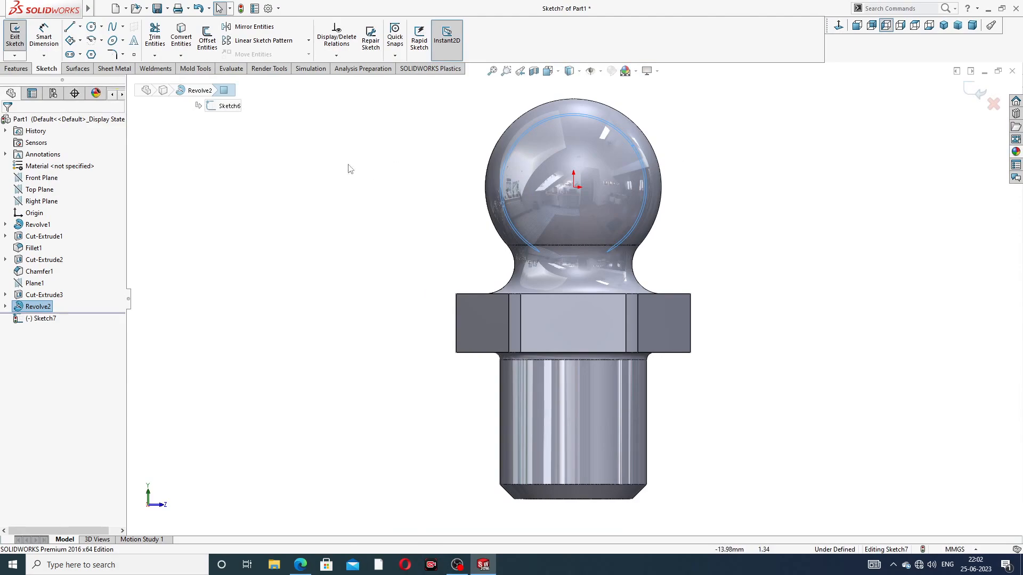
Step: Sketch a circle of about 8.4 mm radius centred on the origin, enclosing the ball
{"action": "left_click", "coordinate": [91, 26]}
{"action": "scroll", "coordinate": [579, 193], "scroll_direction": "down", "scroll_amount": 2}
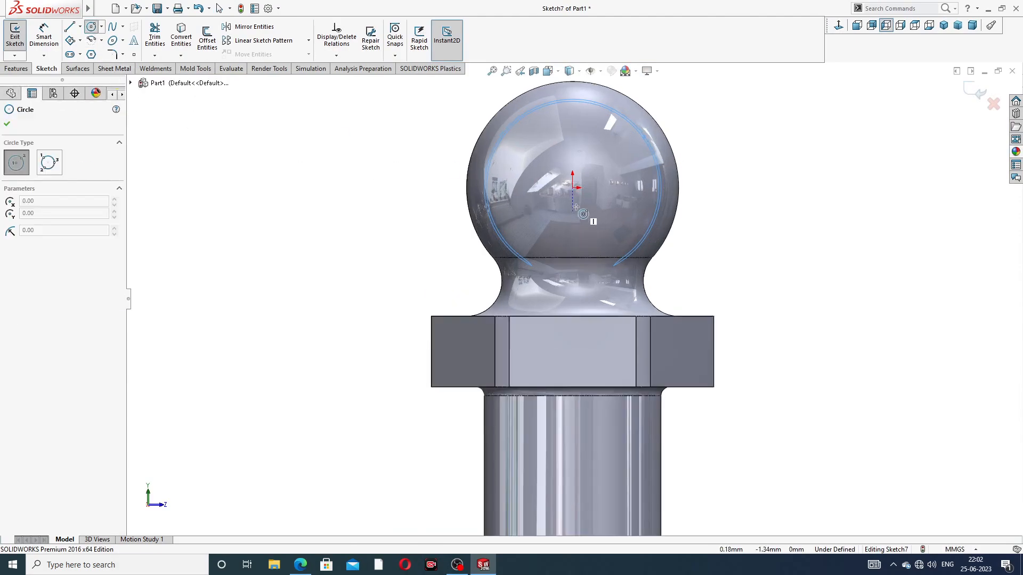
{"action": "left_click", "coordinate": [574, 188]}
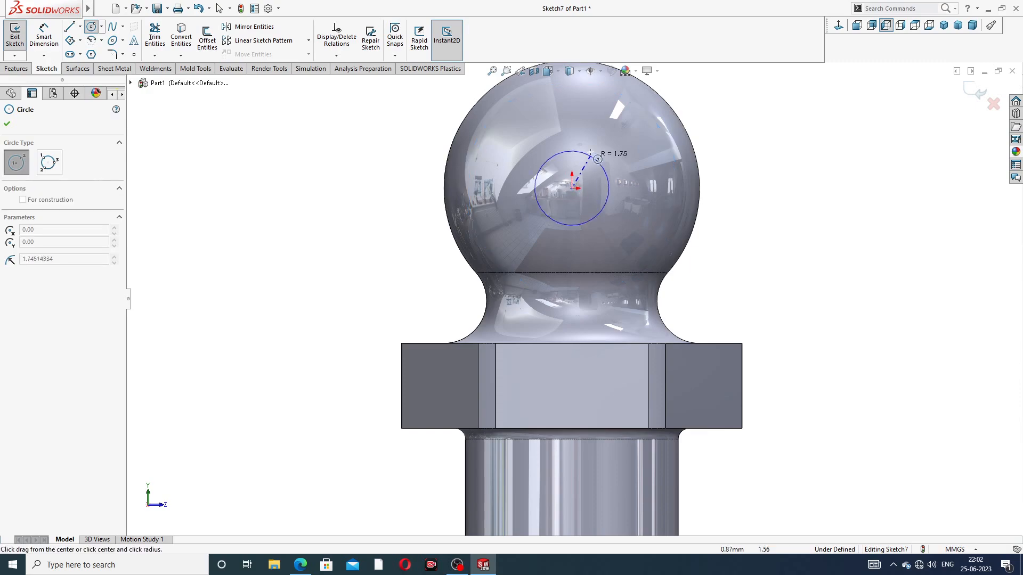
{"action": "scroll", "coordinate": [599, 123], "scroll_direction": "up", "scroll_amount": 2}
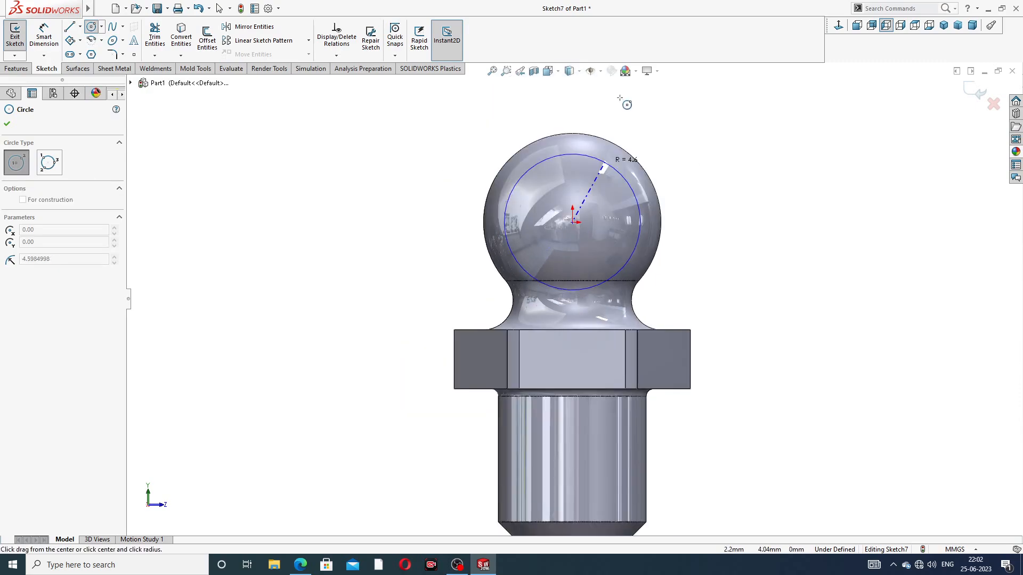
{"action": "left_click", "coordinate": [616, 107]}
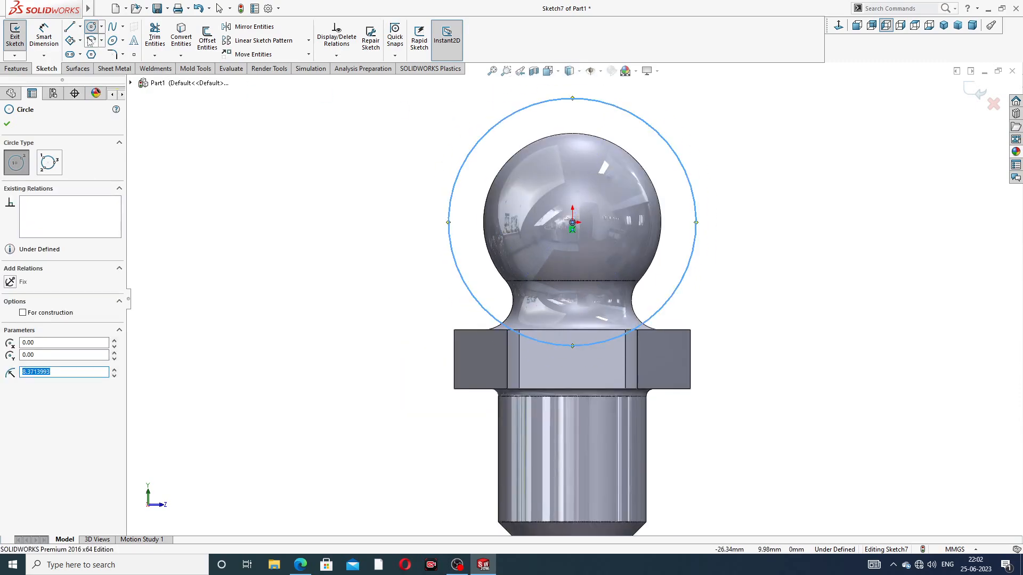
Step: Sketch a six-sided polygon by inscribed circle, centred on the origin inside the circle, with sides about 7 mm long
{"action": "left_click", "coordinate": [91, 55]}
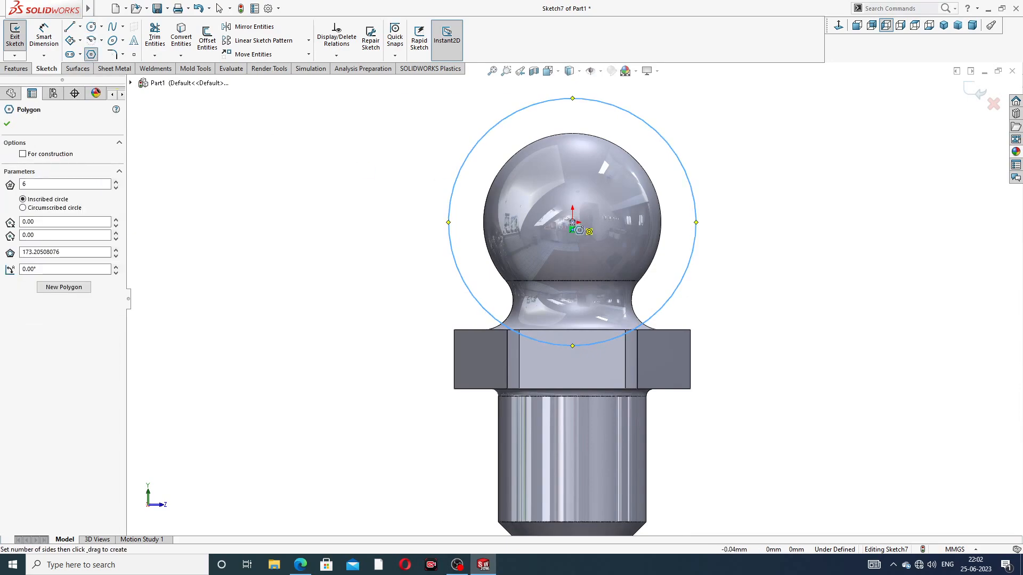
{"action": "left_click", "coordinate": [572, 222]}
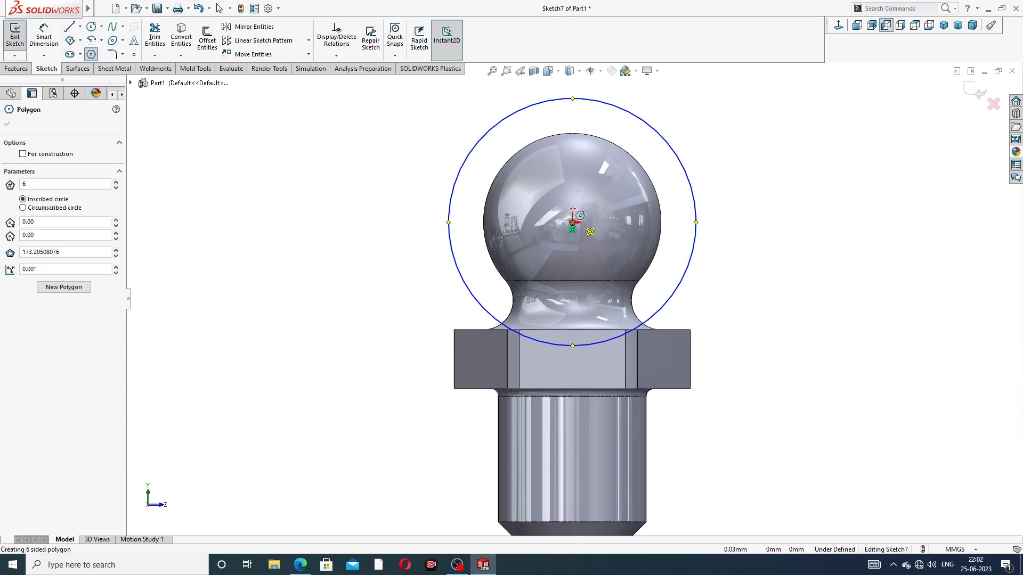
{"action": "left_click", "coordinate": [634, 140]}
{"action": "right_click", "coordinate": [700, 114]}
{"action": "left_click", "coordinate": [723, 125]}
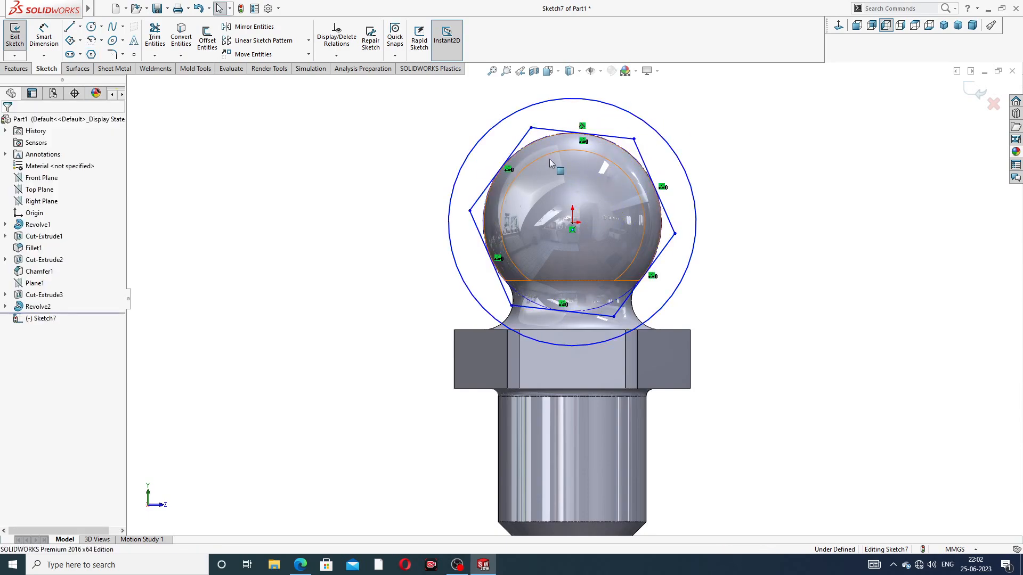
Step: Add a vertical relation to the hexagon's upper-left side
{"action": "left_click", "coordinate": [519, 144]}
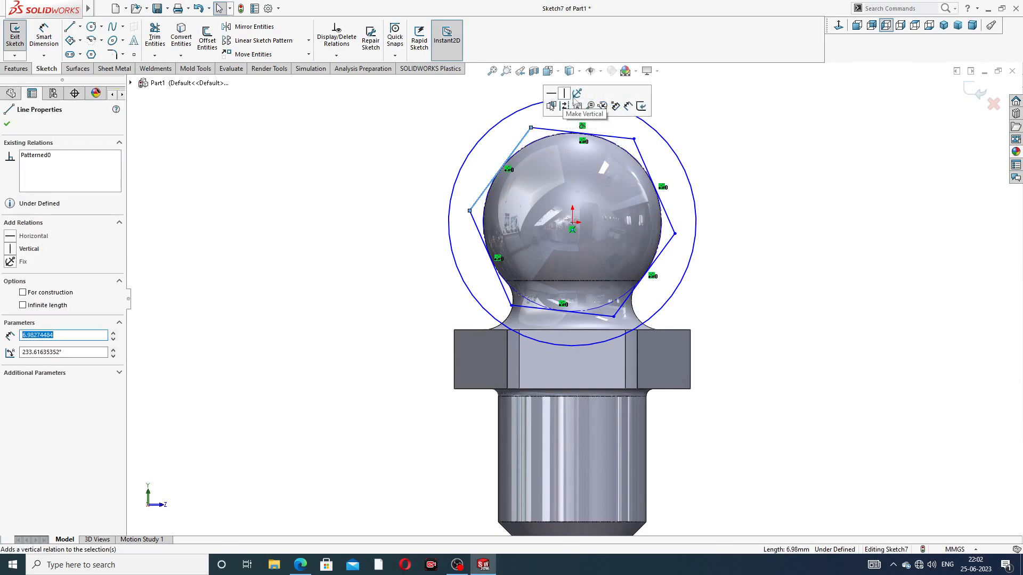
{"action": "left_click", "coordinate": [566, 96]}
{"action": "scroll", "coordinate": [724, 149], "scroll_direction": "down", "scroll_amount": 1}
{"action": "left_click", "coordinate": [766, 137]}
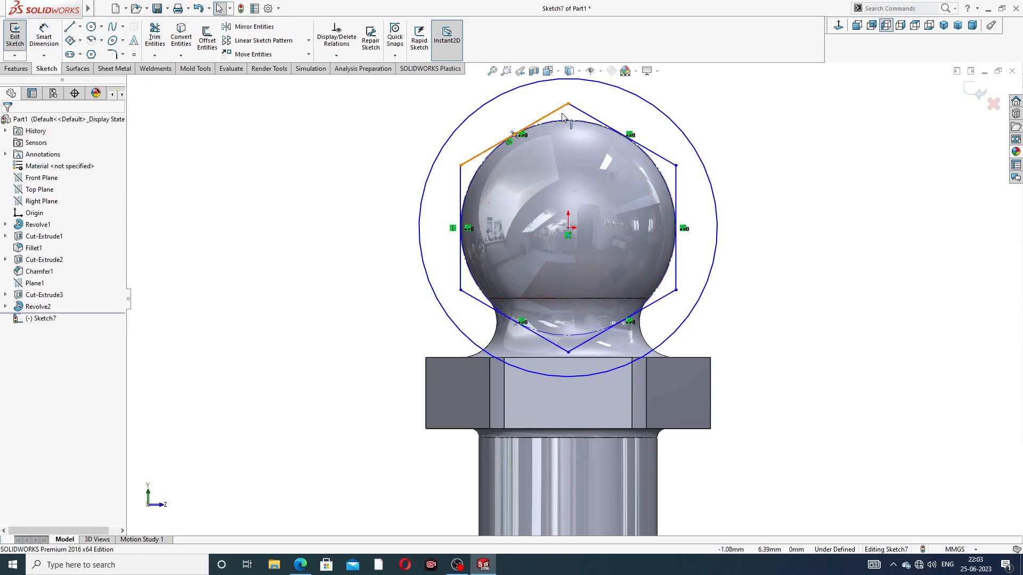
Step: Dimension the hexagon's width between its two upper side vertices and set it to 9 mm
{"action": "left_click", "coordinate": [44, 35]}
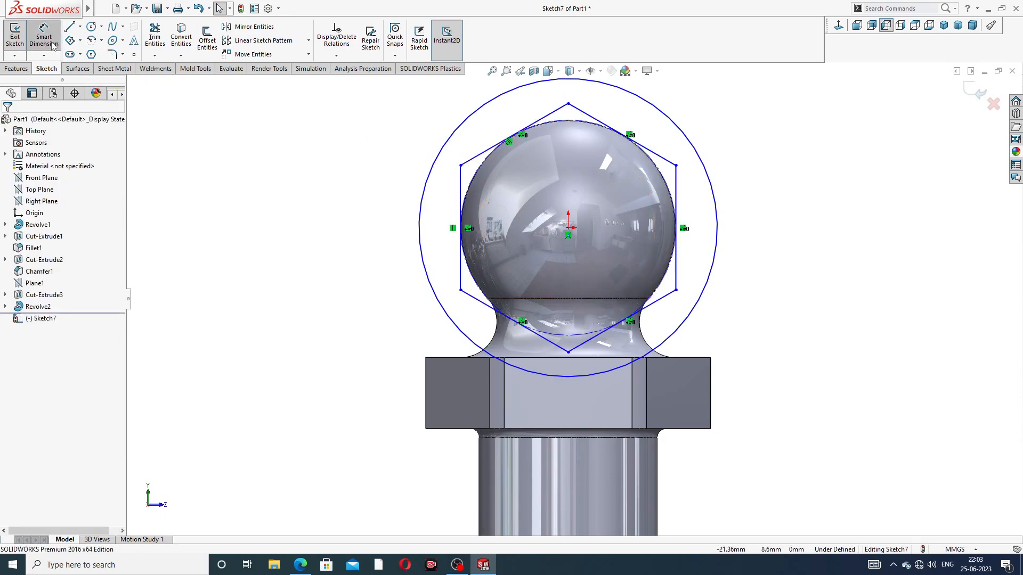
{"action": "left_click", "coordinate": [461, 167]}
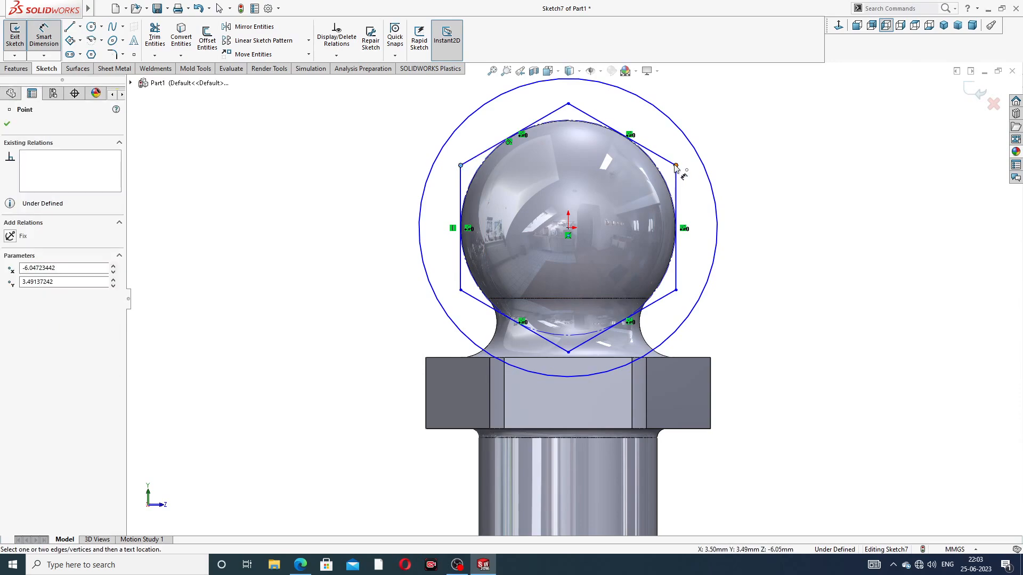
{"action": "left_click", "coordinate": [676, 166]}
{"action": "left_click", "coordinate": [593, 103]}
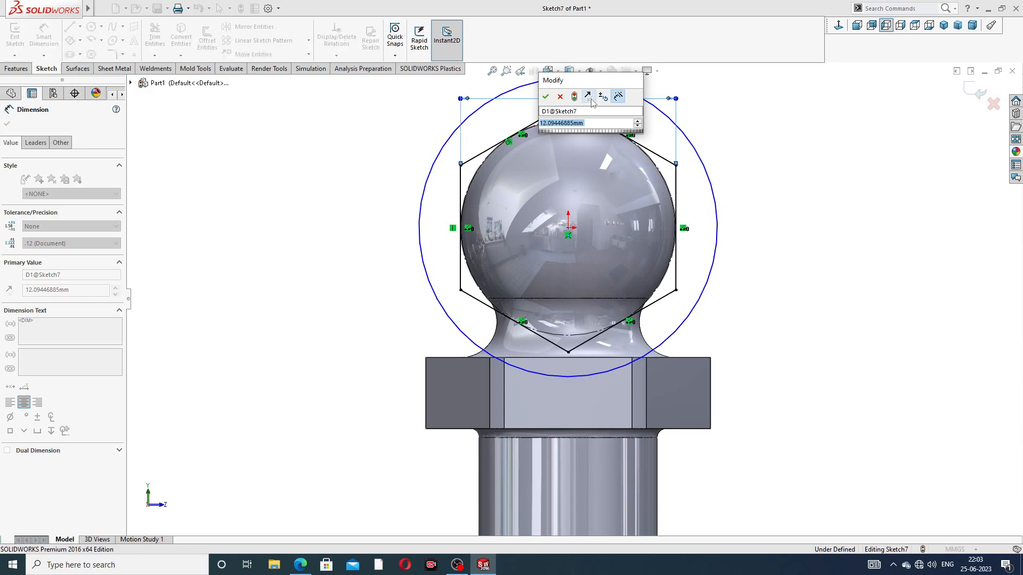
{"action": "type", "text": "9"}
{"action": "key", "text": "Return"}
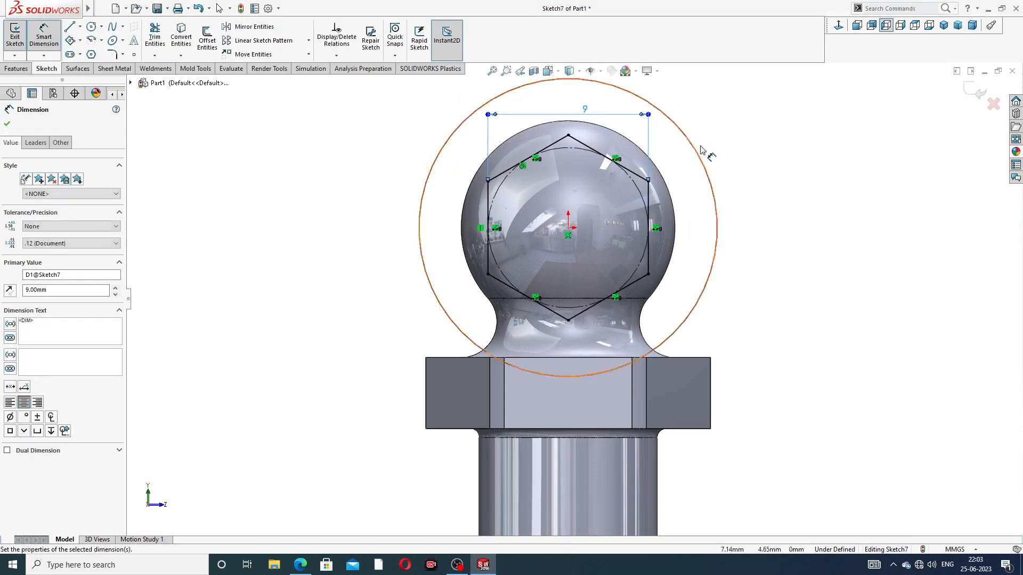
Step: Set the diameter of the circle around the hexagon to 11 mm
{"action": "left_click", "coordinate": [679, 132]}
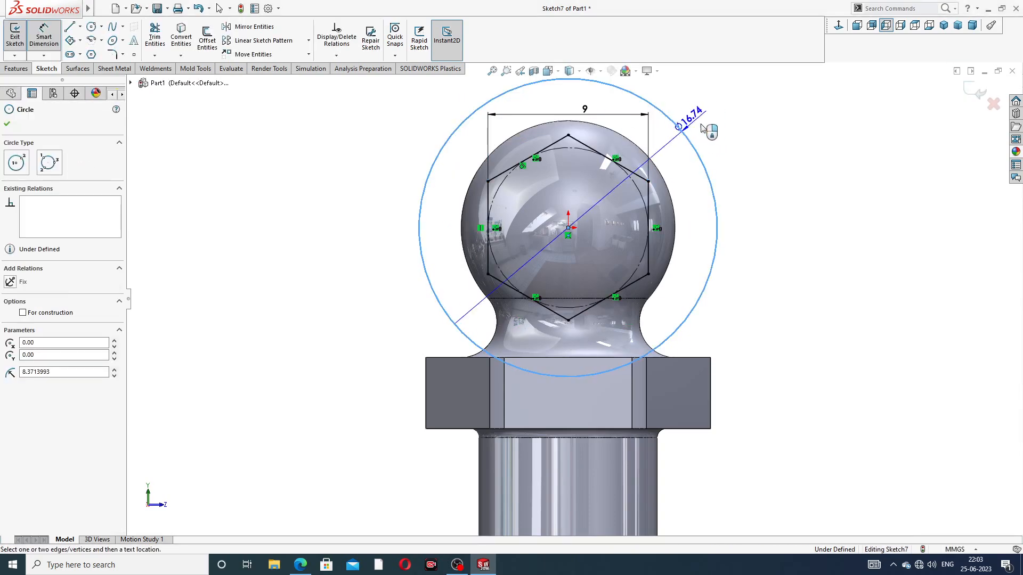
{"action": "left_click", "coordinate": [706, 136]}
{"action": "type", "text": "11"}
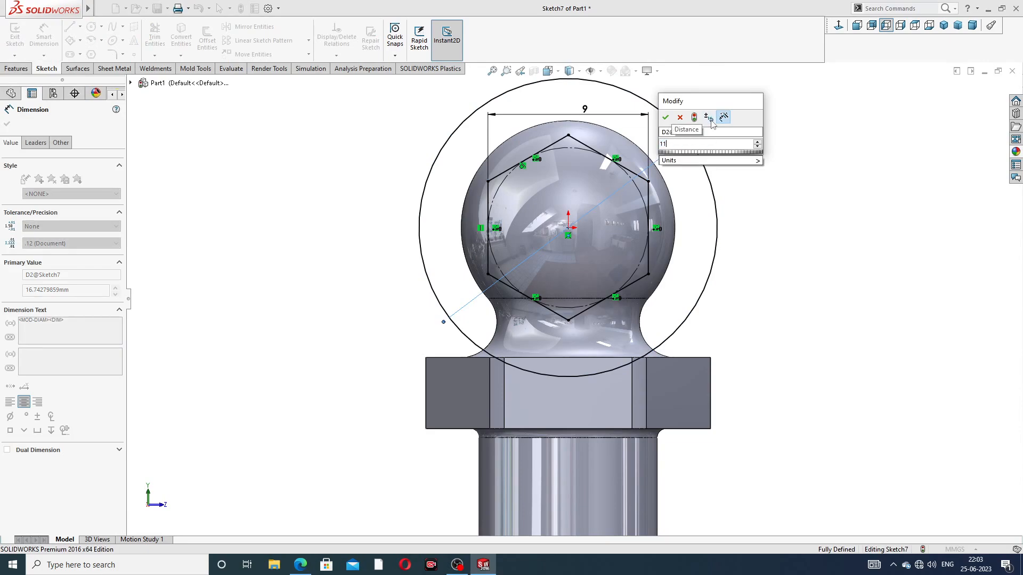
{"action": "key", "text": "Return"}
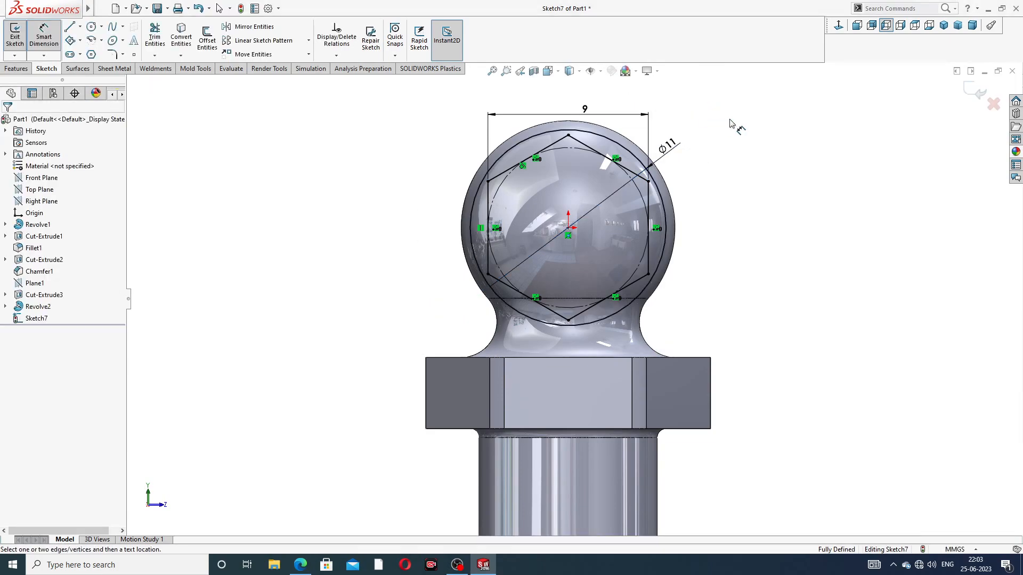
{"action": "right_click", "coordinate": [730, 123]}
{"action": "left_click", "coordinate": [764, 157]}
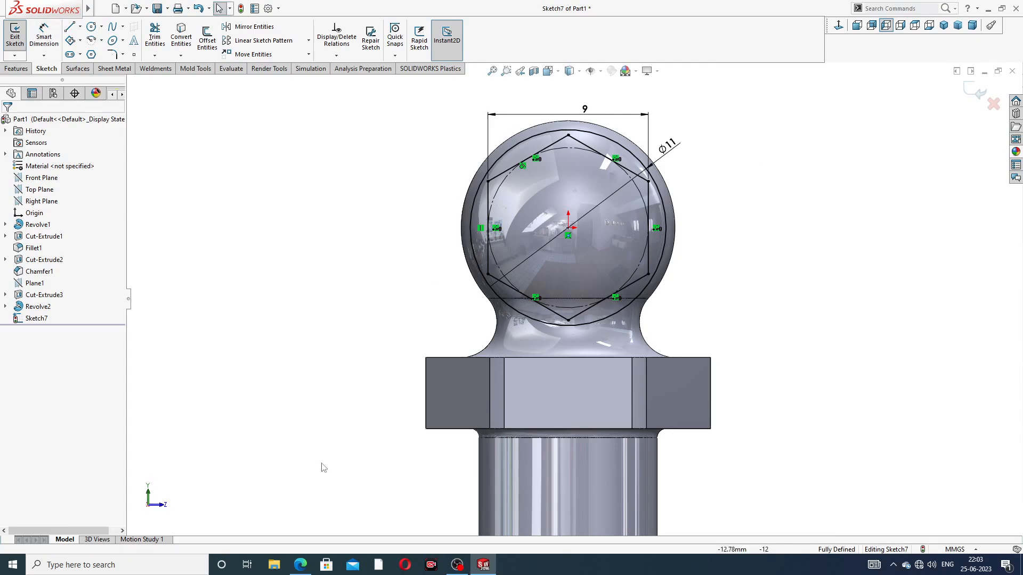
Step: Check the PDF drawing and cut the region between circle and hexagon 5 mm deep along the nozzle with a blind Extruded Cut
{"action": "left_click", "coordinate": [301, 565]}
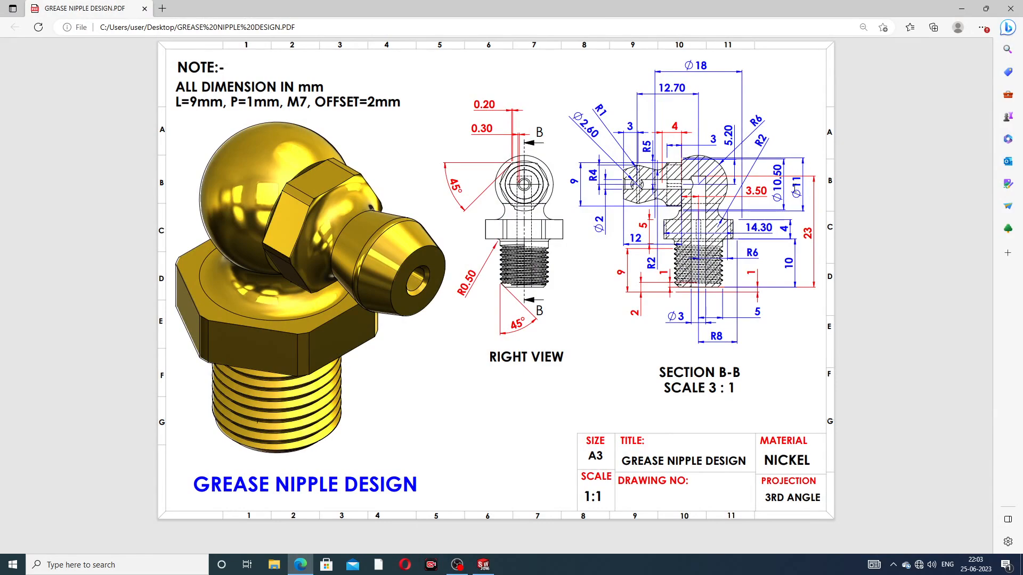
{"action": "left_click", "coordinate": [301, 565]}
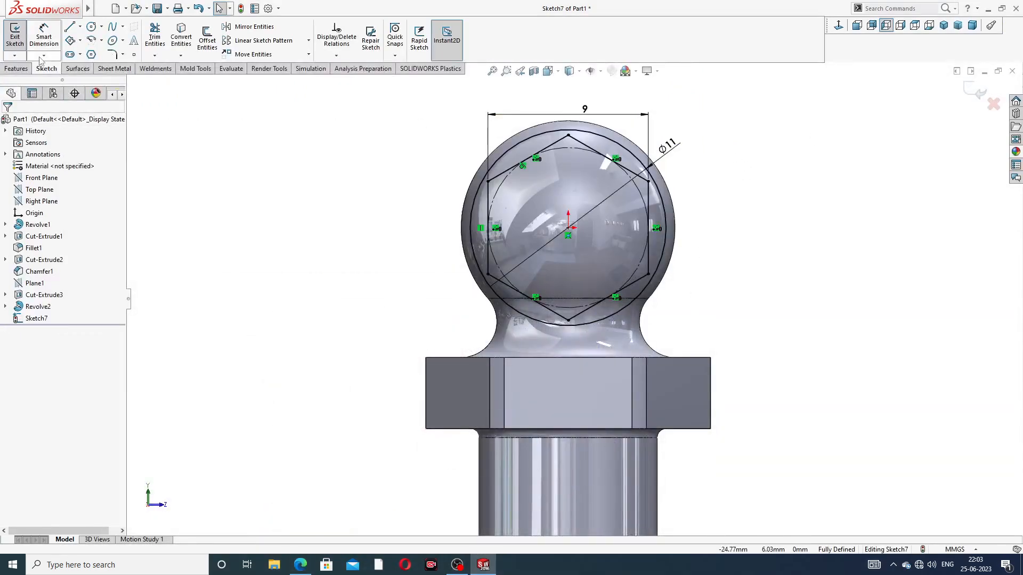
{"action": "left_click", "coordinate": [16, 68]}
{"action": "left_click", "coordinate": [158, 37]}
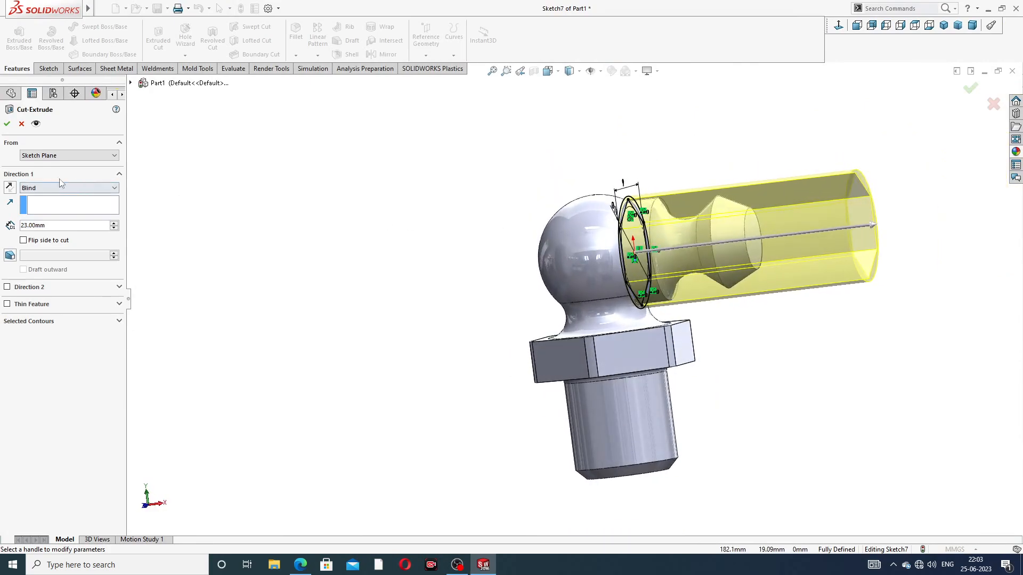
{"action": "type", "text": "5"}
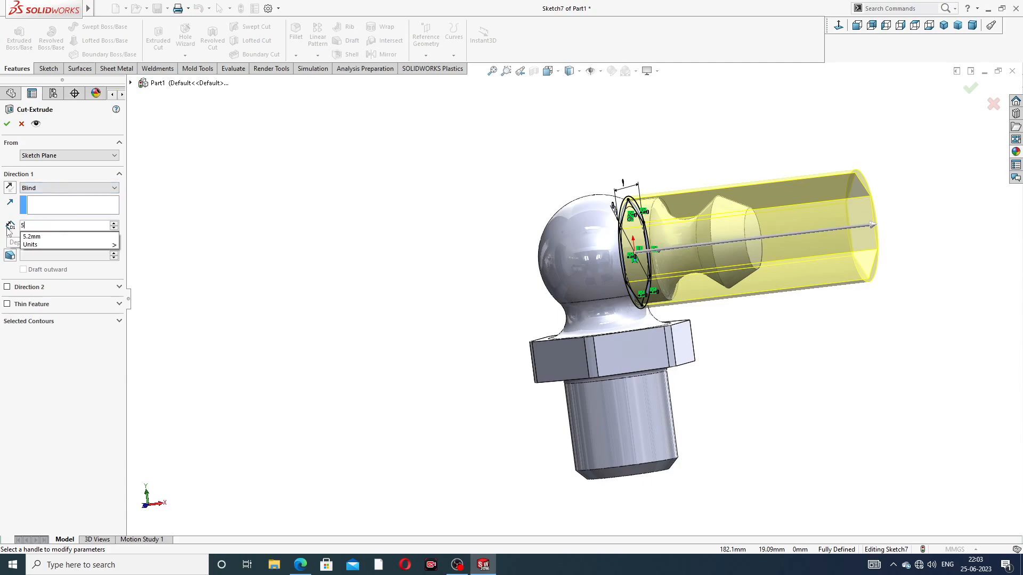
{"action": "key", "text": "Return"}
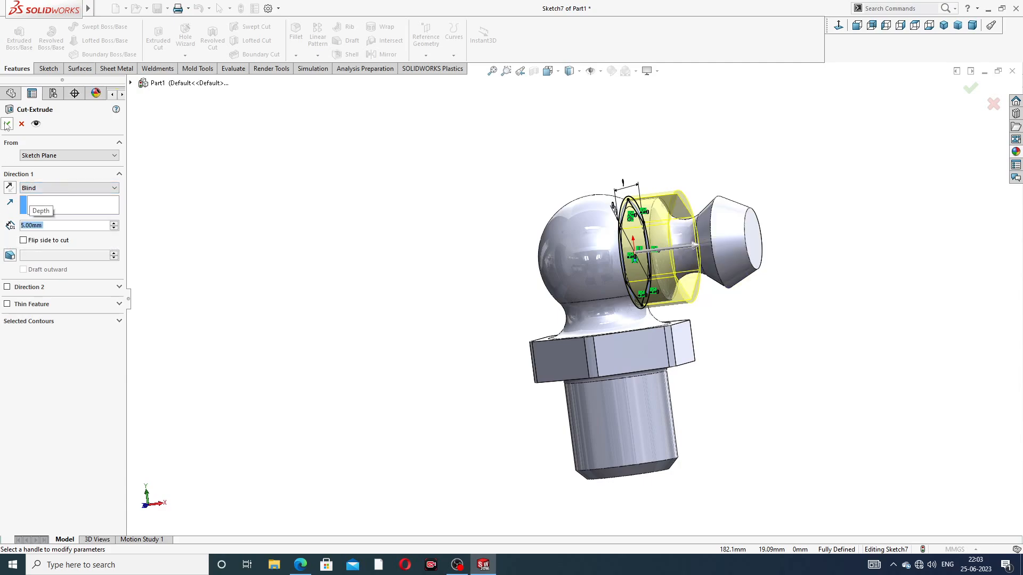
{"action": "left_click", "coordinate": [7, 125]}
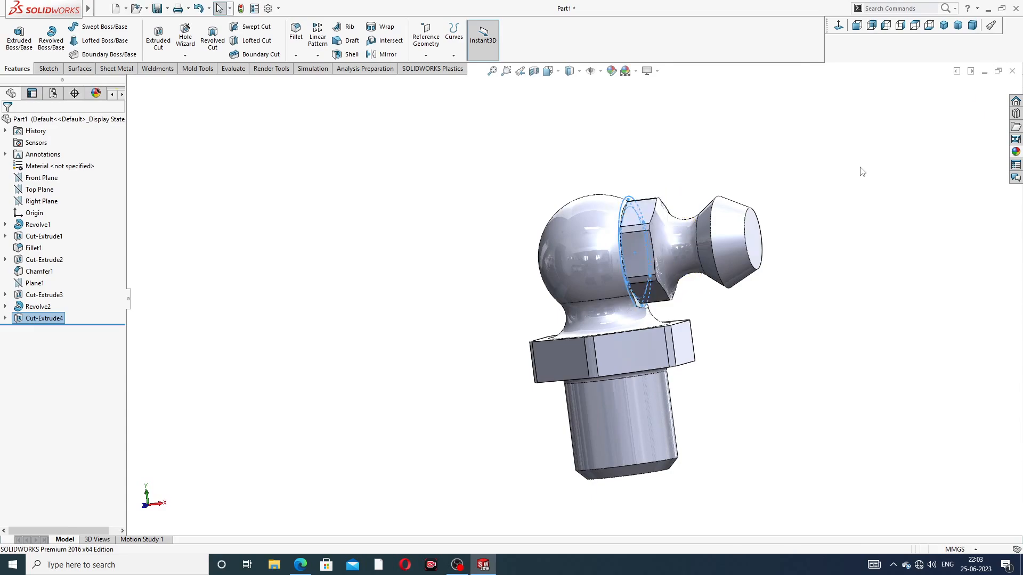
Step: Start a sketch on the flat circular end face of the nozzle tip and view it straight on
{"action": "middle_click_drag", "start_coordinate": [847, 192], "coordinate": [824, 228]}
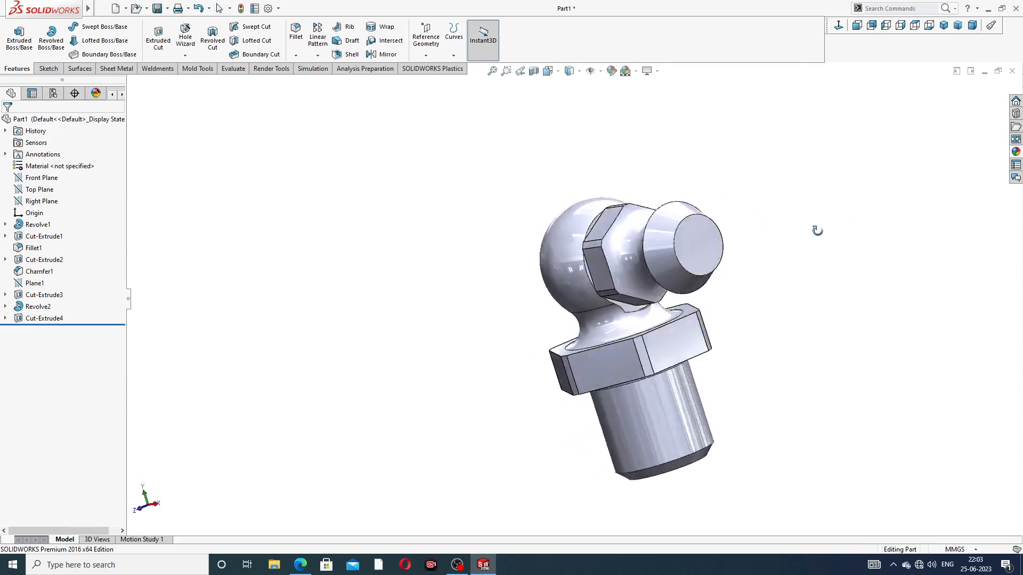
{"action": "scroll", "coordinate": [812, 249], "scroll_direction": "down", "scroll_amount": 3}
{"action": "left_click", "coordinate": [688, 251]}
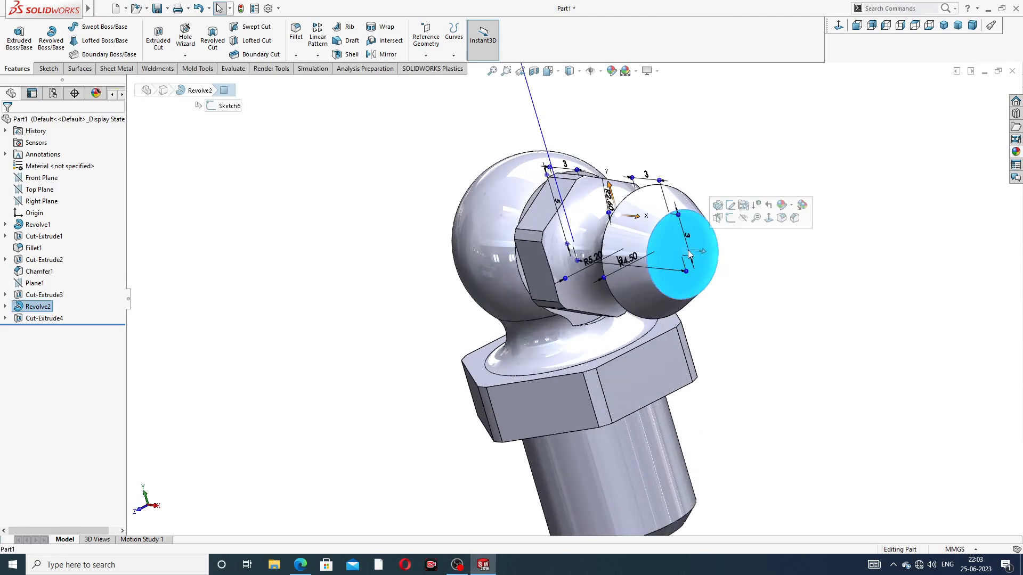
{"action": "left_click", "coordinate": [730, 219]}
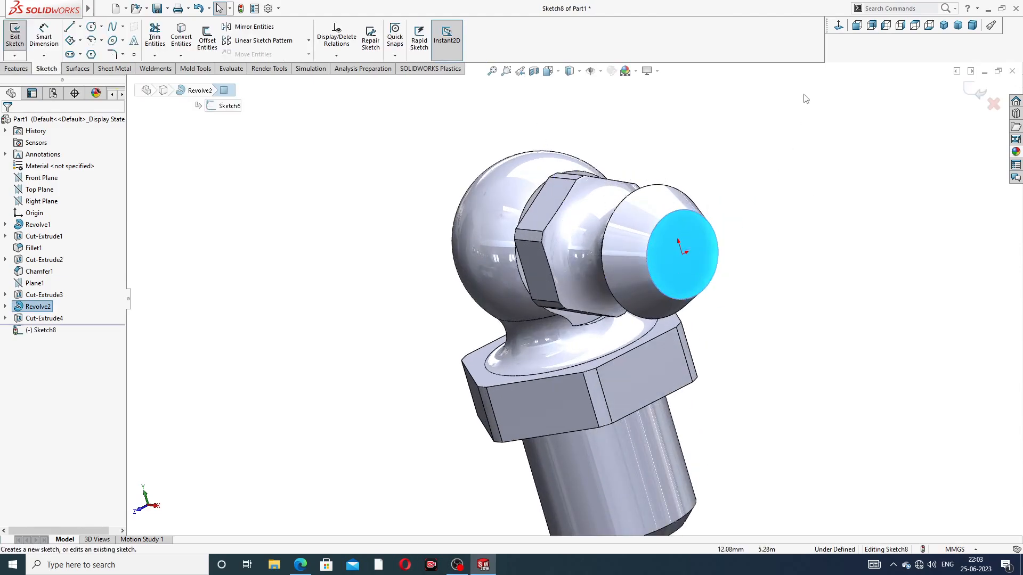
{"action": "left_click", "coordinate": [839, 26]}
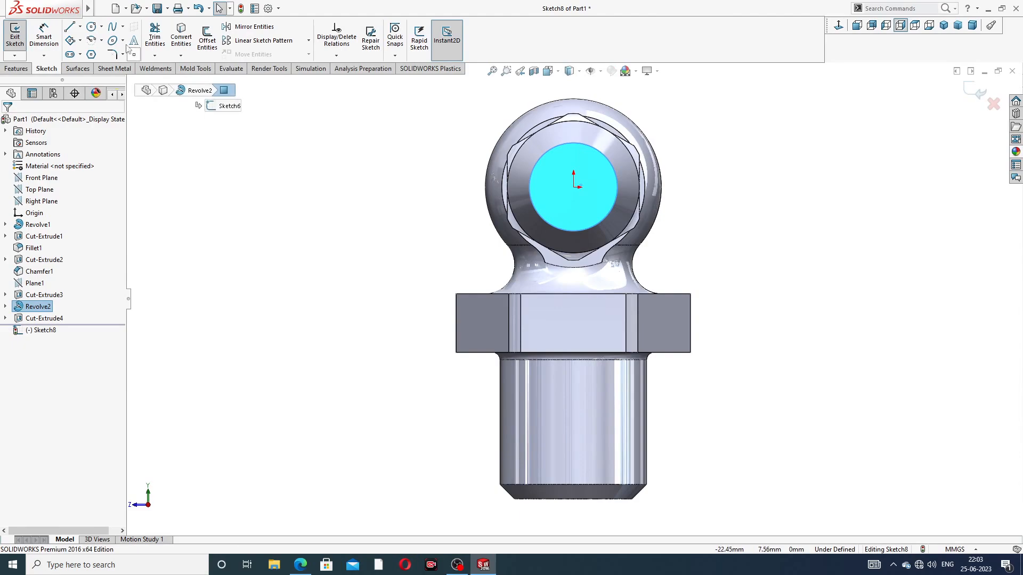
Step: Sketch a circle of about 1.5 mm radius centred on the origin of the nozzle tip face
{"action": "left_click", "coordinate": [91, 27]}
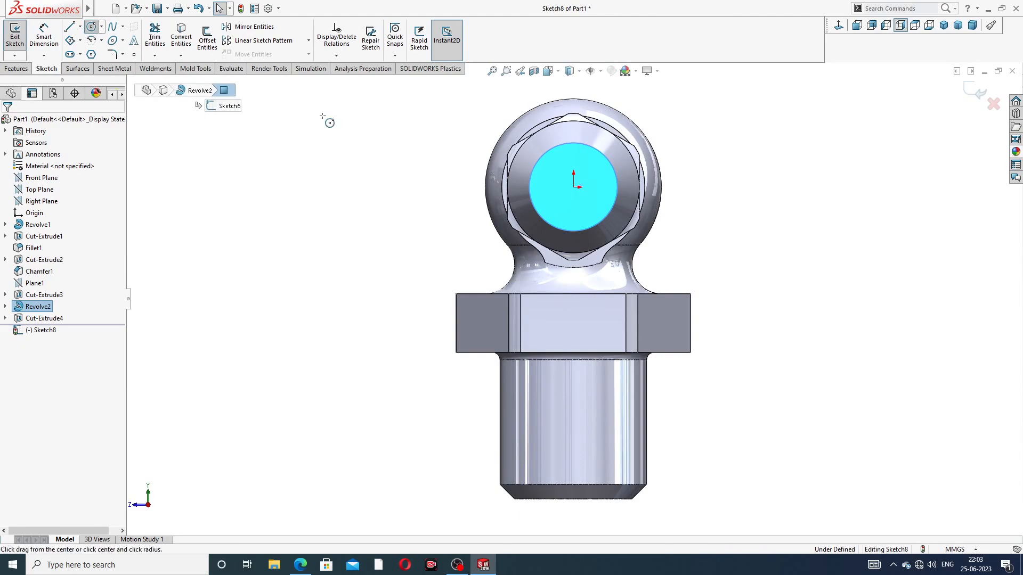
{"action": "left_click", "coordinate": [573, 187]}
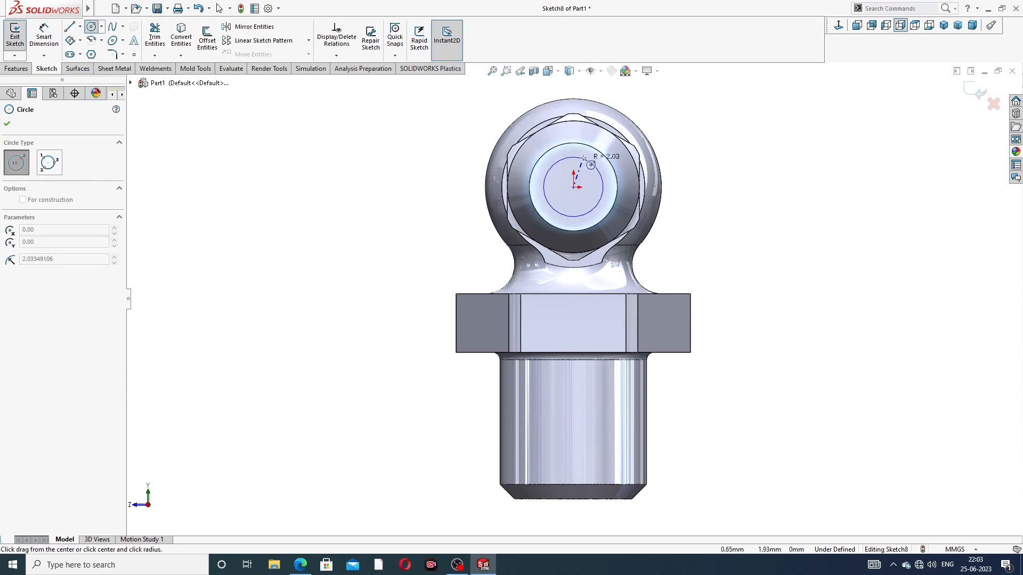
{"action": "left_click", "coordinate": [583, 169]}
{"action": "right_click", "coordinate": [701, 110]}
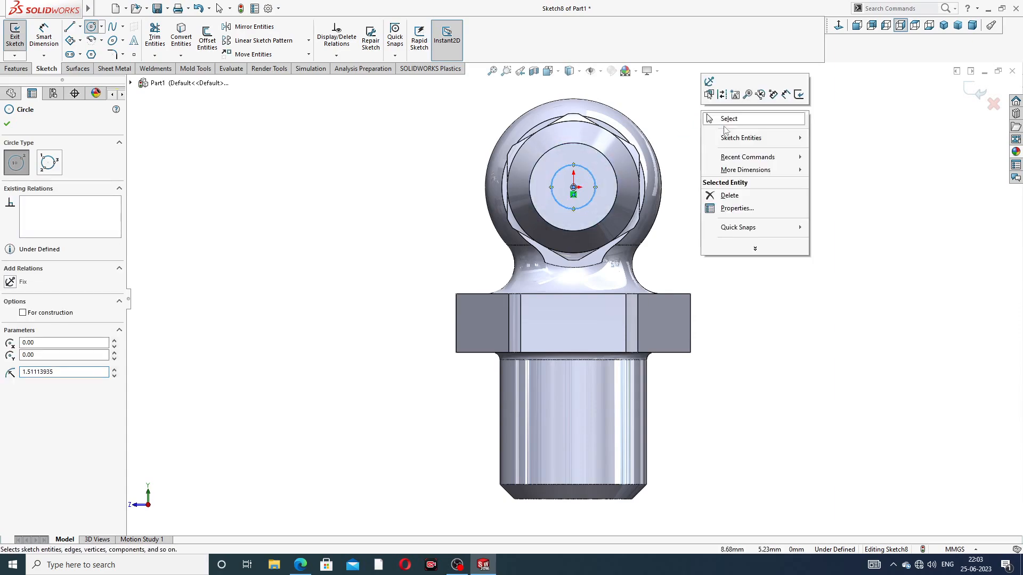
{"action": "left_click", "coordinate": [716, 117]}
Step: Set the diameter of the circle on the nozzle tip to 2 mm
{"action": "left_click", "coordinate": [44, 36]}
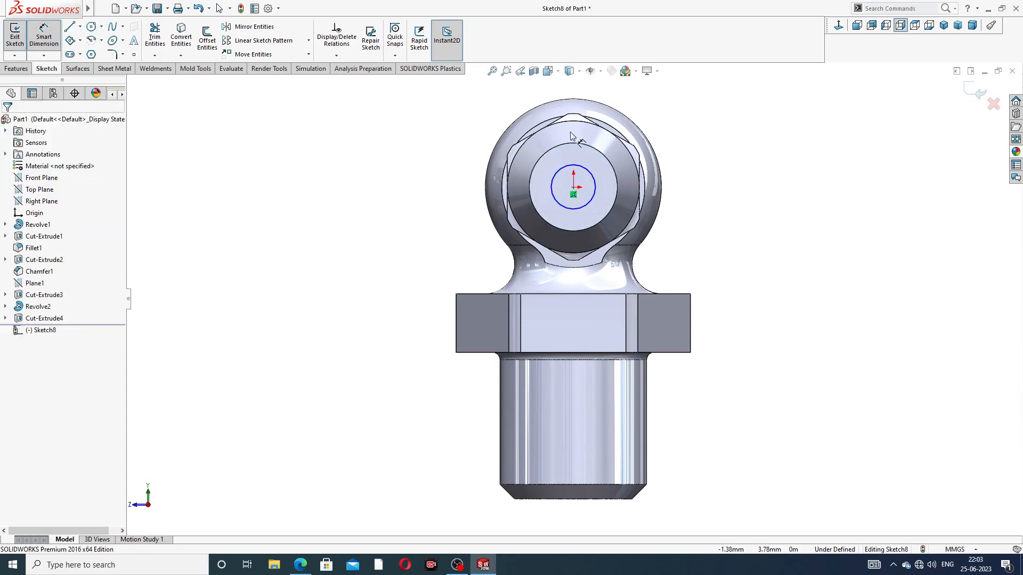
{"action": "left_click", "coordinate": [580, 169]}
{"action": "left_click", "coordinate": [685, 150]}
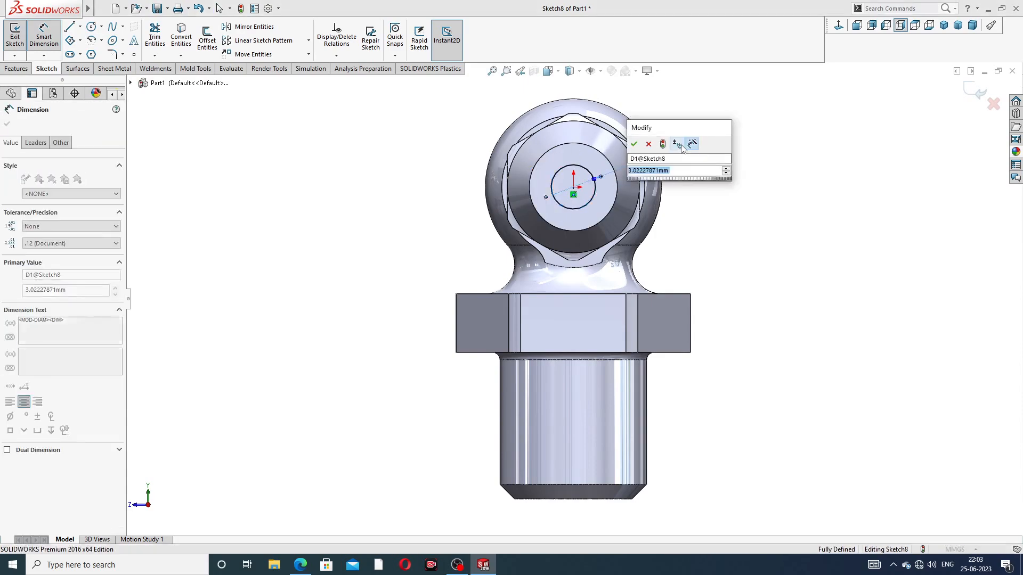
{"action": "type", "text": "2"}
{"action": "key", "text": "Return"}
{"action": "right_click", "coordinate": [752, 127]}
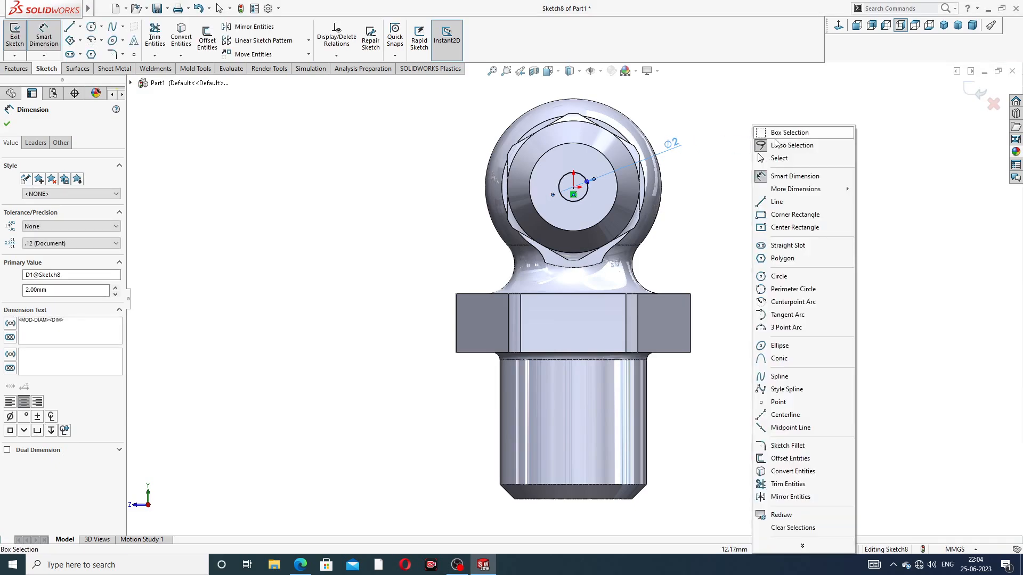
{"action": "left_click", "coordinate": [767, 158]}
Step: Cut the 2 mm circle 15.7 mm deep into the nozzle with a blind Extruded Cut, checking the depth against the PDF drawing
{"action": "left_click", "coordinate": [20, 69]}
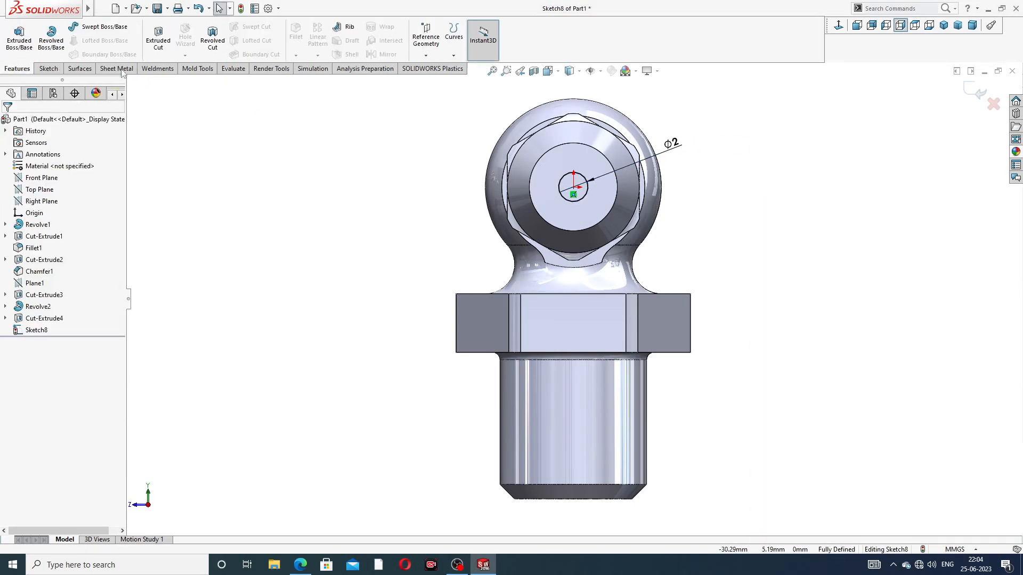
{"action": "left_click", "coordinate": [156, 48]}
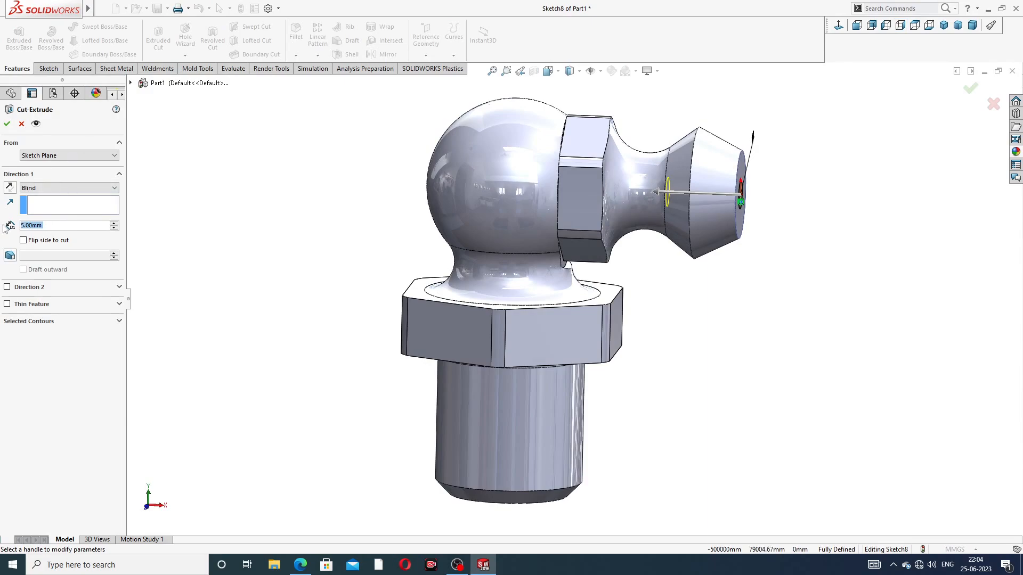
{"action": "type", "text": "15.7"}
{"action": "key", "text": "Return"}
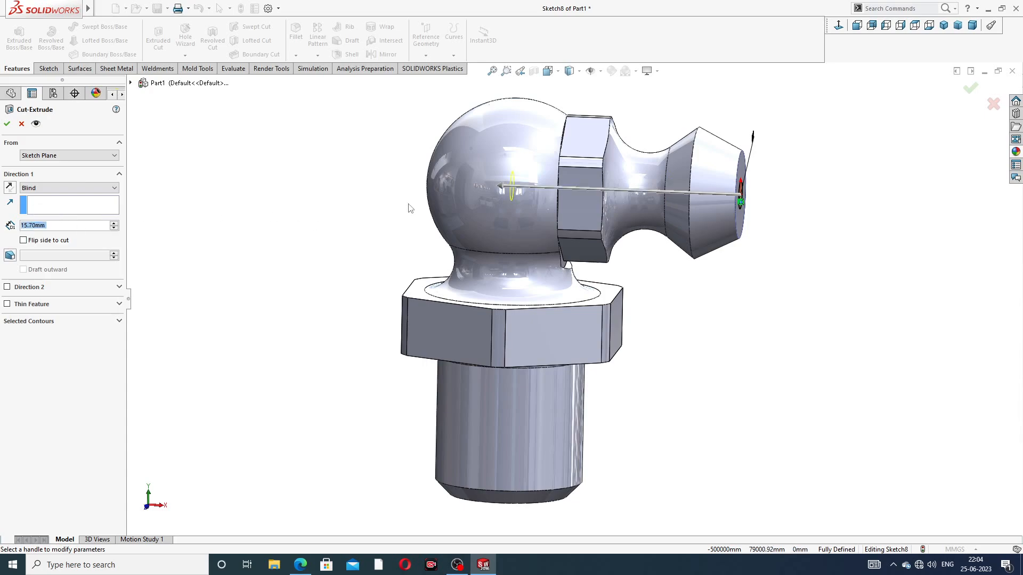
{"action": "middle_click_drag", "start_coordinate": [476, 359], "coordinate": [591, 98]}
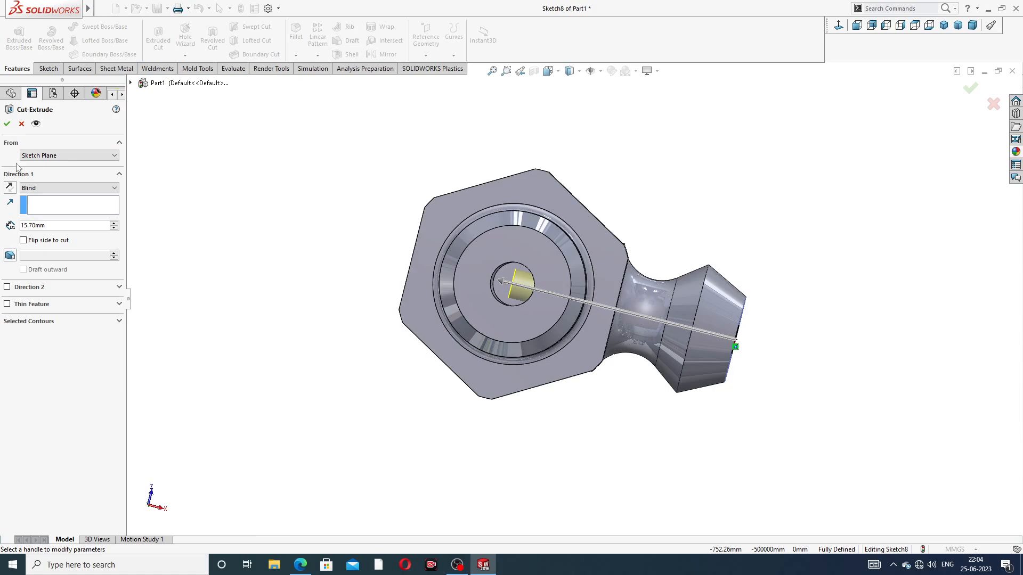
{"action": "left_click", "coordinate": [300, 565]}
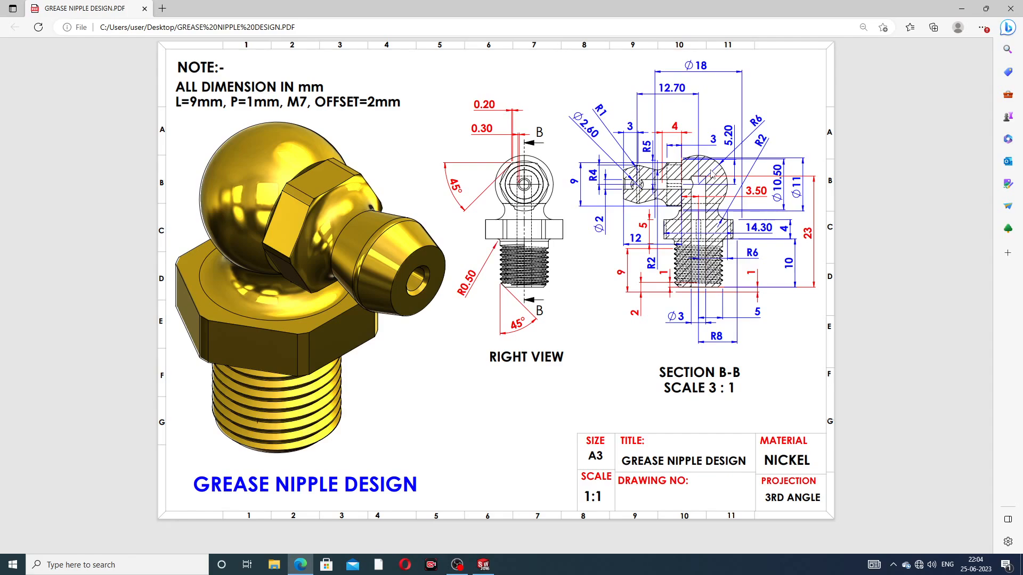
{"action": "left_click", "coordinate": [301, 565]}
{"action": "left_click", "coordinate": [7, 124]}
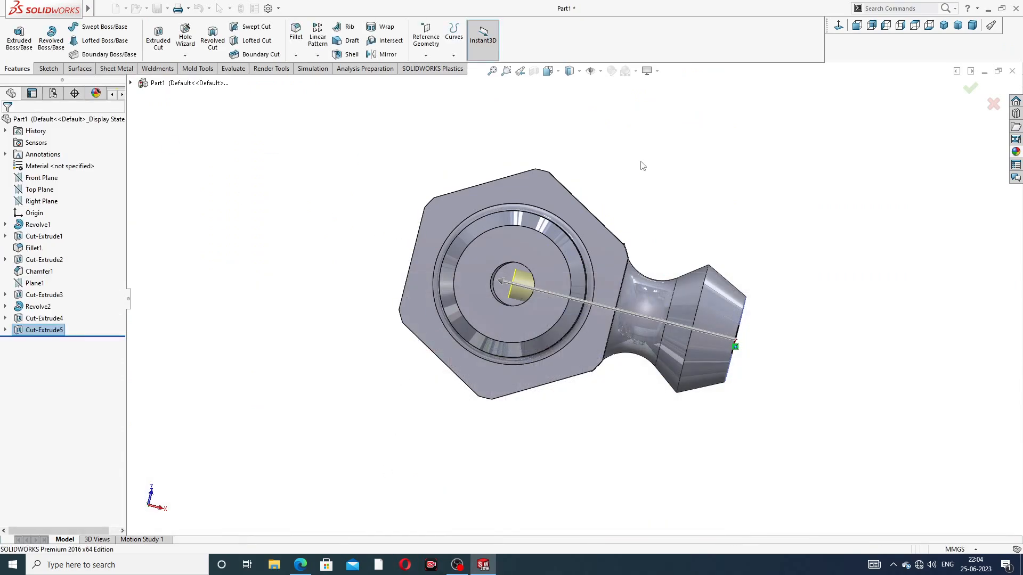
Step: Examine where the nozzle bore meets the vertical bore using a temporary section view on the Front Plane
{"action": "middle_click_drag", "start_coordinate": [651, 187], "coordinate": [666, 330]}
{"action": "key", "text": "ctrl+1"}
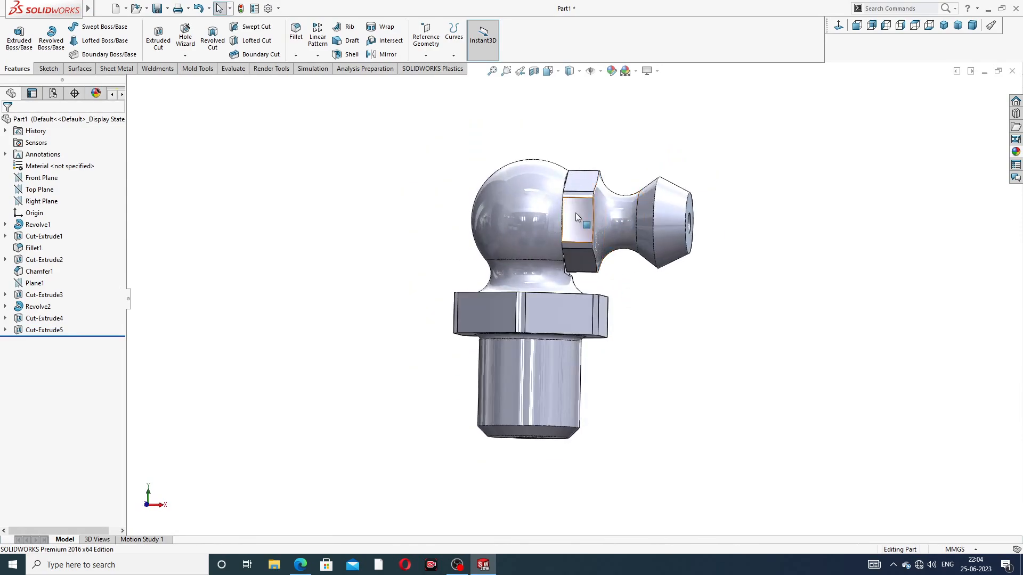
{"action": "scroll", "coordinate": [575, 216], "scroll_direction": "down", "scroll_amount": 3}
{"action": "left_click", "coordinate": [562, 241]}
{"action": "middle_click_drag", "start_coordinate": [562, 241], "coordinate": [556, 265]}
{"action": "left_click", "coordinate": [533, 71]}
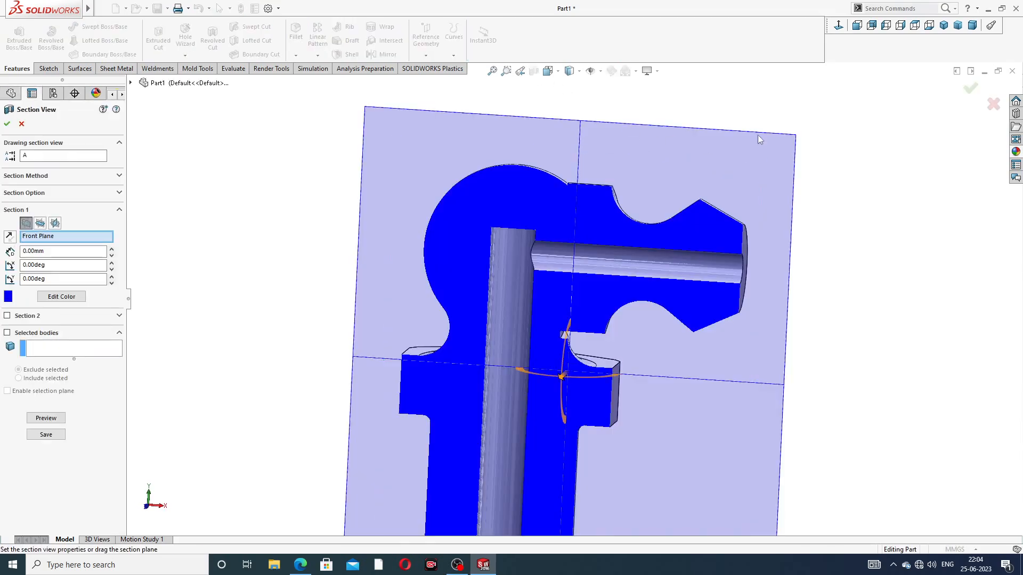
{"action": "left_click", "coordinate": [971, 89]}
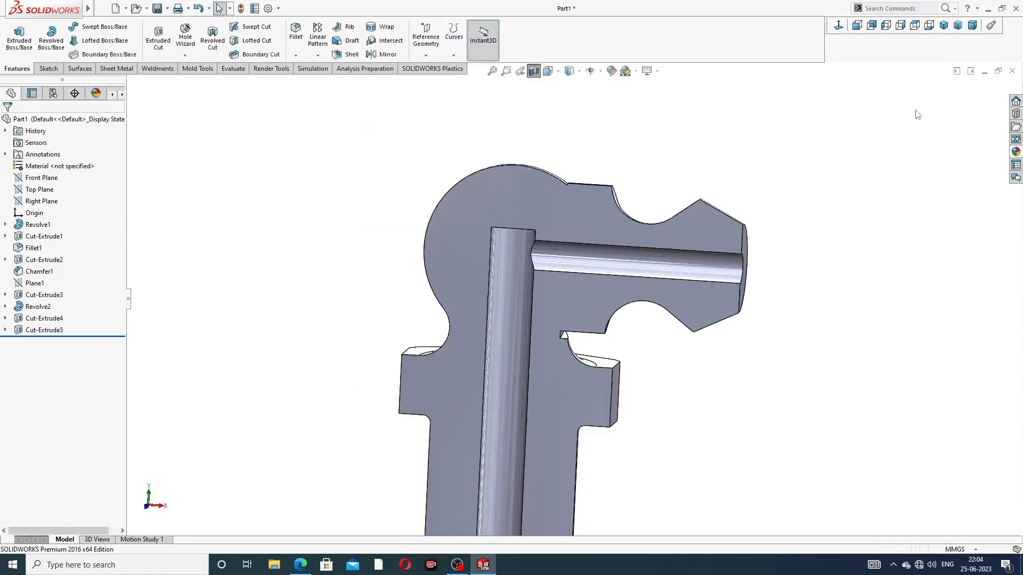
{"action": "mouse_move", "coordinate": [835, 221]}
{"action": "middle_mouse_down"}
{"action": "mouse_move", "coordinate": [895, 207]}
{"action": "mouse_move", "coordinate": [837, 211]}
{"action": "middle_mouse_up"}
{"action": "left_click", "coordinate": [533, 71]}
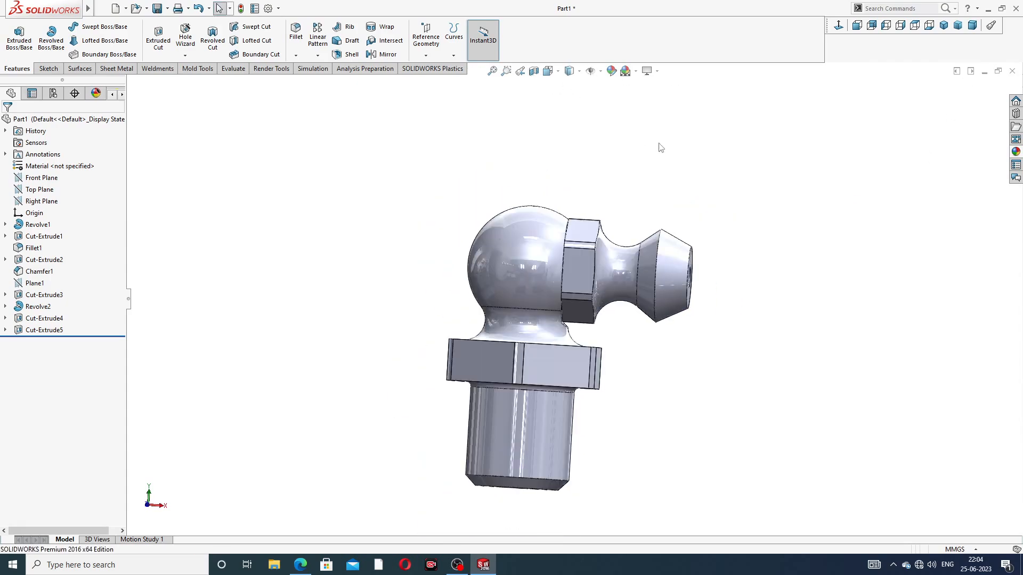
{"action": "middle_click_drag", "start_coordinate": [747, 209], "coordinate": [692, 210]}
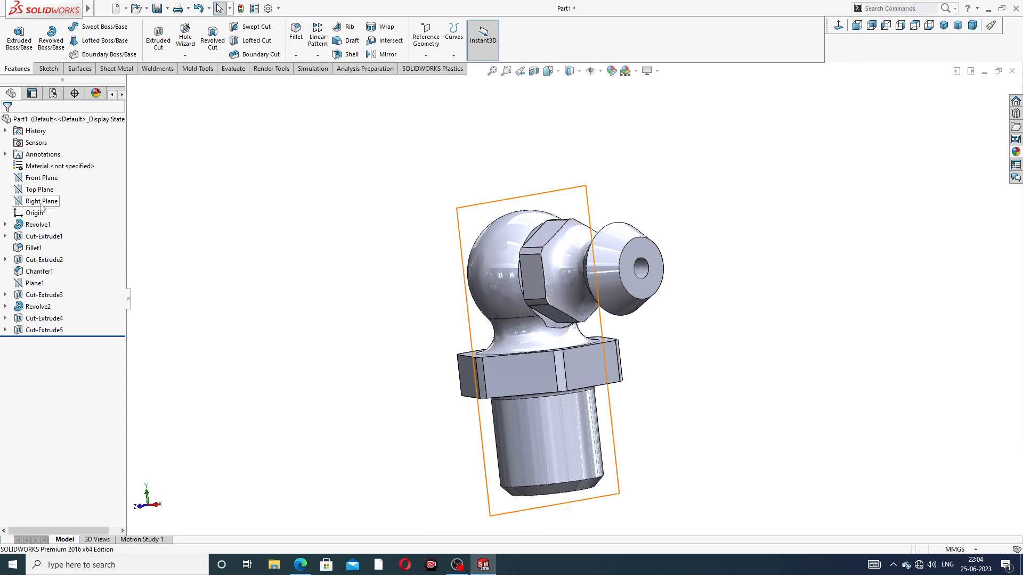
Step: Start a sketch on the Front Plane and draw a horizontal construction line about 13.8 mm long from the origin along the nozzle axis
{"action": "left_click", "coordinate": [42, 178]}
{"action": "left_click", "coordinate": [53, 167]}
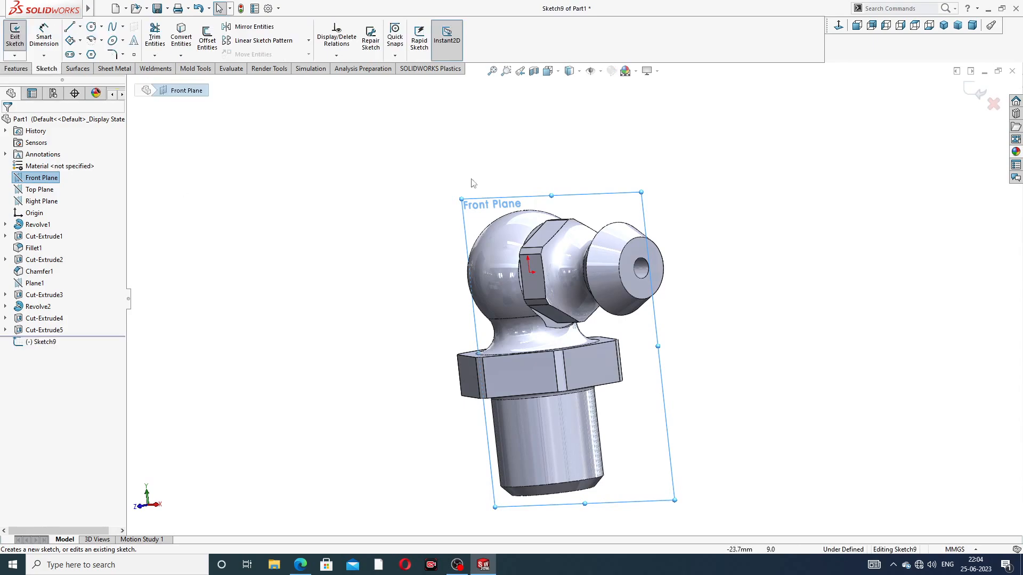
{"action": "left_click", "coordinate": [857, 25]}
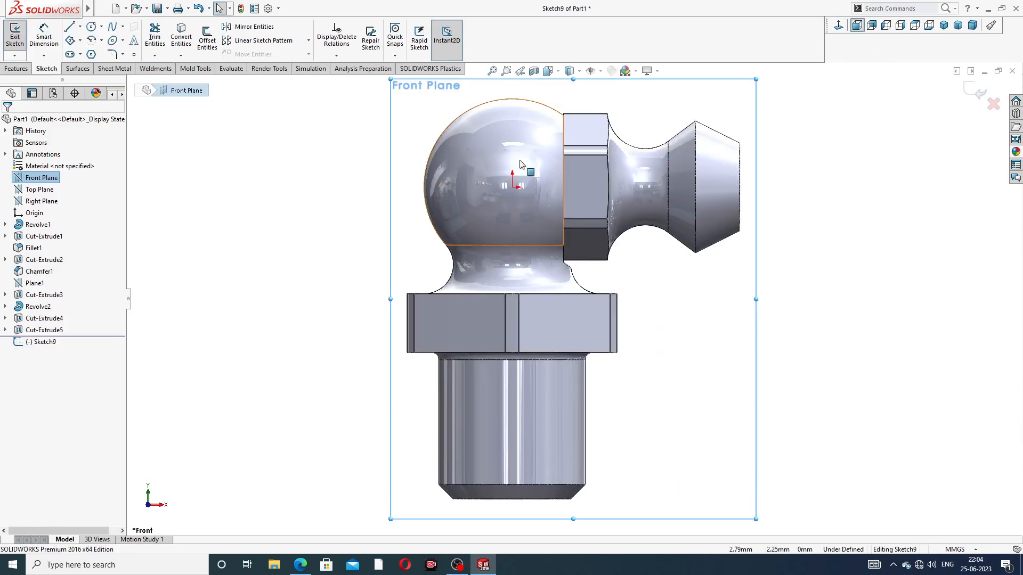
{"action": "left_click", "coordinate": [79, 27]}
{"action": "left_click", "coordinate": [88, 50]}
{"action": "scroll", "coordinate": [661, 211], "scroll_direction": "down", "scroll_amount": 2}
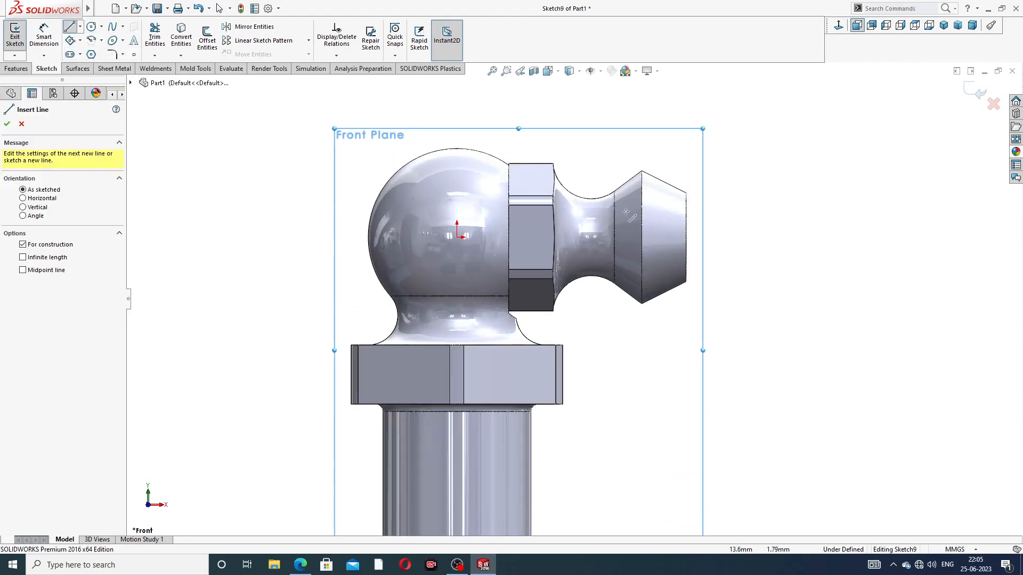
{"action": "left_click", "coordinate": [457, 237]}
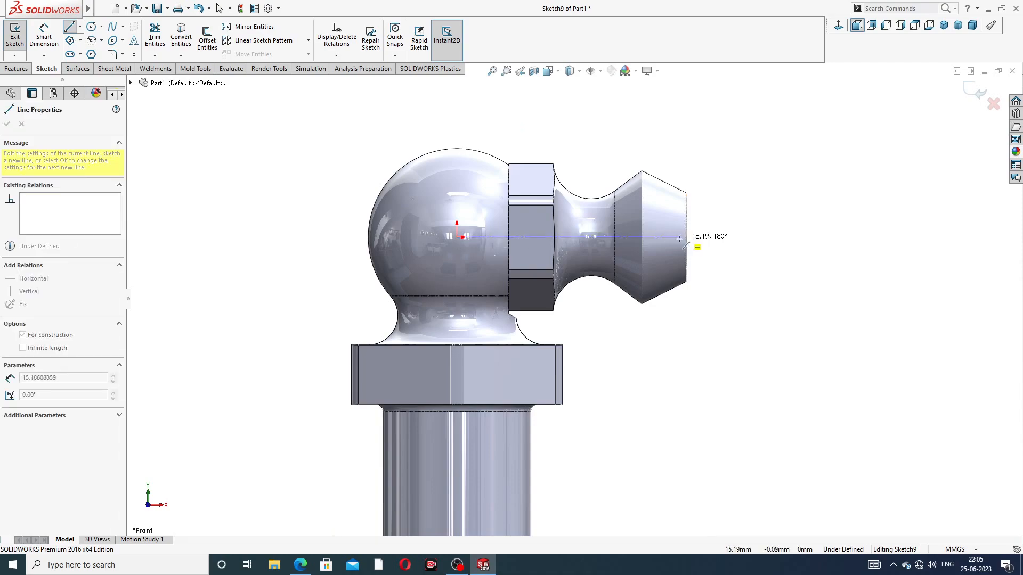
{"action": "left_click", "coordinate": [661, 237]}
{"action": "right_click", "coordinate": [717, 217]}
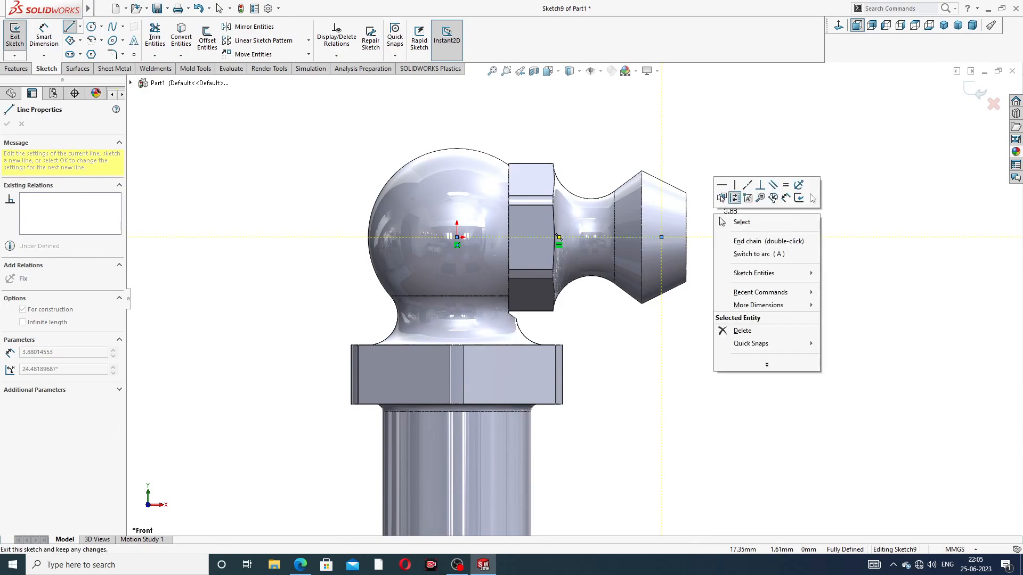
{"action": "left_click", "coordinate": [730, 222]}
Step: Sketch a circle of about 1.26 mm radius centred on the construction line's end inside the nozzle head
{"action": "scroll", "coordinate": [714, 213], "scroll_direction": "down", "scroll_amount": 2}
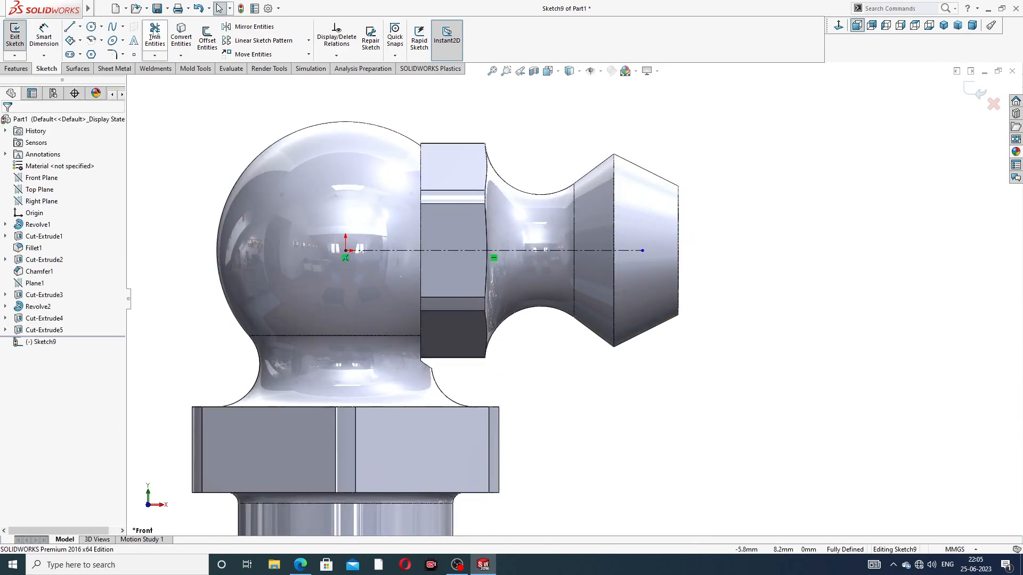
{"action": "scroll", "coordinate": [680, 255], "scroll_direction": "down", "scroll_amount": 2}
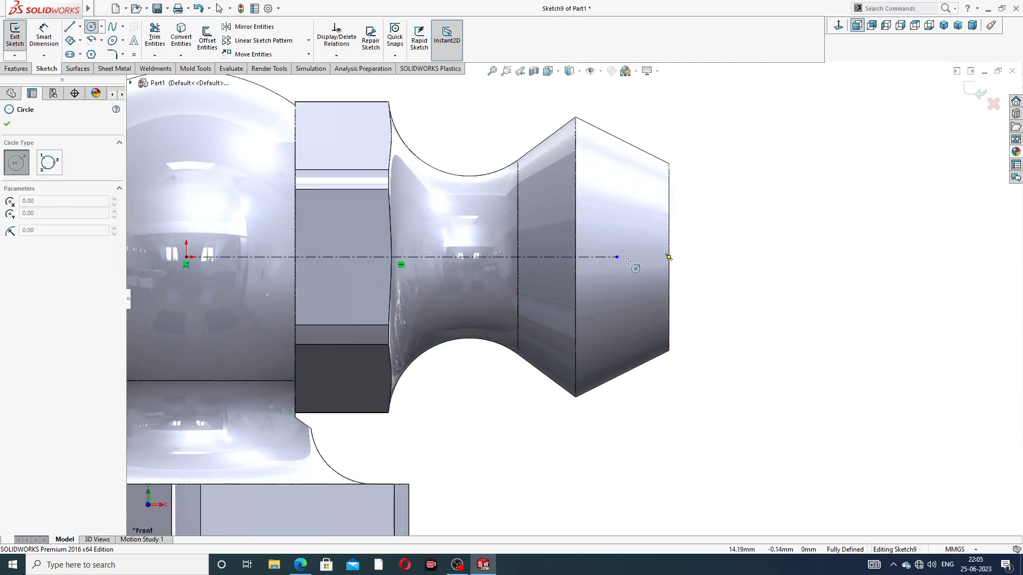
{"action": "left_click", "coordinate": [616, 258]}
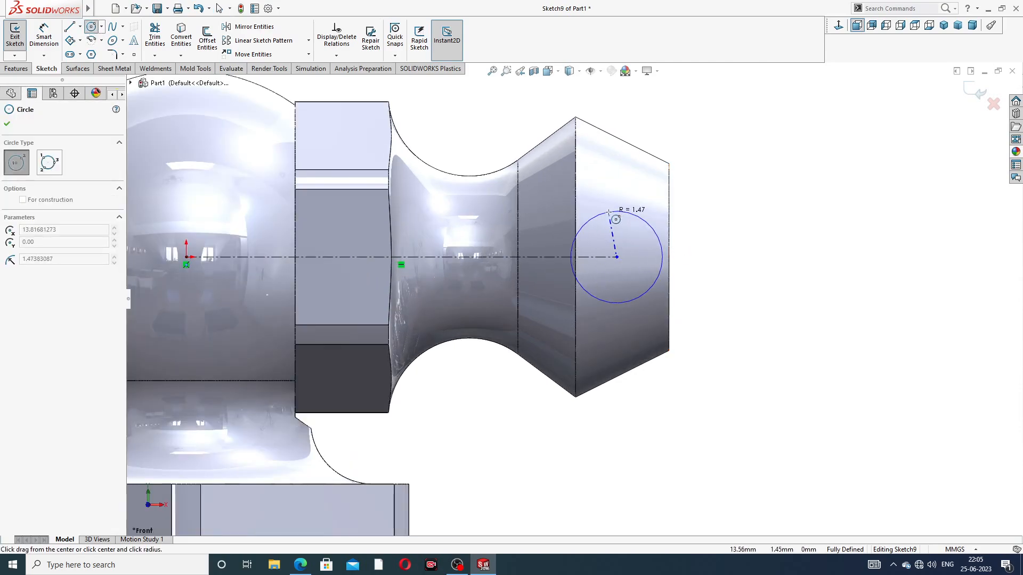
{"action": "left_click", "coordinate": [629, 220]}
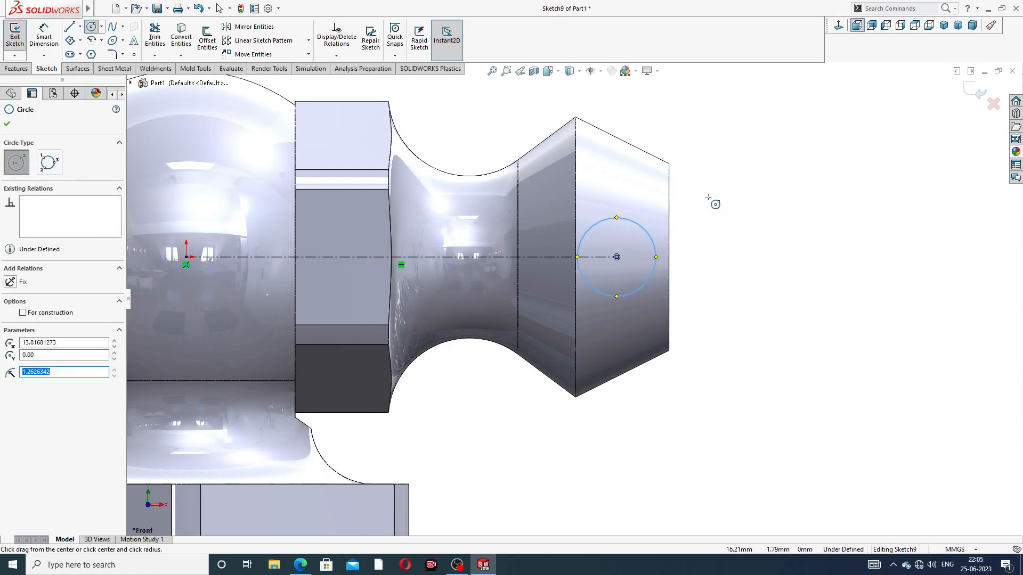
{"action": "right_click", "coordinate": [735, 206]}
{"action": "left_click", "coordinate": [746, 205]}
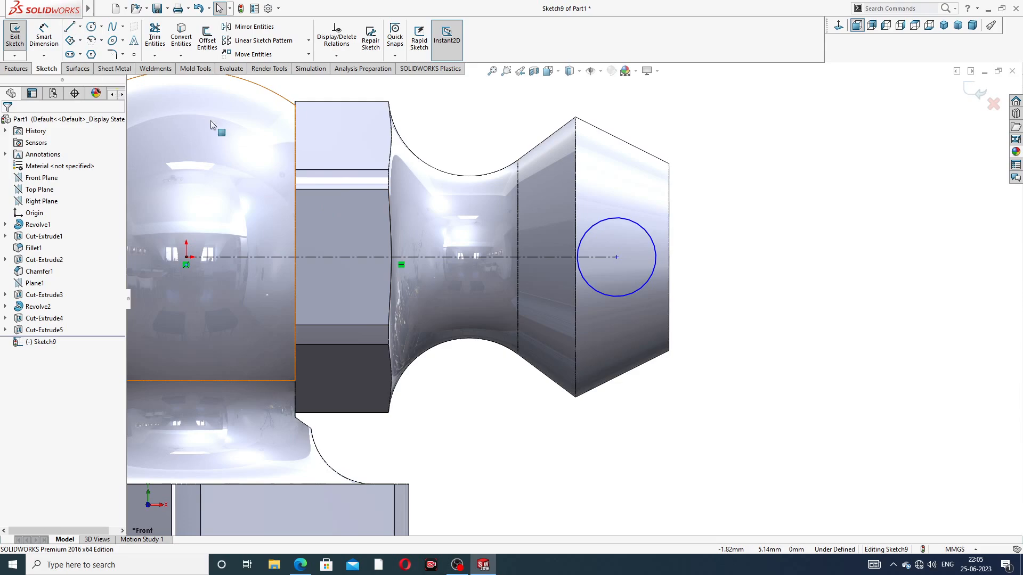
Step: Draw a vertical line through the circle's centre joining its uppermost and lowermost points
{"action": "left_click", "coordinate": [69, 26]}
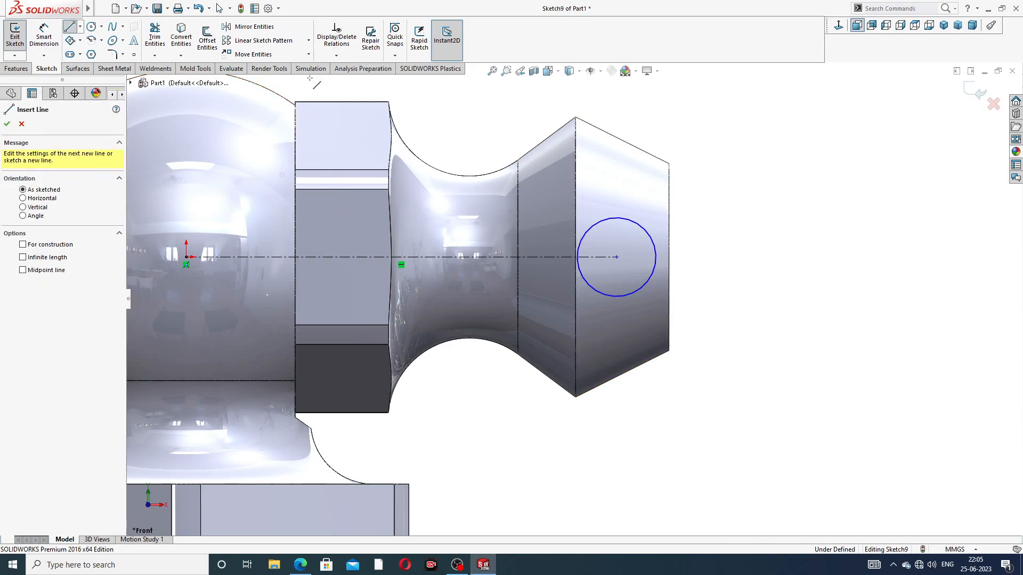
{"action": "left_click", "coordinate": [616, 217]}
{"action": "left_click", "coordinate": [617, 297]}
{"action": "right_click", "coordinate": [731, 213]}
{"action": "left_click", "coordinate": [741, 226]}
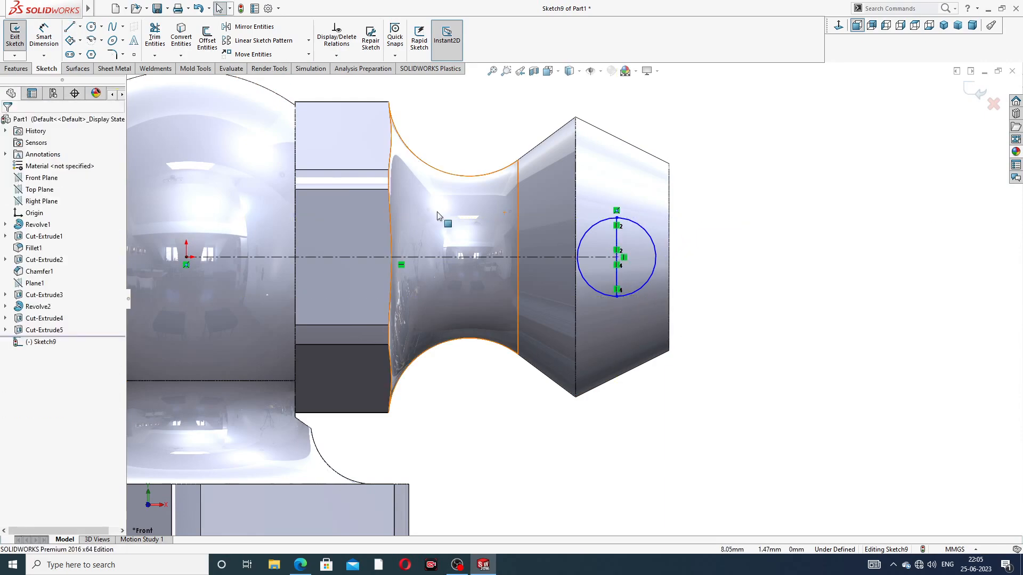
Step: Trim away the construction line and the half circle facing the body, leaving a closed semicircle towards the nozzle tip
{"action": "left_click", "coordinate": [155, 40]}
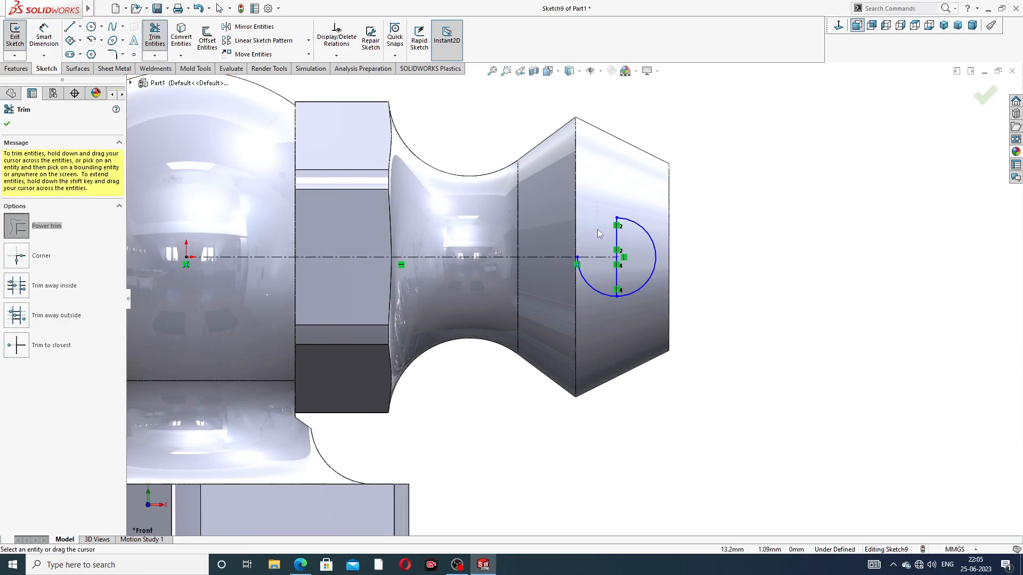
{"action": "left_click_drag", "start_coordinate": [588, 282], "coordinate": [670, 234]}
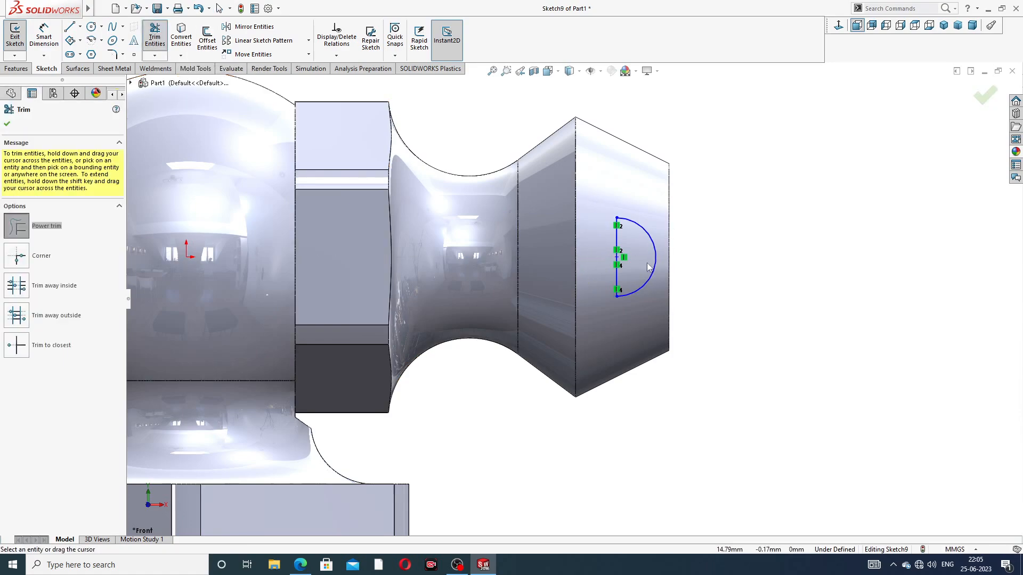
{"action": "scroll", "coordinate": [649, 267], "scroll_direction": "down", "scroll_amount": 2}
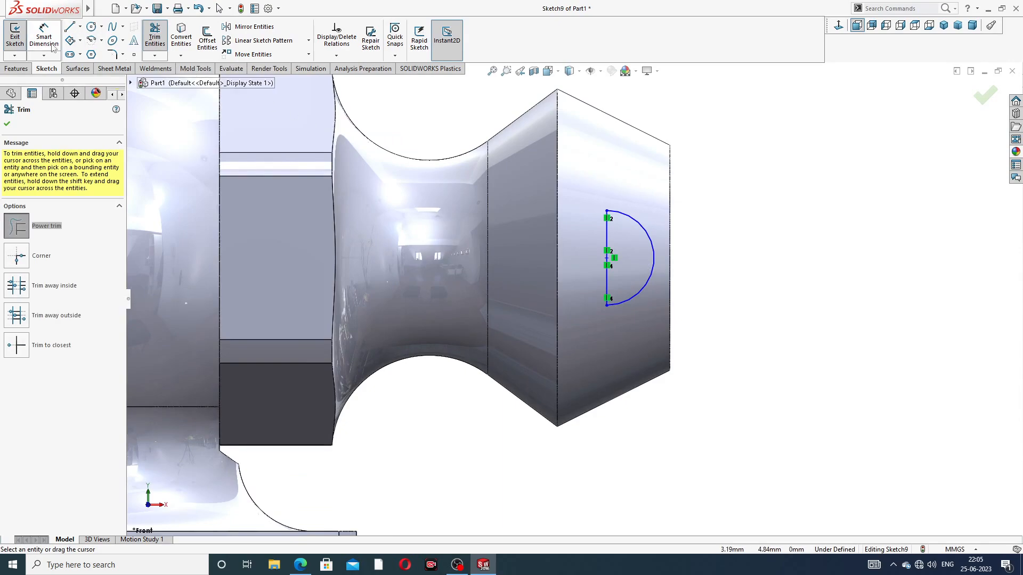
{"action": "left_click", "coordinate": [9, 125]}
{"action": "scroll", "coordinate": [654, 153], "scroll_direction": "up", "scroll_amount": 2}
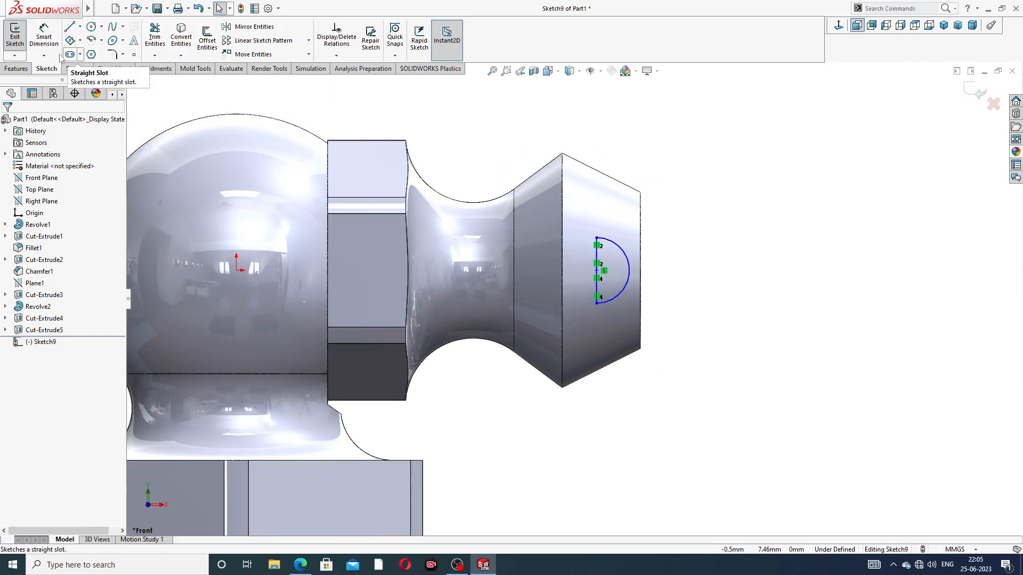
Step: Revolve the semicircle 360° about its vertical line to form a merged ball inside the nozzle bore
{"action": "left_click", "coordinate": [16, 68]}
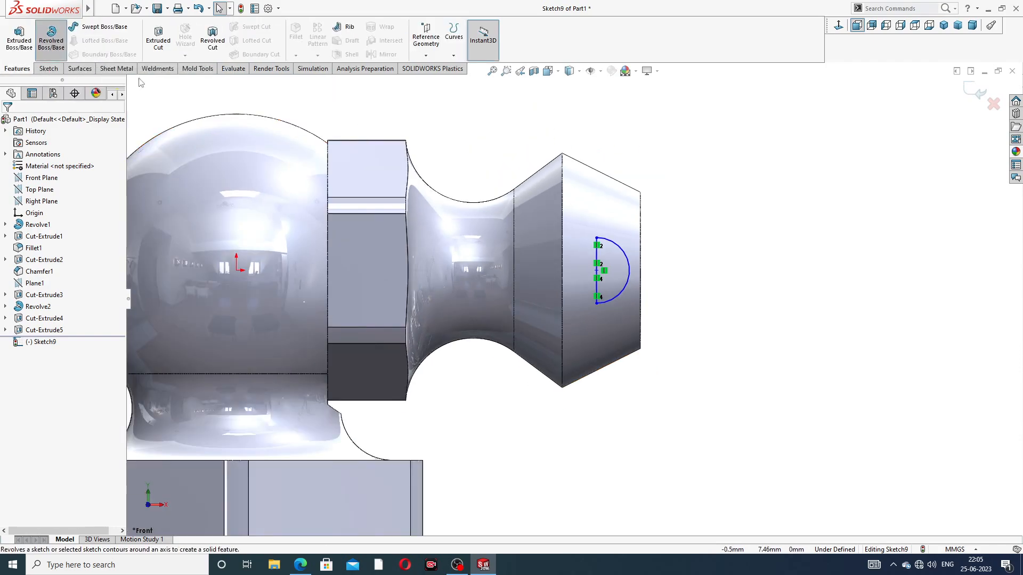
{"action": "left_click", "coordinate": [51, 36]}
{"action": "left_click", "coordinate": [597, 261]}
{"action": "middle_click_drag", "start_coordinate": [711, 246], "coordinate": [661, 256]}
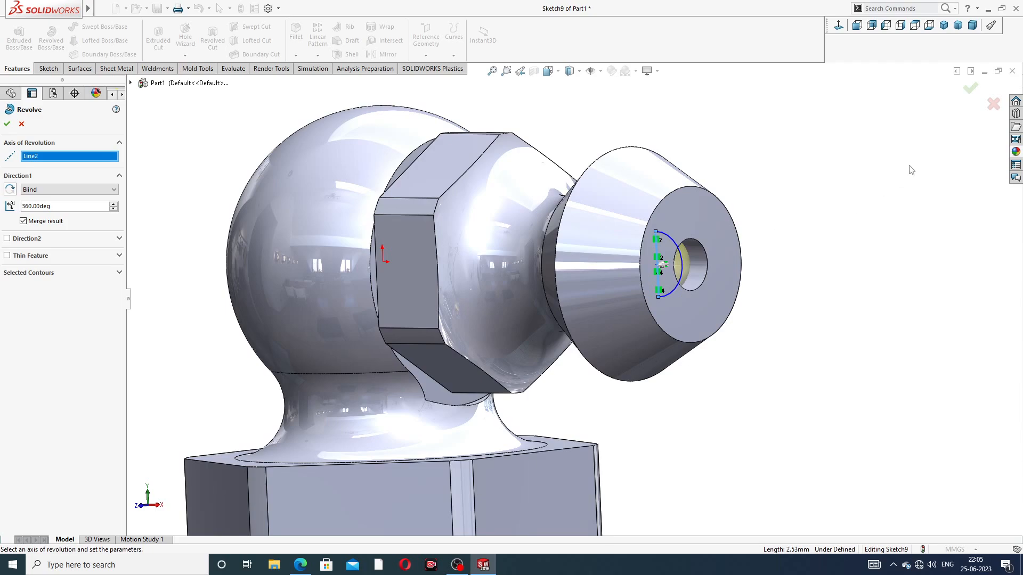
{"action": "left_click", "coordinate": [971, 90]}
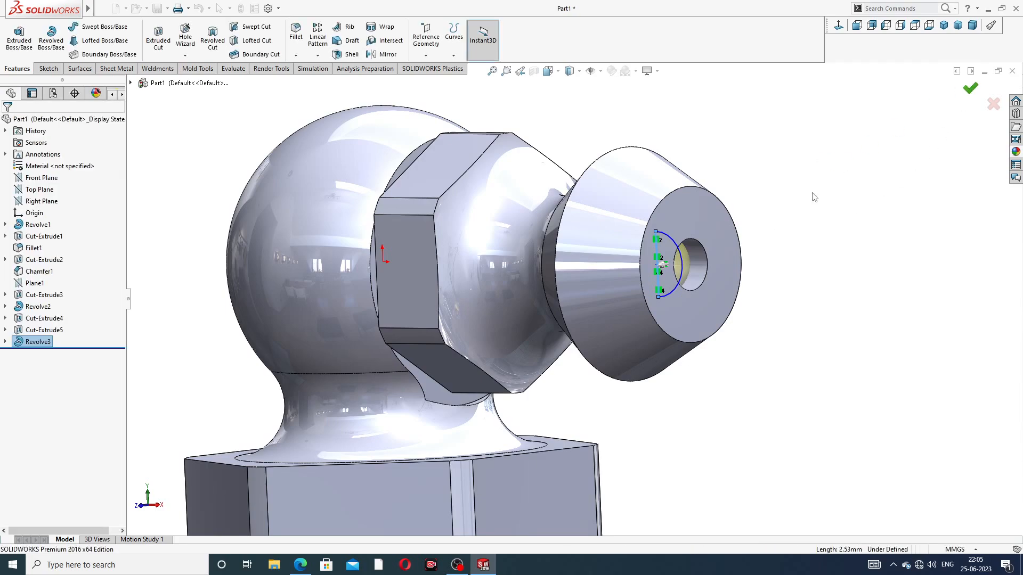
Step: Apply the chromium plate appearance from the Chrome metals to the ball in the nozzle bore
{"action": "mouse_move", "coordinate": [811, 194]}
{"action": "middle_mouse_down"}
{"action": "mouse_move", "coordinate": [783, 212]}
{"action": "mouse_move", "coordinate": [760, 198]}
{"action": "mouse_move", "coordinate": [810, 204]}
{"action": "middle_mouse_up"}
{"action": "scroll", "coordinate": [711, 263], "scroll_direction": "down", "scroll_amount": 3}
{"action": "left_click", "coordinate": [660, 266]}
{"action": "left_click", "coordinate": [1016, 153]}
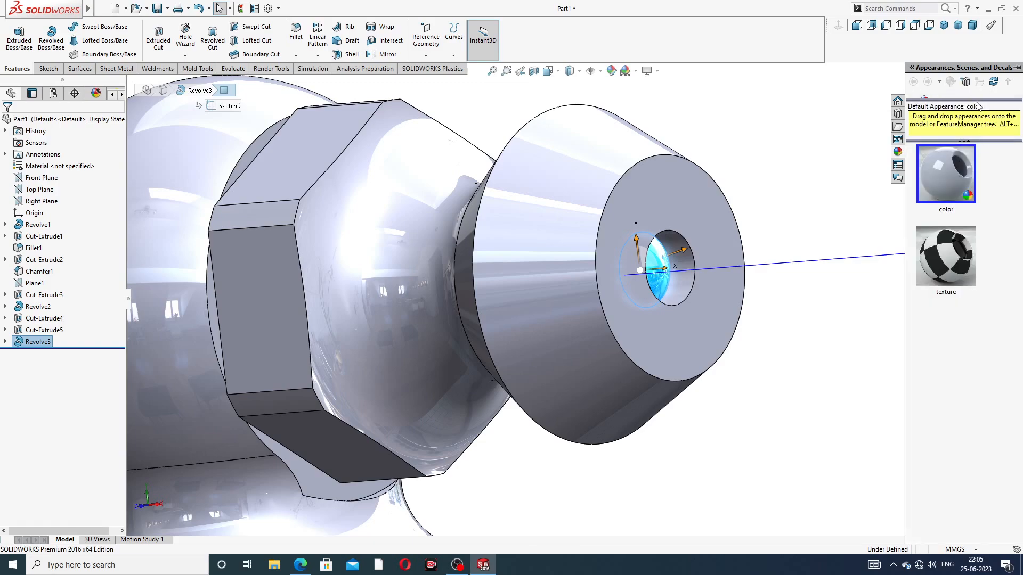
{"action": "left_click_drag", "start_coordinate": [976, 100], "coordinate": [976, 346]}
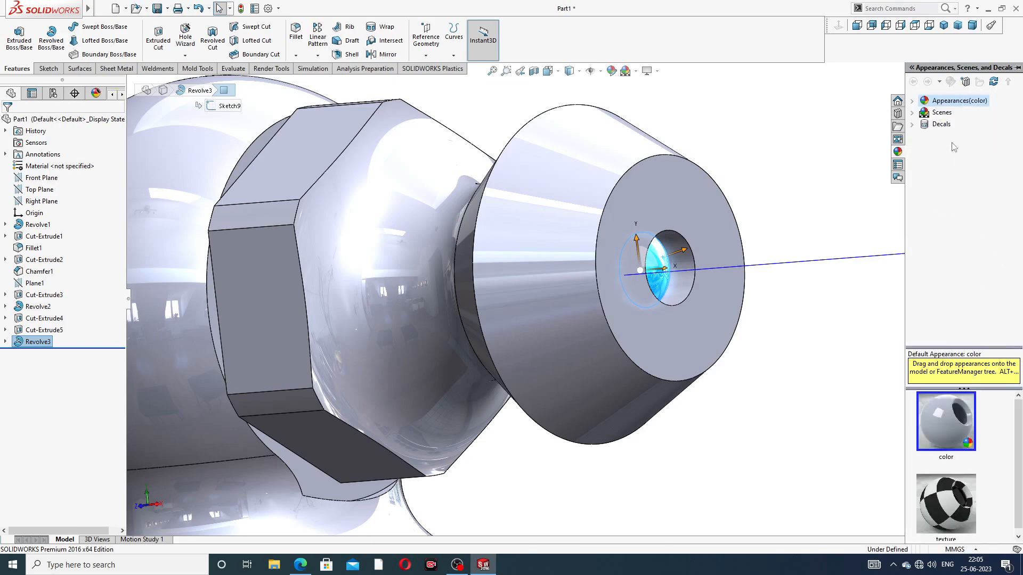
{"action": "double_click", "coordinate": [965, 101]}
{"action": "double_click", "coordinate": [952, 124]}
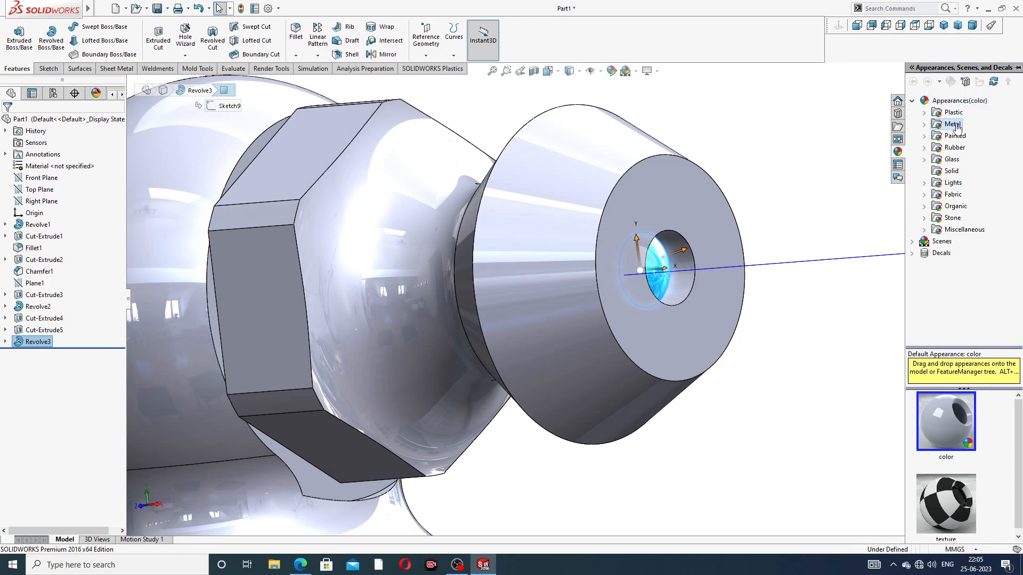
{"action": "left_click", "coordinate": [972, 151]}
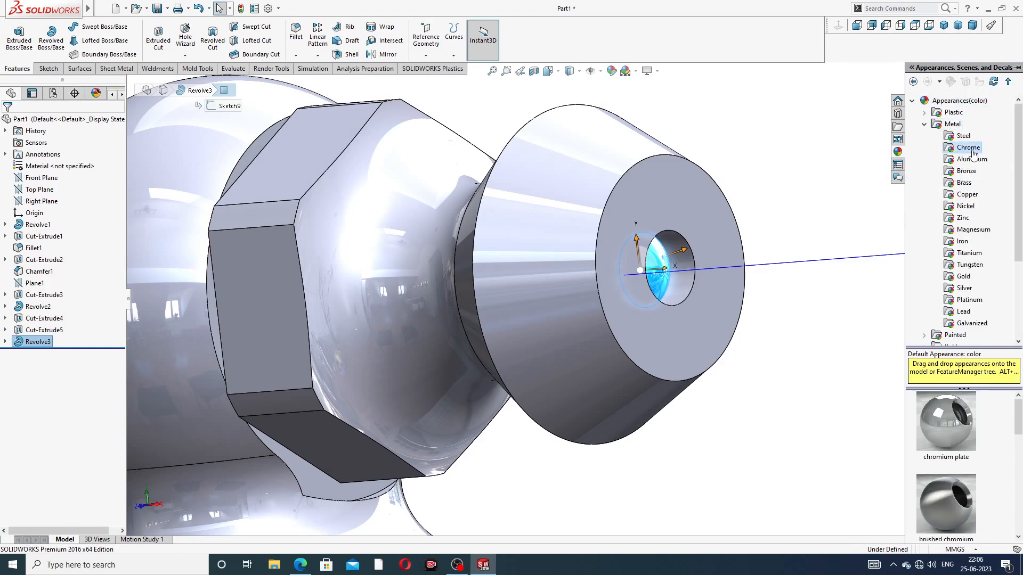
{"action": "left_click", "coordinate": [940, 421]}
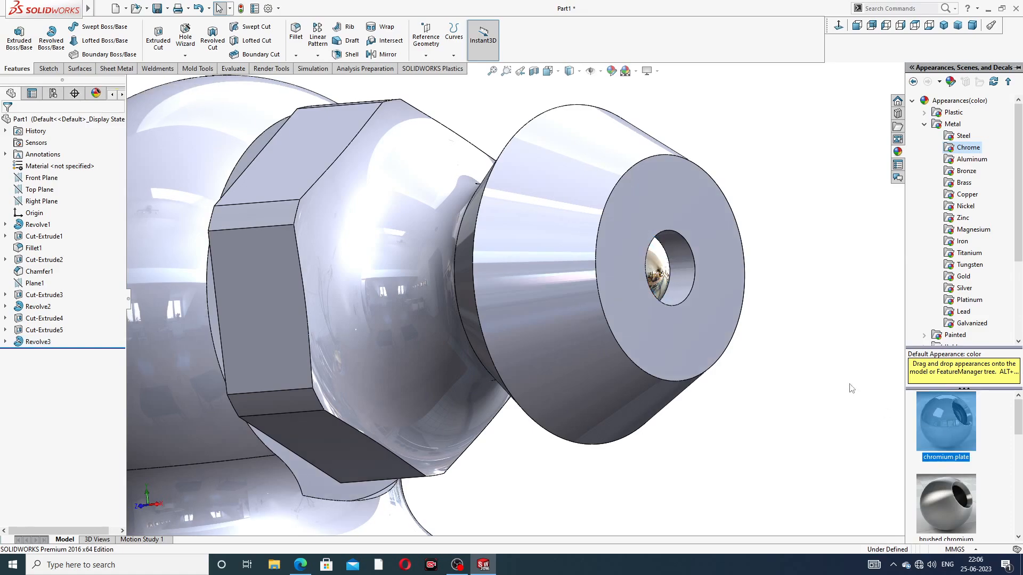
{"action": "left_click", "coordinate": [818, 364]}
Step: Apply the polished brass appearance from the Brass metals to the whole part
{"action": "scroll", "coordinate": [746, 321], "scroll_direction": "up", "scroll_amount": 4}
{"action": "middle_click_drag", "start_coordinate": [538, 306], "coordinate": [575, 349]}
{"action": "scroll", "coordinate": [598, 320], "scroll_direction": "up", "scroll_amount": 4}
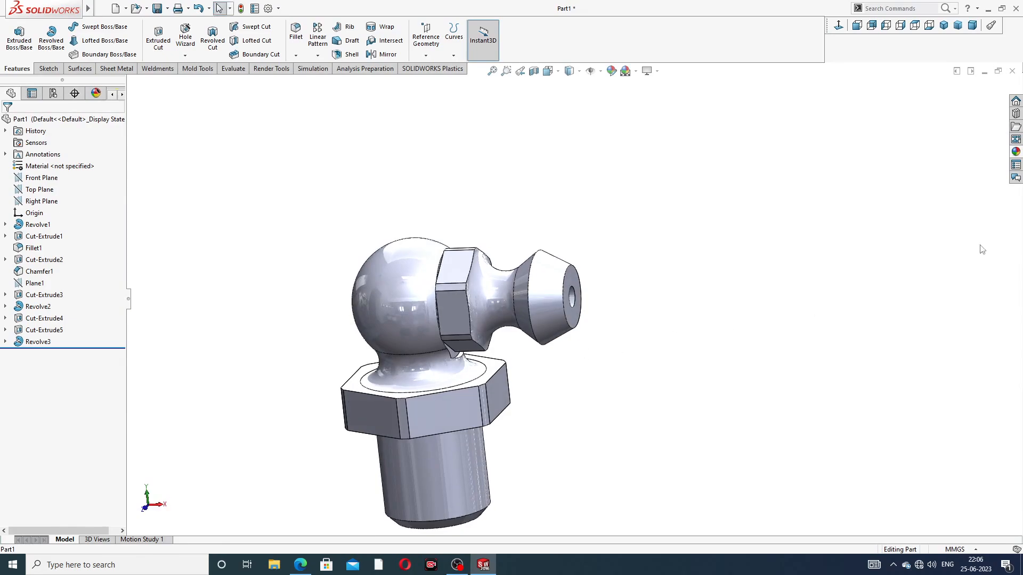
{"action": "left_click", "coordinate": [1016, 153]}
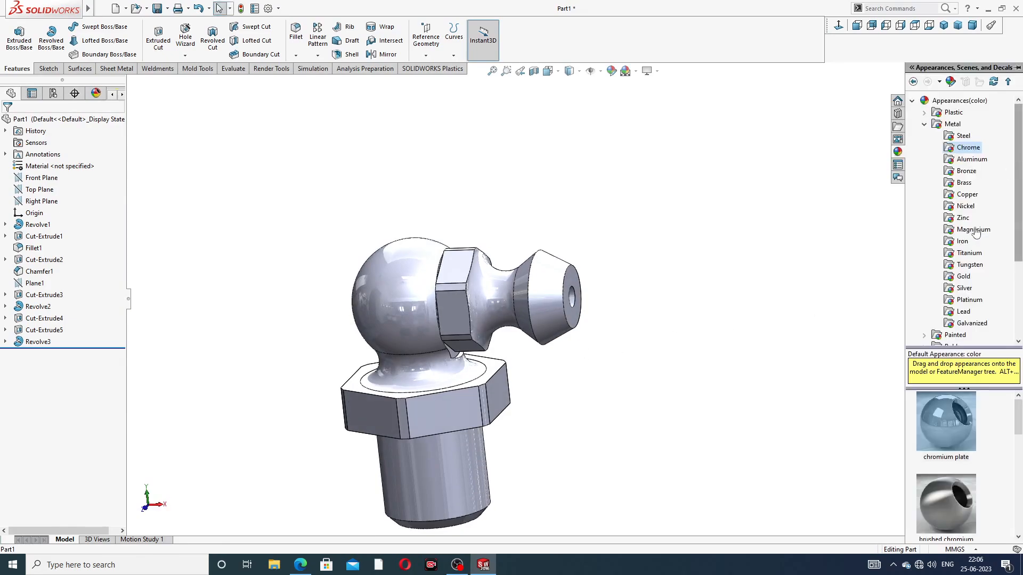
{"action": "left_click", "coordinate": [964, 182]}
{"action": "double_click", "coordinate": [962, 420]}
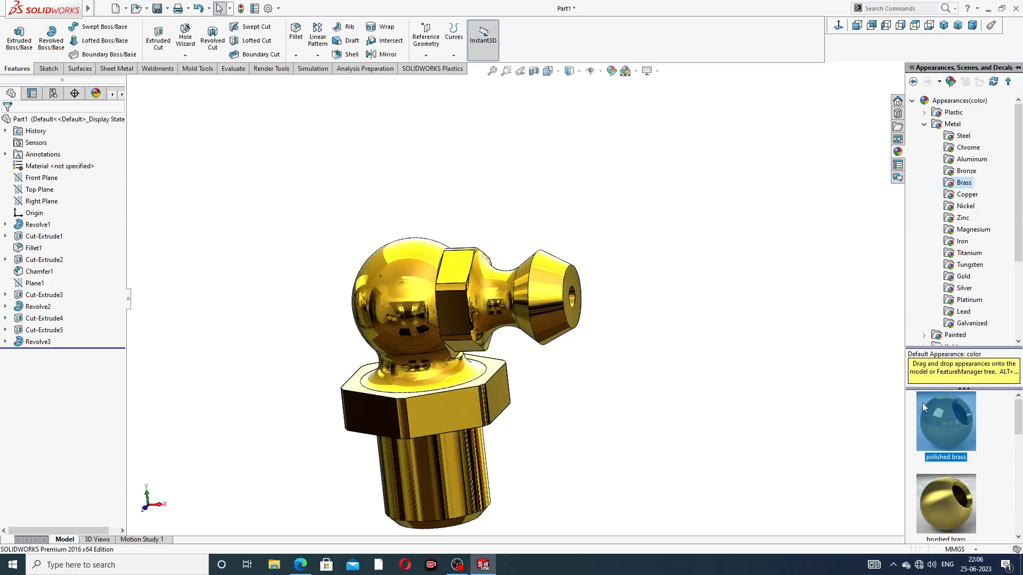
{"action": "left_click", "coordinate": [614, 337]}
Step: Examine the ball and the internal bores using a temporary section view on the Front Plane
{"action": "middle_click_drag", "start_coordinate": [623, 351], "coordinate": [633, 327]}
{"action": "scroll", "coordinate": [521, 365], "scroll_direction": "down", "scroll_amount": 2}
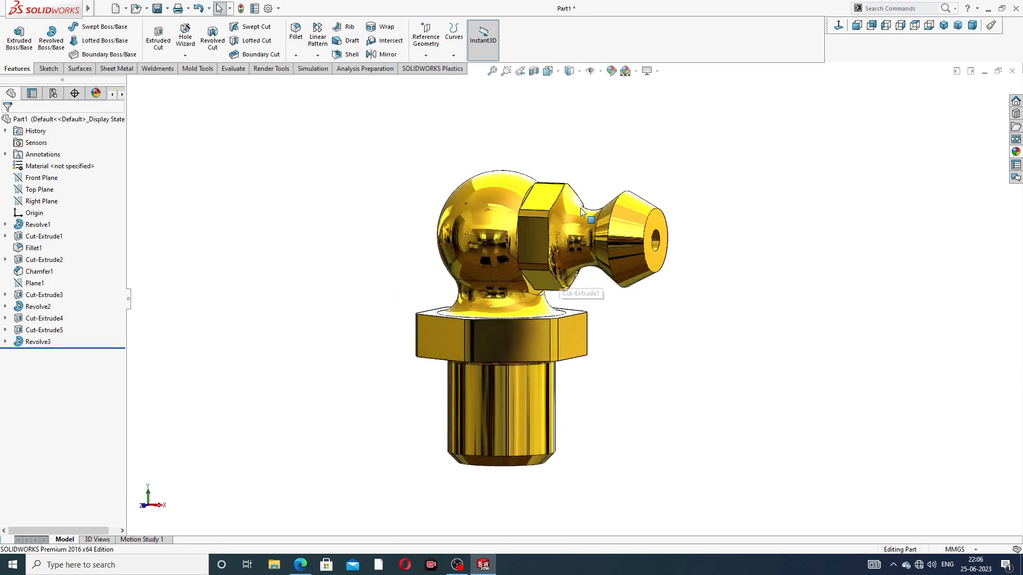
{"action": "left_click", "coordinate": [533, 71]}
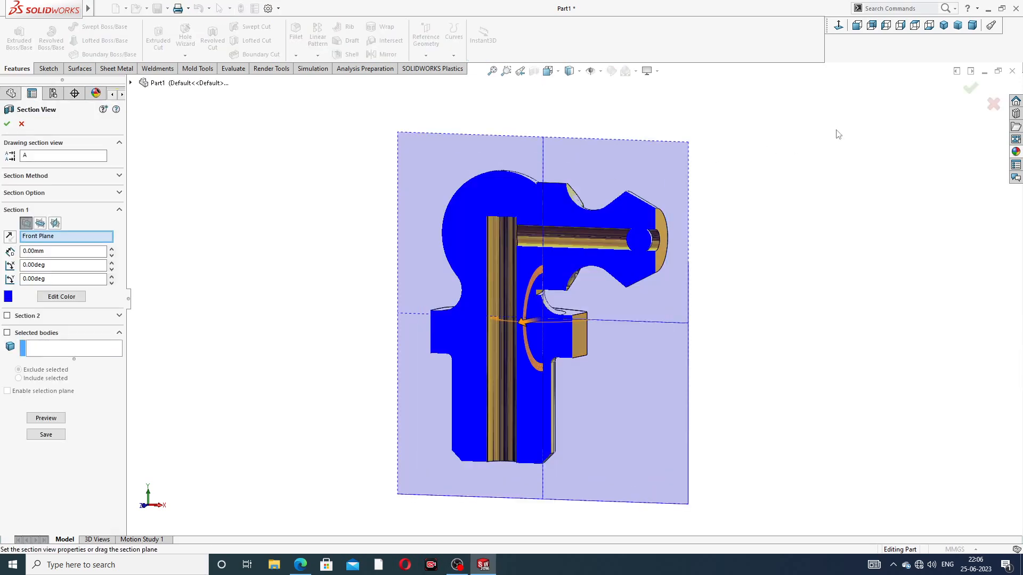
{"action": "left_click", "coordinate": [970, 91]}
{"action": "middle_click_drag", "start_coordinate": [768, 235], "coordinate": [670, 259]}
{"action": "scroll", "coordinate": [612, 263], "scroll_direction": "down", "scroll_amount": 4}
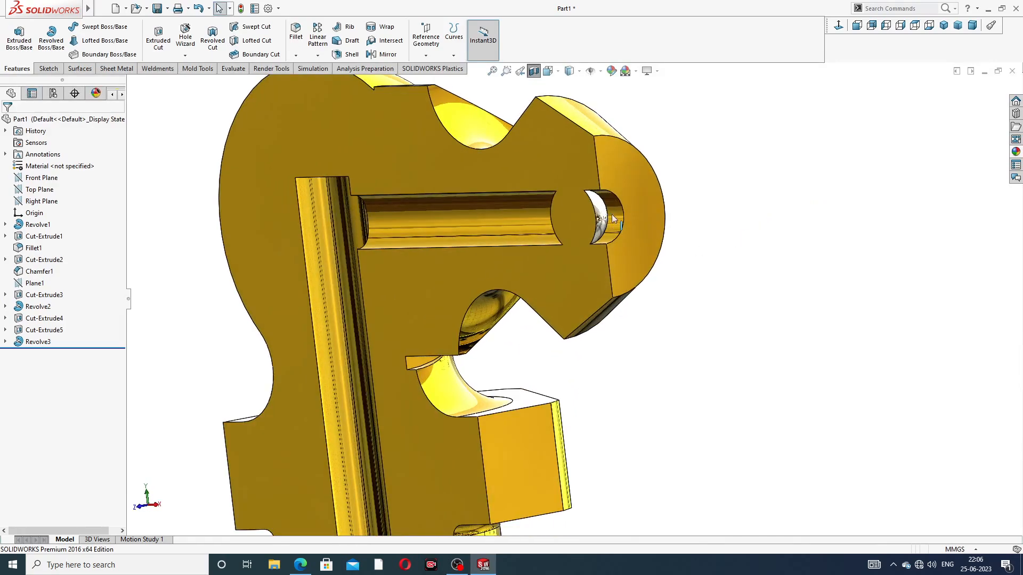
{"action": "middle_click_drag", "start_coordinate": [628, 197], "coordinate": [606, 215]}
{"action": "scroll", "coordinate": [606, 216], "scroll_direction": "up", "scroll_amount": 8}
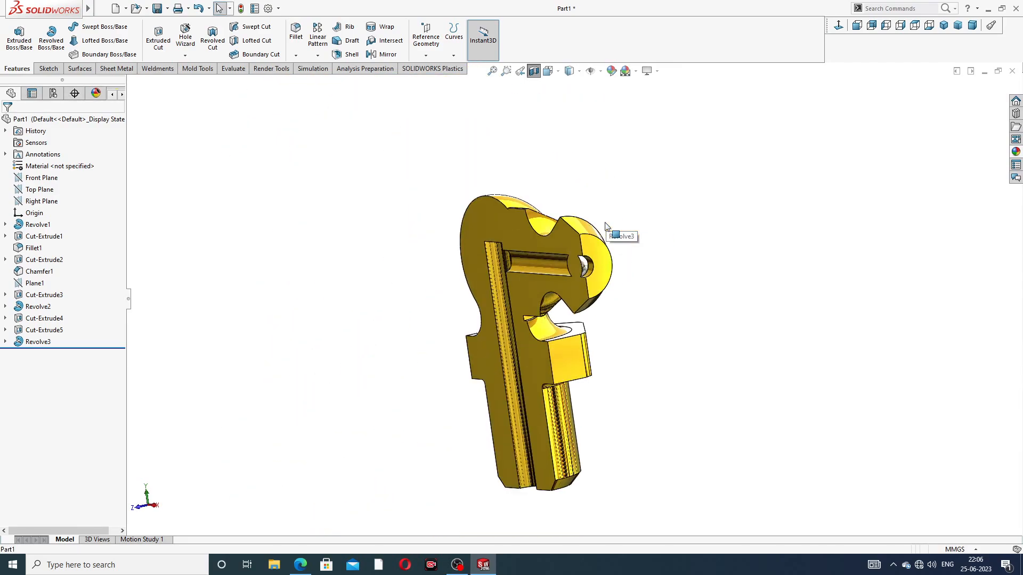
{"action": "mouse_move", "coordinate": [575, 310]}
{"action": "middle_mouse_down"}
{"action": "mouse_move", "coordinate": [722, 207]}
{"action": "mouse_move", "coordinate": [678, 265]}
{"action": "mouse_move", "coordinate": [614, 310]}
{"action": "mouse_move", "coordinate": [585, 313]}
{"action": "middle_mouse_up"}
{"action": "scroll", "coordinate": [585, 313], "scroll_direction": "down", "scroll_amount": 2}
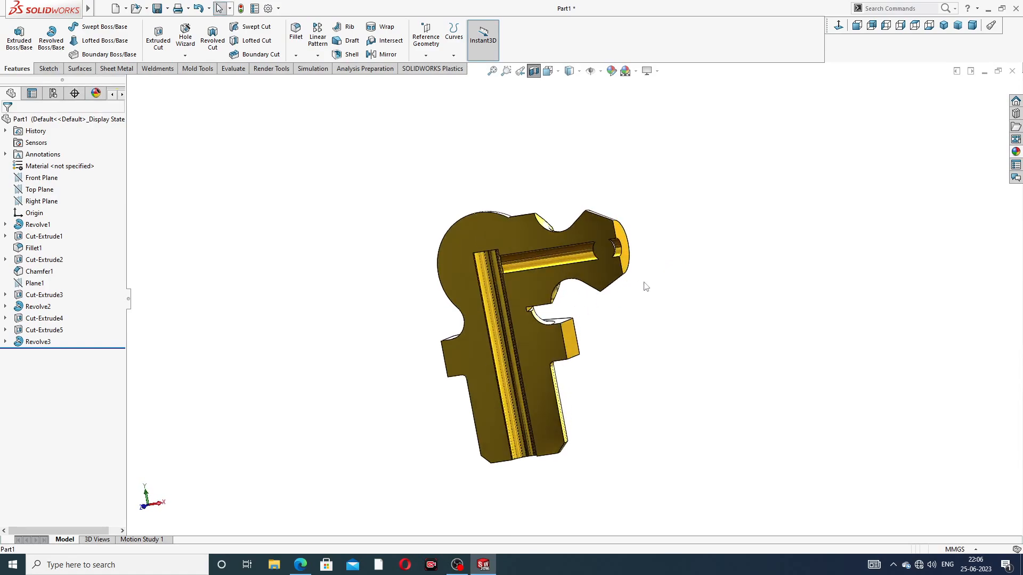
{"action": "left_click", "coordinate": [856, 25]}
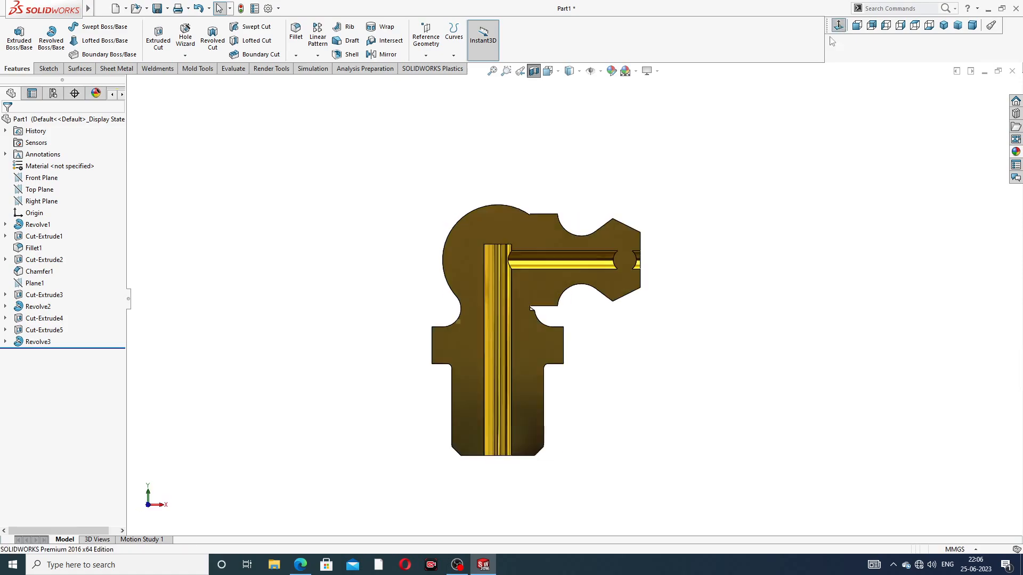
{"action": "left_click", "coordinate": [533, 72]}
{"action": "middle_click_drag", "start_coordinate": [665, 241], "coordinate": [602, 360]}
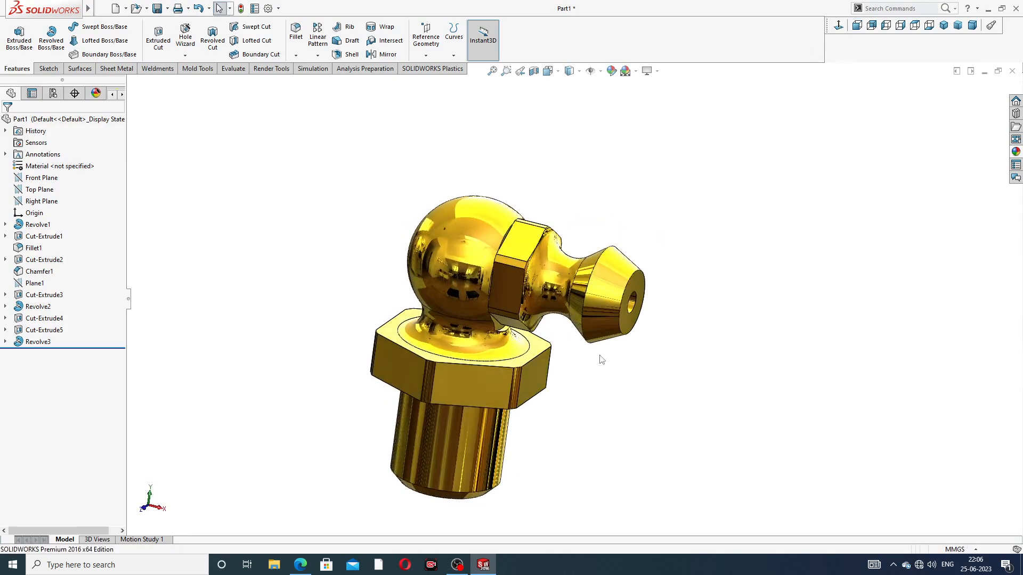
Step: Consult the thread note in the PDF drawing and start a Thread feature on the outer chamfer edge at the shank's free end
{"action": "left_click", "coordinate": [301, 564]}
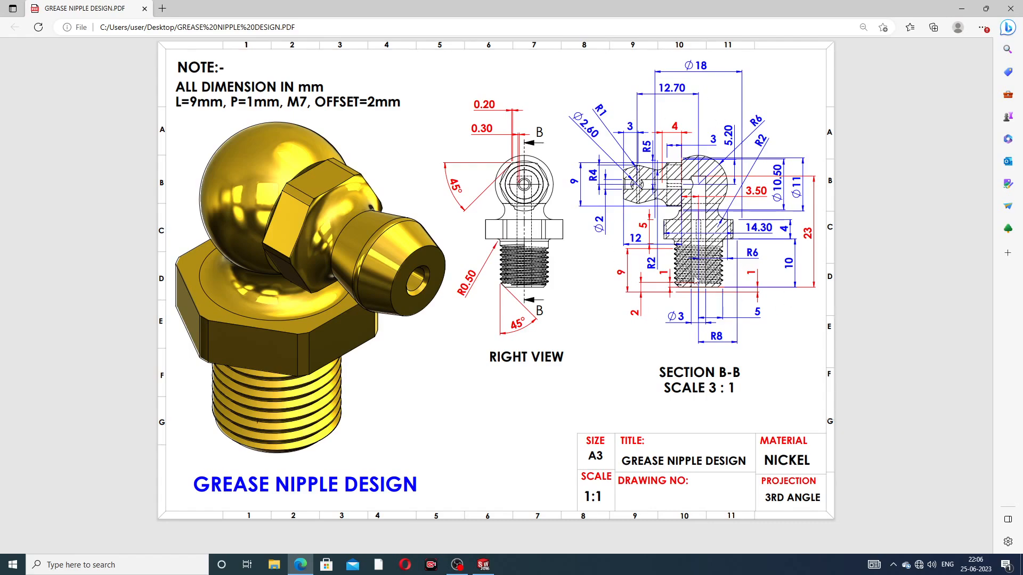
{"action": "left_click", "coordinate": [301, 564]}
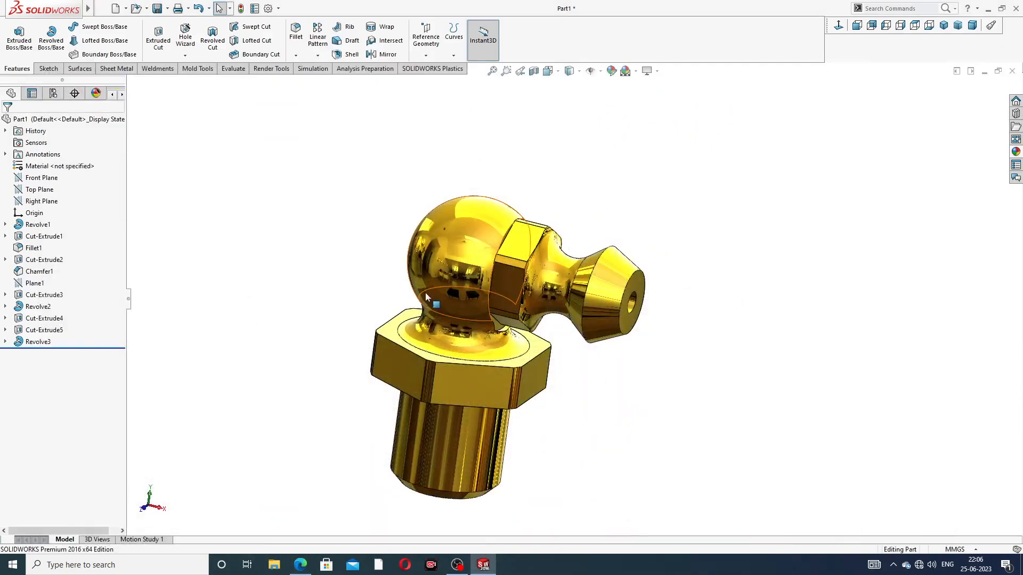
{"action": "left_click", "coordinate": [301, 564]}
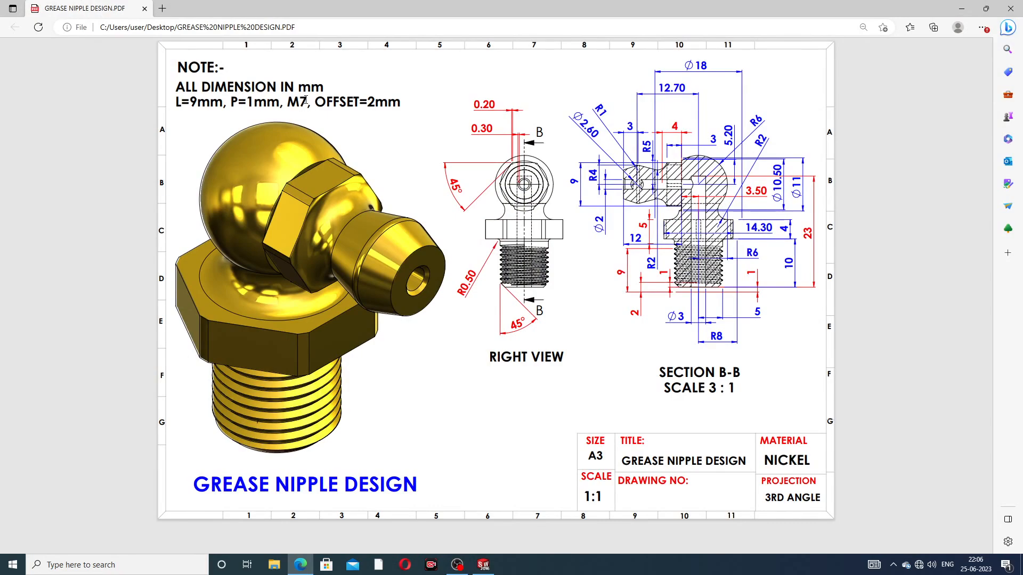
{"action": "left_click", "coordinate": [301, 565]}
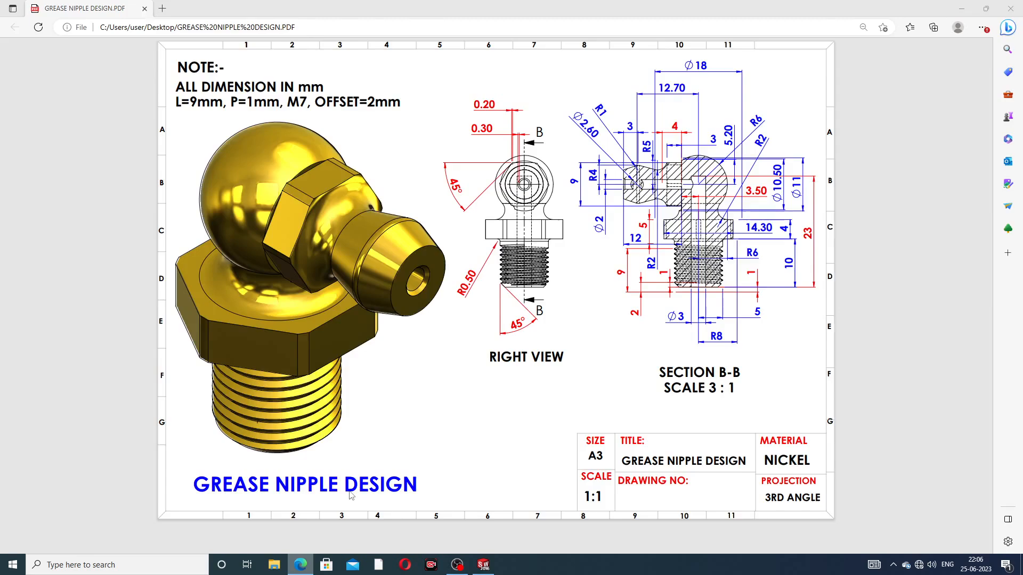
{"action": "left_click", "coordinate": [185, 55]}
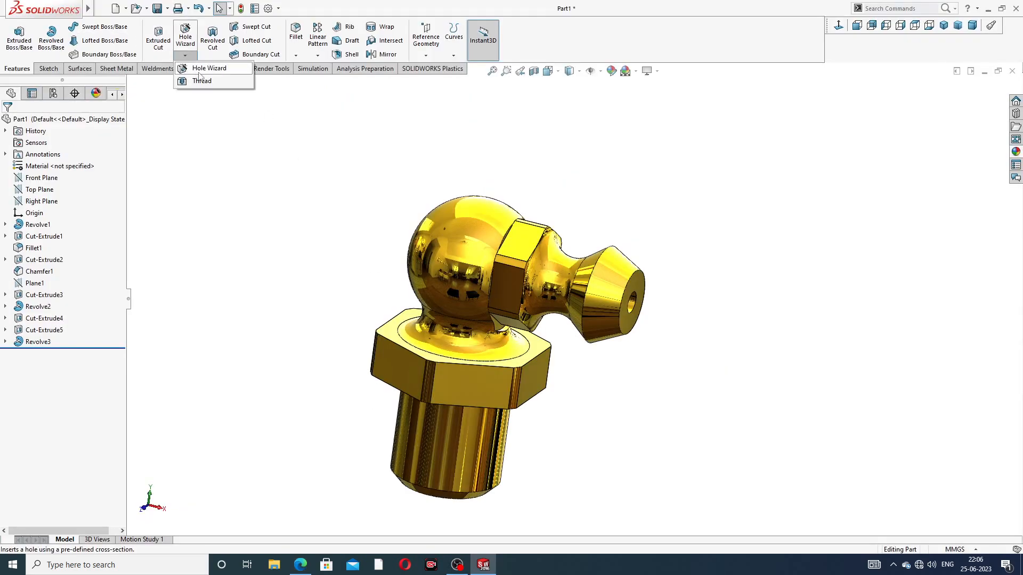
{"action": "left_click", "coordinate": [205, 83]}
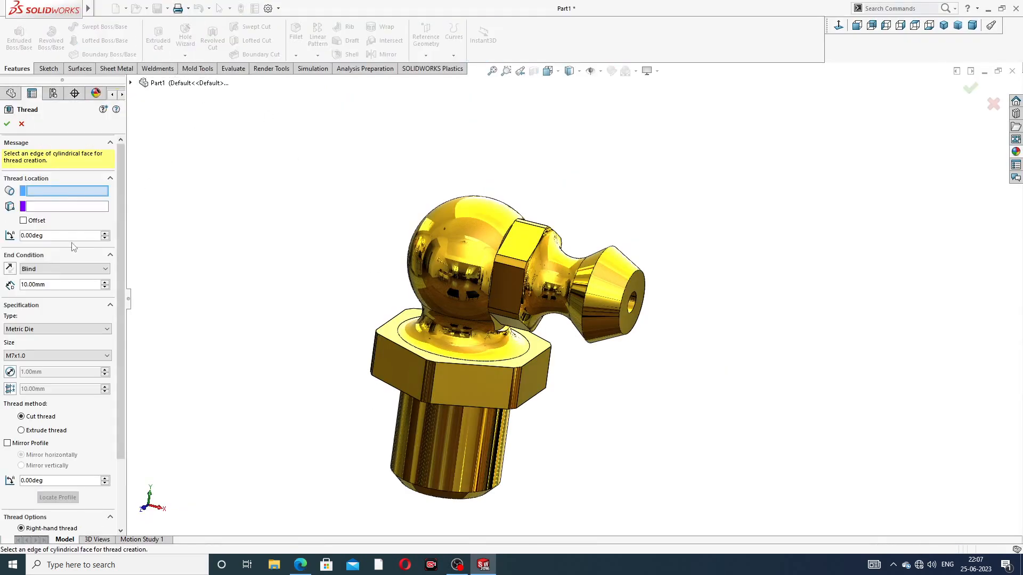
{"action": "middle_click_drag", "start_coordinate": [519, 452], "coordinate": [460, 458]}
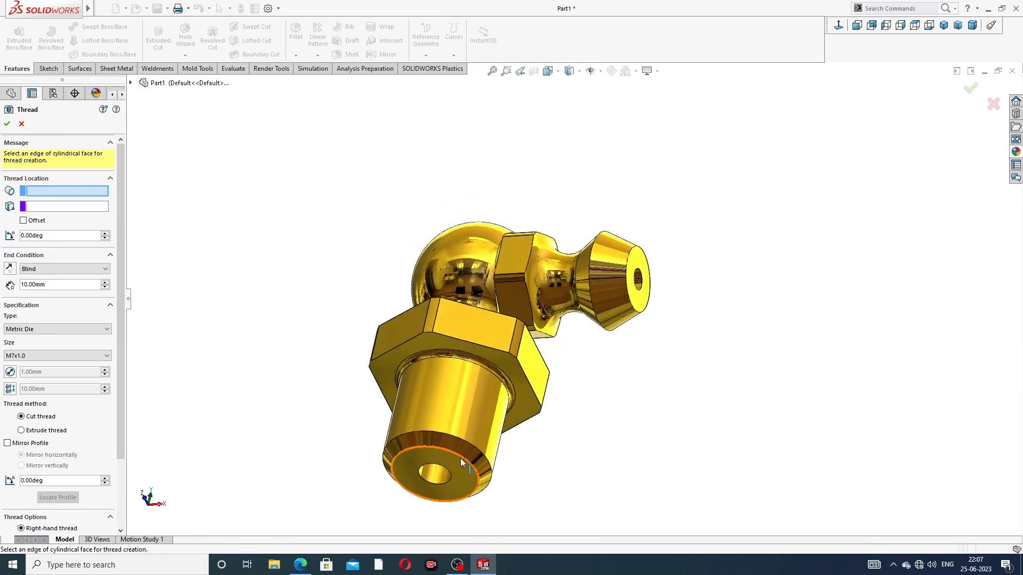
{"action": "left_click", "coordinate": [461, 437]}
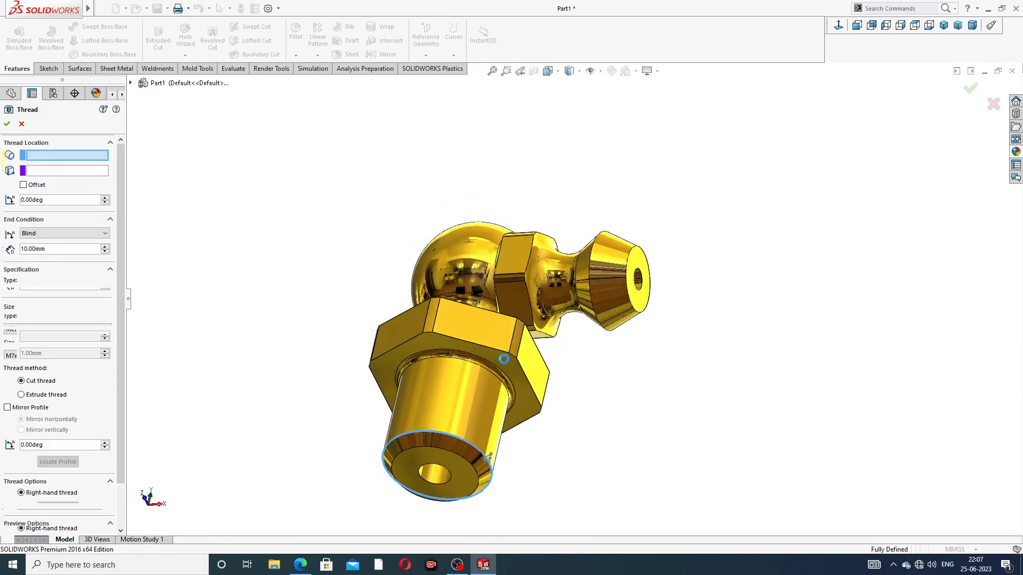
{"action": "middle_click_drag", "start_coordinate": [500, 395], "coordinate": [437, 393]}
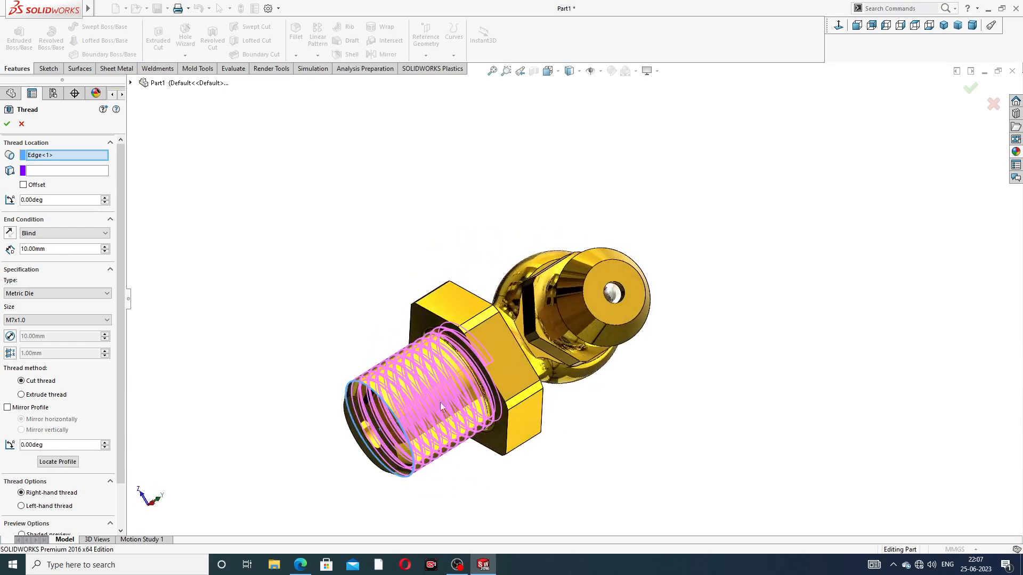
{"action": "scroll", "coordinate": [449, 411], "scroll_direction": "down", "scroll_amount": 2}
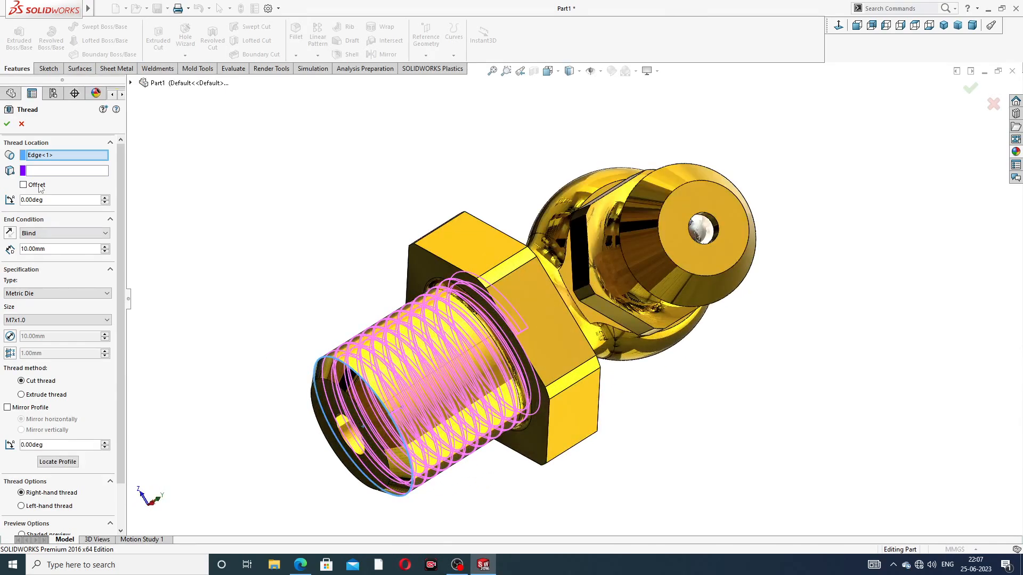
Step: Offset the thread start by 2 mm and reverse the offset direction so it begins beyond the shank's free end
{"action": "left_click", "coordinate": [24, 185]}
{"action": "left_click", "coordinate": [34, 199]}
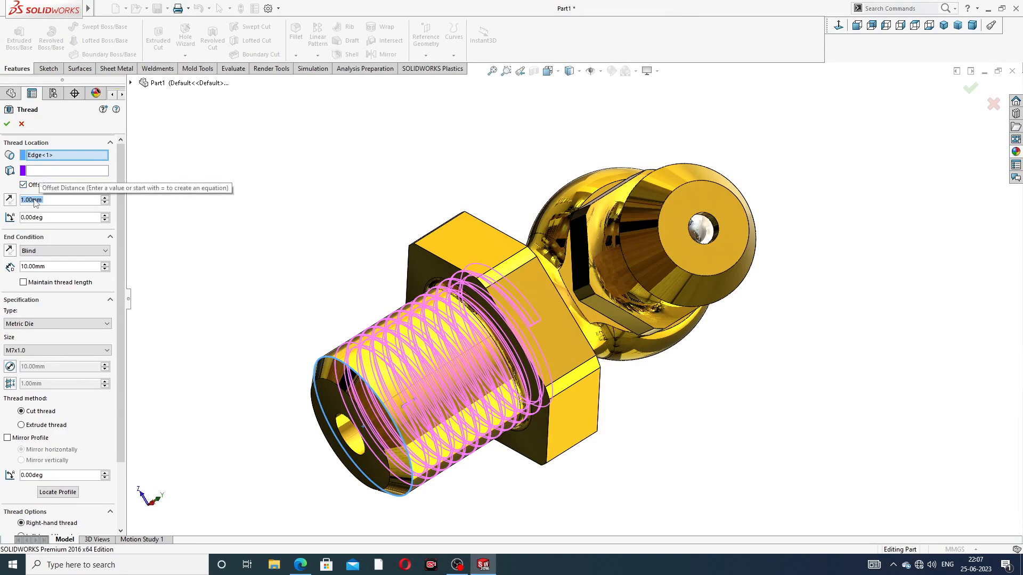
{"action": "type", "text": "2"}
{"action": "key", "text": "Return"}
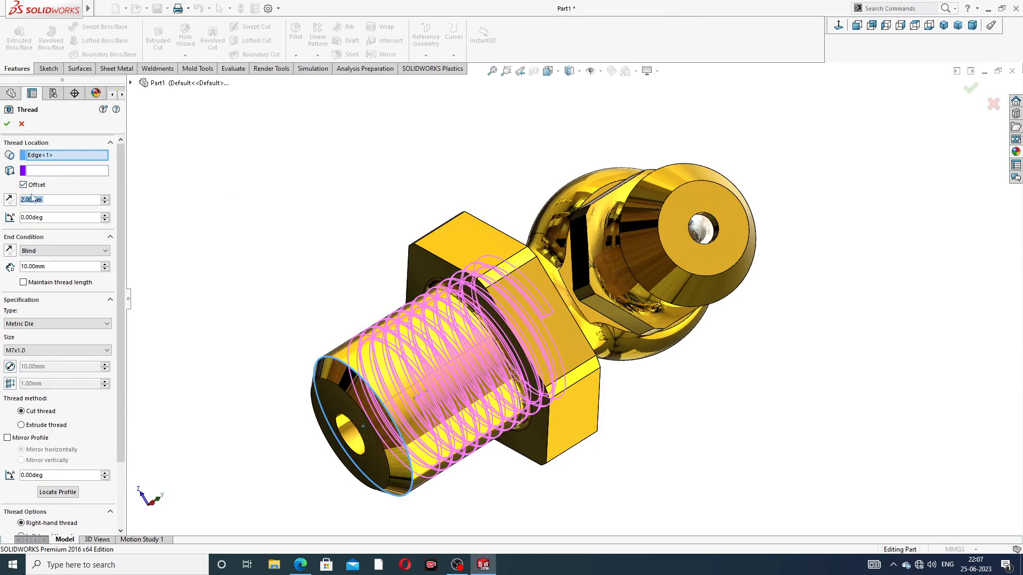
{"action": "left_click", "coordinate": [9, 201]}
{"action": "middle_click_drag", "start_coordinate": [308, 333], "coordinate": [301, 310]}
Step: Set the blind thread length to 9 mm and create the M7x1.0 Metric Die cut thread on the shank
{"action": "double_click", "coordinate": [47, 267]}
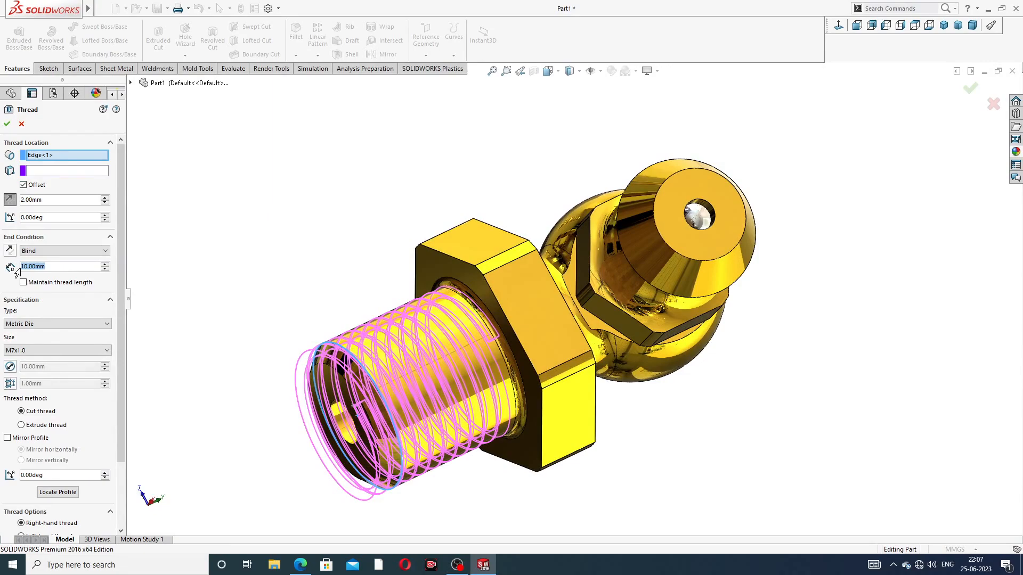
{"action": "type", "text": "9"}
{"action": "key", "text": "Return"}
{"action": "middle_click_drag", "start_coordinate": [618, 367], "coordinate": [599, 409]}
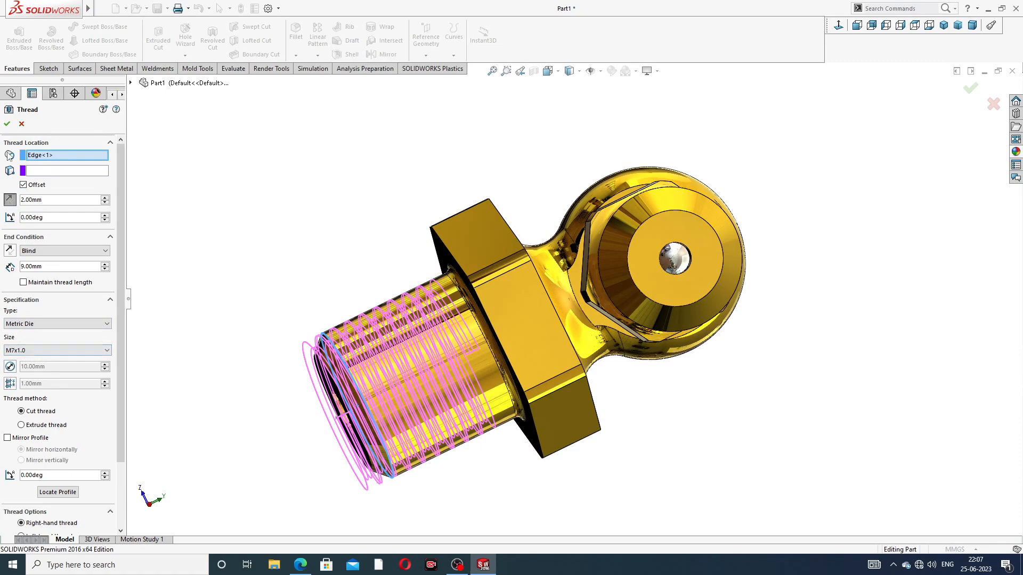
{"action": "left_click", "coordinate": [7, 124]}
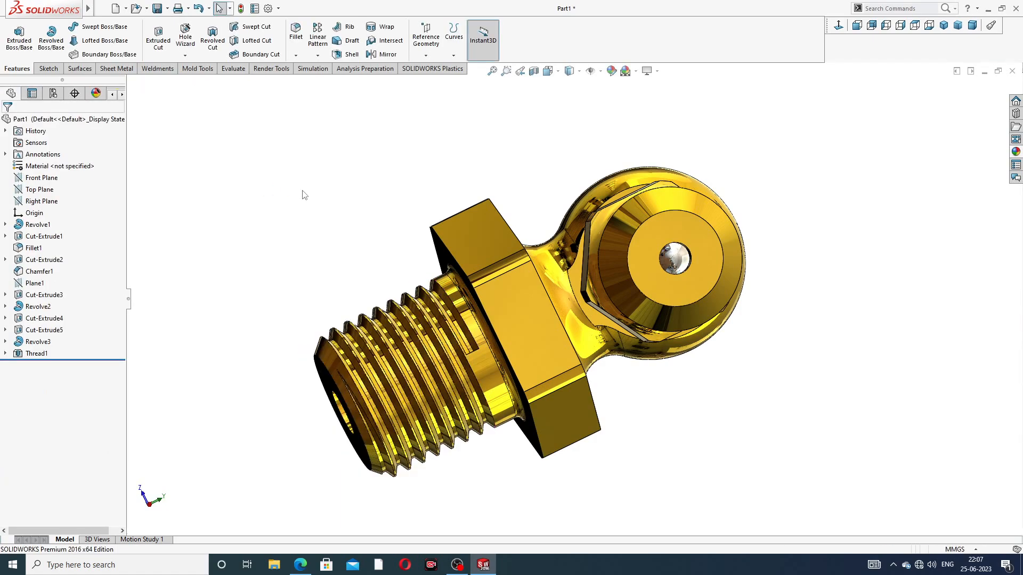
Step: Examine the threaded shank and the whole grease nipple from several angles, including the isometric view
{"action": "scroll", "coordinate": [349, 221], "scroll_direction": "up", "scroll_amount": 2}
{"action": "scroll", "coordinate": [444, 239], "scroll_direction": "up", "scroll_amount": 2}
{"action": "middle_click_drag", "start_coordinate": [444, 249], "coordinate": [575, 434]}
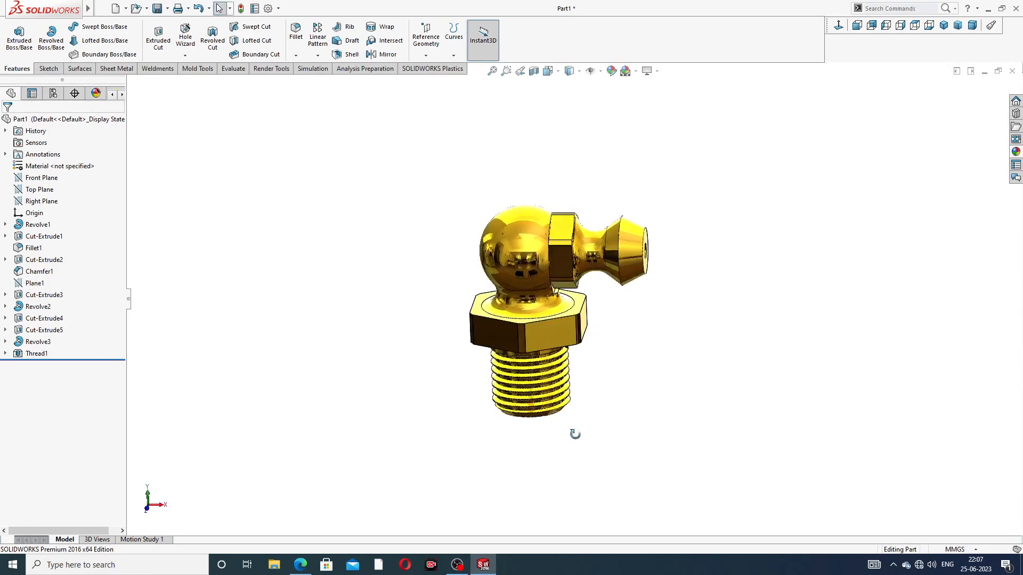
{"action": "middle_click_drag", "start_coordinate": [595, 293], "coordinate": [590, 230]}
{"action": "scroll", "coordinate": [579, 300], "scroll_direction": "down", "scroll_amount": 3}
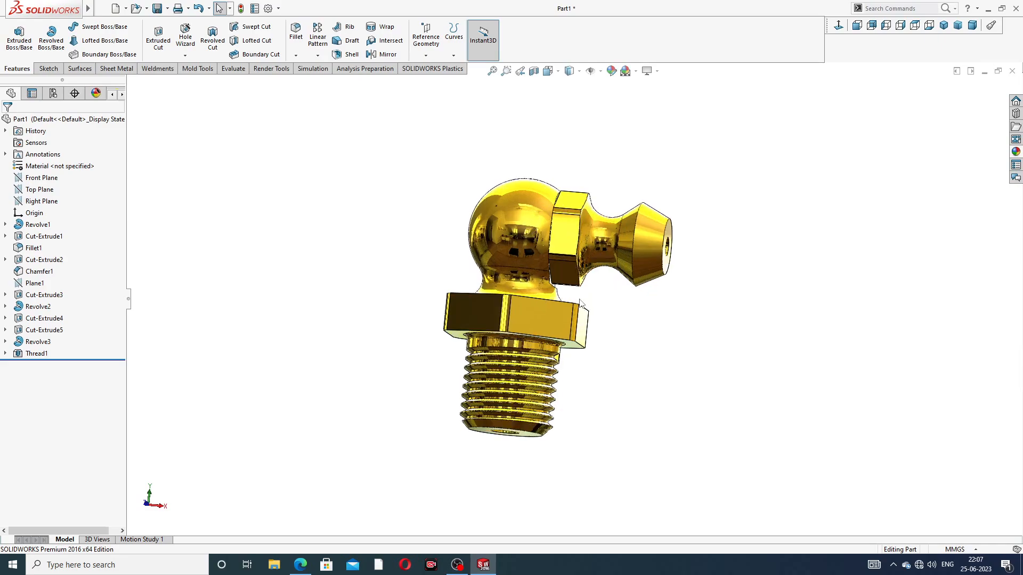
{"action": "middle_click_drag", "start_coordinate": [633, 309], "coordinate": [596, 327]}
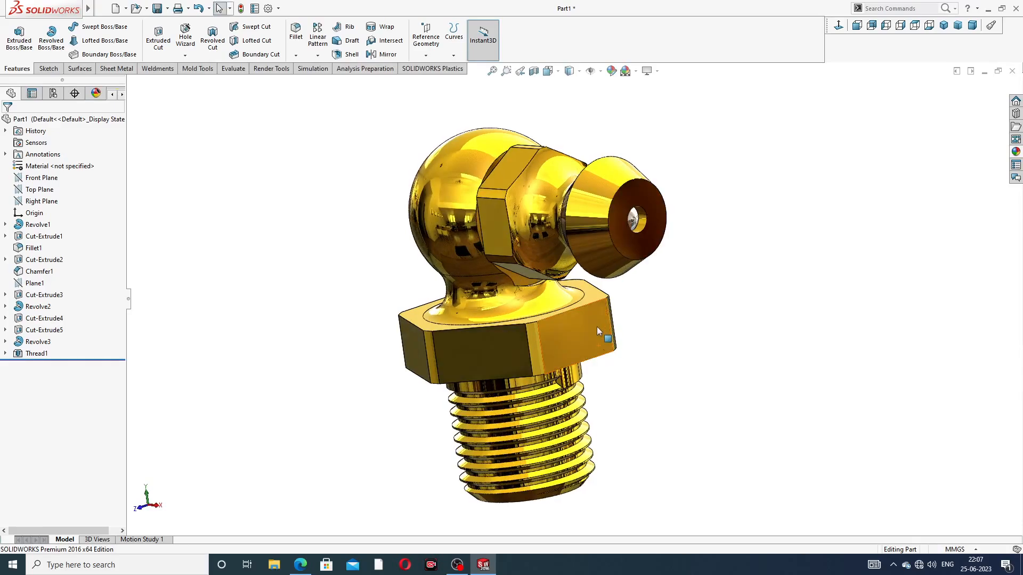
{"action": "left_click", "coordinate": [944, 25]}
{"action": "middle_click_drag", "start_coordinate": [646, 315], "coordinate": [684, 246]}
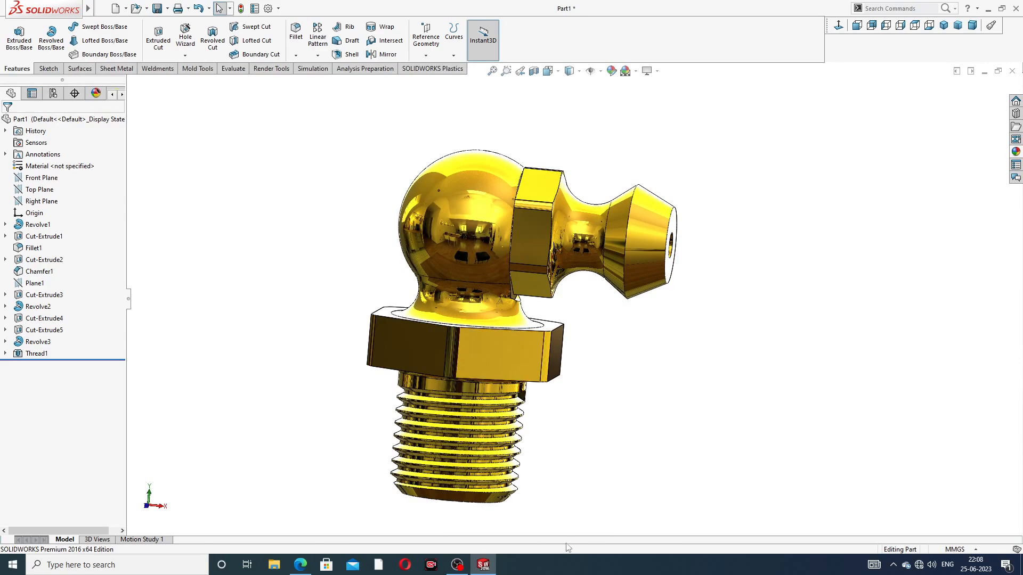